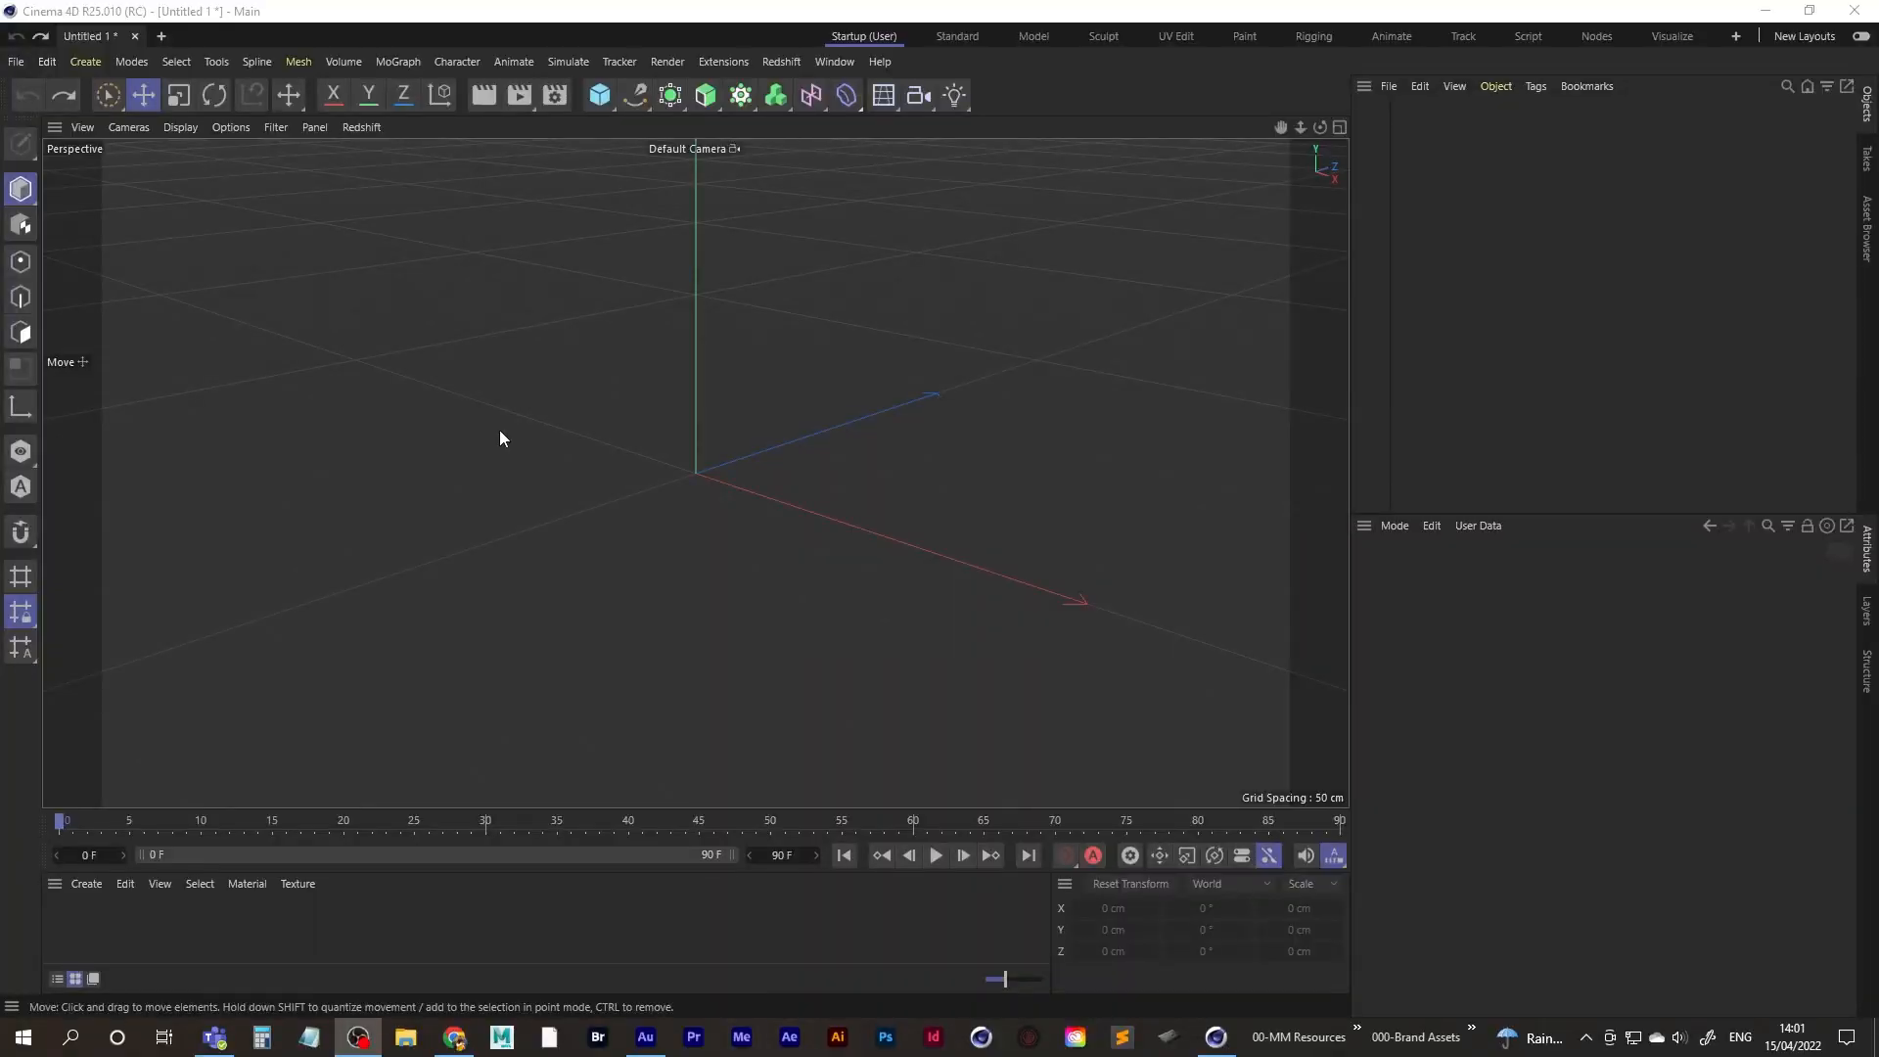
- Add a diamond-type 4-Side spline at the scene origin
{"action": "left_click", "coordinate": [631, 98]}
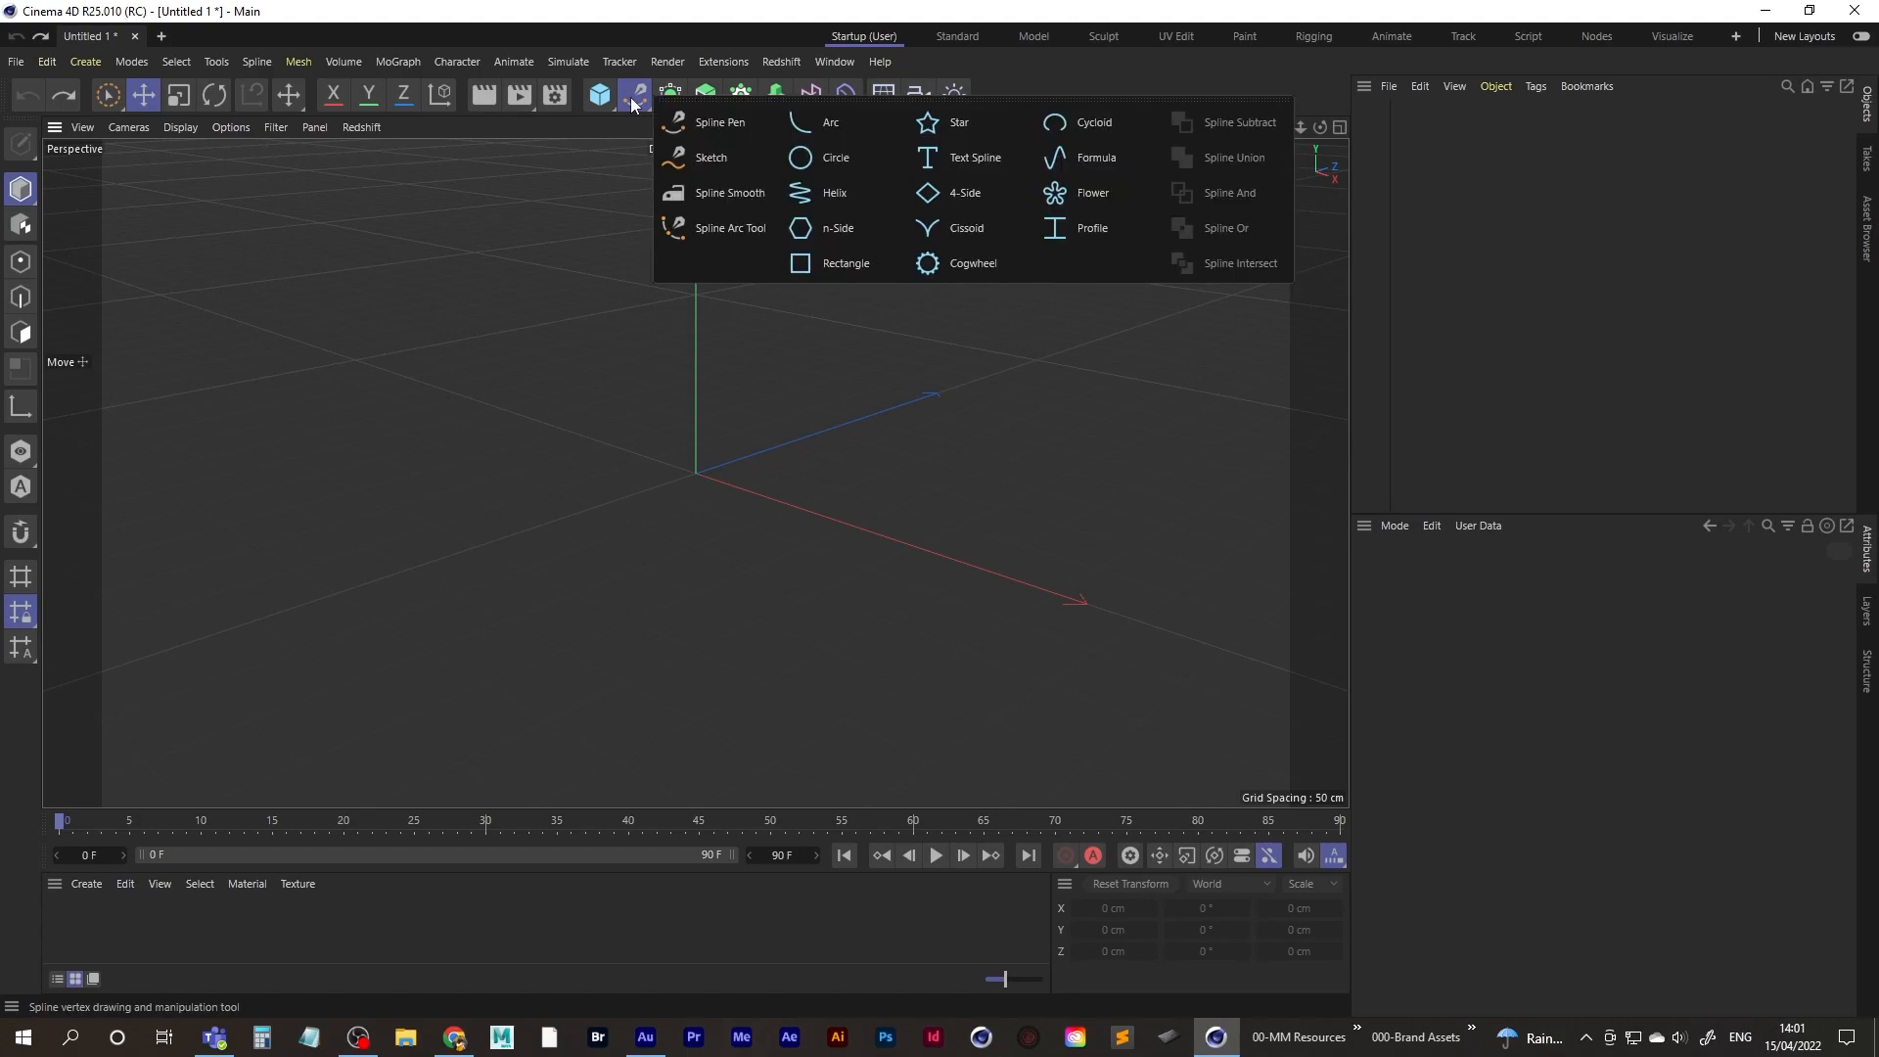
{"action": "left_click", "coordinate": [938, 194]}
{"action": "middle_click_drag", "start_coordinate": [689, 498], "coordinate": [685, 501], "text": "alt"}
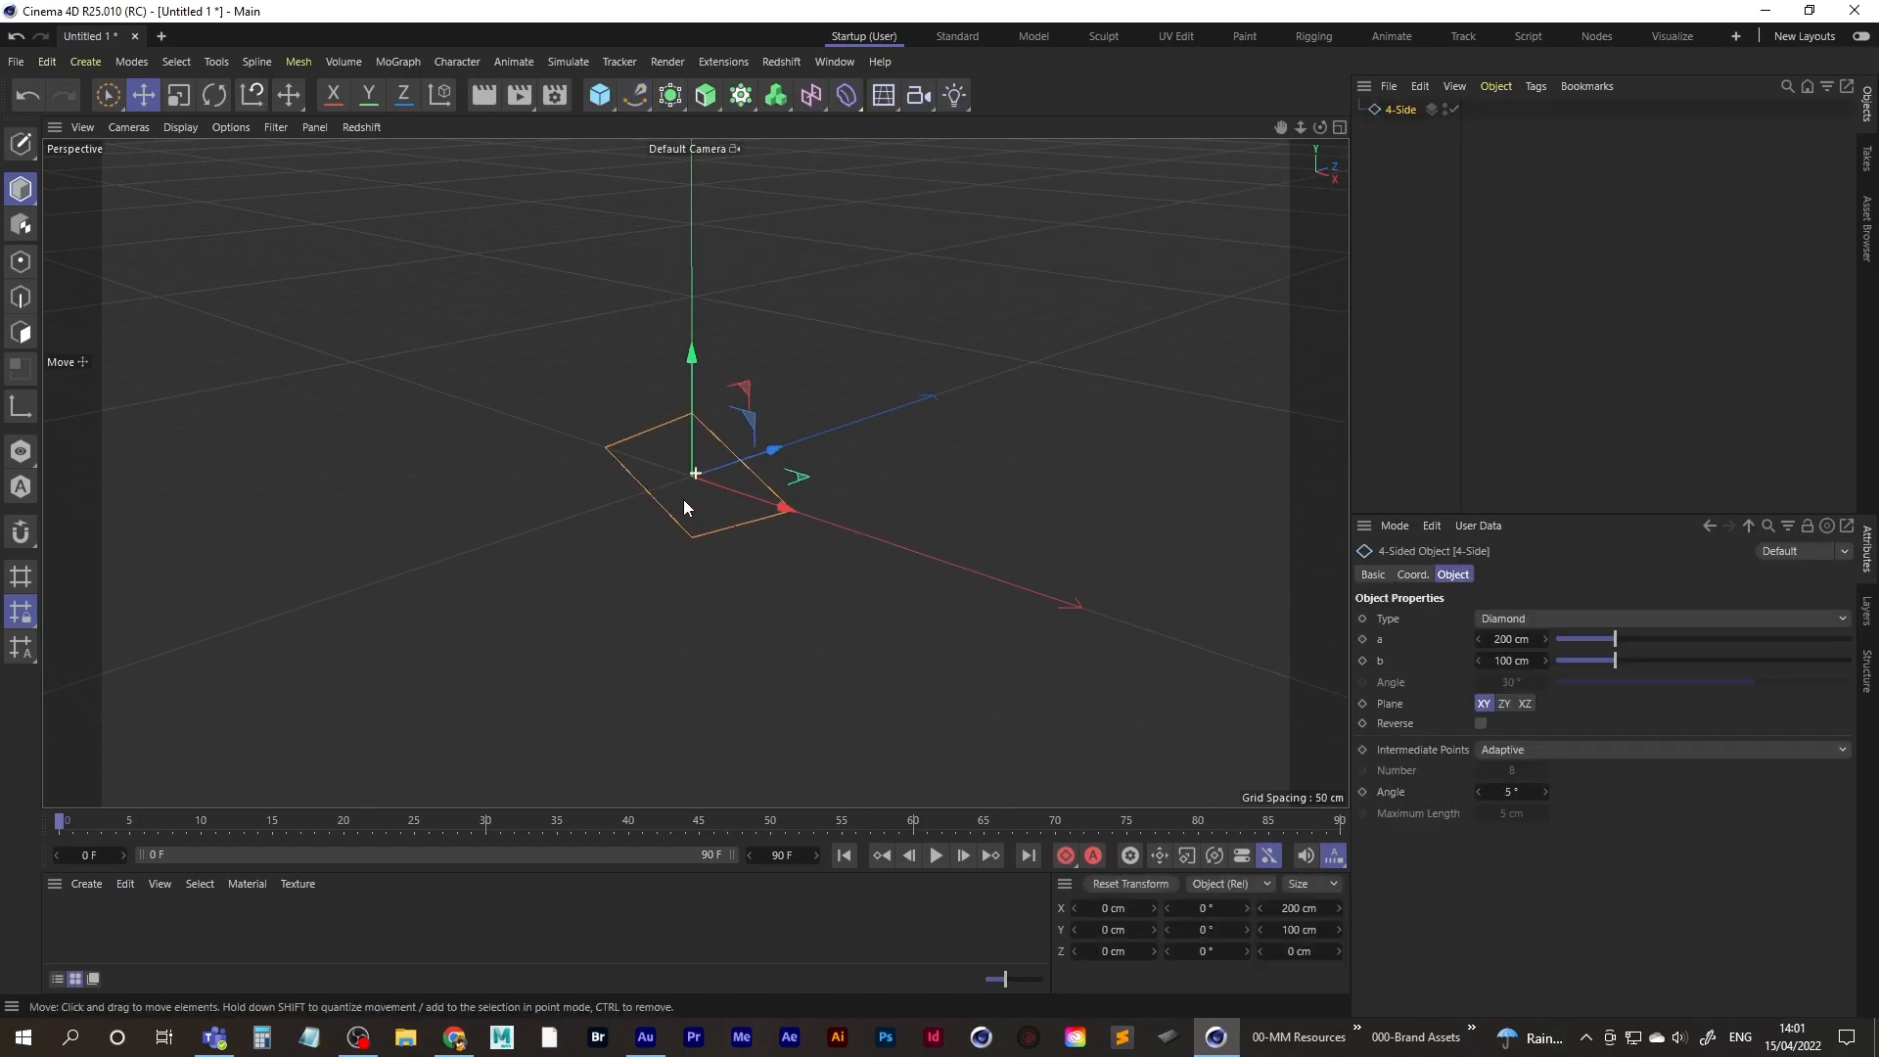
{"action": "right_click_drag", "start_coordinate": [726, 470], "coordinate": [759, 467], "text": "alt"}
{"action": "middle_click_drag", "start_coordinate": [678, 492], "coordinate": [663, 491], "text": "alt"}
{"action": "mouse_move", "coordinate": [662, 491]}
{"action": "right_mouse_down", "text": "alt"}
{"action": "mouse_move", "coordinate": [768, 473]}
{"action": "mouse_move", "coordinate": [649, 496]}
{"action": "right_mouse_up", "text": "alt"}
{"action": "left_click_drag", "start_coordinate": [664, 487], "coordinate": [742, 440], "text": "alt"}
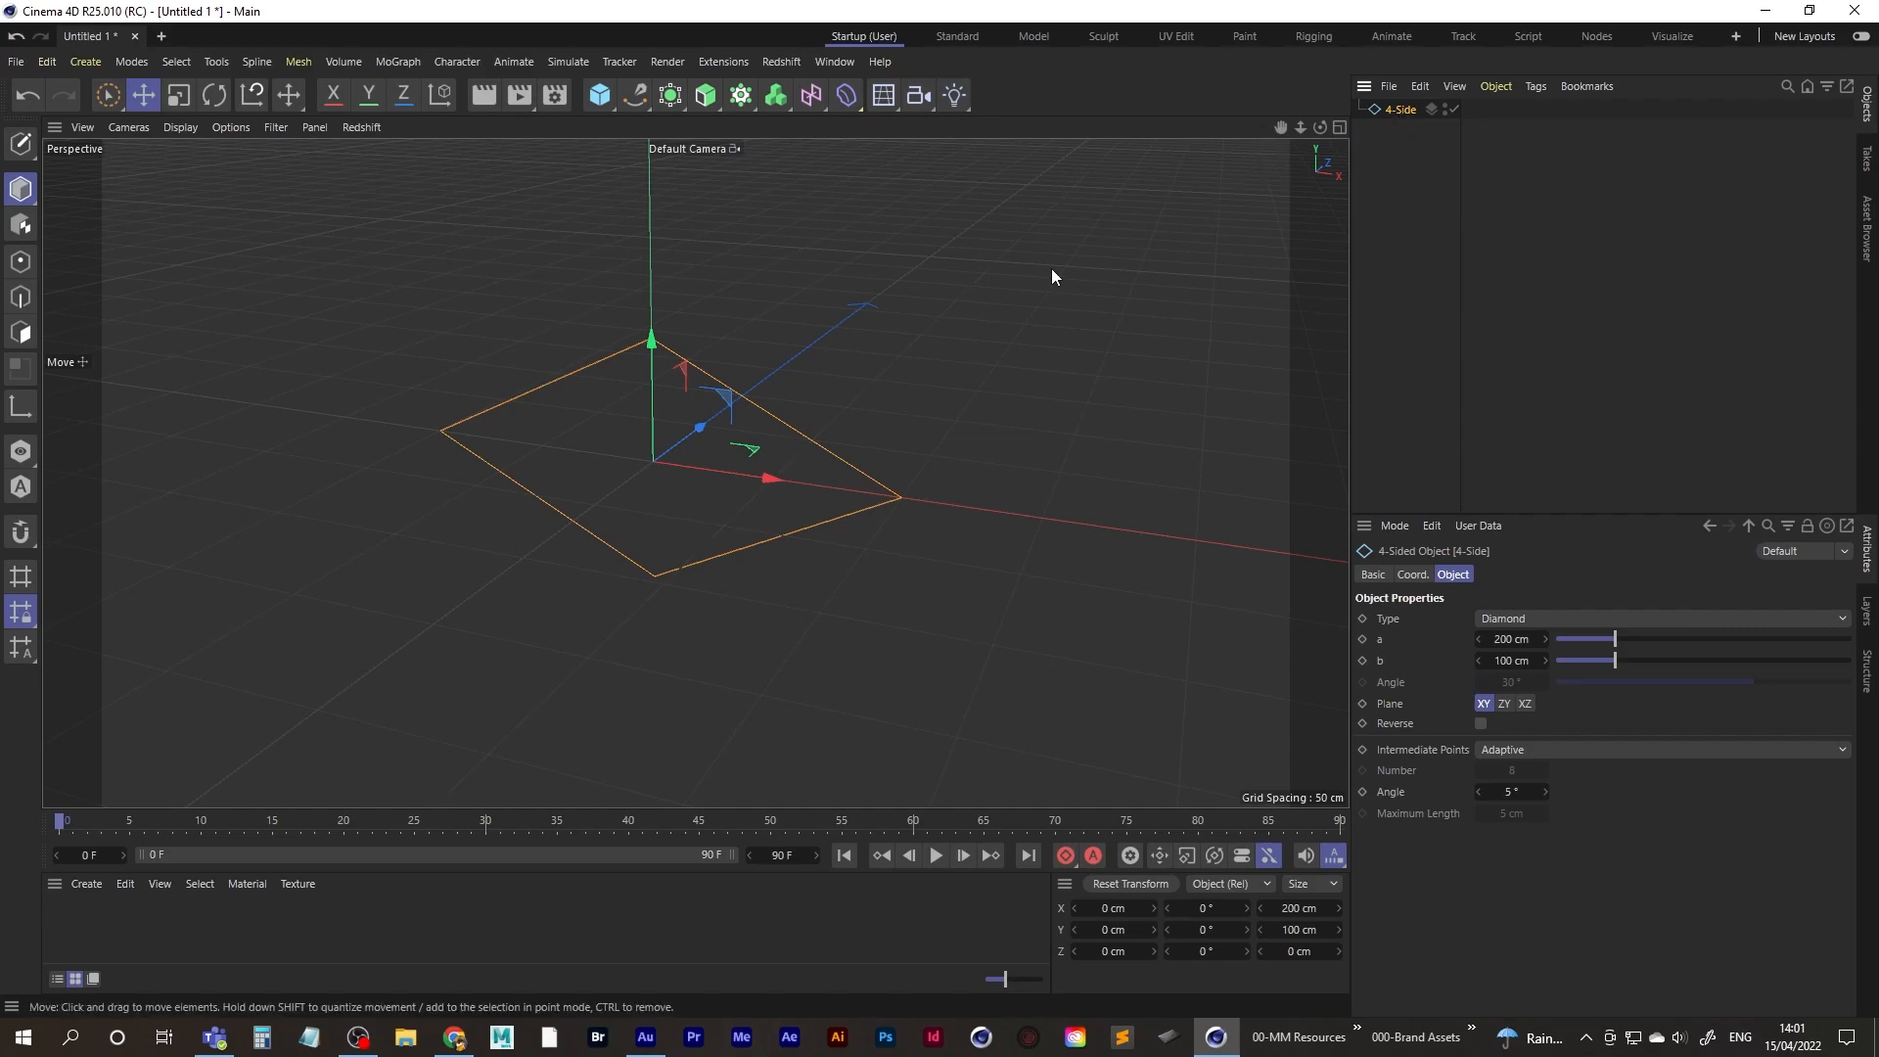
- Make the diamond spline editable and subdivide it to add a point at the middle of each edge
{"action": "key", "text": "c"}
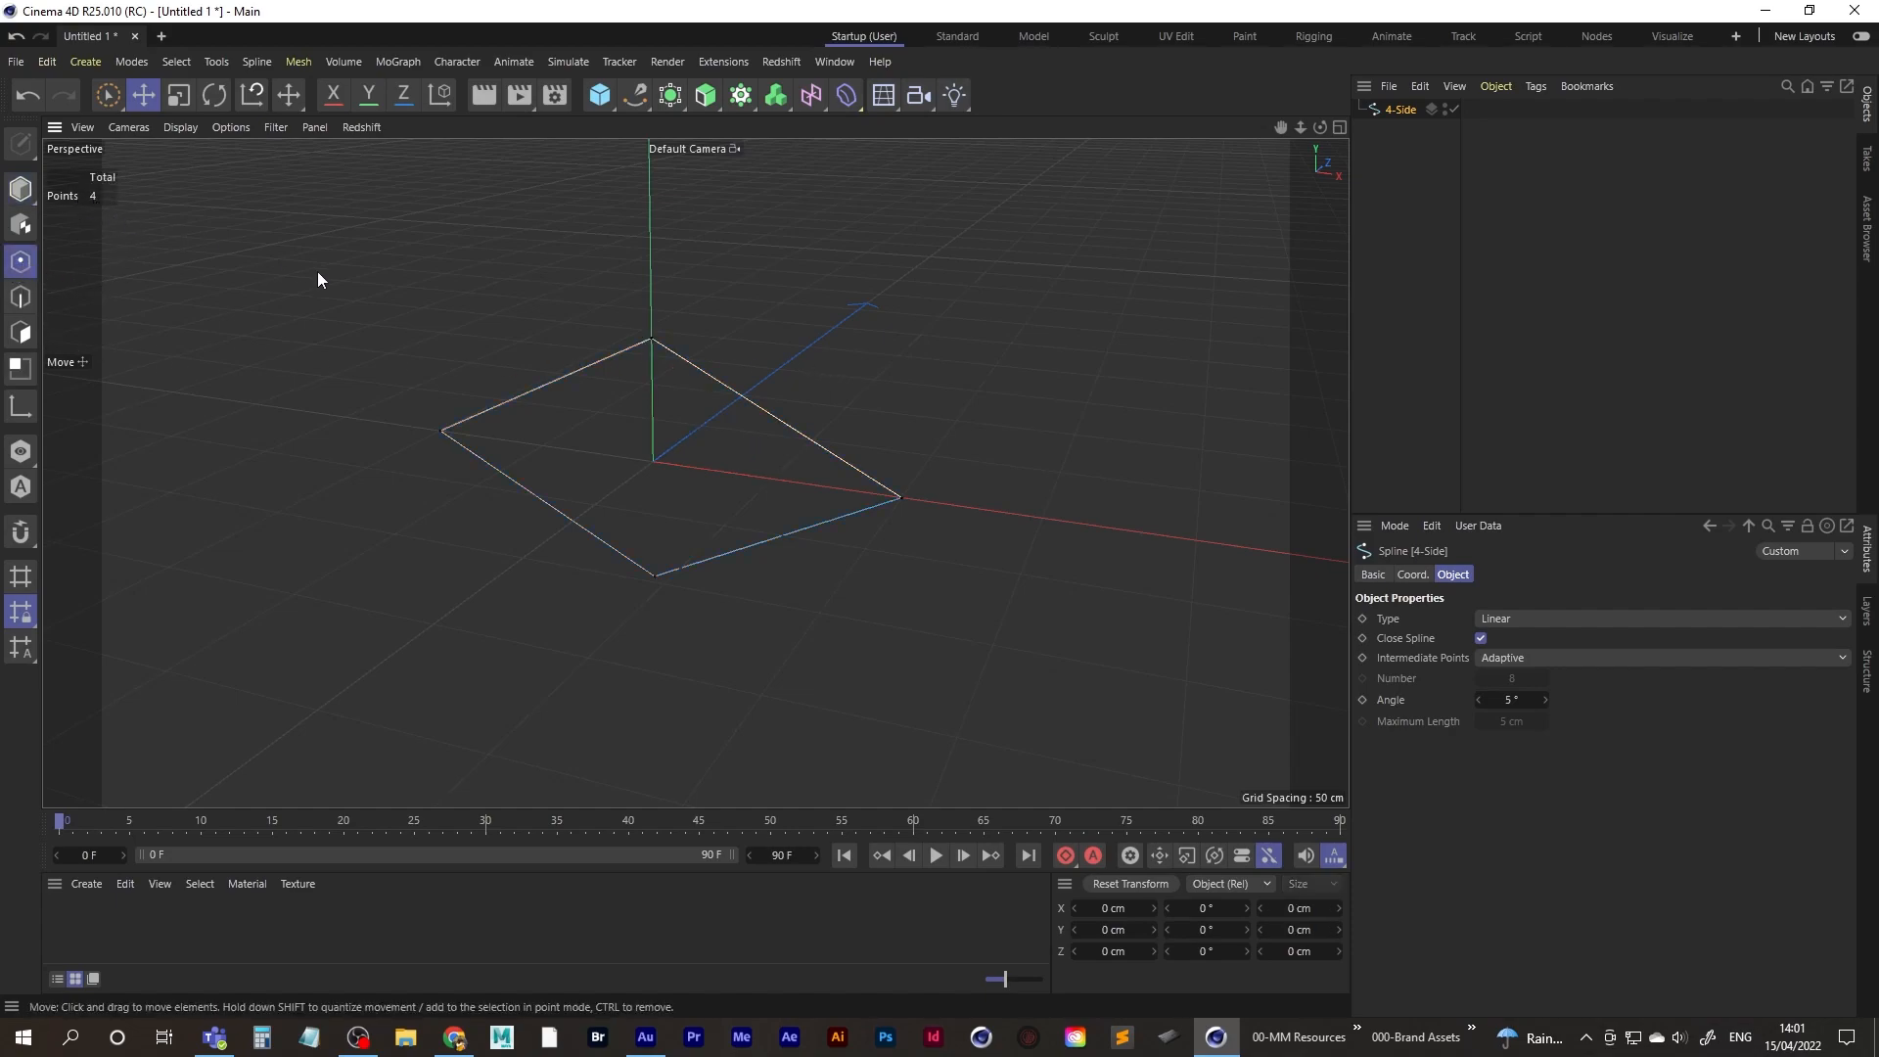
{"action": "key", "text": "u"}
{"action": "key", "text": "s"}
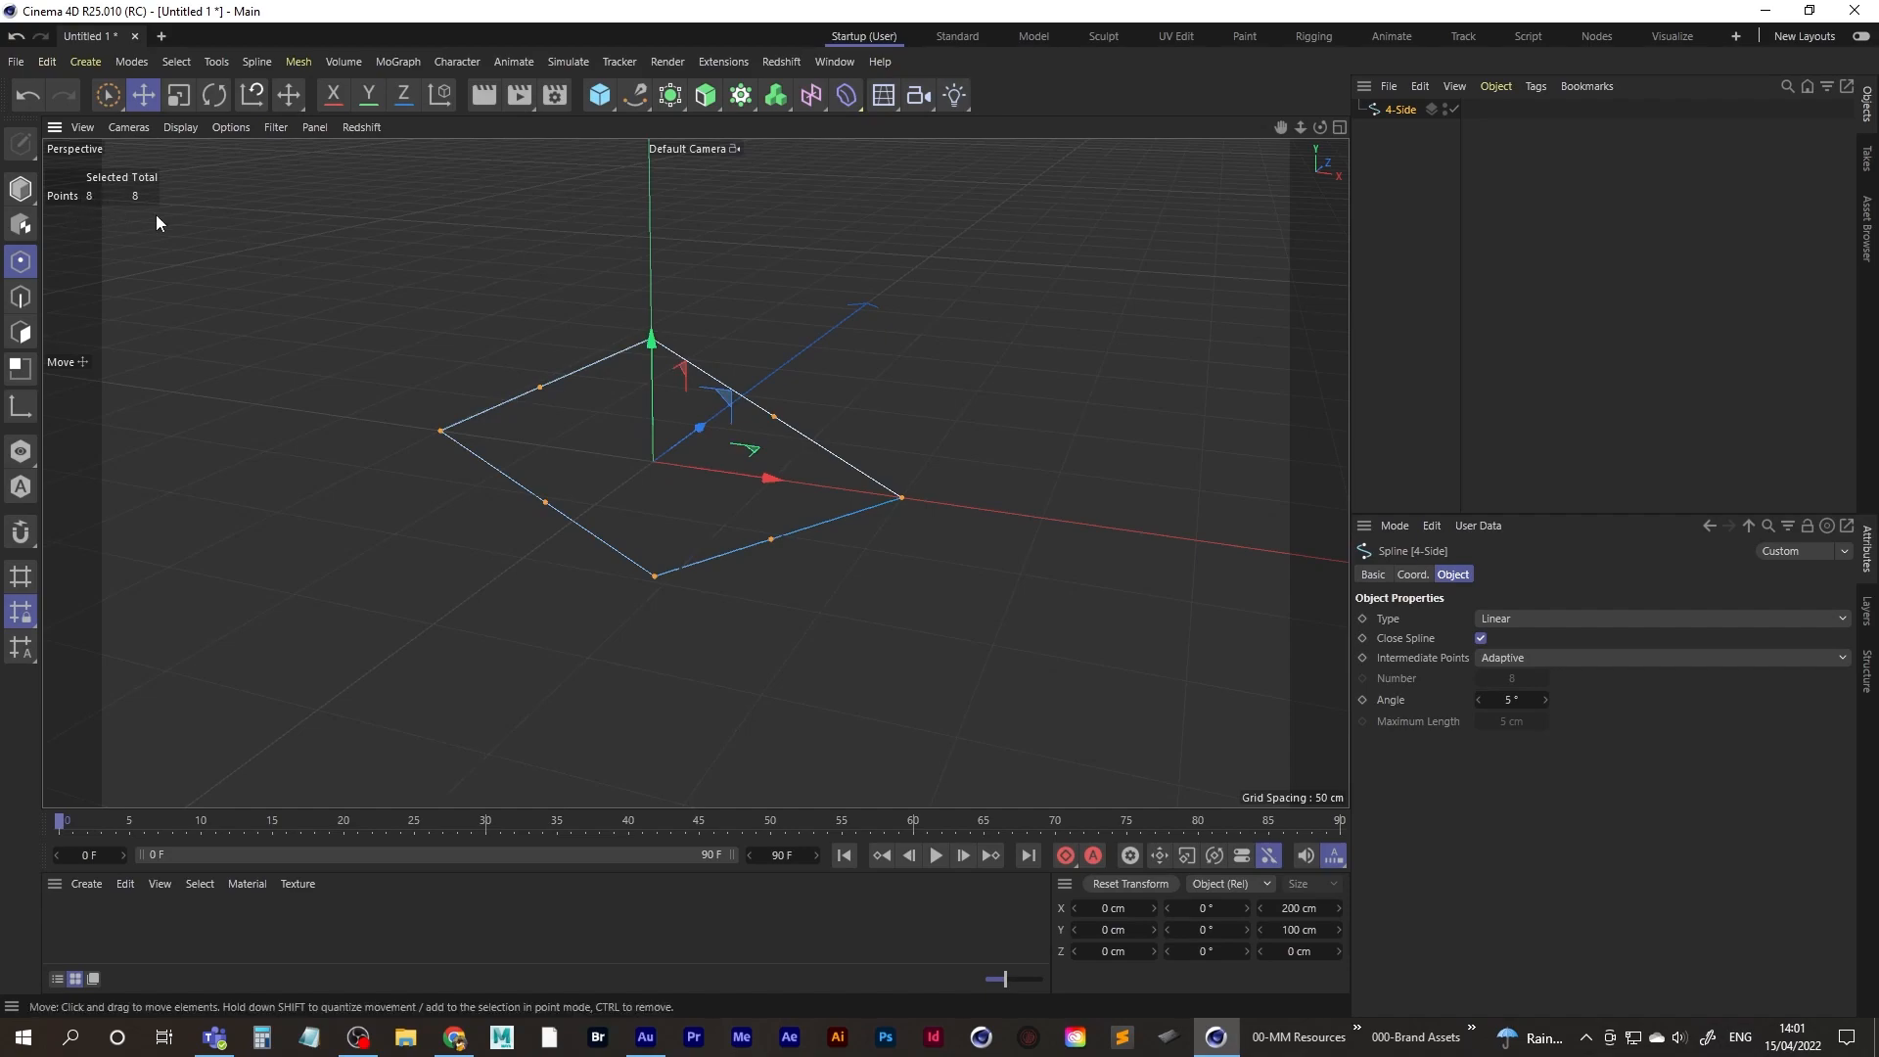
- Try moving the diamond's four edge midpoints about 15 cm in the negative Z direction
{"action": "left_click_drag", "start_coordinate": [514, 339], "coordinate": [585, 473], "text": "alt"}
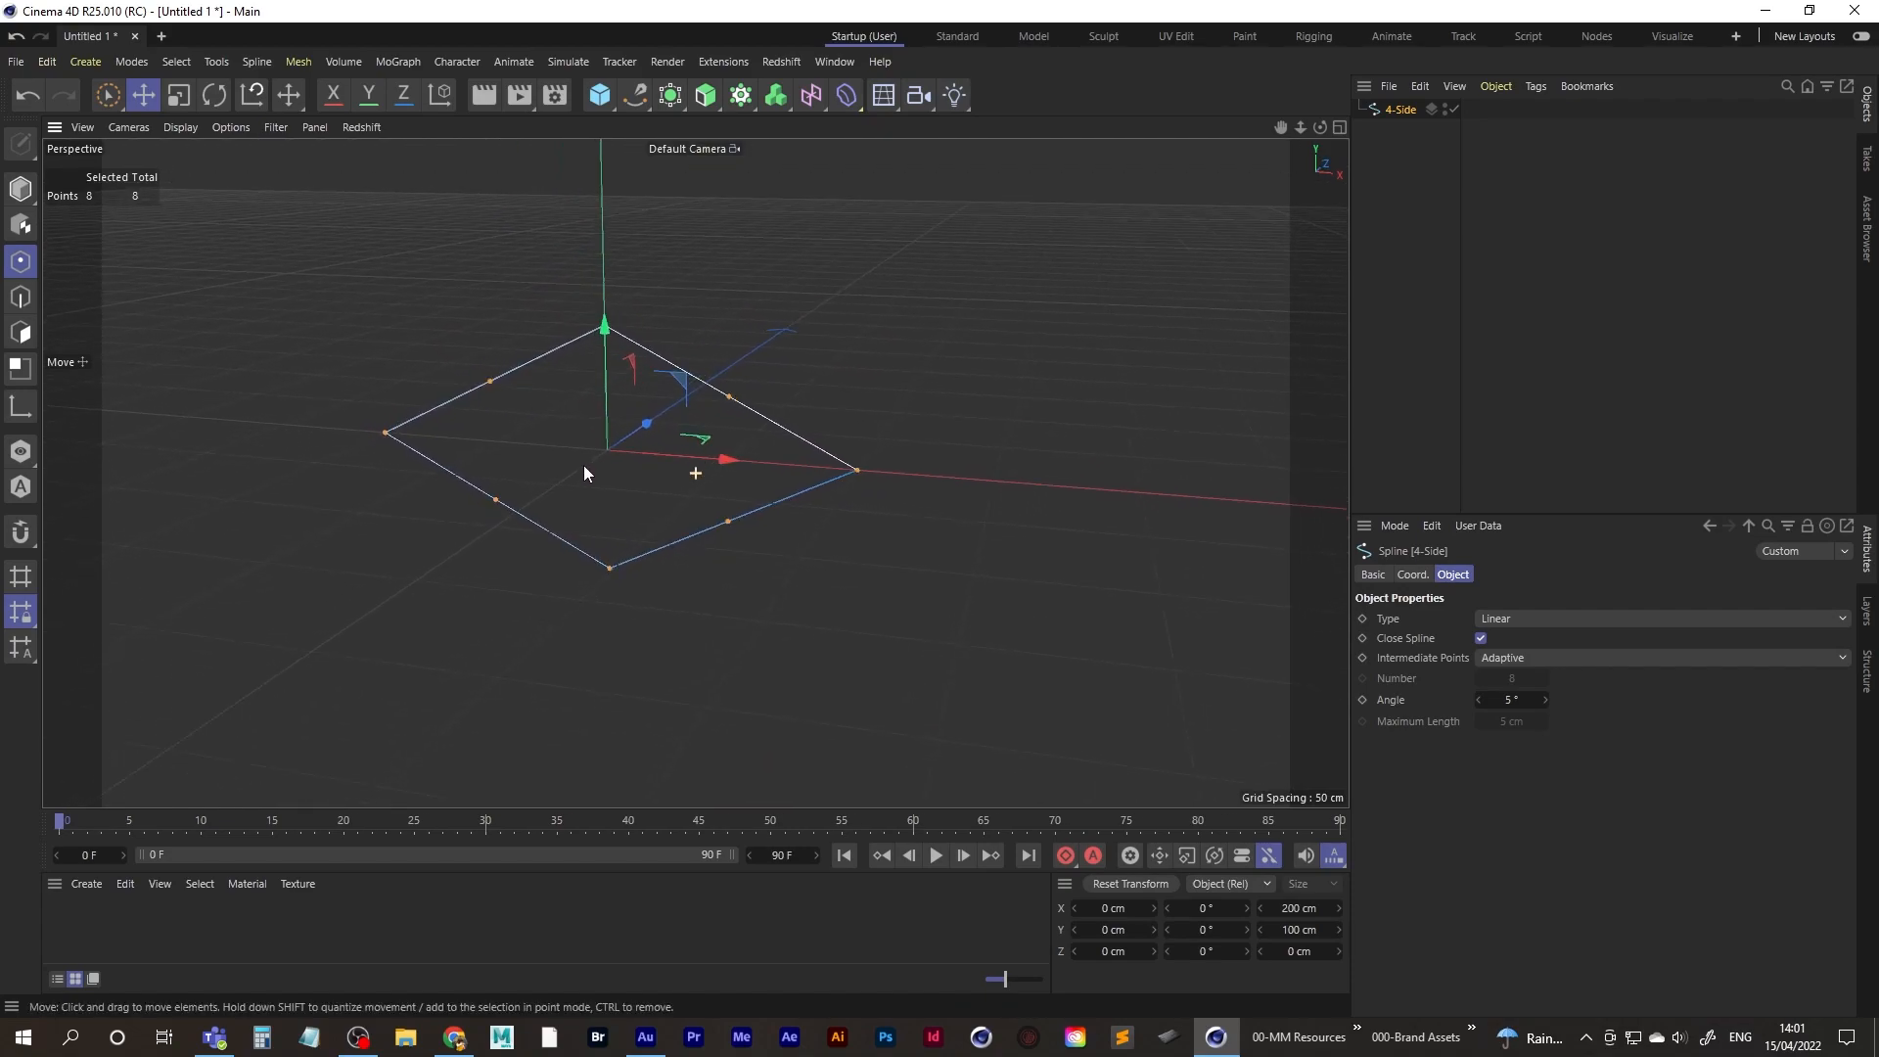
{"action": "left_click", "coordinate": [102, 97]}
{"action": "left_click", "coordinate": [199, 162]}
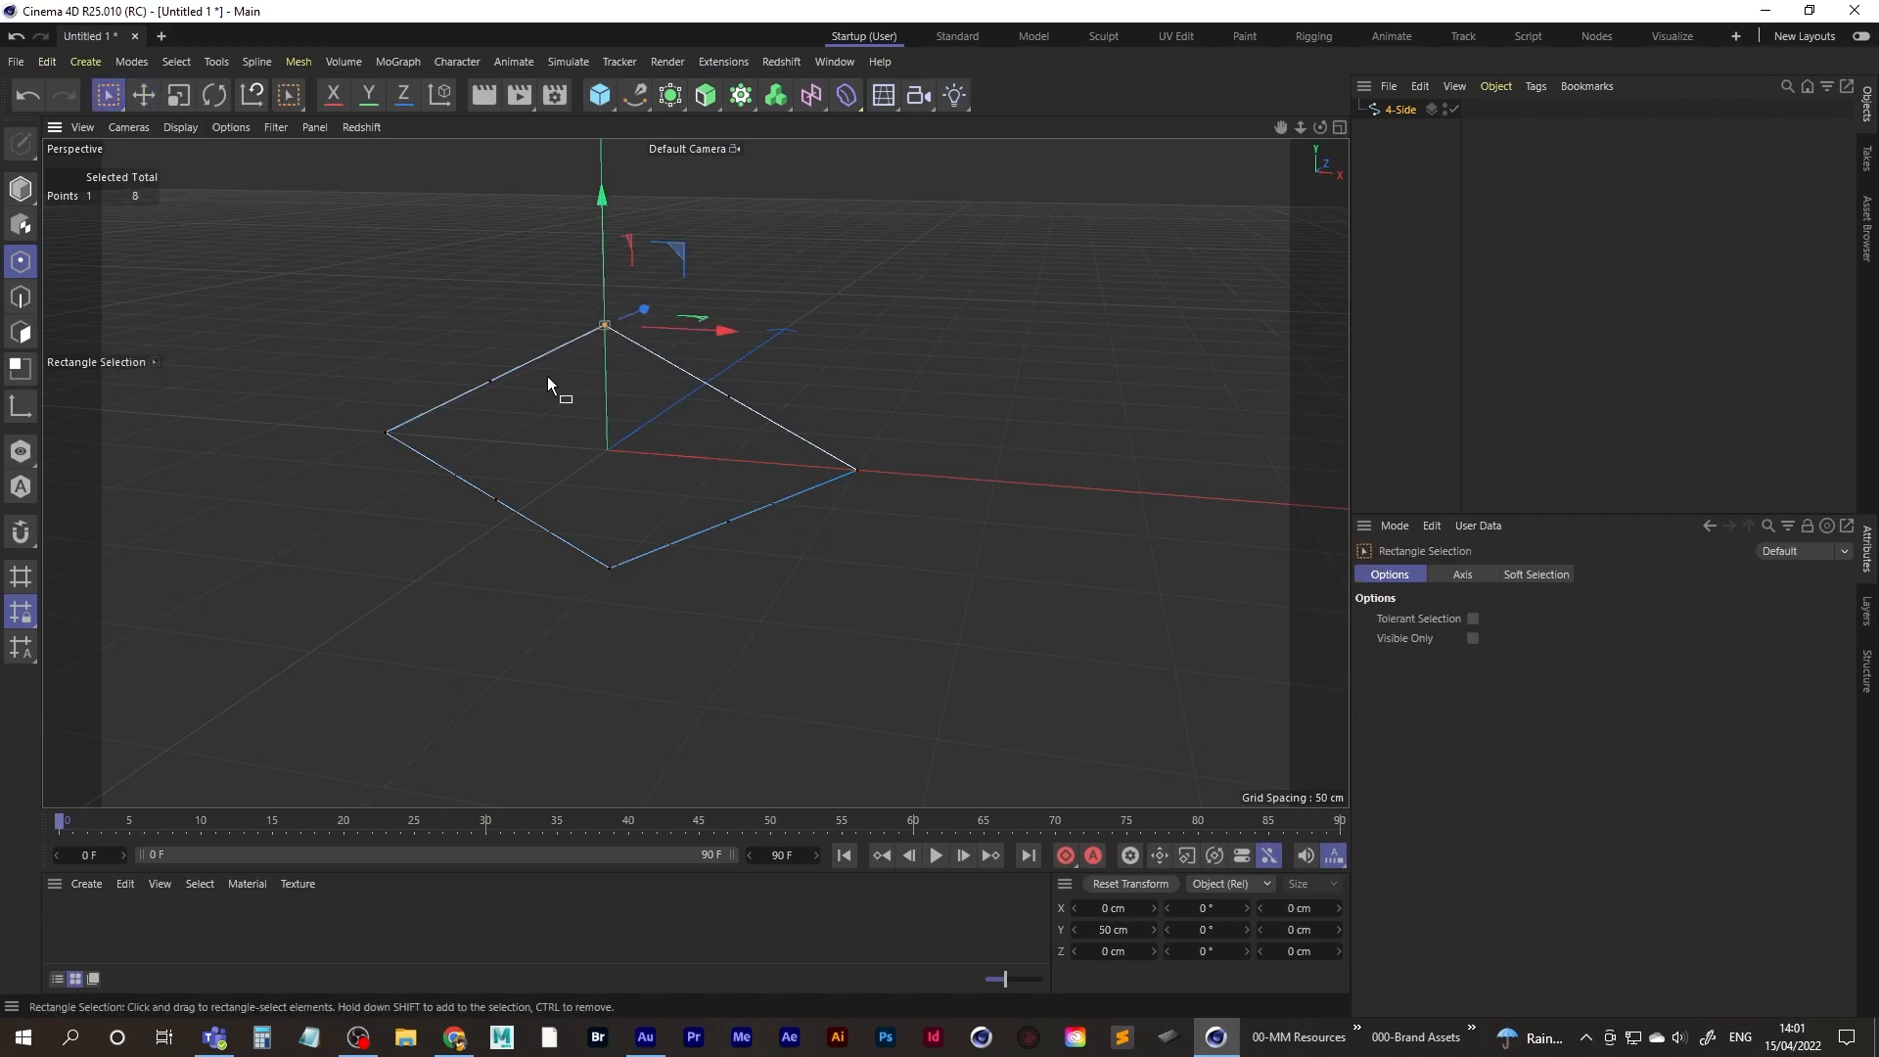
{"action": "left_click_drag", "start_coordinate": [507, 443], "coordinate": [537, 584]}
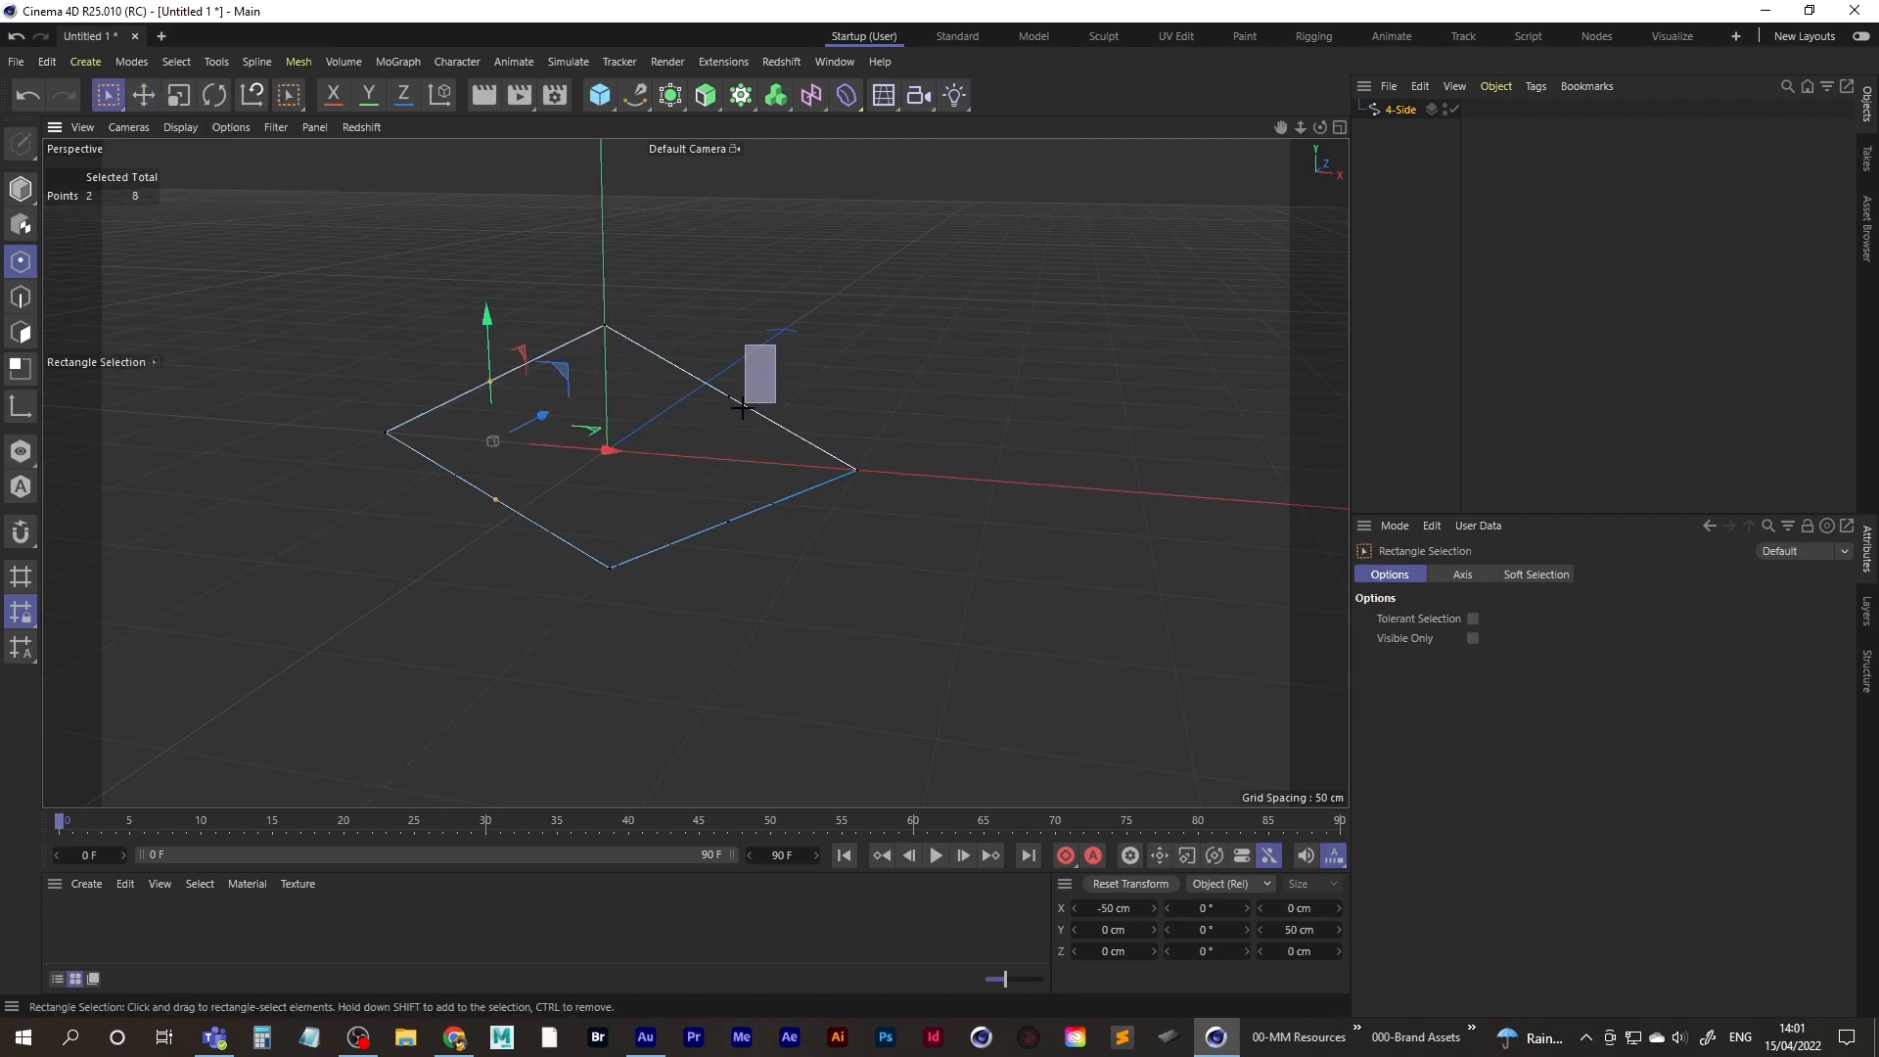
{"action": "left_click_drag", "start_coordinate": [694, 575], "coordinate": [697, 596], "text": "shift"}
{"action": "left_click_drag", "start_coordinate": [600, 470], "coordinate": [605, 468], "text": "alt"}
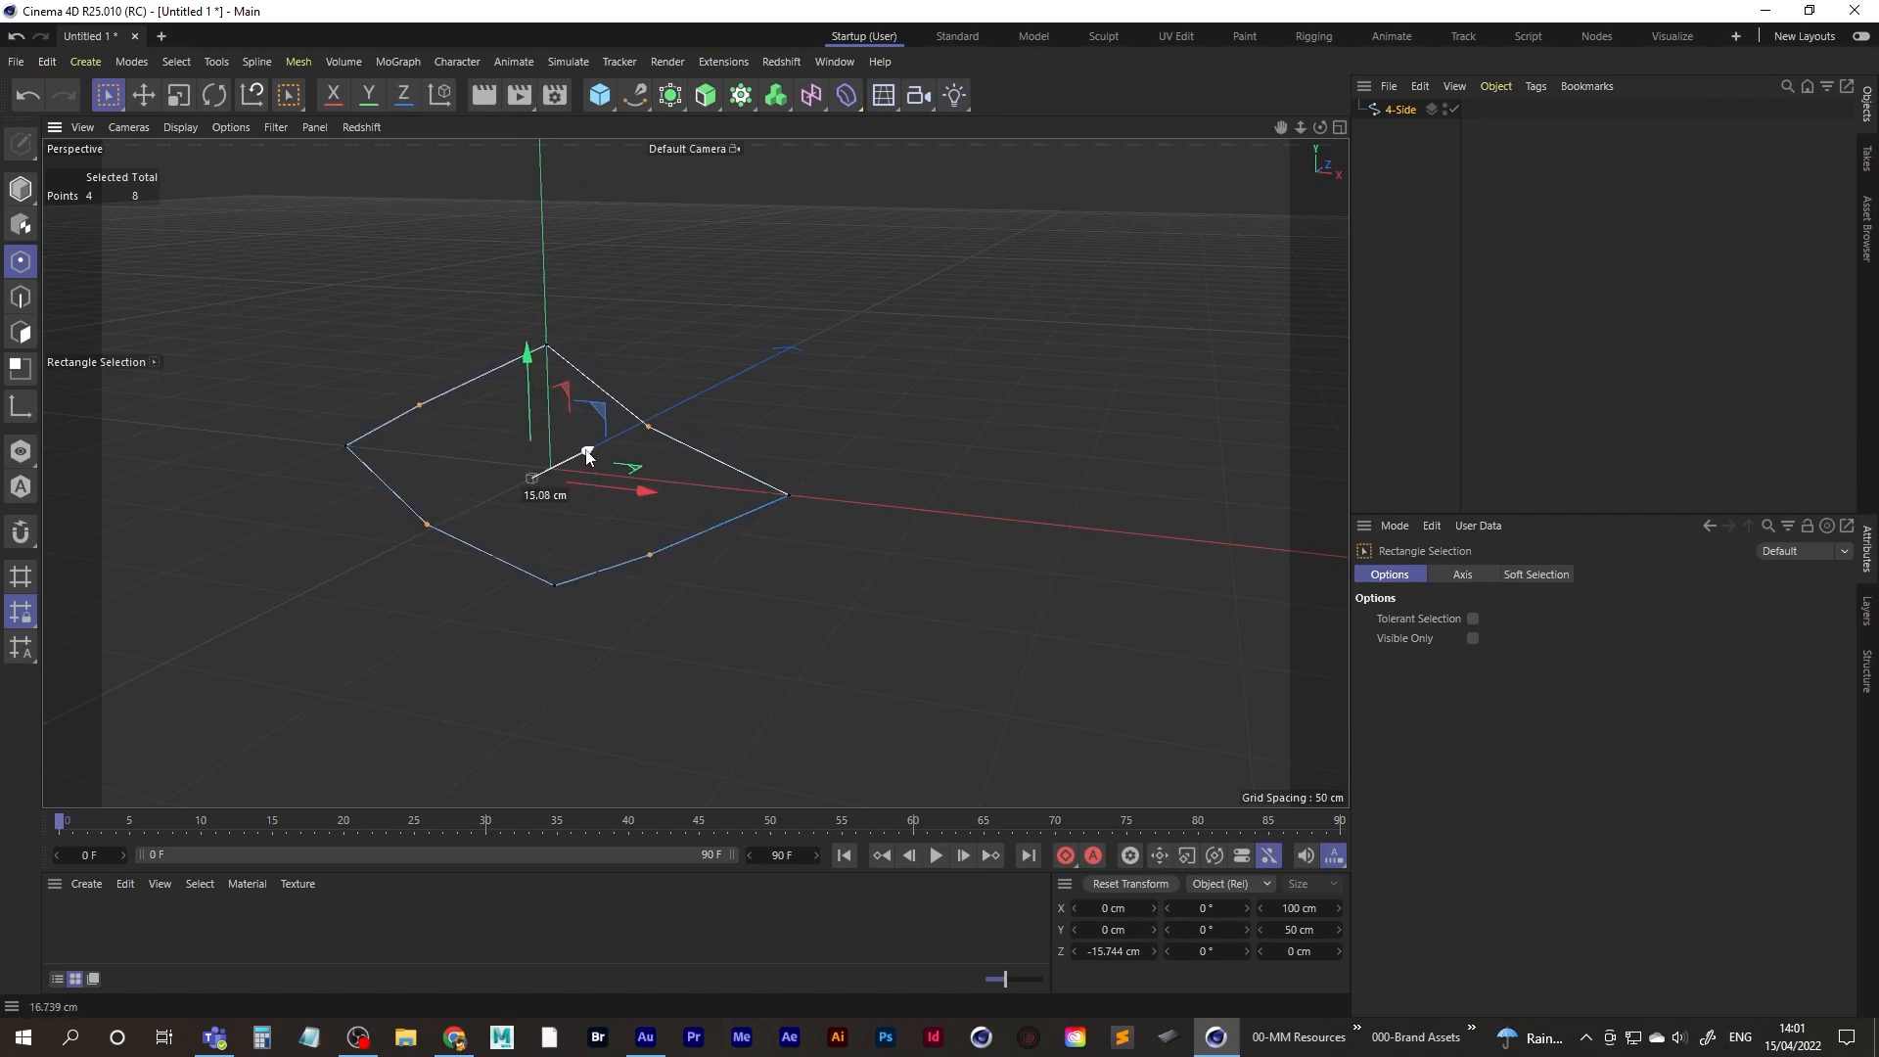
- Select all spline points except the top and bottom corners and move them to about 17 cm along Z
{"action": "left_click_drag", "start_coordinate": [516, 302], "coordinate": [587, 647]}
{"action": "left_click_drag", "start_coordinate": [536, 485], "coordinate": [478, 519], "text": "alt"}
{"action": "left_click_drag", "start_coordinate": [913, 345], "coordinate": [625, 595], "text": "shift"}
{"action": "key", "text": "s"}
{"action": "left_click_drag", "start_coordinate": [587, 421], "coordinate": [603, 421]}
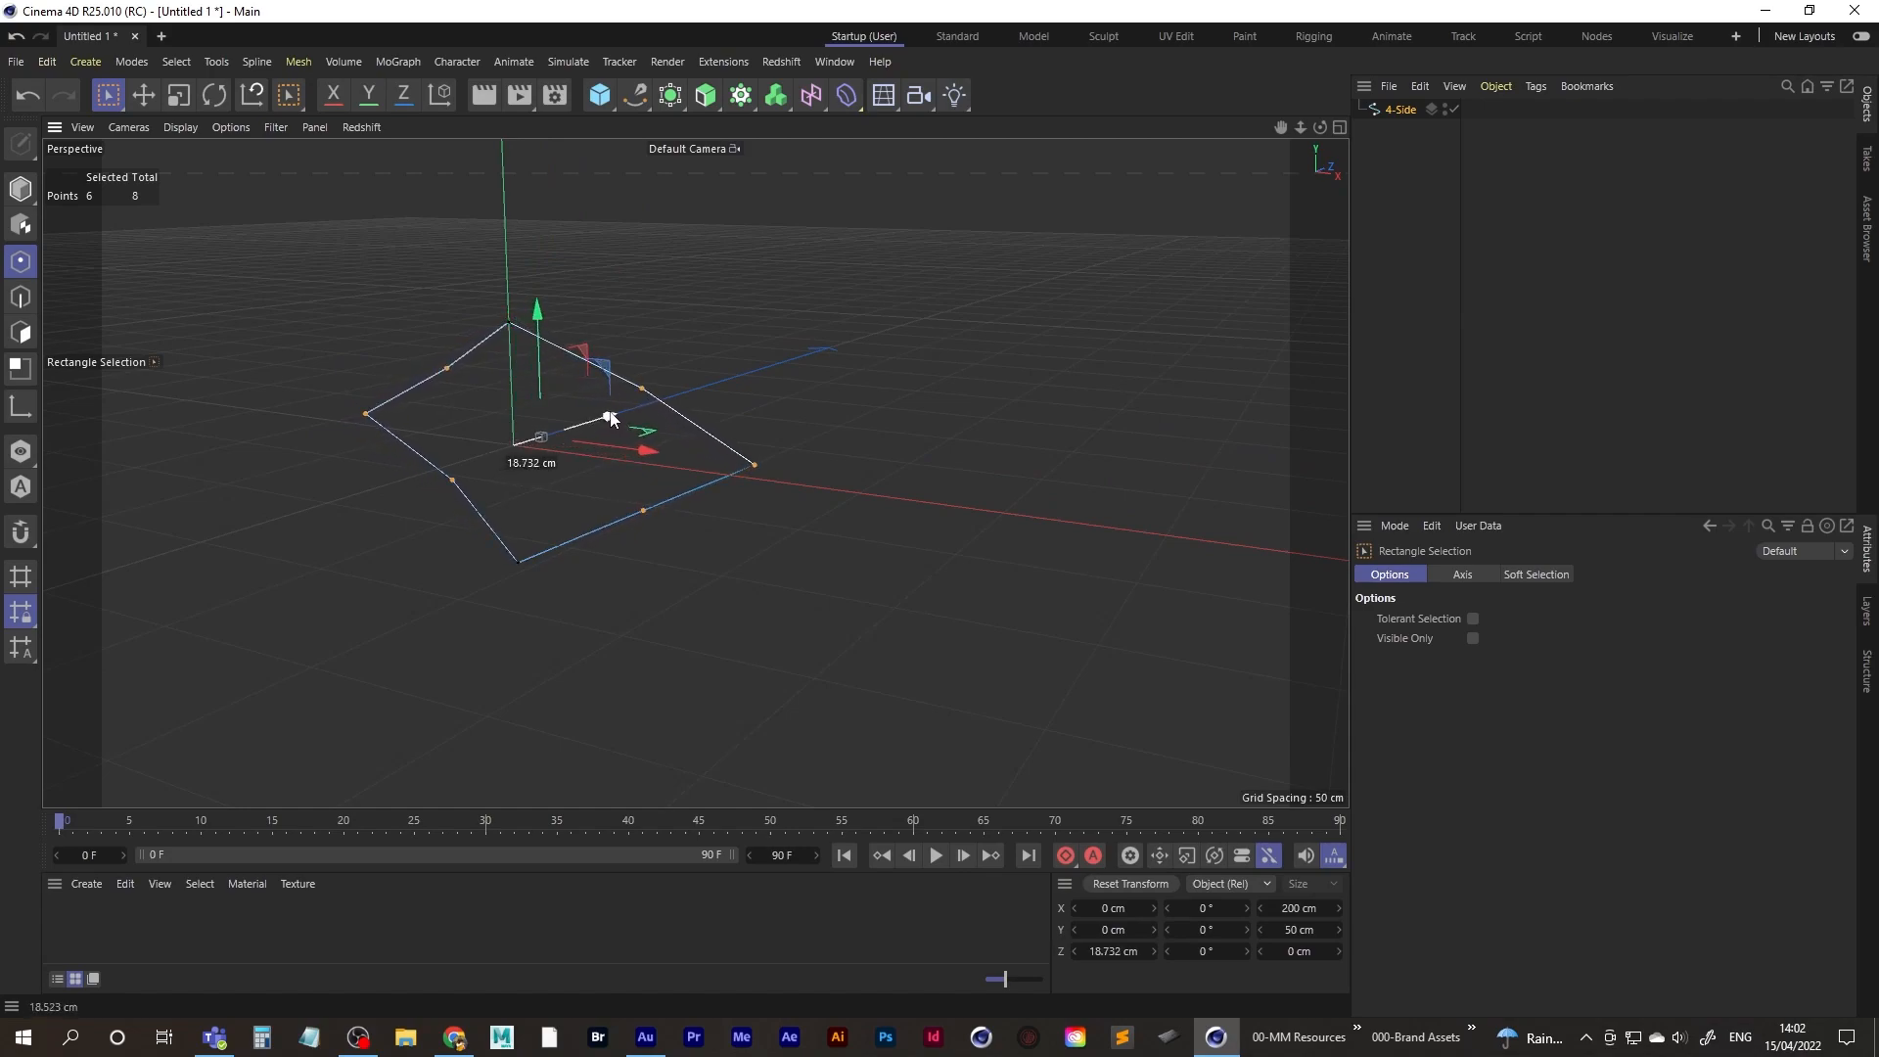
- Deselect the edge midpoints and move only the two side corners to about 53 cm along Z
{"action": "left_click_drag", "start_coordinate": [668, 341], "coordinate": [609, 546]}
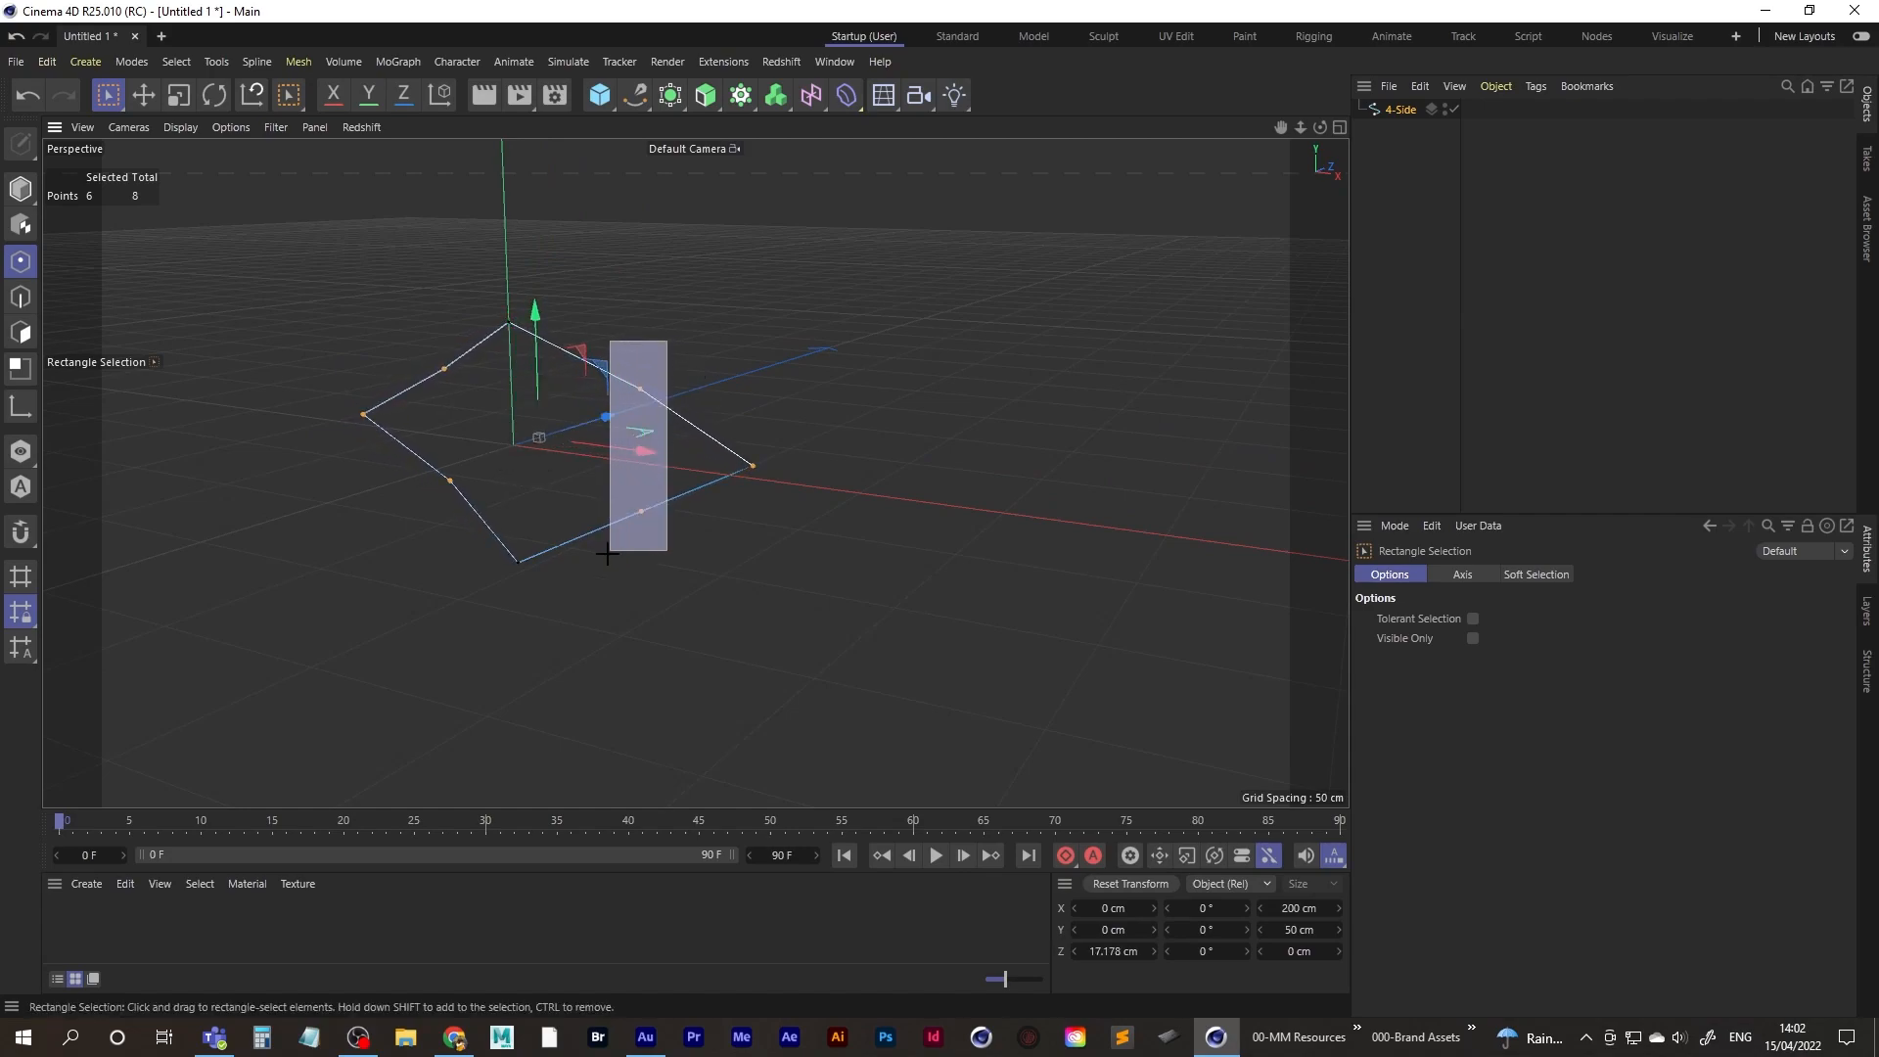
{"action": "left_click_drag", "start_coordinate": [631, 464], "coordinate": [453, 473], "text": "ctrl"}
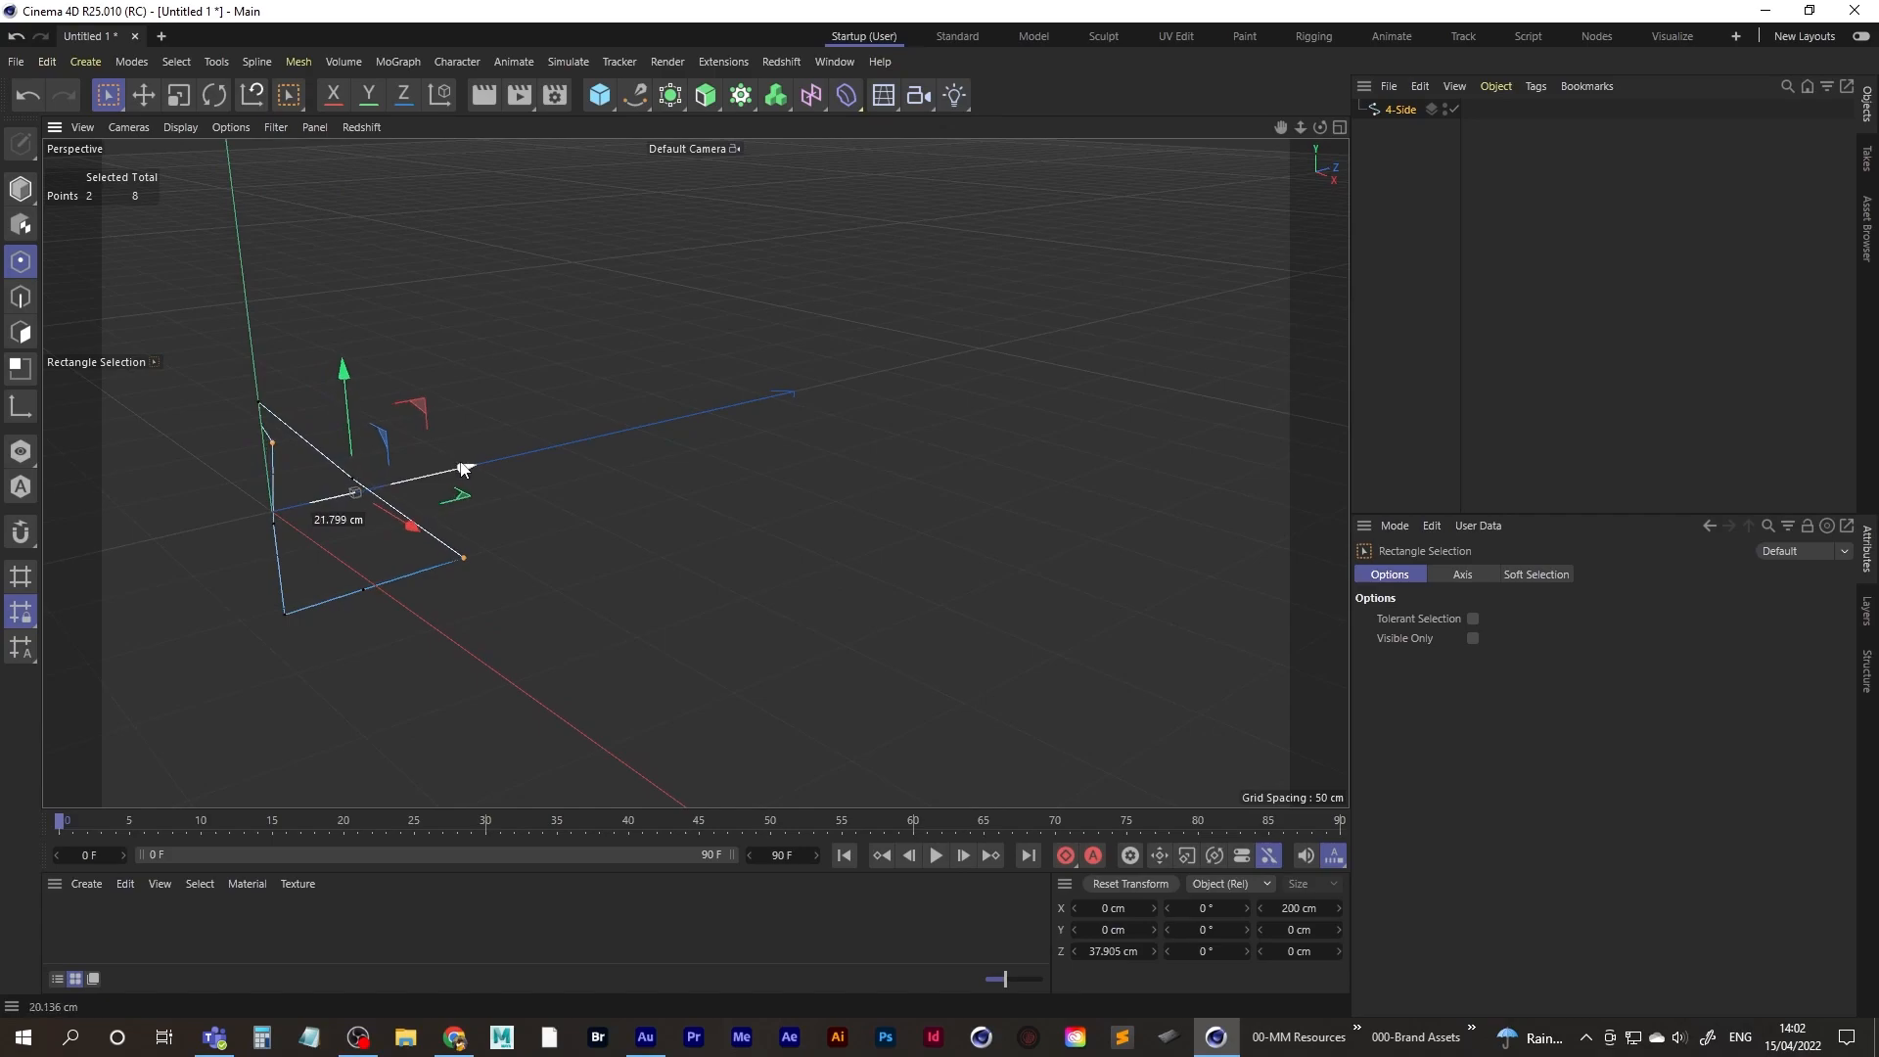
{"action": "left_click_drag", "start_coordinate": [339, 527], "coordinate": [427, 420], "text": "alt"}
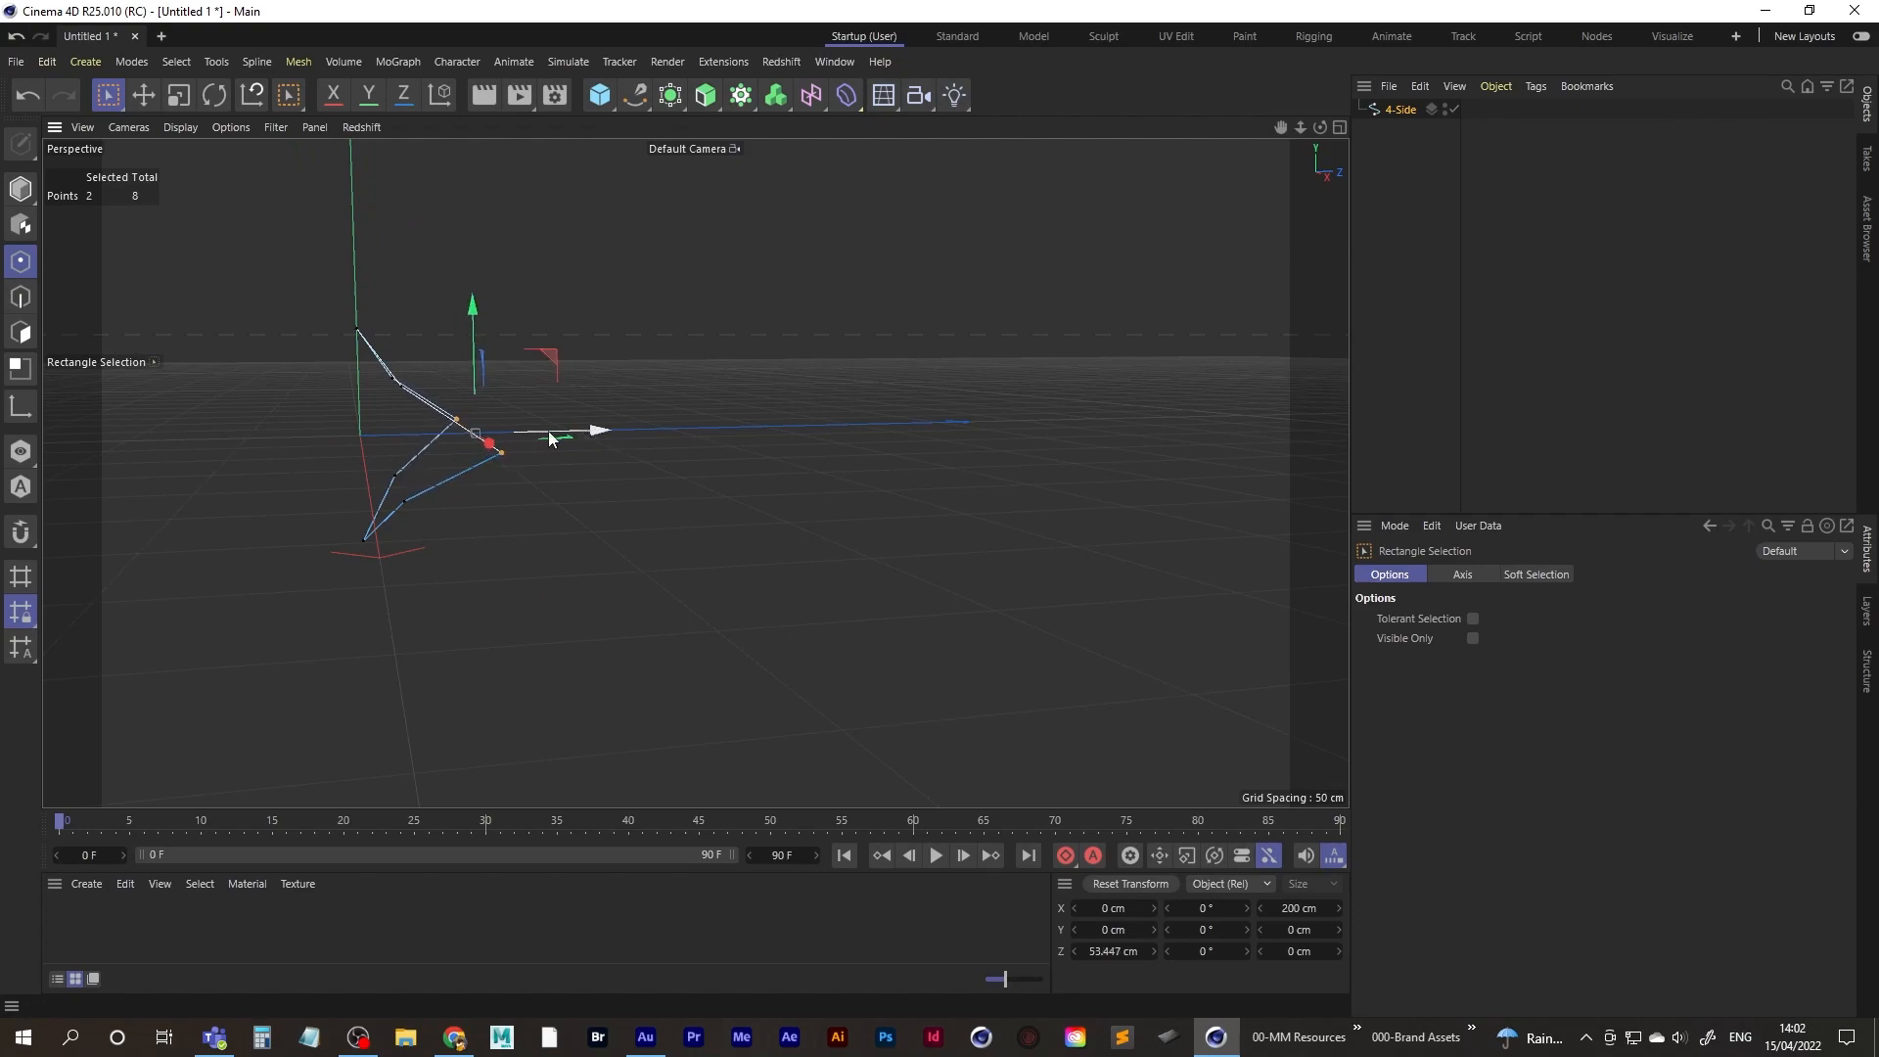
{"action": "left_click_drag", "start_coordinate": [433, 432], "coordinate": [559, 460], "text": "alt"}
- Select the four edge midpoints and move them to about 20 cm along Z to smooth the bend
{"action": "left_click_drag", "start_coordinate": [441, 385], "coordinate": [741, 452]}
{"action": "left_click_drag", "start_coordinate": [450, 519], "coordinate": [679, 563], "text": "shift"}
{"action": "left_click_drag", "start_coordinate": [537, 474], "coordinate": [654, 468], "text": "alt"}
{"action": "left_click_drag", "start_coordinate": [611, 482], "coordinate": [496, 458], "text": "alt"}
- Select the top, bottom and edge midpoint points and scale them vertically to about 64 cm high
{"action": "left_click_drag", "start_coordinate": [517, 388], "coordinate": [796, 665], "text": "alt"}
{"action": "left_click_drag", "start_coordinate": [777, 514], "coordinate": [670, 514], "text": "alt"}
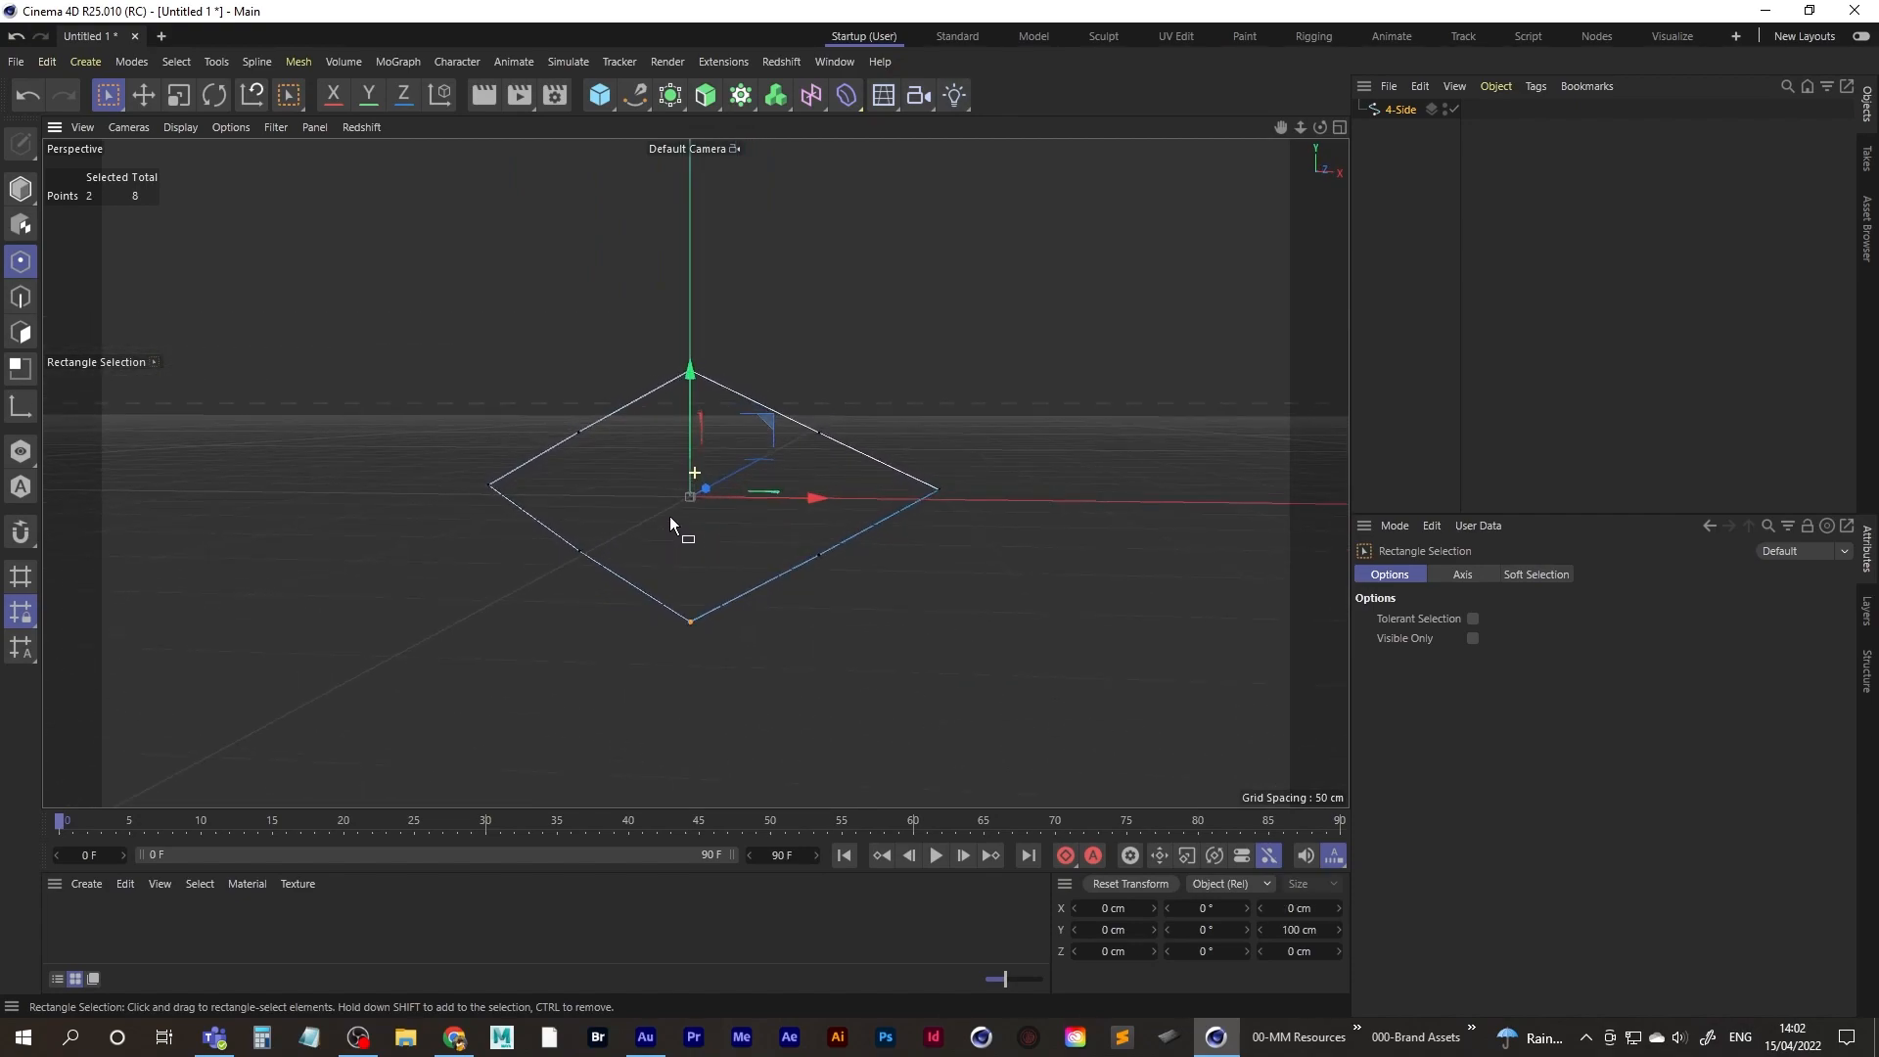
{"action": "left_click_drag", "start_coordinate": [540, 281], "coordinate": [847, 666]}
{"action": "left_click_drag", "start_coordinate": [685, 511], "coordinate": [652, 515], "text": "alt"}
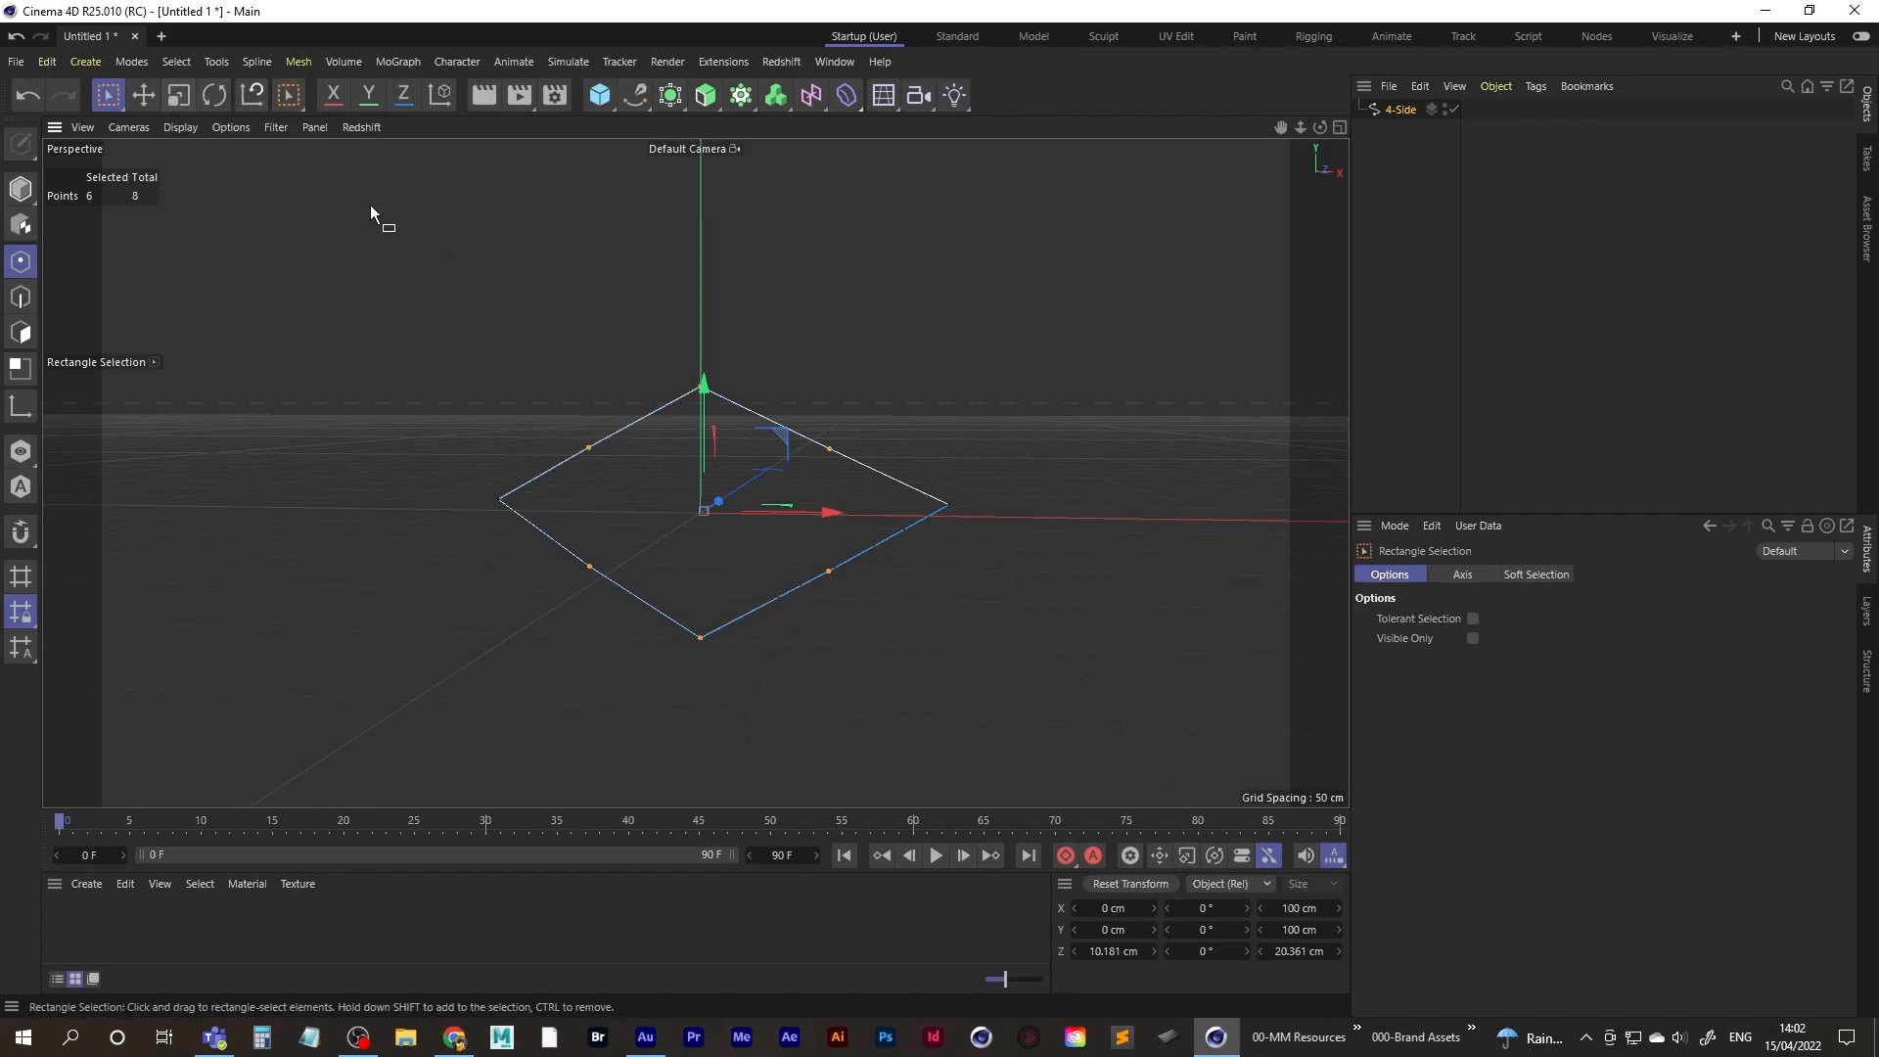
{"action": "left_click", "coordinate": [179, 97]}
{"action": "left_click_drag", "start_coordinate": [707, 379], "coordinate": [526, 550], "text": "alt"}
{"action": "left_click", "coordinate": [1066, 290]}
{"action": "left_click_drag", "start_coordinate": [694, 474], "coordinate": [507, 456], "text": "alt"}
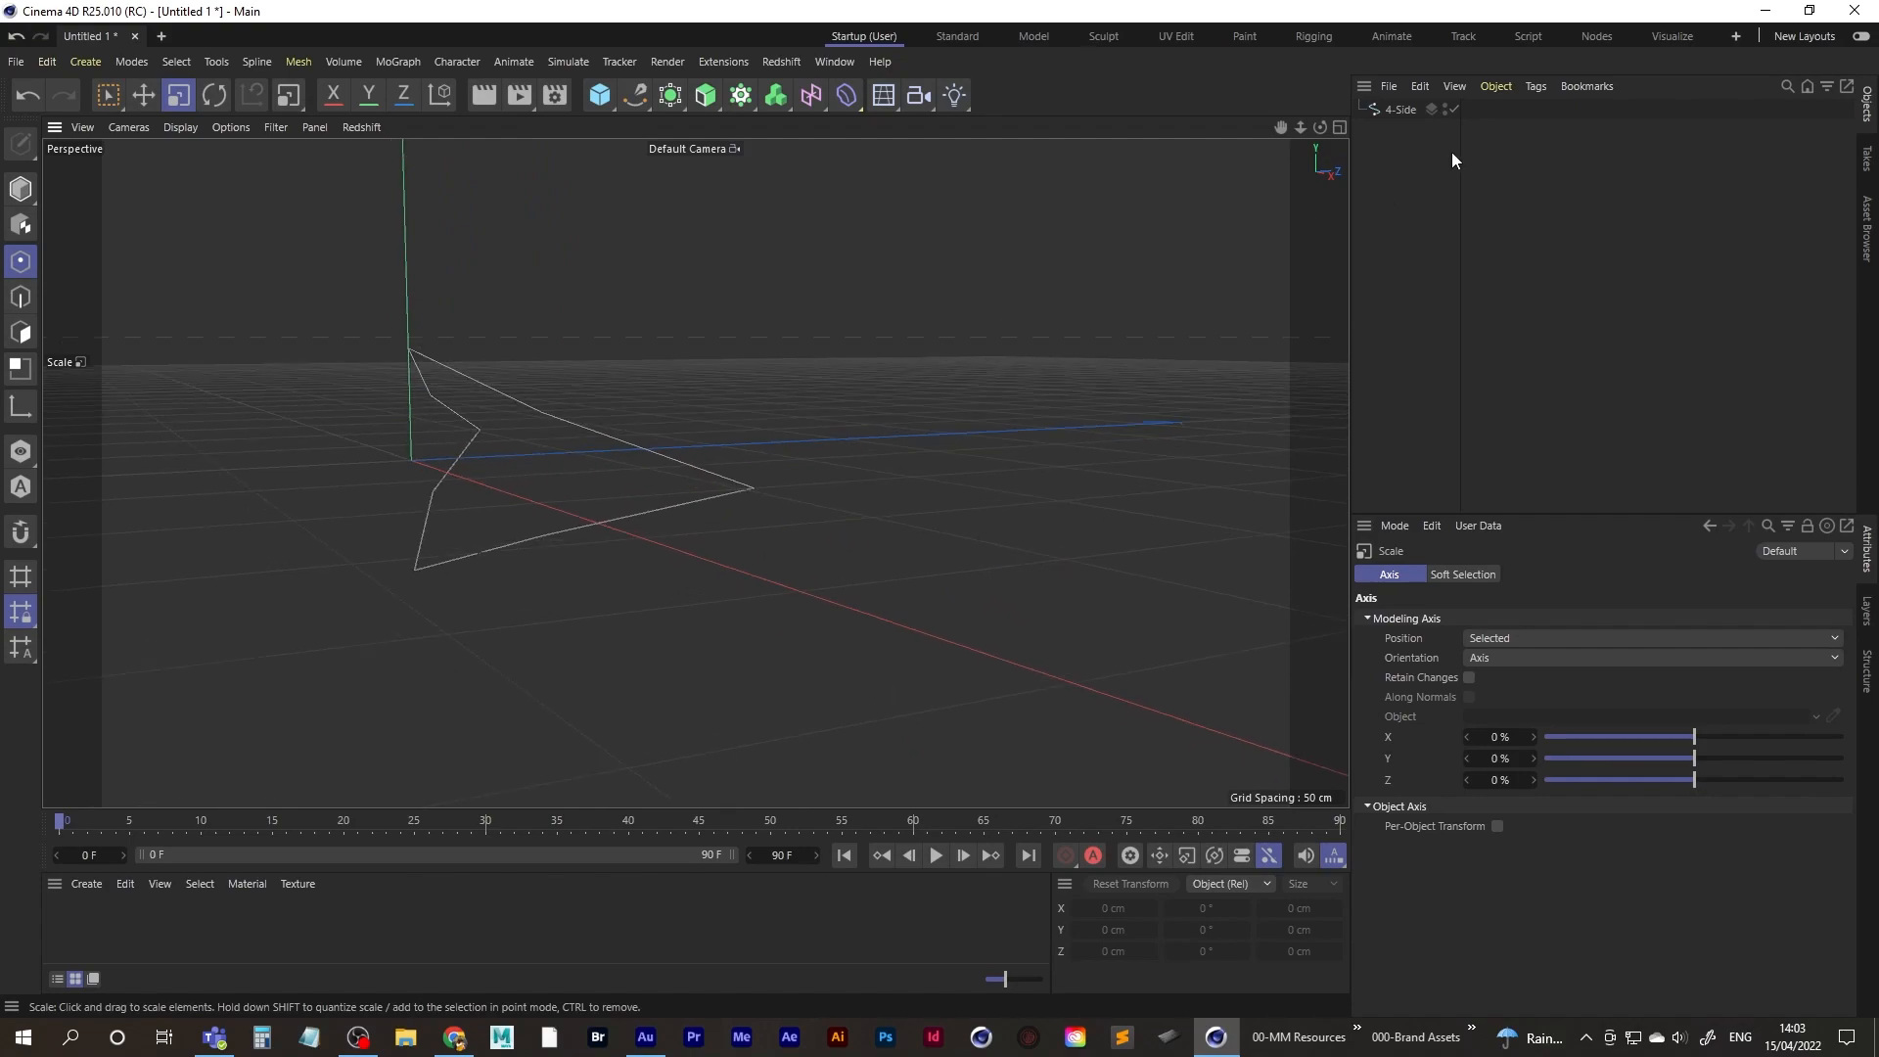
- Duplicate the bent diamond spline and scale the copy as an object to a height of about 54 cm
{"action": "left_click", "coordinate": [1399, 110]}
{"action": "left_click_drag", "start_coordinate": [1397, 126], "coordinate": [1406, 135], "text": "ctrl"}
{"action": "middle_click_drag", "start_coordinate": [516, 415], "coordinate": [558, 419], "text": "alt"}
{"action": "left_click_drag", "start_coordinate": [560, 436], "coordinate": [546, 355], "text": "alt"}
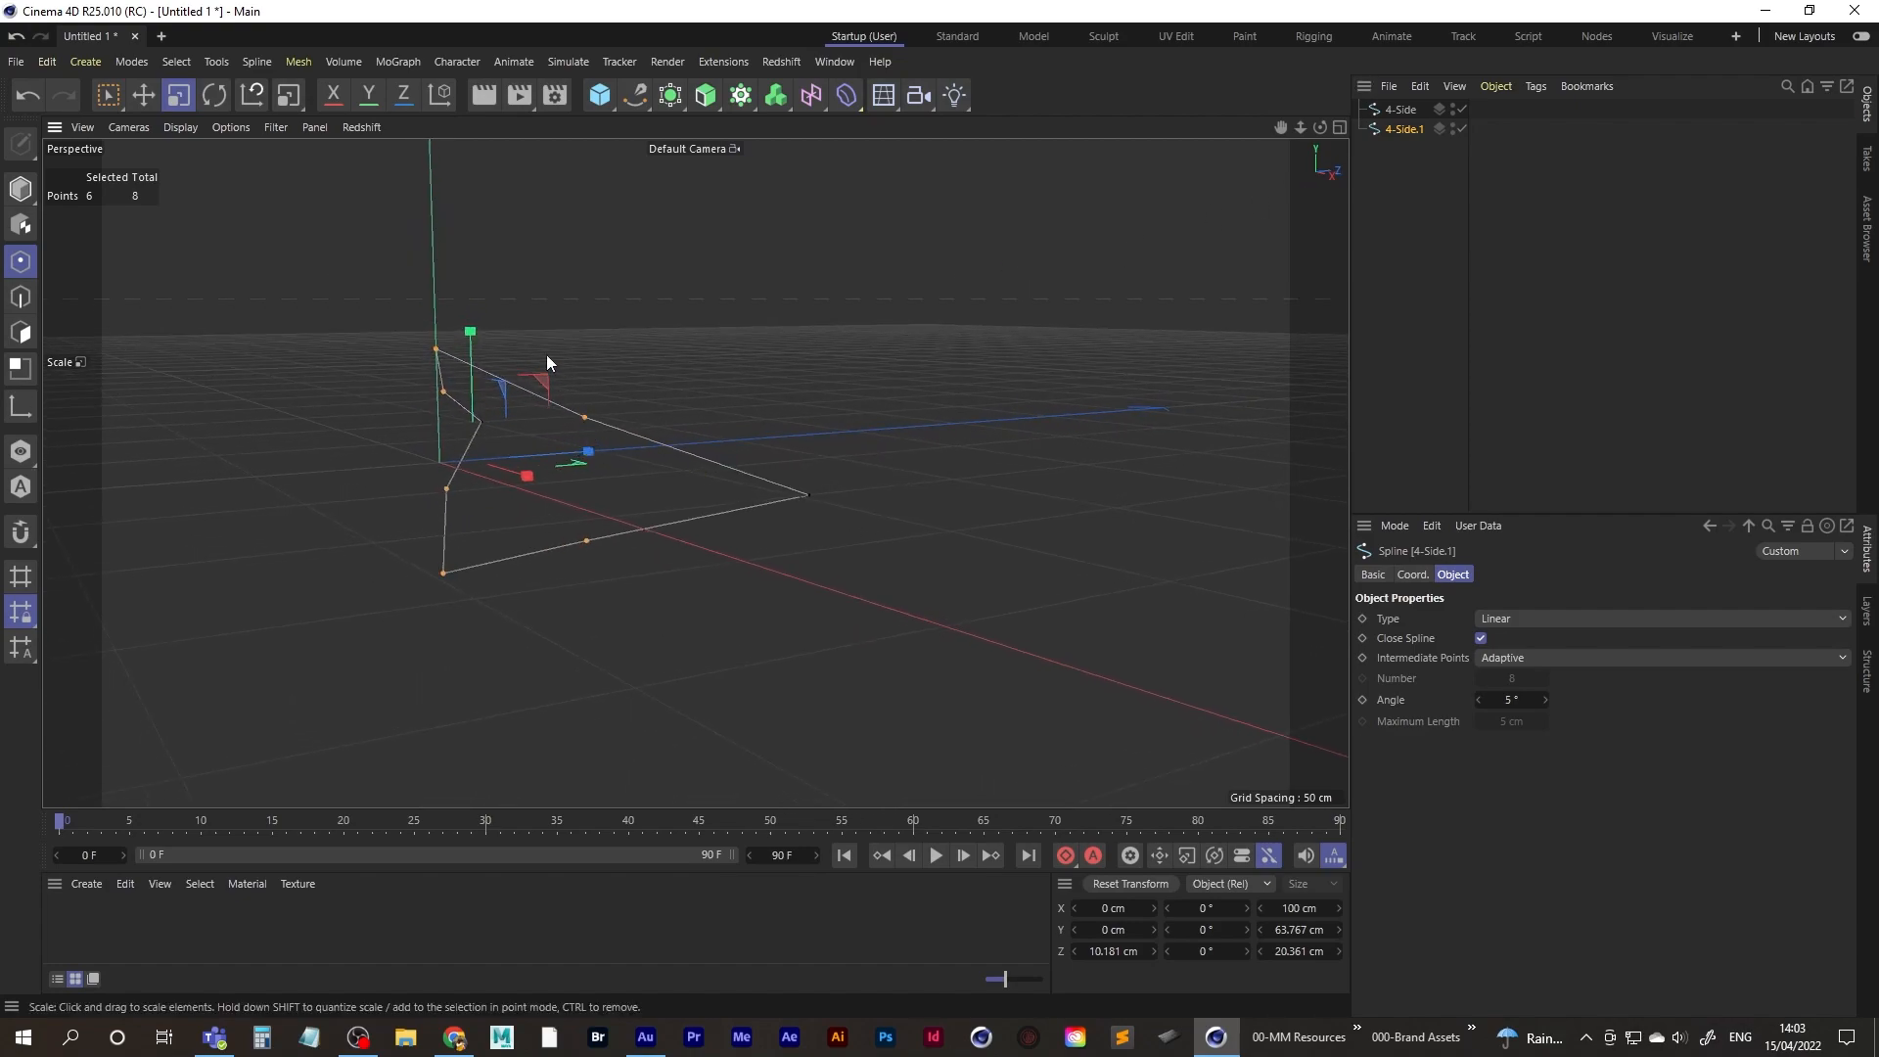
{"action": "left_click", "coordinate": [22, 188]}
{"action": "middle_click_drag", "start_coordinate": [429, 381], "coordinate": [515, 386], "text": "alt"}
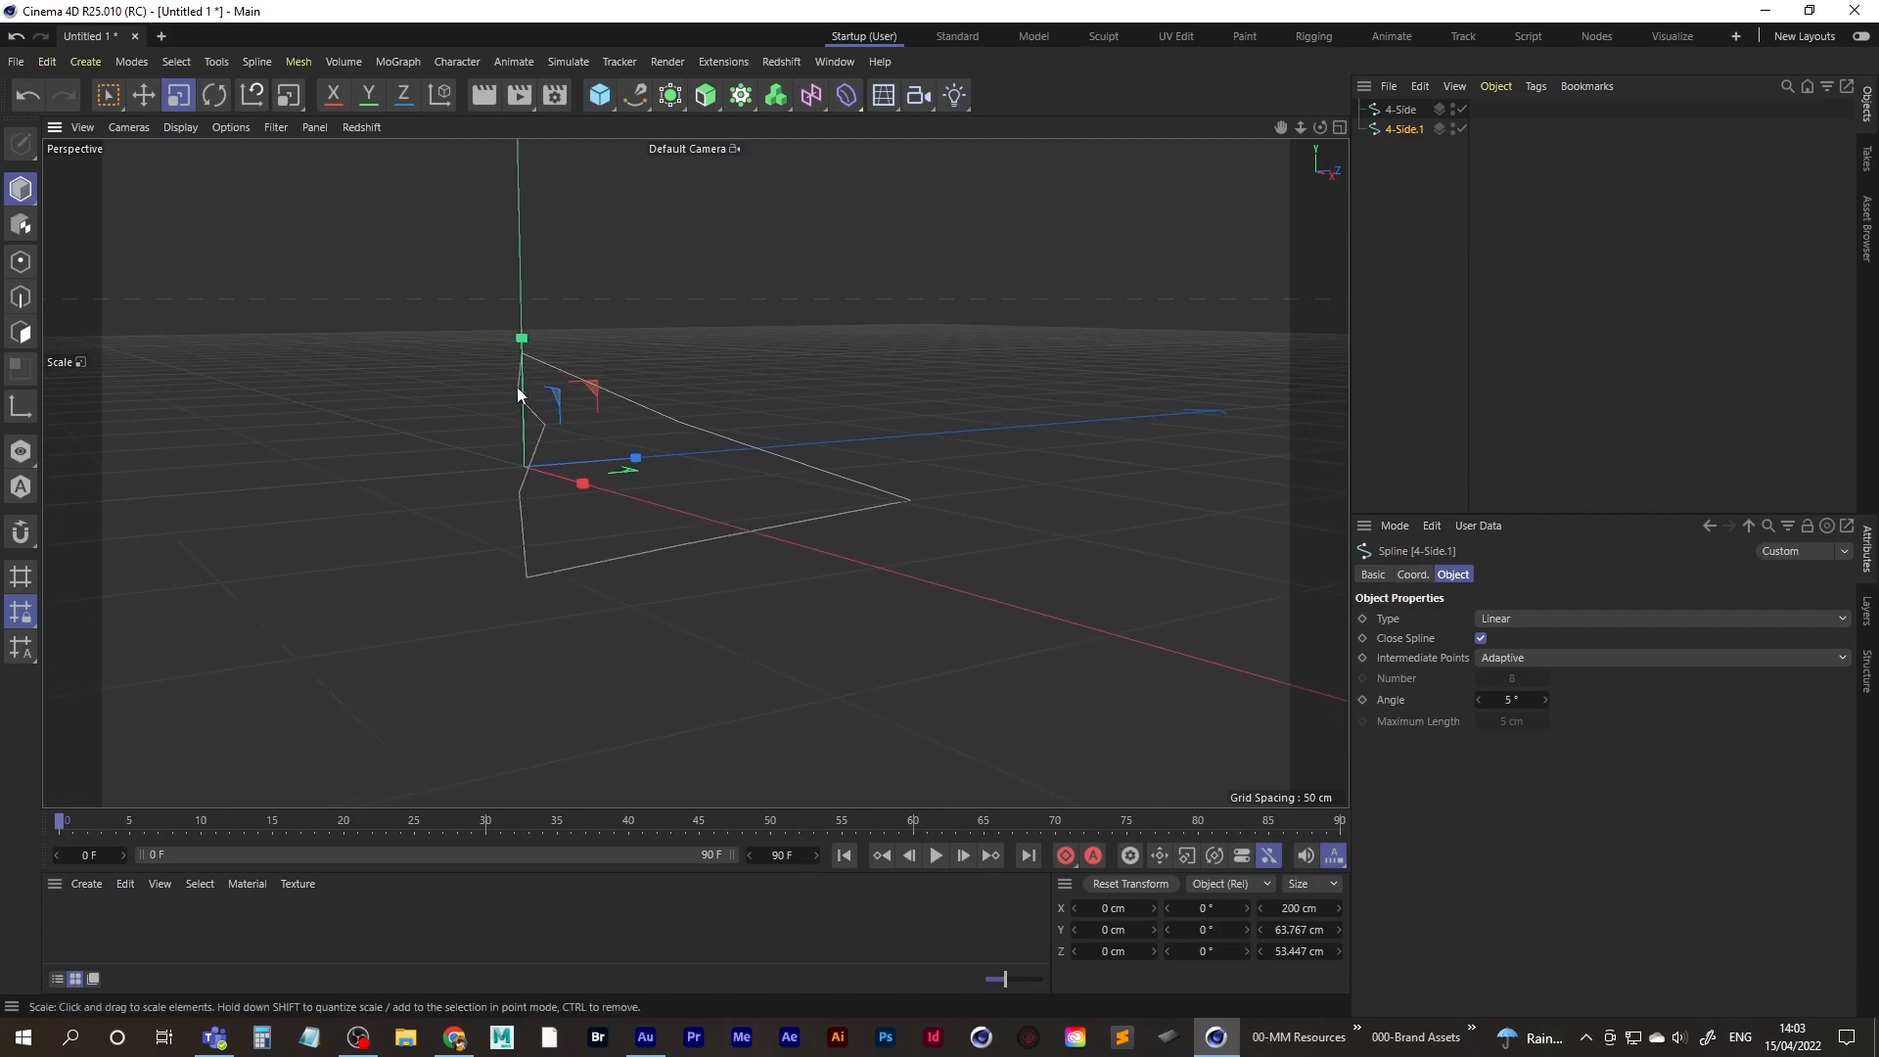
{"action": "left_click_drag", "start_coordinate": [571, 416], "coordinate": [644, 411], "text": "alt"}
{"action": "left_click_drag", "start_coordinate": [552, 356], "coordinate": [531, 413]}
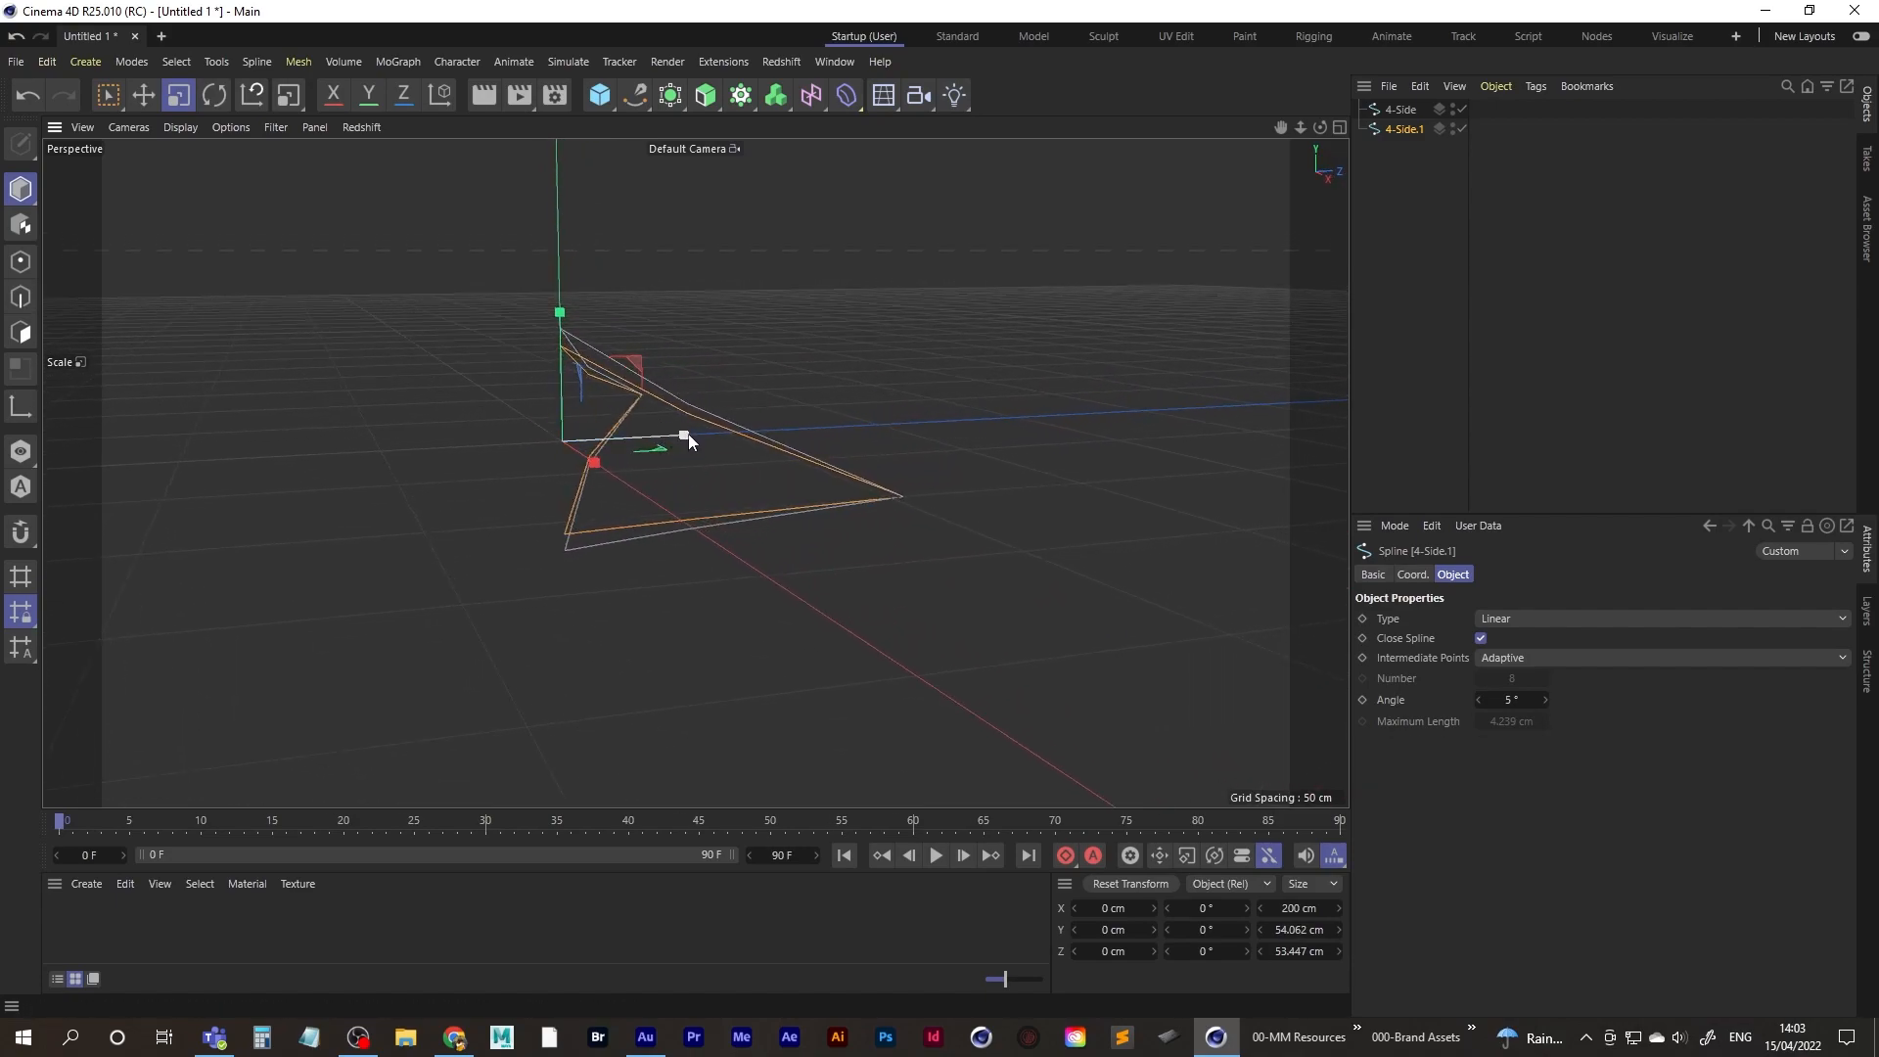
- Move the duplicated spline to about -3 cm along Z, slightly in front of the original
{"action": "key", "text": "0"}
{"action": "left_click_drag", "start_coordinate": [683, 437], "coordinate": [665, 436]}
{"action": "middle_click_drag", "start_coordinate": [696, 429], "coordinate": [708, 413], "text": "alt"}
{"action": "left_click_drag", "start_coordinate": [708, 413], "coordinate": [646, 430], "text": "alt"}
{"action": "middle_click_drag", "start_coordinate": [584, 397], "coordinate": [606, 455], "text": "alt"}
{"action": "right_click_drag", "start_coordinate": [606, 455], "coordinate": [667, 428], "text": "alt"}
{"action": "middle_click_drag", "start_coordinate": [620, 443], "coordinate": [618, 424], "text": "alt"}
{"action": "left_click_drag", "start_coordinate": [617, 427], "coordinate": [613, 414], "text": "alt"}
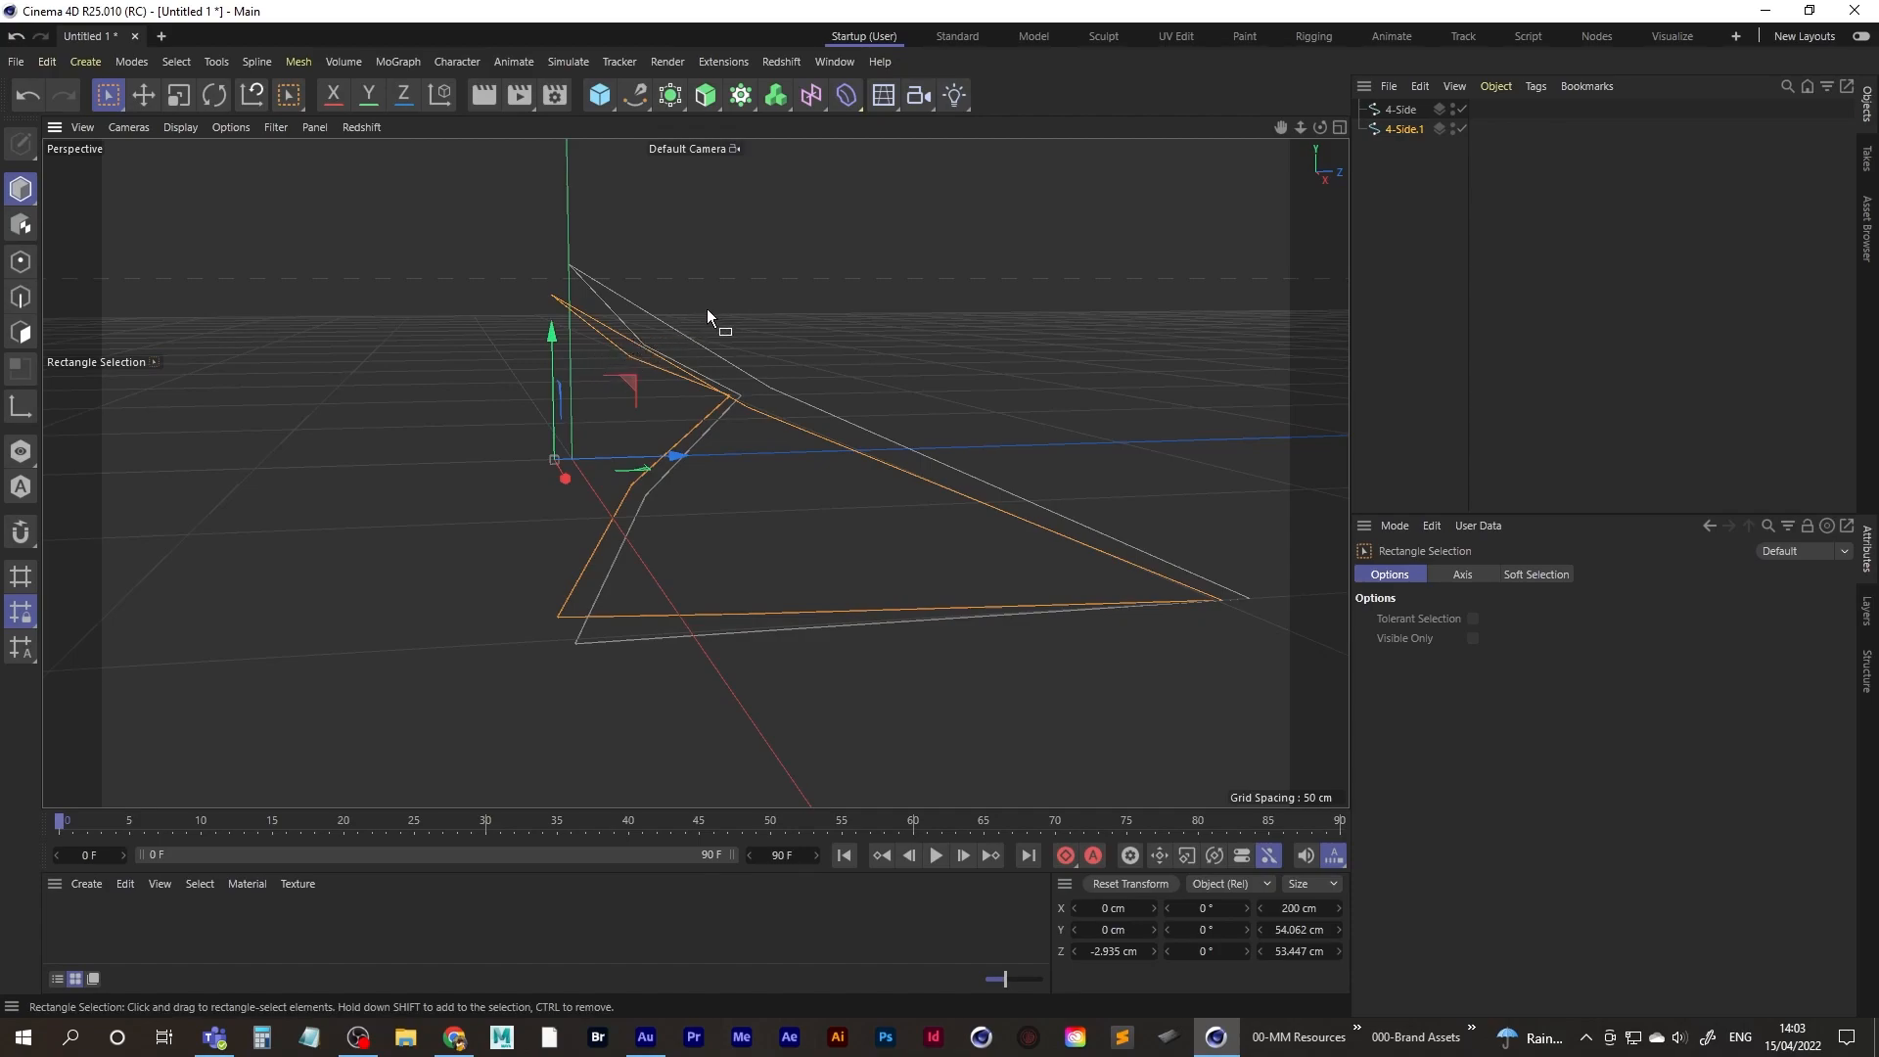
{"action": "scroll", "coordinate": [646, 392], "scroll_direction": "down", "scroll_amount": 5}
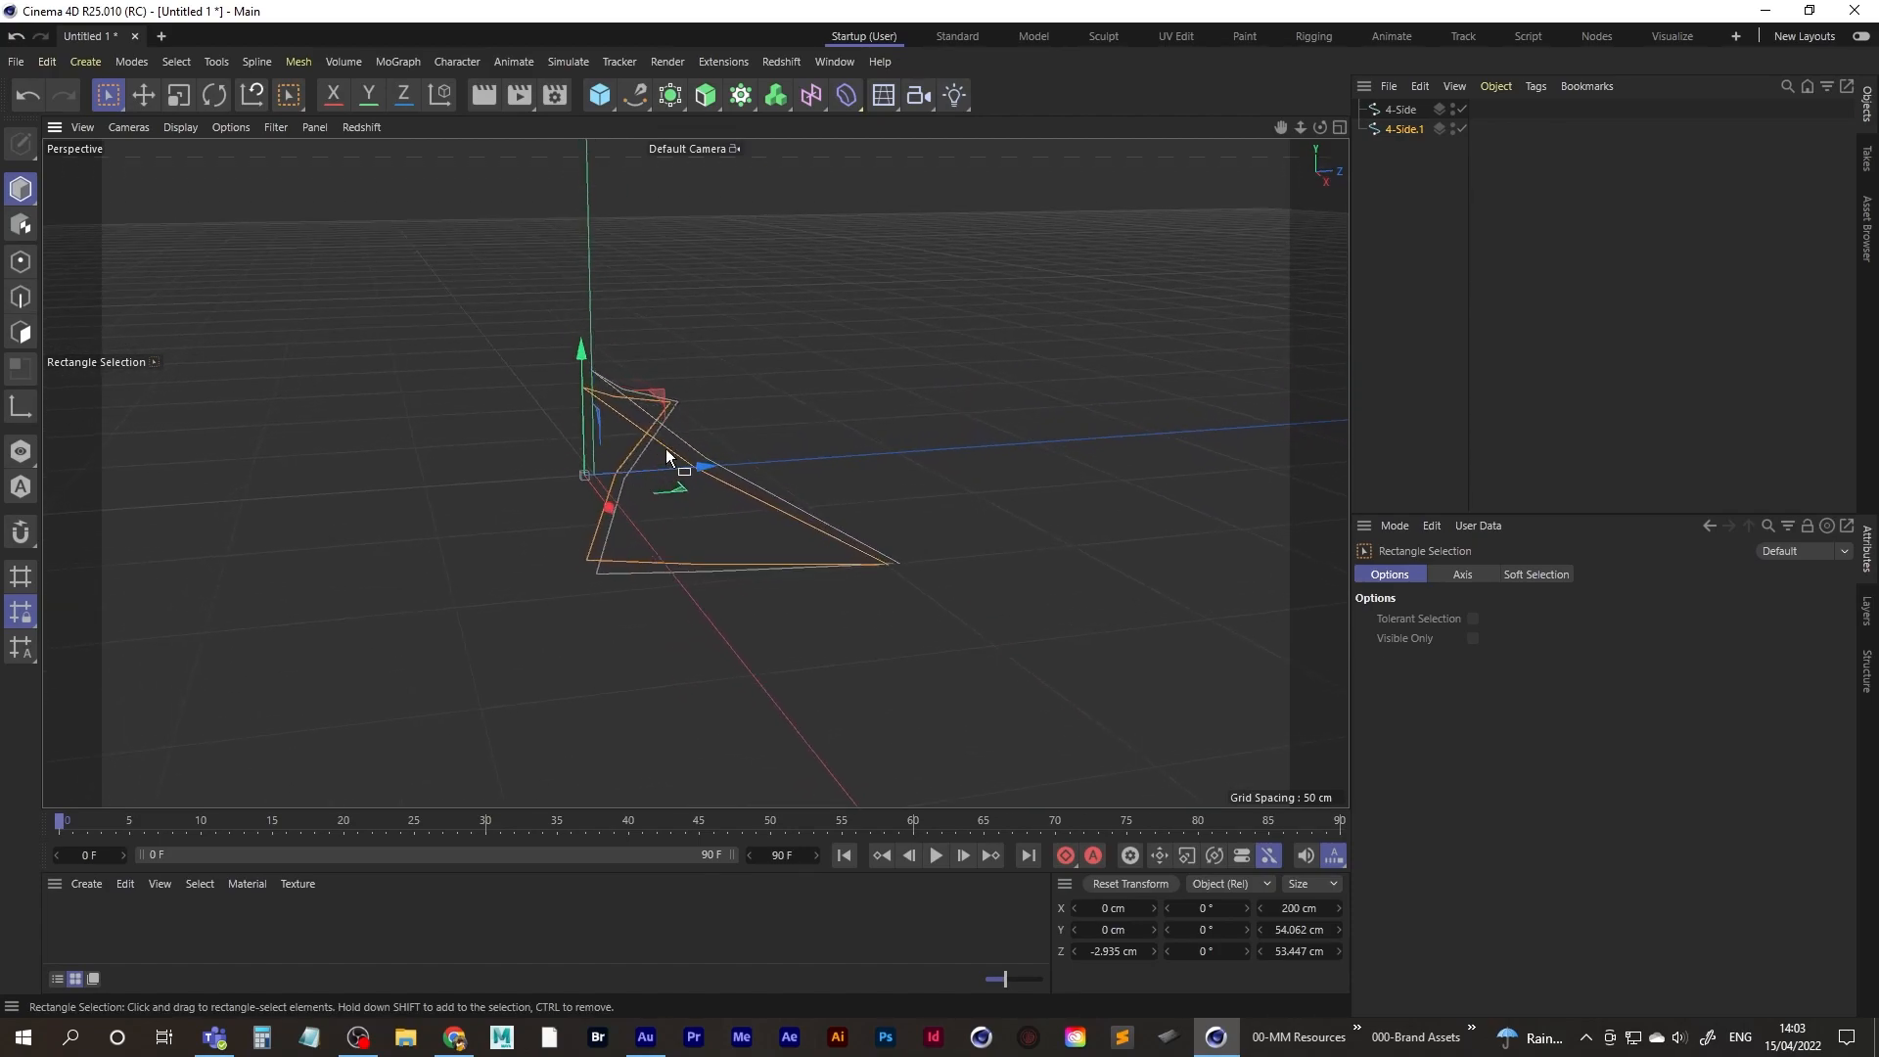
{"action": "left_click_drag", "start_coordinate": [695, 473], "coordinate": [601, 487], "text": "alt"}
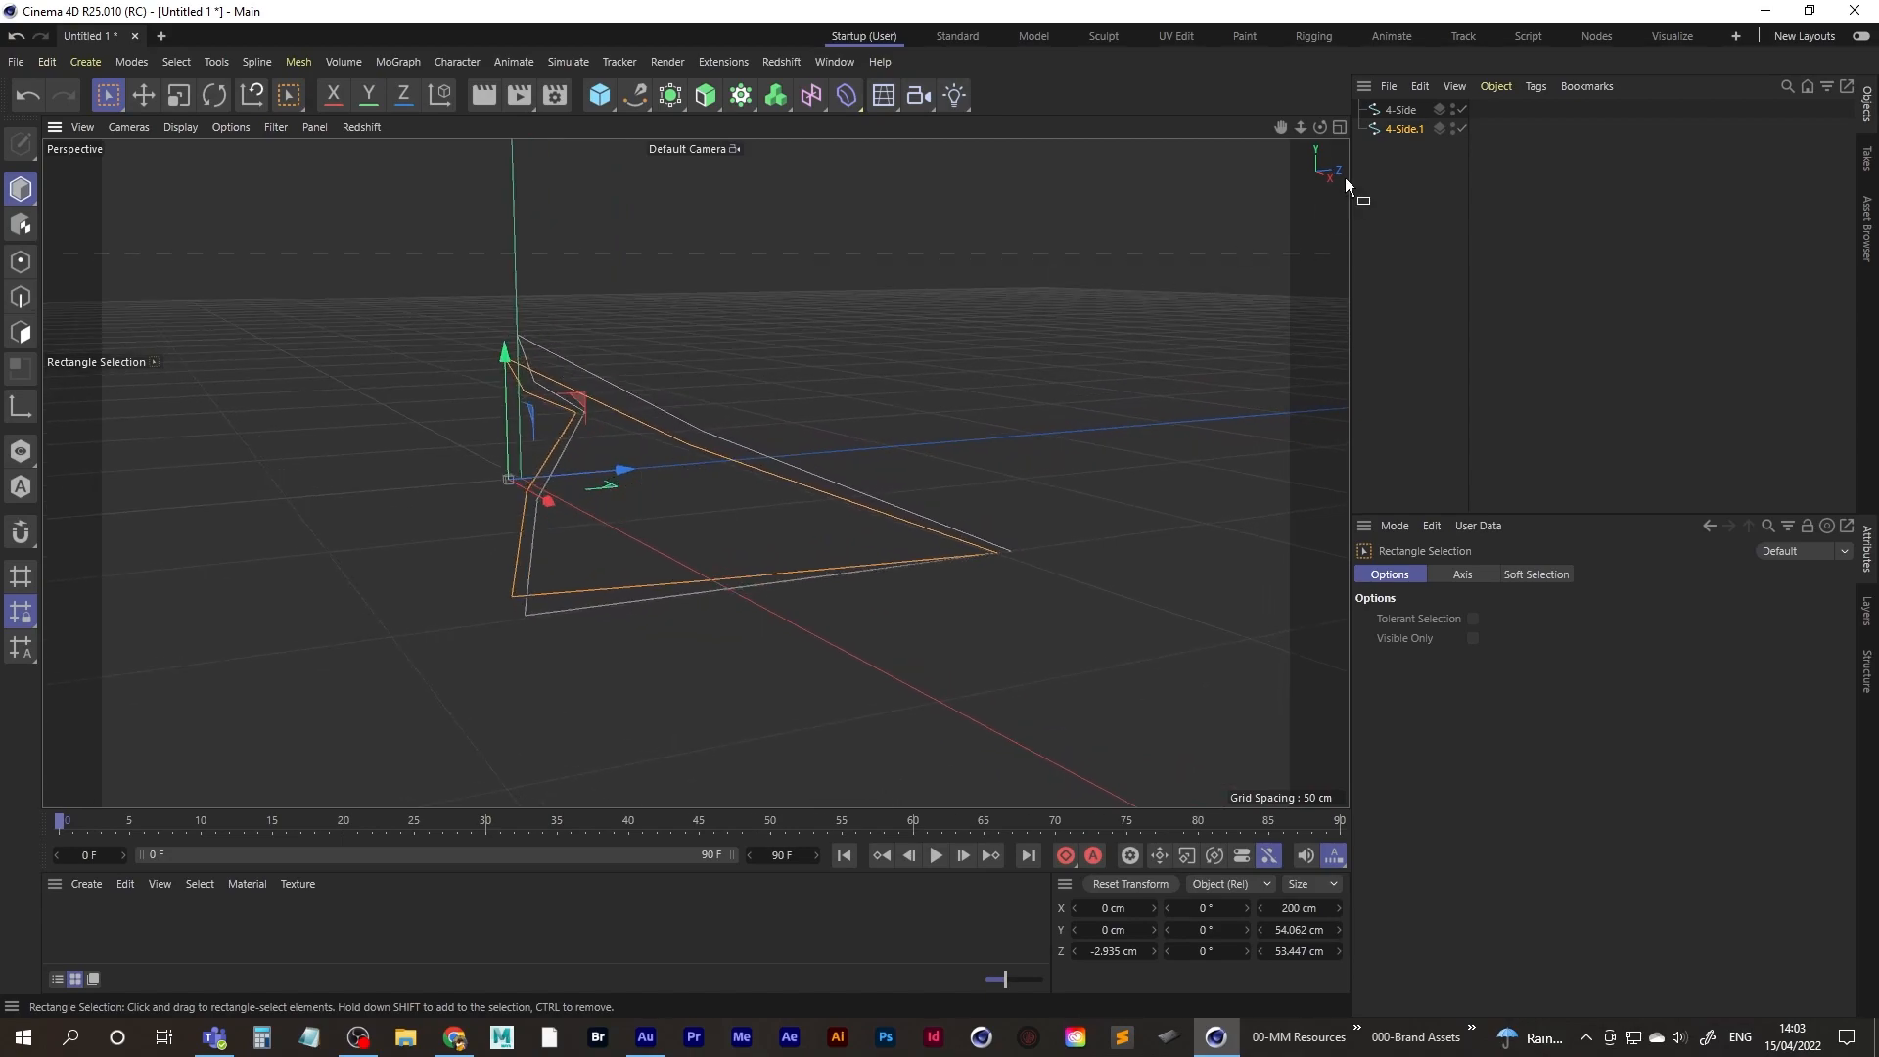
- Duplicate the second spline, scale the copy to about 43 cm high and move it to about 3 cm along Z
{"action": "left_click_drag", "start_coordinate": [1406, 129], "coordinate": [1409, 154], "text": "ctrl"}
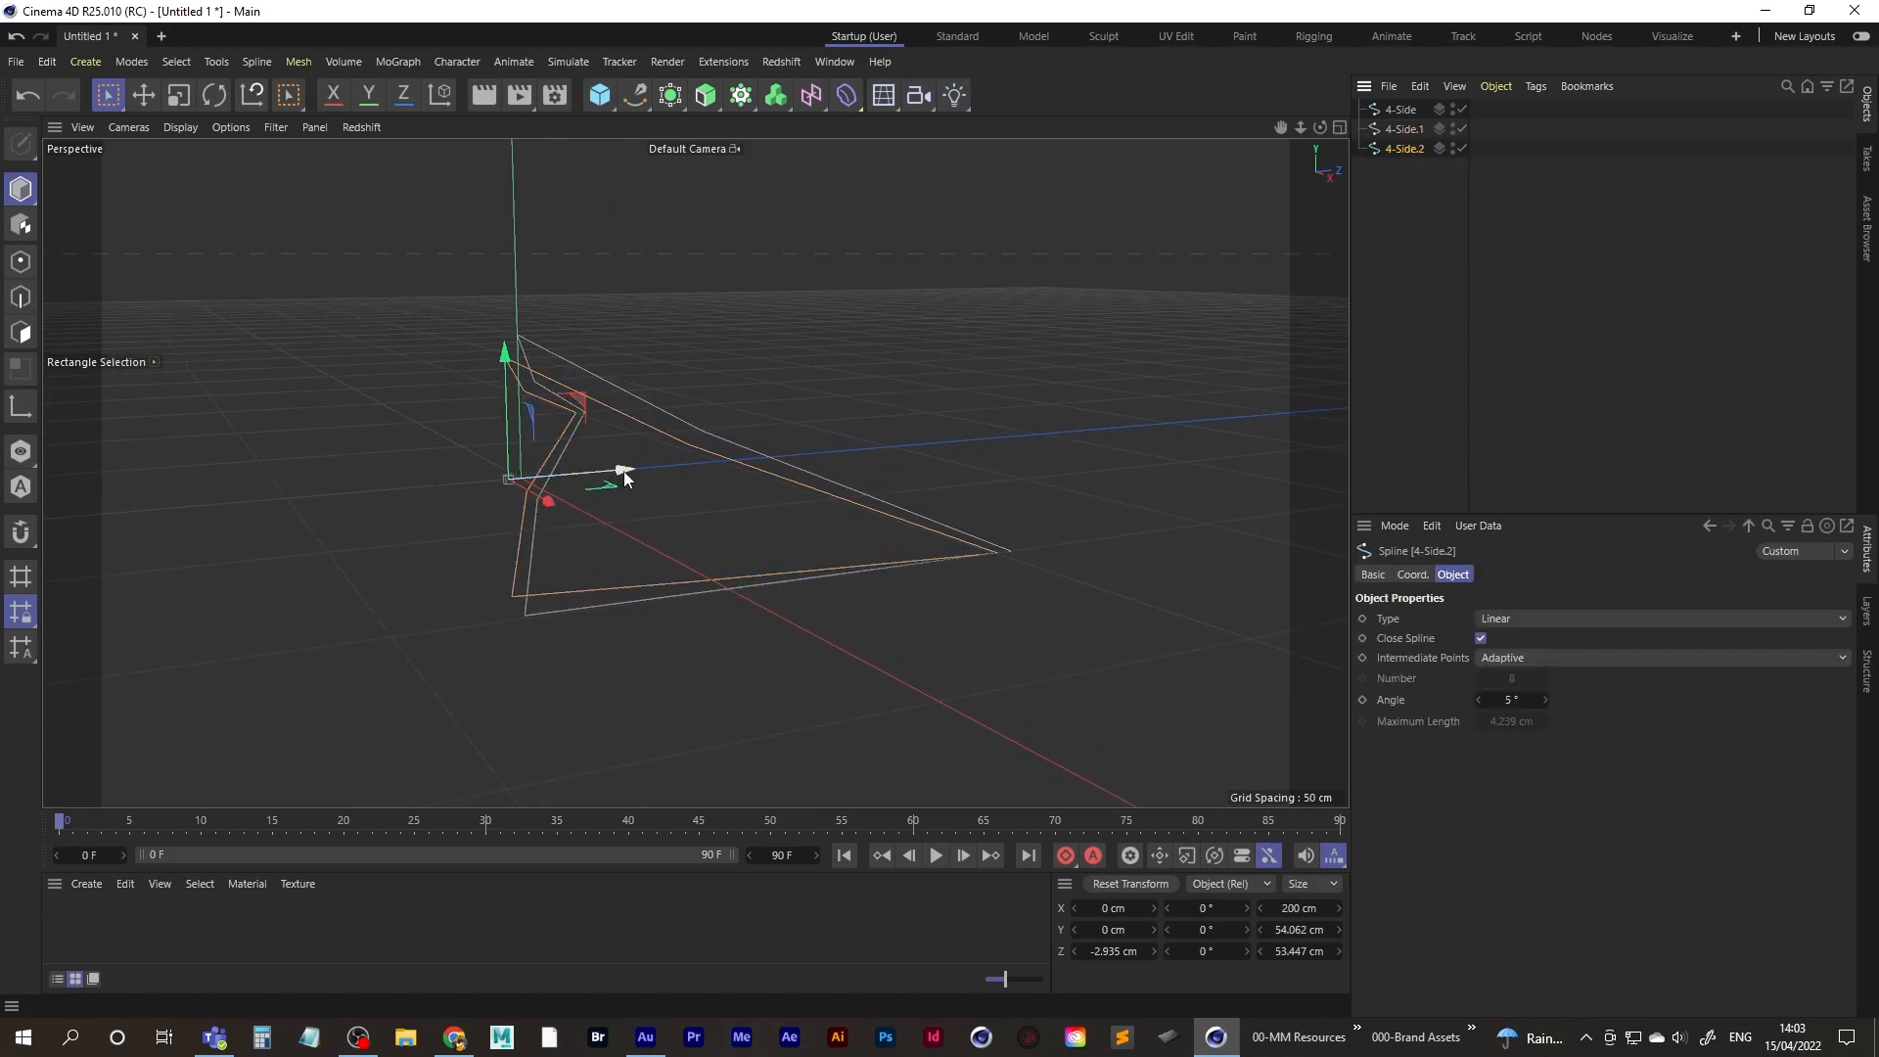
{"action": "left_click", "coordinate": [179, 97]}
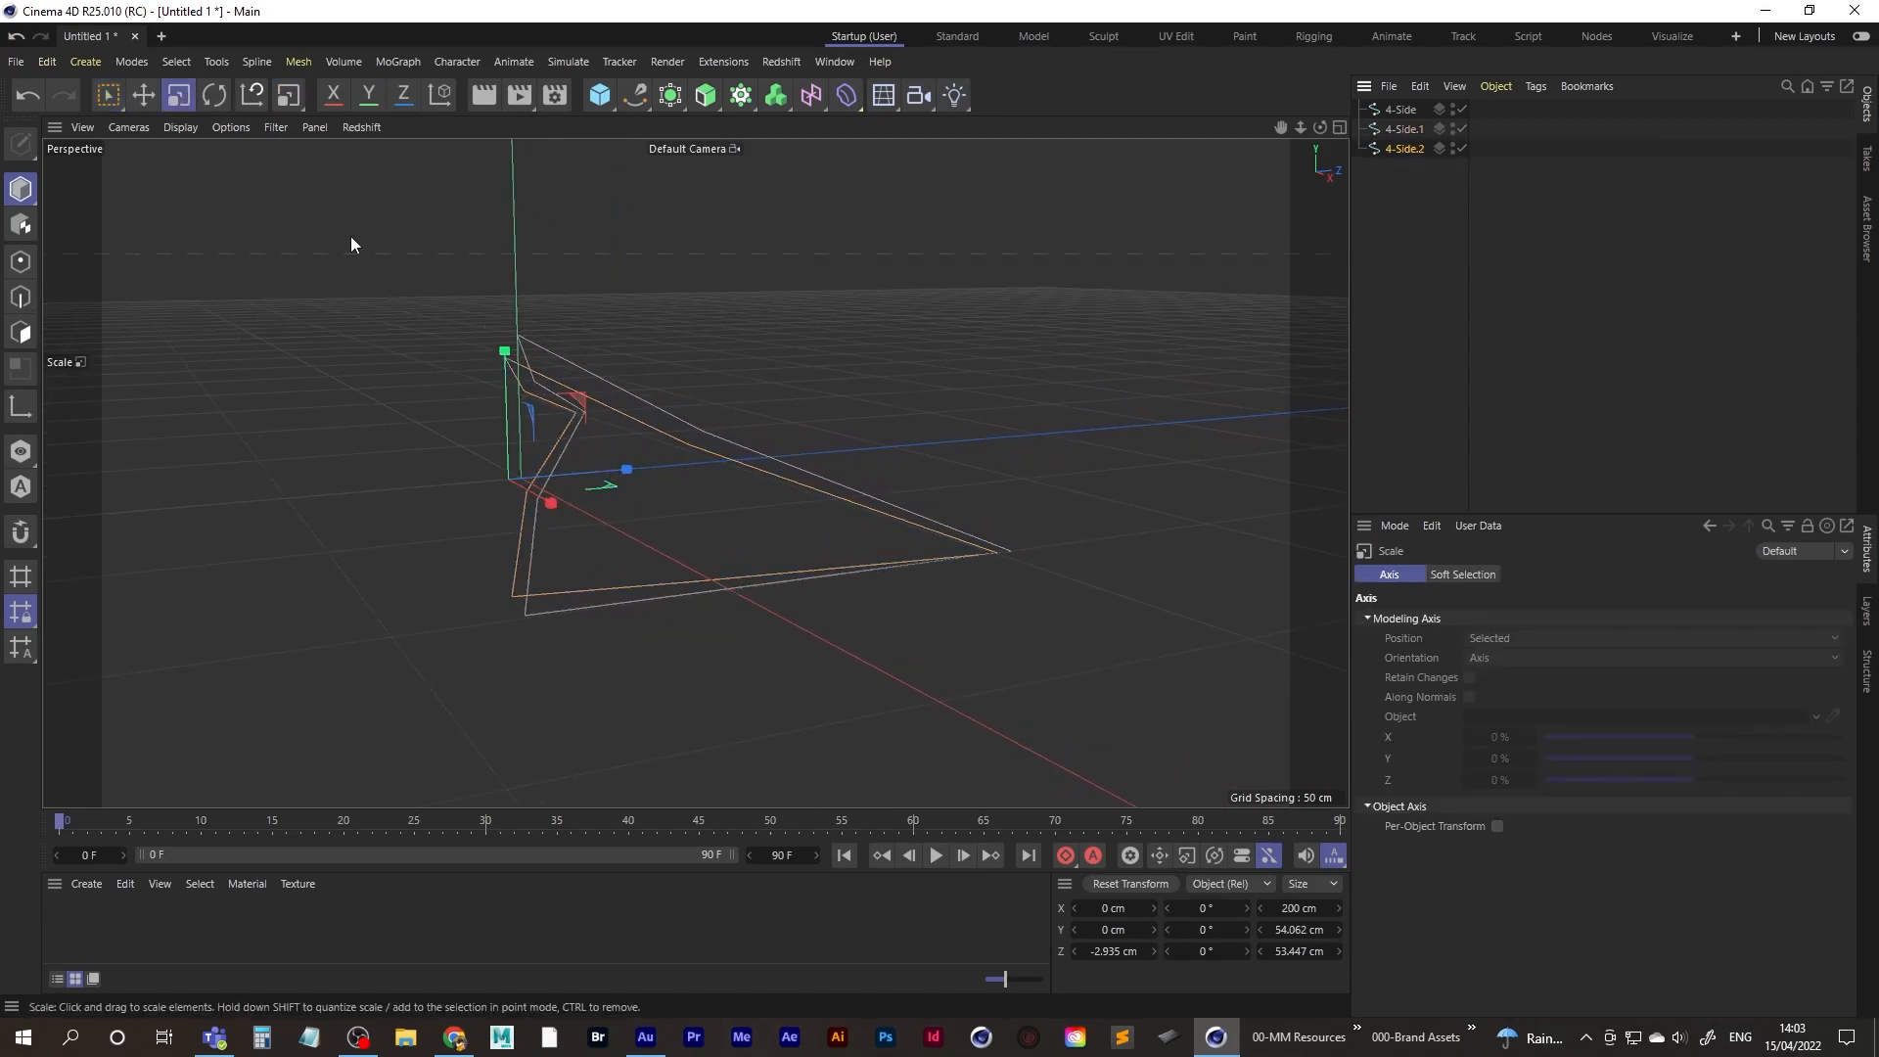
{"action": "left_click_drag", "start_coordinate": [507, 355], "coordinate": [505, 379]}
{"action": "key", "text": "0"}
{"action": "left_click_drag", "start_coordinate": [622, 471], "coordinate": [704, 495]}
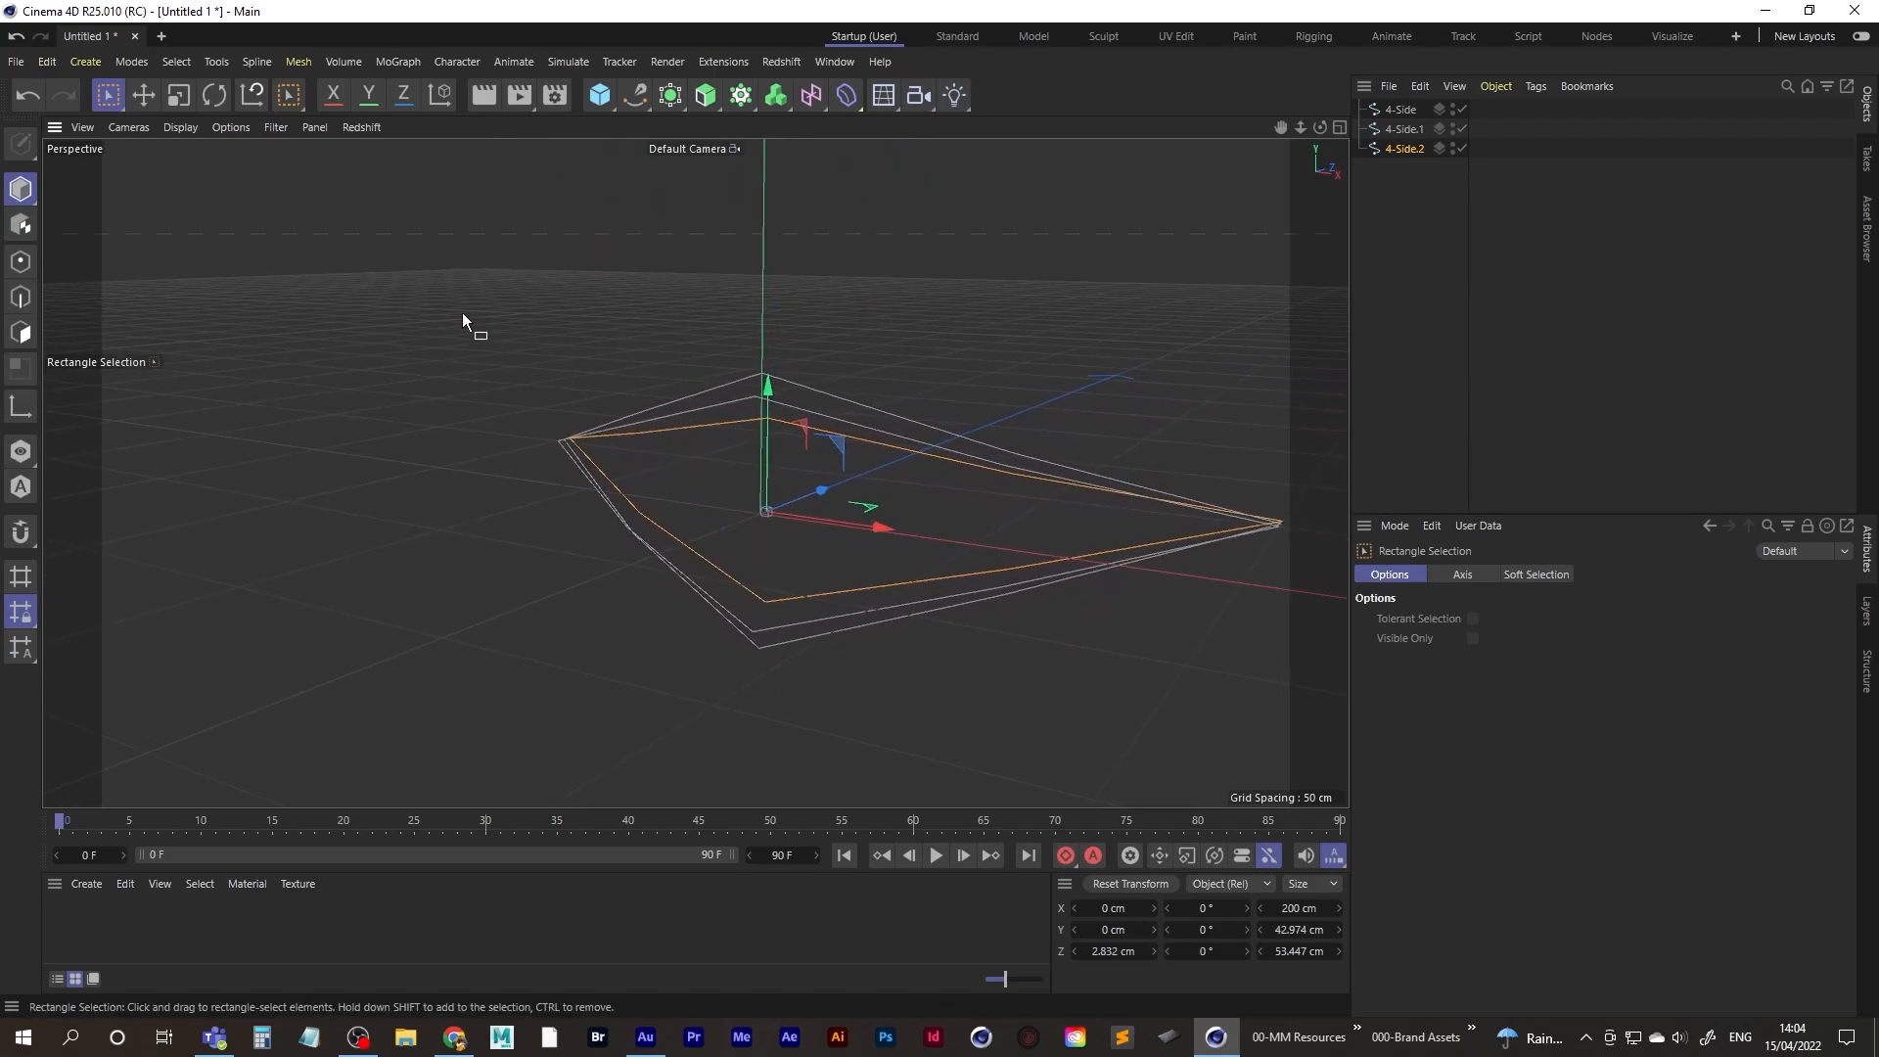
- Widen the third spline's two side corner points to about 212 cm apart and move them to about 58 cm along Z
{"action": "left_click", "coordinate": [20, 261]}
{"action": "left_click_drag", "start_coordinate": [519, 407], "coordinate": [599, 490]}
{"action": "middle_click_drag", "start_coordinate": [1149, 483], "coordinate": [971, 434], "text": "alt"}
{"action": "left_click_drag", "start_coordinate": [1057, 389], "coordinate": [922, 506], "text": "shift"}
{"action": "middle_click_drag", "start_coordinate": [782, 461], "coordinate": [854, 507], "text": "alt"}
{"action": "left_click_drag", "start_coordinate": [755, 505], "coordinate": [801, 515], "text": "alt"}
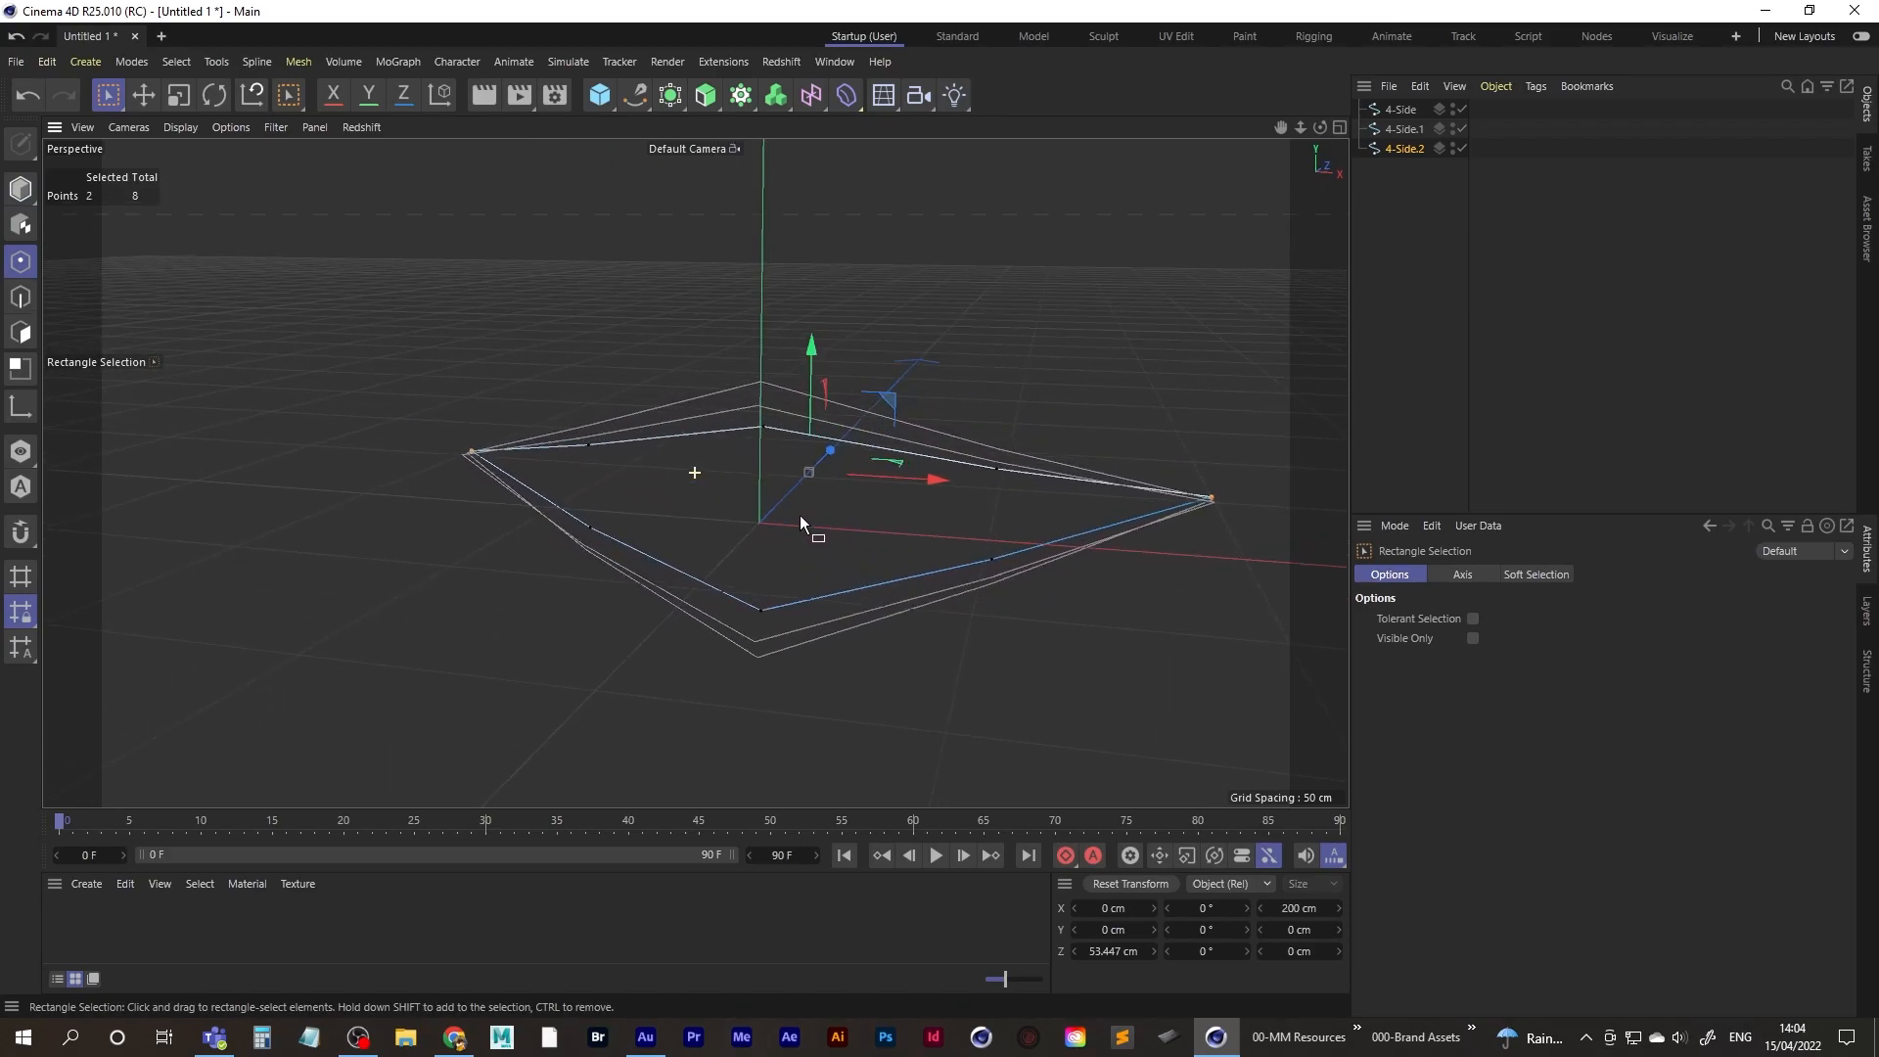
{"action": "left_click", "coordinate": [180, 98]}
{"action": "left_click_drag", "start_coordinate": [940, 478], "coordinate": [695, 567]}
{"action": "key", "text": "space"}
{"action": "left_click_drag", "start_coordinate": [631, 502], "coordinate": [431, 431]}
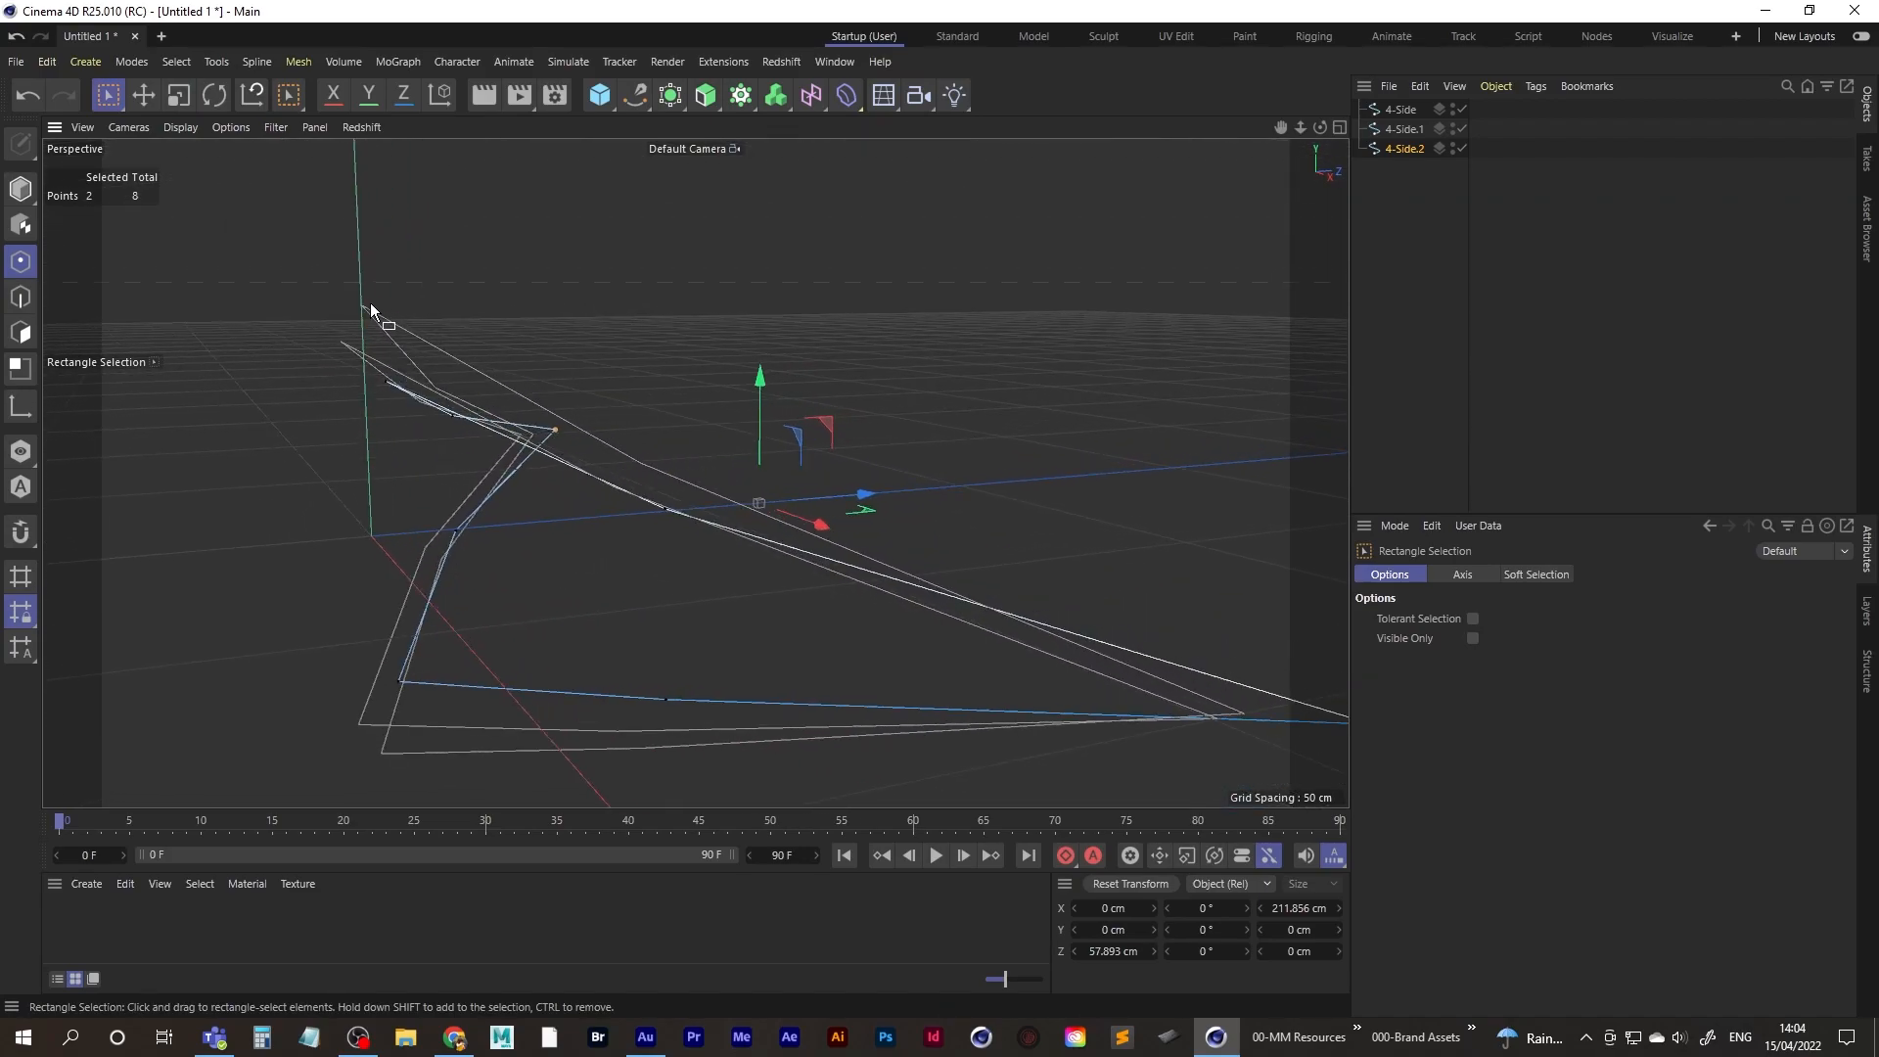
- Select the third spline's top and bottom points and scale them vertically to about 39 cm apart
{"action": "left_click_drag", "start_coordinate": [381, 375], "coordinate": [409, 392]}
{"action": "left_click_drag", "start_coordinate": [373, 654], "coordinate": [416, 697], "text": "shift"}
{"action": "key", "text": "t"}
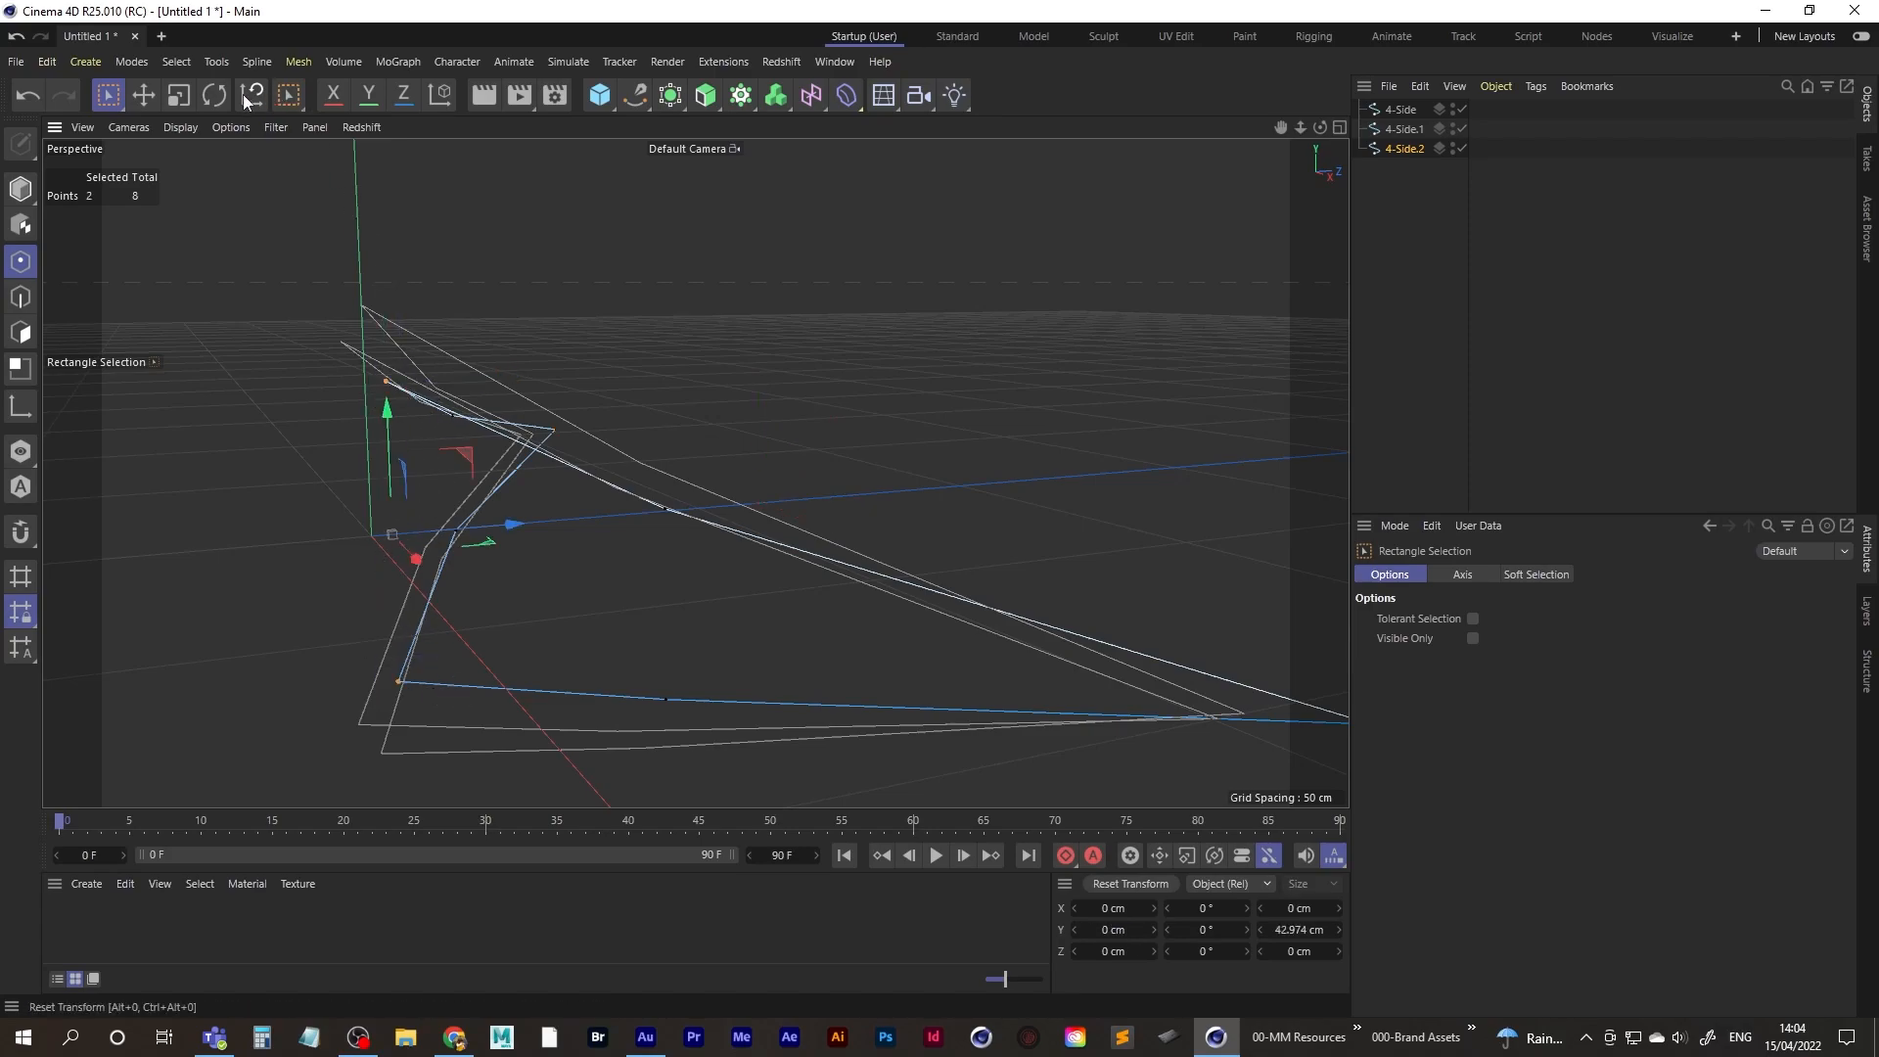
{"action": "left_click_drag", "start_coordinate": [379, 409], "coordinate": [391, 419]}
{"action": "left_click", "coordinate": [1425, 249]}
{"action": "middle_click_drag", "start_coordinate": [567, 478], "coordinate": [599, 467], "text": "alt"}
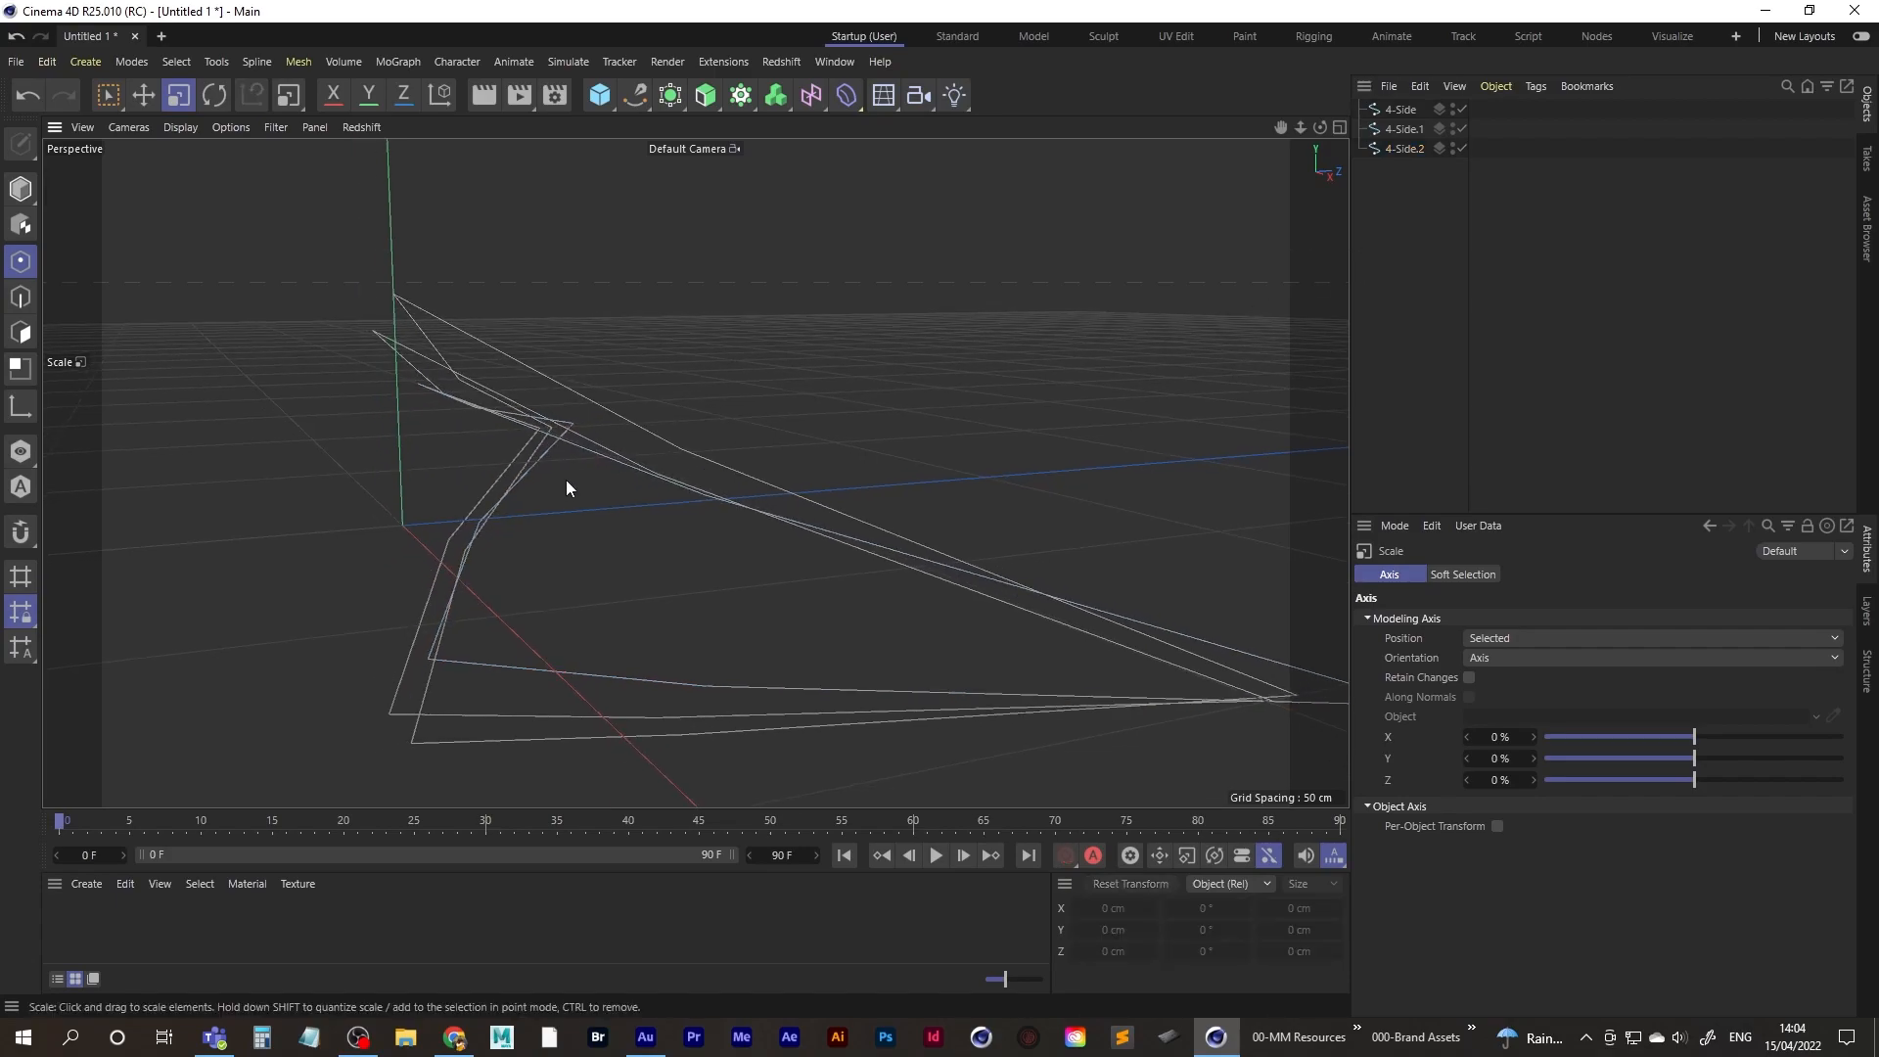
- Duplicate the third spline and move the whole copy to about 12 cm along Z
{"action": "left_click", "coordinate": [1406, 151]}
{"action": "left_click_drag", "start_coordinate": [1410, 149], "coordinate": [1404, 169], "text": "ctrl"}
{"action": "middle_click_drag", "start_coordinate": [817, 437], "coordinate": [877, 402], "text": "alt"}
{"action": "key", "text": "0"}
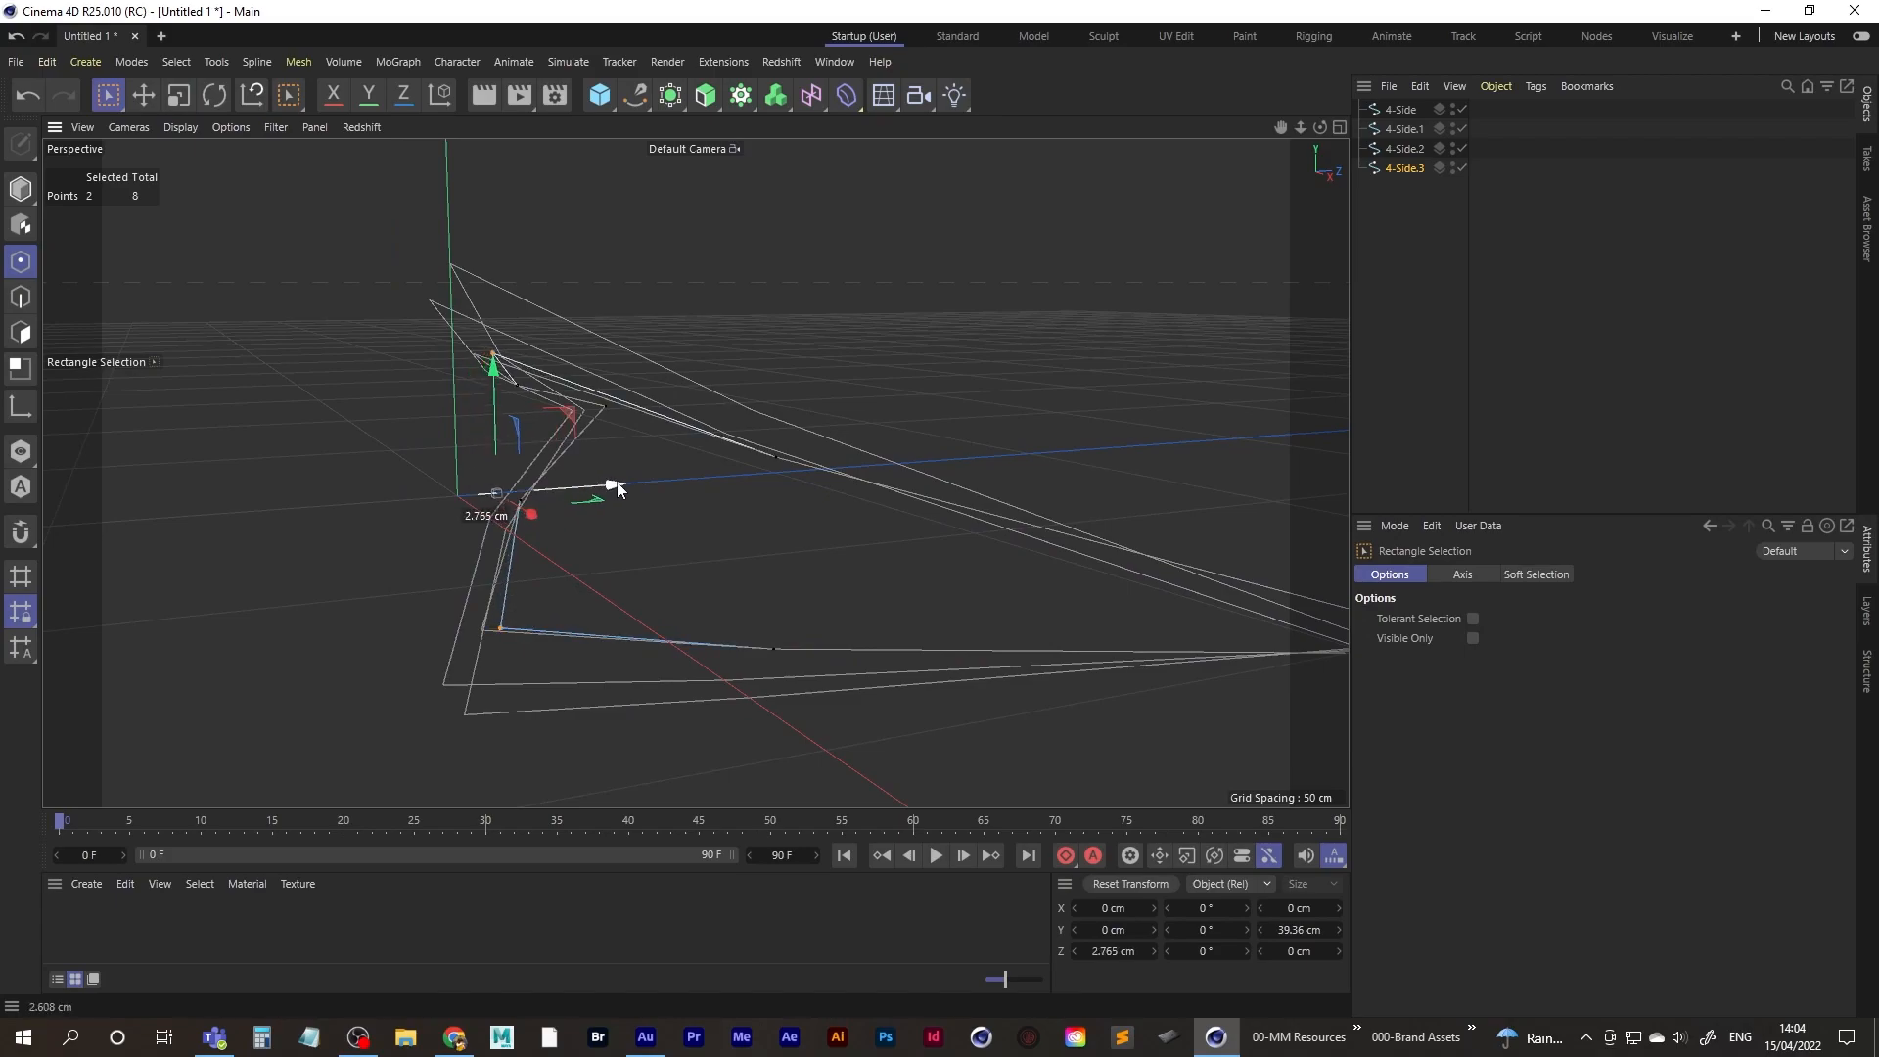
{"action": "left_click", "coordinate": [20, 187]}
{"action": "mouse_move", "coordinate": [599, 483]}
{"action": "left_mouse_down"}
{"action": "mouse_move", "coordinate": [738, 491]}
{"action": "mouse_move", "coordinate": [581, 491]}
{"action": "mouse_move", "coordinate": [590, 442]}
{"action": "left_mouse_up"}
- Scale the fourth spline to about 54 cm high and move it to about 18 cm along Z
{"action": "left_click", "coordinate": [179, 95]}
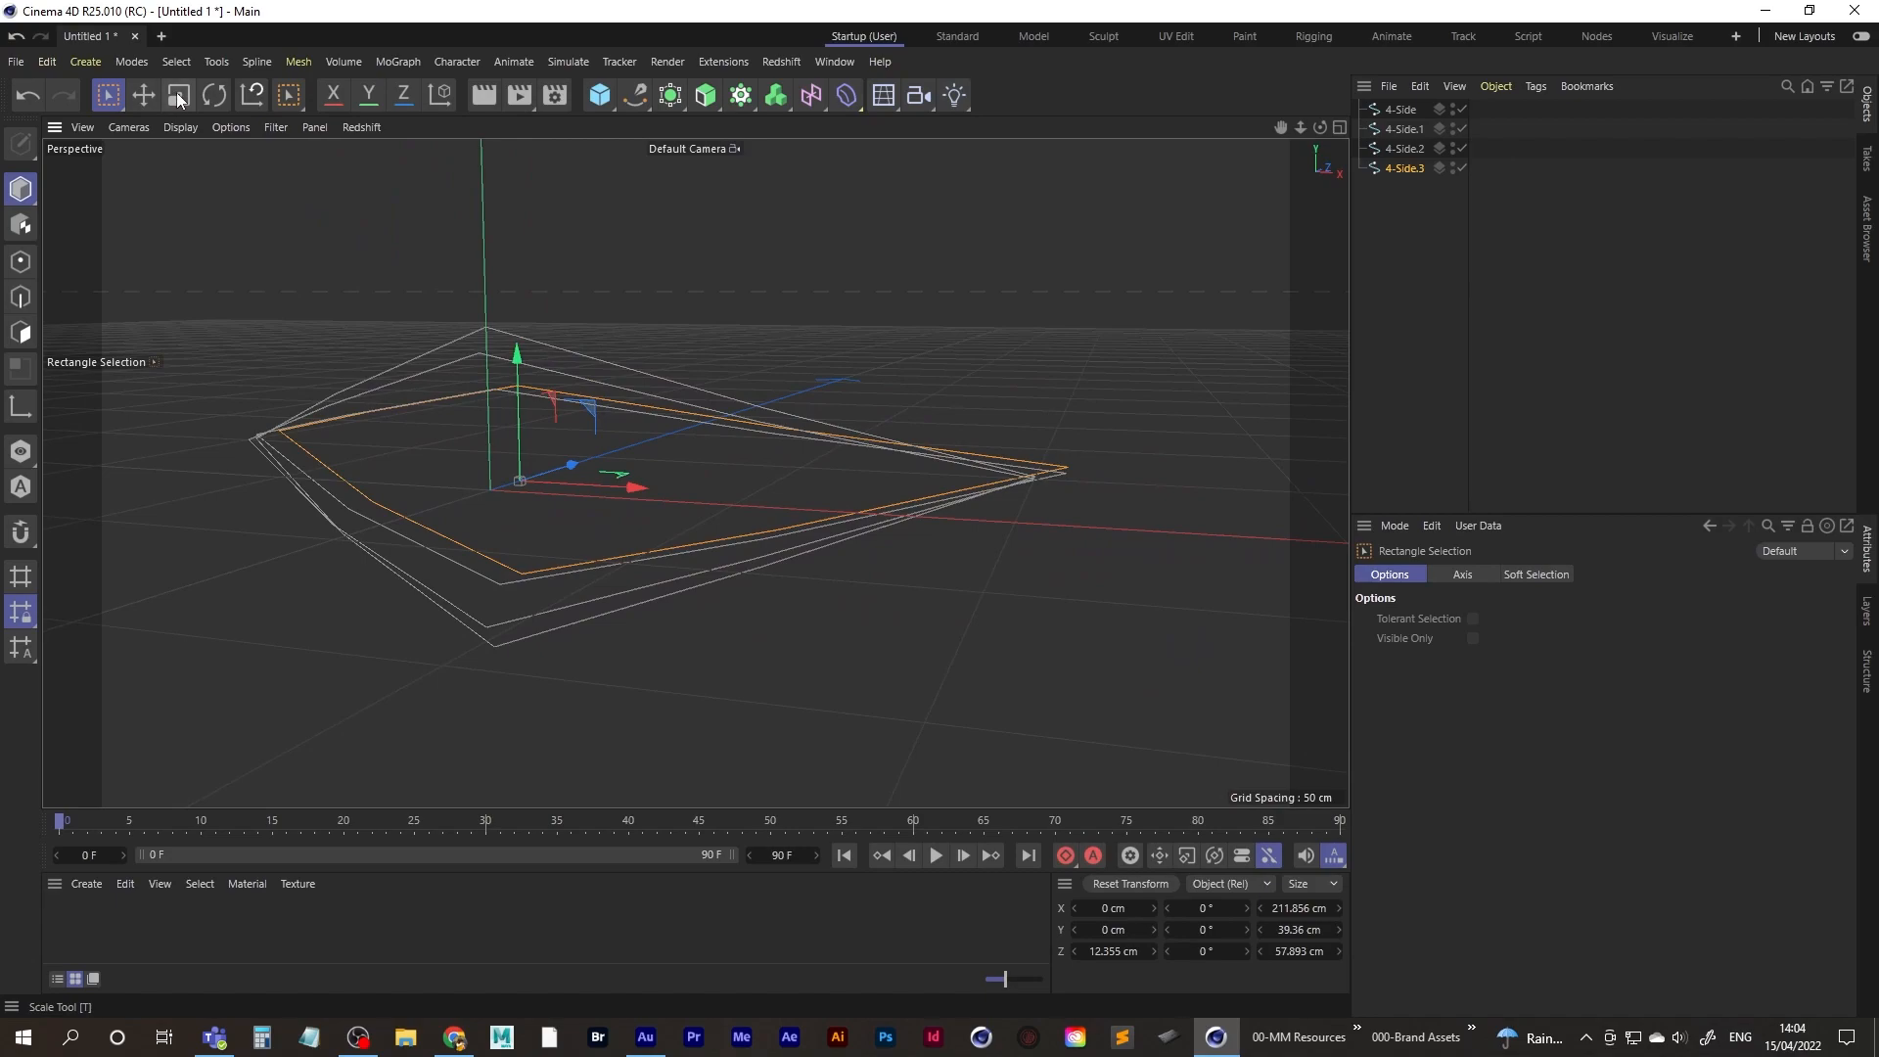
{"action": "left_click_drag", "start_coordinate": [515, 350], "coordinate": [670, 452]}
{"action": "mouse_move", "coordinate": [601, 307]}
{"action": "left_mouse_down"}
{"action": "mouse_move", "coordinate": [604, 329]}
{"action": "mouse_move", "coordinate": [602, 311]}
{"action": "left_mouse_up"}
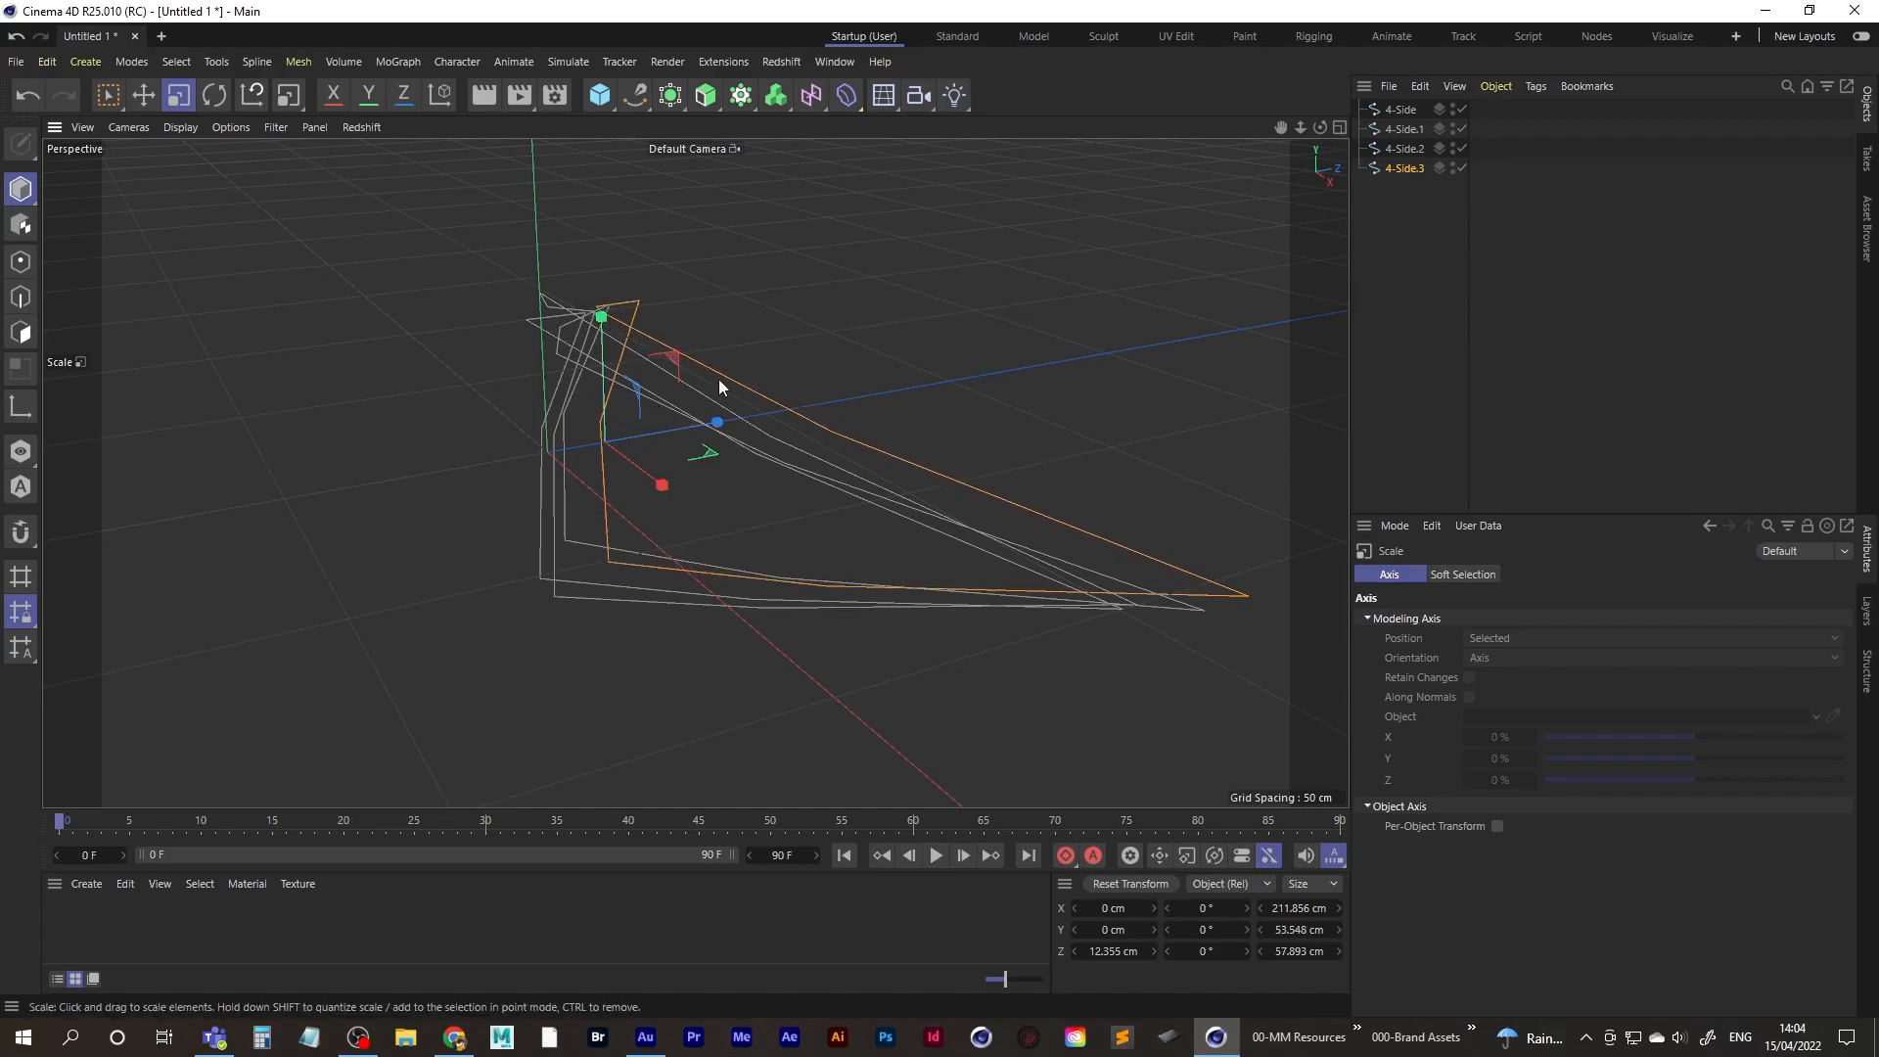
{"action": "key", "text": "space"}
{"action": "left_click_drag", "start_coordinate": [705, 420], "coordinate": [655, 403]}
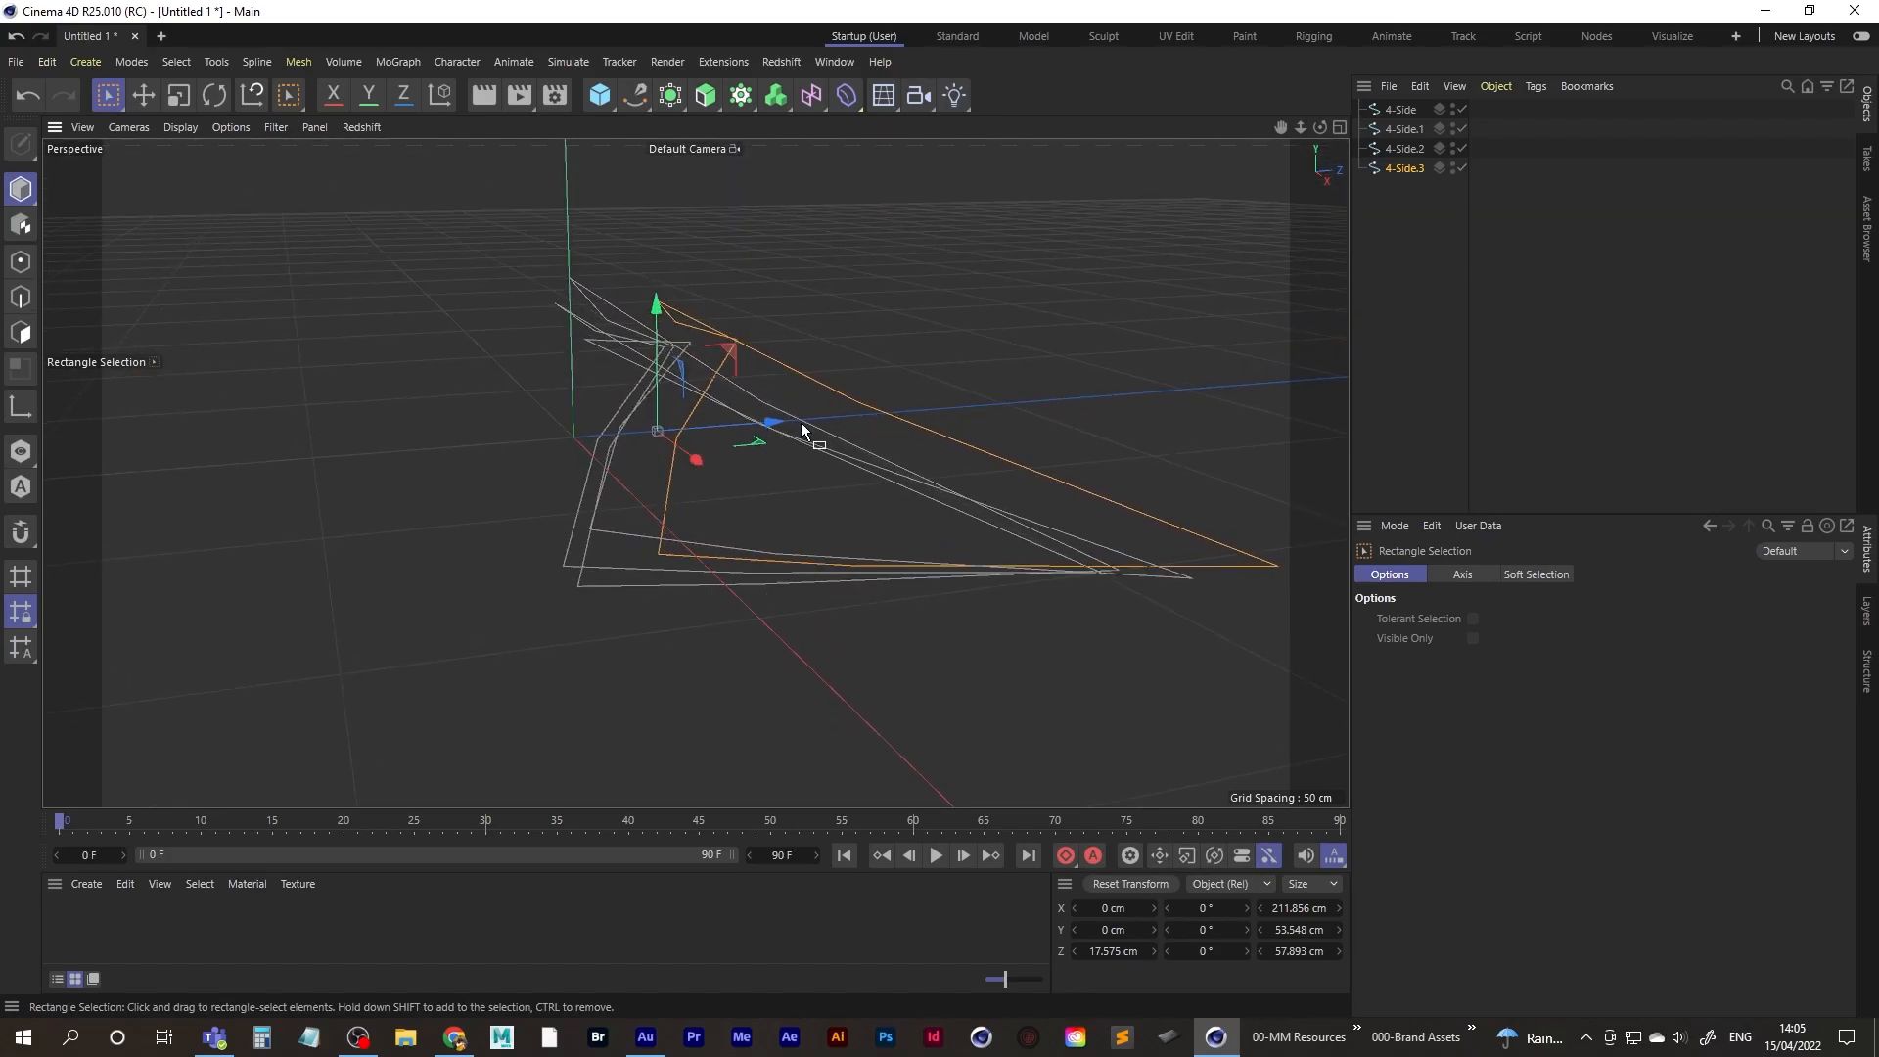
- Duplicate the fourth spline, move the copy further along Z, and reselect the fourth spline
{"action": "left_click_drag", "start_coordinate": [771, 423], "coordinate": [929, 410], "text": "ctrl"}
{"action": "key", "text": "ctrl+z"}
{"action": "left_click", "coordinate": [1404, 167]}
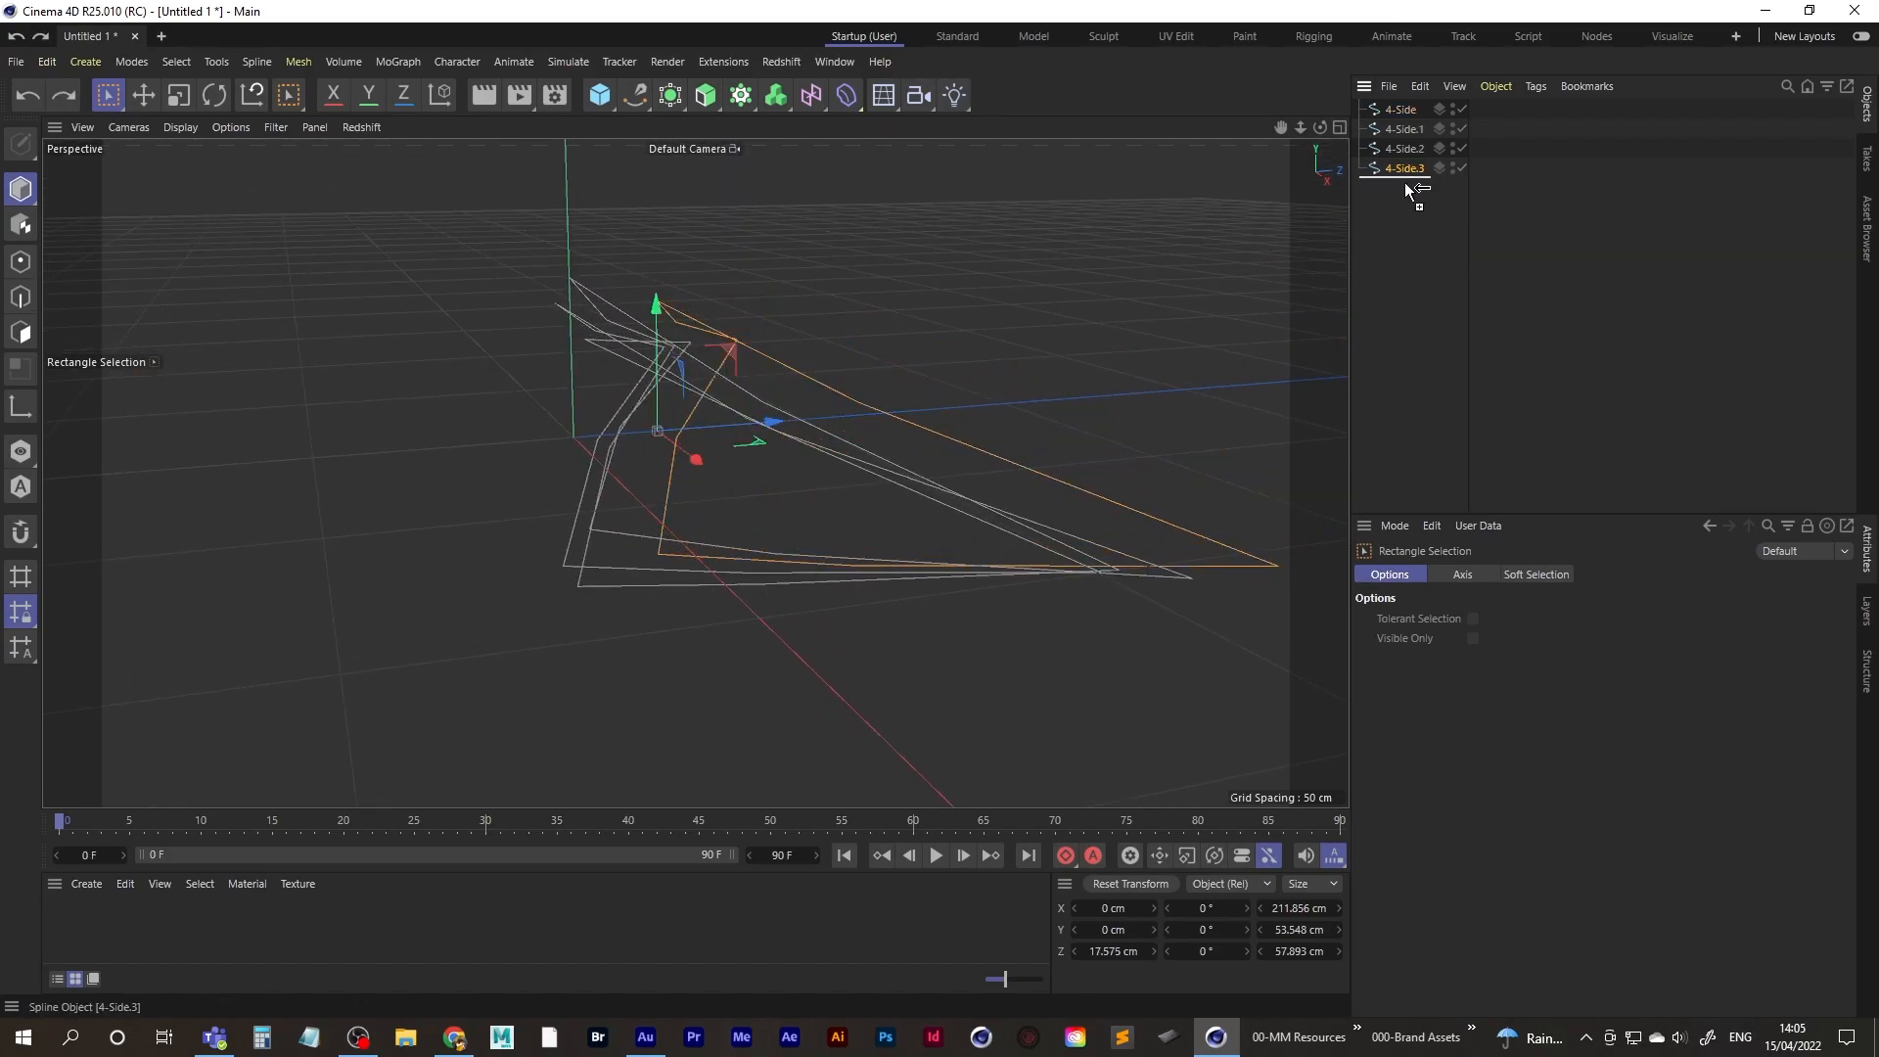
{"action": "left_click_drag", "start_coordinate": [1405, 182], "coordinate": [1417, 192], "text": "ctrl"}
{"action": "left_click_drag", "start_coordinate": [772, 423], "coordinate": [548, 431]}
{"action": "left_click", "coordinate": [1404, 170]}
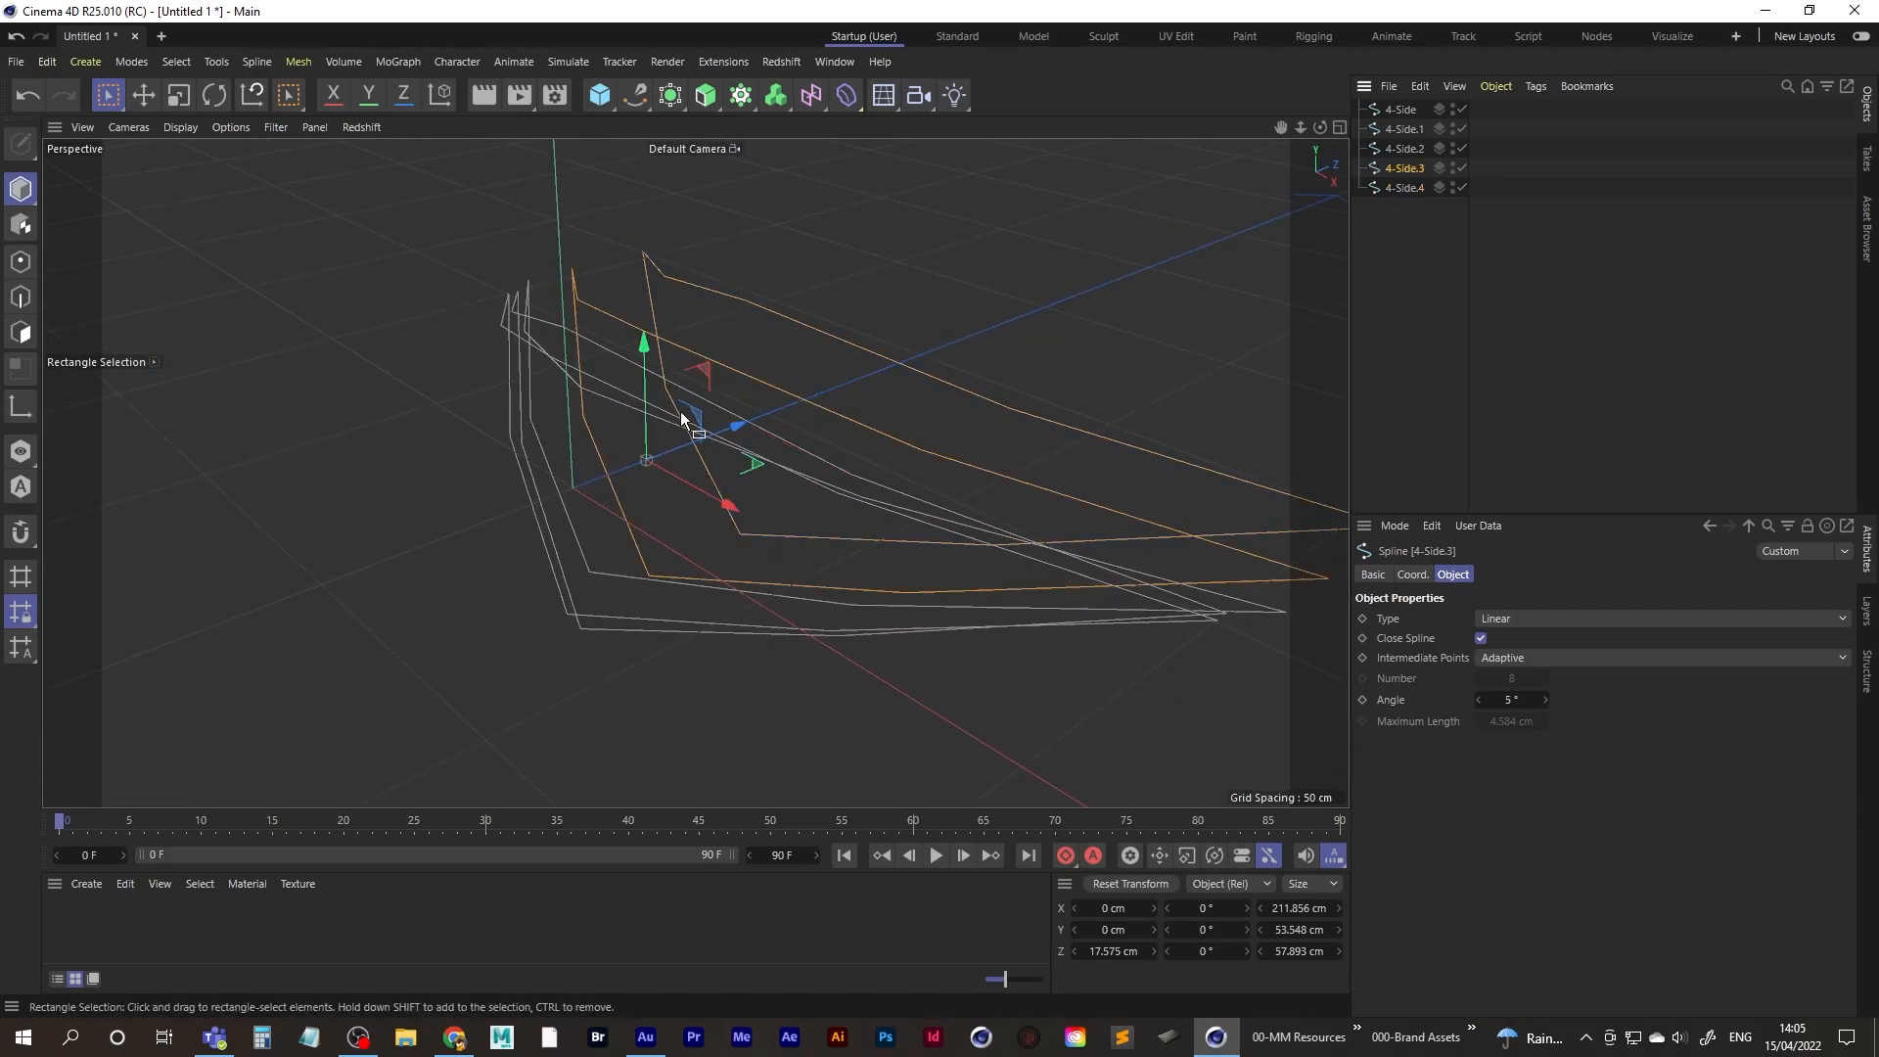
- Scale the fifth spline up to about 286 cm wide and move it to about 69 cm along Z
{"action": "left_click", "coordinate": [1403, 187]}
{"action": "left_click_drag", "start_coordinate": [1013, 312], "coordinate": [638, 348], "text": "alt"}
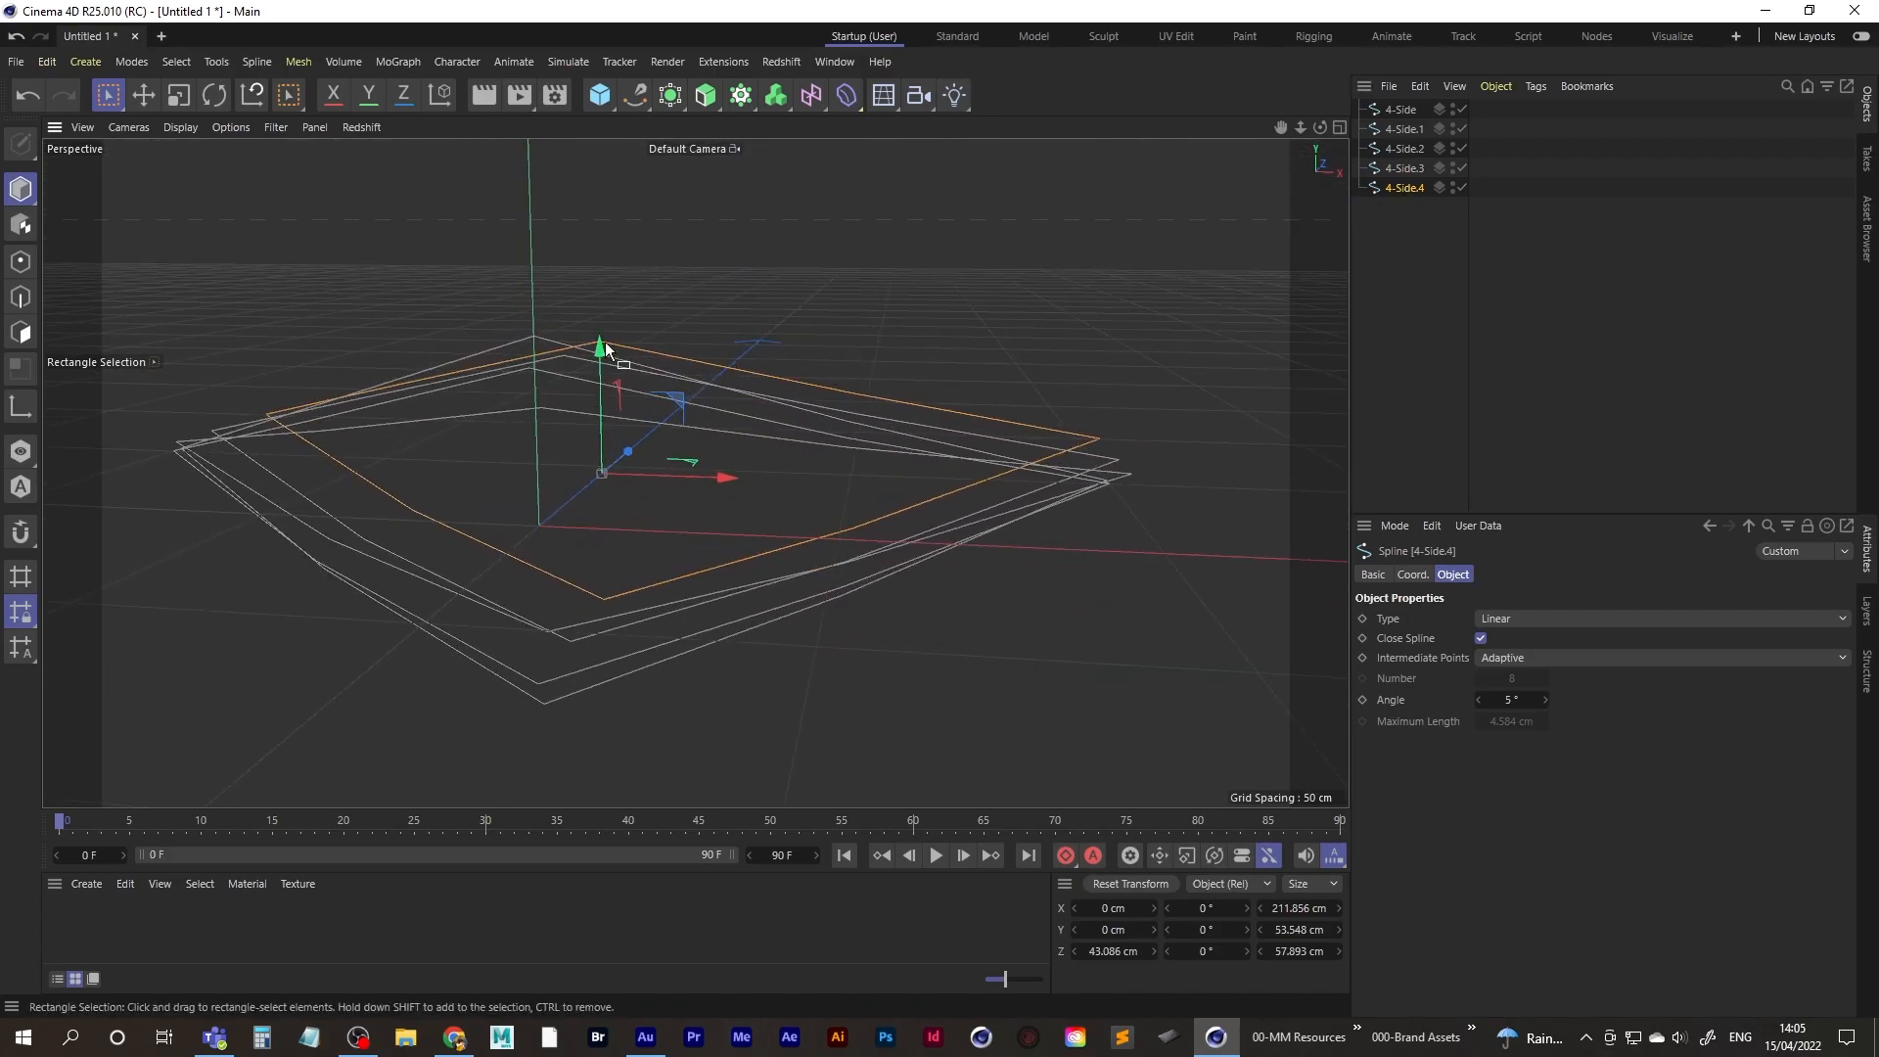
{"action": "left_click", "coordinate": [178, 95]}
{"action": "left_click_drag", "start_coordinate": [296, 648], "coordinate": [534, 576]}
{"action": "left_click_drag", "start_coordinate": [696, 469], "coordinate": [333, 578], "text": "alt"}
{"action": "key", "text": "space"}
{"action": "left_click_drag", "start_coordinate": [935, 428], "coordinate": [542, 437]}
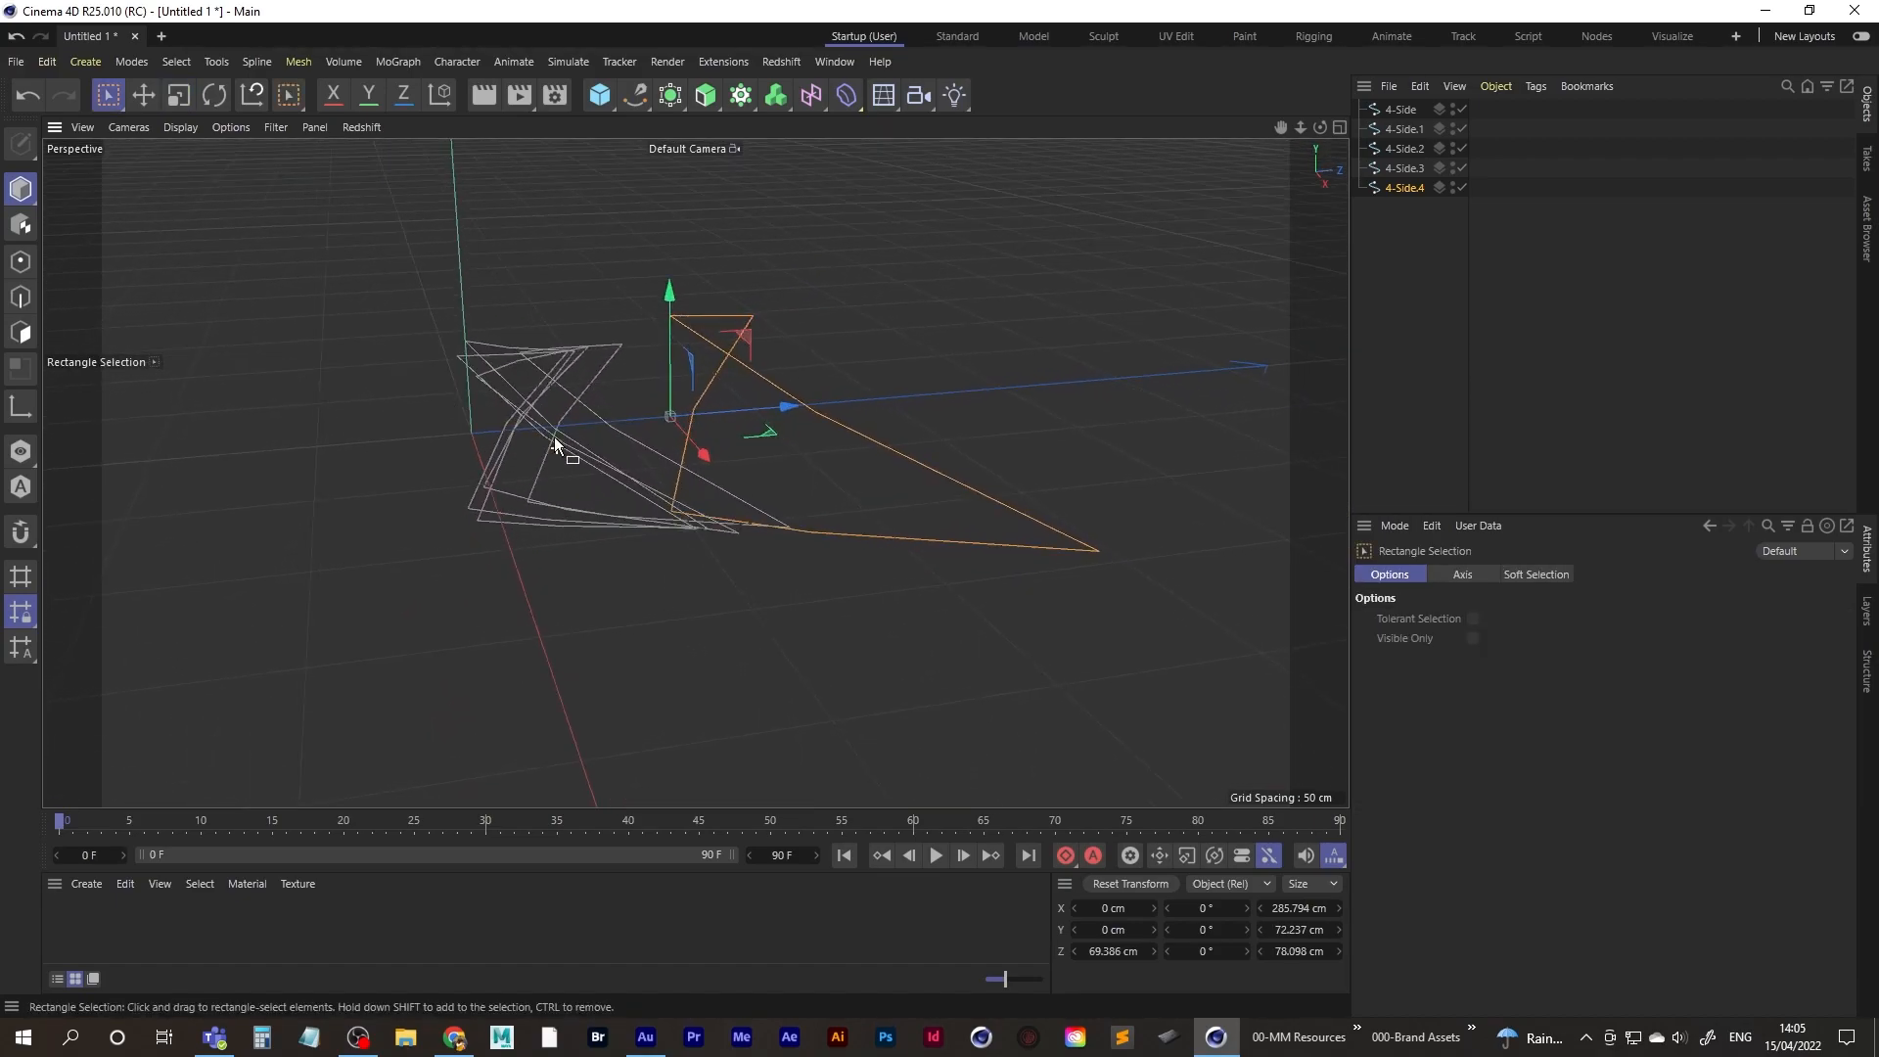
- Duplicate the fifth spline, move the copy to about 139 cm along Z, and scale it down to about 123 cm wide
{"action": "left_click_drag", "start_coordinate": [654, 346], "coordinate": [747, 420], "text": "alt"}
{"action": "left_click_drag", "start_coordinate": [1407, 186], "coordinate": [1413, 207], "text": "ctrl"}
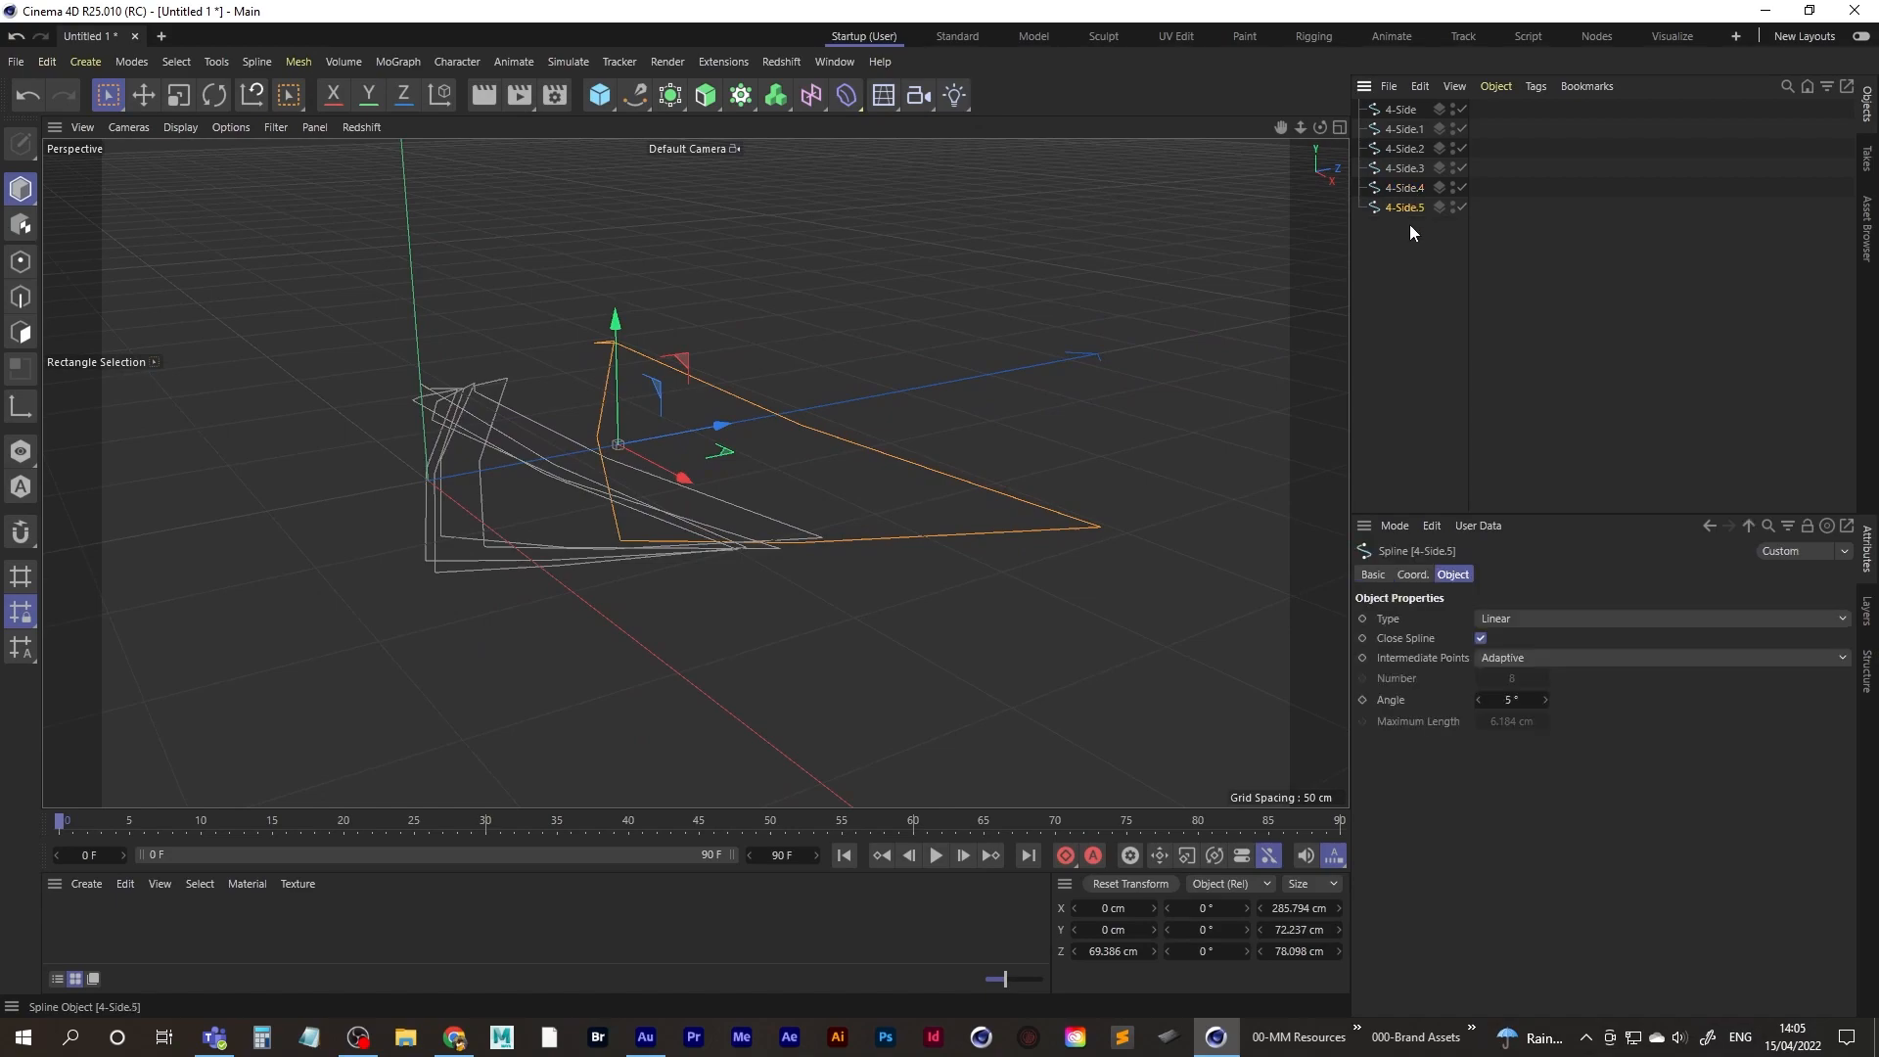
{"action": "left_click_drag", "start_coordinate": [722, 426], "coordinate": [870, 397]}
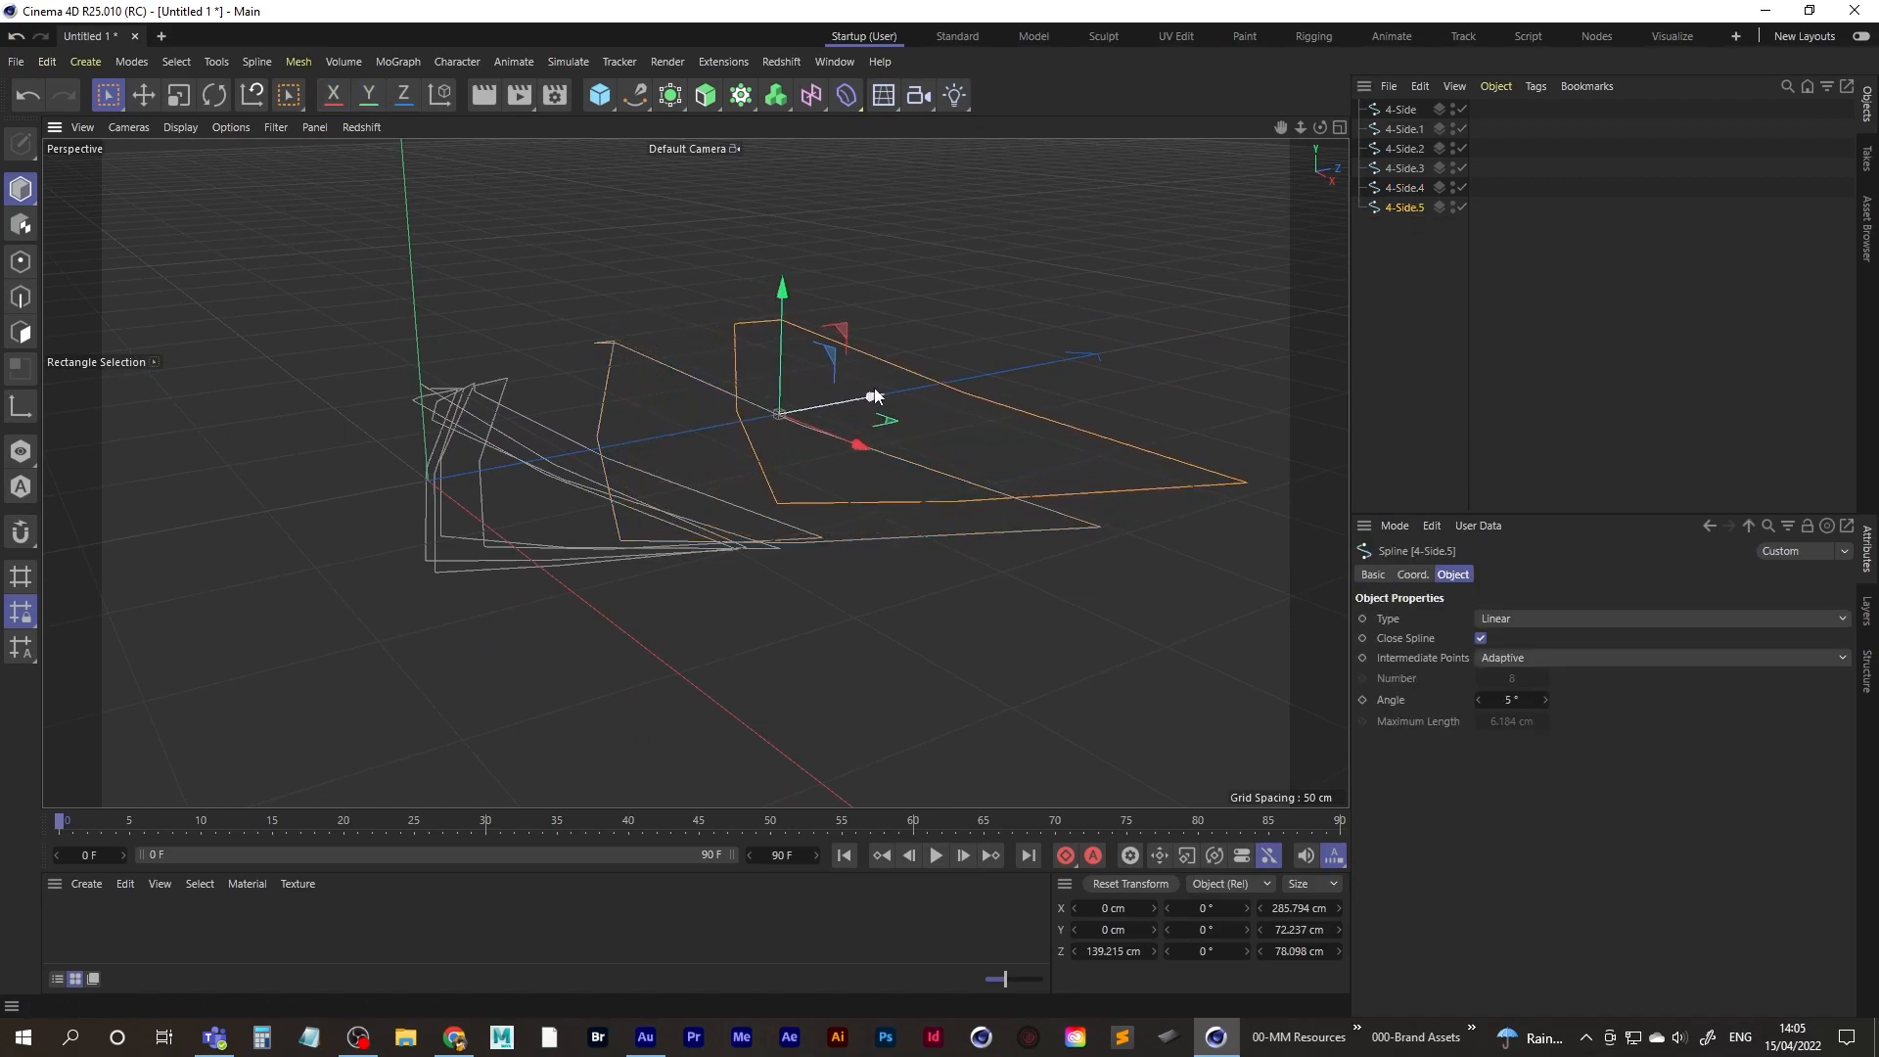
{"action": "left_click", "coordinate": [178, 94]}
{"action": "left_click_drag", "start_coordinate": [661, 282], "coordinate": [376, 397]}
- Select all points of the sixth spline and flatten them along Z to a depth of about 16 cm
{"action": "left_click_drag", "start_coordinate": [808, 379], "coordinate": [567, 452], "text": "alt"}
{"action": "left_click", "coordinate": [27, 265]}
{"action": "key", "text": "ctrl+a"}
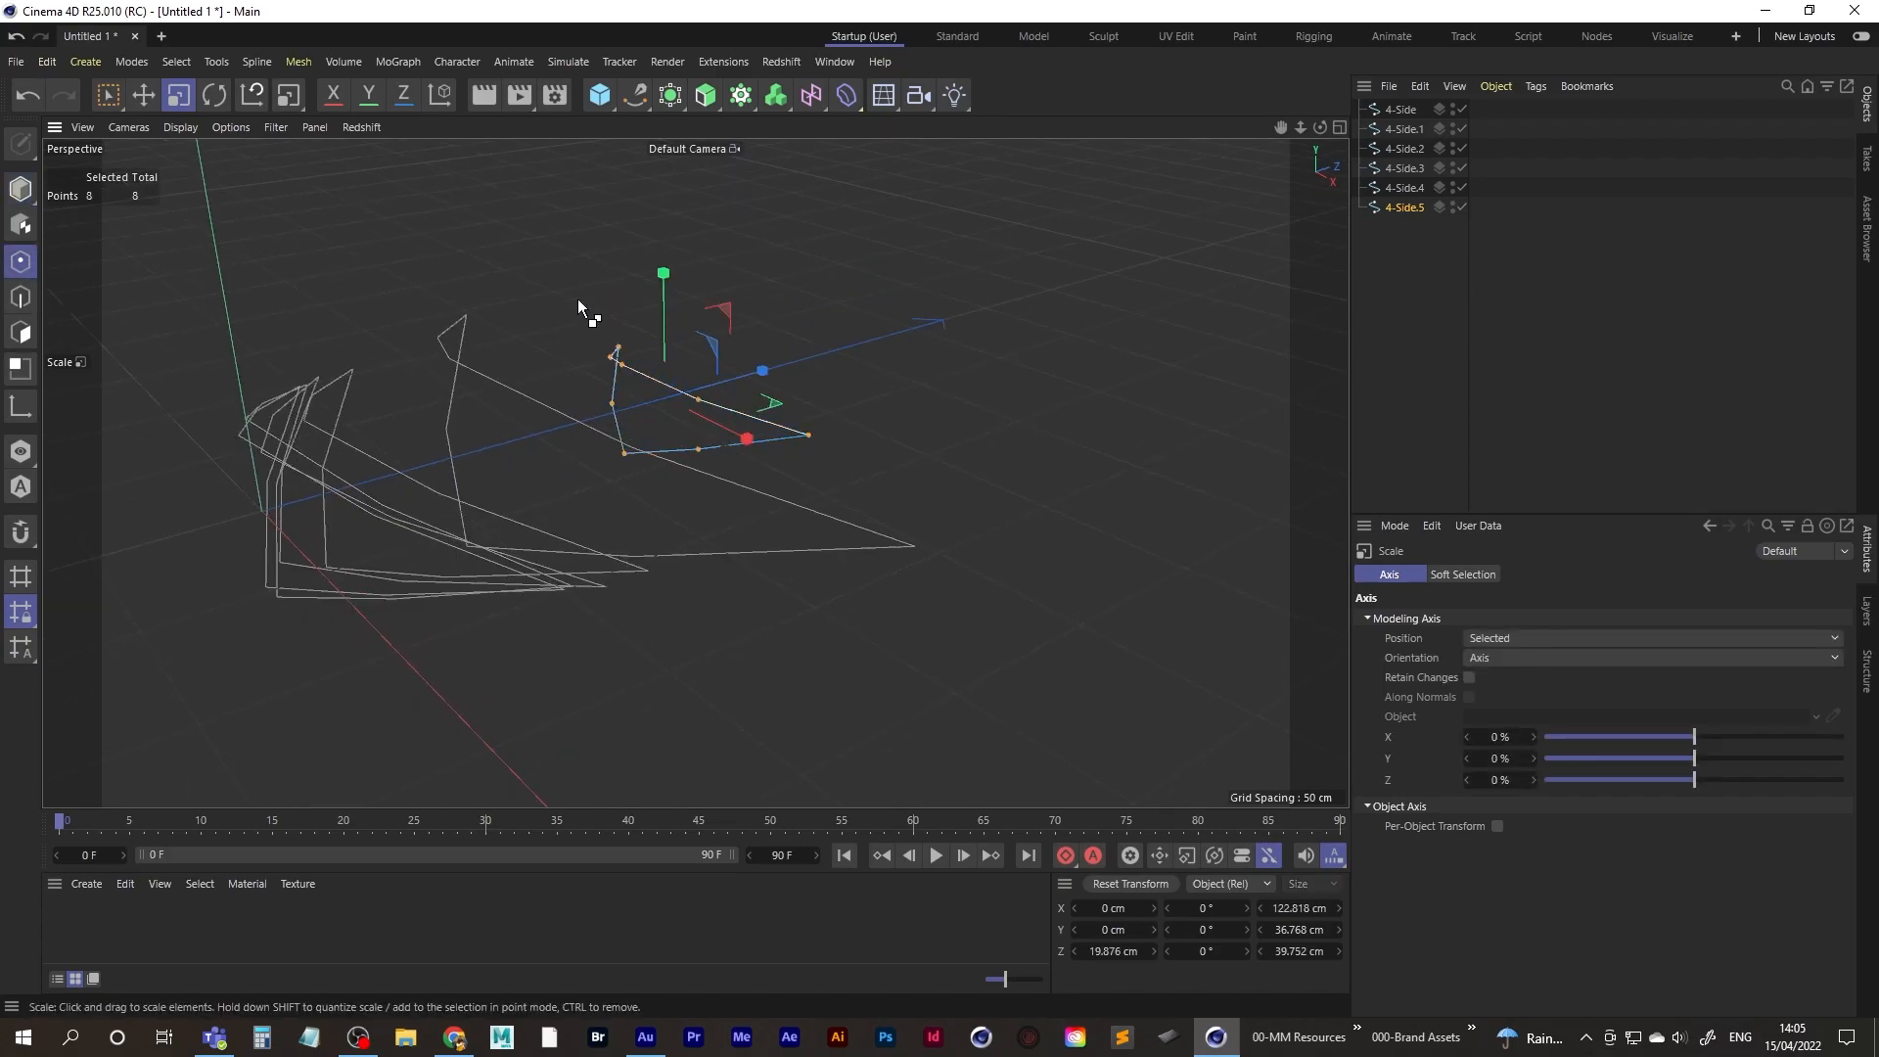
{"action": "left_click_drag", "start_coordinate": [760, 384], "coordinate": [722, 397]}
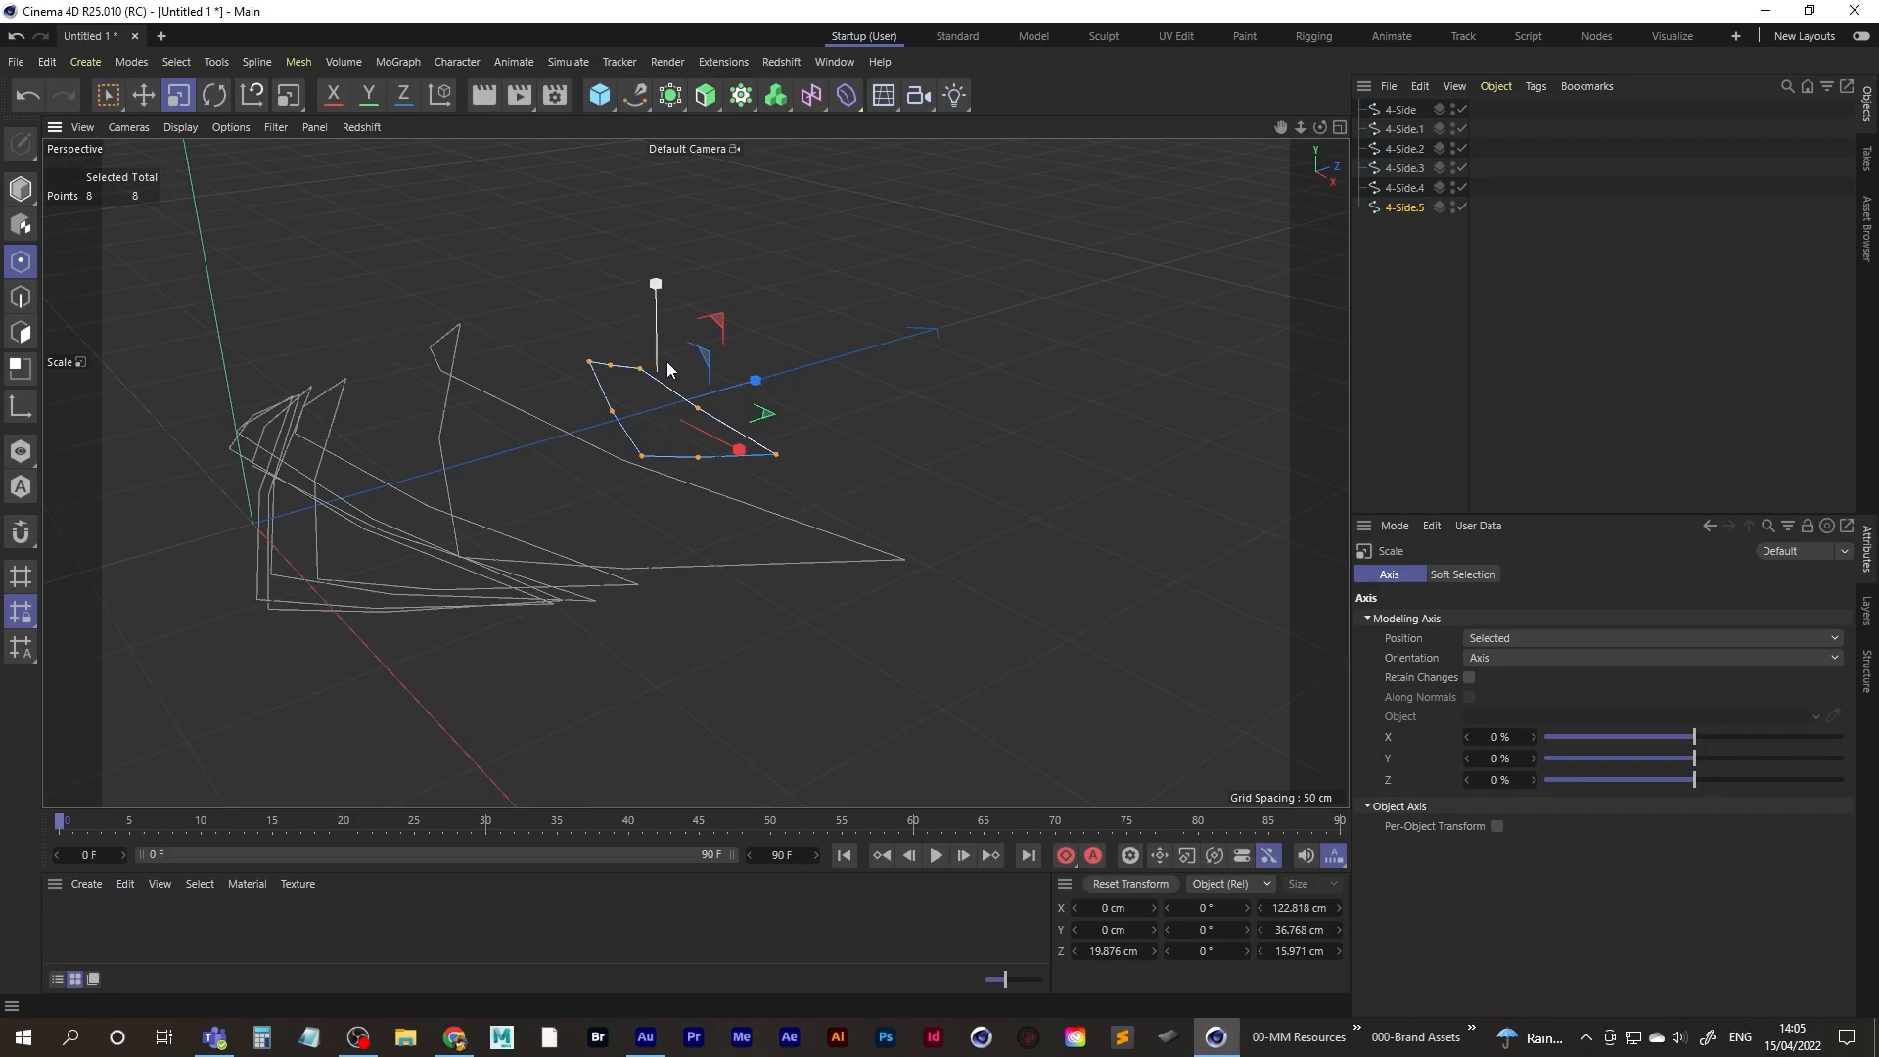
- Tilt the whole sixth spline to a pitch of about -18.4°
{"action": "left_click", "coordinate": [1405, 209]}
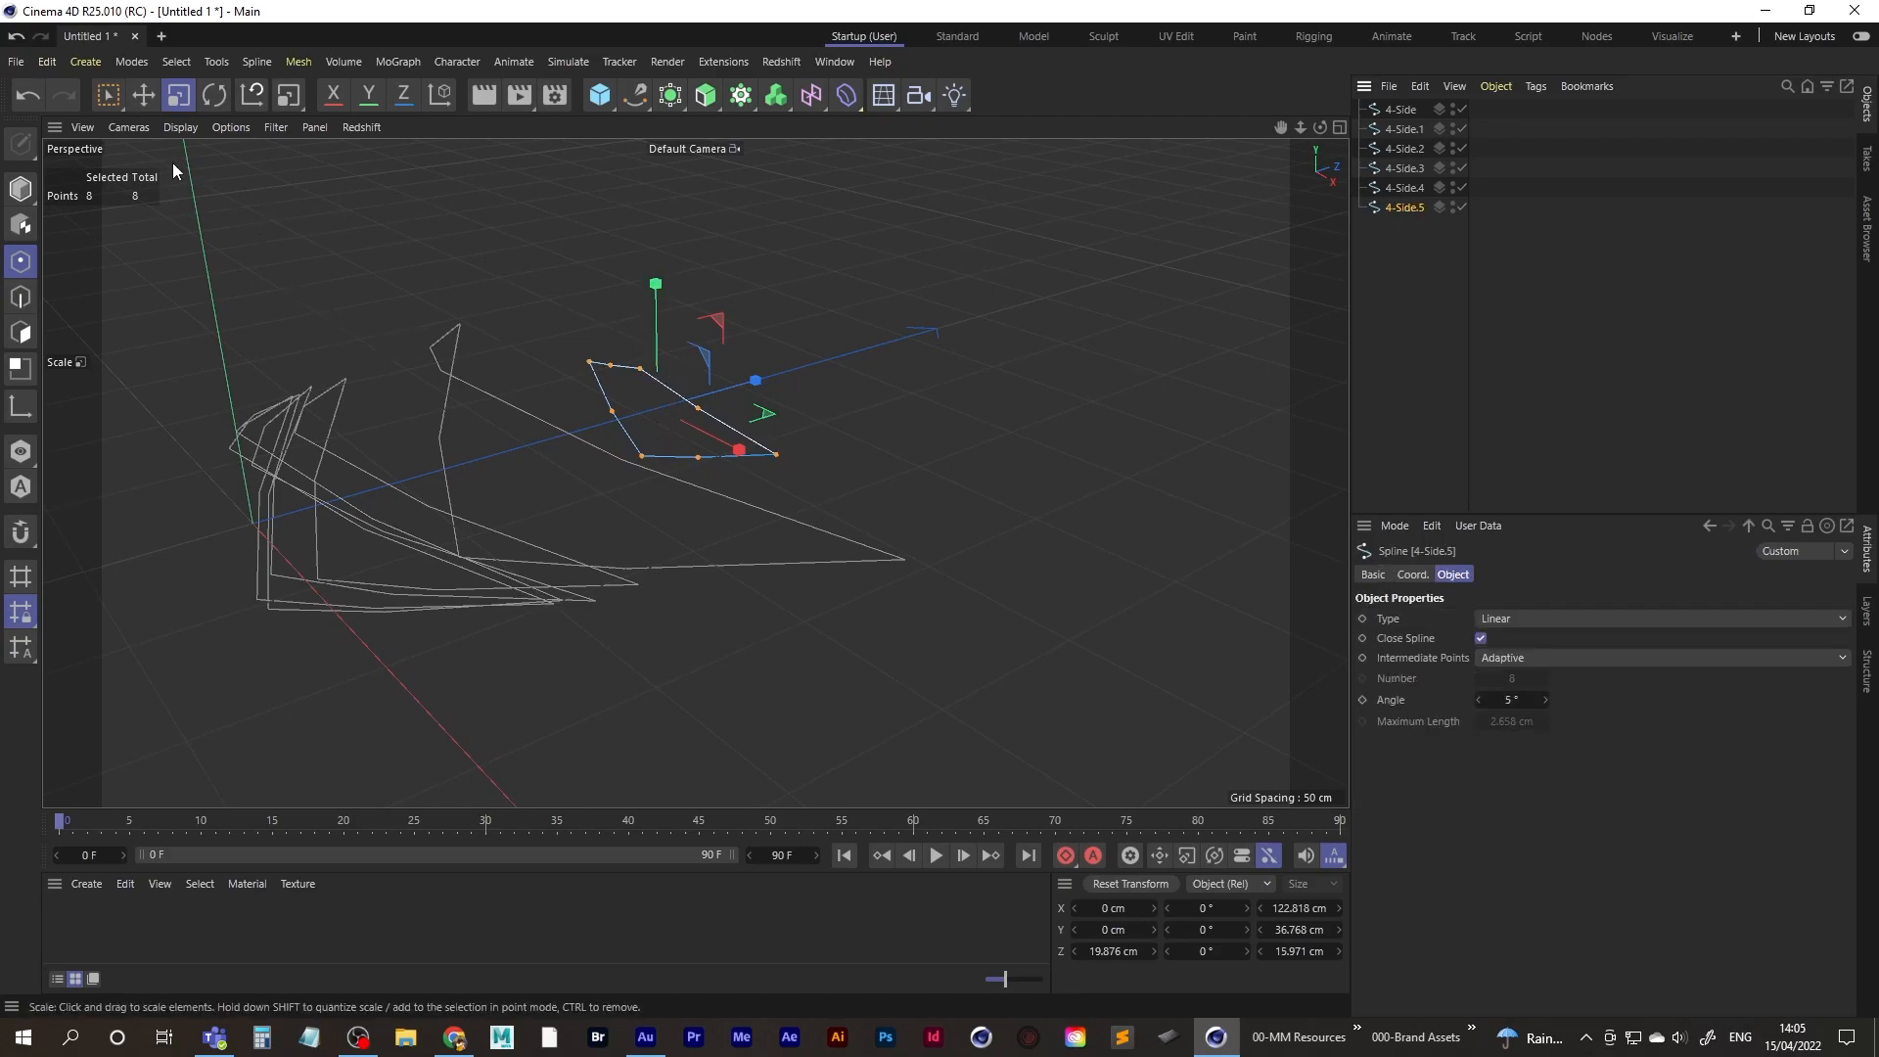
{"action": "left_click", "coordinate": [20, 188]}
{"action": "key", "text": "r"}
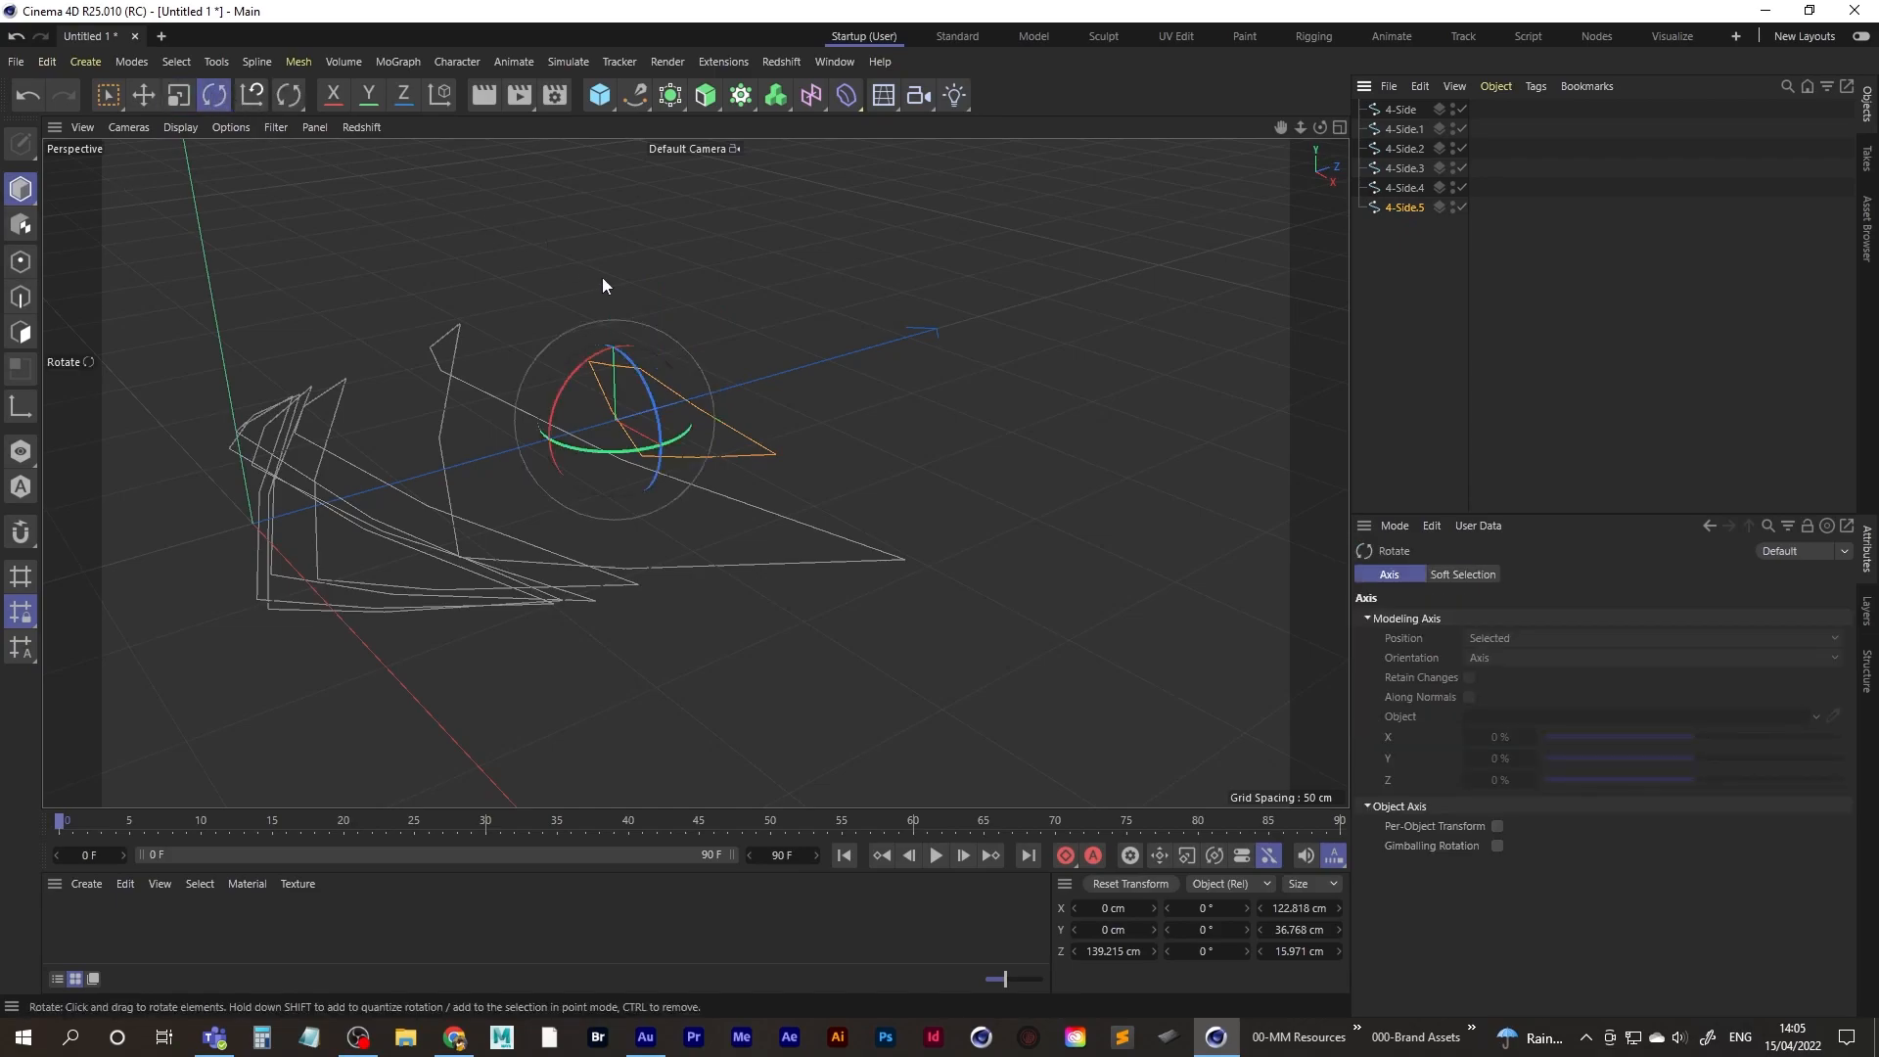
{"action": "left_click_drag", "start_coordinate": [561, 384], "coordinate": [589, 369]}
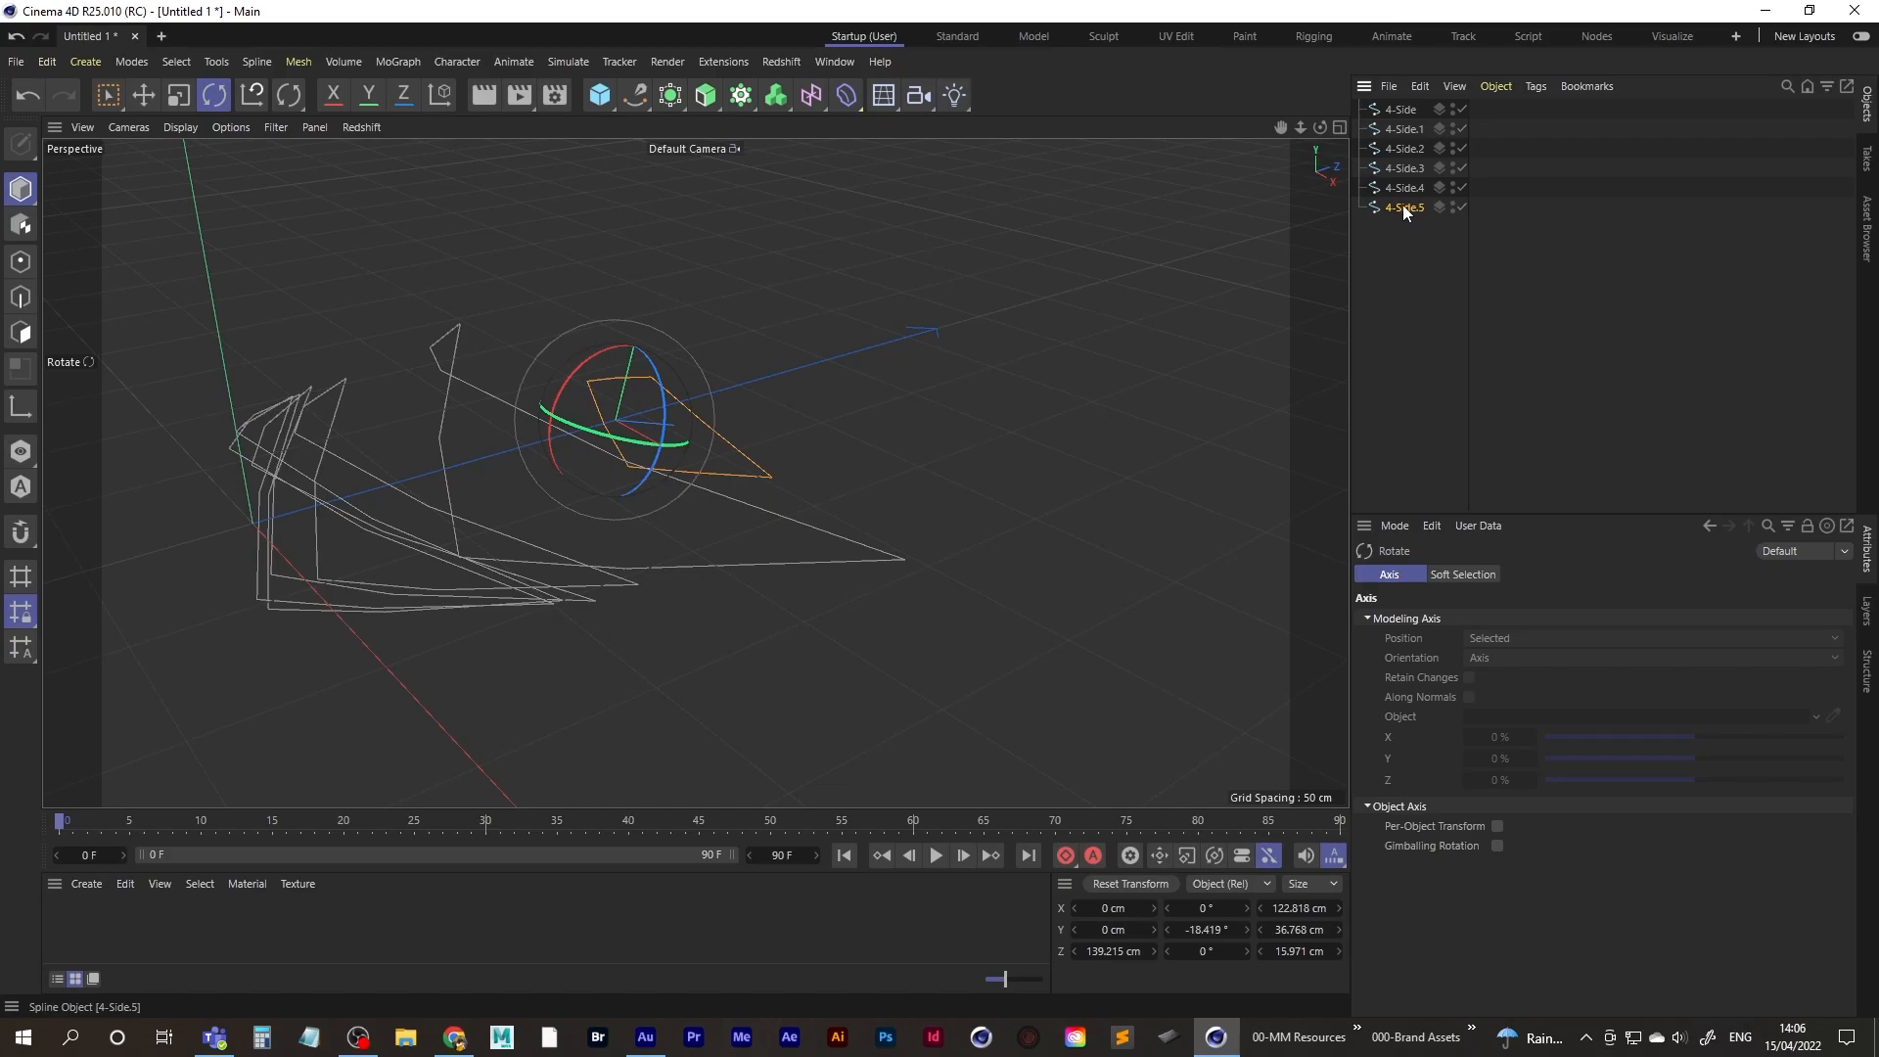
- Duplicate the sixth spline, move the copy to about 187 cm along Z, and scale it down to about 80 cm wide
{"action": "left_click_drag", "start_coordinate": [1402, 206], "coordinate": [1405, 226], "text": "ctrl"}
{"action": "left_click_drag", "start_coordinate": [1039, 354], "coordinate": [535, 401], "text": "alt"}
{"action": "key", "text": "0"}
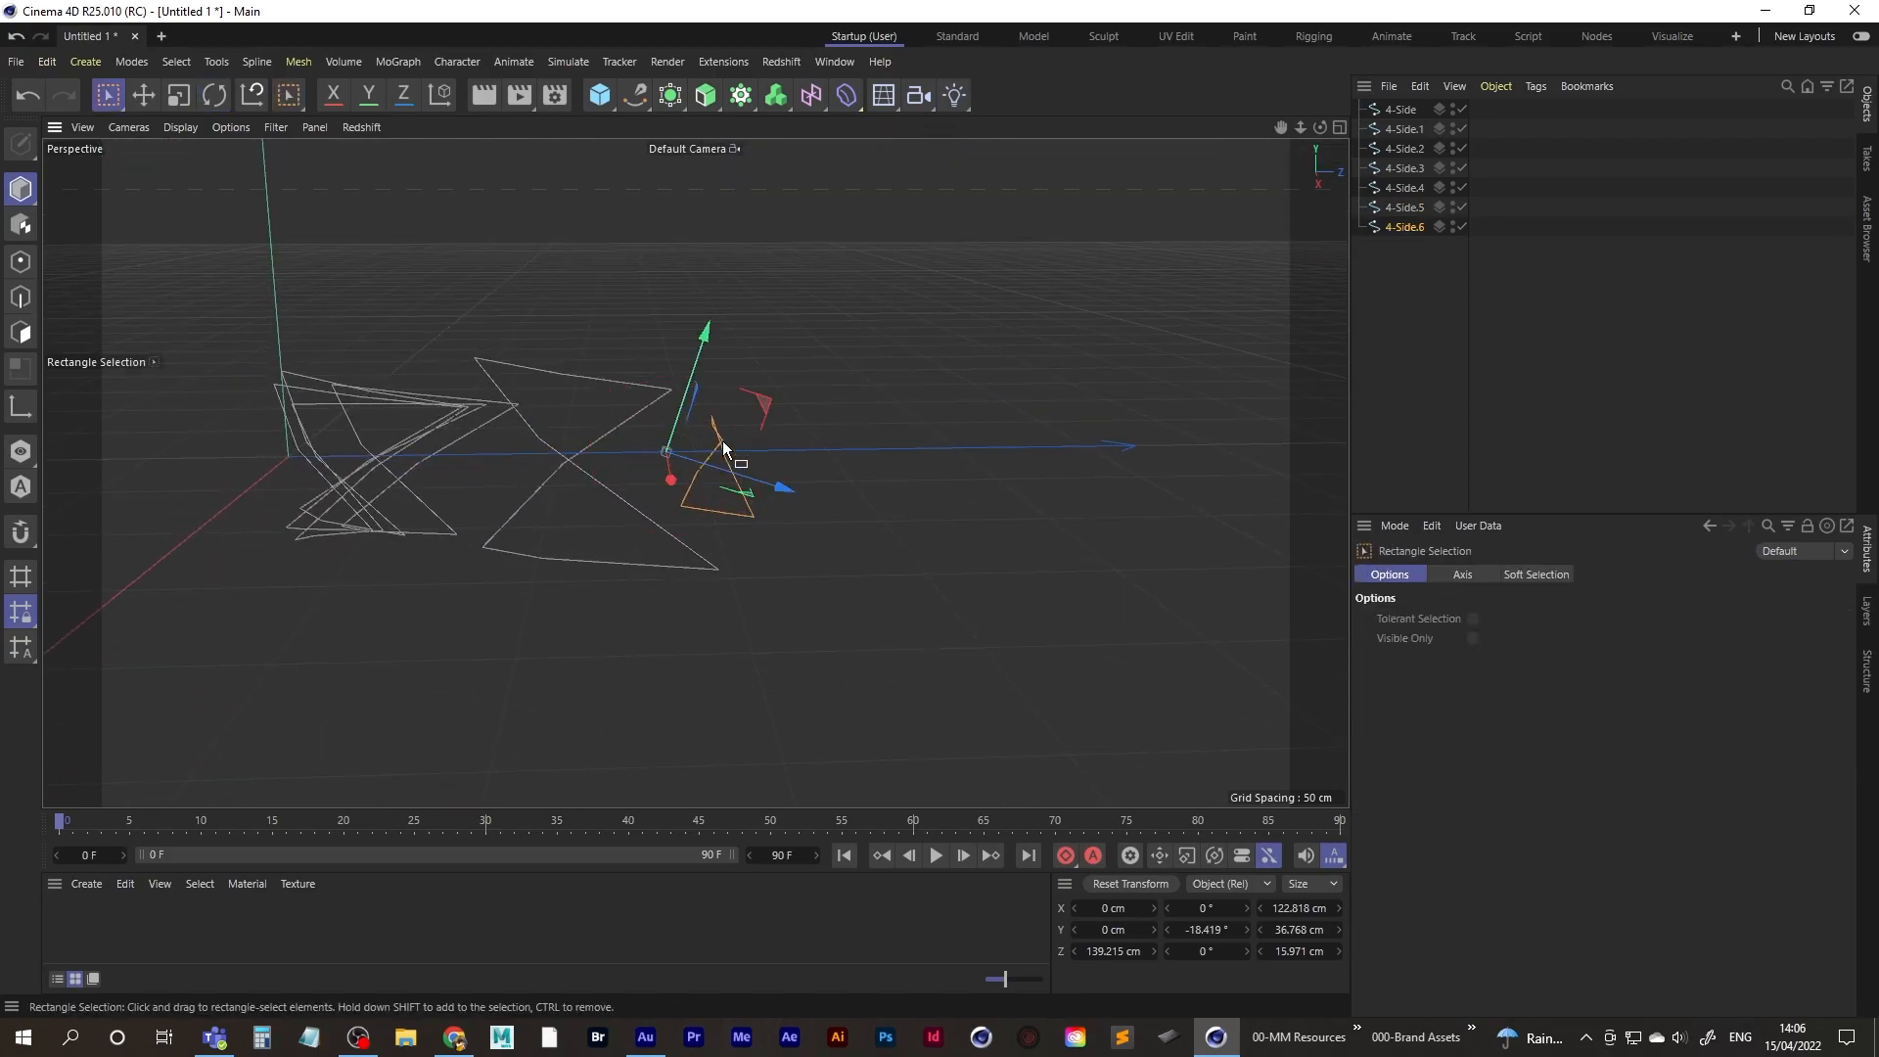
{"action": "left_click_drag", "start_coordinate": [791, 491], "coordinate": [911, 530]}
{"action": "left_click", "coordinate": [180, 95]}
{"action": "left_click_drag", "start_coordinate": [811, 336], "coordinate": [587, 438]}
- Tilt the seventh spline further about its pitch axis and clear the selection
{"action": "key", "text": "r"}
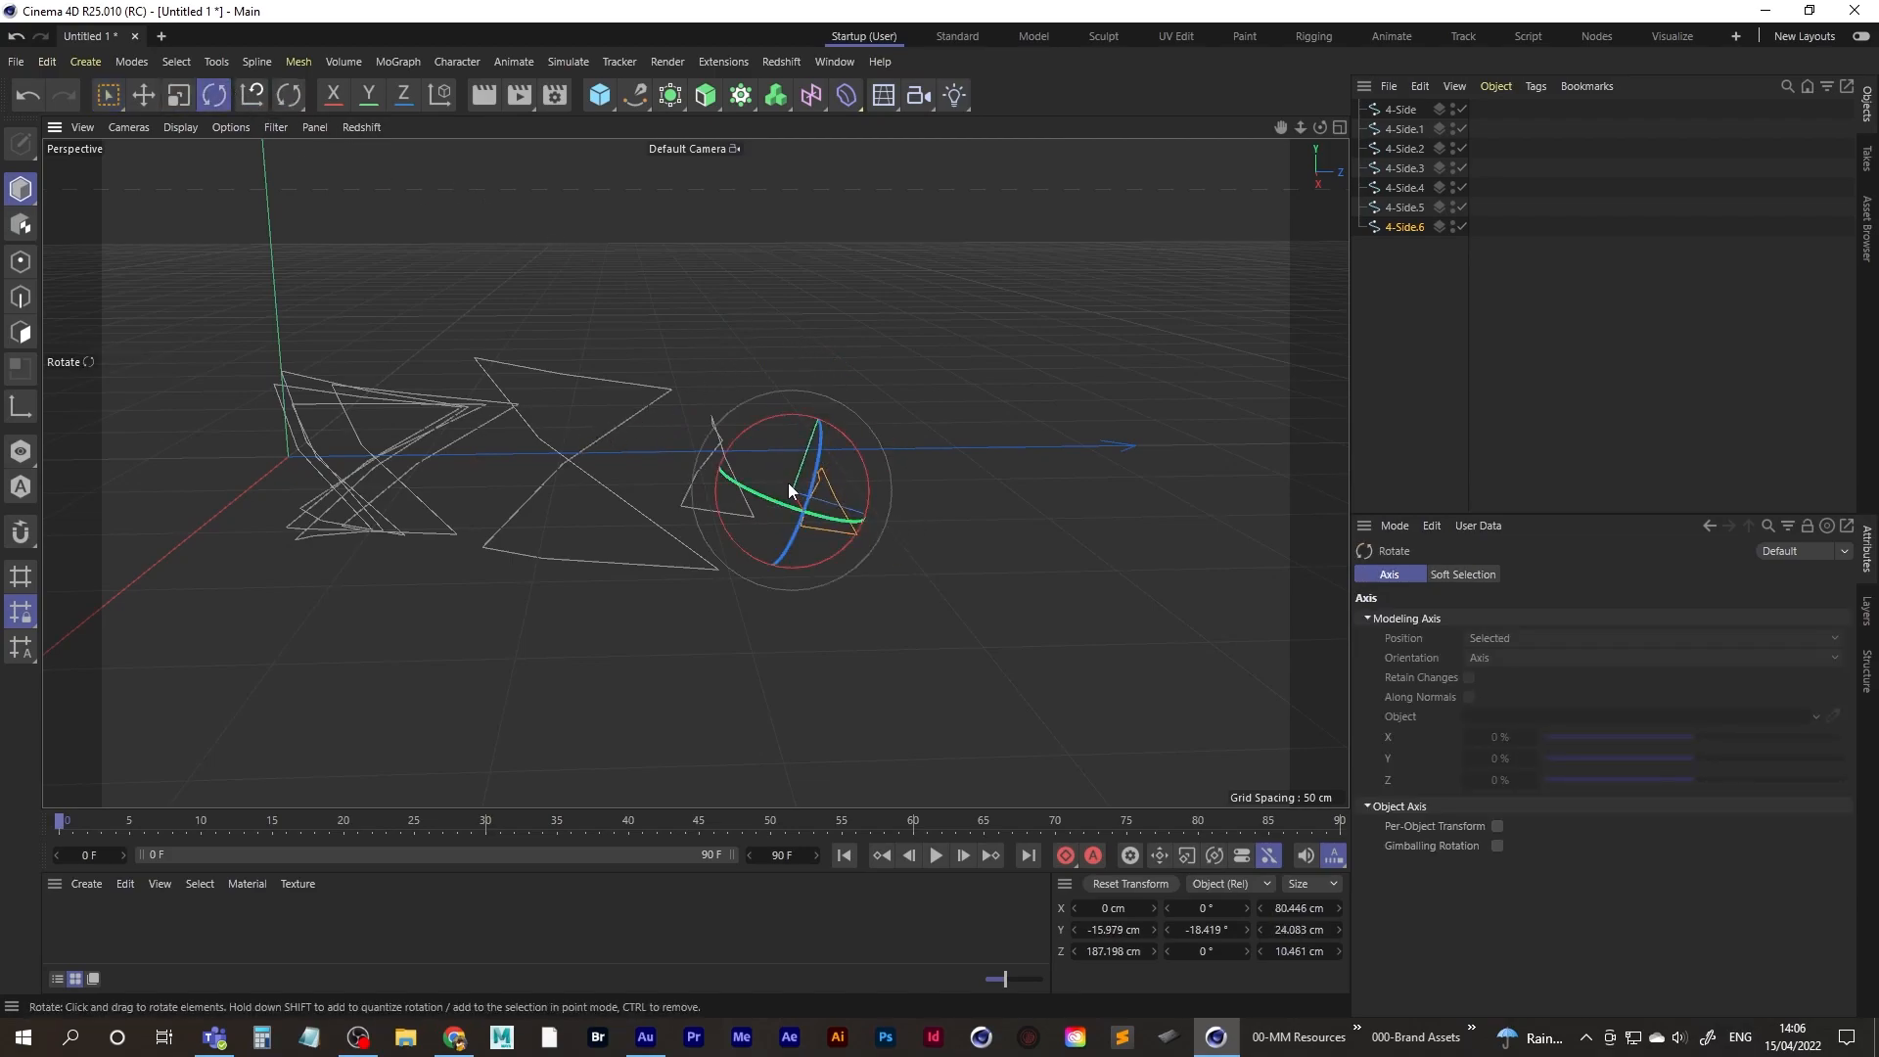
{"action": "left_click_drag", "start_coordinate": [861, 454], "coordinate": [878, 496]}
{"action": "left_click_drag", "start_coordinate": [664, 502], "coordinate": [910, 407], "text": "alt"}
{"action": "left_click", "coordinate": [1401, 294]}
{"action": "left_click_drag", "start_coordinate": [597, 372], "coordinate": [642, 516], "text": "alt"}
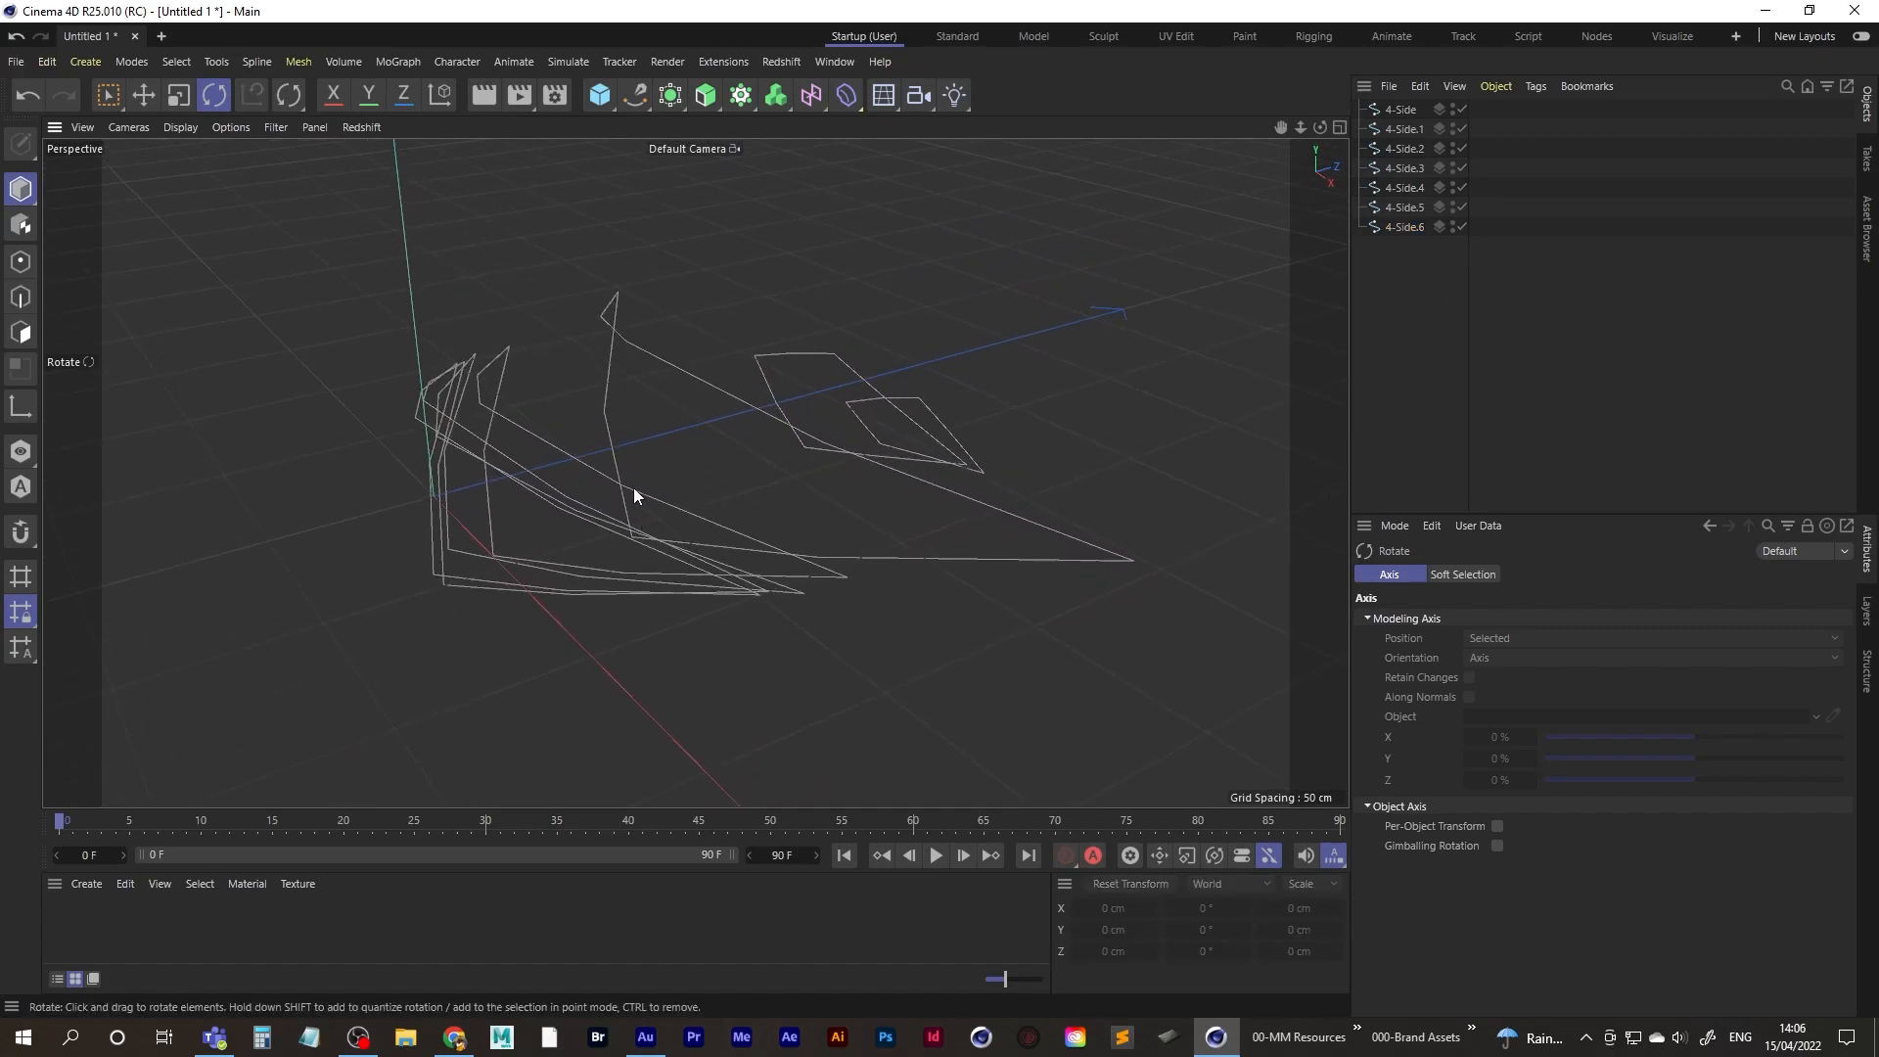
{"action": "mouse_move", "coordinate": [627, 455]}
{"action": "left_mouse_down", "text": "alt"}
{"action": "mouse_move", "coordinate": [621, 508]}
{"action": "mouse_move", "coordinate": [638, 473]}
{"action": "mouse_move", "coordinate": [672, 468]}
{"action": "mouse_move", "coordinate": [616, 469]}
{"action": "mouse_move", "coordinate": [632, 456]}
{"action": "left_mouse_up", "text": "alt"}
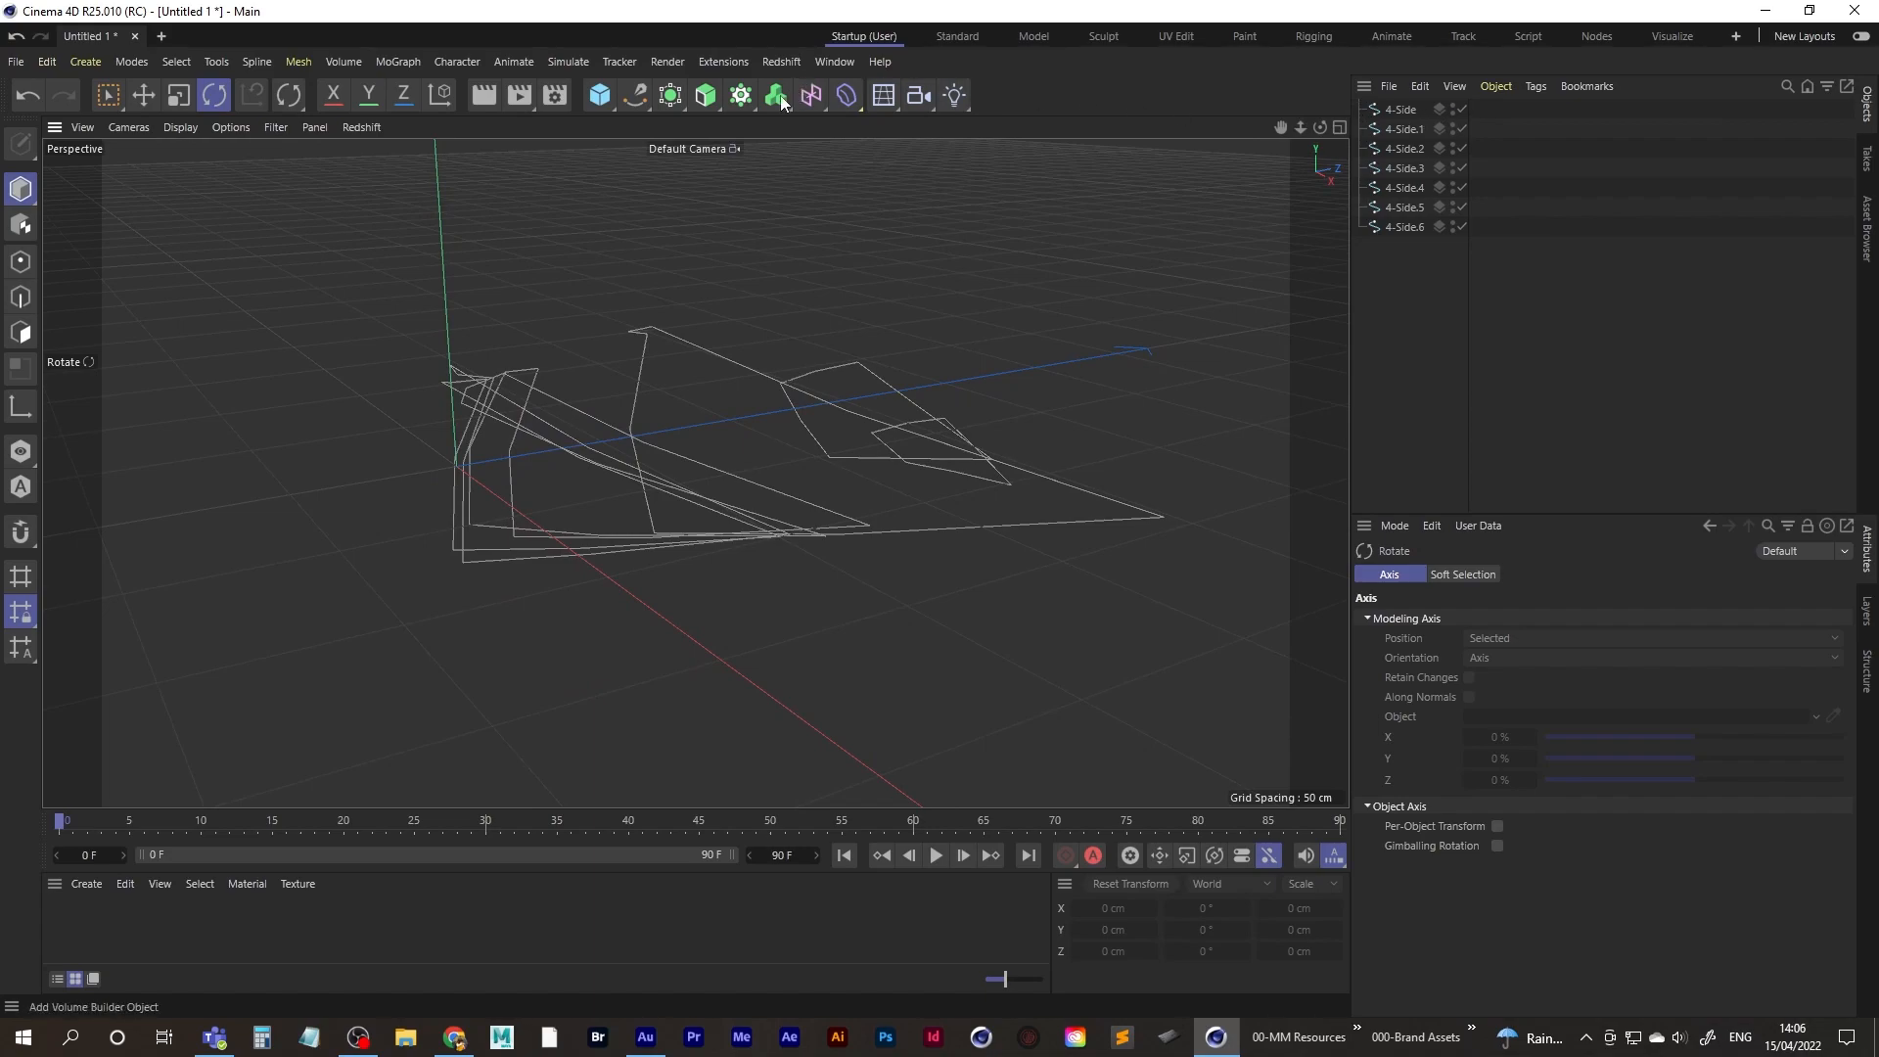
- Try to build a surface from all seven splines by nesting them inside a new Lathe object
{"action": "left_click", "coordinate": [706, 101]}
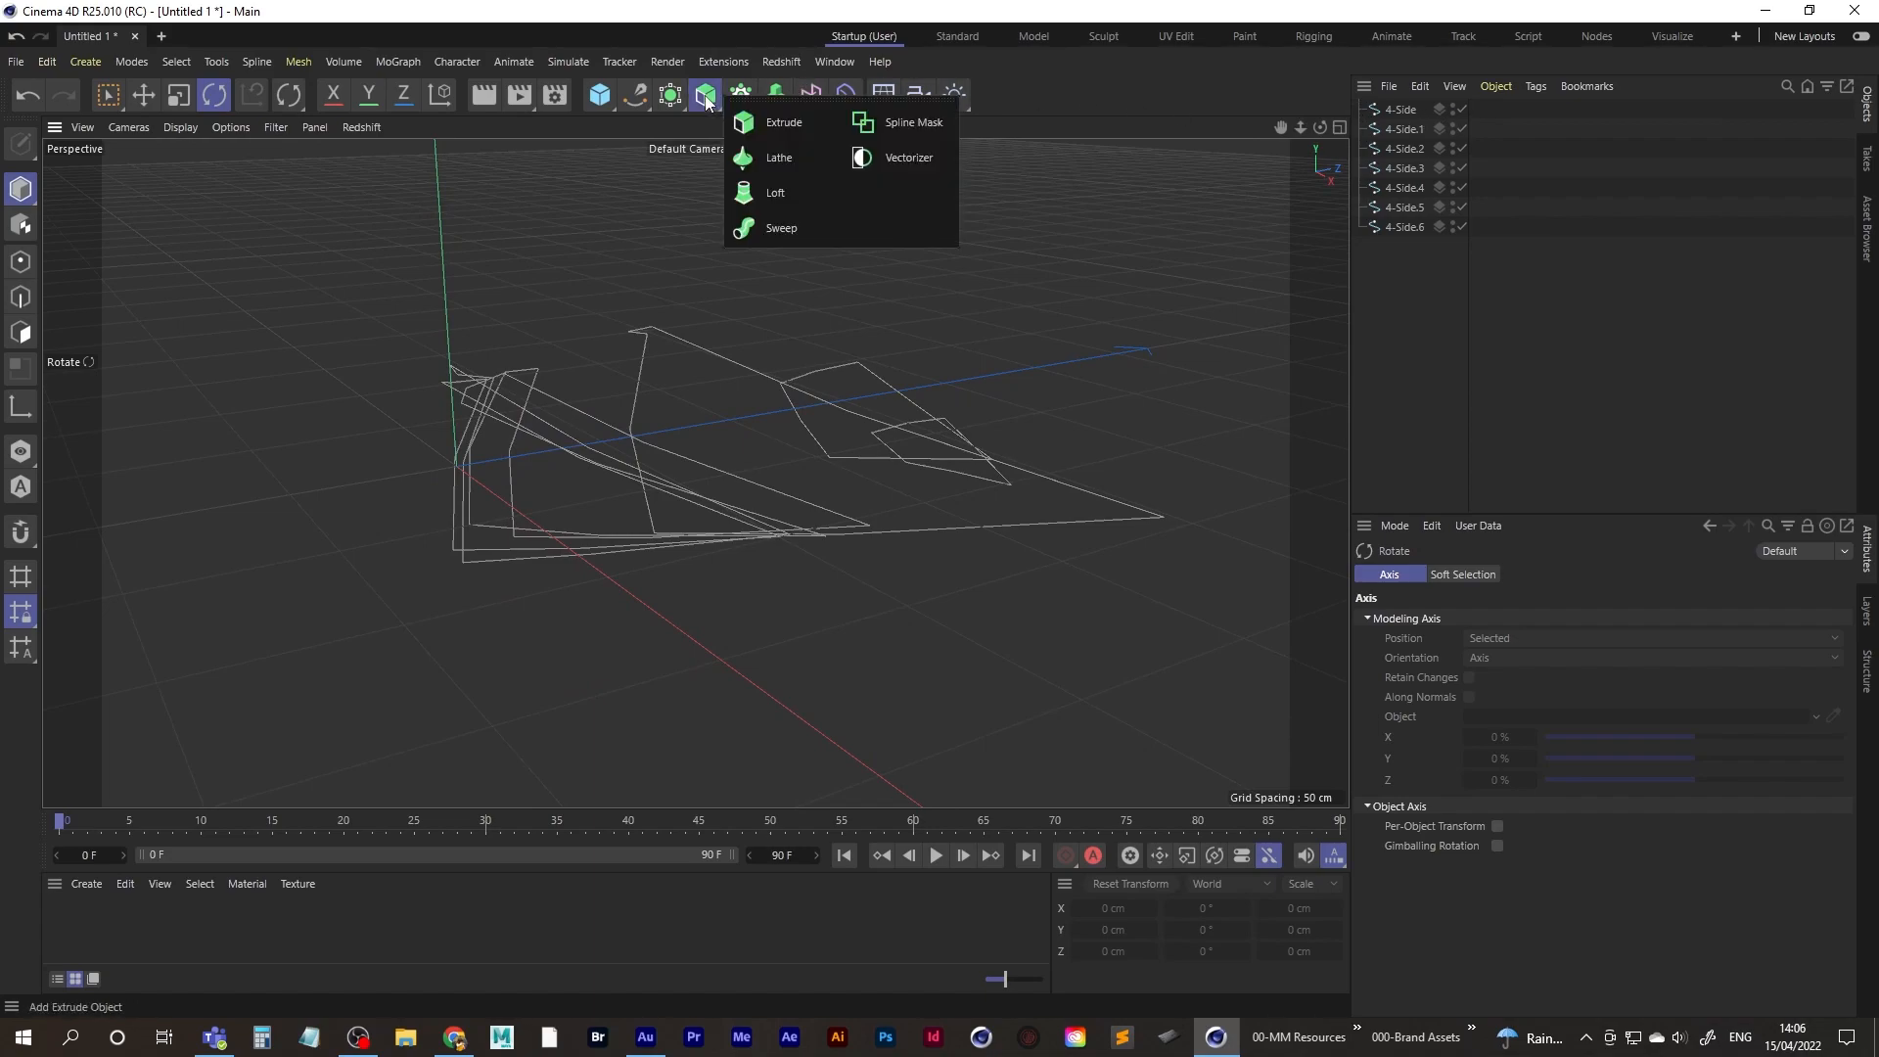
{"action": "left_click", "coordinate": [791, 161]}
{"action": "left_click", "coordinate": [1399, 129]}
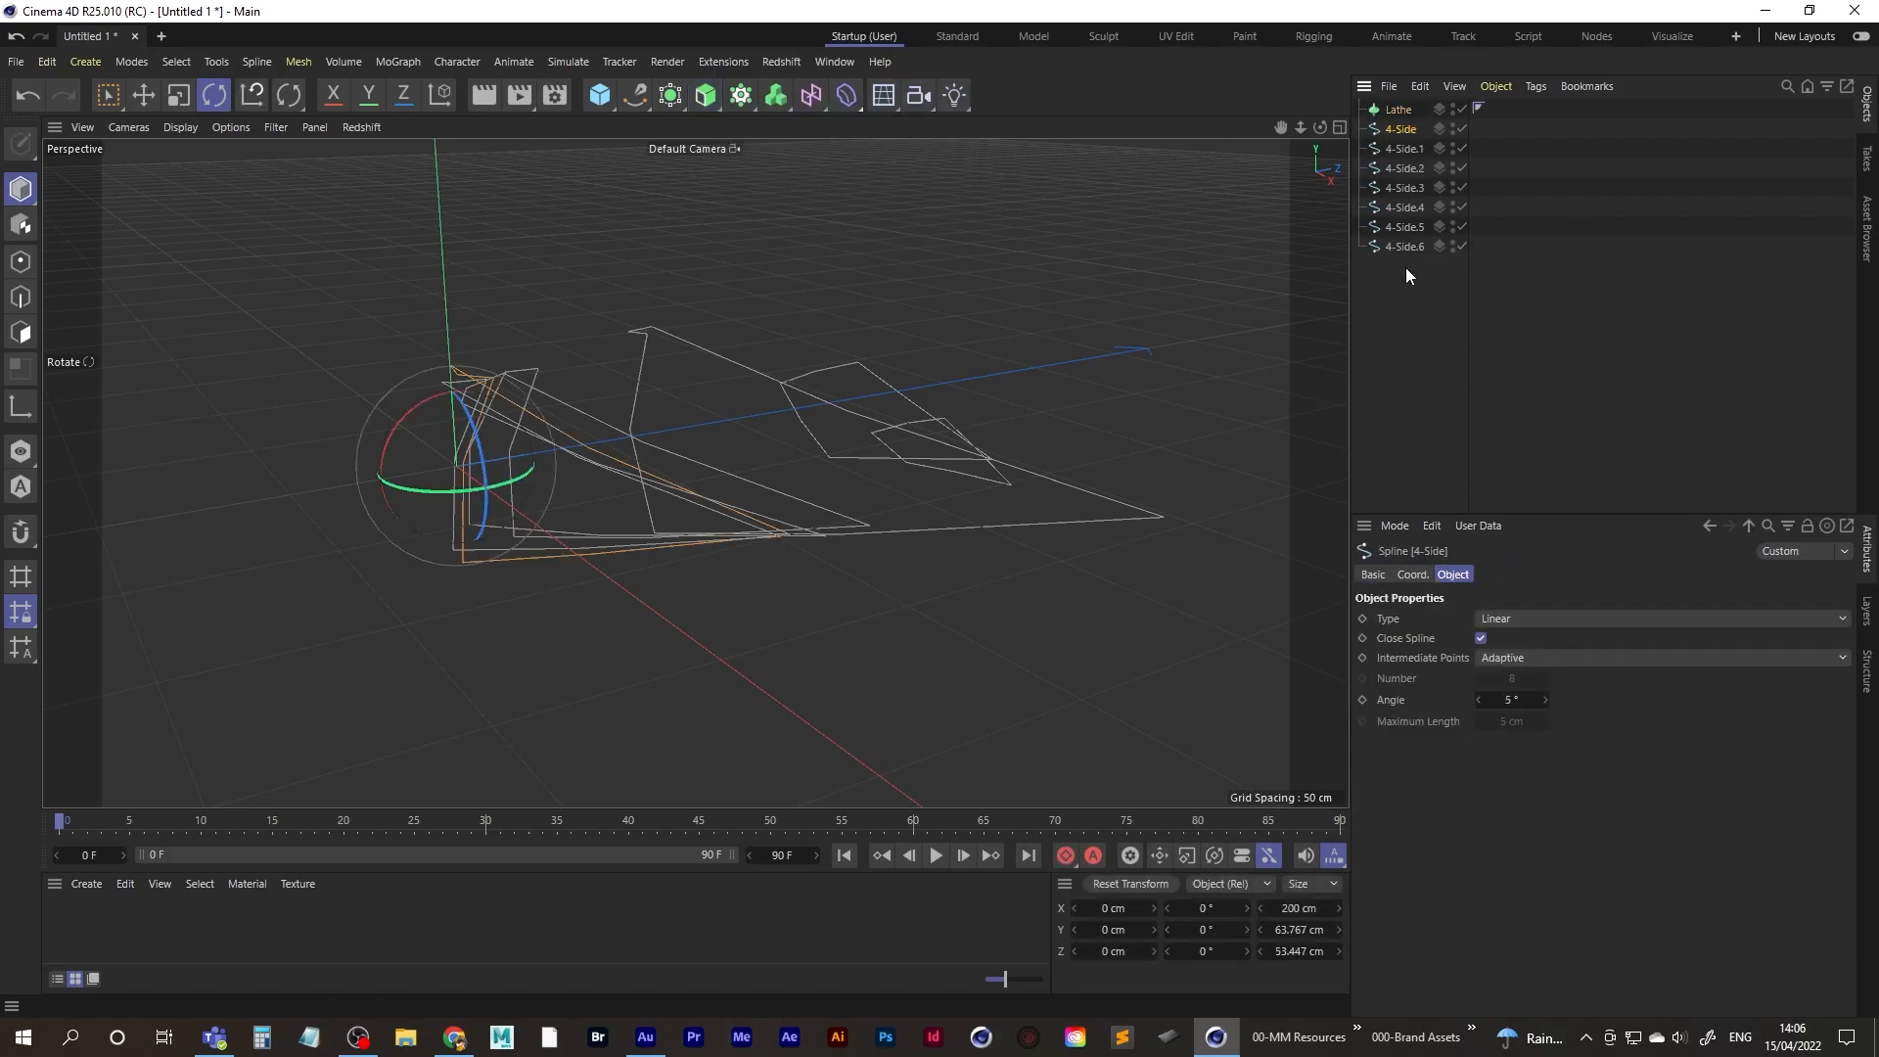
{"action": "left_click", "coordinate": [1405, 245], "text": "shift"}
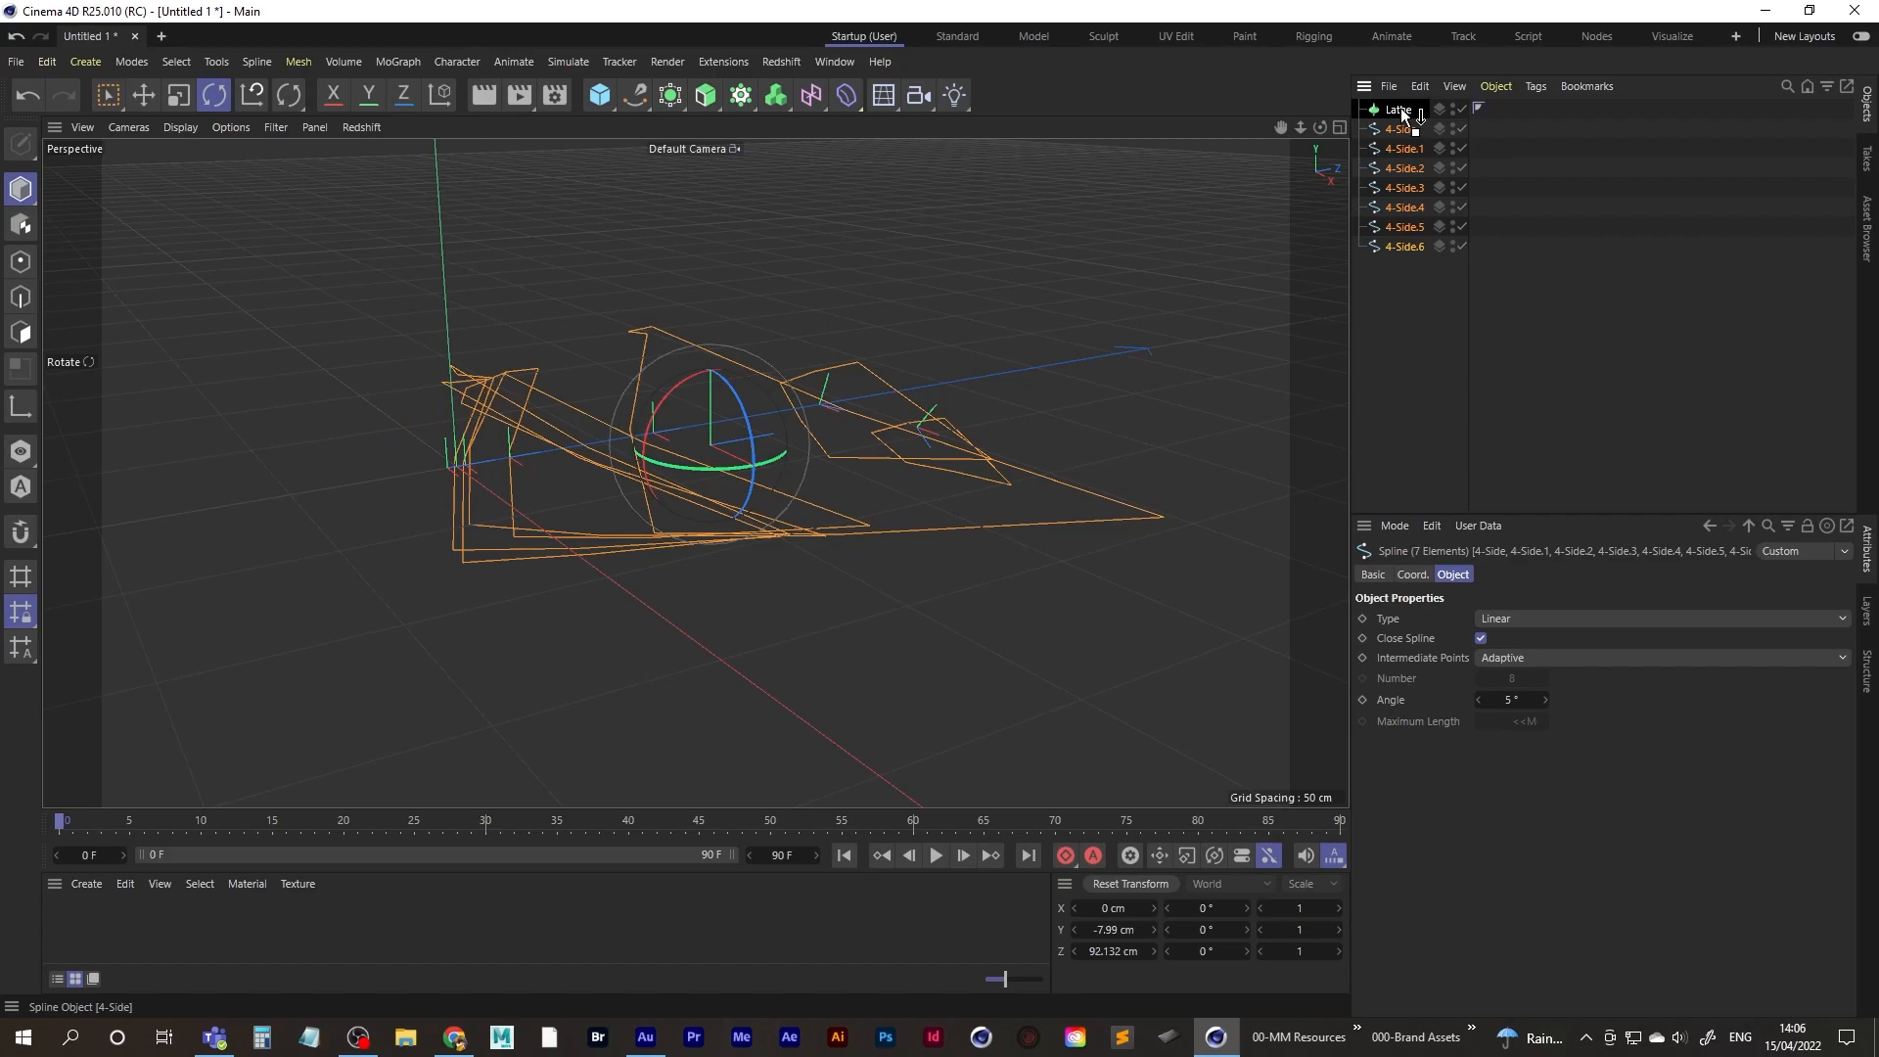
{"action": "left_click_drag", "start_coordinate": [1400, 108], "coordinate": [1401, 109]}
{"action": "left_click_drag", "start_coordinate": [579, 455], "coordinate": [650, 489], "text": "alt"}
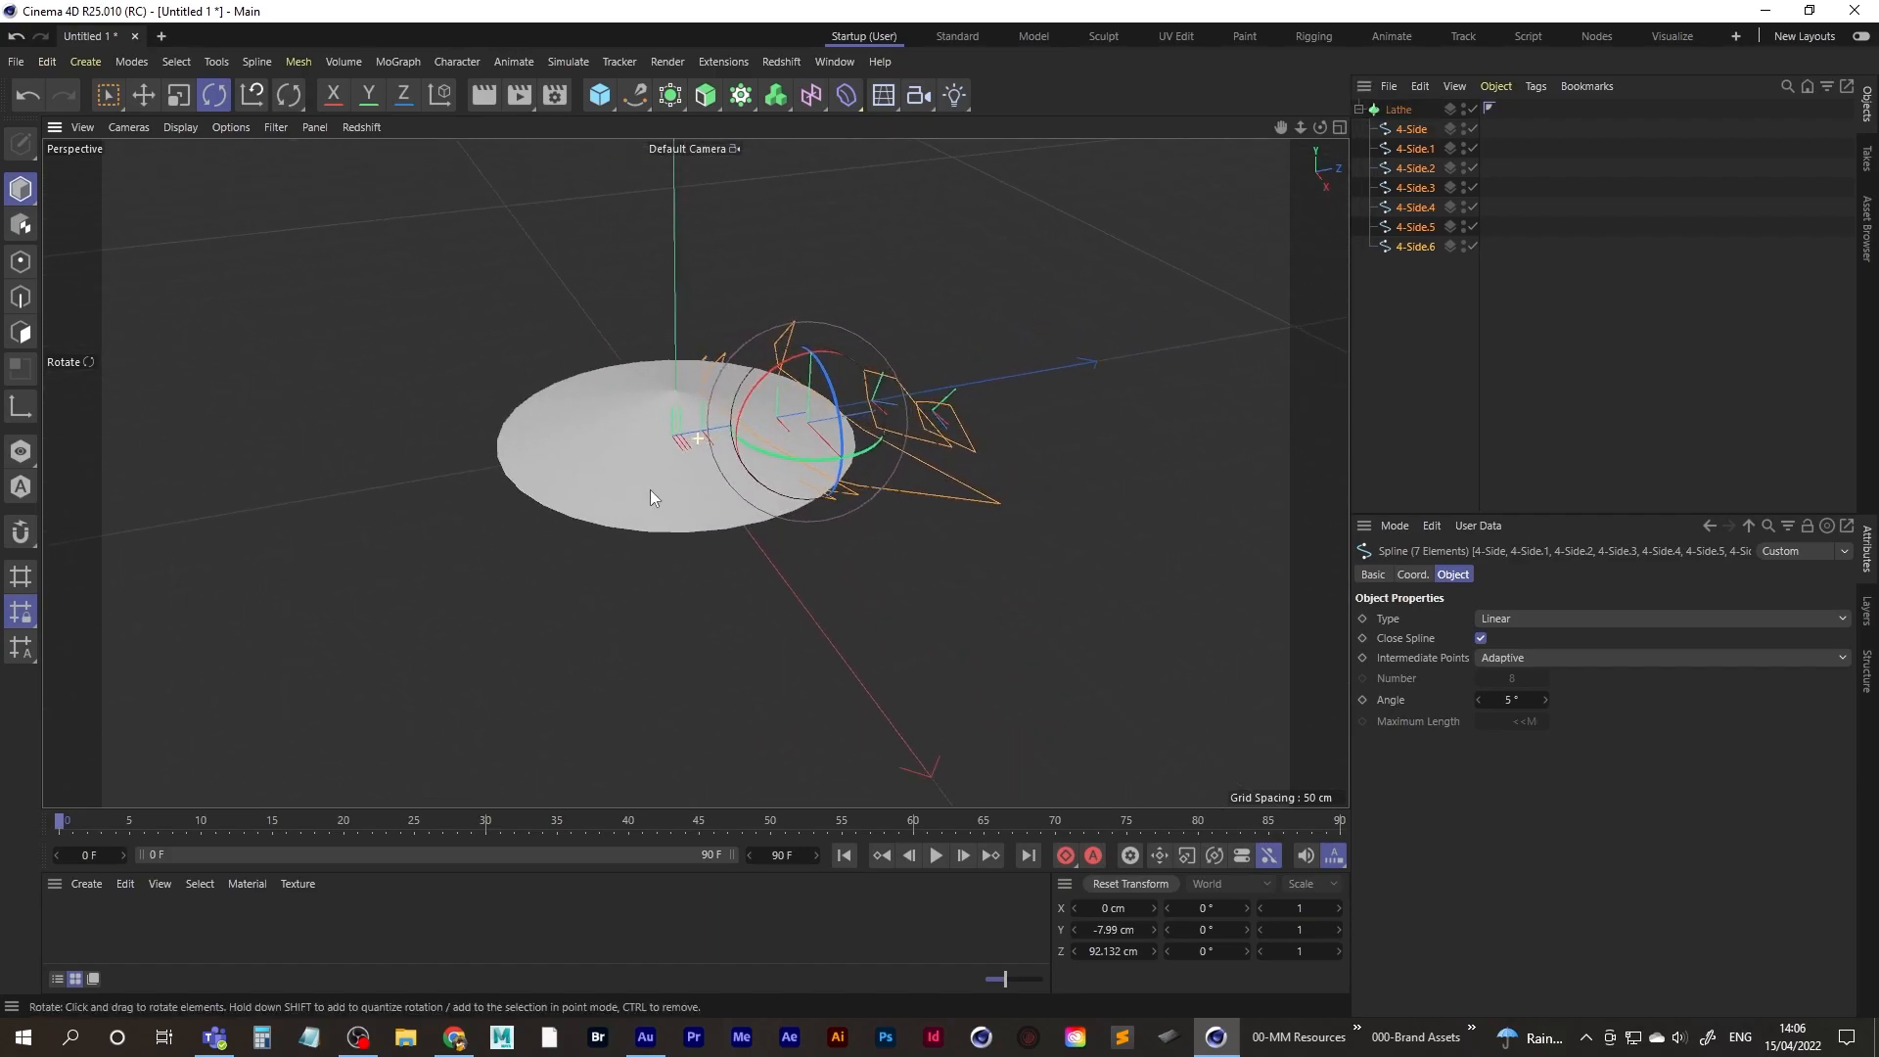
- Check the Lathe's object and cap settings, and undo the nesting of the splines inside it
{"action": "left_click", "coordinate": [1404, 275]}
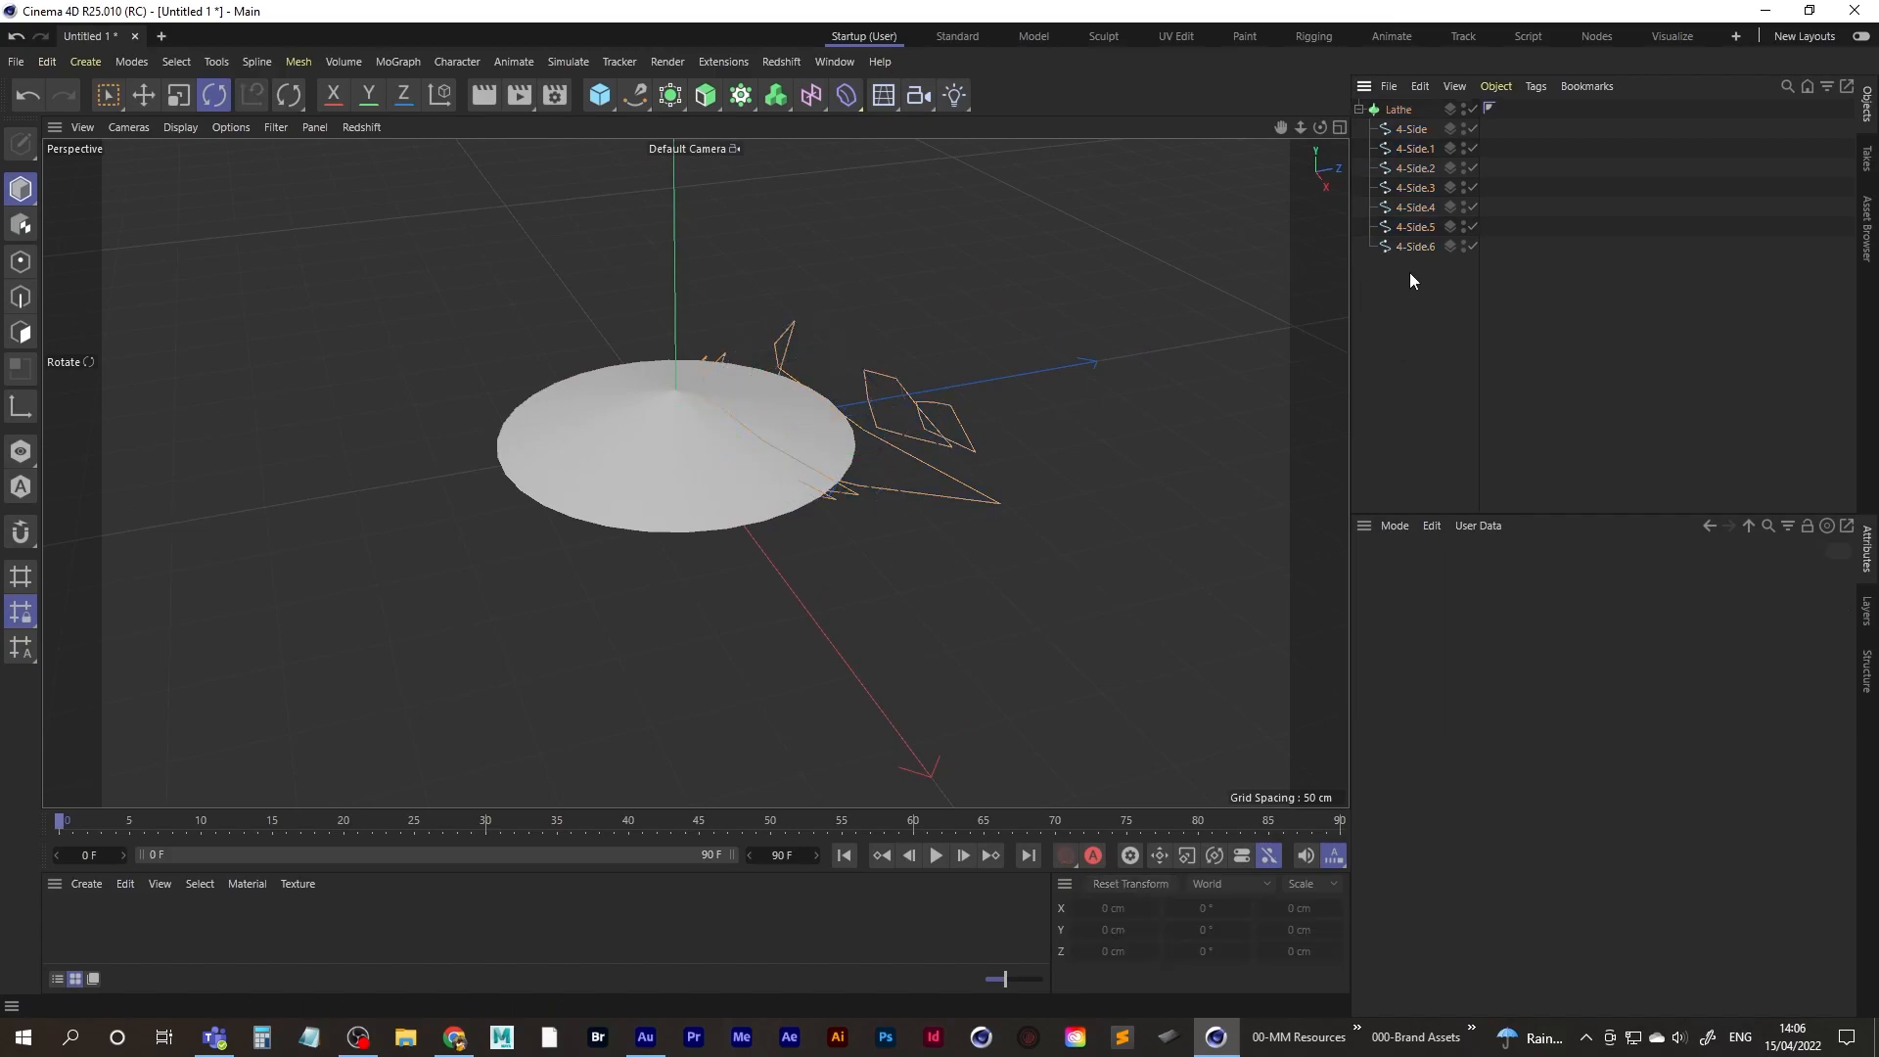
{"action": "left_click", "coordinate": [1398, 110]}
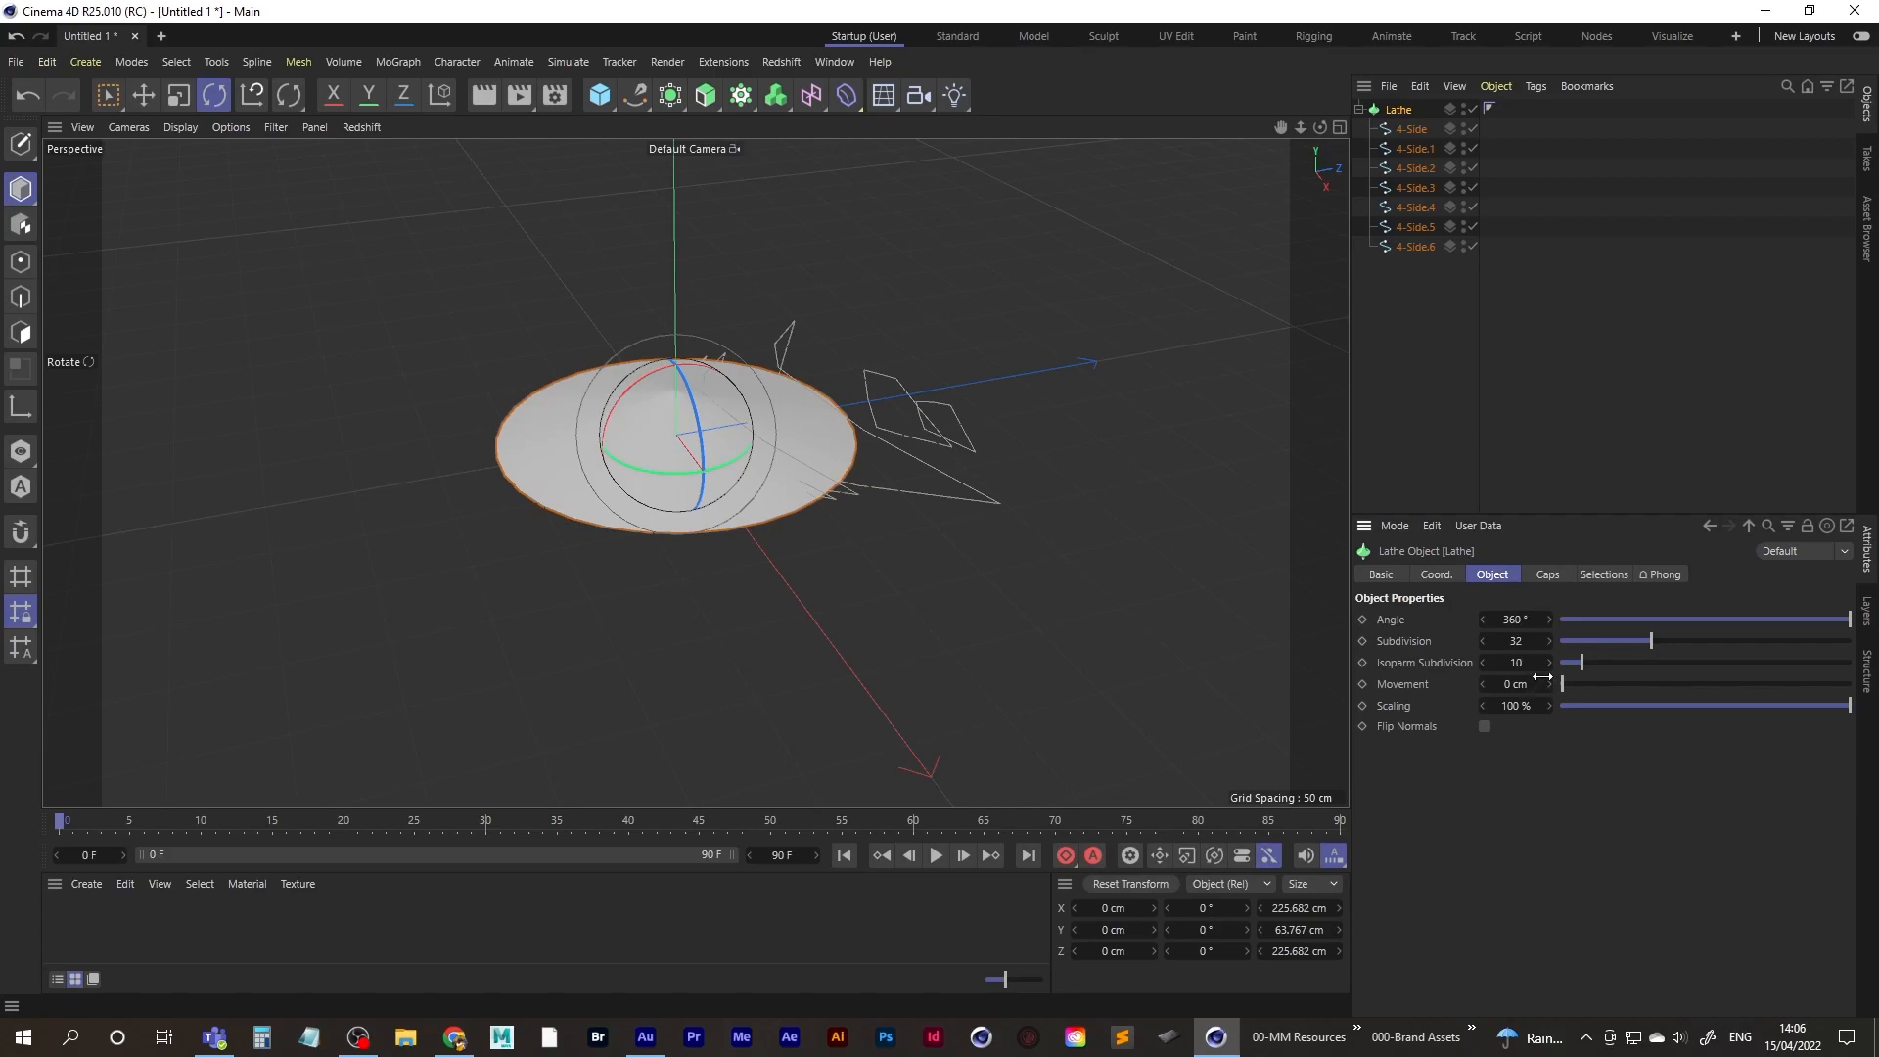
{"action": "left_click", "coordinate": [1548, 577]}
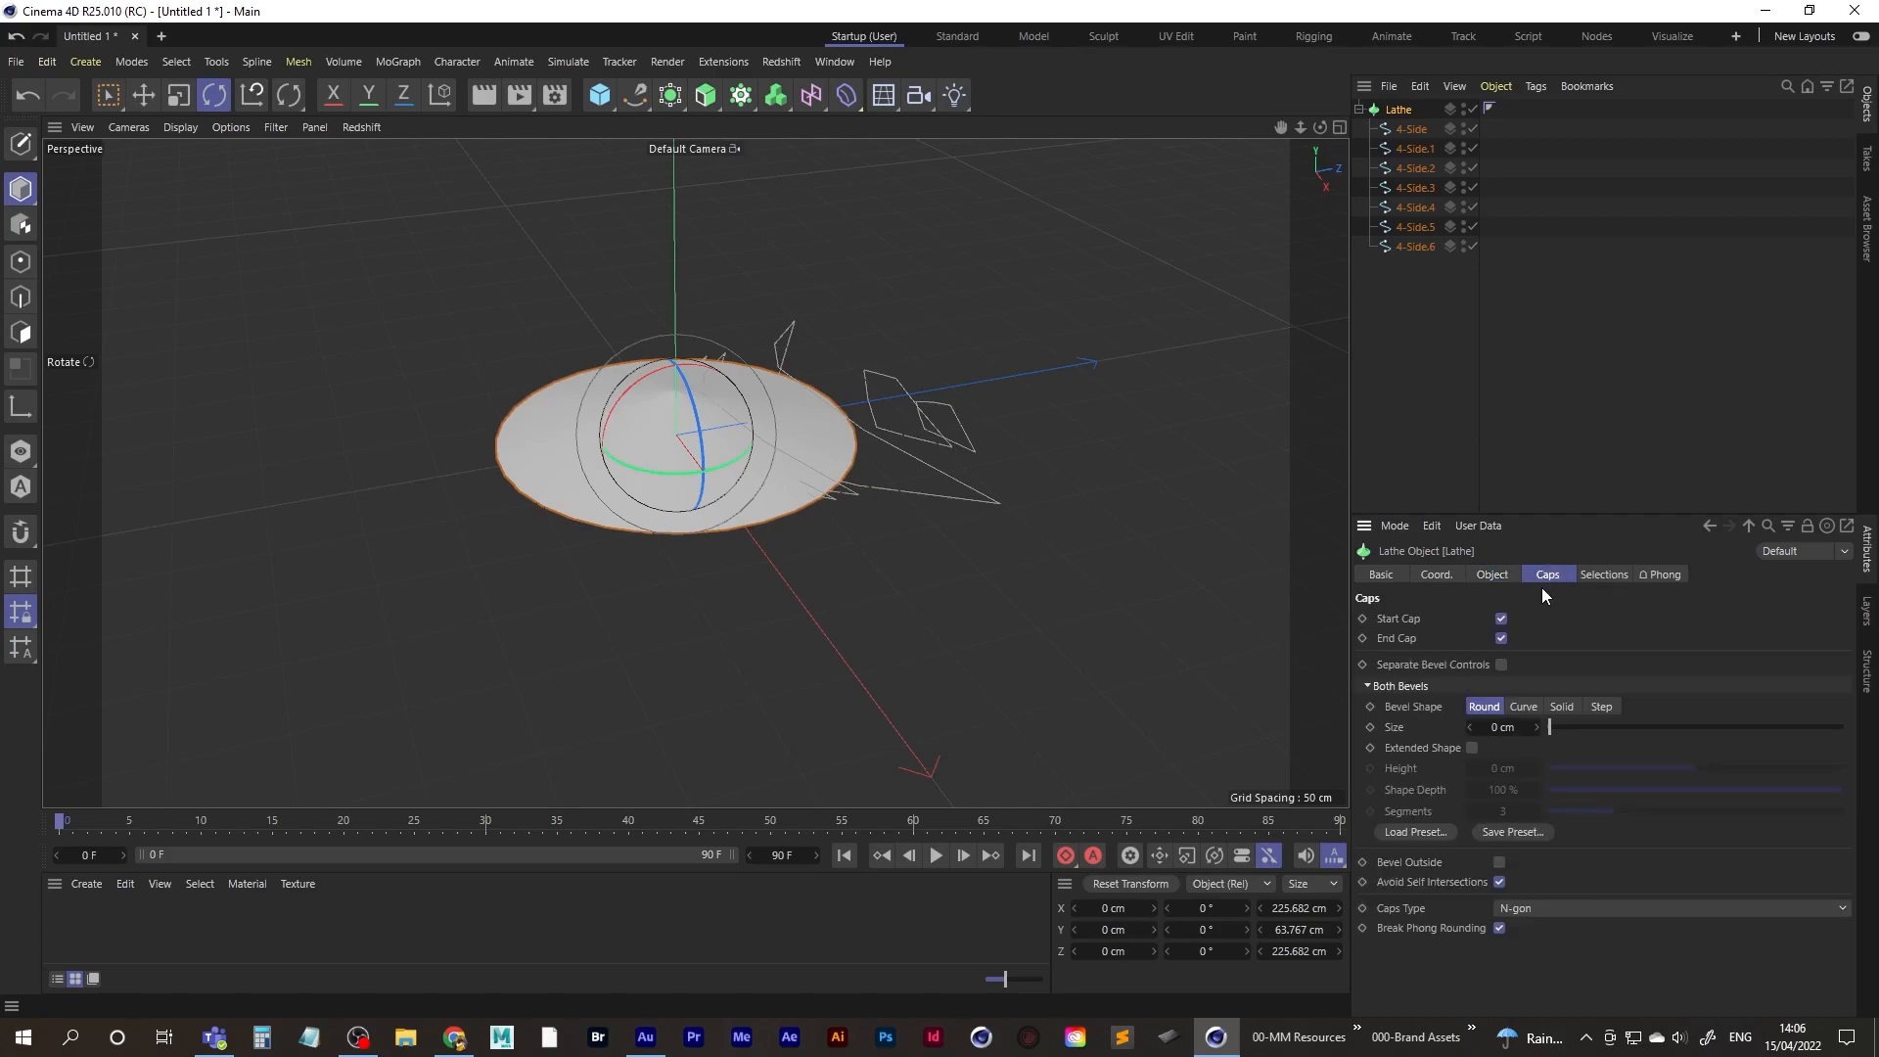
{"action": "left_click_drag", "start_coordinate": [1095, 548], "coordinate": [723, 454], "text": "alt"}
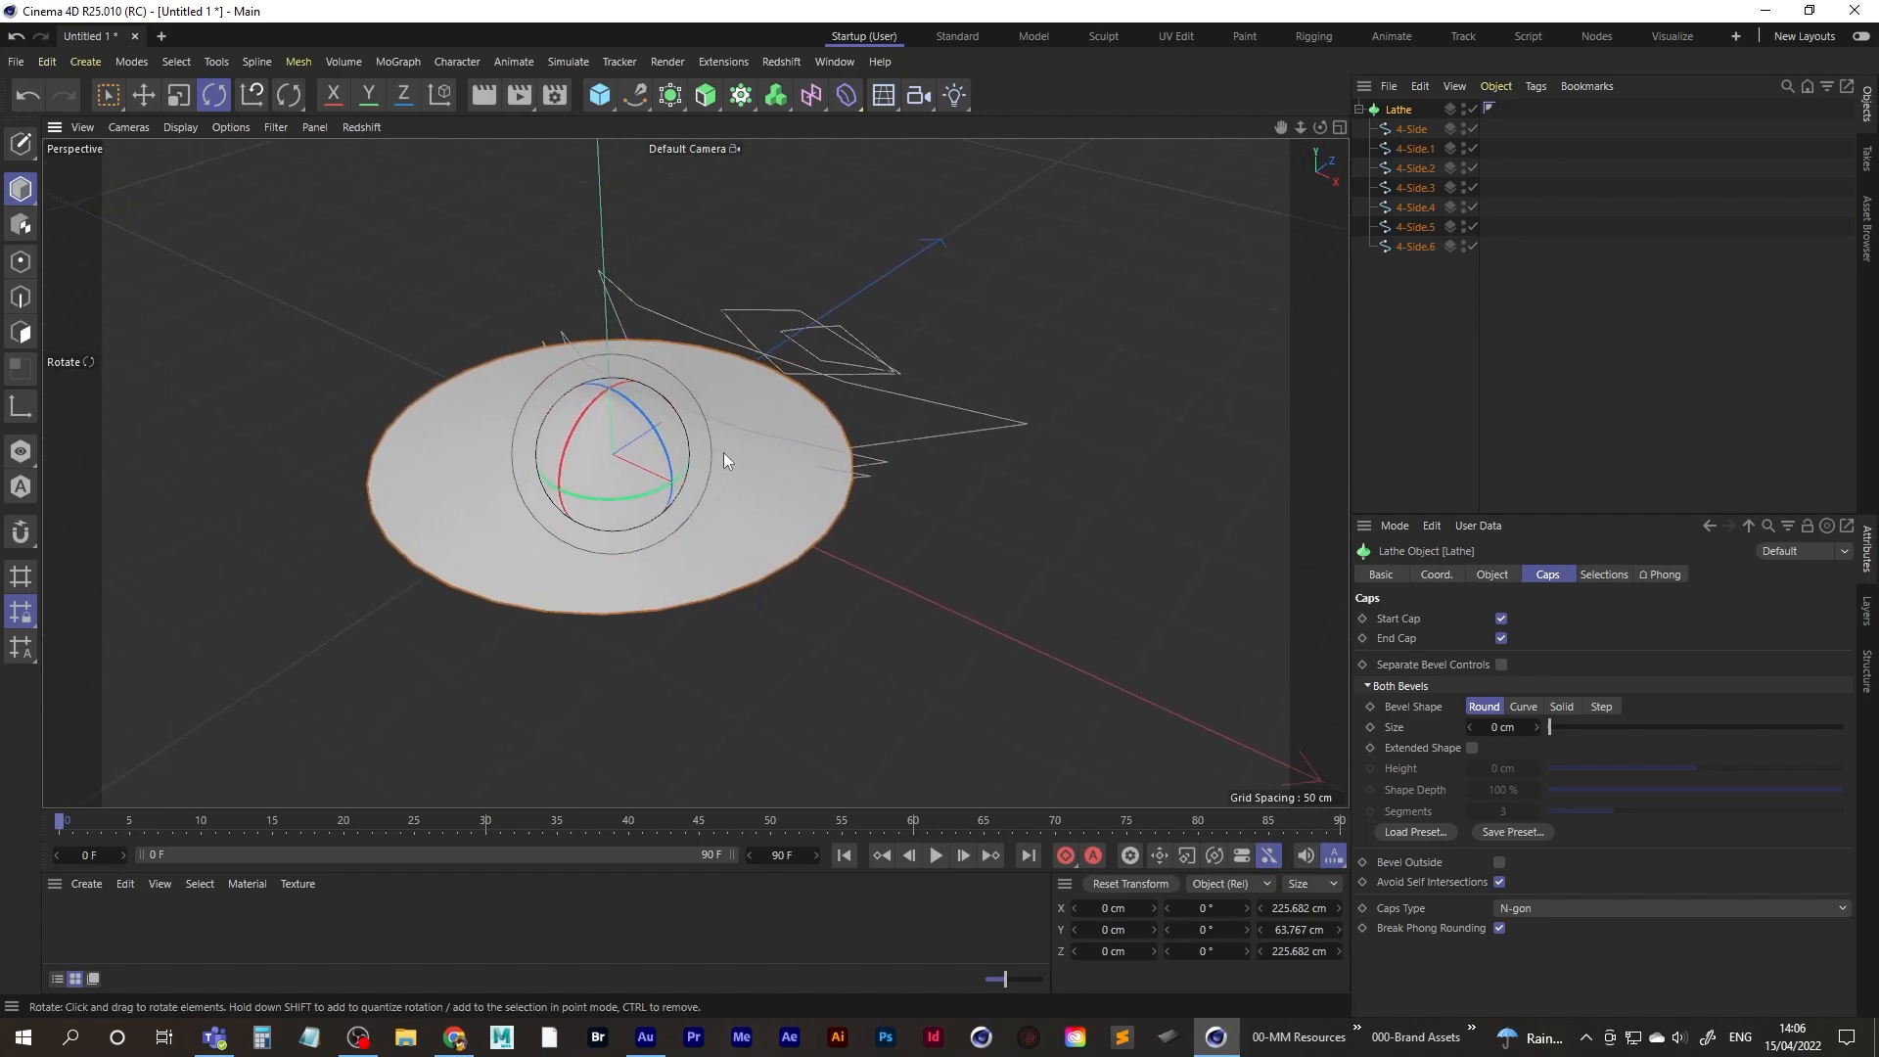
{"action": "key", "text": "ctrl+z"}
{"action": "key", "text": "ctrl+z"}
{"action": "key", "text": "ctrl+z"}
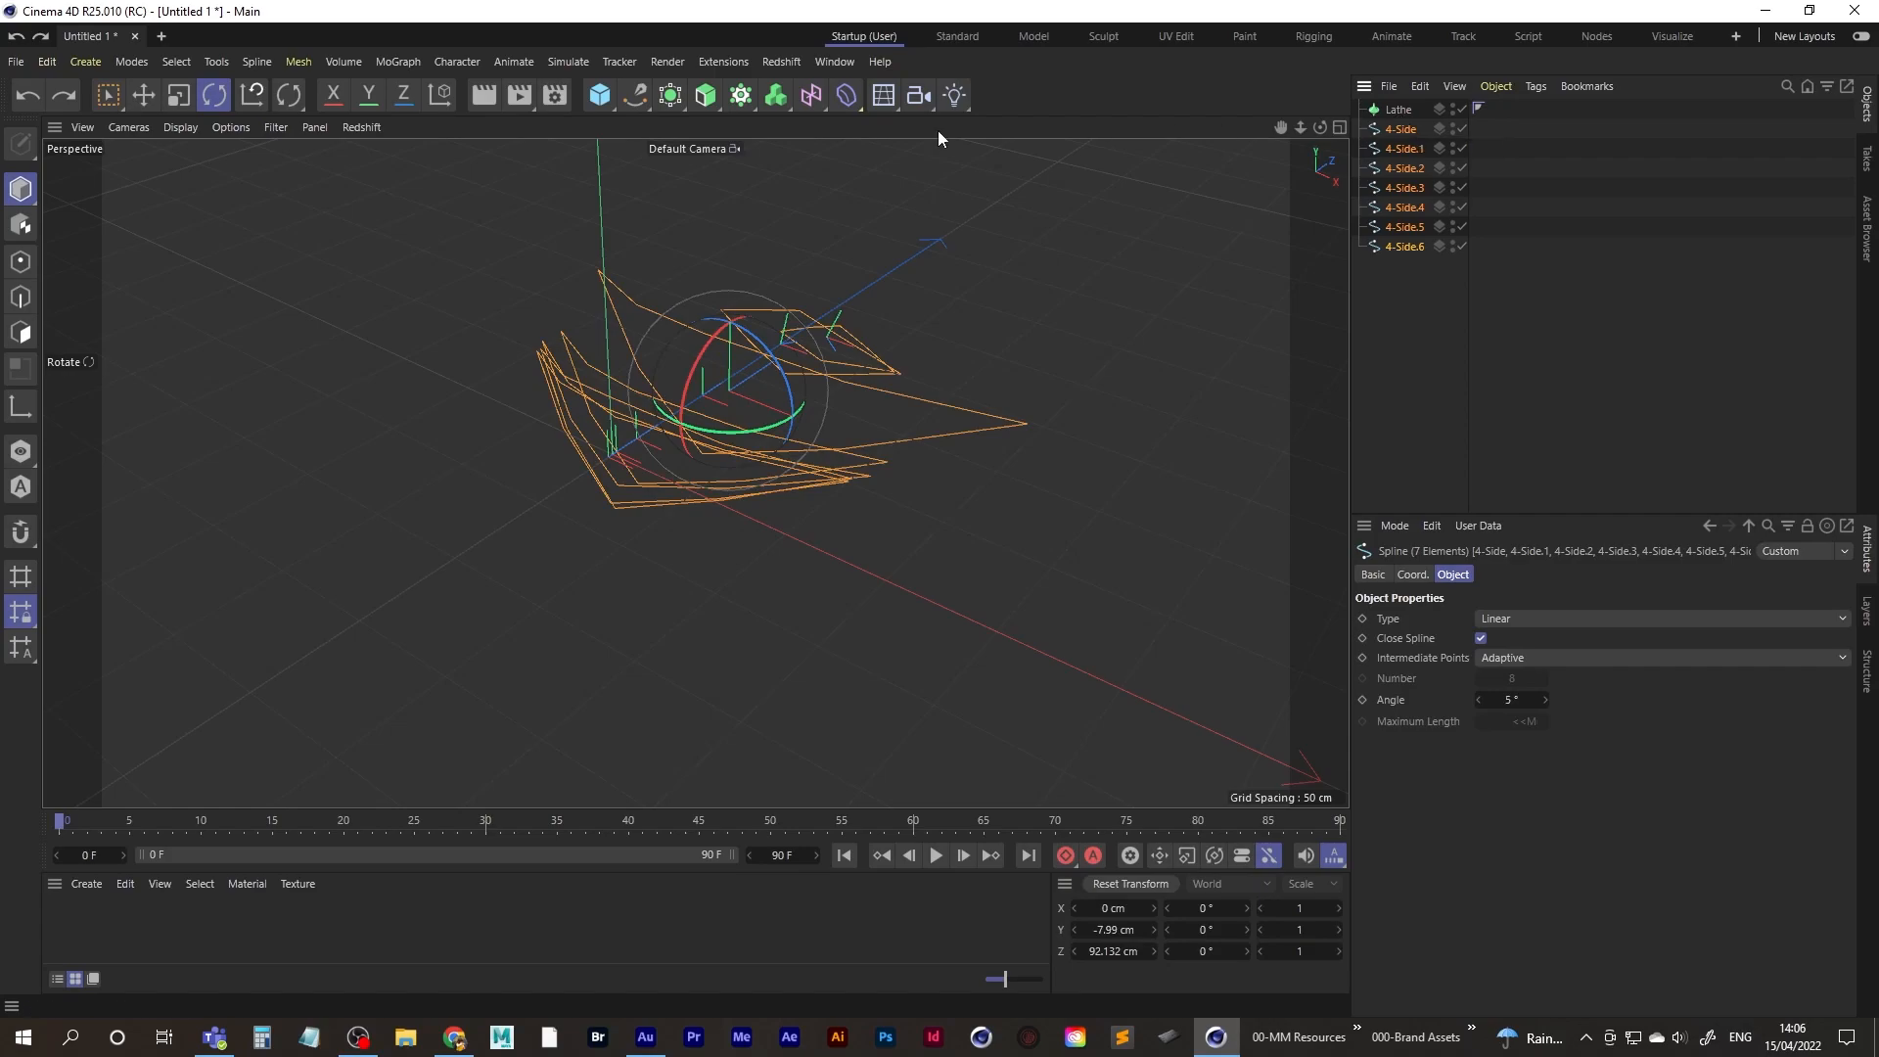
- Add a Loft object, nest all seven splines inside it, and delete the leftover Lathe
{"action": "left_click", "coordinate": [709, 97]}
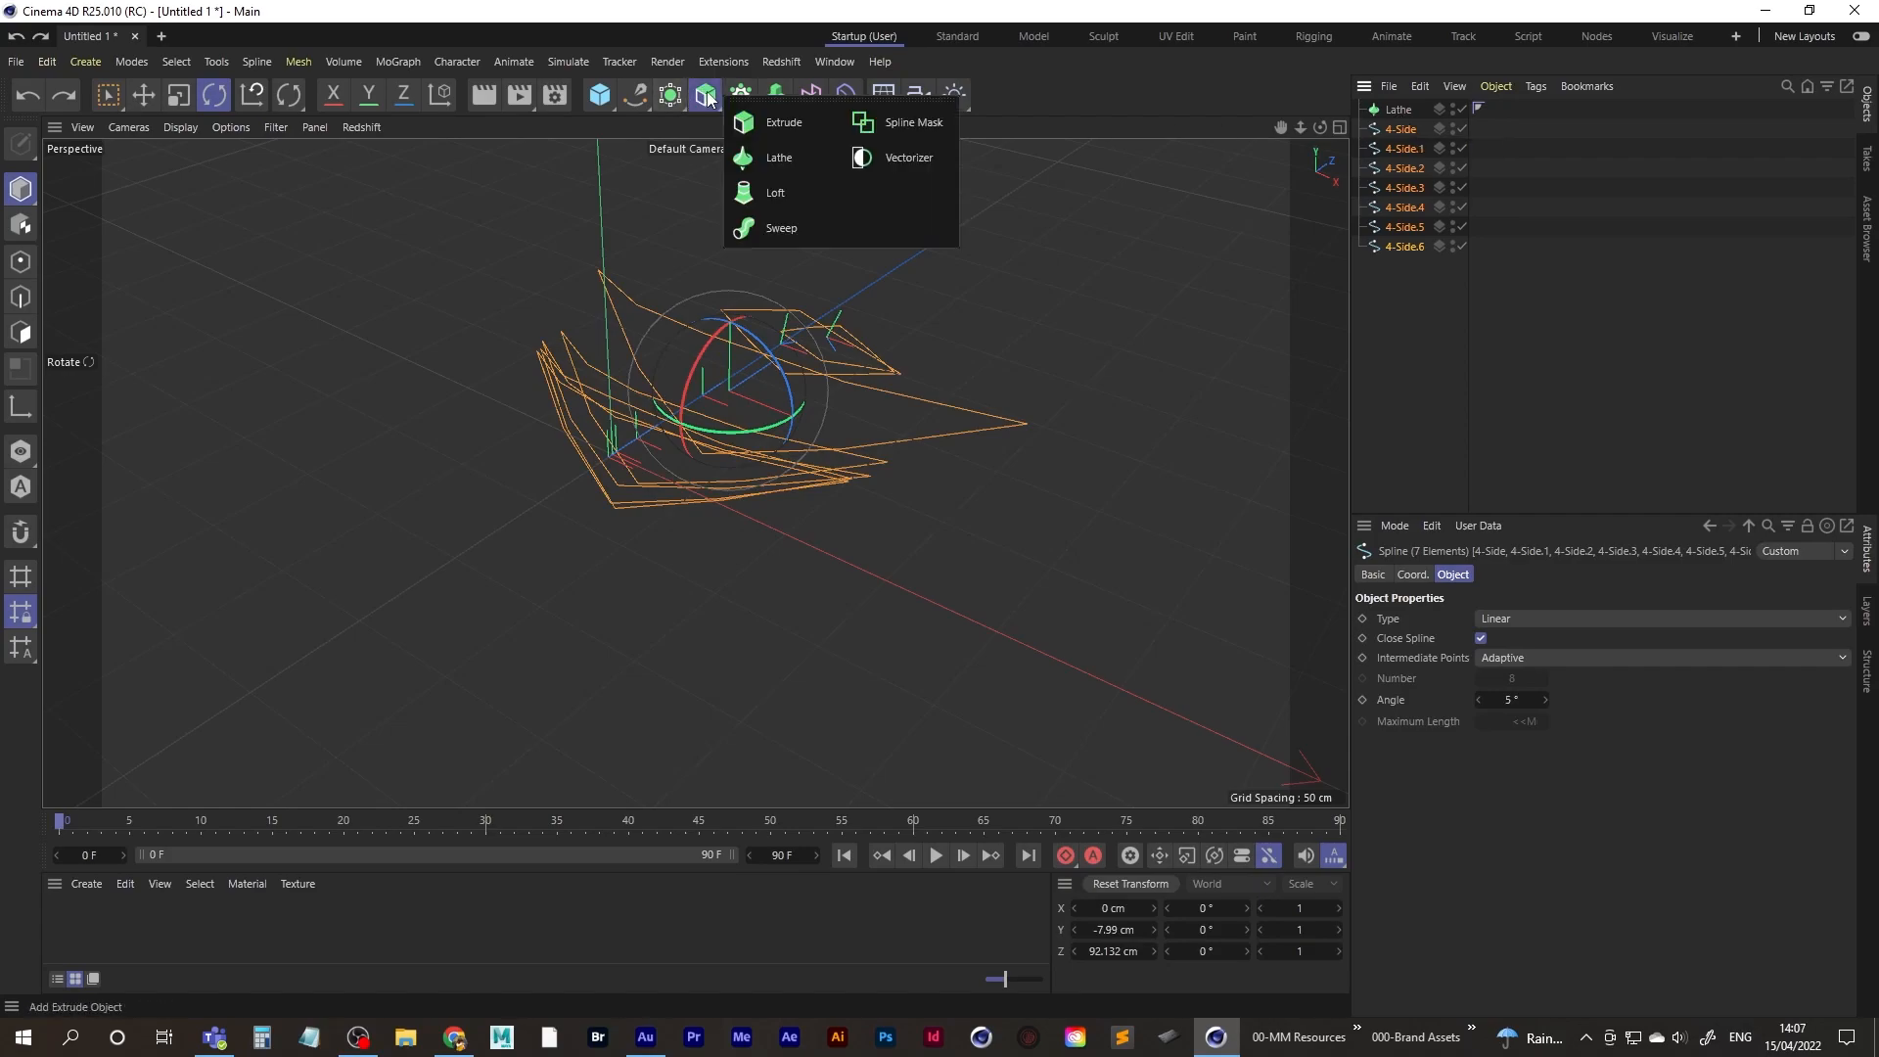
{"action": "left_click", "coordinate": [780, 198]}
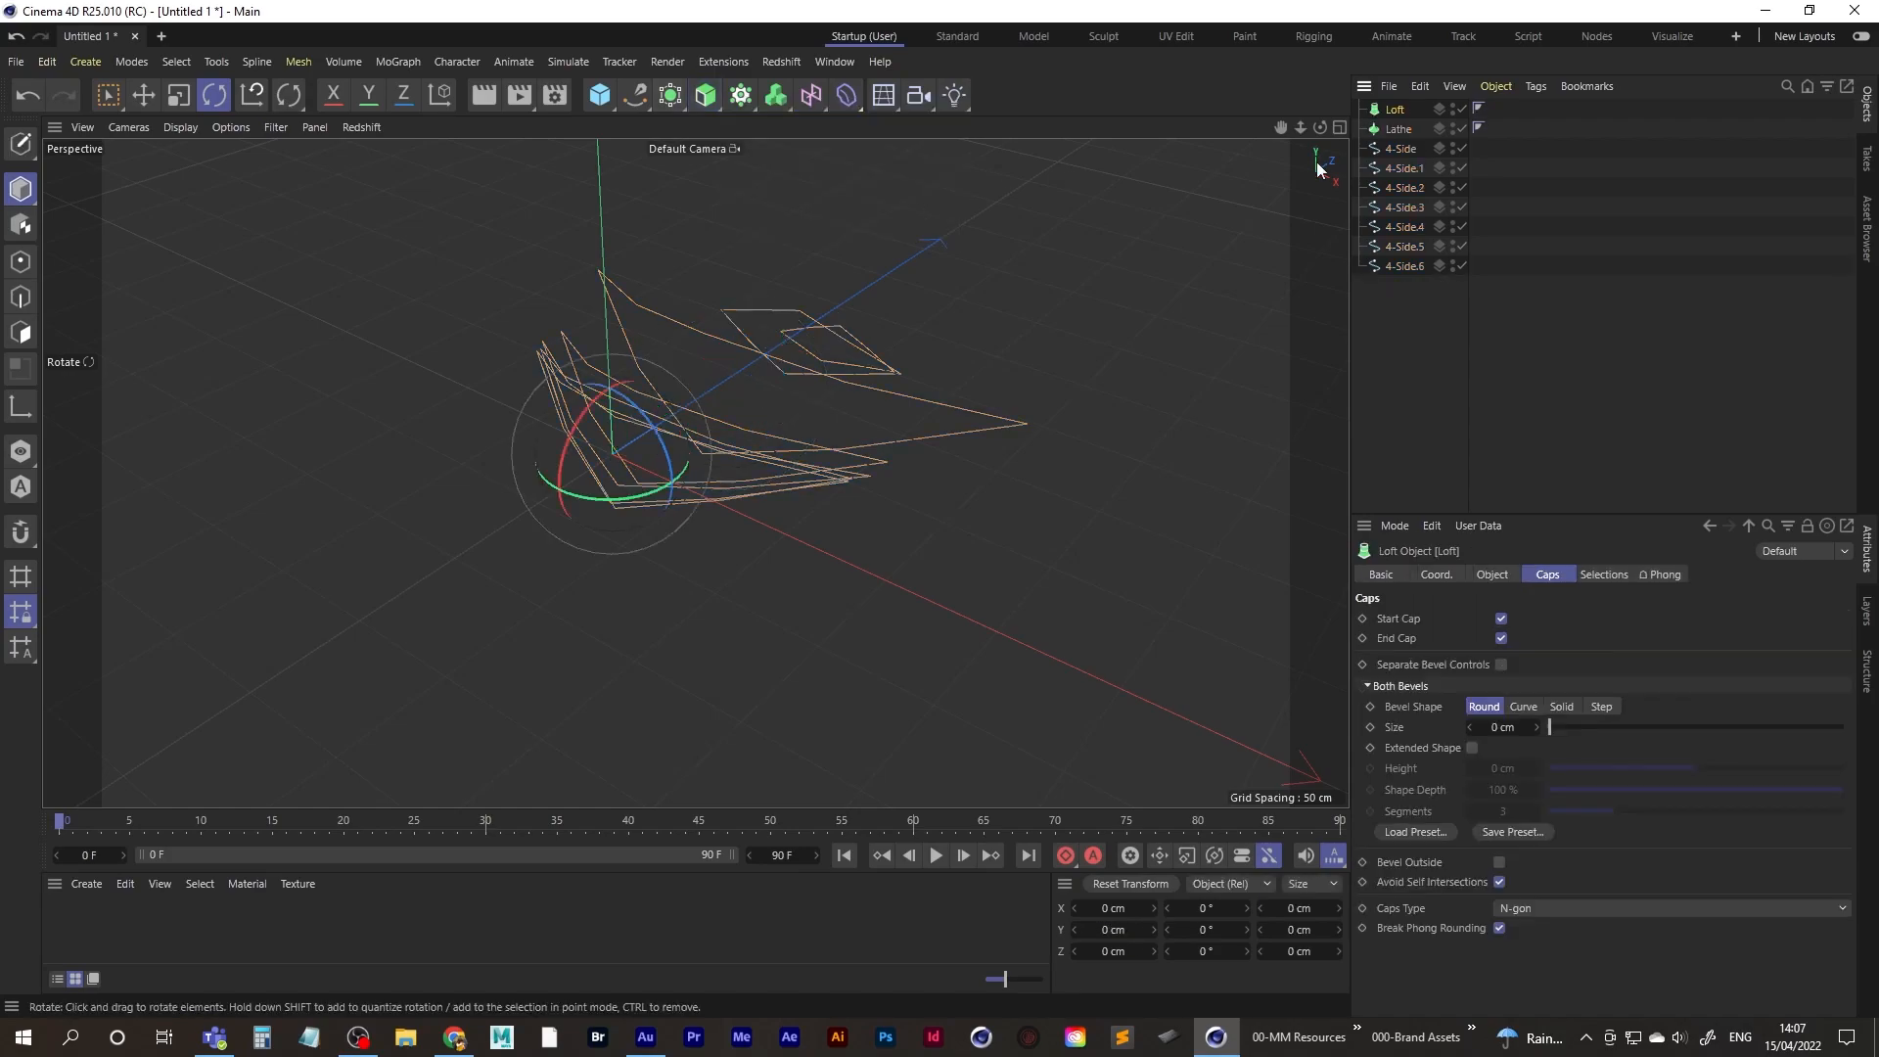
{"action": "left_click", "coordinate": [1401, 150]}
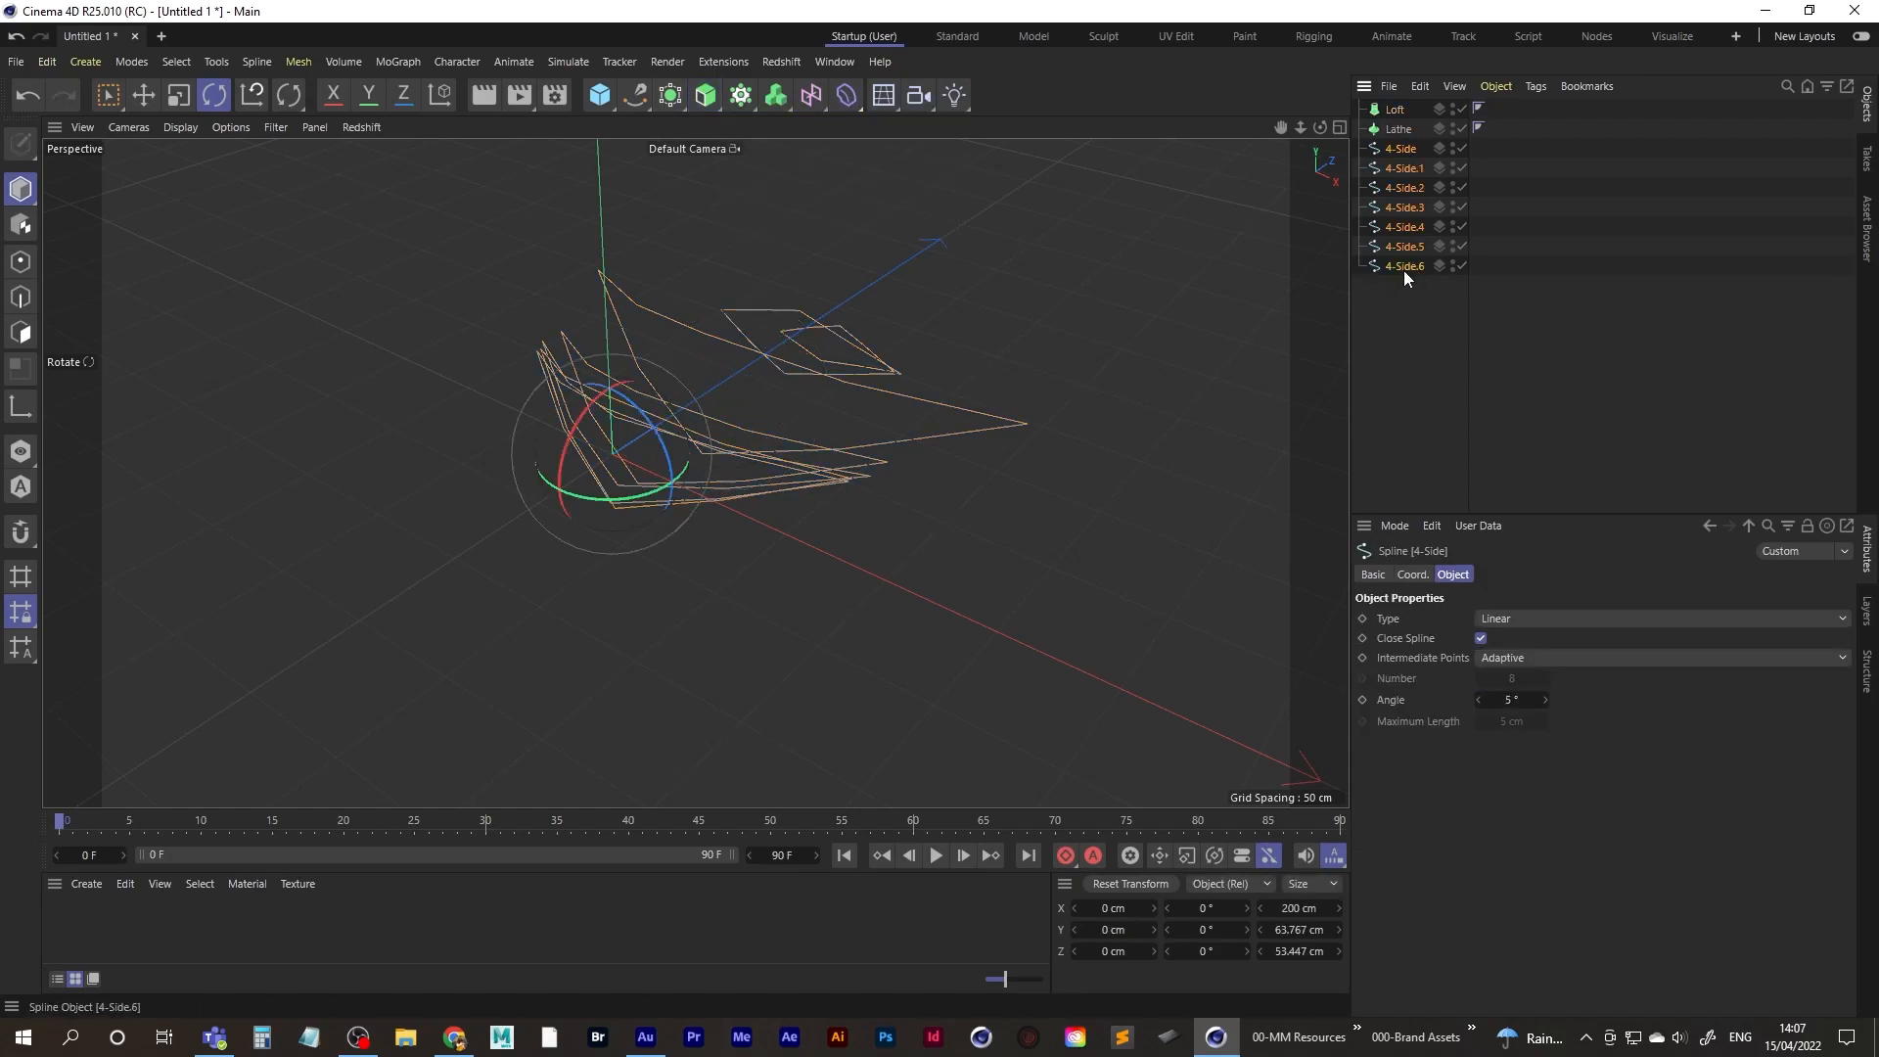
{"action": "left_click", "coordinate": [1403, 268], "text": "shift"}
{"action": "left_click_drag", "start_coordinate": [1403, 120], "coordinate": [1396, 108]}
{"action": "left_click", "coordinate": [1398, 266]}
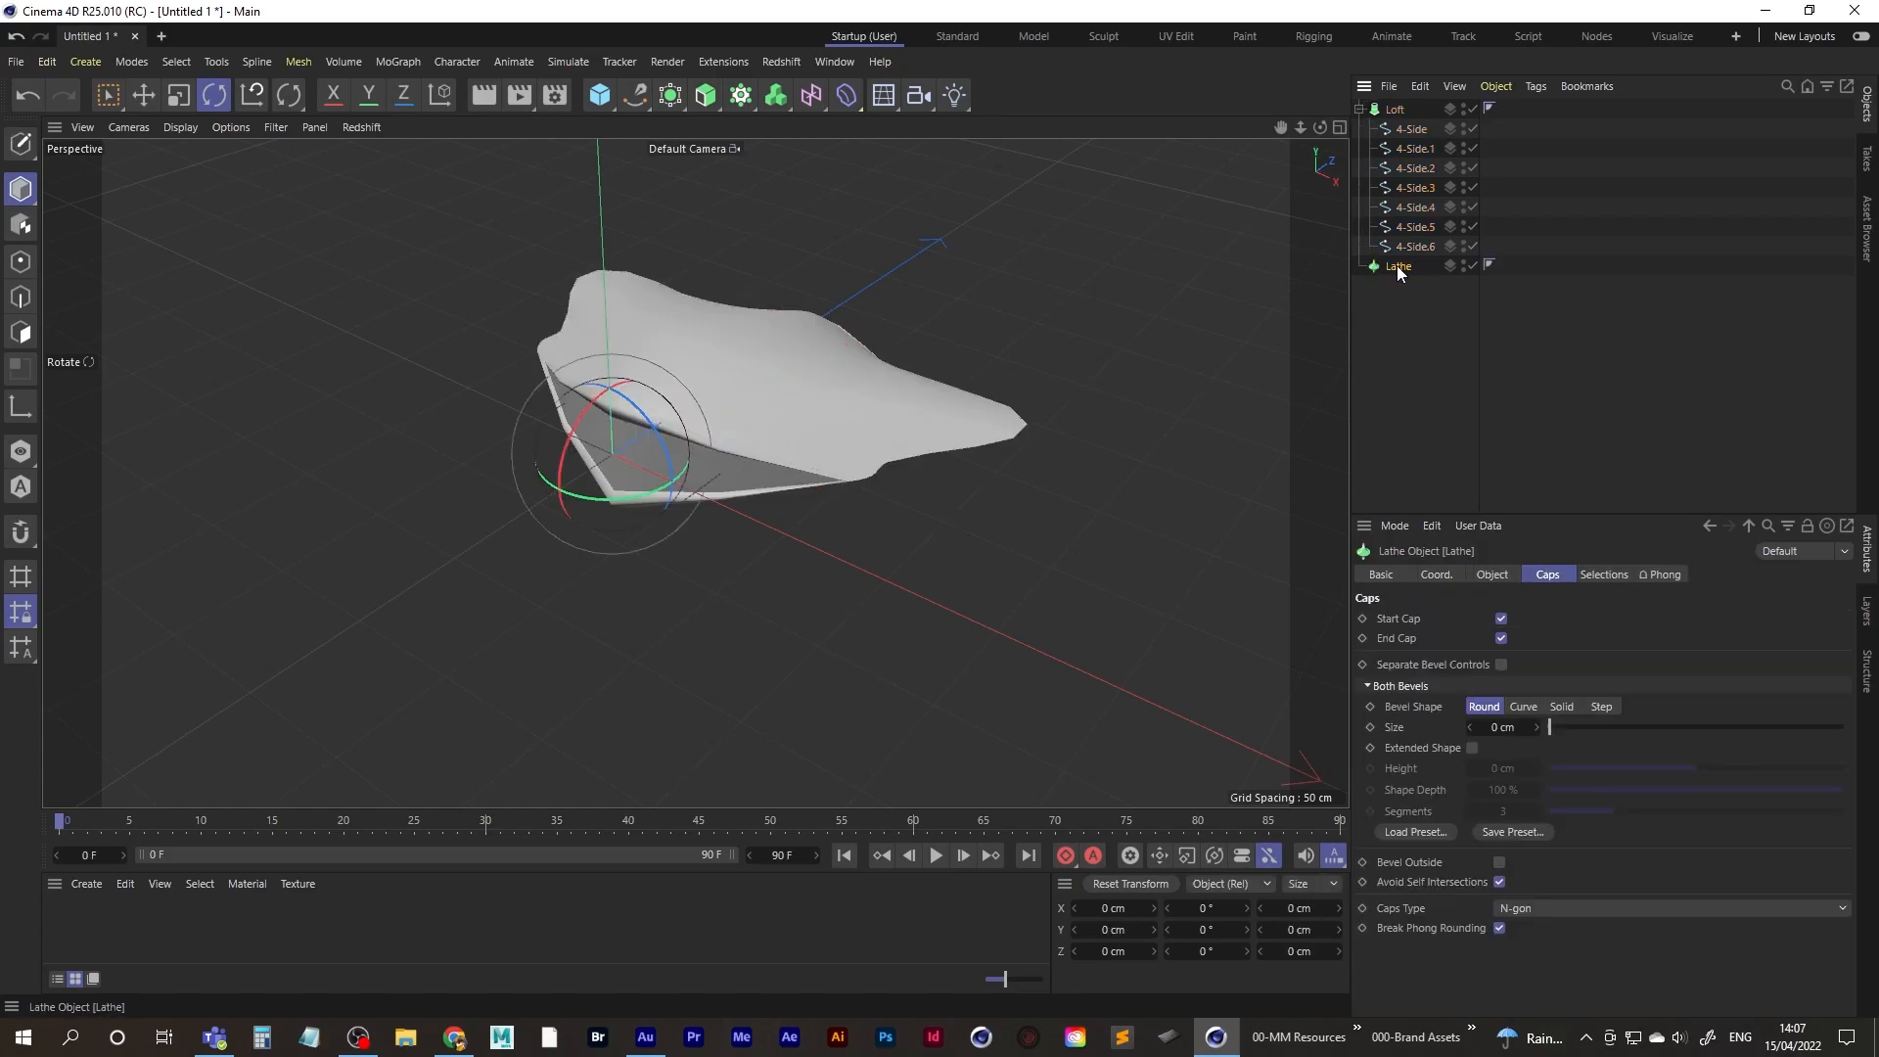
{"action": "key", "text": "Delete"}
- Turn off the Loft's start cap and display the model with Gouraud shading and lines
{"action": "left_click", "coordinate": [1399, 115]}
{"action": "left_click_drag", "start_coordinate": [720, 425], "coordinate": [821, 392], "text": "alt"}
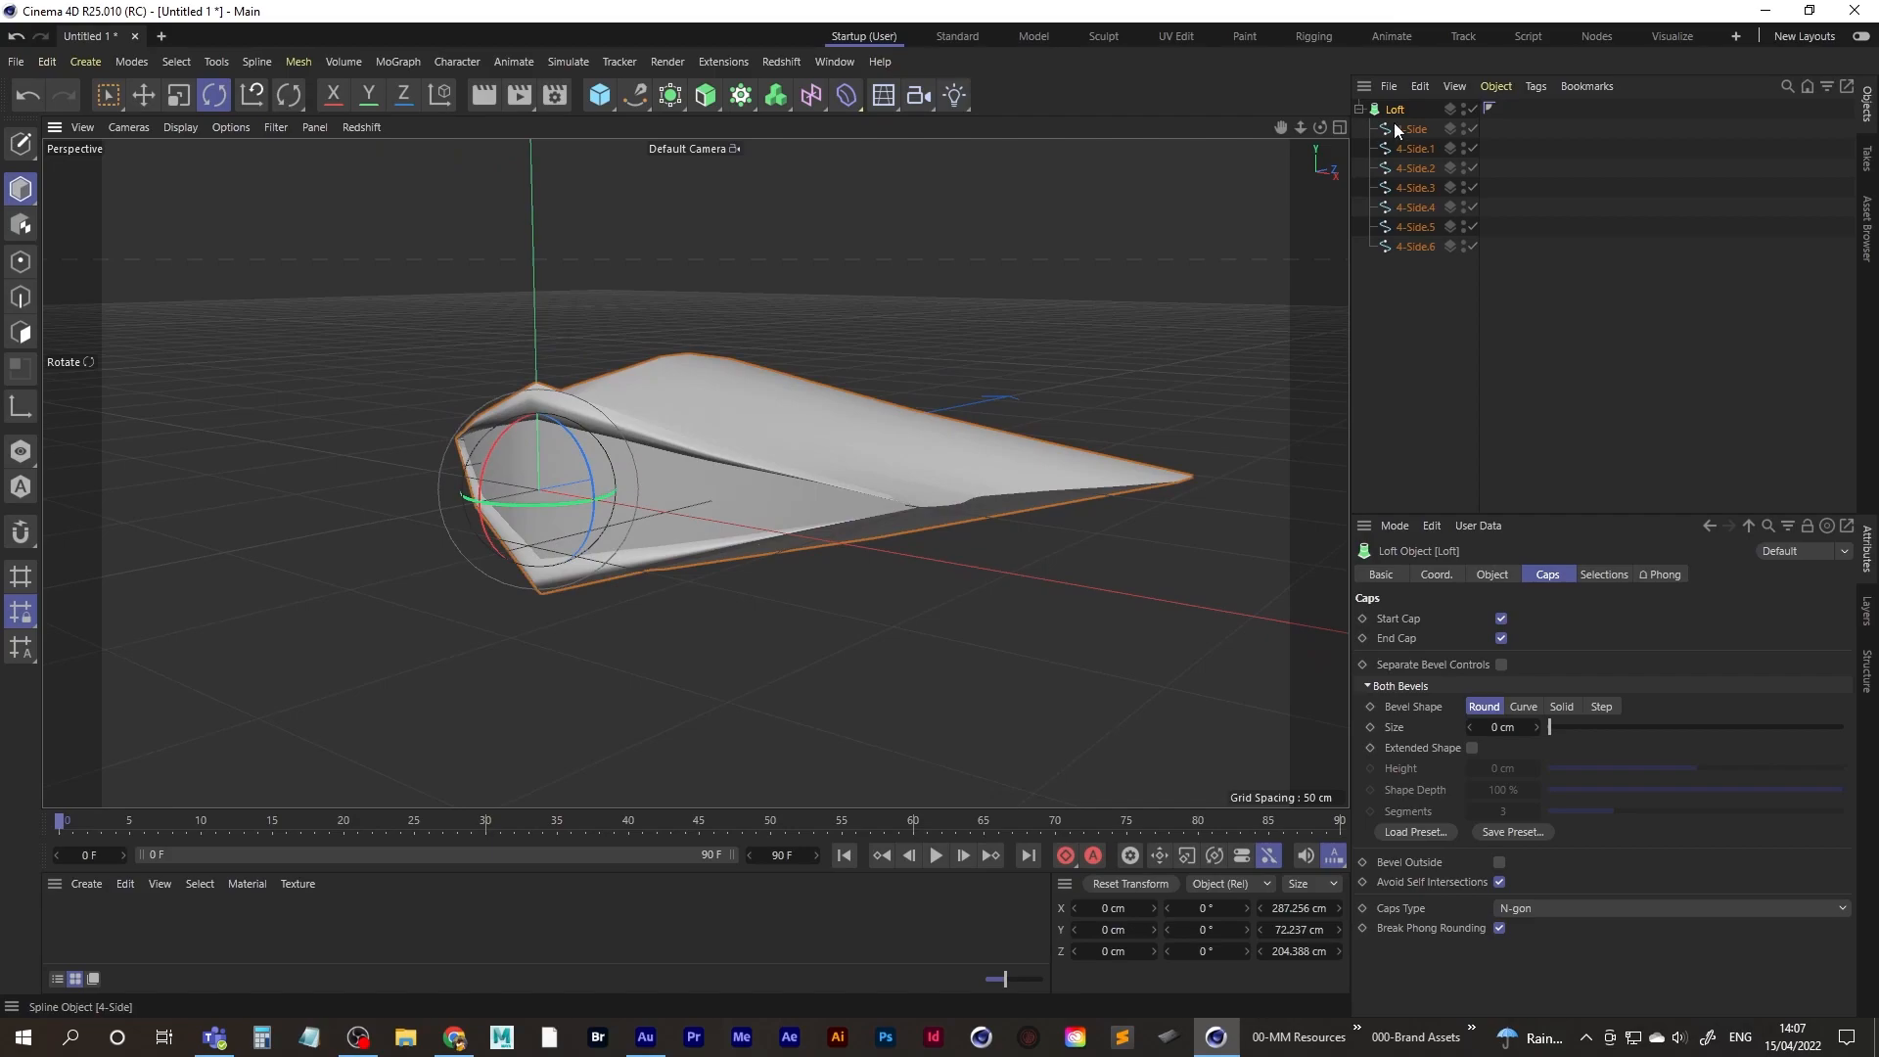
{"action": "left_click", "coordinate": [1492, 575]}
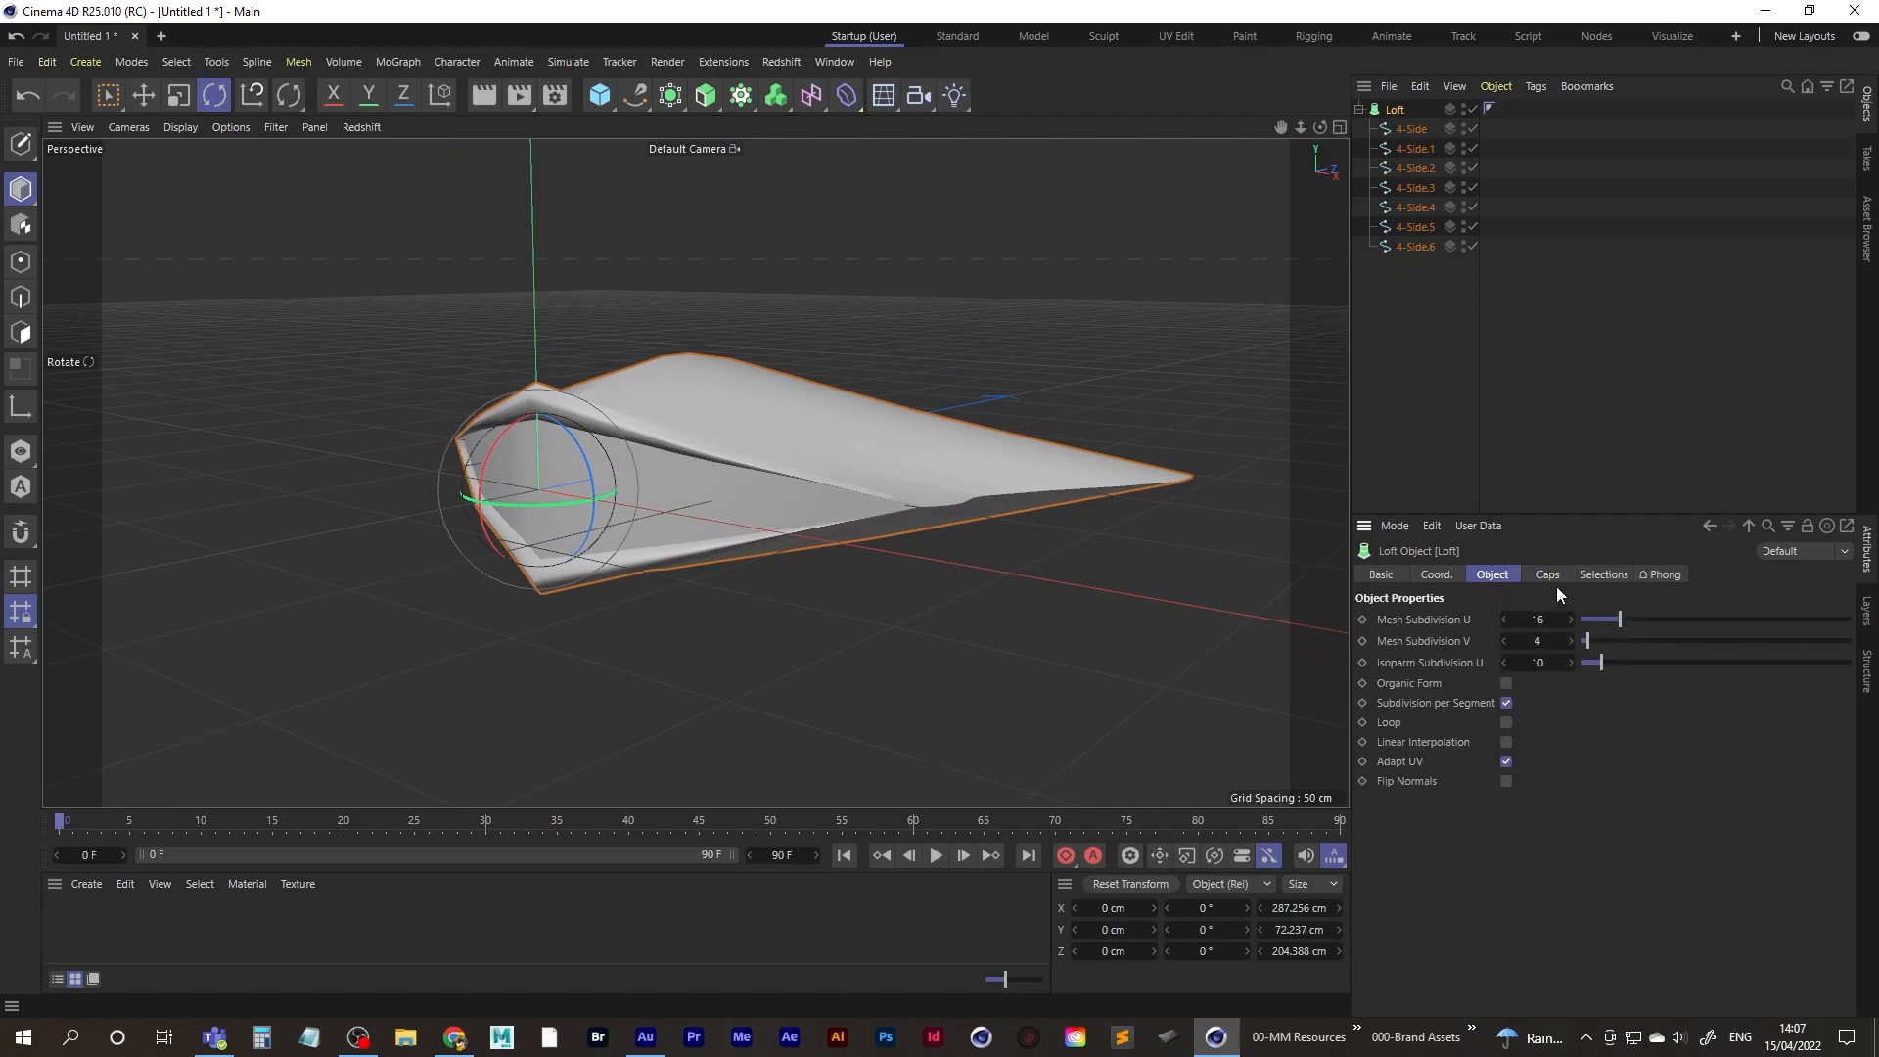
{"action": "left_click", "coordinate": [1548, 576]}
{"action": "left_click", "coordinate": [1505, 620]}
{"action": "mouse_move", "coordinate": [614, 508]}
{"action": "left_mouse_down", "text": "alt"}
{"action": "mouse_move", "coordinate": [695, 428]}
{"action": "mouse_move", "coordinate": [640, 489]}
{"action": "mouse_move", "coordinate": [762, 484]}
{"action": "mouse_move", "coordinate": [738, 478]}
{"action": "mouse_move", "coordinate": [702, 538]}
{"action": "mouse_move", "coordinate": [714, 556]}
{"action": "mouse_move", "coordinate": [767, 513]}
{"action": "mouse_move", "coordinate": [695, 540]}
{"action": "mouse_move", "coordinate": [697, 497]}
{"action": "mouse_move", "coordinate": [708, 509]}
{"action": "left_mouse_up", "text": "alt"}
{"action": "key", "text": "n"}
{"action": "key", "text": "b"}
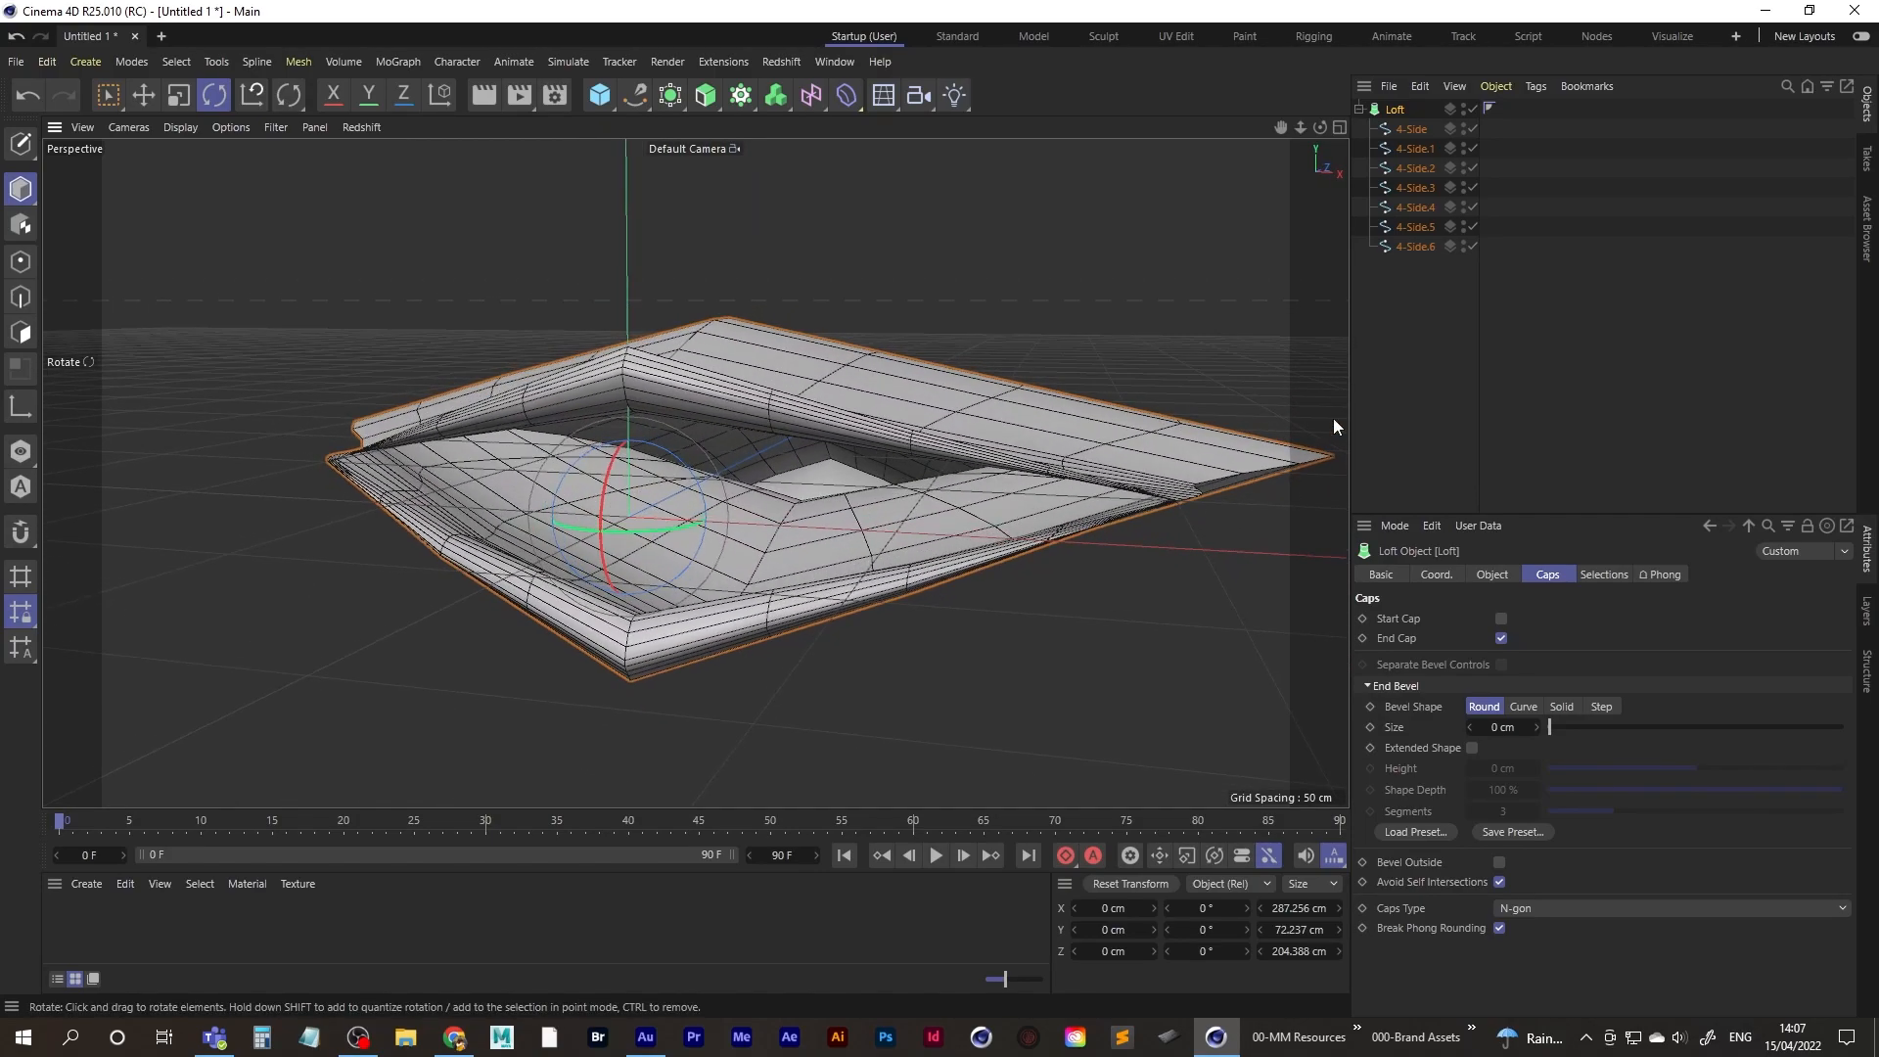
- Disable the Loft temporarily and select all points of the first spline to check its point count
{"action": "left_click", "coordinate": [1516, 574]}
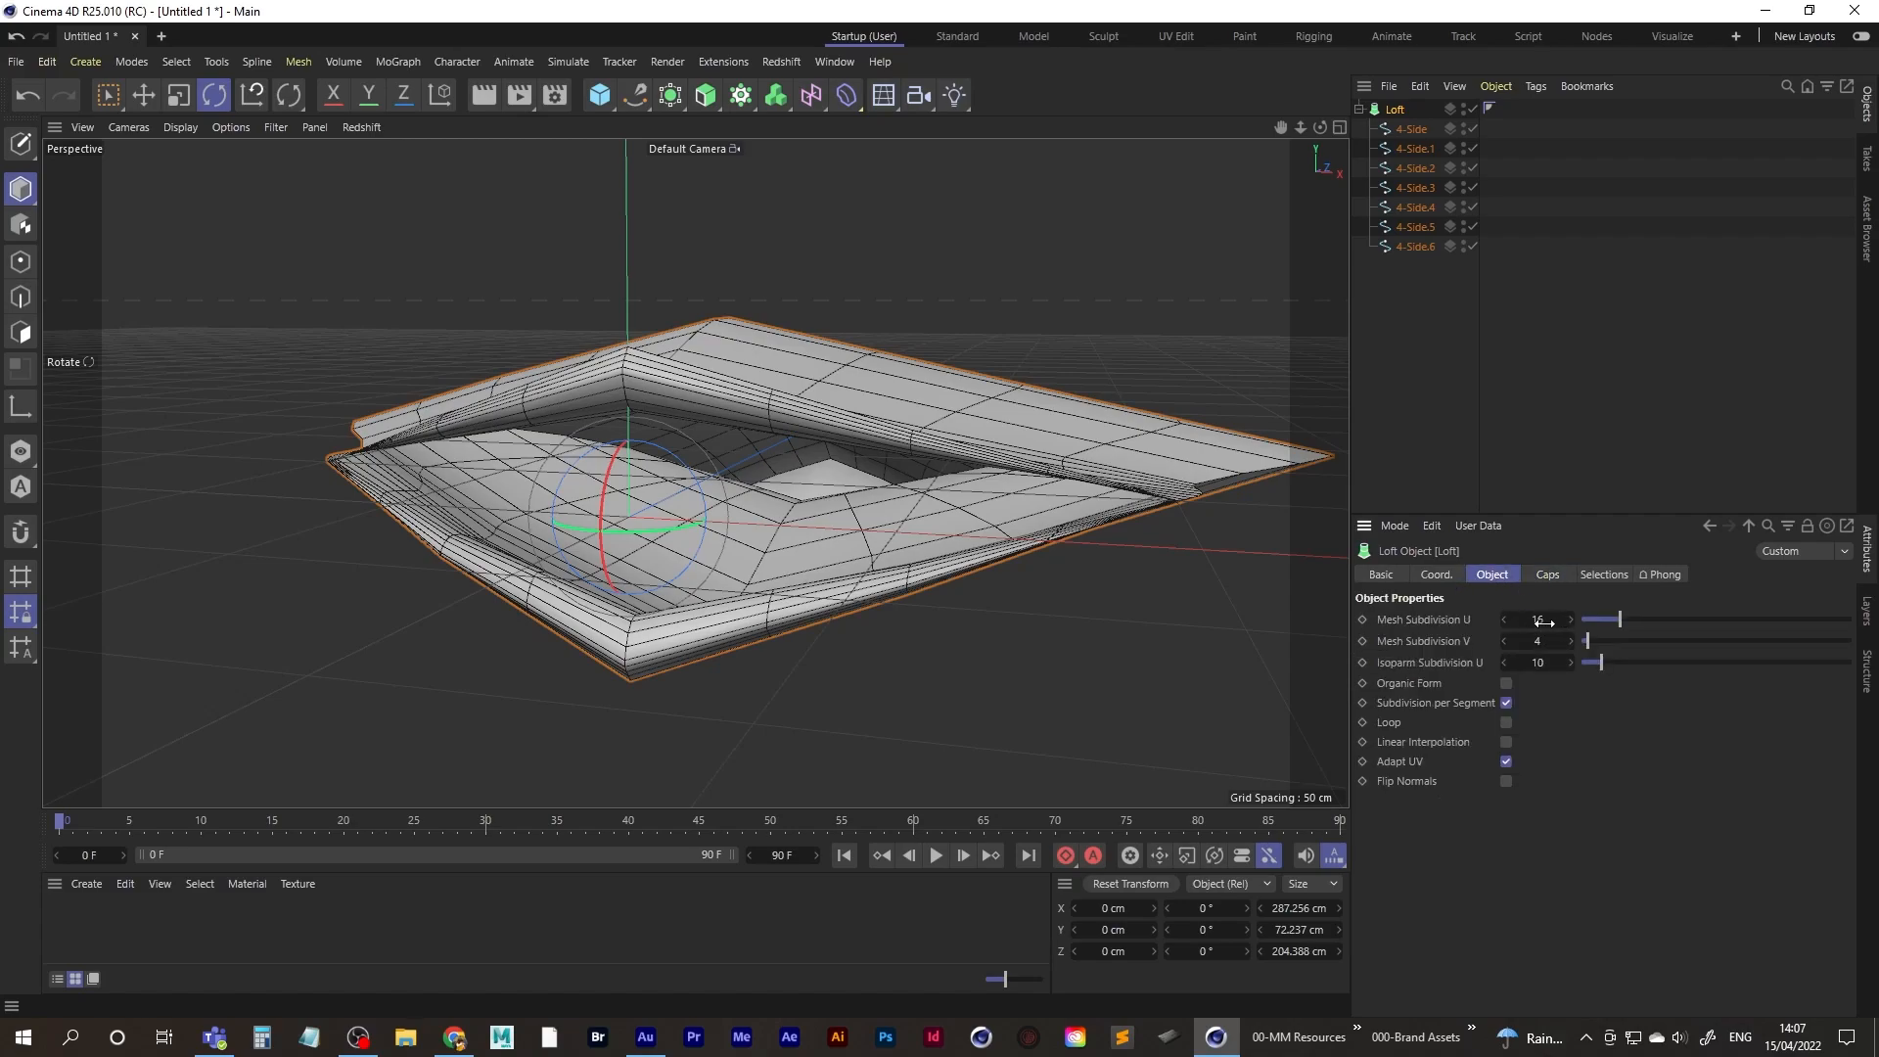
{"action": "left_click_drag", "start_coordinate": [779, 482], "coordinate": [675, 448], "text": "alt"}
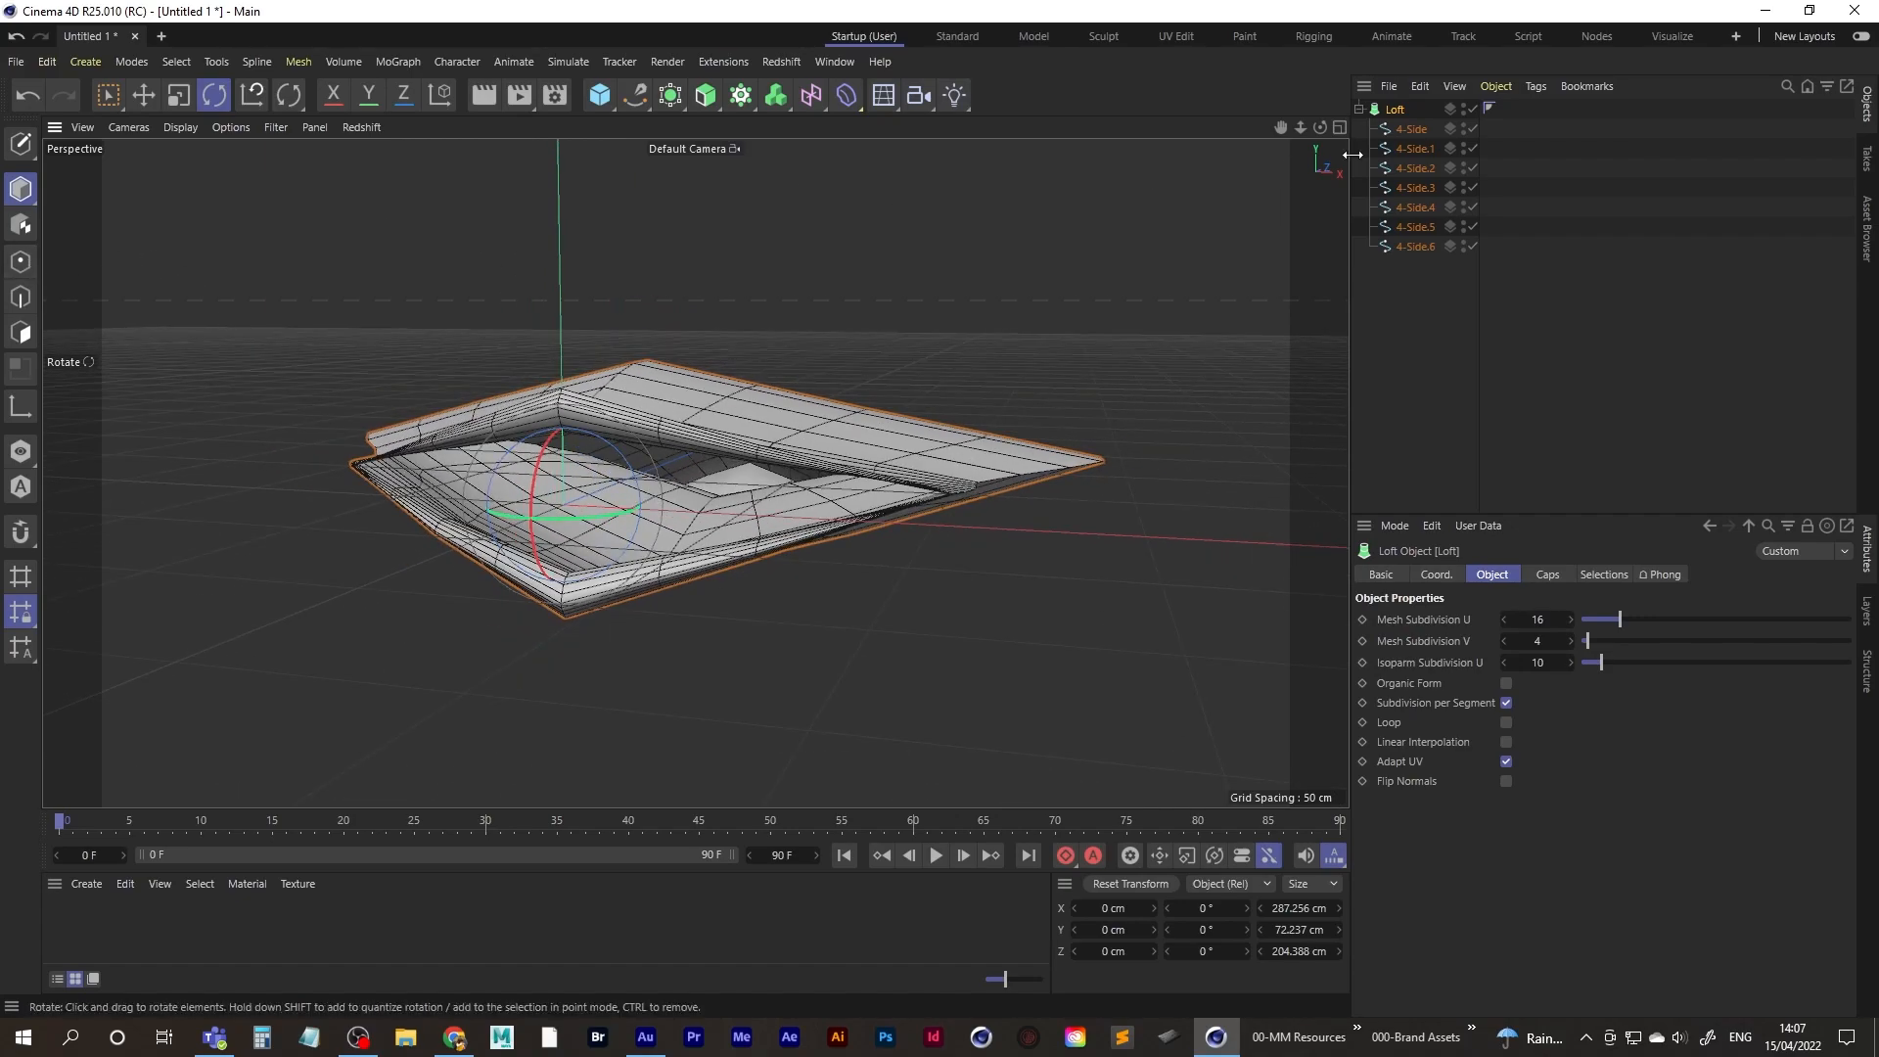
{"action": "left_click", "coordinate": [1473, 109]}
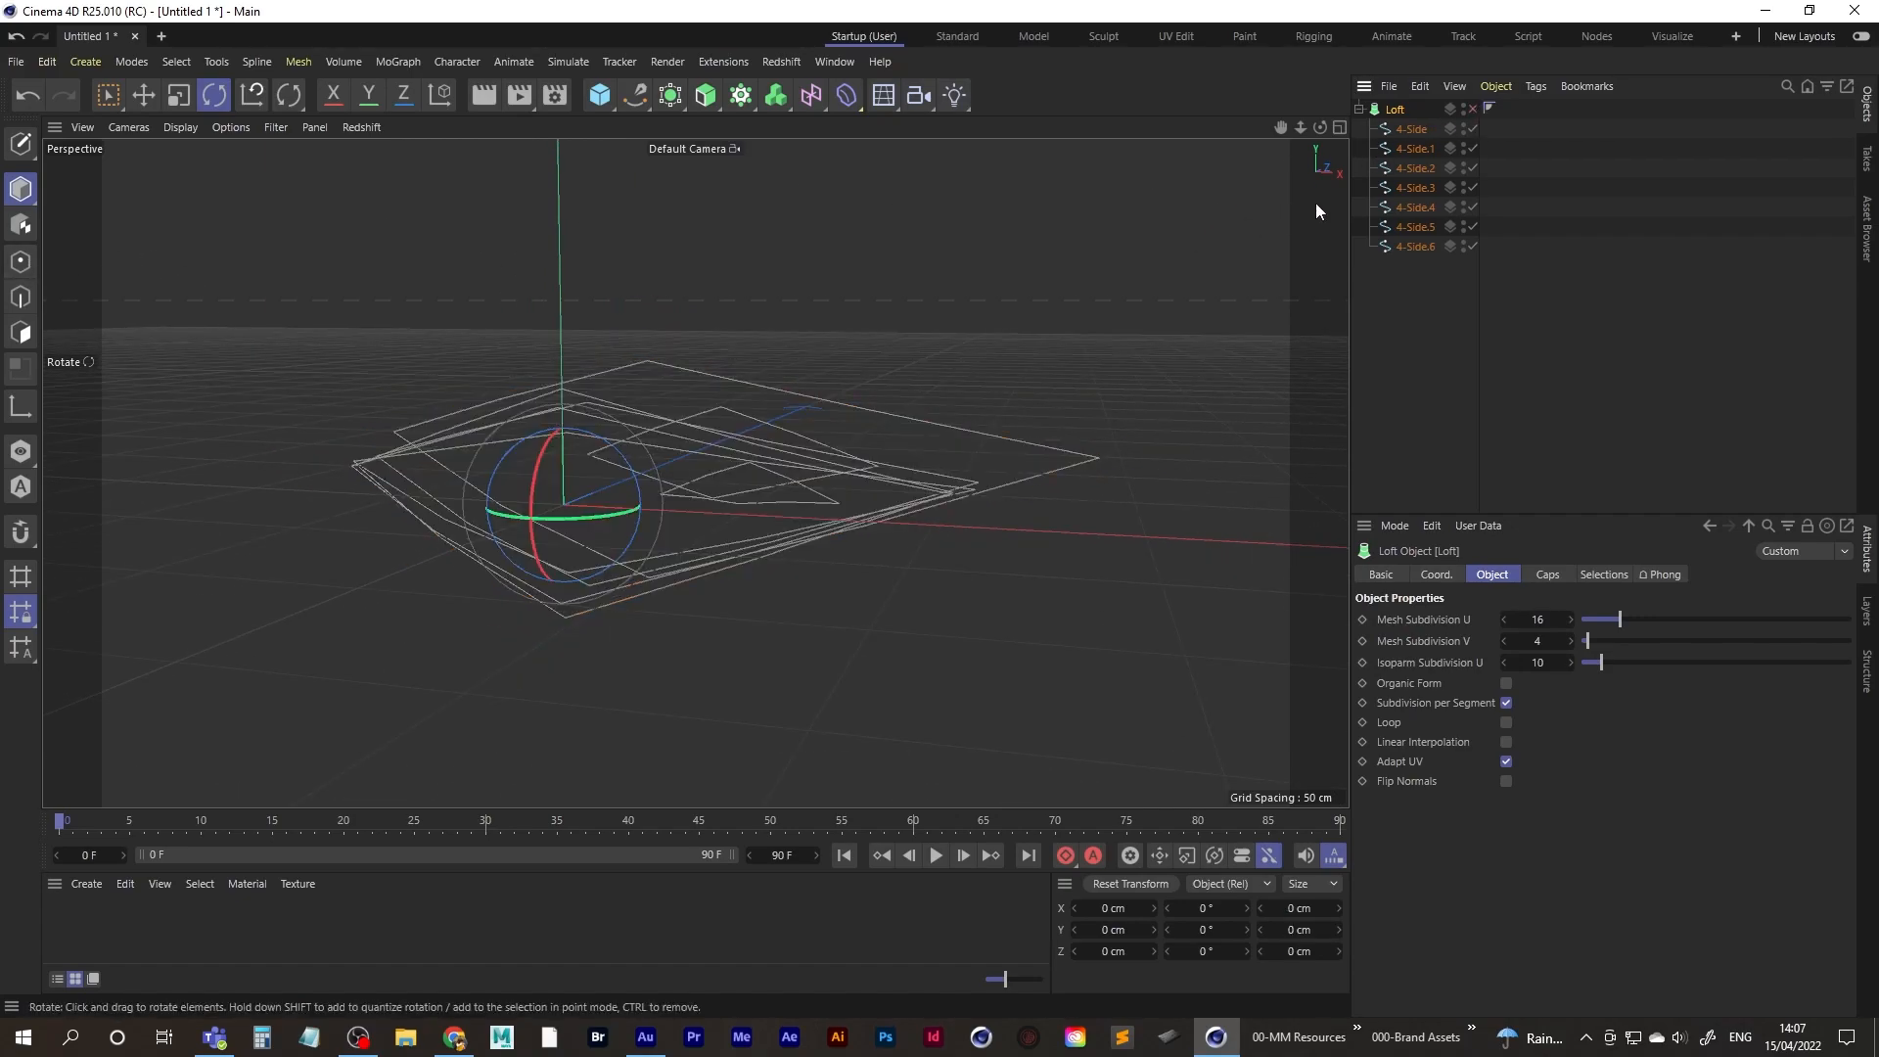
{"action": "left_click", "coordinate": [1411, 130]}
{"action": "left_click", "coordinate": [20, 261]}
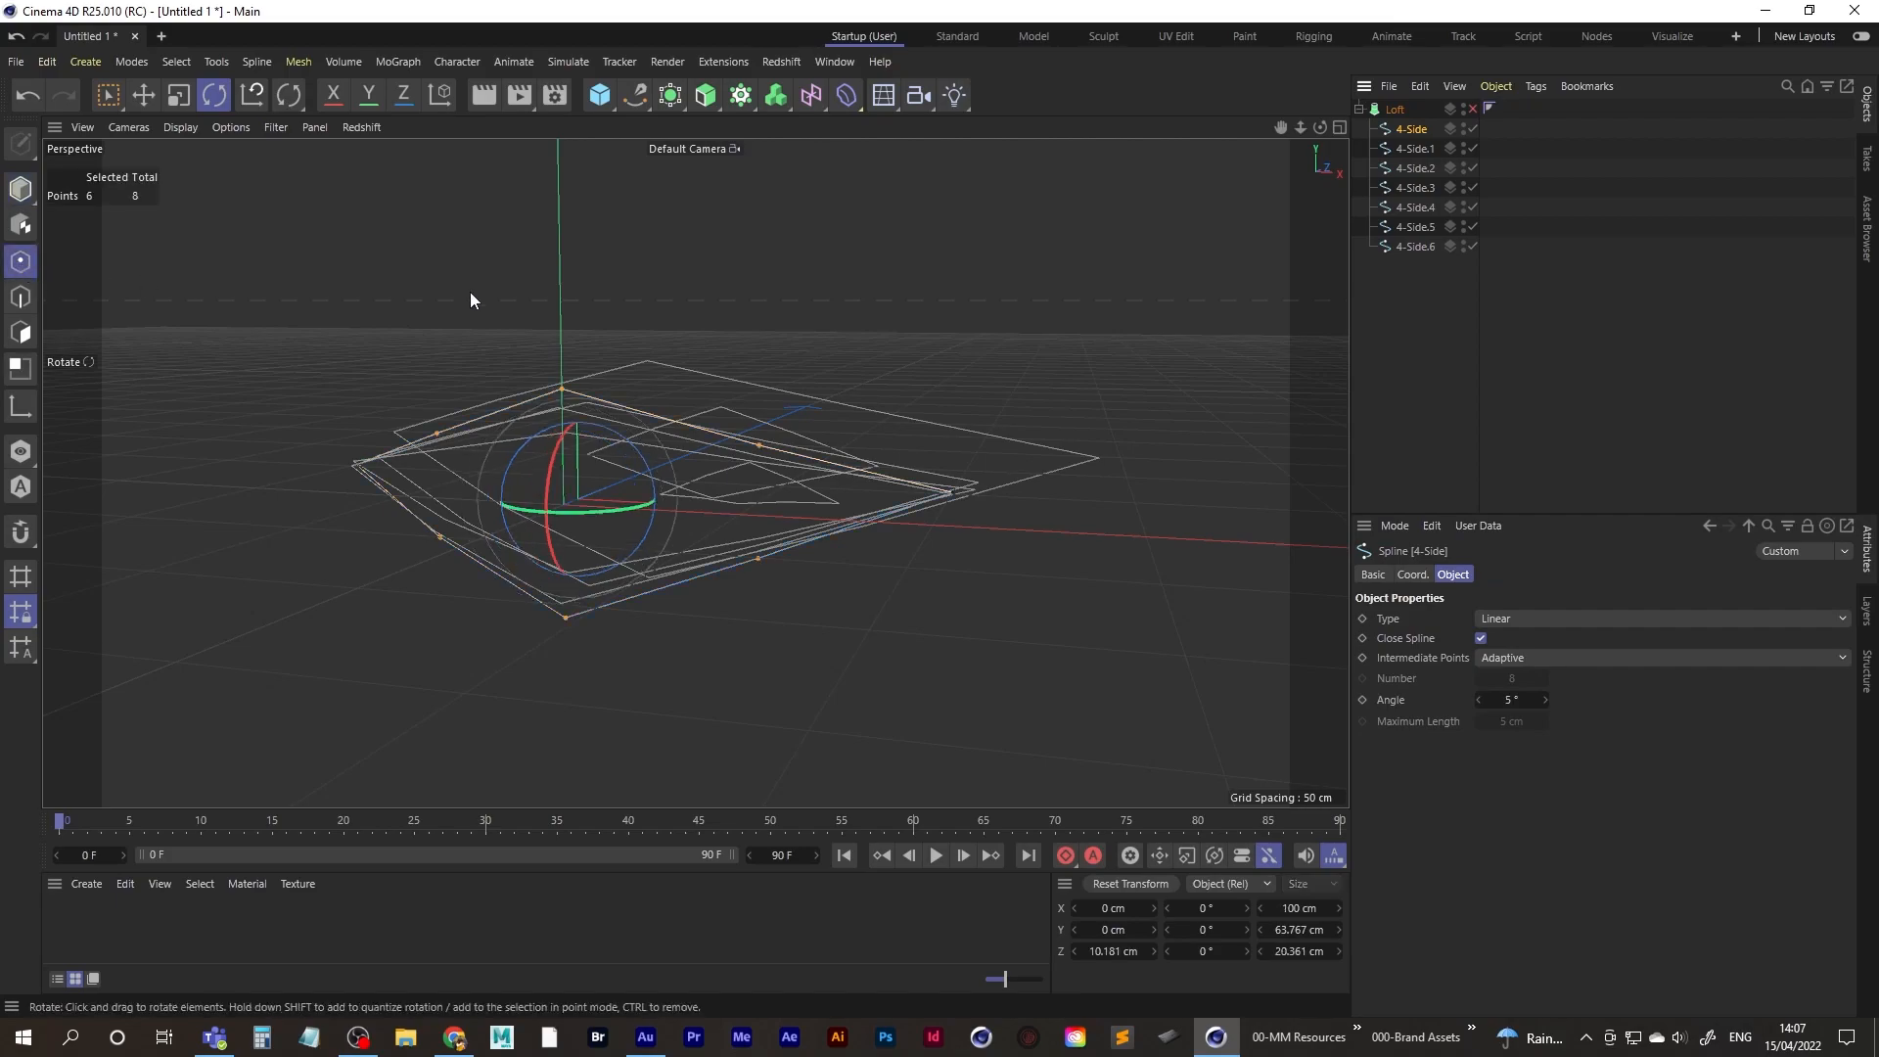
{"action": "key", "text": "ctrl+a"}
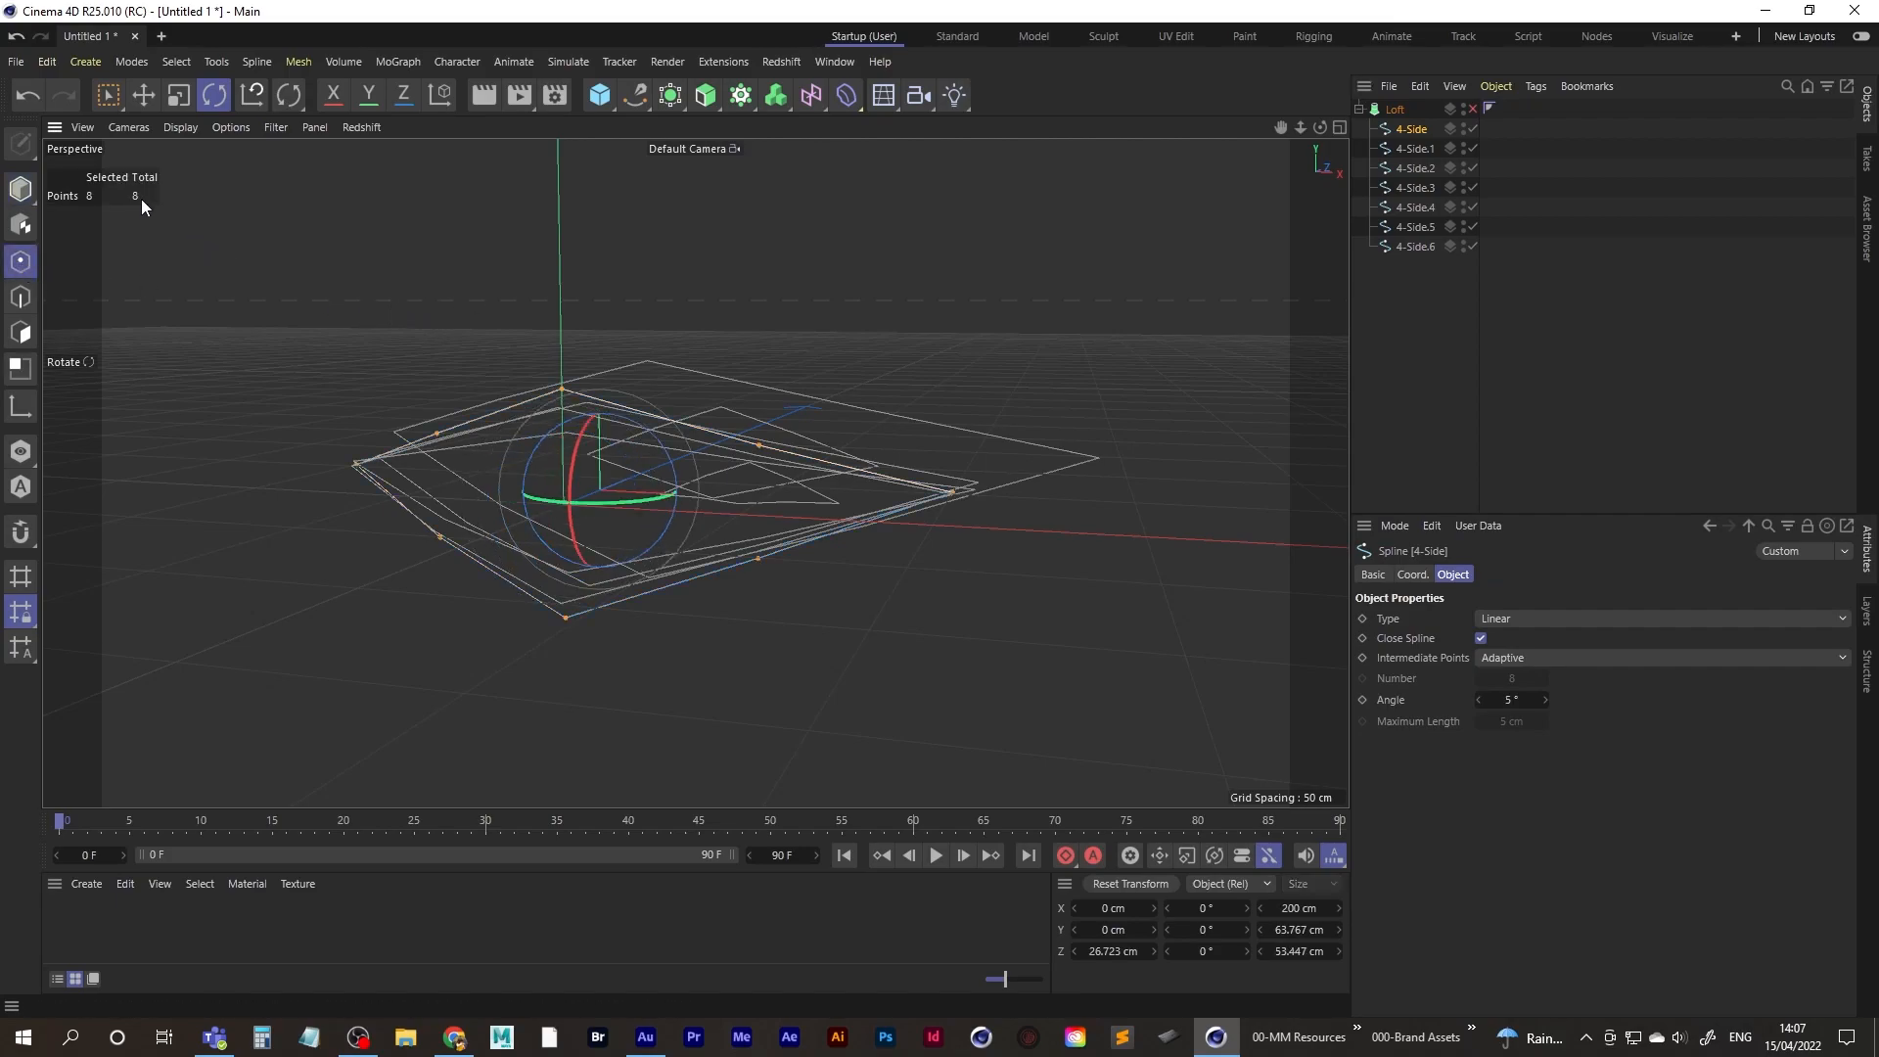
{"action": "left_click", "coordinate": [1392, 115]}
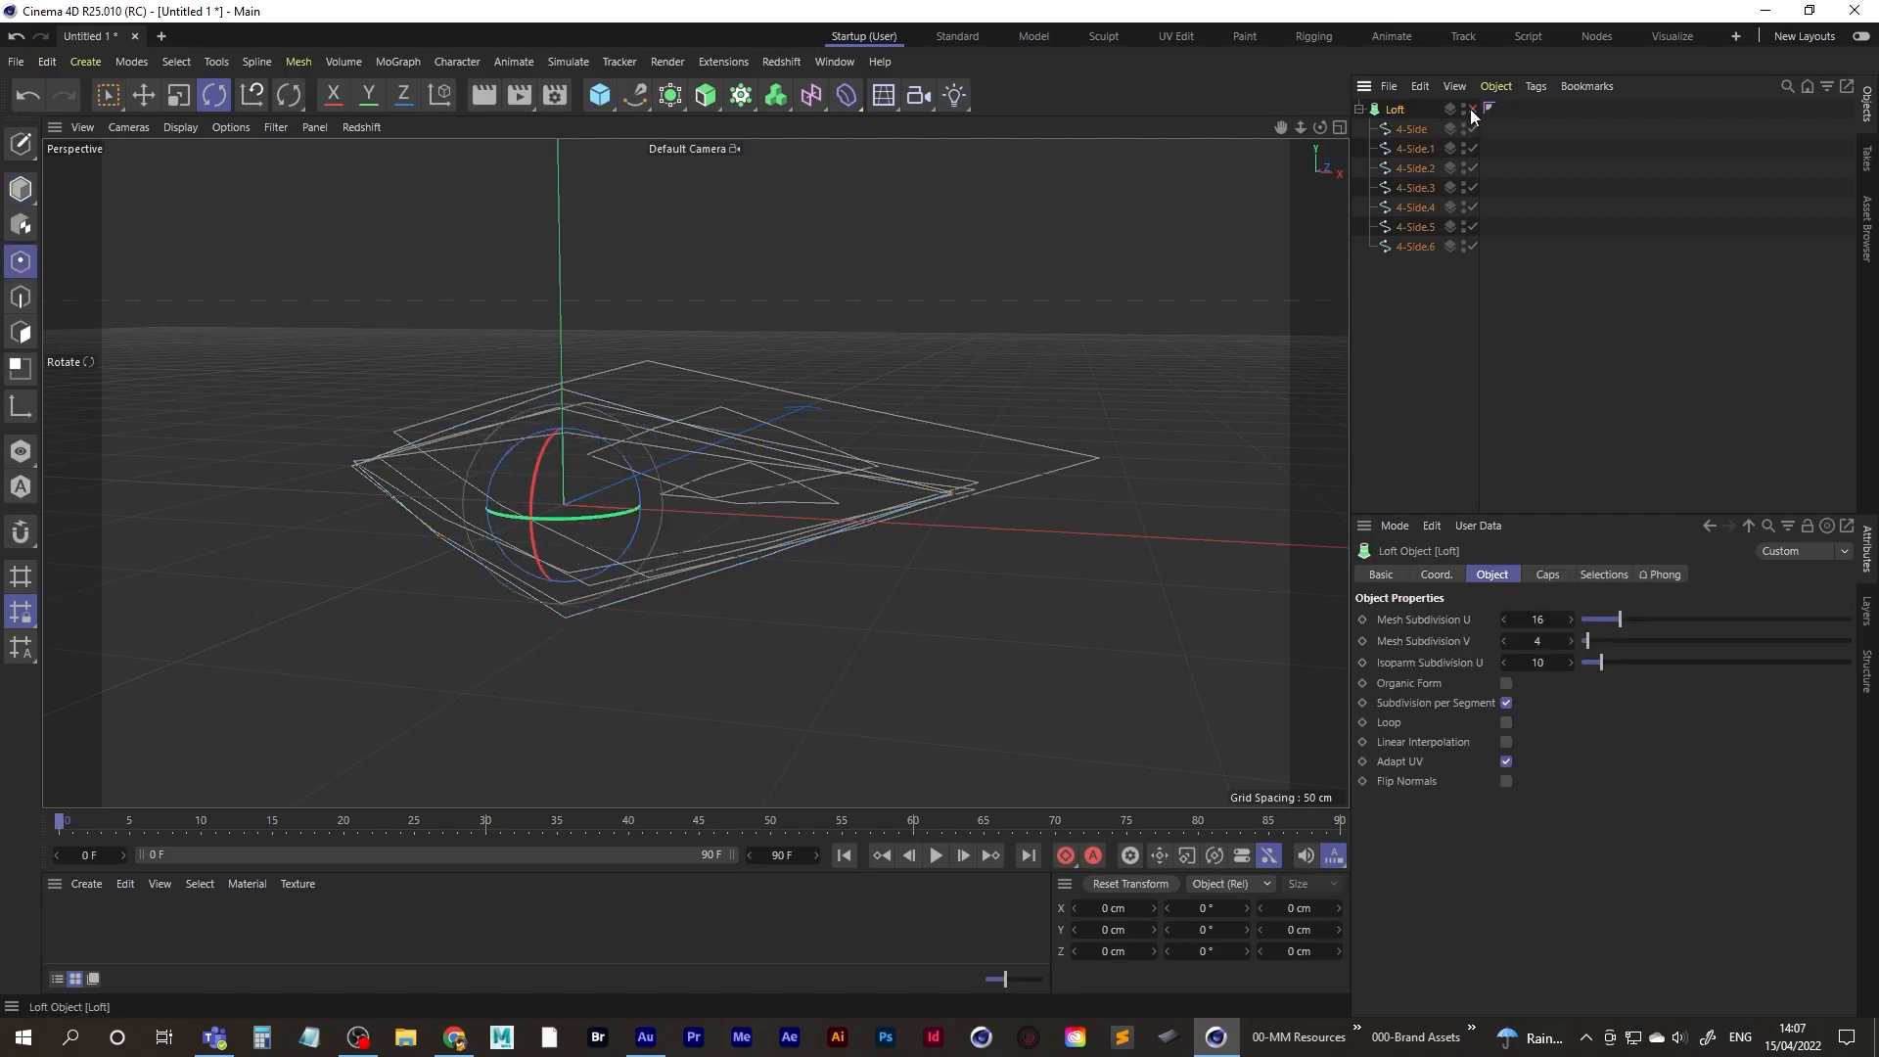
- Re-enable the Loft and set its mesh subdivision to 8 in U and 2 in V
{"action": "left_click", "coordinate": [1473, 109]}
{"action": "double_click", "coordinate": [1540, 619]}
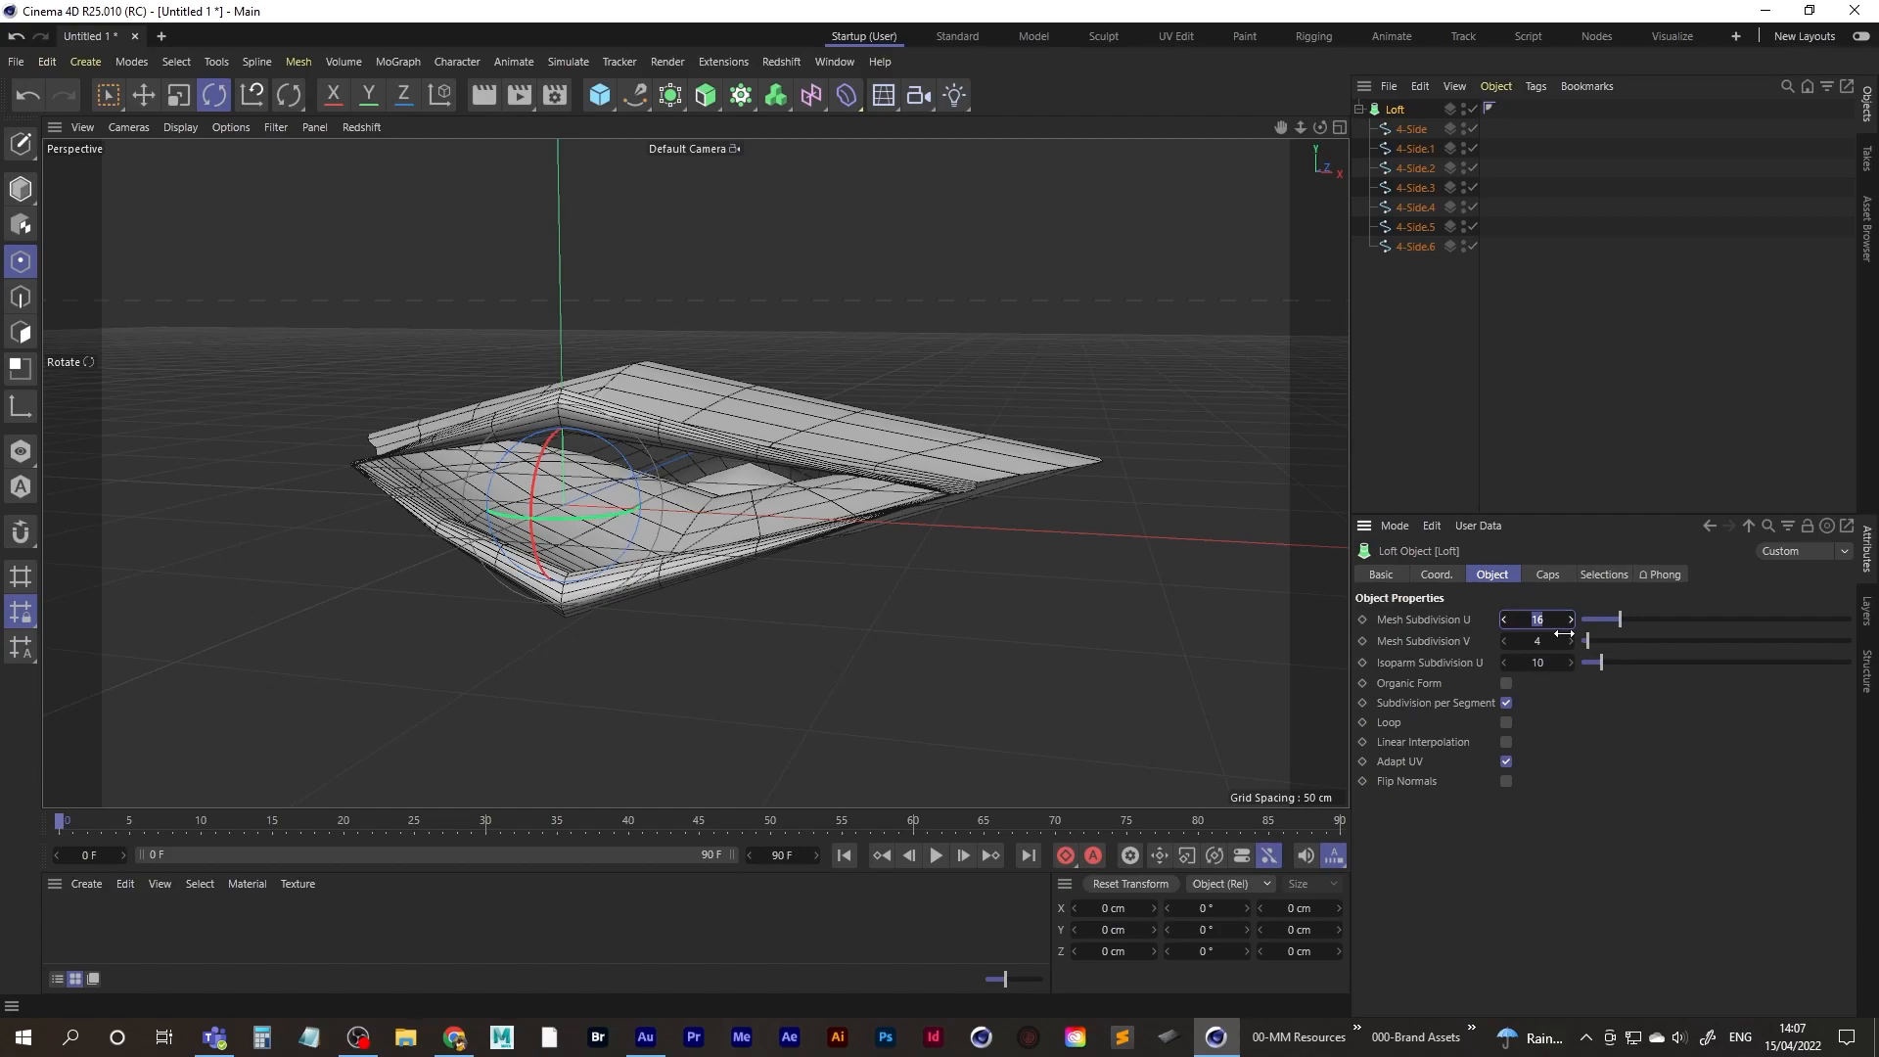
{"action": "type", "text": "8"}
{"action": "key", "text": "Return"}
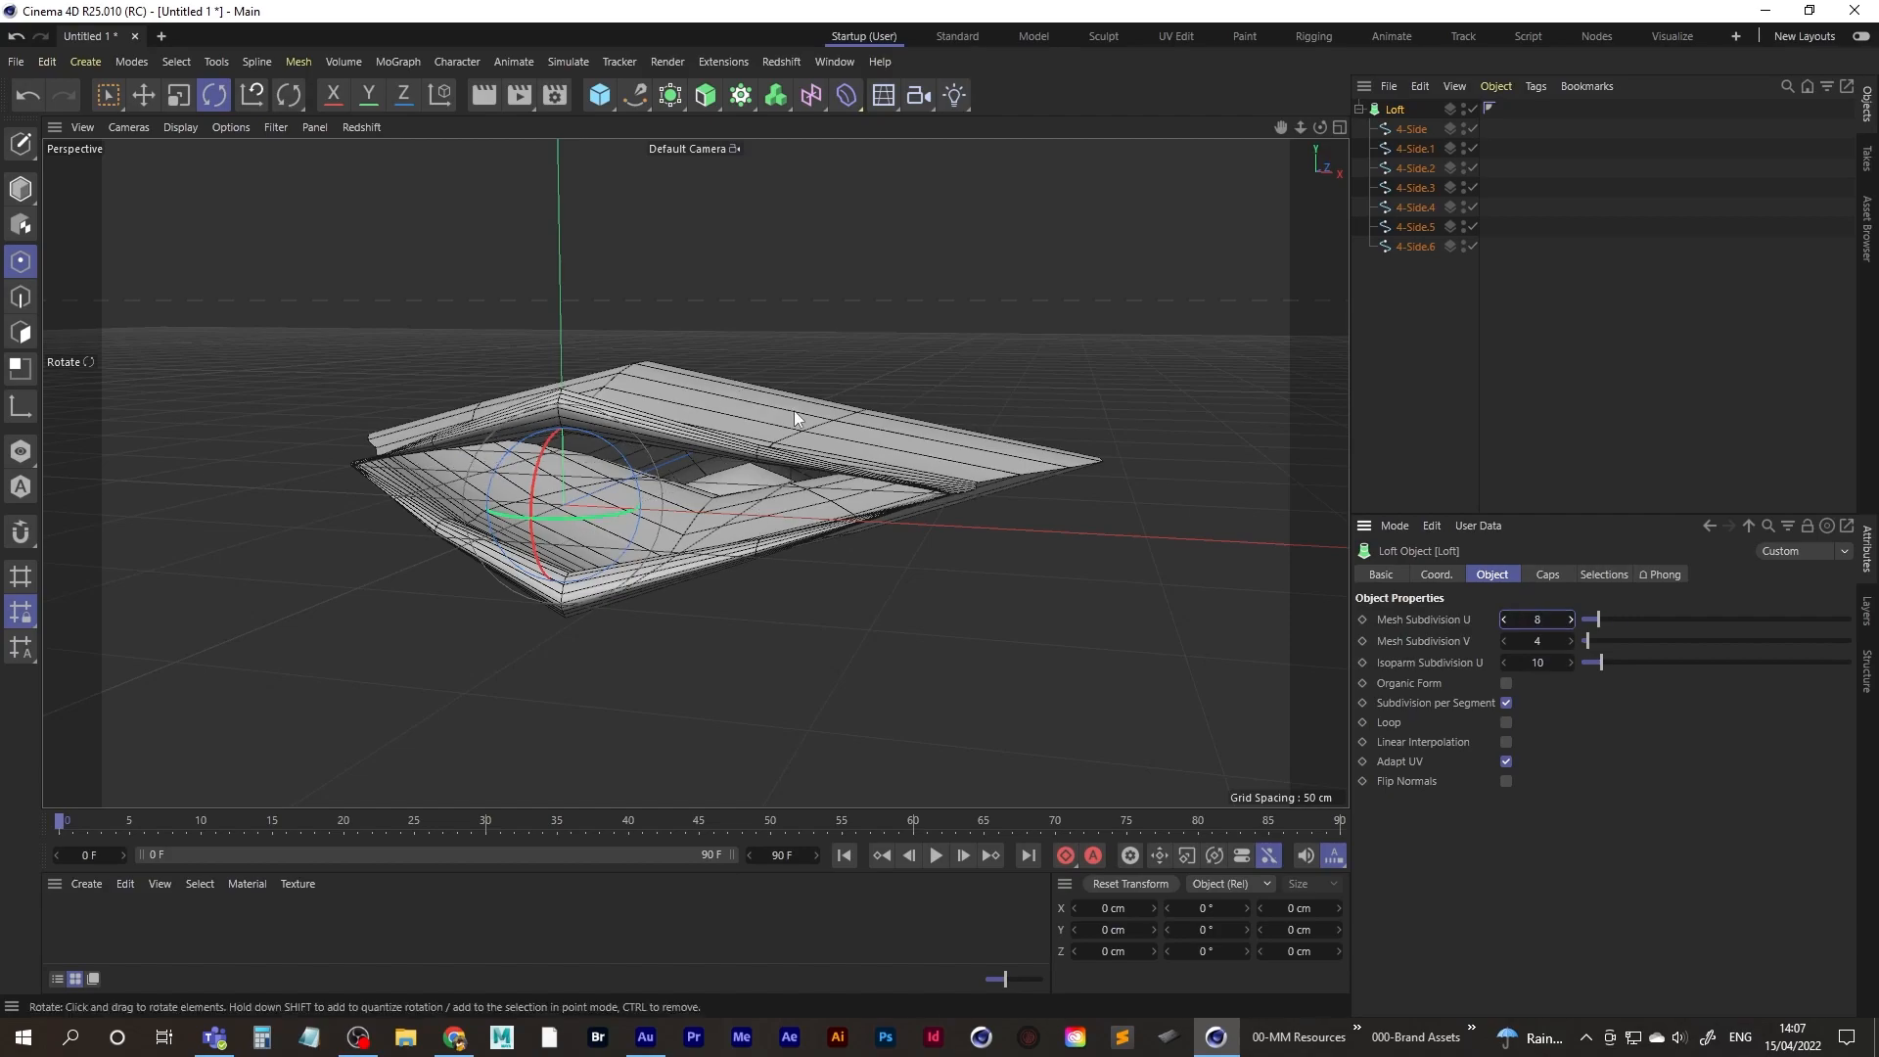
{"action": "mouse_move", "coordinate": [1542, 641]}
{"action": "left_mouse_down"}
{"action": "mouse_move", "coordinate": [1494, 643]}
{"action": "mouse_move", "coordinate": [1538, 664]}
{"action": "left_mouse_up"}
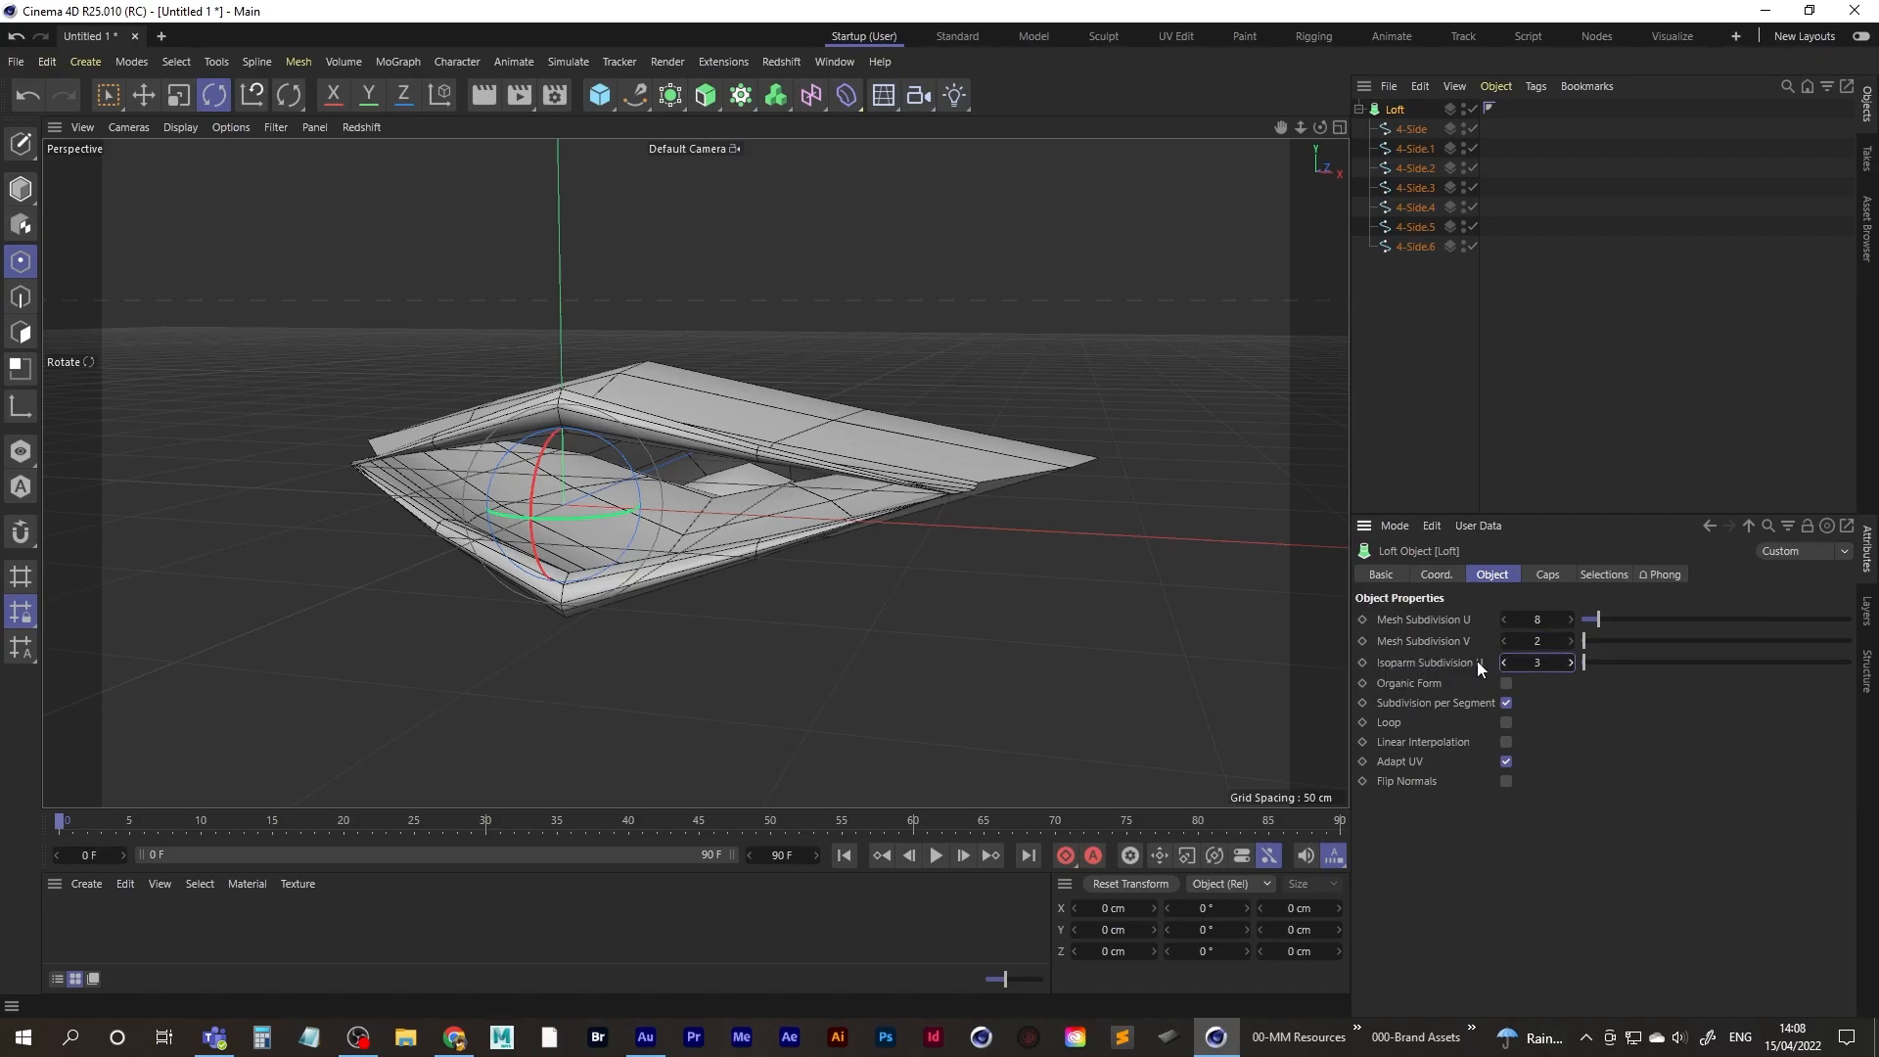
{"action": "left_click_drag", "start_coordinate": [852, 554], "coordinate": [744, 452], "text": "alt"}
{"action": "left_click_drag", "start_coordinate": [940, 353], "coordinate": [831, 437], "text": "alt"}
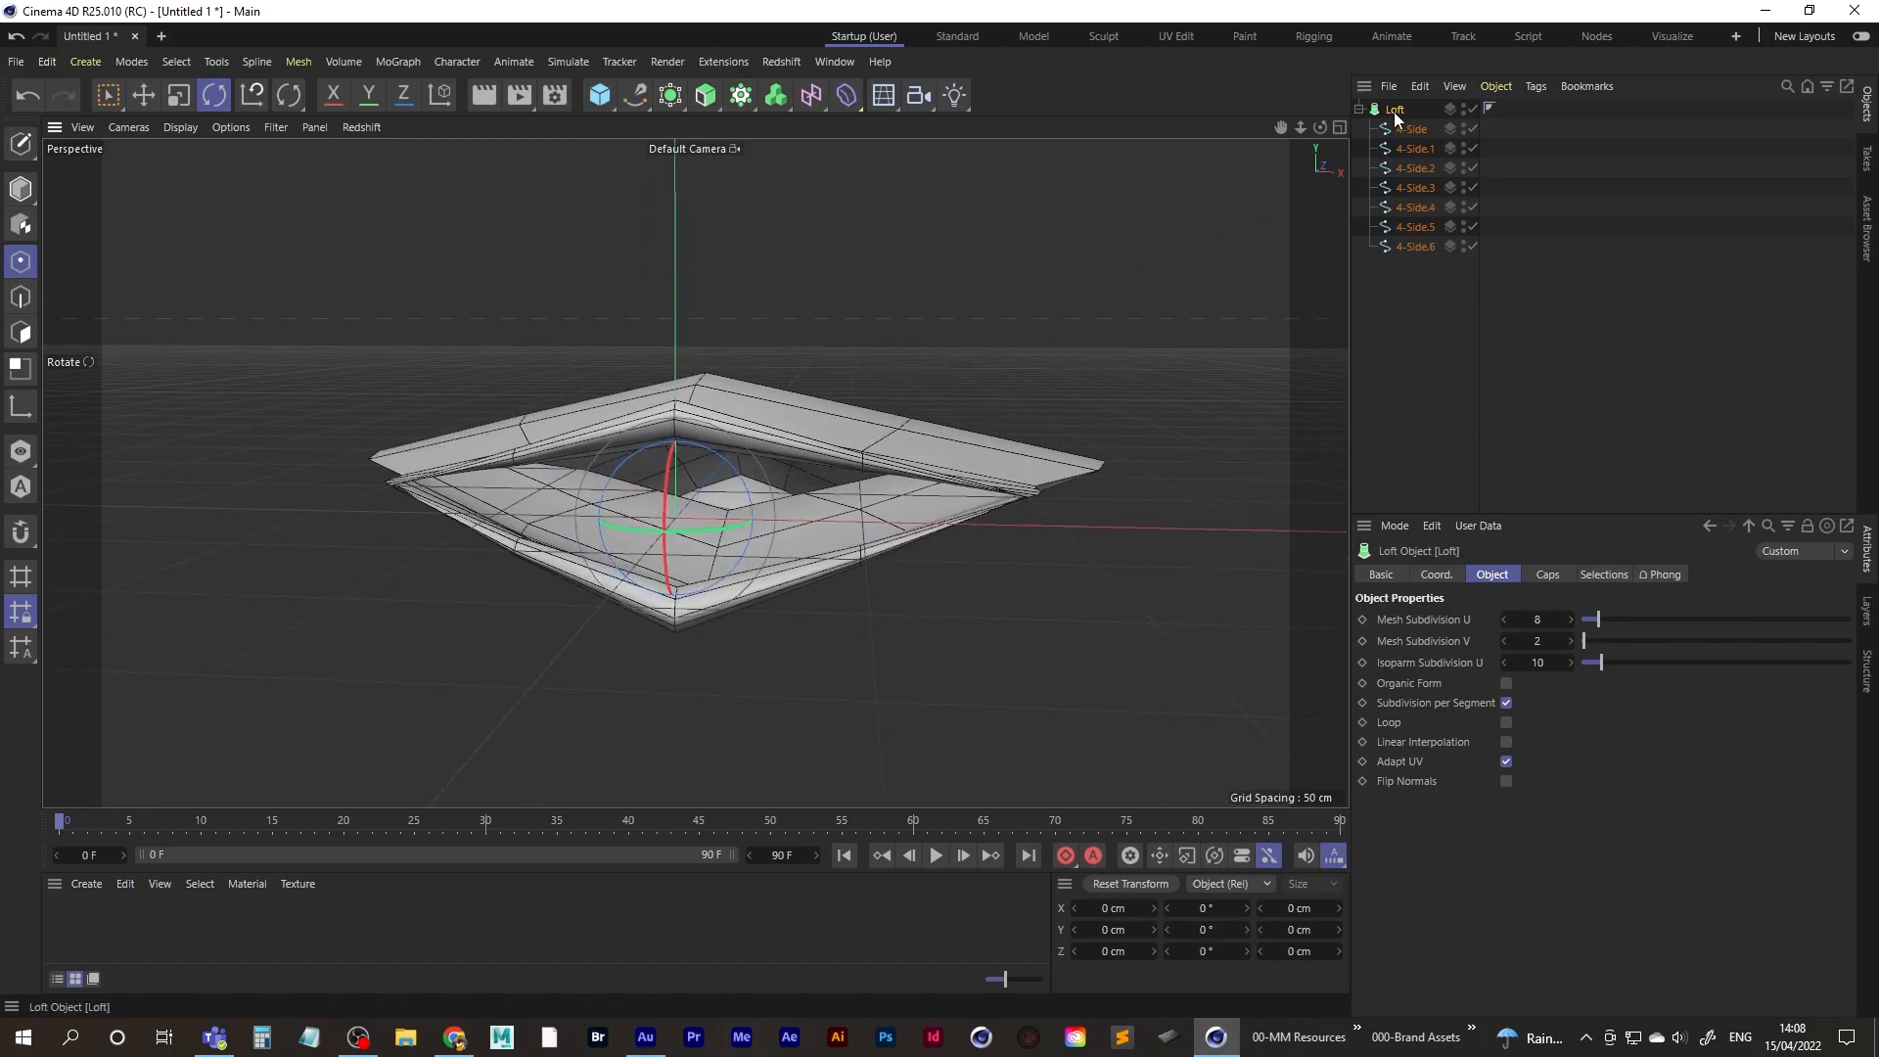
- Add a Subdivision Surface as the parent of the Loft
{"action": "left_click", "coordinate": [704, 98]}
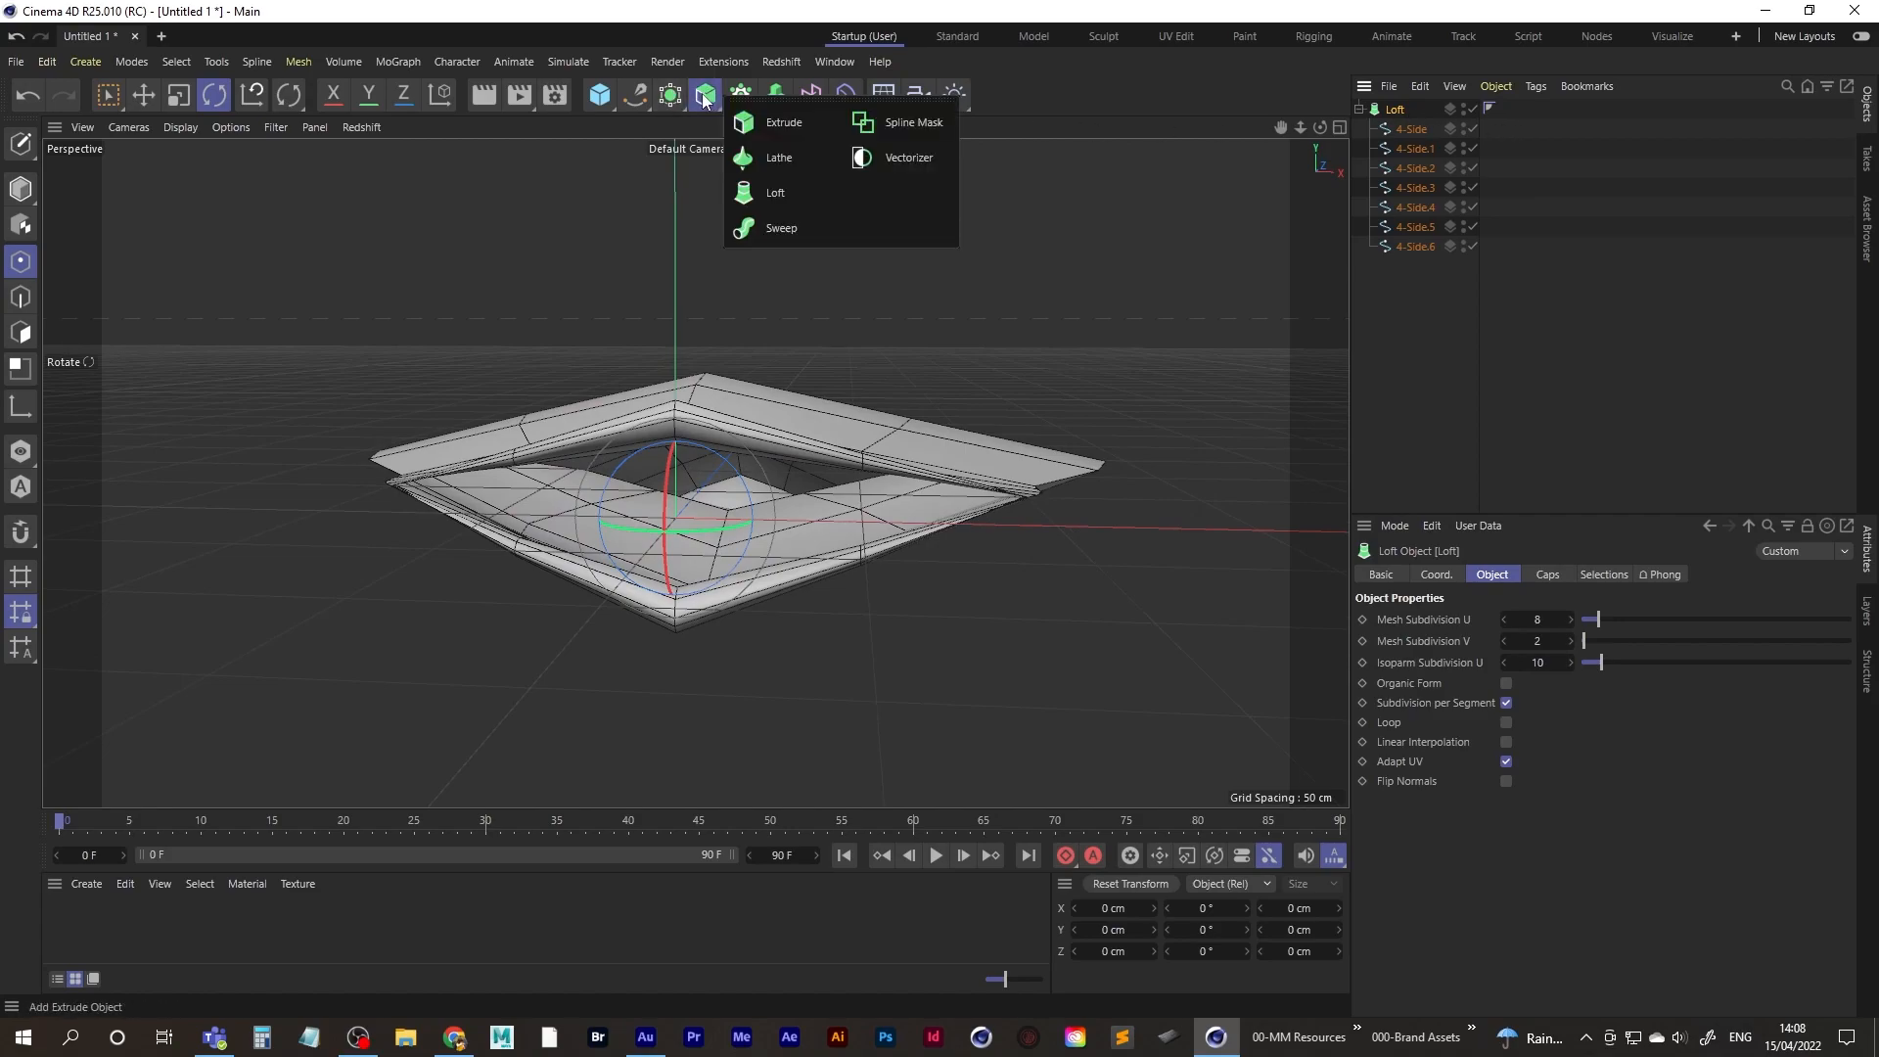
{"action": "left_click", "coordinate": [671, 94]}
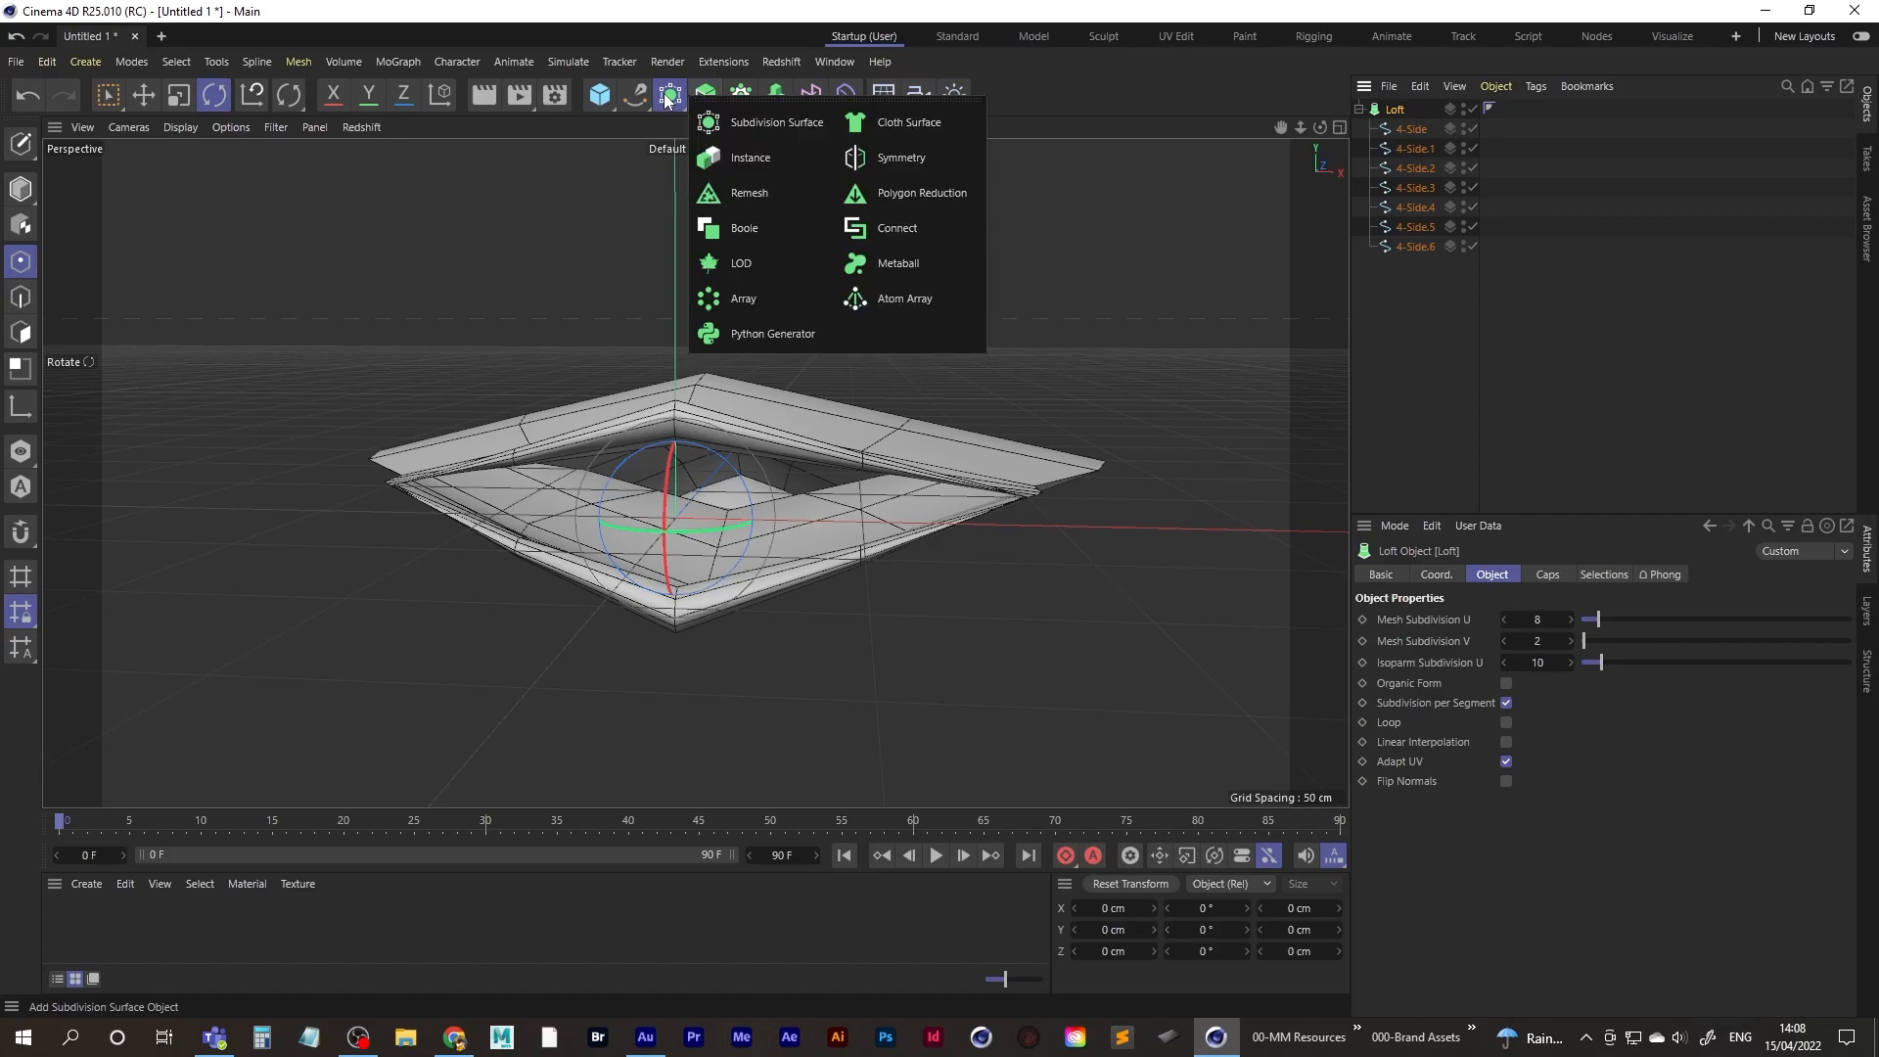
{"action": "left_click", "coordinate": [748, 117], "text": "alt"}
{"action": "scroll", "coordinate": [749, 432], "scroll_direction": "up", "scroll_amount": 5}
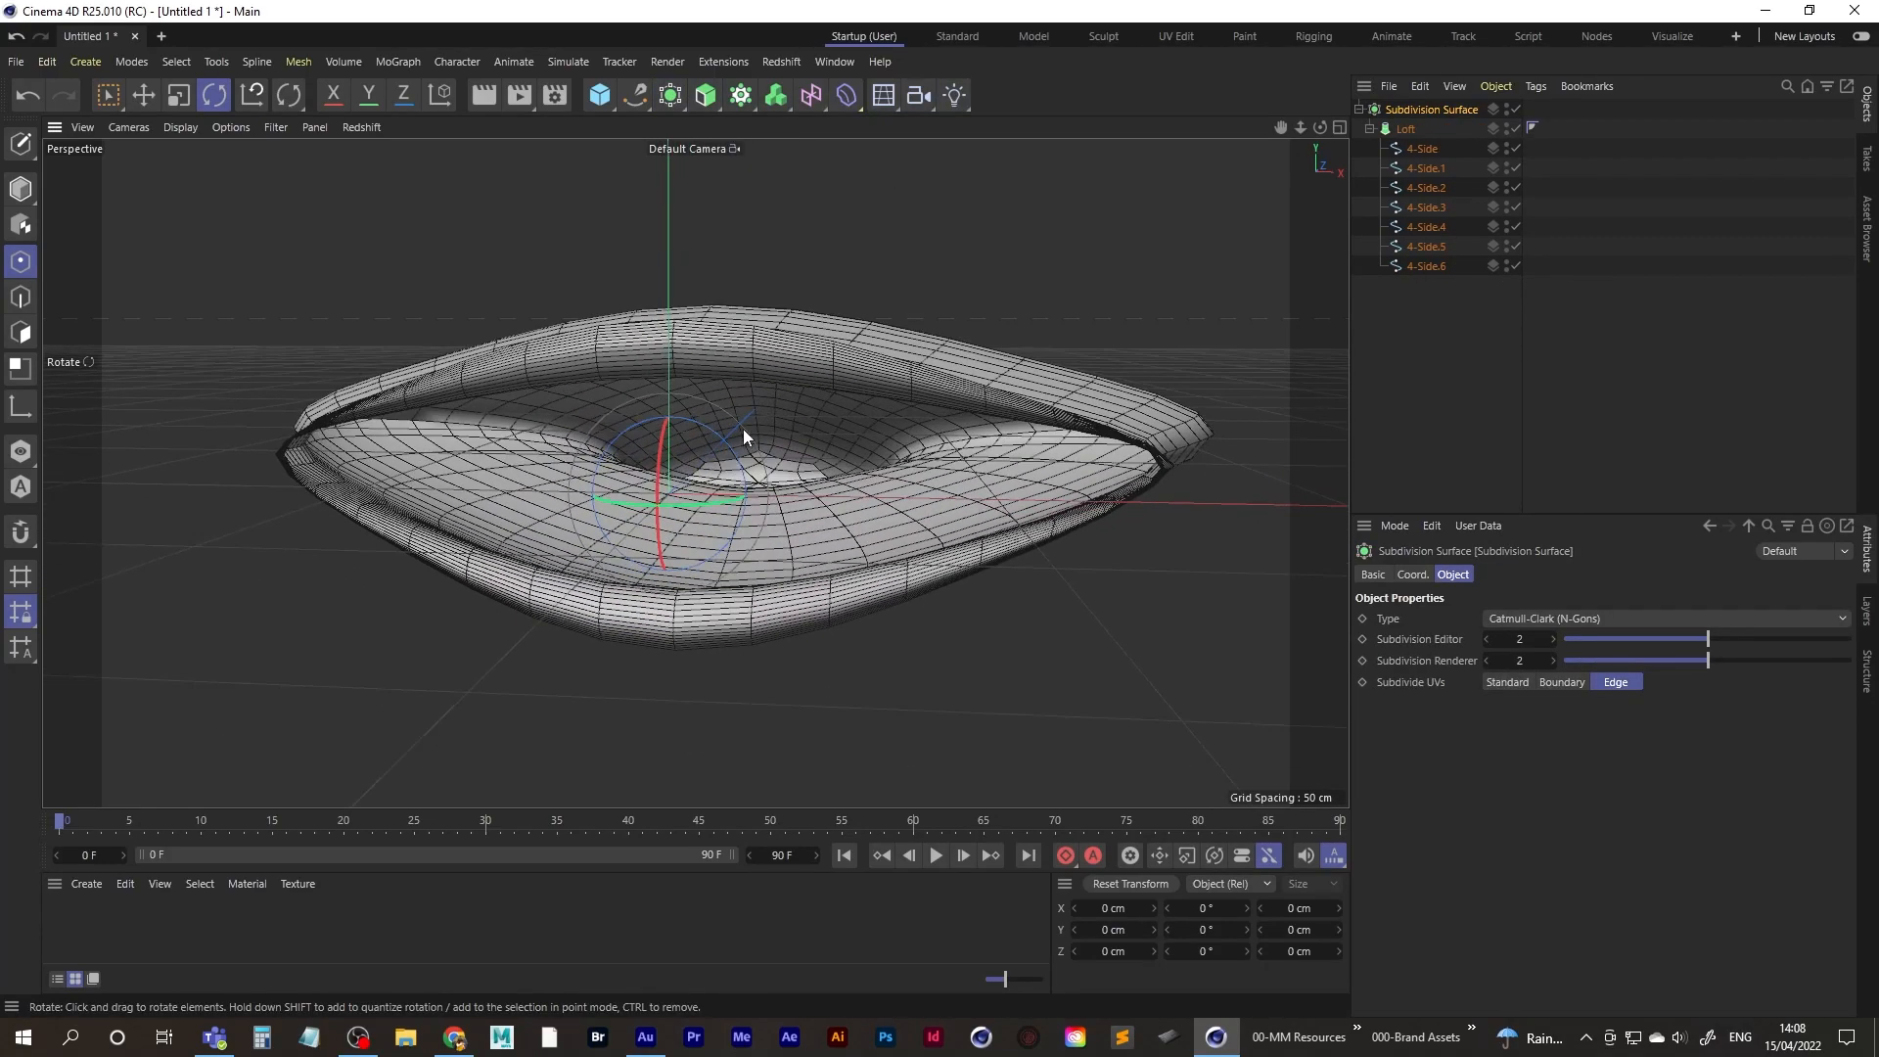
- Compare the smoothed shell in Gouraud shading without lines and with lines
{"action": "key", "text": "n"}
{"action": "key", "text": "a"}
{"action": "mouse_move", "coordinate": [749, 448]}
{"action": "left_mouse_down", "text": "alt"}
{"action": "mouse_move", "coordinate": [730, 434]}
{"action": "mouse_move", "coordinate": [748, 372]}
{"action": "mouse_move", "coordinate": [552, 344]}
{"action": "mouse_move", "coordinate": [621, 308]}
{"action": "mouse_move", "coordinate": [732, 320]}
{"action": "mouse_move", "coordinate": [677, 341]}
{"action": "mouse_move", "coordinate": [685, 325]}
{"action": "mouse_move", "coordinate": [683, 364]}
{"action": "mouse_move", "coordinate": [637, 368]}
{"action": "mouse_move", "coordinate": [1235, 198]}
{"action": "left_mouse_up", "text": "alt"}
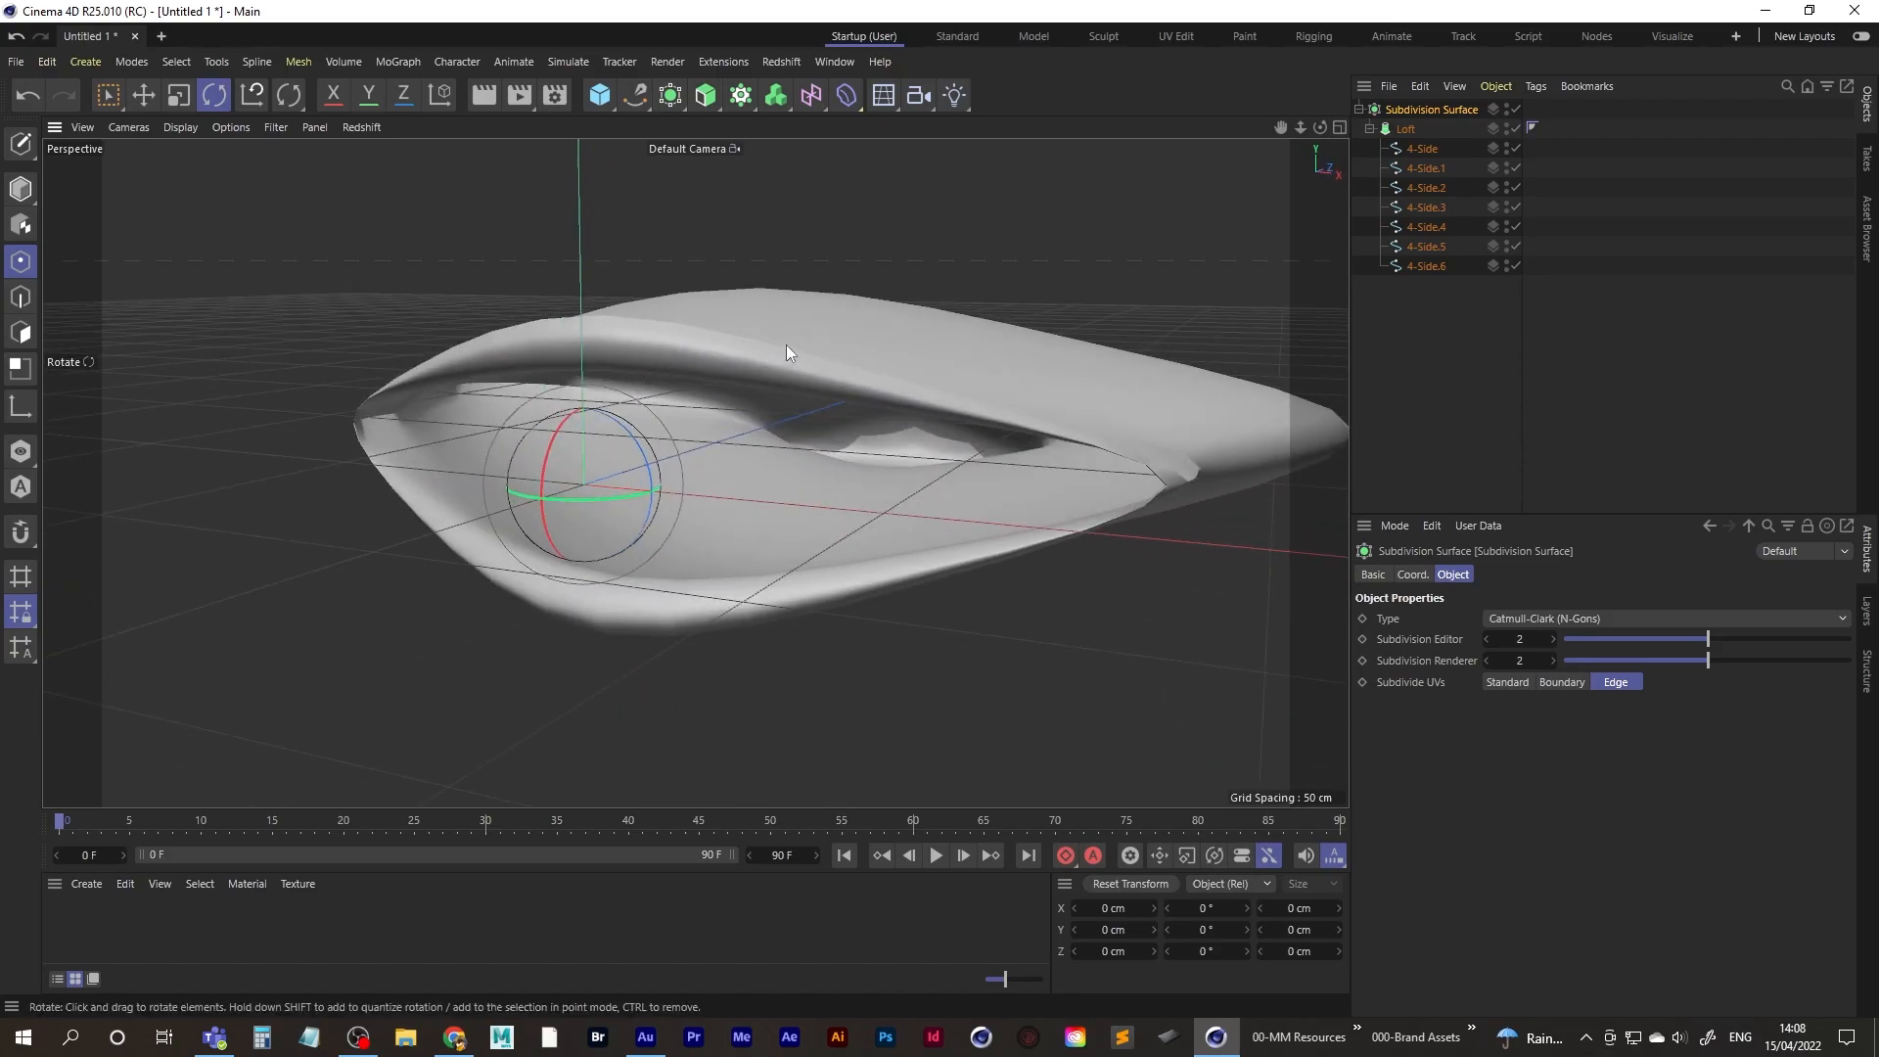
{"action": "key", "text": "n"}
{"action": "key", "text": "b"}
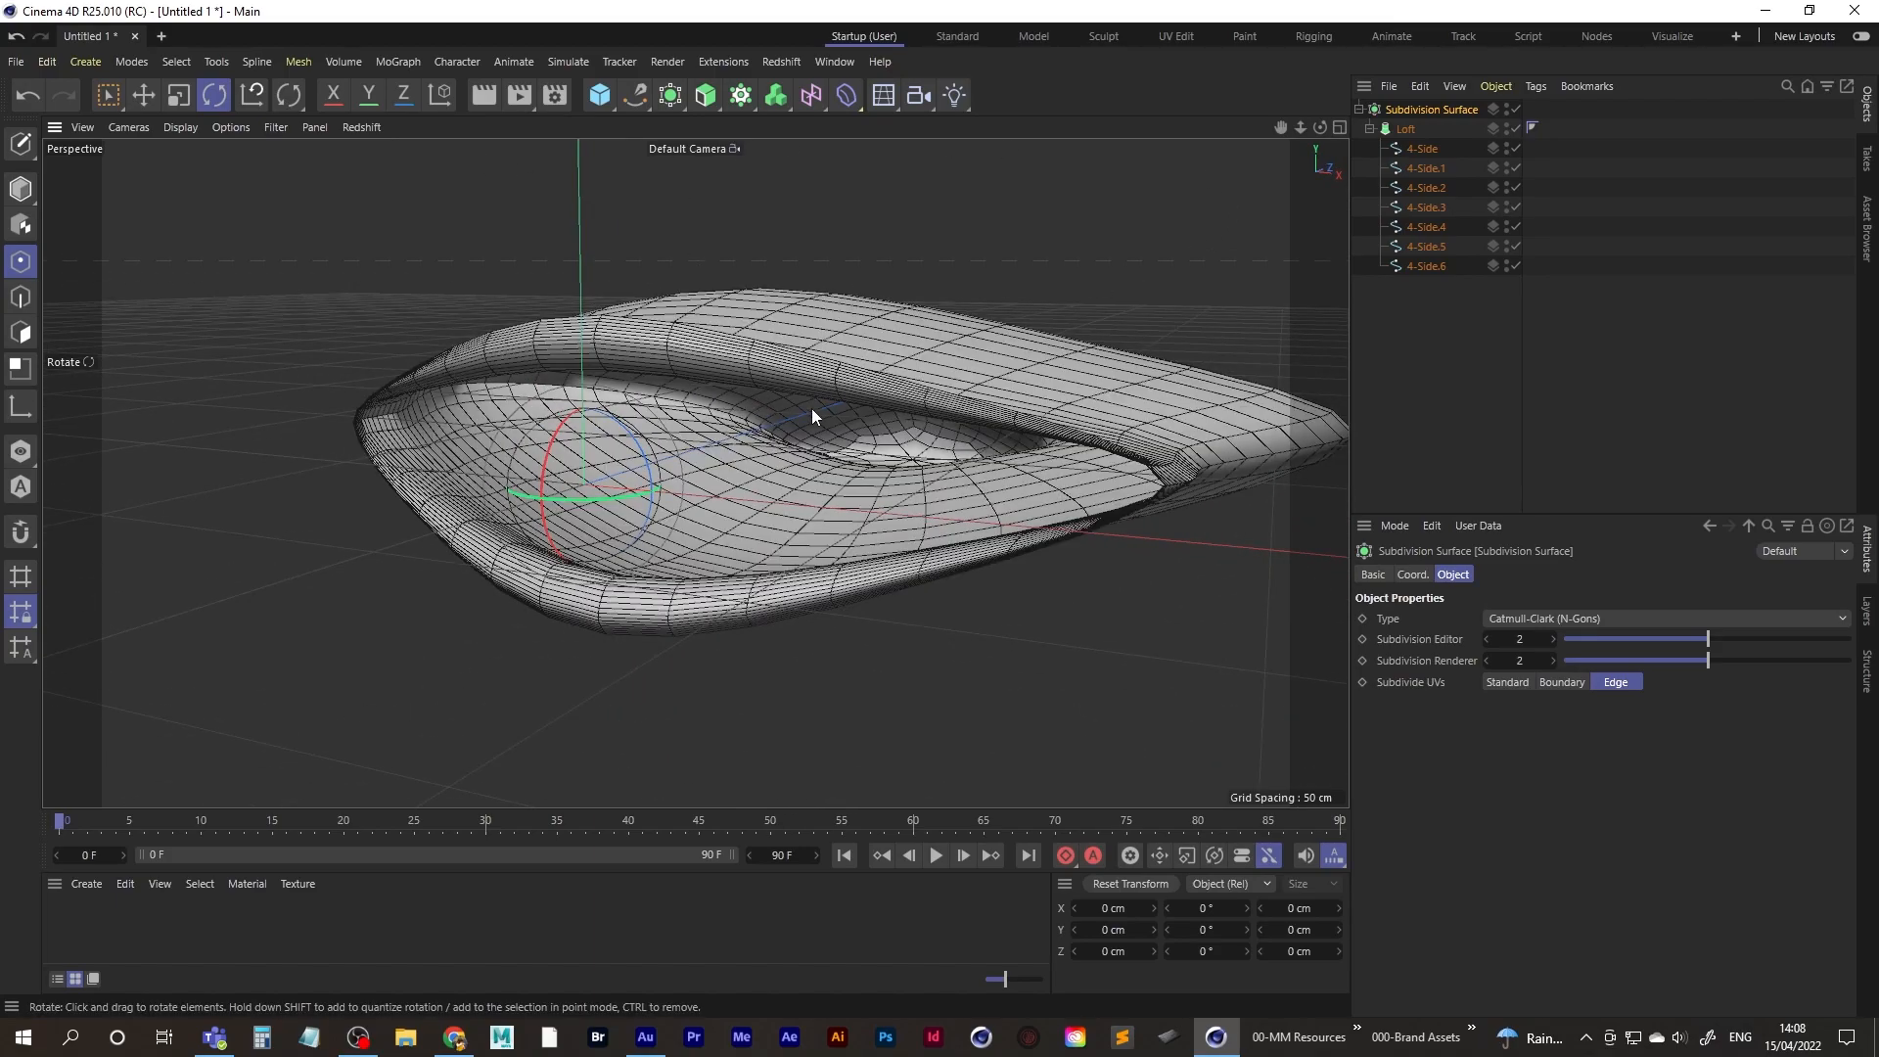
{"action": "left_click_drag", "start_coordinate": [807, 409], "coordinate": [677, 384], "text": "alt"}
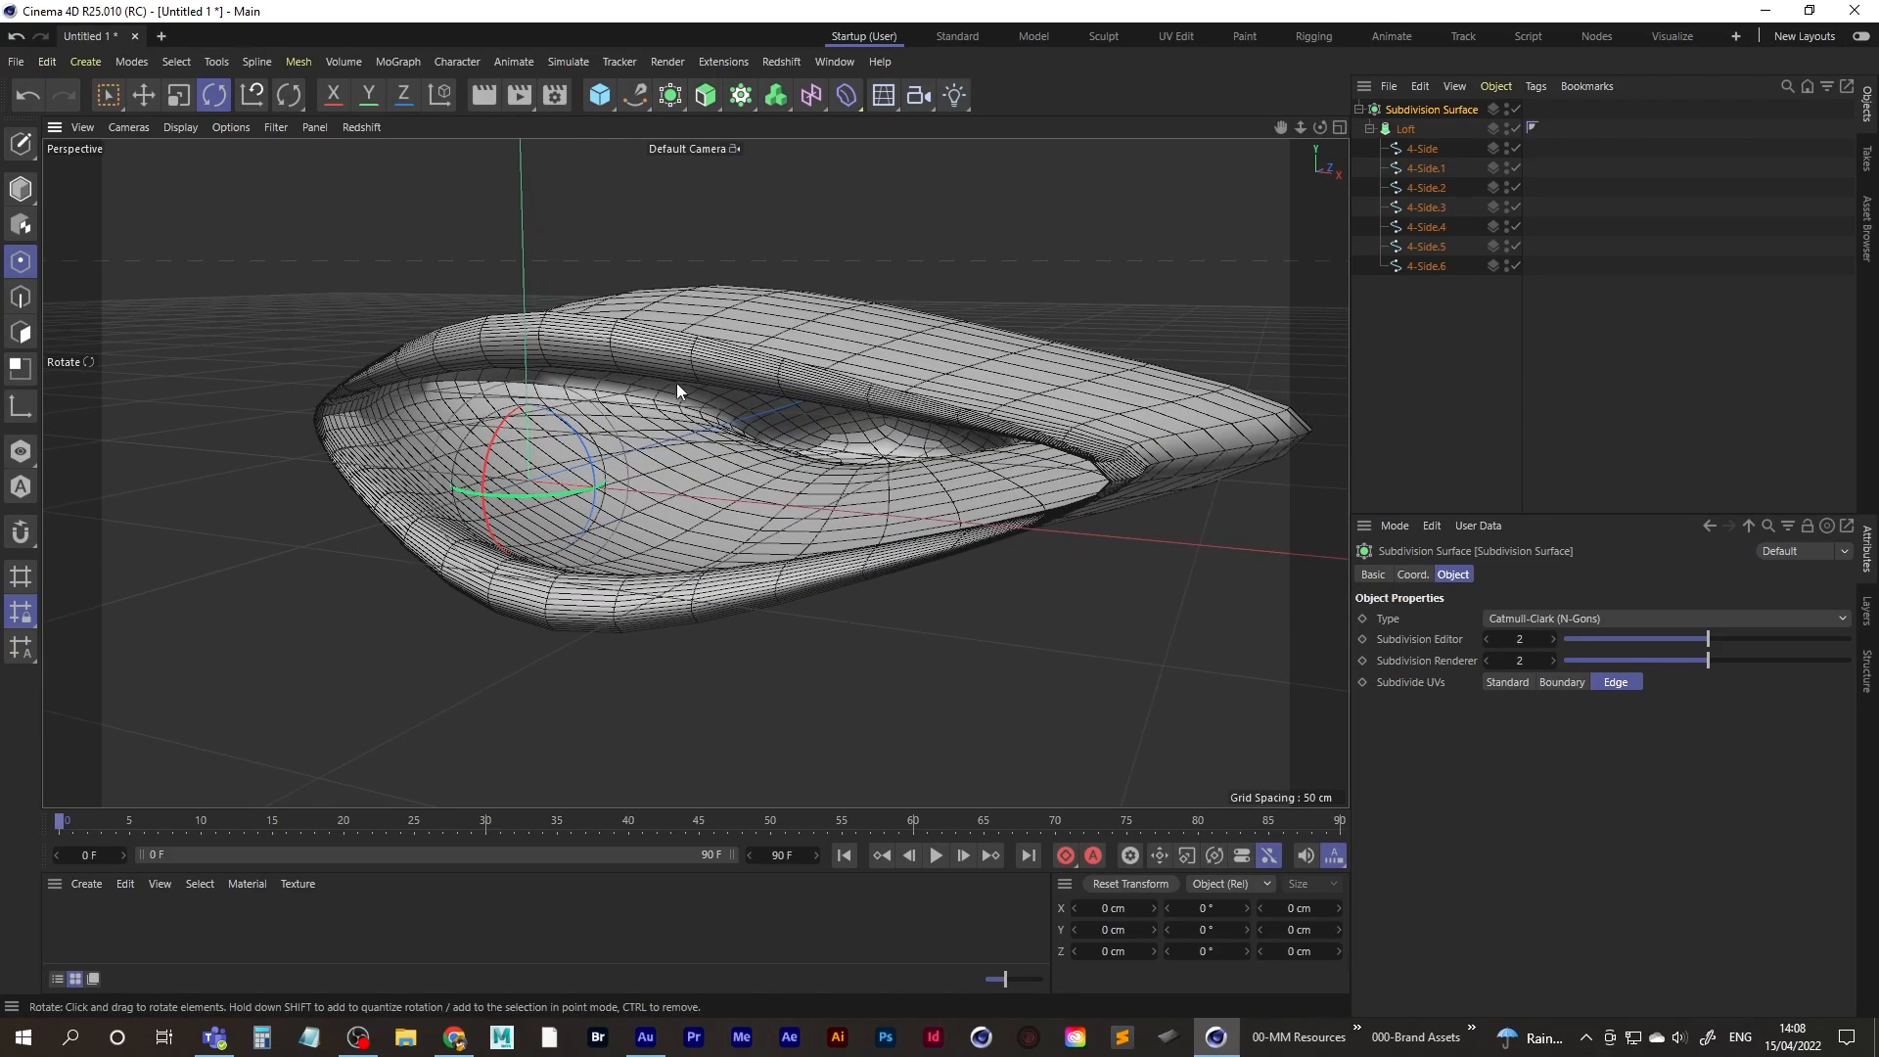
- Turn off the Subdivision Surface and select the first spline's corner point on the positive X side, undoing a trial move along X
{"action": "left_click", "coordinate": [1516, 108]}
{"action": "left_click_drag", "start_coordinate": [687, 372], "coordinate": [682, 427], "text": "alt"}
{"action": "left_click", "coordinate": [1424, 155]}
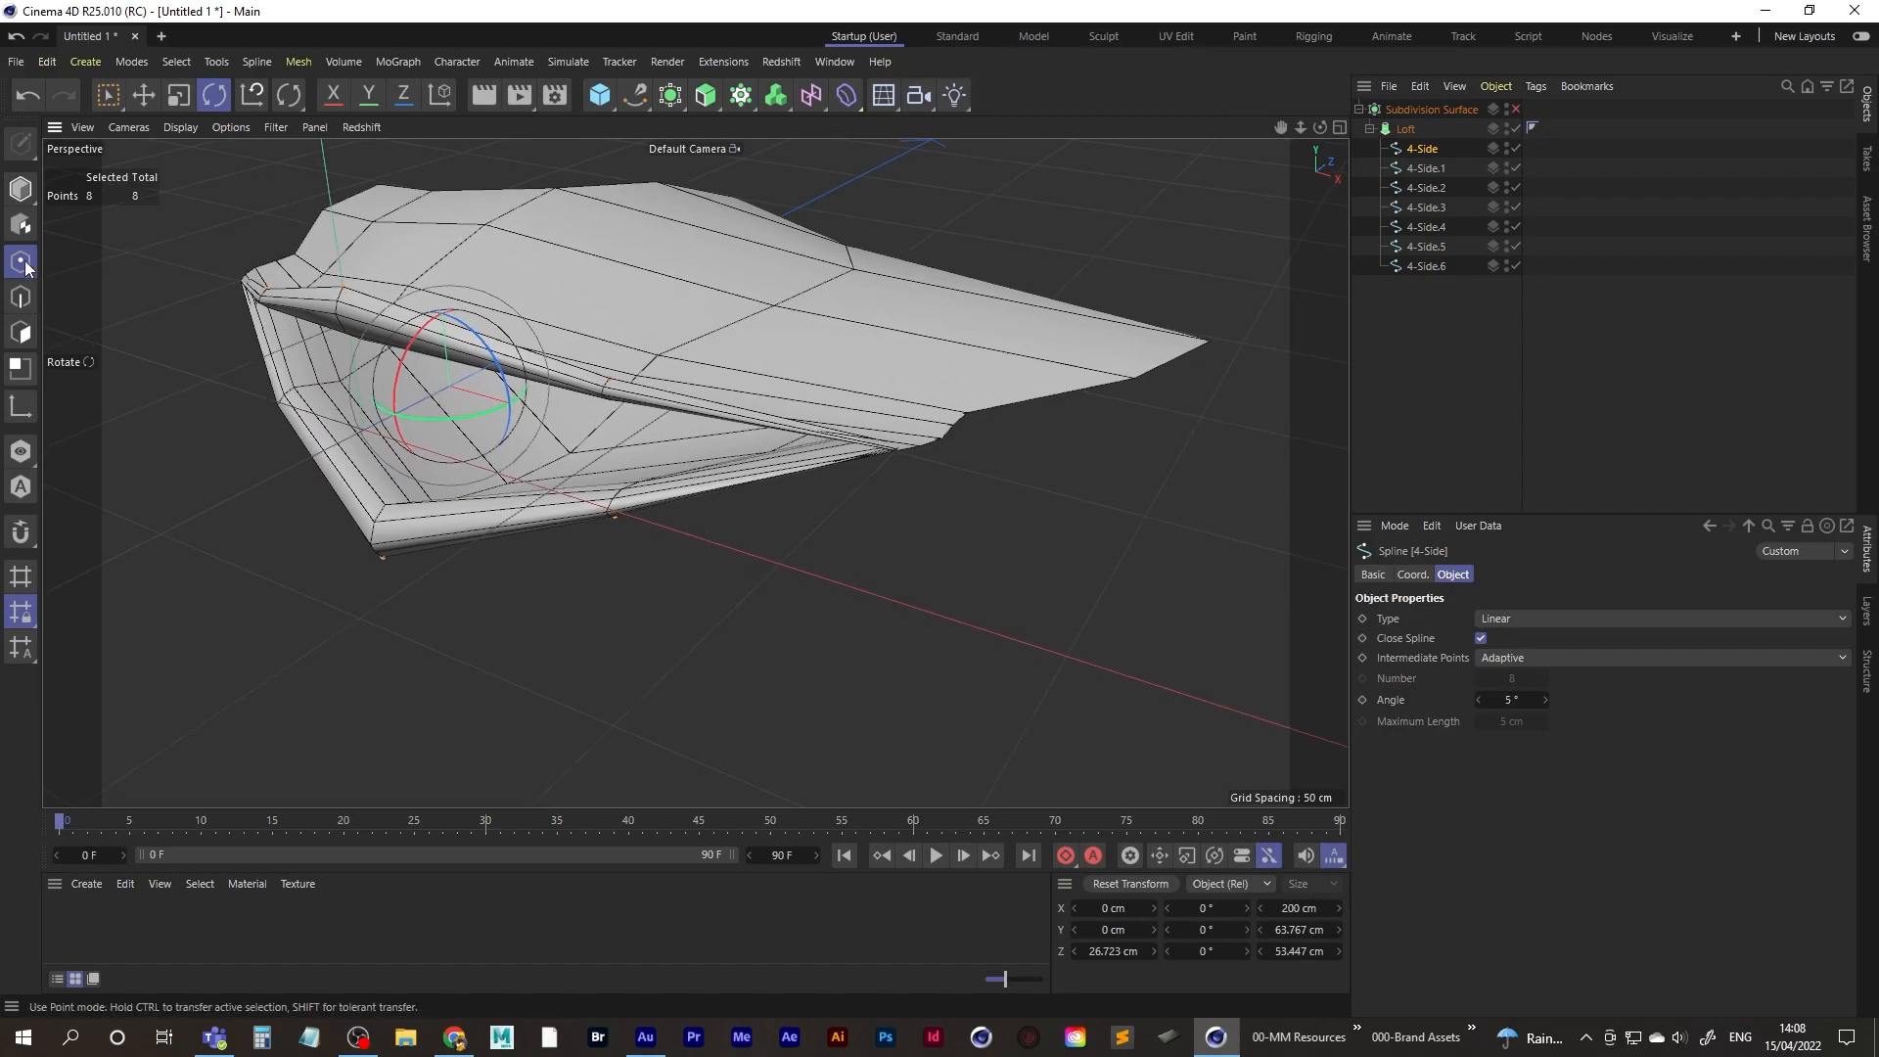
{"action": "middle_click_drag", "start_coordinate": [541, 379], "coordinate": [569, 376], "text": "alt"}
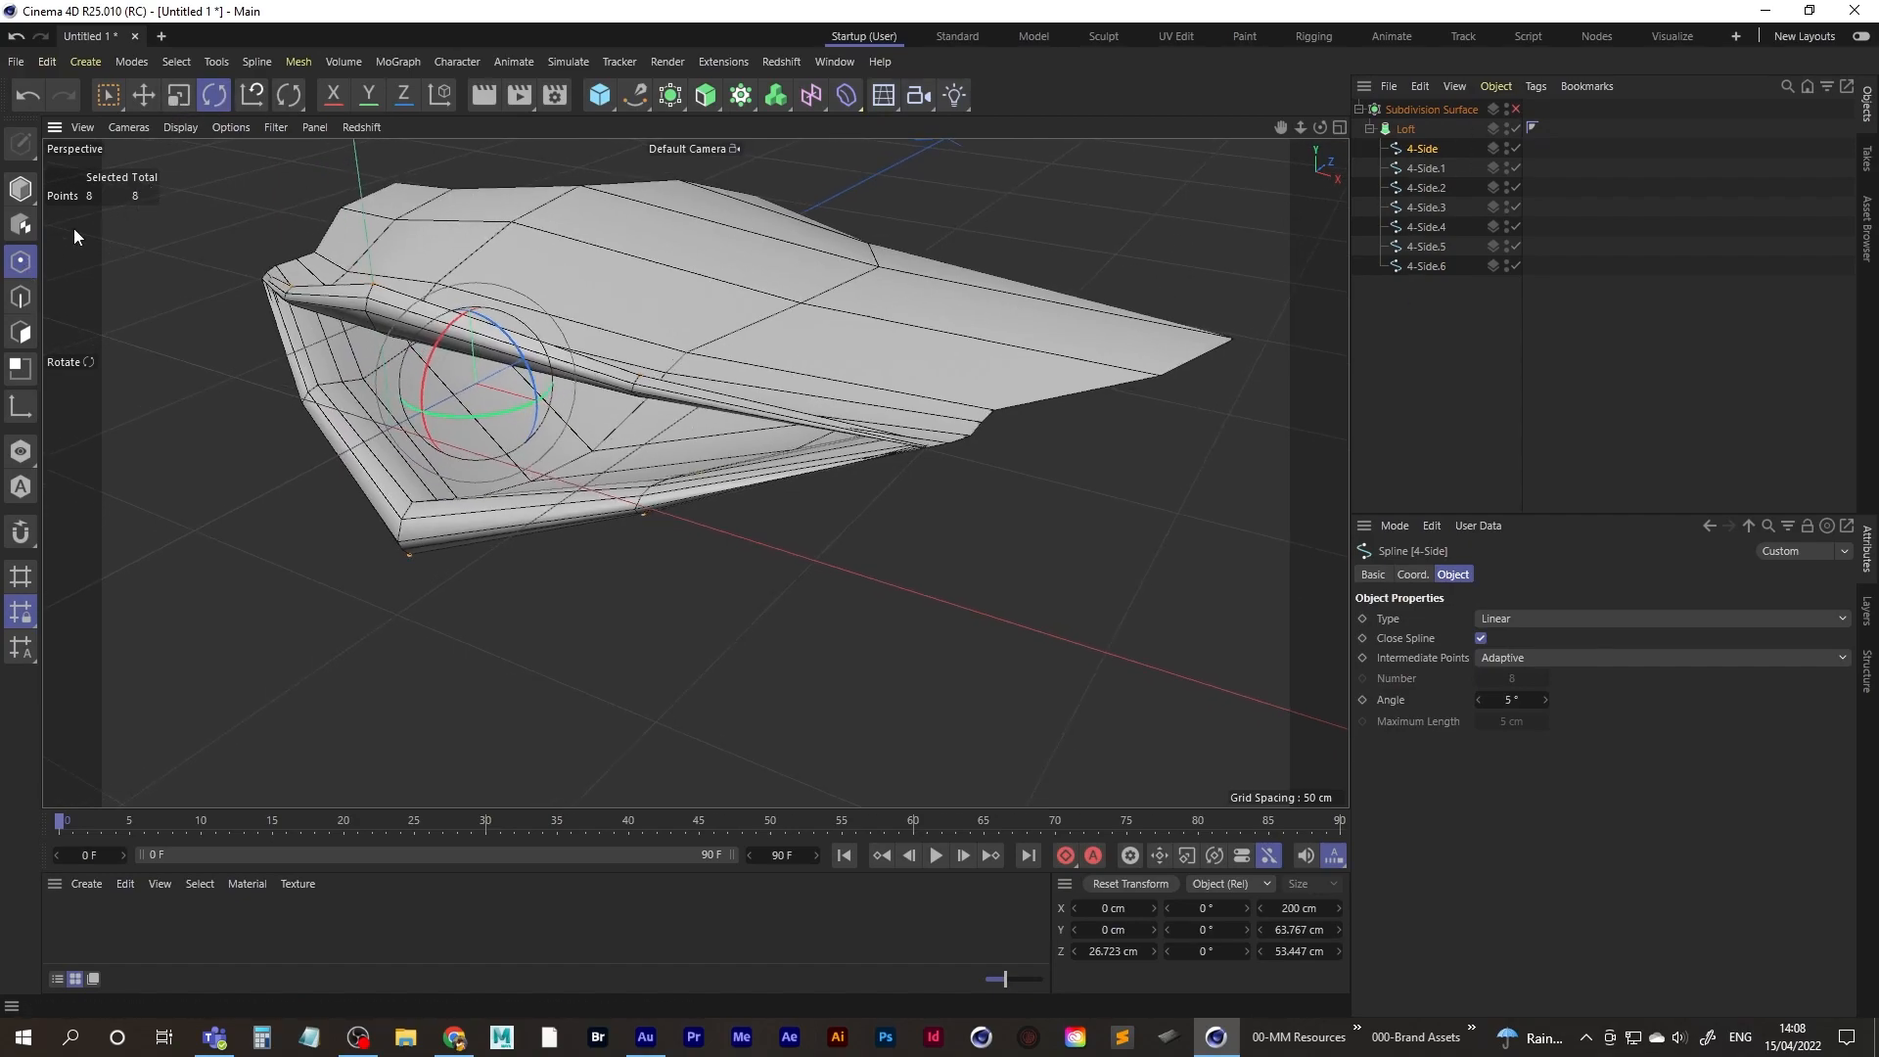
{"action": "left_click", "coordinate": [109, 95]}
{"action": "left_click_drag", "start_coordinate": [666, 403], "coordinate": [963, 382], "text": "alt"}
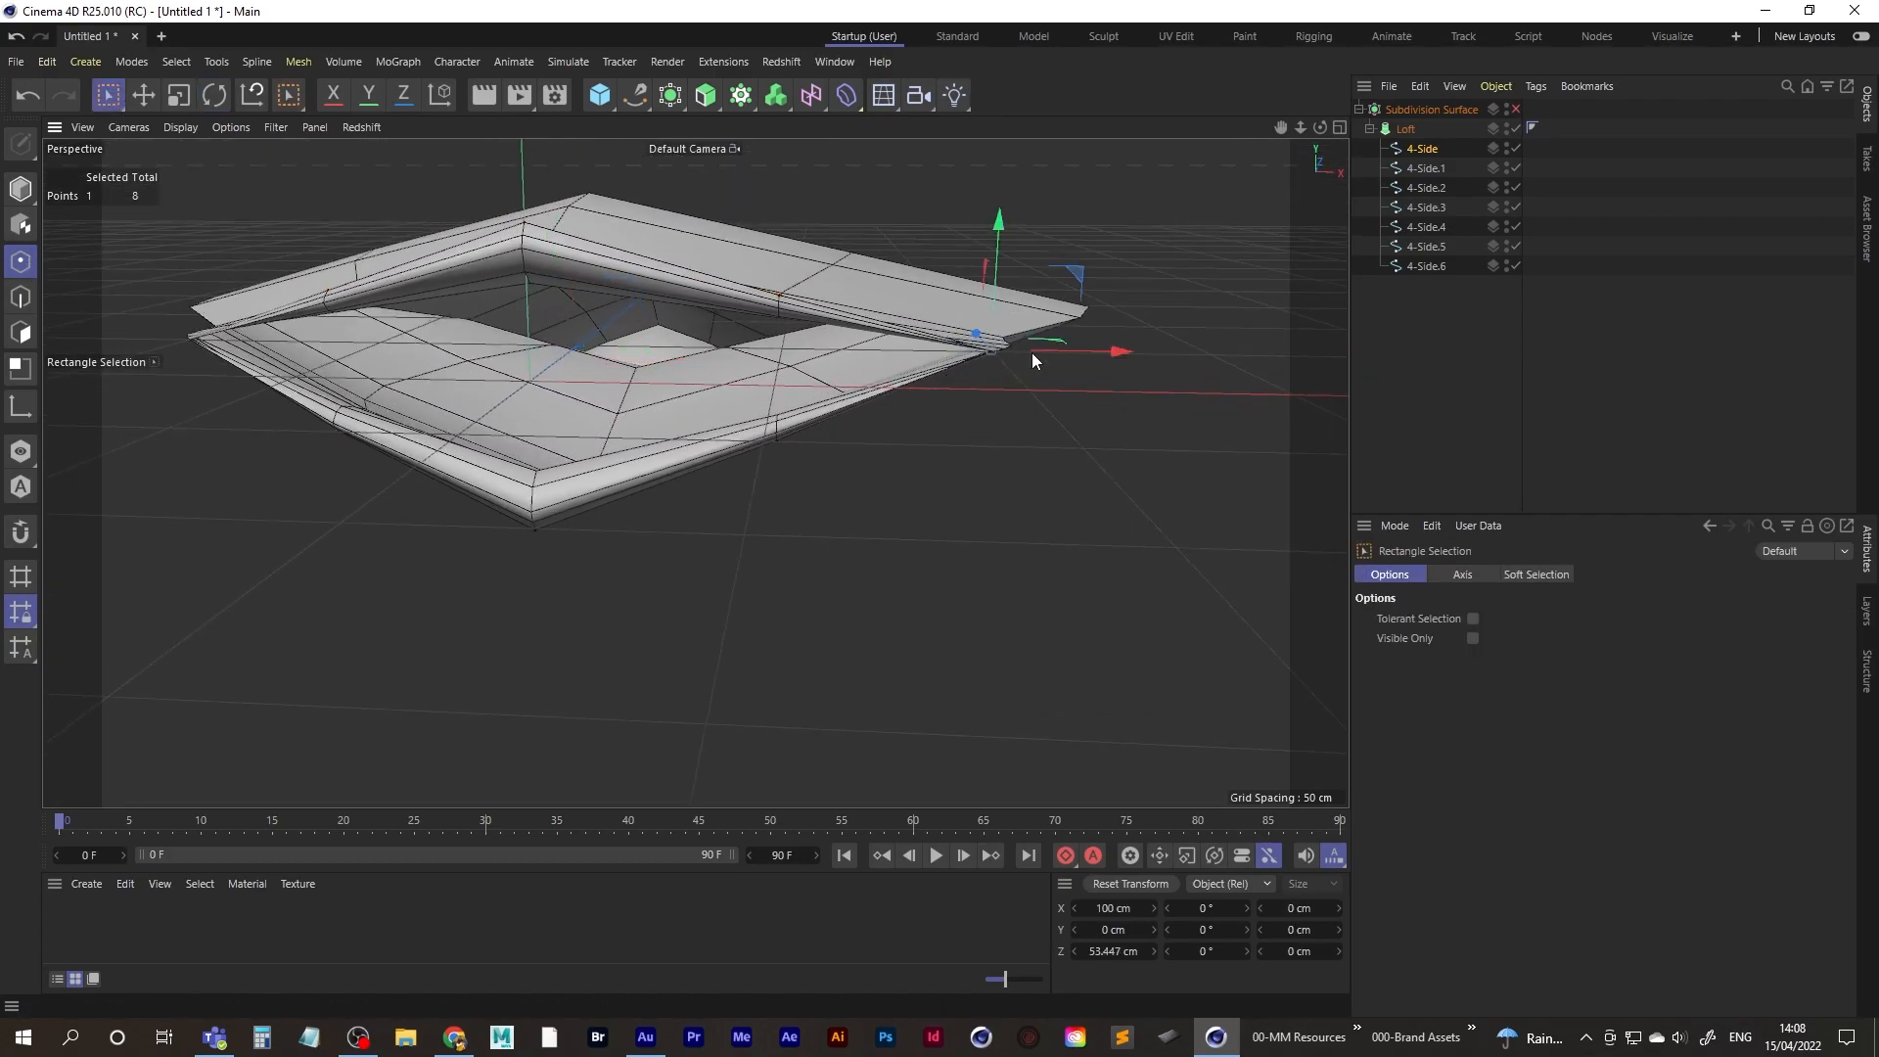
{"action": "left_click_drag", "start_coordinate": [1102, 354], "coordinate": [1060, 356]}
{"action": "key", "text": "ctrl+z"}
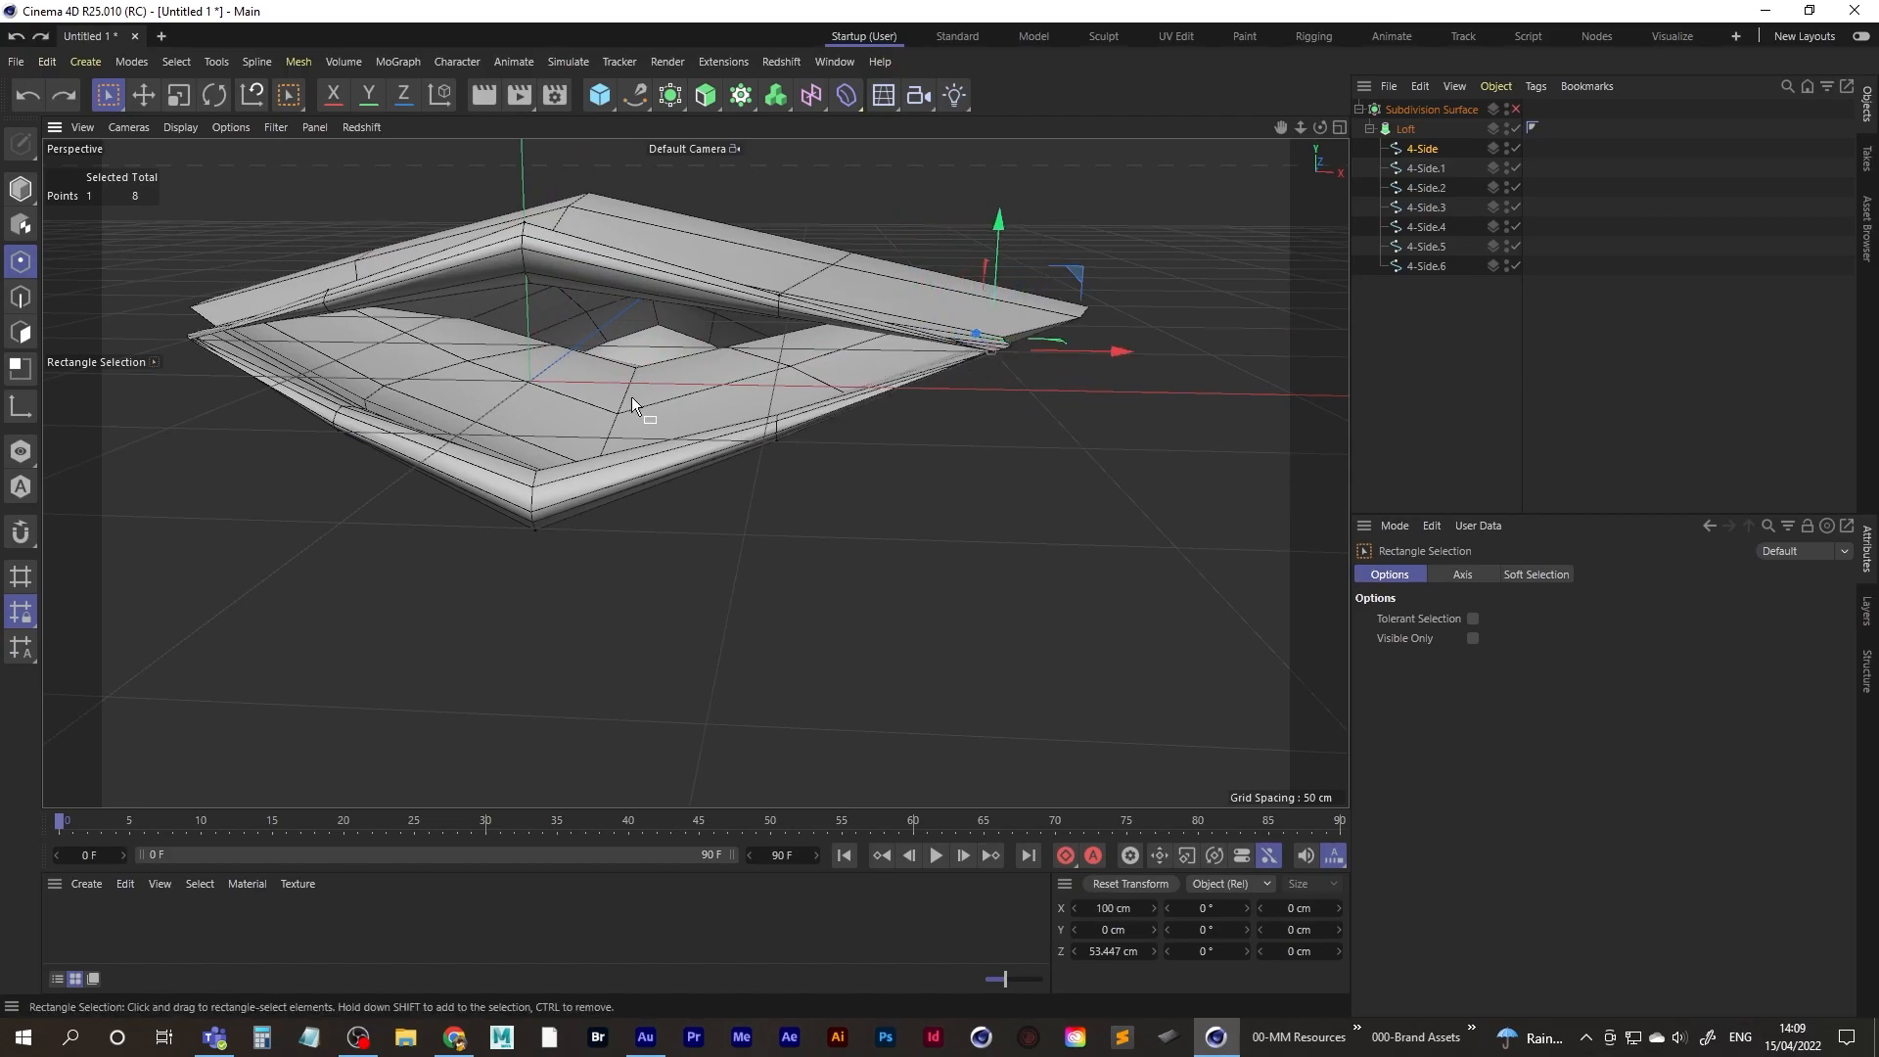
- Turn the Subdivision Surface back on, display it in Gouraud shading without lines, and undo another trial move of the corner point
{"action": "left_click", "coordinate": [1518, 109]}
{"action": "mouse_move", "coordinate": [720, 387]}
{"action": "left_mouse_down", "text": "alt"}
{"action": "mouse_move", "coordinate": [789, 374]}
{"action": "mouse_move", "coordinate": [744, 380]}
{"action": "mouse_move", "coordinate": [764, 387]}
{"action": "left_mouse_up", "text": "alt"}
{"action": "key", "text": "n"}
{"action": "key", "text": "a"}
{"action": "mouse_move", "coordinate": [1165, 394]}
{"action": "left_mouse_down"}
{"action": "mouse_move", "coordinate": [1200, 402]}
{"action": "mouse_move", "coordinate": [1158, 398]}
{"action": "left_mouse_up"}
{"action": "key", "text": "ctrl+z"}
- Add the opposite side corner of the first spline to the selection and scale both points along X
{"action": "left_click_drag", "start_coordinate": [127, 335], "coordinate": [198, 430], "text": "shift"}
{"action": "left_click", "coordinate": [180, 96]}
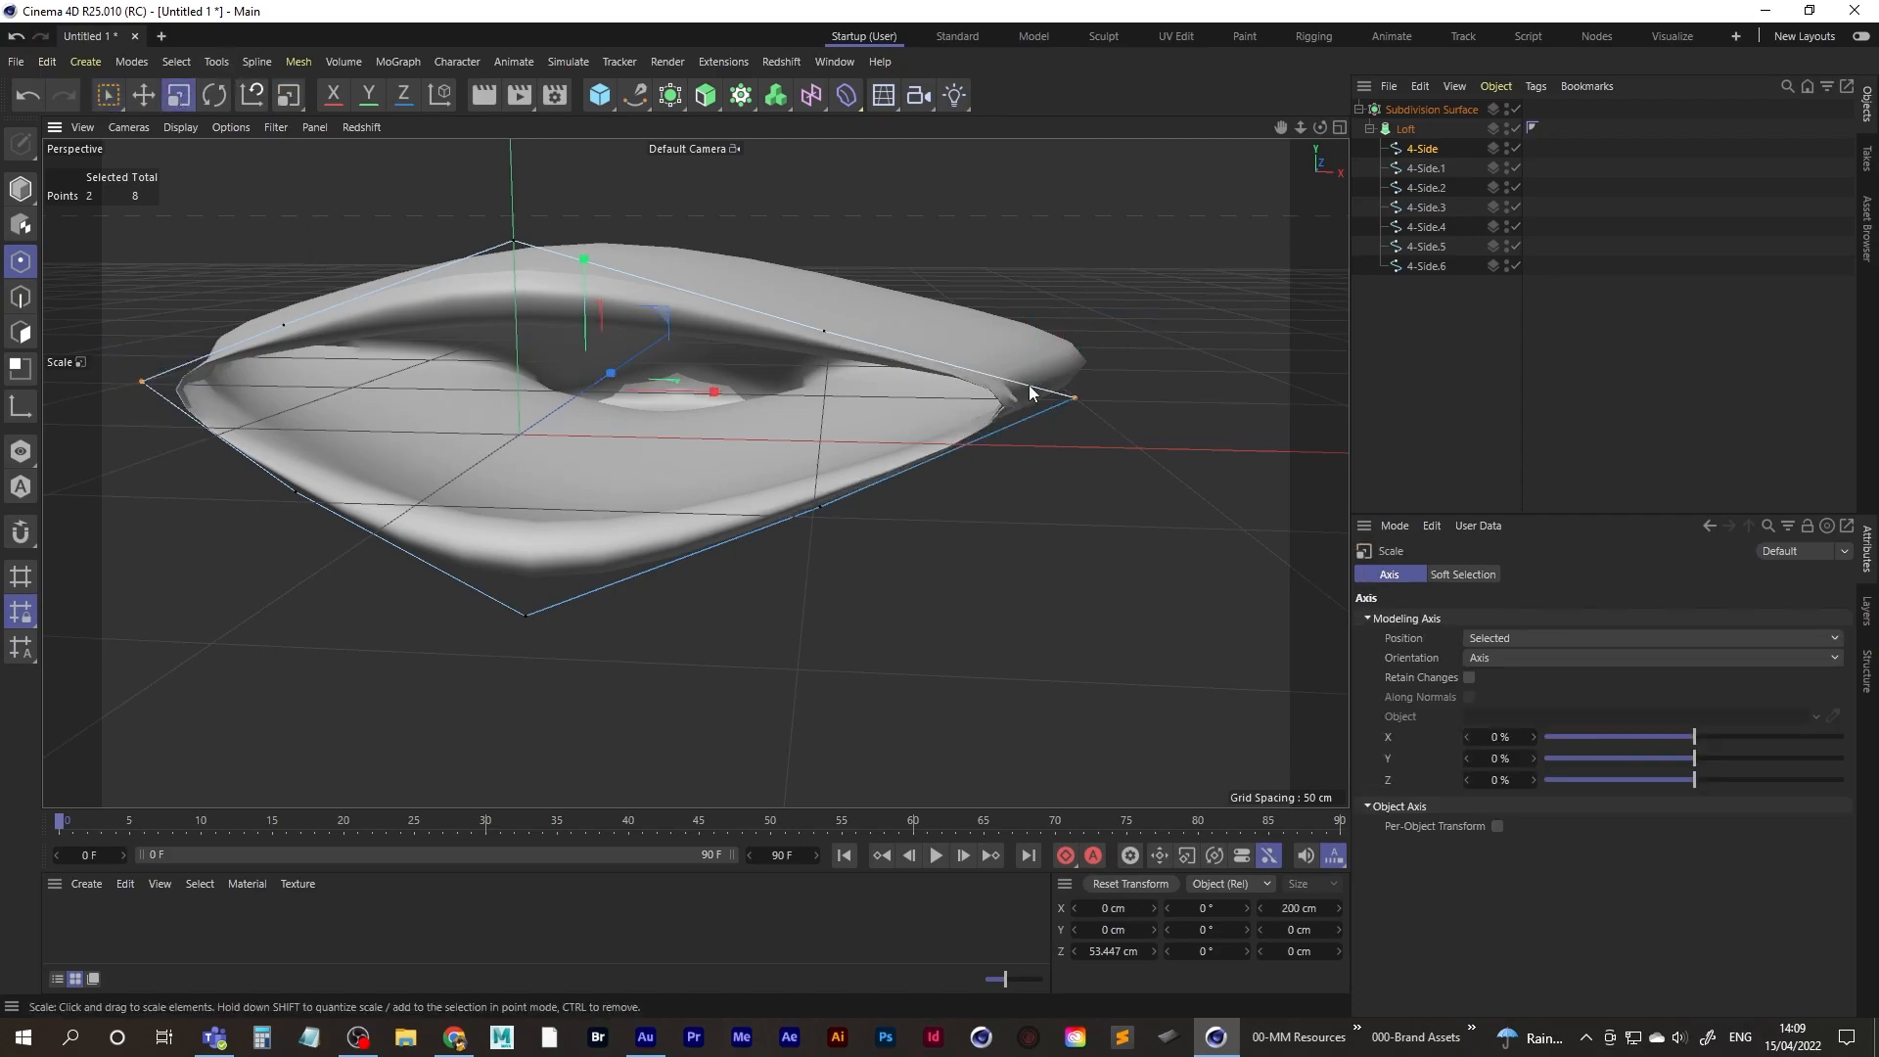
{"action": "mouse_move", "coordinate": [715, 394]}
{"action": "left_mouse_down"}
{"action": "mouse_move", "coordinate": [673, 396]}
{"action": "mouse_move", "coordinate": [739, 392]}
{"action": "mouse_move", "coordinate": [711, 392]}
{"action": "left_mouse_up"}
{"action": "left_click_drag", "start_coordinate": [896, 408], "coordinate": [685, 439], "text": "alt"}
{"action": "left_click_drag", "start_coordinate": [794, 407], "coordinate": [540, 452], "text": "alt"}
- Select the upper and lower middle points of the third spline, 4-Side.2
{"action": "left_click", "coordinate": [1419, 169]}
{"action": "key", "text": "0"}
{"action": "key", "text": "ctrl+z"}
{"action": "left_click", "coordinate": [1431, 188]}
{"action": "scroll", "coordinate": [539, 451], "scroll_direction": "up", "scroll_amount": 3}
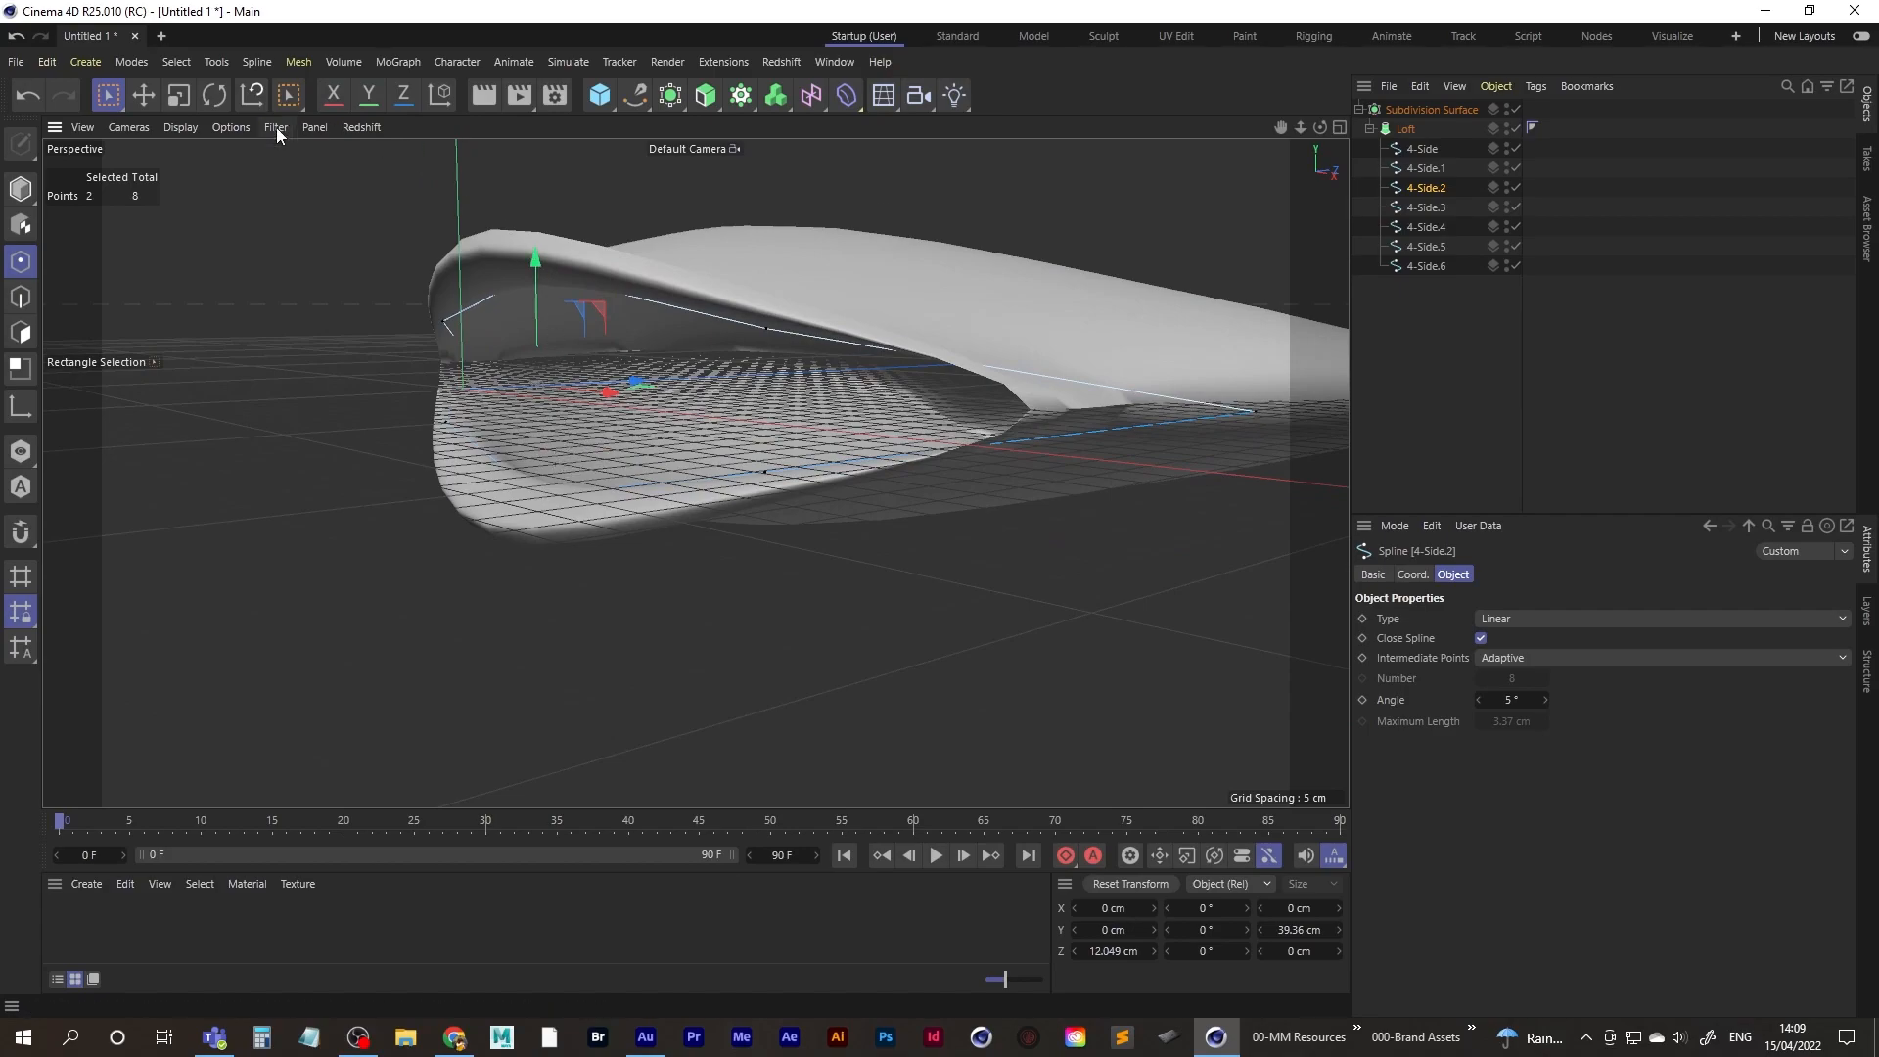
- Hide the workplane grid and shift the third spline's two selected points along Z to about 10.6 cm
{"action": "left_click", "coordinate": [231, 128]}
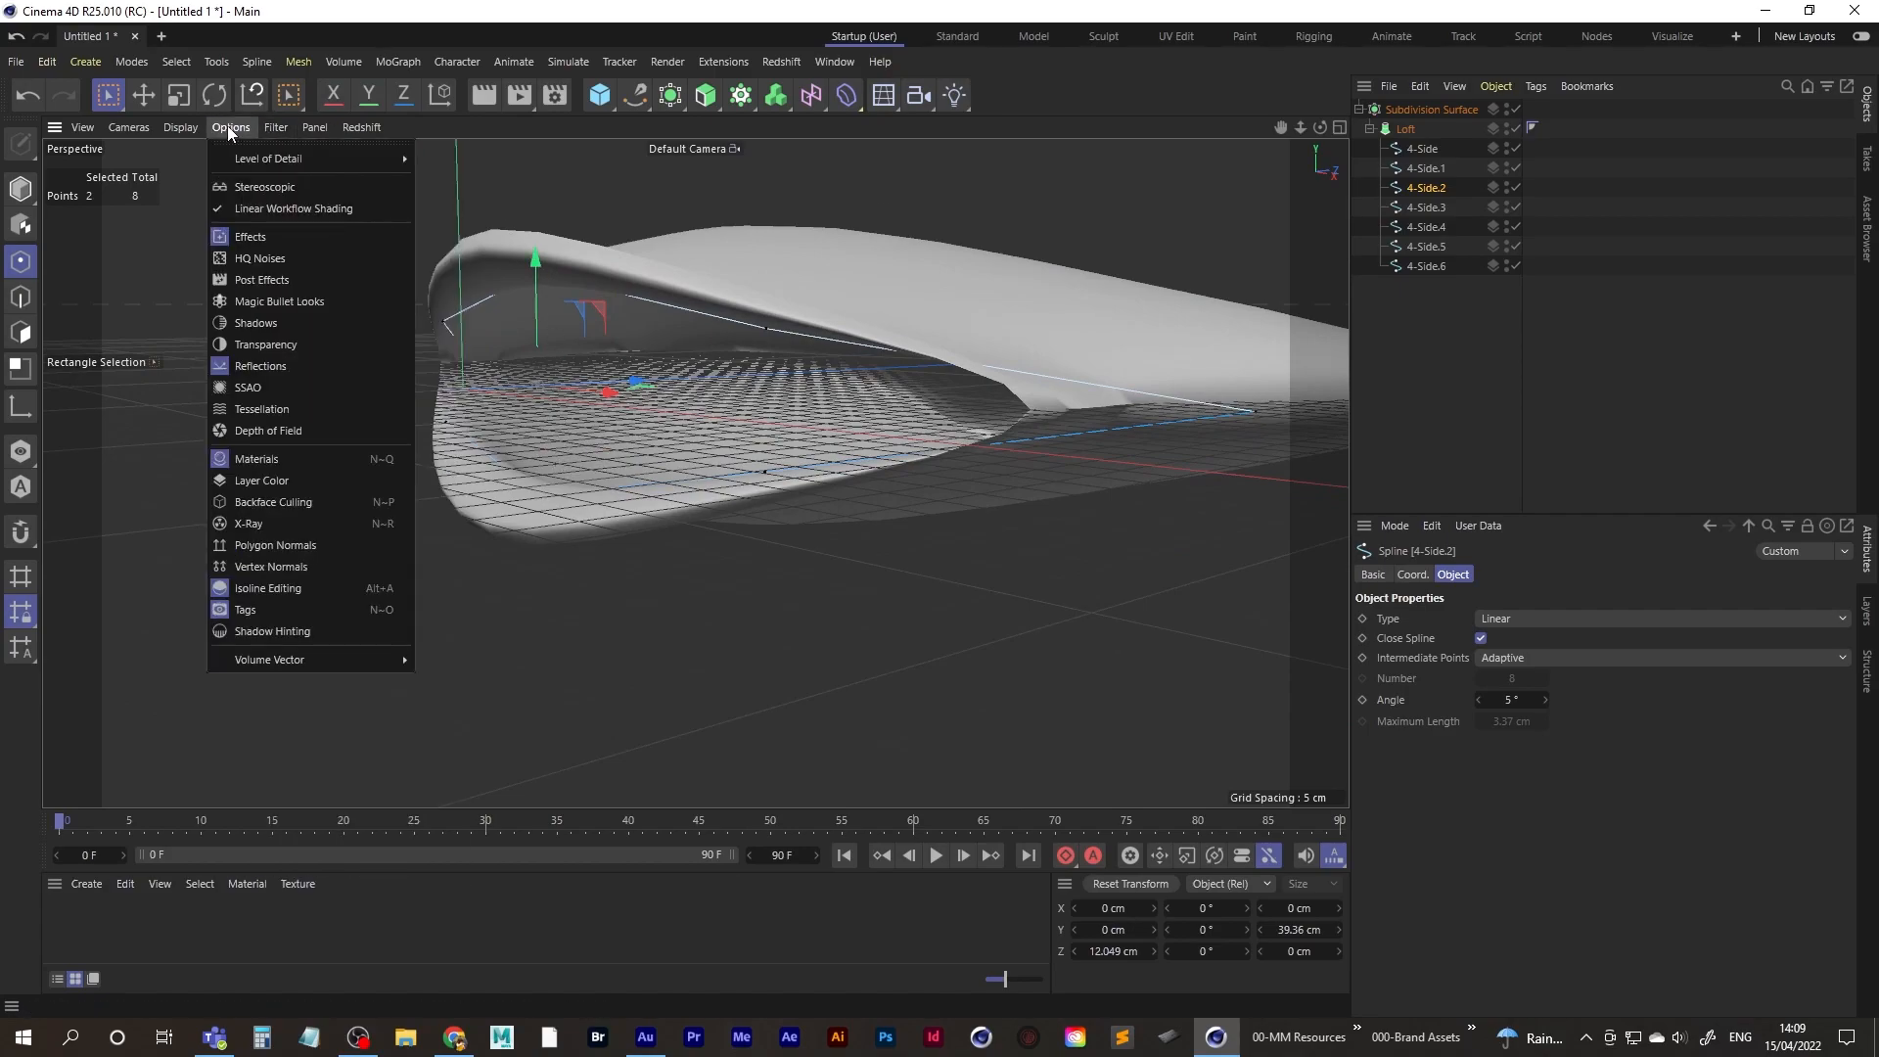
{"action": "mouse_move", "coordinate": [273, 132]}
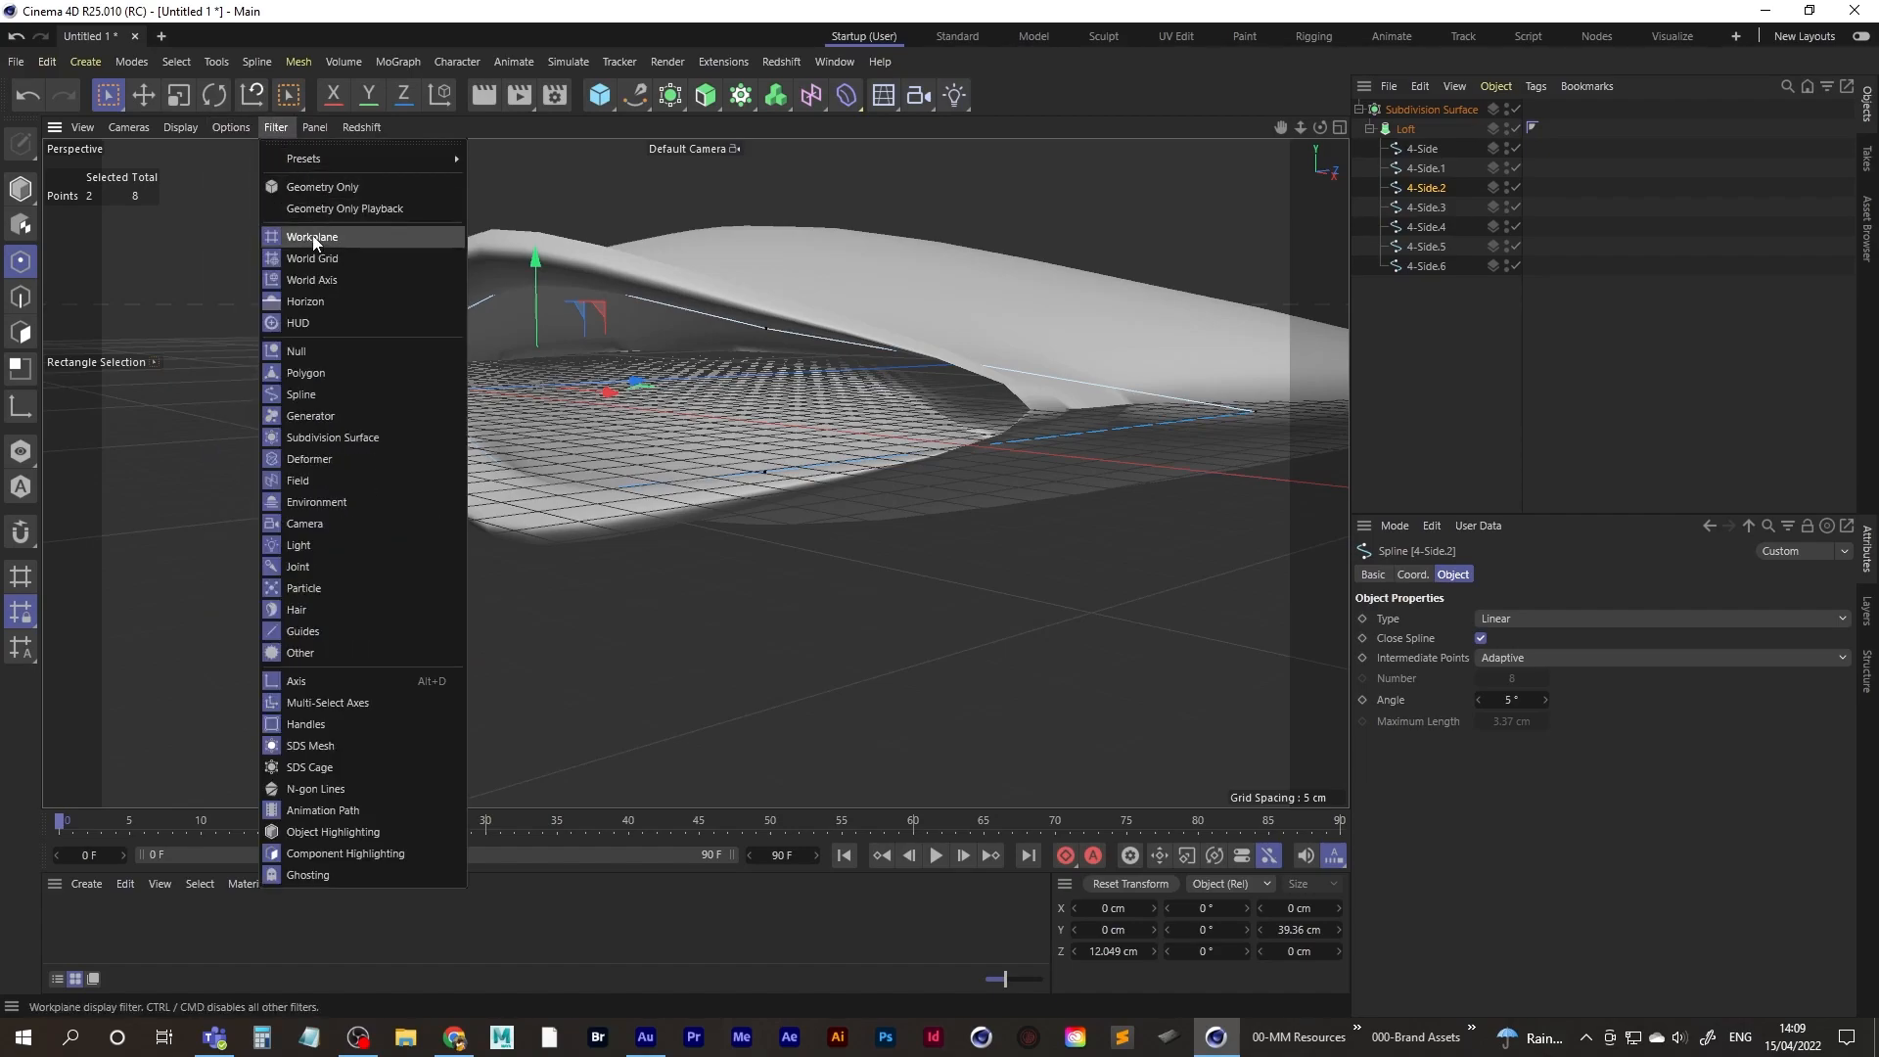
{"action": "left_click", "coordinate": [310, 236]}
{"action": "mouse_move", "coordinate": [620, 434]}
{"action": "left_mouse_down", "text": "alt"}
{"action": "mouse_move", "coordinate": [573, 461]}
{"action": "mouse_move", "coordinate": [656, 415]}
{"action": "mouse_move", "coordinate": [608, 431]}
{"action": "left_mouse_up", "text": "alt"}
{"action": "left_click_drag", "start_coordinate": [607, 430], "coordinate": [637, 391], "text": "alt"}
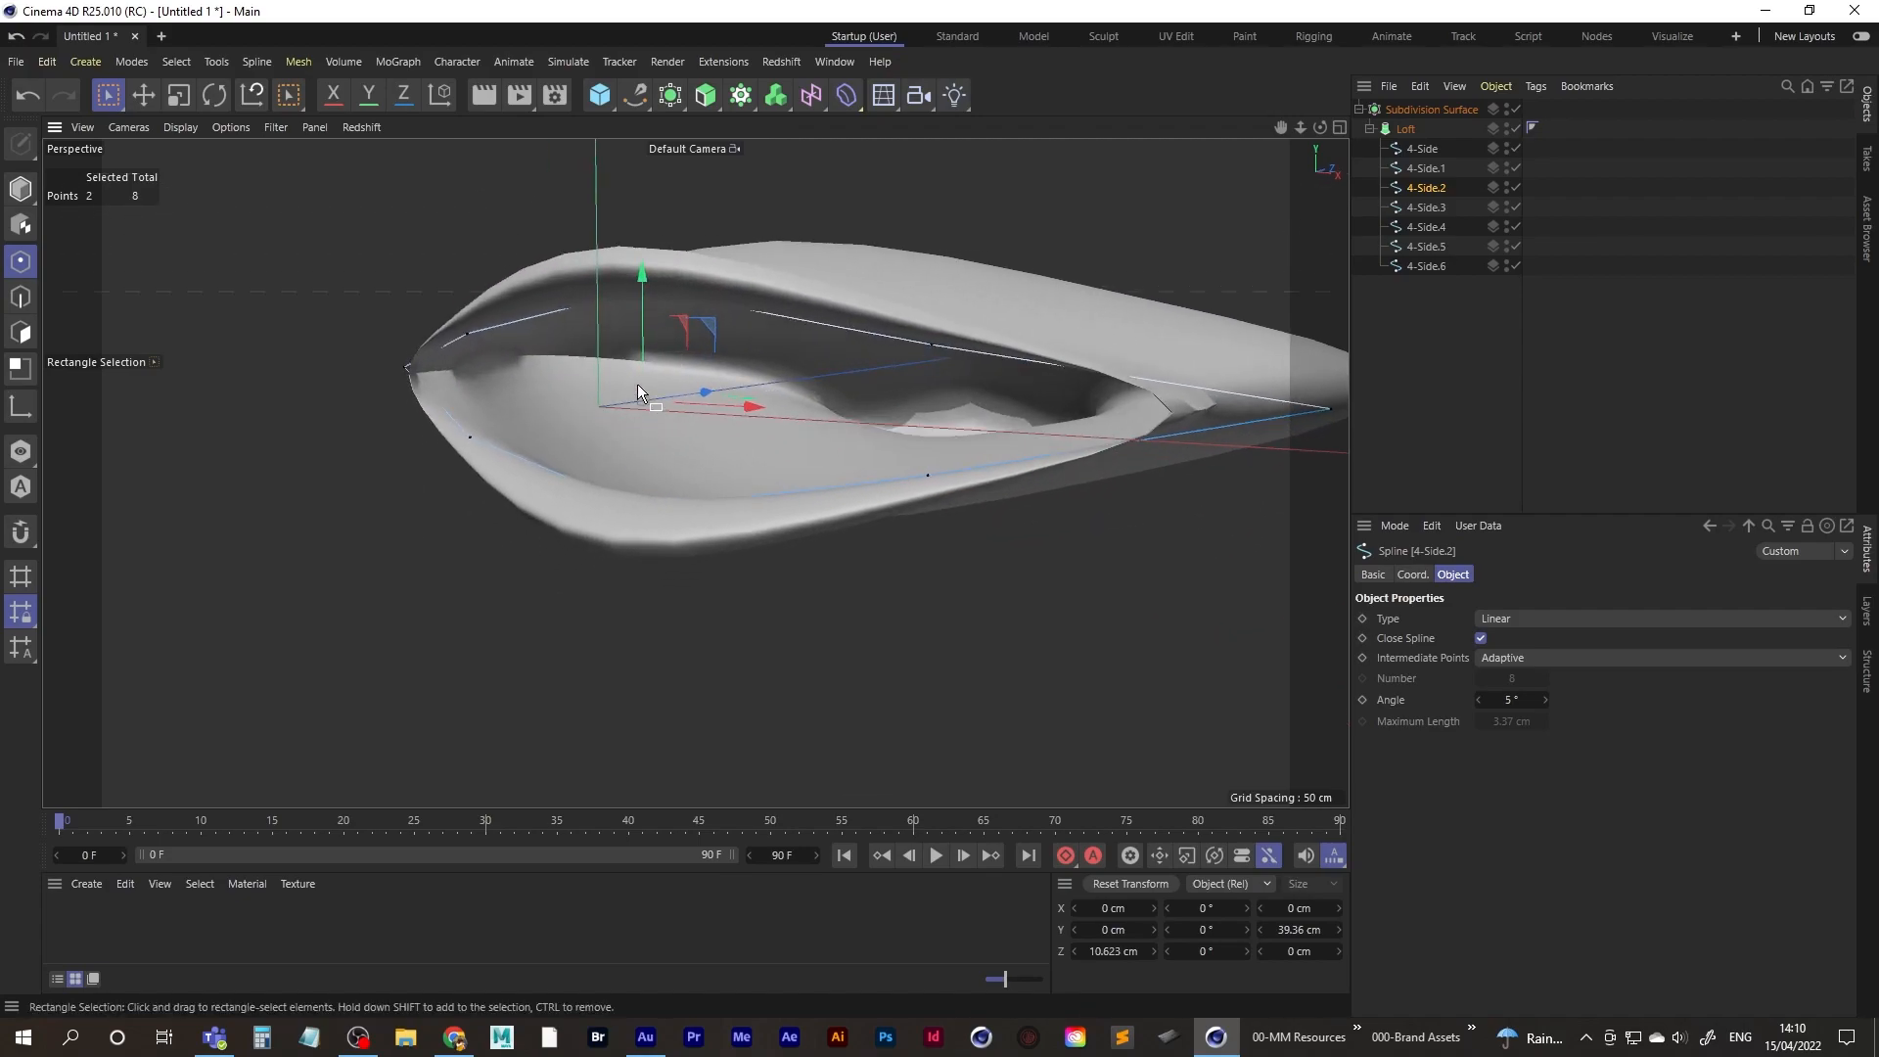
- Scale the third spline's upper and lower middle points vertically until they are about 25.5 cm apart
{"action": "left_click", "coordinate": [178, 96]}
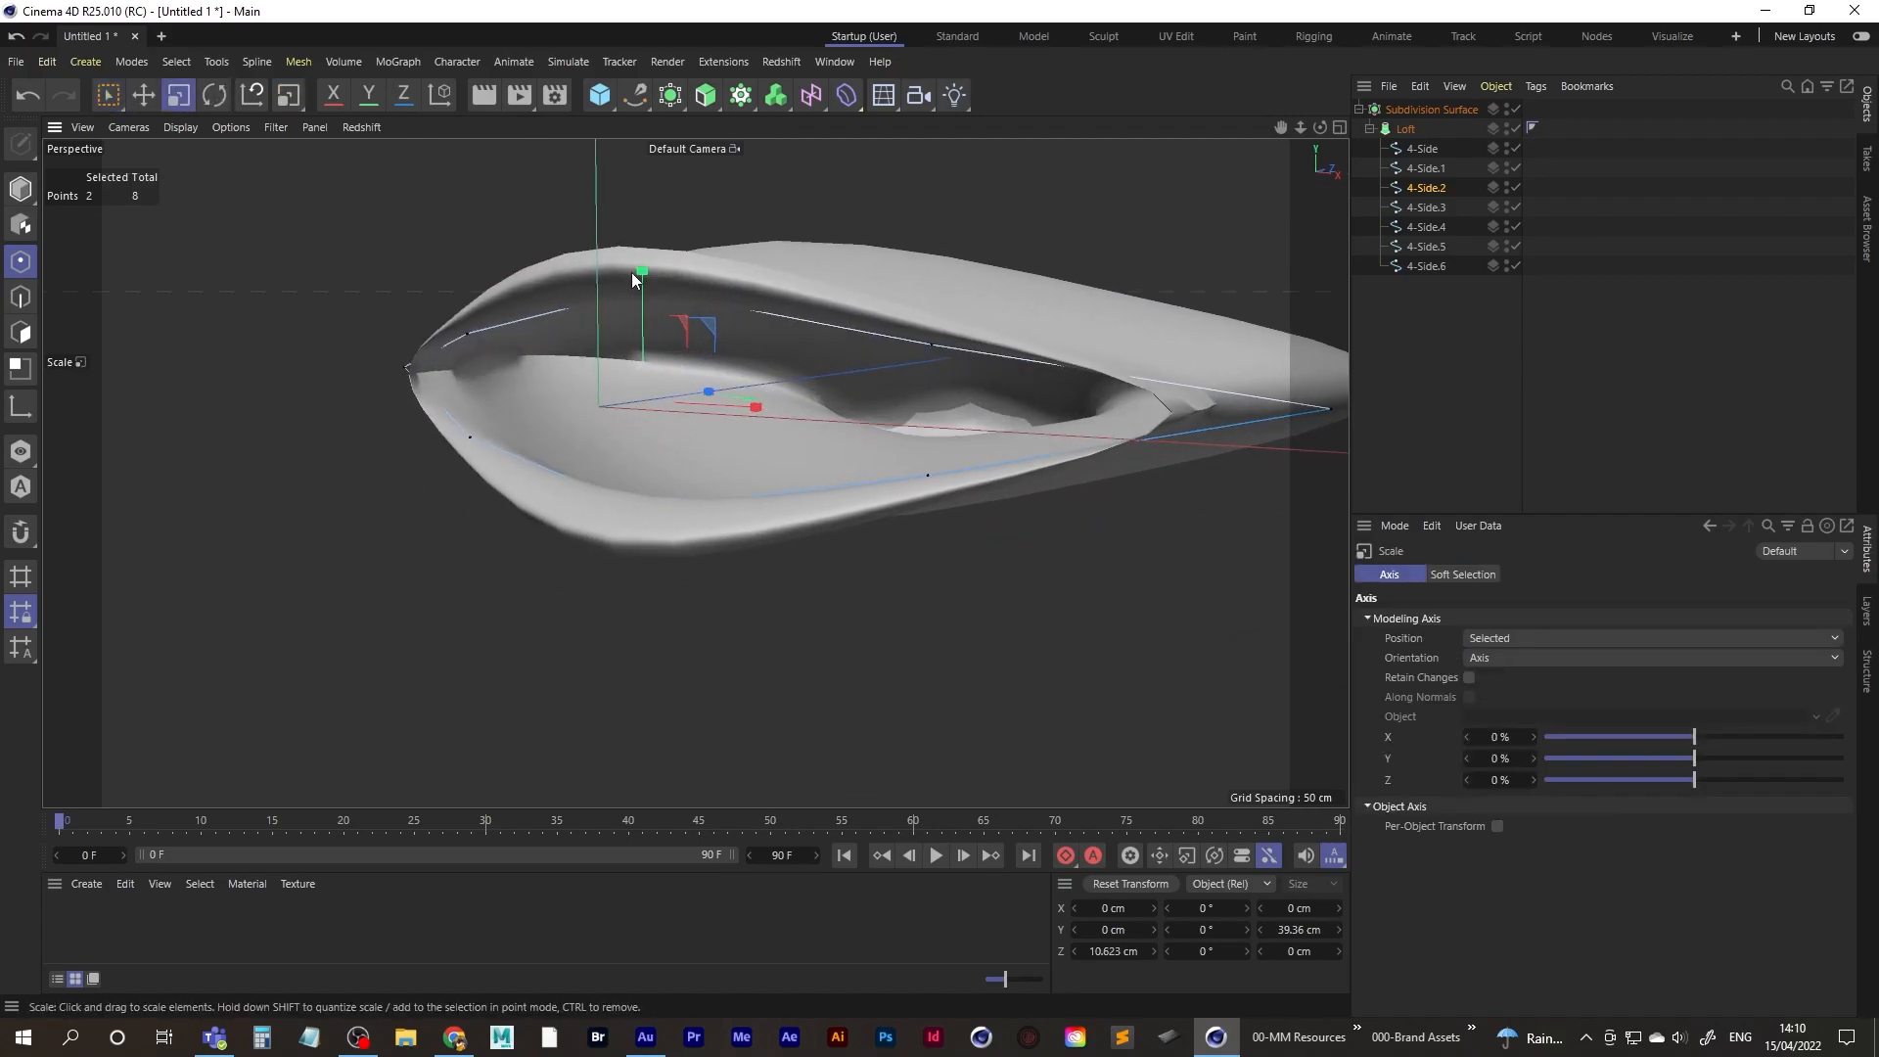
{"action": "left_click_drag", "start_coordinate": [644, 308], "coordinate": [645, 324]}
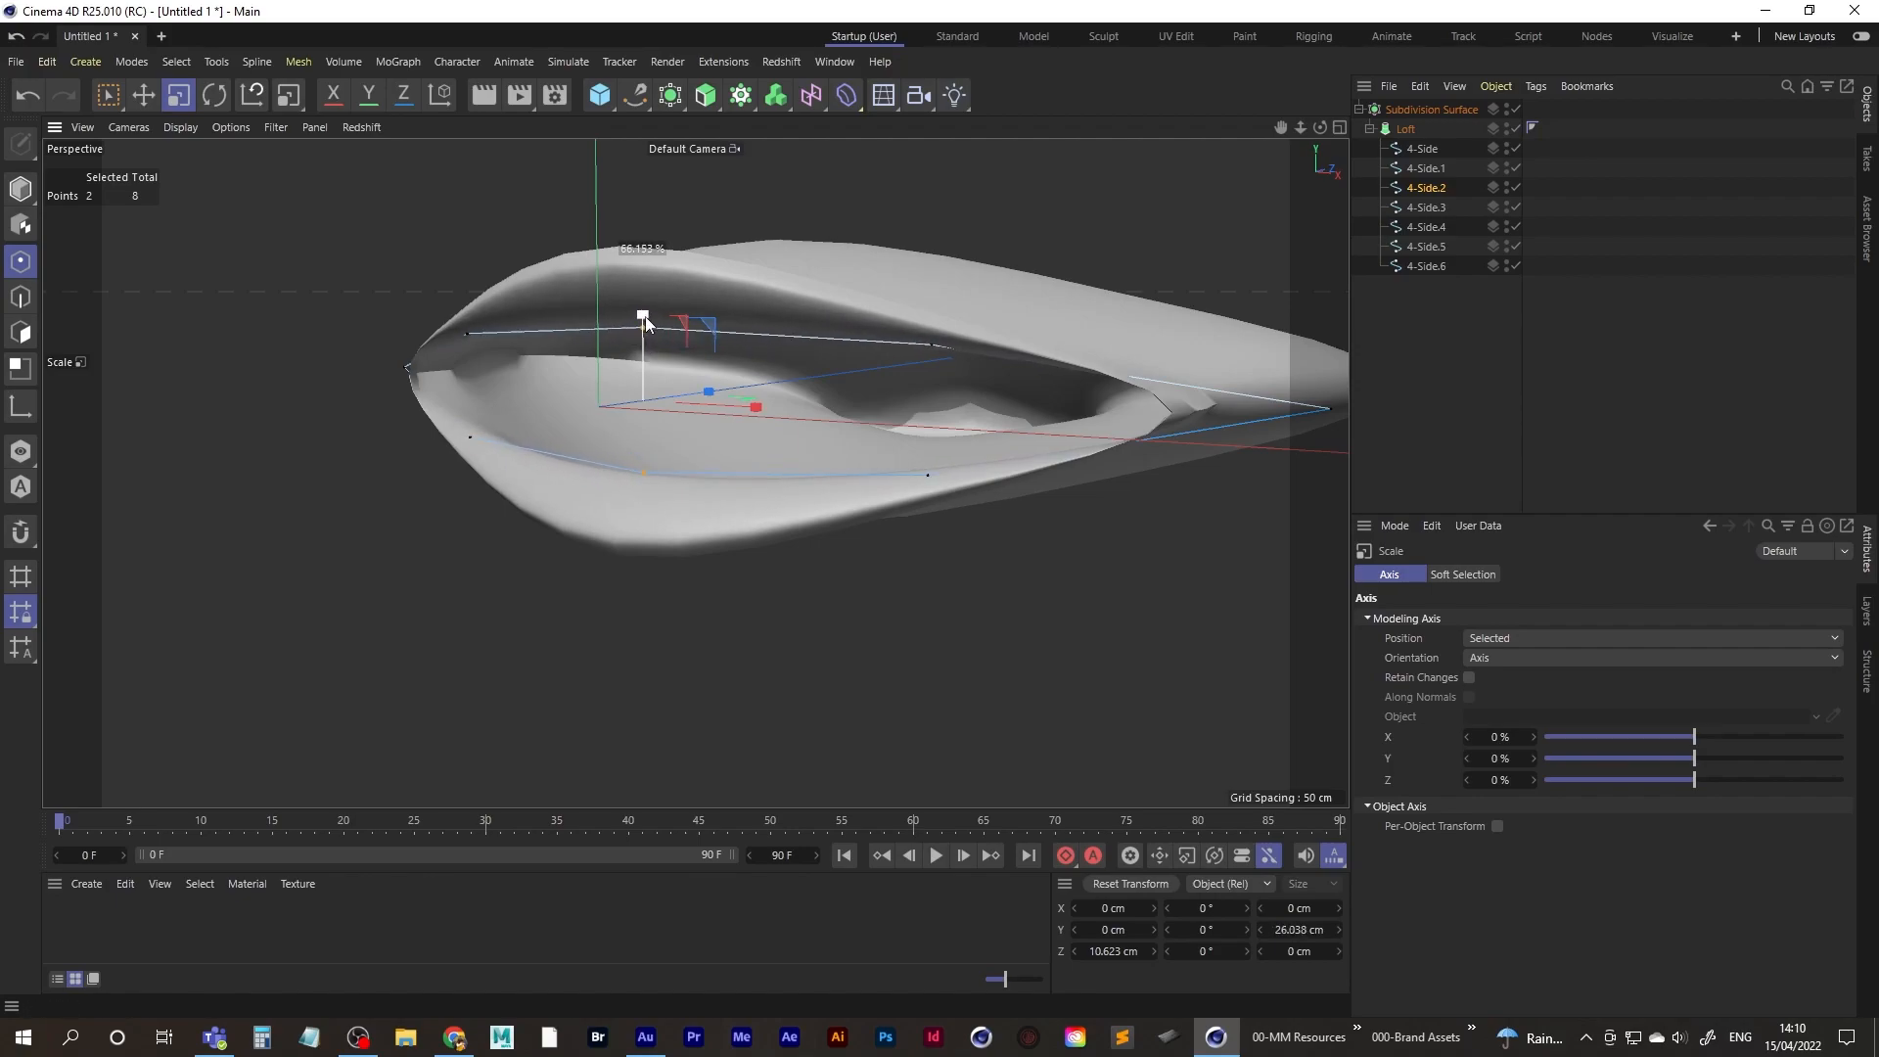
{"action": "left_click_drag", "start_coordinate": [645, 324], "coordinate": [644, 321]}
{"action": "left_click_drag", "start_coordinate": [645, 321], "coordinate": [875, 492], "text": "alt"}
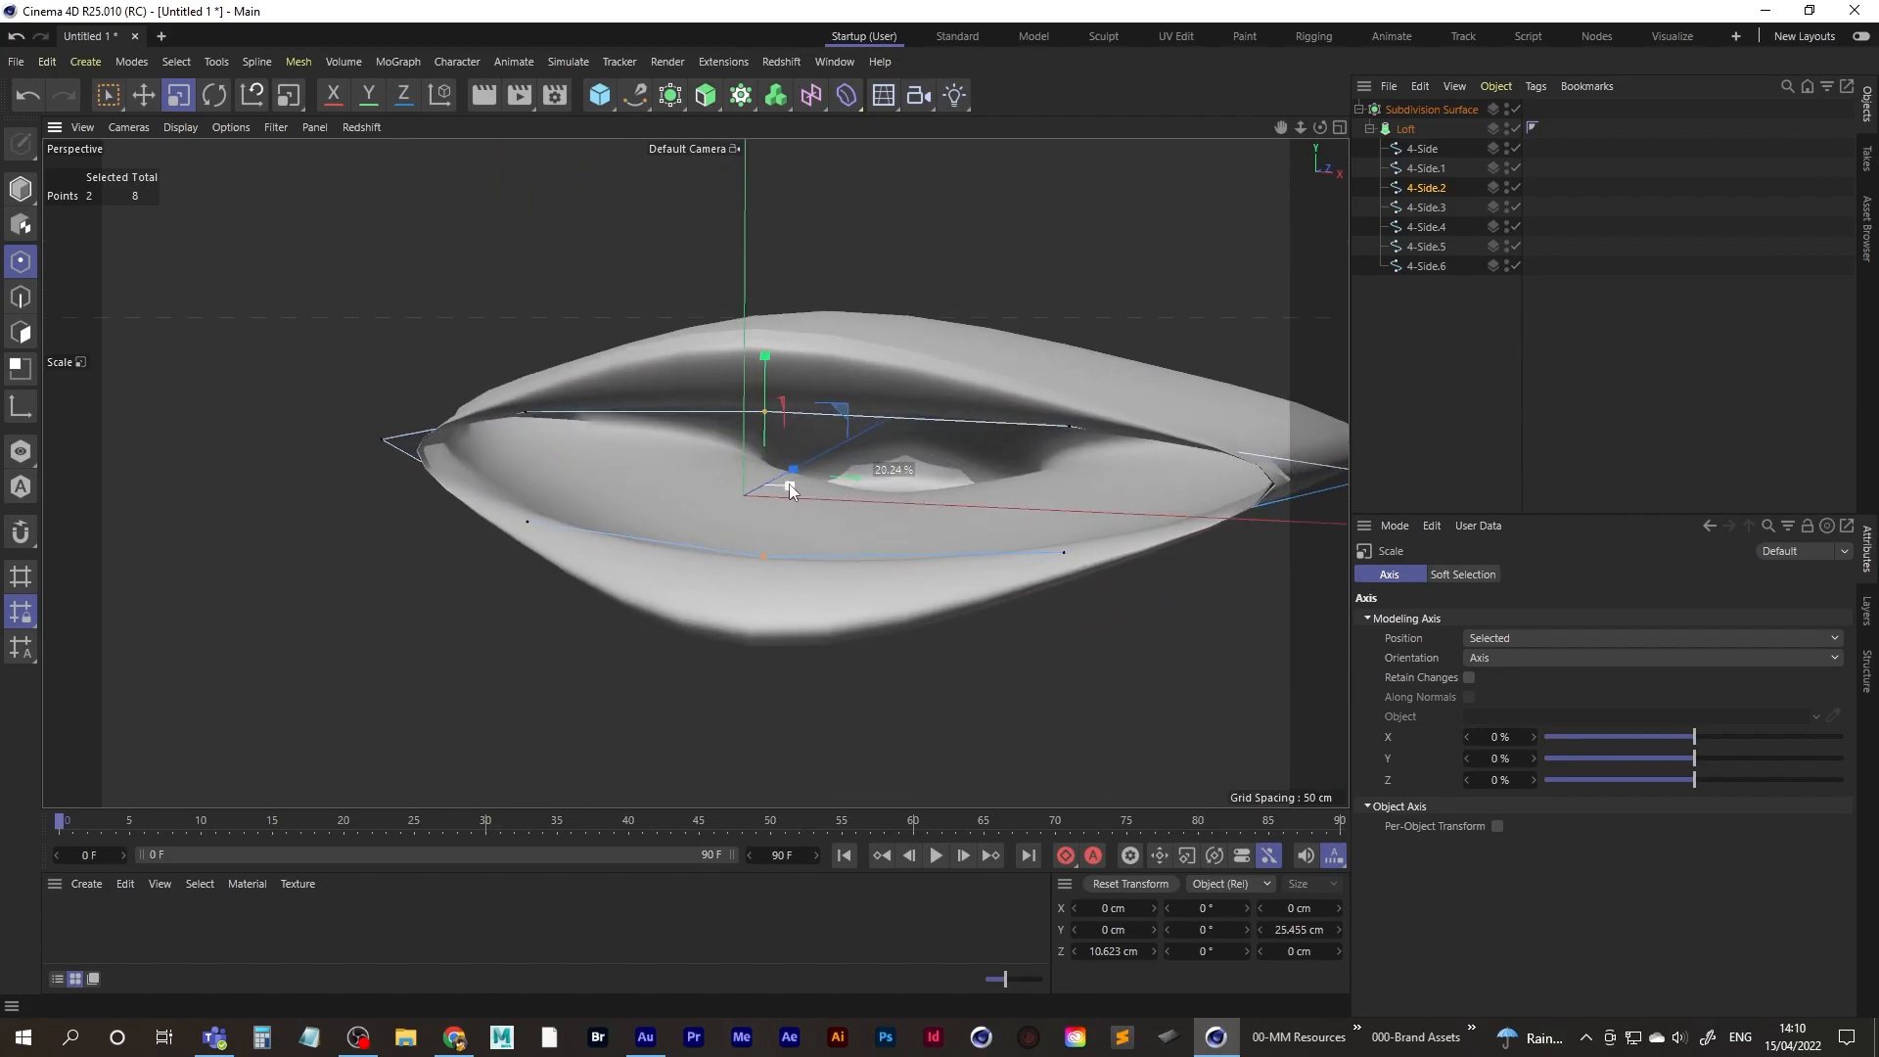
{"action": "scroll", "coordinate": [877, 487], "scroll_direction": "down", "scroll_amount": 5}
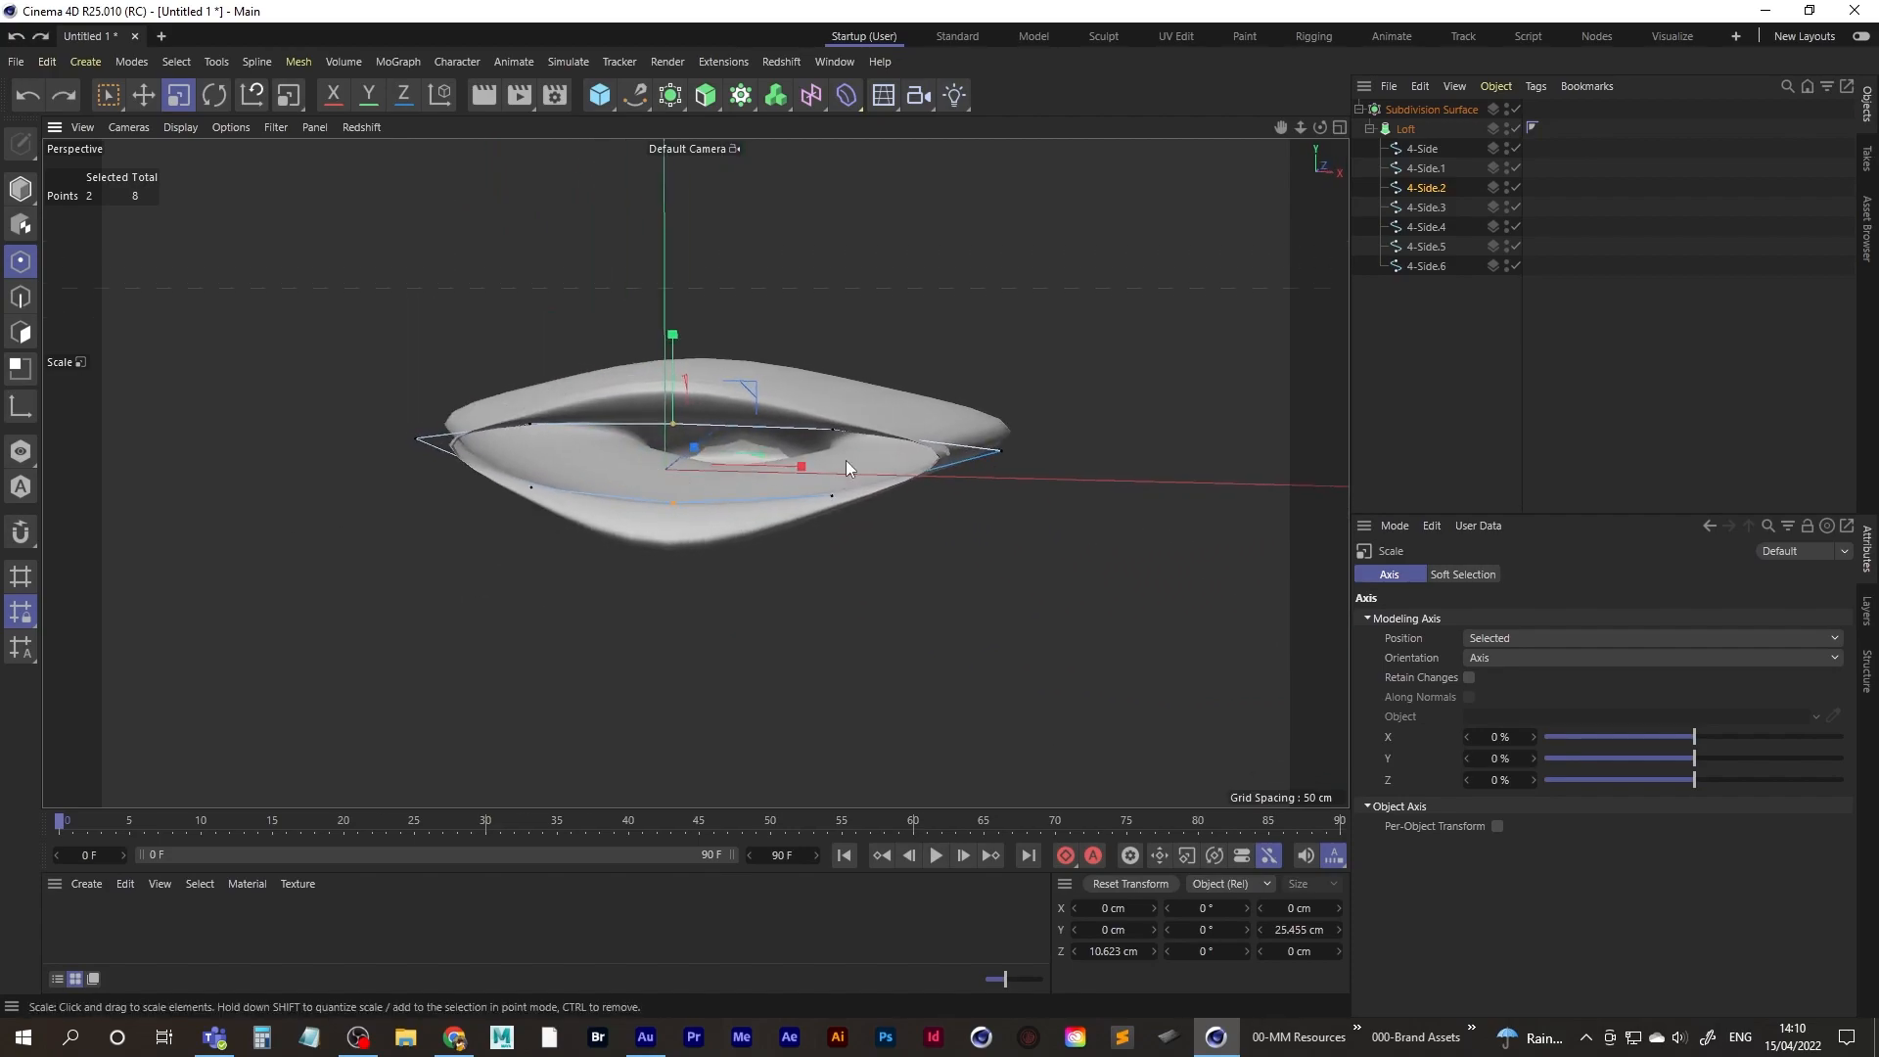
- Select the two outer side corners of the third spline and scale them inward along X
{"action": "left_click", "coordinate": [102, 98]}
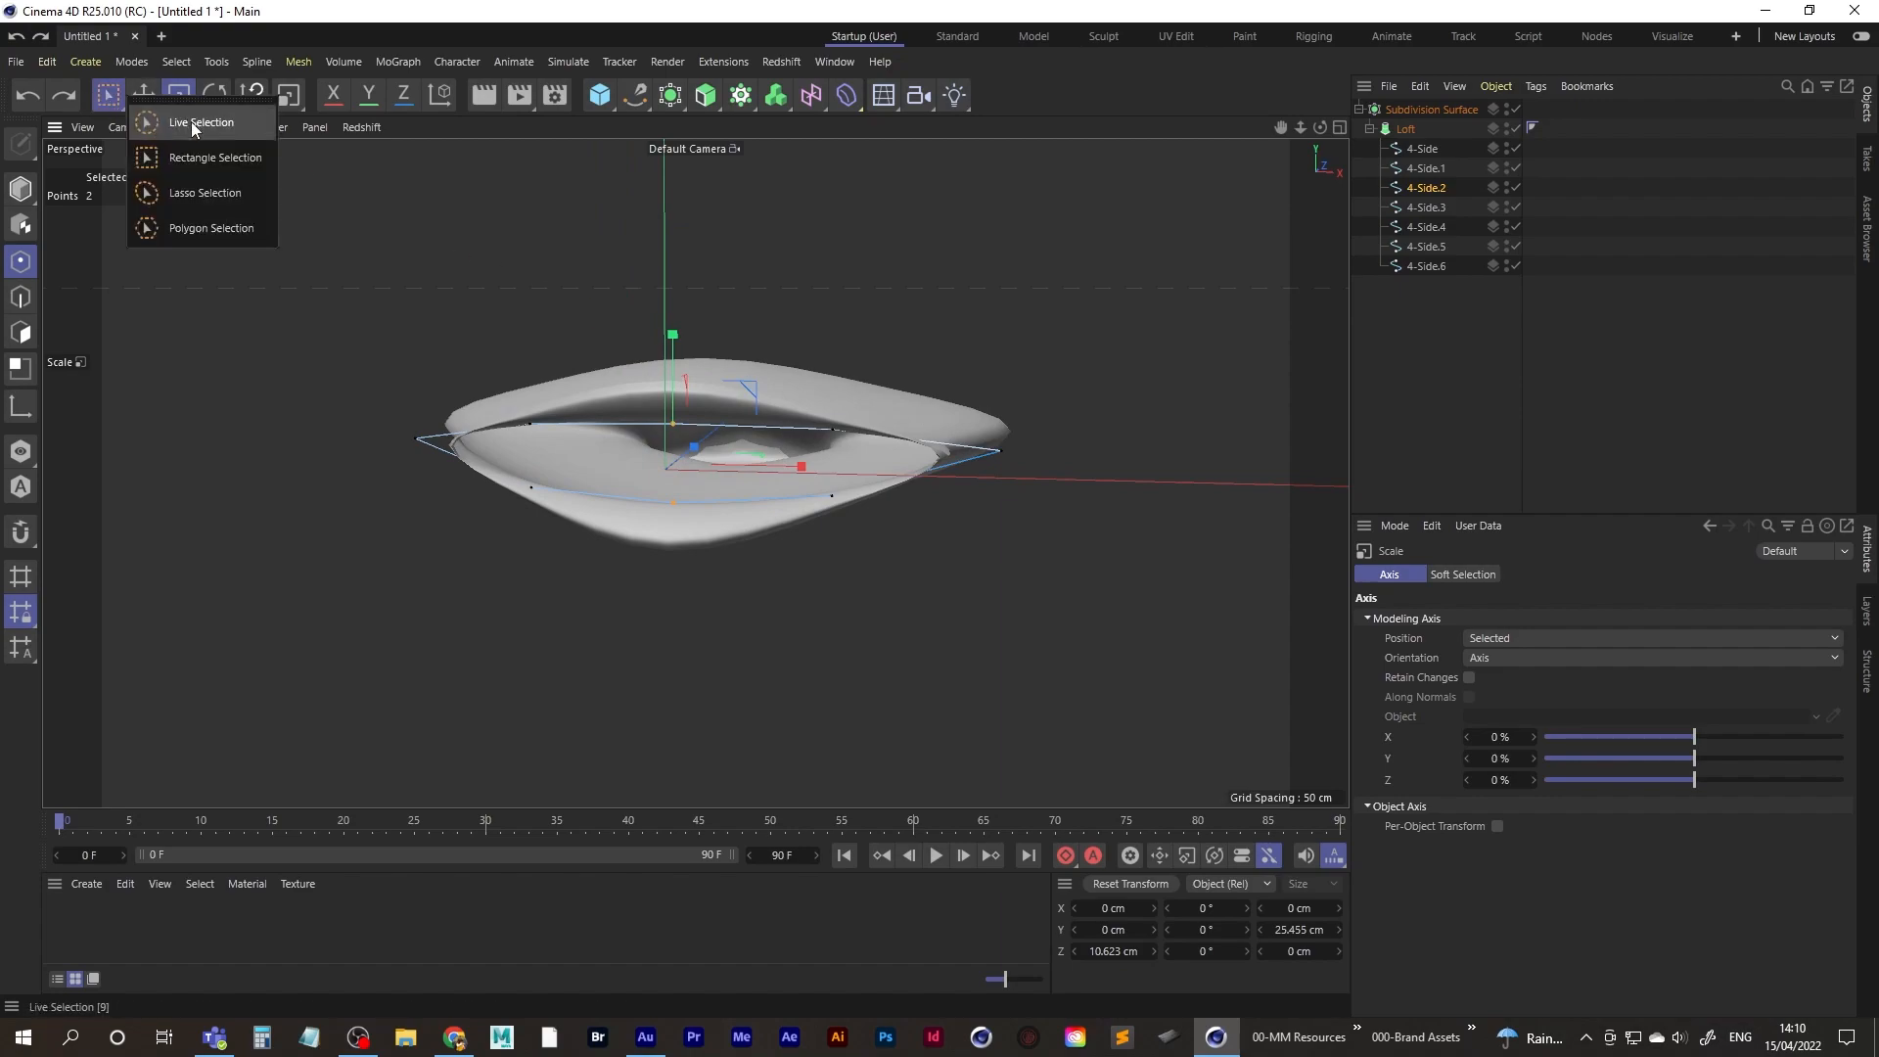
{"action": "left_click", "coordinate": [210, 160]}
{"action": "left_click_drag", "start_coordinate": [995, 458], "coordinate": [997, 456]}
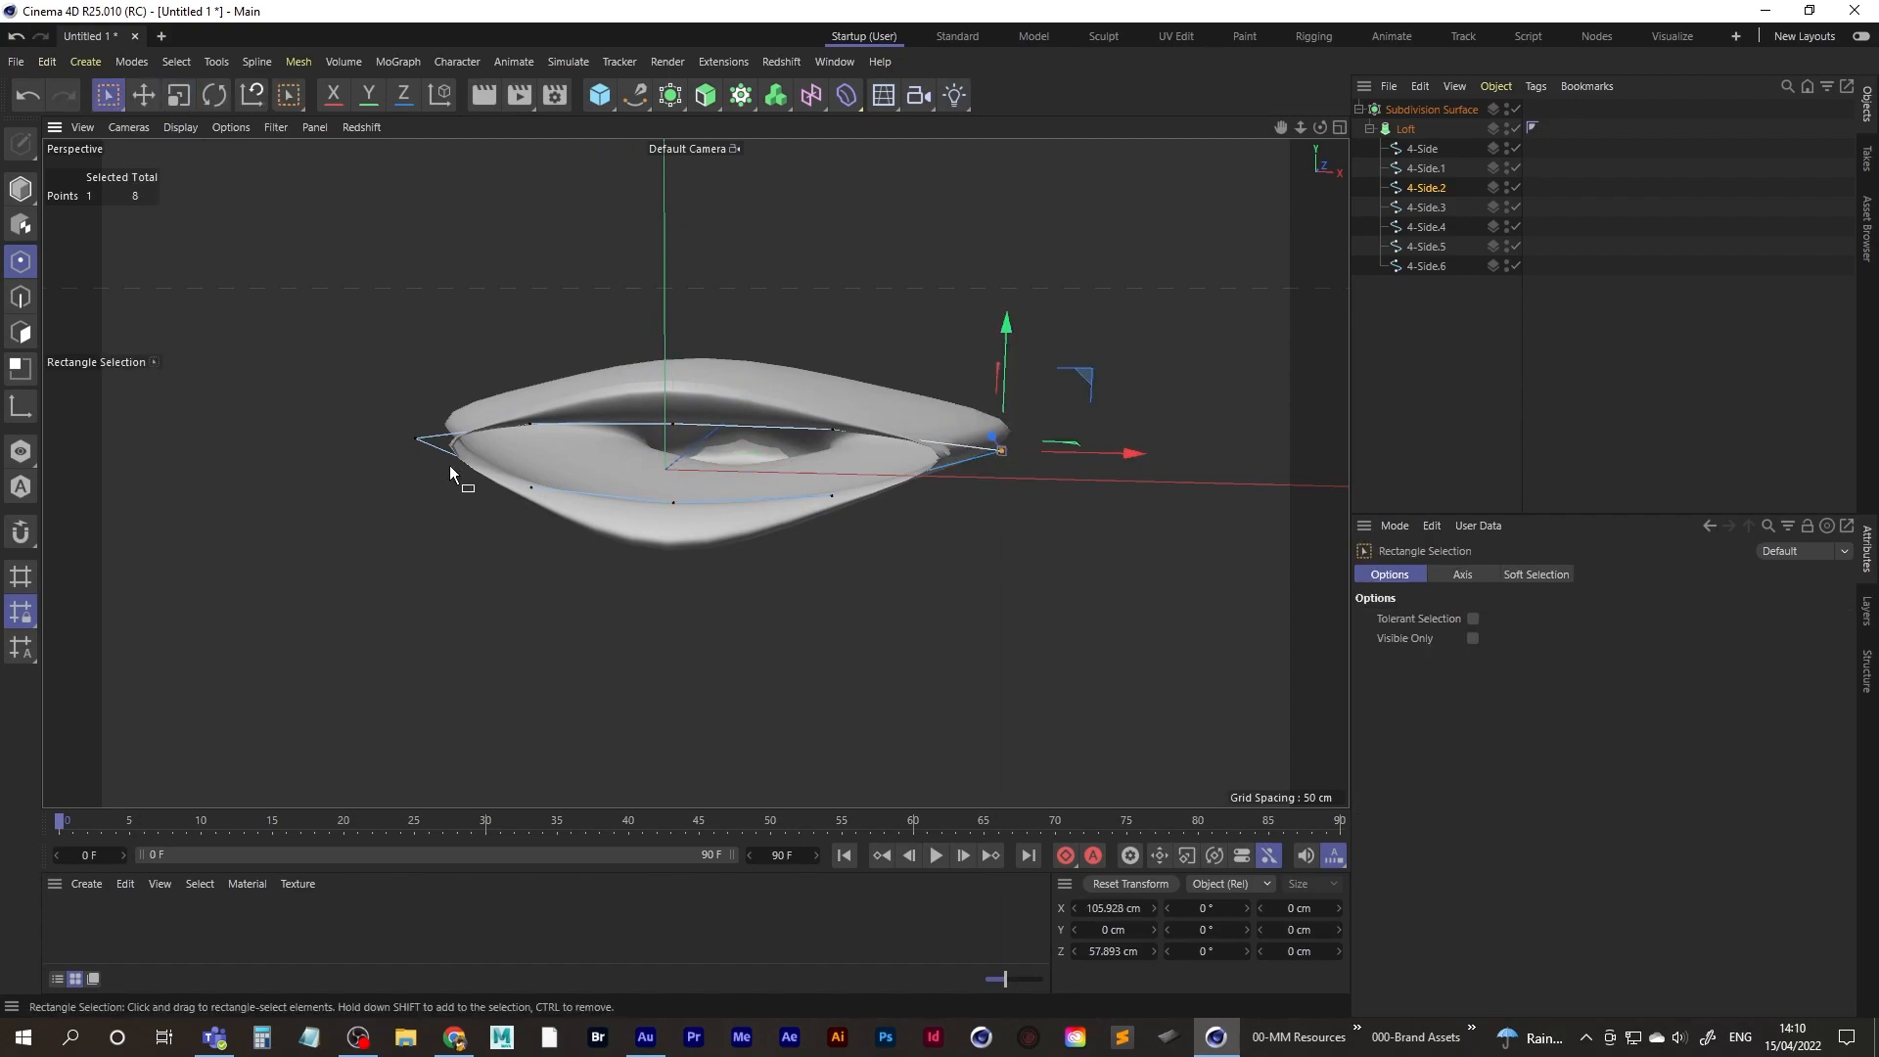
{"action": "left_click_drag", "start_coordinate": [422, 446], "coordinate": [422, 445], "text": "shift"}
{"action": "scroll", "coordinate": [575, 454], "scroll_direction": "up", "scroll_amount": 4}
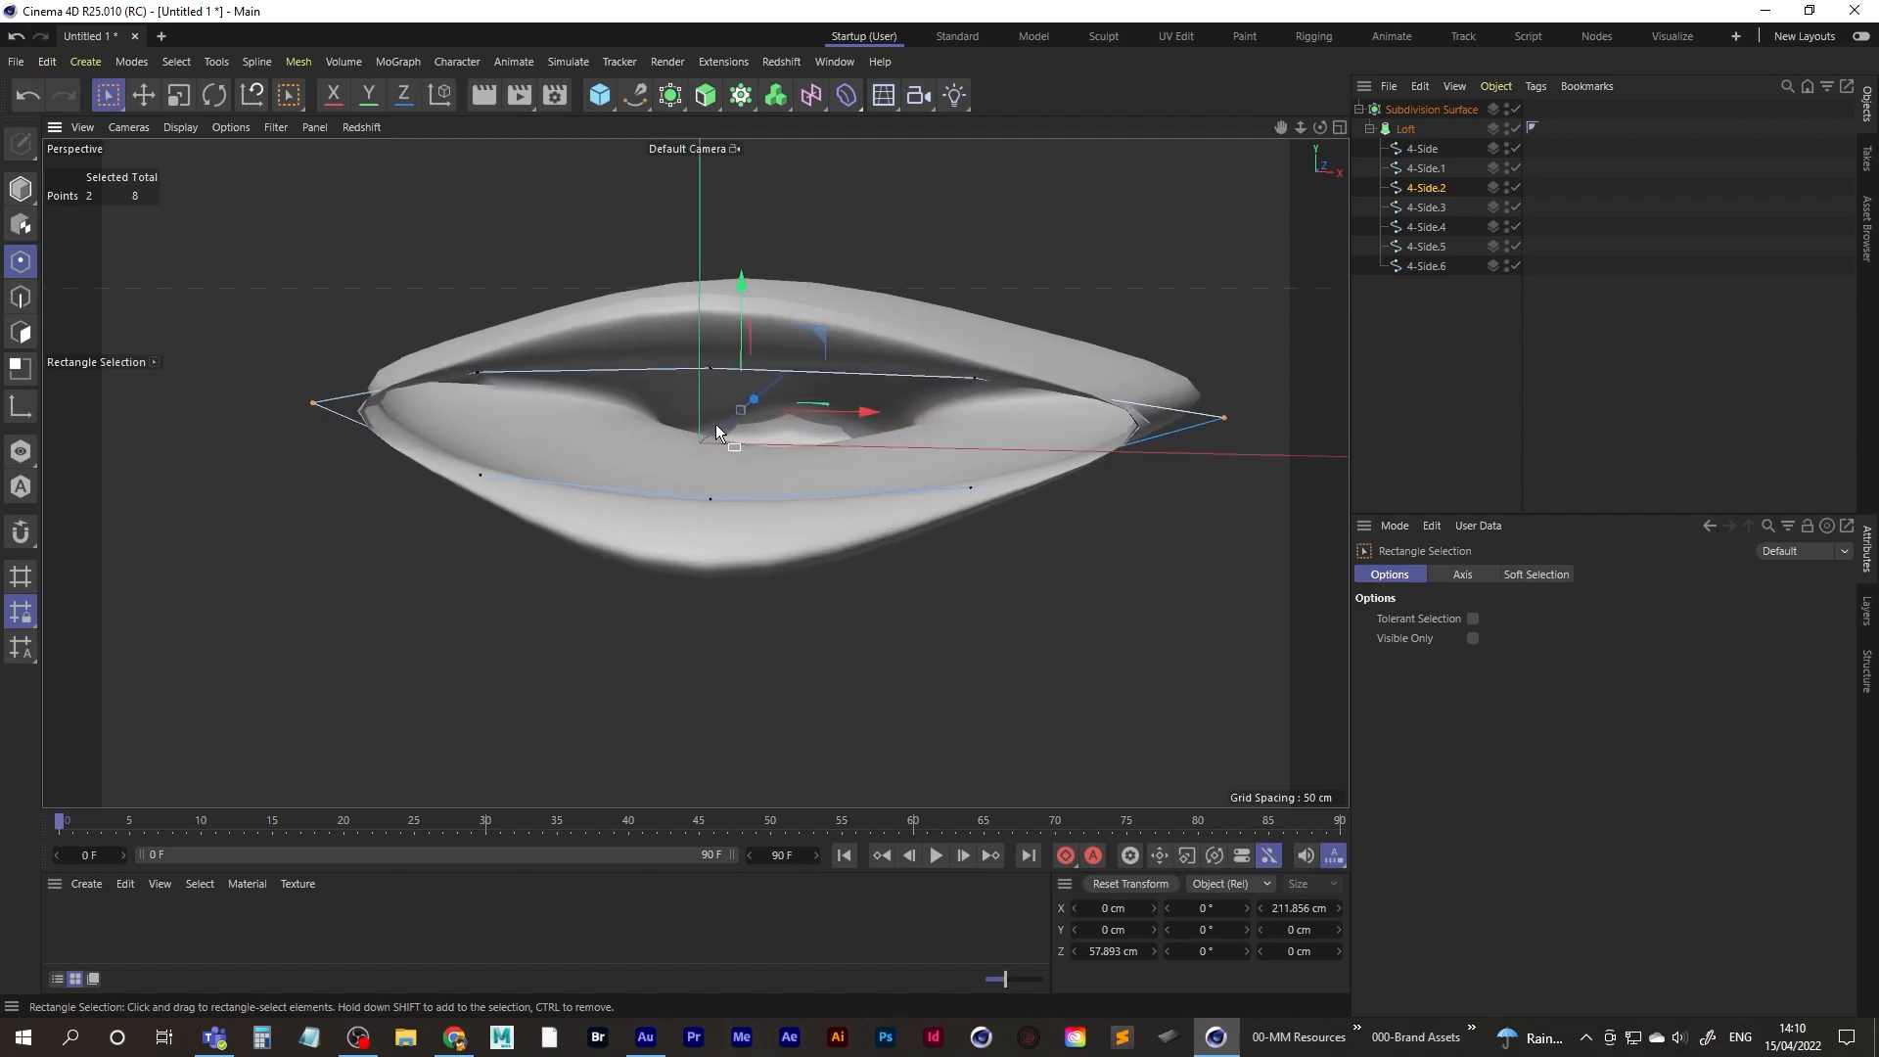
{"action": "left_click", "coordinate": [179, 96]}
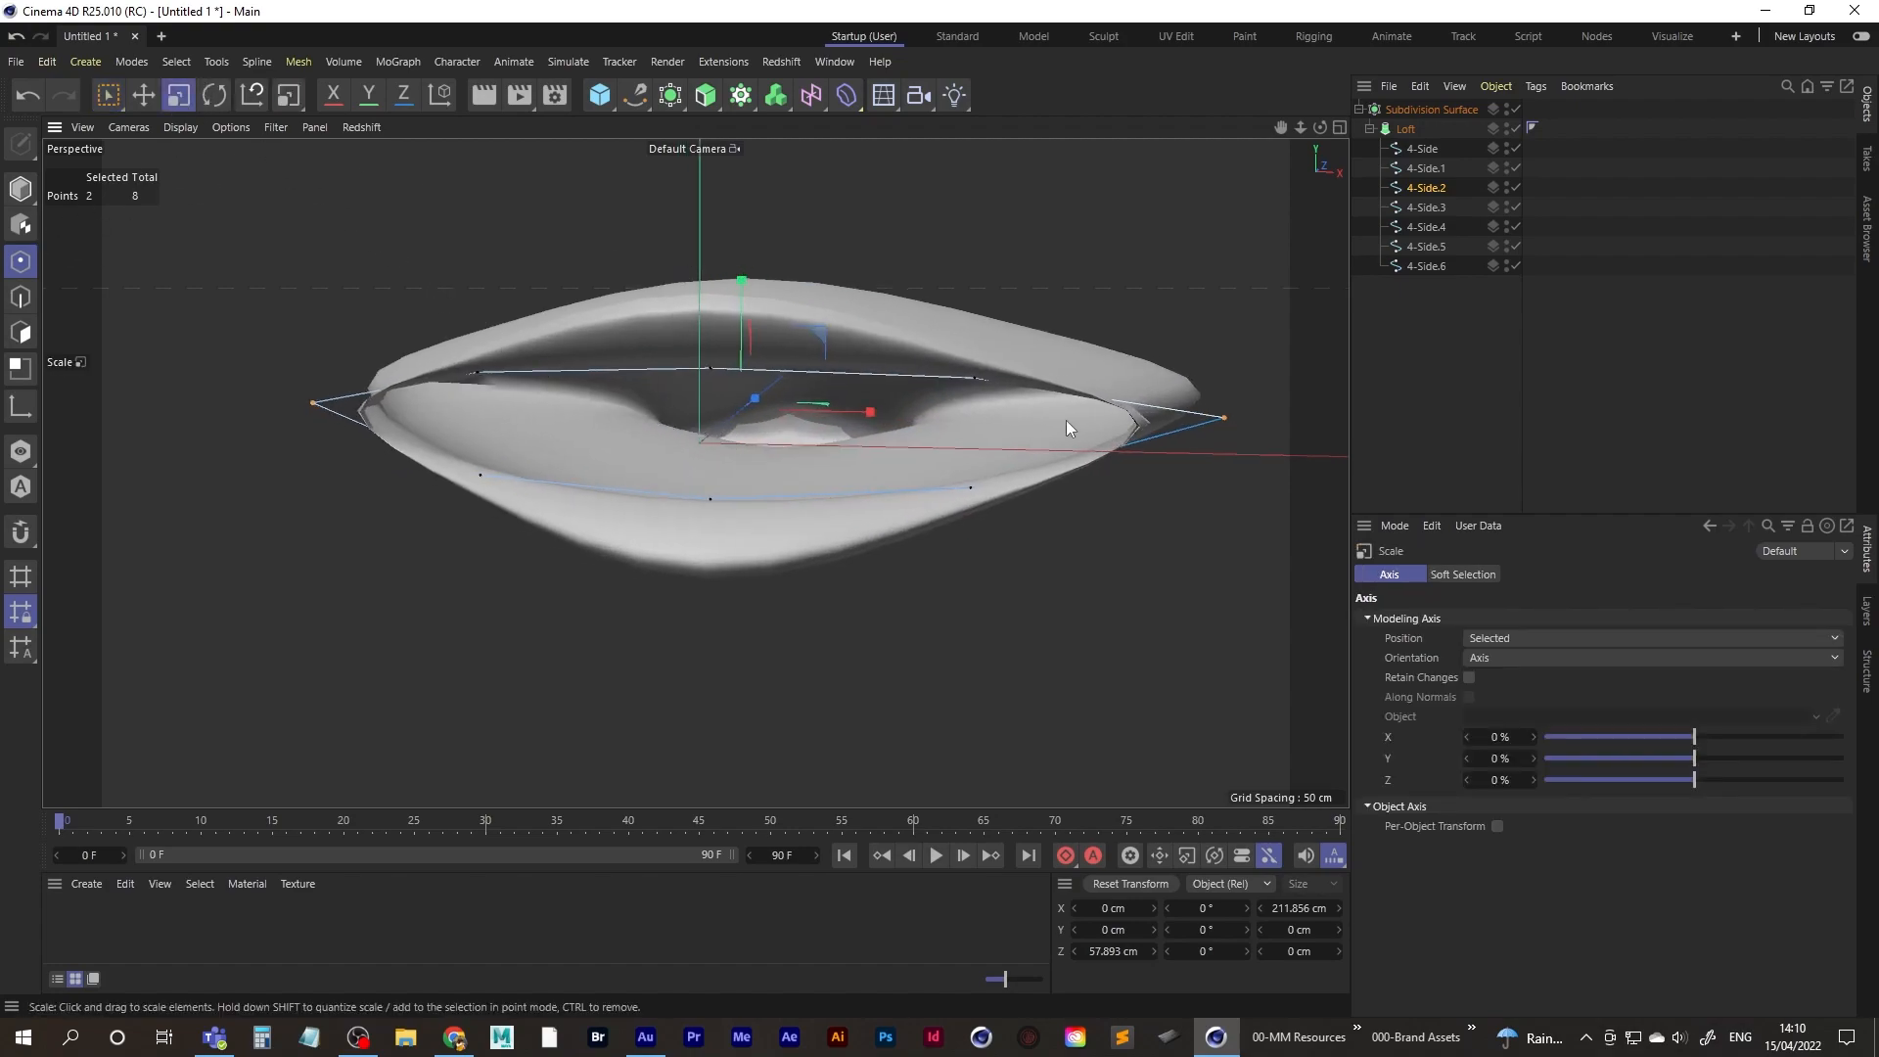
{"action": "left_click_drag", "start_coordinate": [878, 417], "coordinate": [685, 450]}
- Switch to whole-object editing and move the fourth spline, 4-Side.3, along Z
{"action": "left_click", "coordinate": [1427, 207]}
{"action": "left_click_drag", "start_coordinate": [856, 361], "coordinate": [599, 403], "text": "alt"}
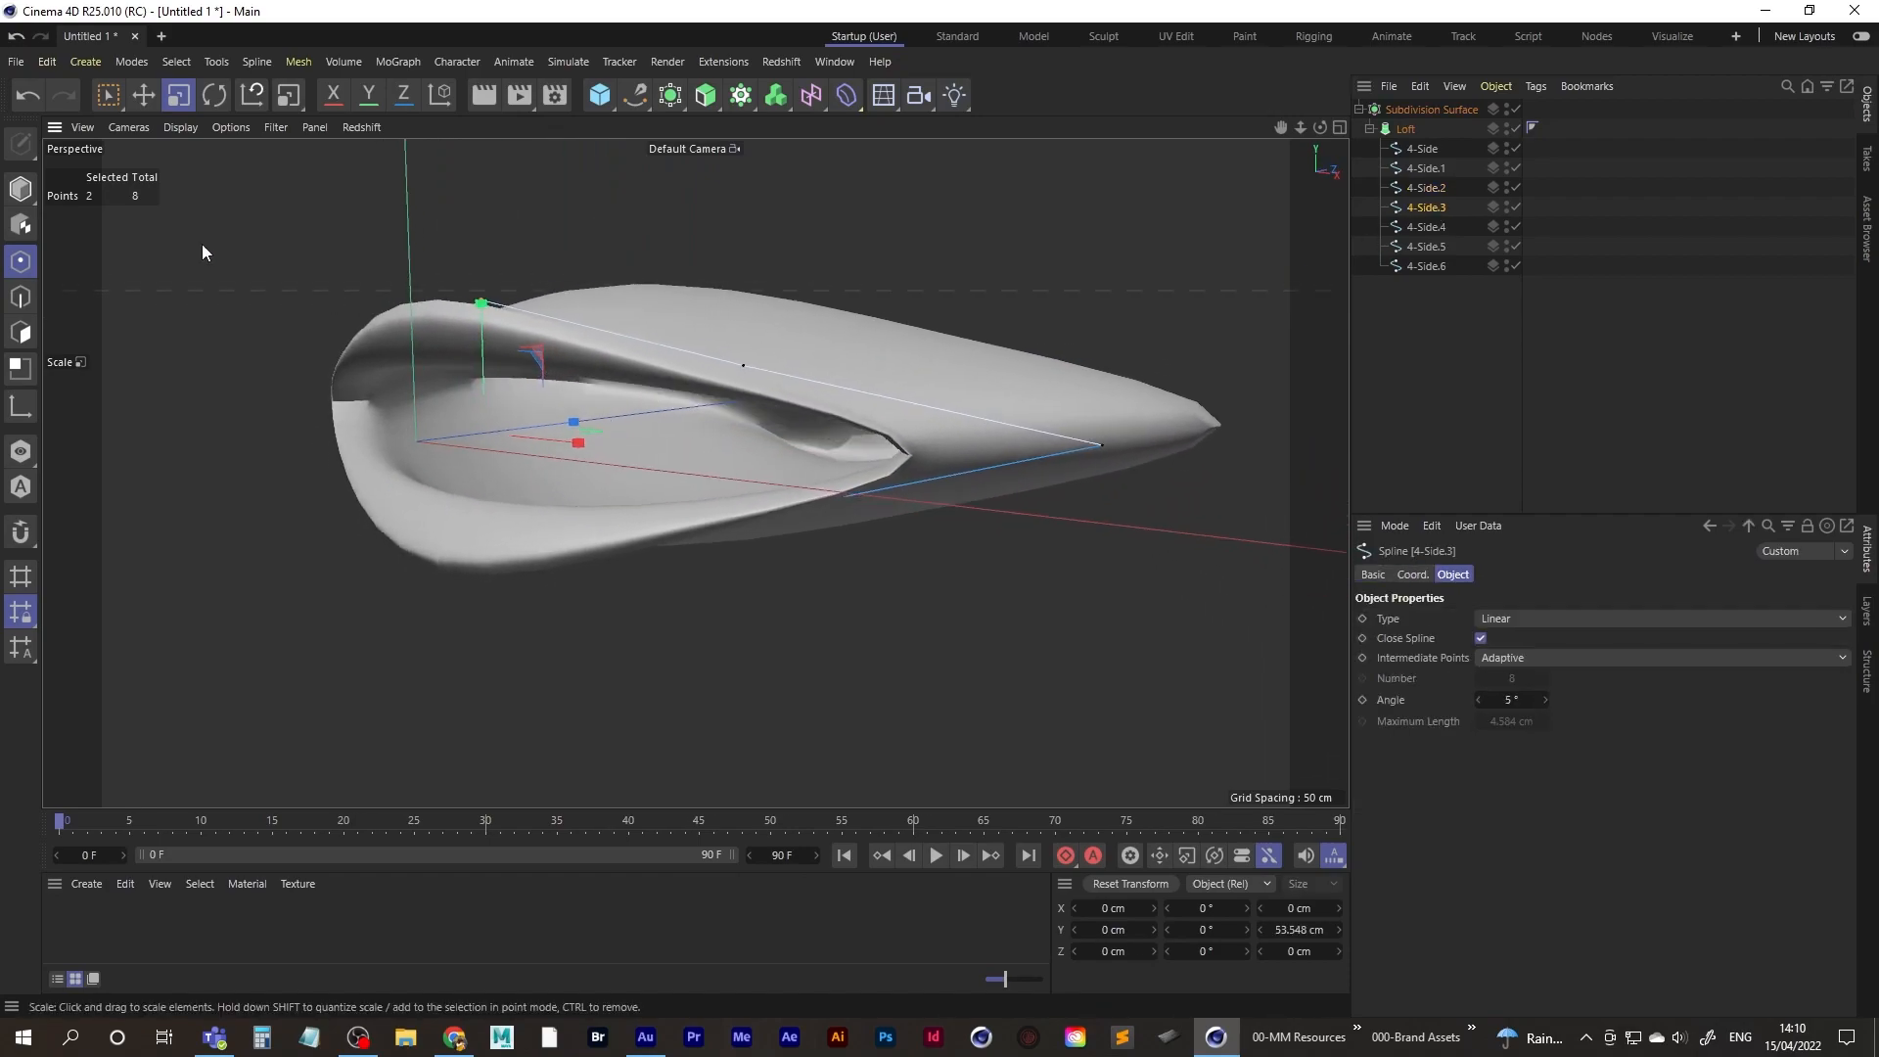
{"action": "left_click", "coordinate": [20, 188]}
{"action": "left_click", "coordinate": [104, 222]}
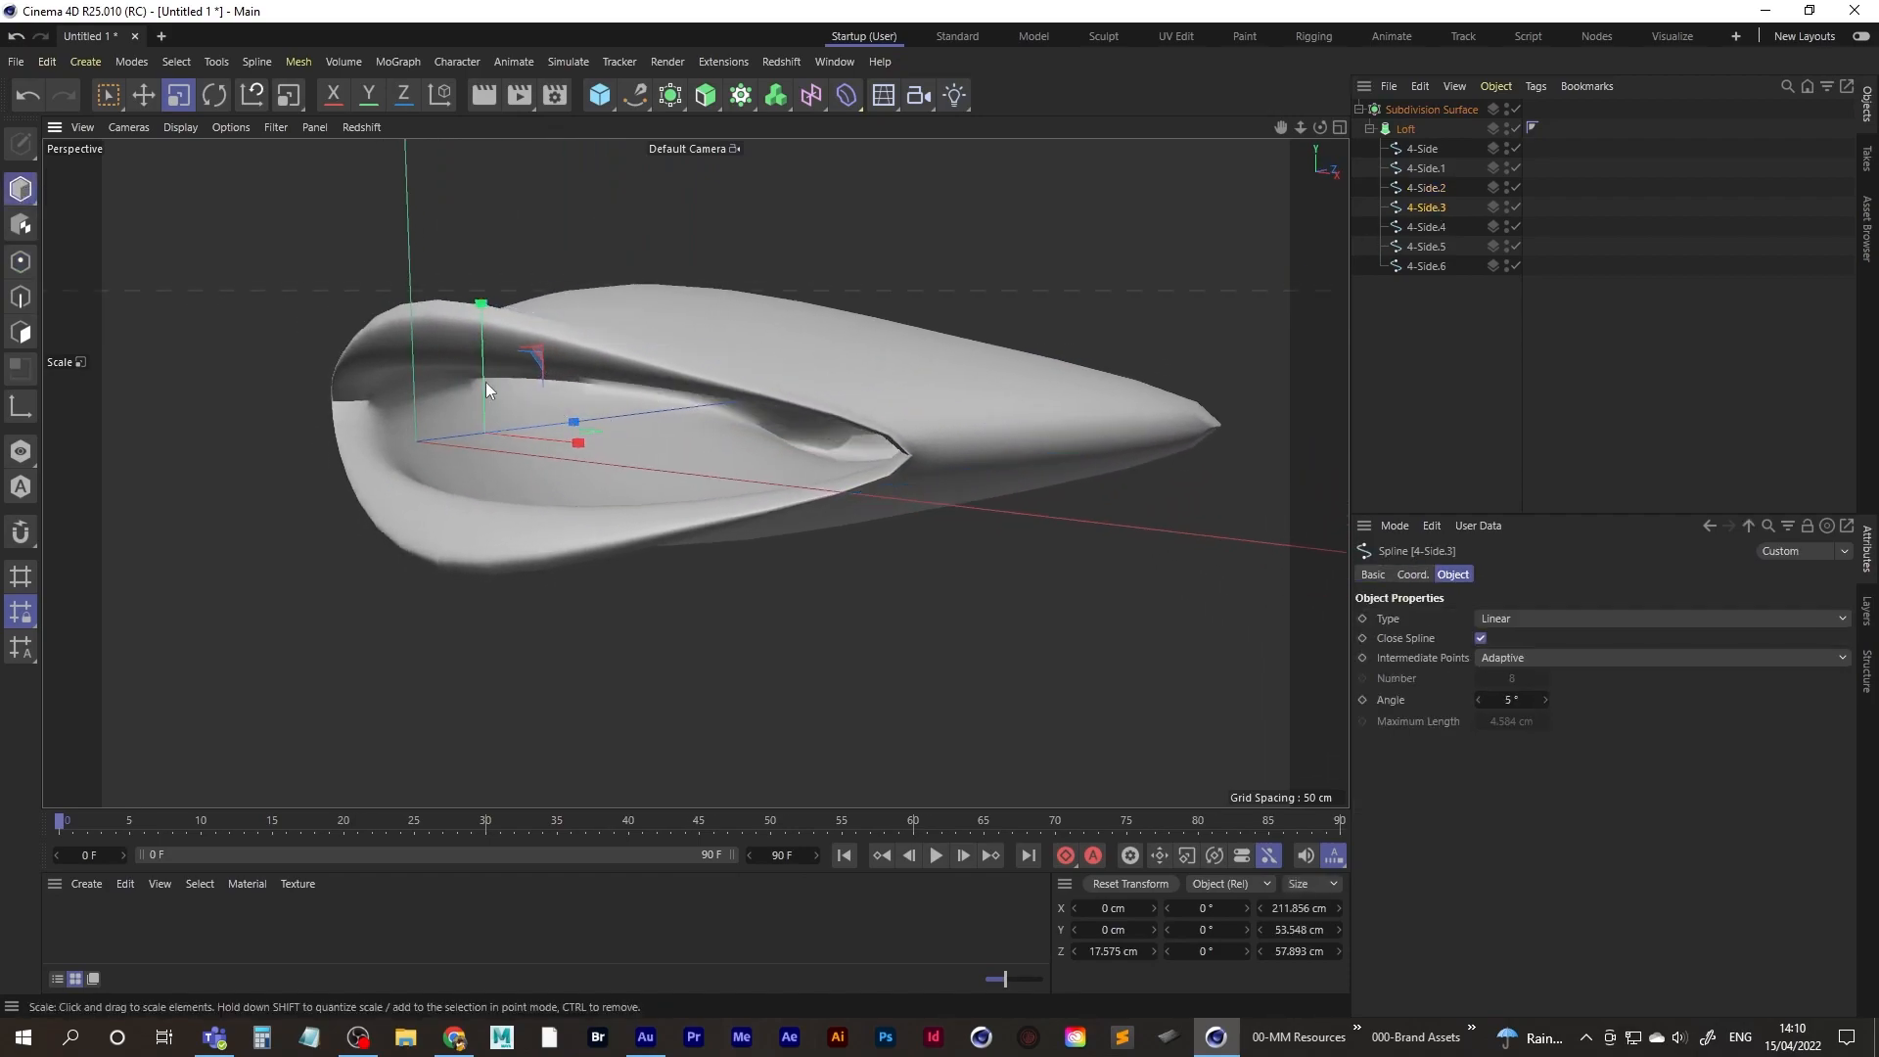
{"action": "left_click", "coordinate": [142, 96]}
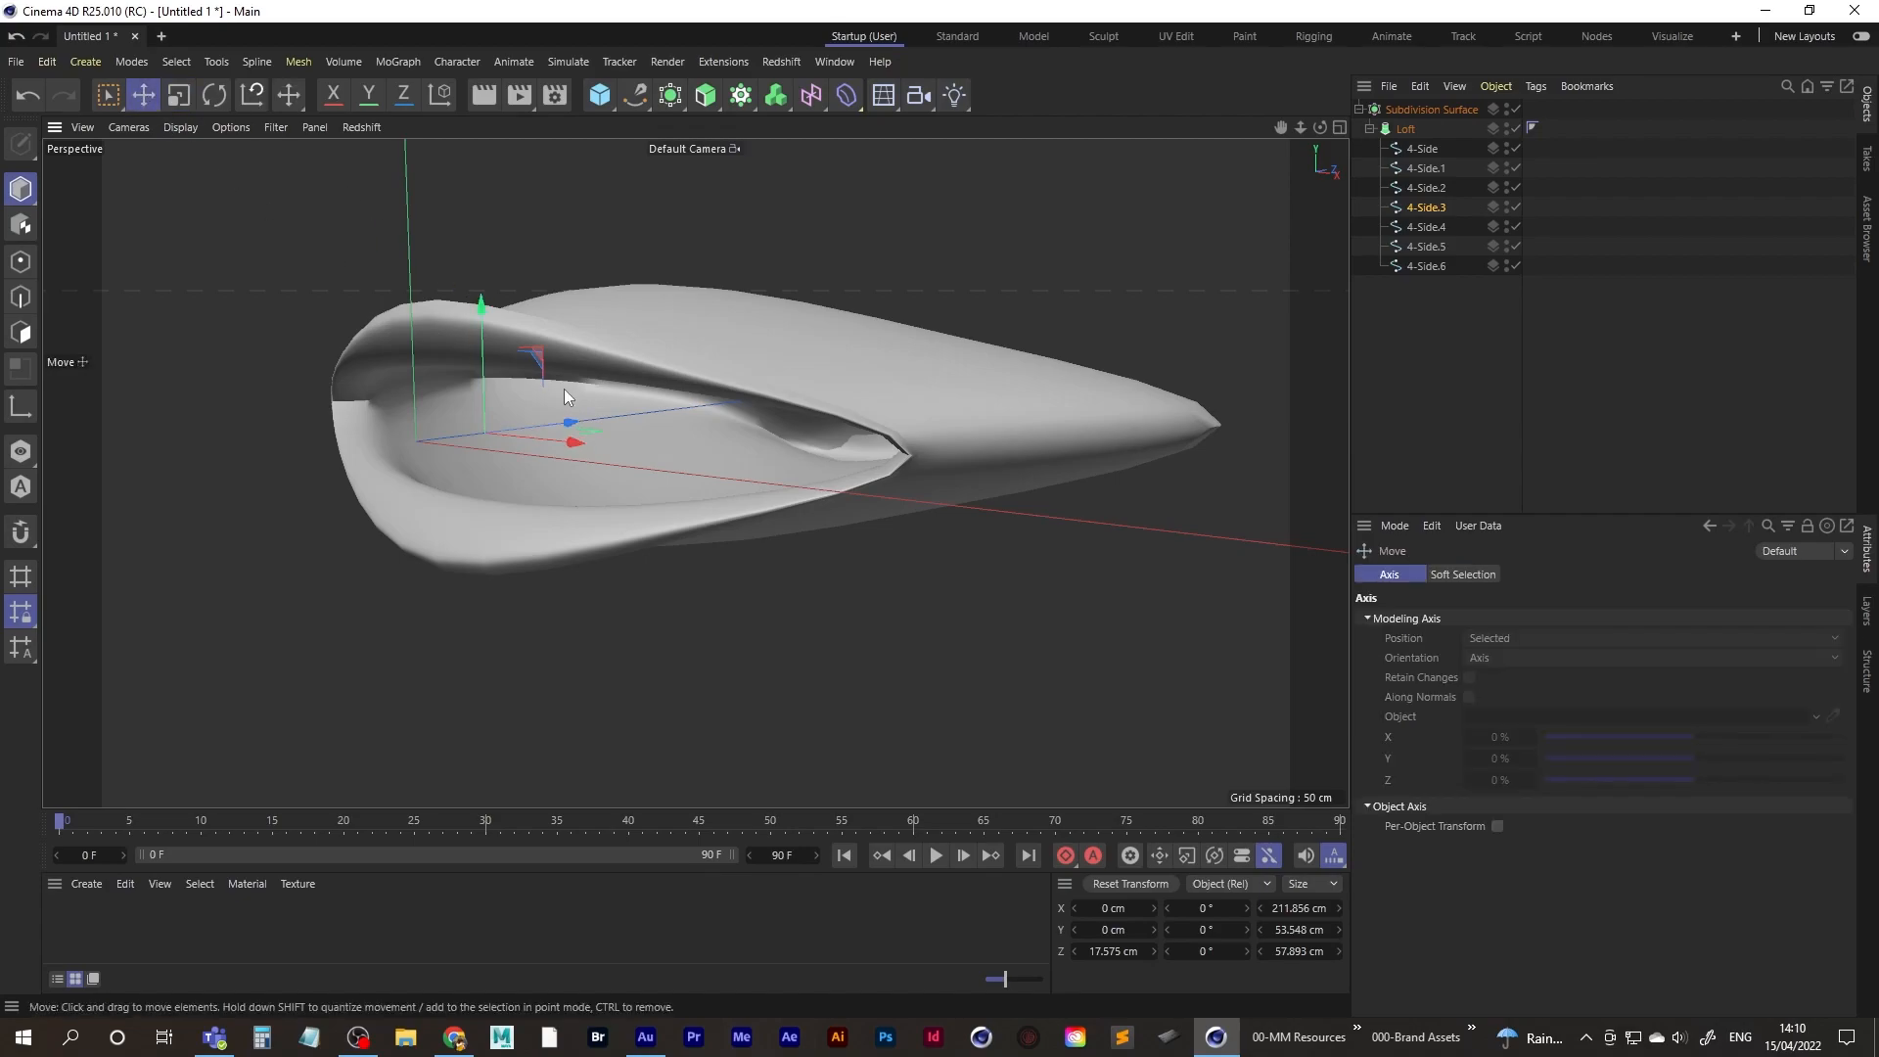
{"action": "left_click_drag", "start_coordinate": [573, 422], "coordinate": [1088, 301]}
- Scale the fifth spline, 4-Side.4, uniformly to about 97%
{"action": "left_click", "coordinate": [1427, 226]}
{"action": "left_click_drag", "start_coordinate": [674, 396], "coordinate": [658, 452], "text": "alt"}
{"action": "left_click_drag", "start_coordinate": [657, 453], "coordinate": [607, 315], "text": "alt"}
{"action": "left_click", "coordinate": [178, 95]}
{"action": "left_click_drag", "start_coordinate": [289, 396], "coordinate": [260, 490]}
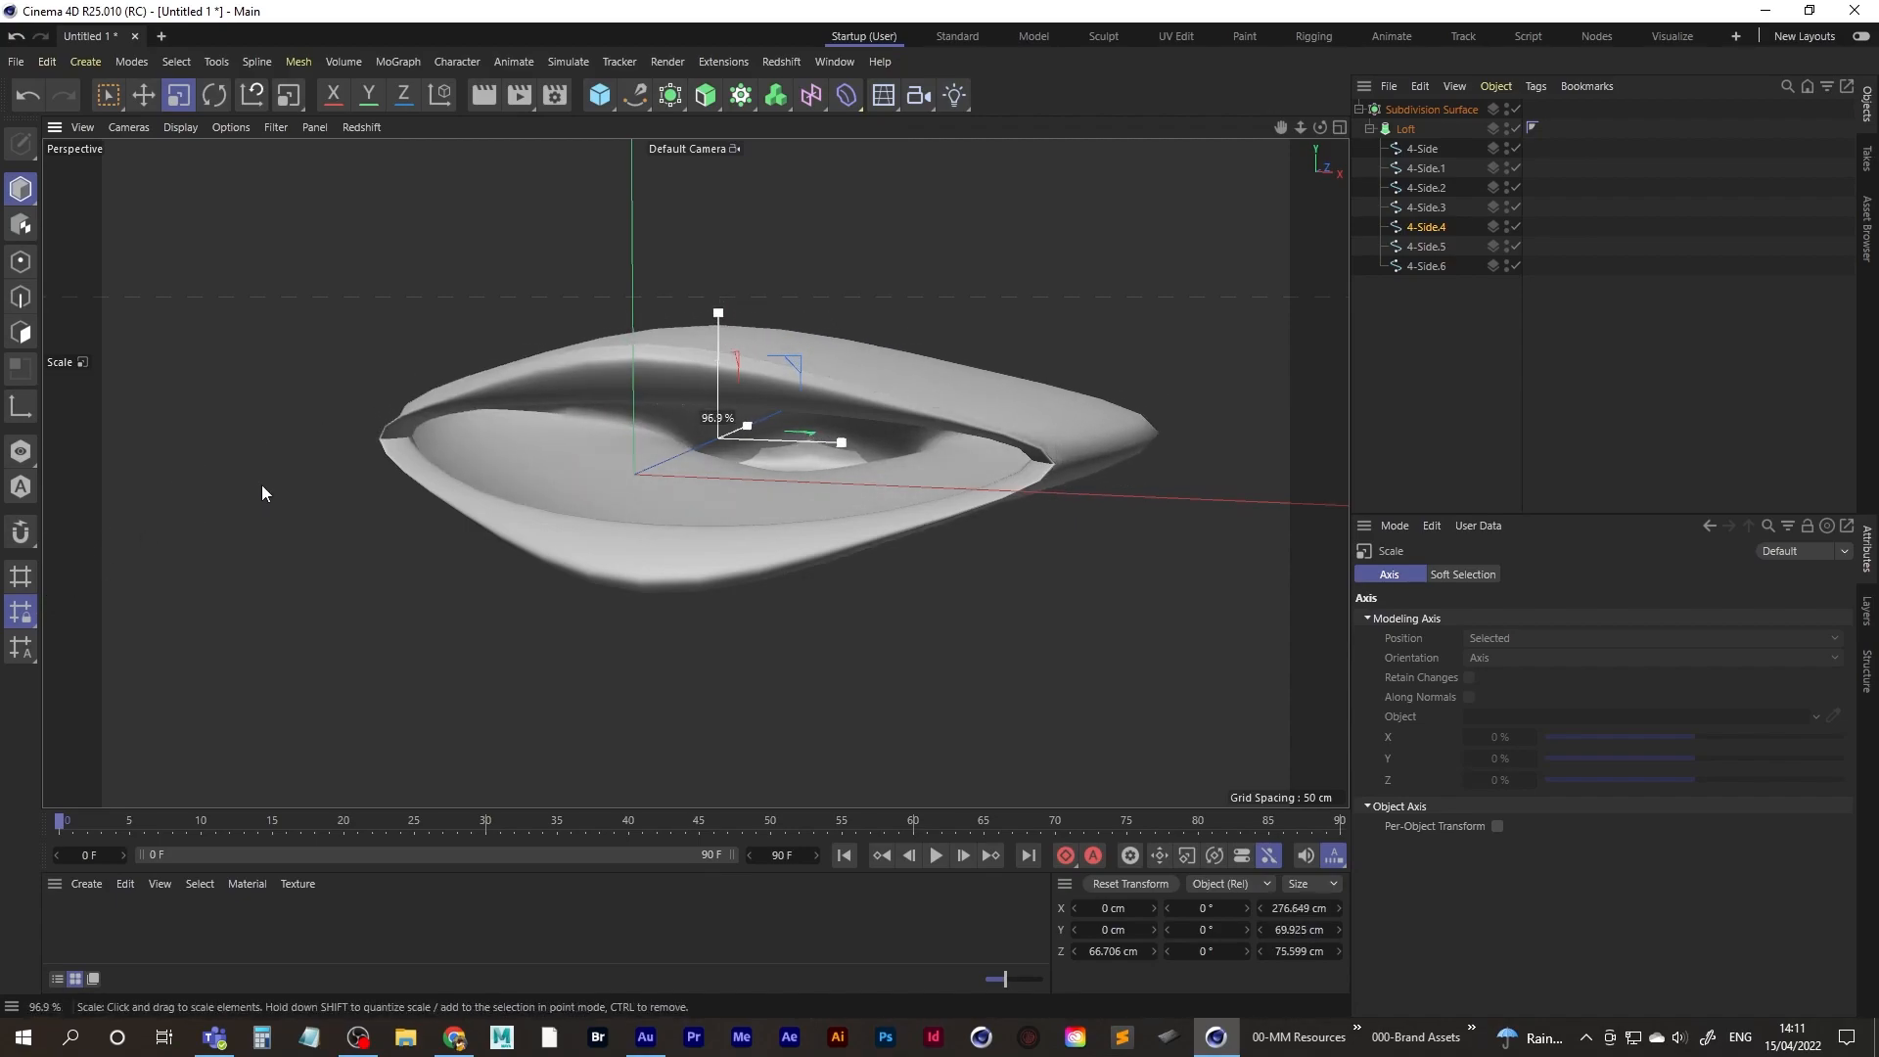
- Try scaling the fourth and third splines uniformly, undoing each change
{"action": "left_click", "coordinate": [1421, 206]}
{"action": "left_click_drag", "start_coordinate": [351, 293], "coordinate": [560, 215]}
{"action": "key", "text": "ctrl+z"}
{"action": "left_click", "coordinate": [1427, 188]}
{"action": "left_click_drag", "start_coordinate": [317, 298], "coordinate": [270, 353]}
{"action": "key", "text": "ctrl+z"}
- Set the Subdivision Surface's editor subdivision to 3 and inspect the smoothed shell
{"action": "mouse_move", "coordinate": [689, 446]}
{"action": "left_mouse_down", "text": "alt"}
{"action": "mouse_move", "coordinate": [709, 436]}
{"action": "mouse_move", "coordinate": [632, 413]}
{"action": "mouse_move", "coordinate": [699, 415]}
{"action": "mouse_move", "coordinate": [740, 462]}
{"action": "mouse_move", "coordinate": [661, 440]}
{"action": "mouse_move", "coordinate": [934, 407]}
{"action": "mouse_move", "coordinate": [834, 403]}
{"action": "mouse_move", "coordinate": [1036, 395]}
{"action": "mouse_move", "coordinate": [552, 458]}
{"action": "mouse_move", "coordinate": [681, 432]}
{"action": "mouse_move", "coordinate": [638, 446]}
{"action": "mouse_move", "coordinate": [654, 442]}
{"action": "left_mouse_up", "text": "alt"}
{"action": "left_click_drag", "start_coordinate": [949, 325], "coordinate": [729, 422], "text": "alt"}
{"action": "left_click", "coordinate": [1432, 109]}
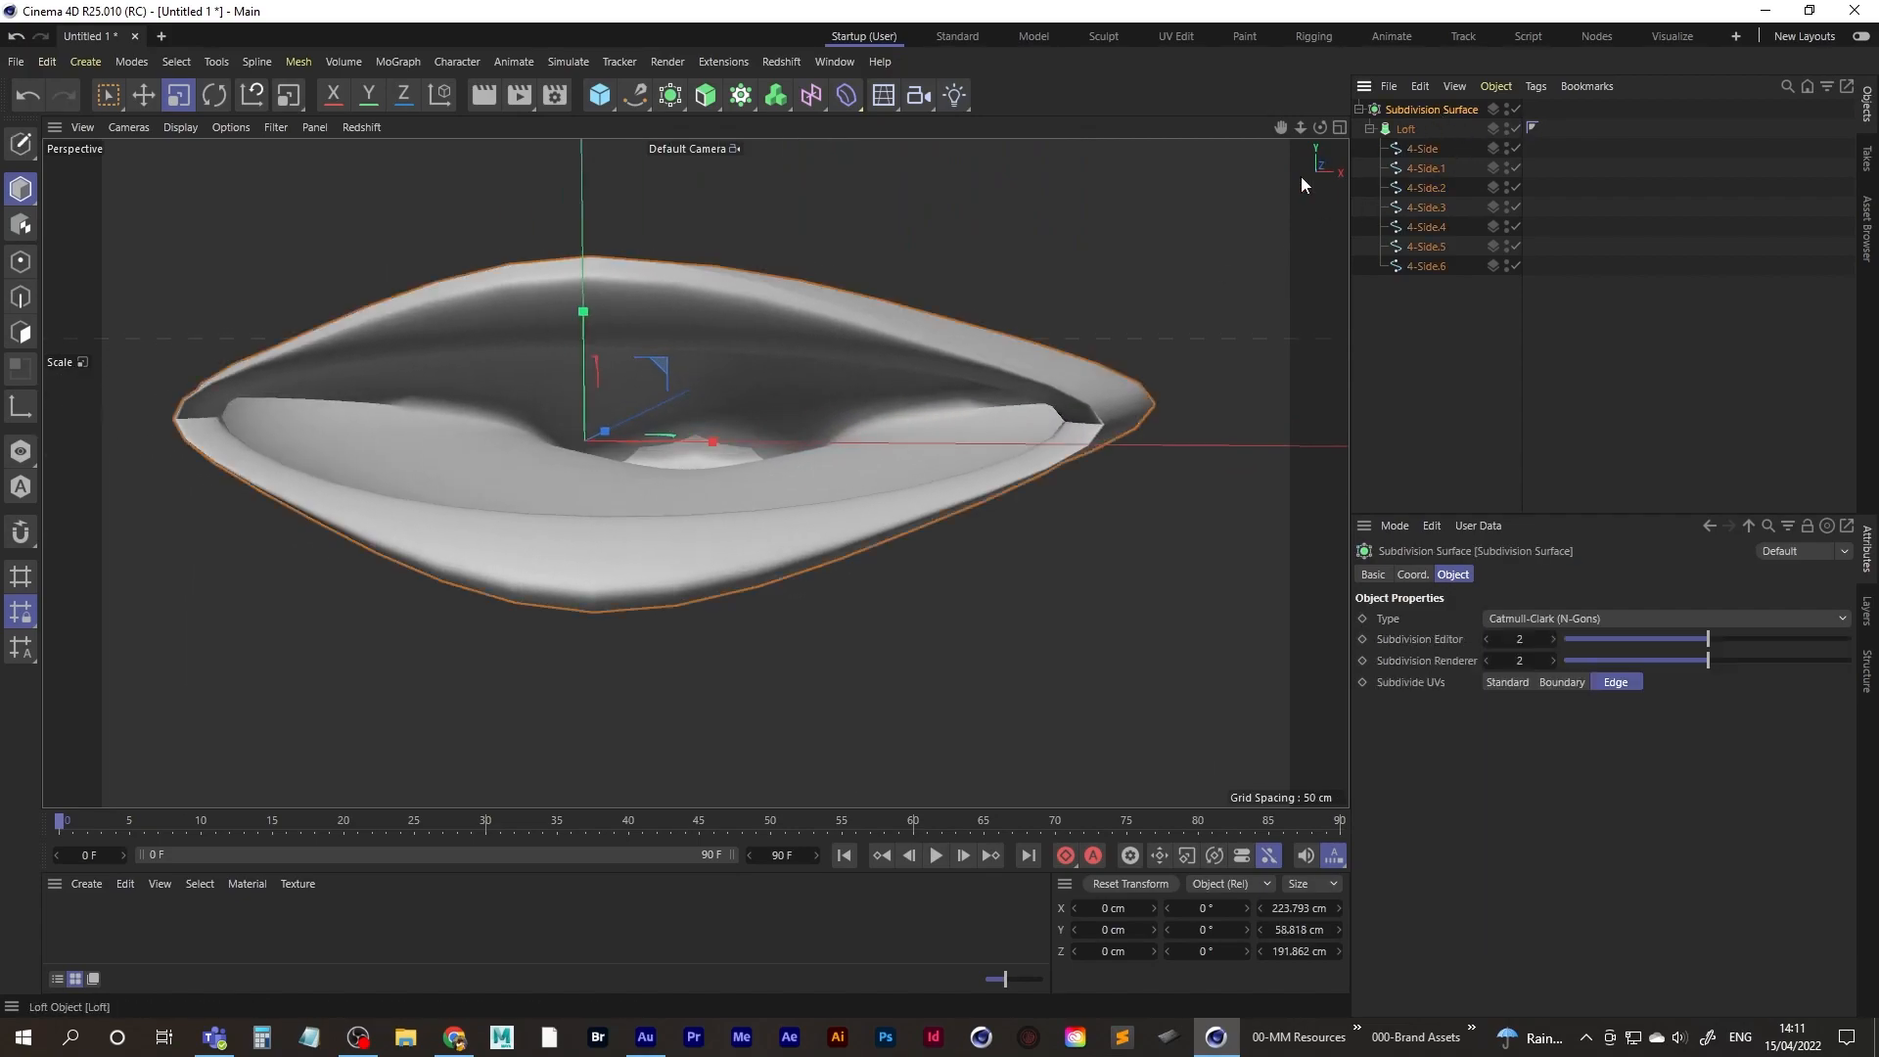
{"action": "left_click", "coordinate": [1553, 638]}
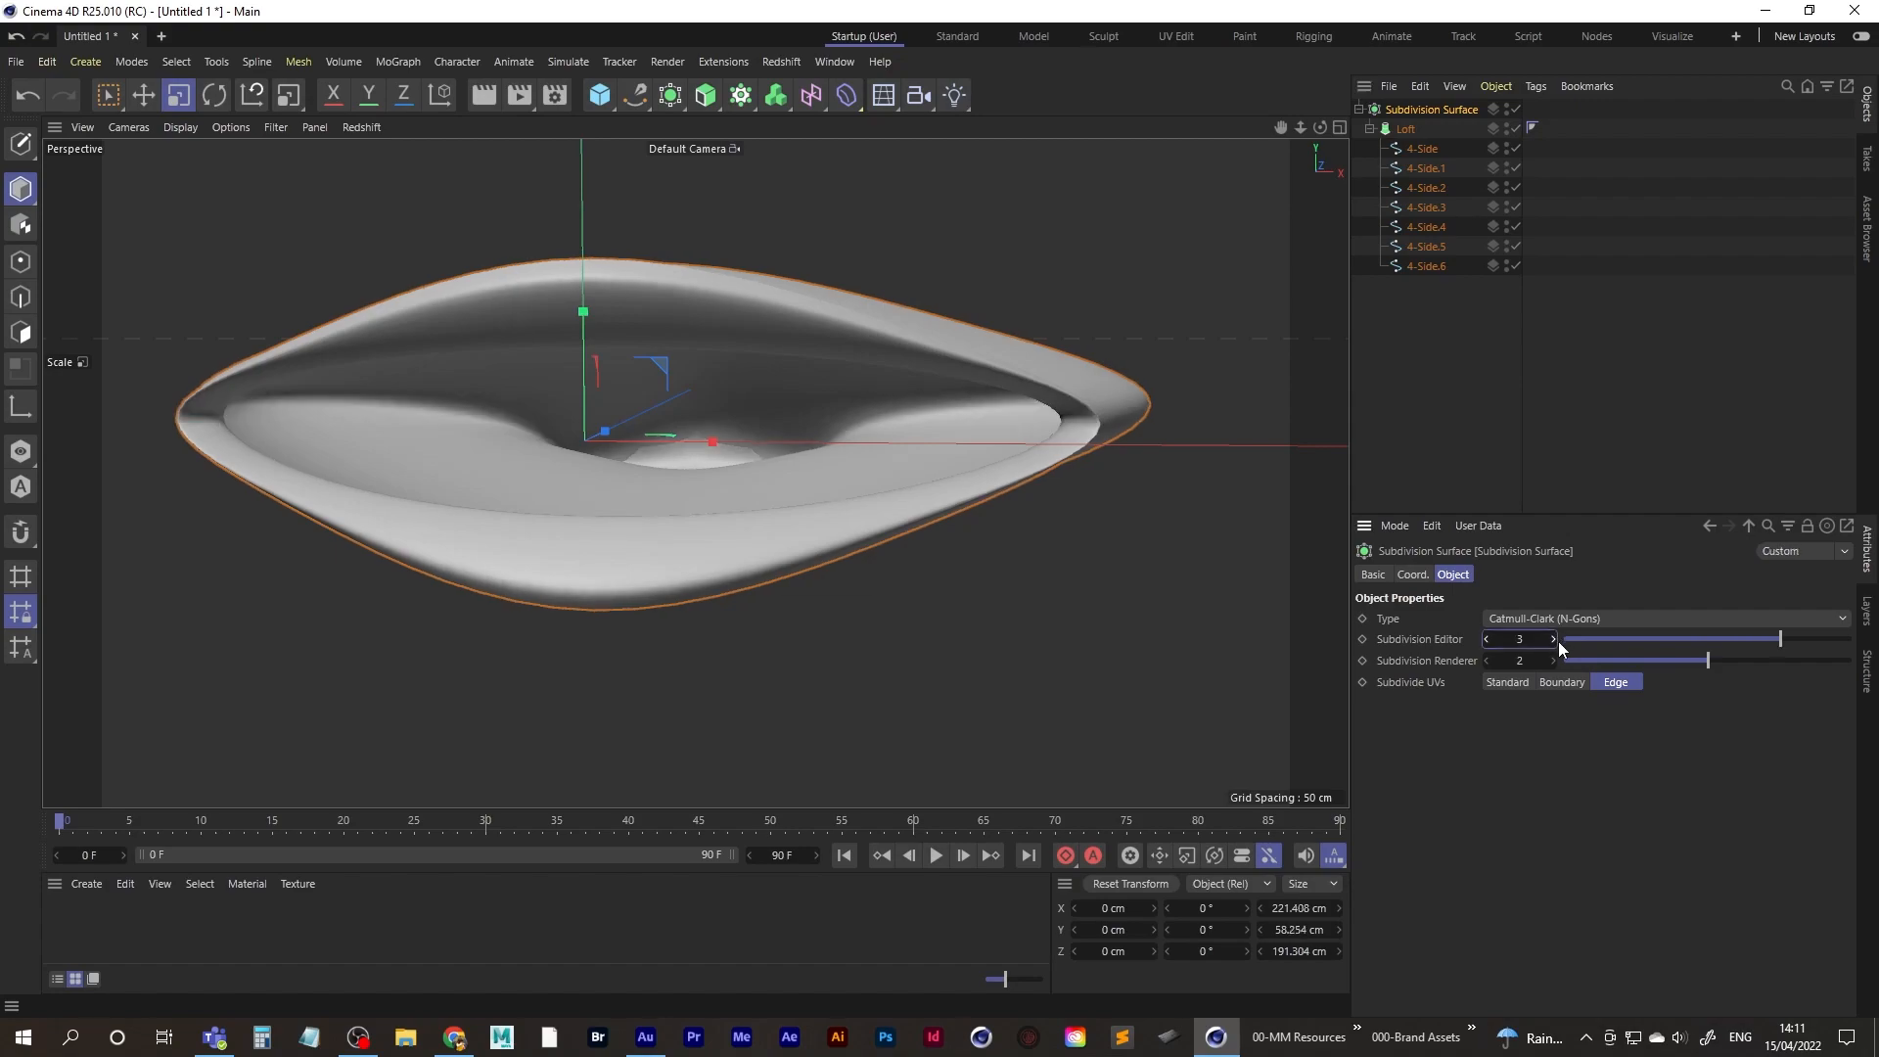
{"action": "left_click_drag", "start_coordinate": [548, 411], "coordinate": [965, 478], "text": "alt"}
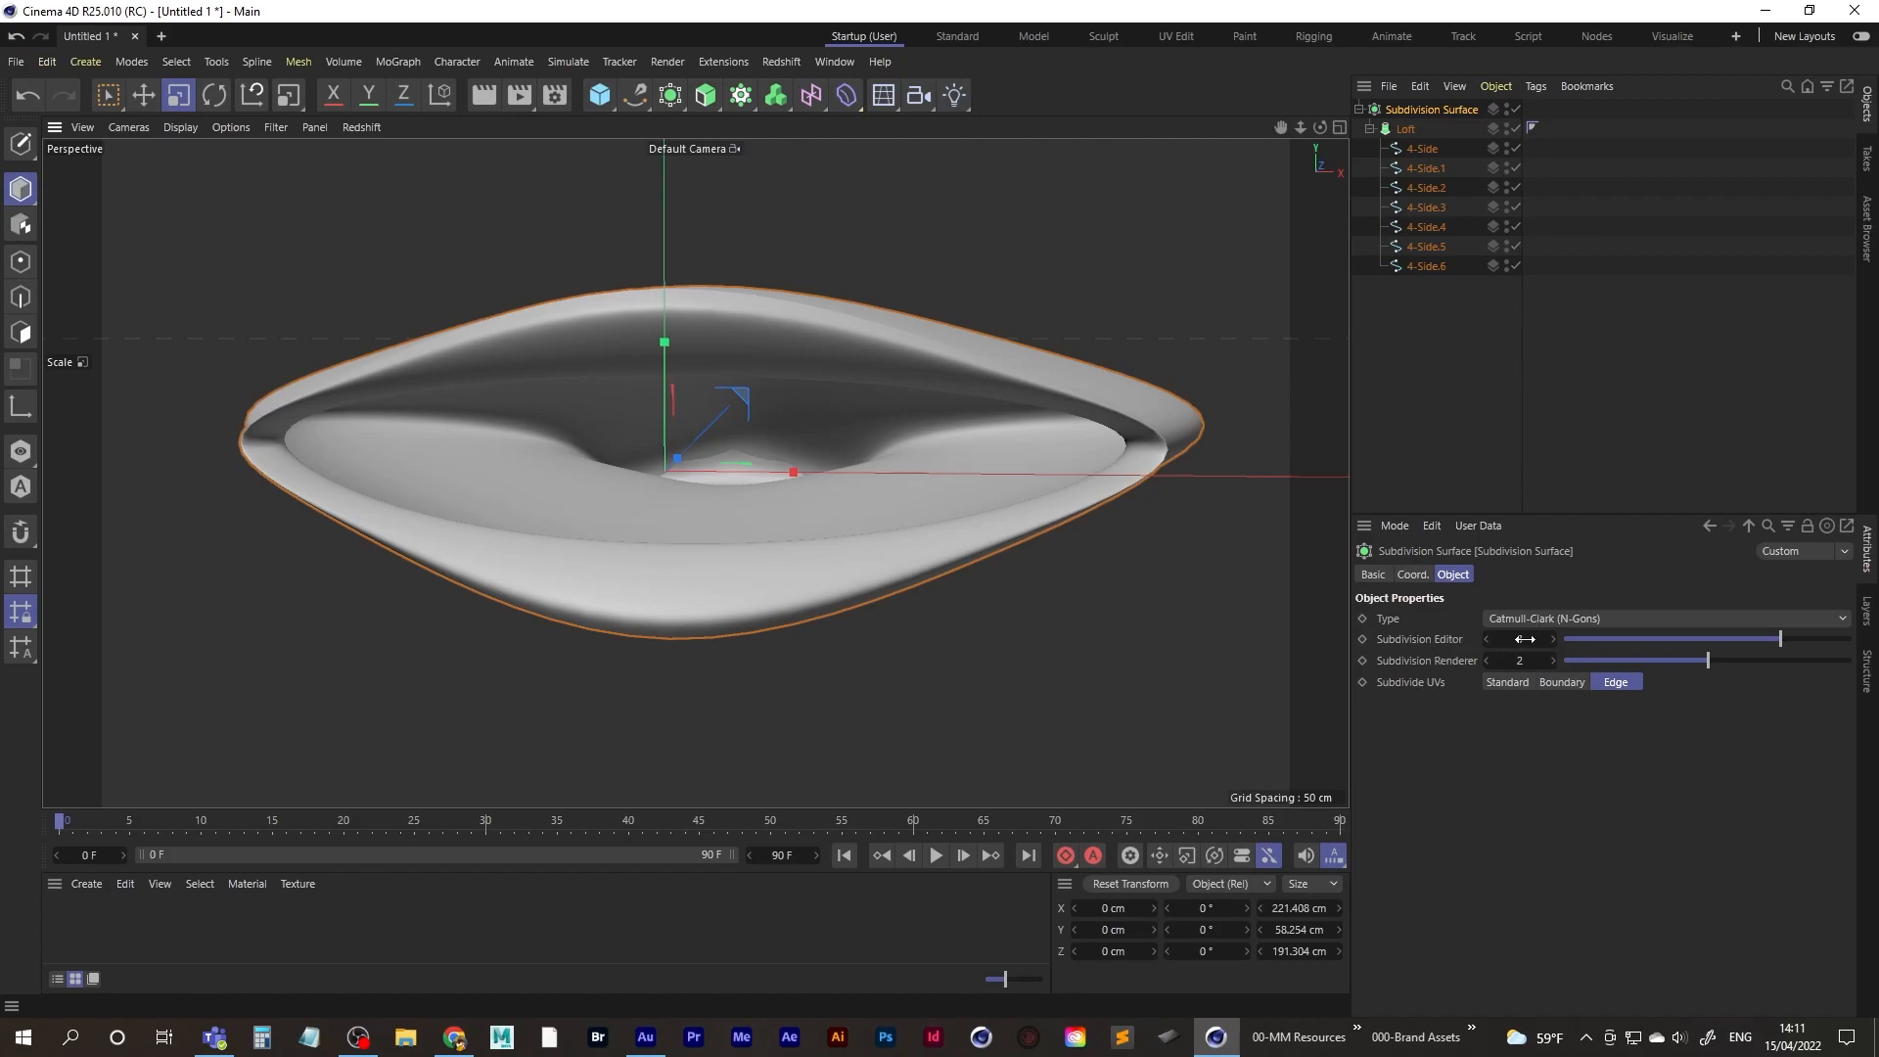
{"action": "left_click_drag", "start_coordinate": [952, 516], "coordinate": [727, 468], "text": "alt"}
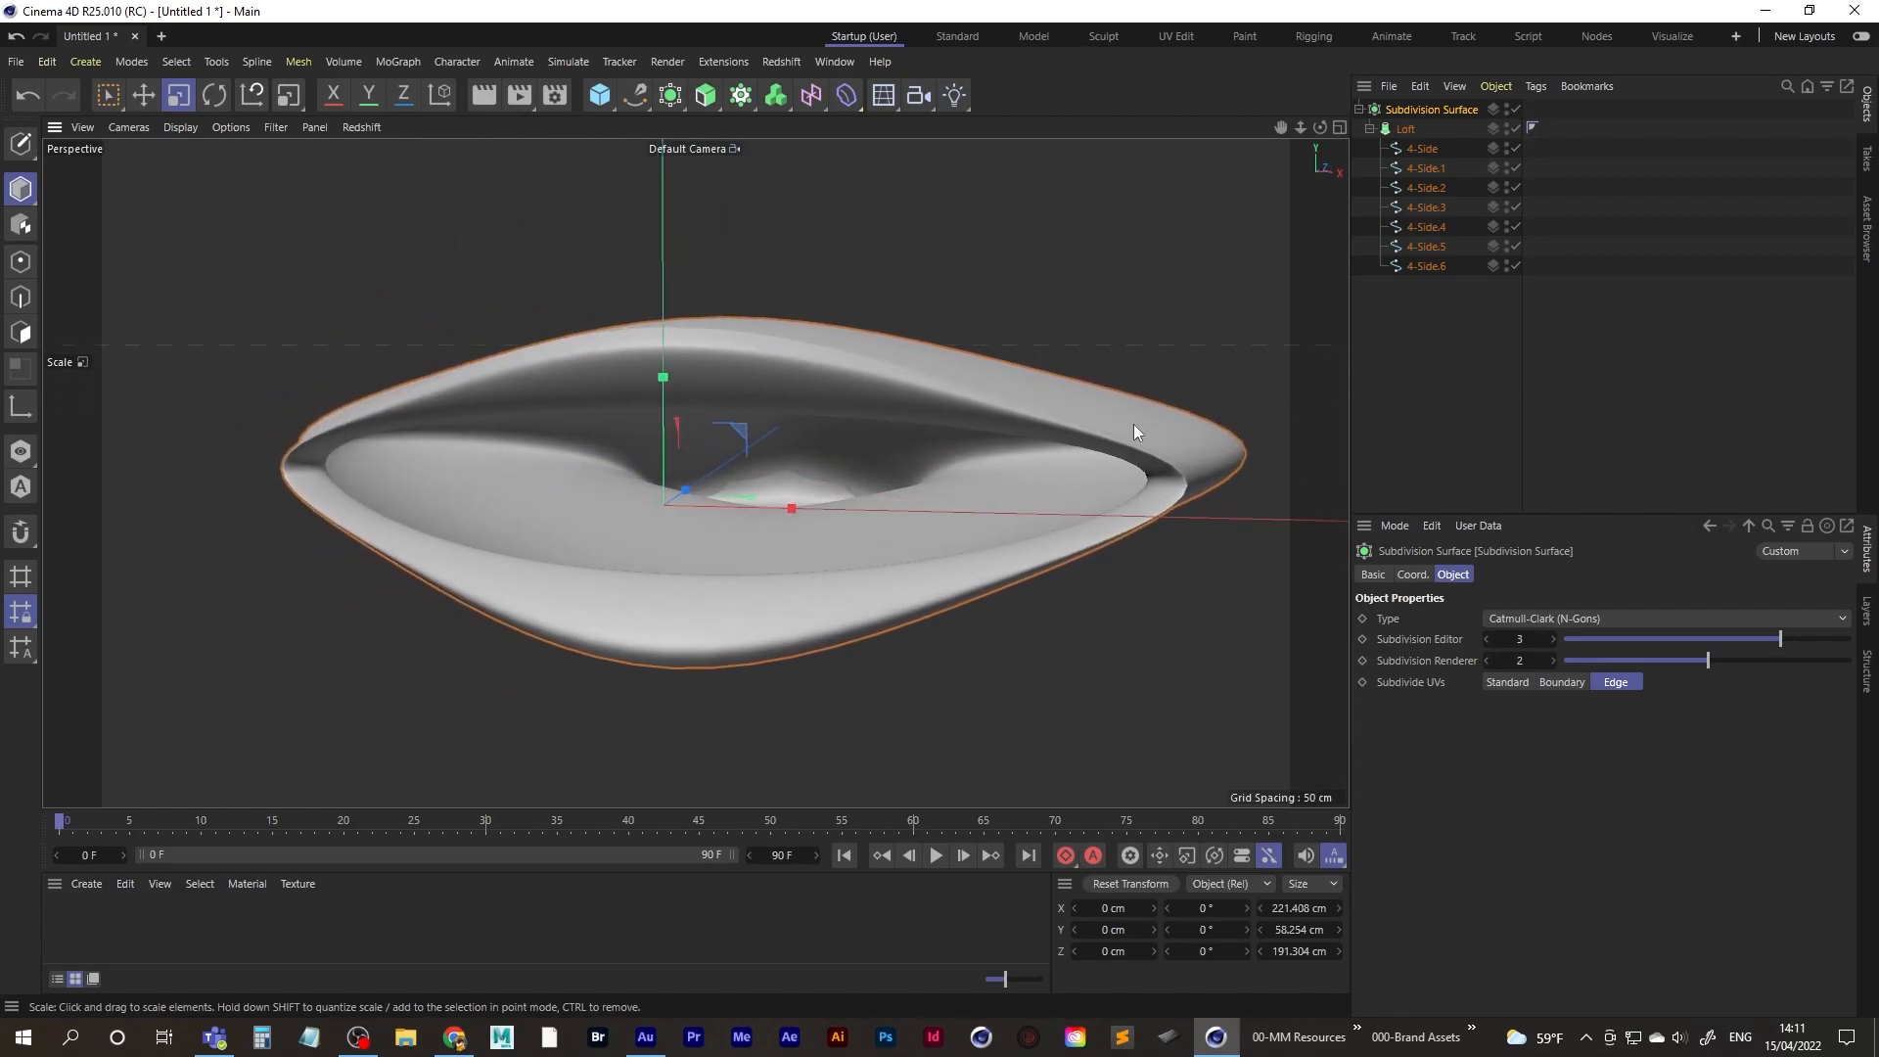
- Scale the first spline, 4-Side, along its axes to about 224 cm in X, 78 cm in Y and 48 cm in Z
{"action": "left_click", "coordinate": [1424, 148]}
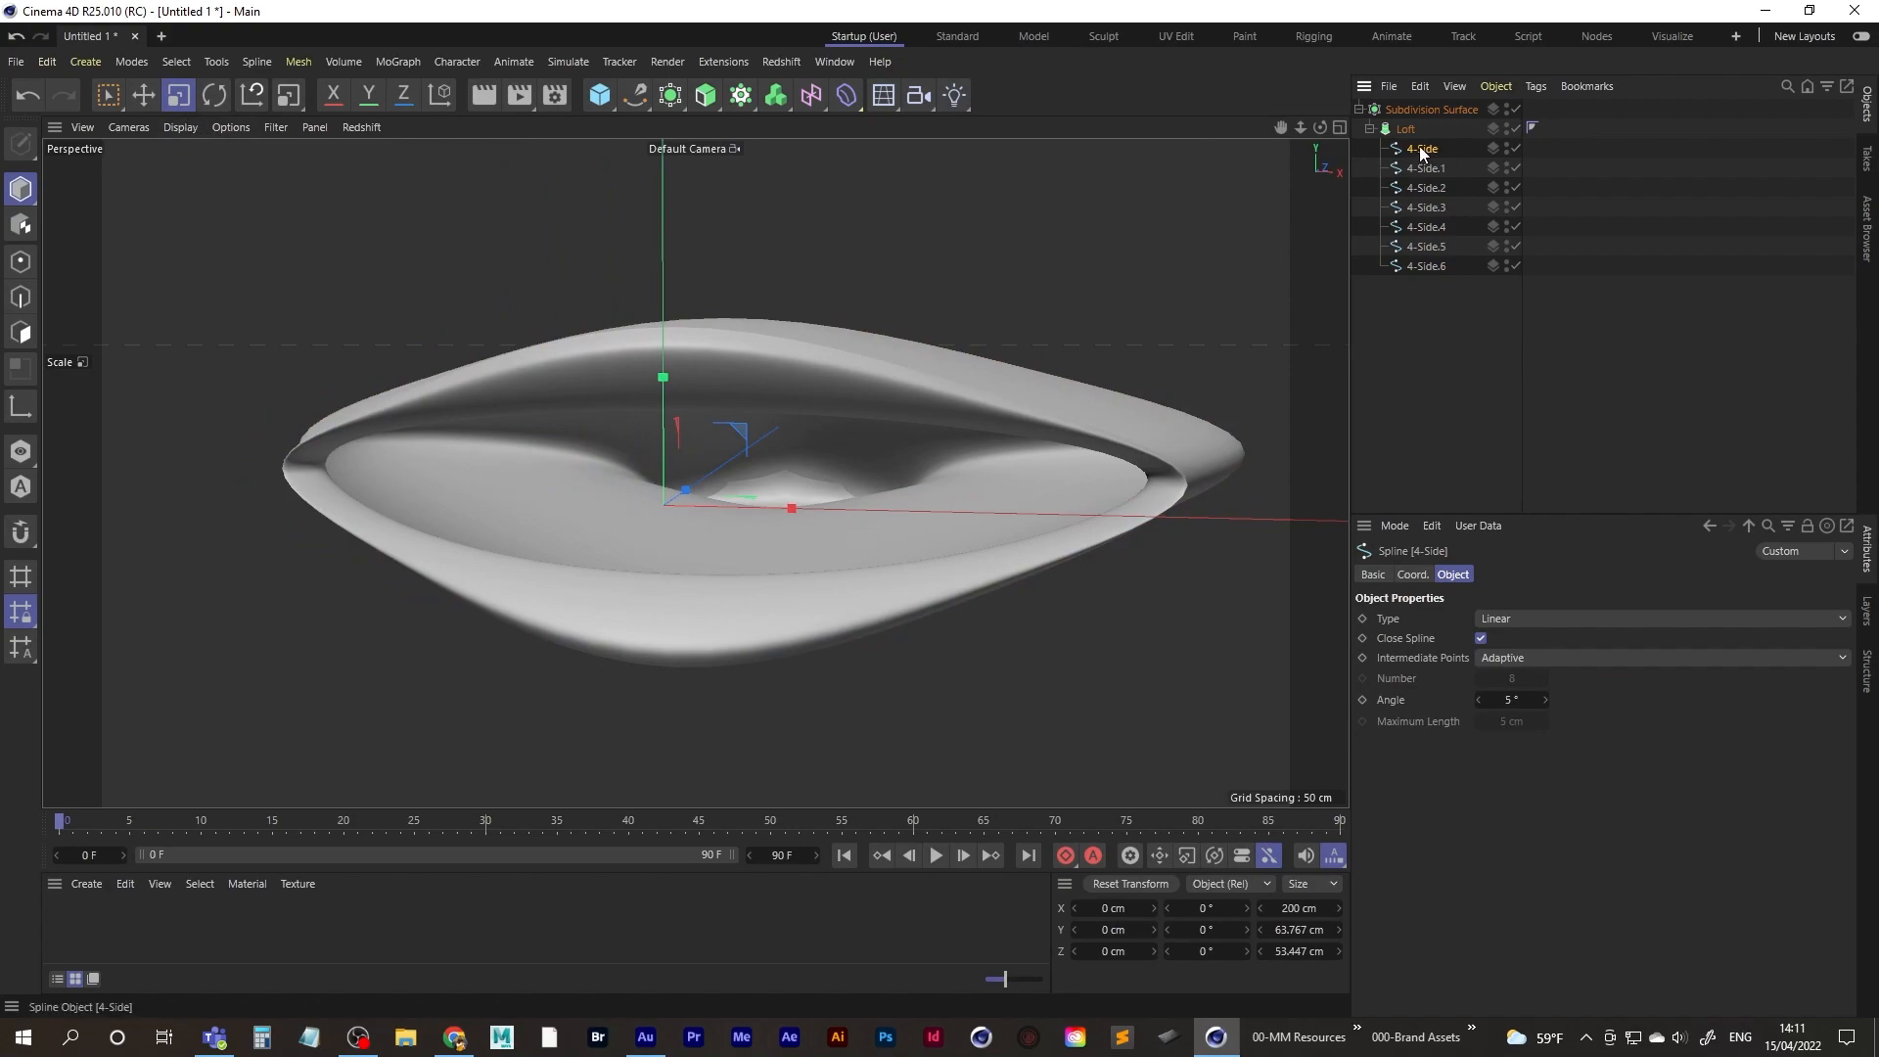
{"action": "left_click", "coordinate": [171, 98]}
{"action": "left_click_drag", "start_coordinate": [332, 276], "coordinate": [339, 335]}
{"action": "middle_click_drag", "start_coordinate": [864, 411], "coordinate": [972, 394], "text": "alt"}
{"action": "left_click_drag", "start_coordinate": [971, 392], "coordinate": [1161, 377], "text": "alt"}
{"action": "middle_click_drag", "start_coordinate": [981, 519], "coordinate": [984, 507], "text": "alt"}
{"action": "right_click_drag", "start_coordinate": [948, 477], "coordinate": [1012, 458], "text": "alt"}
{"action": "left_click_drag", "start_coordinate": [876, 483], "coordinate": [426, 464], "text": "alt"}
{"action": "left_click_drag", "start_coordinate": [319, 386], "coordinate": [316, 447]}
{"action": "left_click_drag", "start_coordinate": [316, 446], "coordinate": [936, 266], "text": "alt"}
{"action": "scroll", "coordinate": [851, 318], "scroll_direction": "down", "scroll_amount": 5}
{"action": "left_click_drag", "start_coordinate": [765, 431], "coordinate": [508, 345], "text": "alt"}
{"action": "scroll", "coordinate": [597, 445], "scroll_direction": "up", "scroll_amount": 3}
{"action": "left_click_drag", "start_coordinate": [642, 485], "coordinate": [684, 482]}
{"action": "left_click_drag", "start_coordinate": [690, 468], "coordinate": [869, 437], "text": "alt"}
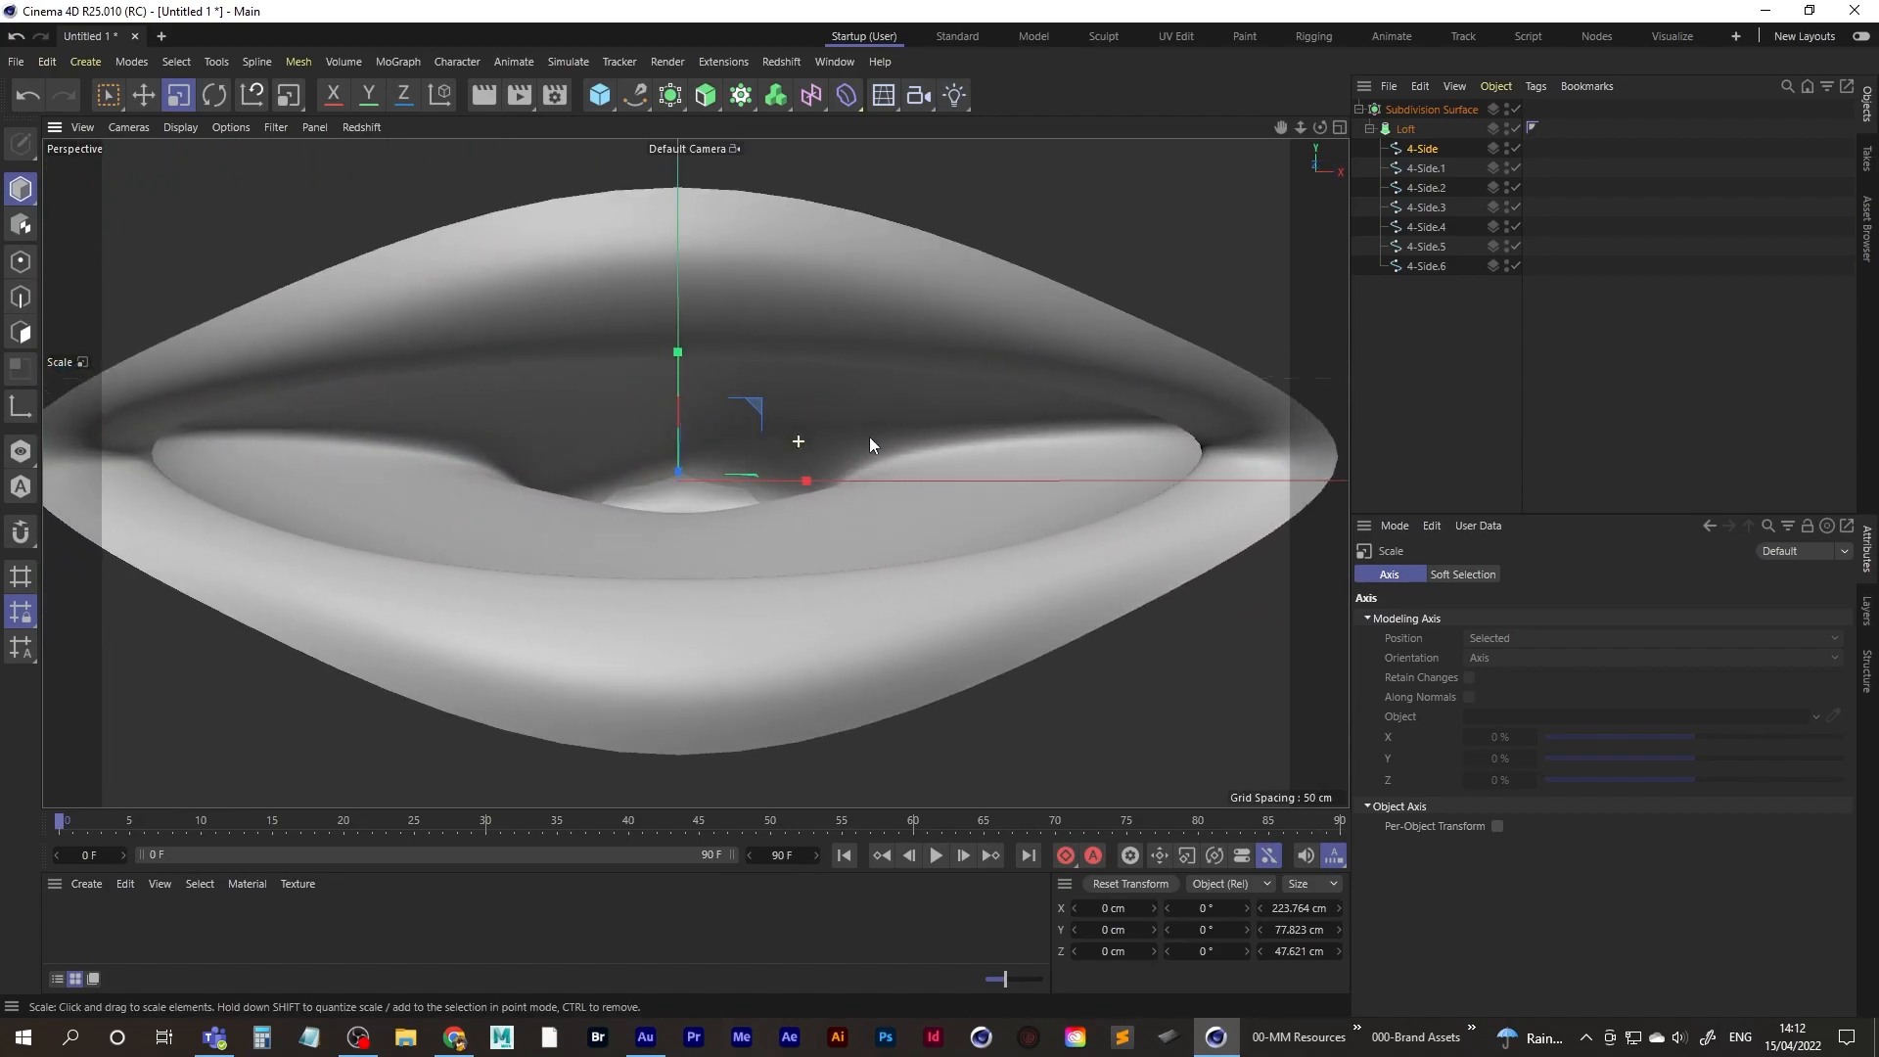
{"action": "scroll", "coordinate": [748, 461], "scroll_direction": "down", "scroll_amount": 5}
{"action": "mouse_move", "coordinate": [748, 461]}
{"action": "left_mouse_down", "text": "alt"}
{"action": "mouse_move", "coordinate": [795, 473]}
{"action": "mouse_move", "coordinate": [778, 462]}
{"action": "mouse_move", "coordinate": [800, 450]}
{"action": "mouse_move", "coordinate": [742, 448]}
{"action": "mouse_move", "coordinate": [818, 436]}
{"action": "mouse_move", "coordinate": [763, 444]}
{"action": "left_mouse_up", "text": "alt"}
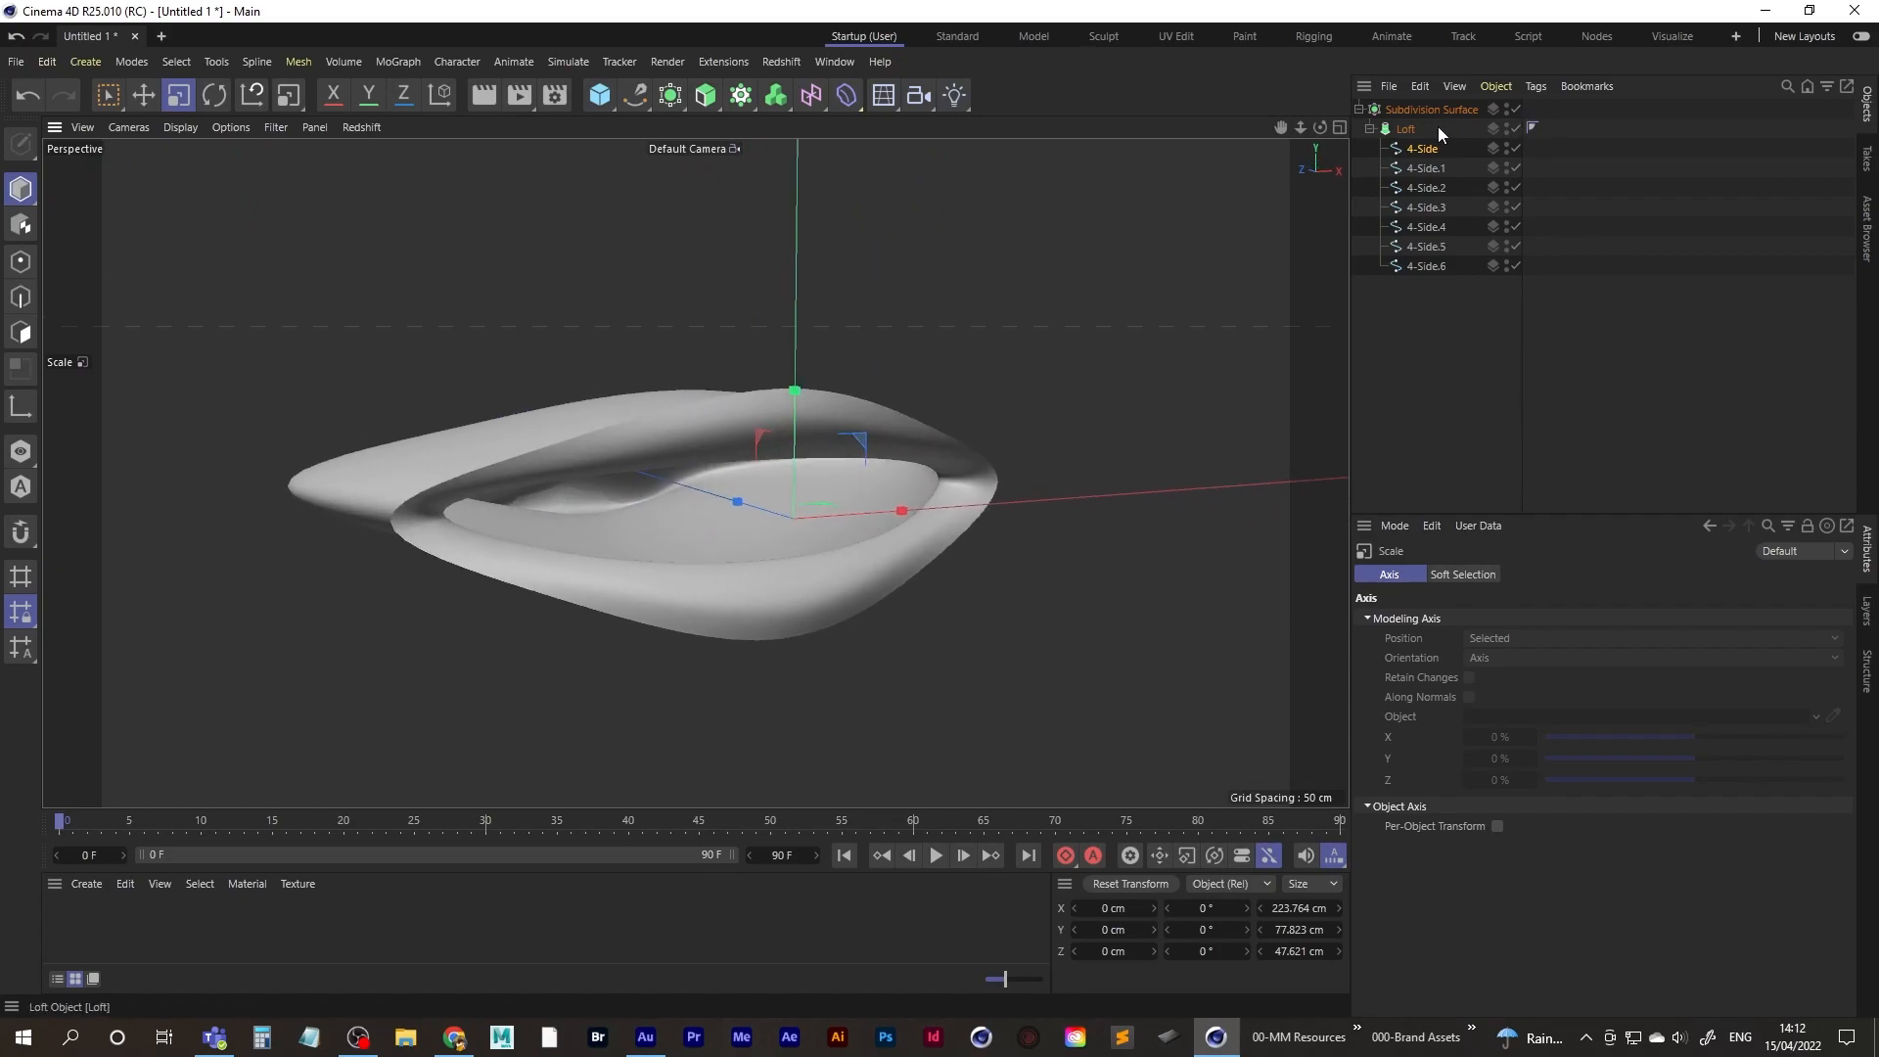
- Try adjusting the splines 4-Side and 4-Side.1 with the Loft disabled, then re-enable it and undo the changes
{"action": "left_click", "coordinate": [1515, 128]}
{"action": "left_click_drag", "start_coordinate": [742, 476], "coordinate": [789, 479], "text": "alt"}
{"action": "mouse_move", "coordinate": [870, 431]}
{"action": "left_mouse_down"}
{"action": "mouse_move", "coordinate": [882, 515]}
{"action": "mouse_move", "coordinate": [878, 425]}
{"action": "left_mouse_up"}
{"action": "left_click", "coordinate": [1431, 170]}
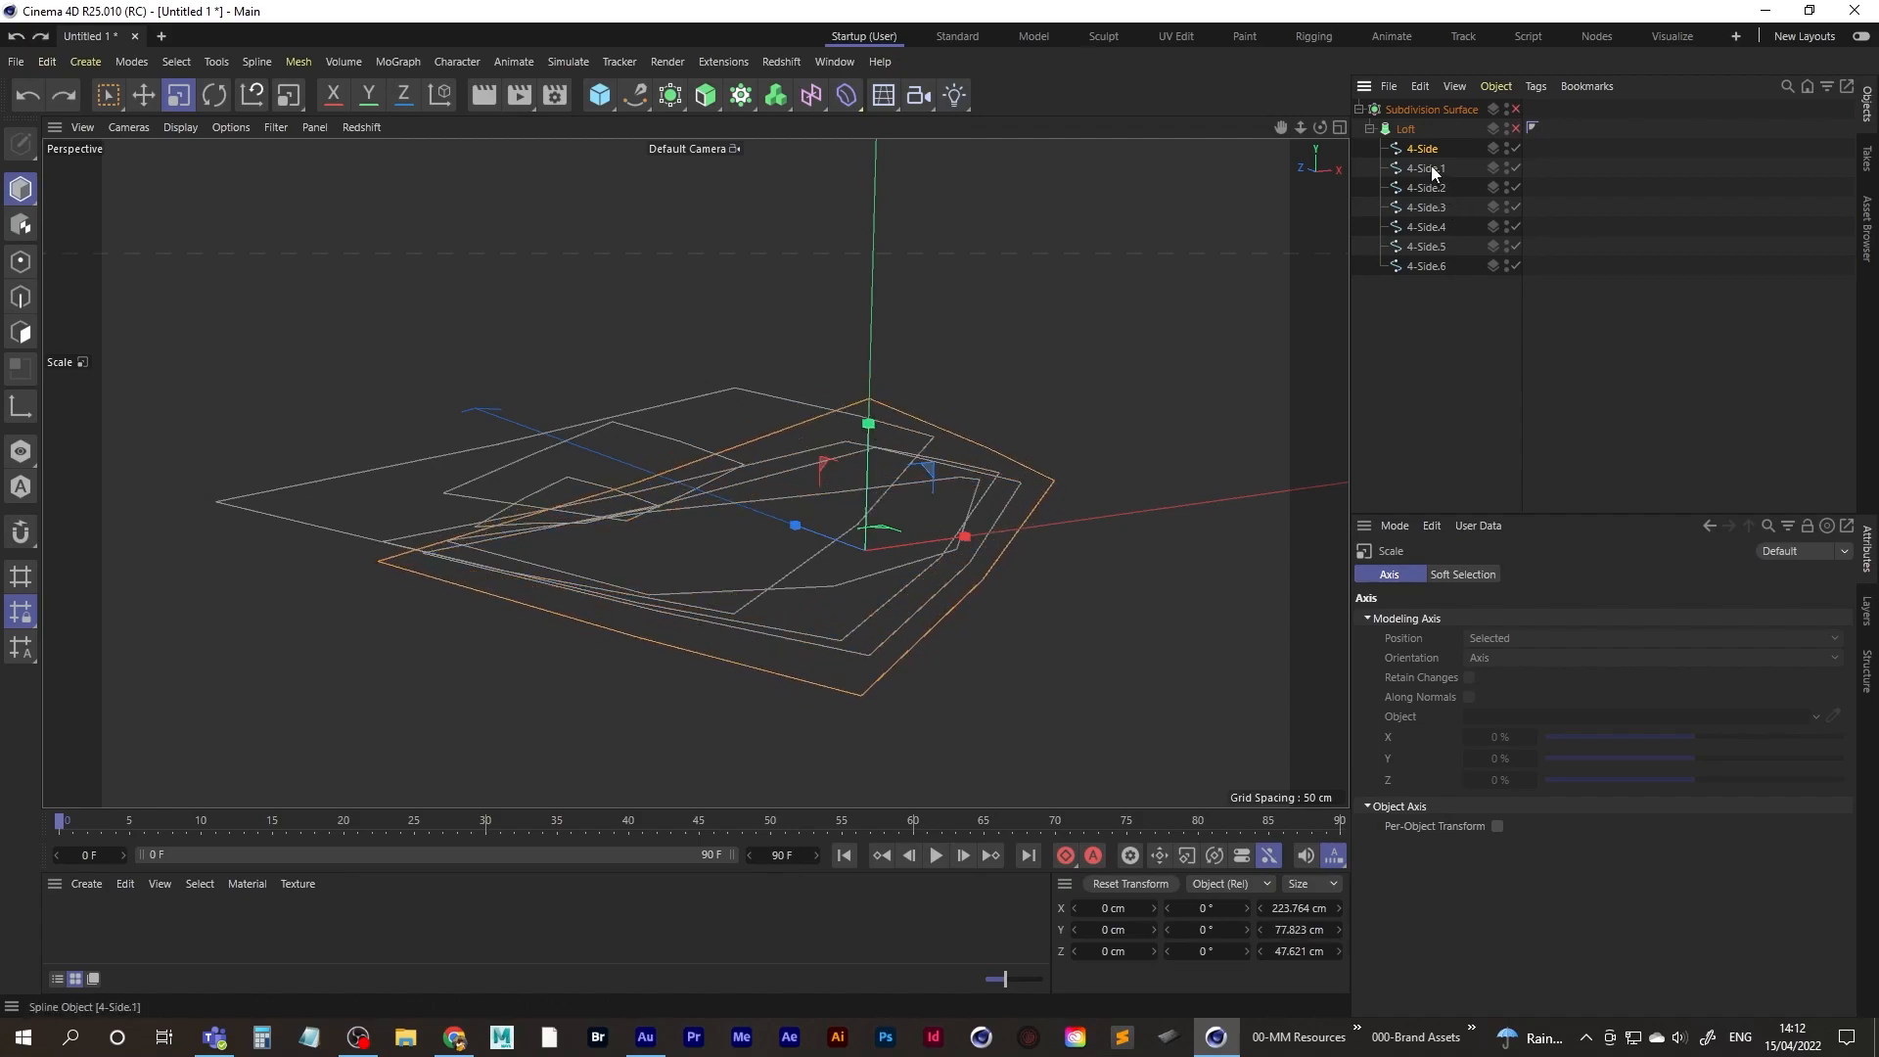
{"action": "left_click_drag", "start_coordinate": [837, 490], "coordinate": [914, 539], "text": "alt"}
{"action": "left_click_drag", "start_coordinate": [1101, 416], "coordinate": [1189, 354]}
{"action": "key", "text": "ctrl+z"}
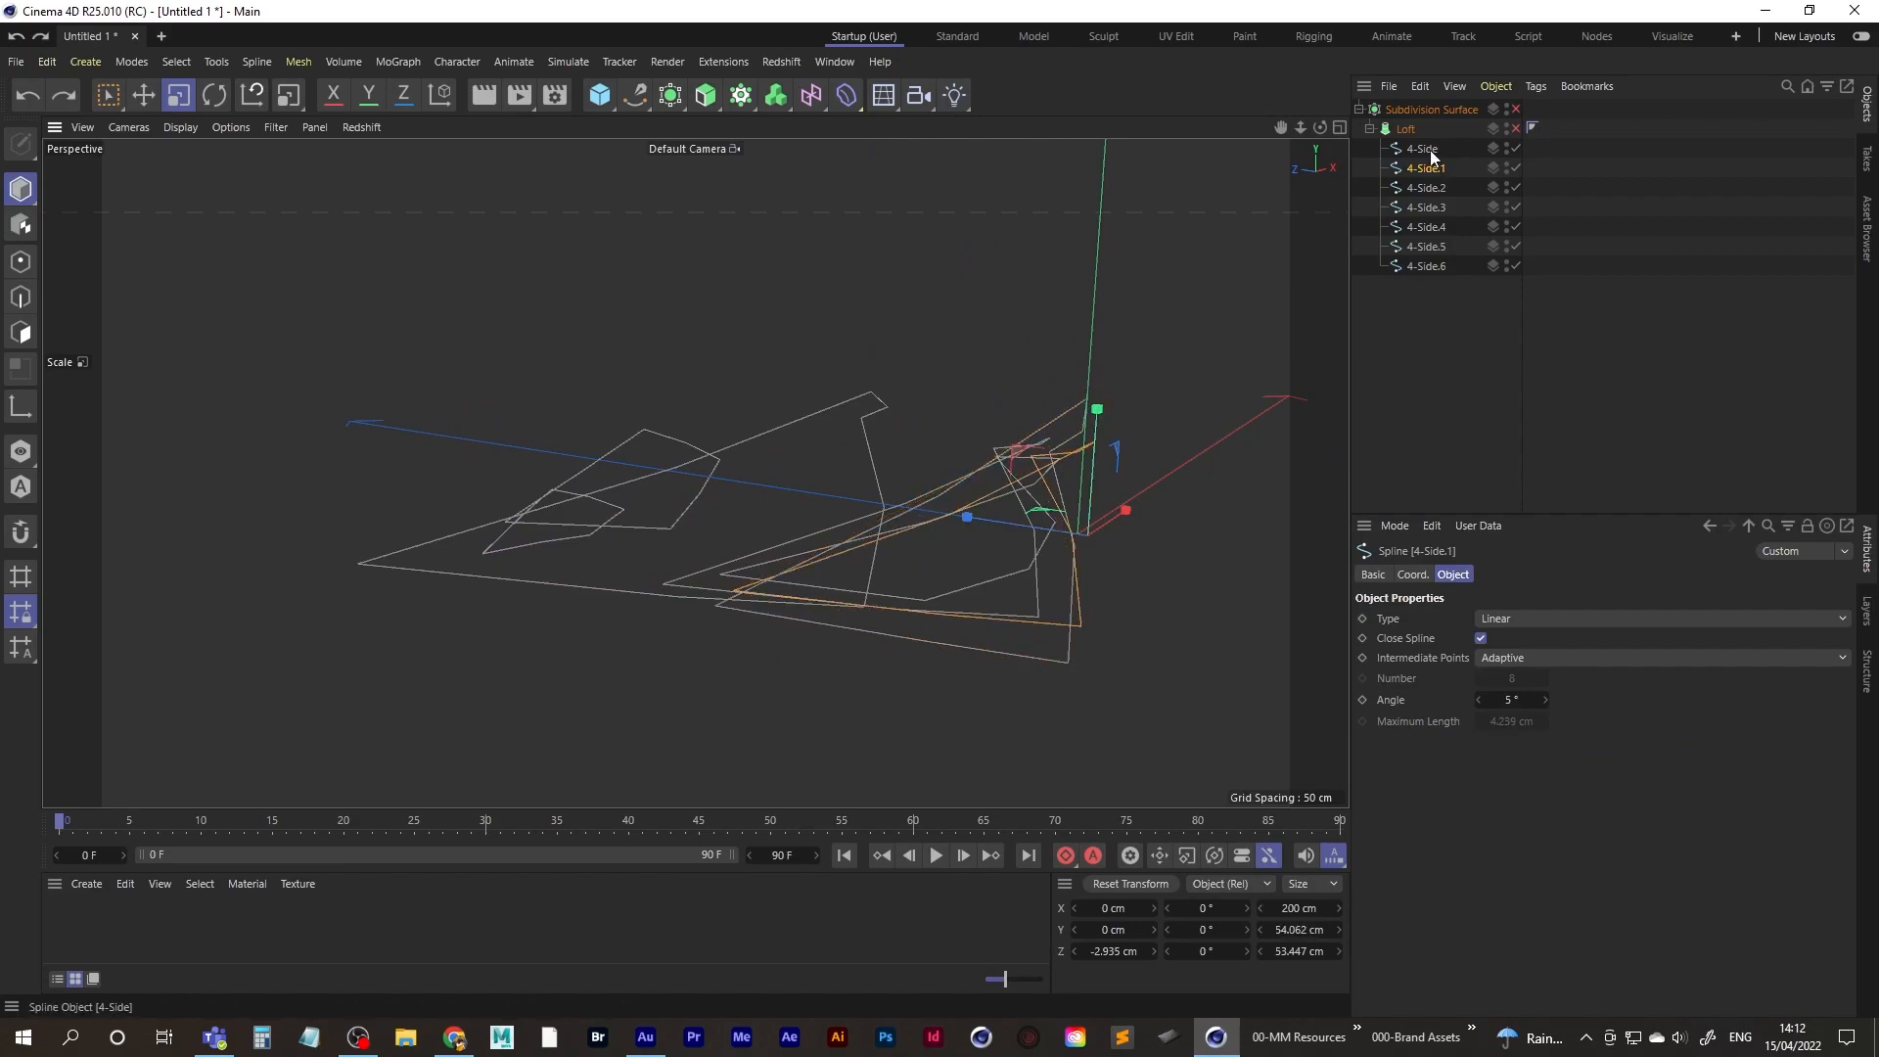
{"action": "left_click", "coordinate": [1517, 128]}
{"action": "left_click_drag", "start_coordinate": [939, 460], "coordinate": [908, 367], "text": "alt"}
{"action": "key", "text": "ctrl+z"}
{"action": "key", "text": "ctrl+z"}
{"action": "key", "text": "ctrl+z"}
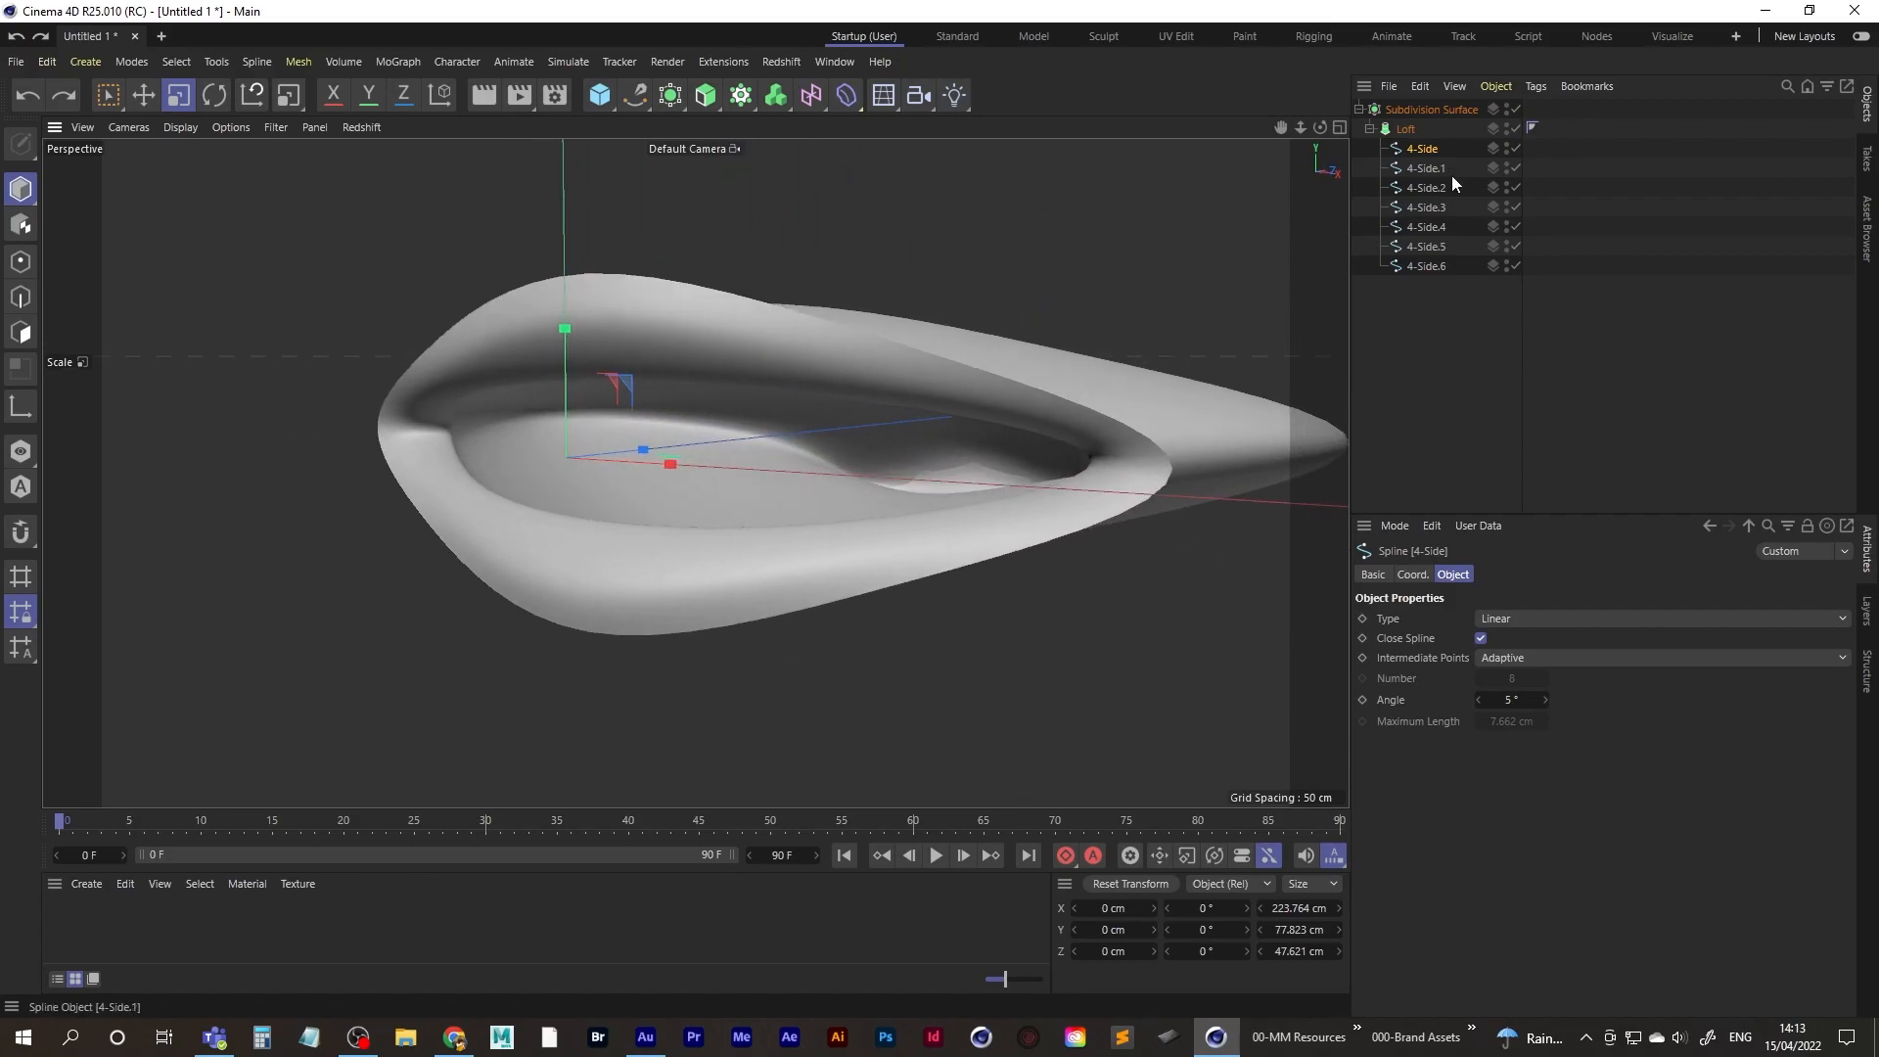
- Move the second spline, 4-Side.1, along Z to about -6 cm
{"action": "left_click", "coordinate": [1425, 170]}
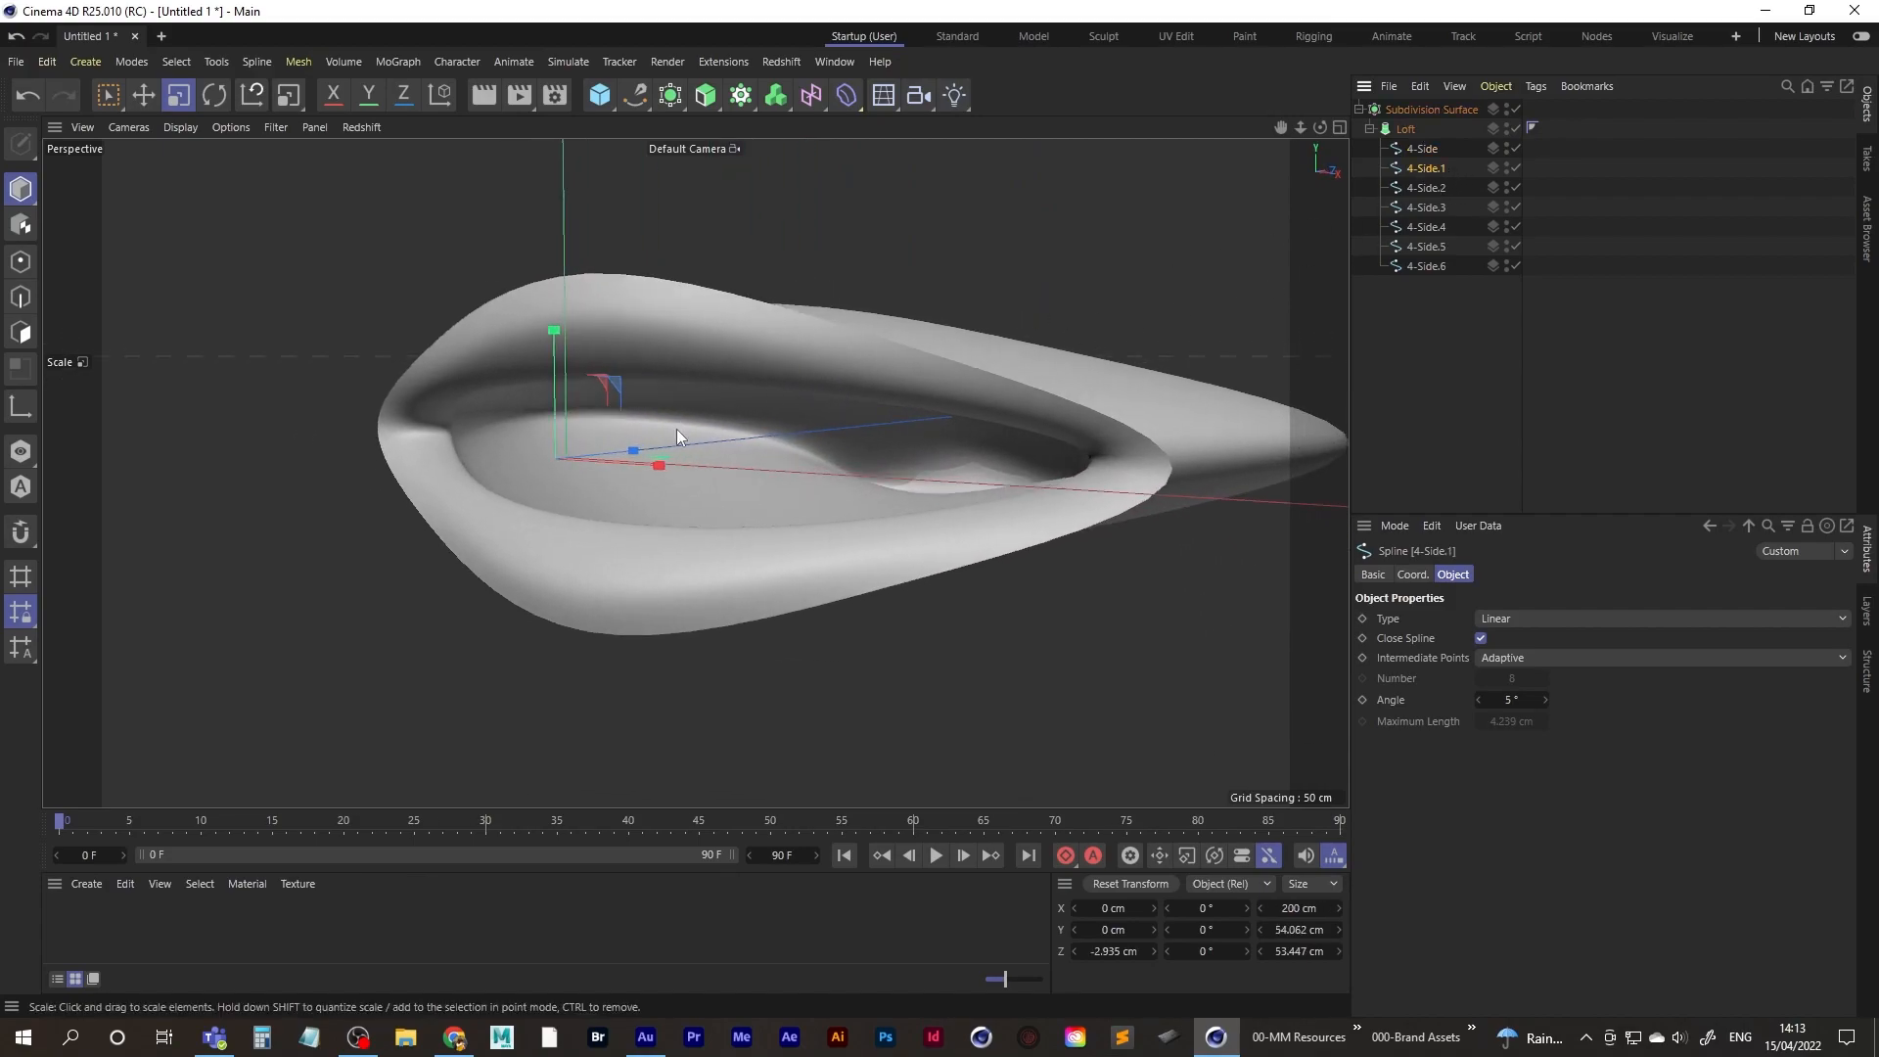
{"action": "left_click", "coordinate": [143, 95]}
{"action": "left_click_drag", "start_coordinate": [477, 326], "coordinate": [534, 480], "text": "alt"}
{"action": "left_click_drag", "start_coordinate": [613, 392], "coordinate": [1292, 273], "text": "alt"}
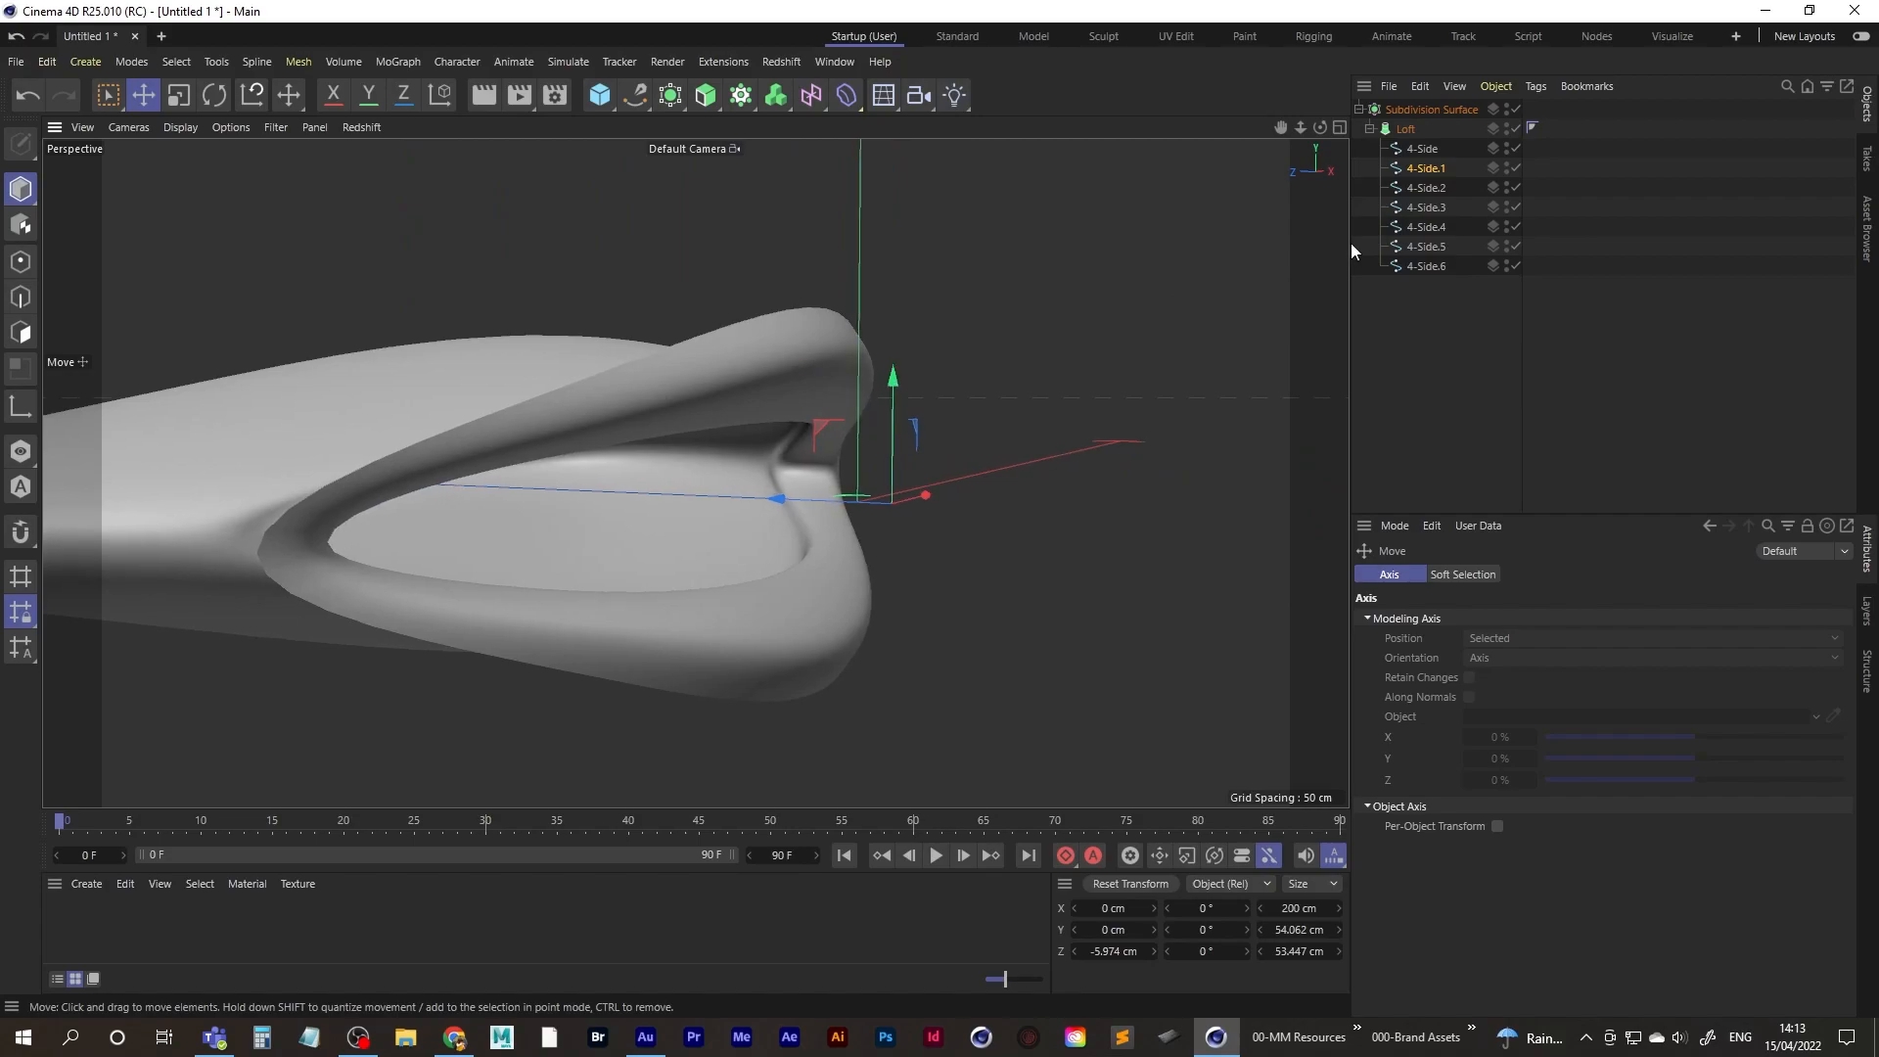
- Try scaling the whole third spline, 4-Side.2, along Y and undo the change
{"action": "left_click", "coordinate": [1429, 187]}
{"action": "left_click_drag", "start_coordinate": [761, 432], "coordinate": [861, 415], "text": "alt"}
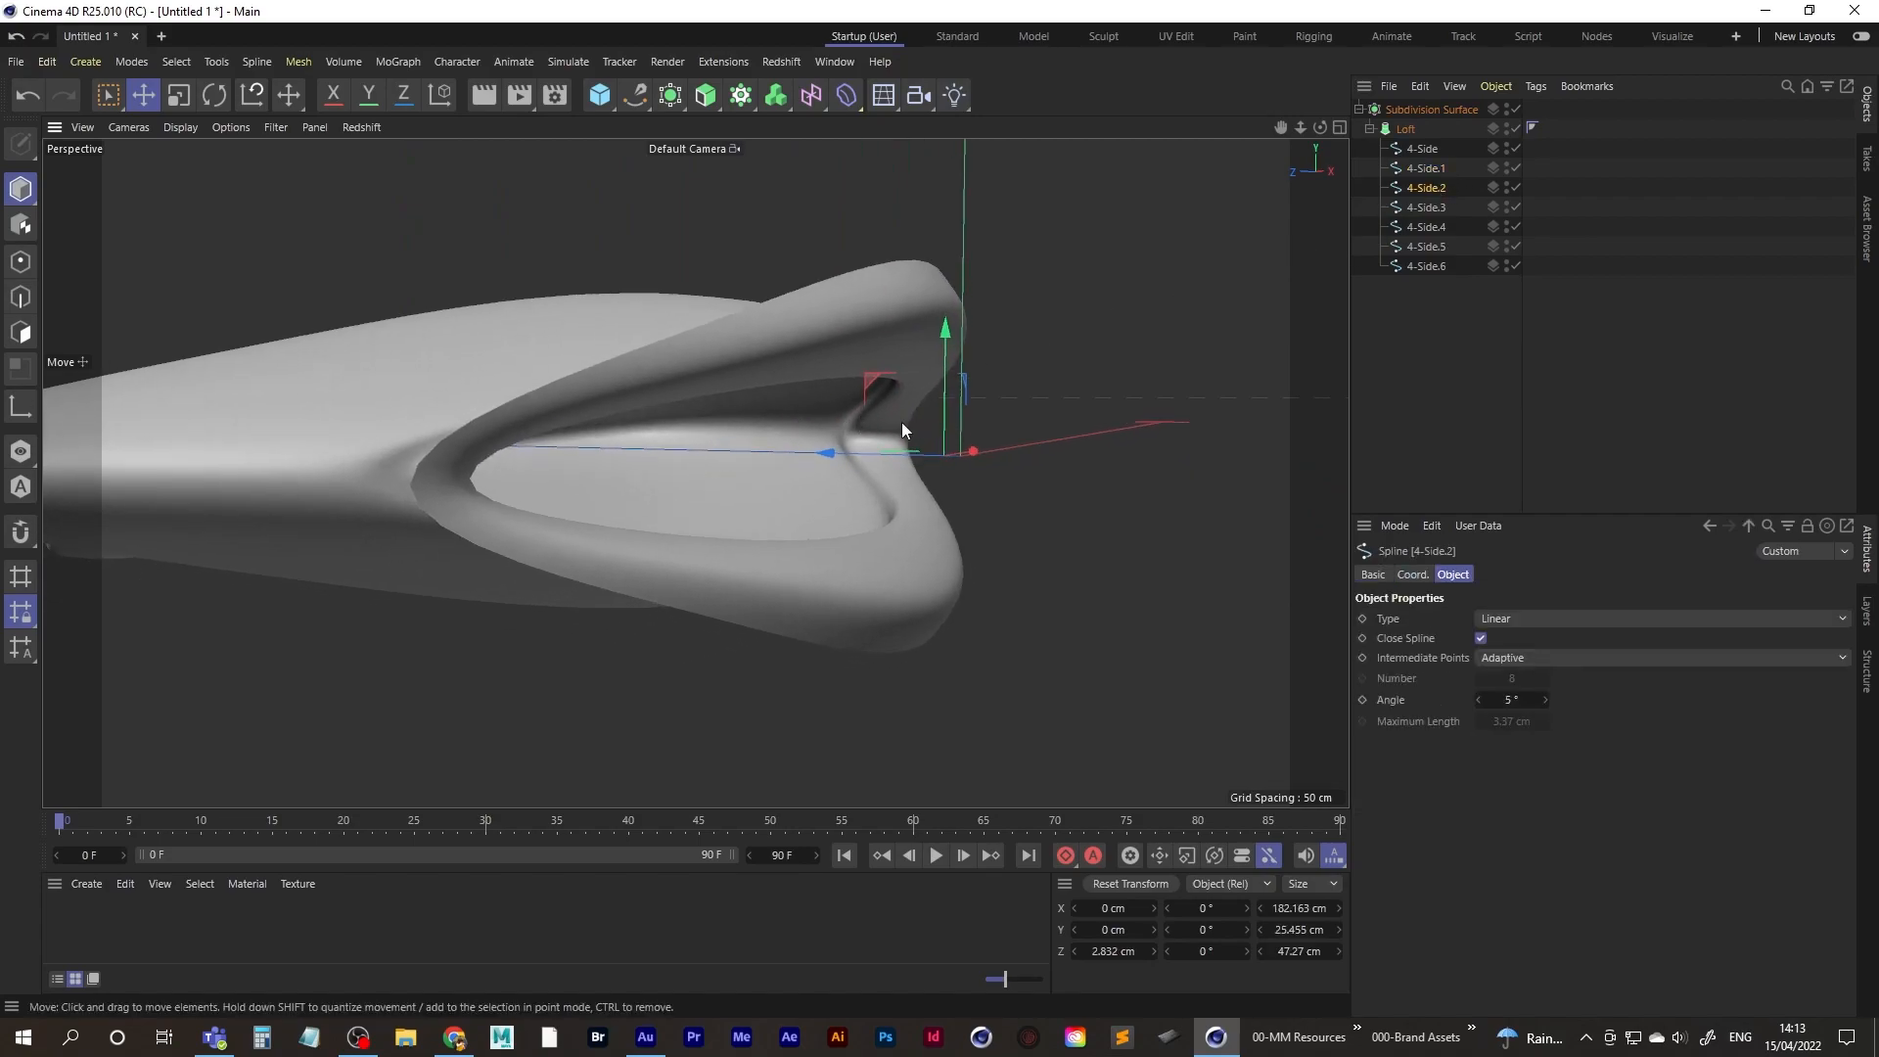
{"action": "left_click", "coordinate": [178, 95]}
{"action": "left_click_drag", "start_coordinate": [953, 329], "coordinate": [948, 285]}
{"action": "key", "text": "ctrl+z"}
{"action": "left_click_drag", "start_coordinate": [843, 439], "coordinate": [717, 441], "text": "alt"}
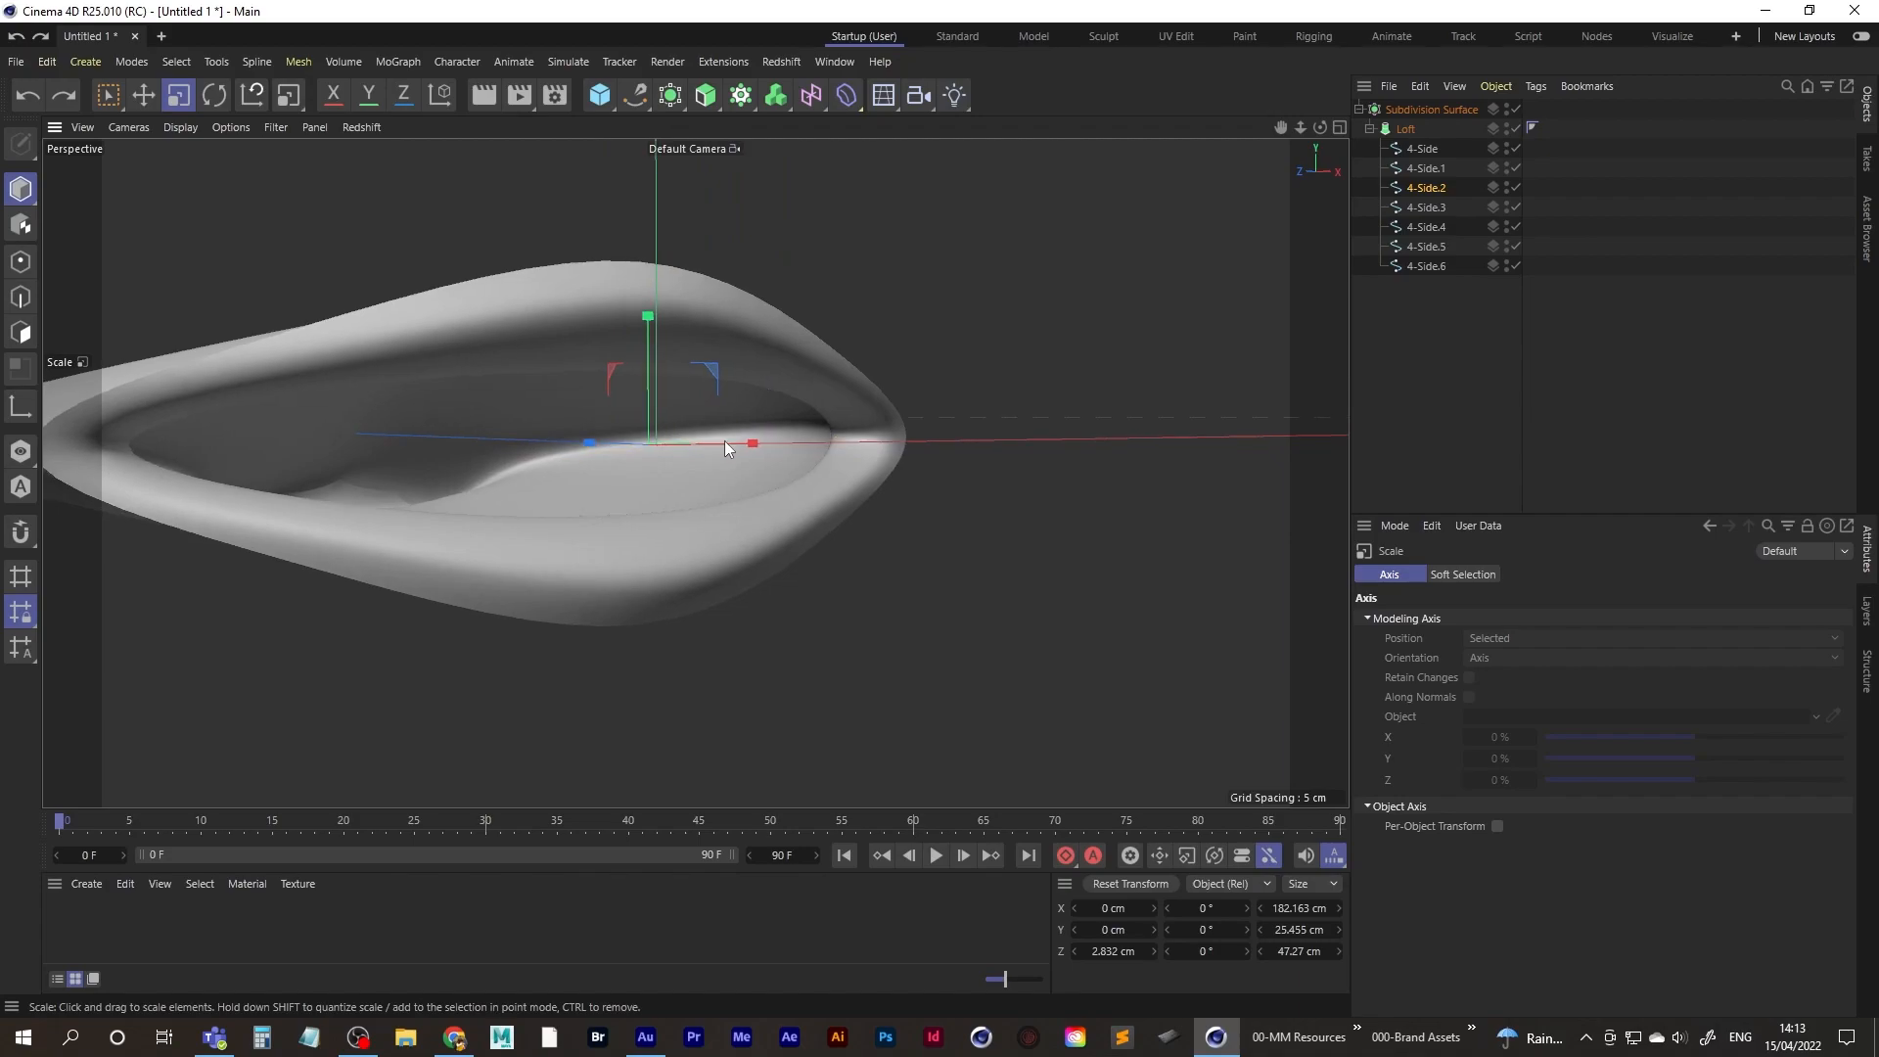
- Scale the upper and lower middle points of the third spline, 4-Side.2, along Y to about 40 cm apart
{"action": "left_click", "coordinate": [20, 261]}
{"action": "left_click_drag", "start_coordinate": [643, 331], "coordinate": [641, 383], "text": "alt"}
{"action": "left_click", "coordinate": [108, 94]}
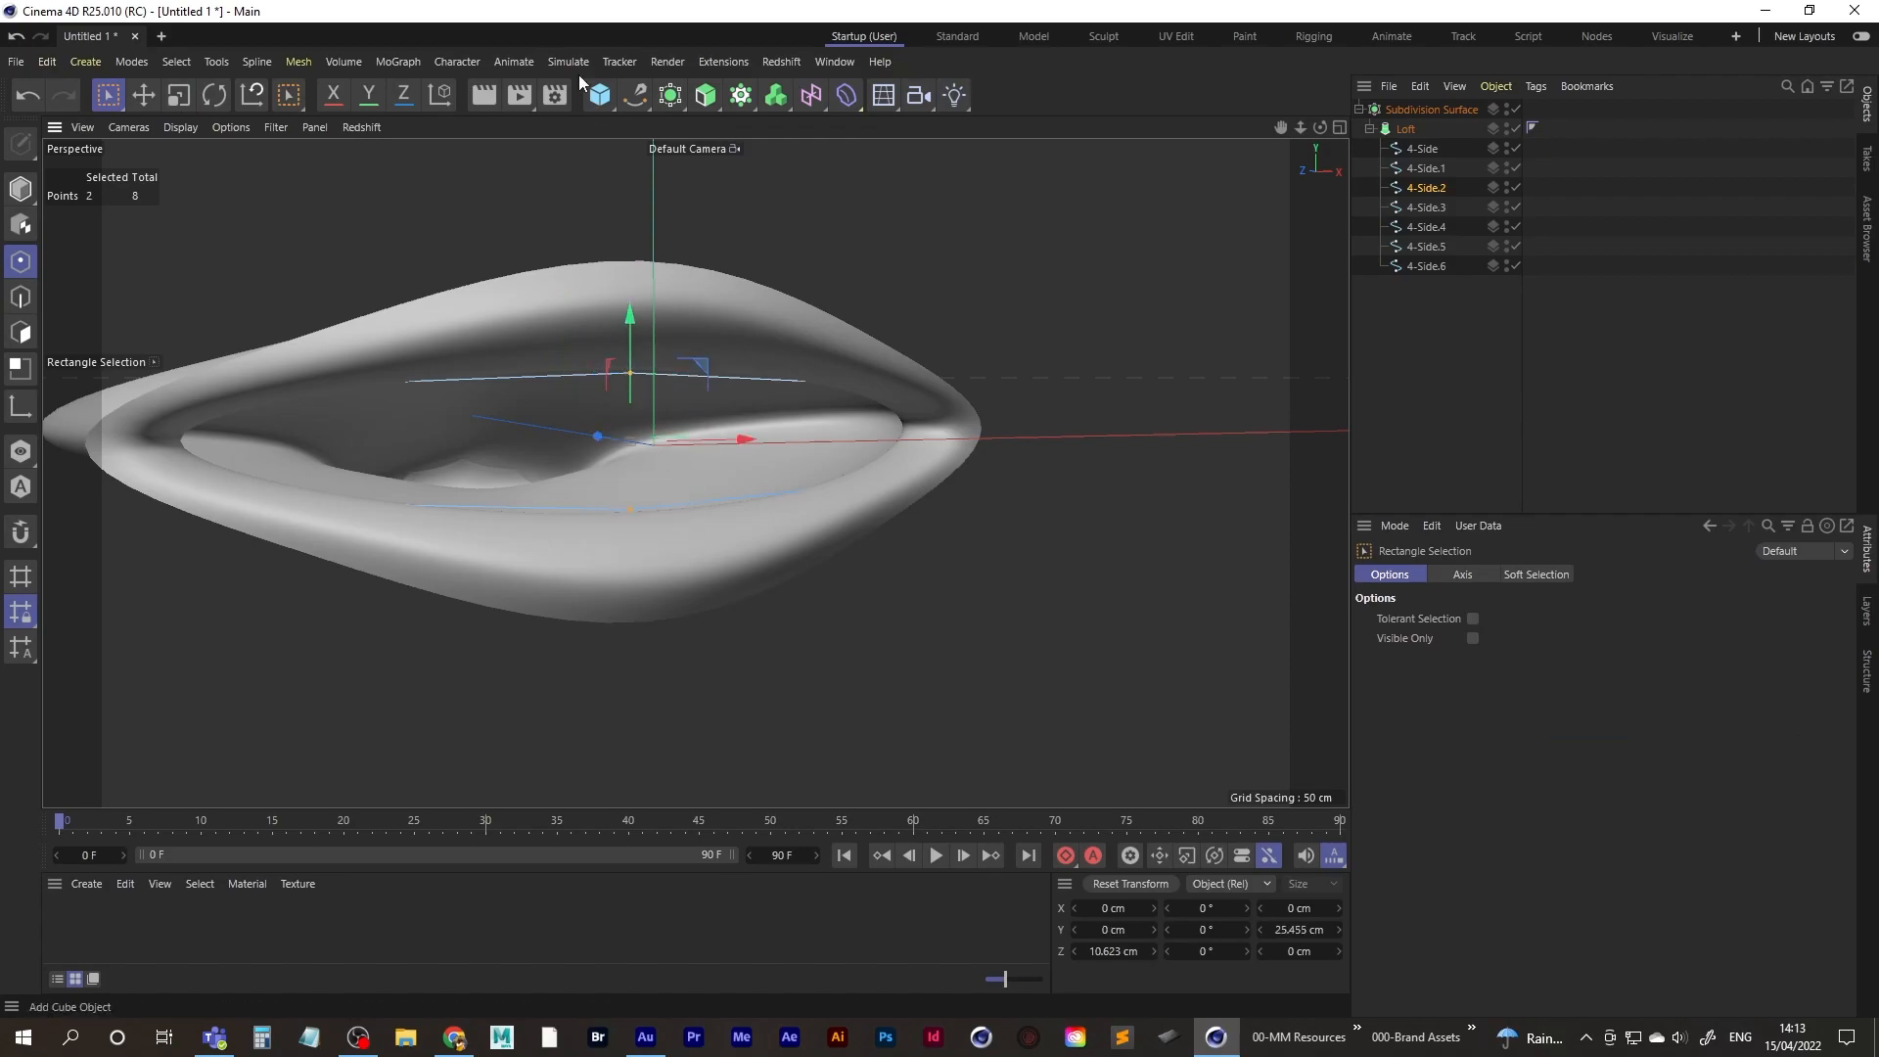
{"action": "key", "text": "t"}
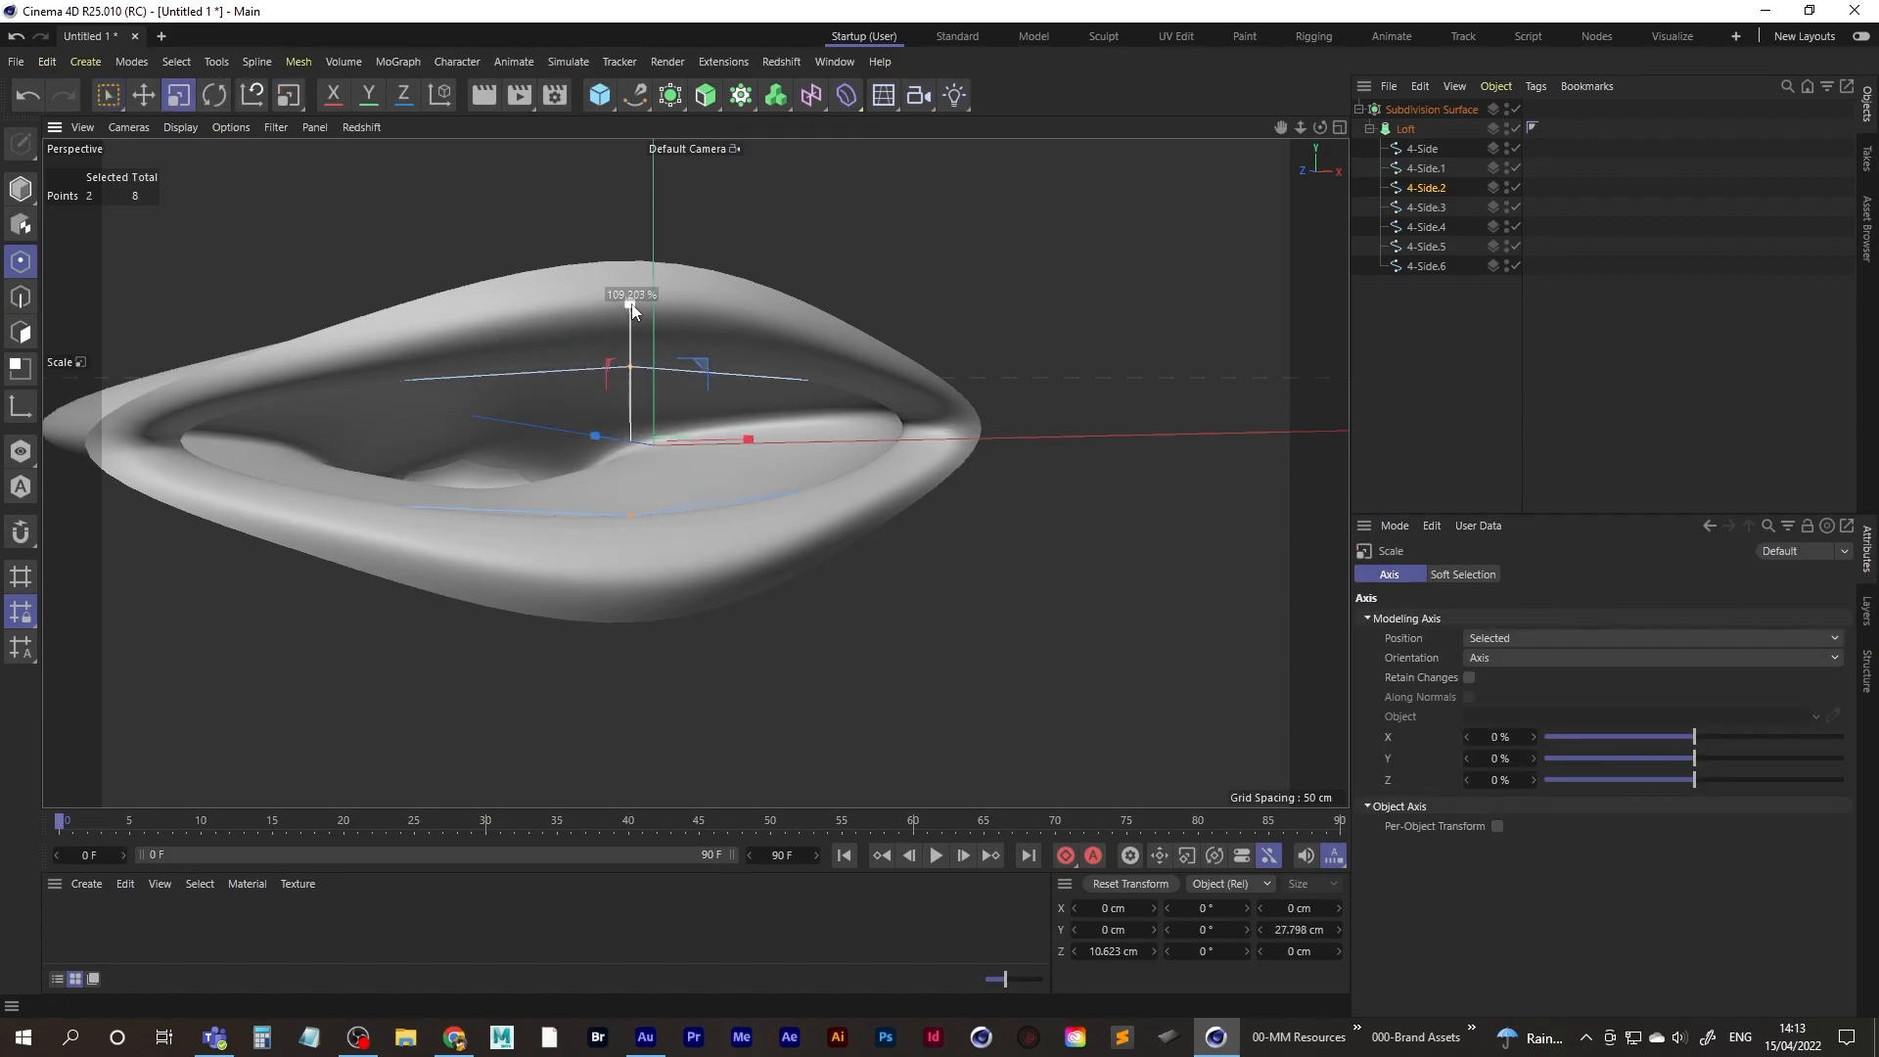
{"action": "mouse_move", "coordinate": [628, 278]}
{"action": "left_mouse_down"}
{"action": "mouse_move", "coordinate": [619, 229]}
{"action": "mouse_move", "coordinate": [618, 246]}
{"action": "left_mouse_up"}
{"action": "mouse_move", "coordinate": [608, 440]}
{"action": "left_mouse_down", "text": "alt"}
{"action": "mouse_move", "coordinate": [609, 463]}
{"action": "mouse_move", "coordinate": [601, 450]}
{"action": "mouse_move", "coordinate": [691, 421]}
{"action": "mouse_move", "coordinate": [632, 420]}
{"action": "left_mouse_up", "text": "alt"}
{"action": "middle_click_drag", "start_coordinate": [436, 428], "coordinate": [626, 397], "text": "alt"}
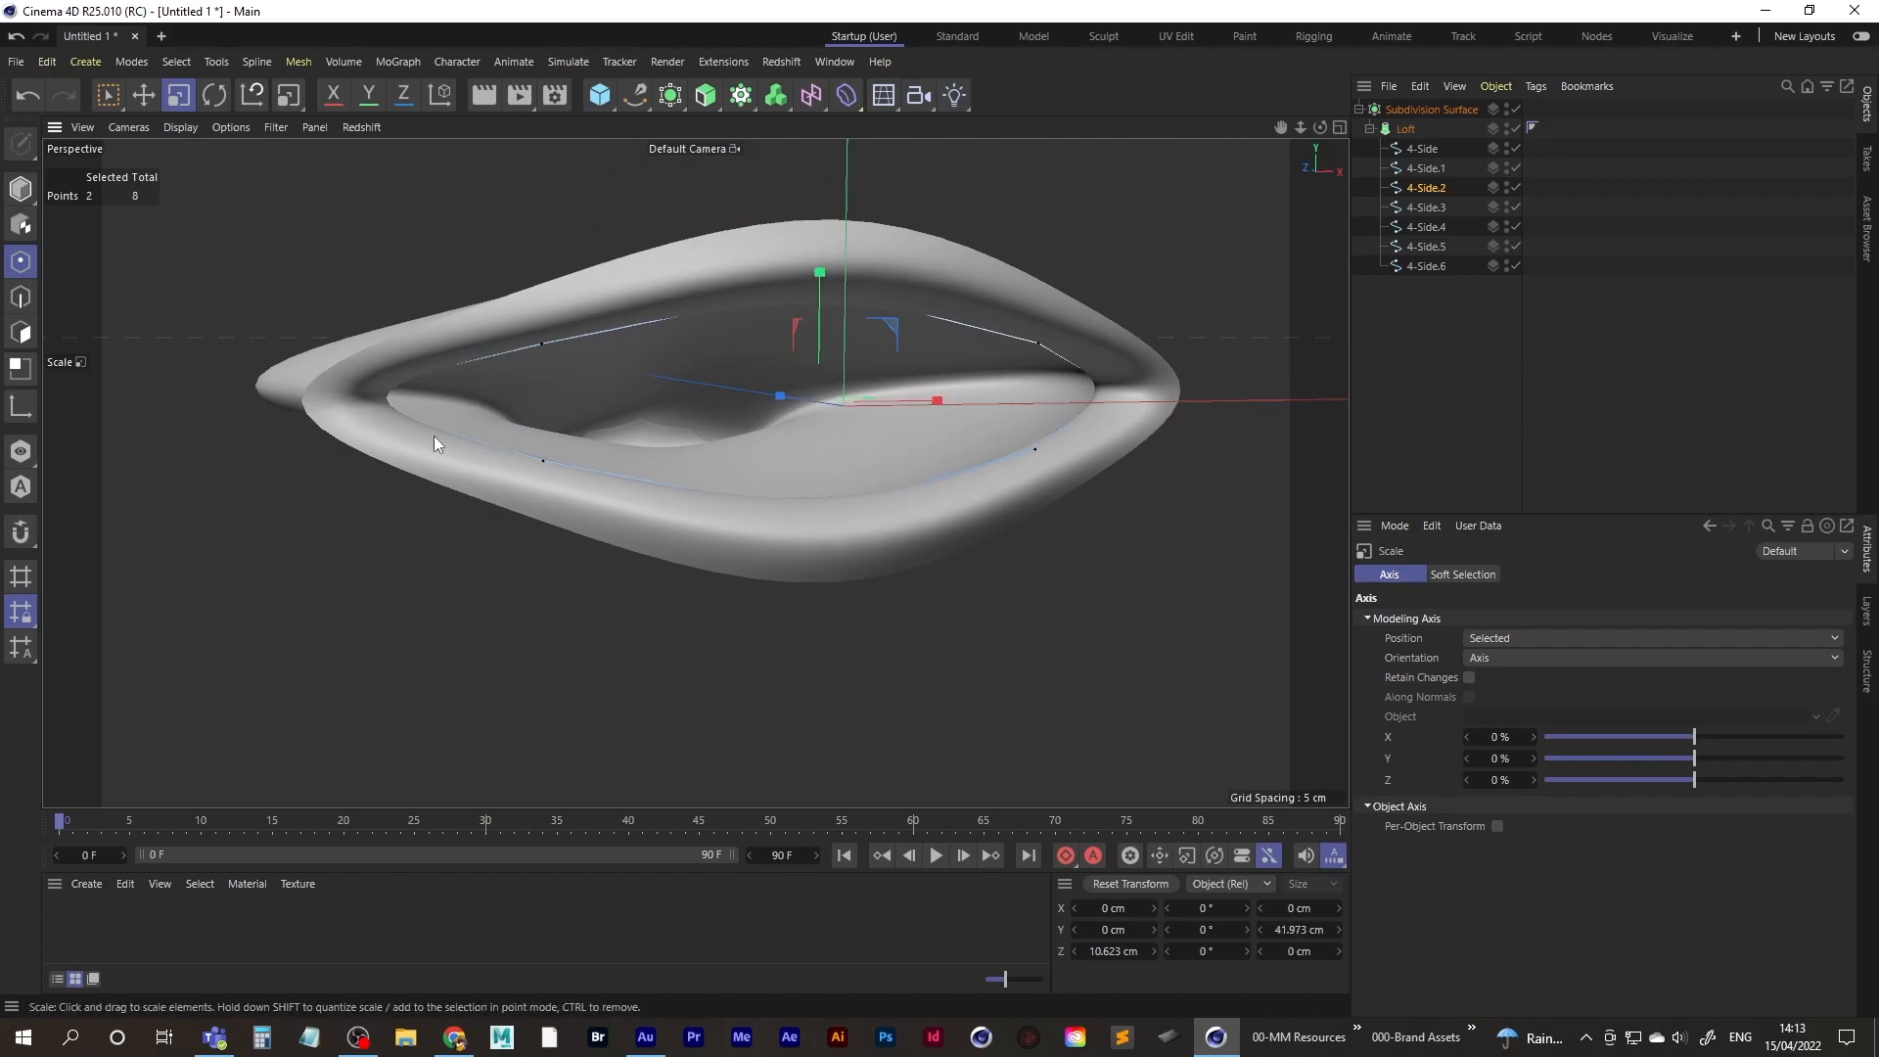
{"action": "key", "text": "ctrl+z"}
- Select the two outer side points of the third spline and scale them along X to about 200 cm apart
{"action": "left_click_drag", "start_coordinate": [102, 96], "coordinate": [153, 164]}
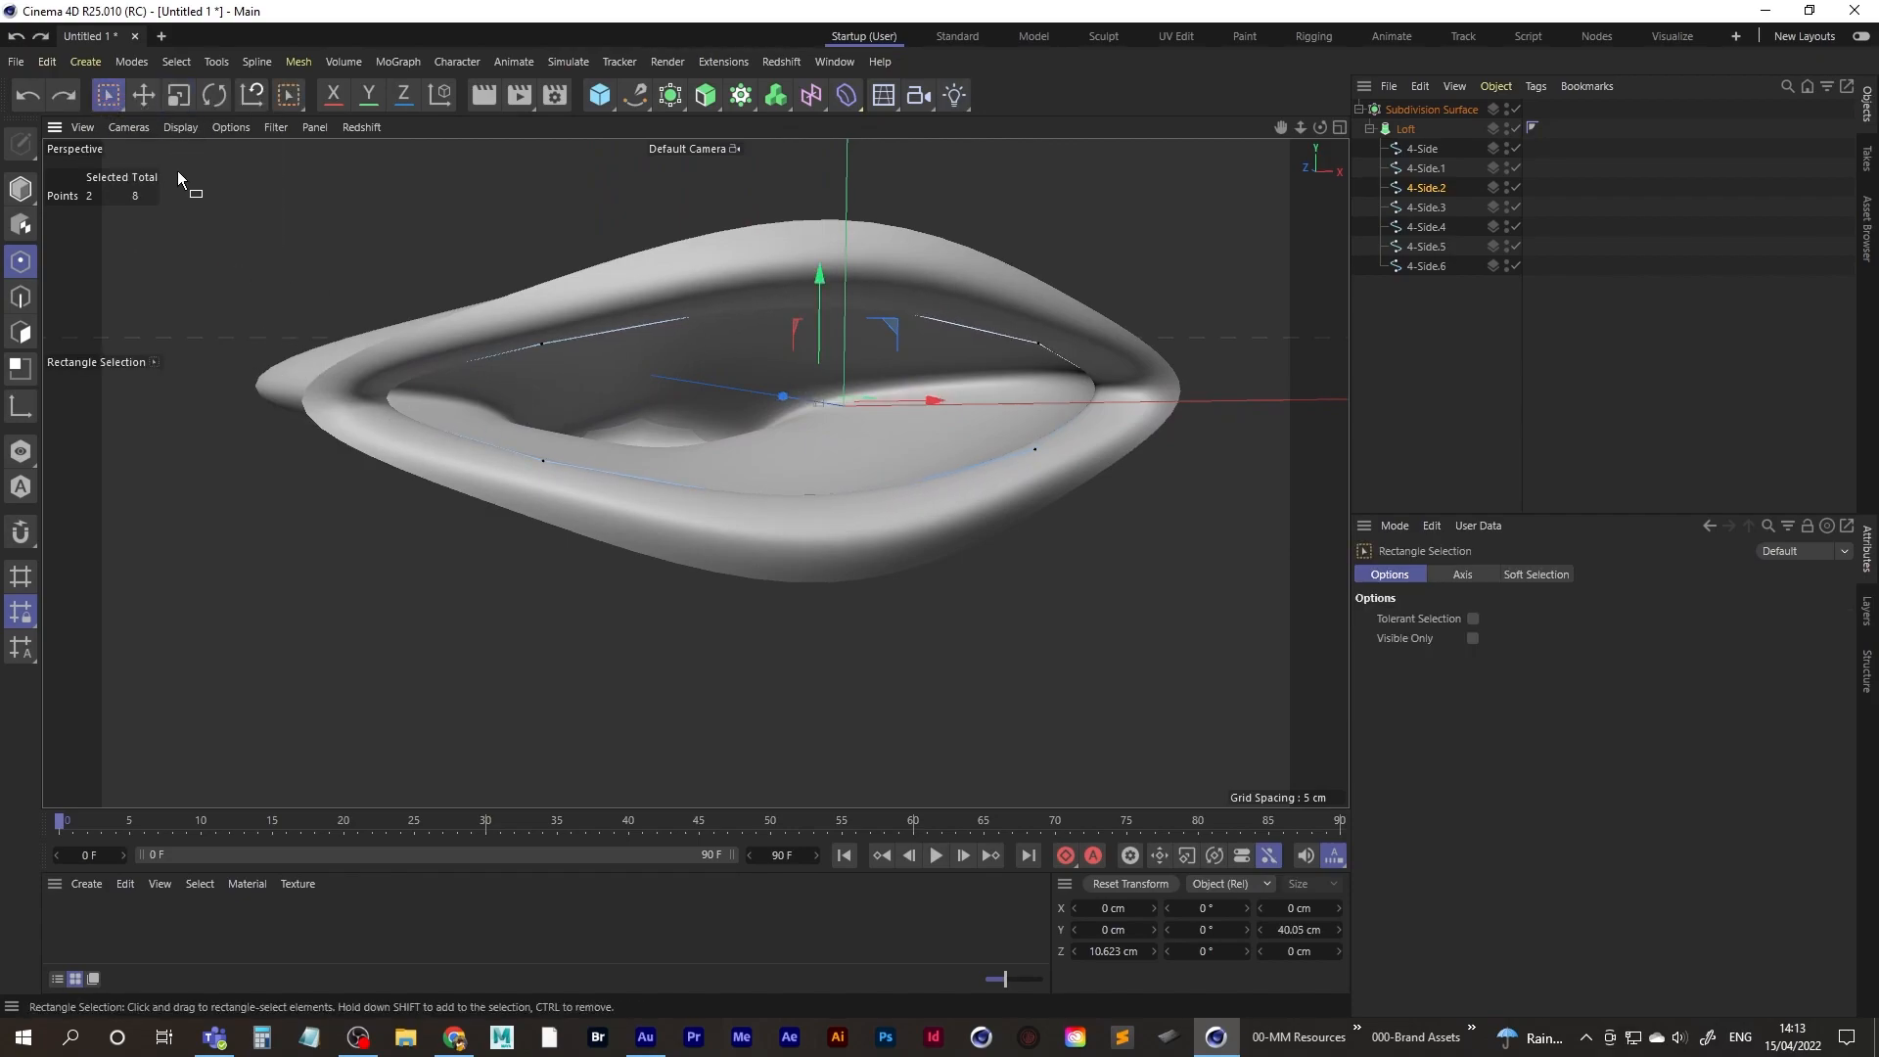
{"action": "left_click_drag", "start_coordinate": [273, 319], "coordinate": [406, 433]}
{"action": "left_click_drag", "start_coordinate": [666, 517], "coordinate": [621, 538], "text": "alt"}
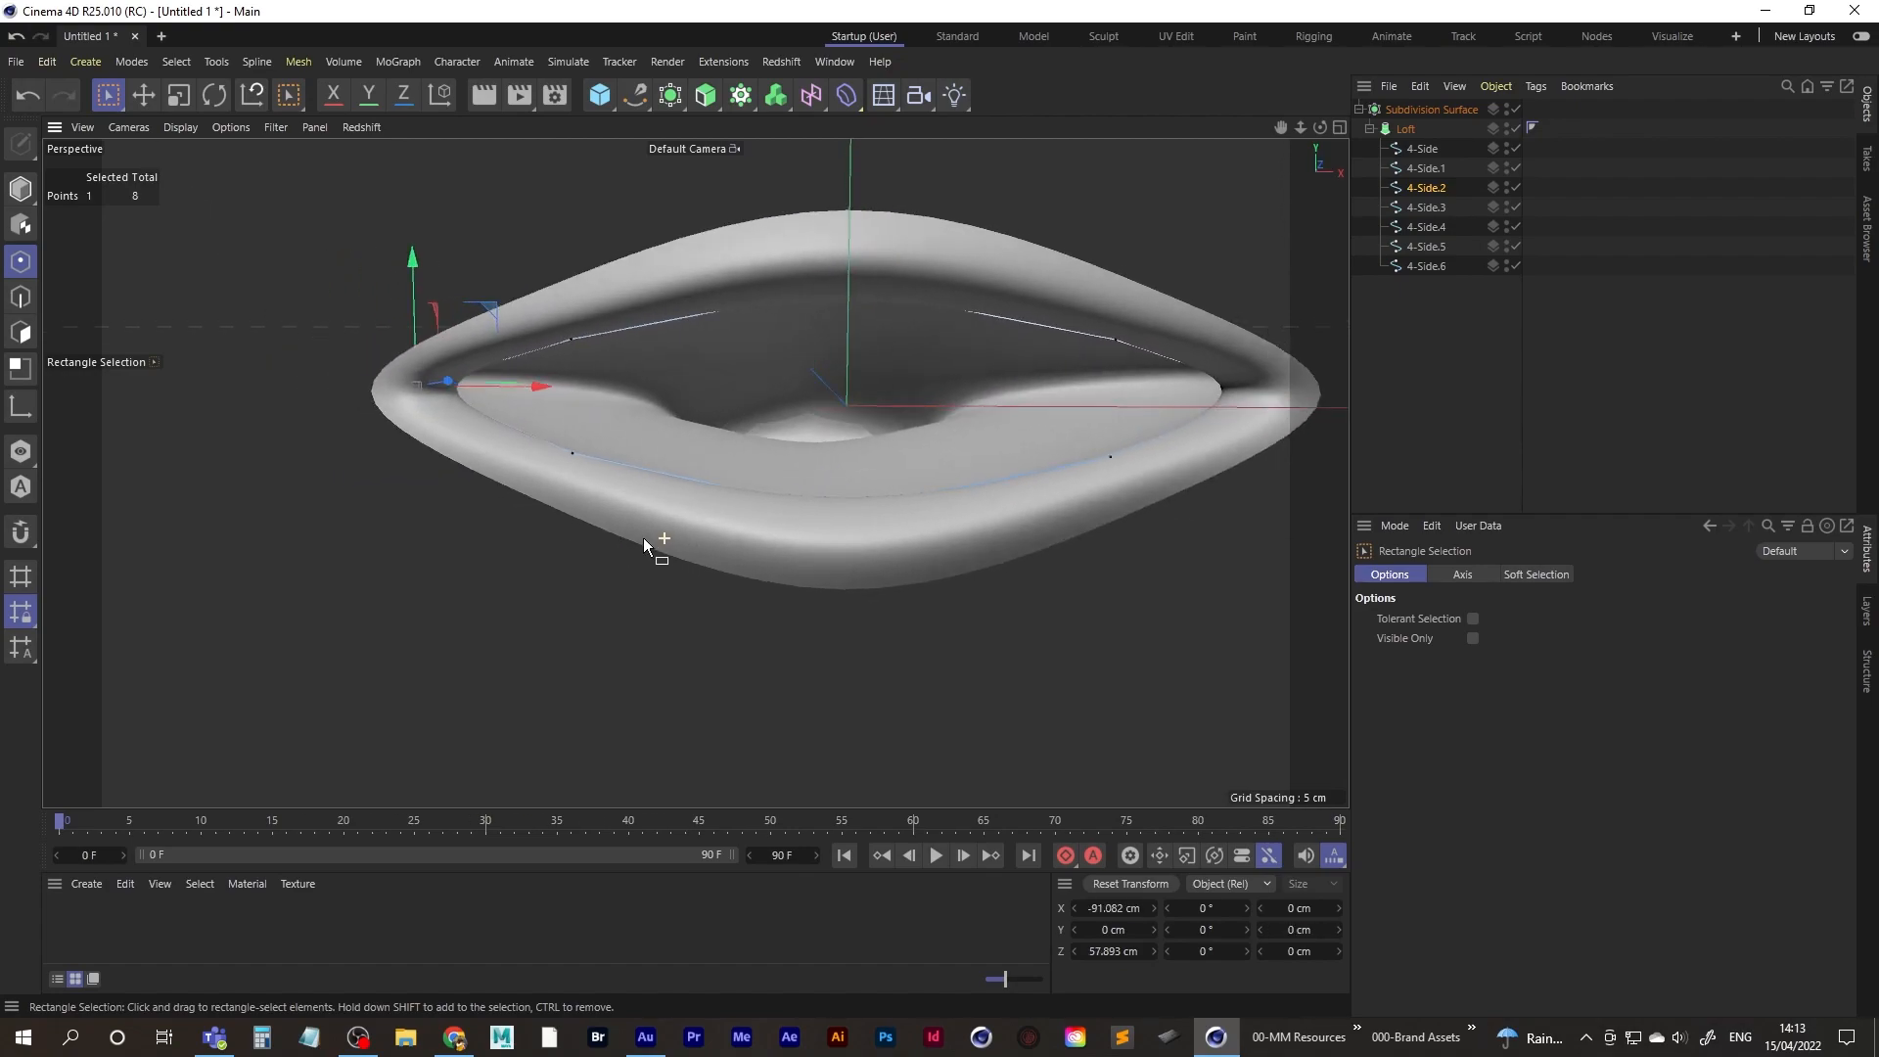
{"action": "middle_click_drag", "start_coordinate": [1313, 386], "coordinate": [1027, 396], "text": "alt"}
{"action": "left_click_drag", "start_coordinate": [995, 395], "coordinate": [887, 504], "text": "shift"}
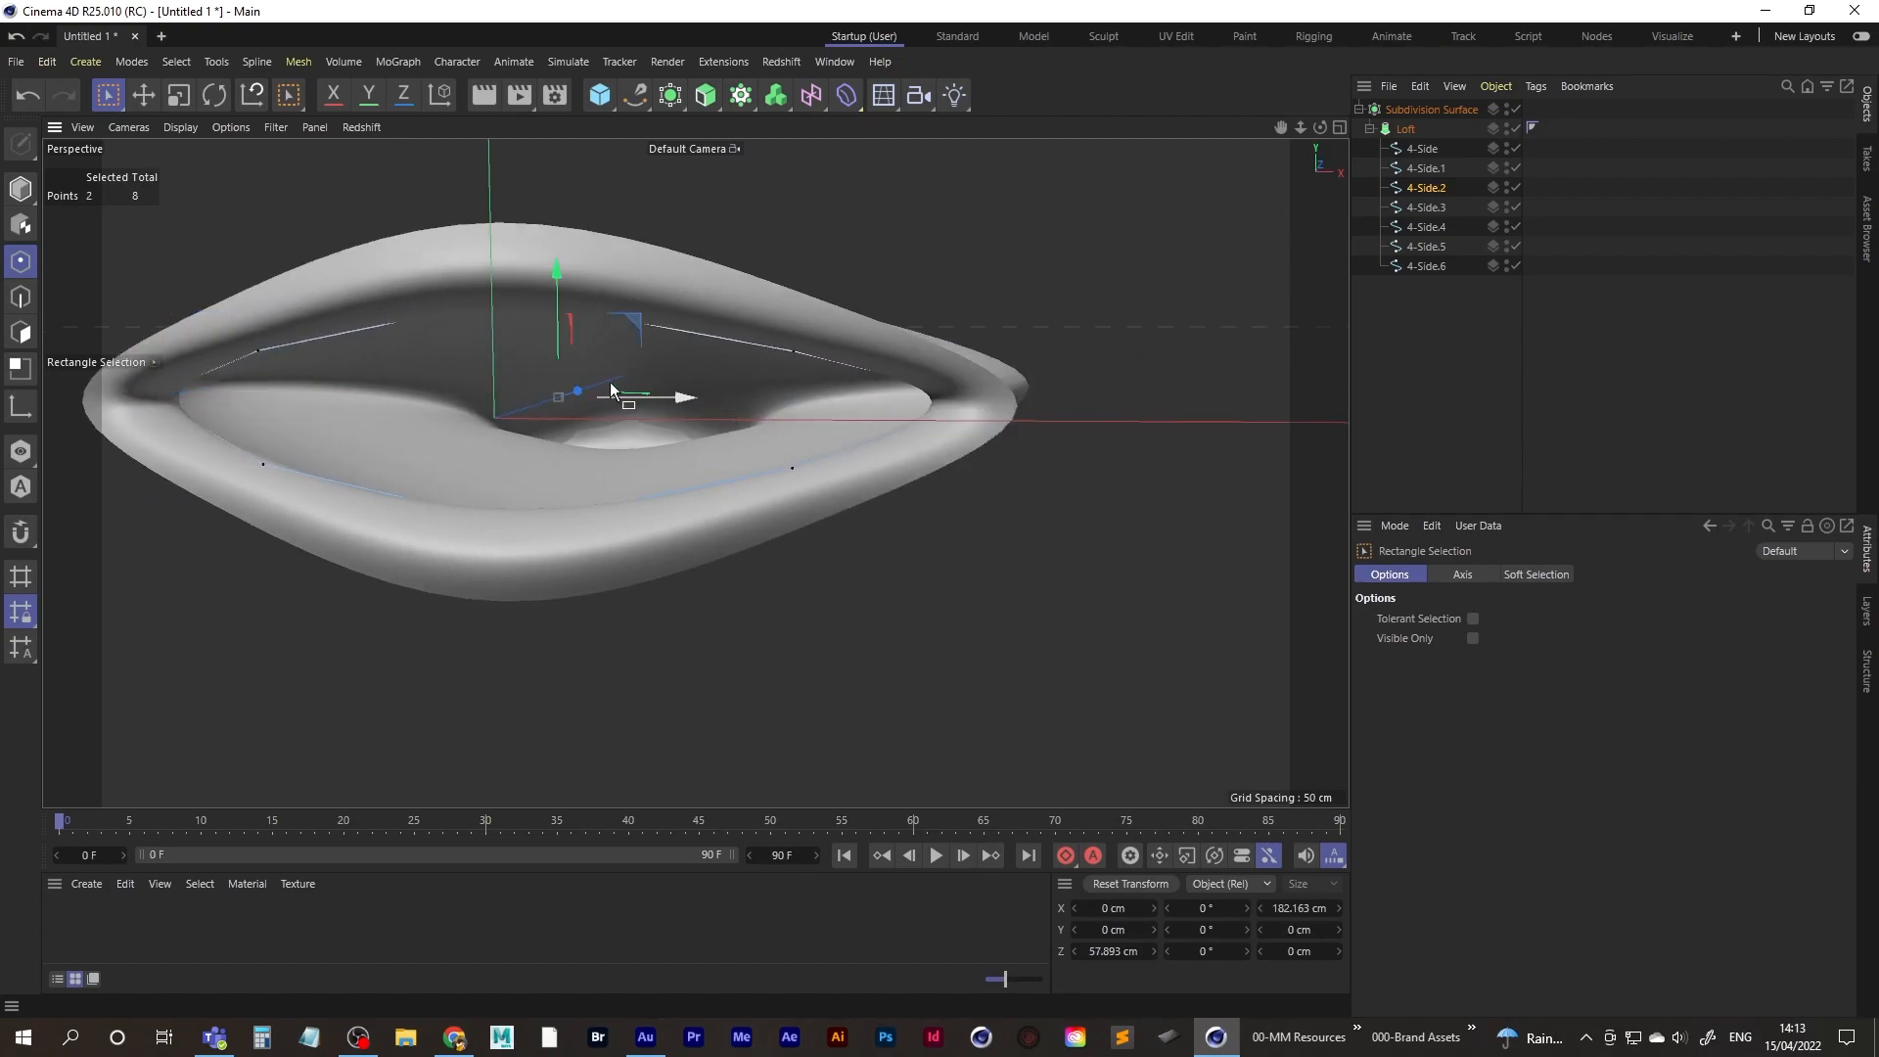
{"action": "left_click", "coordinate": [178, 95]}
{"action": "left_click_drag", "start_coordinate": [687, 398], "coordinate": [713, 338]}
{"action": "middle_click_drag", "start_coordinate": [891, 494], "coordinate": [803, 465], "text": "alt"}
{"action": "left_click_drag", "start_coordinate": [803, 473], "coordinate": [793, 521], "text": "alt"}
{"action": "left_click_drag", "start_coordinate": [891, 454], "coordinate": [462, 435], "text": "alt"}
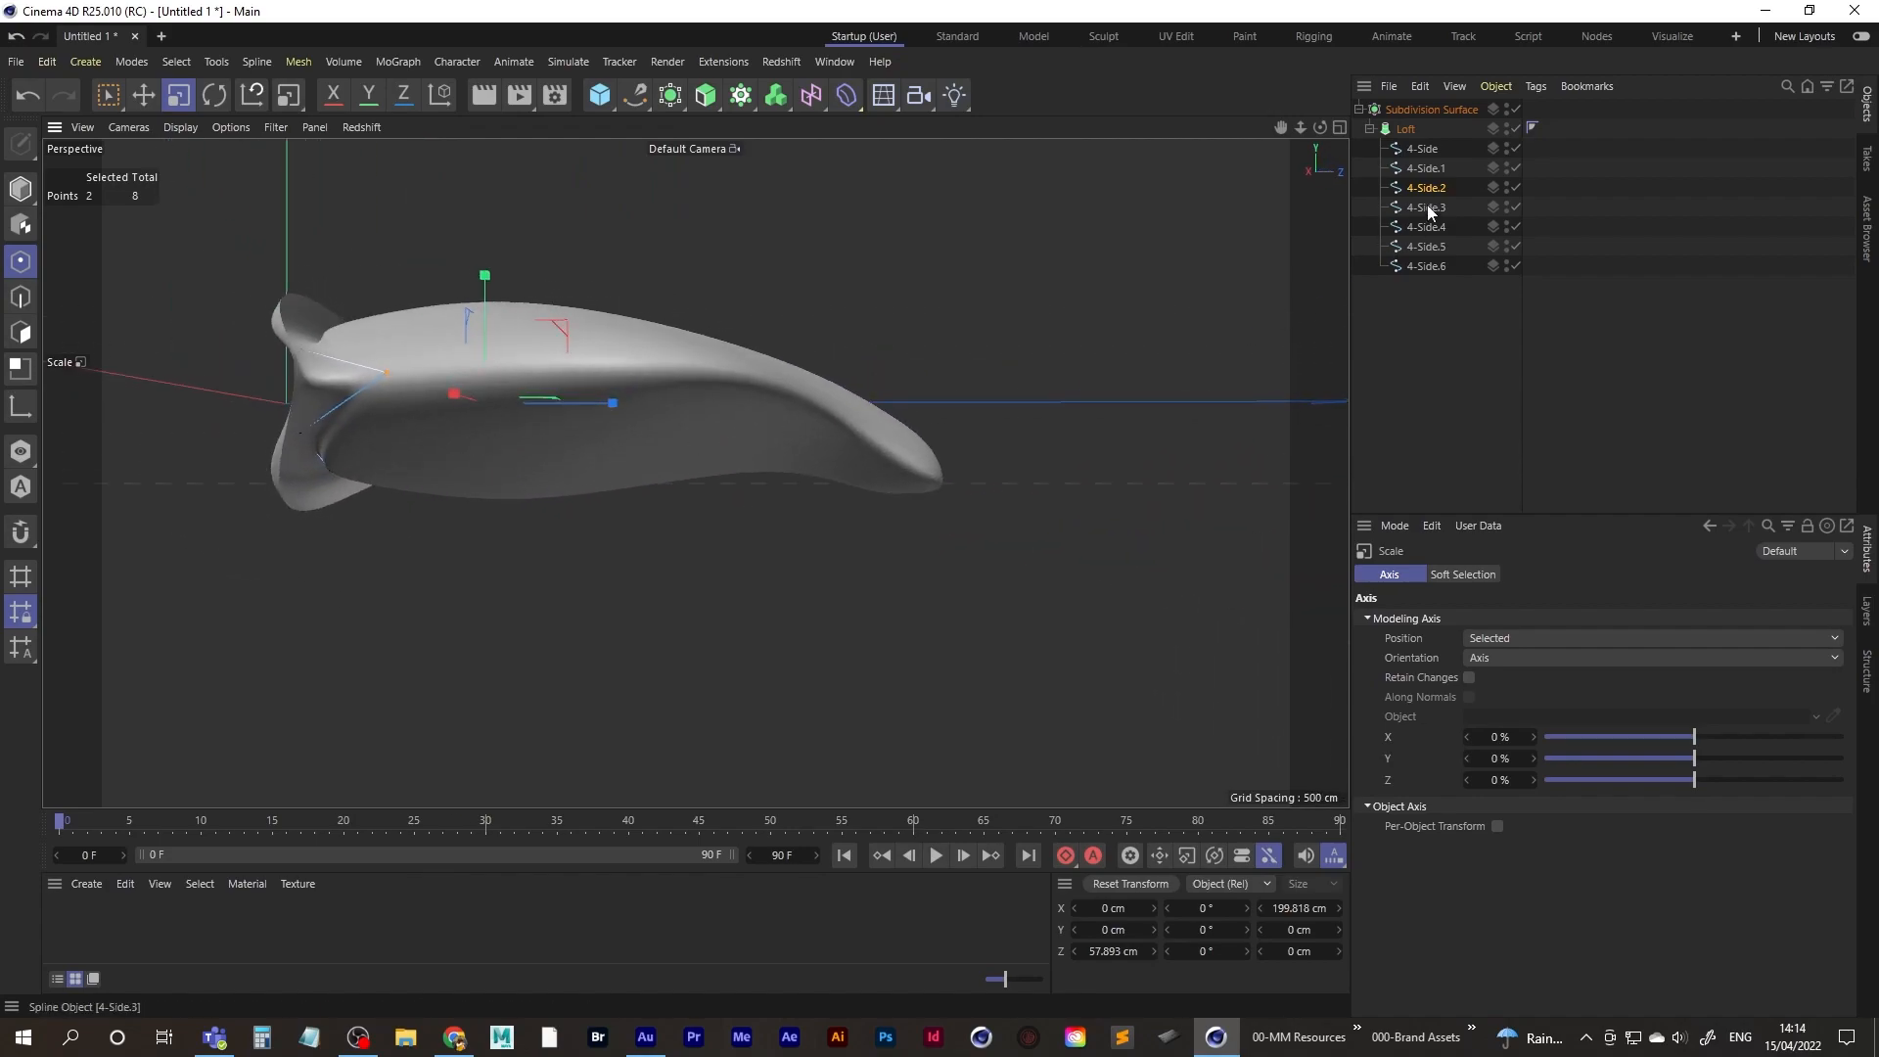
- Move the whole last spline, 4-Side.6, along its own Z axis away from the shell's rear end
{"action": "left_click", "coordinate": [1426, 266]}
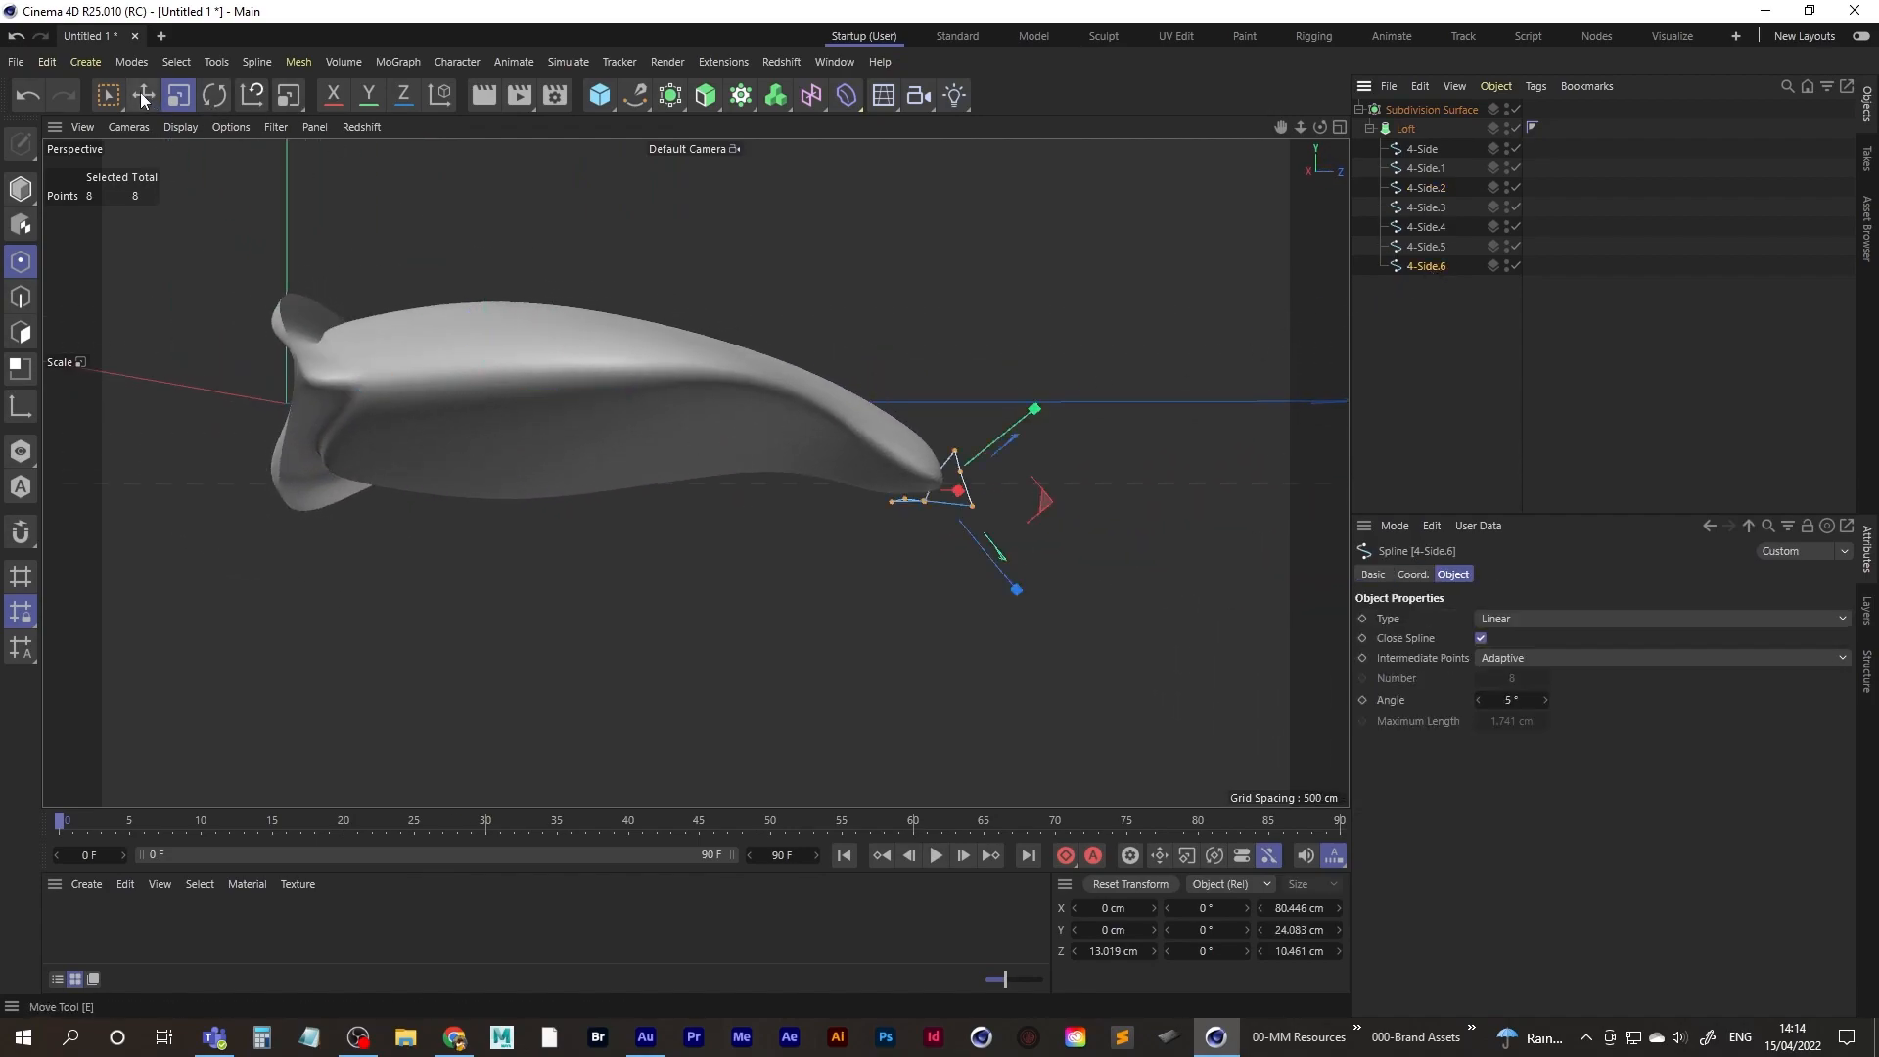
{"action": "key", "text": "e"}
{"action": "left_click", "coordinate": [25, 196]}
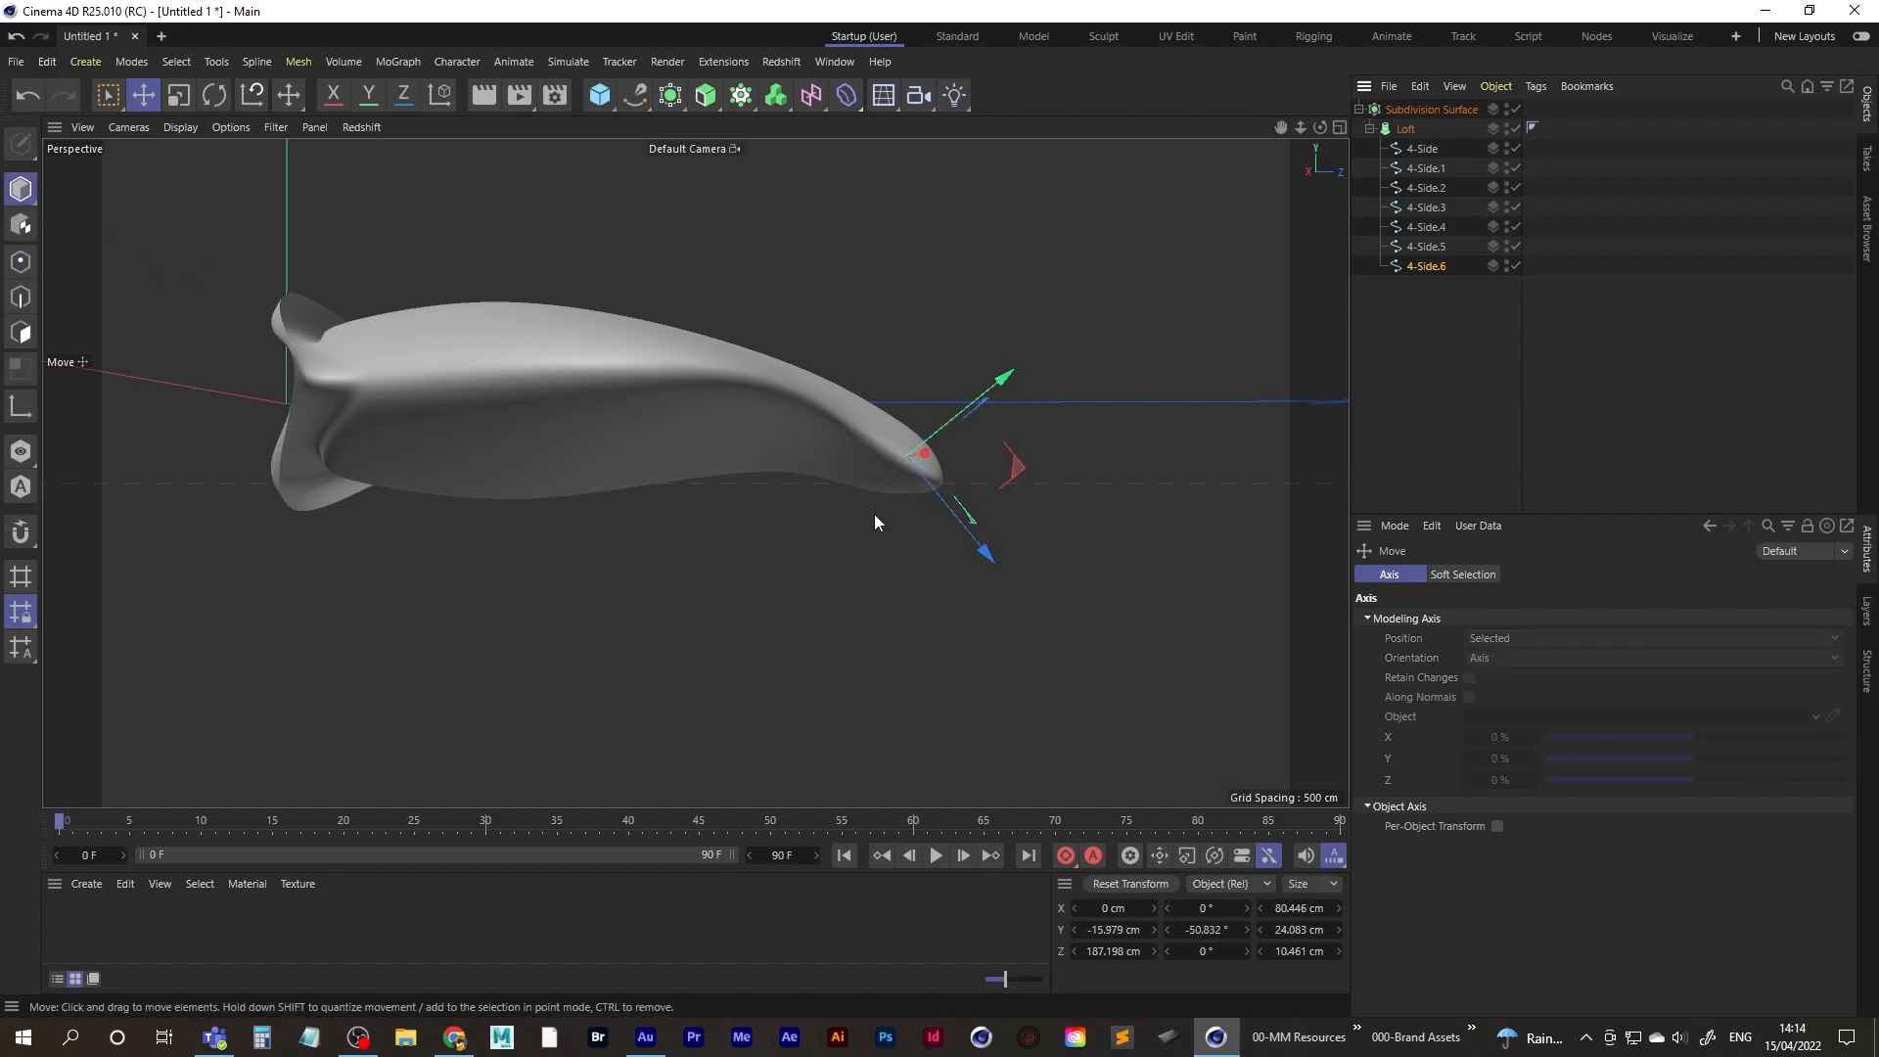
{"action": "left_click_drag", "start_coordinate": [982, 546], "coordinate": [1073, 622]}
{"action": "left_click_drag", "start_coordinate": [624, 400], "coordinate": [699, 470], "text": "alt"}
- Scale the sixth spline, 4-Side.5, uniformly to about 136 cm wide and inspect the shell
{"action": "left_click", "coordinate": [1413, 246]}
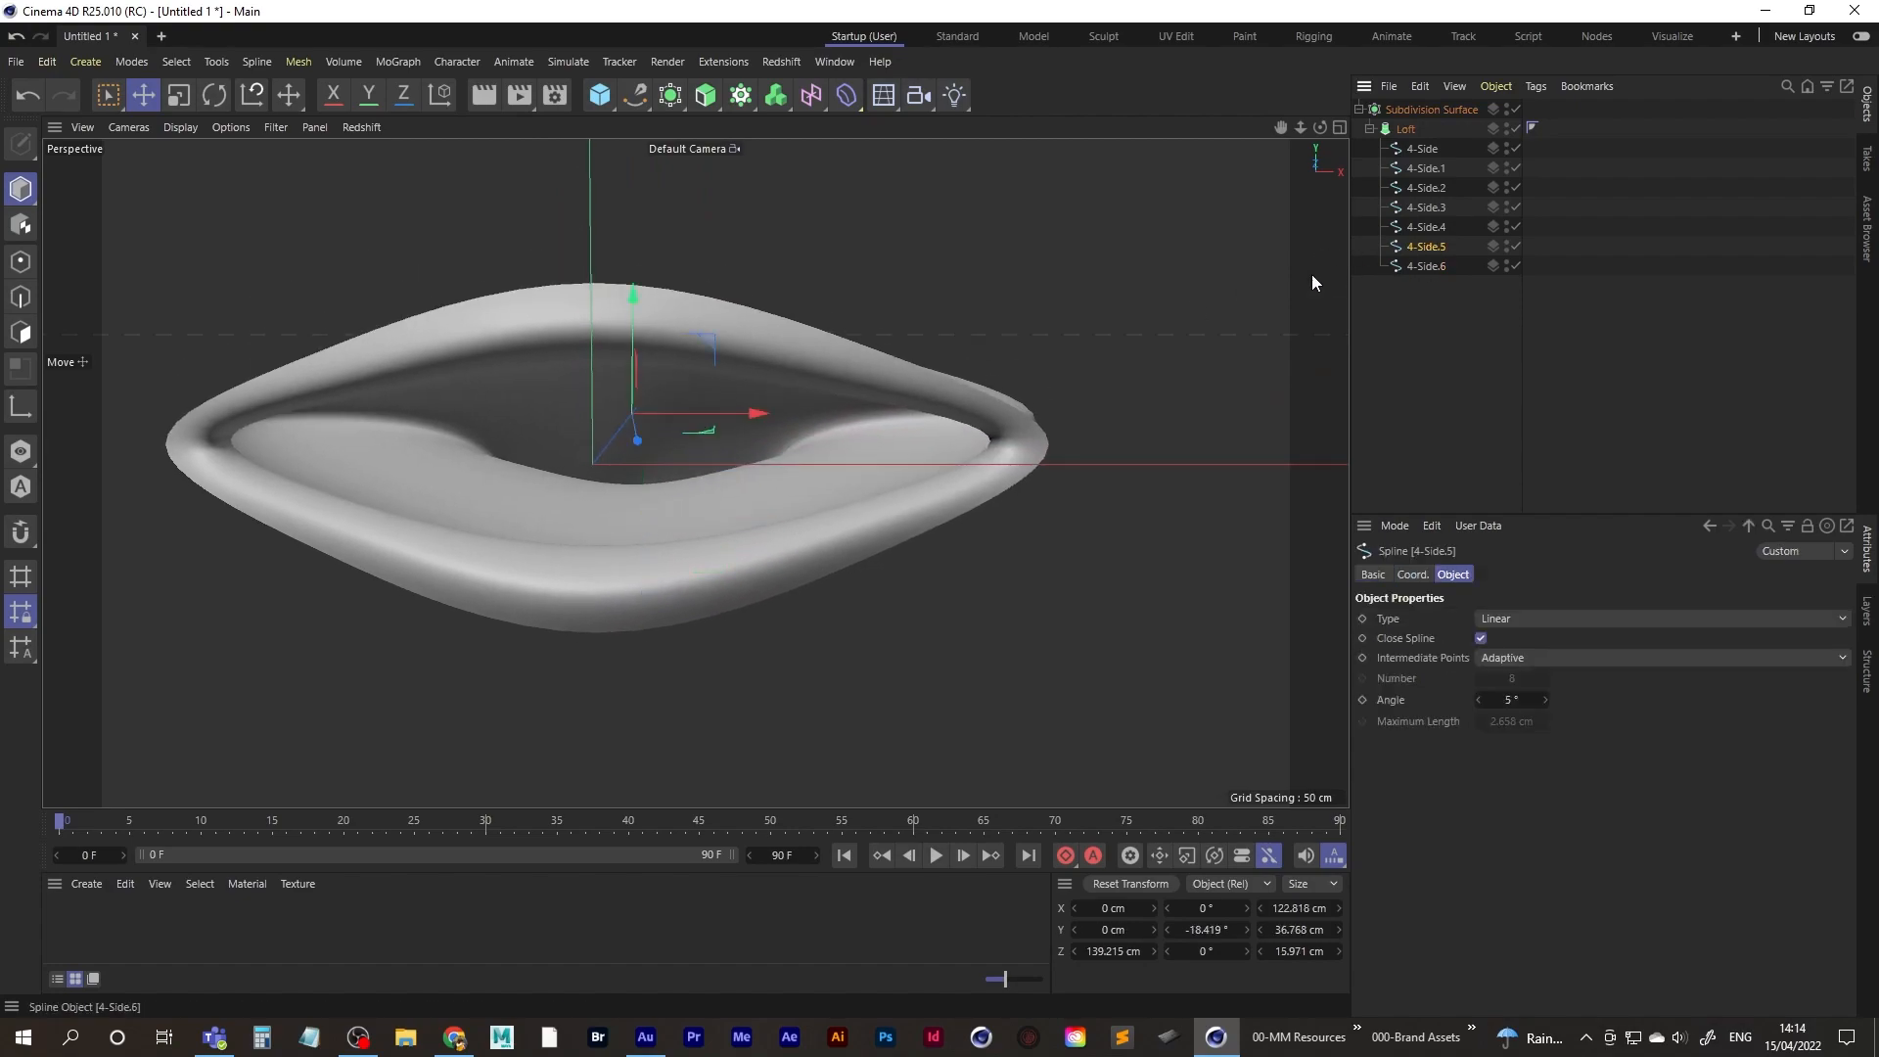
{"action": "left_click", "coordinate": [186, 86]}
{"action": "left_click_drag", "start_coordinate": [493, 213], "coordinate": [615, 237]}
{"action": "left_click_drag", "start_coordinate": [683, 329], "coordinate": [730, 471], "text": "alt"}
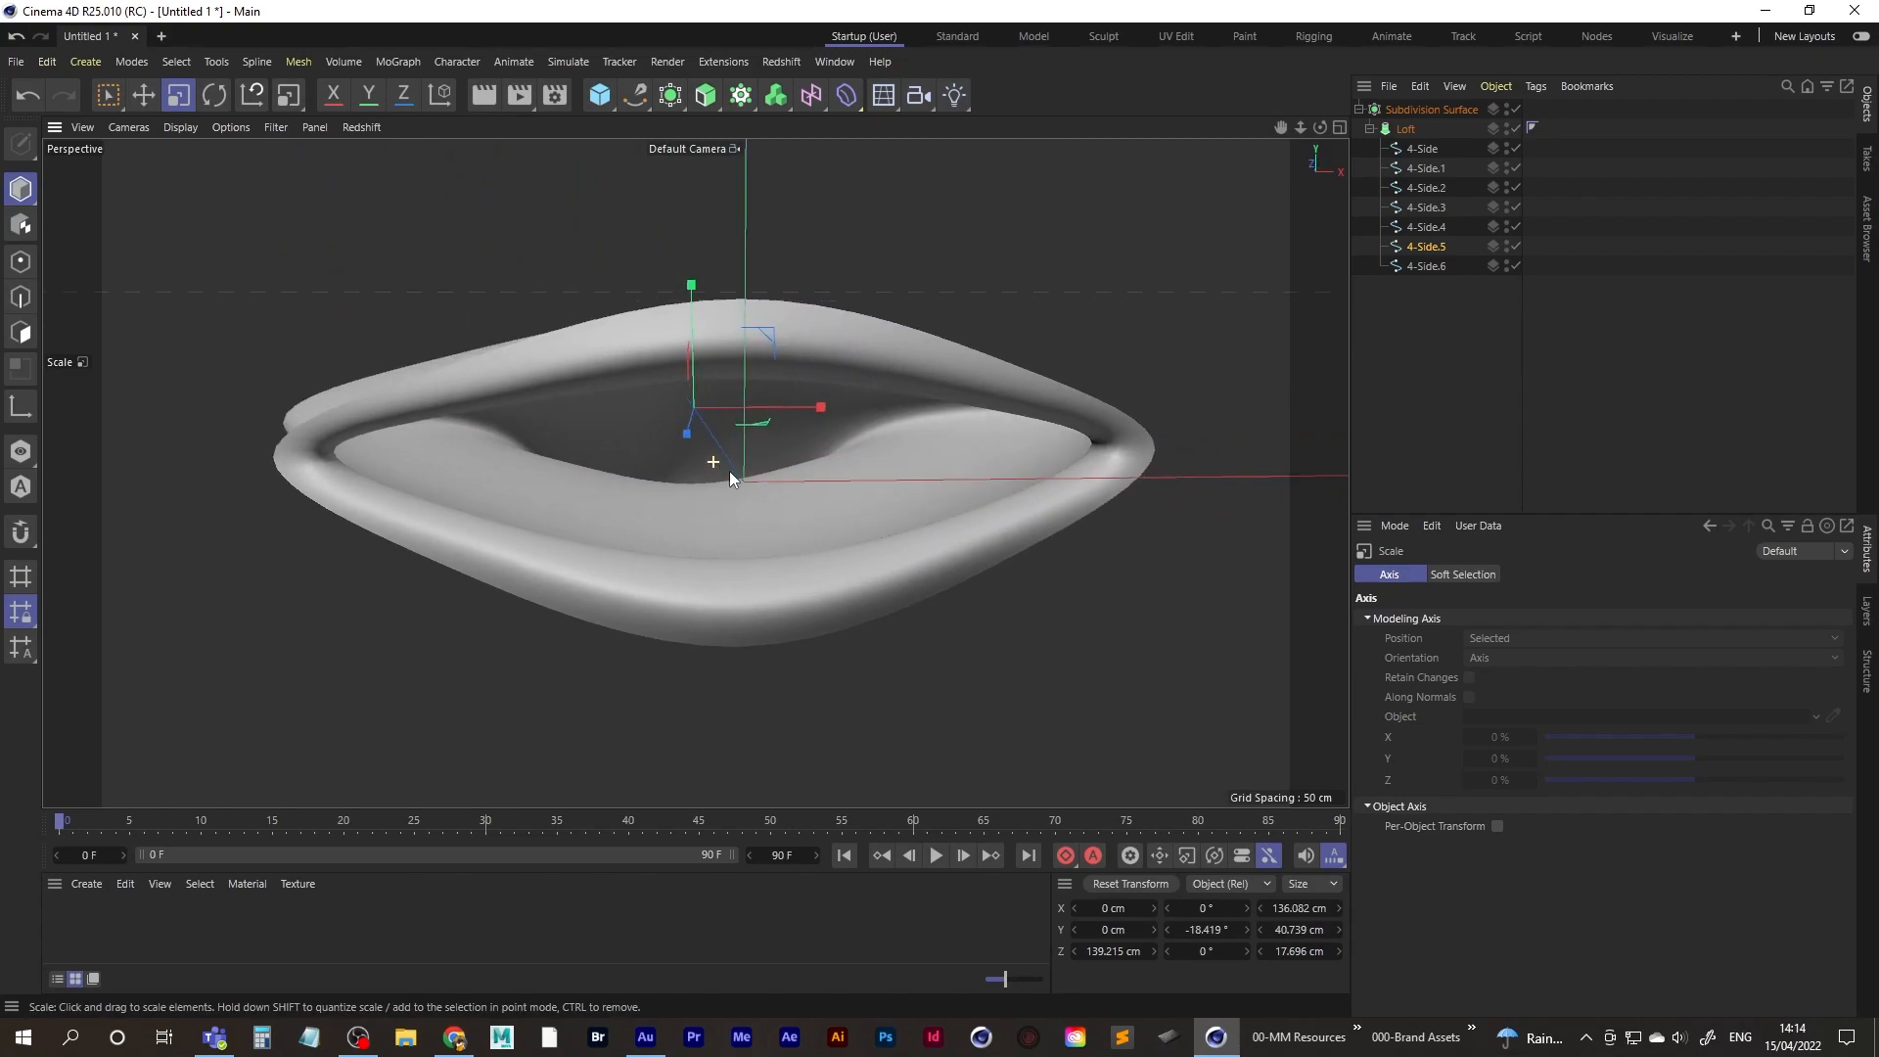
{"action": "left_click_drag", "start_coordinate": [585, 349], "coordinate": [707, 436], "text": "alt"}
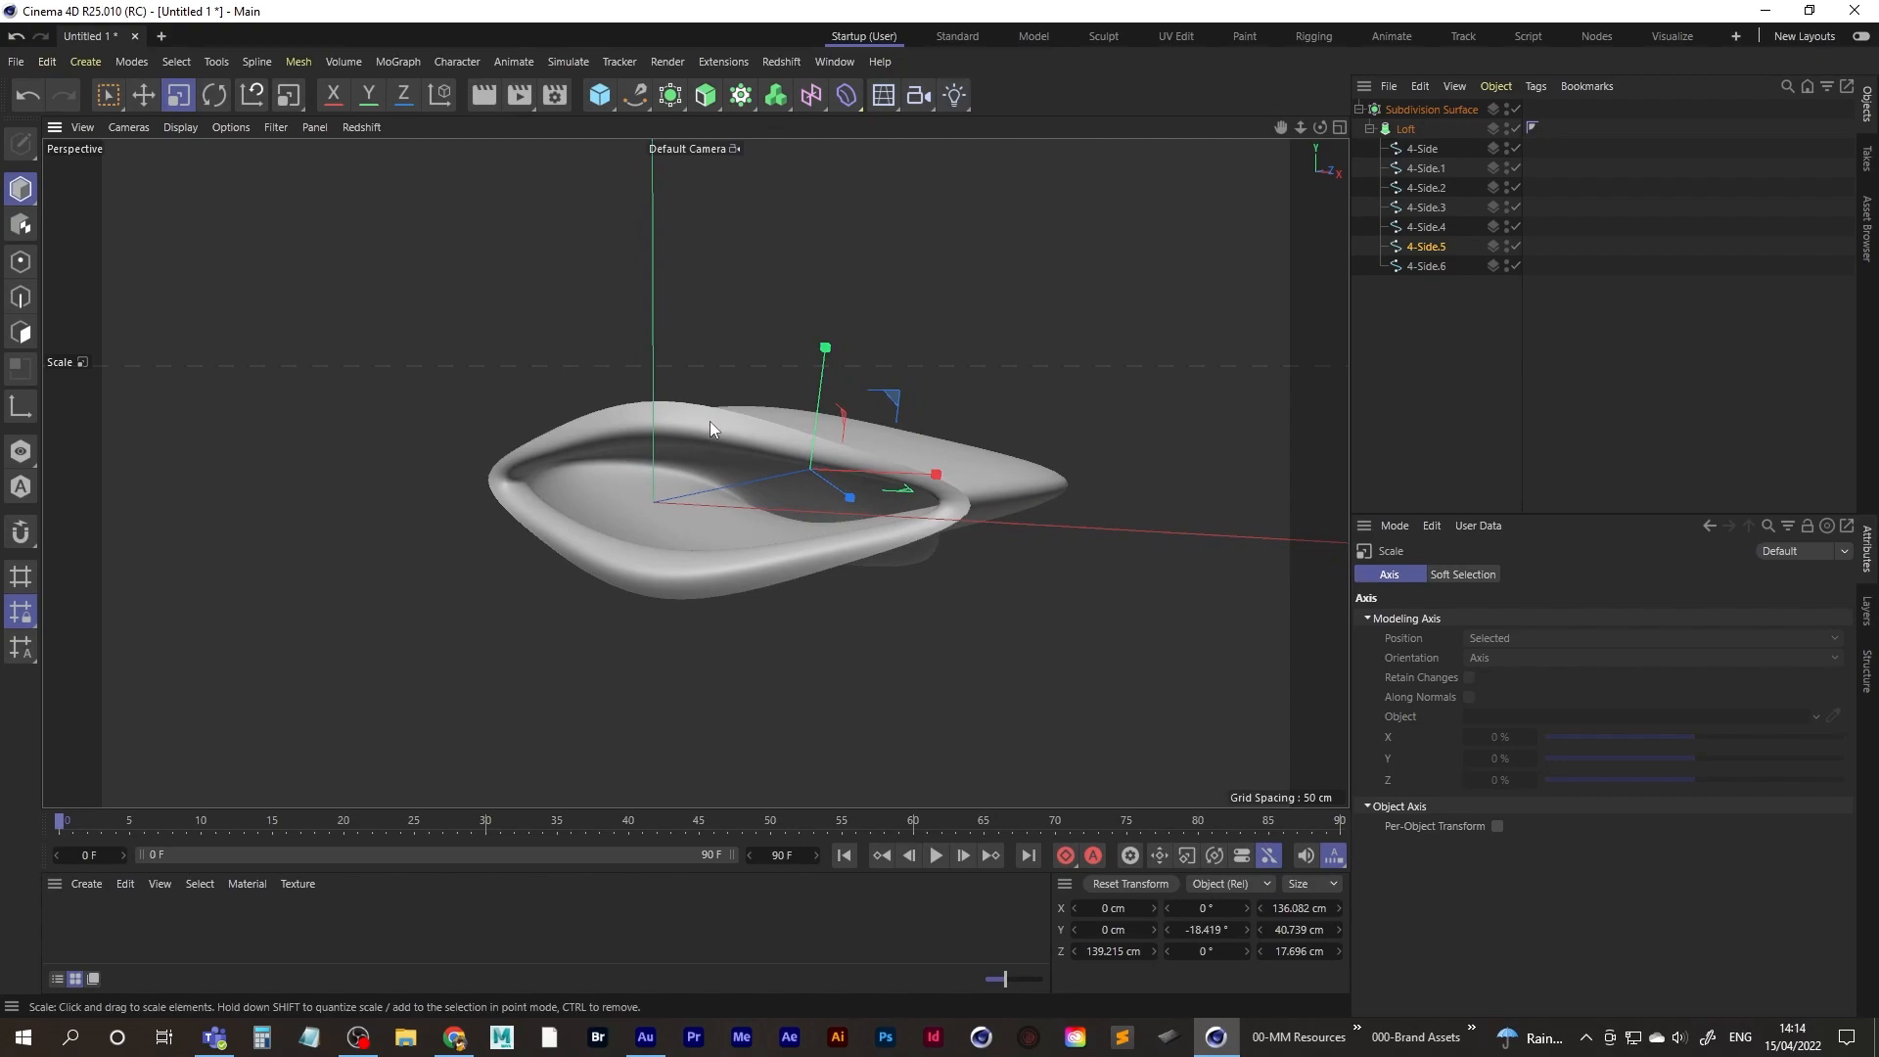
- Duplicate the first spline, 4-Side, as the loft's new first profile, about 114 cm in Y and placed about 4 cm along Z
{"action": "left_click", "coordinate": [1423, 152]}
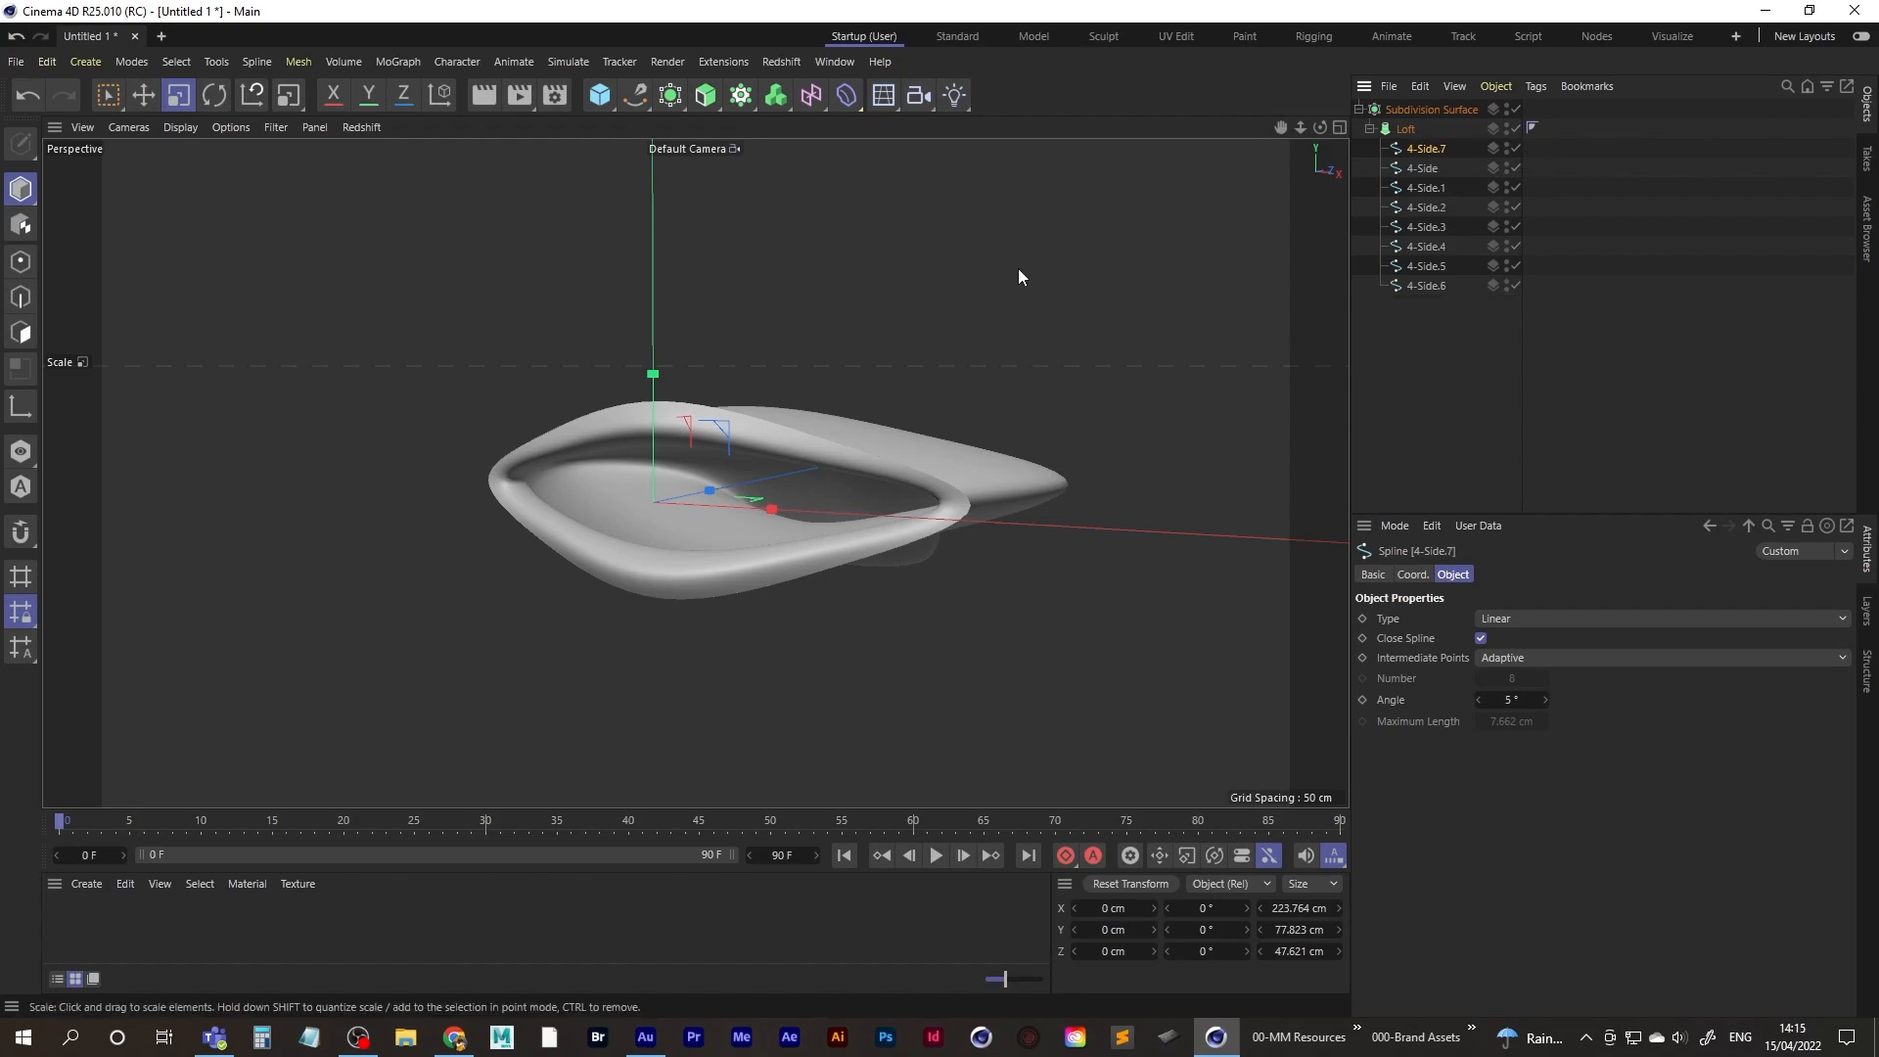
{"action": "left_click_drag", "start_coordinate": [653, 374], "coordinate": [652, 312]}
{"action": "left_click_drag", "start_coordinate": [669, 444], "coordinate": [546, 443], "text": "alt"}
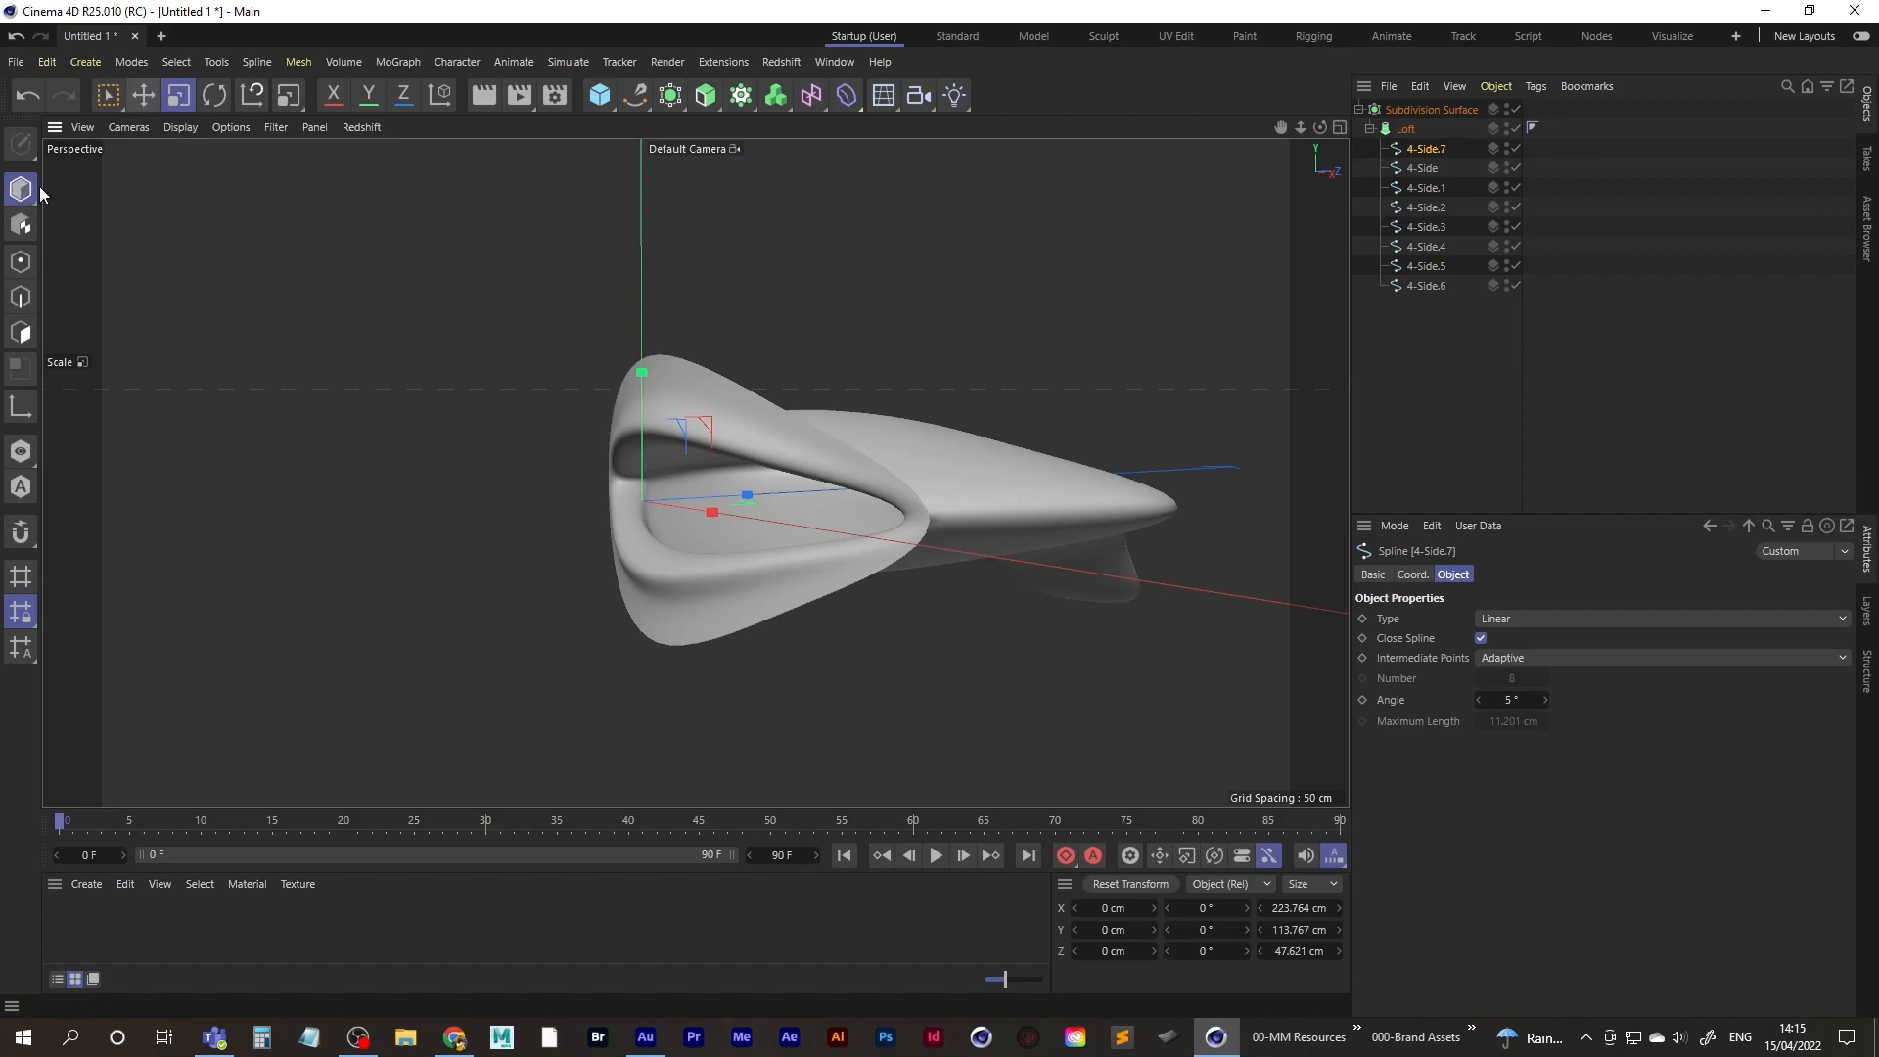
{"action": "key", "text": "e"}
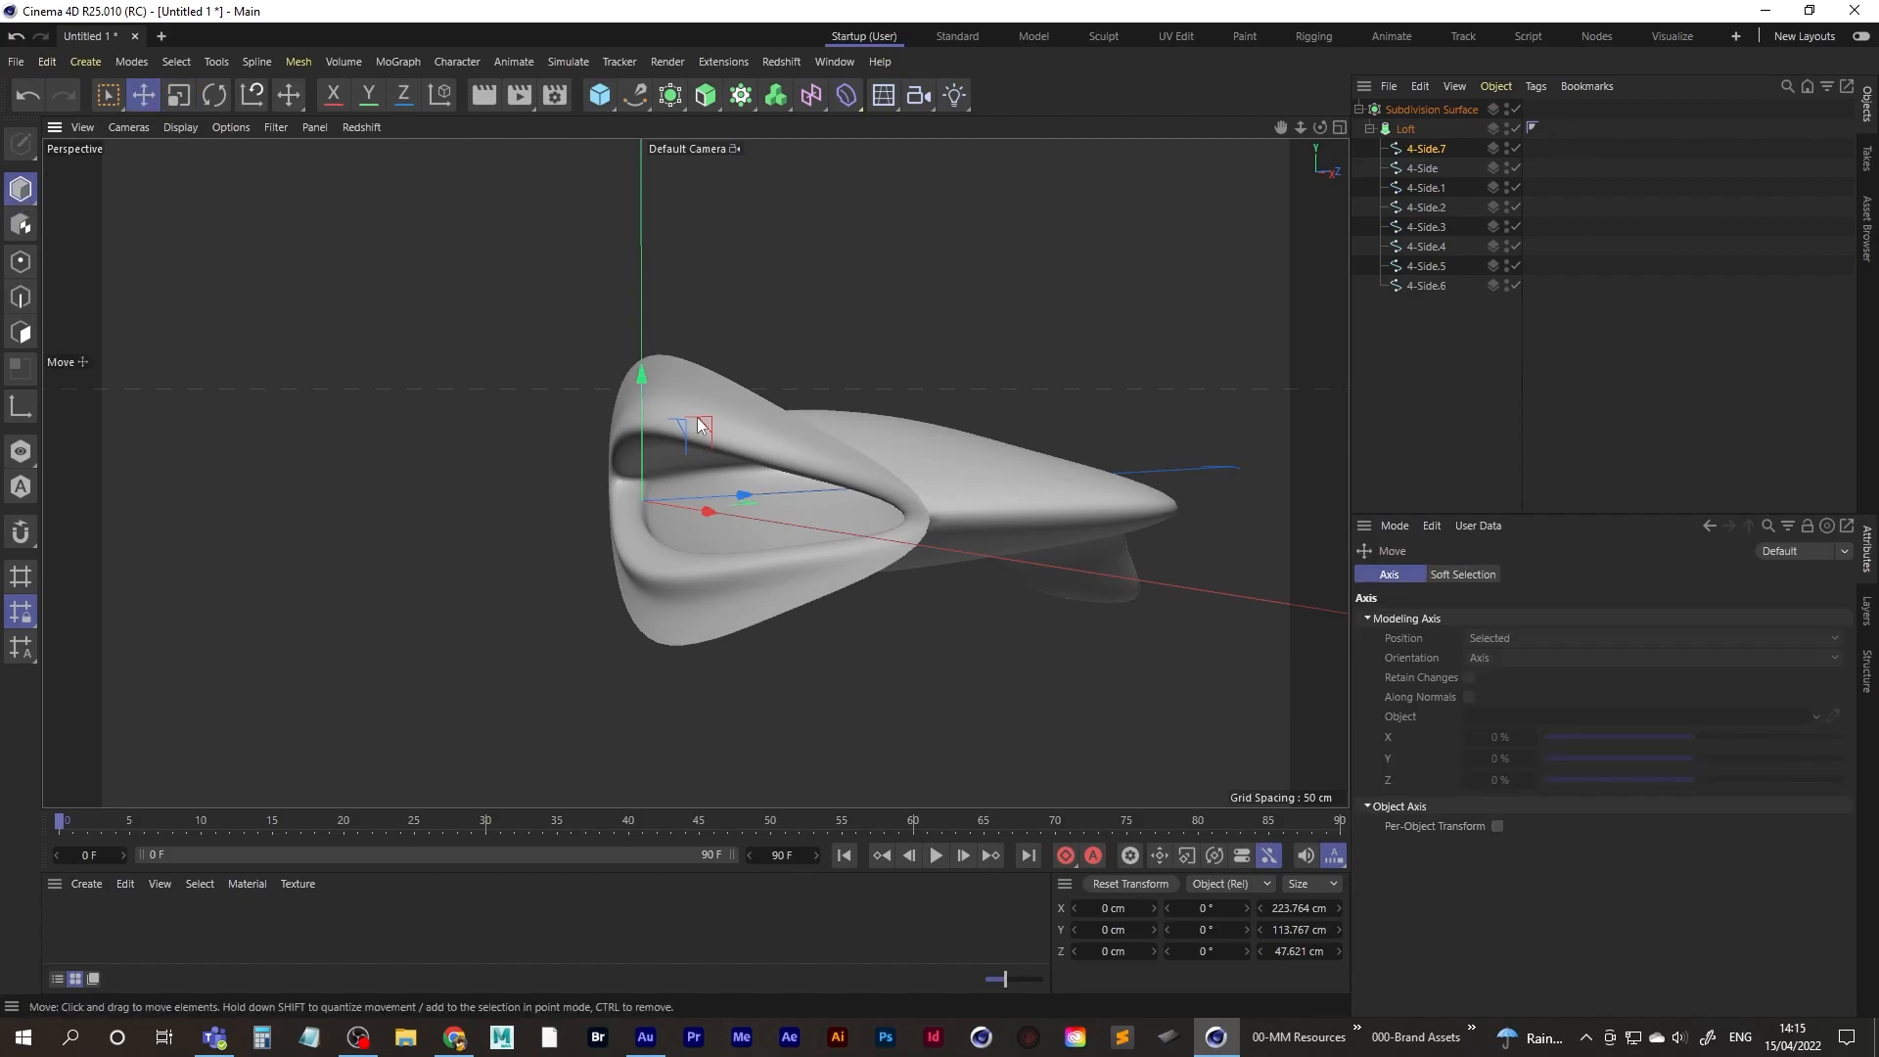
{"action": "mouse_move", "coordinate": [755, 486]}
{"action": "left_mouse_down"}
{"action": "mouse_move", "coordinate": [732, 490]}
{"action": "mouse_move", "coordinate": [754, 486]}
{"action": "left_mouse_up"}
- Select the duplicated spline's four intermediate corner points and spread them along Y and X into a roughly rectangular outline
{"action": "left_click", "coordinate": [20, 261]}
{"action": "left_click", "coordinate": [105, 97]}
{"action": "left_click_drag", "start_coordinate": [478, 397], "coordinate": [575, 431], "text": "alt"}
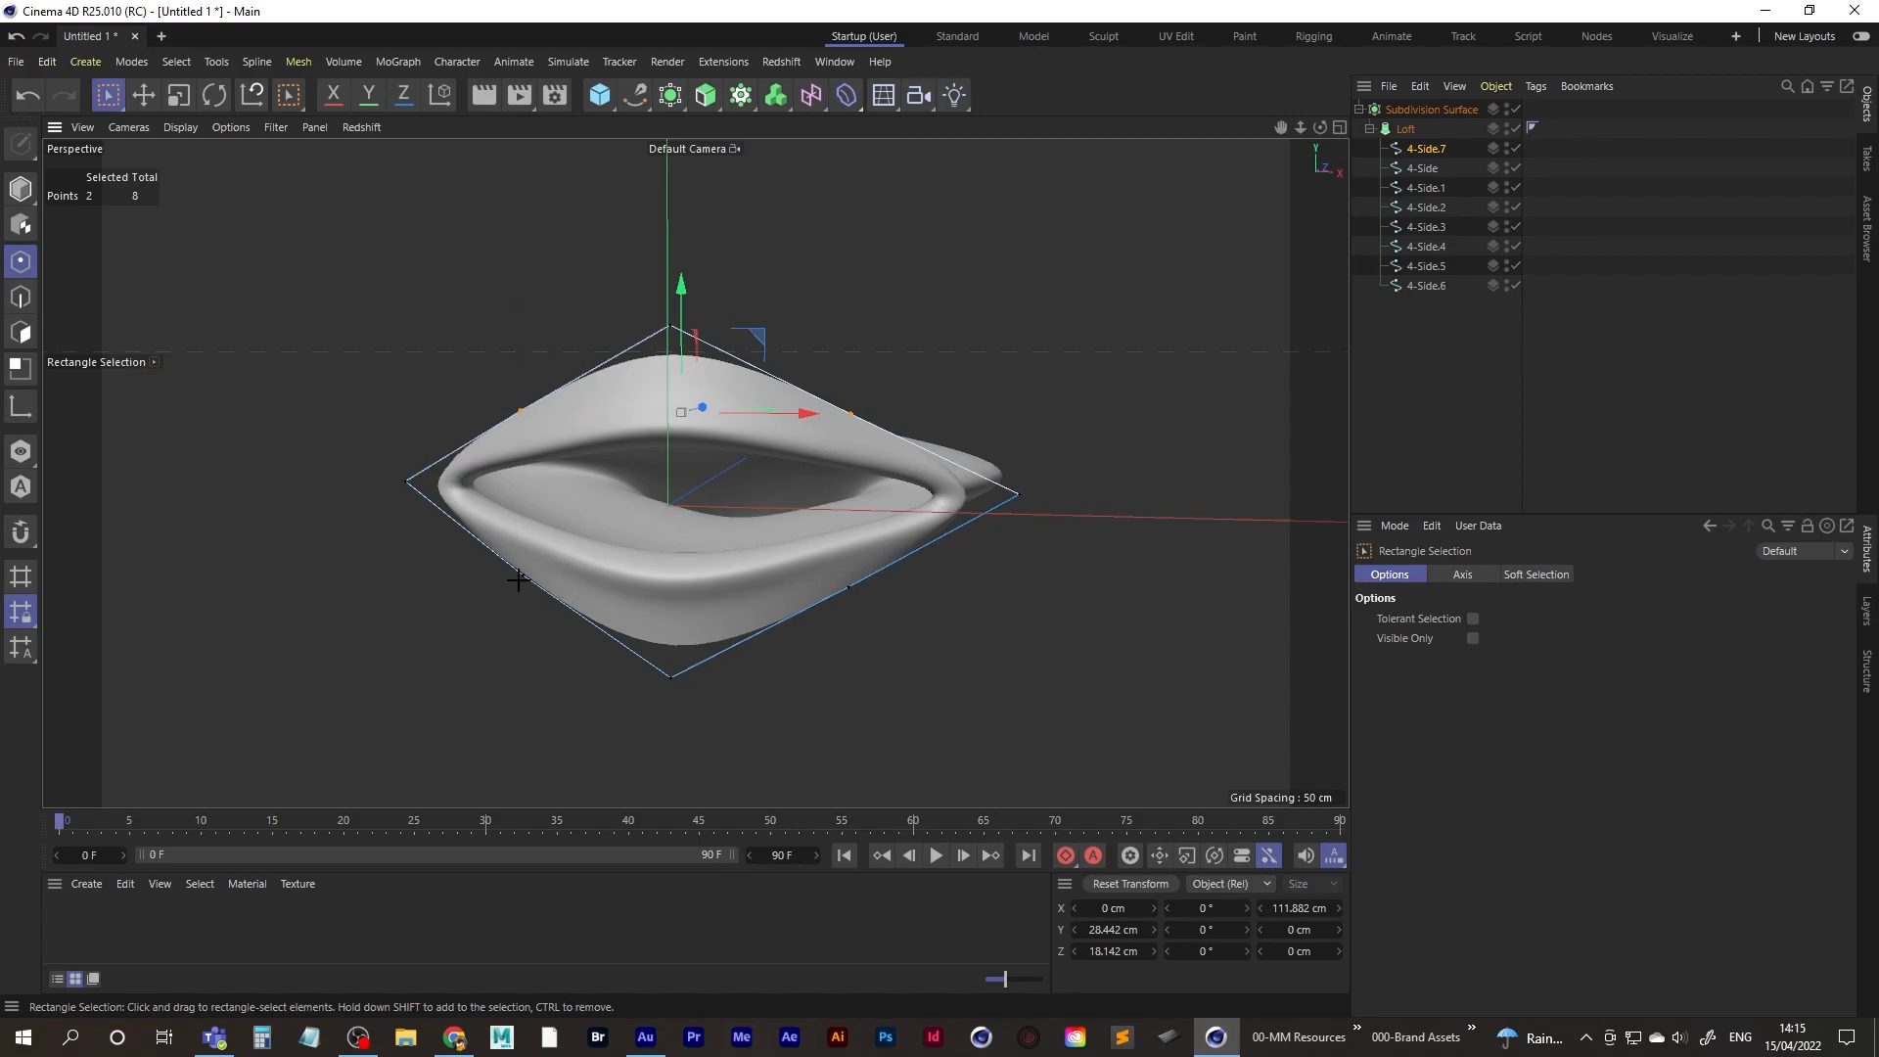
{"action": "left_click", "coordinate": [179, 95]}
{"action": "left_click_drag", "start_coordinate": [679, 372], "coordinate": [667, 244]}
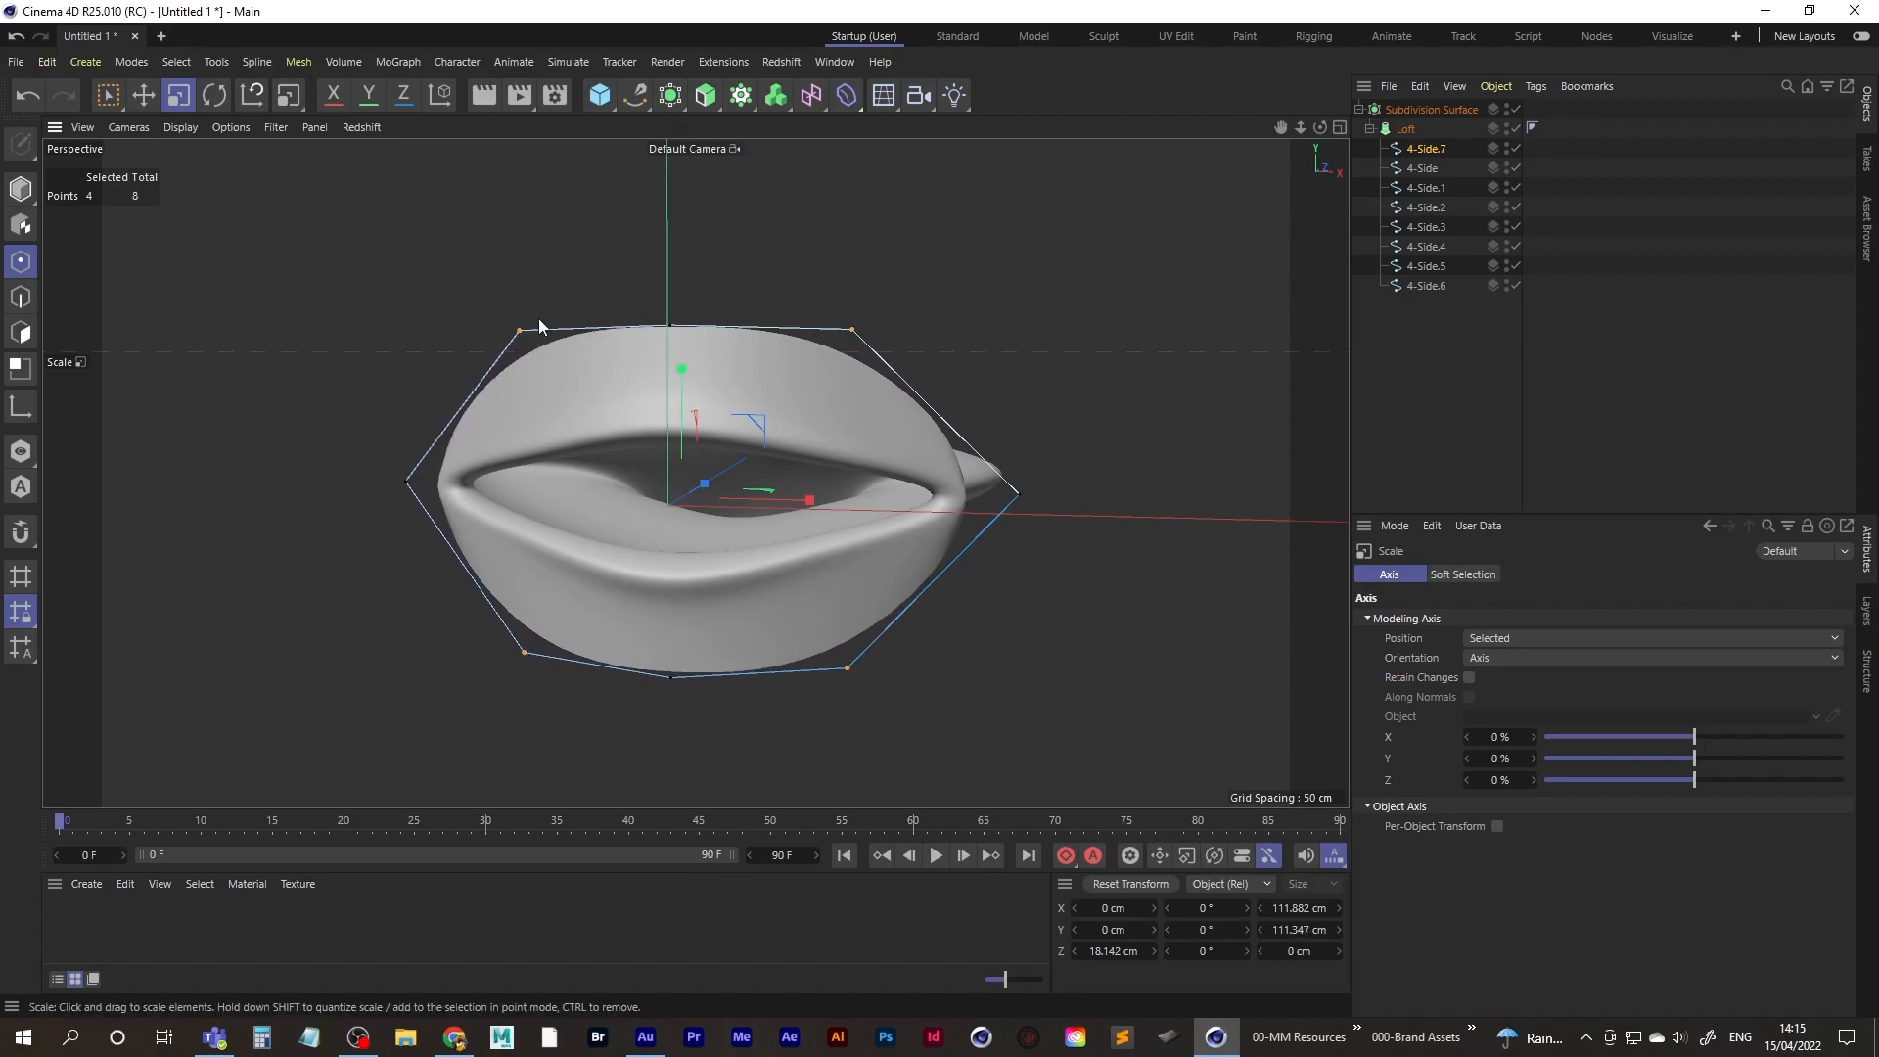
{"action": "left_click_drag", "start_coordinate": [680, 325], "coordinate": [761, 460], "text": "alt"}
{"action": "left_click_drag", "start_coordinate": [732, 326], "coordinate": [732, 323]}
{"action": "left_click_drag", "start_coordinate": [859, 460], "coordinate": [932, 460]}
{"action": "left_click_drag", "start_coordinate": [953, 460], "coordinate": [625, 491]}
- Move the whole duplicated spline, 4-Side.7, along Z and select all its points
{"action": "left_click", "coordinate": [19, 189]}
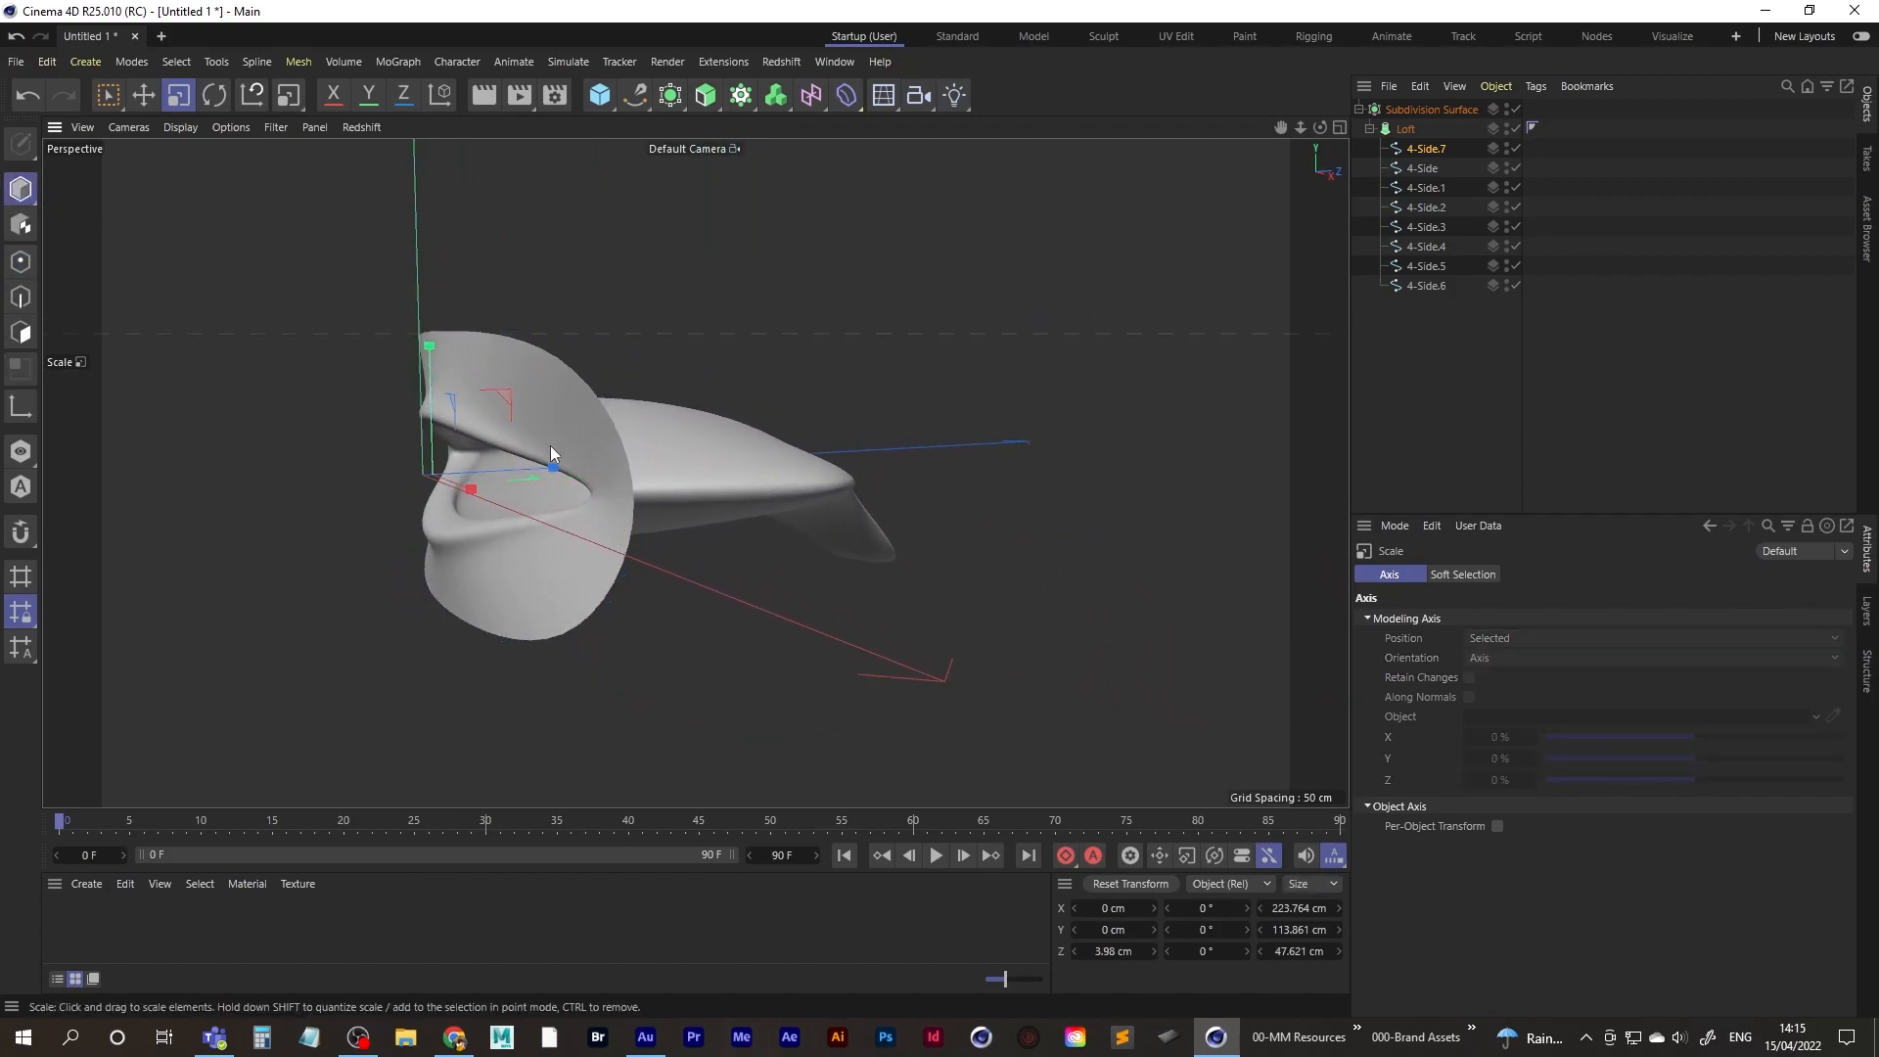
{"action": "left_click", "coordinate": [143, 95]}
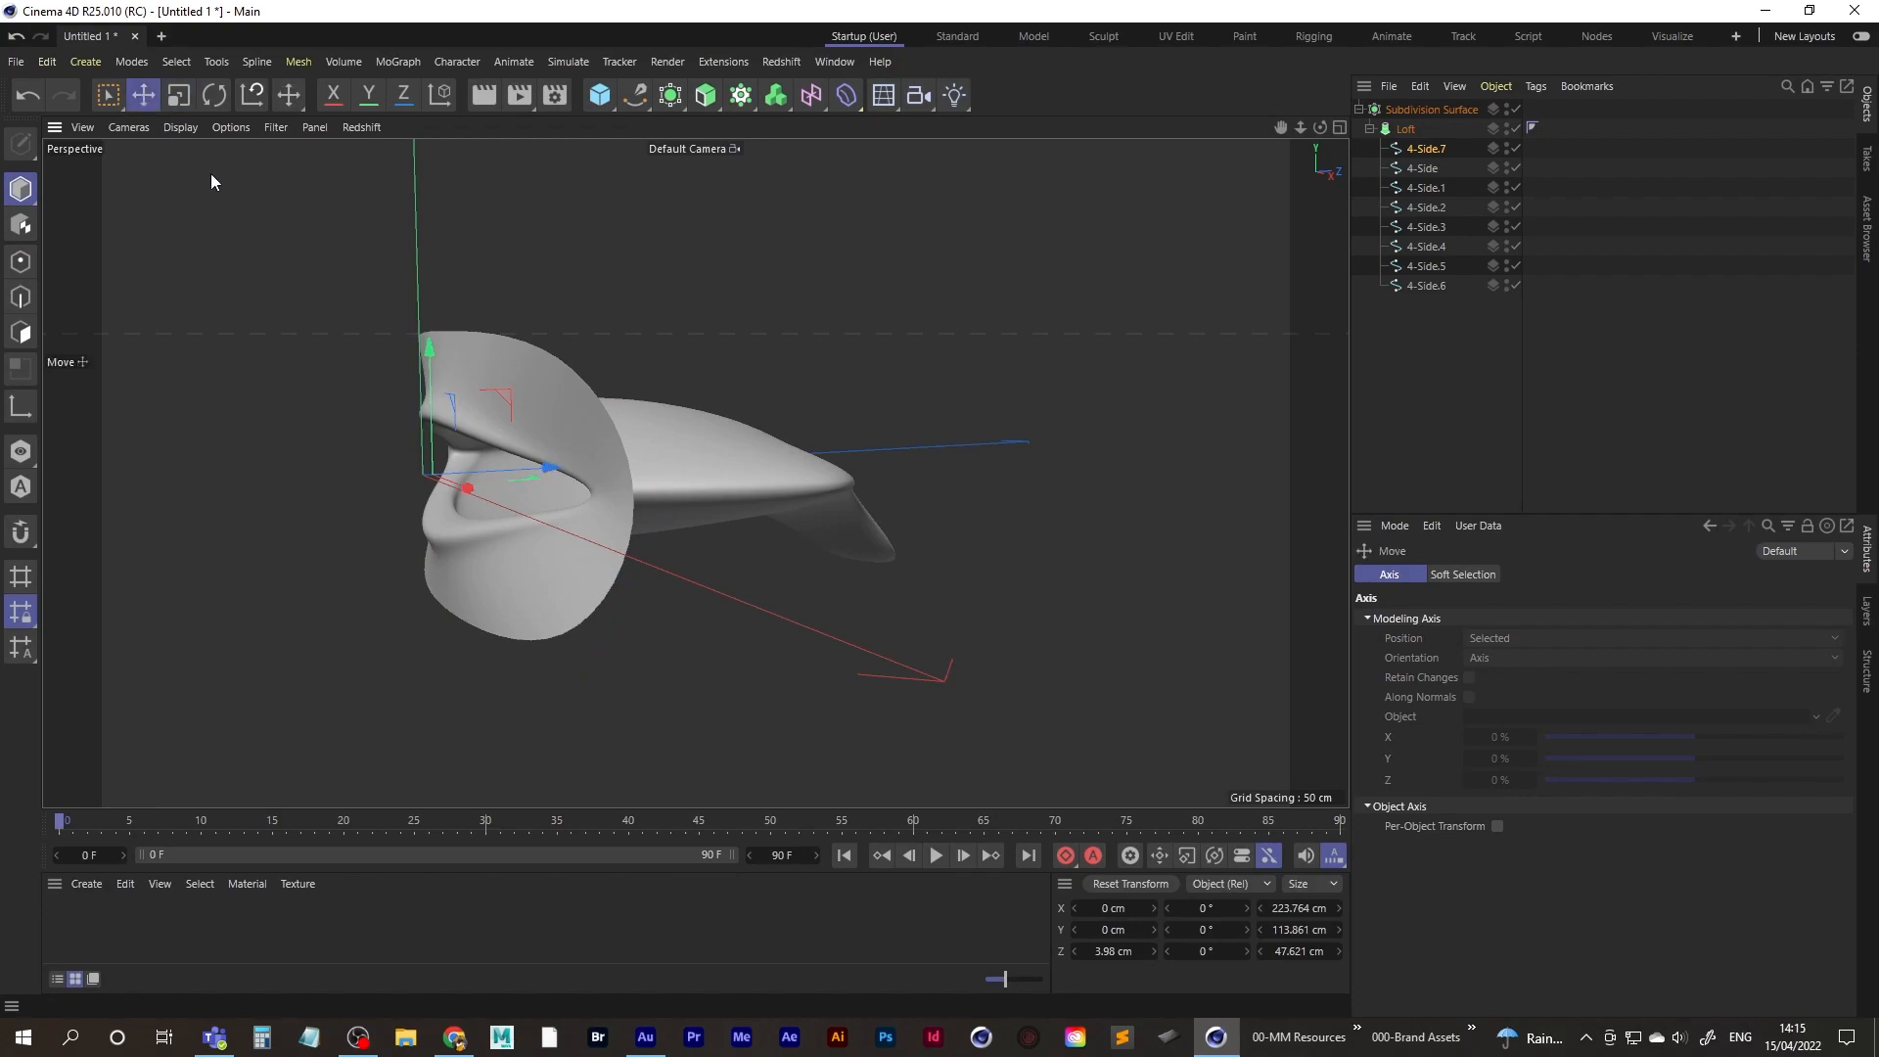
{"action": "left_click_drag", "start_coordinate": [570, 460], "coordinate": [758, 454]}
{"action": "key", "text": "Return"}
{"action": "key", "text": "ctrl+a"}
{"action": "key", "text": "ctrl+z"}
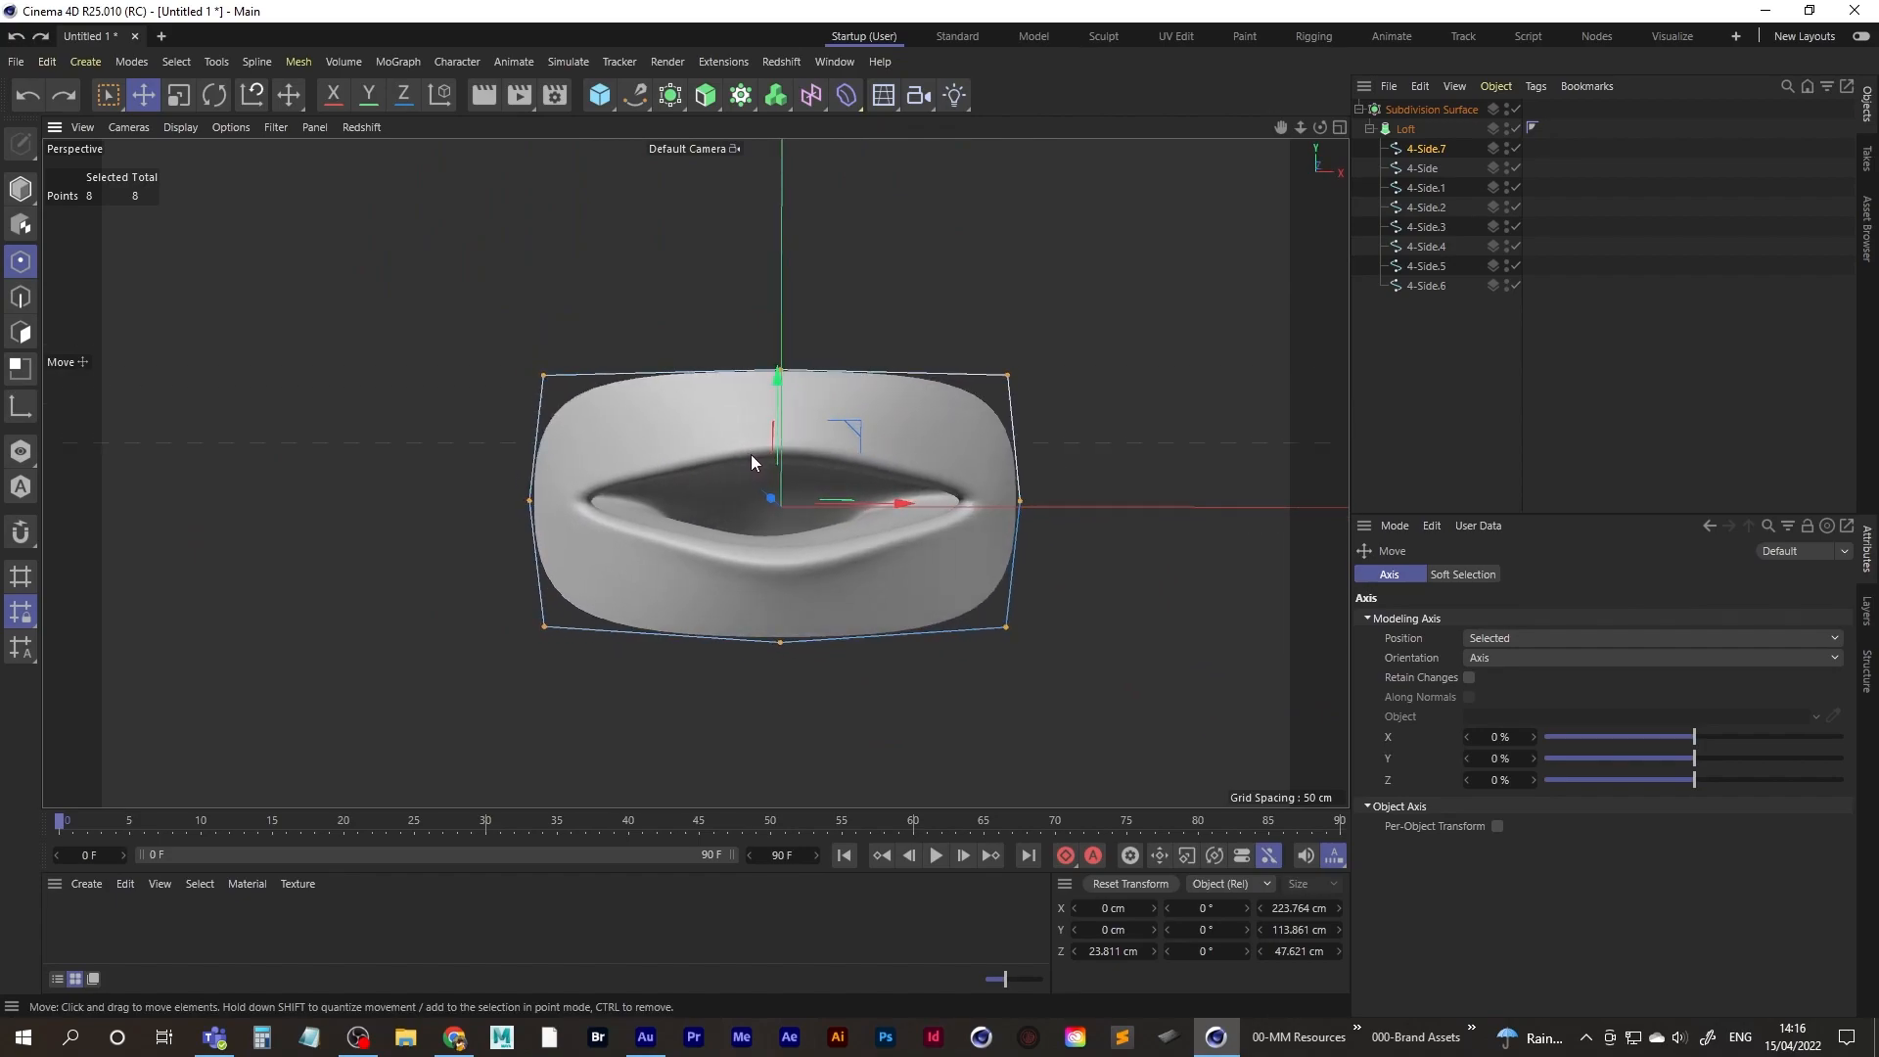
- Deselect everything, show the mesh lines on the shaded model and disable the Subdivision Surface
{"action": "left_click", "coordinate": [1450, 375]}
{"action": "key", "text": "n"}
{"action": "key", "text": "f"}
{"action": "middle_click_drag", "start_coordinate": [861, 499], "coordinate": [736, 529], "text": "alt"}
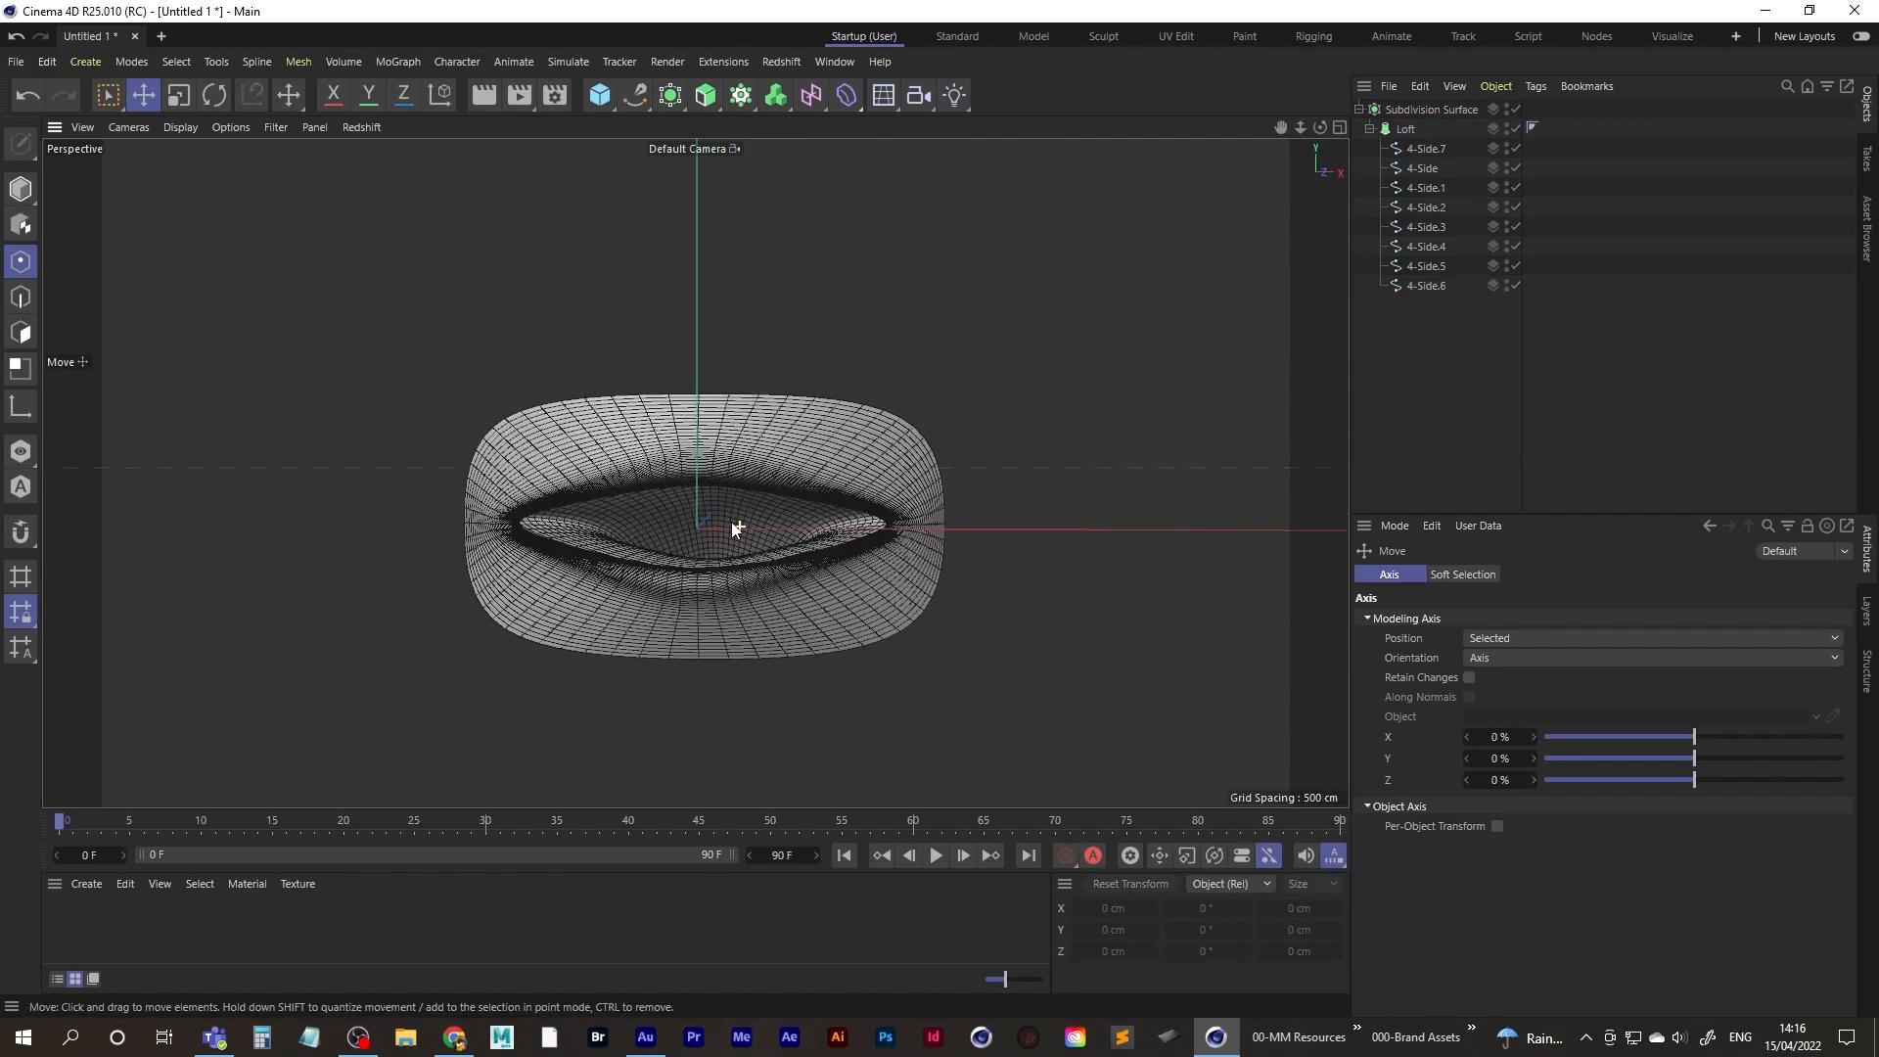
{"action": "left_click", "coordinate": [1517, 107]}
{"action": "mouse_move", "coordinate": [714, 484]}
{"action": "left_mouse_down", "text": "alt"}
{"action": "mouse_move", "coordinate": [695, 460]}
{"action": "mouse_move", "coordinate": [714, 456]}
{"action": "left_mouse_up", "text": "alt"}
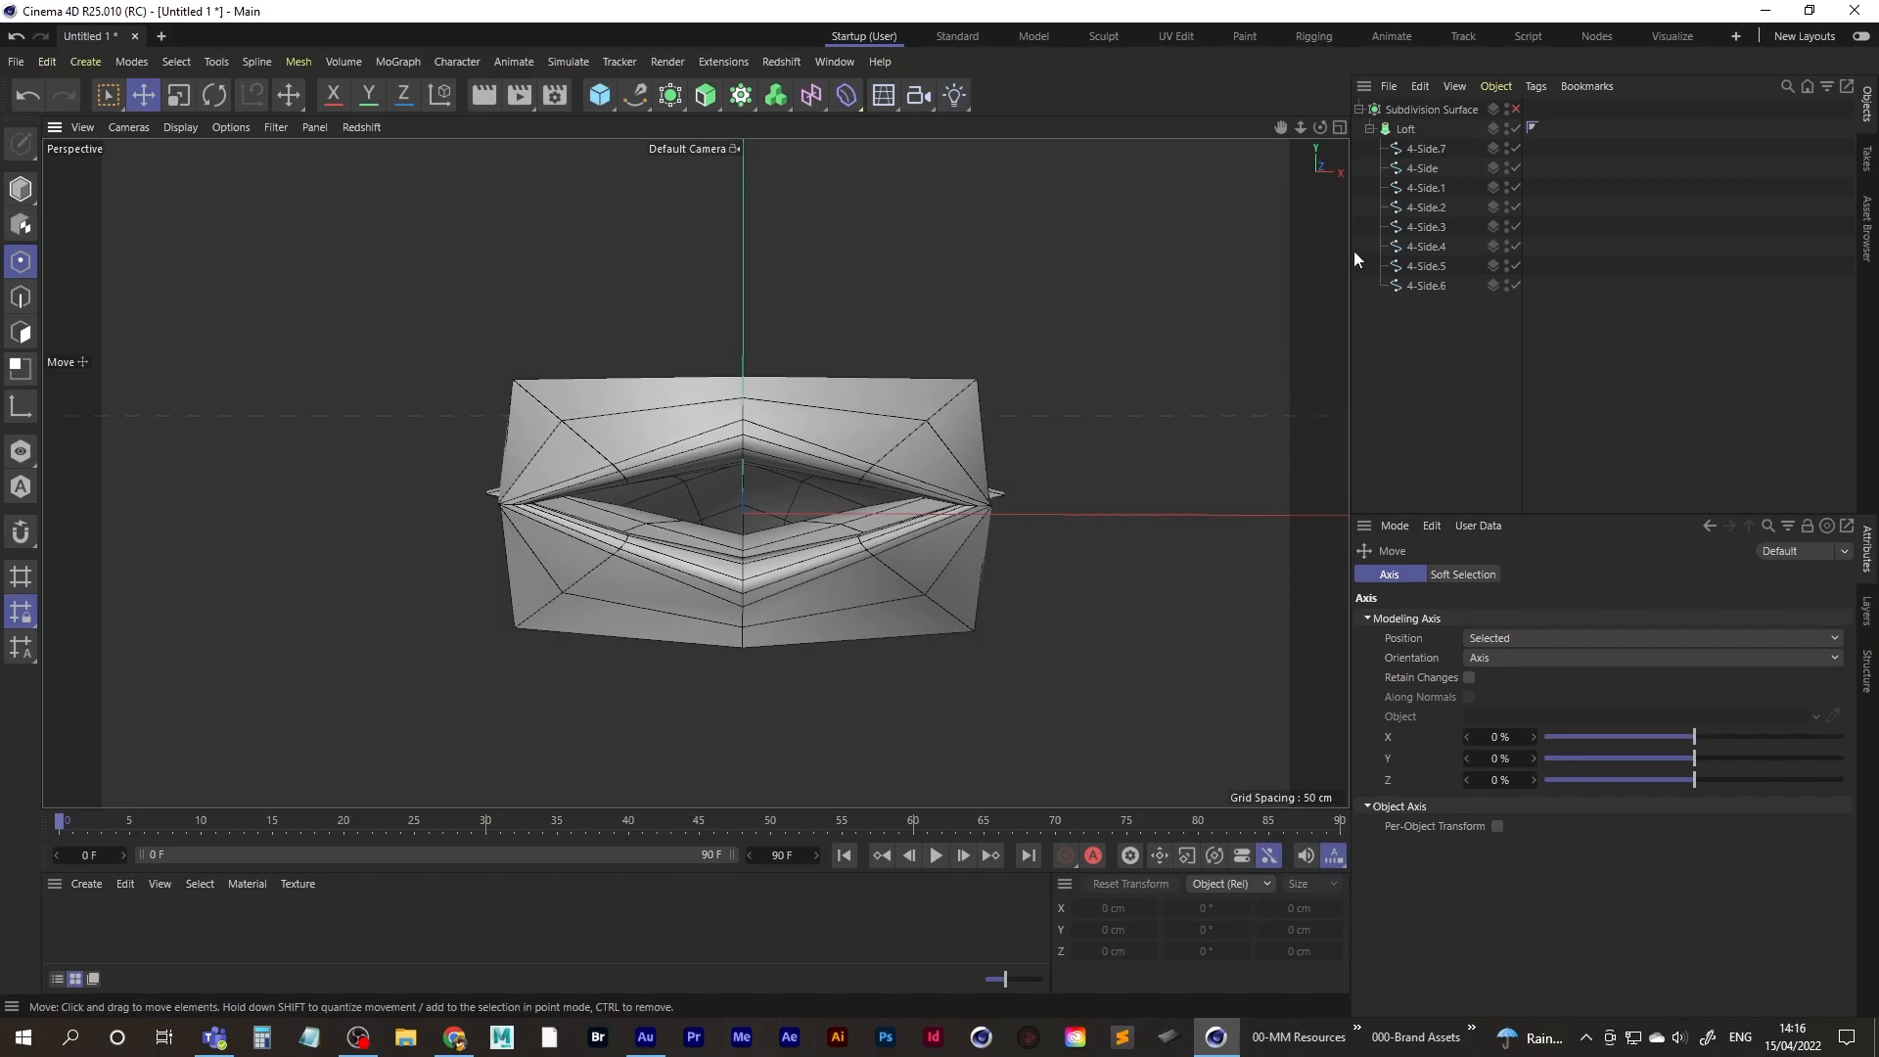
- Turn off Subdivision per Segment for the Loft and check the base mesh
{"action": "left_click", "coordinate": [1406, 129]}
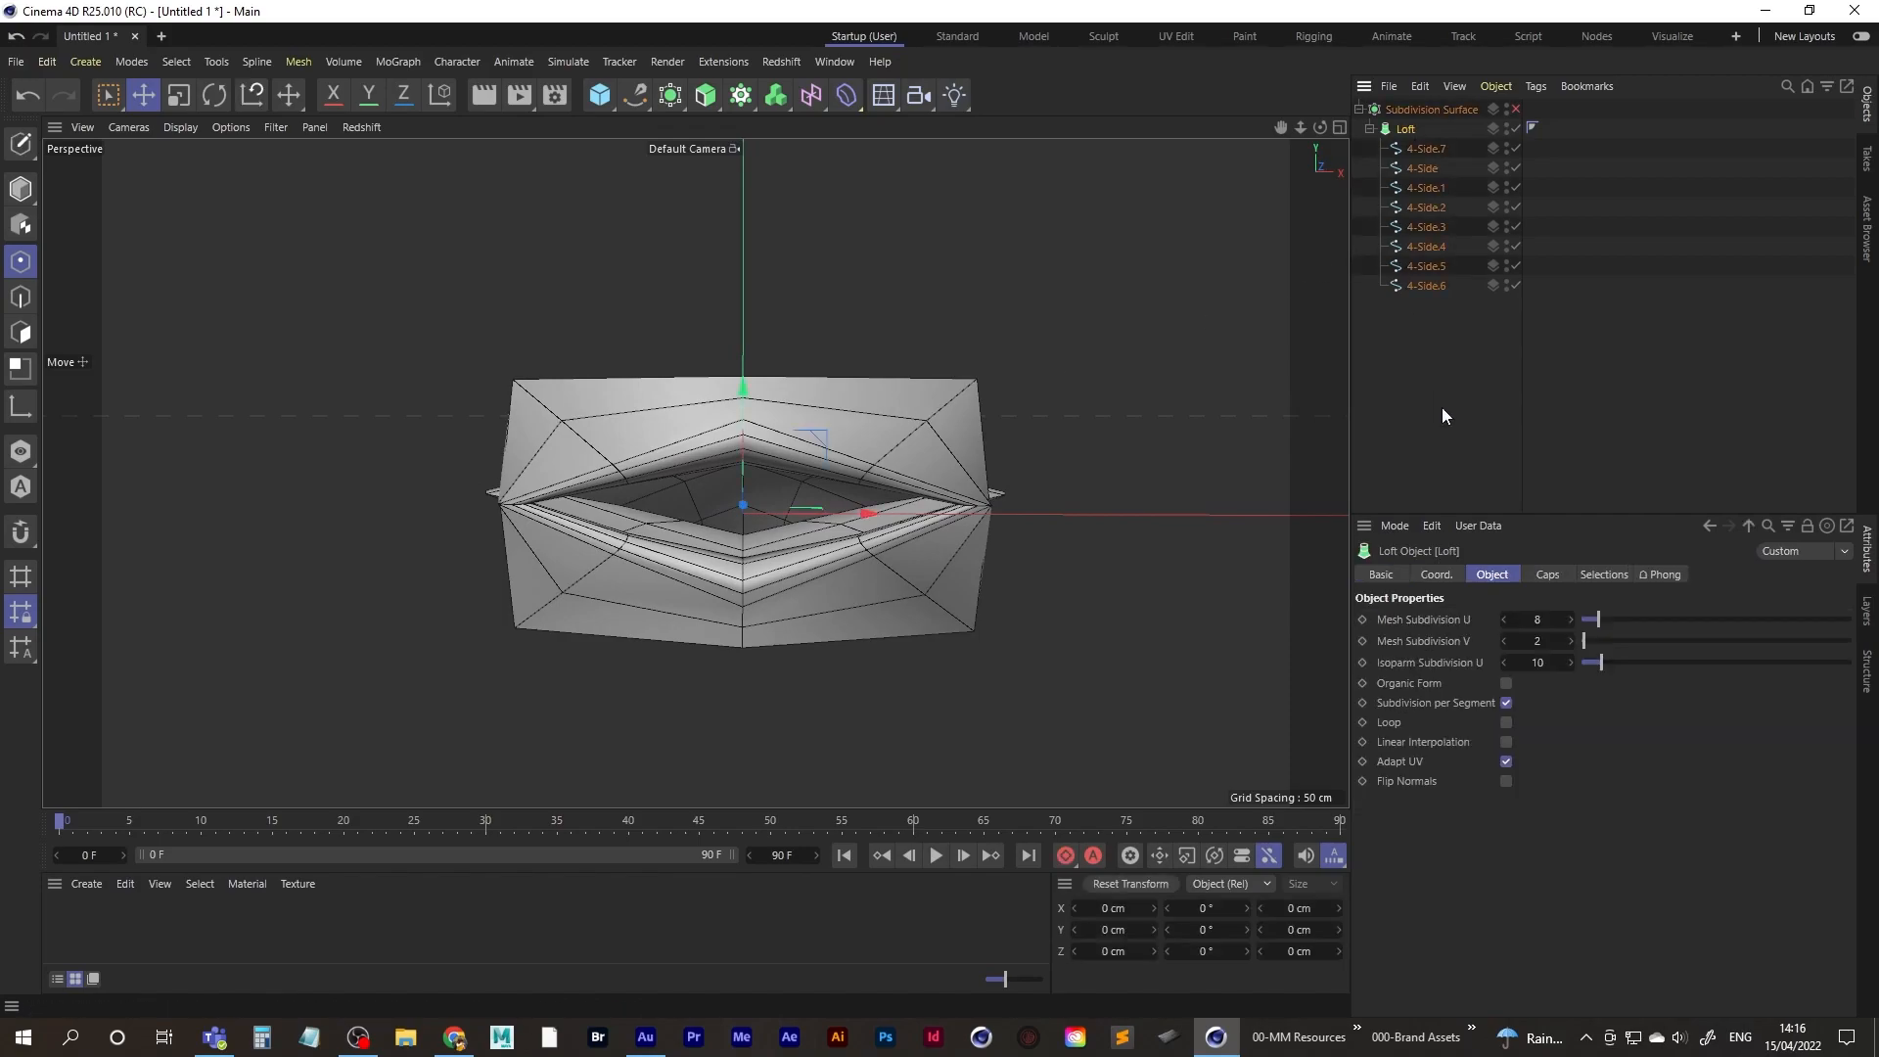
{"action": "left_click", "coordinate": [1506, 703]}
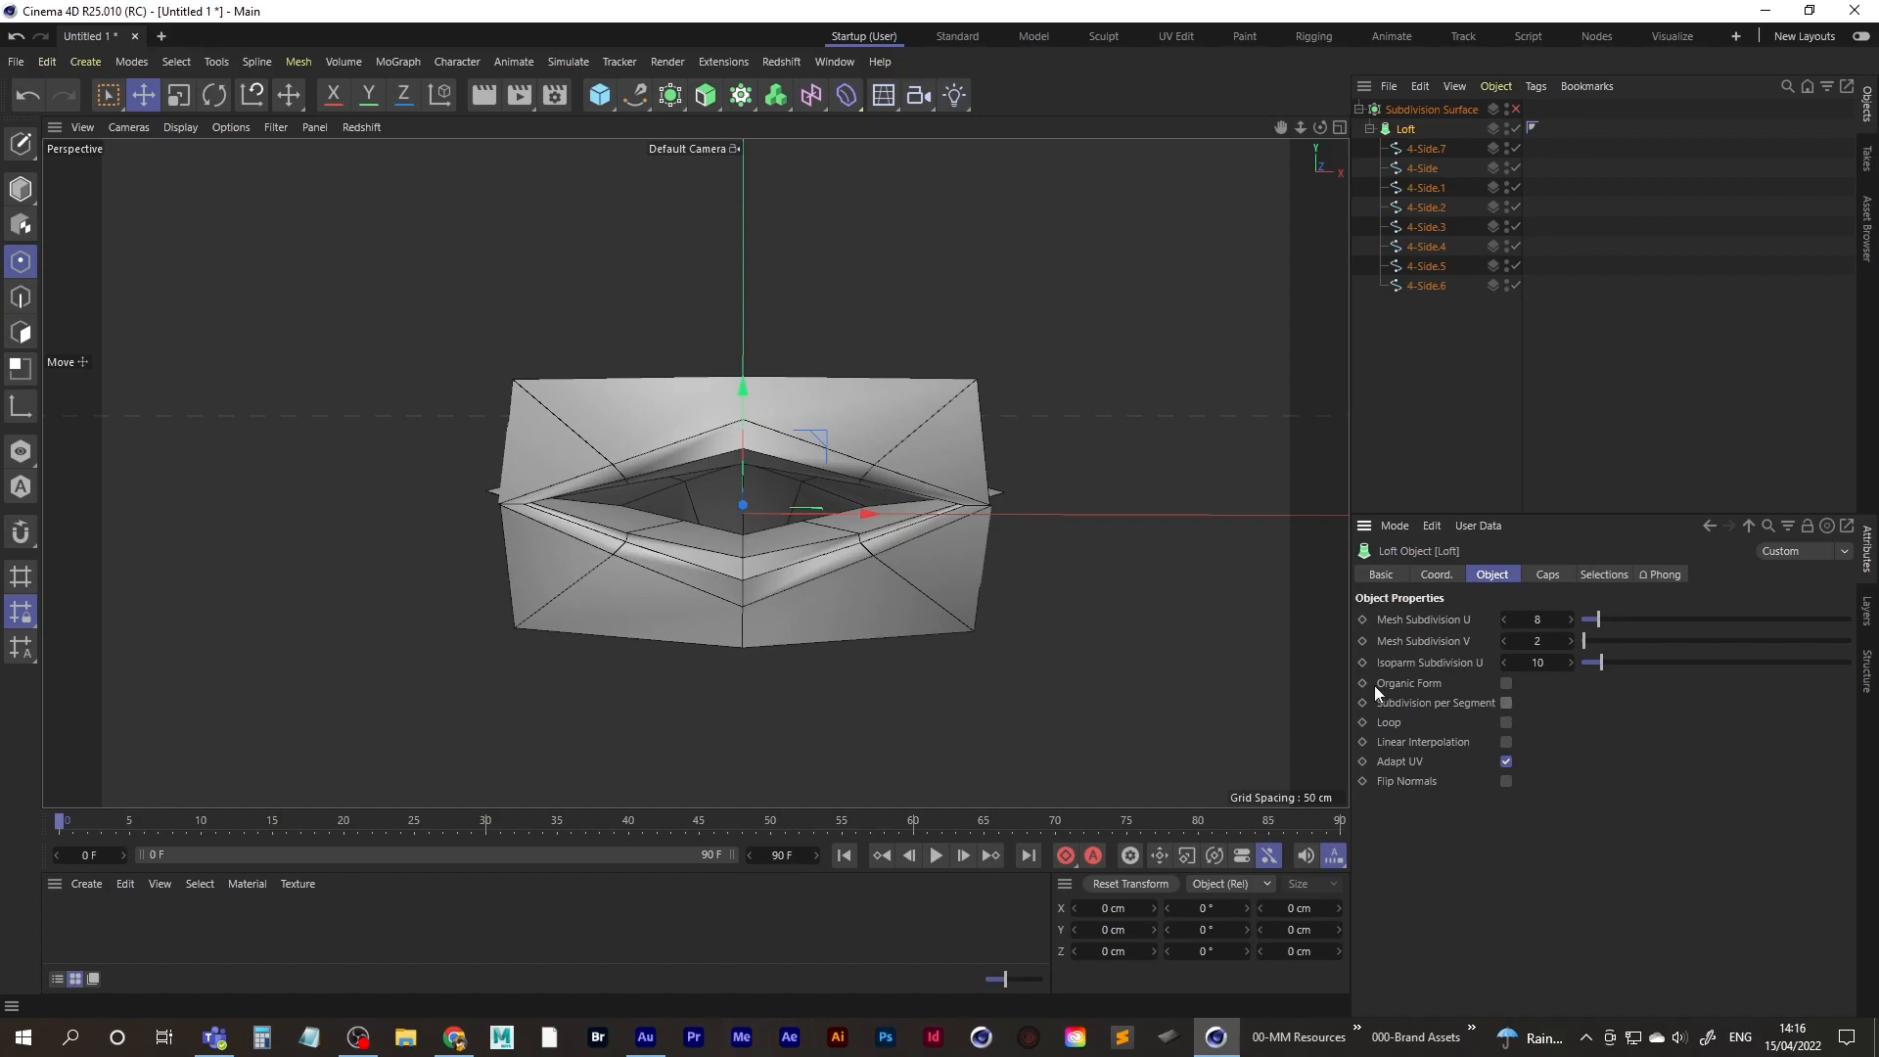
{"action": "scroll", "coordinate": [753, 490], "scroll_direction": "up", "scroll_amount": 3}
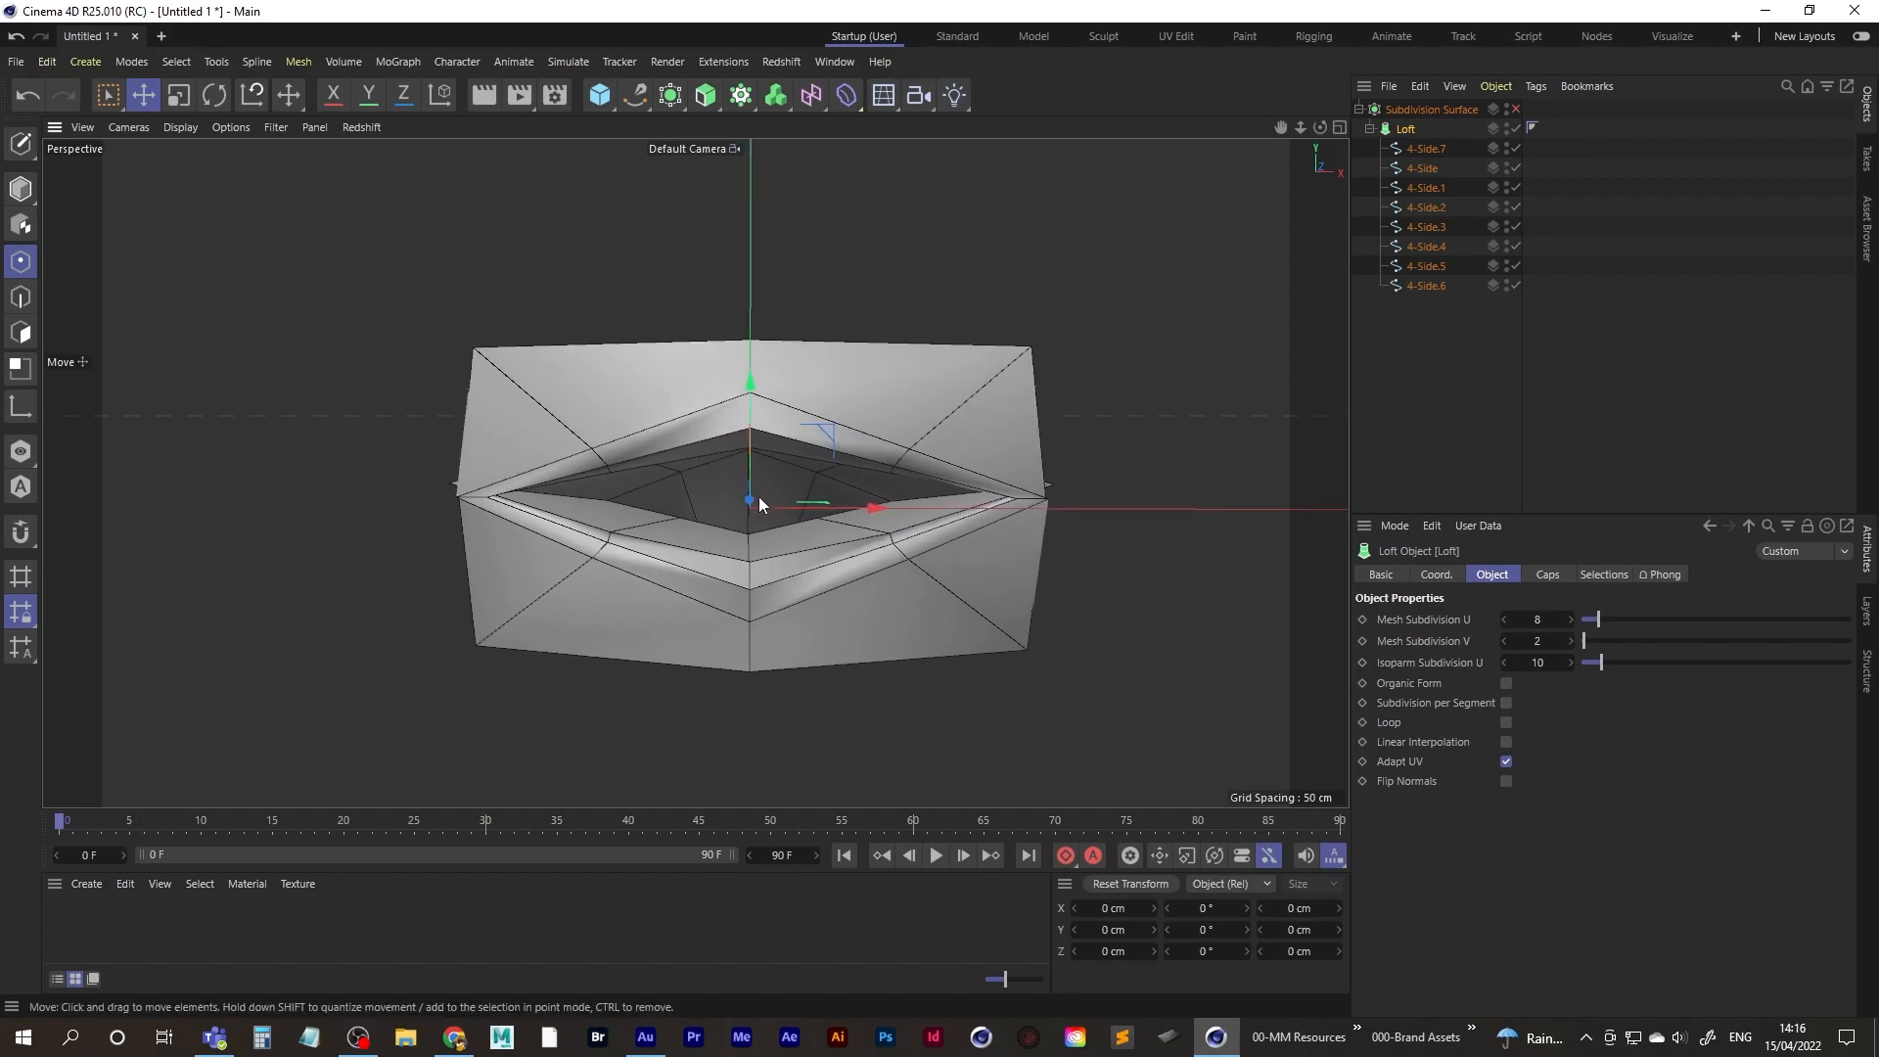
{"action": "mouse_move", "coordinate": [760, 496]}
{"action": "left_mouse_down", "text": "alt"}
{"action": "mouse_move", "coordinate": [685, 509]}
{"action": "mouse_move", "coordinate": [744, 509]}
{"action": "left_mouse_up", "text": "alt"}
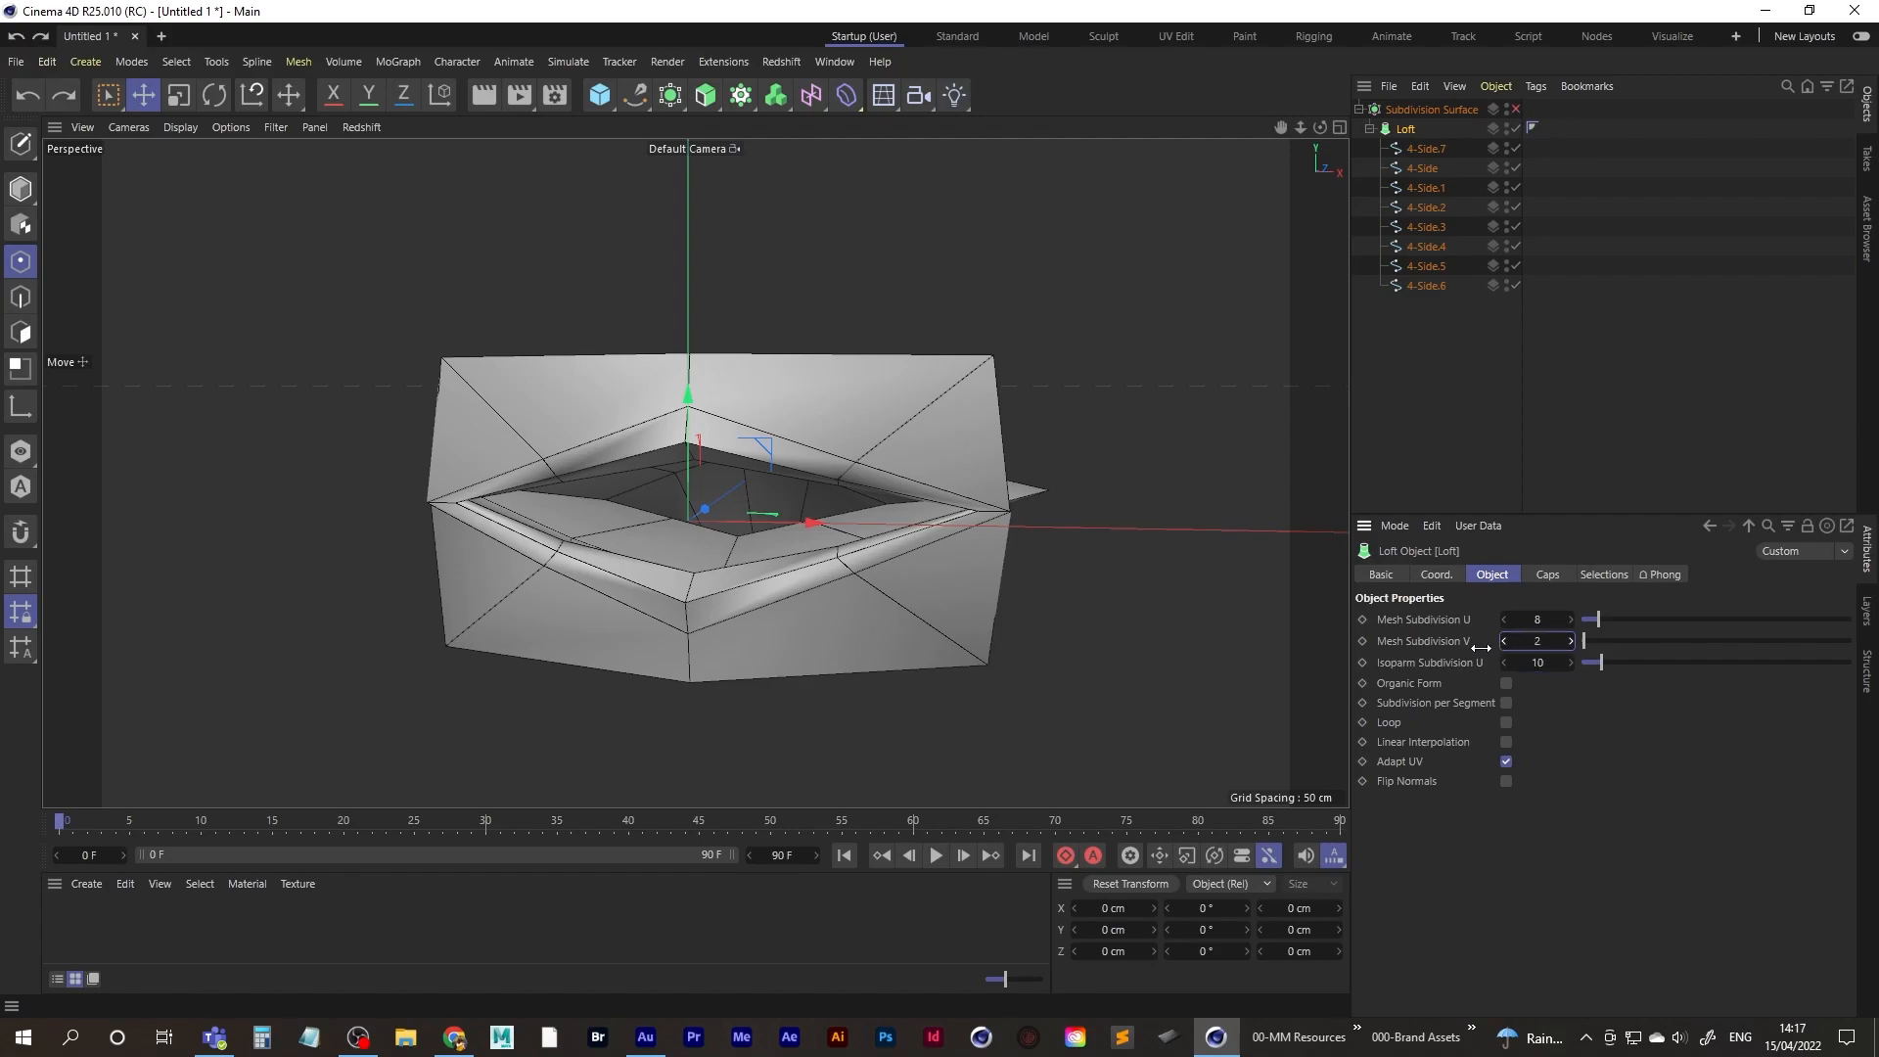
{"action": "left_click", "coordinate": [1570, 621]}
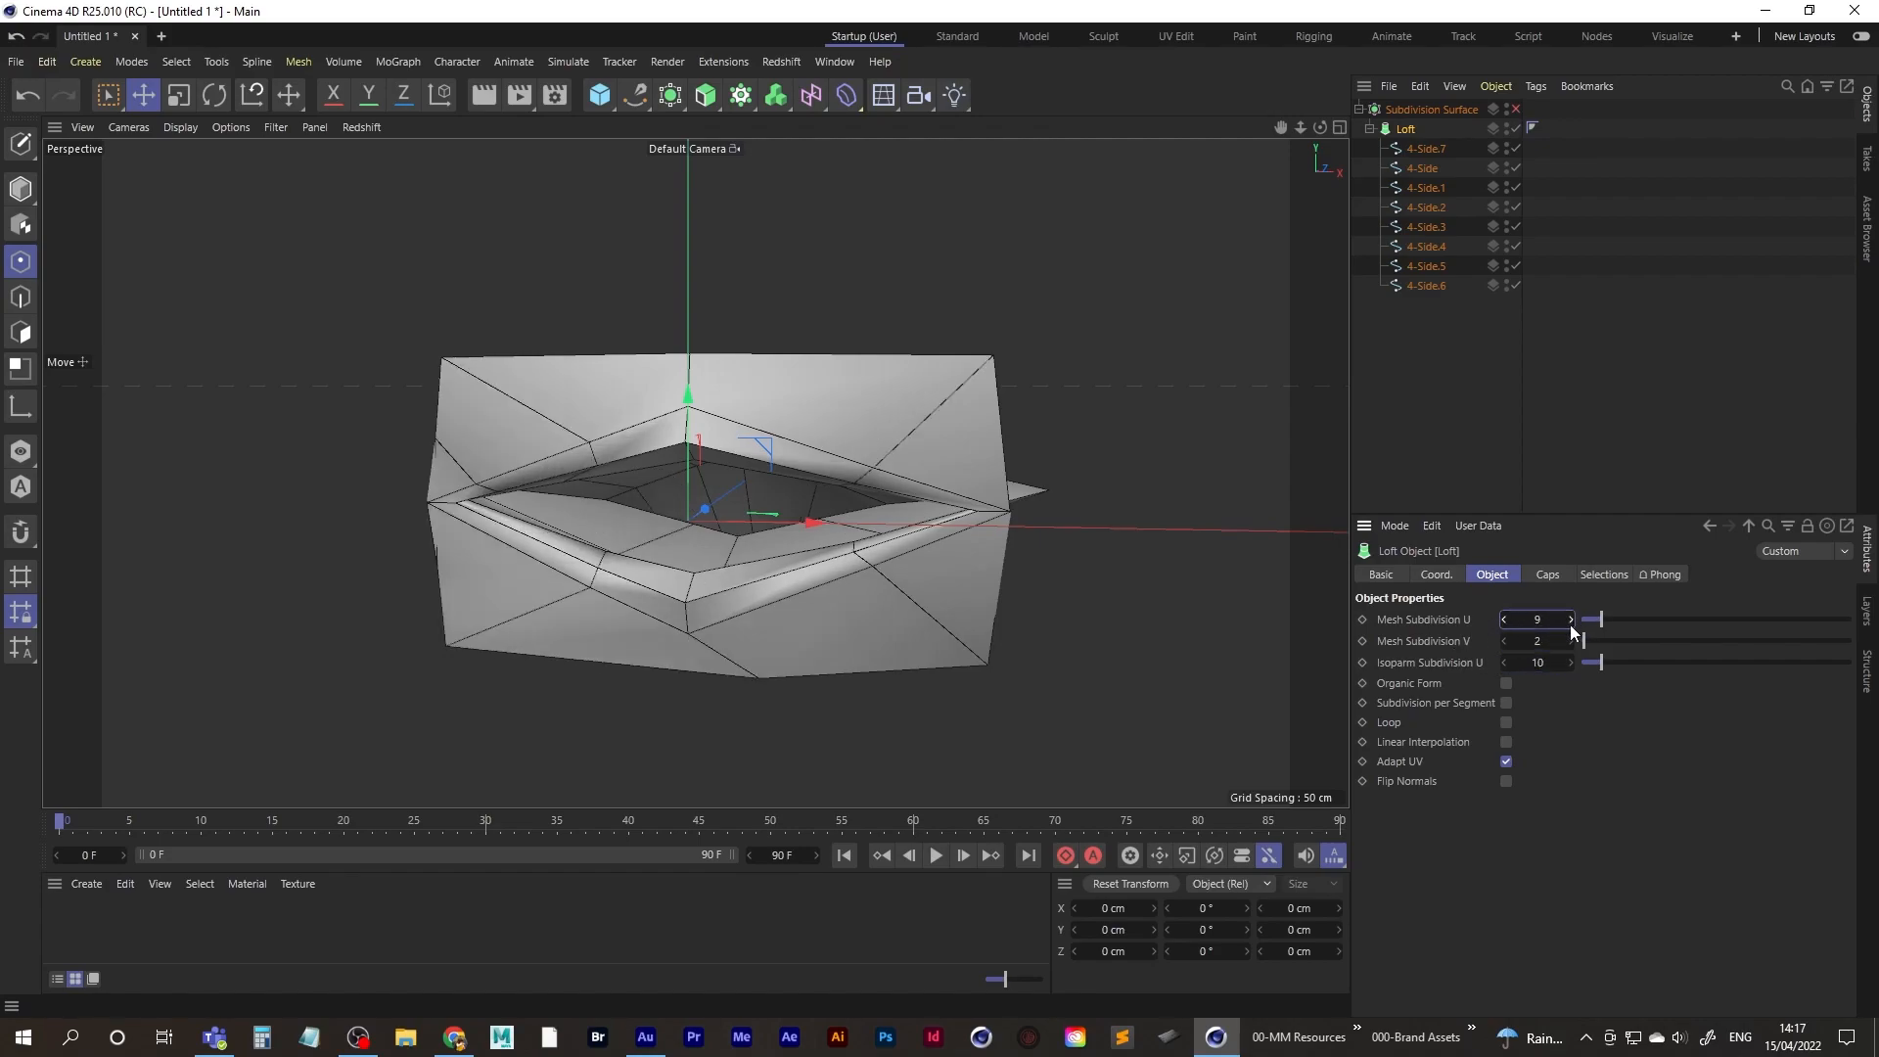
{"action": "left_click", "coordinate": [1505, 619]}
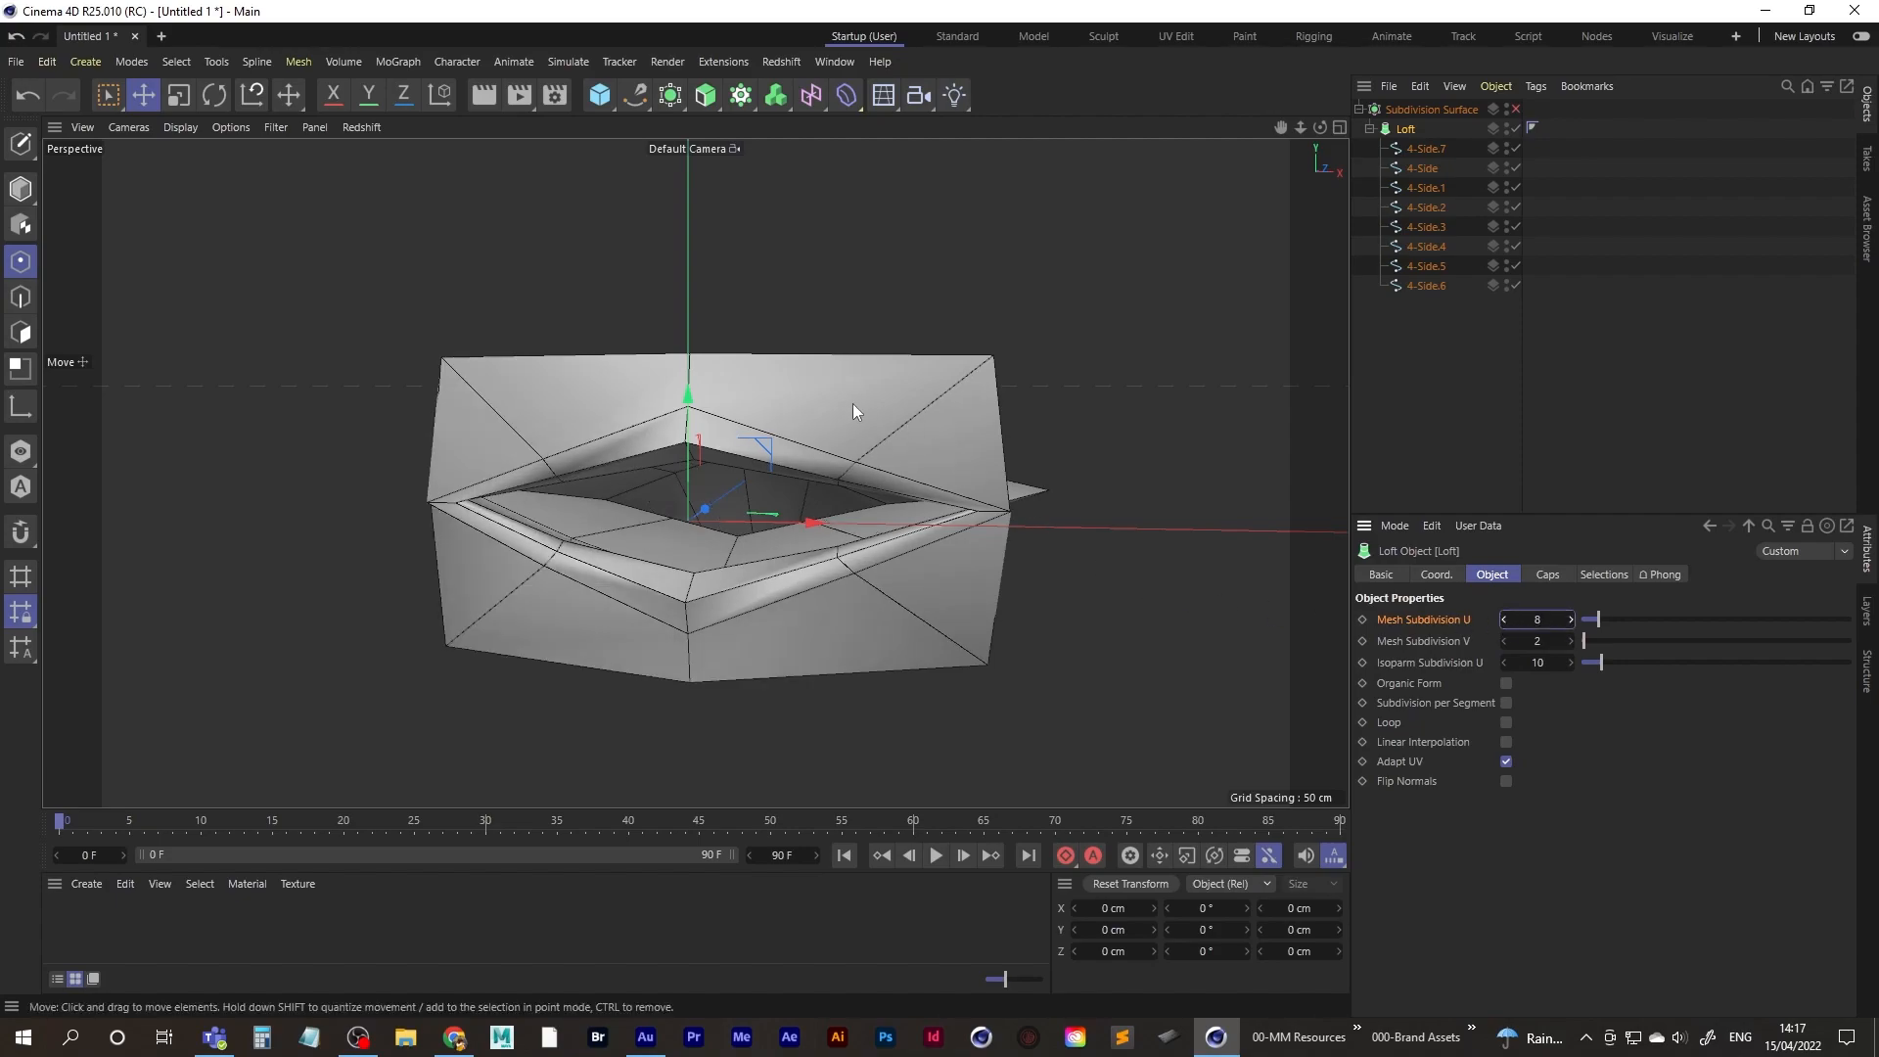
- Re-enable the Subdivision Surface and display the smoothed mouth with plain Gouraud shading, without mesh lines
{"action": "left_click", "coordinate": [1516, 110]}
{"action": "mouse_move", "coordinate": [785, 468]}
{"action": "left_mouse_down", "text": "alt"}
{"action": "mouse_move", "coordinate": [766, 491]}
{"action": "mouse_move", "coordinate": [648, 486]}
{"action": "mouse_move", "coordinate": [771, 490]}
{"action": "left_mouse_up", "text": "alt"}
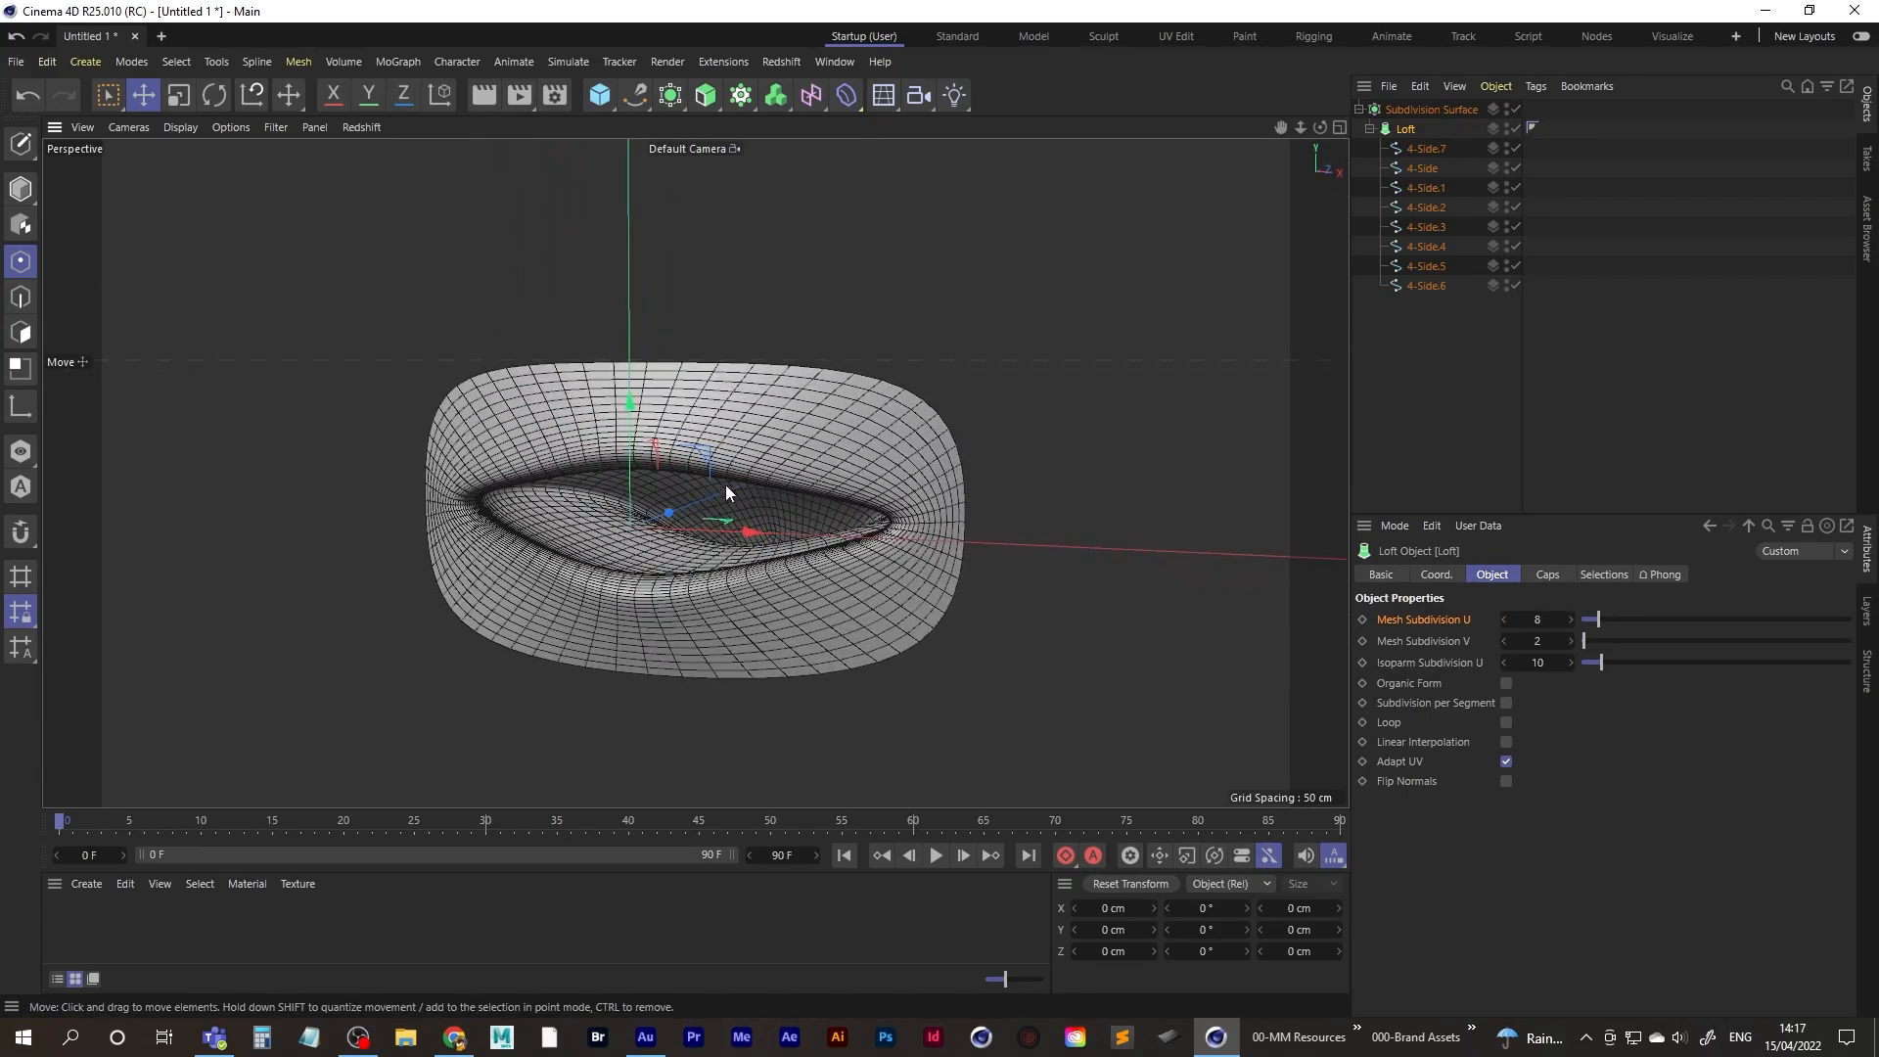
{"action": "key", "text": "n"}
{"action": "key", "text": "a"}
{"action": "left_click_drag", "start_coordinate": [705, 479], "coordinate": [767, 474], "text": "alt"}
{"action": "scroll", "coordinate": [785, 429], "scroll_direction": "down", "scroll_amount": 1}
{"action": "scroll", "coordinate": [787, 446], "scroll_direction": "down", "scroll_amount": 4}
{"action": "middle_click_drag", "start_coordinate": [768, 479], "coordinate": [727, 505], "text": "alt"}
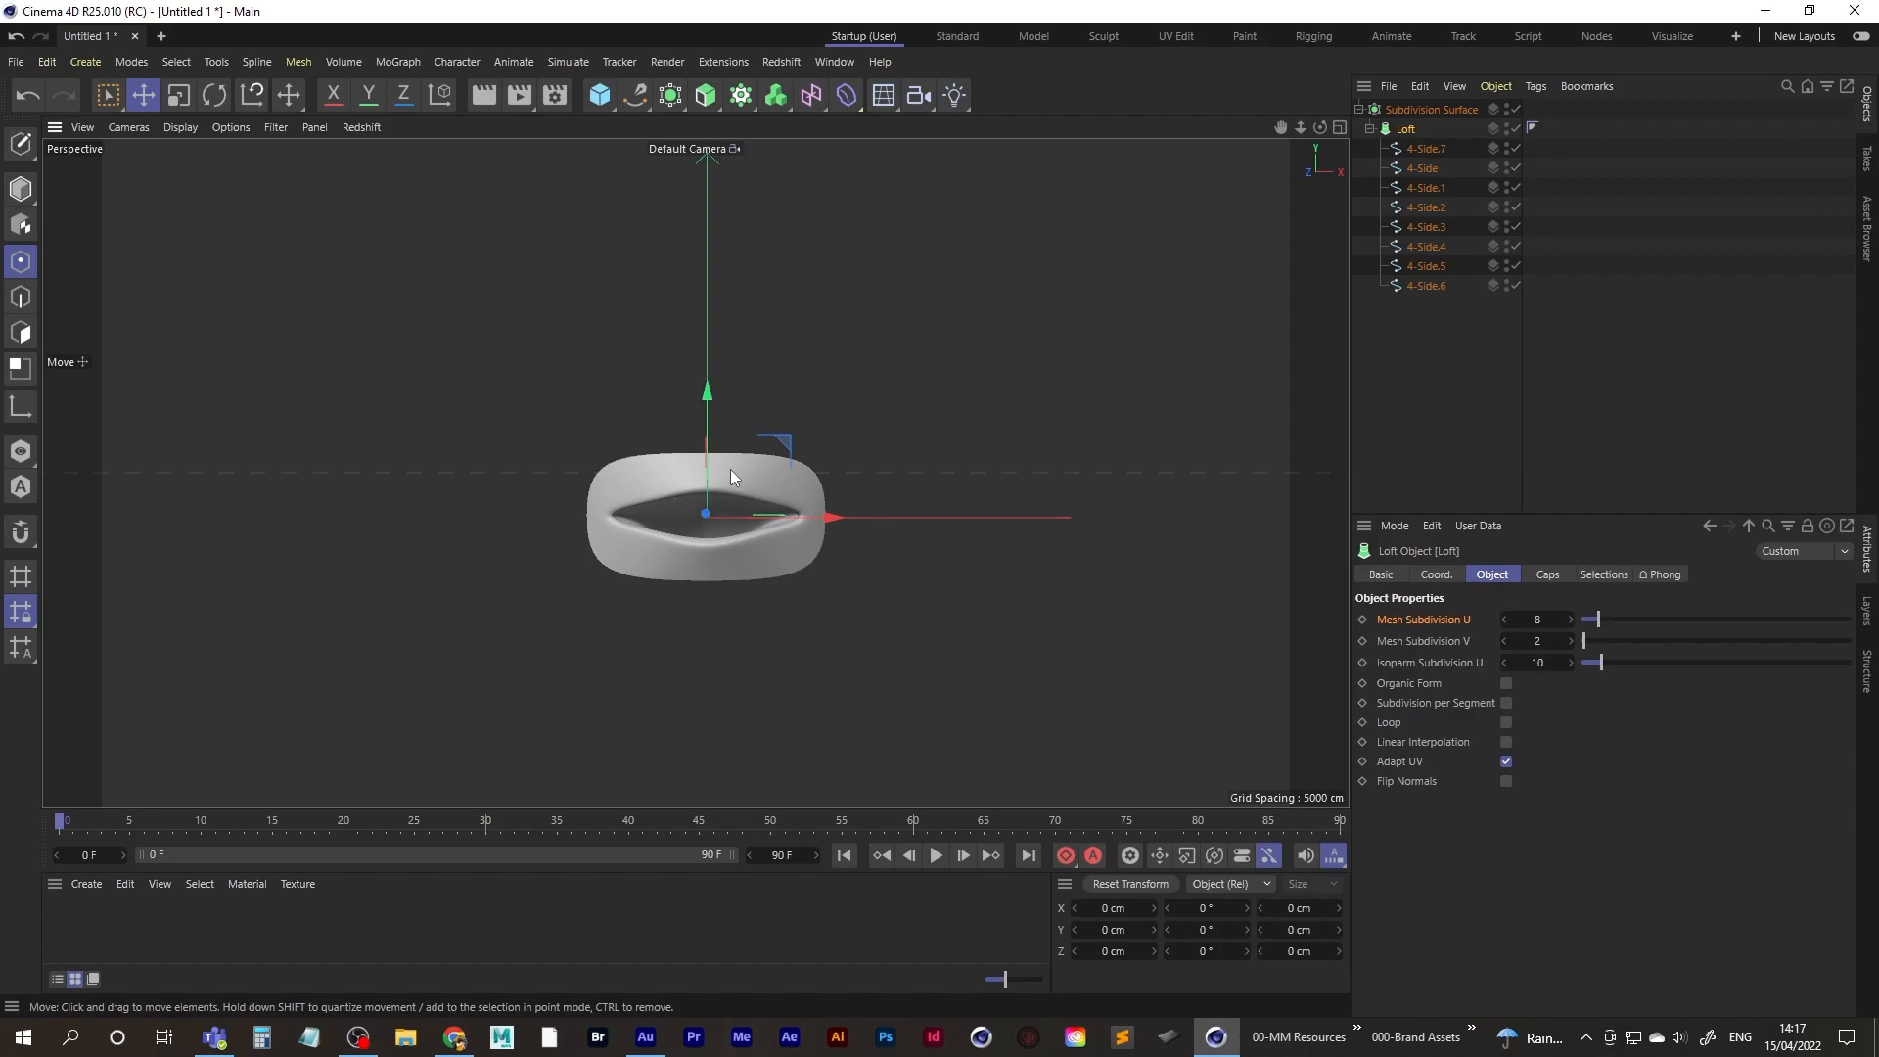
- Add a Capsule primitive and scale it up uniformly in Model mode to about 351 × 703 × 351 cm
{"action": "left_click", "coordinate": [601, 96]}
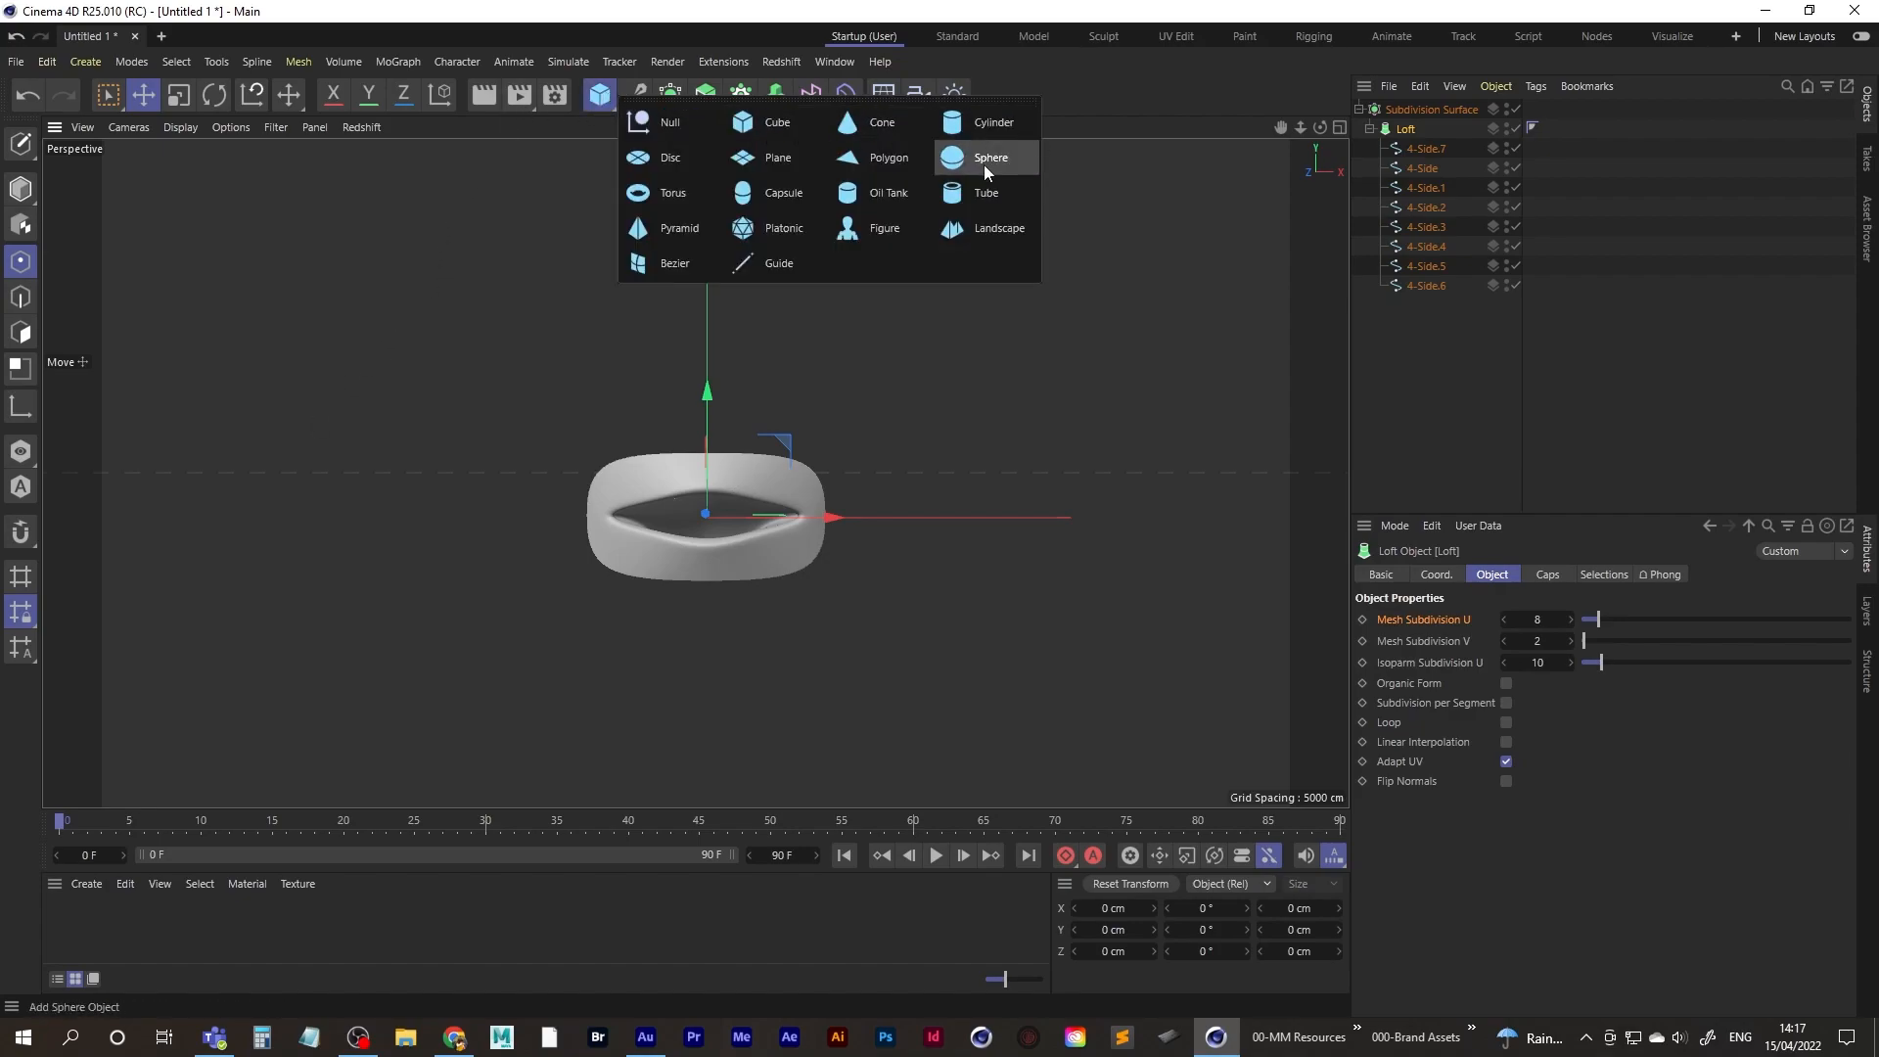
{"action": "left_click", "coordinate": [765, 203]}
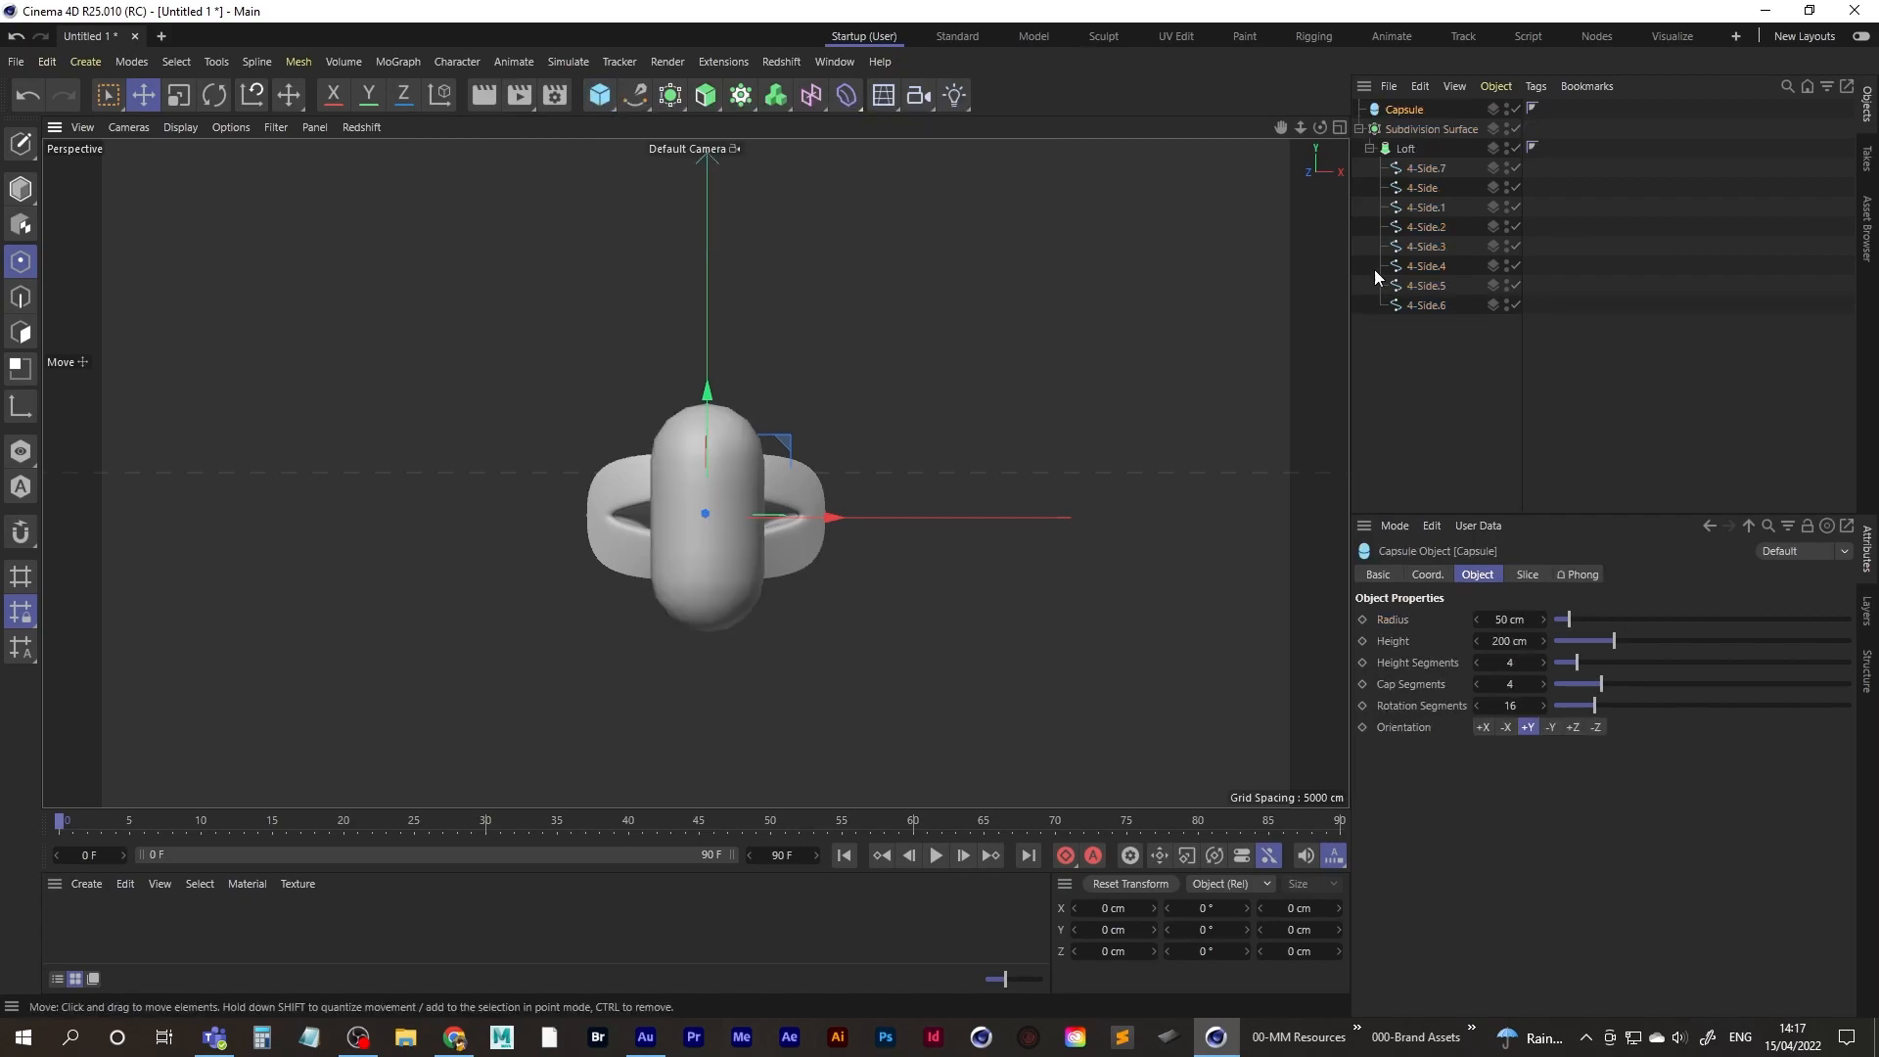
{"action": "left_click_drag", "start_coordinate": [701, 460], "coordinate": [797, 500], "text": "alt"}
{"action": "left_click", "coordinate": [179, 95]}
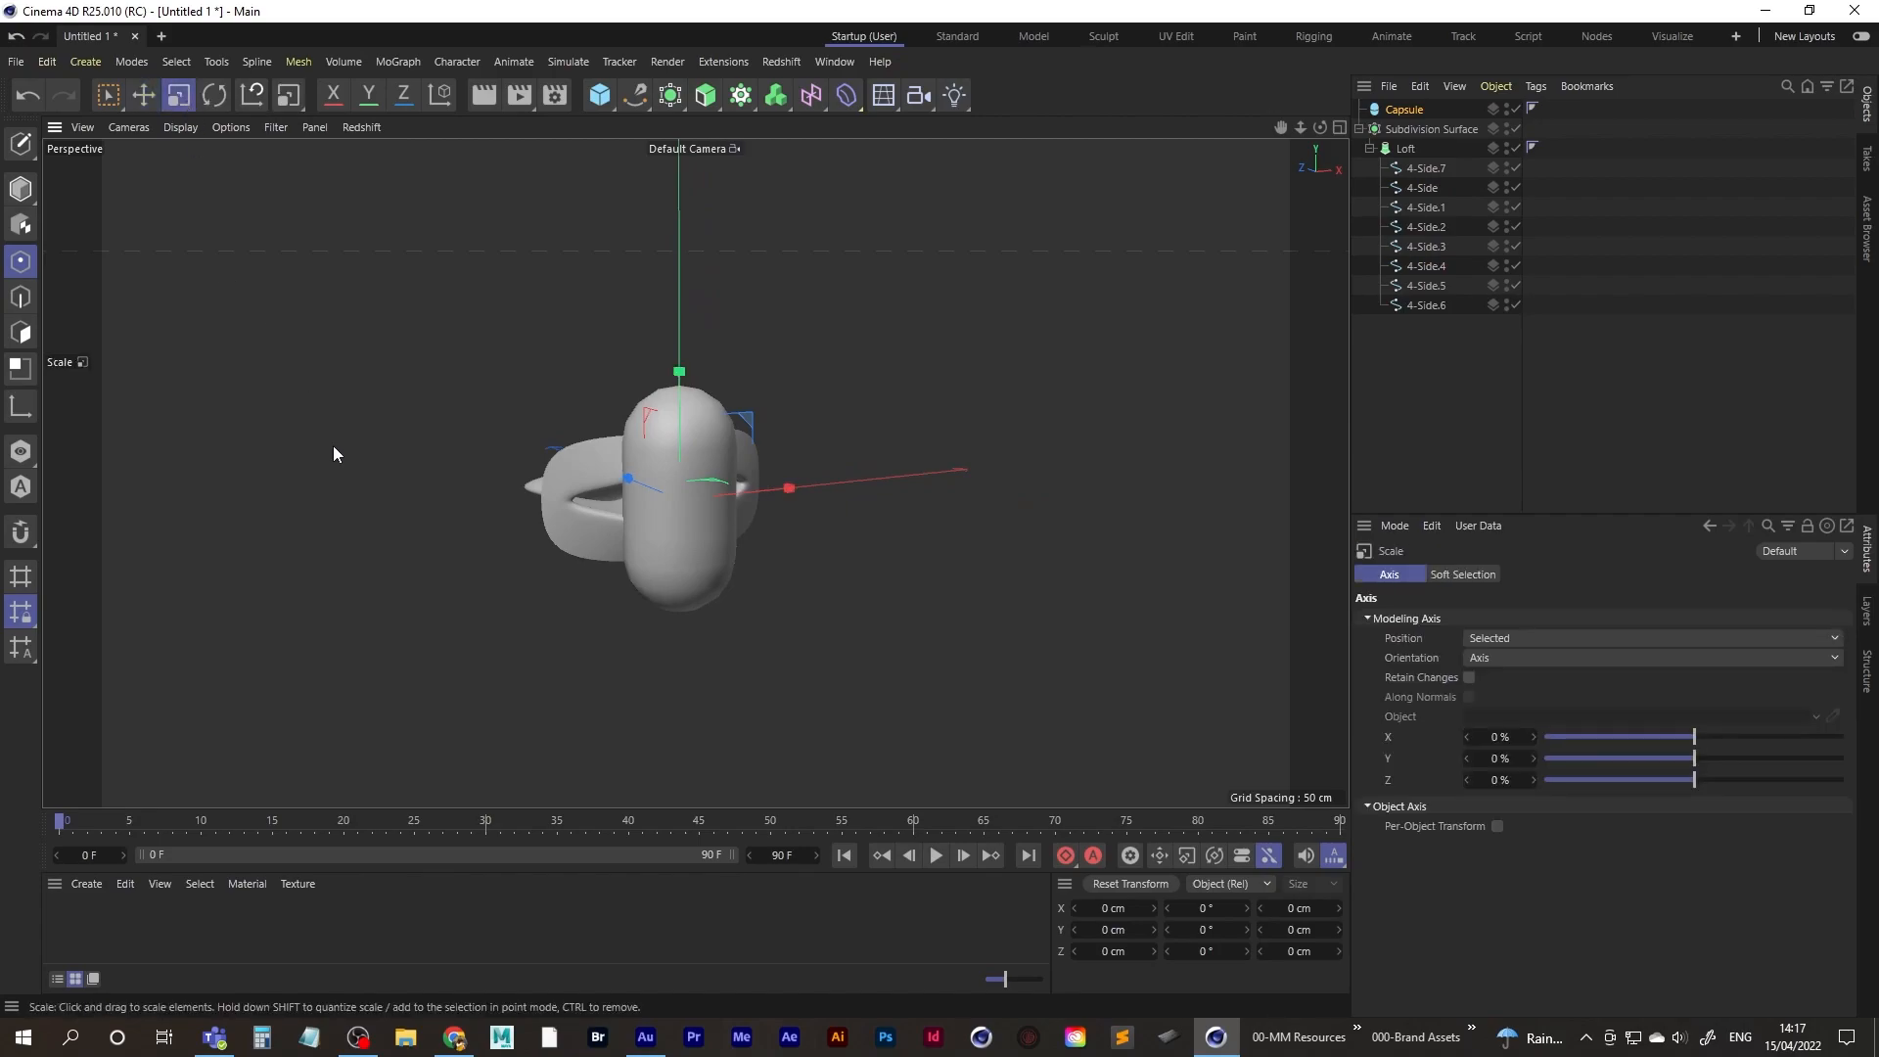
{"action": "left_click", "coordinate": [17, 192]}
{"action": "left_click_drag", "start_coordinate": [310, 538], "coordinate": [864, 362]}
{"action": "left_click_drag", "start_coordinate": [268, 514], "coordinate": [642, 507]}
{"action": "scroll", "coordinate": [720, 407], "scroll_direction": "down", "scroll_amount": 5}
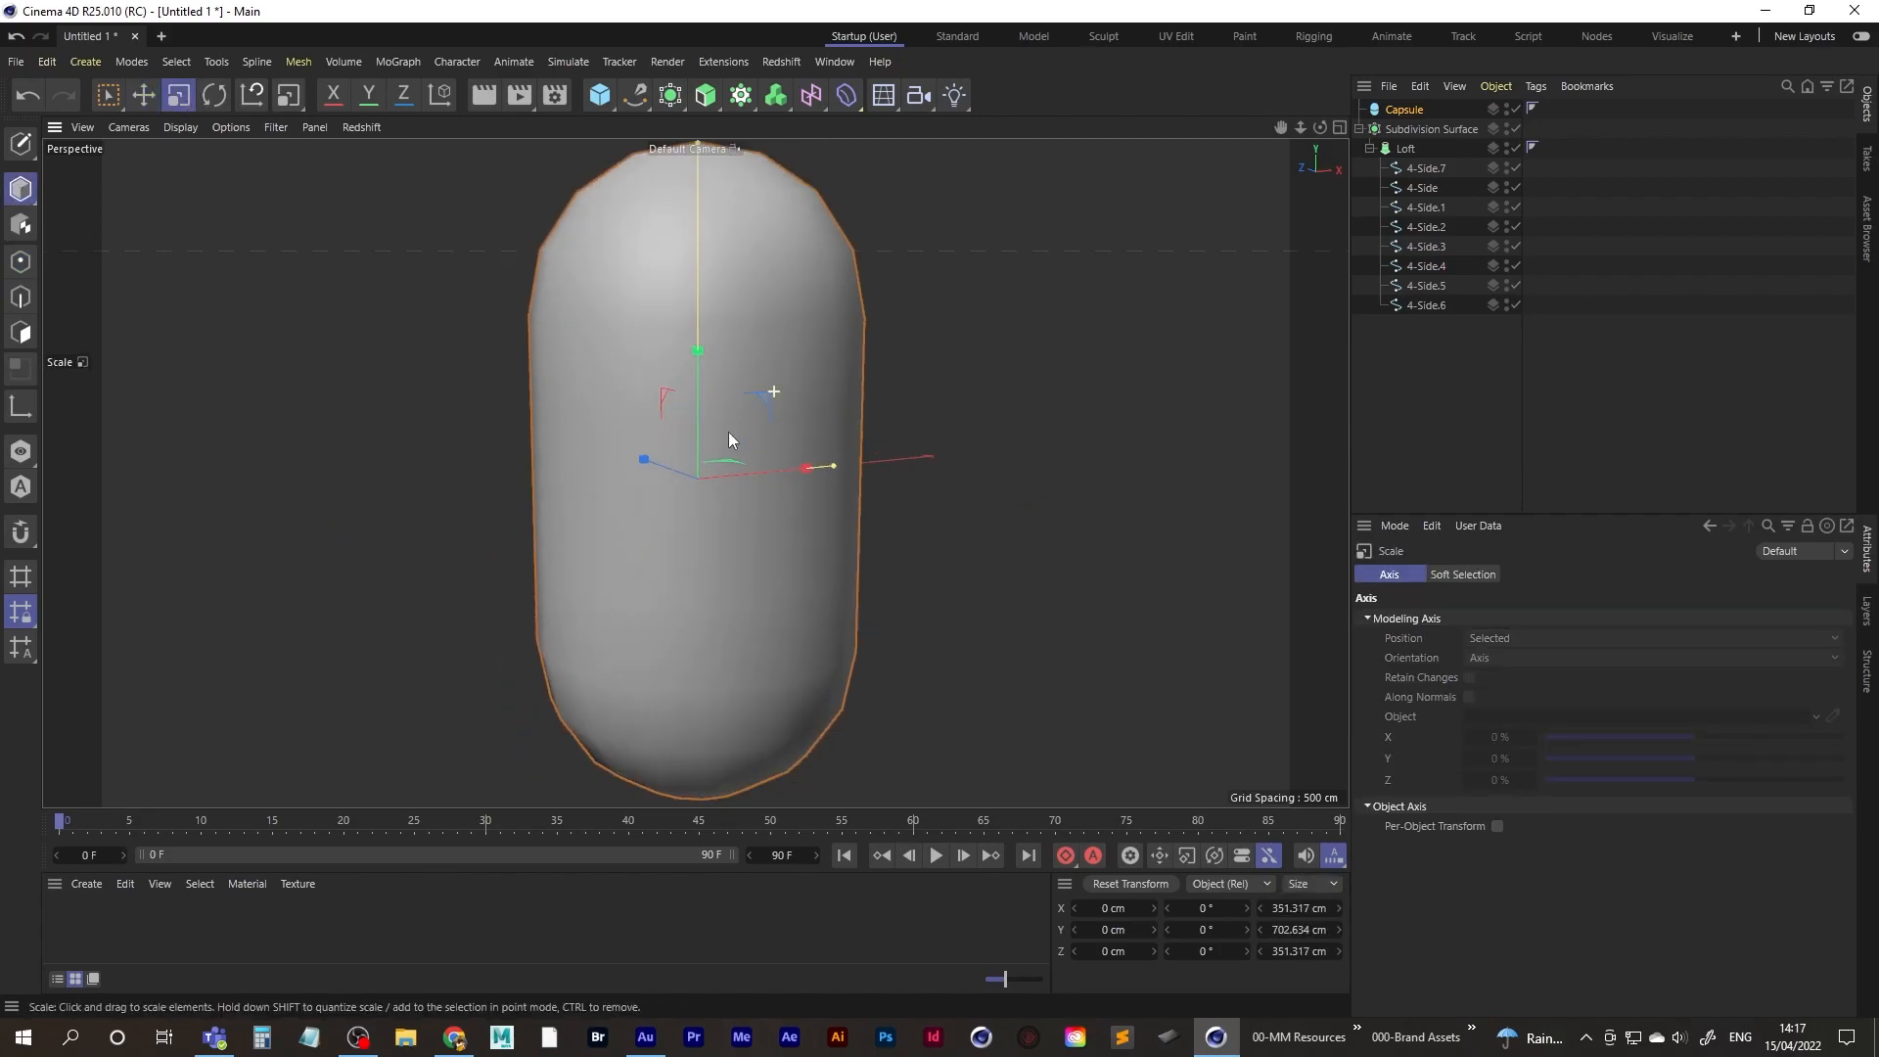
- Adjust the Capsule's Height and Radius into a broader, rounder head shape
{"action": "left_click", "coordinate": [1429, 109]}
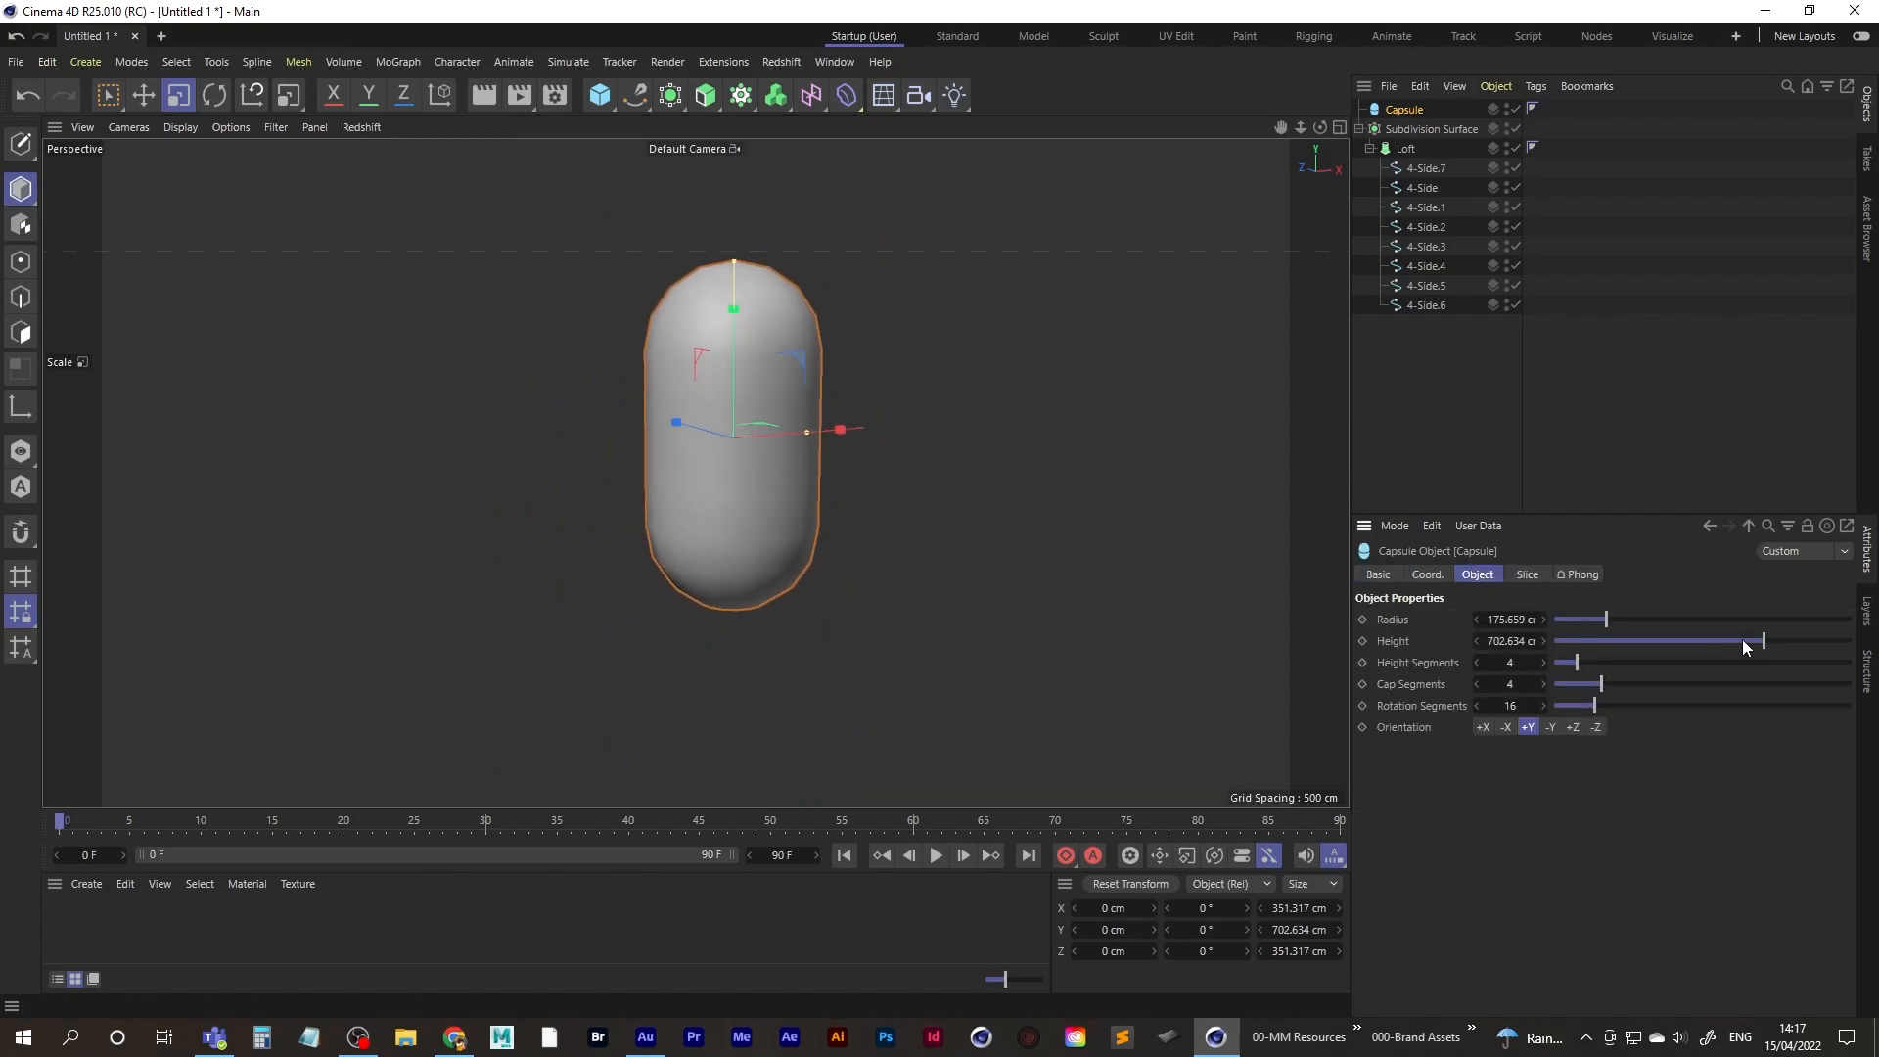
{"action": "left_click_drag", "start_coordinate": [1742, 646], "coordinate": [1701, 648]}
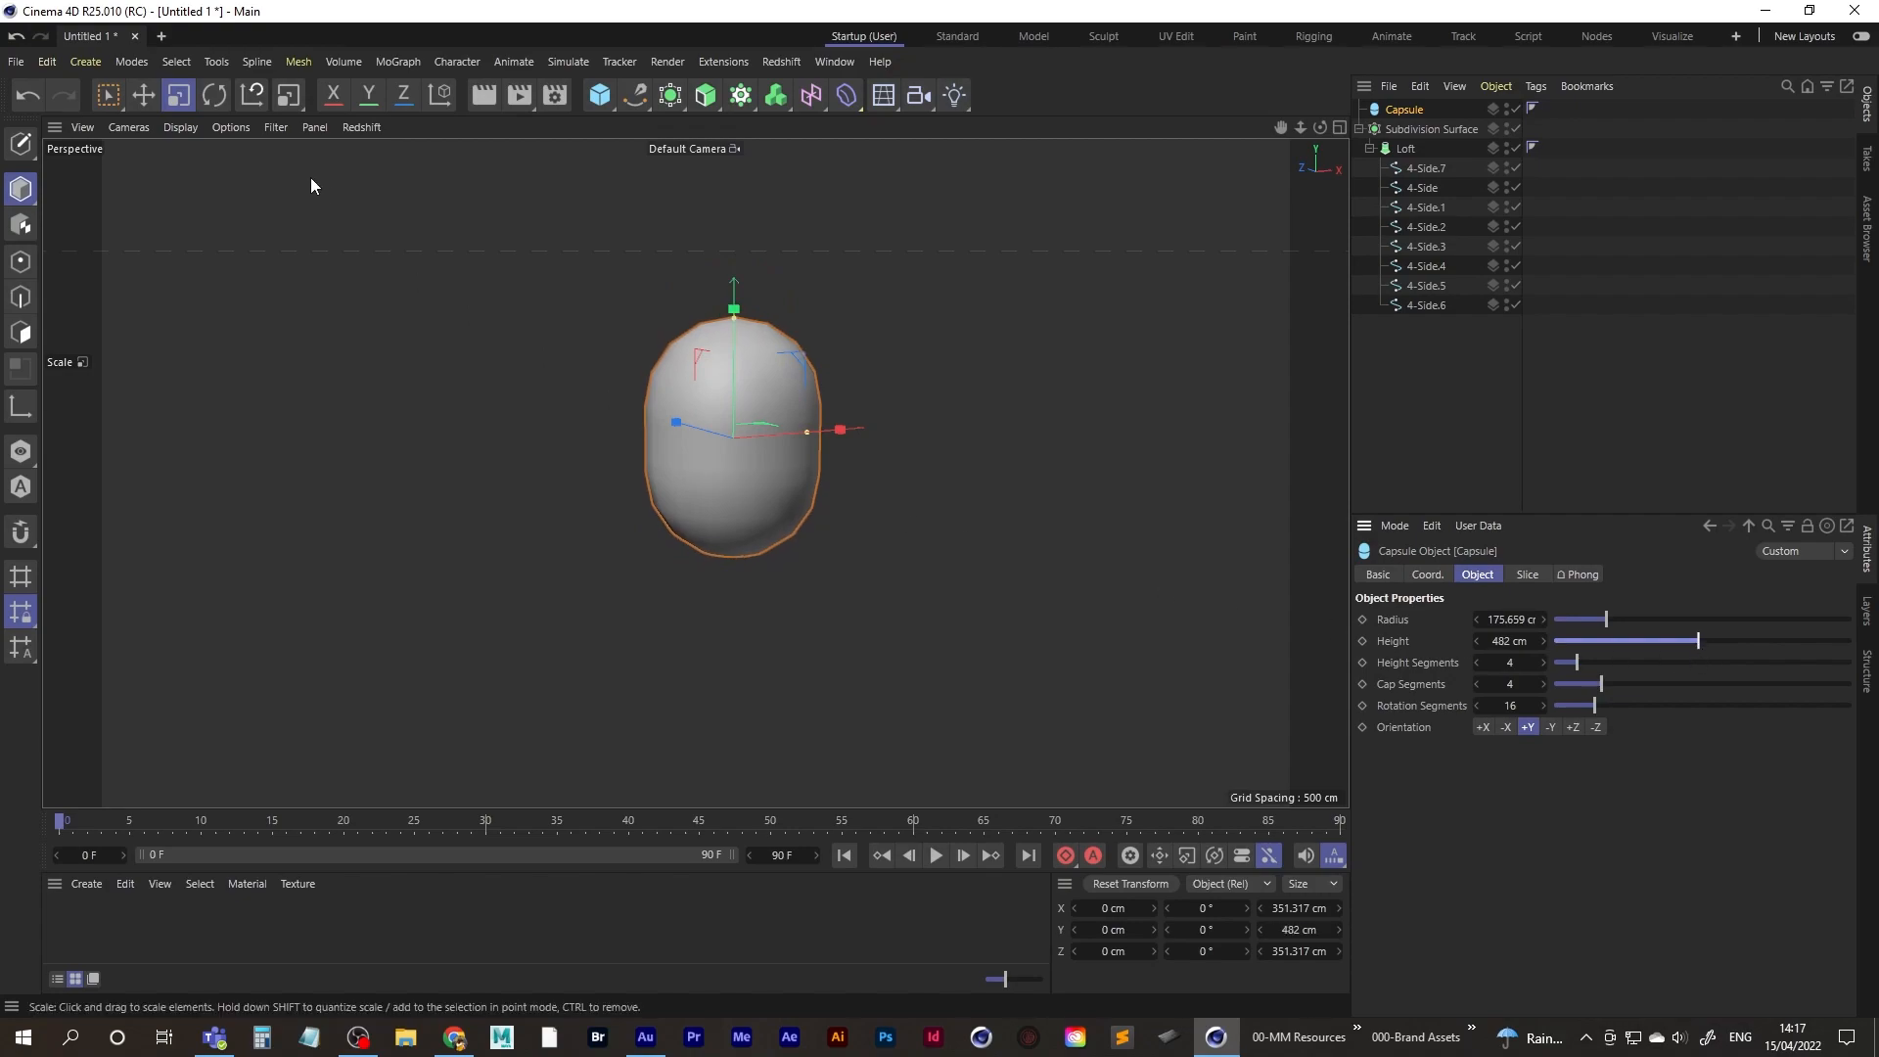
{"action": "left_click_drag", "start_coordinate": [1571, 619], "coordinate": [1647, 621]}
{"action": "left_click_drag", "start_coordinate": [1765, 639], "coordinate": [1819, 641]}
- Move the Capsule along Z to about 407 cm behind the mouth and scale it to about 447 × 636 × 447 cm
{"action": "left_click_drag", "start_coordinate": [696, 490], "coordinate": [887, 497], "text": "alt"}
{"action": "middle_click_drag", "start_coordinate": [548, 506], "coordinate": [661, 514], "text": "alt"}
{"action": "key", "text": "space"}
{"action": "left_click_drag", "start_coordinate": [562, 454], "coordinate": [554, 394]}
{"action": "left_click", "coordinate": [178, 95]}
{"action": "left_click_drag", "start_coordinate": [354, 331], "coordinate": [274, 464]}
{"action": "left_click_drag", "start_coordinate": [631, 499], "coordinate": [715, 554], "text": "alt"}
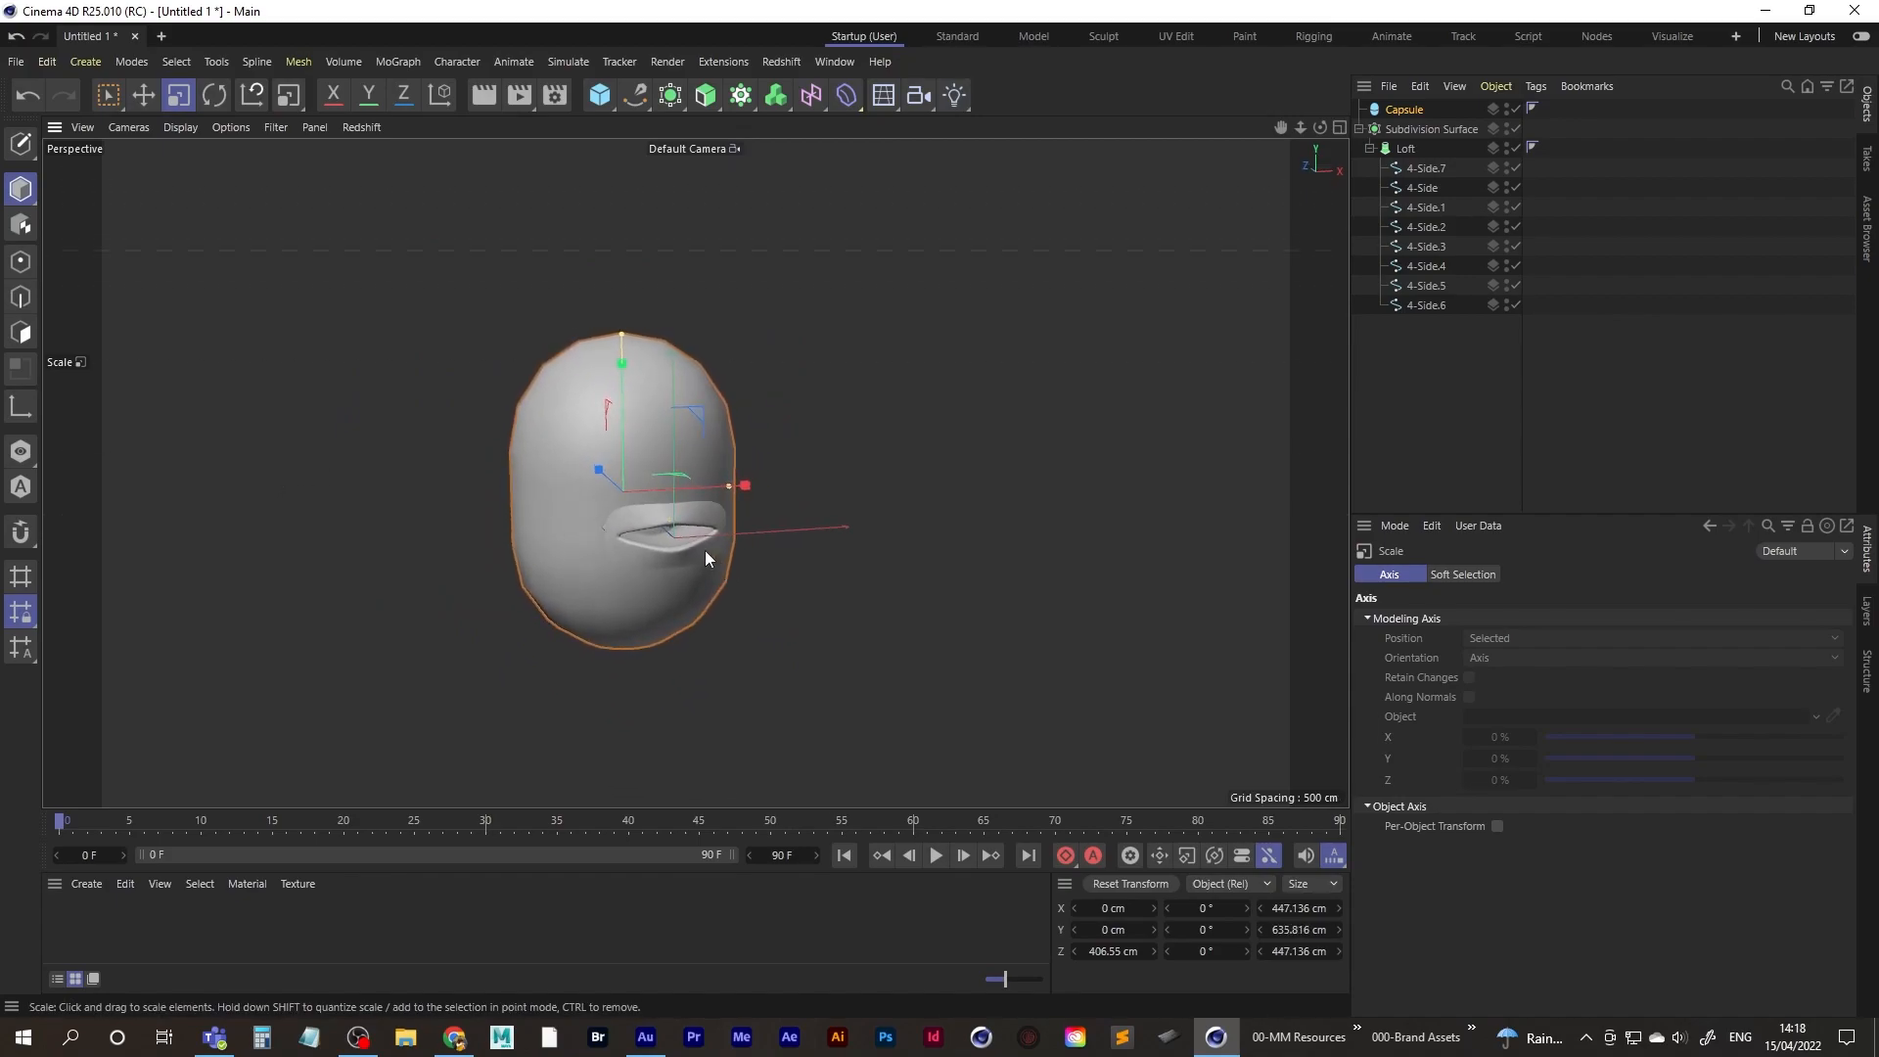
- Move the Capsule to about 68 cm in Y and 261 cm in Z so the mouth sits low on its front surface
{"action": "key", "text": "0"}
{"action": "left_click_drag", "start_coordinate": [600, 470], "coordinate": [614, 487]}
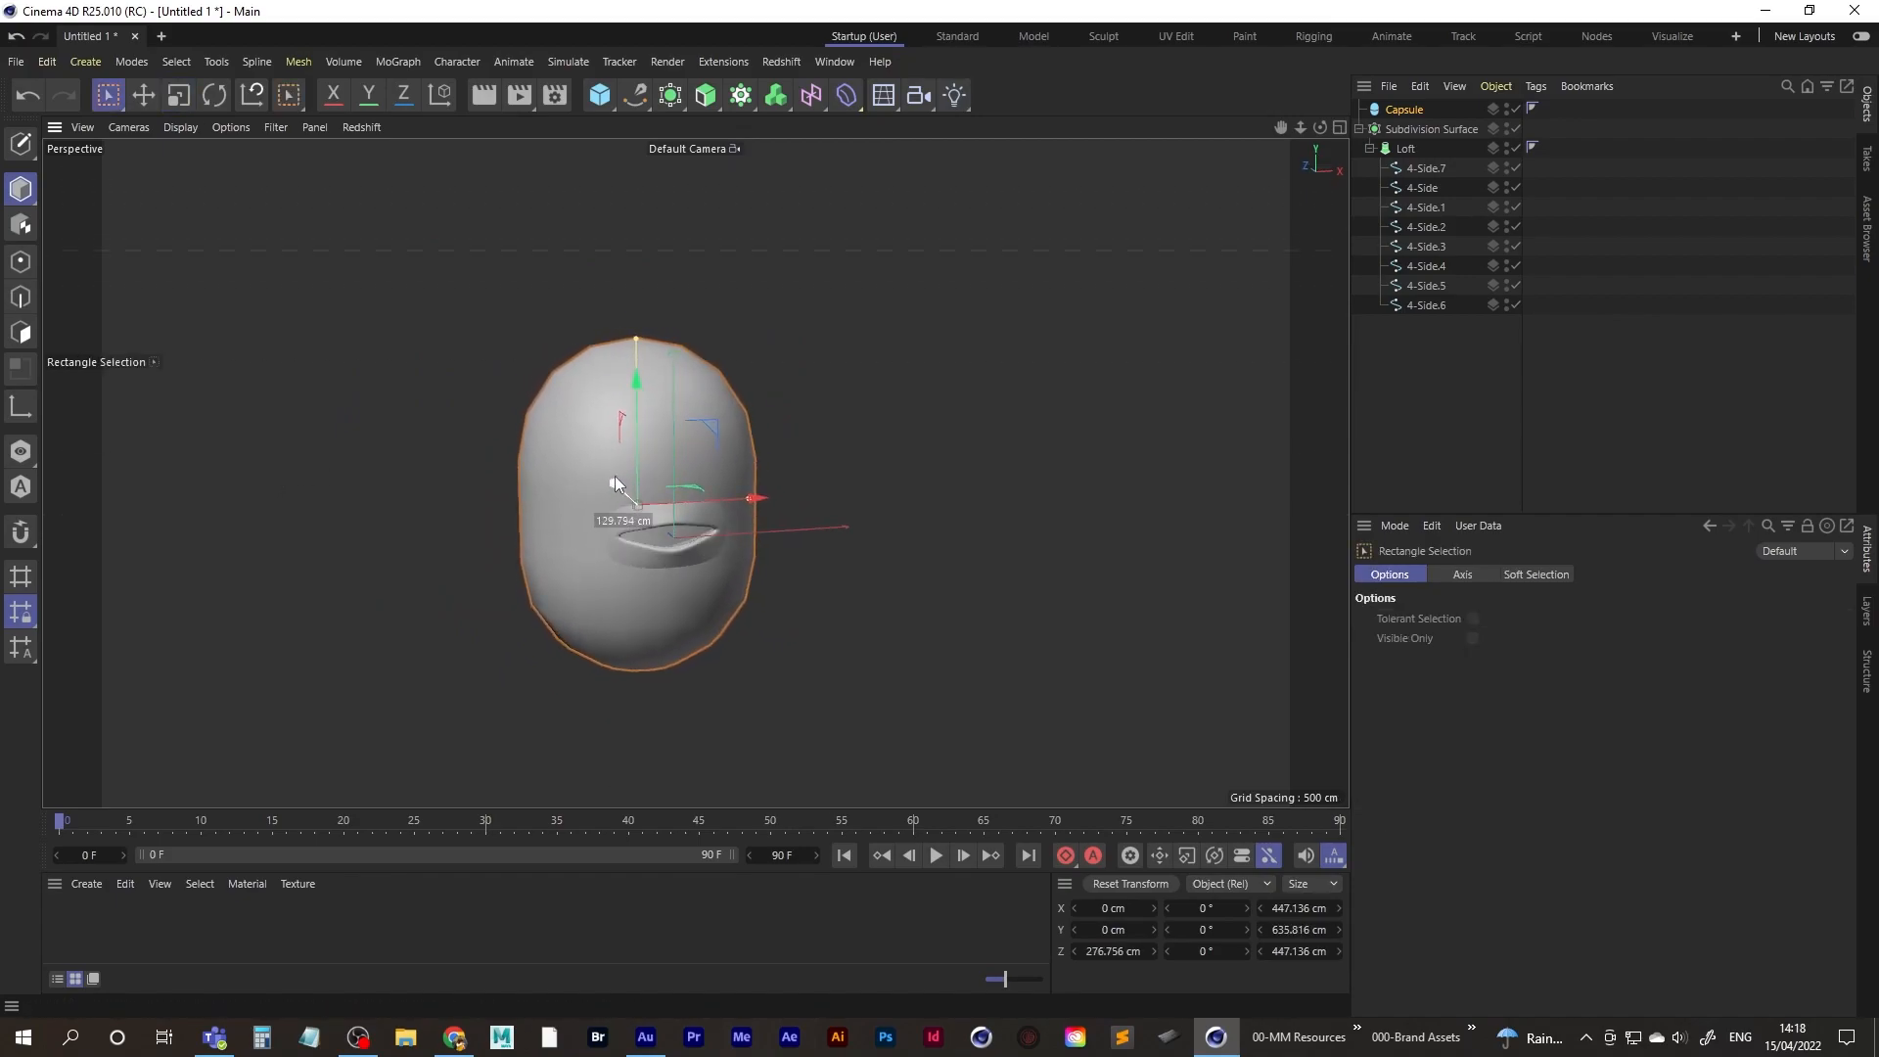
{"action": "left_click_drag", "start_coordinate": [638, 393], "coordinate": [632, 360]}
{"action": "left_click_drag", "start_coordinate": [678, 486], "coordinate": [435, 543], "text": "alt"}
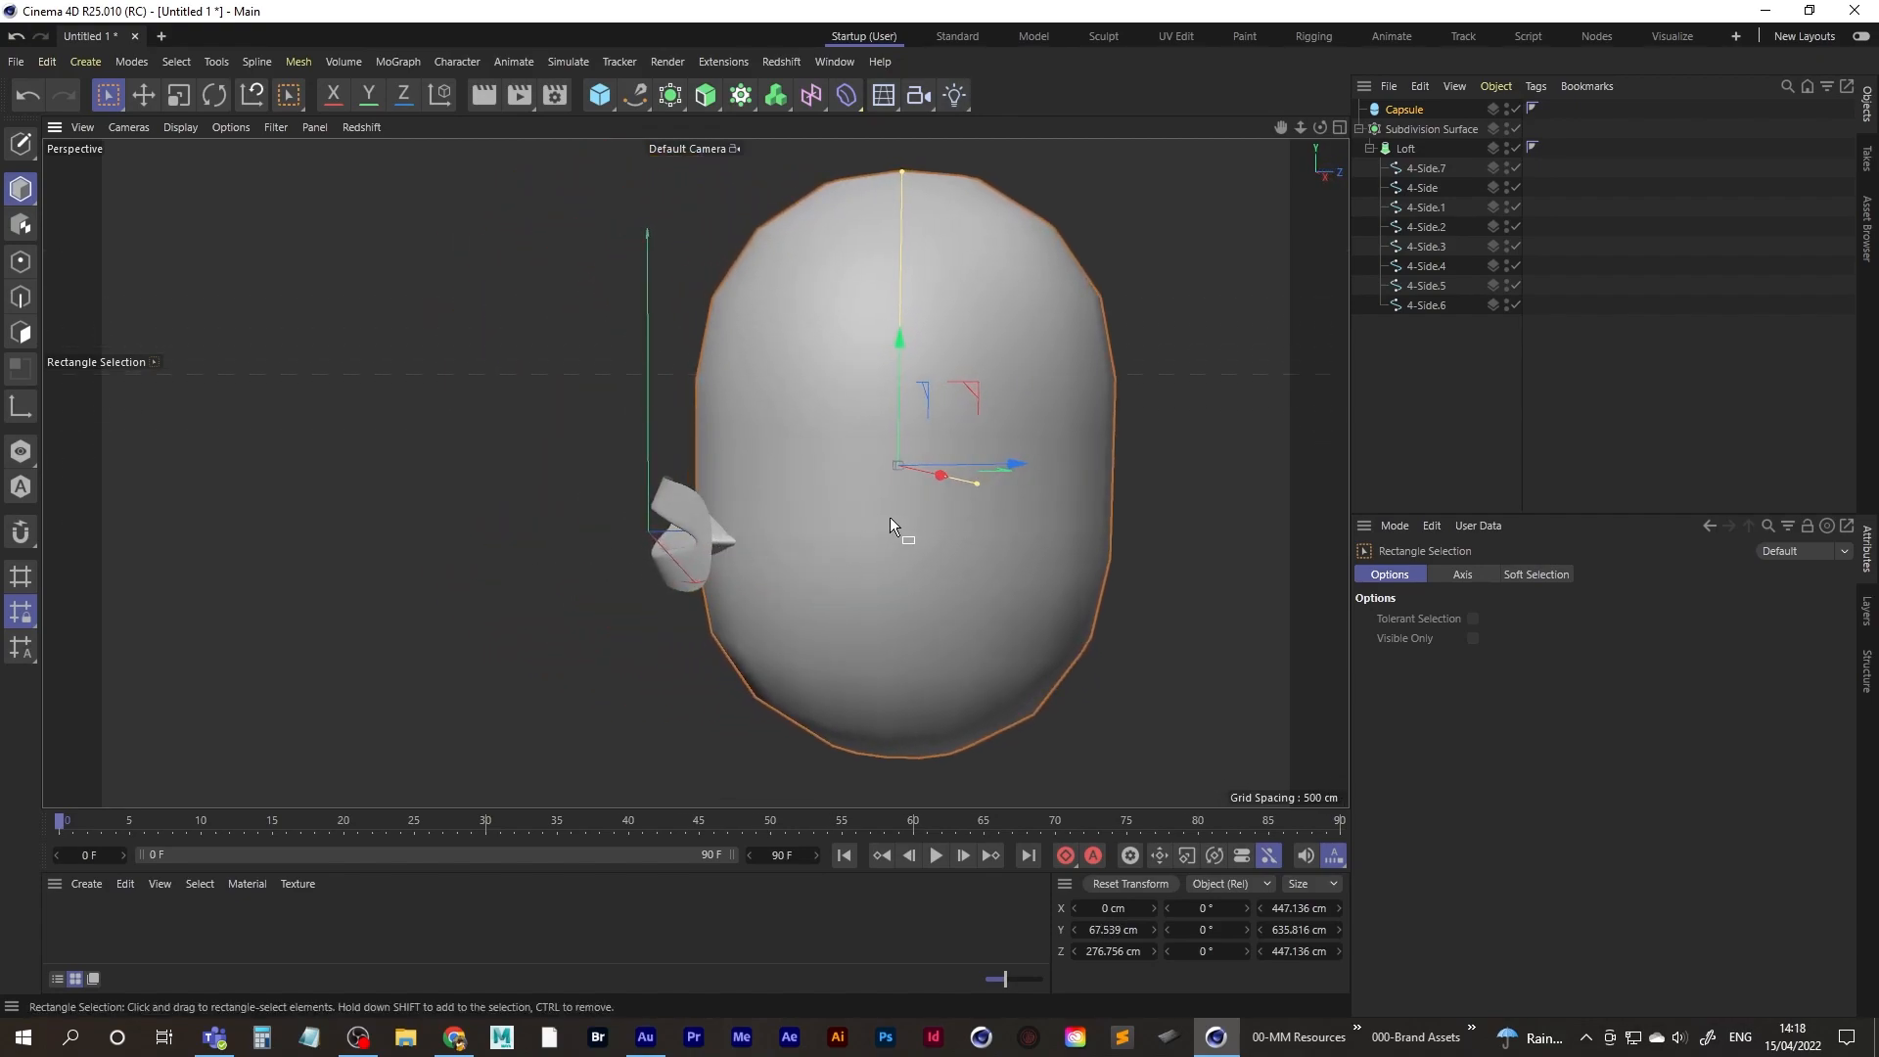
{"action": "left_click_drag", "start_coordinate": [1020, 461], "coordinate": [1003, 462]}
{"action": "left_click_drag", "start_coordinate": [820, 507], "coordinate": [773, 555], "text": "alt"}
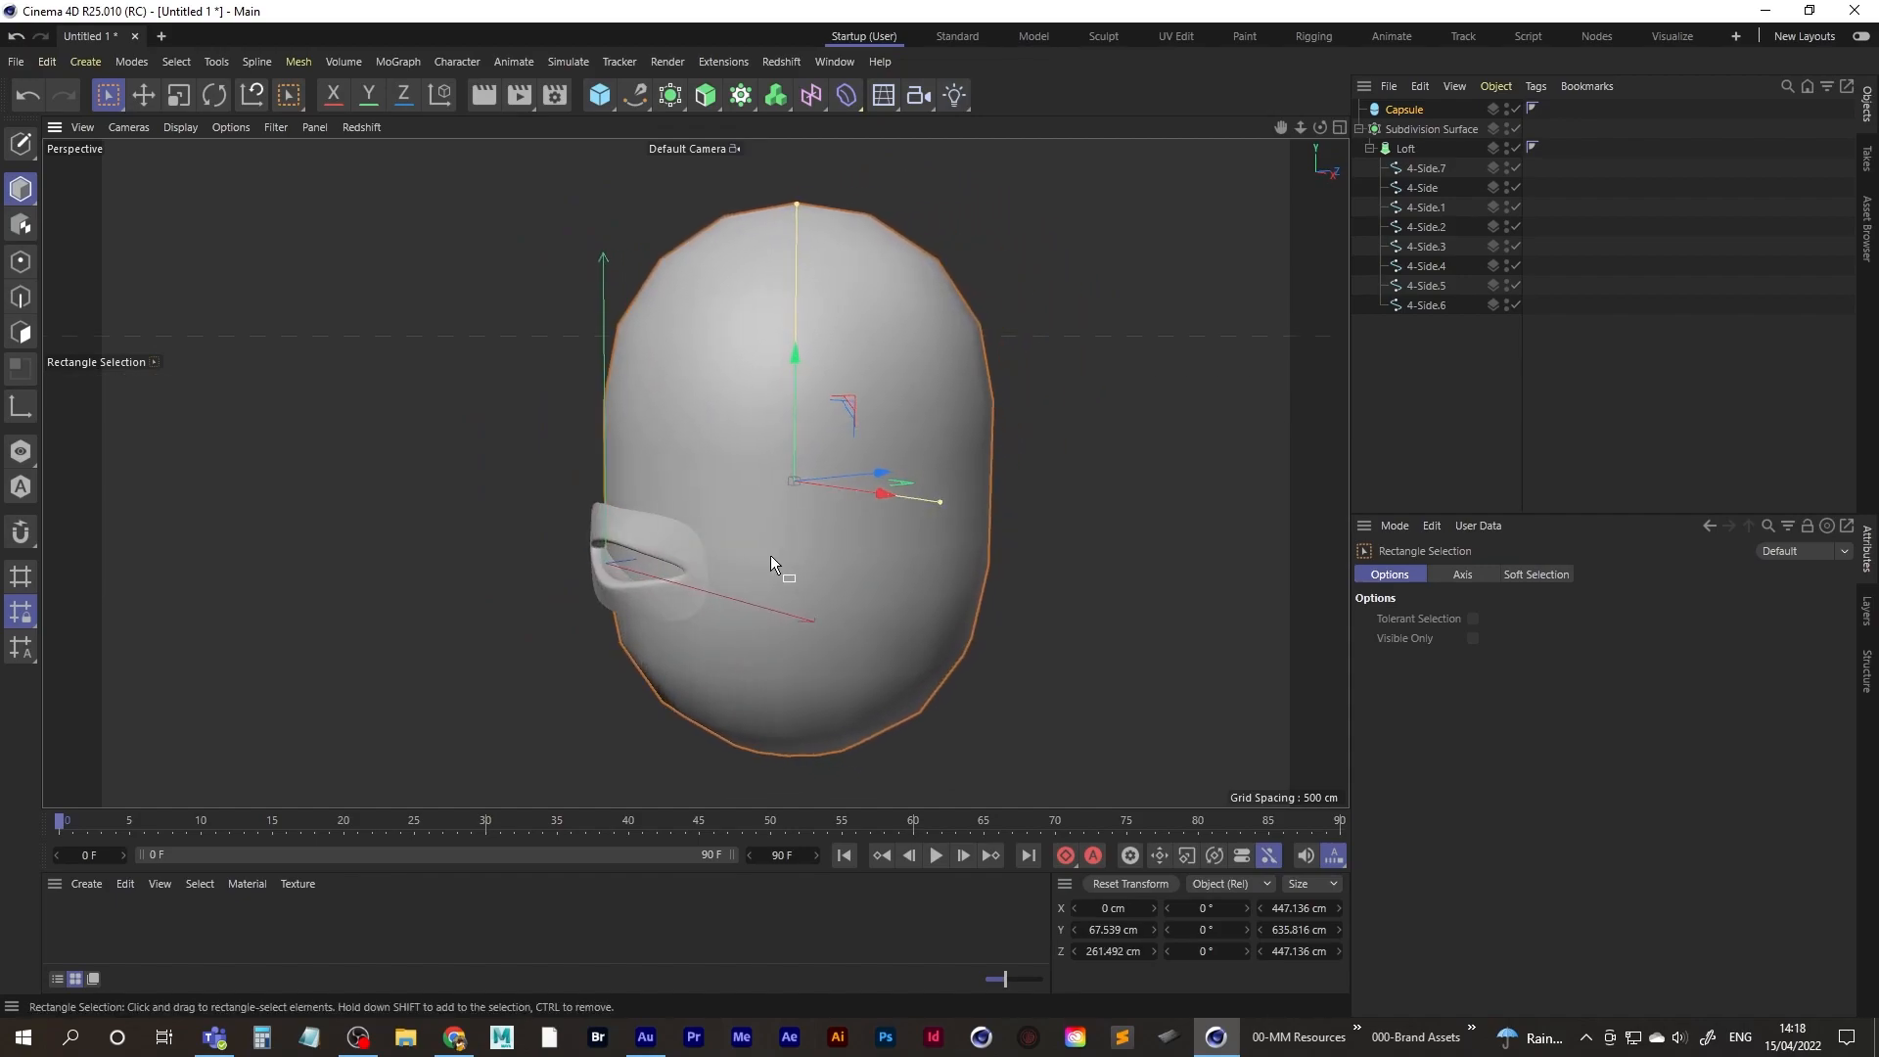
{"action": "left_click", "coordinate": [645, 1037]}
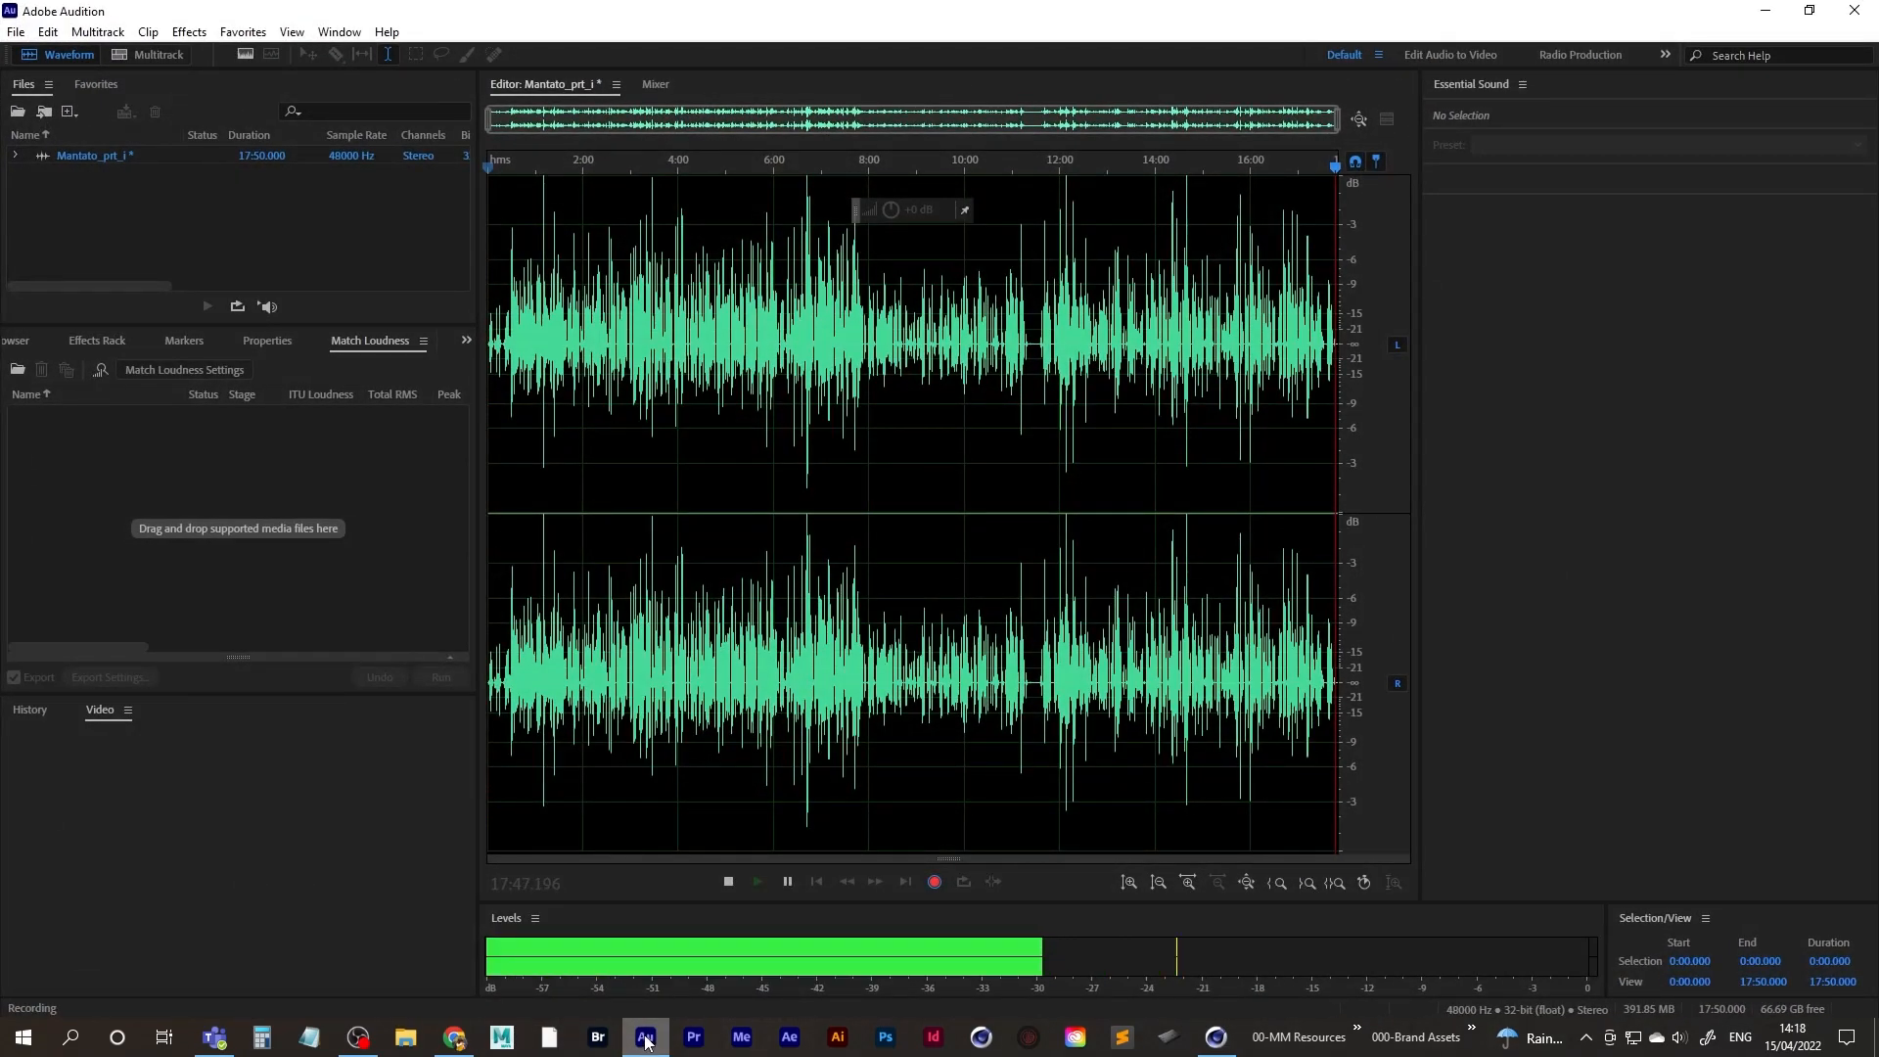
{"action": "left_click", "coordinate": [645, 1037]}
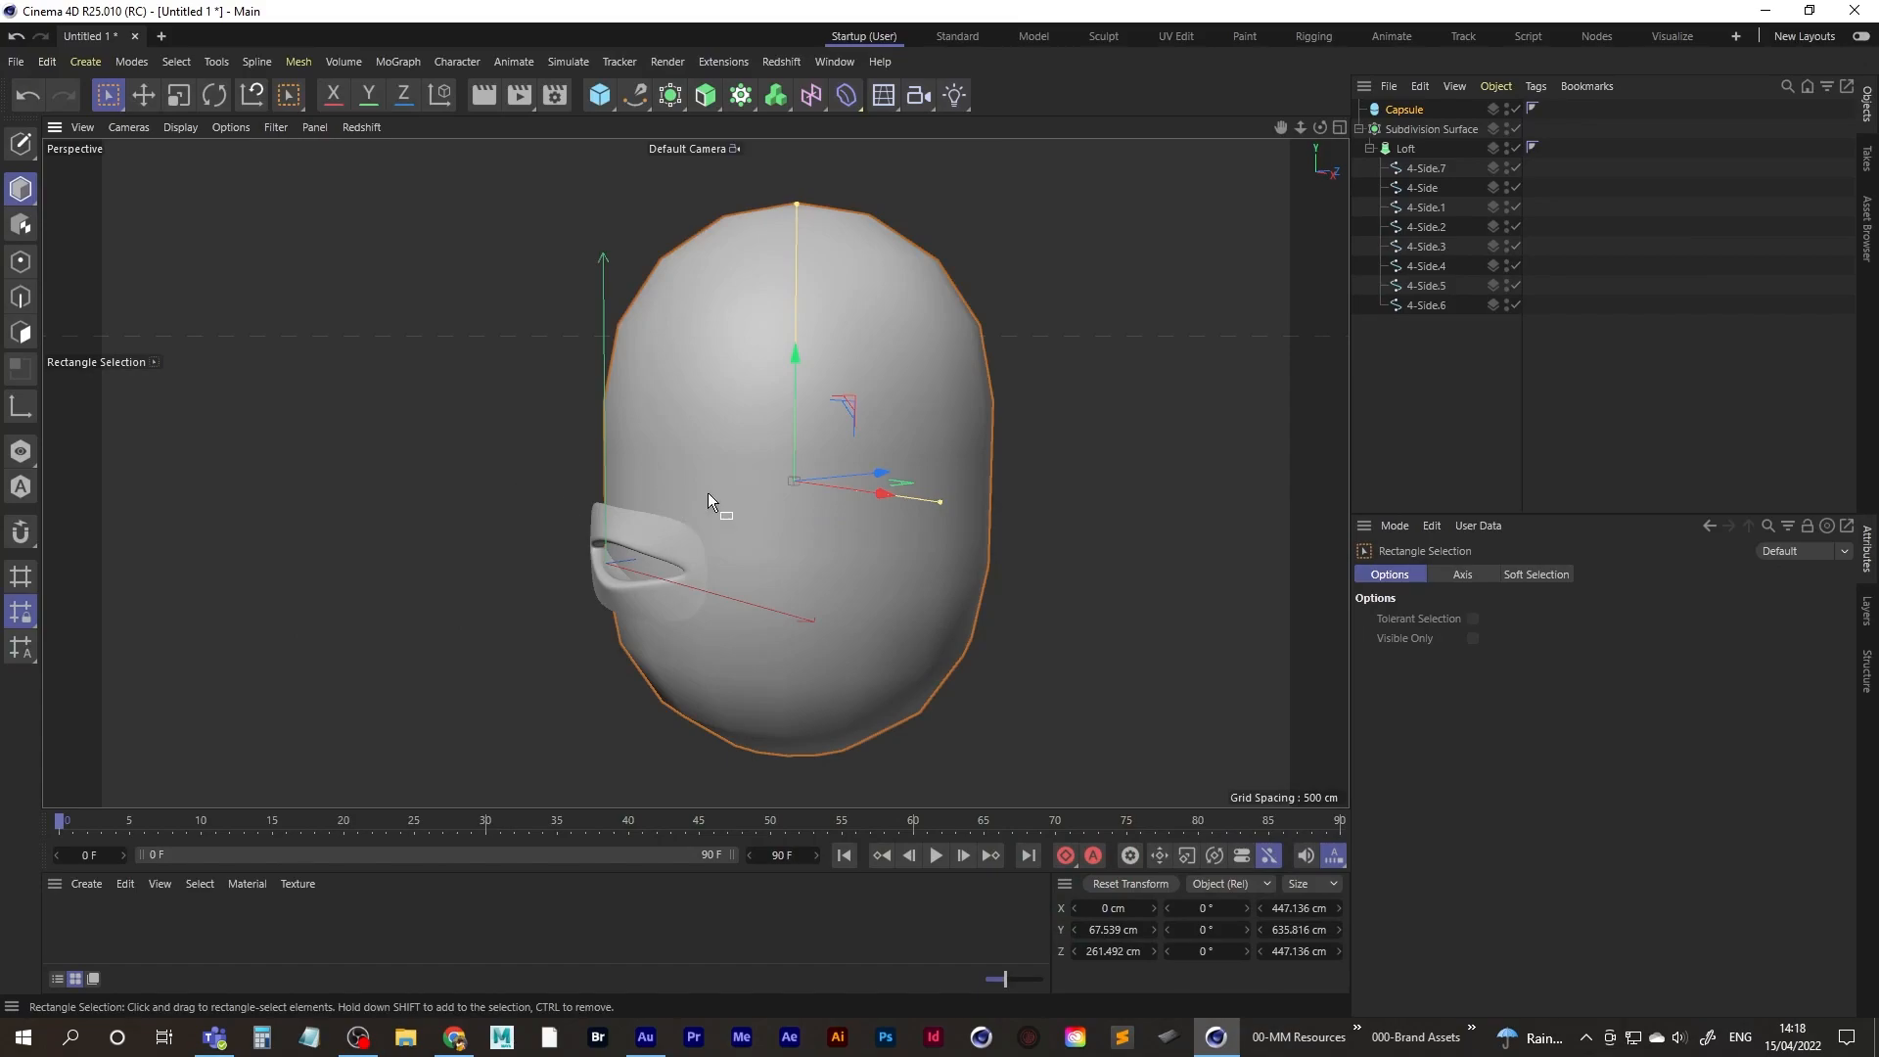
- Show the mesh lines on the shaded models and examine how the mouth's rim meets the Capsule's surface
{"action": "mouse_move", "coordinate": [686, 486]}
{"action": "left_mouse_down", "text": "alt"}
{"action": "mouse_move", "coordinate": [683, 513]}
{"action": "mouse_move", "coordinate": [858, 592]}
{"action": "mouse_move", "coordinate": [505, 522]}
{"action": "mouse_move", "coordinate": [725, 550]}
{"action": "mouse_move", "coordinate": [719, 593]}
{"action": "left_mouse_up", "text": "alt"}
{"action": "key", "text": "n"}
{"action": "key", "text": "b"}
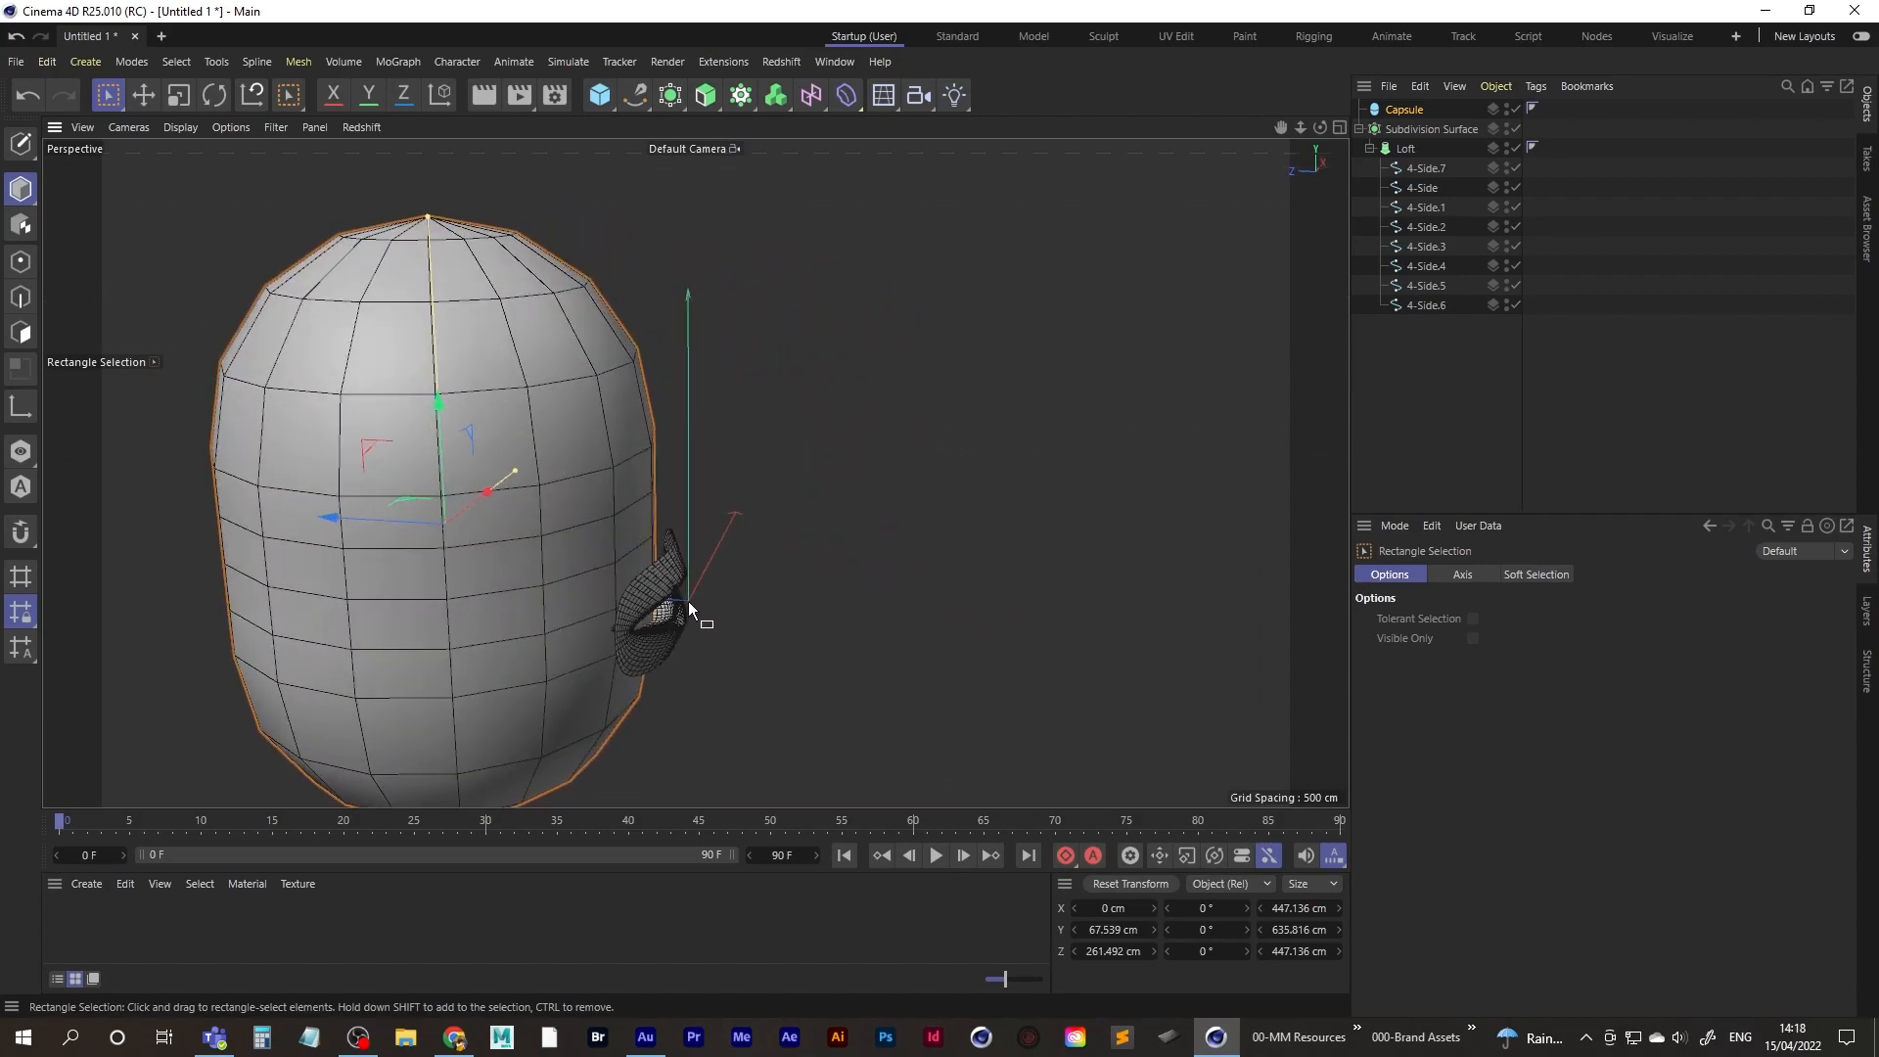
{"action": "scroll", "coordinate": [685, 607], "scroll_direction": "up", "scroll_amount": 5}
{"action": "left_click_drag", "start_coordinate": [551, 558], "coordinate": [676, 577], "text": "alt"}
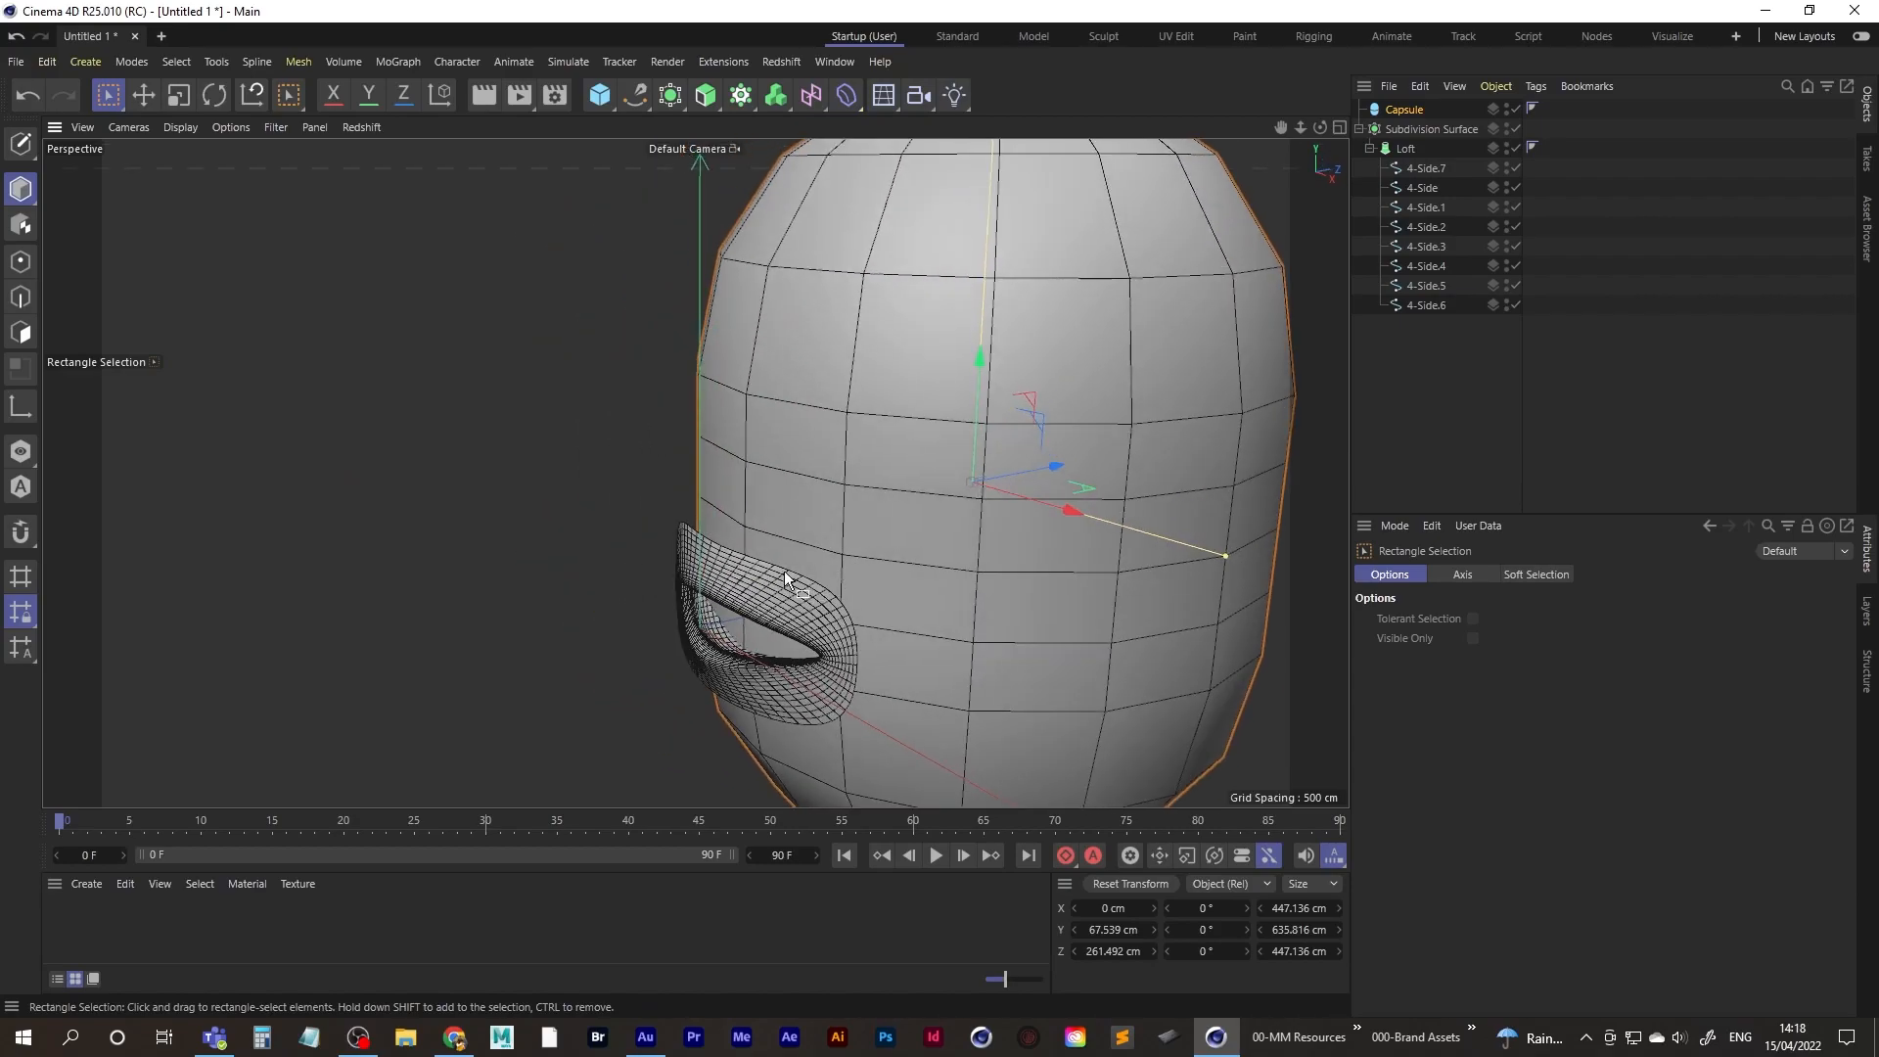
{"action": "scroll", "coordinate": [766, 495], "scroll_direction": "up", "scroll_amount": 4}
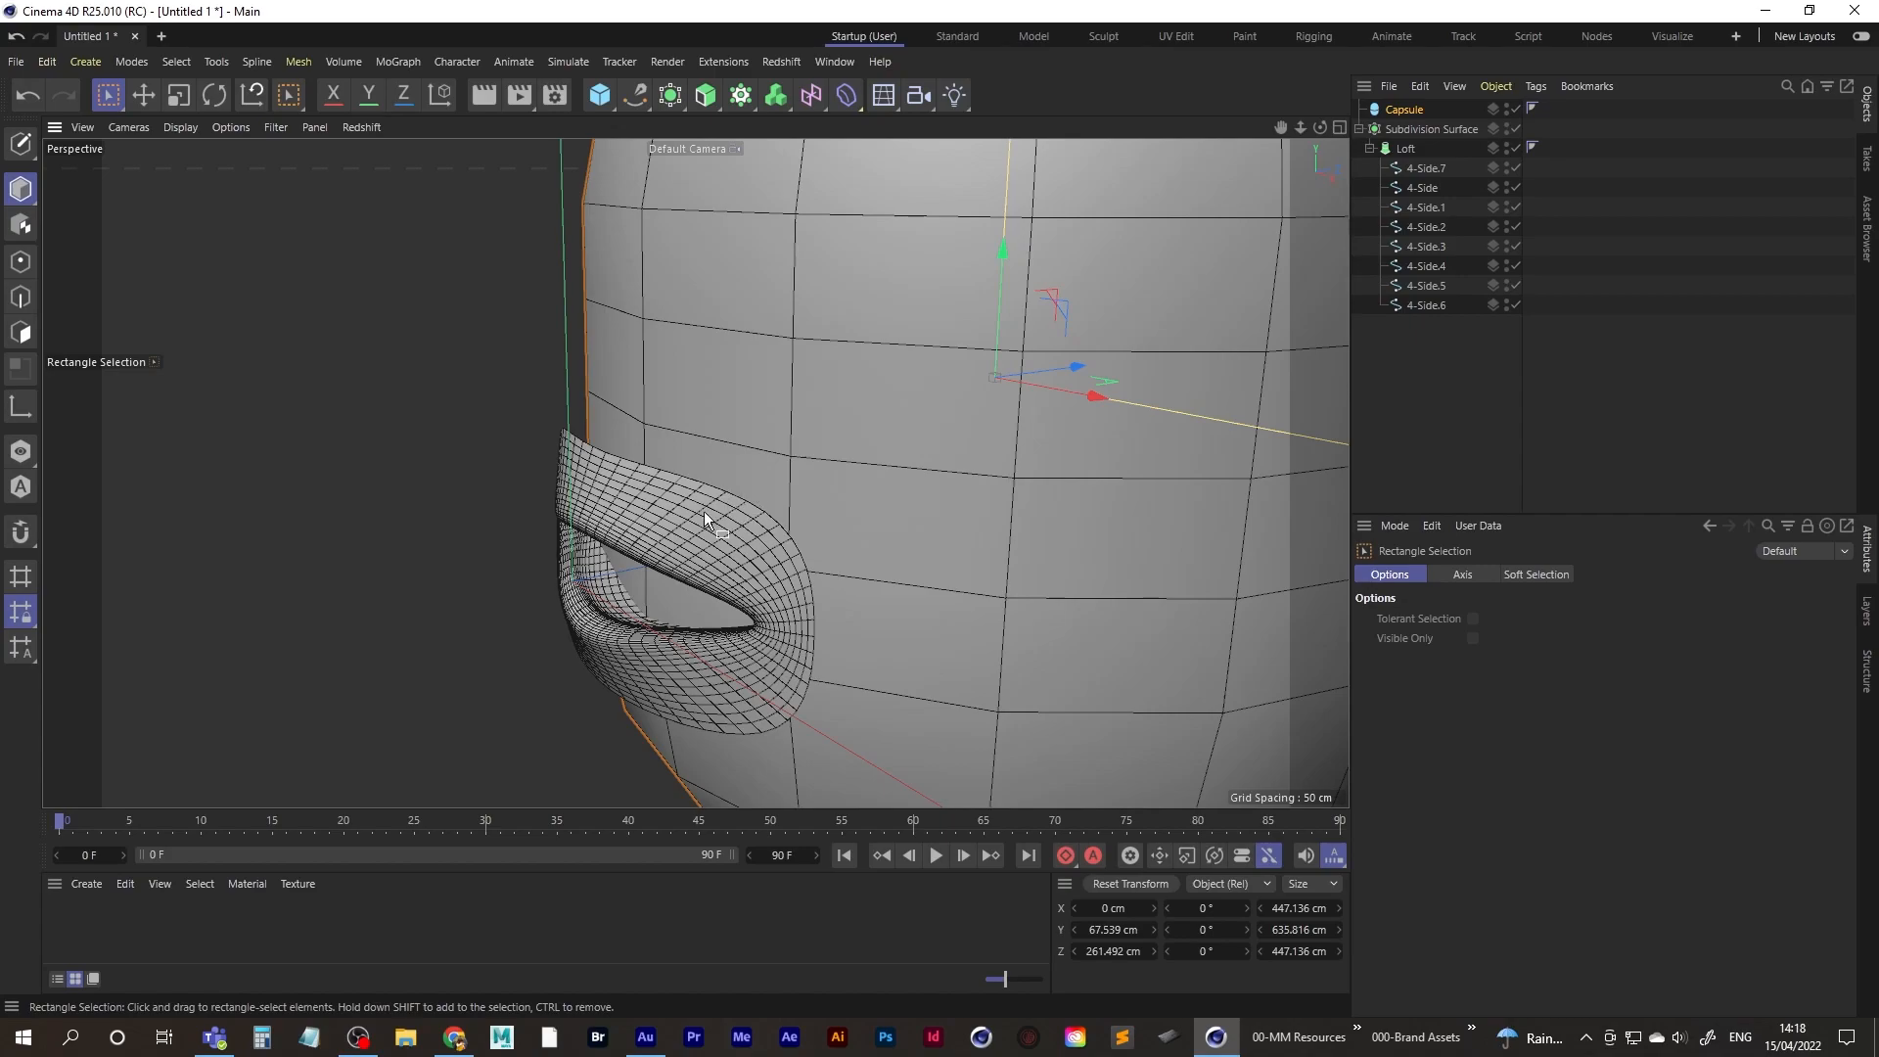
{"action": "middle_click_drag", "start_coordinate": [708, 530], "coordinate": [619, 462], "text": "alt"}
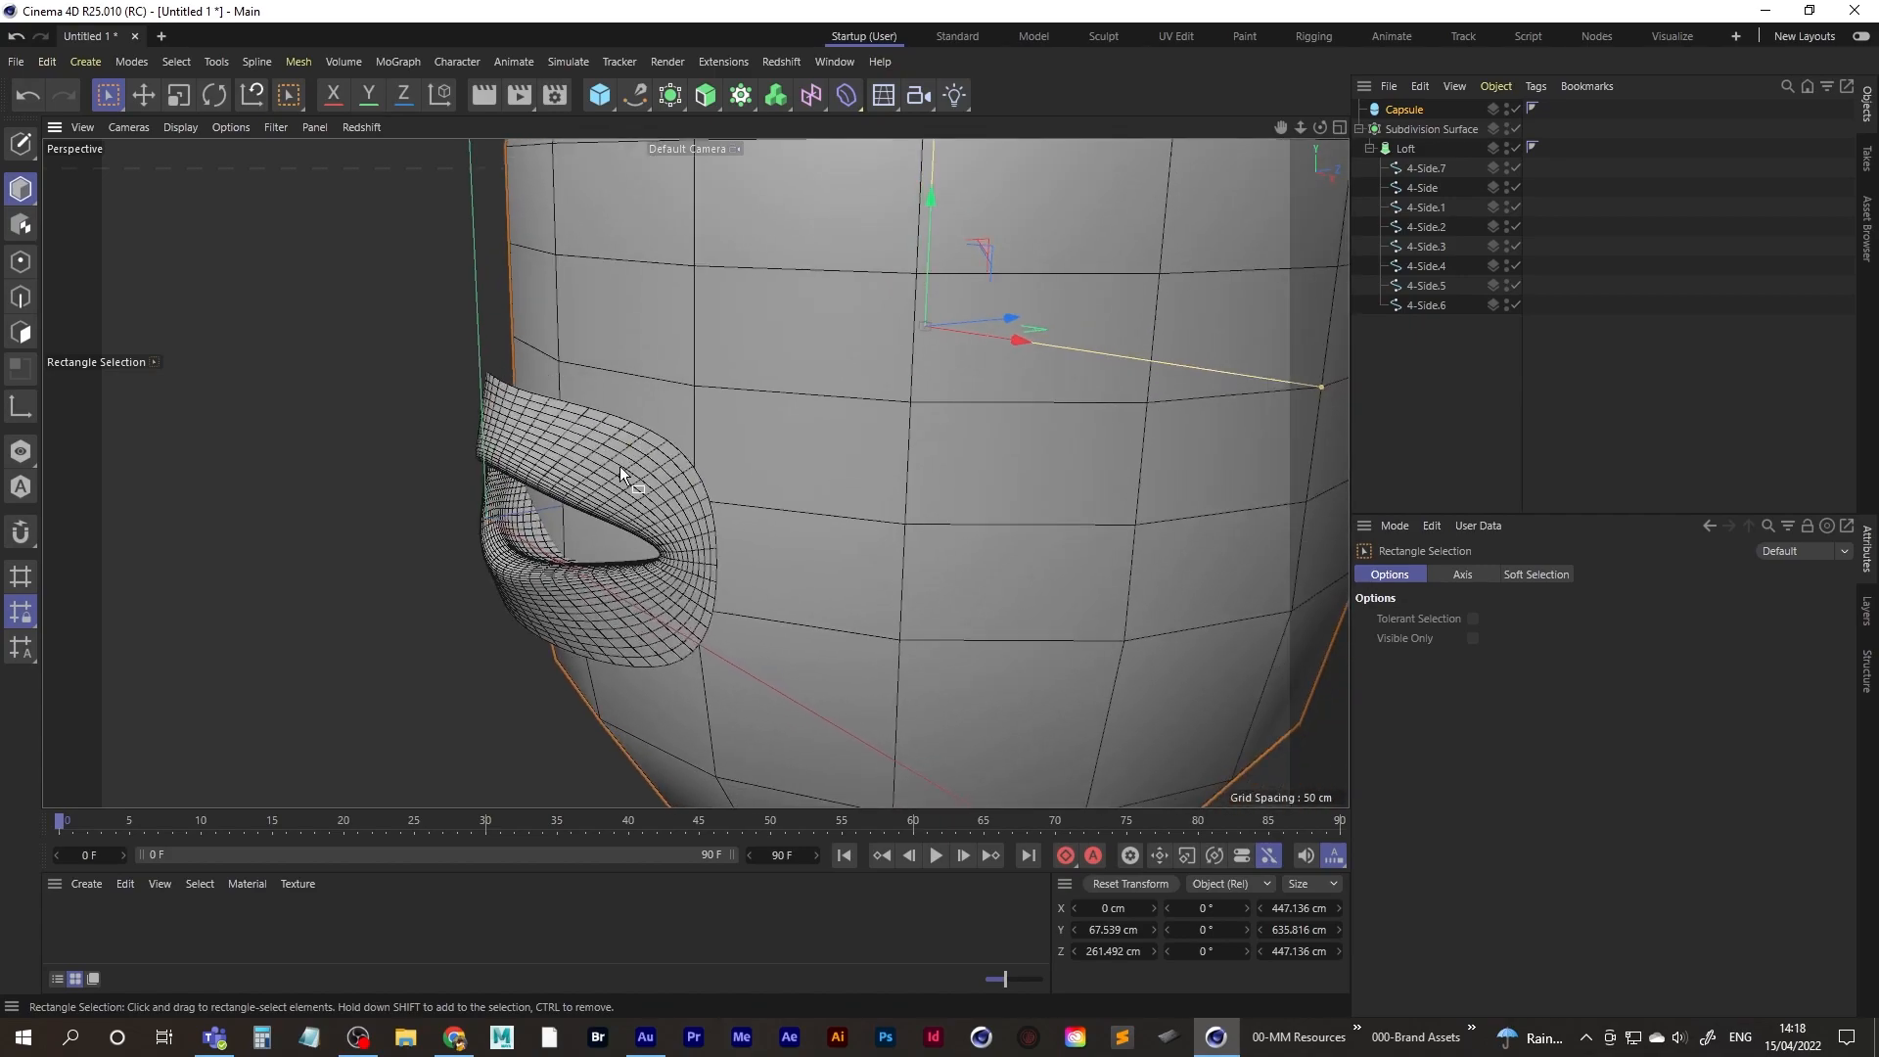
- Switch to File Explorer and create a folder named 27_Mantato inside the Cinema 4D folder
{"action": "left_click", "coordinate": [406, 1039]}
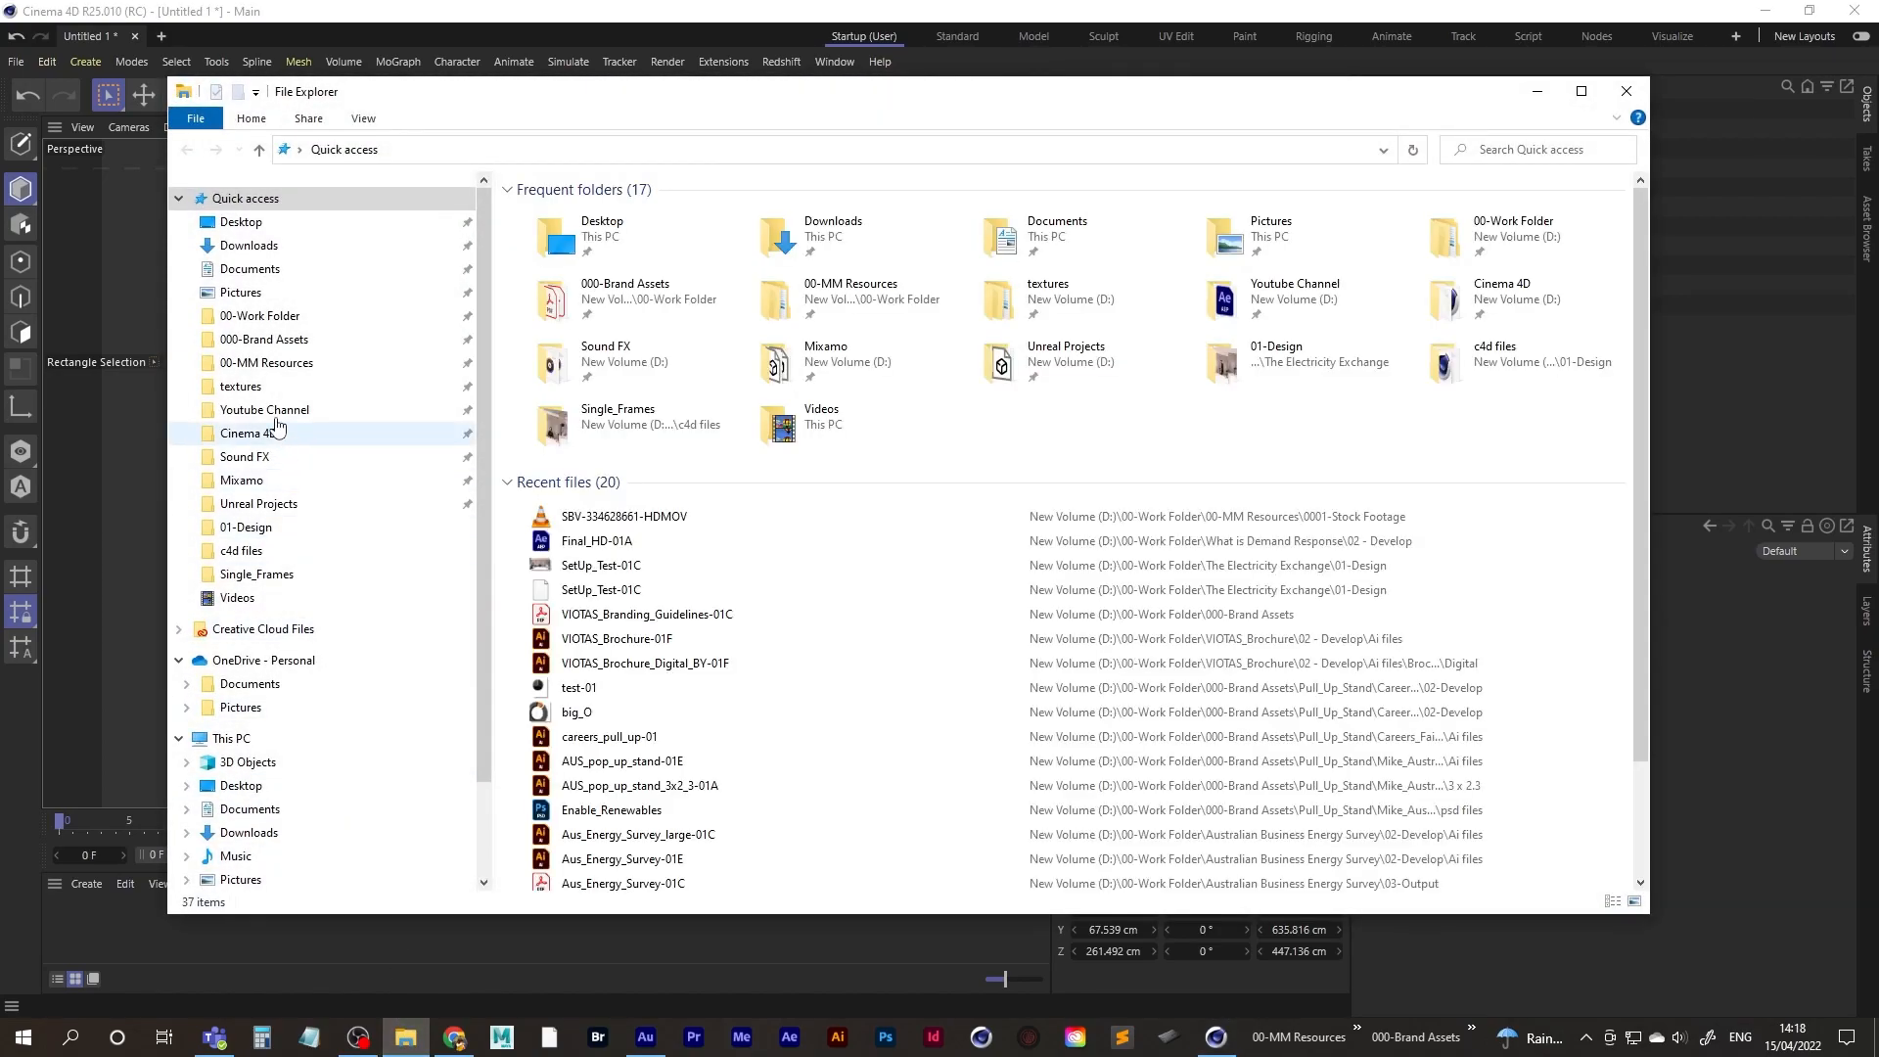
{"action": "left_click", "coordinate": [249, 434]}
{"action": "right_click", "coordinate": [1374, 374]}
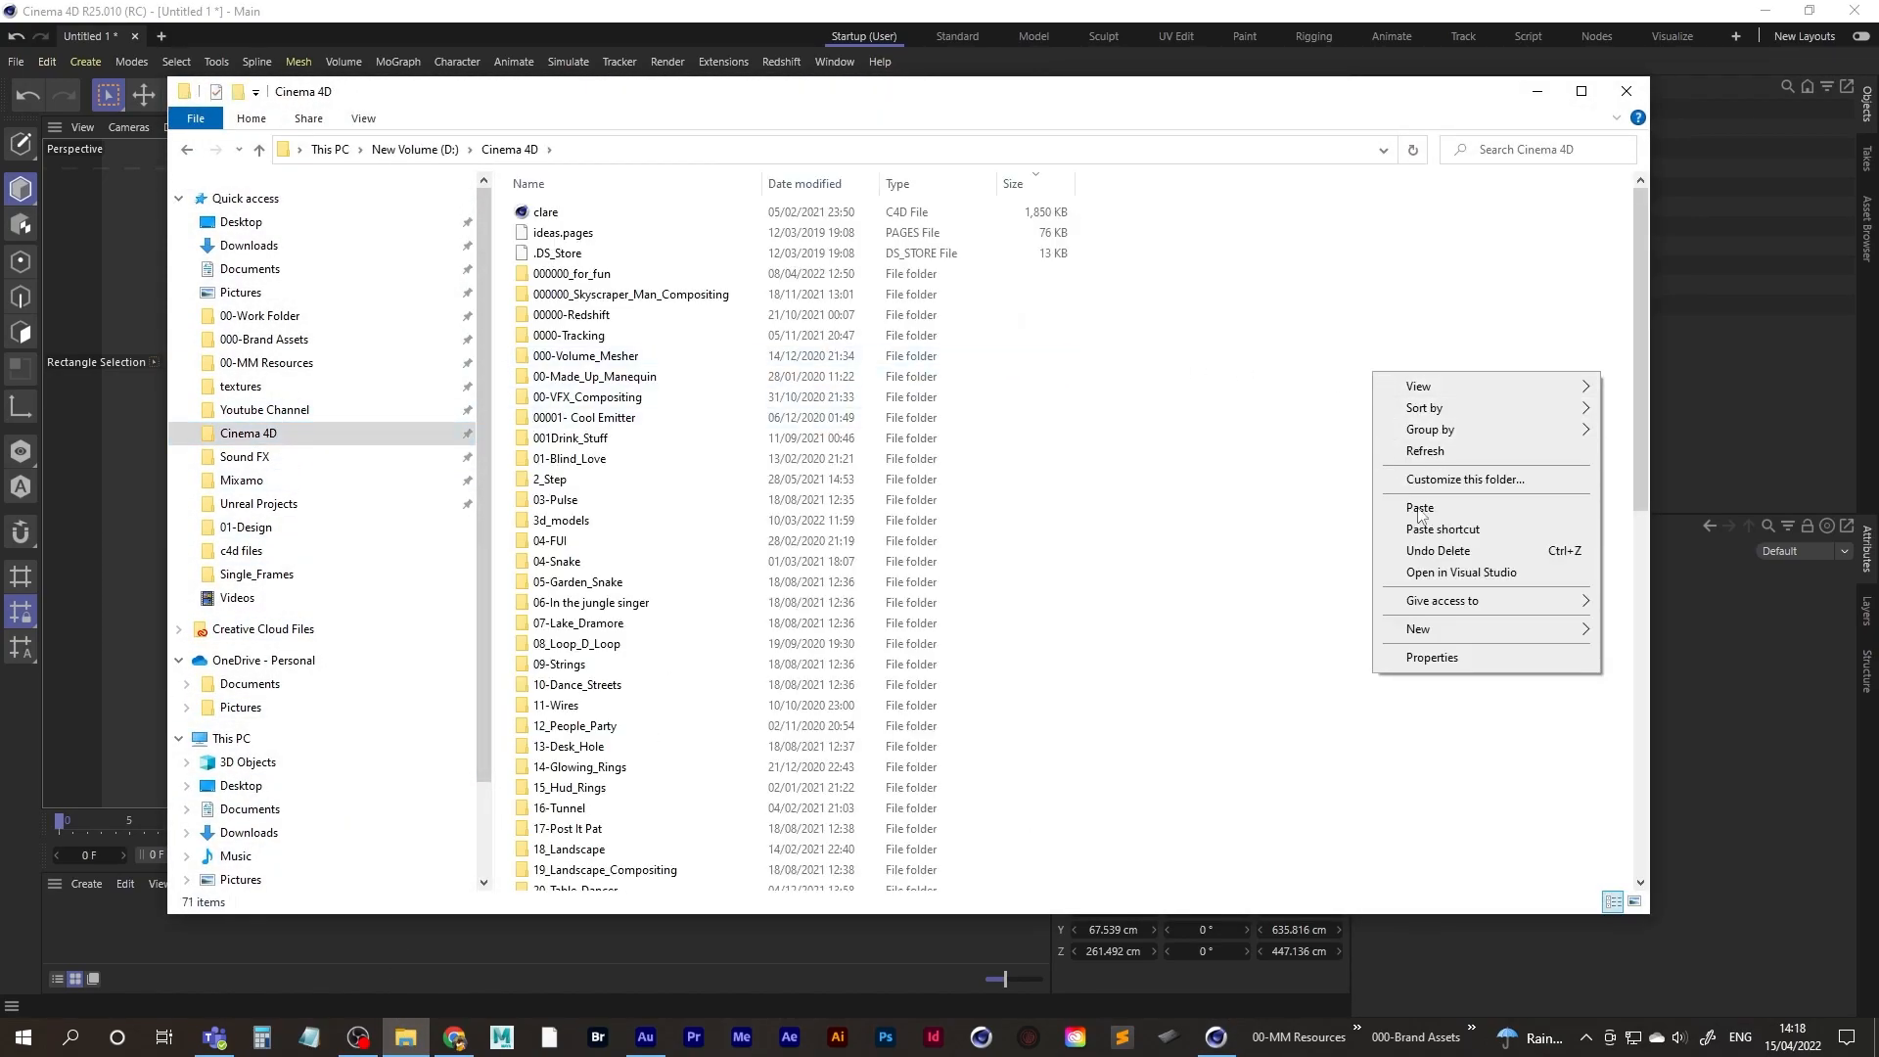
{"action": "mouse_move", "coordinate": [1455, 631]}
{"action": "left_click", "coordinate": [1664, 631]}
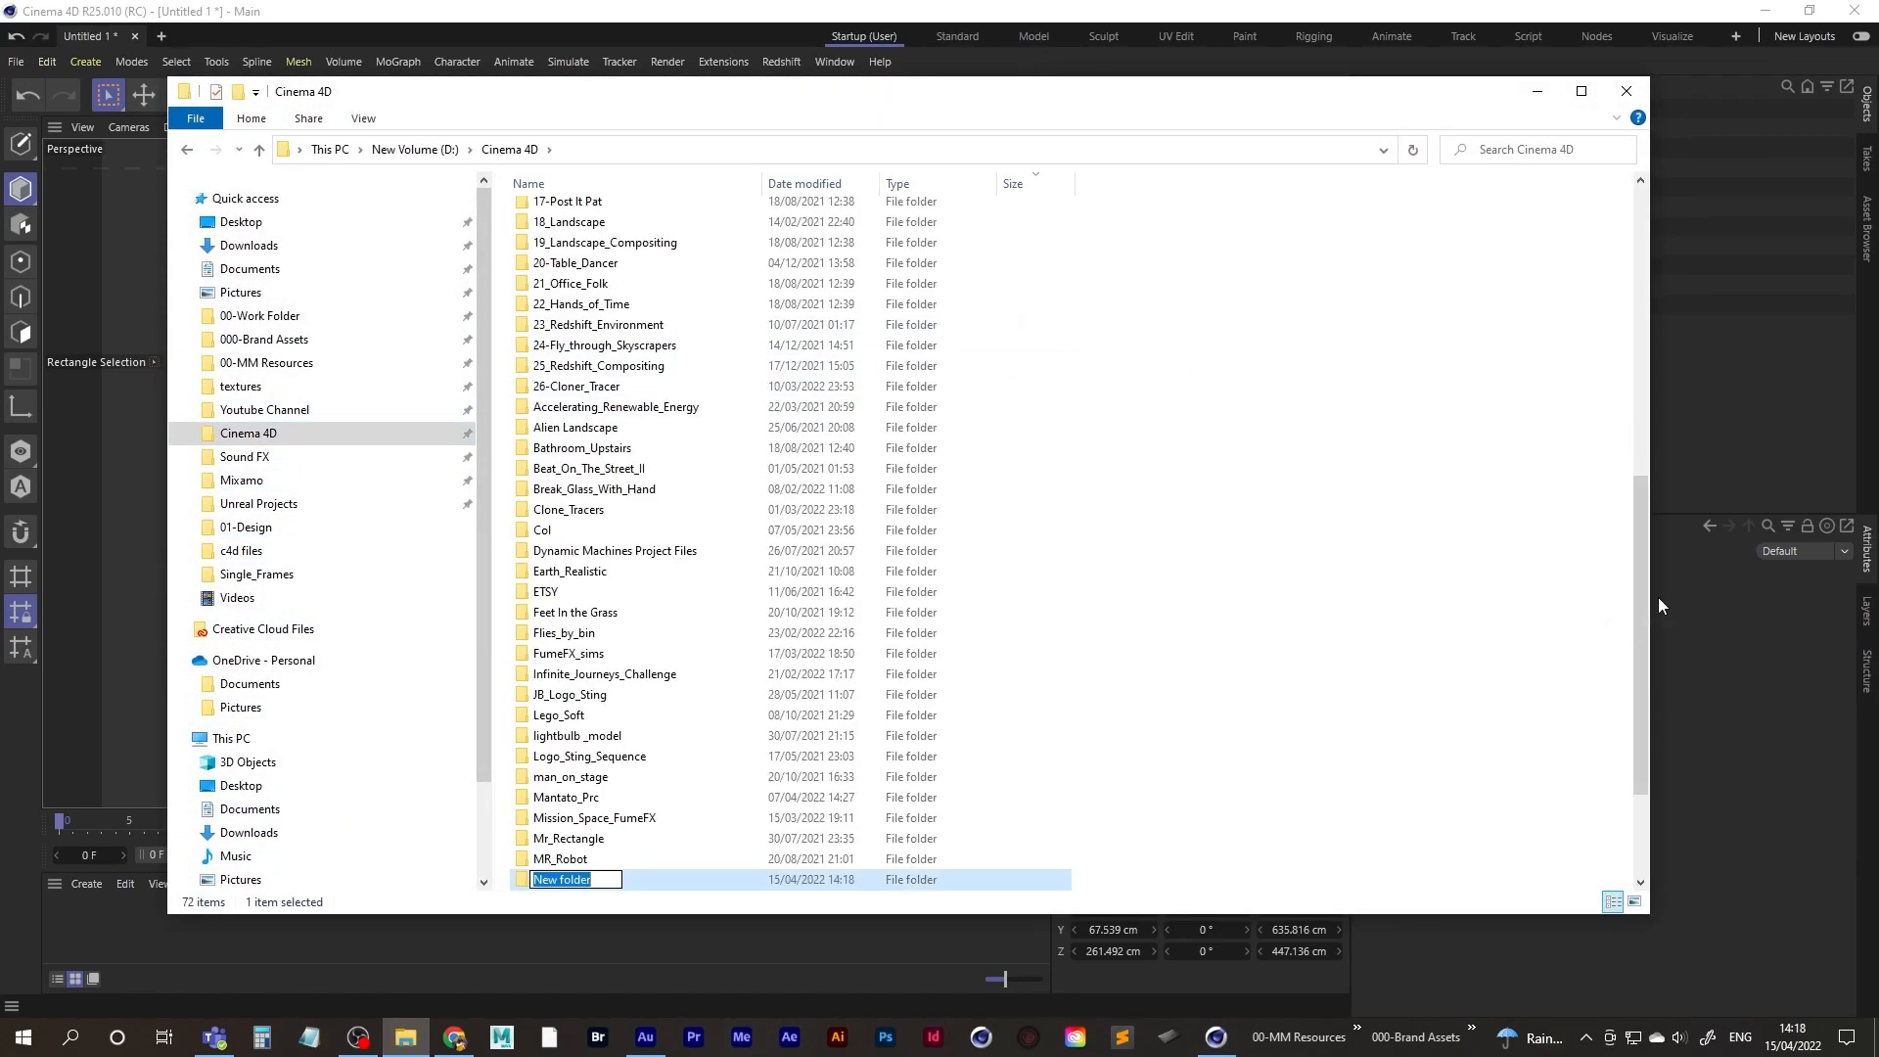
{"action": "type", "text": "27_Mantato"}
{"action": "key", "text": "Return"}
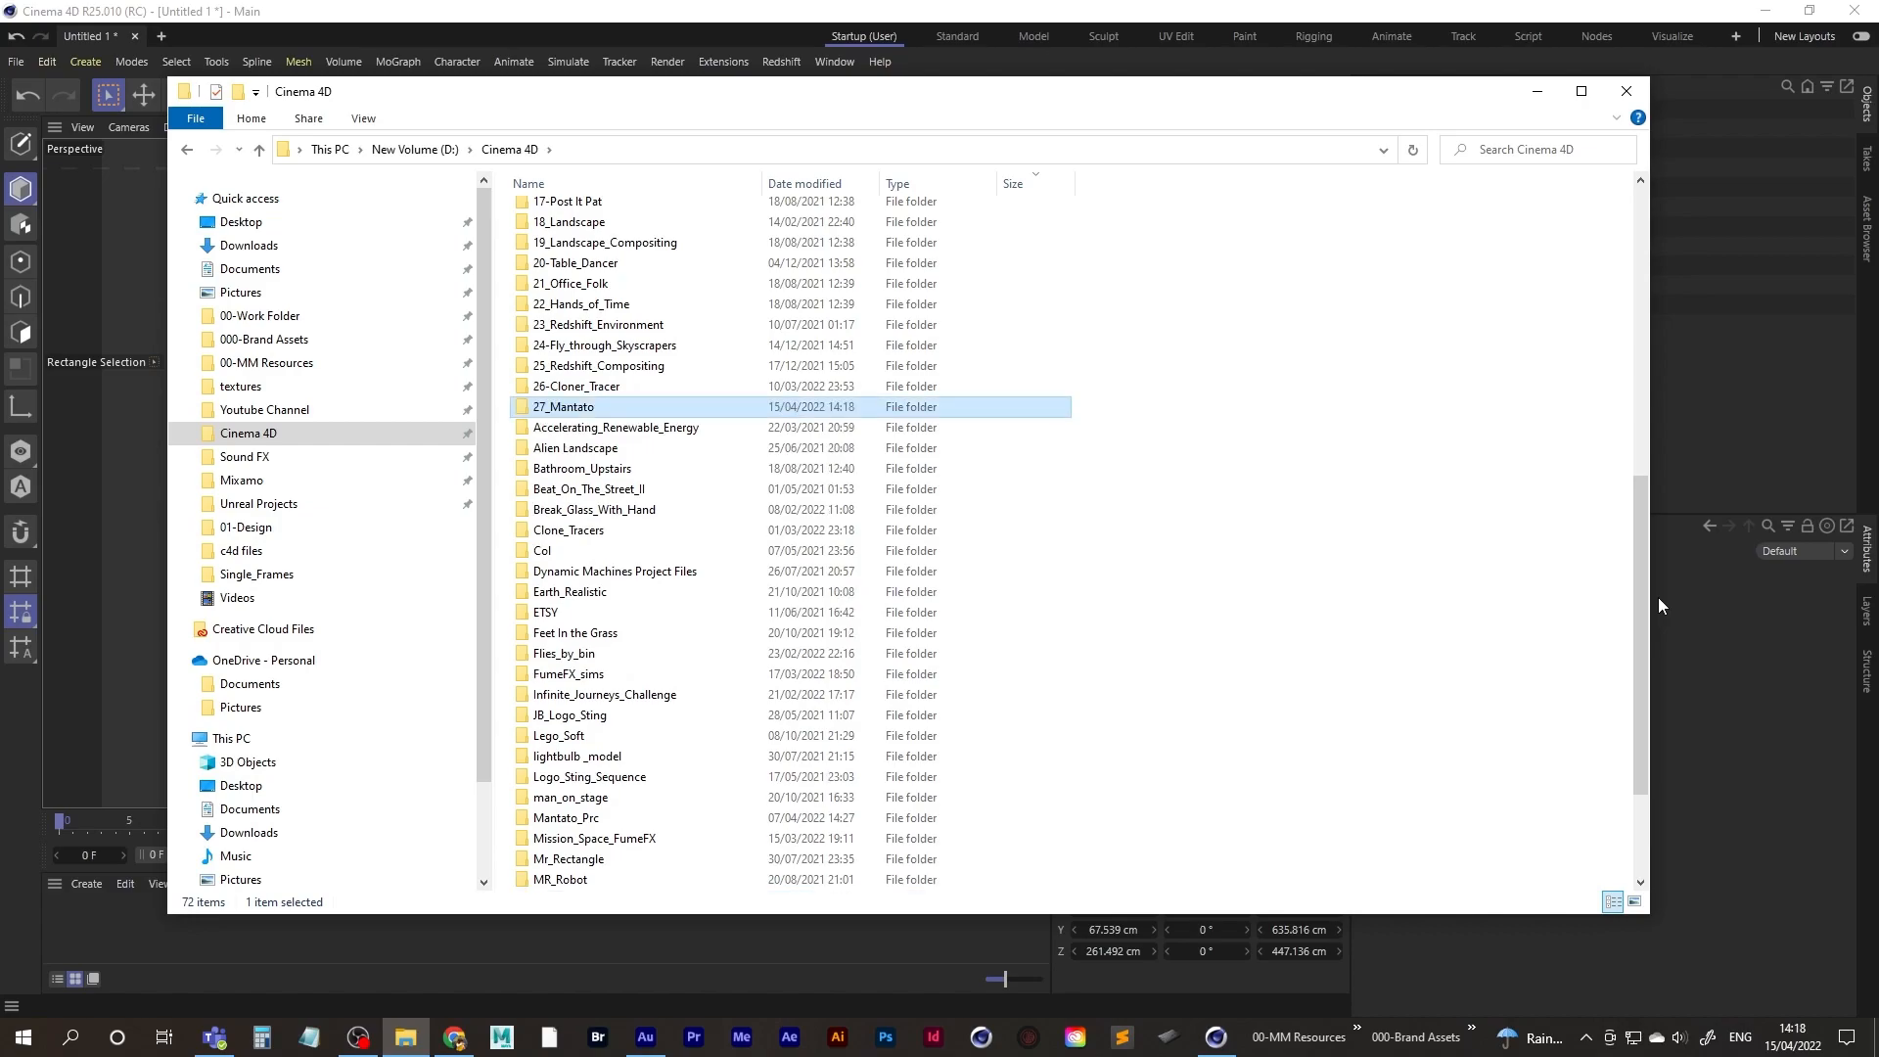
- Create a c4d_files folder inside 27_Mantato, open it and copy its folder path
{"action": "key", "text": "Return"}
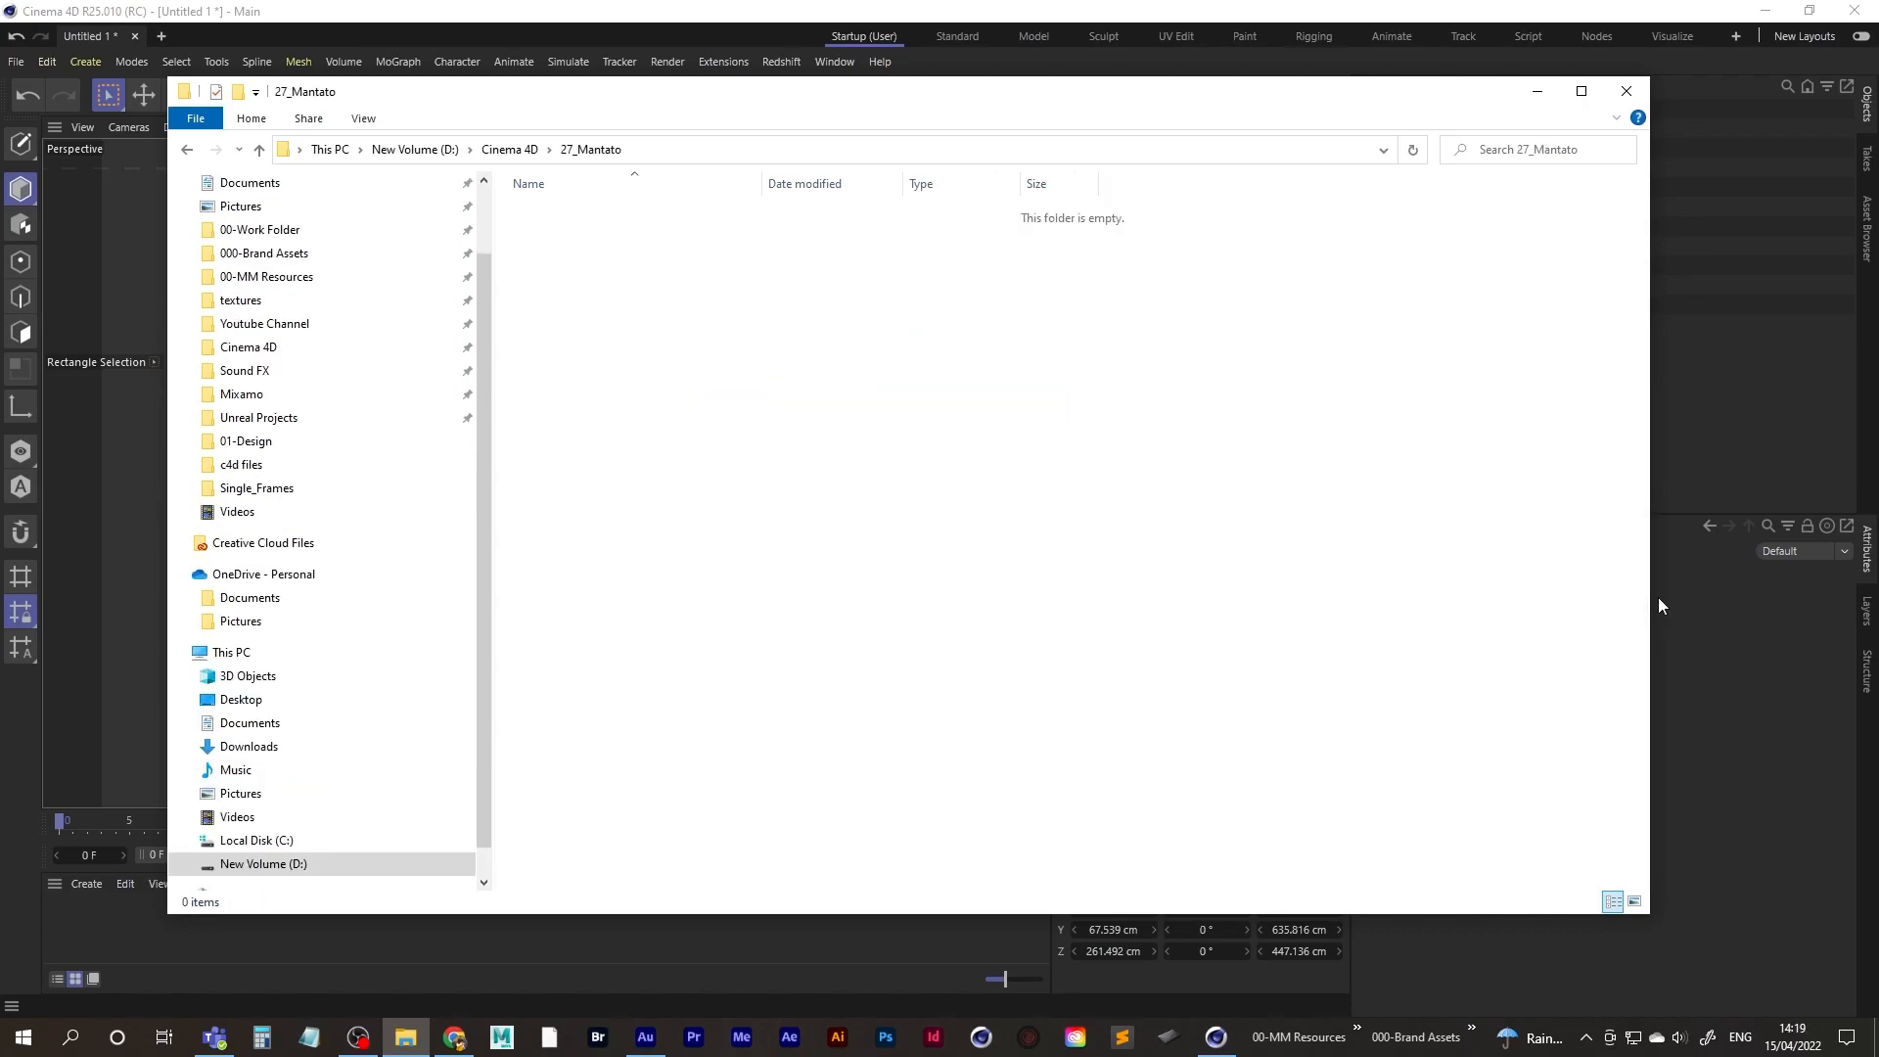
{"action": "right_click", "coordinate": [610, 340]}
{"action": "mouse_move", "coordinate": [696, 599]}
{"action": "left_click", "coordinate": [925, 608]}
{"action": "type", "text": "c4d_files"}
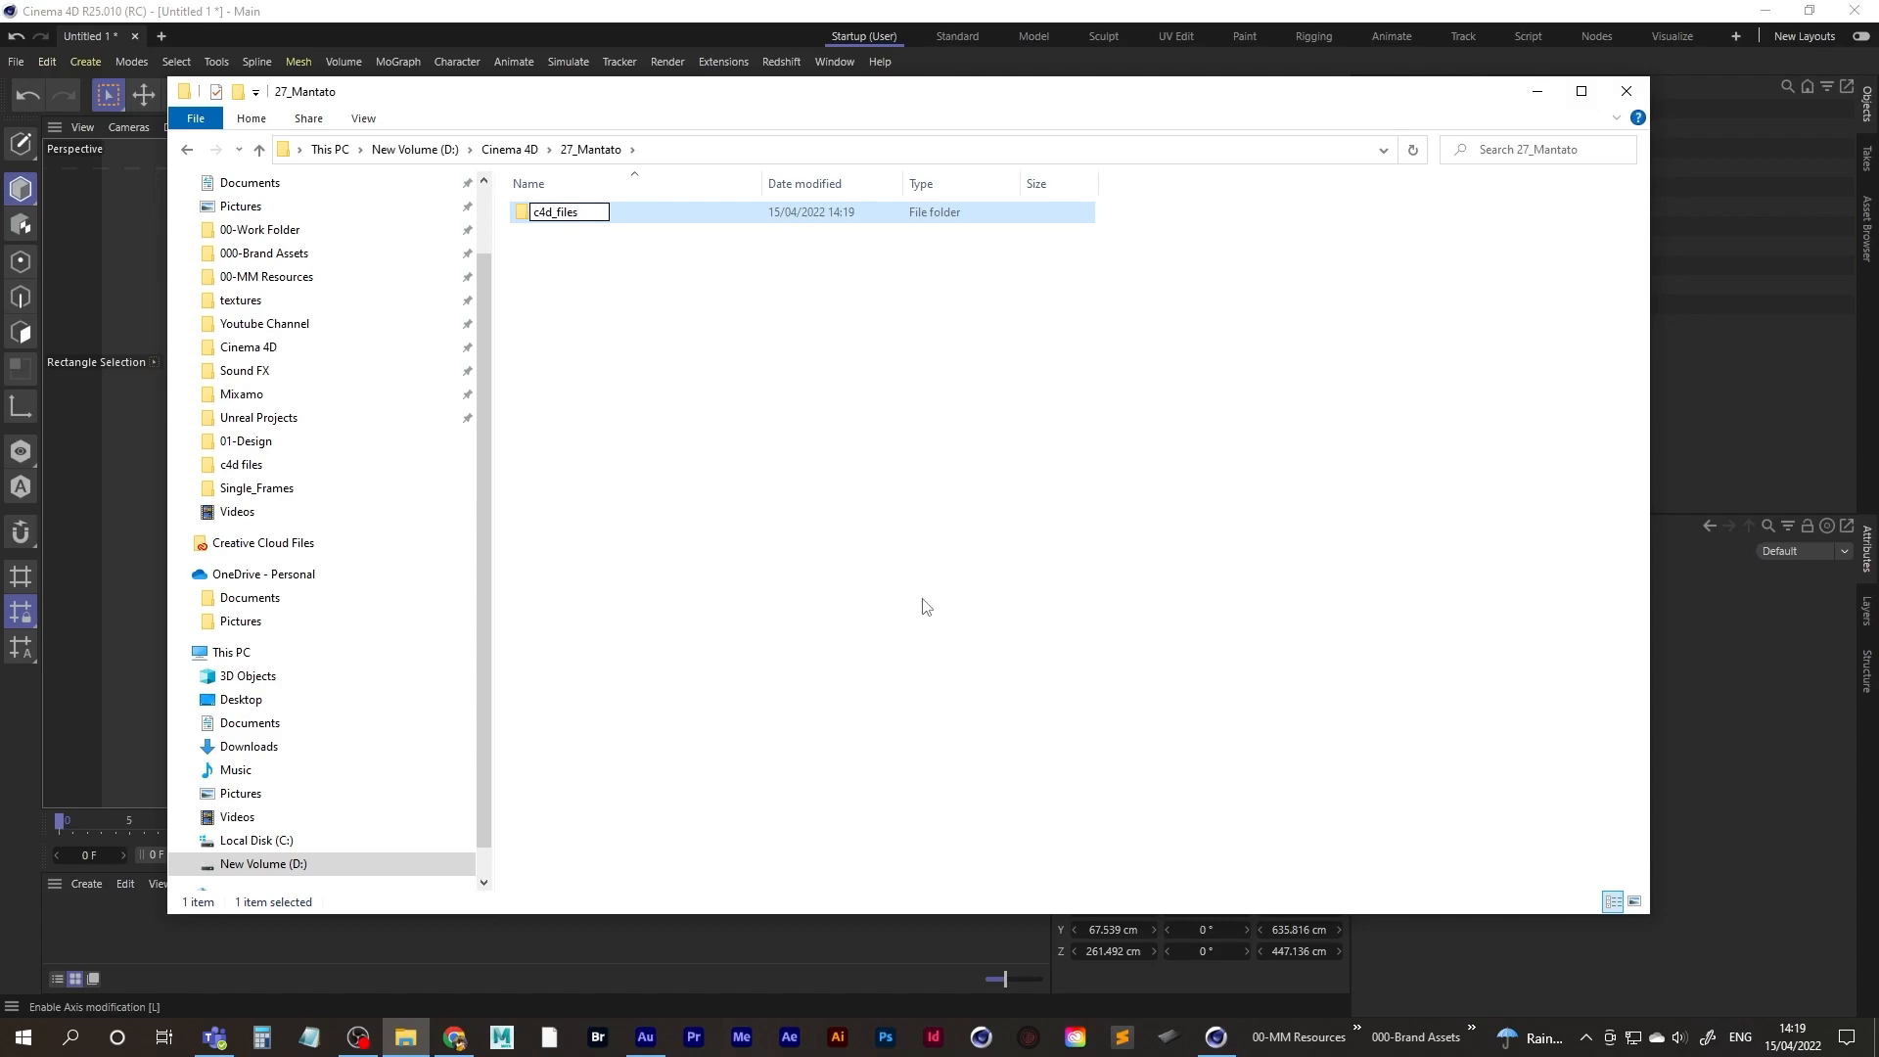
{"action": "key", "text": "Return"}
{"action": "double_click", "coordinate": [688, 214]}
{"action": "left_click", "coordinate": [751, 157]}
{"action": "key", "text": "ctrl+c"}
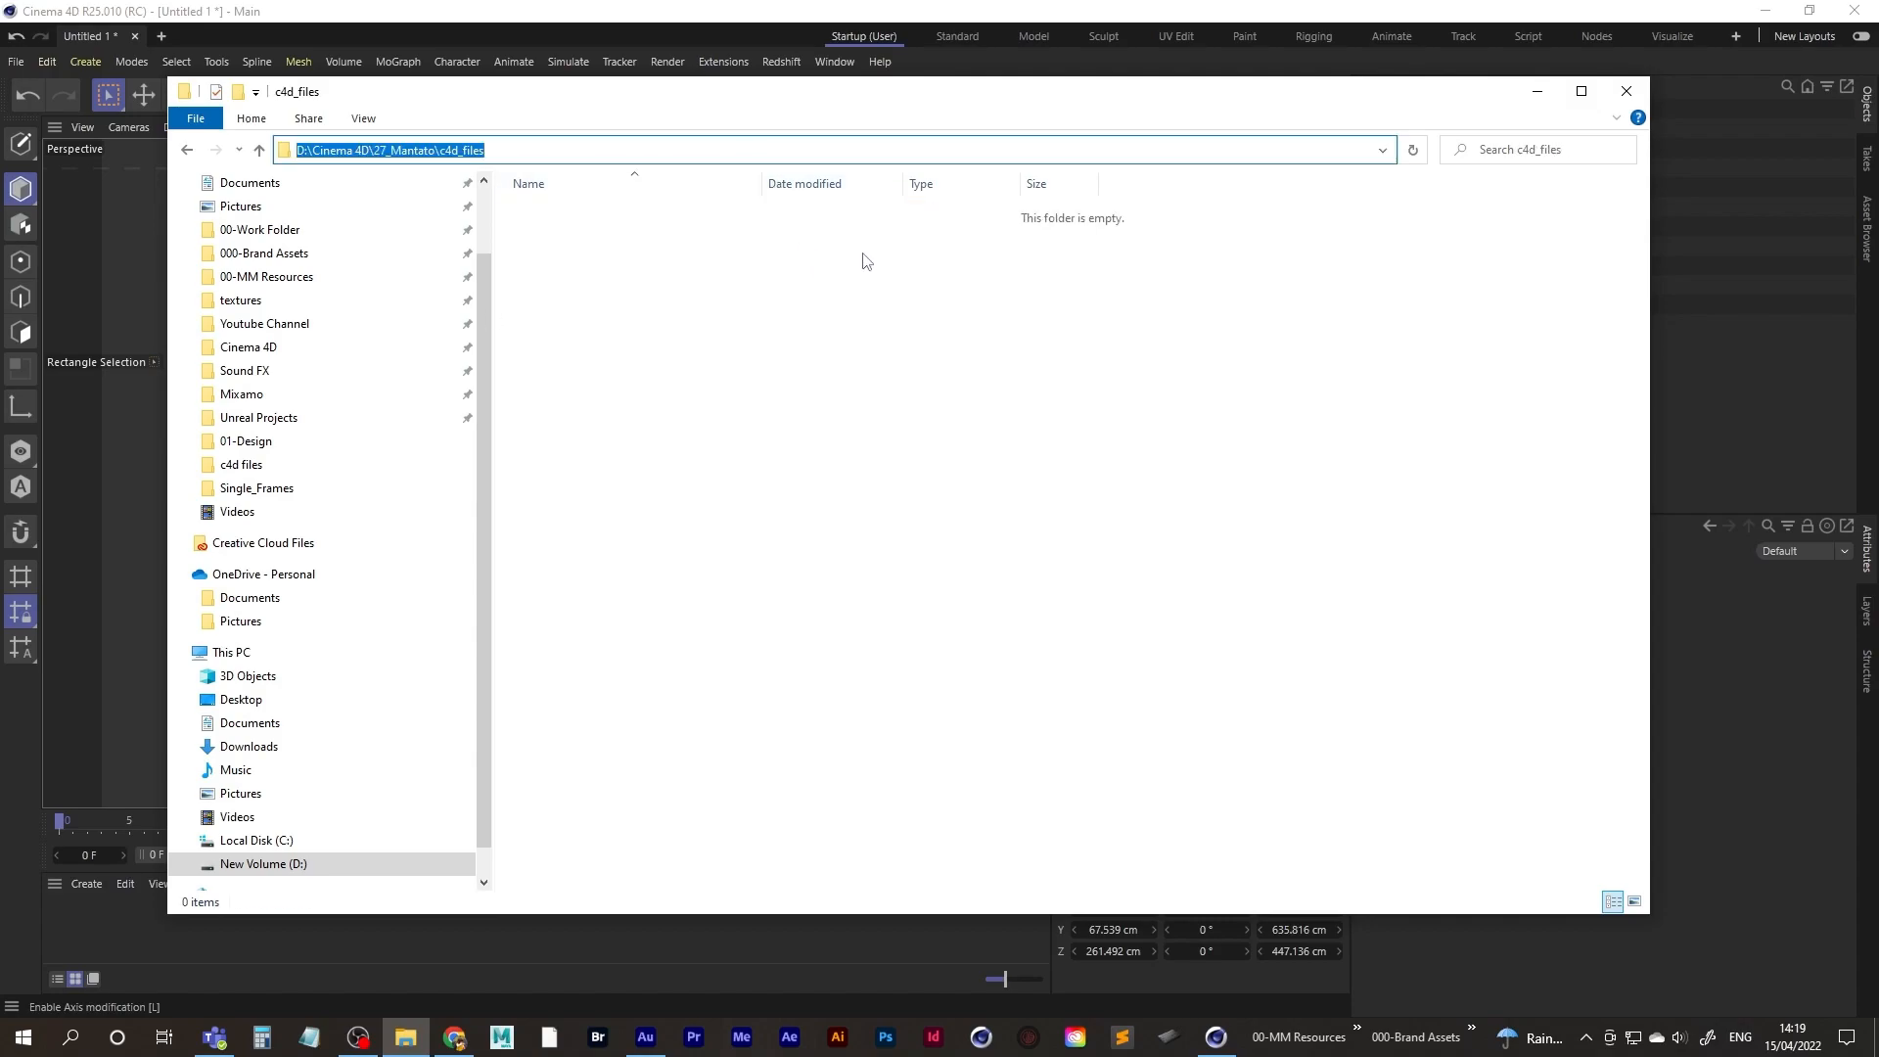
- Switch back to Cinema 4D and save the project as mantato-01A in the D:\Cinema 4D\27_Mantato\c4d_files folder
{"action": "left_click", "coordinate": [16, 62]}
{"action": "left_click", "coordinate": [95, 281]}
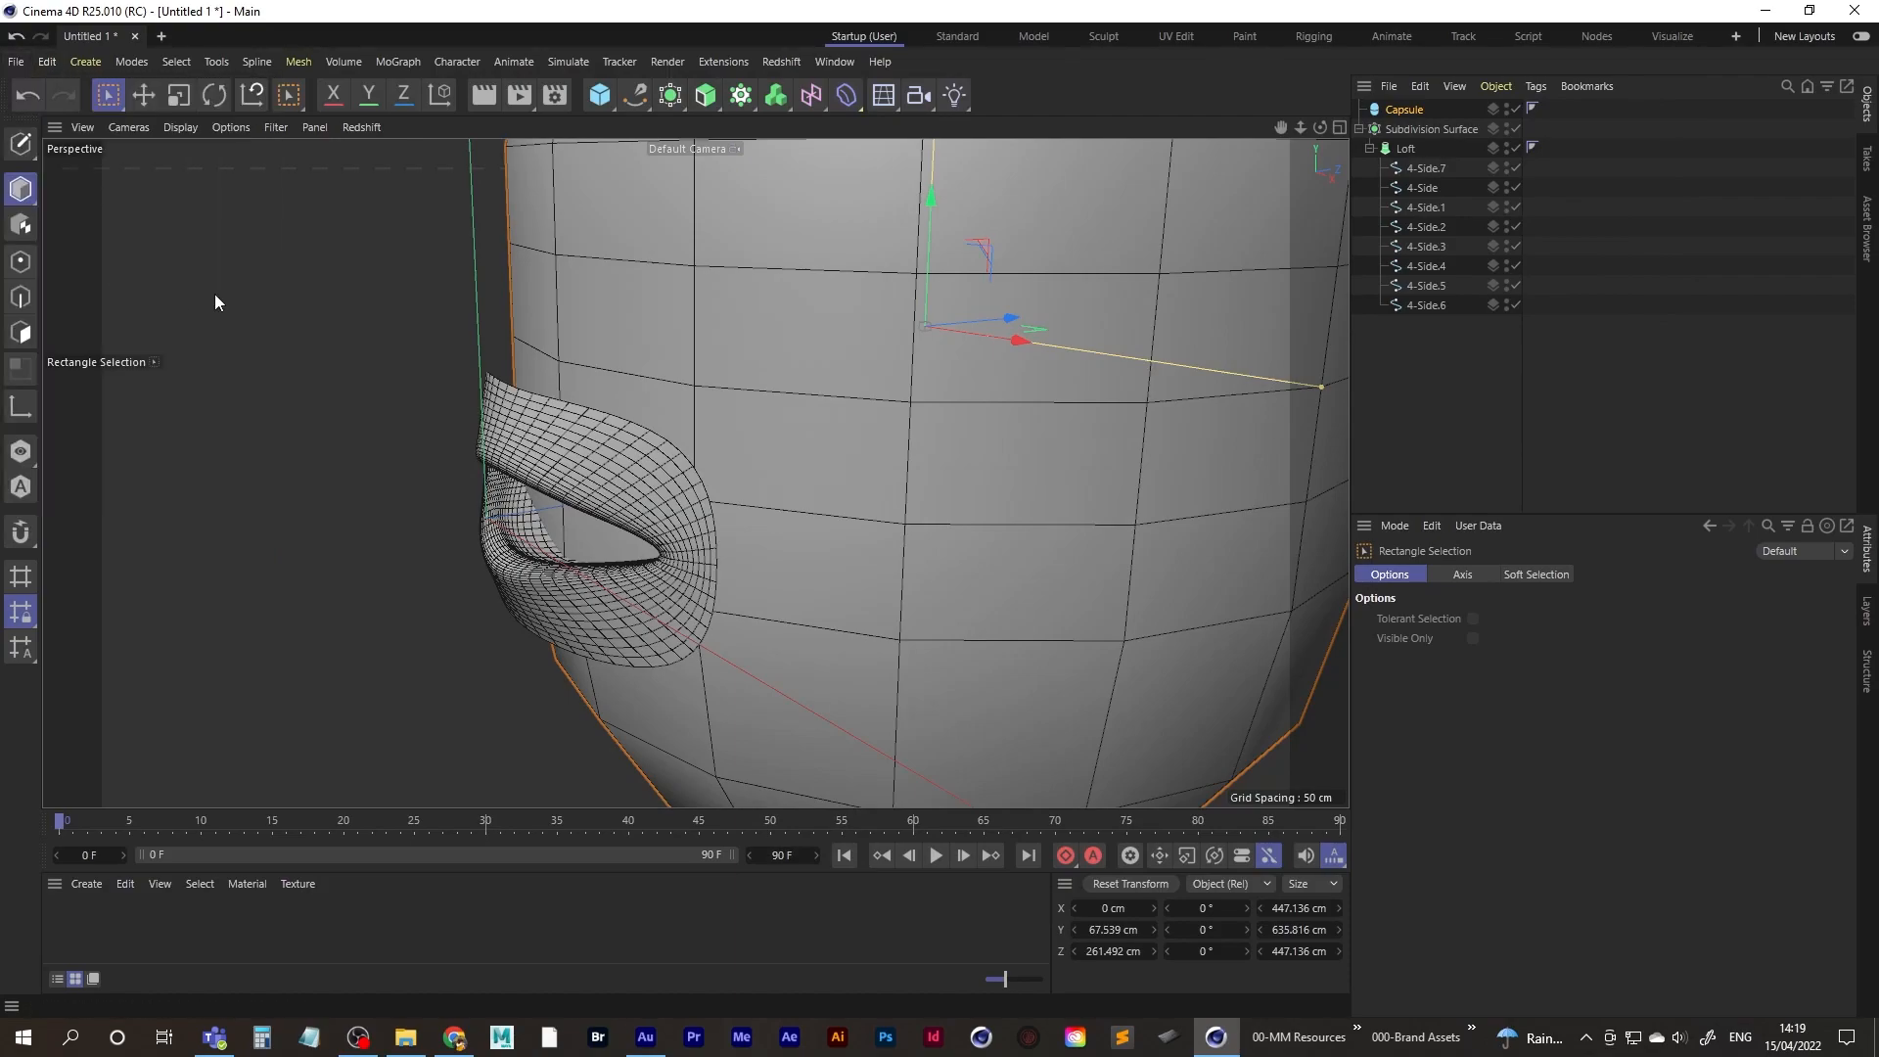
{"action": "left_click", "coordinate": [822, 73]}
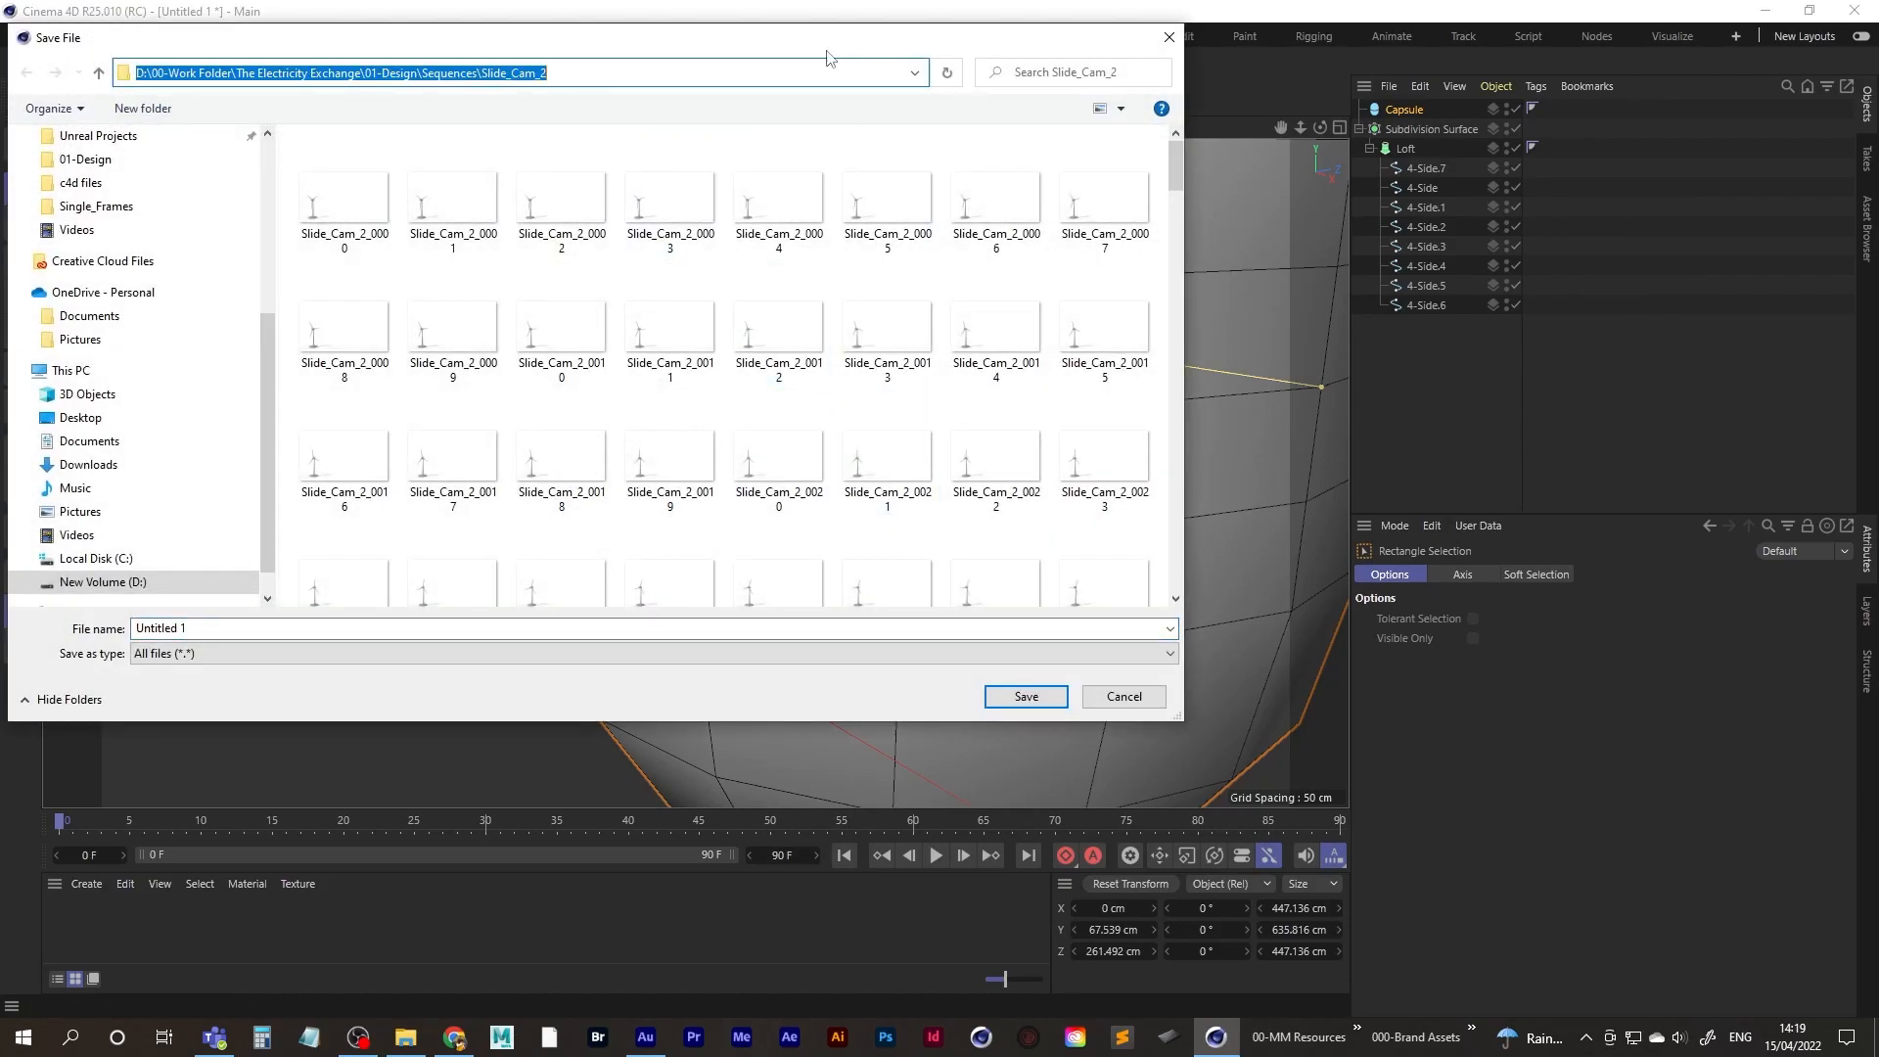
{"action": "key", "text": "ctrl+v"}
{"action": "key", "text": "Return"}
{"action": "left_click", "coordinate": [195, 629]}
{"action": "type", "text": "man"}
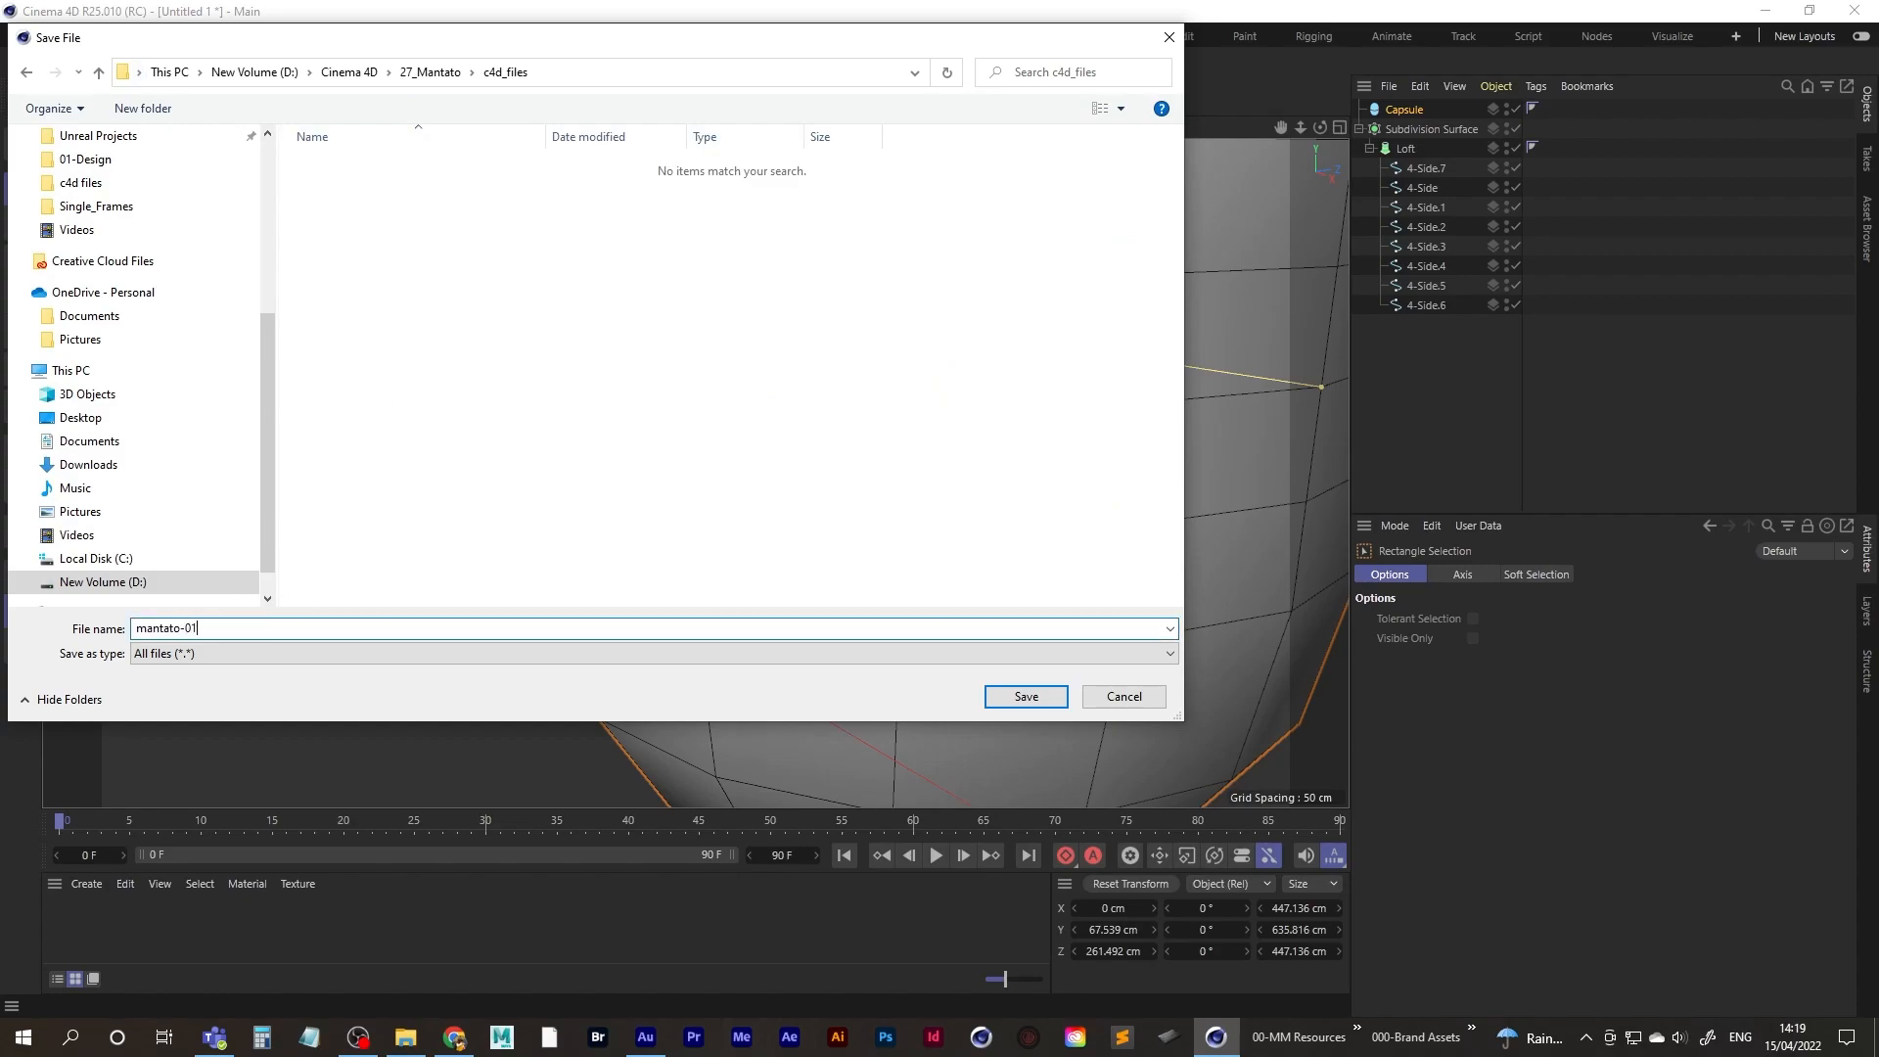
{"action": "key", "text": "Return"}
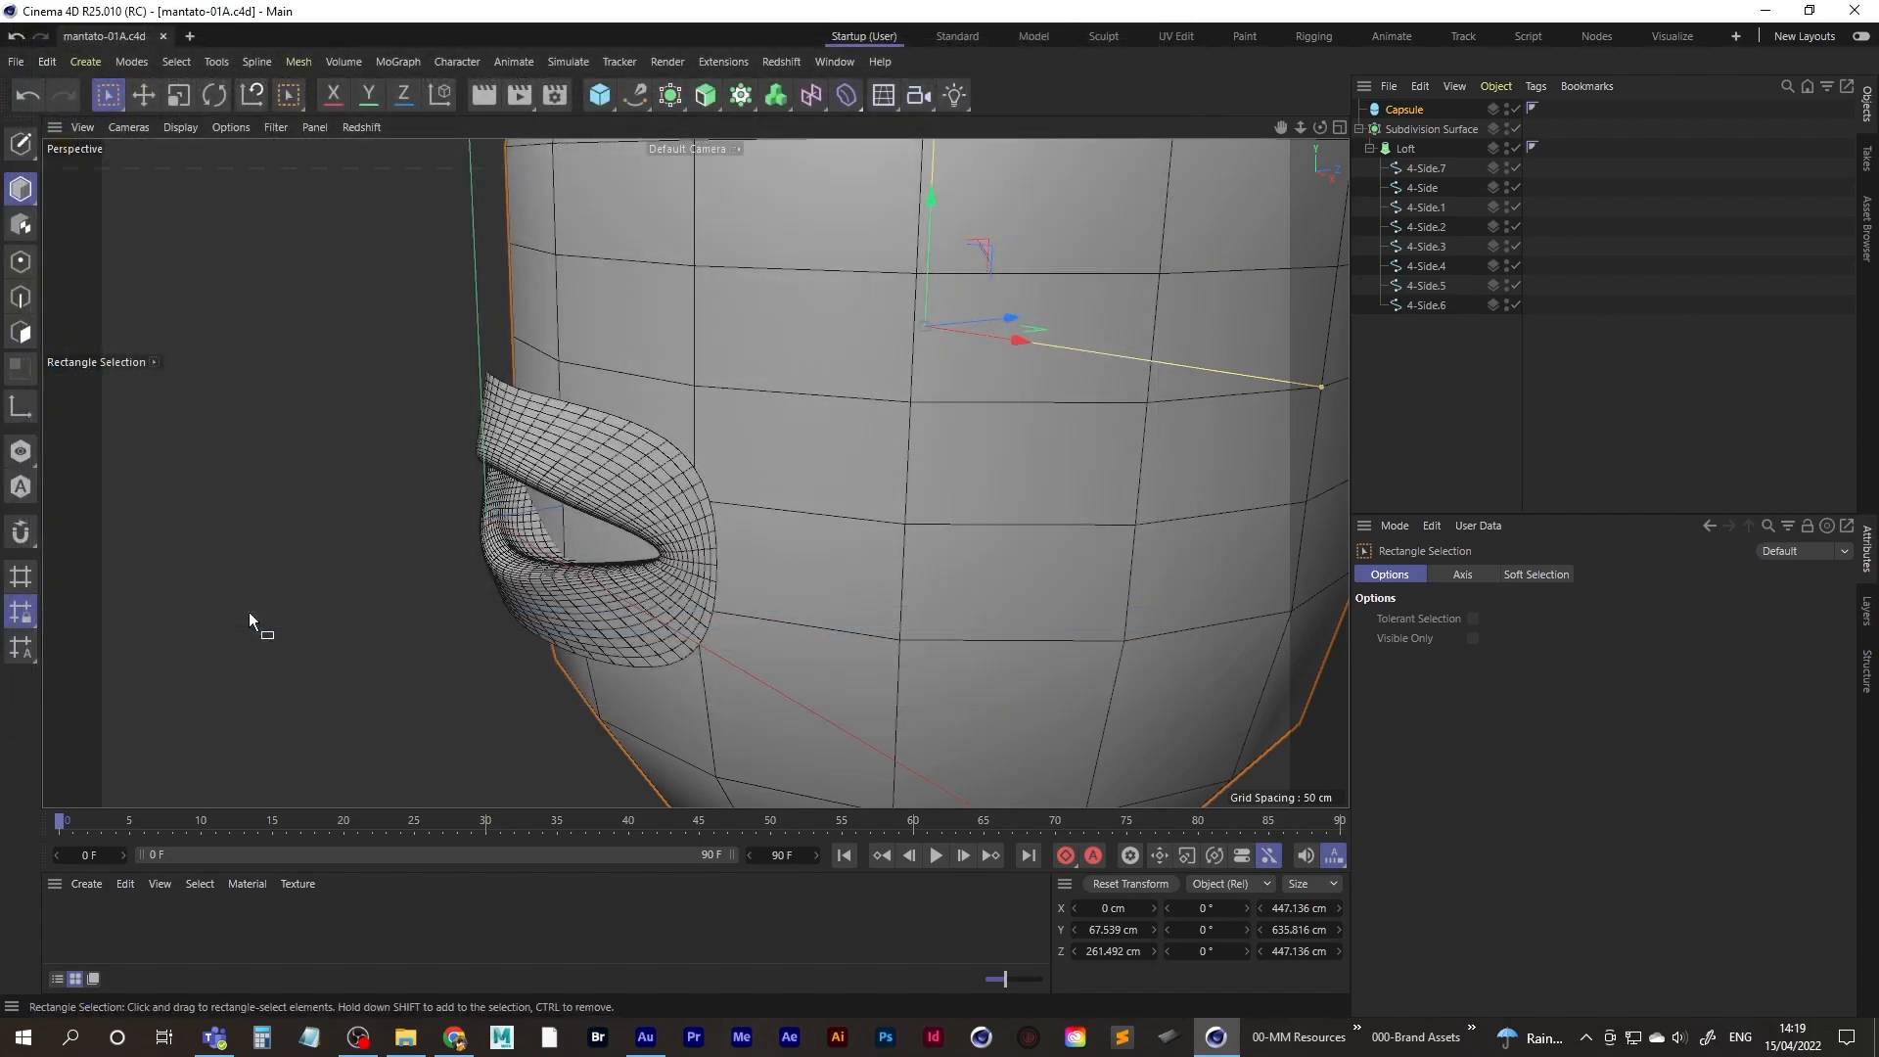
- Select the Capsule, view it from the front and reduce its Height Segments to 1
{"action": "right_click_drag", "start_coordinate": [769, 305], "coordinate": [677, 398], "text": "alt"}
{"action": "middle_click_drag", "start_coordinate": [772, 351], "coordinate": [651, 483], "text": "alt"}
{"action": "mouse_move", "coordinate": [651, 483]}
{"action": "left_mouse_down", "text": "alt"}
{"action": "mouse_move", "coordinate": [577, 471]}
{"action": "mouse_move", "coordinate": [793, 456]}
{"action": "mouse_move", "coordinate": [689, 495]}
{"action": "mouse_move", "coordinate": [763, 499]}
{"action": "mouse_move", "coordinate": [614, 549]}
{"action": "mouse_move", "coordinate": [691, 574]}
{"action": "mouse_move", "coordinate": [675, 496]}
{"action": "left_mouse_up", "text": "alt"}
{"action": "left_click", "coordinate": [1408, 109]}
{"action": "left_click_drag", "start_coordinate": [497, 378], "coordinate": [702, 499], "text": "alt"}
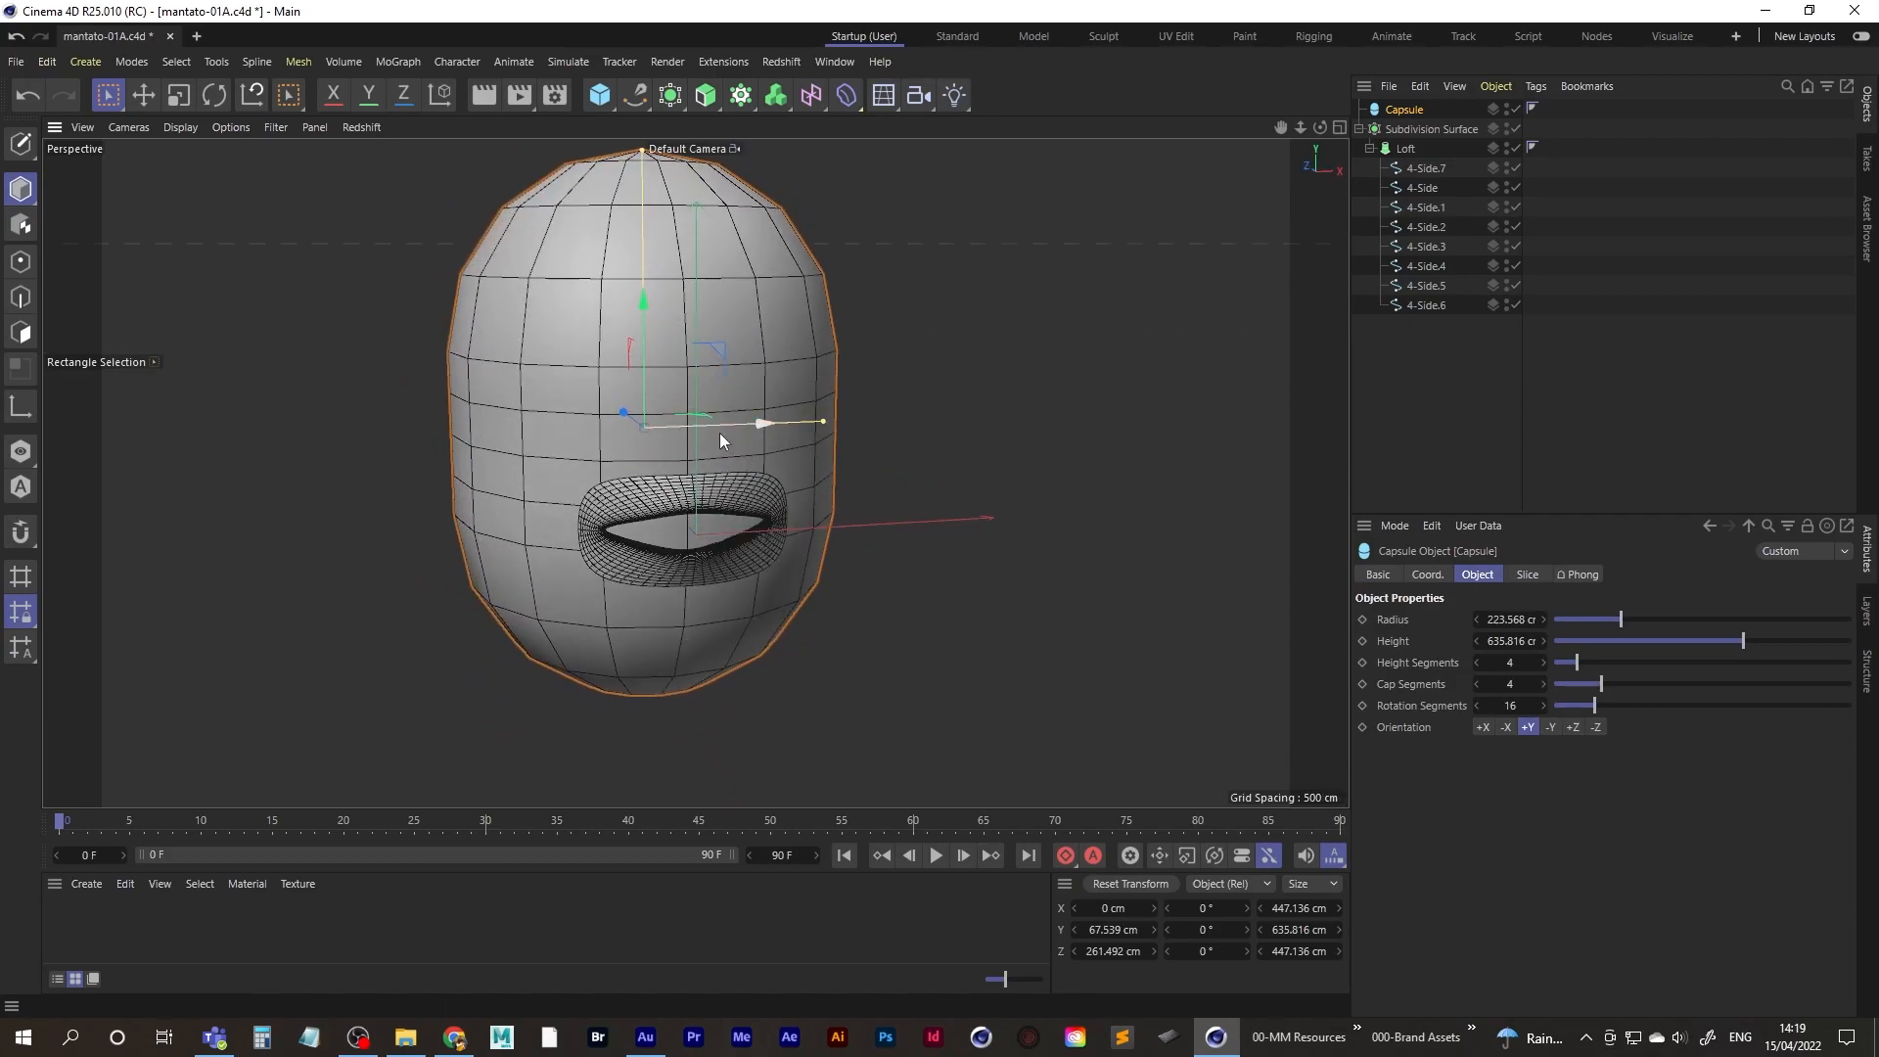
{"action": "left_click_drag", "start_coordinate": [720, 443], "coordinate": [789, 466], "text": "alt"}
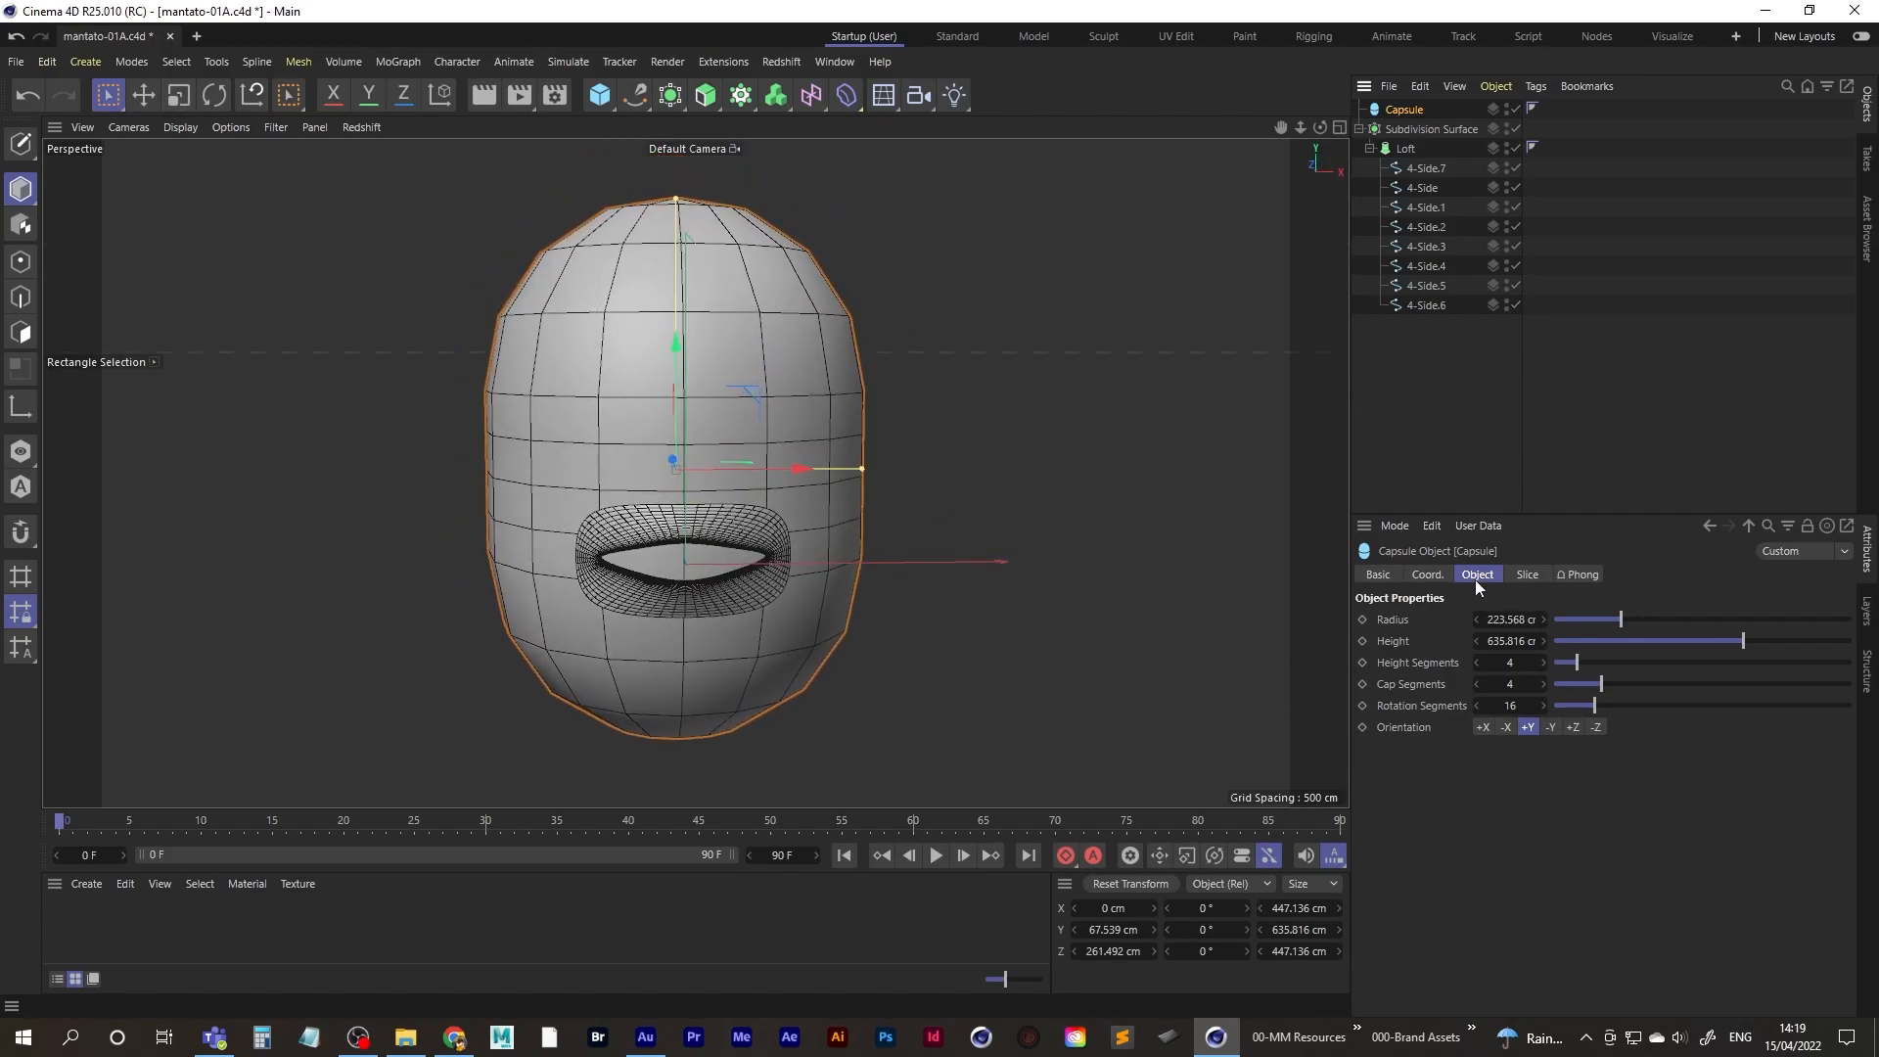
{"action": "left_click_drag", "start_coordinate": [1543, 662], "coordinate": [1542, 676]}
{"action": "left_click_drag", "start_coordinate": [1539, 572], "coordinate": [1546, 580]}
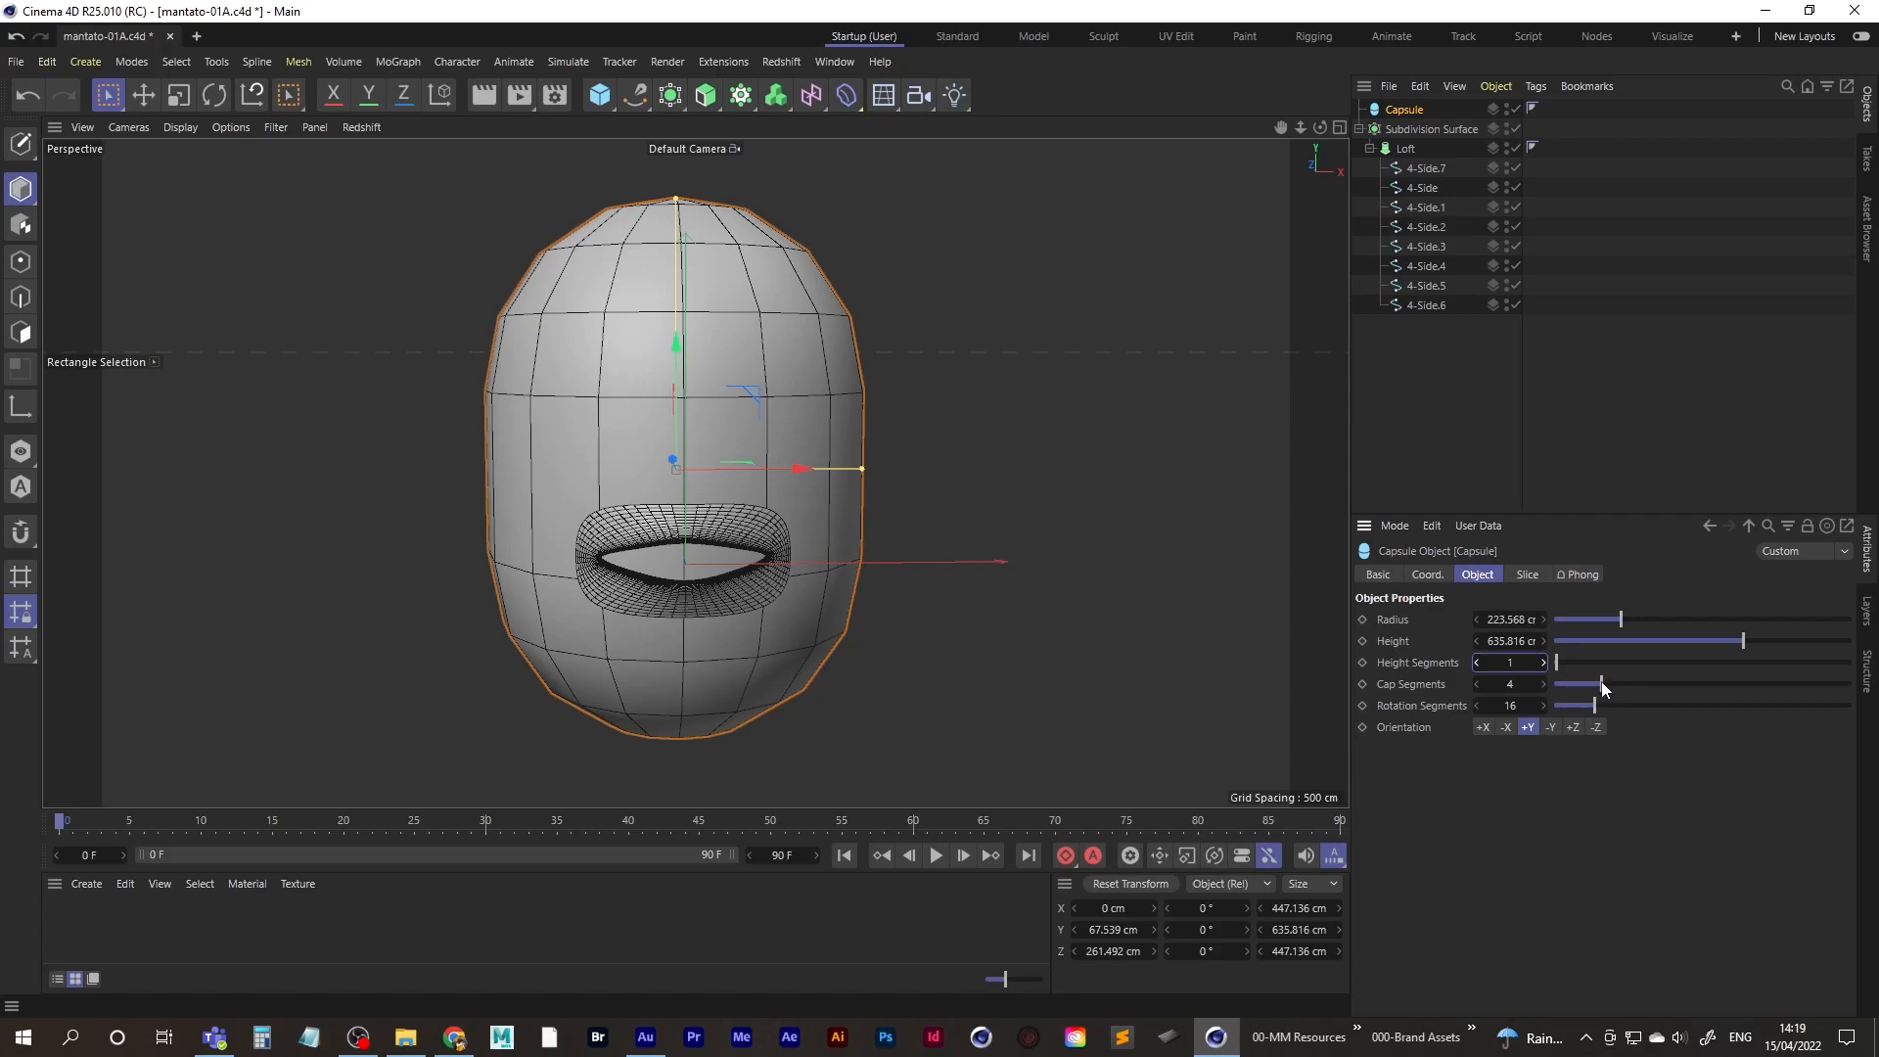
- Reduce the Capsule's Cap Segments to 3 and move the Capsule up to a Y position of about 85.8 cm
{"action": "mouse_move", "coordinate": [1602, 681]}
{"action": "left_mouse_down"}
{"action": "mouse_move", "coordinate": [1623, 679]}
{"action": "mouse_move", "coordinate": [1589, 679]}
{"action": "left_mouse_up"}
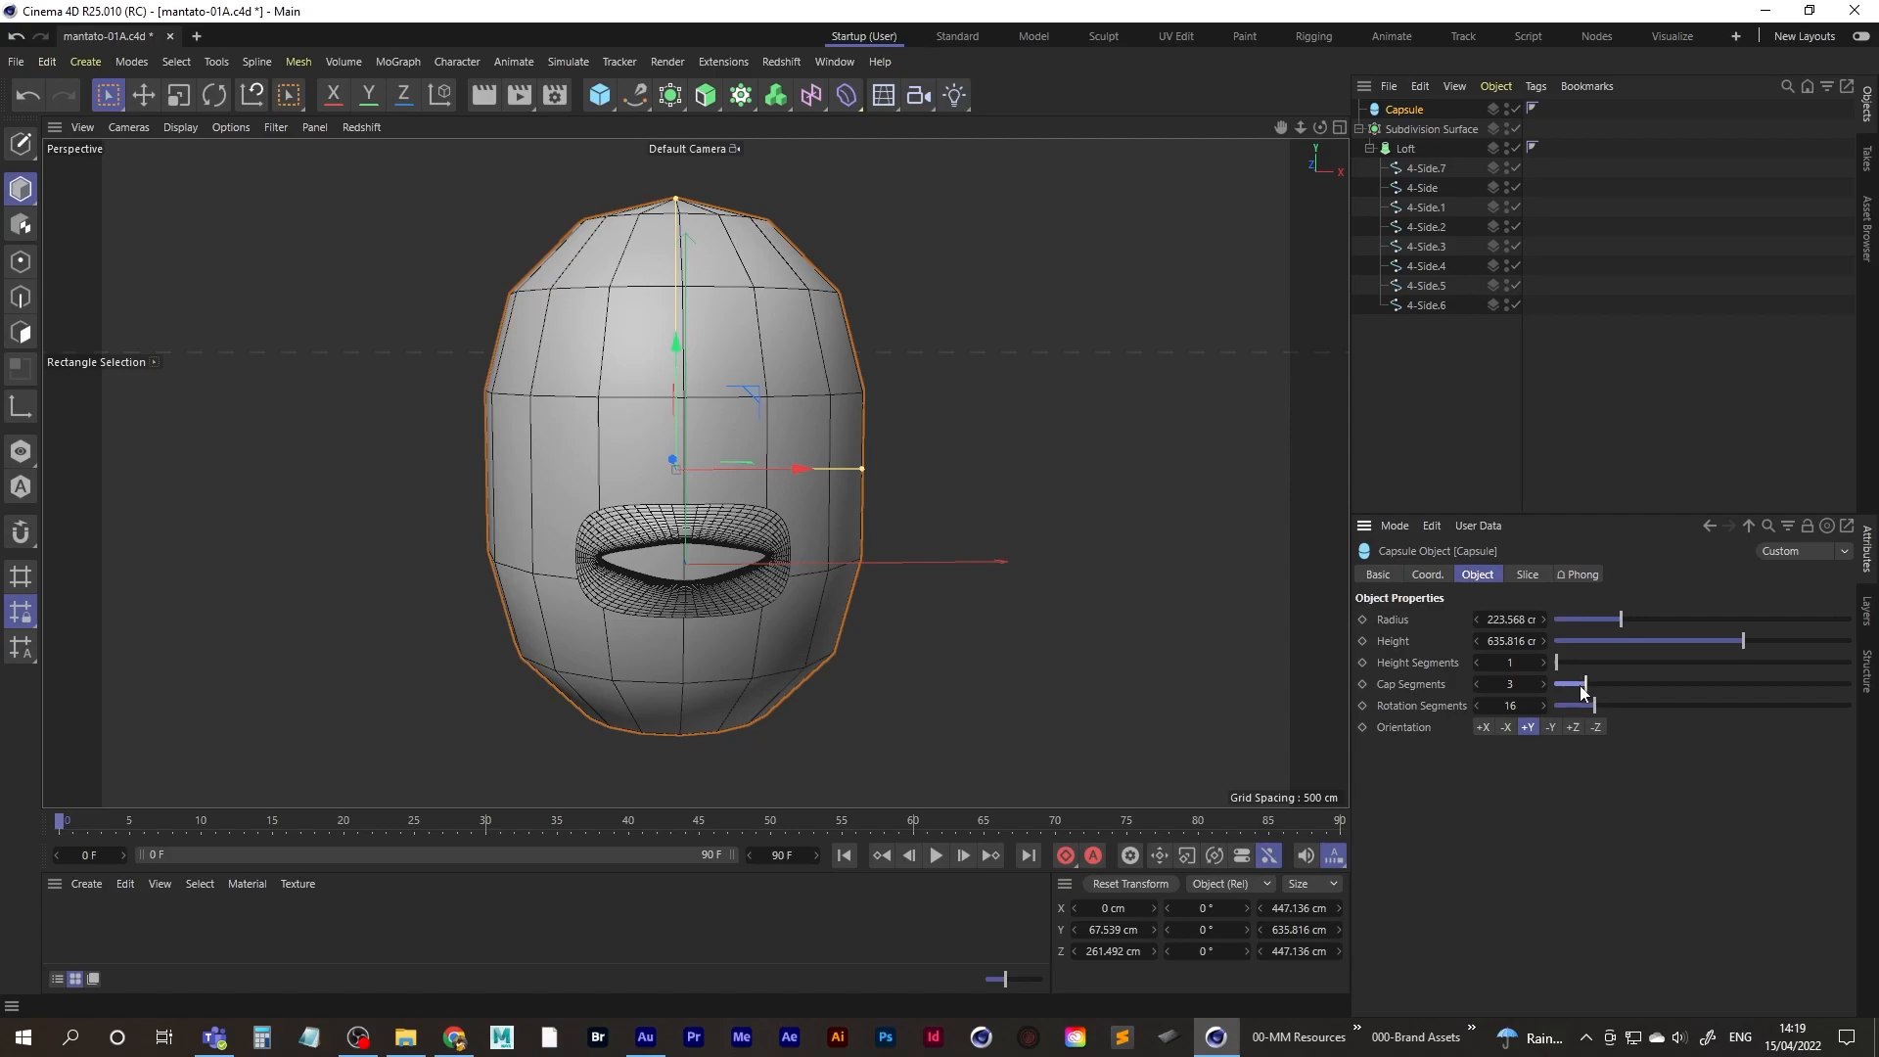
{"action": "mouse_move", "coordinate": [696, 574]}
{"action": "left_mouse_down", "text": "alt"}
{"action": "mouse_move", "coordinate": [633, 556]}
{"action": "mouse_move", "coordinate": [713, 548]}
{"action": "mouse_move", "coordinate": [713, 593]}
{"action": "mouse_move", "coordinate": [914, 593]}
{"action": "mouse_move", "coordinate": [816, 608]}
{"action": "mouse_move", "coordinate": [650, 584]}
{"action": "mouse_move", "coordinate": [809, 593]}
{"action": "left_mouse_up", "text": "alt"}
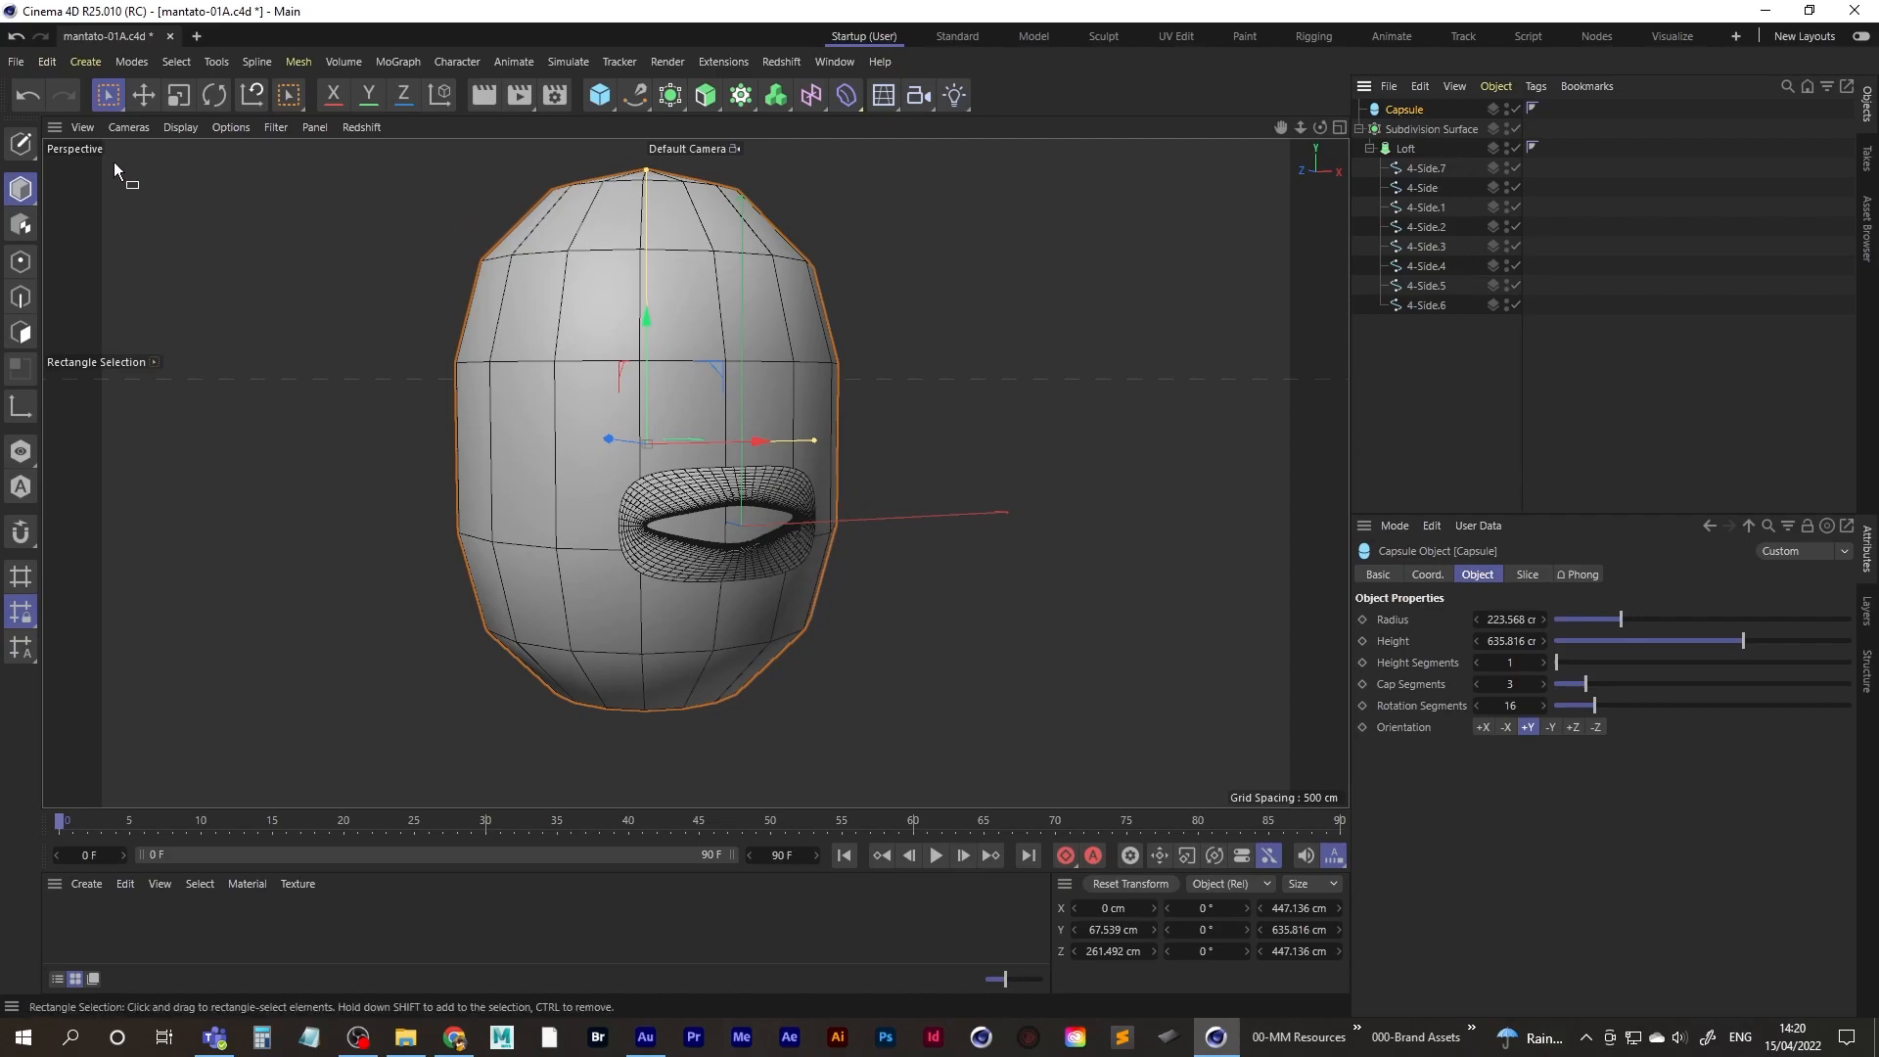
{"action": "left_click", "coordinate": [143, 94]}
{"action": "mouse_move", "coordinate": [644, 321]}
{"action": "left_mouse_down"}
{"action": "mouse_move", "coordinate": [650, 358]}
{"action": "mouse_move", "coordinate": [648, 298]}
{"action": "mouse_move", "coordinate": [649, 314]}
{"action": "left_mouse_up"}
- Set the Capsule's Height Segments to 2 so an edge loop runs just above the mouth
{"action": "left_click_drag", "start_coordinate": [732, 540], "coordinate": [482, 542], "text": "alt"}
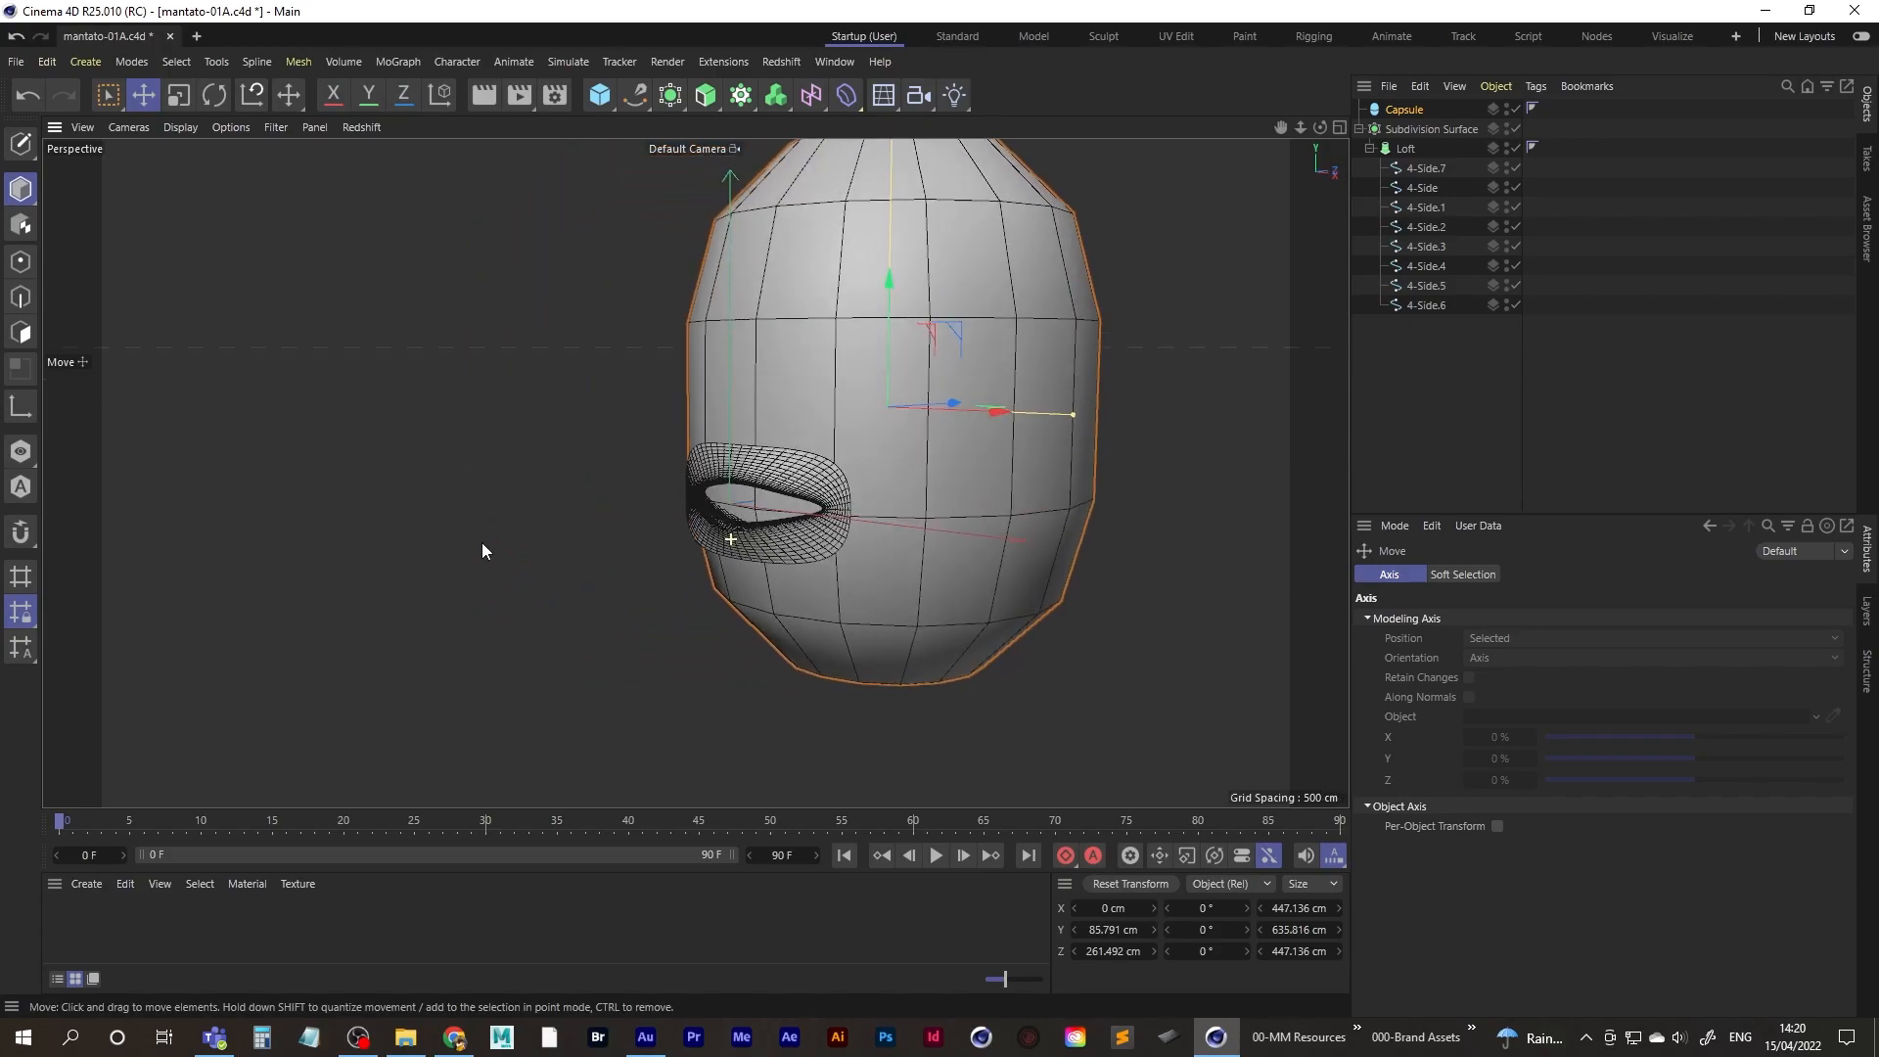
{"action": "right_click_drag", "start_coordinate": [822, 541], "coordinate": [889, 507], "text": "alt"}
{"action": "middle_click_drag", "start_coordinate": [766, 516], "coordinate": [724, 549], "text": "alt"}
{"action": "left_click_drag", "start_coordinate": [722, 543], "coordinate": [842, 532], "text": "alt"}
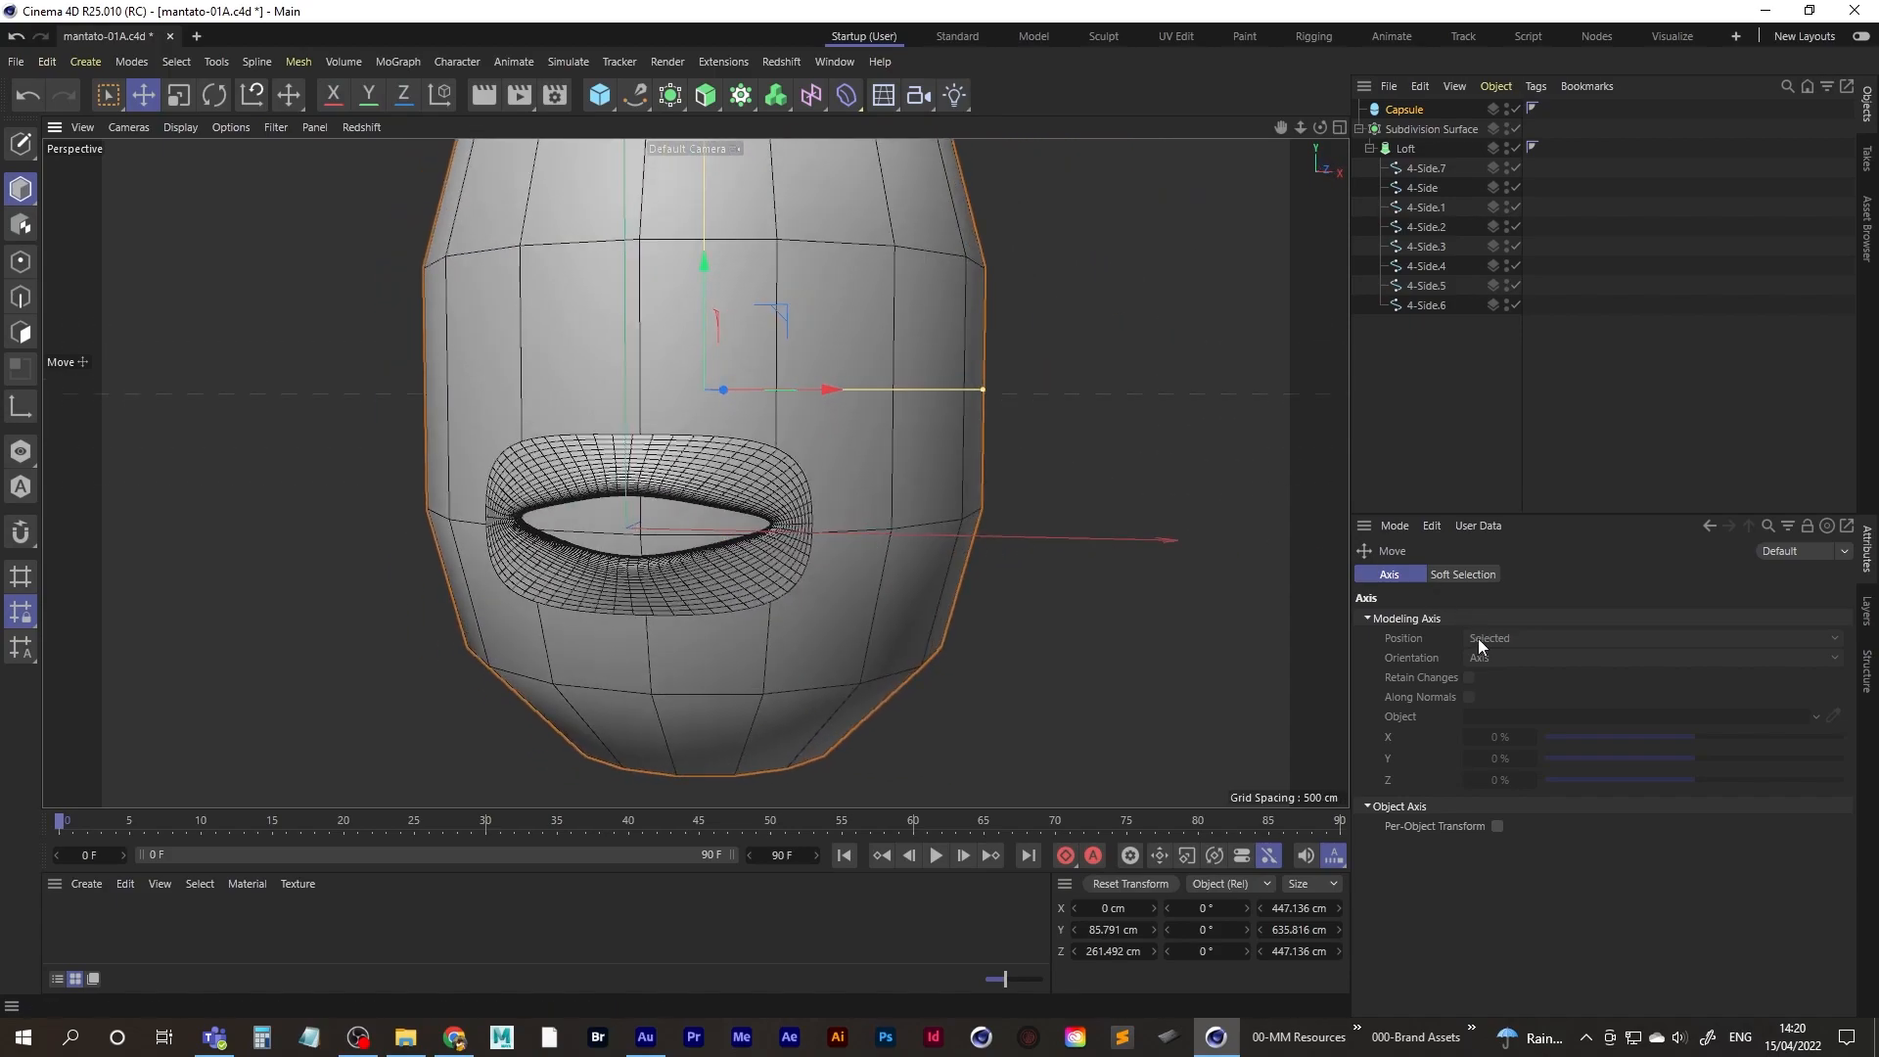
{"action": "left_click", "coordinate": [1404, 109]}
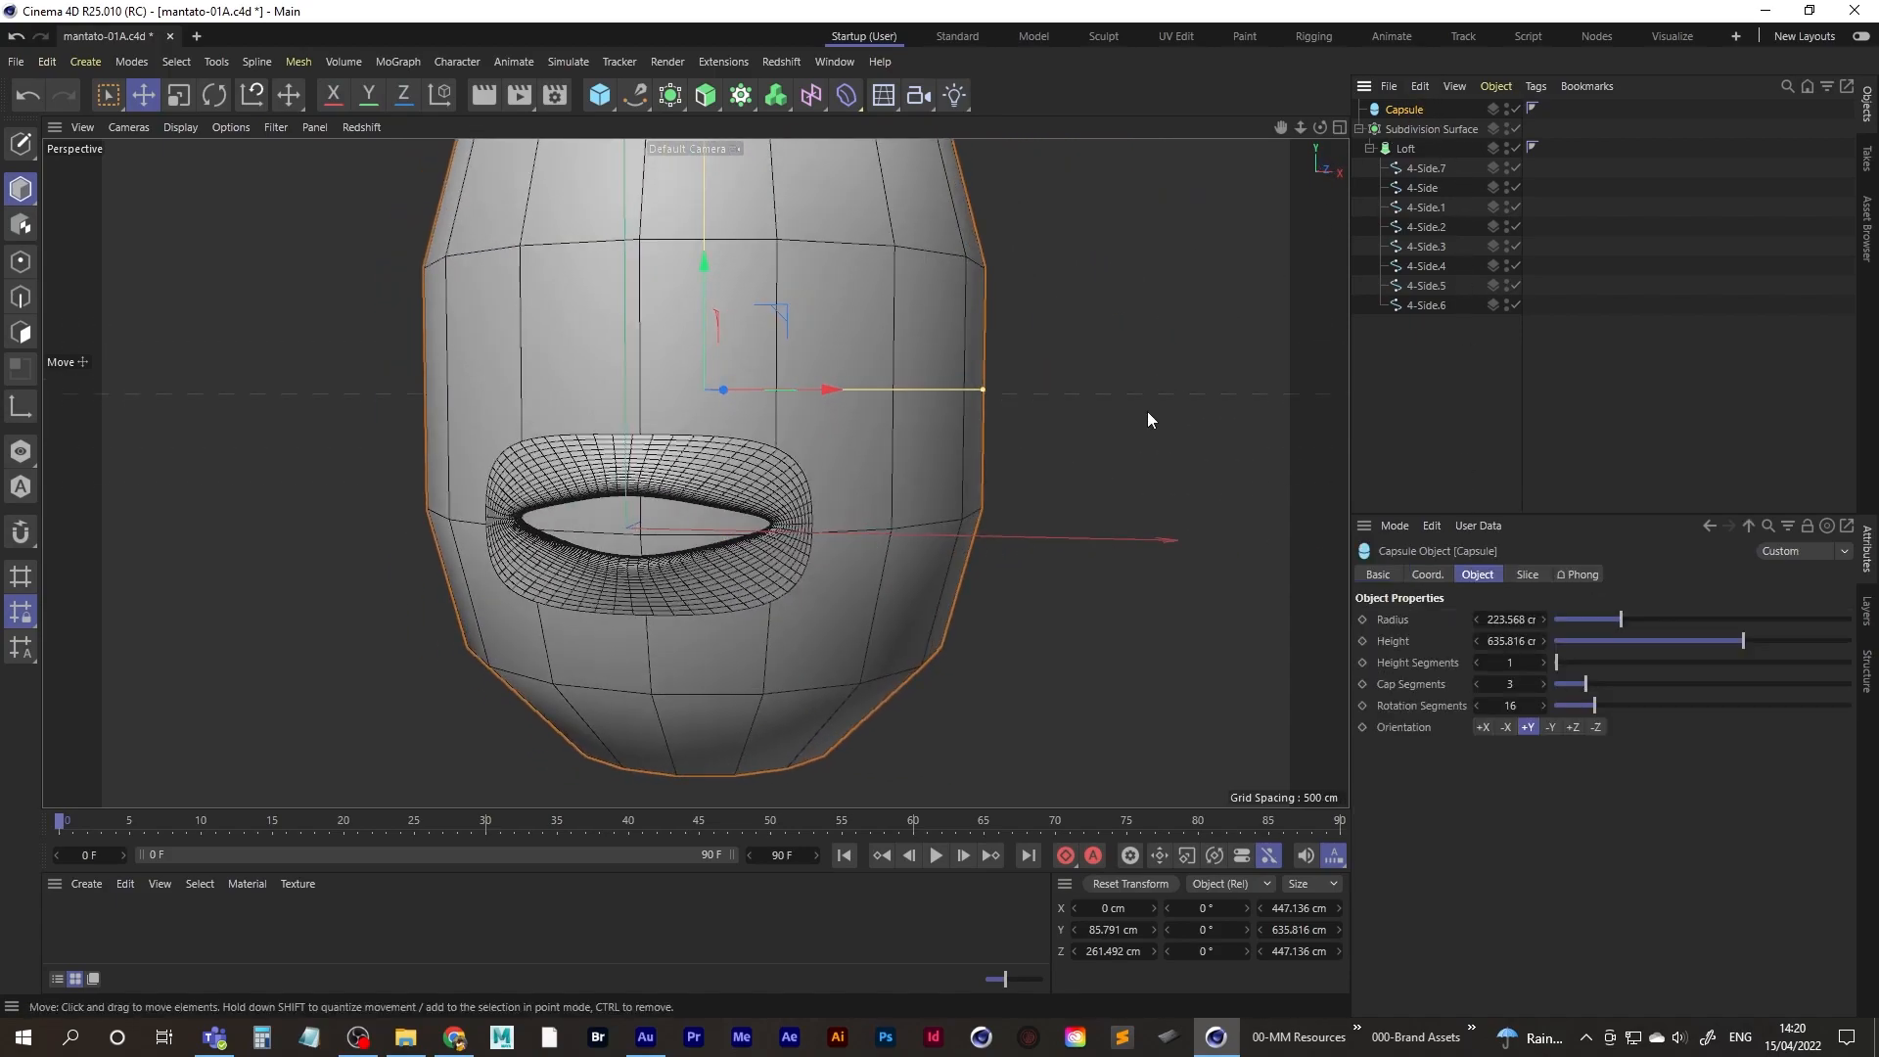
{"action": "left_click", "coordinate": [1545, 664]}
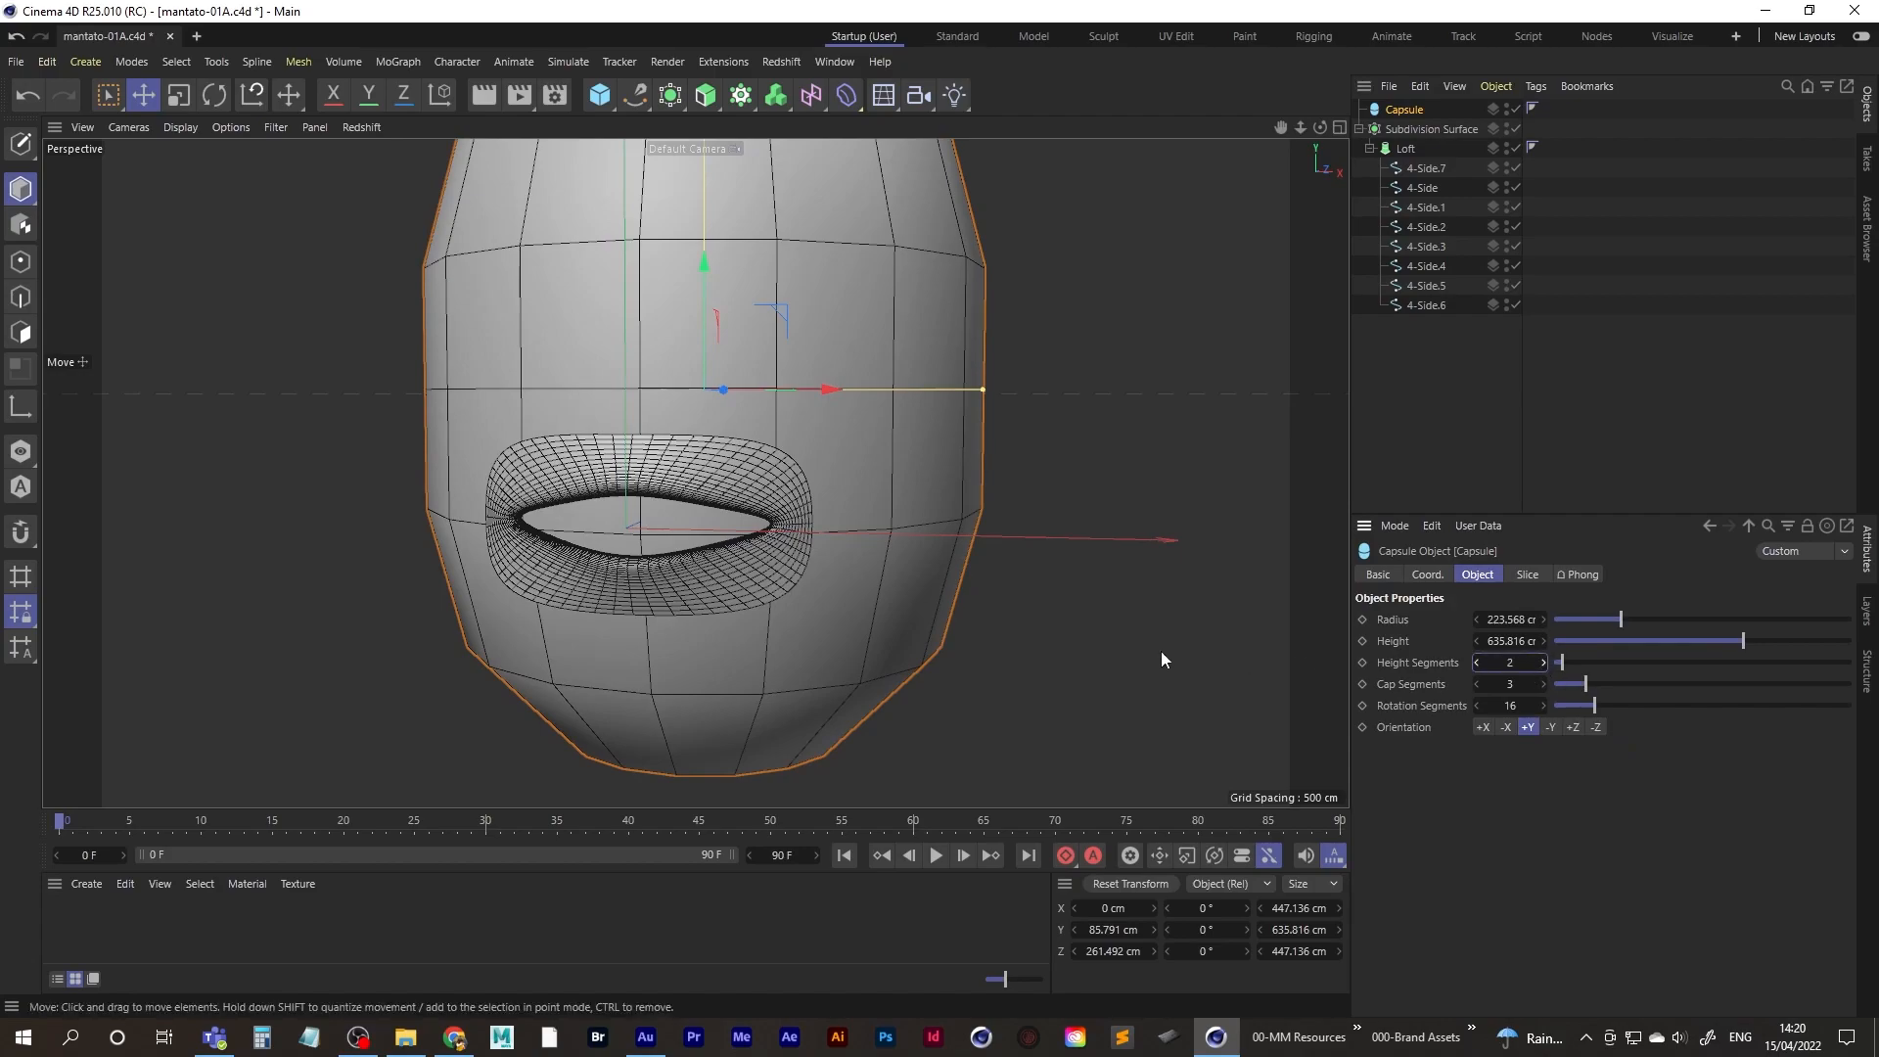
- Disable the Subdivision Surface to show the mouth Loft's low-poly mesh on the front of the Capsule
{"action": "middle_click_drag", "start_coordinate": [648, 494], "coordinate": [686, 483], "text": "alt"}
{"action": "left_click_drag", "start_coordinate": [672, 495], "coordinate": [709, 485], "text": "alt"}
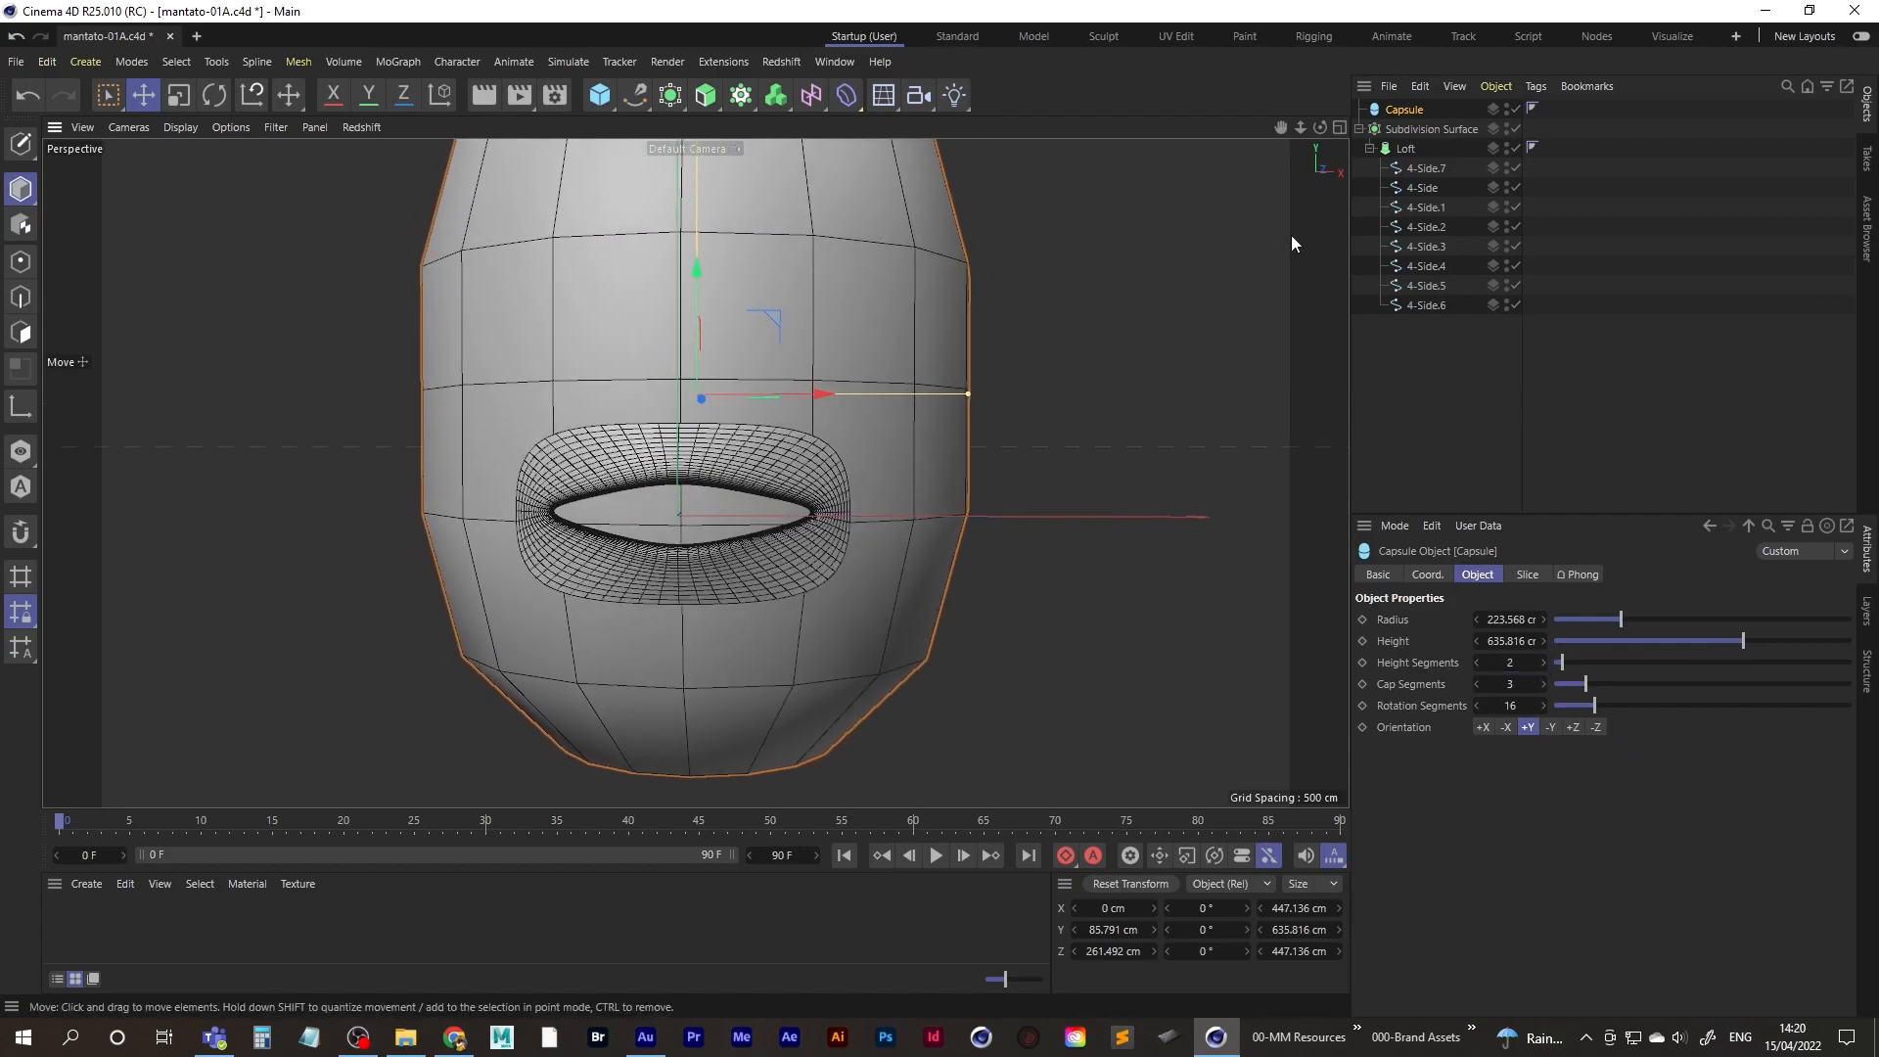
{"action": "left_click", "coordinate": [1517, 128]}
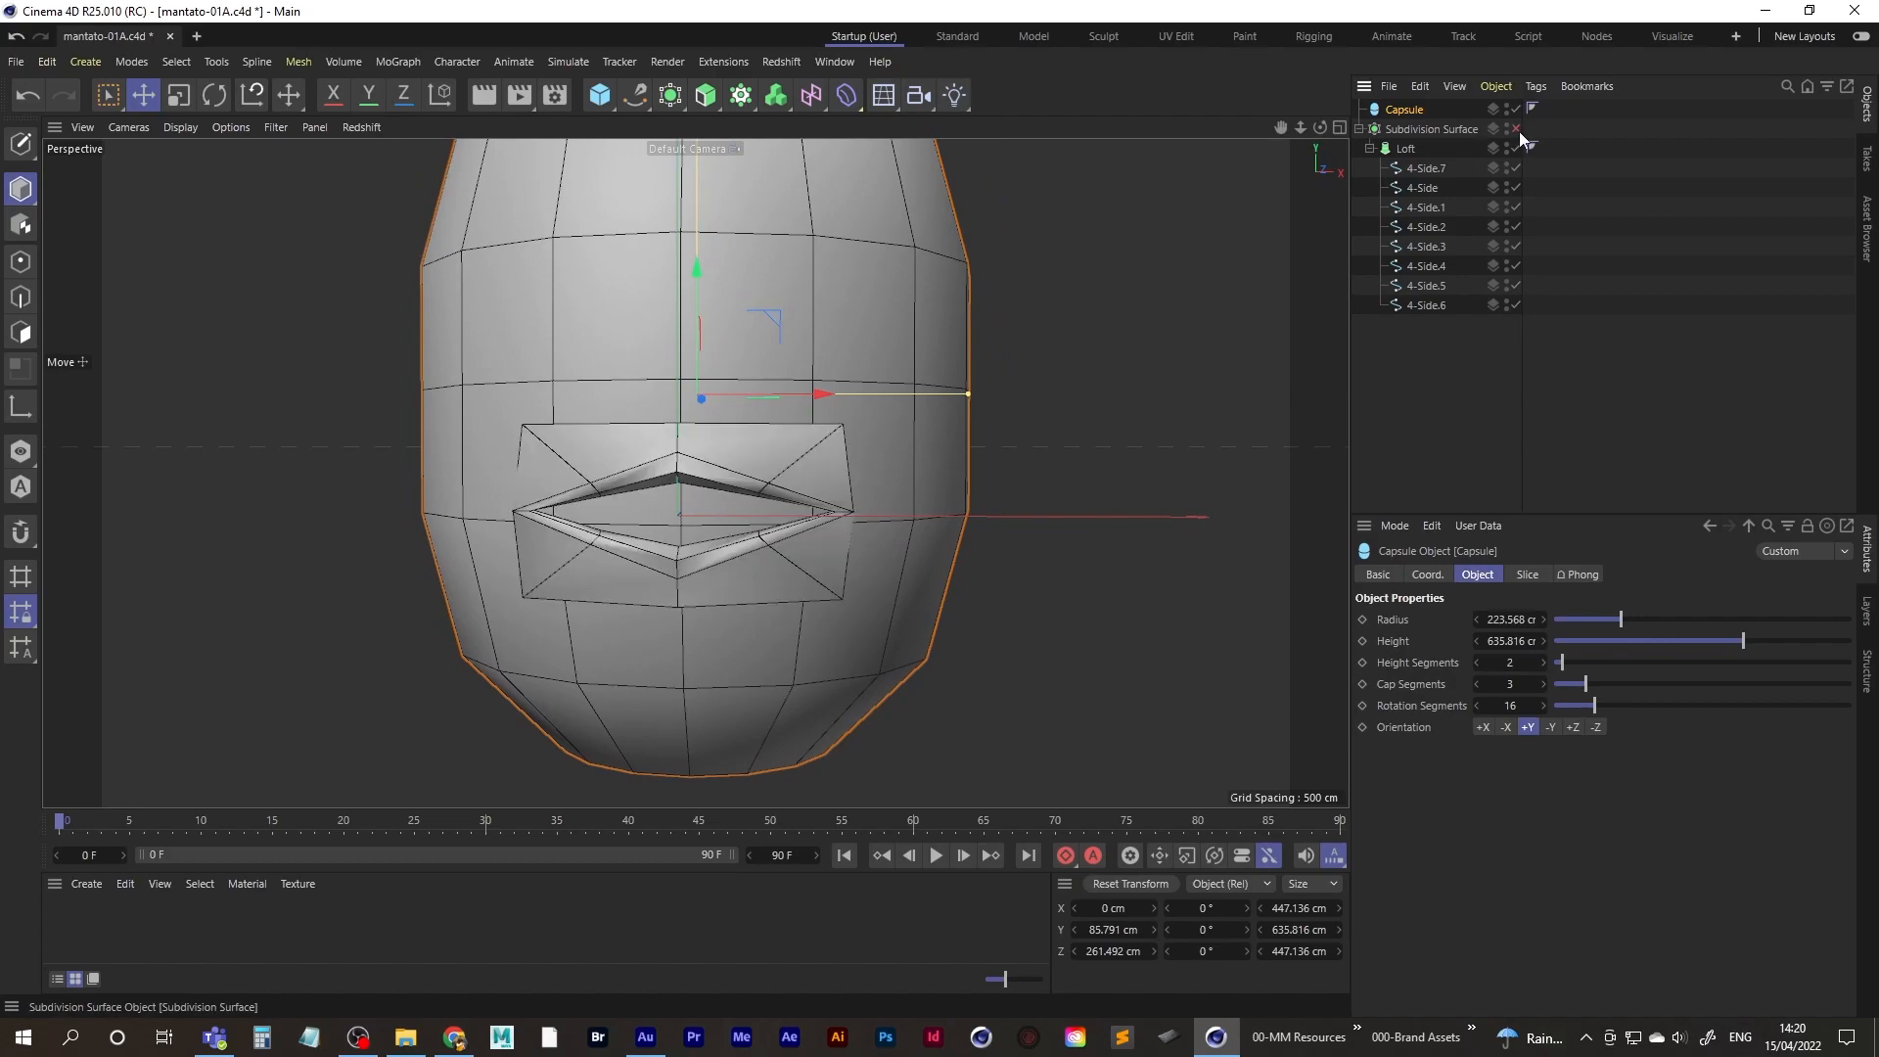
- Reduce the Capsule's Rotation Segments to 12 to match its vertical edges to the width of the mouth Loft
{"action": "left_click_drag", "start_coordinate": [726, 481], "coordinate": [655, 525], "text": "alt"}
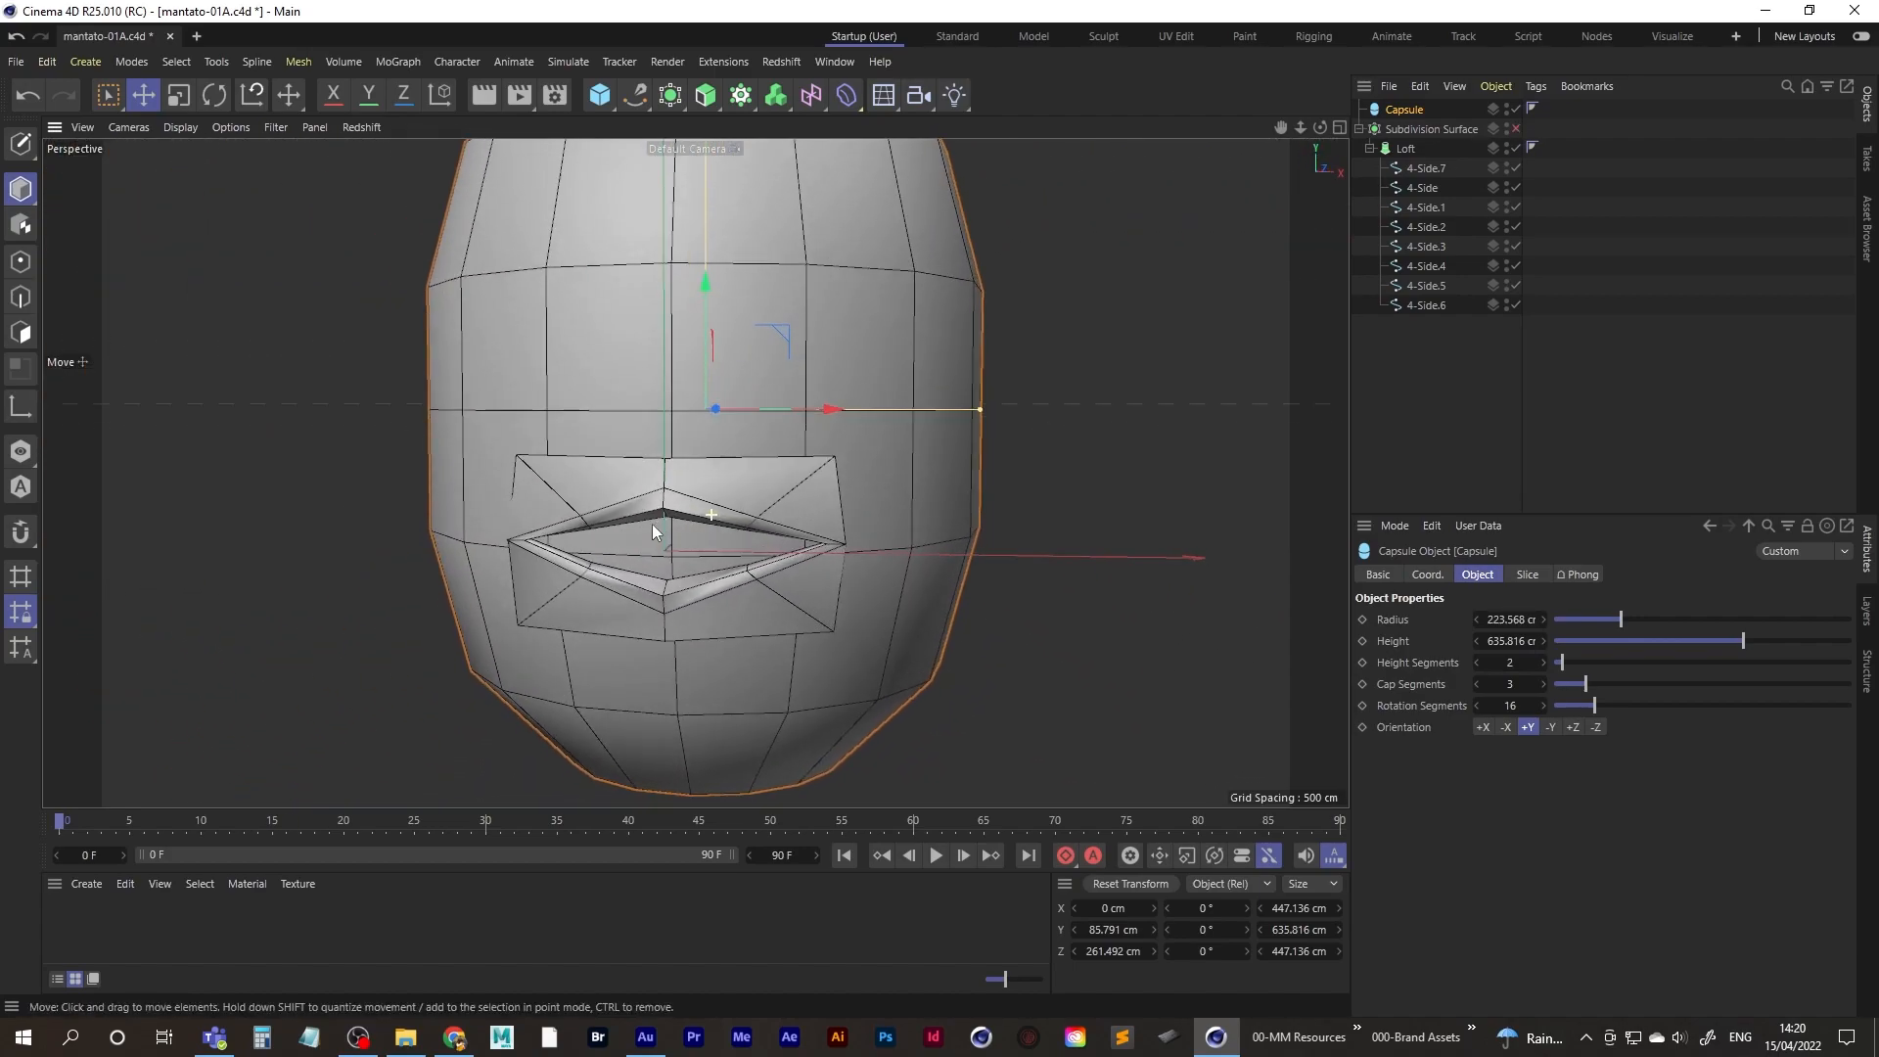
{"action": "right_click_drag", "start_coordinate": [654, 525], "coordinate": [709, 500], "text": "alt"}
{"action": "left_click_drag", "start_coordinate": [708, 499], "coordinate": [848, 446], "text": "alt"}
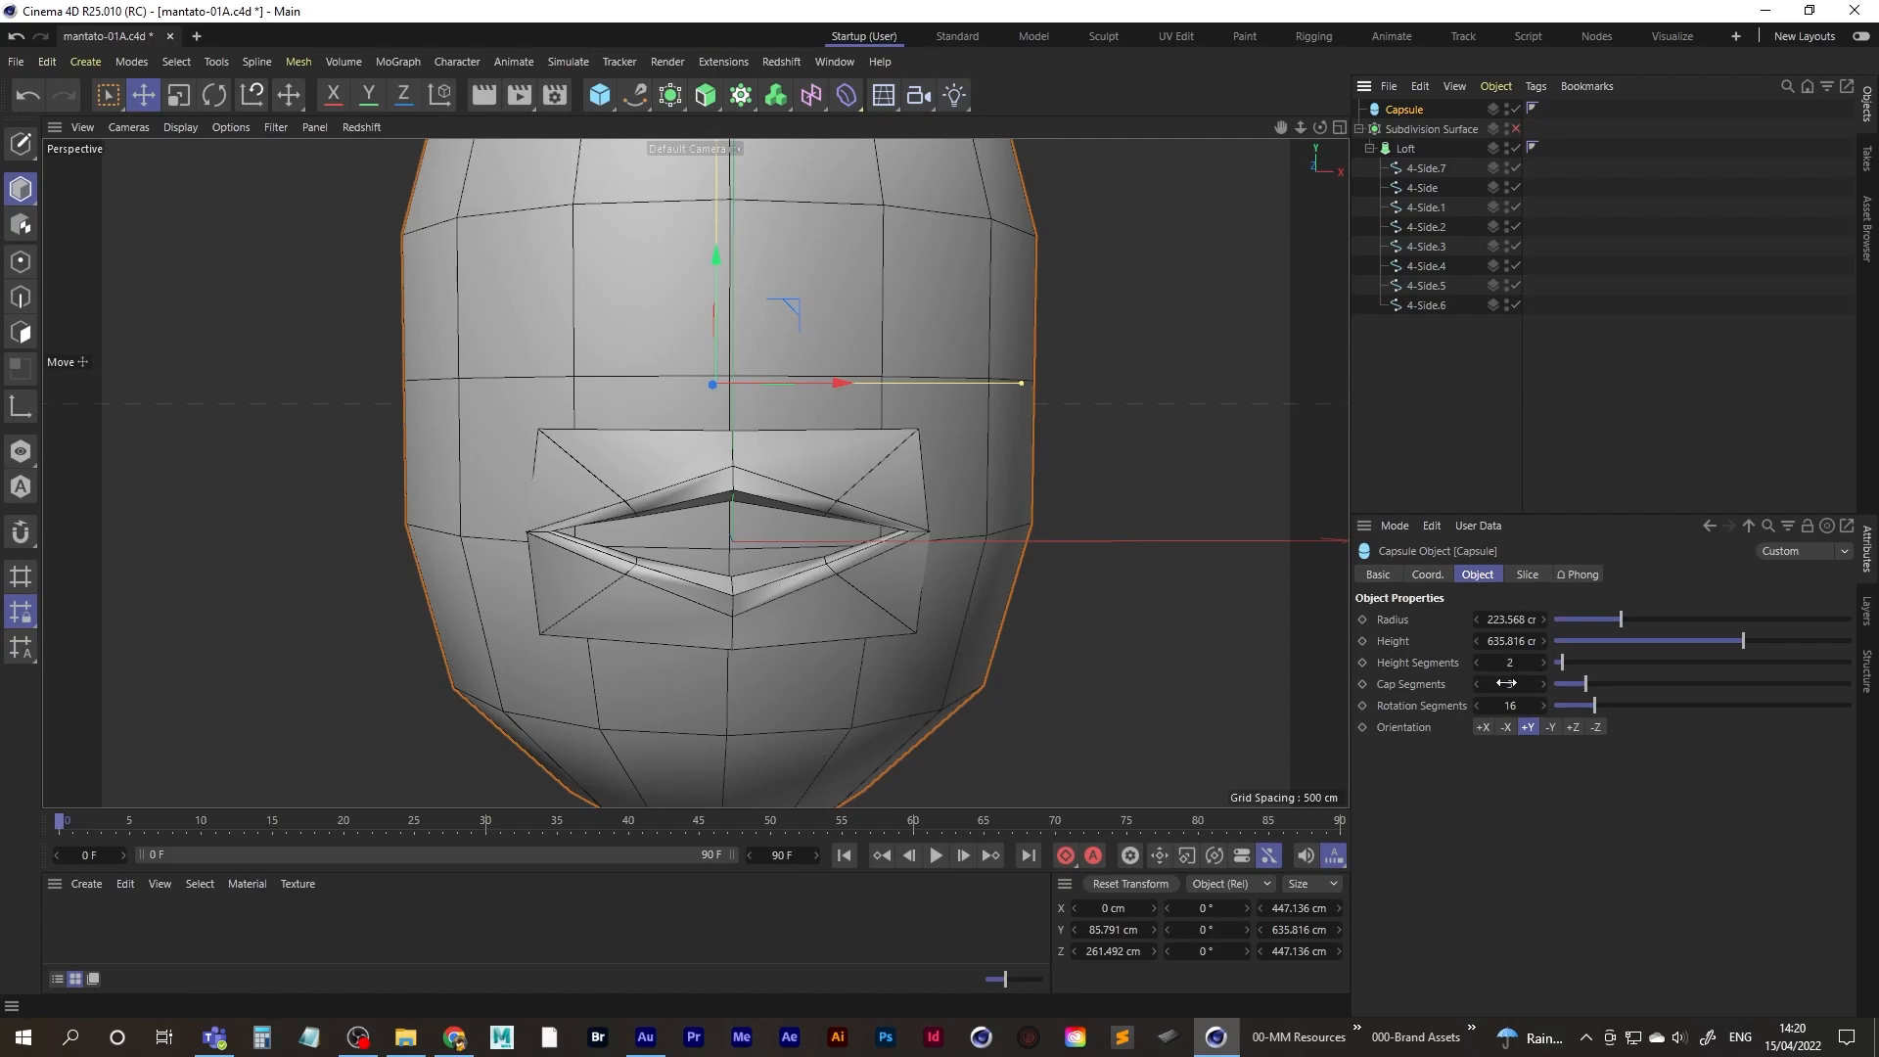
{"action": "left_click", "coordinate": [1475, 706]}
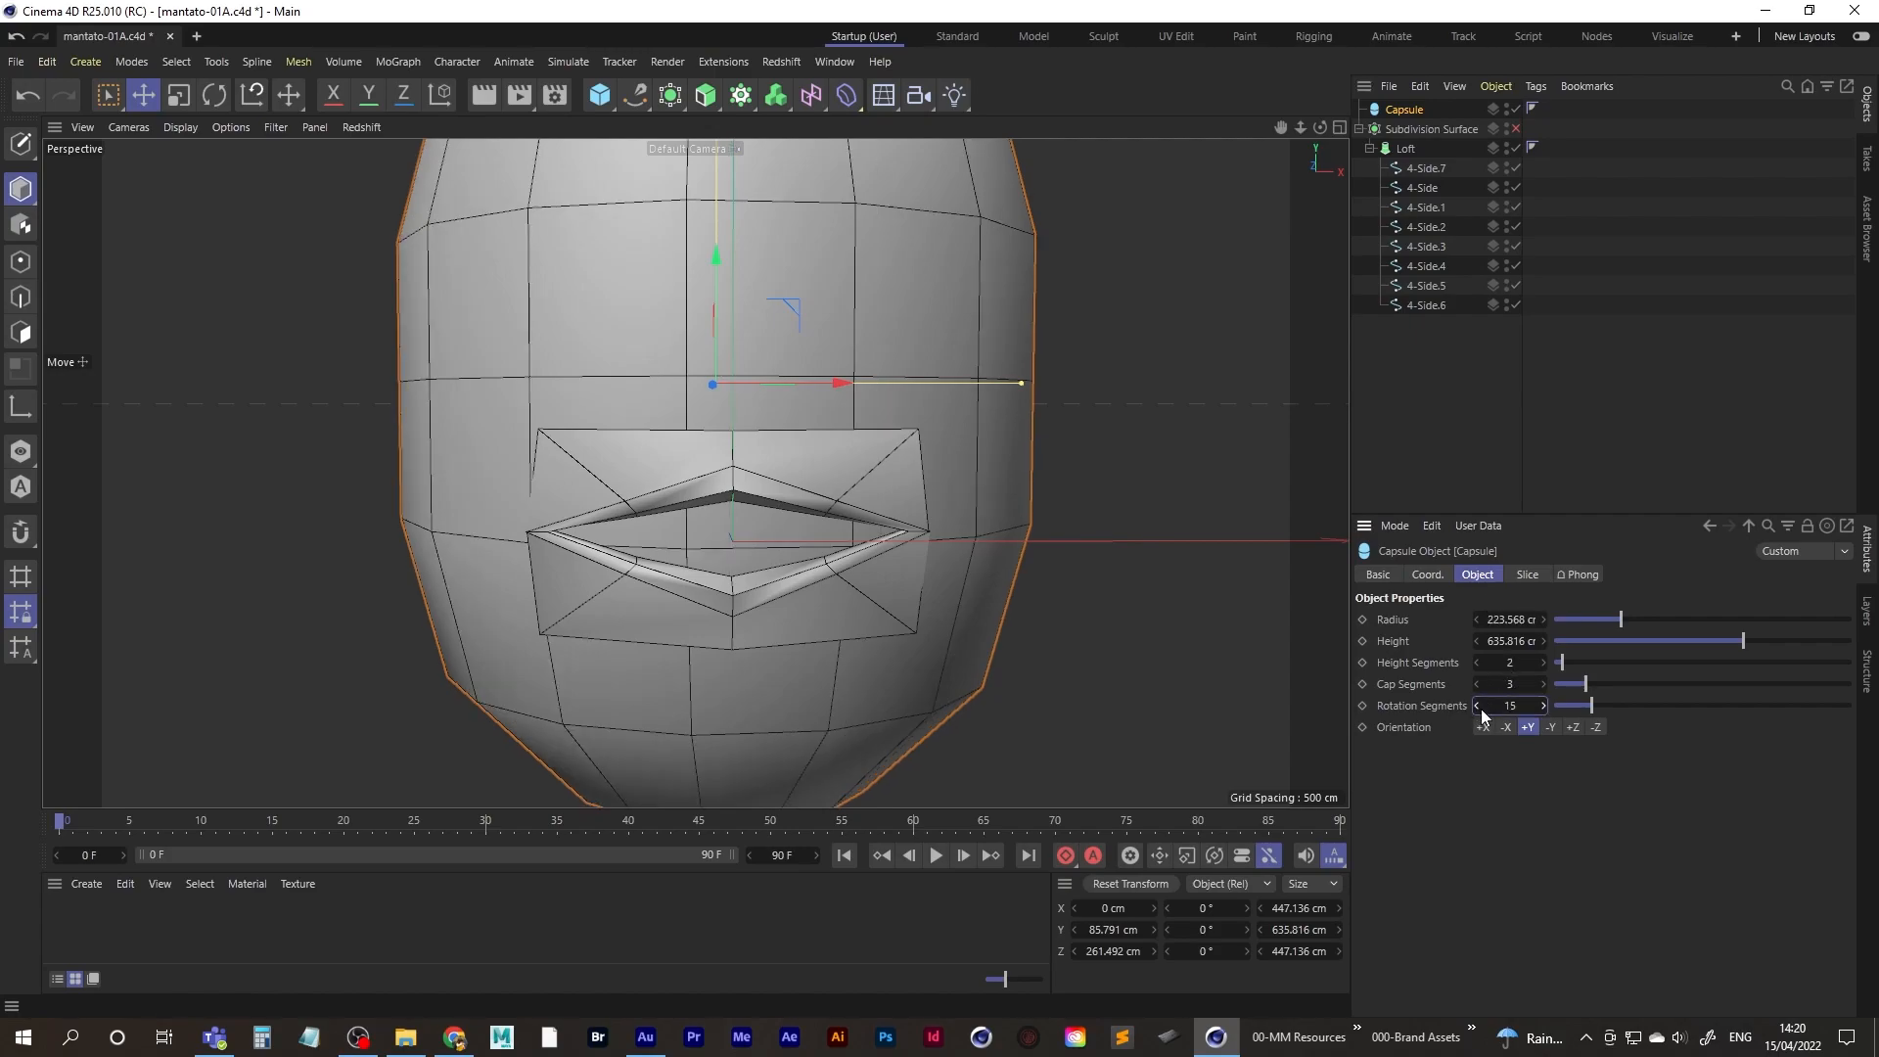
{"action": "left_click", "coordinate": [1480, 706]}
{"action": "left_click", "coordinate": [1477, 705]}
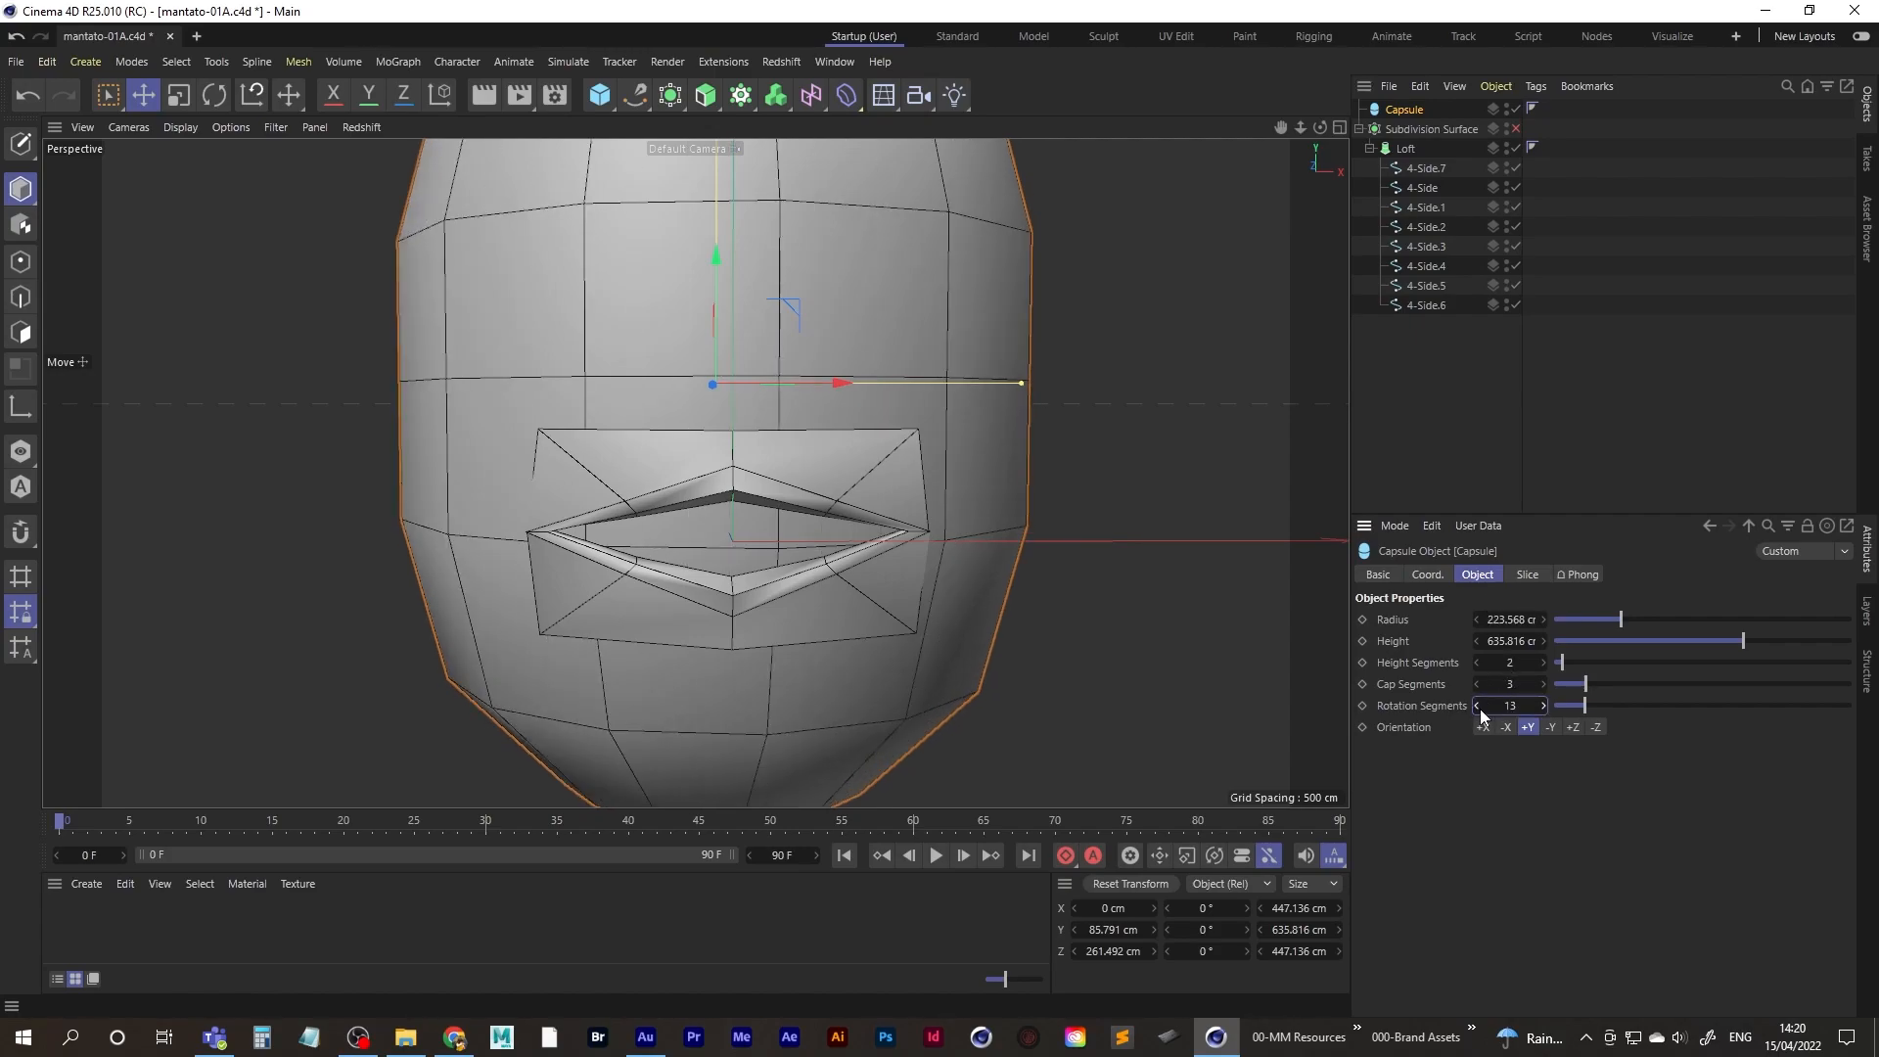
{"action": "left_click", "coordinate": [1477, 706]}
{"action": "left_click_drag", "start_coordinate": [764, 498], "coordinate": [712, 460], "text": "alt"}
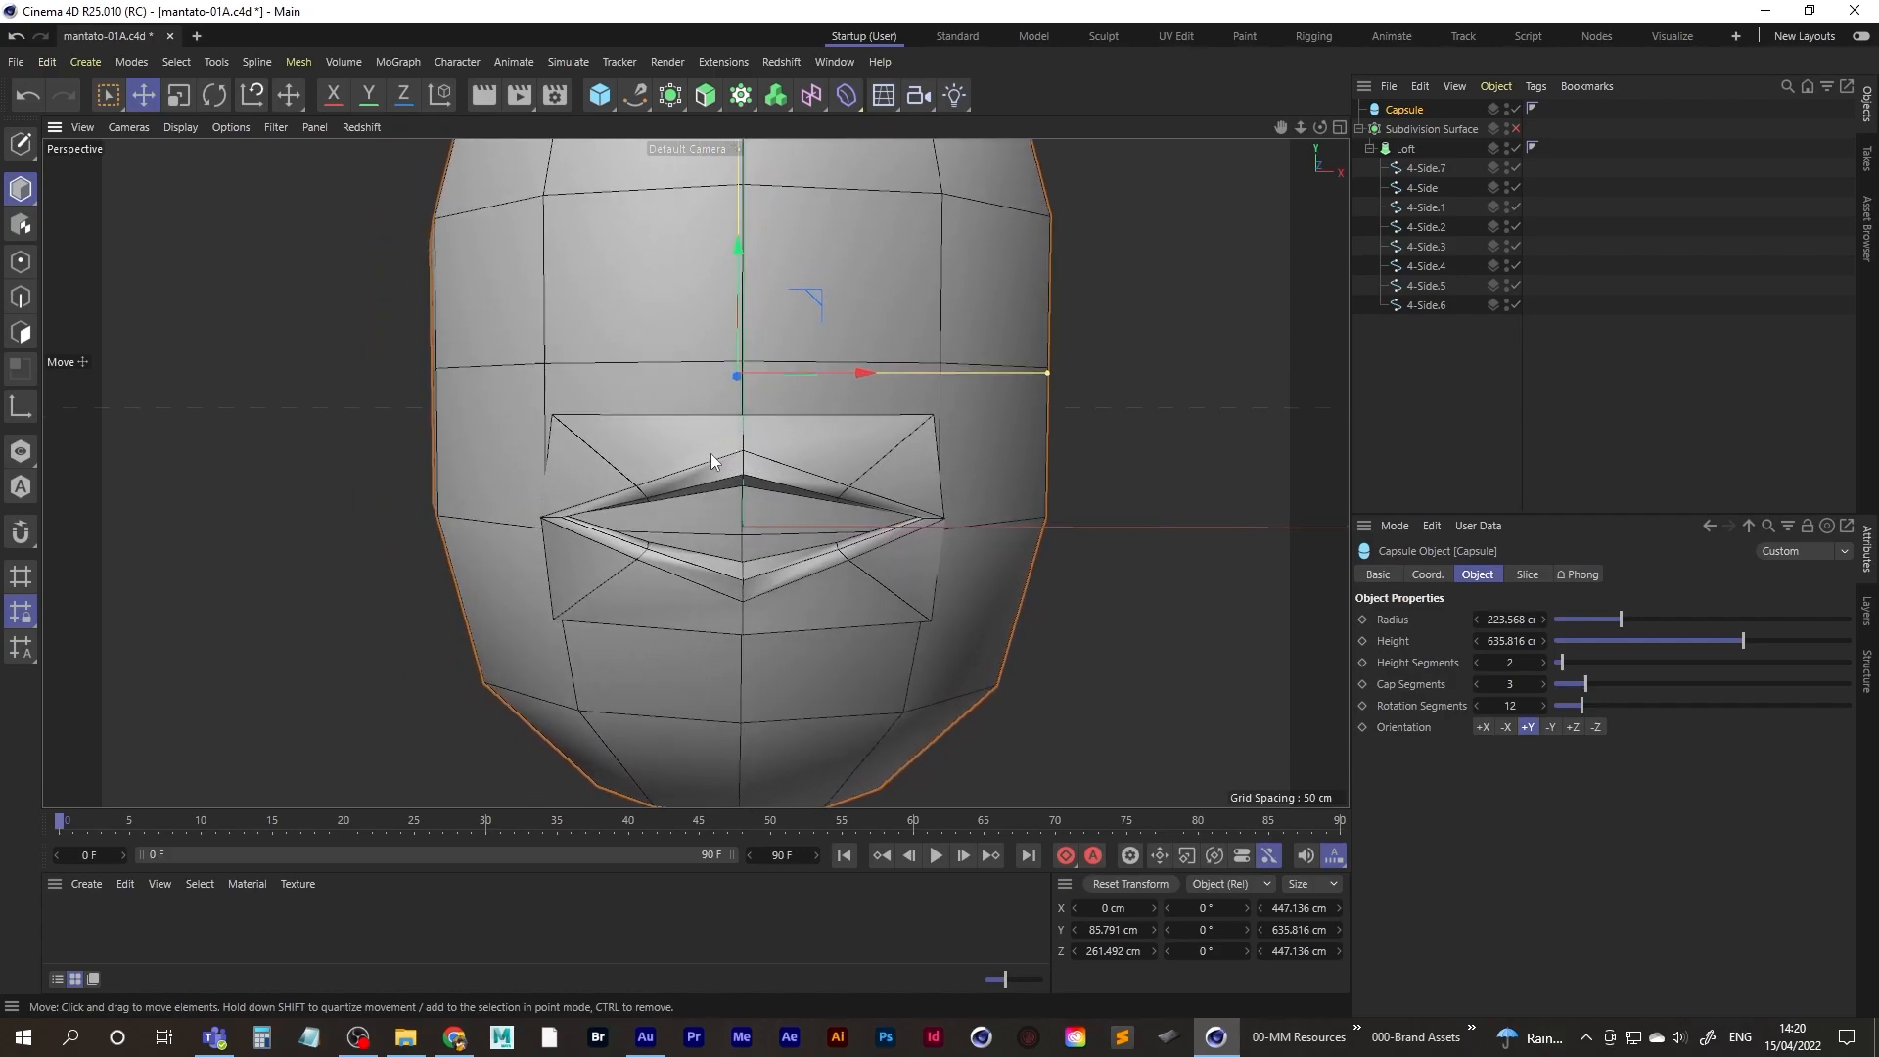
- Show the points of the 4-Side.7 spline and examine how the mouth's outer points line up with the Capsule's edges
{"action": "left_click", "coordinate": [1426, 169]}
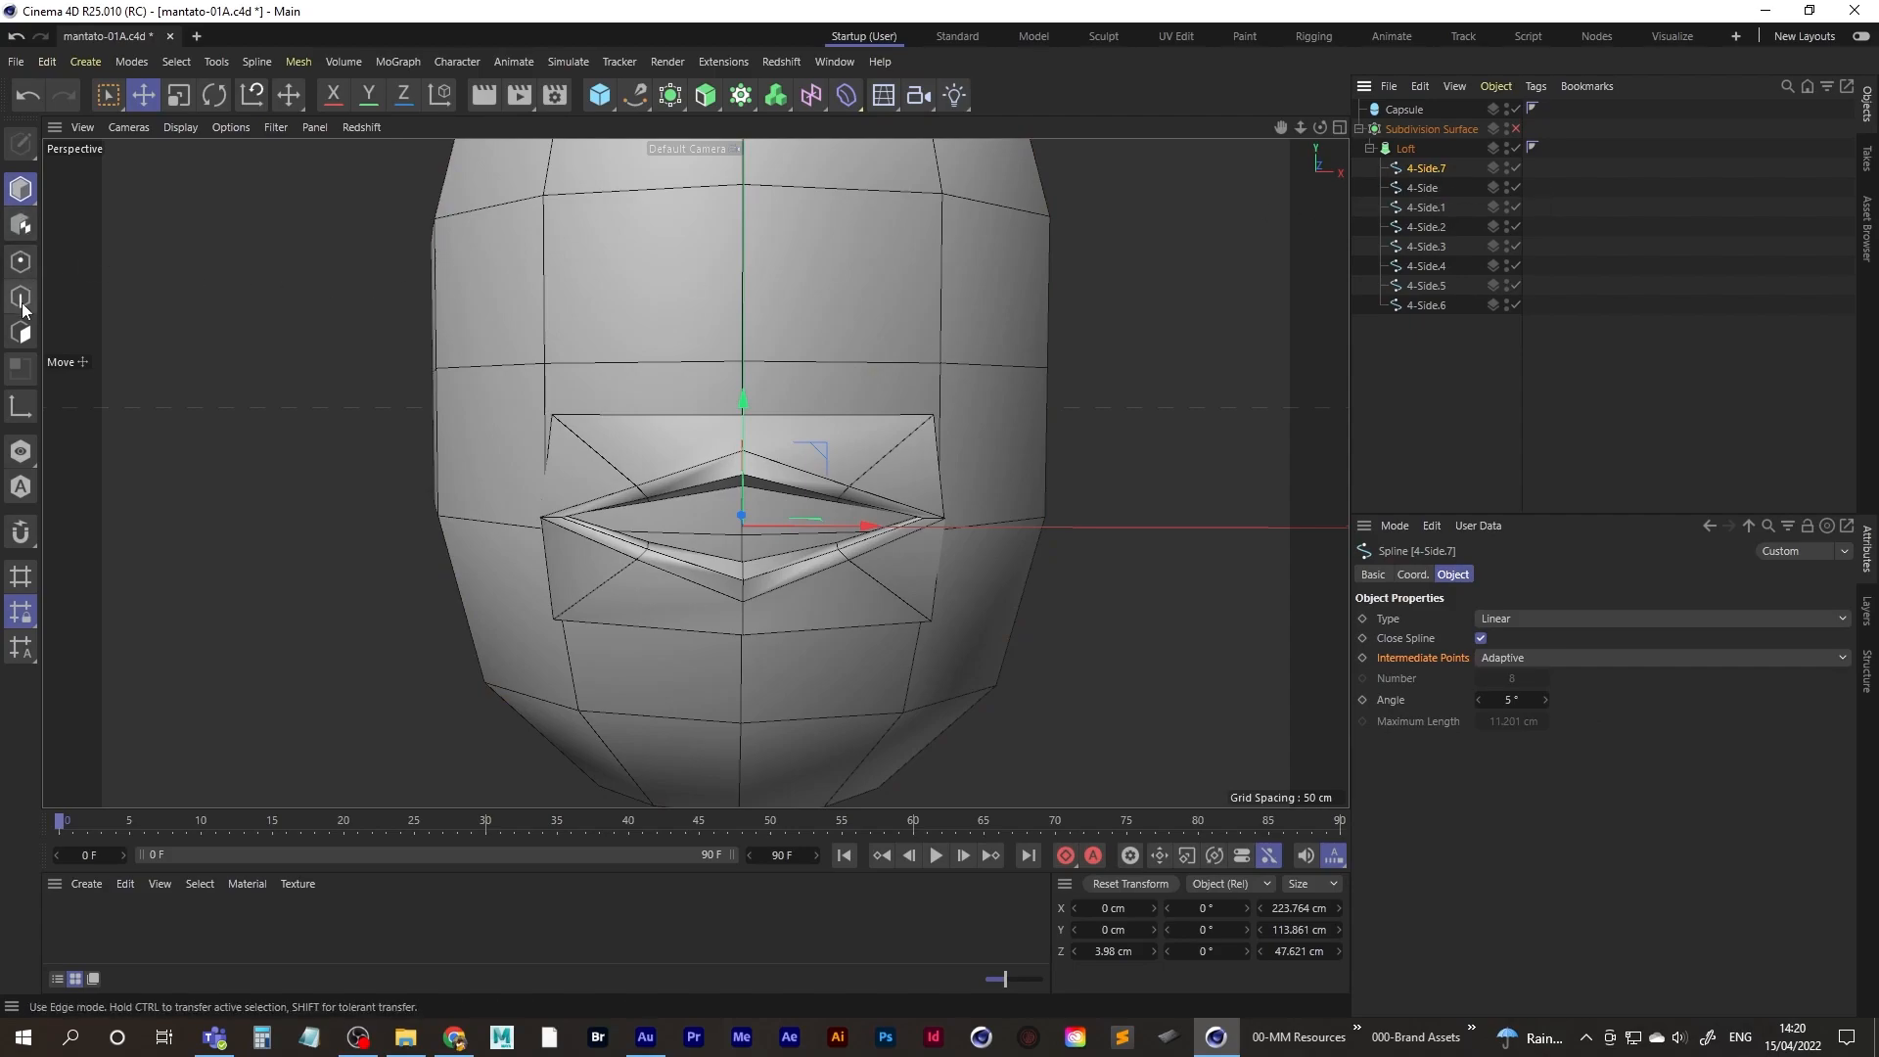
{"action": "left_click", "coordinate": [27, 264]}
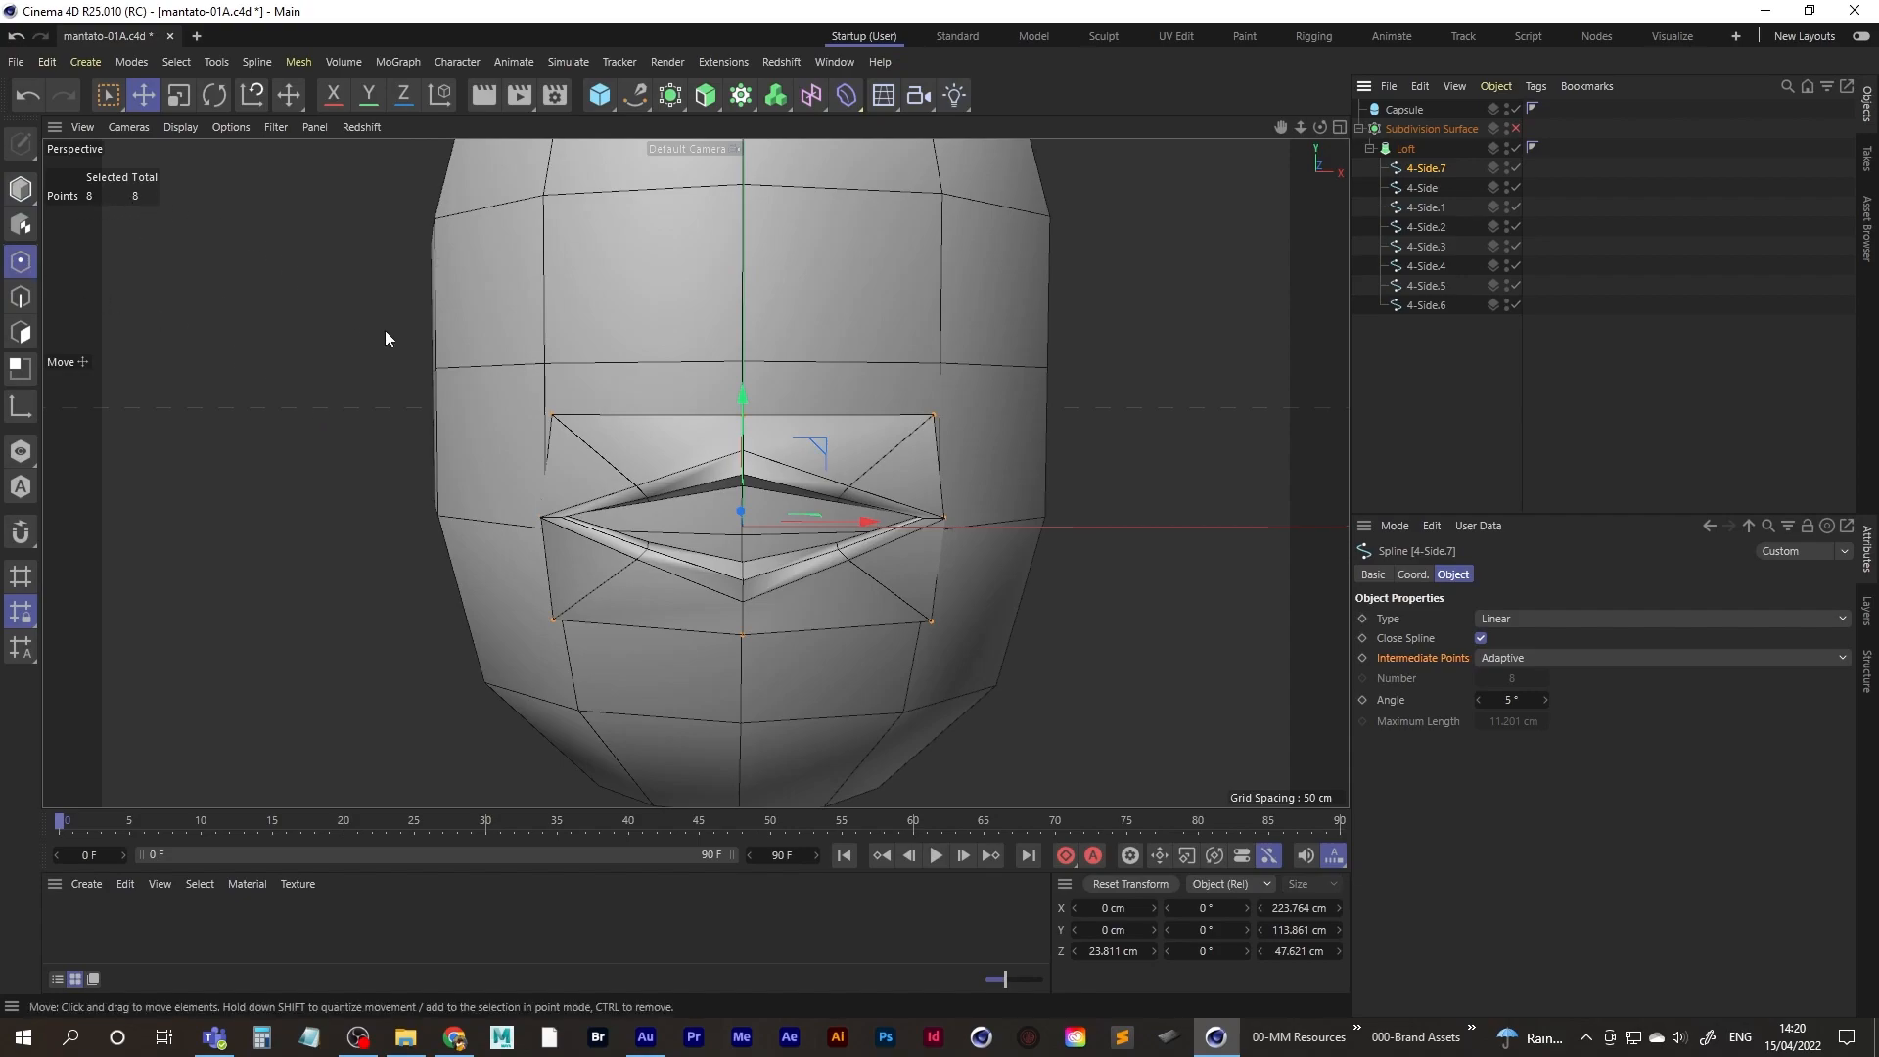
{"action": "scroll", "coordinate": [786, 445], "scroll_direction": "up", "scroll_amount": 3}
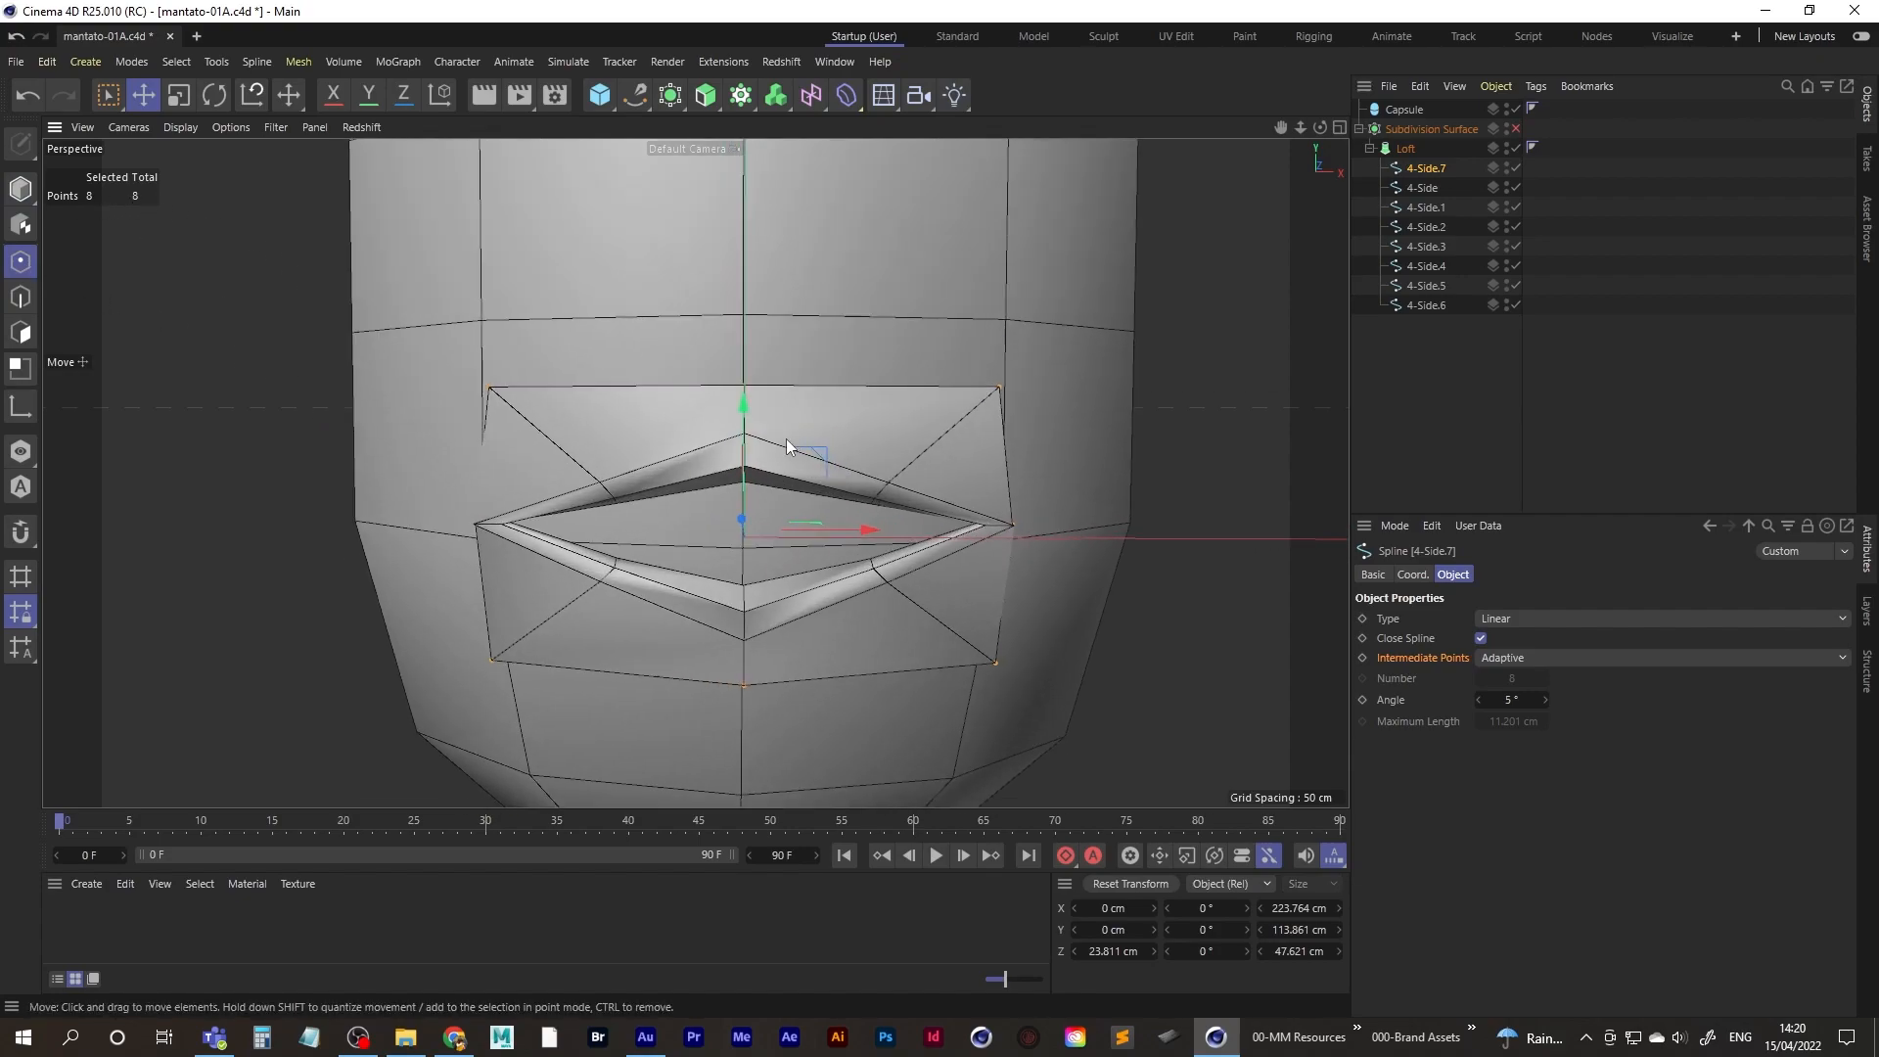
{"action": "left_click_drag", "start_coordinate": [787, 440], "coordinate": [755, 458], "text": "alt"}
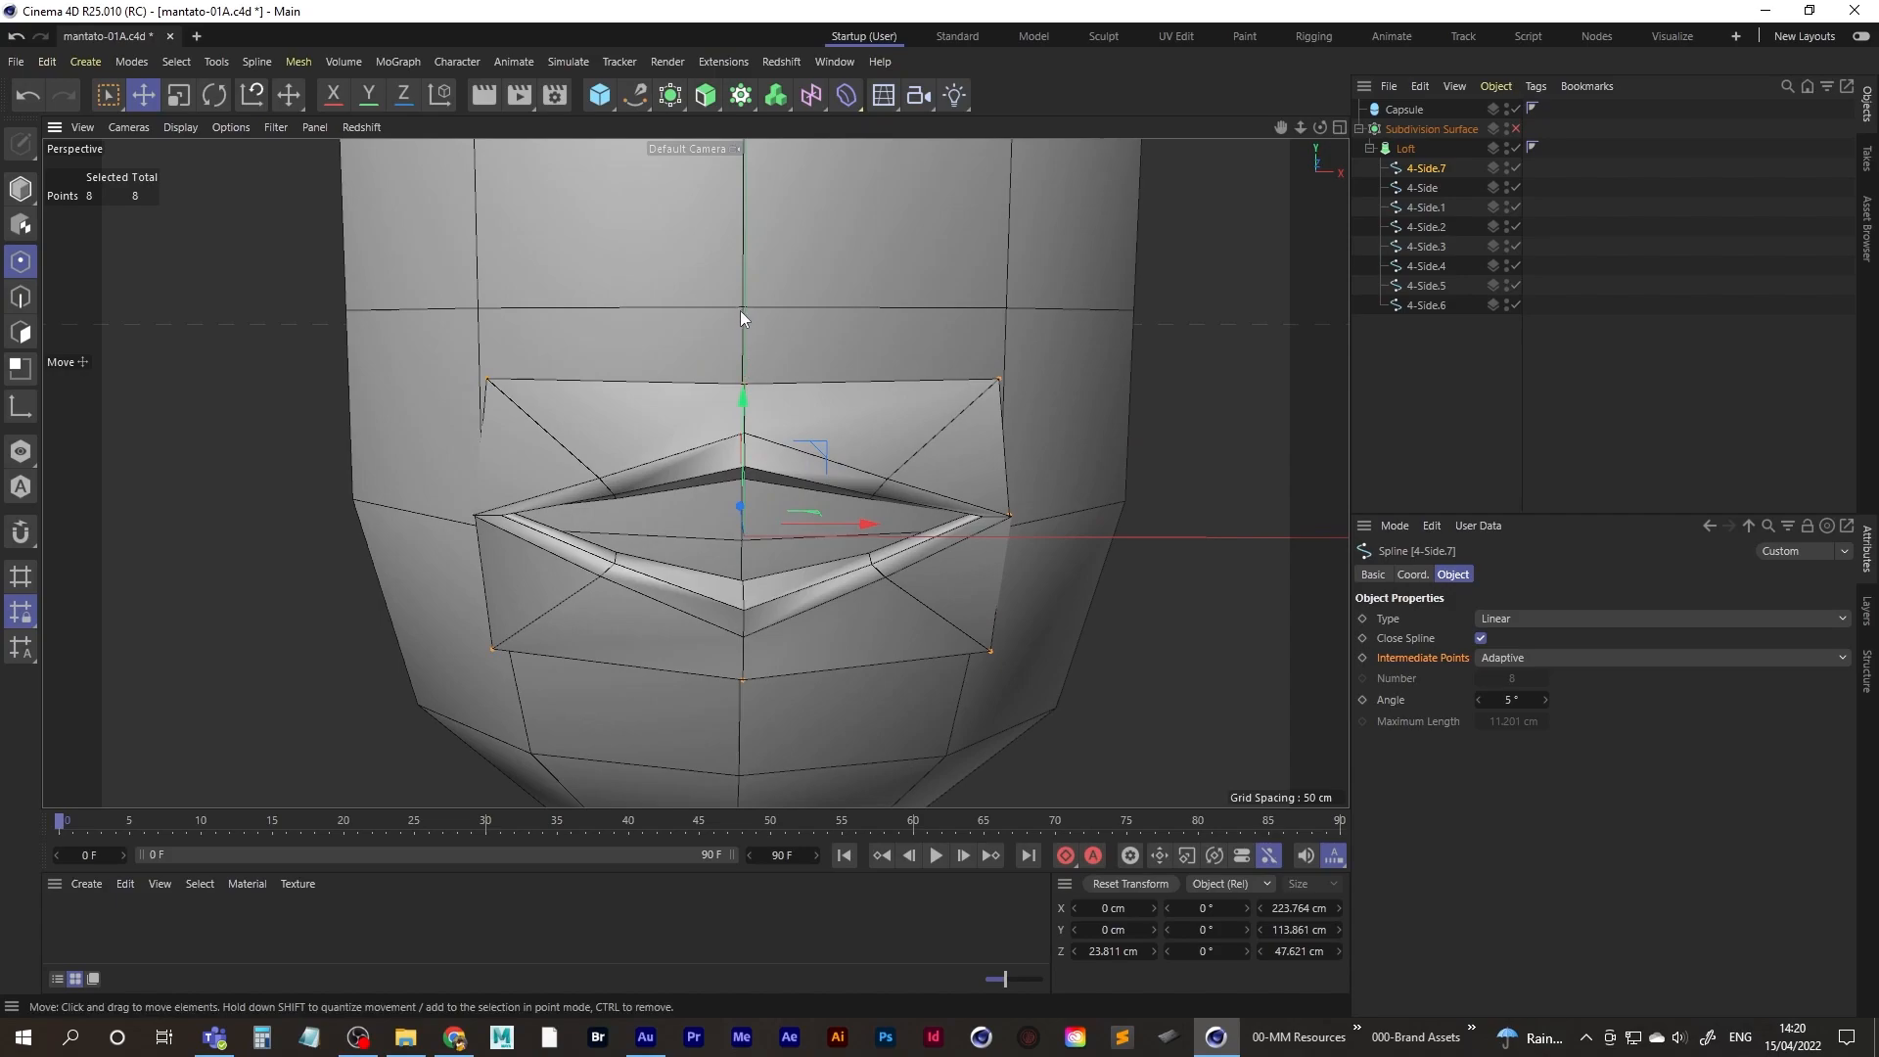
{"action": "middle_click_drag", "start_coordinate": [740, 311], "coordinate": [840, 284], "text": "alt"}
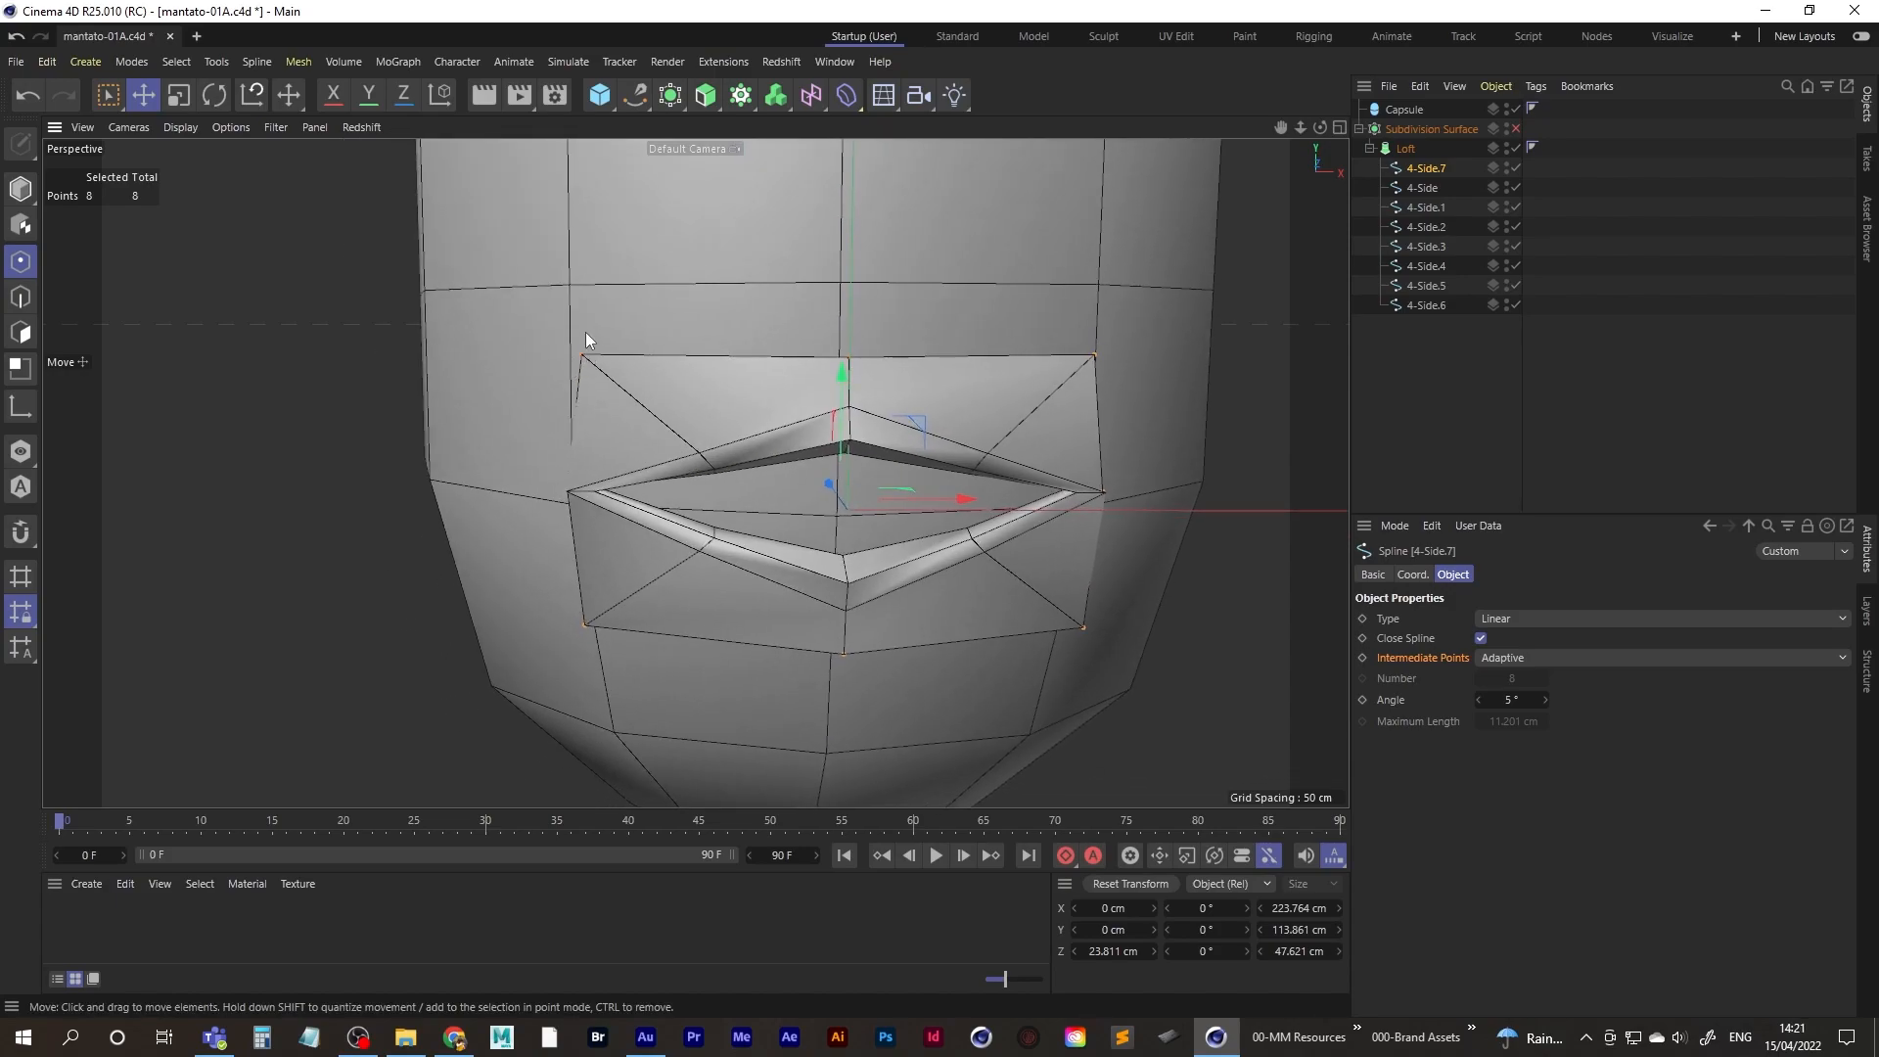
{"action": "left_click_drag", "start_coordinate": [566, 286], "coordinate": [622, 449], "text": "alt"}
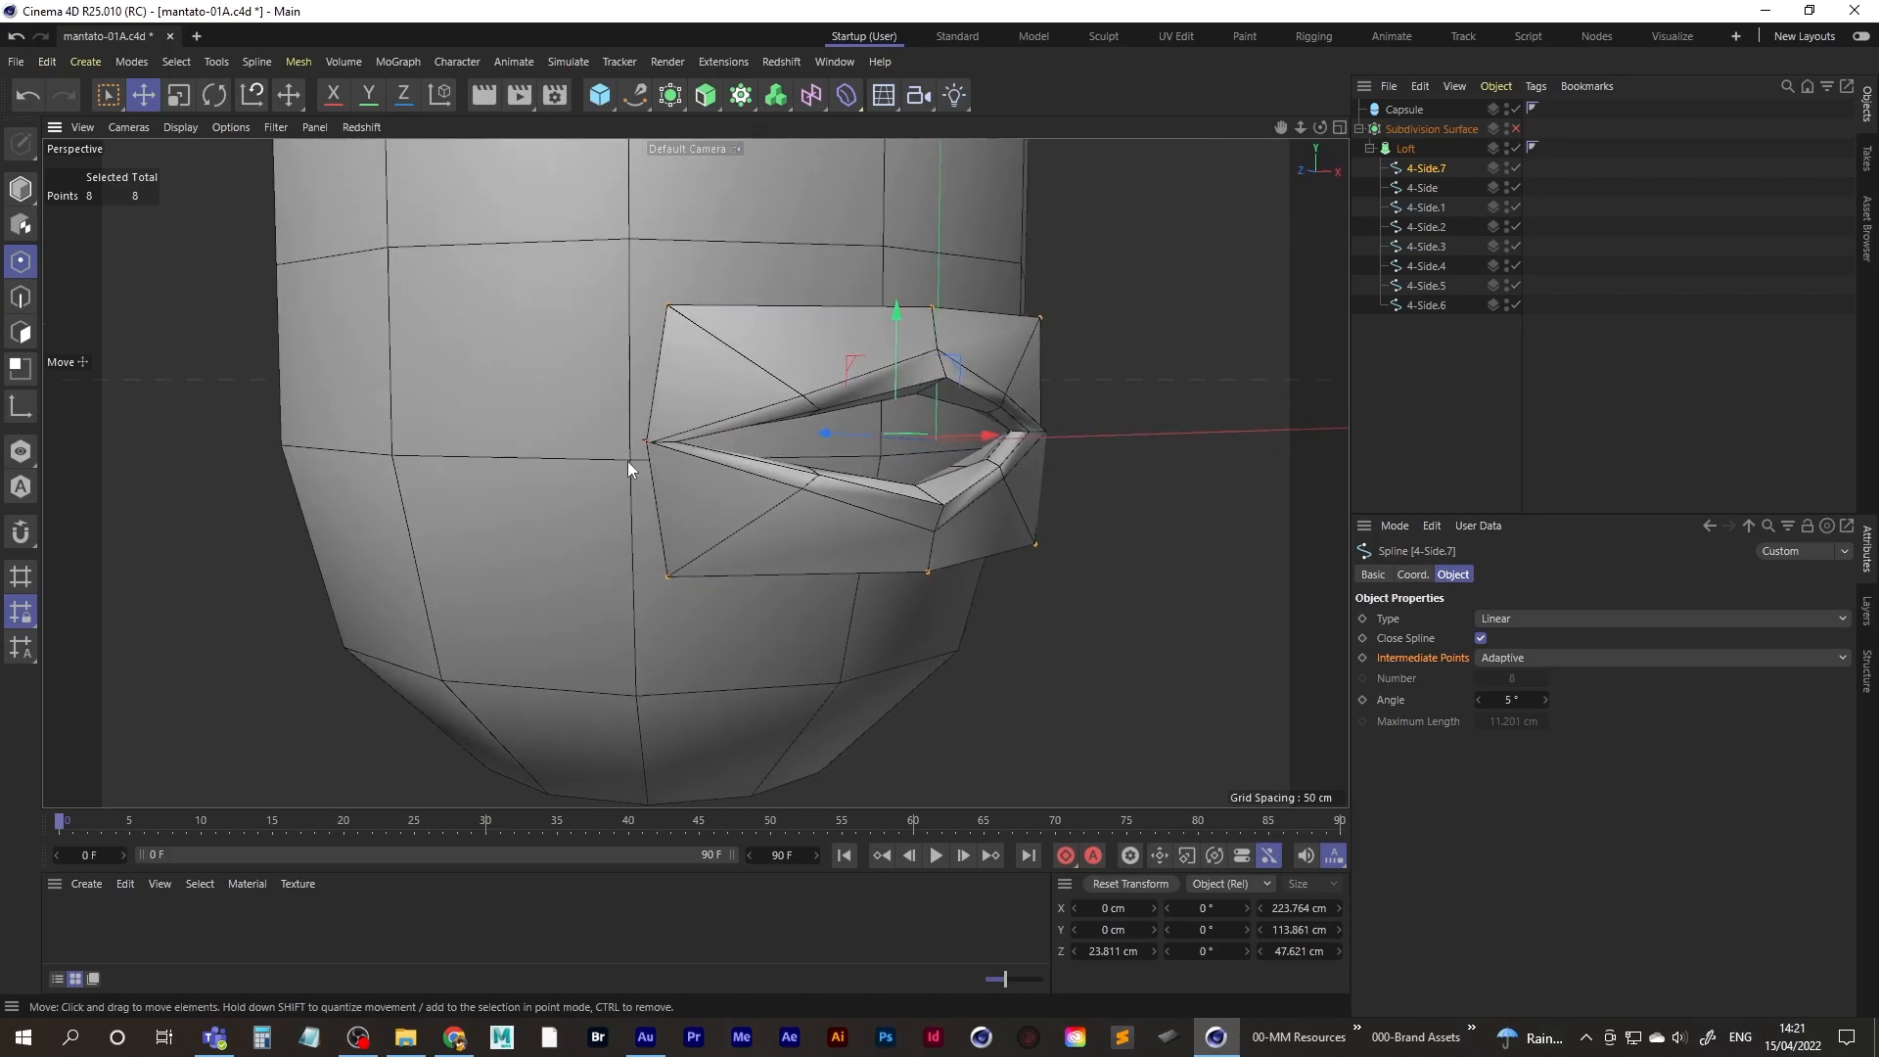
{"action": "right_click_drag", "start_coordinate": [628, 460], "coordinate": [490, 534], "text": "alt"}
{"action": "middle_click_drag", "start_coordinate": [631, 492], "coordinate": [574, 511], "text": "alt"}
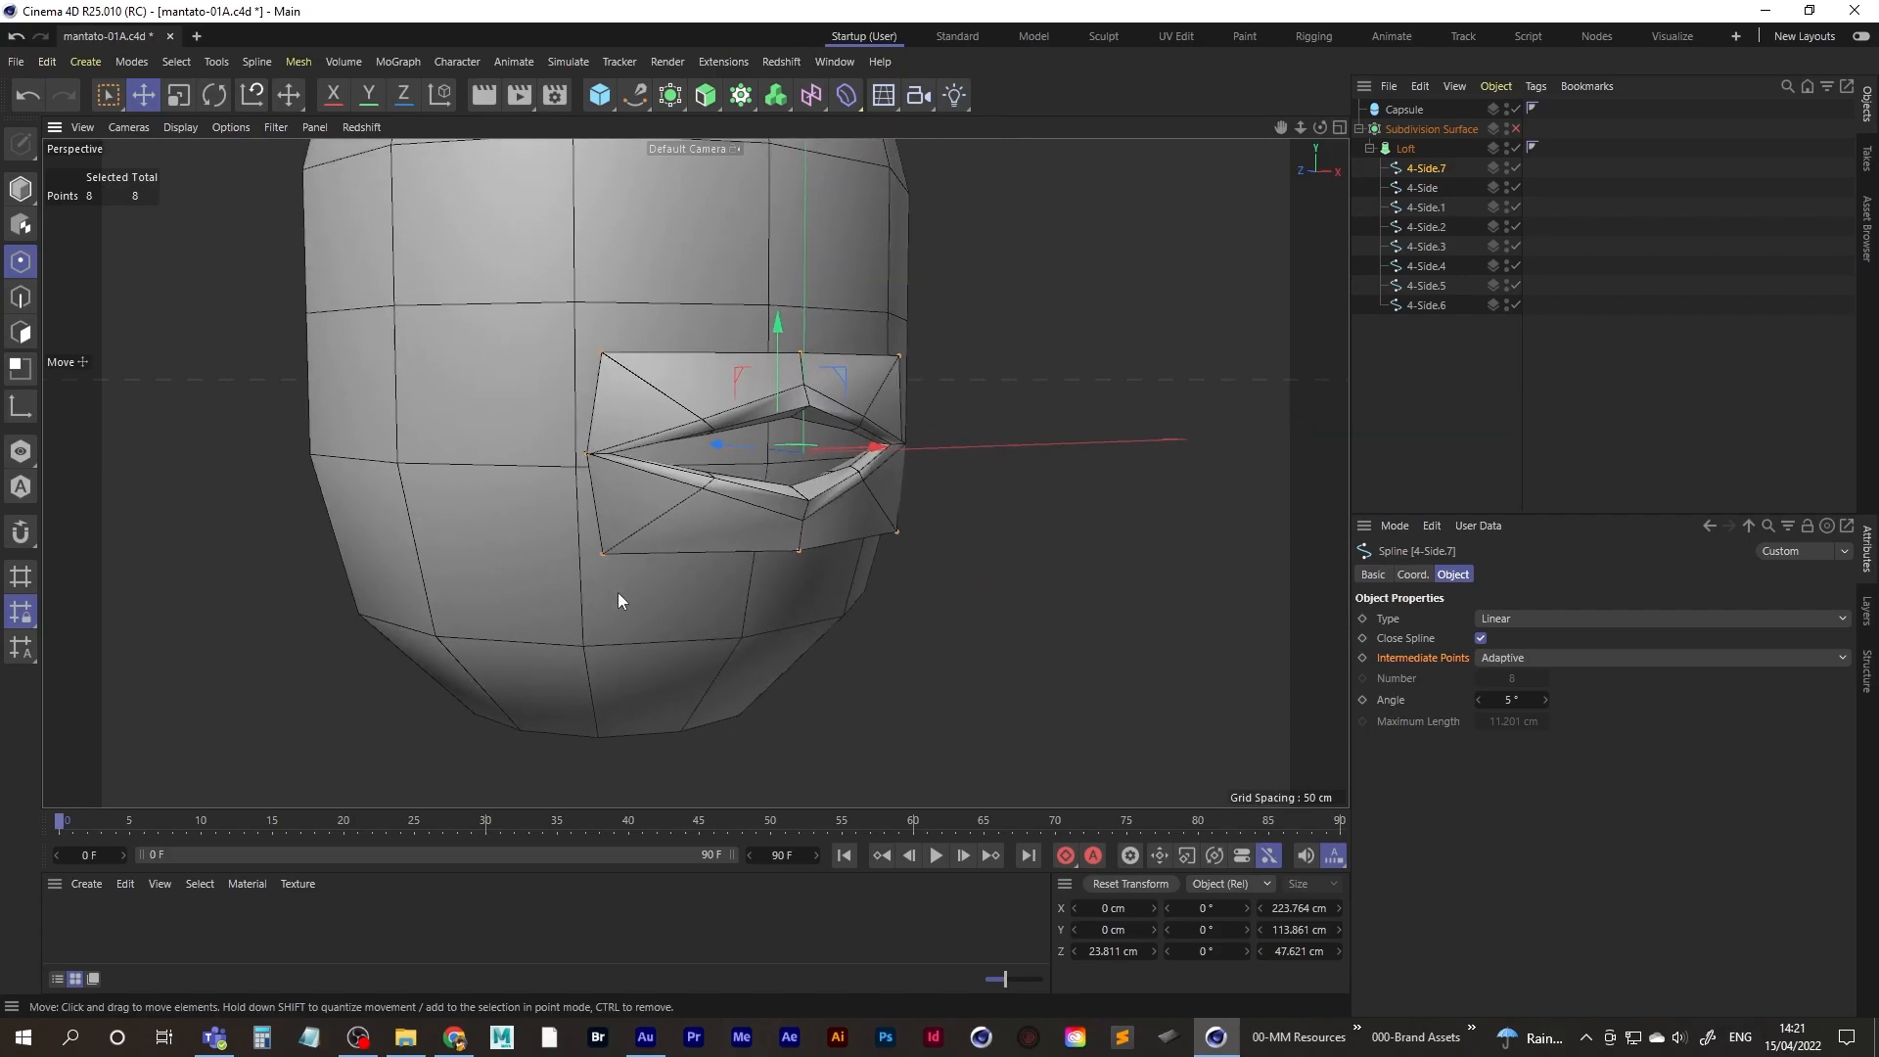
{"action": "left_click_drag", "start_coordinate": [619, 585], "coordinate": [570, 579], "text": "alt"}
{"action": "right_click_drag", "start_coordinate": [624, 498], "coordinate": [581, 529], "text": "alt"}
{"action": "middle_click_drag", "start_coordinate": [673, 511], "coordinate": [608, 529], "text": "alt"}
{"action": "left_click_drag", "start_coordinate": [607, 529], "coordinate": [702, 484], "text": "alt"}
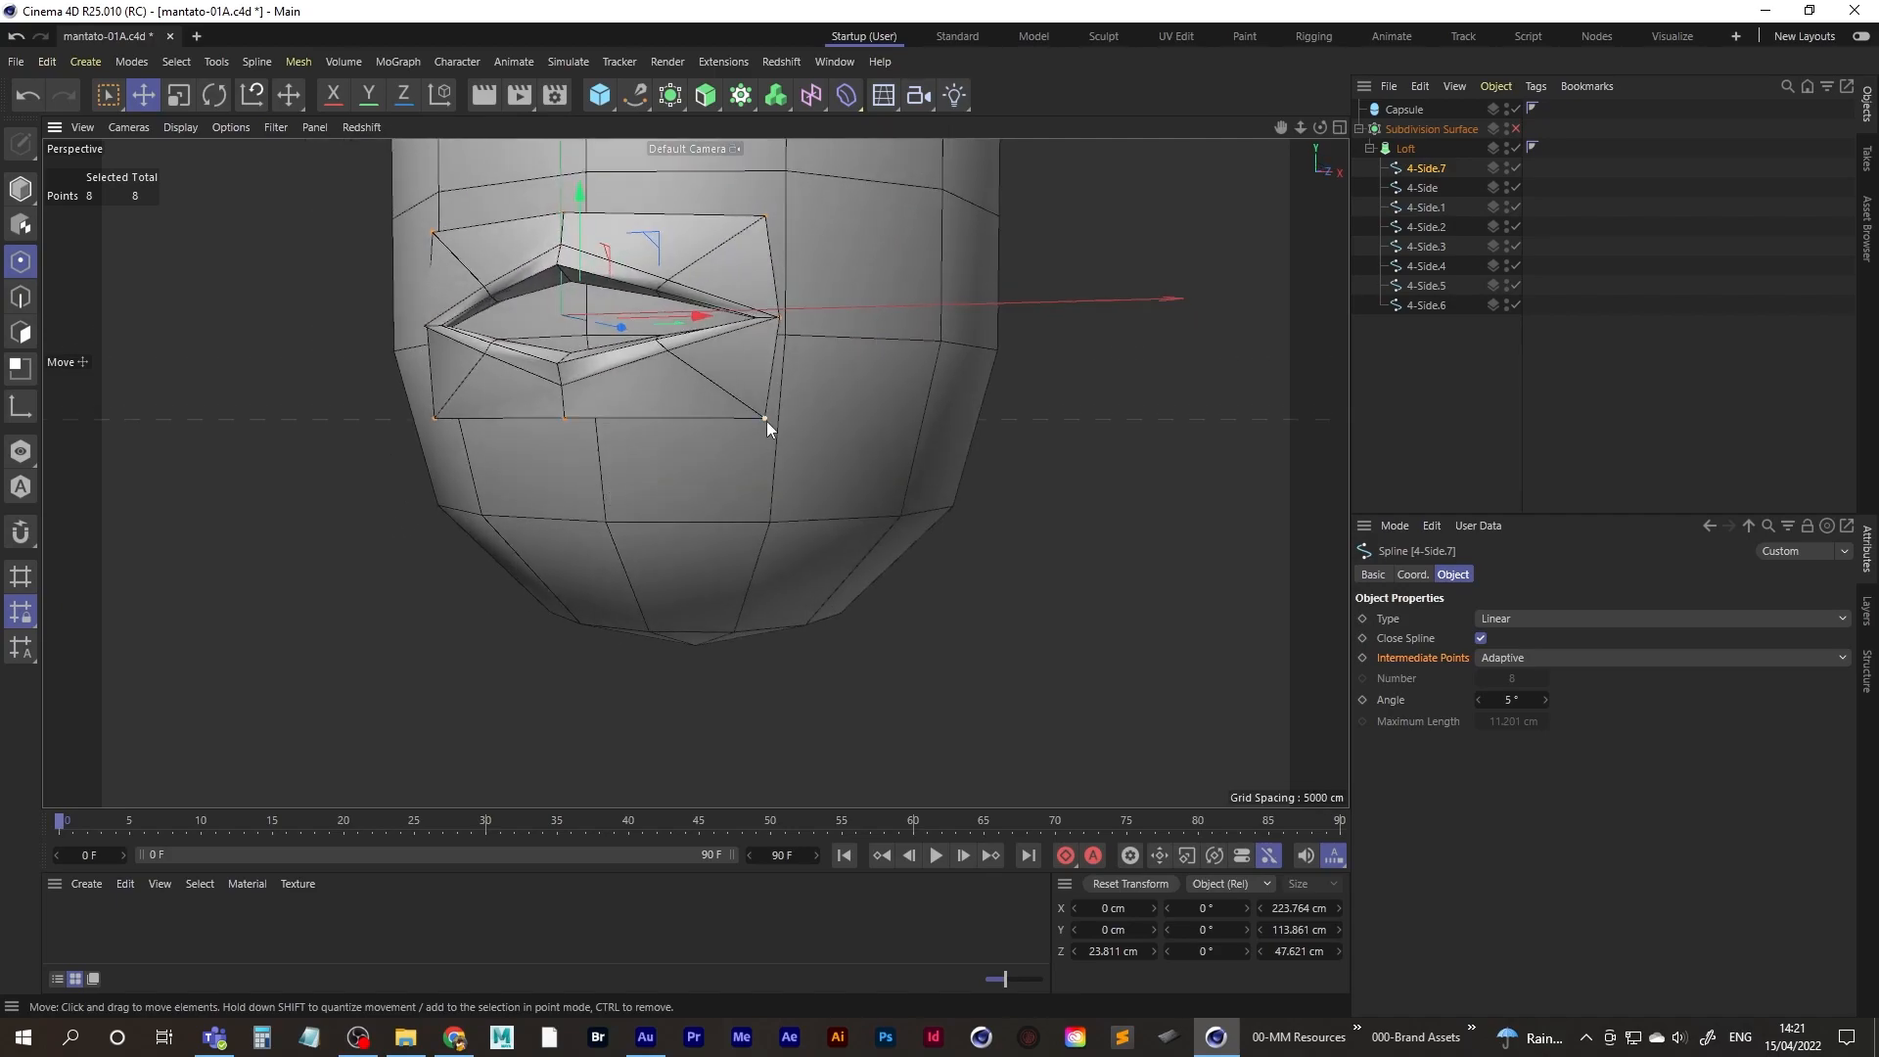
{"action": "left_click_drag", "start_coordinate": [787, 335], "coordinate": [701, 484], "text": "alt"}
{"action": "right_click_drag", "start_coordinate": [701, 483], "coordinate": [674, 494], "text": "alt"}
{"action": "middle_click_drag", "start_coordinate": [674, 493], "coordinate": [697, 478], "text": "alt"}
{"action": "left_click_drag", "start_coordinate": [663, 480], "coordinate": [695, 501], "text": "alt"}
{"action": "right_click_drag", "start_coordinate": [690, 415], "coordinate": [621, 492], "text": "alt"}
{"action": "middle_click_drag", "start_coordinate": [667, 464], "coordinate": [631, 534], "text": "alt"}
{"action": "left_click_drag", "start_coordinate": [644, 521], "coordinate": [718, 502], "text": "alt"}
{"action": "middle_click_drag", "start_coordinate": [680, 500], "coordinate": [696, 473], "text": "alt"}
{"action": "right_click_drag", "start_coordinate": [678, 508], "coordinate": [726, 503], "text": "alt"}
{"action": "middle_click_drag", "start_coordinate": [673, 514], "coordinate": [710, 481], "text": "alt"}
{"action": "left_click_drag", "start_coordinate": [665, 492], "coordinate": [698, 471], "text": "alt"}
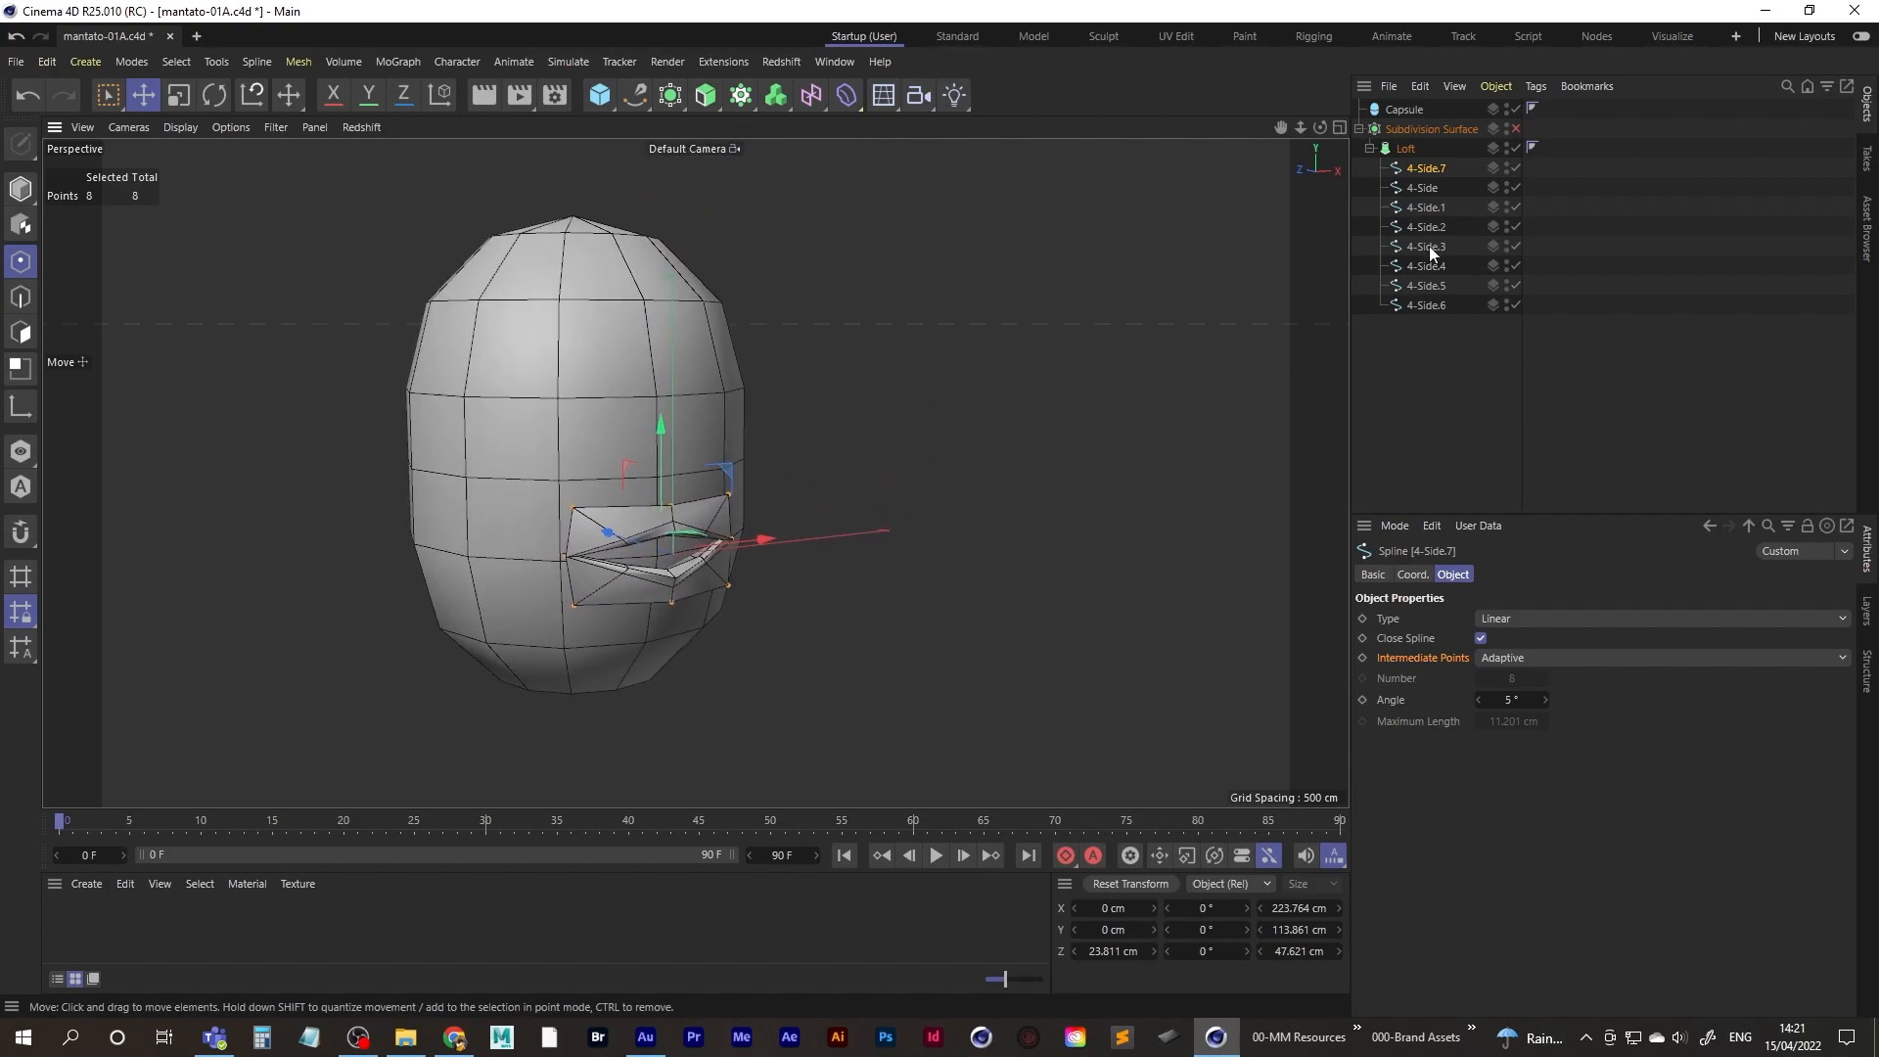
- Place a hidden backup copy of the Loft outside the Subdivision Surface, above the Capsule in the object hierarchy
{"action": "left_click", "coordinate": [1370, 147]}
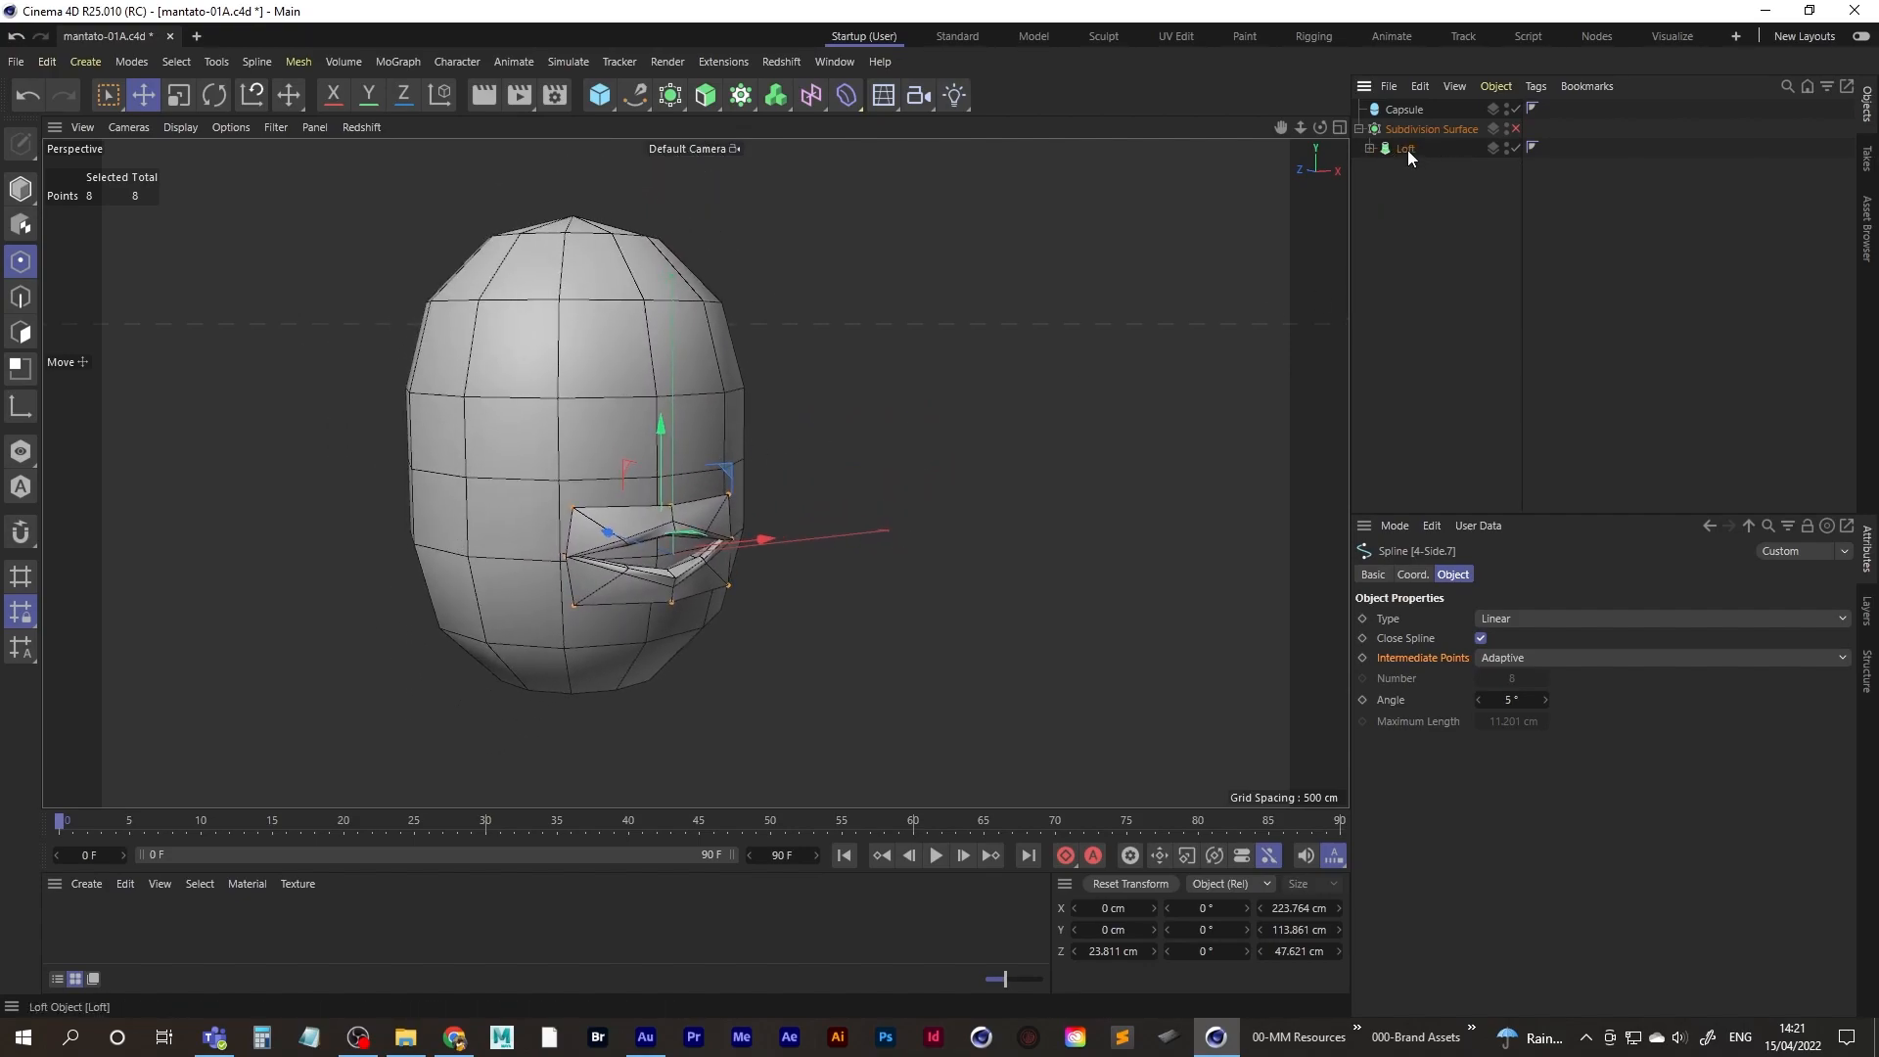
{"action": "left_click", "coordinate": [1406, 149]}
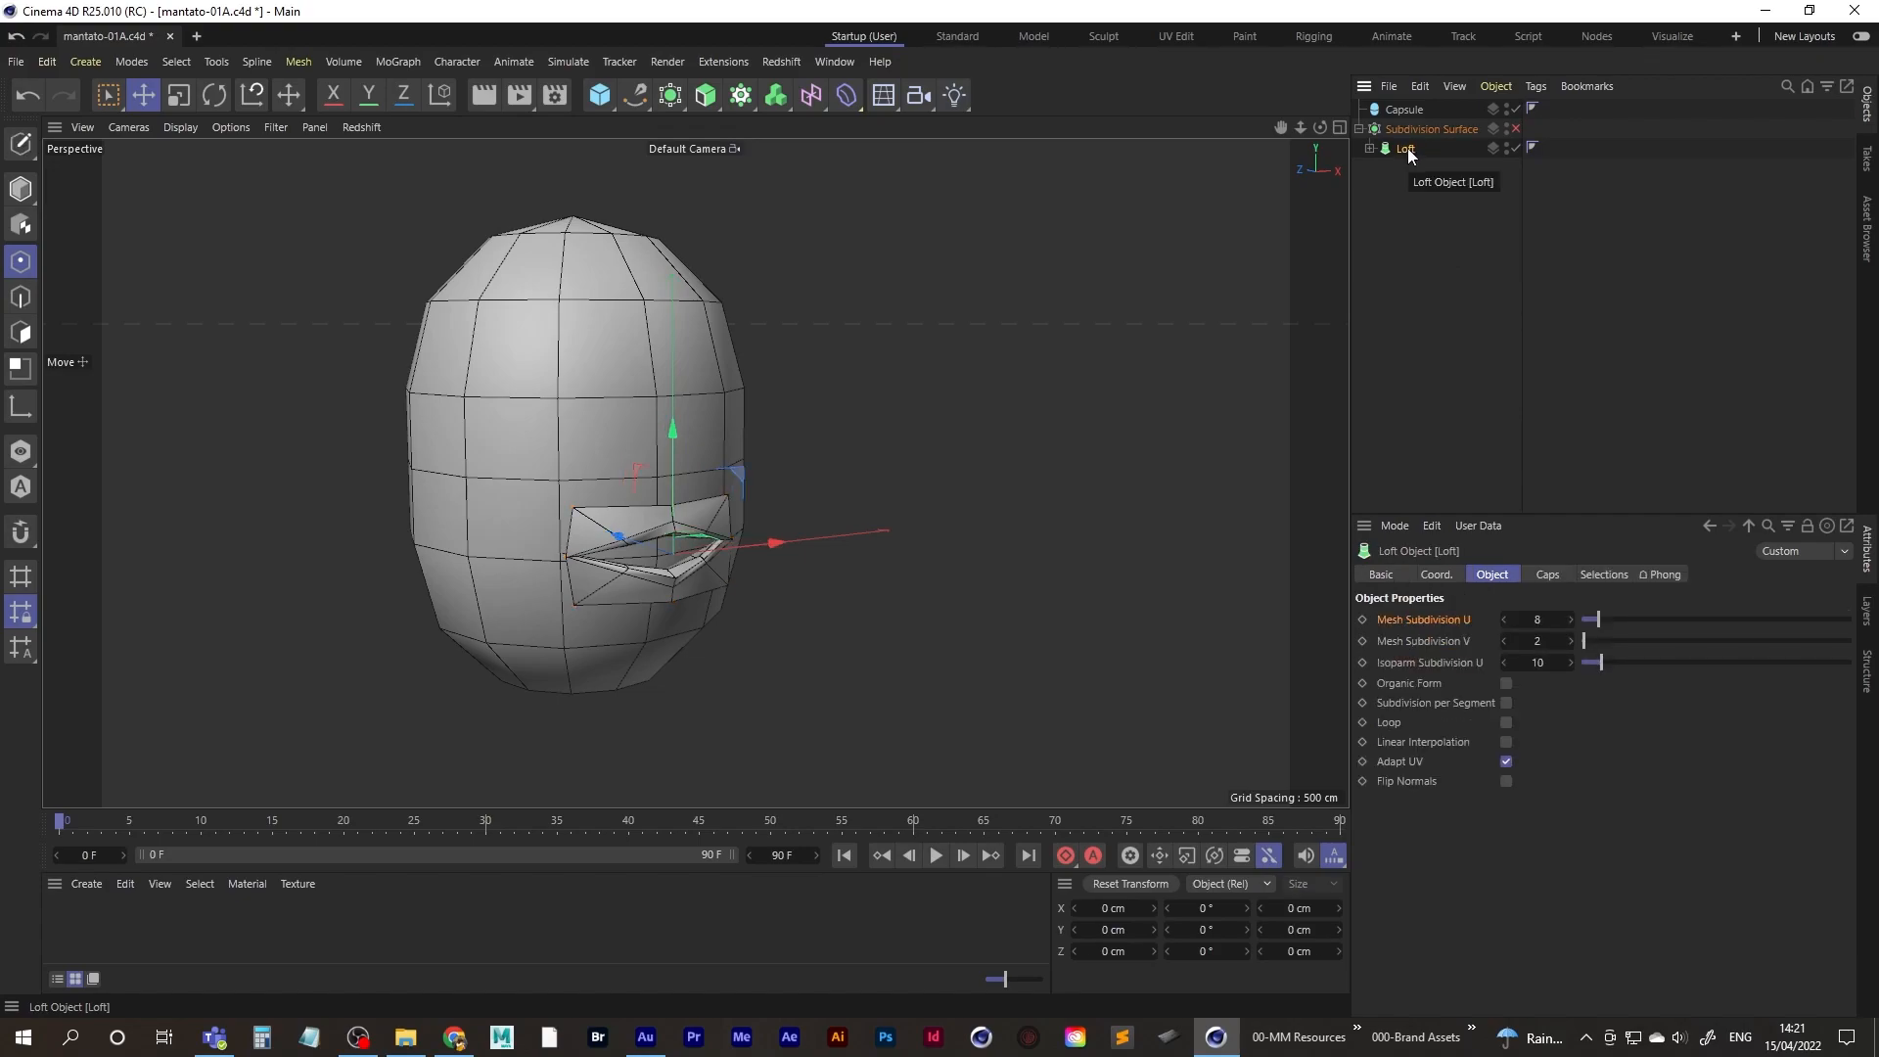
{"action": "left_click_drag", "start_coordinate": [1415, 208], "coordinate": [1415, 201], "text": "ctrl"}
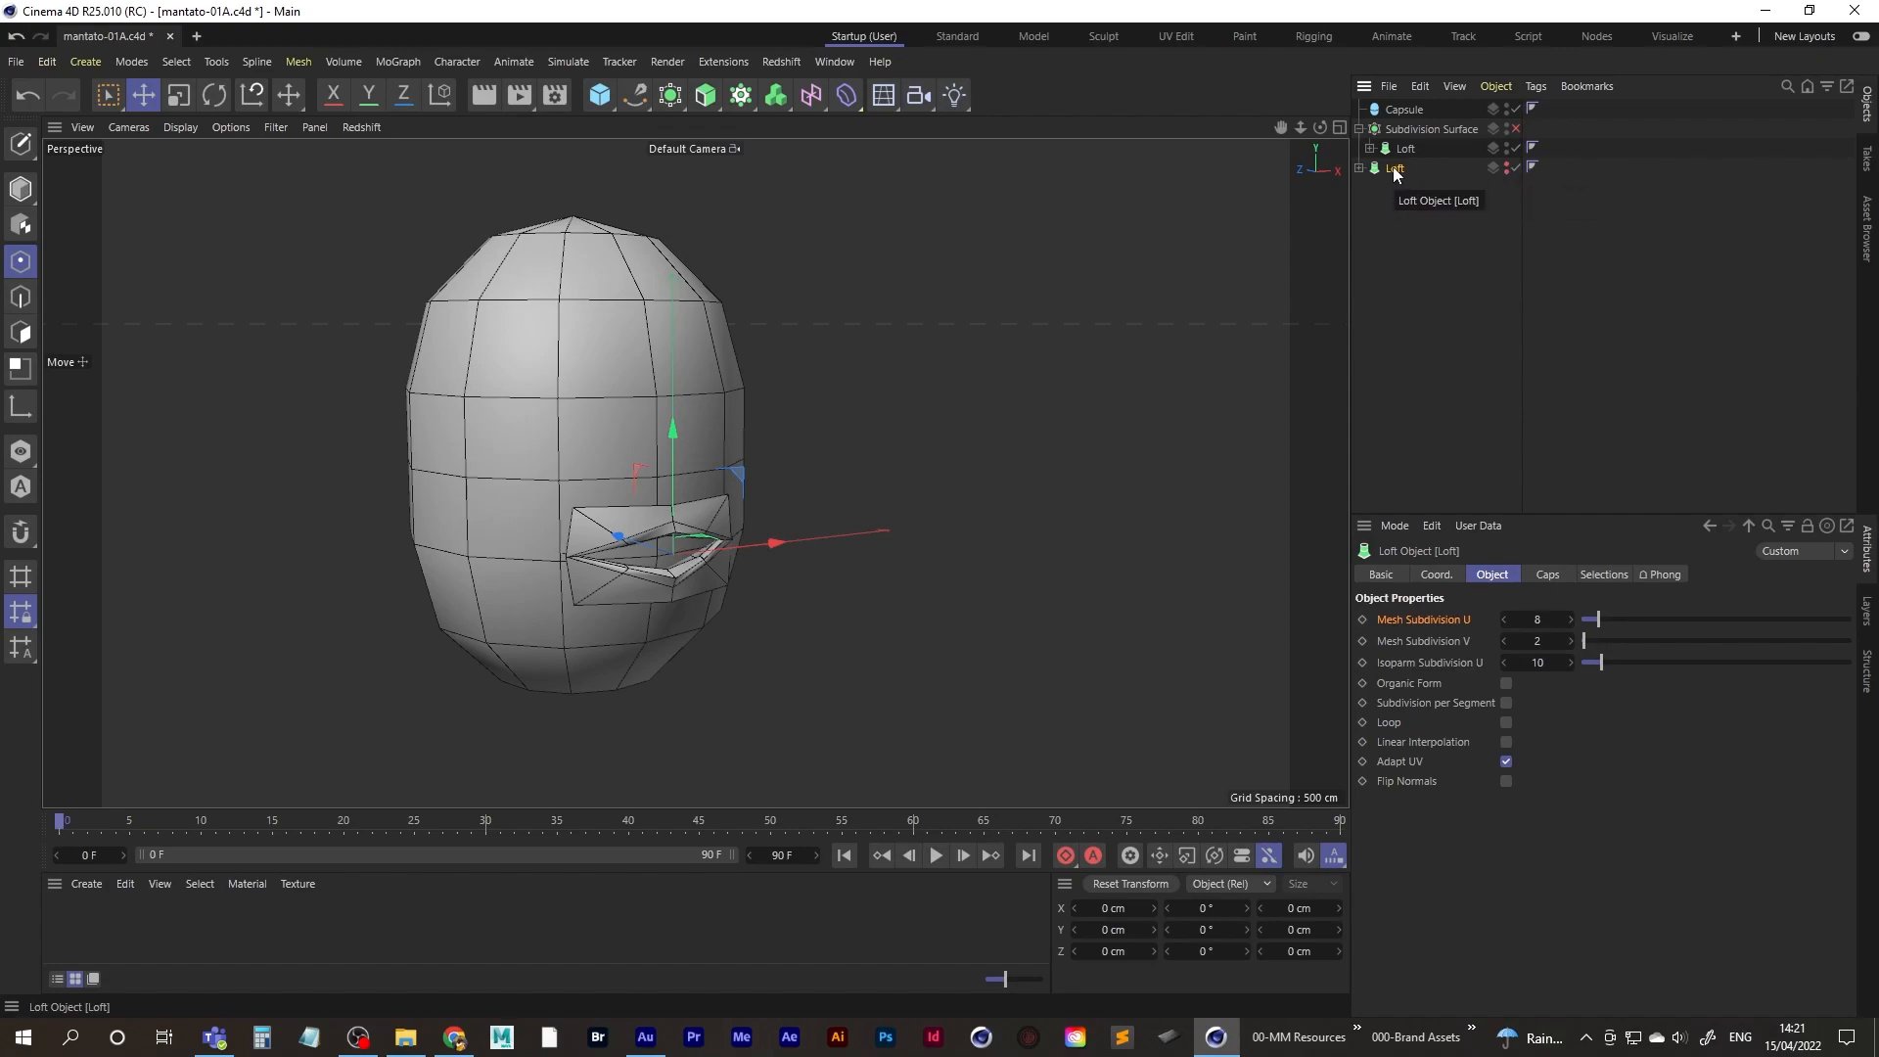
{"action": "left_click_drag", "start_coordinate": [1394, 170], "coordinate": [1401, 102]}
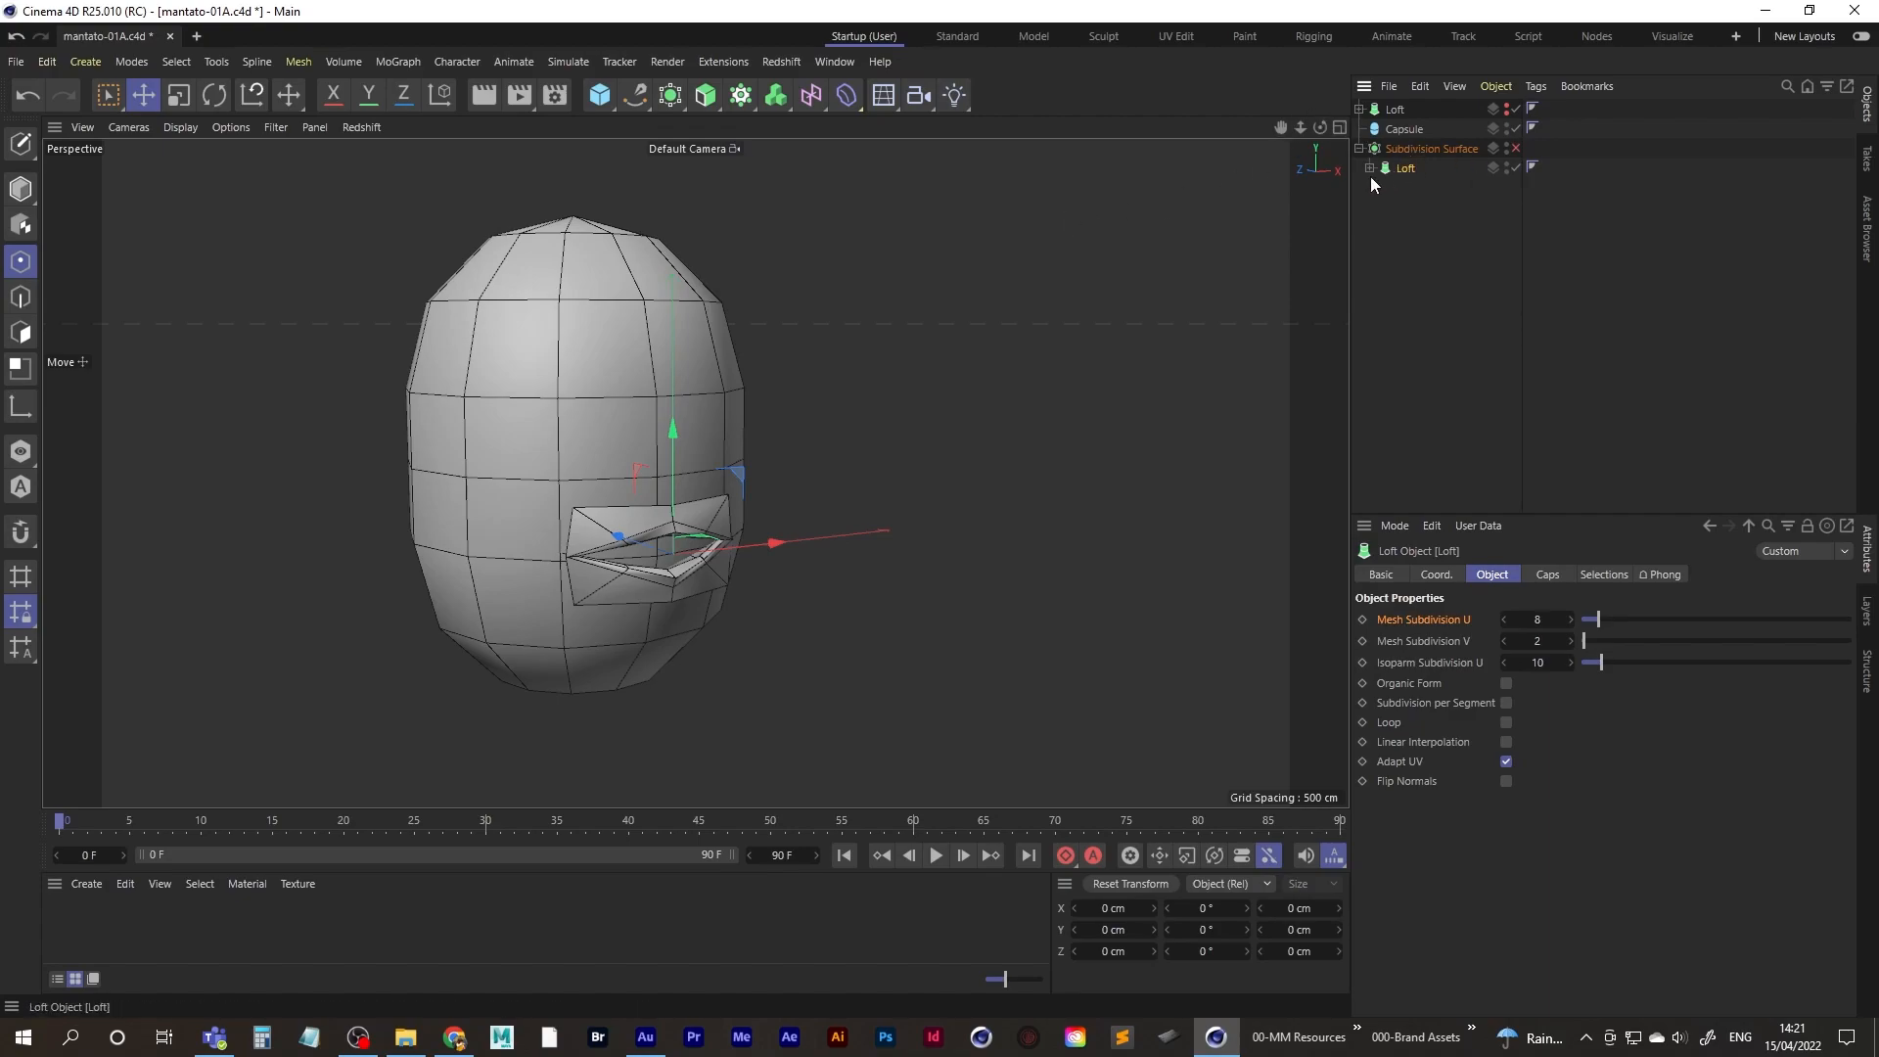
{"action": "left_click", "coordinate": [1370, 168]}
{"action": "left_click", "coordinate": [1370, 168]}
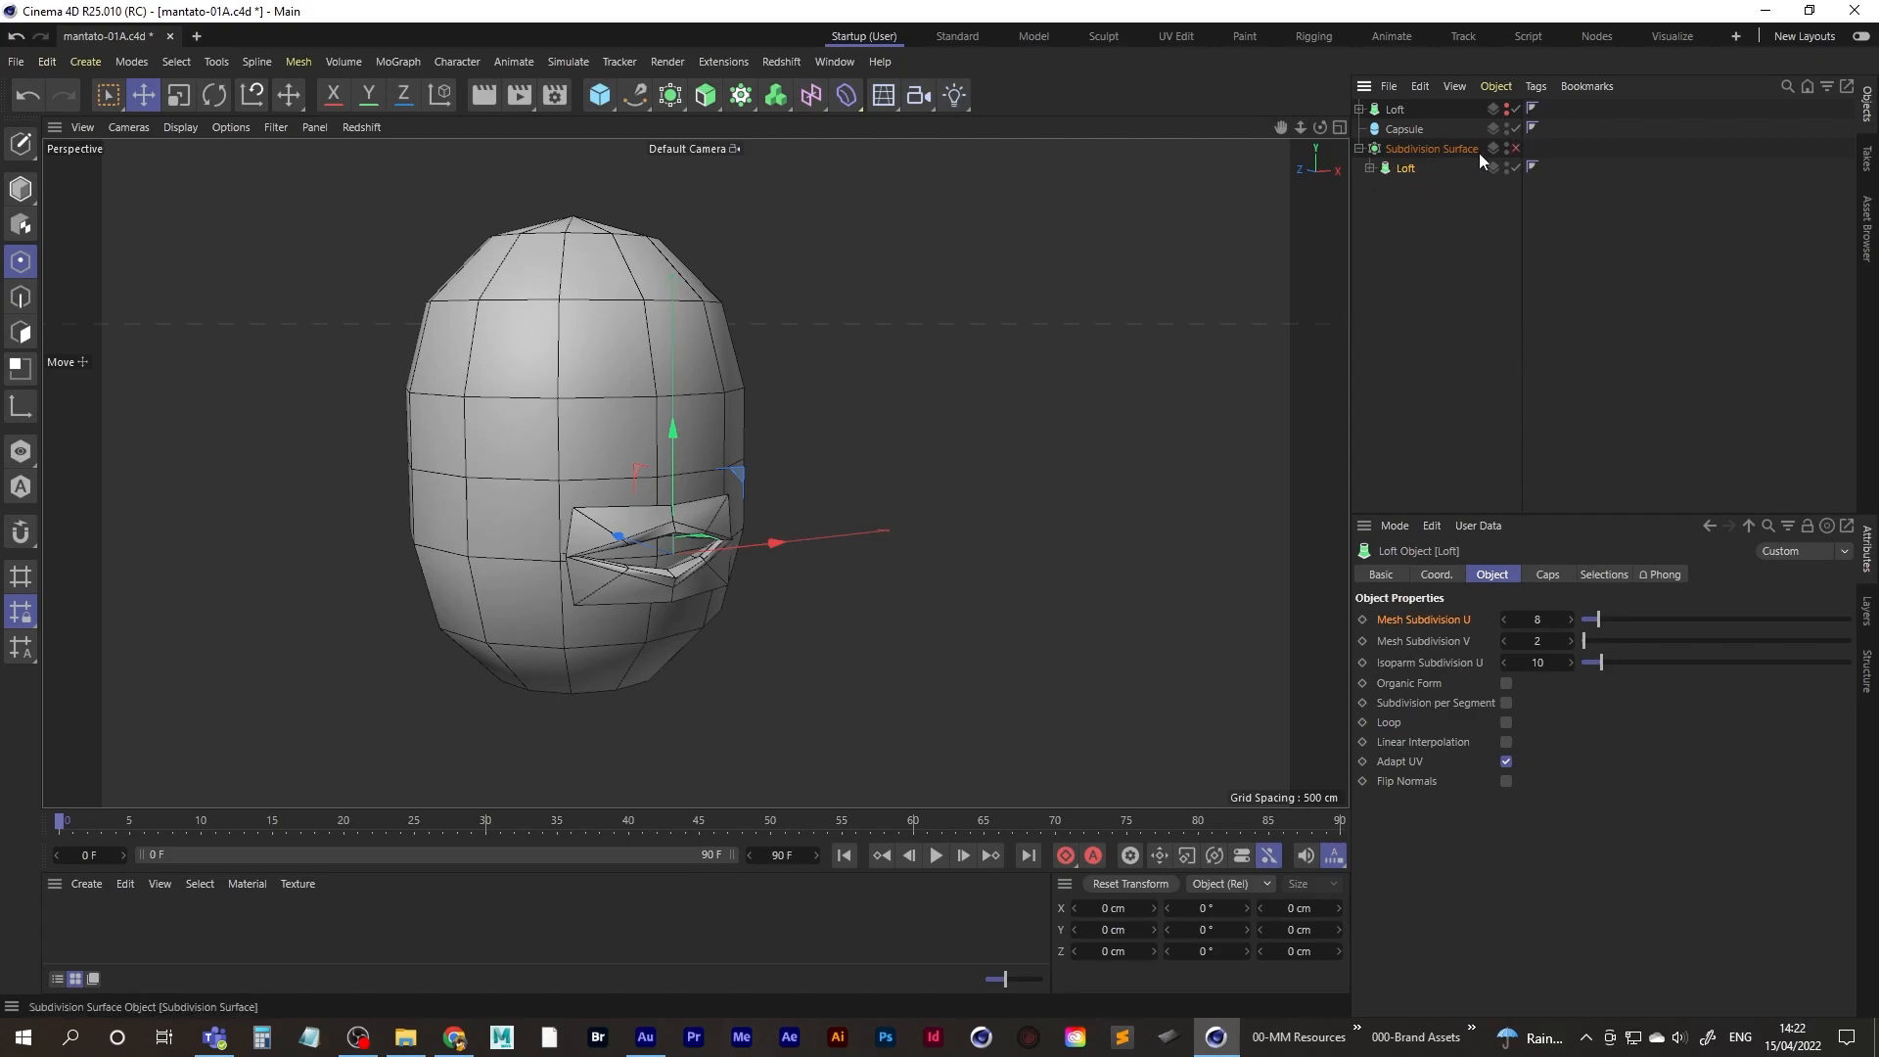
- Take the visible Loft out of the Subdivision Surface and convert it to an editable polygon object
{"action": "left_click_drag", "start_coordinate": [1403, 172], "coordinate": [1415, 199]}
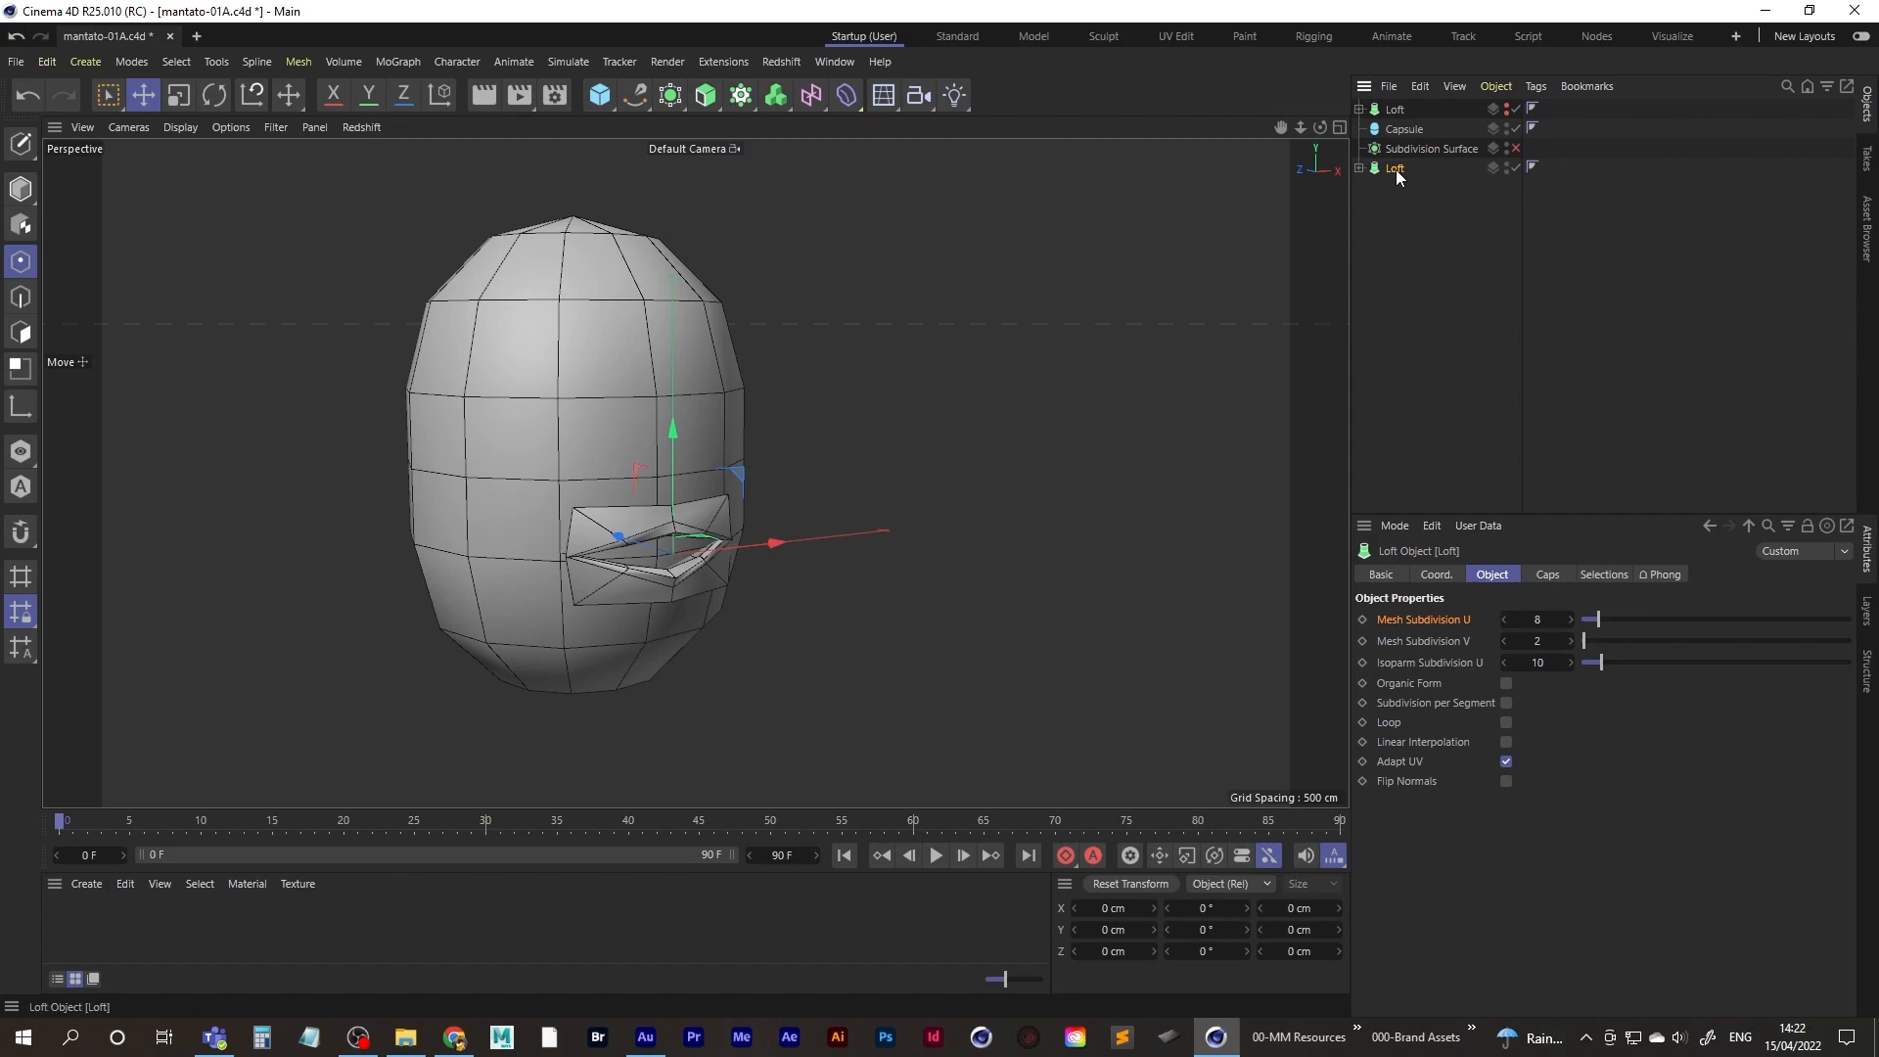
{"action": "left_click", "coordinate": [1360, 168]}
{"action": "key", "text": "c"}
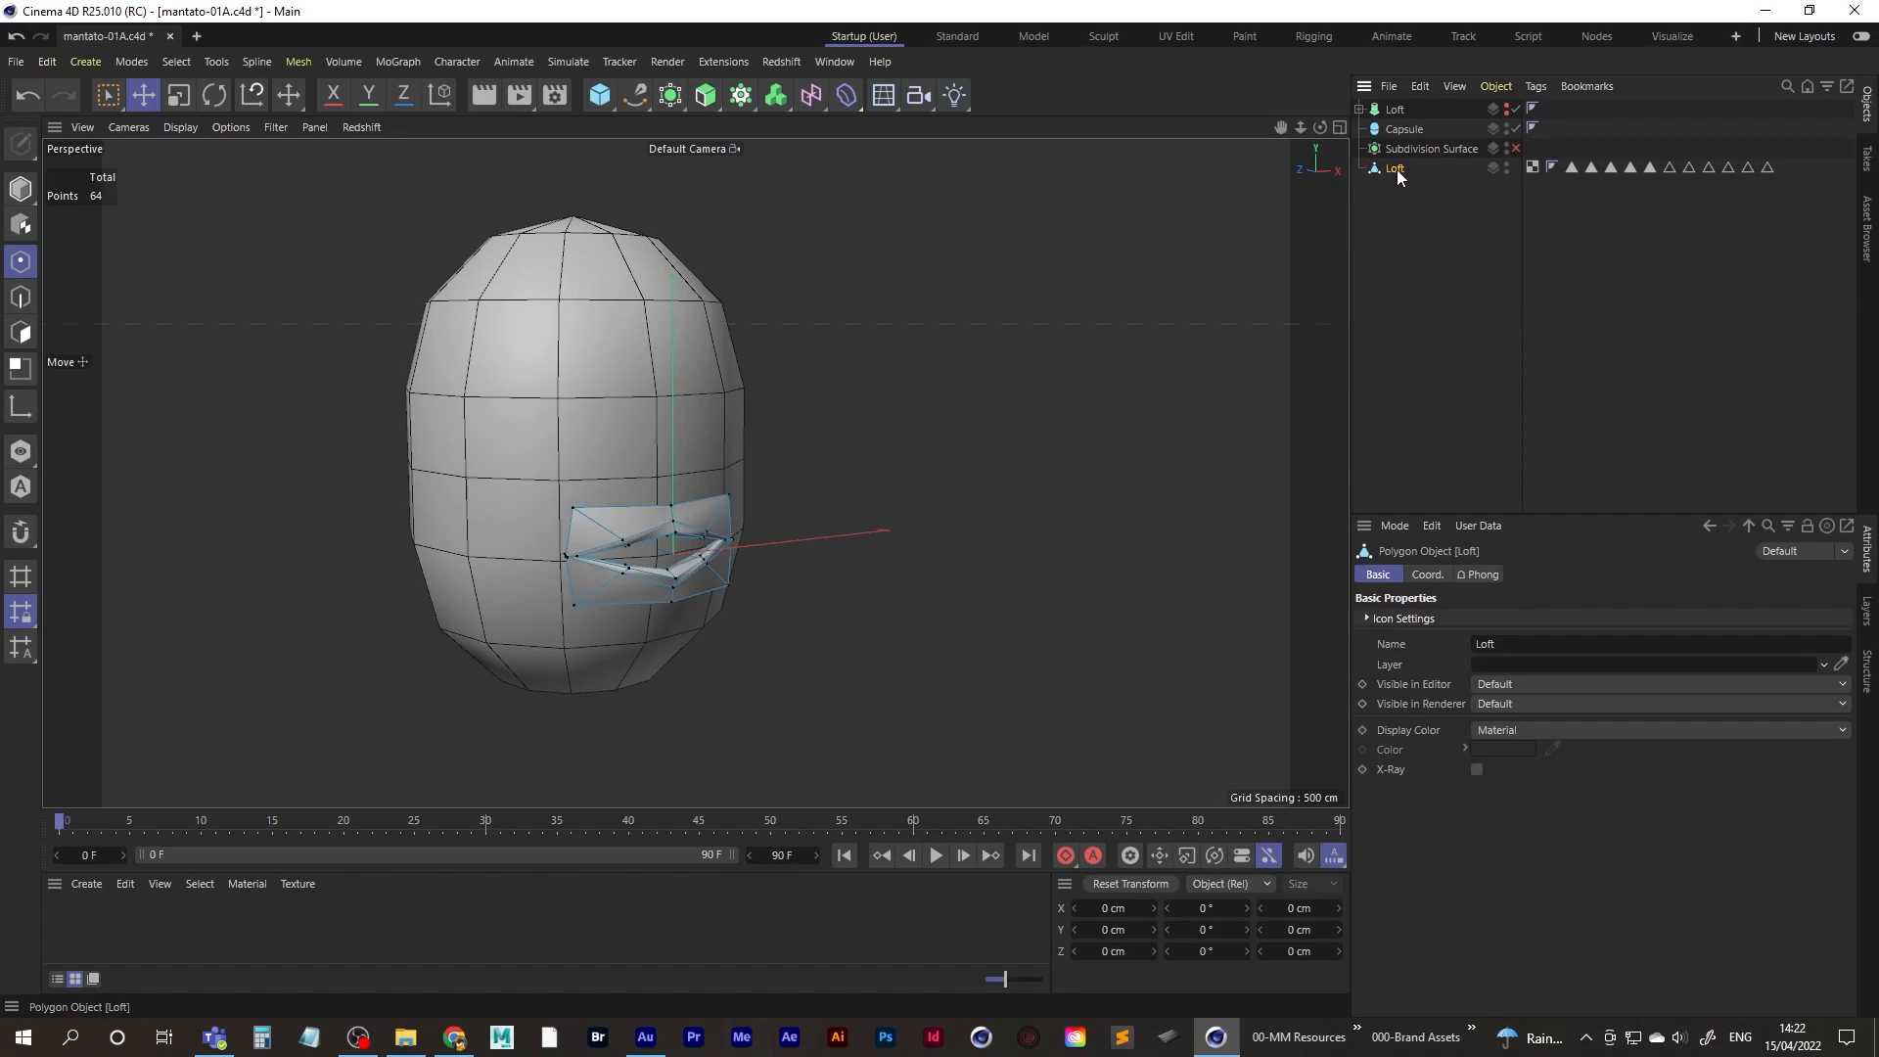
- Duplicate the Capsule below the polygon Loft and hide the original Capsule in the editor and renderer
{"action": "left_click_drag", "start_coordinate": [725, 493], "coordinate": [668, 505], "text": "alt"}
{"action": "left_click", "coordinate": [1403, 130]}
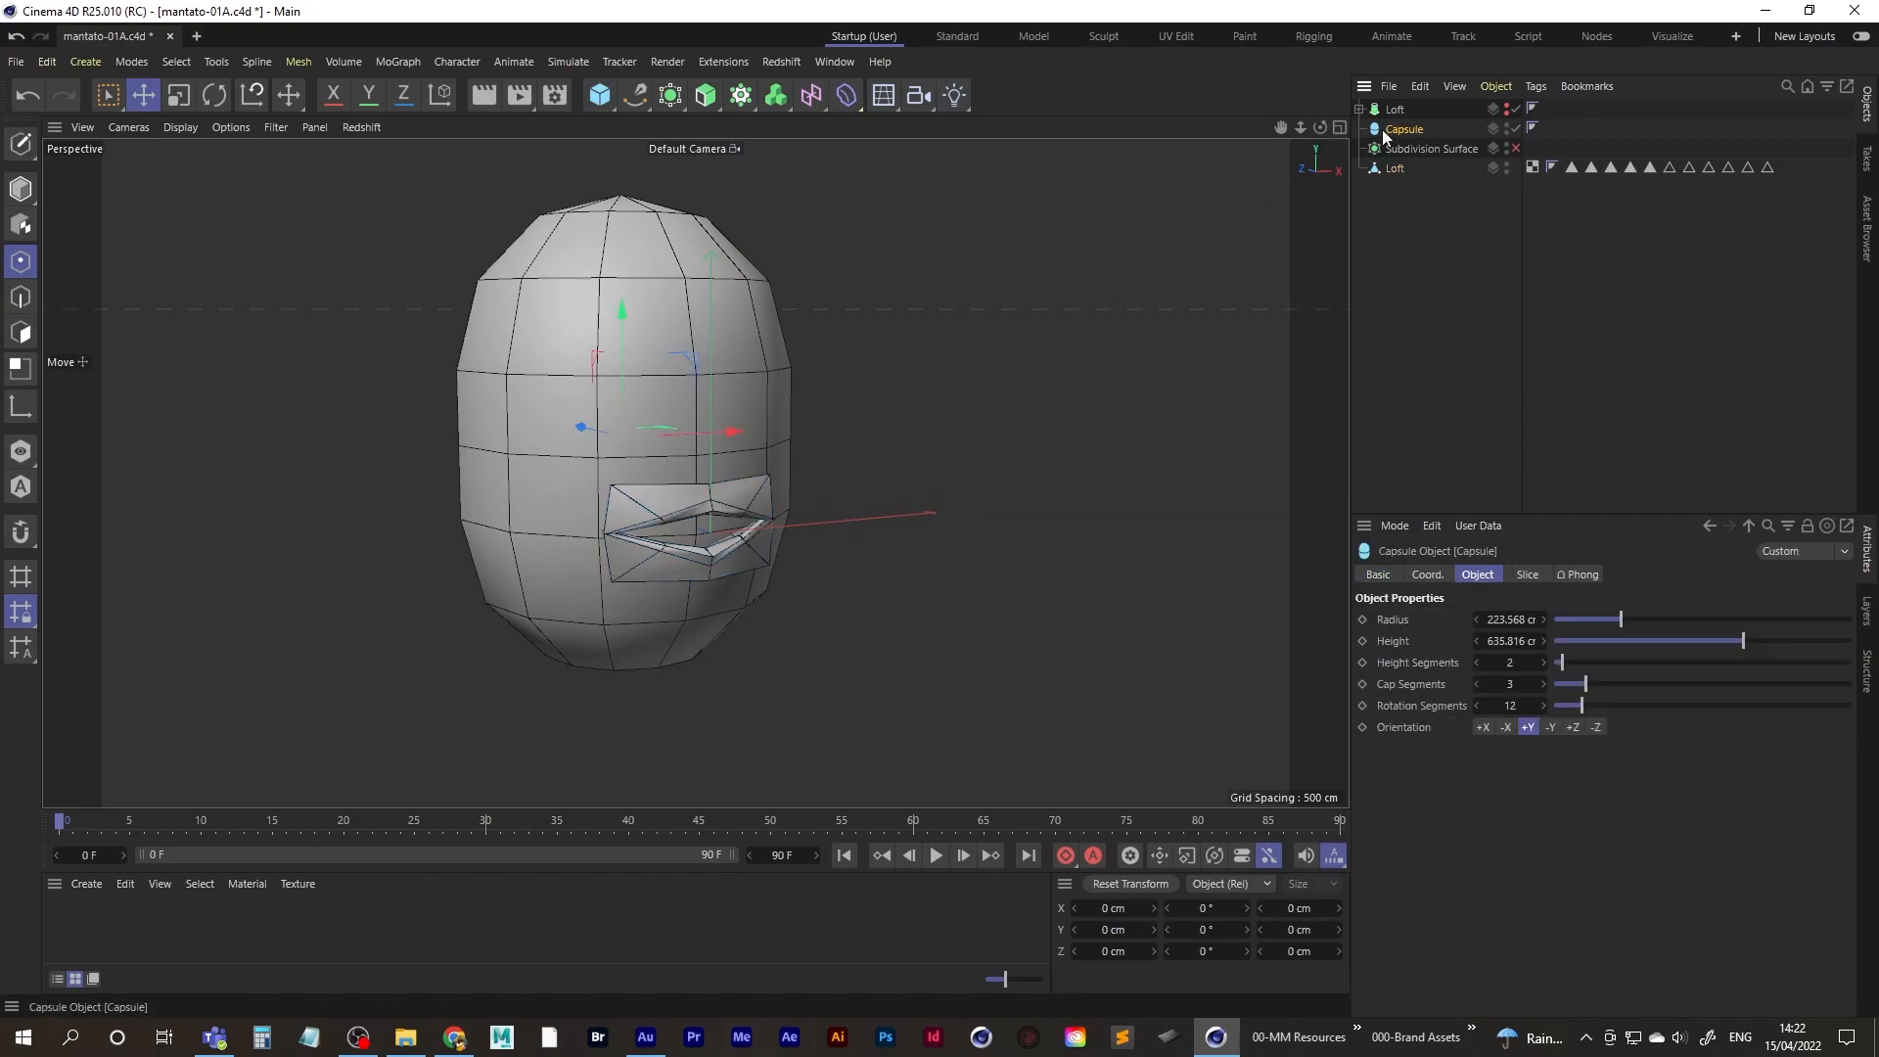
{"action": "left_click_drag", "start_coordinate": [1404, 130], "coordinate": [1414, 186], "text": "ctrl"}
{"action": "left_click", "coordinate": [1405, 128]}
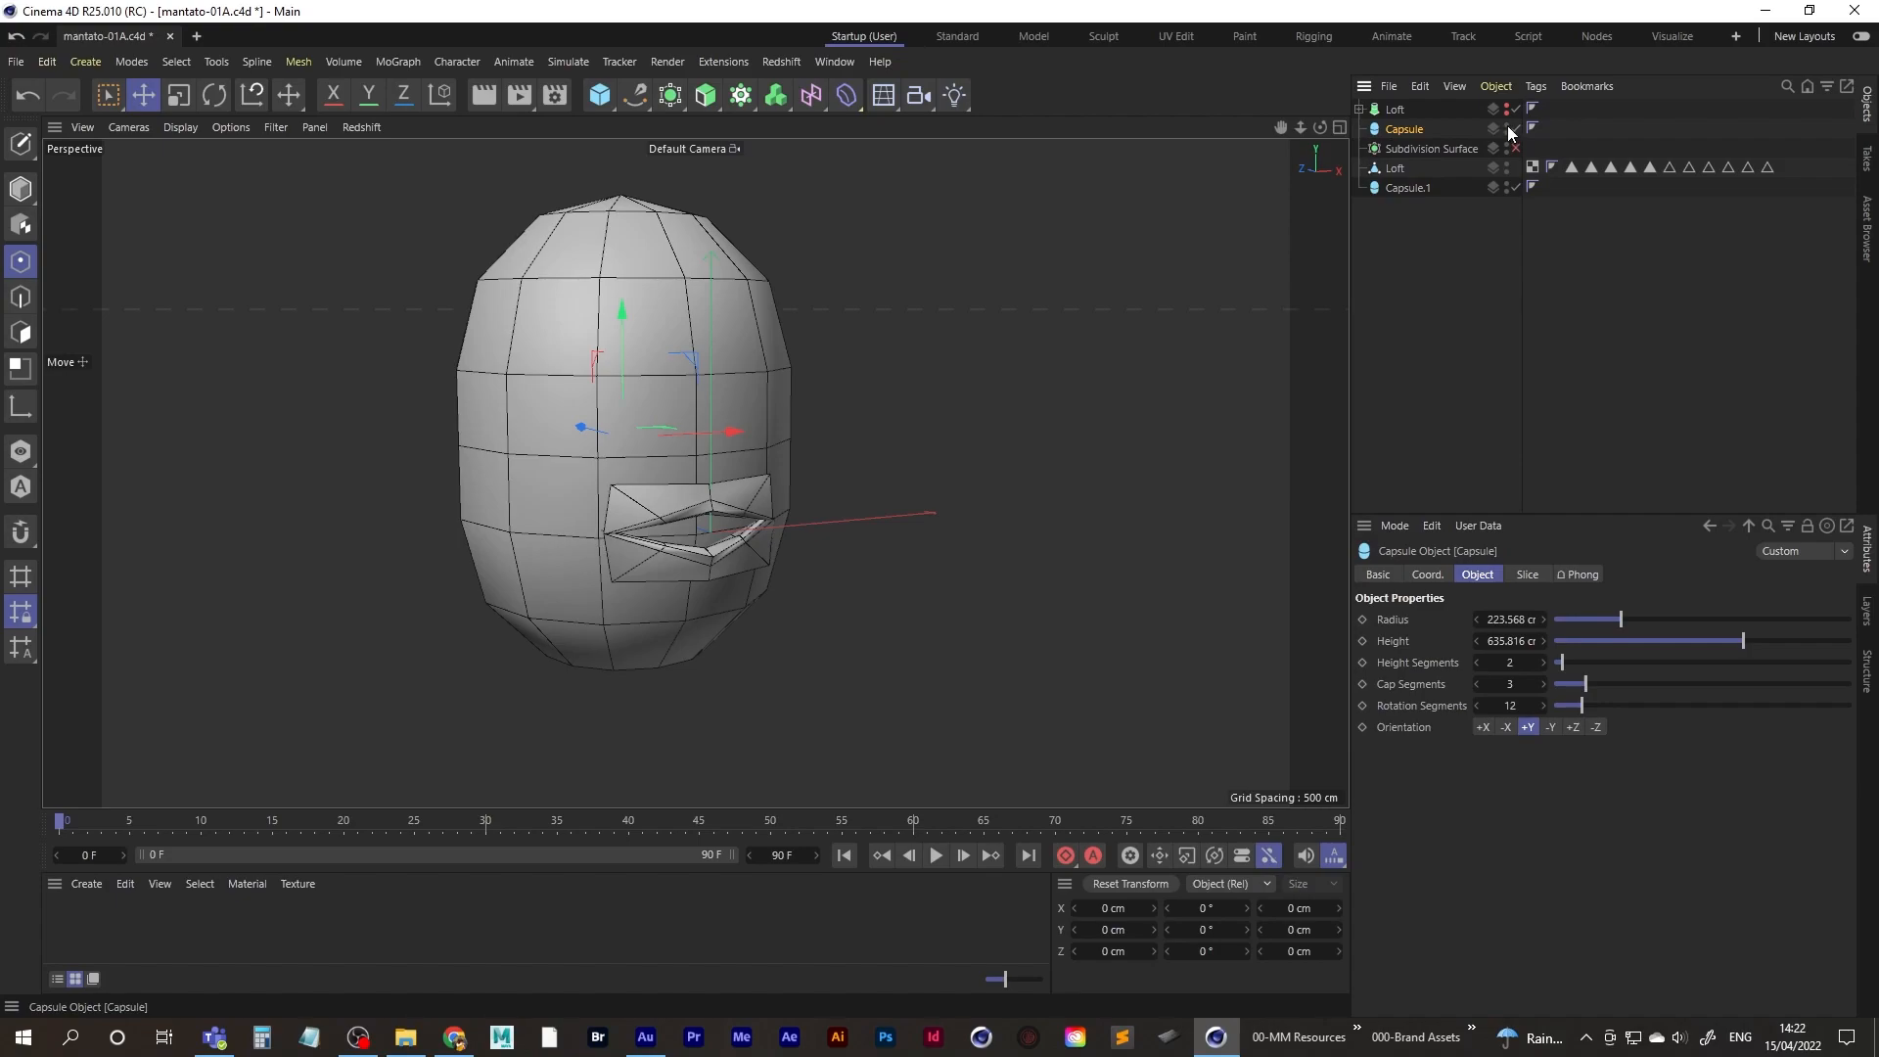
- Group the hidden original Loft and Capsule under a Null named Just_Incase
{"action": "left_click", "coordinate": [1404, 111], "text": "ctrl"}
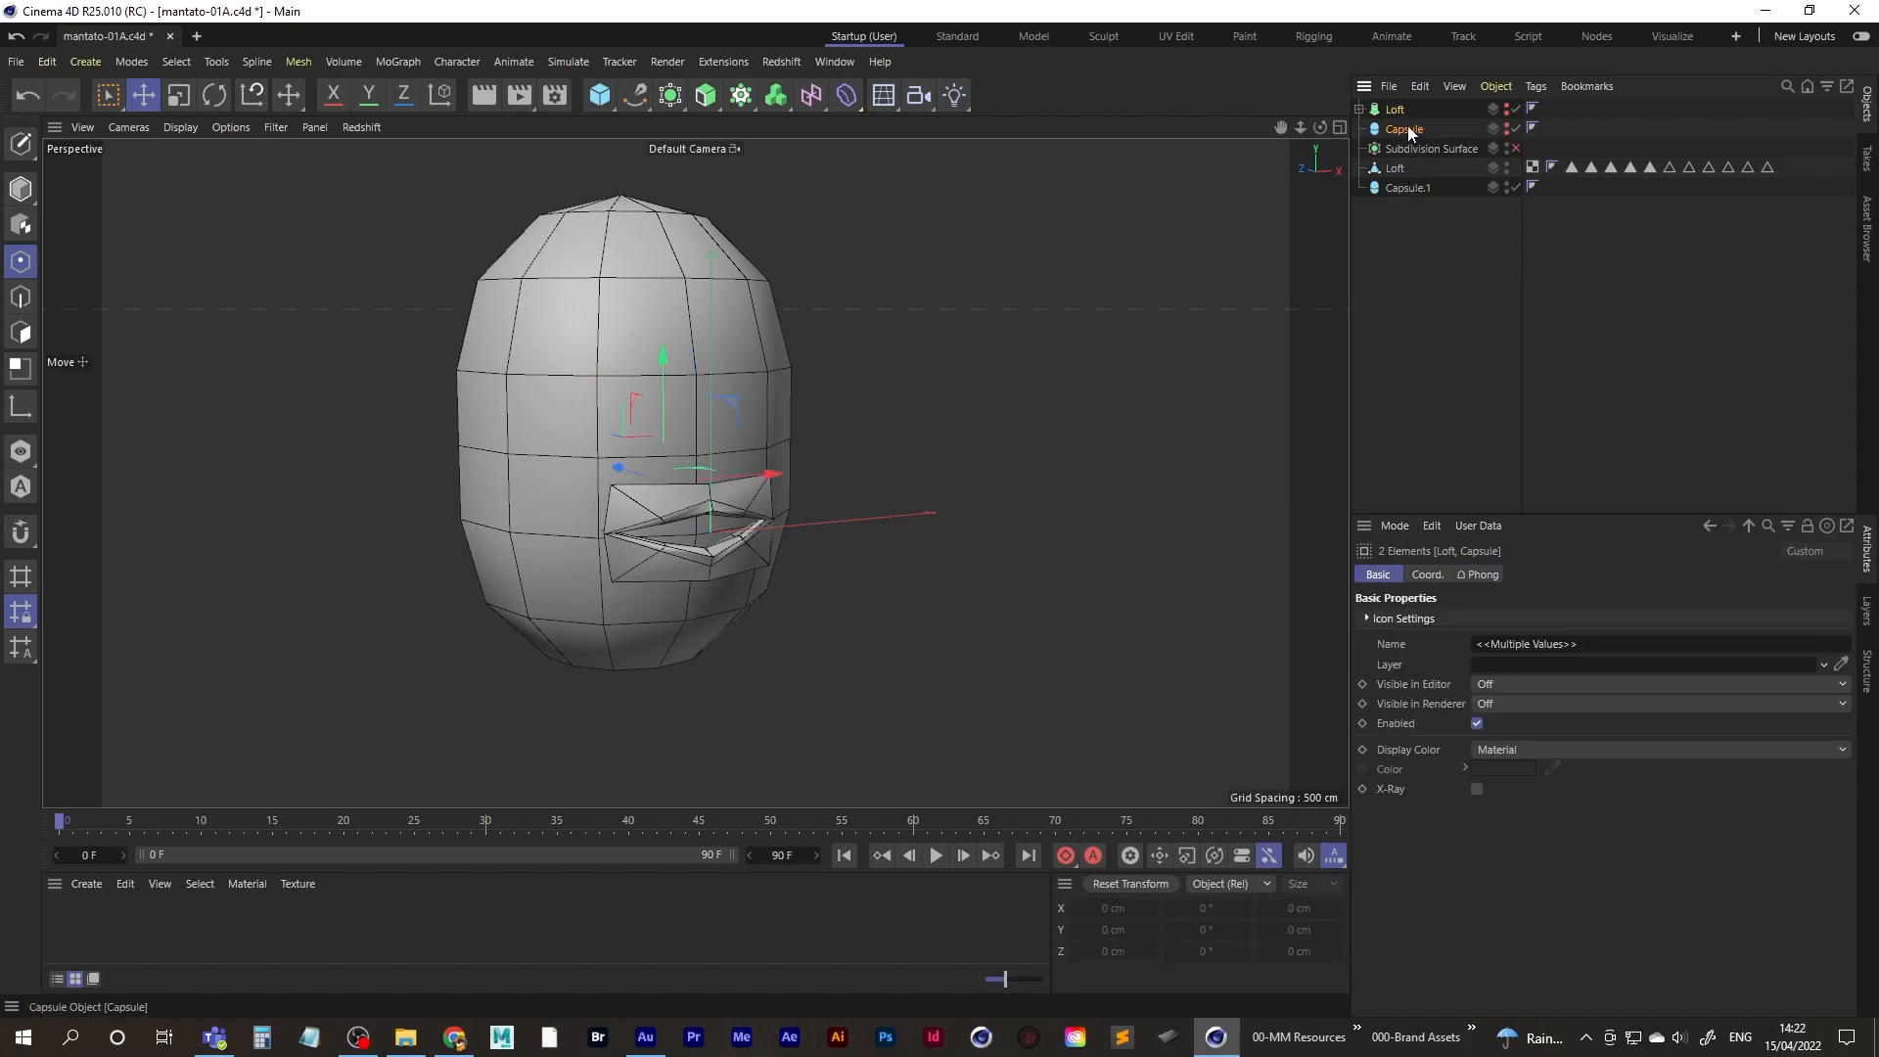
{"action": "left_click", "coordinate": [1407, 130]}
{"action": "left_click", "coordinate": [1409, 148]}
{"action": "left_click", "coordinate": [1396, 112]}
{"action": "left_click", "coordinate": [1406, 130], "text": "ctrl"}
{"action": "key", "text": "alt+g"}
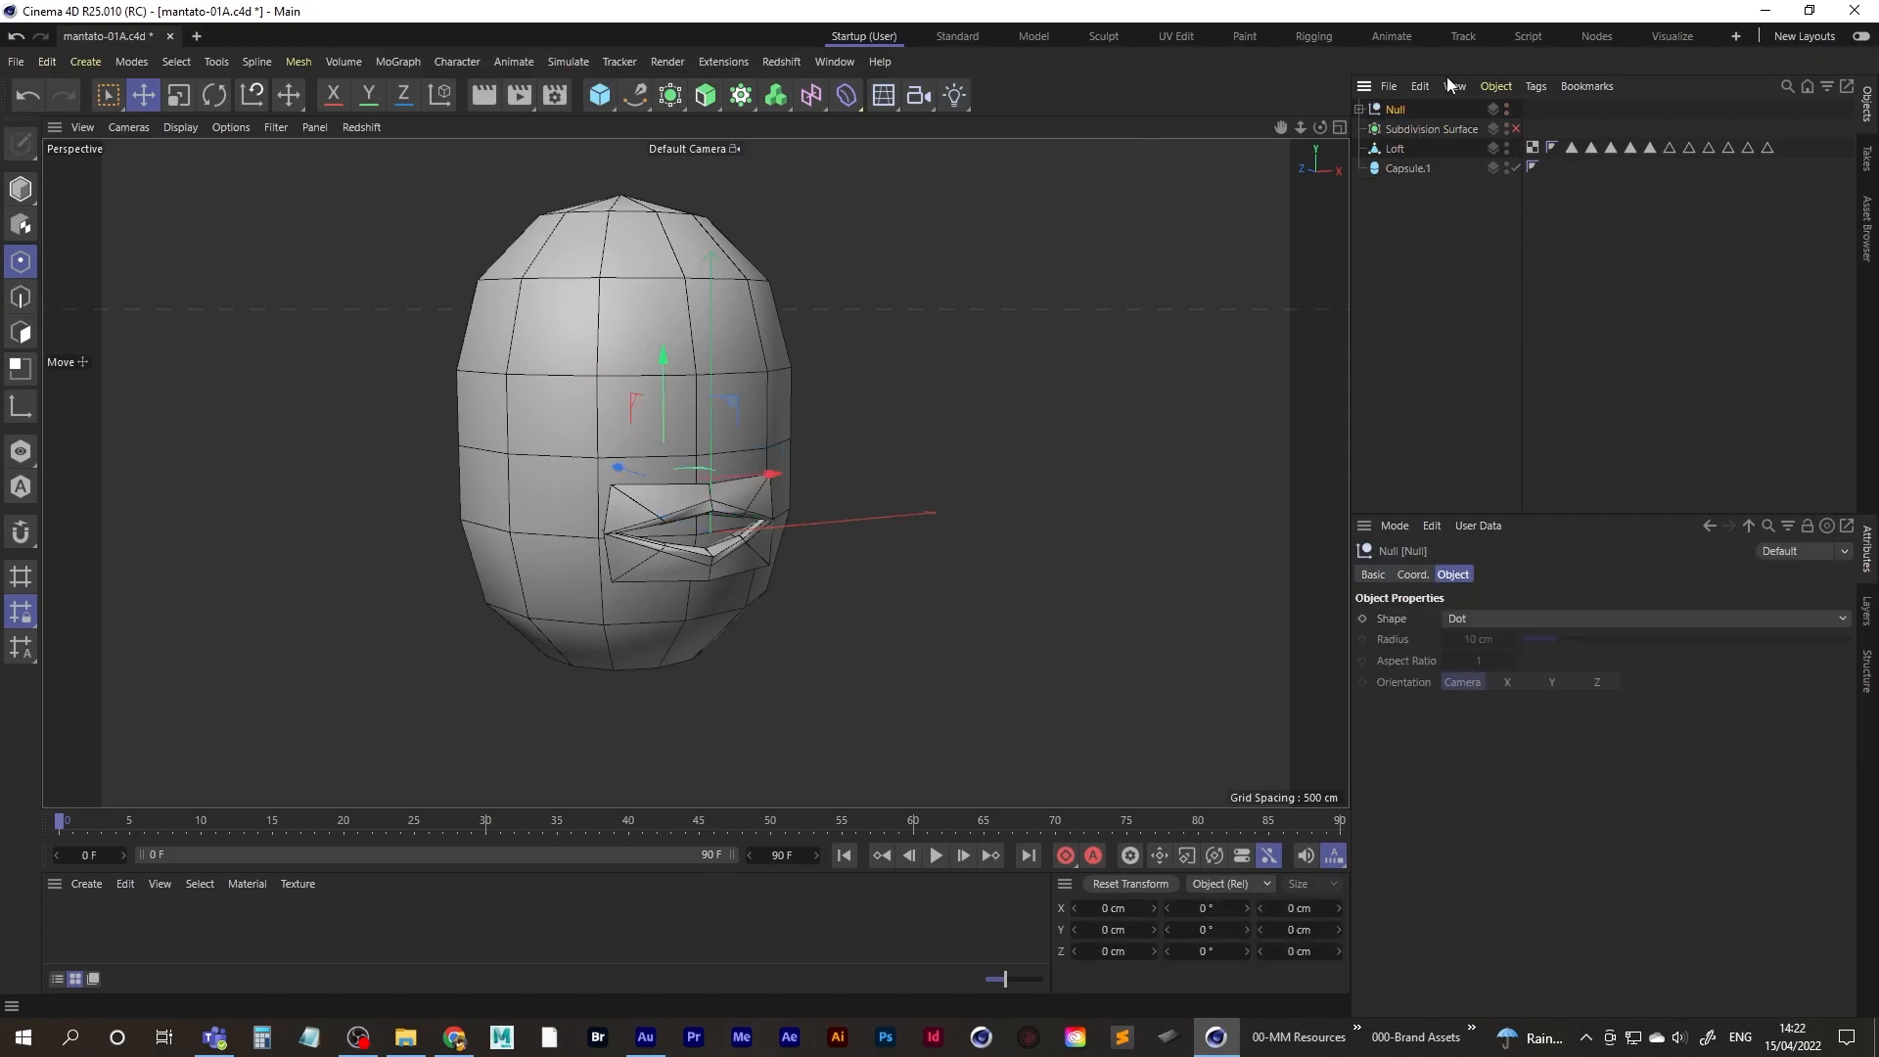
{"action": "double_click", "coordinate": [1395, 109]}
{"action": "type", "text": "Jus"}
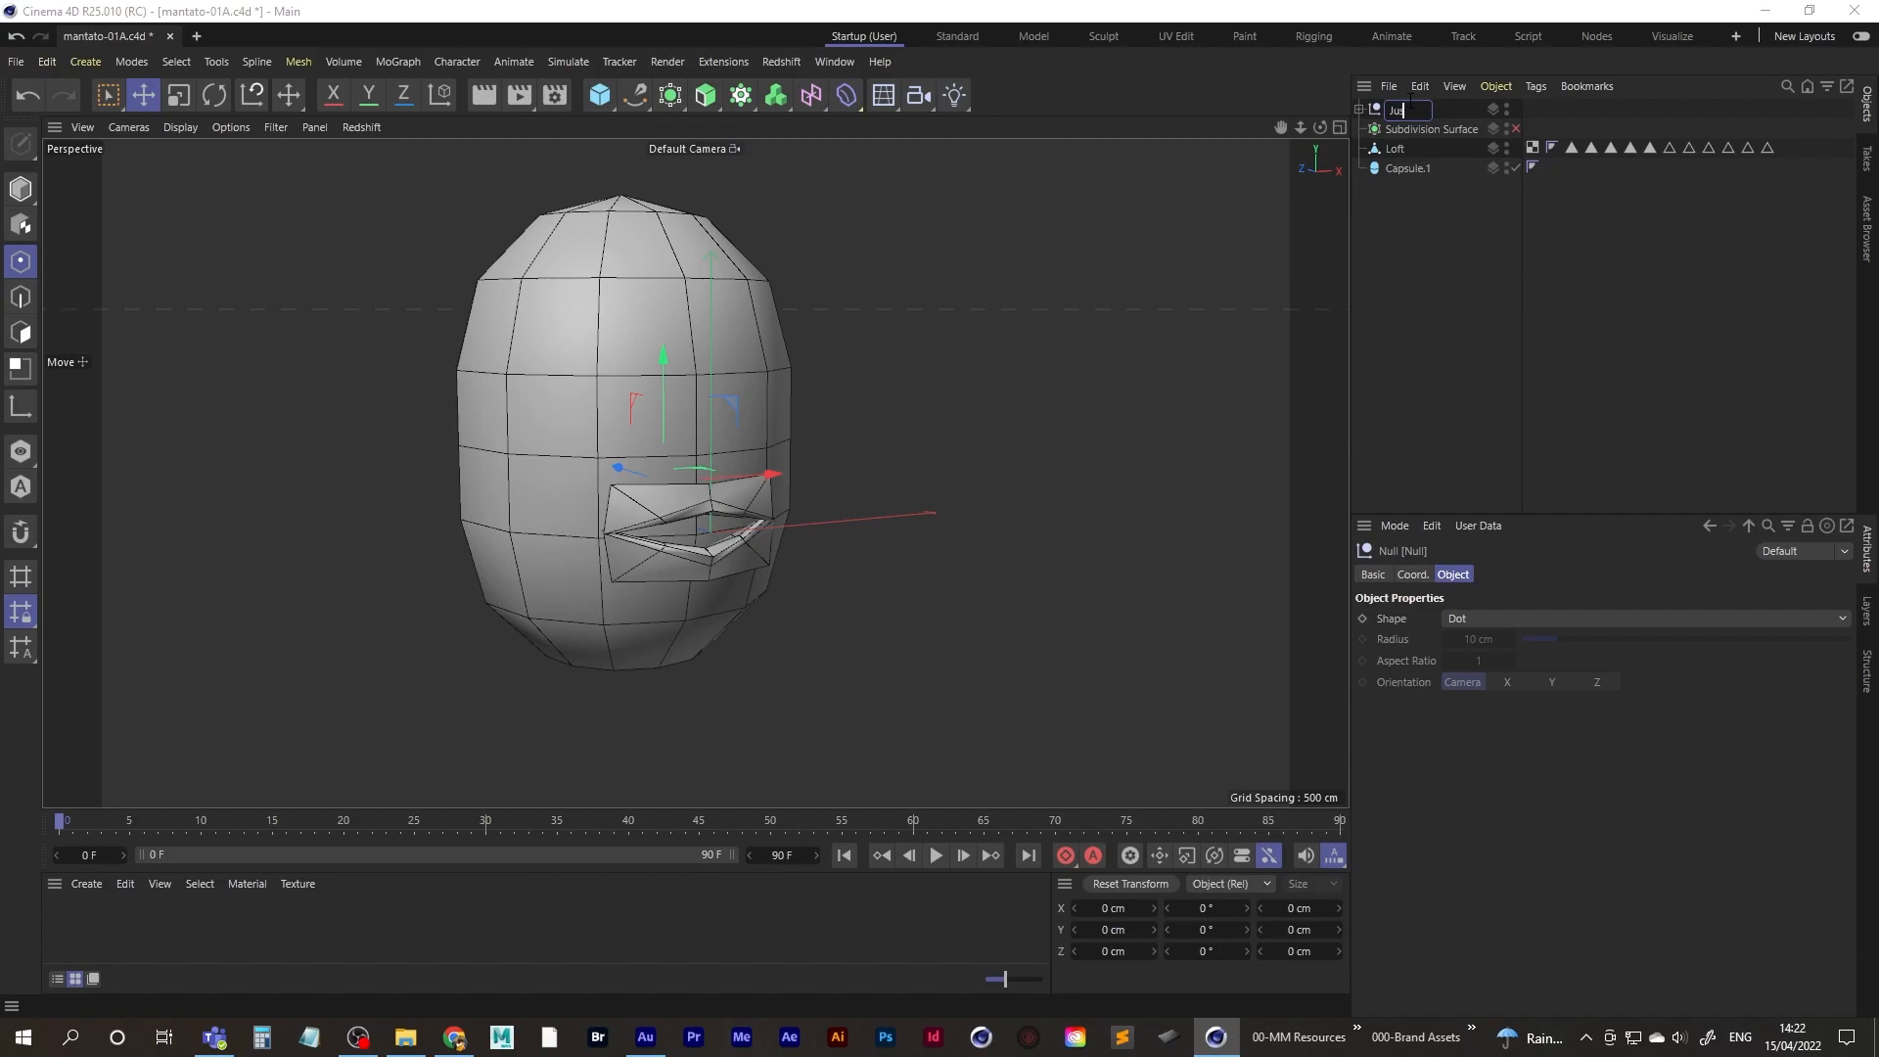
{"action": "type", "text": "case"}
{"action": "key", "text": "Return"}
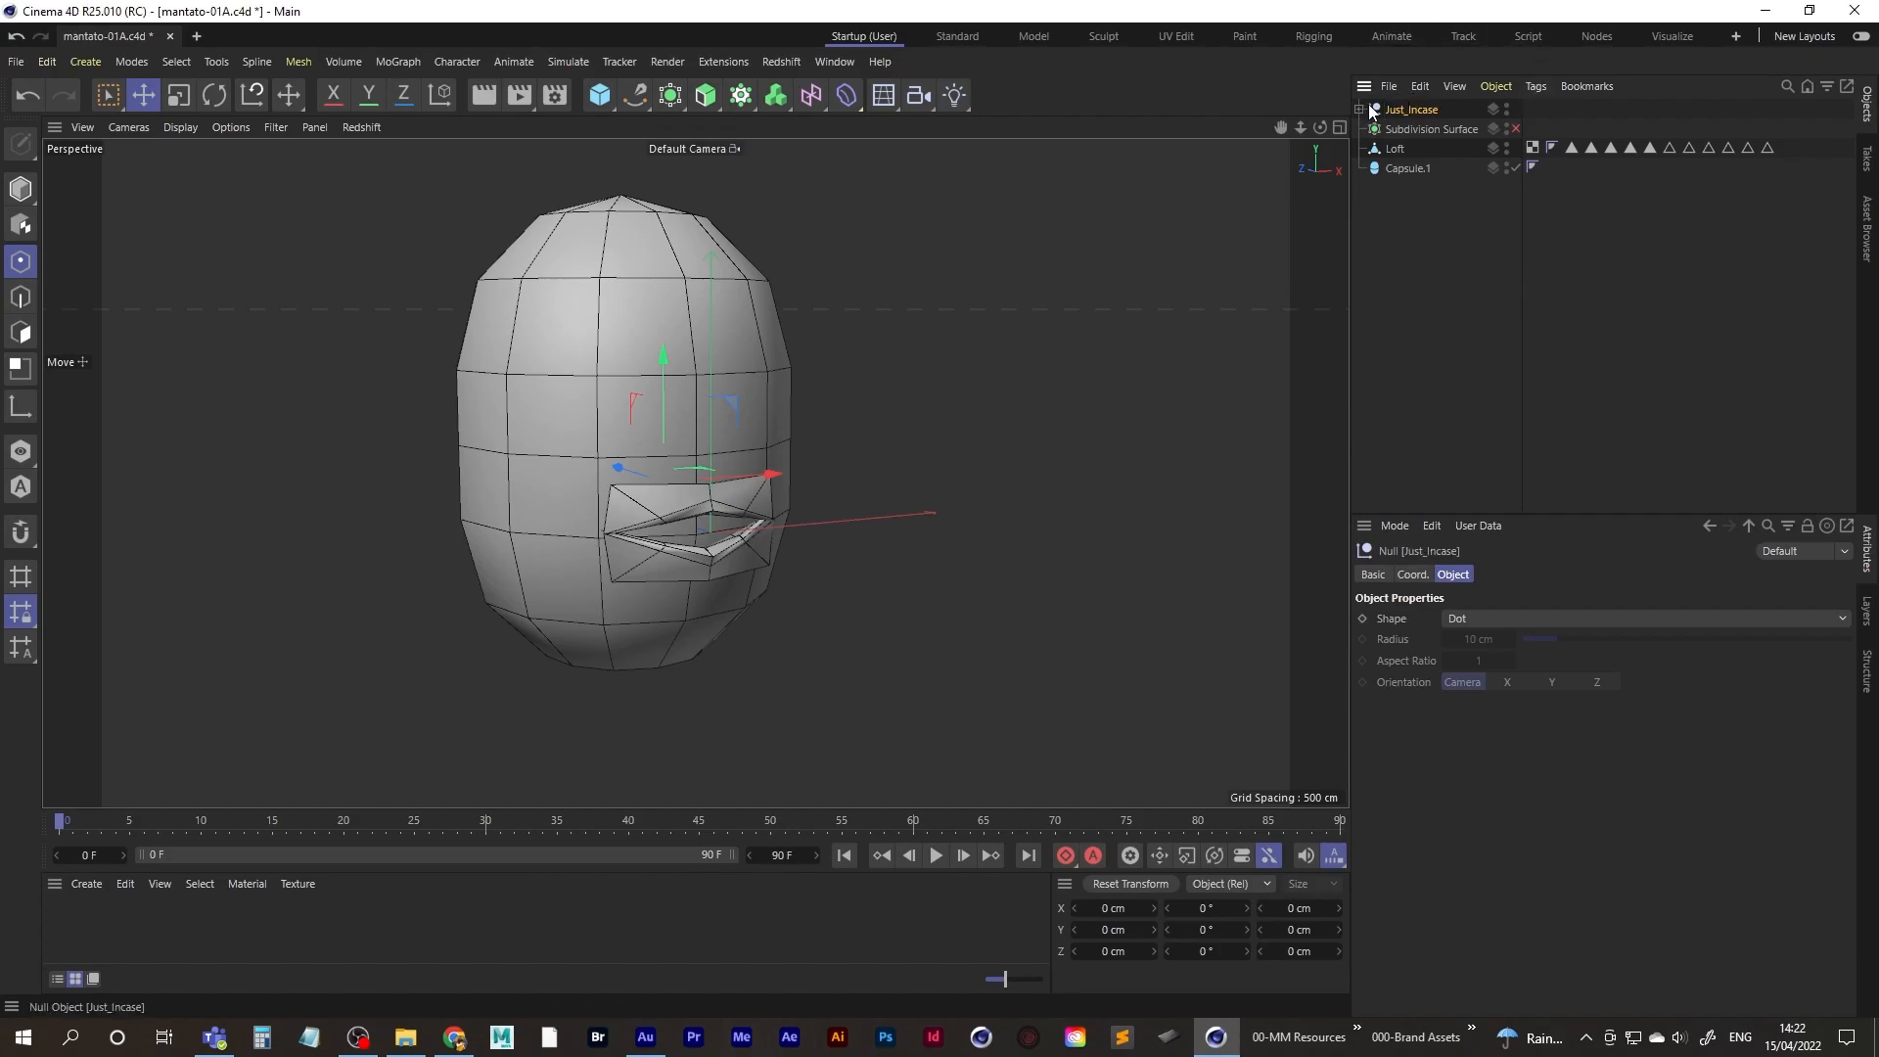
- Convert the duplicate Capsule.1 to an editable polygon object
{"action": "left_click", "coordinate": [1403, 167], "text": "ctrl"}
{"action": "left_click", "coordinate": [1405, 167]}
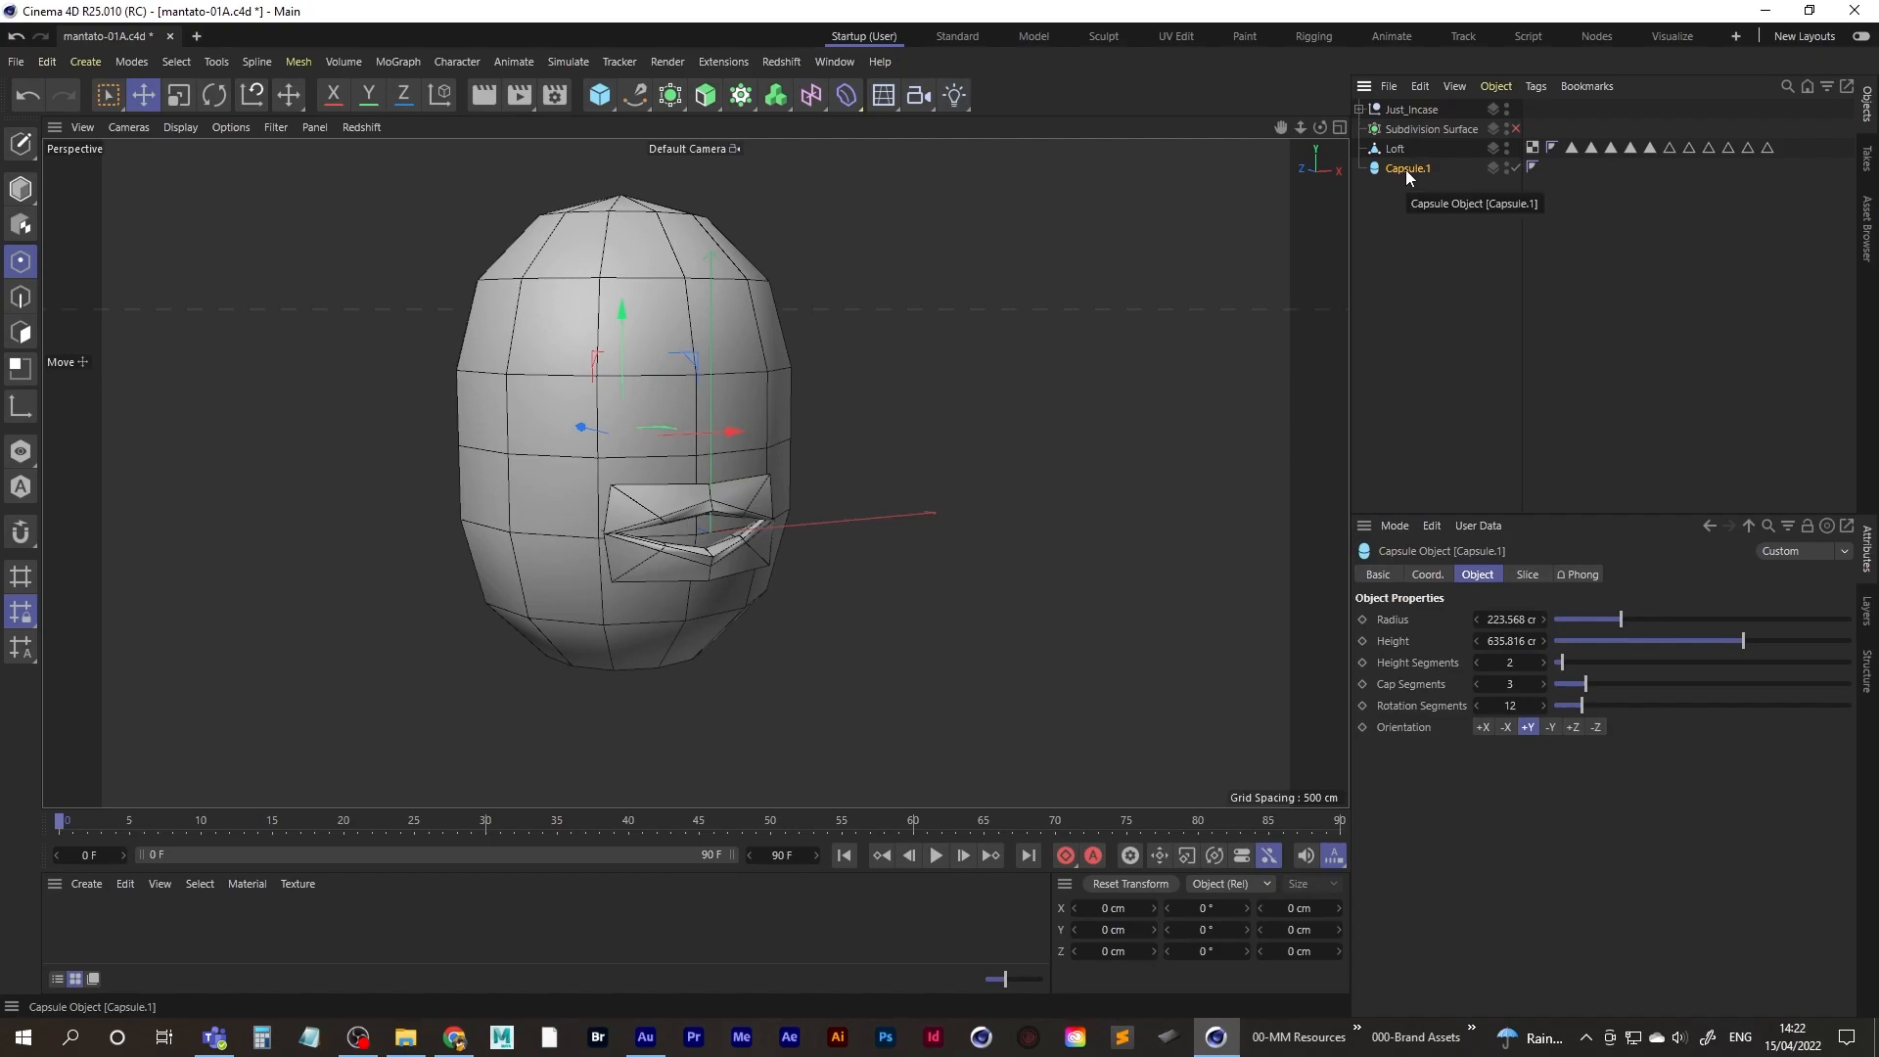
{"action": "key", "text": "c"}
{"action": "left_click", "coordinate": [1396, 149]}
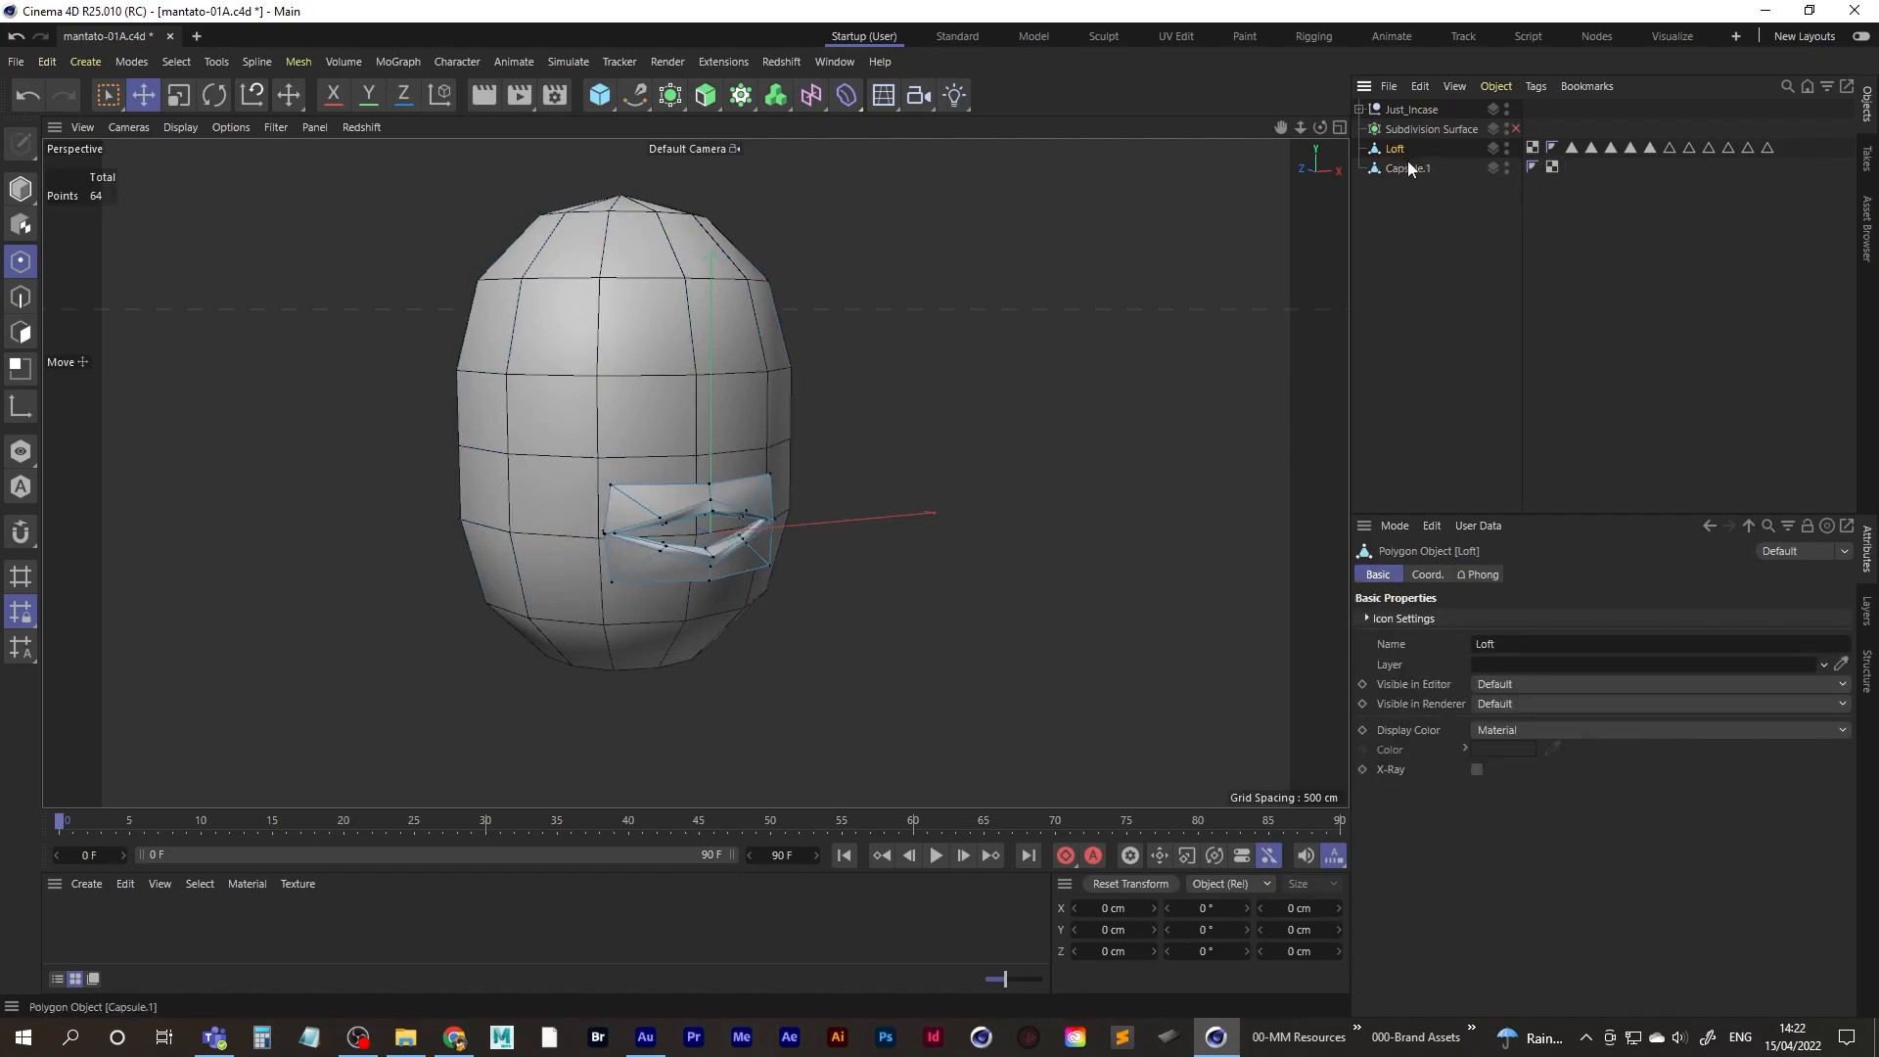
{"action": "left_click", "coordinate": [1404, 167]}
- Delete the four Capsule.1 polygons behind the mouth to open a hole in the head
{"action": "scroll", "coordinate": [674, 502], "scroll_direction": "up", "scroll_amount": 3}
{"action": "left_click_drag", "start_coordinate": [761, 461], "coordinate": [683, 483], "text": "alt"}
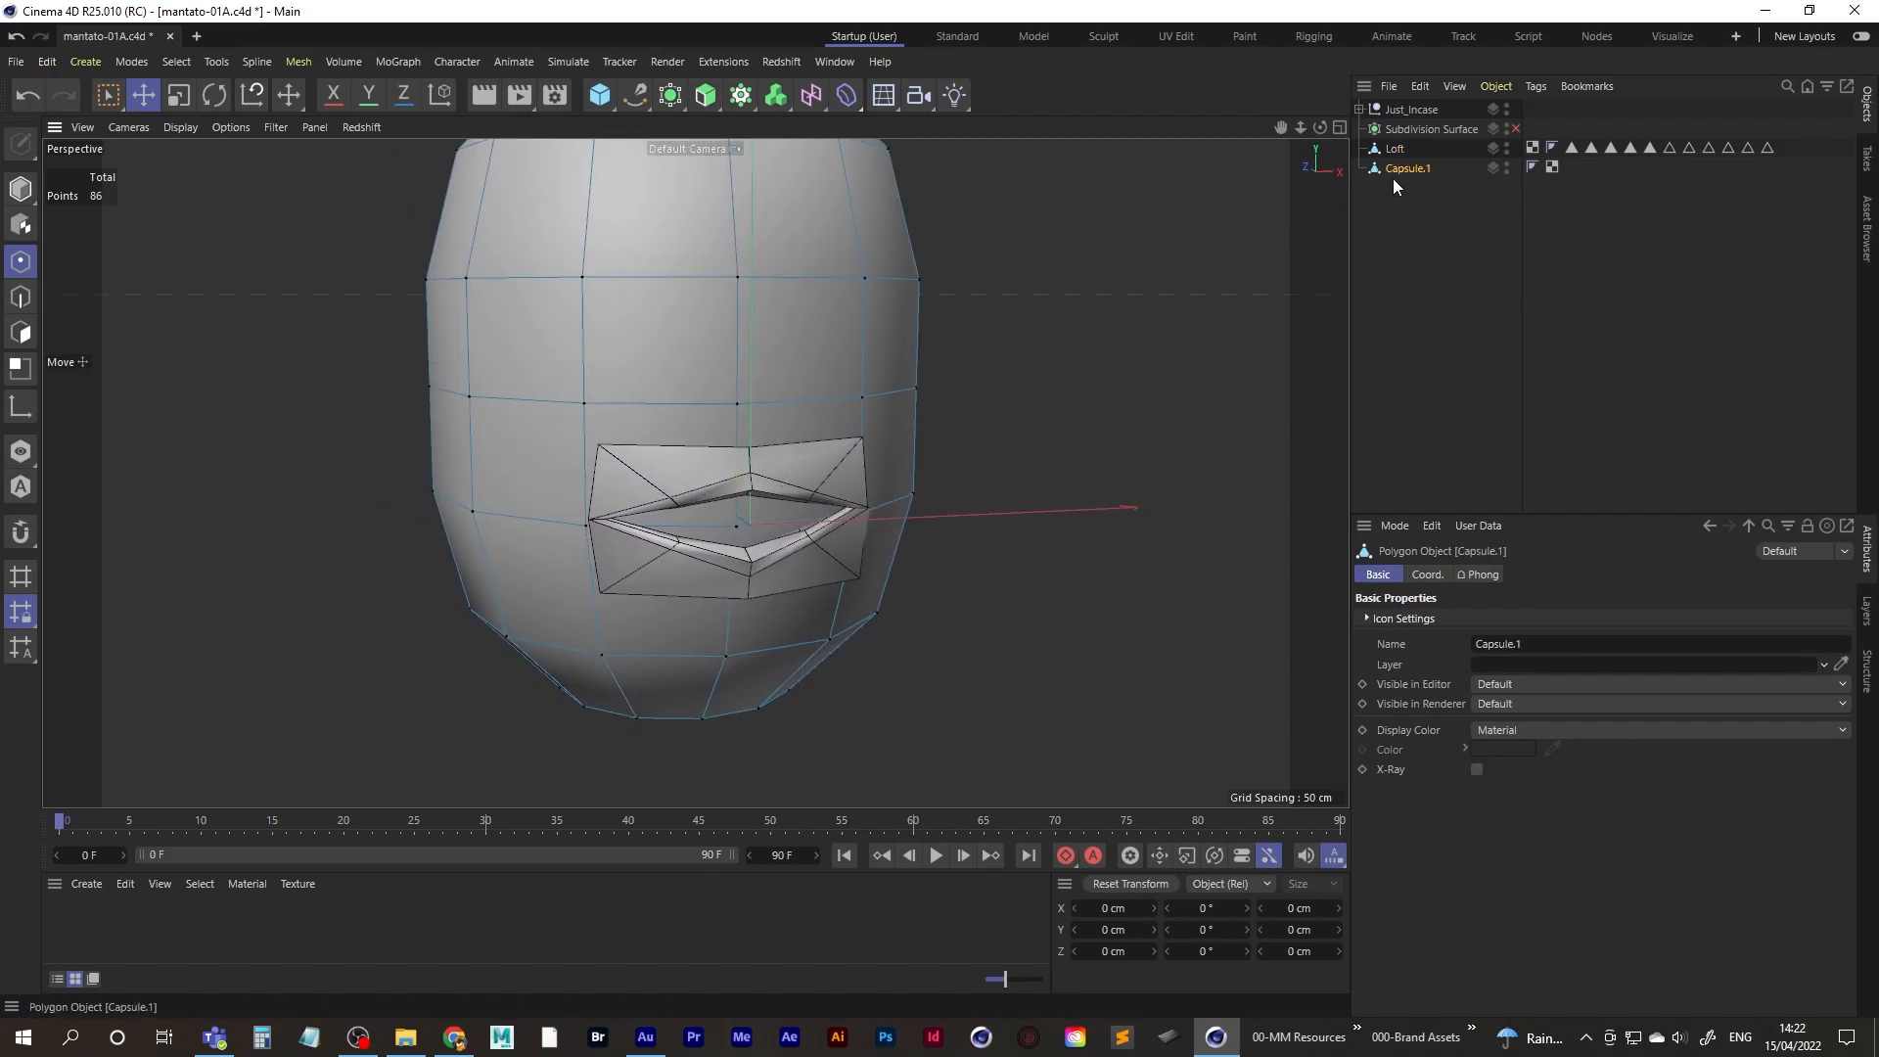
{"action": "left_click", "coordinate": [23, 336]}
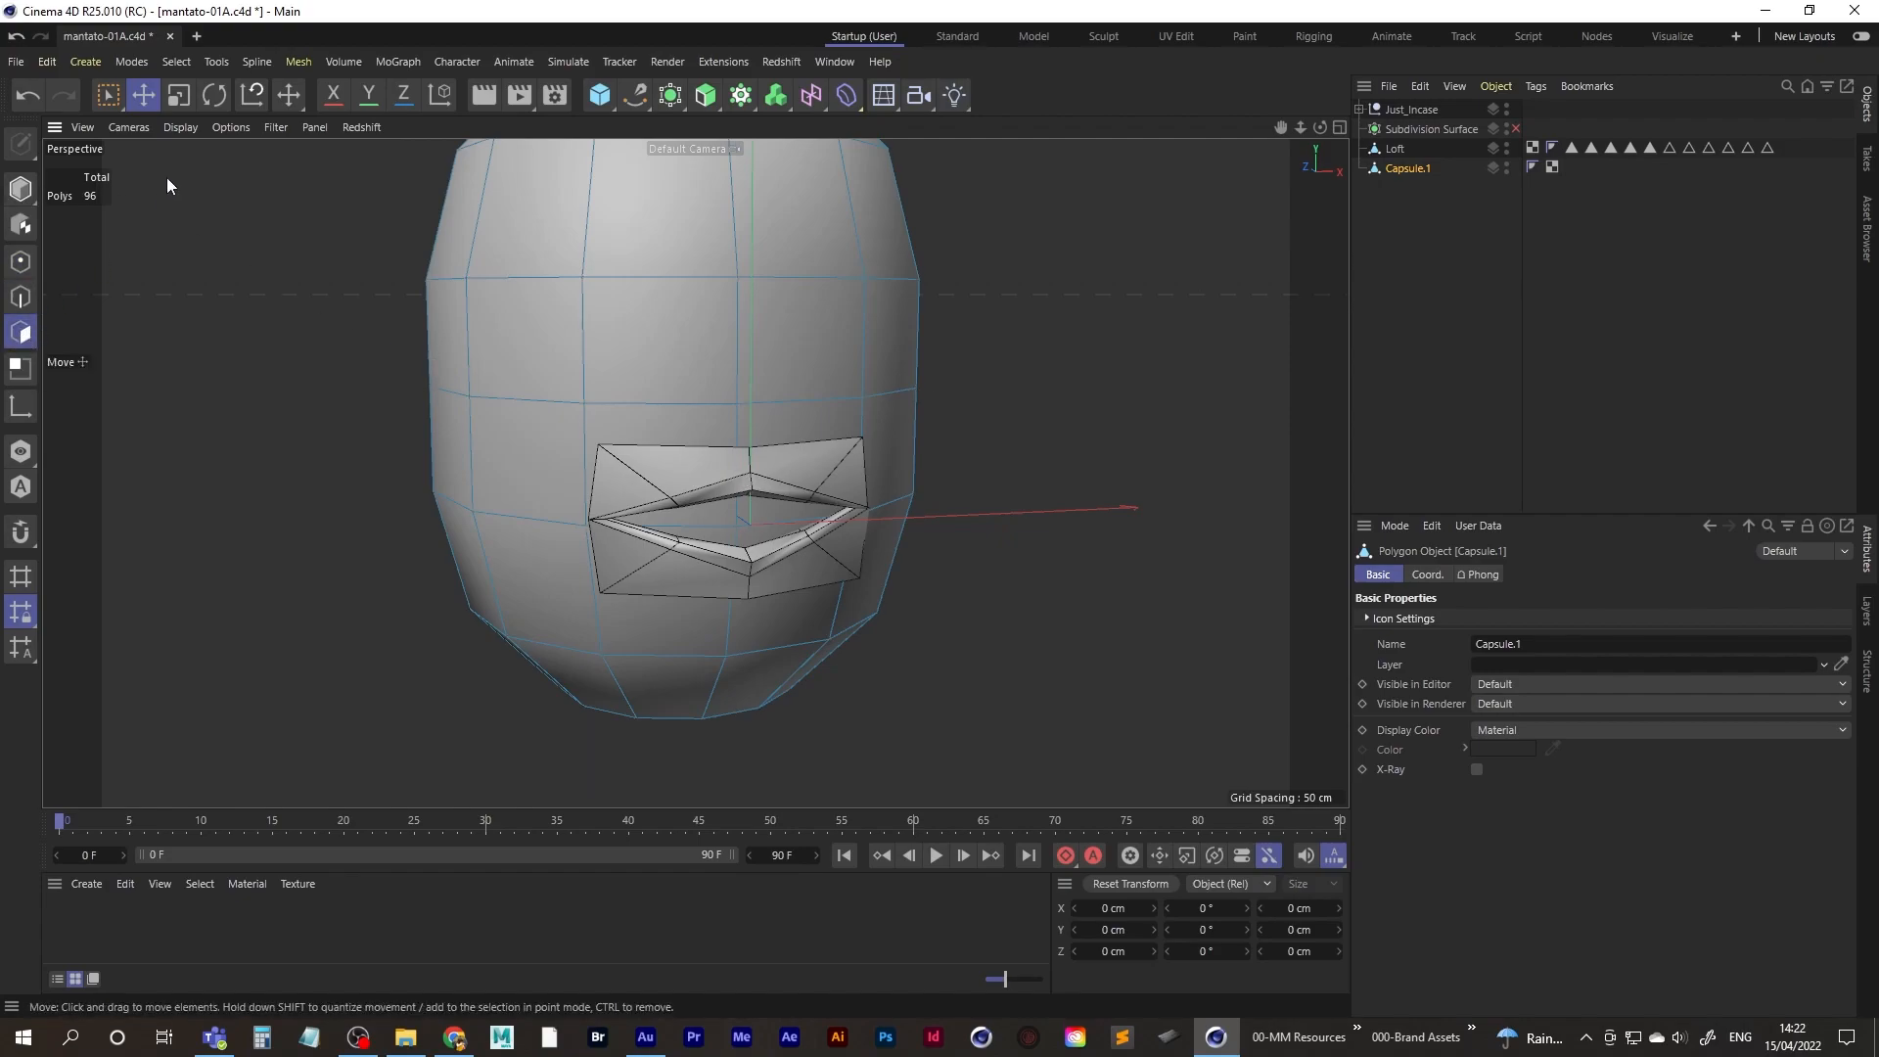
{"action": "left_click", "coordinate": [116, 96]}
{"action": "left_click", "coordinate": [176, 121]}
{"action": "left_click", "coordinate": [666, 466]}
{"action": "left_click", "coordinate": [798, 460], "text": "shift"}
{"action": "left_click", "coordinate": [783, 622], "text": "shift"}
{"action": "left_click", "coordinate": [637, 607], "text": "shift"}
{"action": "middle_click_drag", "start_coordinate": [806, 490], "coordinate": [820, 481], "text": "alt"}
{"action": "left_click_drag", "start_coordinate": [820, 482], "coordinate": [689, 476], "text": "alt"}
{"action": "key", "text": "Delete"}
- Merge the polygon Loft and Capsule.1 into a single mesh with Connect Objects + Delete
{"action": "left_click", "coordinate": [1397, 152]}
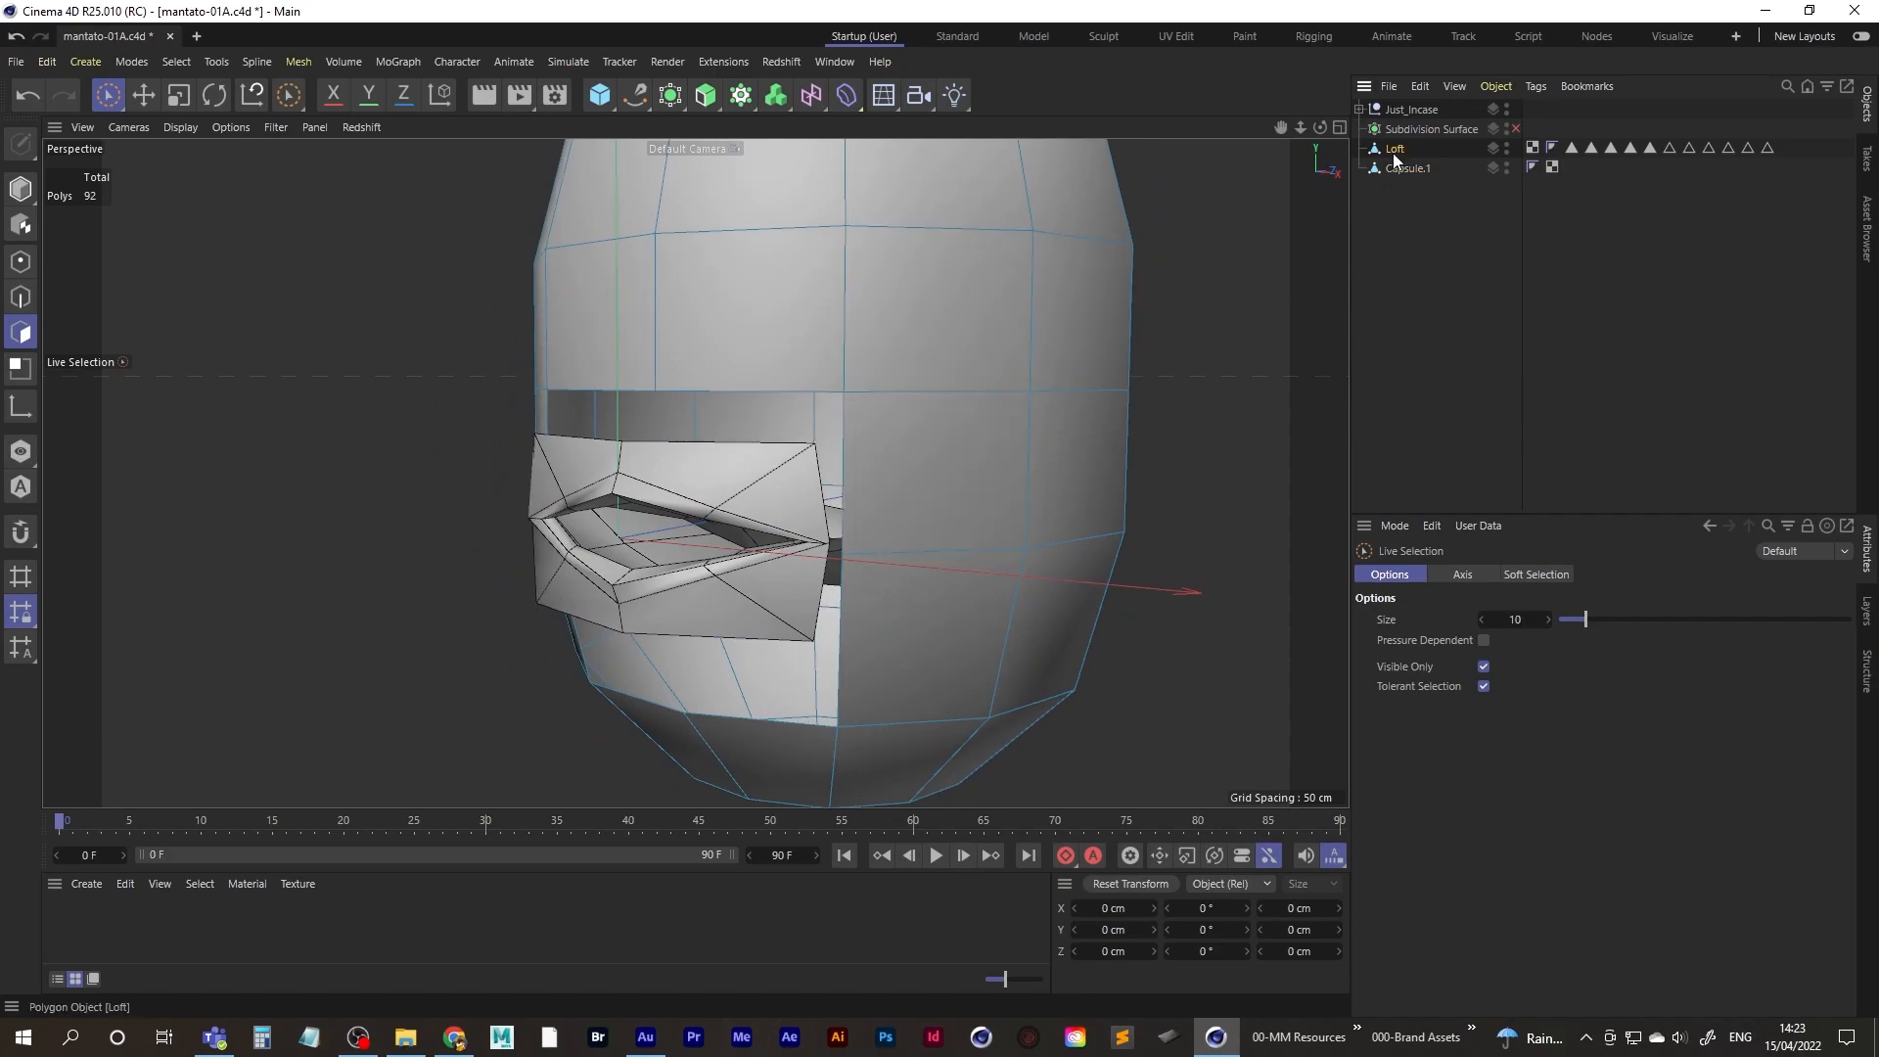
{"action": "left_click", "coordinate": [1401, 169], "text": "ctrl"}
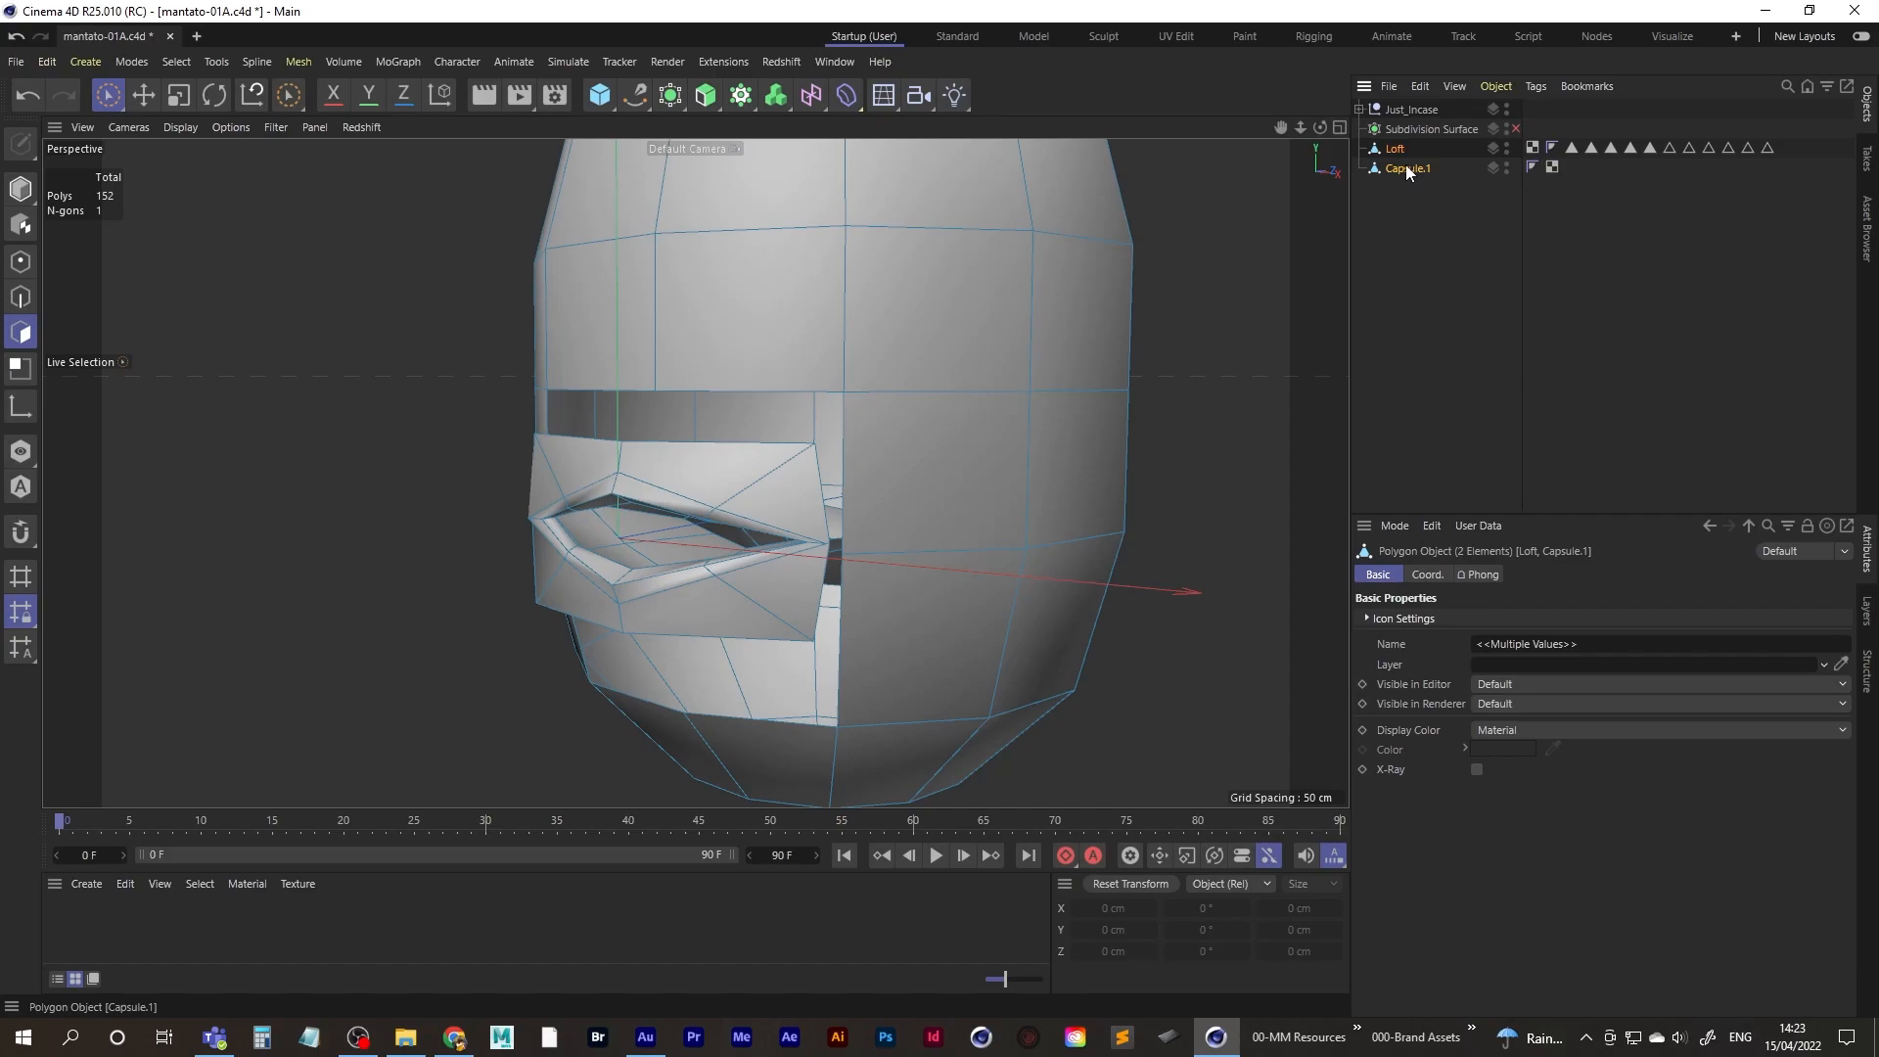
{"action": "right_click", "coordinate": [1402, 169]}
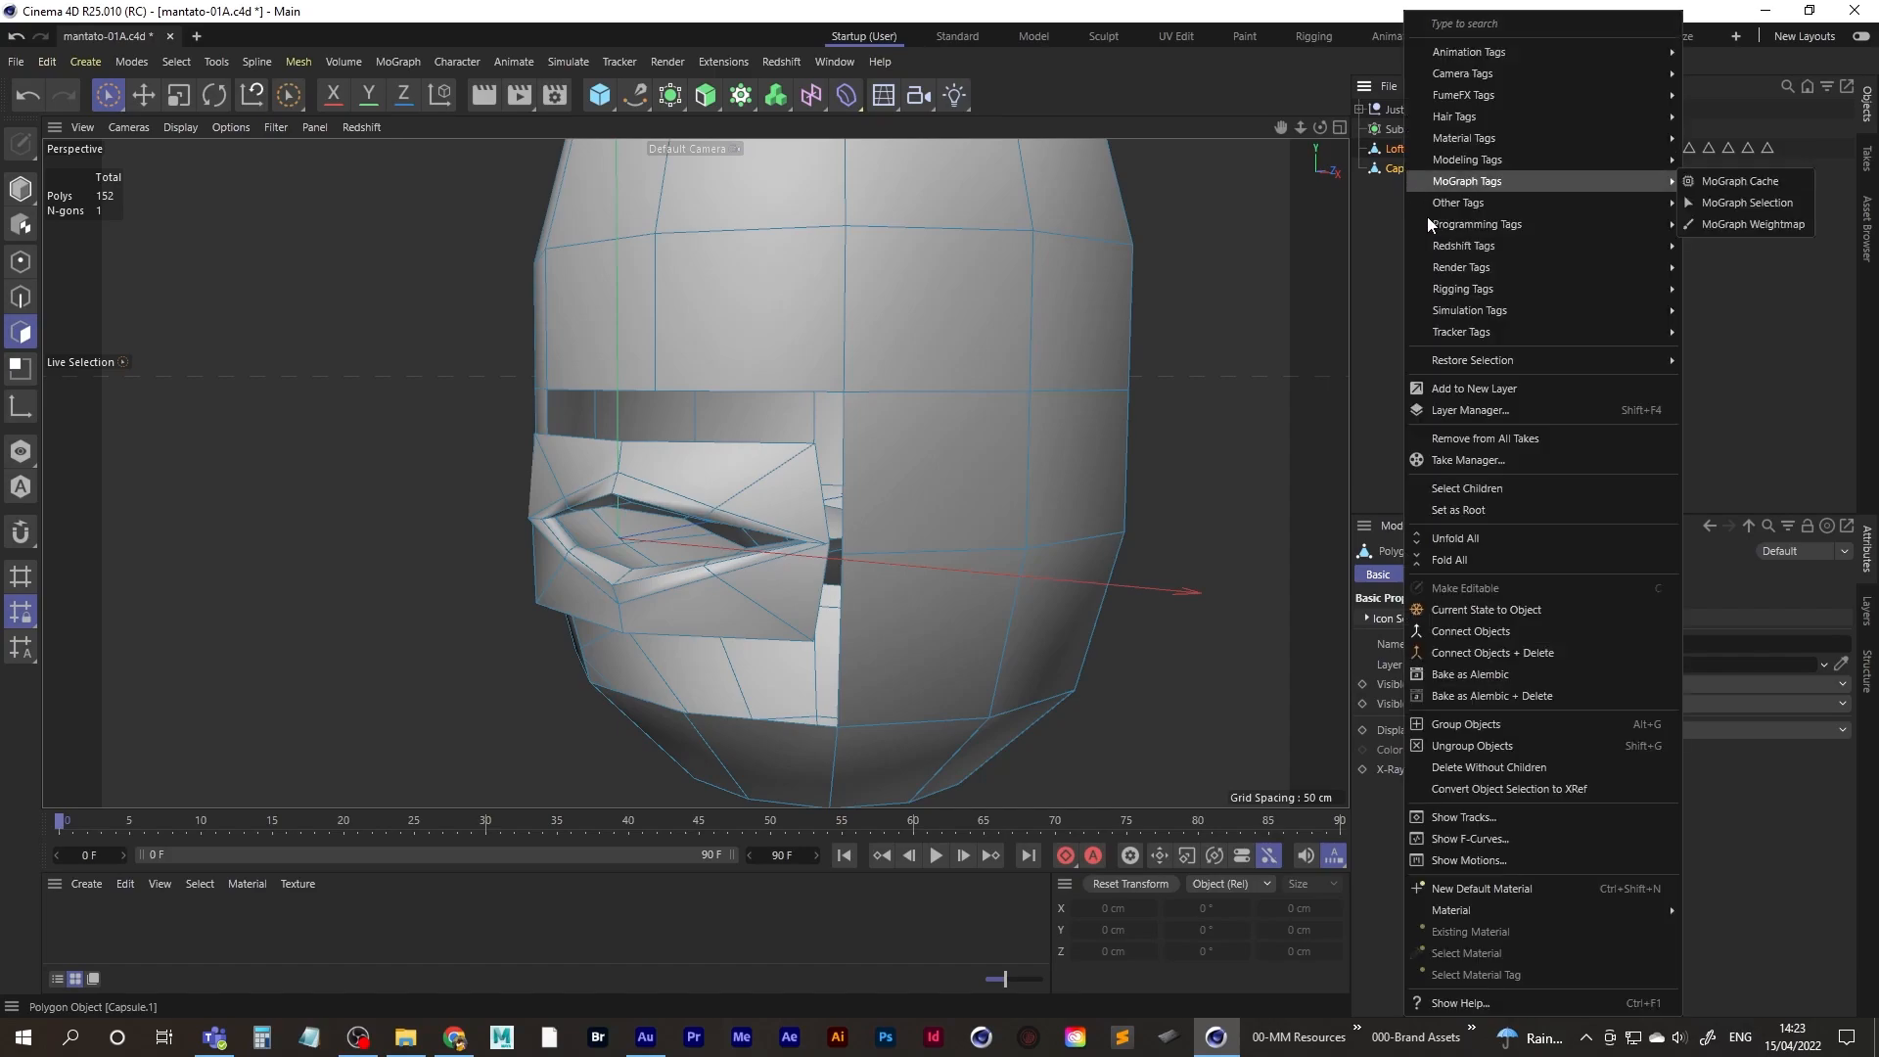
{"action": "left_click", "coordinate": [1496, 653]}
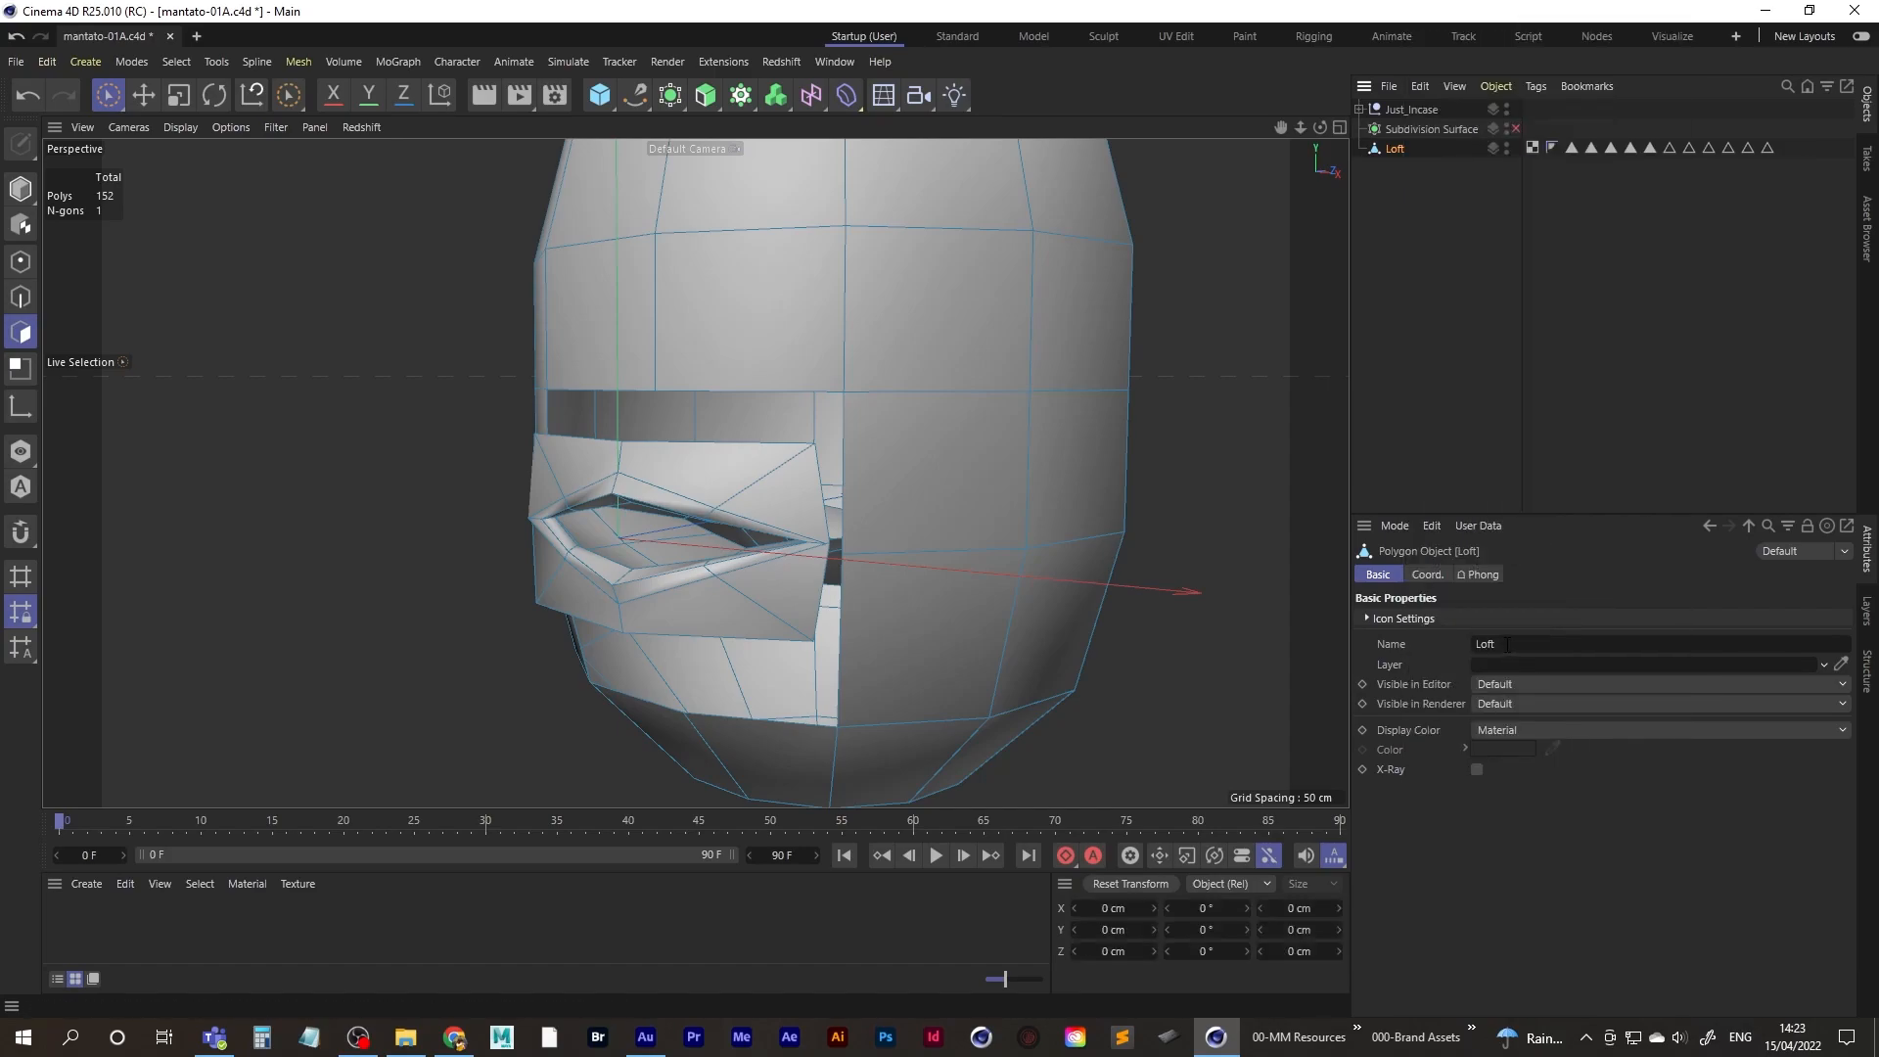
{"action": "left_click", "coordinate": [1399, 150]}
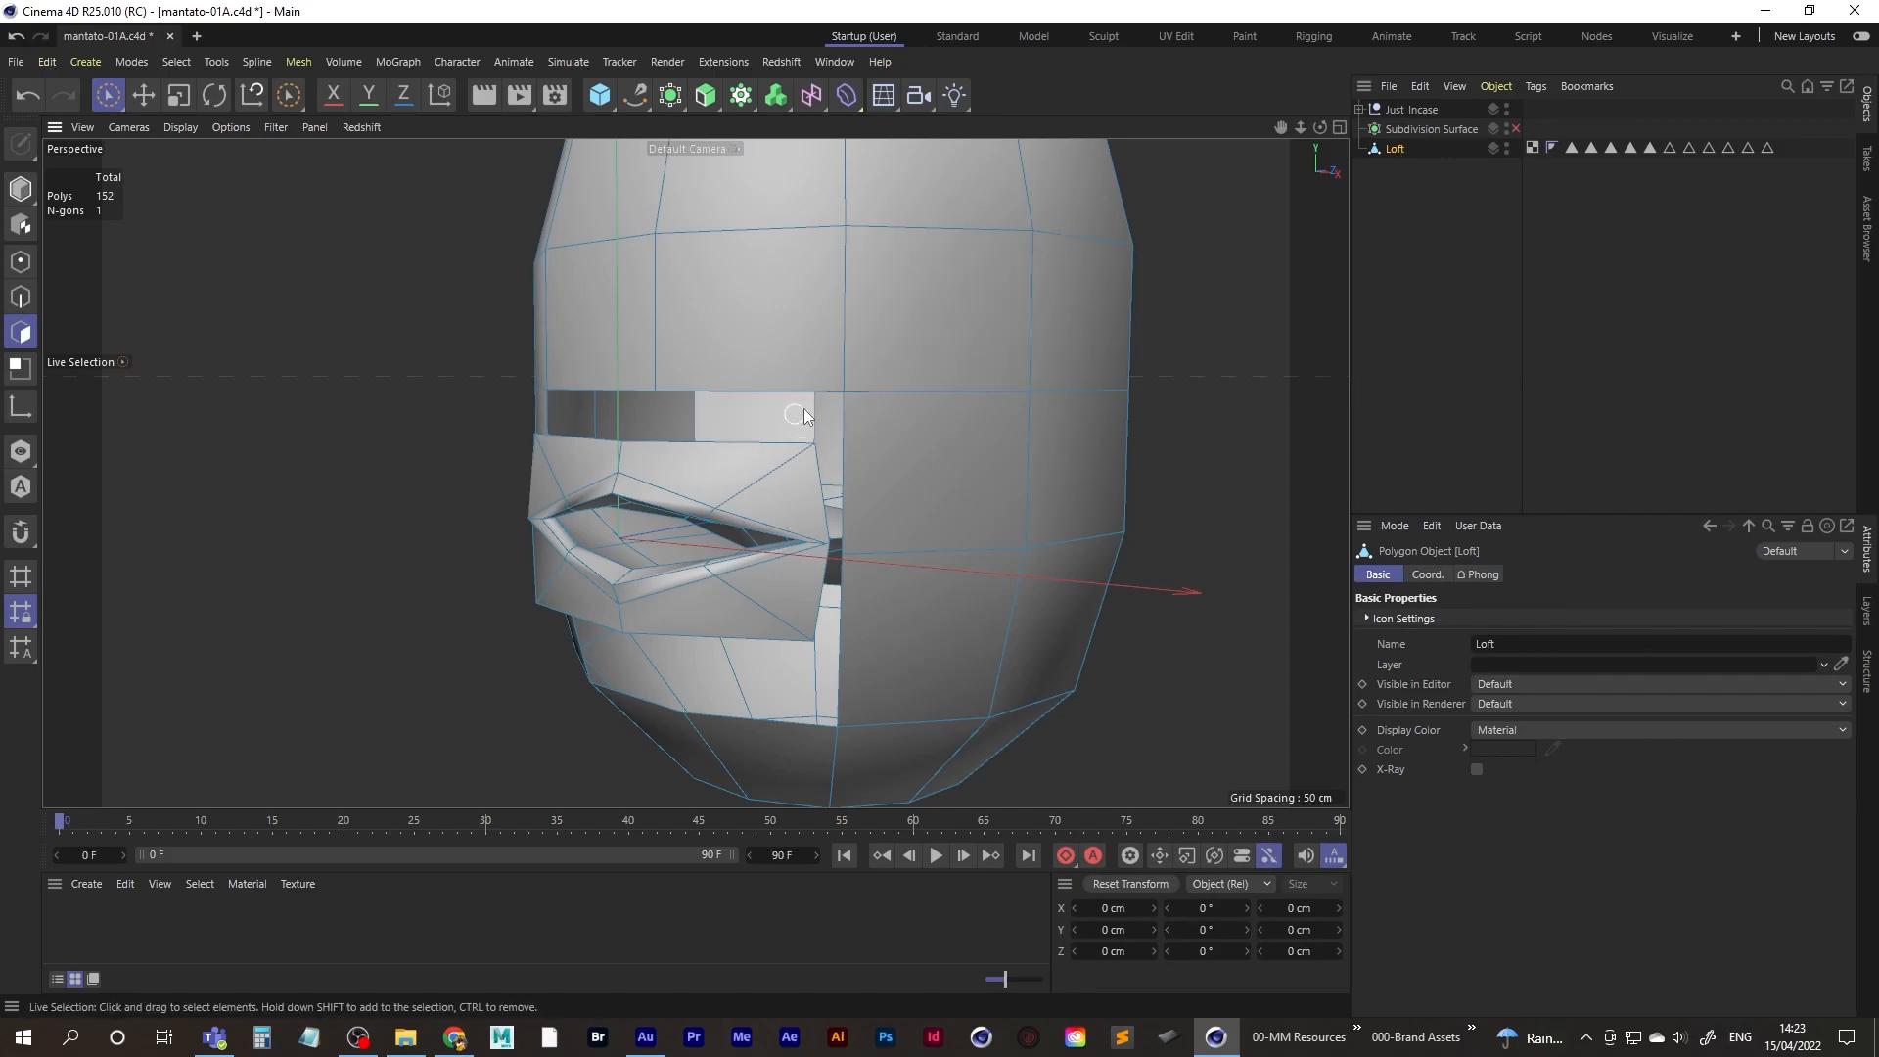
- Search the commands for polygon and activate the Polygon Pen
{"action": "middle_click_drag", "start_coordinate": [848, 455], "coordinate": [662, 390], "text": "alt"}
{"action": "left_click_drag", "start_coordinate": [662, 390], "coordinate": [626, 514], "text": "alt"}
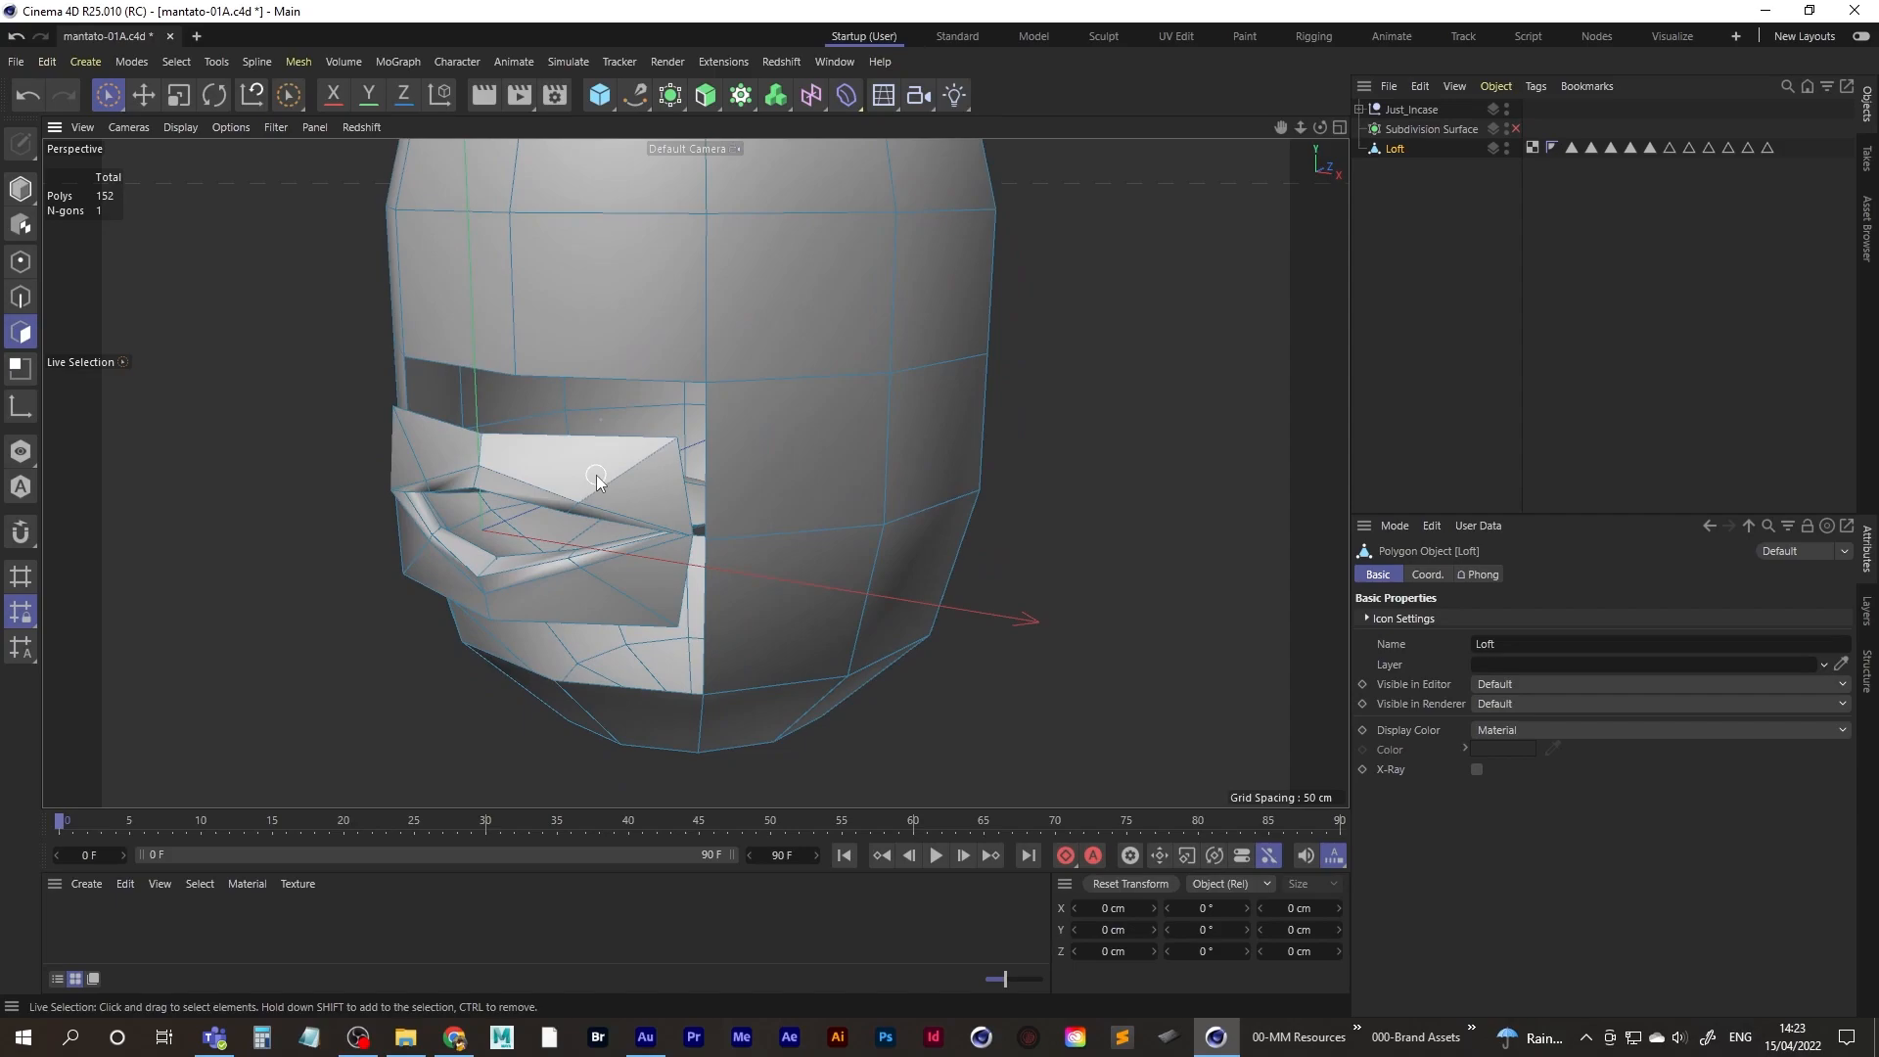
{"action": "key", "text": "u"}
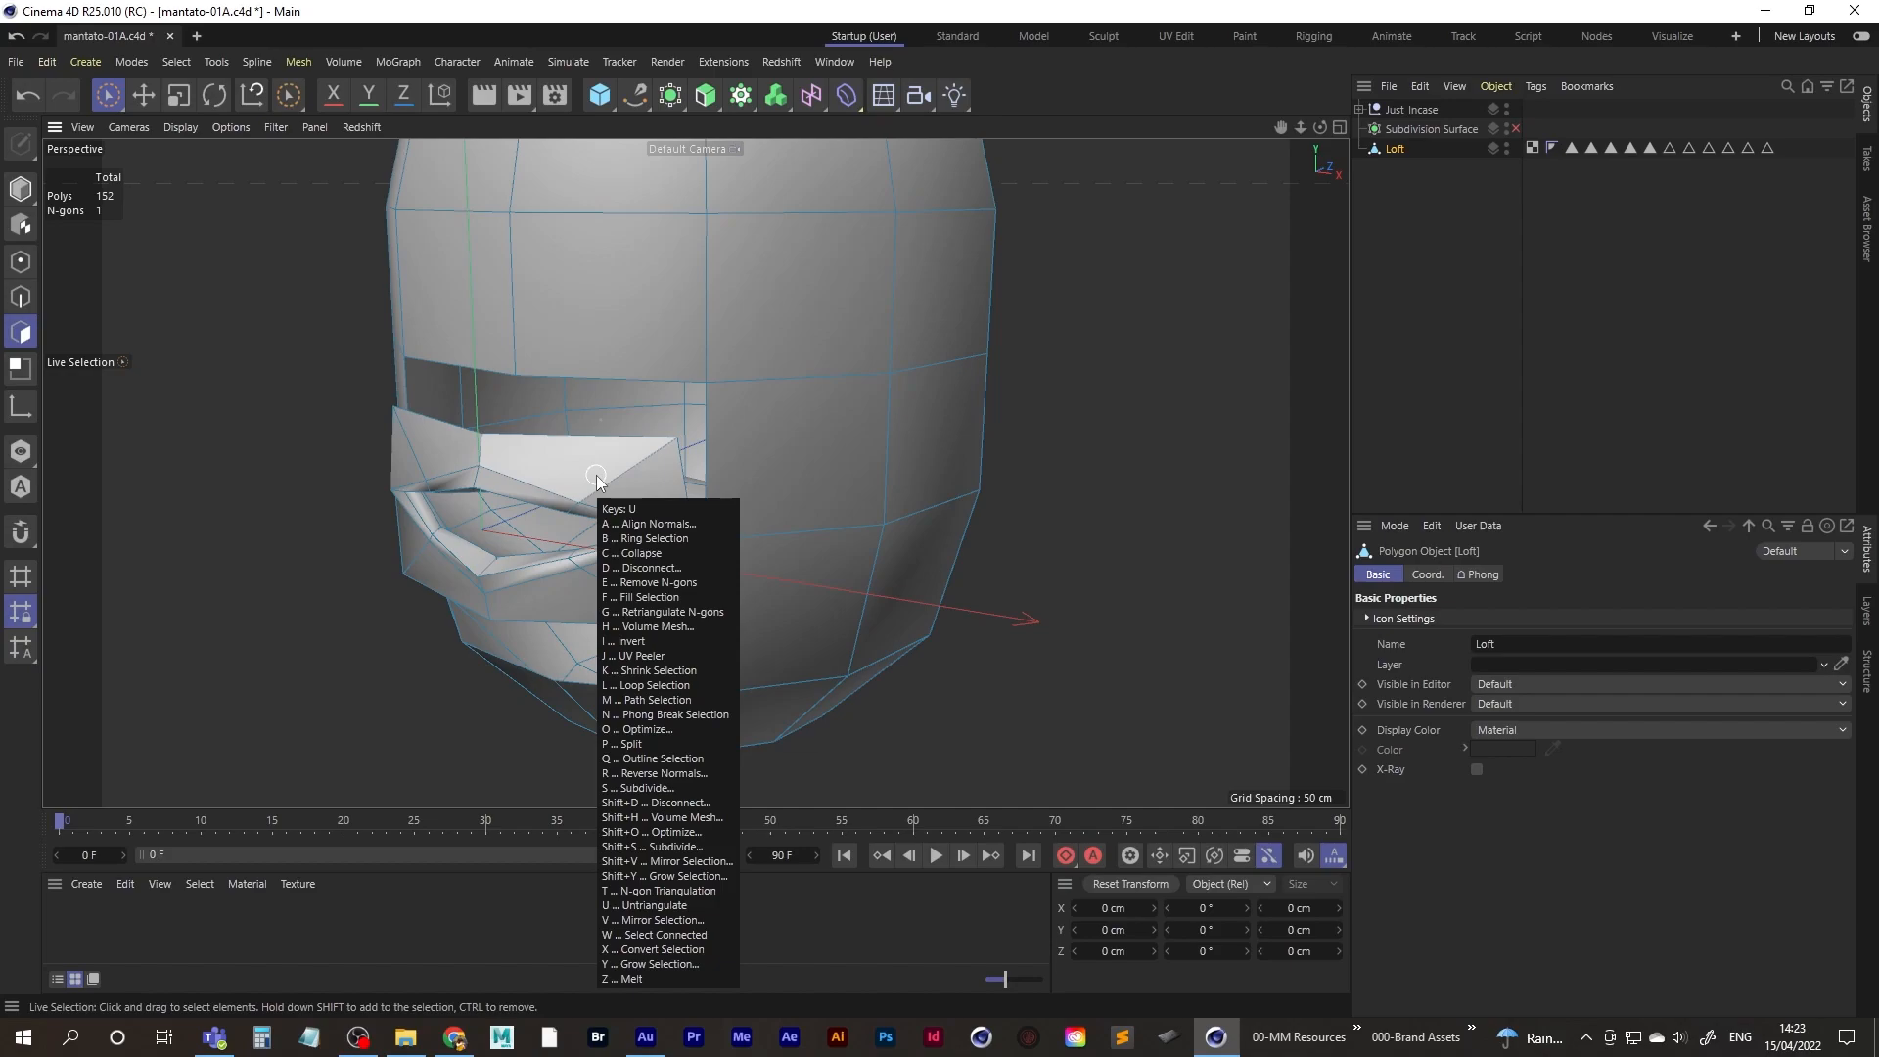
{"action": "left_click", "coordinate": [1426, 329]}
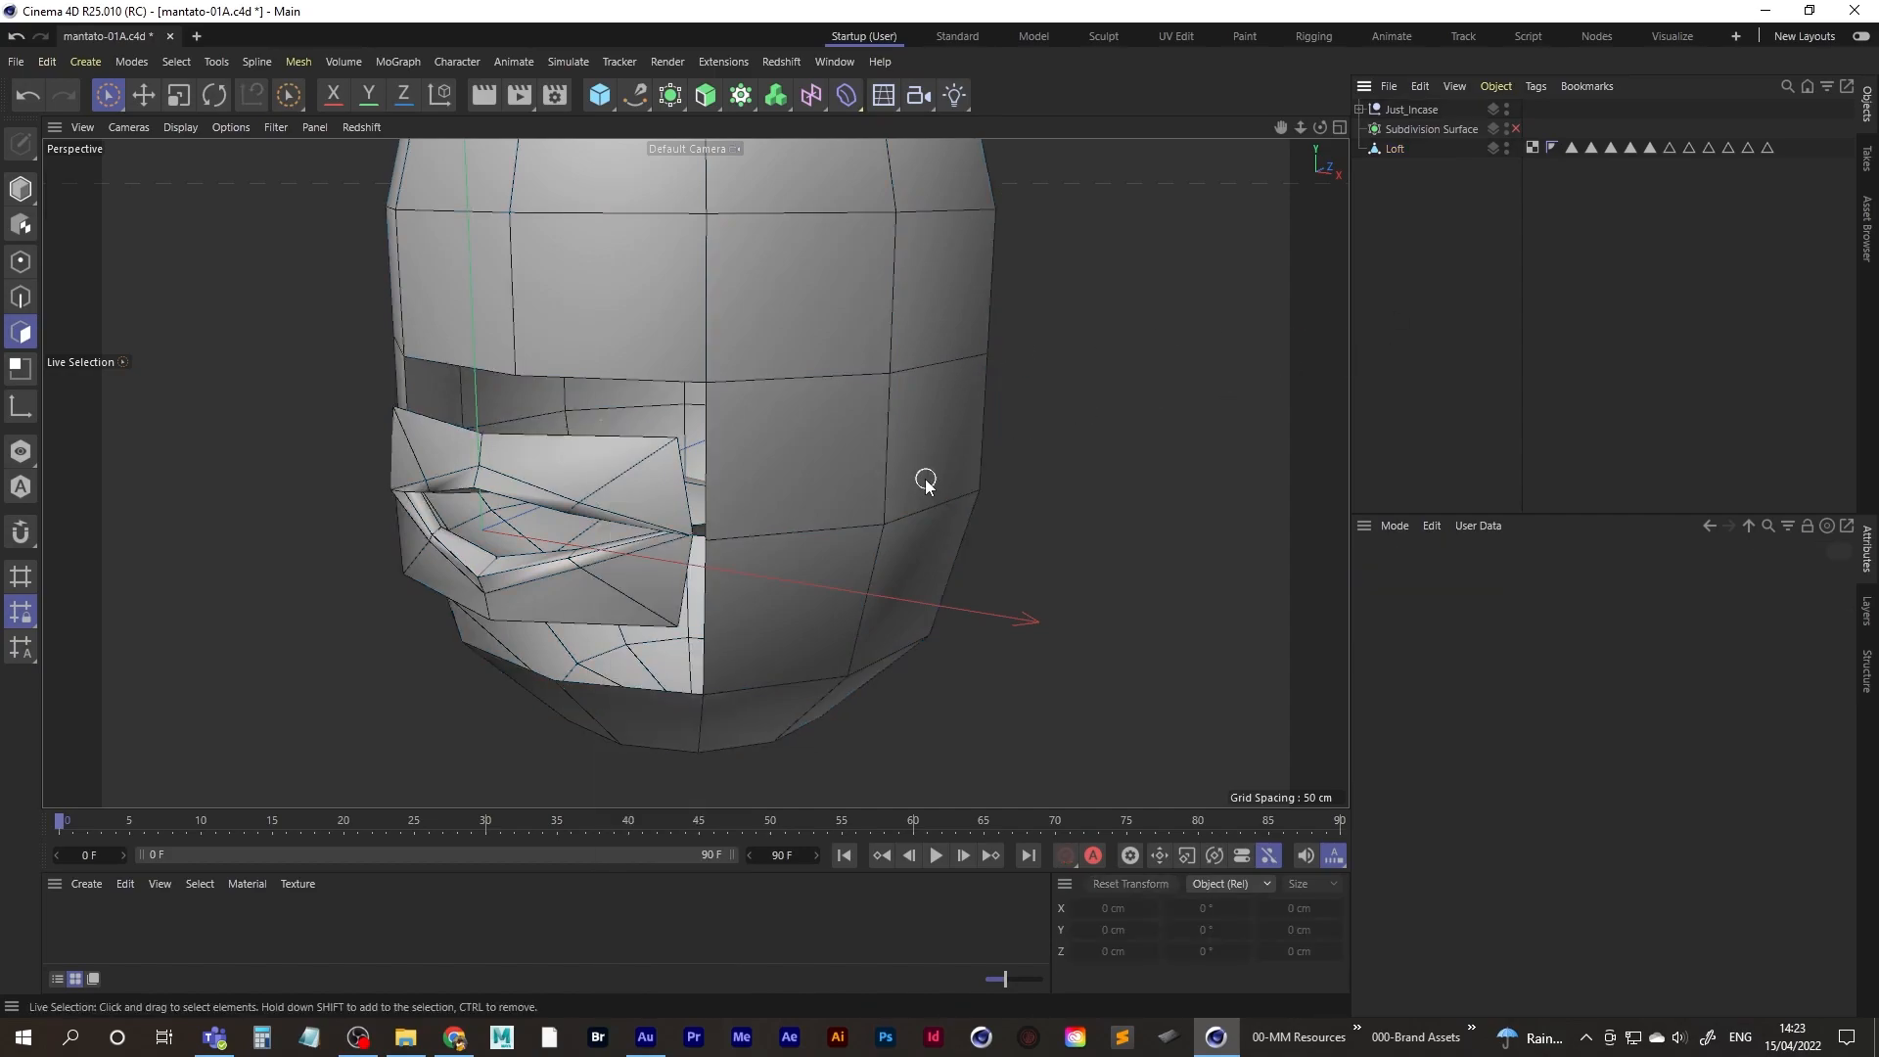
{"action": "key", "text": "shift+c"}
{"action": "type", "text": "po"}
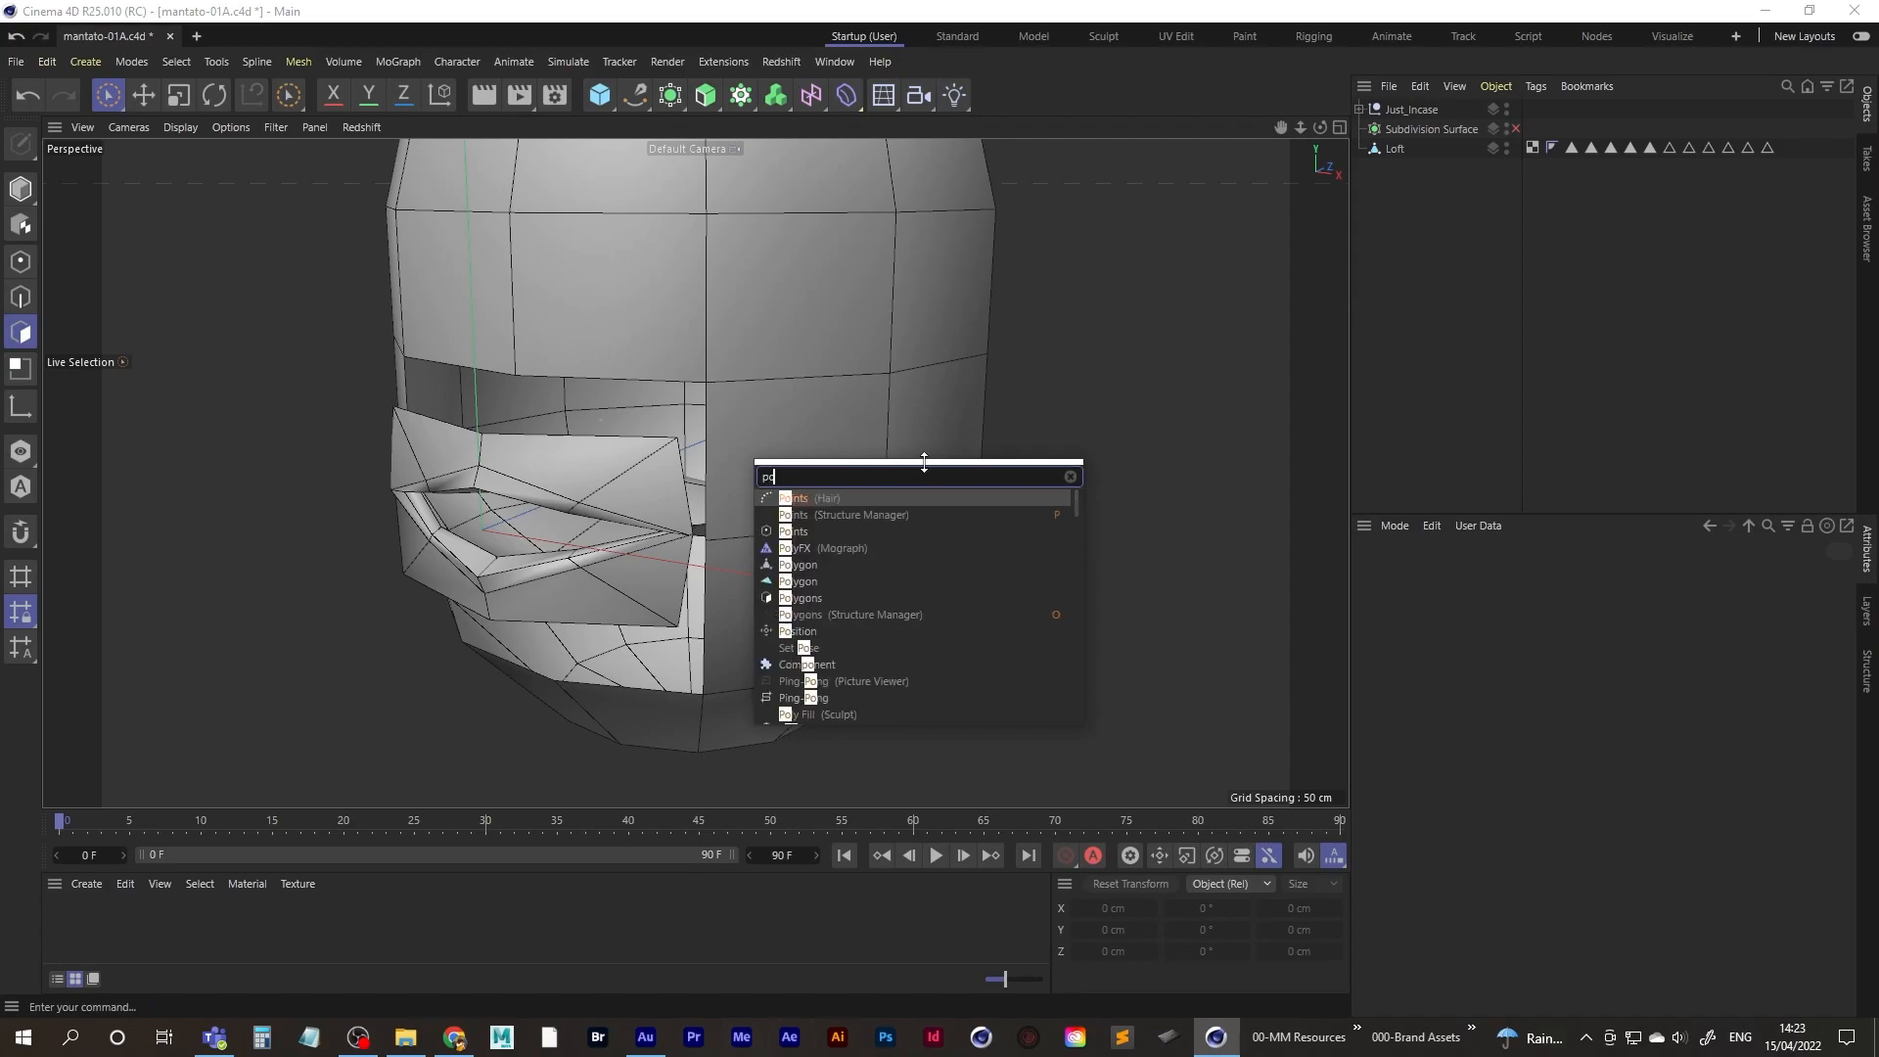
{"action": "type", "text": "lygon"}
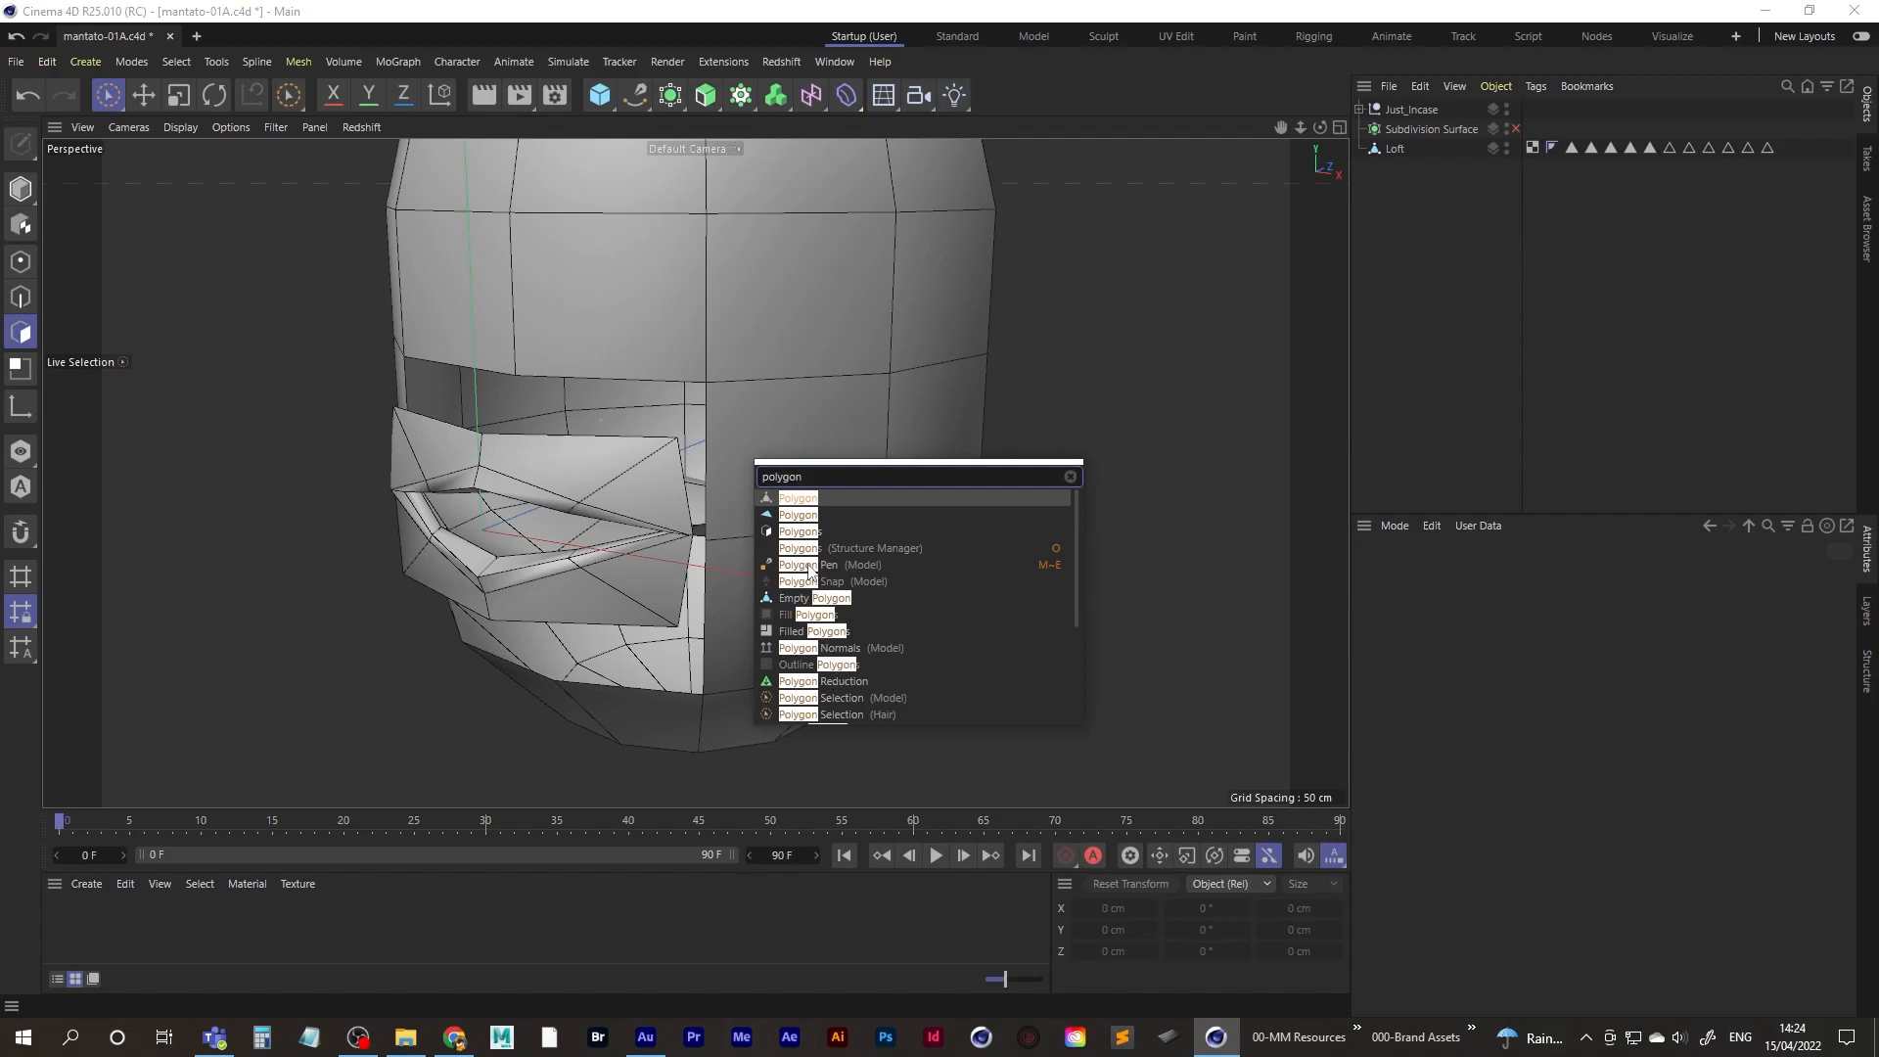
{"action": "left_click", "coordinate": [1120, 489]}
{"action": "key", "text": "m"}
{"action": "key", "text": "e"}
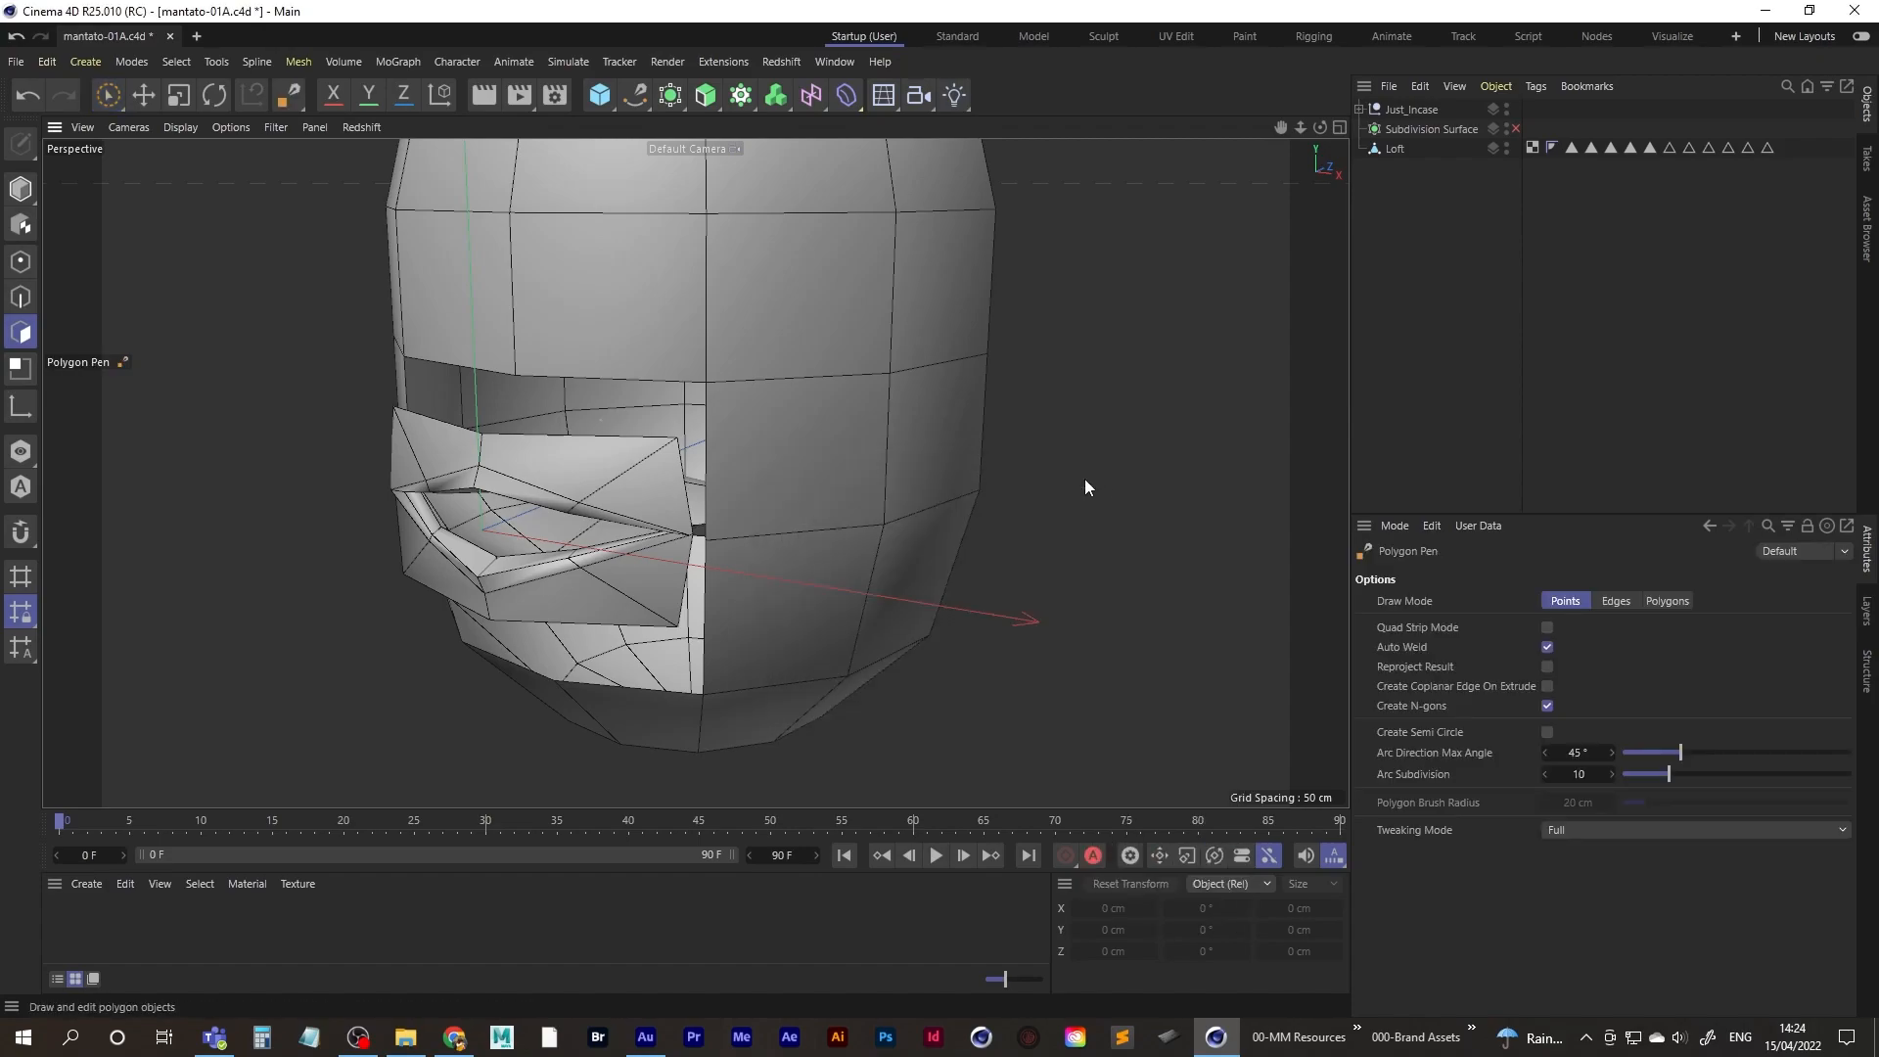
- In edge mode, extend the upper edge of the mouth patch with the Polygon Pen to meet the rim of the head opening
{"action": "middle_click_drag", "start_coordinate": [622, 436], "coordinate": [674, 423], "text": "alt"}
{"action": "left_click_drag", "start_coordinate": [626, 444], "coordinate": [620, 460], "text": "alt"}
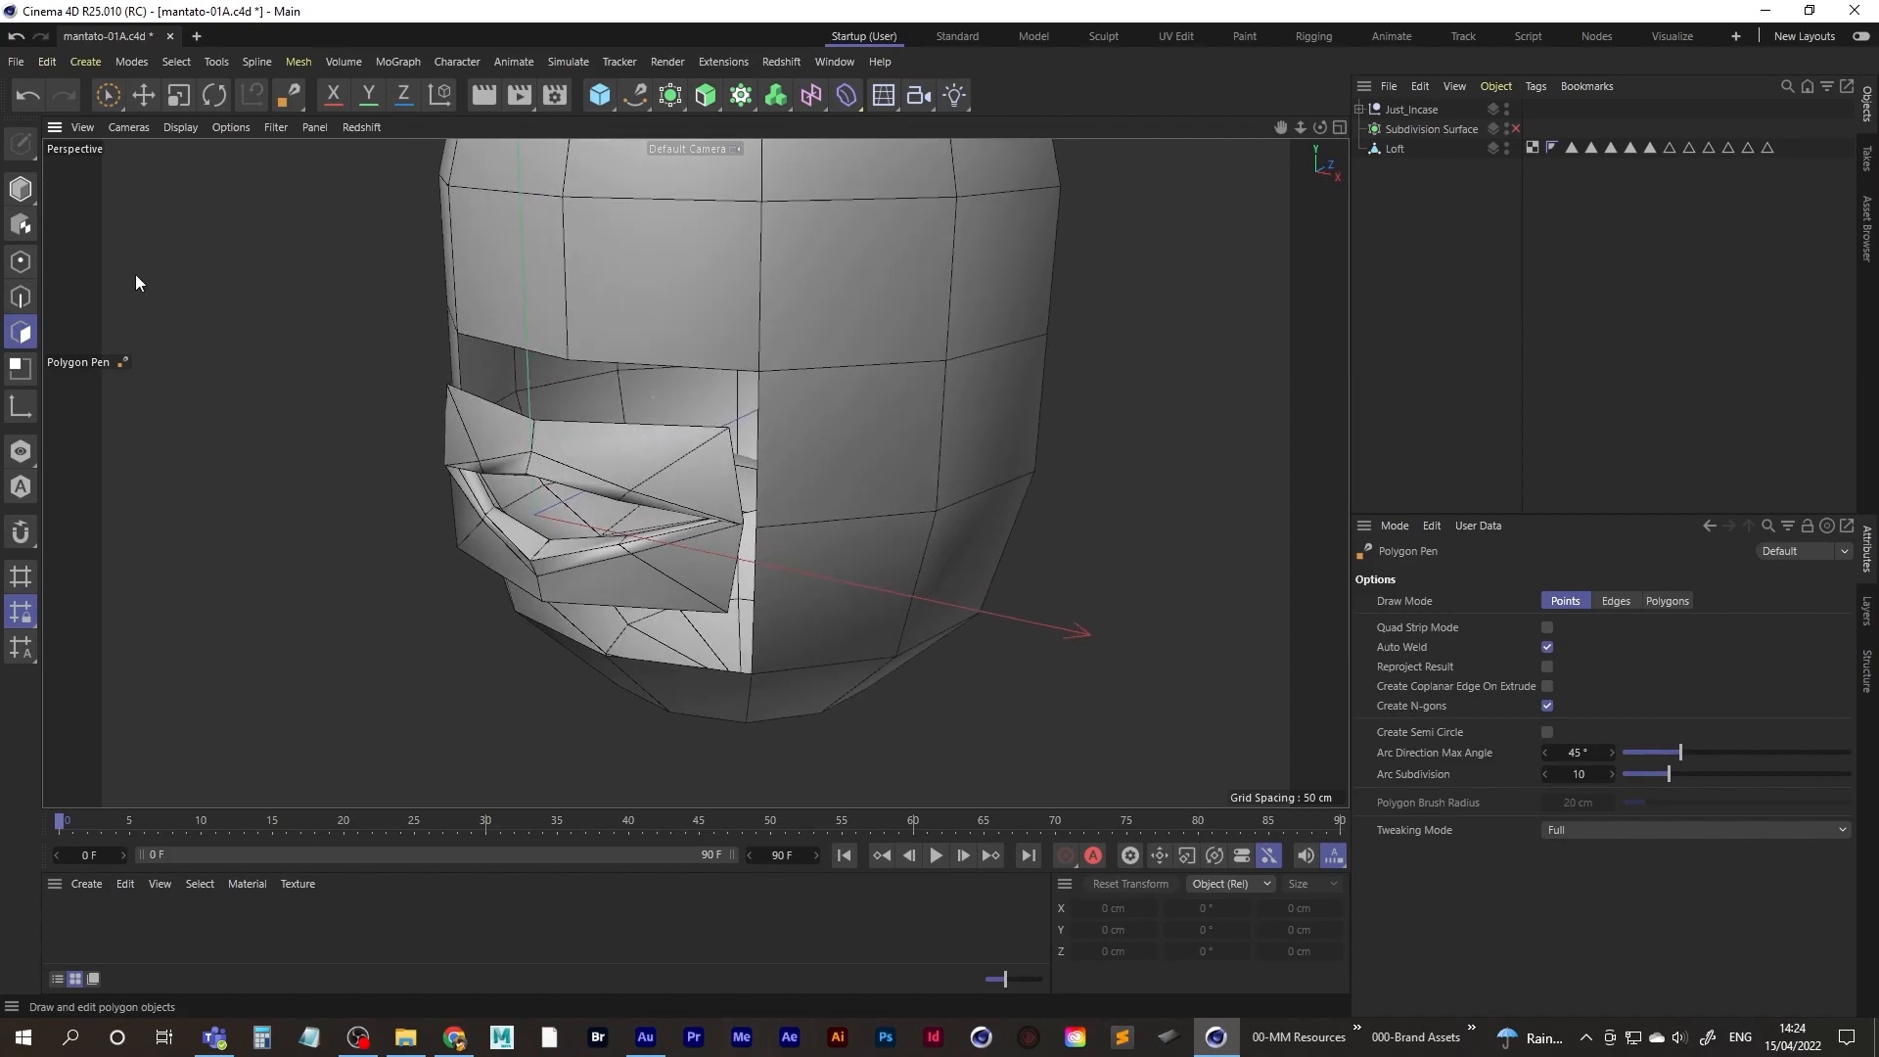
{"action": "left_click", "coordinate": [20, 297]}
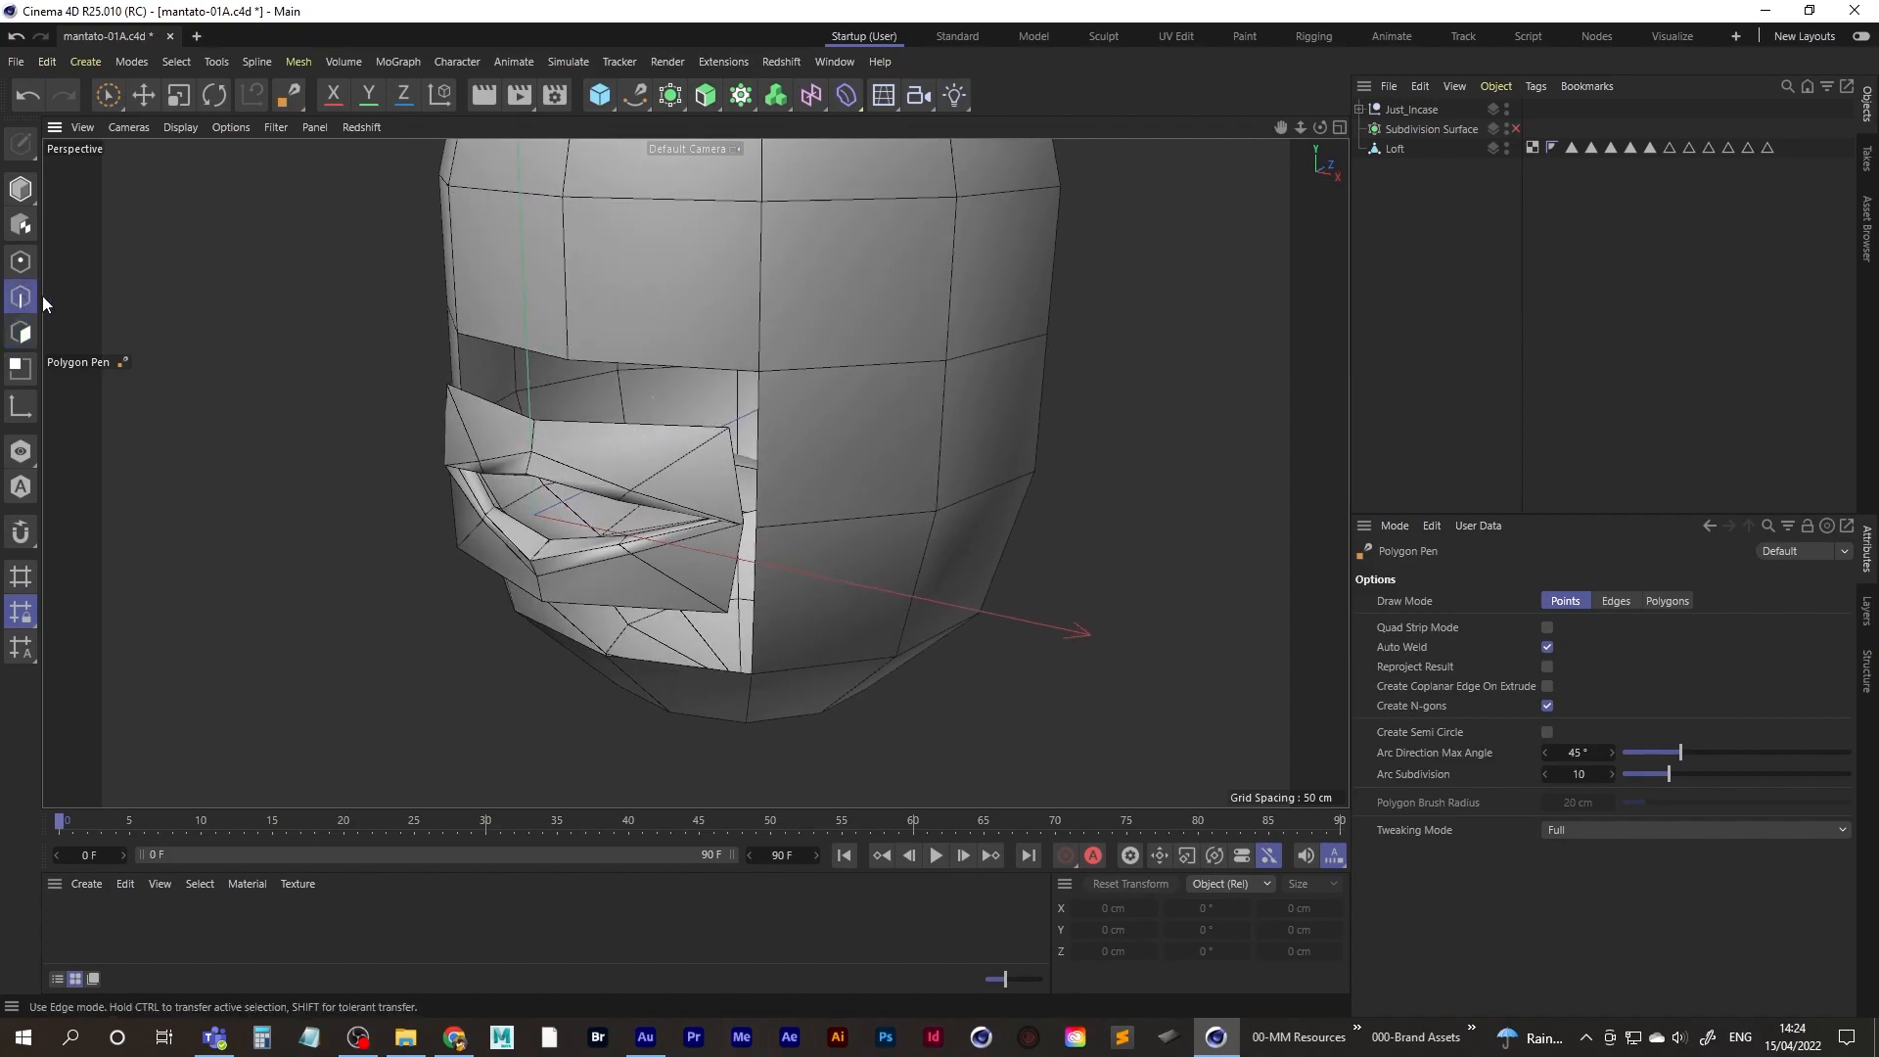
{"action": "left_click", "coordinate": [1394, 150]}
{"action": "scroll", "coordinate": [627, 421], "scroll_direction": "up", "scroll_amount": 4}
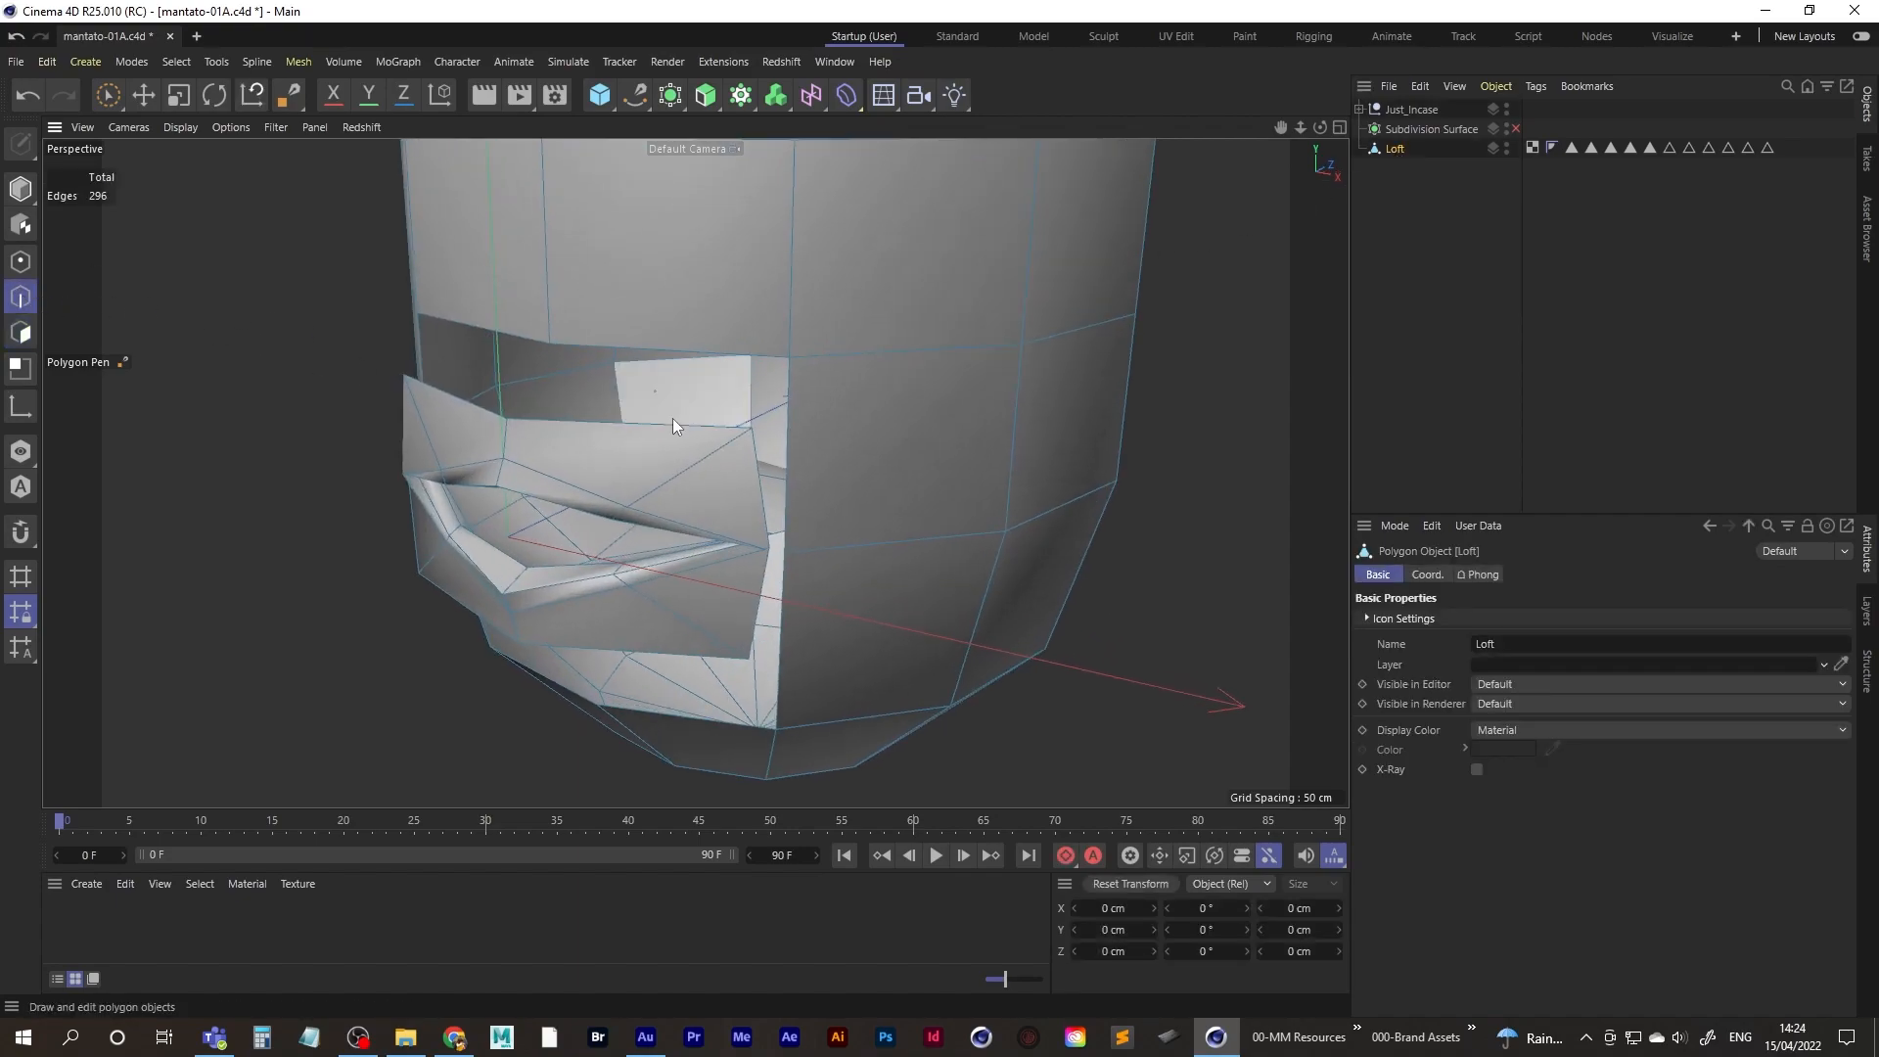
{"action": "left_click_drag", "start_coordinate": [636, 438], "coordinate": [620, 437], "text": "alt"}
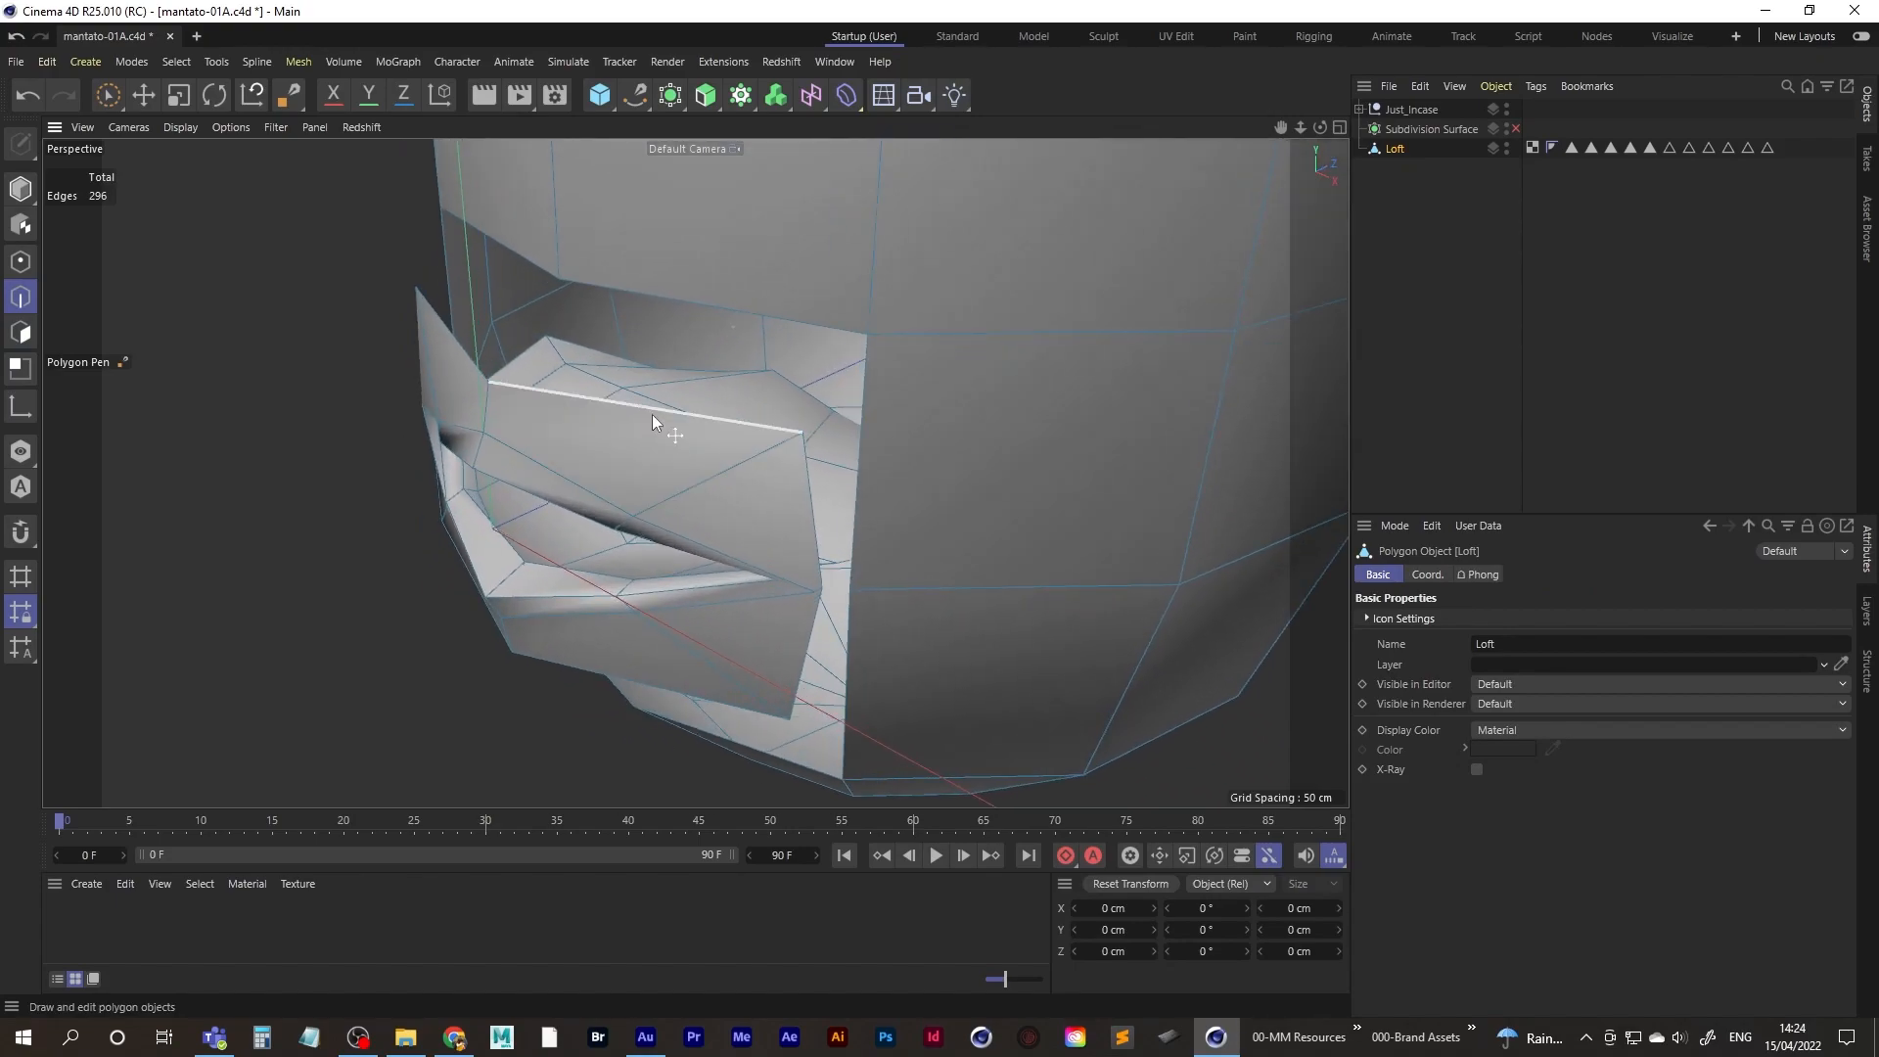
{"action": "left_click_drag", "start_coordinate": [649, 409], "coordinate": [745, 313], "text": "ctrl"}
- Extend the upper side edge on the opposite side of the mouth patch to the head opening with the Polygon Pen
{"action": "left_click_drag", "start_coordinate": [666, 366], "coordinate": [562, 273], "text": "alt"}
{"action": "left_click_drag", "start_coordinate": [610, 411], "coordinate": [550, 406], "text": "alt"}
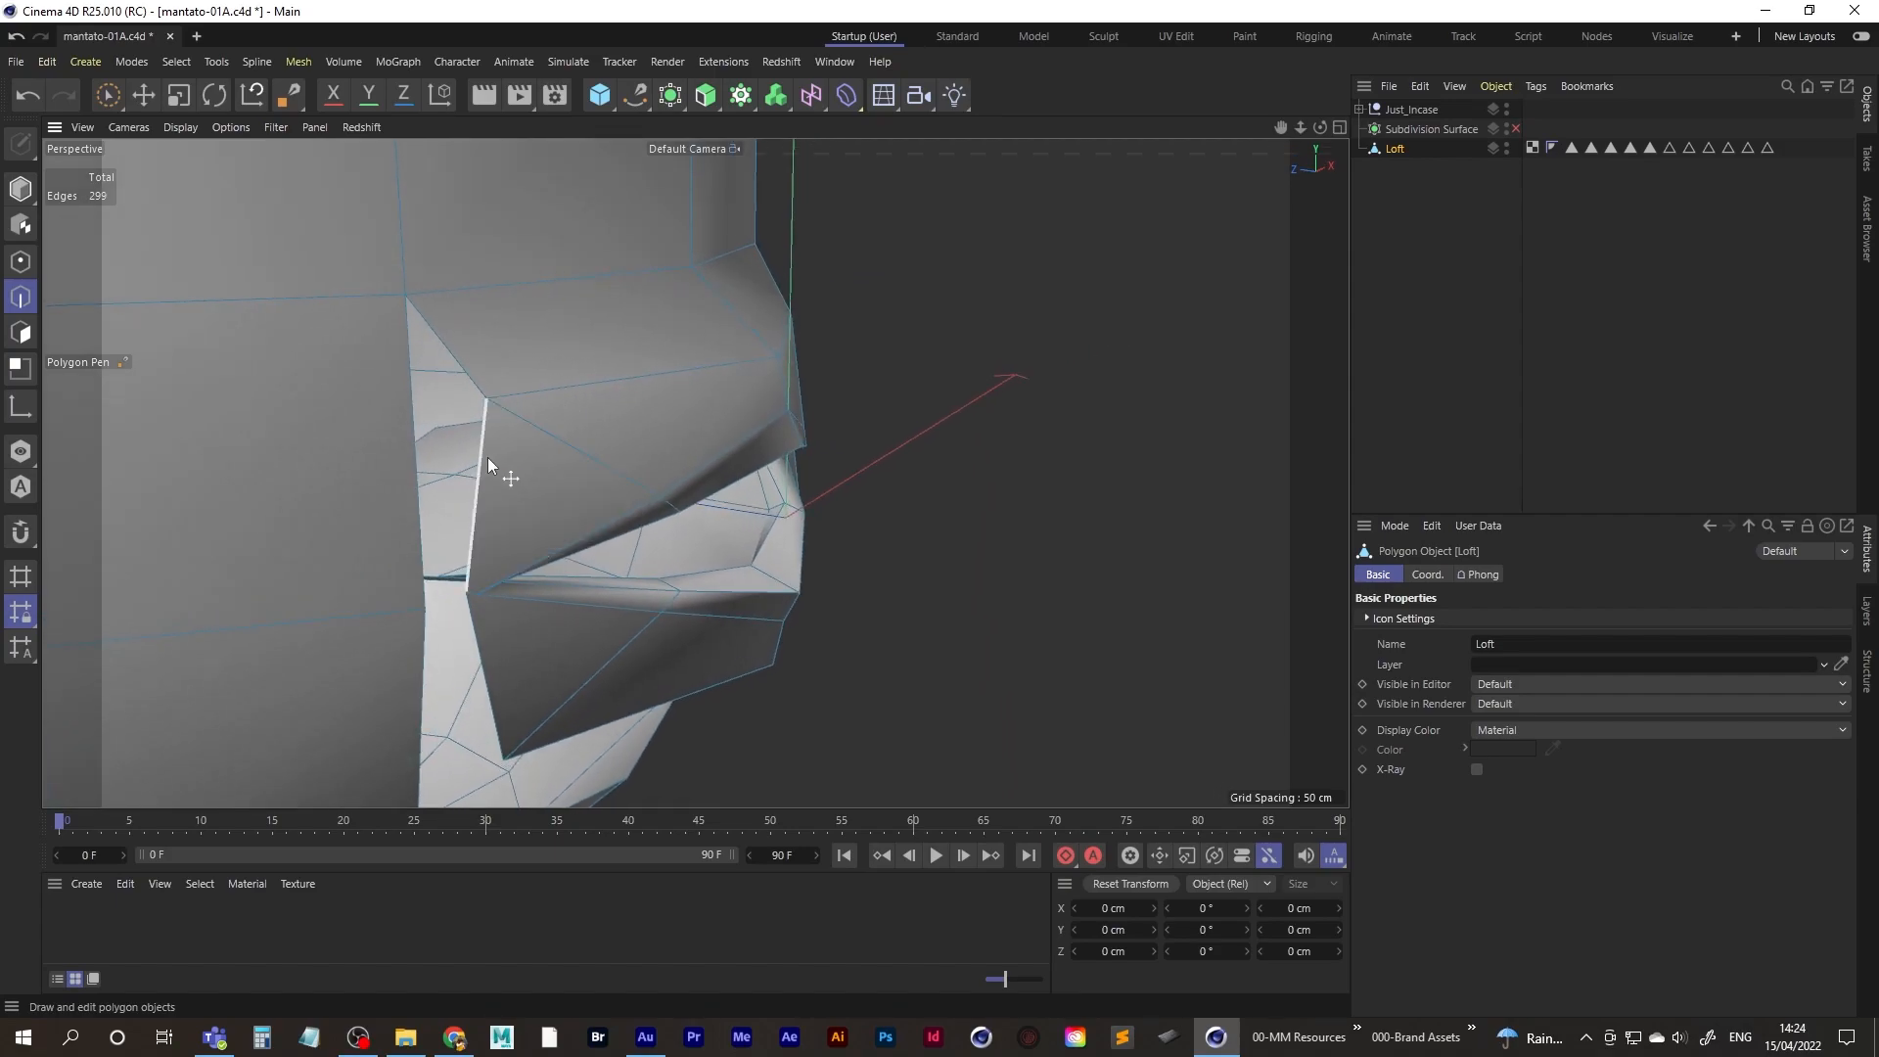
{"action": "left_click_drag", "start_coordinate": [483, 460], "coordinate": [528, 545], "text": "ctrl"}
- Try to bridge the gap beside the lower part of the mouth patch, and undo it
{"action": "left_click_drag", "start_coordinate": [672, 561], "coordinate": [707, 658], "text": "alt"}
{"action": "left_click_drag", "start_coordinate": [707, 657], "coordinate": [625, 701], "text": "alt"}
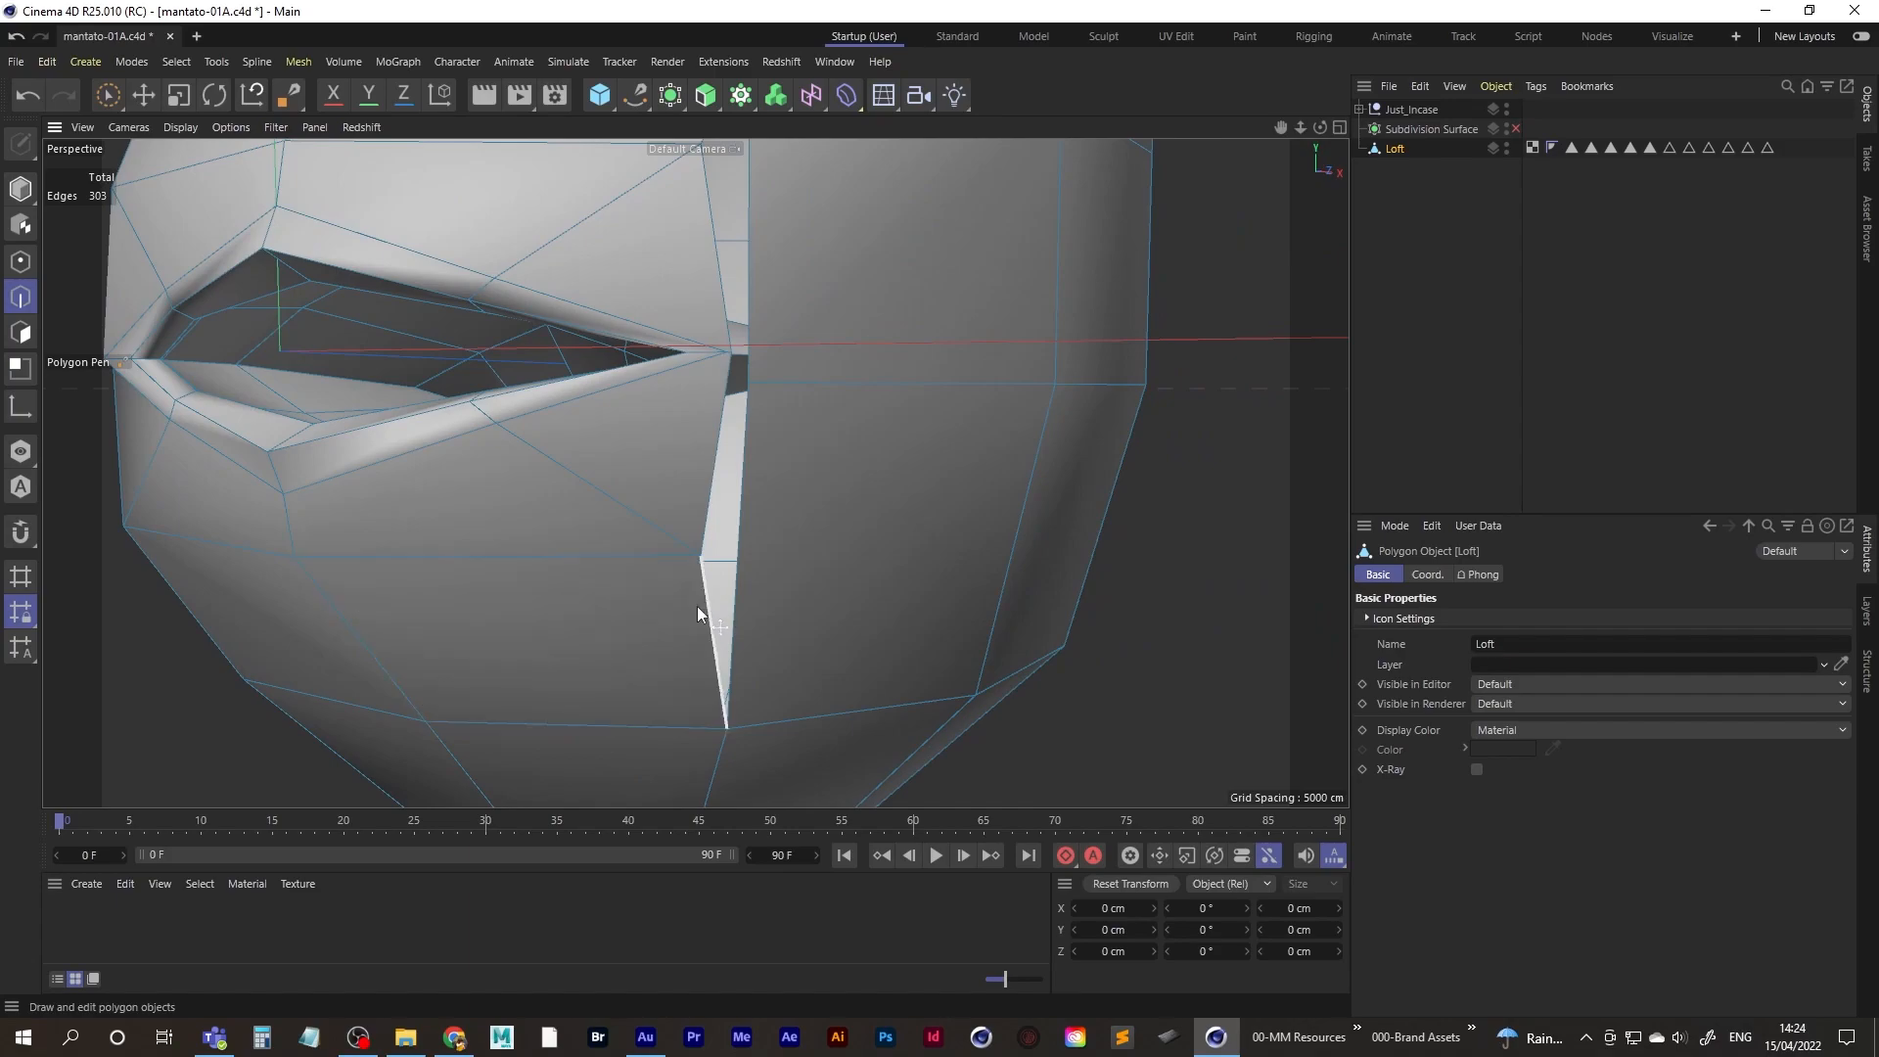
{"action": "mouse_move", "coordinate": [709, 600]}
{"action": "left_mouse_down", "text": "ctrl"}
{"action": "mouse_move", "coordinate": [744, 579]}
{"action": "mouse_move", "coordinate": [646, 490]}
{"action": "mouse_move", "coordinate": [516, 515]}
{"action": "mouse_move", "coordinate": [521, 499]}
{"action": "mouse_move", "coordinate": [689, 514]}
{"action": "mouse_move", "coordinate": [789, 558]}
{"action": "mouse_move", "coordinate": [895, 526]}
{"action": "left_mouse_up", "text": "ctrl"}
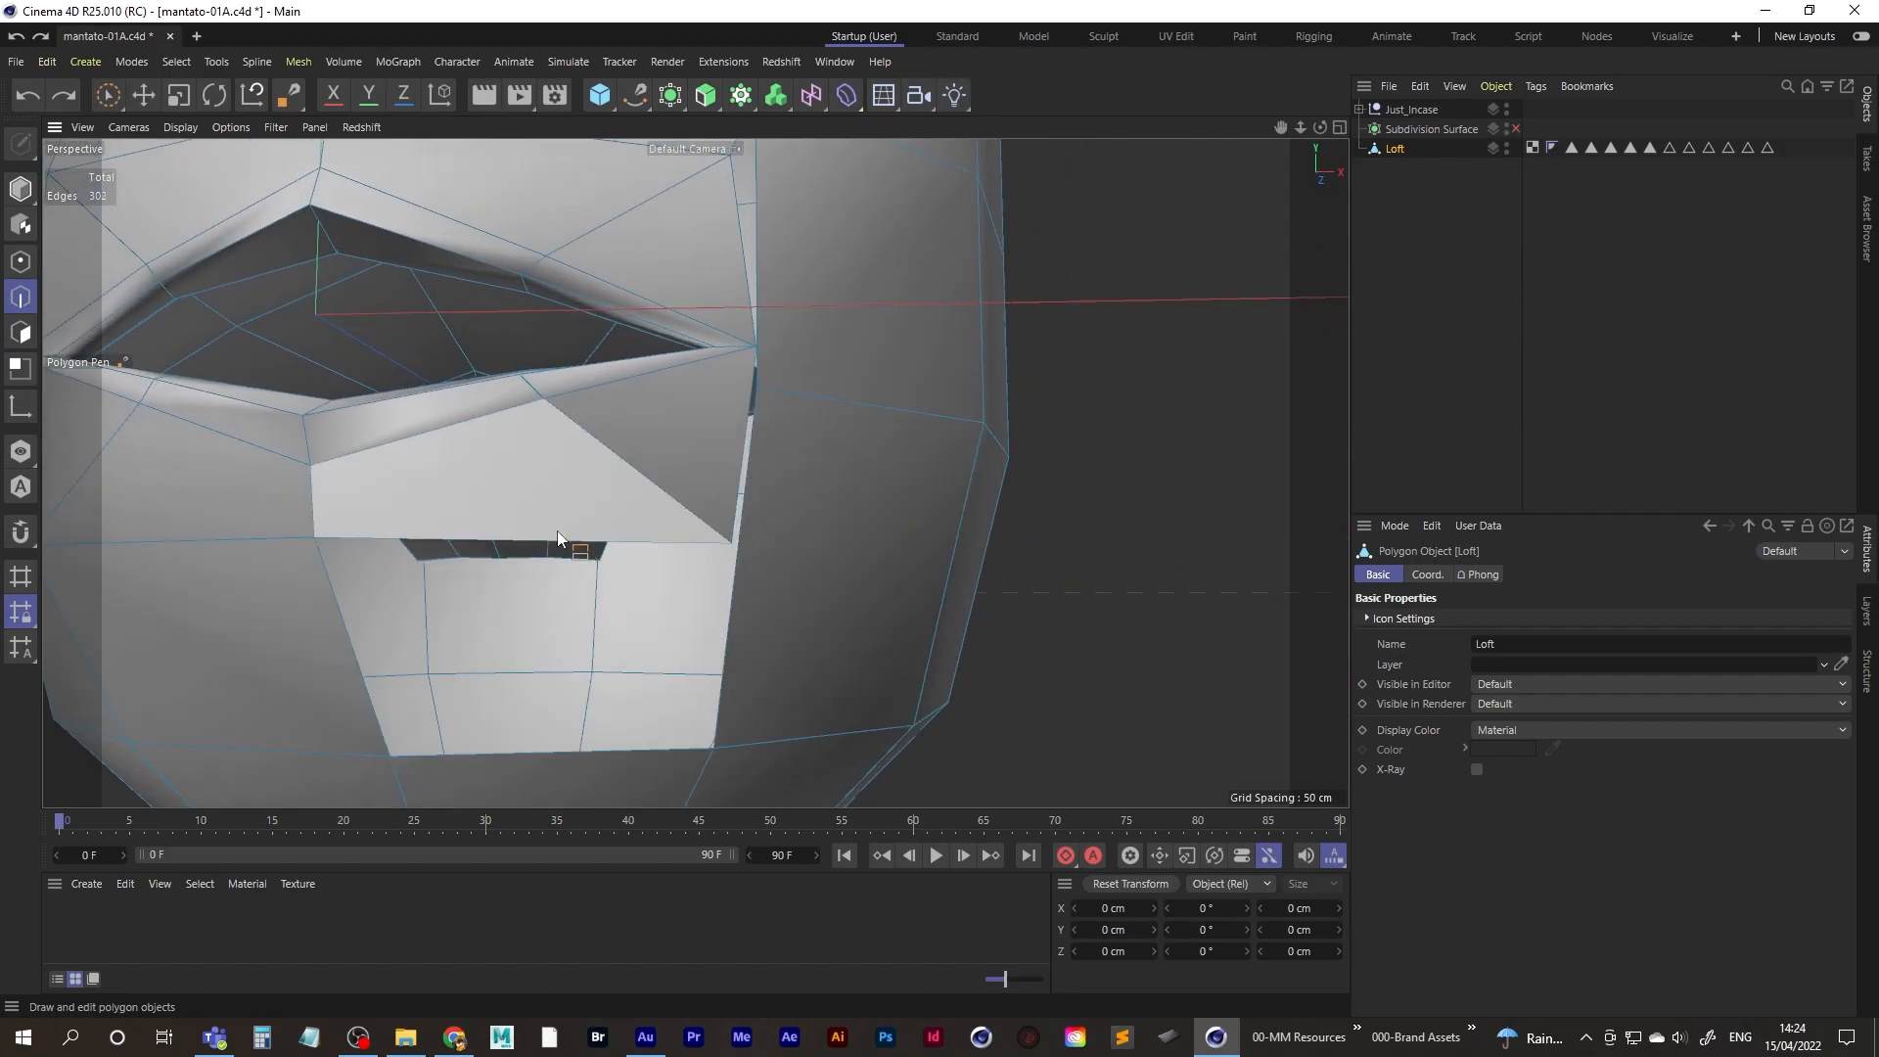
{"action": "left_click_drag", "start_coordinate": [513, 536], "coordinate": [628, 555], "text": "alt"}
{"action": "key", "text": "ctrl+z"}
- Close the remaining gaps beside and below the mouth patch by extending its side and lower edges to the head opening
{"action": "left_click_drag", "start_coordinate": [466, 556], "coordinate": [305, 515], "text": "alt"}
{"action": "scroll", "coordinate": [556, 531], "scroll_direction": "down", "scroll_amount": 5}
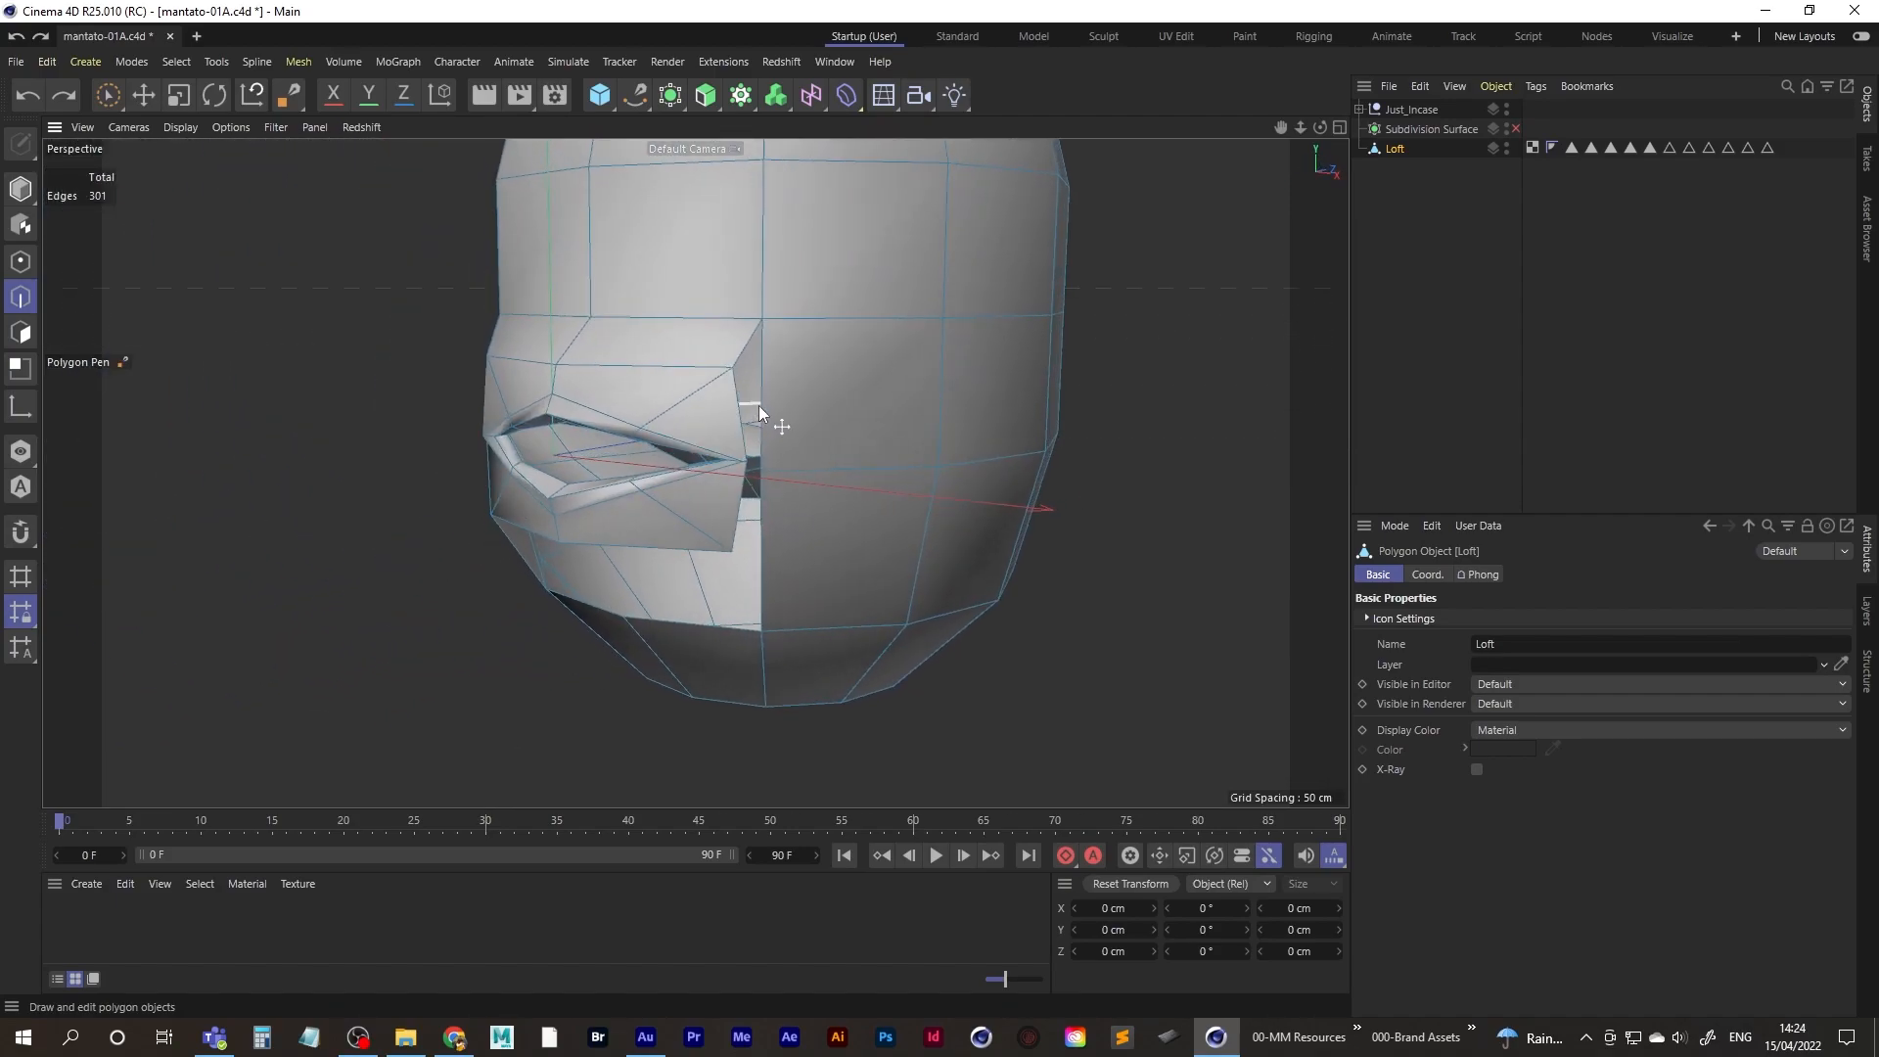
{"action": "left_click_drag", "start_coordinate": [736, 407], "coordinate": [764, 397], "text": "ctrl"}
{"action": "left_click_drag", "start_coordinate": [737, 504], "coordinate": [844, 520], "text": "ctrl"}
{"action": "left_click_drag", "start_coordinate": [654, 550], "coordinate": [637, 645], "text": "ctrl"}
{"action": "left_click_drag", "start_coordinate": [485, 549], "coordinate": [488, 650], "text": "ctrl"}
{"action": "left_click_drag", "start_coordinate": [596, 525], "coordinate": [446, 531], "text": "alt"}
{"action": "left_click", "coordinate": [1451, 257]}
{"action": "scroll", "coordinate": [661, 521], "scroll_direction": "down", "scroll_amount": 5}
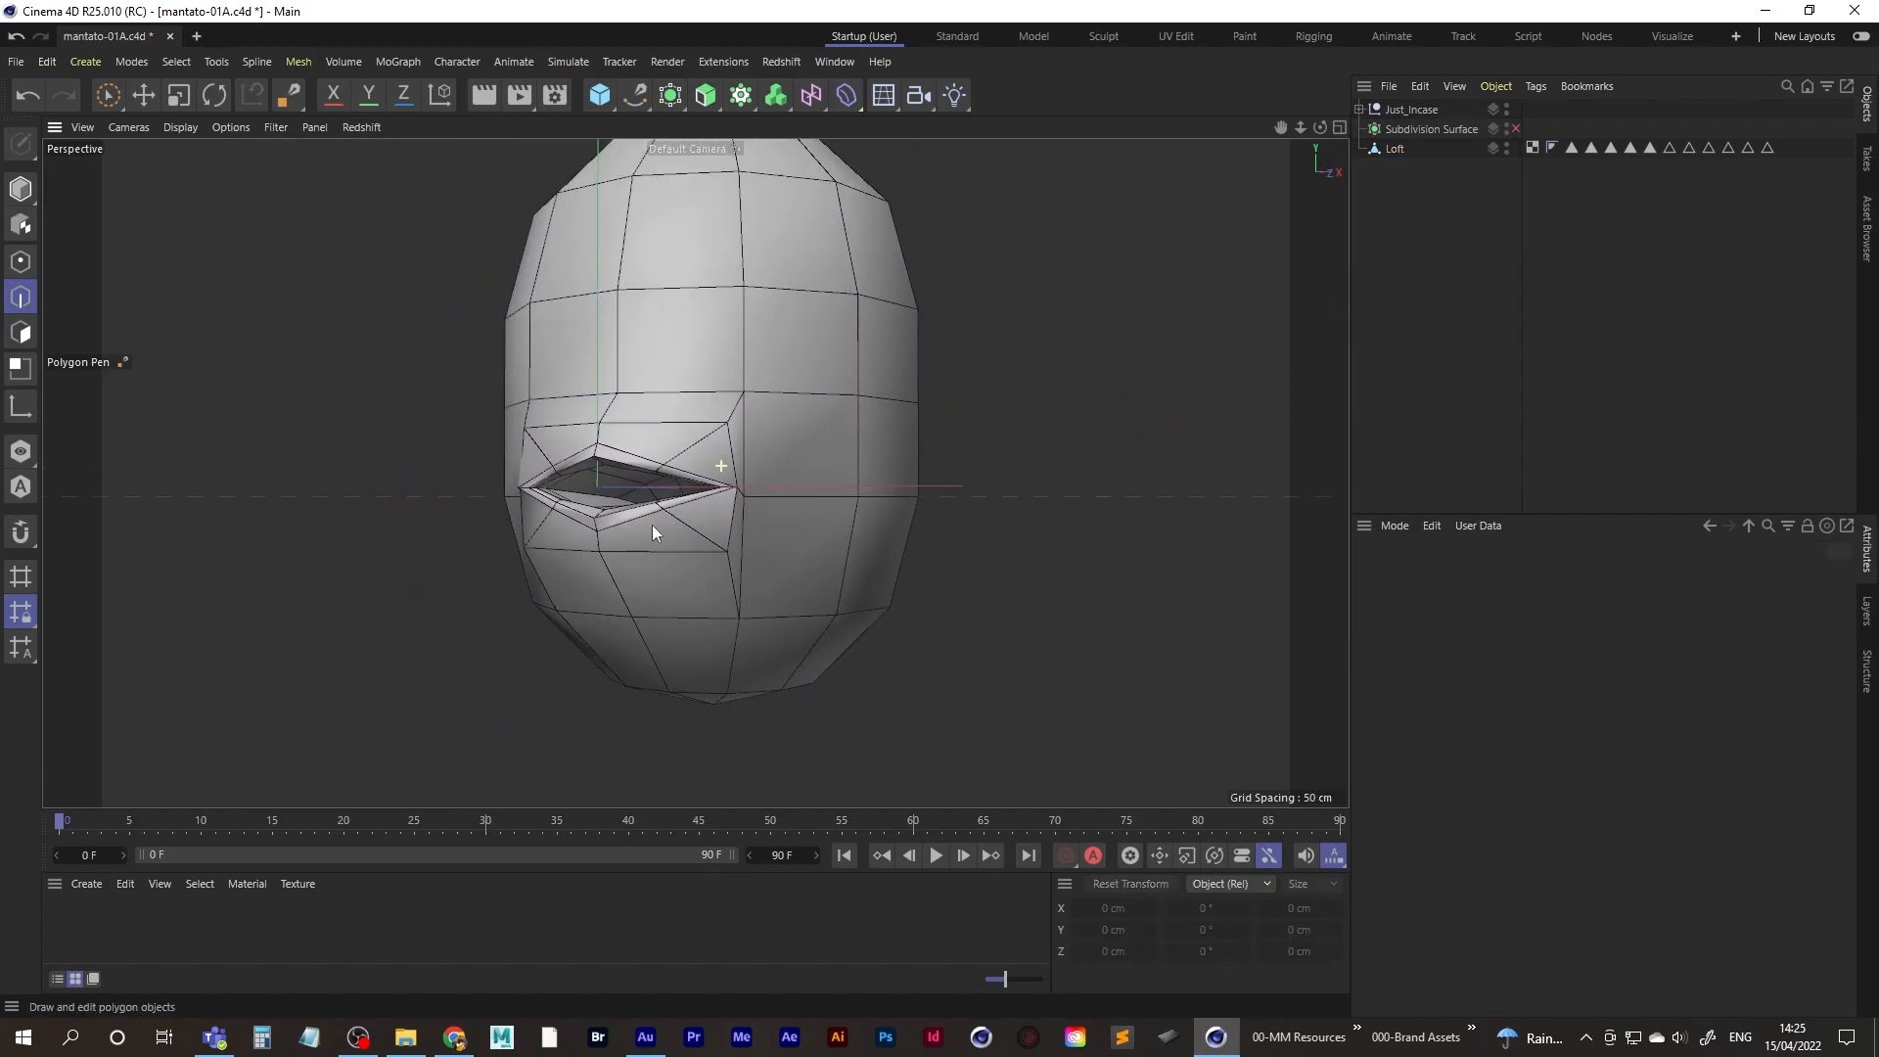
- Activate the Iron tool and rename the combined Loft object to Mantato
{"action": "left_click_drag", "start_coordinate": [667, 534], "coordinate": [468, 544], "text": "alt"}
{"action": "scroll", "coordinate": [636, 518], "scroll_direction": "up", "scroll_amount": 3}
{"action": "mouse_move", "coordinate": [685, 514]}
{"action": "left_mouse_down", "text": "alt"}
{"action": "mouse_move", "coordinate": [631, 486]}
{"action": "mouse_move", "coordinate": [620, 502]}
{"action": "mouse_move", "coordinate": [649, 503]}
{"action": "mouse_move", "coordinate": [675, 566]}
{"action": "mouse_move", "coordinate": [609, 593]}
{"action": "mouse_move", "coordinate": [843, 591]}
{"action": "mouse_move", "coordinate": [683, 554]}
{"action": "mouse_move", "coordinate": [585, 576]}
{"action": "mouse_move", "coordinate": [727, 556]}
{"action": "mouse_move", "coordinate": [760, 515]}
{"action": "mouse_move", "coordinate": [719, 538]}
{"action": "mouse_move", "coordinate": [679, 528]}
{"action": "mouse_move", "coordinate": [722, 495]}
{"action": "mouse_move", "coordinate": [696, 507]}
{"action": "left_mouse_up", "text": "alt"}
{"action": "key", "text": "m"}
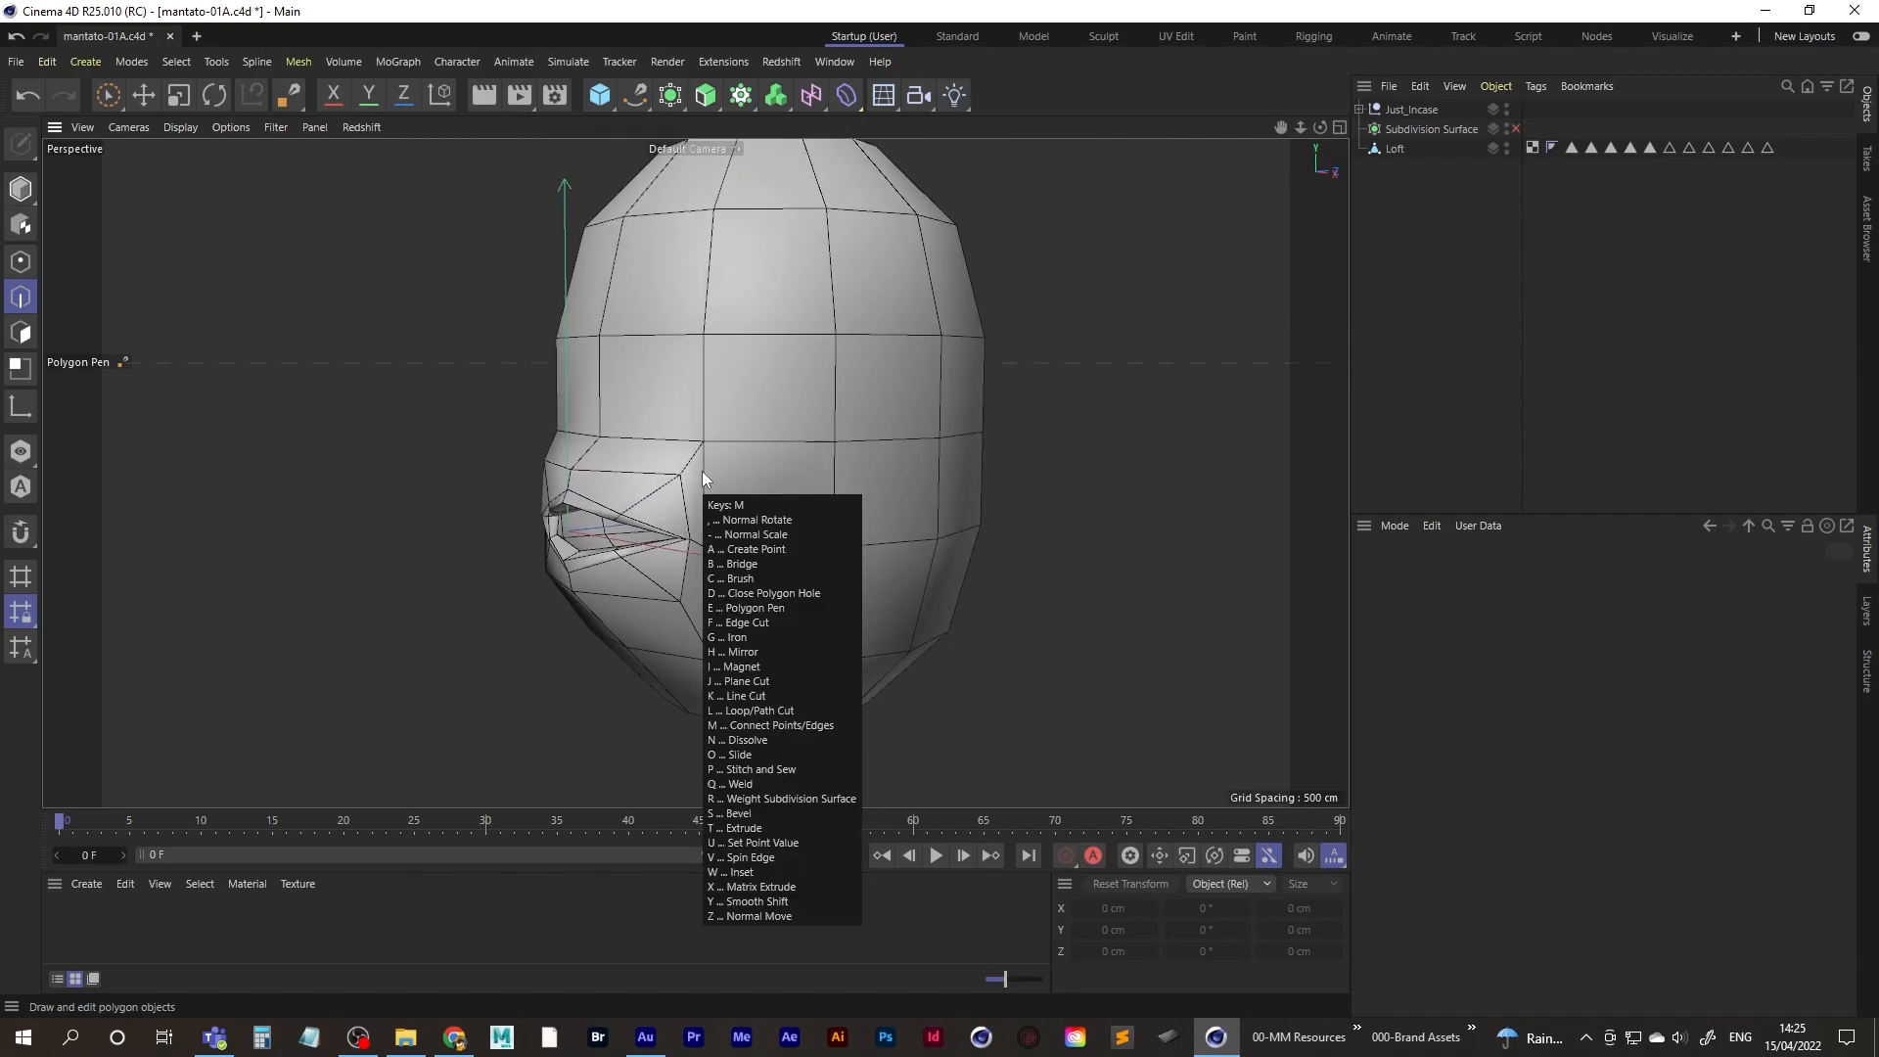
{"action": "key", "text": "g"}
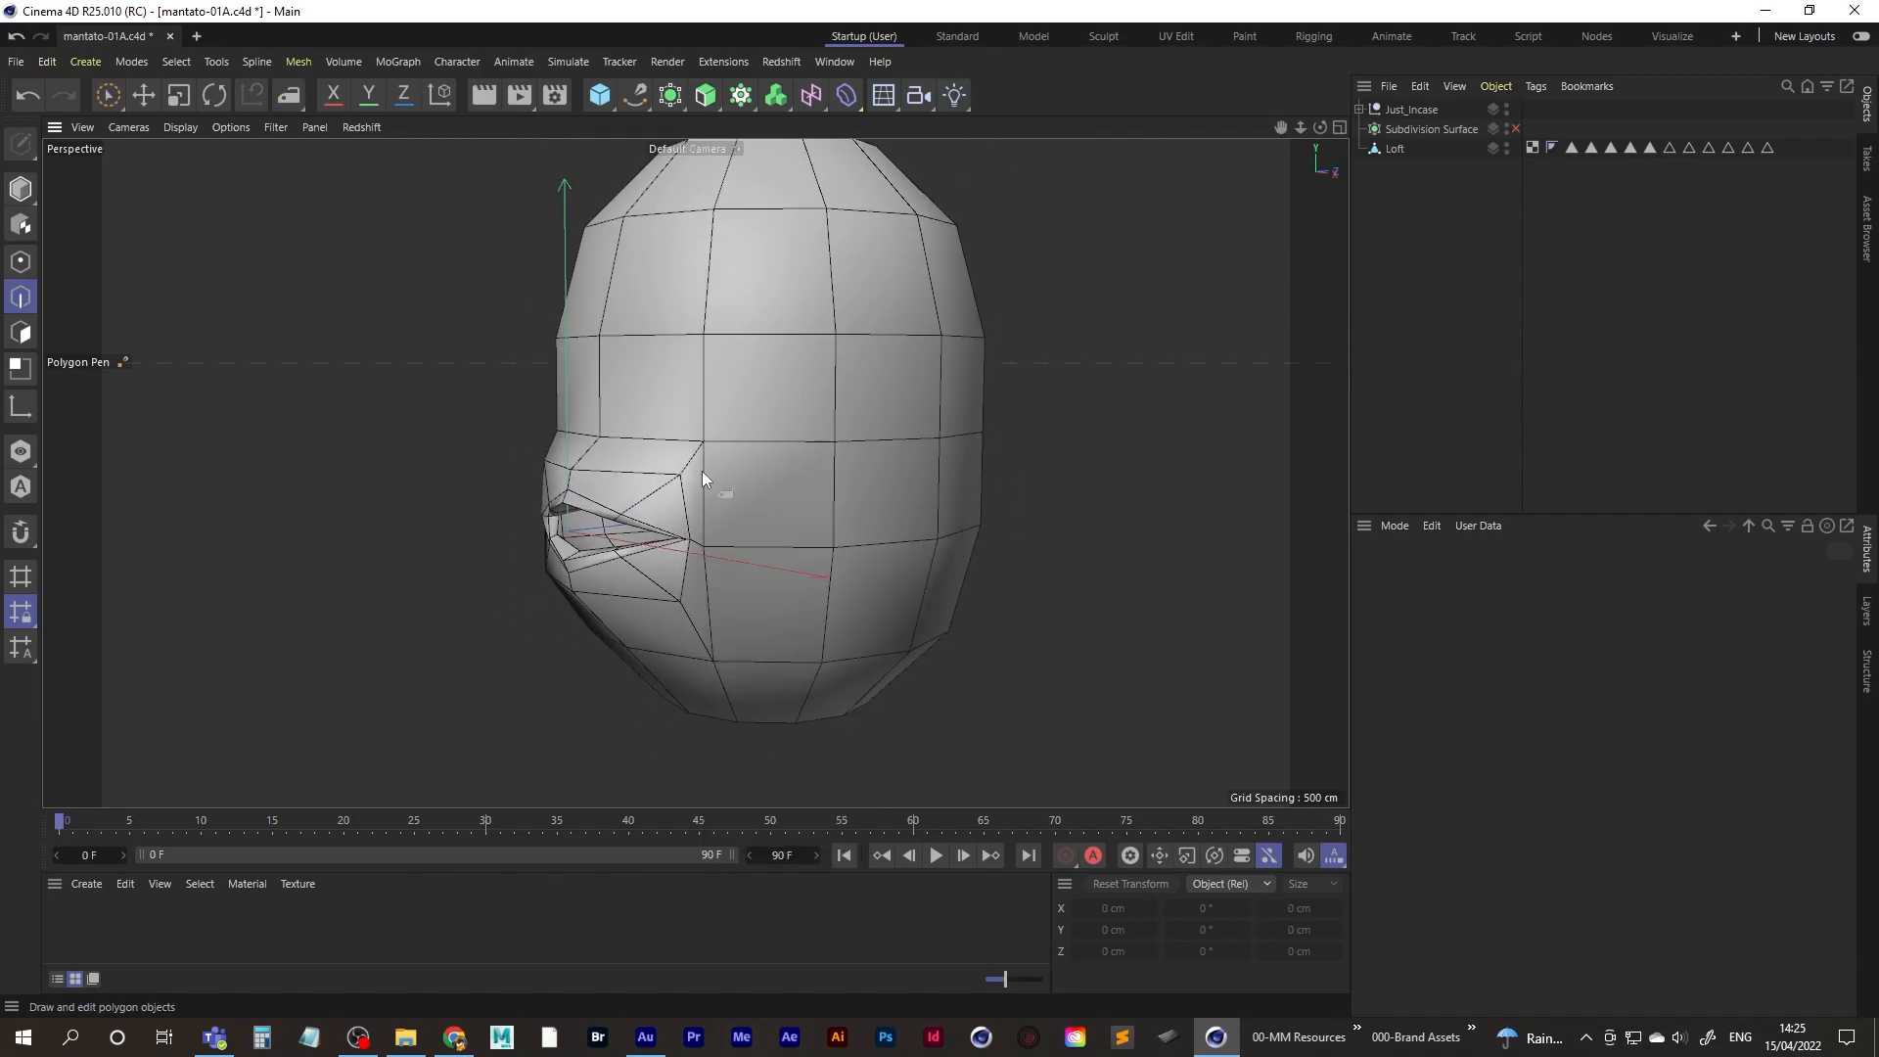
{"action": "double_click", "coordinate": [1400, 149]}
{"action": "type", "text": "Mar"}
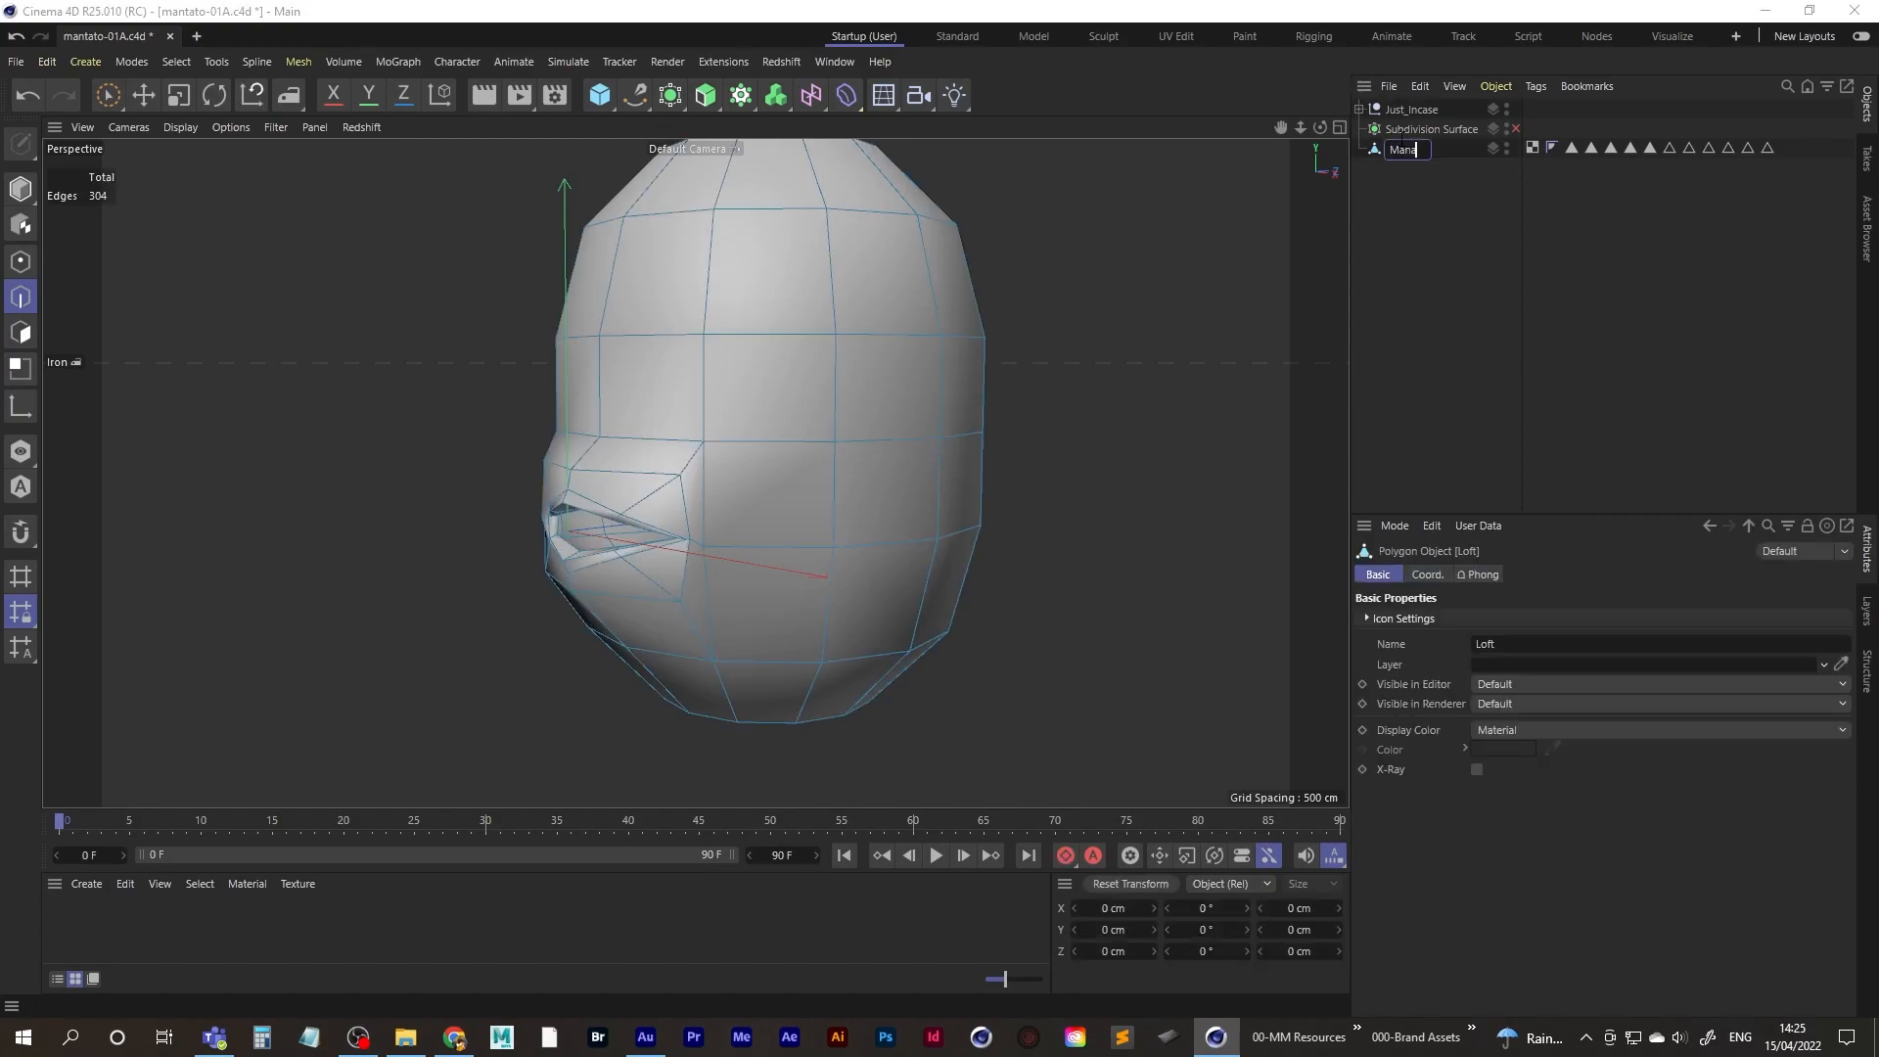
{"action": "type", "text": "tato"}
{"action": "key", "text": "Return"}
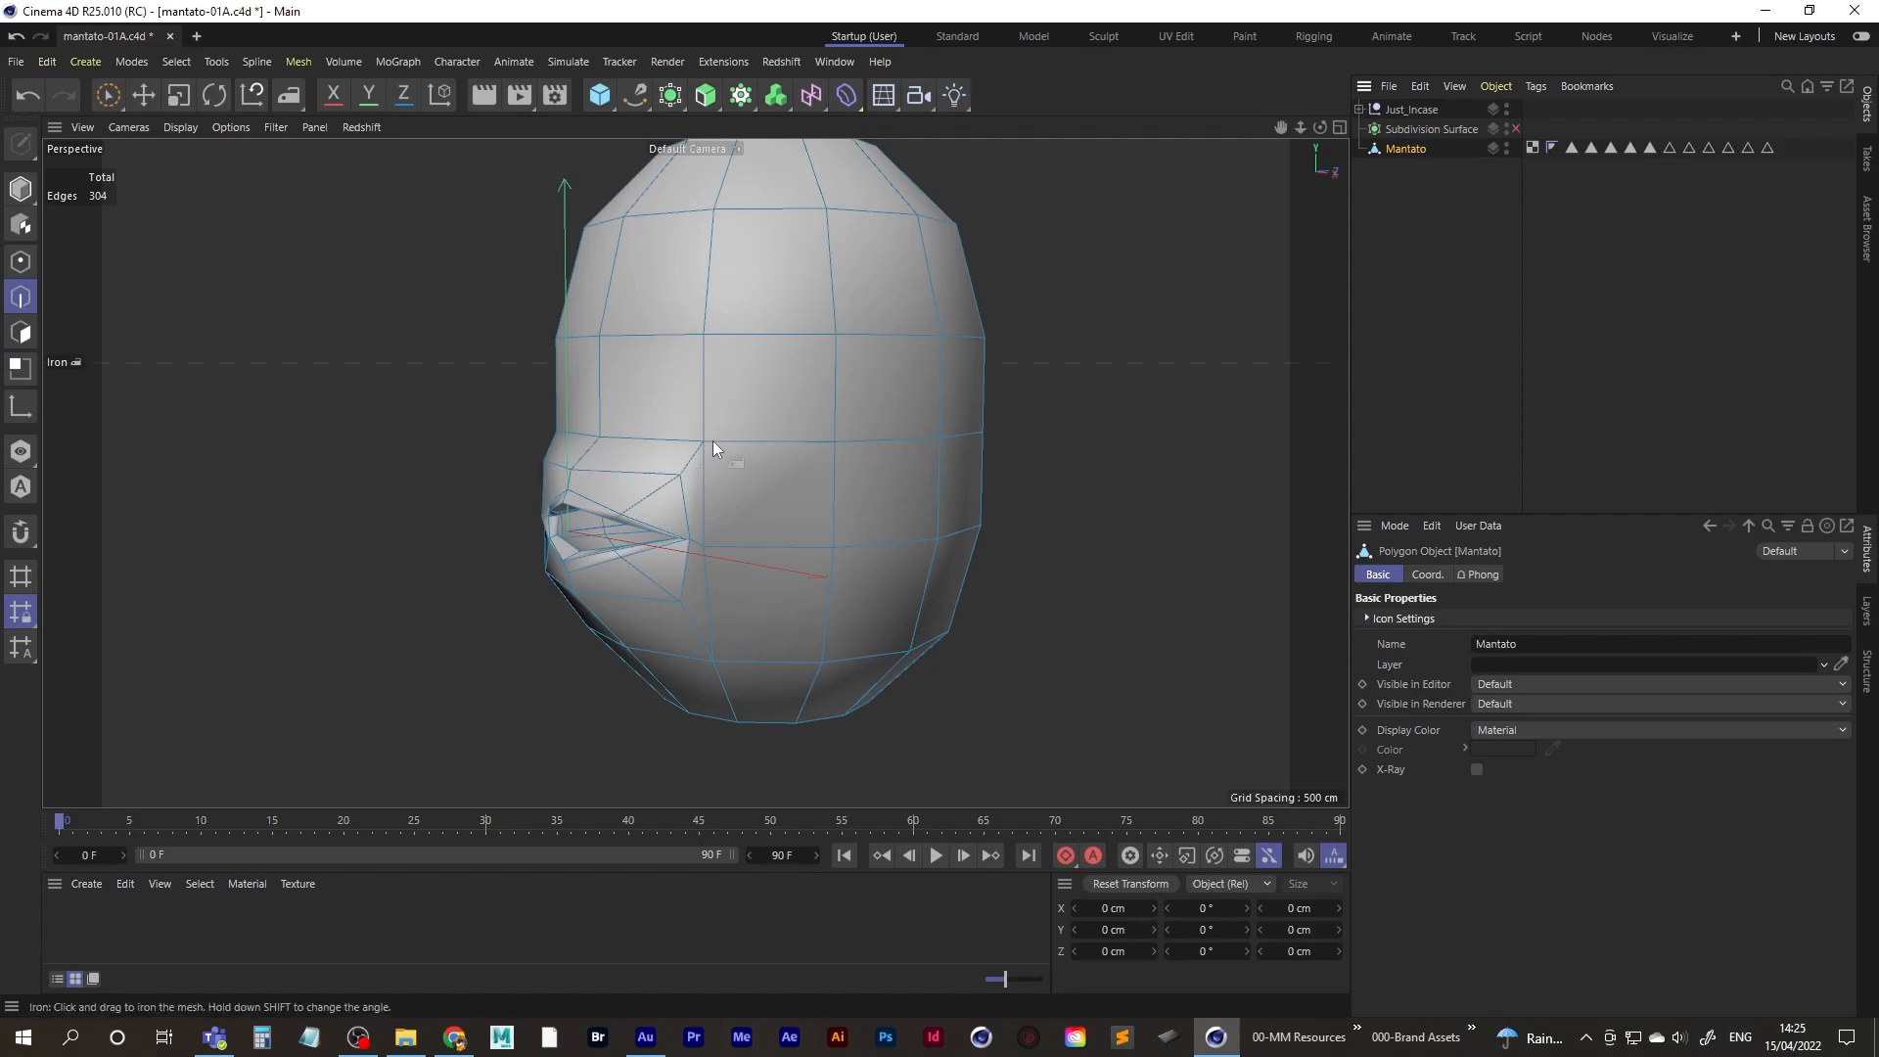
- In point mode, loop-select four neighbouring point loops around the mouth, from inside the lips out to the mouth patch outline
{"action": "middle_click_drag", "start_coordinate": [714, 442], "coordinate": [702, 490], "text": "alt"}
{"action": "left_click", "coordinate": [20, 262]}
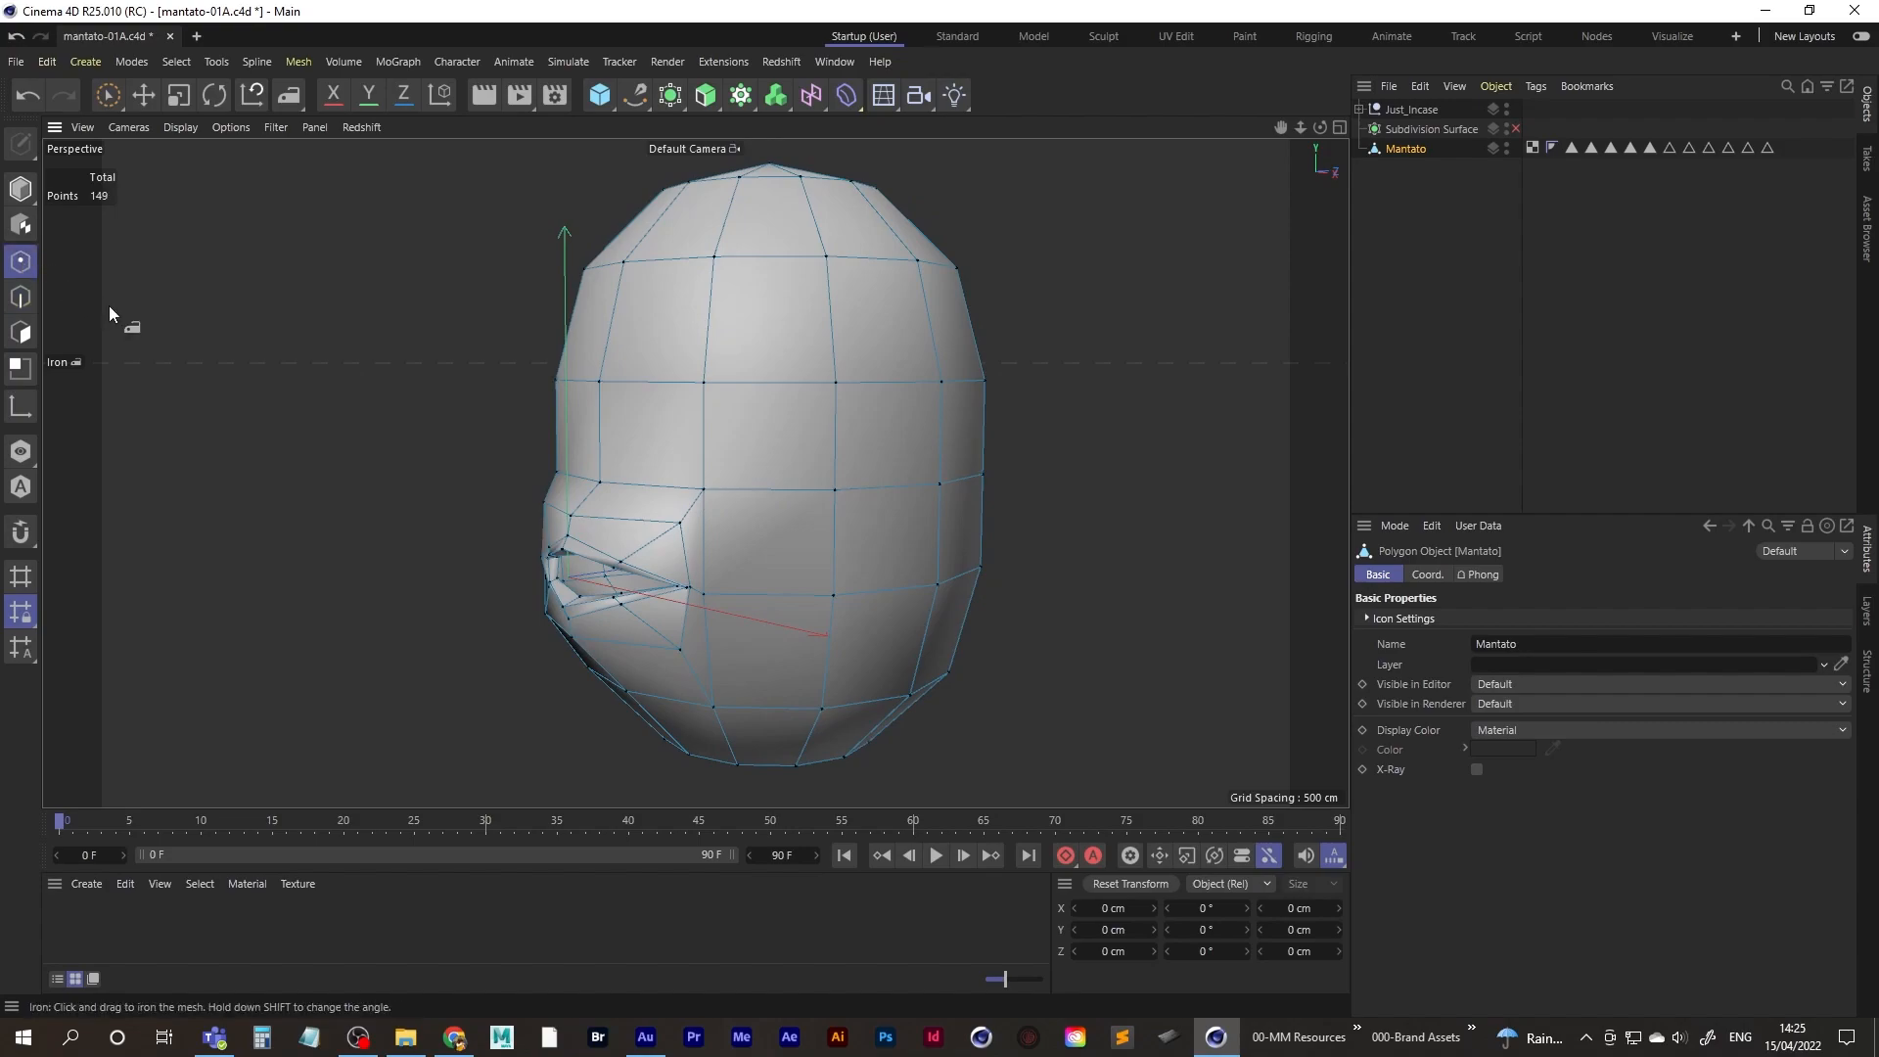
{"action": "right_click", "coordinate": [577, 586]}
{"action": "left_click", "coordinate": [579, 583]}
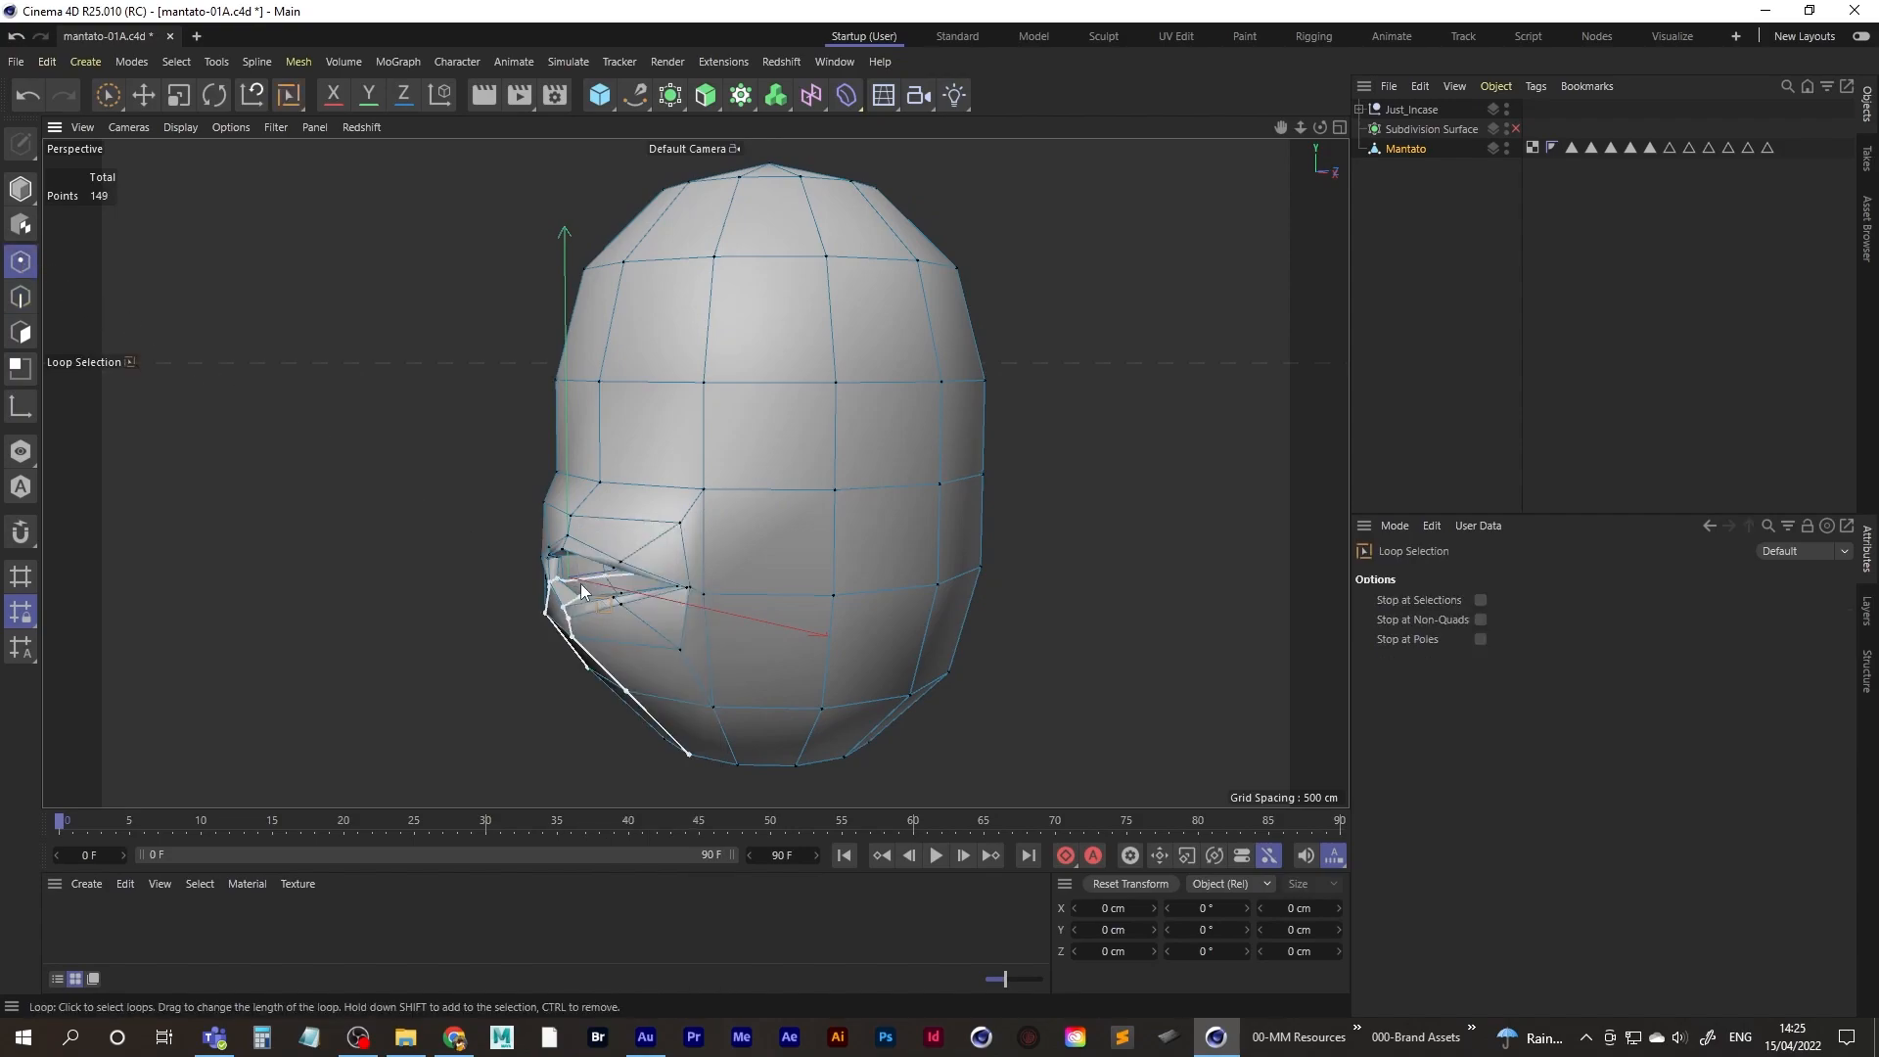
{"action": "scroll", "coordinate": [590, 572], "scroll_direction": "up", "scroll_amount": 10}
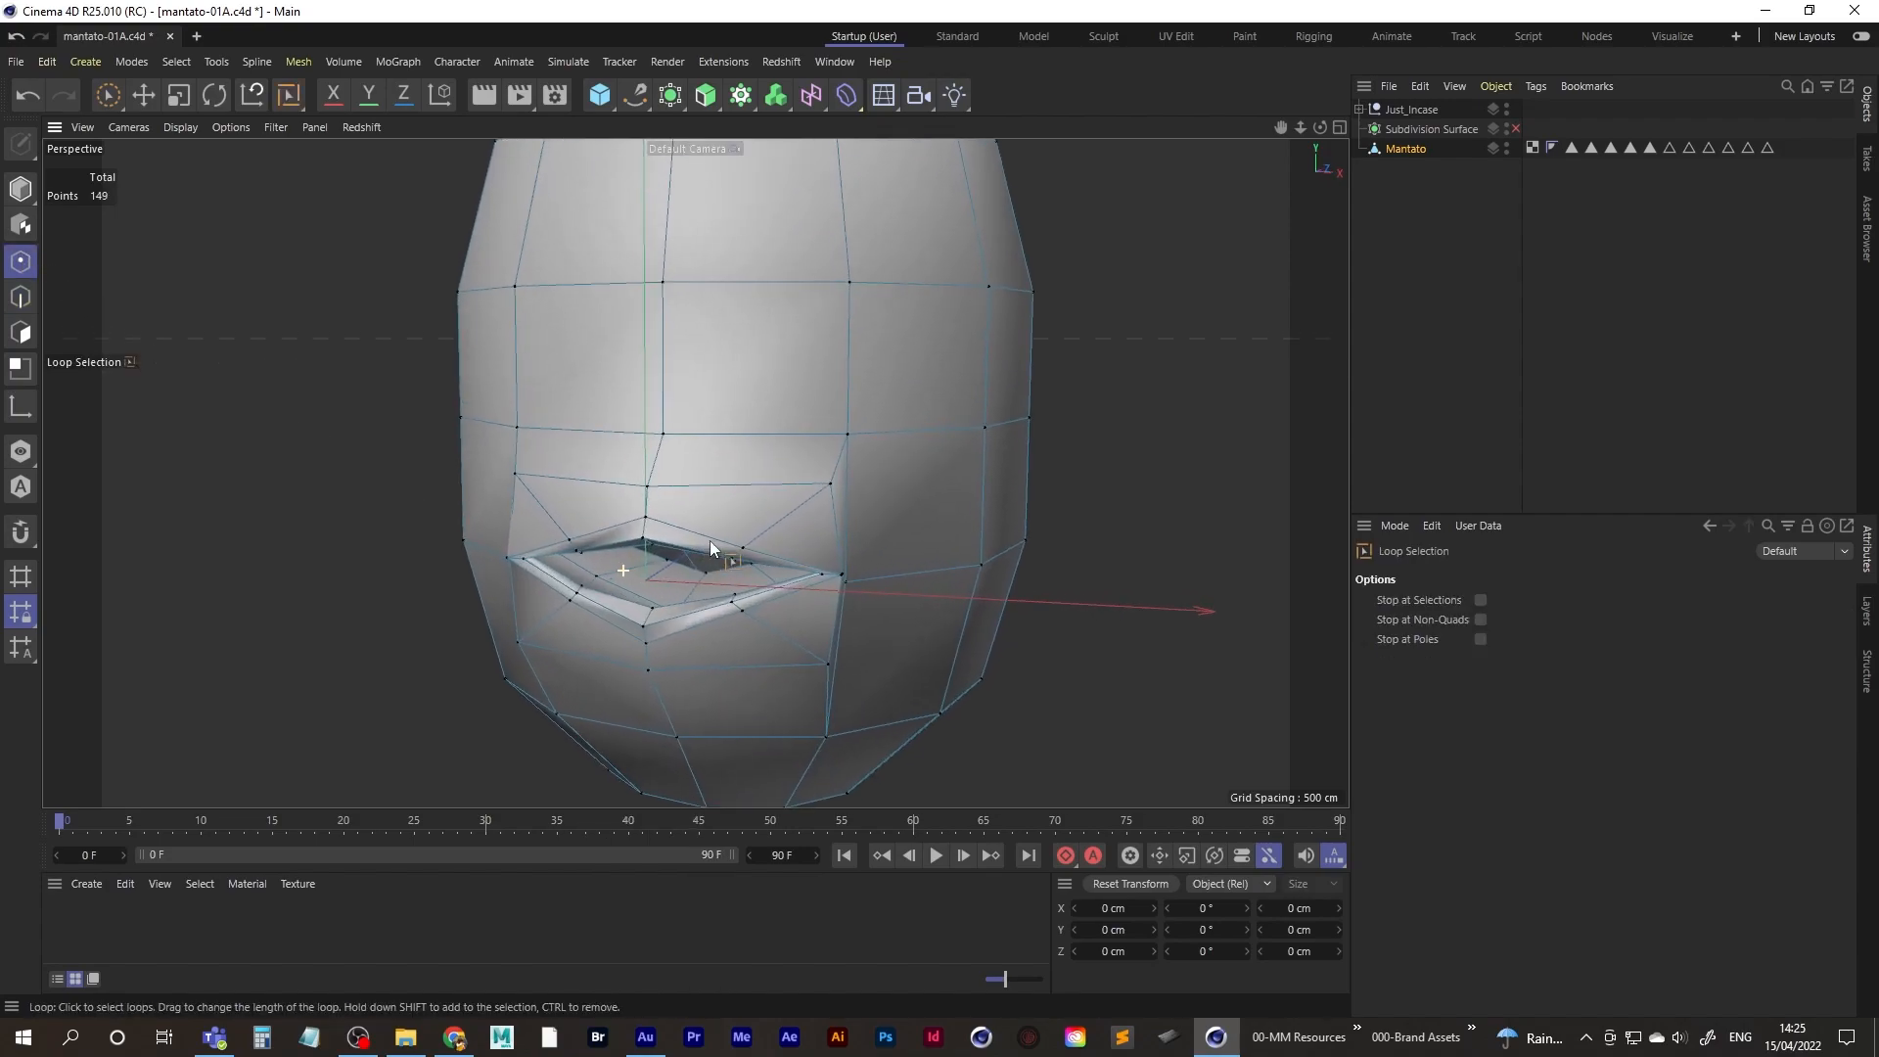
{"action": "scroll", "coordinate": [728, 513], "scroll_direction": "down", "scroll_amount": 4}
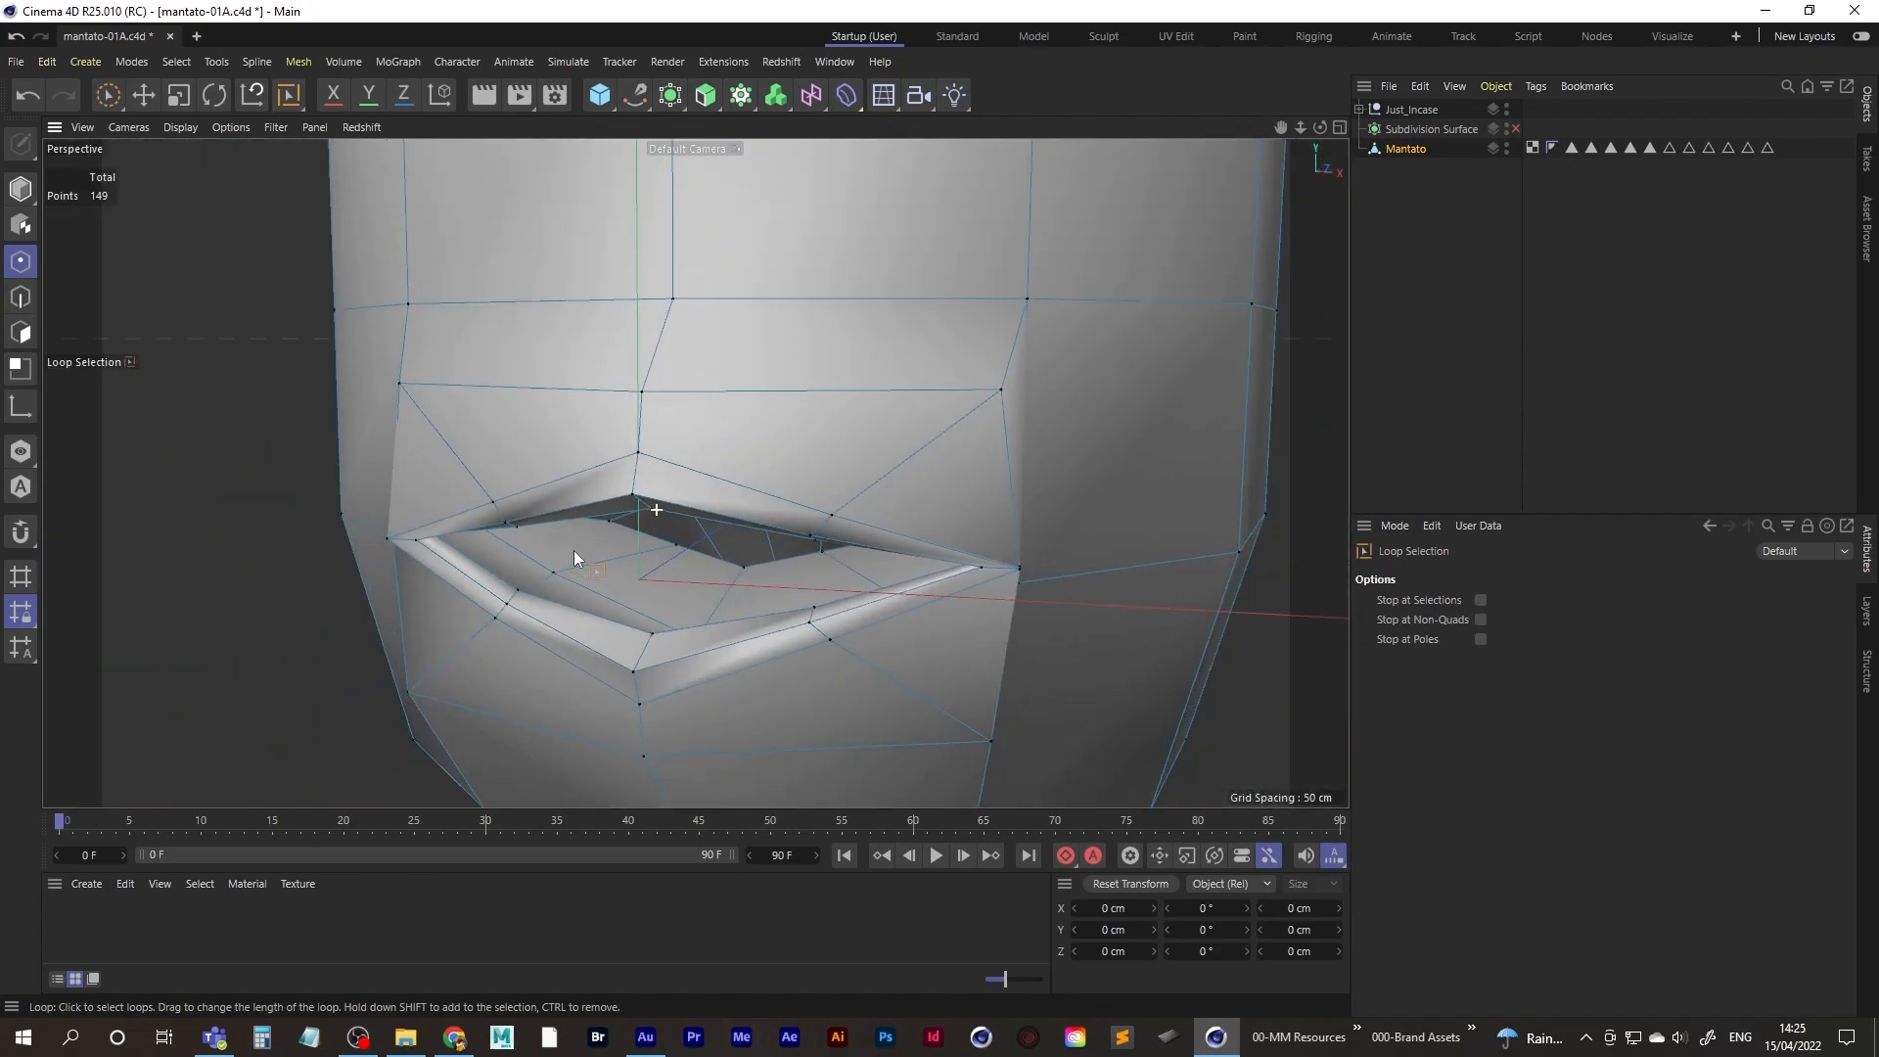
{"action": "left_click", "coordinate": [638, 495]}
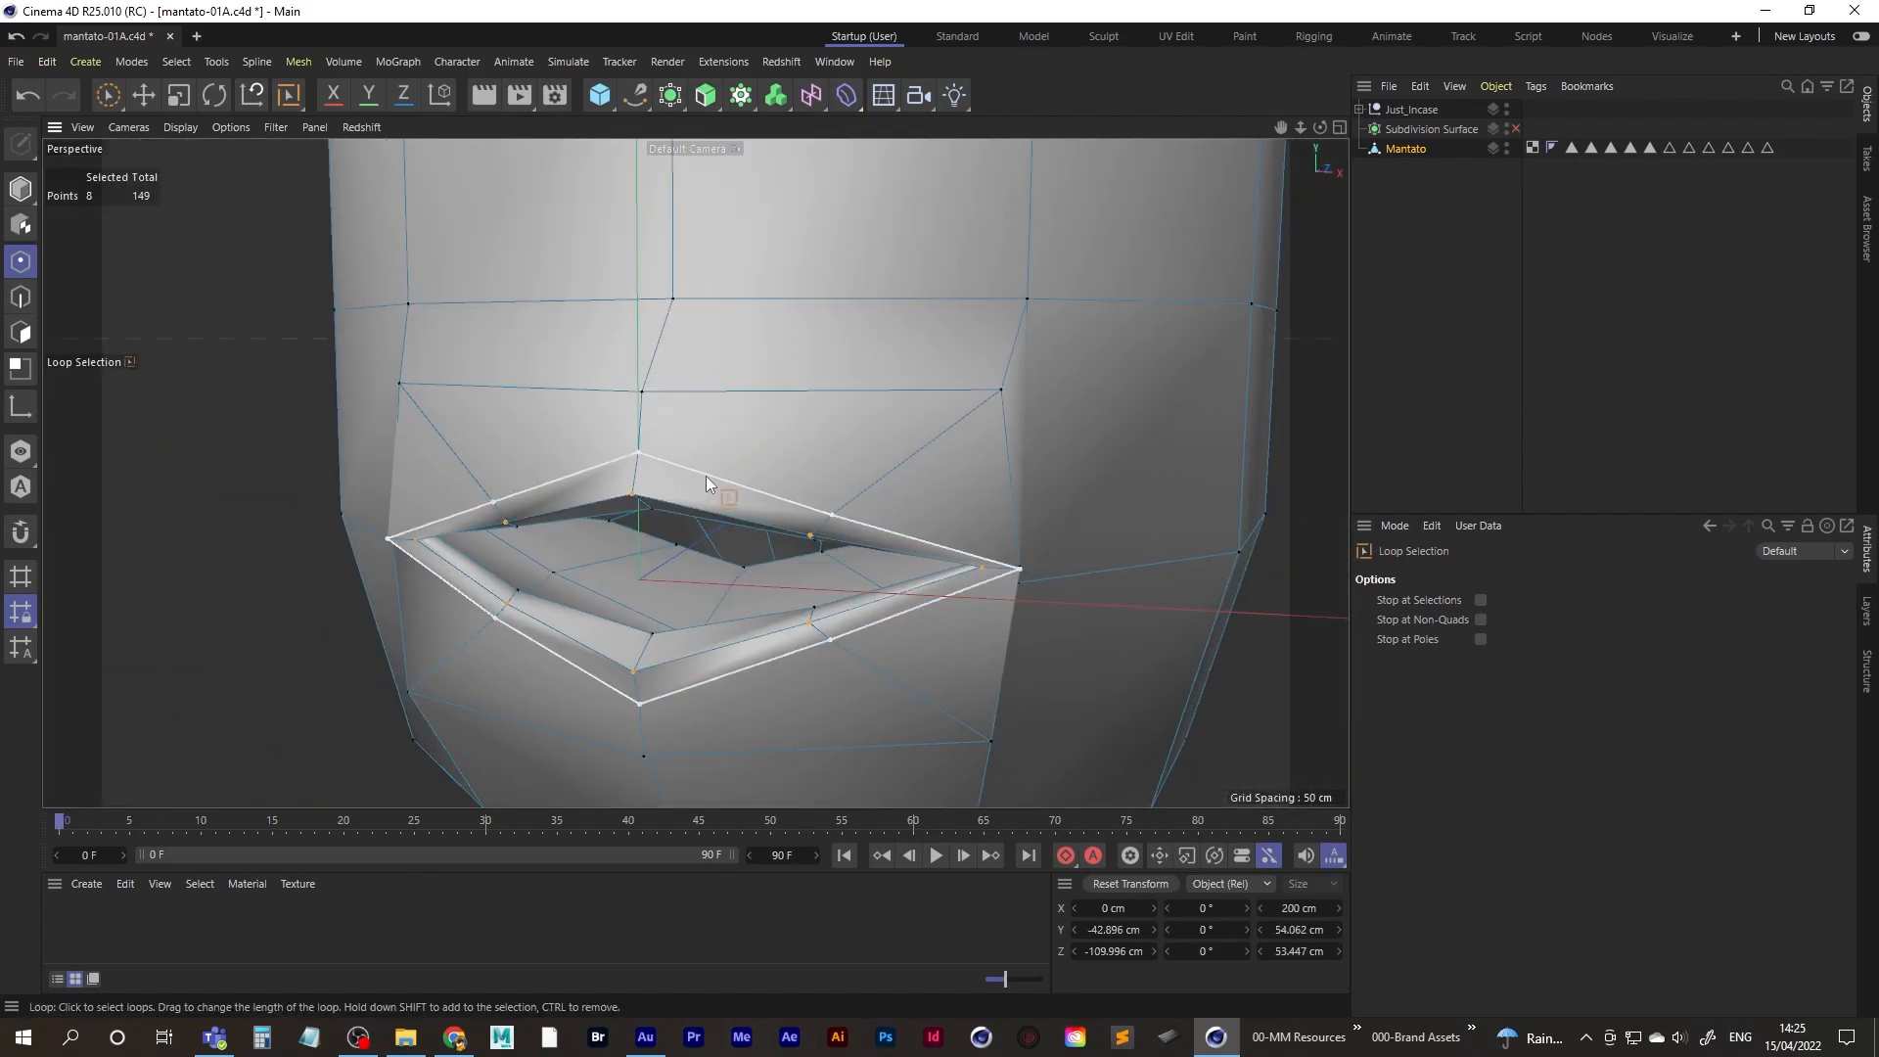
{"action": "left_click", "coordinate": [707, 474], "text": "shift"}
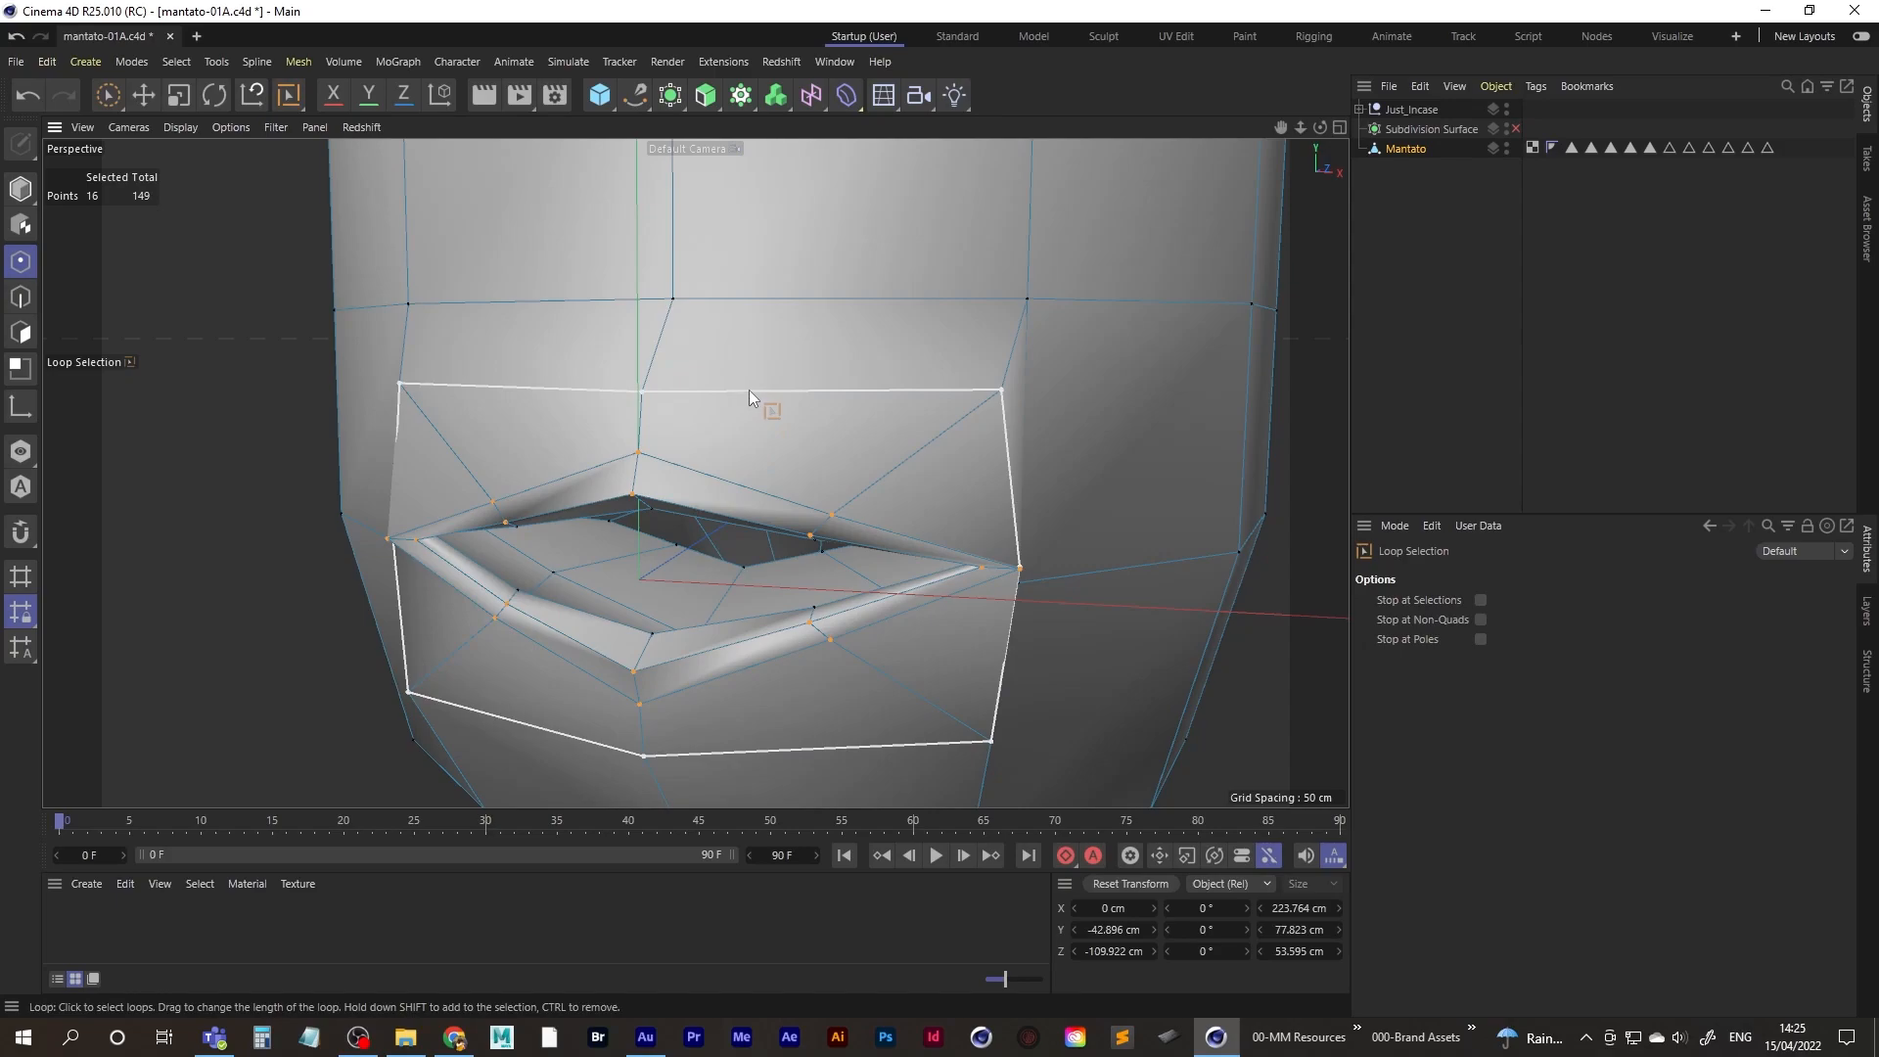
{"action": "left_click", "coordinate": [764, 386], "text": "shift"}
{"action": "left_click_drag", "start_coordinate": [763, 386], "coordinate": [726, 456], "text": "alt"}
{"action": "left_click", "coordinate": [714, 541]}
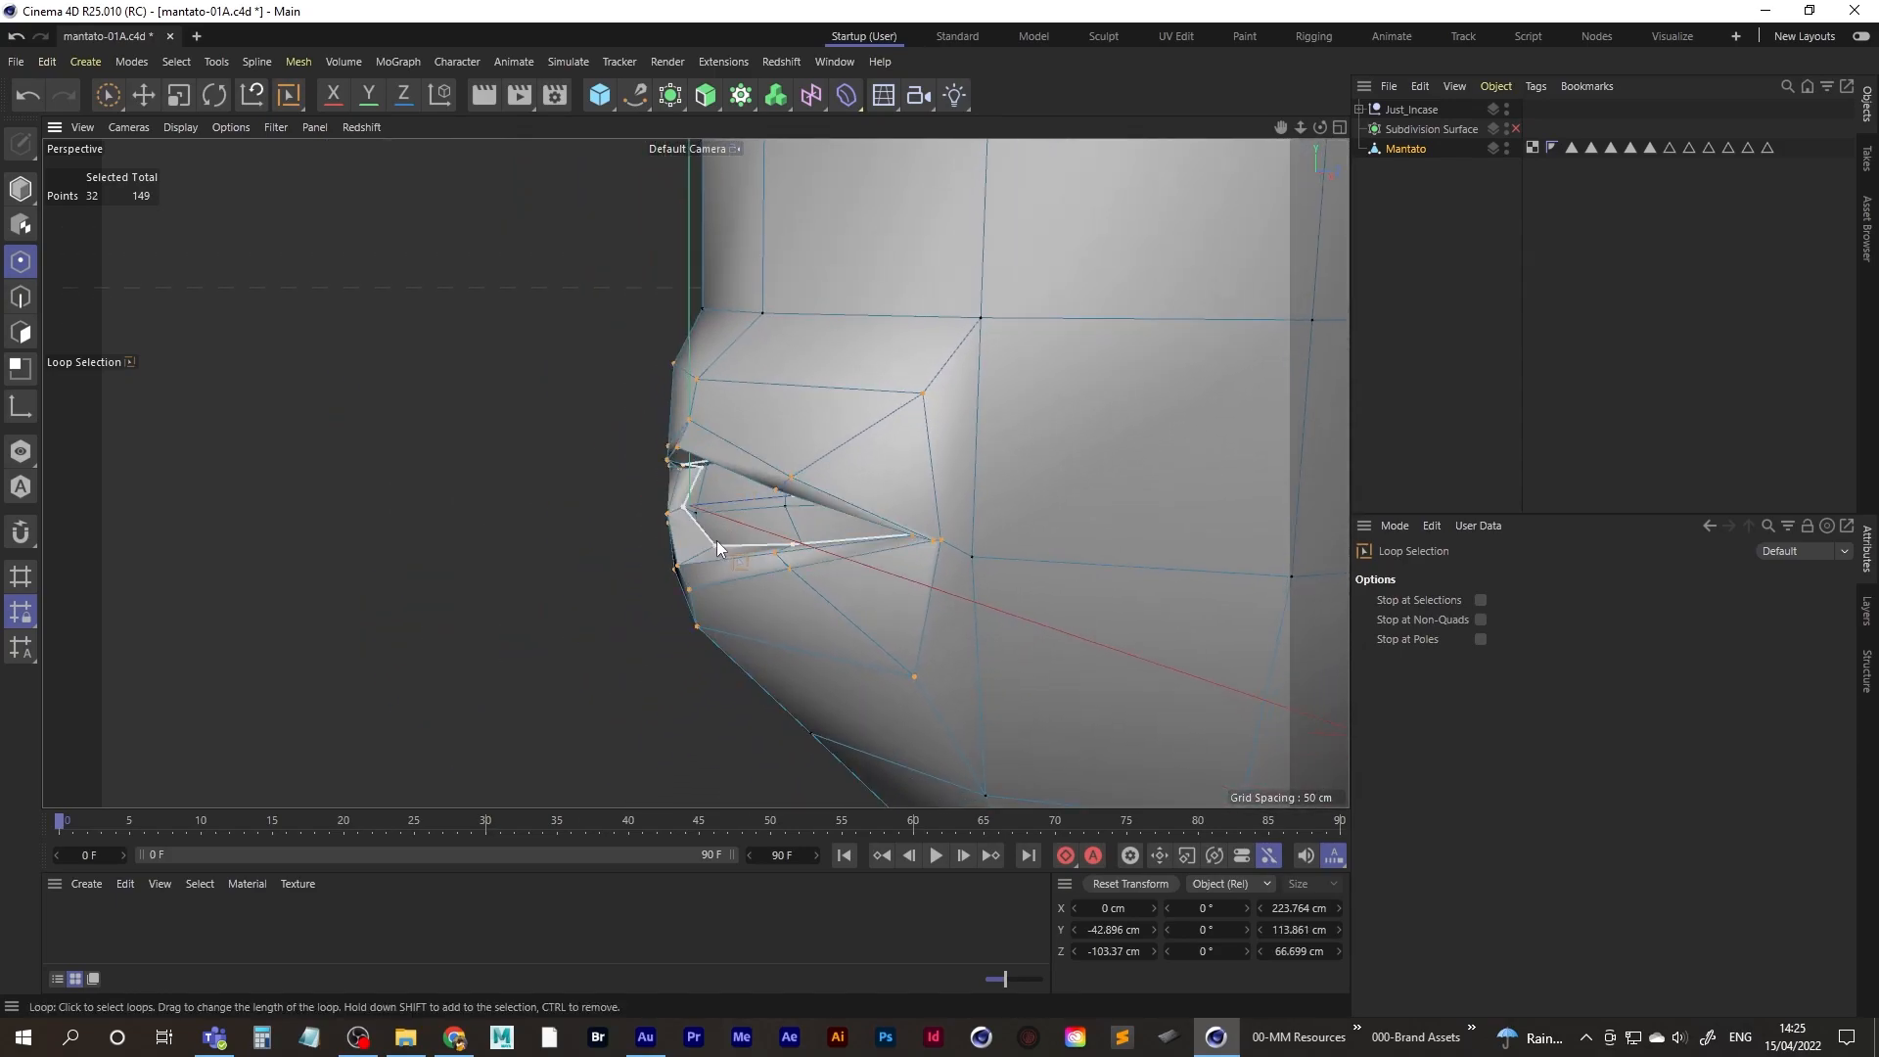
{"action": "scroll", "coordinate": [720, 540], "scroll_direction": "up", "scroll_amount": 5}
{"action": "left_click_drag", "start_coordinate": [727, 538], "coordinate": [689, 530], "text": "alt"}
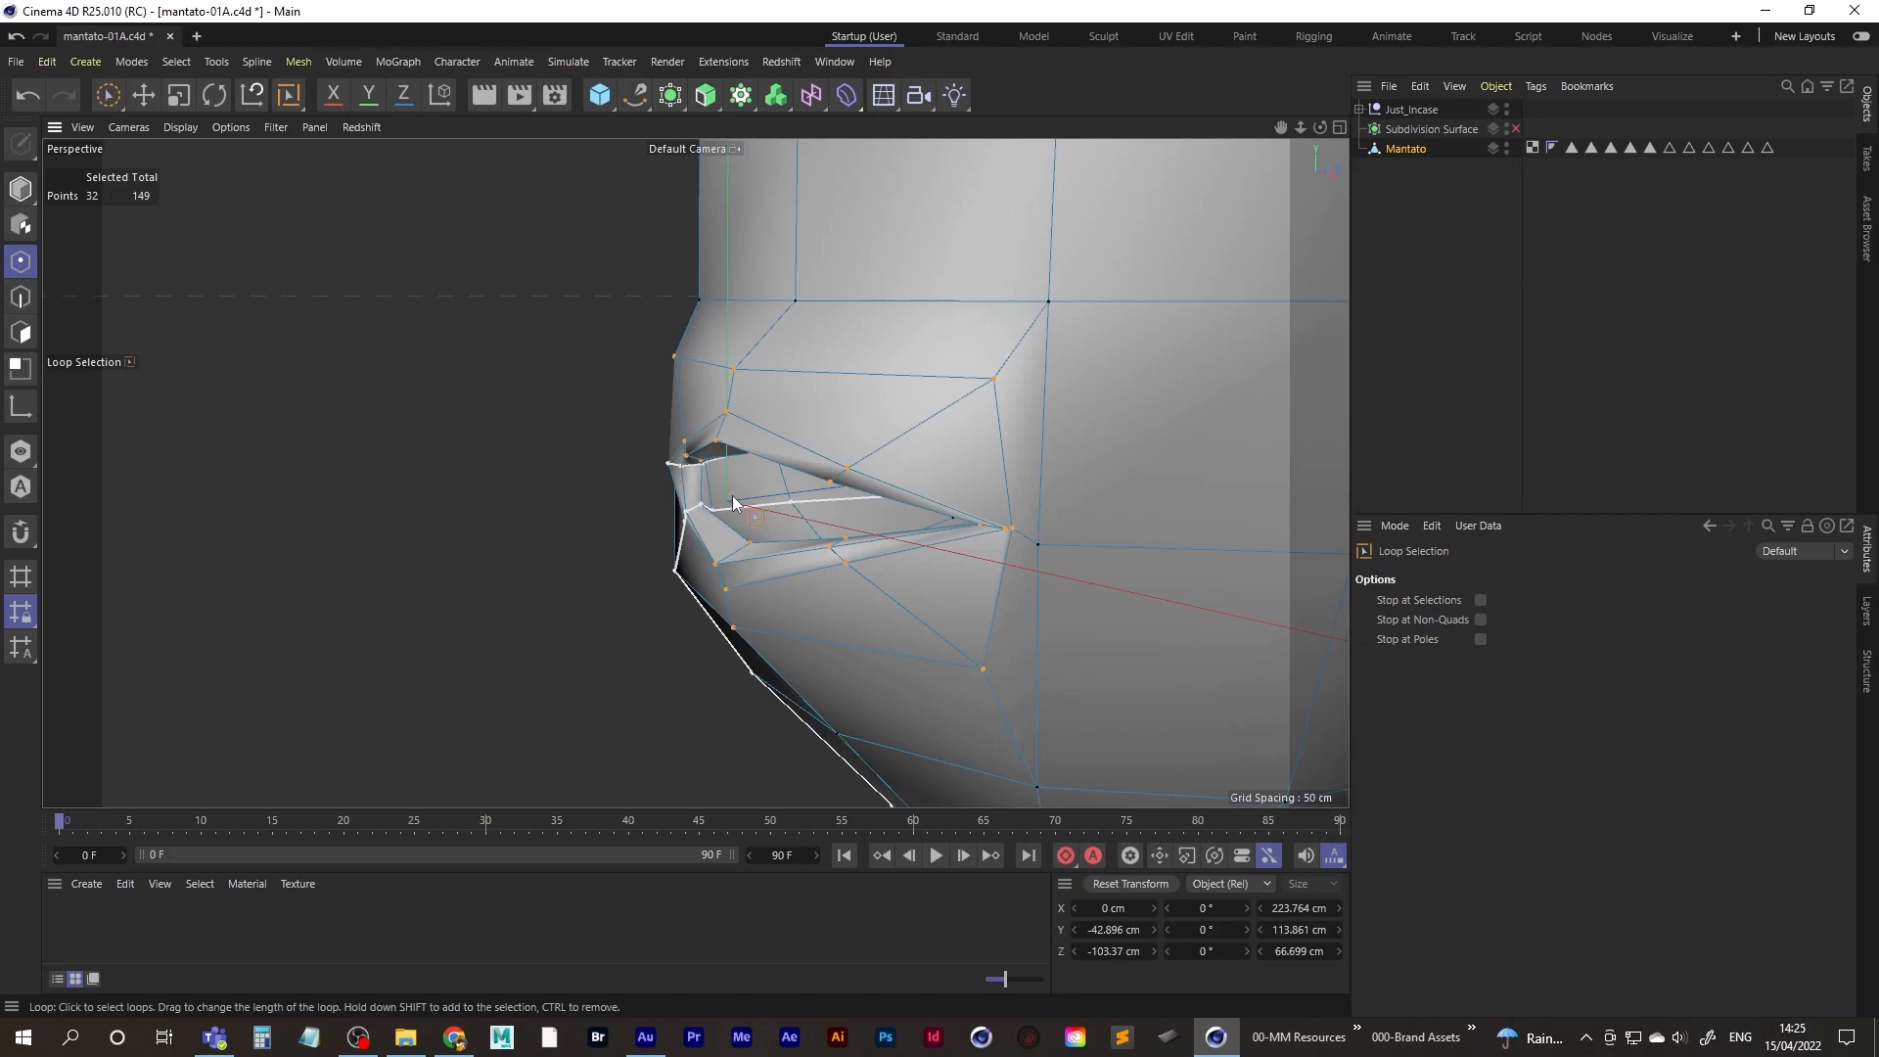
- Smooth the selected mouth loops with the Iron tool, comparing against the unsmoothed shape and settling on 51.2% strength
{"action": "key", "text": "m"}
{"action": "key", "text": "g"}
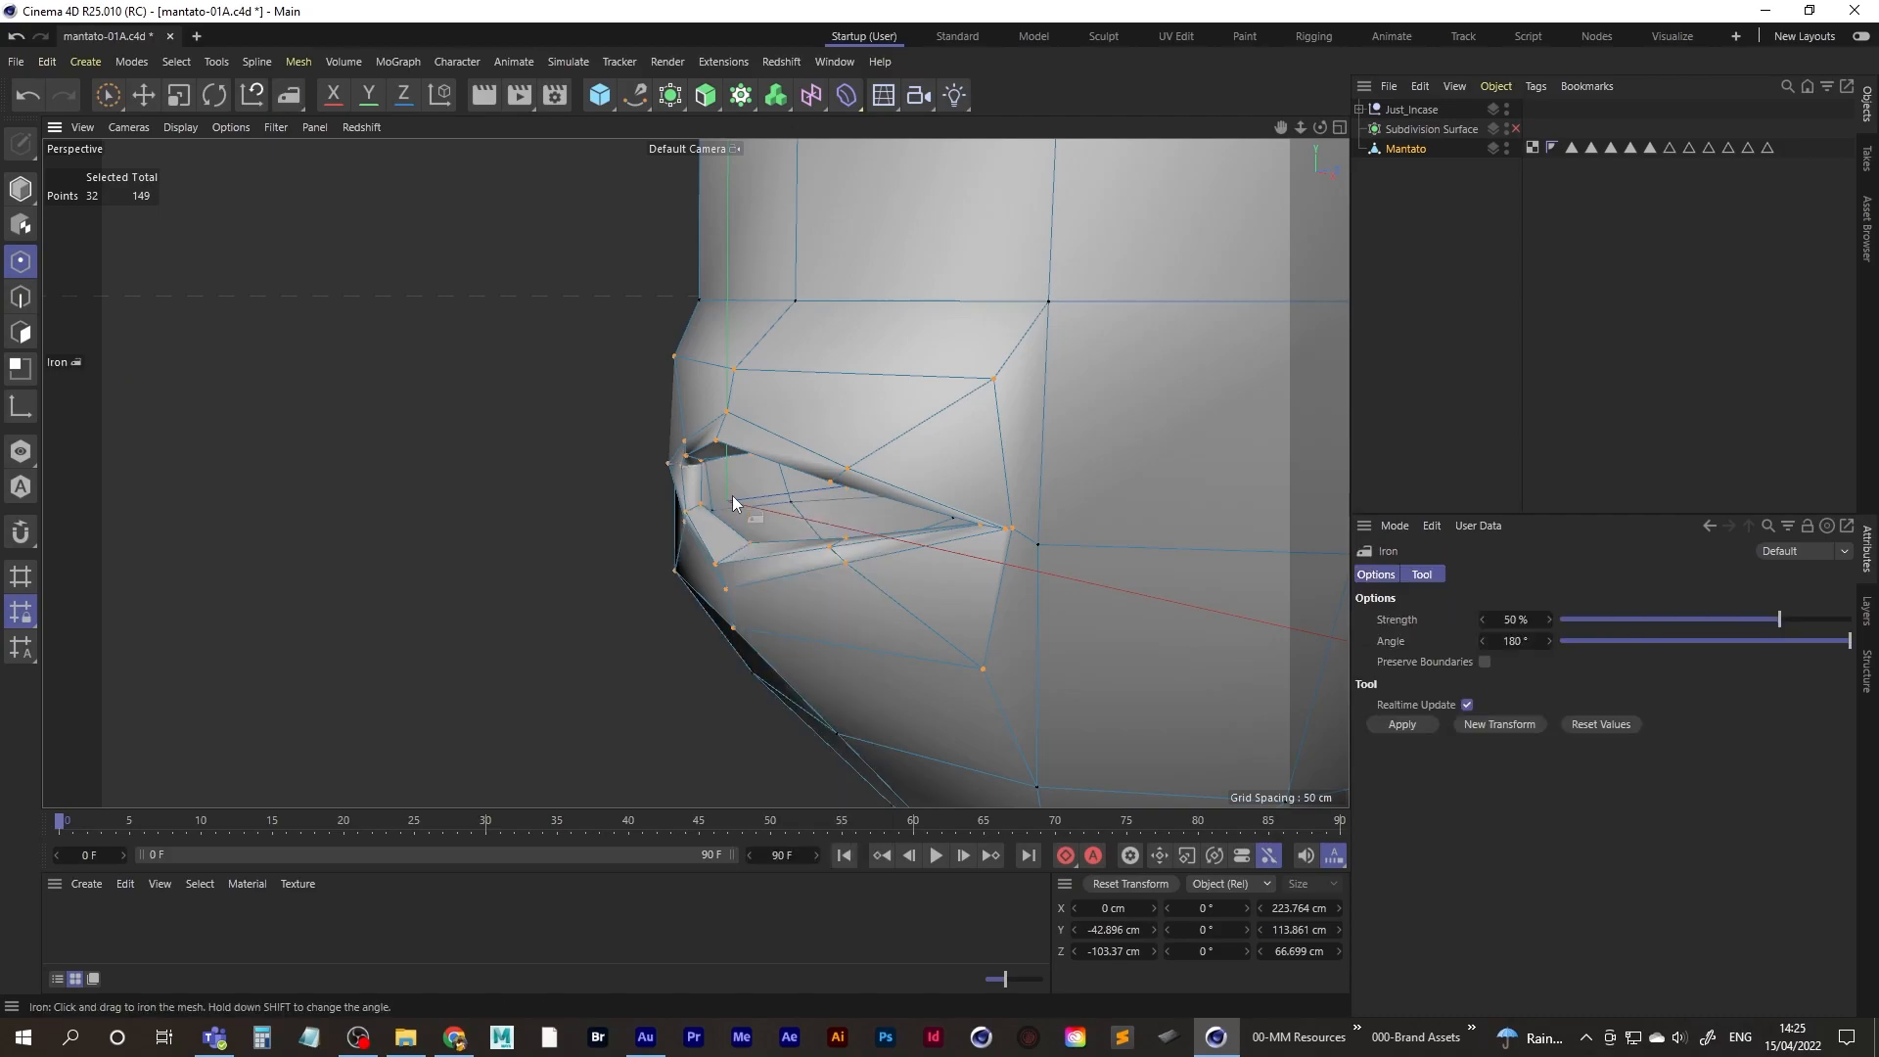
{"action": "left_click_drag", "start_coordinate": [720, 450], "coordinate": [849, 460]}
{"action": "scroll", "coordinate": [857, 473], "scroll_direction": "up", "scroll_amount": 3}
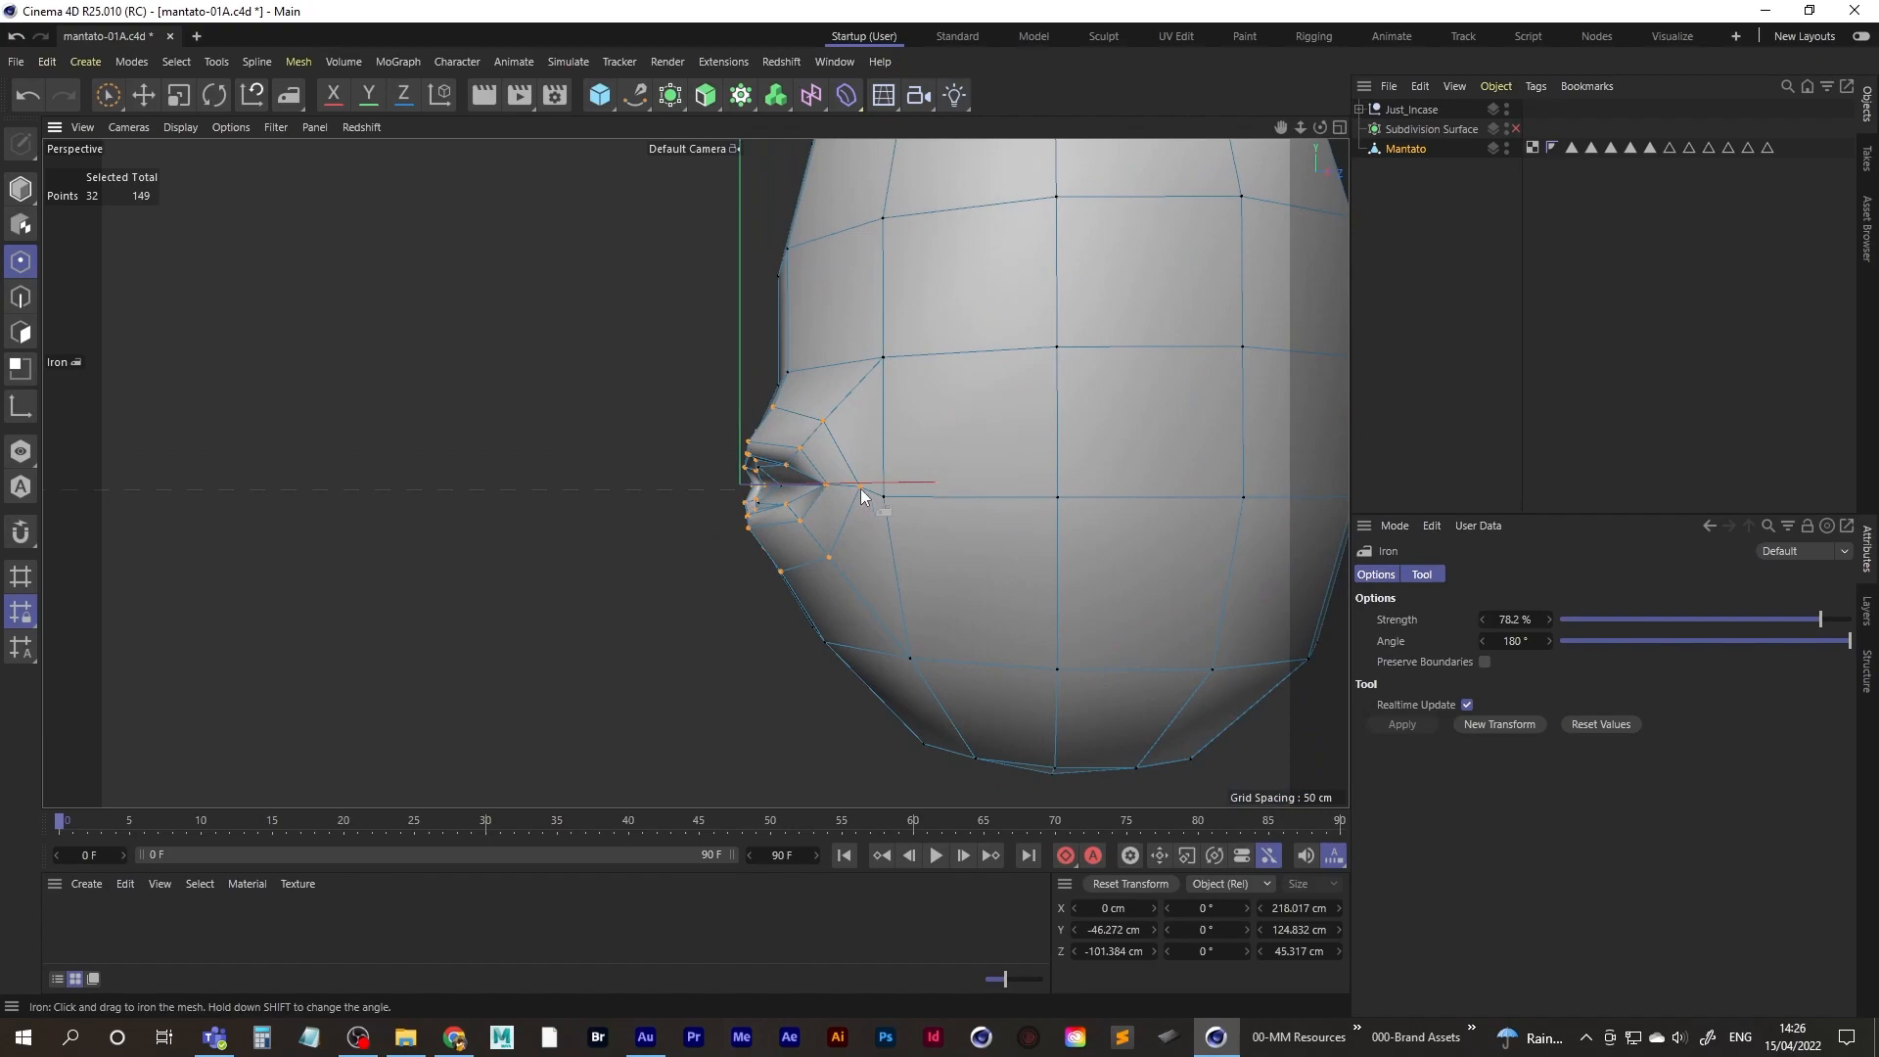
{"action": "scroll", "coordinate": [779, 507], "scroll_direction": "up", "scroll_amount": 3}
{"action": "key", "text": "ctrl+z"}
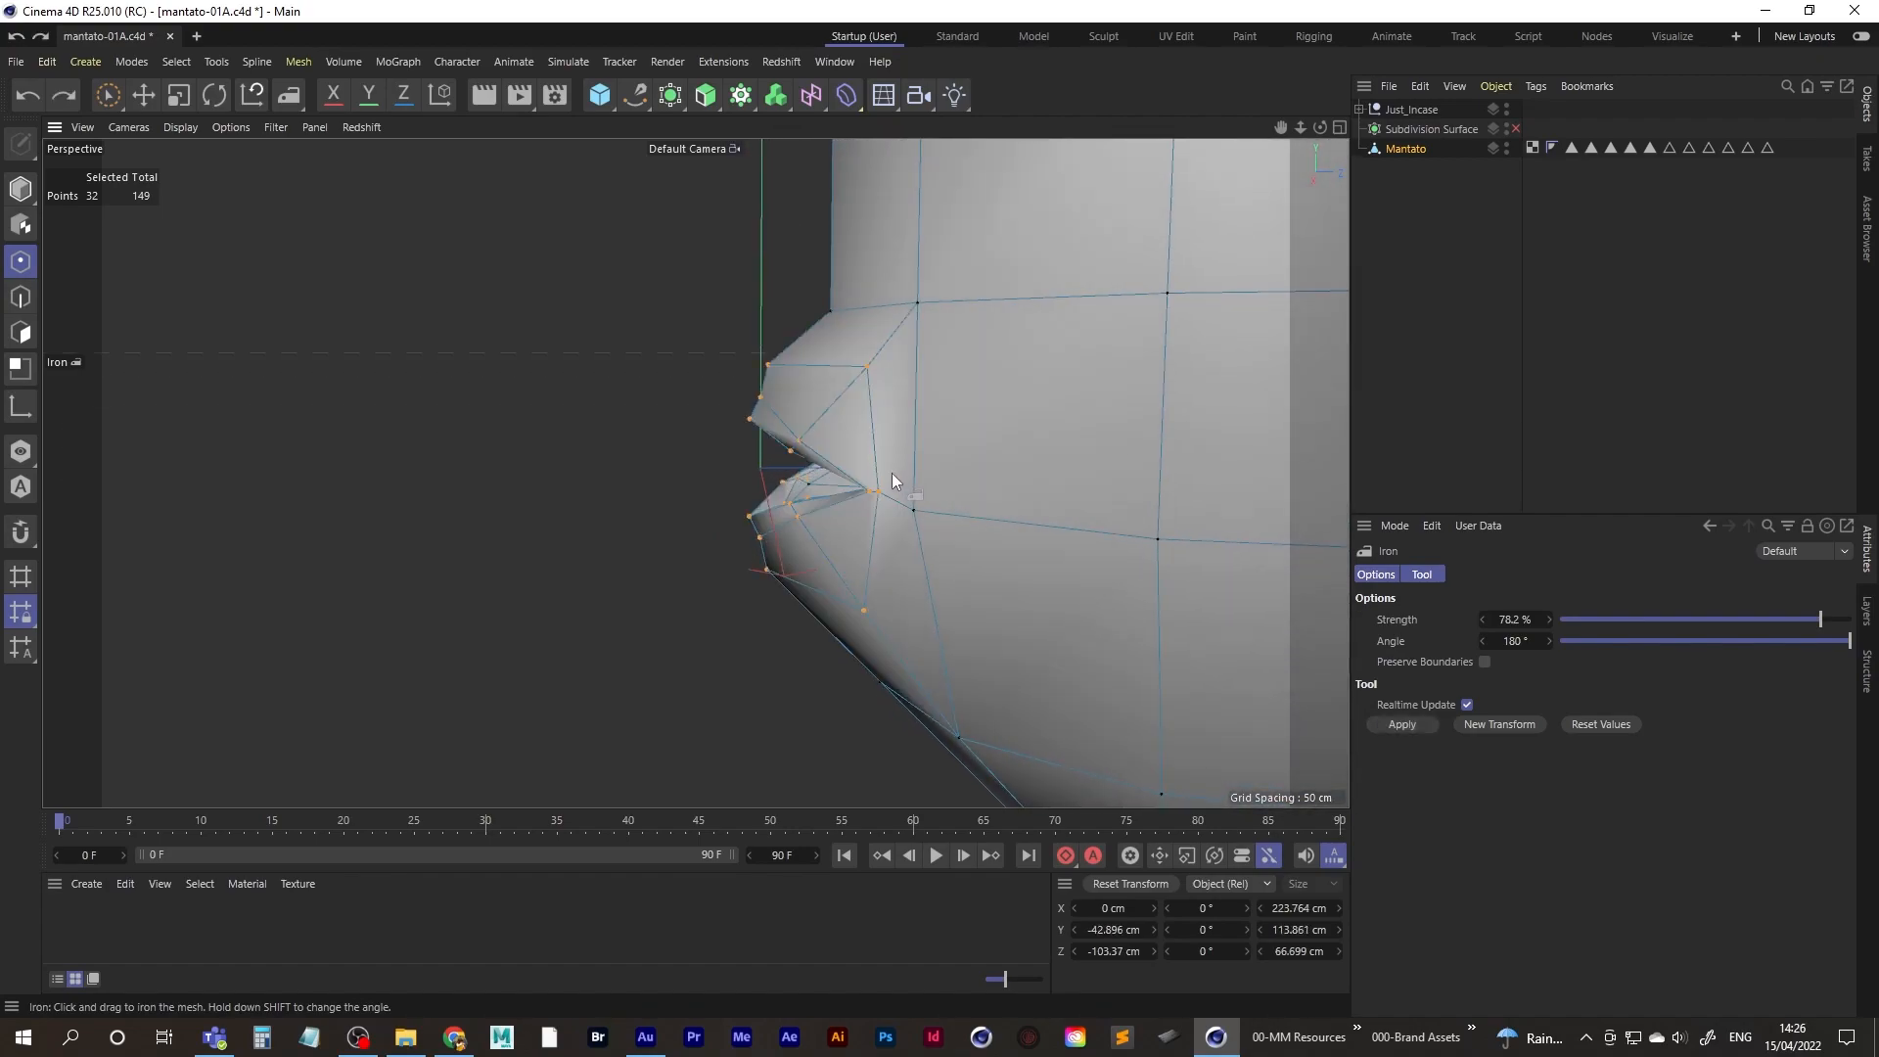
{"action": "key", "text": "ctrl+y"}
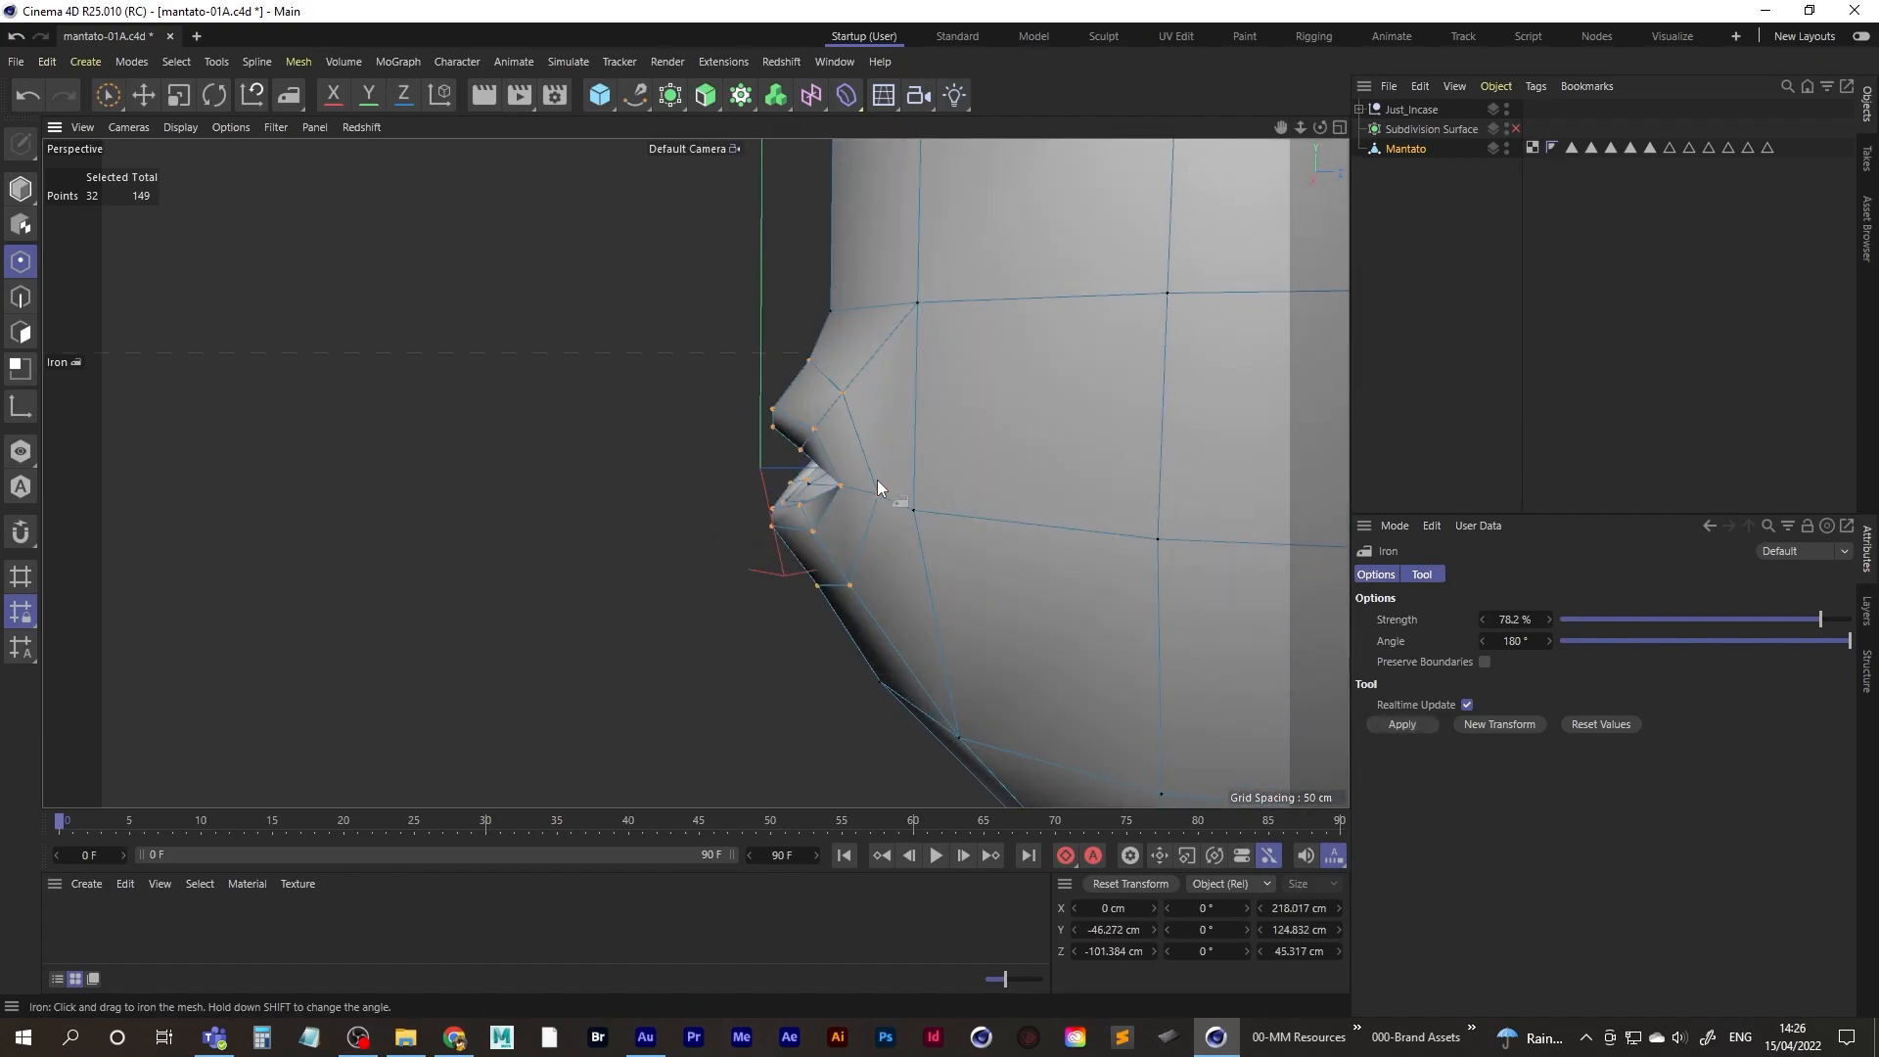
{"action": "key", "text": "ctrl+z"}
{"action": "left_click_drag", "start_coordinate": [747, 420], "coordinate": [901, 451]}
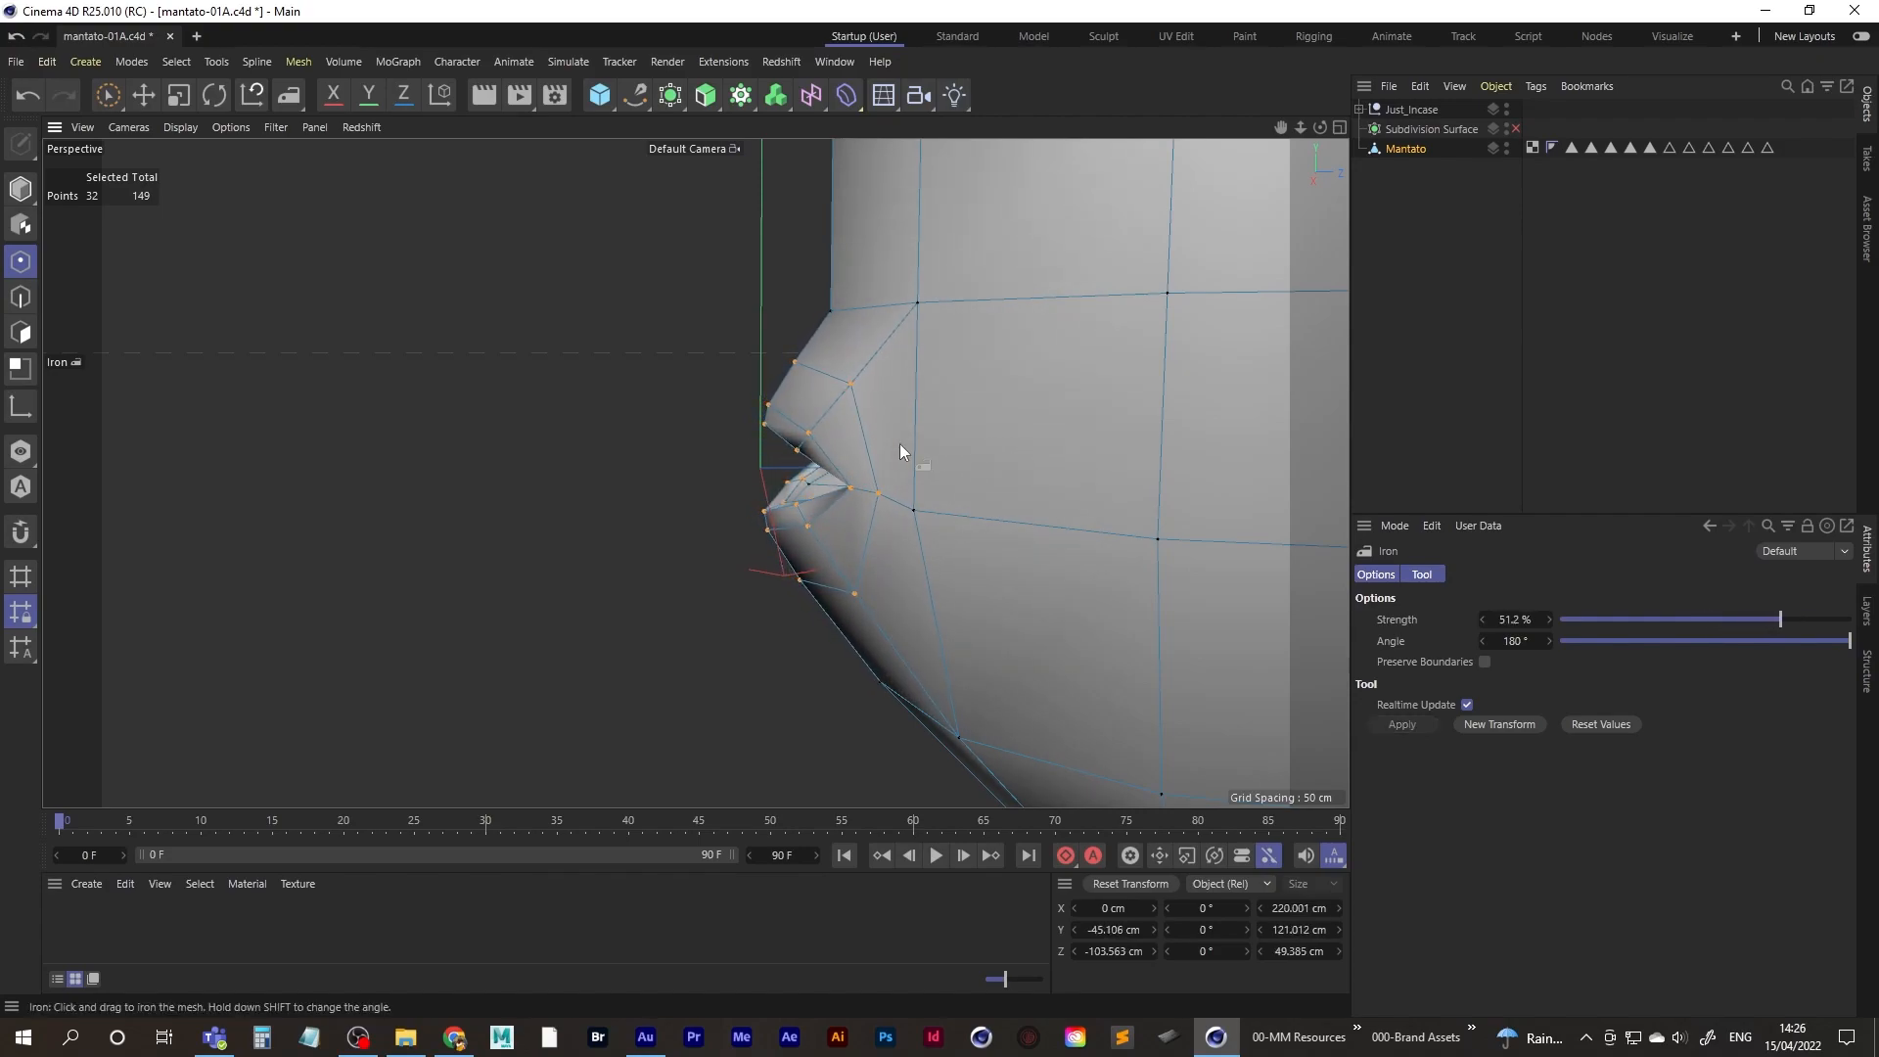
- Try to move the ironed mouth points back toward the head, and undo the move
{"action": "left_click", "coordinate": [144, 95]}
{"action": "left_click_drag", "start_coordinate": [939, 472], "coordinate": [1047, 467]}
{"action": "key", "text": "ctrl+z"}
{"action": "key", "text": "ctrl+z"}
{"action": "left_click_drag", "start_coordinate": [919, 478], "coordinate": [905, 548], "text": "alt"}
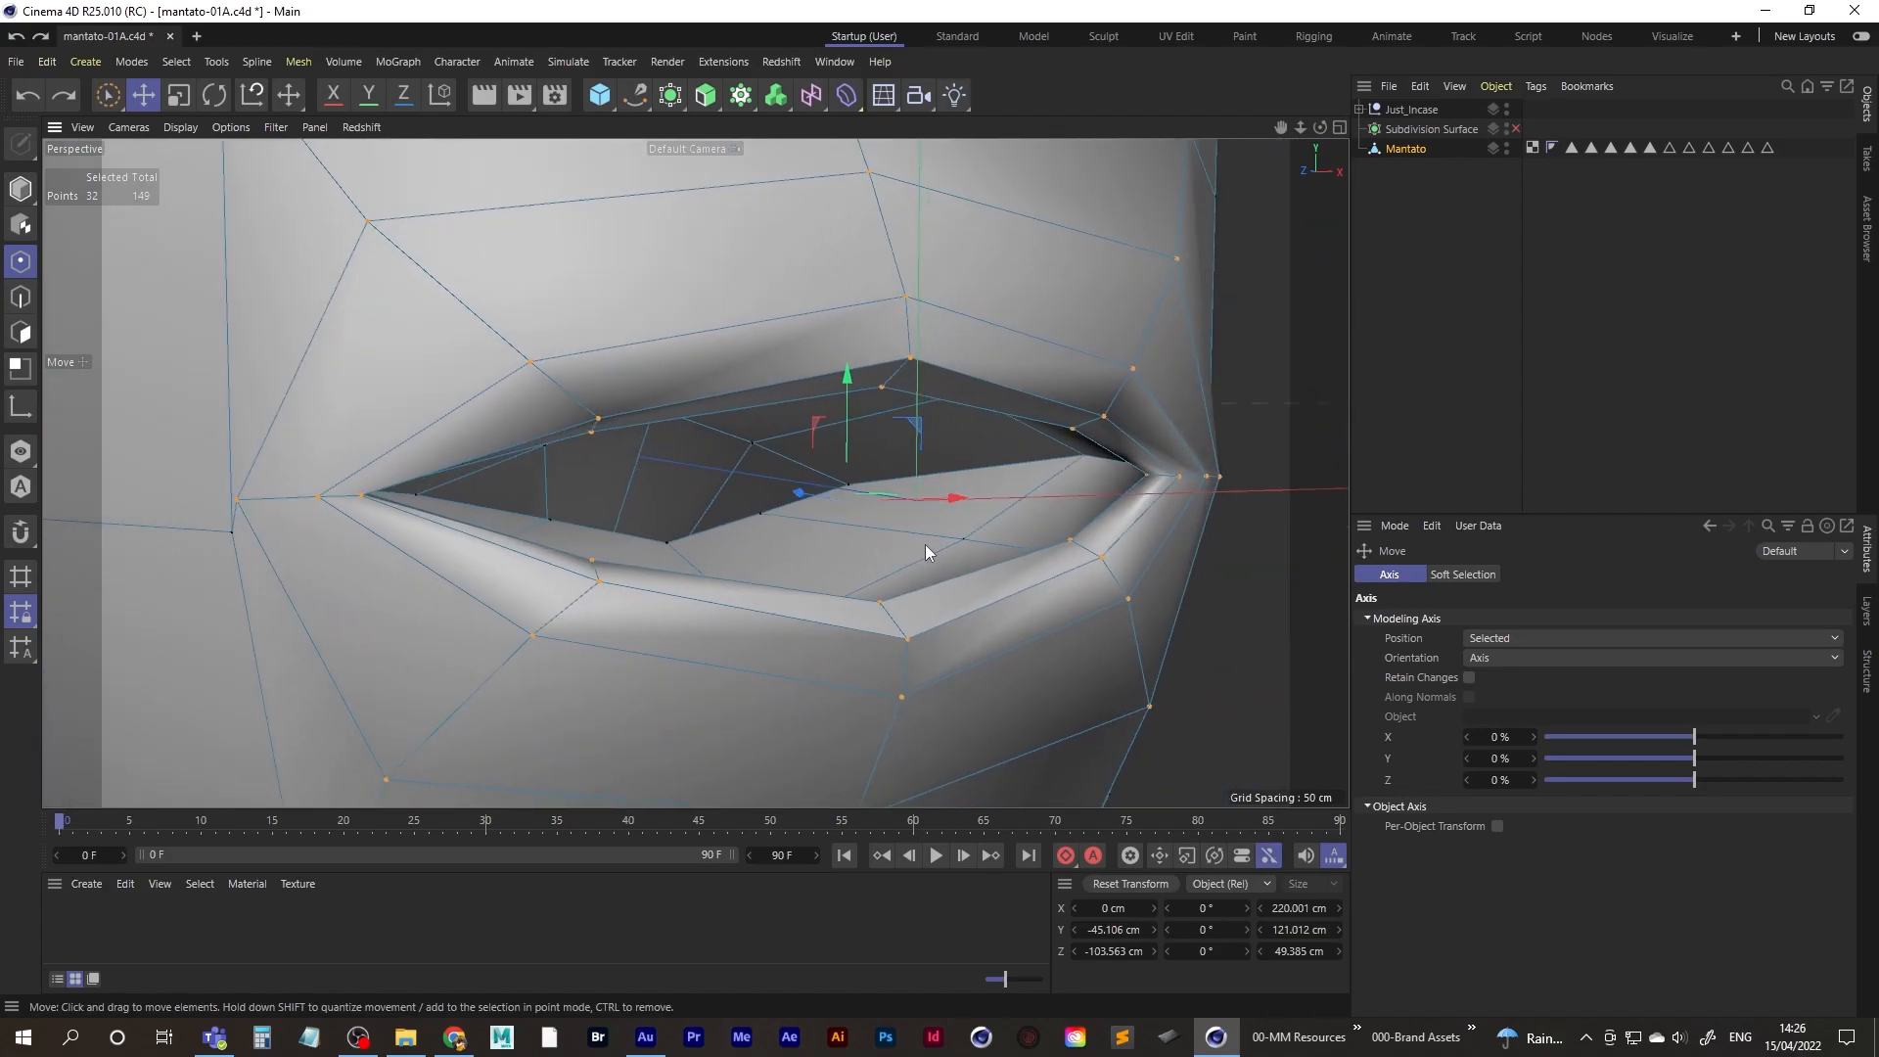
- Add the loop deeper inside the mouth to the selection, try to move the points, and undo the move
{"action": "key", "text": "u"}
{"action": "key", "text": "l"}
{"action": "left_click_drag", "start_coordinate": [1034, 507], "coordinate": [1092, 495], "text": "alt"}
{"action": "left_click", "coordinate": [1189, 460], "text": "shift"}
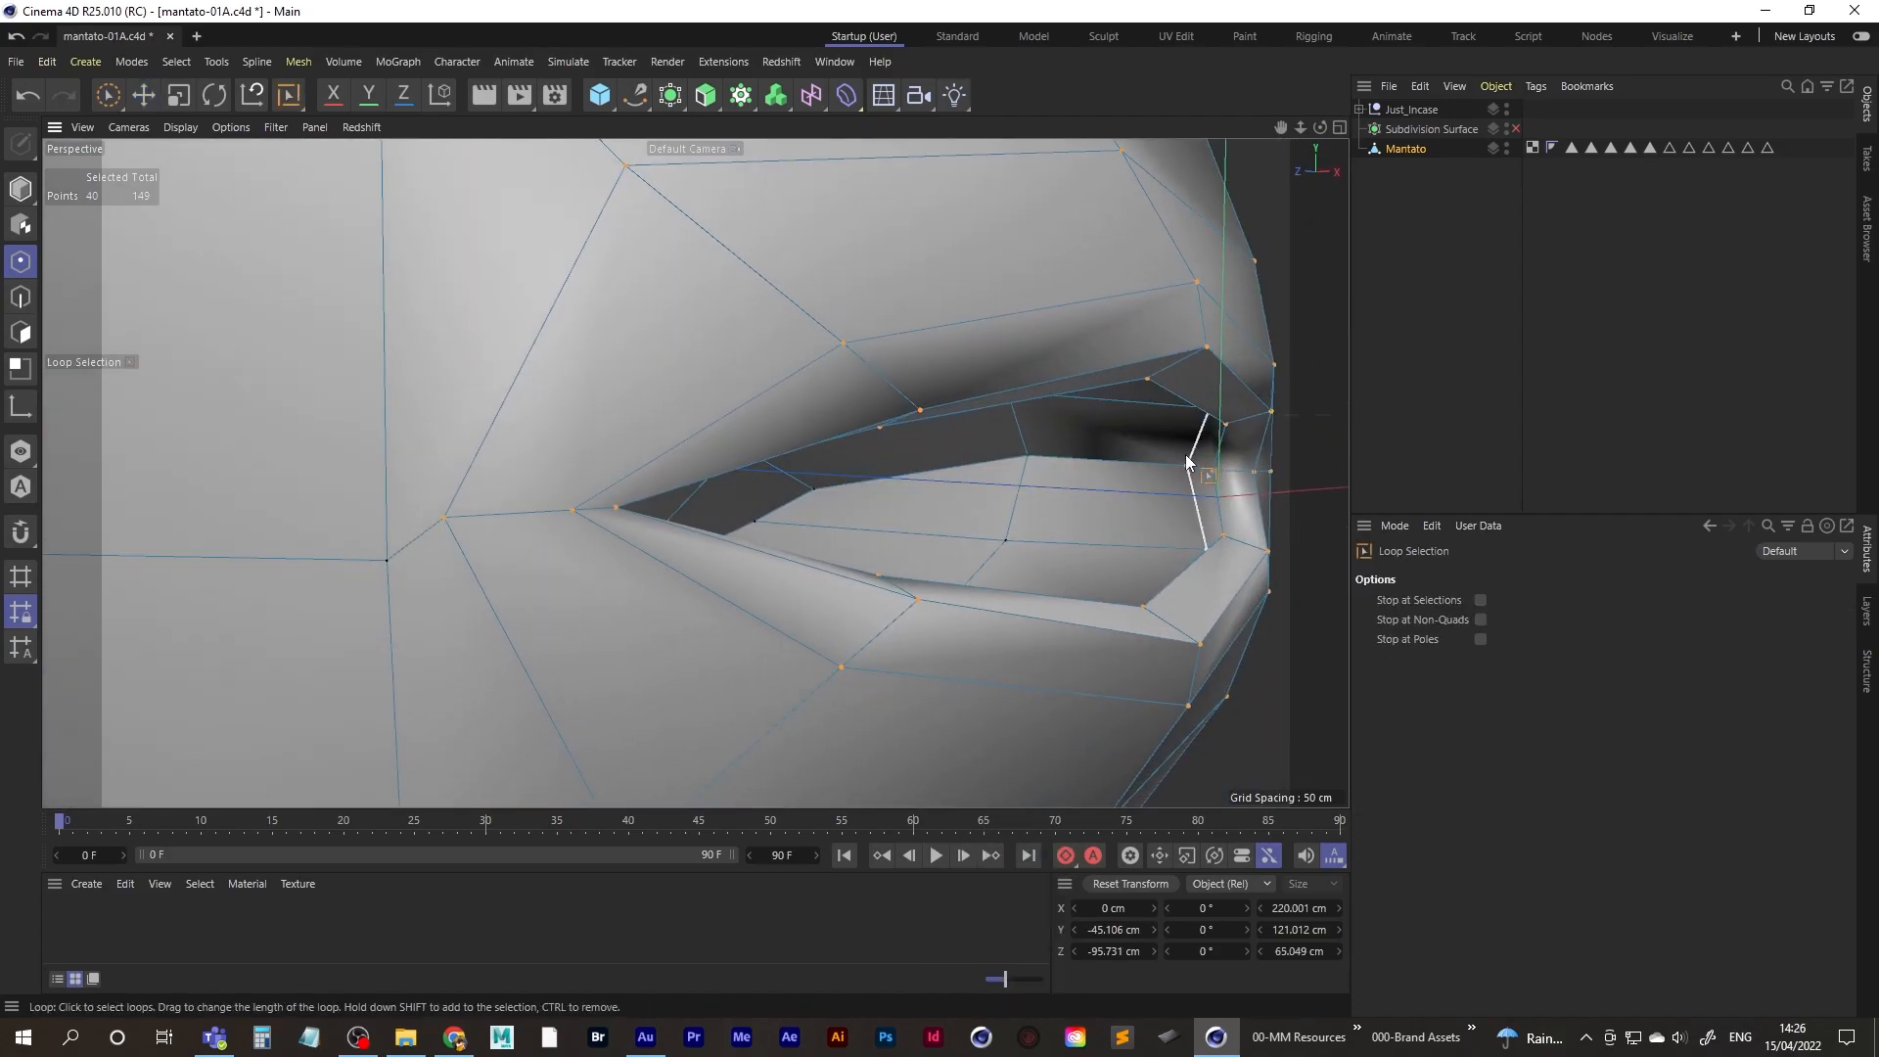
{"action": "left_click_drag", "start_coordinate": [1202, 373], "coordinate": [1149, 595], "text": "alt"}
{"action": "scroll", "coordinate": [1080, 567], "scroll_direction": "down", "scroll_amount": 5}
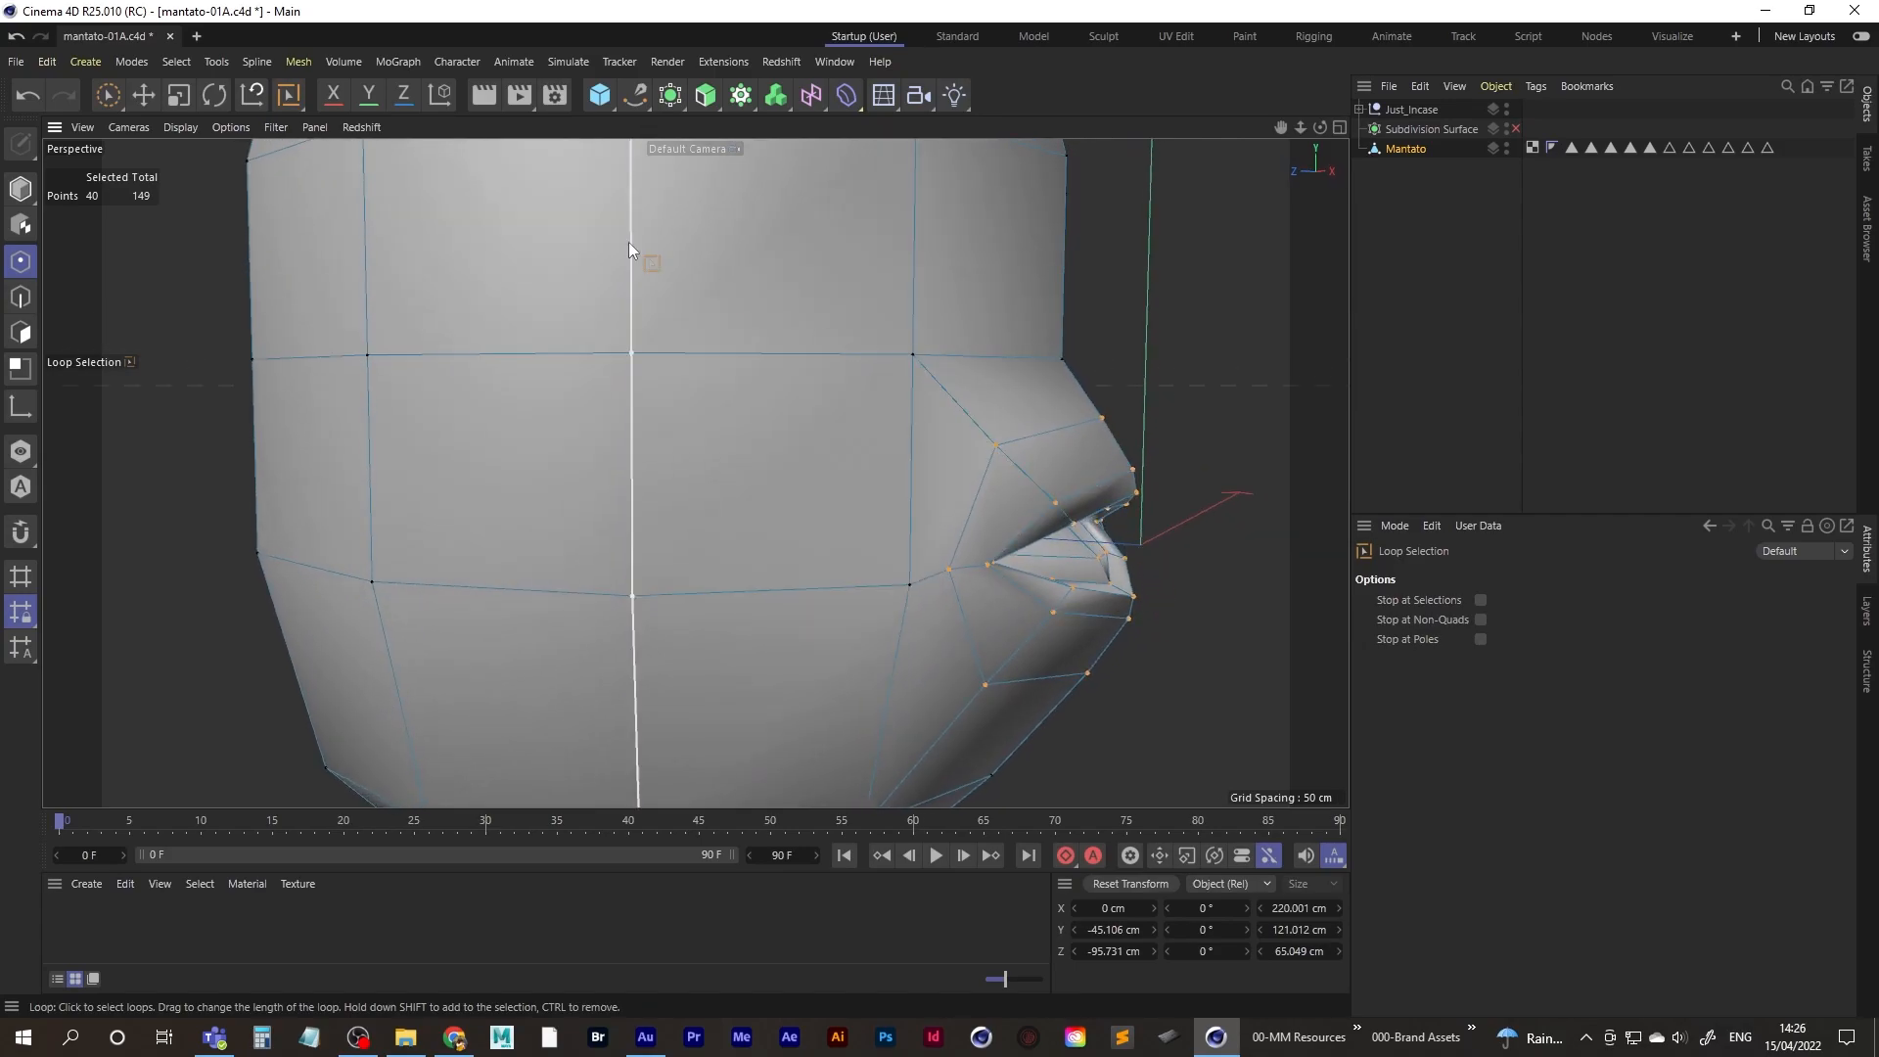
{"action": "left_click", "coordinate": [143, 94]}
{"action": "left_click_drag", "start_coordinate": [959, 539], "coordinate": [736, 530]}
{"action": "key", "text": "ctrl+z"}
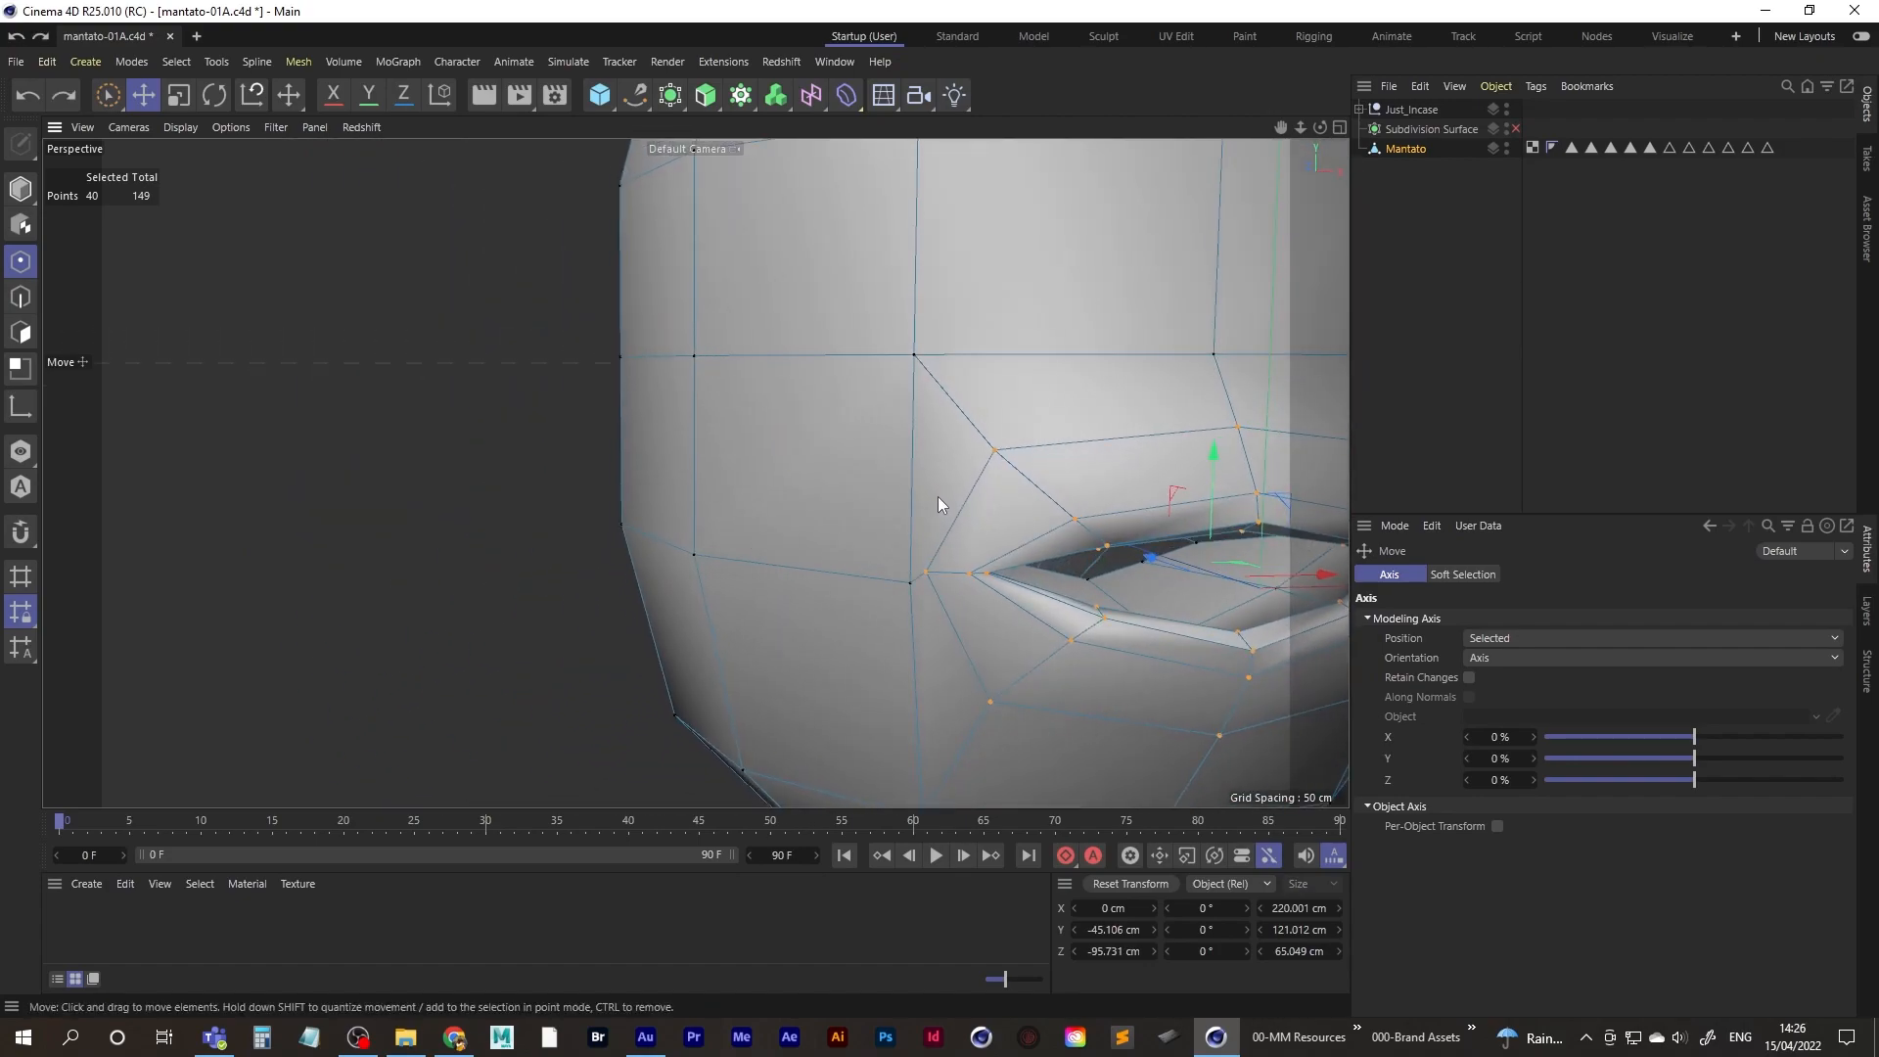
- Add the head's horizontal loop and the loop surrounding the mouth patch to the selection, and try to move these points
{"action": "key", "text": "u"}
{"action": "key", "text": "l"}
{"action": "left_click", "coordinate": [1010, 360], "text": "shift"}
{"action": "left_click_drag", "start_coordinate": [1051, 410], "coordinate": [1000, 472], "text": "alt"}
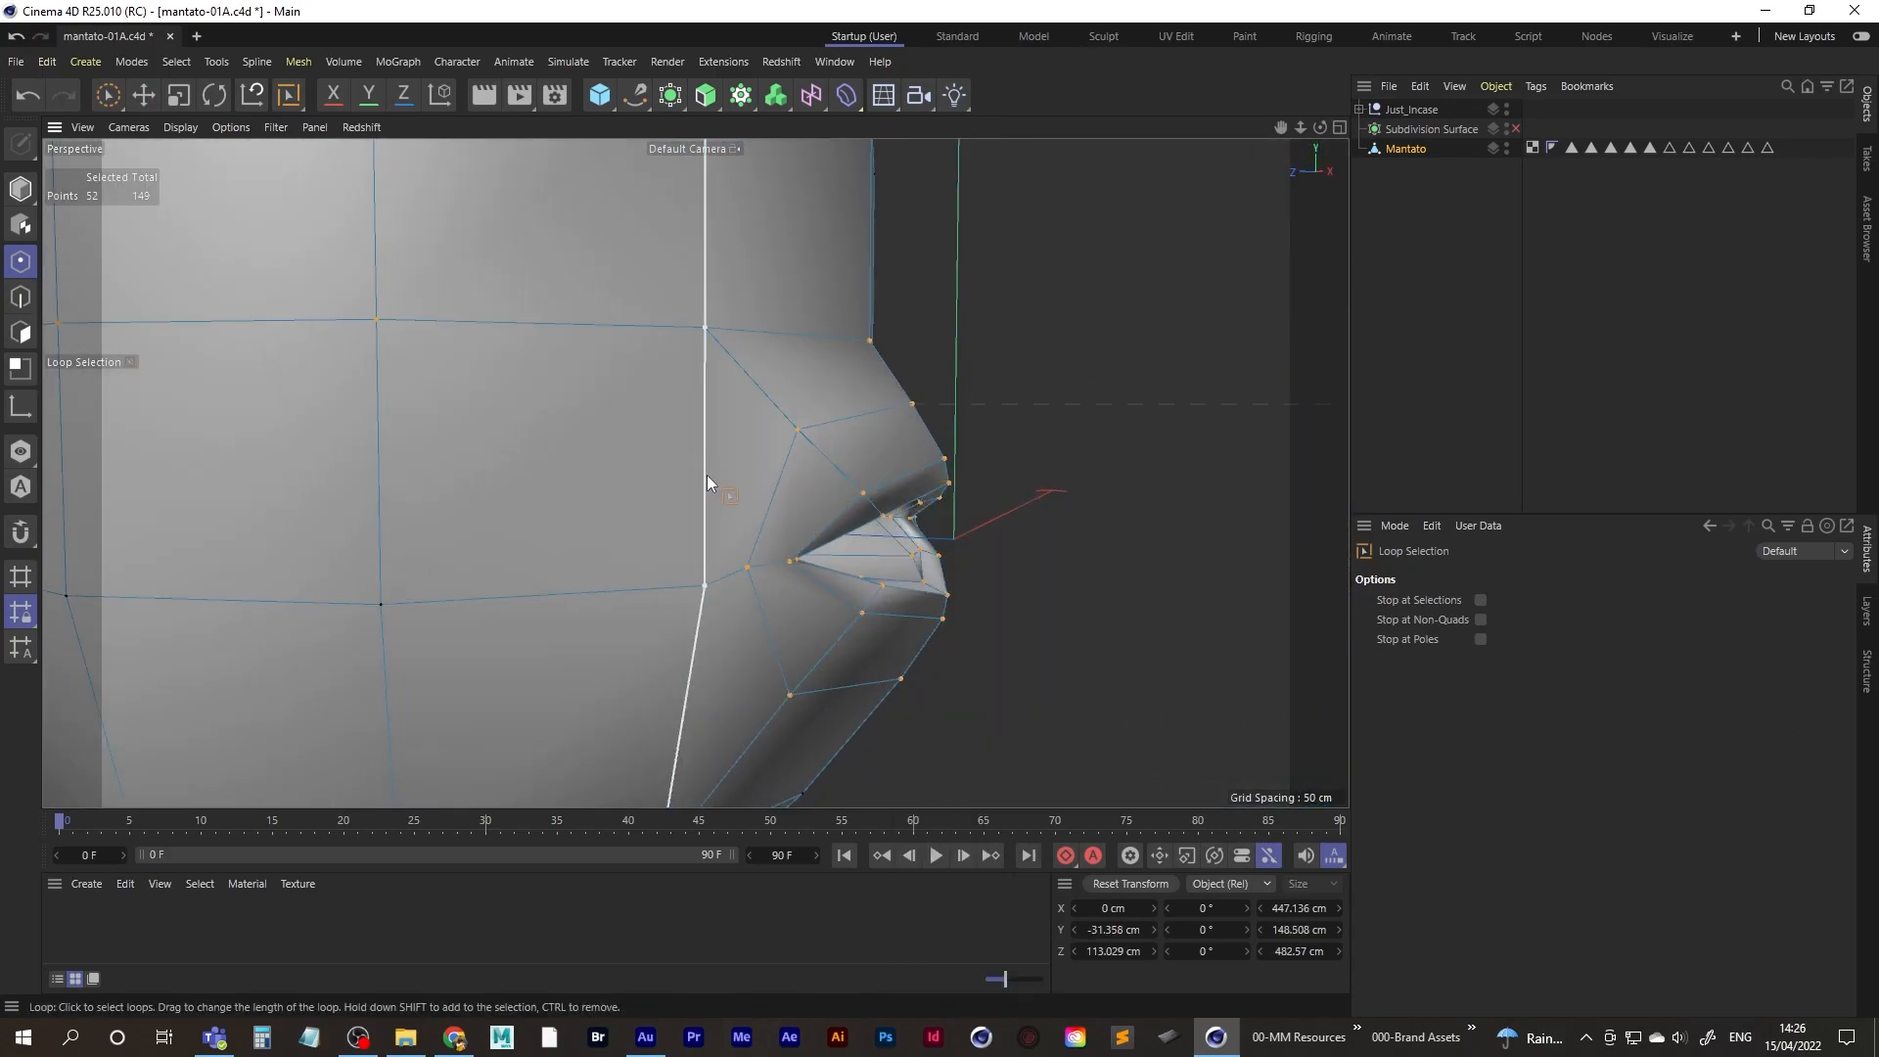
{"action": "left_click", "coordinate": [696, 441], "text": "shift"}
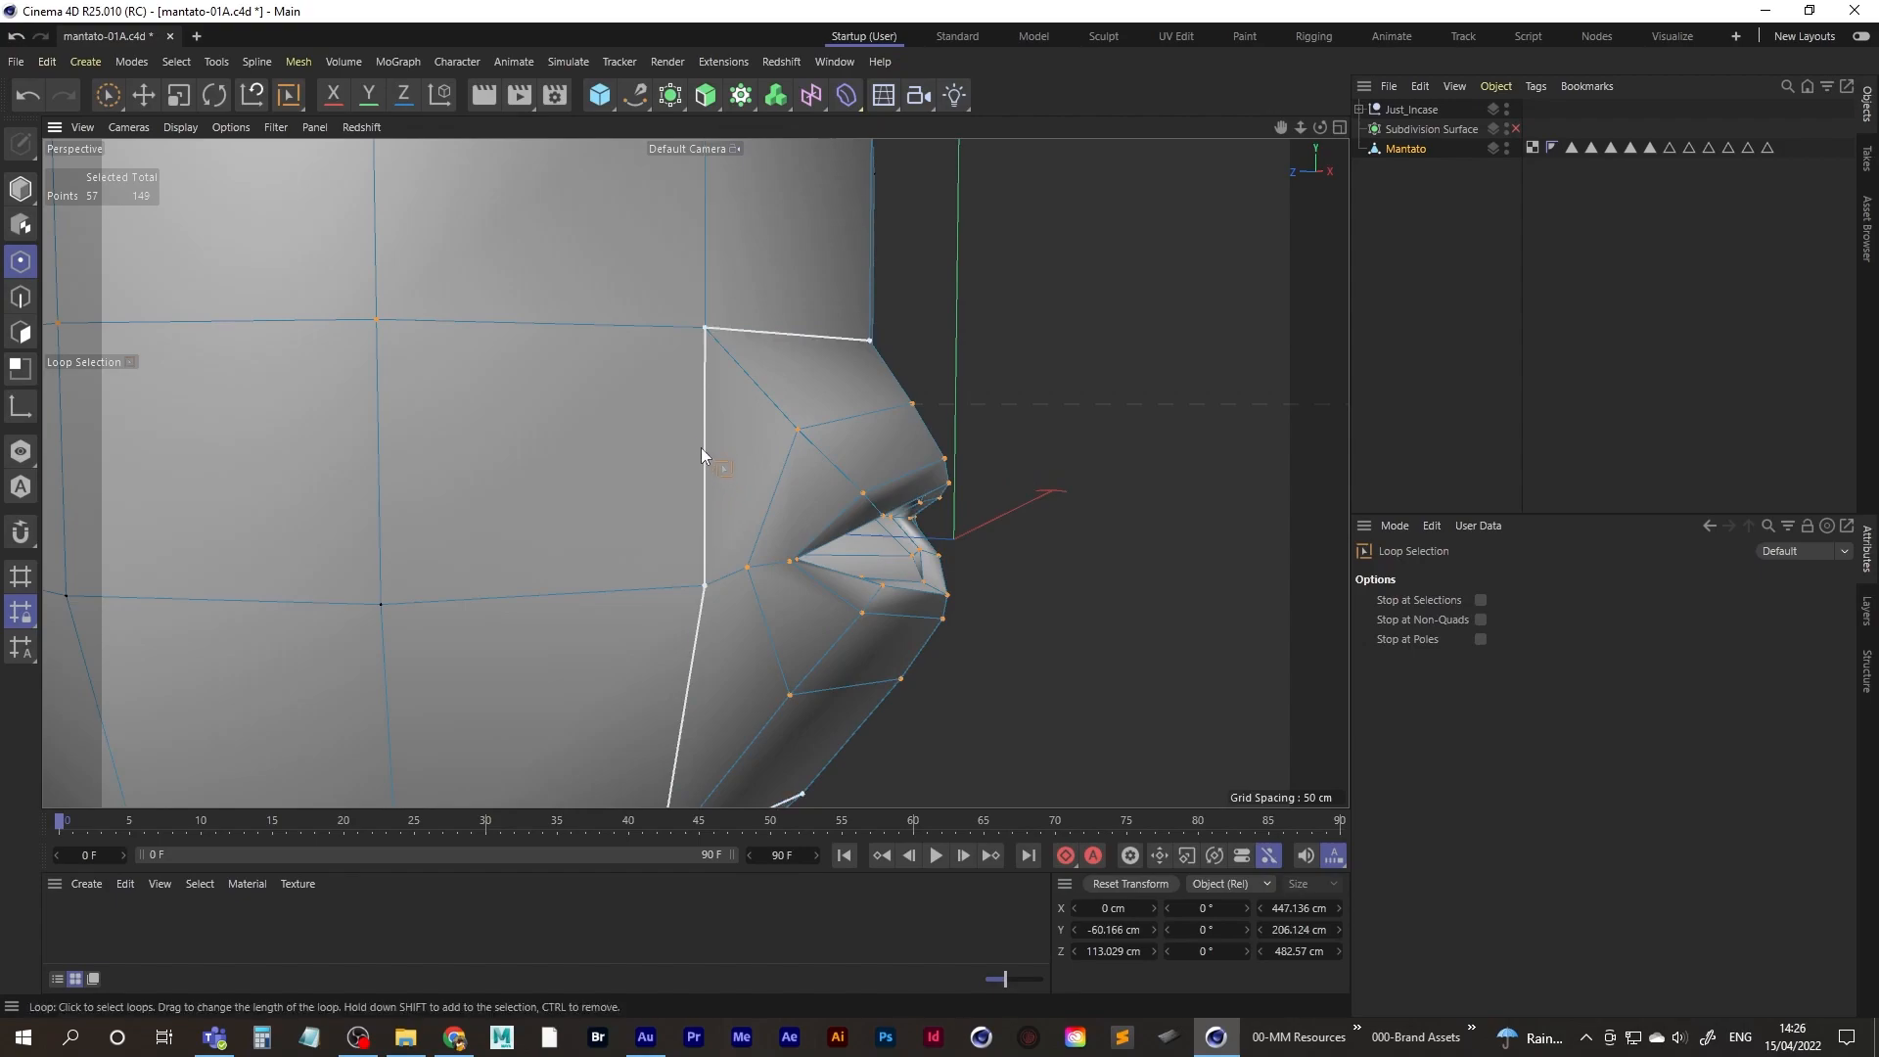
{"action": "left_click", "coordinate": [142, 97]}
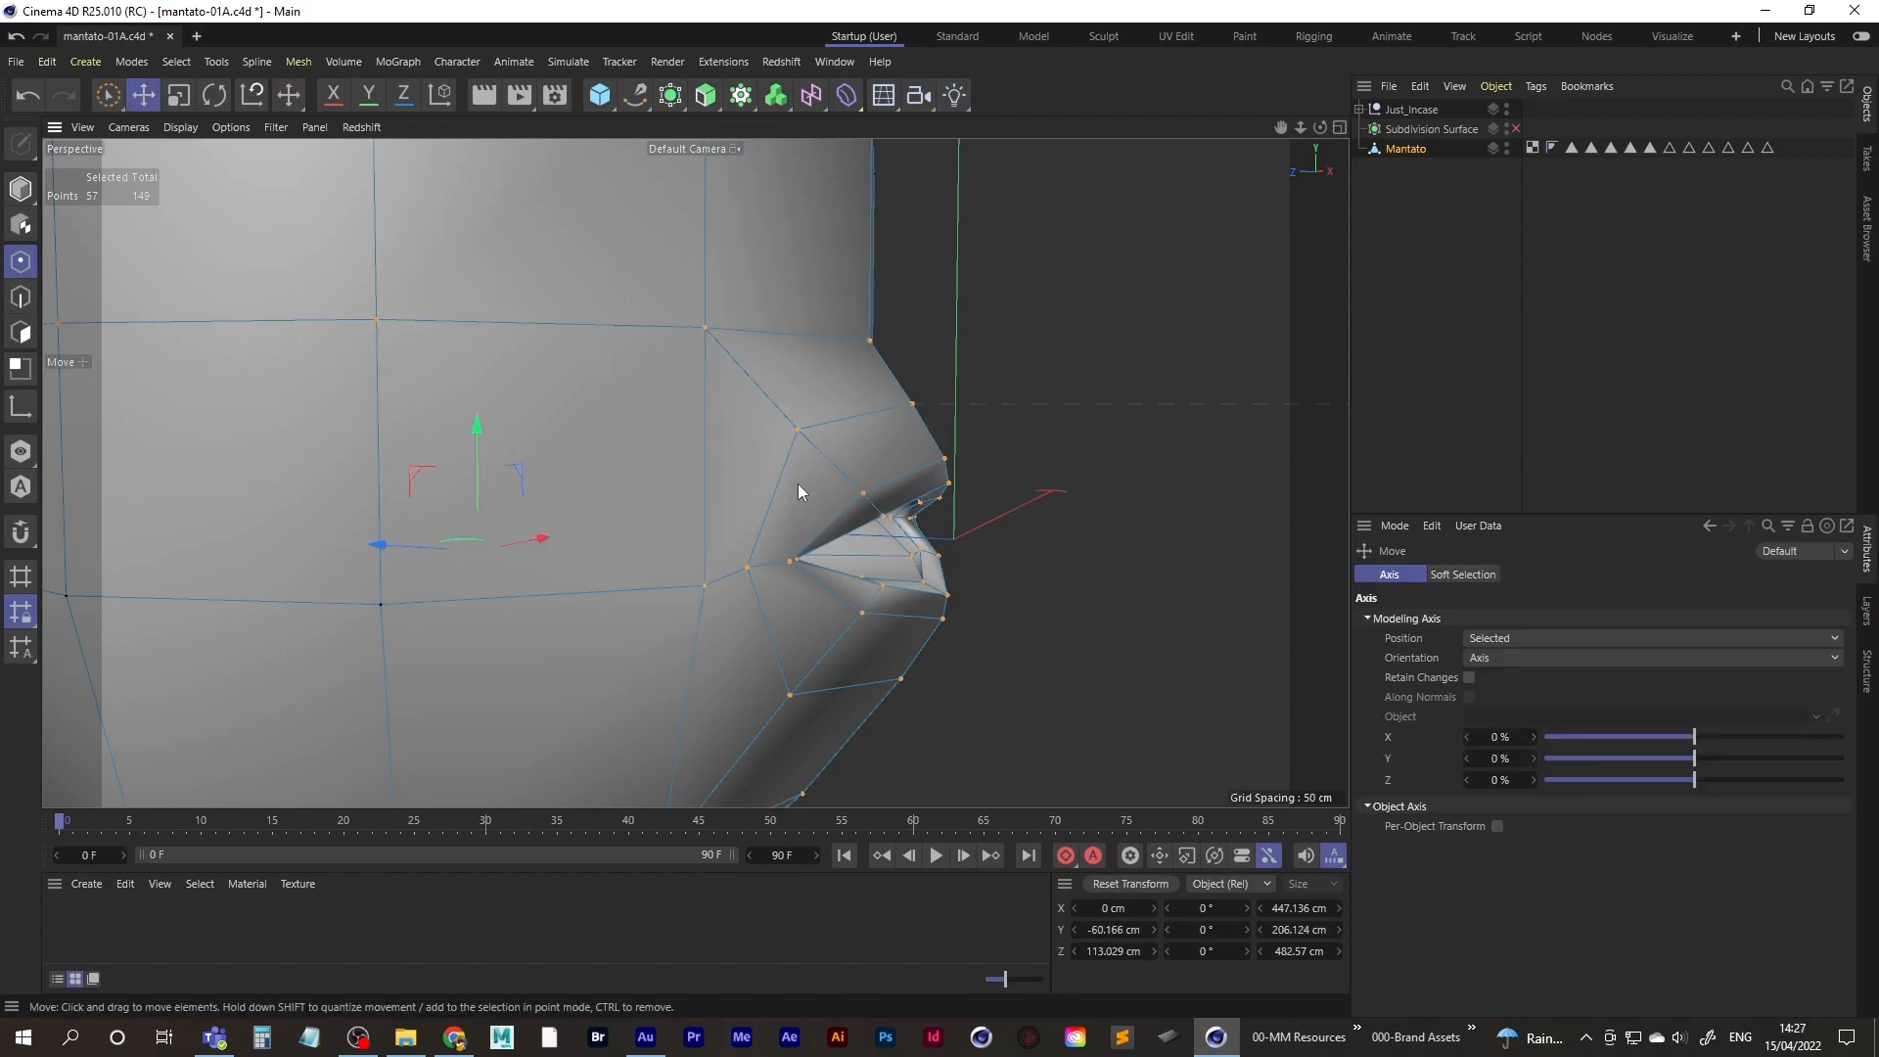
{"action": "left_click_drag", "start_coordinate": [429, 539], "coordinate": [686, 460]}
- Undo the extra loop selections and moves, stepping back and forward to return to the ironed mouth points
{"action": "left_click", "coordinate": [983, 417]}
{"action": "left_click_drag", "start_coordinate": [982, 417], "coordinate": [885, 491], "text": "alt"}
{"action": "scroll", "coordinate": [841, 494], "scroll_direction": "up", "scroll_amount": 5}
{"action": "key", "text": "ctrl+z"}
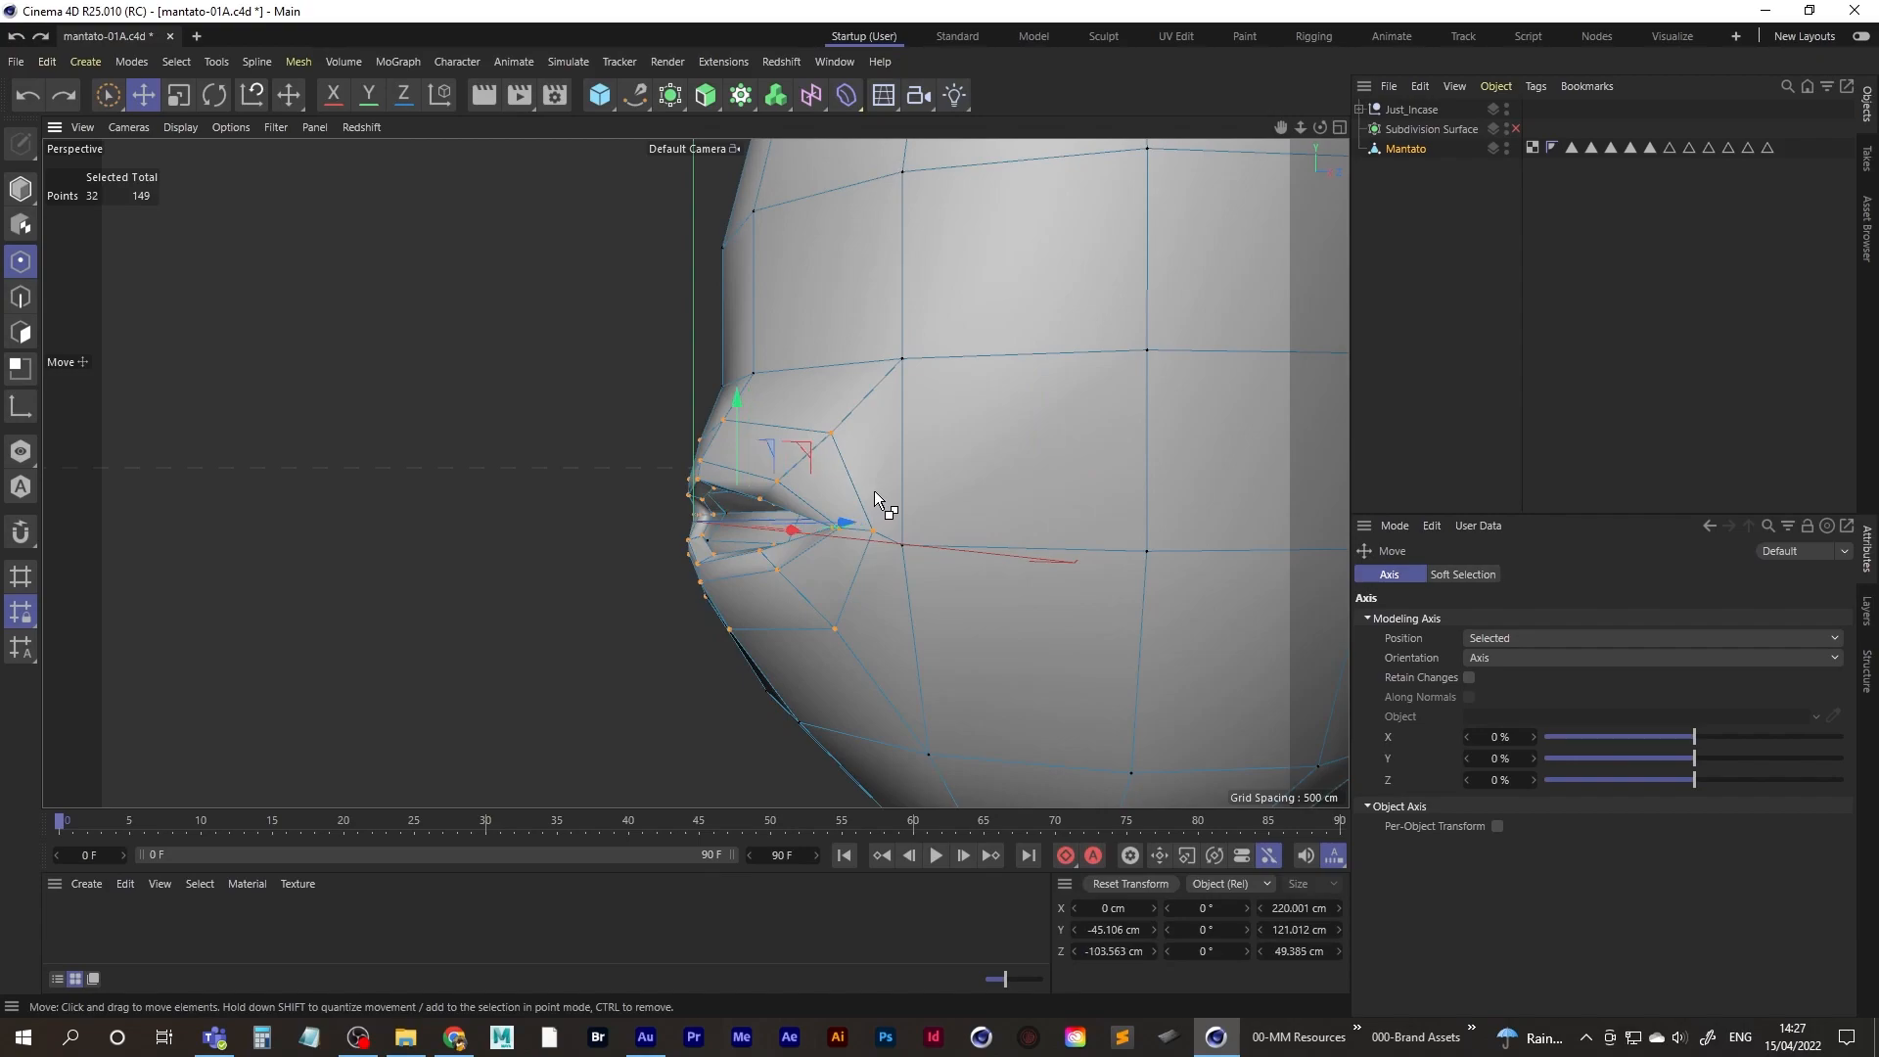
{"action": "key", "text": "ctrl+z"}
{"action": "key", "text": "ctrl+z"}
{"action": "key", "text": "ctrl+z"}
{"action": "left_click_drag", "start_coordinate": [759, 515], "coordinate": [683, 535], "text": "alt"}
{"action": "key", "text": "ctrl+y"}
{"action": "key", "text": "ctrl+y"}
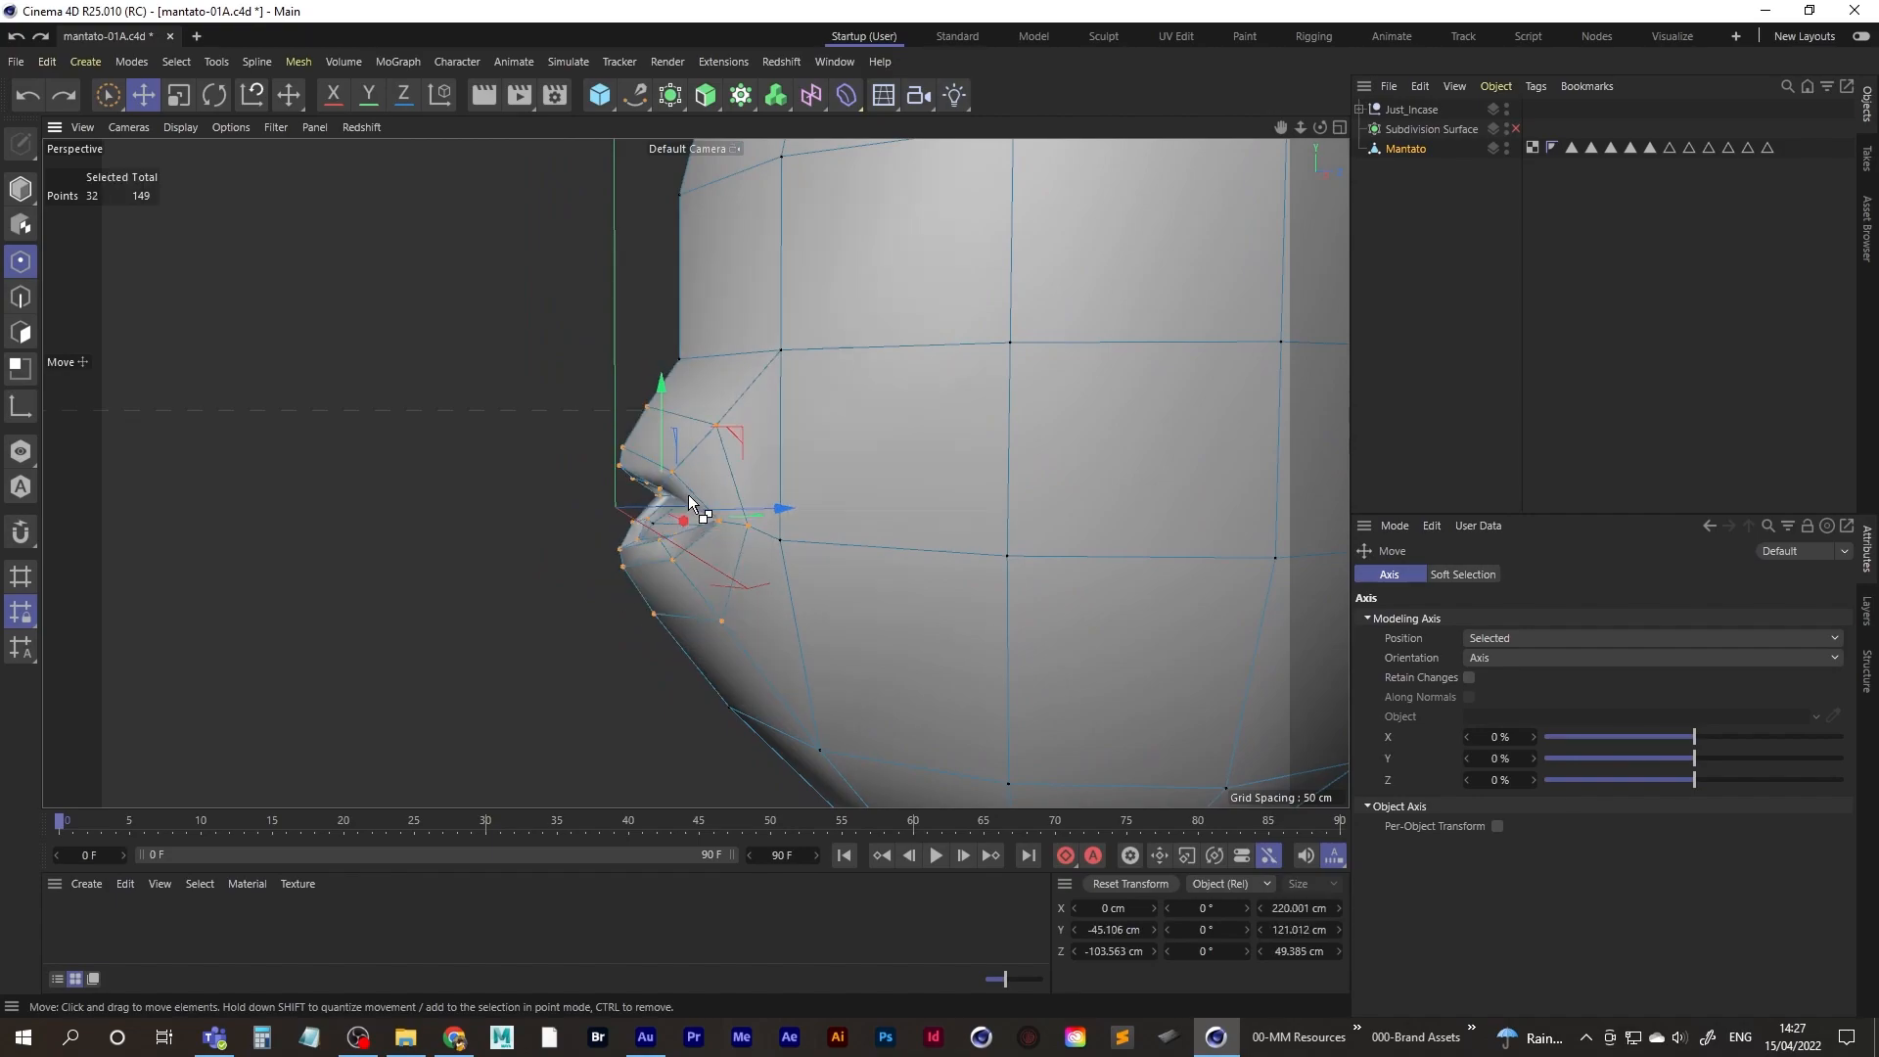
{"action": "left_click_drag", "start_coordinate": [694, 482], "coordinate": [666, 520], "text": "alt"}
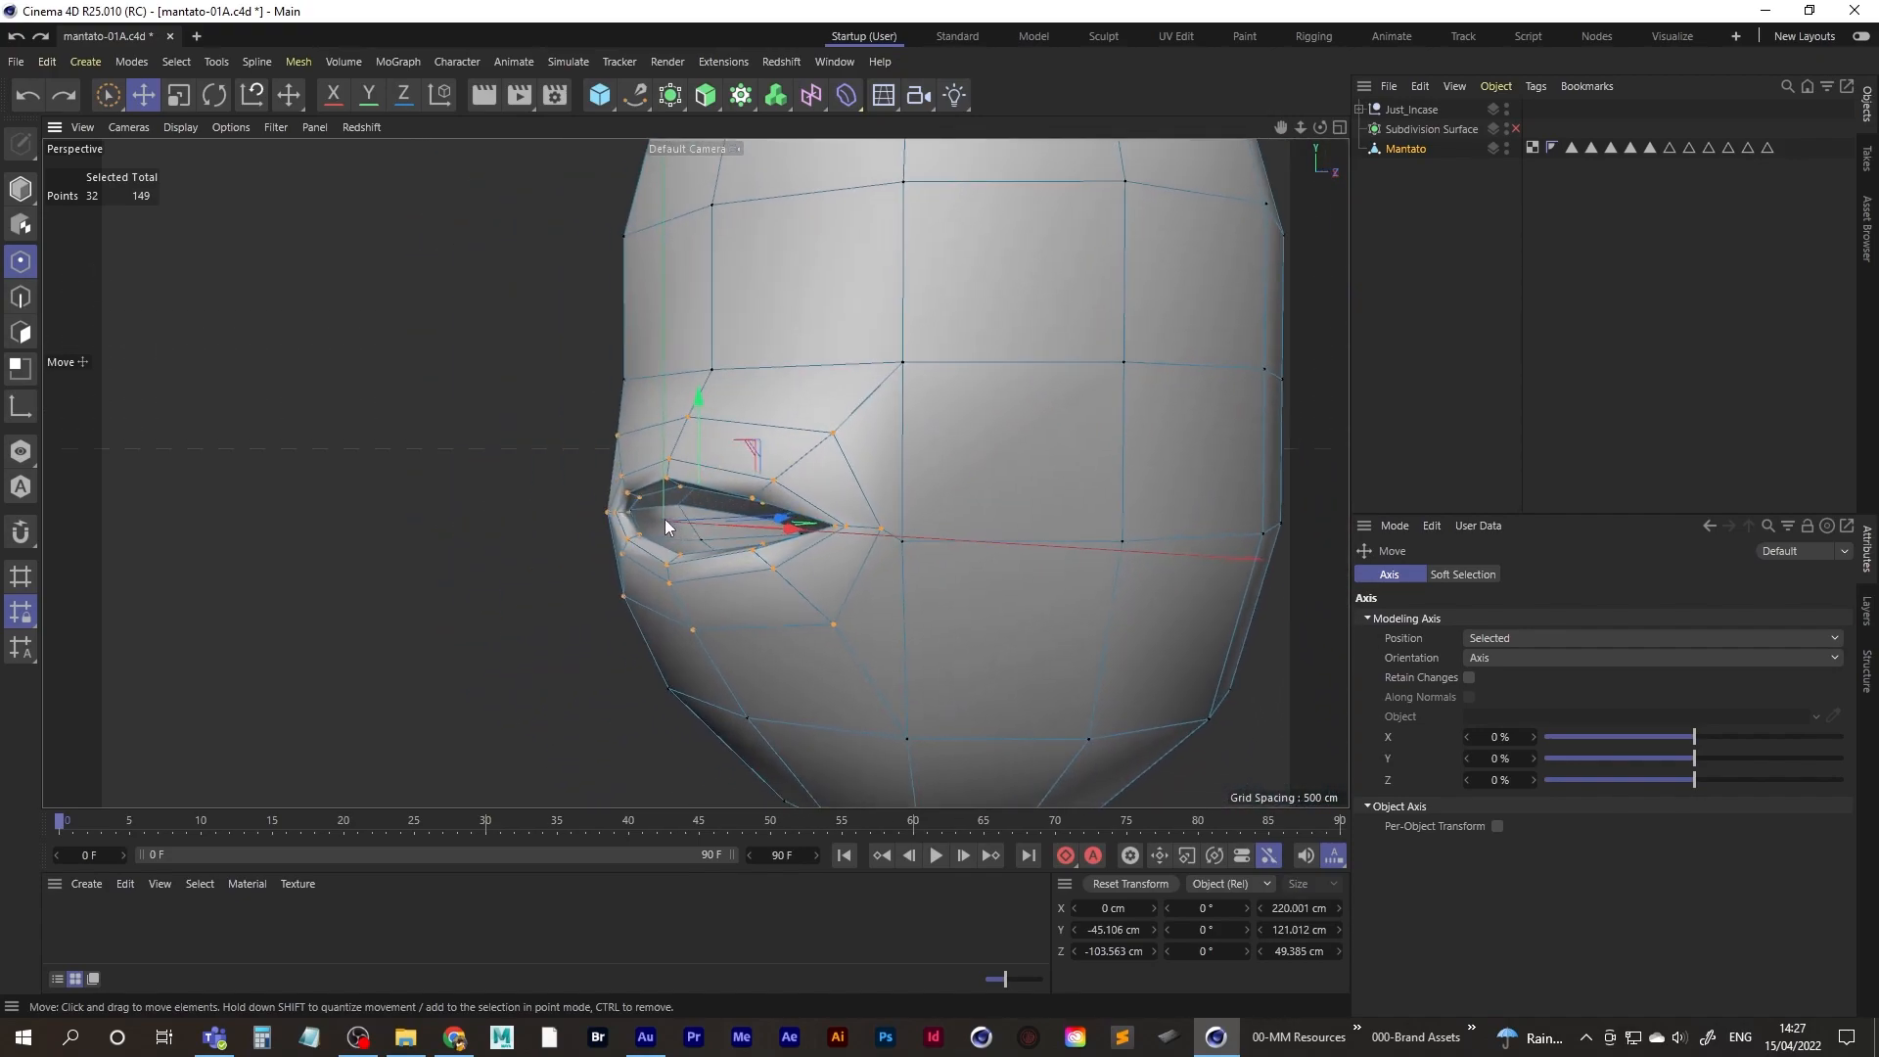
- Enable the Subdivision Surface and make Mantato its child
{"action": "left_click", "coordinate": [1412, 149]}
{"action": "left_click", "coordinate": [1516, 128]}
{"action": "left_click_drag", "start_coordinate": [1408, 147], "coordinate": [1412, 128]}
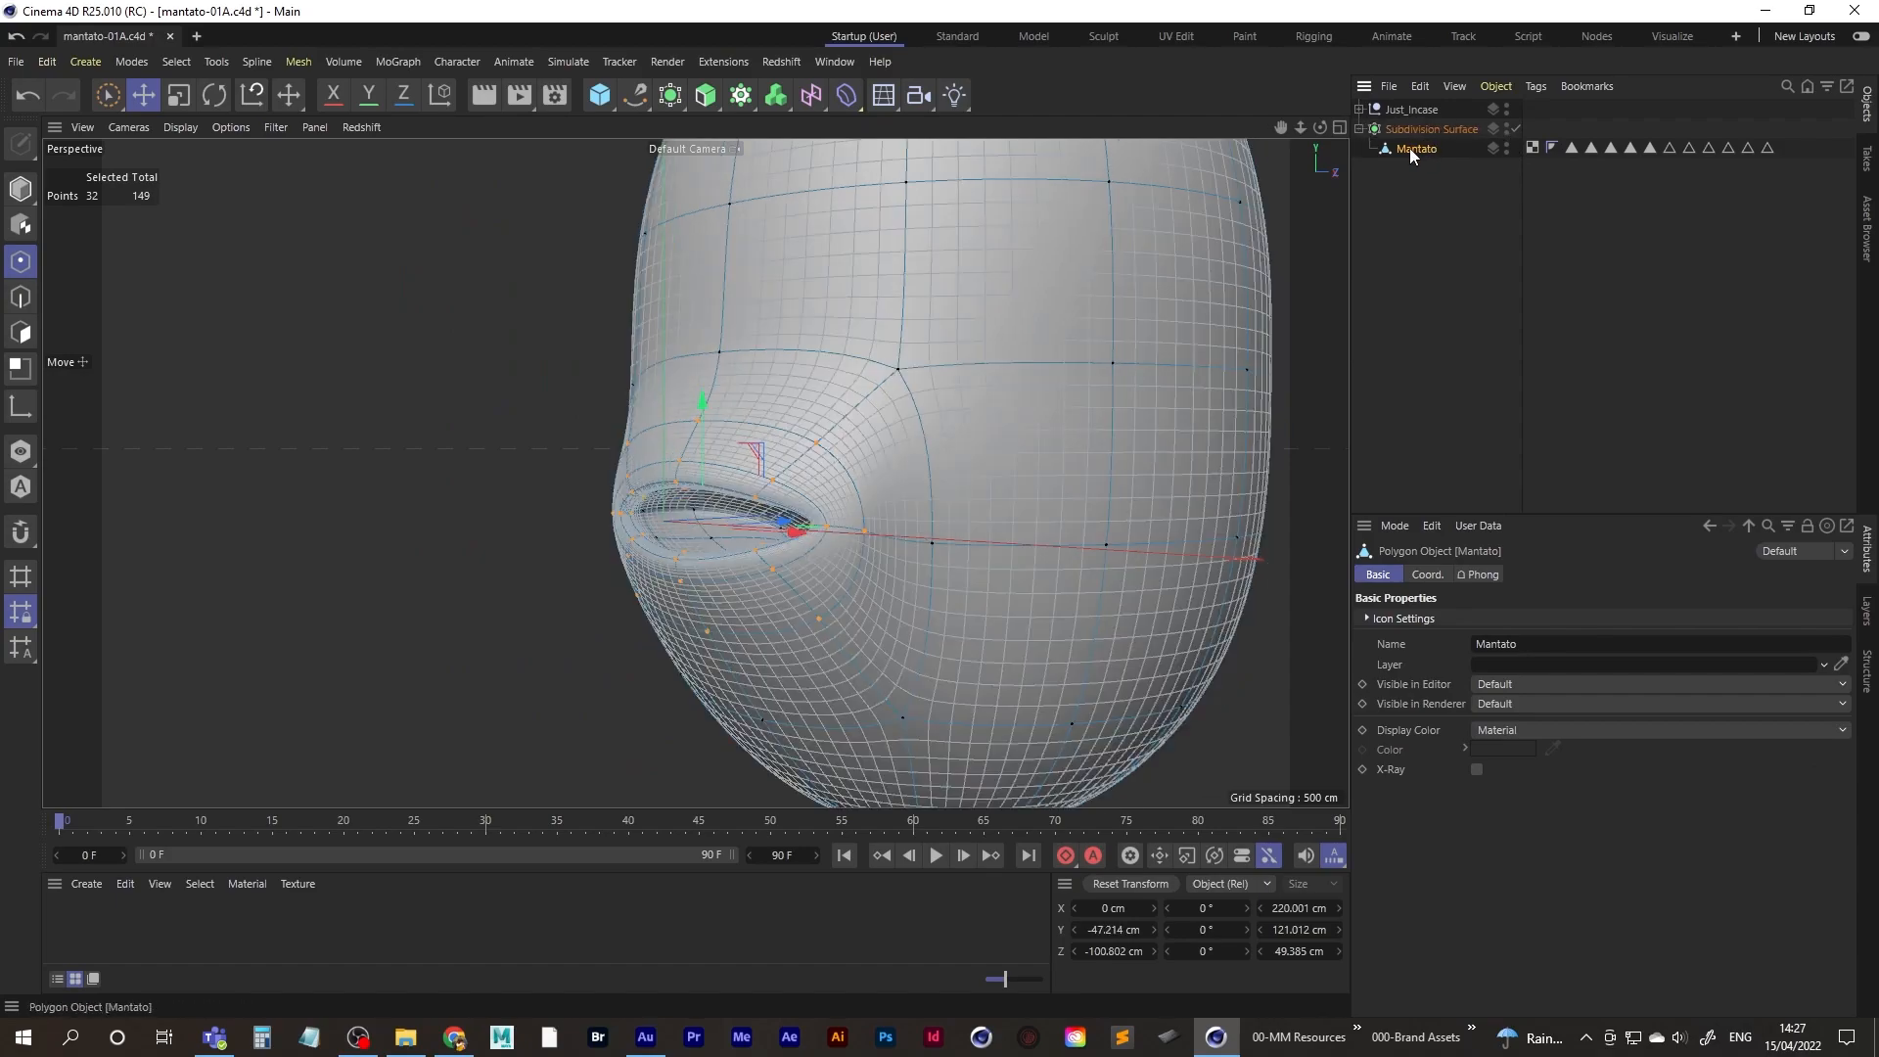
- Deselect everything, switch to Gouraud Shading without lines, and examine the smoothed head and mouth from the side and front
{"action": "left_click", "coordinate": [1435, 296]}
{"action": "scroll", "coordinate": [805, 489], "scroll_direction": "down", "scroll_amount": 4}
{"action": "mouse_move", "coordinate": [805, 490]}
{"action": "left_mouse_down", "text": "alt"}
{"action": "mouse_move", "coordinate": [759, 541]}
{"action": "mouse_move", "coordinate": [931, 554]}
{"action": "mouse_move", "coordinate": [956, 533]}
{"action": "mouse_move", "coordinate": [847, 526]}
{"action": "mouse_move", "coordinate": [776, 564]}
{"action": "mouse_move", "coordinate": [695, 470]}
{"action": "mouse_move", "coordinate": [732, 555]}
{"action": "mouse_move", "coordinate": [859, 536]}
{"action": "mouse_move", "coordinate": [737, 575]}
{"action": "mouse_move", "coordinate": [572, 560]}
{"action": "mouse_move", "coordinate": [685, 466]}
{"action": "left_mouse_up", "text": "alt"}
{"action": "key", "text": "n"}
{"action": "key", "text": "a"}
{"action": "scroll", "coordinate": [767, 502], "scroll_direction": "up", "scroll_amount": 3}
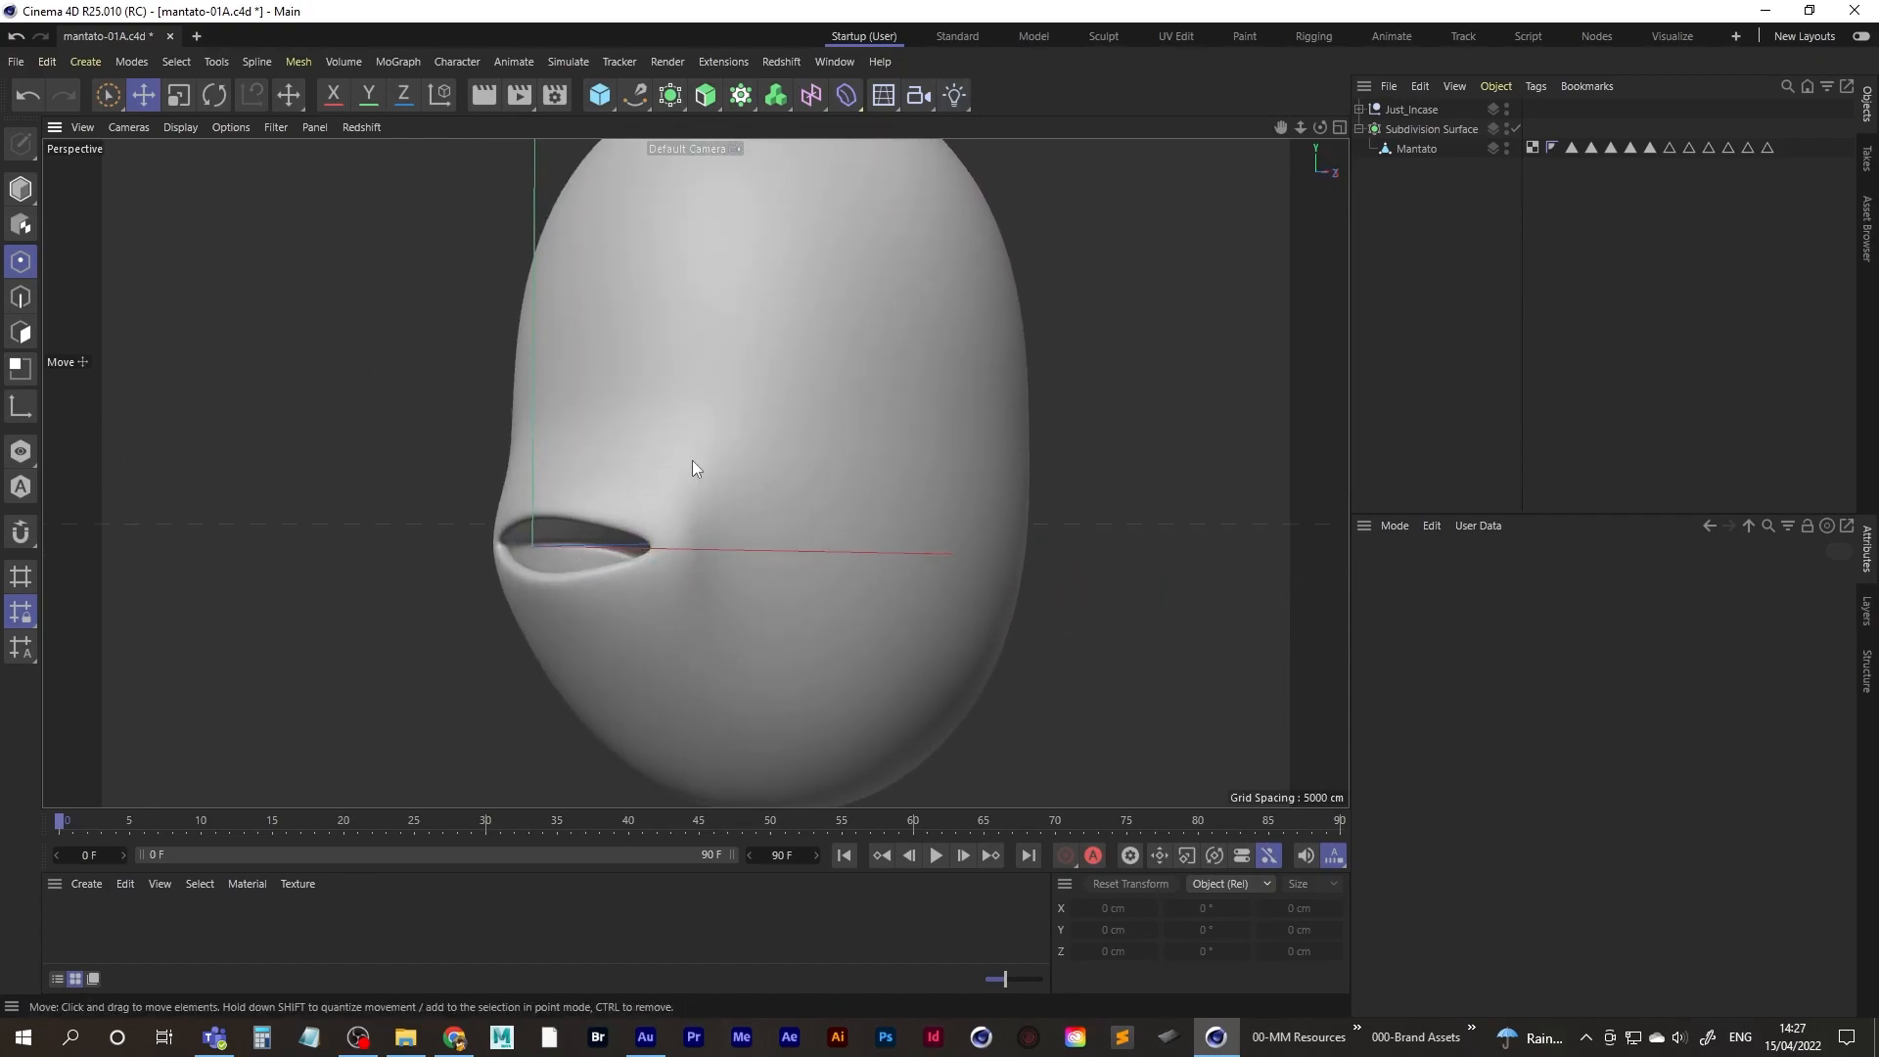
{"action": "scroll", "coordinate": [627, 527], "scroll_direction": "down", "scroll_amount": 3}
{"action": "left_click_drag", "start_coordinate": [627, 526], "coordinate": [748, 549], "text": "alt"}
{"action": "scroll", "coordinate": [788, 525], "scroll_direction": "up", "scroll_amount": 4}
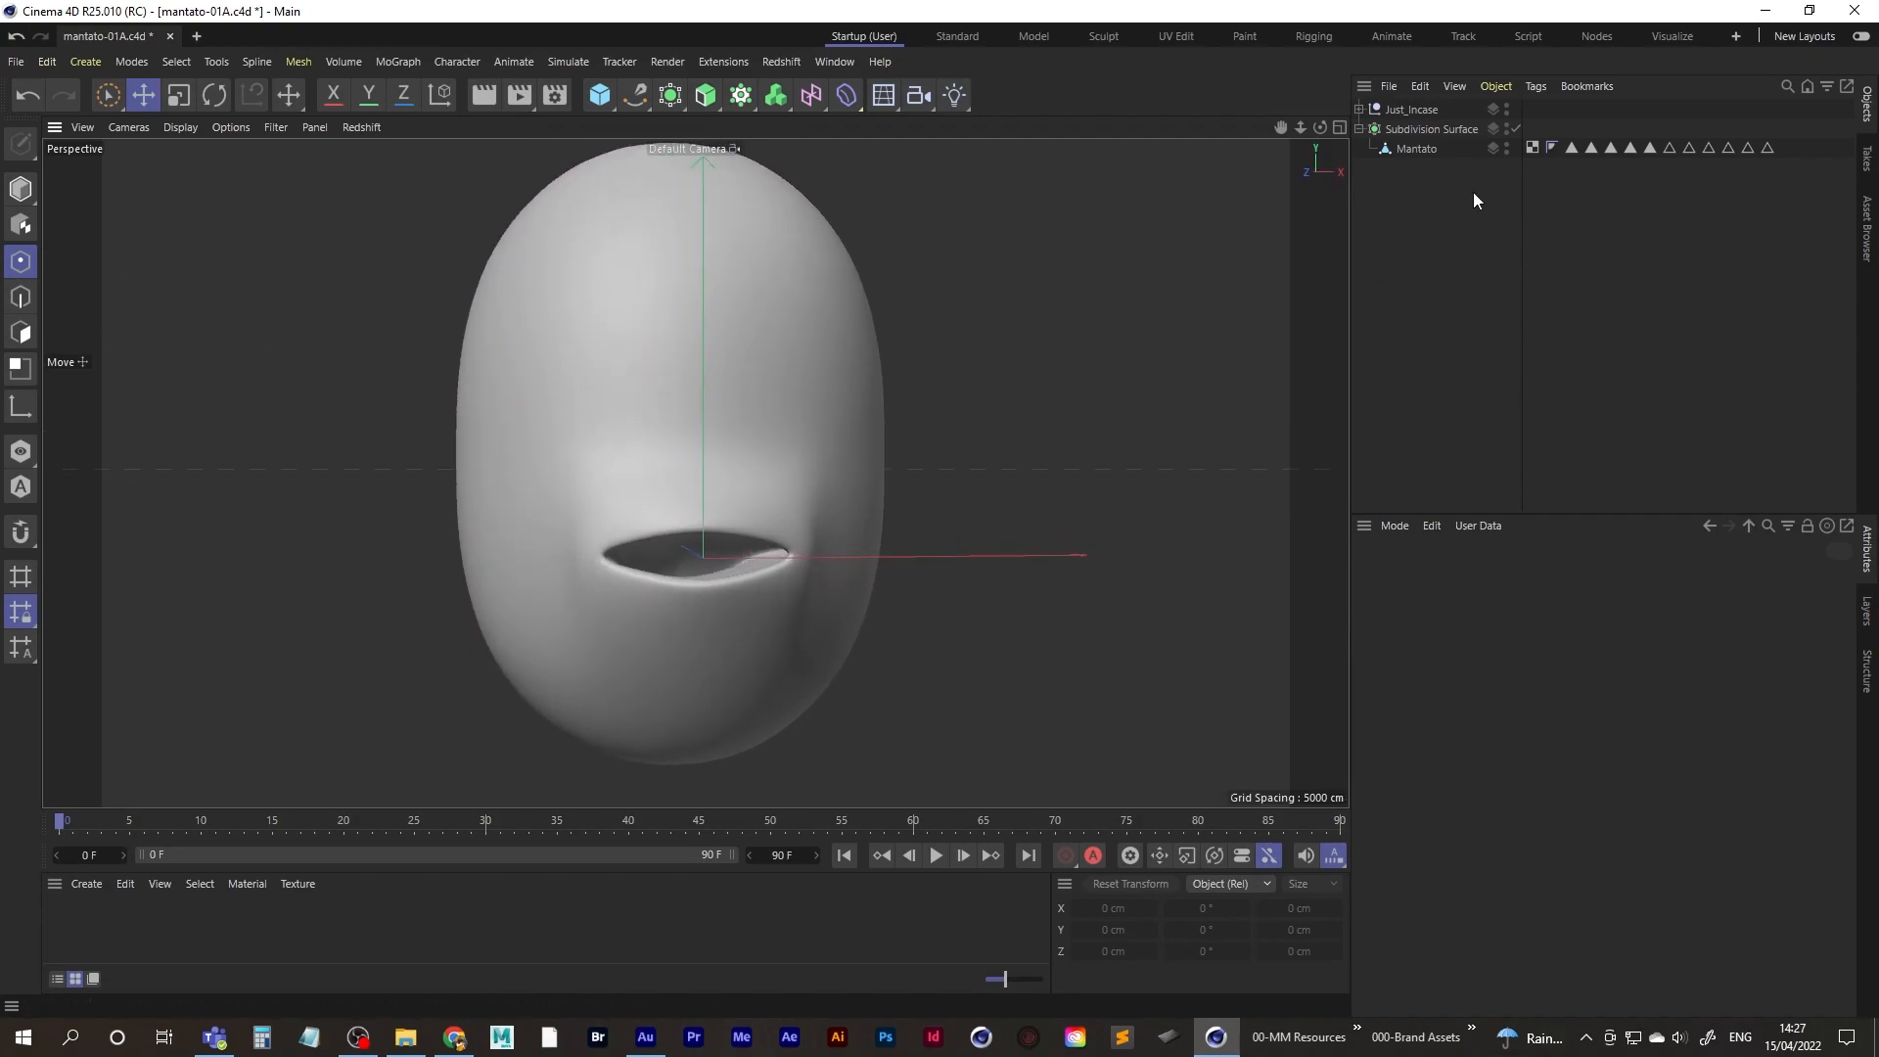
- Disable the Subdivision Surface, show Gouraud Shading with lines, and reselect Mantato
{"action": "left_click", "coordinate": [1515, 128]}
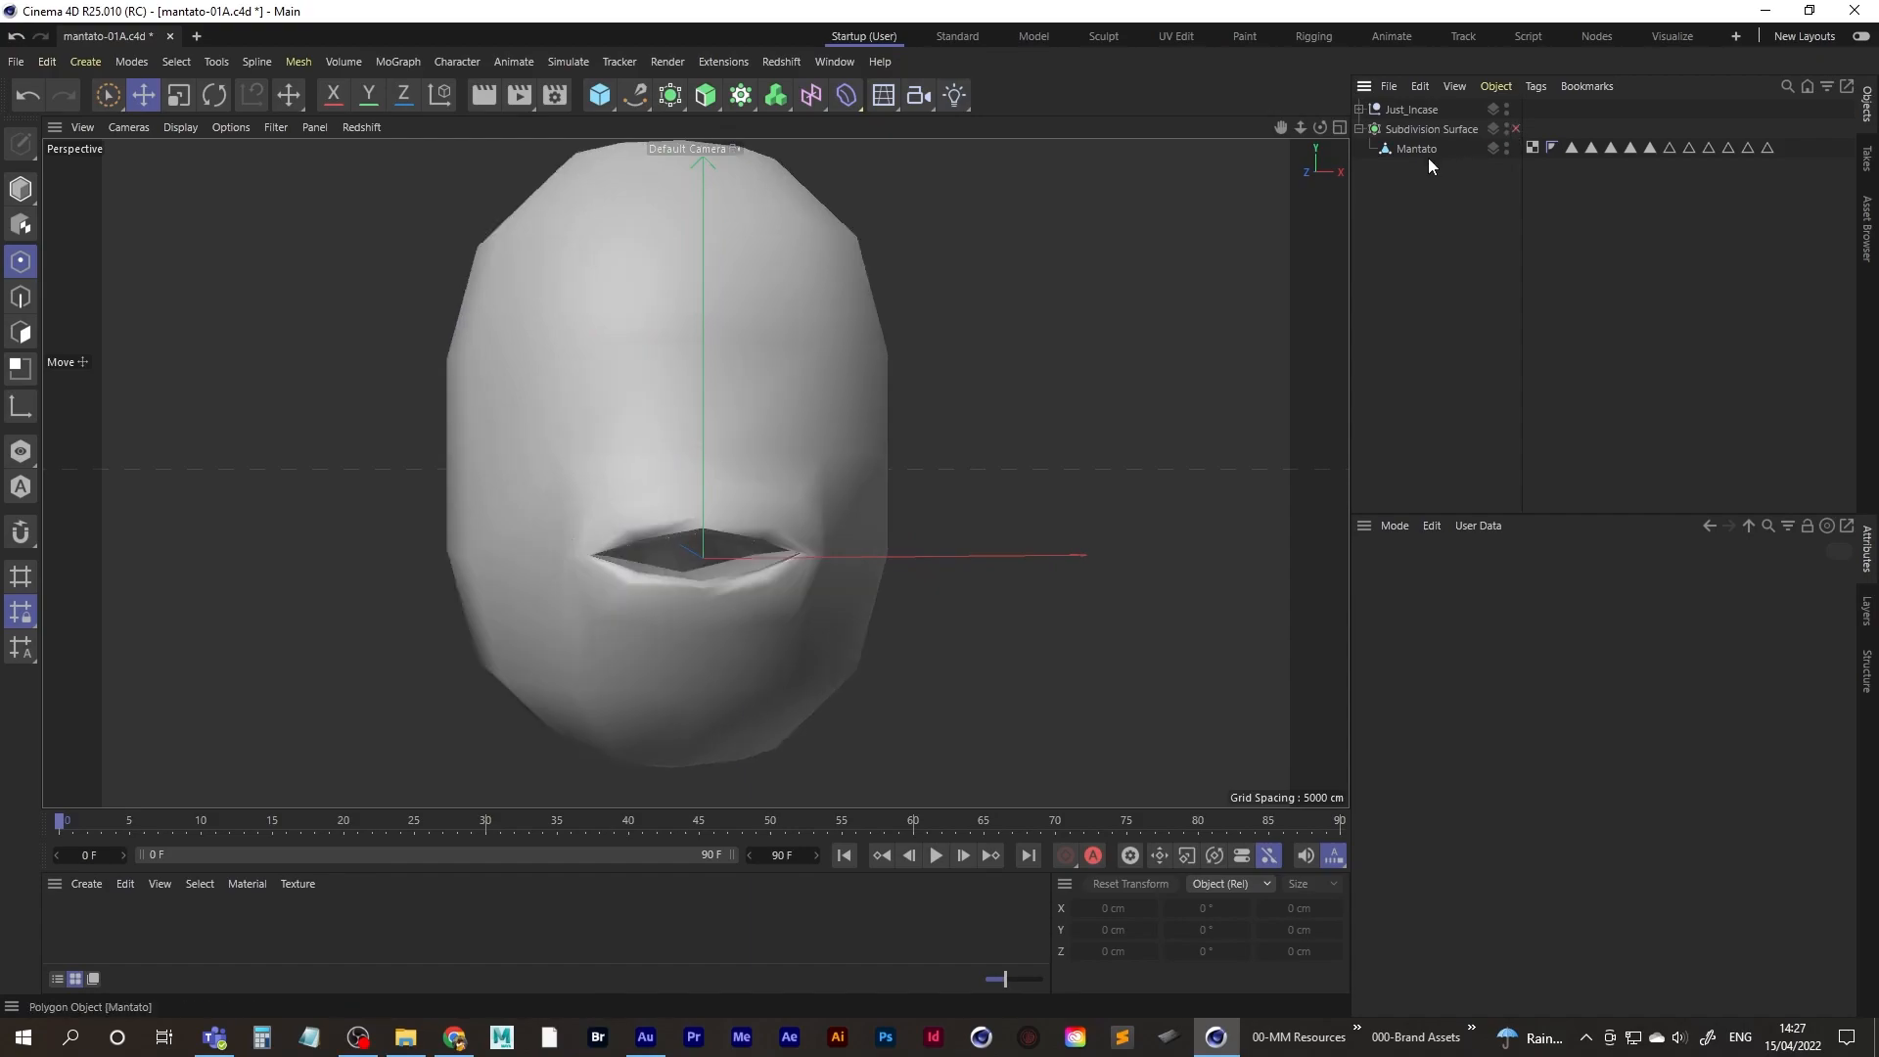
{"action": "key", "text": "n"}
{"action": "key", "text": "b"}
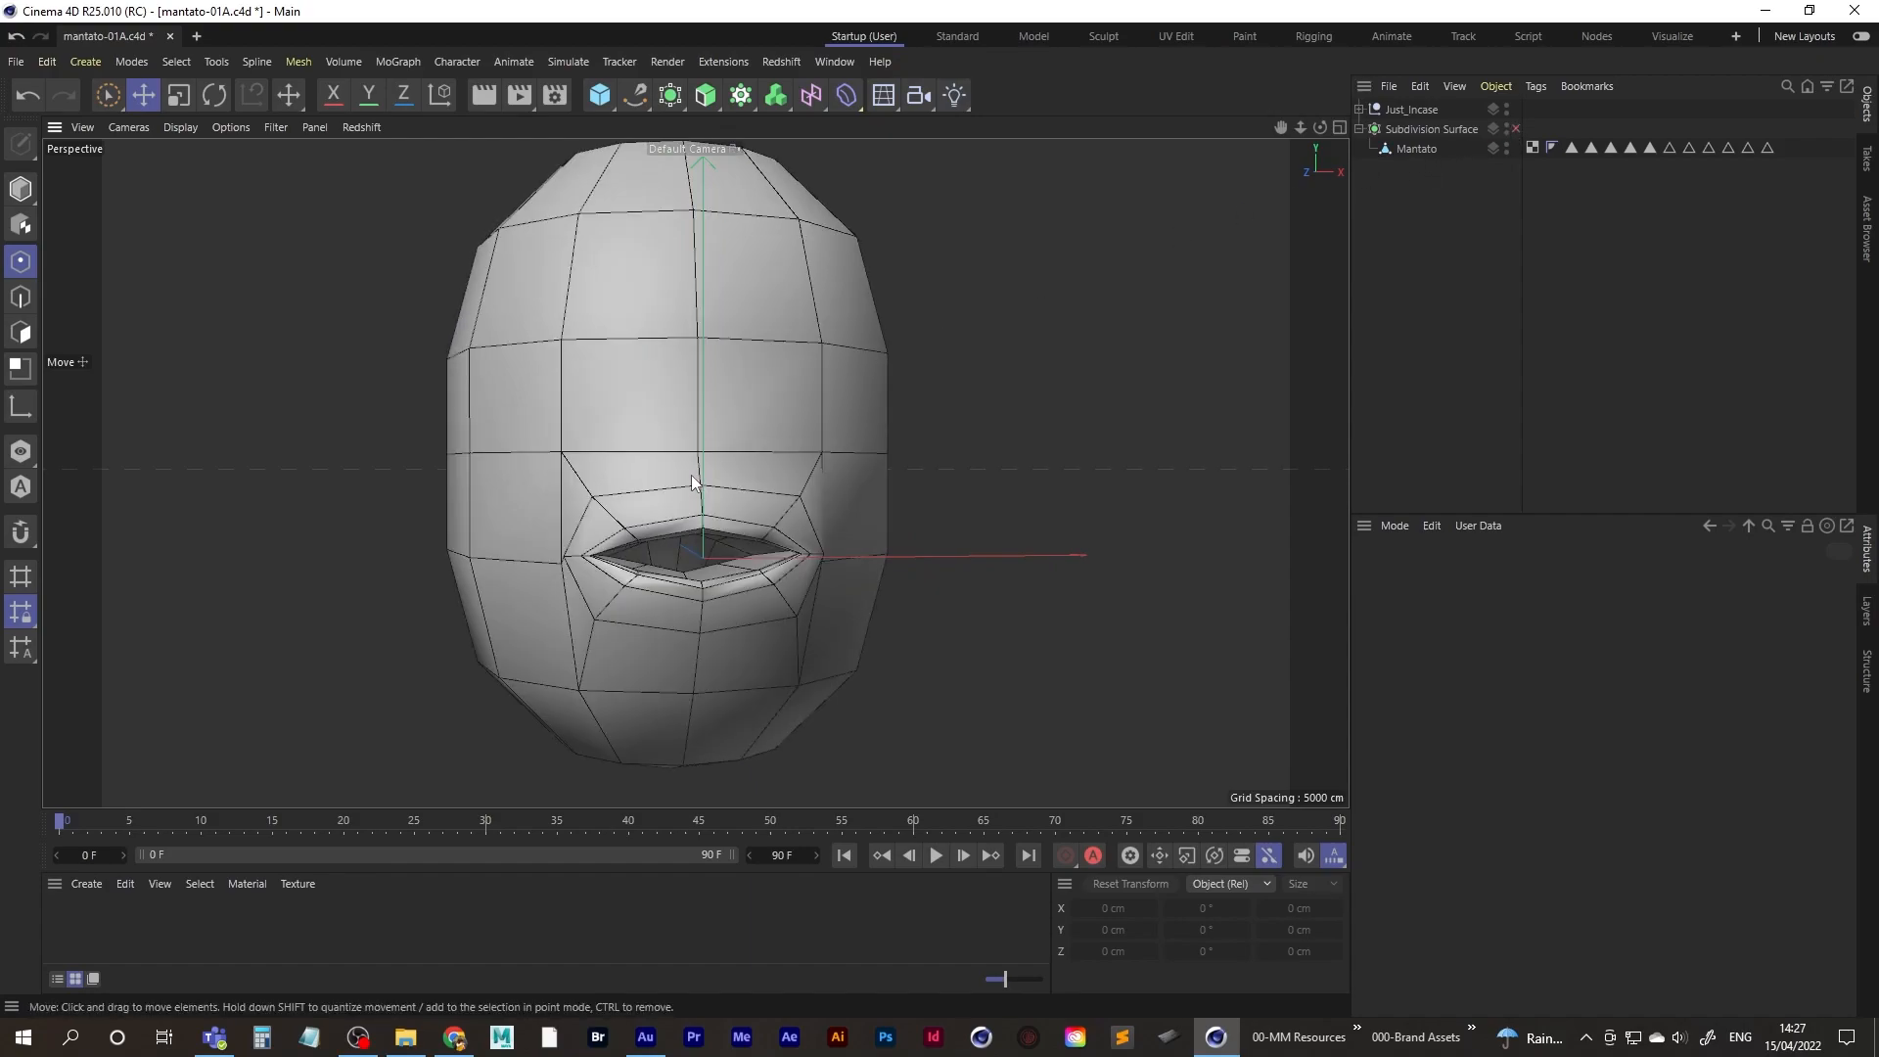
{"action": "left_click", "coordinate": [1412, 150]}
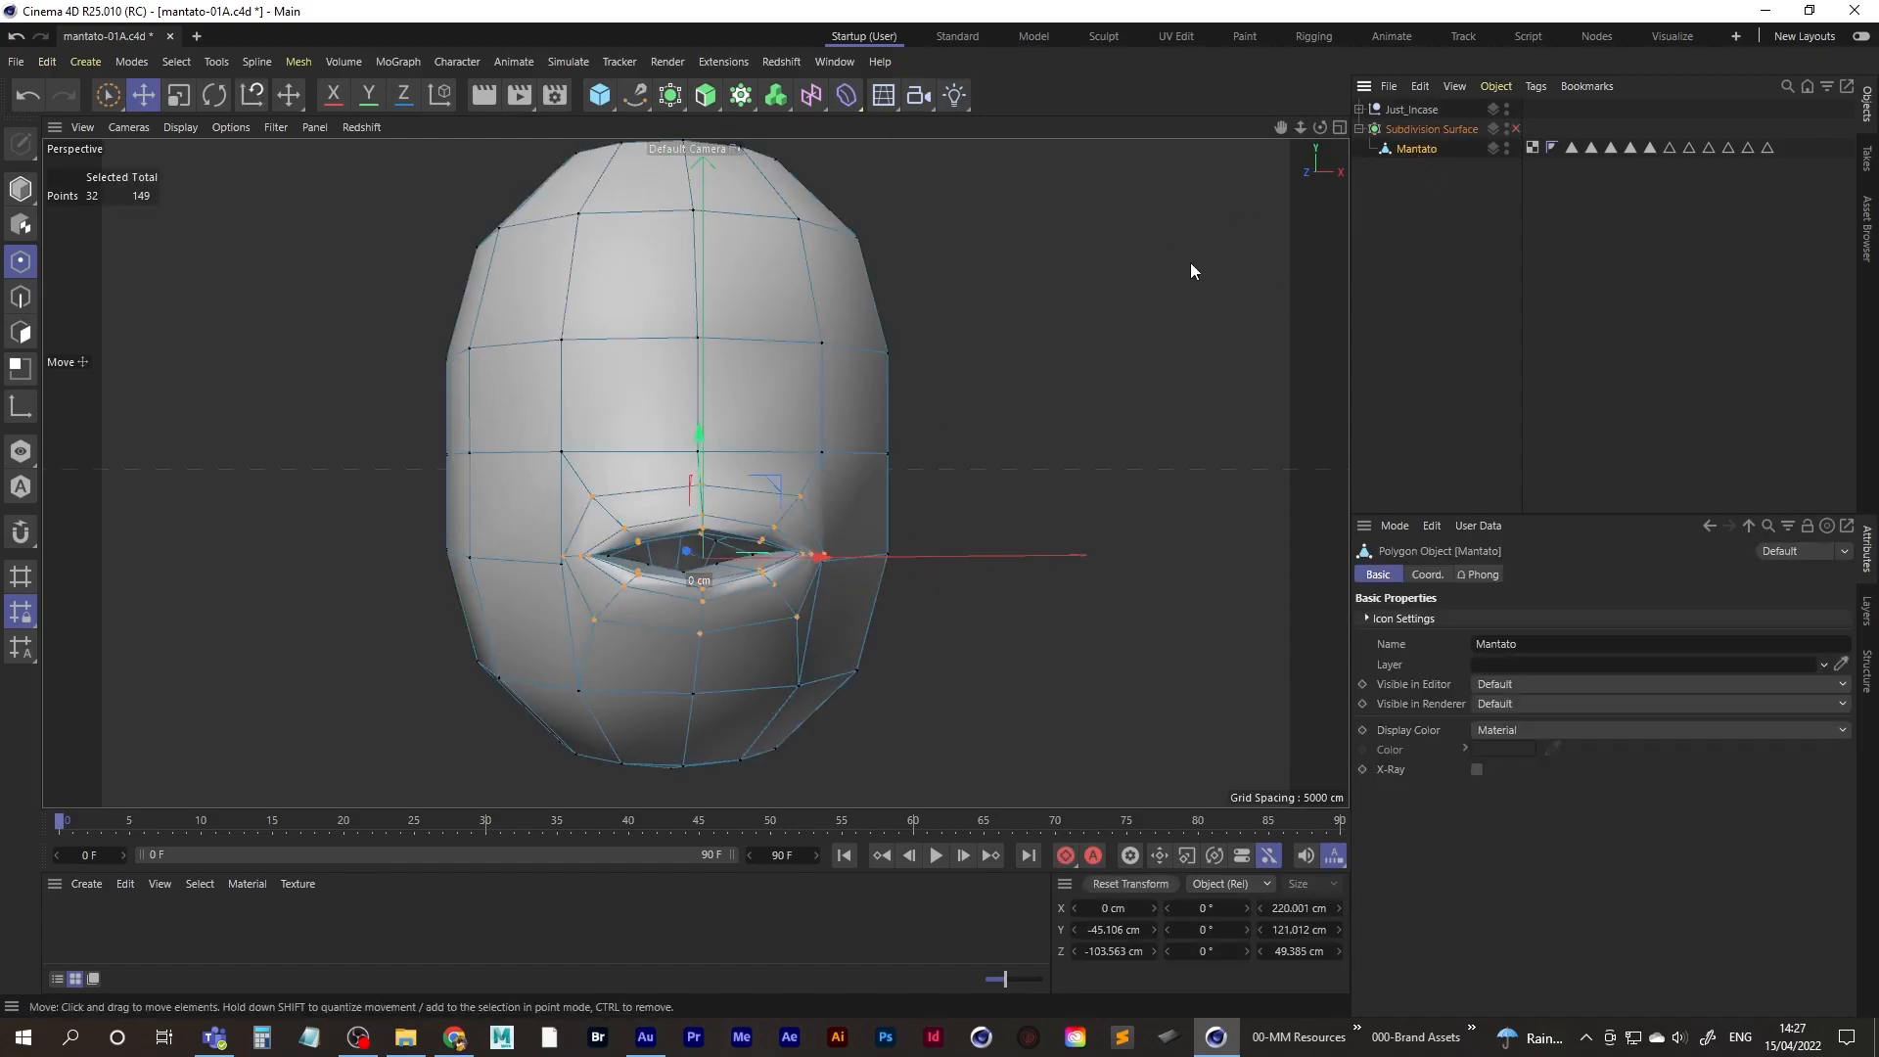
- Try to scale the four selected mouth loops horizontally, and undo it
{"action": "scroll", "coordinate": [742, 540], "scroll_direction": "up", "scroll_amount": 3}
{"action": "left_click_drag", "start_coordinate": [737, 549], "coordinate": [691, 515], "text": "alt"}
{"action": "left_click", "coordinate": [179, 95]}
{"action": "mouse_move", "coordinate": [829, 516]}
{"action": "left_mouse_down"}
{"action": "mouse_move", "coordinate": [854, 516]}
{"action": "mouse_move", "coordinate": [732, 518]}
{"action": "mouse_move", "coordinate": [849, 522]}
{"action": "left_mouse_up"}
{"action": "key", "text": "ctrl+z"}
- Add the loop deeper inside the mouth to the point selection, then try a scale and undo it
{"action": "right_click_drag", "start_coordinate": [722, 554], "coordinate": [759, 513], "text": "alt"}
{"action": "left_click_drag", "start_coordinate": [760, 513], "coordinate": [629, 549], "text": "alt"}
{"action": "key", "text": "u"}
{"action": "key", "text": "l"}
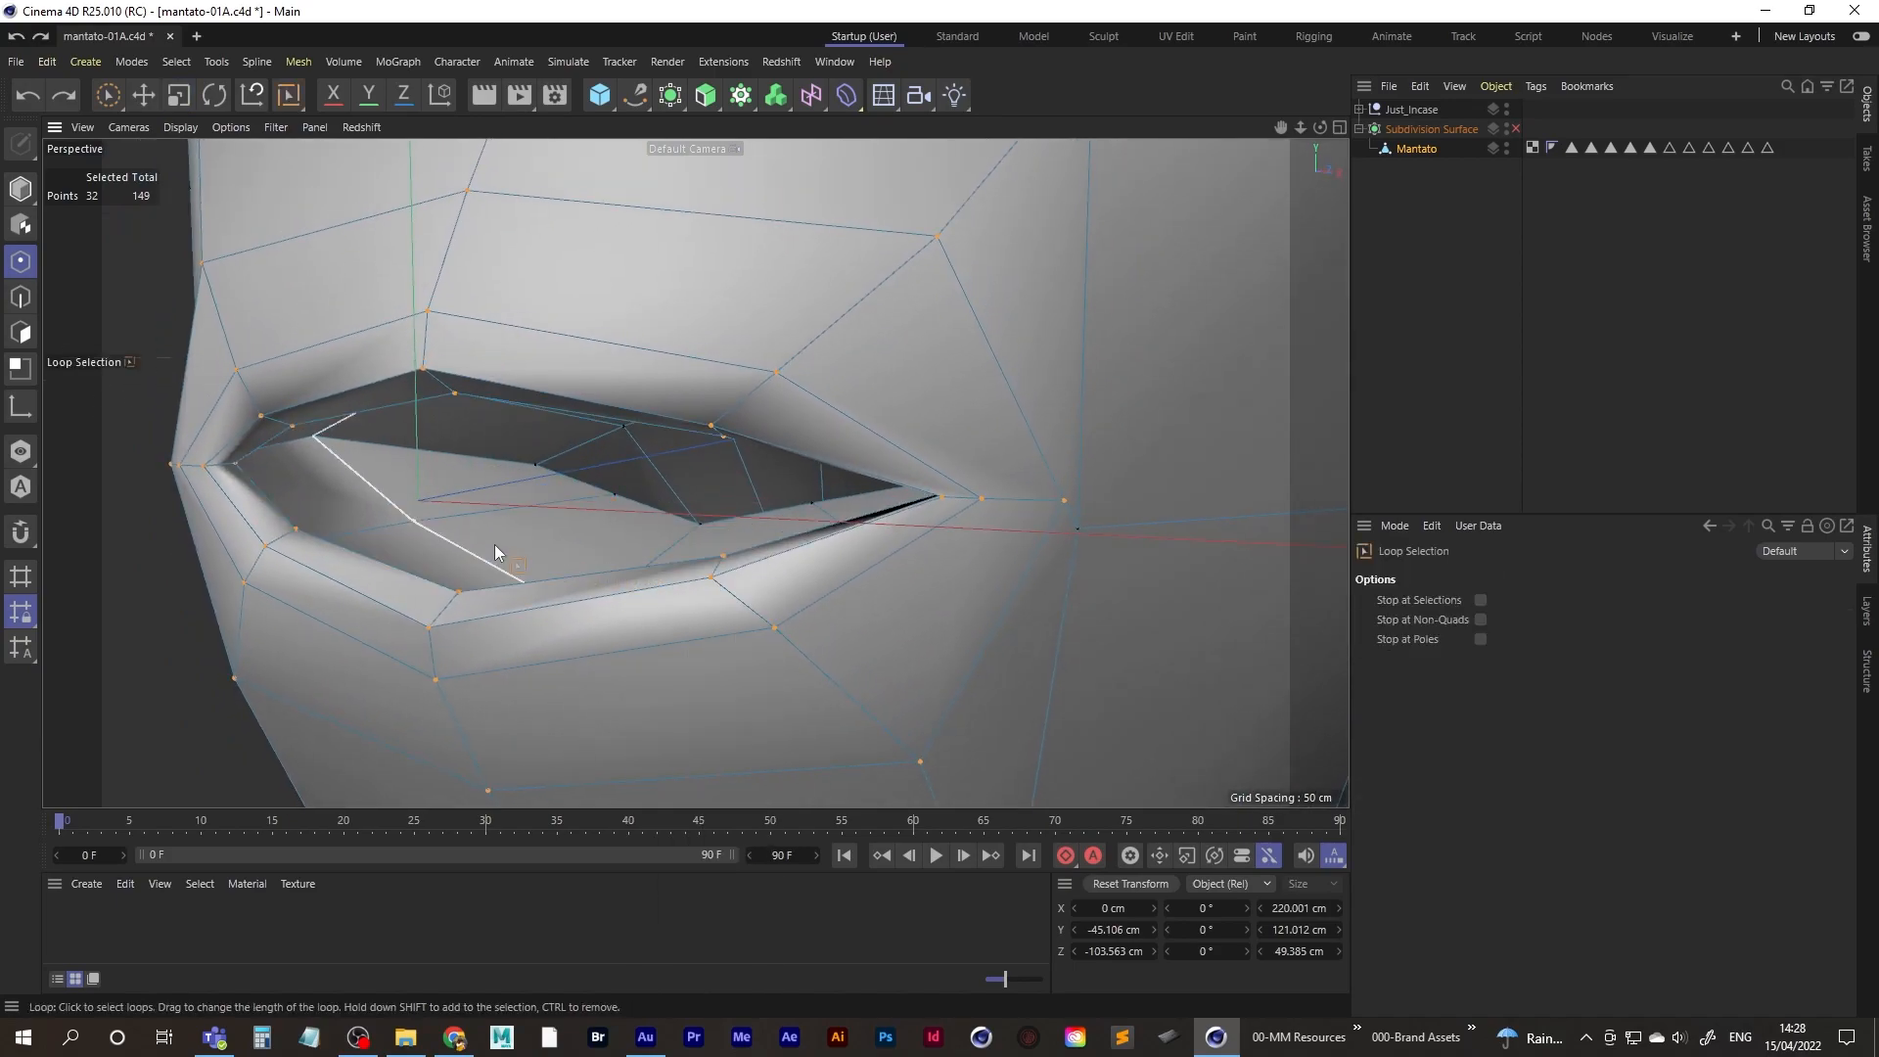
{"action": "left_click", "coordinate": [442, 538], "text": "shift"}
{"action": "right_click_drag", "start_coordinate": [440, 536], "coordinate": [384, 571], "text": "alt"}
{"action": "left_click_drag", "start_coordinate": [501, 536], "coordinate": [634, 503], "text": "alt"}
{"action": "left_click", "coordinate": [184, 97]}
{"action": "key", "text": "ctrl+z"}
- Add the head's point loop surrounding the mouth patch to the current selection
{"action": "middle_click_drag", "start_coordinate": [488, 498], "coordinate": [635, 476], "text": "alt"}
{"action": "left_click_drag", "start_coordinate": [635, 476], "coordinate": [527, 505], "text": "alt"}
{"action": "scroll", "coordinate": [741, 471], "scroll_direction": "up", "scroll_amount": 3}
{"action": "key", "text": "u"}
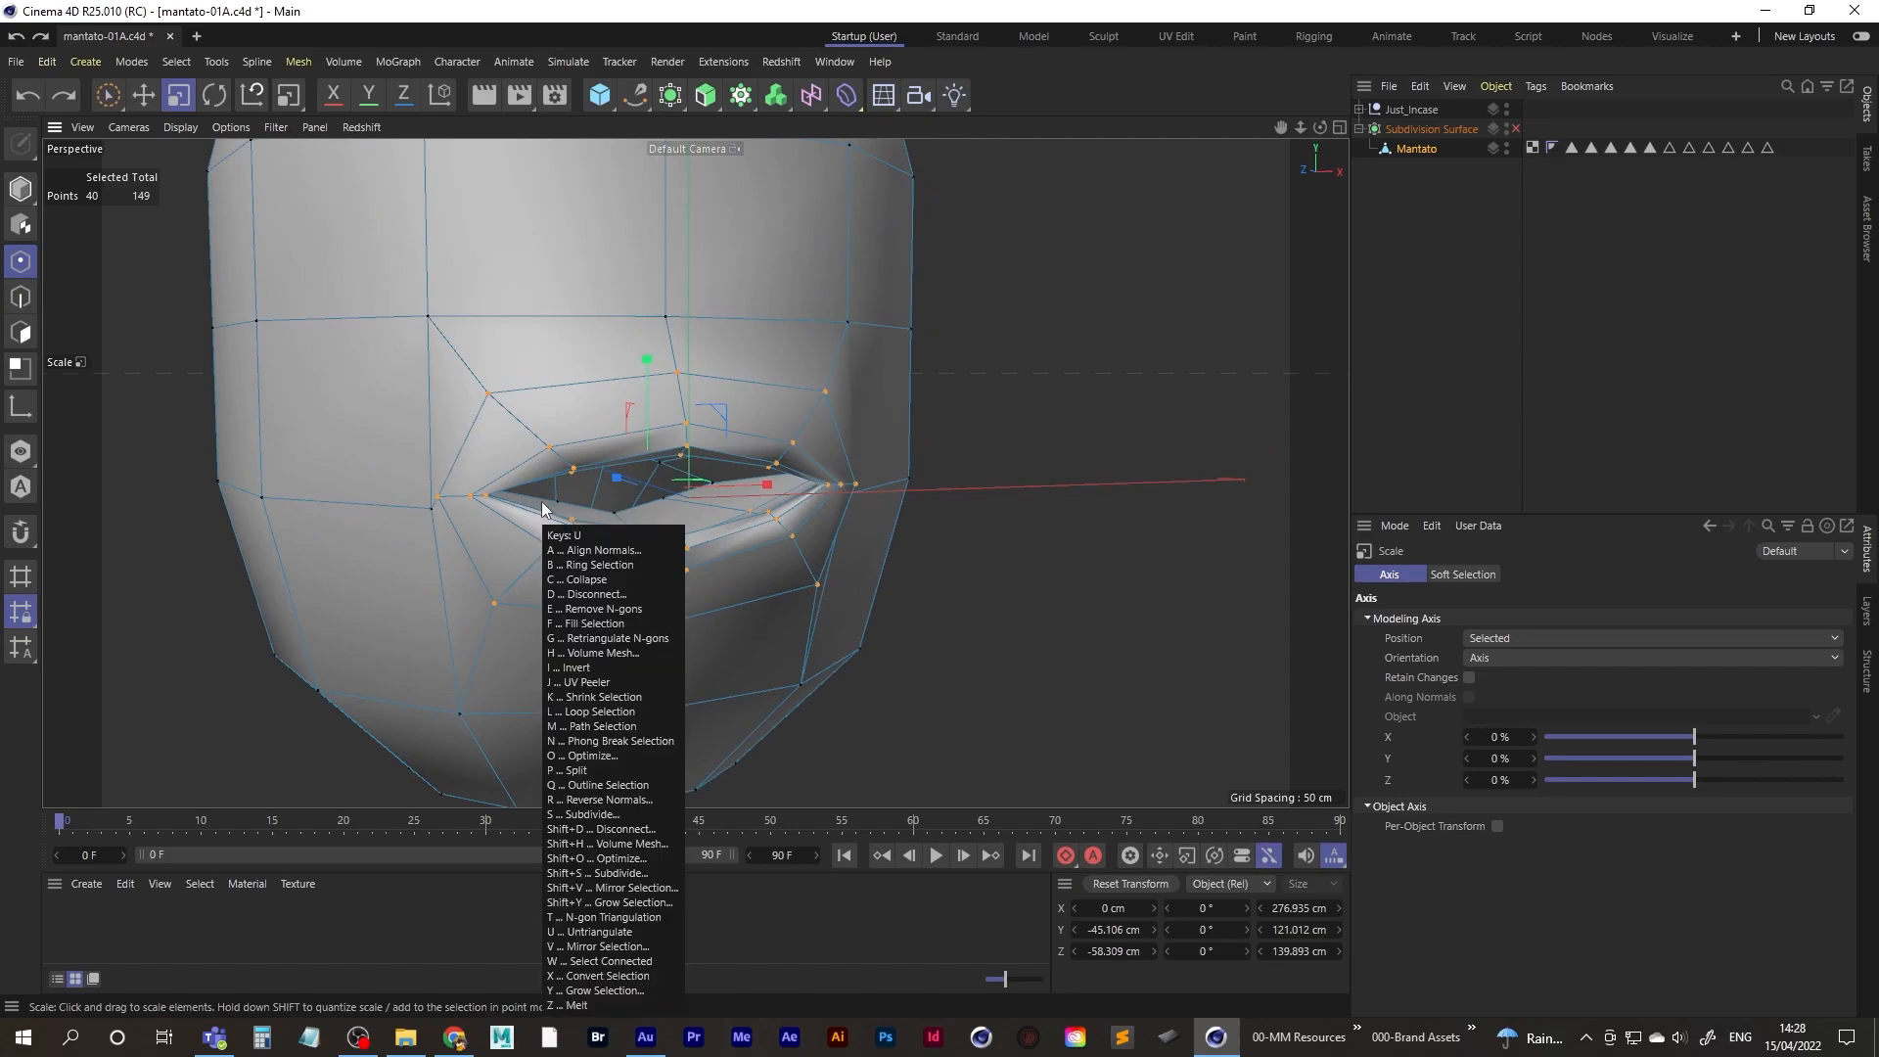
{"action": "key", "text": "l"}
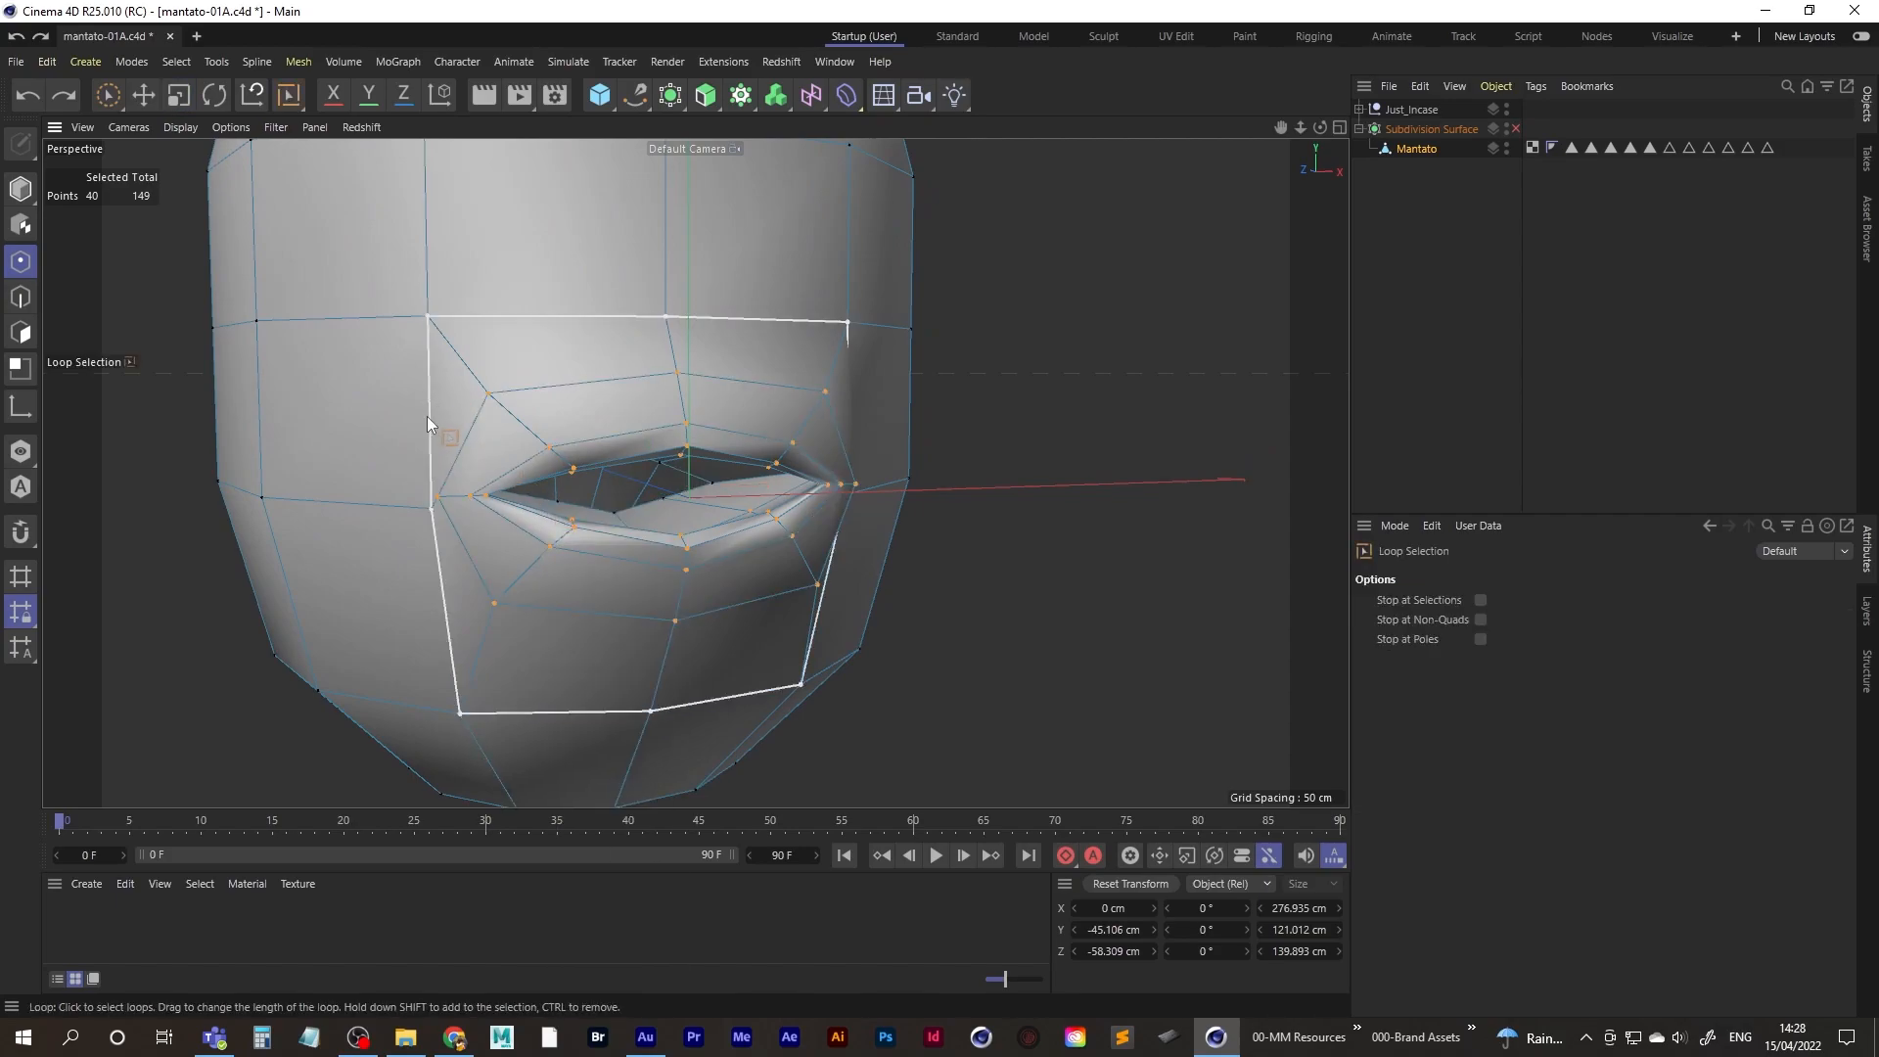
{"action": "left_click", "coordinate": [428, 415]}
- Scale the selected mouth loops along X to about 349 cm wide, and turn the Subdivision Surface back on
{"action": "left_click", "coordinate": [178, 94]}
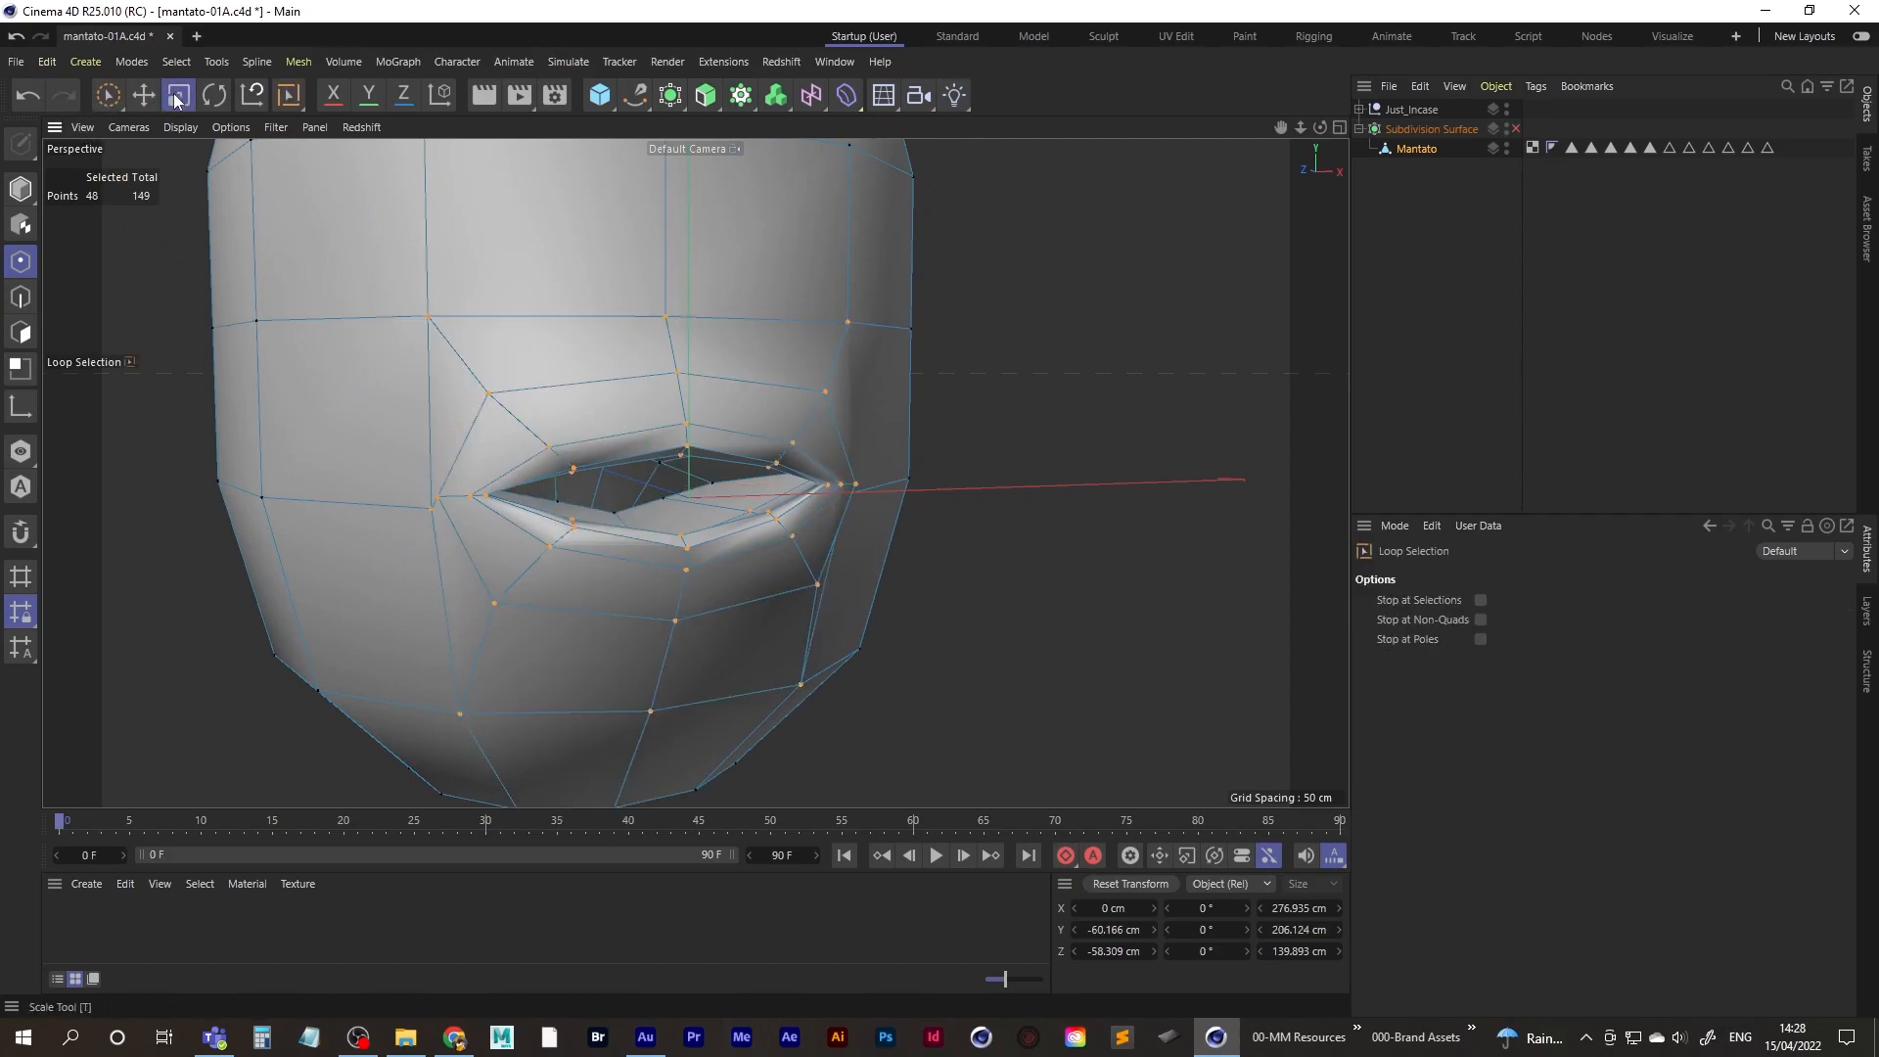
{"action": "left_click_drag", "start_coordinate": [770, 511], "coordinate": [536, 527]}
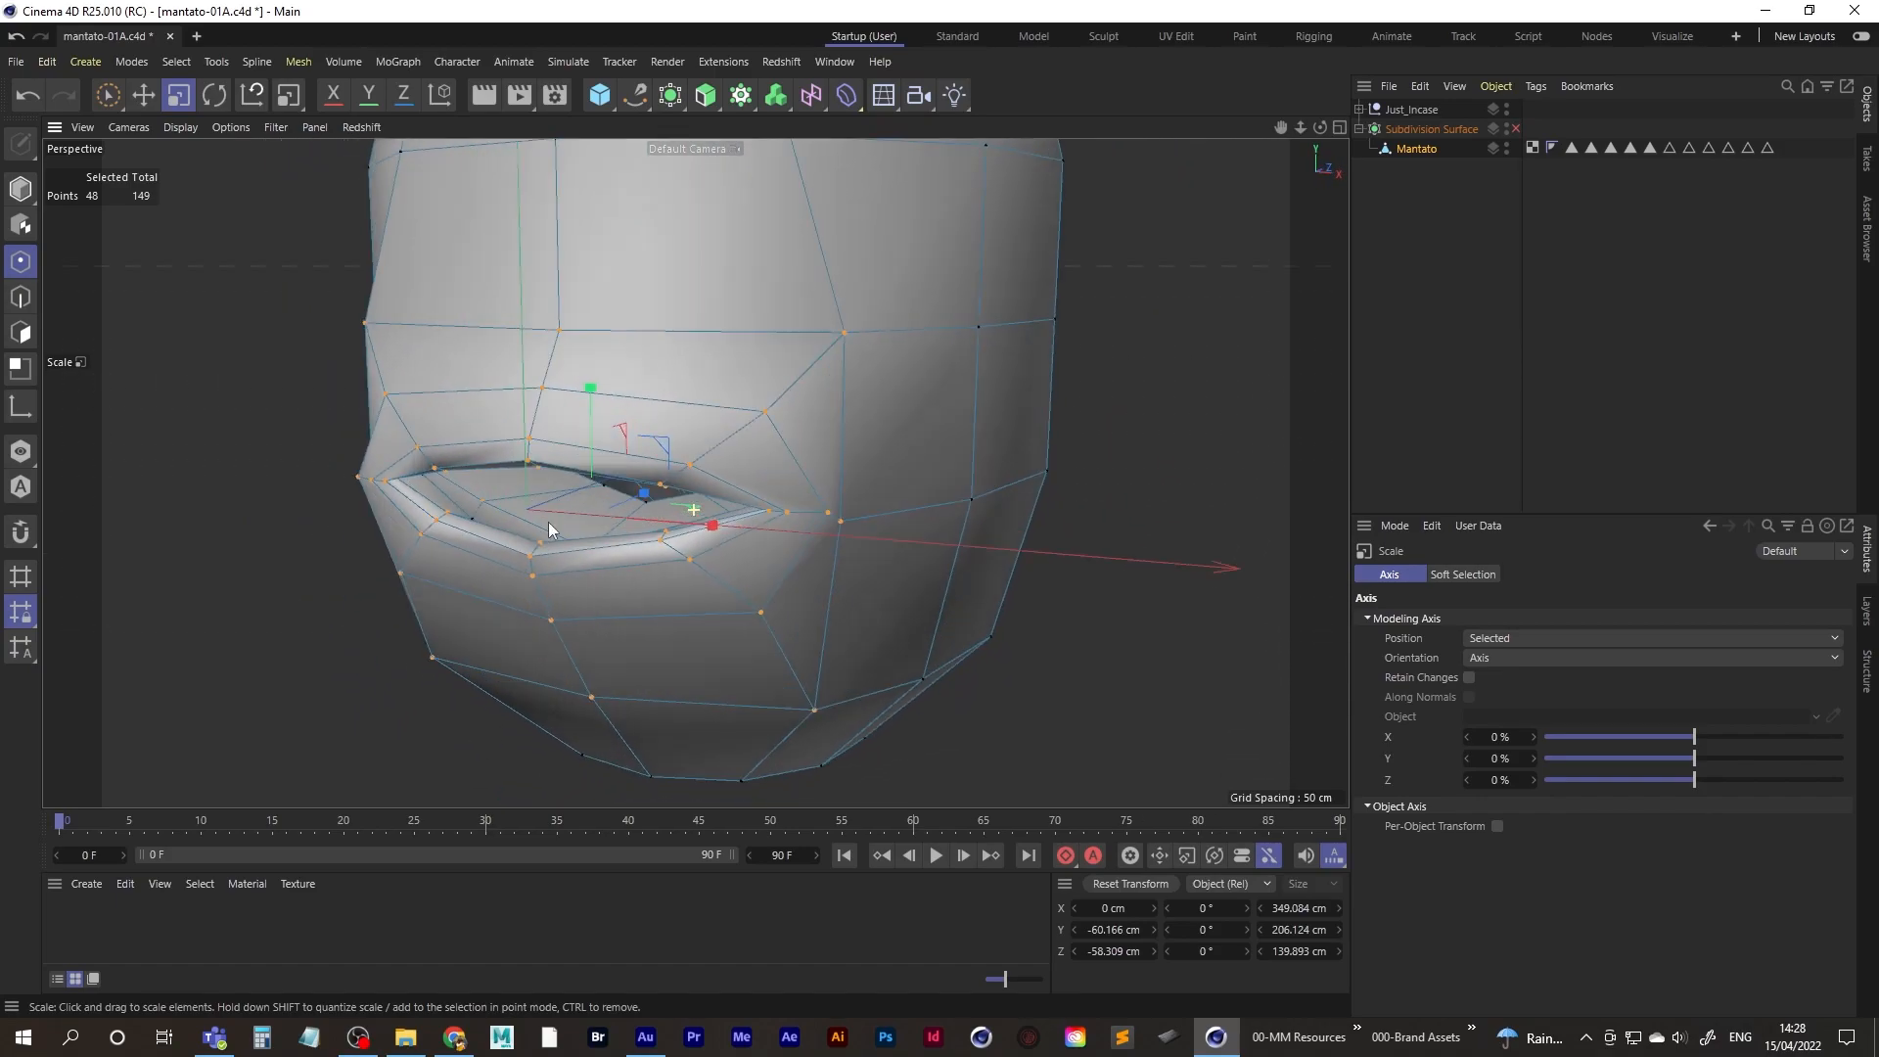
{"action": "left_click", "coordinate": [1514, 128]}
{"action": "scroll", "coordinate": [847, 440], "scroll_direction": "down", "scroll_amount": 4}
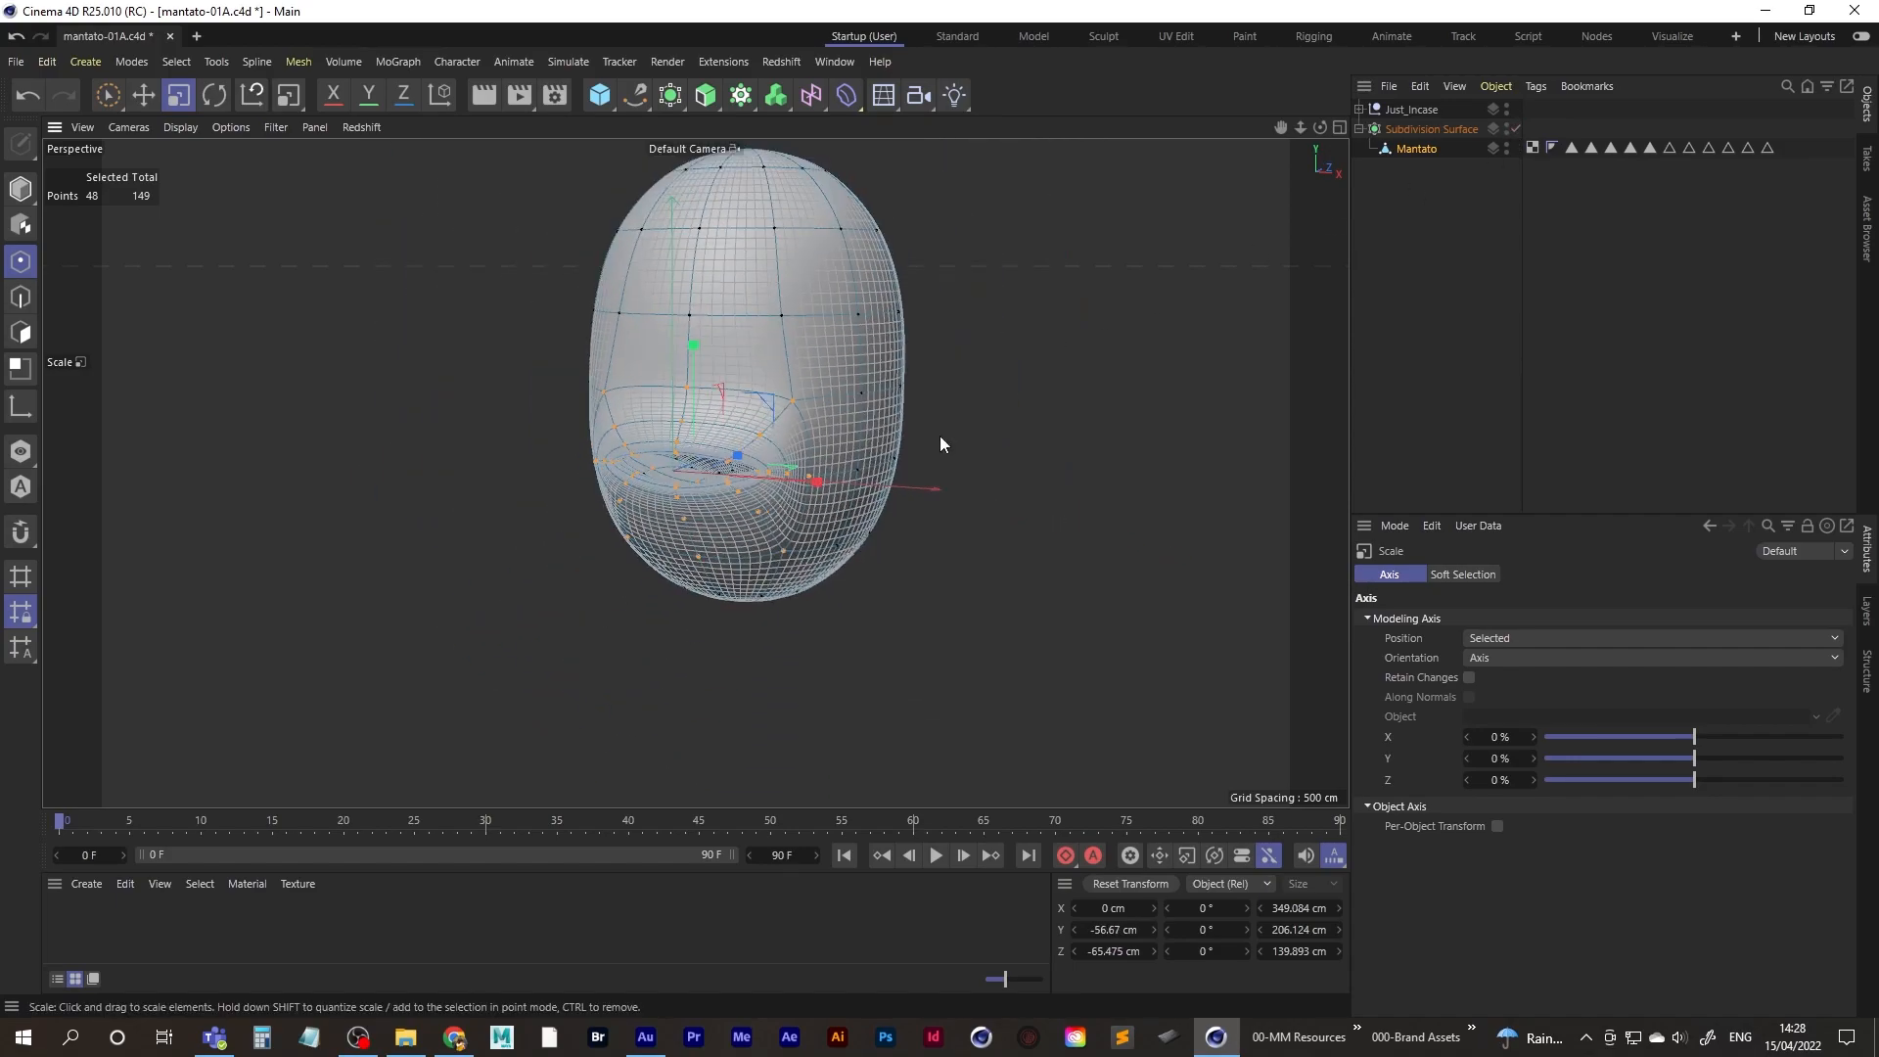
- Deselect the Mantato mesh and examine the subdivided head and widened mouth from the front and the side
{"action": "left_click", "coordinate": [1418, 327]}
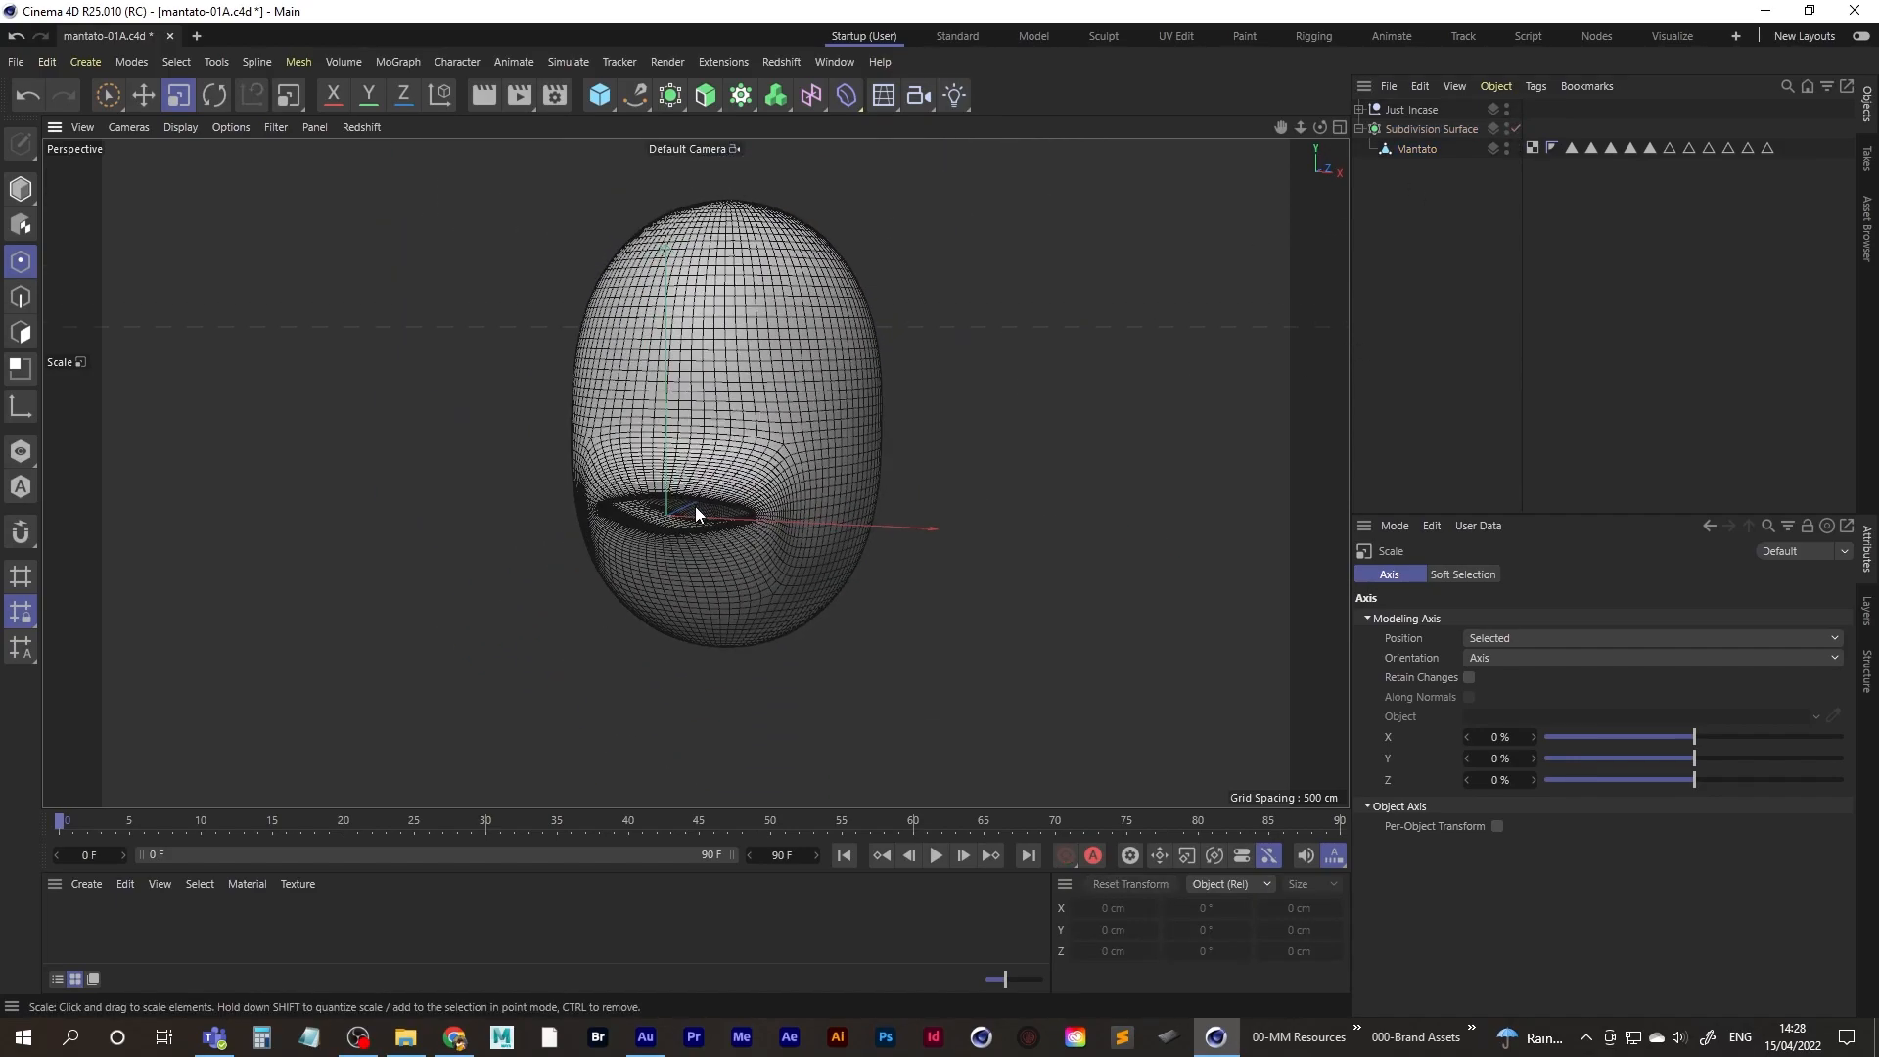
{"action": "scroll", "coordinate": [695, 509], "scroll_direction": "up", "scroll_amount": 3}
{"action": "left_click_drag", "start_coordinate": [814, 479], "coordinate": [754, 482], "text": "alt"}
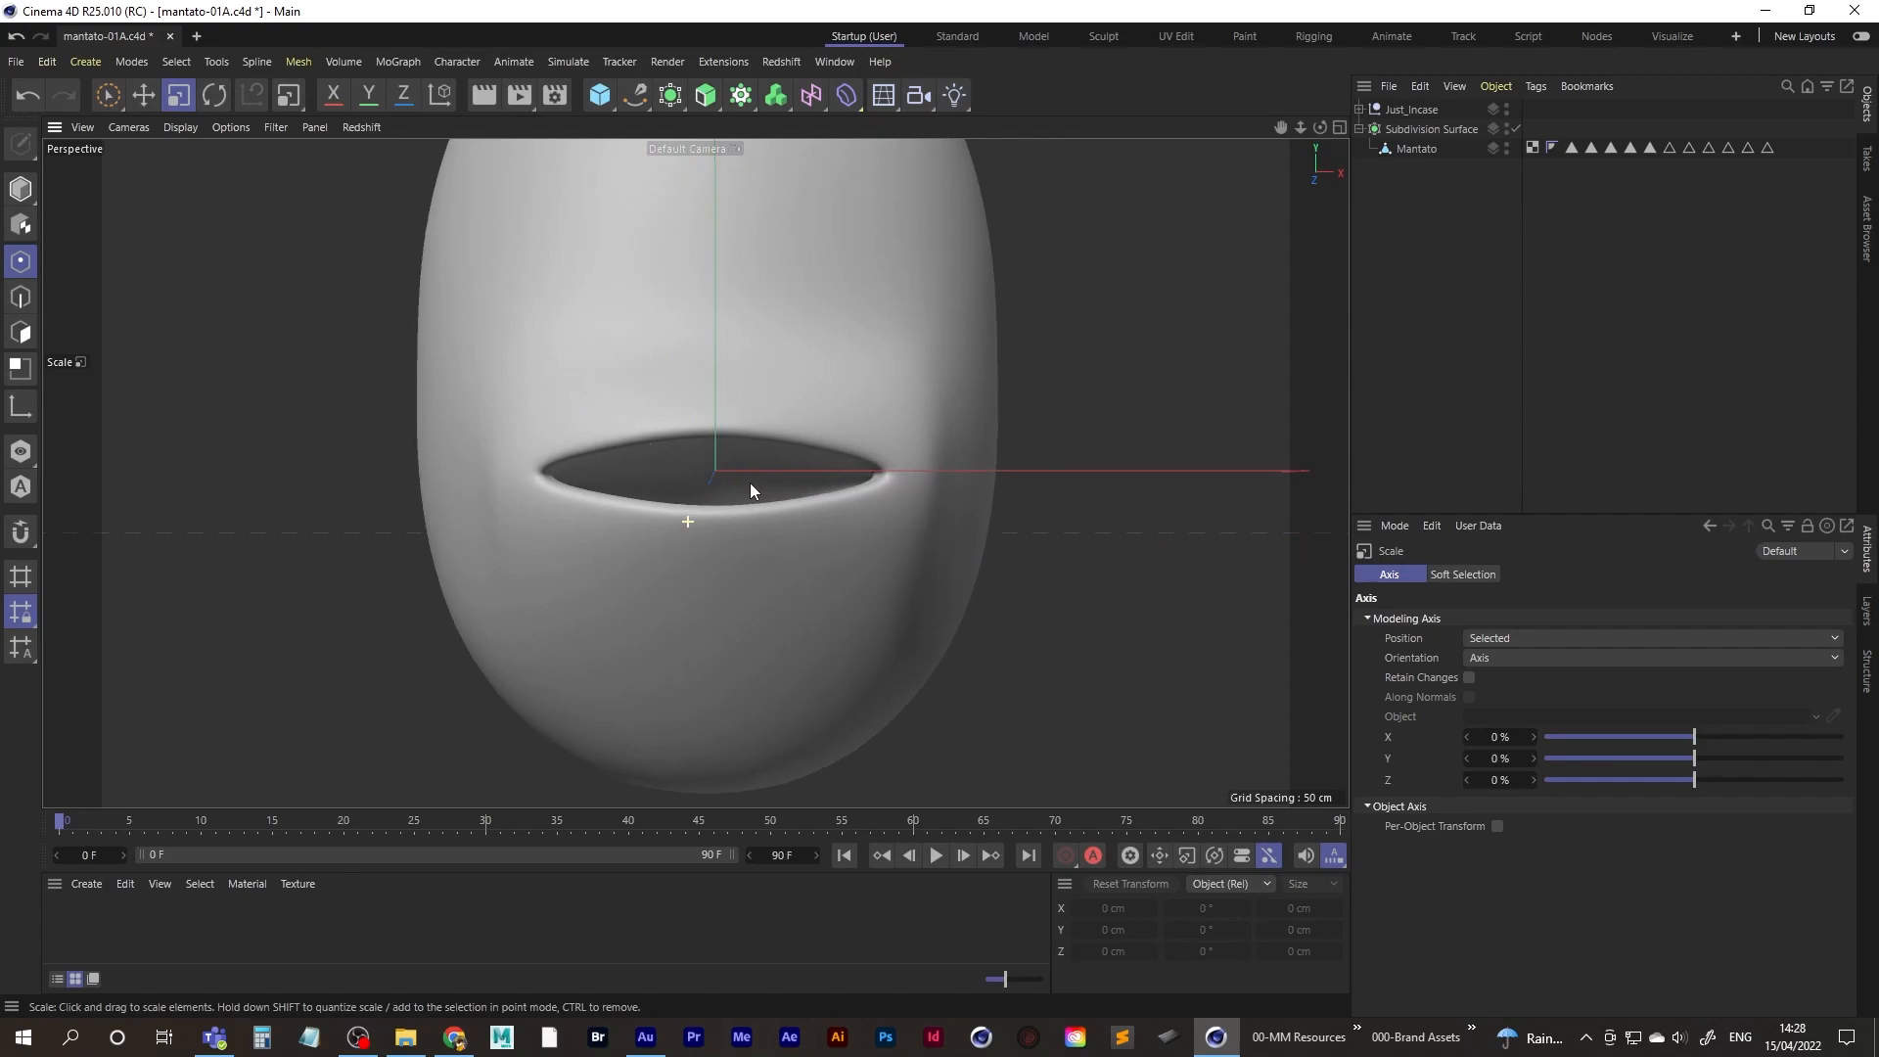
{"action": "scroll", "coordinate": [725, 495], "scroll_direction": "down", "scroll_amount": 3}
{"action": "middle_click_drag", "start_coordinate": [725, 494], "coordinate": [709, 555], "text": "alt"}
{"action": "mouse_move", "coordinate": [708, 555]}
{"action": "left_mouse_down", "text": "alt"}
{"action": "mouse_move", "coordinate": [628, 546]}
{"action": "mouse_move", "coordinate": [710, 550]}
{"action": "left_mouse_up", "text": "alt"}
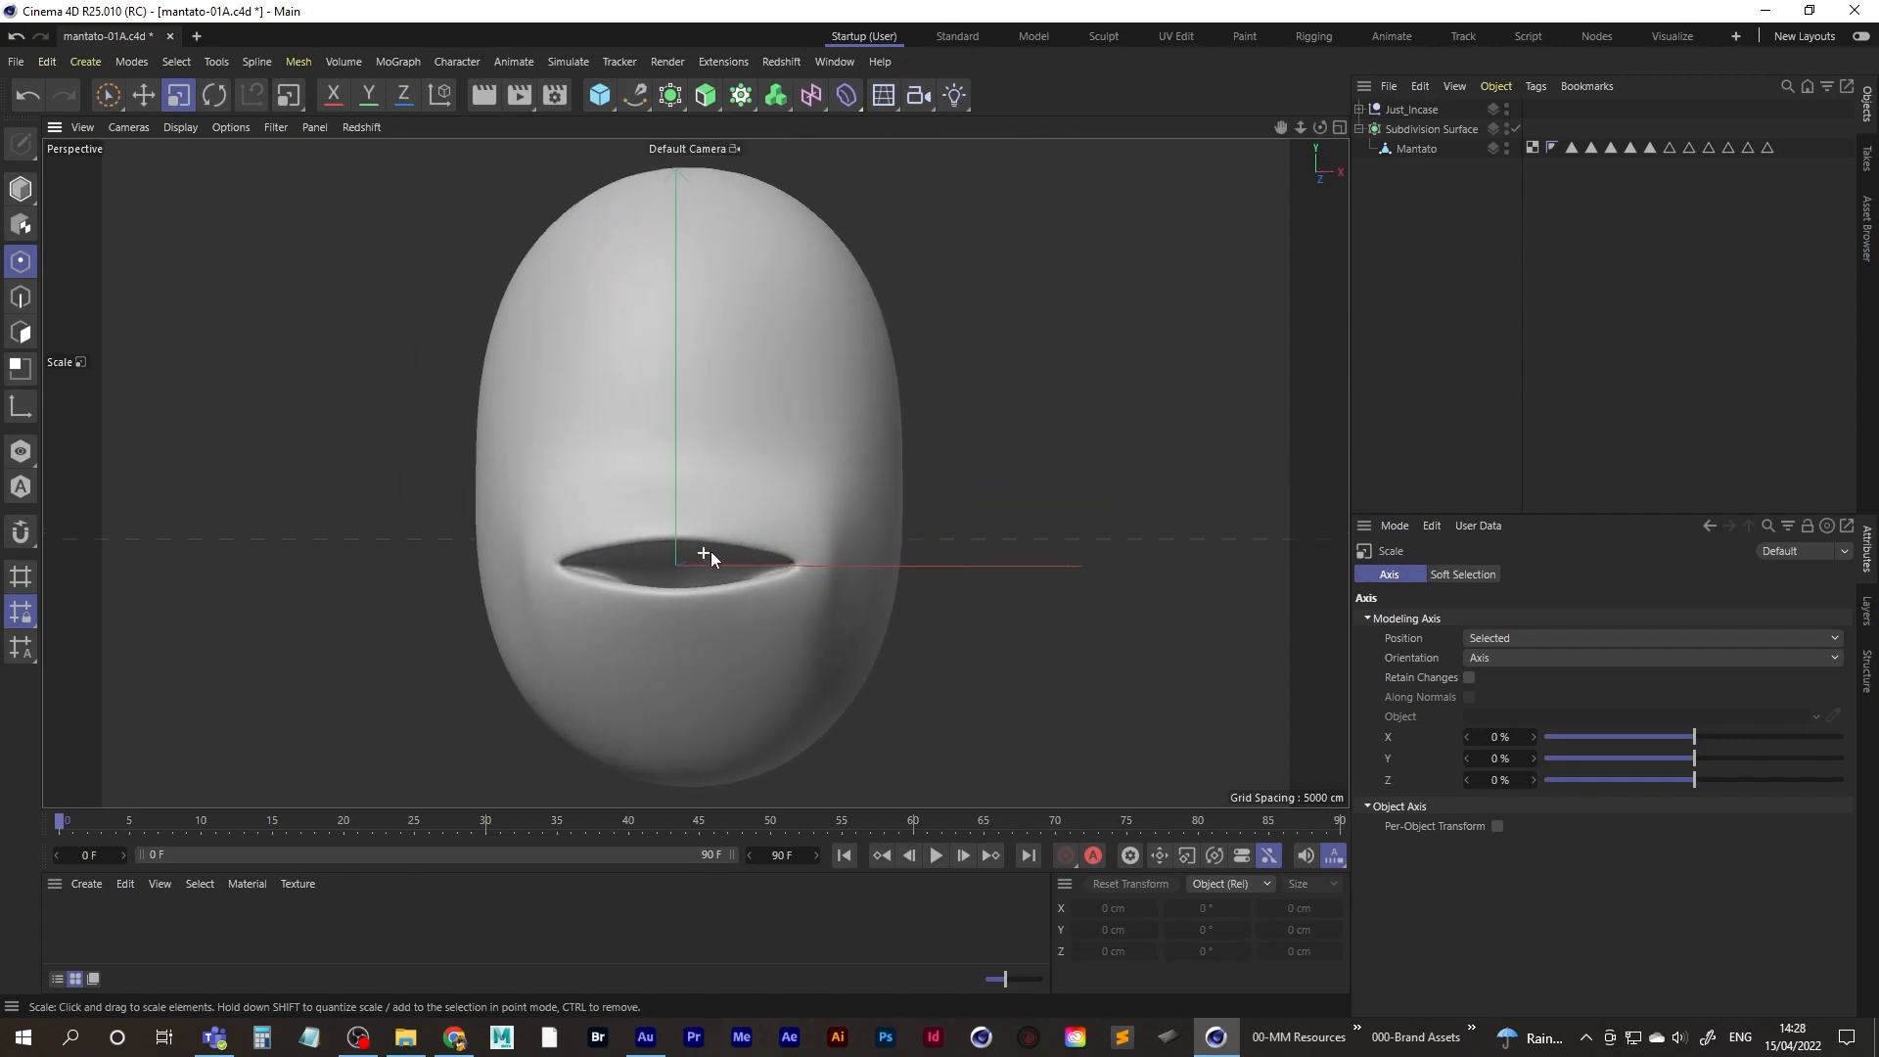
{"action": "middle_click_drag", "start_coordinate": [693, 538], "coordinate": [699, 555], "text": "alt"}
{"action": "left_click_drag", "start_coordinate": [699, 556], "coordinate": [812, 558], "text": "alt"}
{"action": "scroll", "coordinate": [702, 526], "scroll_direction": "down", "scroll_amount": 3}
{"action": "scroll", "coordinate": [753, 566], "scroll_direction": "up", "scroll_amount": 4}
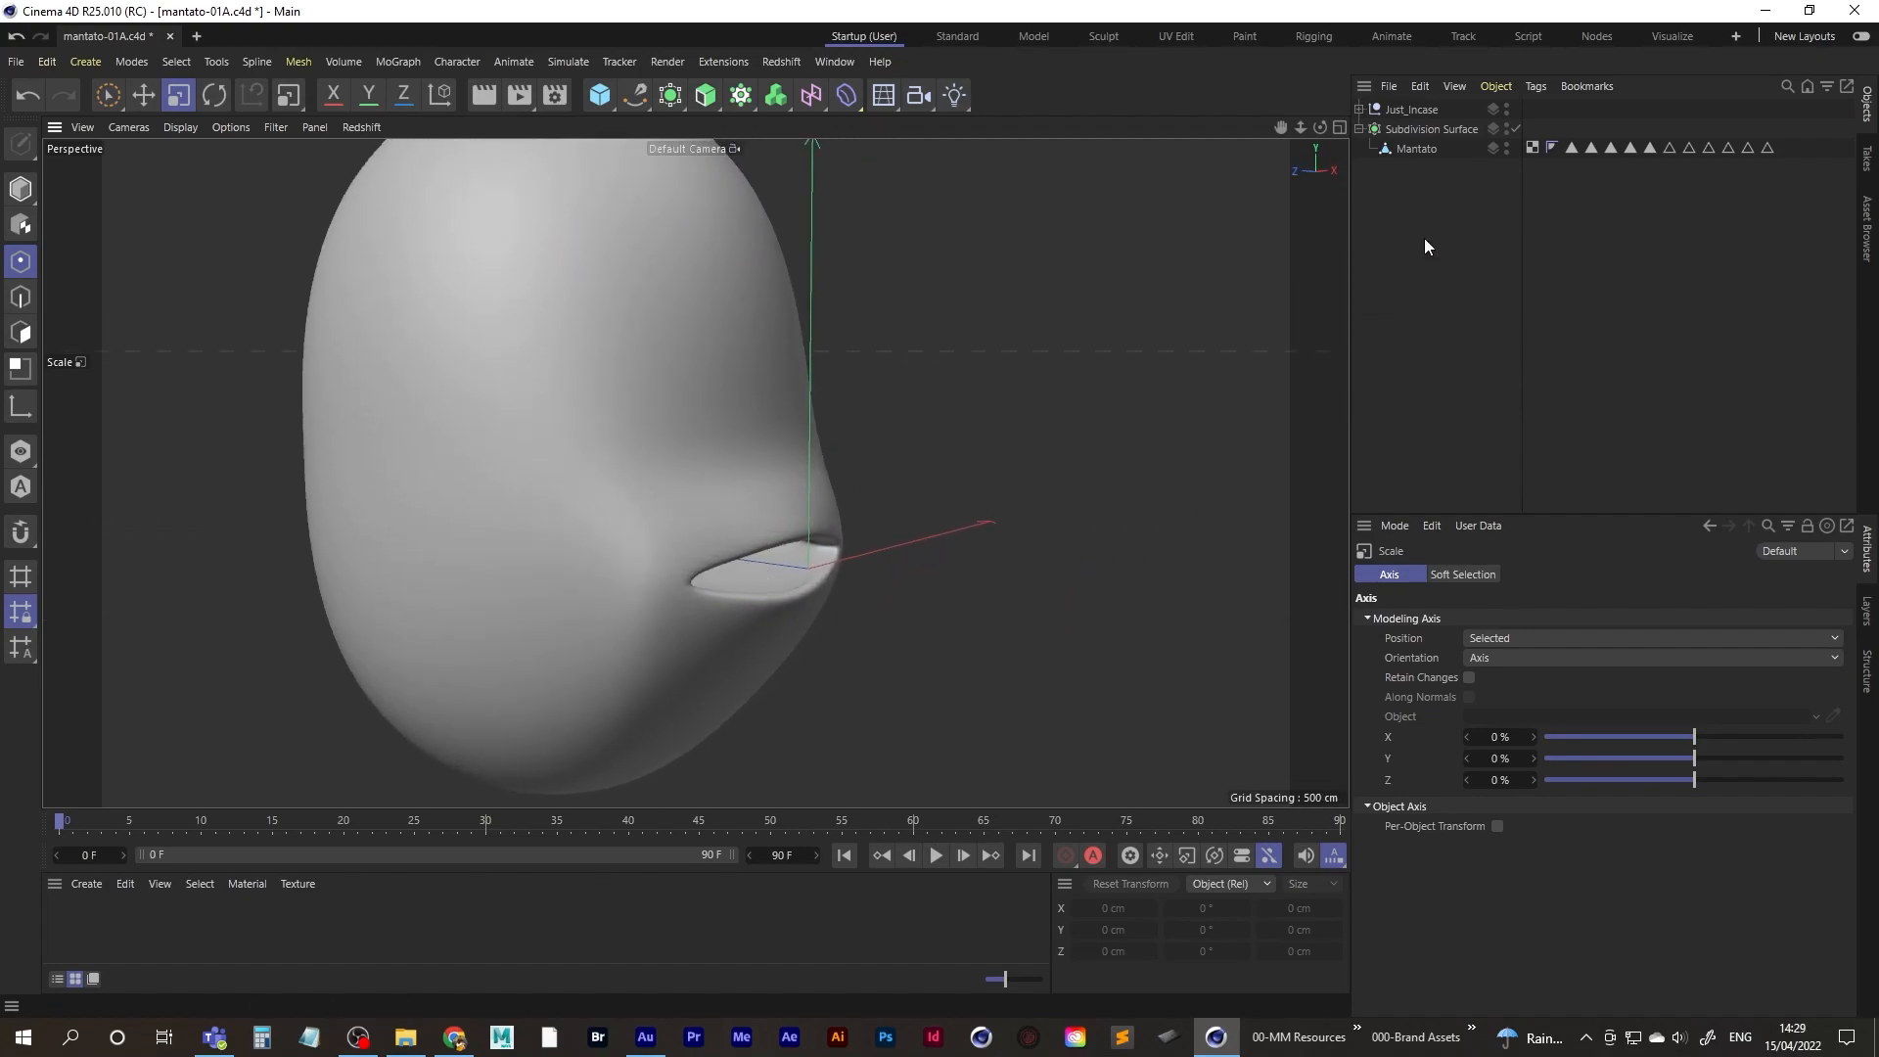
- Turn the Subdivision Surface off and try smoothing Mantato's selected mouth points with the Iron tool at about 43% strength
{"action": "left_click", "coordinate": [1410, 148]}
{"action": "left_click_drag", "start_coordinate": [701, 578], "coordinate": [752, 575], "text": "alt"}
{"action": "left_click", "coordinate": [1516, 129]}
{"action": "left_click_drag", "start_coordinate": [619, 550], "coordinate": [550, 537], "text": "alt"}
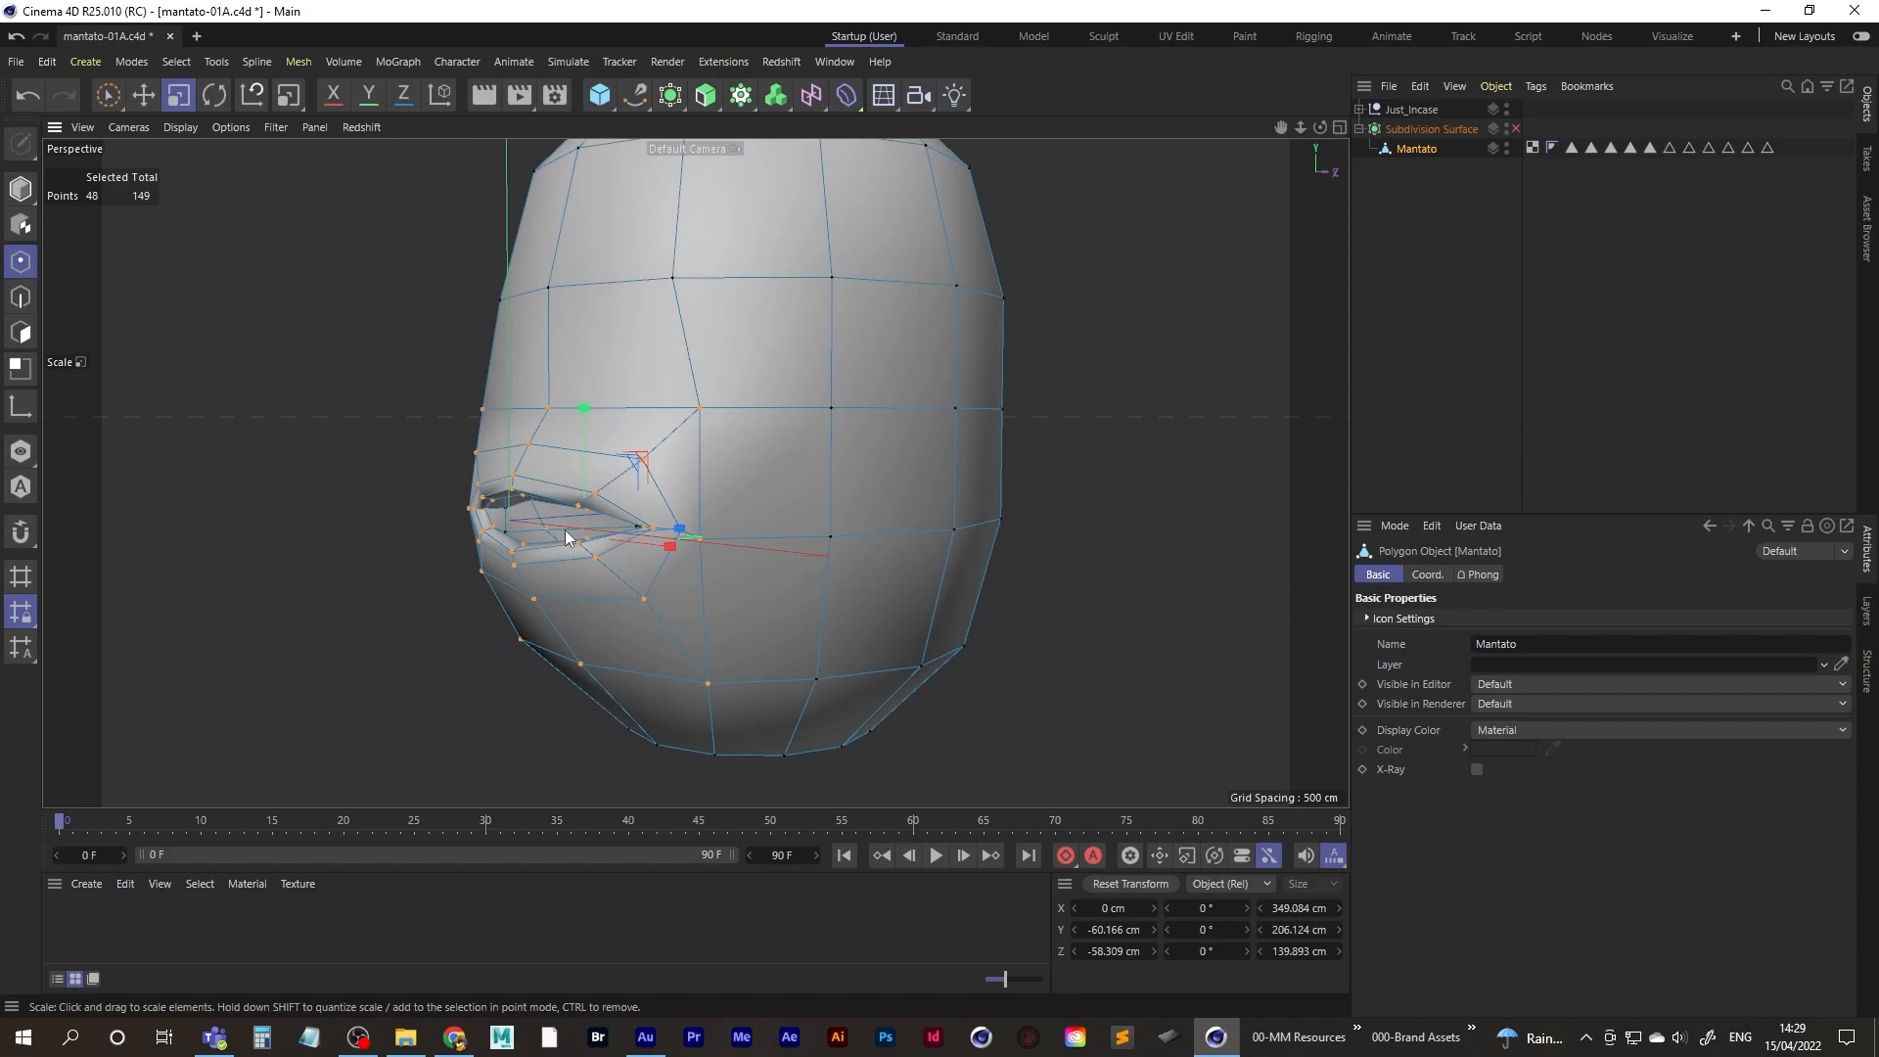
{"action": "key", "text": "m"}
{"action": "key", "text": "g"}
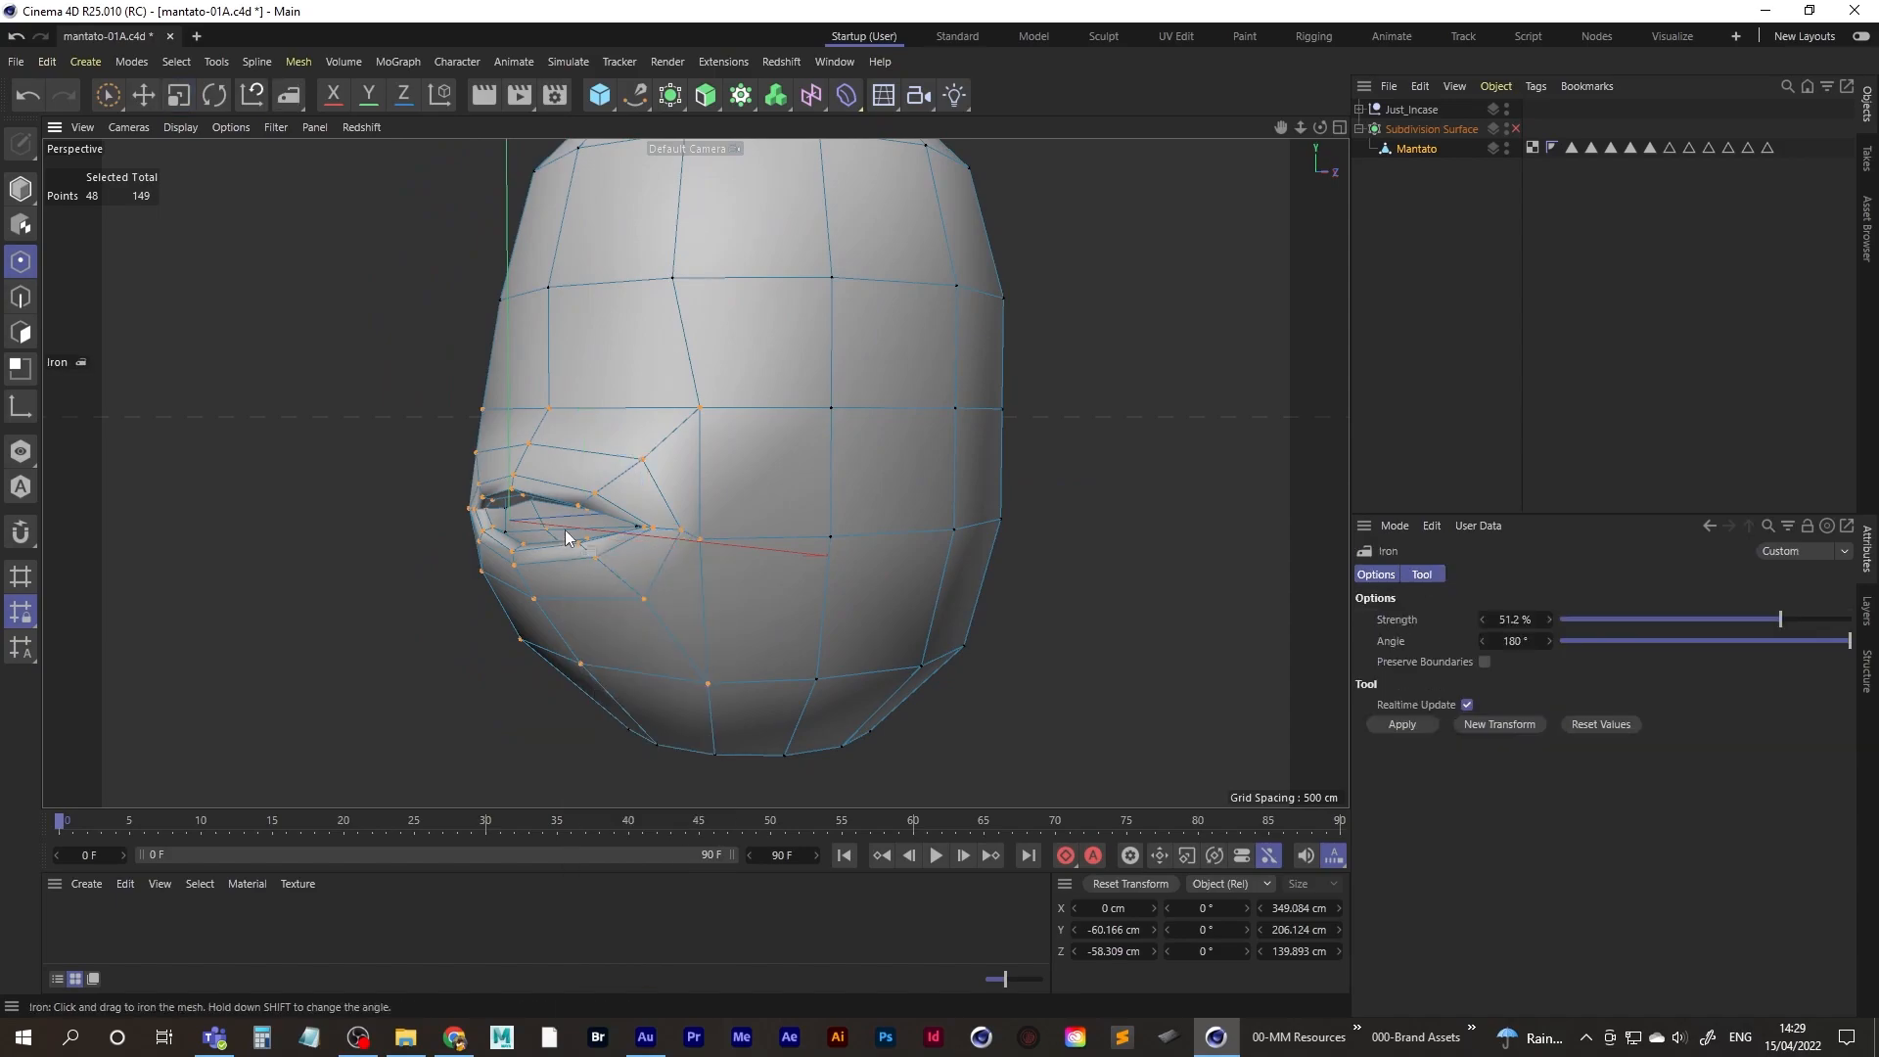
{"action": "right_click_drag", "start_coordinate": [548, 490], "coordinate": [605, 492], "text": "alt"}
{"action": "middle_click_drag", "start_coordinate": [605, 491], "coordinate": [635, 465], "text": "alt"}
{"action": "left_click_drag", "start_coordinate": [642, 462], "coordinate": [953, 468]}
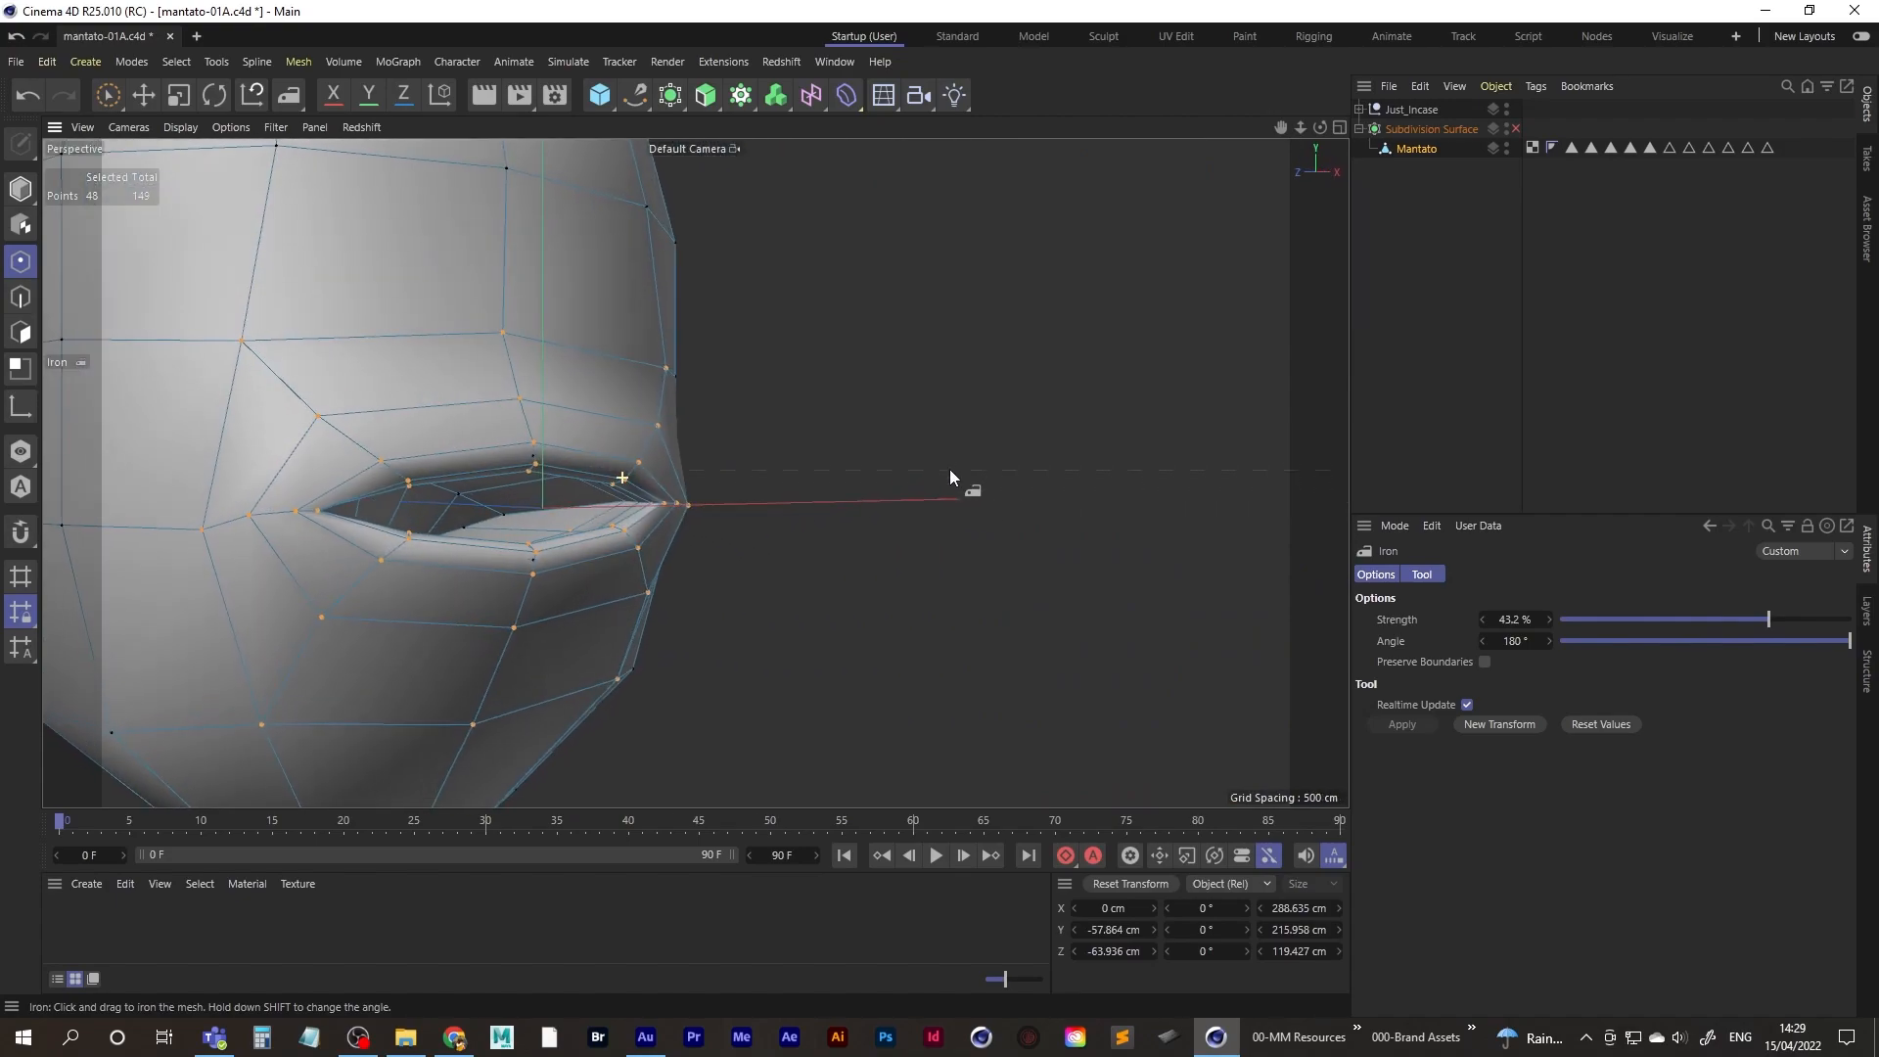
- Preview the ironed mouth with the Subdivision Surface on, then undo back past the ironing
{"action": "left_click", "coordinate": [1517, 129]}
{"action": "scroll", "coordinate": [693, 467], "scroll_direction": "down", "scroll_amount": 4}
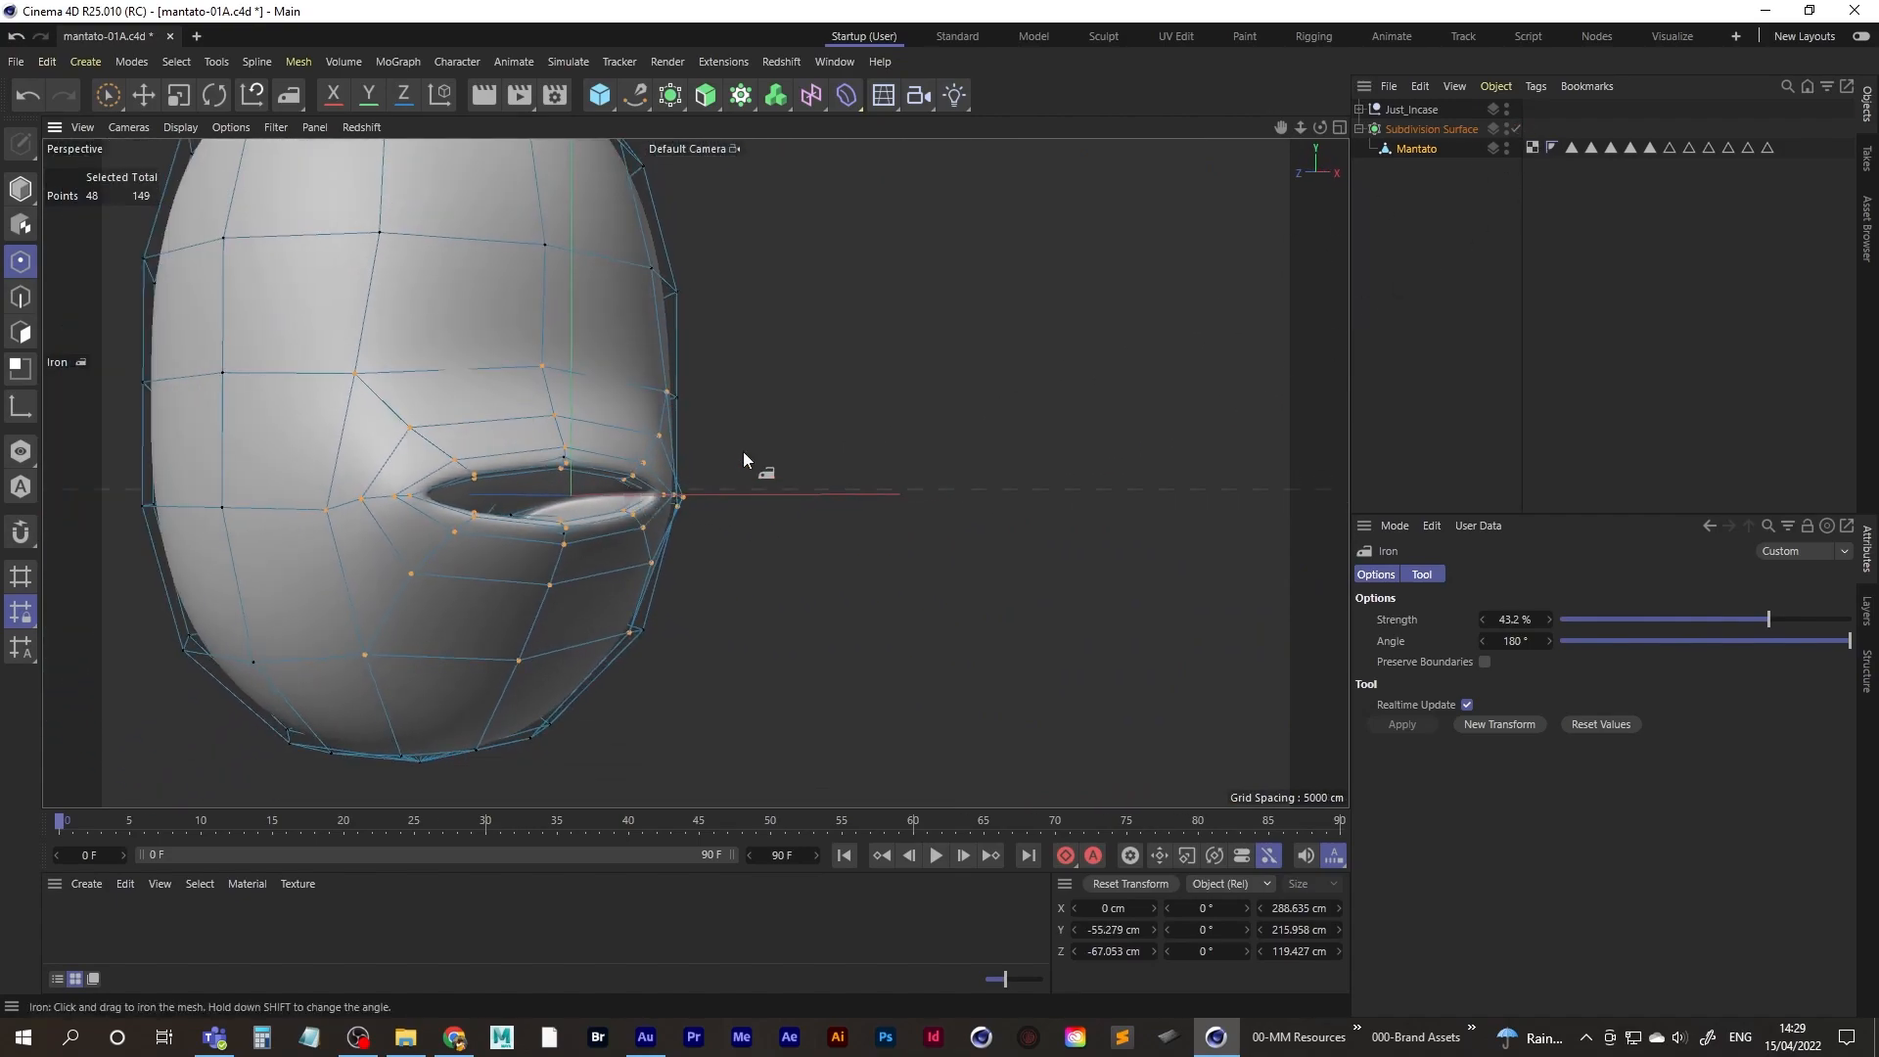
{"action": "left_click", "coordinate": [1429, 329]}
{"action": "left_click_drag", "start_coordinate": [696, 473], "coordinate": [402, 513], "text": "alt"}
{"action": "key", "text": "ctrl+z"}
{"action": "key", "text": "ctrl+z"}
{"action": "key", "text": "ctrl+z"}
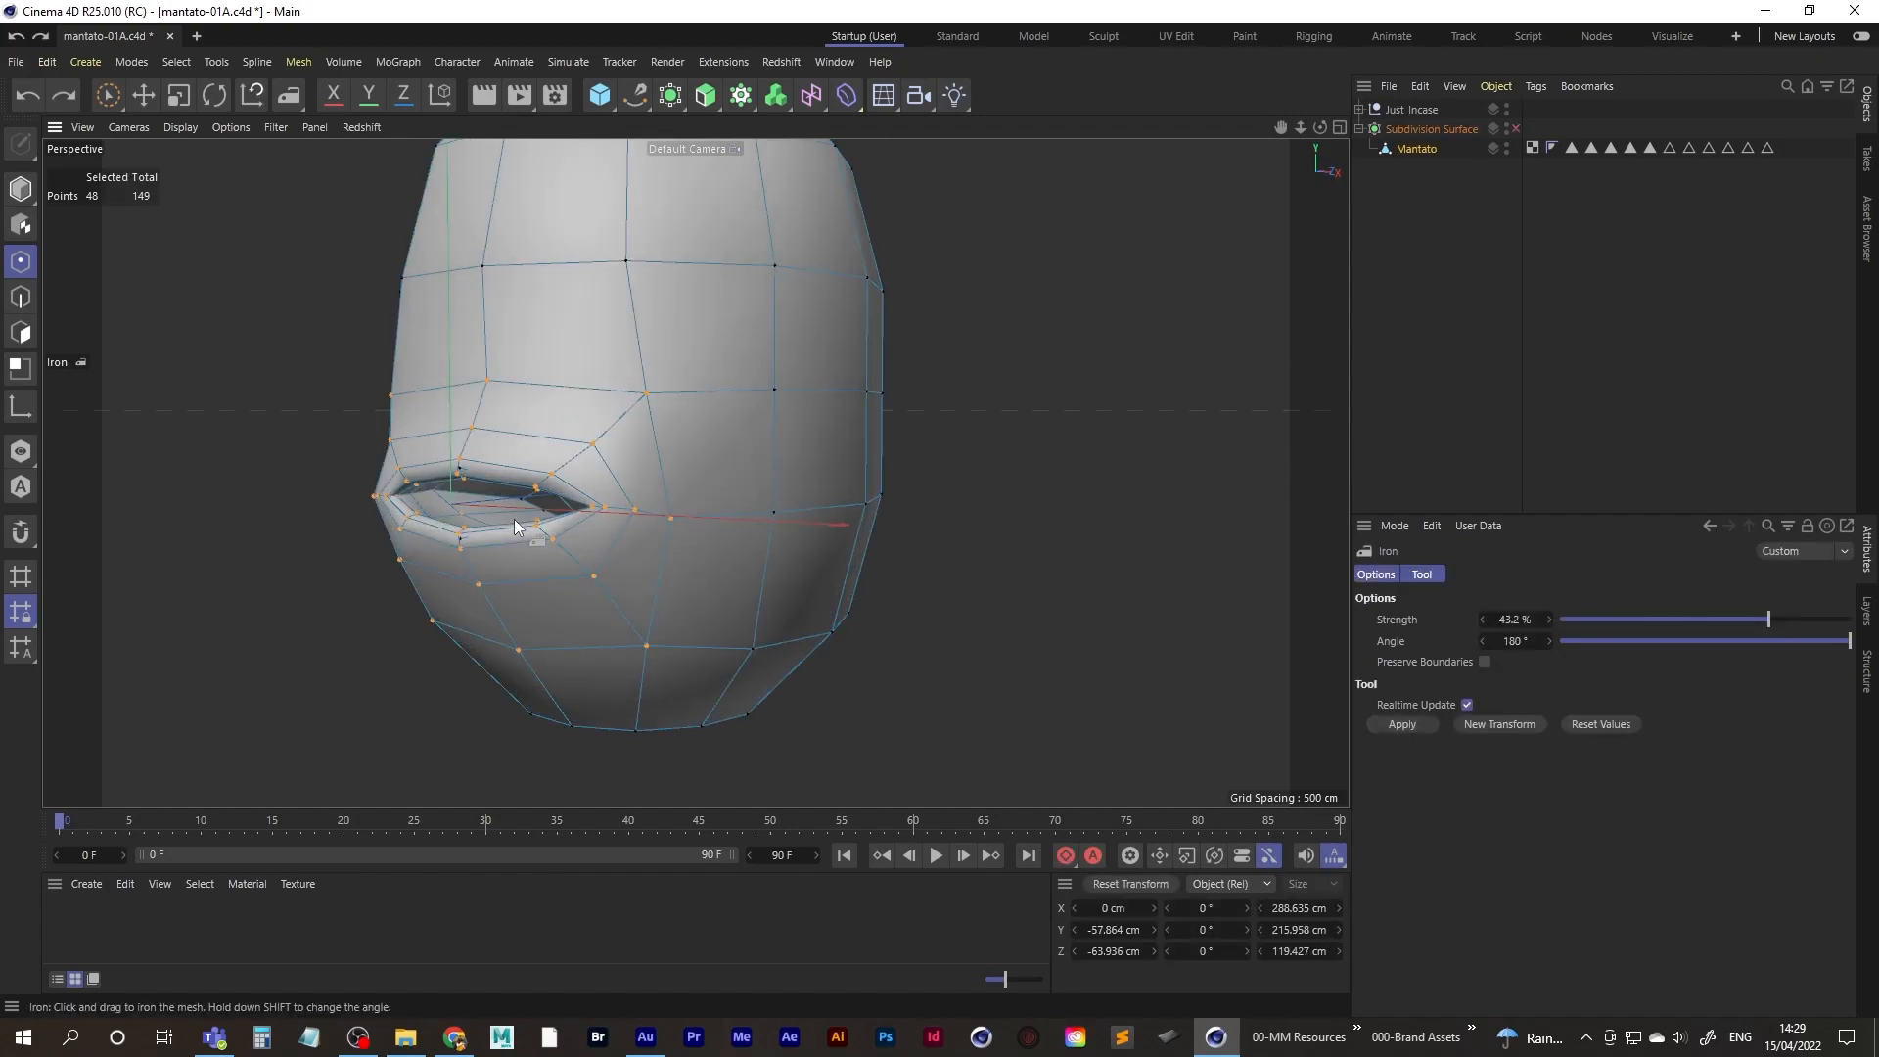
- Turn the Subdivision Surface back on and select one mesh point just outside each mouth corner
{"action": "left_click", "coordinate": [1517, 128]}
{"action": "left_click_drag", "start_coordinate": [677, 472], "coordinate": [690, 543], "text": "alt"}
{"action": "scroll", "coordinate": [787, 462], "scroll_direction": "up", "scroll_amount": 3}
{"action": "left_click_drag", "start_coordinate": [787, 462], "coordinate": [309, 548], "text": "alt"}
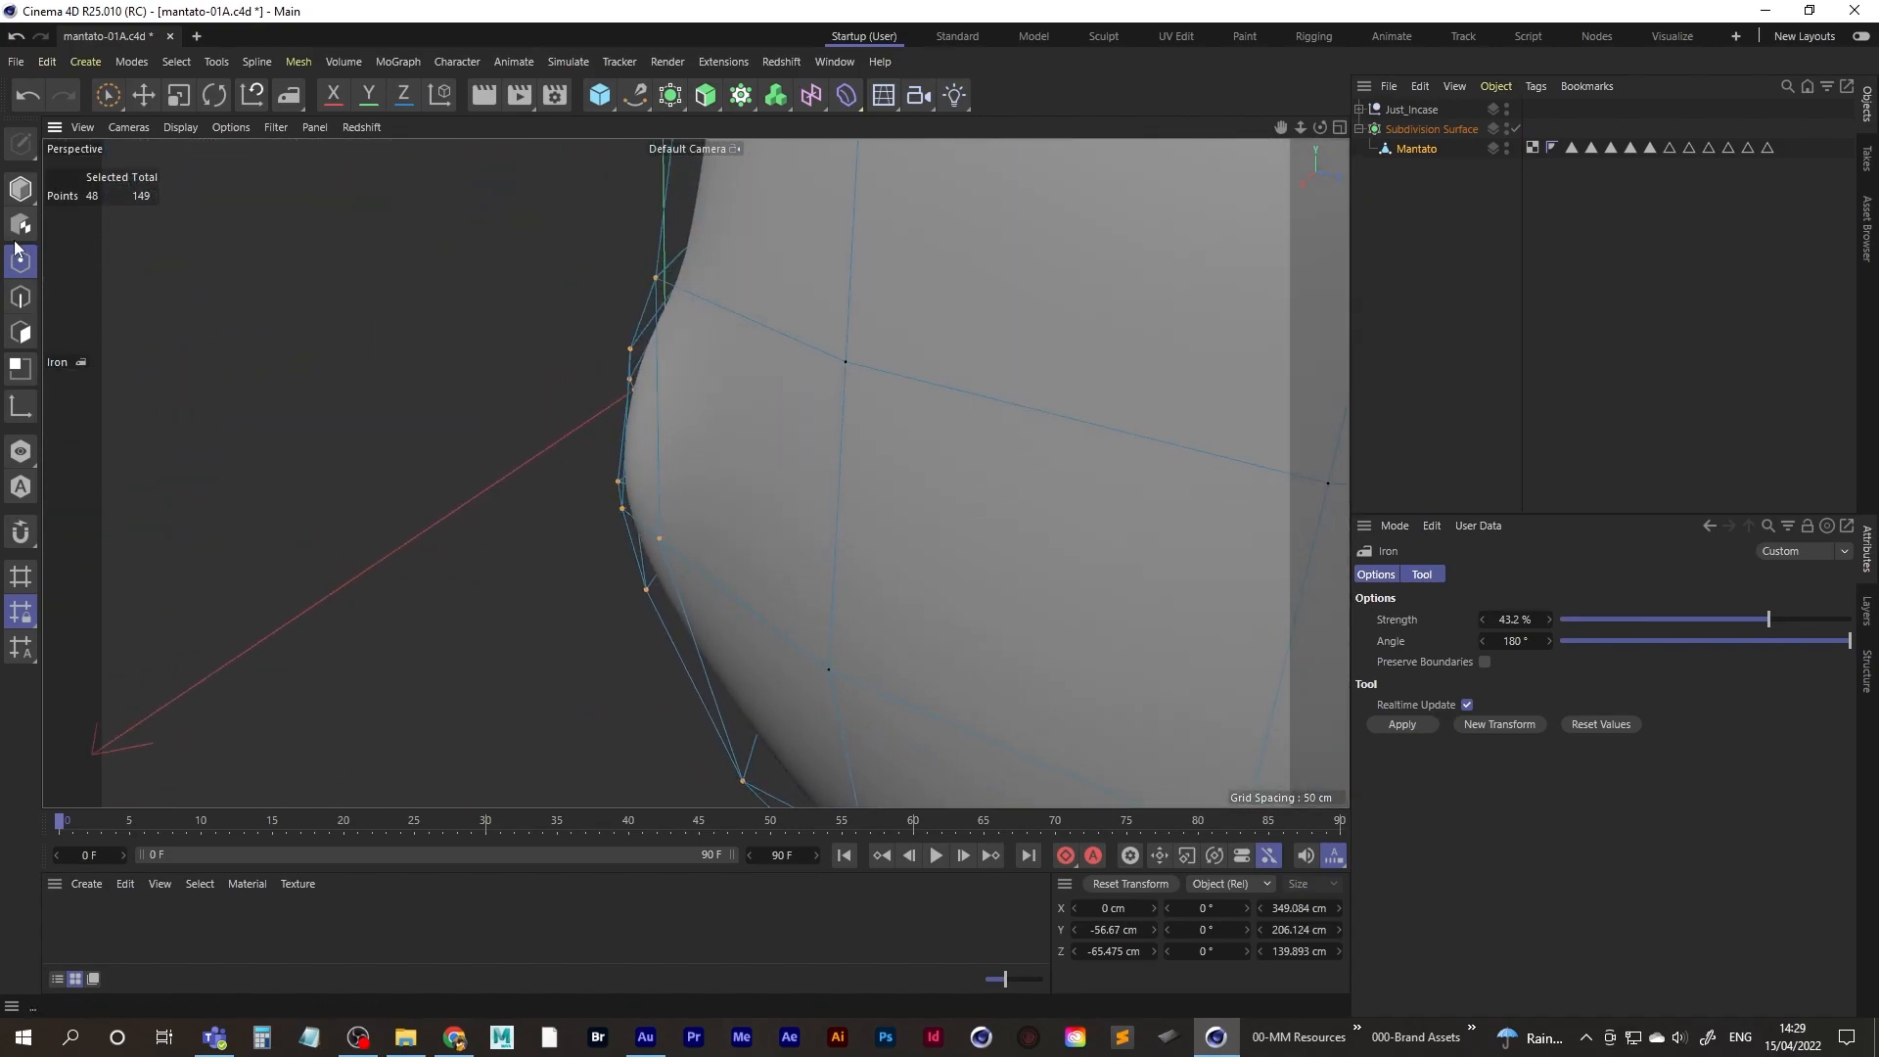
{"action": "left_click", "coordinate": [108, 94]}
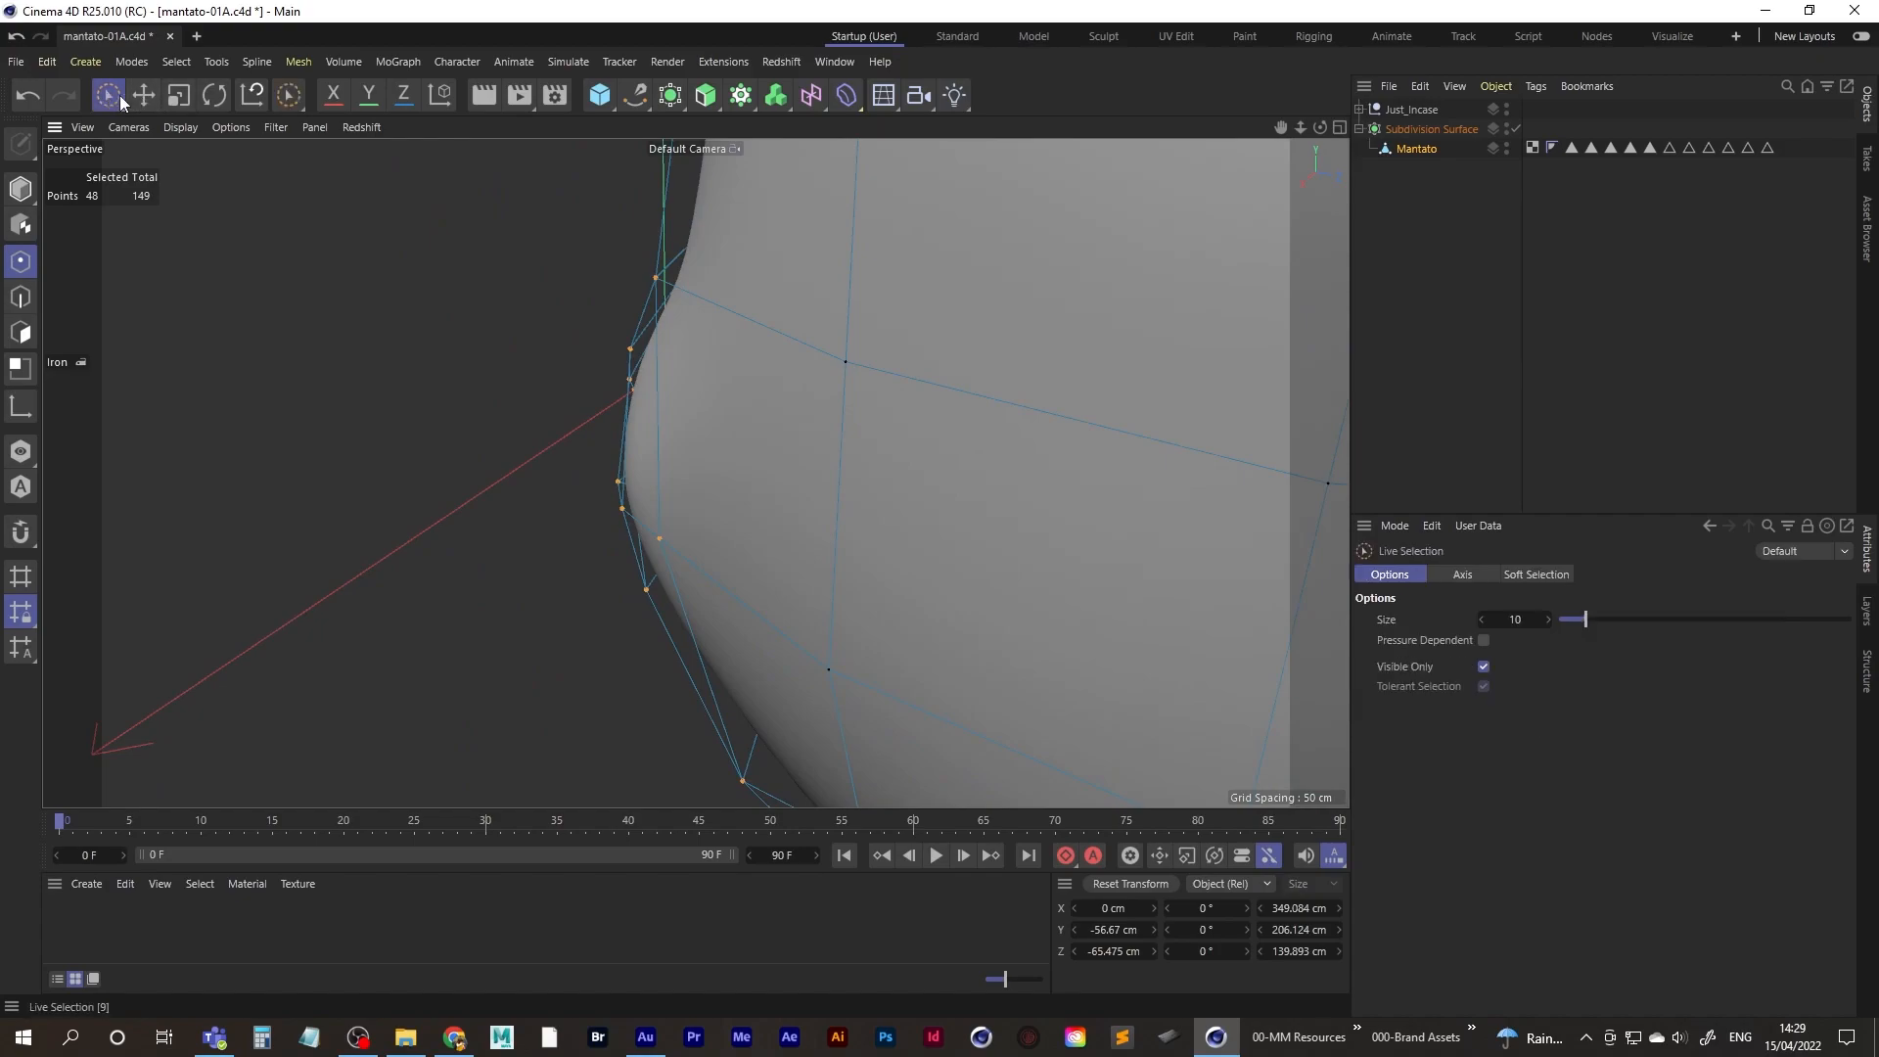
{"action": "left_click", "coordinate": [637, 510]}
{"action": "left_click_drag", "start_coordinate": [638, 510], "coordinate": [385, 509], "text": "alt"}
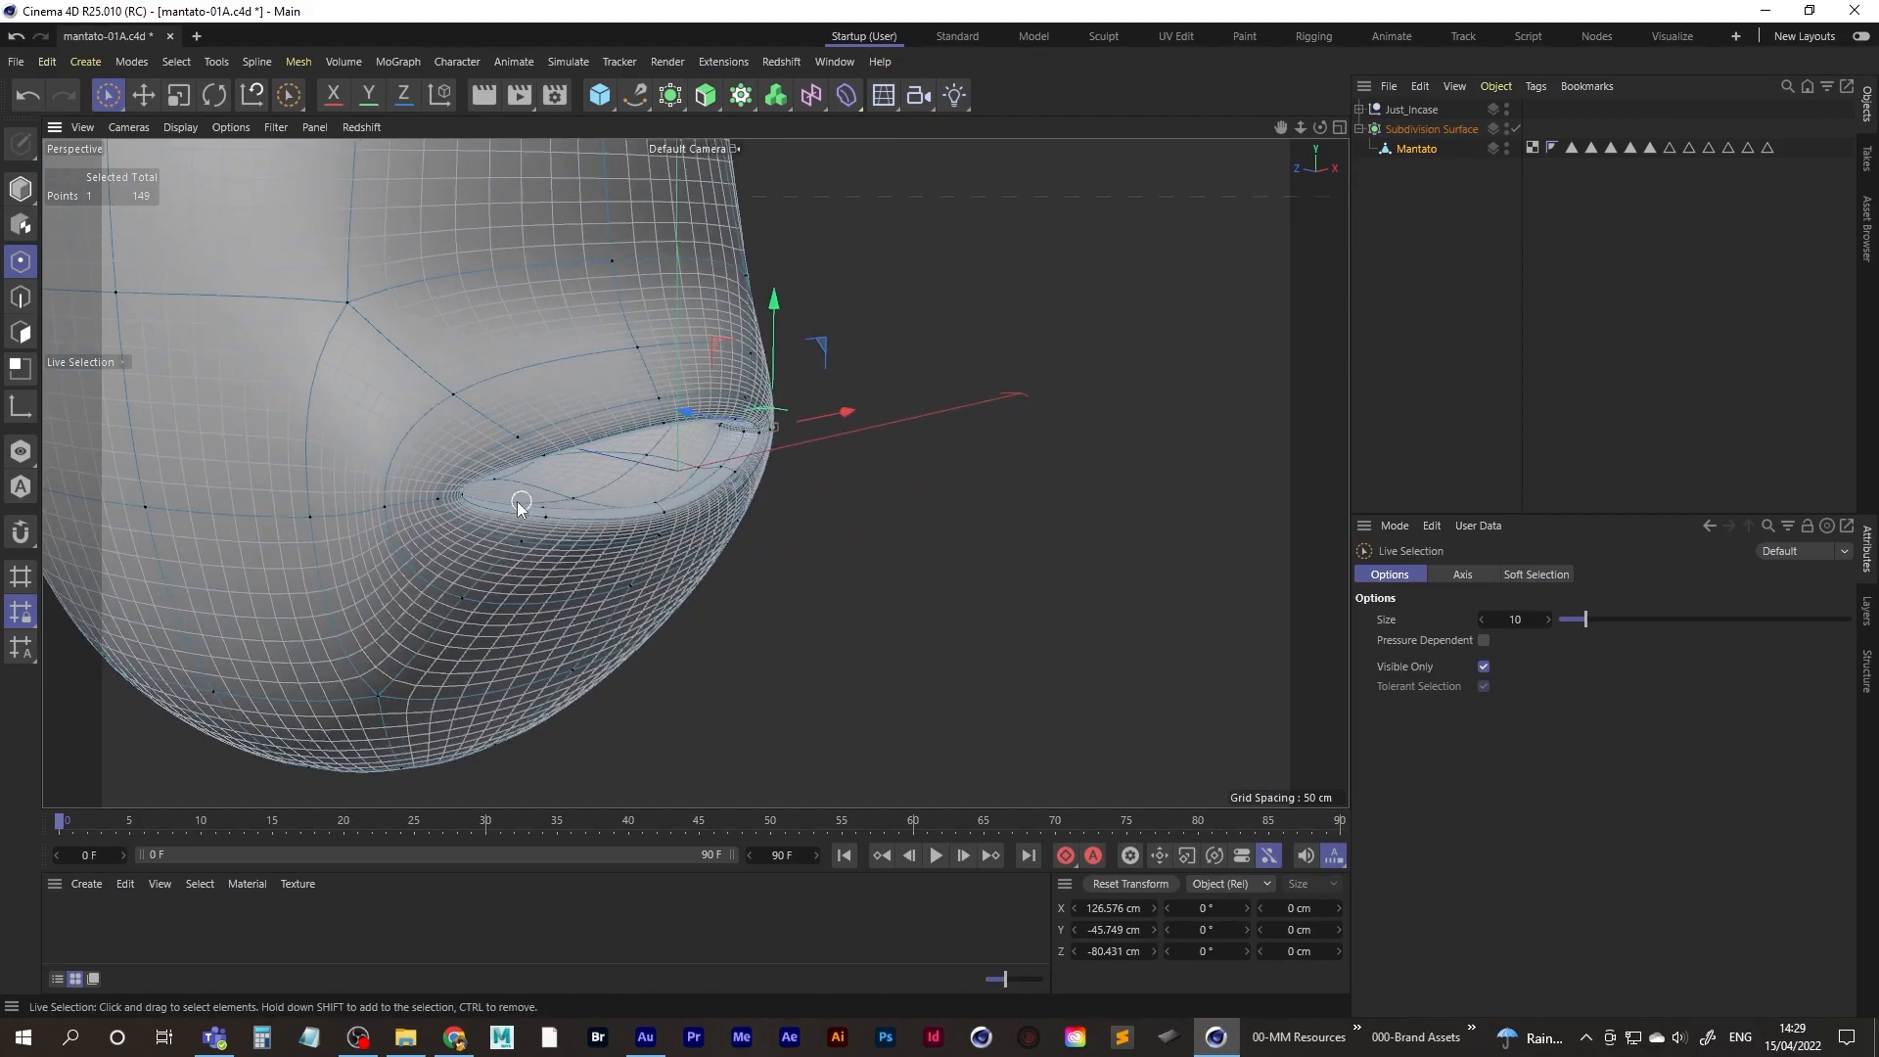
{"action": "left_click", "coordinate": [385, 509], "text": "shift"}
{"action": "left_click_drag", "start_coordinate": [707, 474], "coordinate": [558, 308], "text": "alt"}
- Scale the two points beside the mouth corners inward along X, then deselect the mesh to check the smoothed head
{"action": "key", "text": "t"}
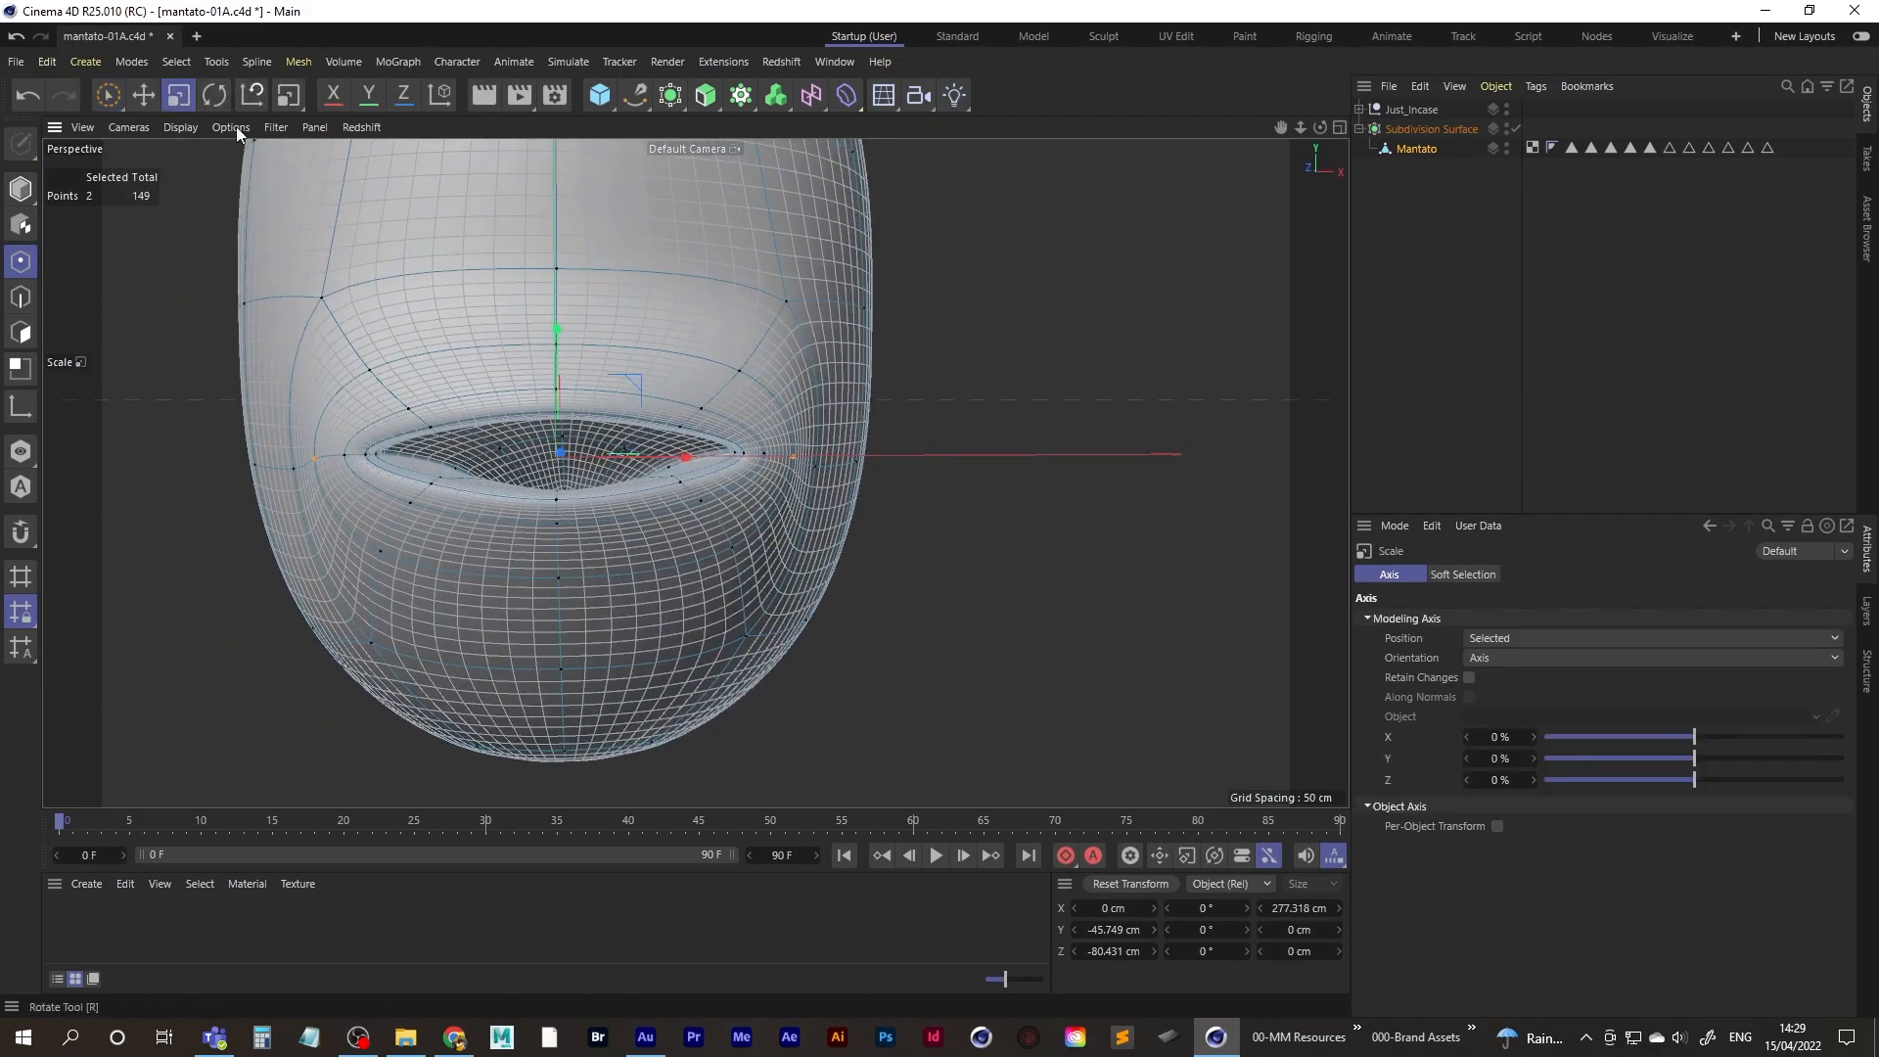
{"action": "left_click_drag", "start_coordinate": [682, 457], "coordinate": [492, 501]}
{"action": "left_click", "coordinate": [1403, 312]}
{"action": "left_click_drag", "start_coordinate": [671, 461], "coordinate": [729, 558], "text": "alt"}
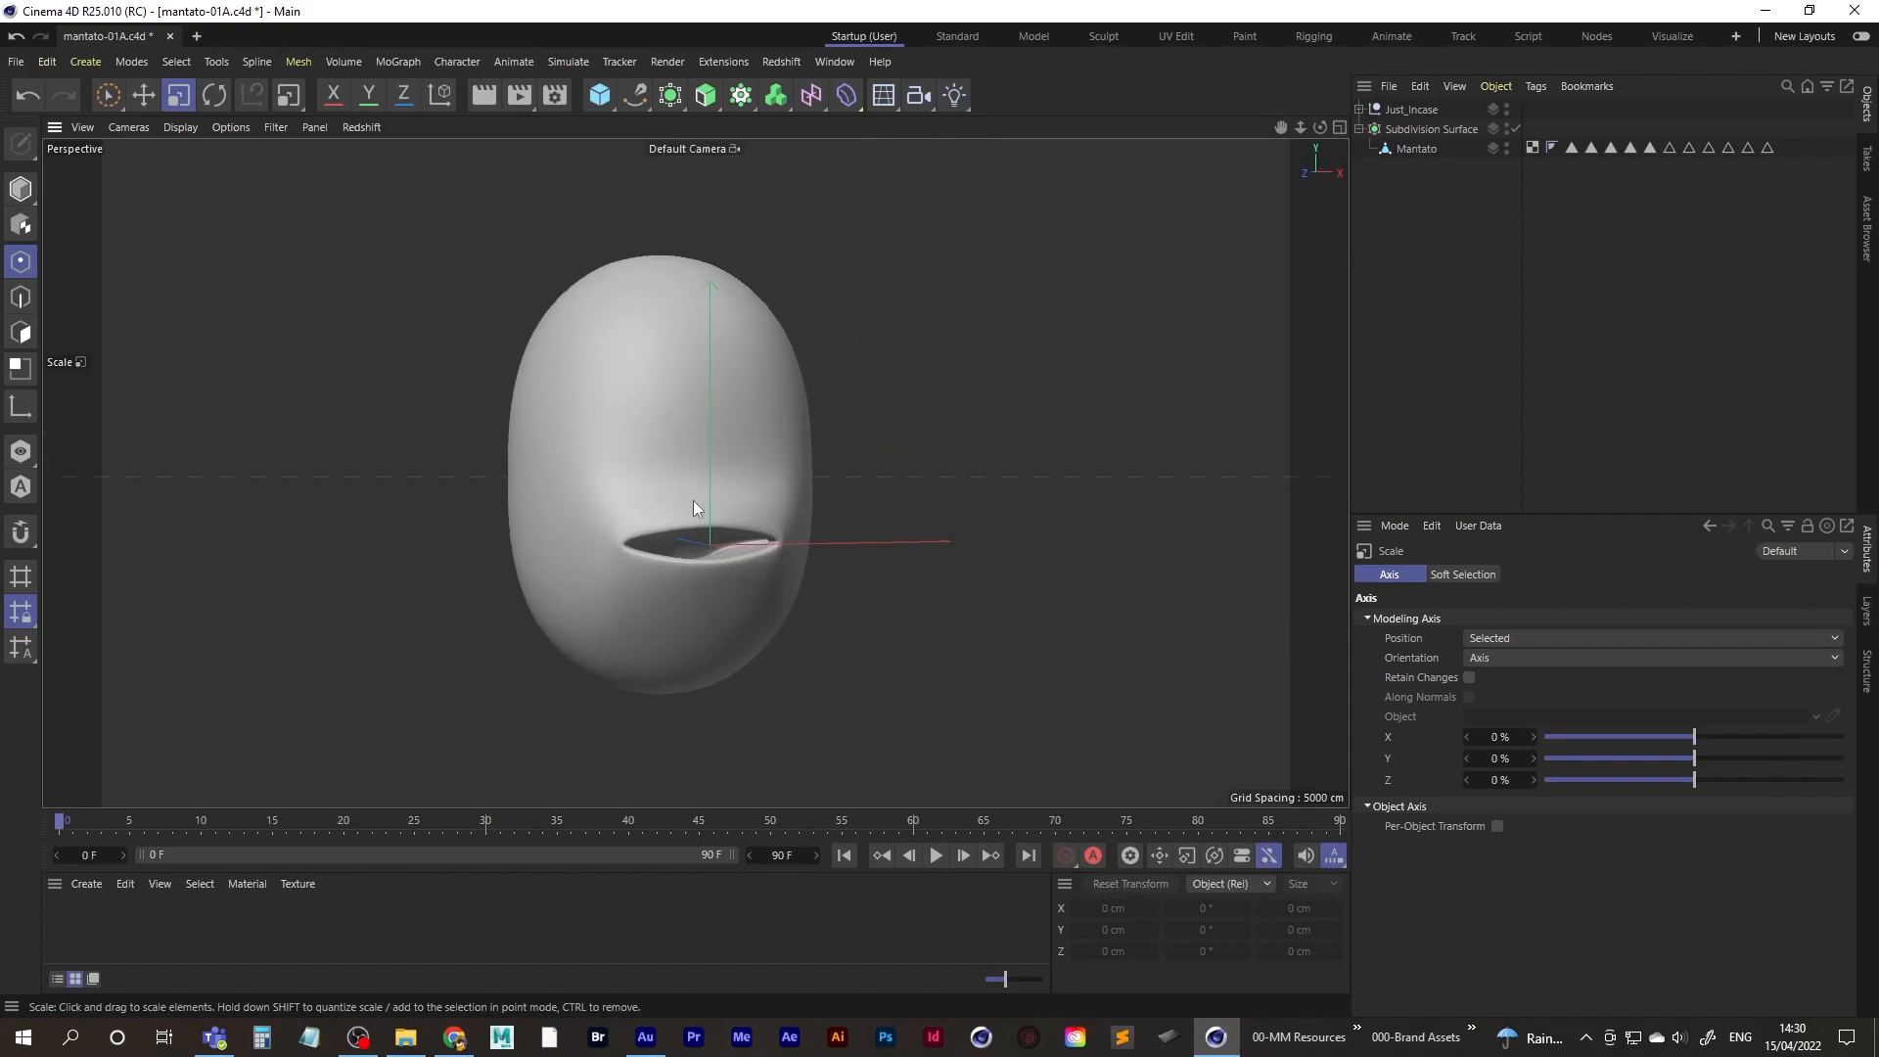
- Save the current scene, then save a new version of it as mantato-01B in the c4d_files folder
{"action": "key", "text": "ctrl+s"}
{"action": "left_click", "coordinate": [16, 61]}
{"action": "left_click", "coordinate": [71, 280]}
{"action": "left_click", "coordinate": [230, 628]}
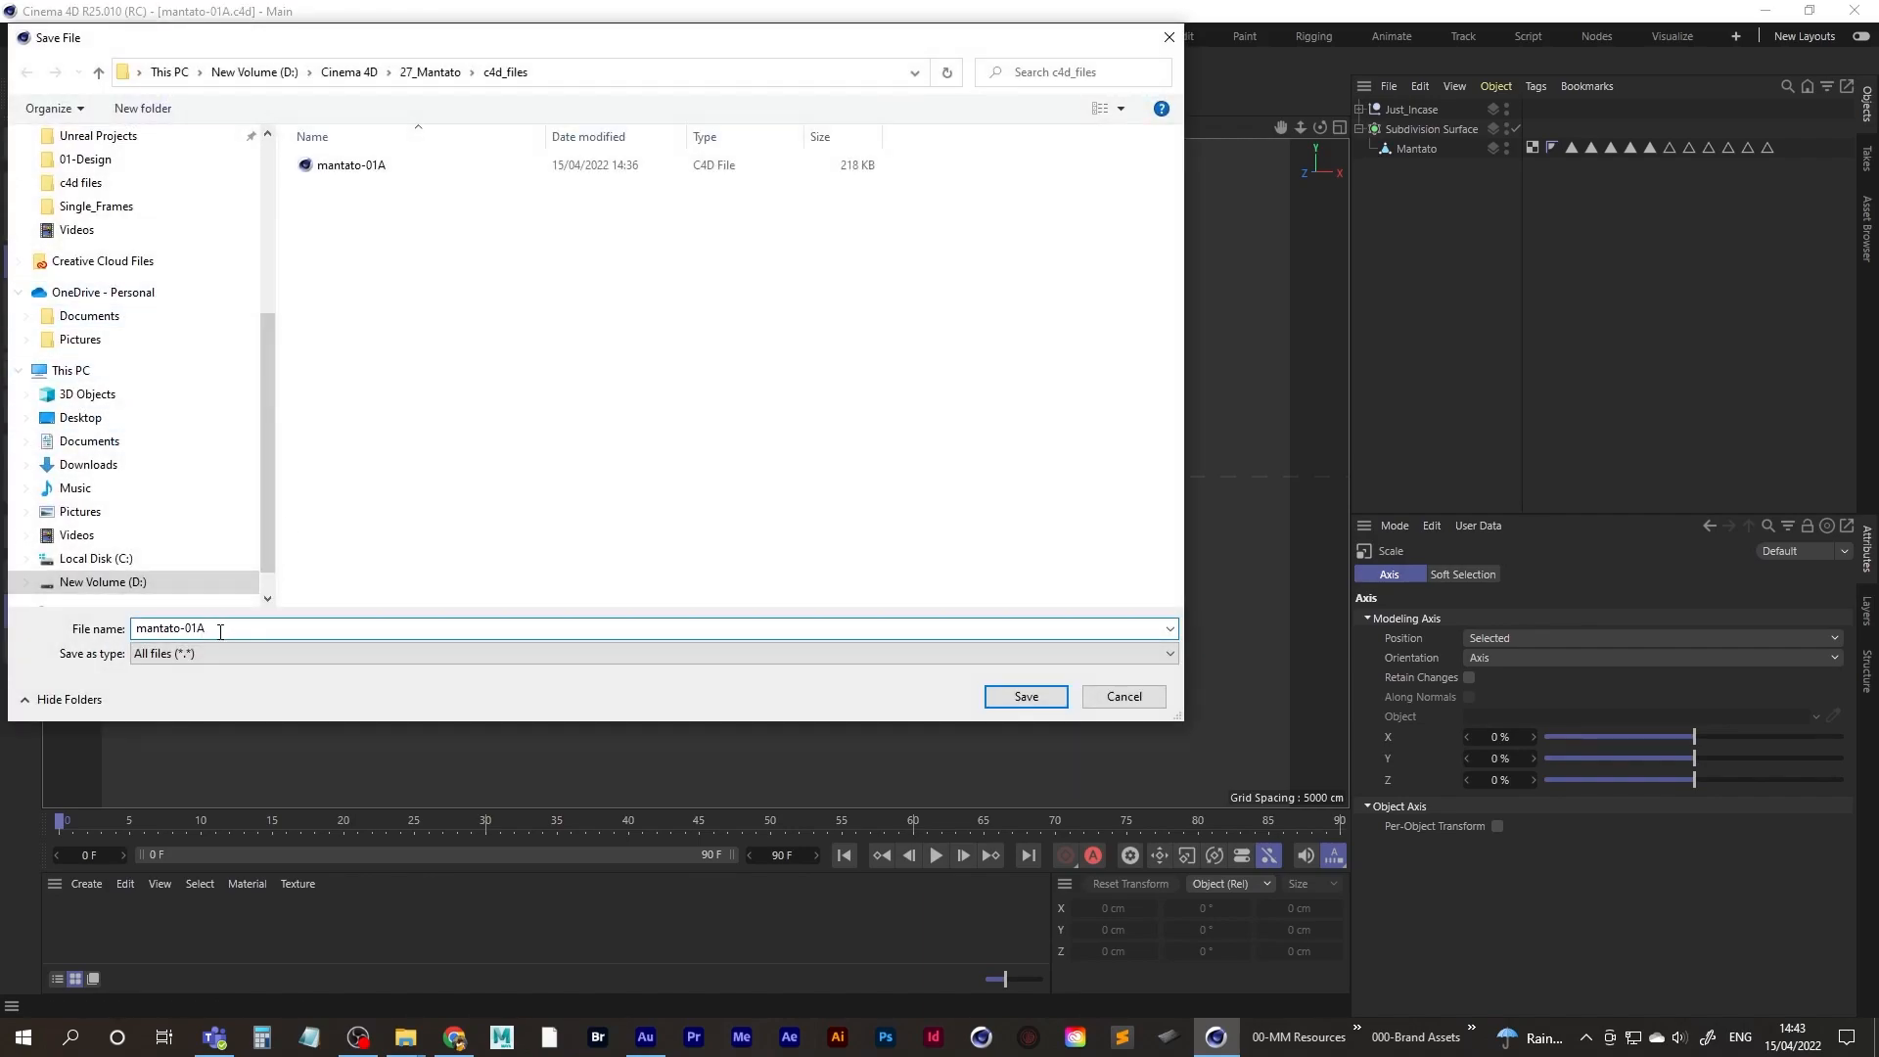
{"action": "key", "text": "BackSpace"}
{"action": "type", "text": "B"}
{"action": "key", "text": "Return"}
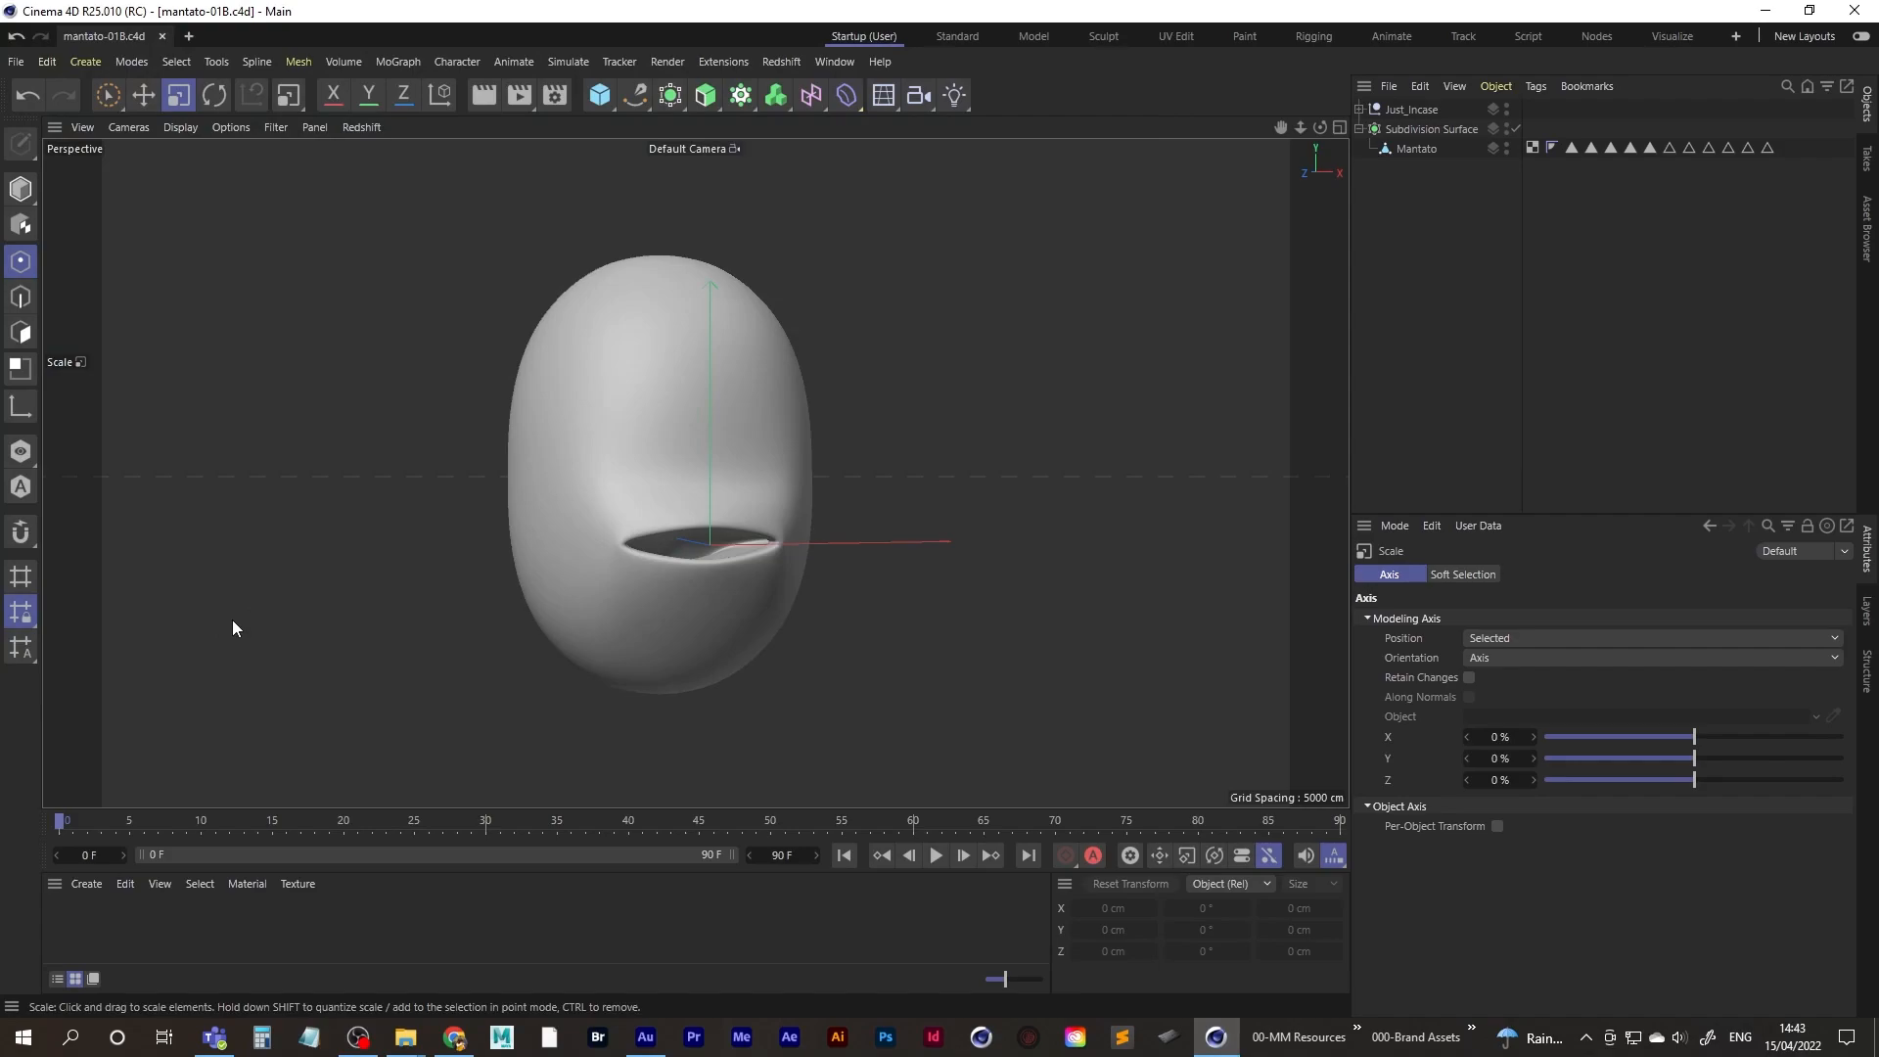
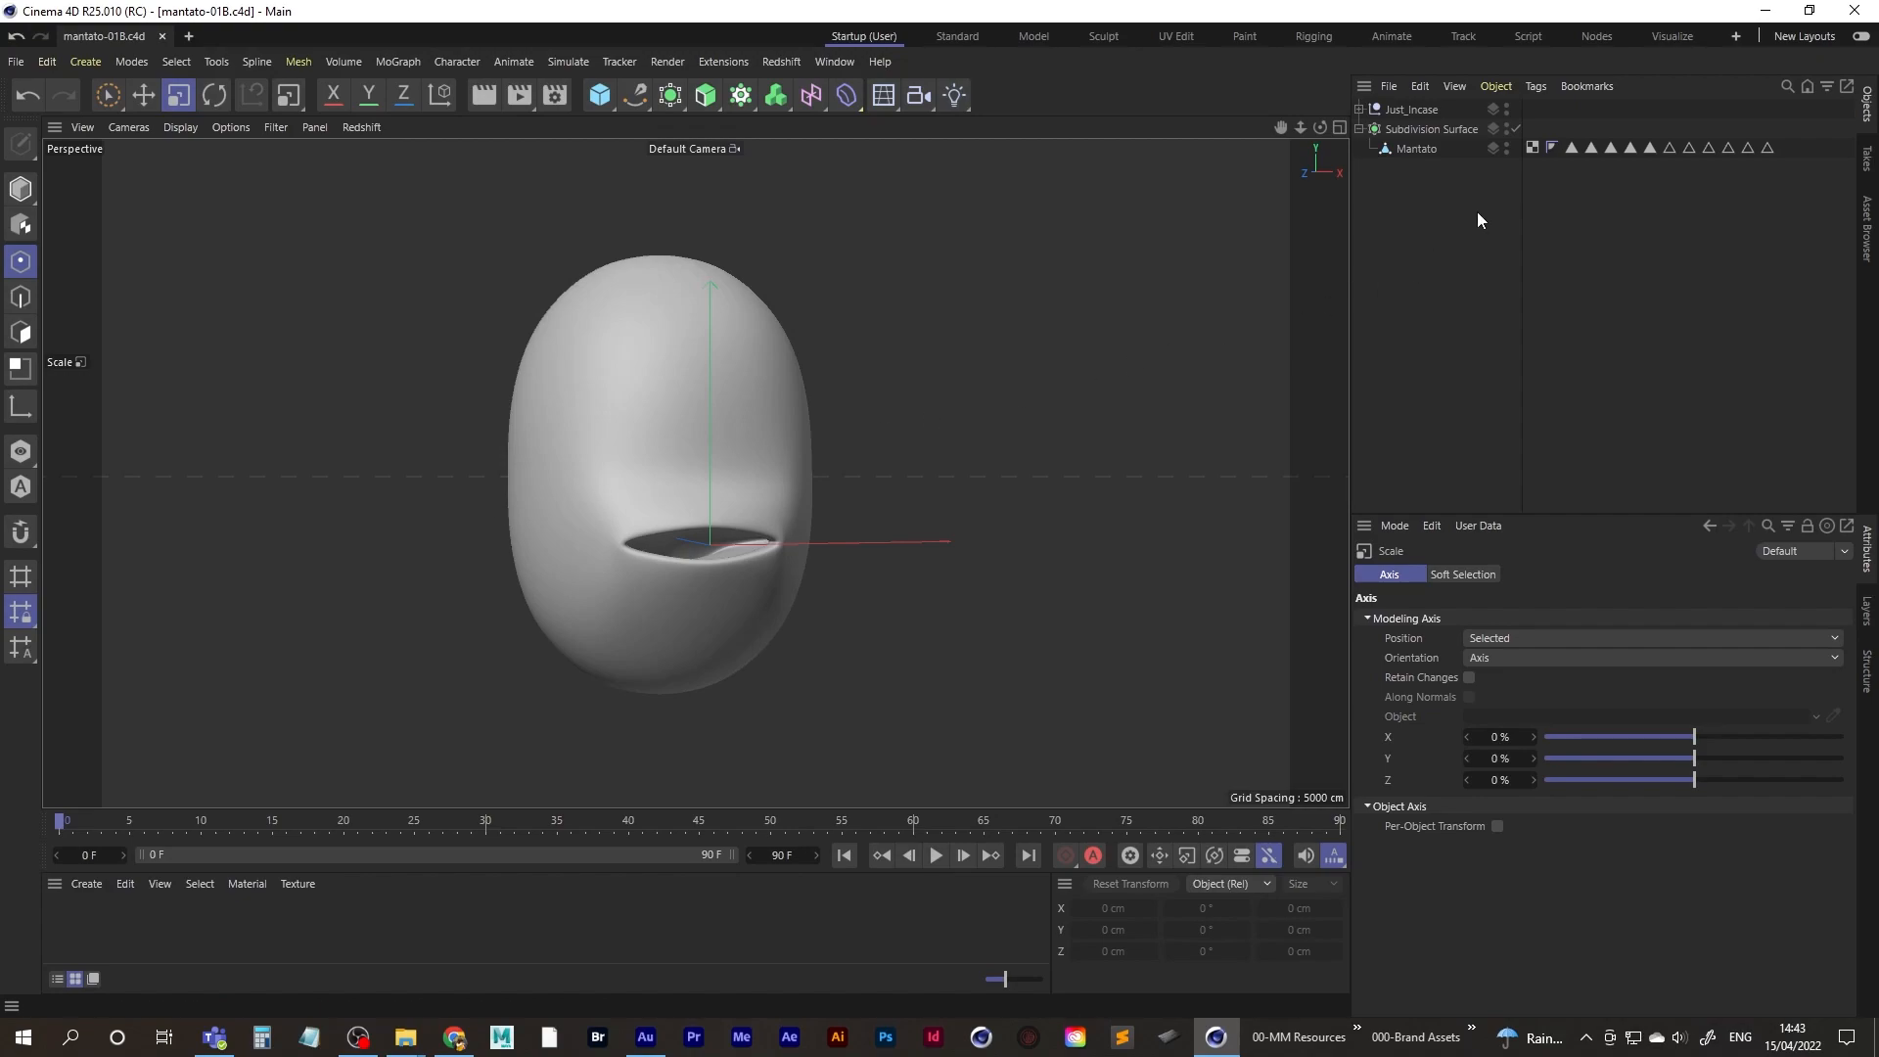
- Add a Pose Morph tag to the Mantato object with Points mixing enabled
{"action": "left_click", "coordinate": [1418, 149]}
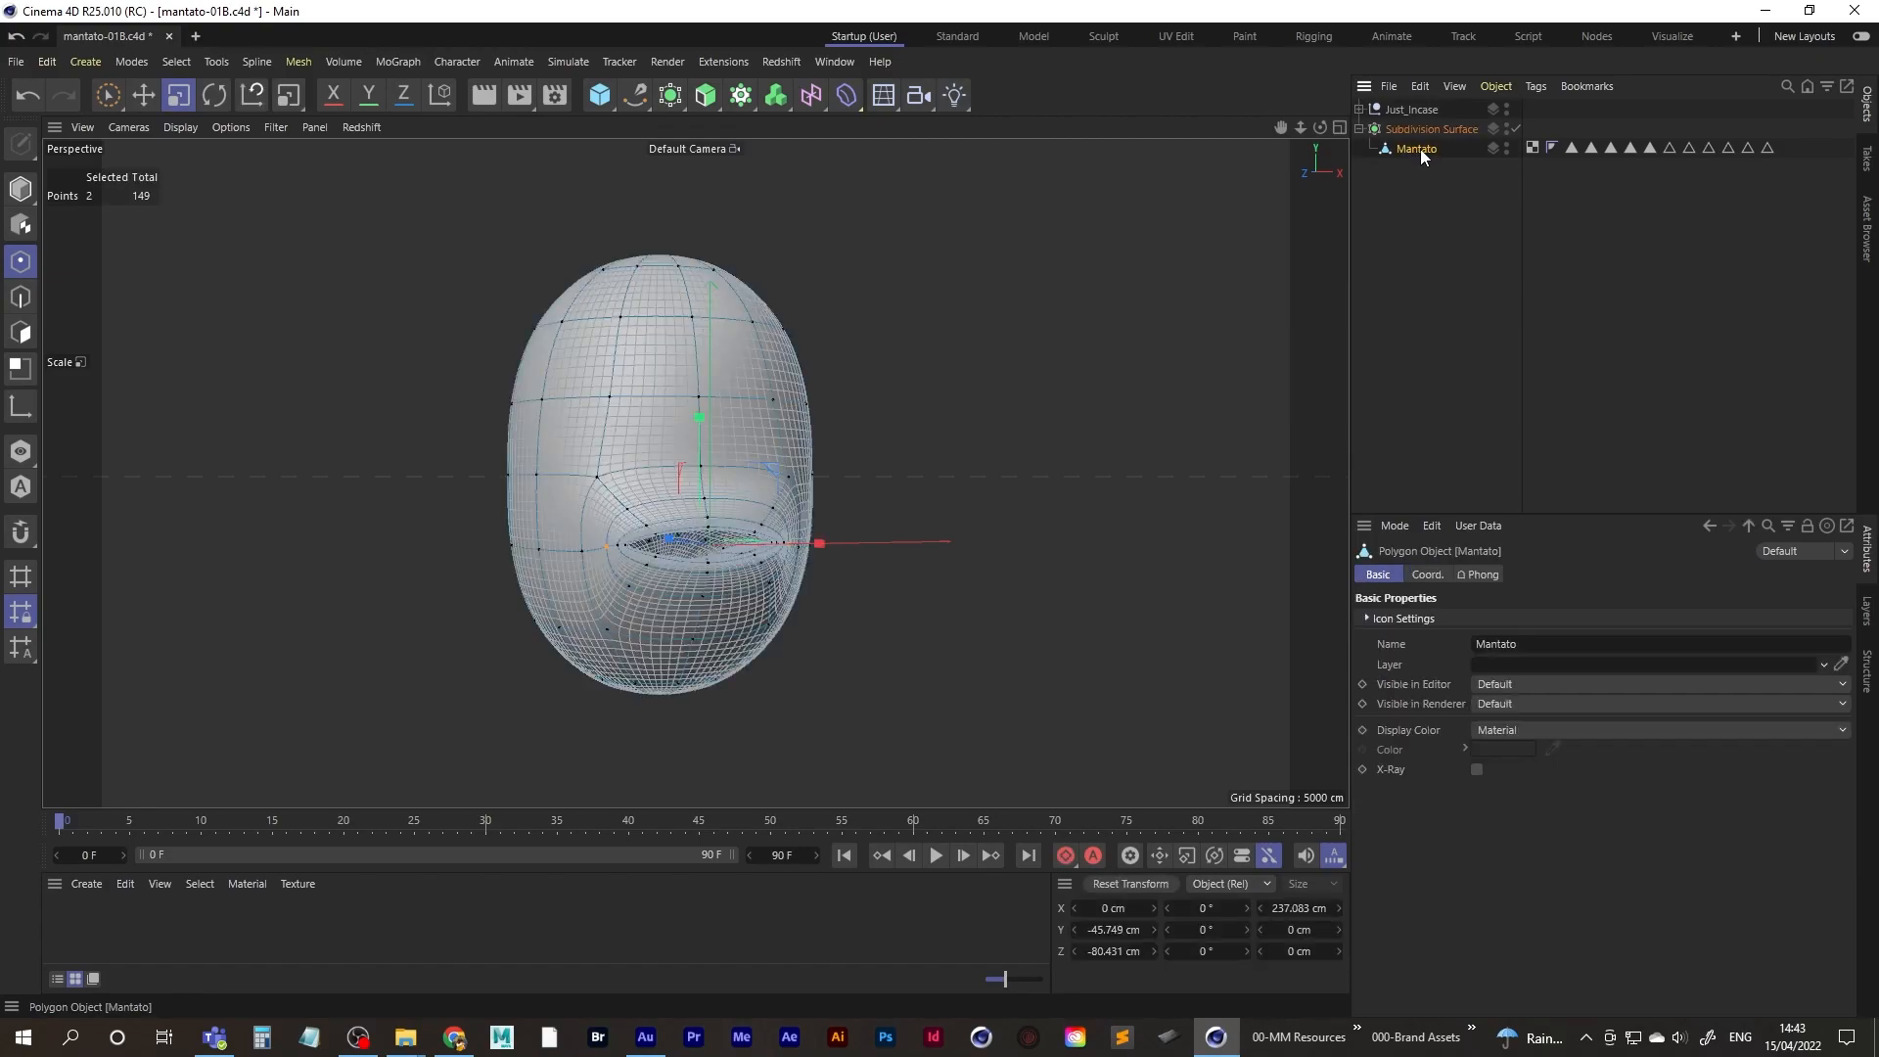
{"action": "right_click", "coordinate": [1420, 149]}
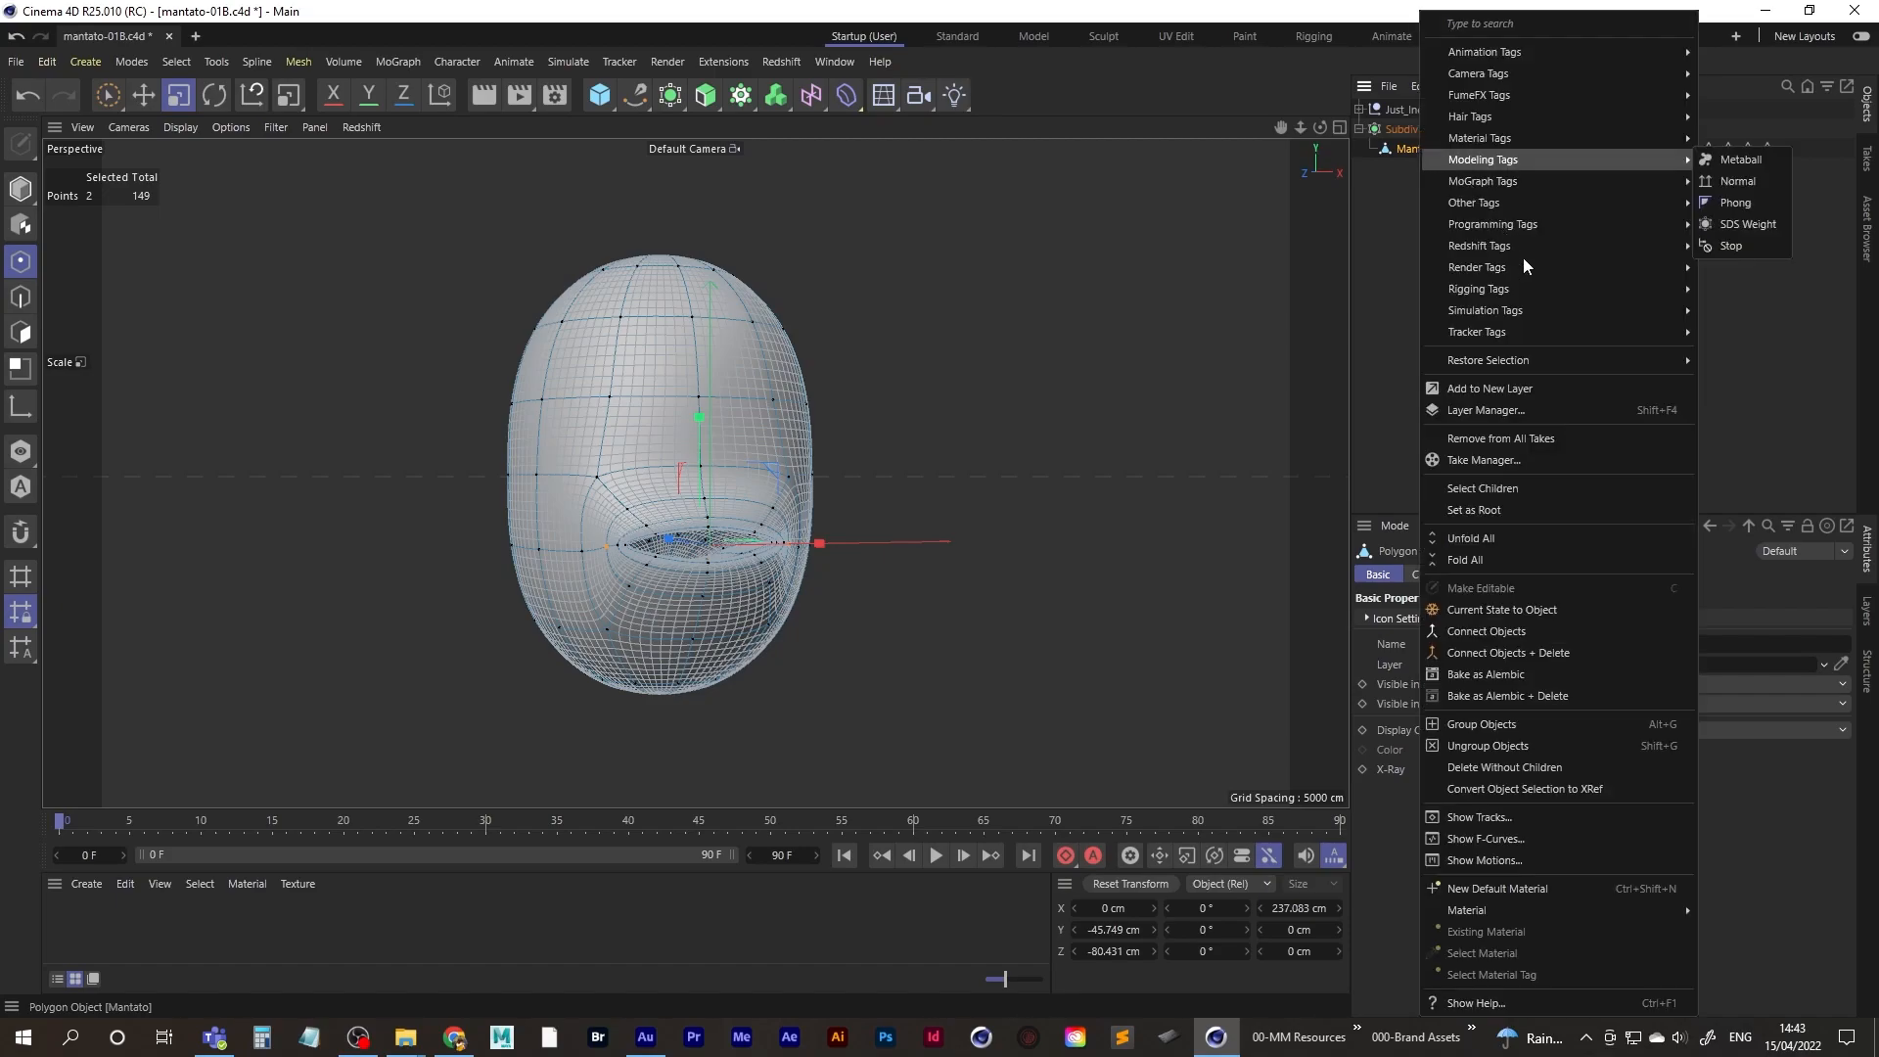
{"action": "mouse_move", "coordinate": [1513, 294]}
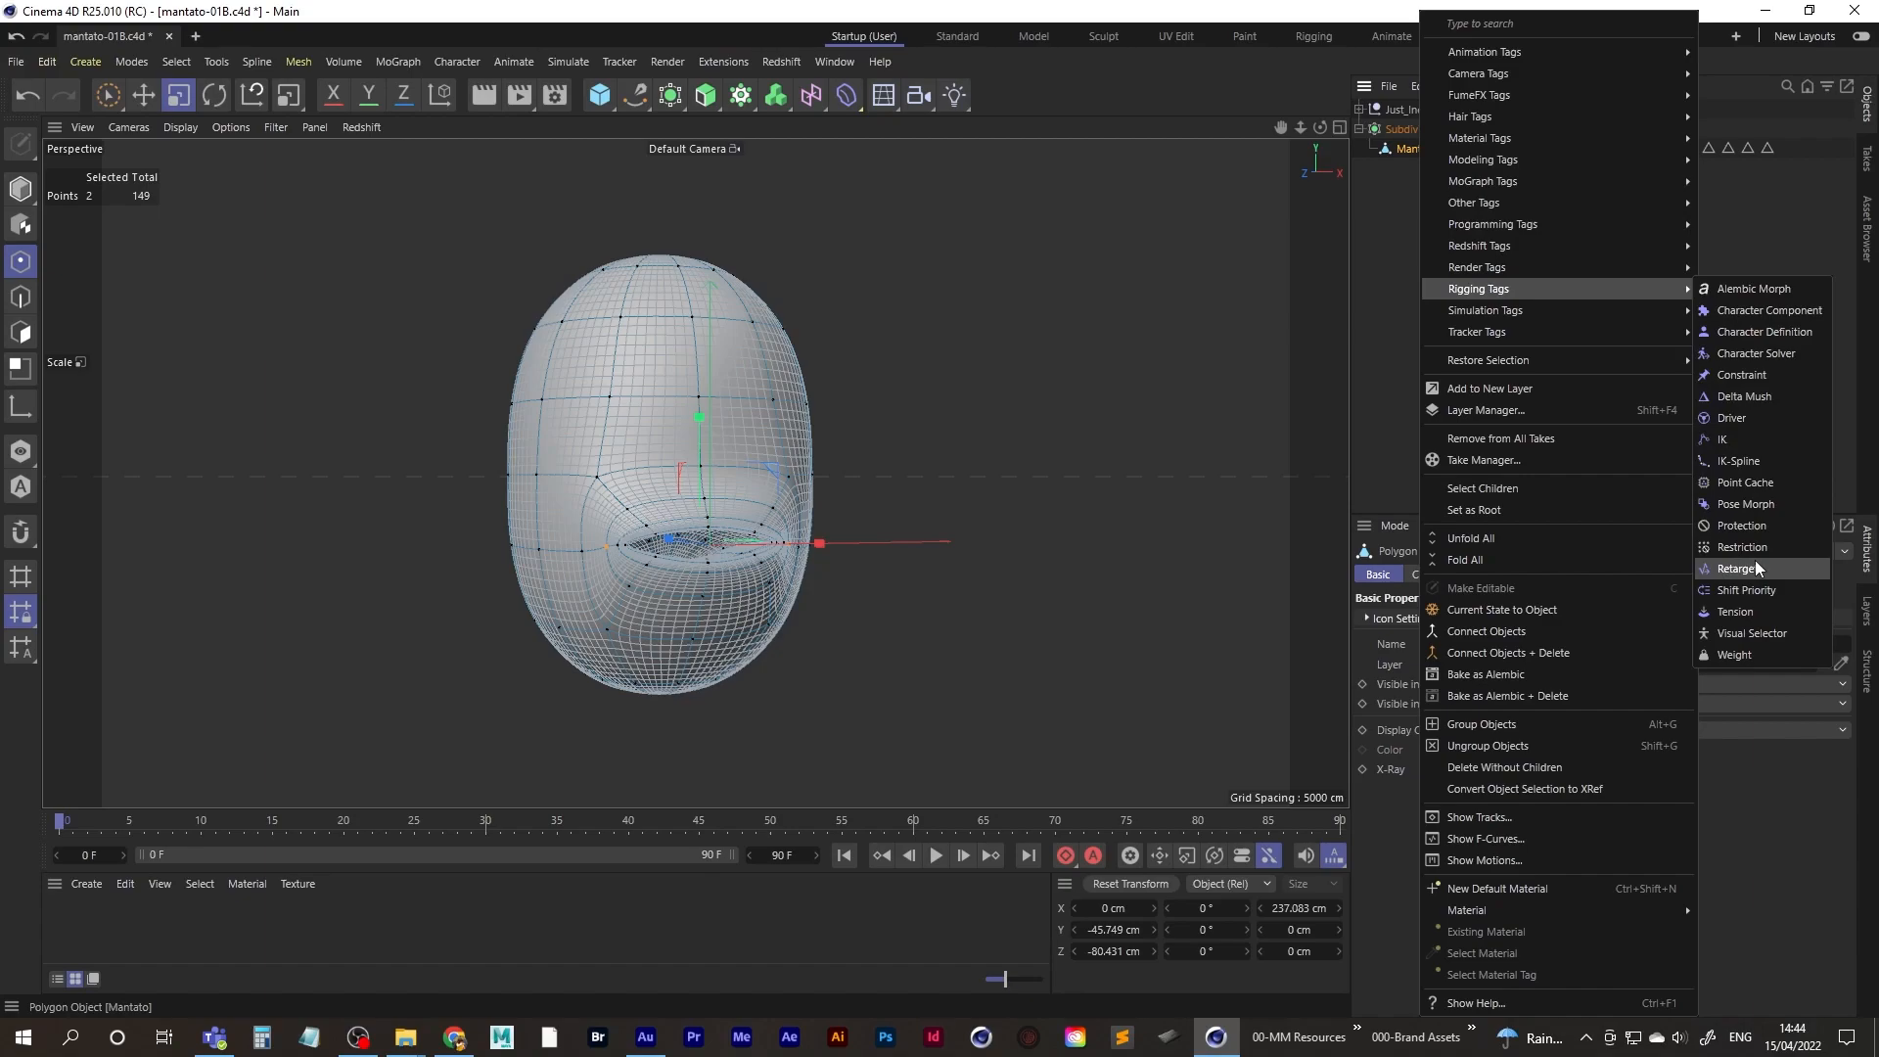
{"action": "left_click", "coordinate": [1741, 503]}
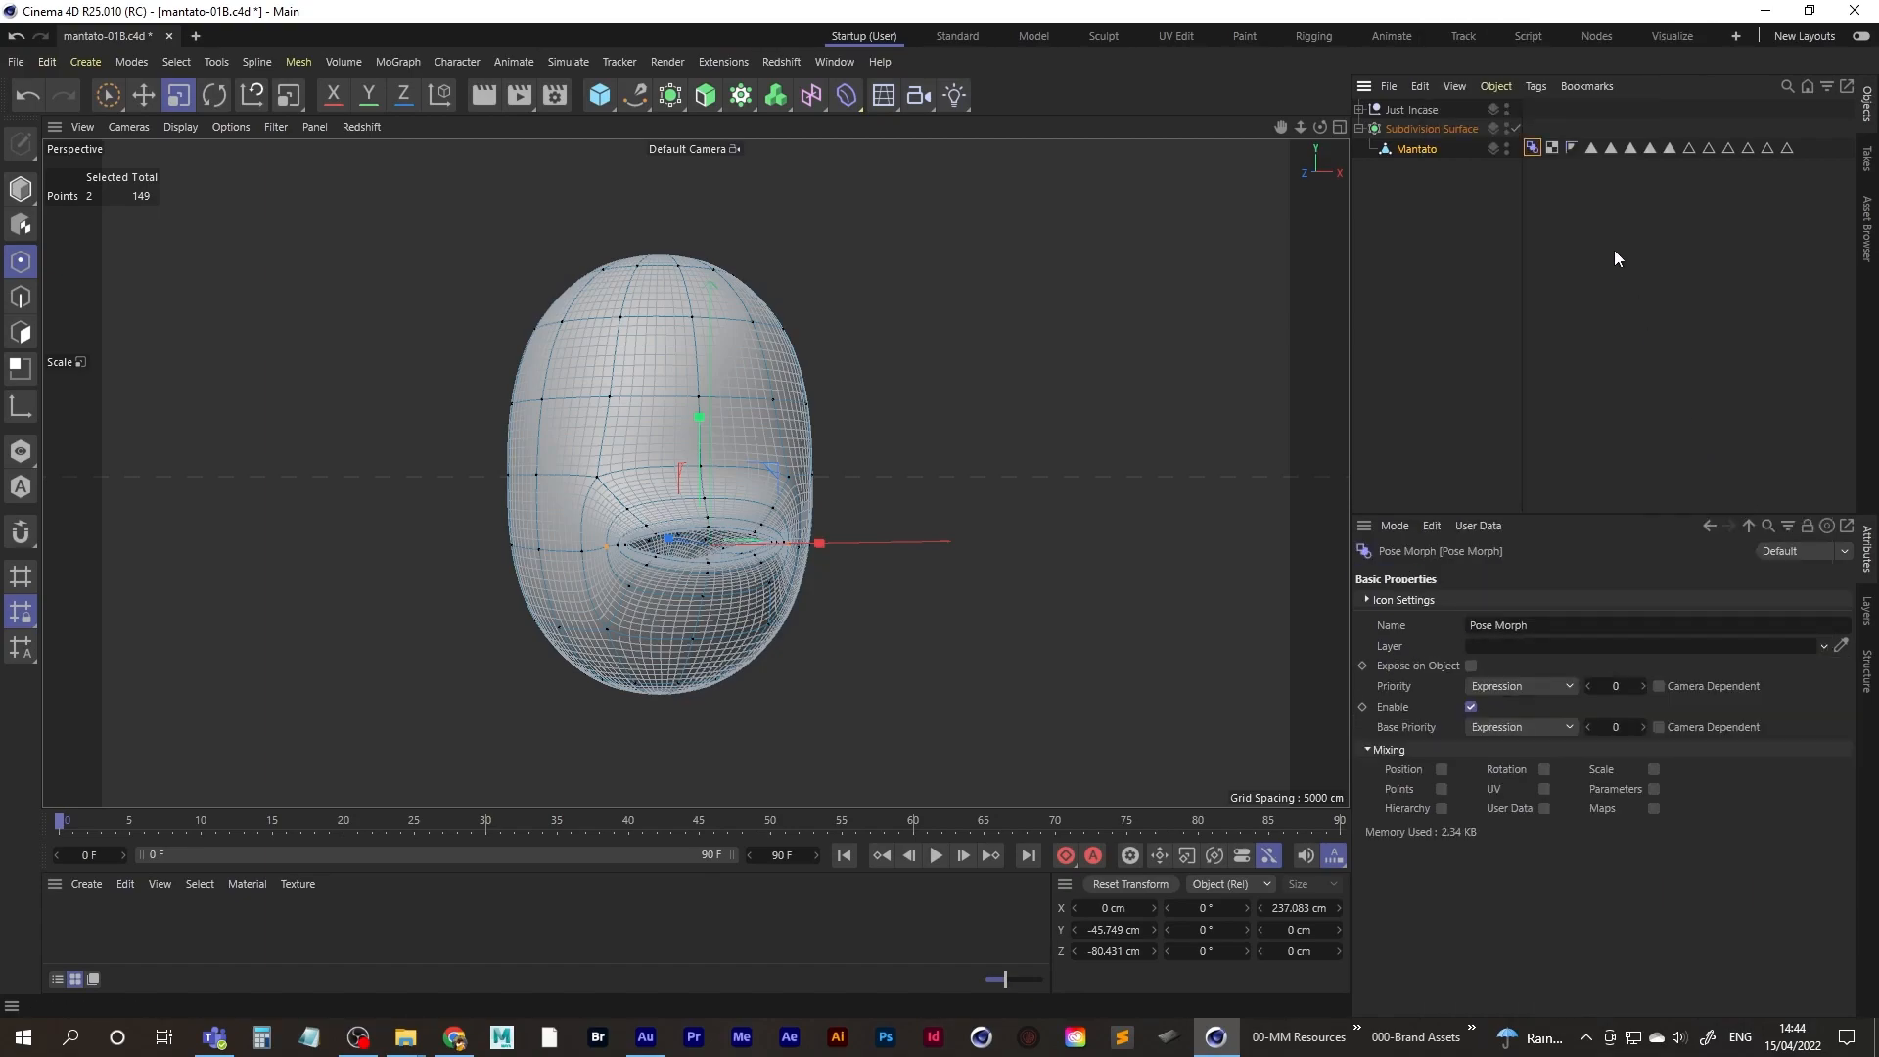
{"action": "left_click", "coordinate": [1441, 788]}
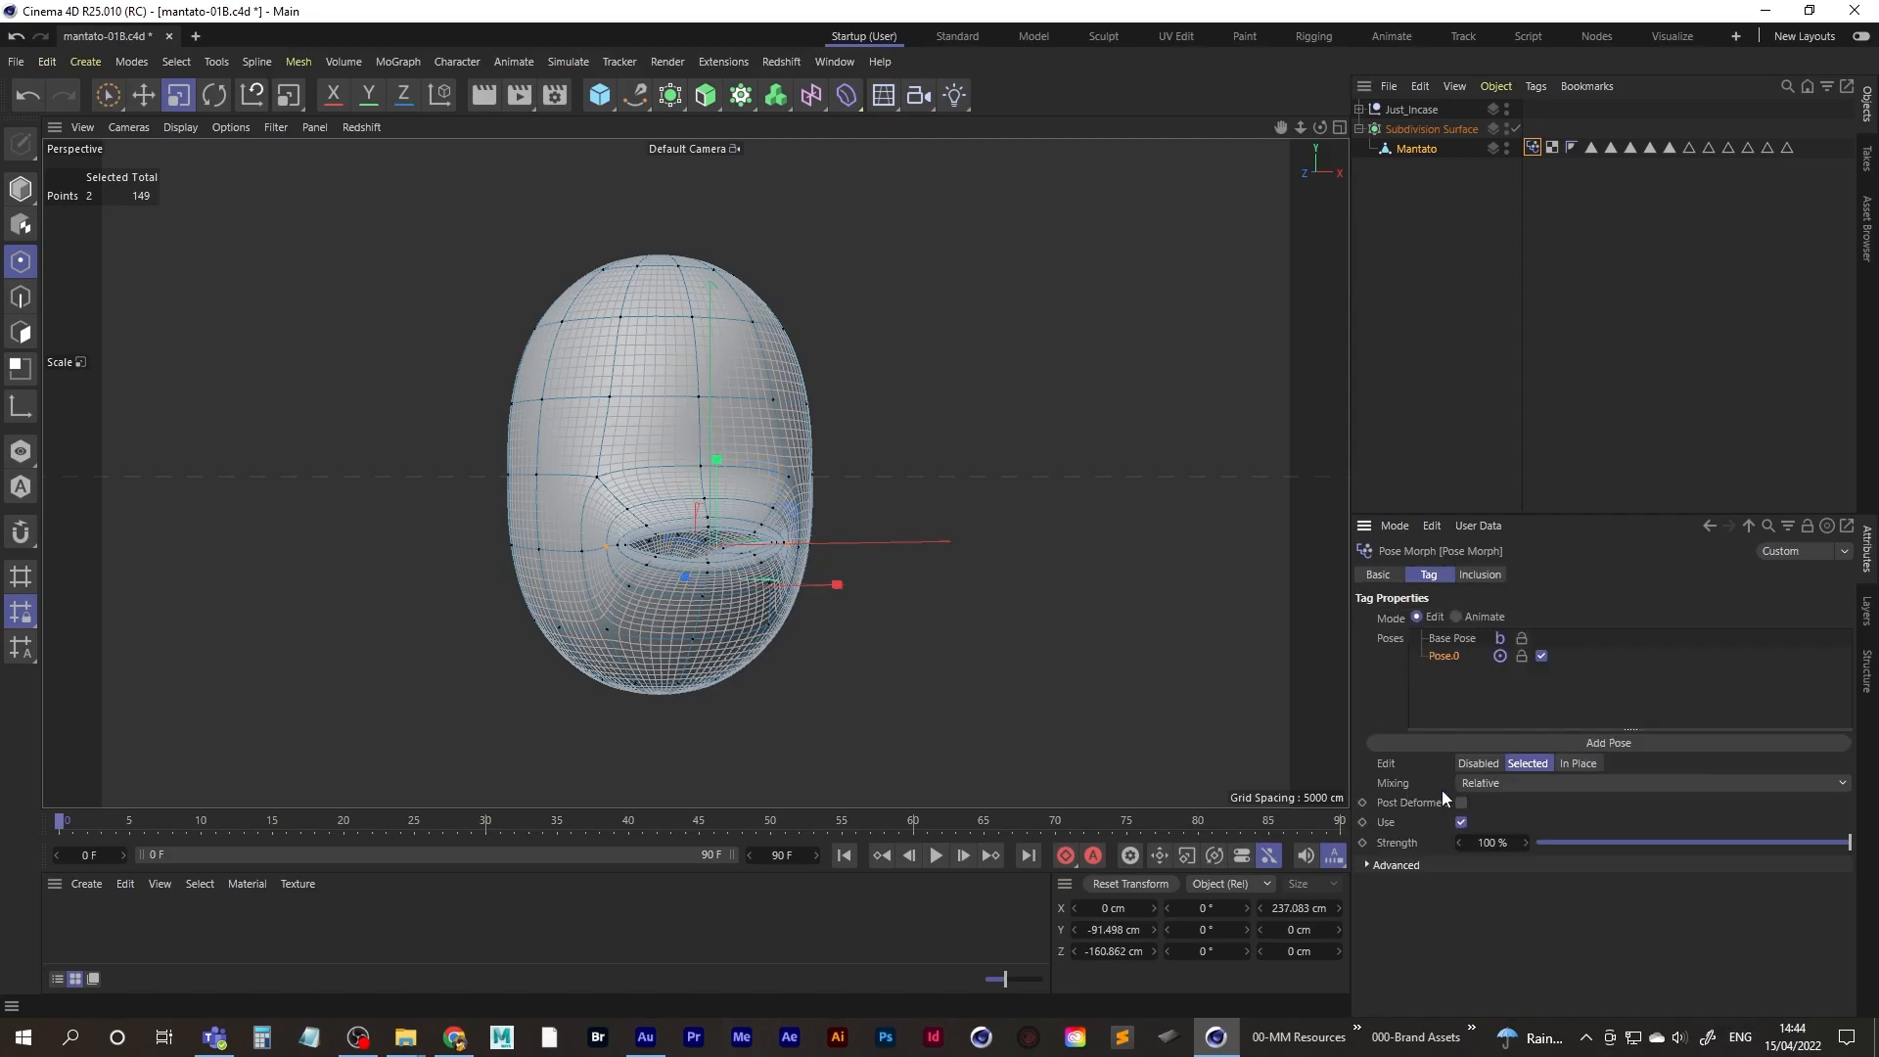
- Clear the point selection on the mesh and rename Pose.0 to Mouth_Closed
{"action": "left_click", "coordinate": [1454, 639]}
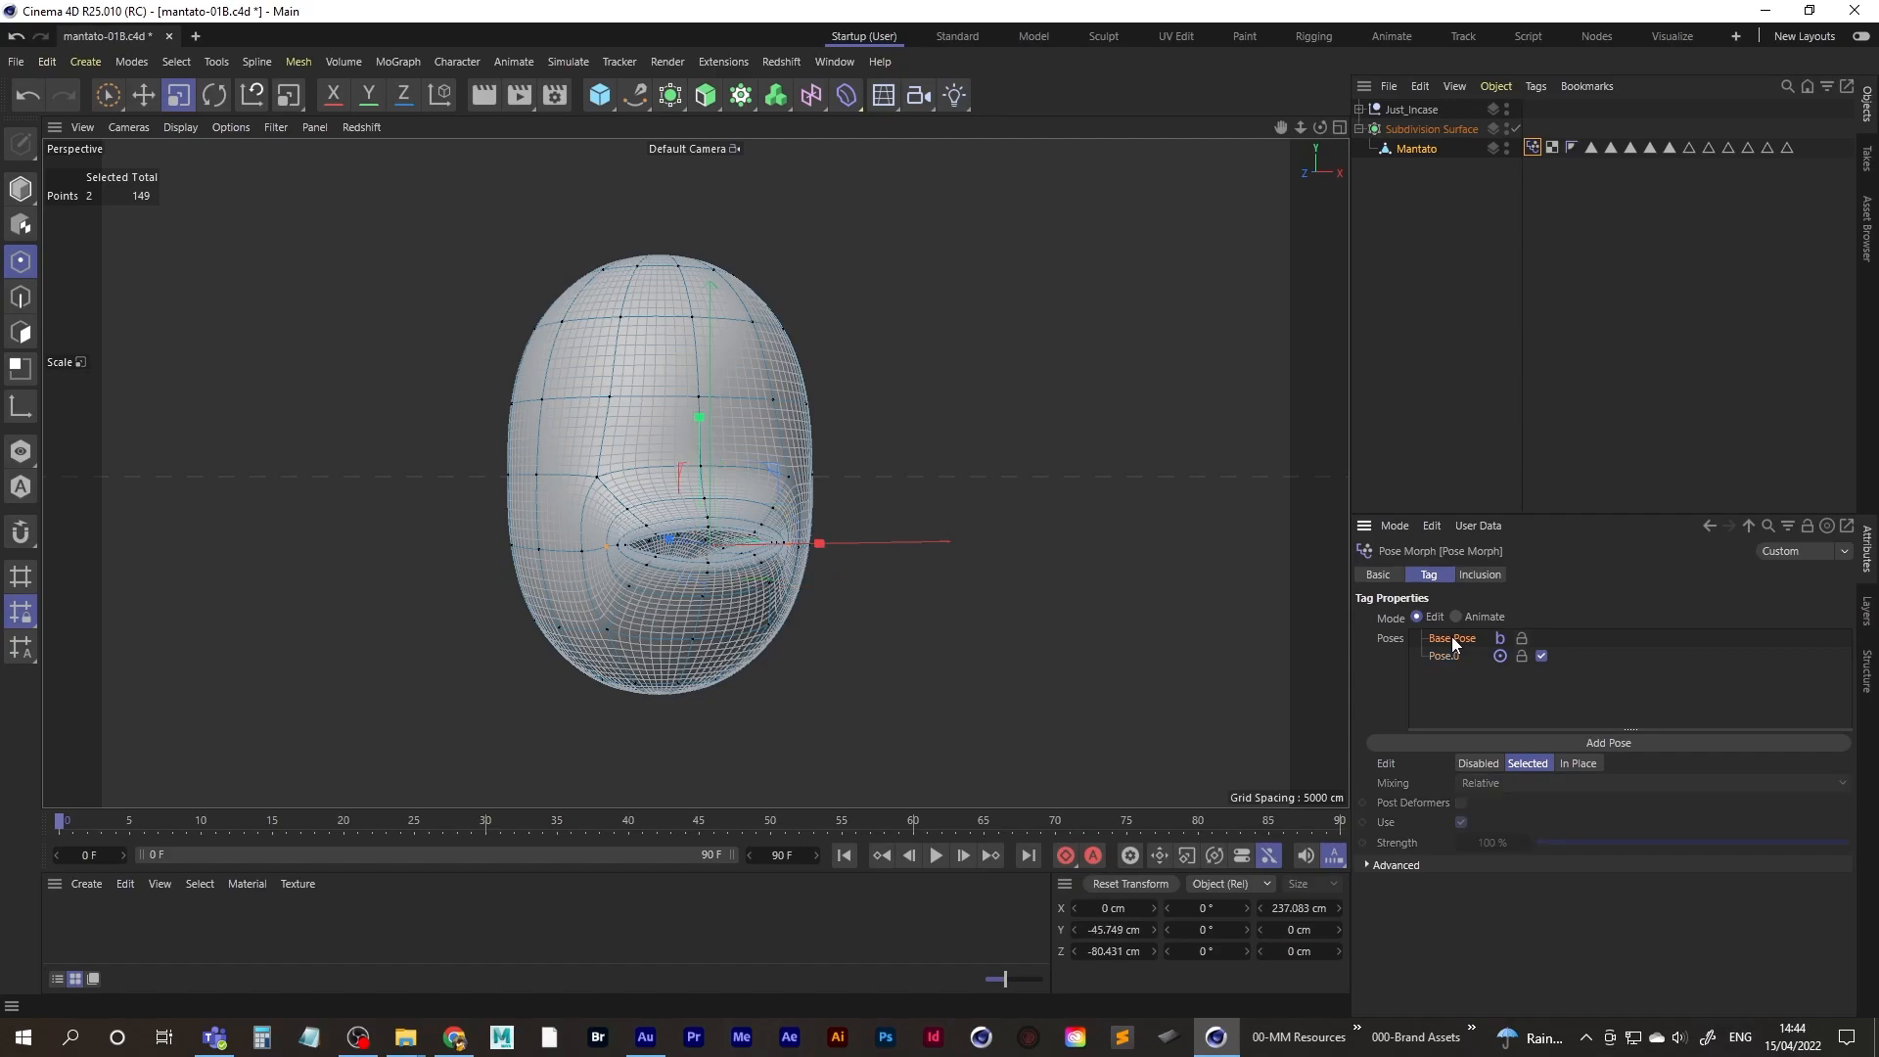
{"action": "scroll", "coordinate": [725, 537], "scroll_direction": "up", "scroll_amount": 3}
{"action": "right_click_drag", "start_coordinate": [818, 535], "coordinate": [876, 531], "text": "alt"}
{"action": "left_click", "coordinate": [1094, 466]}
{"action": "middle_click_drag", "start_coordinate": [650, 572], "coordinate": [661, 567], "text": "alt"}
{"action": "left_click_drag", "start_coordinate": [641, 555], "coordinate": [571, 558], "text": "alt"}
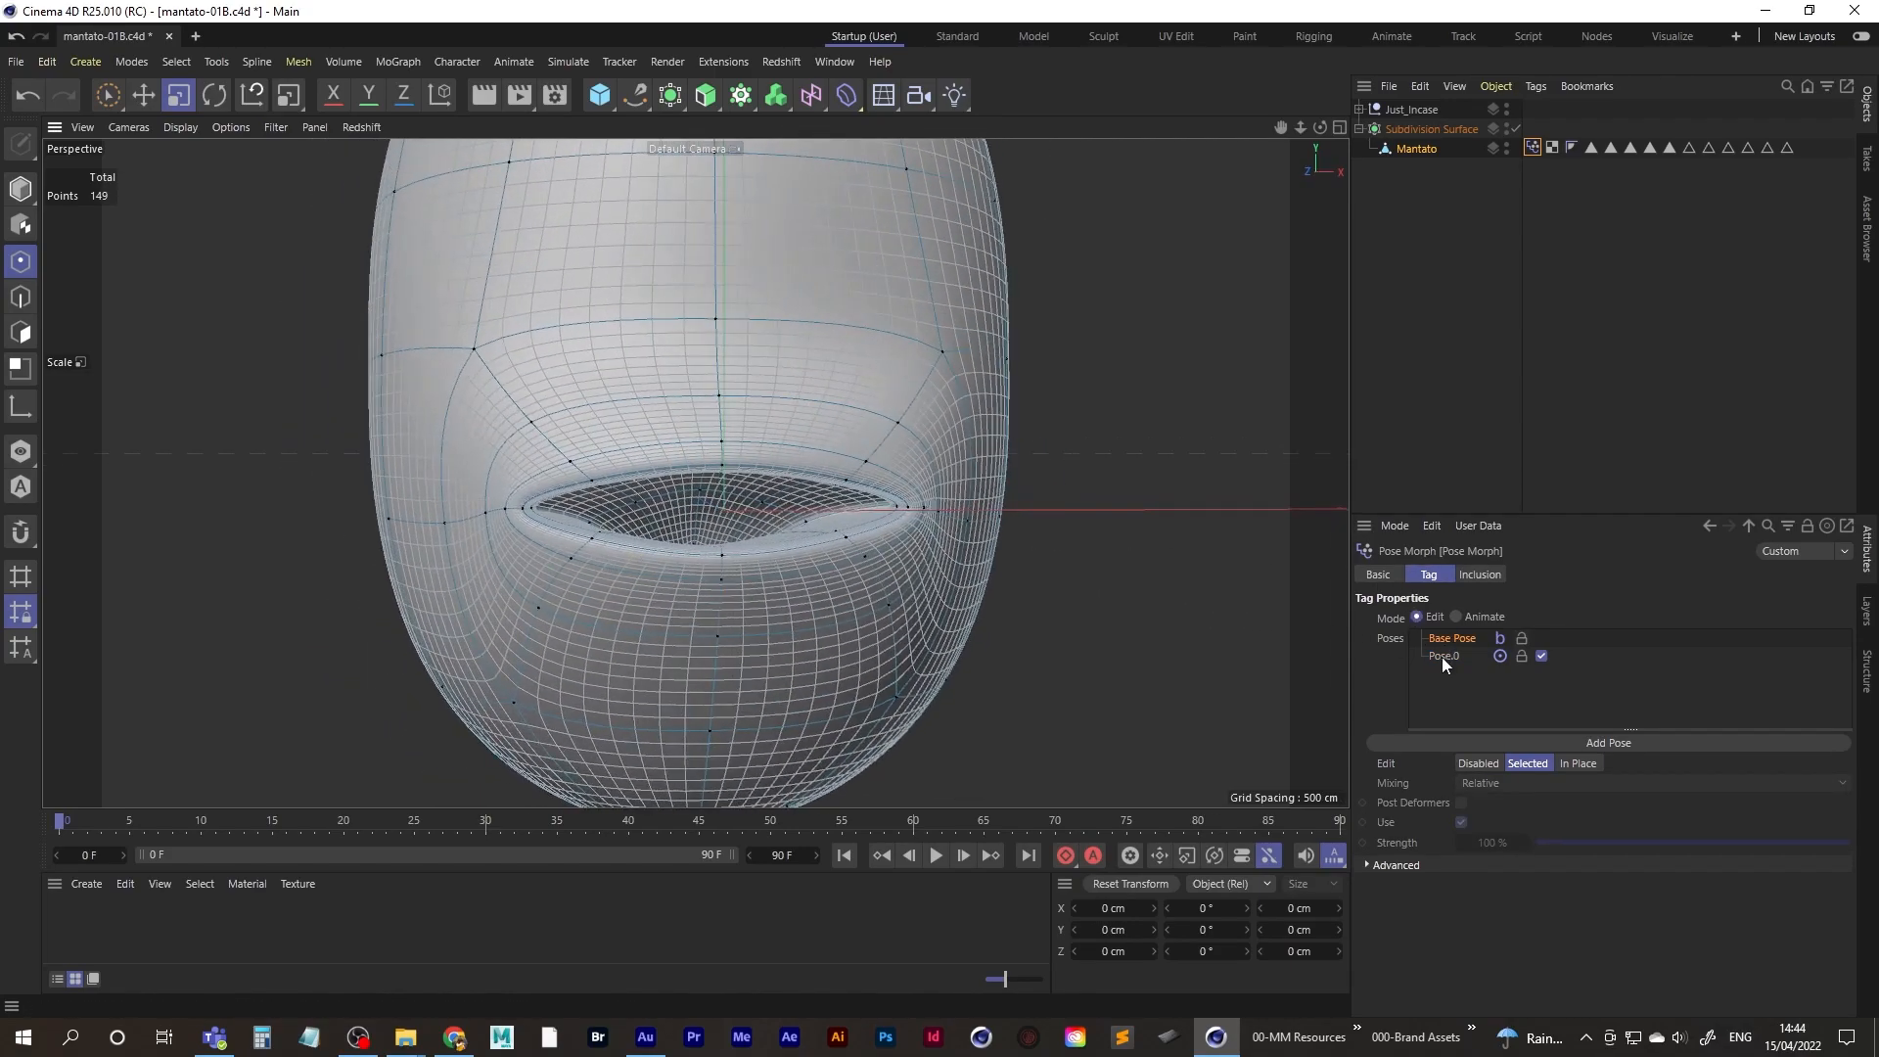
{"action": "left_click", "coordinate": [1448, 656]}
{"action": "double_click", "coordinate": [1448, 656]}
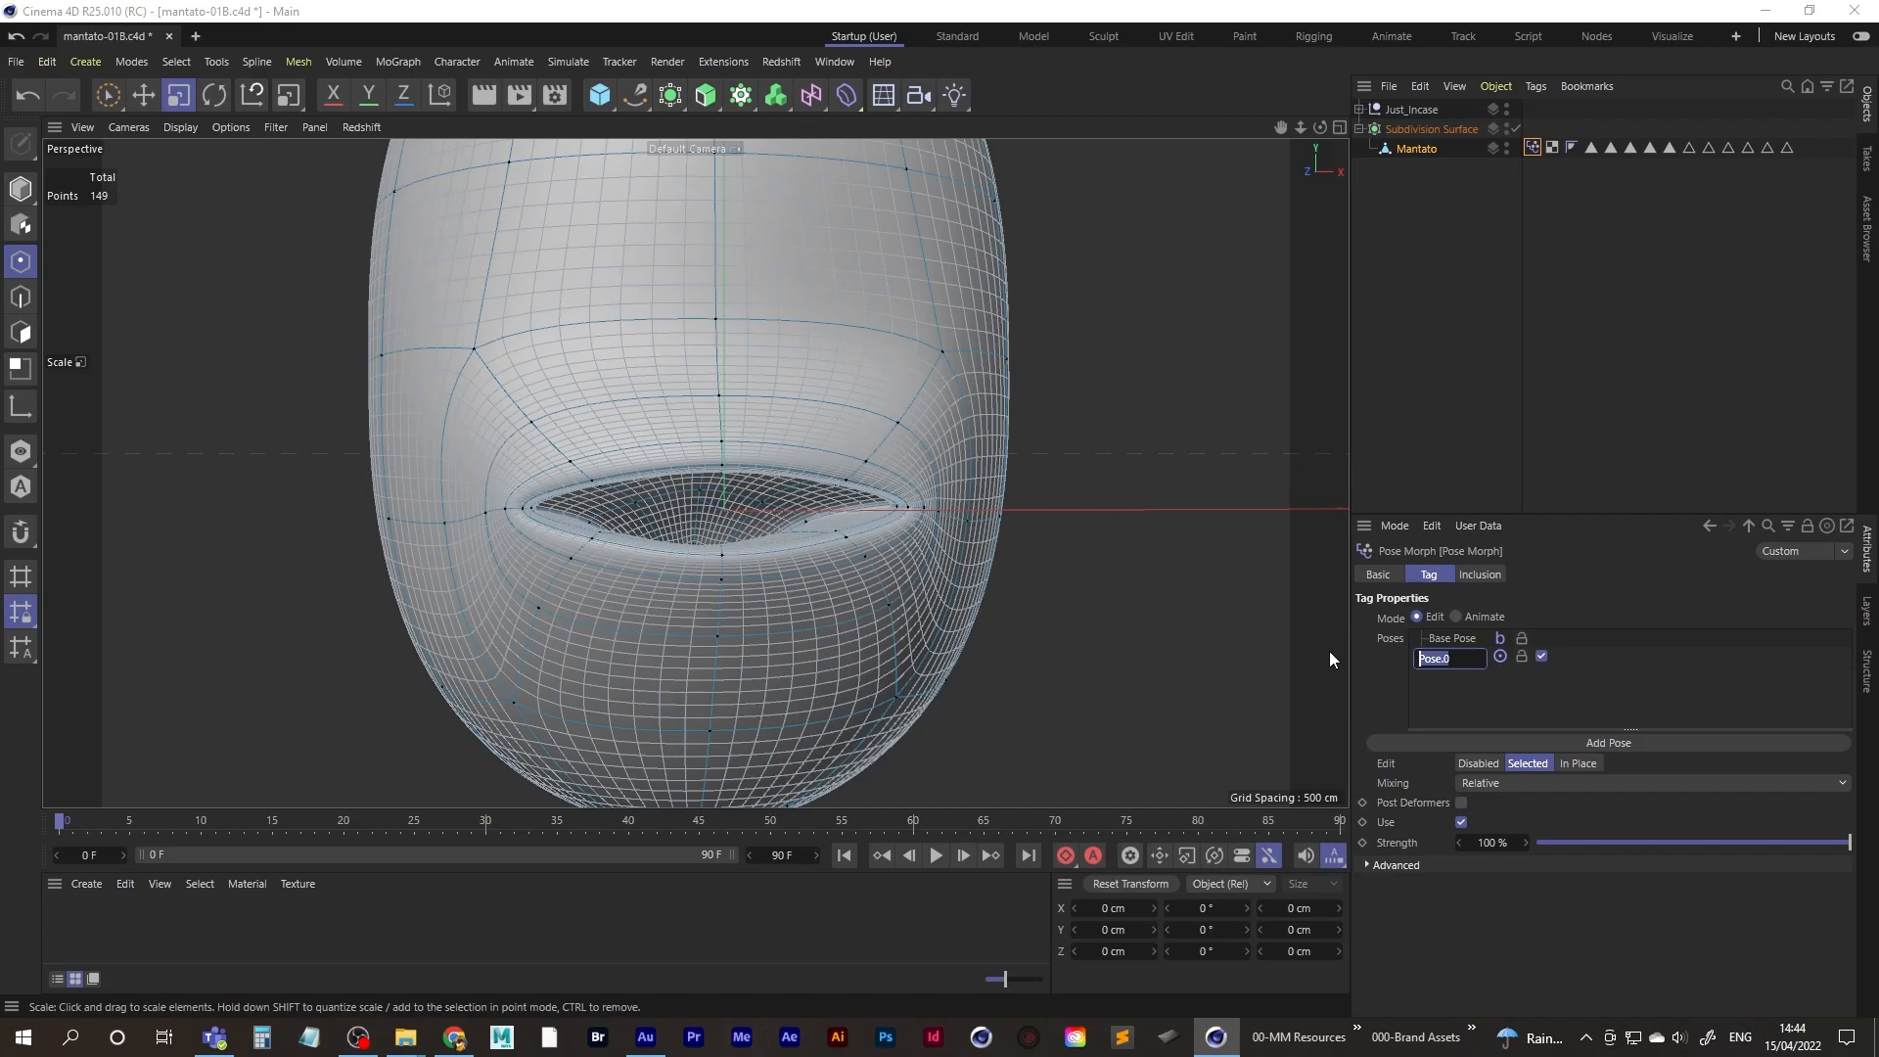
{"action": "type", "text": "Mouth_Closed"}
{"action": "key", "text": "Return"}
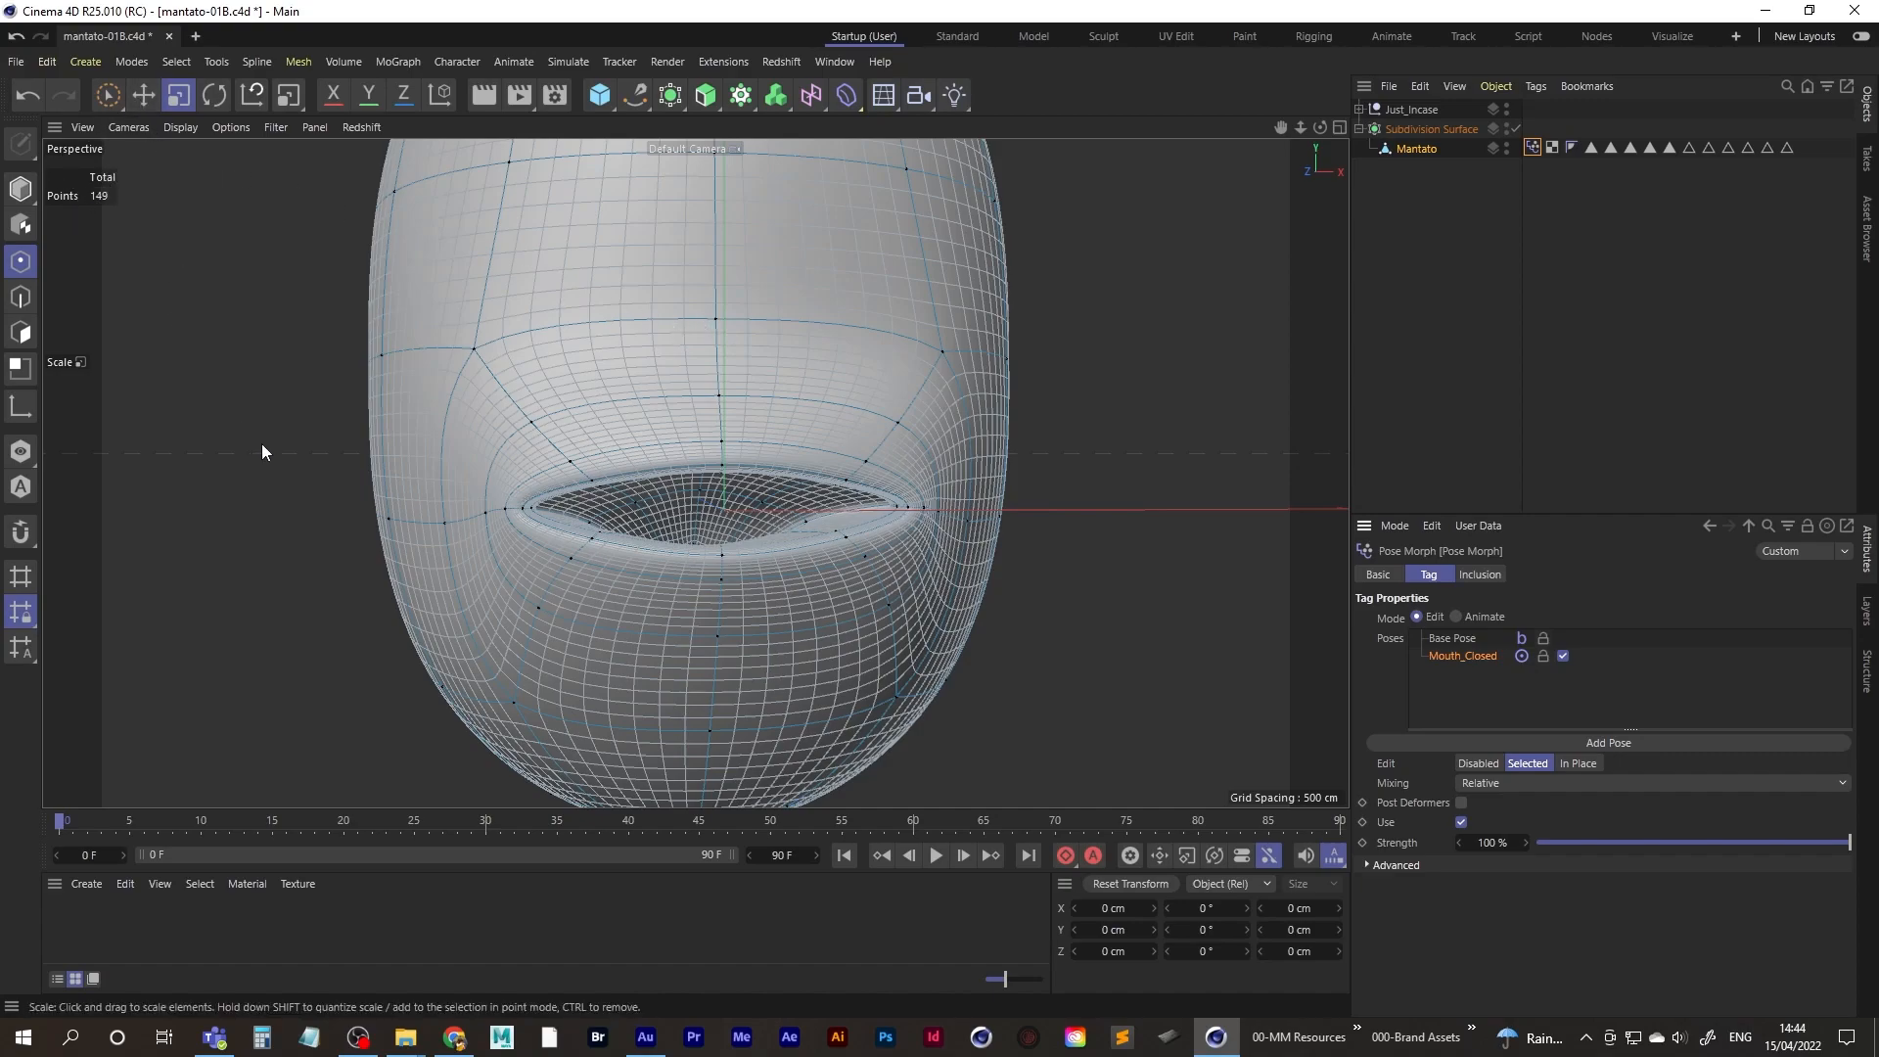
- In polygon mode, use Loop Selection to select the two polygon loops forming the lips around the mouth opening
{"action": "key", "text": "u"}
{"action": "key", "text": "l"}
{"action": "left_click", "coordinate": [20, 333]}
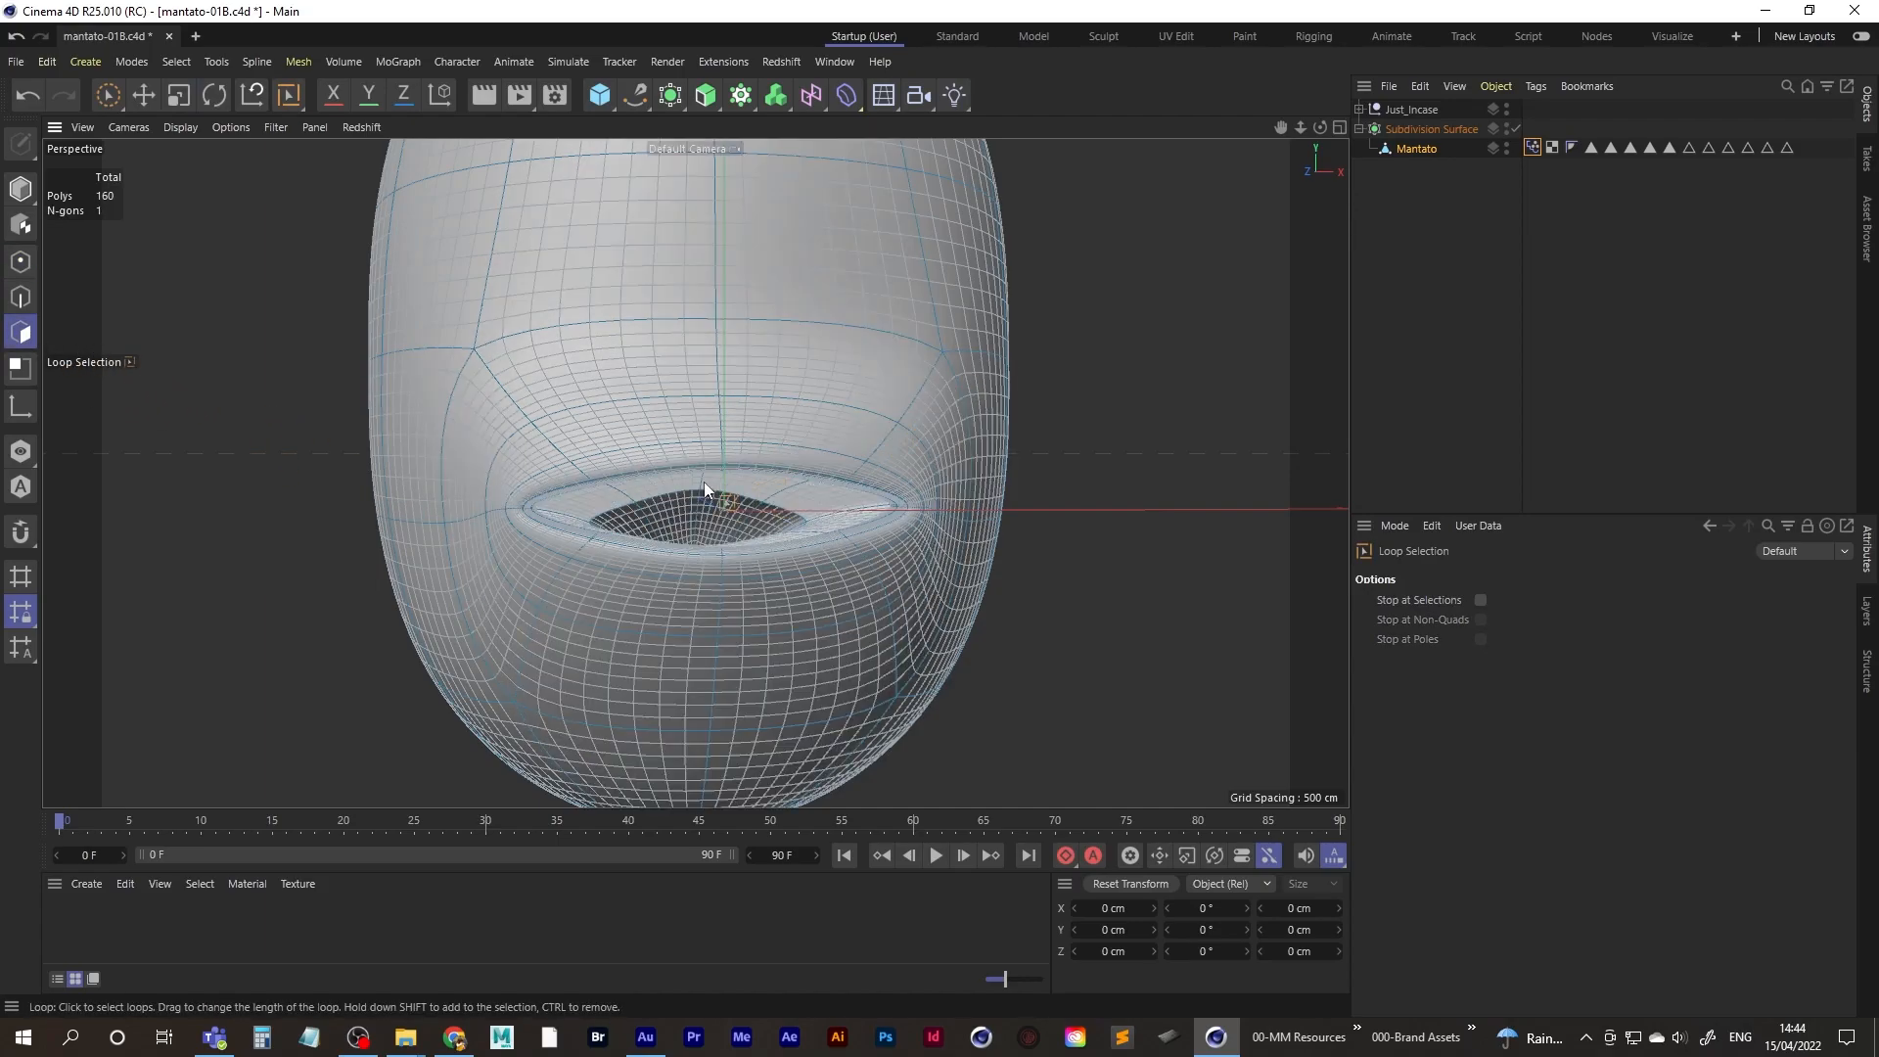
{"action": "scroll", "coordinate": [783, 445], "scroll_direction": "up", "scroll_amount": 5}
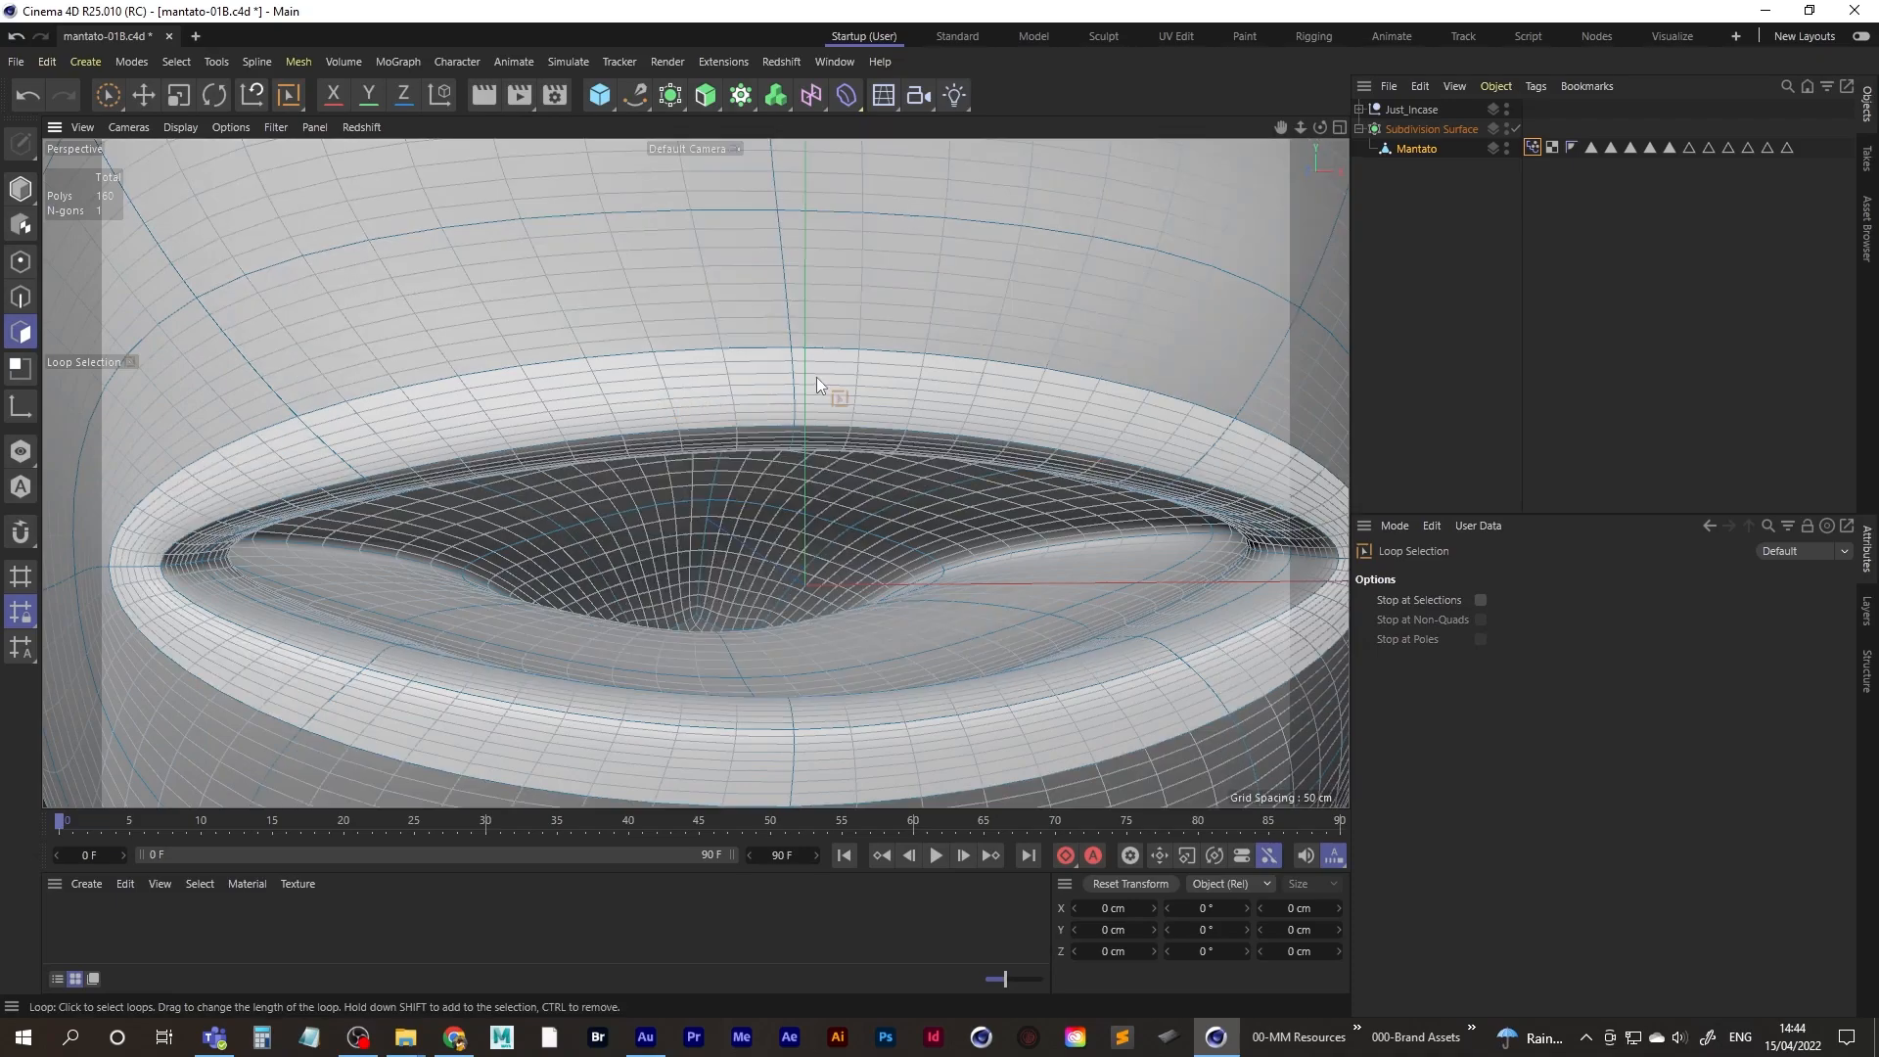
{"action": "left_click_drag", "start_coordinate": [789, 378], "coordinate": [656, 507]}
{"action": "left_click", "coordinate": [738, 454], "text": "shift"}
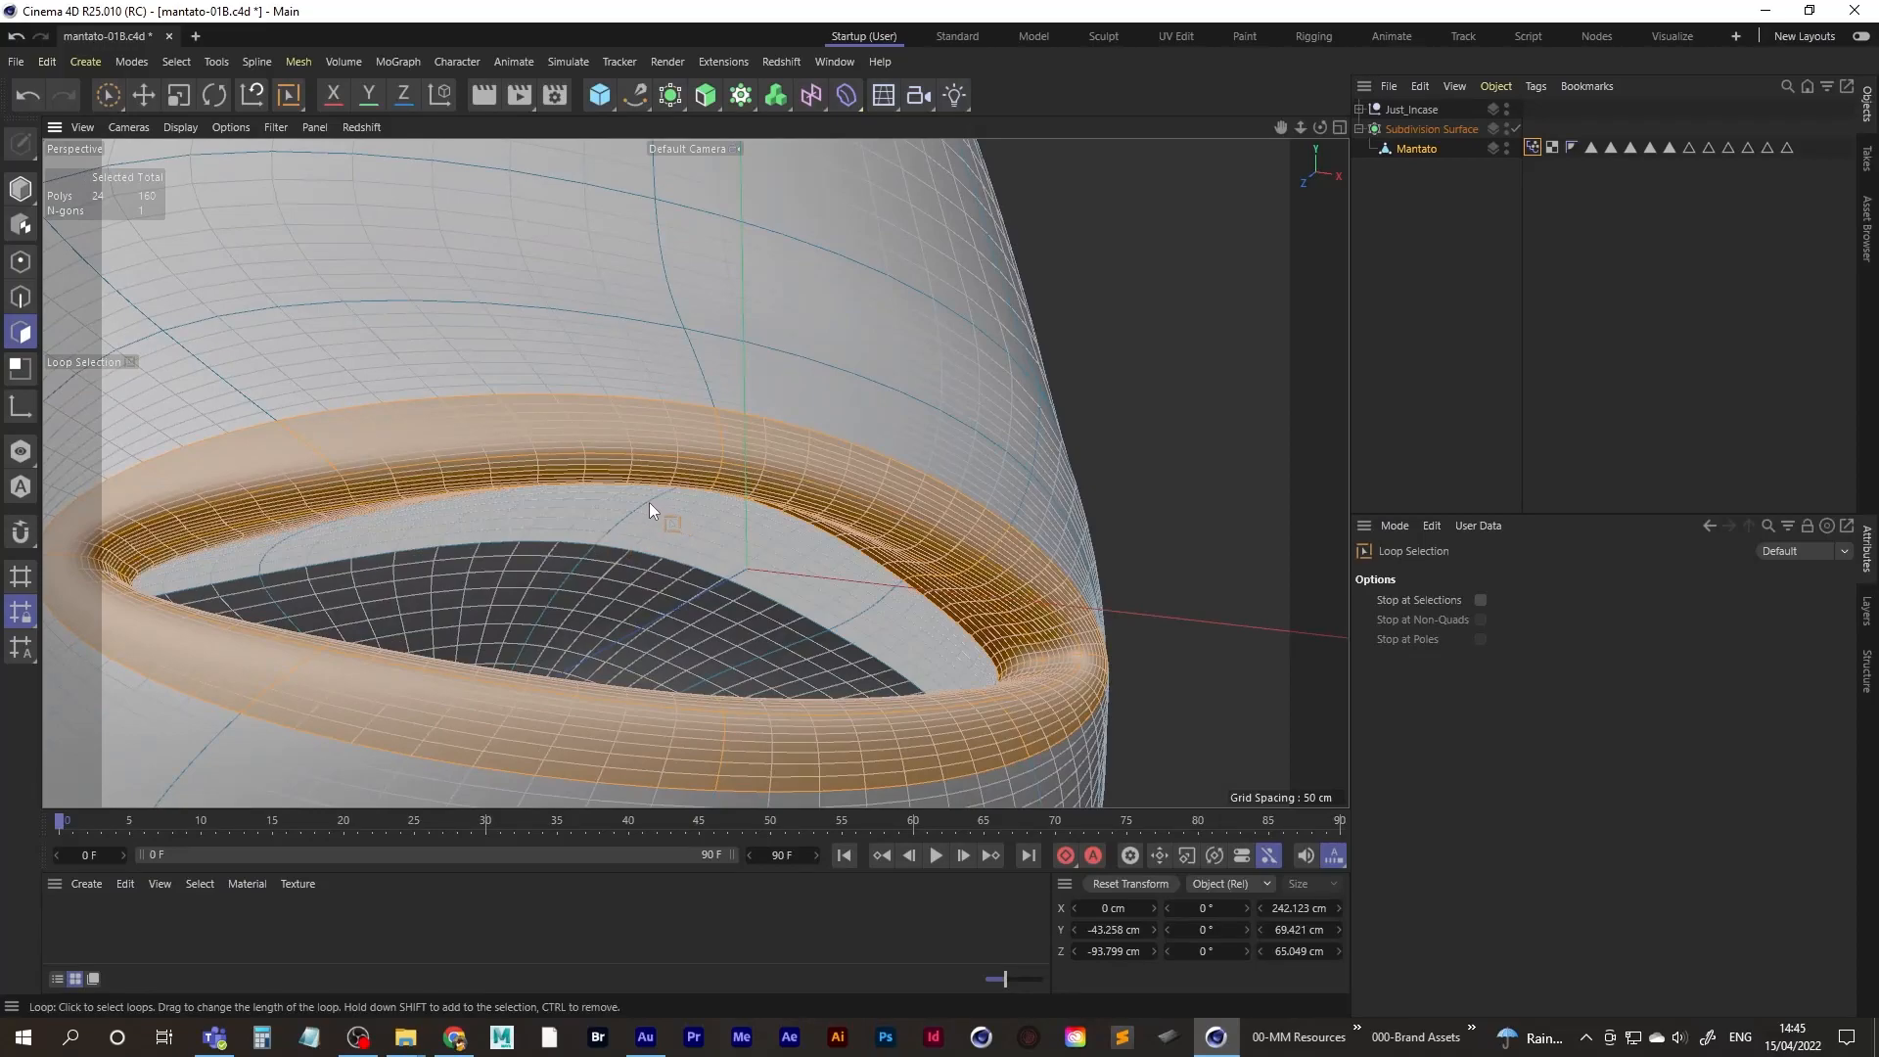
{"action": "left_click", "coordinate": [648, 504], "text": "shift"}
{"action": "left_click", "coordinate": [648, 505], "text": "ctrl"}
{"action": "scroll", "coordinate": [648, 507], "scroll_direction": "down", "scroll_amount": 6}
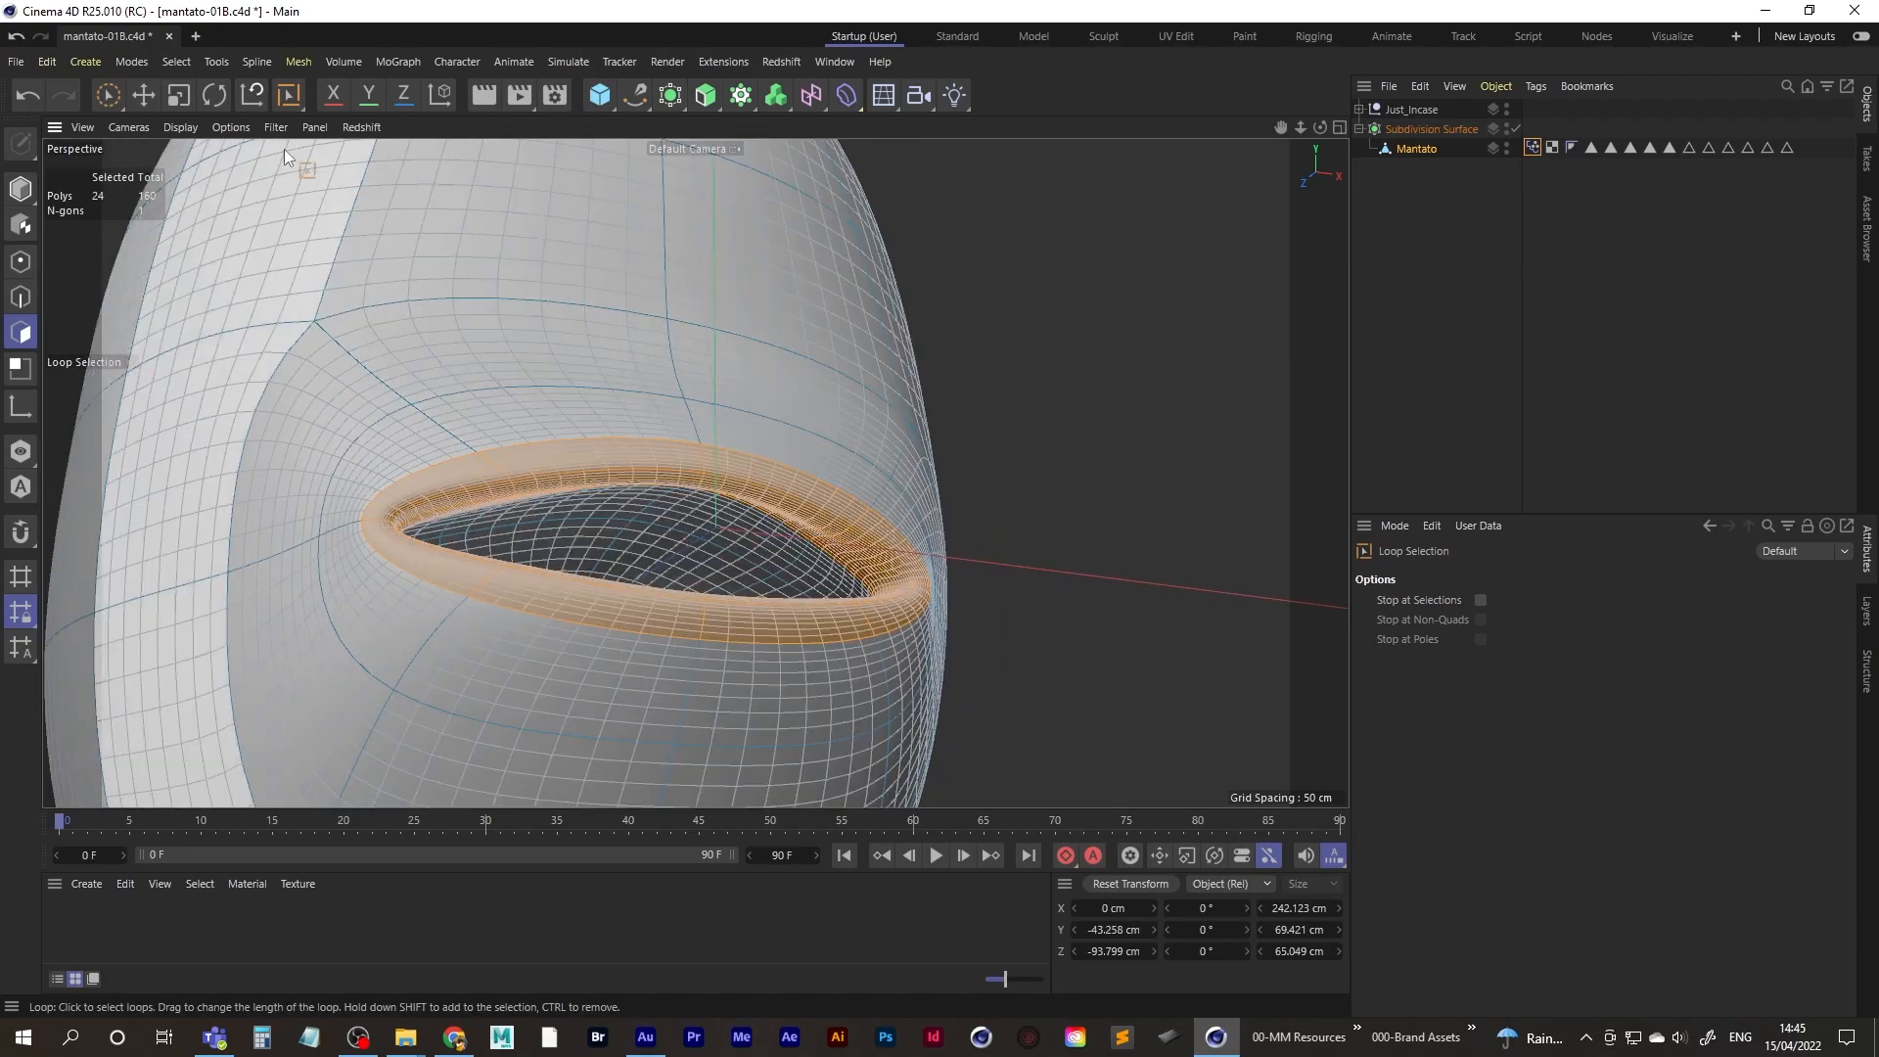
- Scale the selected lip loops vertically to about 24 cm high to narrow the mouth opening
{"action": "left_click", "coordinate": [178, 95]}
{"action": "left_click_drag", "start_coordinate": [626, 411], "coordinate": [736, 573], "text": "alt"}
{"action": "left_click_drag", "start_coordinate": [736, 577], "coordinate": [689, 577]}
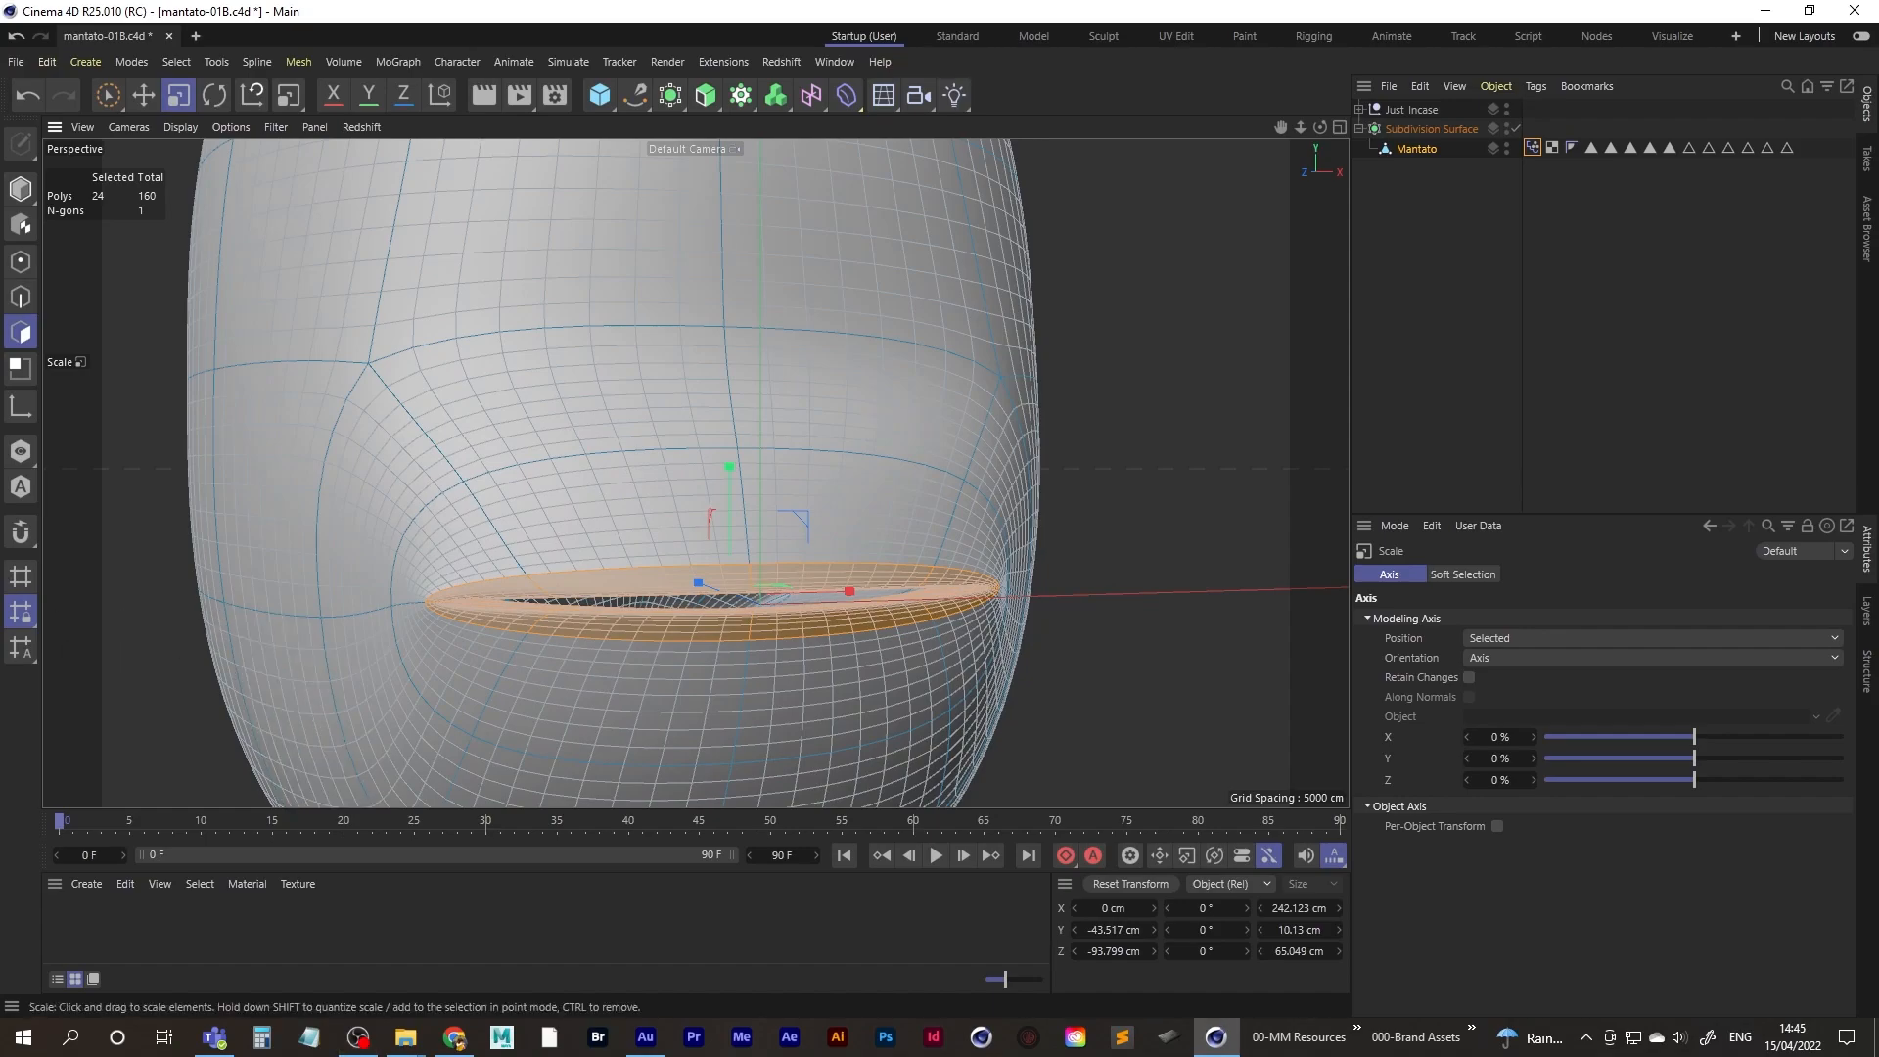
{"action": "key", "text": "alt+Tab"}
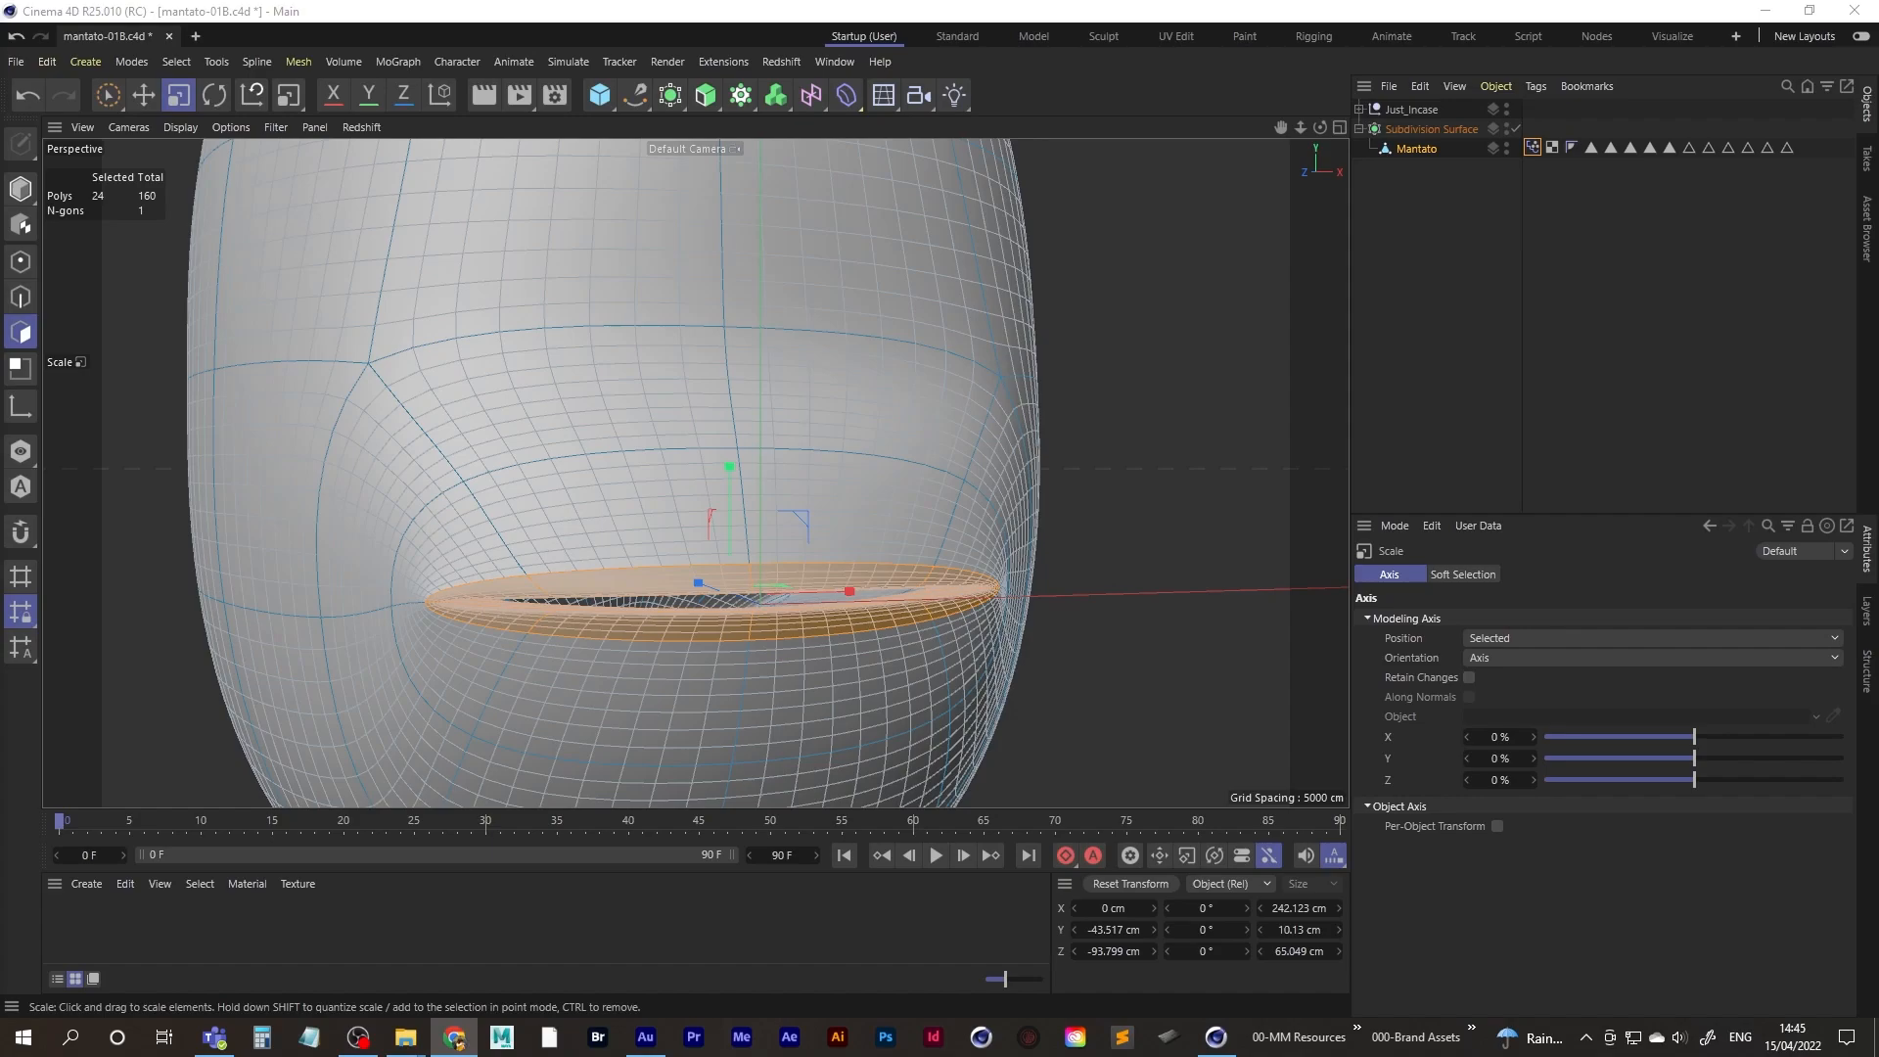
{"action": "left_click_drag", "start_coordinate": [587, 575], "coordinate": [648, 568], "text": "alt"}
{"action": "left_click_drag", "start_coordinate": [742, 460], "coordinate": [743, 291]}
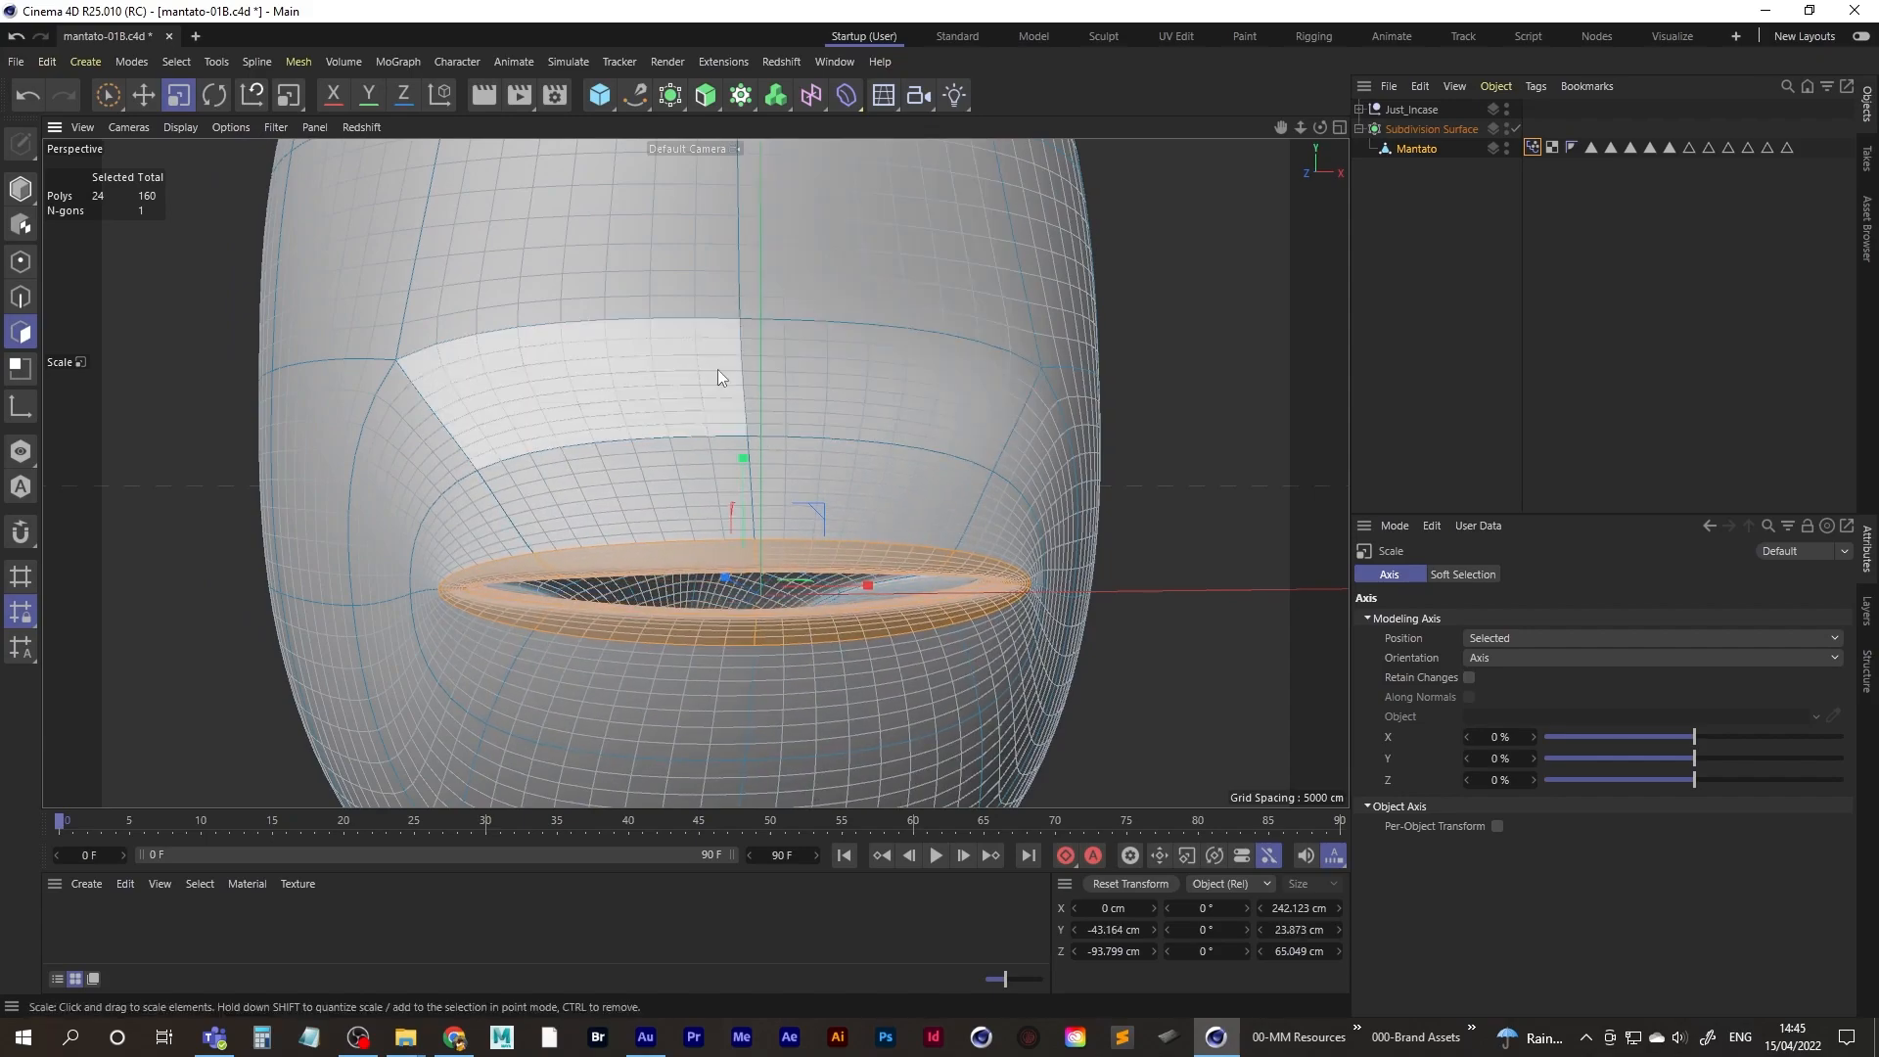
- Remove the middle upper and lower lip polygons from the selection, keeping only the polygons at the two mouth corners
{"action": "left_click", "coordinate": [106, 98]}
{"action": "left_click_drag", "start_coordinate": [697, 509], "coordinate": [697, 637], "text": "ctrl"}
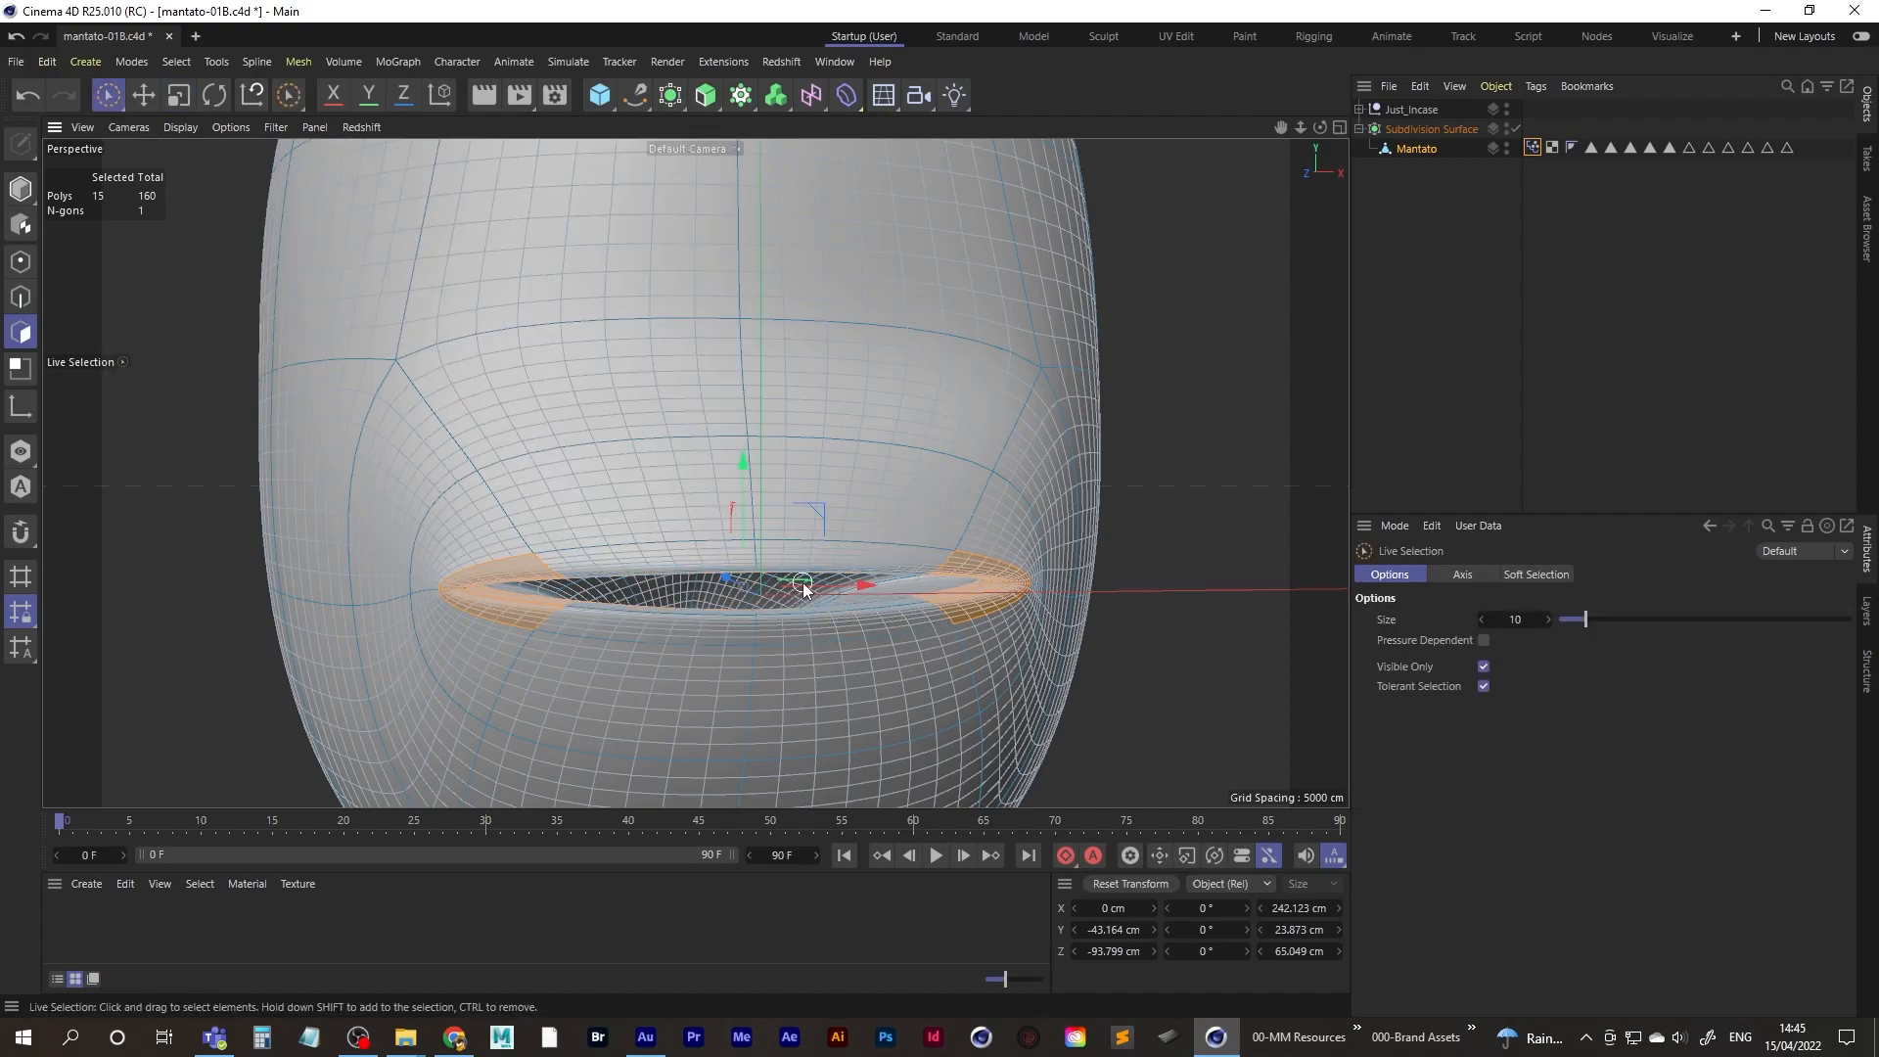
{"action": "left_click_drag", "start_coordinate": [803, 587], "coordinate": [810, 477], "text": "alt"}
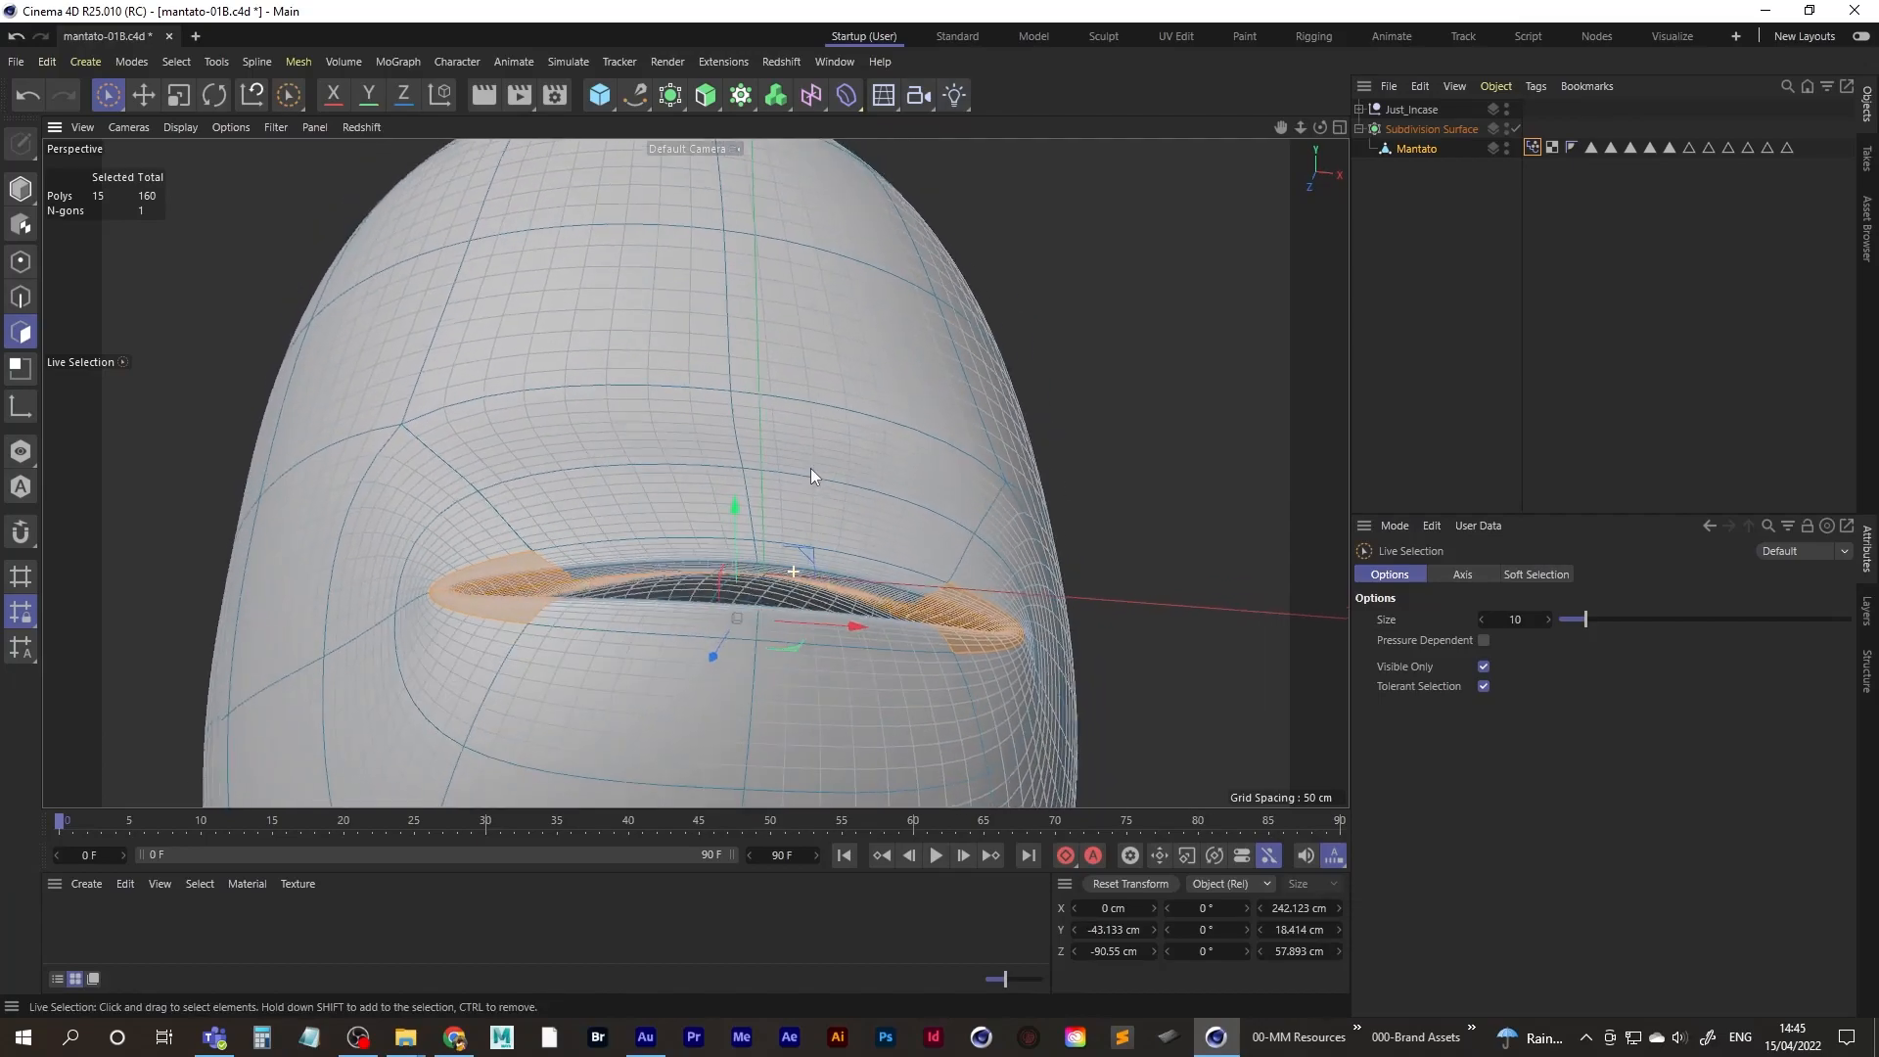
{"action": "scroll", "coordinate": [908, 570], "scroll_direction": "up", "scroll_amount": 3}
{"action": "left_click", "coordinate": [837, 590], "text": "ctrl"}
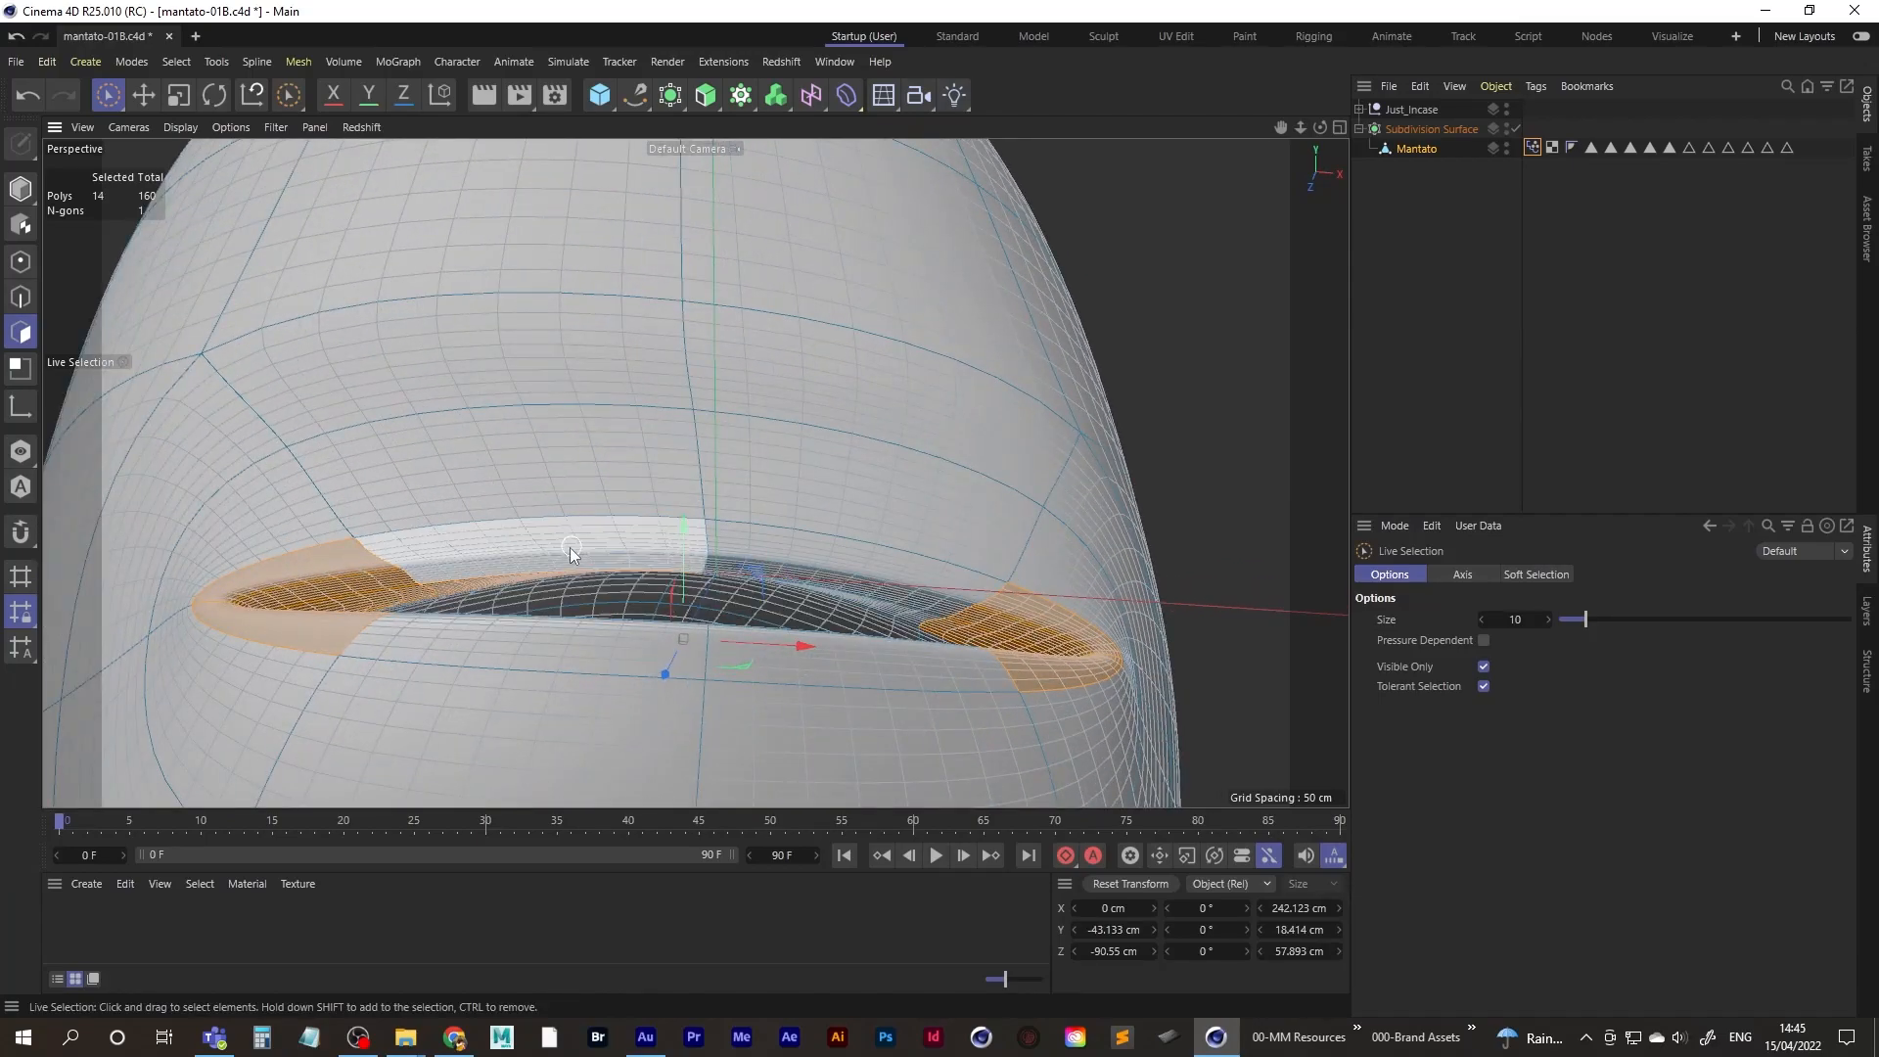
{"action": "left_click", "coordinate": [584, 578], "text": "ctrl"}
{"action": "middle_click_drag", "start_coordinate": [657, 580], "coordinate": [683, 541], "text": "alt"}
{"action": "left_click_drag", "start_coordinate": [684, 541], "coordinate": [791, 605], "text": "alt"}
{"action": "left_click", "coordinate": [580, 736], "text": "ctrl"}
{"action": "scroll", "coordinate": [827, 538], "scroll_direction": "down", "scroll_amount": 6}
{"action": "scroll", "coordinate": [791, 605], "scroll_direction": "up", "scroll_amount": 5}
{"action": "left_click_drag", "start_coordinate": [908, 544], "coordinate": [798, 560], "text": "alt"}
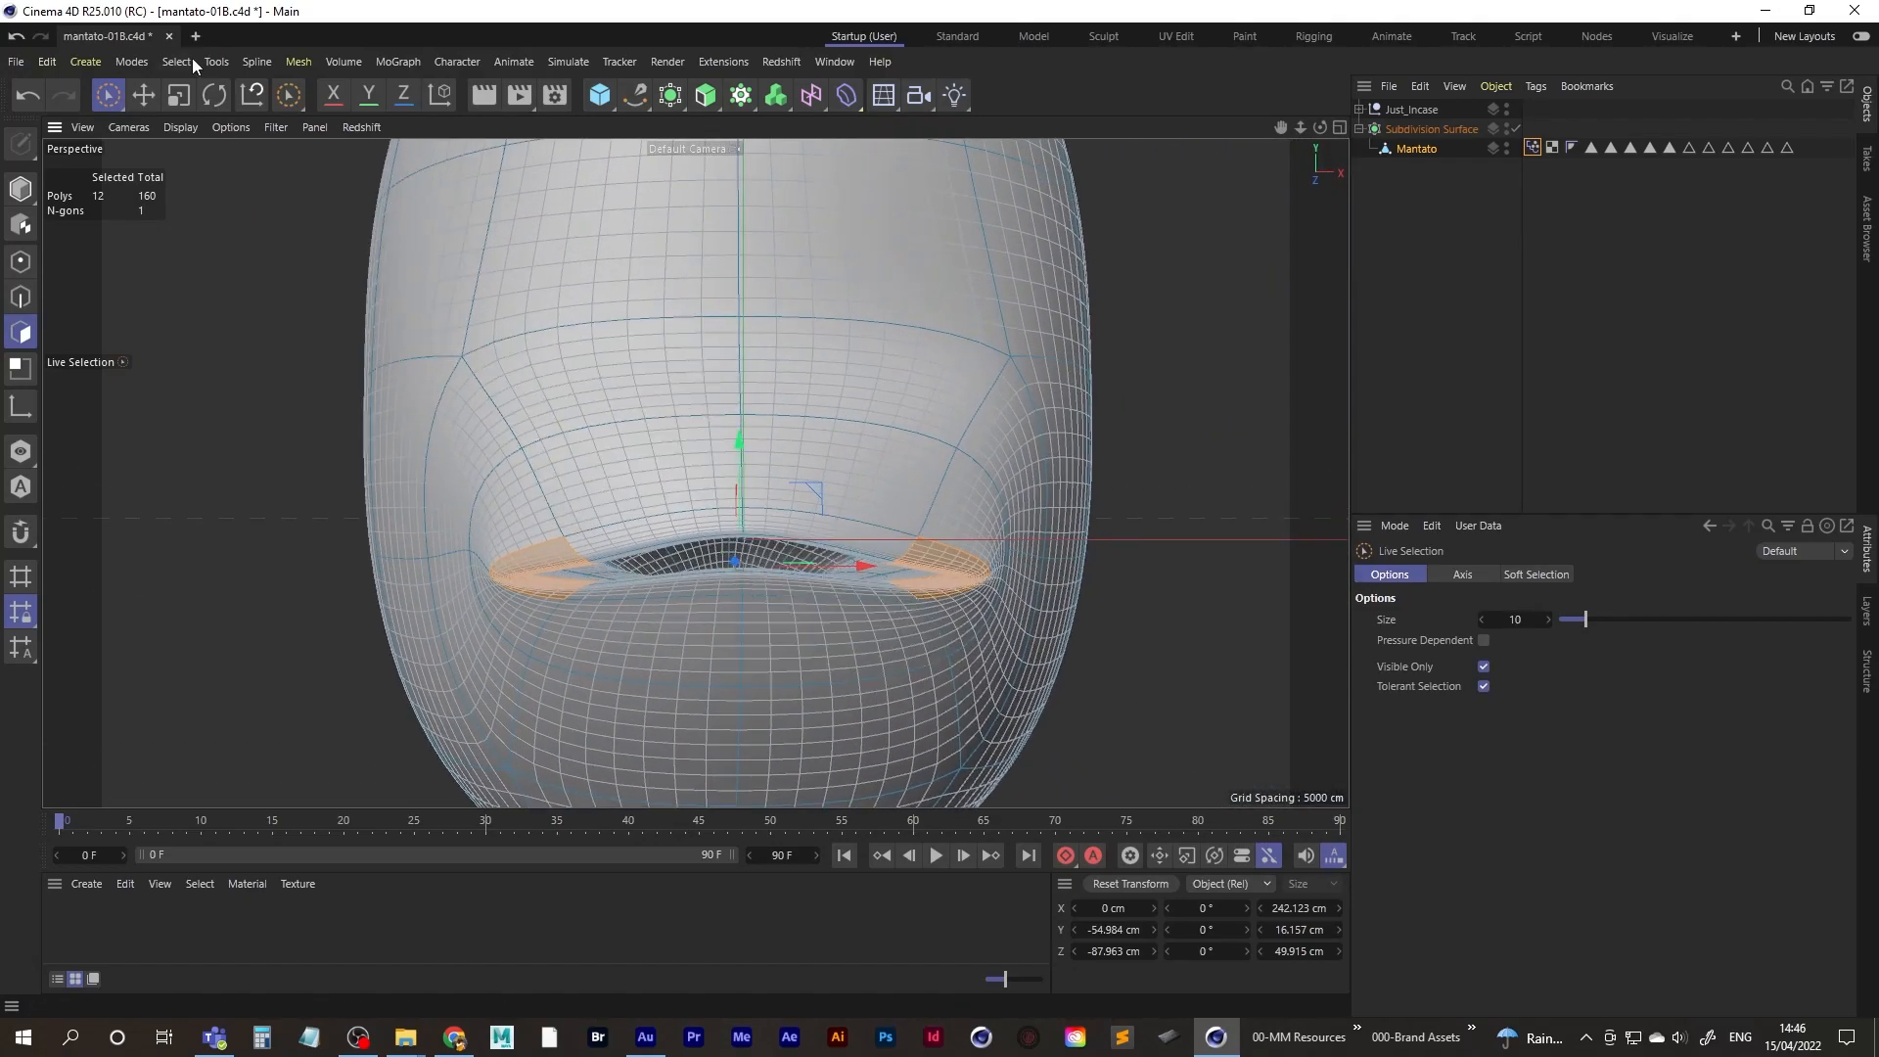
{"action": "left_click", "coordinate": [178, 95]}
{"action": "left_click_drag", "start_coordinate": [873, 567], "coordinate": [667, 601]}
{"action": "key", "text": "ctrl+z"}
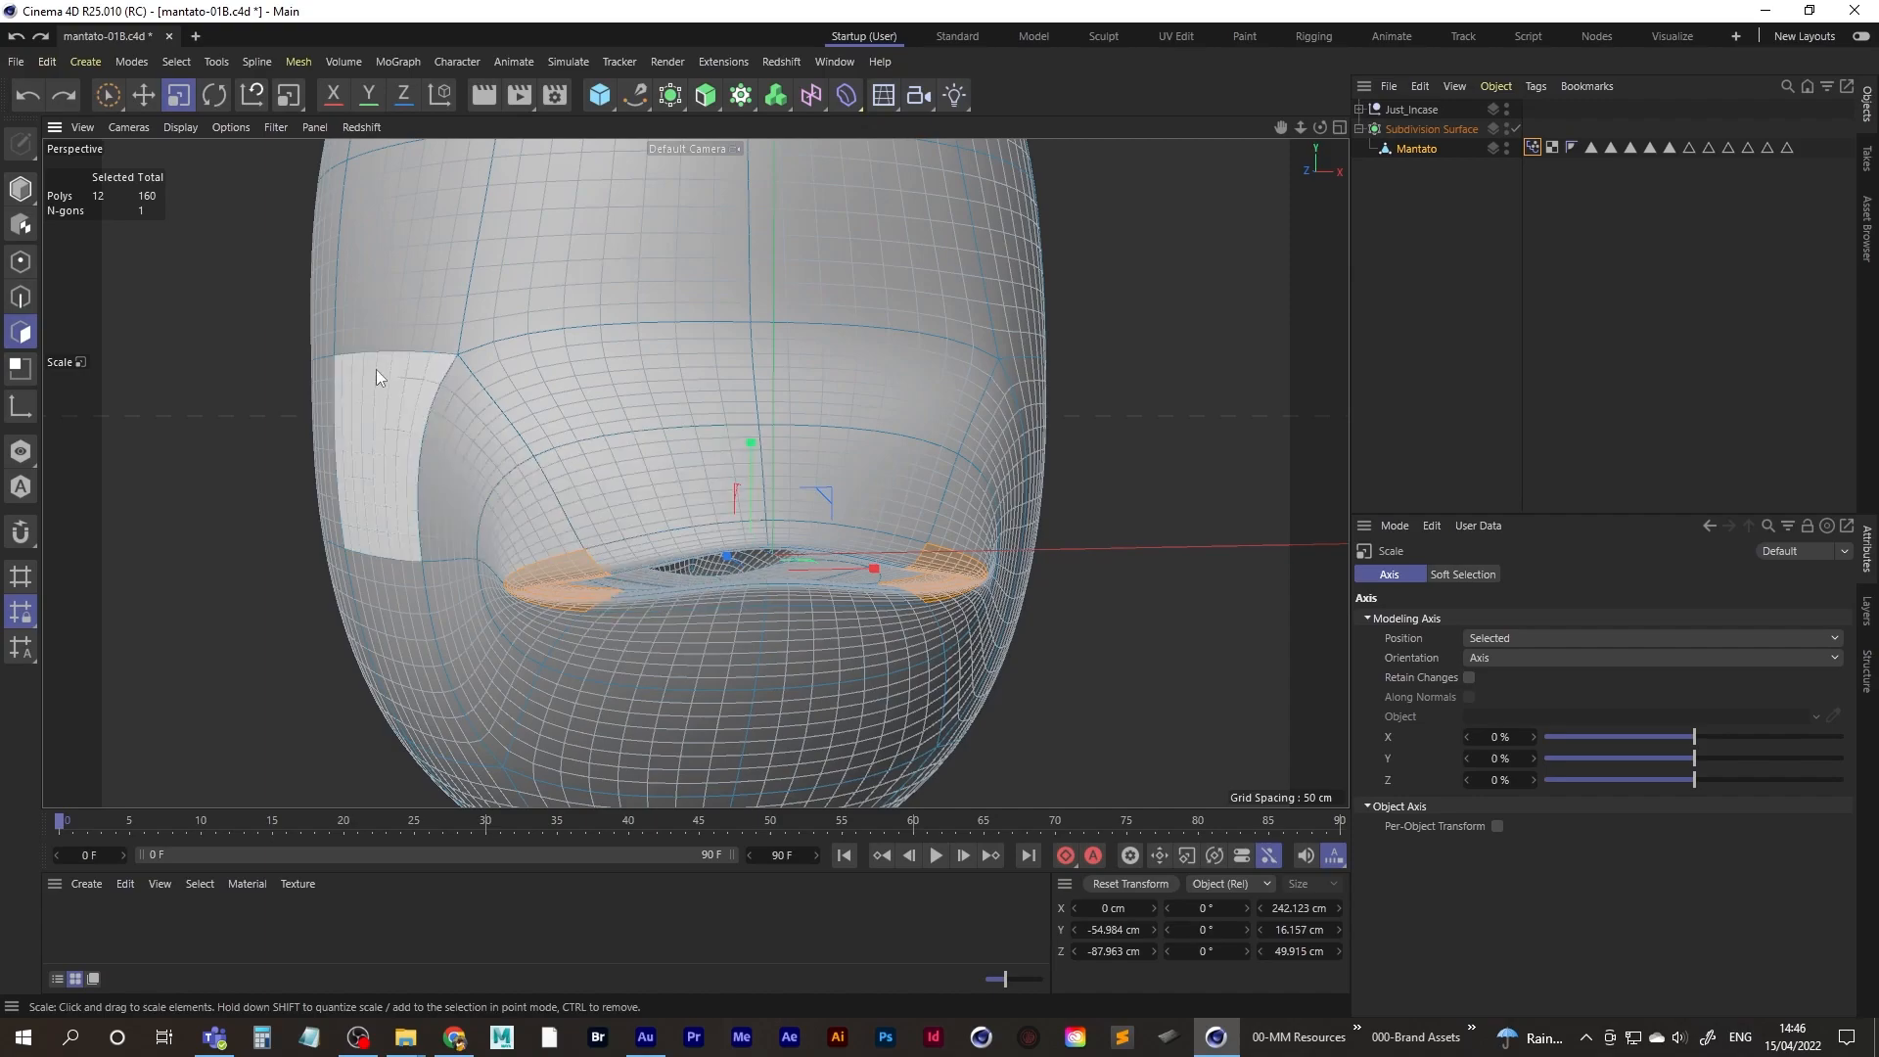
- Add the polygons bordering the mouth corners to the selection and scale the corners wider
{"action": "left_click", "coordinate": [110, 96]}
{"action": "left_click", "coordinate": [510, 534], "text": "shift"}
{"action": "left_click", "coordinate": [495, 573], "text": "shift"}
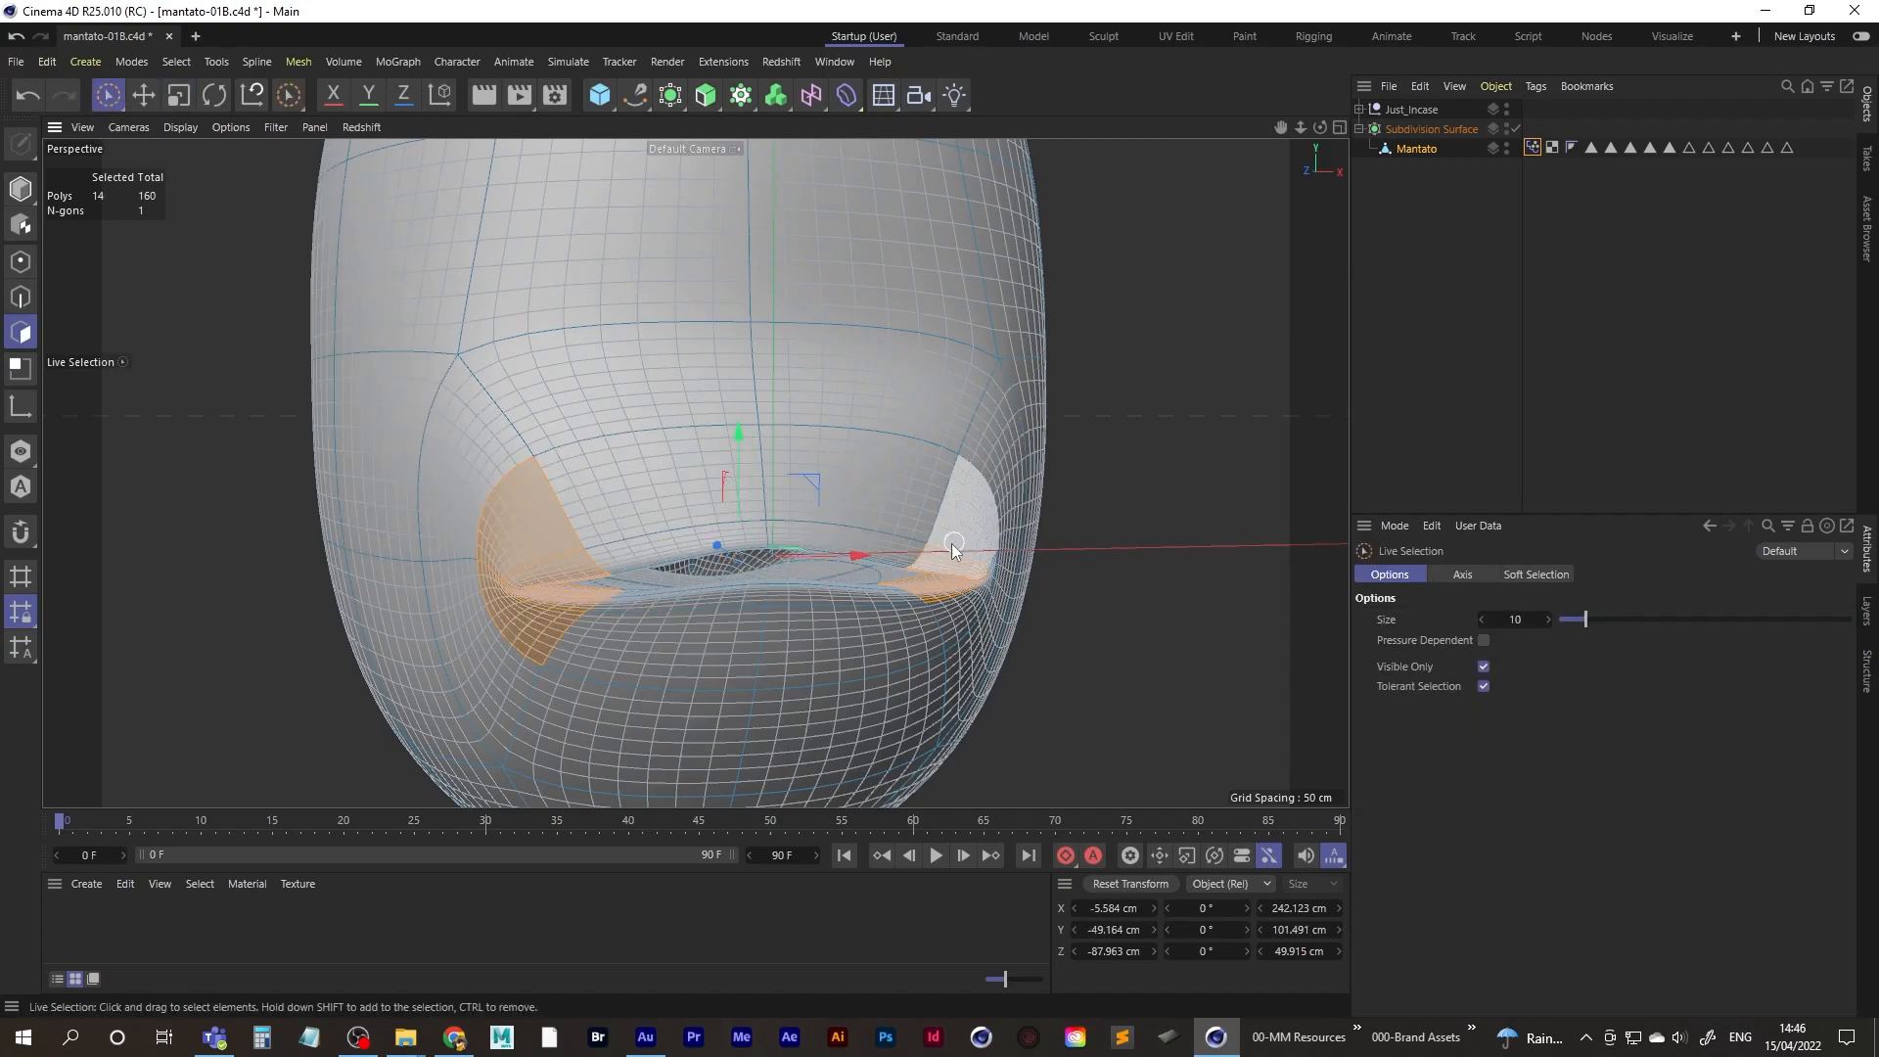
{"action": "left_click_drag", "start_coordinate": [955, 543], "coordinate": [811, 521], "text": "alt"}
{"action": "left_click_drag", "start_coordinate": [821, 586], "coordinate": [855, 529], "text": "alt"}
{"action": "left_click", "coordinate": [179, 96]}
{"action": "right_click_drag", "start_coordinate": [806, 503], "coordinate": [841, 494], "text": "alt"}
- Select the middle polygons of the upper lip, including the inner ones, and move them slightly up
{"action": "left_click", "coordinate": [723, 478]}
{"action": "left_click", "coordinate": [822, 482], "text": "shift"}
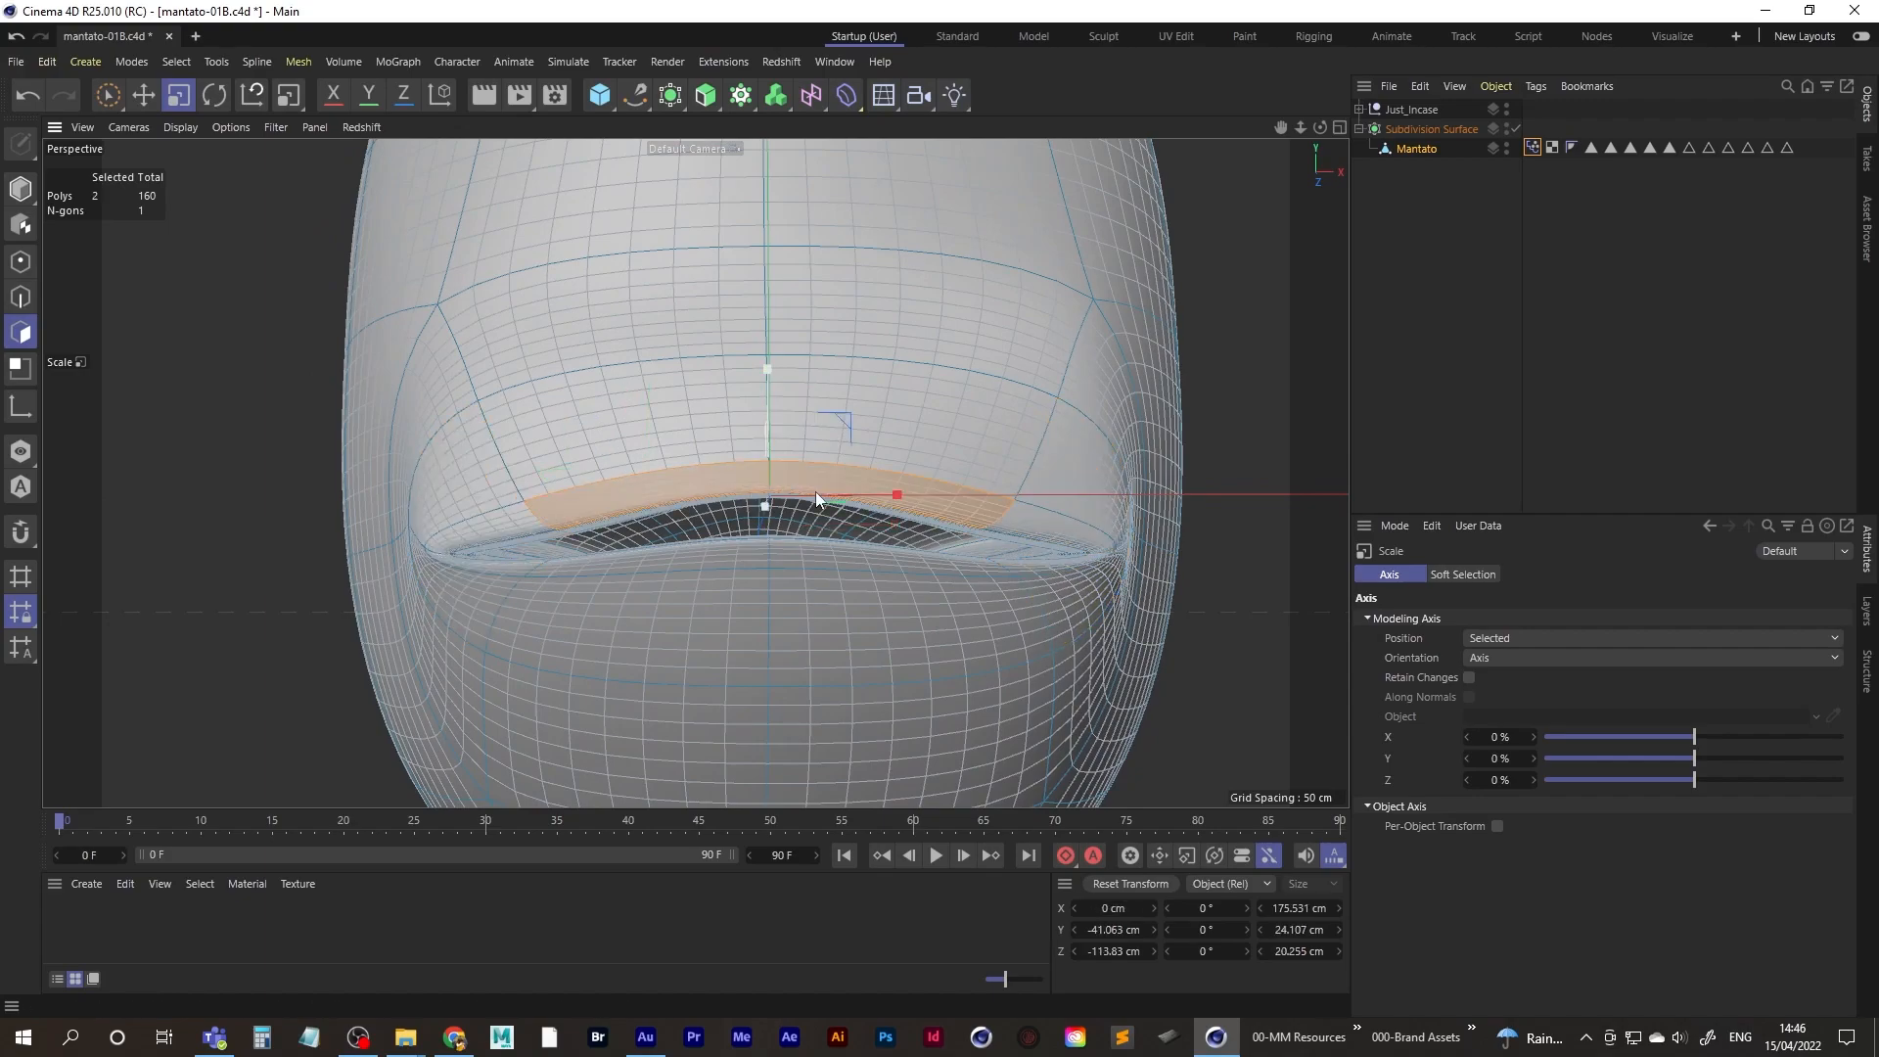
{"action": "left_click_drag", "start_coordinate": [838, 502], "coordinate": [895, 479], "text": "alt"}
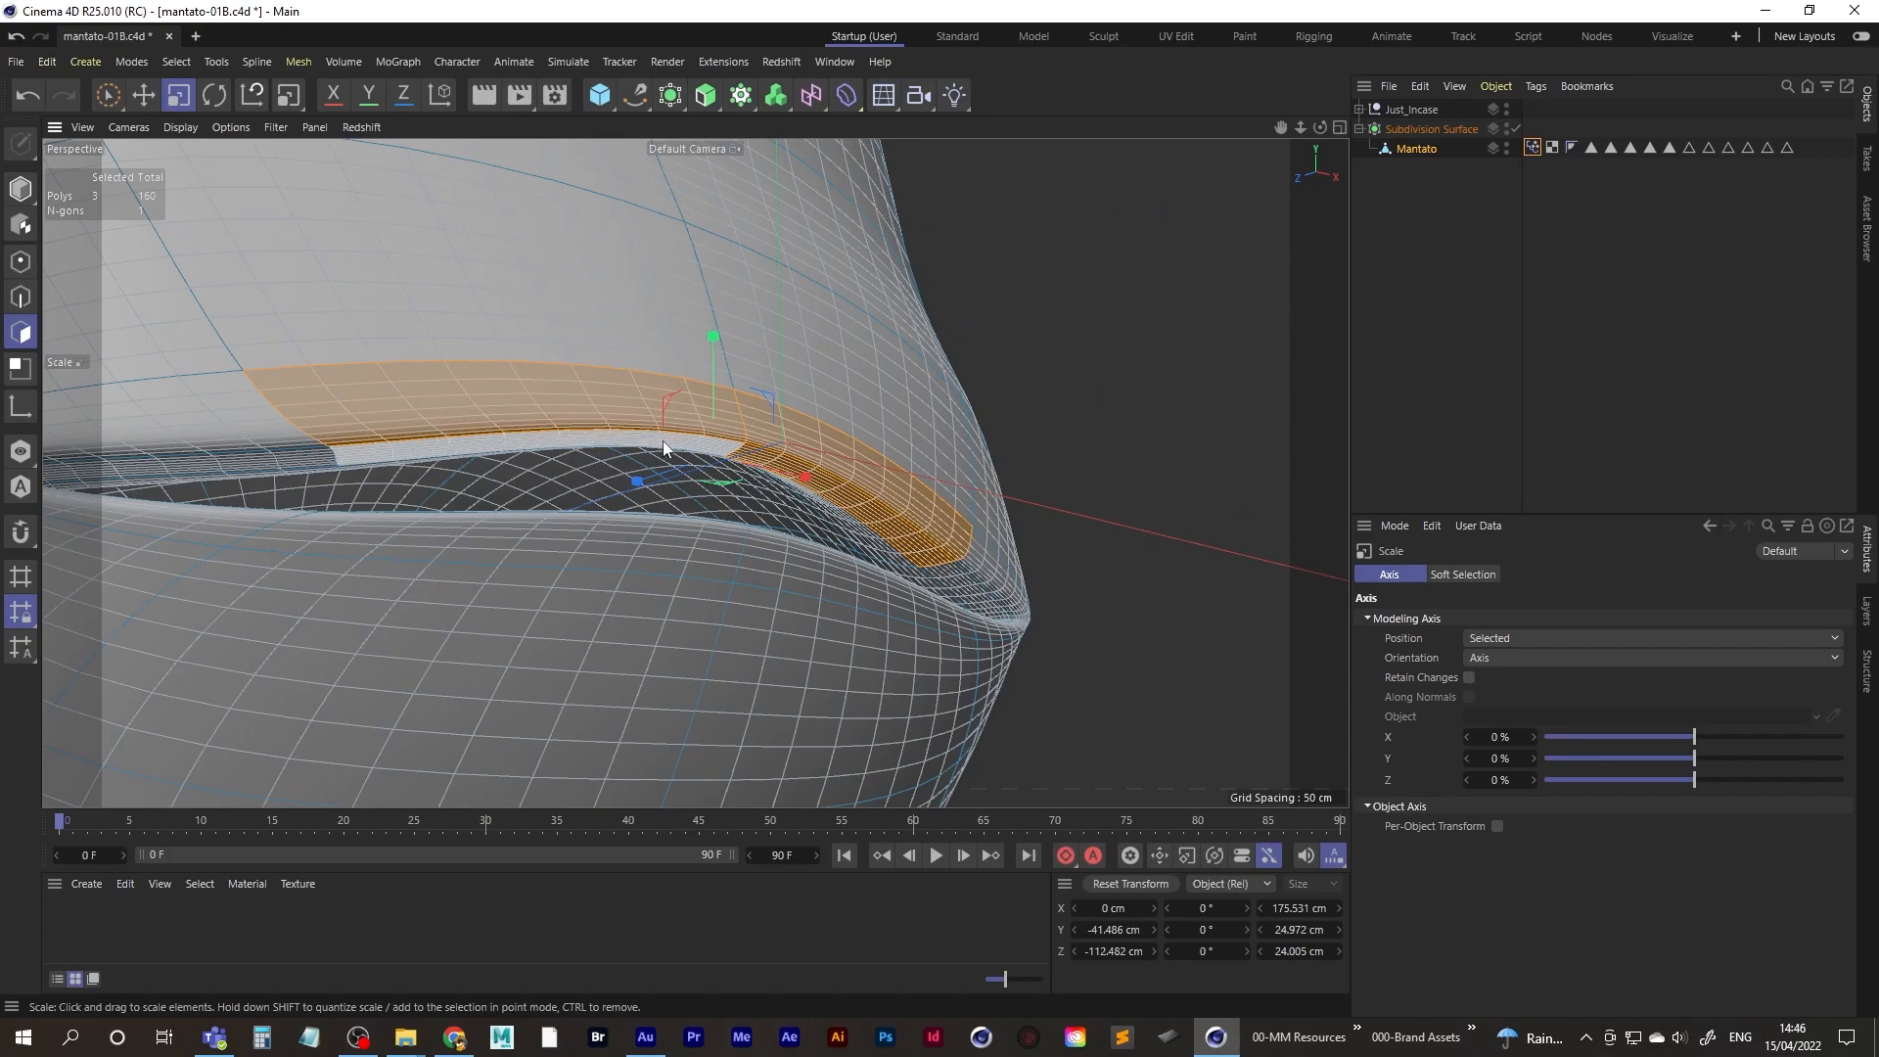
{"action": "left_click", "coordinate": [660, 443], "text": "shift"}
{"action": "key", "text": "space"}
{"action": "left_click_drag", "start_coordinate": [726, 328], "coordinate": [732, 295]}
{"action": "right_click_drag", "start_coordinate": [783, 272], "coordinate": [729, 405], "text": "alt"}
{"action": "left_click_drag", "start_coordinate": [728, 405], "coordinate": [610, 495], "text": "alt"}
{"action": "middle_click_drag", "start_coordinate": [682, 447], "coordinate": [672, 566], "text": "alt"}
{"action": "left_click_drag", "start_coordinate": [686, 401], "coordinate": [683, 392]}
- Select the middle polygons of the lower lip and undo the last two edits
{"action": "middle_click_drag", "start_coordinate": [666, 579], "coordinate": [677, 567], "text": "alt"}
{"action": "left_click_drag", "start_coordinate": [677, 575], "coordinate": [678, 566], "text": "alt"}
{"action": "right_click_drag", "start_coordinate": [692, 567], "coordinate": [796, 537], "text": "alt"}
{"action": "left_click_drag", "start_coordinate": [662, 562], "coordinate": [732, 409], "text": "alt"}
{"action": "left_click", "coordinate": [673, 548], "text": "shift"}
{"action": "key", "text": "ctrl+z"}
{"action": "left_click_drag", "start_coordinate": [742, 497], "coordinate": [732, 454], "text": "alt"}
{"action": "key", "text": "ctrl+z"}
{"action": "left_click_drag", "start_coordinate": [759, 560], "coordinate": [714, 642], "text": "alt"}
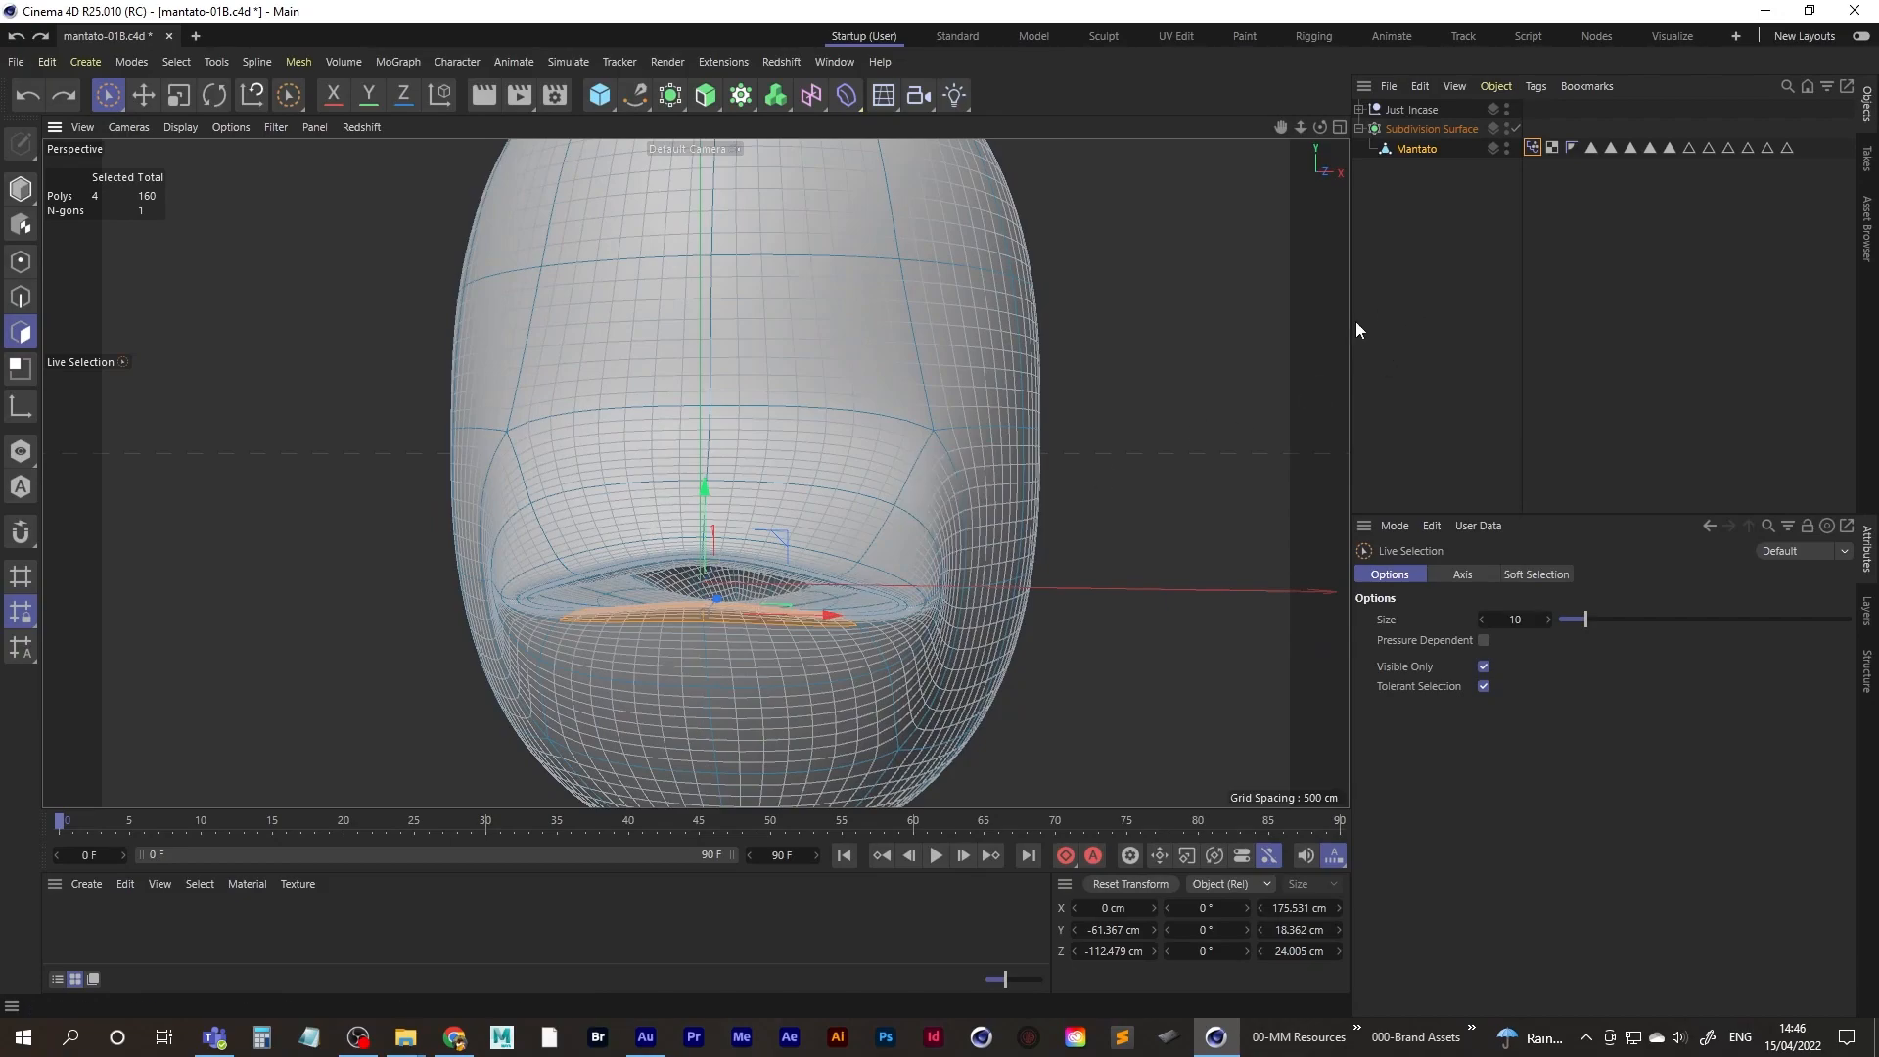
- Set the Pose Morph tag to Animate mode and preview the Mouth_Closed strength, ending at 100%
{"action": "middle_click_drag", "start_coordinate": [890, 510], "coordinate": [847, 499], "text": "alt"}
{"action": "left_click", "coordinate": [1534, 148]}
{"action": "left_click_drag", "start_coordinate": [646, 526], "coordinate": [1194, 574], "text": "alt"}
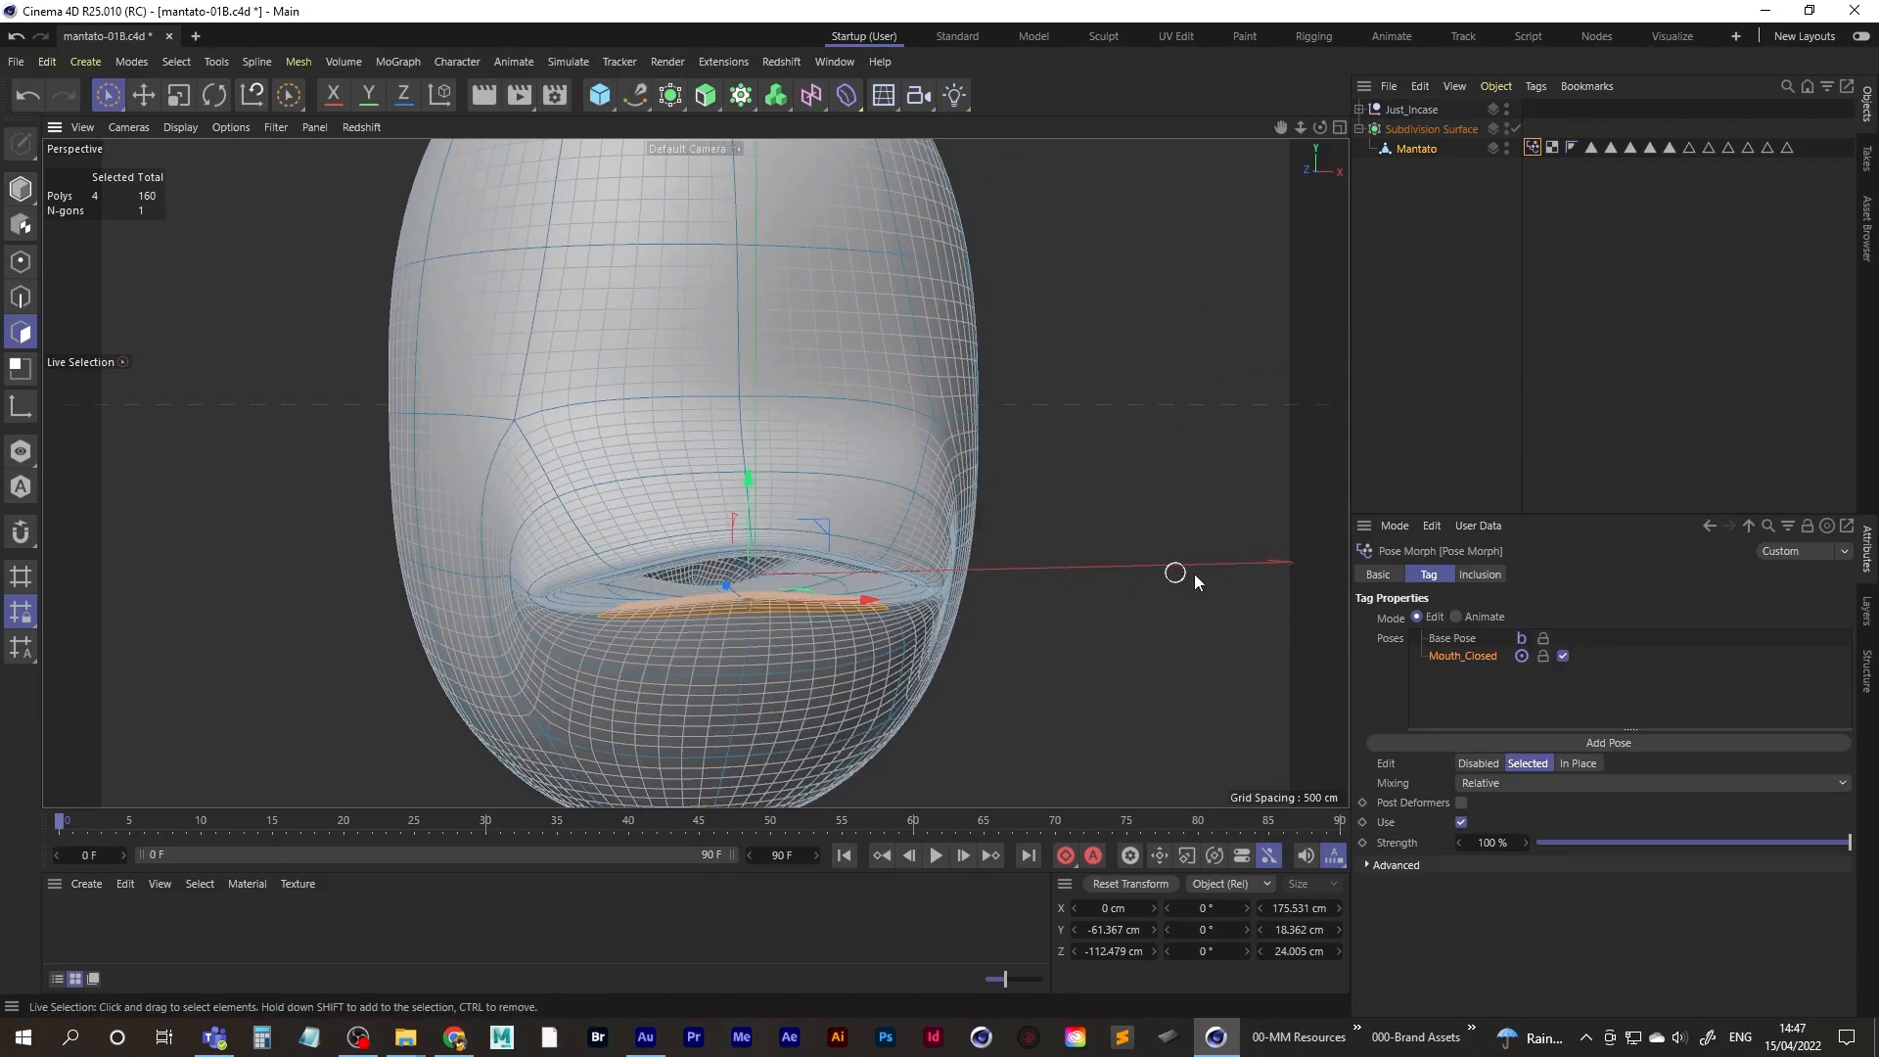
{"action": "left_click", "coordinate": [1456, 617]}
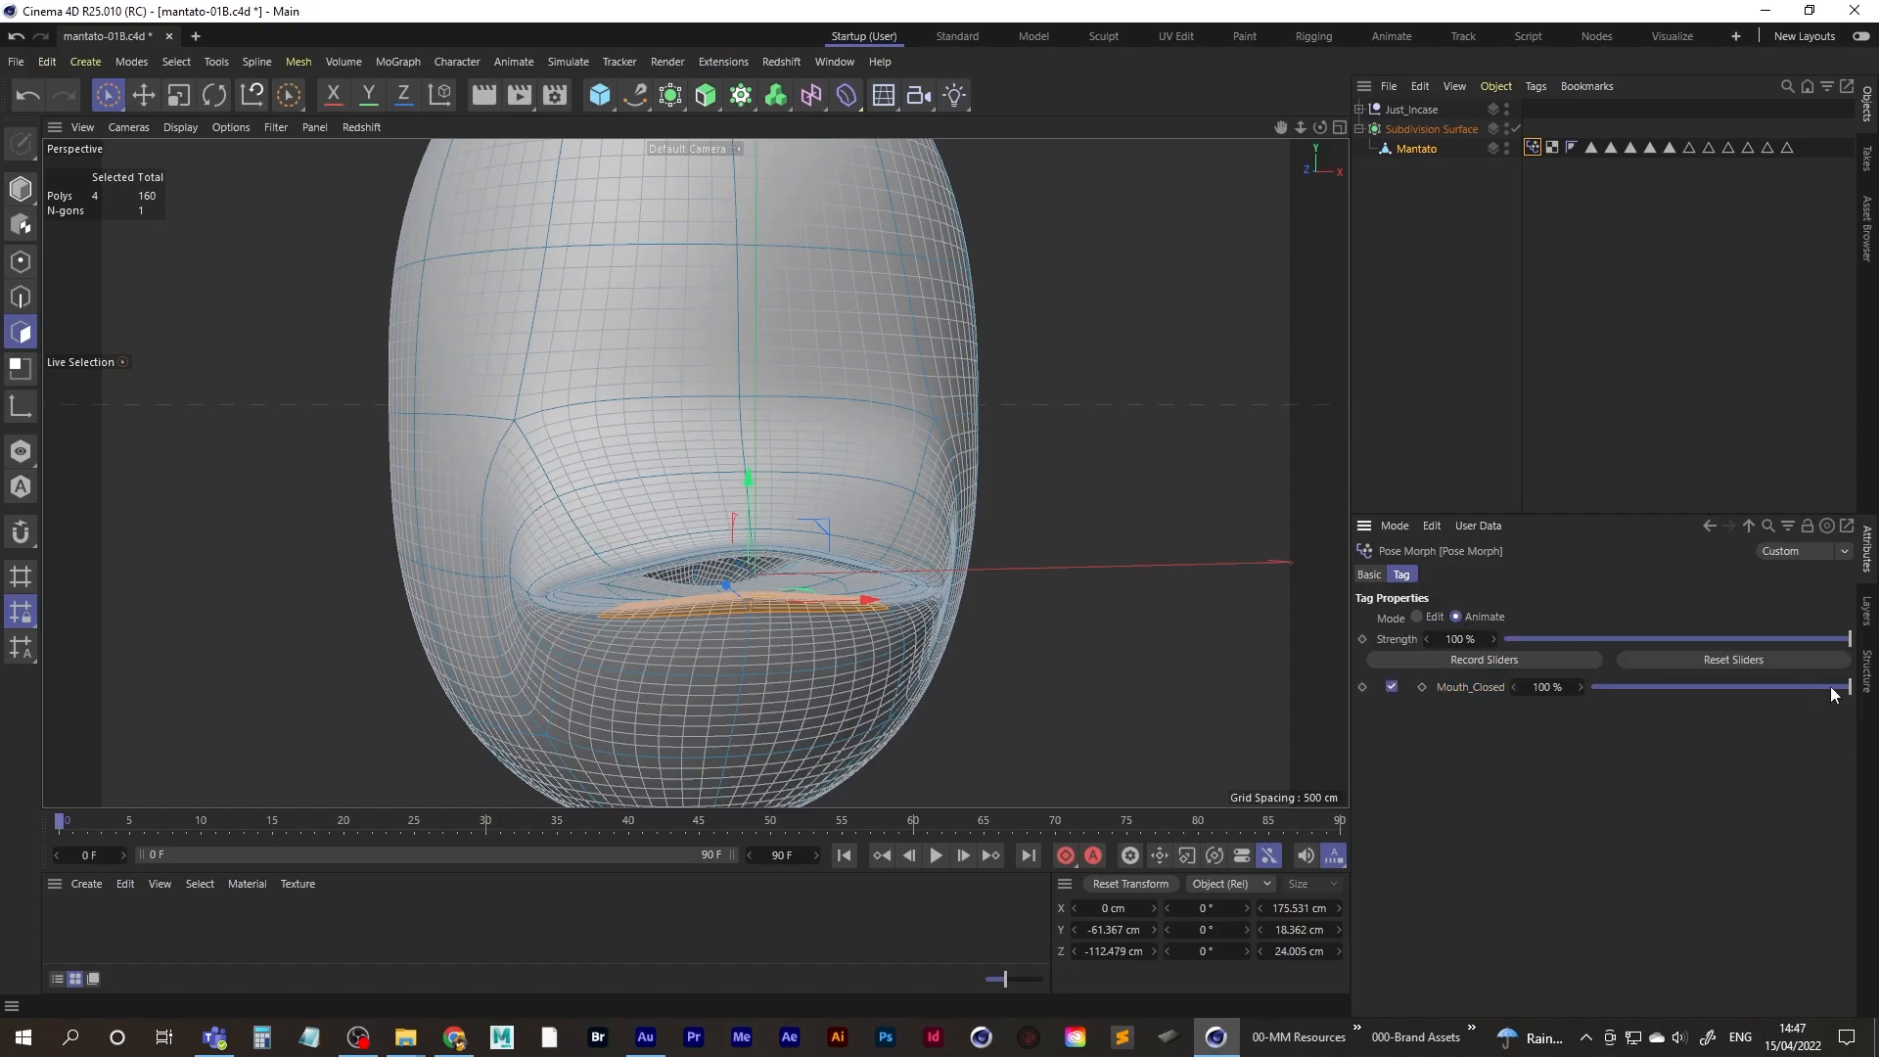
{"action": "left_click_drag", "start_coordinate": [1830, 689], "coordinate": [1877, 690]}
{"action": "left_click_drag", "start_coordinate": [834, 529], "coordinate": [765, 540], "text": "alt"}
{"action": "mouse_move", "coordinate": [1546, 688]}
{"action": "left_mouse_down"}
{"action": "mouse_move", "coordinate": [1152, 706]}
{"action": "mouse_move", "coordinate": [1699, 688]}
{"action": "mouse_move", "coordinate": [1547, 689]}
{"action": "left_mouse_up"}
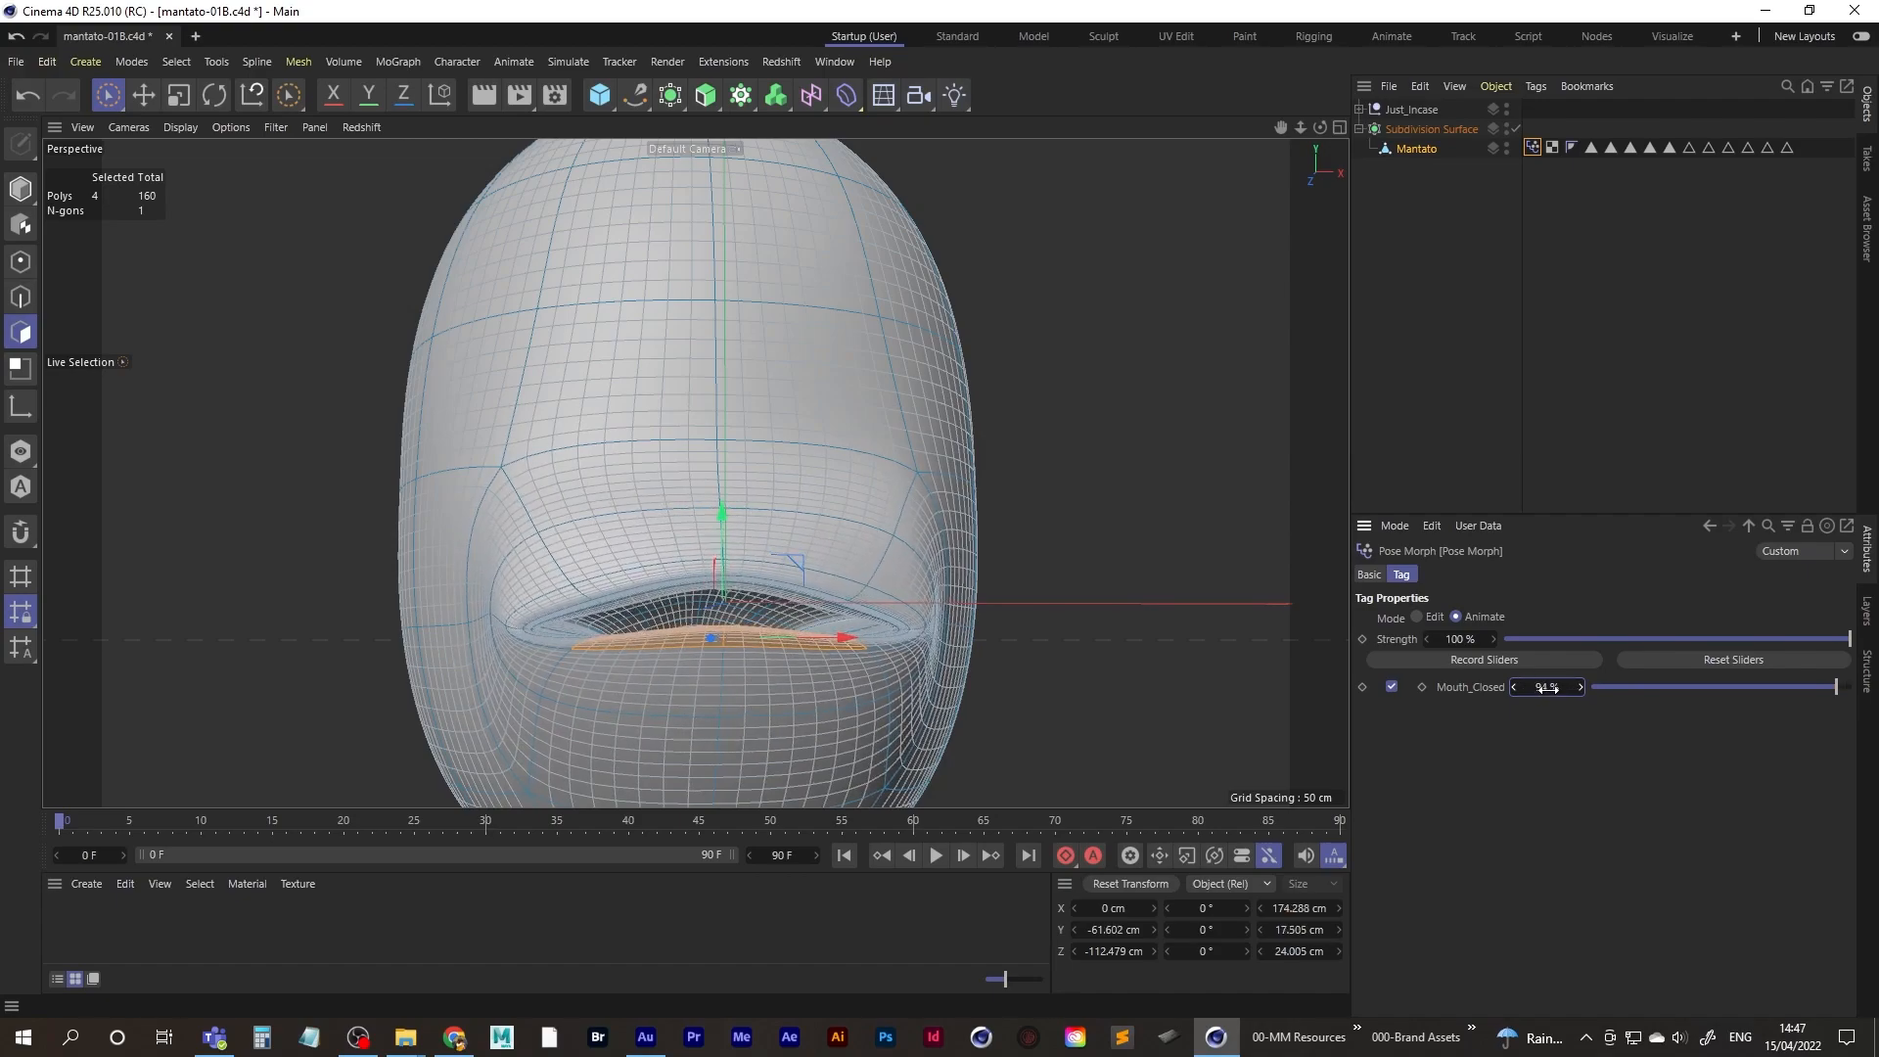
{"action": "left_click_drag", "start_coordinate": [1826, 689], "coordinate": [1872, 687]}
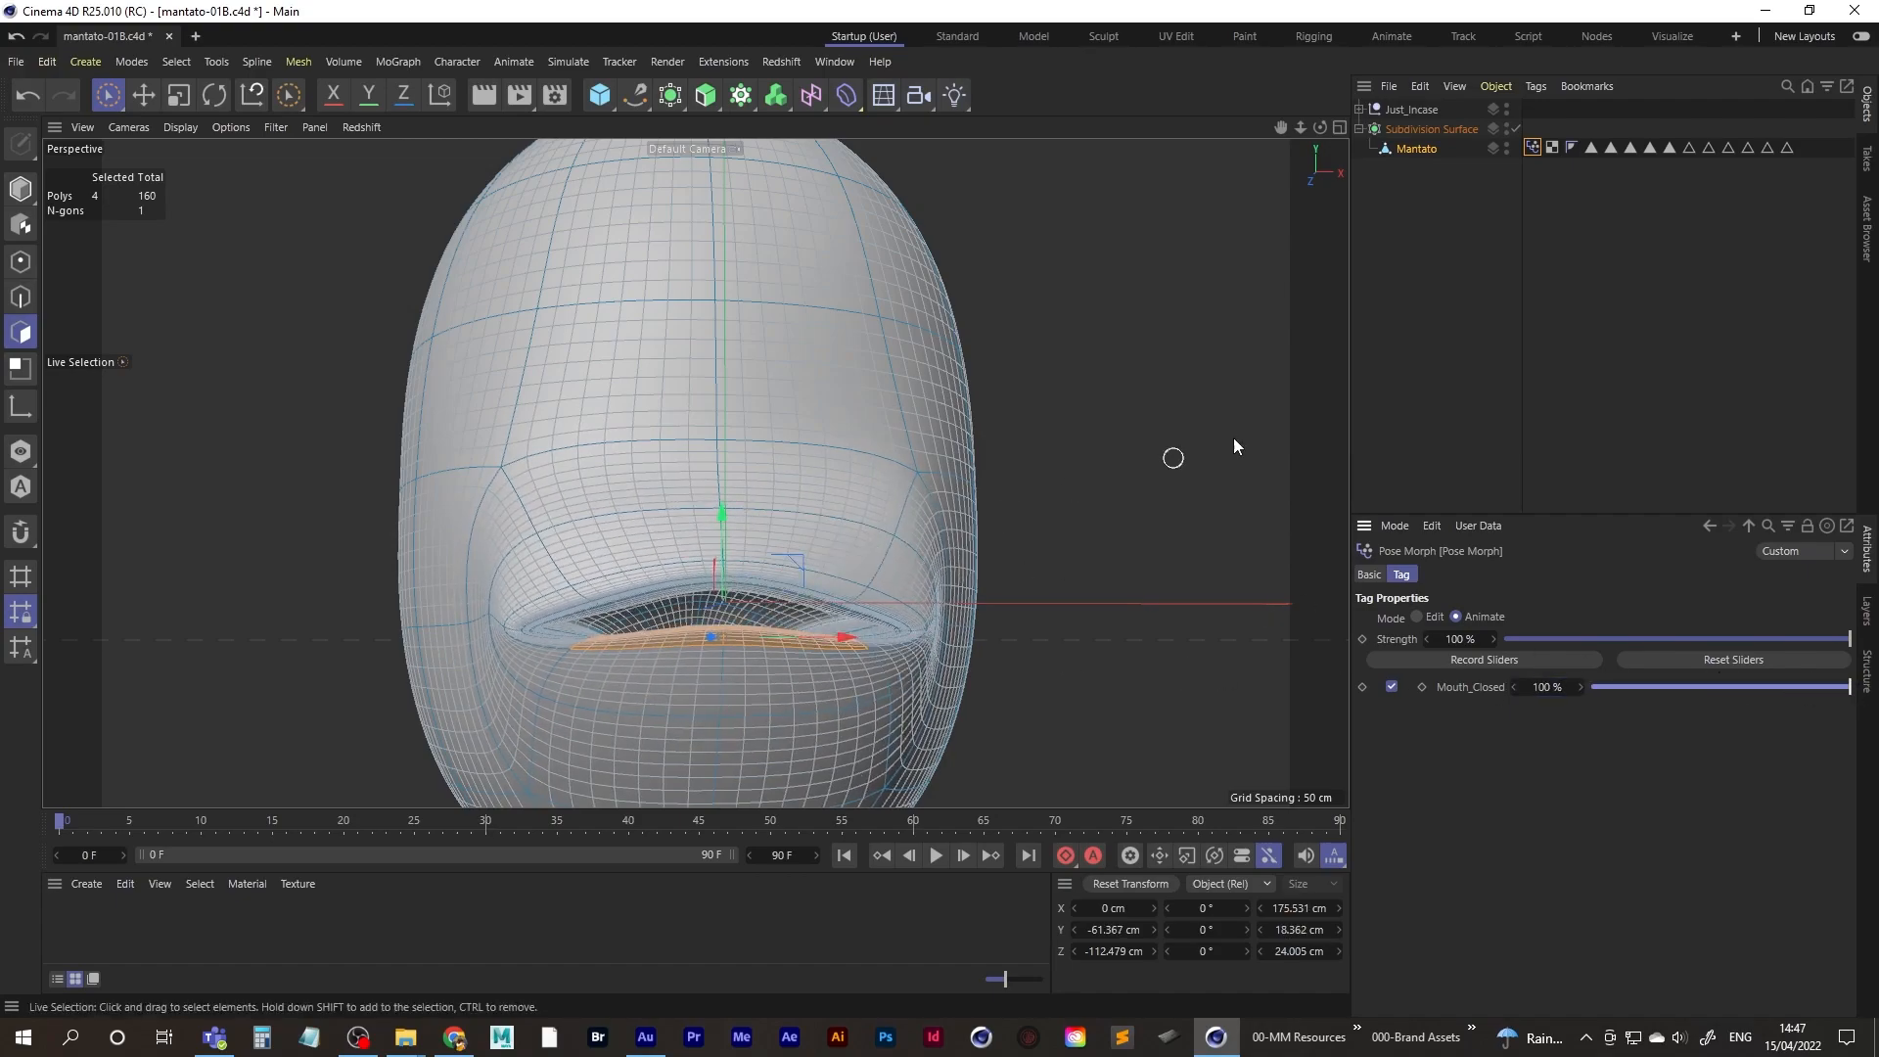
{"action": "left_click", "coordinate": [1384, 367]}
{"action": "left_click_drag", "start_coordinate": [806, 585], "coordinate": [740, 606], "text": "alt"}
{"action": "scroll", "coordinate": [736, 601], "scroll_direction": "down", "scroll_amount": 3}
{"action": "scroll", "coordinate": [740, 606], "scroll_direction": "up", "scroll_amount": 5}
{"action": "mouse_move", "coordinate": [740, 606]}
{"action": "middle_mouse_down", "text": "alt"}
{"action": "mouse_move", "coordinate": [784, 591]}
{"action": "mouse_move", "coordinate": [755, 603]}
{"action": "middle_mouse_up", "text": "alt"}
{"action": "scroll", "coordinate": [759, 603], "scroll_direction": "down", "scroll_amount": 4}
- Reselect Mantato, activate Loop Selection and set its Pose Morph tag back to Edit mode
{"action": "left_click", "coordinate": [1419, 149]}
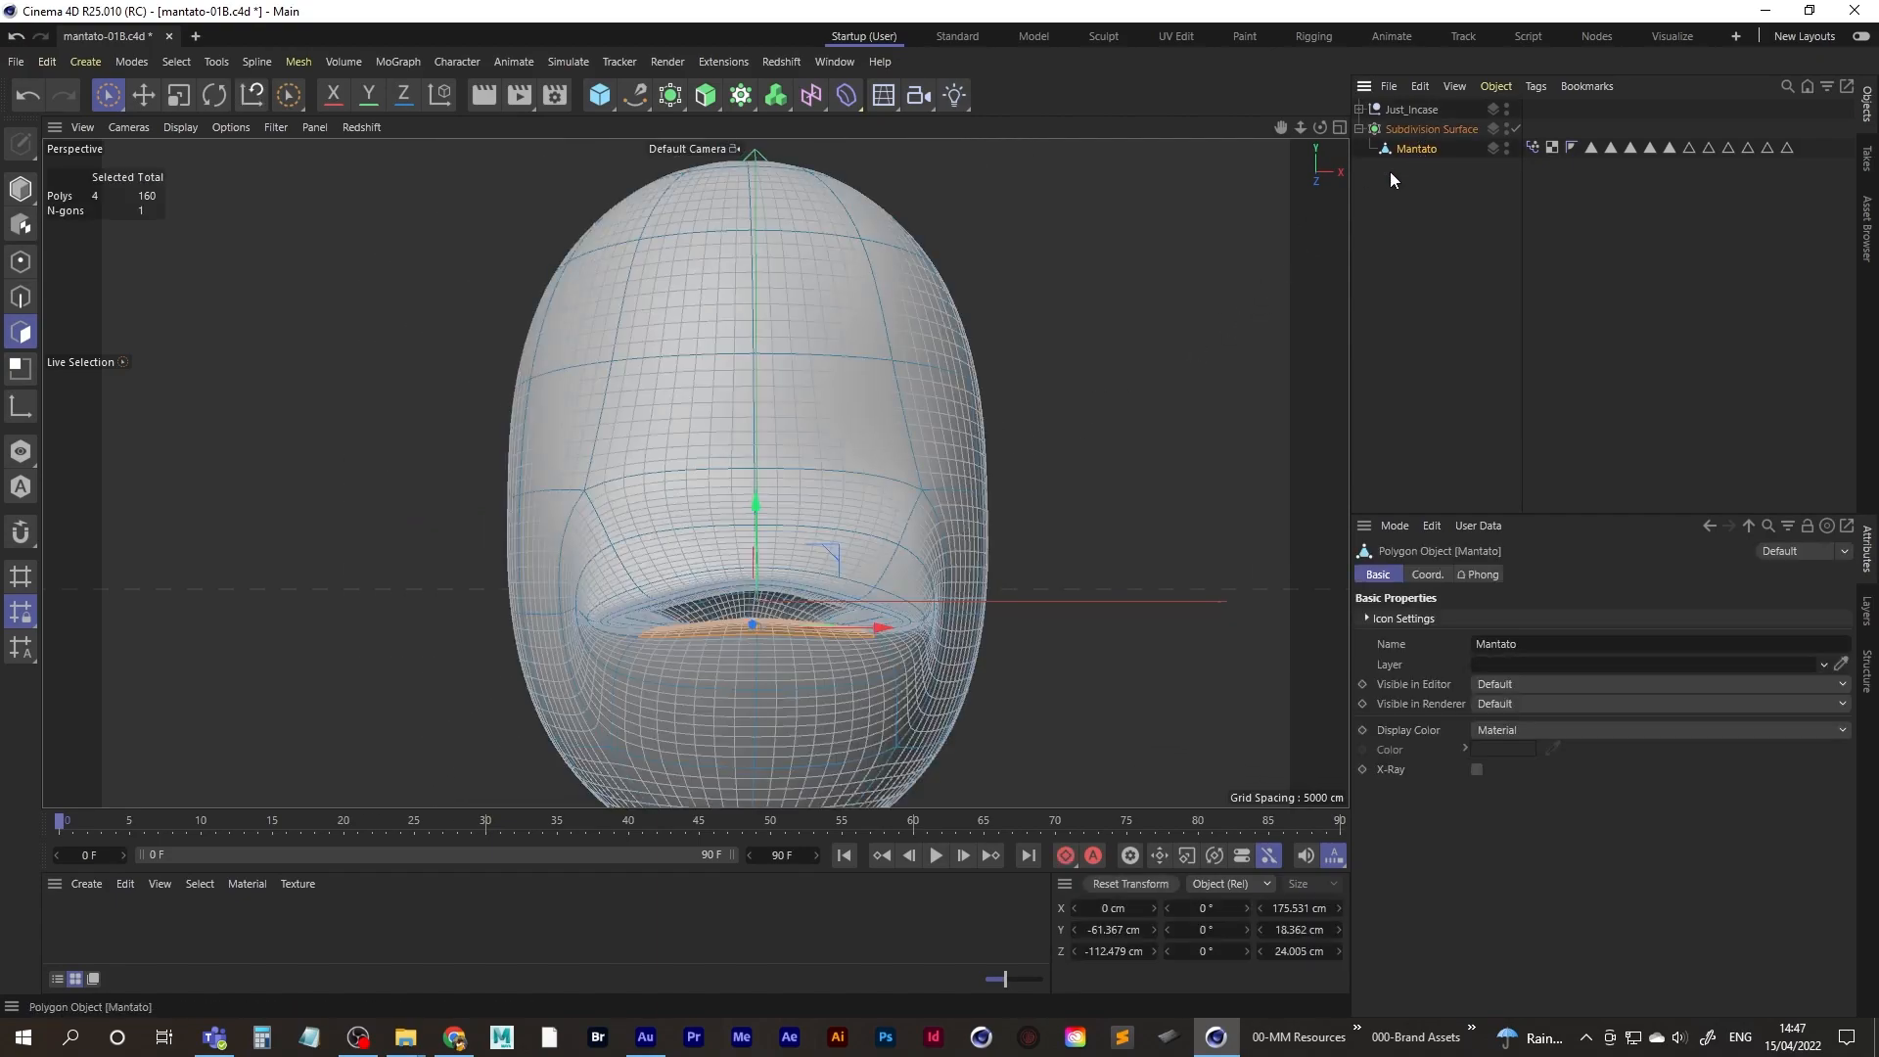
{"action": "scroll", "coordinate": [866, 572], "scroll_direction": "up", "scroll_amount": 3}
{"action": "key", "text": "u"}
{"action": "key", "text": "l"}
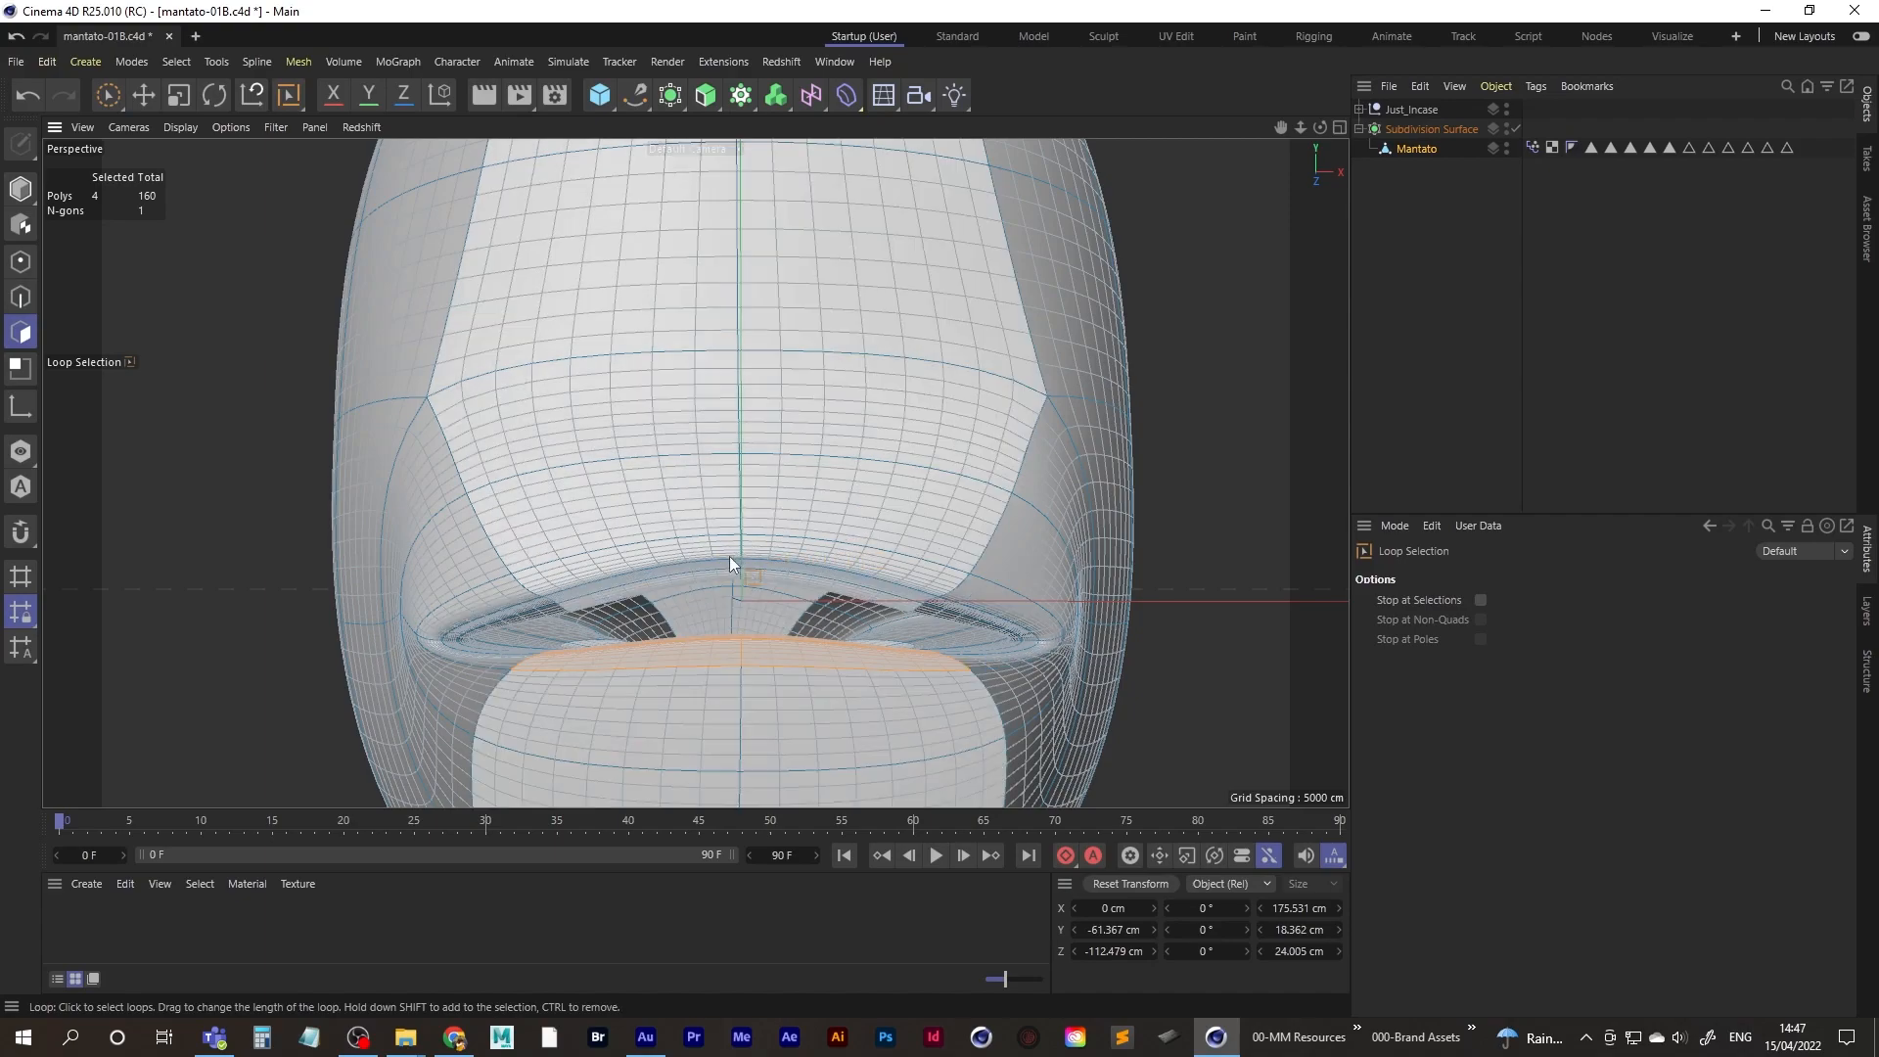
{"action": "scroll", "coordinate": [730, 556], "scroll_direction": "up", "scroll_amount": 2}
{"action": "left_click", "coordinate": [1533, 148]}
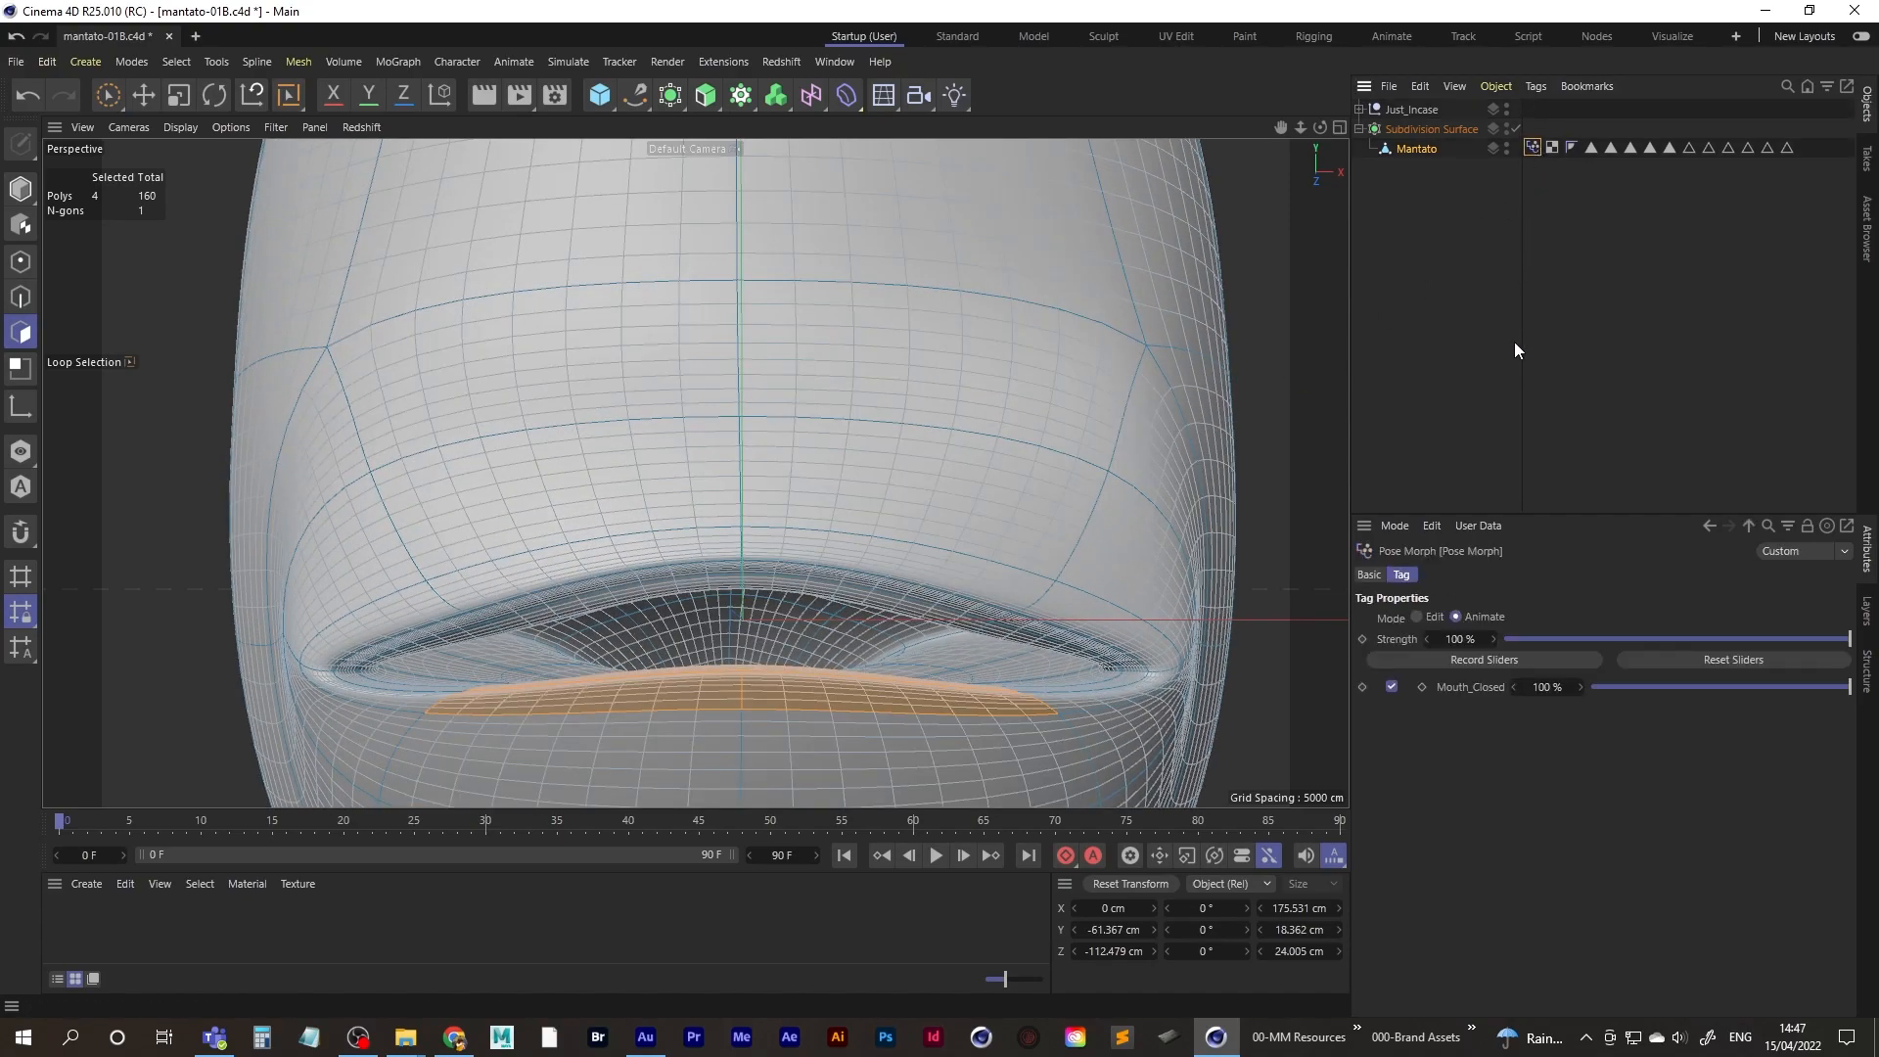
{"action": "left_click", "coordinate": [1417, 617]}
- Select both polygon loops around the reshaped lips in the Mouth_Closed pose
{"action": "left_click_drag", "start_coordinate": [979, 617], "coordinate": [908, 580], "text": "alt"}
{"action": "left_click", "coordinate": [908, 582]}
{"action": "scroll", "coordinate": [911, 603], "scroll_direction": "up", "scroll_amount": 4}
{"action": "scroll", "coordinate": [909, 613], "scroll_direction": "down", "scroll_amount": 3}
{"action": "left_click", "coordinate": [896, 615], "text": "shift"}
{"action": "scroll", "coordinate": [852, 632], "scroll_direction": "down", "scroll_amount": 2}
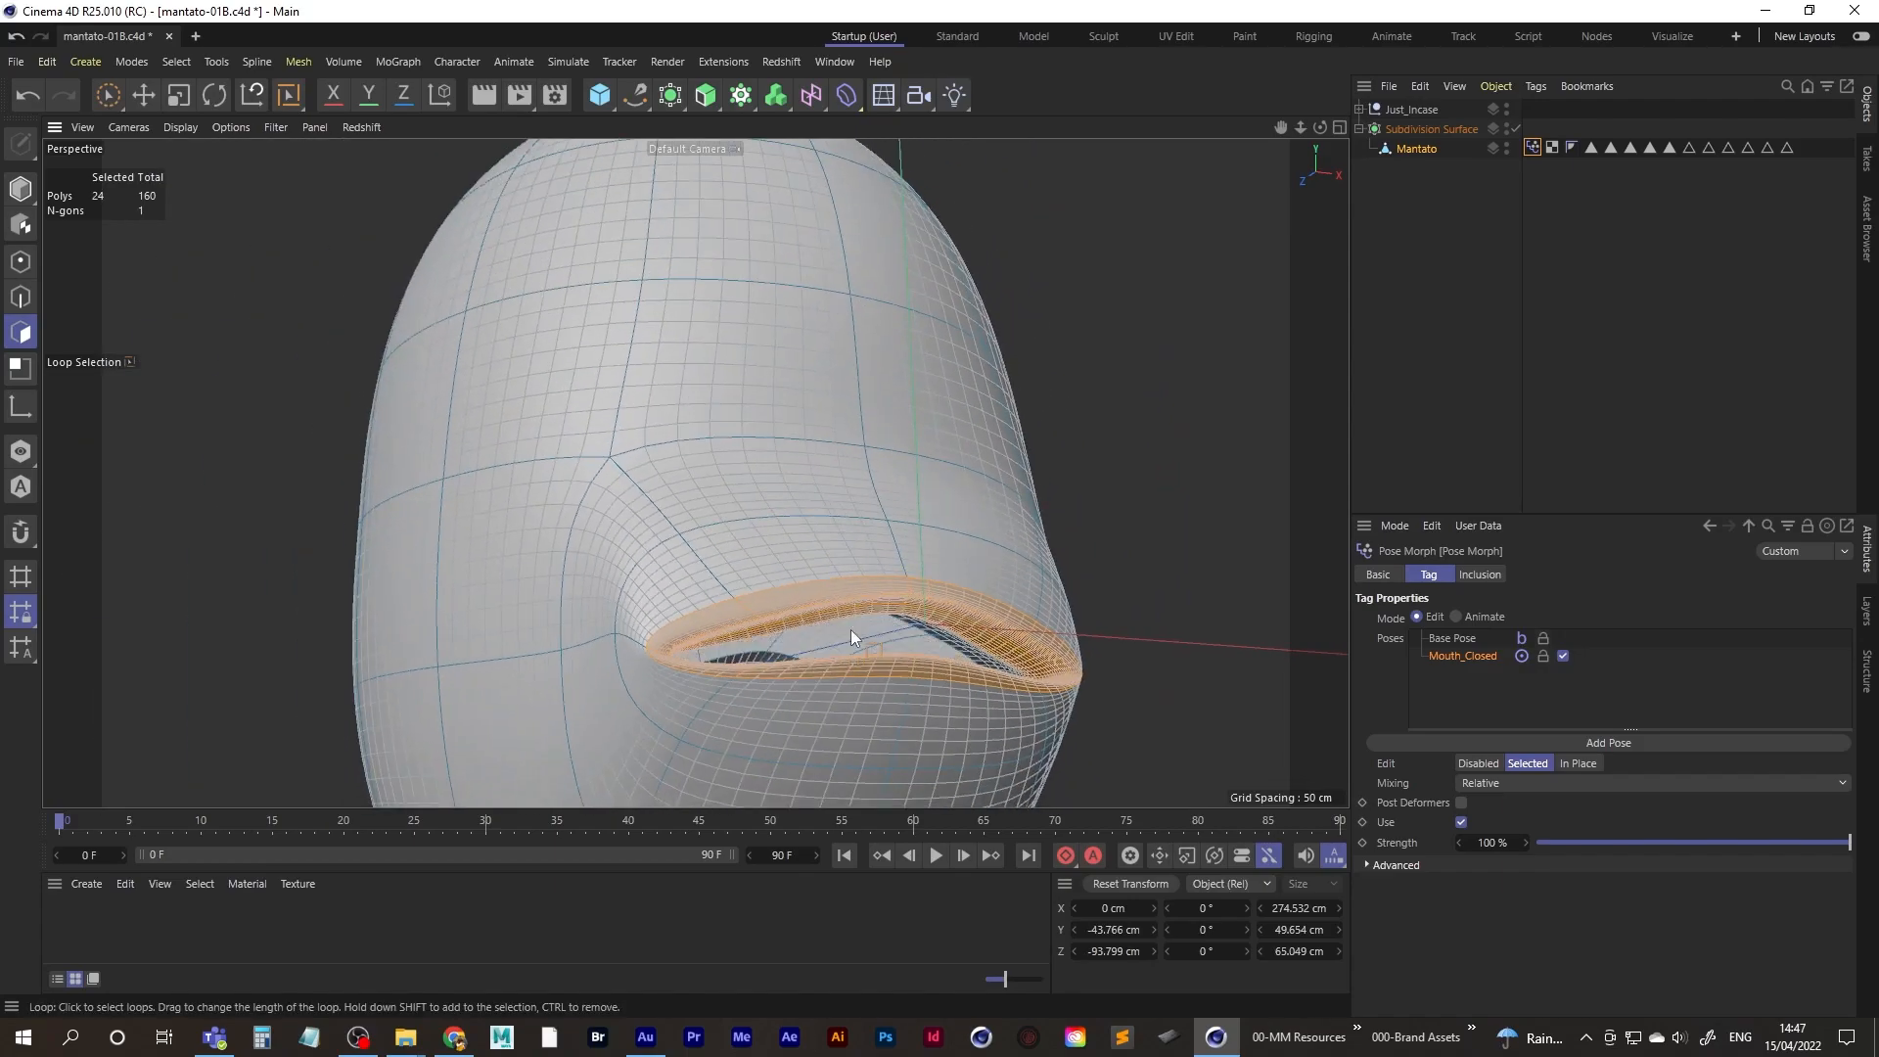
{"action": "scroll", "coordinate": [842, 636], "scroll_direction": "down", "scroll_amount": 5}
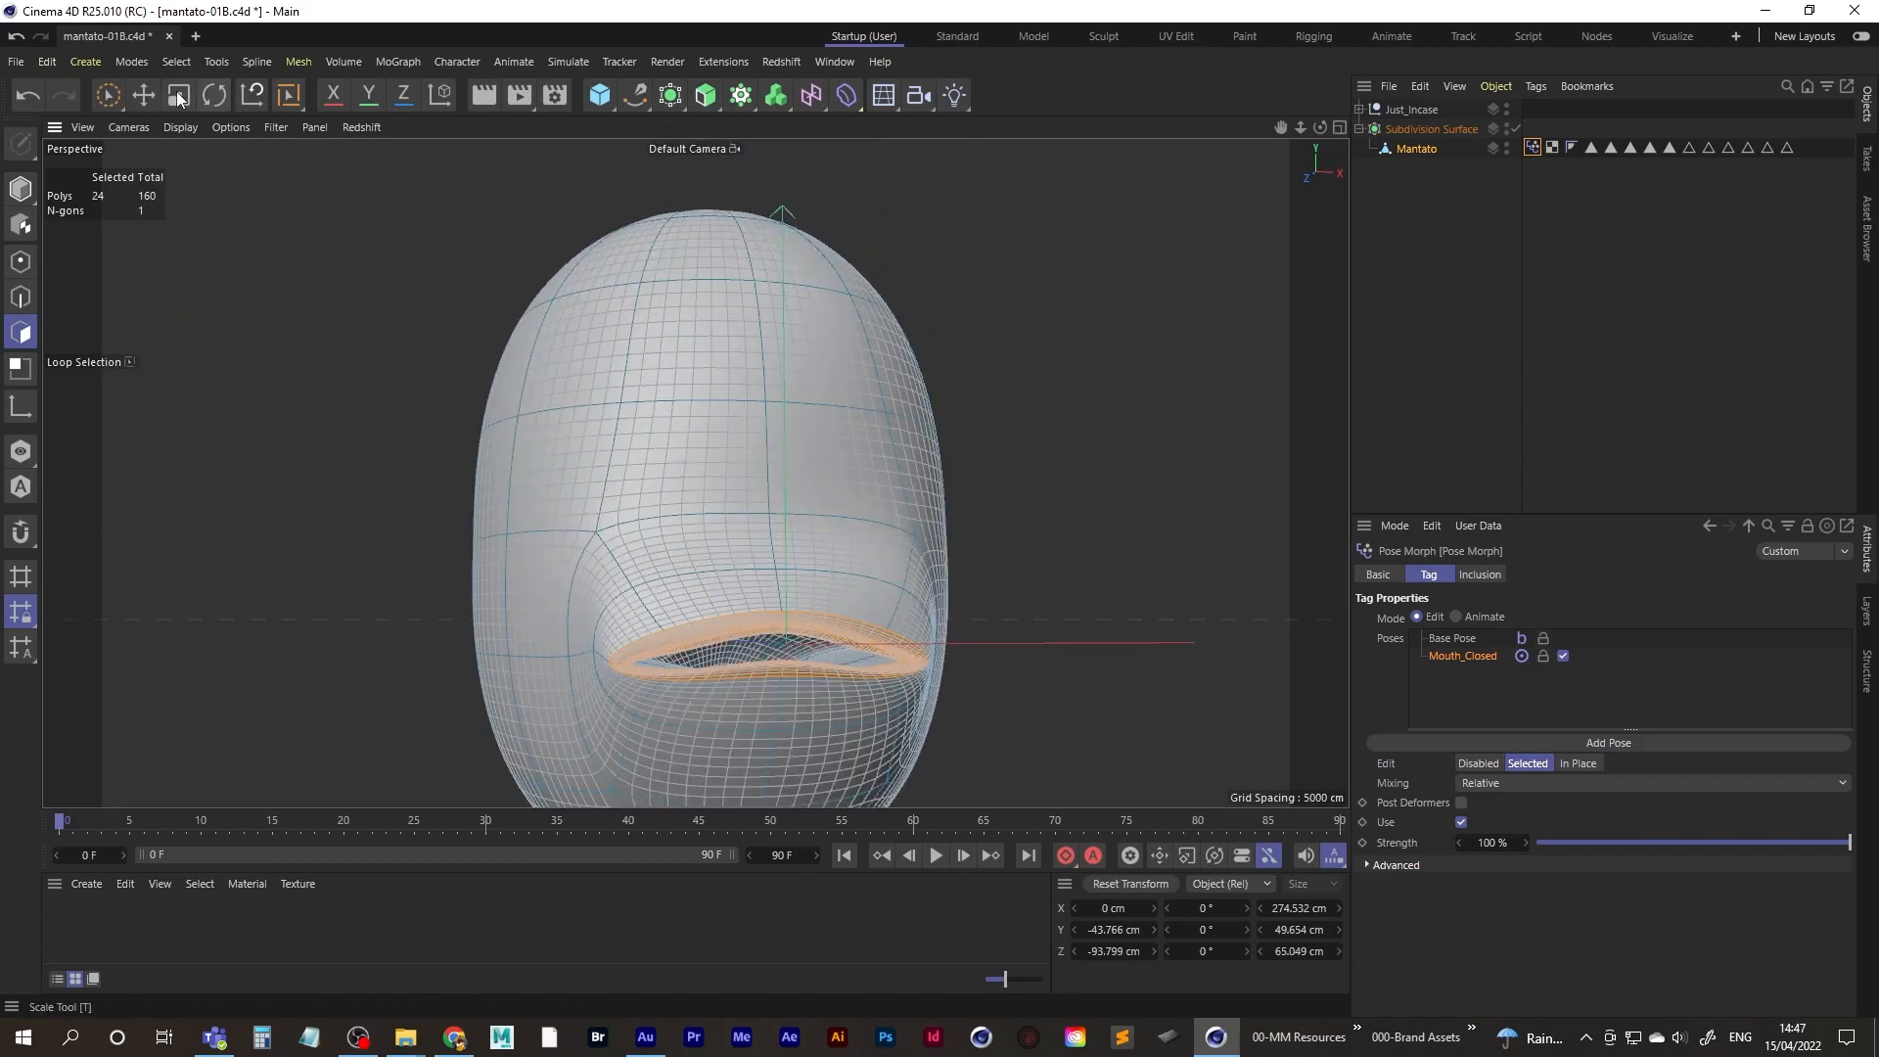
{"action": "left_click", "coordinate": [178, 95]}
{"action": "scroll", "coordinate": [989, 593], "scroll_direction": "up", "scroll_amount": 5}
{"action": "left_click_drag", "start_coordinate": [626, 472], "coordinate": [625, 488]}
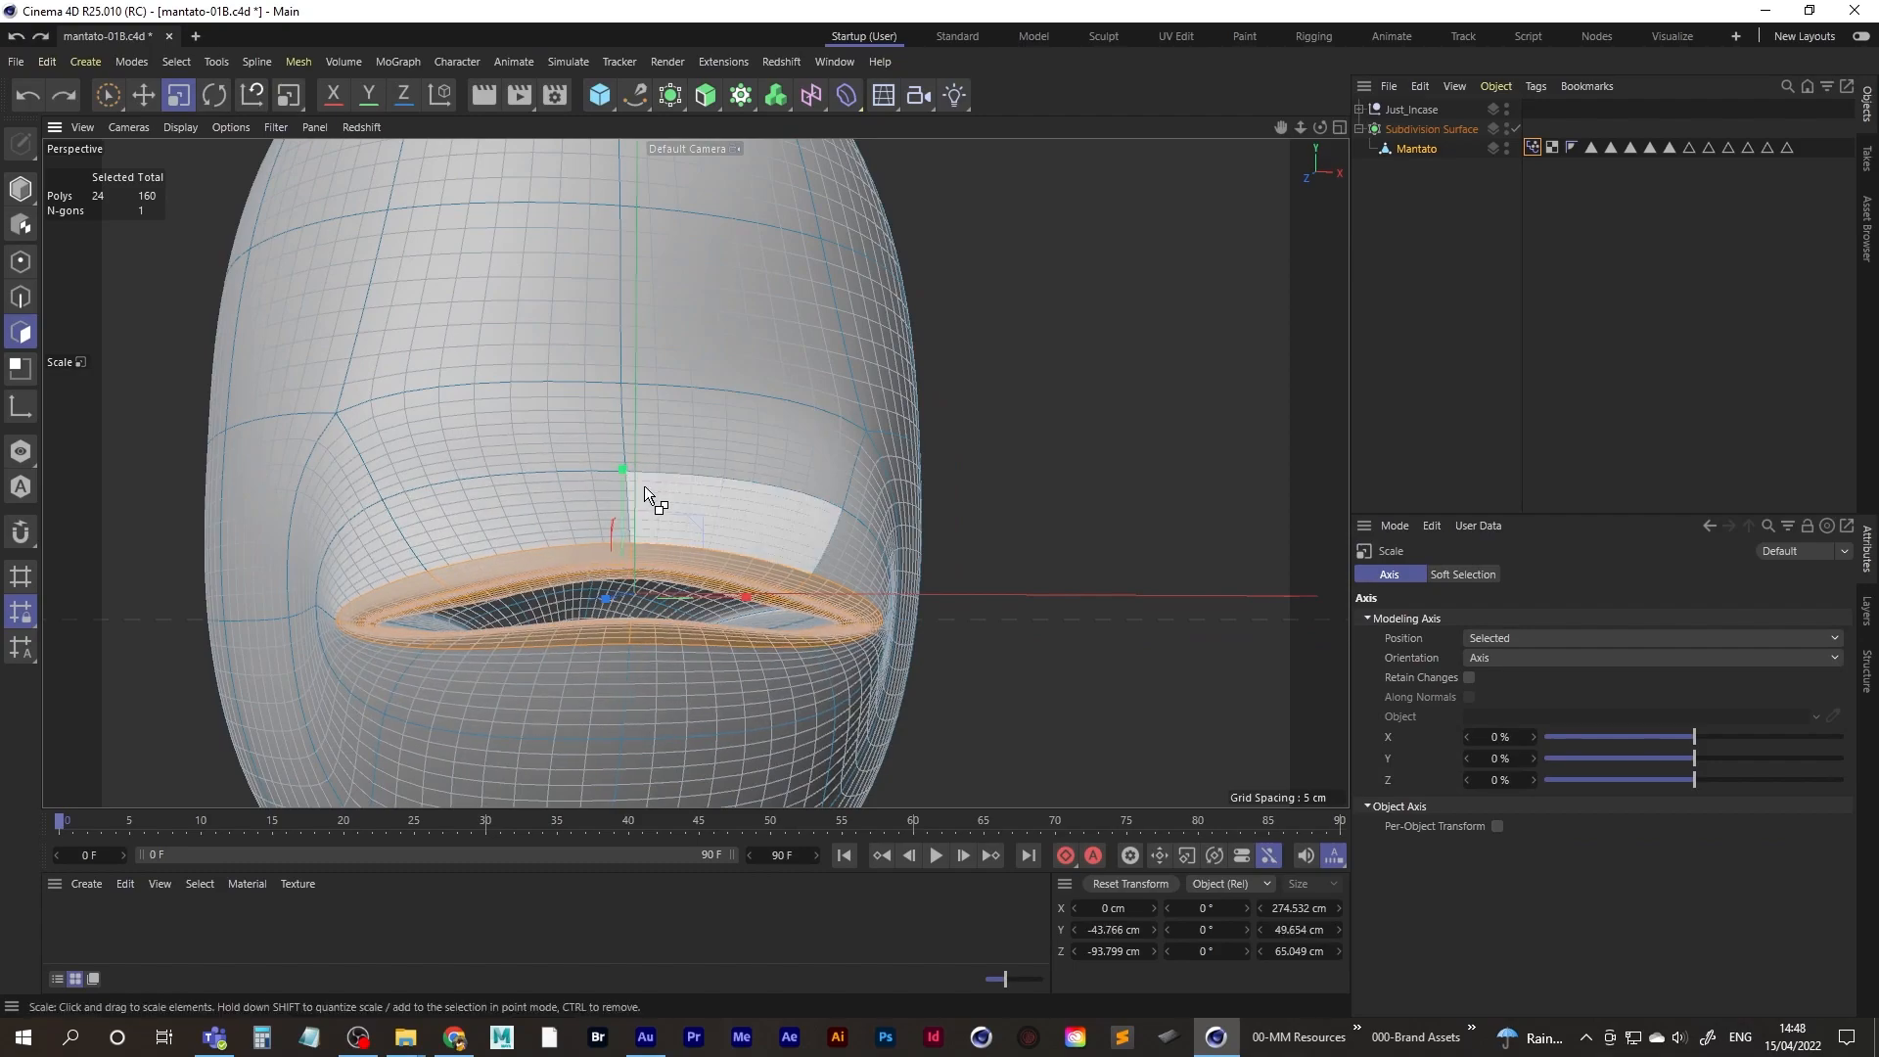
{"action": "key", "text": "ctrl+z"}
- Deselect the polygons at both mouth corners with Live Selection, keeping only the middle upper- and lower-lip polygons selected
{"action": "left_click", "coordinate": [108, 95]}
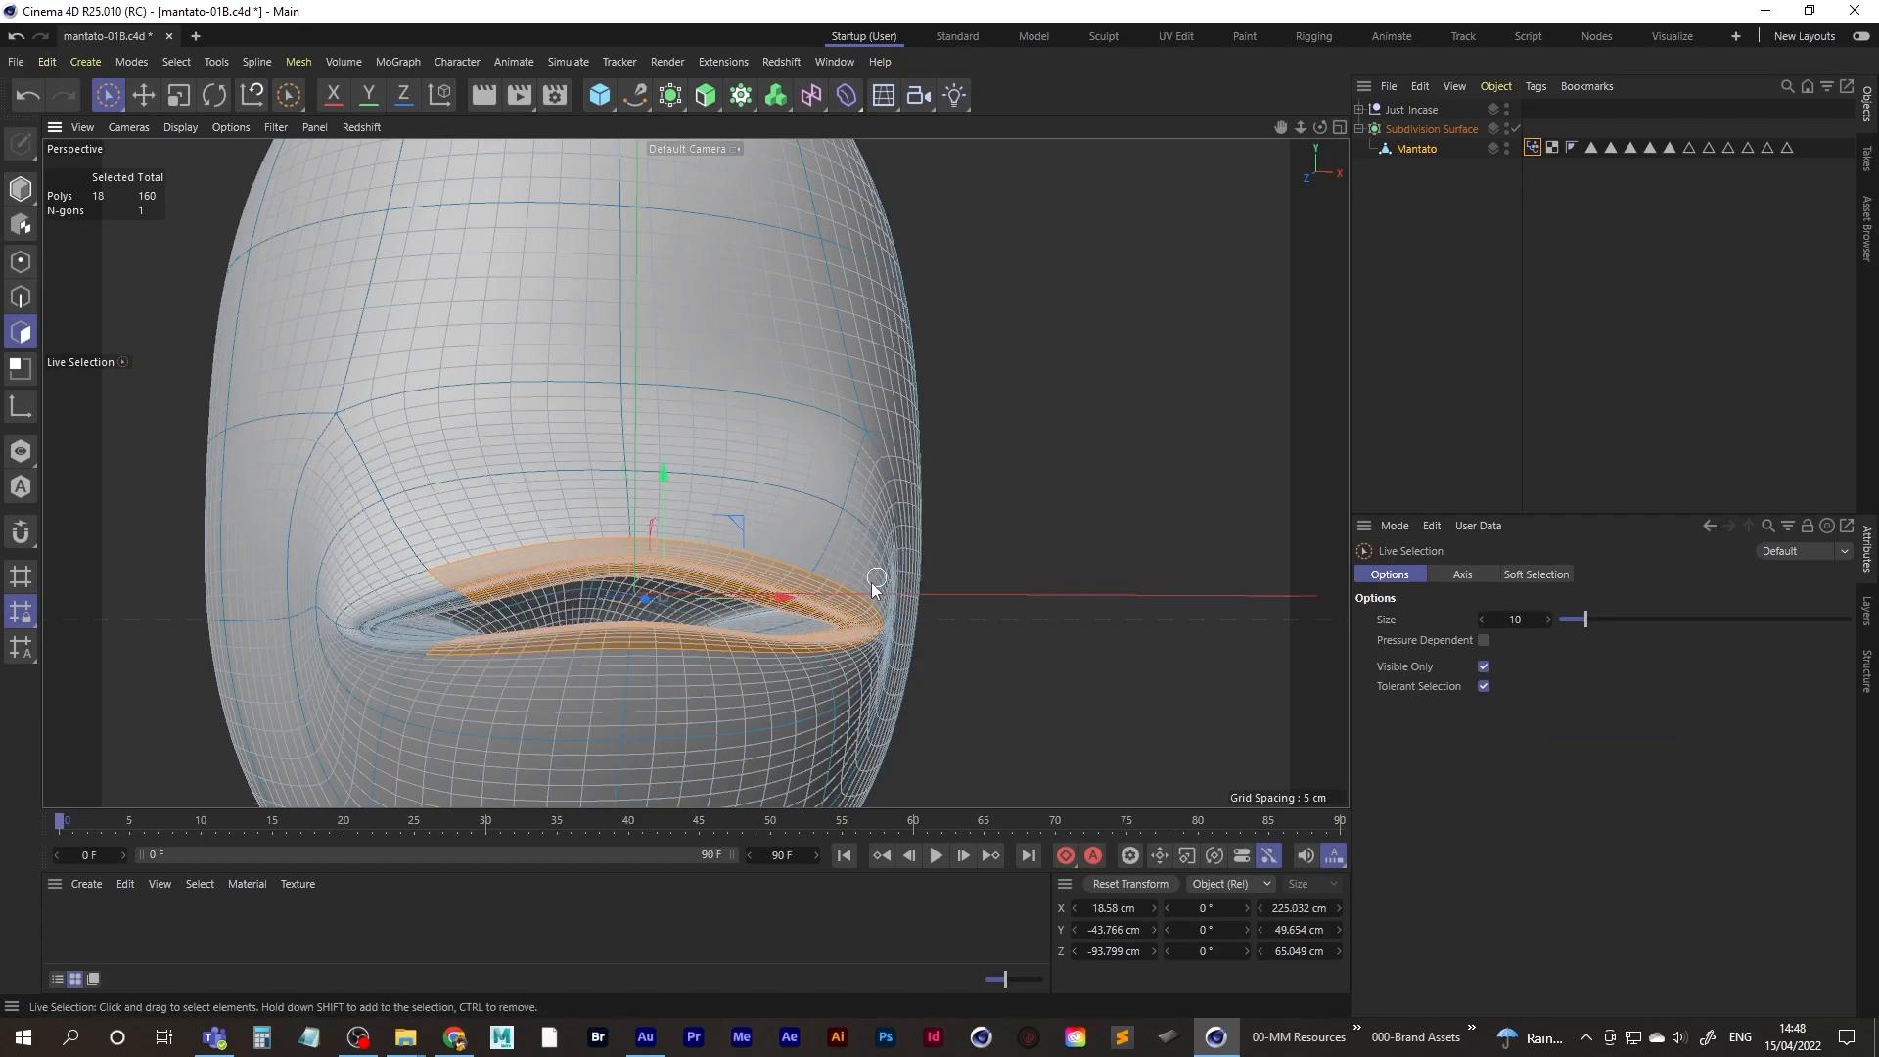
{"action": "left_click_drag", "start_coordinate": [877, 577], "coordinate": [825, 656], "text": "ctrl"}
{"action": "key", "text": "ctrl+z"}
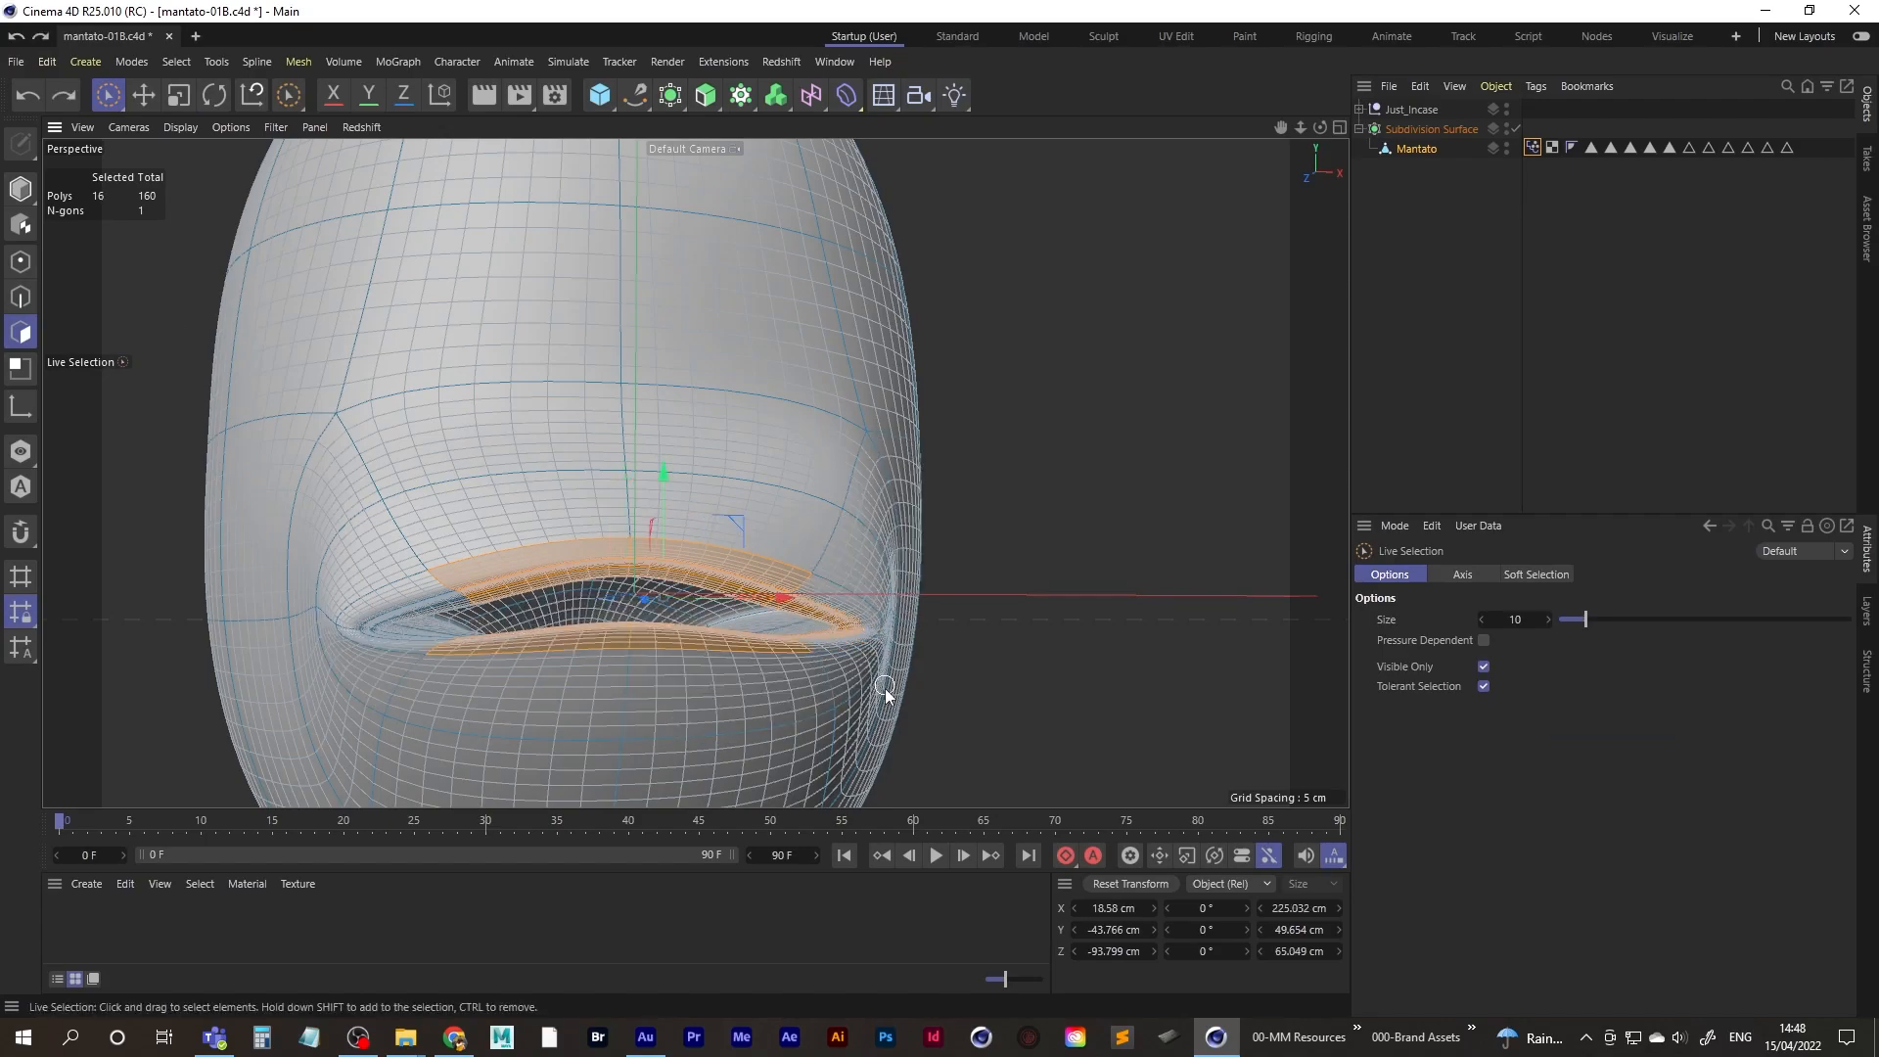
{"action": "left_click_drag", "start_coordinate": [842, 636], "coordinate": [832, 652], "text": "ctrl"}
{"action": "left_click_drag", "start_coordinate": [518, 658], "coordinate": [496, 723], "text": "alt"}
- Scale the selected middle lip polygons down along Y to a height of about 35.4 cm, narrowing the mouth opening
{"action": "left_click", "coordinate": [177, 101]}
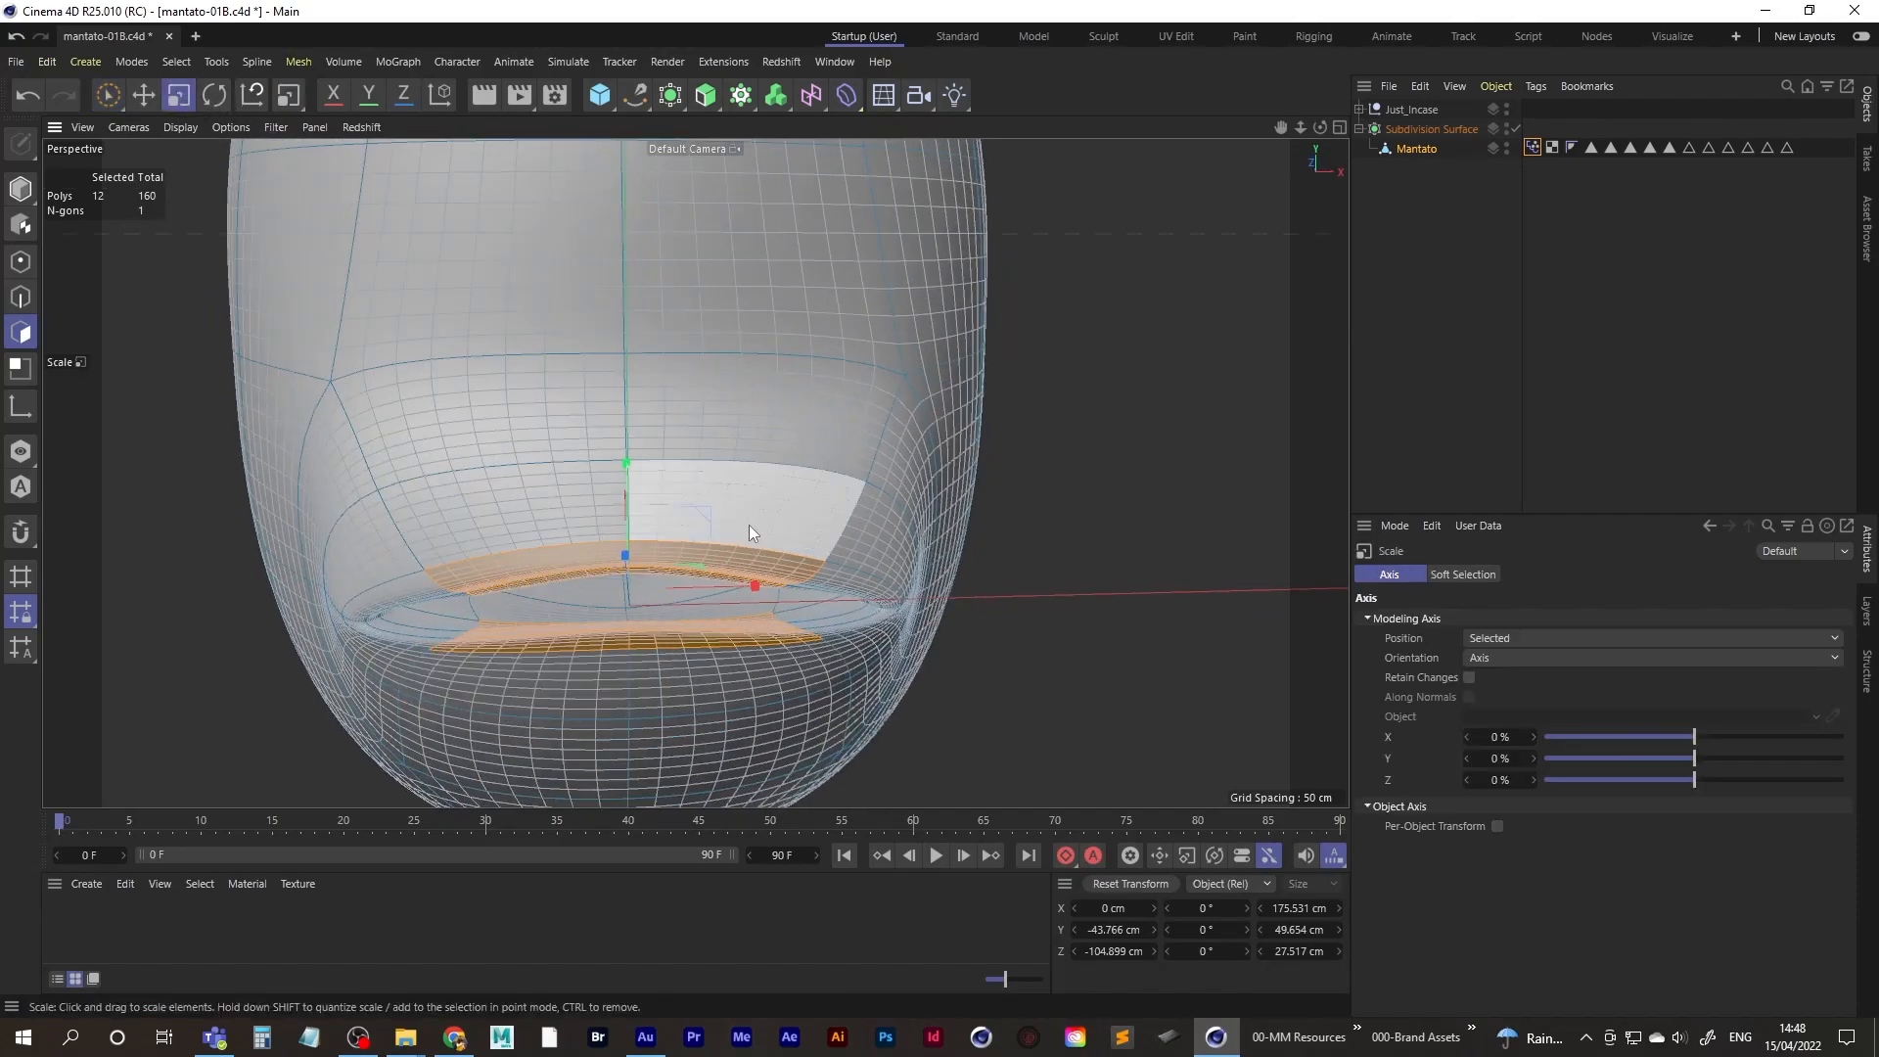
{"action": "left_click_drag", "start_coordinate": [752, 533], "coordinate": [742, 439], "text": "alt"}
{"action": "left_click_drag", "start_coordinate": [631, 471], "coordinate": [624, 505]}
{"action": "middle_click_drag", "start_coordinate": [602, 634], "coordinate": [676, 574], "text": "alt"}
{"action": "left_click_drag", "start_coordinate": [676, 575], "coordinate": [714, 611], "text": "alt"}
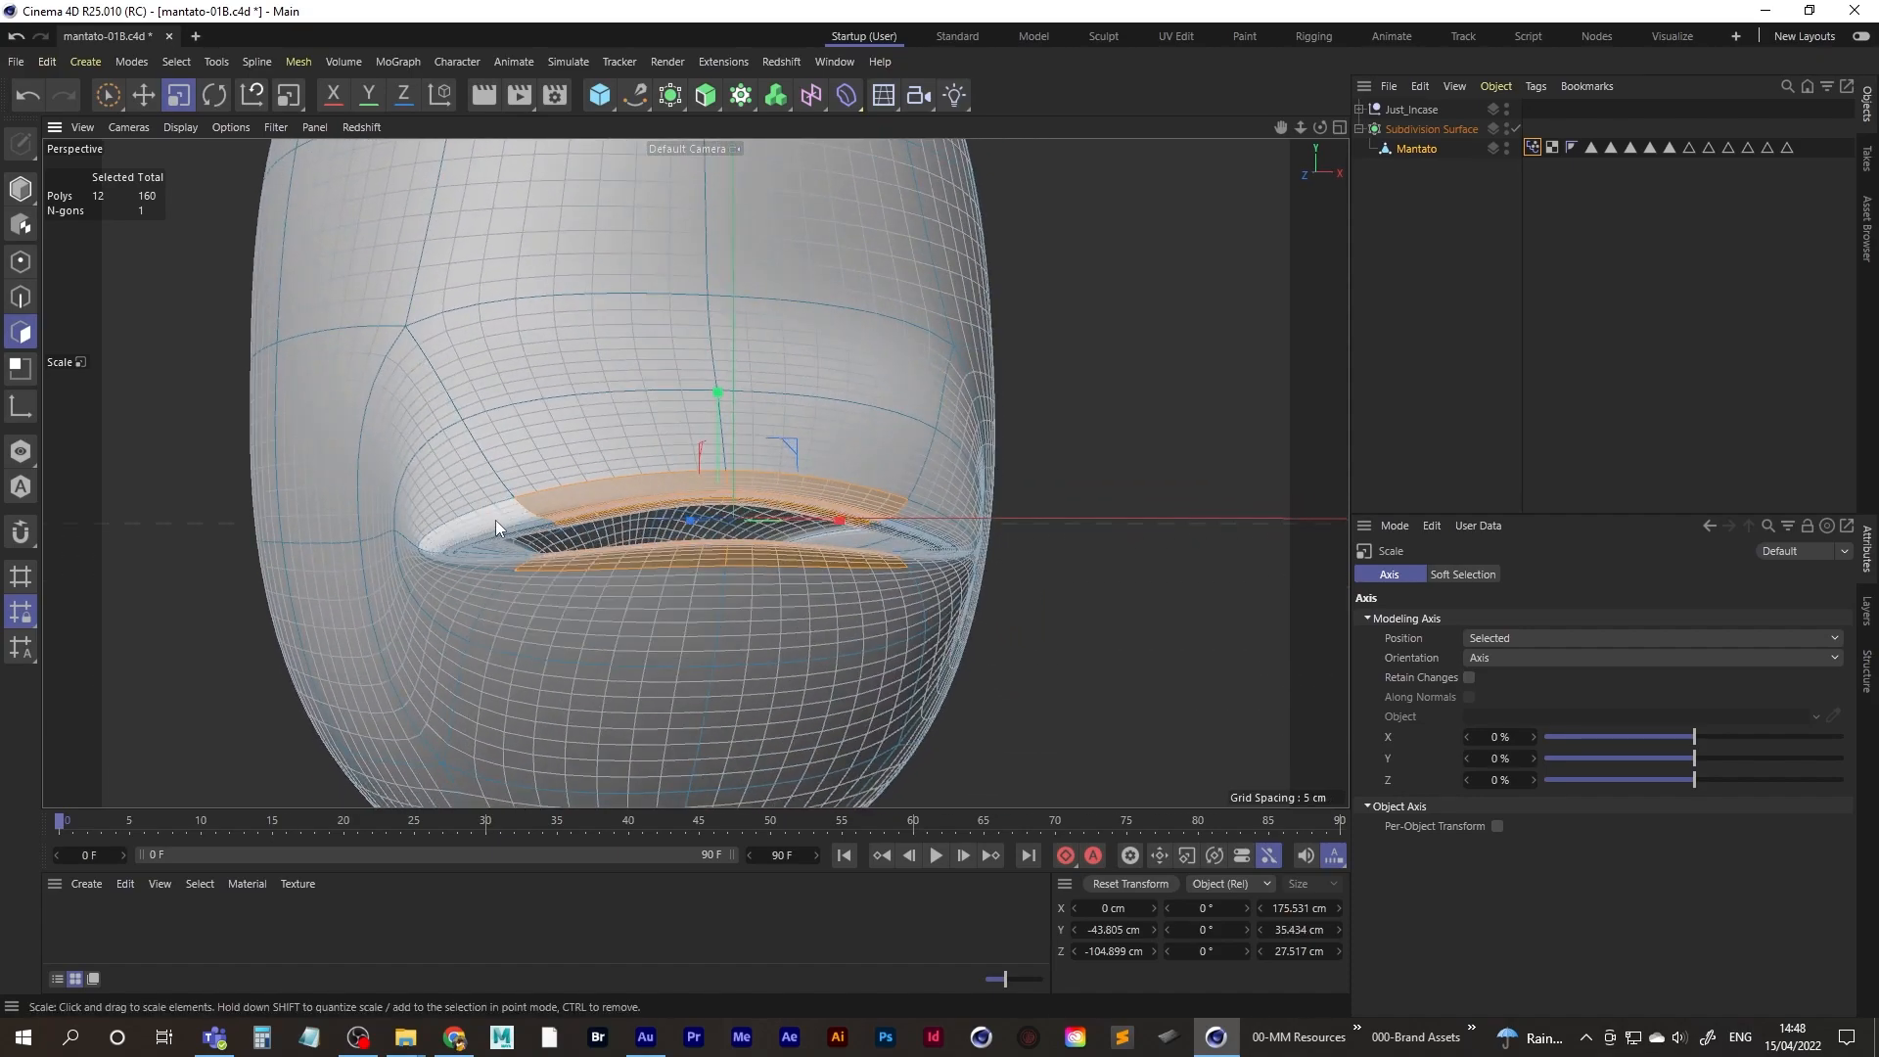
- Add the full polygon loops around the lips to the selection with Loop Selection, including both mouth corners
{"action": "key", "text": "u"}
{"action": "key", "text": "l"}
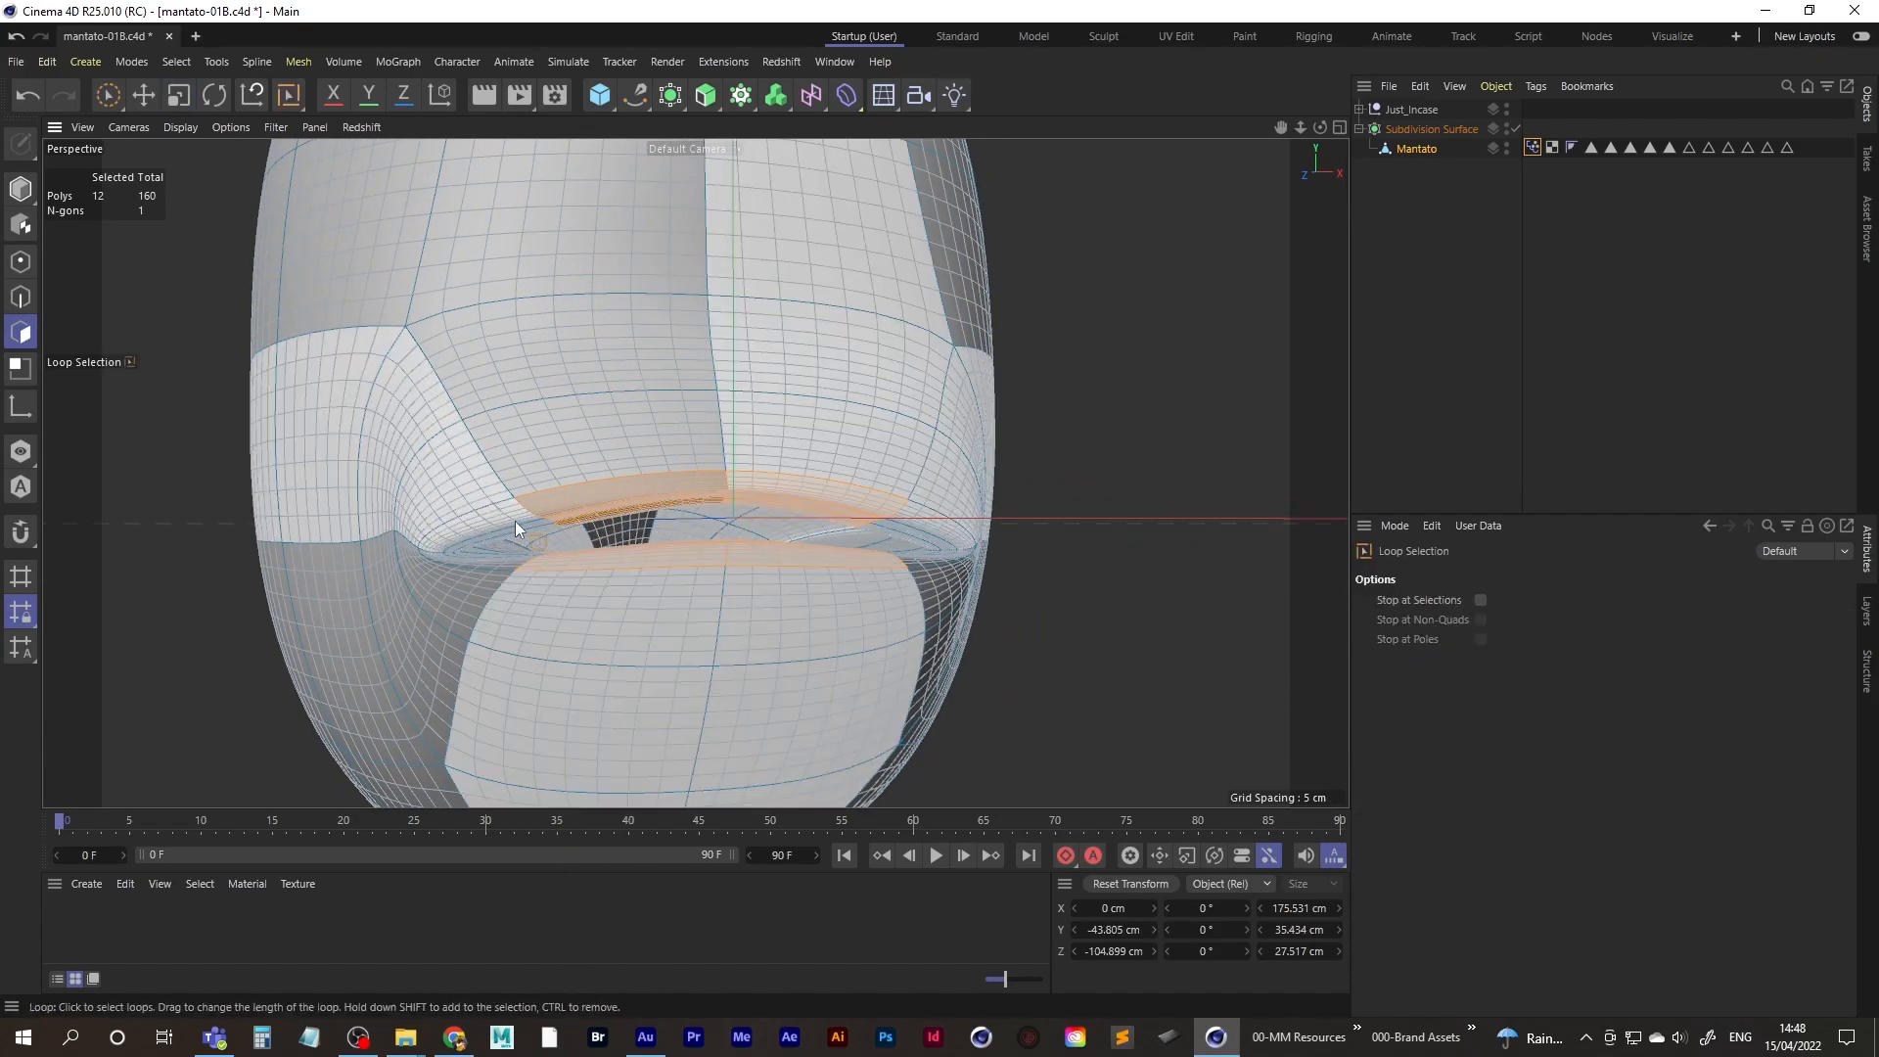
{"action": "scroll", "coordinate": [501, 519], "scroll_direction": "up", "scroll_amount": 10}
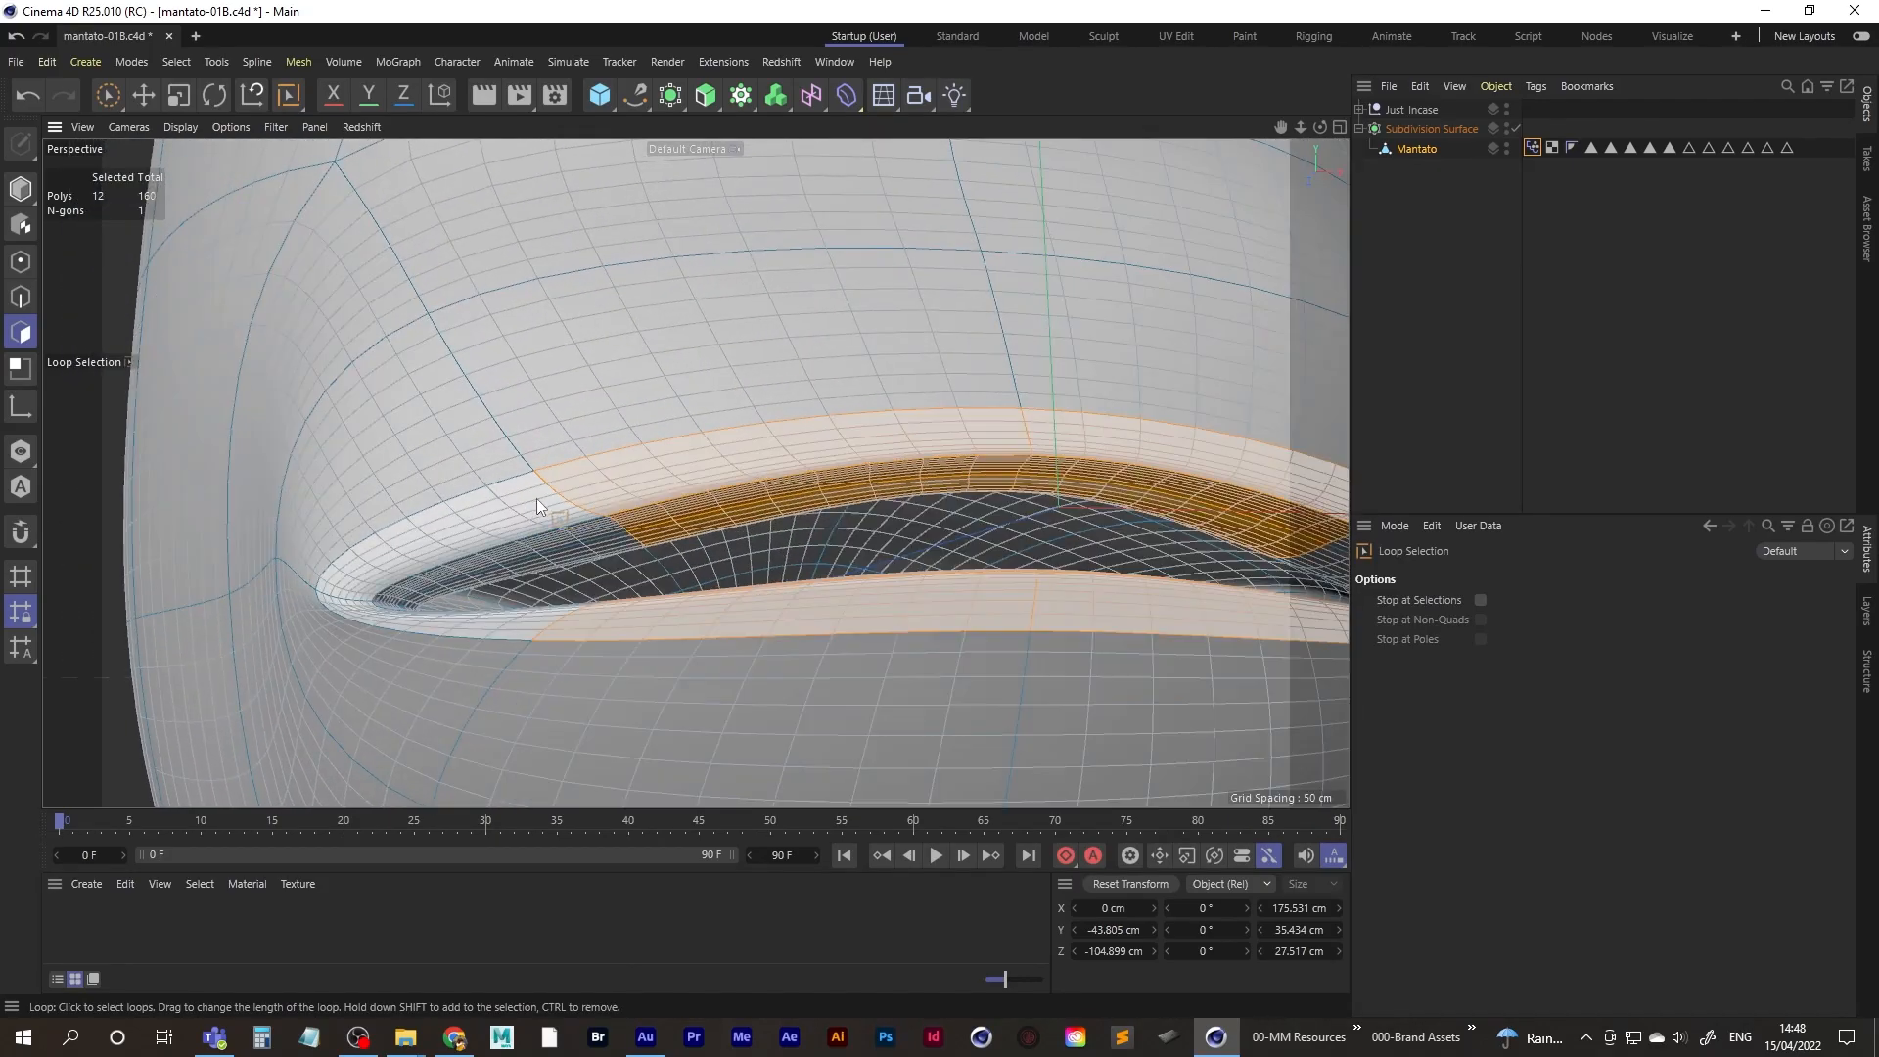
{"action": "left_click", "coordinate": [552, 491], "text": "shift"}
{"action": "left_click", "coordinate": [626, 528], "text": "shift"}
{"action": "left_click", "coordinate": [628, 548], "text": "shift"}
{"action": "scroll", "coordinate": [685, 538], "scroll_direction": "down", "scroll_amount": 10}
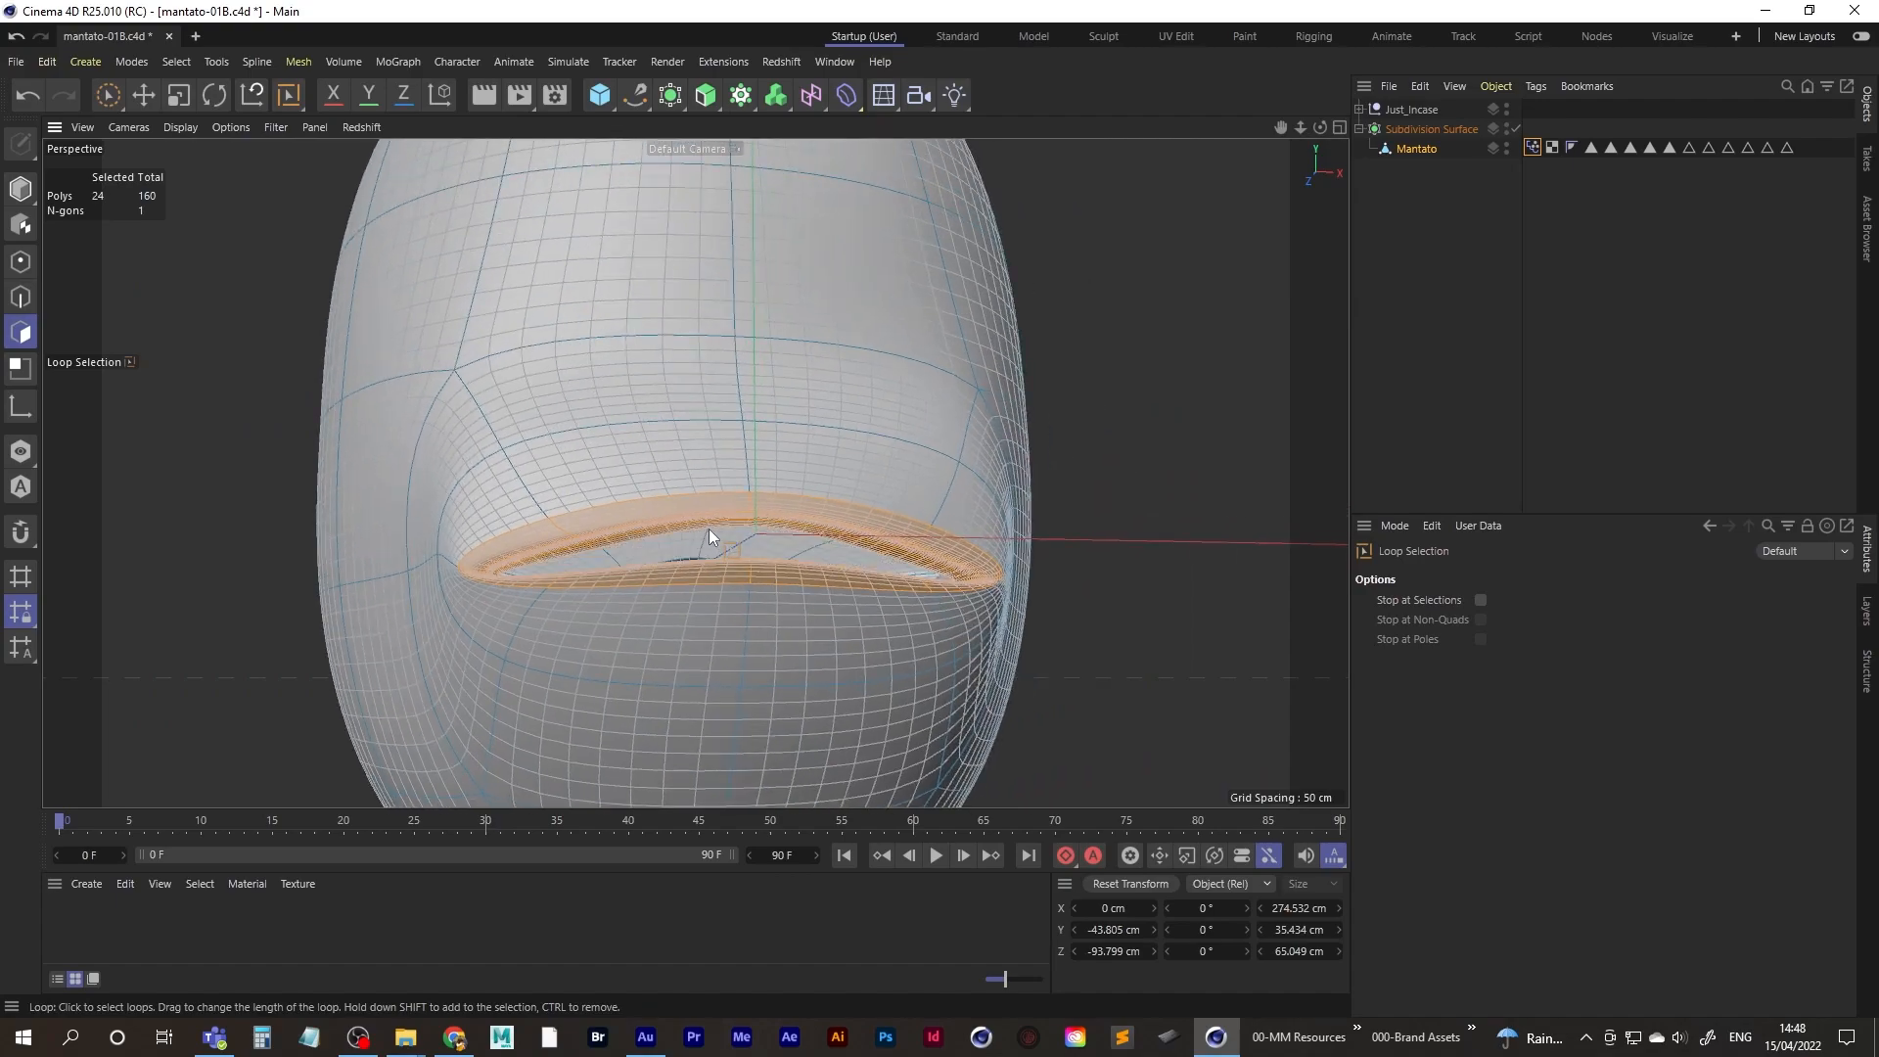
- Deselect the middle lip polygons with Live Selection and move the mouth-corner polygons down to about -49.3 cm in Y
{"action": "left_click", "coordinate": [107, 96]}
{"action": "left_click", "coordinate": [718, 473]}
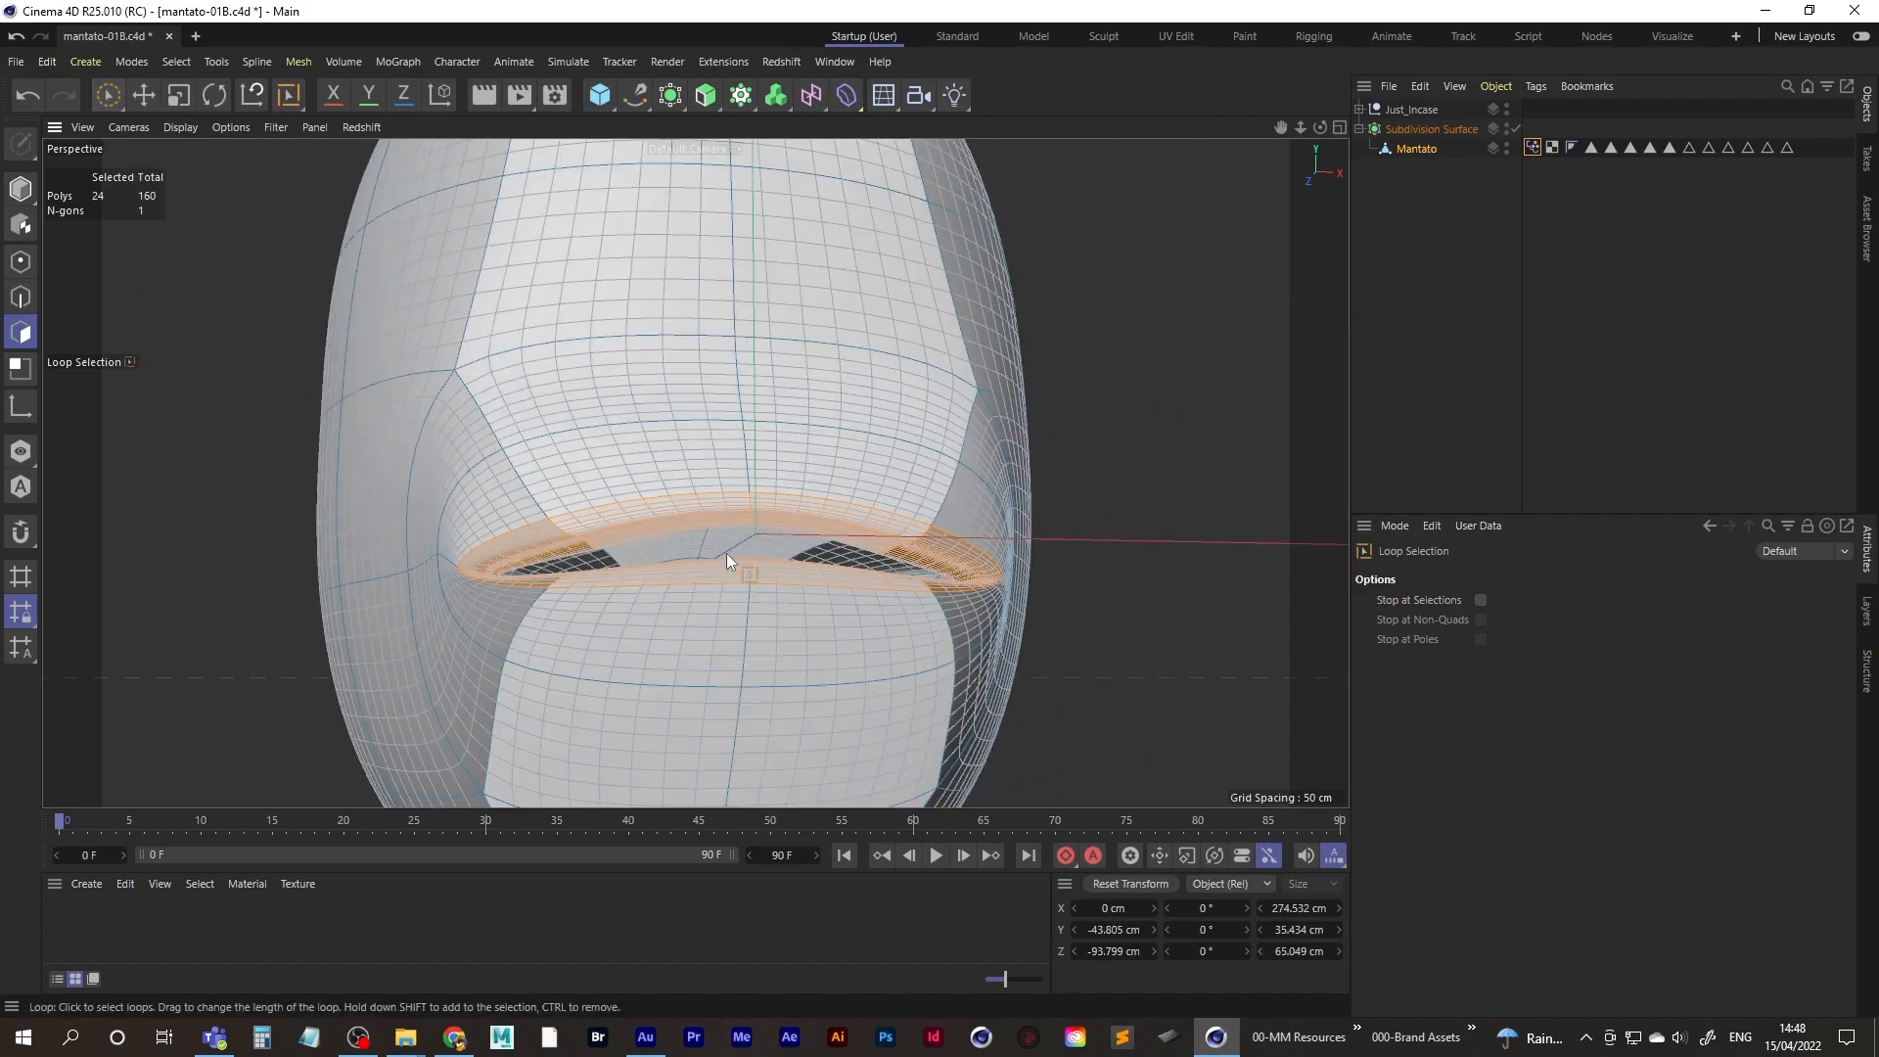
{"action": "left_click", "coordinate": [111, 96]}
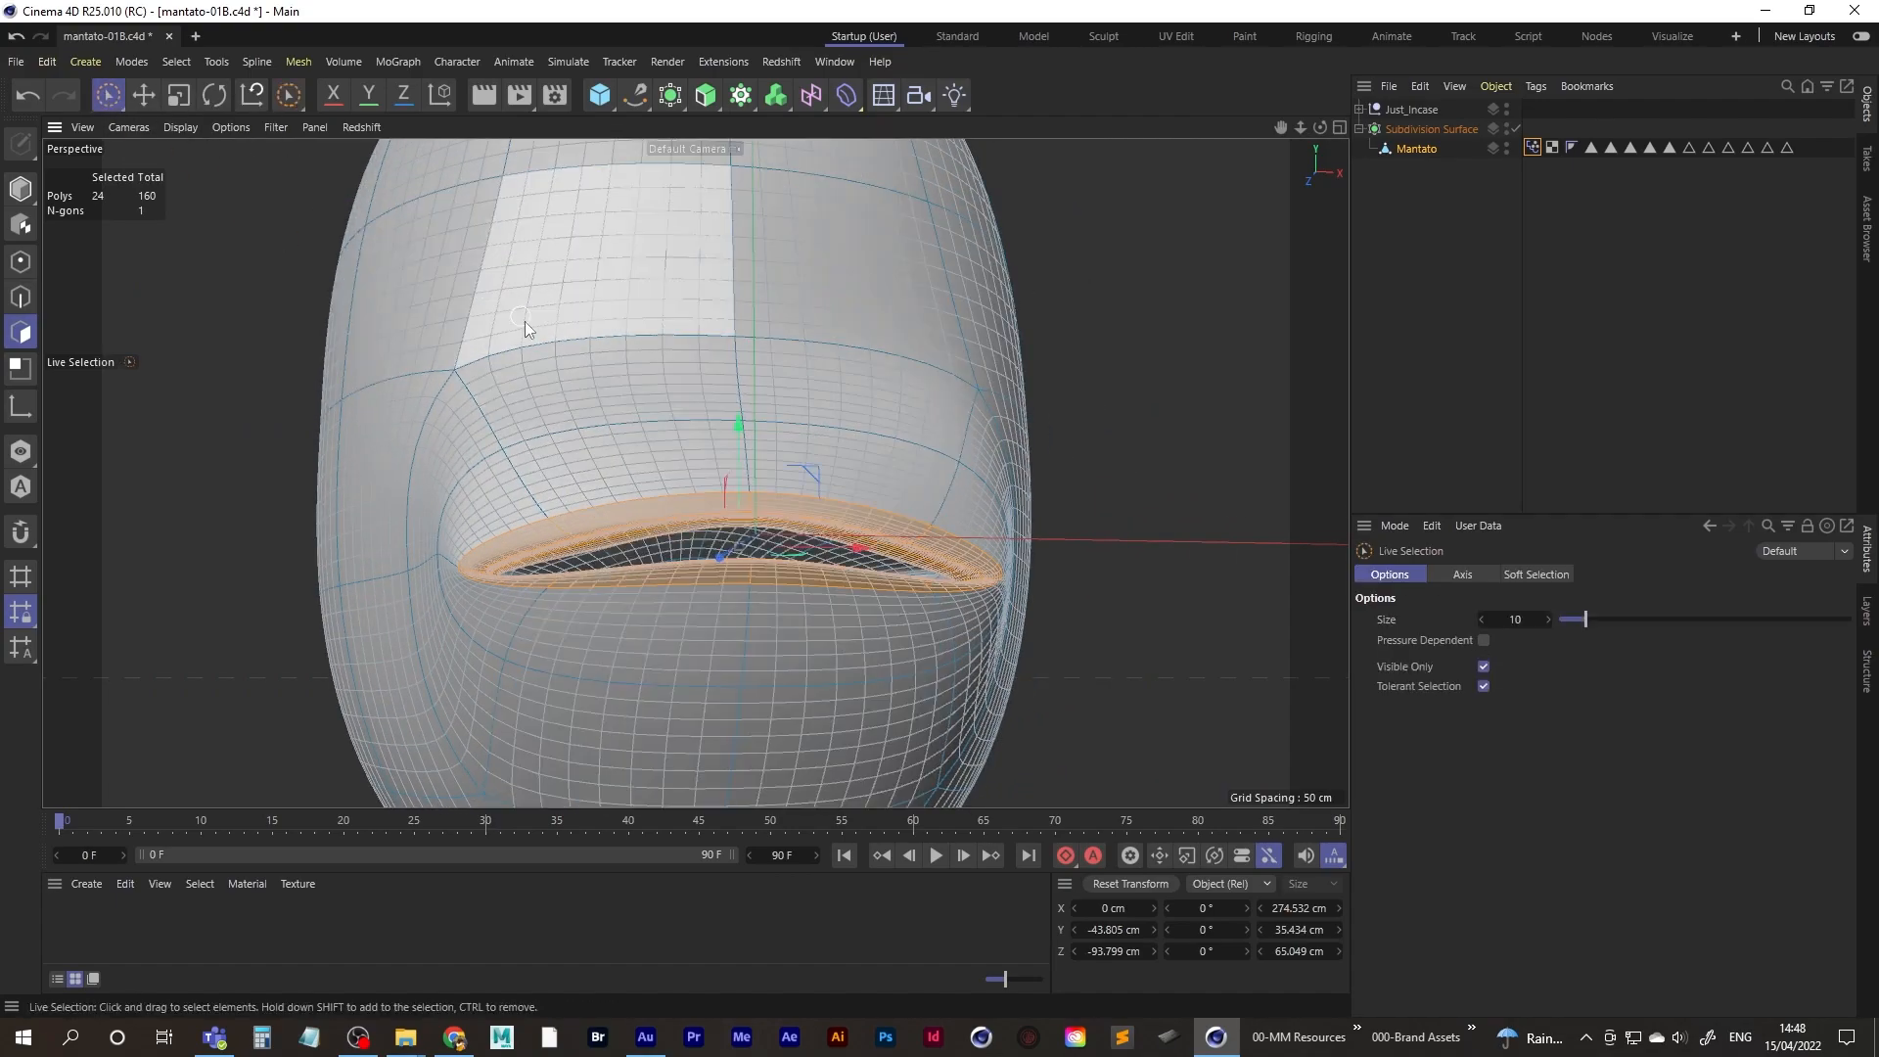
{"action": "mouse_move", "coordinate": [607, 534]}
{"action": "left_mouse_down", "text": "ctrl"}
{"action": "mouse_move", "coordinate": [814, 566]}
{"action": "mouse_move", "coordinate": [811, 644]}
{"action": "left_mouse_up", "text": "ctrl"}
{"action": "left_click_drag", "start_coordinate": [693, 572], "coordinate": [754, 554], "text": "alt"}
{"action": "left_click_drag", "start_coordinate": [782, 402], "coordinate": [780, 573]}
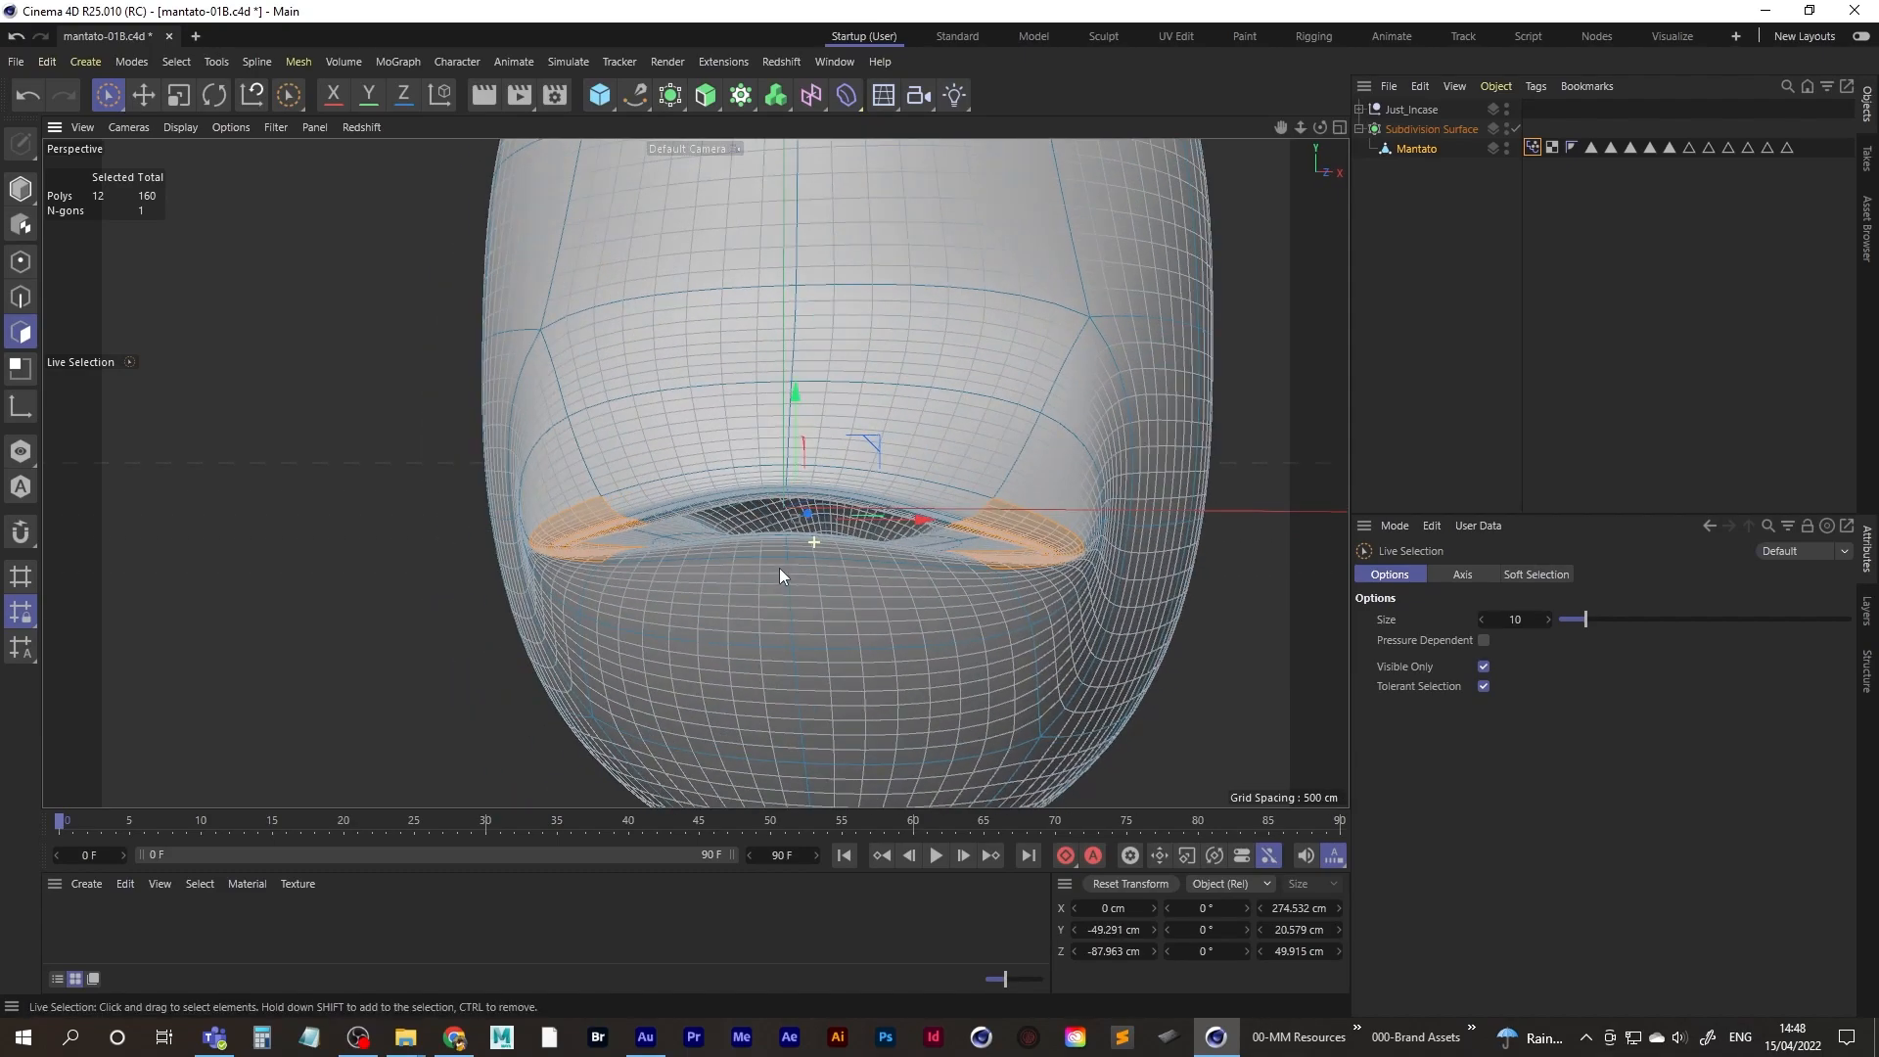
- Deselect the character, check the lips from the side and undo the last two actions
{"action": "left_click", "coordinate": [1453, 326]}
{"action": "left_click_drag", "start_coordinate": [843, 514], "coordinate": [619, 480], "text": "alt"}
{"action": "key", "text": "ctrl+z"}
{"action": "key", "text": "ctrl+z"}
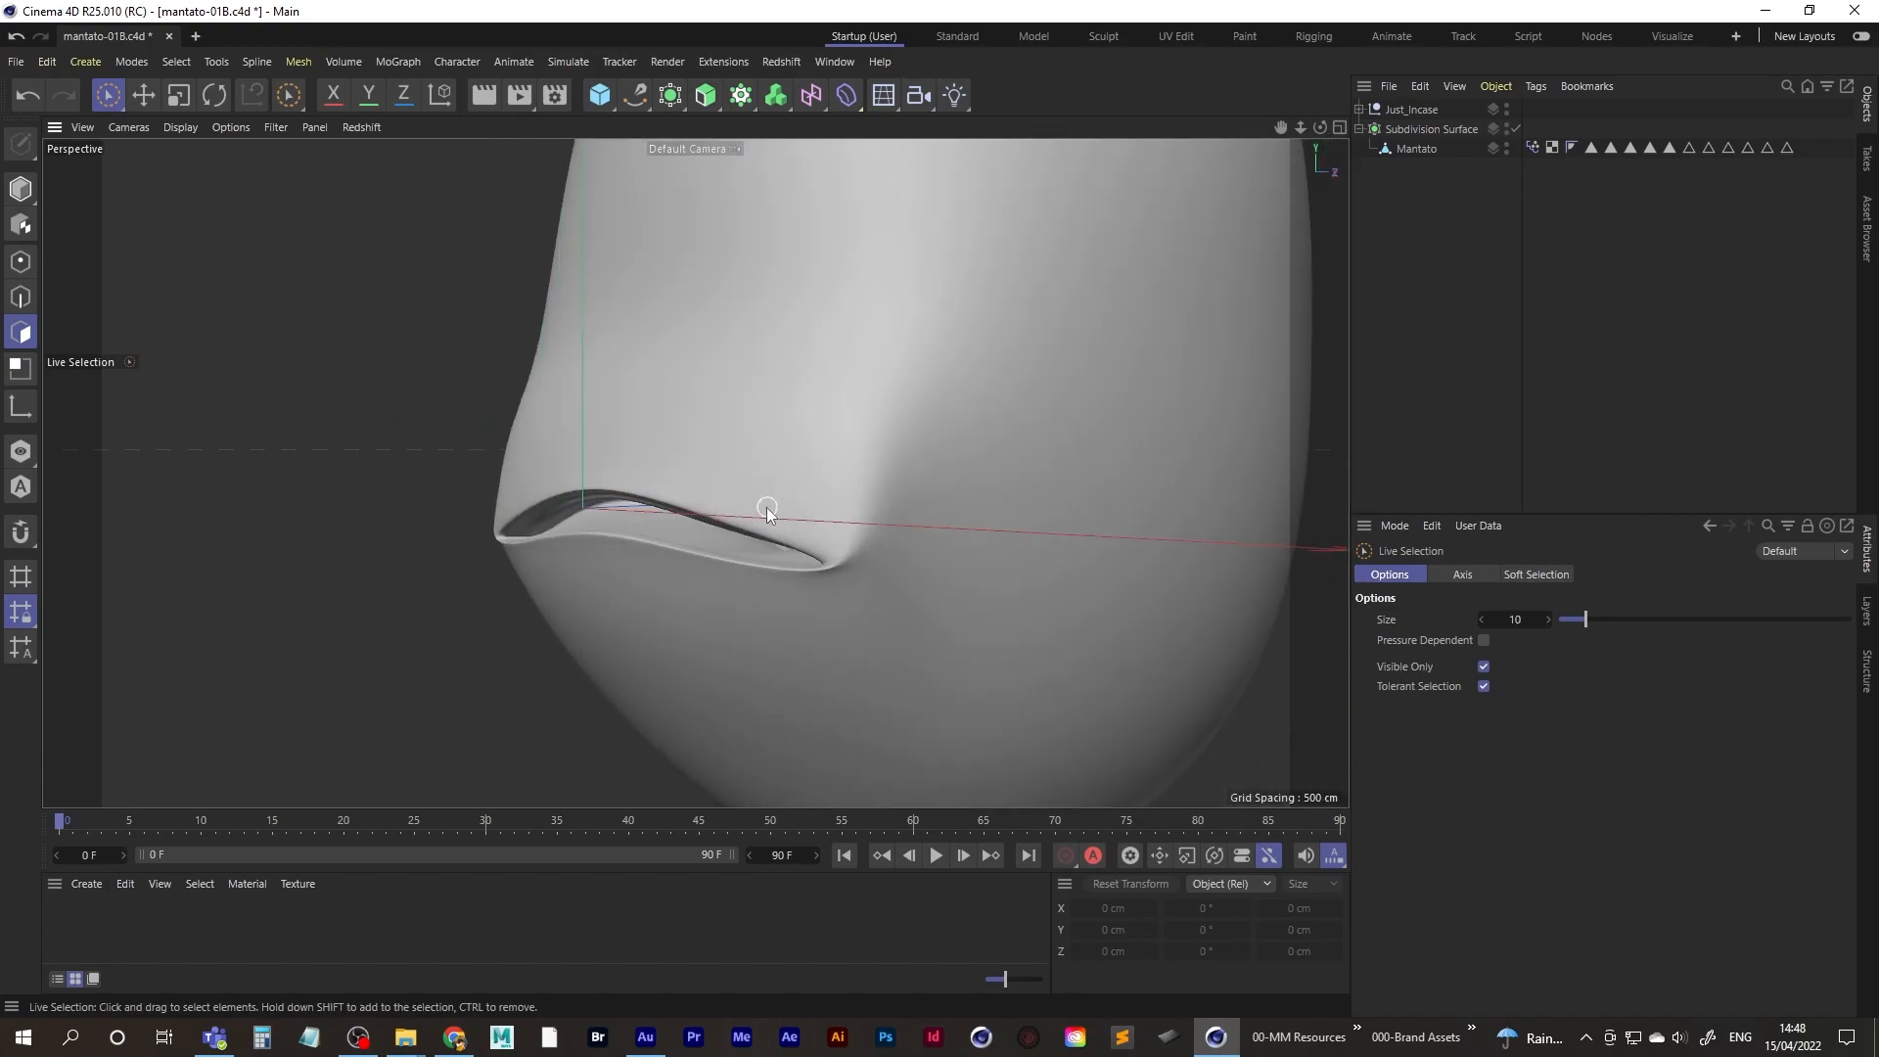
- Deselect the character and examine the closed mouth's shape from the side, from the front and up close
{"action": "left_click_drag", "start_coordinate": [779, 538], "coordinate": [719, 562], "text": "alt"}
{"action": "left_click_drag", "start_coordinate": [882, 492], "coordinate": [1059, 444]}
{"action": "left_click", "coordinate": [1433, 321]}
{"action": "left_click_drag", "start_coordinate": [820, 481], "coordinate": [703, 586], "text": "alt"}
{"action": "scroll", "coordinate": [707, 554], "scroll_direction": "down", "scroll_amount": 3}
{"action": "scroll", "coordinate": [943, 536], "scroll_direction": "up", "scroll_amount": 3}
{"action": "scroll", "coordinate": [946, 543], "scroll_direction": "up", "scroll_amount": 2}
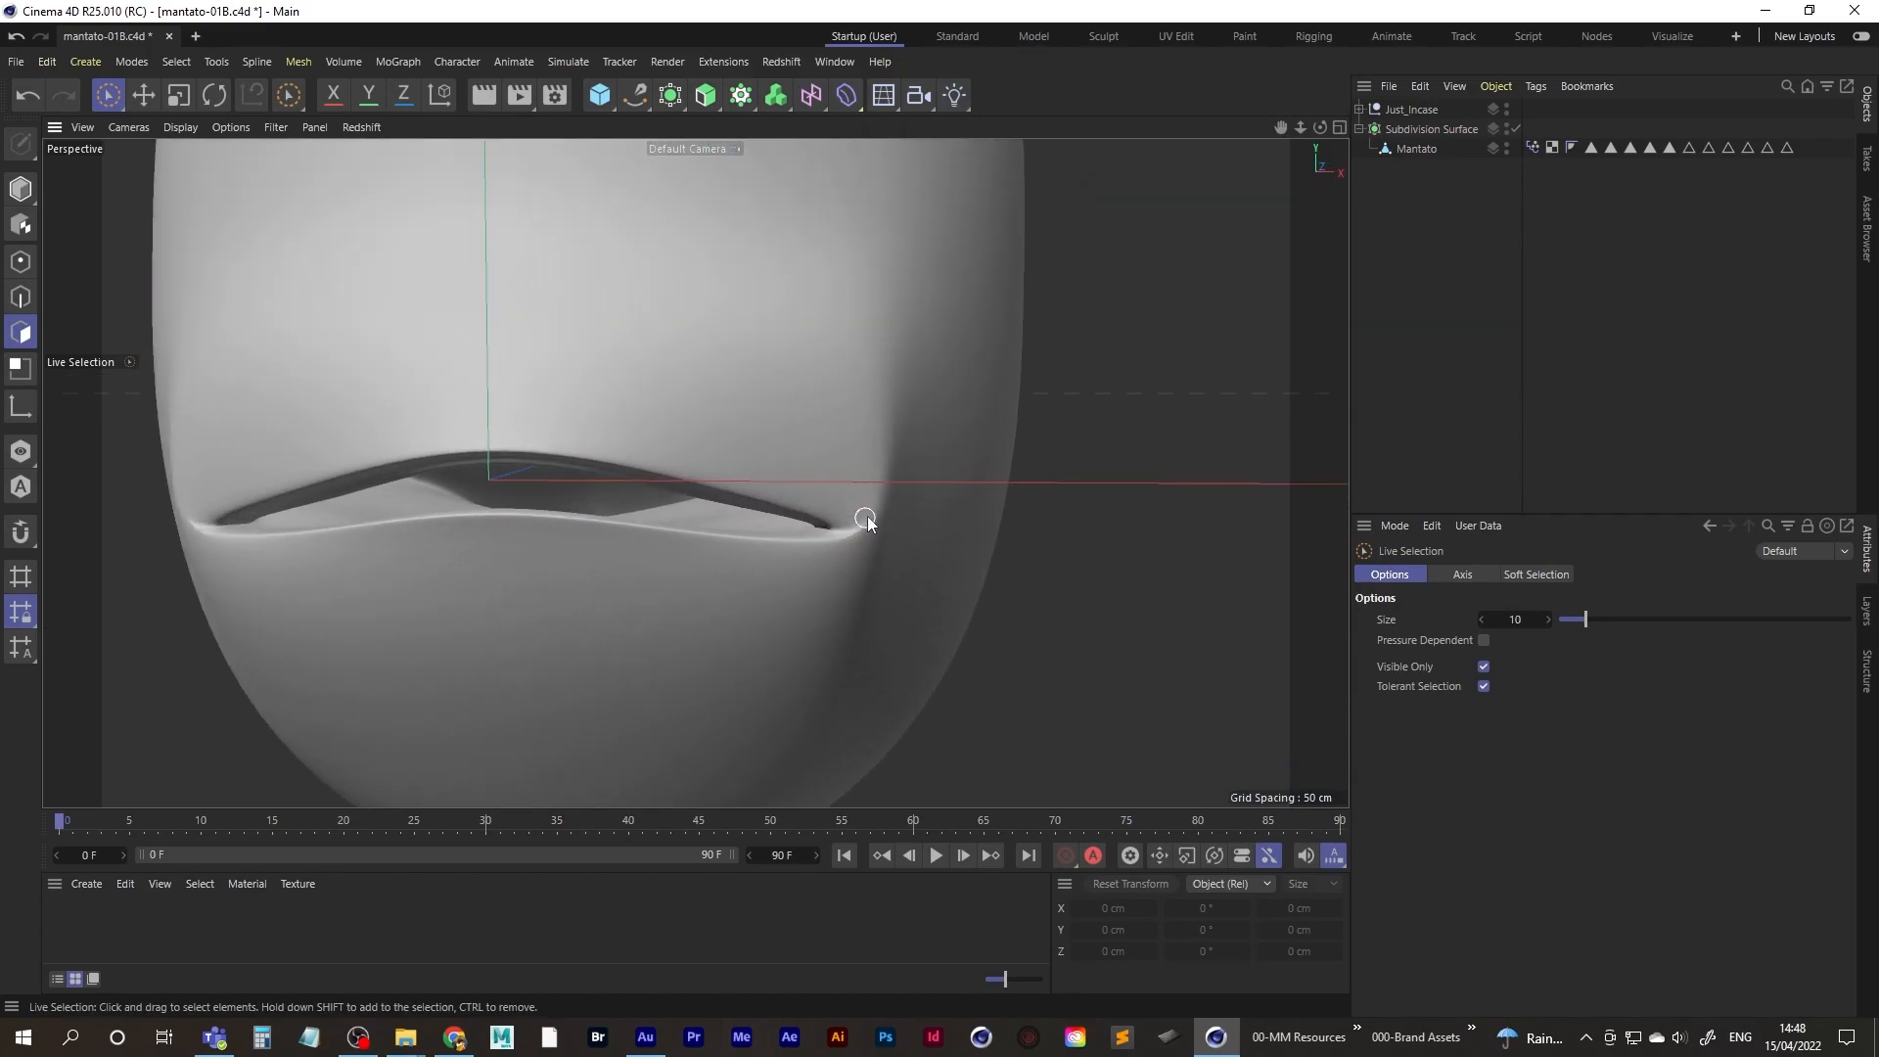
{"action": "scroll", "coordinate": [808, 531], "scroll_direction": "down", "scroll_amount": 5}
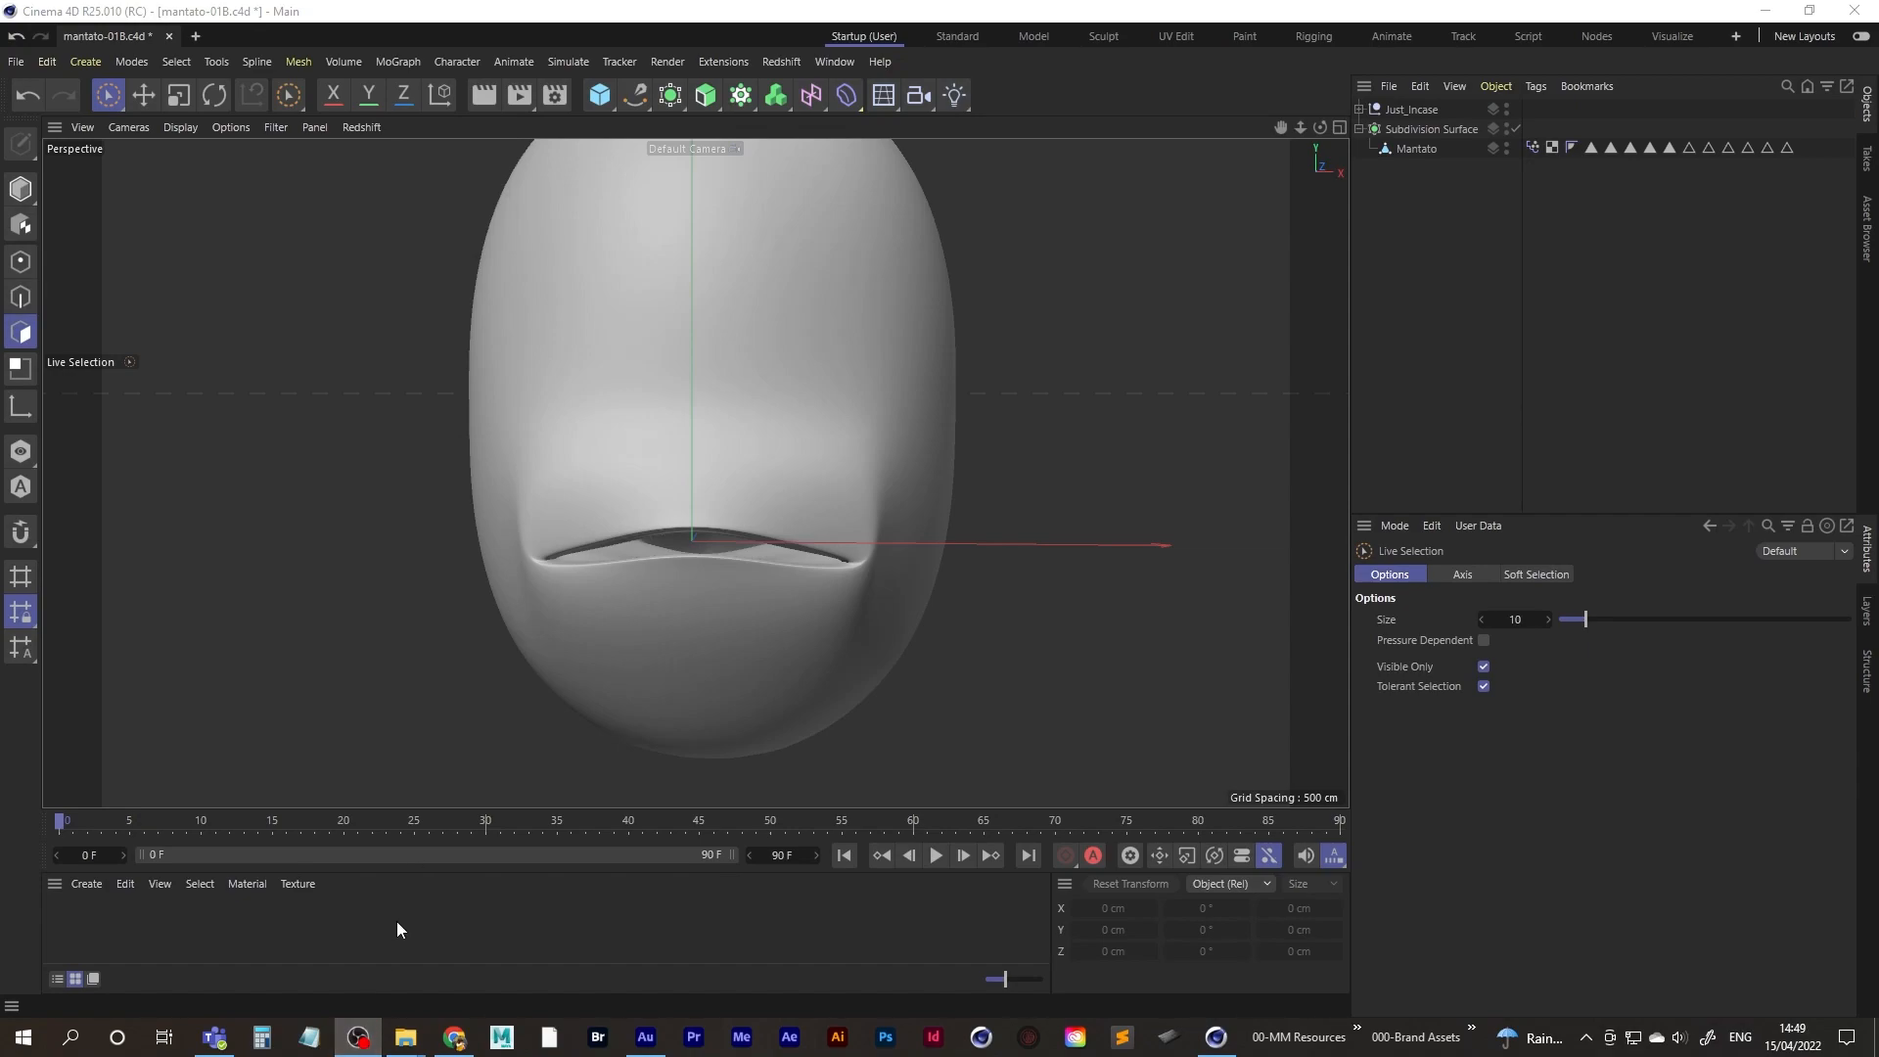
- Set Mantato's Pose Morph tag to Animate mode and check the mouth with Mouth_Closed at 100%
{"action": "left_click_drag", "start_coordinate": [605, 481], "coordinate": [733, 560], "text": "alt"}
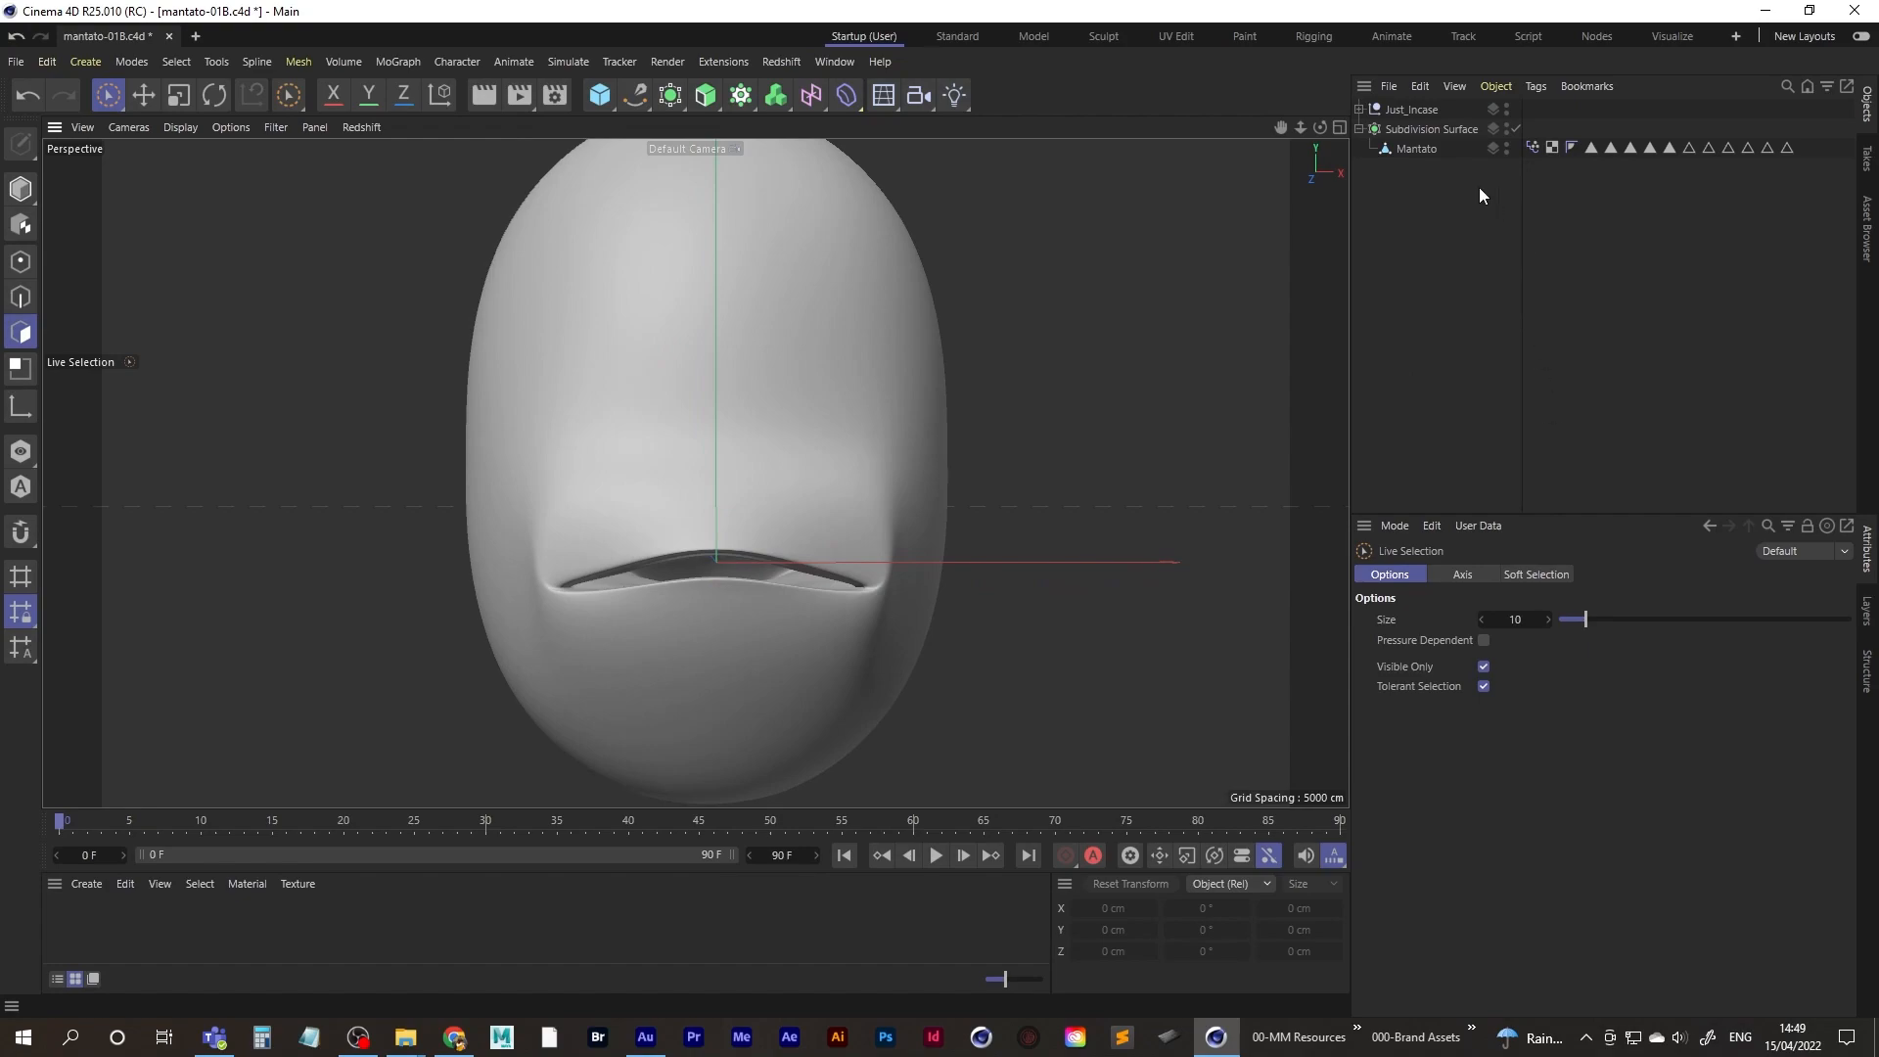
{"action": "left_click", "coordinate": [1533, 148]}
{"action": "left_click", "coordinate": [1458, 617]}
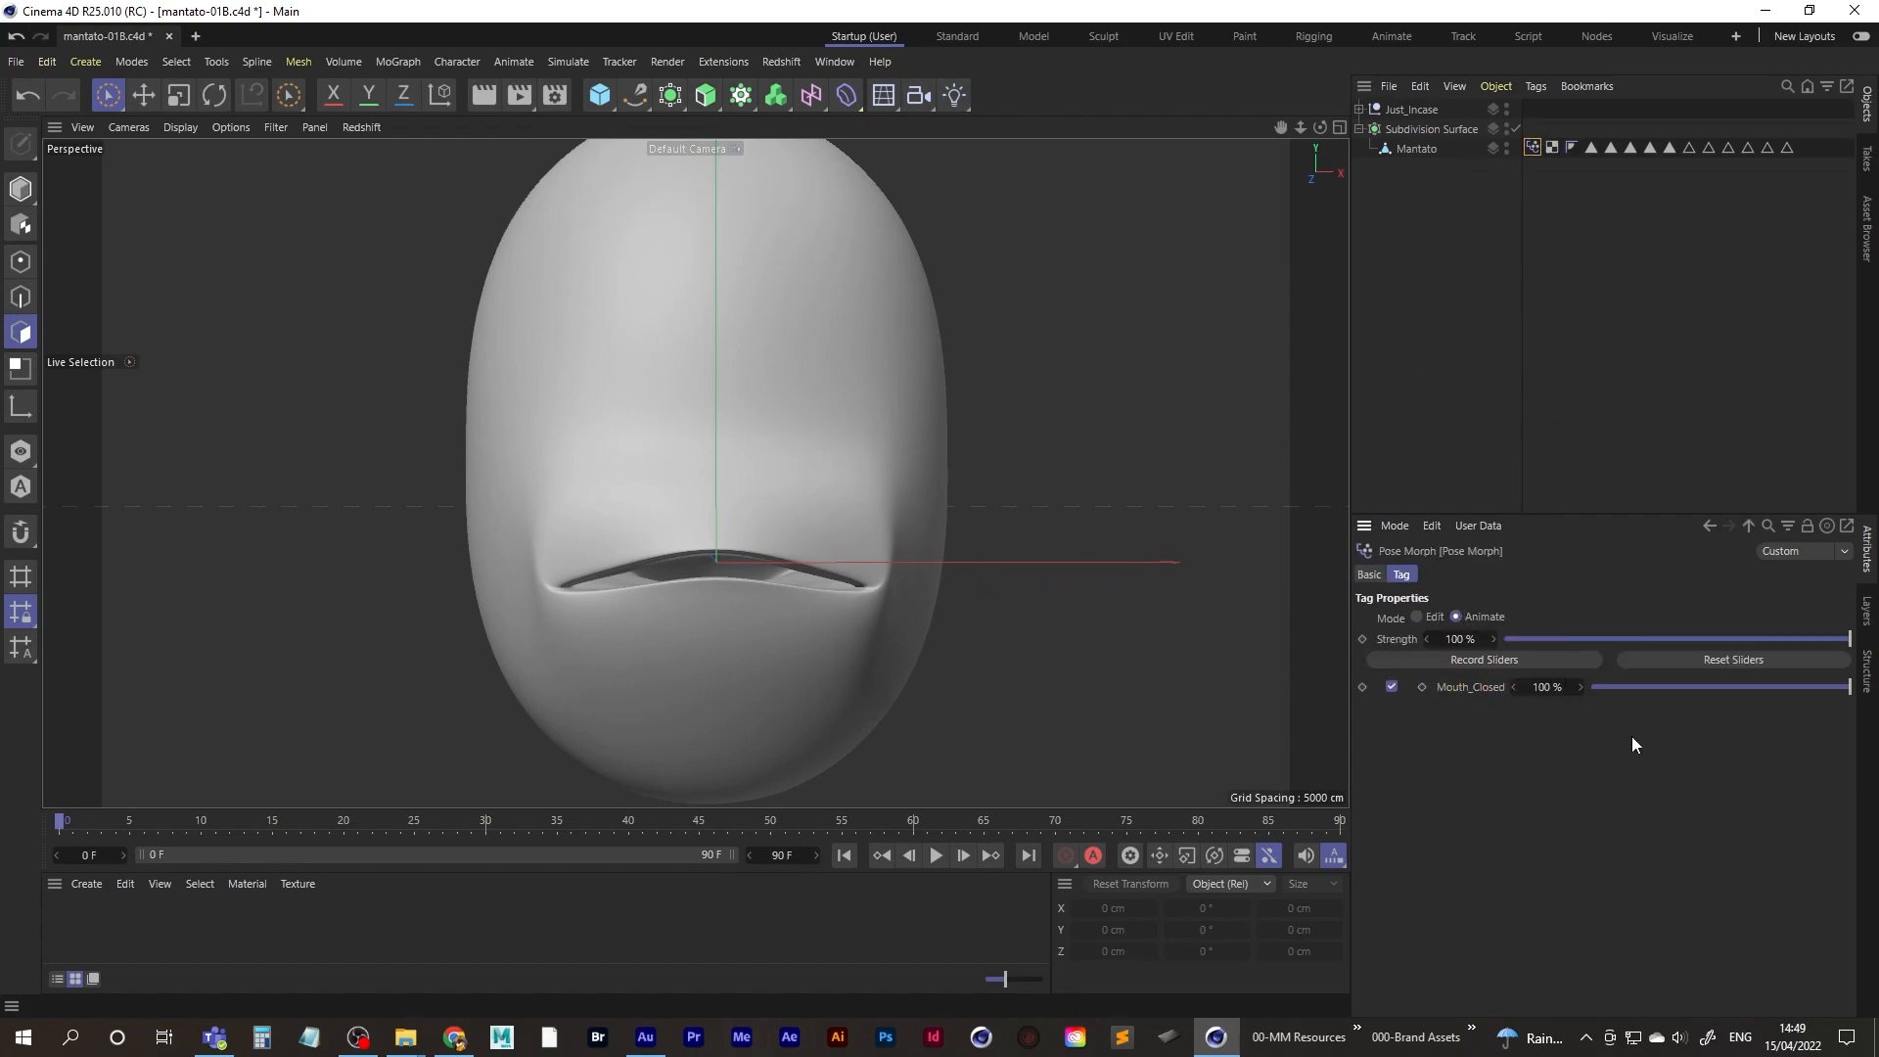
{"action": "mouse_move", "coordinate": [1847, 692]}
{"action": "left_mouse_down"}
{"action": "mouse_move", "coordinate": [1577, 697]}
{"action": "mouse_move", "coordinate": [1874, 697]}
{"action": "left_mouse_up"}
{"action": "left_click_drag", "start_coordinate": [667, 530], "coordinate": [685, 576], "text": "alt"}
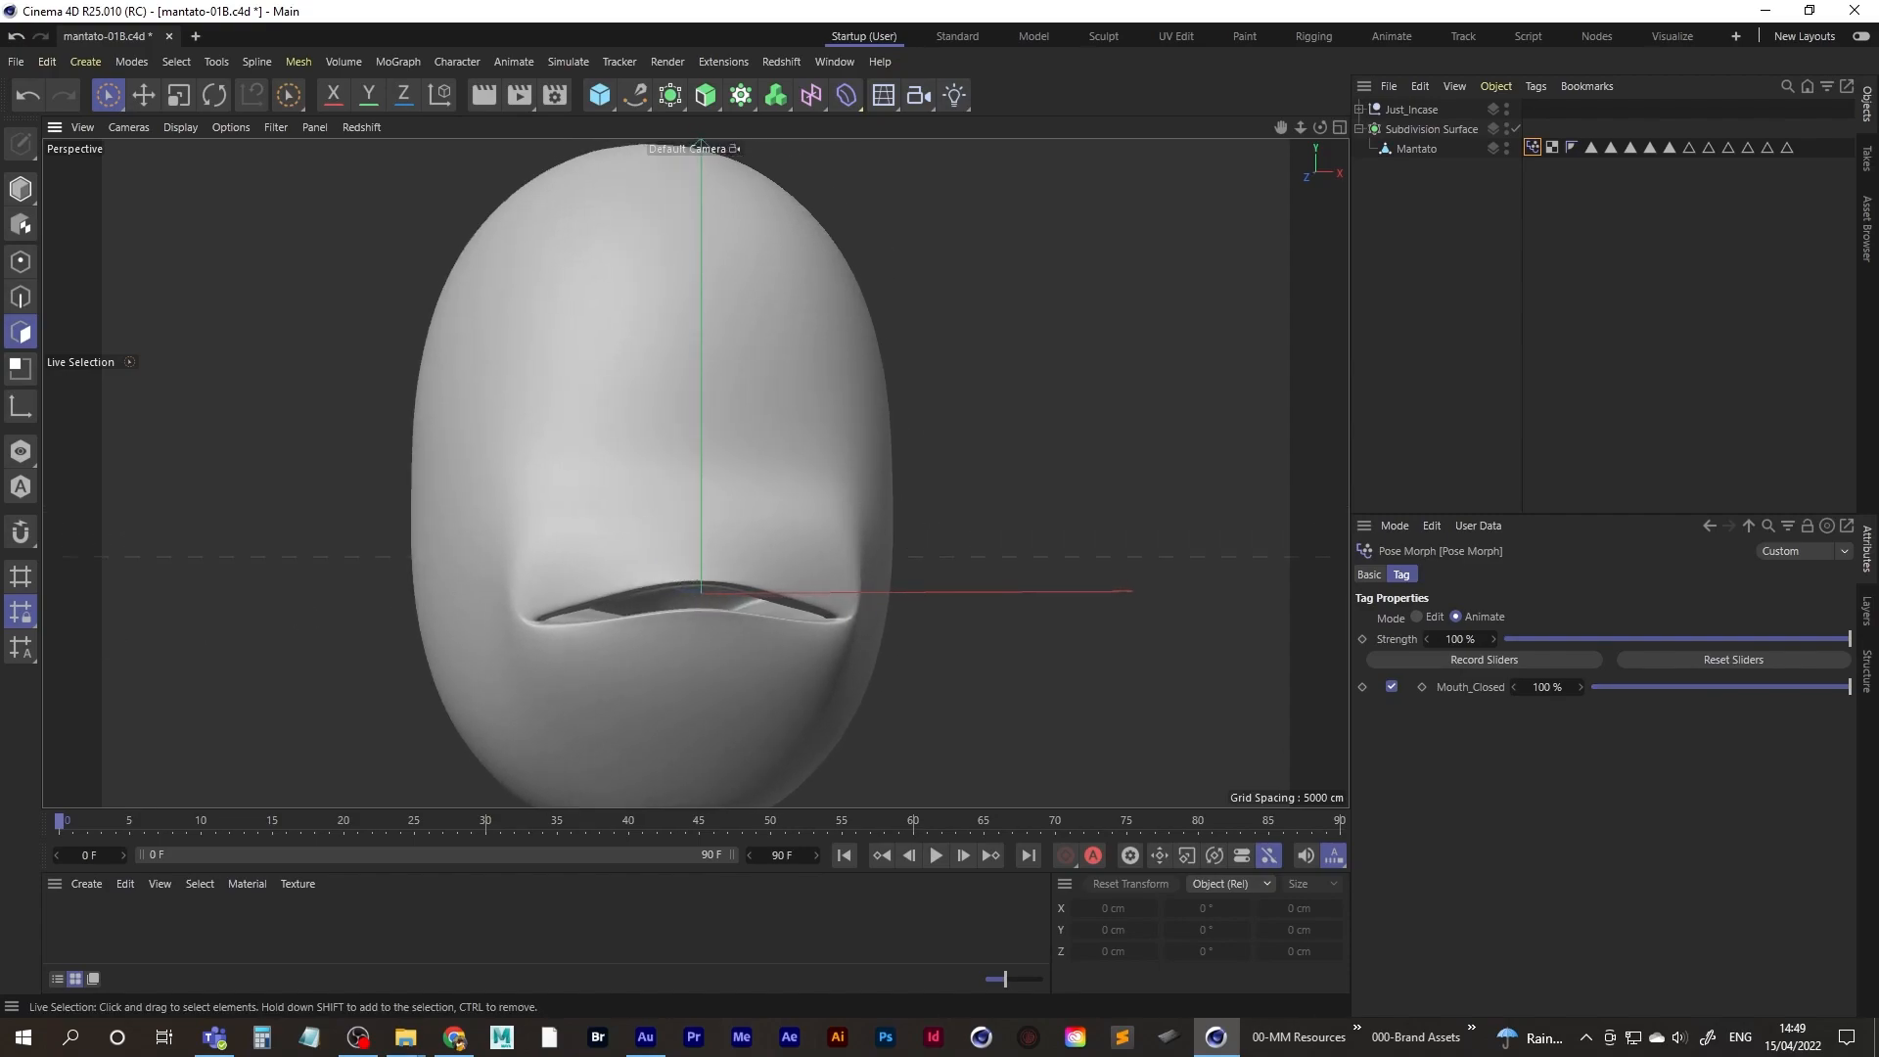
- Preview the lips with Mouth_Closed strength raised to 143% and return the Pose Morph tag to Edit mode
{"action": "key", "text": "alt+Tab"}
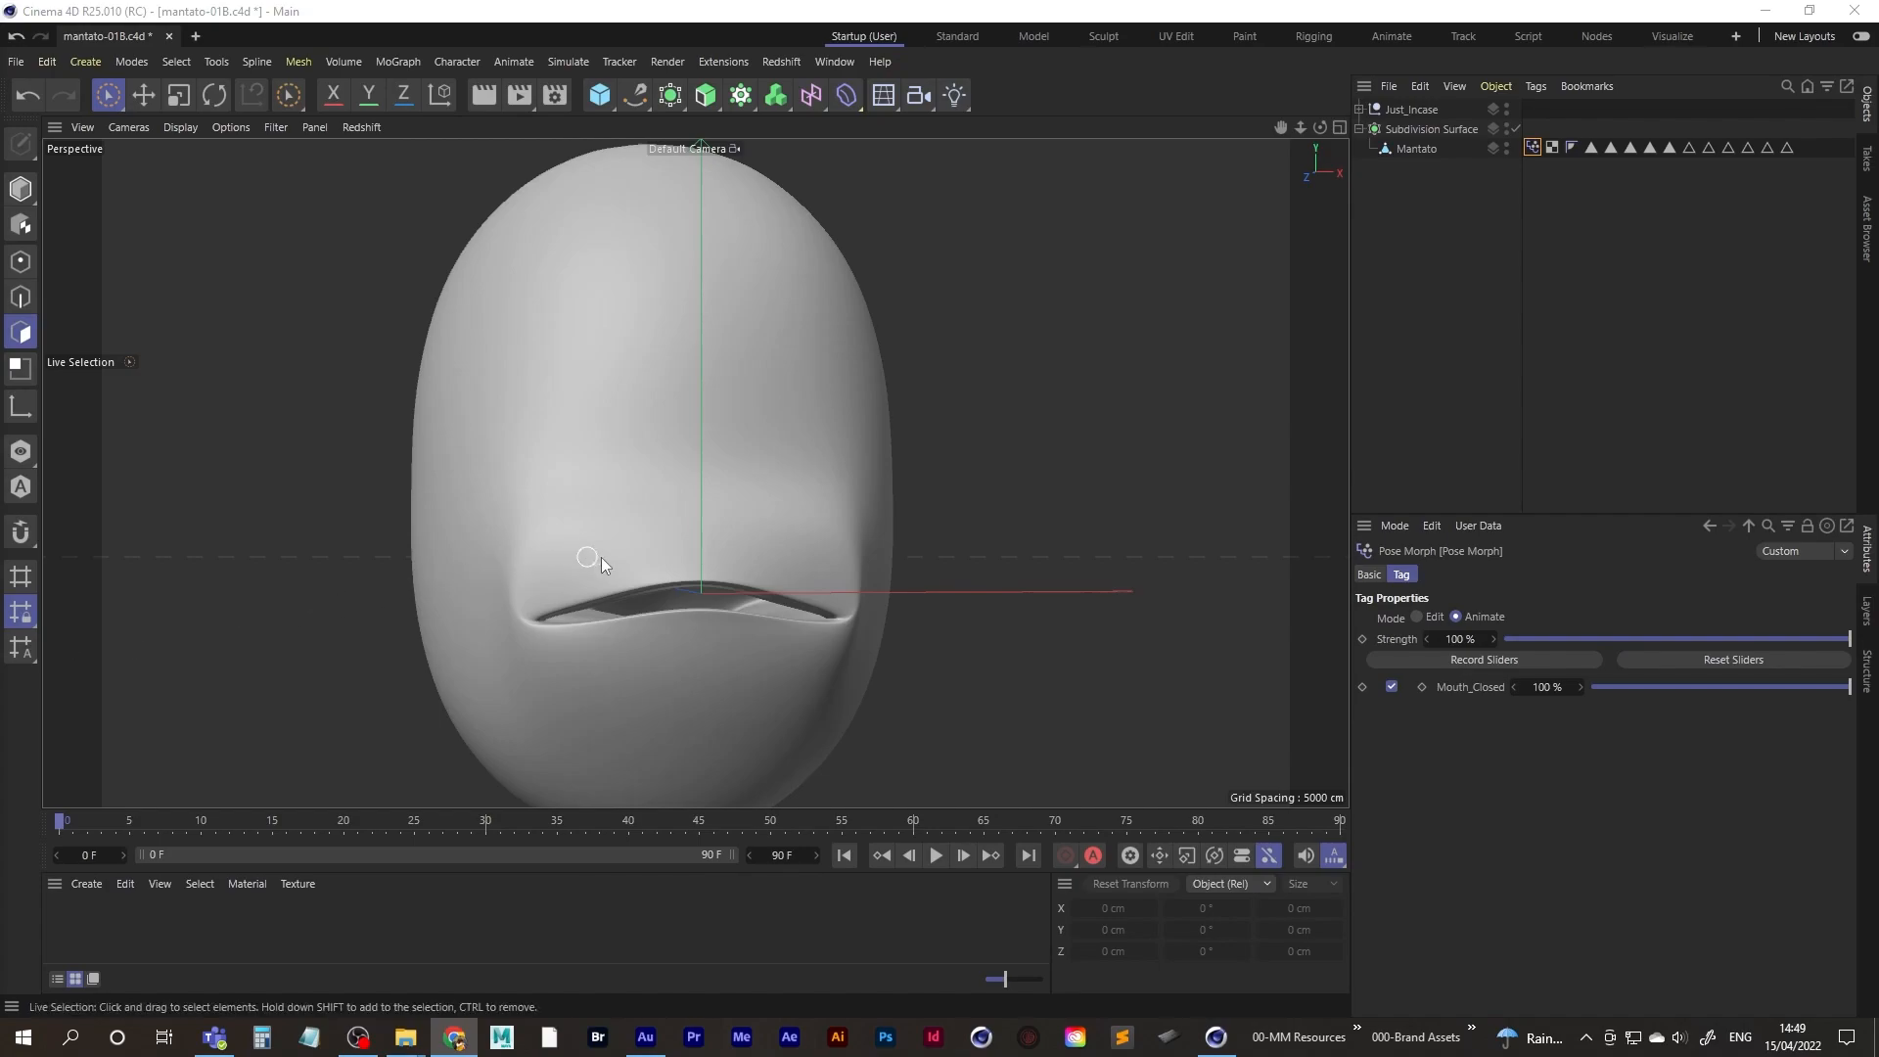
{"action": "left_click_drag", "start_coordinate": [1841, 686], "coordinate": [1782, 685]}
{"action": "left_click_drag", "start_coordinate": [1549, 687], "coordinate": [1611, 682]}
{"action": "middle_click_drag", "start_coordinate": [679, 600], "coordinate": [656, 609], "text": "alt"}
{"action": "left_click_drag", "start_coordinate": [656, 609], "coordinate": [729, 601], "text": "alt"}
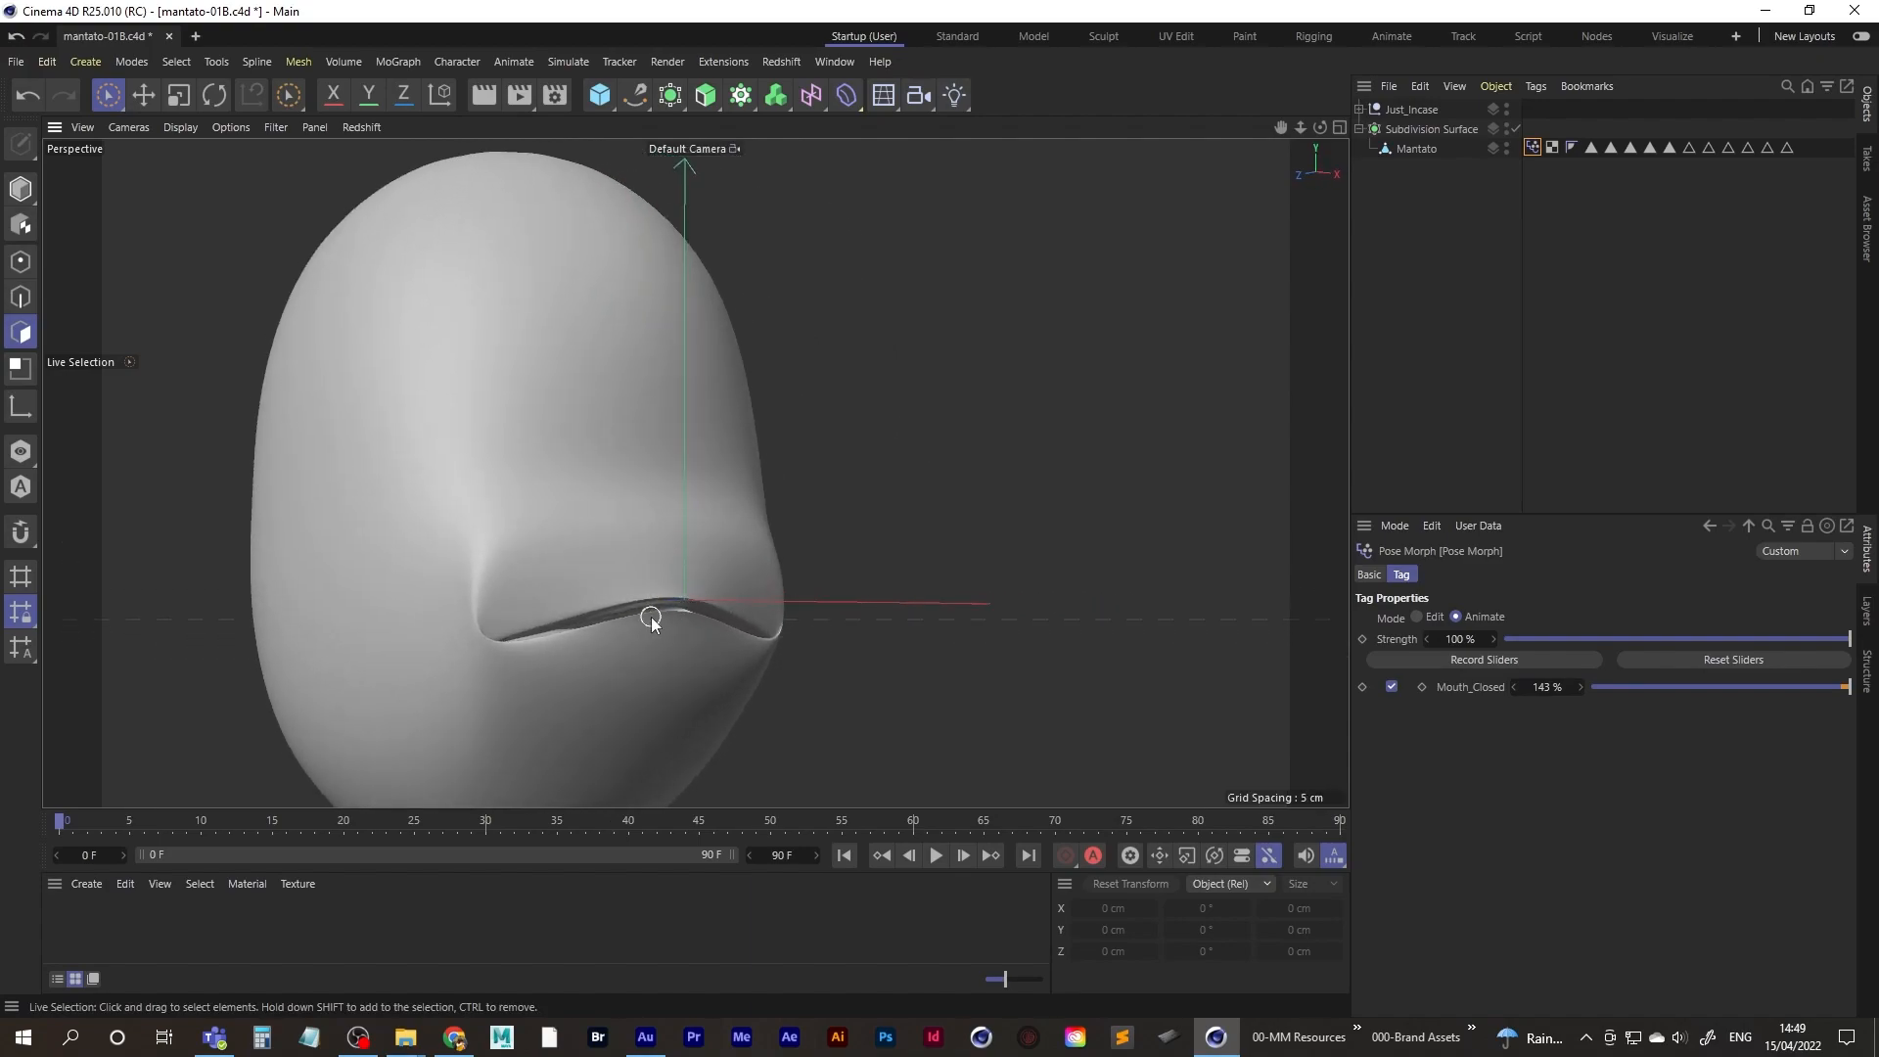
{"action": "right_click_drag", "start_coordinate": [652, 616], "coordinate": [713, 596], "text": "alt"}
{"action": "left_click_drag", "start_coordinate": [713, 596], "coordinate": [832, 601], "text": "alt"}
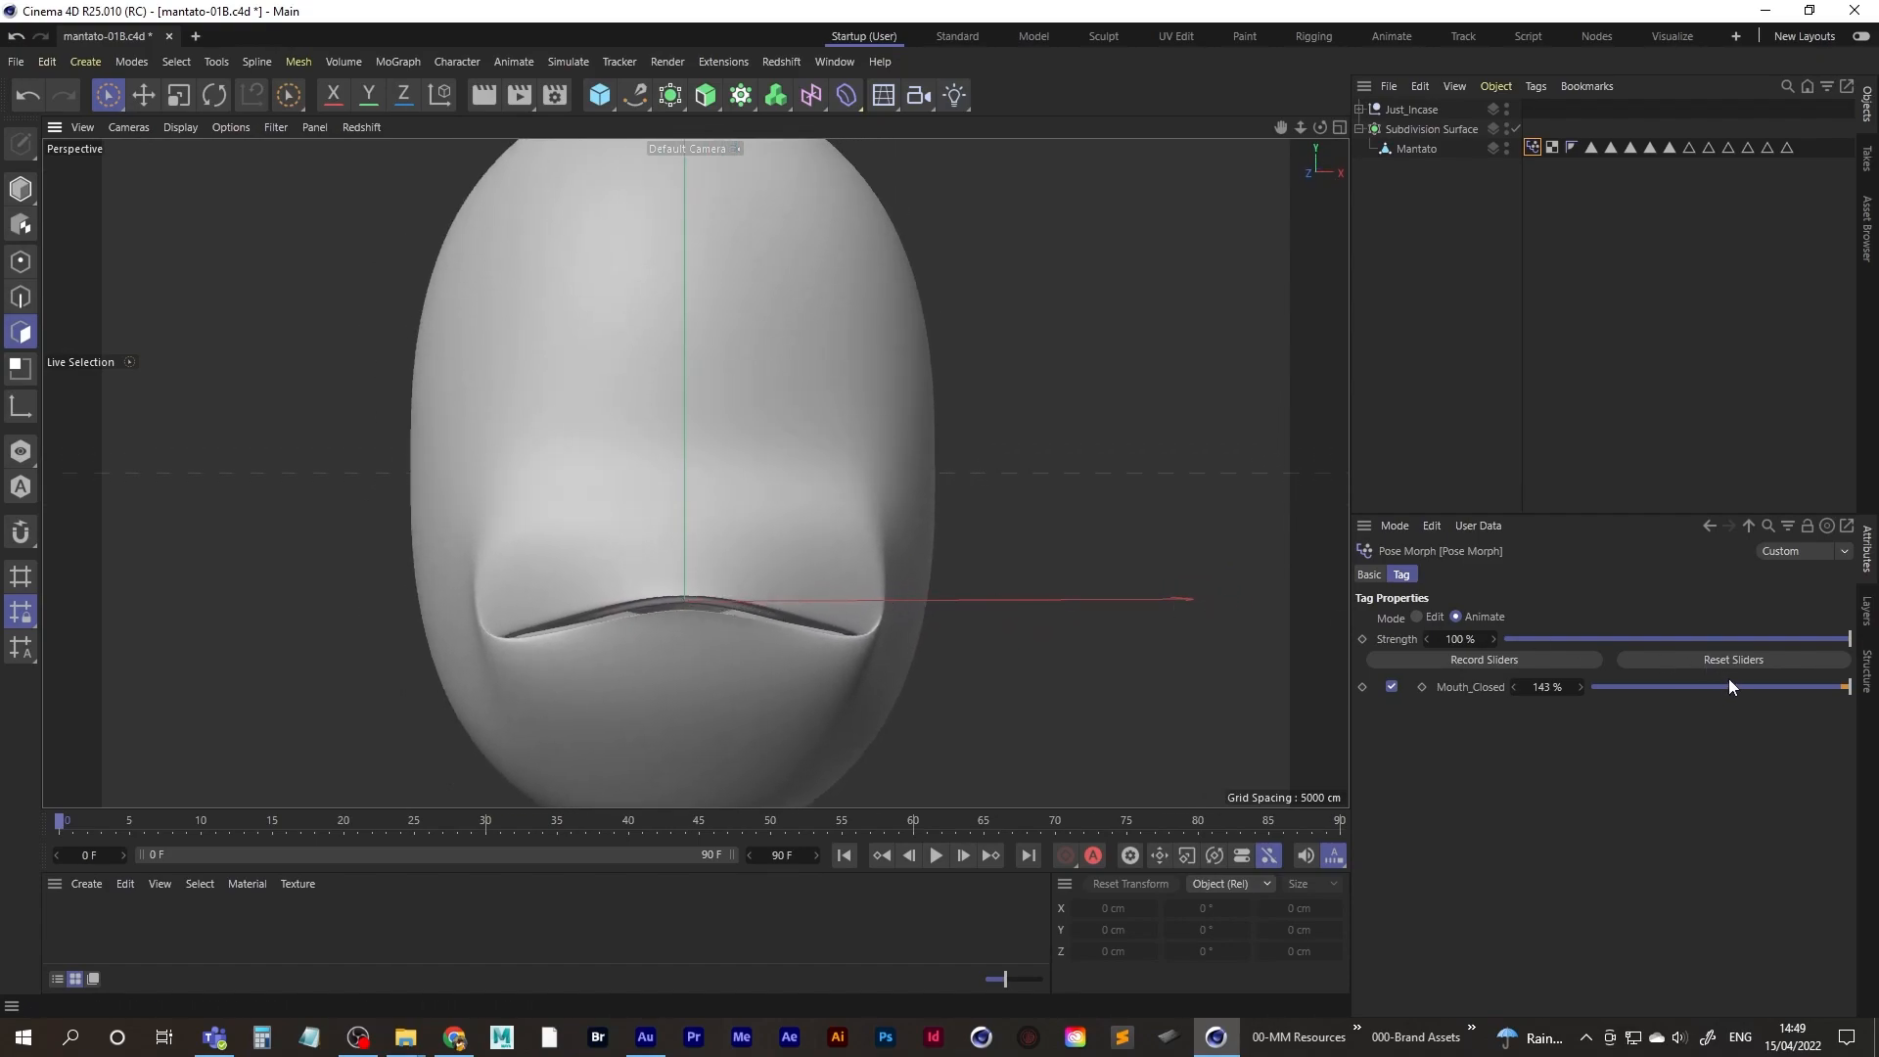
{"action": "left_click_drag", "start_coordinate": [1642, 684], "coordinate": [1723, 691]}
{"action": "left_click", "coordinate": [1418, 616]}
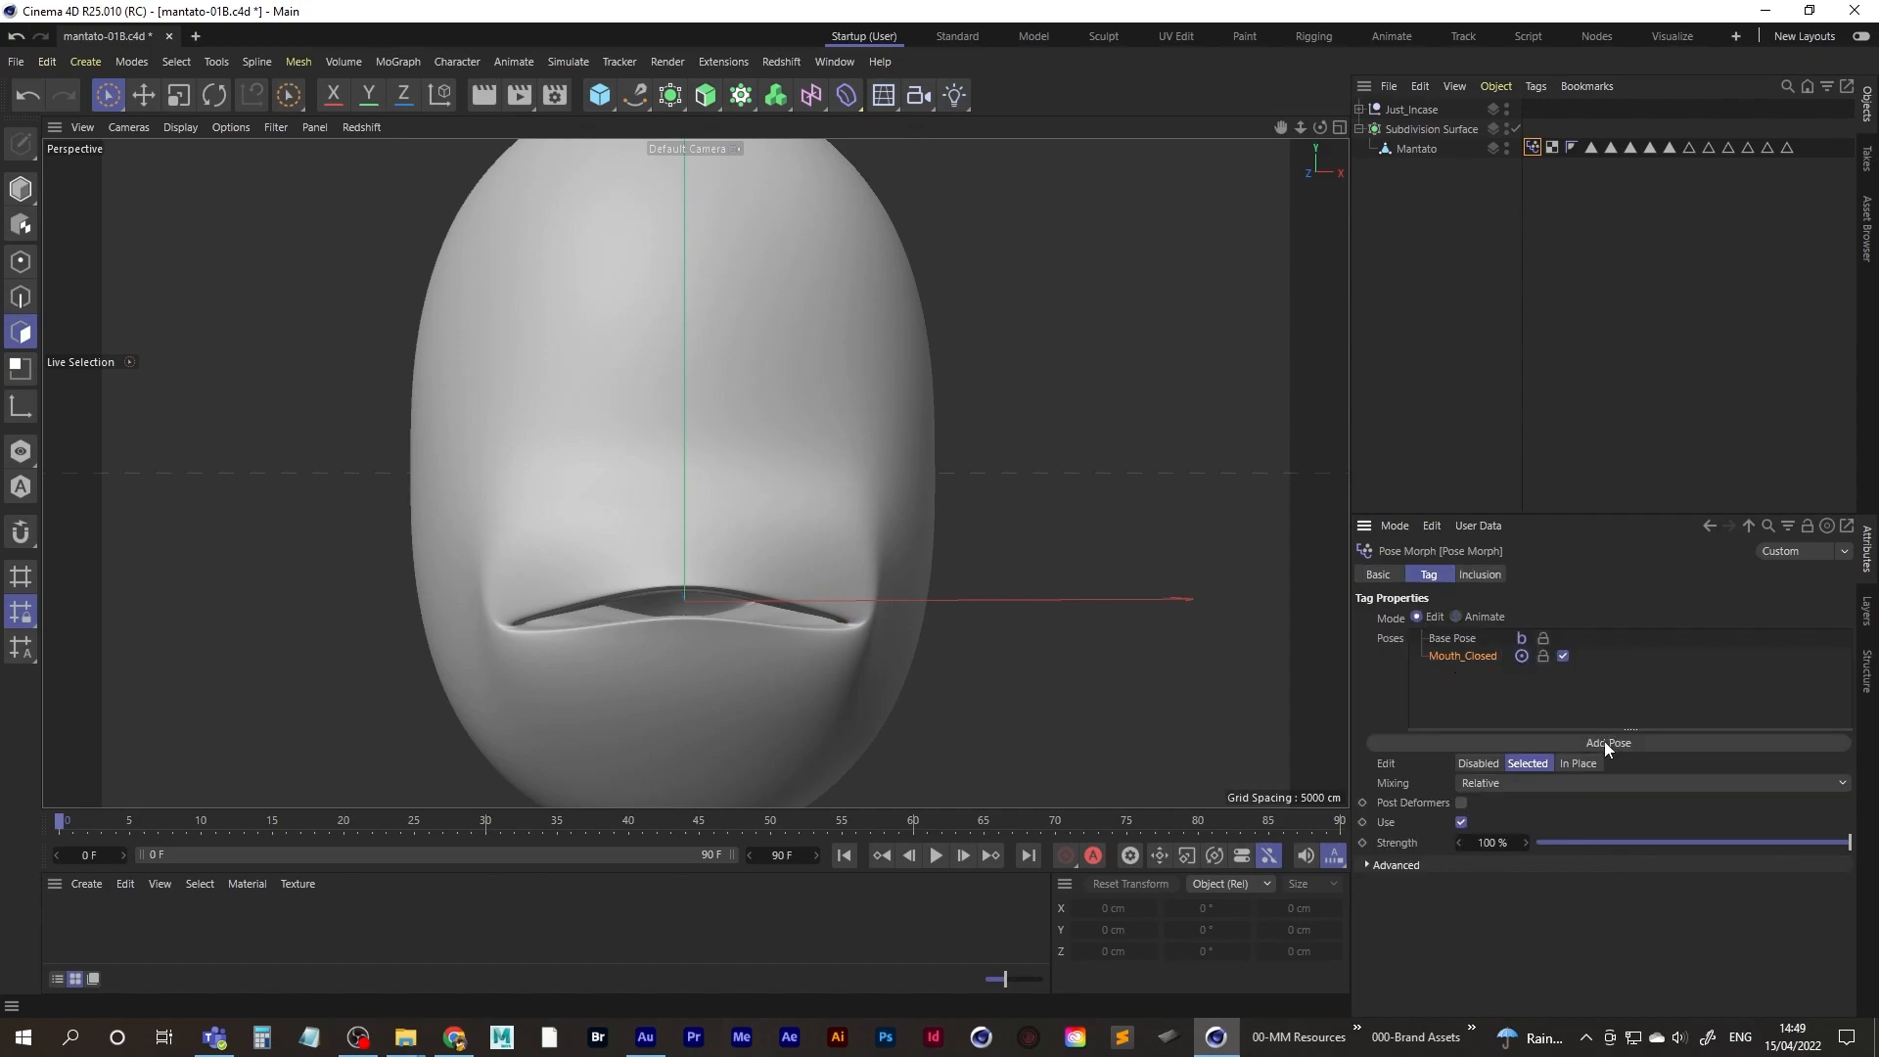
{"action": "left_click", "coordinate": [1605, 742]}
{"action": "double_click", "coordinate": [1443, 673]}
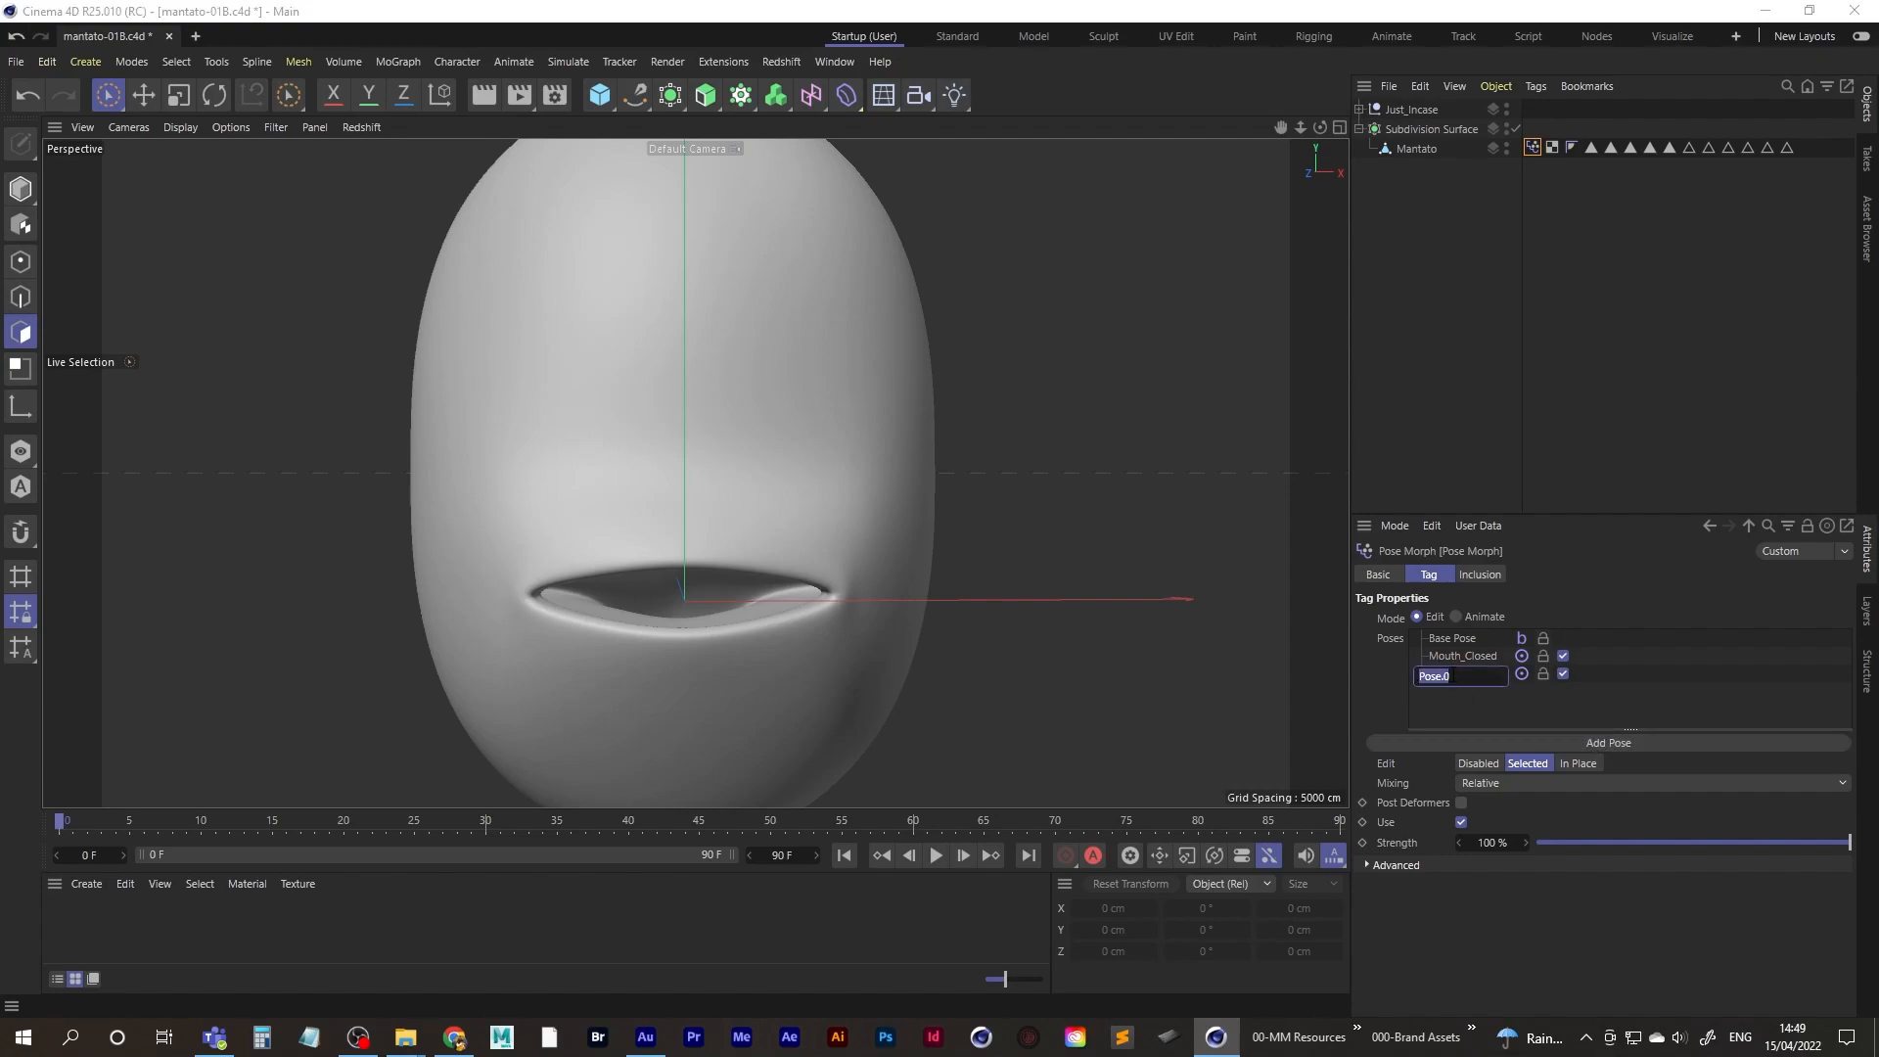
{"action": "key", "text": "ctrl+z"}
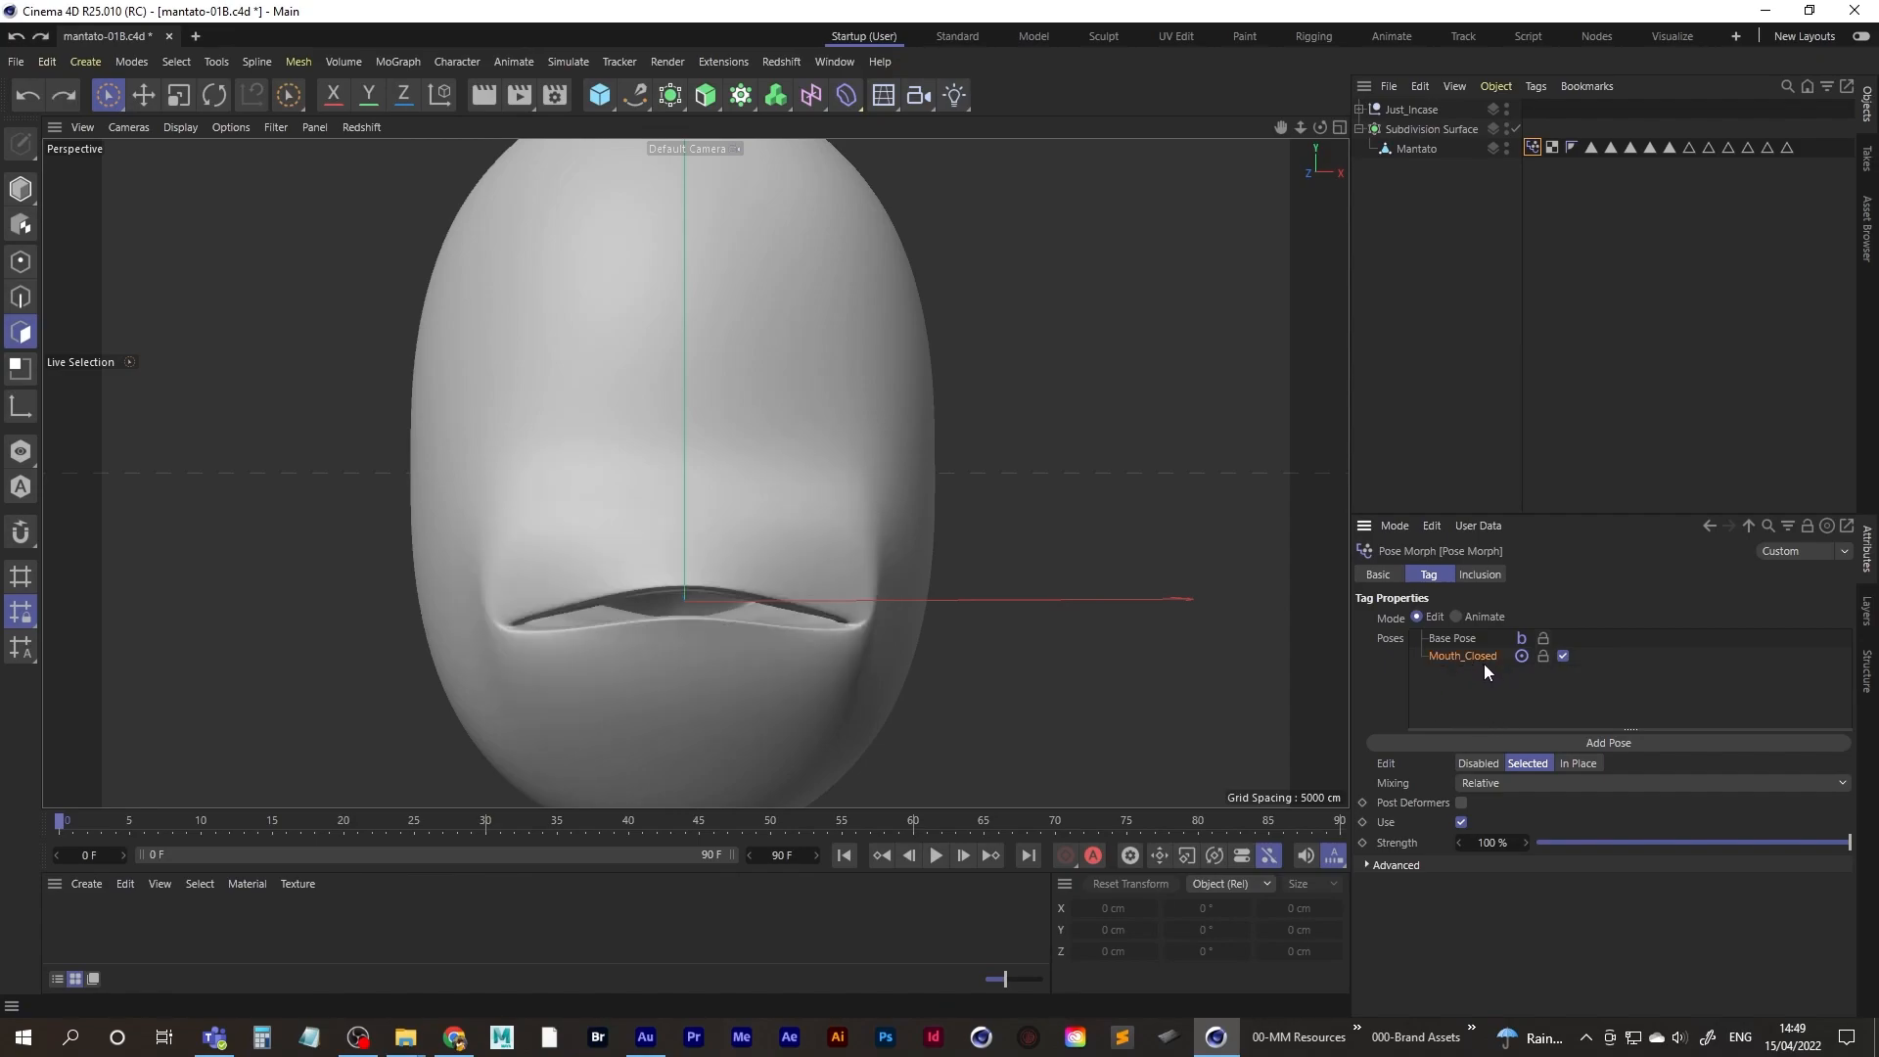
{"action": "right_click", "coordinate": [1475, 660]}
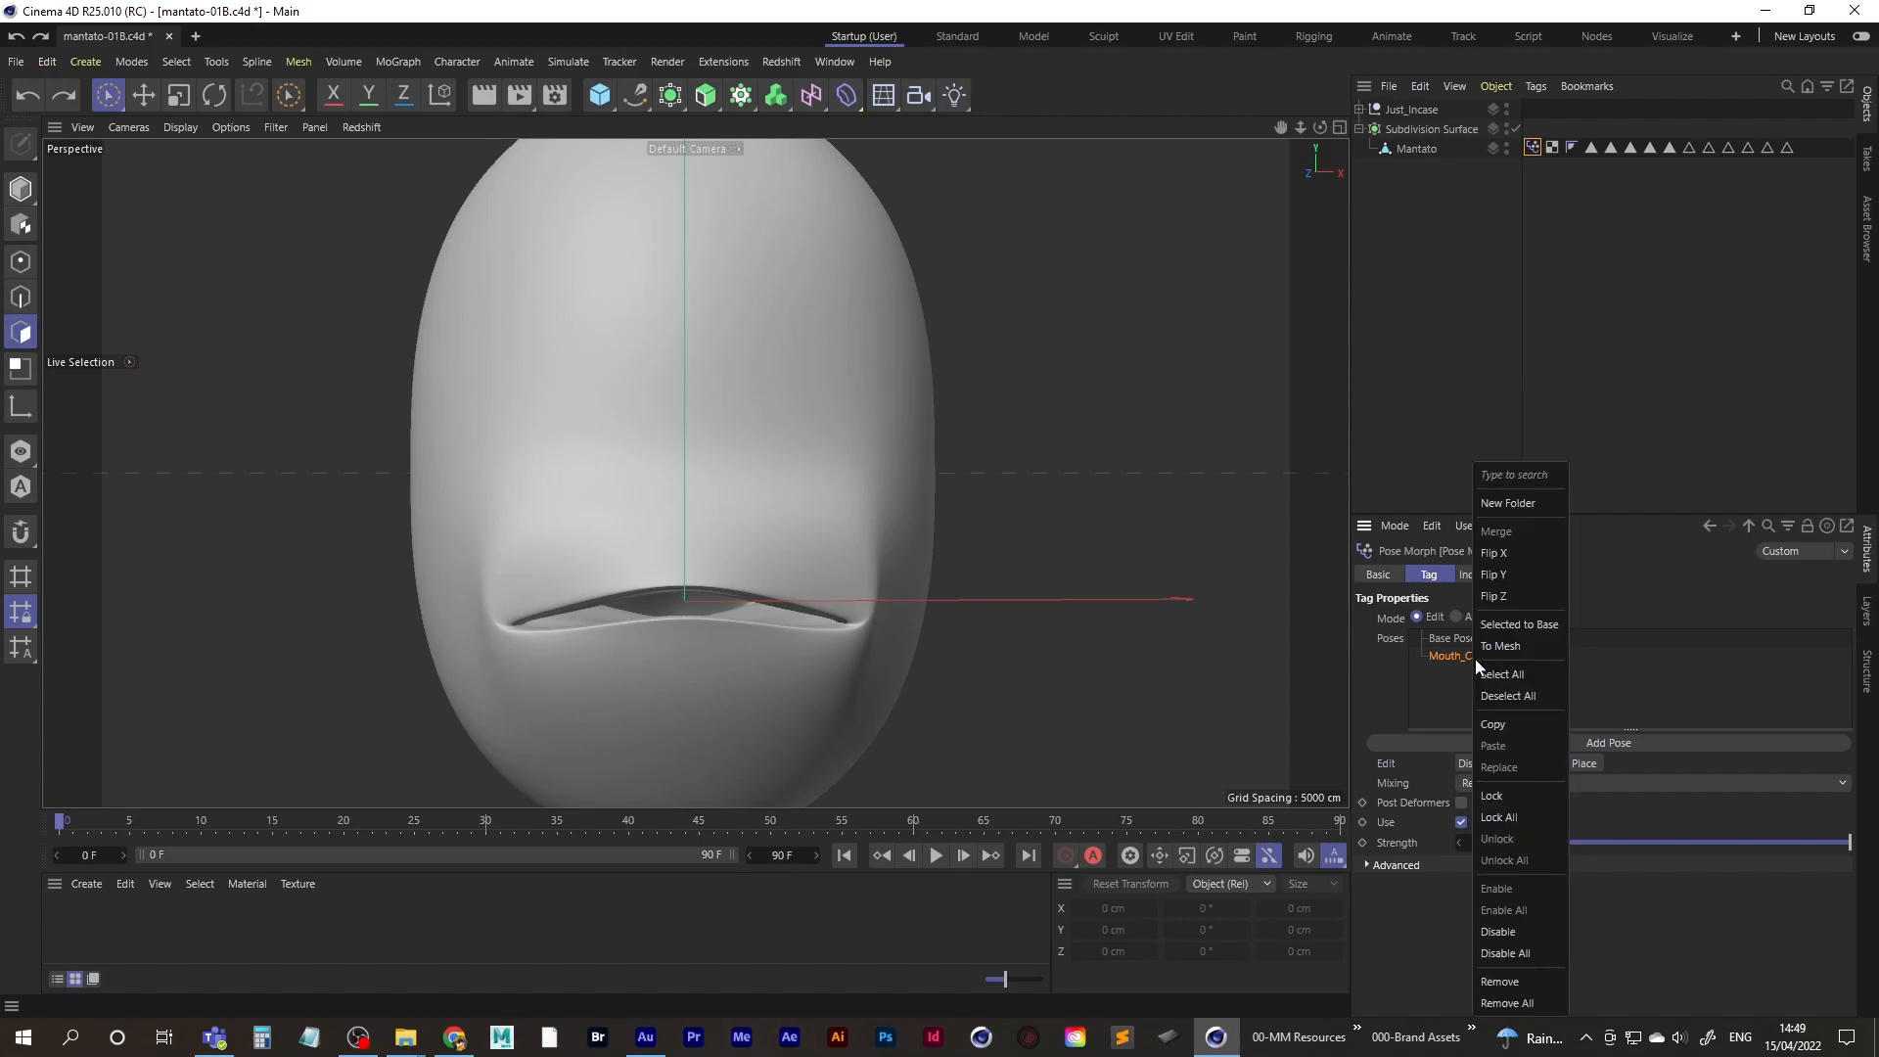
{"action": "key", "text": "Escape"}
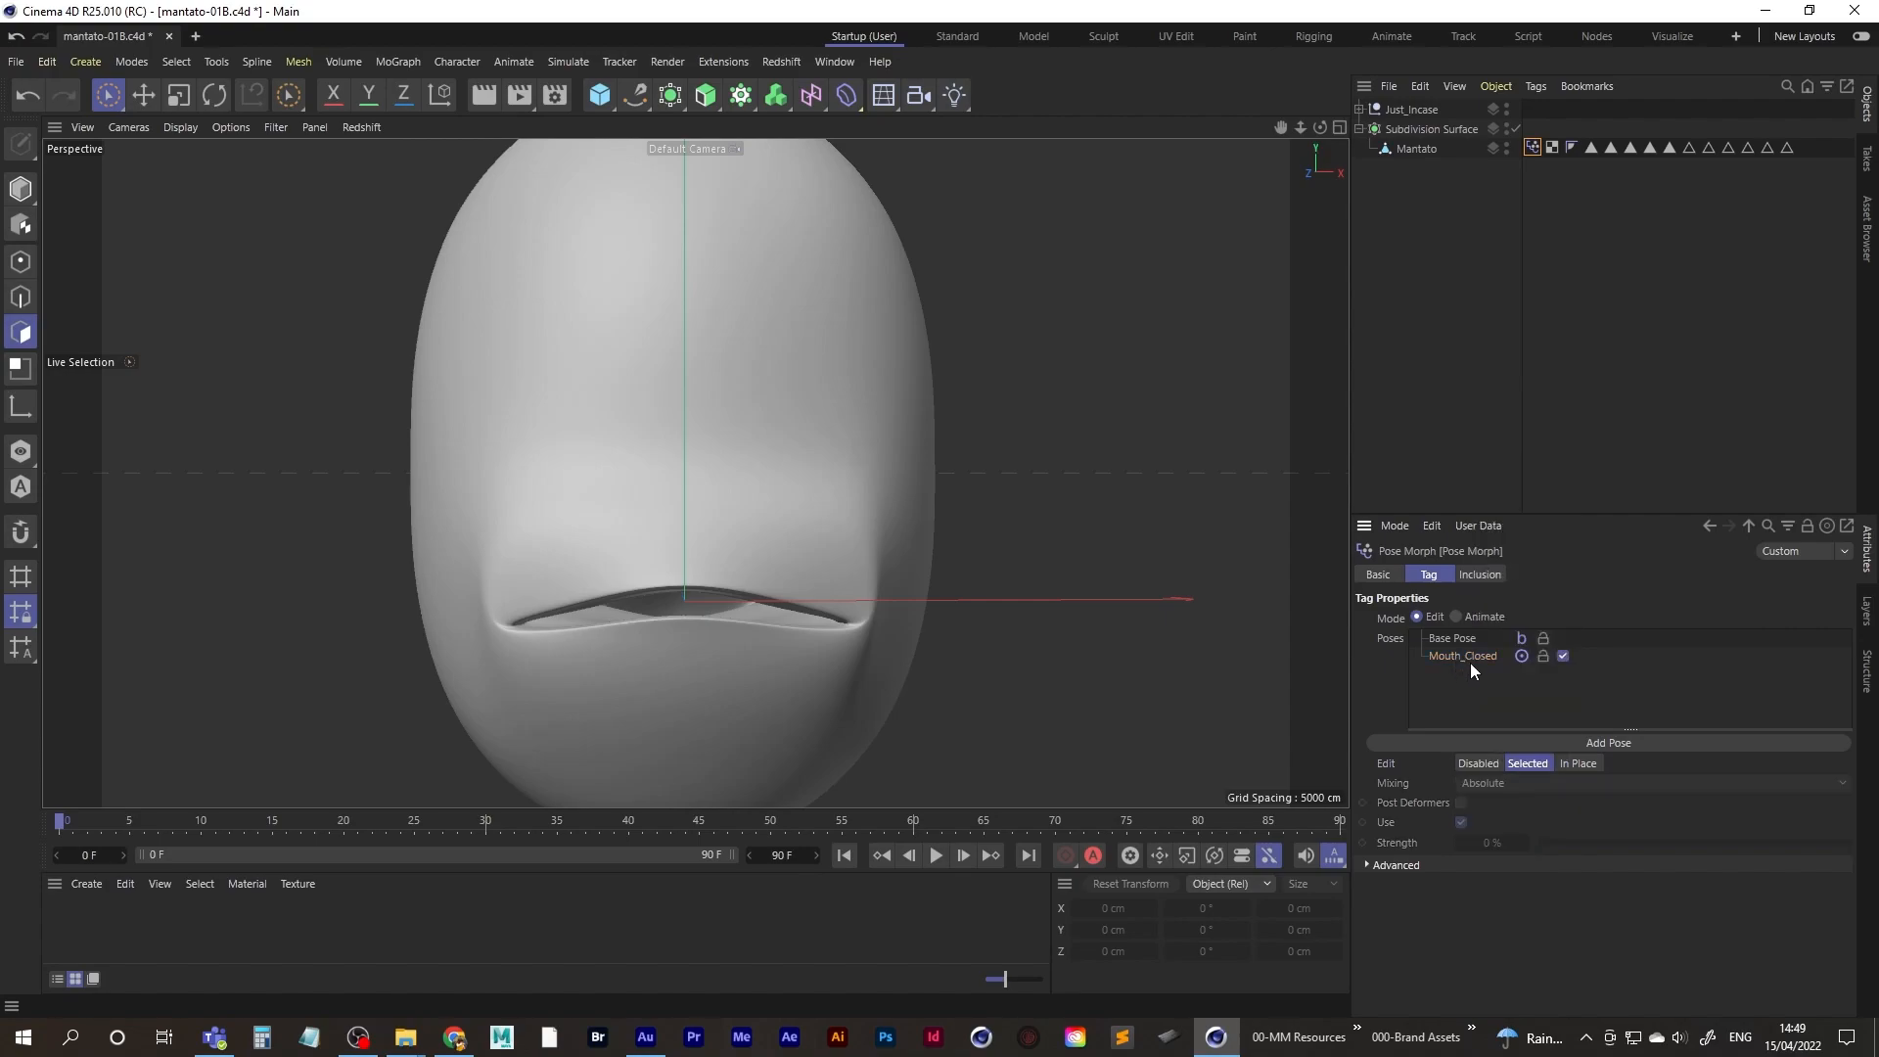
{"action": "double_click", "coordinate": [1472, 655]}
{"action": "right_click", "coordinate": [1471, 656]}
{"action": "left_click", "coordinate": [1442, 681]}
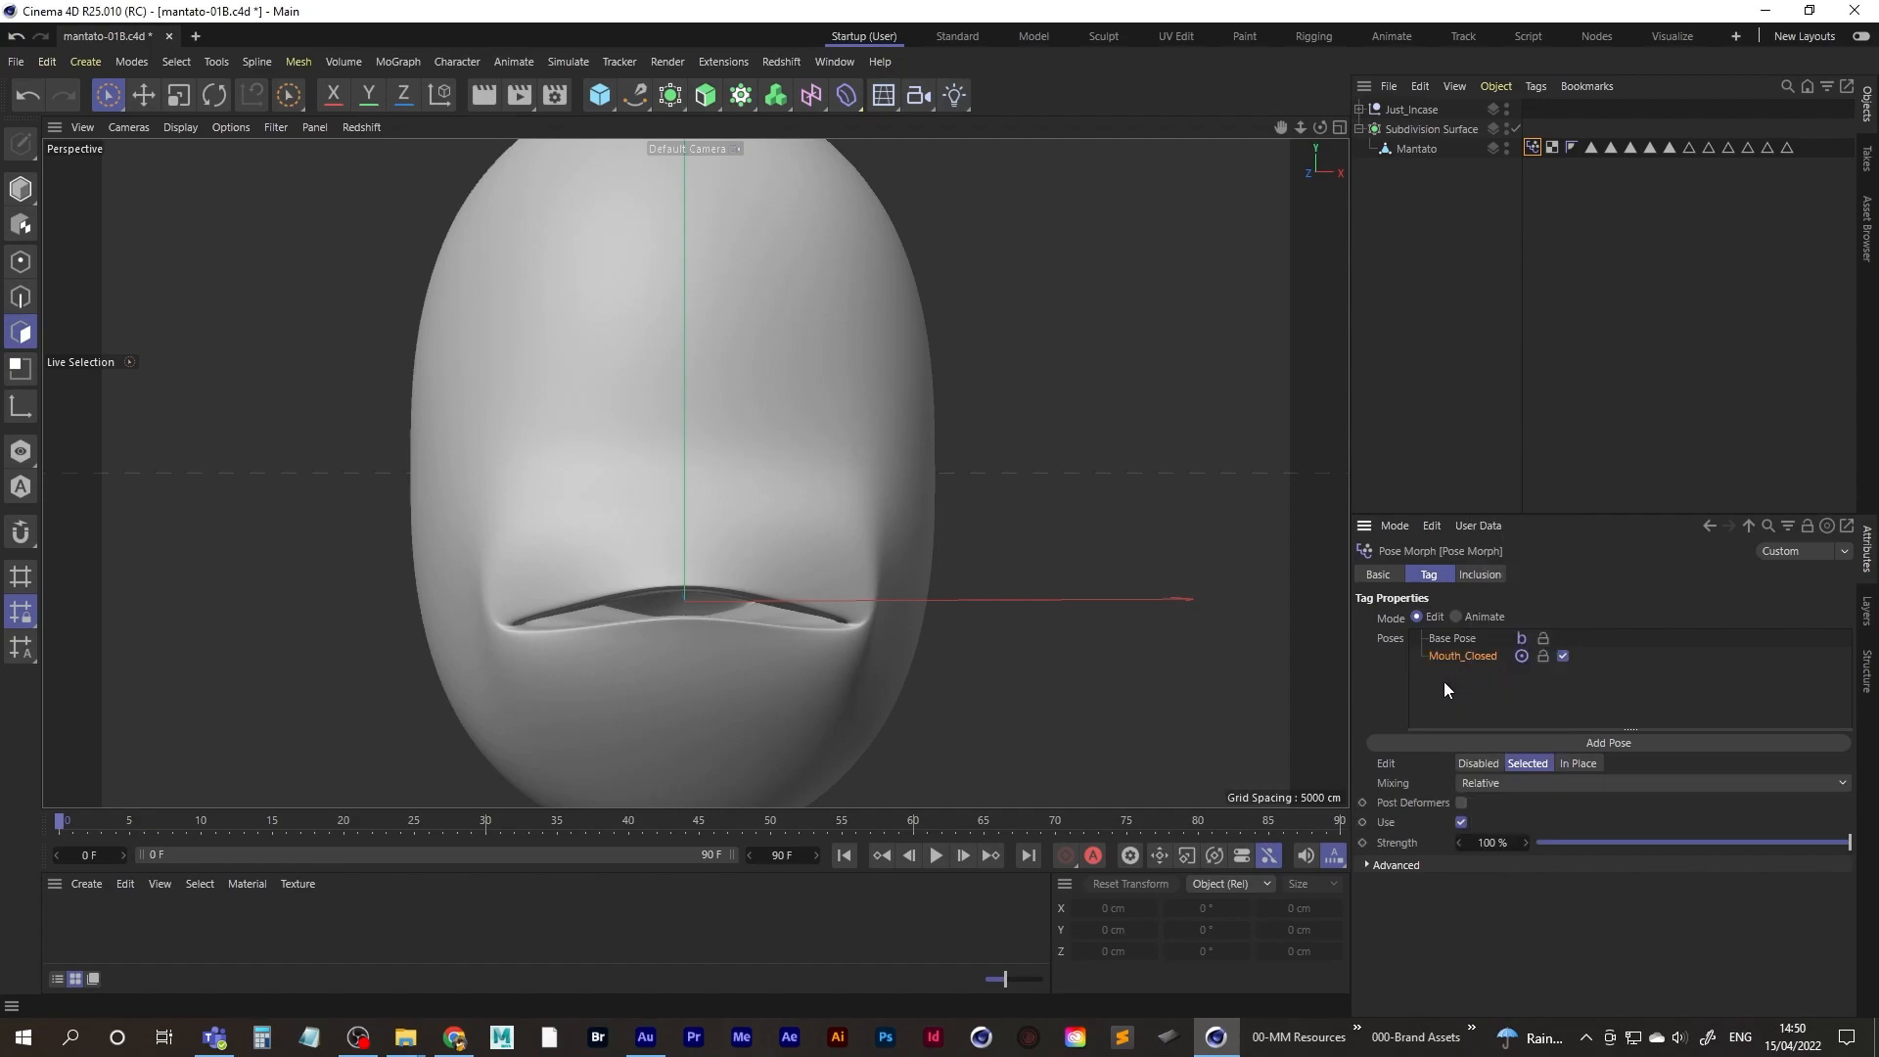
- Set pose editing to In Place, add a new pose below Mouth_Closed and name it Awake_mouth
{"action": "left_click", "coordinate": [1587, 762]}
{"action": "left_click", "coordinate": [1584, 743]}
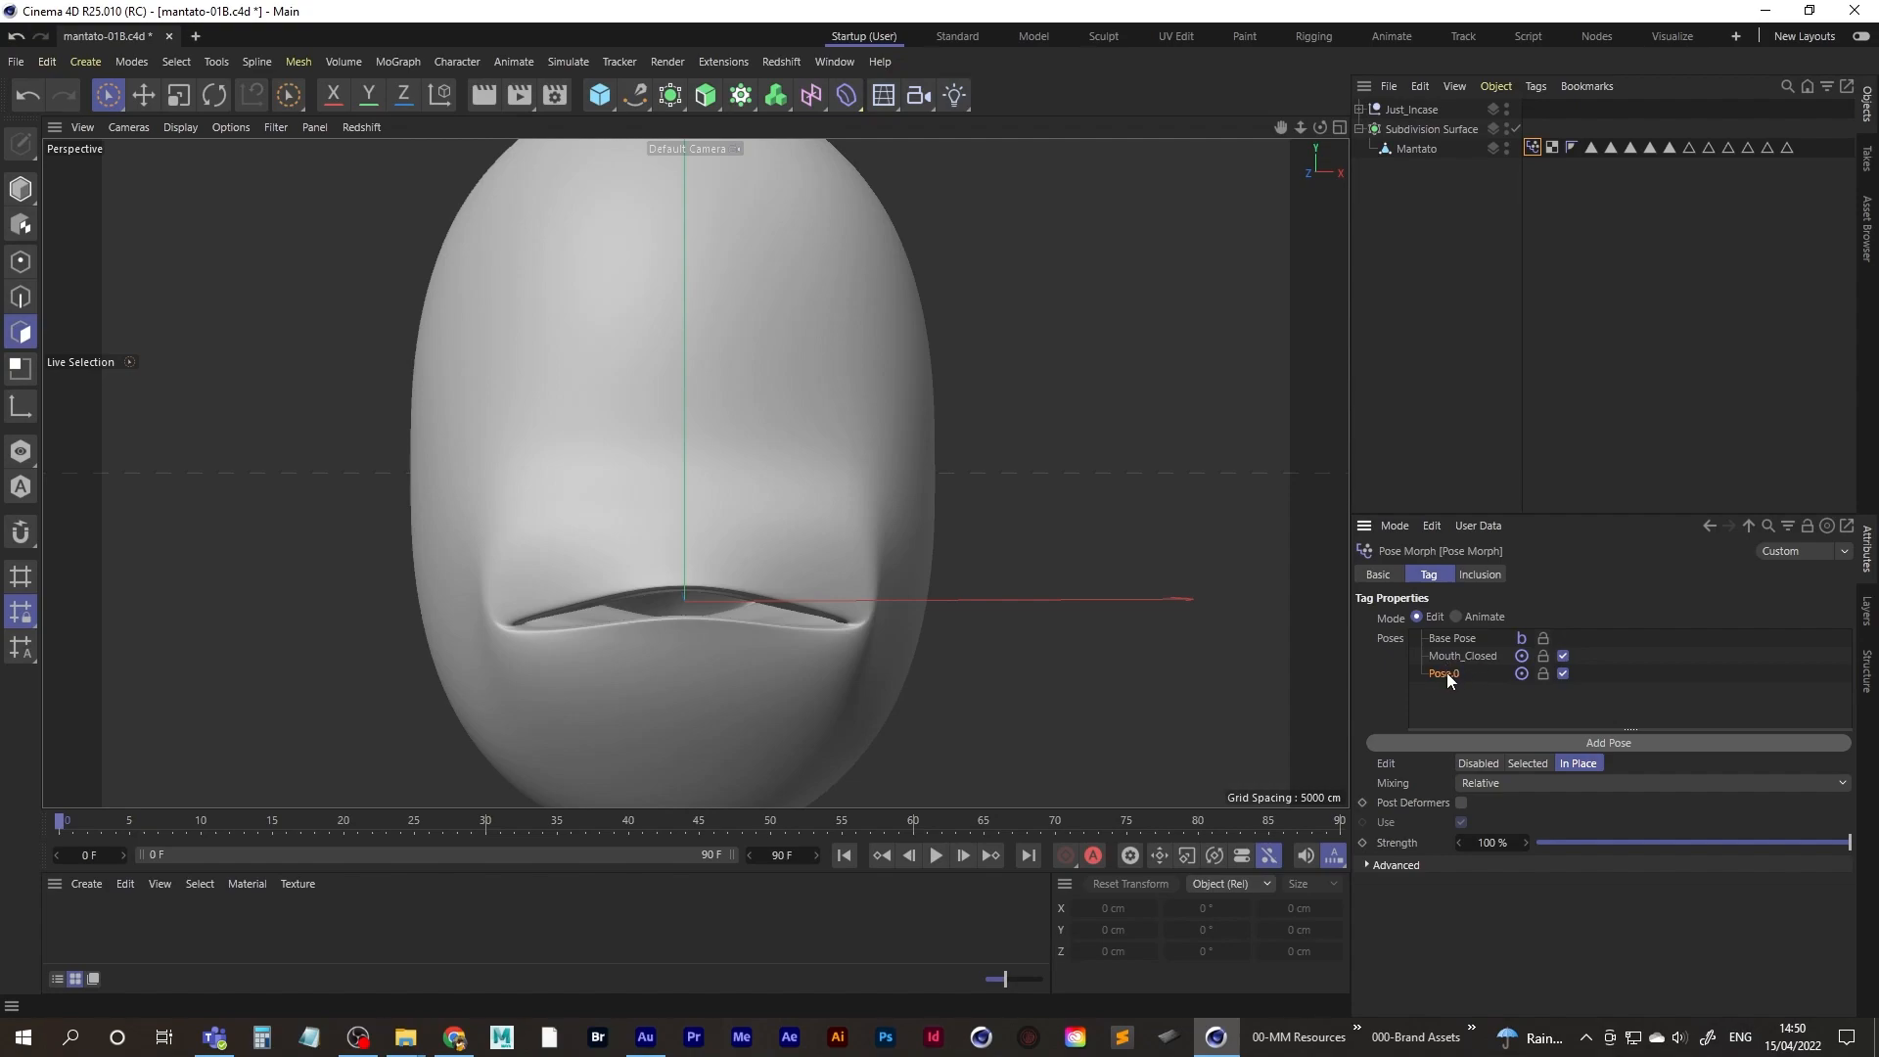
{"action": "left_click", "coordinate": [1527, 762]}
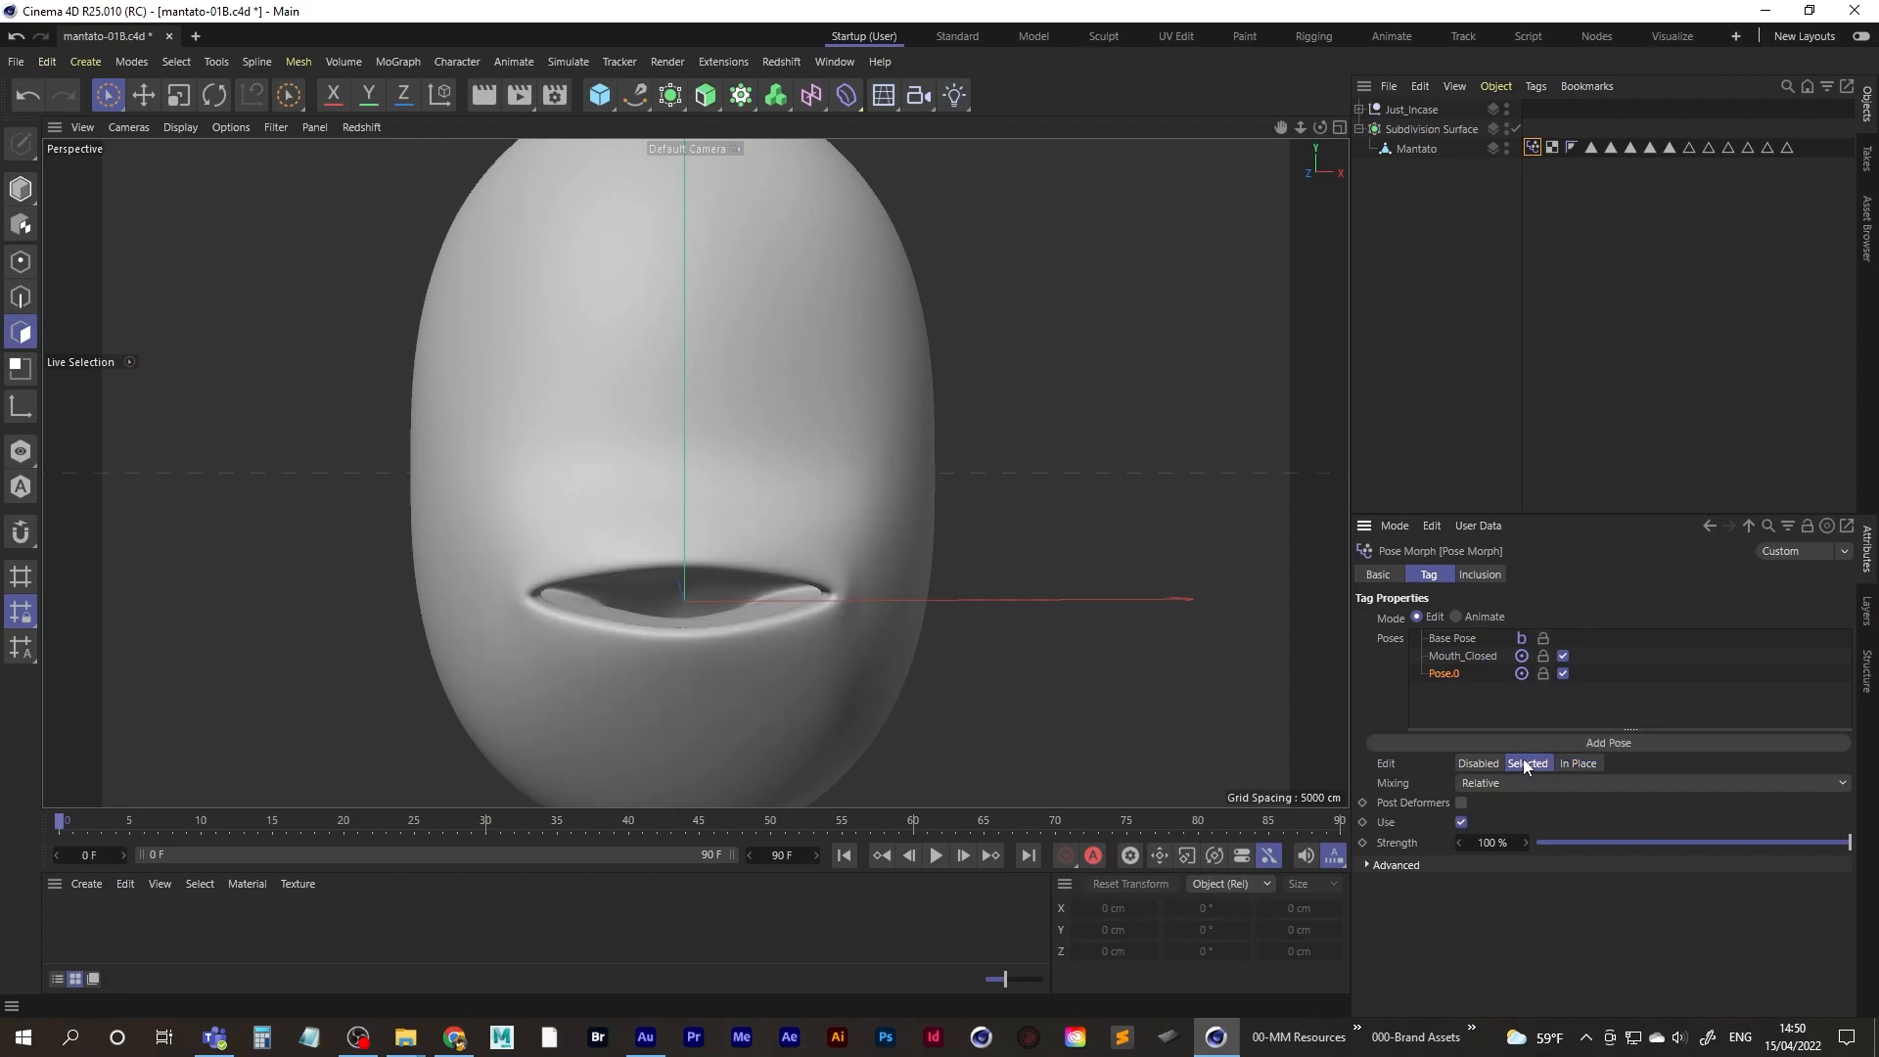
{"action": "left_click", "coordinate": [1573, 765]}
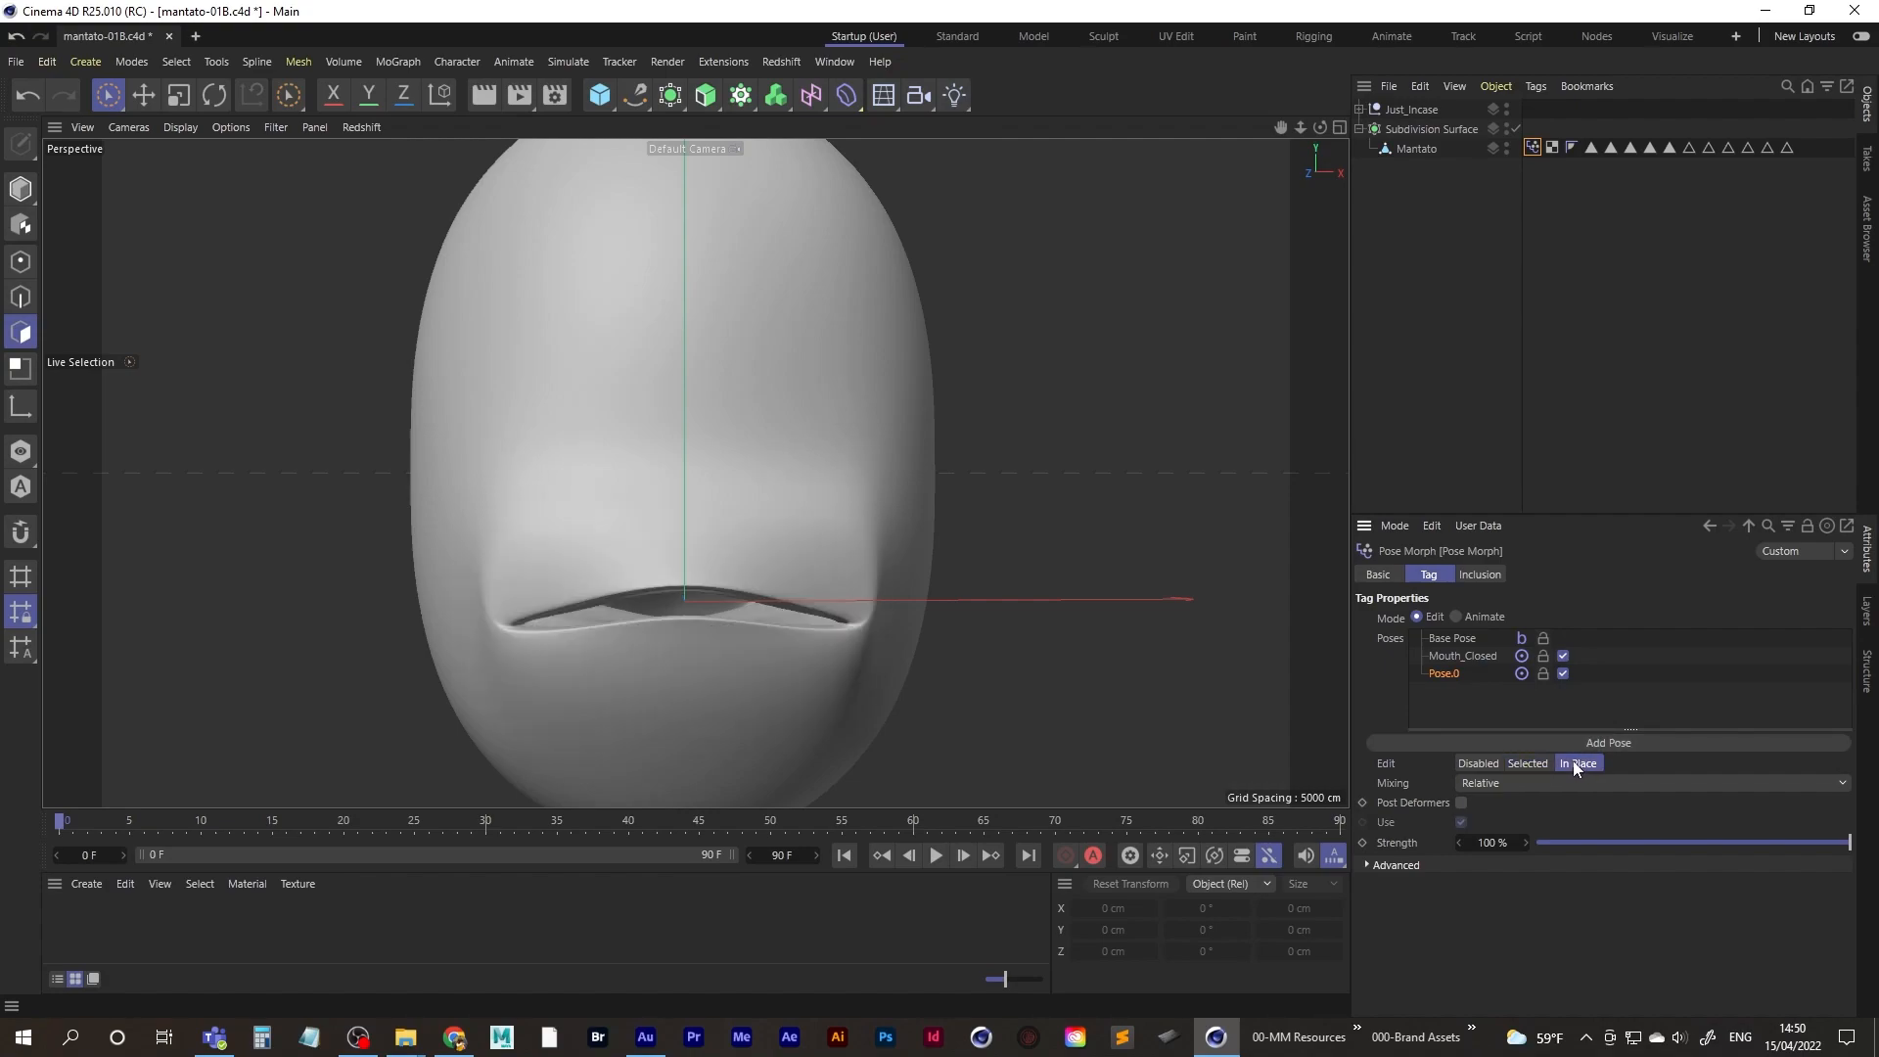
{"action": "double_click", "coordinate": [1451, 675]}
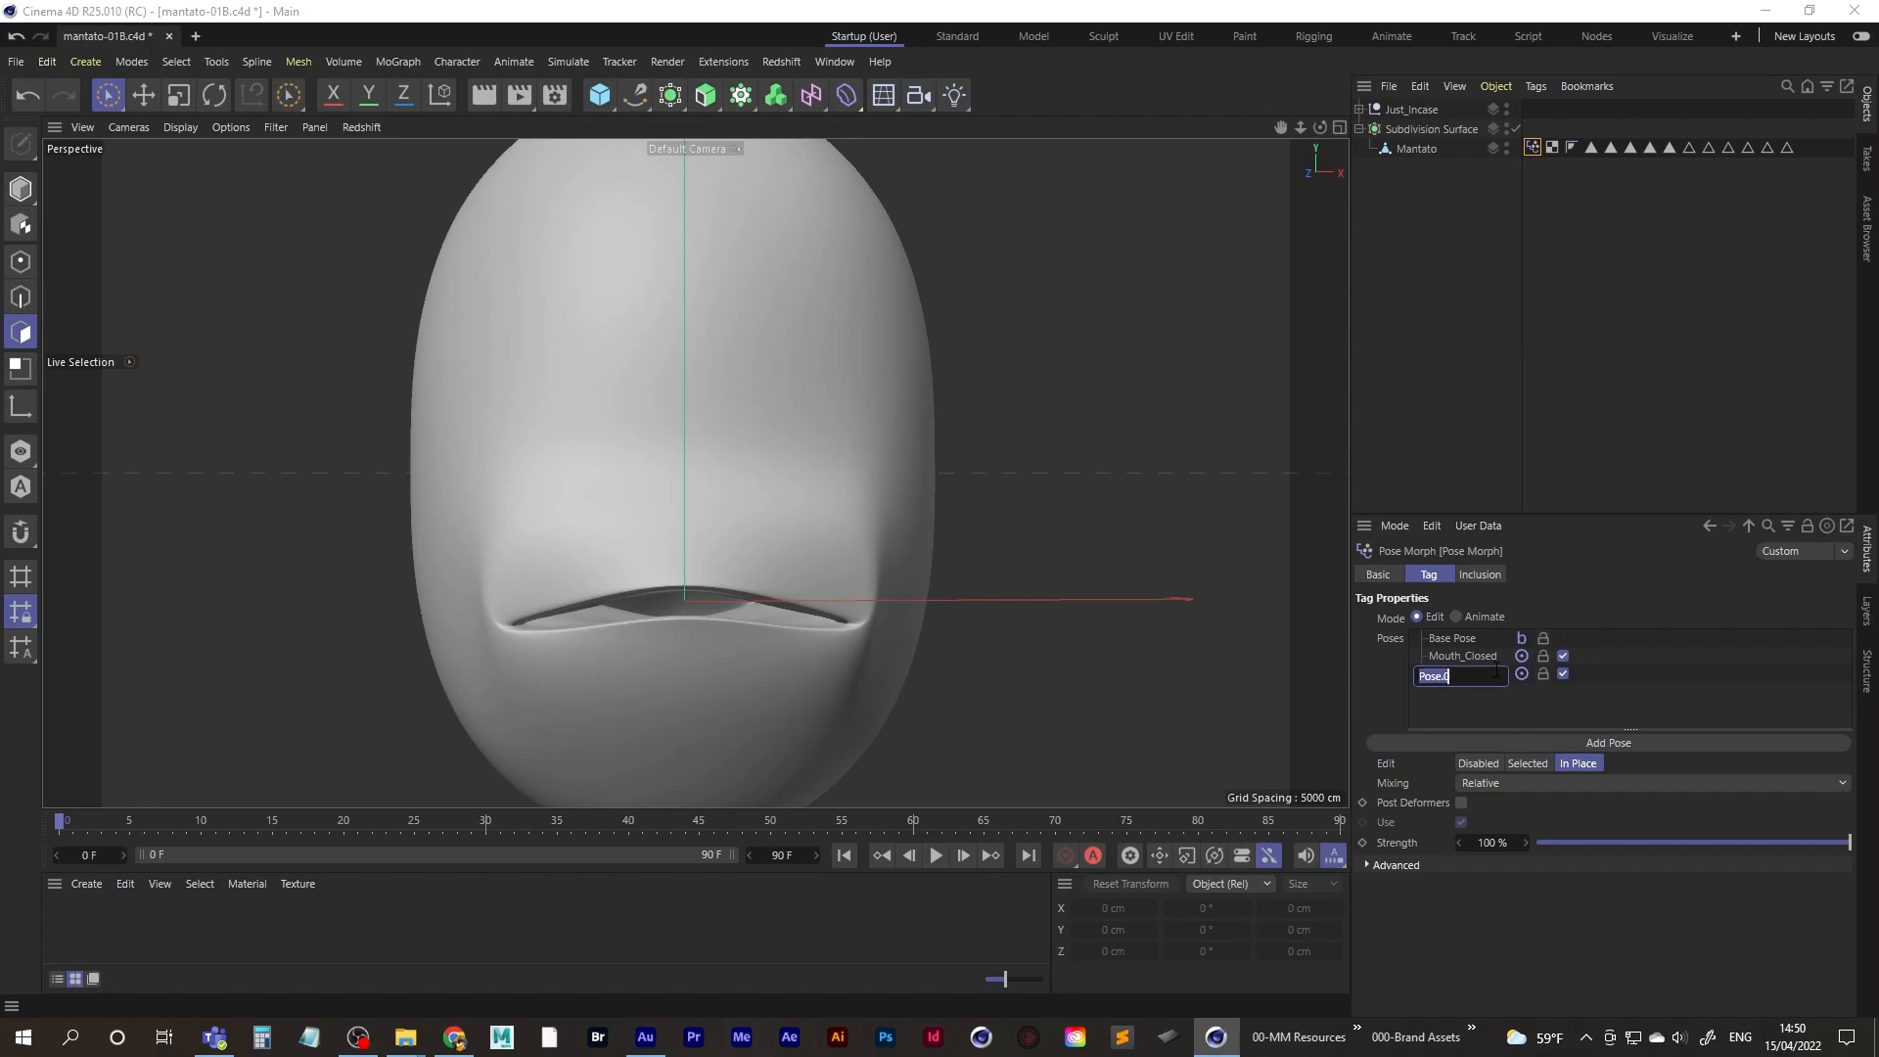
{"action": "type", "text": "Awake_mouth"}
{"action": "key", "text": "Return"}
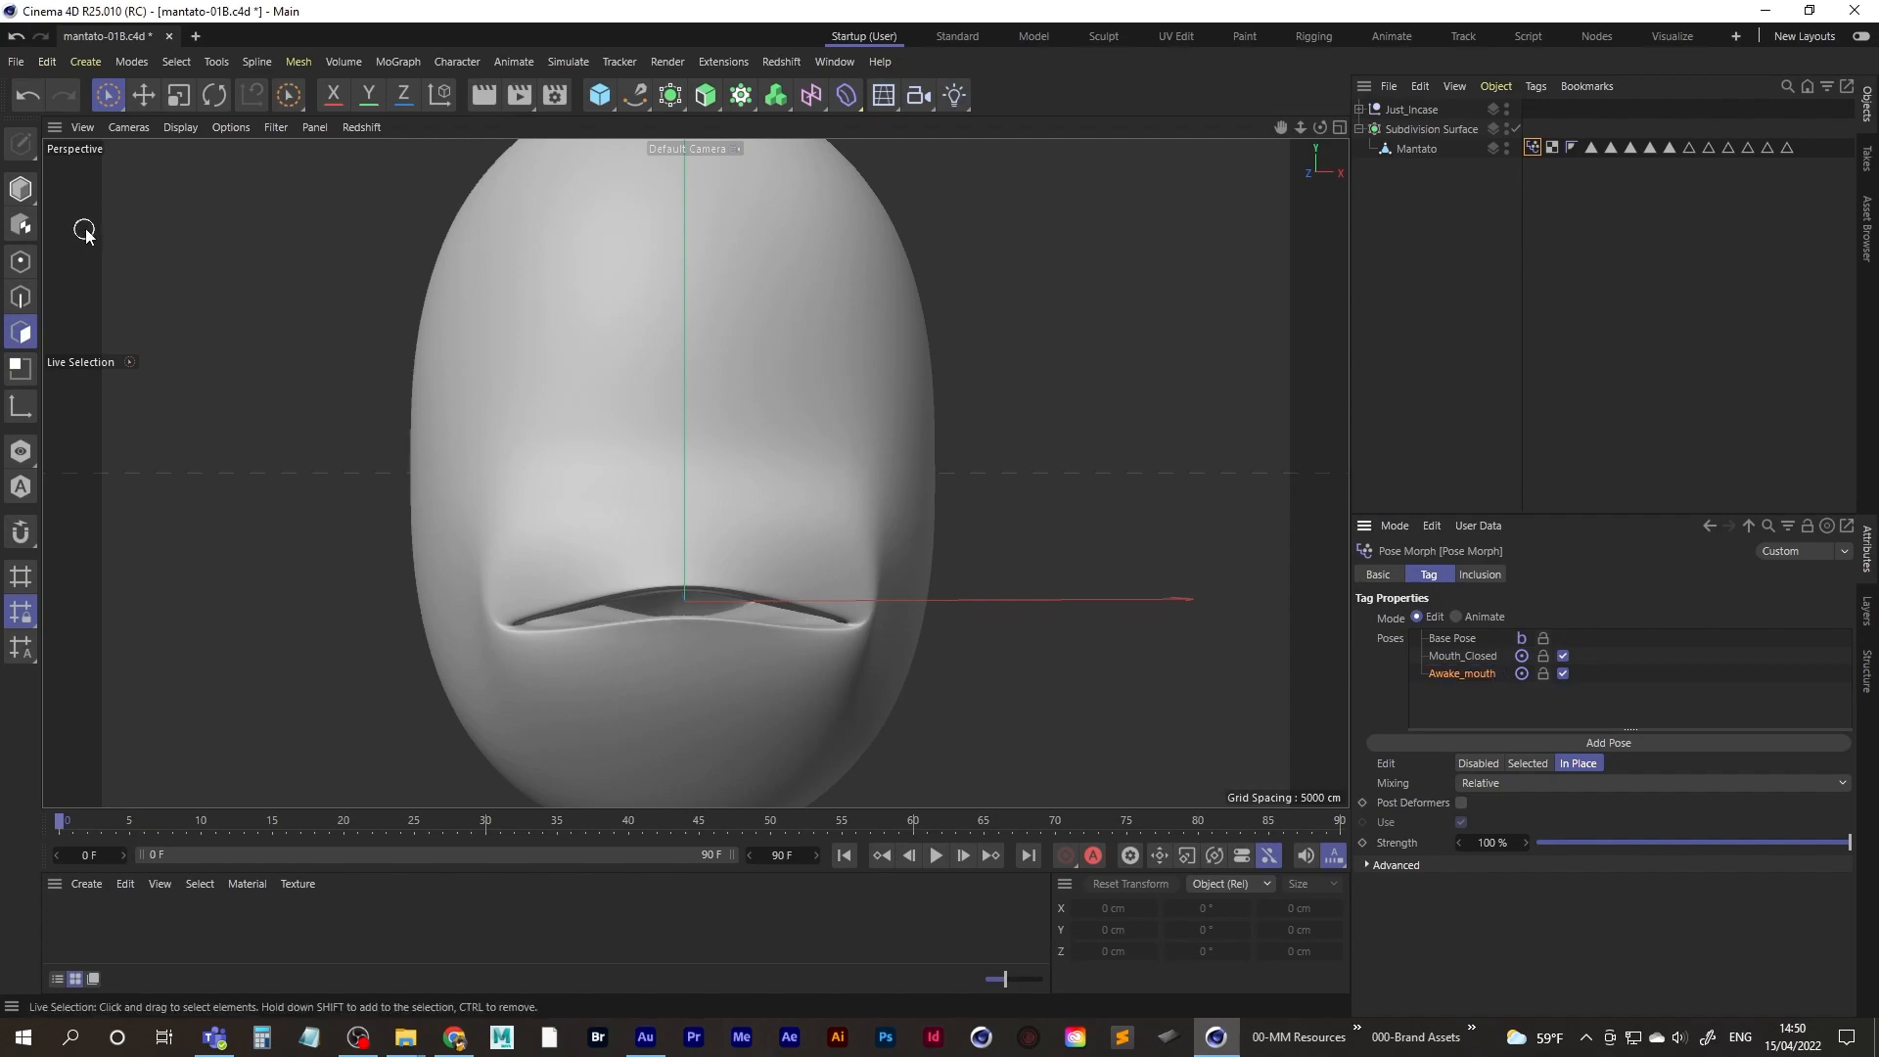
- Loop-select the outer ring of lip polygons around Mantato's mouth opening
{"action": "left_click", "coordinate": [179, 98]}
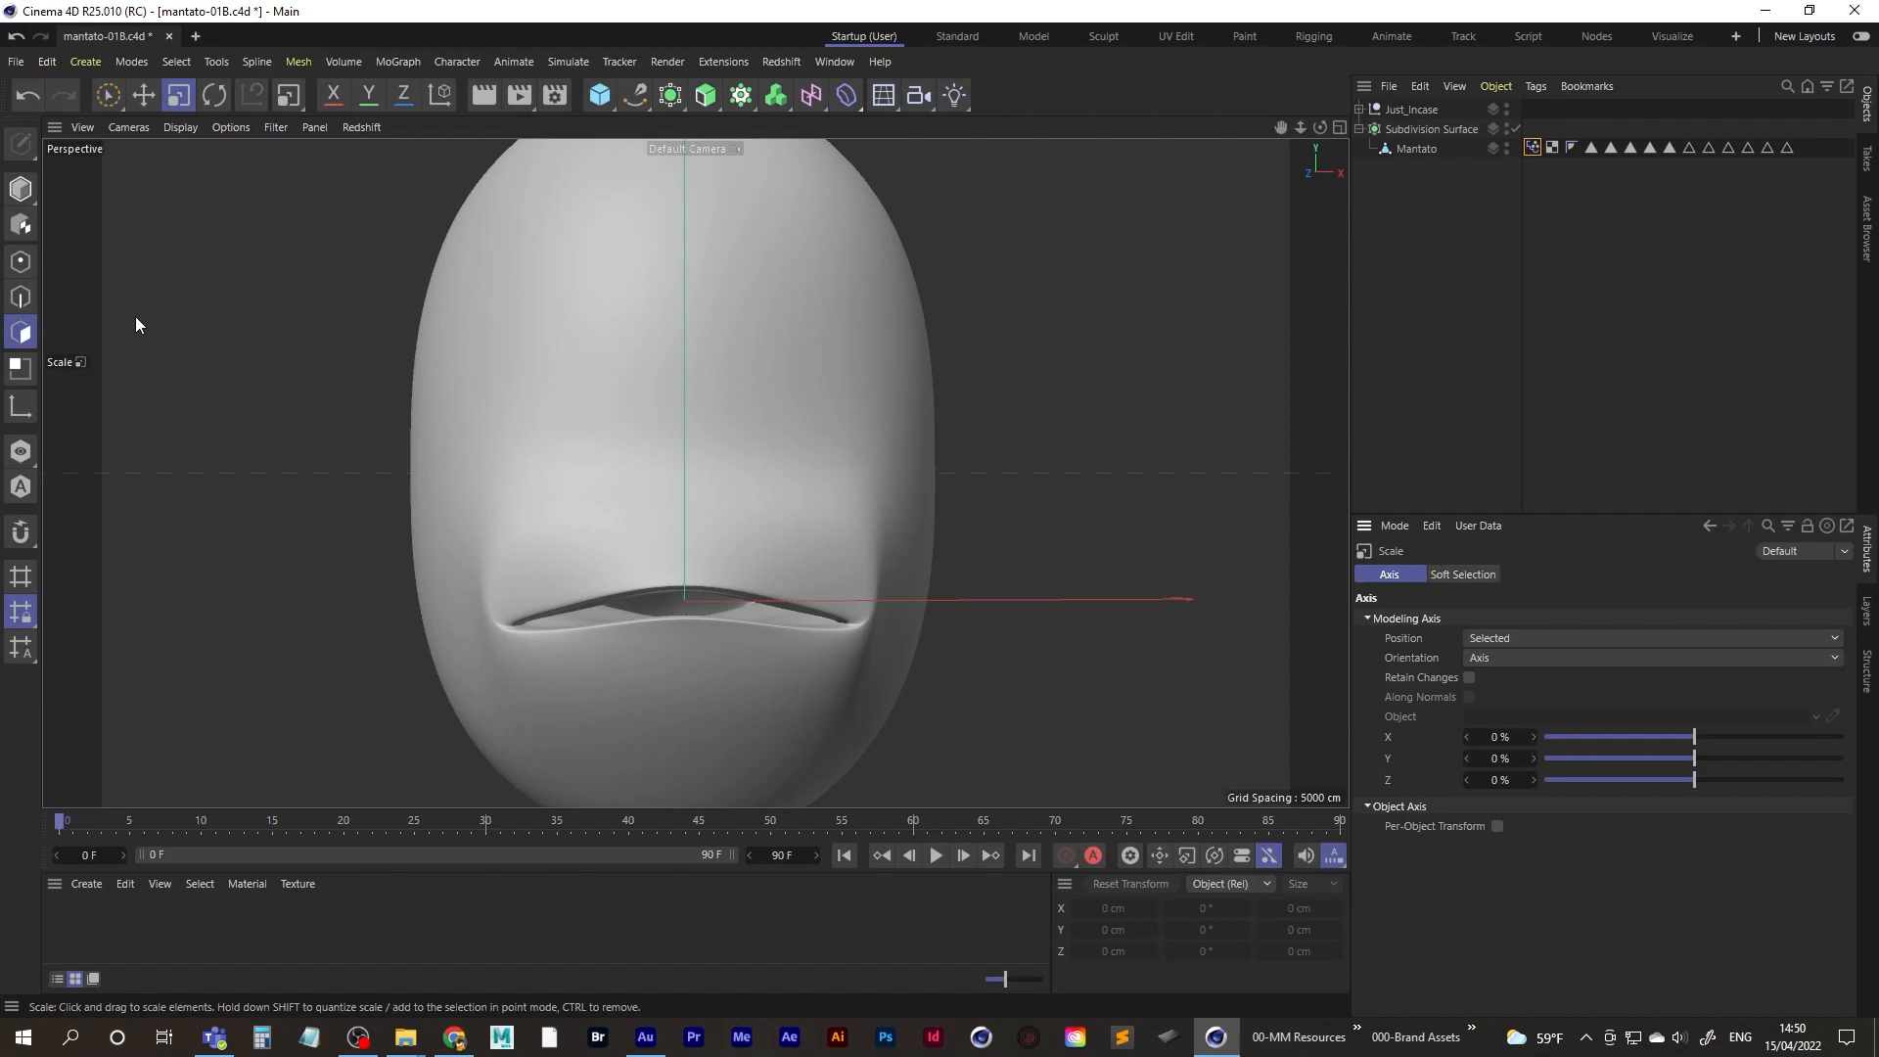
{"action": "left_click", "coordinate": [108, 96]}
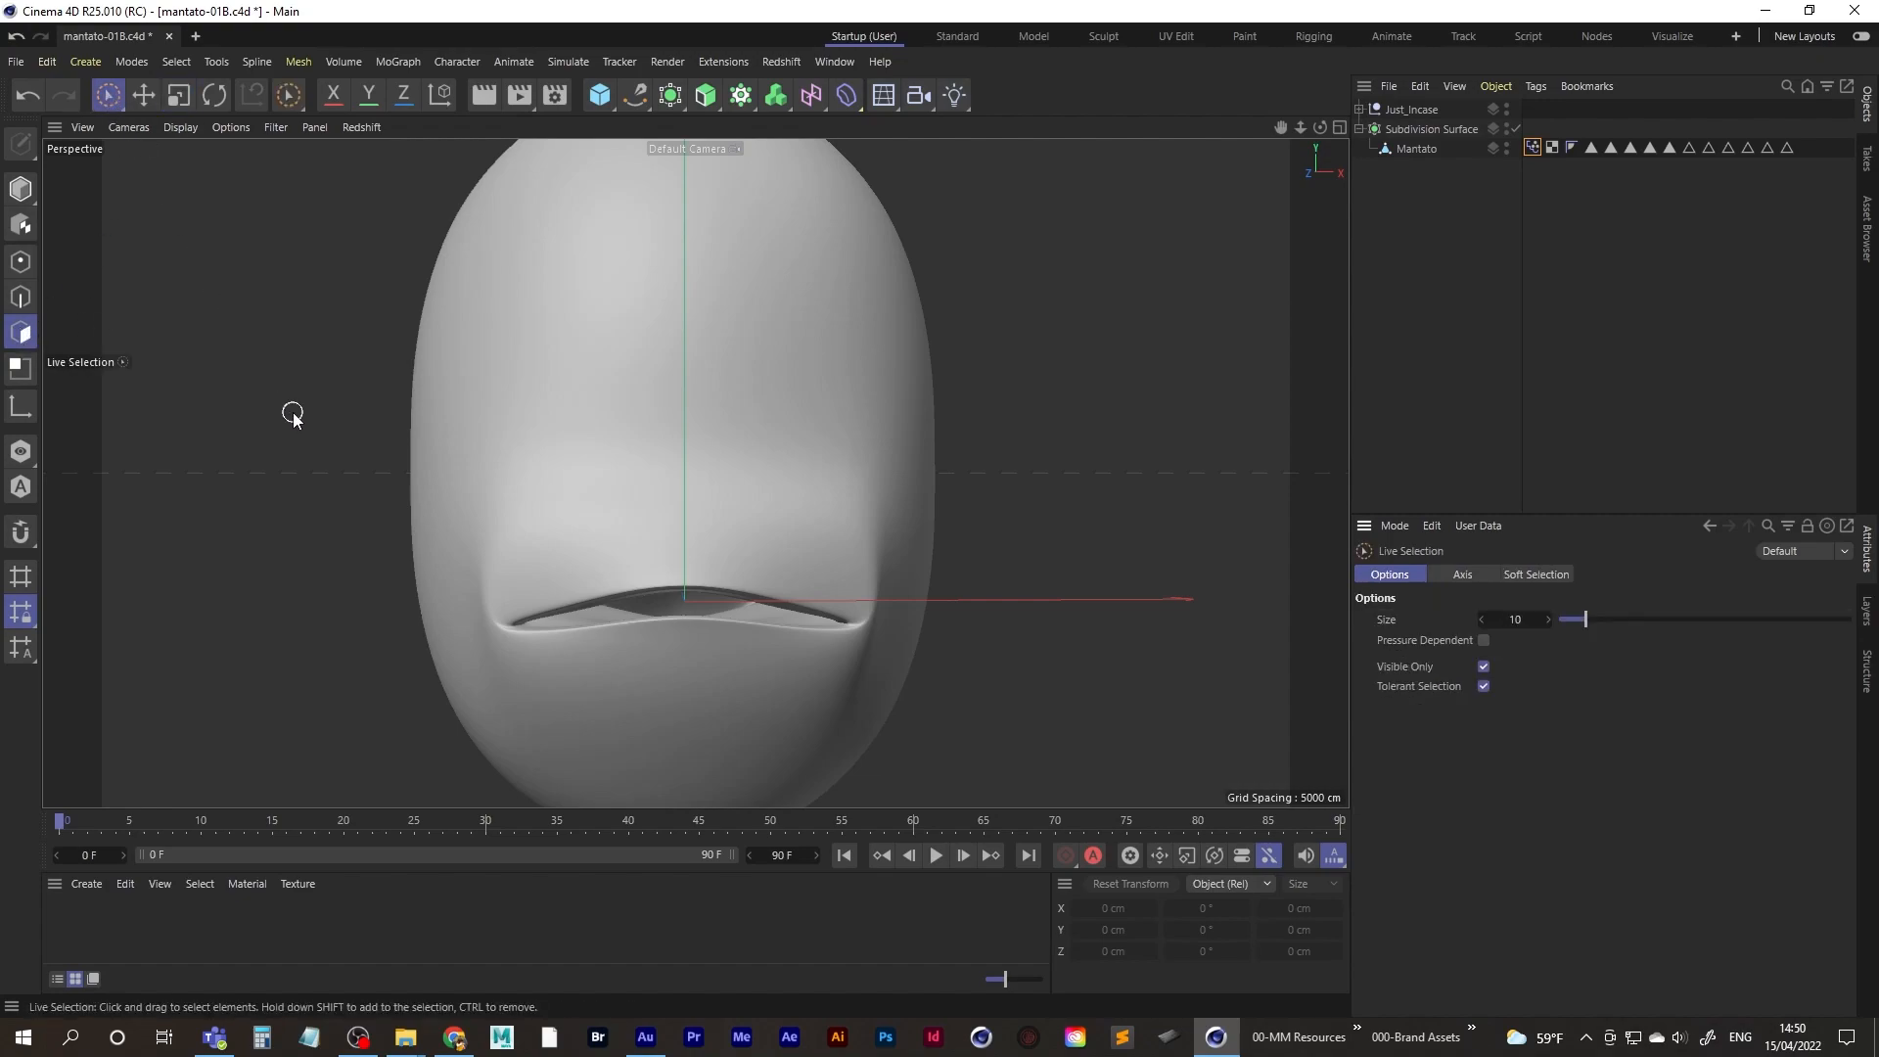
{"action": "key", "text": "u"}
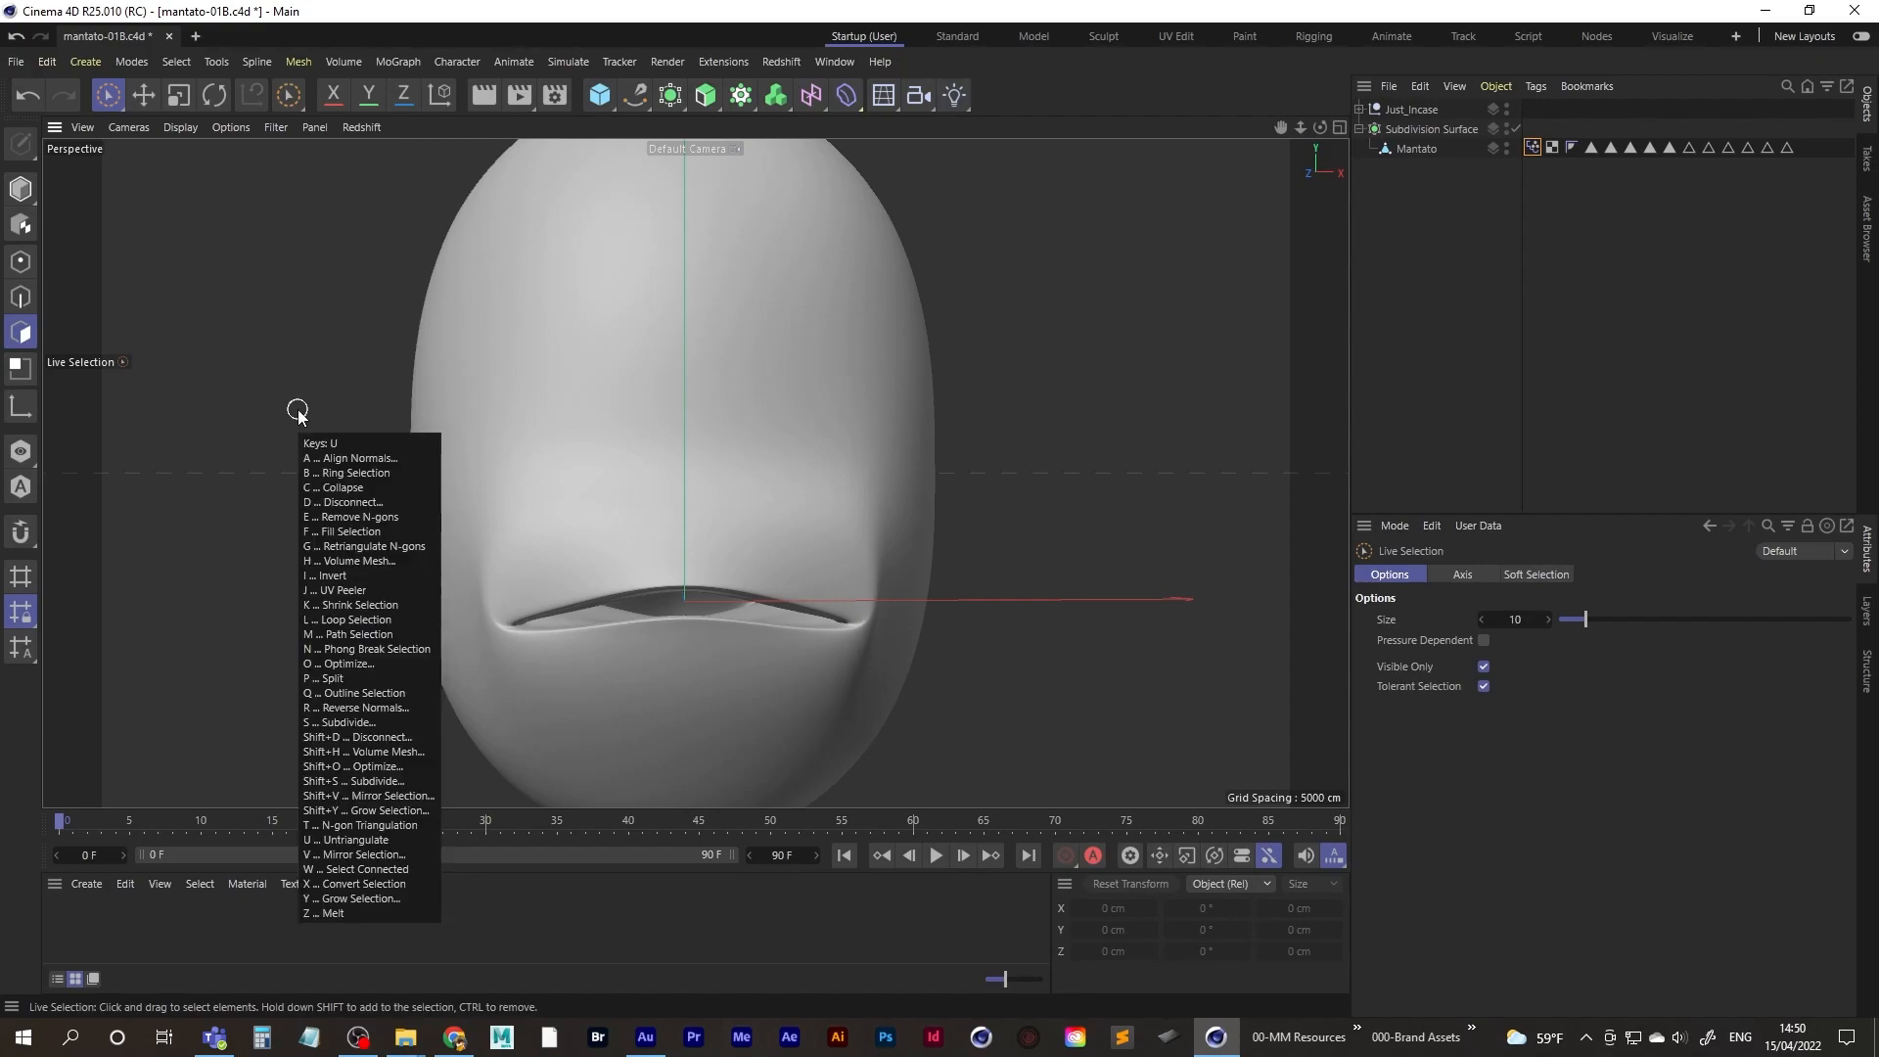
{"action": "key", "text": "l"}
{"action": "left_click", "coordinate": [21, 333]}
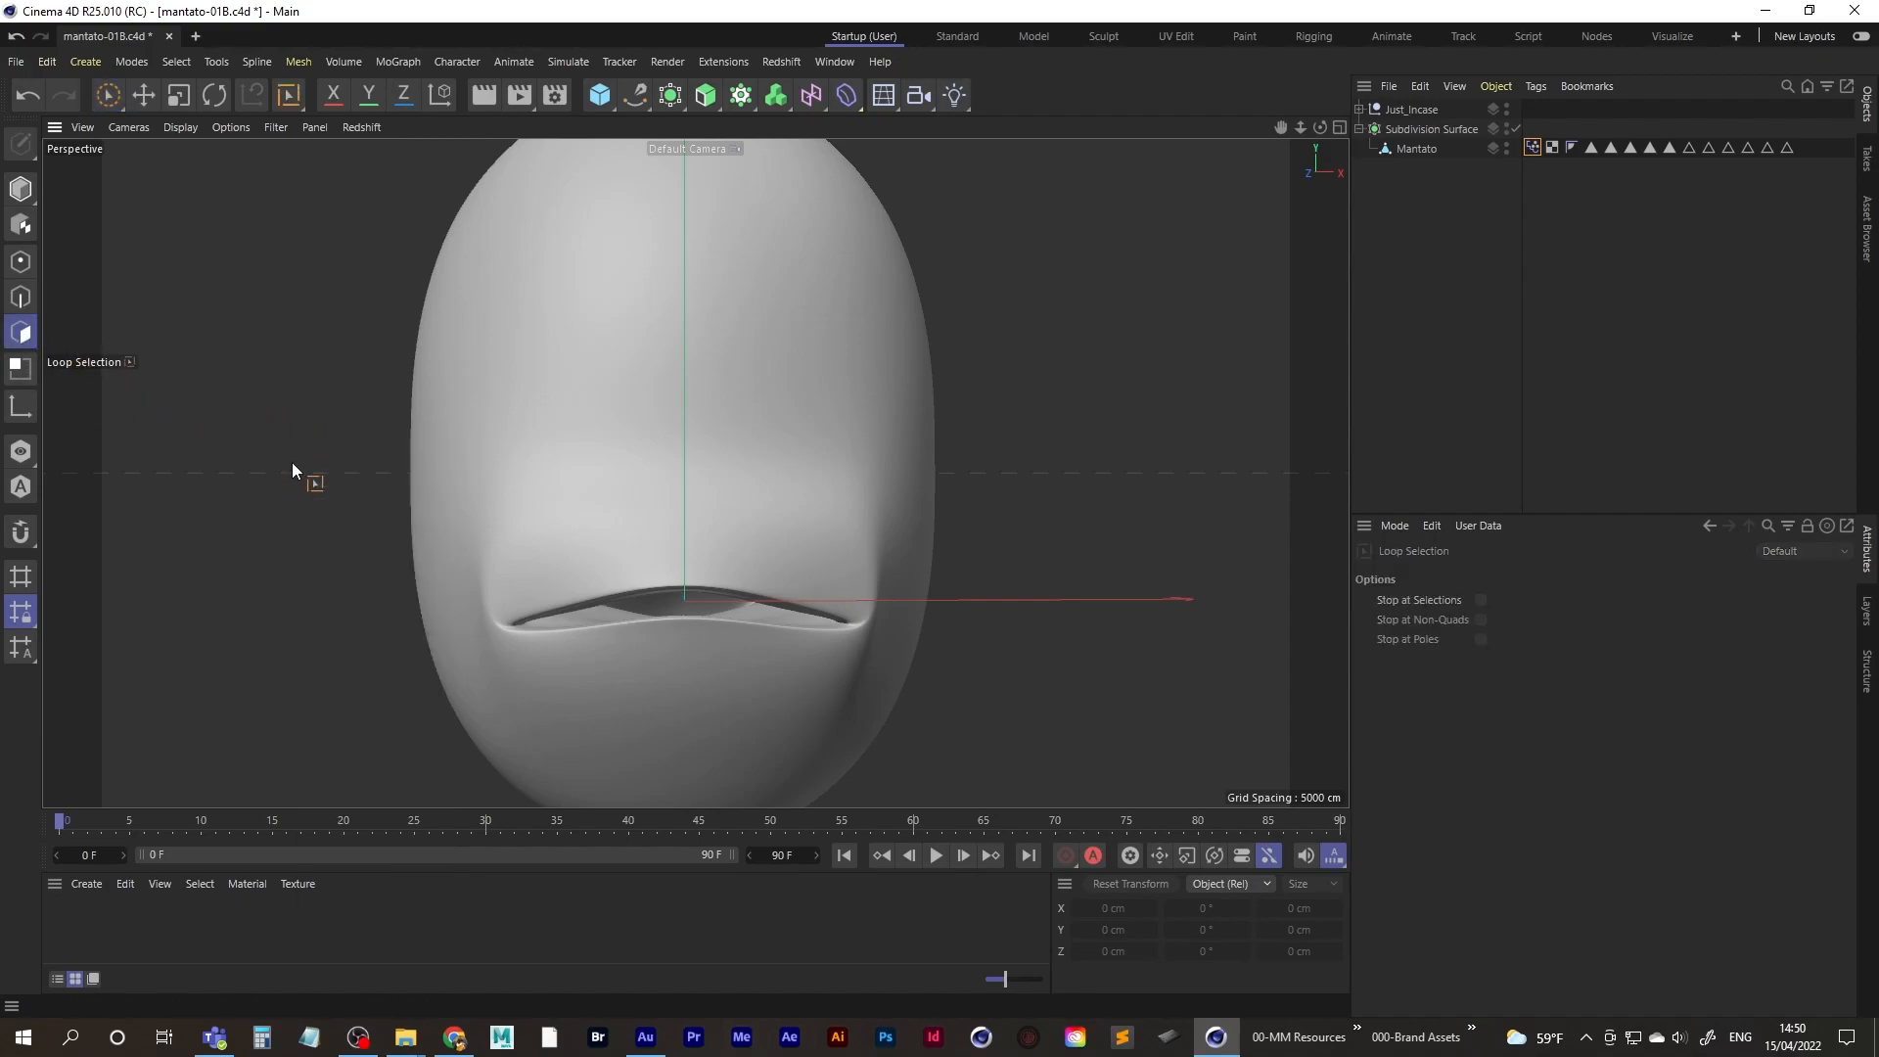
{"action": "scroll", "coordinate": [730, 572], "scroll_direction": "up", "scroll_amount": 3}
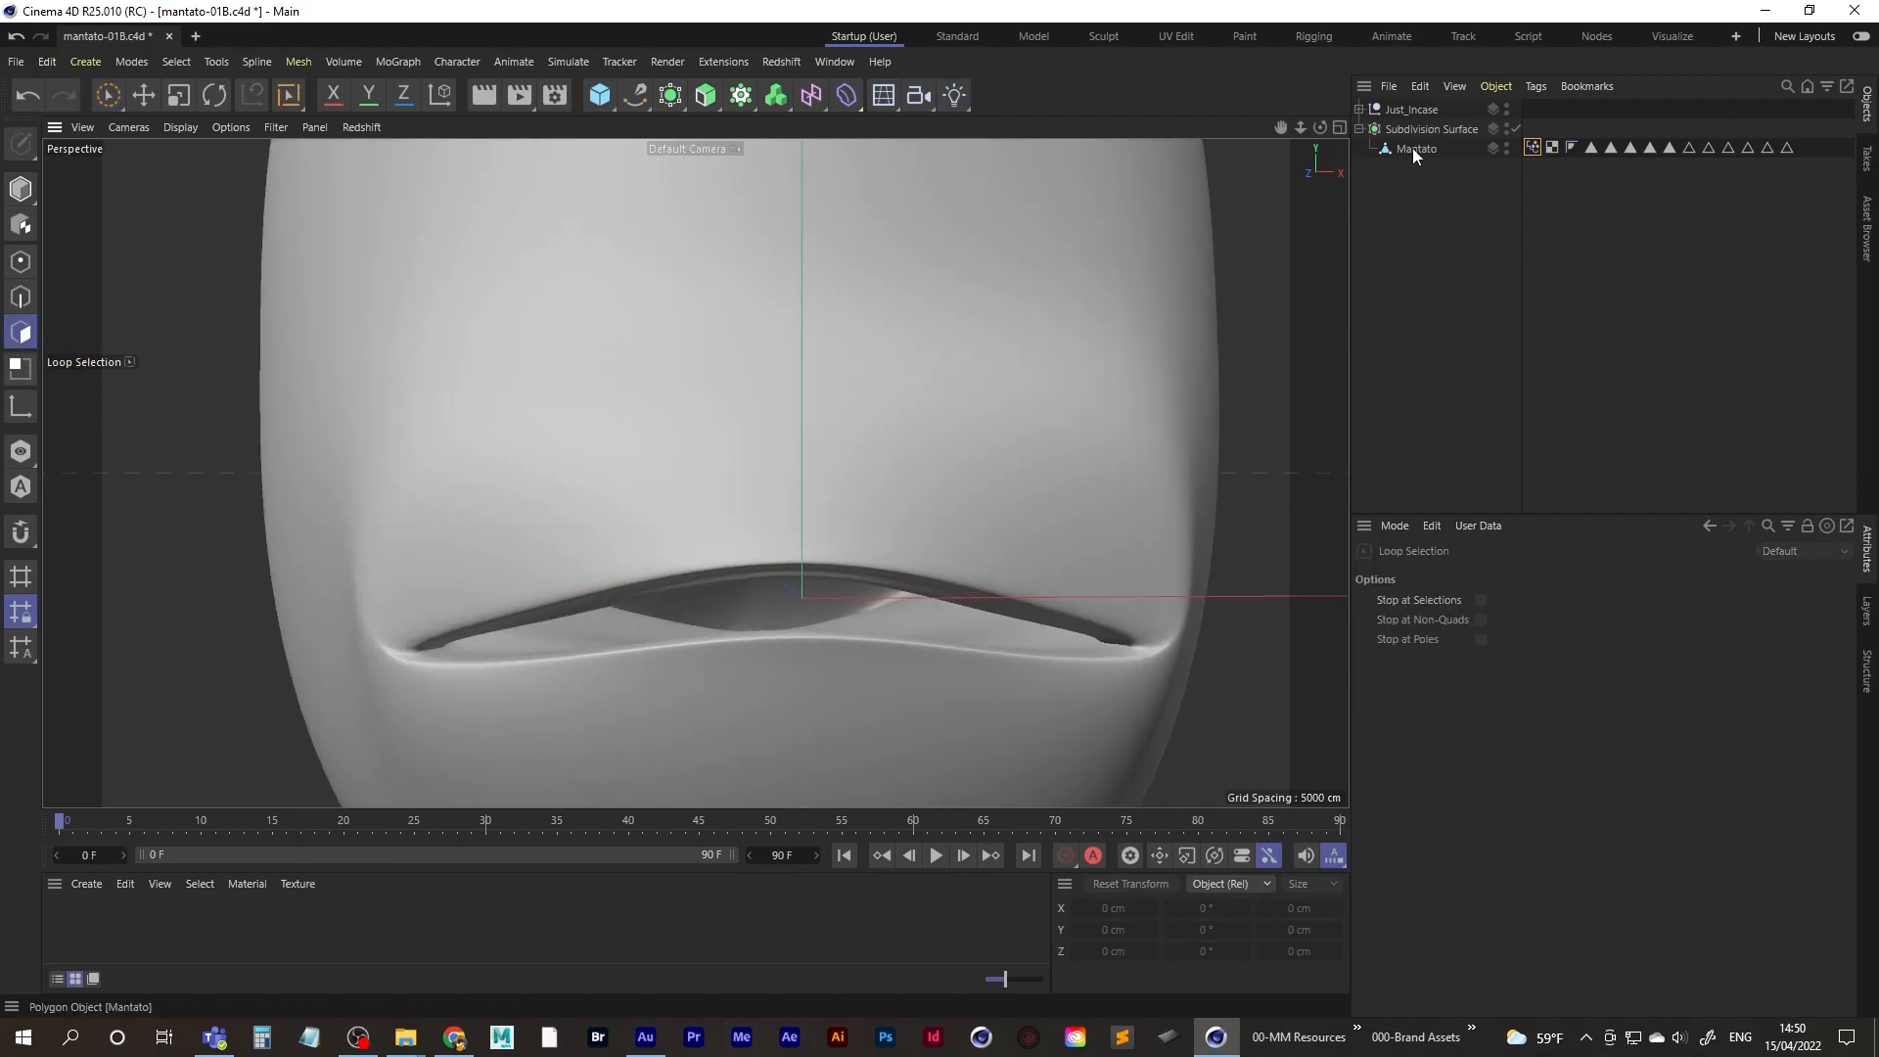
{"action": "left_click", "coordinate": [1412, 149]}
{"action": "left_click_drag", "start_coordinate": [685, 479], "coordinate": [771, 510], "text": "alt"}
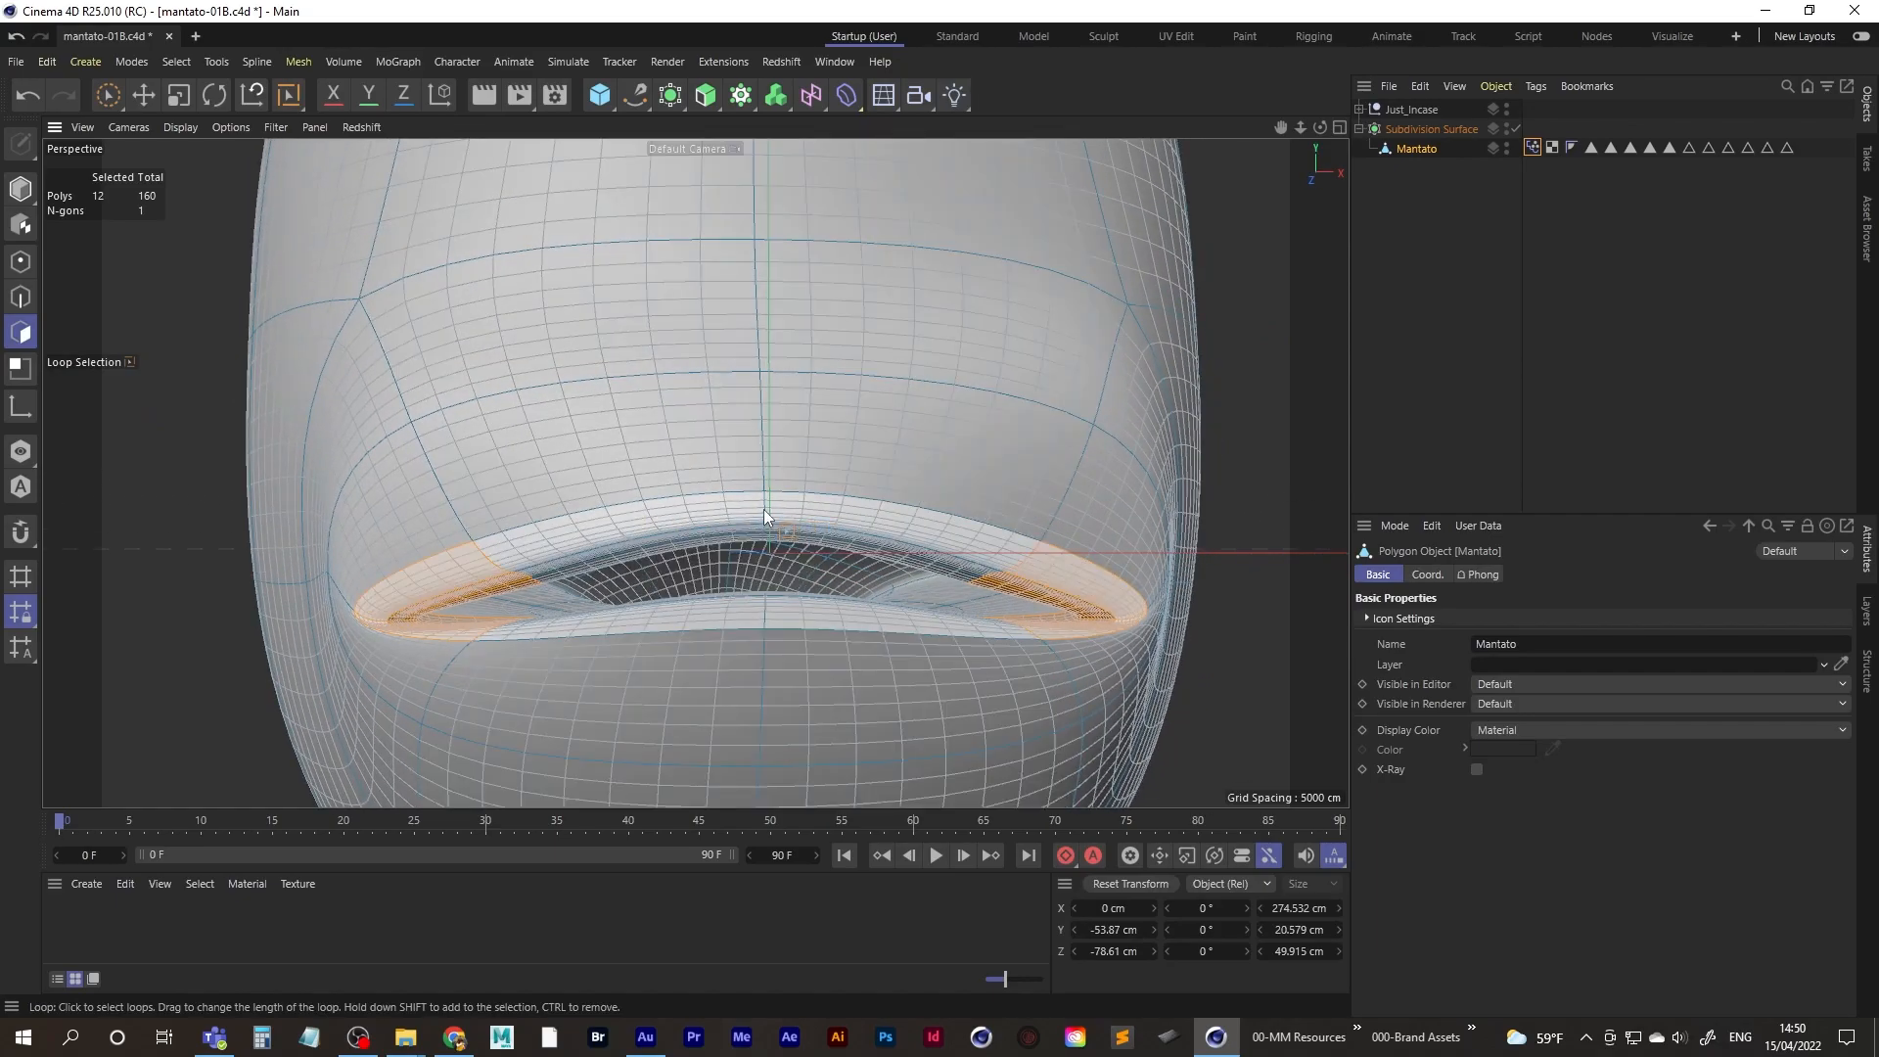
{"action": "left_click", "coordinate": [766, 529]}
{"action": "left_click", "coordinate": [763, 530]}
- Add the inner lip polygon loops to the selection so the whole lip thickness is included
{"action": "left_click_drag", "start_coordinate": [764, 538], "coordinate": [844, 550], "text": "alt"}
{"action": "right_click_drag", "start_coordinate": [843, 550], "coordinate": [820, 518], "text": "alt"}
{"action": "middle_click_drag", "start_coordinate": [821, 518], "coordinate": [762, 474], "text": "alt"}
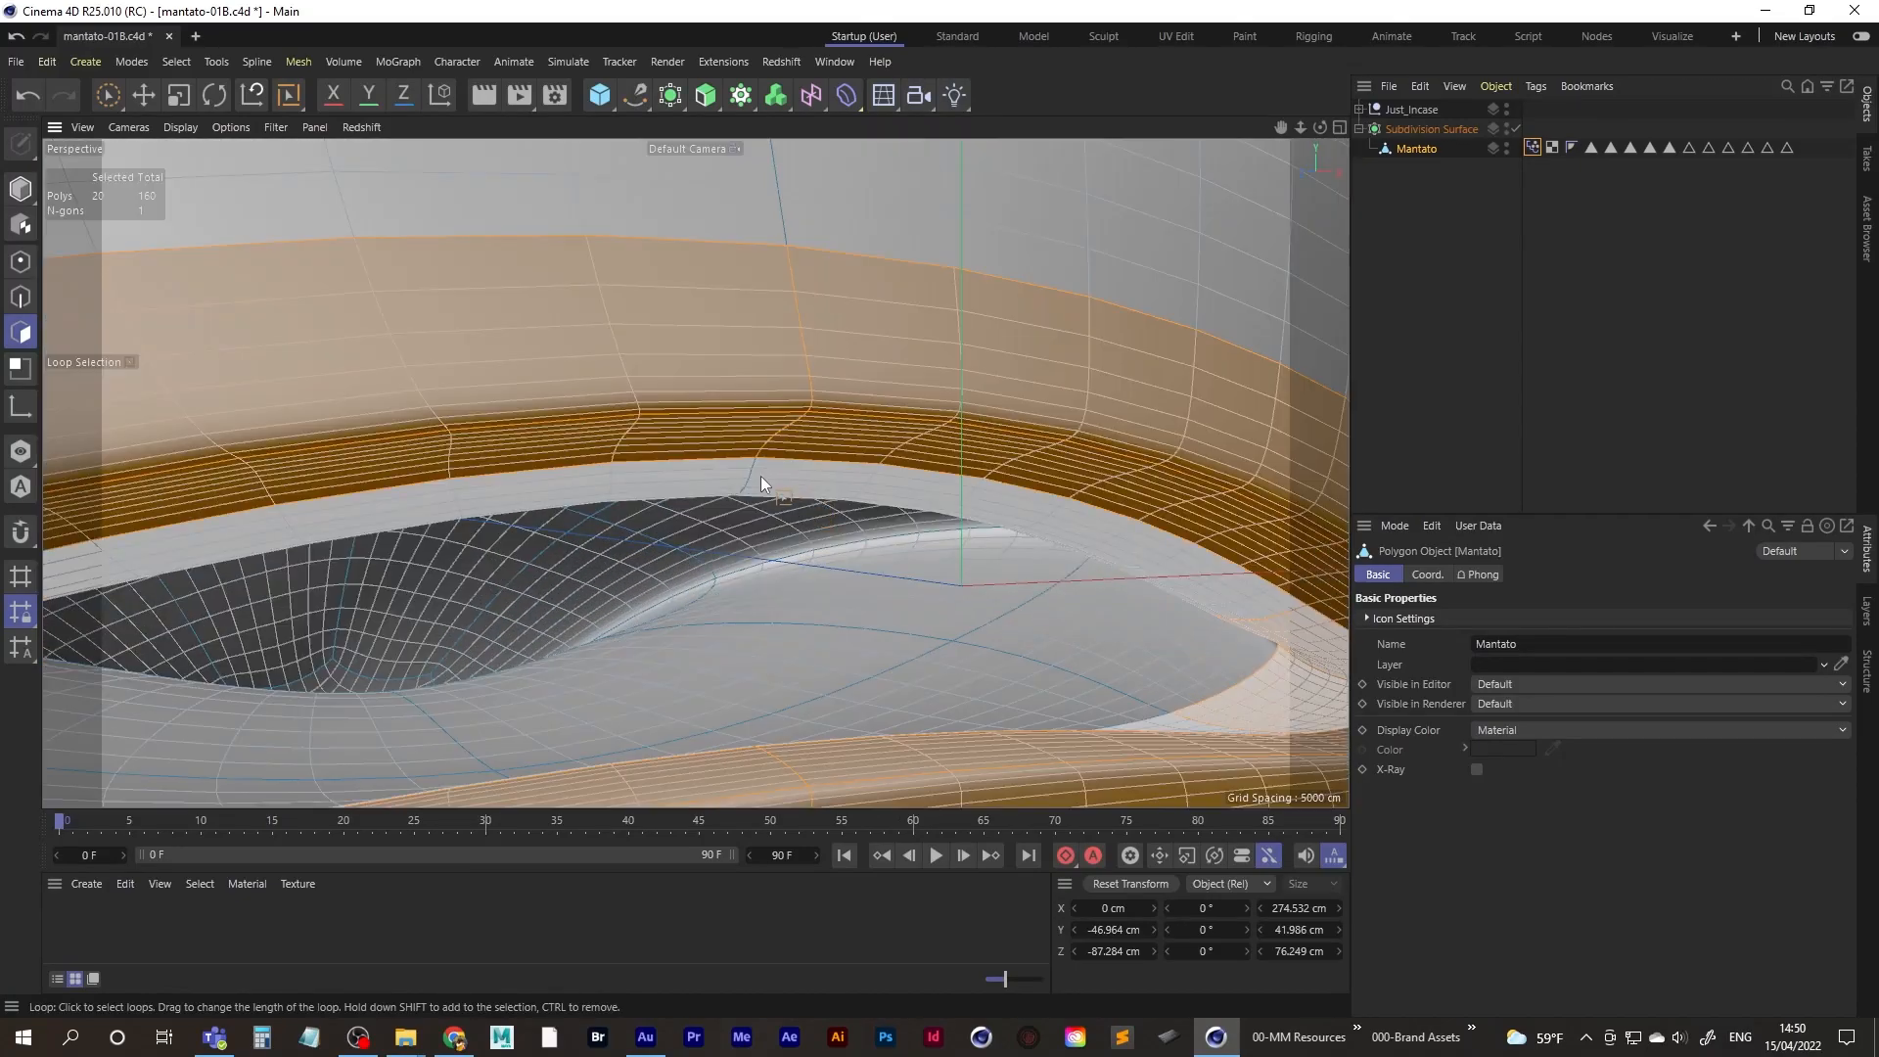
{"action": "left_click", "coordinate": [749, 476], "text": "shift"}
{"action": "right_click_drag", "start_coordinate": [790, 439], "coordinate": [617, 550], "text": "alt"}
{"action": "left_click_drag", "start_coordinate": [617, 550], "coordinate": [602, 531], "text": "alt"}
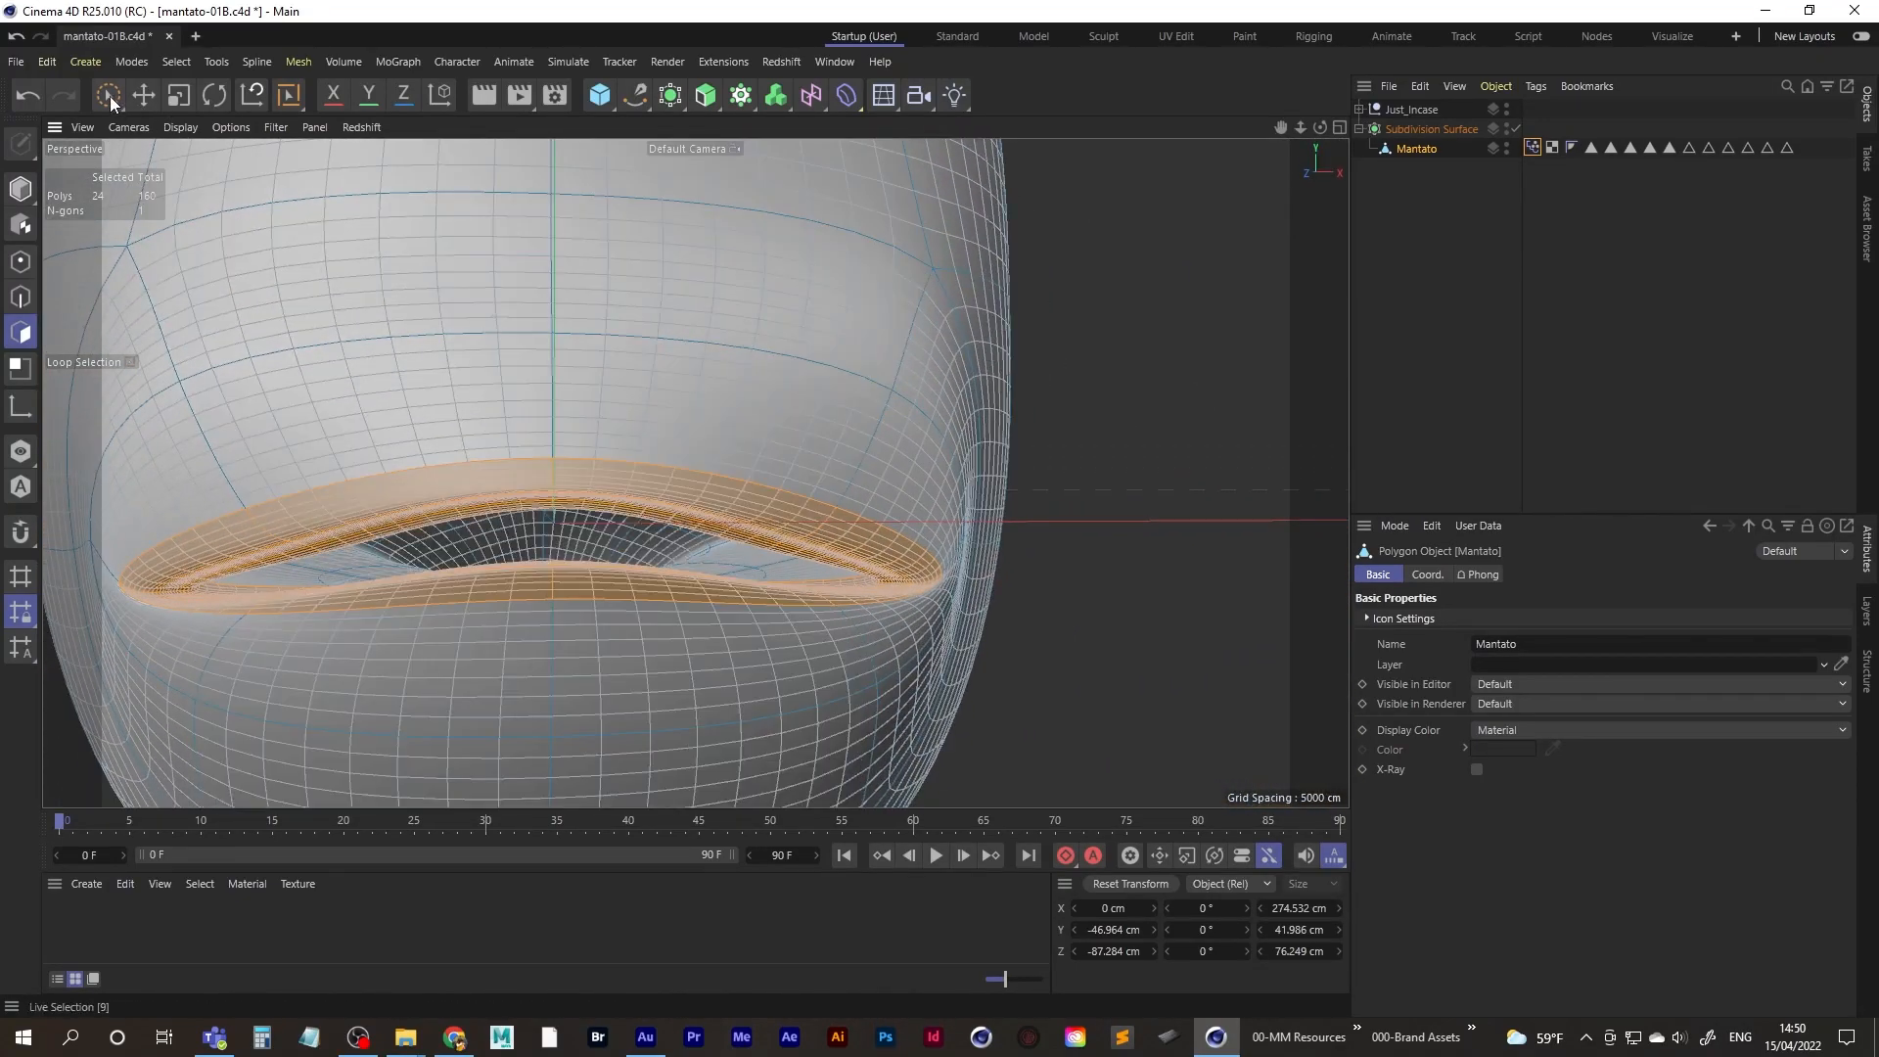
- Reduce the lip selection to the mouth-corner polygons with Live Selection and raise them to about Y -41.4 cm
{"action": "left_click", "coordinate": [109, 98]}
{"action": "middle_click_drag", "start_coordinate": [663, 326], "coordinate": [666, 343], "text": "alt"}
{"action": "right_click_drag", "start_coordinate": [665, 343], "coordinate": [618, 382], "text": "alt"}
{"action": "middle_click_drag", "start_coordinate": [618, 382], "coordinate": [644, 376], "text": "alt"}
{"action": "mouse_move", "coordinate": [567, 433]}
{"action": "left_mouse_down", "text": "ctrl"}
{"action": "mouse_move", "coordinate": [582, 471]}
{"action": "mouse_move", "coordinate": [686, 438]}
{"action": "mouse_move", "coordinate": [682, 587]}
{"action": "mouse_move", "coordinate": [582, 635]}
{"action": "mouse_move", "coordinate": [701, 627]}
{"action": "mouse_move", "coordinate": [661, 509]}
{"action": "mouse_move", "coordinate": [681, 539]}
{"action": "mouse_move", "coordinate": [627, 487]}
{"action": "mouse_move", "coordinate": [751, 683]}
{"action": "mouse_move", "coordinate": [816, 636]}
{"action": "mouse_move", "coordinate": [785, 608]}
{"action": "left_mouse_up", "text": "ctrl"}
{"action": "mouse_move", "coordinate": [460, 638]}
{"action": "left_mouse_down", "text": "ctrl"}
{"action": "mouse_move", "coordinate": [409, 649]}
{"action": "mouse_move", "coordinate": [515, 628]}
{"action": "mouse_move", "coordinate": [646, 499]}
{"action": "mouse_move", "coordinate": [628, 489]}
{"action": "left_mouse_up", "text": "ctrl"}
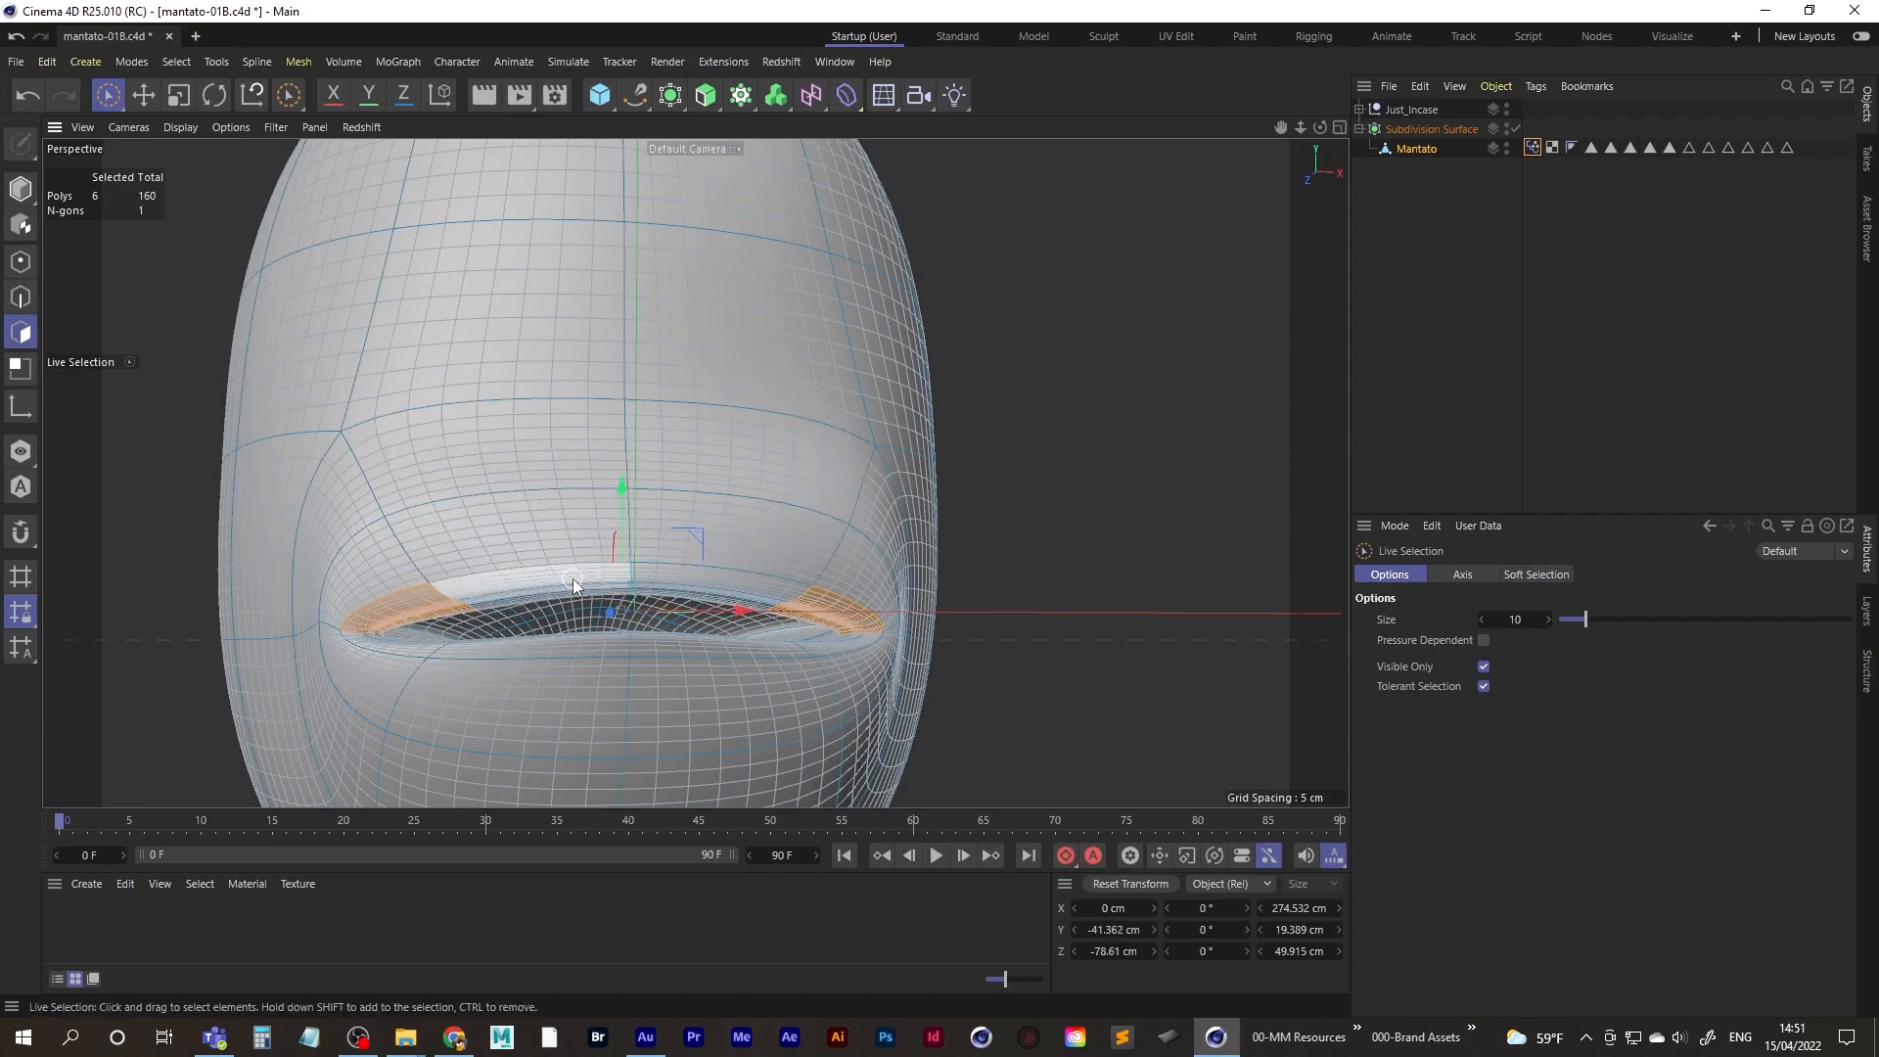
- Try to select the middle upper-lip polygons and move them slightly along the vertical axis
{"action": "mouse_move", "coordinate": [572, 578]}
{"action": "left_mouse_down"}
{"action": "mouse_move", "coordinate": [701, 585]}
{"action": "mouse_move", "coordinate": [635, 486]}
{"action": "mouse_move", "coordinate": [650, 582]}
{"action": "left_mouse_up"}
{"action": "scroll", "coordinate": [564, 589], "scroll_direction": "up", "scroll_amount": 5}
{"action": "left_click", "coordinate": [605, 586], "text": "shift"}
{"action": "mouse_move", "coordinate": [738, 461]}
{"action": "left_mouse_down"}
{"action": "mouse_move", "coordinate": [736, 427]}
{"action": "mouse_move", "coordinate": [732, 450]}
{"action": "left_mouse_up"}
{"action": "key", "text": "ctrl+z"}
{"action": "scroll", "coordinate": [766, 499], "scroll_direction": "down", "scroll_amount": 5}
{"action": "left_click_drag", "start_coordinate": [699, 580], "coordinate": [712, 596], "text": "alt"}
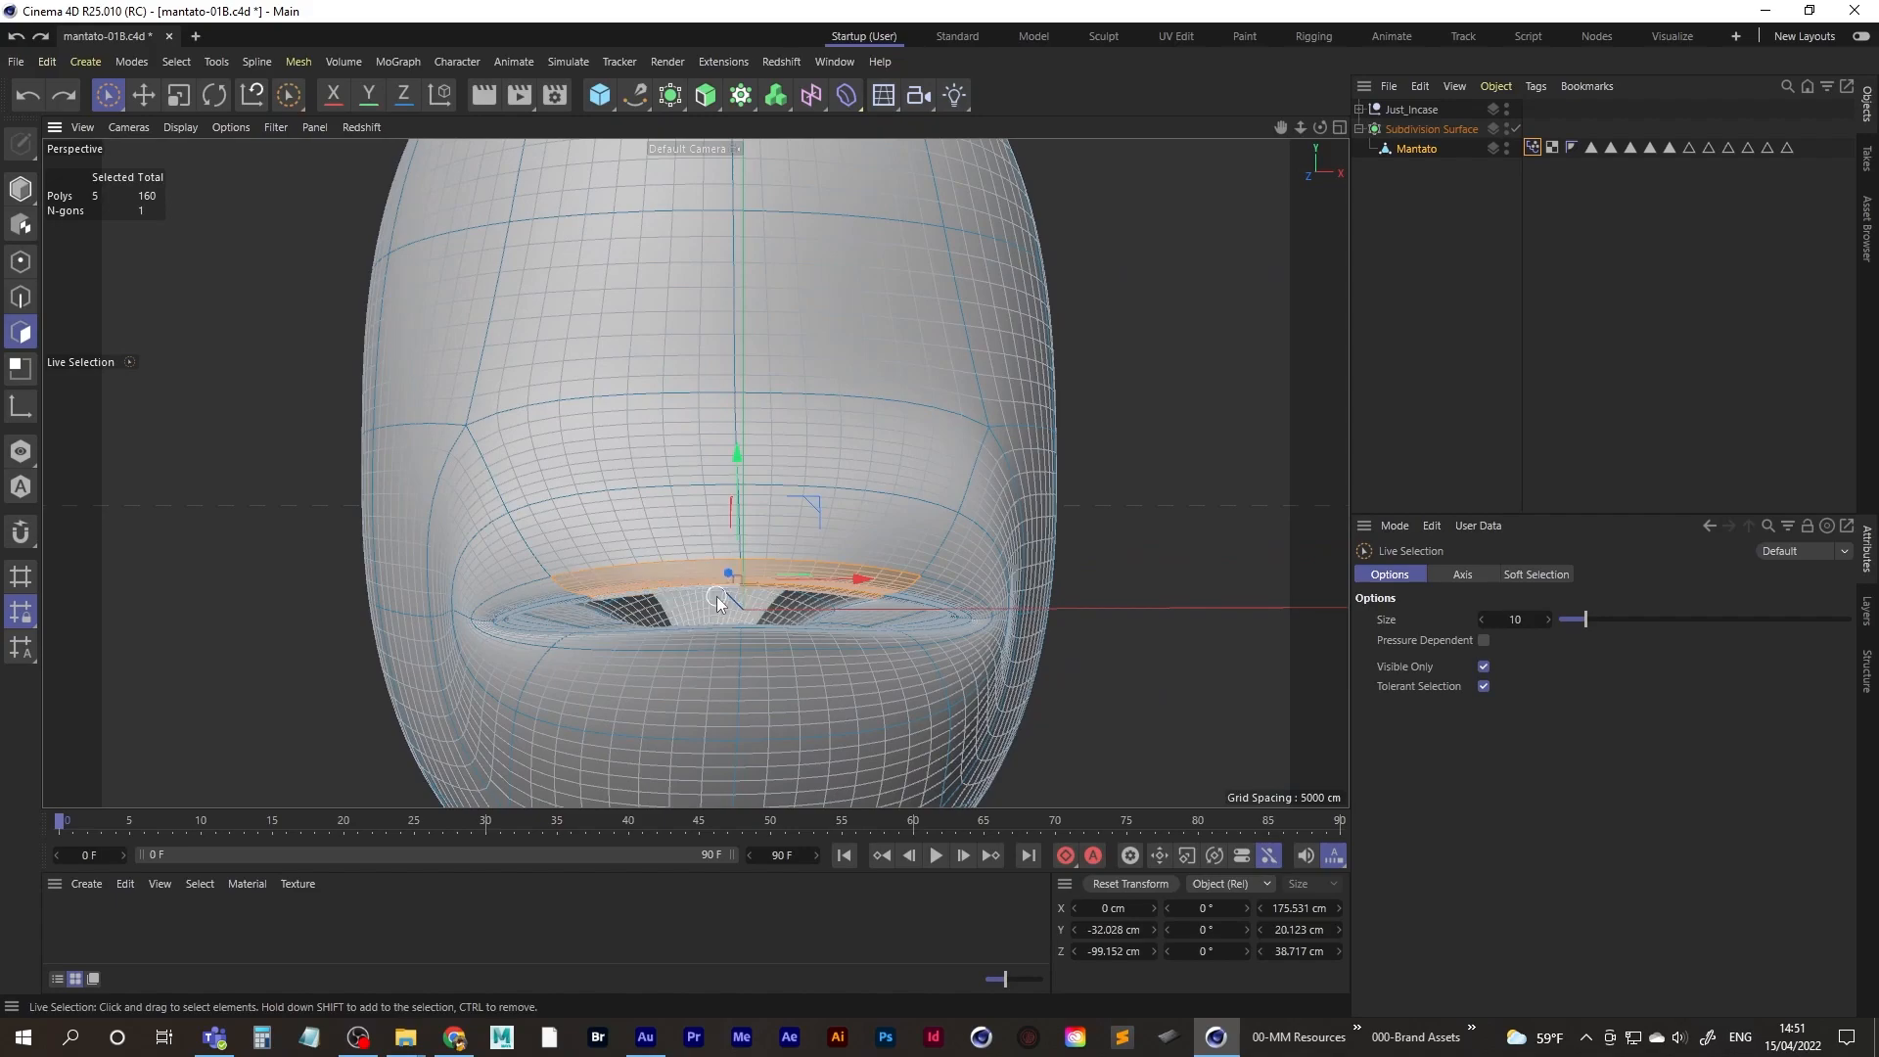
- Undo the upper-lip selection changes back to the mouth-corner polygon selection
{"action": "key", "text": "ctrl+z"}
{"action": "key", "text": "ctrl+z"}
{"action": "key", "text": "ctrl+z"}
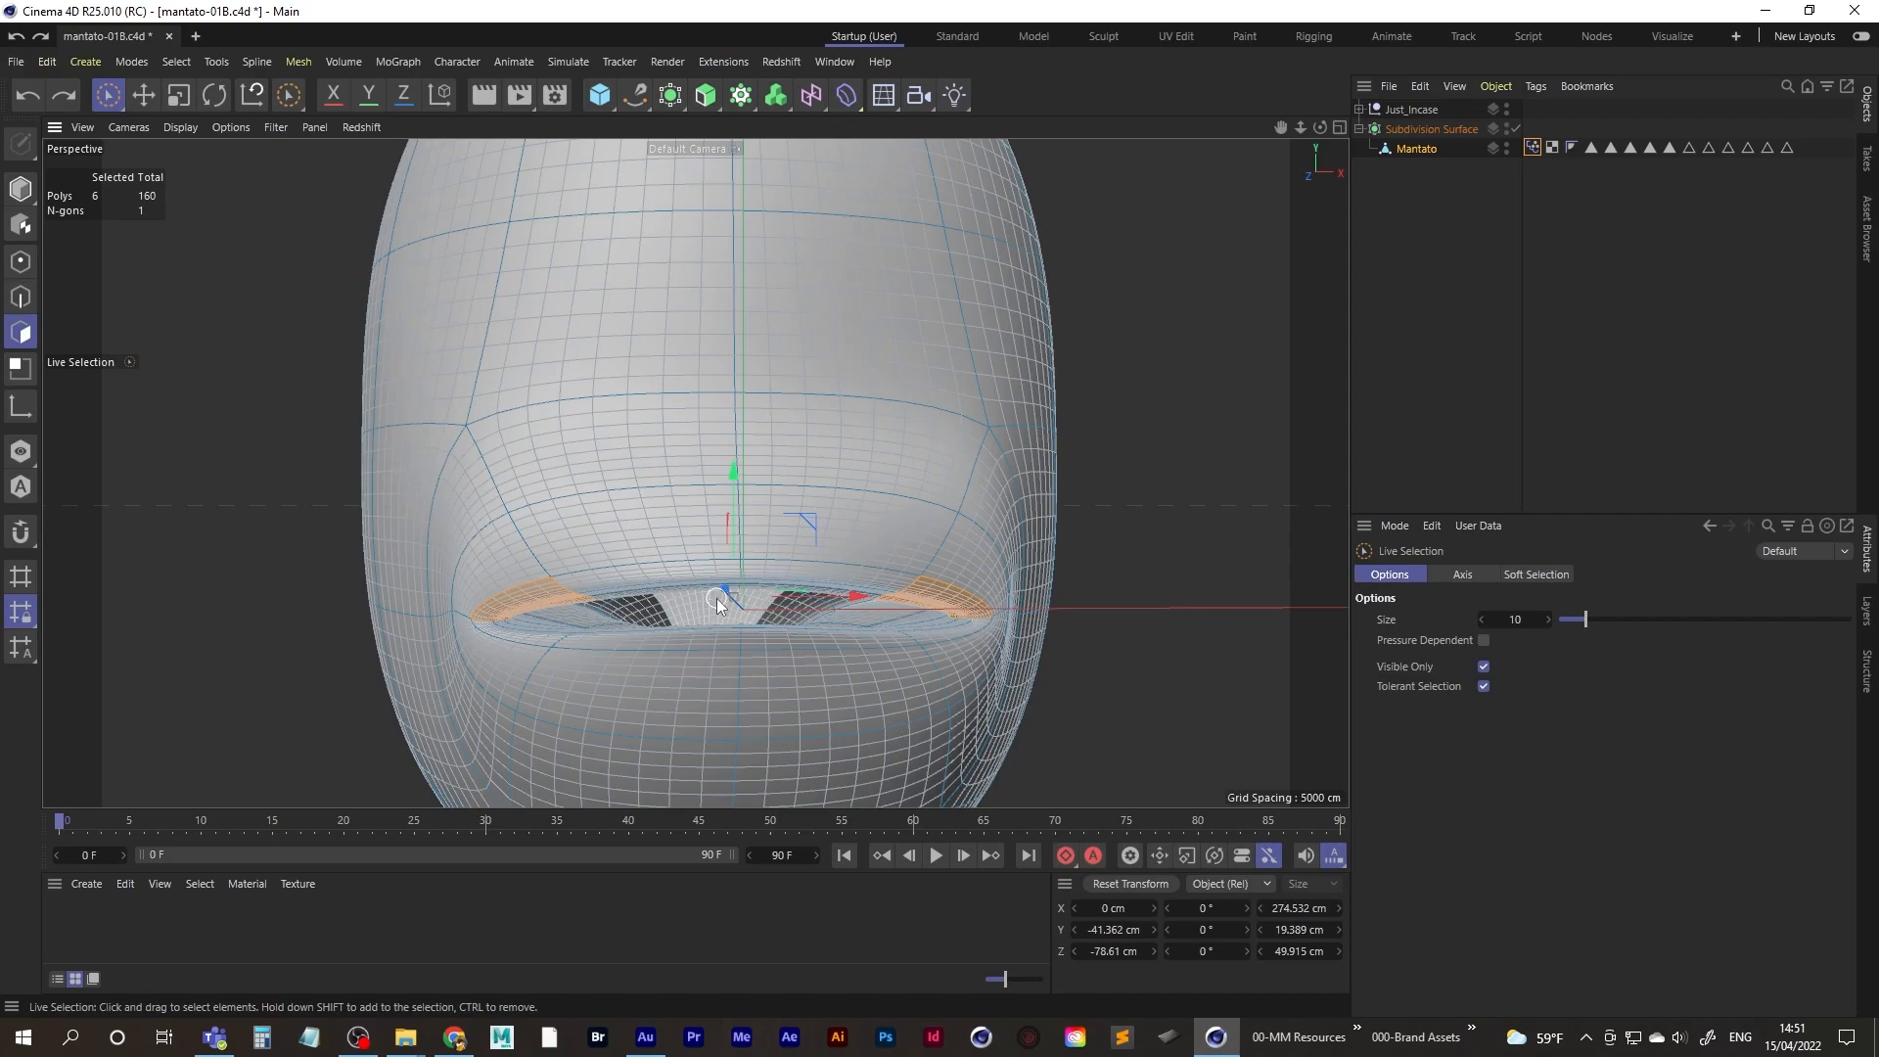
{"action": "key", "text": "ctrl+z"}
{"action": "key", "text": "ctrl+z"}
- Lower the selected mouth-corner polygons to about Y -44.2 cm
{"action": "left_click_drag", "start_coordinate": [662, 632], "coordinate": [679, 638], "text": "alt"}
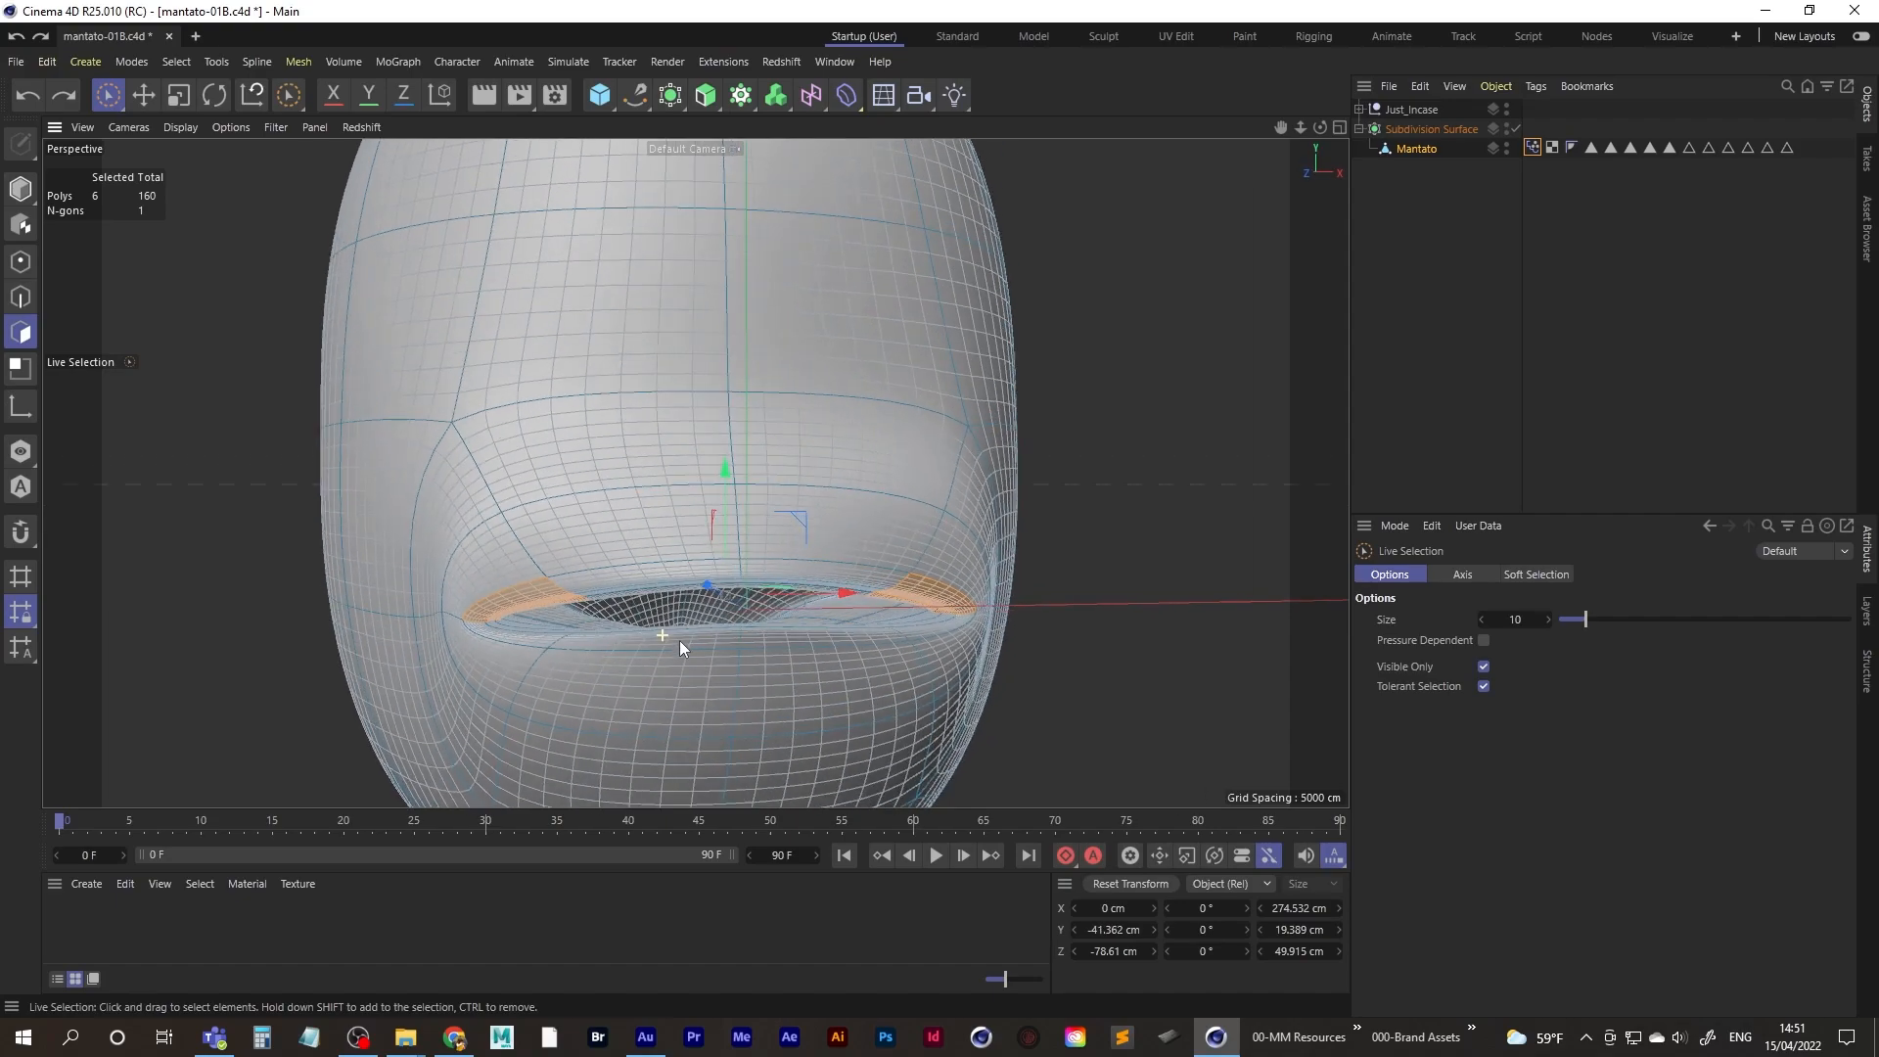
{"action": "left_click_drag", "start_coordinate": [732, 470], "coordinate": [734, 475]}
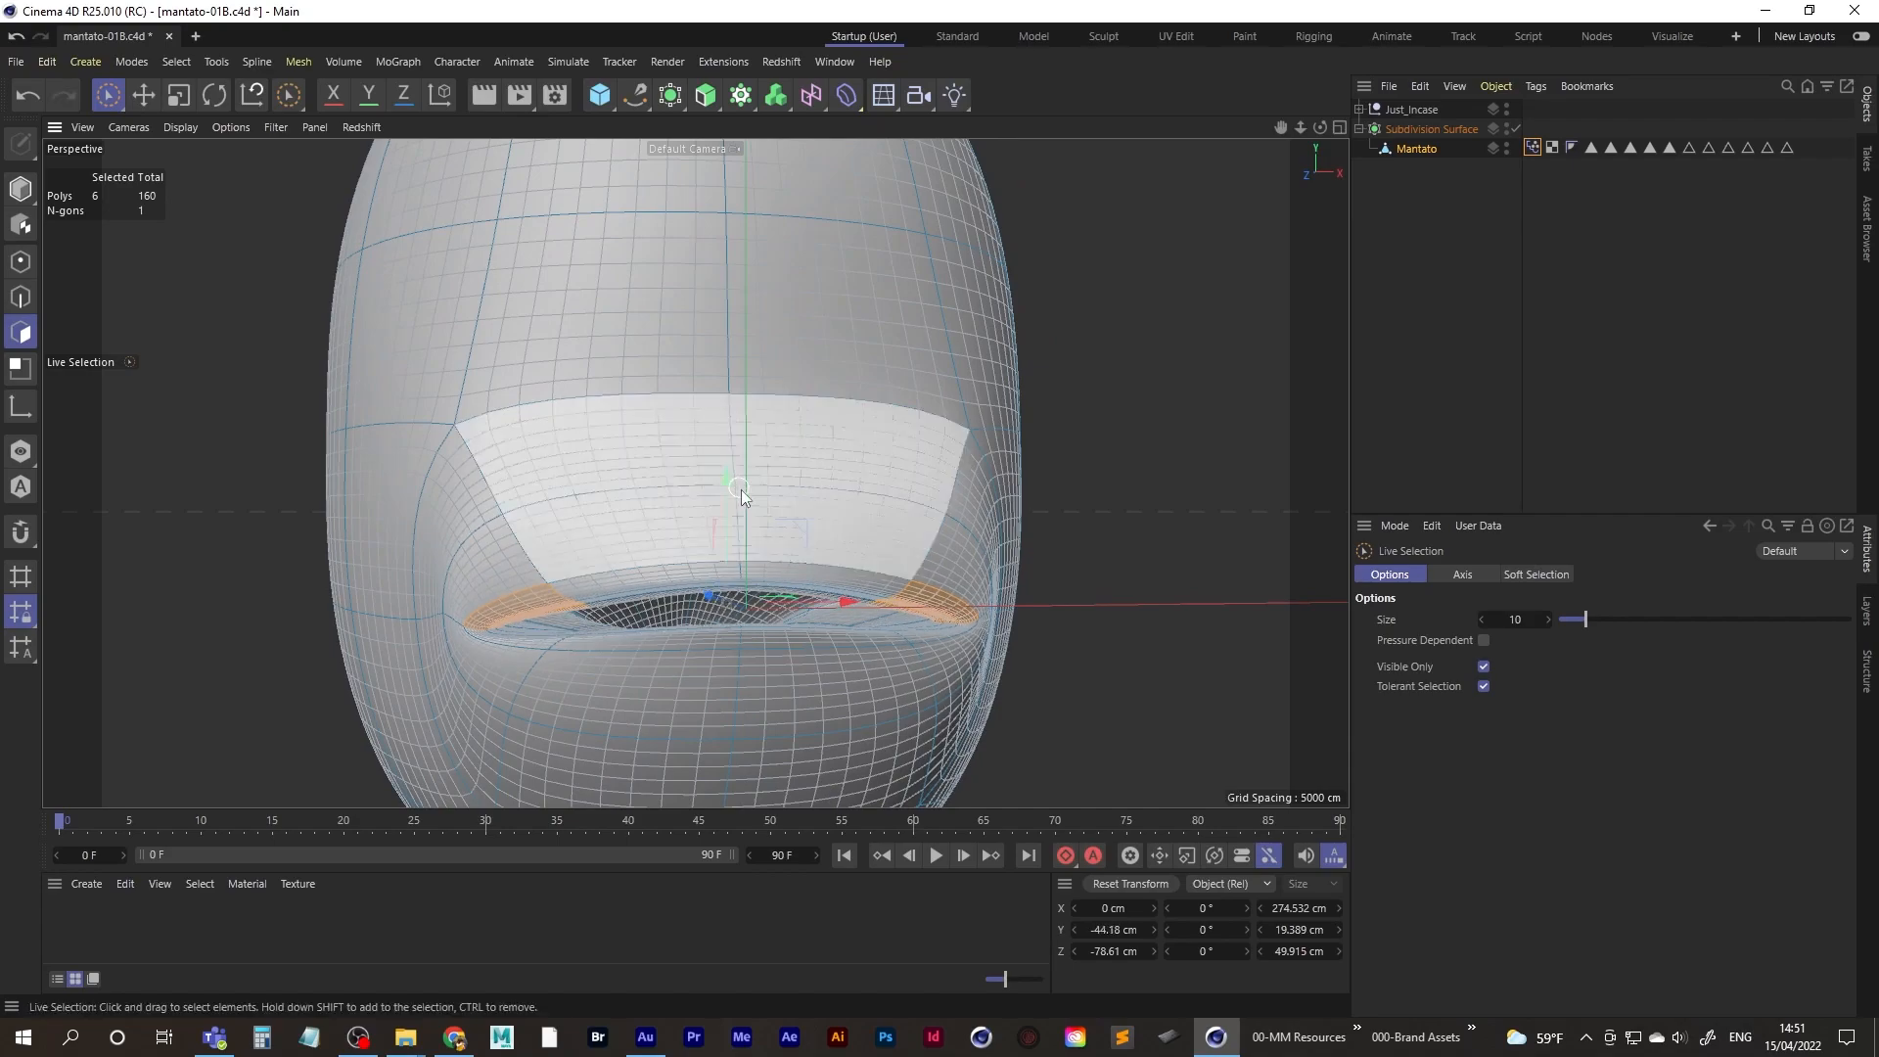
{"action": "middle_click_drag", "start_coordinate": [749, 535], "coordinate": [755, 542], "text": "alt"}
{"action": "left_click_drag", "start_coordinate": [730, 597], "coordinate": [736, 579], "text": "alt"}
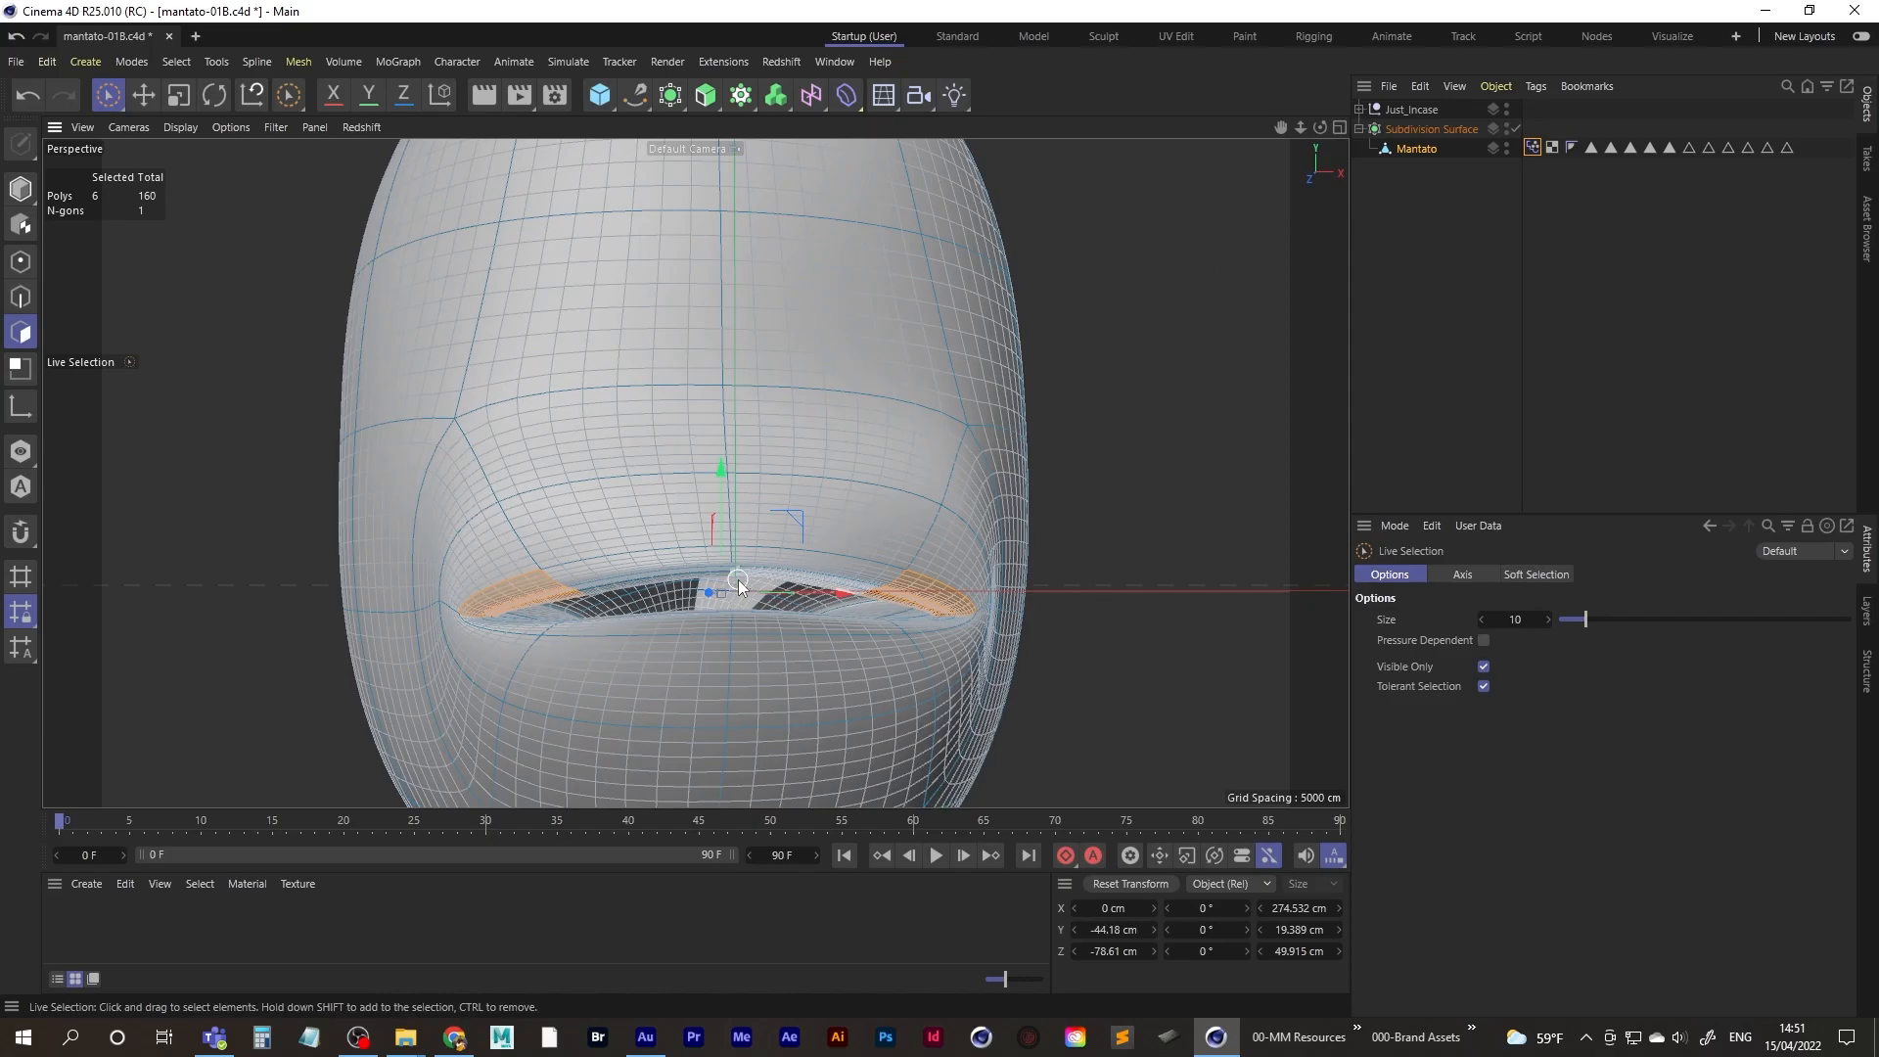
- Loop-select the outer, middle and inner polygon rings of the lips around the mouth opening
{"action": "key", "text": "u"}
{"action": "key", "text": "l"}
{"action": "scroll", "coordinate": [707, 572], "scroll_direction": "up", "scroll_amount": 3}
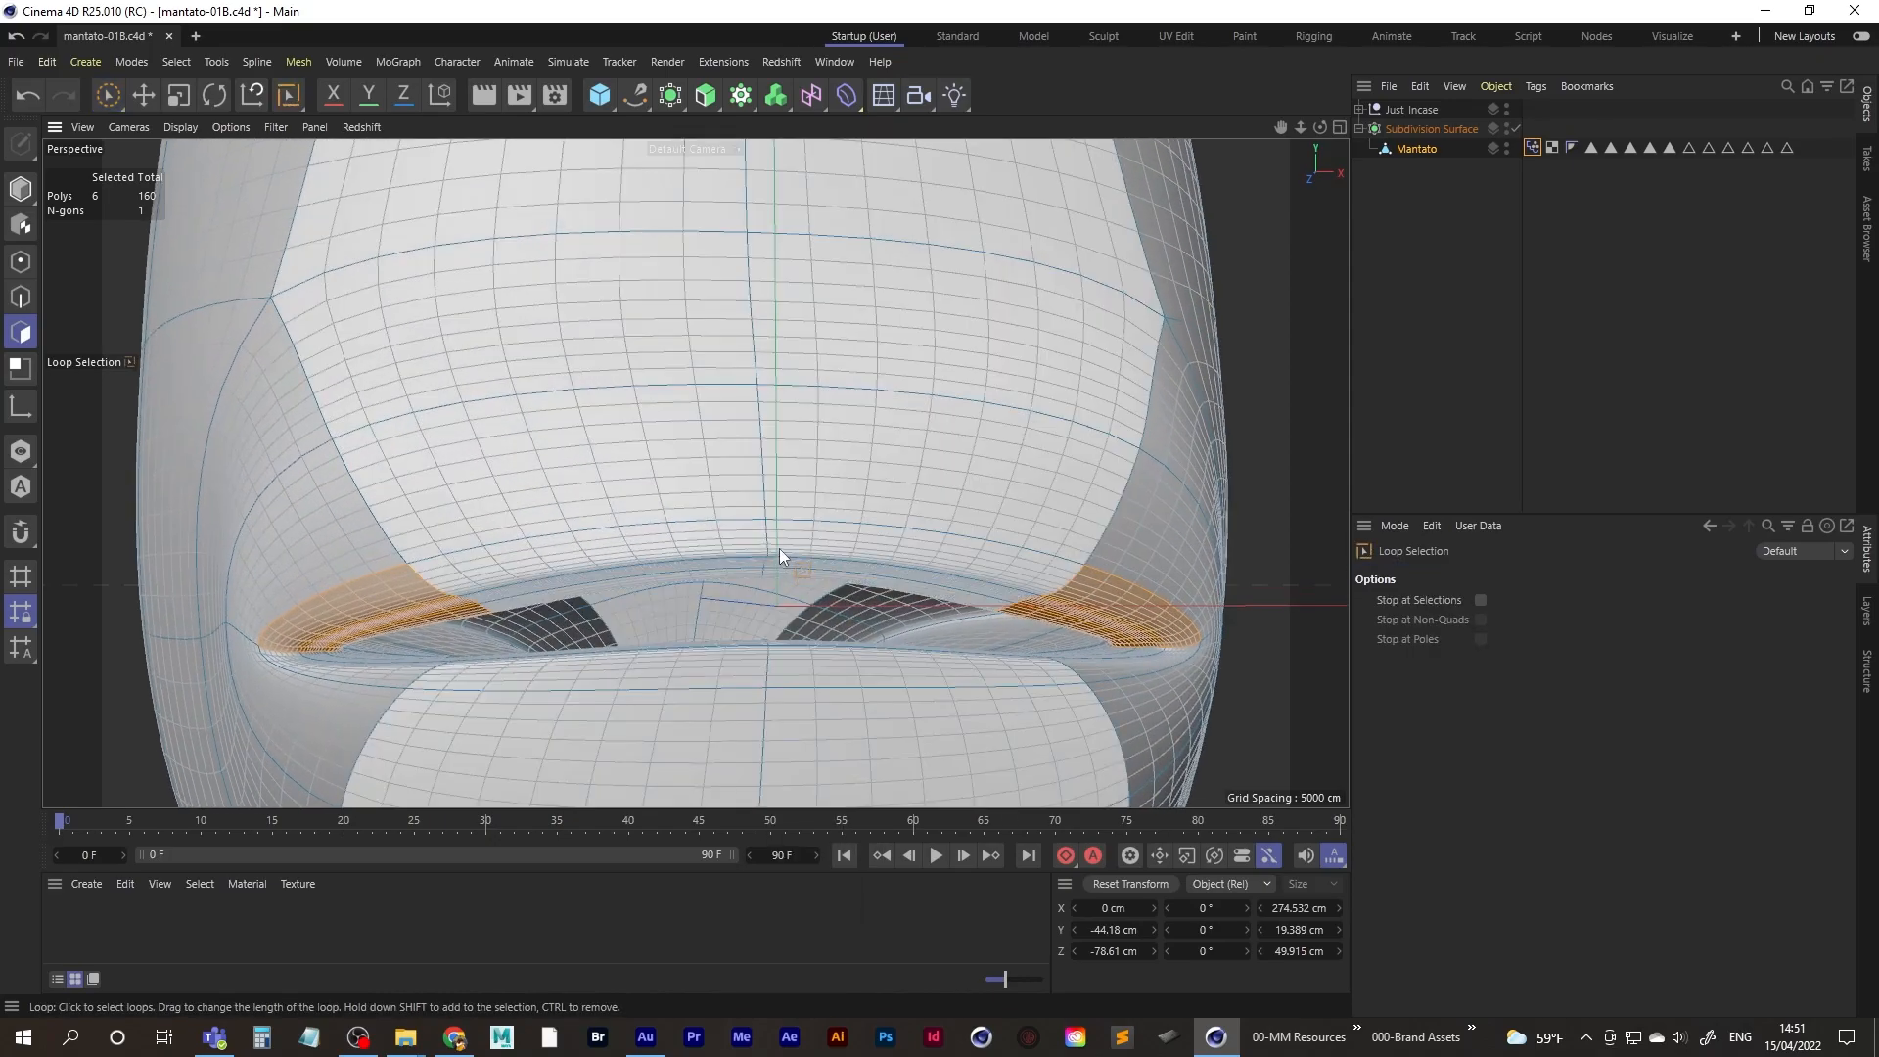
{"action": "left_click", "coordinate": [764, 550]}
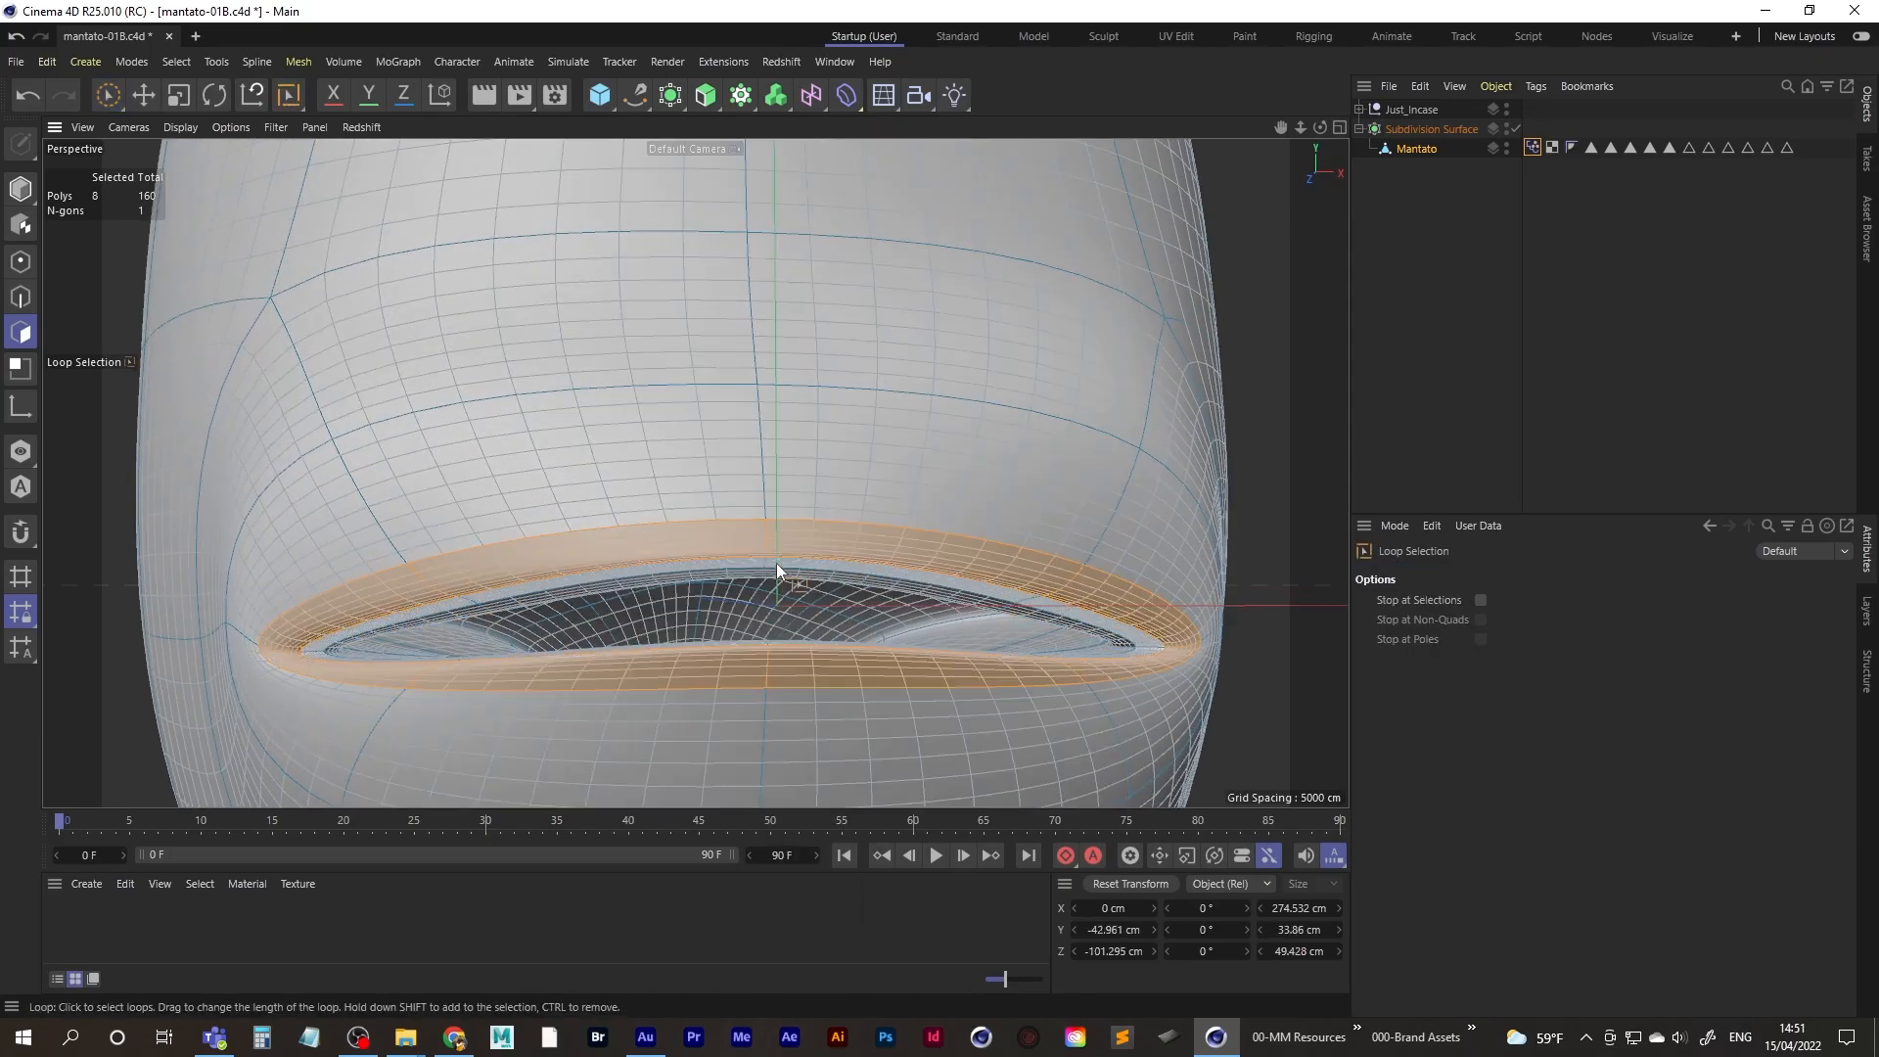
{"action": "left_click_drag", "start_coordinate": [767, 566], "coordinate": [807, 558], "text": "alt"}
{"action": "scroll", "coordinate": [803, 558], "scroll_direction": "up", "scroll_amount": 2}
{"action": "left_click", "coordinate": [757, 556], "text": "shift"}
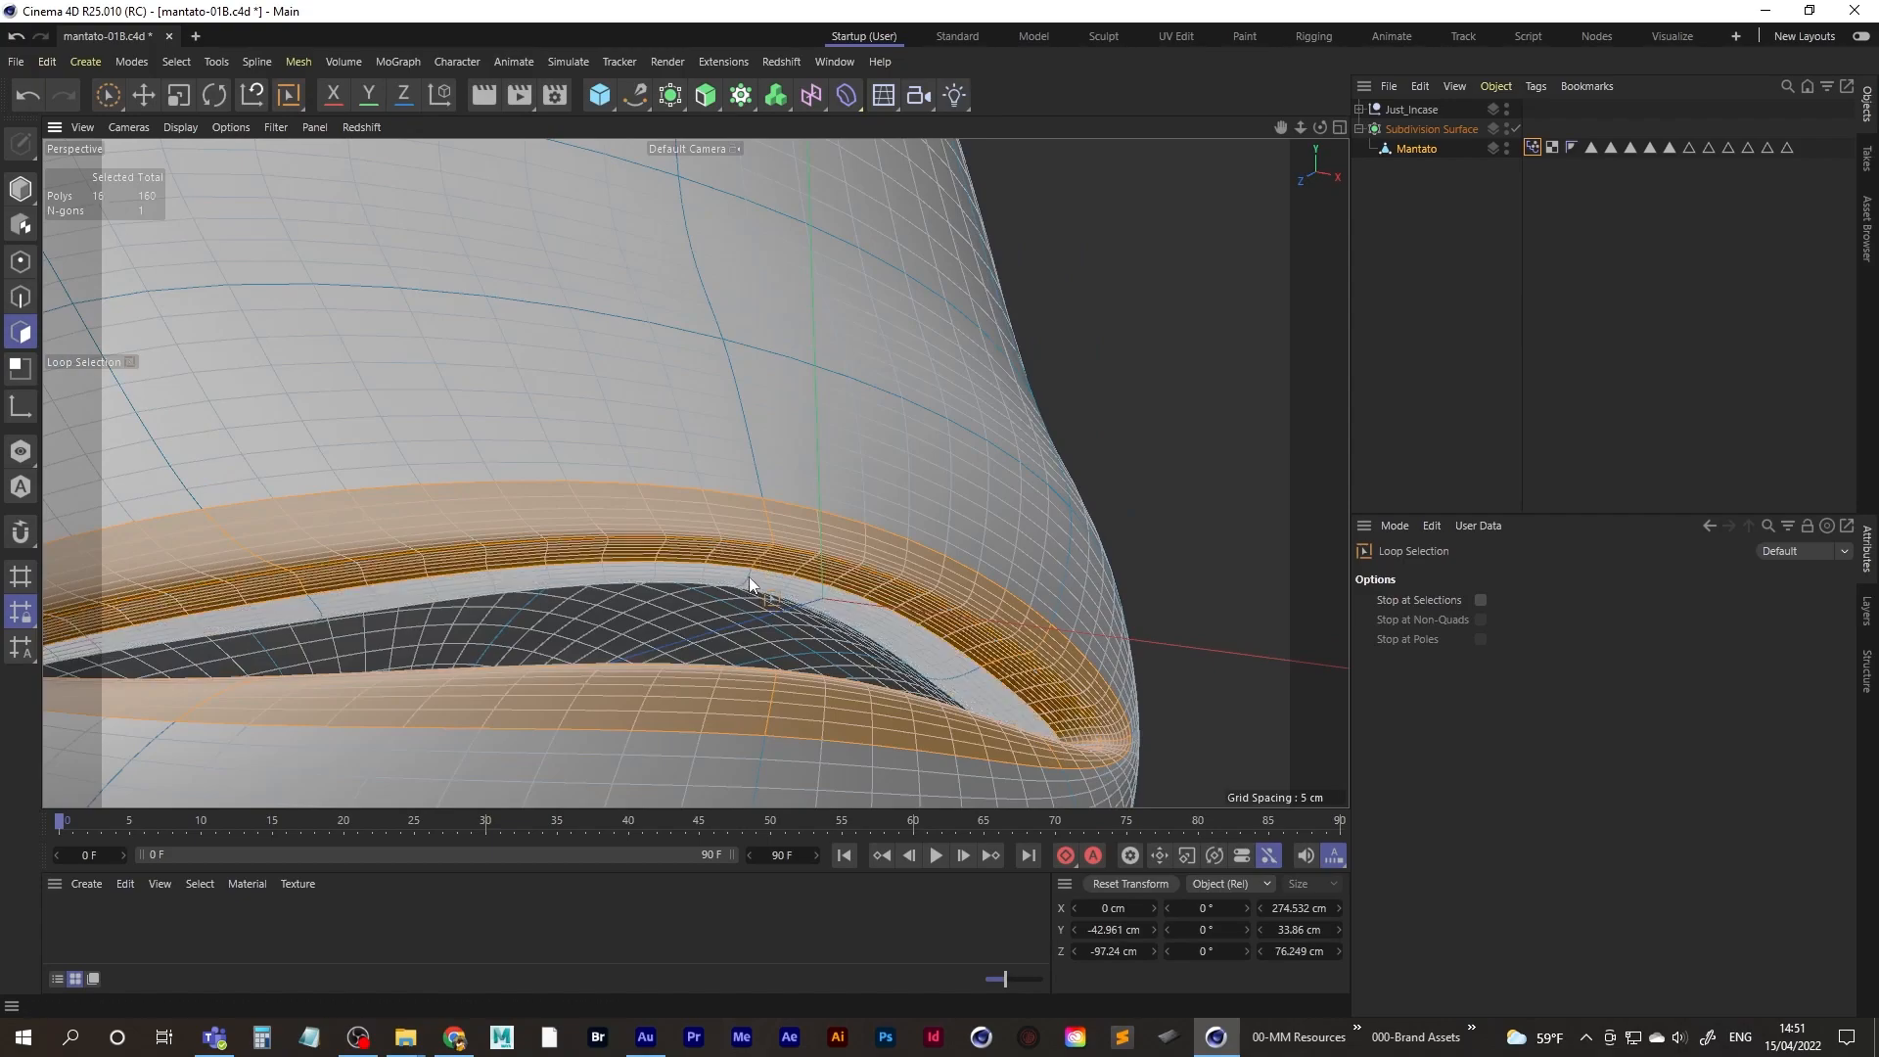
{"action": "left_click", "coordinate": [748, 578], "text": "shift"}
{"action": "right_click_drag", "start_coordinate": [748, 578], "coordinate": [649, 636], "text": "alt"}
{"action": "left_click_drag", "start_coordinate": [649, 636], "coordinate": [662, 595], "text": "alt"}
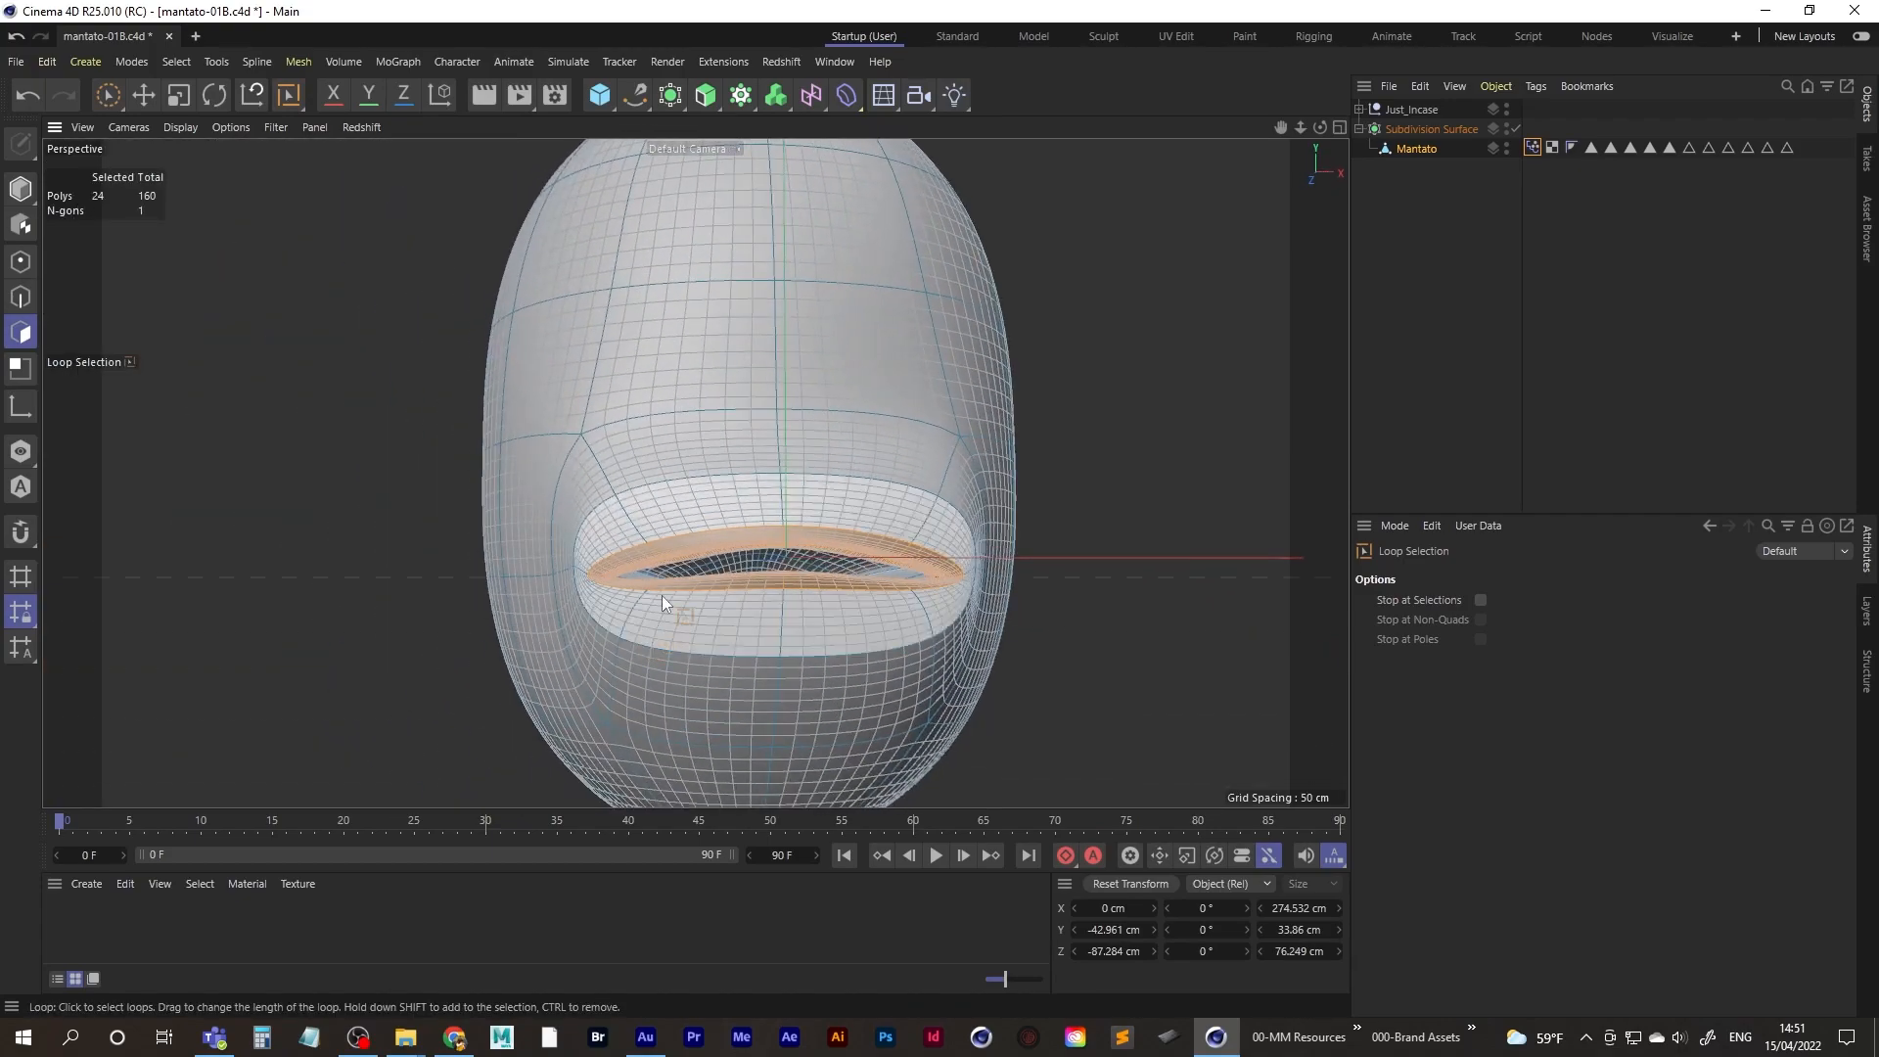
- Scale the selected lip loops down vertically to about 17.2 cm tall to narrow the mouth opening
{"action": "left_click", "coordinate": [179, 95]}
{"action": "left_click_drag", "start_coordinate": [778, 436], "coordinate": [785, 496]}
{"action": "middle_click_drag", "start_coordinate": [801, 572], "coordinate": [796, 584], "text": "alt"}
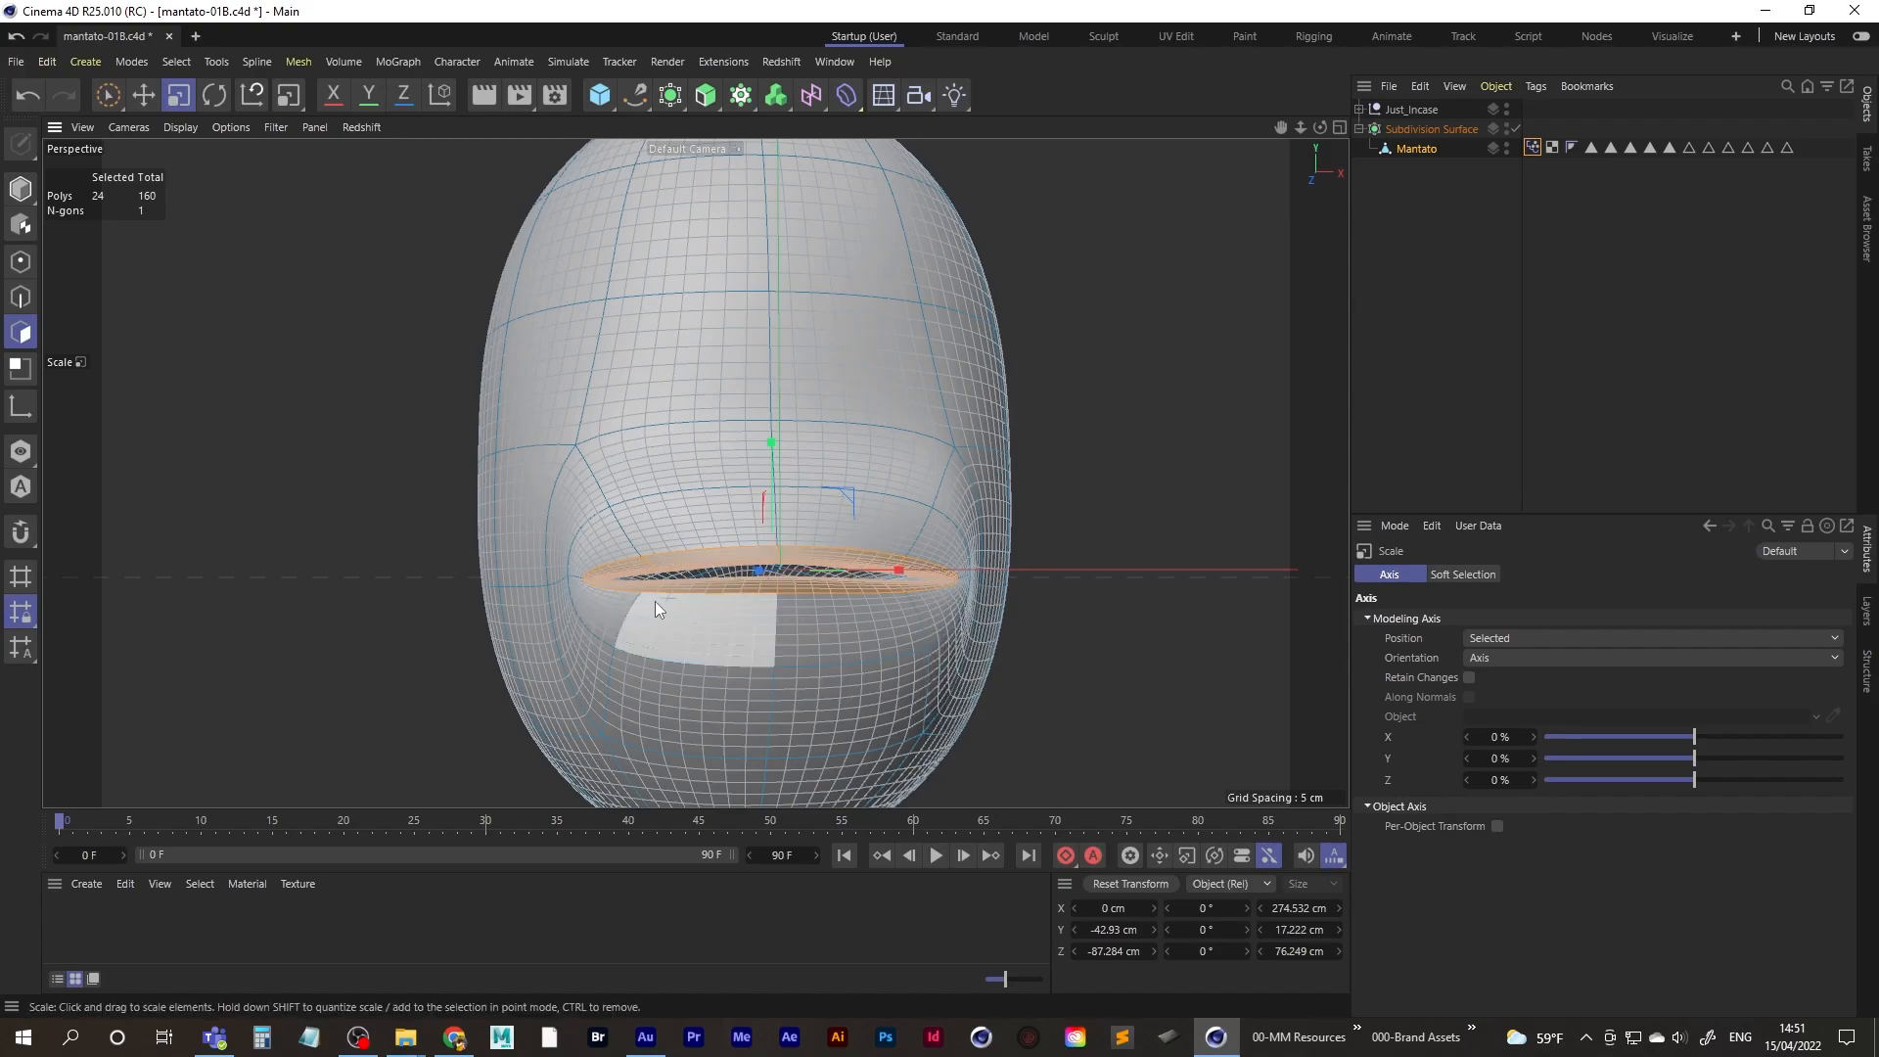
{"action": "left_click_drag", "start_coordinate": [742, 570], "coordinate": [730, 615], "text": "alt"}
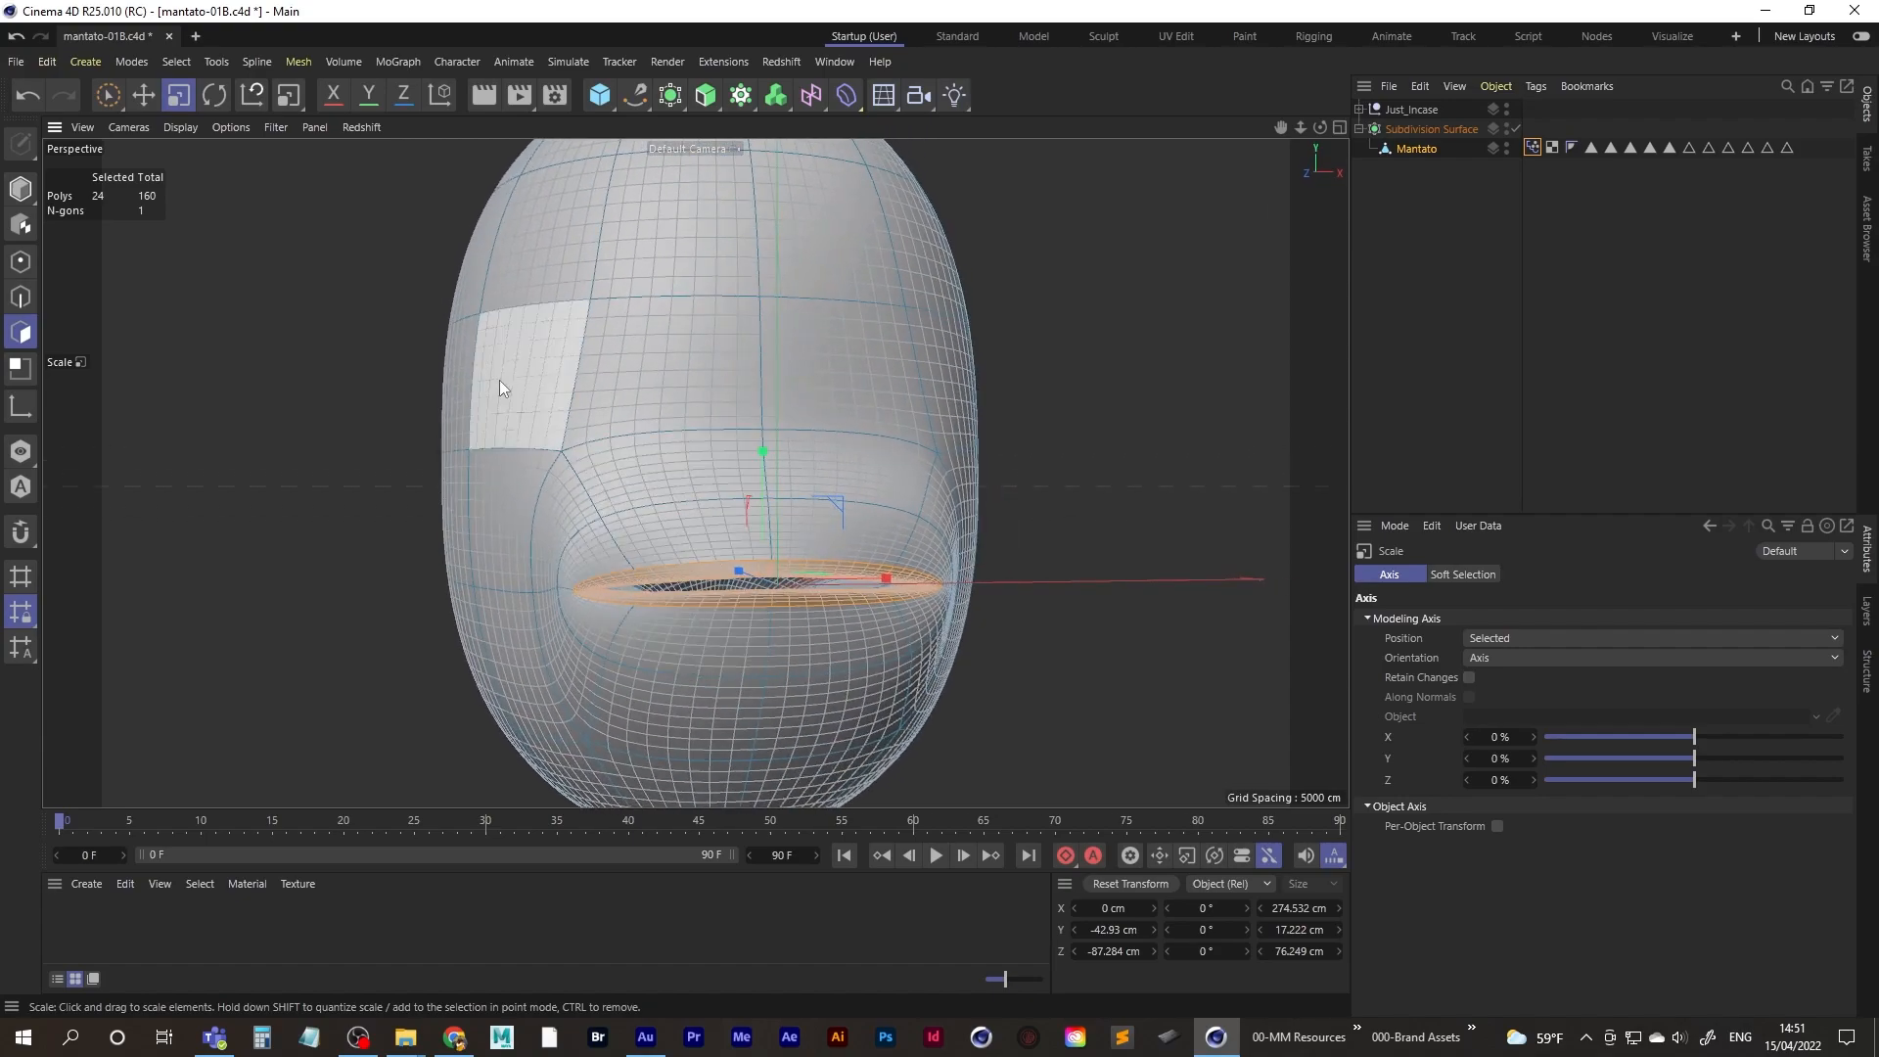
- Deselect the middle lip polygons and lower the remaining mouth-corner polygons to about Y -50.7 cm
{"action": "scroll", "coordinate": [772, 548], "scroll_direction": "up", "scroll_amount": 3}
{"action": "left_click_drag", "start_coordinate": [771, 548], "coordinate": [871, 618], "text": "alt"}
{"action": "mouse_move", "coordinate": [717, 556]}
{"action": "left_mouse_down", "text": "ctrl"}
{"action": "mouse_move", "coordinate": [813, 540]}
{"action": "mouse_move", "coordinate": [690, 485]}
{"action": "mouse_move", "coordinate": [762, 457]}
{"action": "mouse_move", "coordinate": [759, 437]}
{"action": "left_mouse_up", "text": "ctrl"}
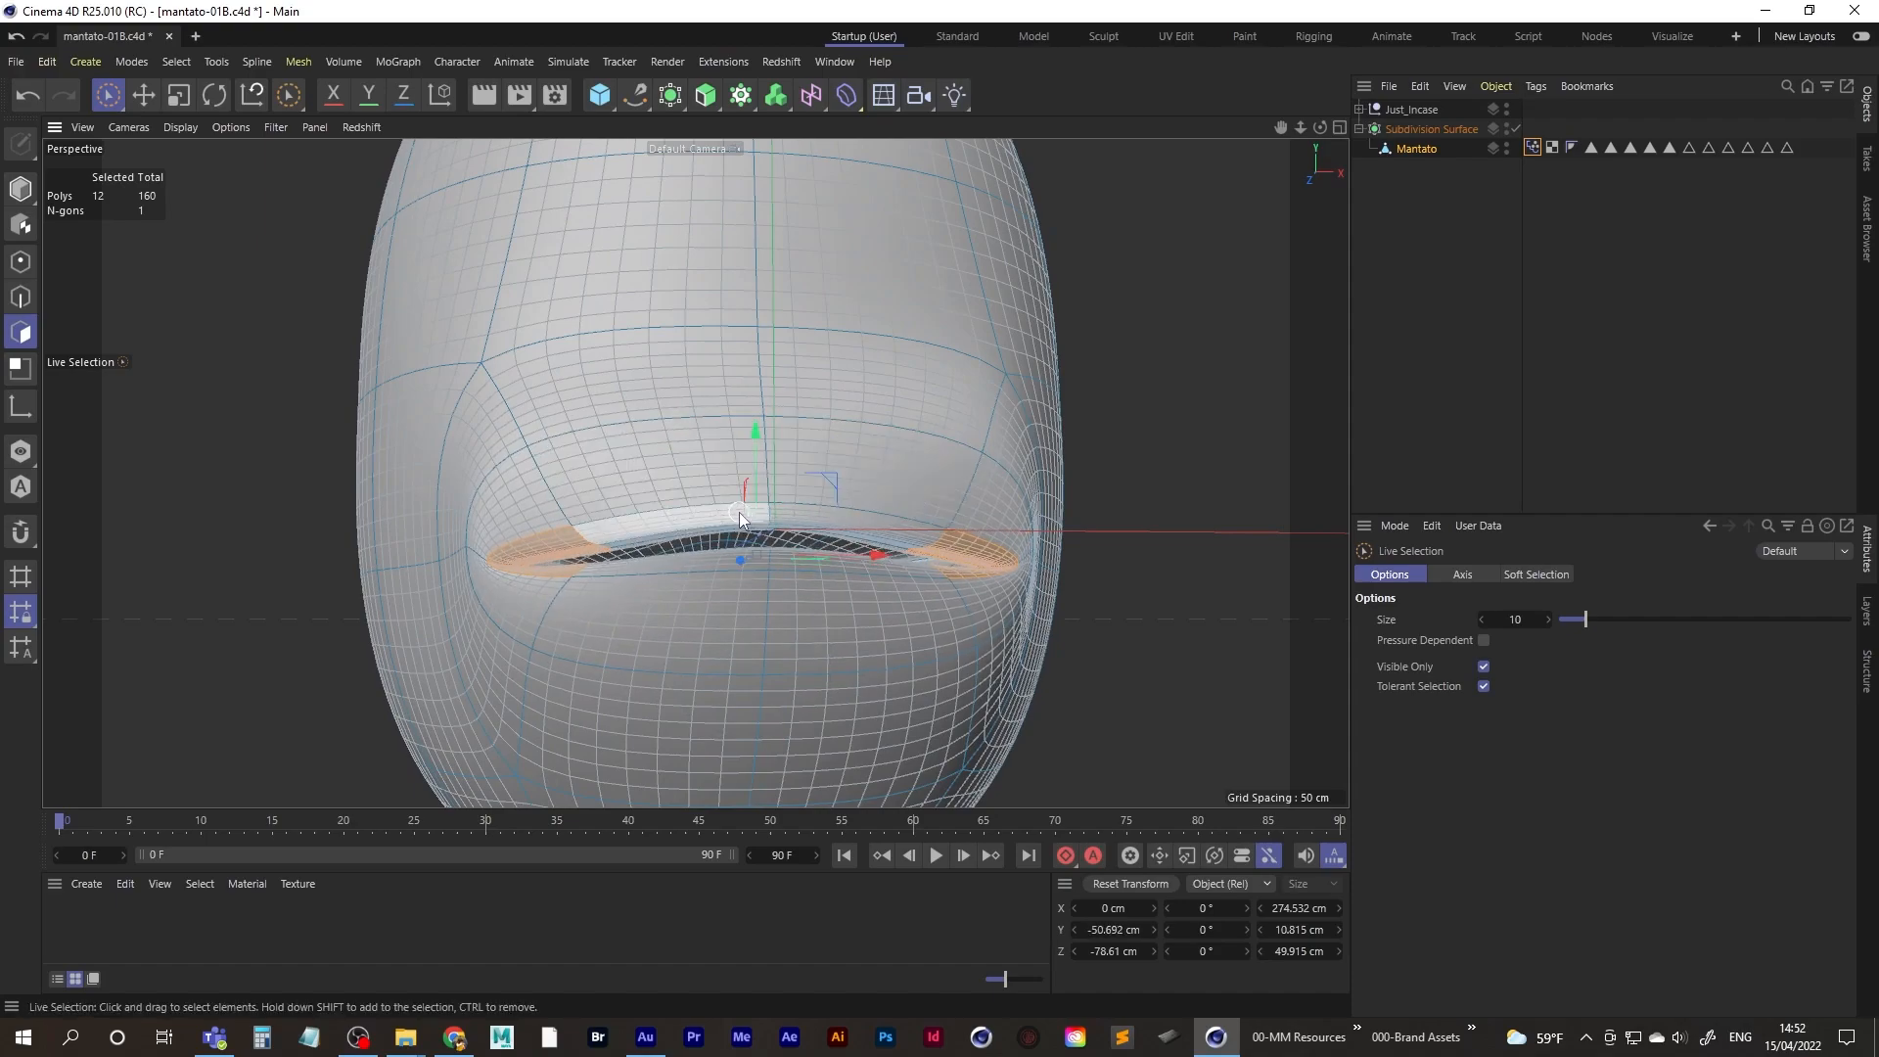
- Select the two front polygons at the middle of the upper lip, leaving out the row above
{"action": "left_click_drag", "start_coordinate": [714, 513], "coordinate": [807, 511]}
{"action": "left_click_drag", "start_coordinate": [761, 355], "coordinate": [762, 332]}
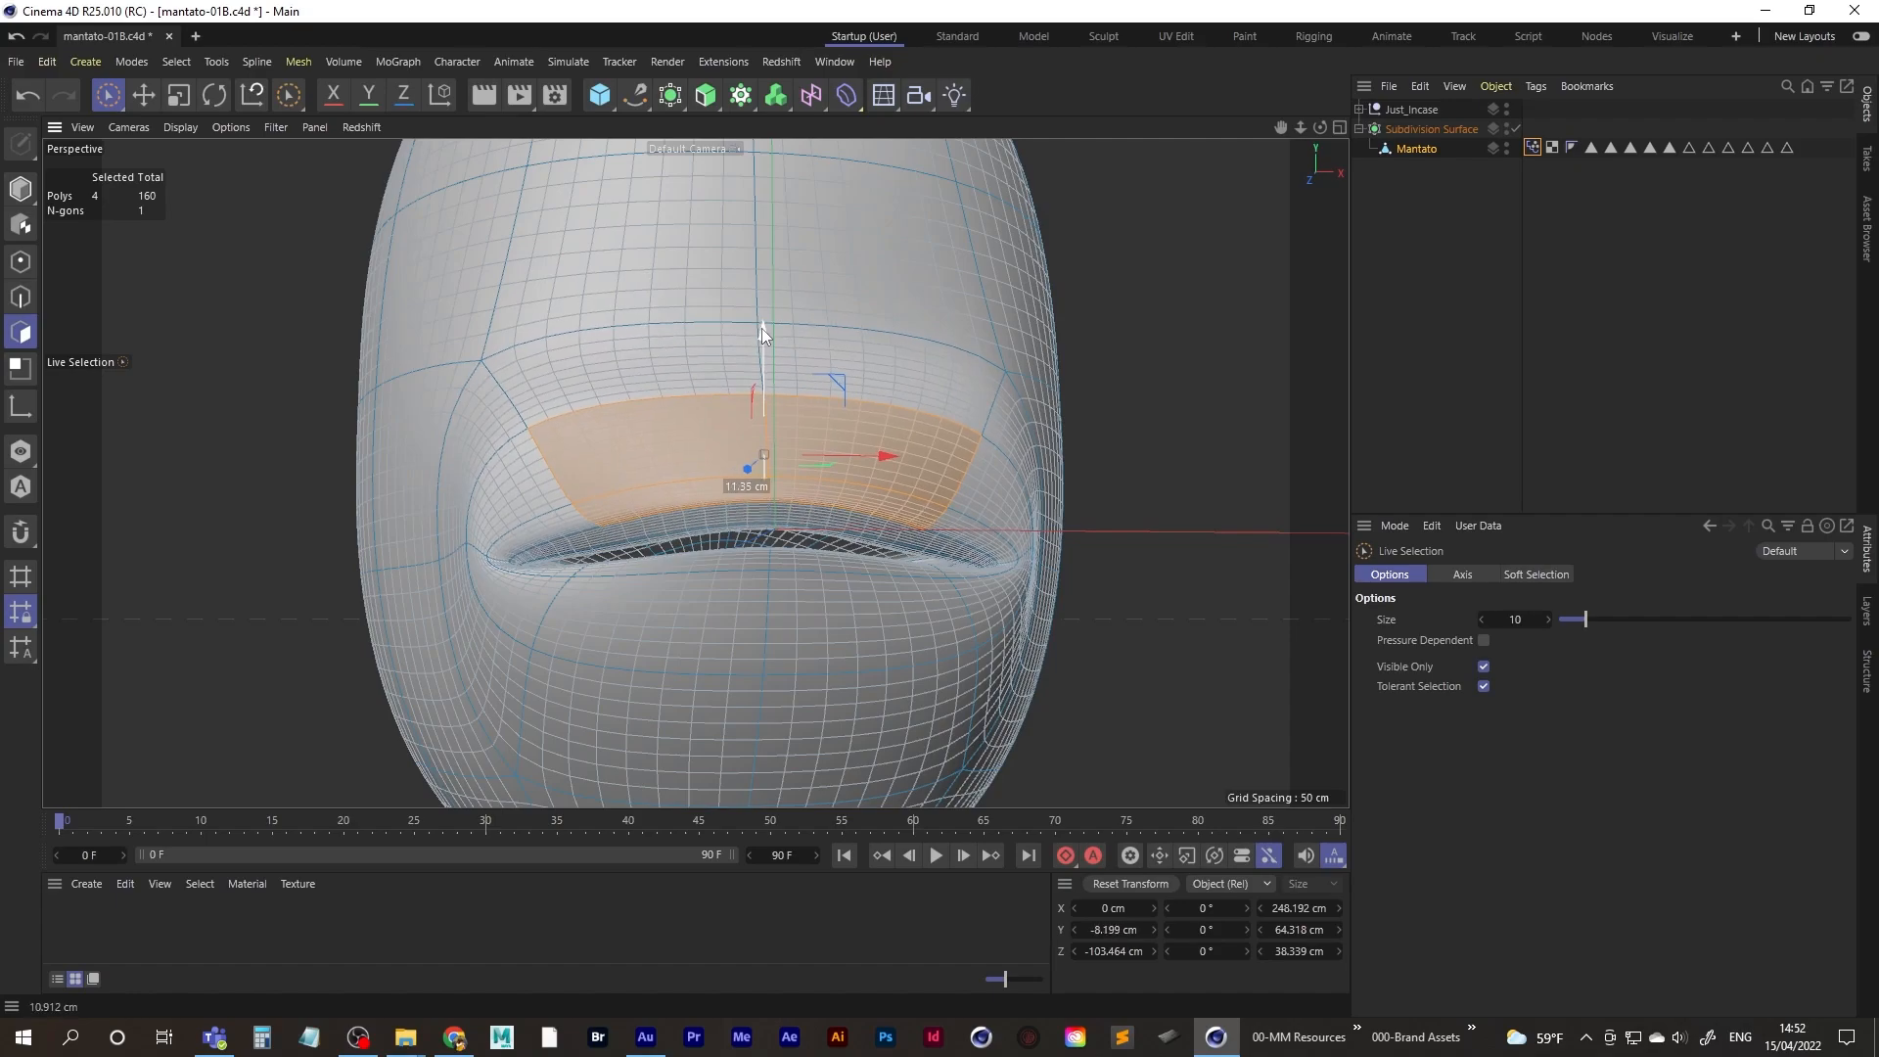
{"action": "key", "text": "ctrl+z"}
{"action": "scroll", "coordinate": [744, 523], "scroll_direction": "up", "scroll_amount": 5}
{"action": "left_click_drag", "start_coordinate": [769, 396], "coordinate": [931, 378], "text": "ctrl"}
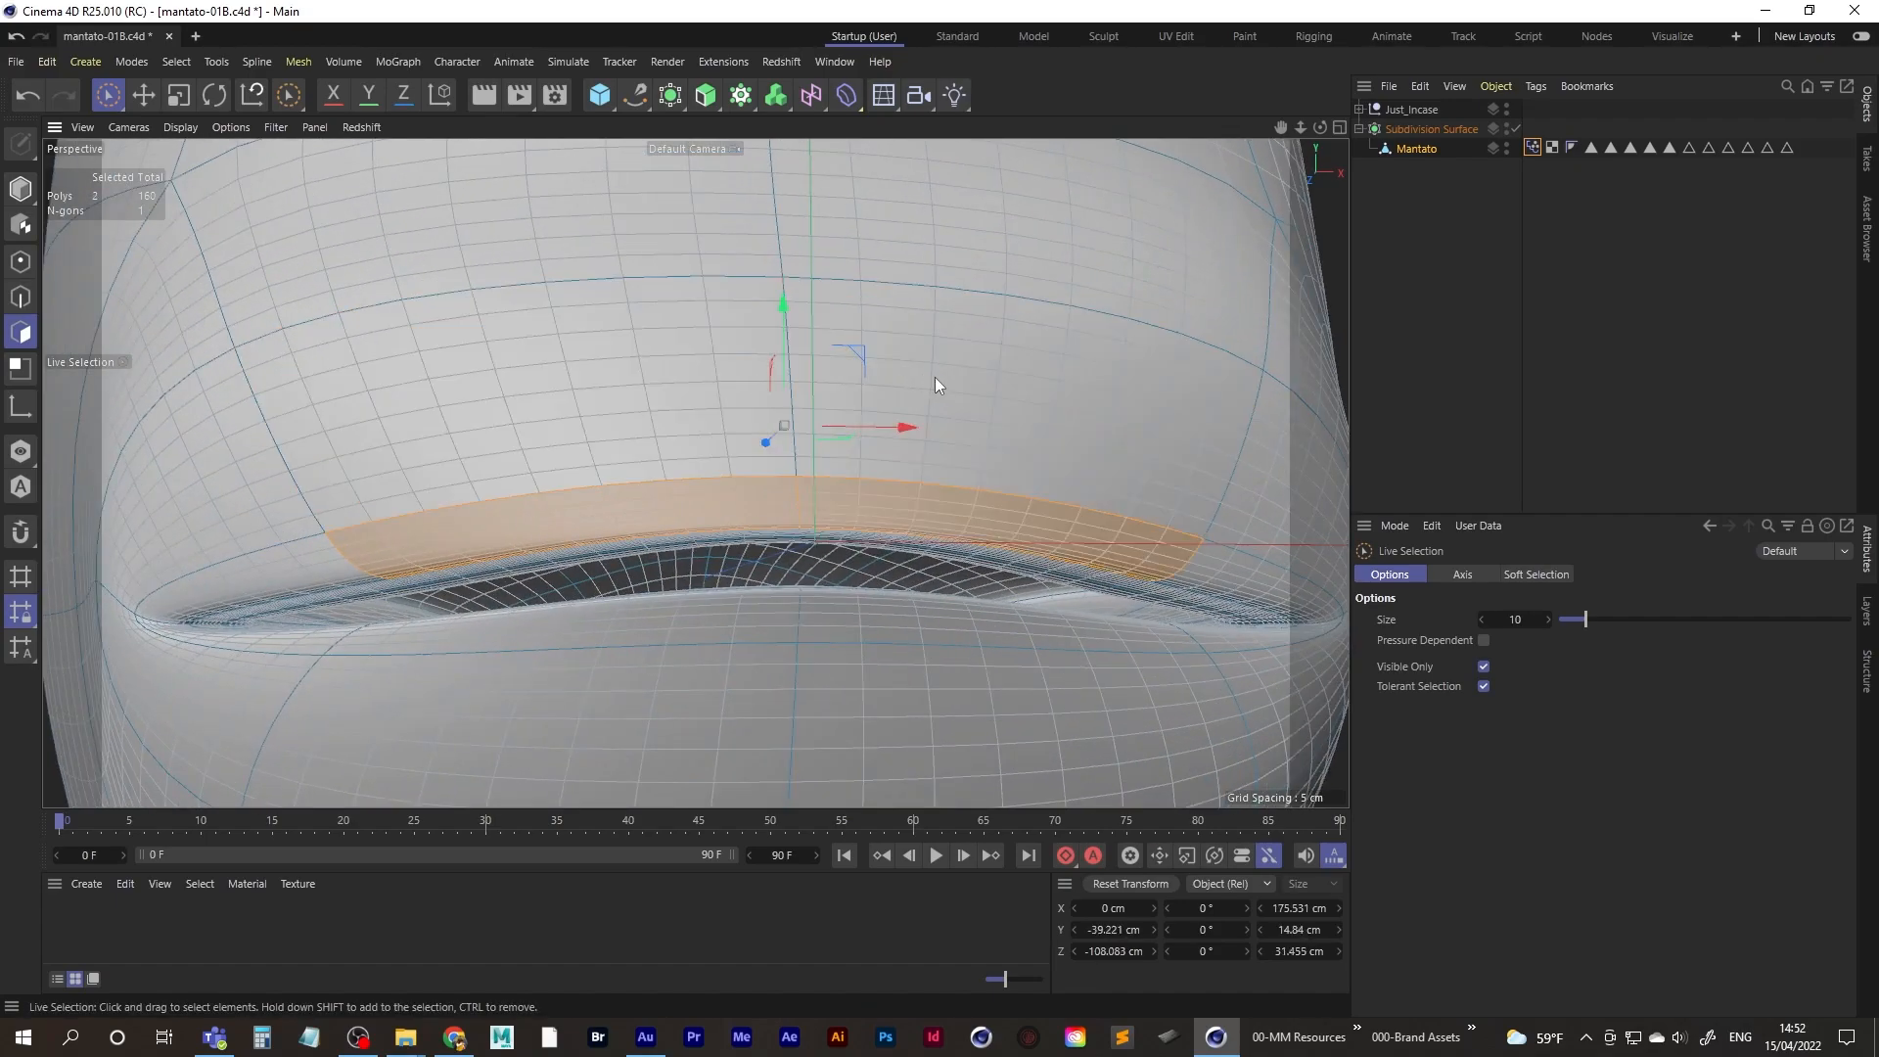
- Add the inner upper-lip polygons to the selection and raise the middle of the lip to about Y -36 cm
{"action": "mouse_move", "coordinate": [714, 537]}
{"action": "left_mouse_down", "text": "alt"}
{"action": "mouse_move", "coordinate": [743, 510]}
{"action": "mouse_move", "coordinate": [684, 531]}
{"action": "mouse_move", "coordinate": [881, 546]}
{"action": "mouse_move", "coordinate": [899, 570]}
{"action": "left_mouse_up", "text": "alt"}
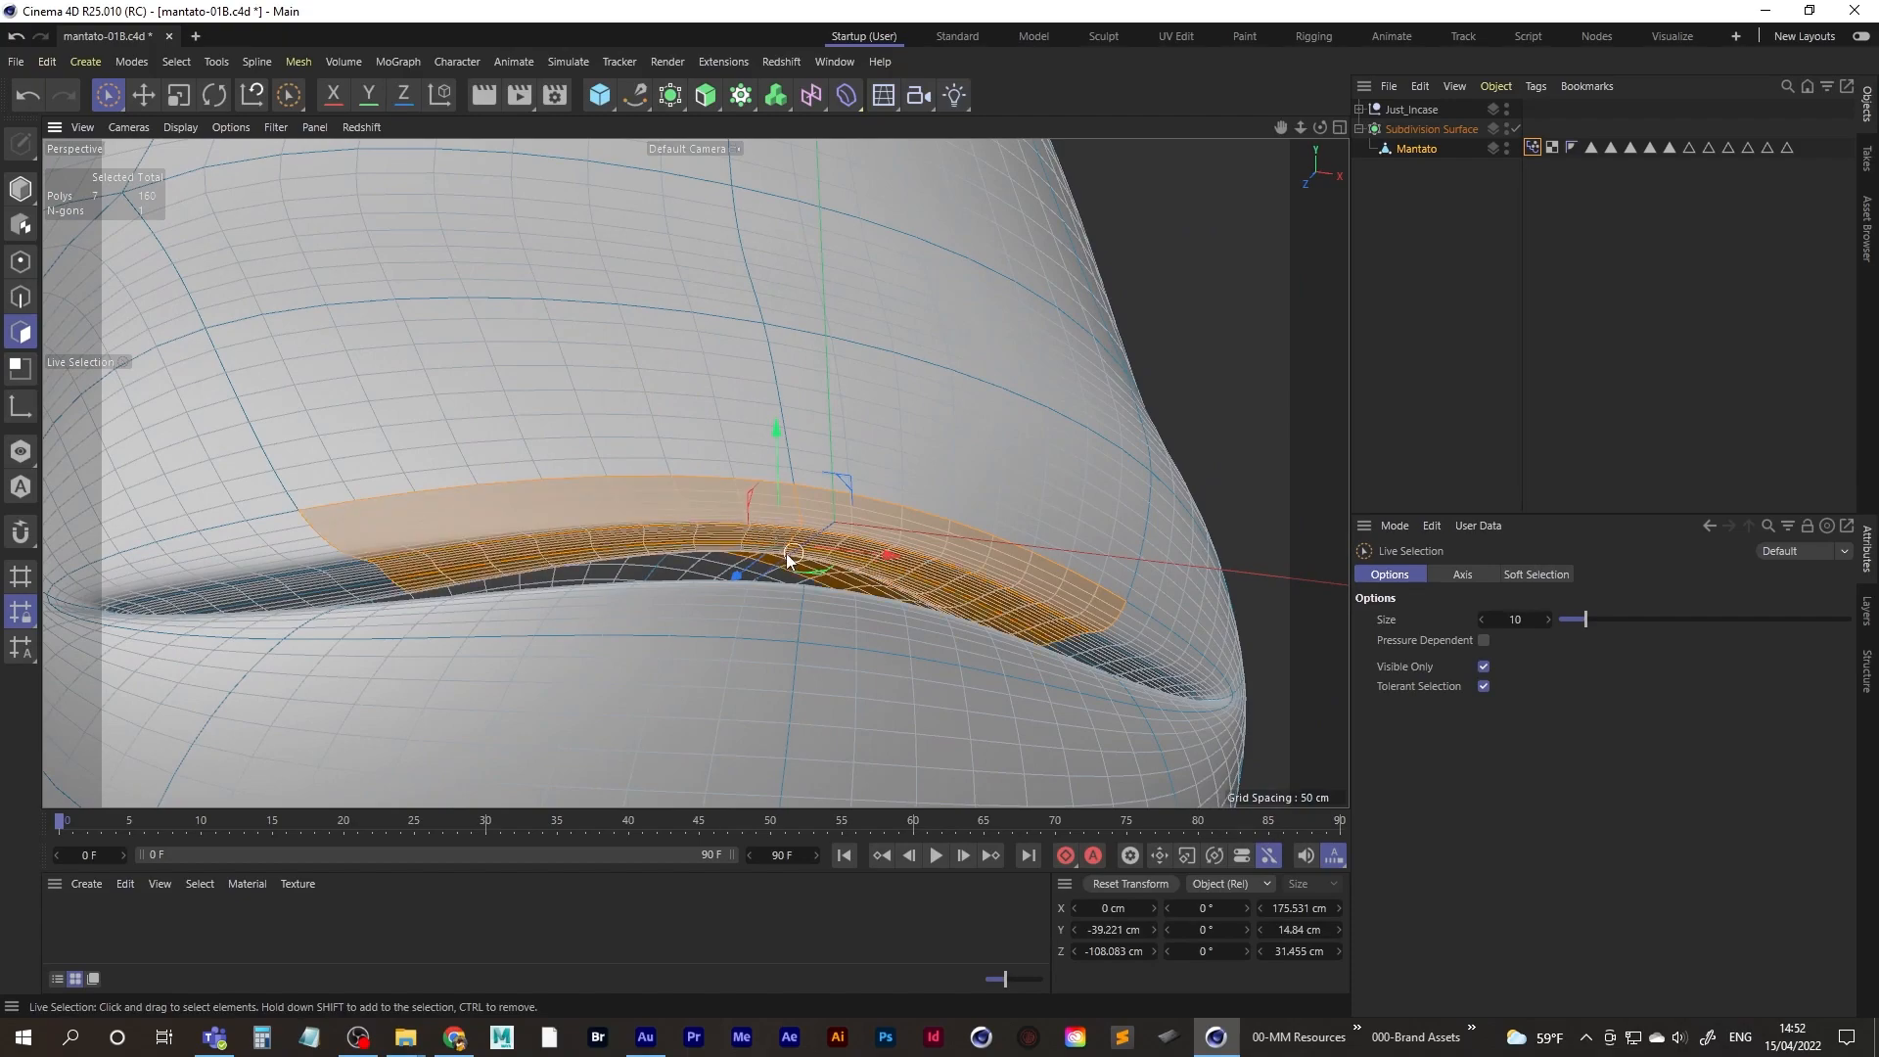
{"action": "mouse_move", "coordinate": [721, 549]}
{"action": "left_mouse_down", "text": "shift"}
{"action": "mouse_move", "coordinate": [836, 580]}
{"action": "mouse_move", "coordinate": [809, 583]}
{"action": "mouse_move", "coordinate": [906, 576]}
{"action": "mouse_move", "coordinate": [743, 577]}
{"action": "mouse_move", "coordinate": [755, 561]}
{"action": "left_mouse_up", "text": "shift"}
{"action": "left_click_drag", "start_coordinate": [685, 478], "coordinate": [679, 450]}
{"action": "scroll", "coordinate": [654, 524], "scroll_direction": "down", "scroll_amount": 5}
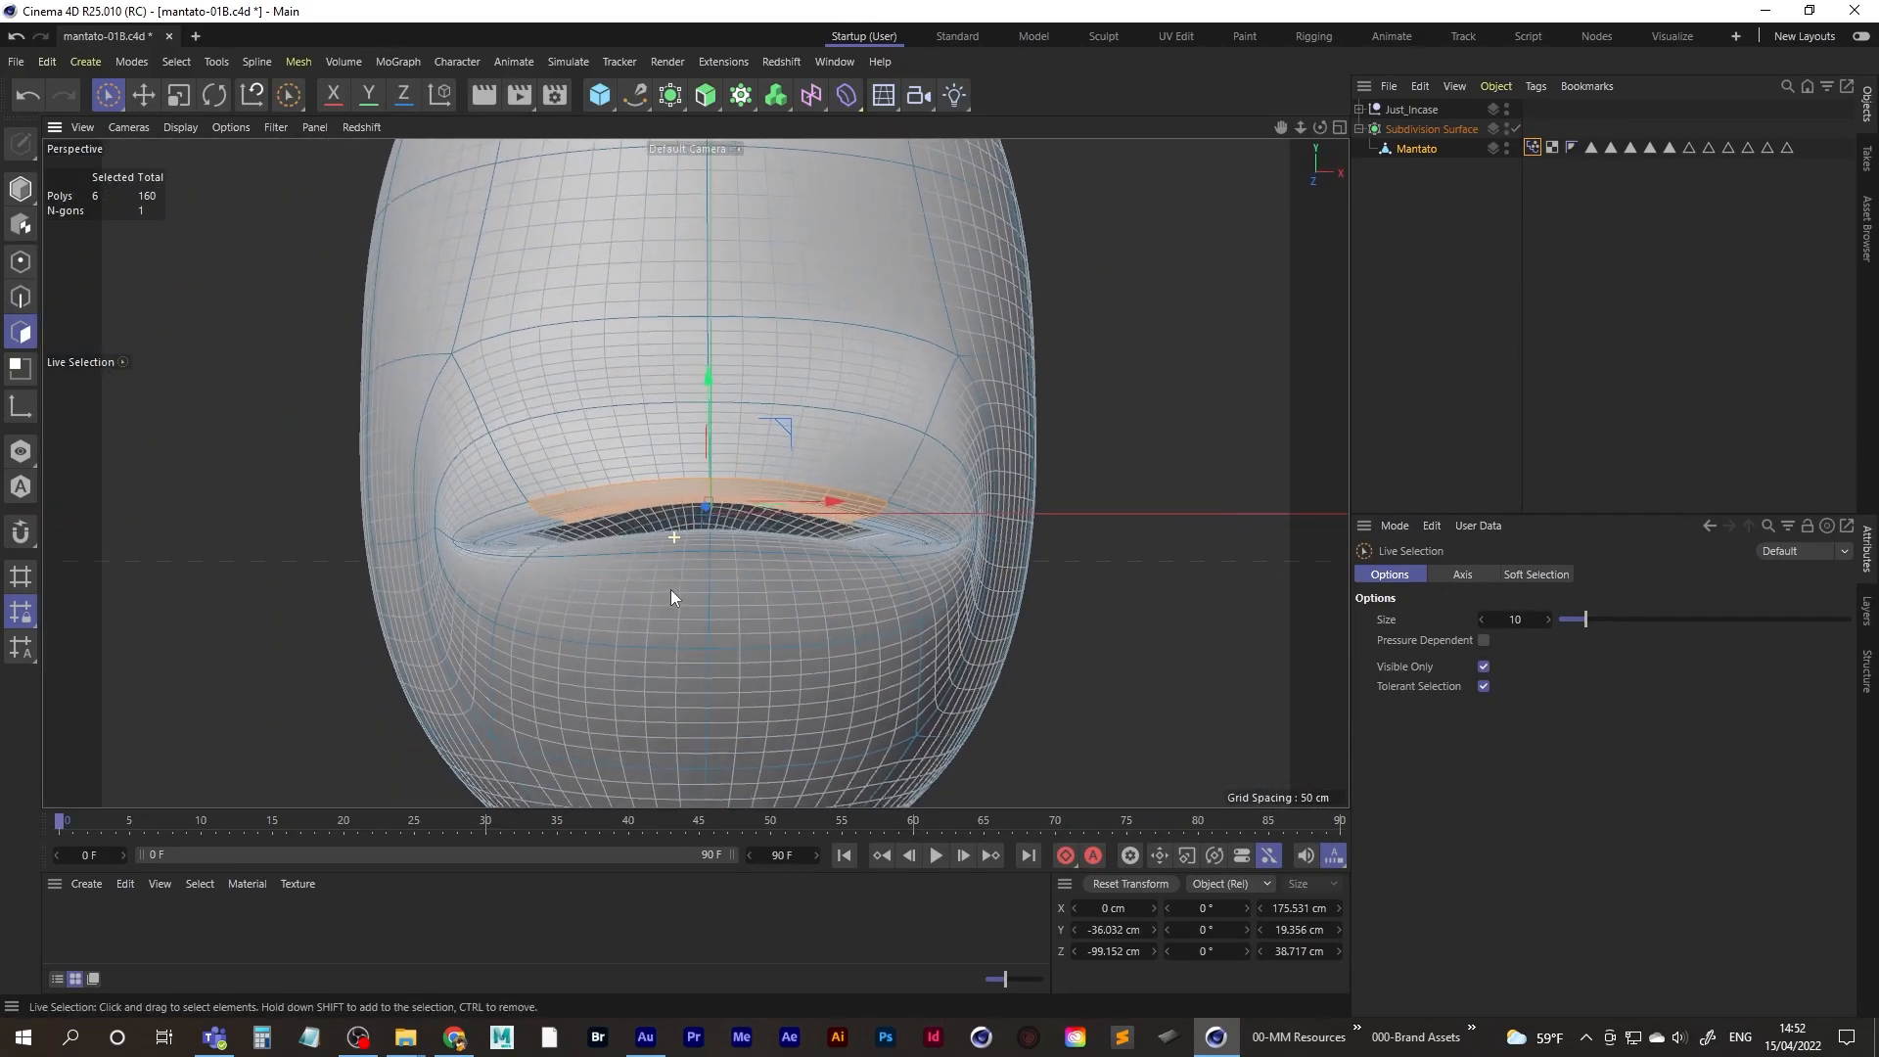
- Select the middle lower-lip polygons, raise them to about Y -50.5 cm and deselect the character to check the mouth
{"action": "scroll", "coordinate": [748, 521], "scroll_direction": "up", "scroll_amount": 5}
{"action": "left_click_drag", "start_coordinate": [748, 521], "coordinate": [730, 634], "text": "alt"}
{"action": "mouse_move", "coordinate": [637, 532]}
{"action": "left_mouse_down", "text": "shift"}
{"action": "mouse_move", "coordinate": [813, 521]}
{"action": "mouse_move", "coordinate": [656, 480]}
{"action": "mouse_move", "coordinate": [816, 438]}
{"action": "mouse_move", "coordinate": [892, 333]}
{"action": "left_mouse_up", "text": "shift"}
{"action": "mouse_move", "coordinate": [752, 431]}
{"action": "left_mouse_down", "text": "ctrl"}
{"action": "mouse_move", "coordinate": [591, 437]}
{"action": "mouse_move", "coordinate": [858, 455]}
{"action": "mouse_move", "coordinate": [637, 501]}
{"action": "mouse_move", "coordinate": [589, 423]}
{"action": "left_mouse_up", "text": "ctrl"}
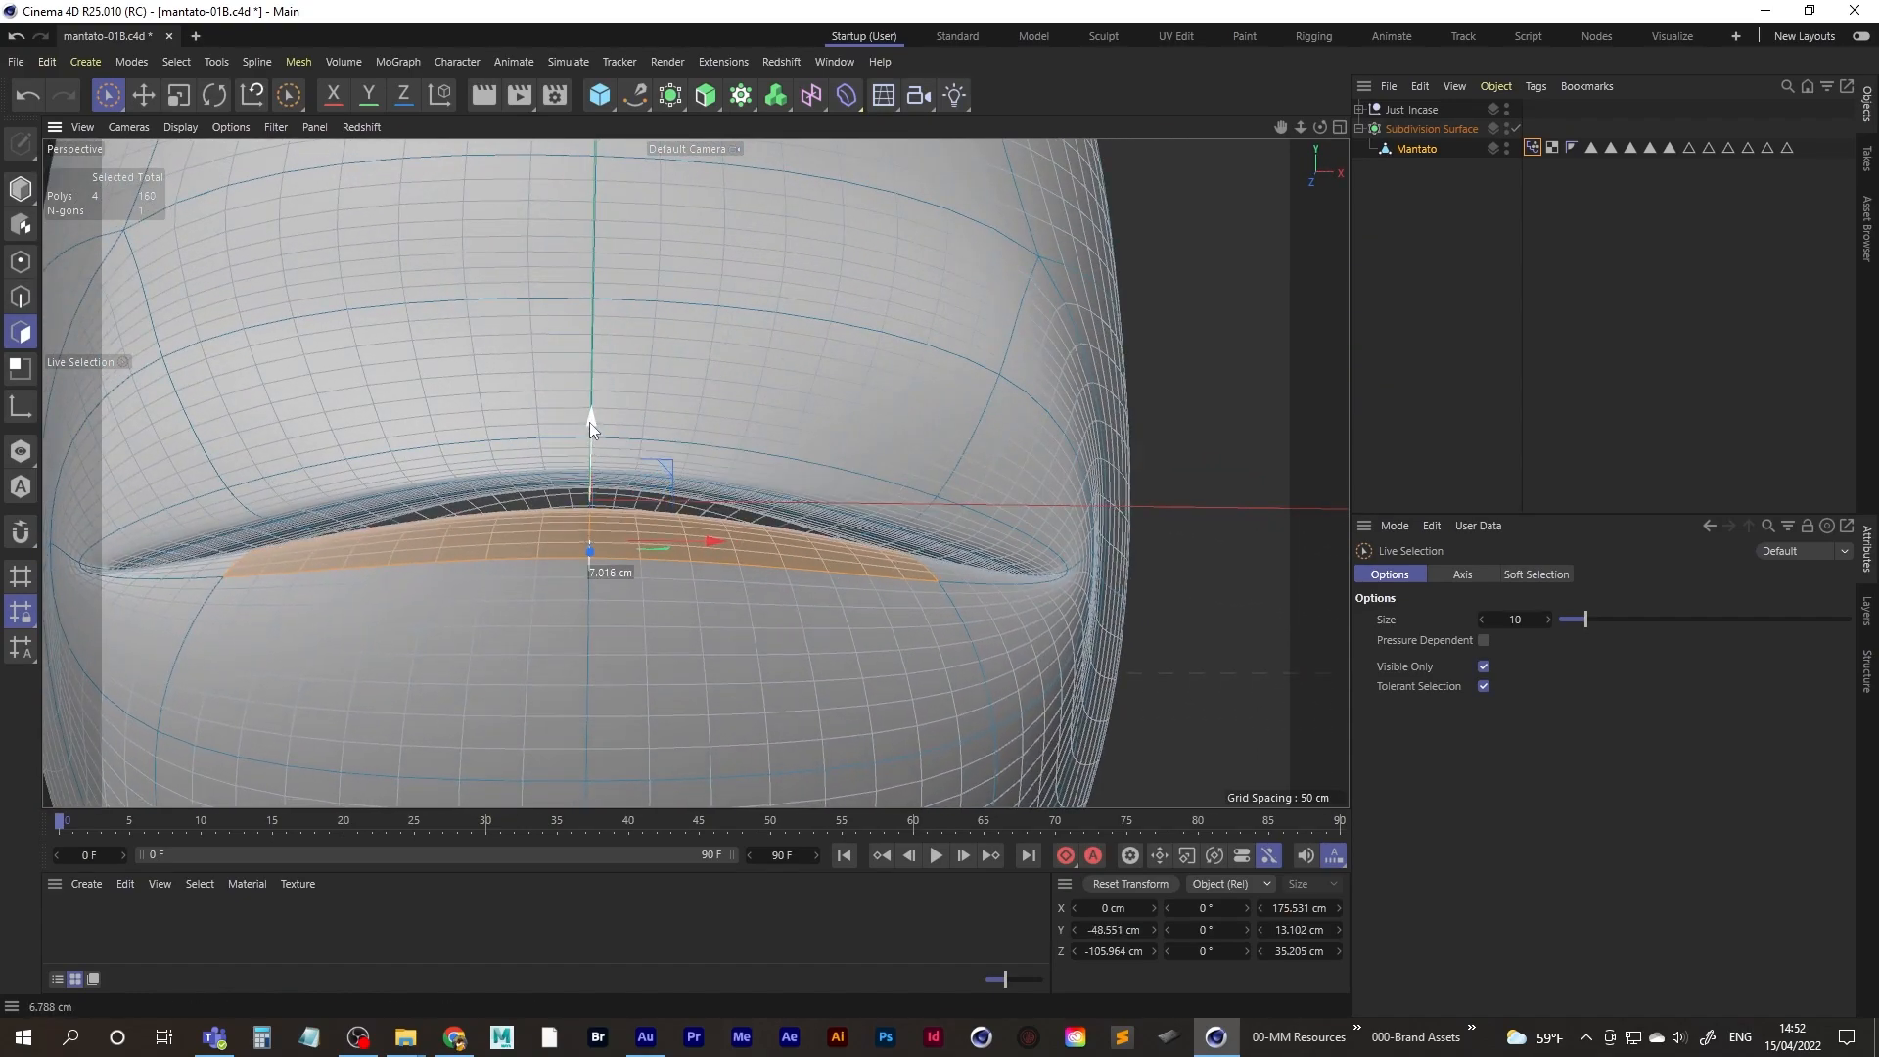
{"action": "scroll", "coordinate": [602, 489], "scroll_direction": "down", "scroll_amount": 5}
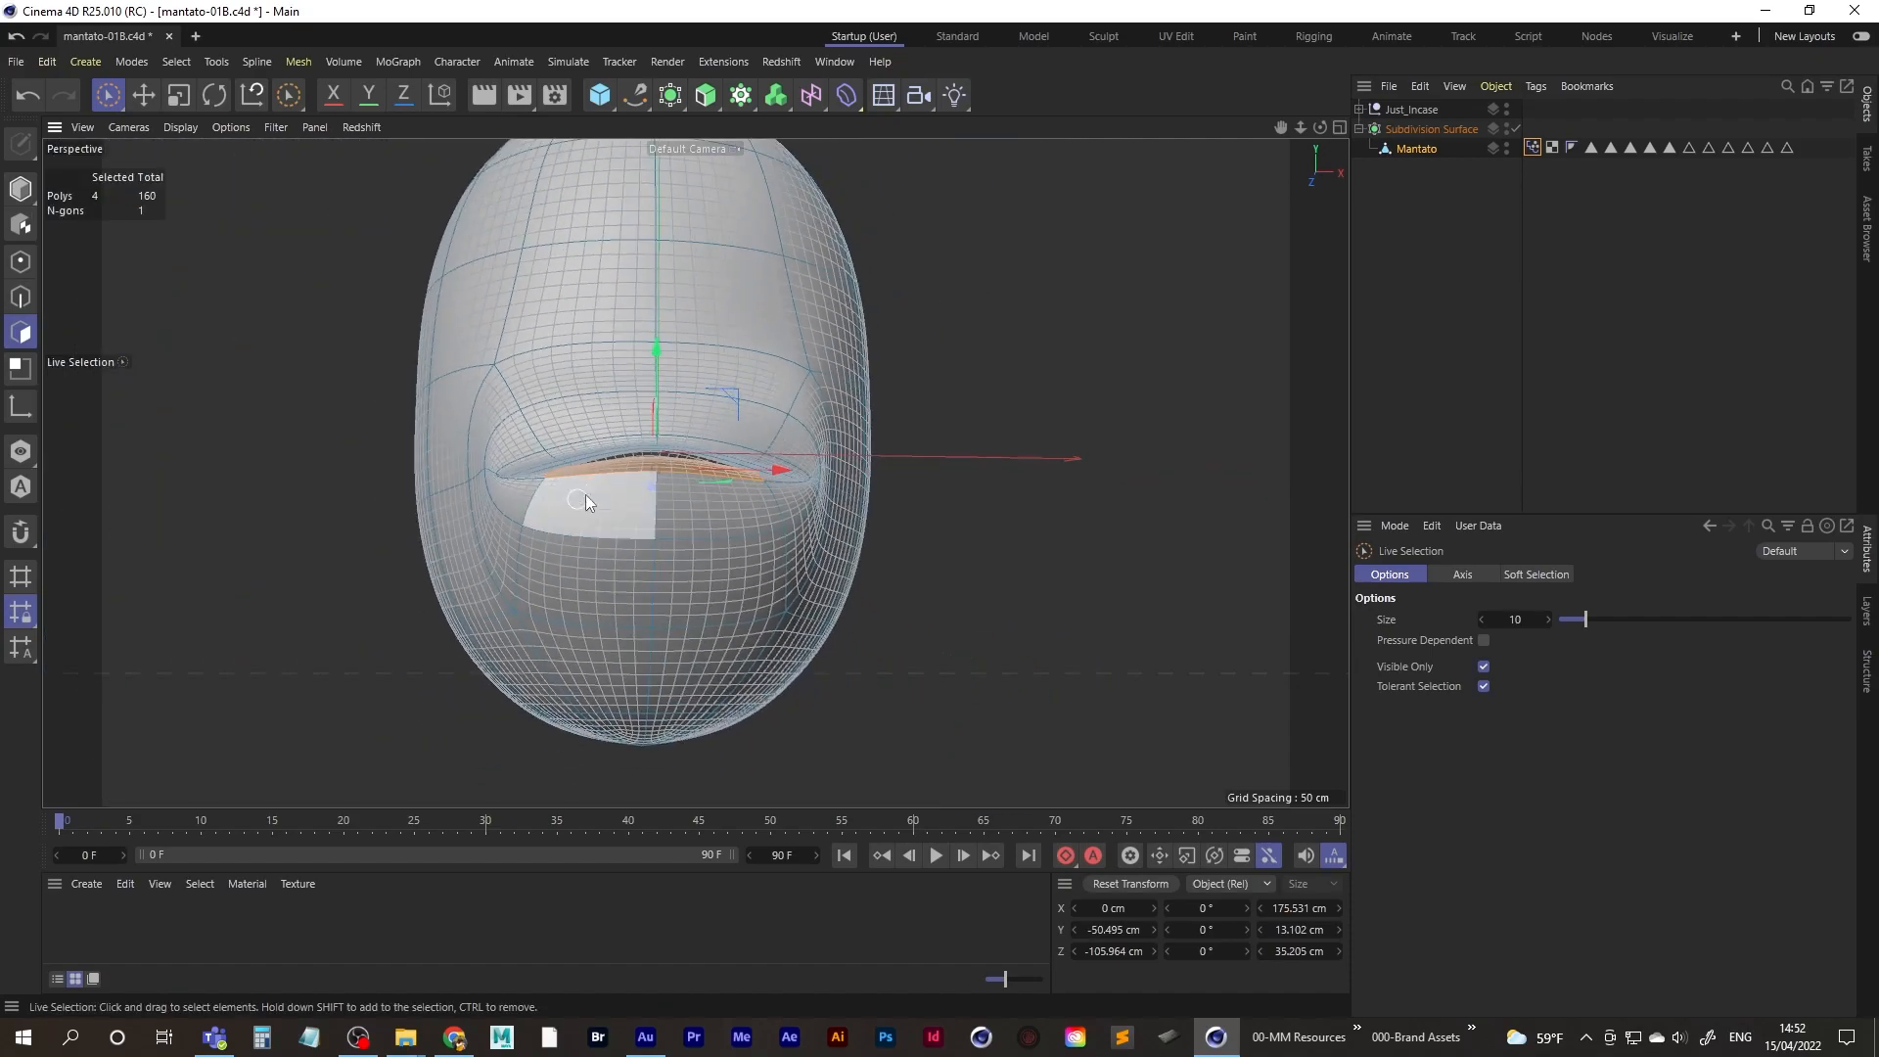
{"action": "left_click", "coordinate": [1456, 298]}
{"action": "left_click_drag", "start_coordinate": [812, 495], "coordinate": [714, 575], "text": "alt"}
- Try to lower the polygons surrounding both mouth corners on Mantato
{"action": "left_click", "coordinate": [1411, 147]}
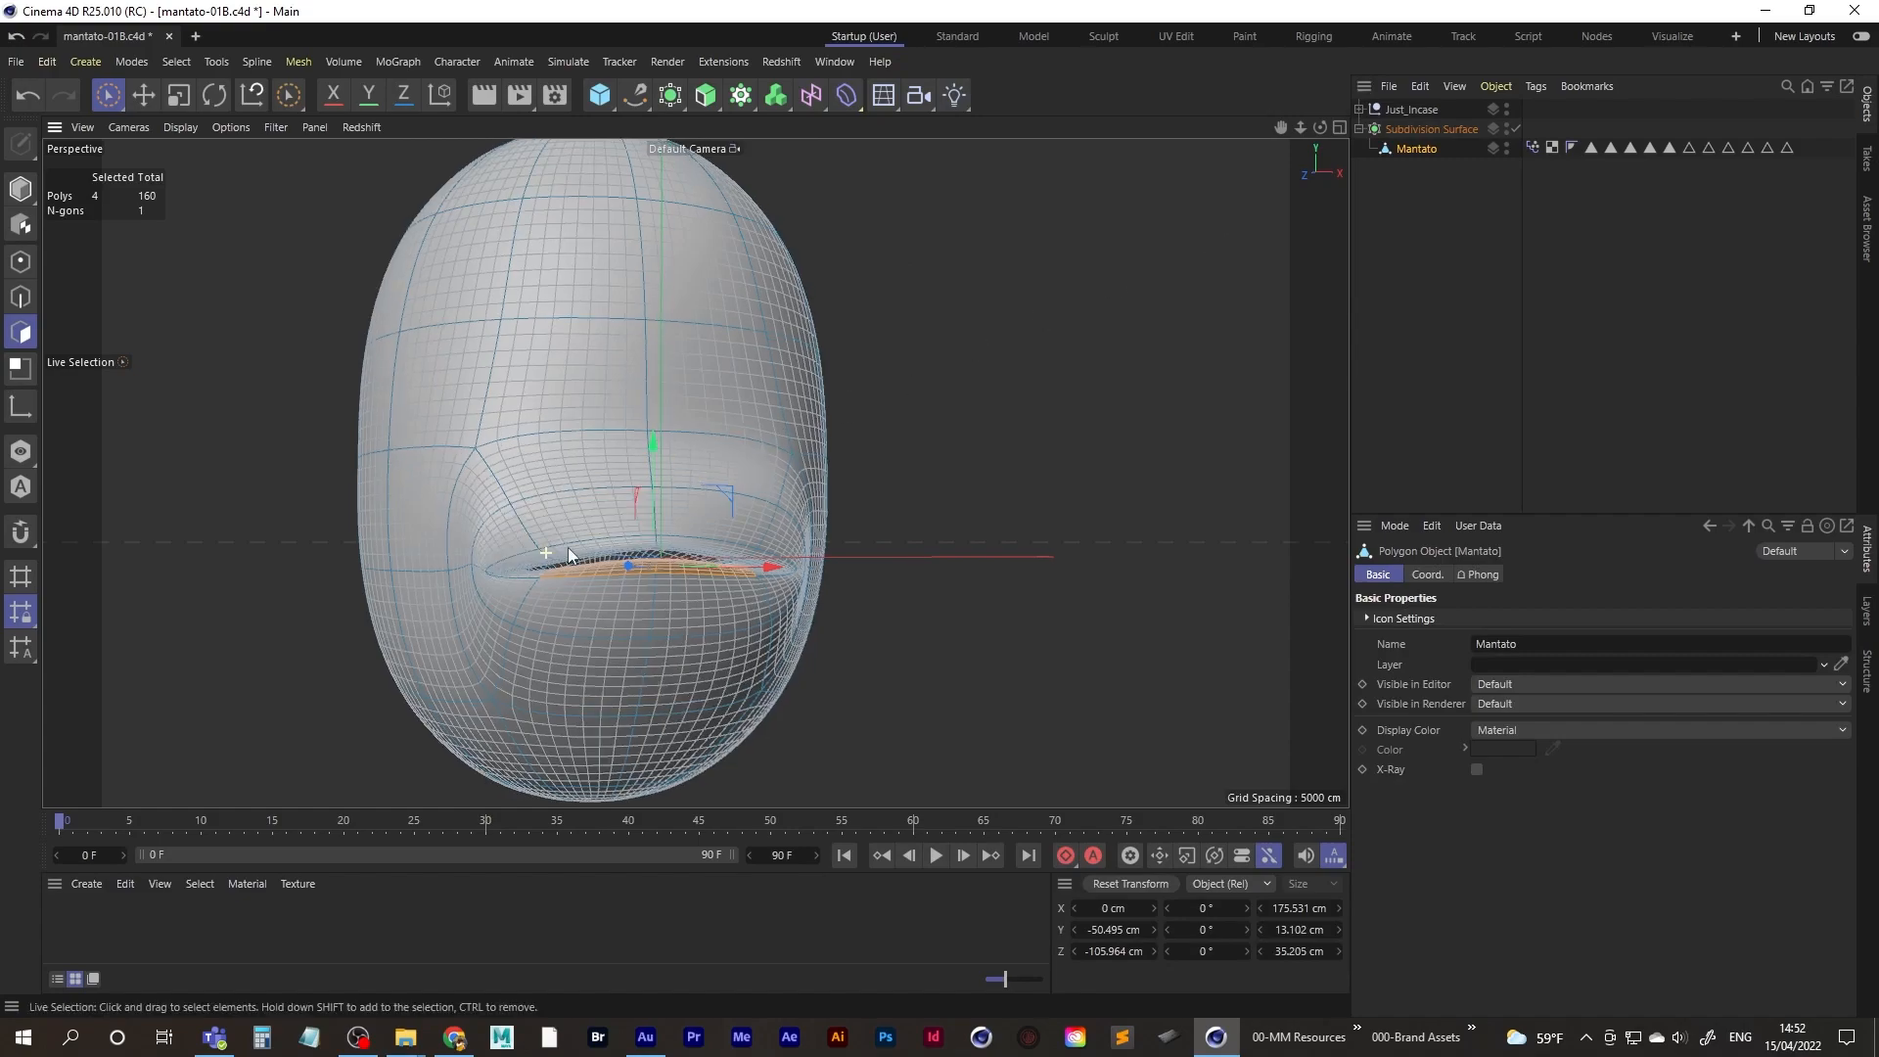
{"action": "scroll", "coordinate": [554, 554], "scroll_direction": "up", "scroll_amount": 4}
{"action": "left_click", "coordinate": [455, 573]}
{"action": "mouse_move", "coordinate": [945, 509]}
{"action": "left_mouse_down", "text": "shift"}
{"action": "mouse_move", "coordinate": [943, 601]}
{"action": "mouse_move", "coordinate": [771, 621]}
{"action": "mouse_move", "coordinate": [1016, 597]}
{"action": "mouse_move", "coordinate": [760, 599]}
{"action": "left_mouse_up", "text": "shift"}
{"action": "left_click", "coordinate": [1083, 483], "text": "ctrl"}
{"action": "left_click", "coordinate": [1124, 642], "text": "ctrl"}
{"action": "scroll", "coordinate": [705, 642], "scroll_direction": "down", "scroll_amount": 4}
{"action": "scroll", "coordinate": [1016, 590], "scroll_direction": "up", "scroll_amount": 4}
{"action": "left_click_drag", "start_coordinate": [852, 429], "coordinate": [851, 442]}
- Check the mouth with the character deselected and undo the last lowering of the mouth corners
{"action": "left_click", "coordinate": [1427, 298]}
{"action": "scroll", "coordinate": [924, 482], "scroll_direction": "down", "scroll_amount": 3}
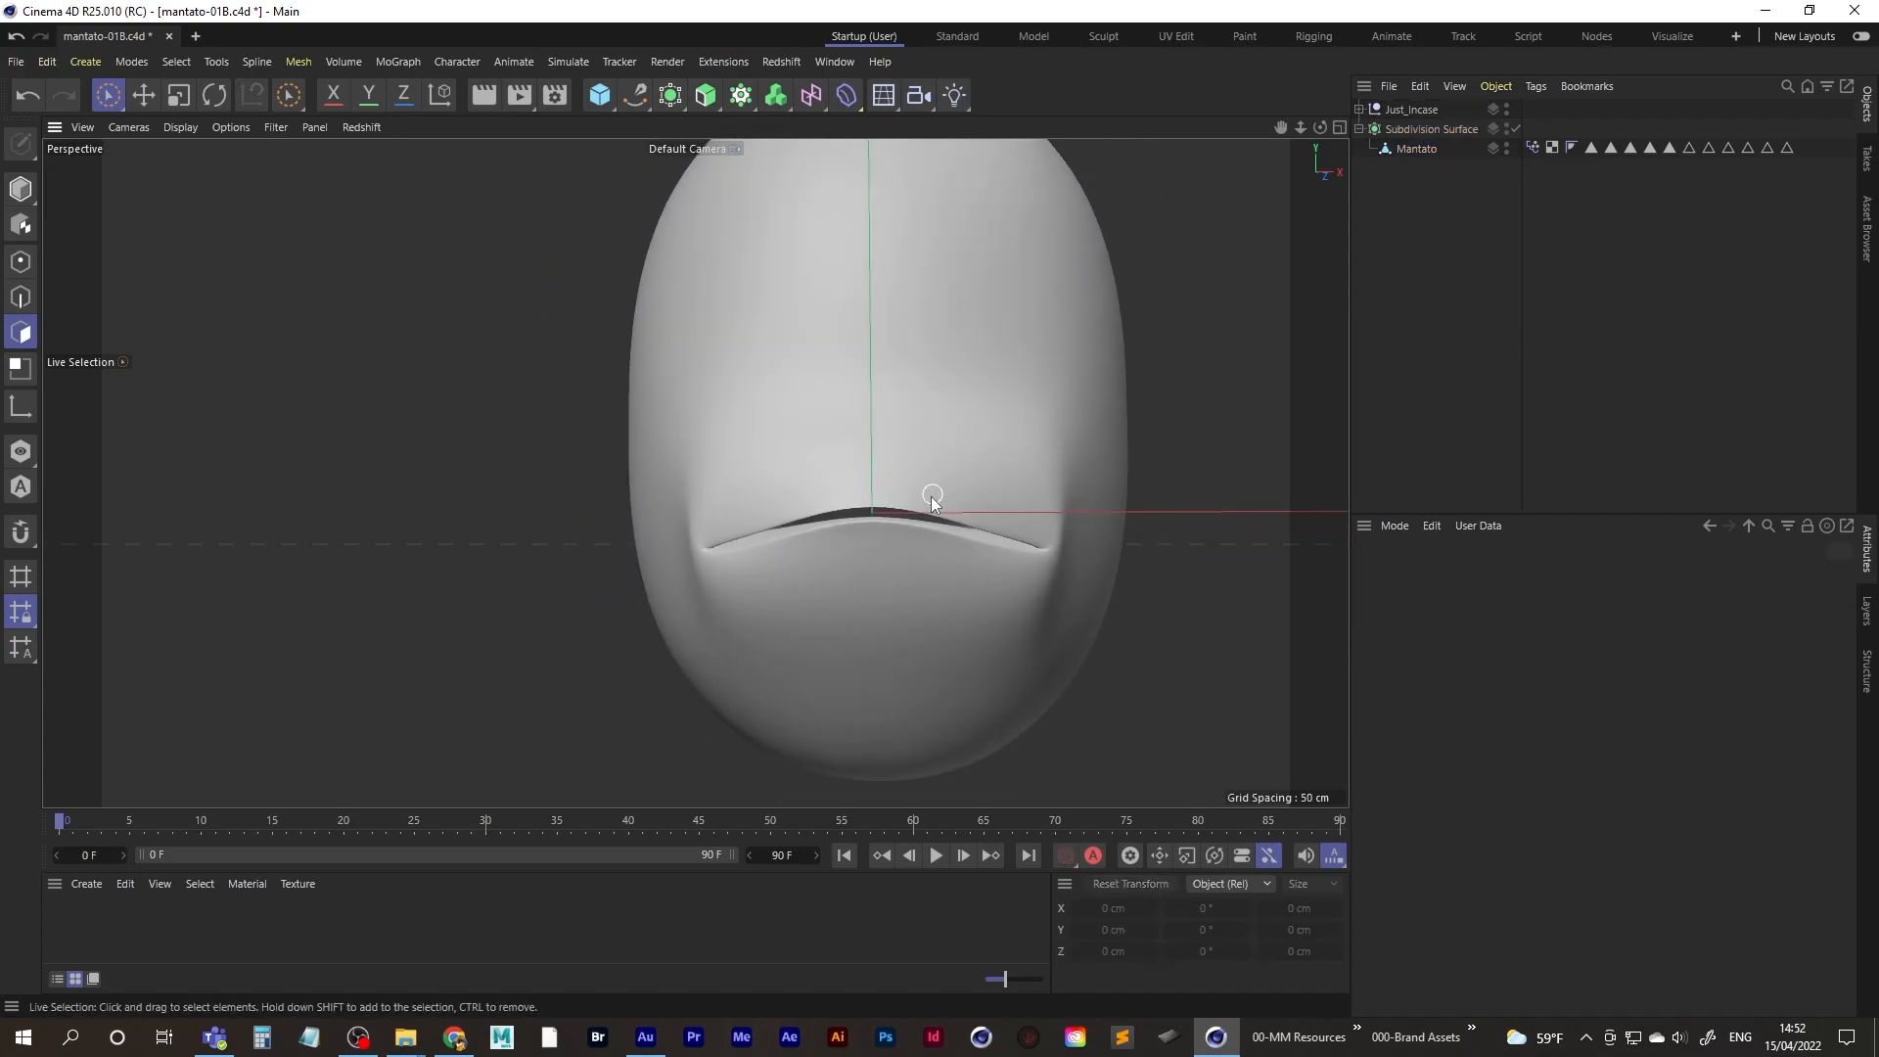
{"action": "middle_click_drag", "start_coordinate": [934, 496], "coordinate": [863, 537], "text": "alt"}
{"action": "mouse_move", "coordinate": [863, 536]}
{"action": "left_mouse_down", "text": "alt"}
{"action": "mouse_move", "coordinate": [816, 548]}
{"action": "mouse_move", "coordinate": [877, 536]}
{"action": "left_mouse_up", "text": "alt"}
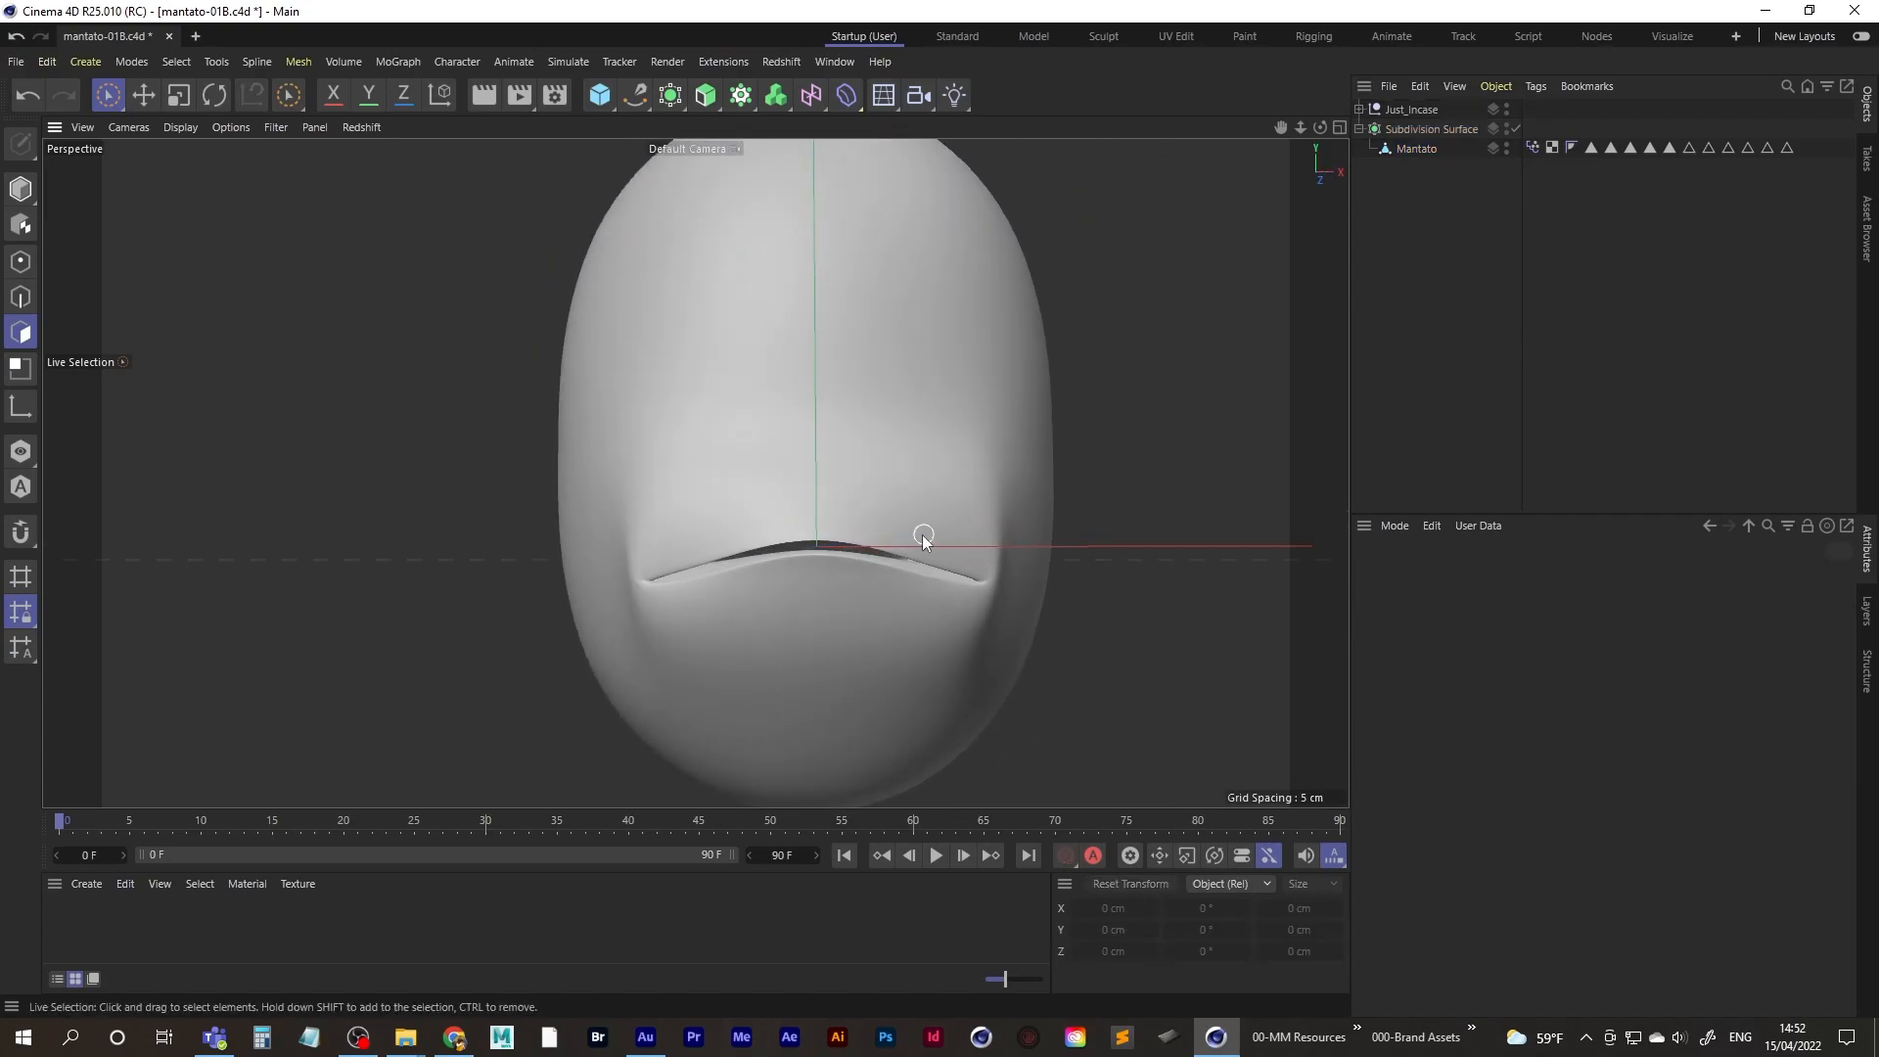
{"action": "key", "text": "ctrl+z"}
{"action": "key", "text": "ctrl+z"}
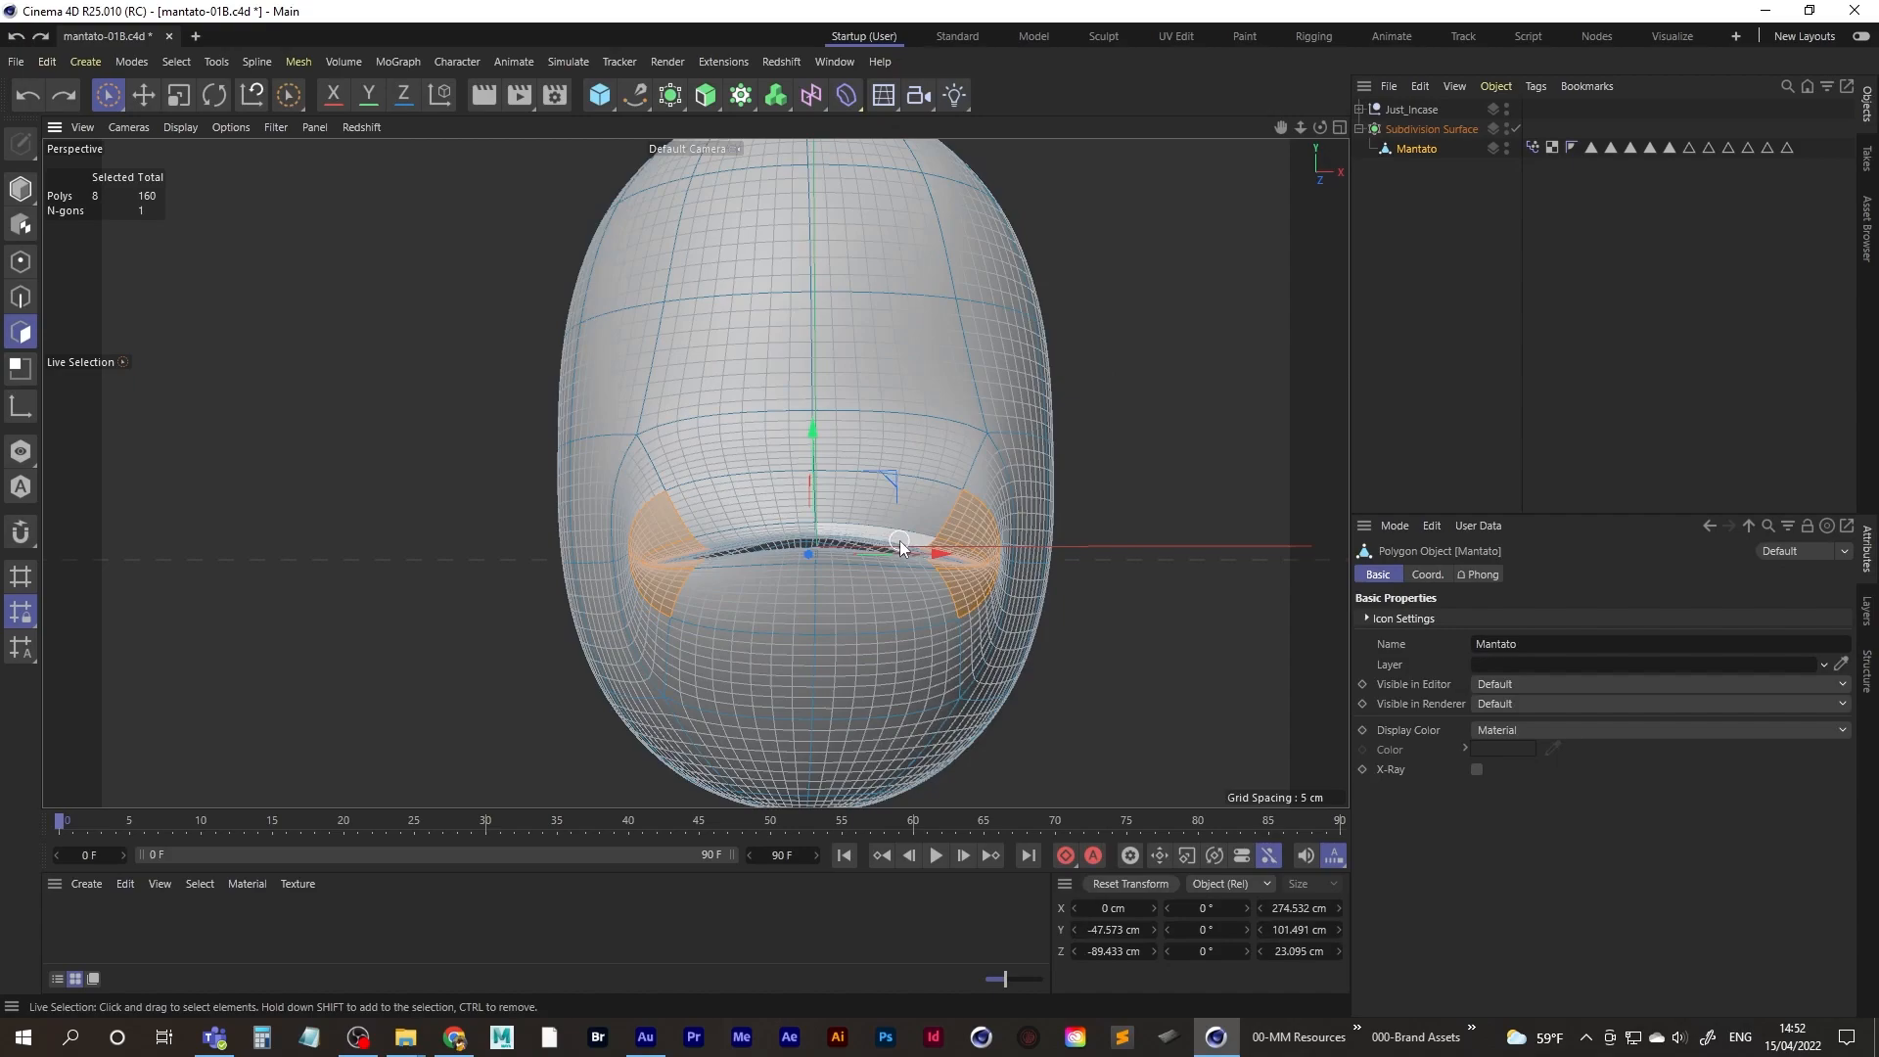
- Switch Mantato's Pose Morph tag to Animate mode, keep Mouth_Closed at 100% and set Awake_mouth to 100%
{"action": "left_click", "coordinate": [1533, 147]}
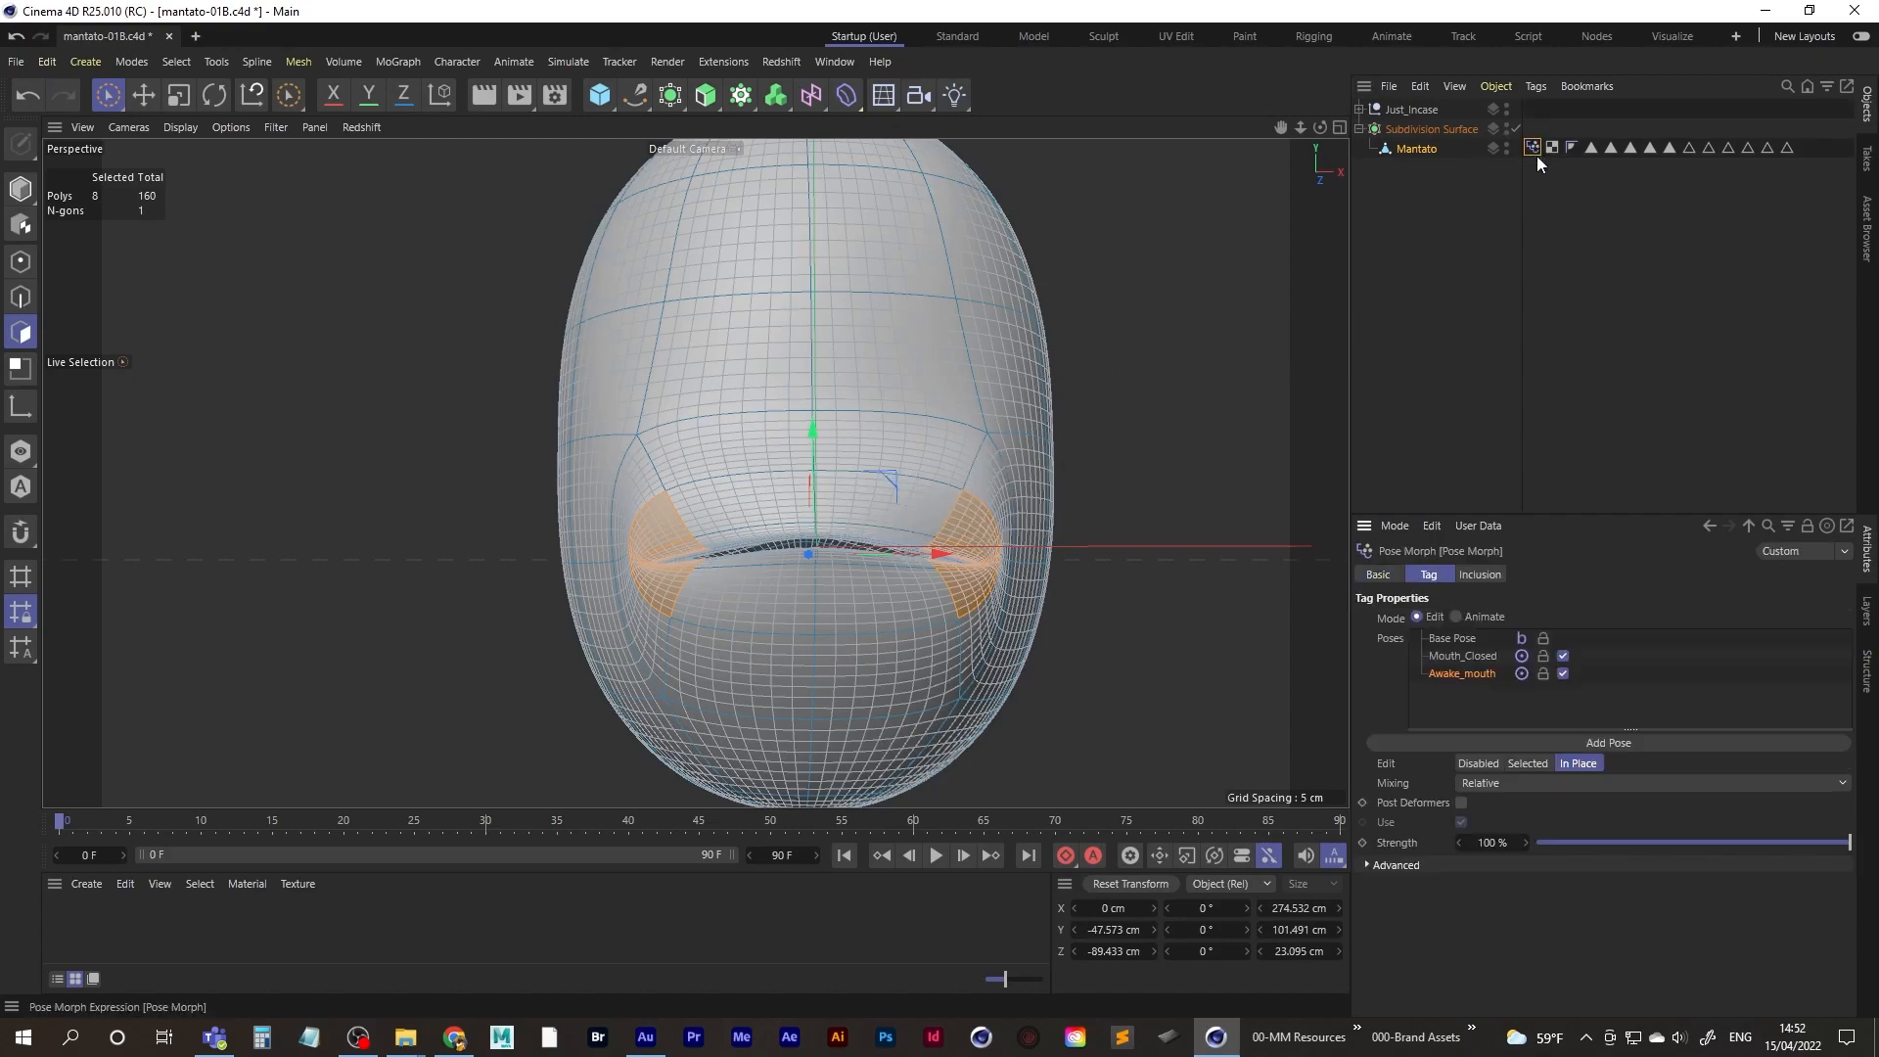
{"action": "left_click", "coordinate": [1476, 619]}
{"action": "left_click_drag", "start_coordinate": [1848, 687], "coordinate": [1421, 710]}
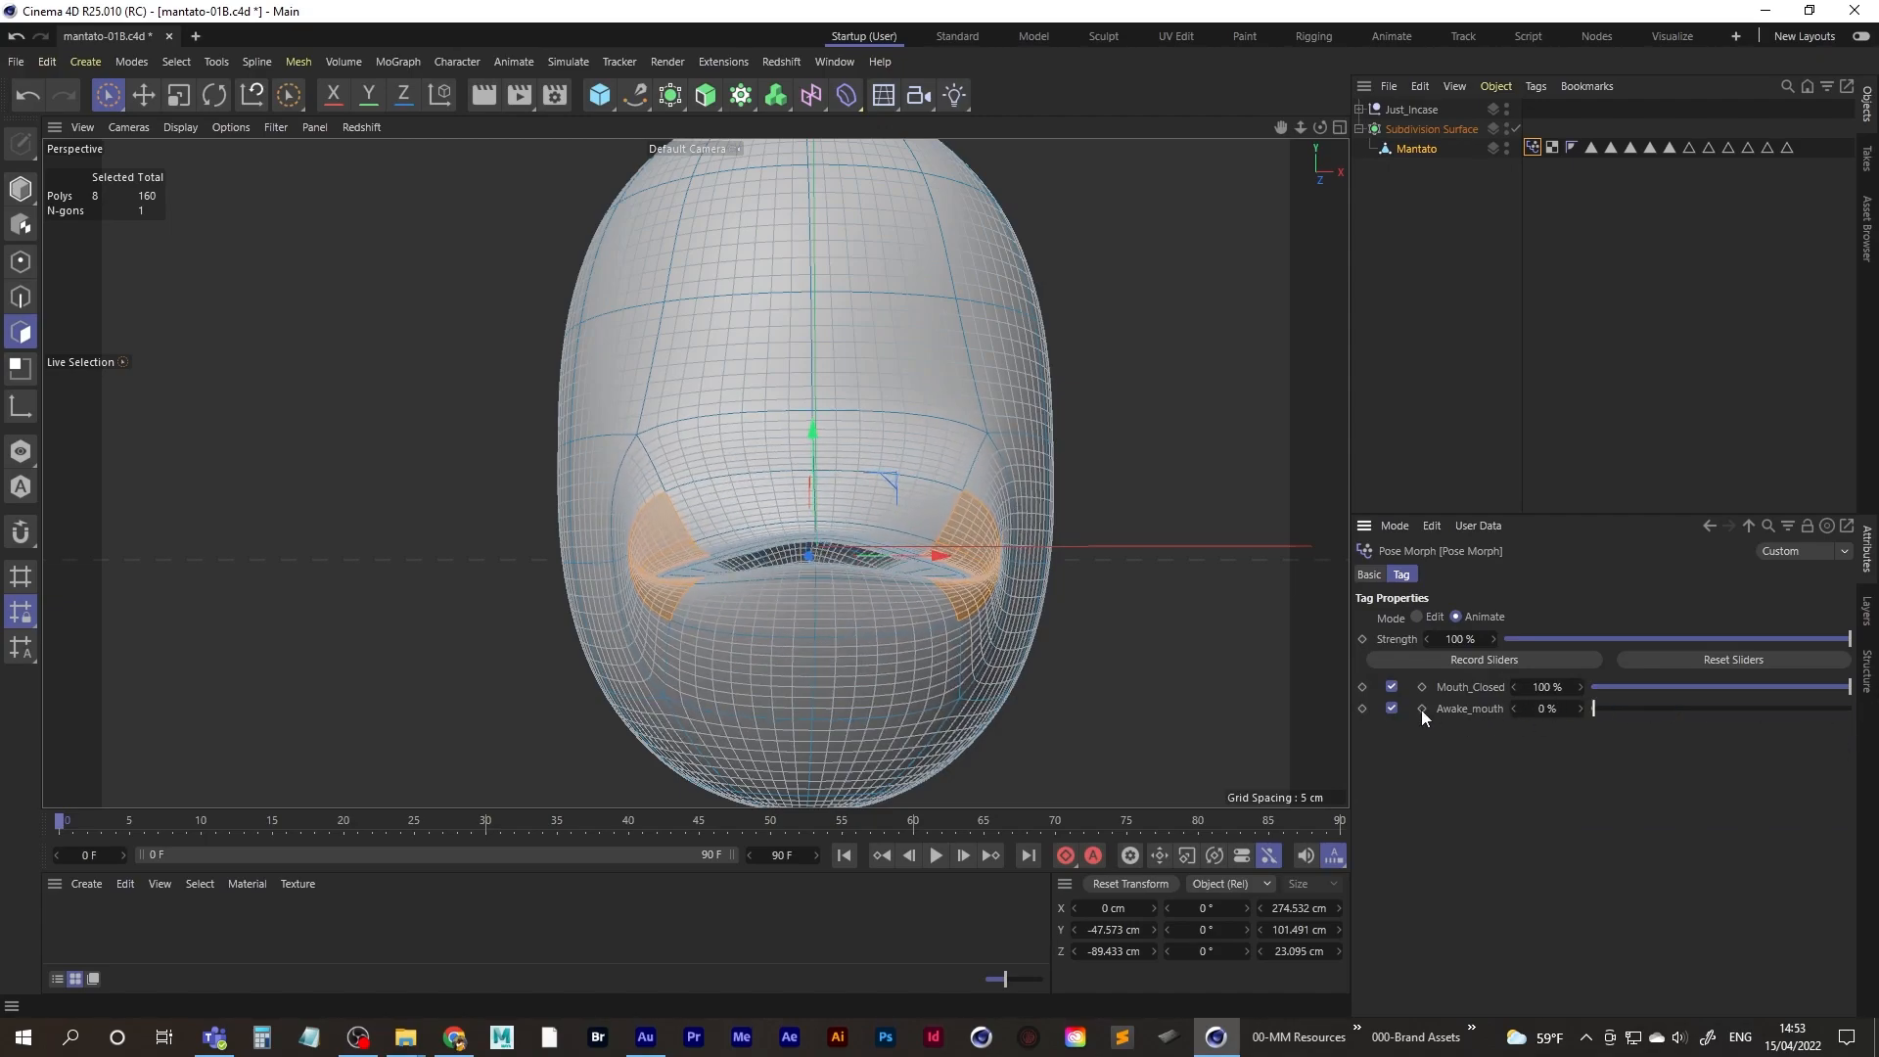
{"action": "left_click_drag", "start_coordinate": [1594, 708], "coordinate": [1876, 701]}
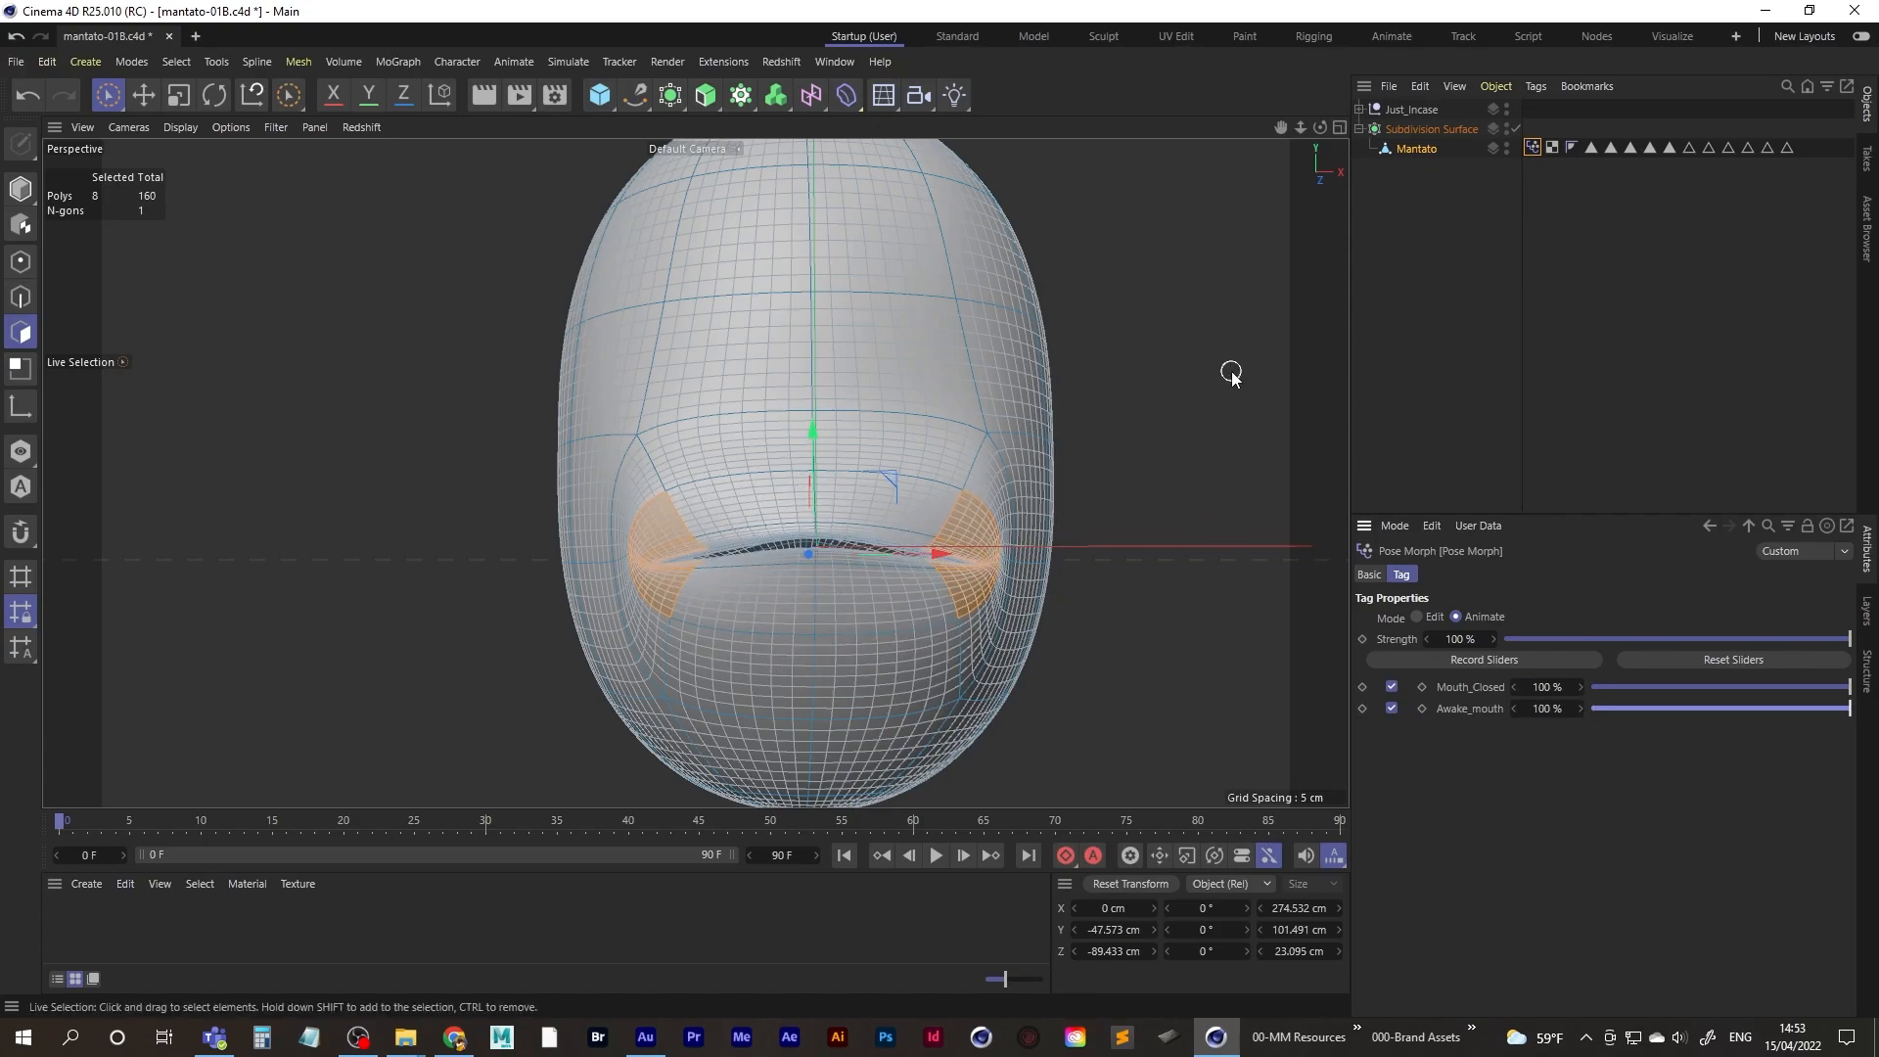
{"action": "middle_click_drag", "start_coordinate": [866, 478], "coordinate": [696, 489], "text": "alt"}
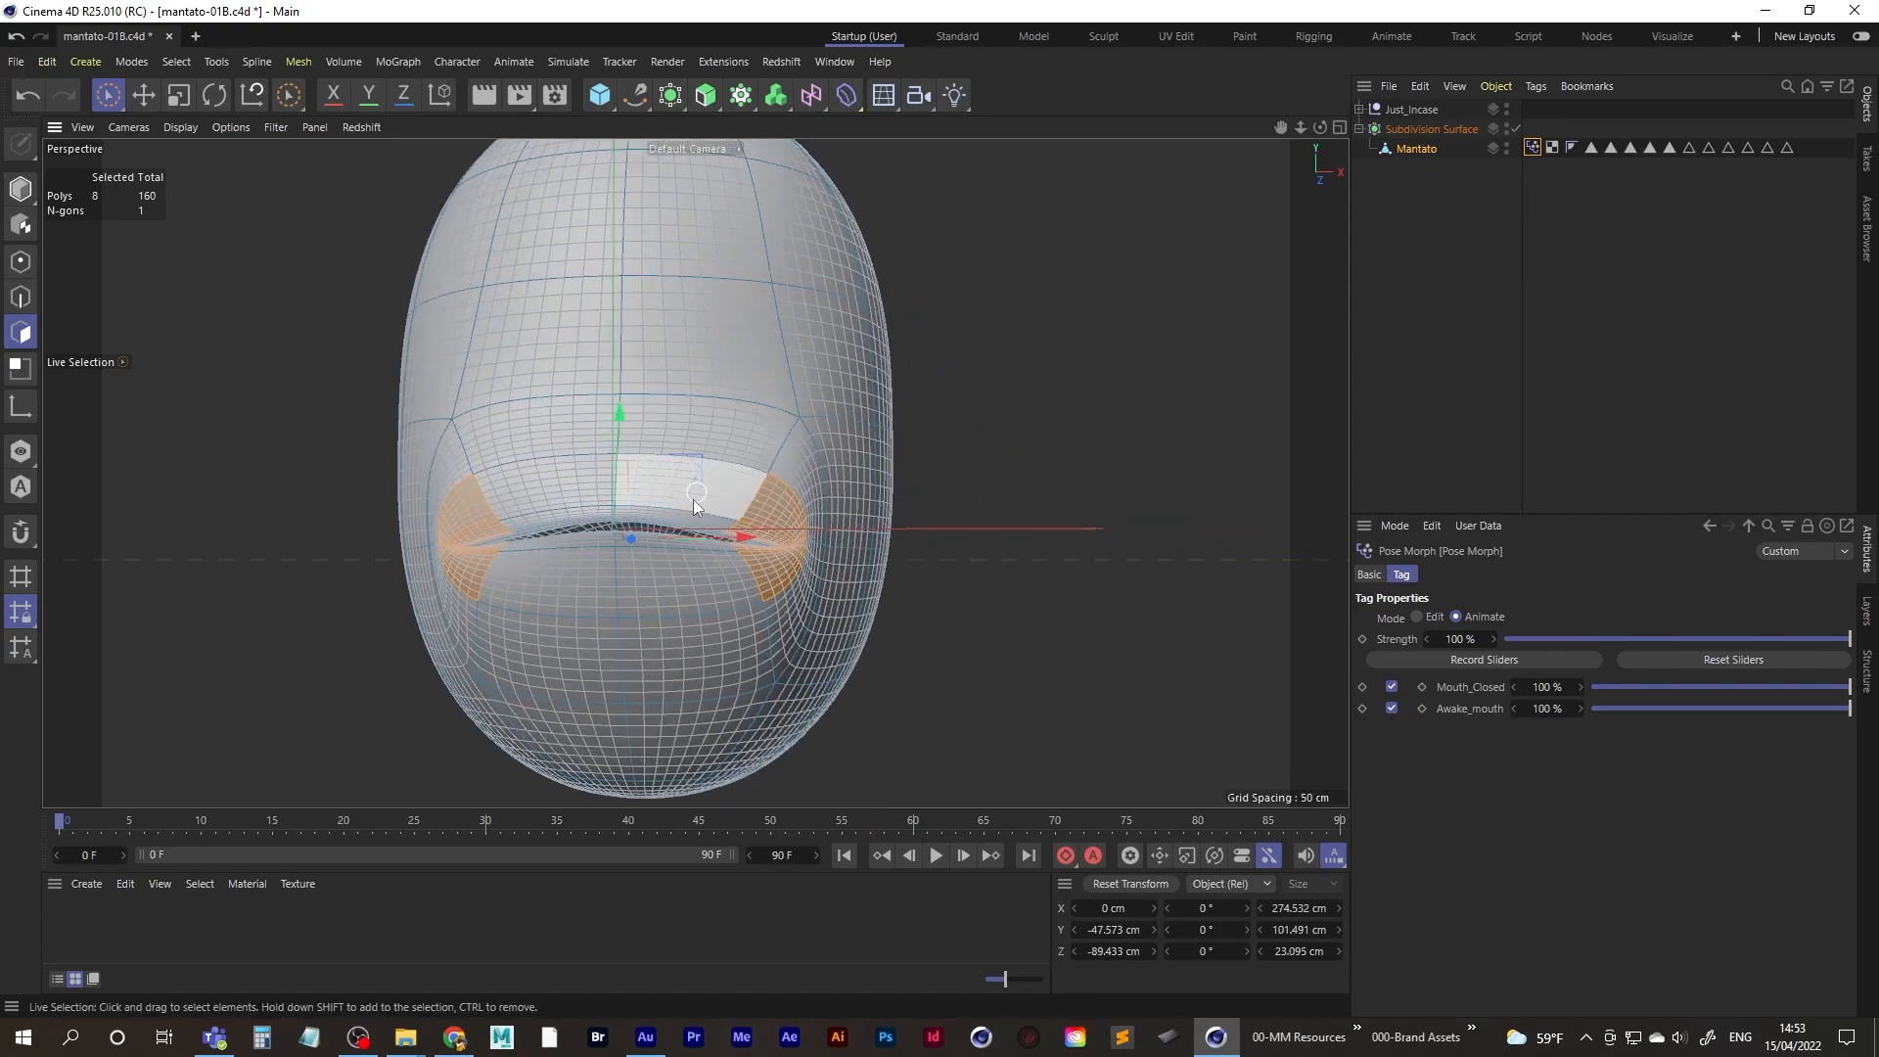
- Deselect Mantato, check its mouth, and place the Pose Morph's Mouth_Closed and Awake_mouth sliders in the viewport
{"action": "left_click_drag", "start_coordinate": [696, 495], "coordinate": [759, 492], "text": "alt"}
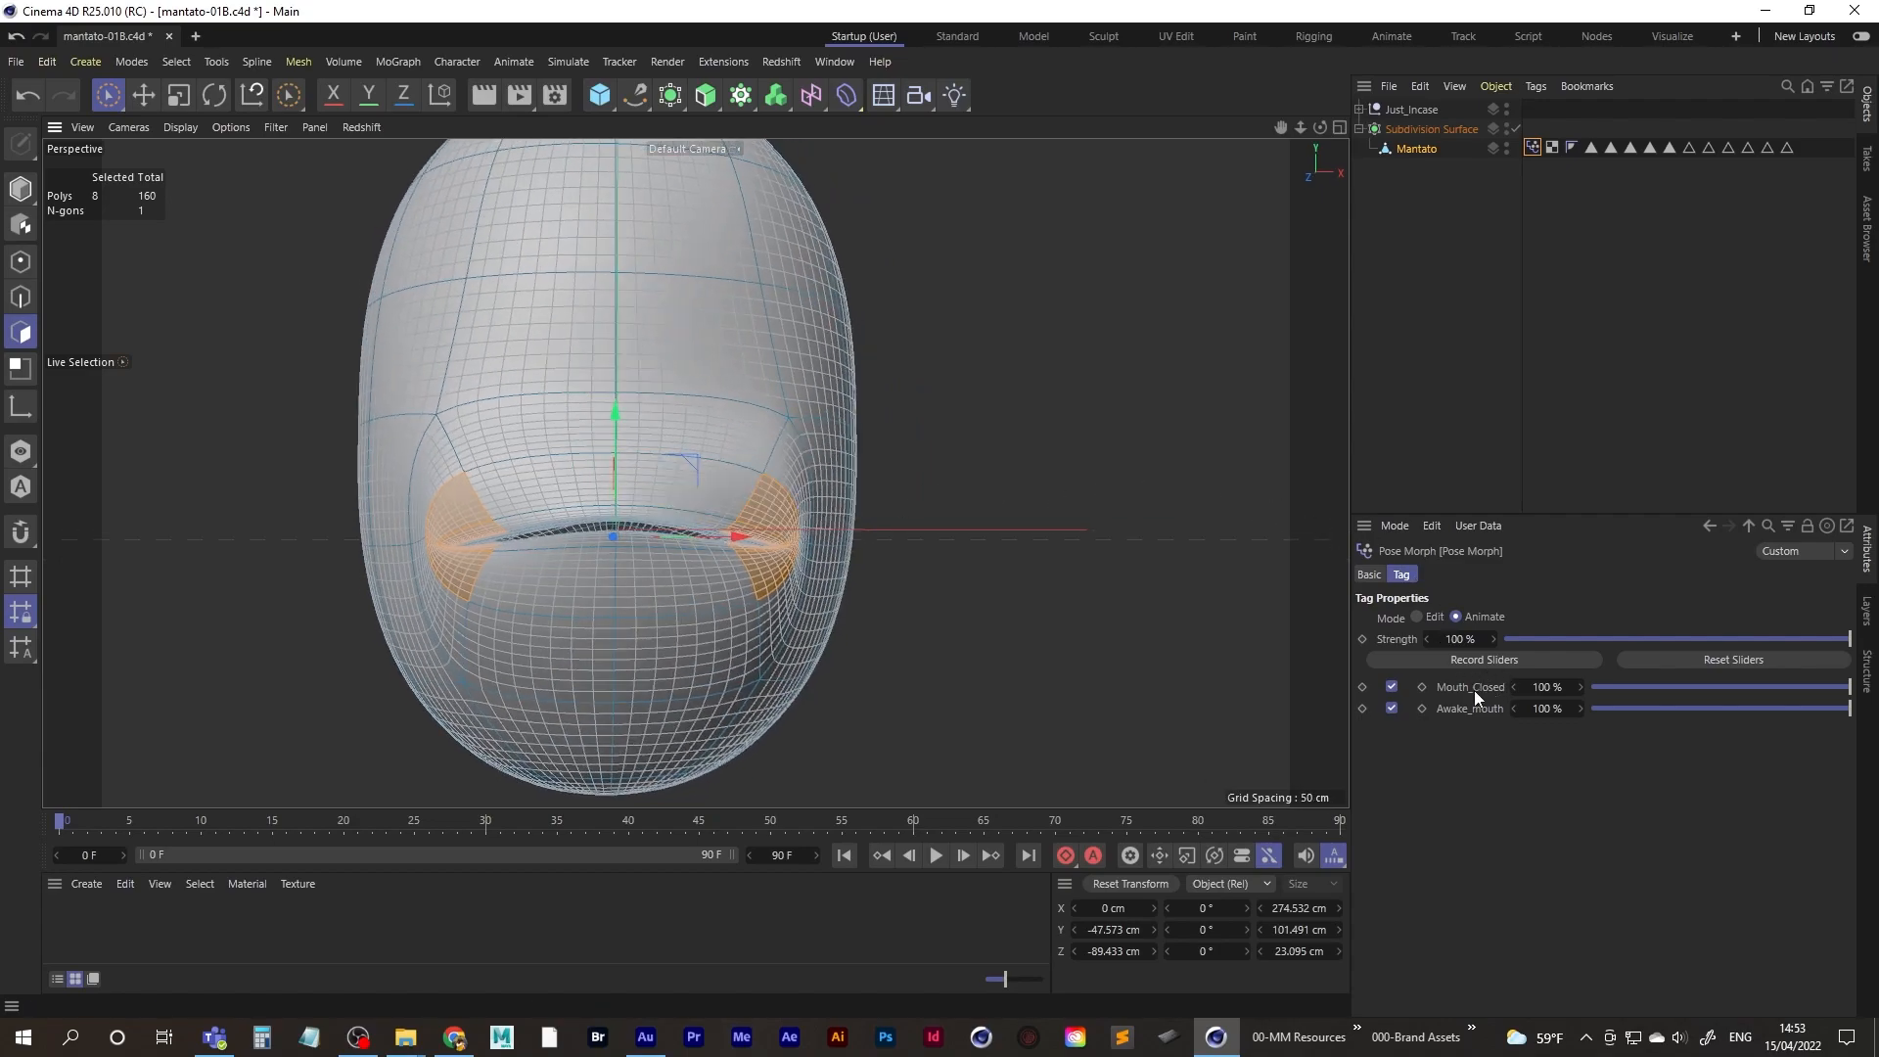
{"action": "left_click", "coordinate": [1447, 349]}
{"action": "scroll", "coordinate": [690, 558], "scroll_direction": "down", "scroll_amount": 3}
{"action": "middle_click_drag", "start_coordinate": [690, 551], "coordinate": [690, 581], "text": "alt"}
{"action": "left_click_drag", "start_coordinate": [688, 572], "coordinate": [726, 552], "text": "alt"}
{"action": "left_click", "coordinate": [1539, 148]}
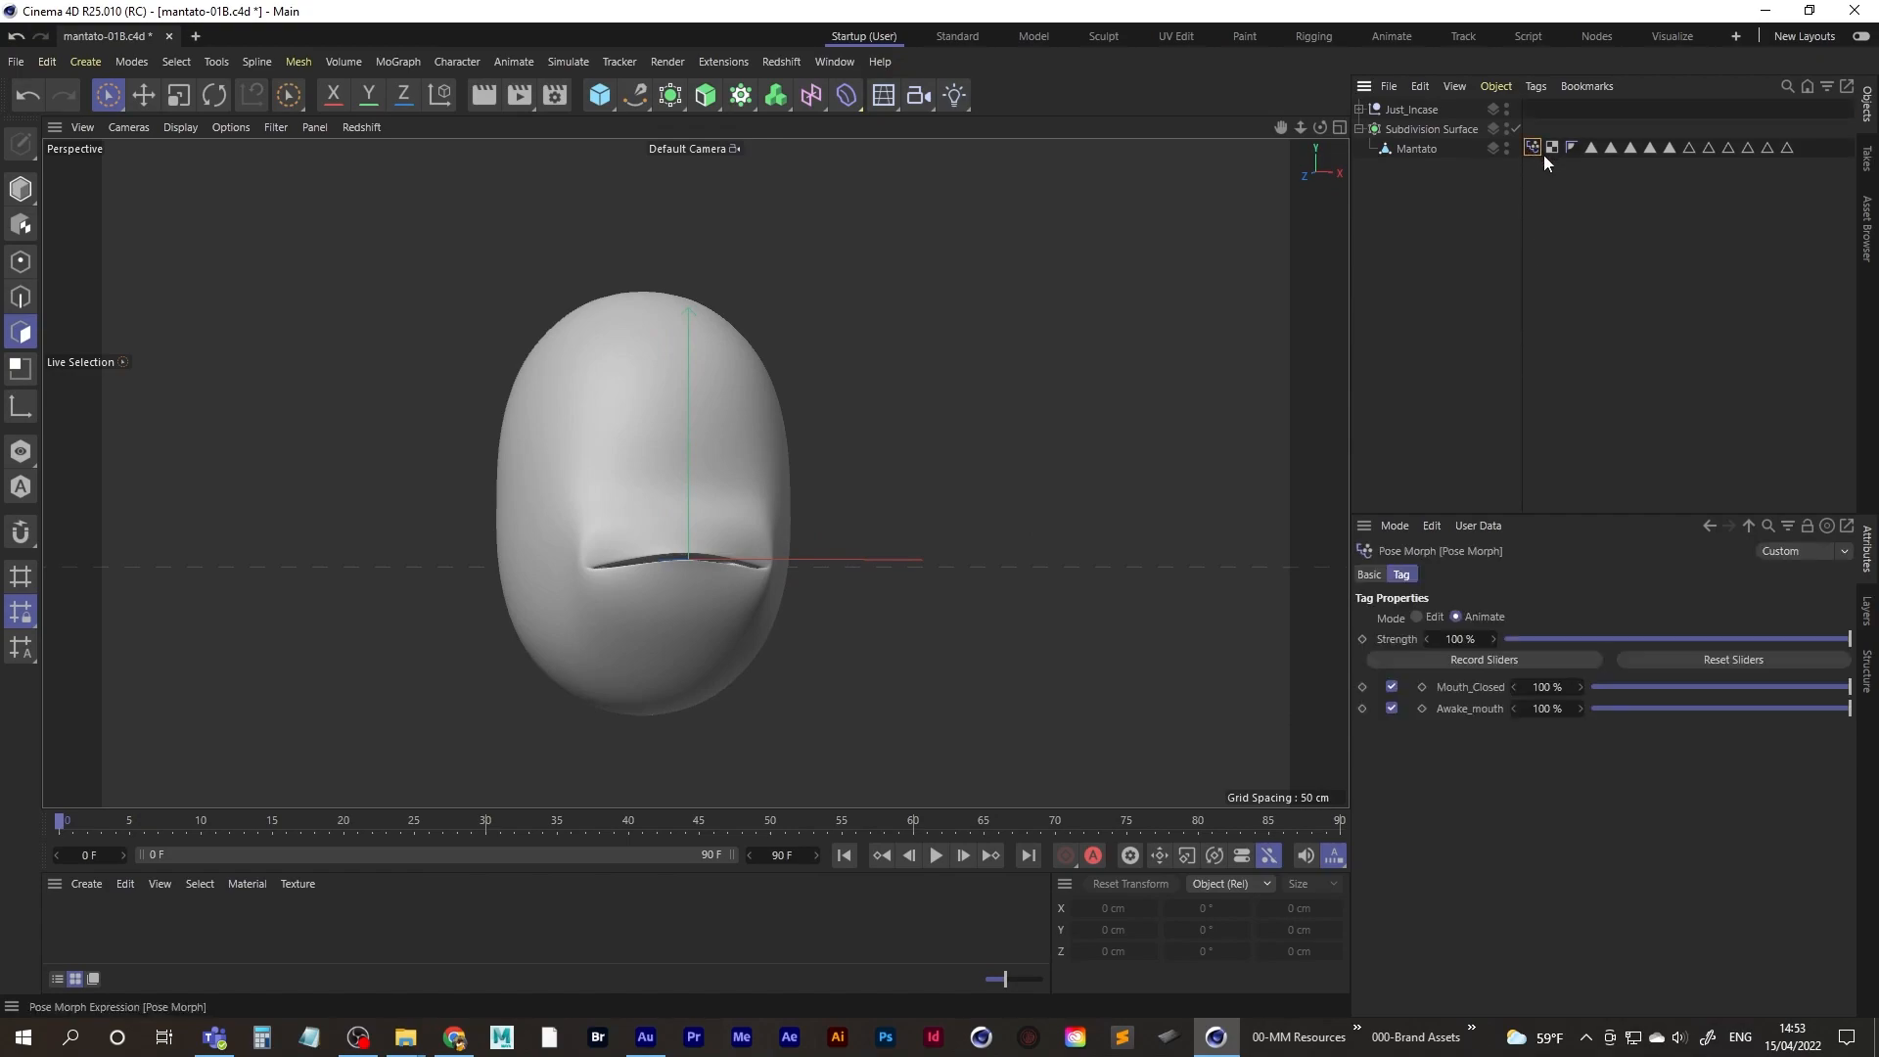
{"action": "left_click_drag", "start_coordinate": [1475, 687], "coordinate": [1292, 654]}
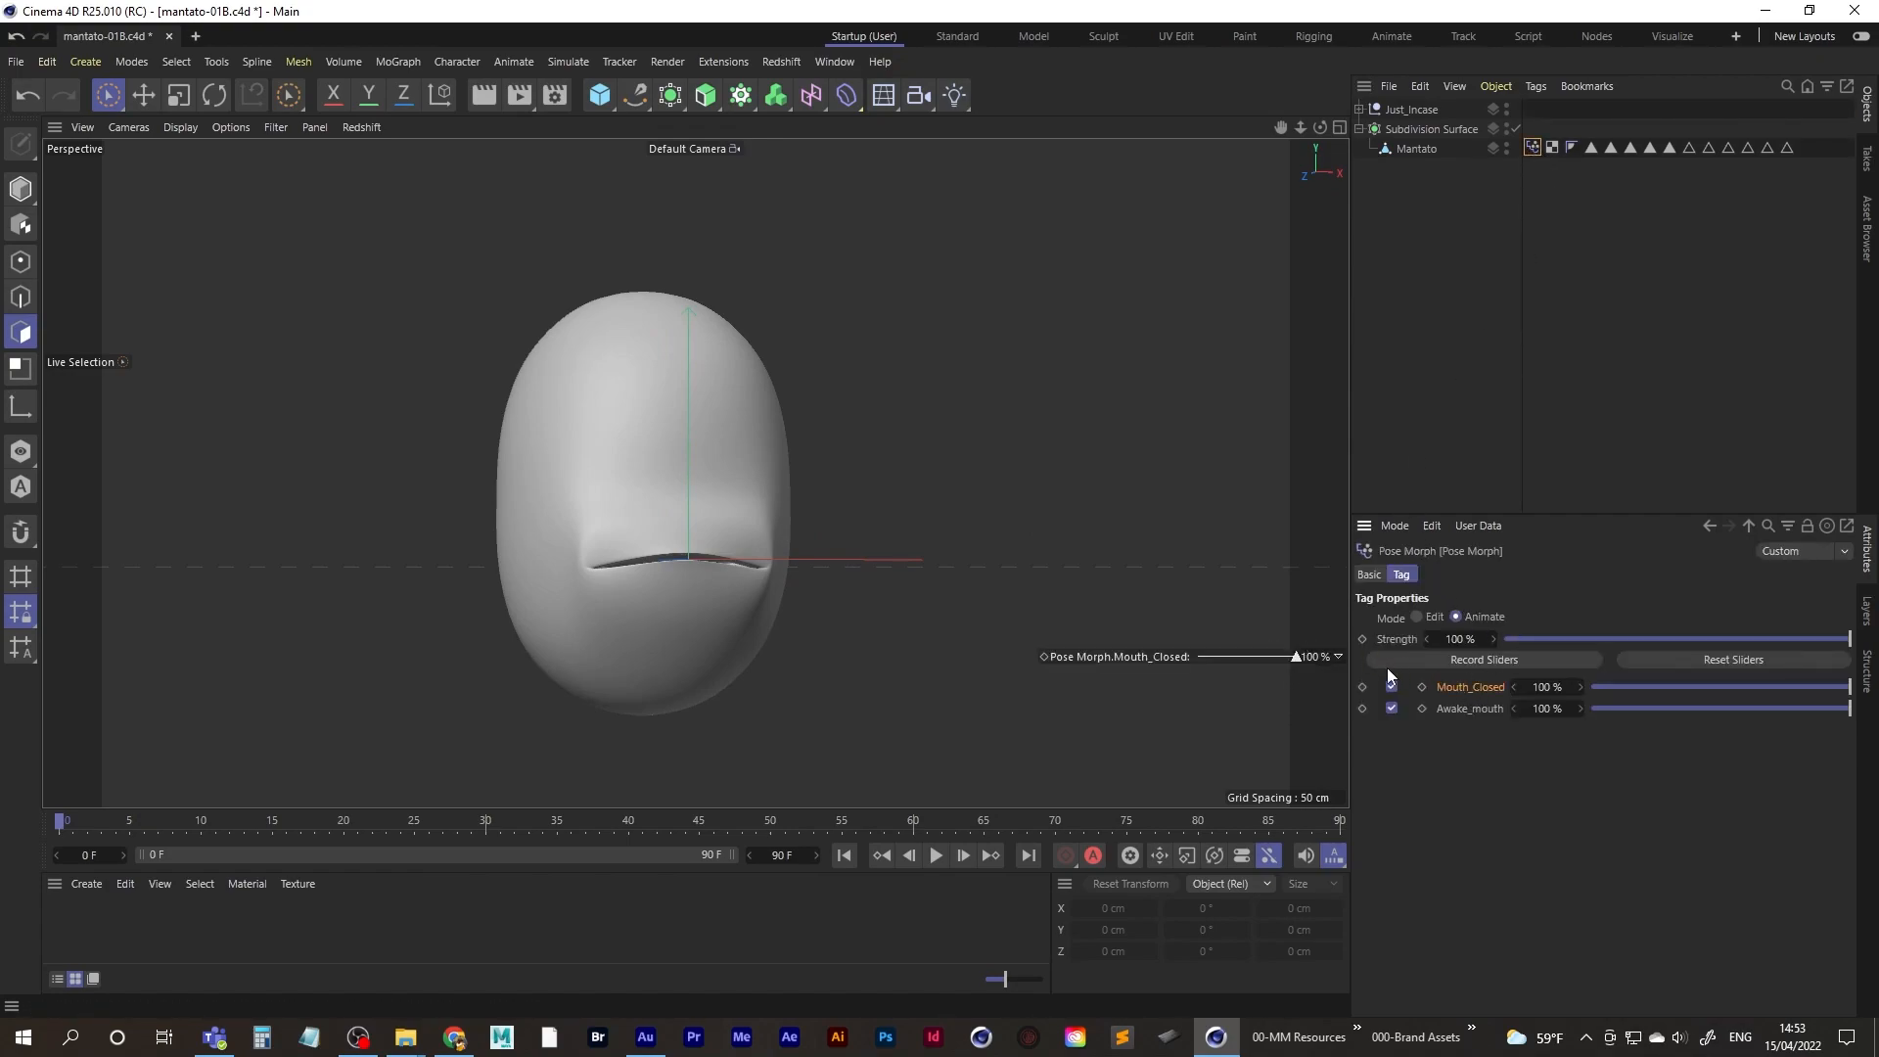
{"action": "left_click_drag", "start_coordinate": [1482, 707], "coordinate": [1335, 646]}
- Set the Awake_mouth pose to -70% and check the mouth shape from several angles
{"action": "left_click_drag", "start_coordinate": [1225, 689], "coordinate": [1118, 684]}
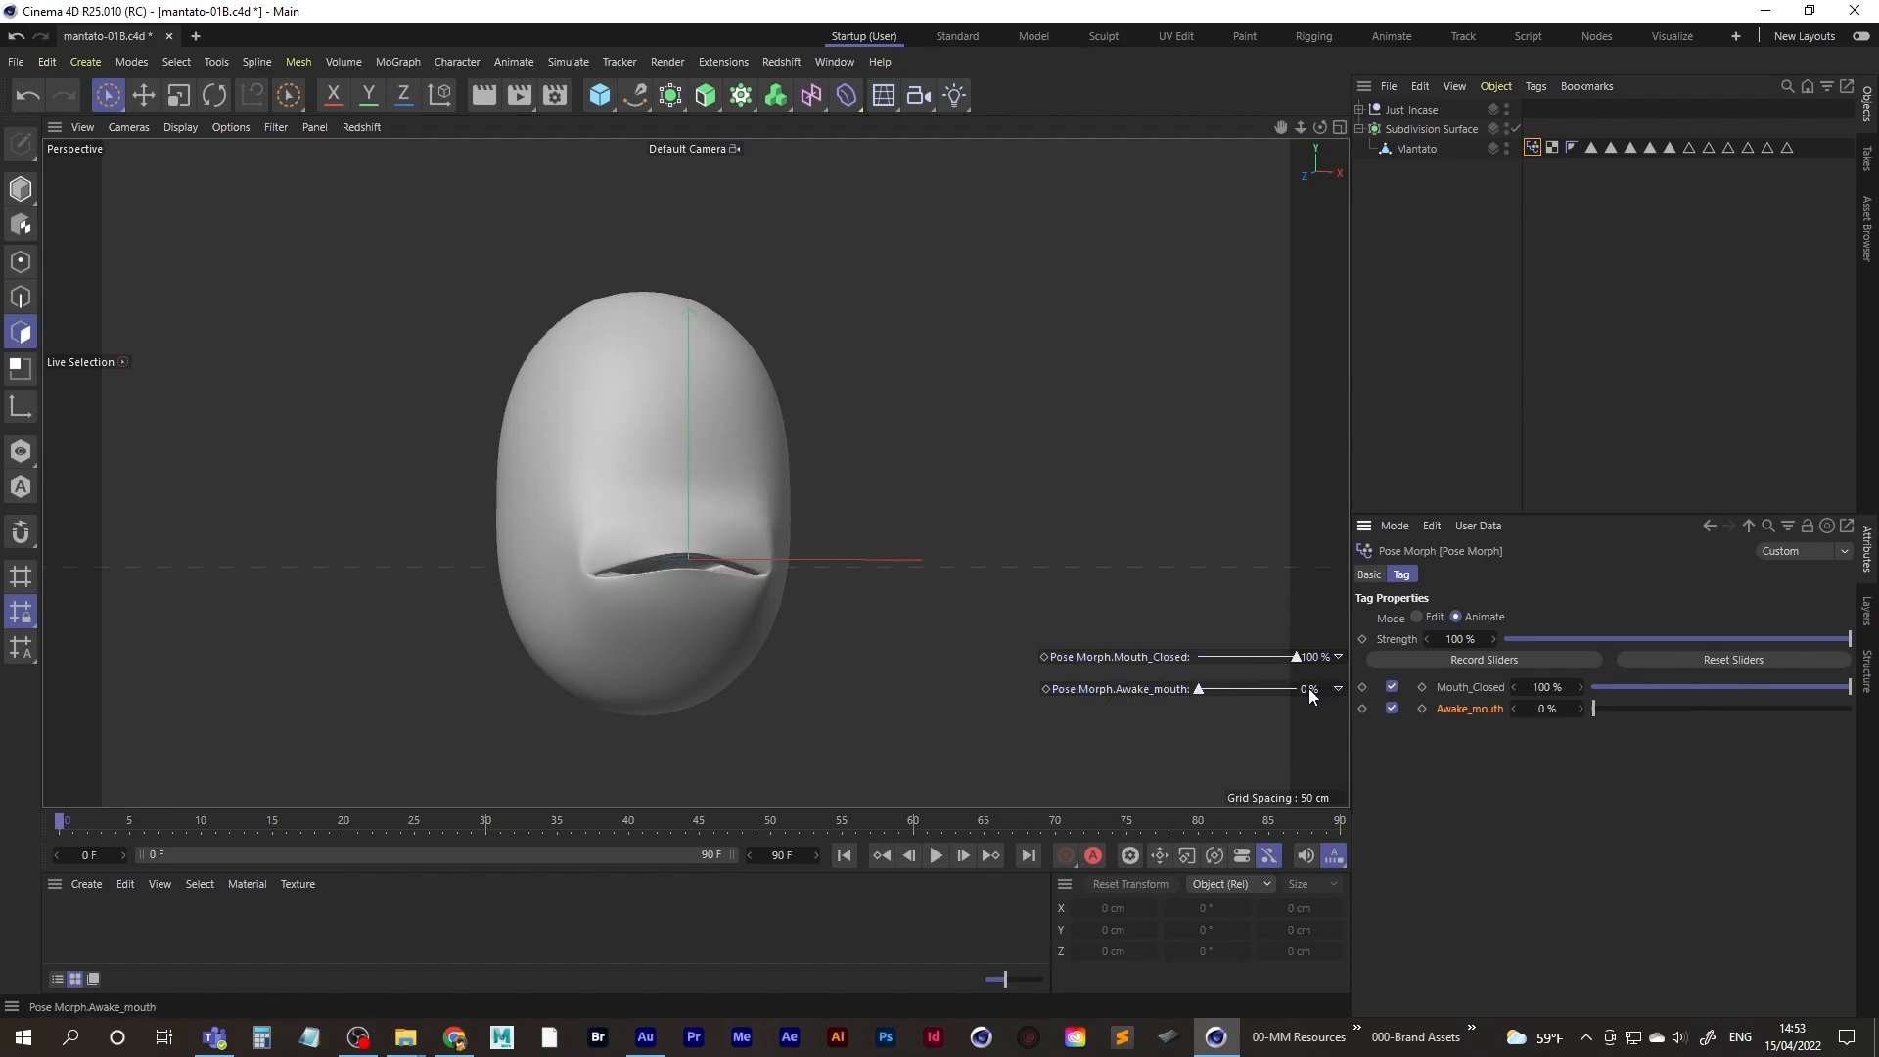
{"action": "left_click_drag", "start_coordinate": [1330, 688], "coordinate": [1126, 676]}
{"action": "mouse_move", "coordinate": [910, 607]}
{"action": "left_mouse_down", "text": "alt"}
{"action": "mouse_move", "coordinate": [624, 545]}
{"action": "mouse_move", "coordinate": [676, 585]}
{"action": "left_mouse_up", "text": "alt"}
{"action": "right_click_drag", "start_coordinate": [676, 585], "coordinate": [756, 548], "text": "alt"}
{"action": "left_click_drag", "start_coordinate": [756, 548], "coordinate": [710, 573], "text": "alt"}
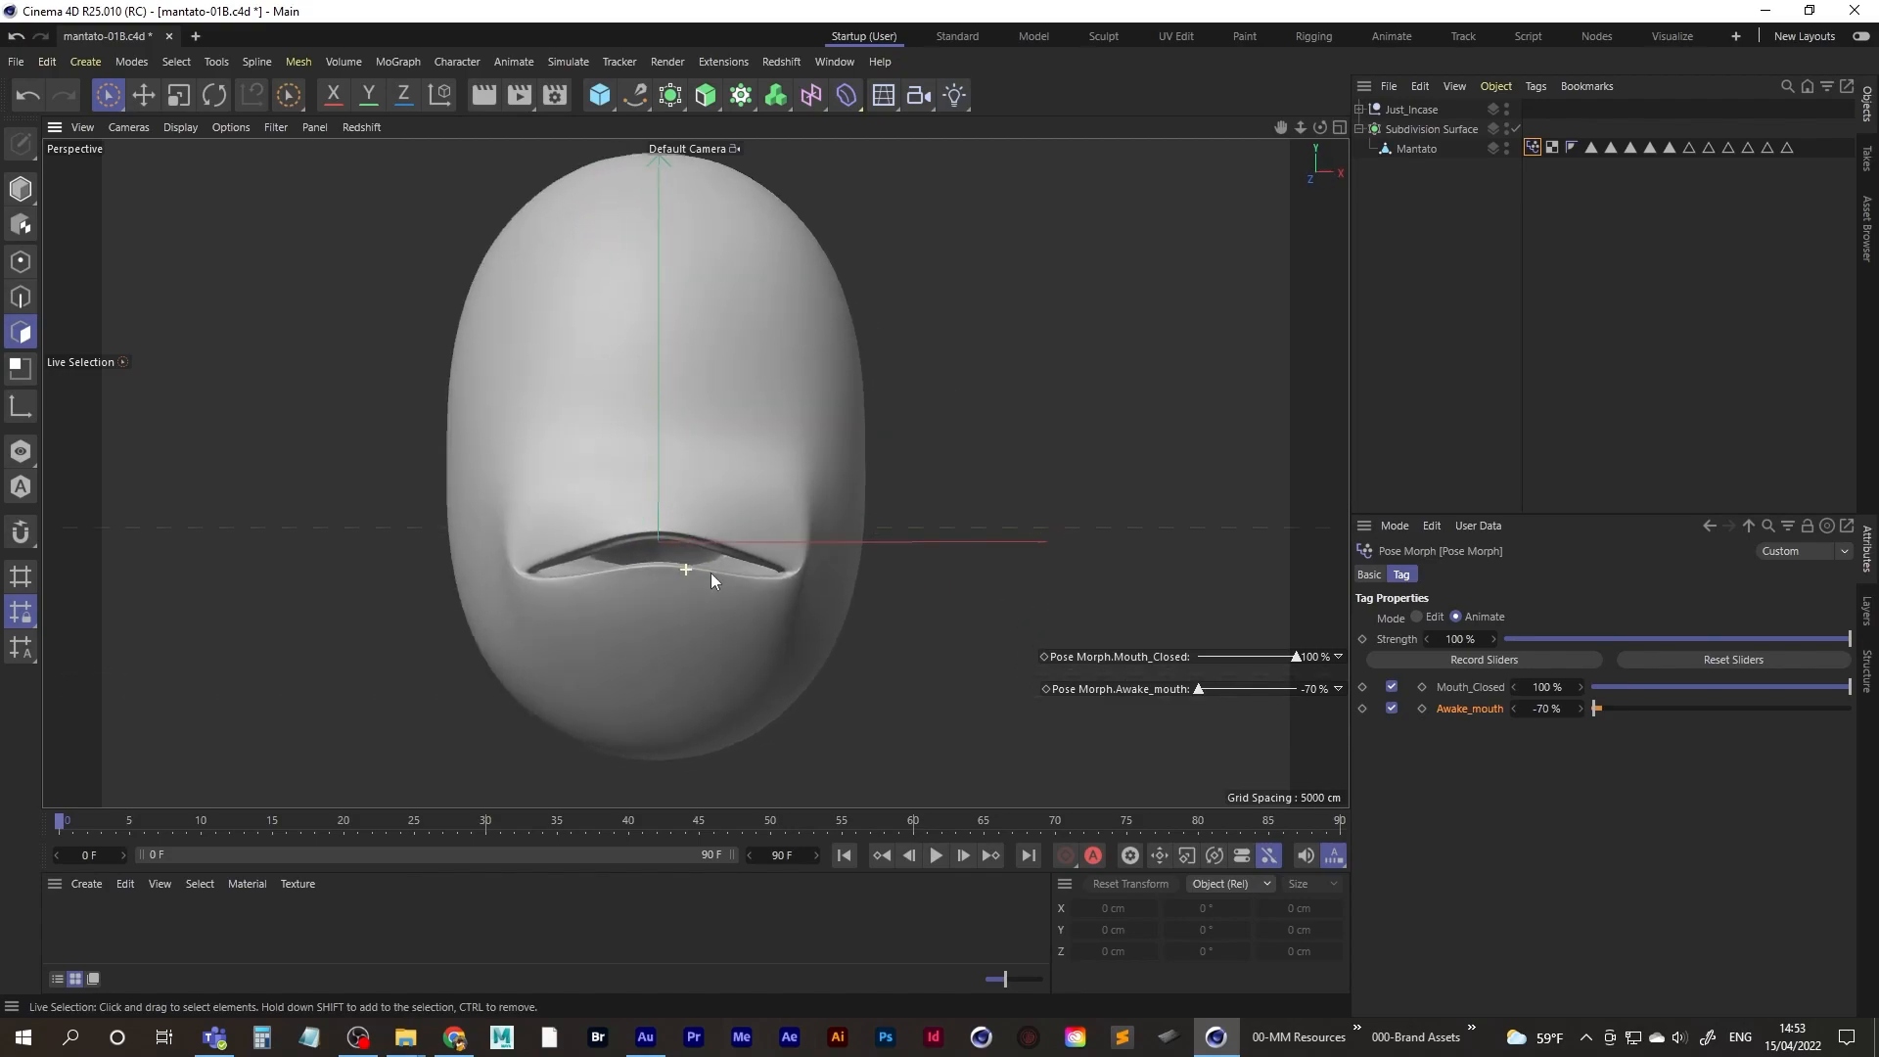
{"action": "middle_click_drag", "start_coordinate": [674, 501], "coordinate": [687, 506], "text": "alt"}
{"action": "right_click_drag", "start_coordinate": [687, 506], "coordinate": [699, 445], "text": "alt"}
{"action": "middle_click_drag", "start_coordinate": [699, 445], "coordinate": [719, 495], "text": "alt"}
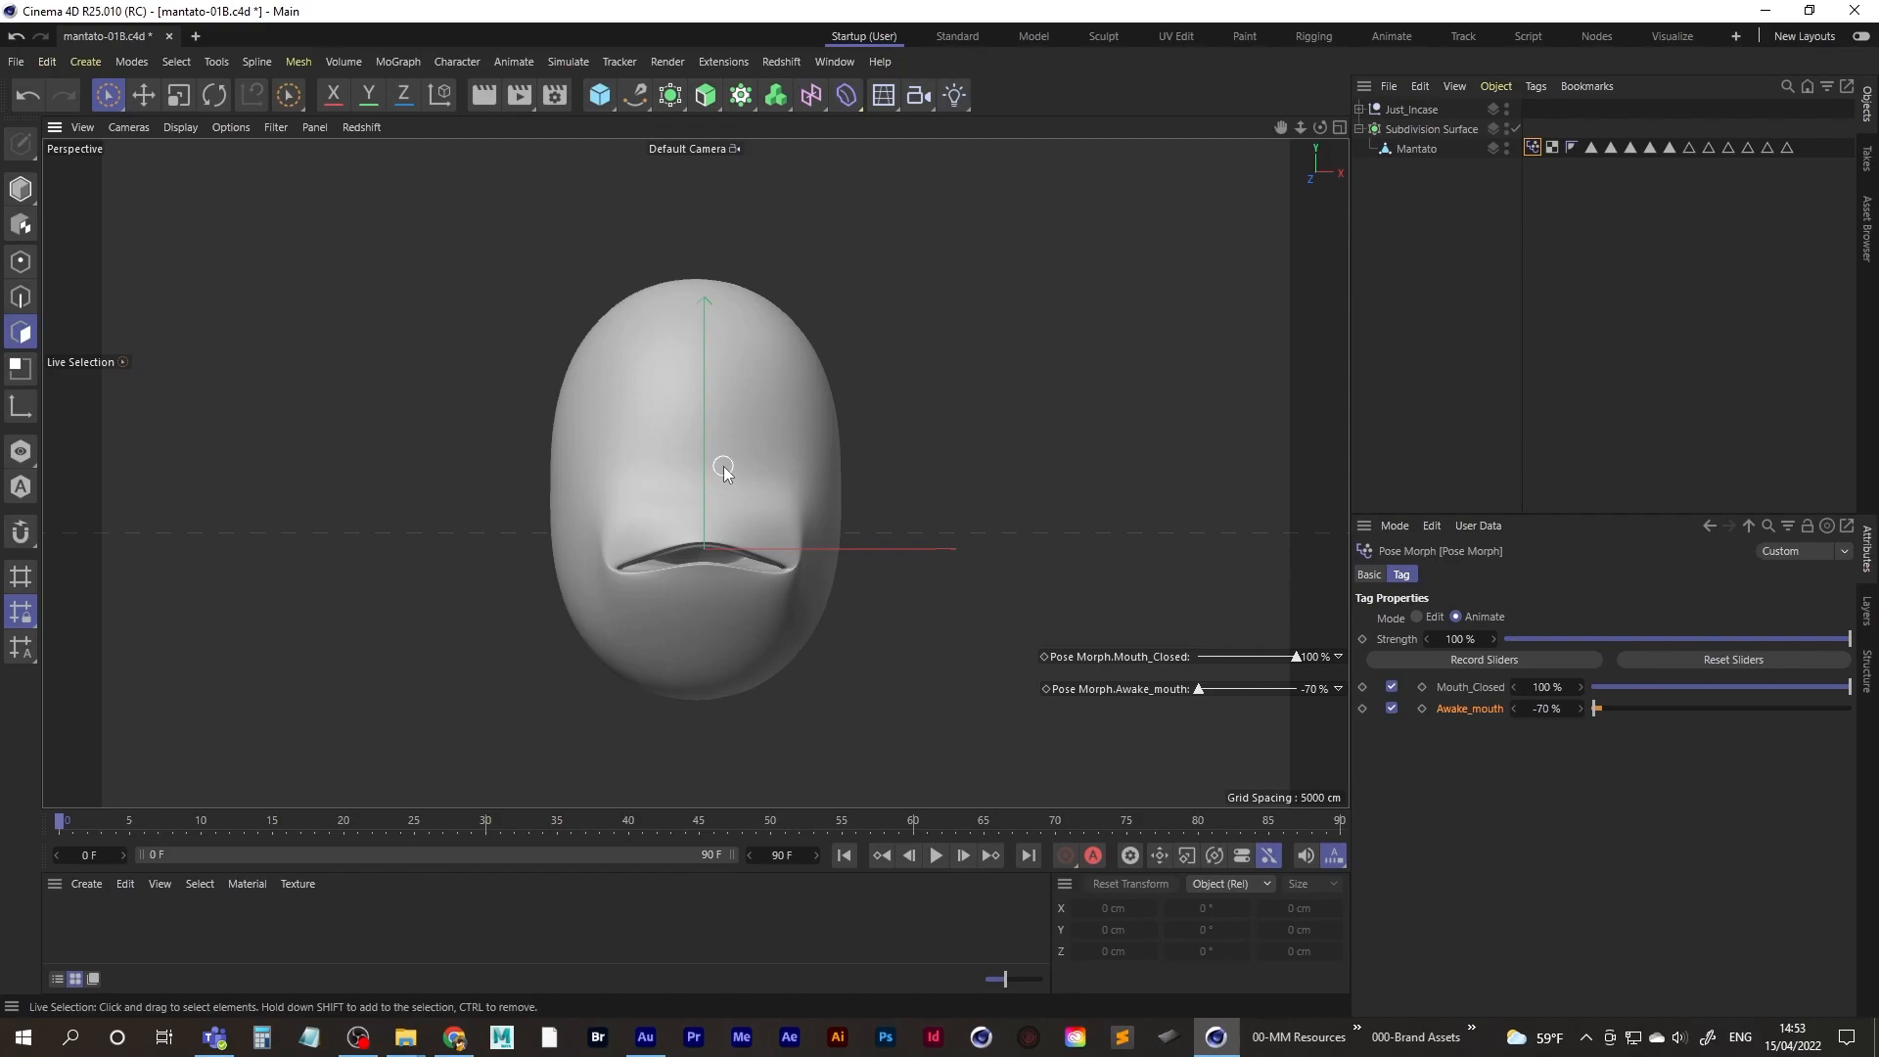
{"action": "left_click_drag", "start_coordinate": [660, 443], "coordinate": [702, 545], "text": "alt"}
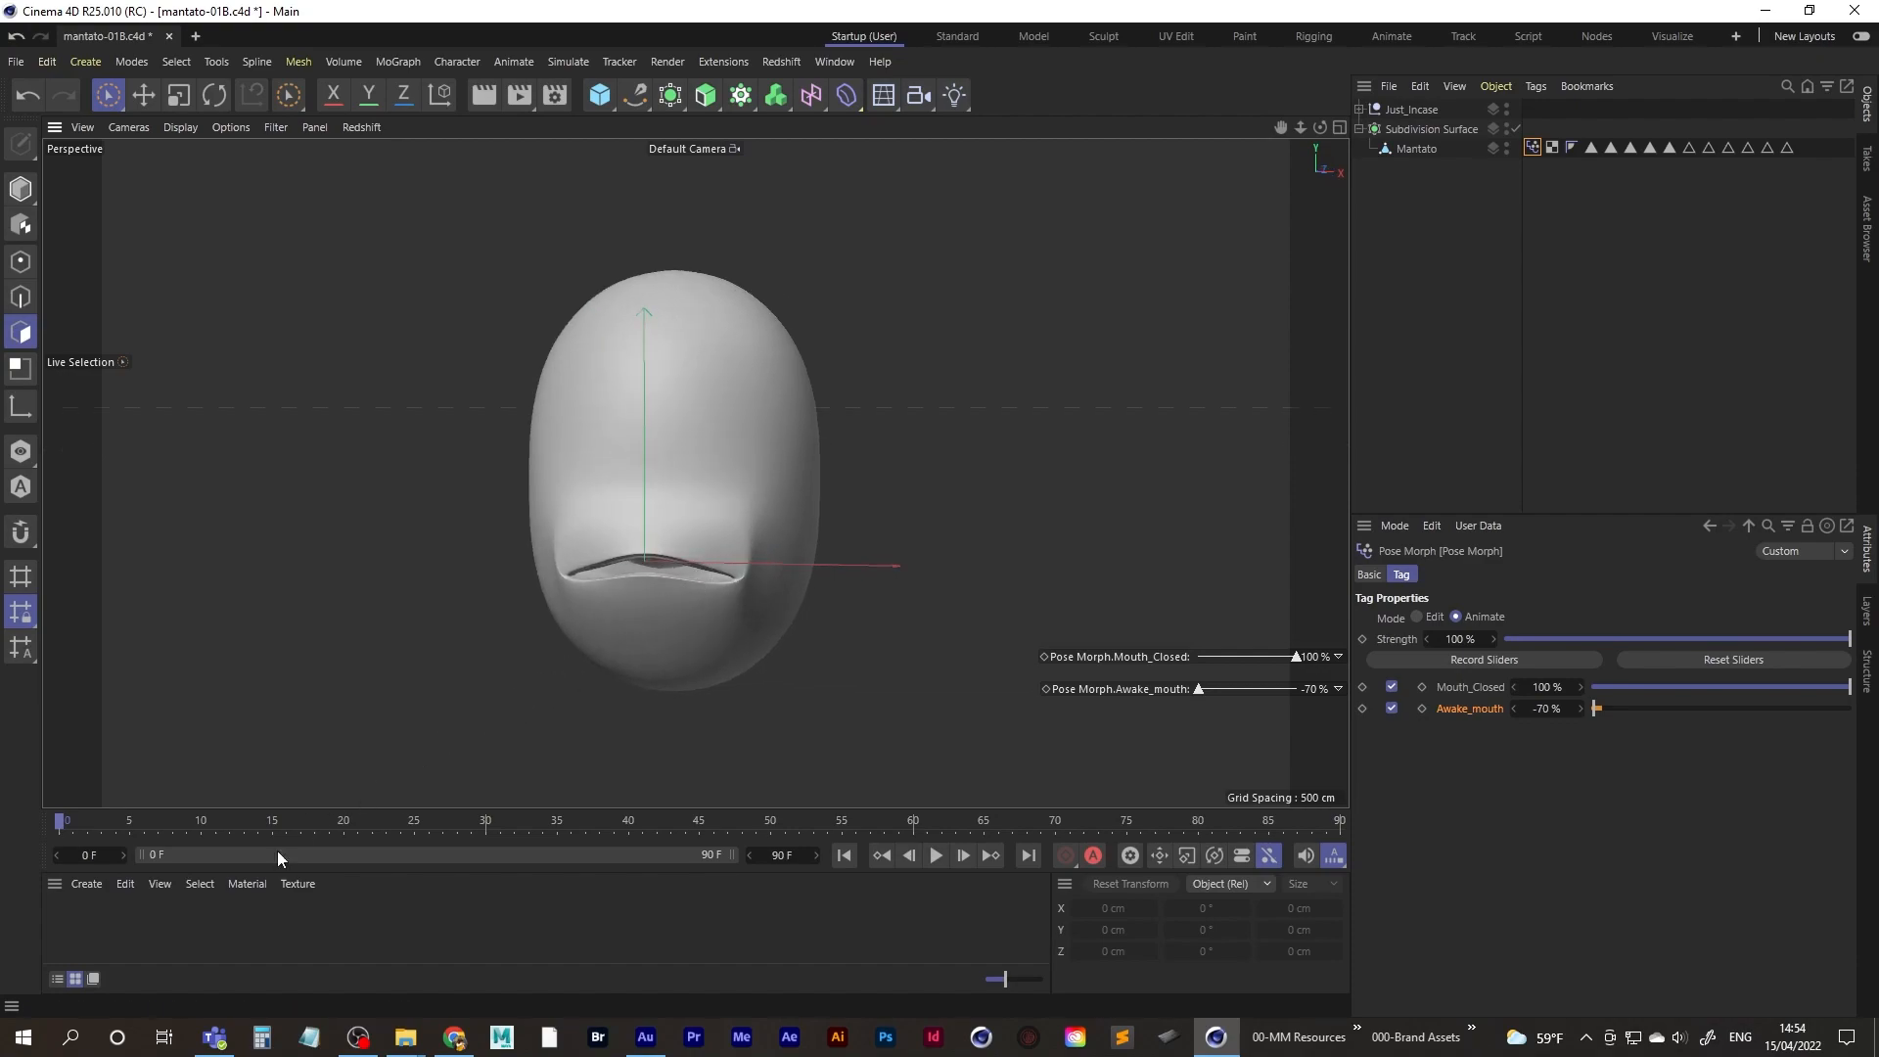
- Create a new material named Mantato_skin and turn off its Reflectance channel
{"action": "double_click", "coordinate": [84, 924]}
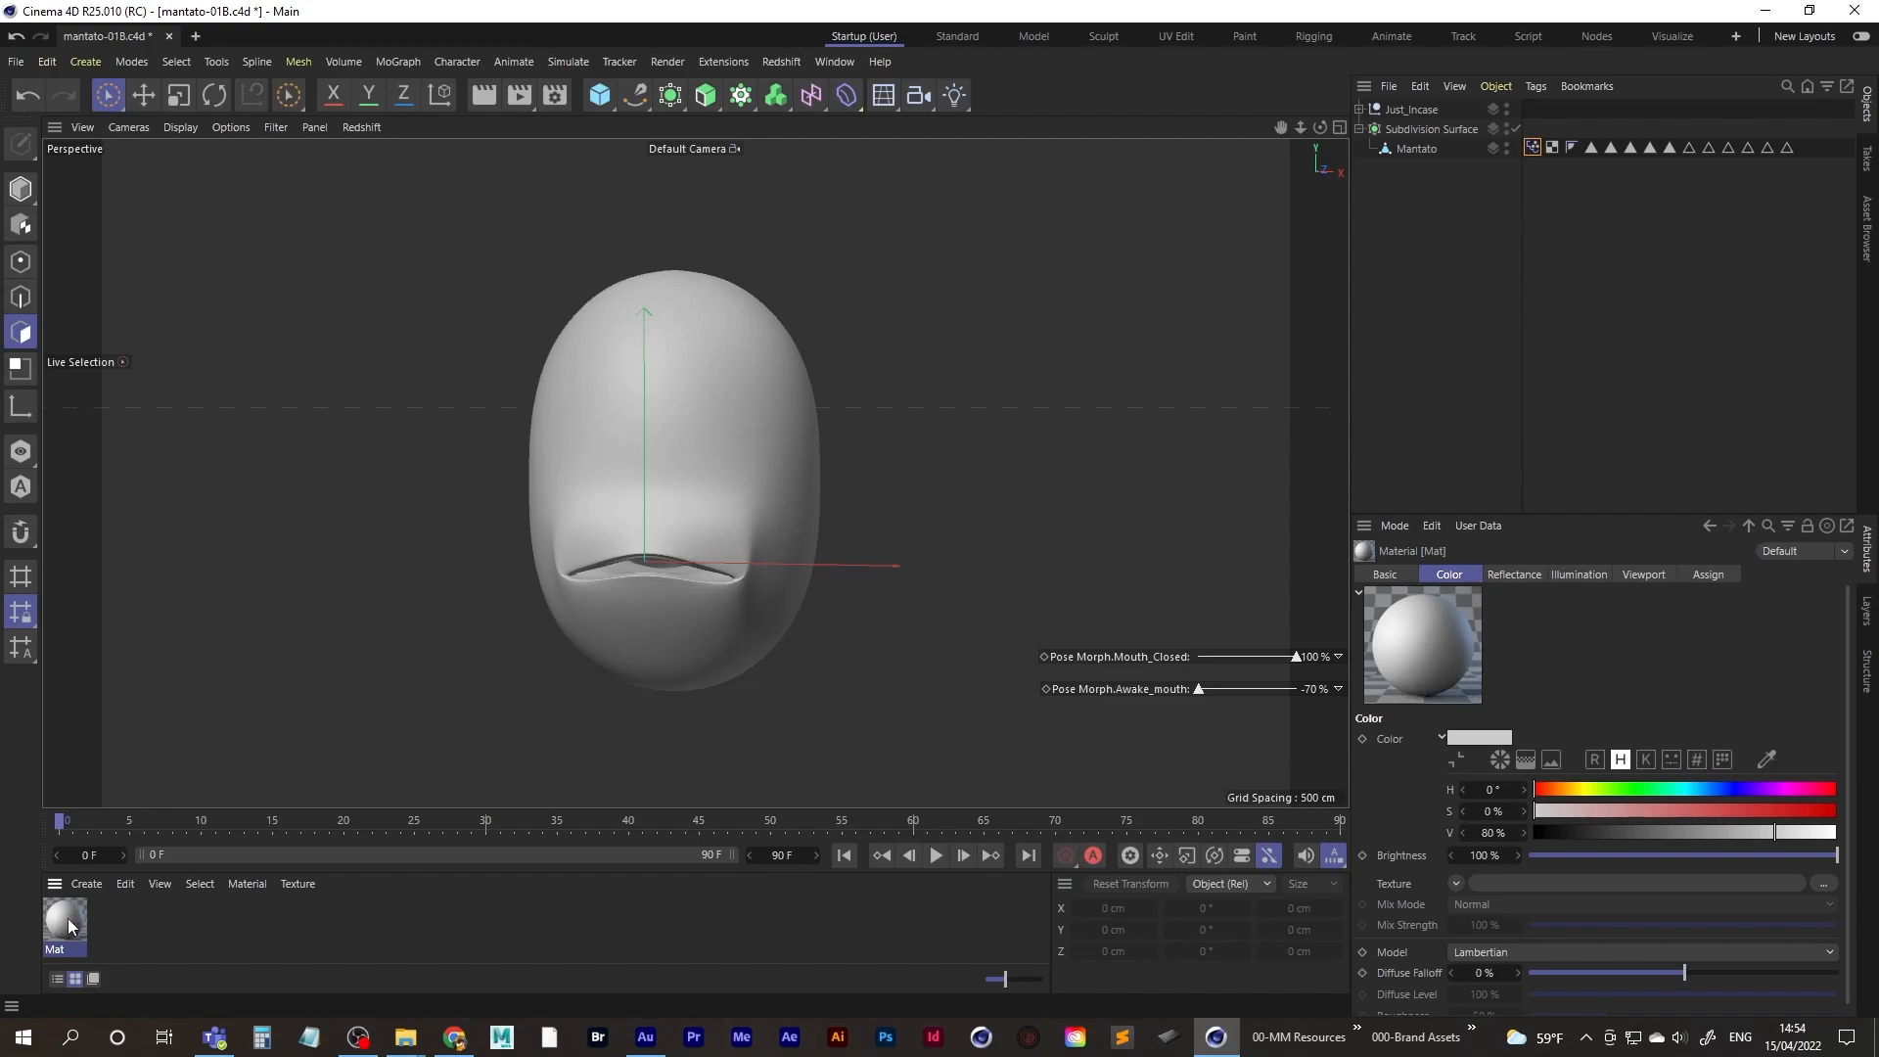
{"action": "double_click", "coordinate": [67, 920]}
{"action": "left_click_drag", "start_coordinate": [398, 303], "coordinate": [670, 205]}
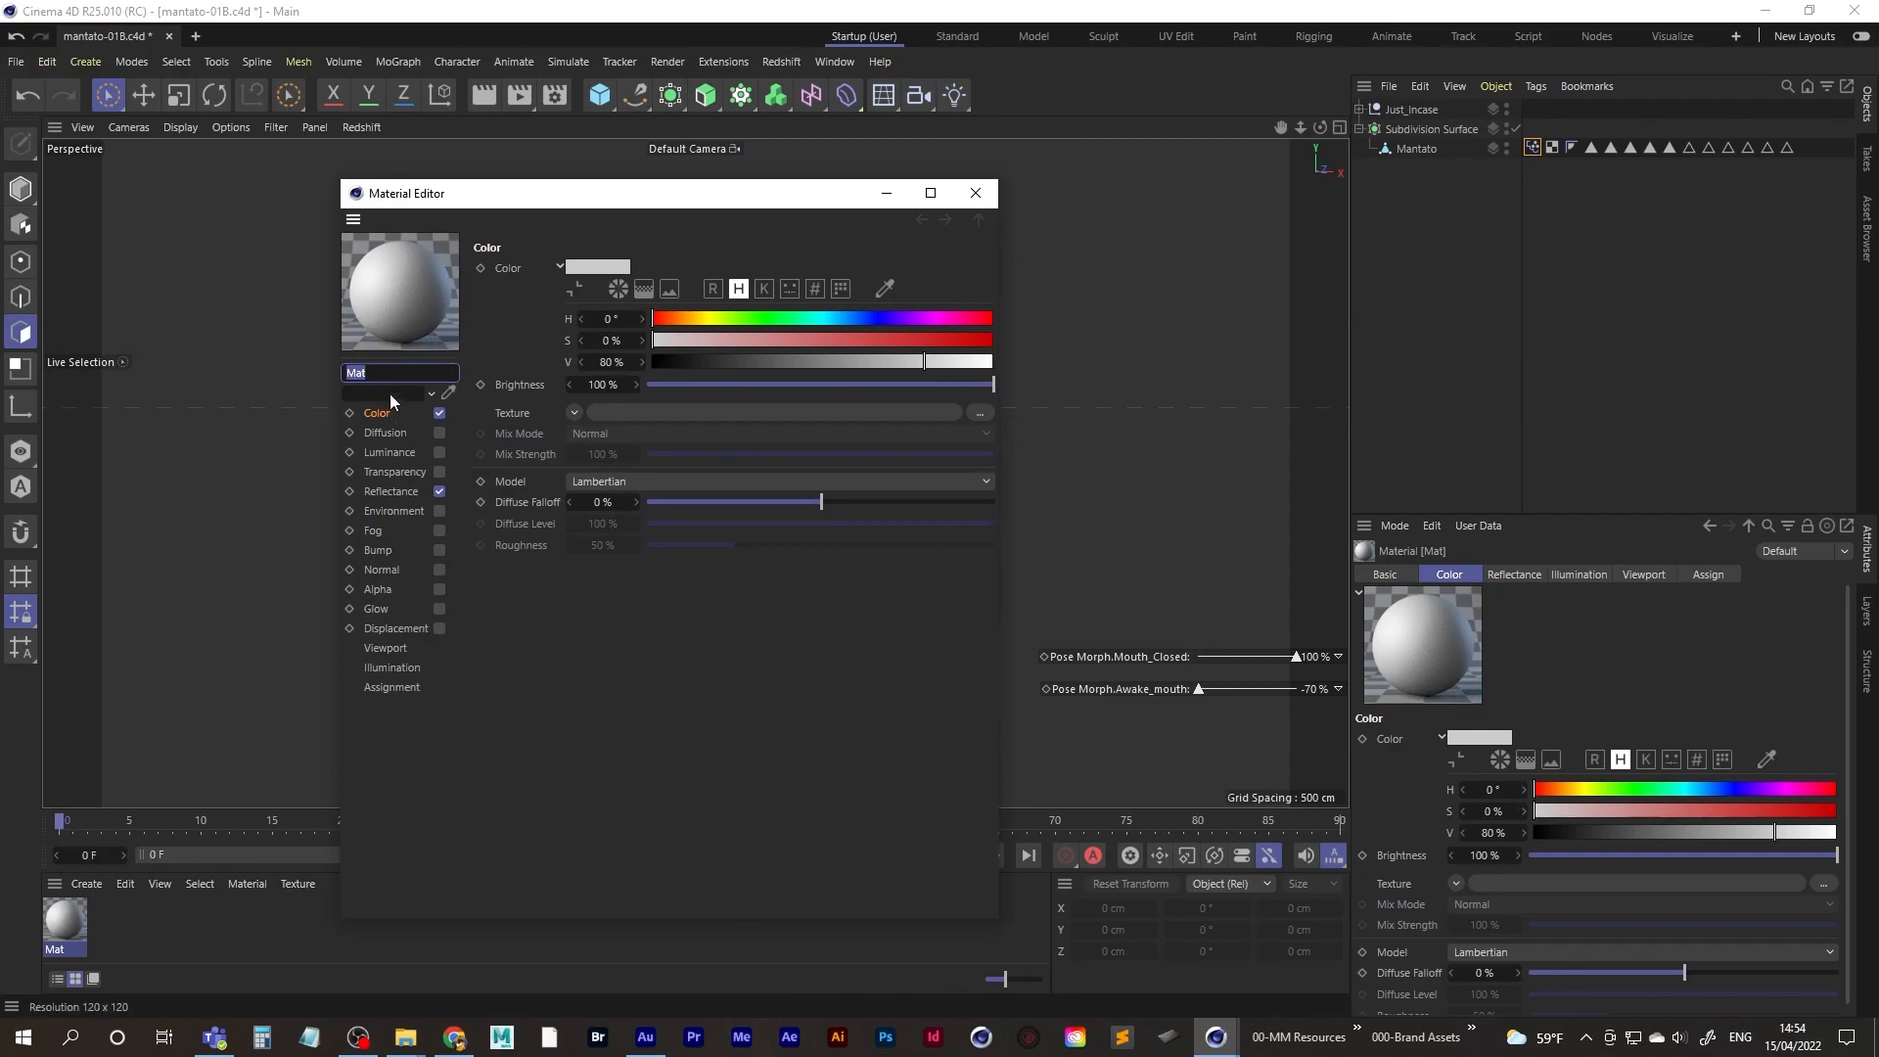
{"action": "double_click", "coordinate": [355, 373]}
{"action": "type", "text": "Mar"}
{"action": "type", "text": "tato"}
{"action": "type", "text": "_skin"}
{"action": "left_click", "coordinate": [440, 492]}
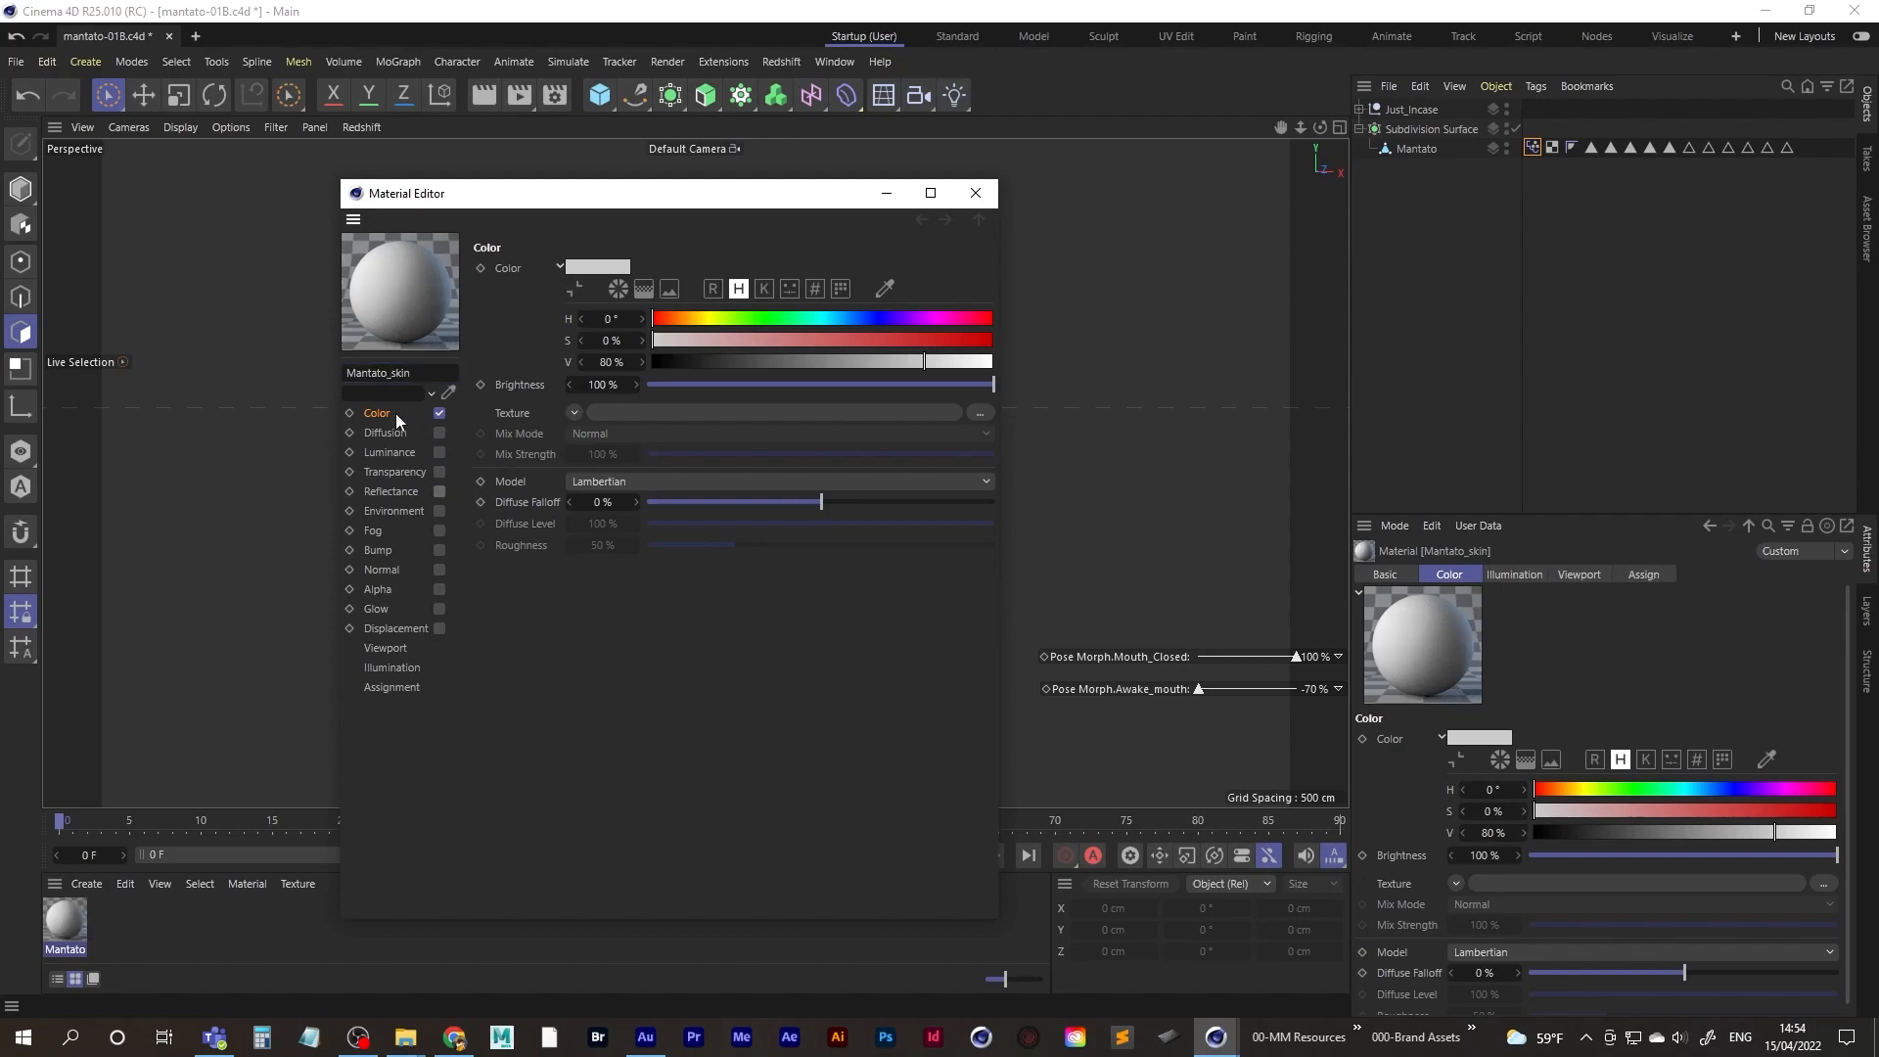
- Load Potato.jpg from the Desktop as the Mantato_skin color texture, without copying it to the project location
{"action": "left_click", "coordinate": [576, 412]}
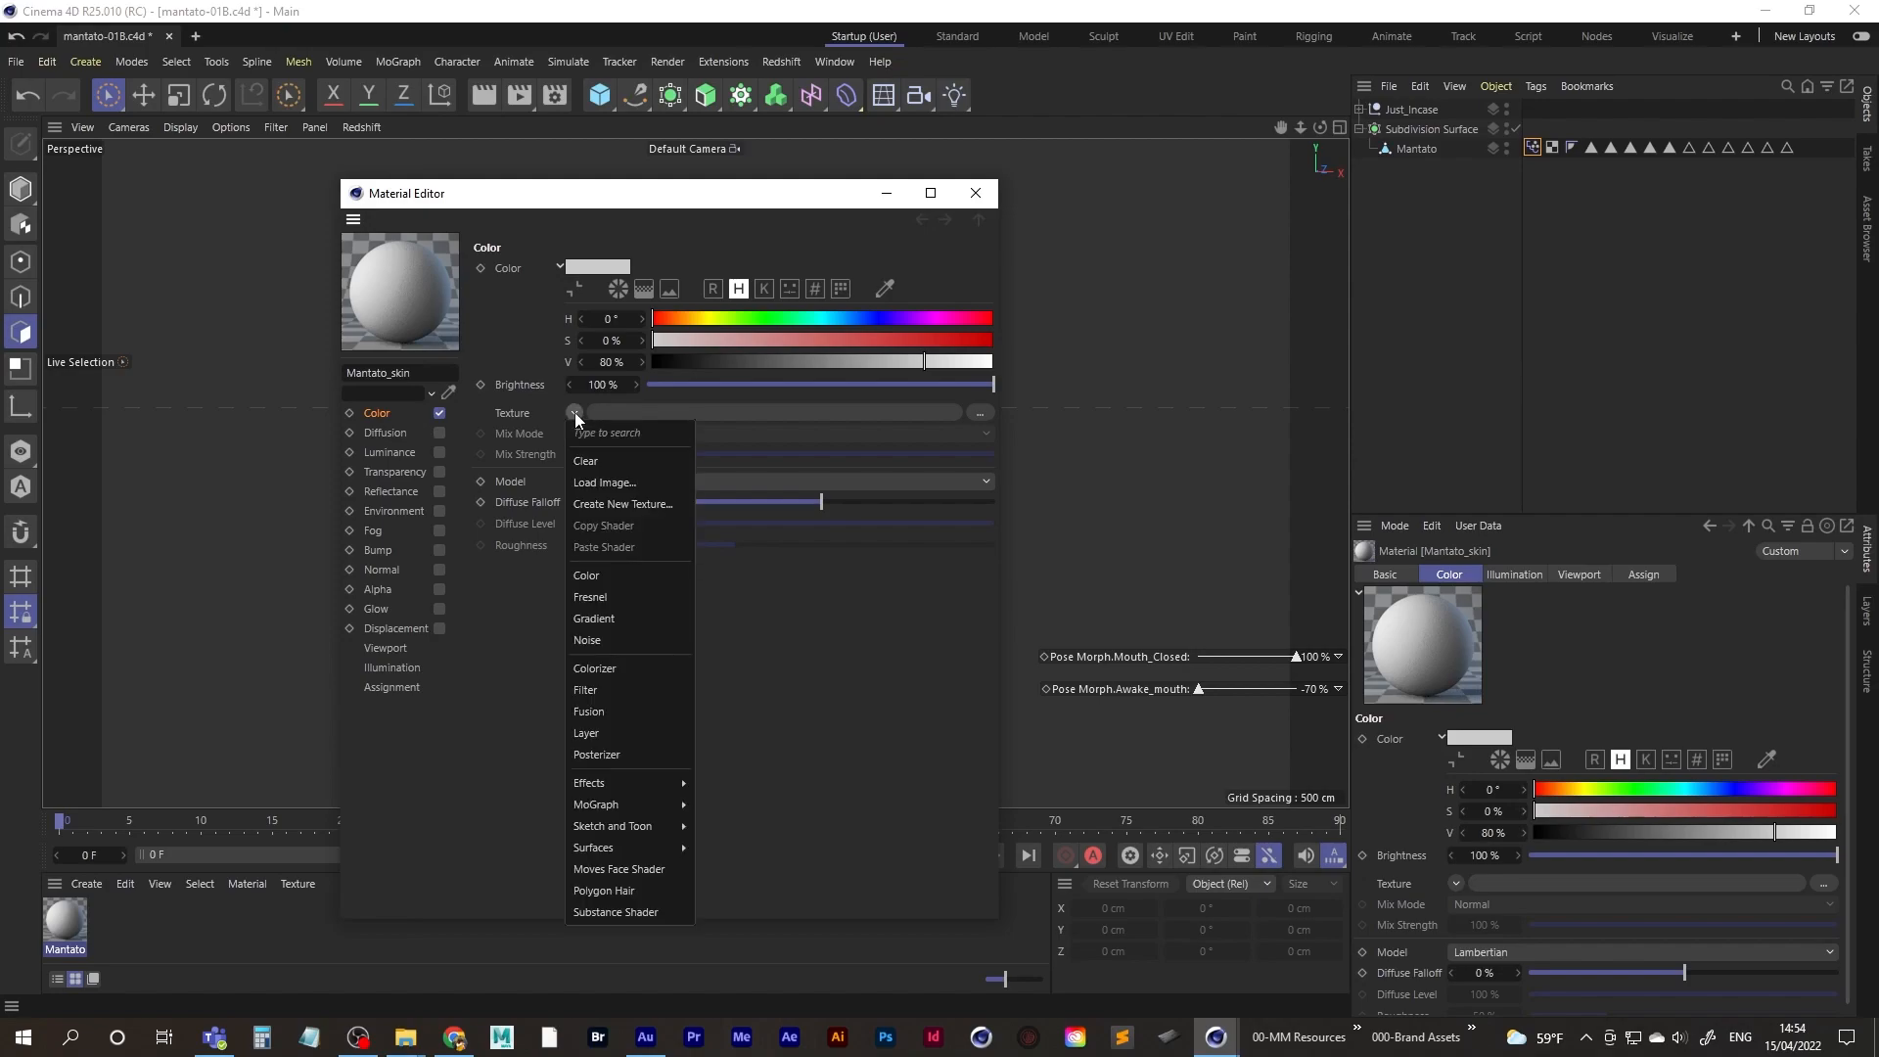
{"action": "left_click", "coordinate": [631, 486]}
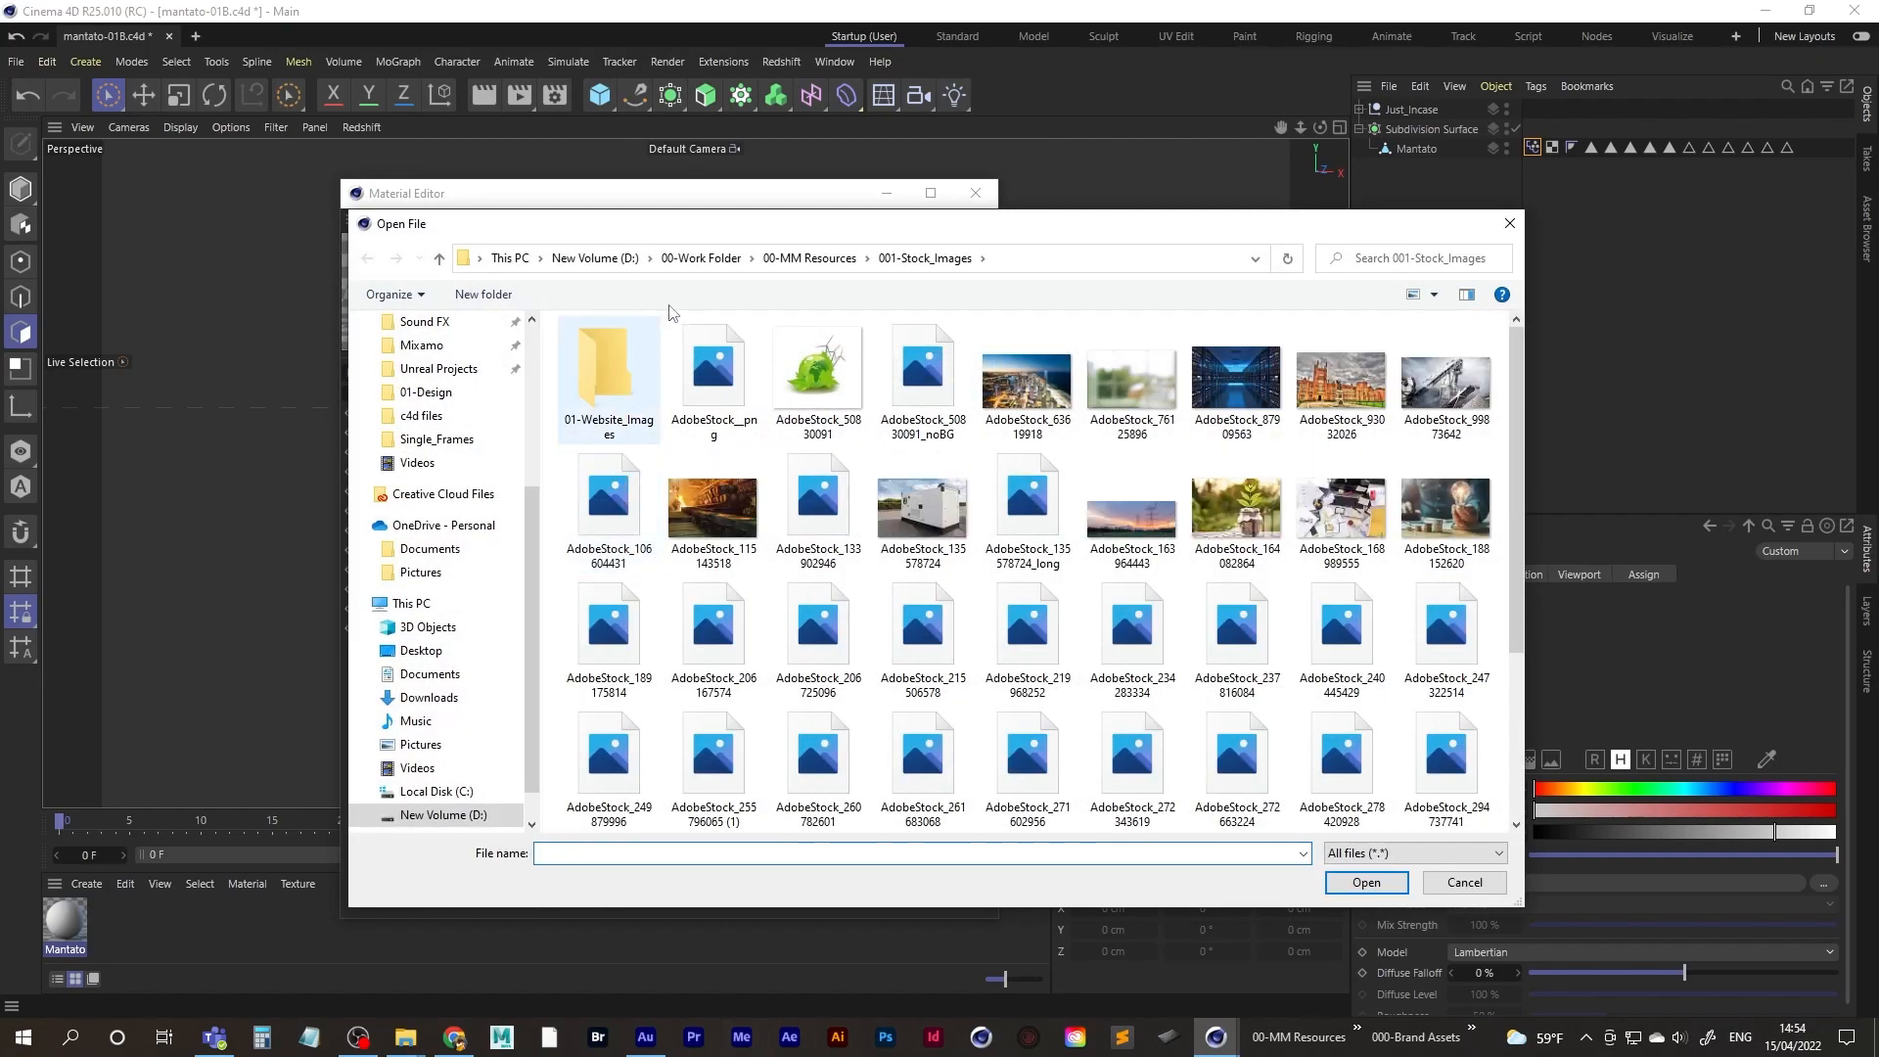
{"action": "left_click", "coordinate": [680, 259]}
{"action": "left_click", "coordinate": [602, 261]}
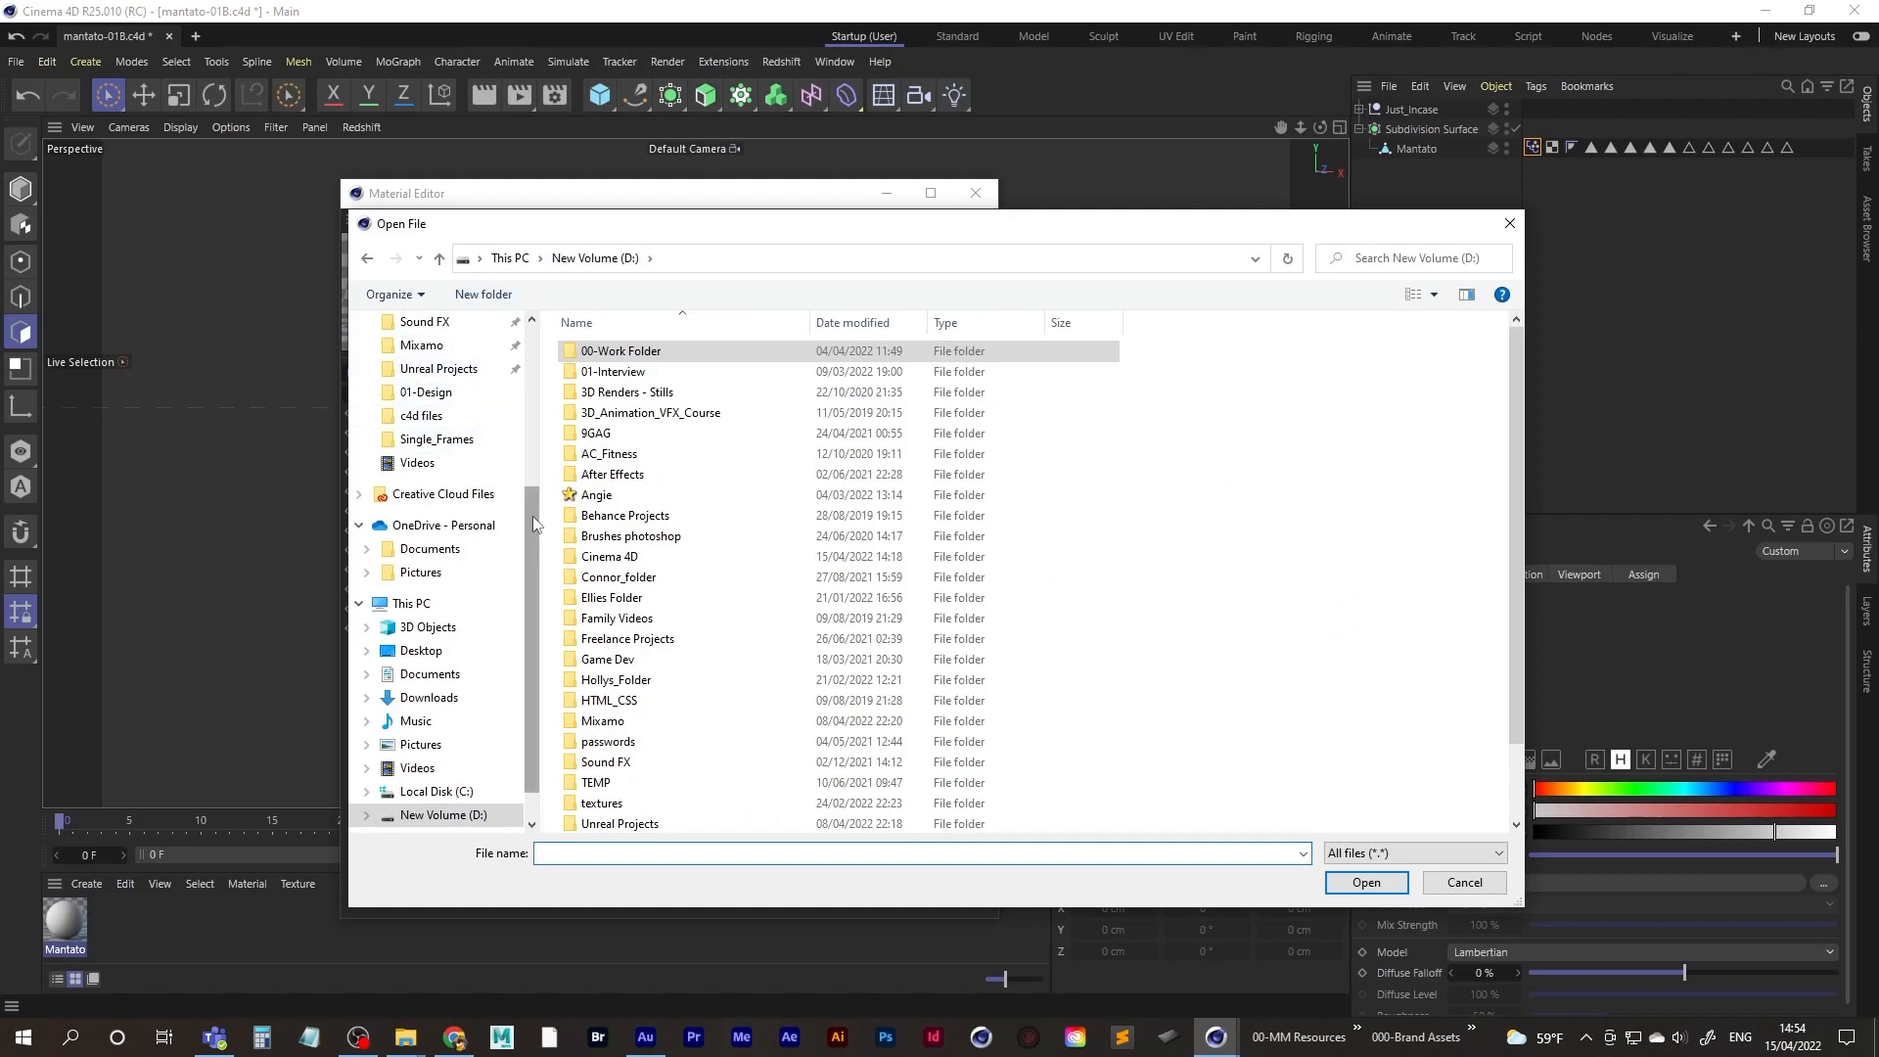
{"action": "left_click_drag", "start_coordinate": [532, 515], "coordinate": [525, 352]}
{"action": "left_click", "coordinate": [423, 362]}
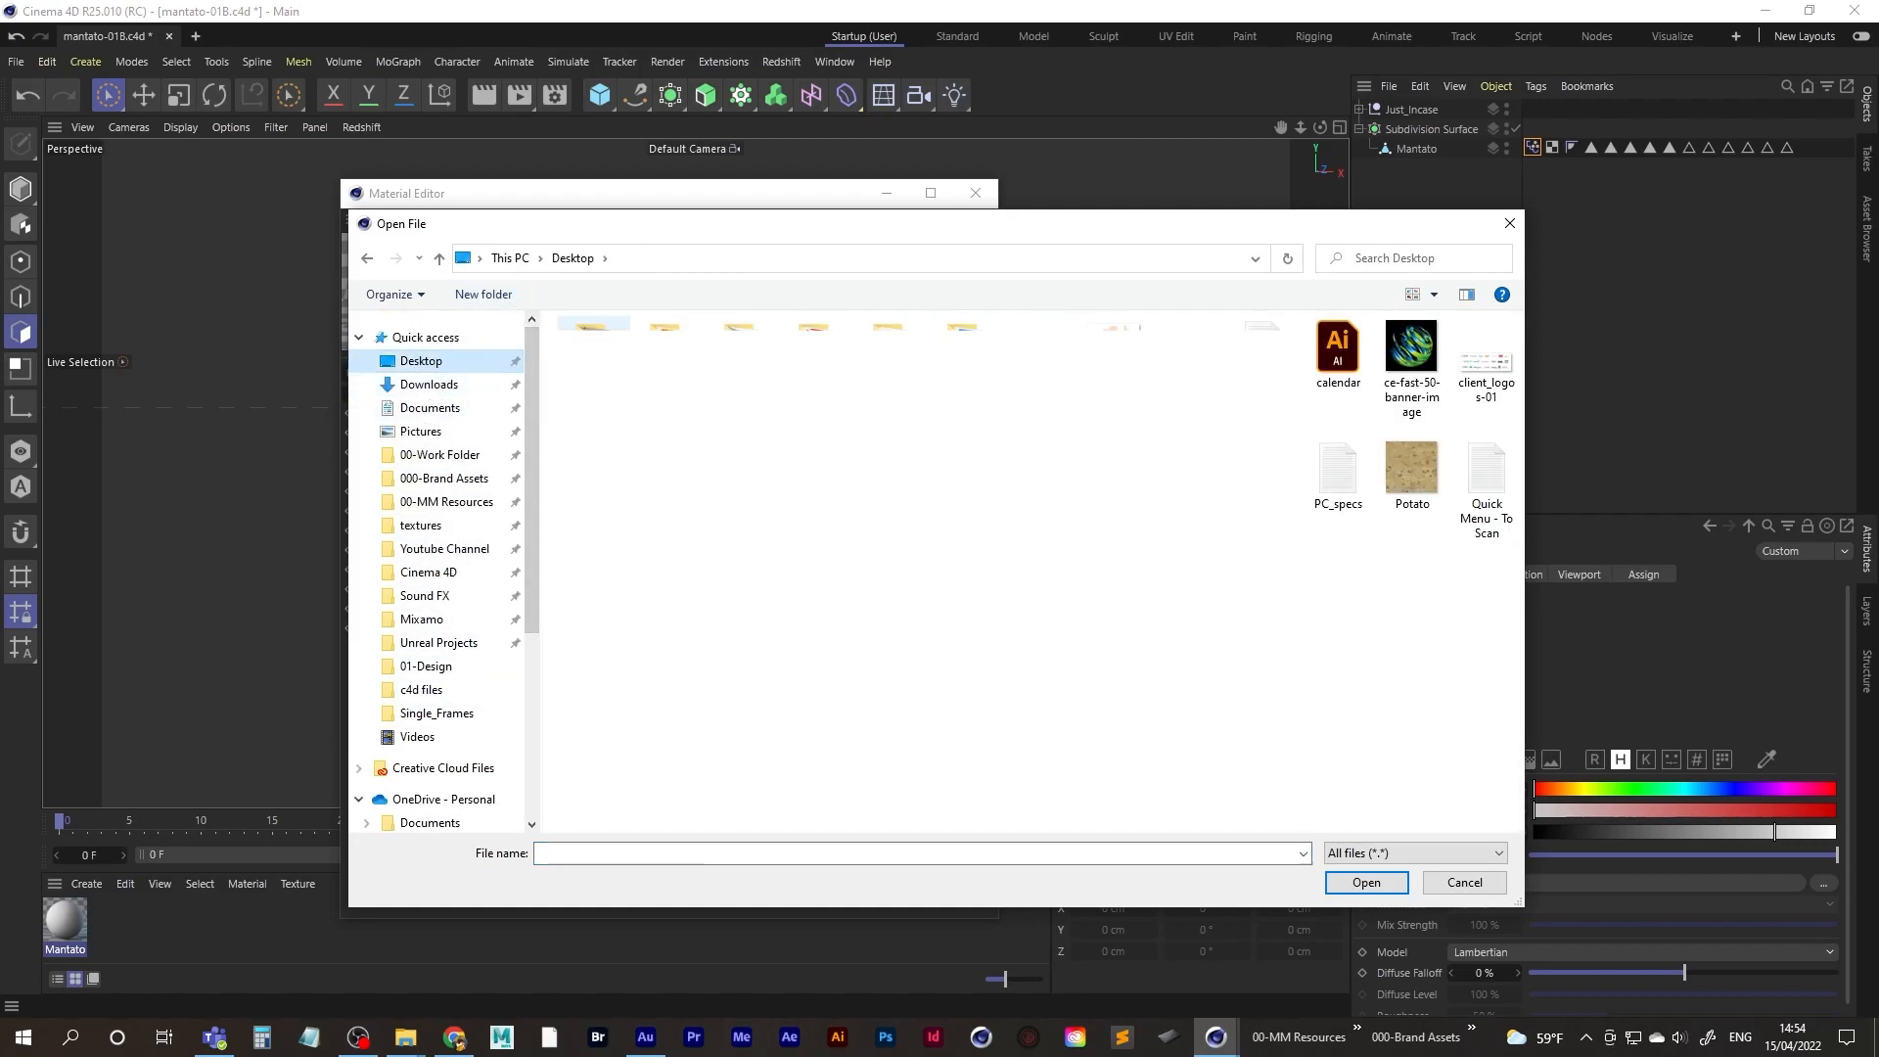
{"action": "left_click", "coordinate": [1415, 471]}
{"action": "double_click", "coordinate": [1415, 474]}
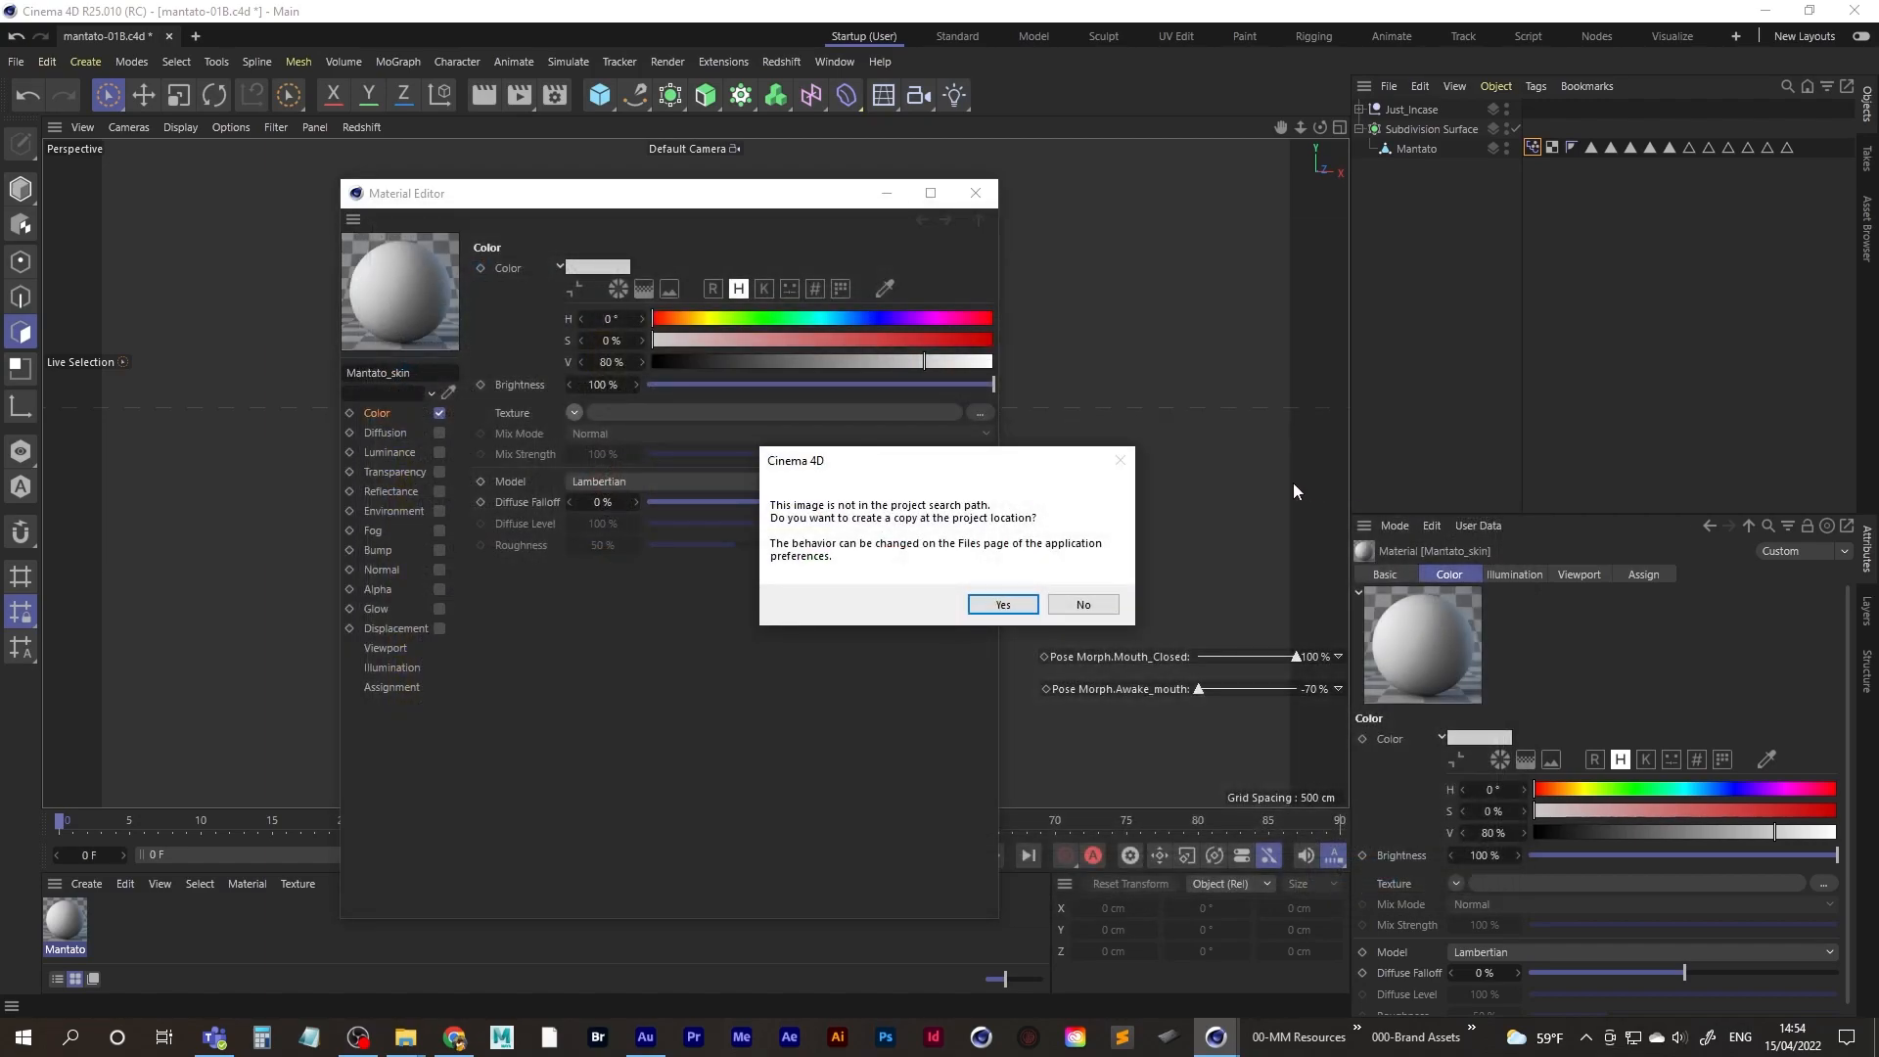
{"action": "left_click", "coordinate": [1065, 605]}
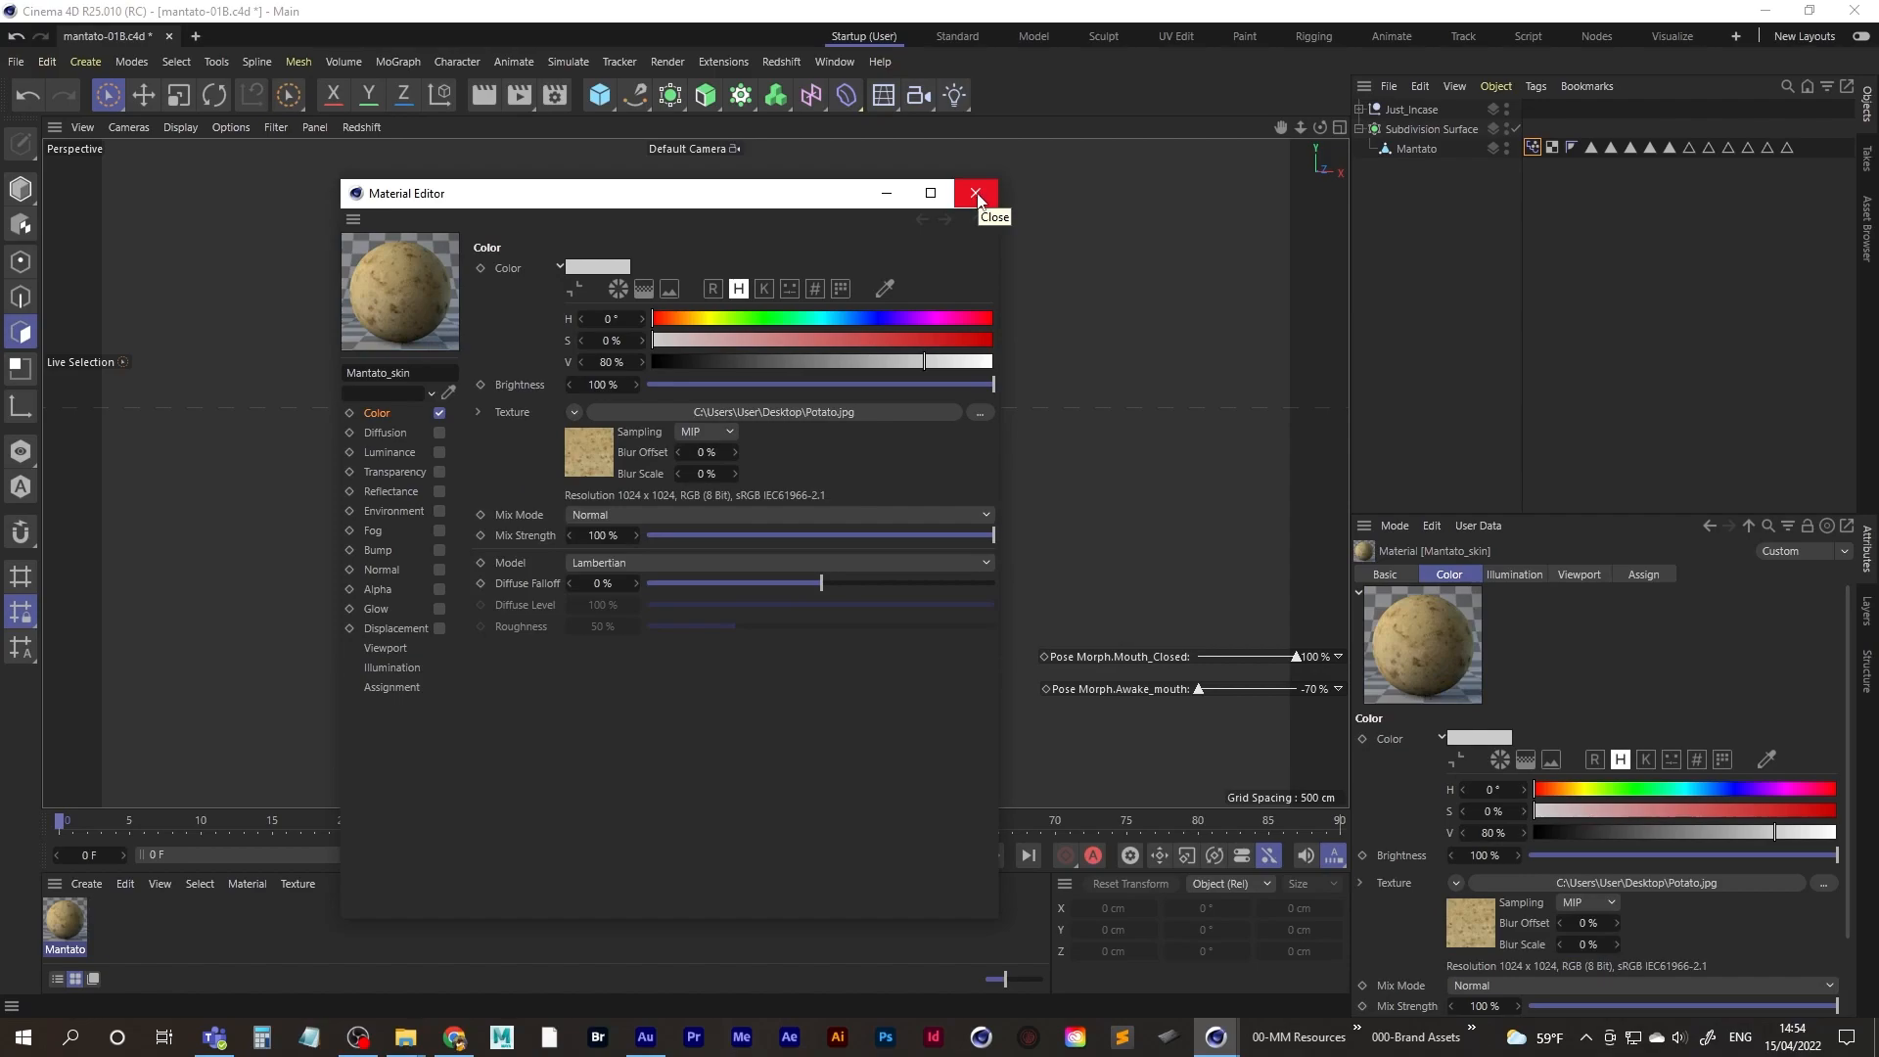
{"action": "left_click", "coordinate": [976, 195]}
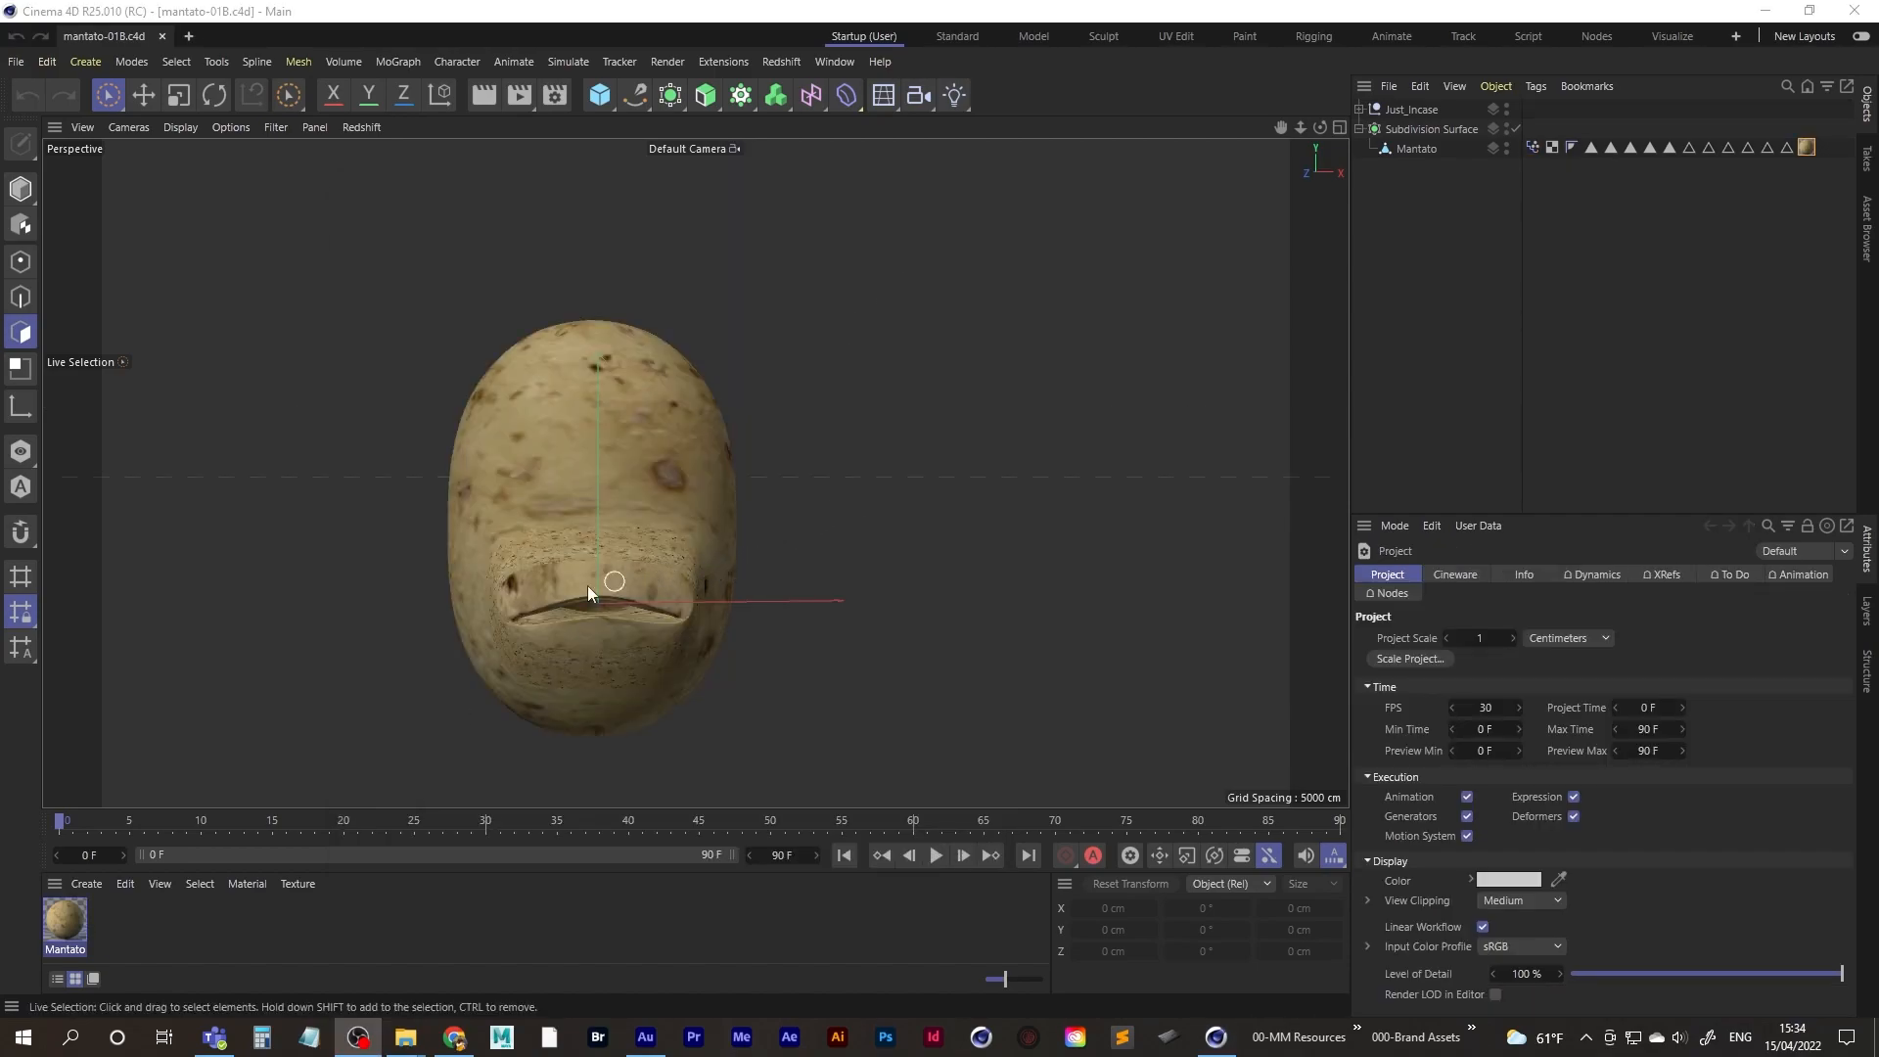
- Select the textured Mantato object and switch from polygon editing to Model mode
{"action": "left_click_drag", "start_coordinate": [419, 607], "coordinate": [581, 519], "text": "alt"}
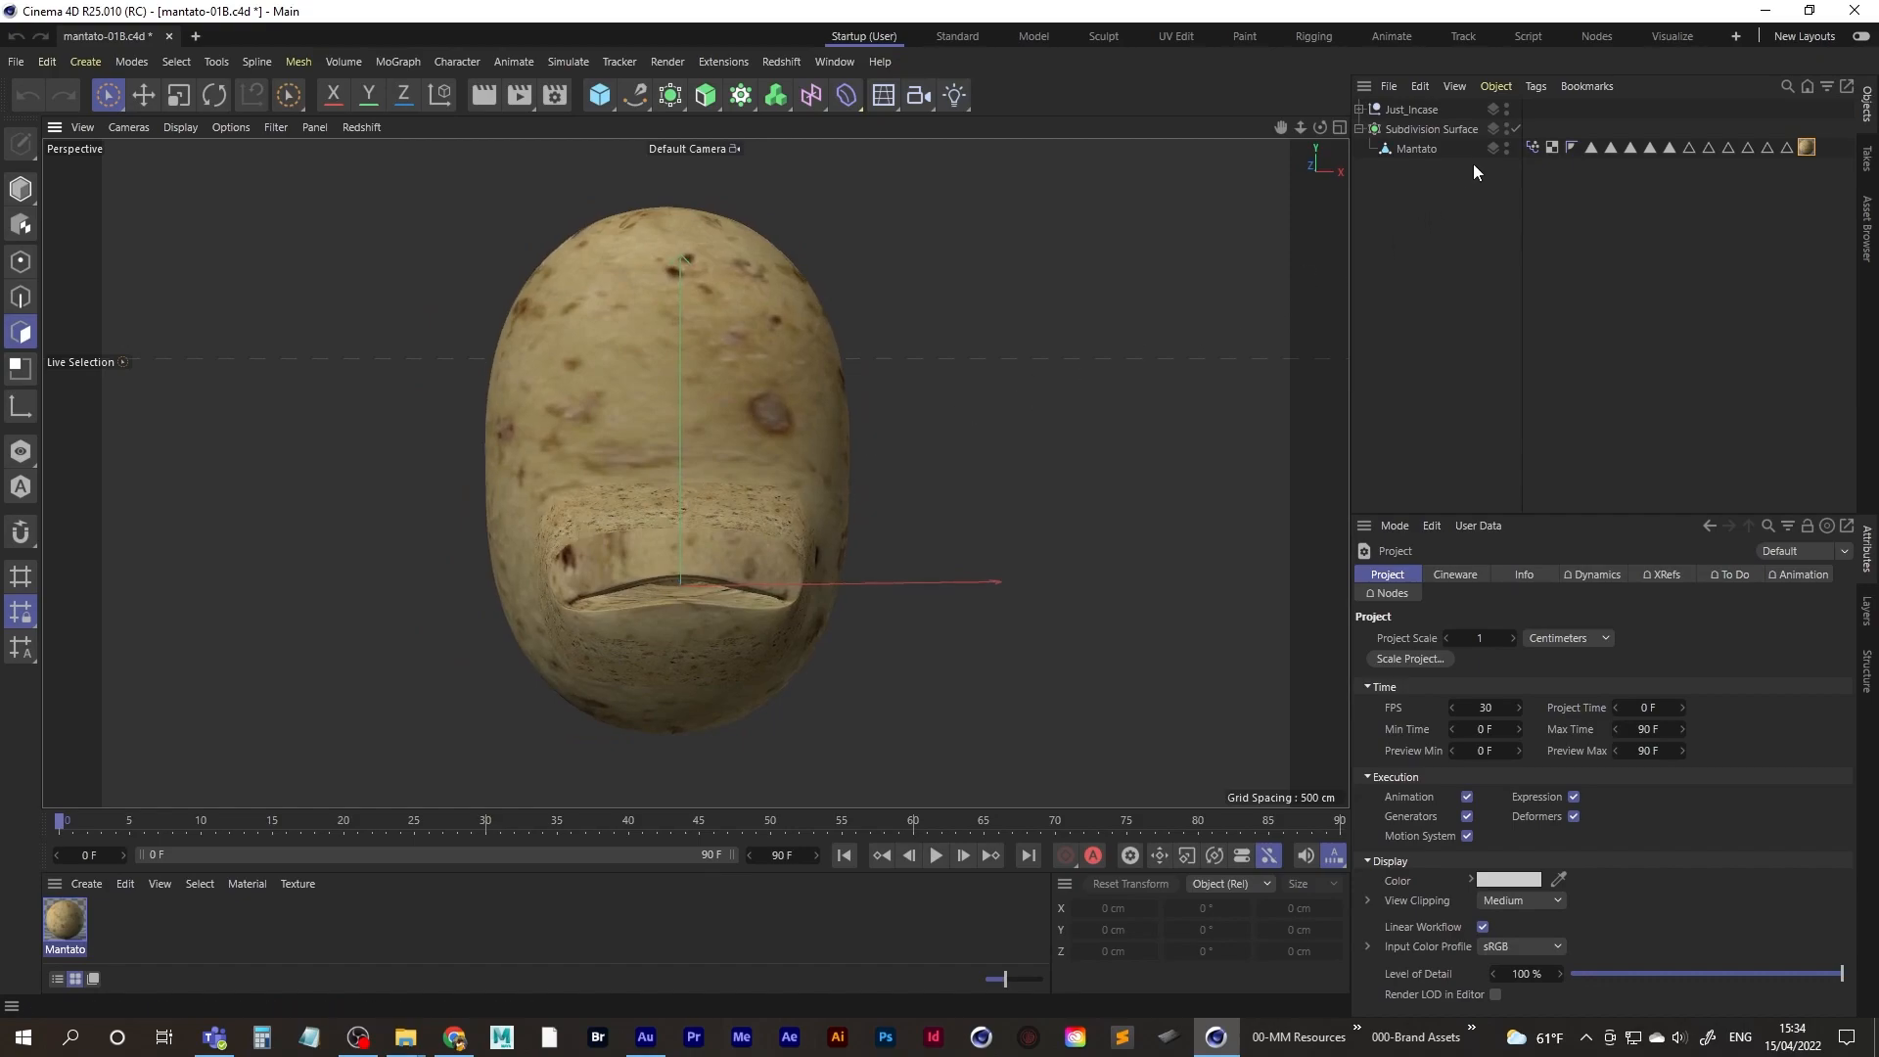
{"action": "left_click", "coordinate": [1417, 151]}
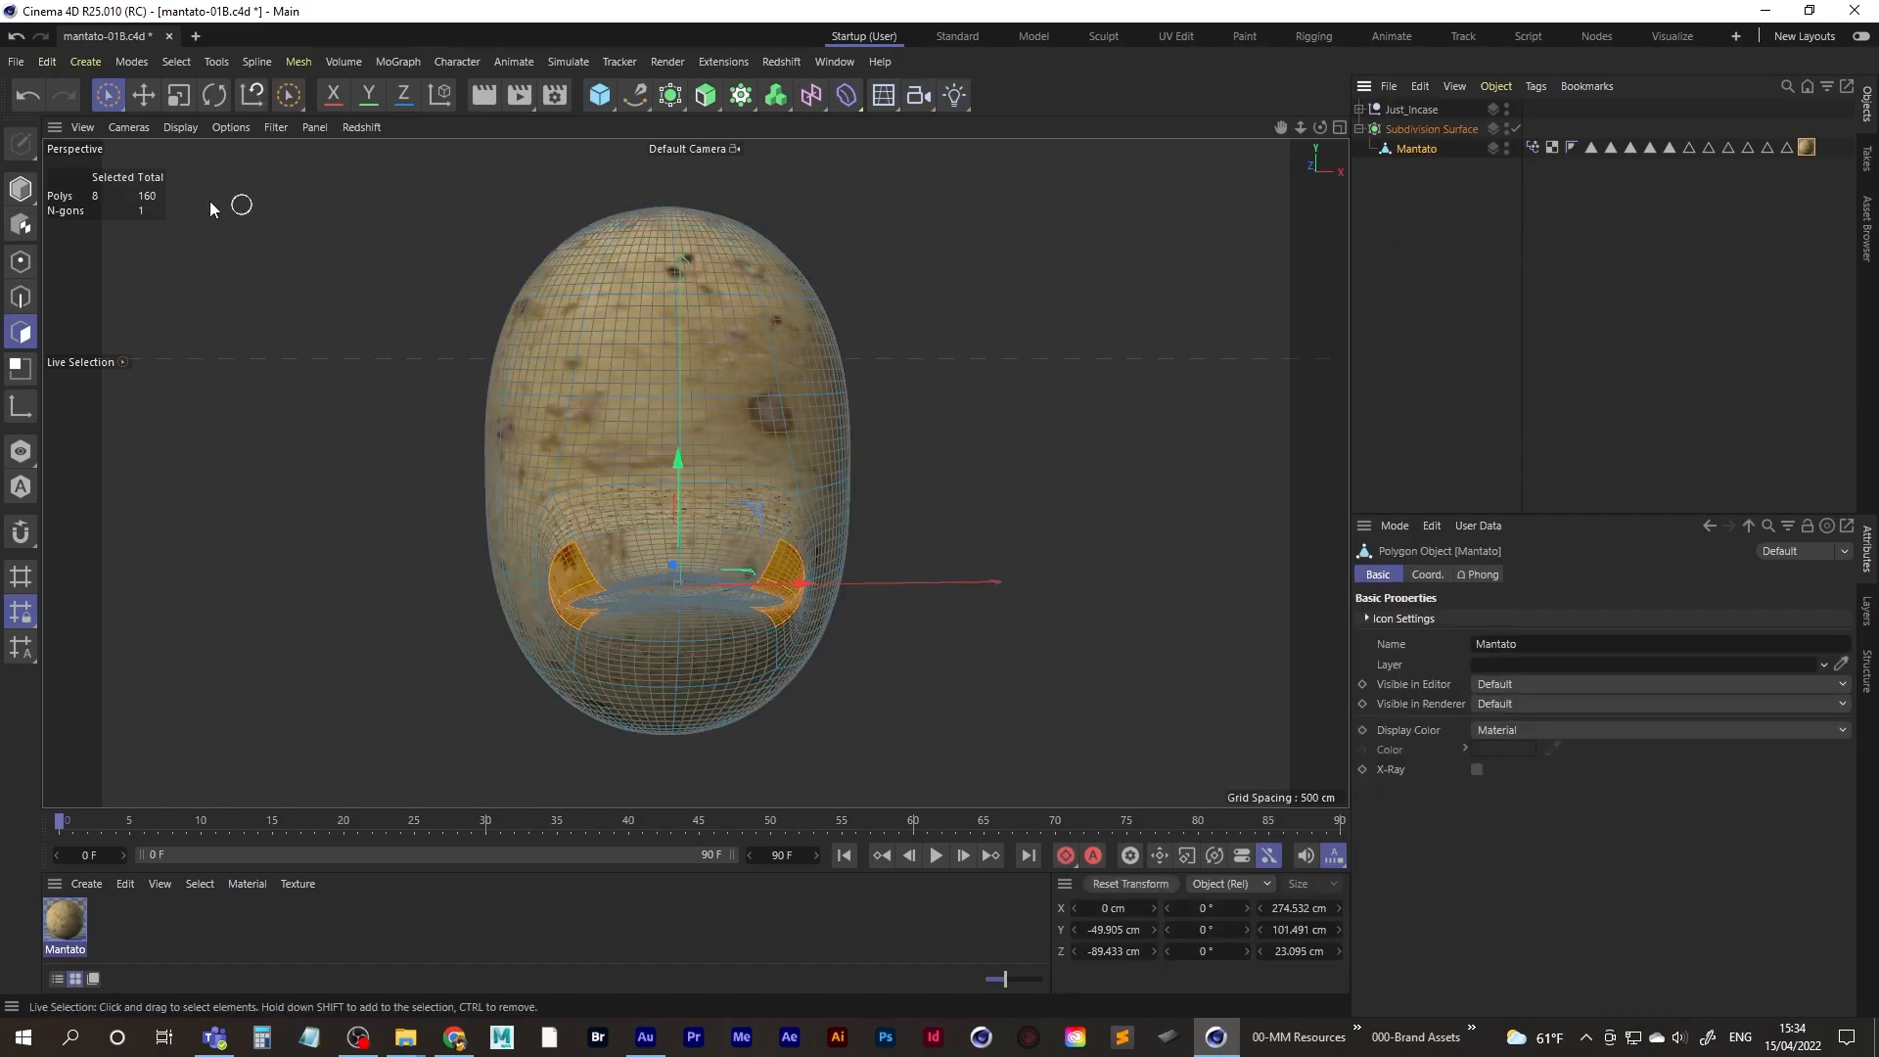
{"action": "left_click", "coordinate": [19, 188]}
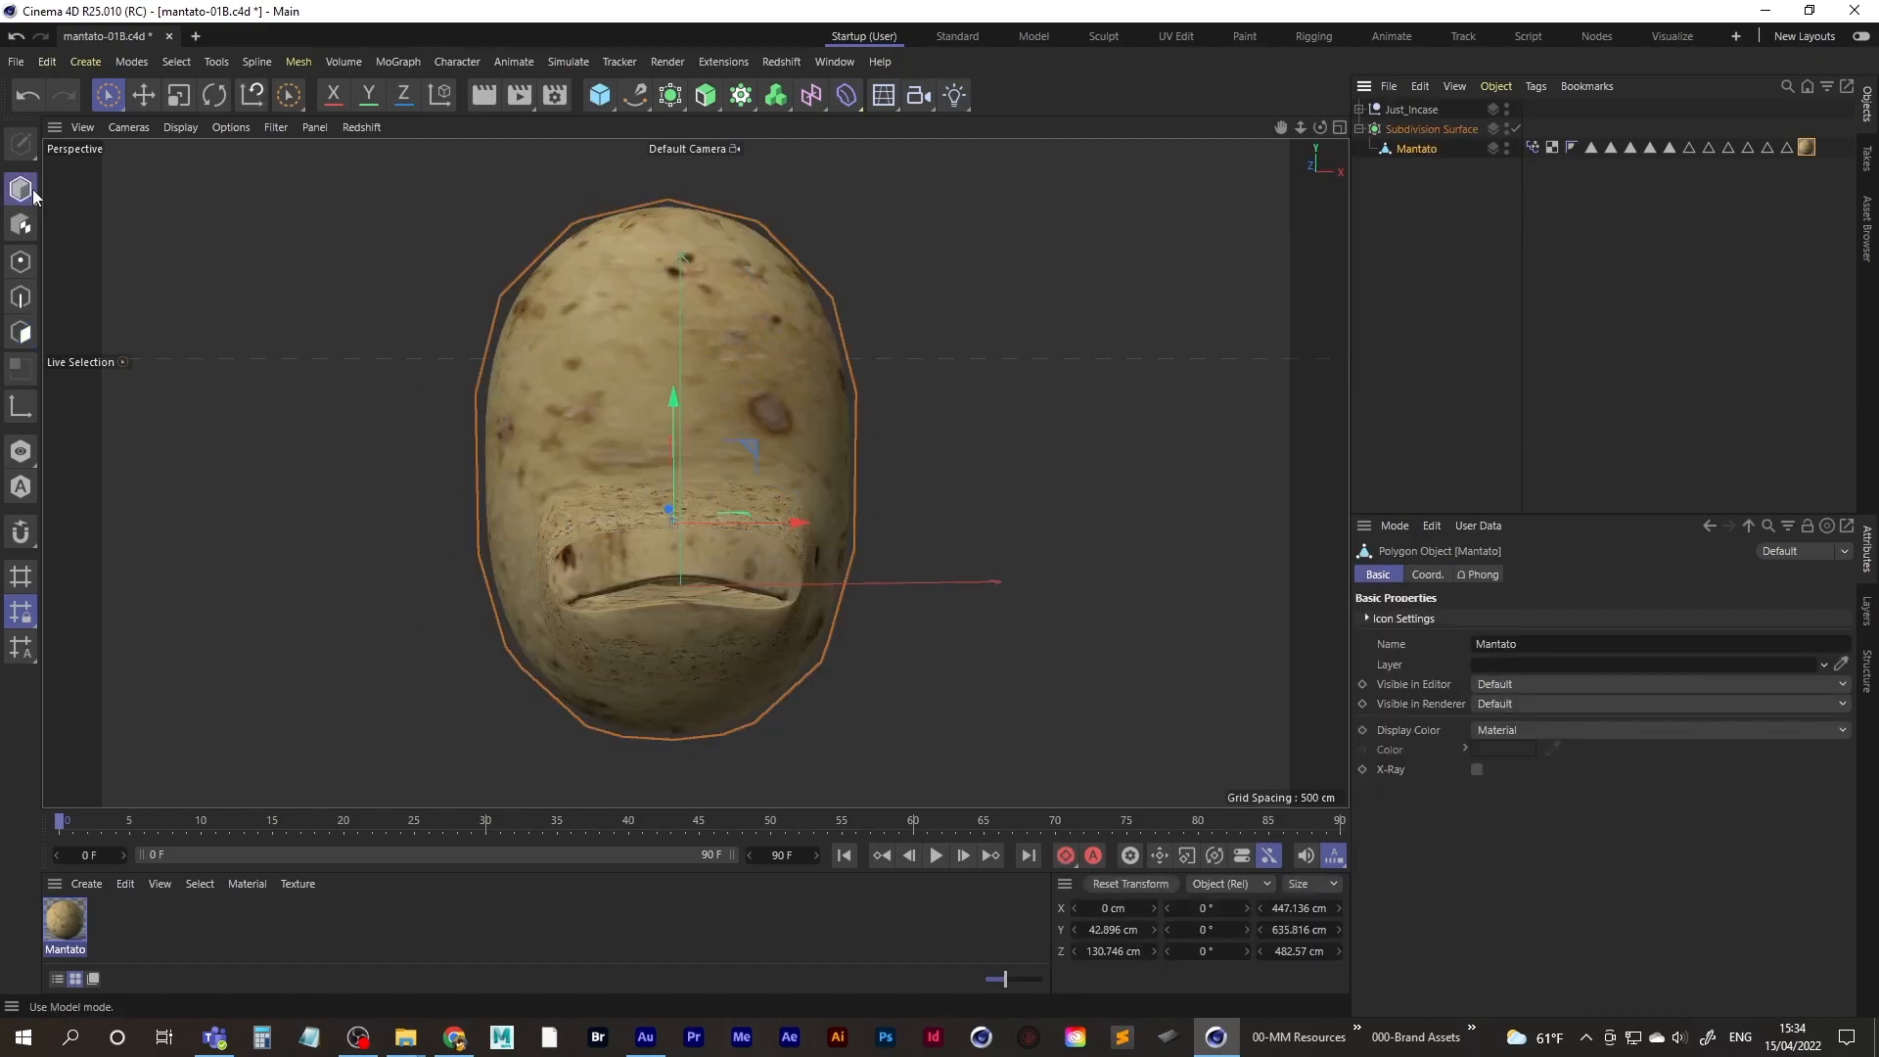
{"action": "right_click", "coordinate": [1416, 151]}
{"action": "key", "text": "Escape"}
{"action": "left_click_drag", "start_coordinate": [728, 486], "coordinate": [761, 488], "text": "alt"}
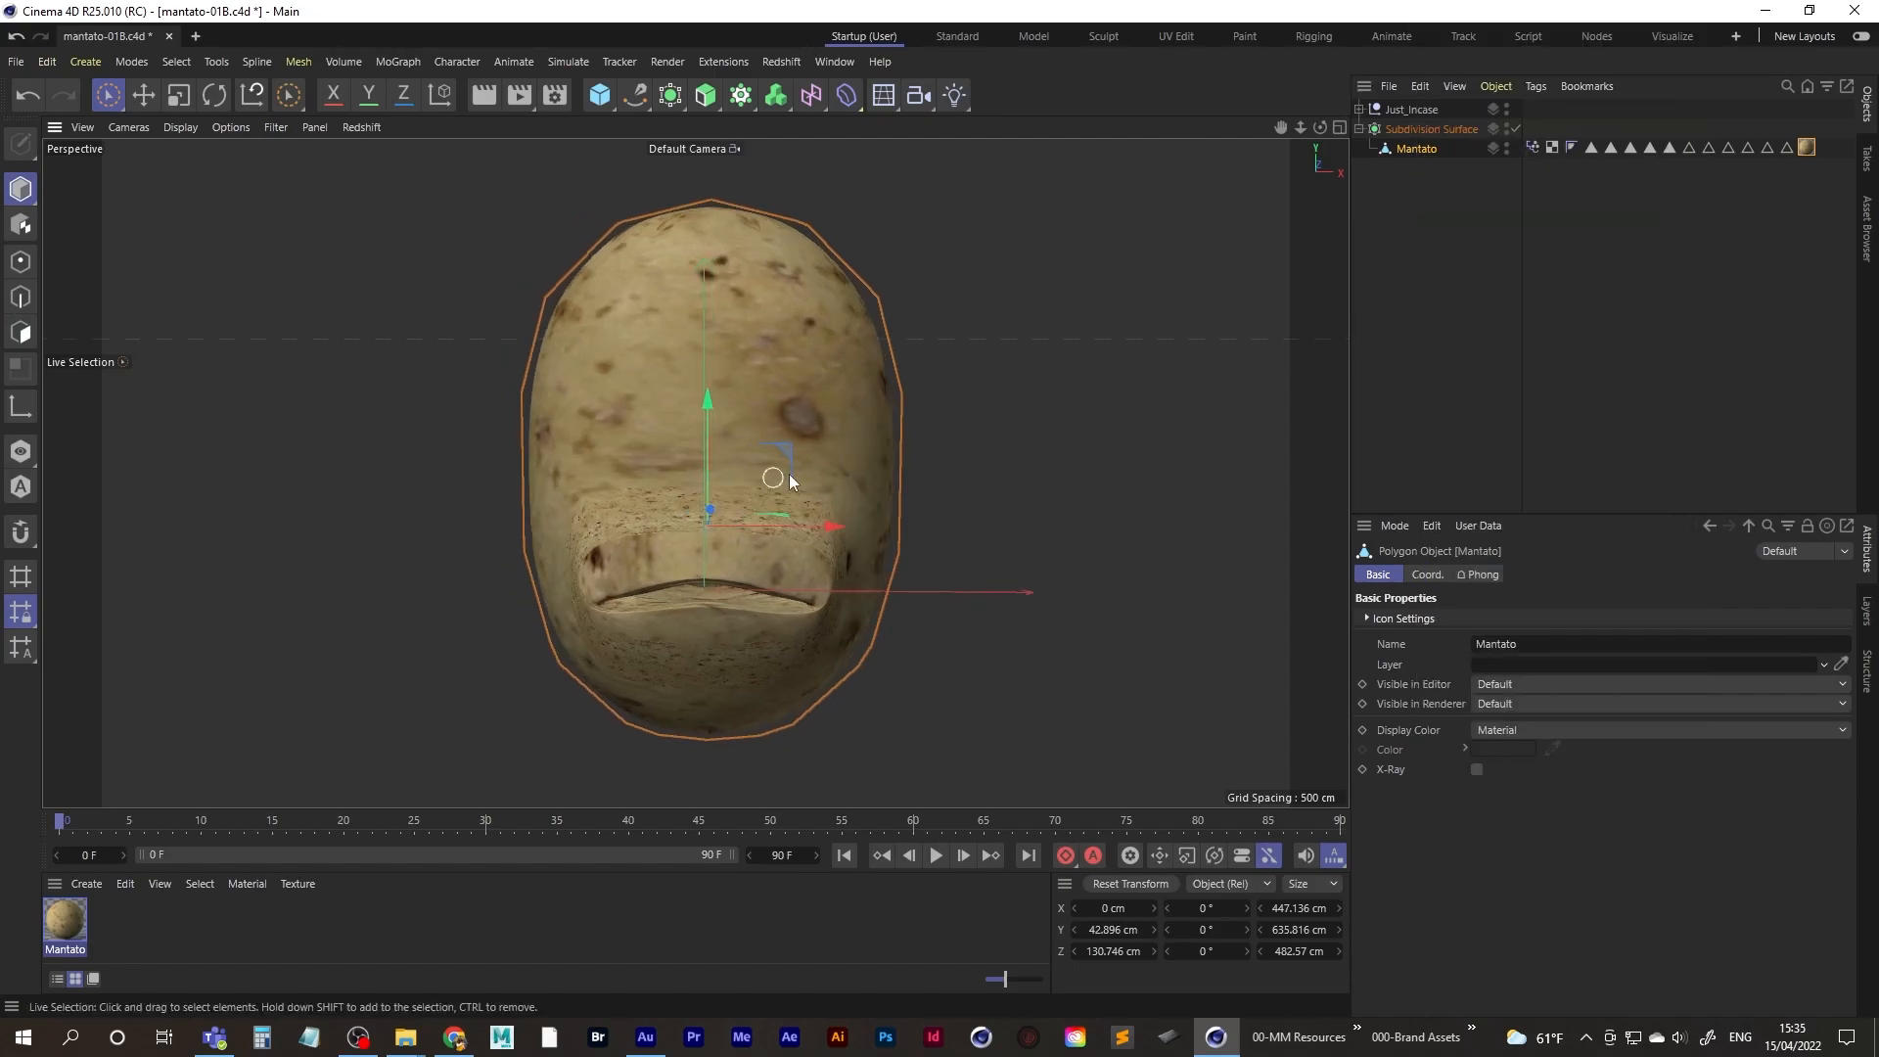
- Add a camera, make it the active view and show its coordinates
{"action": "left_click", "coordinate": [918, 96]}
{"action": "left_click", "coordinate": [1515, 110]}
{"action": "left_click", "coordinate": [1458, 576]}
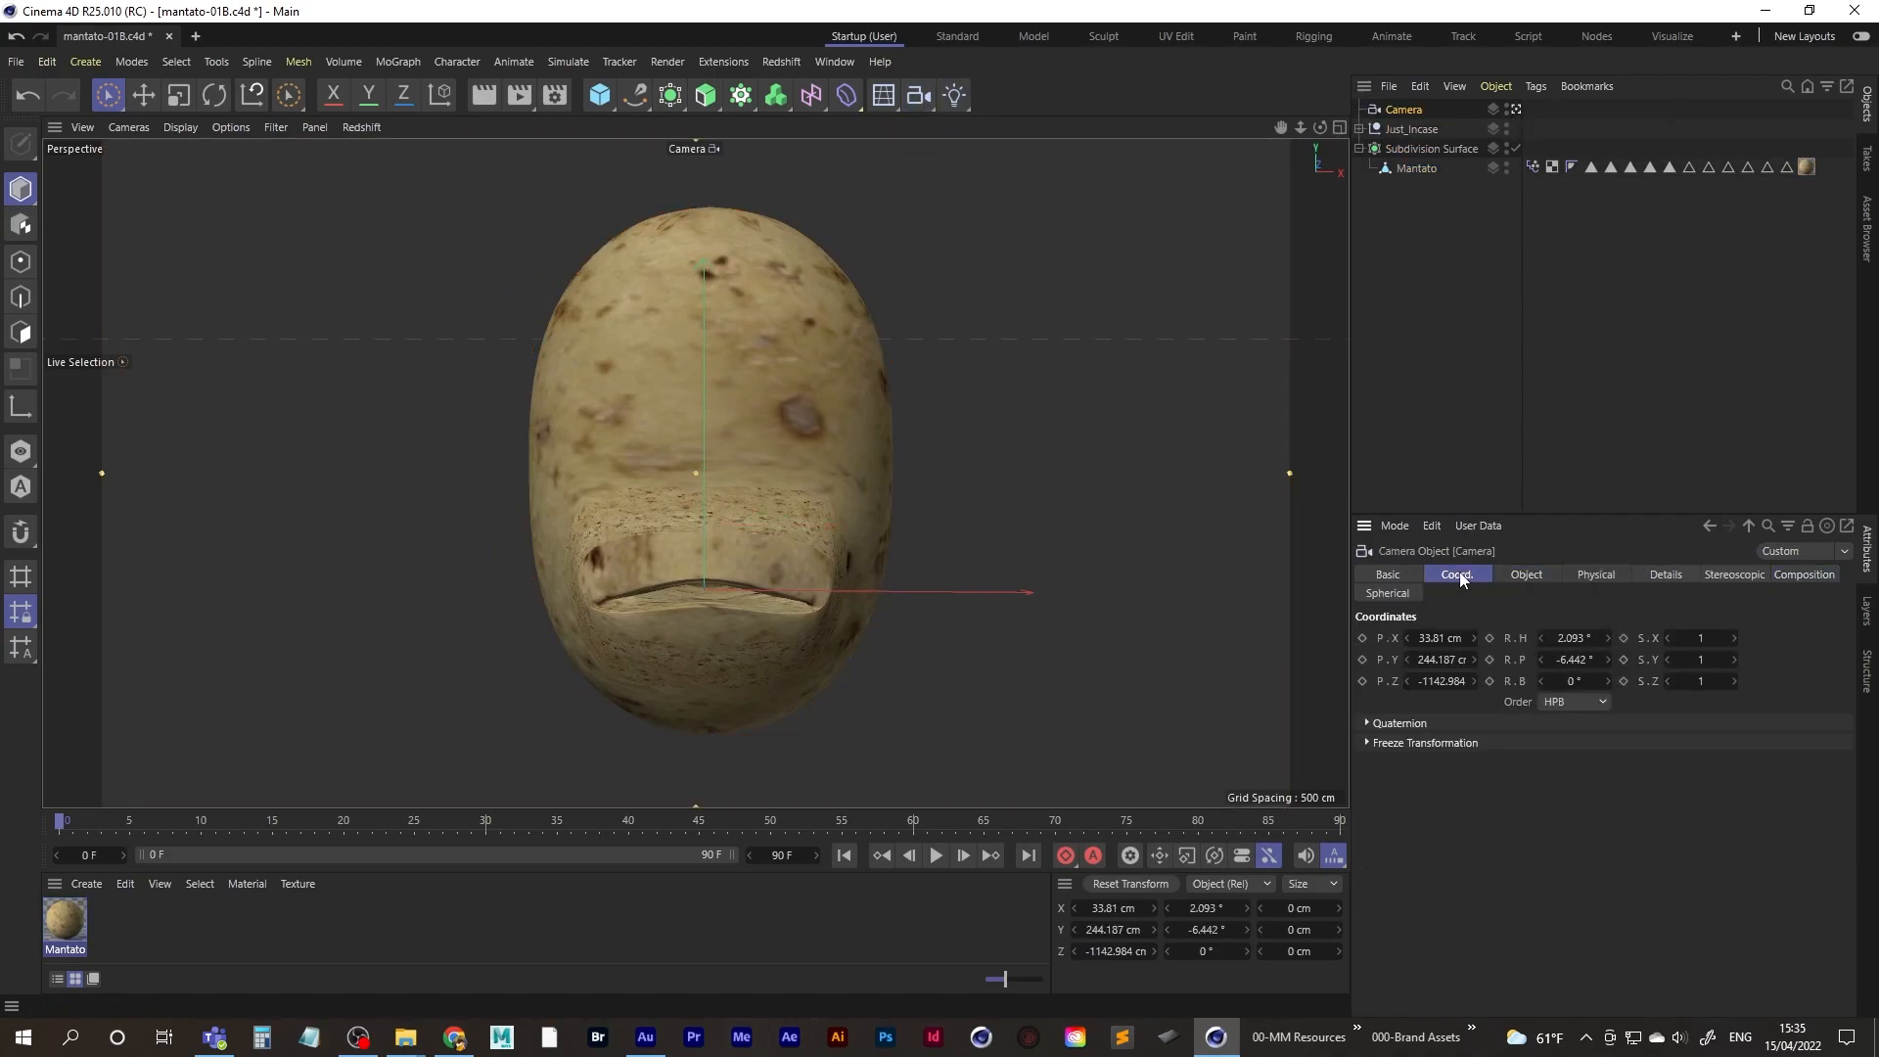
- Place the camera at X 0, Y 93 and Z -1085 cm with all its rotations at 0°
{"action": "left_click", "coordinate": [1436, 640]}
{"action": "type", "text": "0"}
{"action": "key", "text": "Tab"}
{"action": "type", "text": "0"}
{"action": "key", "text": "Tab"}
{"action": "type", "text": "0"}
{"action": "key", "text": "Tab"}
{"action": "type", "text": "0"}
{"action": "key", "text": "Tab"}
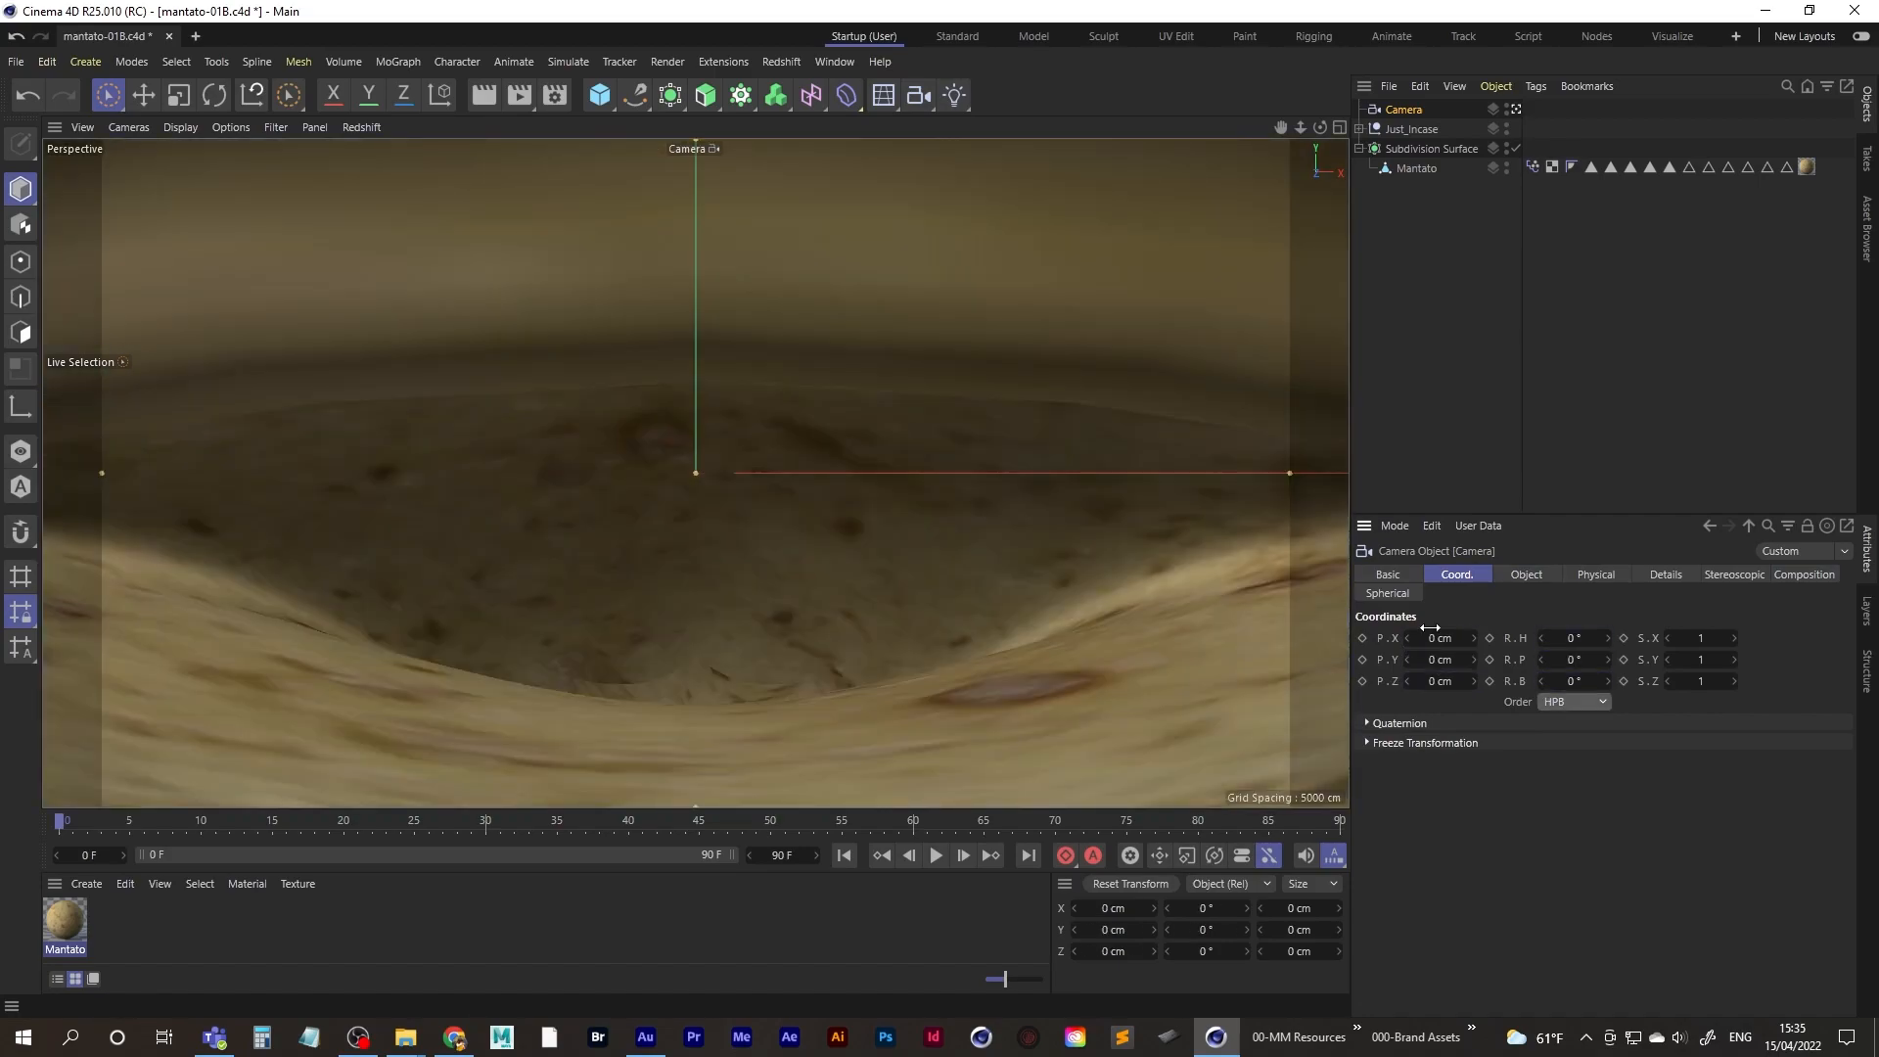
{"action": "left_click_drag", "start_coordinate": [1439, 680], "coordinate": [377, 711]}
{"action": "left_click_drag", "start_coordinate": [1443, 660], "coordinate": [1532, 648]}
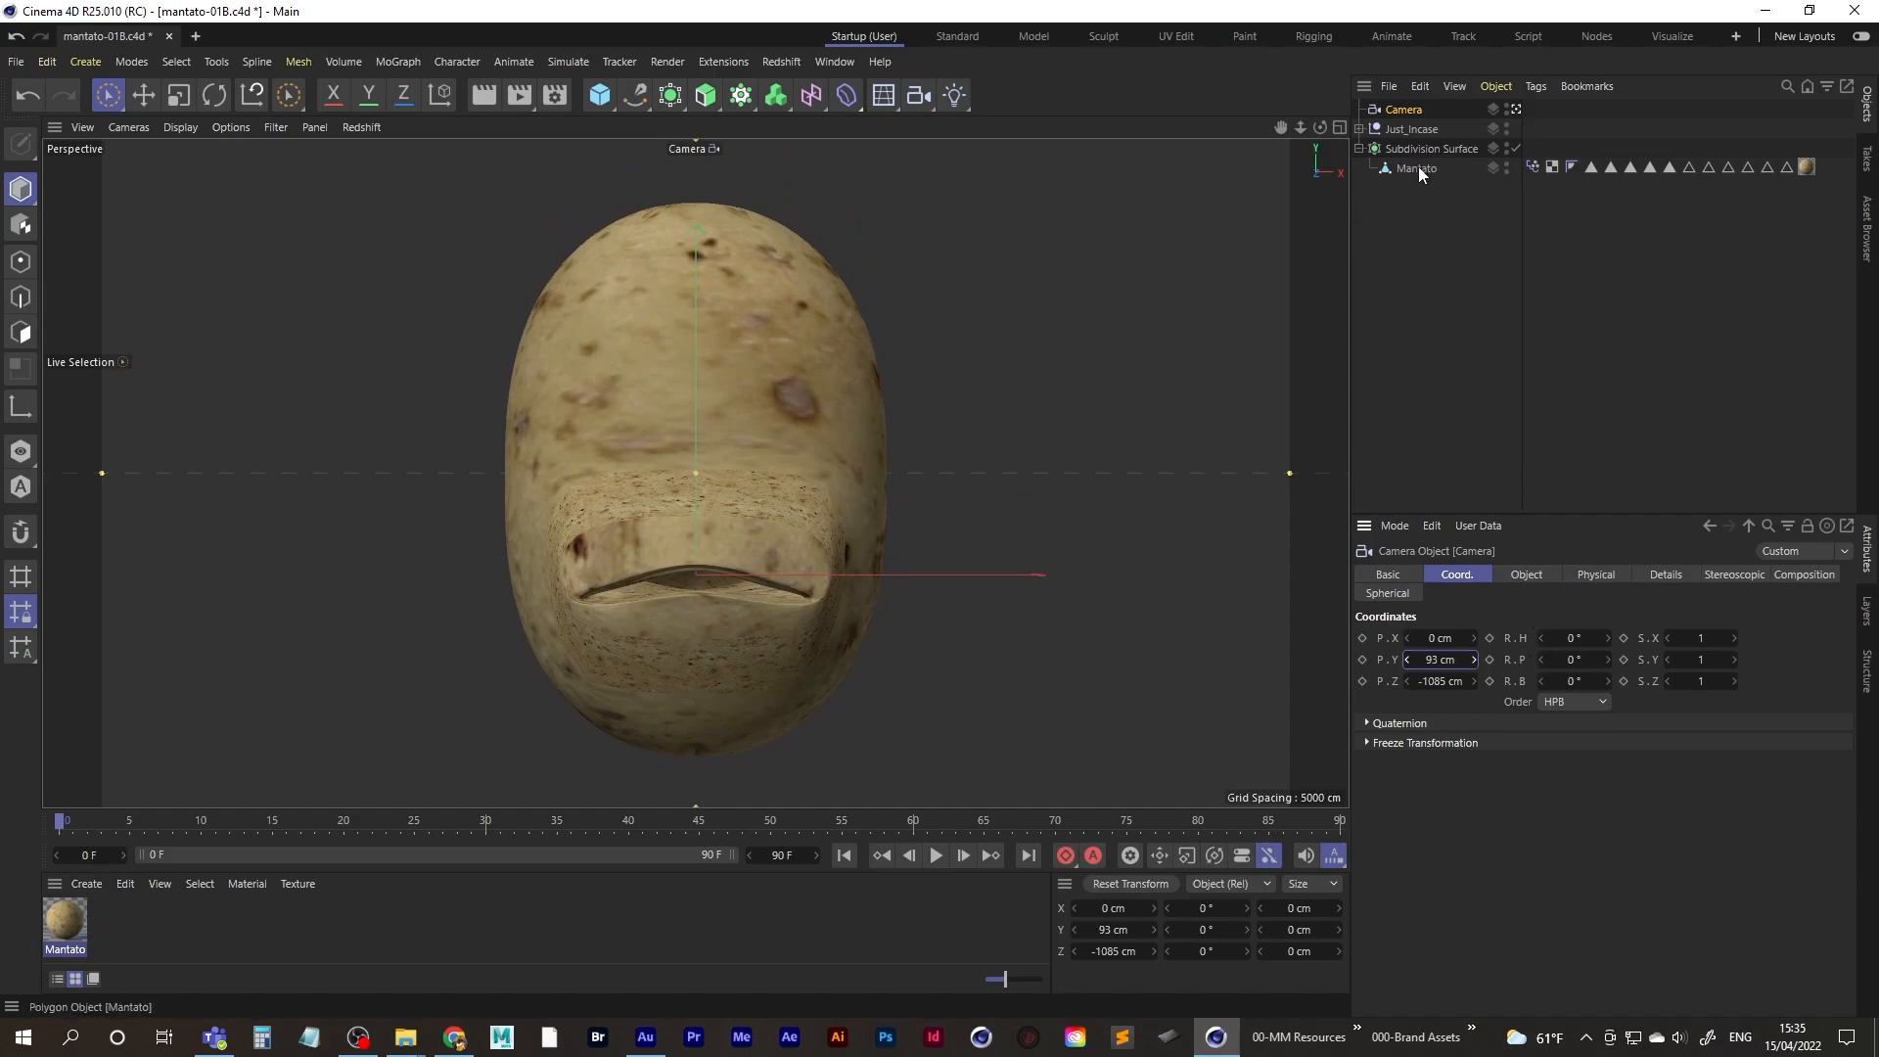
- Apply Set UVW from Projection to Mantato from the camera view and deselect the object
{"action": "left_click", "coordinate": [1418, 168]}
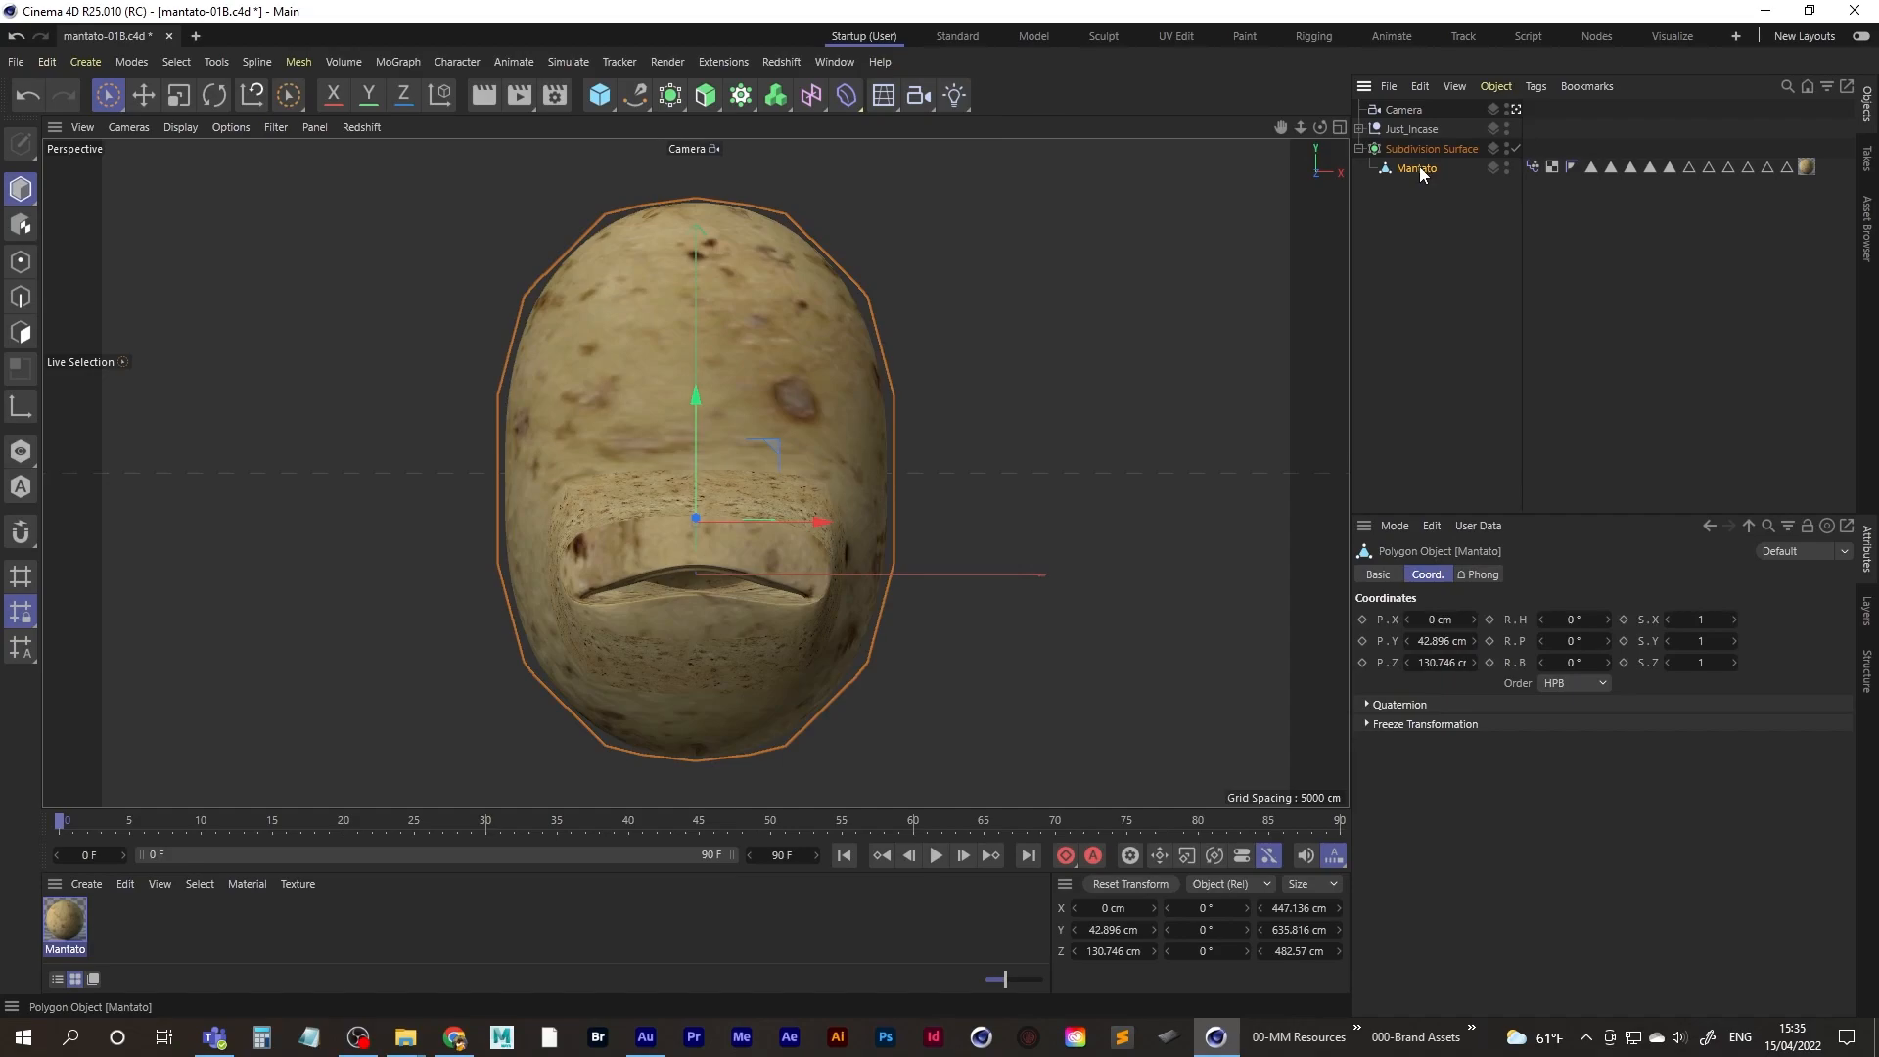
{"action": "right_click", "coordinate": [1418, 168]}
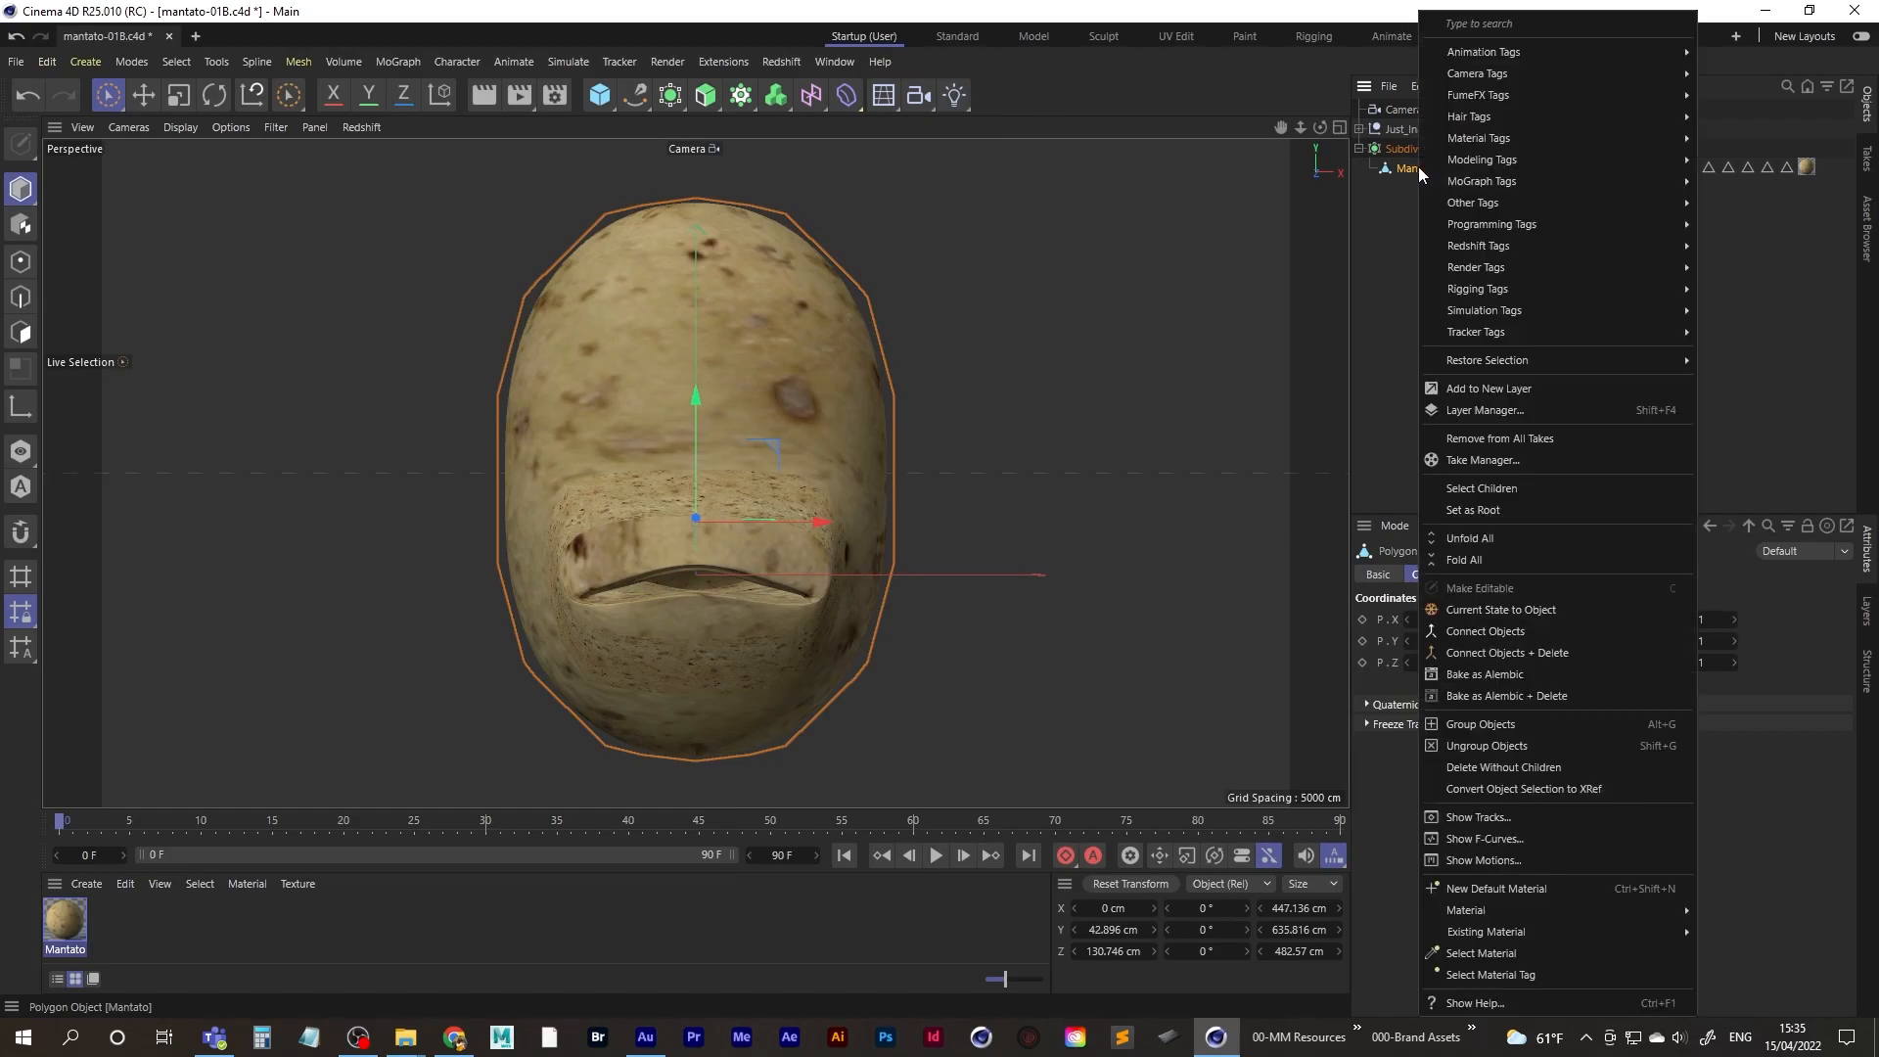
{"action": "mouse_move", "coordinate": [1470, 144]}
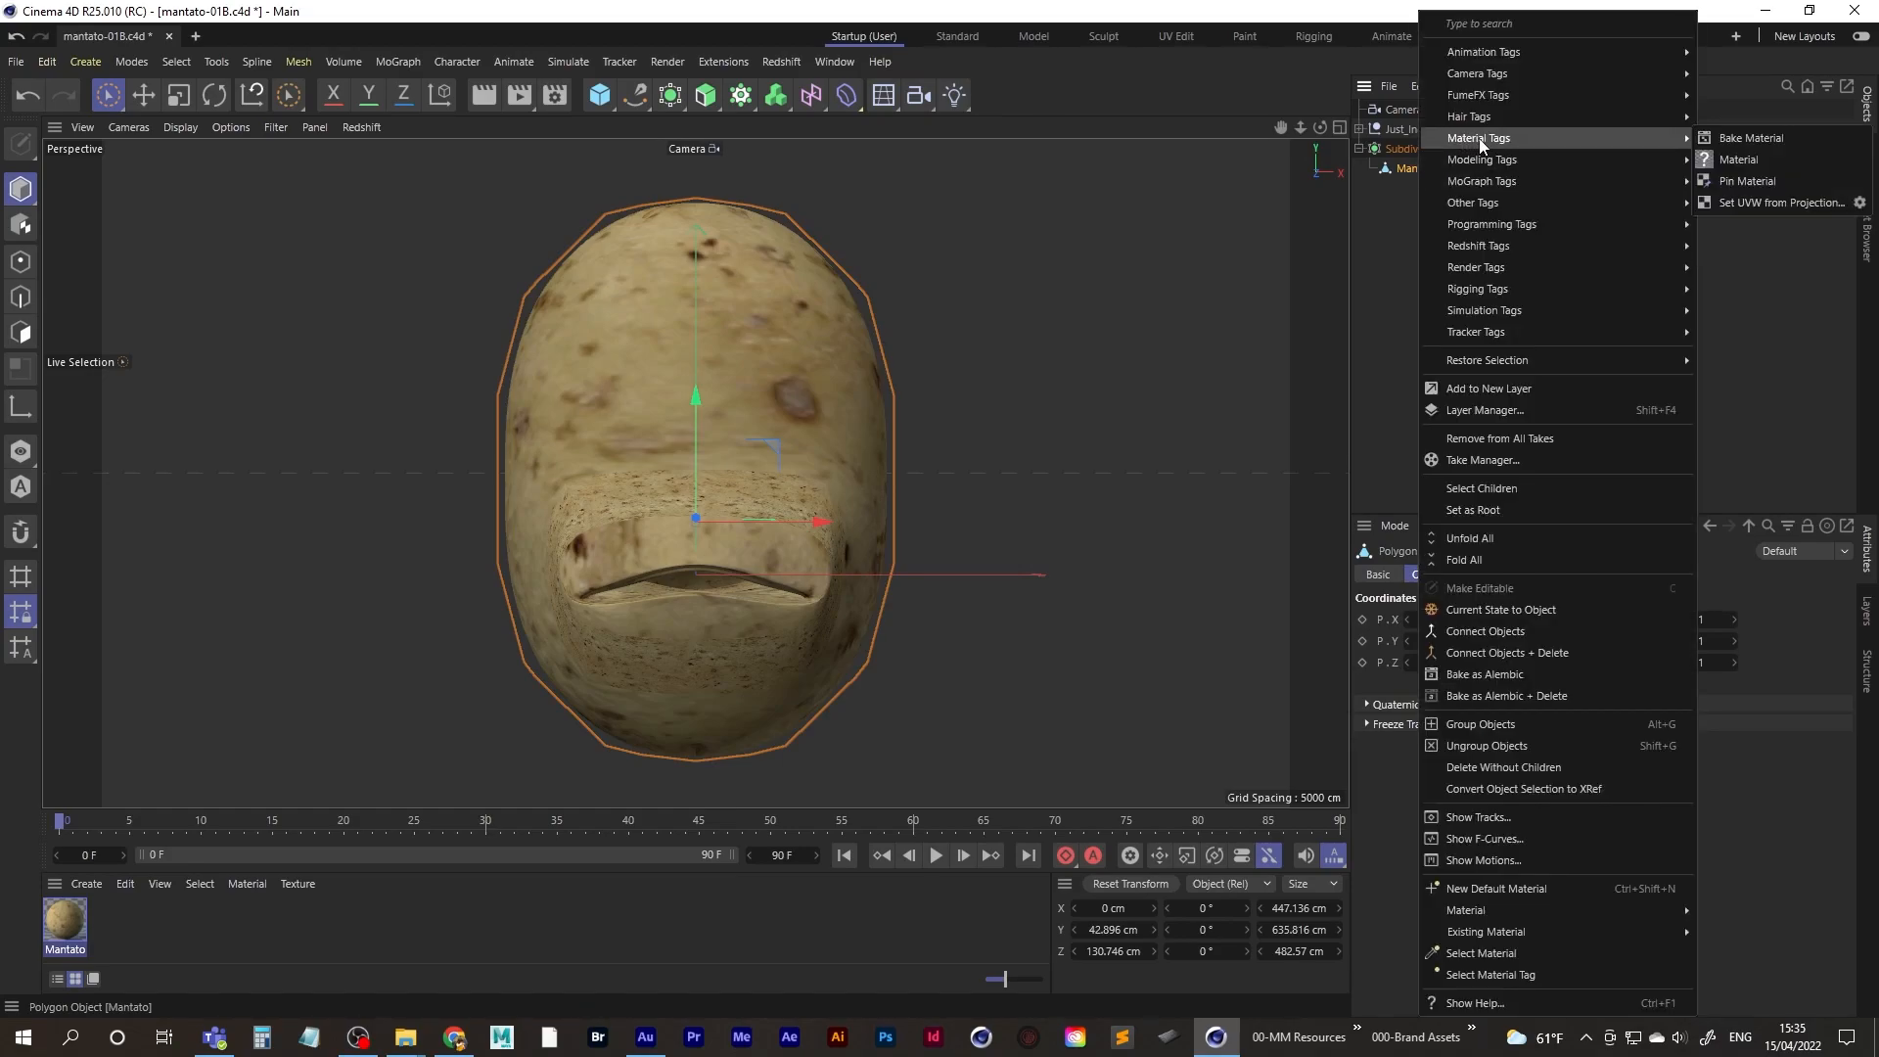
{"action": "left_click", "coordinate": [1775, 203]}
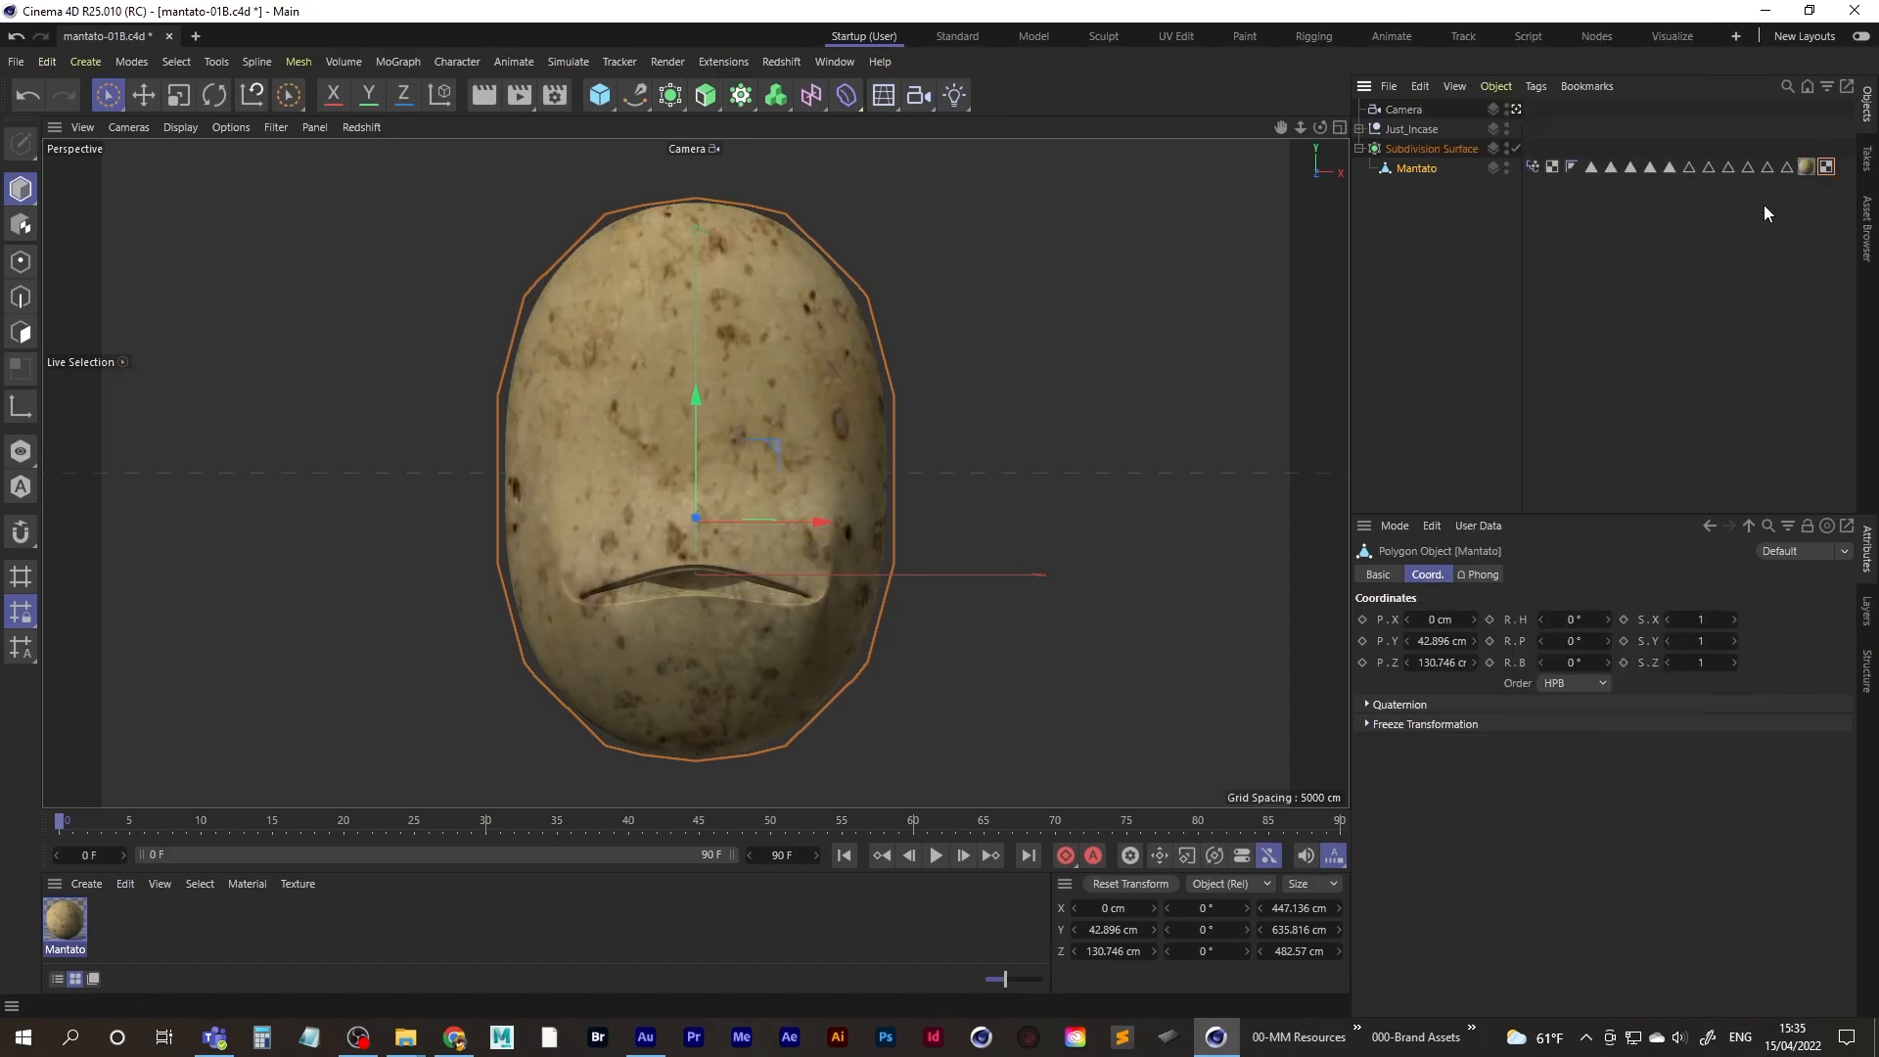
{"action": "left_click", "coordinate": [1443, 309]}
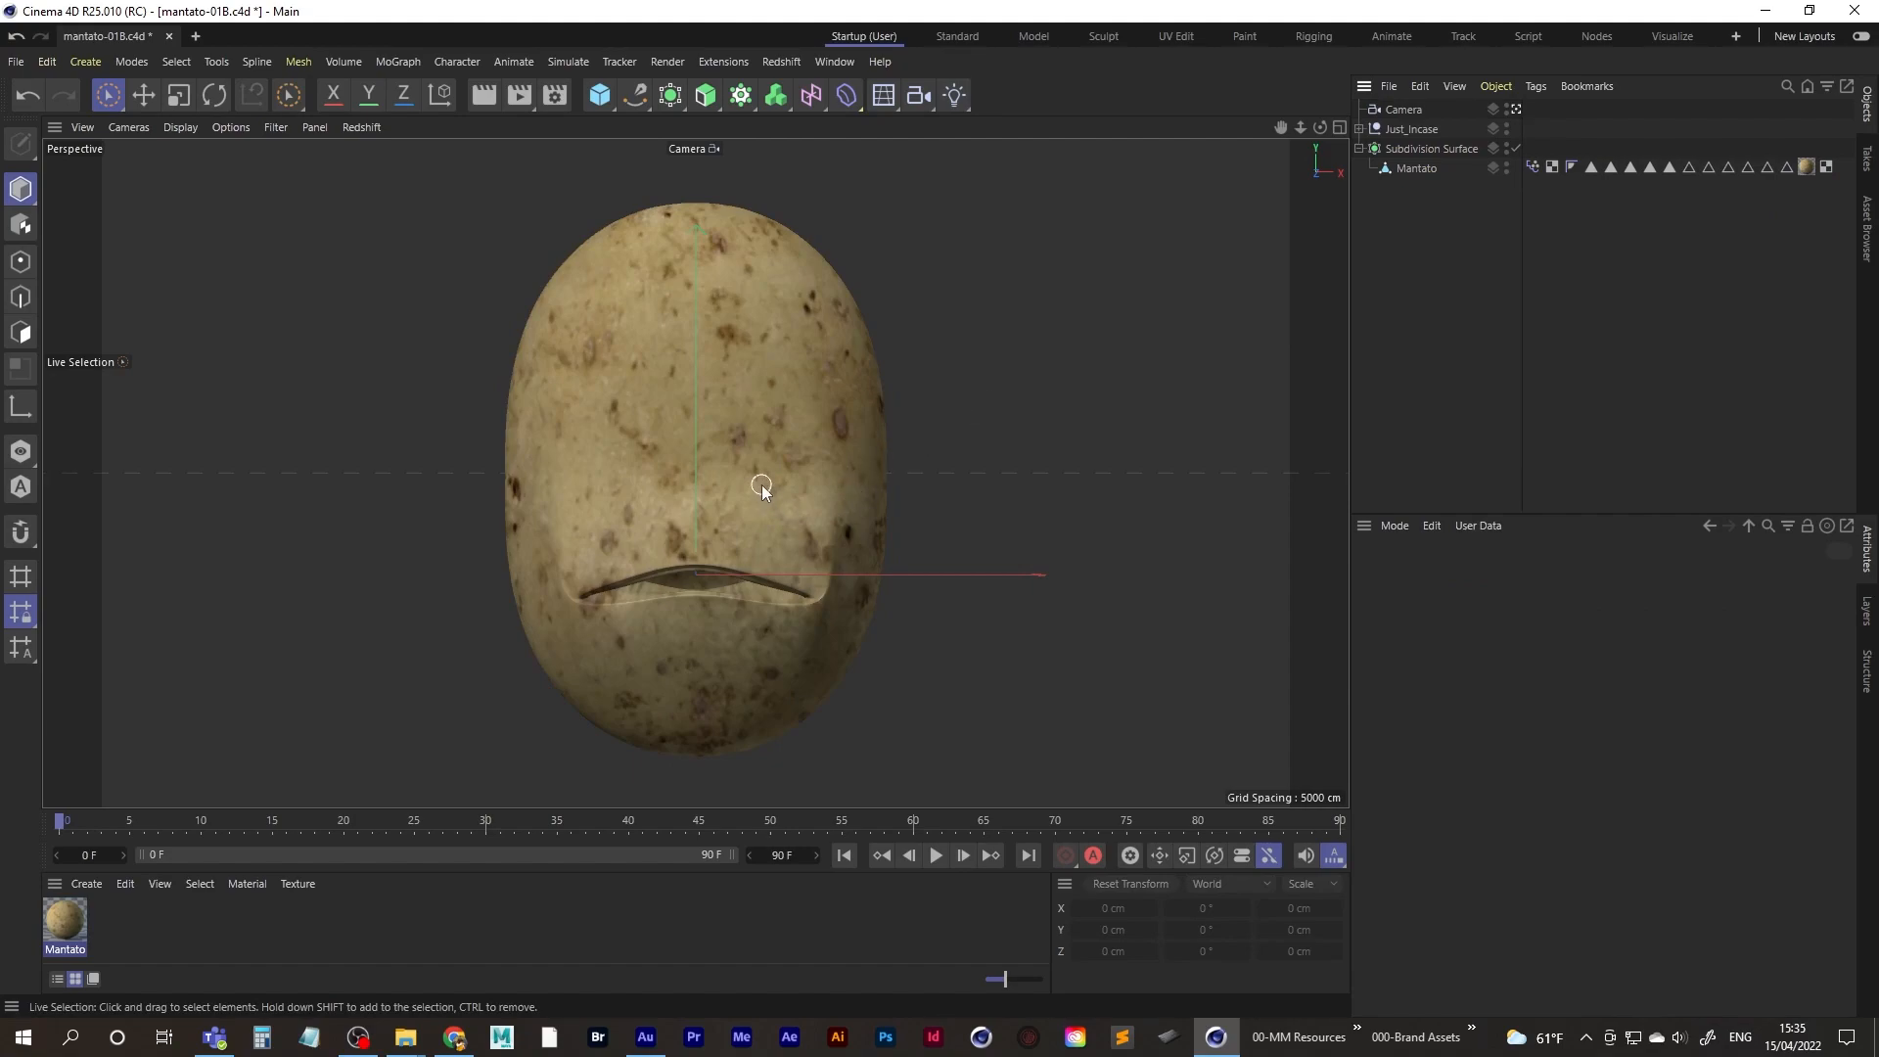
- Test the Mouth_Closed pose slider, inspect the projected texture around the mouth and restore the camera view
{"action": "left_click", "coordinate": [1533, 167]}
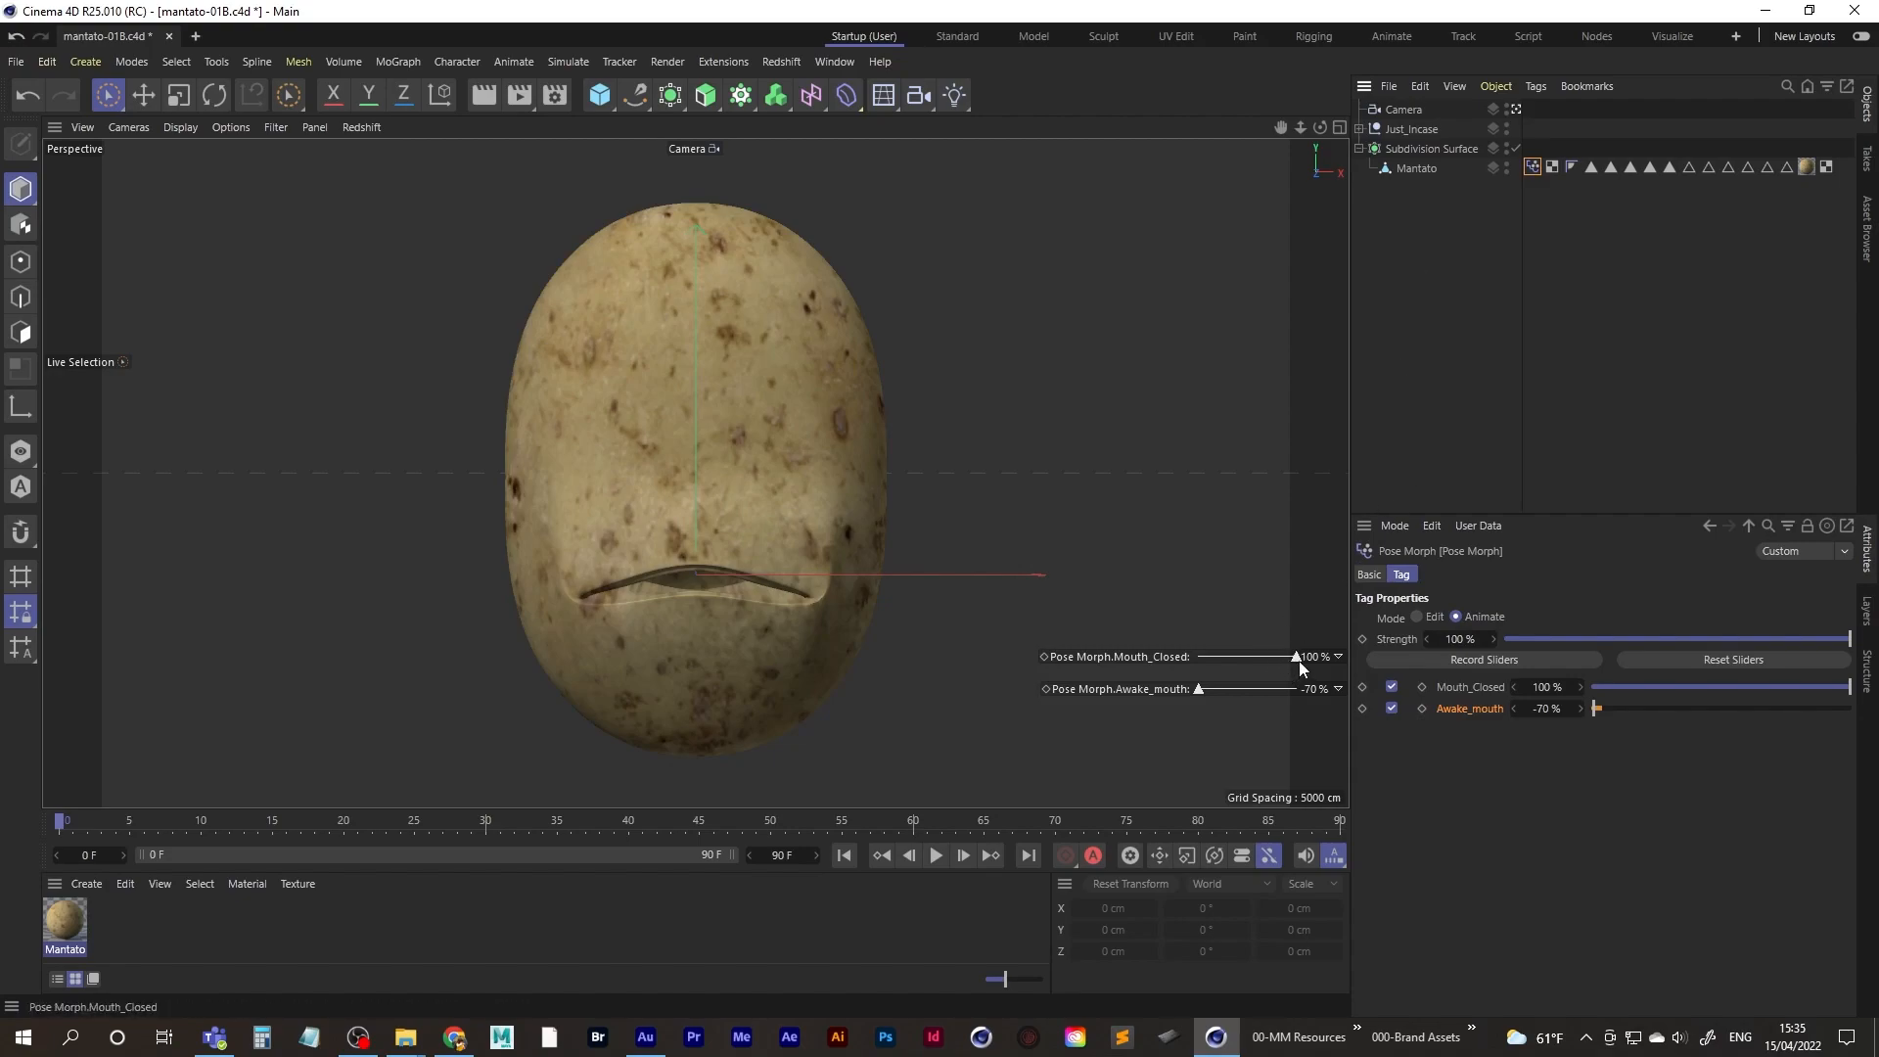
{"action": "mouse_move", "coordinate": [1294, 657]}
{"action": "left_mouse_down"}
{"action": "mouse_move", "coordinate": [1190, 659]}
{"action": "mouse_move", "coordinate": [1323, 660]}
{"action": "left_mouse_up"}
{"action": "left_click", "coordinate": [1426, 355]}
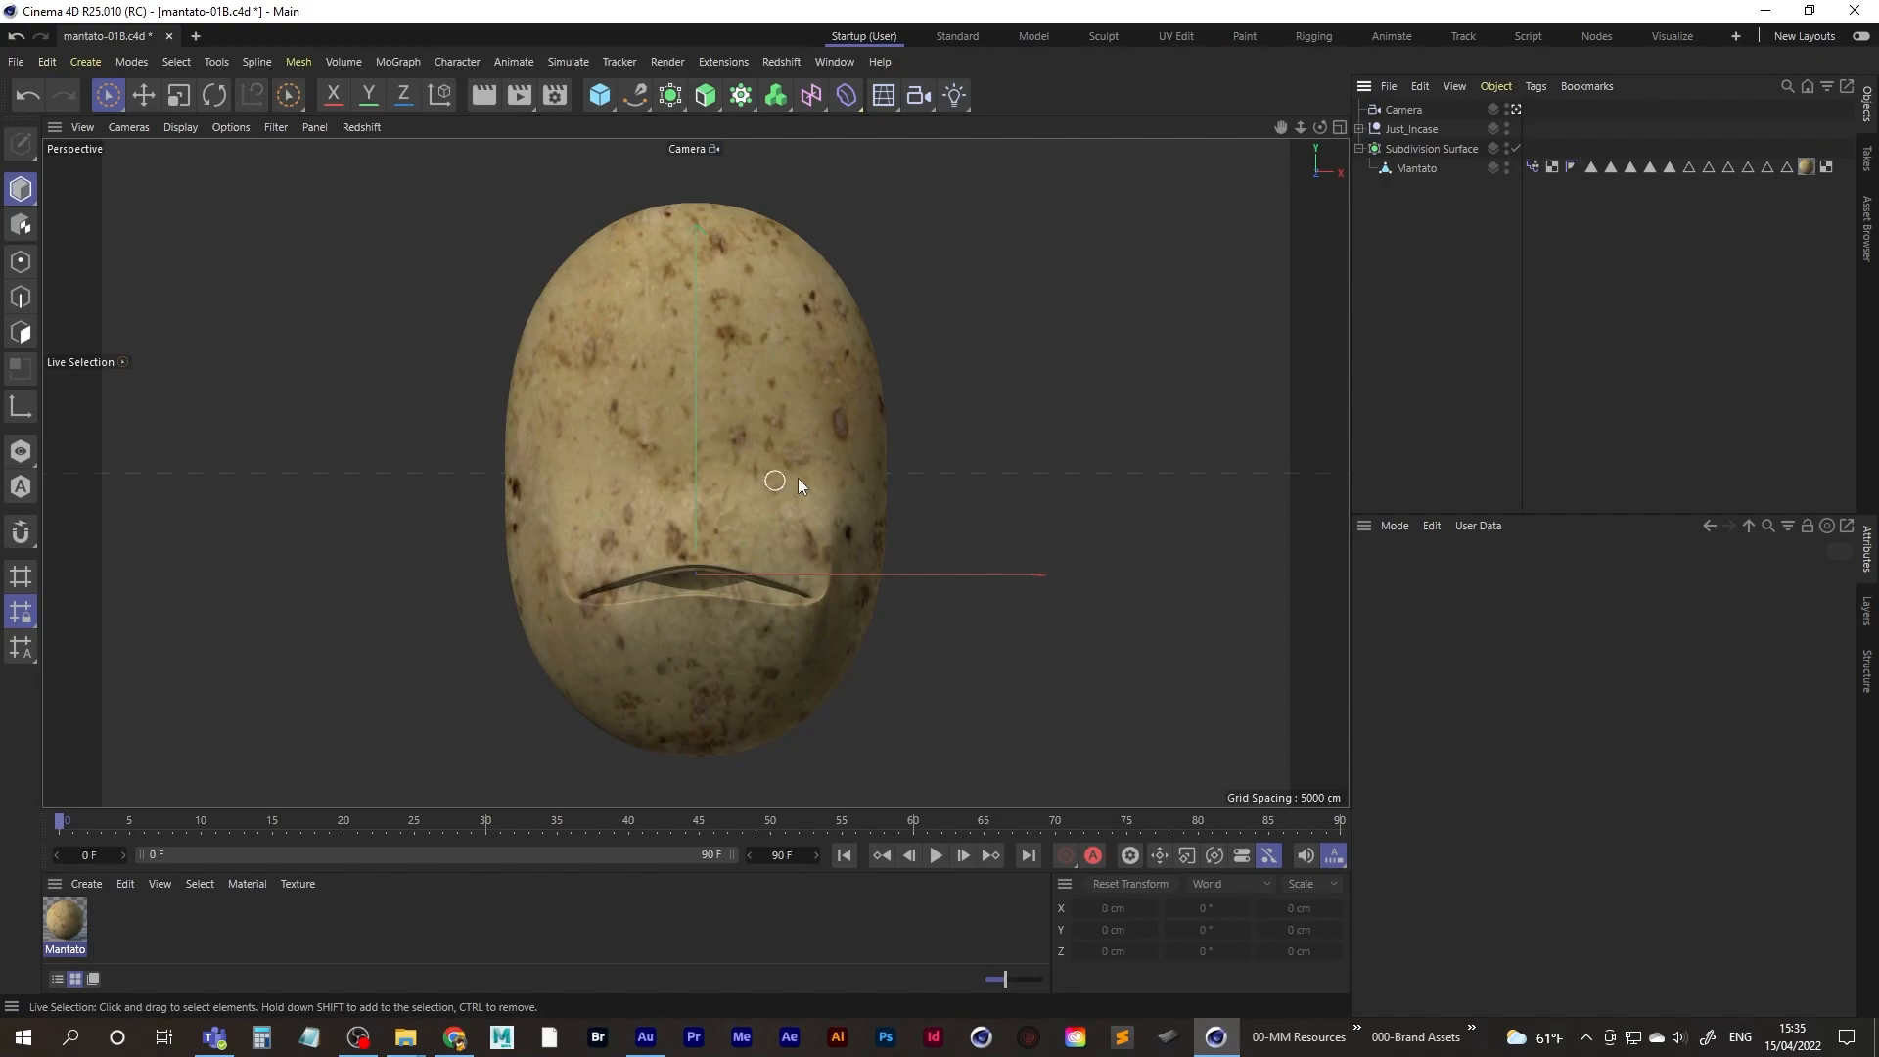
{"action": "left_click_drag", "start_coordinate": [806, 499], "coordinate": [765, 482], "text": "alt"}
{"action": "key", "text": "ctrl+shift+z"}
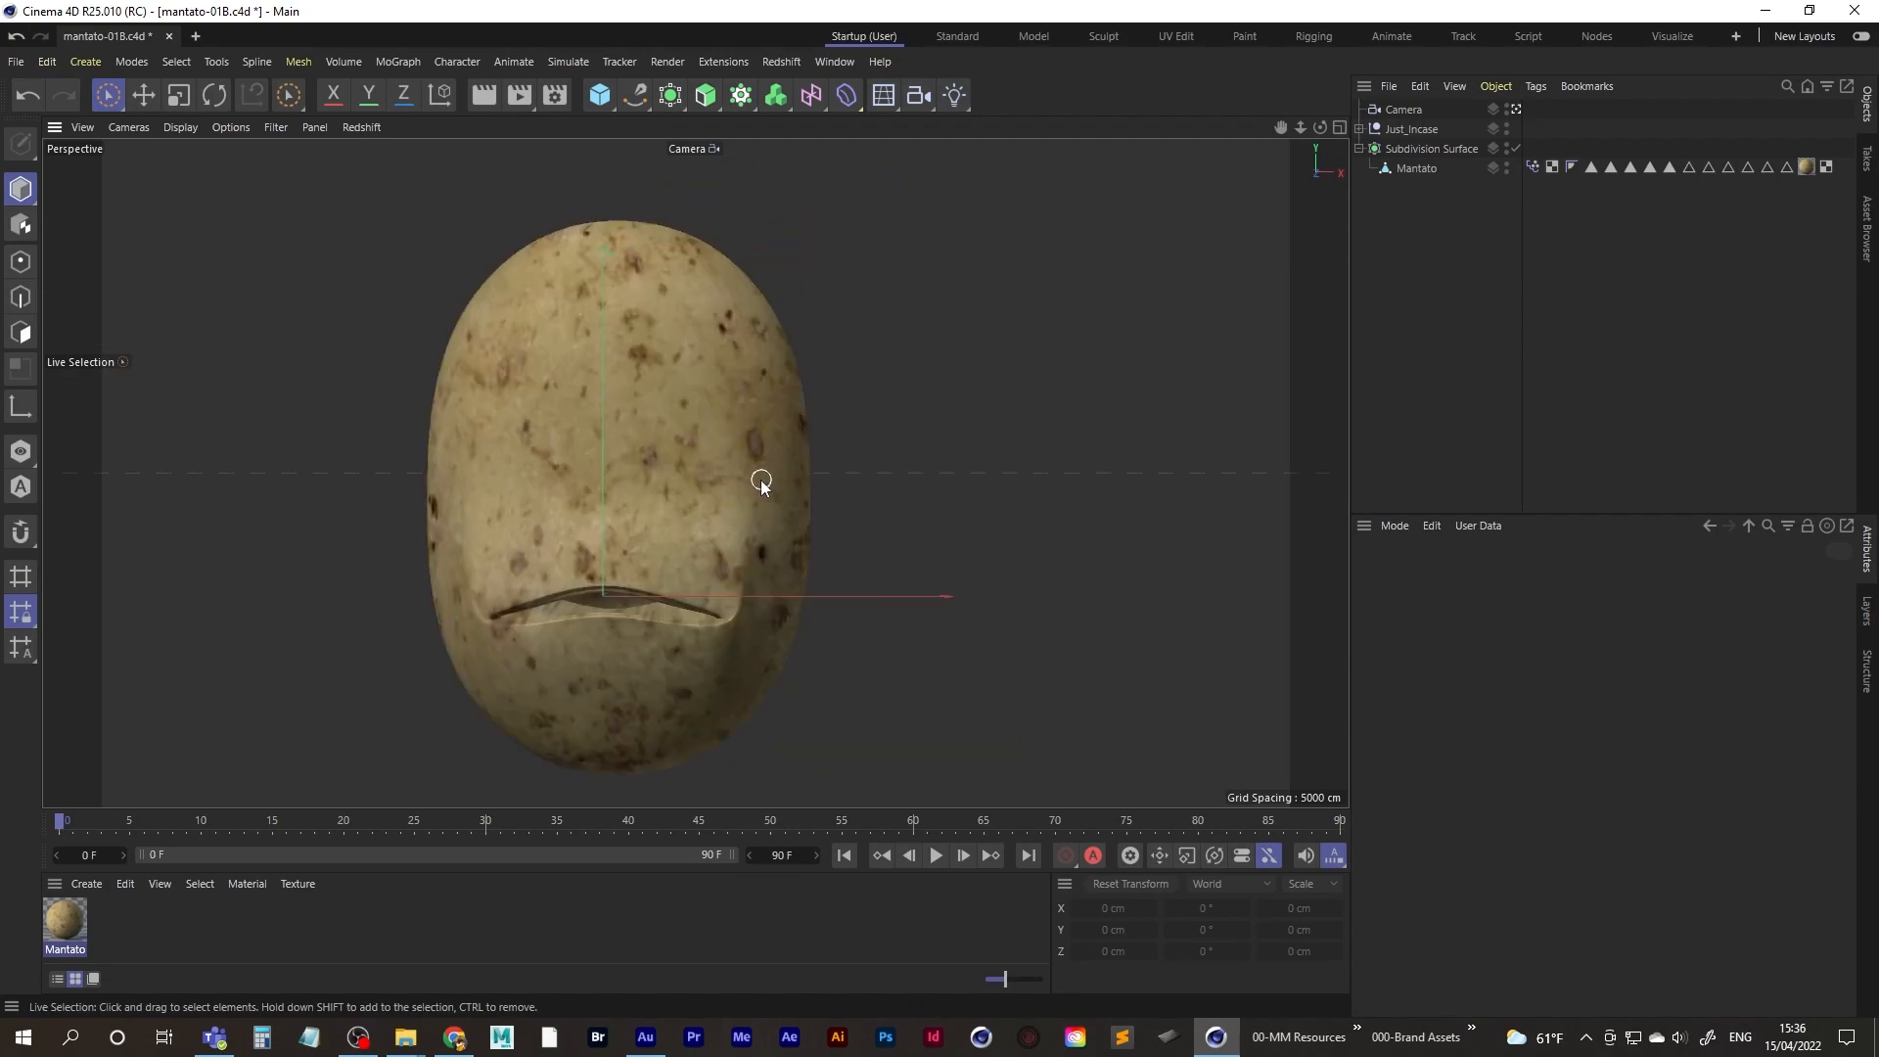
{"action": "key", "text": "ctrl+shift+z"}
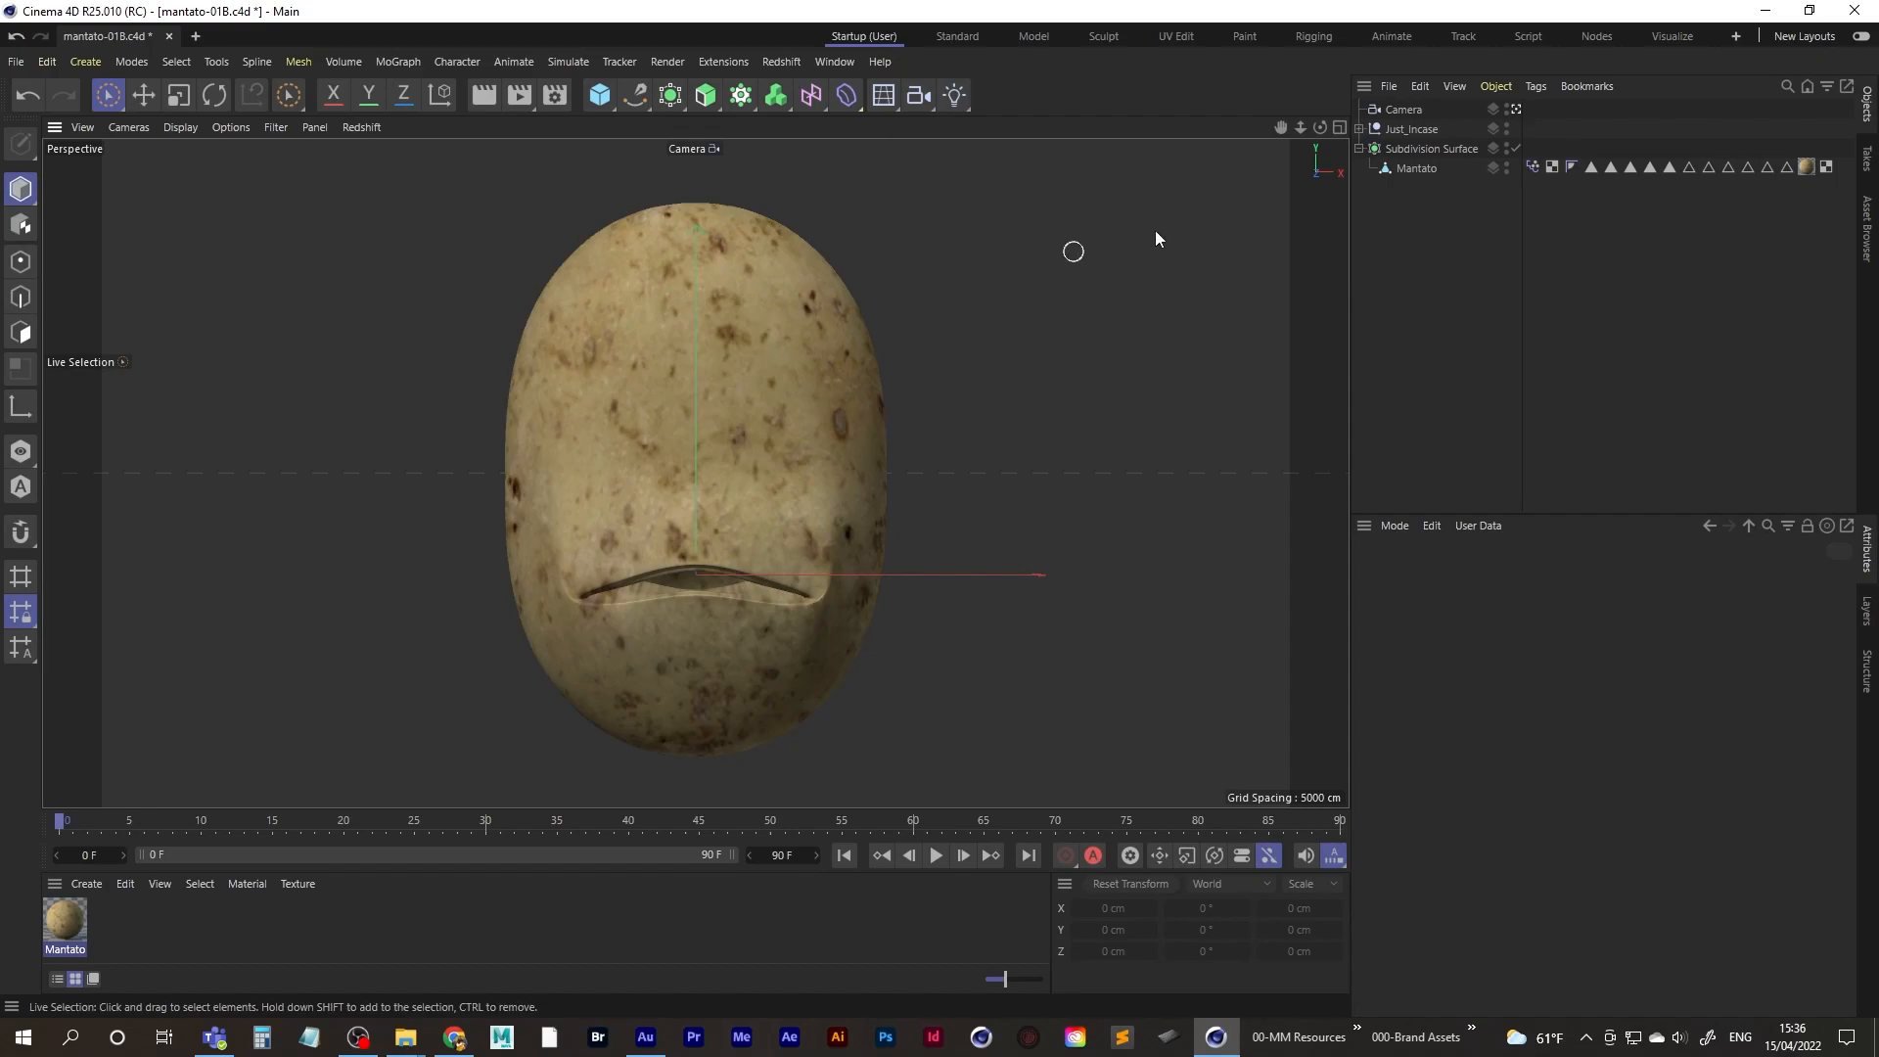
{"action": "right_click", "coordinate": [1422, 171]}
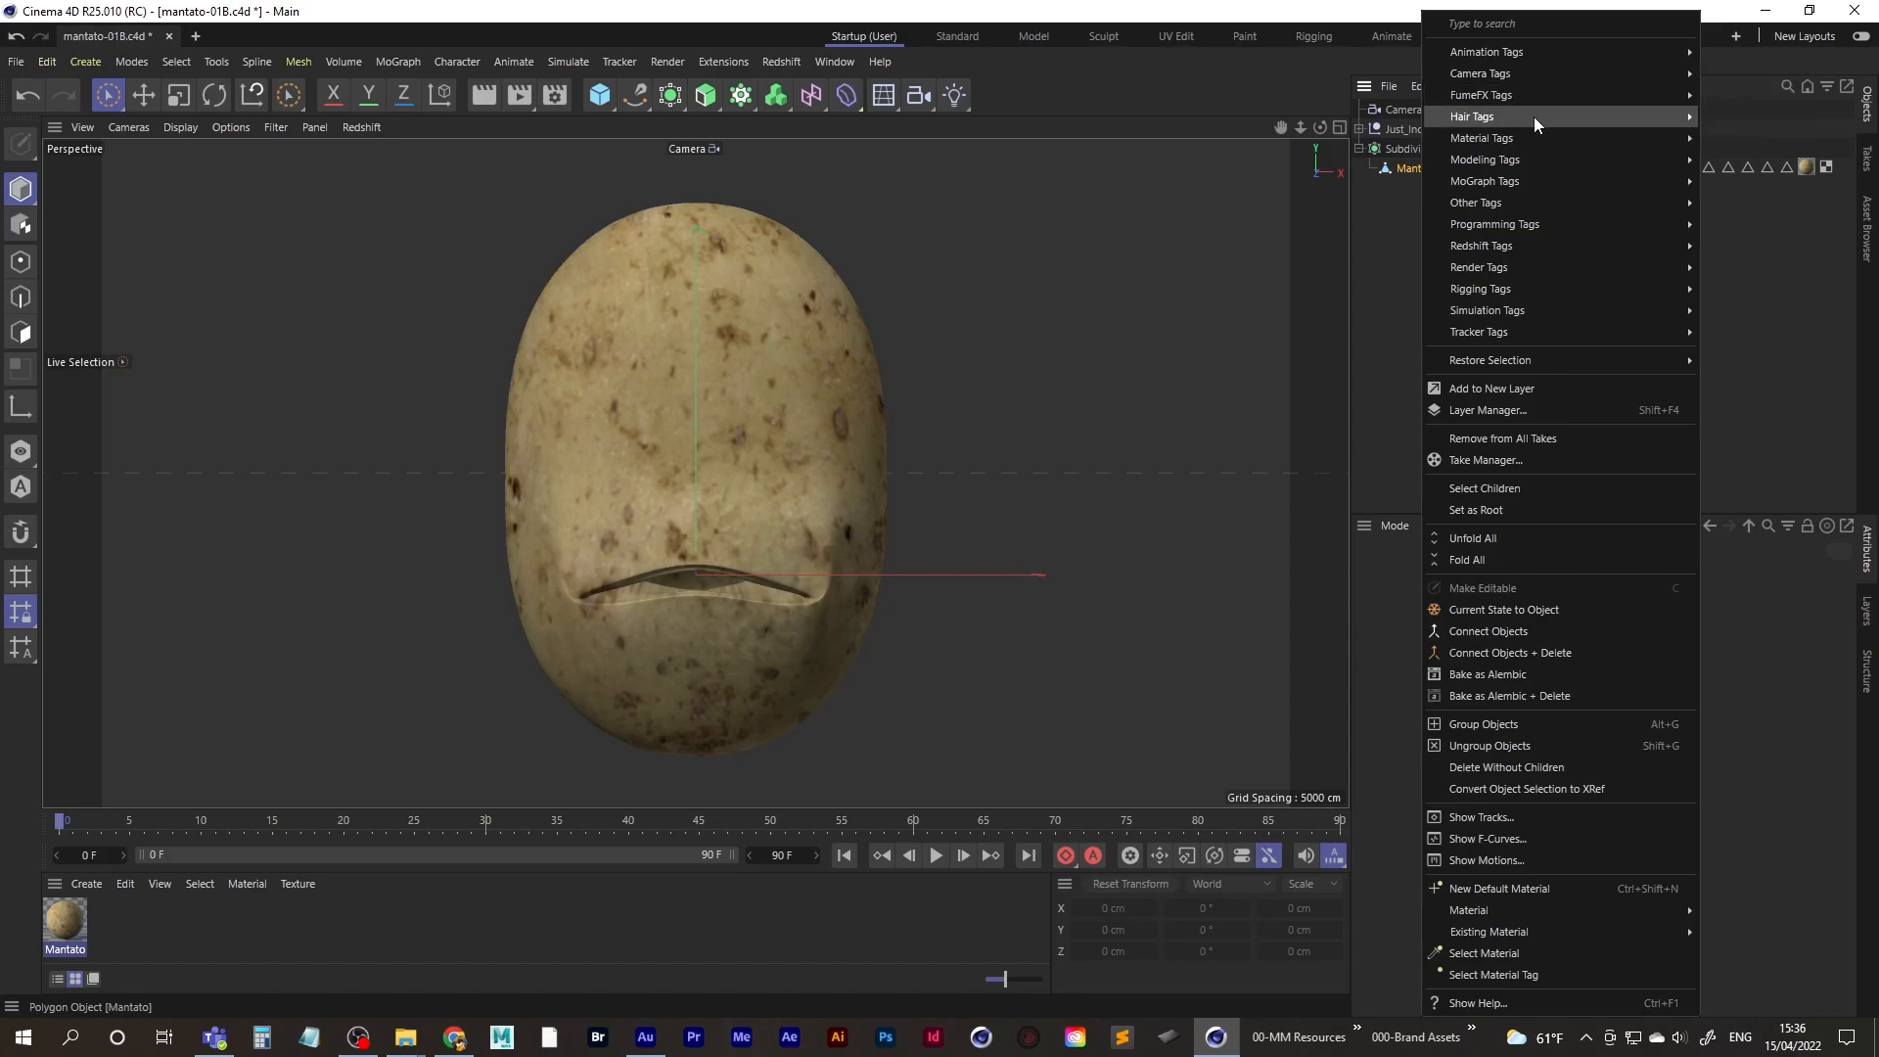
{"action": "mouse_move", "coordinate": [1548, 138]}
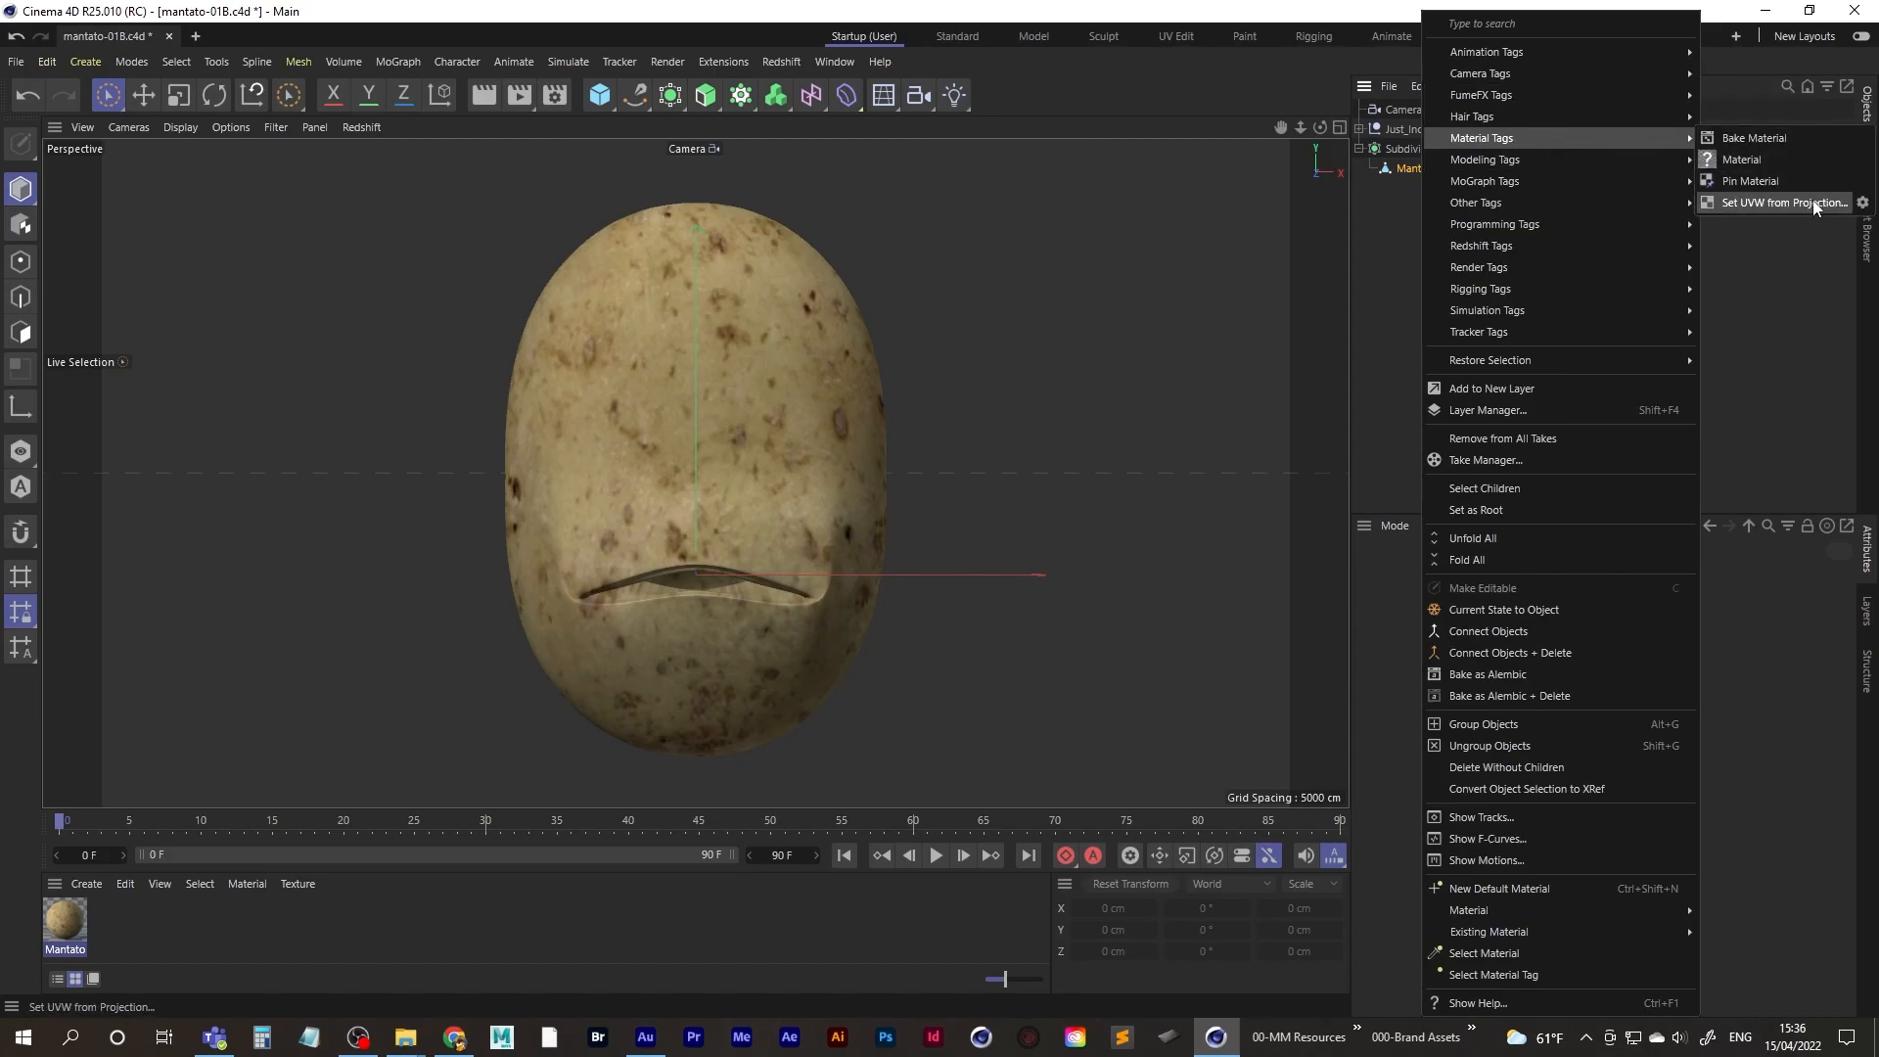
{"action": "left_click", "coordinate": [1394, 309]}
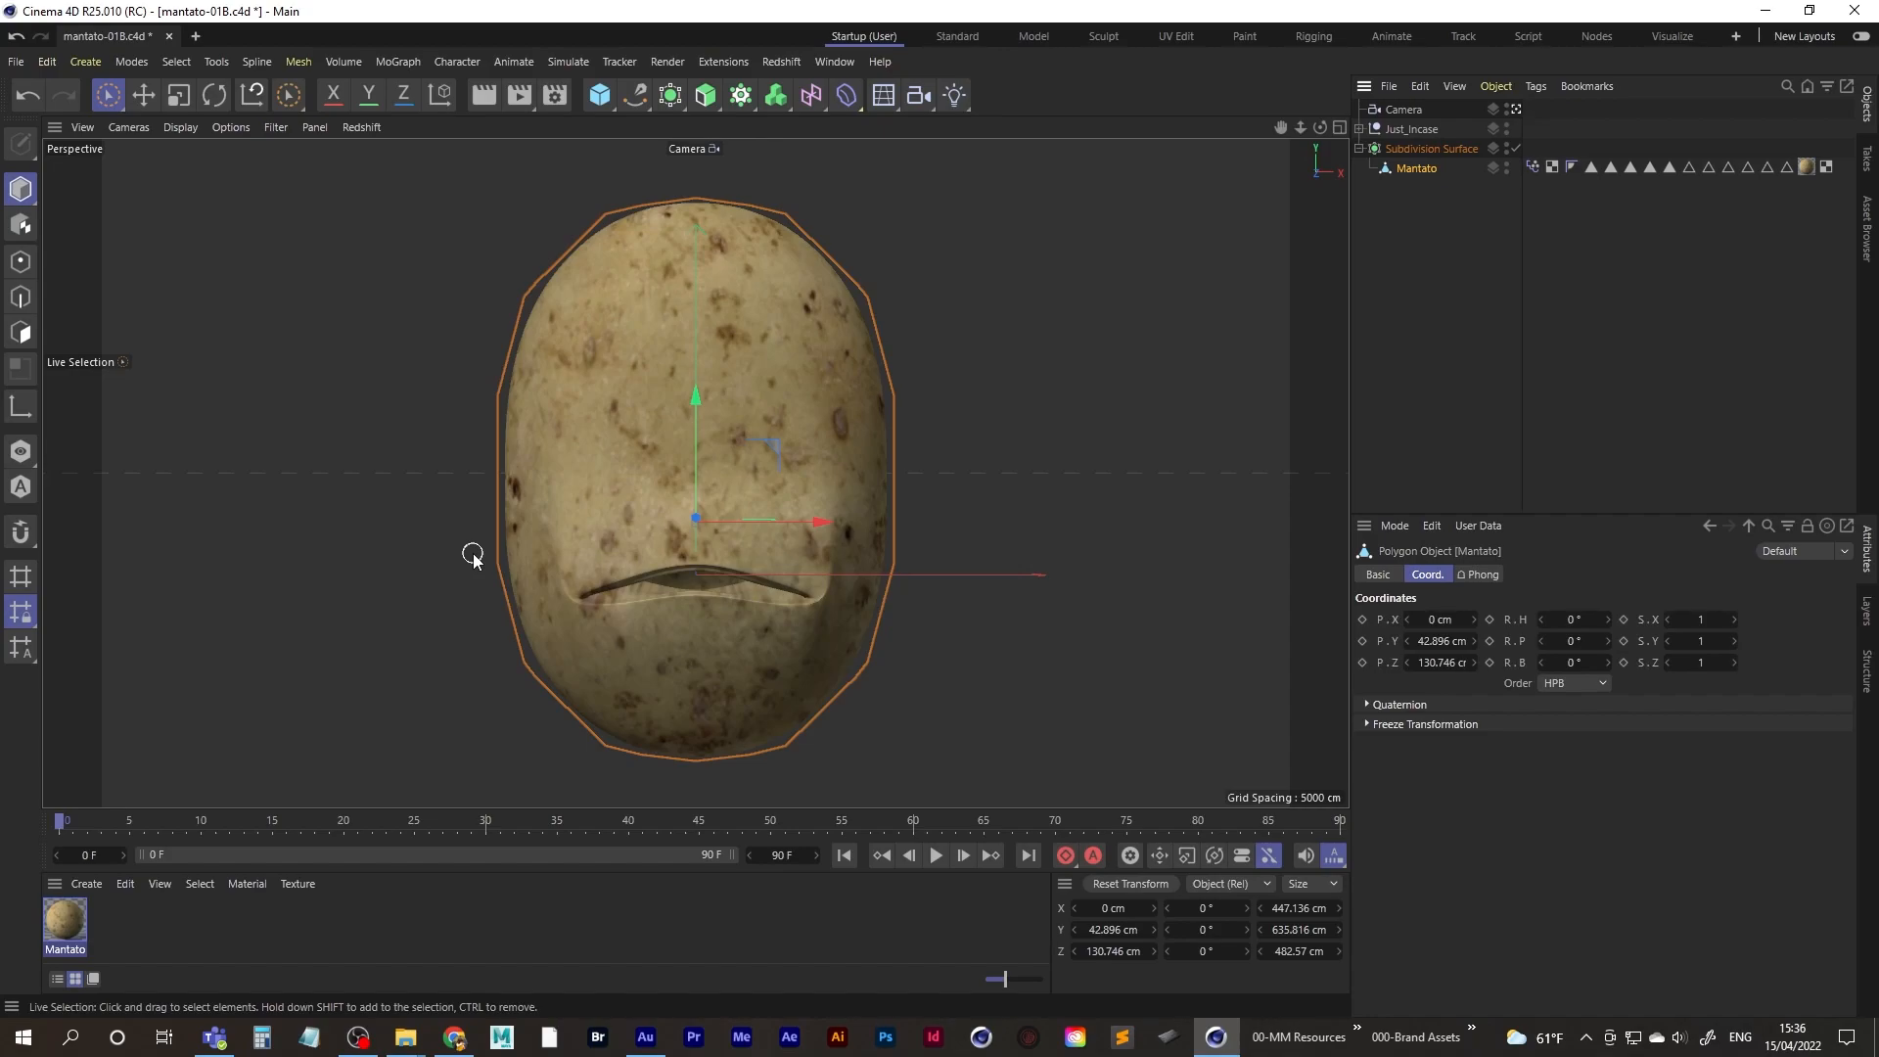
{"action": "left_click", "coordinate": [1439, 265]}
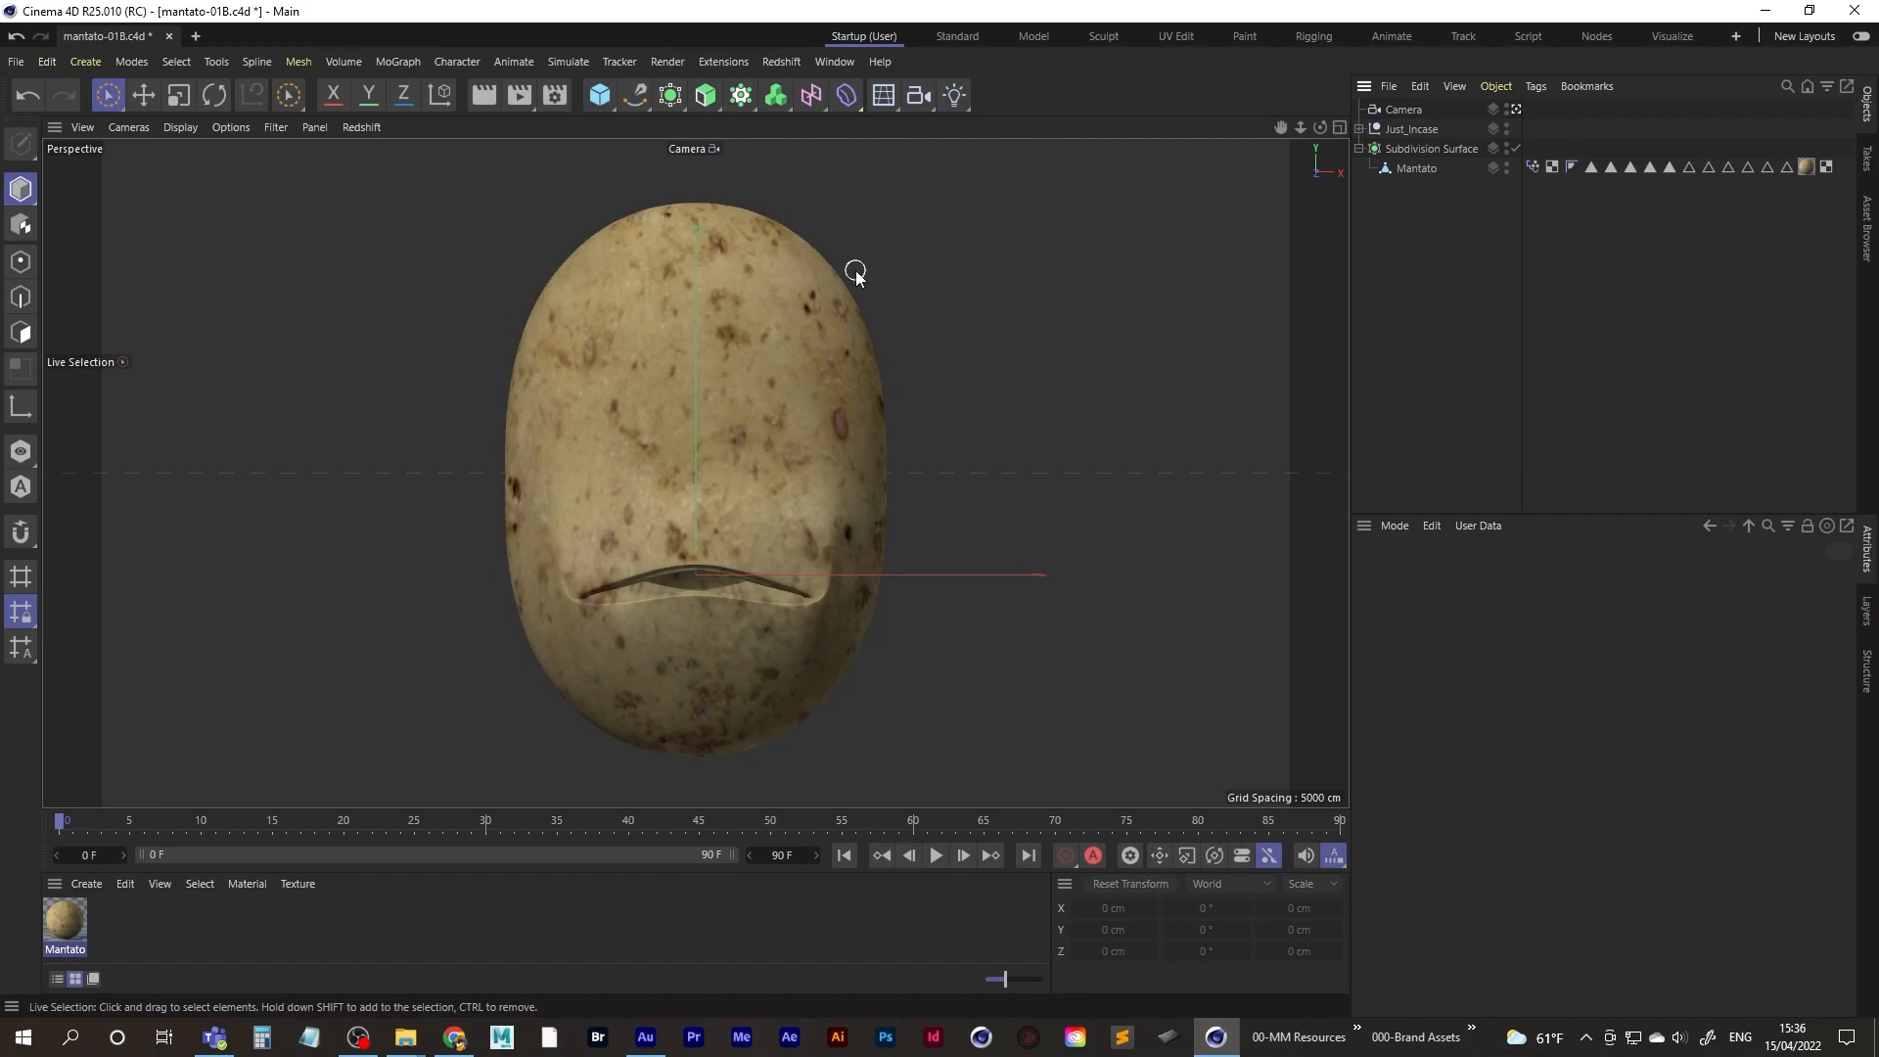
- Add a sphere and place it inside a new Symmetry generator
{"action": "left_click", "coordinate": [599, 95]}
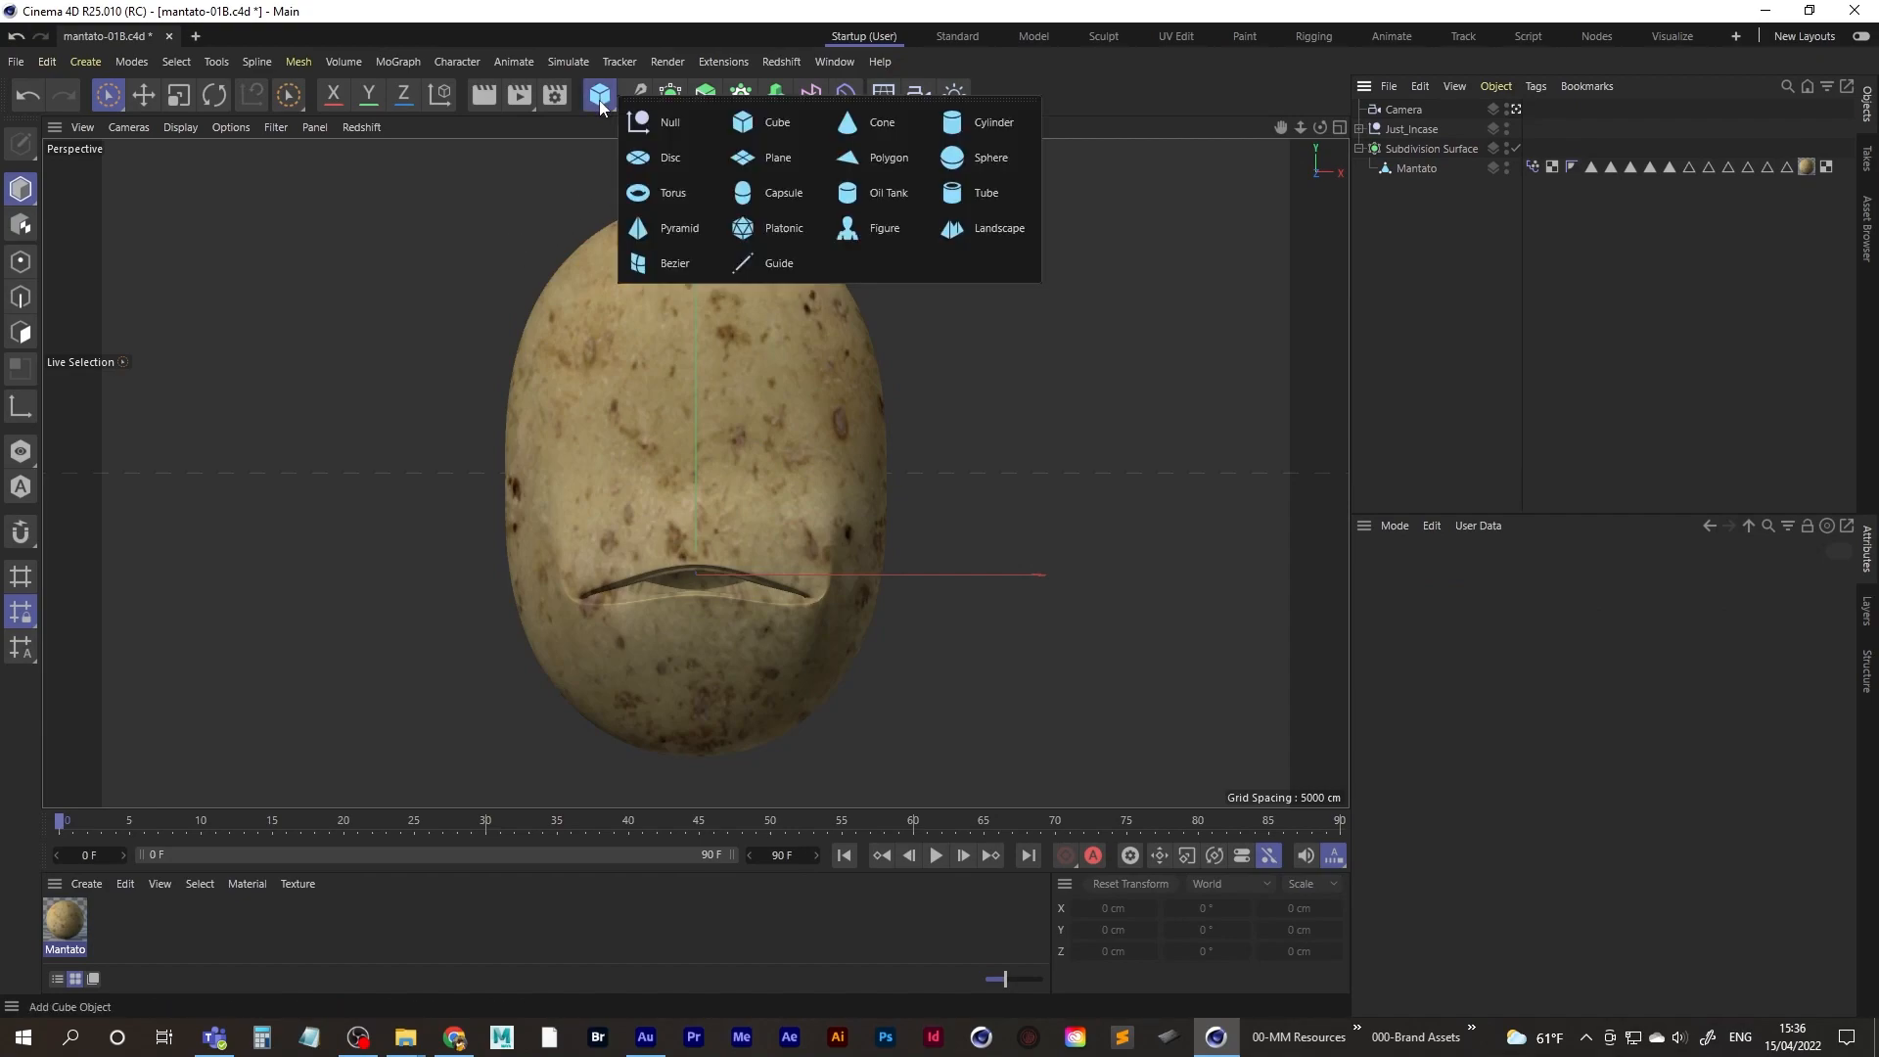
{"action": "left_click", "coordinate": [990, 158]}
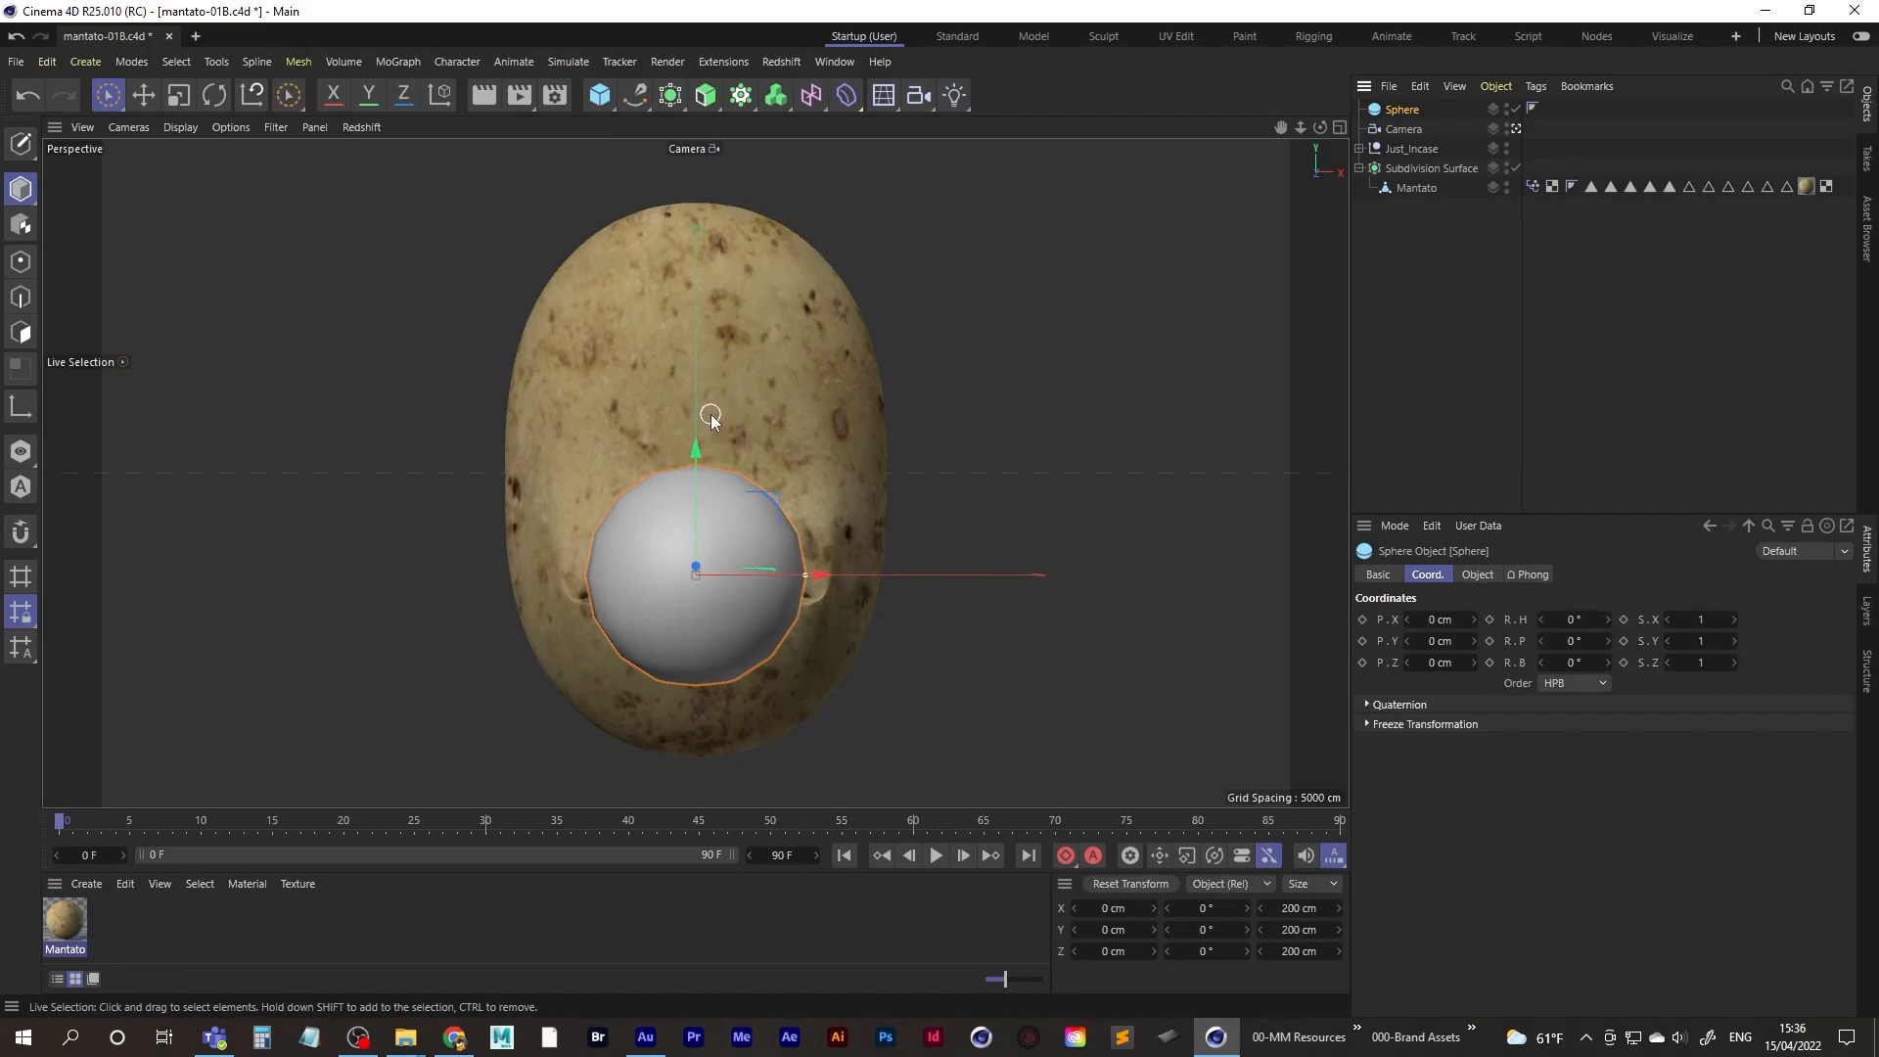
{"action": "left_click", "coordinate": [671, 99]}
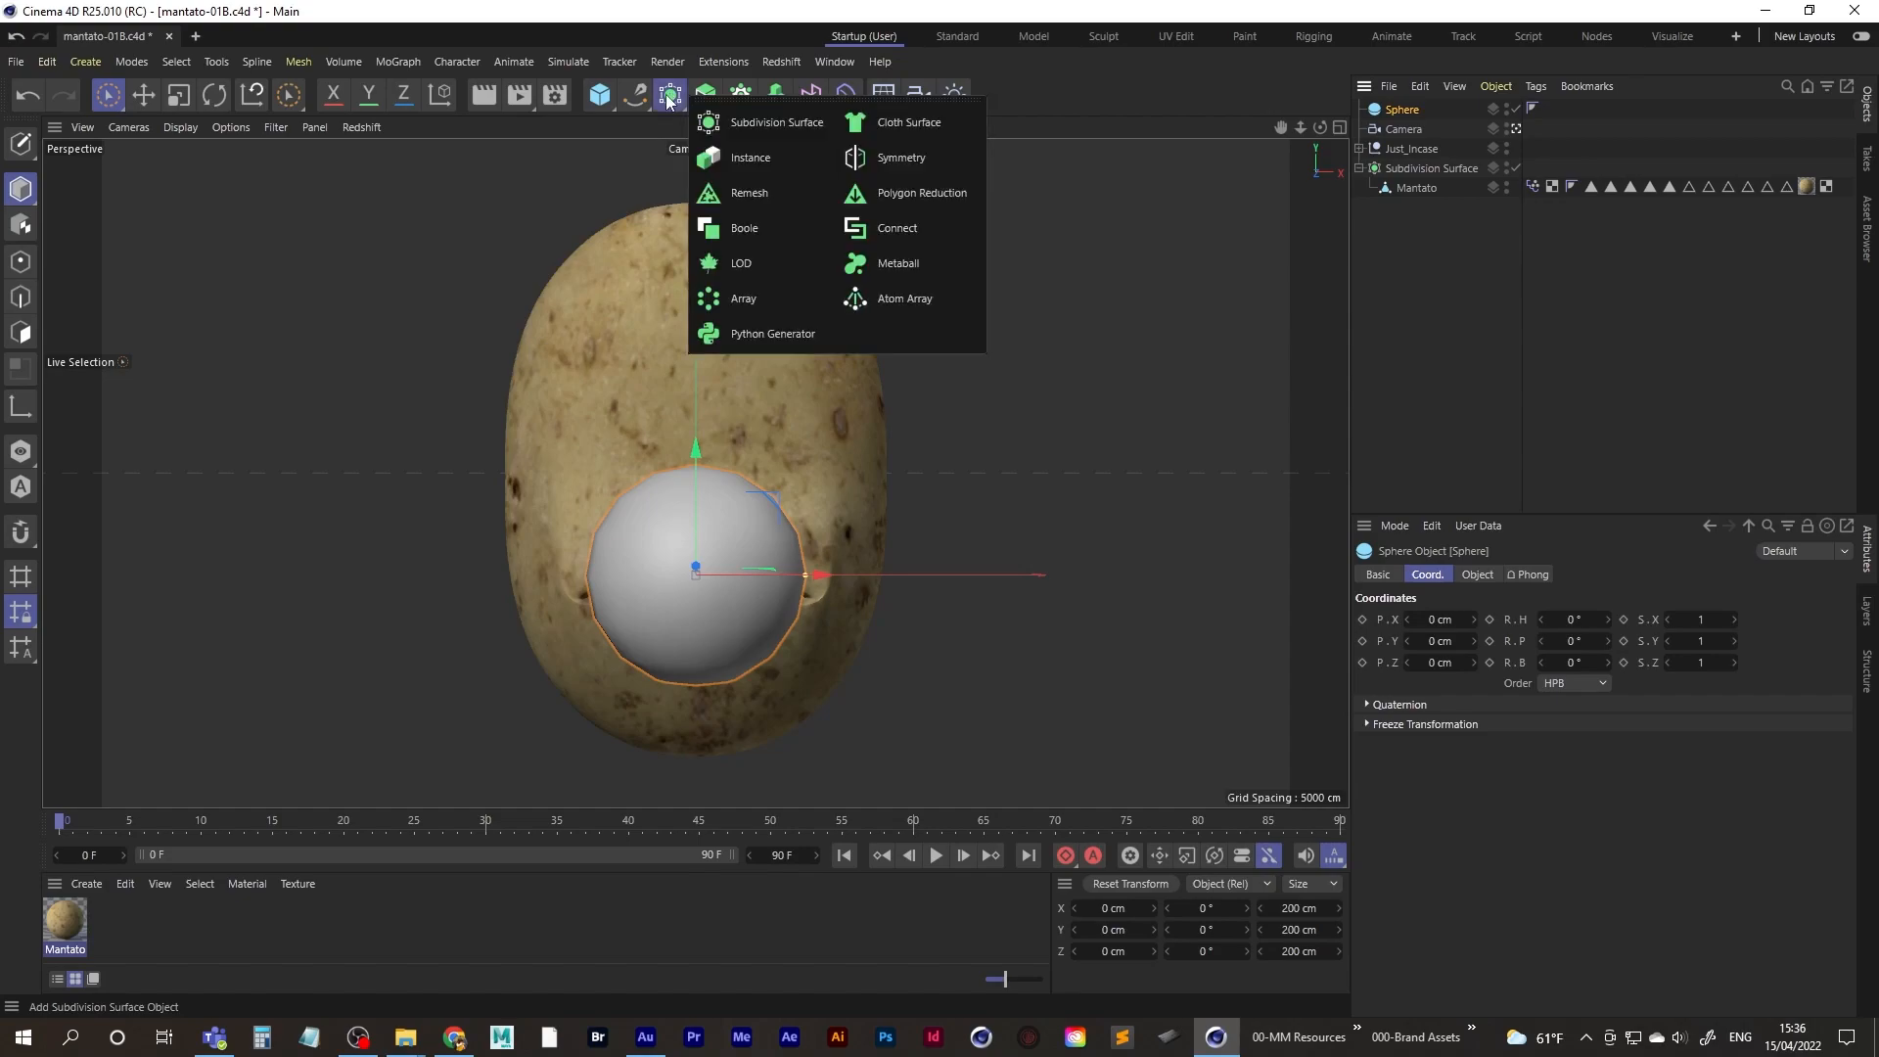
{"action": "left_click", "coordinate": [905, 160], "text": "alt"}
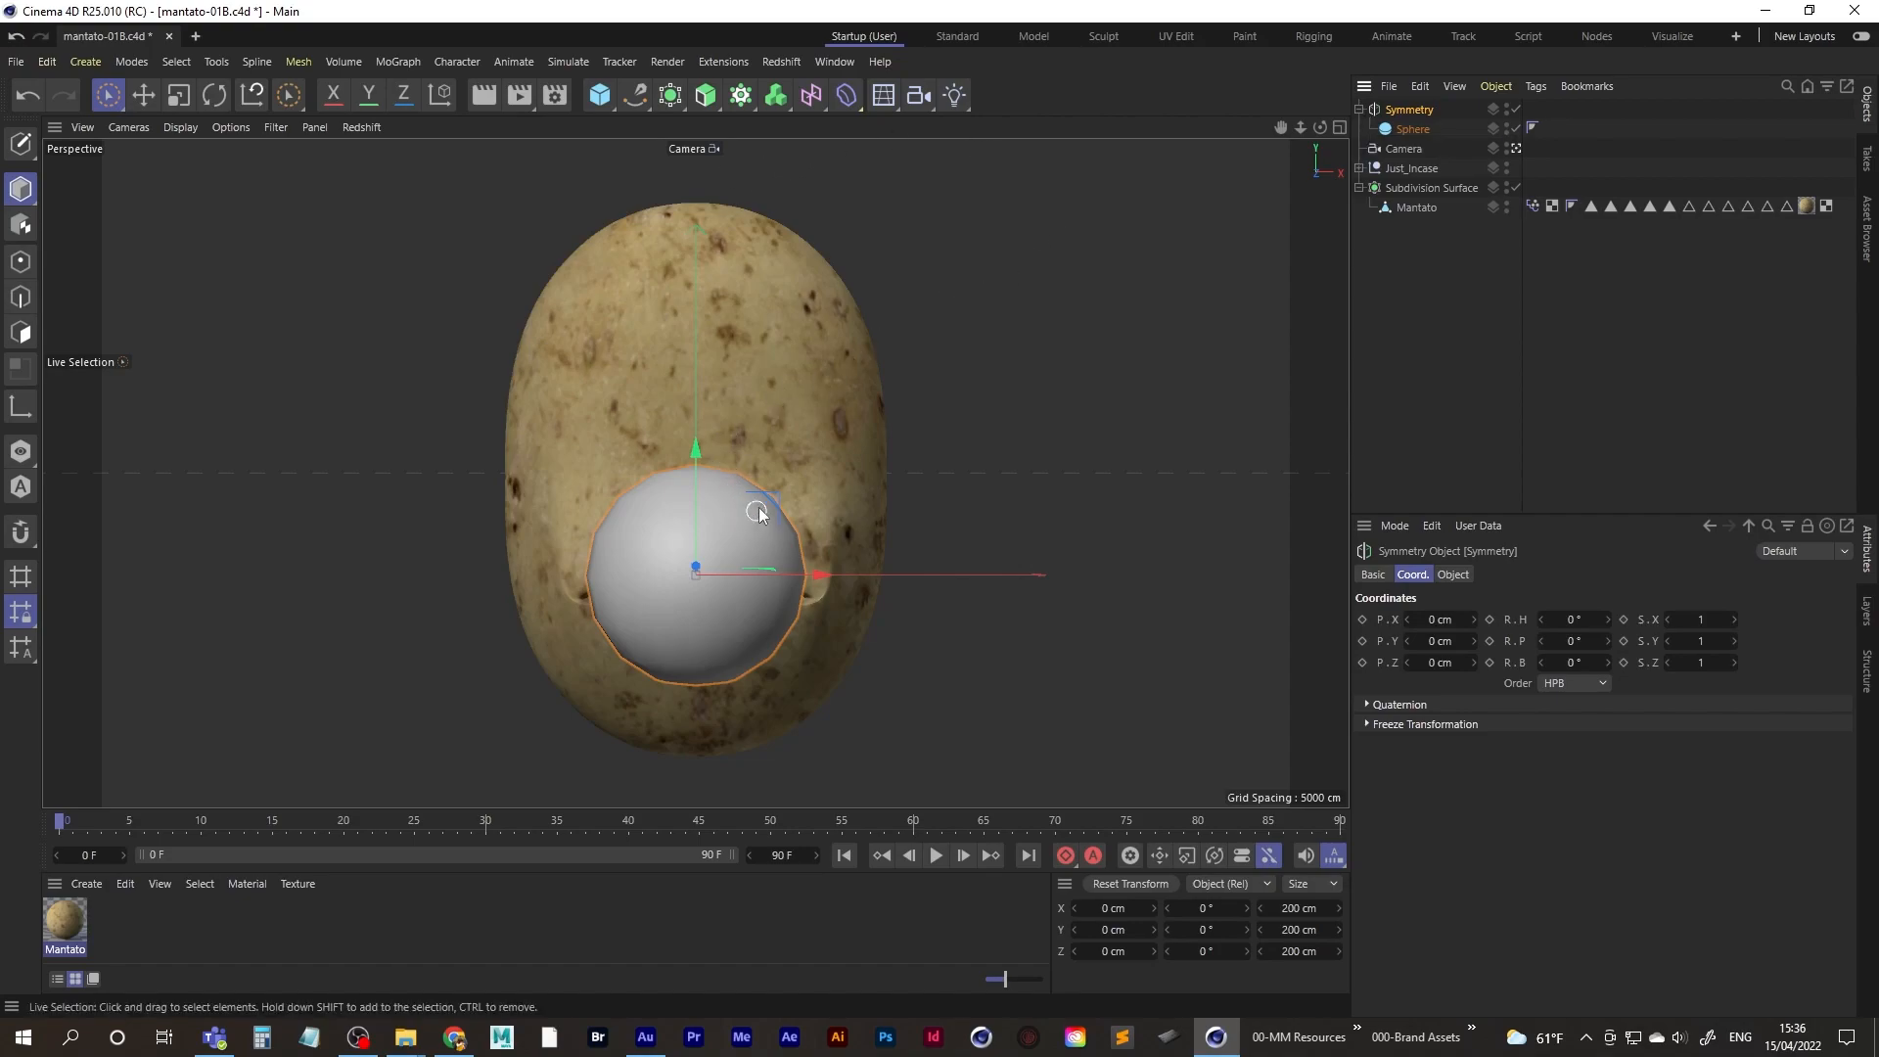
- Show shading with mesh lines in the viewport and set the sphere's segments to 48
{"action": "left_click", "coordinate": [1412, 129]}
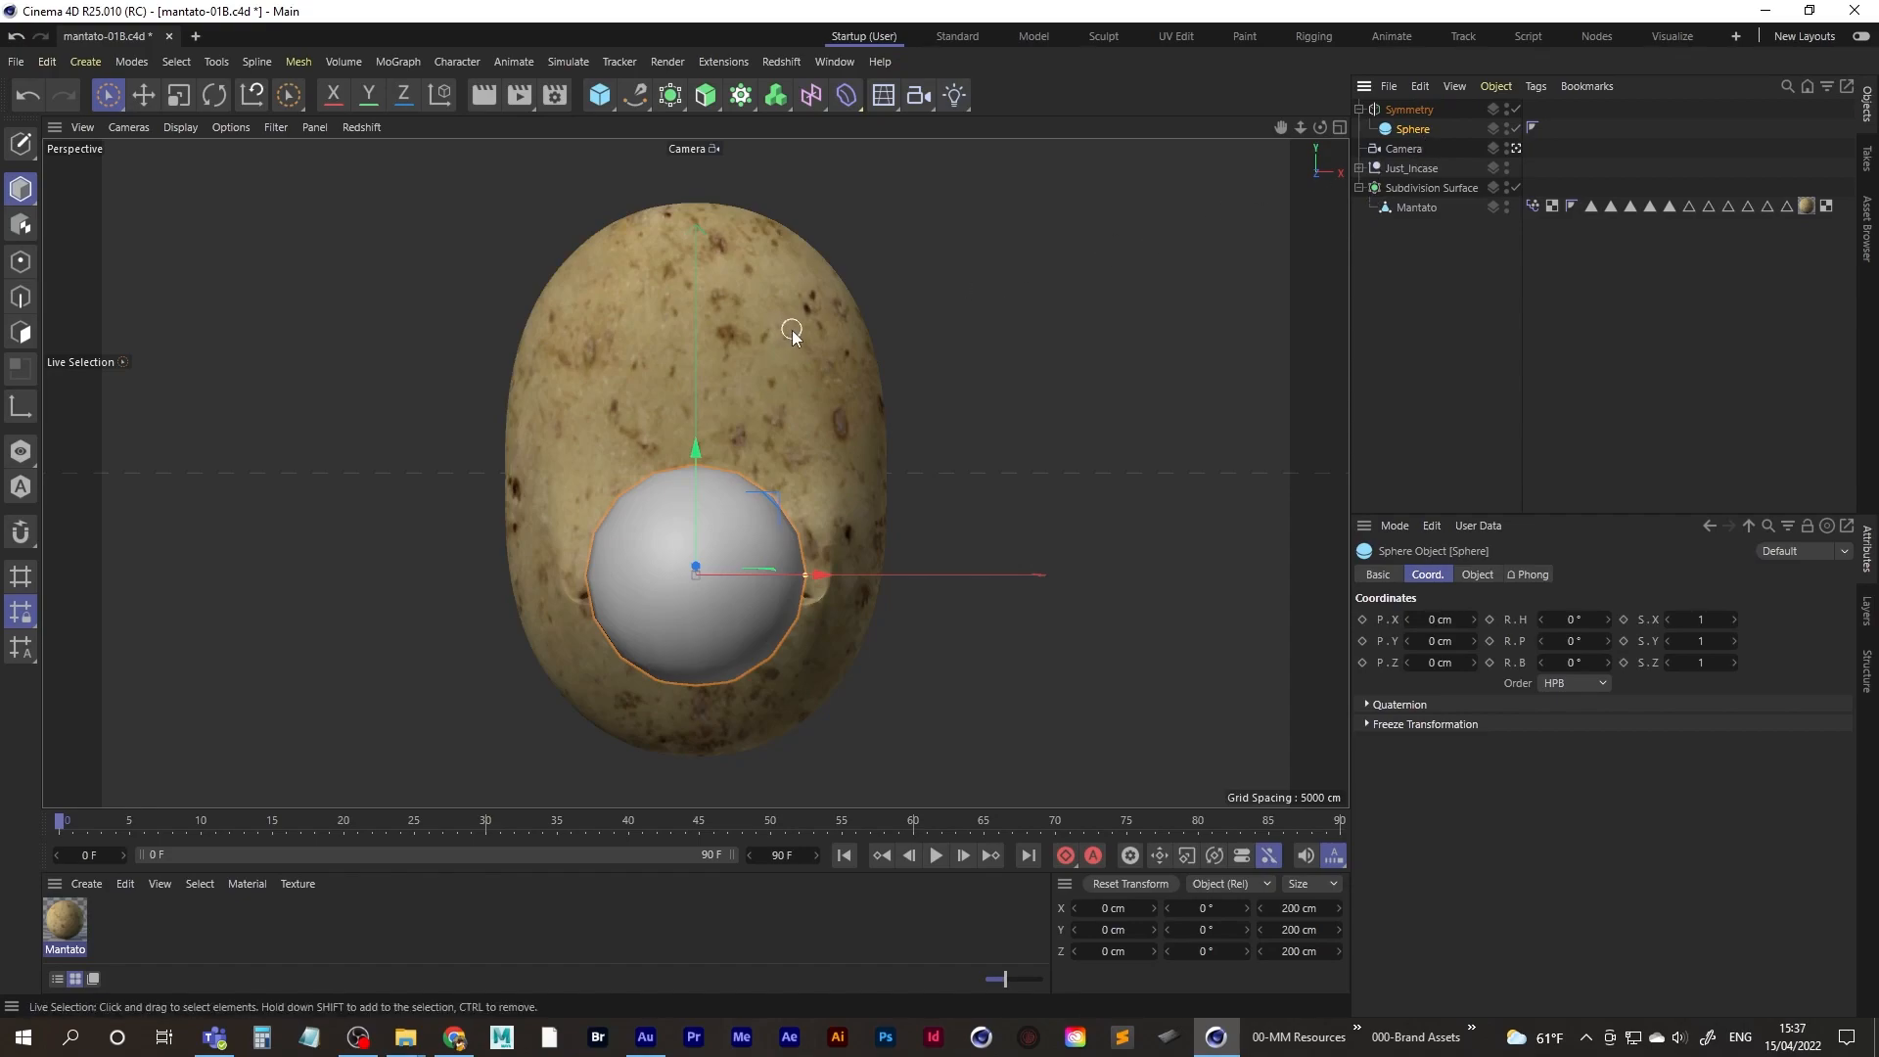
{"action": "key", "text": "n"}
{"action": "key", "text": "b"}
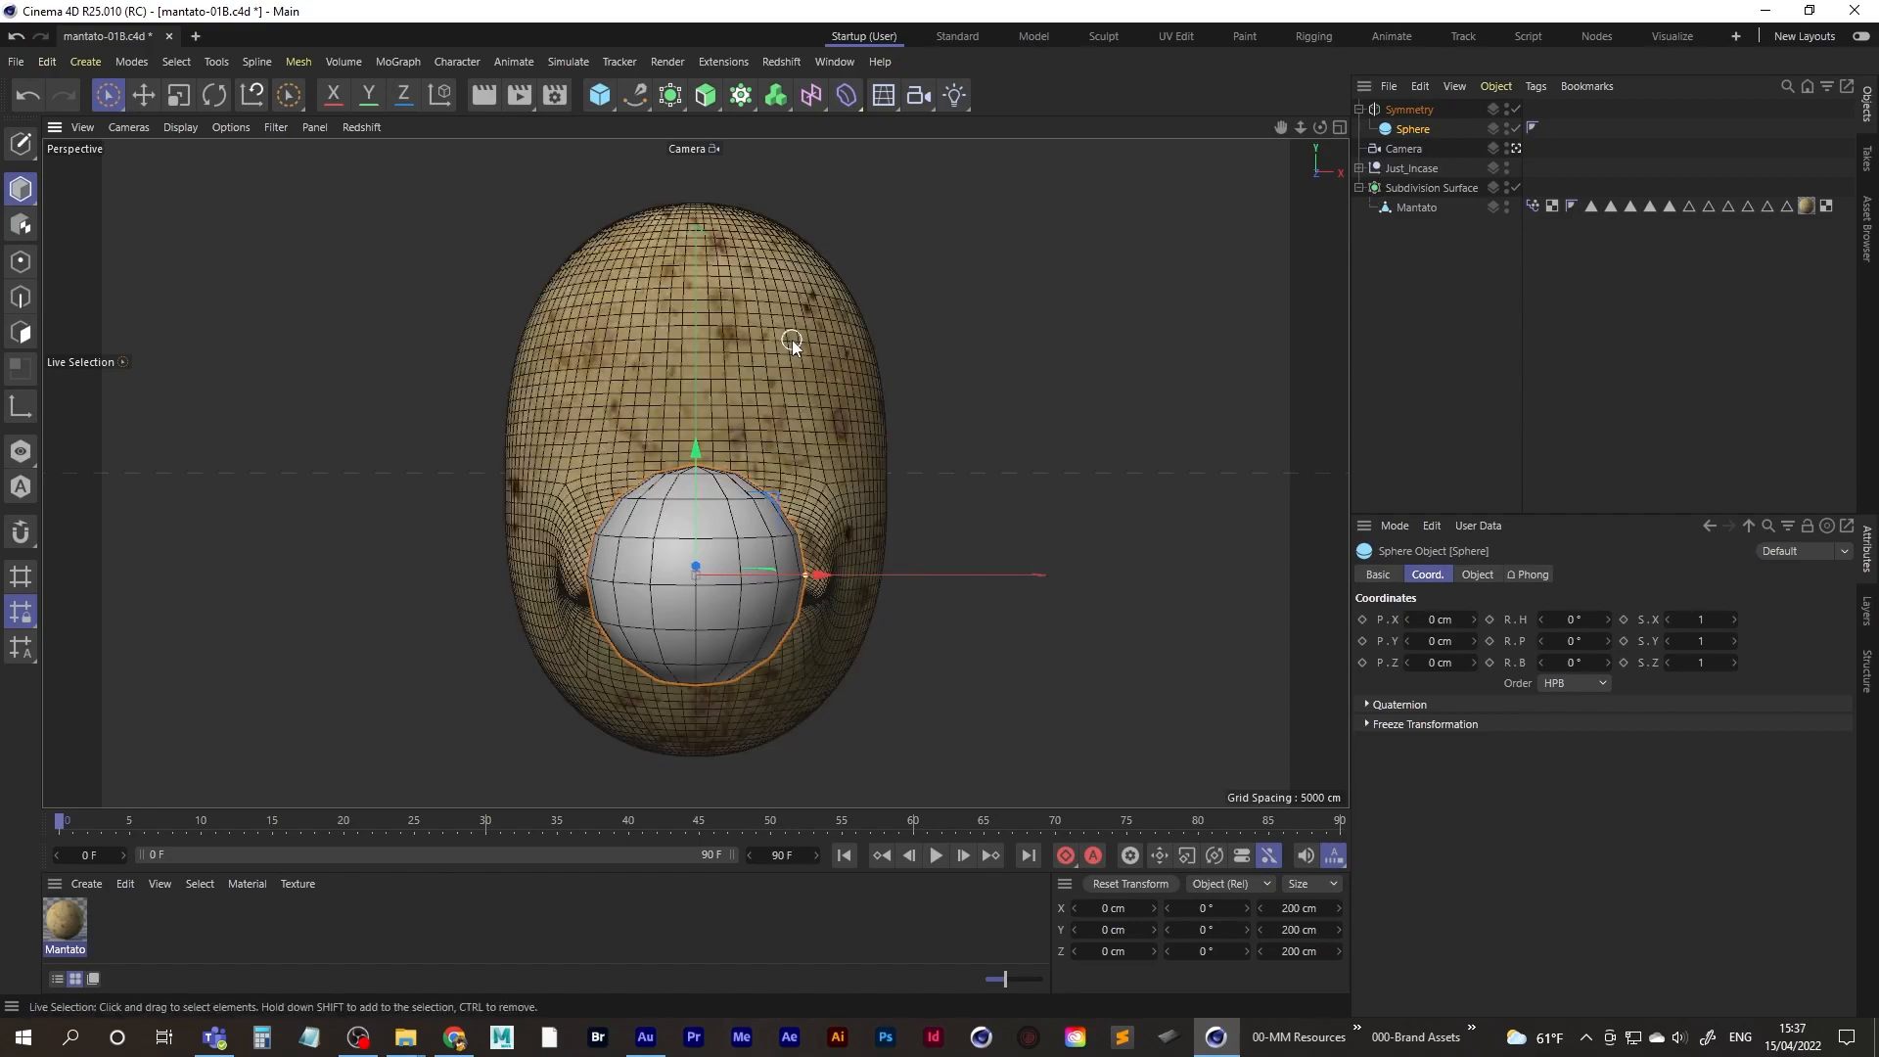
{"action": "left_click", "coordinate": [1478, 578]}
{"action": "left_click_drag", "start_coordinate": [1505, 642], "coordinate": [1525, 643]}
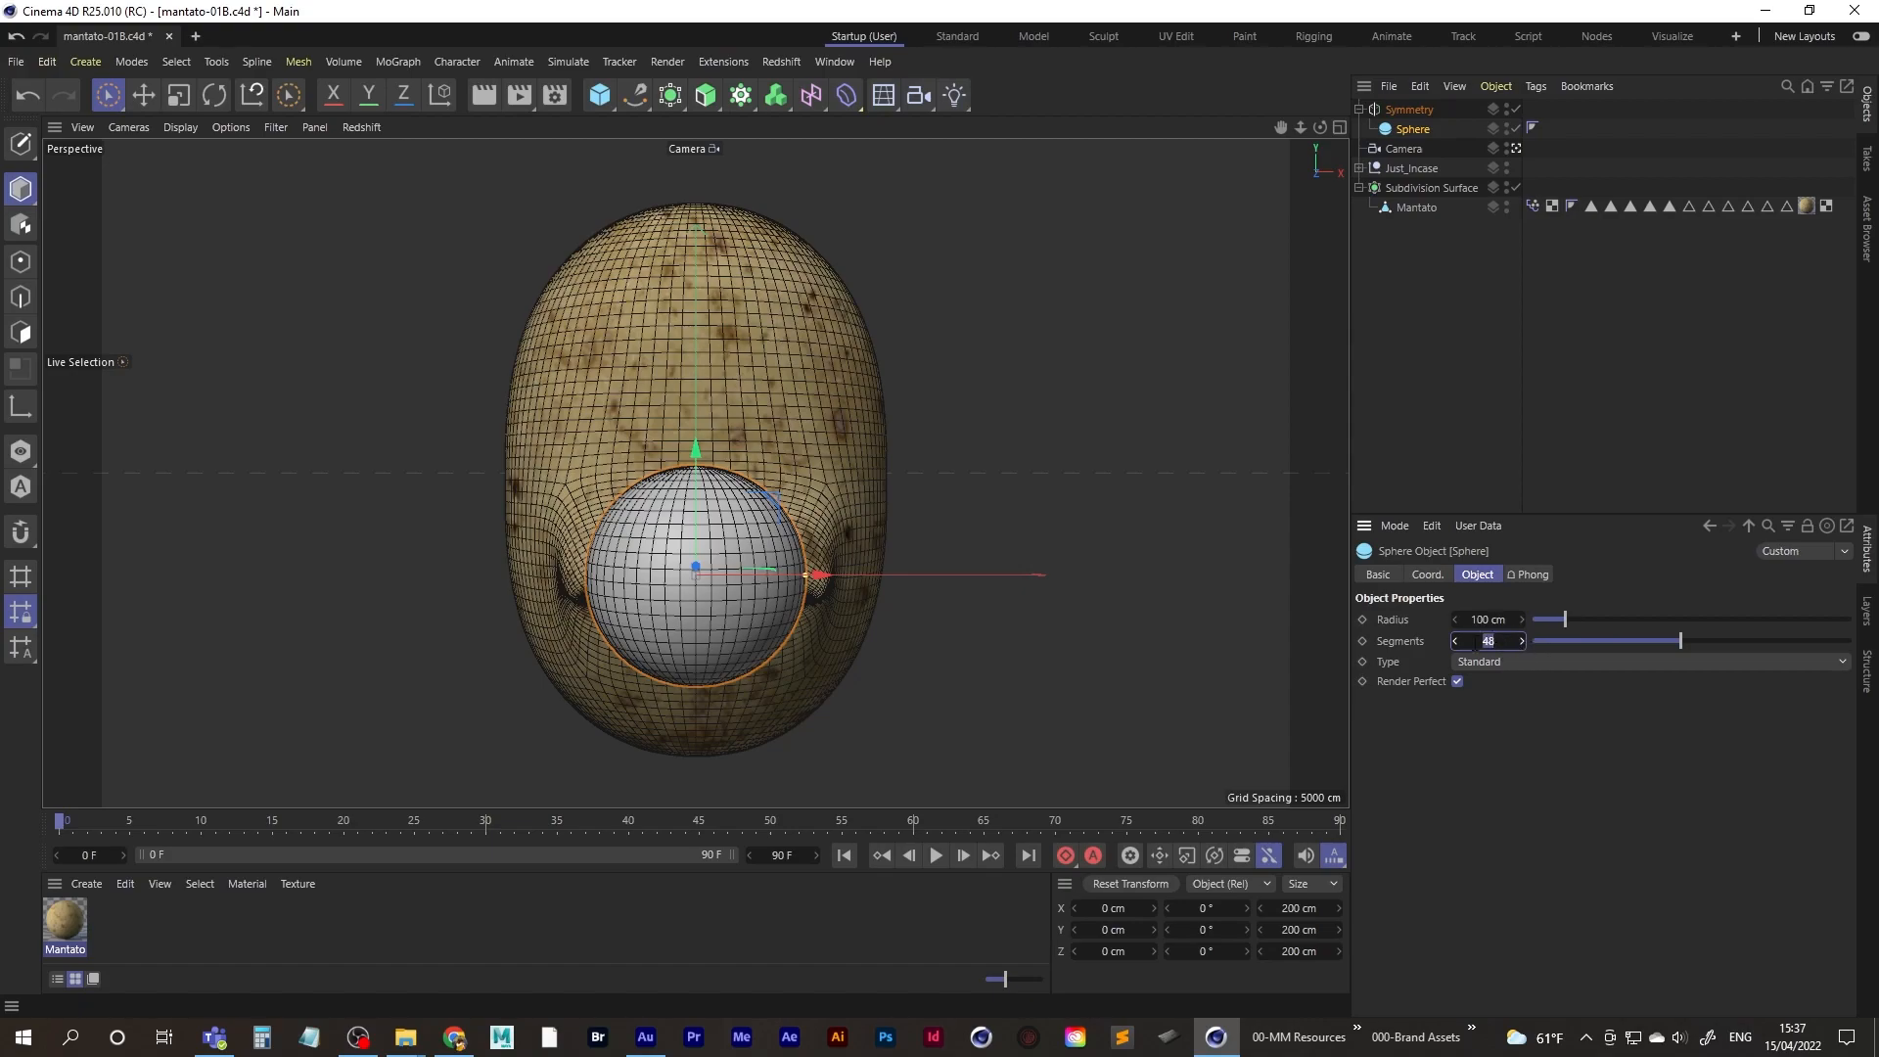
{"action": "left_click", "coordinate": [1204, 438]}
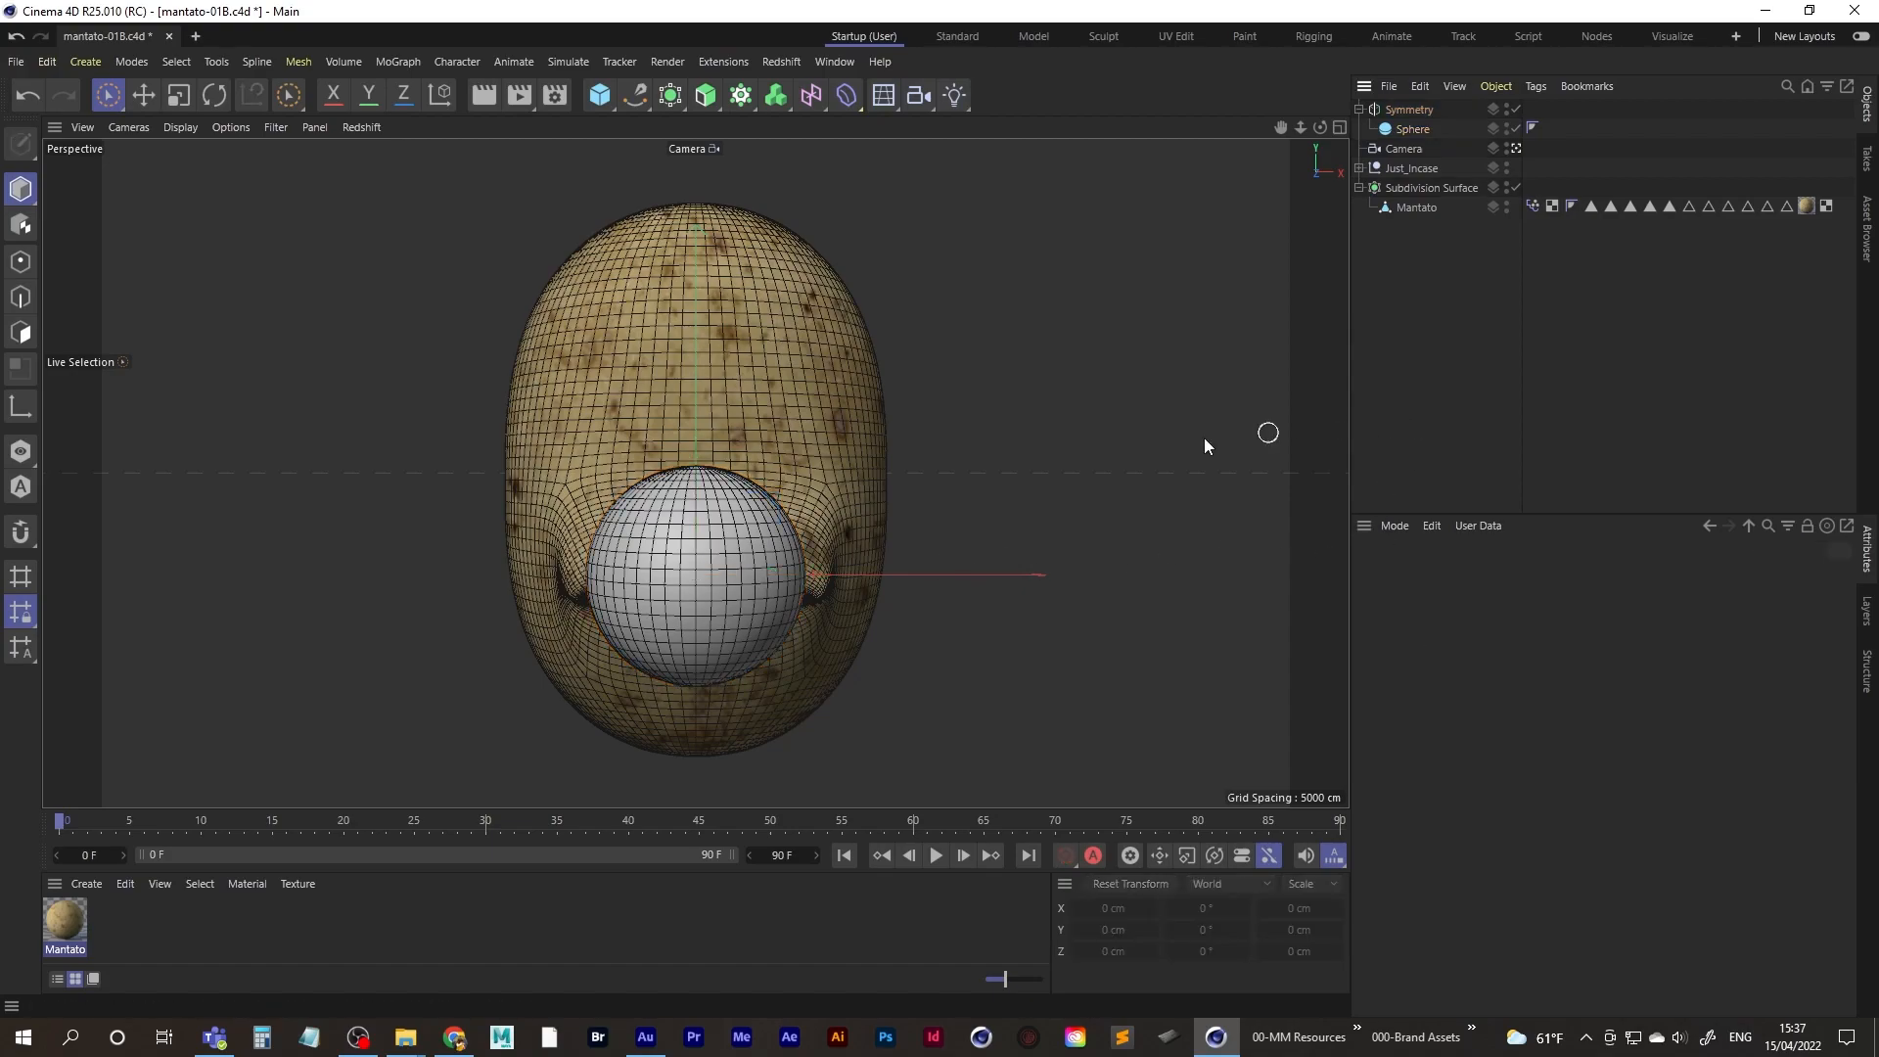
- Scale the sphere down uniformly to a radius of about 55 cm
{"action": "left_click", "coordinate": [1411, 129]}
{"action": "key", "text": "t"}
{"action": "left_click_drag", "start_coordinate": [243, 161], "coordinate": [217, 536]}
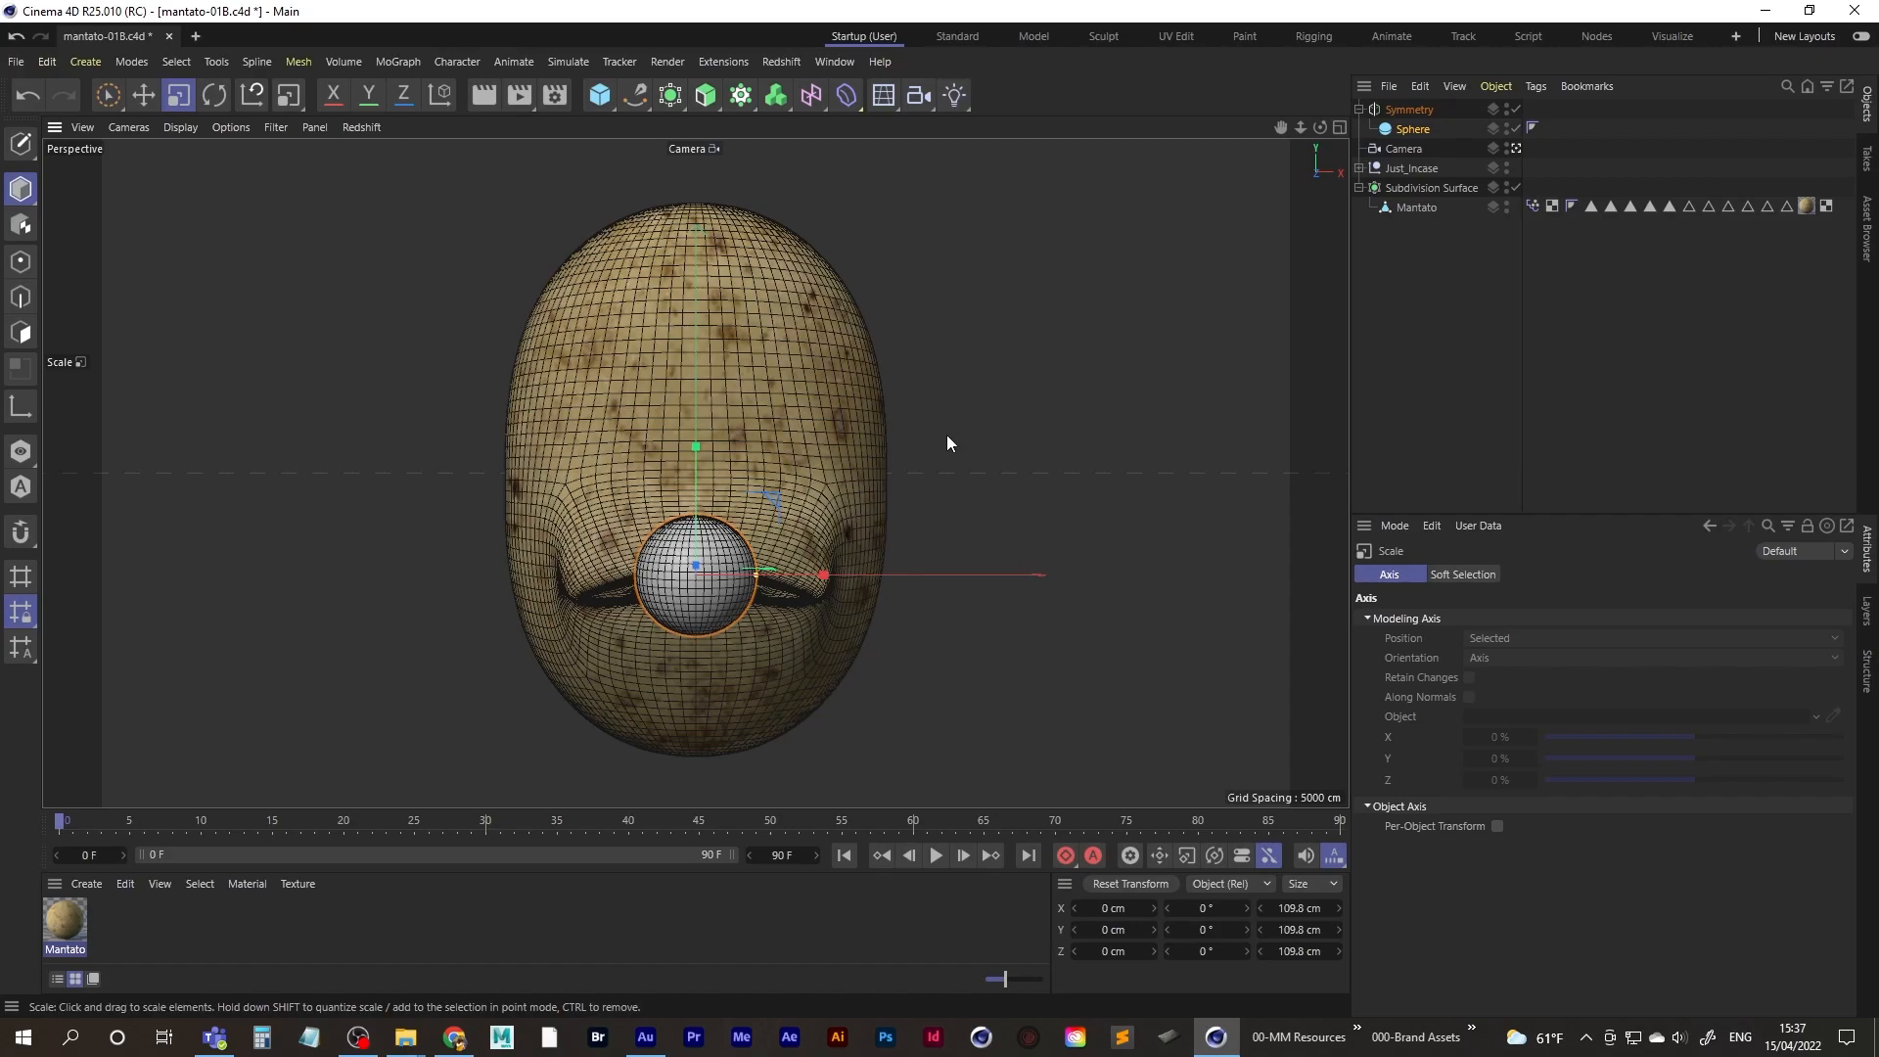
- Move the sphere to about X 68 cm and Y 138.5 cm to form a pair of eyes above the mouth
{"action": "left_click", "coordinate": [1421, 131]}
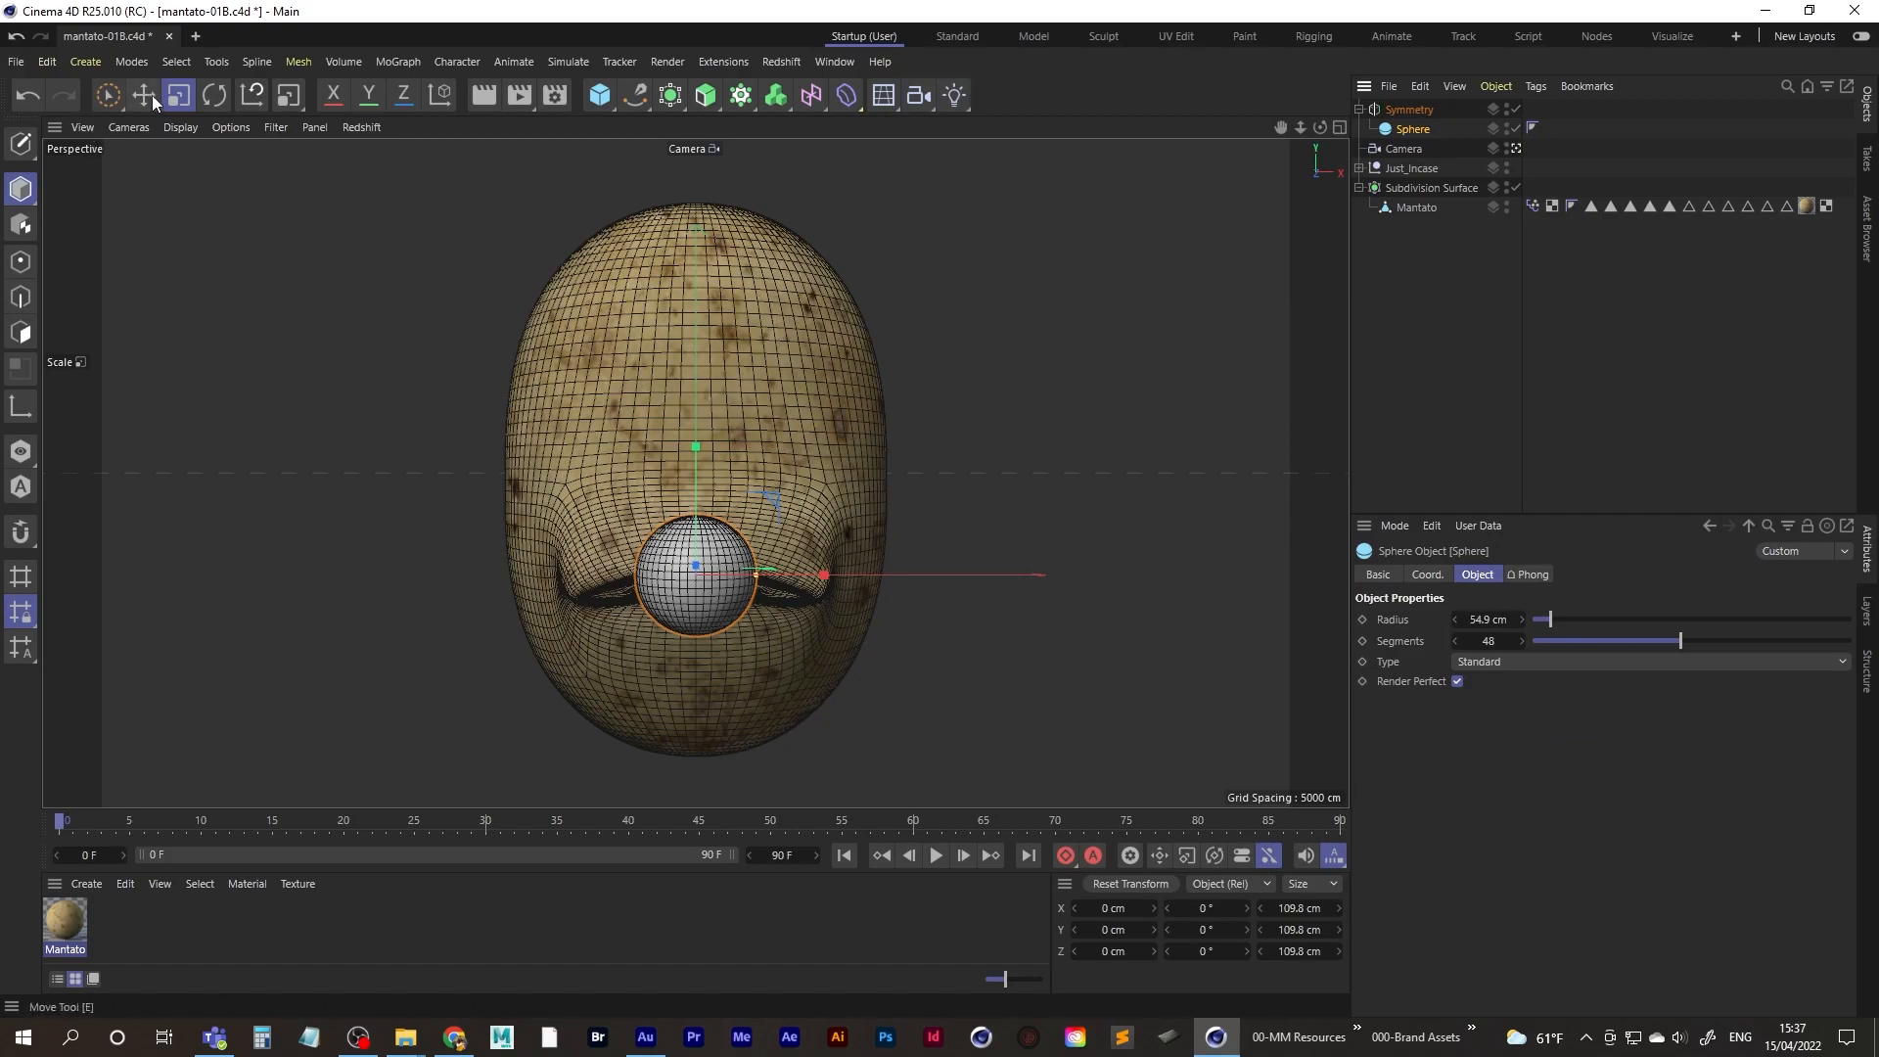
{"action": "key", "text": "e"}
{"action": "left_click_drag", "start_coordinate": [825, 578], "coordinate": [899, 577]}
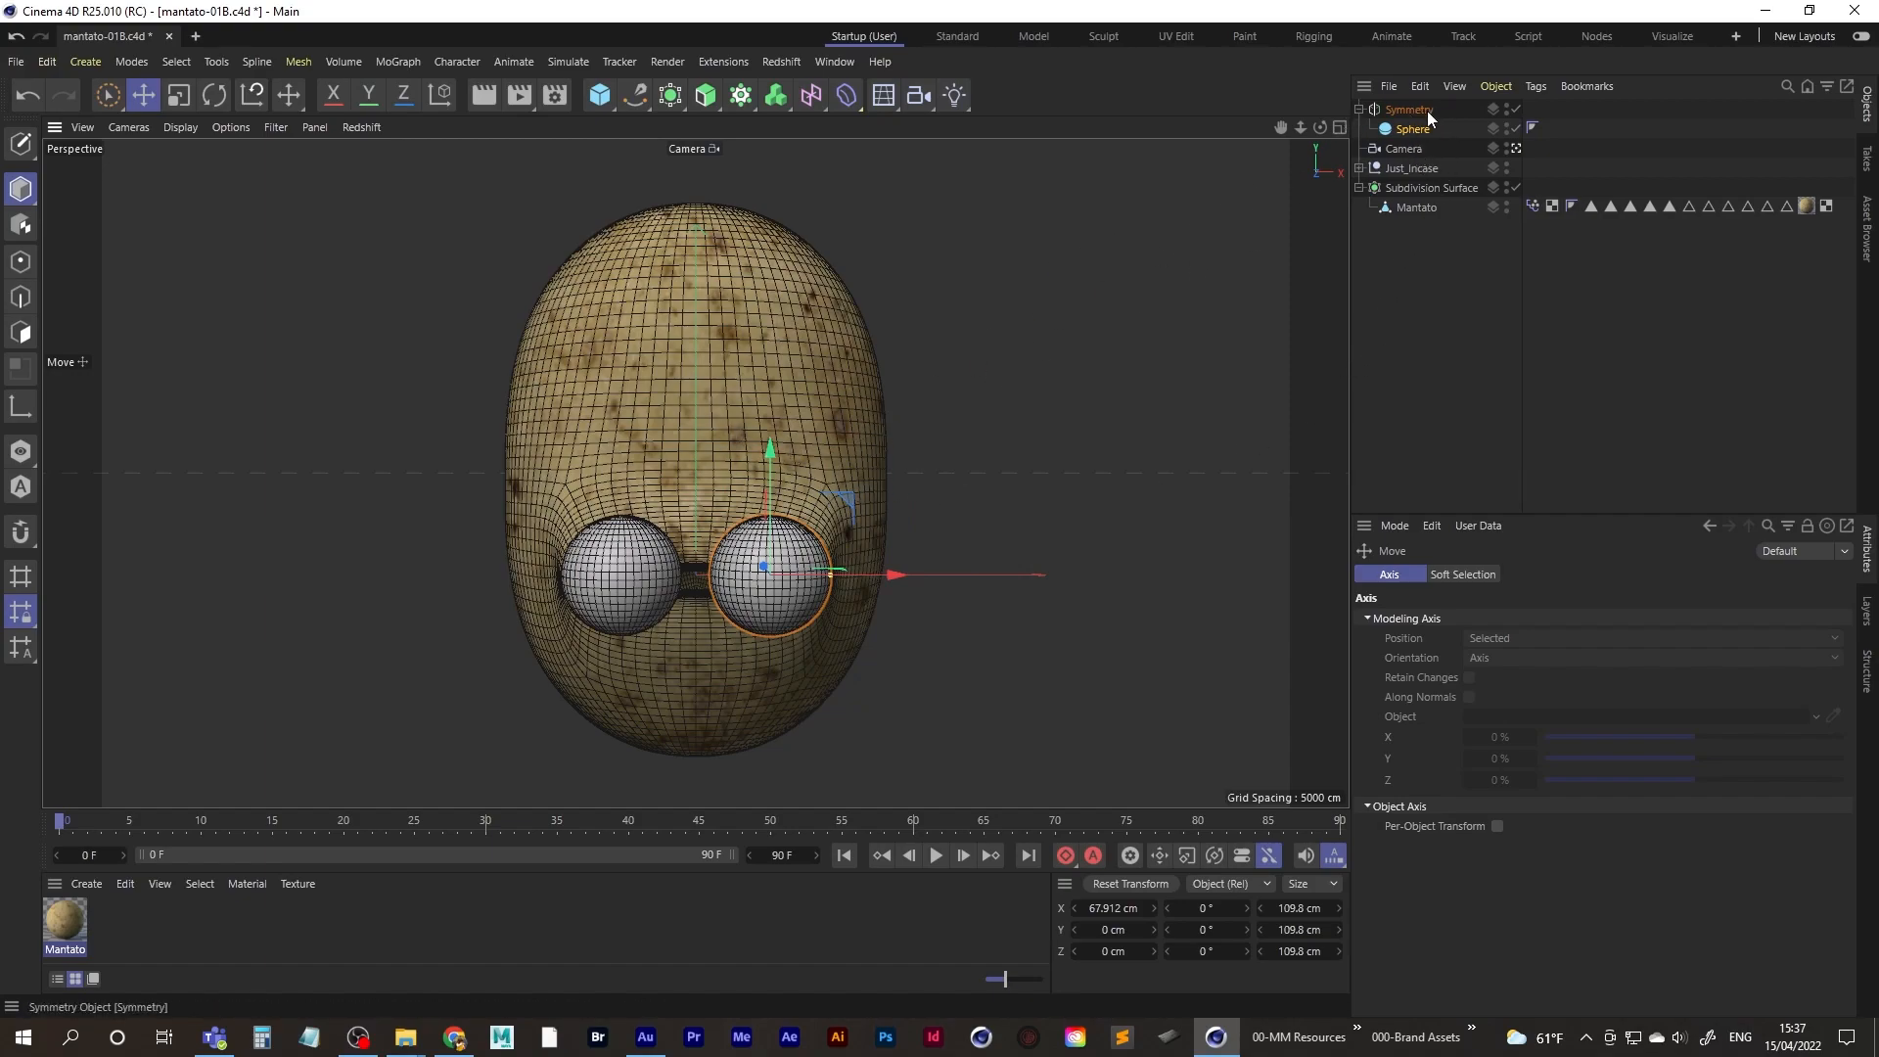
{"action": "left_click_drag", "start_coordinate": [769, 455], "coordinate": [753, 304]}
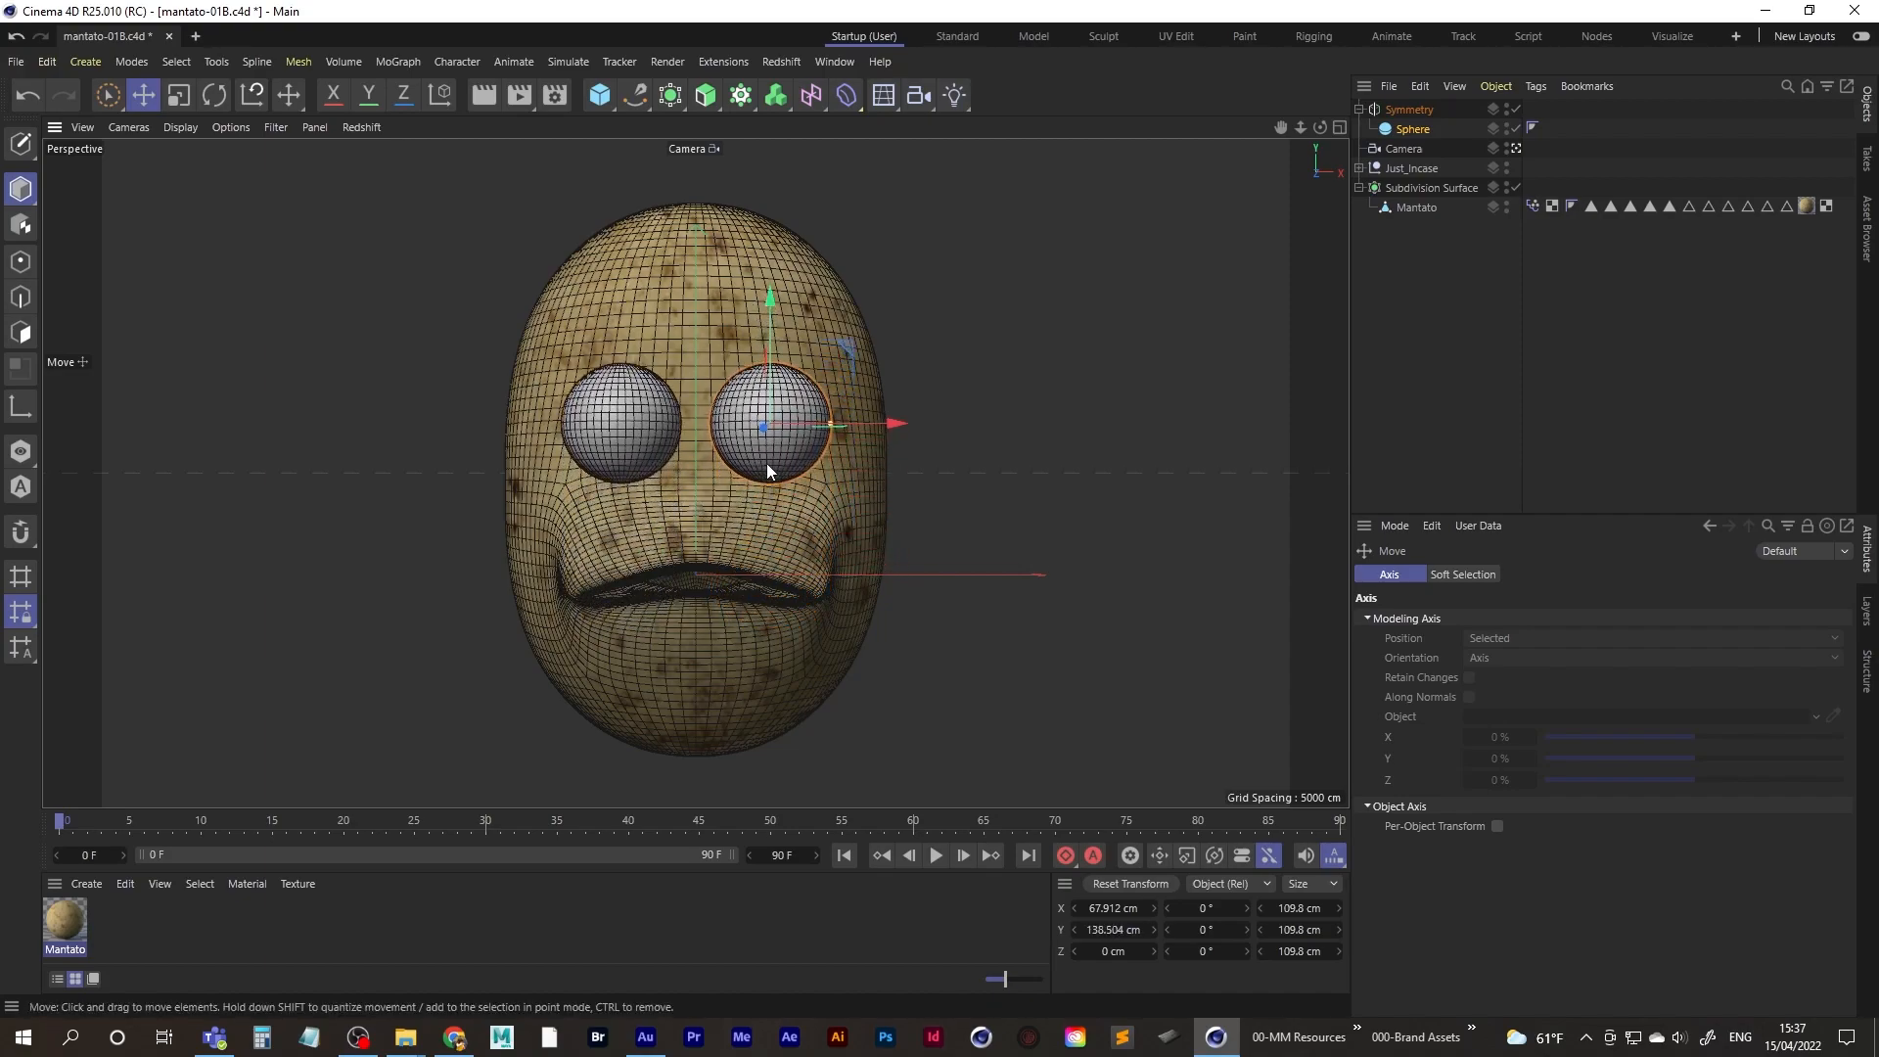
- Switch from the camera view to the default camera and delete the Camera object
{"action": "left_click", "coordinate": [1402, 148]}
{"action": "left_click", "coordinate": [1515, 148]}
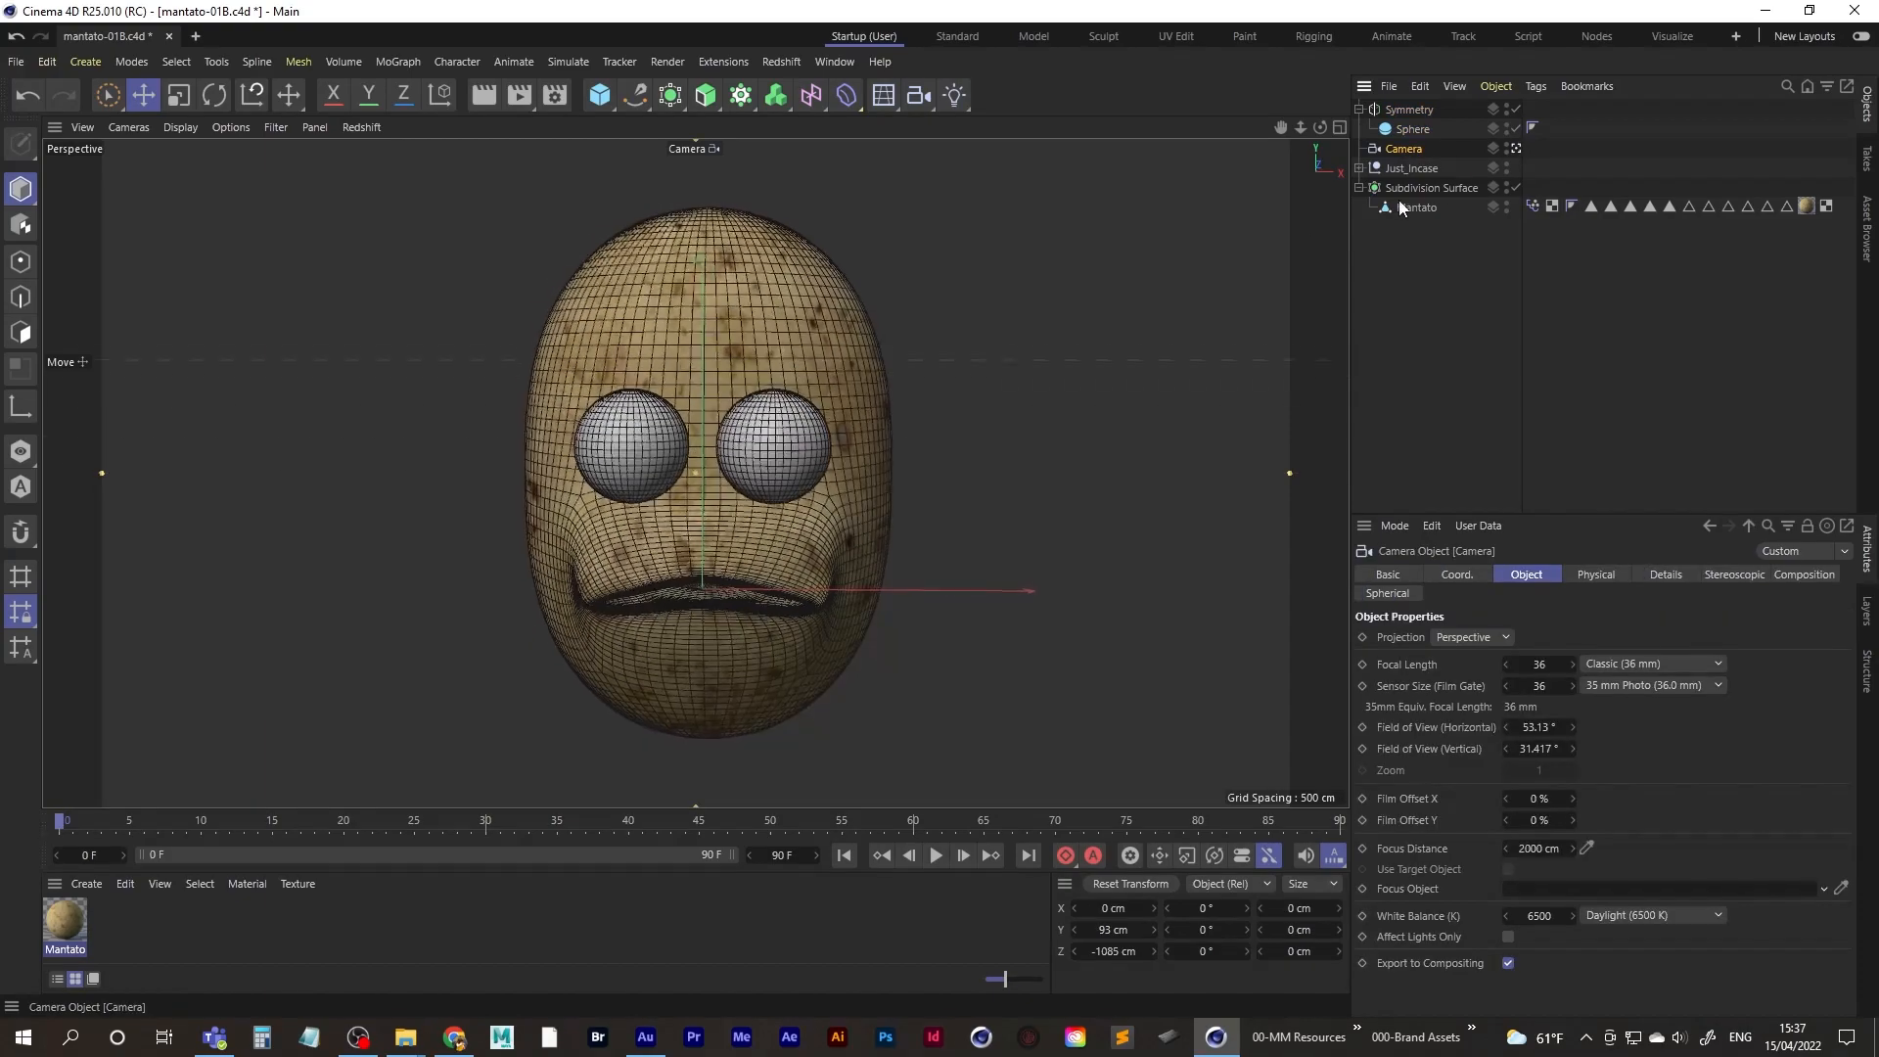
{"action": "mouse_move", "coordinate": [707, 466]}
{"action": "left_mouse_down", "text": "alt"}
{"action": "mouse_move", "coordinate": [613, 496]}
{"action": "mouse_move", "coordinate": [685, 470]}
{"action": "left_mouse_up", "text": "alt"}
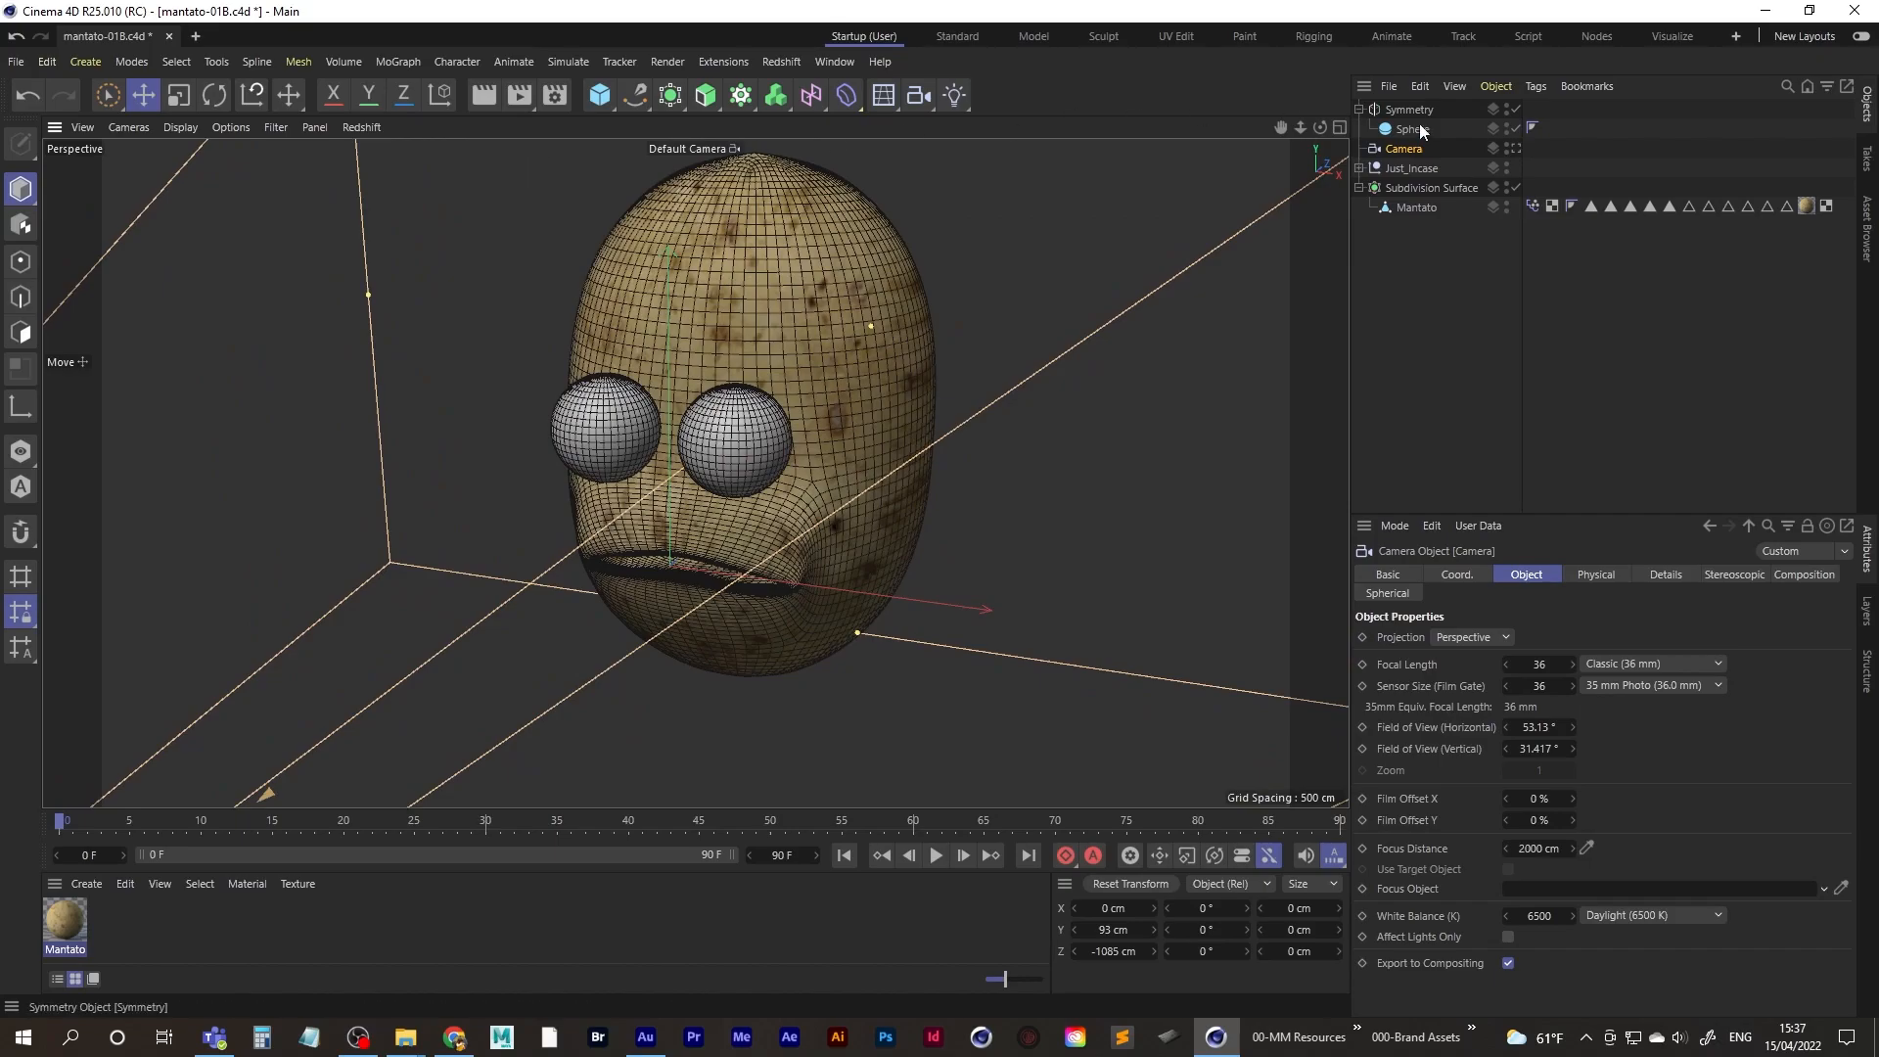
{"action": "key", "text": "Delete"}
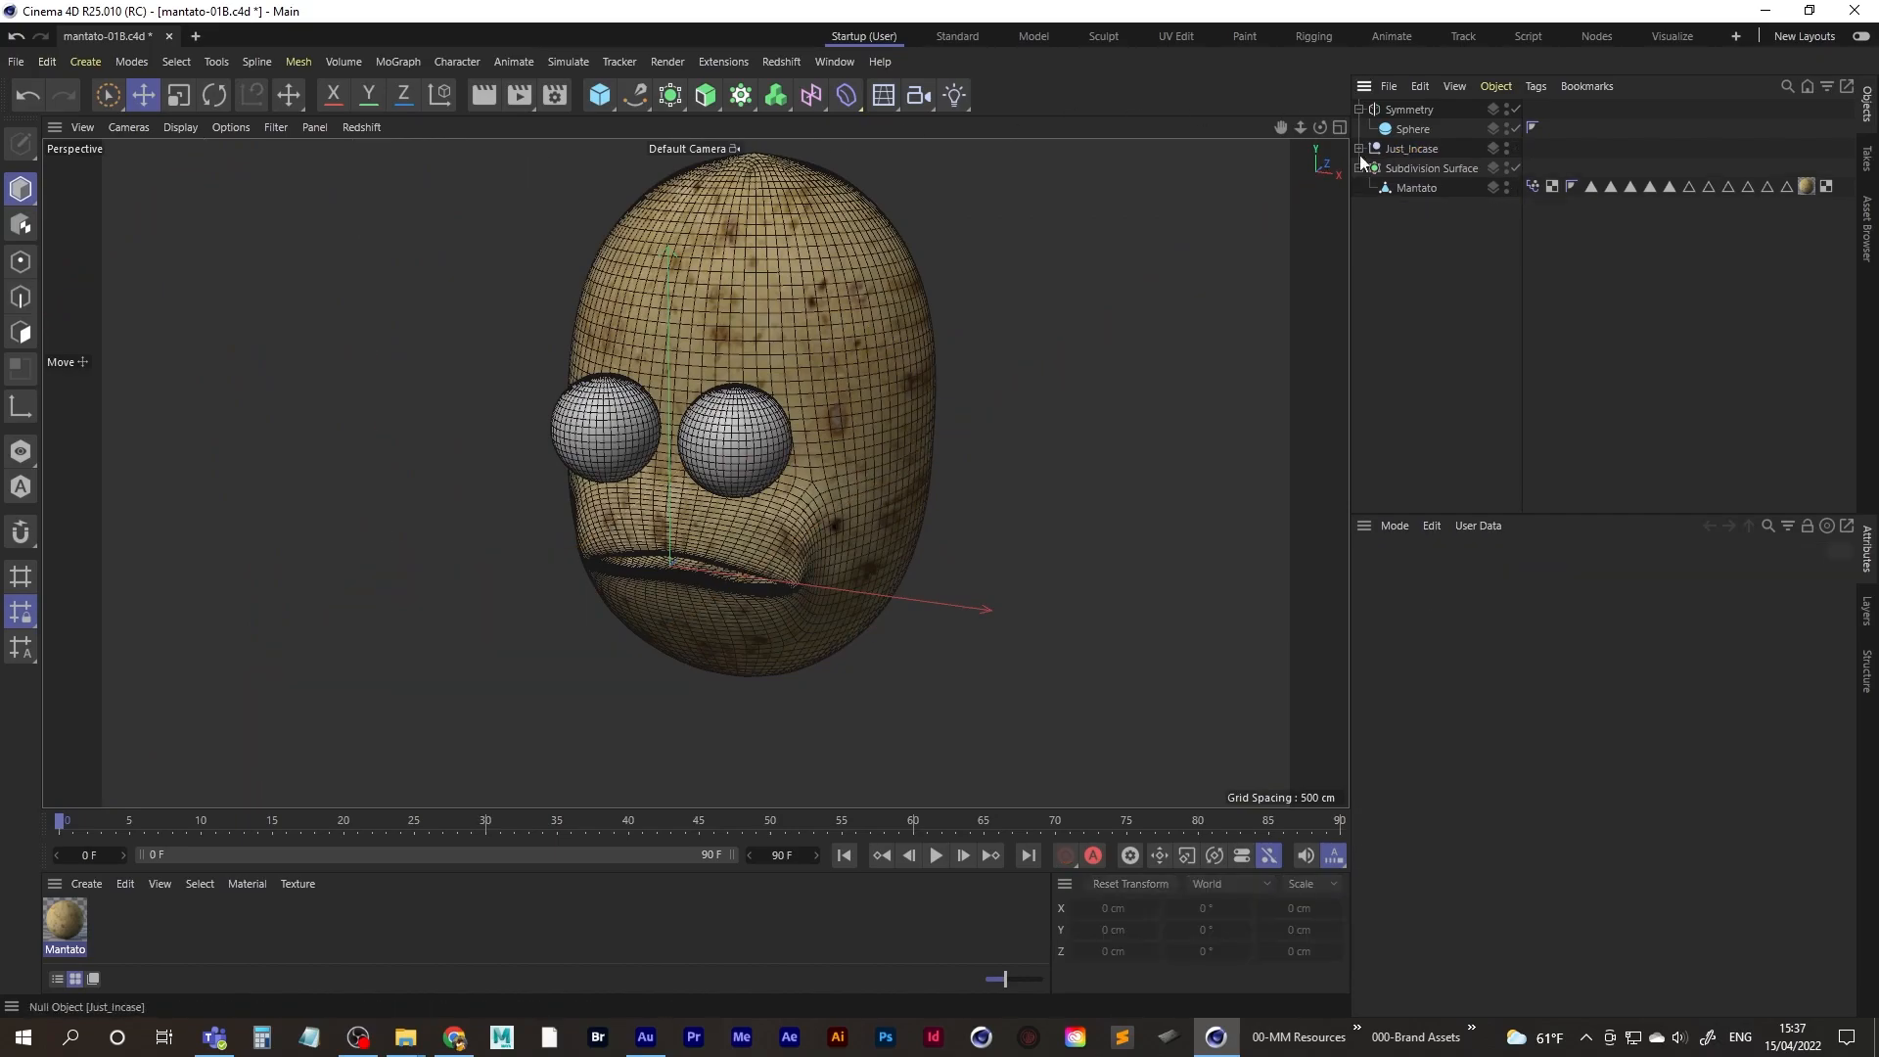
- Move the Symmetry object to about Y 38 cm and Z 103 cm so the eyes sink partly into the head
{"action": "left_click_drag", "start_coordinate": [835, 388], "coordinate": [714, 454], "text": "alt"}
{"action": "left_click", "coordinate": [1409, 109]}
{"action": "left_click_drag", "start_coordinate": [930, 372], "coordinate": [587, 479], "text": "alt"}
{"action": "left_click_drag", "start_coordinate": [764, 591], "coordinate": [827, 573]}
{"action": "left_click_drag", "start_coordinate": [757, 491], "coordinate": [697, 462], "text": "alt"}
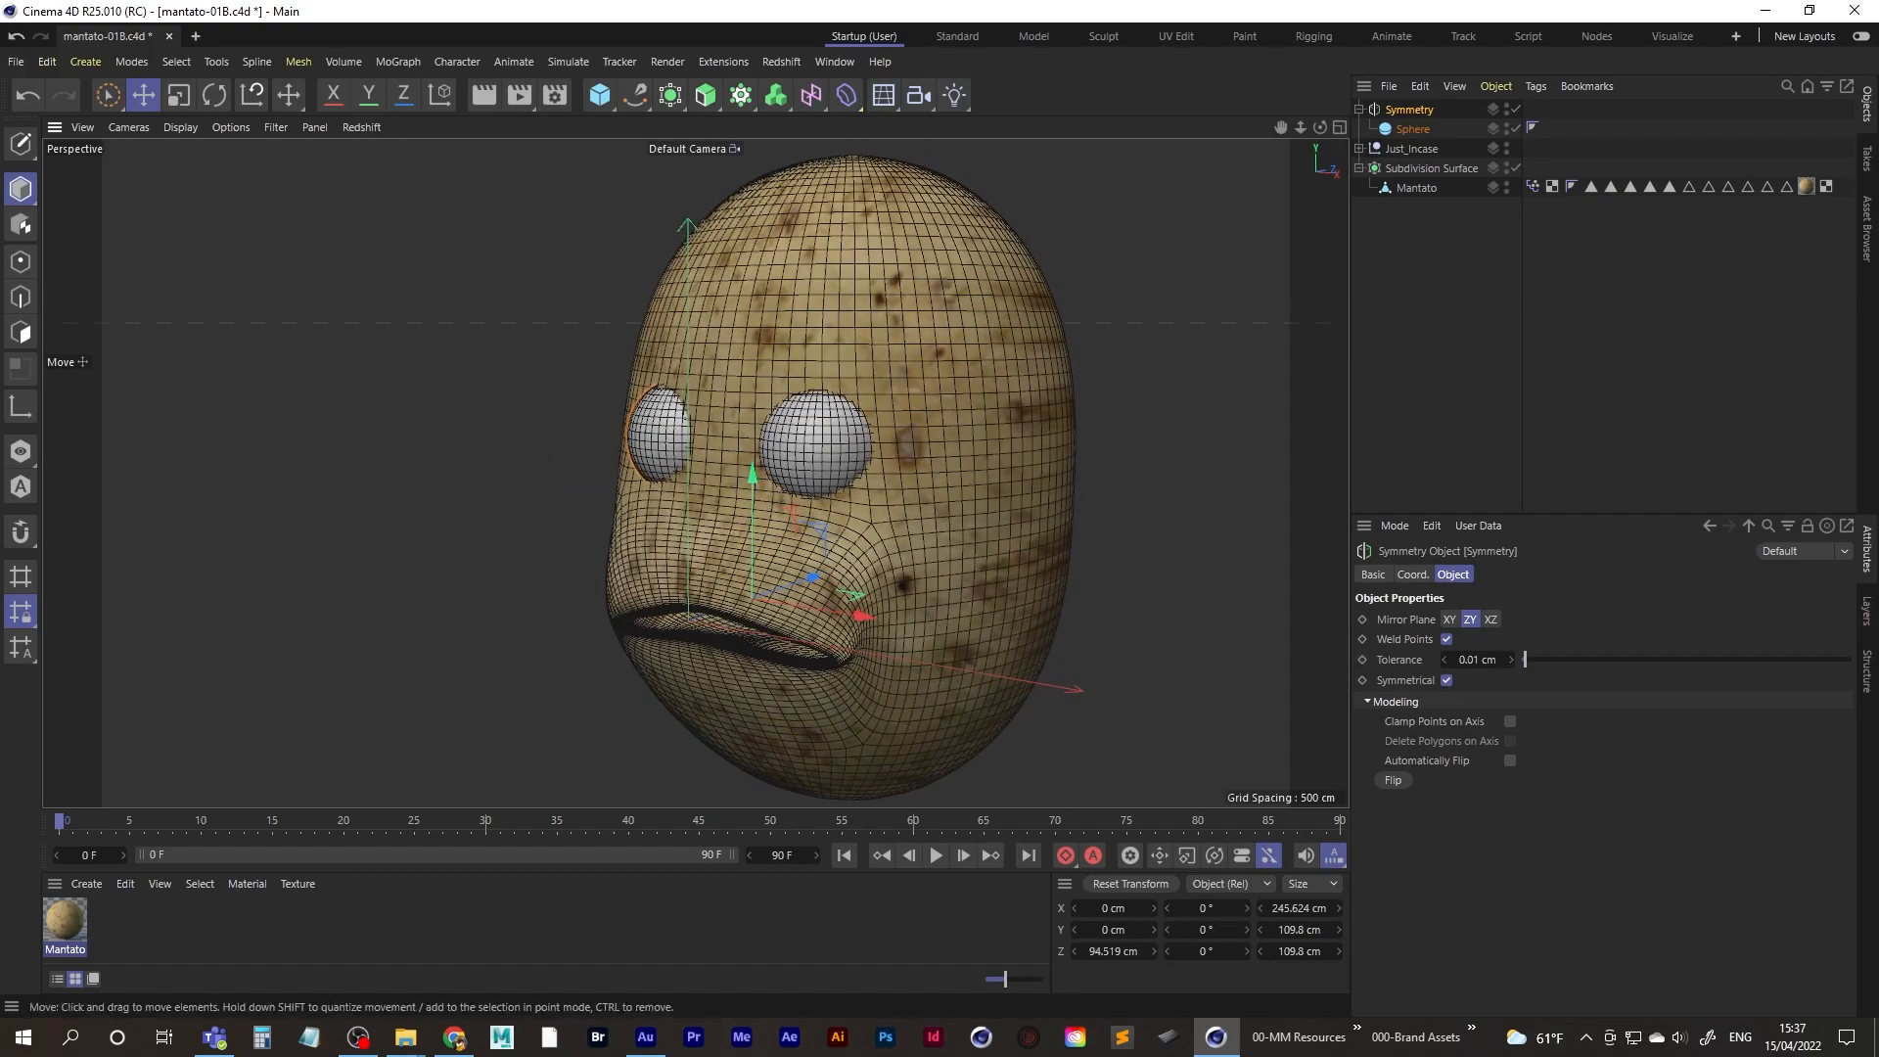
{"action": "left_click_drag", "start_coordinate": [751, 479], "coordinate": [707, 548]}
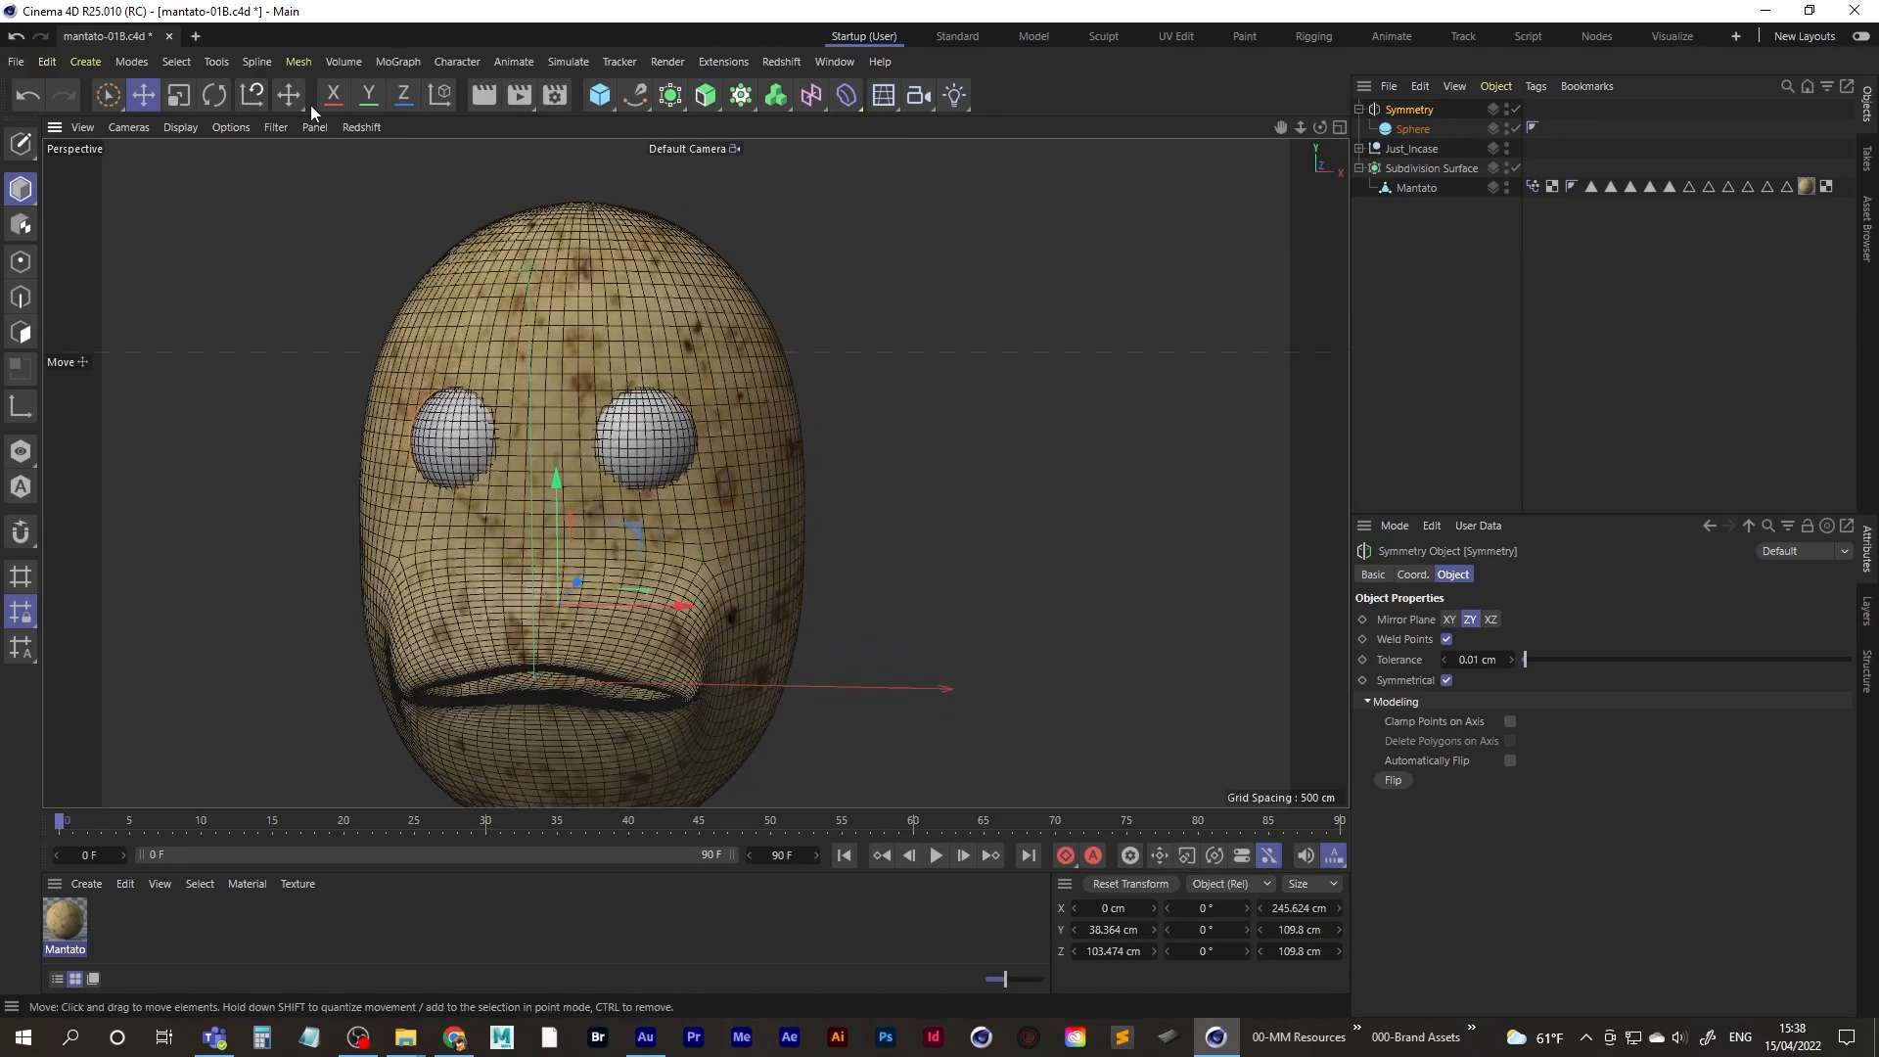
- Scale the Symmetry object up slightly, giving the eye spheres a radius of about 58 cm
{"action": "left_click", "coordinate": [184, 95]}
{"action": "left_click_drag", "start_coordinate": [223, 401], "coordinate": [824, 432]}
{"action": "key", "text": "space"}
- Rename the sphere as Eyeballs
{"action": "double_click", "coordinate": [1413, 129]}
{"action": "type", "text": "Eyeballs"}
{"action": "key", "text": "Return"}
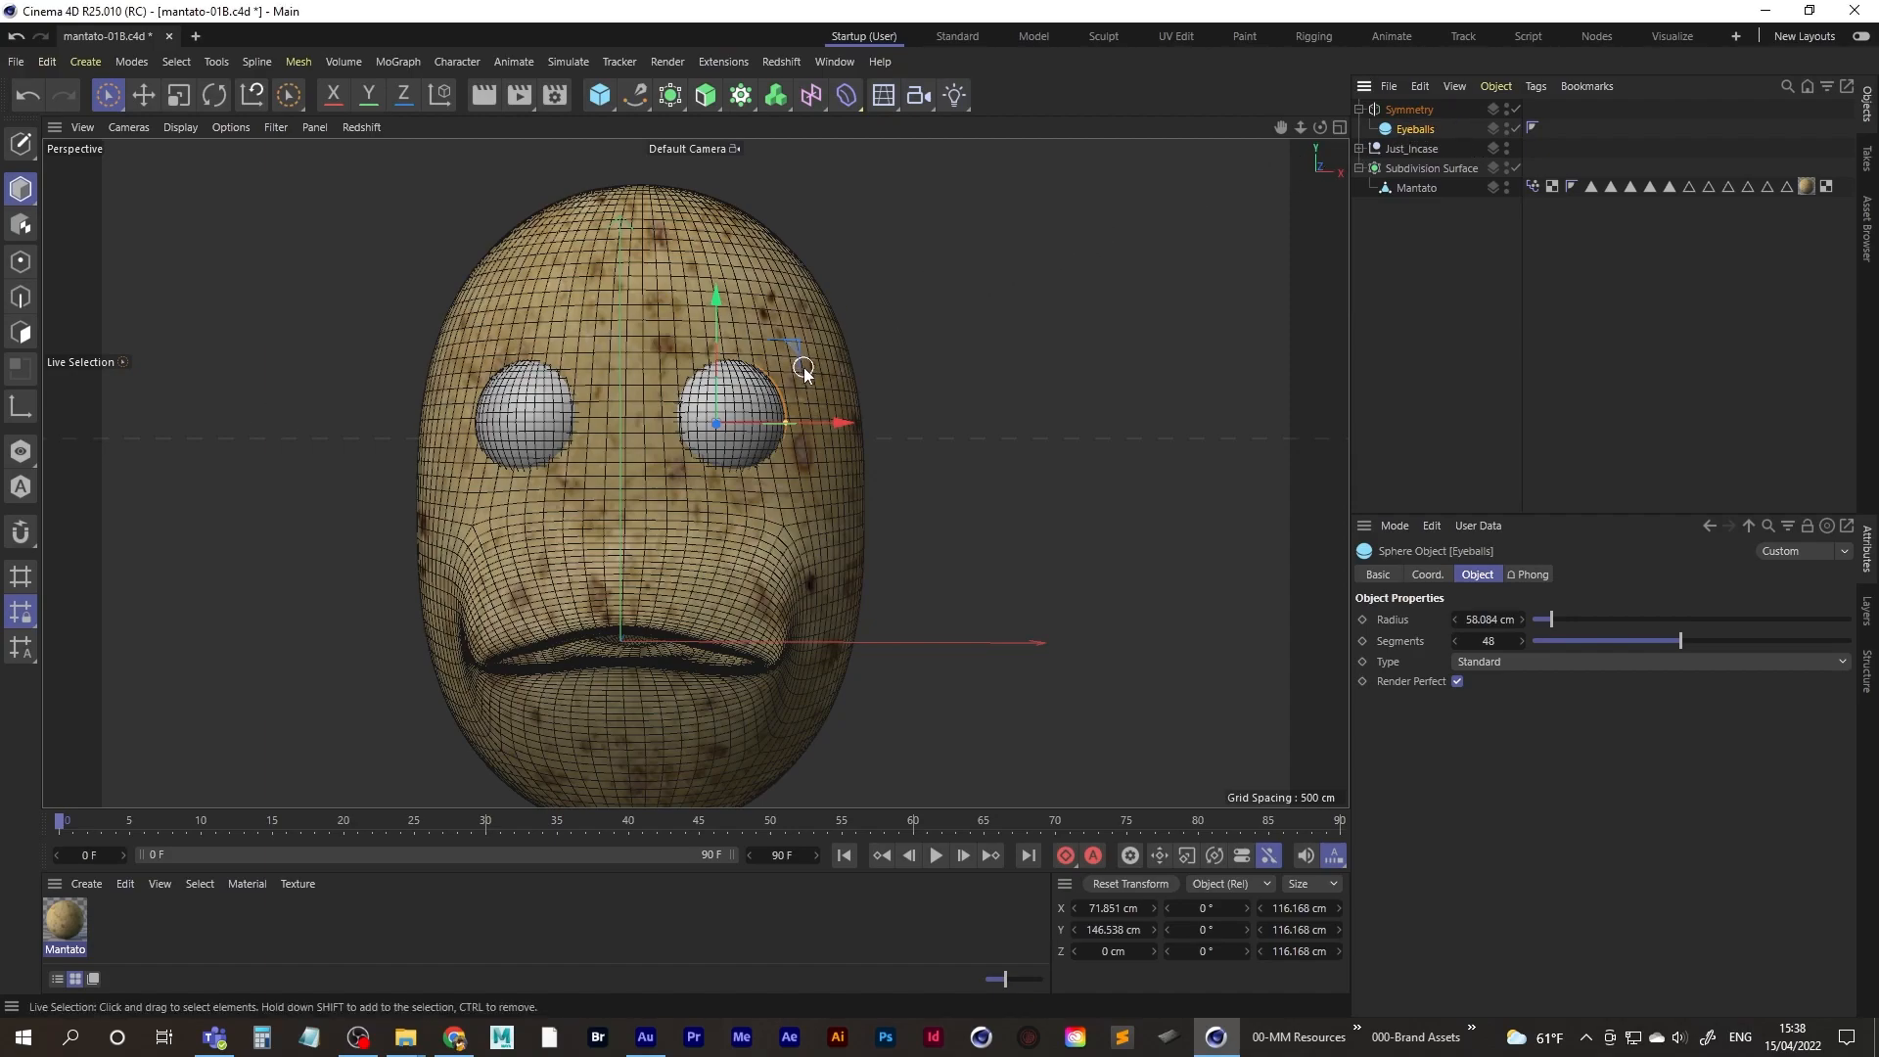
- Duplicate Eyeballs as its own child and rename the copy Eyelids
{"action": "left_click_drag", "start_coordinate": [1421, 132], "coordinate": [1424, 130]}
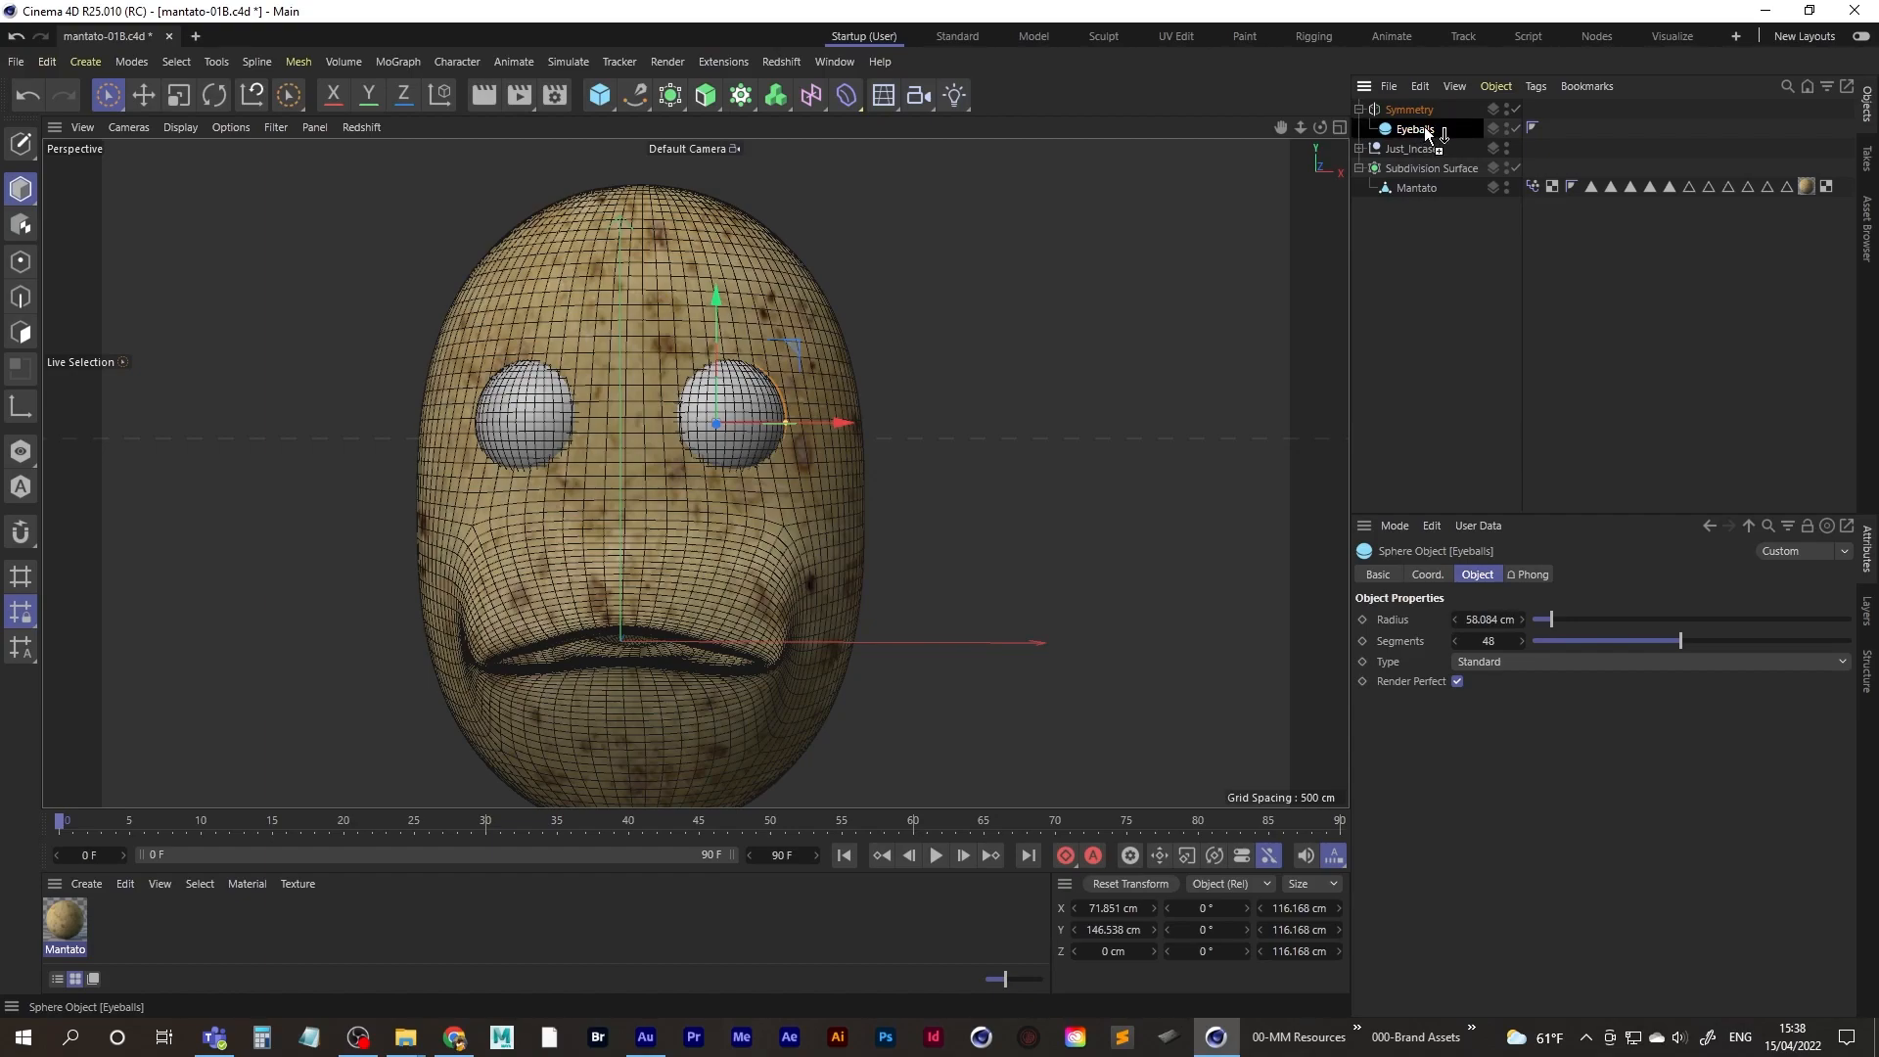
{"action": "left_click_drag", "start_coordinate": [1425, 127], "coordinate": [1424, 128], "text": "ctrl"}
{"action": "double_click", "coordinate": [1429, 148]}
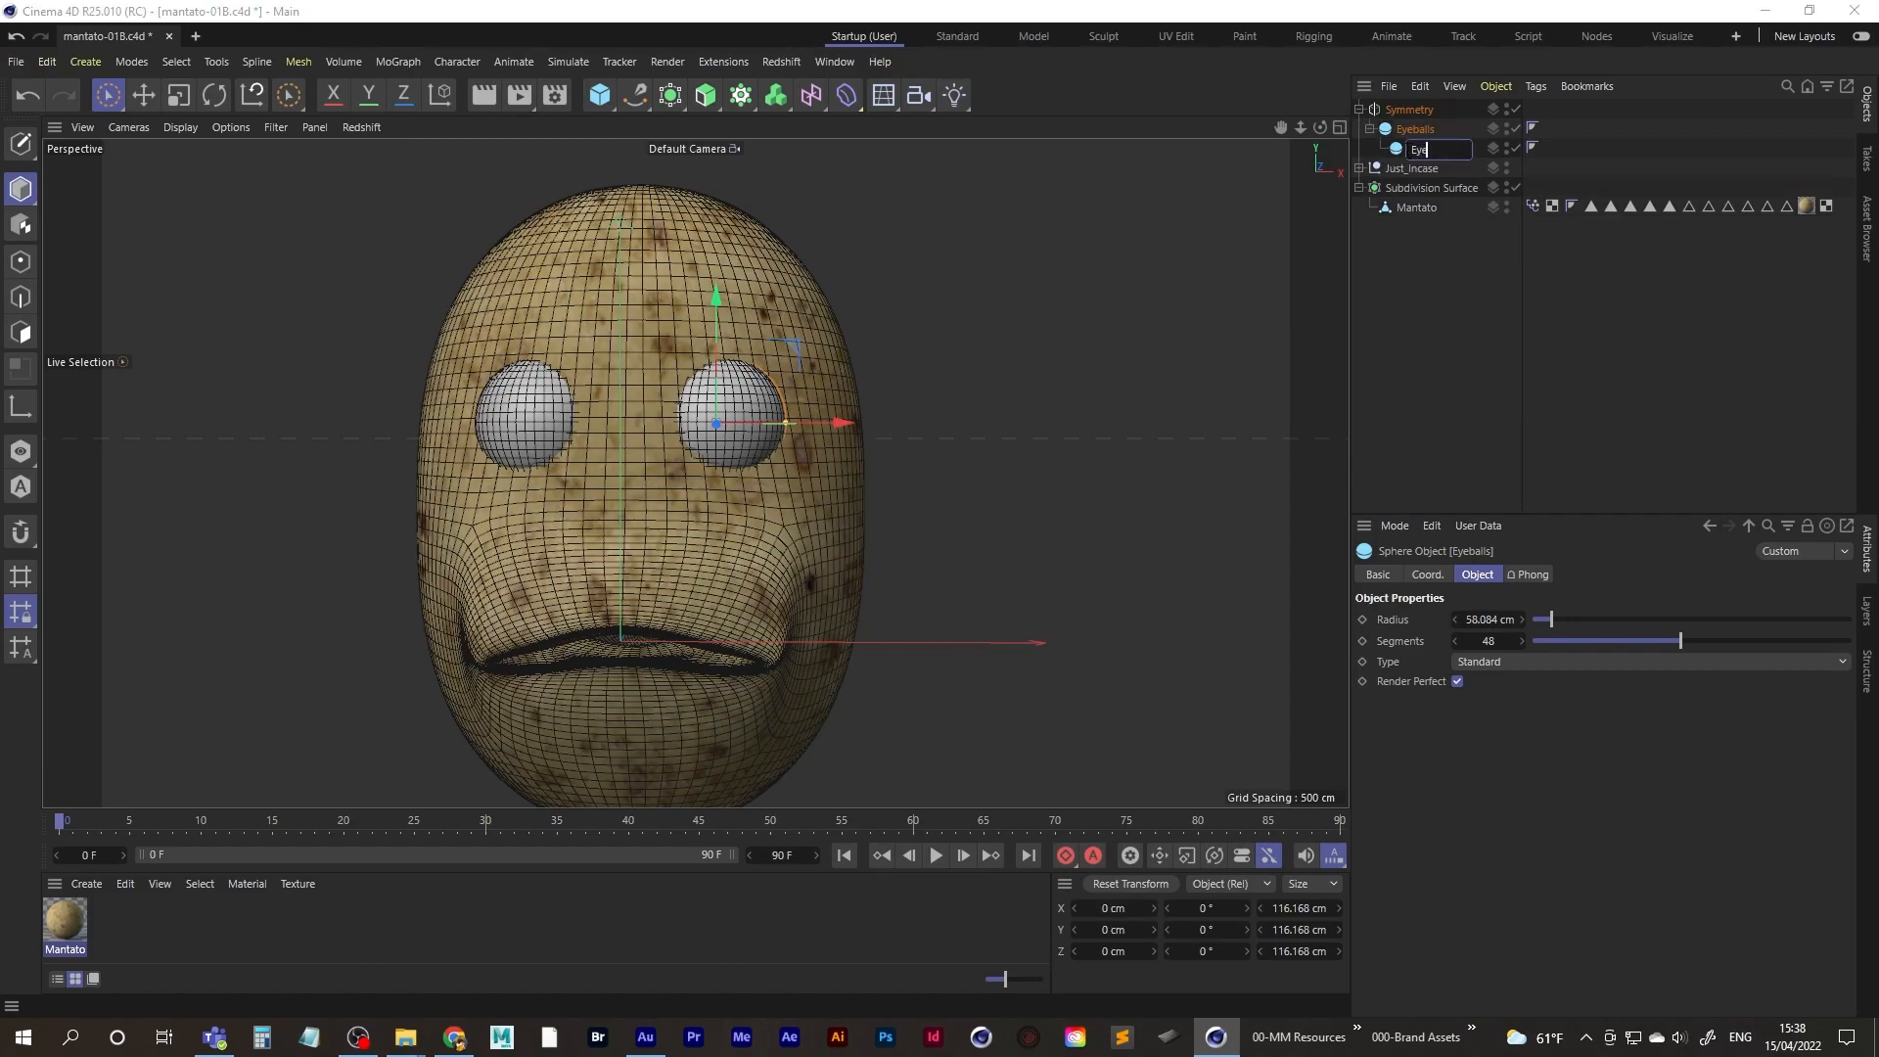
{"action": "type", "text": "ids"}
{"action": "key", "text": "Return"}
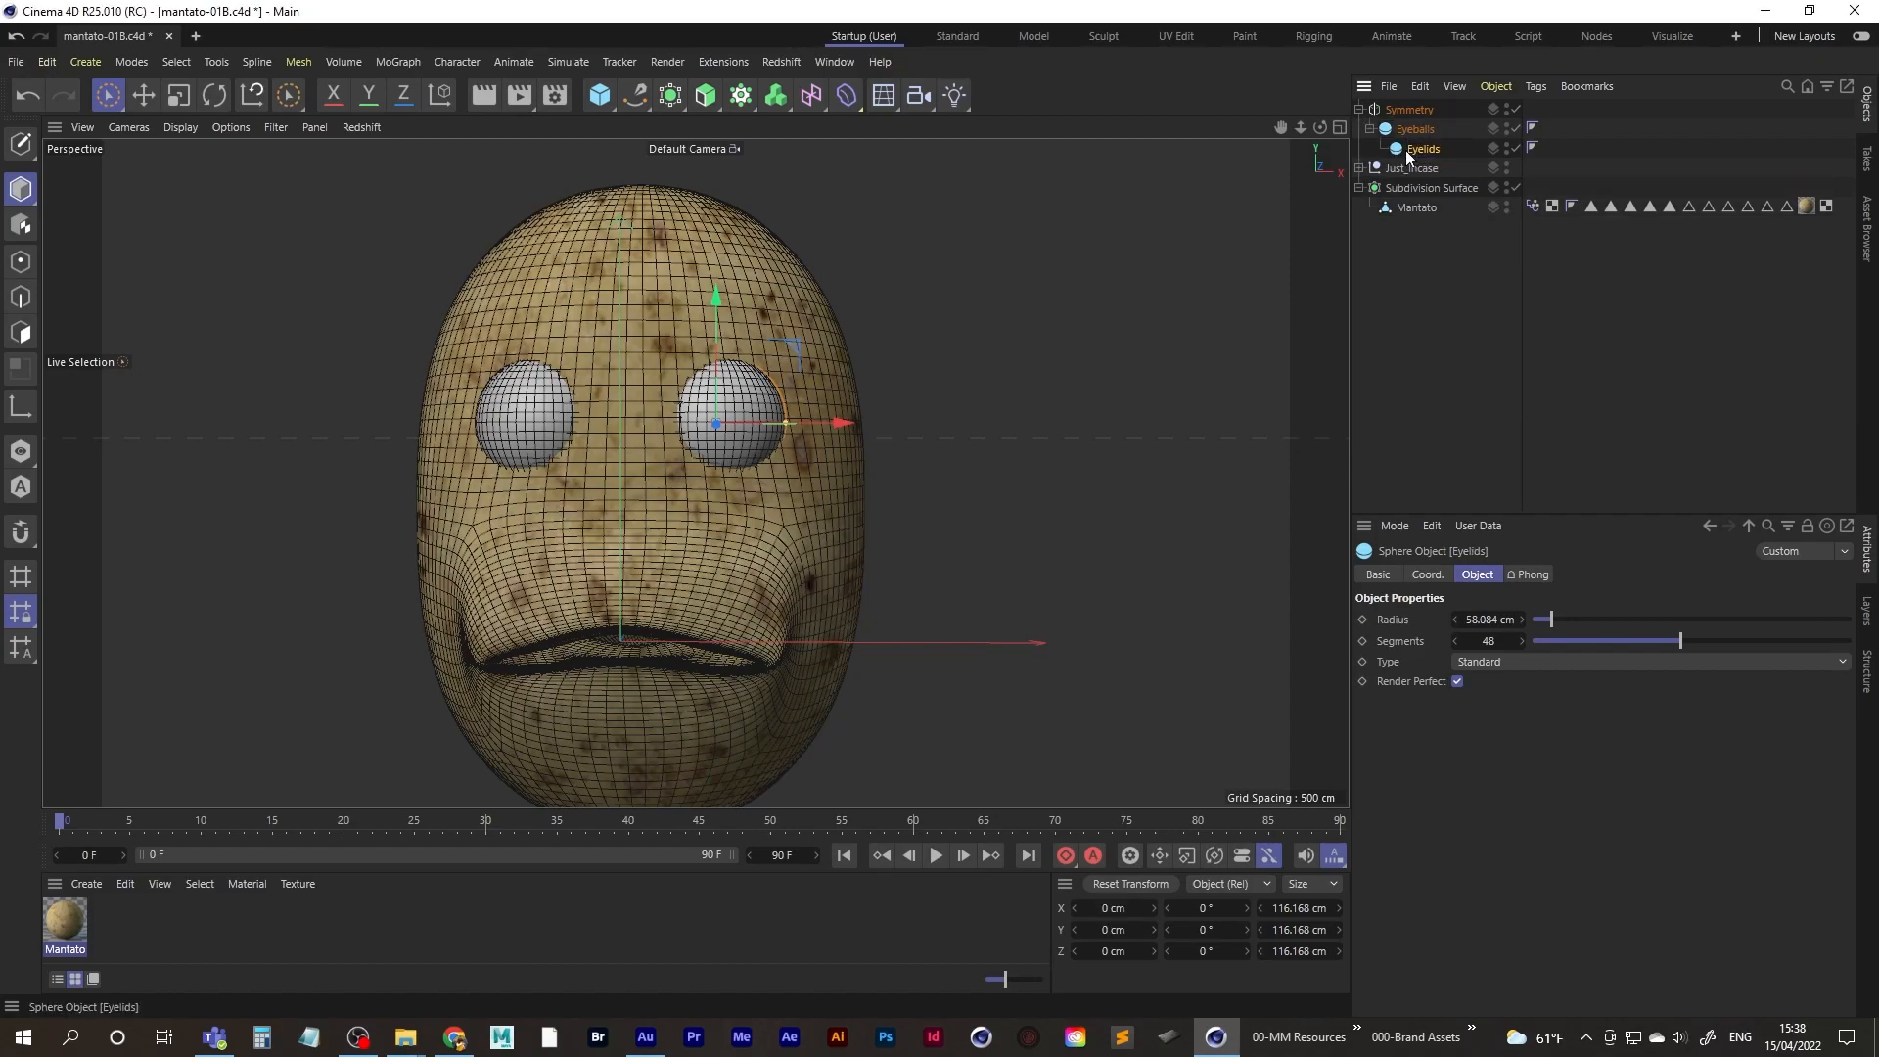
- Increase the Eyelids radius by 1 cm to 59.084 cm
{"action": "left_click", "coordinate": [1483, 620]}
{"action": "type", "text": "+1"}
{"action": "key", "text": "Return"}
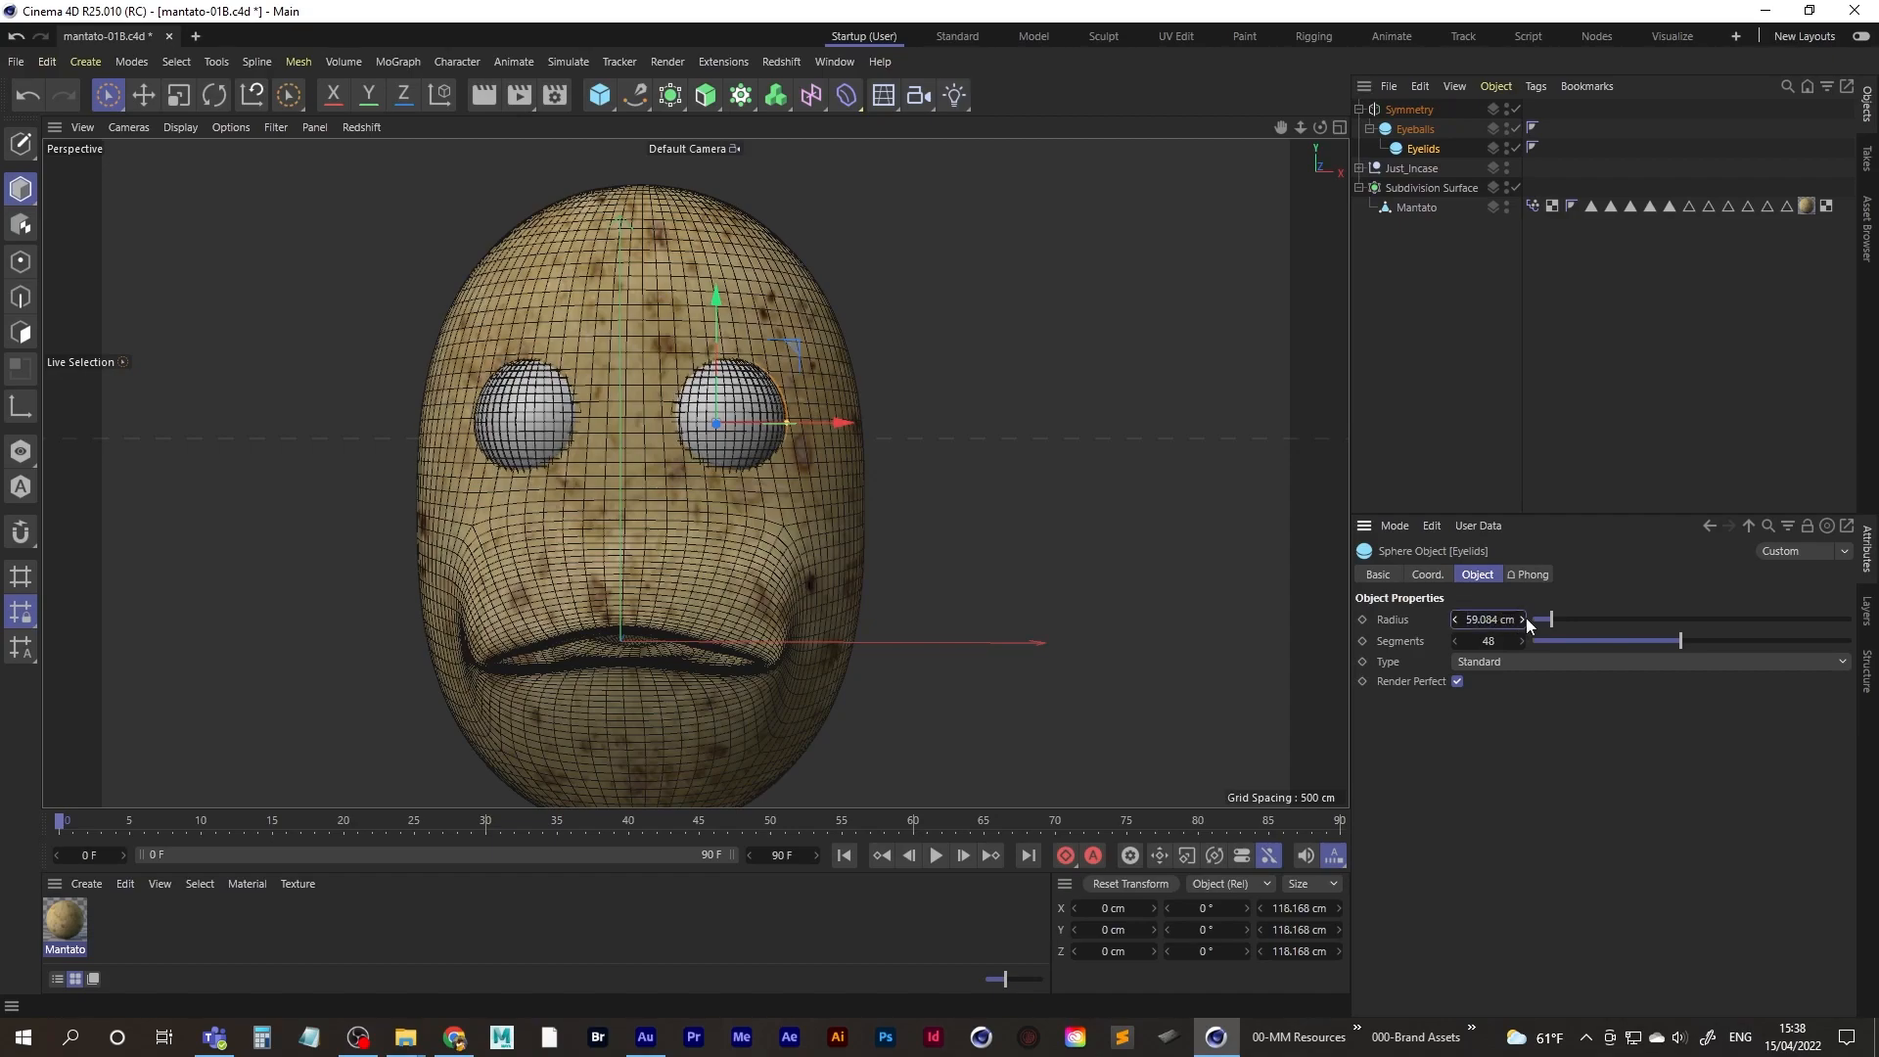
- Apply the Mantato material to Eyelids and view the textured eyes in shading without mesh lines
{"action": "left_click", "coordinate": [1410, 349]}
{"action": "left_click", "coordinate": [1424, 150]}
{"action": "left_click_drag", "start_coordinate": [62, 924], "coordinate": [1425, 151]}
{"action": "left_click", "coordinate": [1419, 312]}
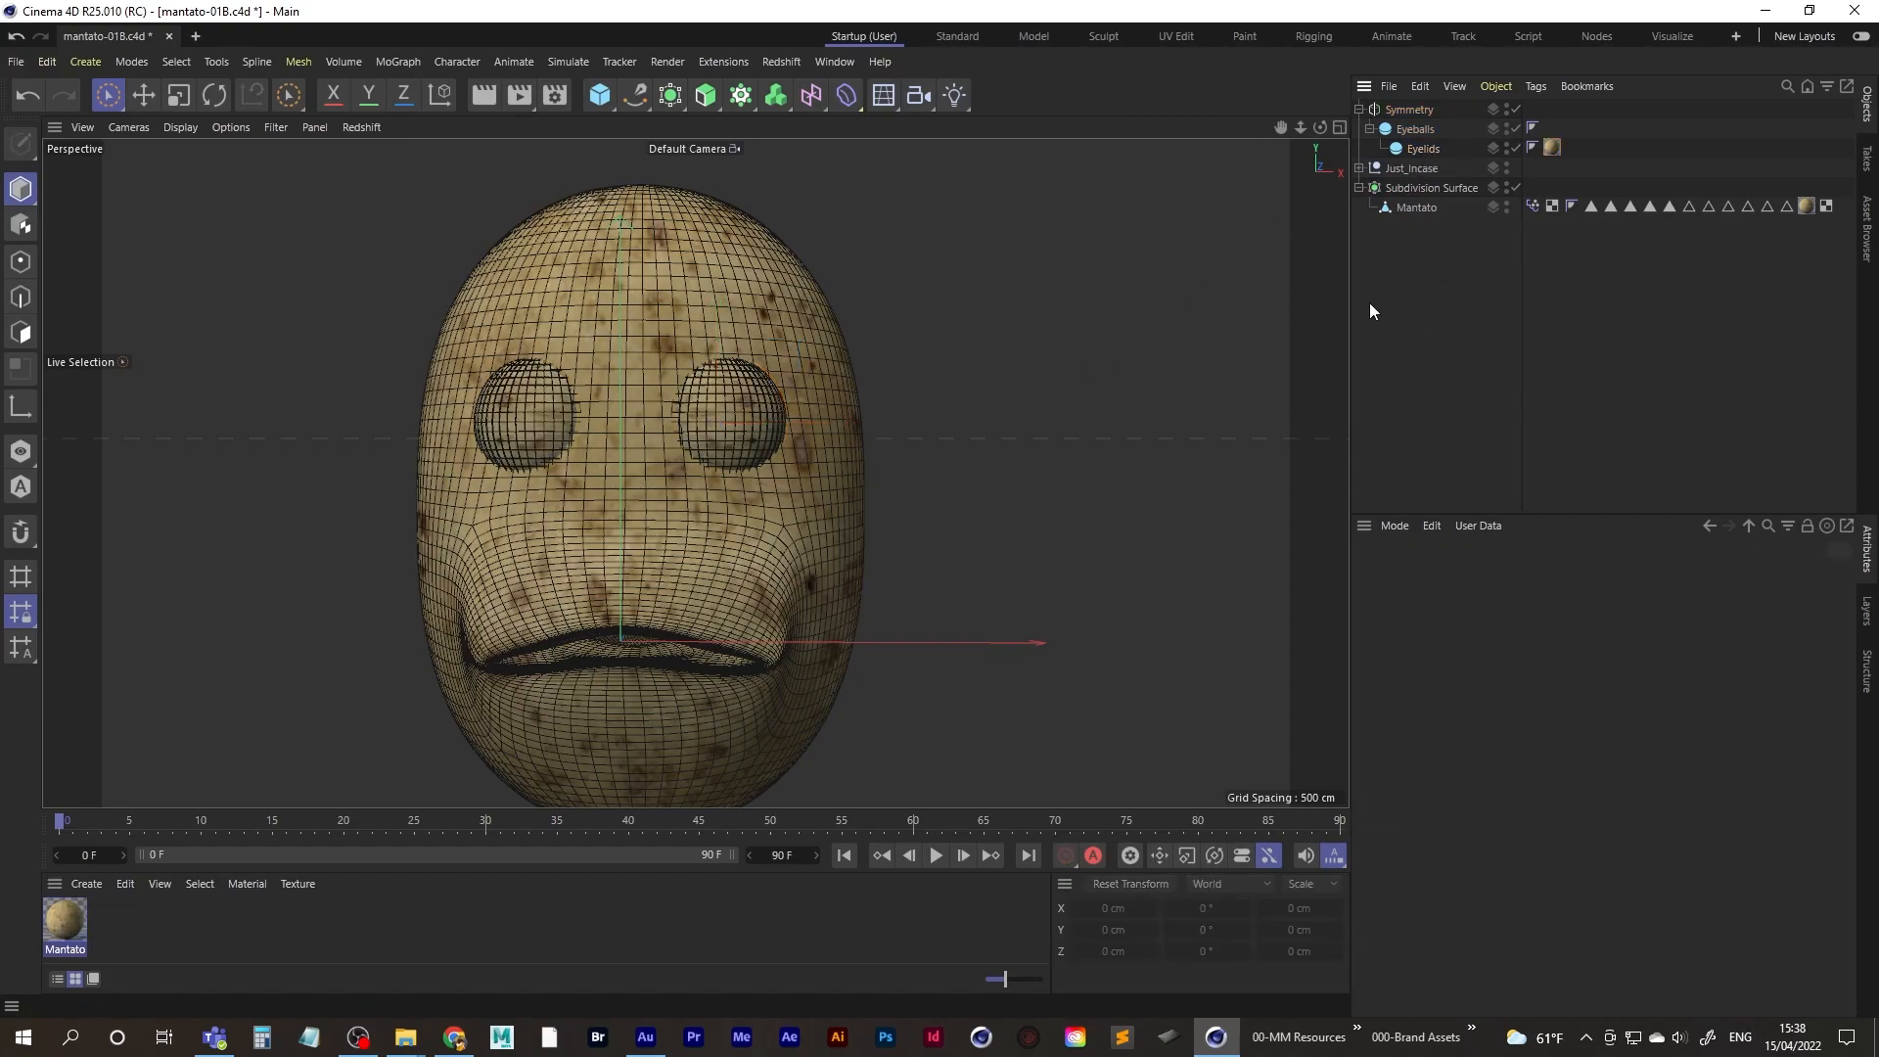
{"action": "key", "text": "n"}
{"action": "key", "text": "a"}
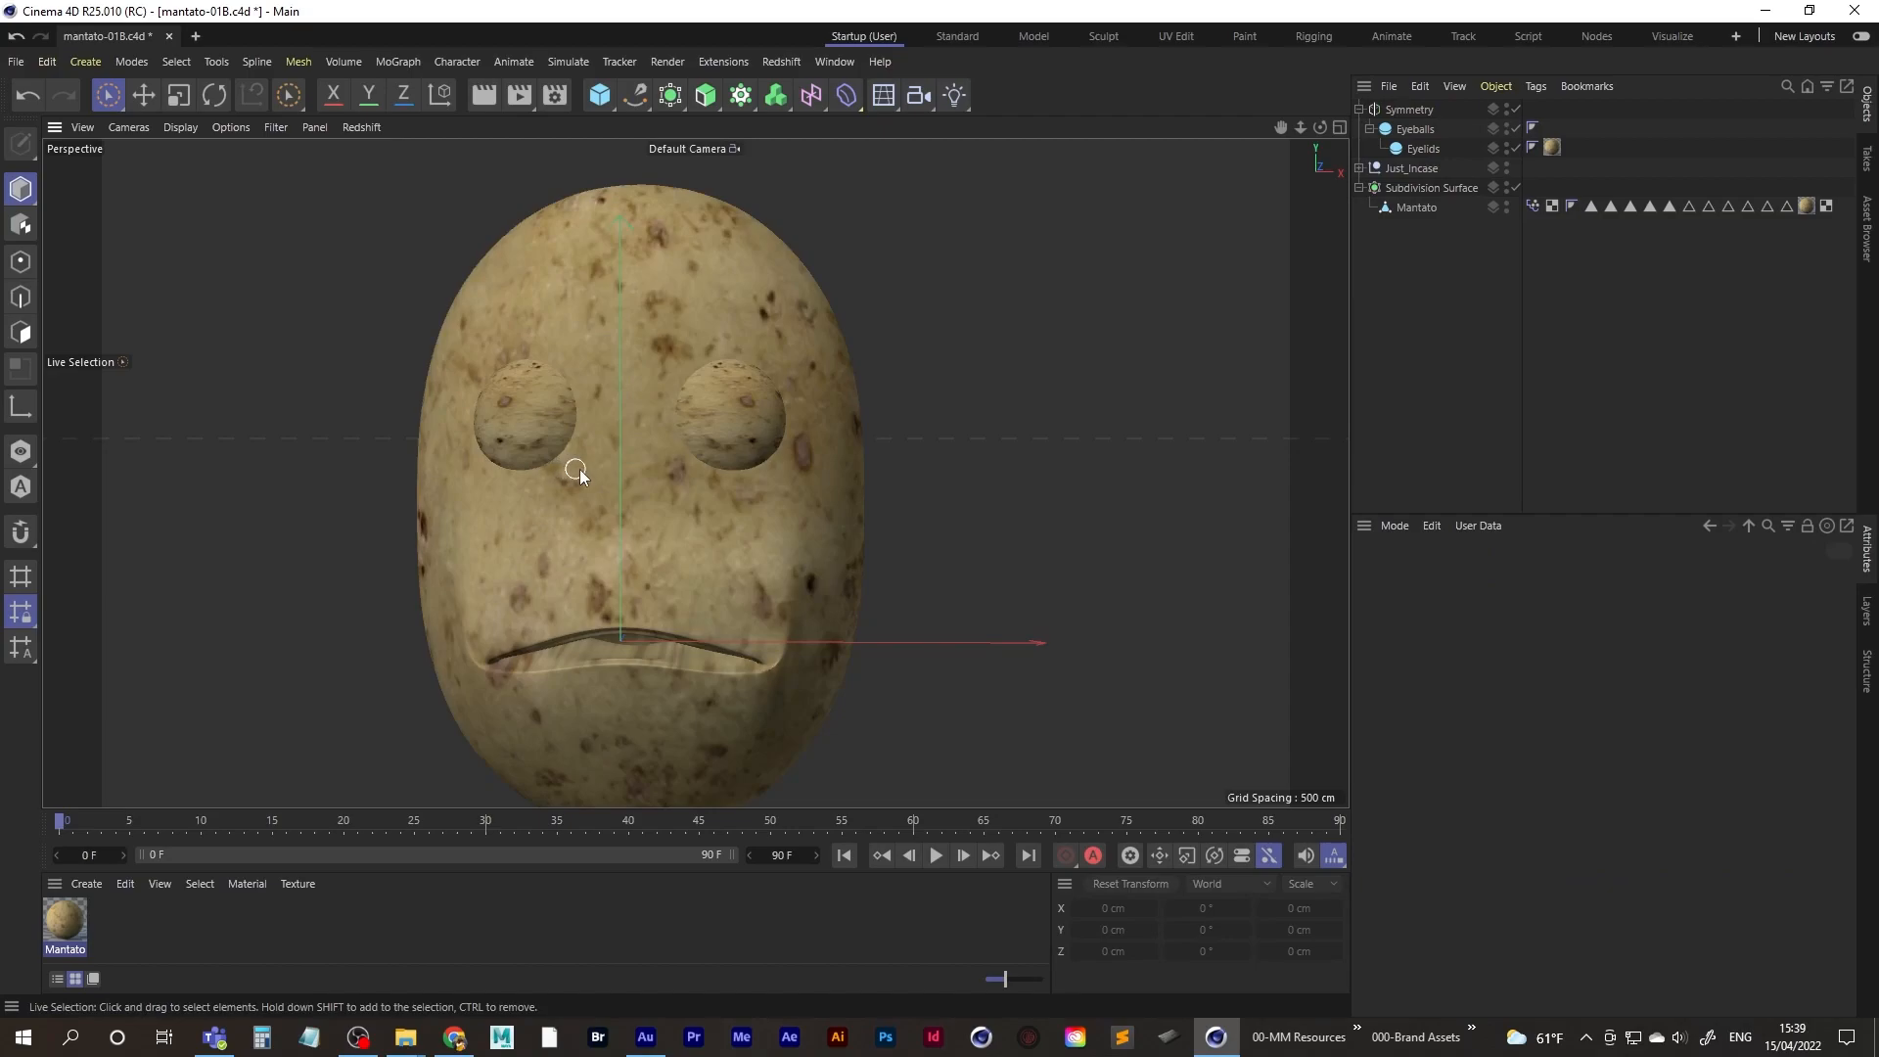
{"action": "left_click_drag", "start_coordinate": [648, 483], "coordinate": [685, 514], "text": "alt"}
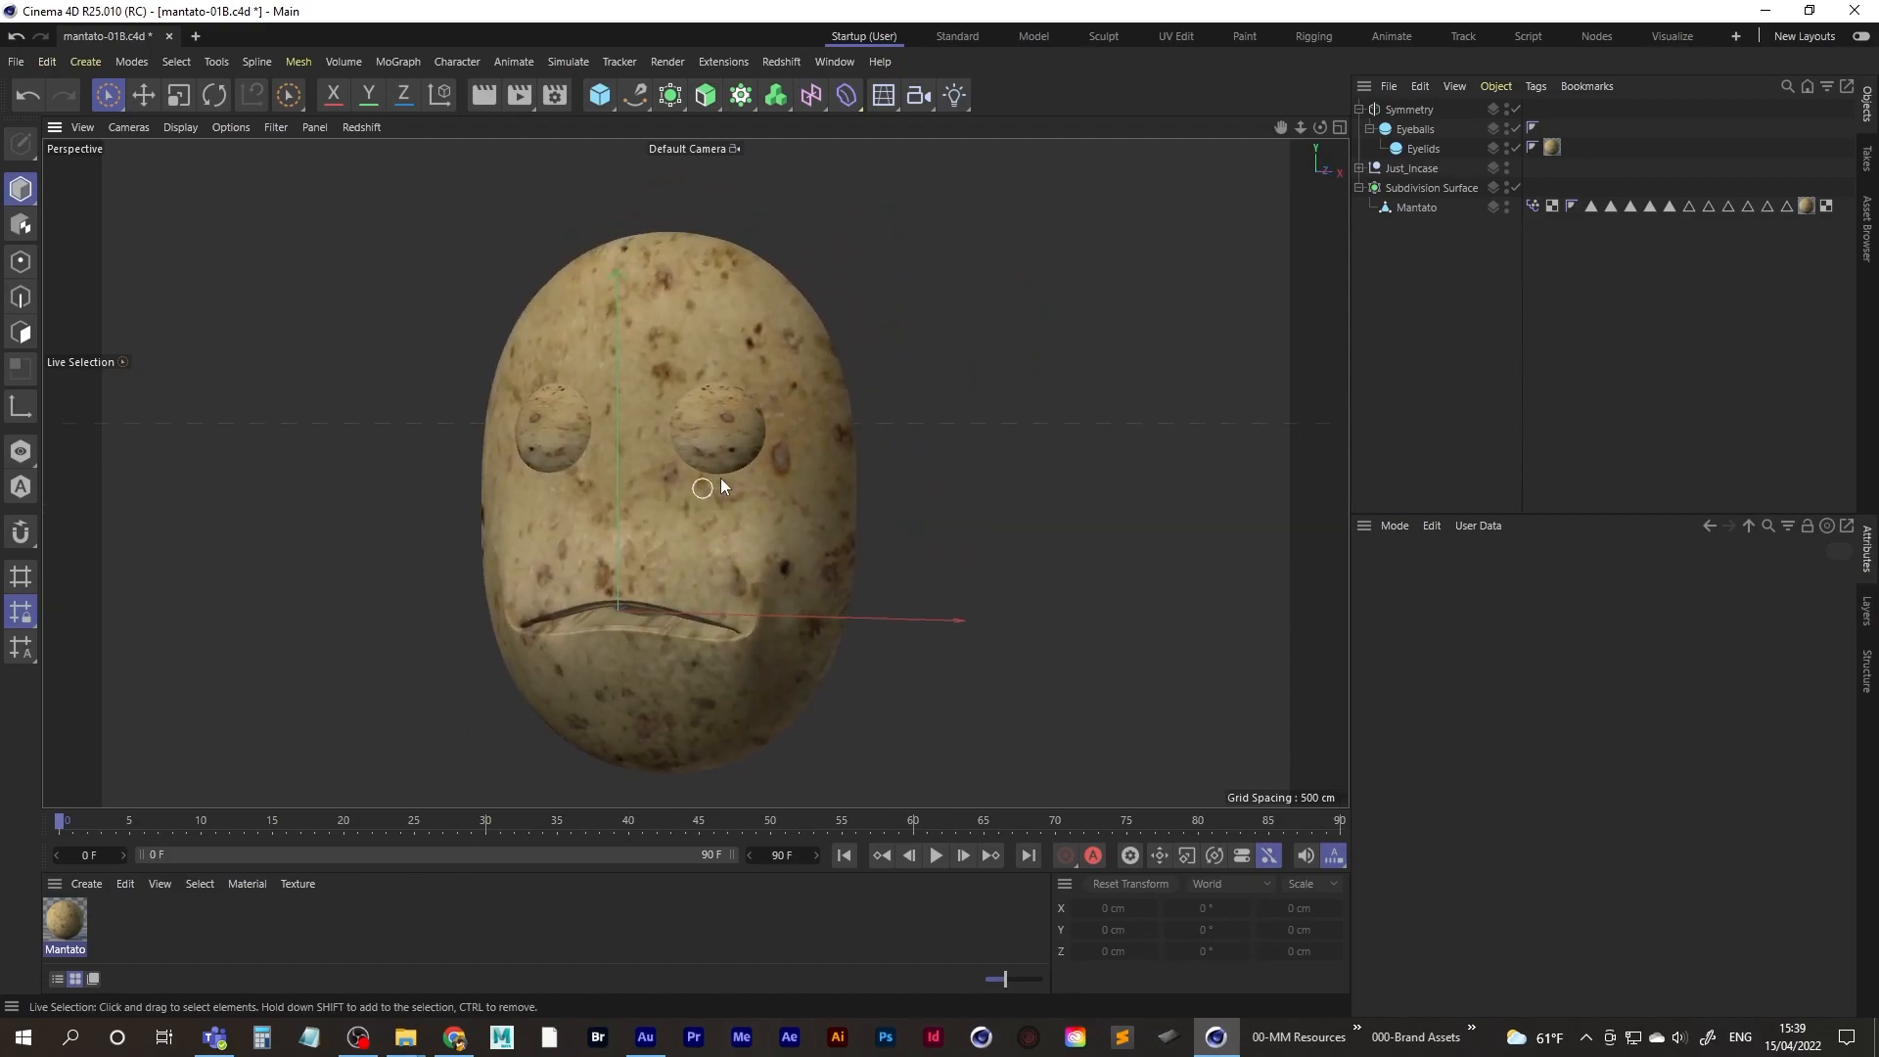
- Make the Eyelids sphere editable, show mesh lines and isolate it in the viewport with solo mode
{"action": "left_click", "coordinate": [1423, 150]}
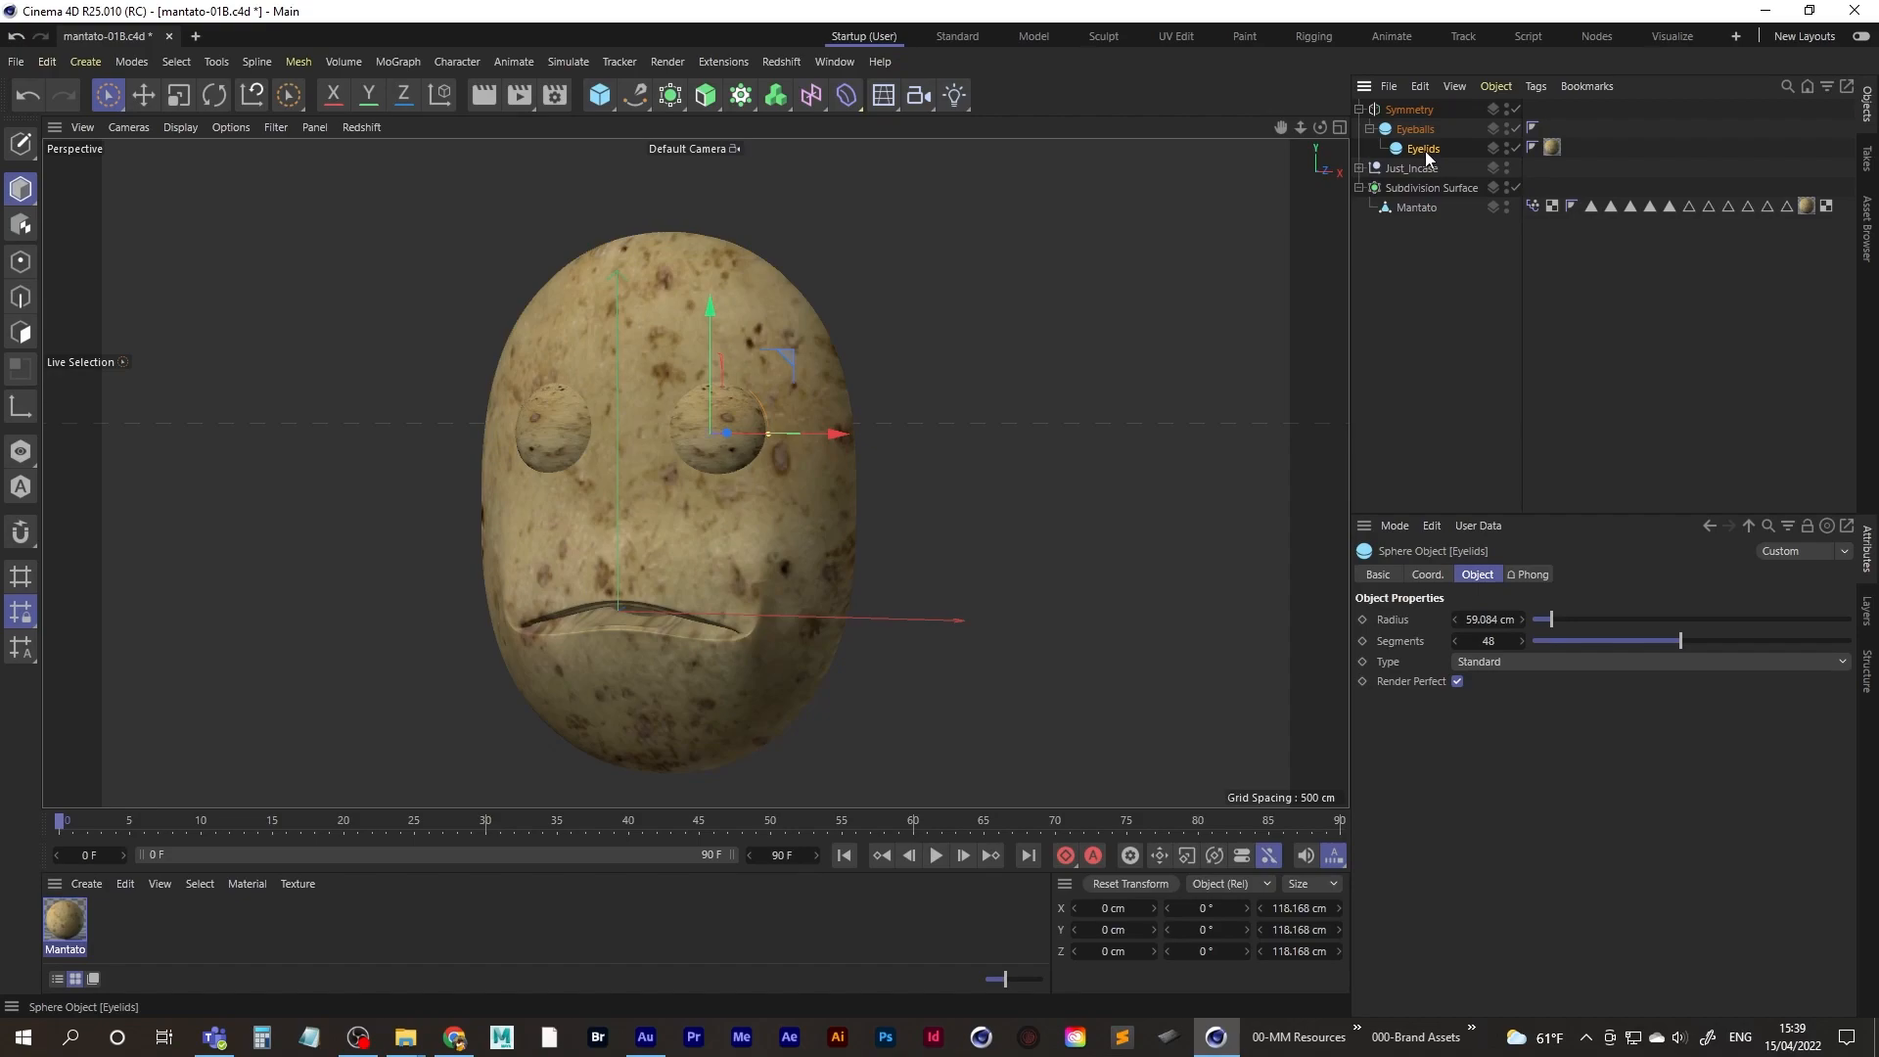
{"action": "key", "text": "c"}
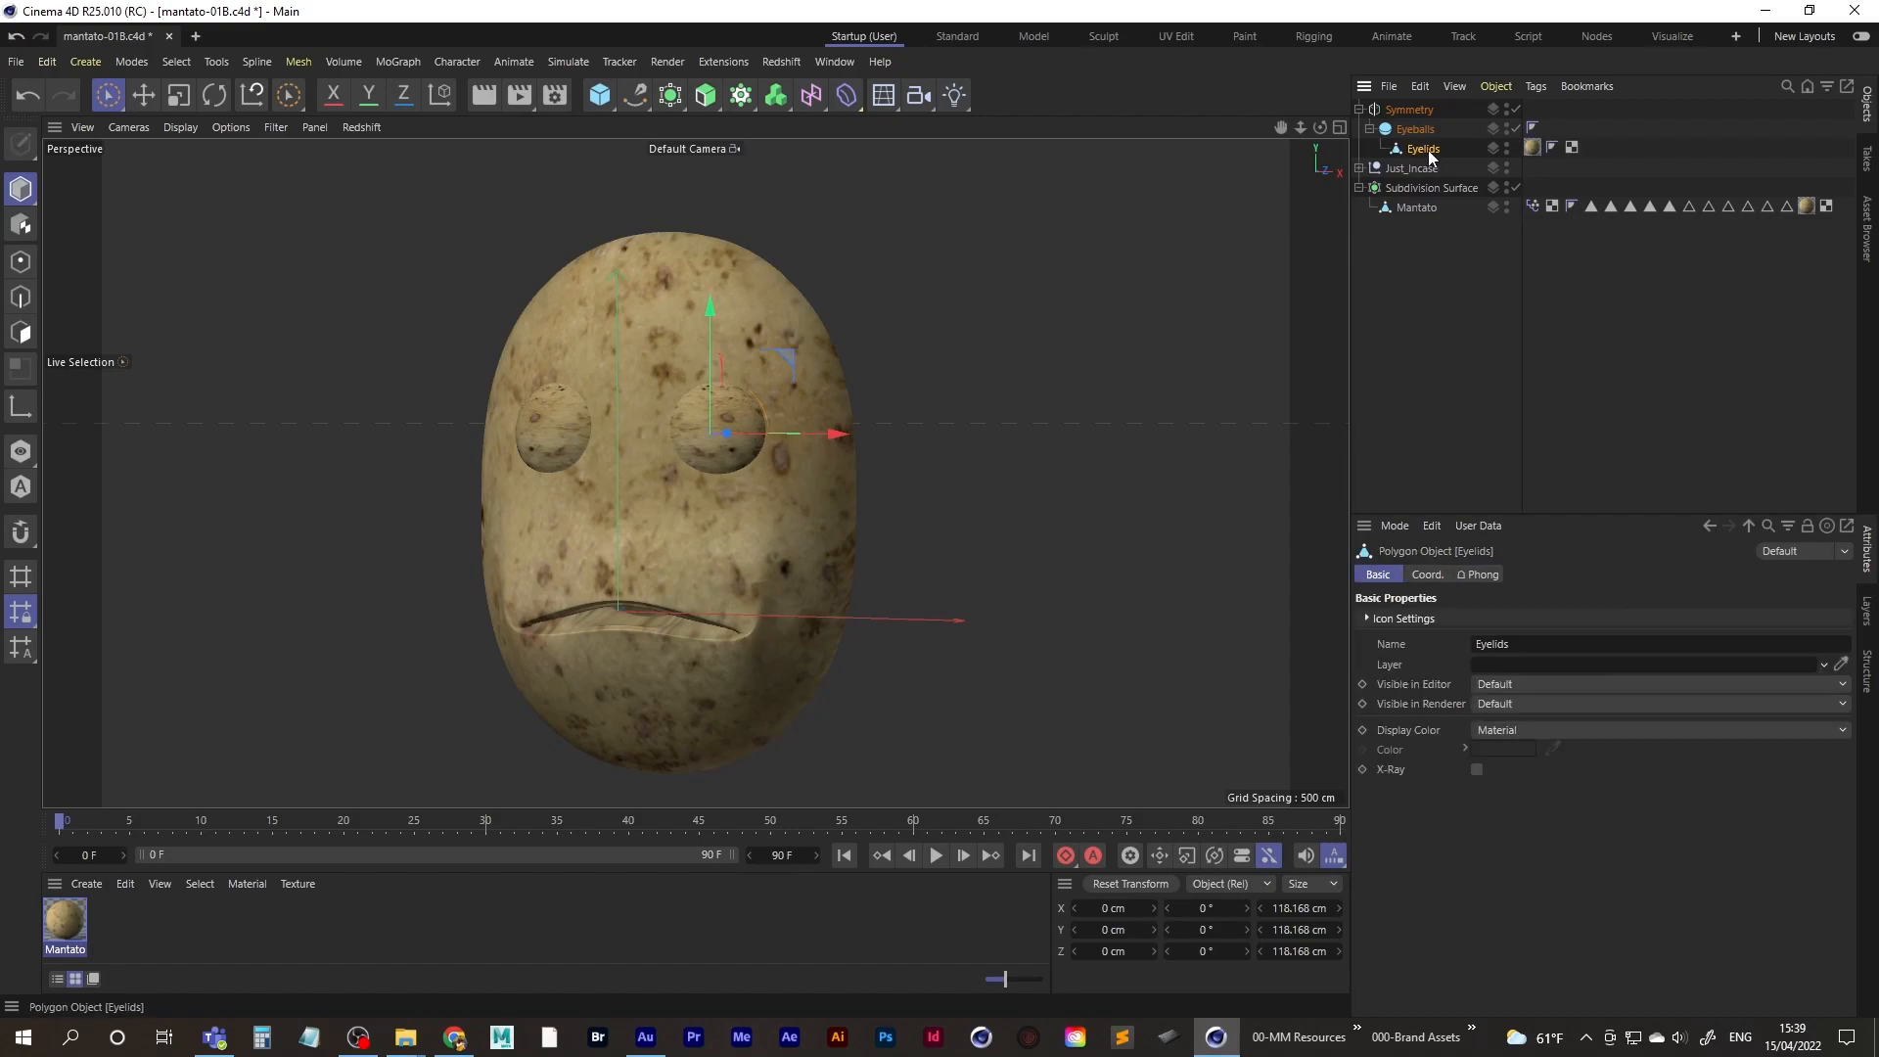
{"action": "scroll", "coordinate": [822, 397], "scroll_direction": "up", "scroll_amount": 5}
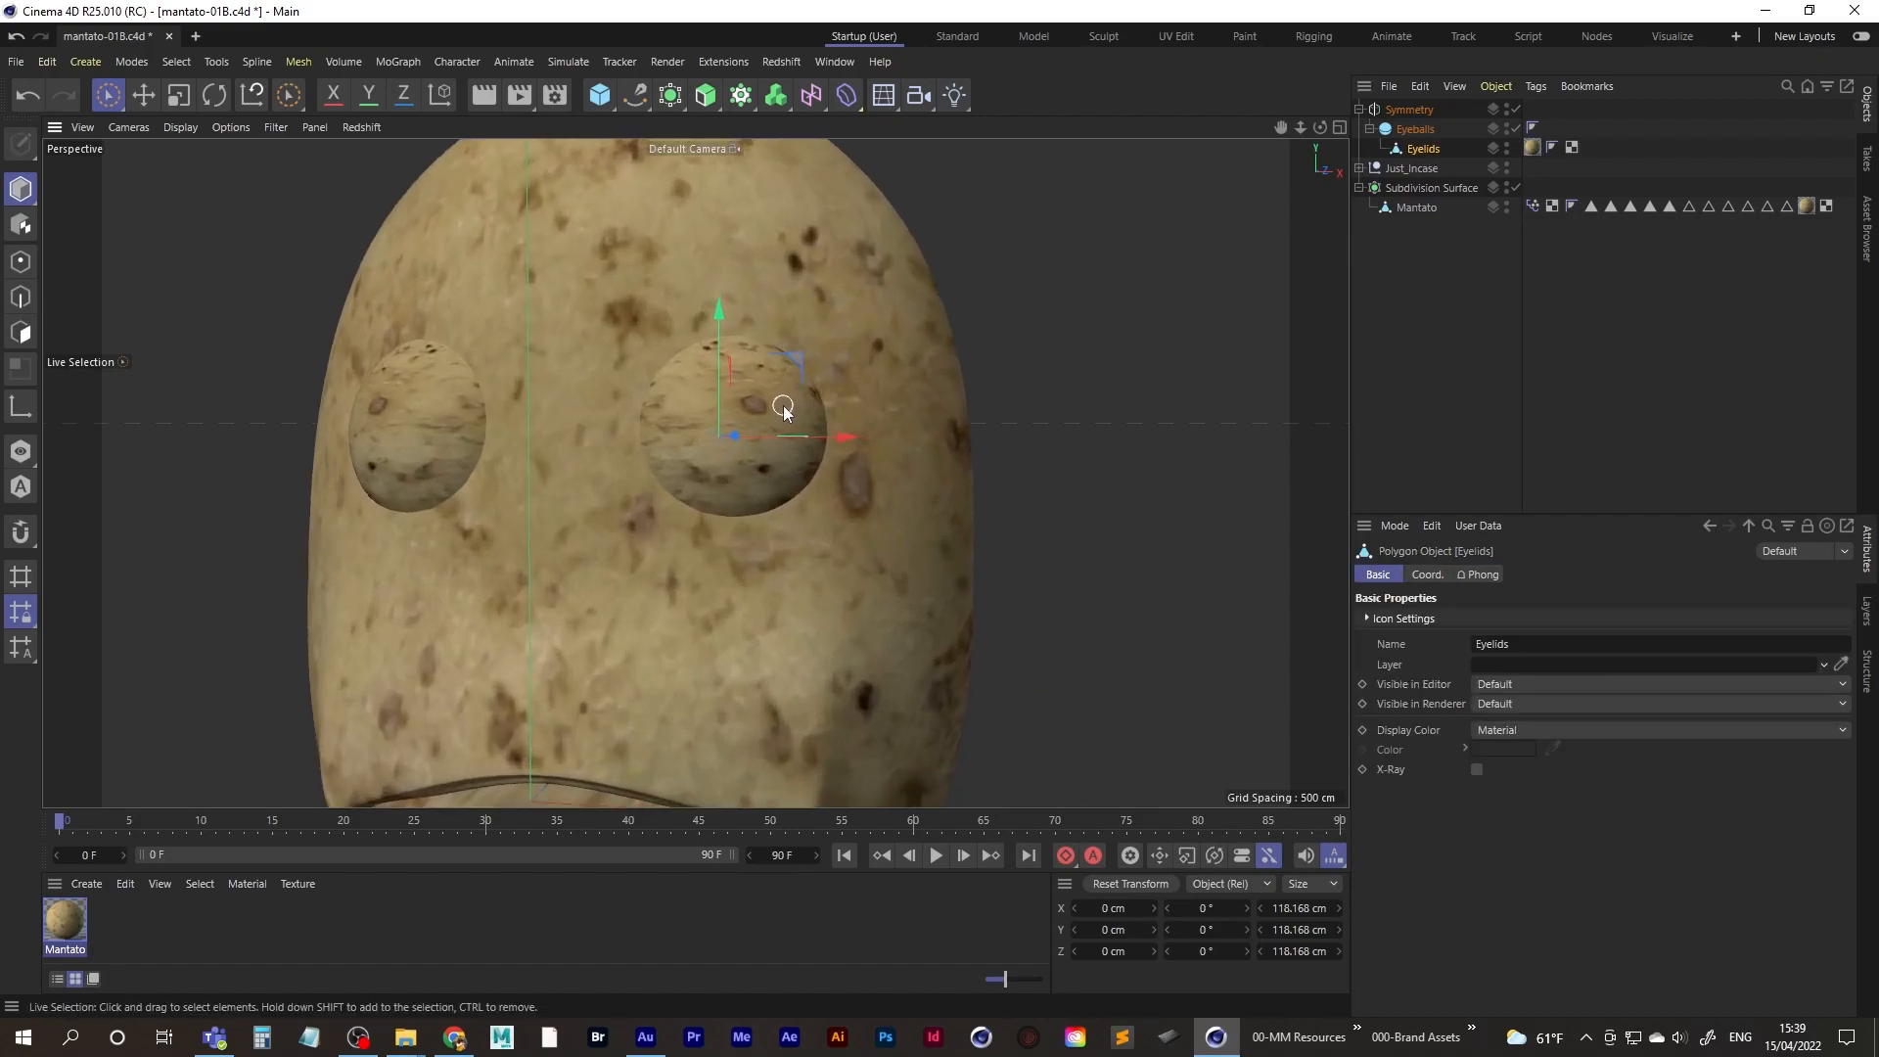
{"action": "key", "text": "n"}
{"action": "key", "text": "b"}
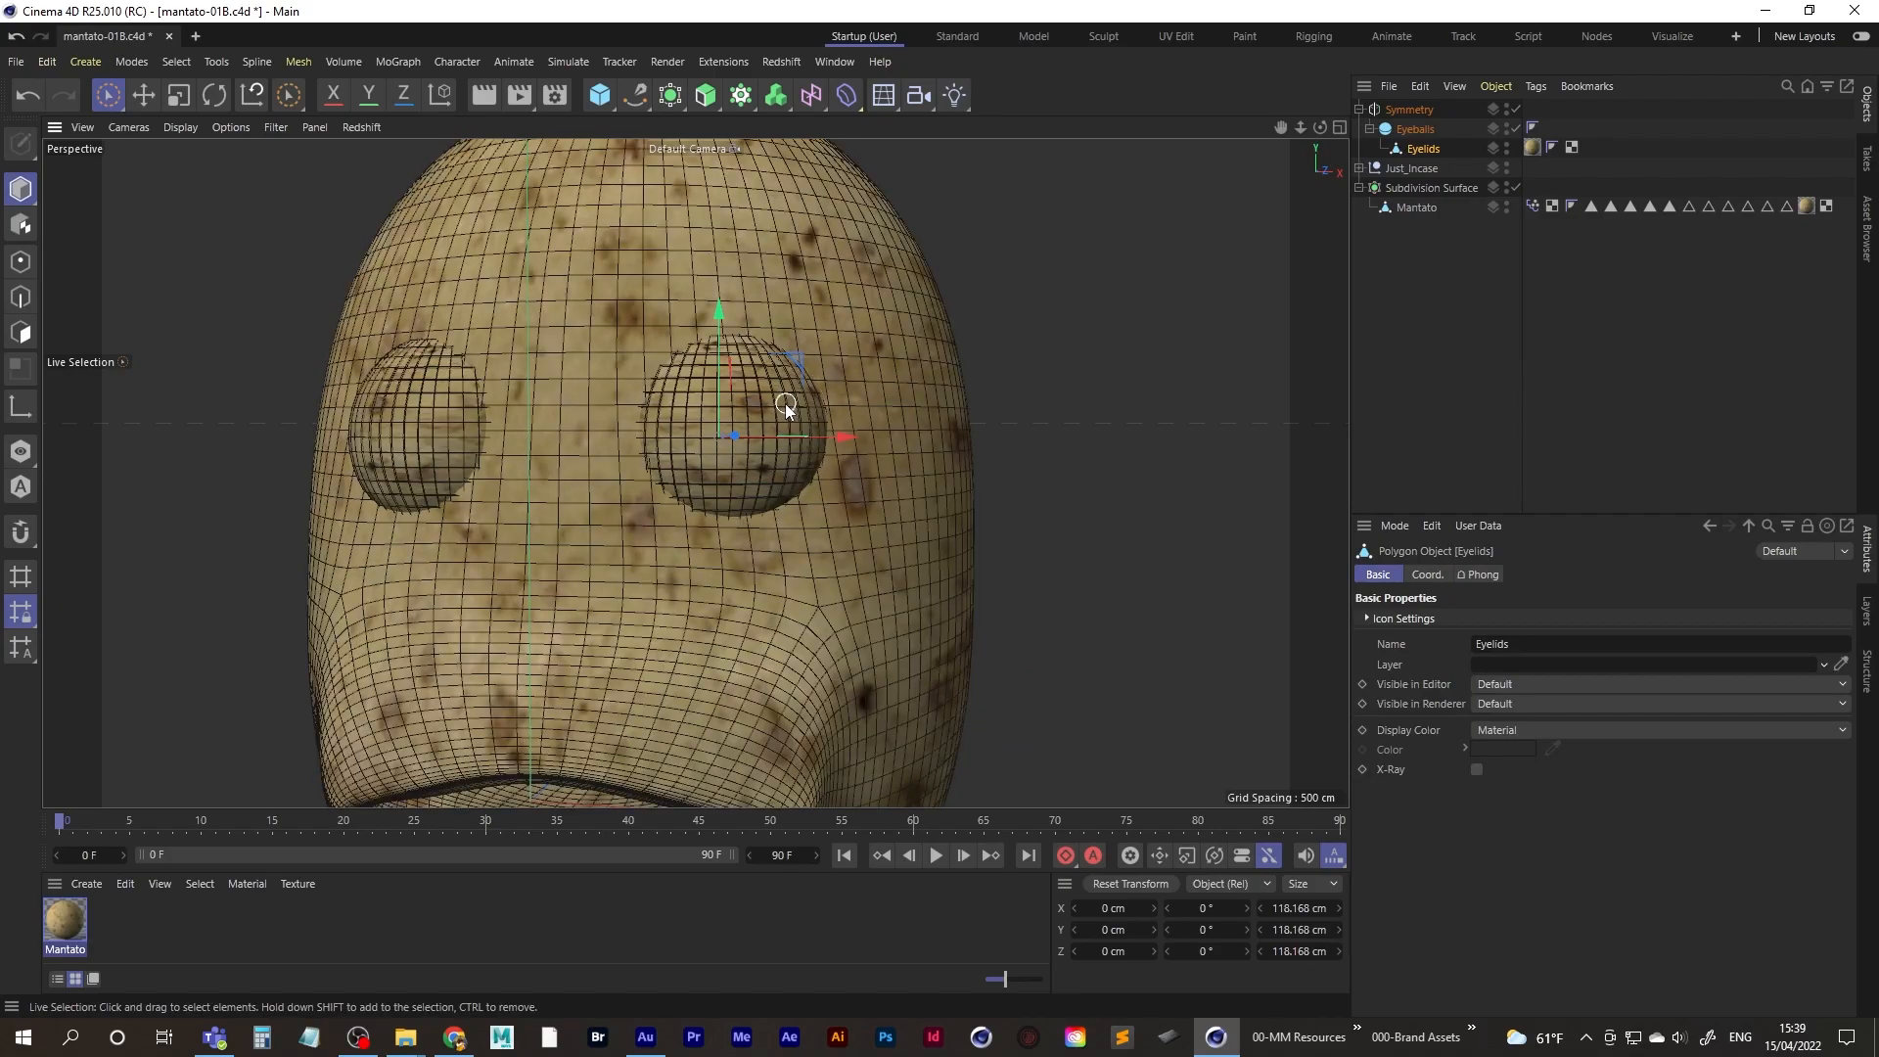
{"action": "middle_click_drag", "start_coordinate": [679, 382], "coordinate": [649, 410], "text": "alt"}
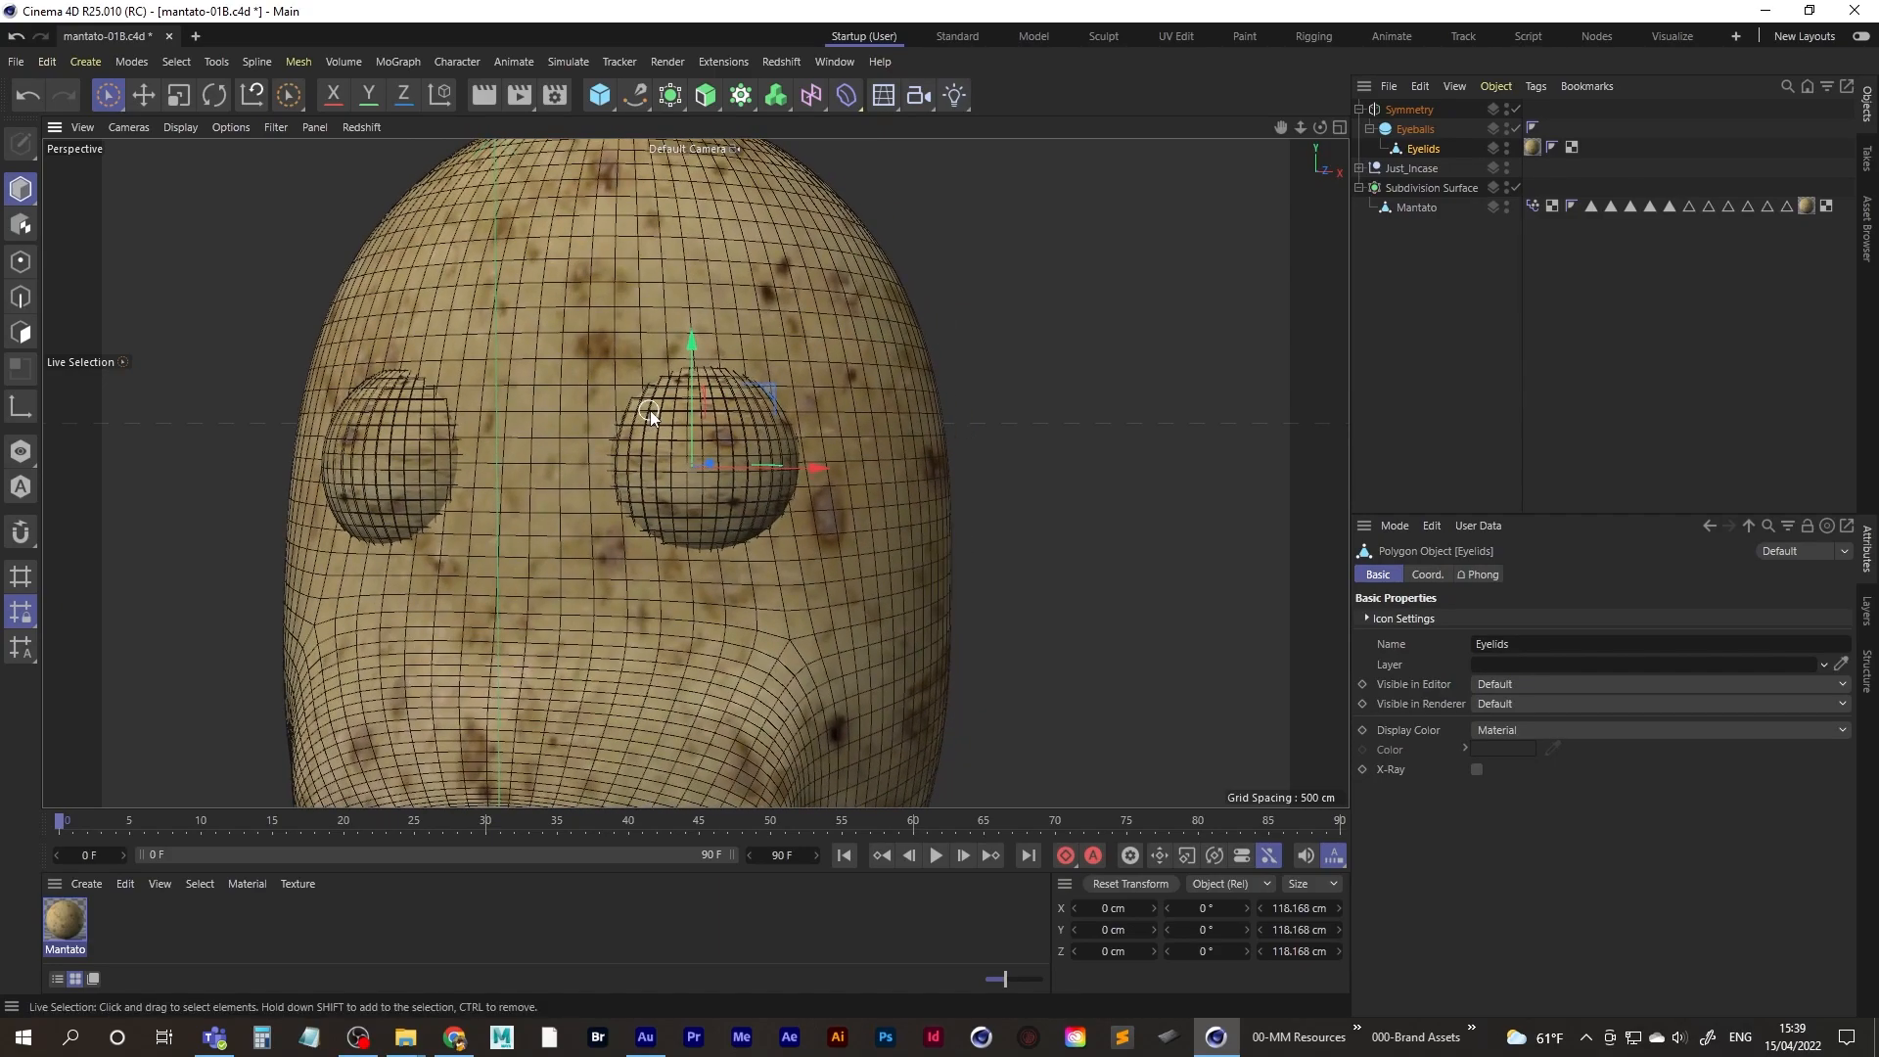
{"action": "left_click", "coordinate": [22, 454]}
{"action": "left_click_drag", "start_coordinate": [706, 419], "coordinate": [685, 461], "text": "alt"}
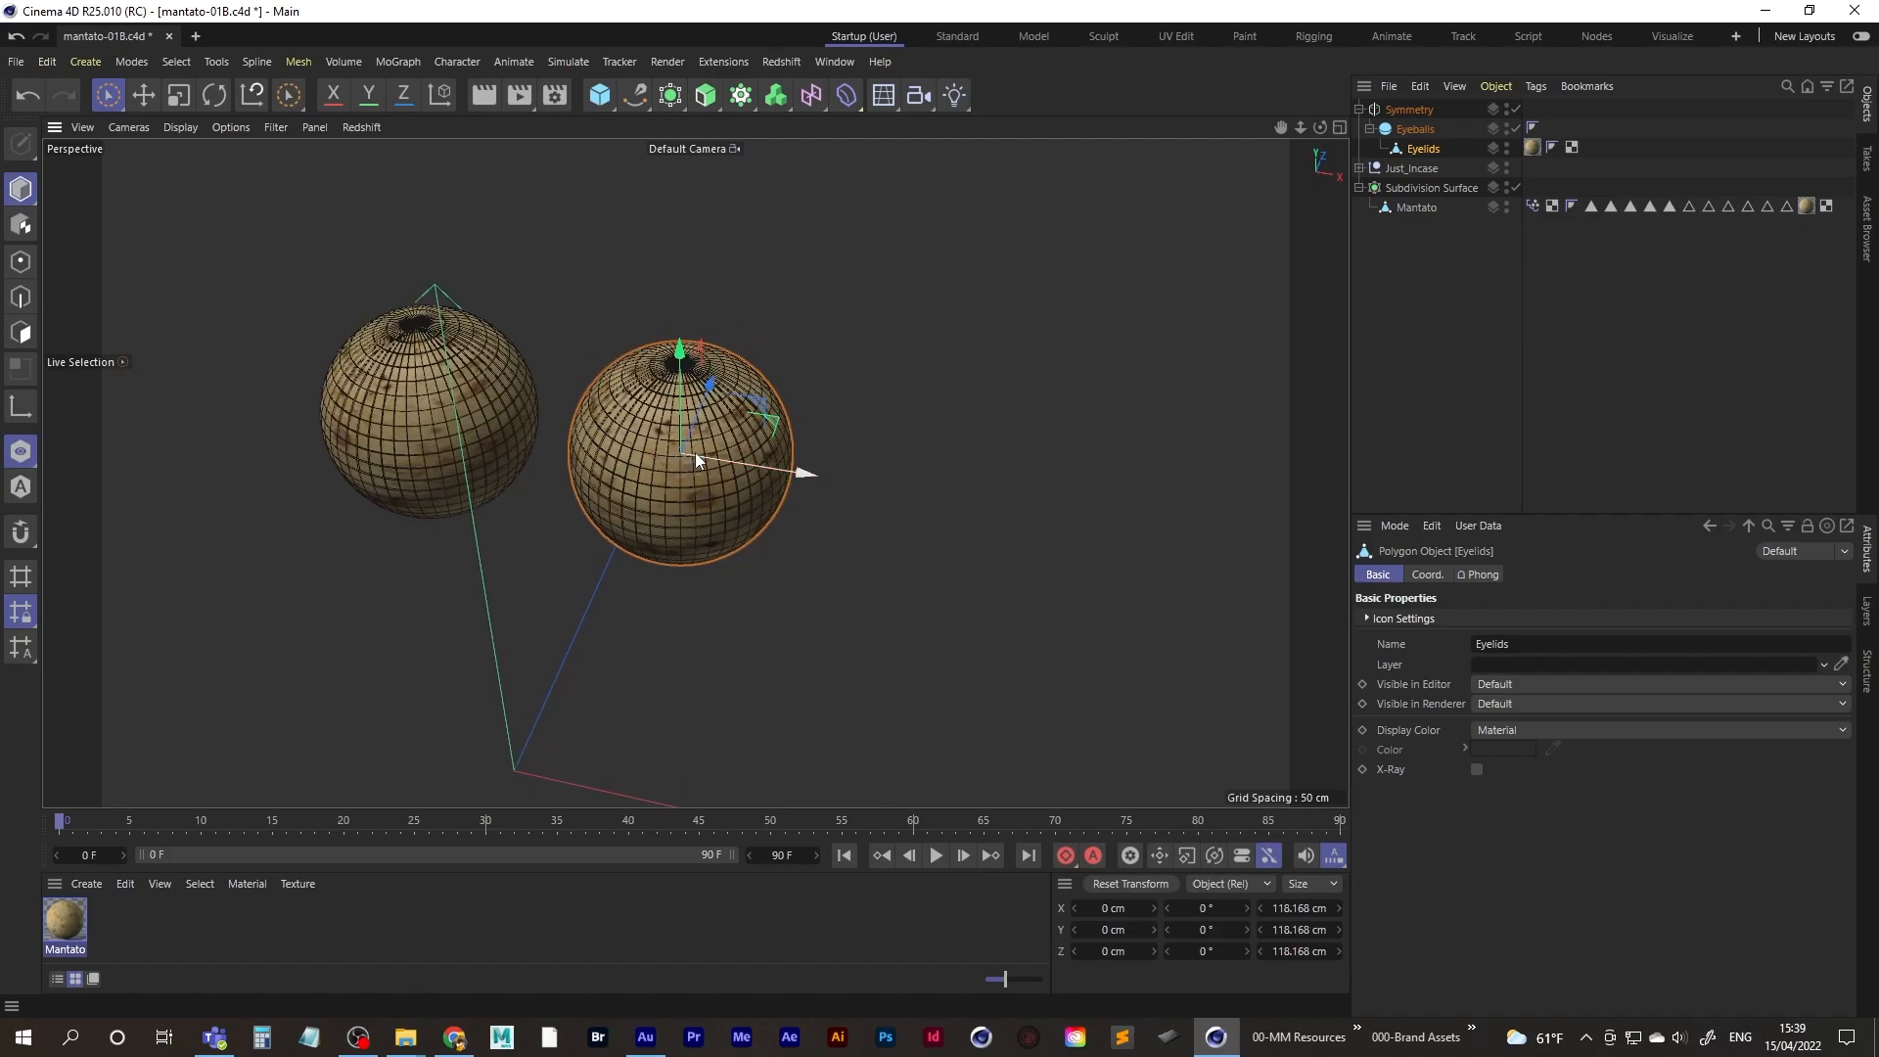
- Loop-select nine adjacent vertical polygon strips on the side of the Eyelids sphere and delete them to cut an opening
{"action": "key", "text": "u"}
{"action": "key", "text": "l"}
{"action": "key", "text": "Return"}
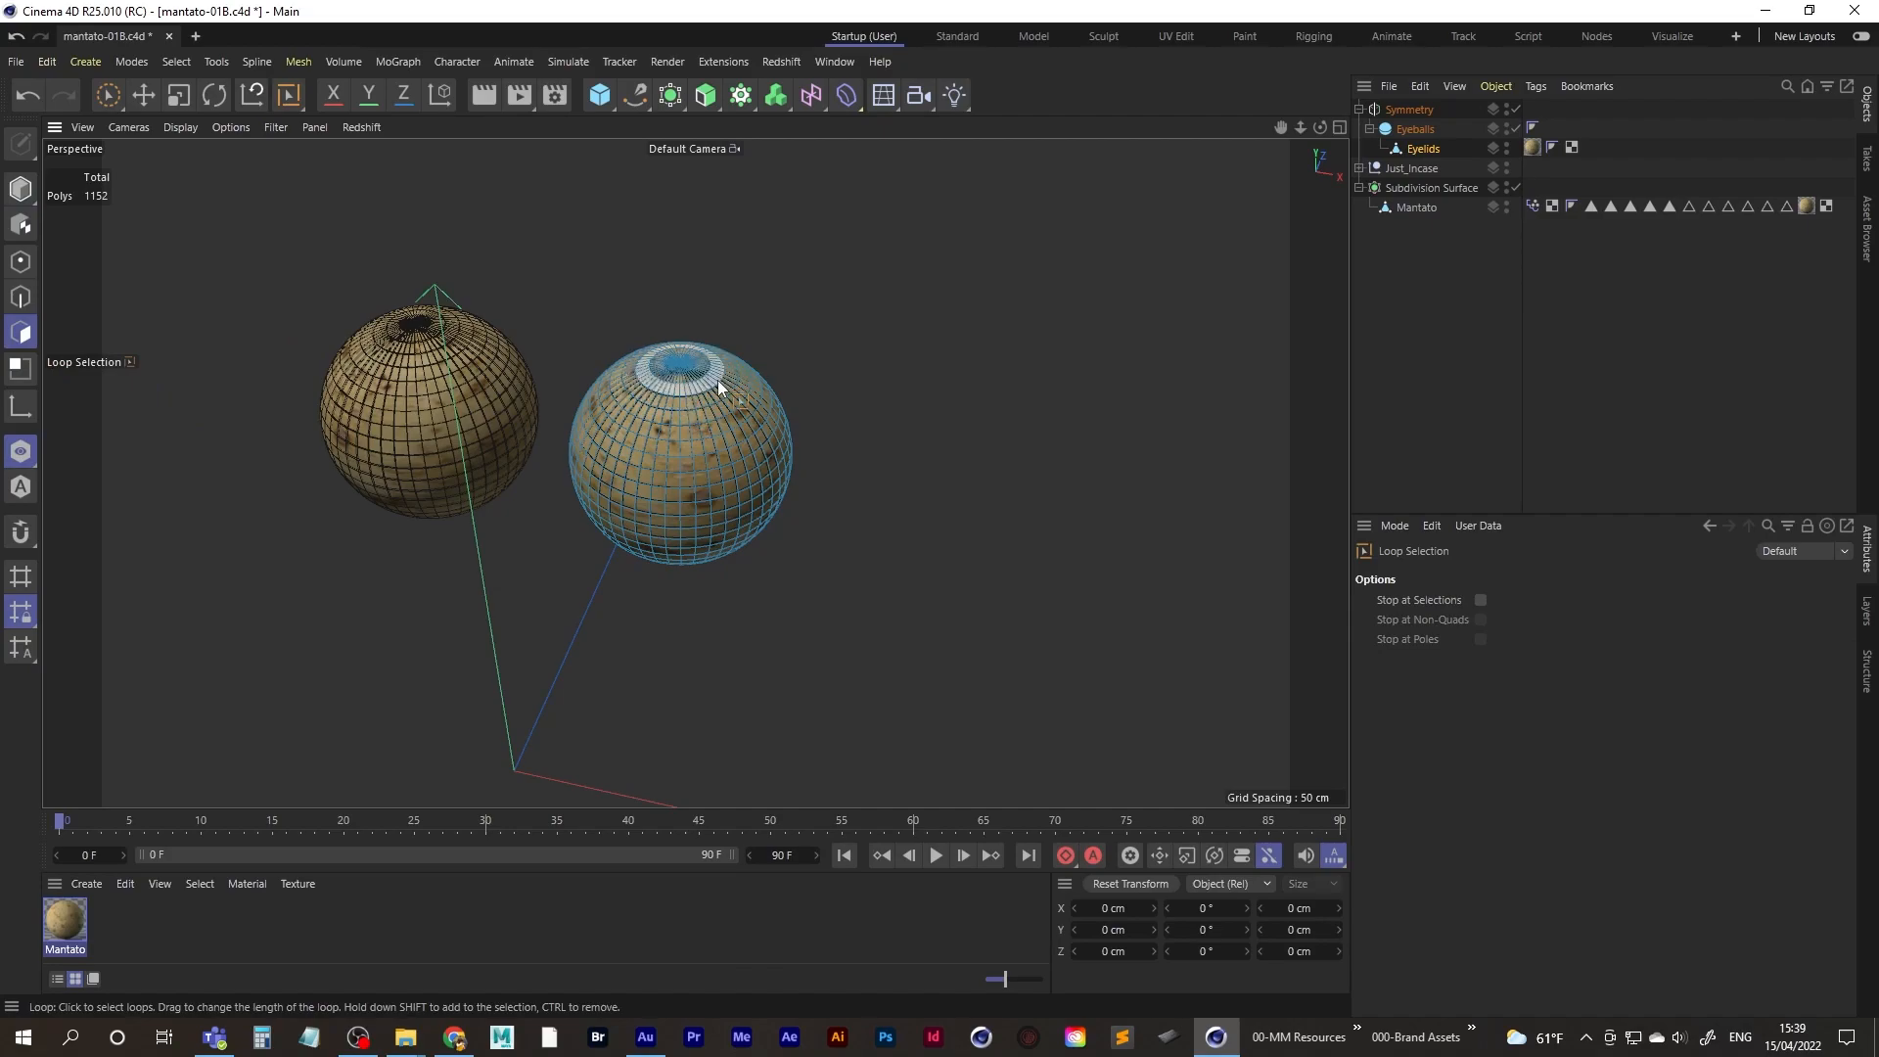
{"action": "scroll", "coordinate": [718, 382], "scroll_direction": "up", "scroll_amount": 5}
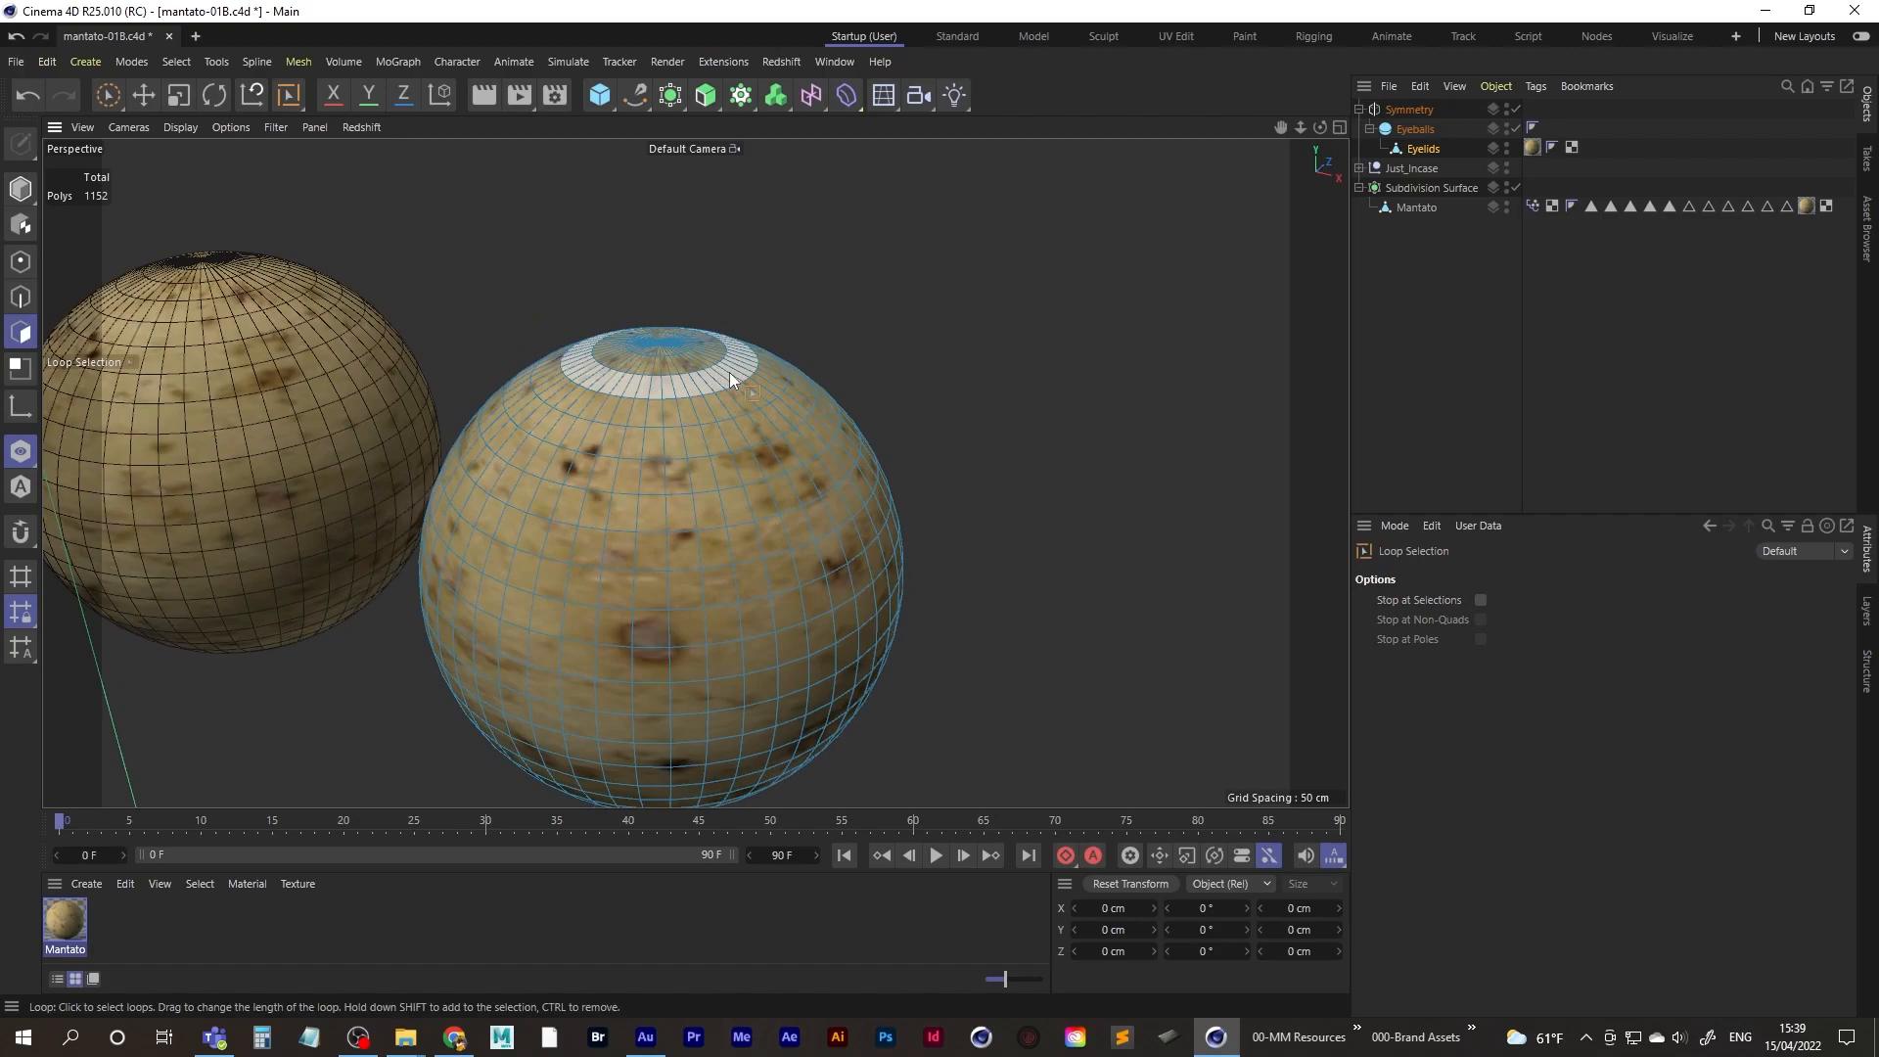
{"action": "mouse_move", "coordinate": [762, 396]}
{"action": "left_mouse_down", "text": "alt"}
{"action": "mouse_move", "coordinate": [615, 381]}
{"action": "mouse_move", "coordinate": [794, 403]}
{"action": "left_mouse_up", "text": "alt"}
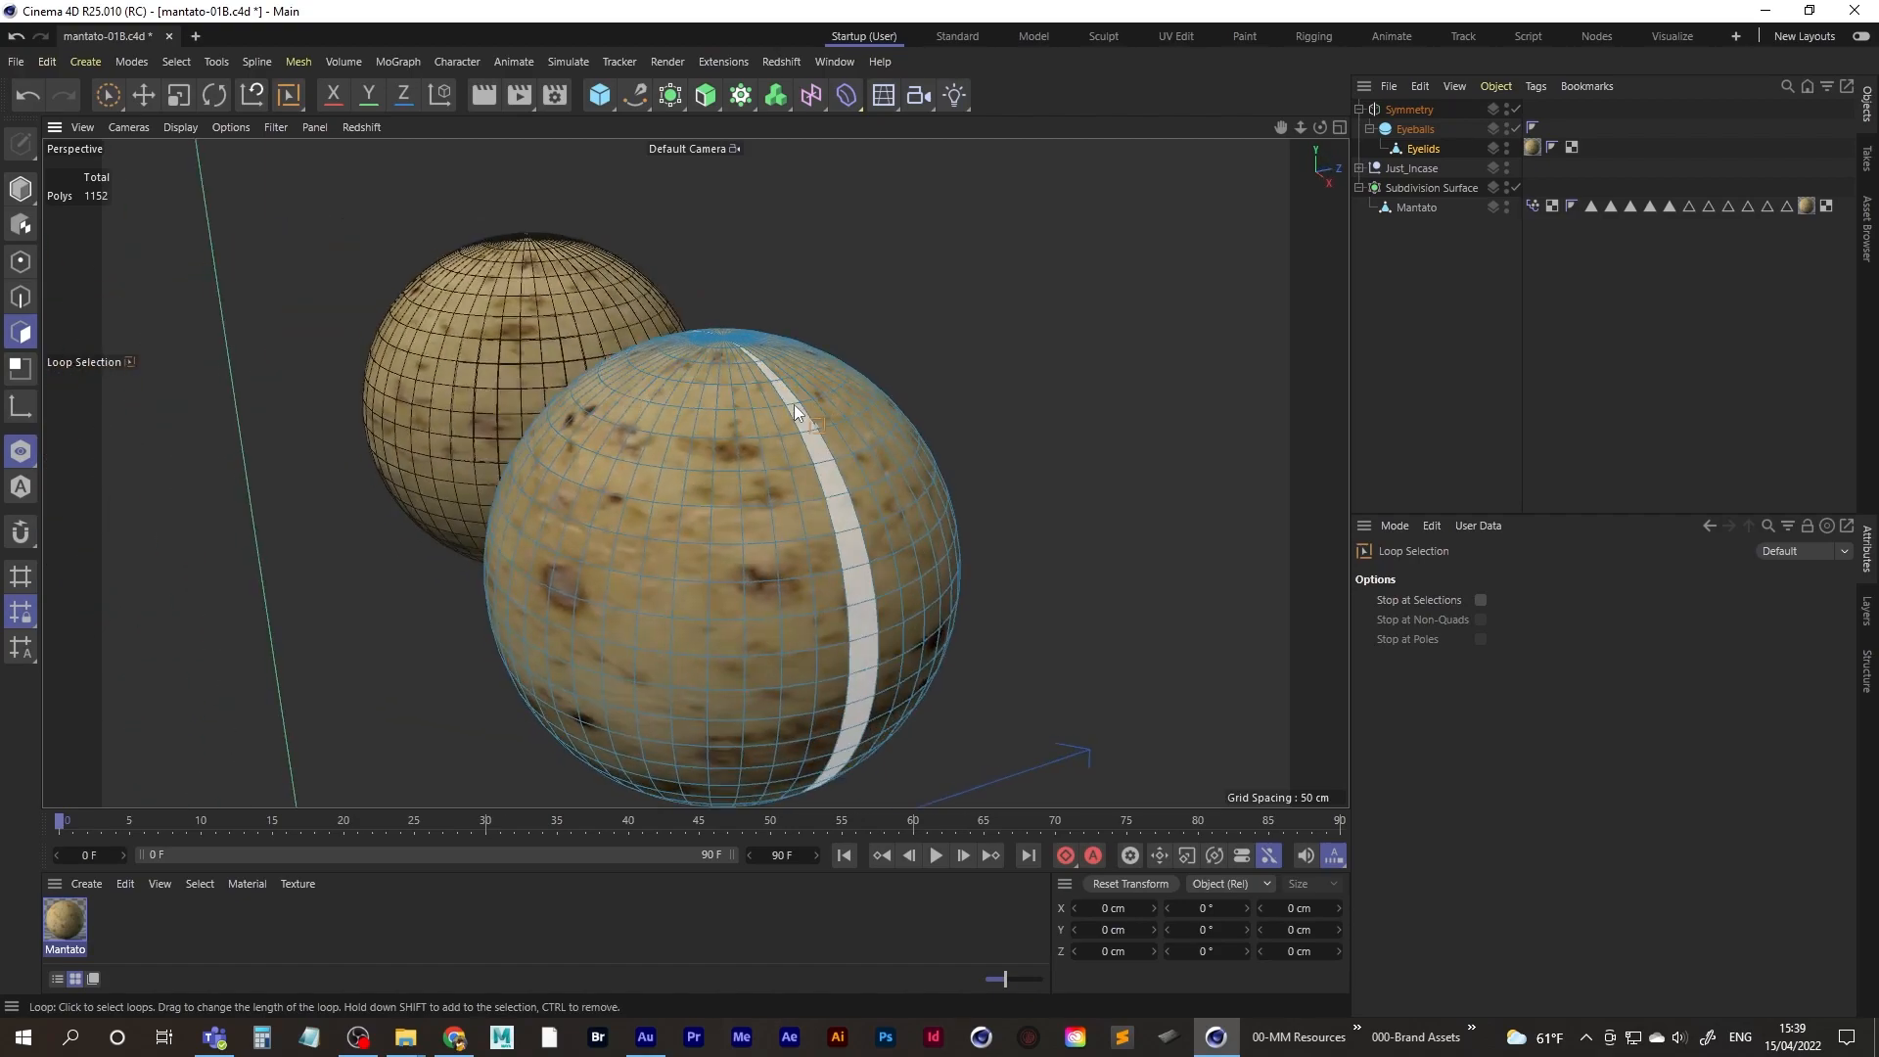
{"action": "left_click", "coordinate": [791, 403]}
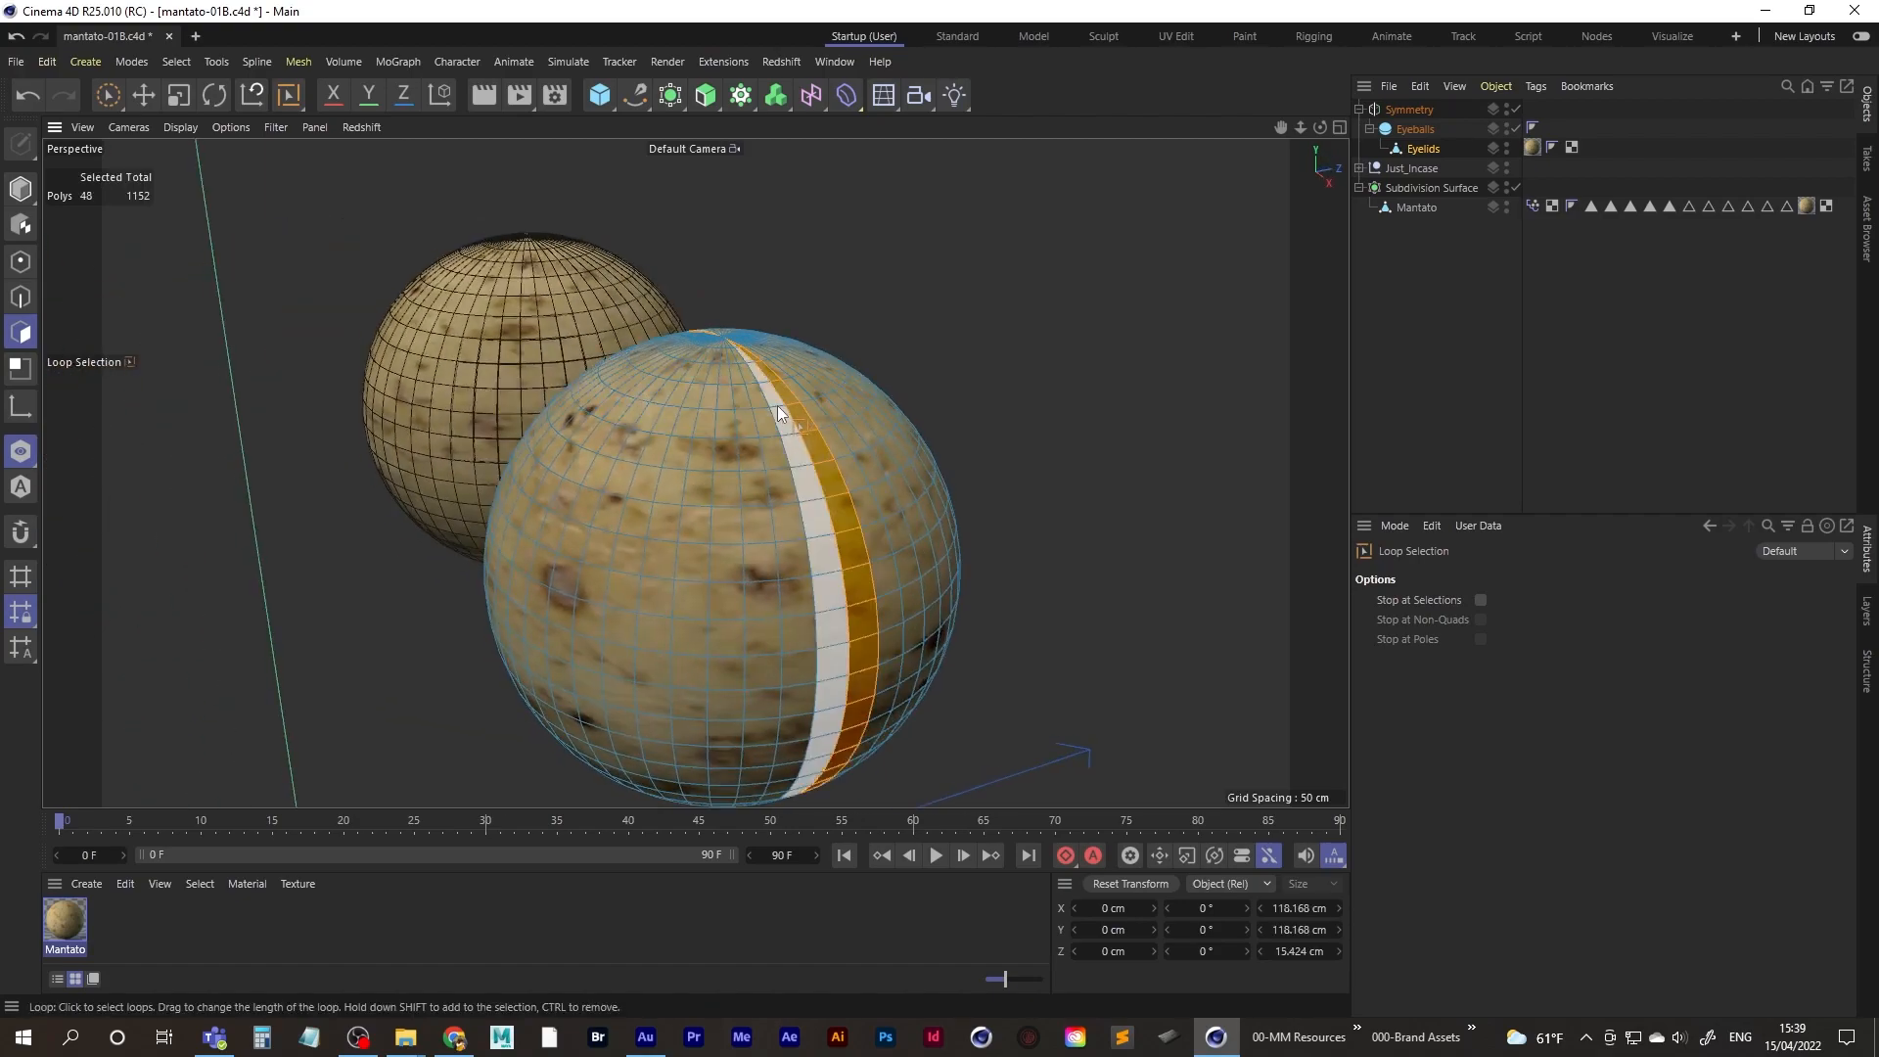
{"action": "left_click", "coordinate": [772, 406], "text": "shift"}
{"action": "left_click", "coordinate": [761, 411], "text": "shift"}
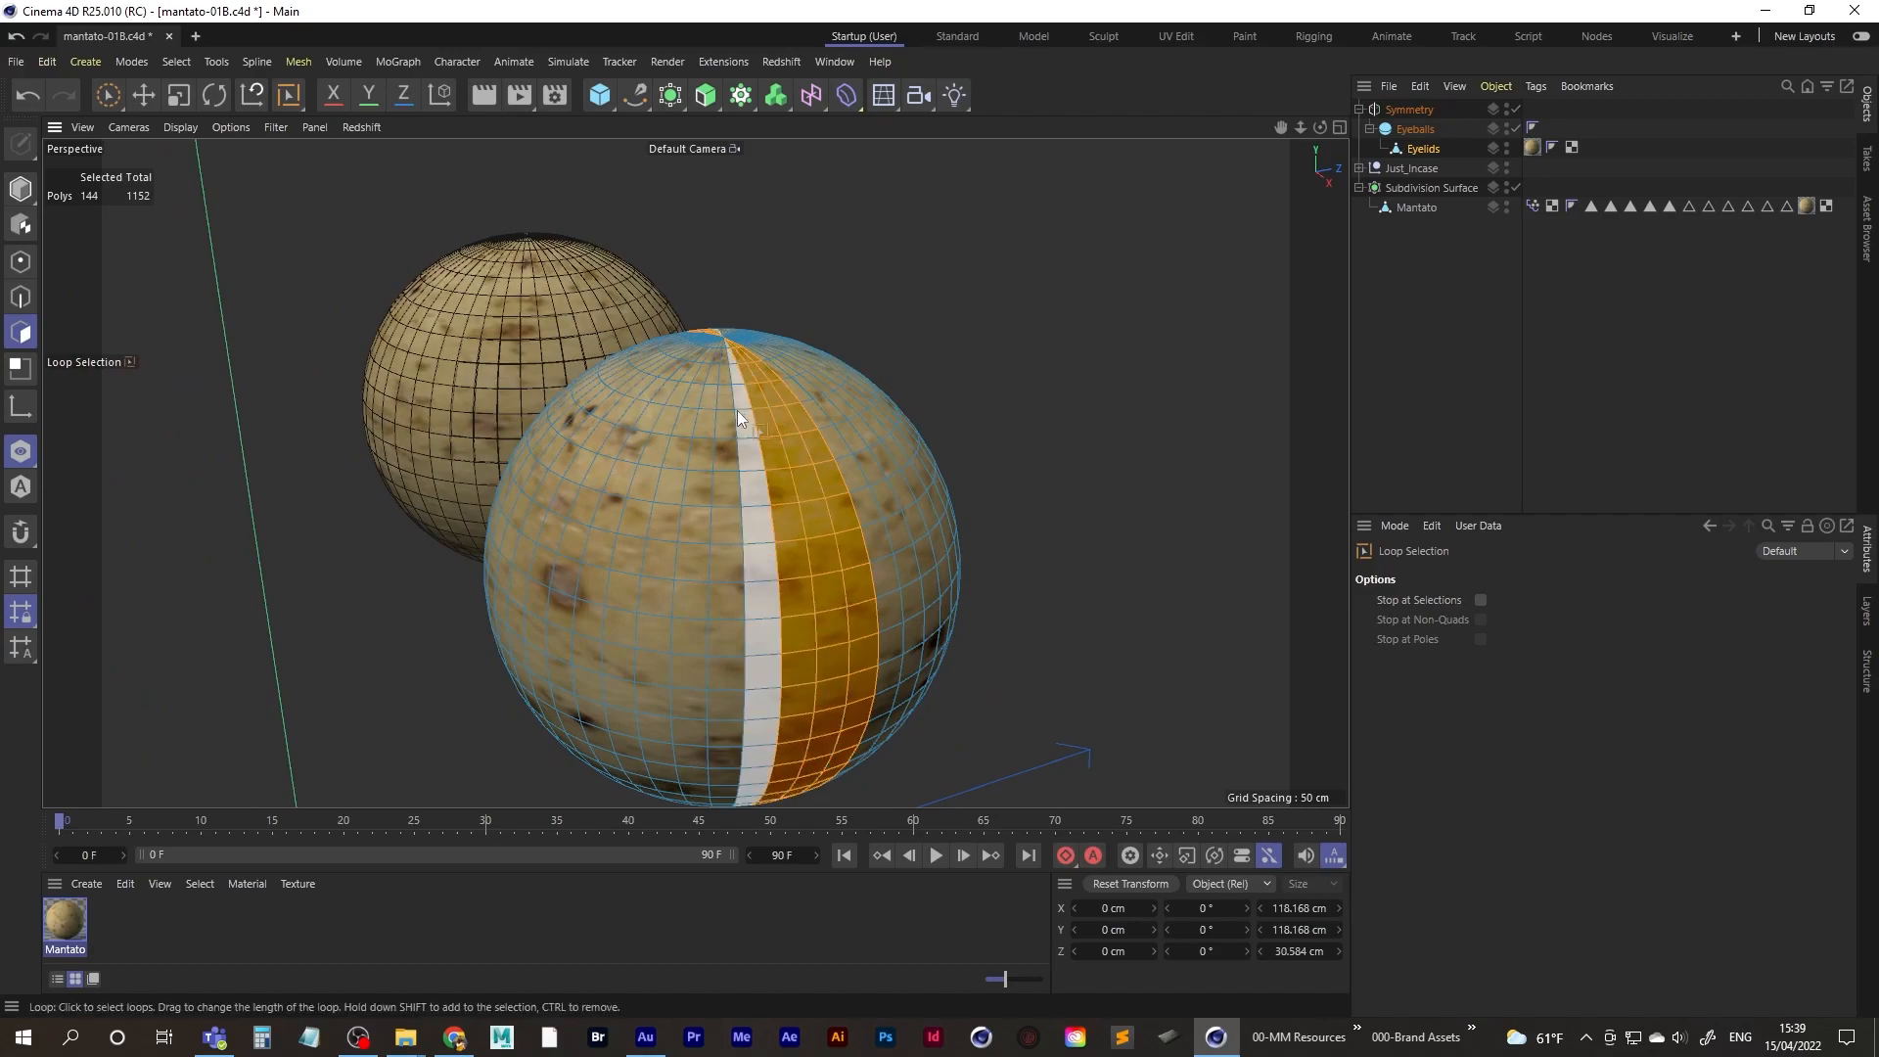
{"action": "left_click", "coordinate": [738, 409], "text": "shift"}
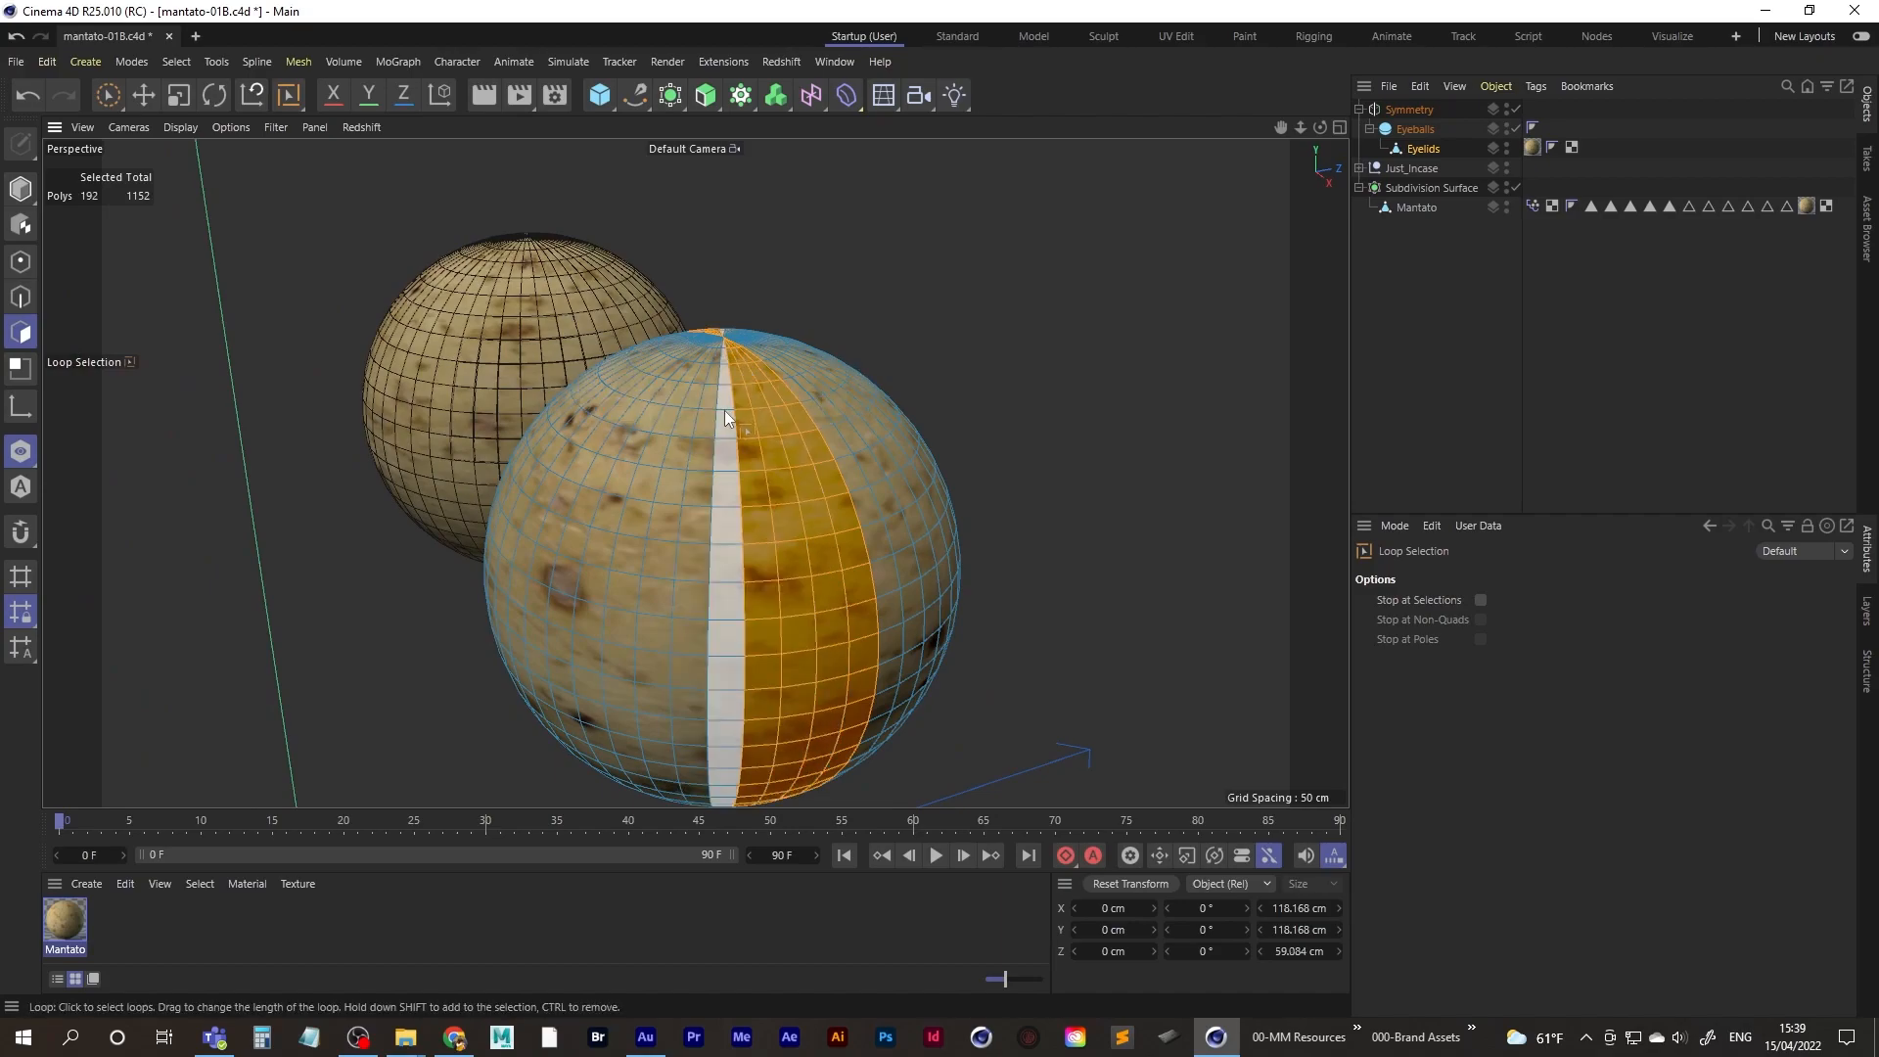
{"action": "left_click", "coordinate": [724, 410], "text": "shift"}
{"action": "left_click", "coordinate": [705, 411], "text": "shift"}
{"action": "left_click", "coordinate": [686, 408], "text": "shift"}
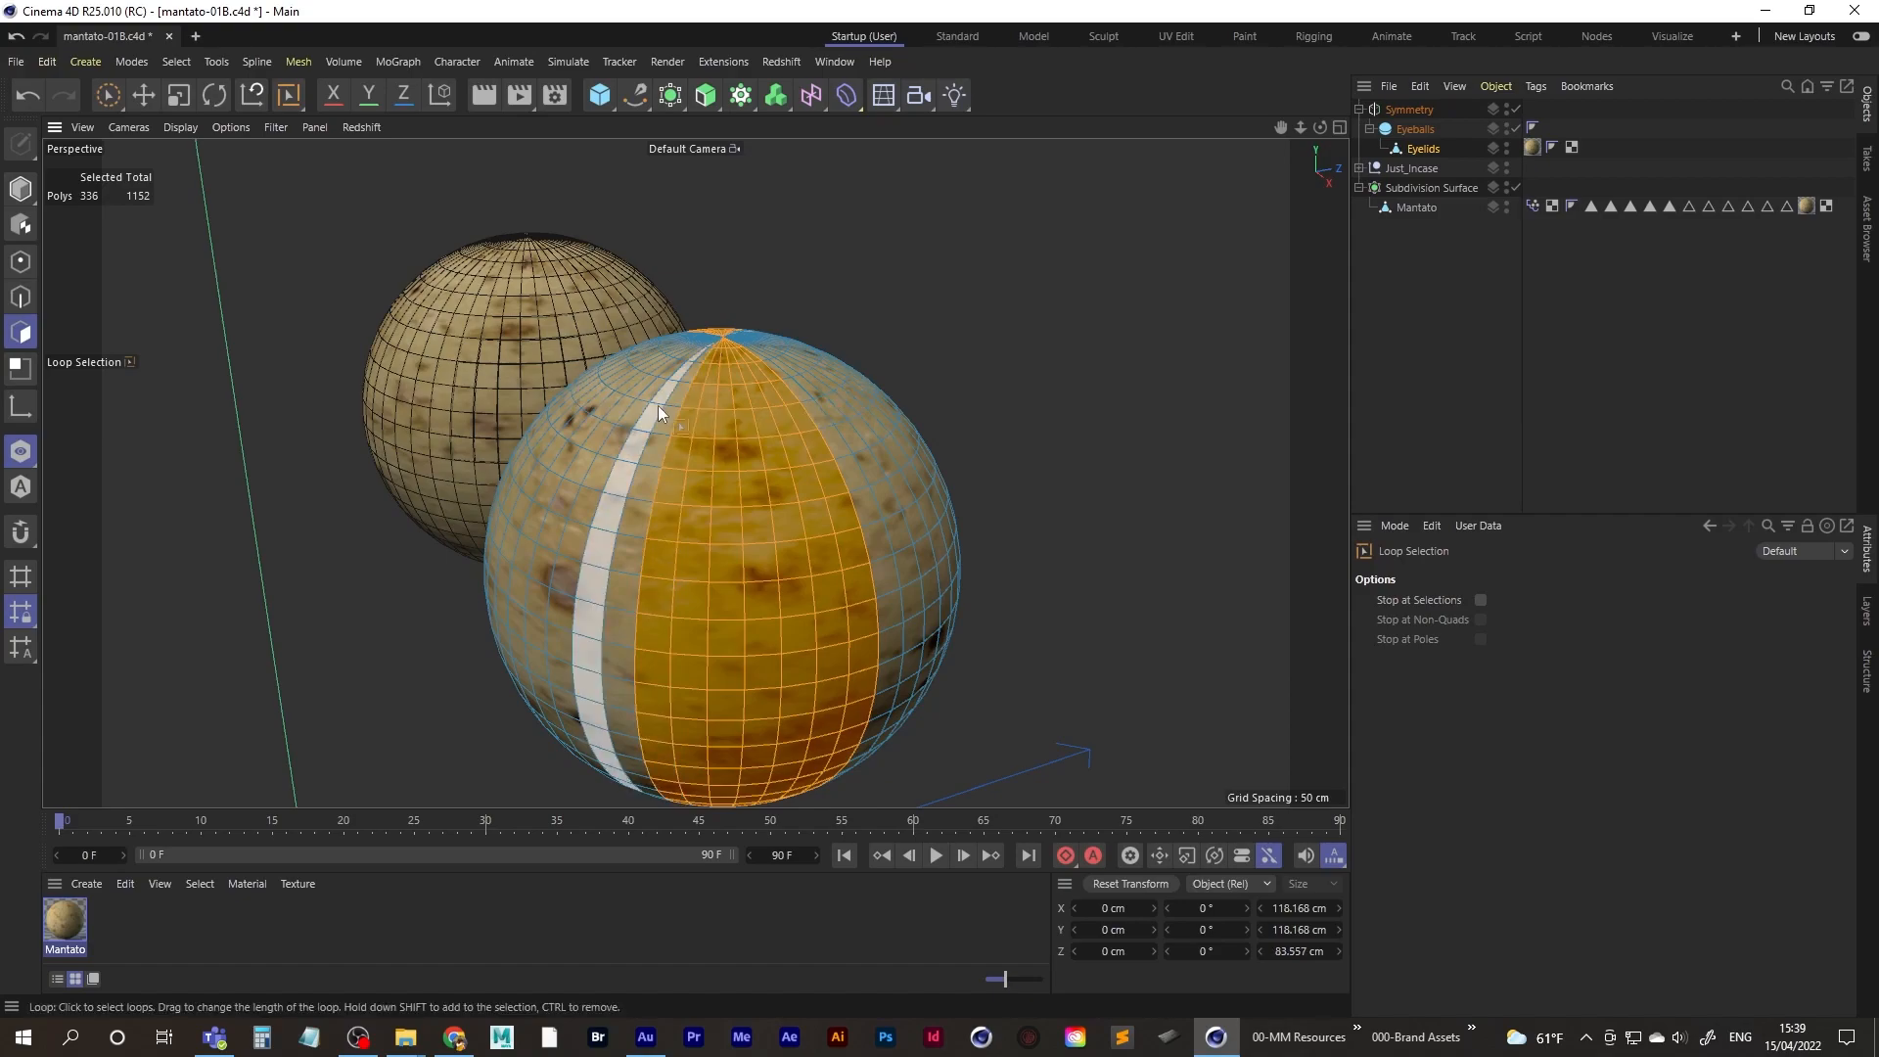
{"action": "left_click", "coordinate": [673, 407], "text": "shift"}
{"action": "left_click", "coordinate": [658, 403], "text": "shift"}
{"action": "left_click_drag", "start_coordinate": [658, 403], "coordinate": [791, 435], "text": "alt"}
{"action": "scroll", "coordinate": [685, 416], "scroll_direction": "down", "scroll_amount": 5}
{"action": "key", "text": "ctrl+shift+a"}
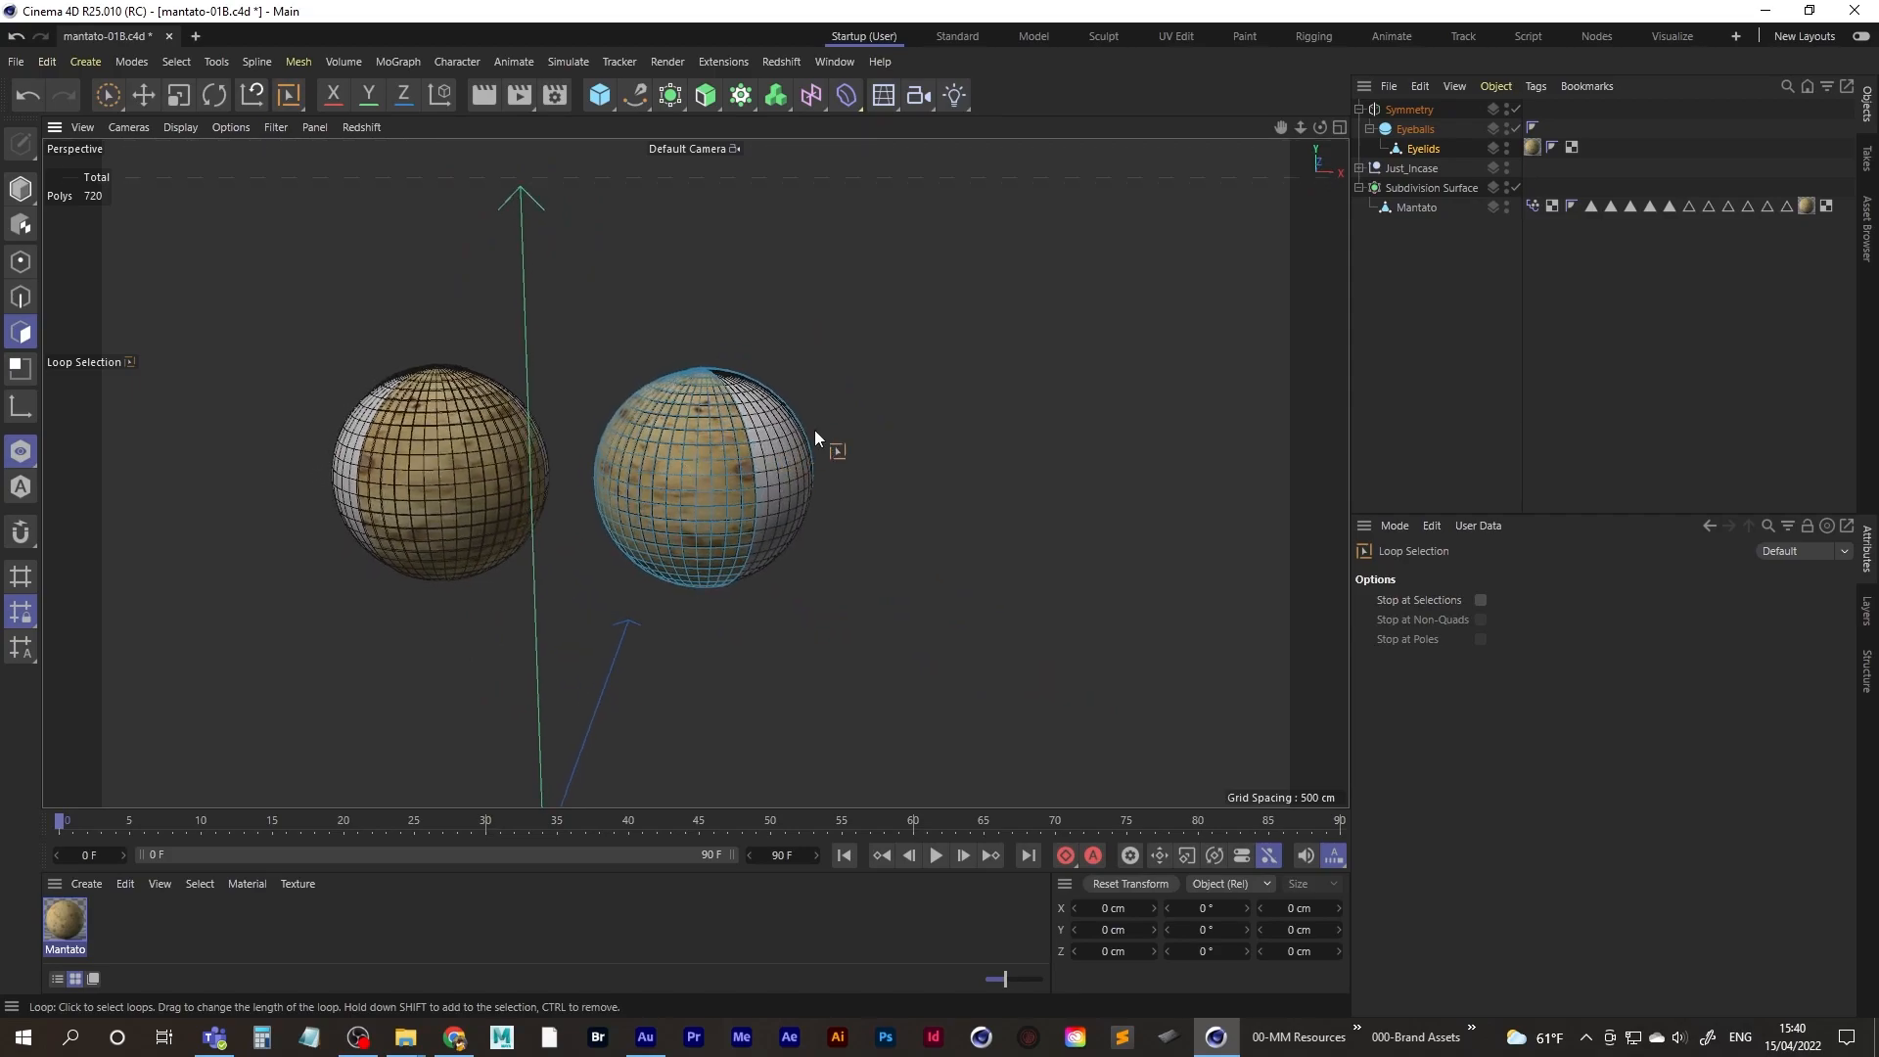
- Rotate the whole Eyelids object to about 51° pitch and -90° bank so its opening faces forward
{"action": "left_click", "coordinate": [1427, 151]}
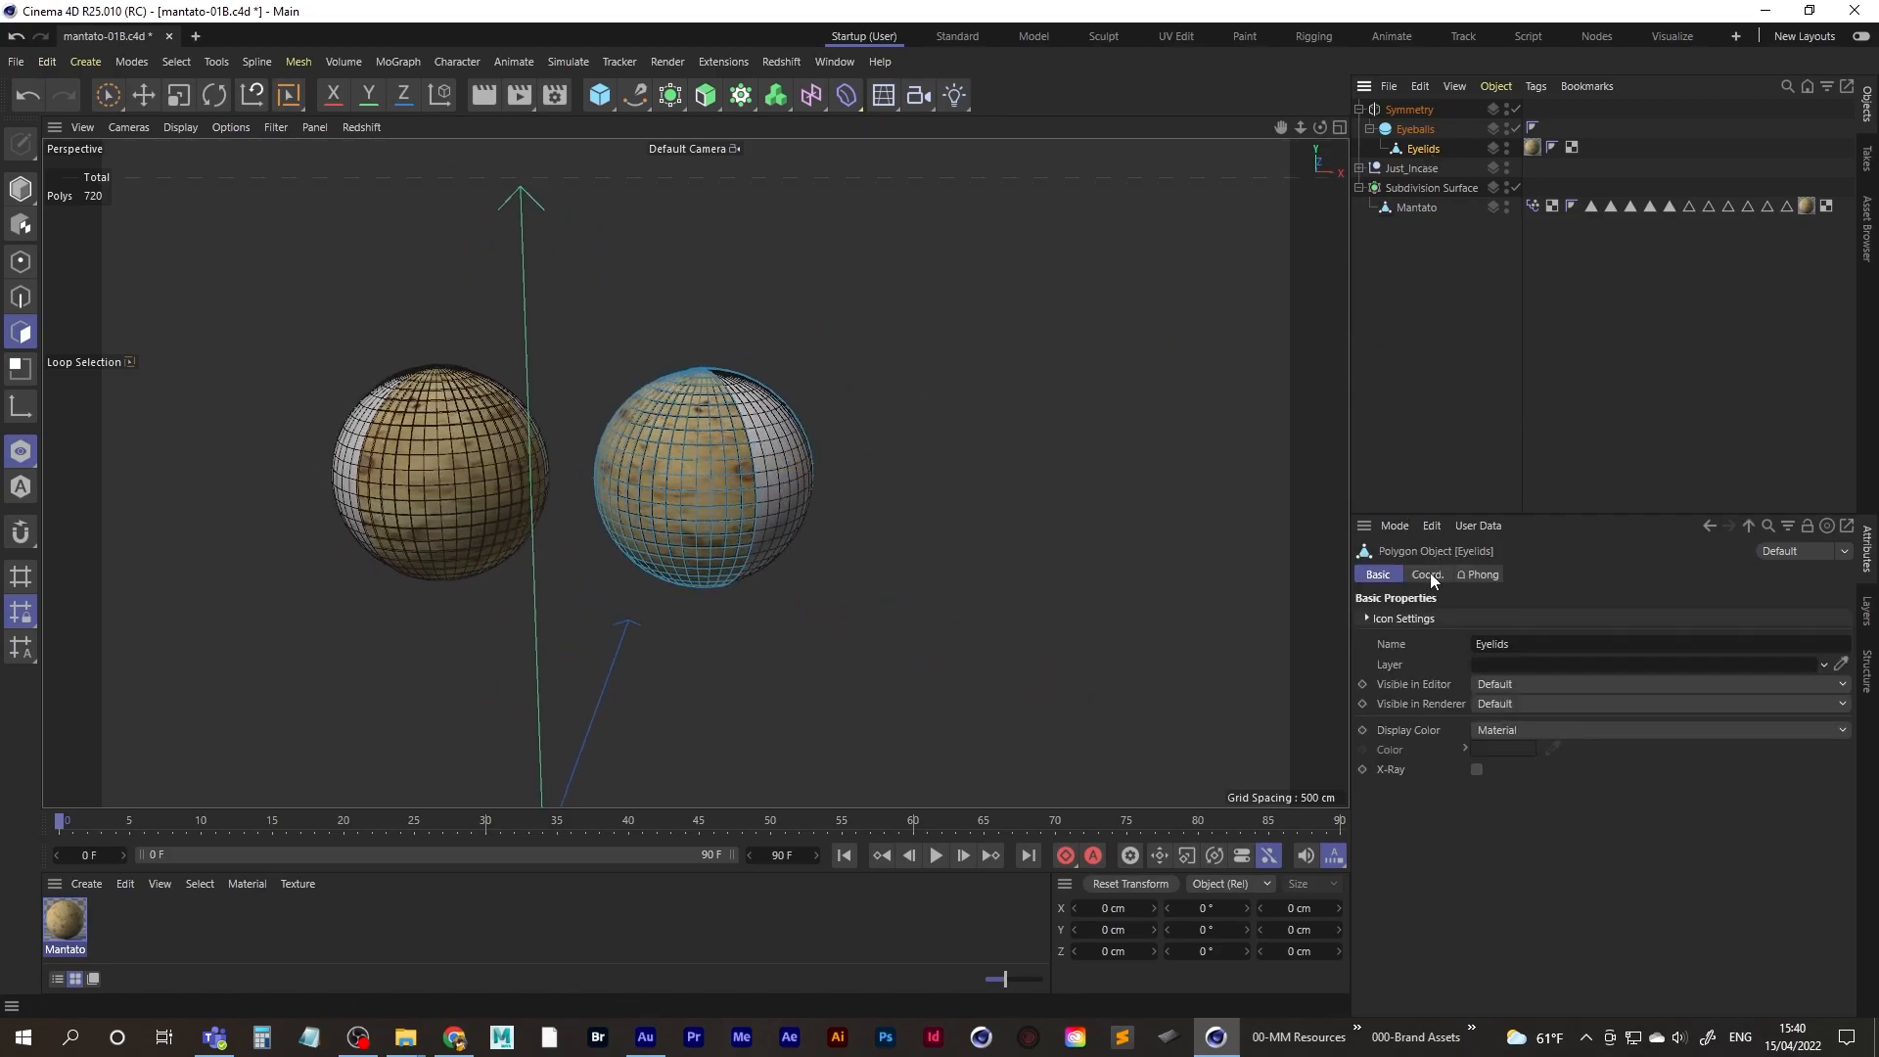
{"action": "left_click", "coordinate": [213, 95]}
{"action": "left_click", "coordinate": [20, 189]}
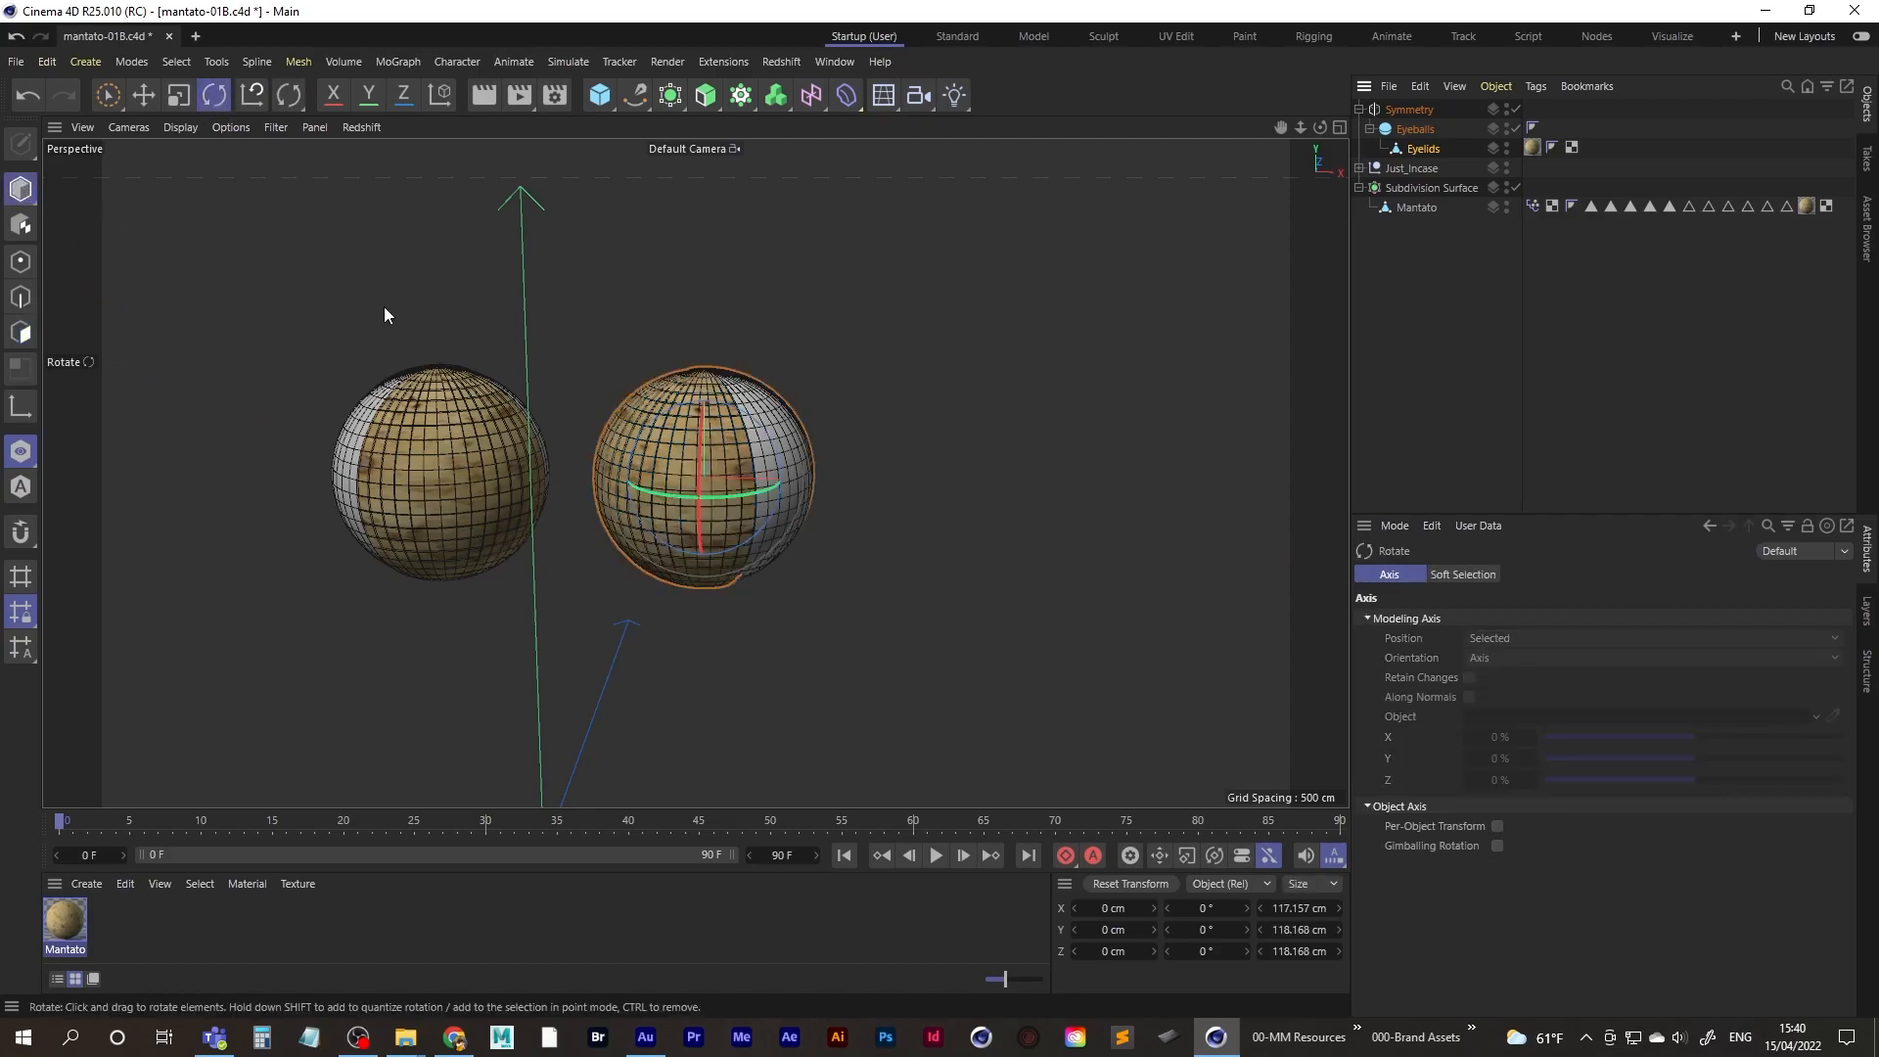
{"action": "middle_click_drag", "start_coordinate": [701, 477], "coordinate": [909, 440], "text": "alt"}
{"action": "left_click_drag", "start_coordinate": [905, 435], "coordinate": [857, 558]}
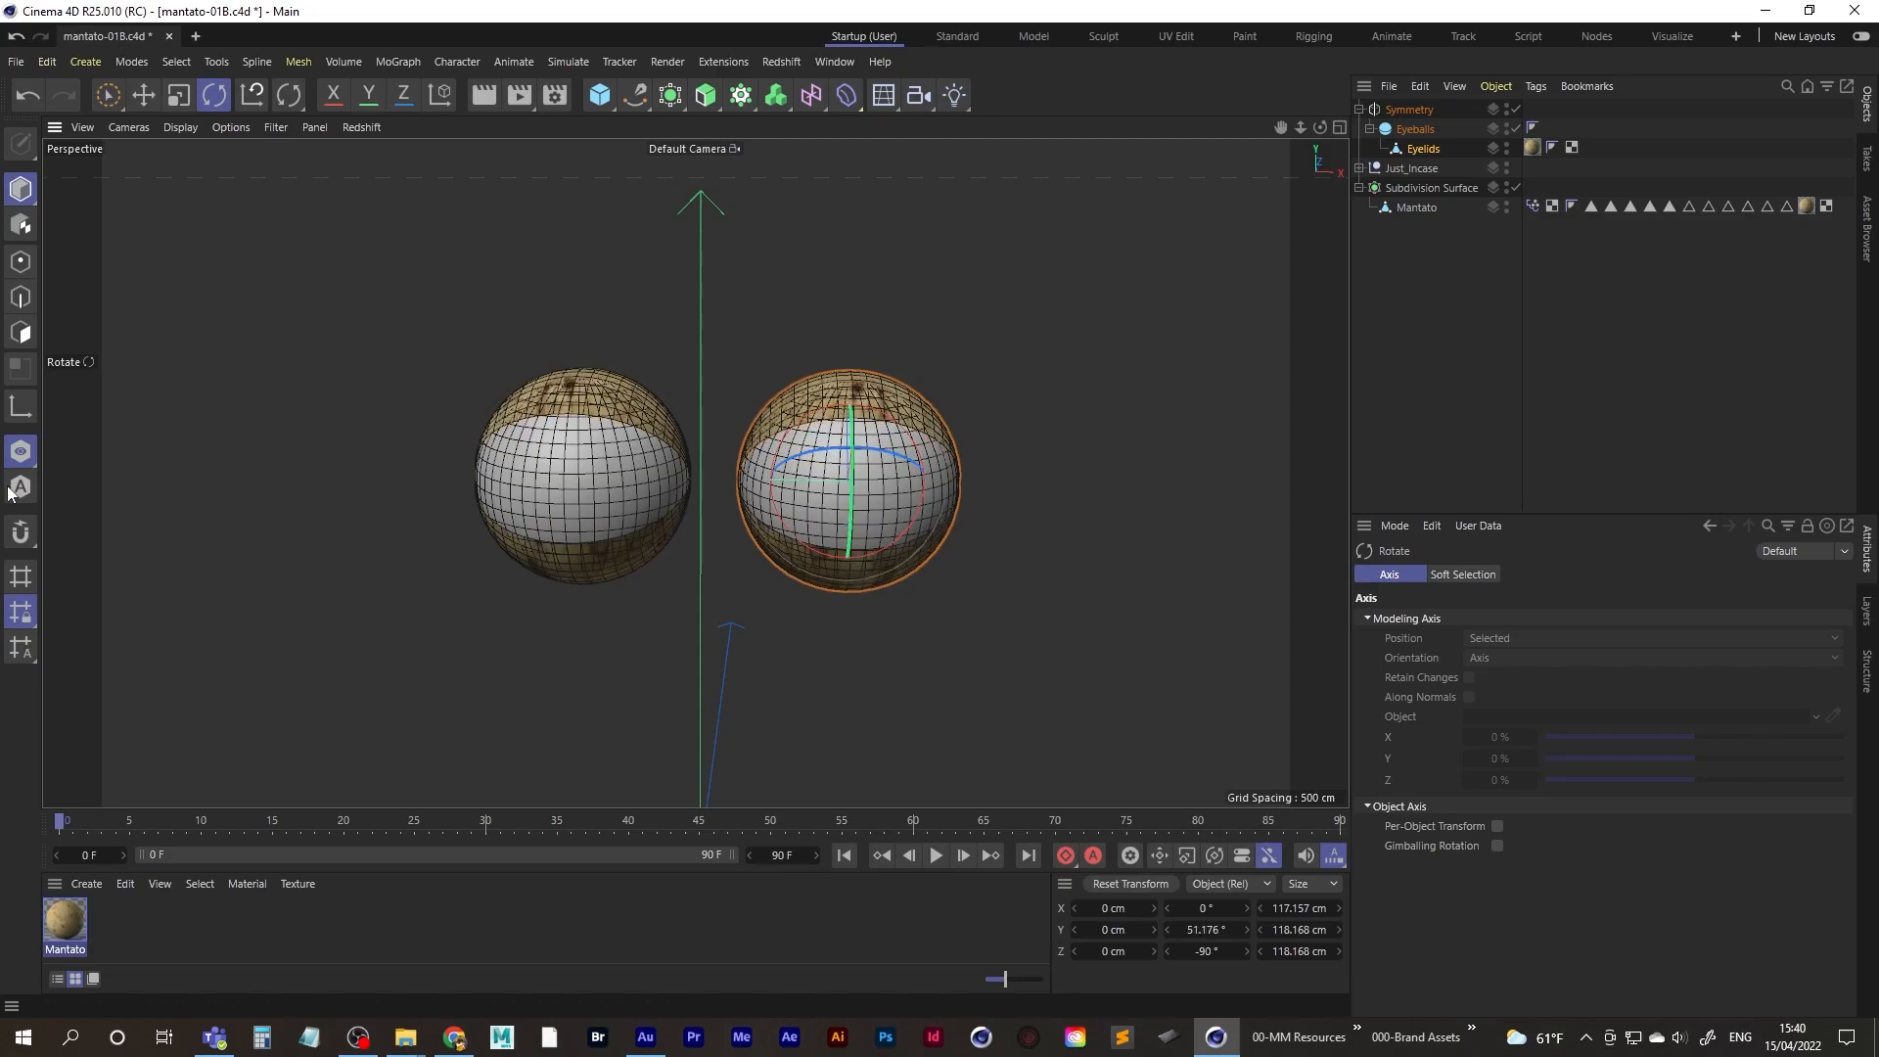
- Turn off solo mode and rotate Eyelids against the head to about 181.4° heading, 134.3° pitch and -259.7° bank
{"action": "left_click", "coordinate": [21, 455]}
{"action": "left_click_drag", "start_coordinate": [824, 494], "coordinate": [874, 683], "text": "alt"}
{"action": "left_click_drag", "start_coordinate": [801, 503], "coordinate": [902, 450], "text": "alt"}
{"action": "scroll", "coordinate": [832, 498], "scroll_direction": "up", "scroll_amount": 3}
{"action": "left_click_drag", "start_coordinate": [693, 496], "coordinate": [729, 267]}
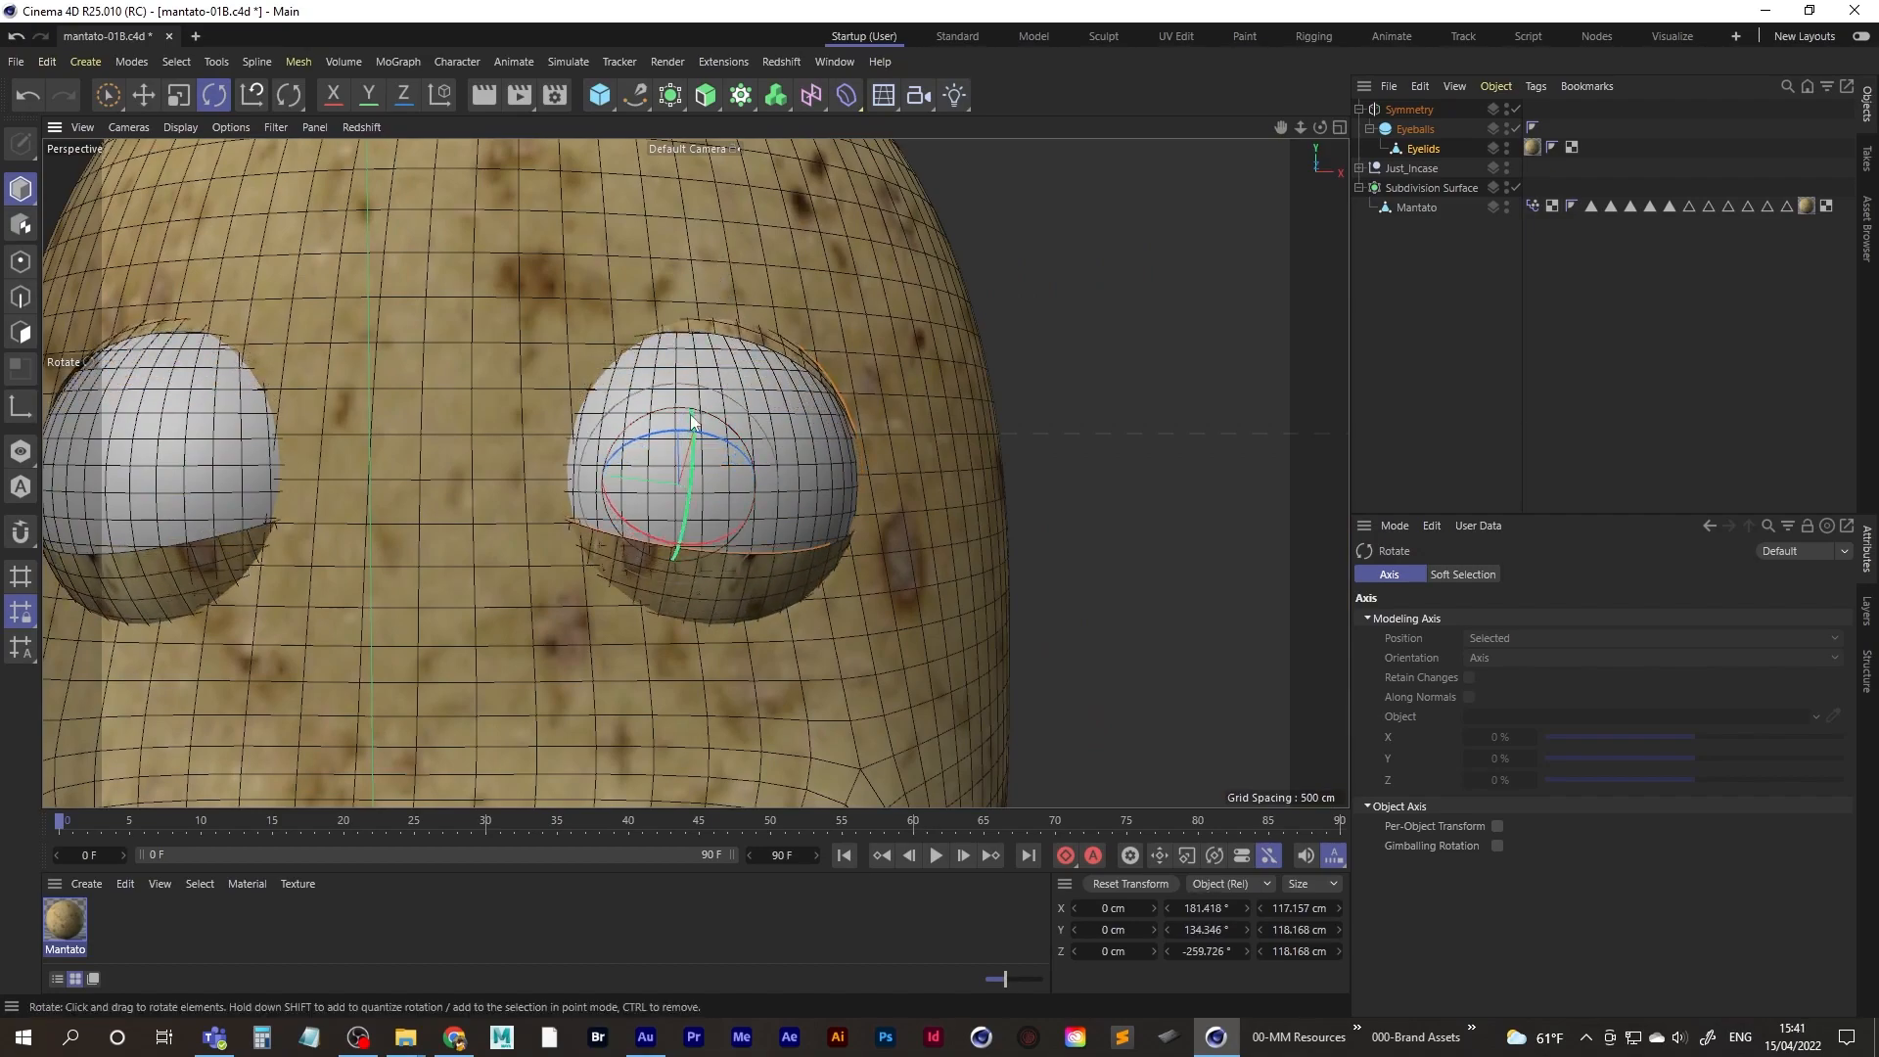
- Switch to Gouraud shading without lines and tilt Eyelids to about 182.2° heading, 136° pitch and -254.4° bank
{"action": "scroll", "coordinate": [765, 459], "scroll_direction": "down", "scroll_amount": 6}
{"action": "middle_click_drag", "start_coordinate": [725, 509], "coordinate": [770, 455], "text": "alt"}
{"action": "scroll", "coordinate": [740, 527], "scroll_direction": "down", "scroll_amount": 3}
{"action": "mouse_move", "coordinate": [769, 453]}
{"action": "left_mouse_down", "text": "alt"}
{"action": "mouse_move", "coordinate": [691, 433]}
{"action": "mouse_move", "coordinate": [803, 503]}
{"action": "mouse_move", "coordinate": [682, 499]}
{"action": "mouse_move", "coordinate": [732, 526]}
{"action": "mouse_move", "coordinate": [711, 536]}
{"action": "mouse_move", "coordinate": [729, 519]}
{"action": "left_mouse_up", "text": "alt"}
{"action": "scroll", "coordinate": [820, 433], "scroll_direction": "up", "scroll_amount": 5}
{"action": "key", "text": "n"}
{"action": "key", "text": "a"}
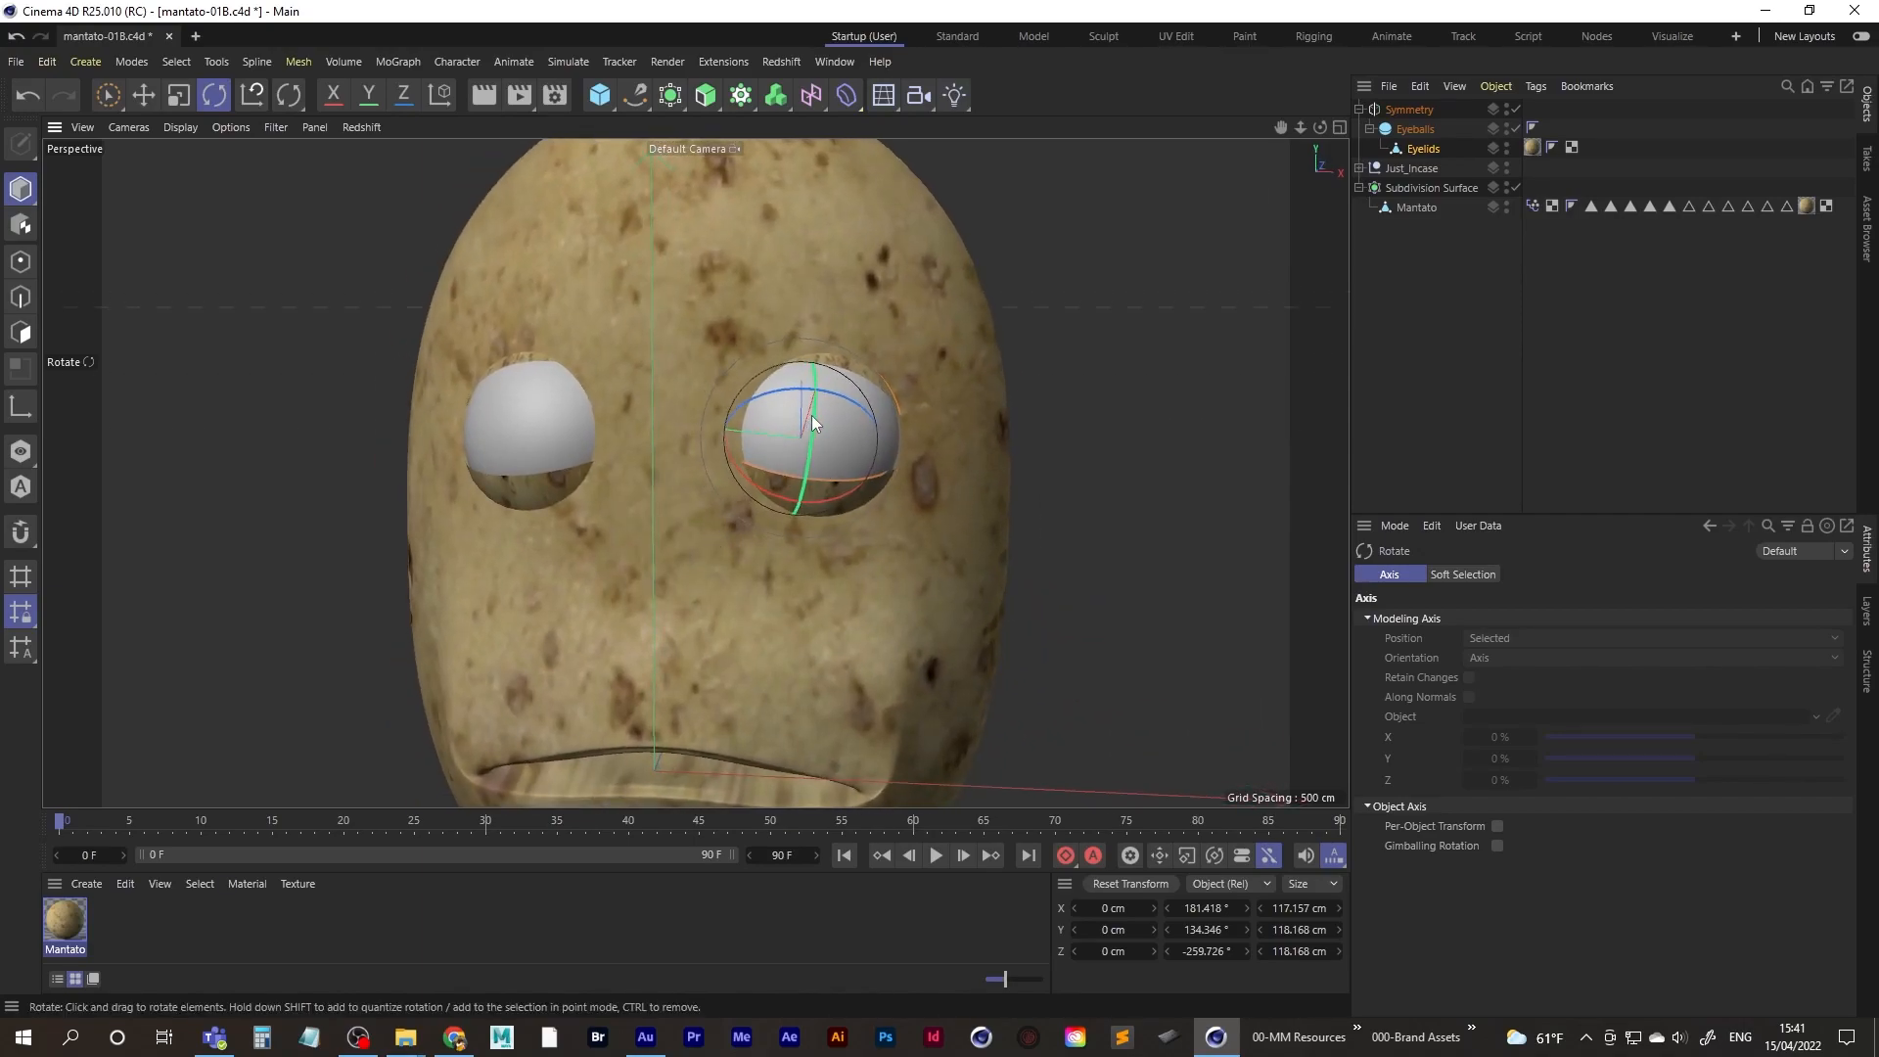
{"action": "left_click_drag", "start_coordinate": [811, 432], "coordinate": [849, 399]}
{"action": "left_click_drag", "start_coordinate": [850, 400], "coordinate": [808, 440], "text": "alt"}
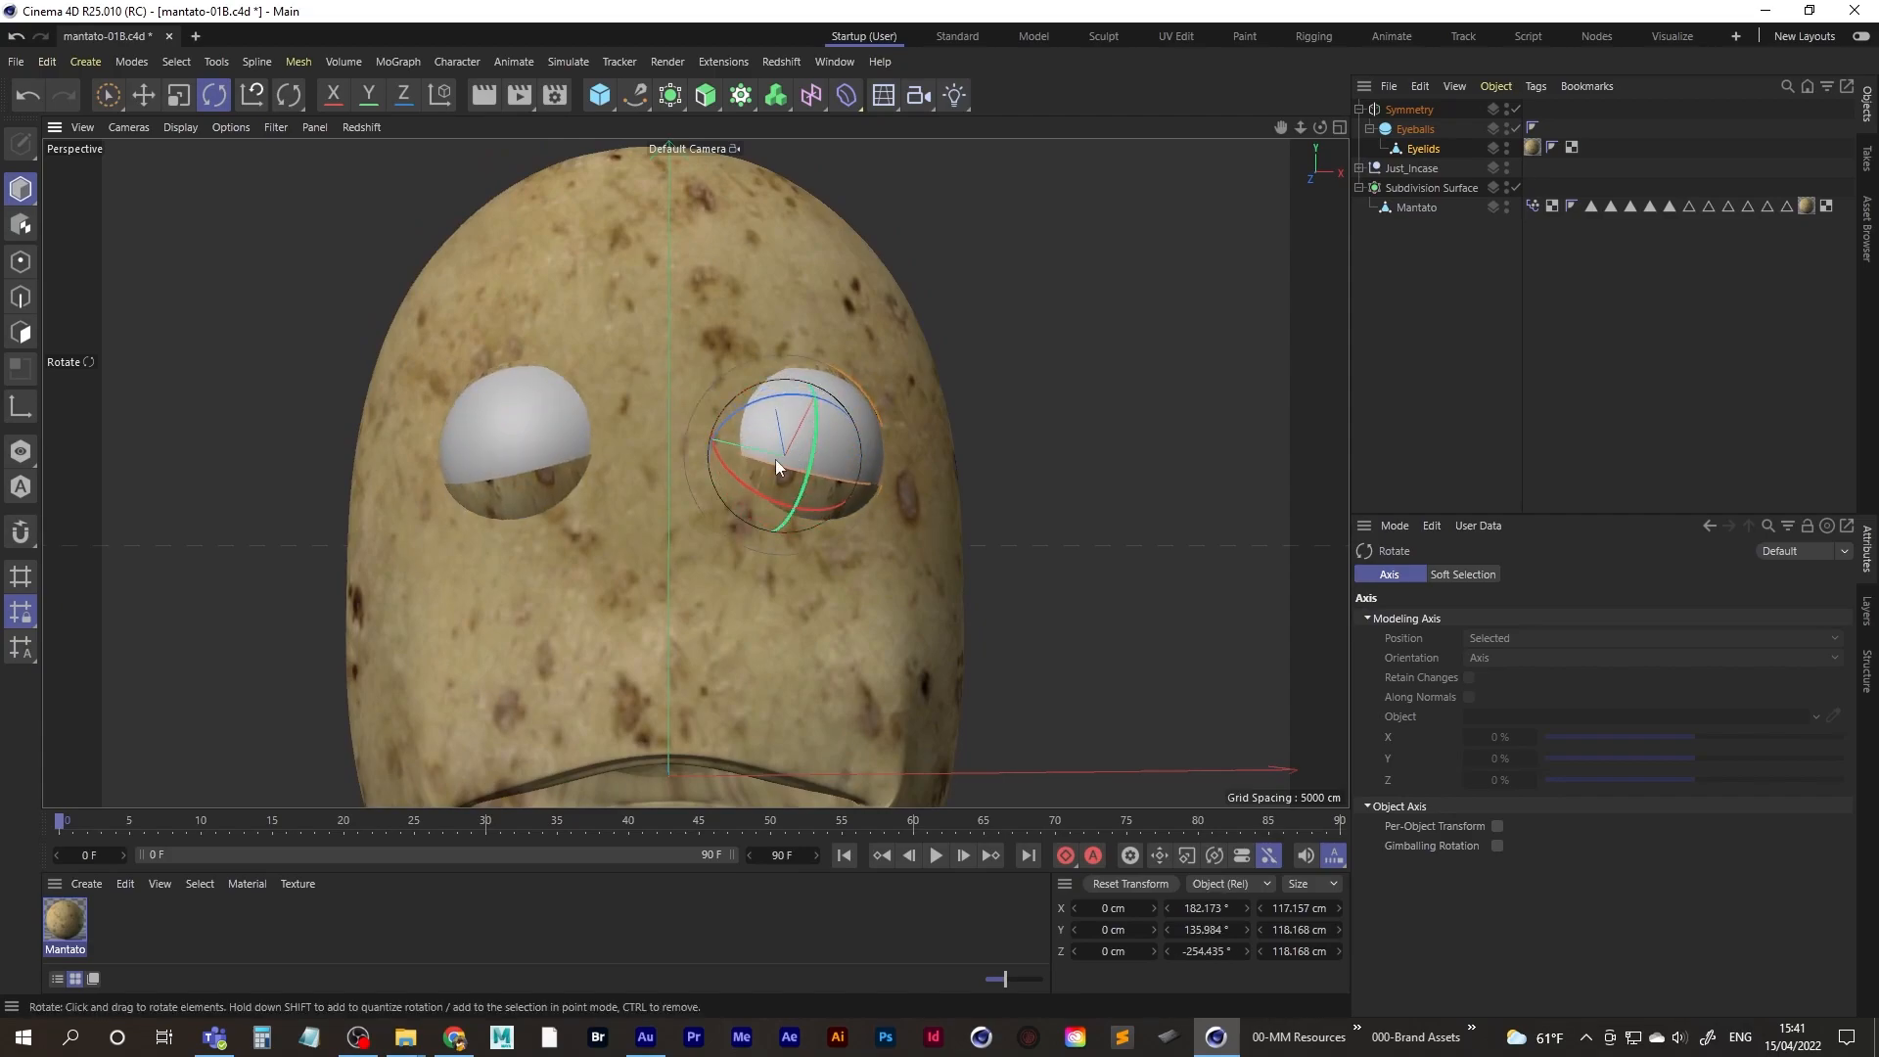
- Undo the Eyelids rotations and the polygon deletion to restore the full sphere
{"action": "scroll", "coordinate": [773, 449], "scroll_direction": "down", "scroll_amount": 5}
{"action": "mouse_move", "coordinate": [669, 514]}
{"action": "left_mouse_down", "text": "alt"}
{"action": "mouse_move", "coordinate": [629, 531]}
{"action": "mouse_move", "coordinate": [666, 538]}
{"action": "left_mouse_up", "text": "alt"}
{"action": "scroll", "coordinate": [809, 491], "scroll_direction": "up", "scroll_amount": 3}
{"action": "left_click_drag", "start_coordinate": [808, 490], "coordinate": [725, 544], "text": "alt"}
{"action": "key", "text": "ctrl+z"}
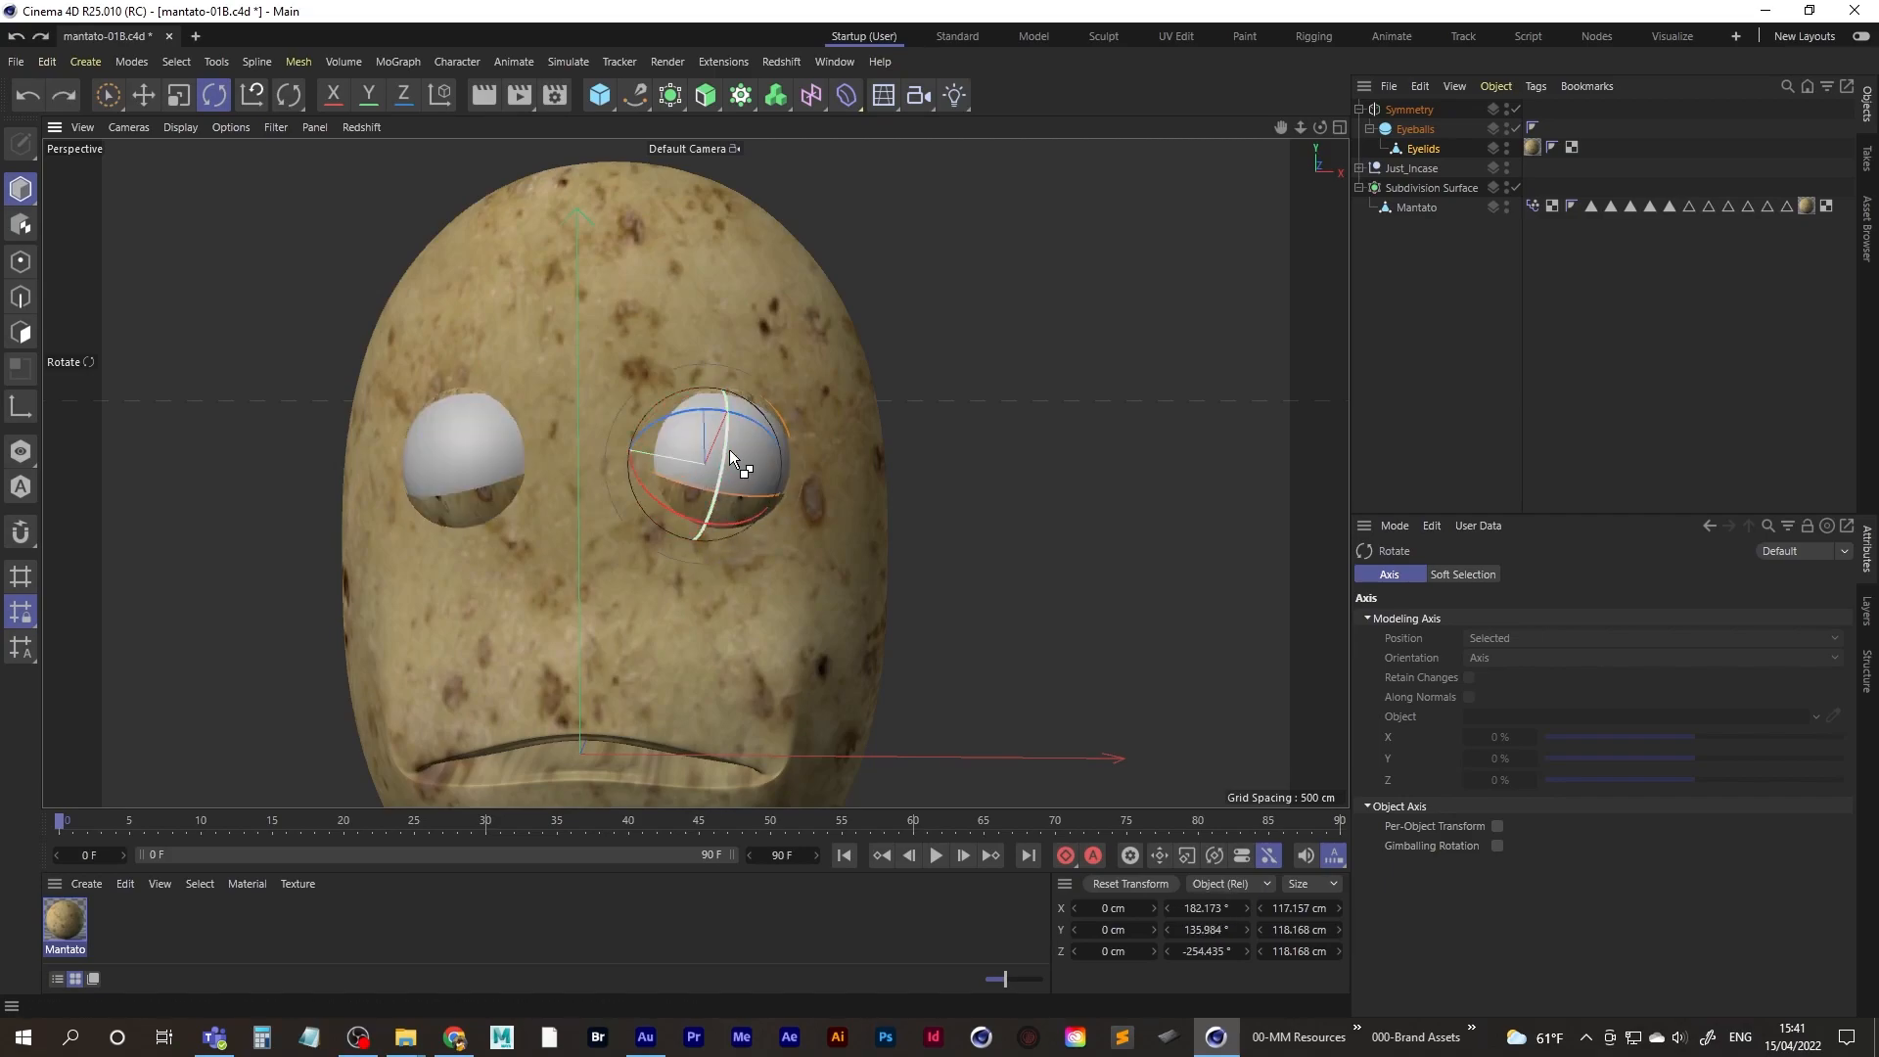
{"action": "key", "text": "ctrl+z"}
{"action": "key", "text": "ctrl+z"}
{"action": "key", "text": "ctrl+z"}
{"action": "key", "text": "ctrl+z"}
{"action": "key", "text": "ctrl+z"}
{"action": "key", "text": "ctrl+z"}
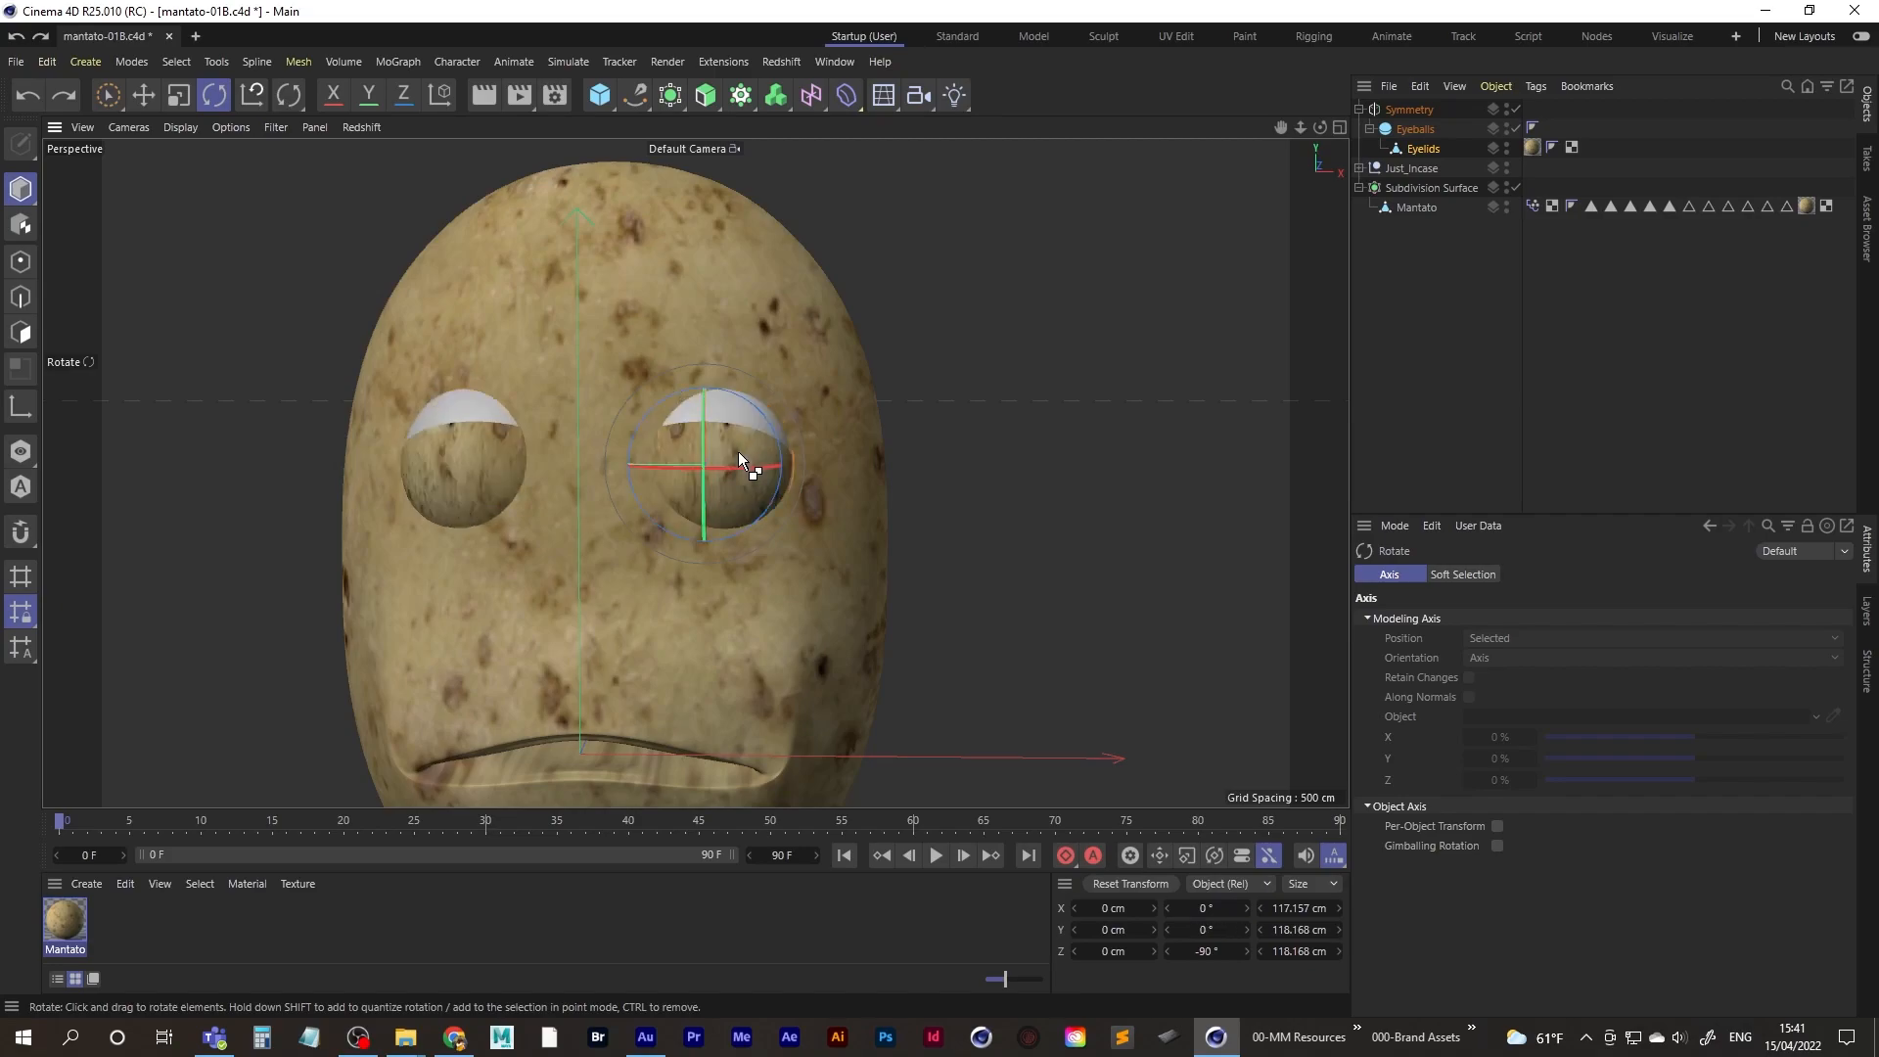
{"action": "key", "text": "ctrl+z"}
{"action": "key", "text": "ctrl+z"}
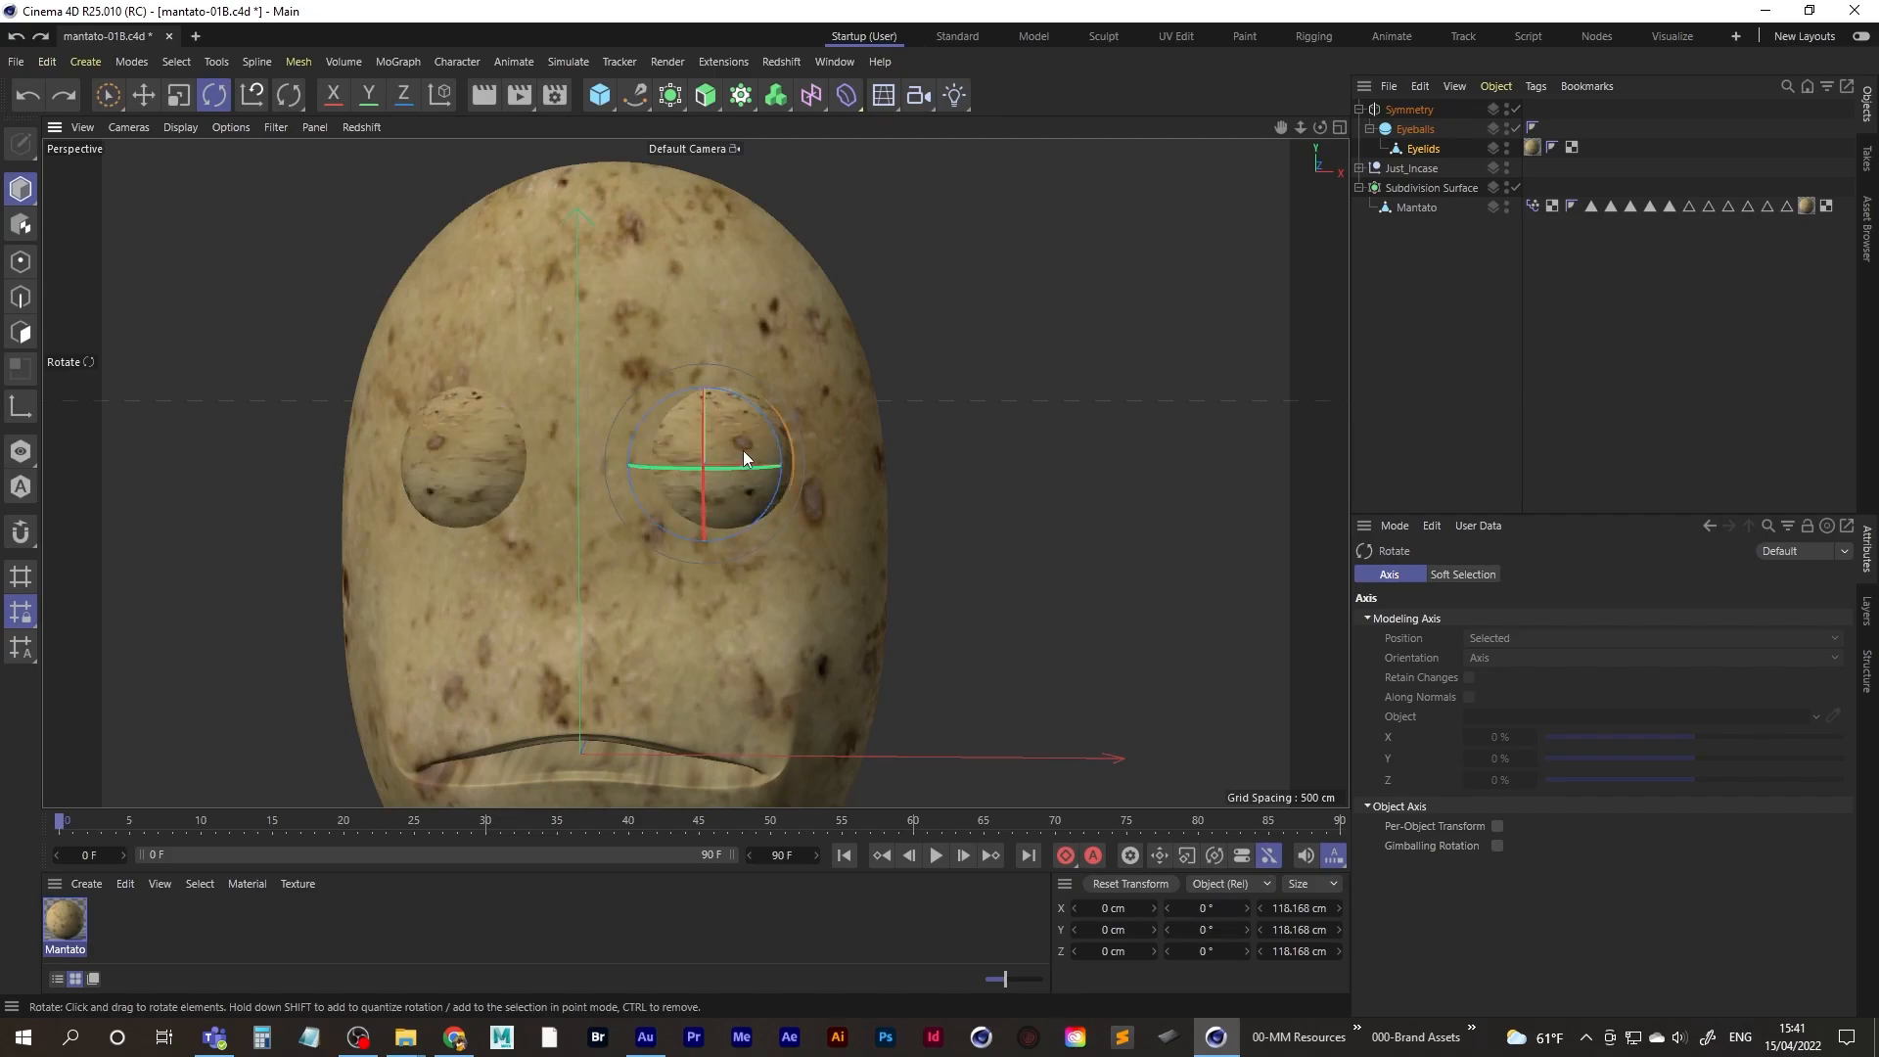
- Isolate Eyelids with solo mode and display it in Gouraud shading with lines
{"action": "left_click_drag", "start_coordinate": [726, 452], "coordinate": [558, 460], "text": "alt"}
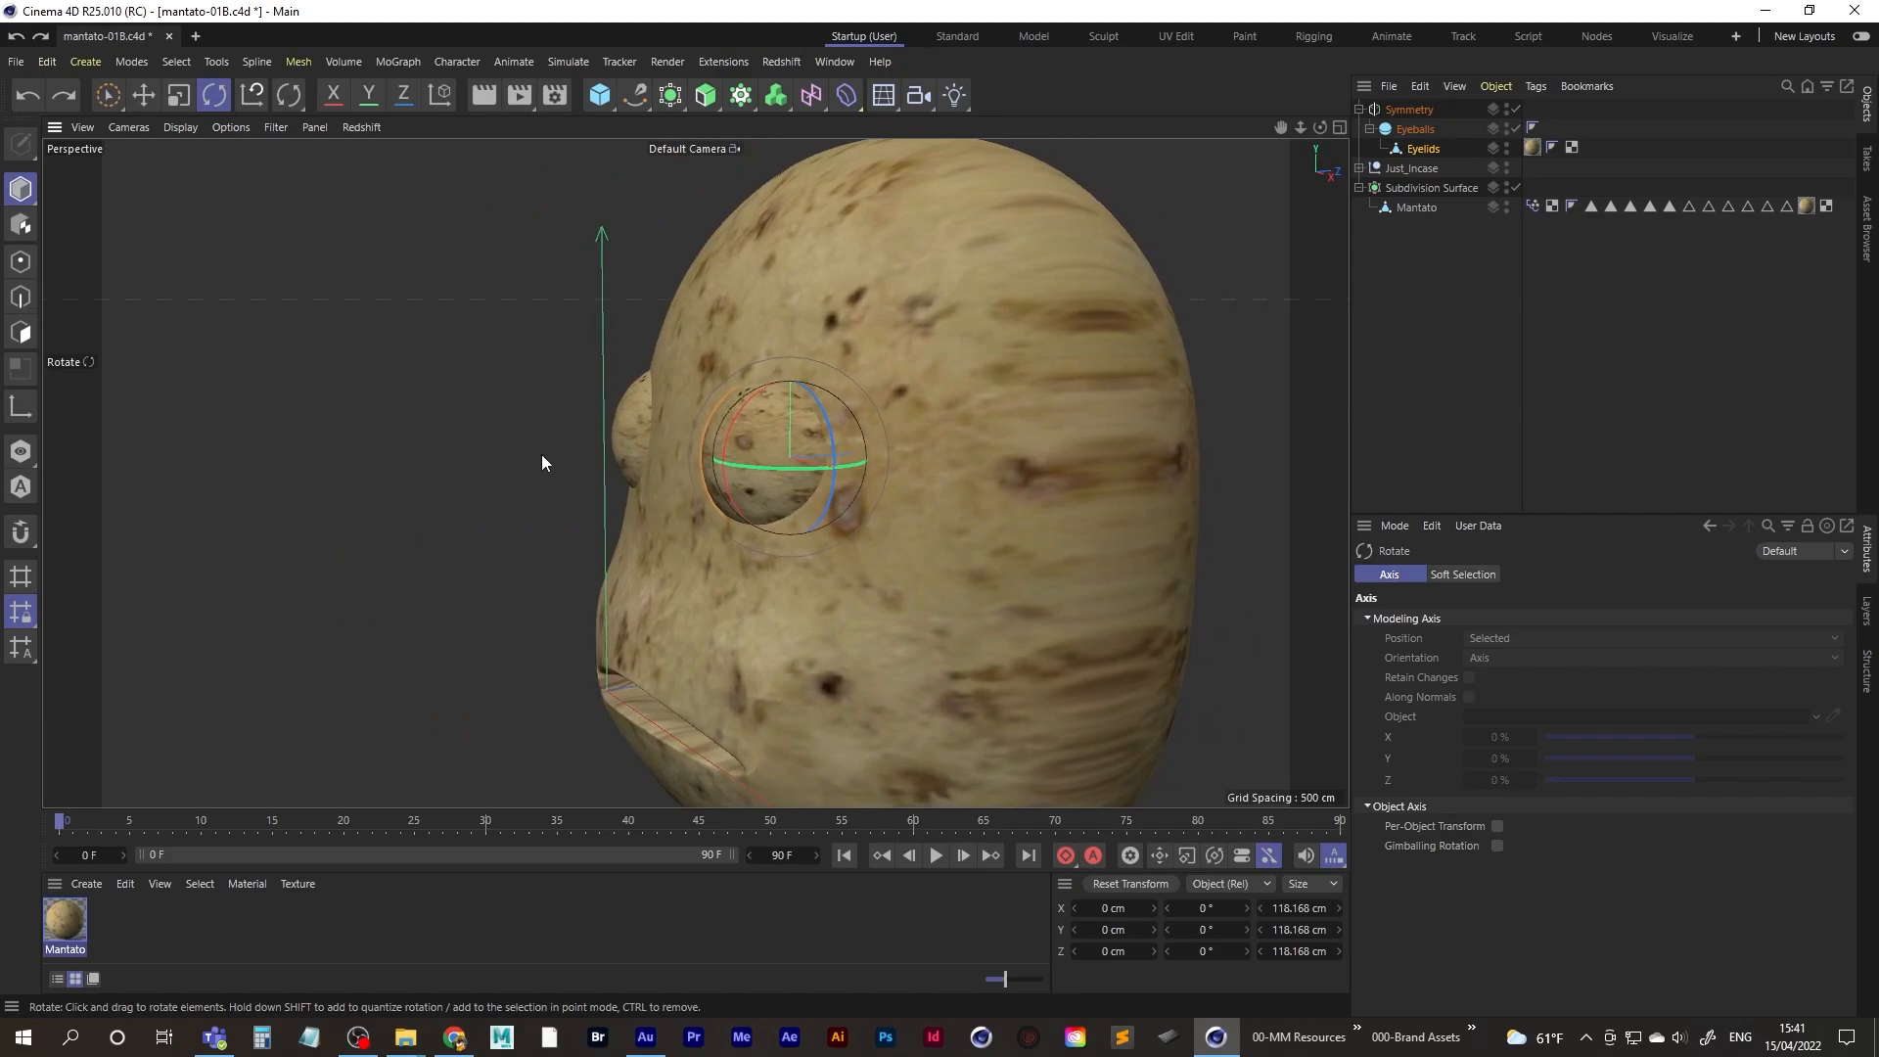
{"action": "left_click", "coordinate": [21, 453]}
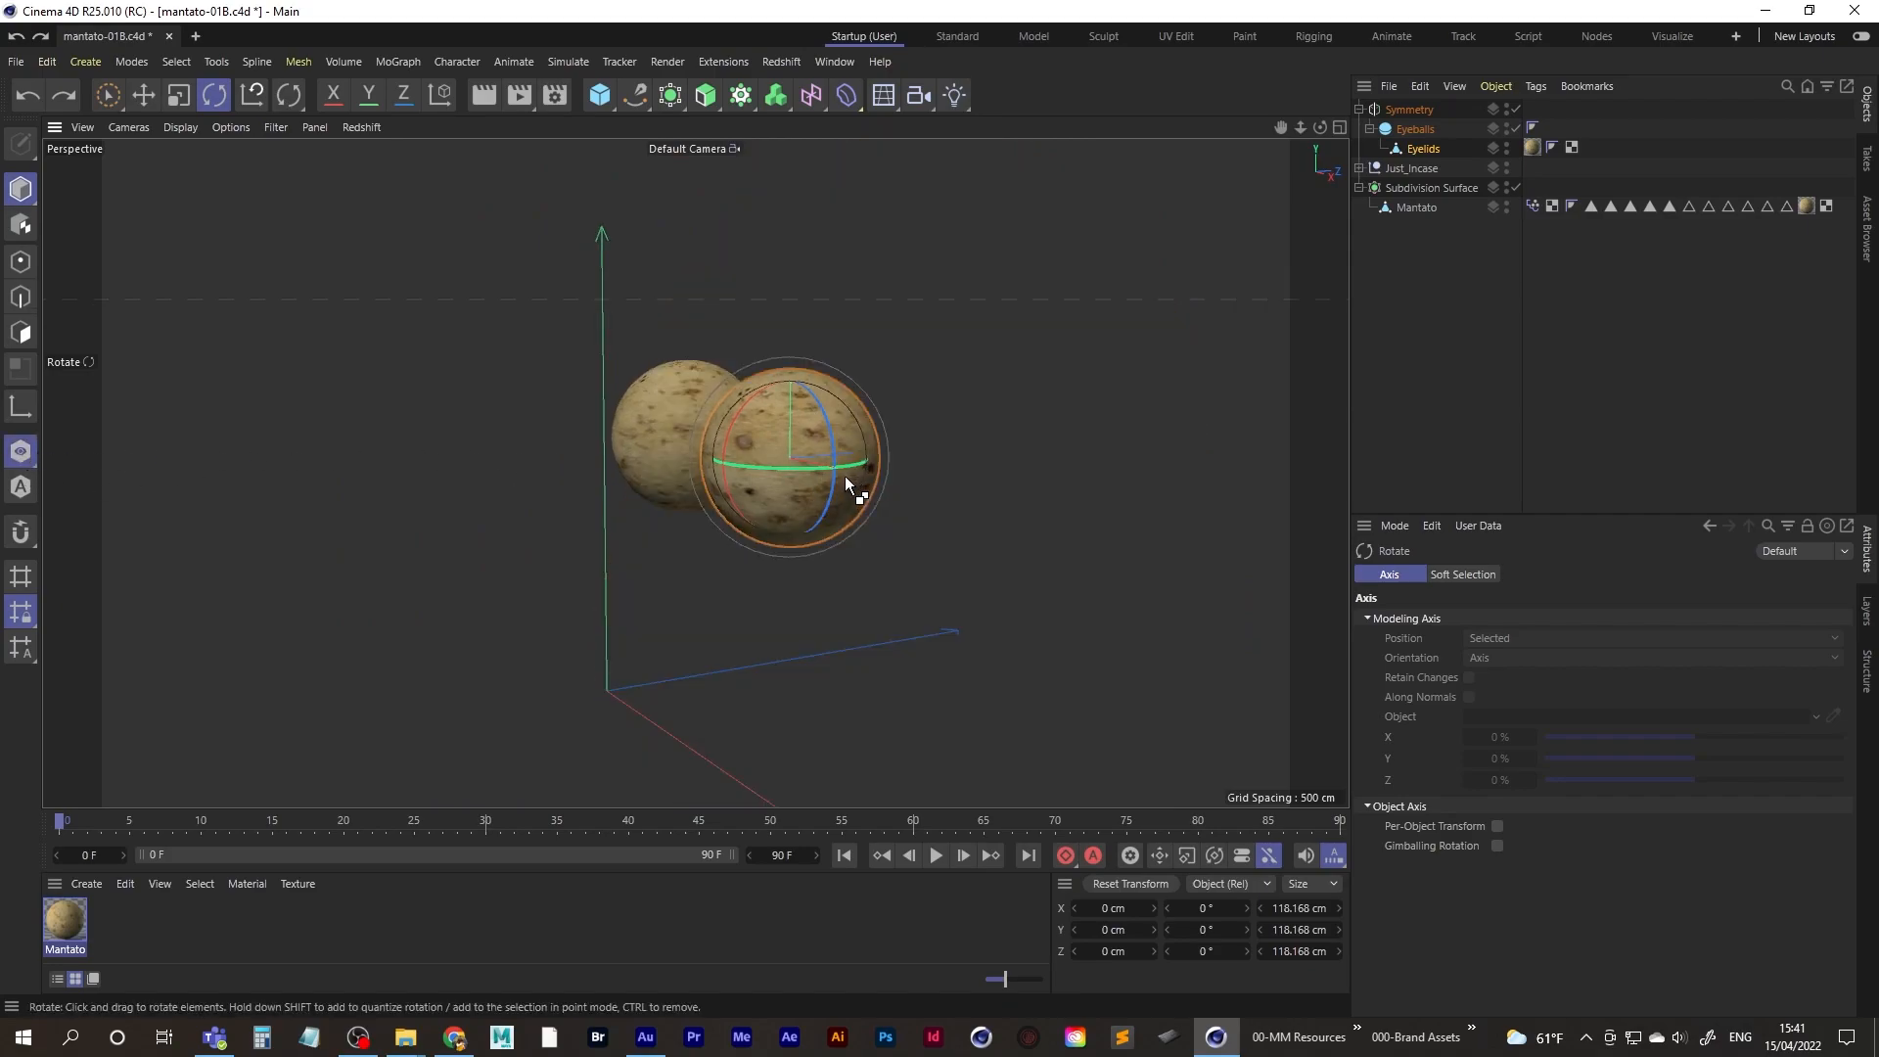
{"action": "key", "text": "n"}
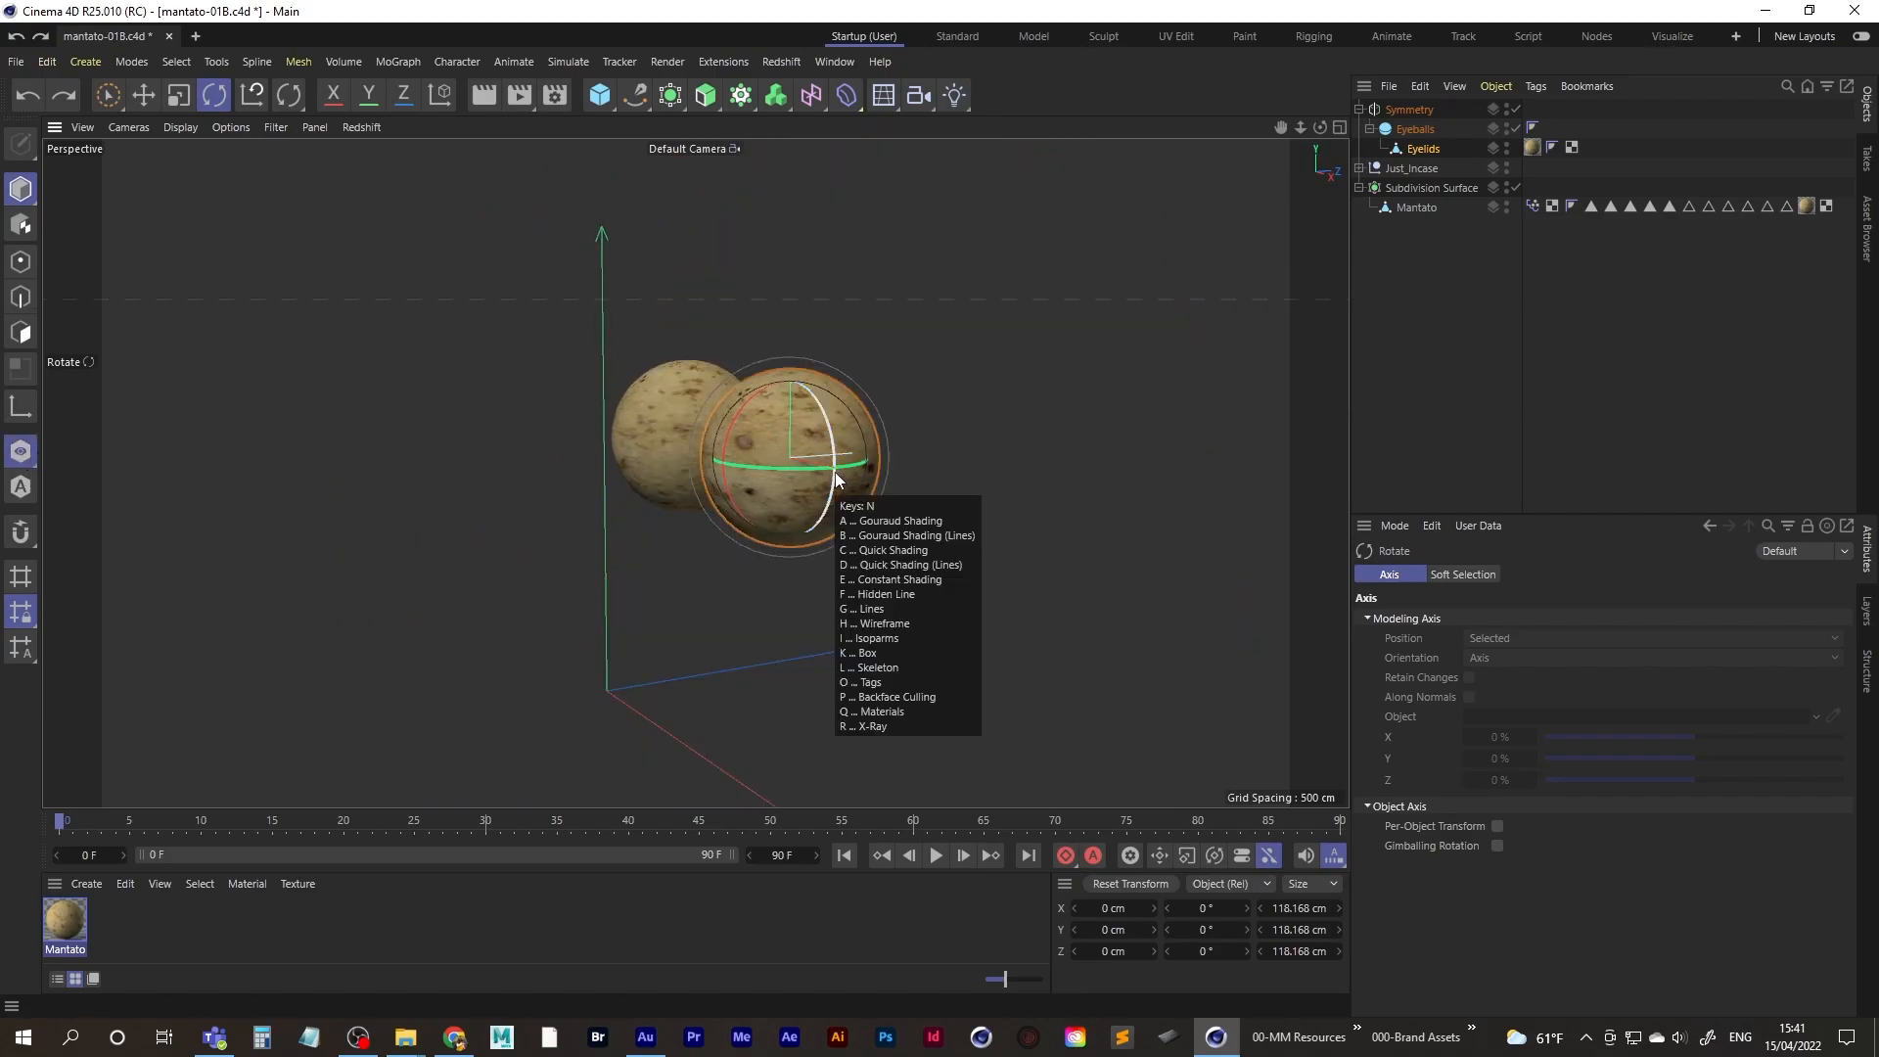
{"action": "key", "text": "b"}
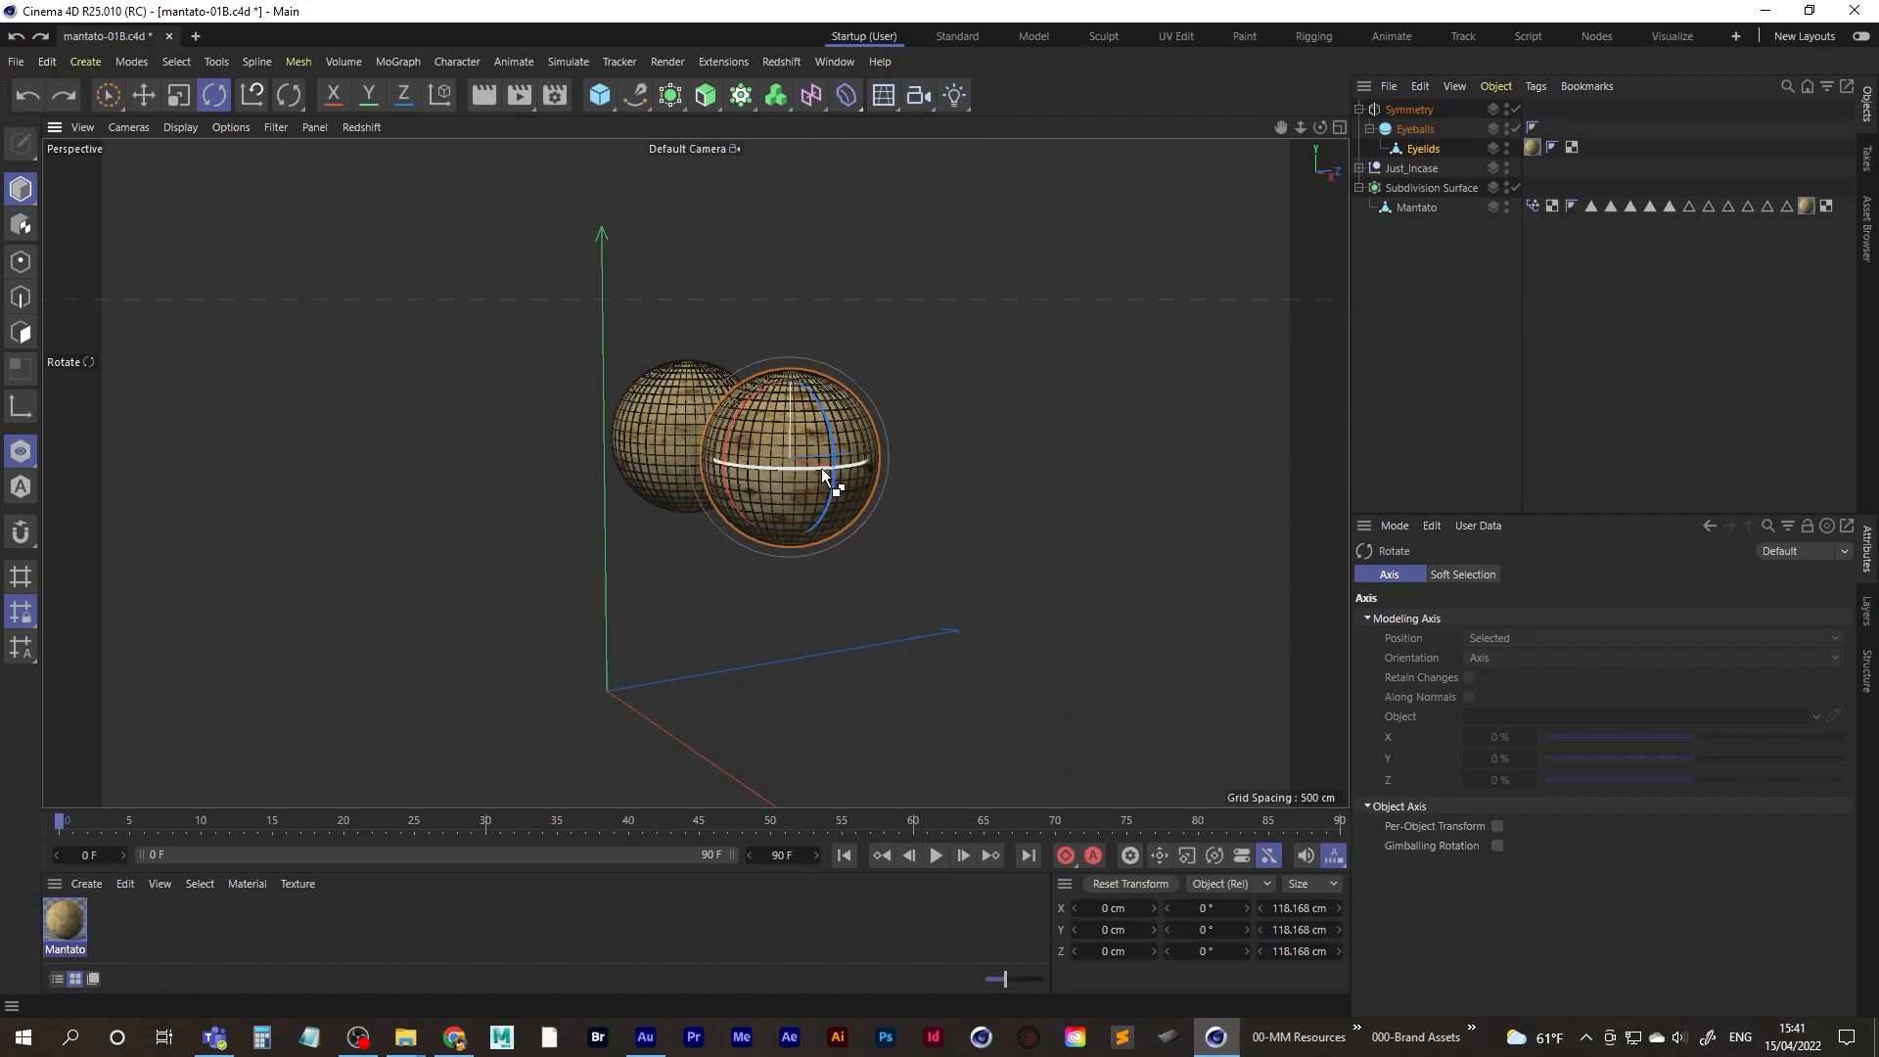
- Redo the Eyelids polygon deletion to inspect the opening's width, and undo it
{"action": "key", "text": "ctrl+y"}
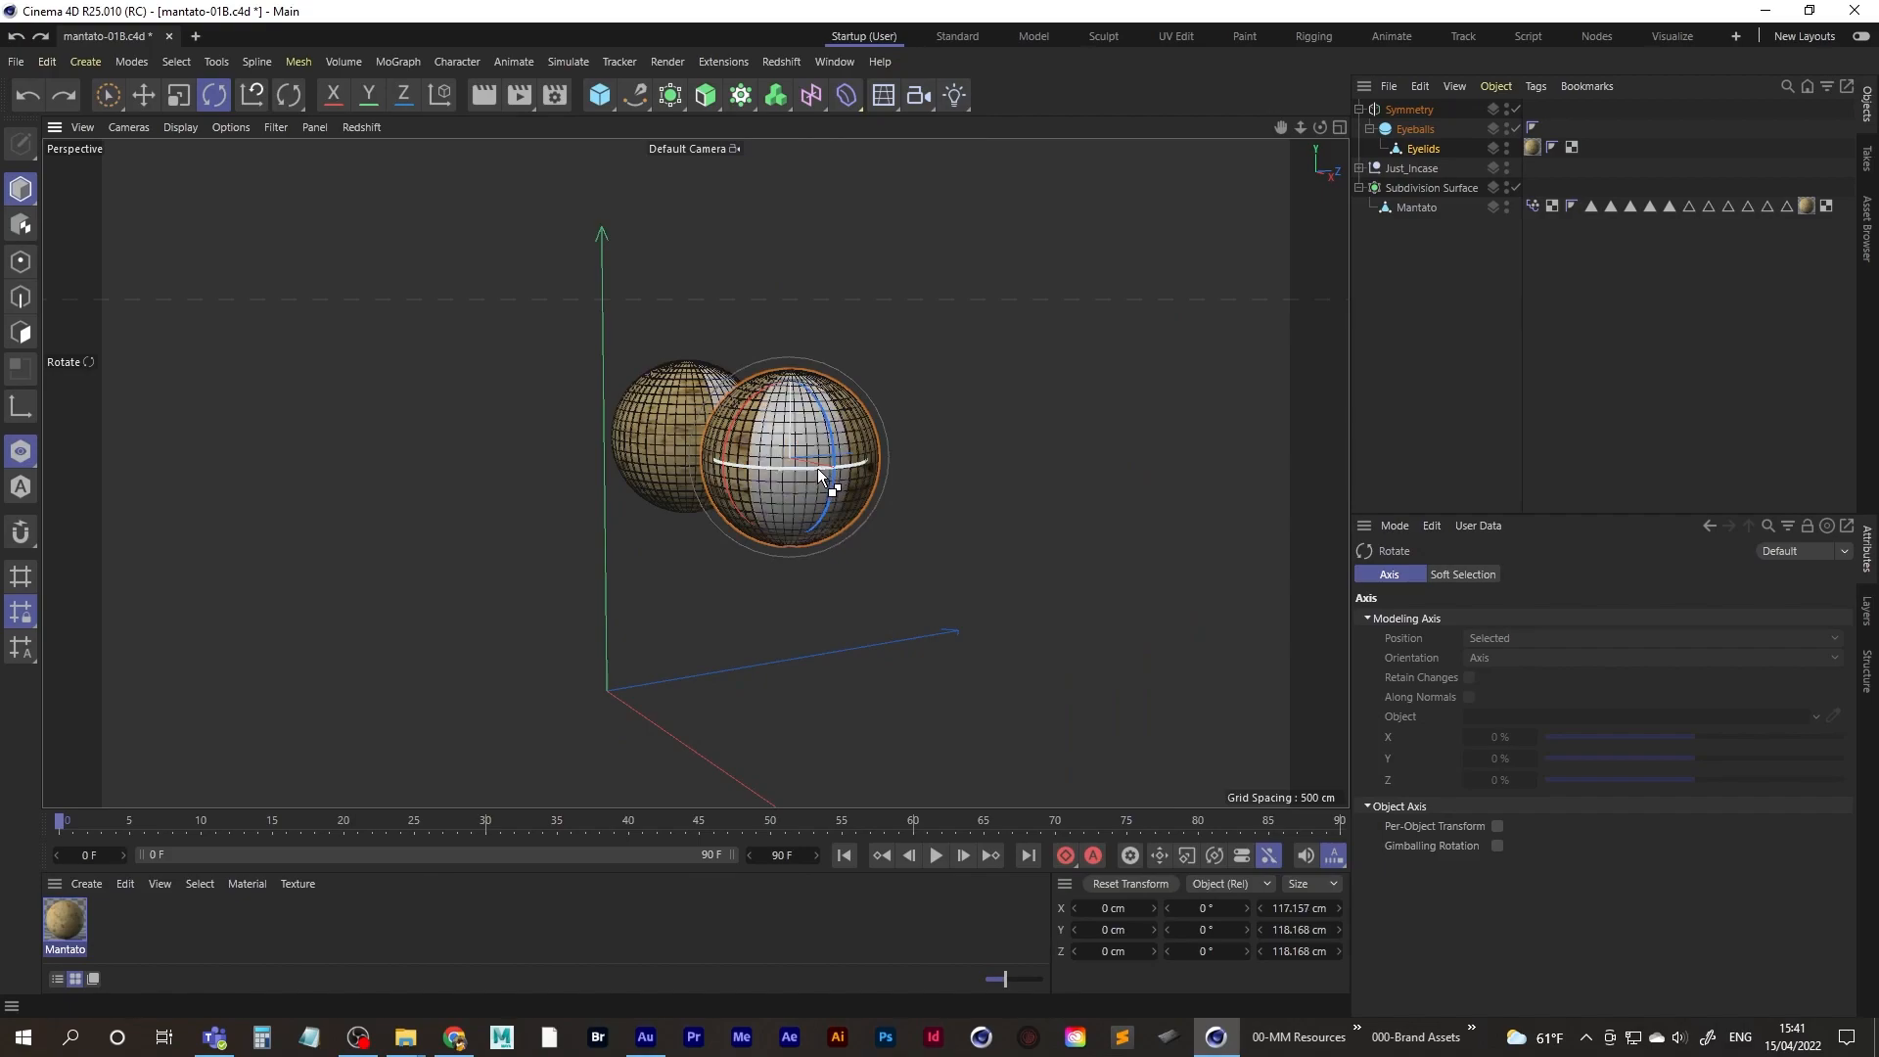
{"action": "key", "text": "s"}
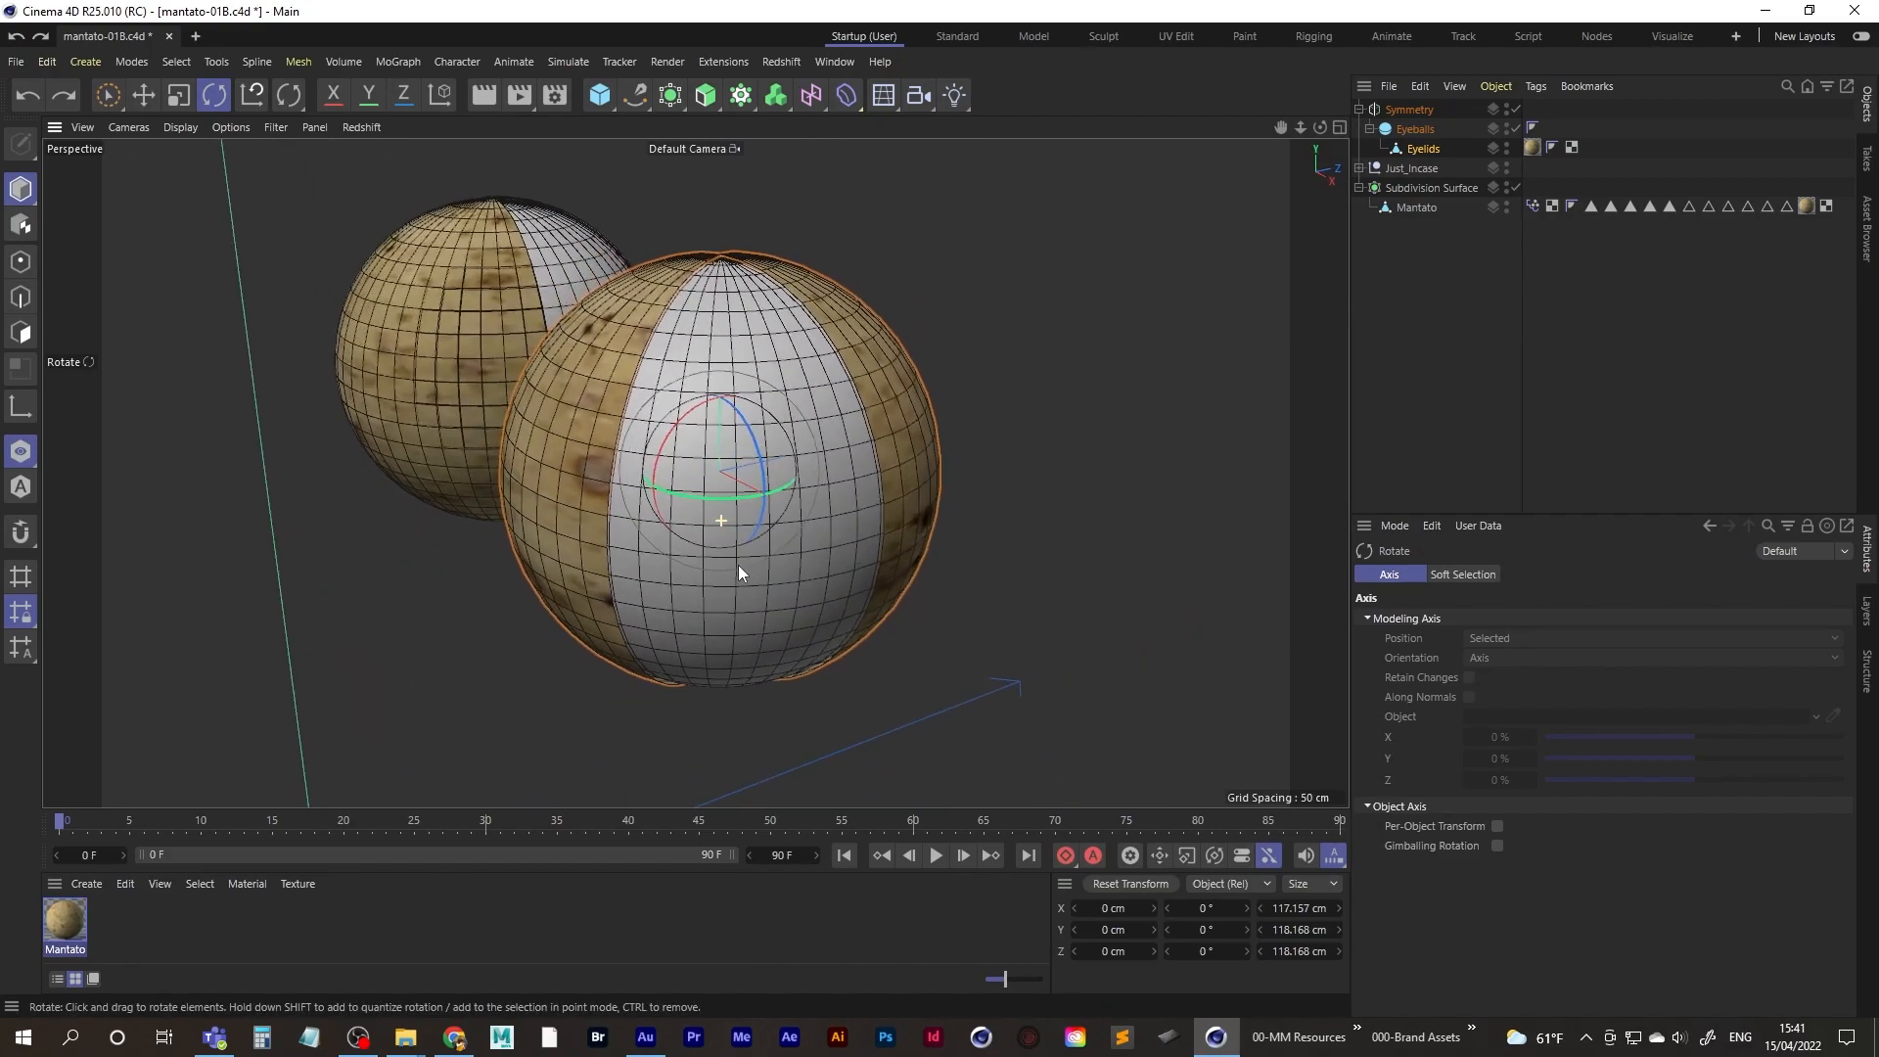
{"action": "left_click_drag", "start_coordinate": [738, 565], "coordinate": [748, 560], "text": "alt"}
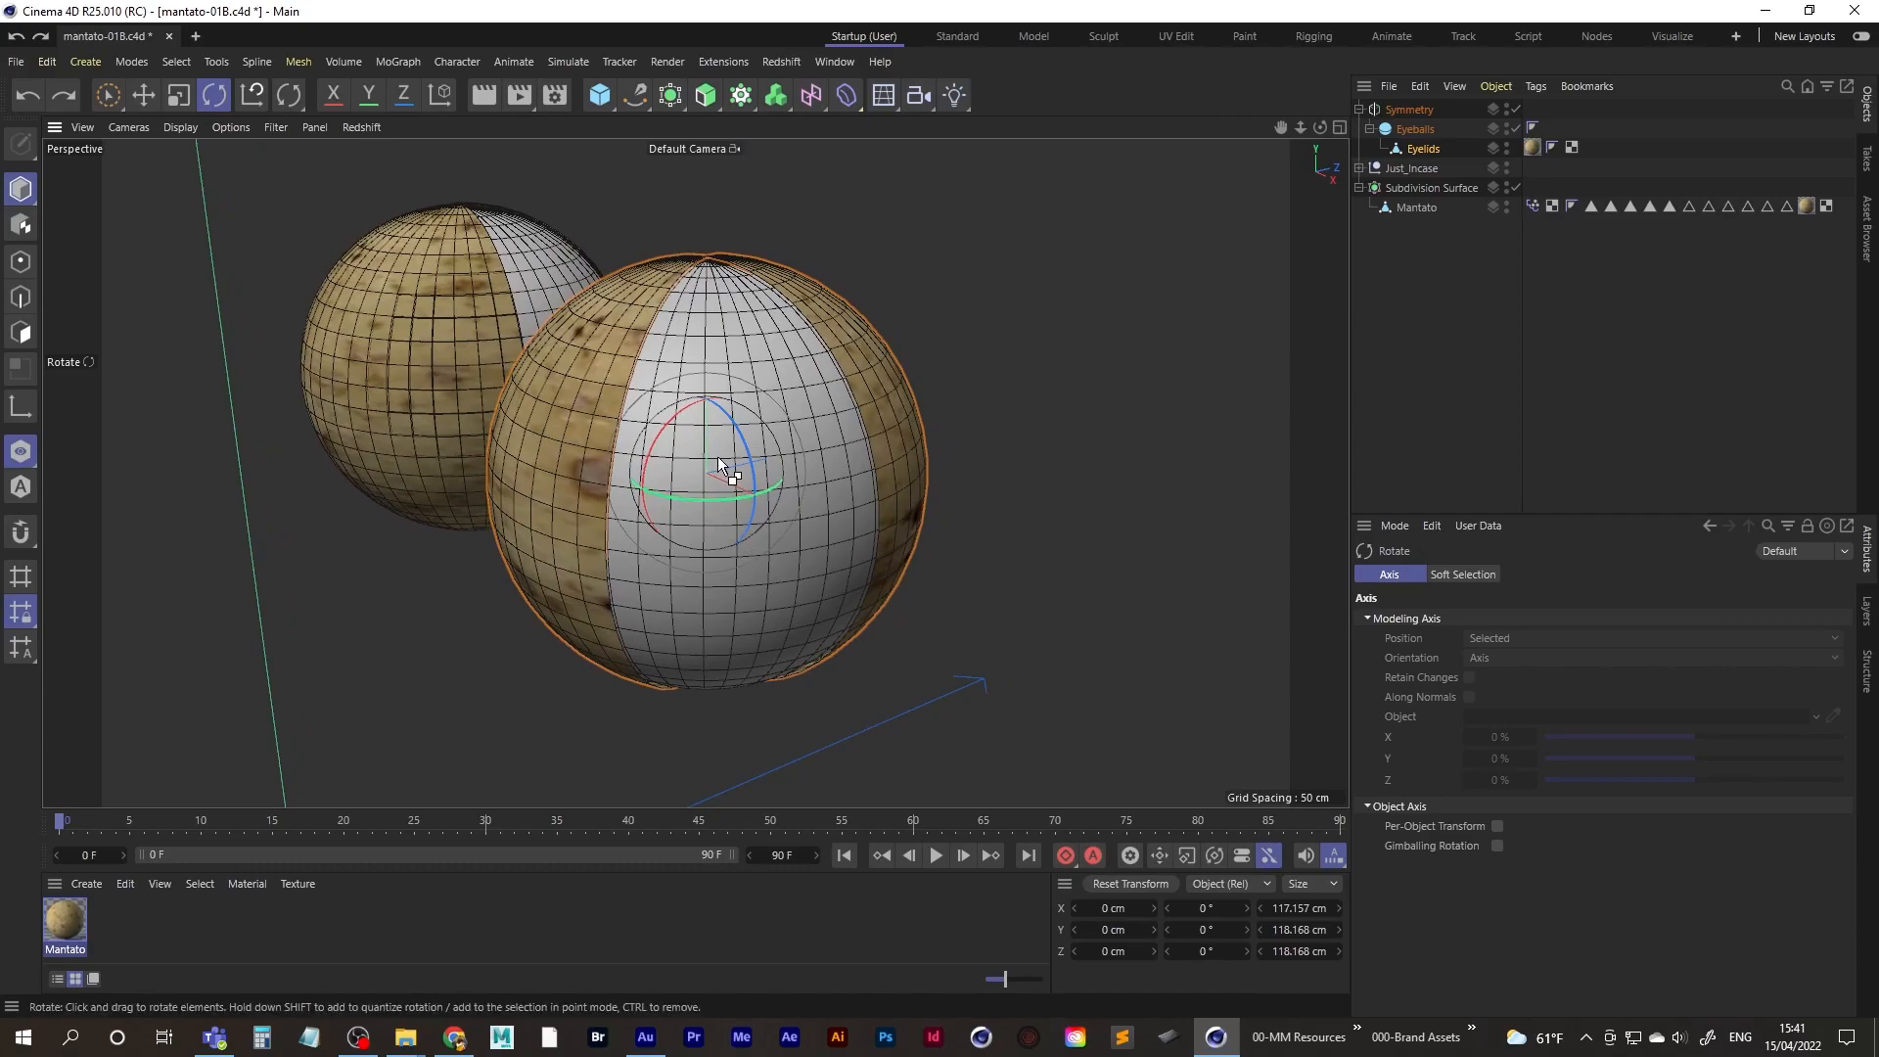
{"action": "key", "text": "ctrl+z"}
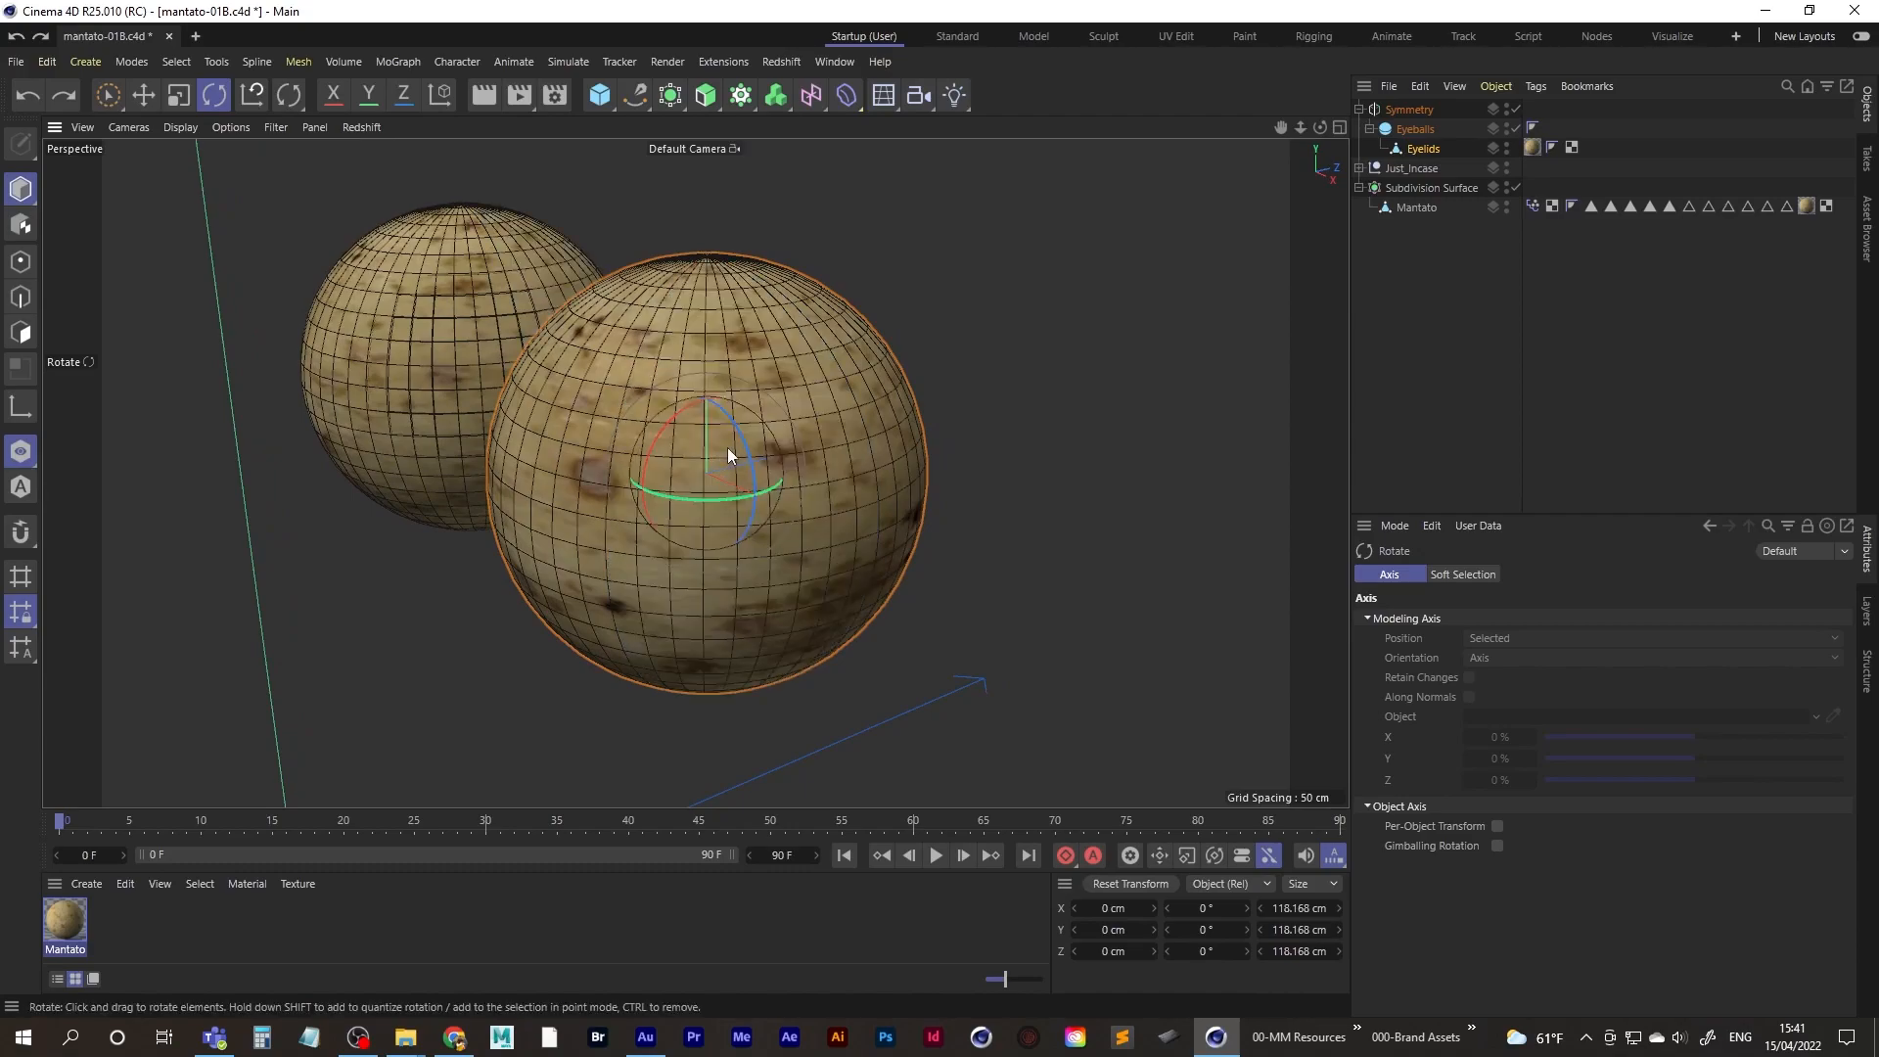
- Deselect one edge loop from the selected Eyelids polygon strips and delete the remaining six for a narrower opening
{"action": "key", "text": "u"}
{"action": "key", "text": "l"}
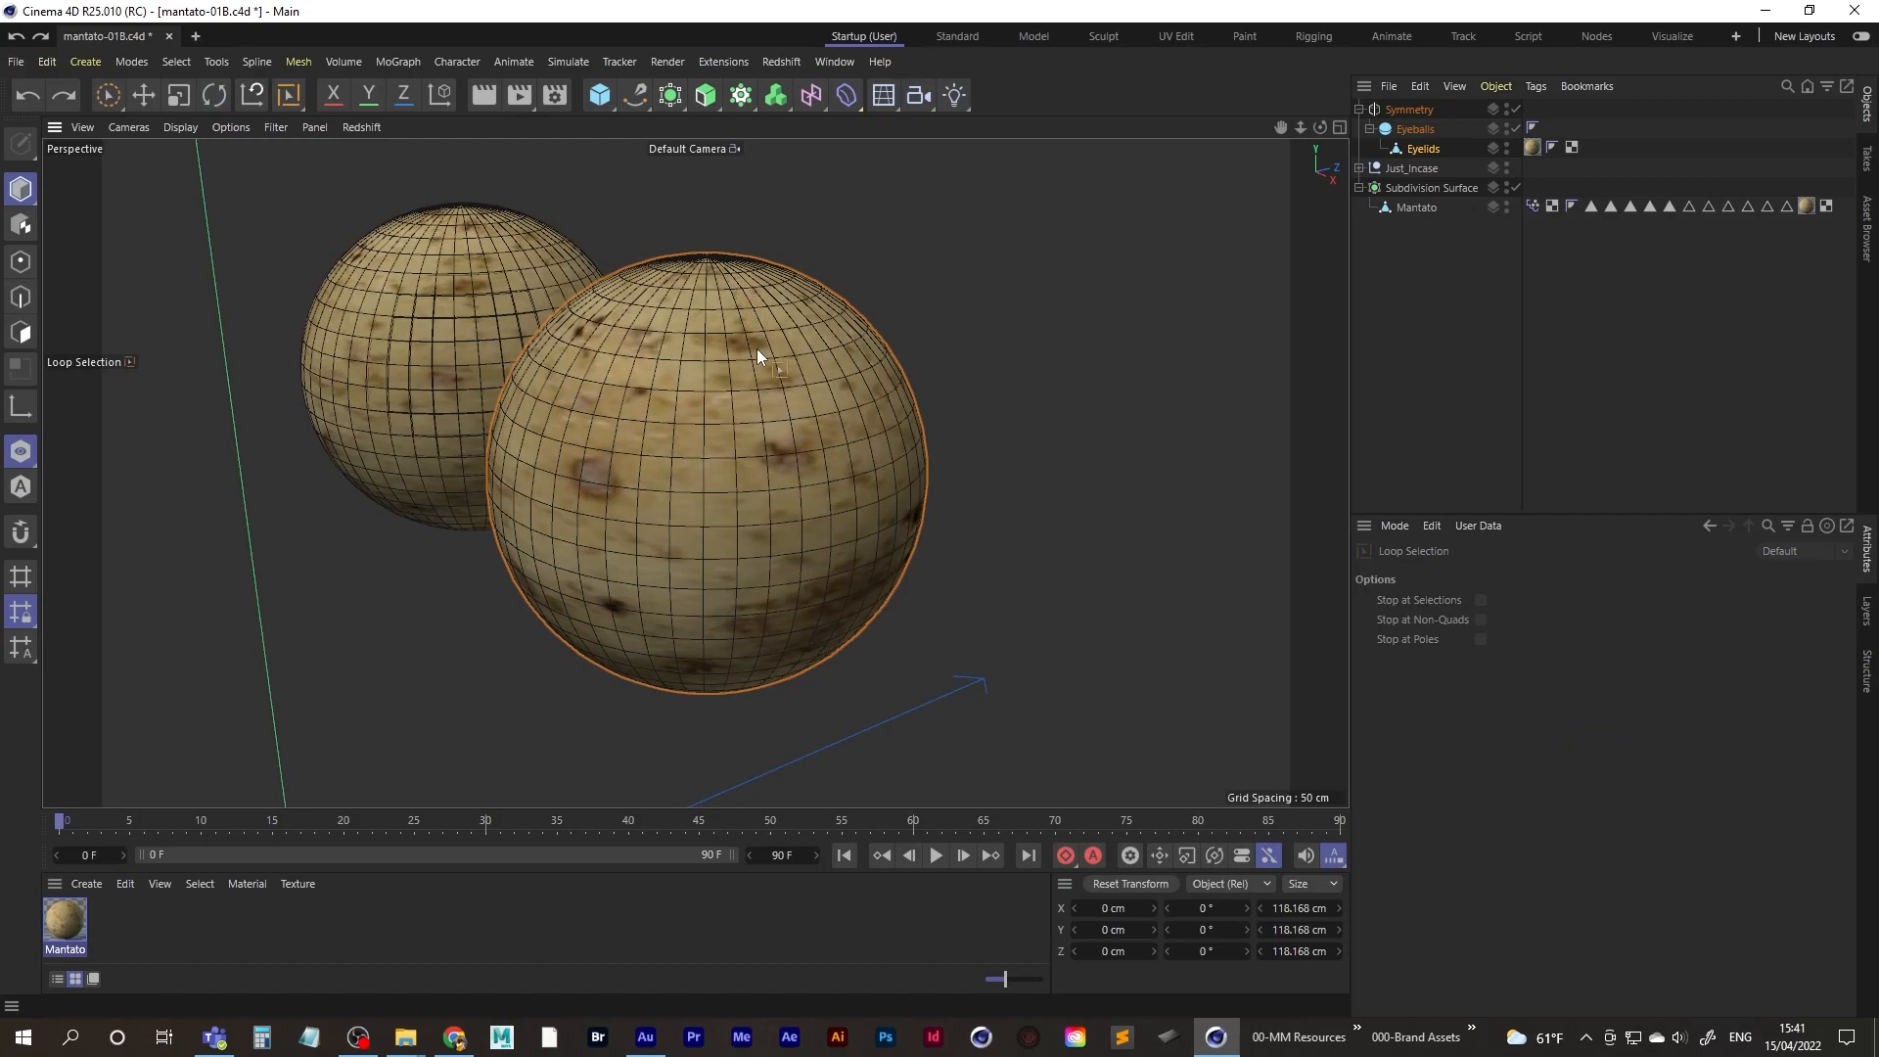
{"action": "left_click", "coordinate": [1417, 148]}
{"action": "left_click", "coordinate": [21, 333]}
{"action": "left_click_drag", "start_coordinate": [712, 338], "coordinate": [580, 450], "text": "alt"}
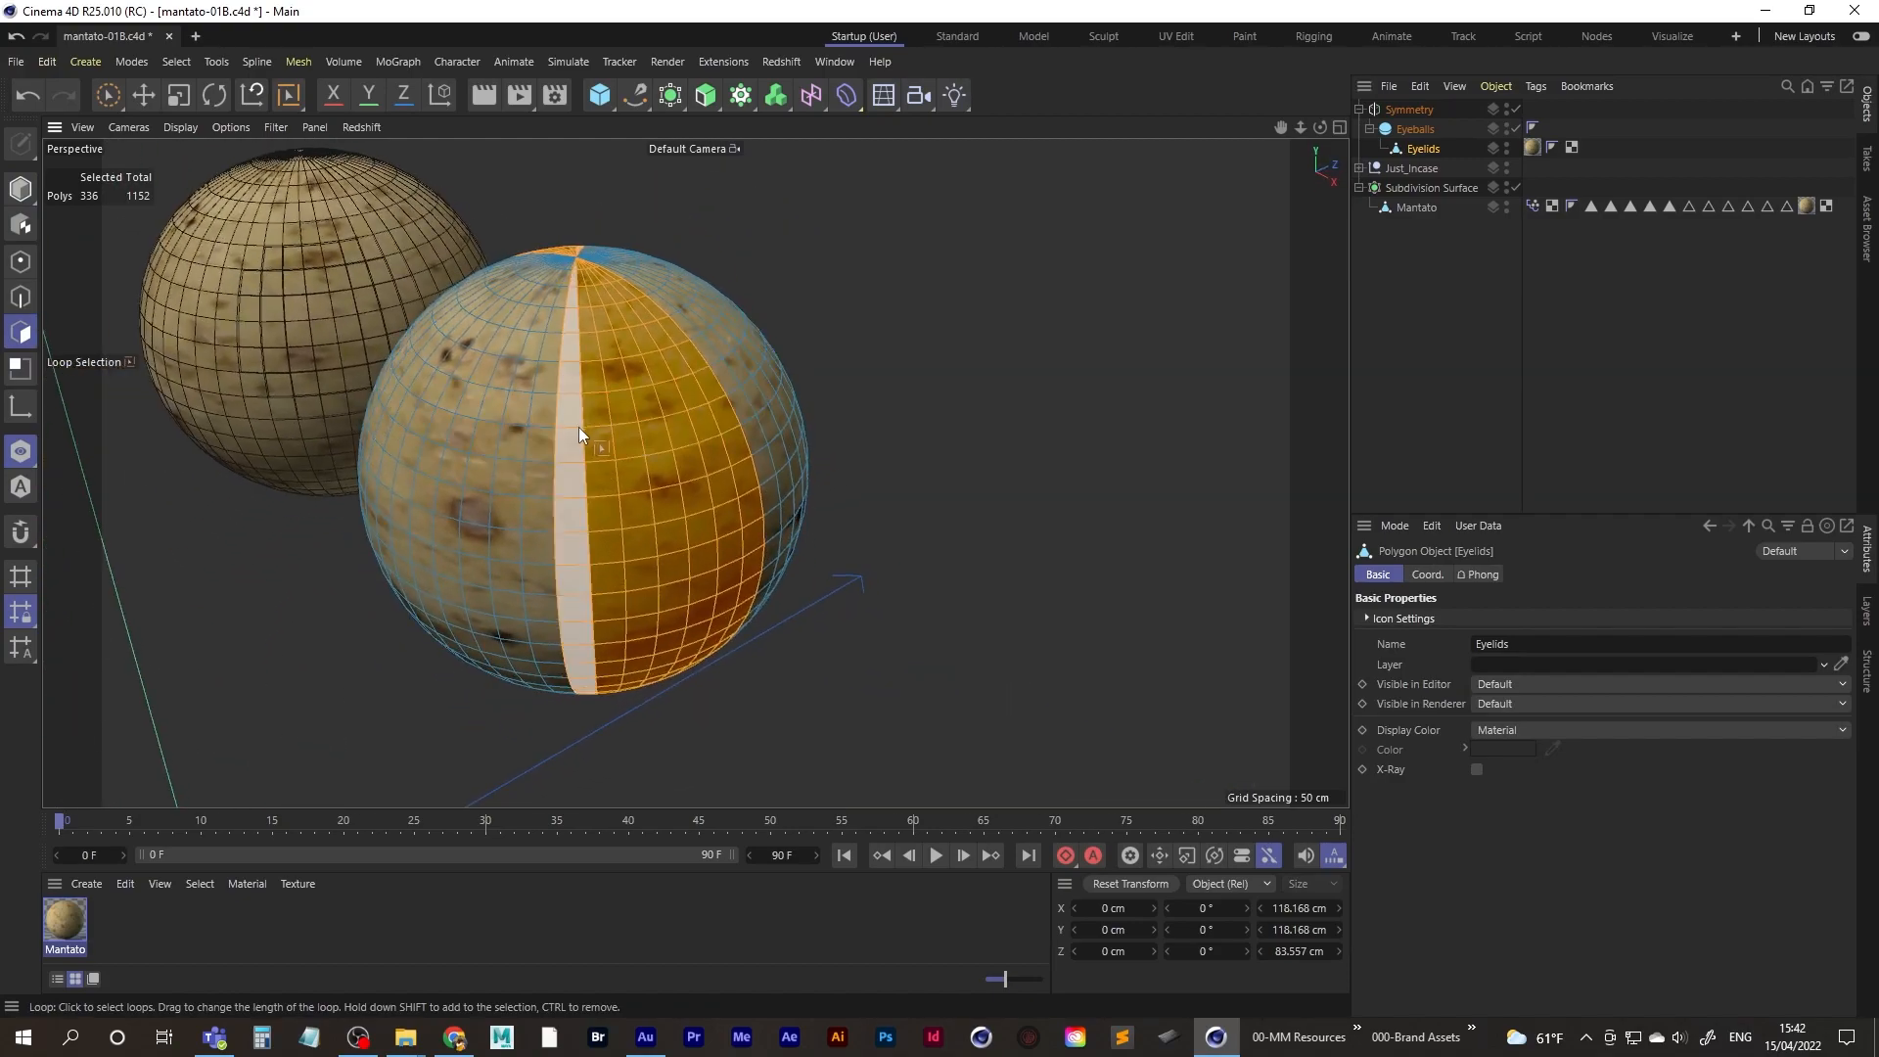
{"action": "left_click", "coordinate": [578, 437]}
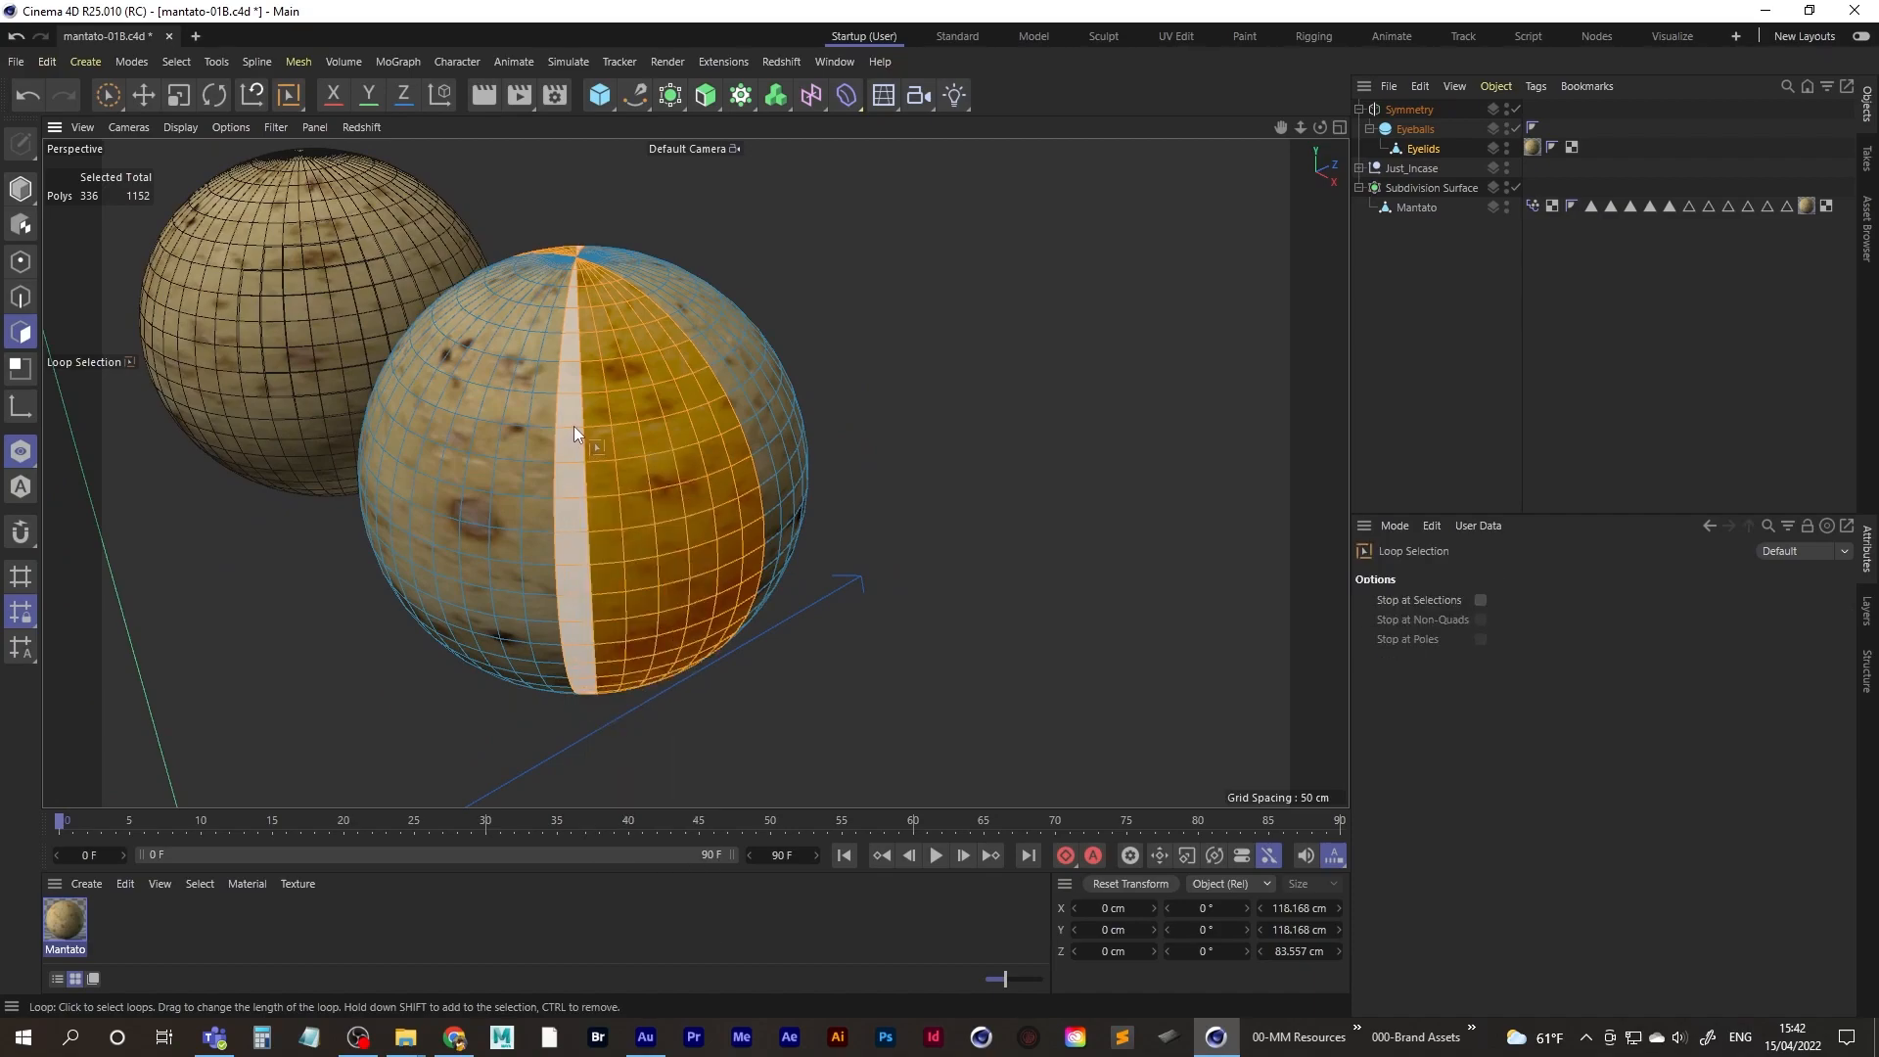
{"action": "left_click", "coordinate": [572, 427], "text": "ctrl"}
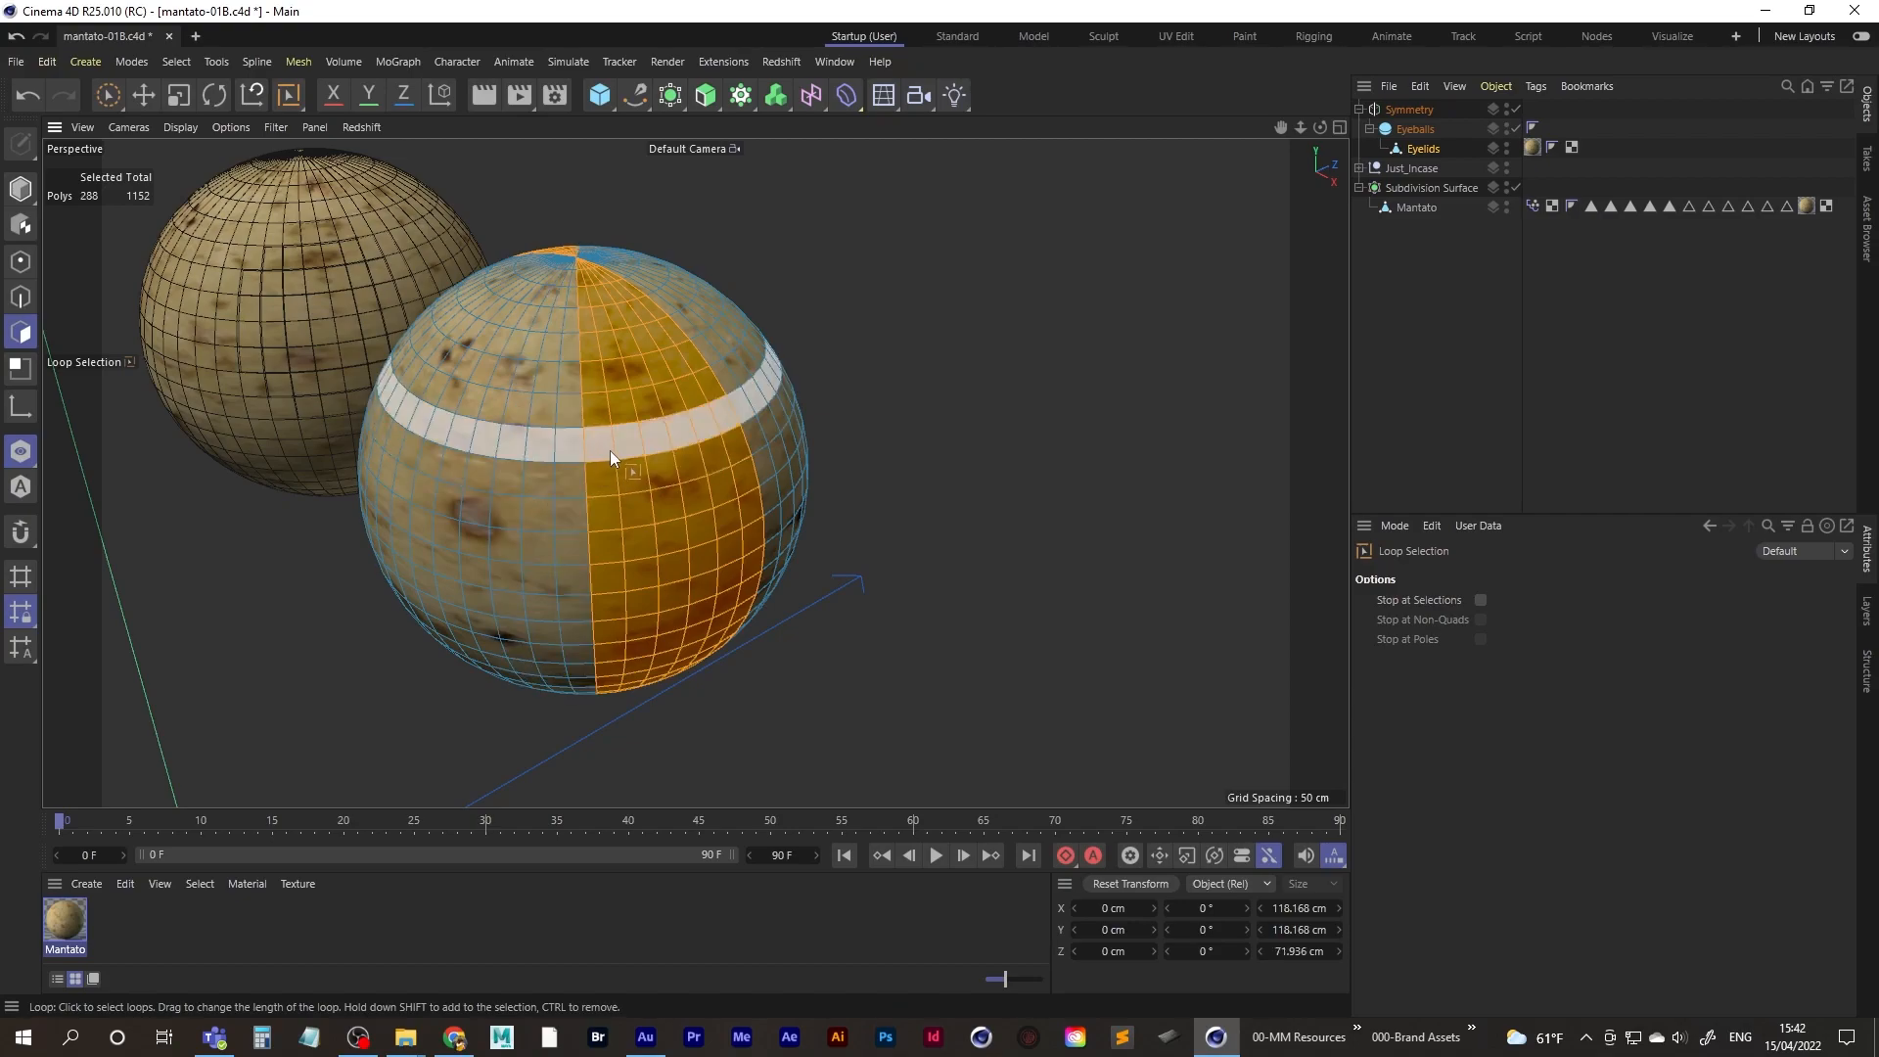
{"action": "key", "text": "Delete"}
- Turn off solo mode to show the Eyelids together with the Mantato head
{"action": "left_click_drag", "start_coordinate": [603, 454], "coordinate": [501, 433], "text": "alt"}
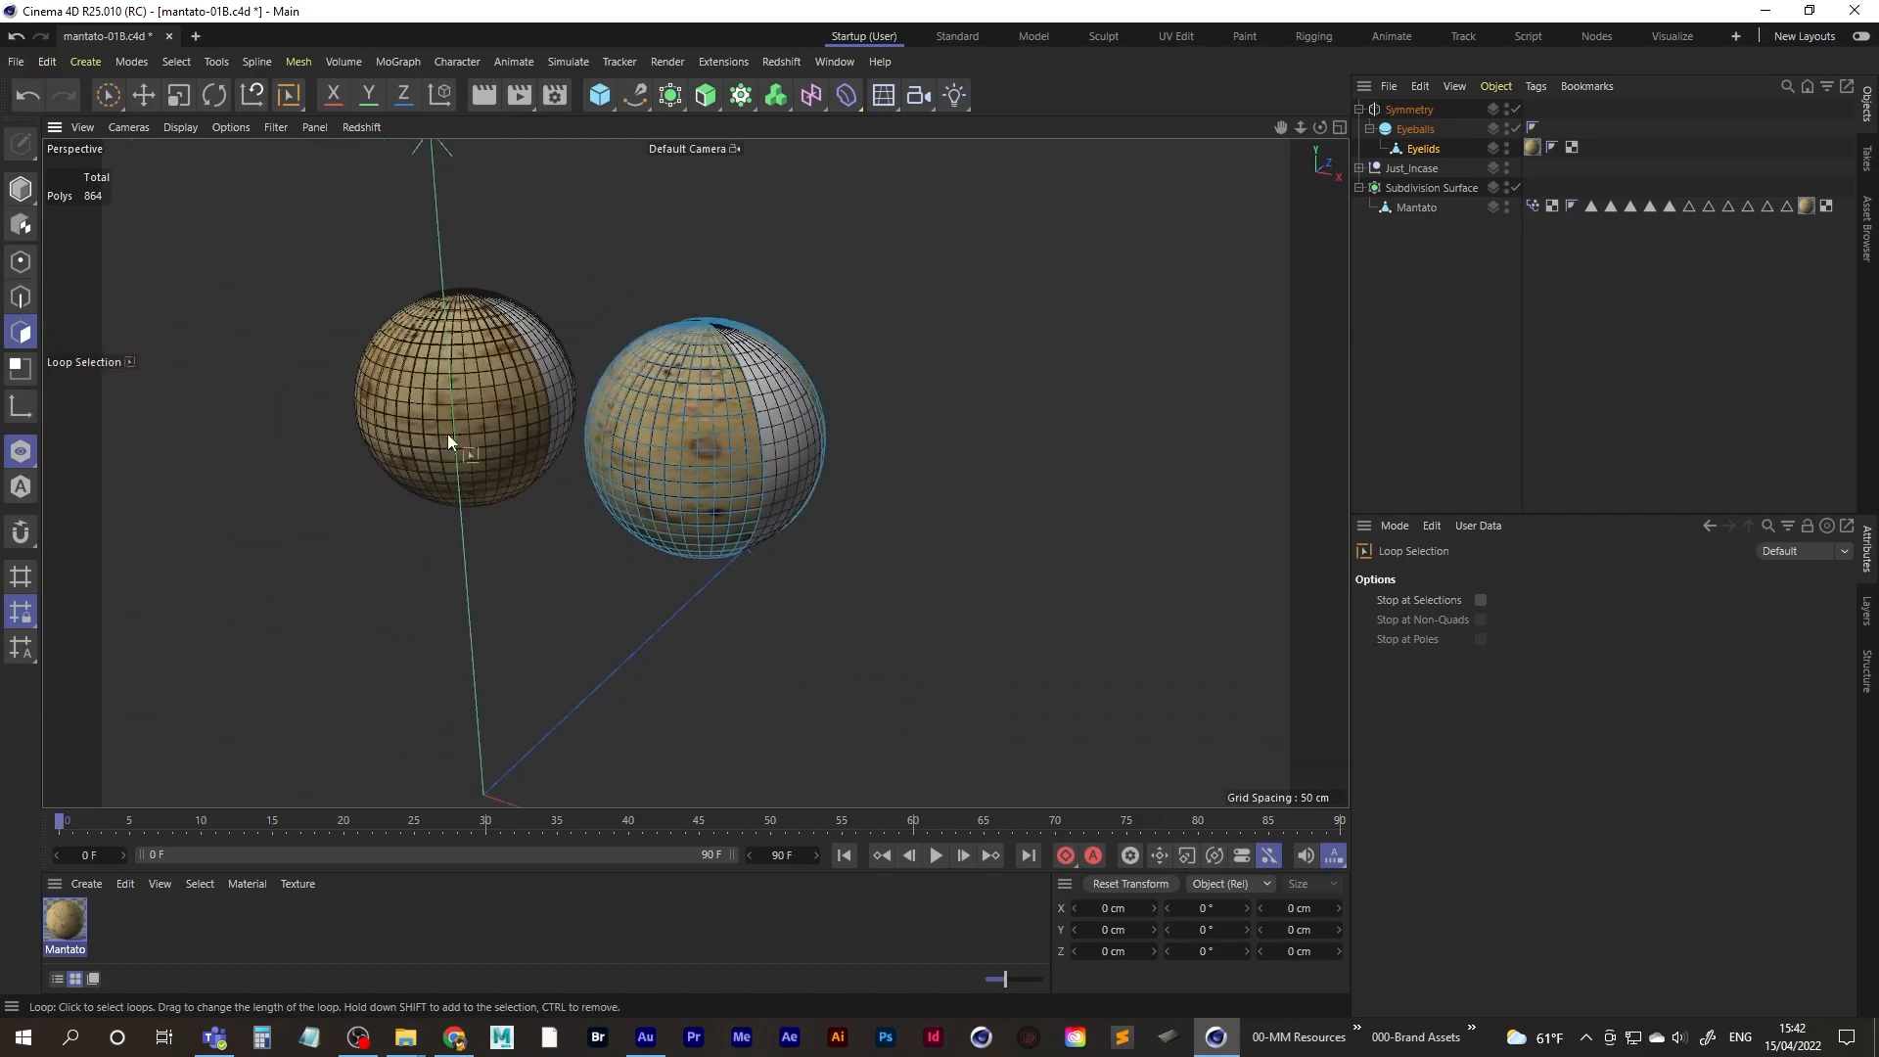
{"action": "left_click", "coordinate": [20, 450]}
{"action": "middle_click_drag", "start_coordinate": [731, 458], "coordinate": [771, 481], "text": "alt"}
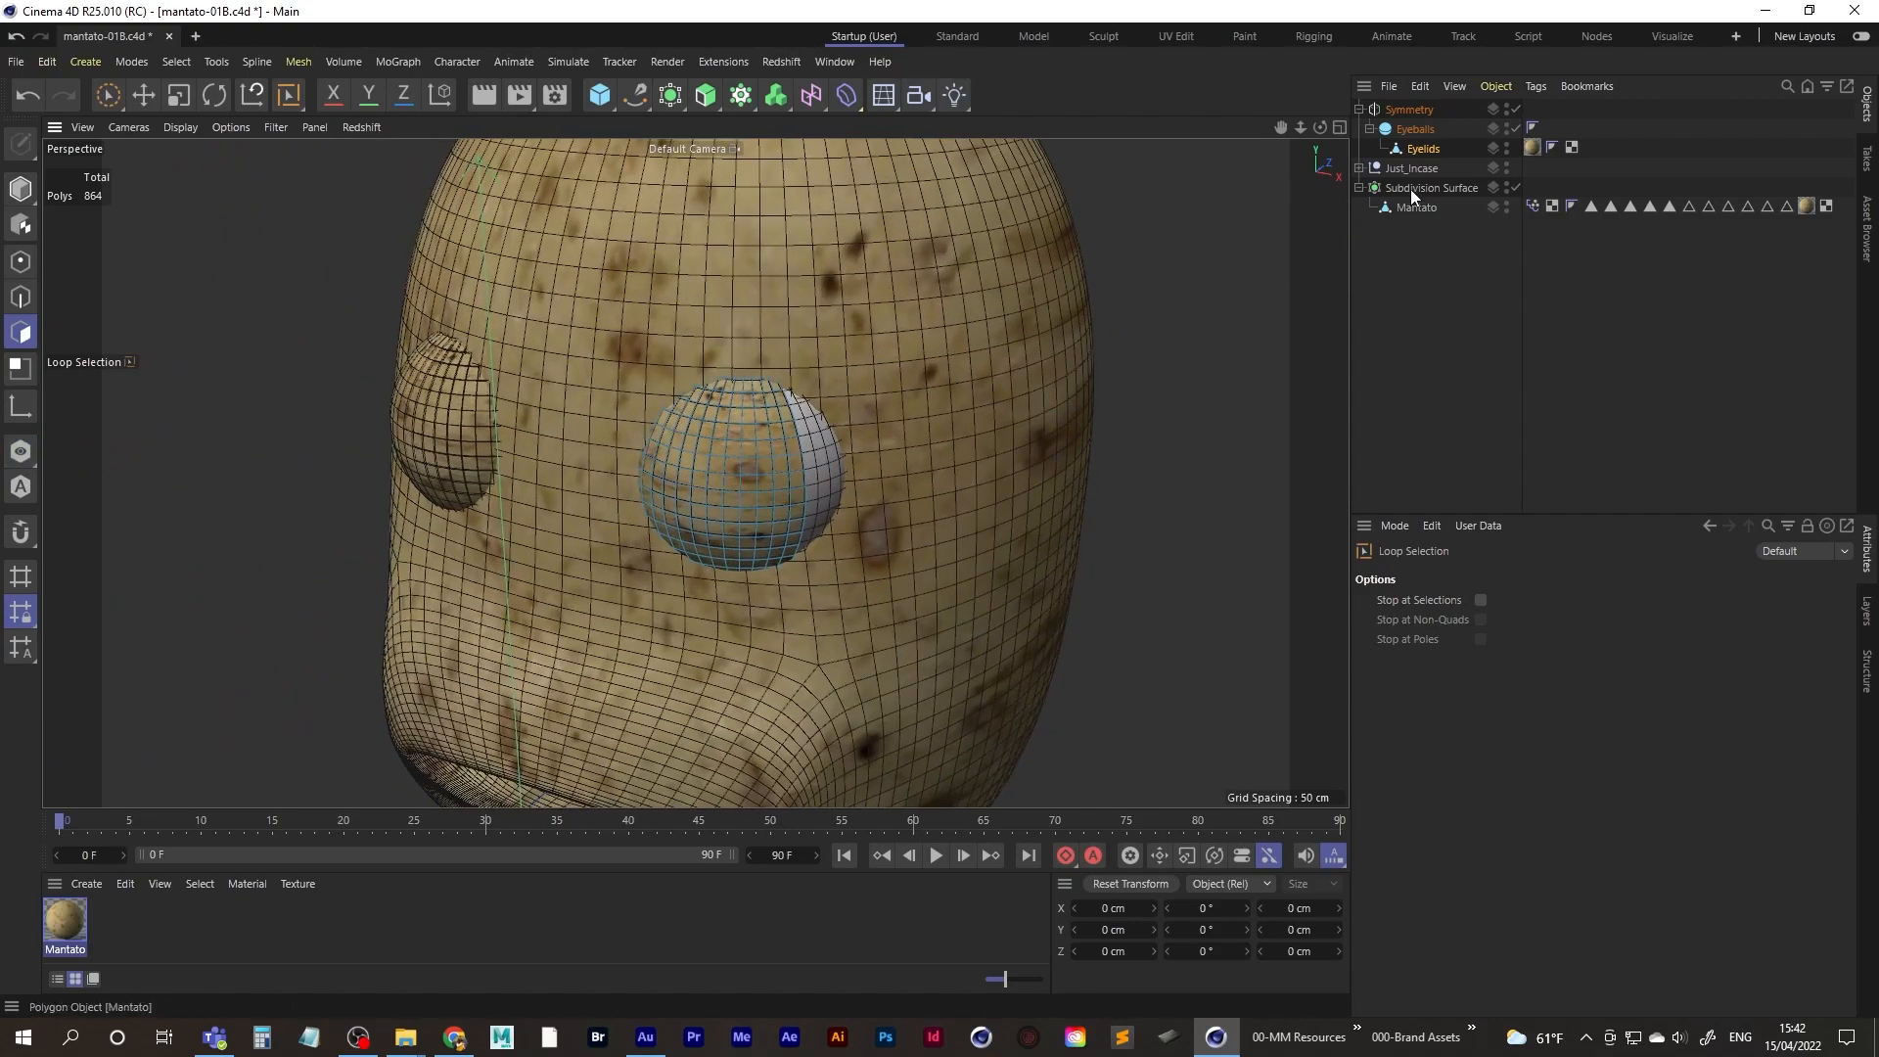
- Rotate the whole Eyelids object in Model mode to about 48.8° pitch and -90° bank so its opening faces forward
{"action": "left_click", "coordinate": [1422, 150]}
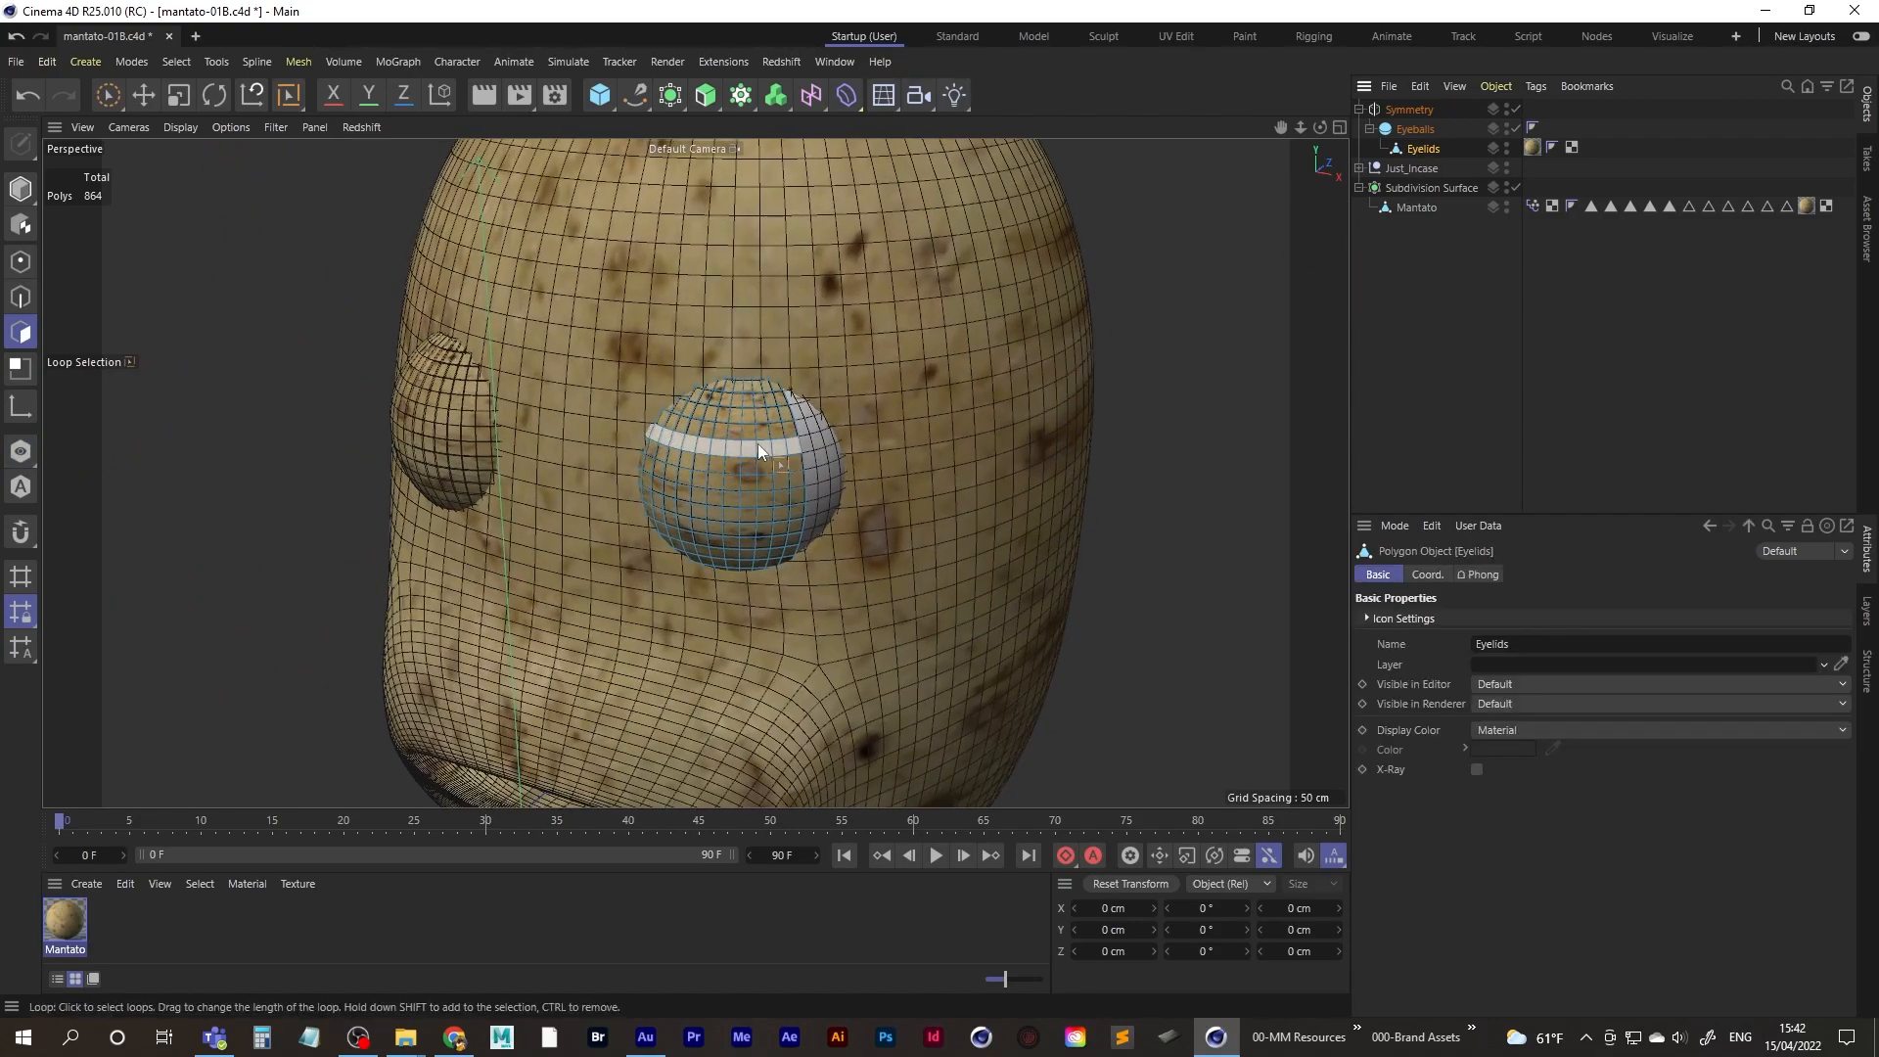
{"action": "left_click", "coordinate": [215, 95]}
{"action": "left_click", "coordinate": [20, 188]}
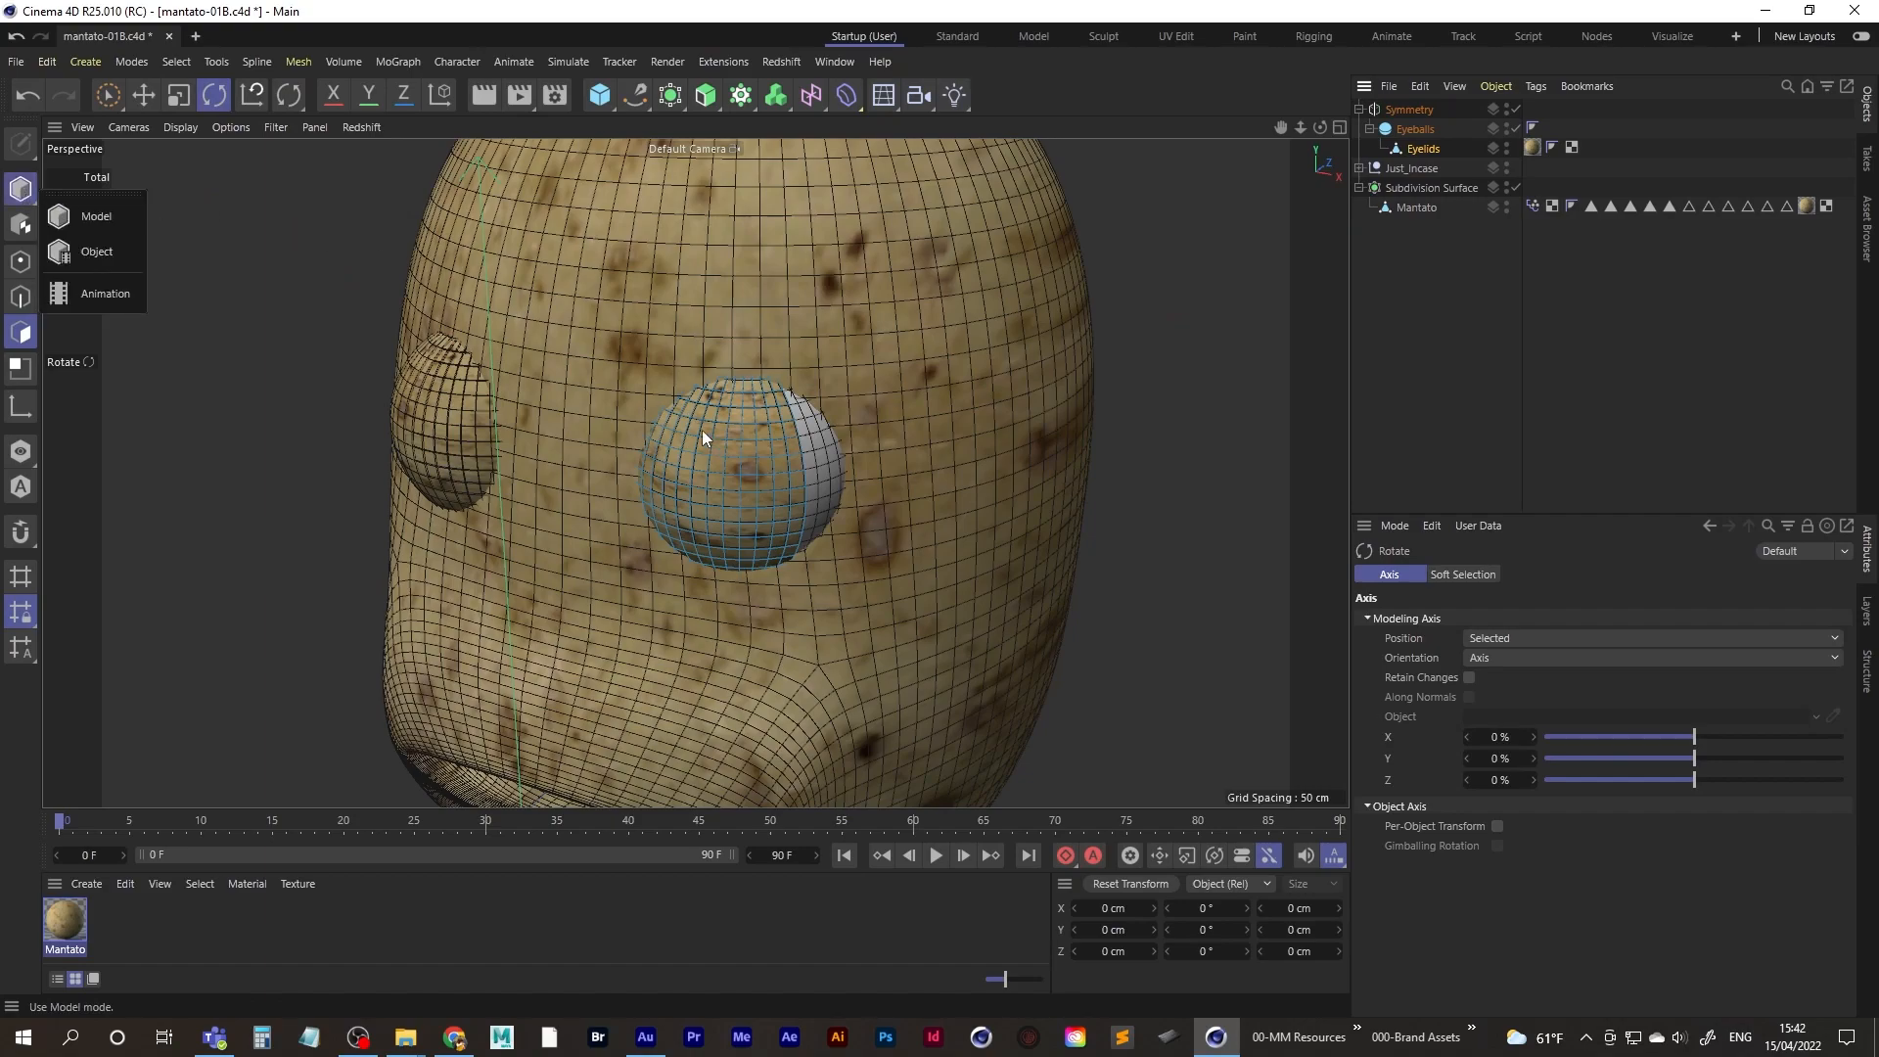
{"action": "left_click", "coordinate": [95, 217]}
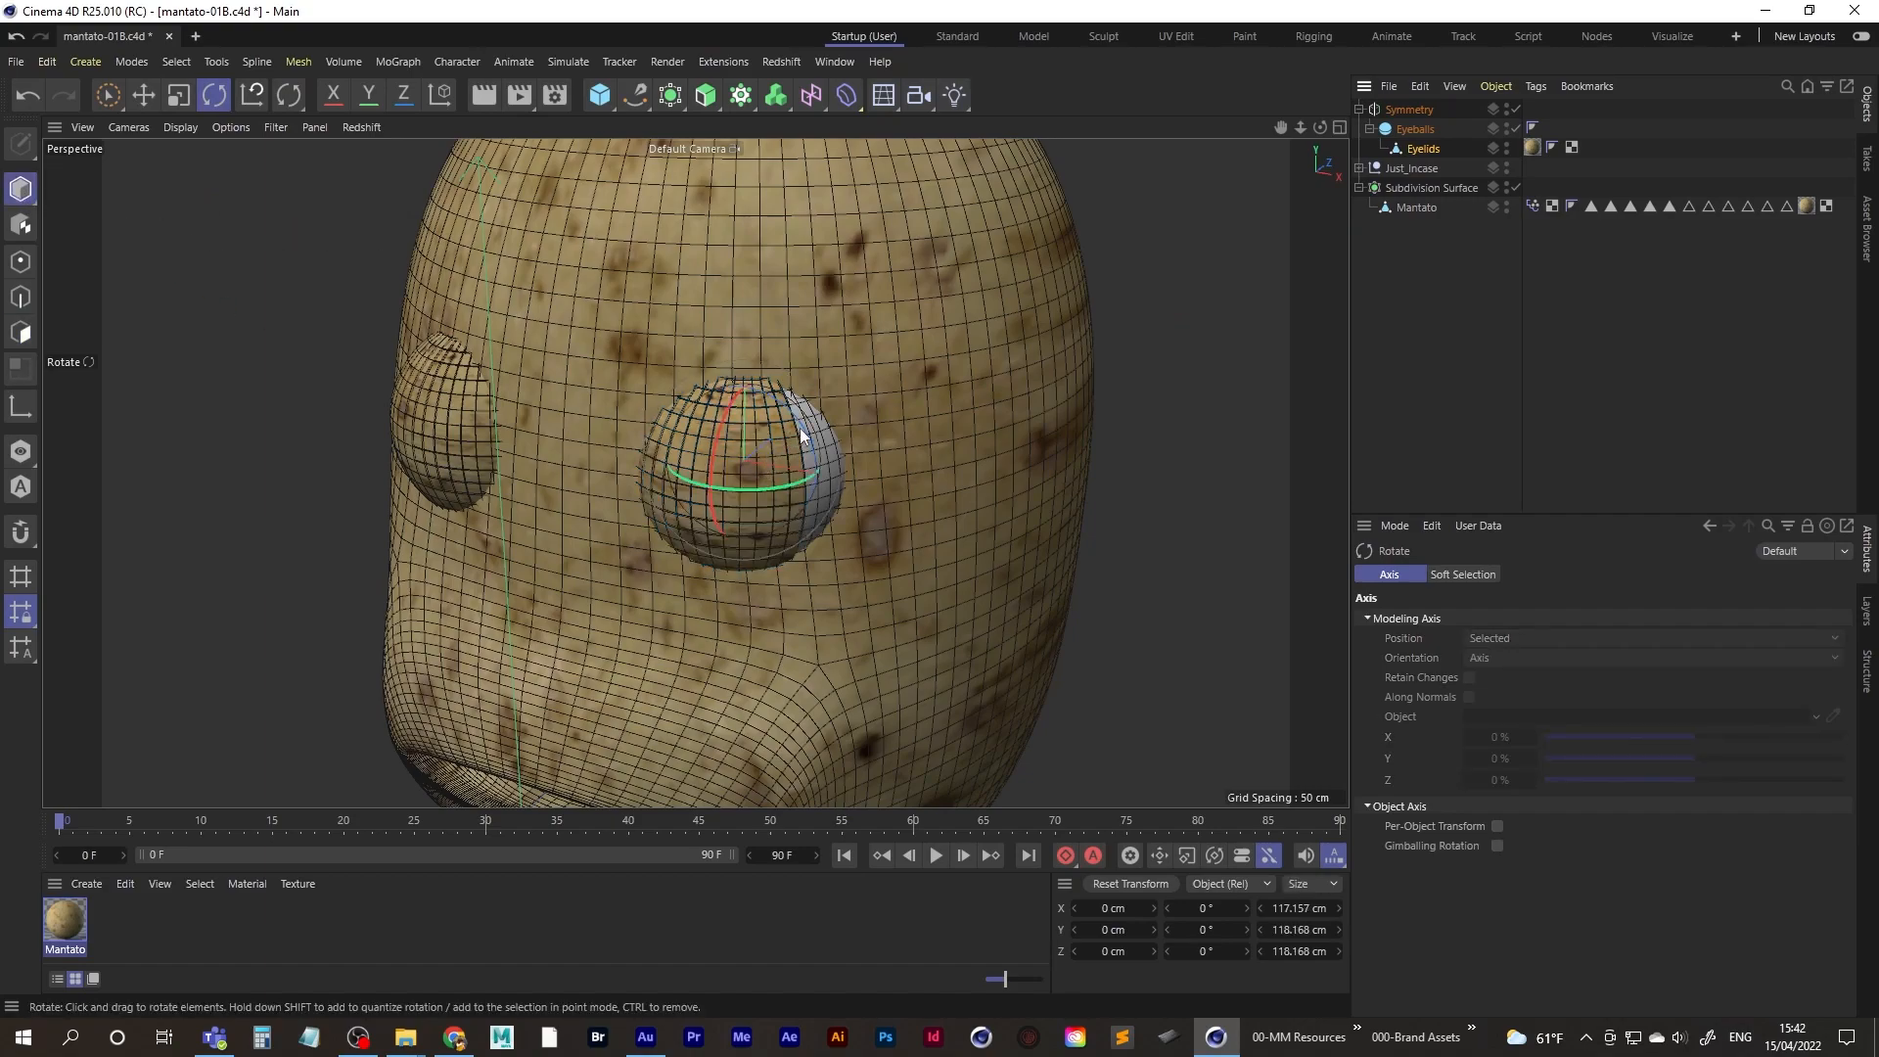
{"action": "left_click_drag", "start_coordinate": [798, 424], "coordinate": [824, 452], "text": "alt"}
{"action": "scroll", "coordinate": [670, 520], "scroll_direction": "down", "scroll_amount": 5}
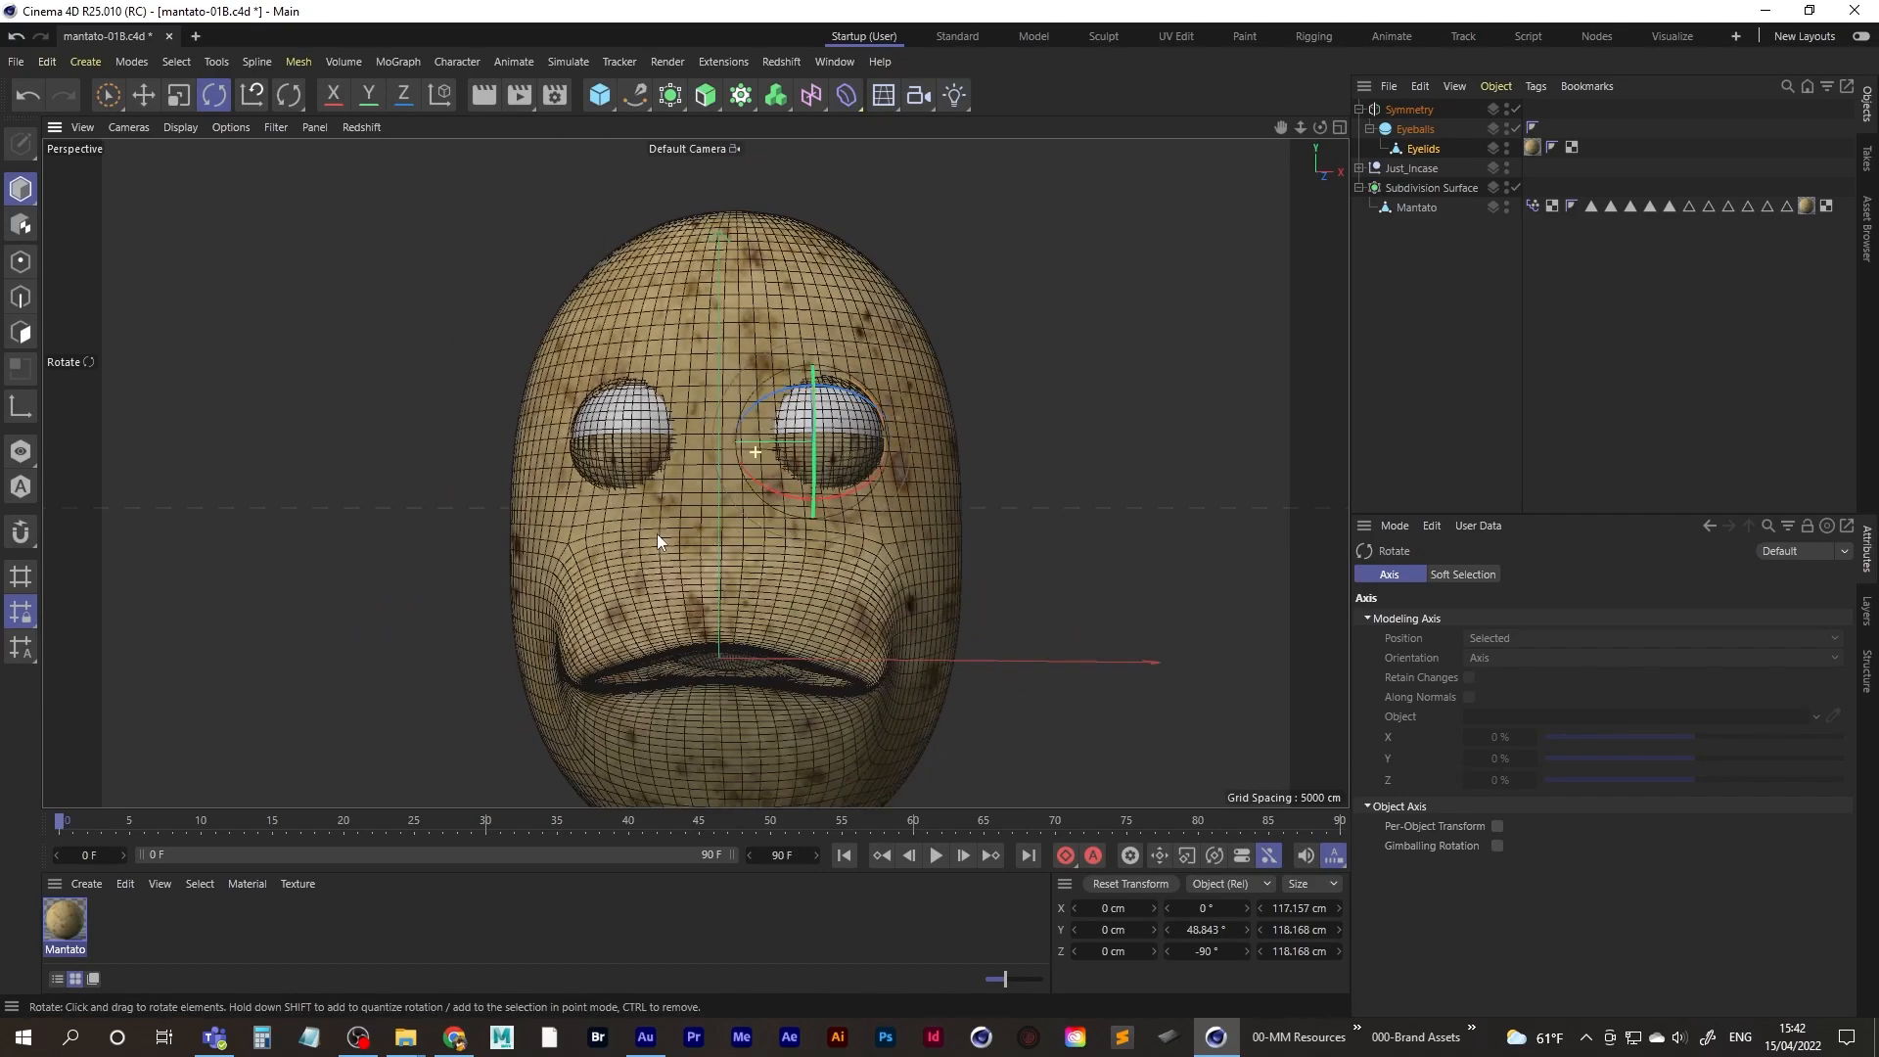
- Rotate the Eyelids to about -1.2° heading, 51.6° pitch and -74° bank so the opening slants, and deselect the object
{"action": "left_click_drag", "start_coordinate": [677, 526], "coordinate": [661, 573], "text": "alt"}
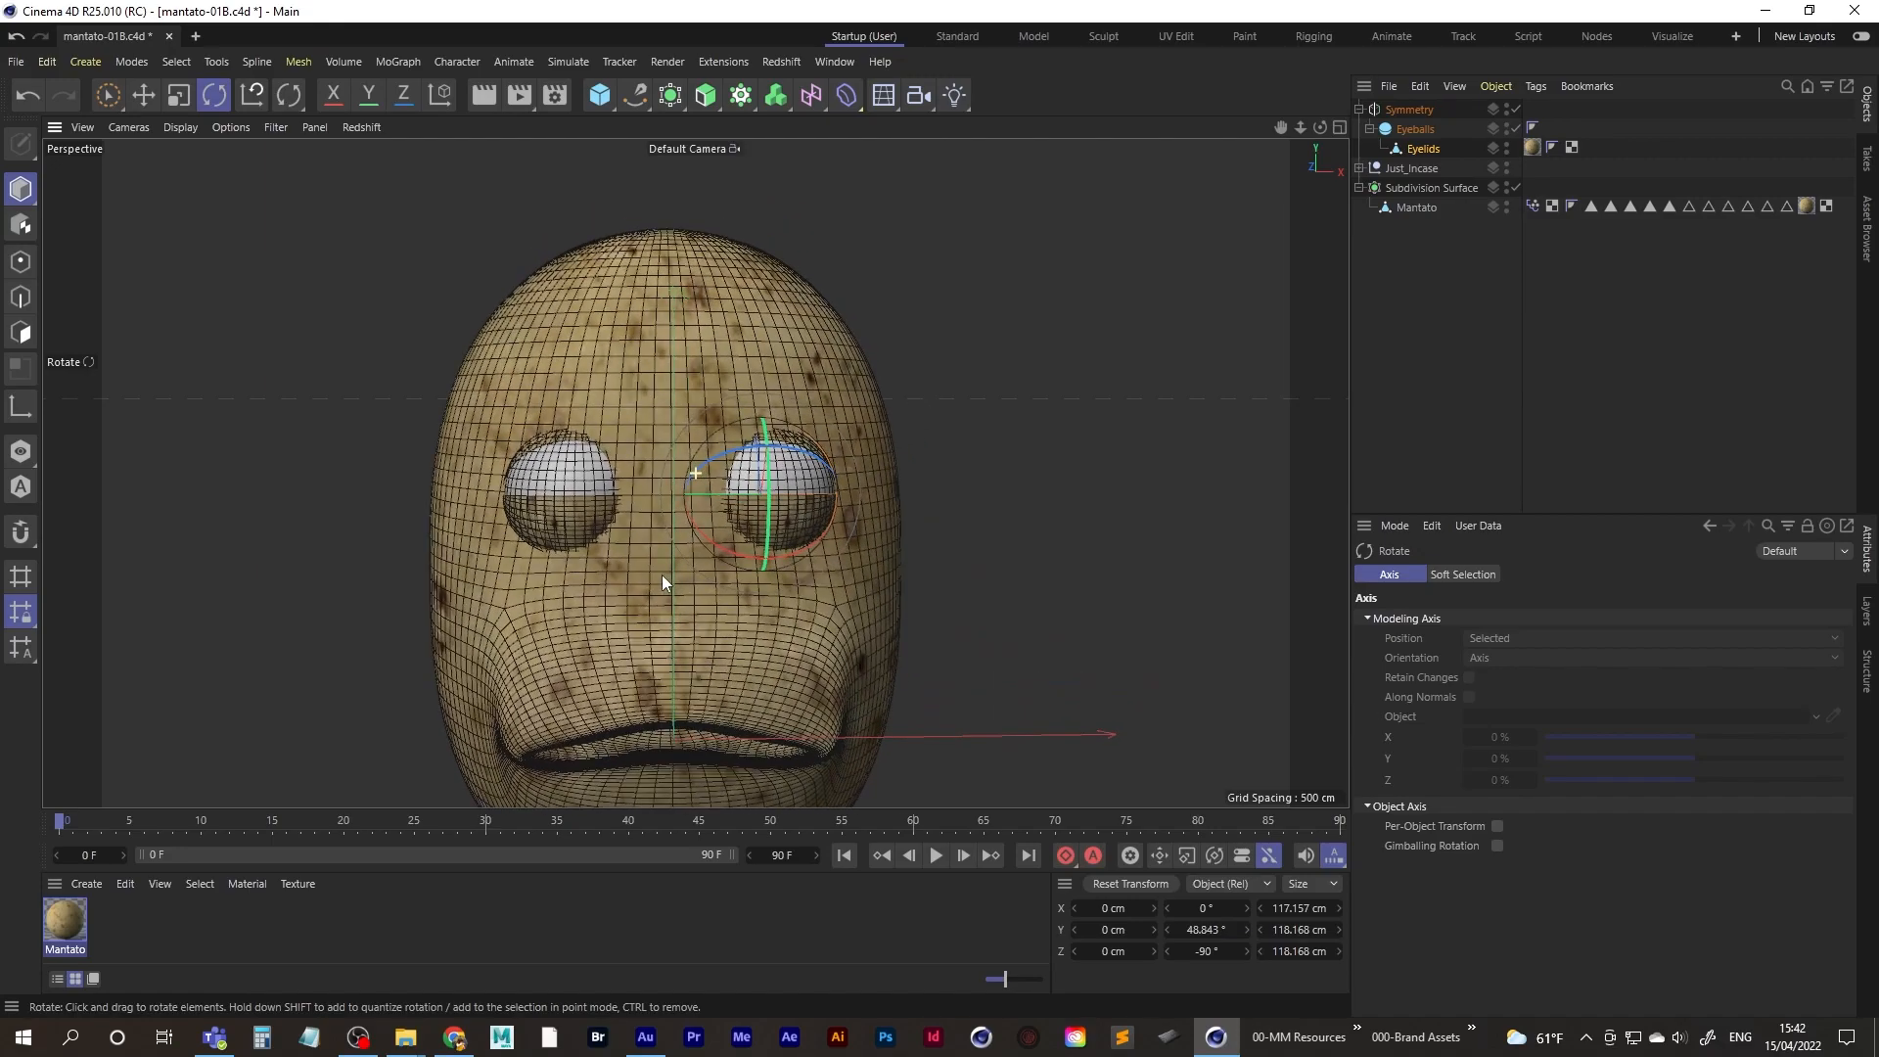
{"action": "scroll", "coordinate": [940, 466], "scroll_direction": "up", "scroll_amount": 10}
{"action": "left_click_drag", "start_coordinate": [939, 474], "coordinate": [703, 489], "text": "alt"}
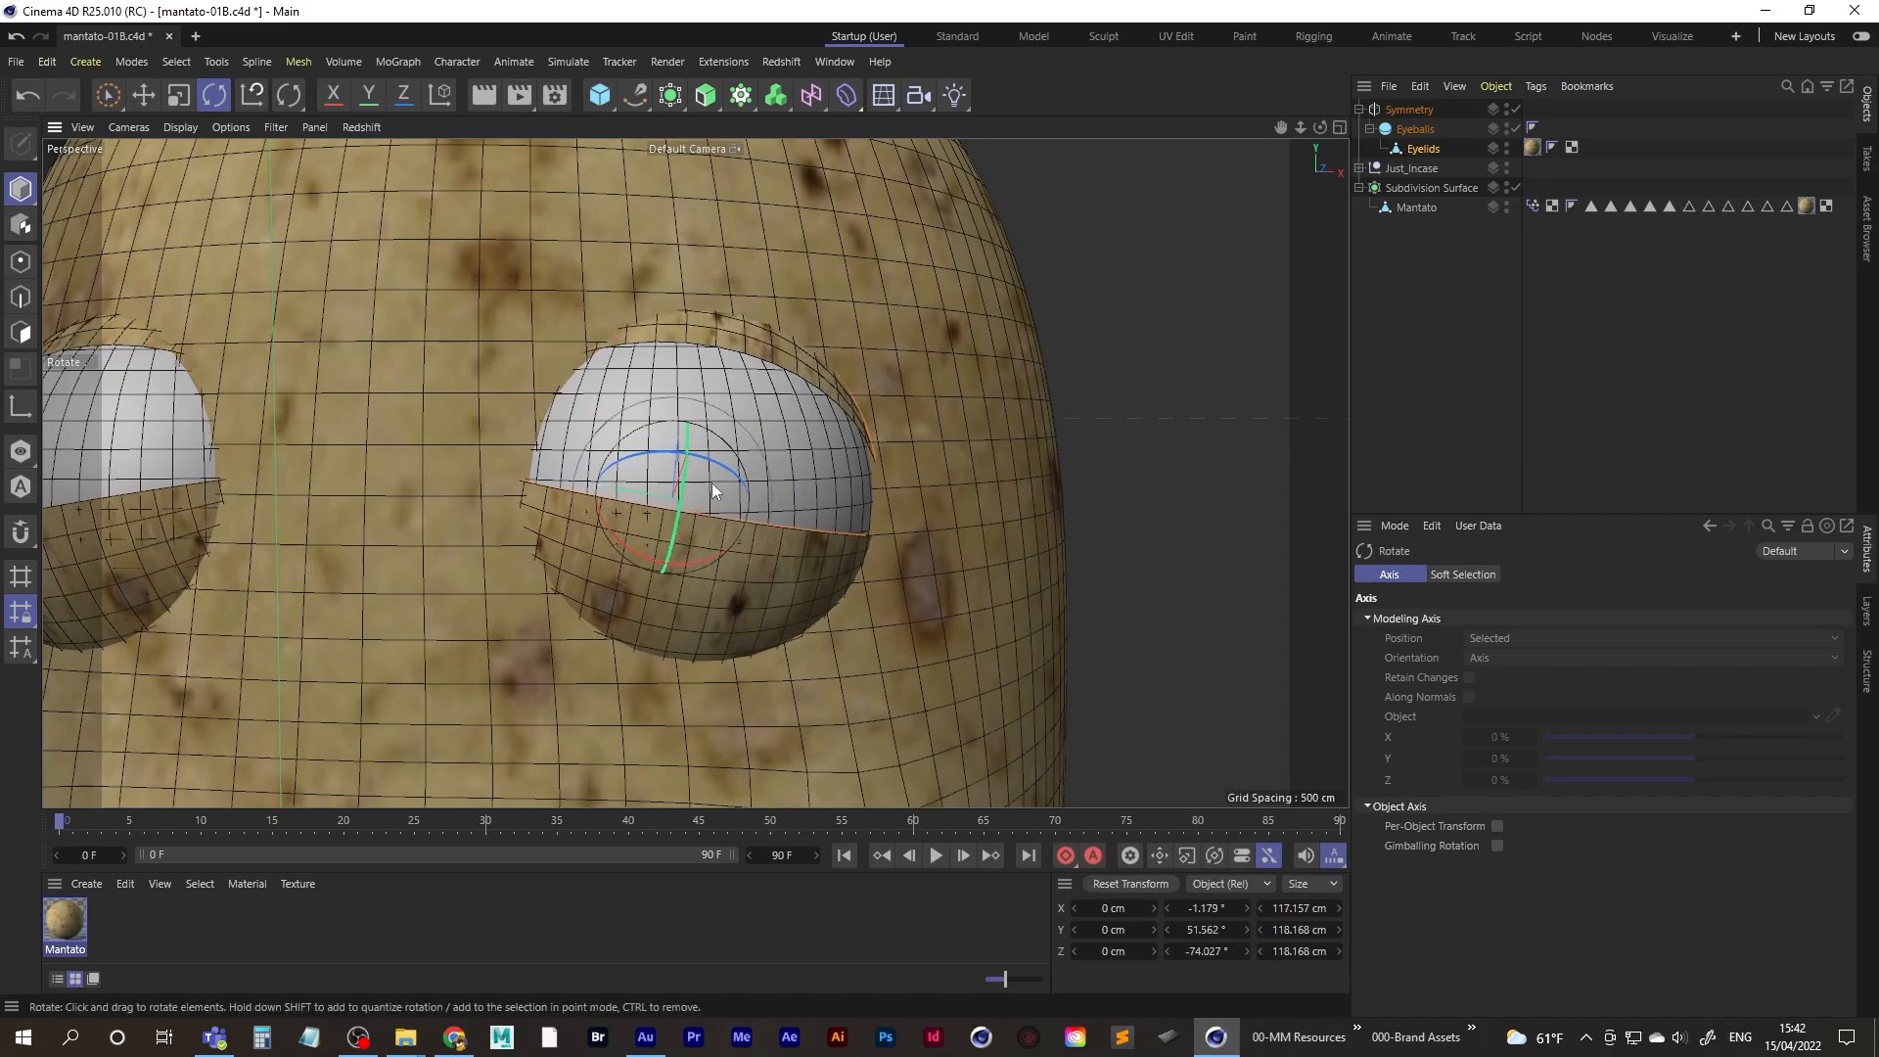
{"action": "scroll", "coordinate": [552, 560], "scroll_direction": "down", "scroll_amount": 10}
{"action": "scroll", "coordinate": [615, 514], "scroll_direction": "down", "scroll_amount": 5}
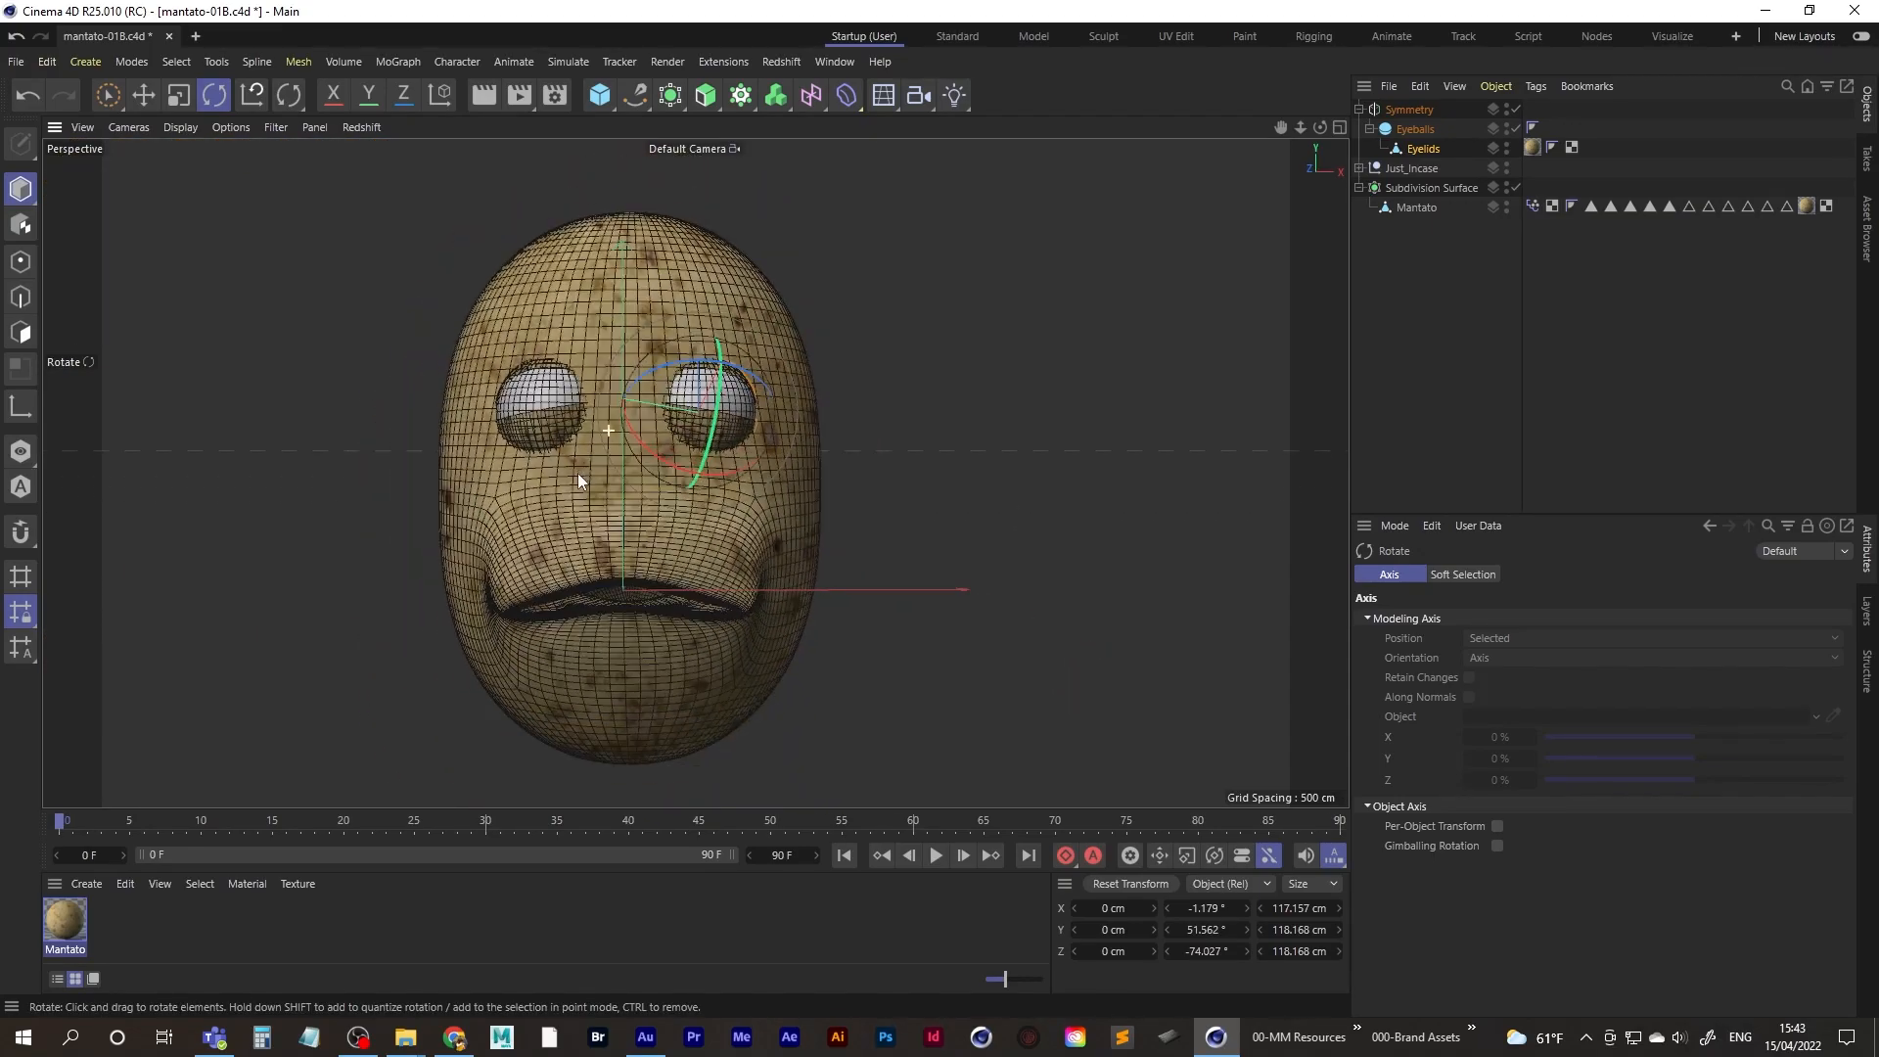
{"action": "left_click_drag", "start_coordinate": [632, 484], "coordinate": [637, 476], "text": "alt"}
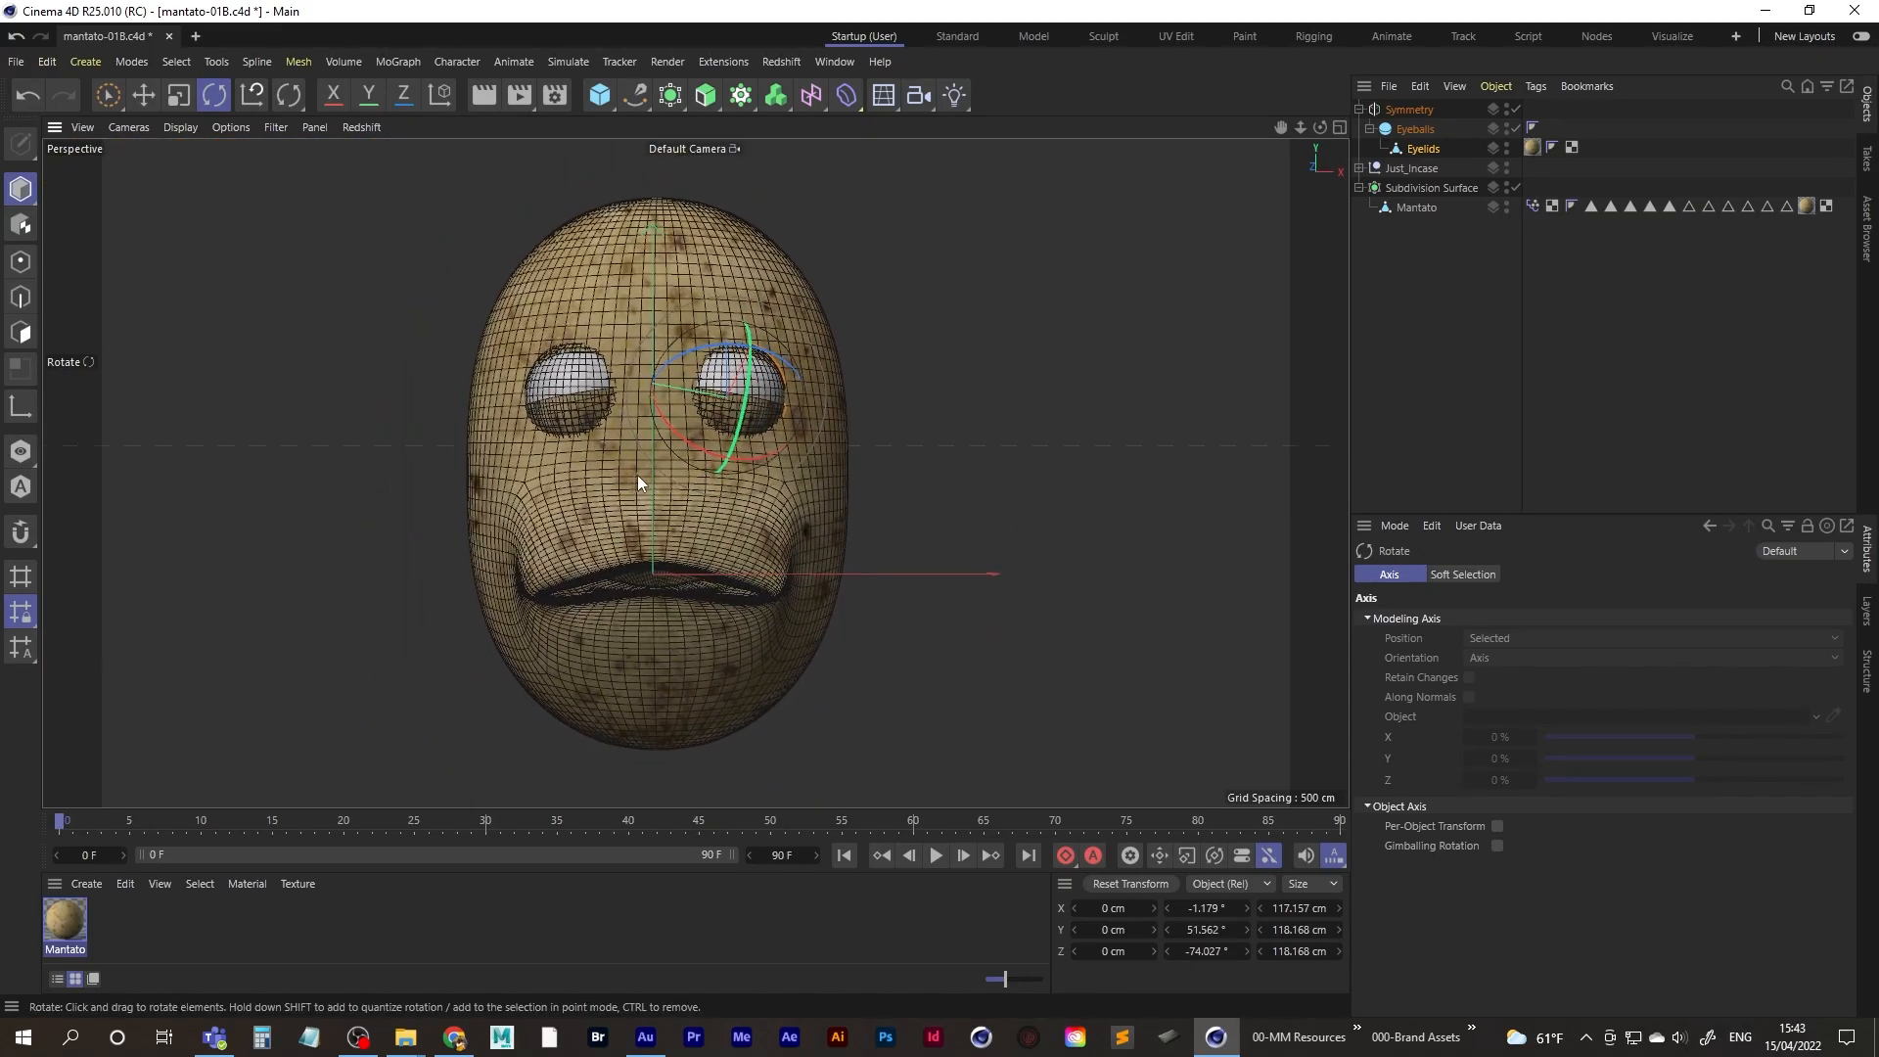
{"action": "left_click", "coordinate": [1423, 311]}
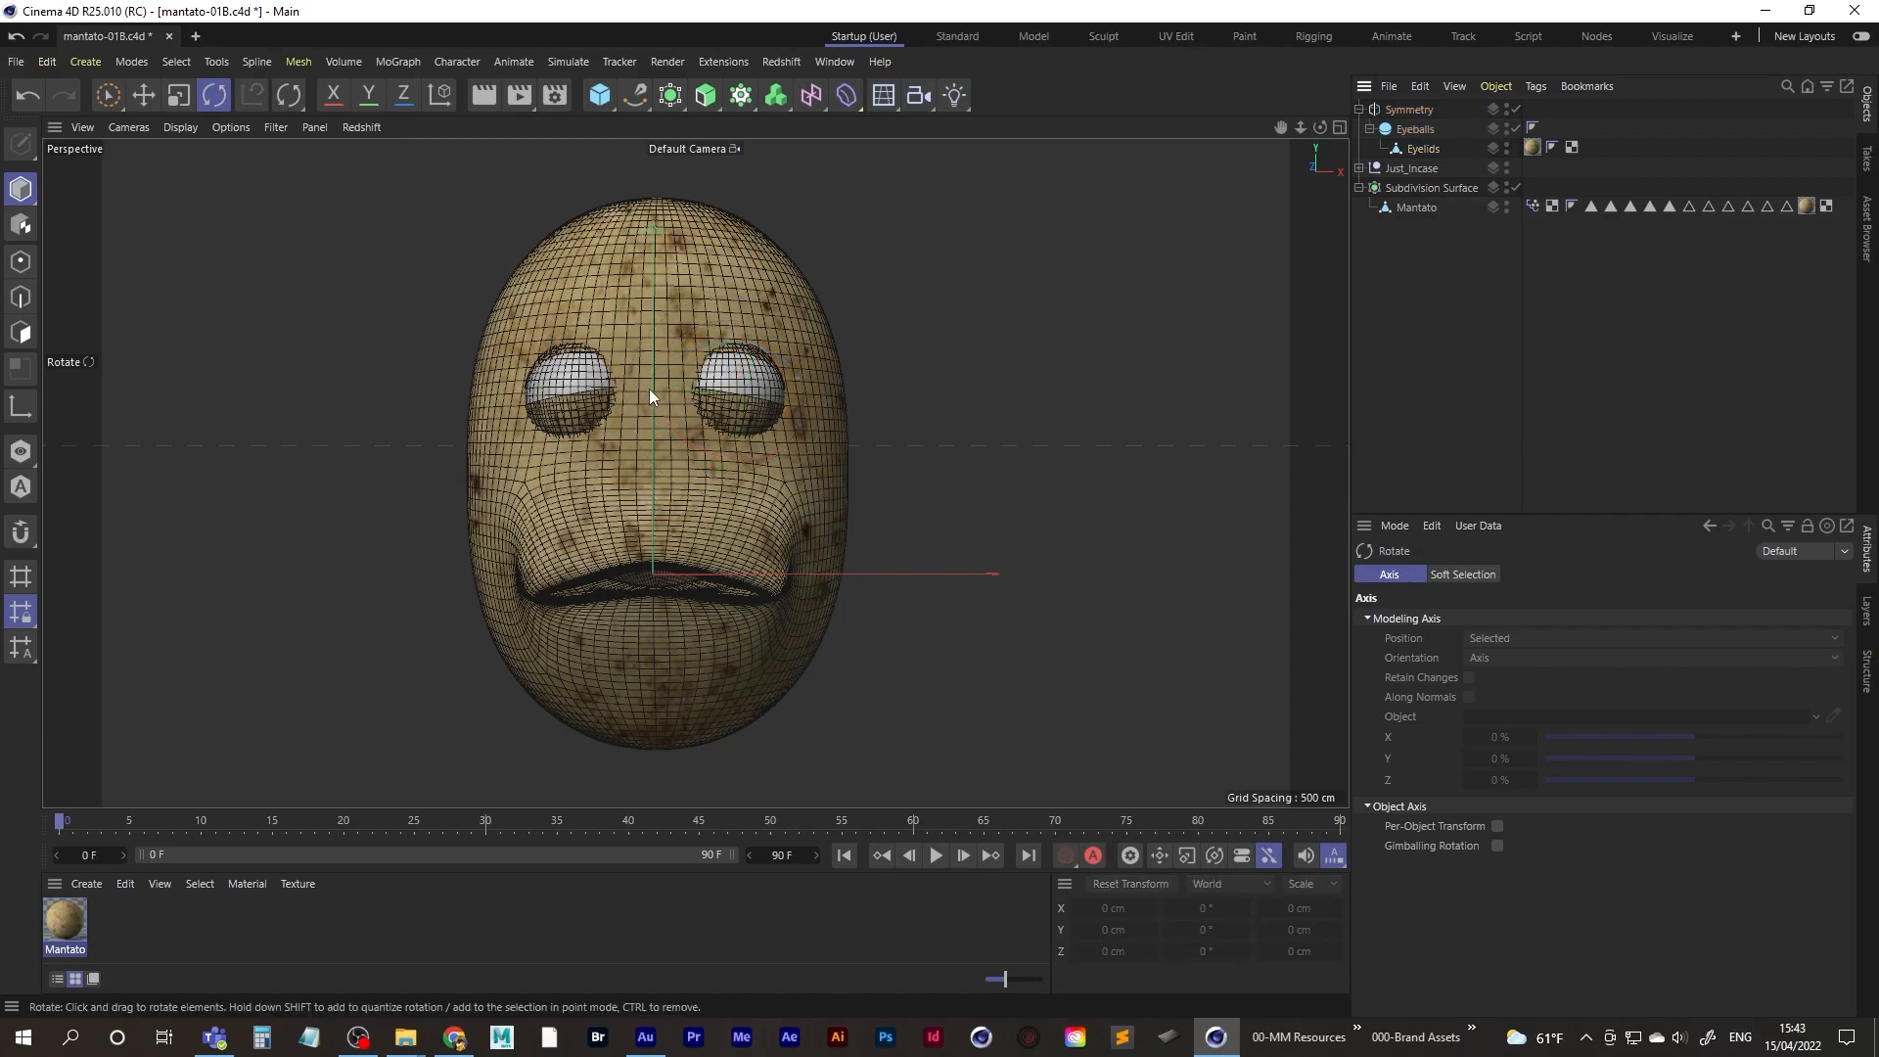
- Switch the viewport to Gouraud shading without lines and examine the face from the front and slight angles
{"action": "key", "text": "n"}
{"action": "key", "text": "a"}
{"action": "mouse_move", "coordinate": [691, 476]}
{"action": "left_mouse_down", "text": "alt"}
{"action": "mouse_move", "coordinate": [650, 481]}
{"action": "mouse_move", "coordinate": [701, 486]}
{"action": "mouse_move", "coordinate": [672, 611]}
{"action": "mouse_move", "coordinate": [630, 597]}
{"action": "mouse_move", "coordinate": [692, 561]}
{"action": "left_mouse_up", "text": "alt"}
{"action": "middle_click_drag", "start_coordinate": [692, 561], "coordinate": [688, 602], "text": "alt"}
{"action": "right_click_drag", "start_coordinate": [688, 602], "coordinate": [748, 535], "text": "alt"}
{"action": "mouse_move", "coordinate": [705, 555]}
{"action": "left_mouse_down", "text": "alt"}
{"action": "mouse_move", "coordinate": [529, 566]}
{"action": "mouse_move", "coordinate": [685, 550]}
{"action": "left_mouse_up", "text": "alt"}
{"action": "right_click_drag", "start_coordinate": [685, 550], "coordinate": [748, 549], "text": "alt"}
{"action": "middle_click_drag", "start_coordinate": [748, 549], "coordinate": [686, 572], "text": "alt"}
{"action": "mouse_move", "coordinate": [679, 572]}
{"action": "left_mouse_down", "text": "alt"}
{"action": "mouse_move", "coordinate": [560, 585]}
{"action": "mouse_move", "coordinate": [716, 570]}
{"action": "mouse_move", "coordinate": [727, 595]}
{"action": "mouse_move", "coordinate": [688, 560]}
{"action": "left_mouse_up", "text": "alt"}
{"action": "middle_click_drag", "start_coordinate": [687, 559], "coordinate": [772, 515], "text": "alt"}
{"action": "right_click_drag", "start_coordinate": [772, 515], "coordinate": [740, 529], "text": "alt"}
{"action": "left_click_drag", "start_coordinate": [740, 528], "coordinate": [738, 587], "text": "alt"}
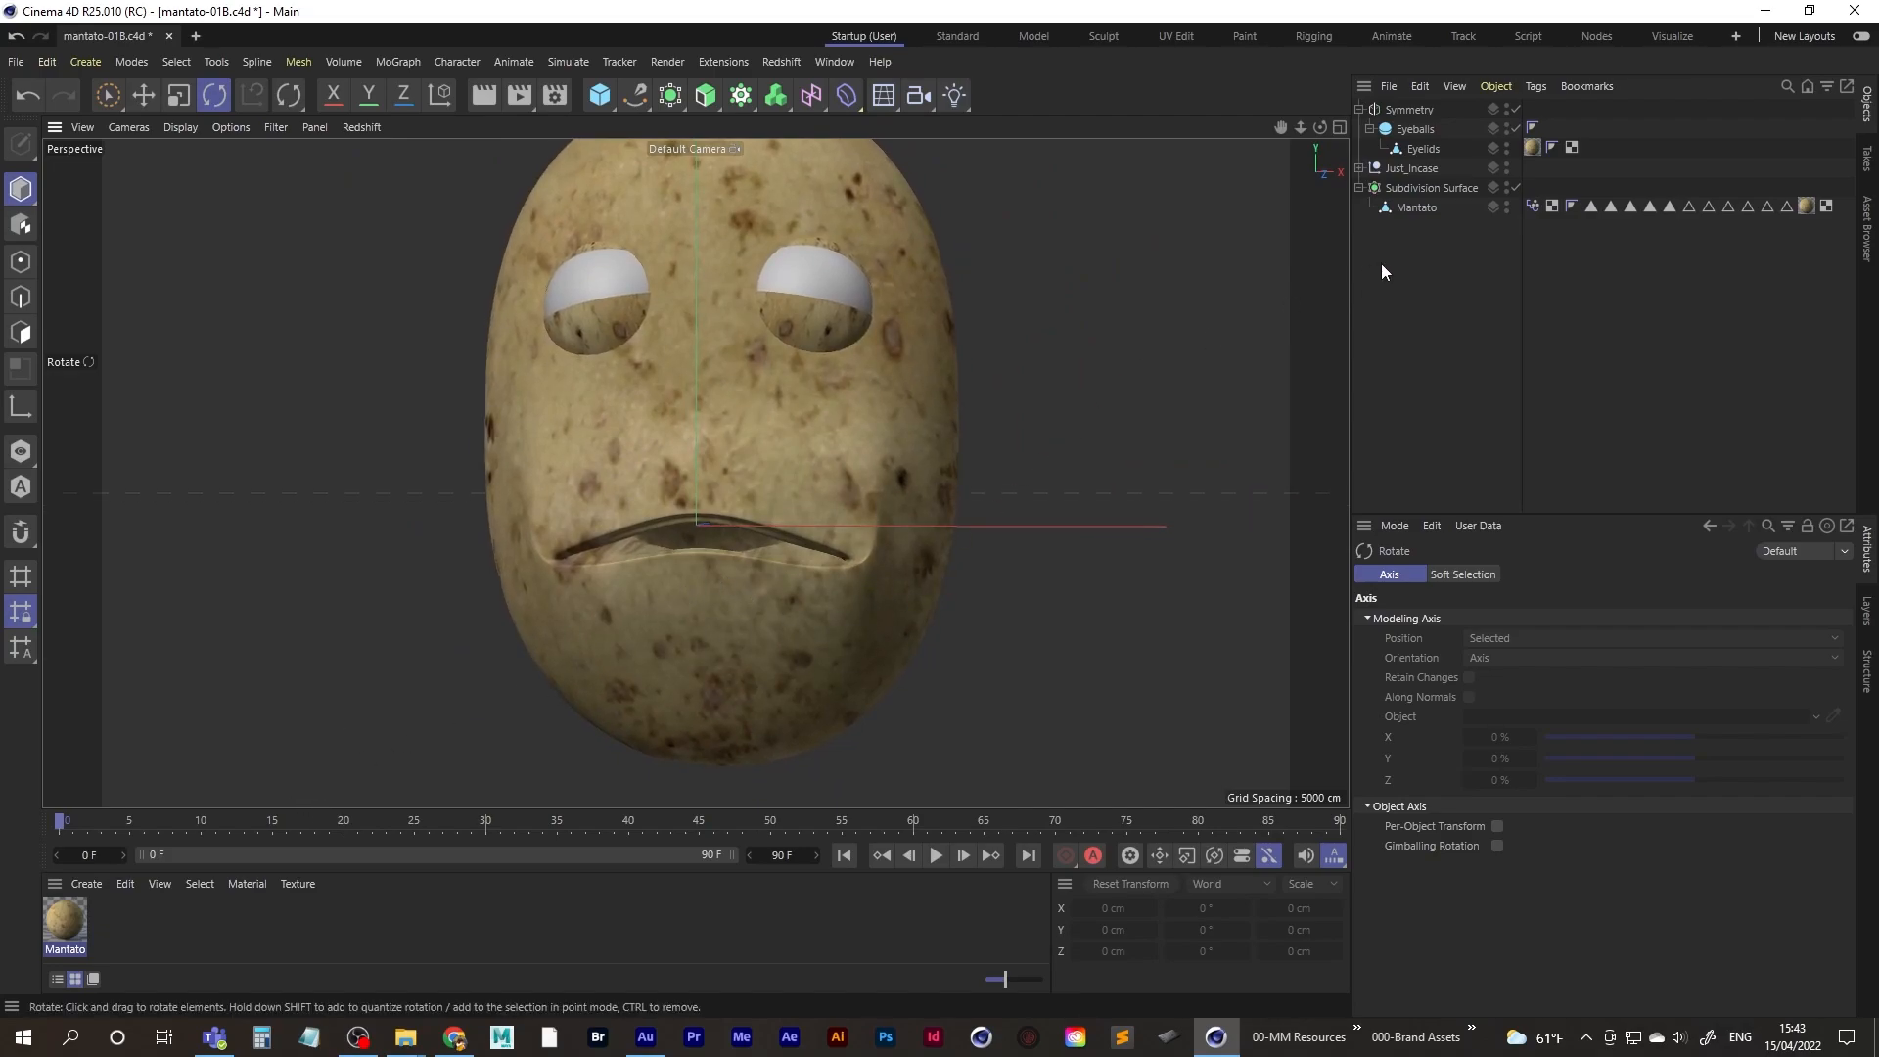
- Activate Loop Selection for the Mantato mesh's polygons and clear the existing selection around the mouth
{"action": "left_click", "coordinate": [1413, 207]}
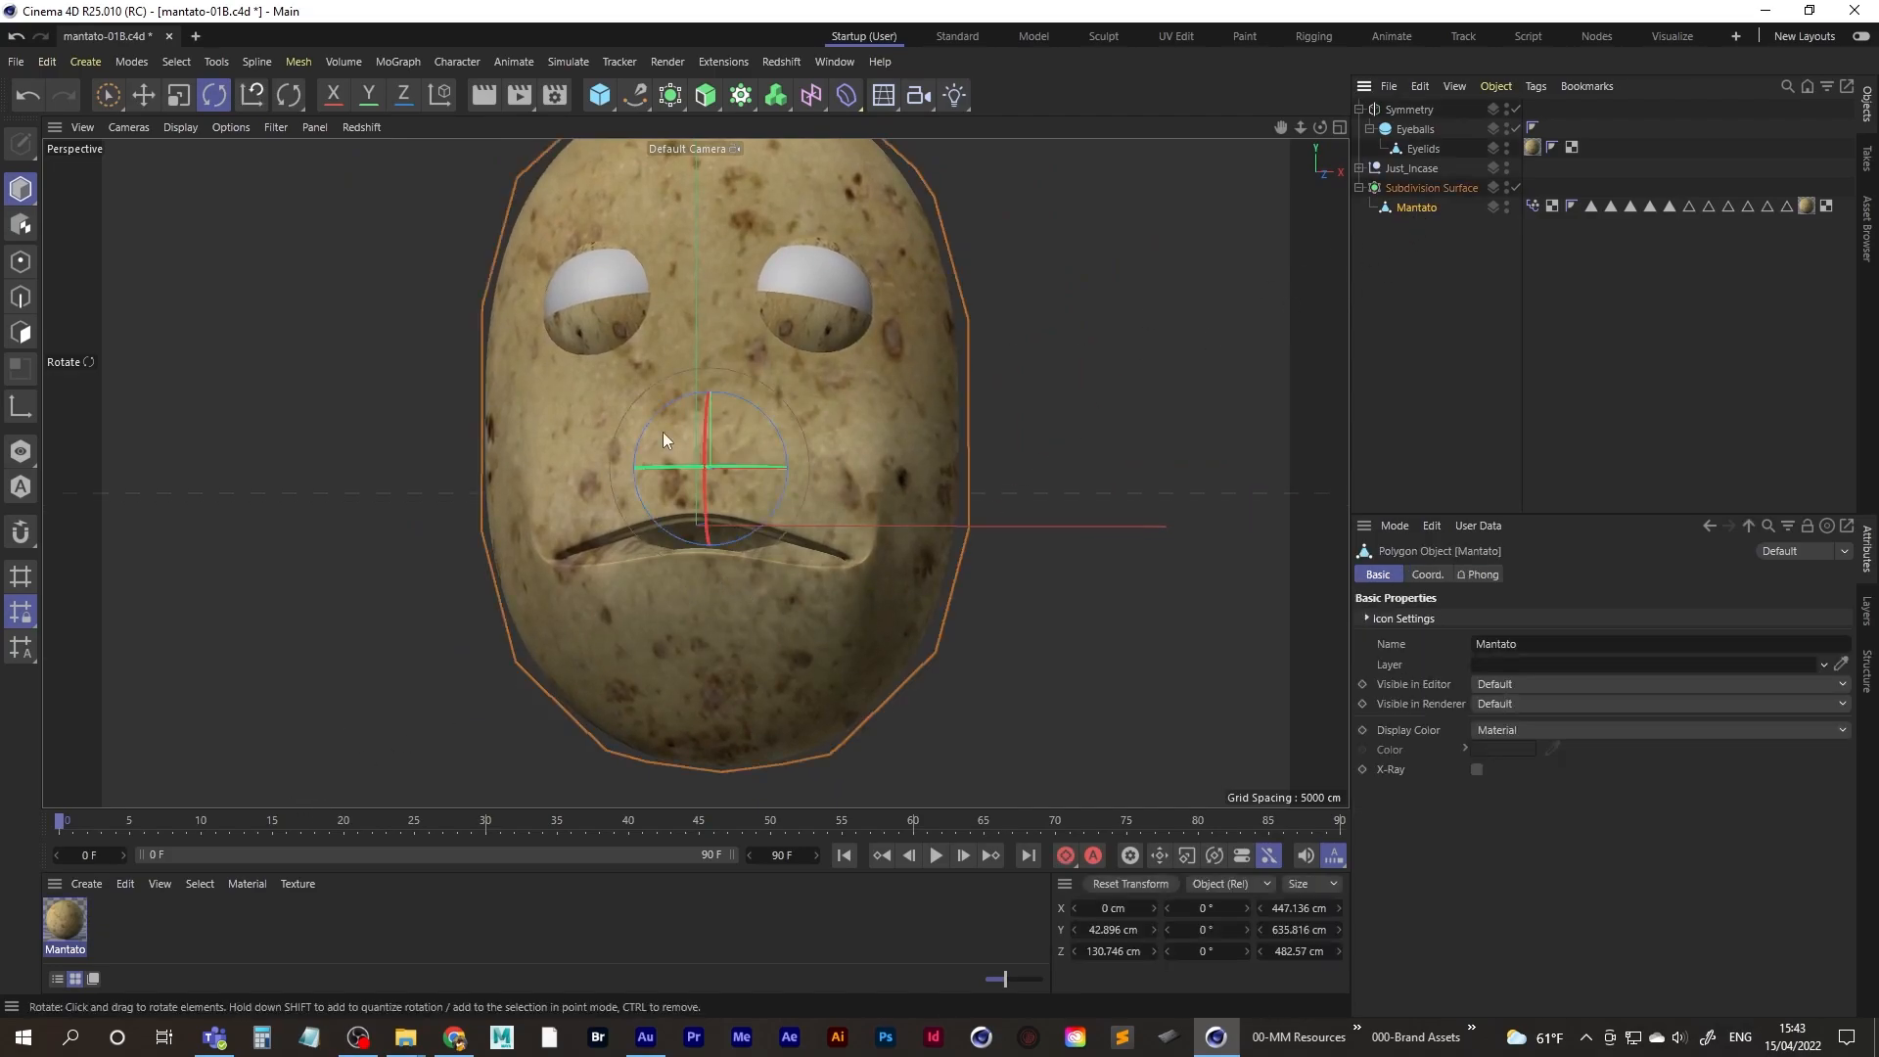
{"action": "left_click", "coordinate": [21, 333]}
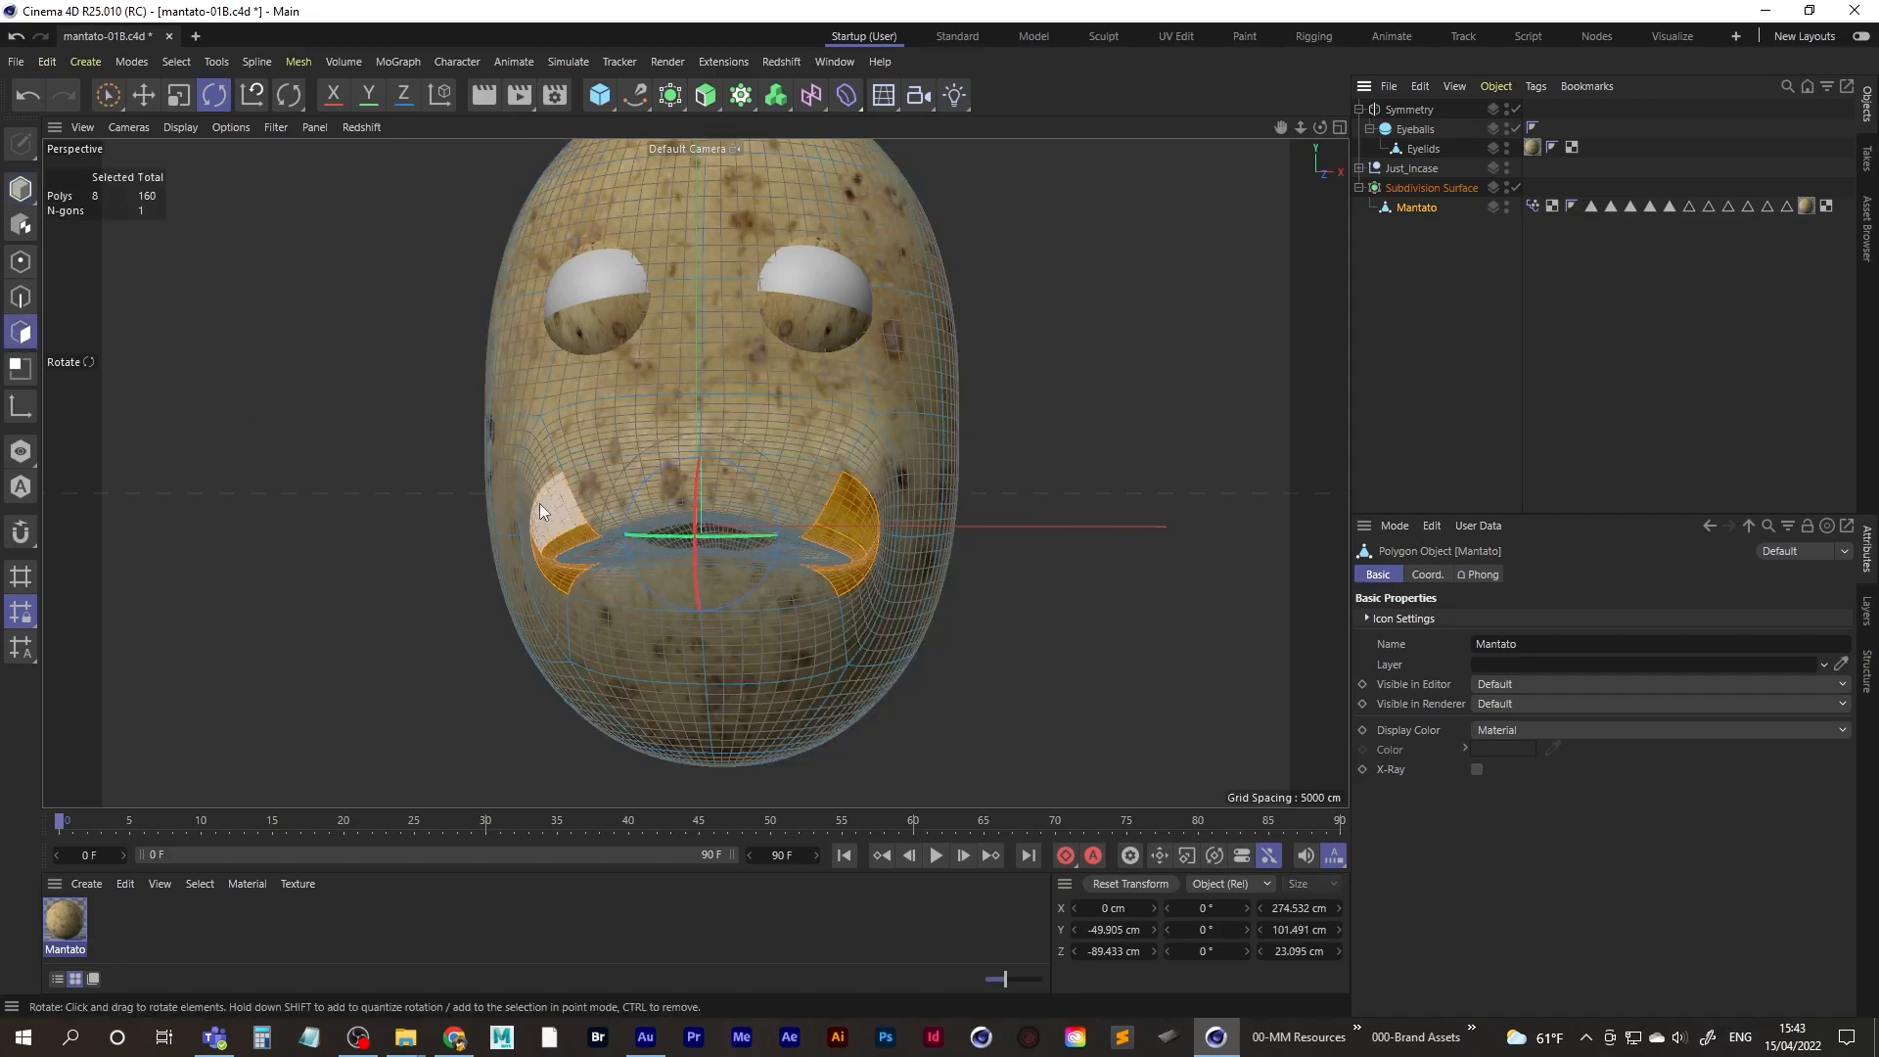
{"action": "key", "text": "u"}
{"action": "key", "text": "l"}
{"action": "scroll", "coordinate": [738, 498], "scroll_direction": "up", "scroll_amount": 10}
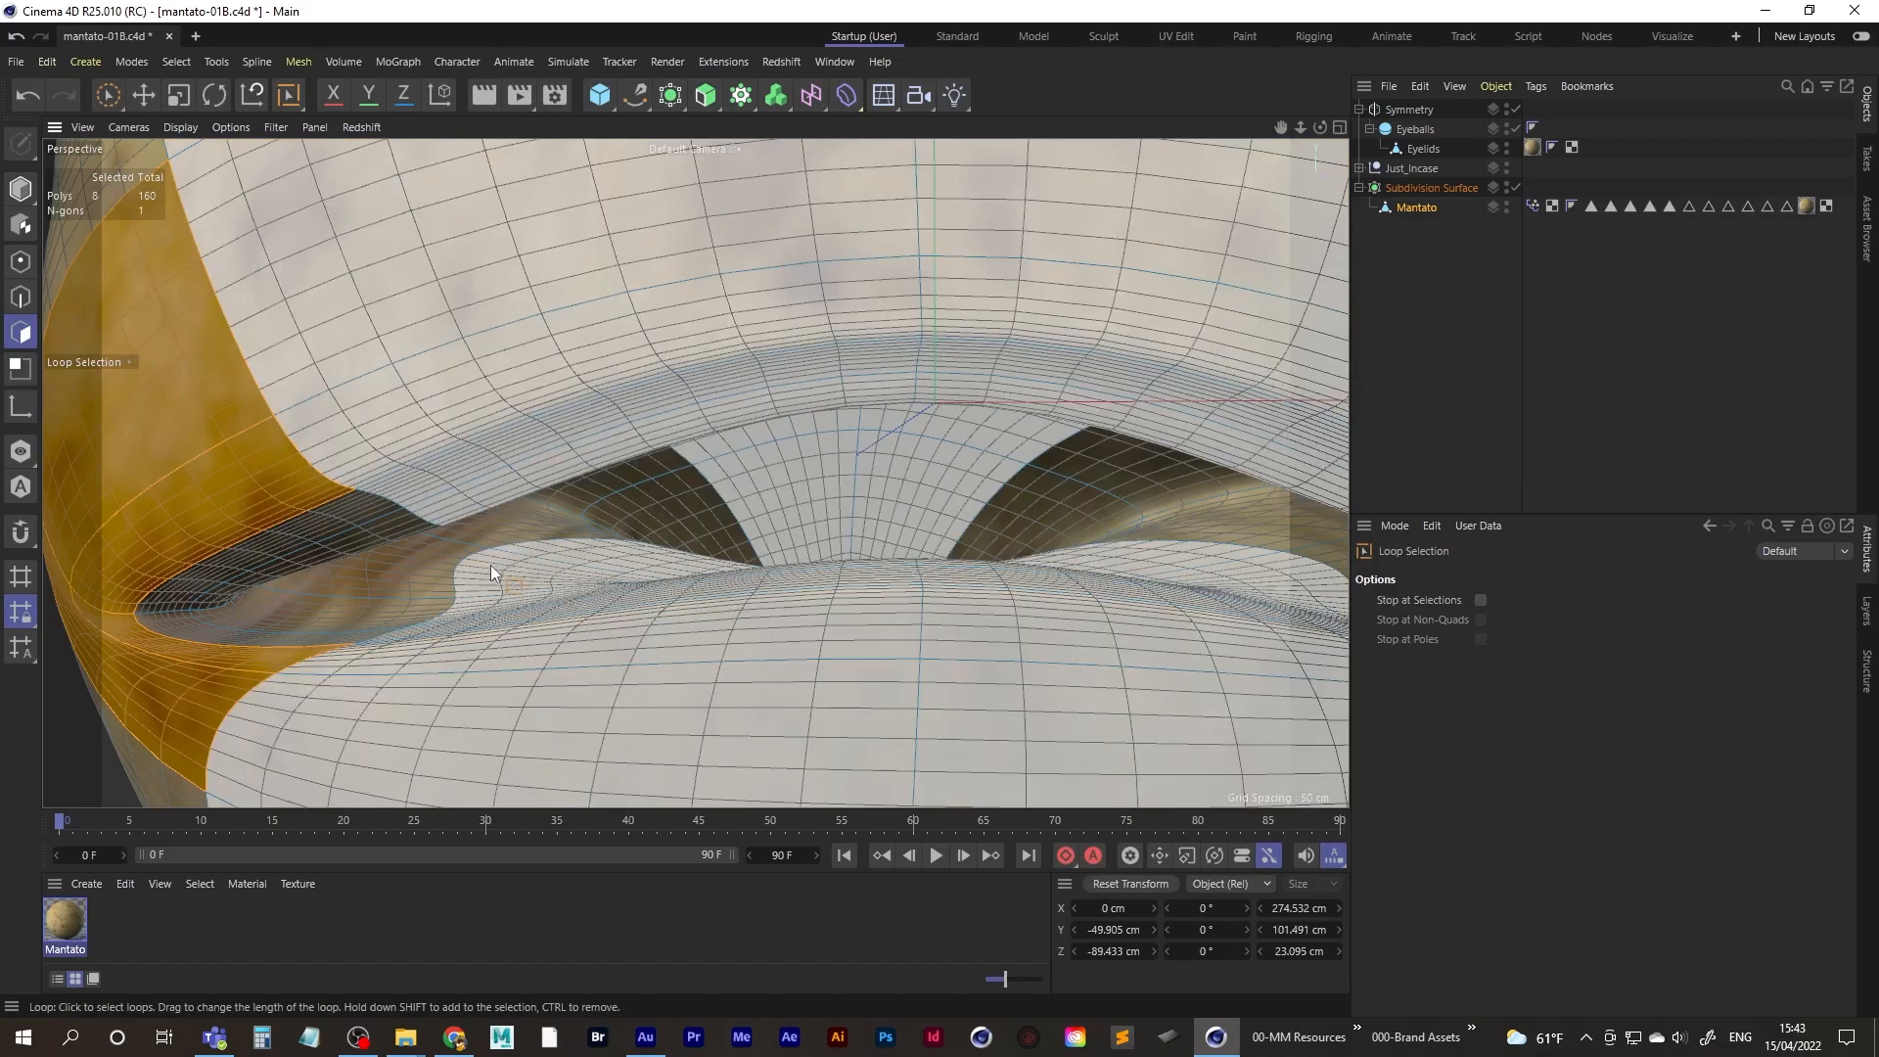
{"action": "left_click_drag", "start_coordinate": [446, 566], "coordinate": [295, 472], "text": "alt"}
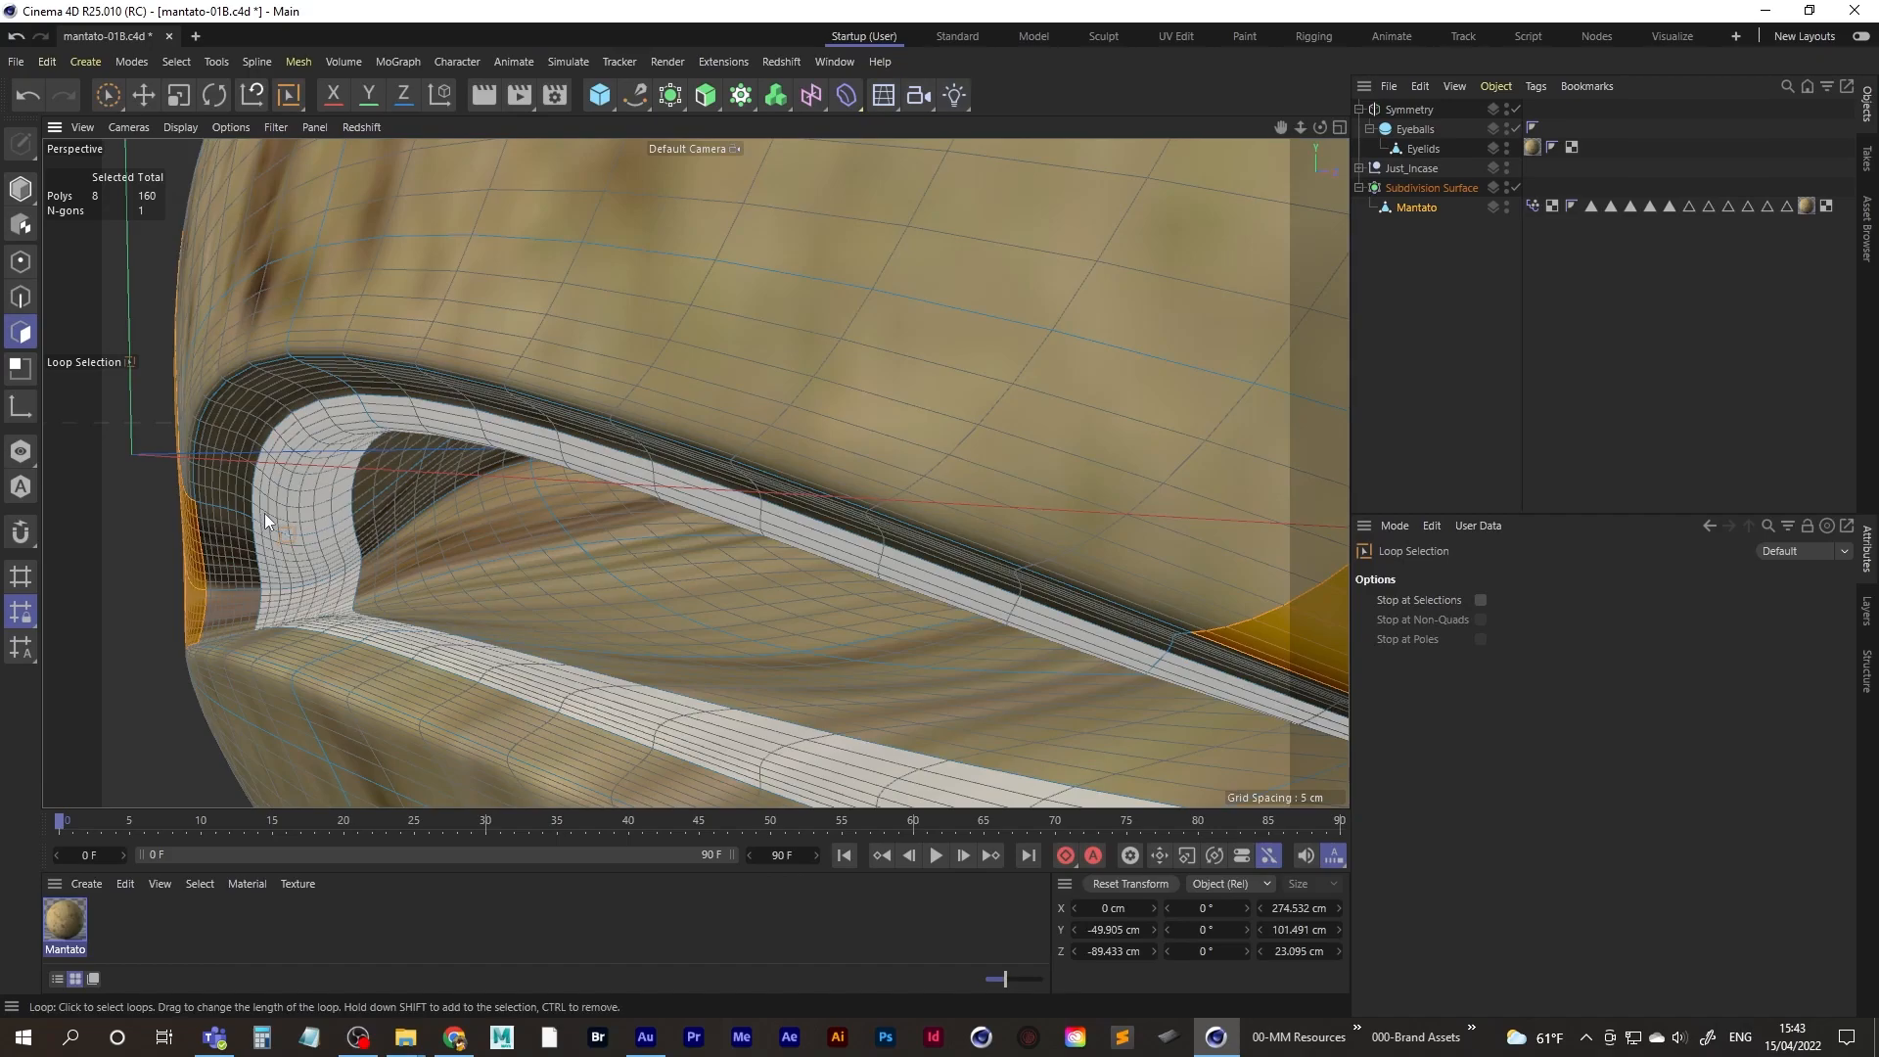
{"action": "left_click", "coordinate": [265, 513], "text": "shift"}
{"action": "mouse_move", "coordinate": [266, 513]}
{"action": "left_mouse_down", "text": "alt"}
{"action": "mouse_move", "coordinate": [349, 505]}
{"action": "mouse_move", "coordinate": [290, 501]}
{"action": "mouse_move", "coordinate": [315, 460]}
{"action": "left_mouse_up", "text": "alt"}
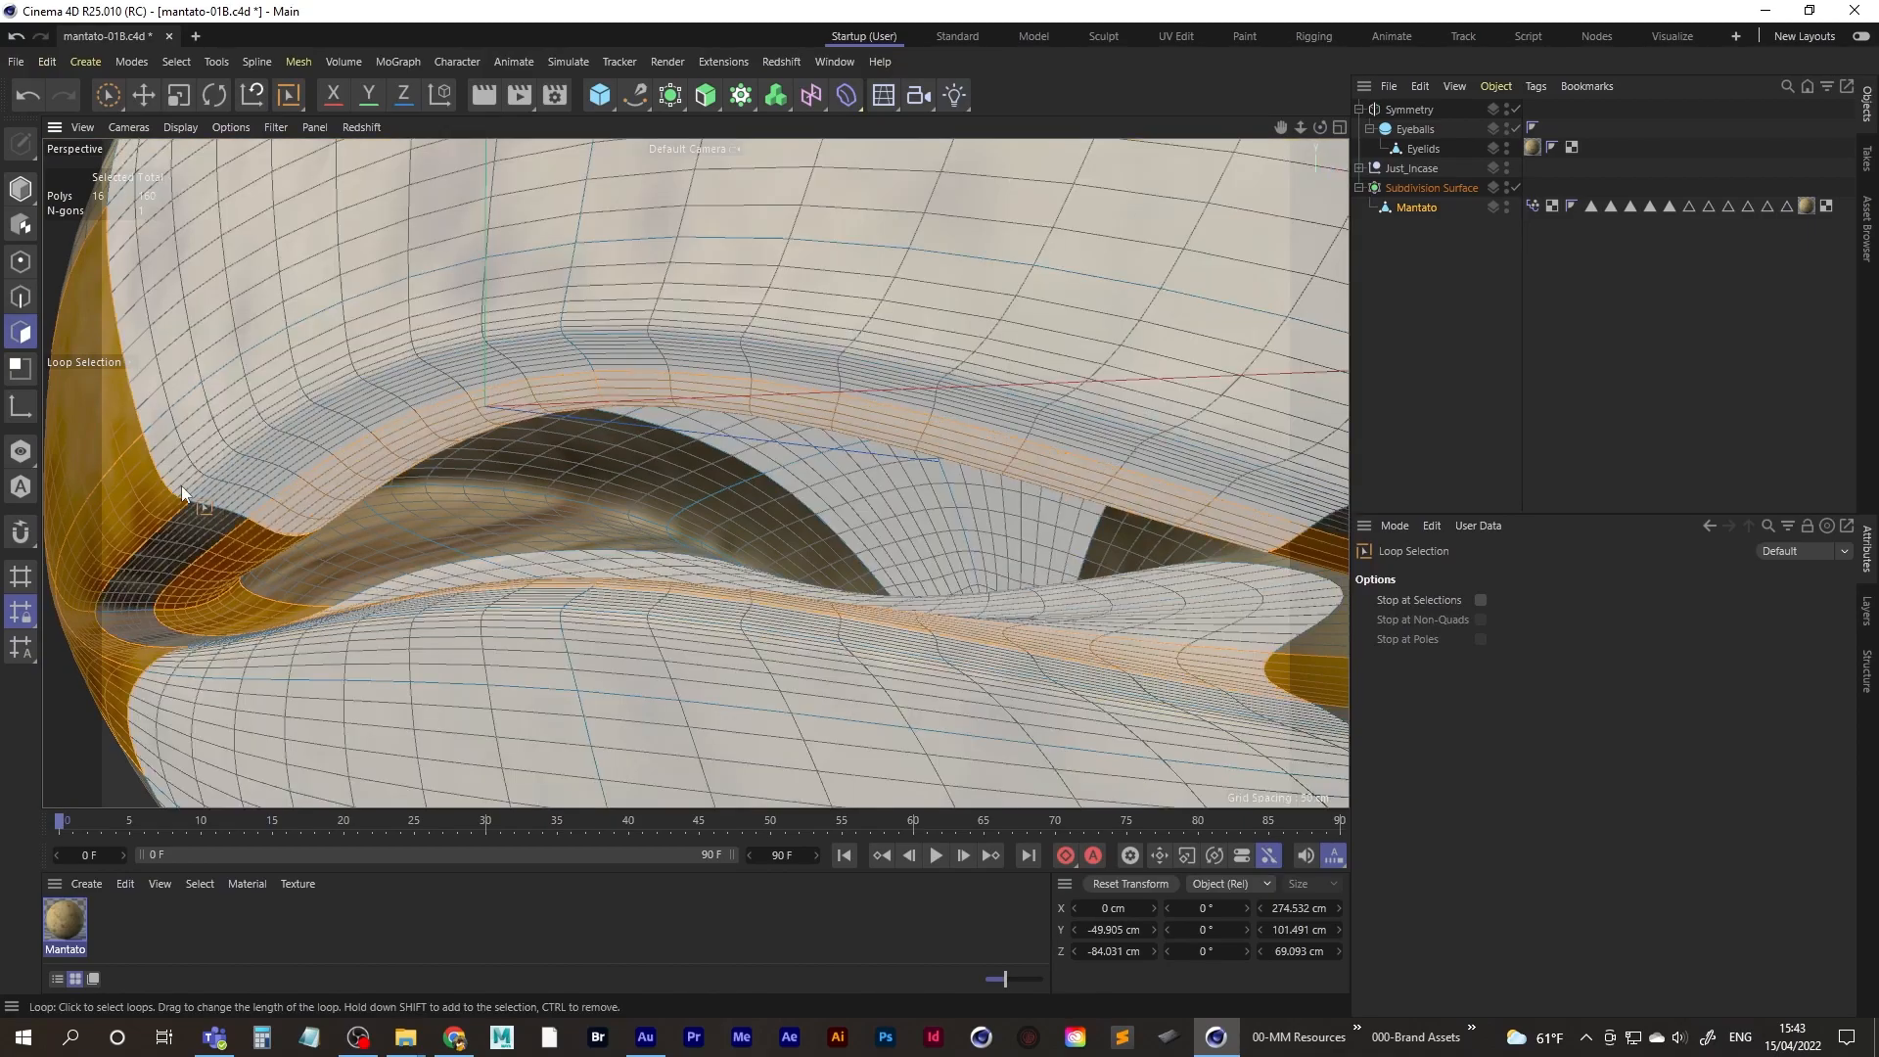
{"action": "right_click_drag", "start_coordinate": [328, 465], "coordinate": [167, 513], "text": "alt"}
{"action": "left_click", "coordinate": [166, 512]}
{"action": "right_click_drag", "start_coordinate": [312, 501], "coordinate": [479, 421], "text": "alt"}
{"action": "left_click_drag", "start_coordinate": [480, 421], "coordinate": [332, 405], "text": "alt"}
{"action": "left_click_drag", "start_coordinate": [513, 307], "coordinate": [394, 337], "text": "alt"}
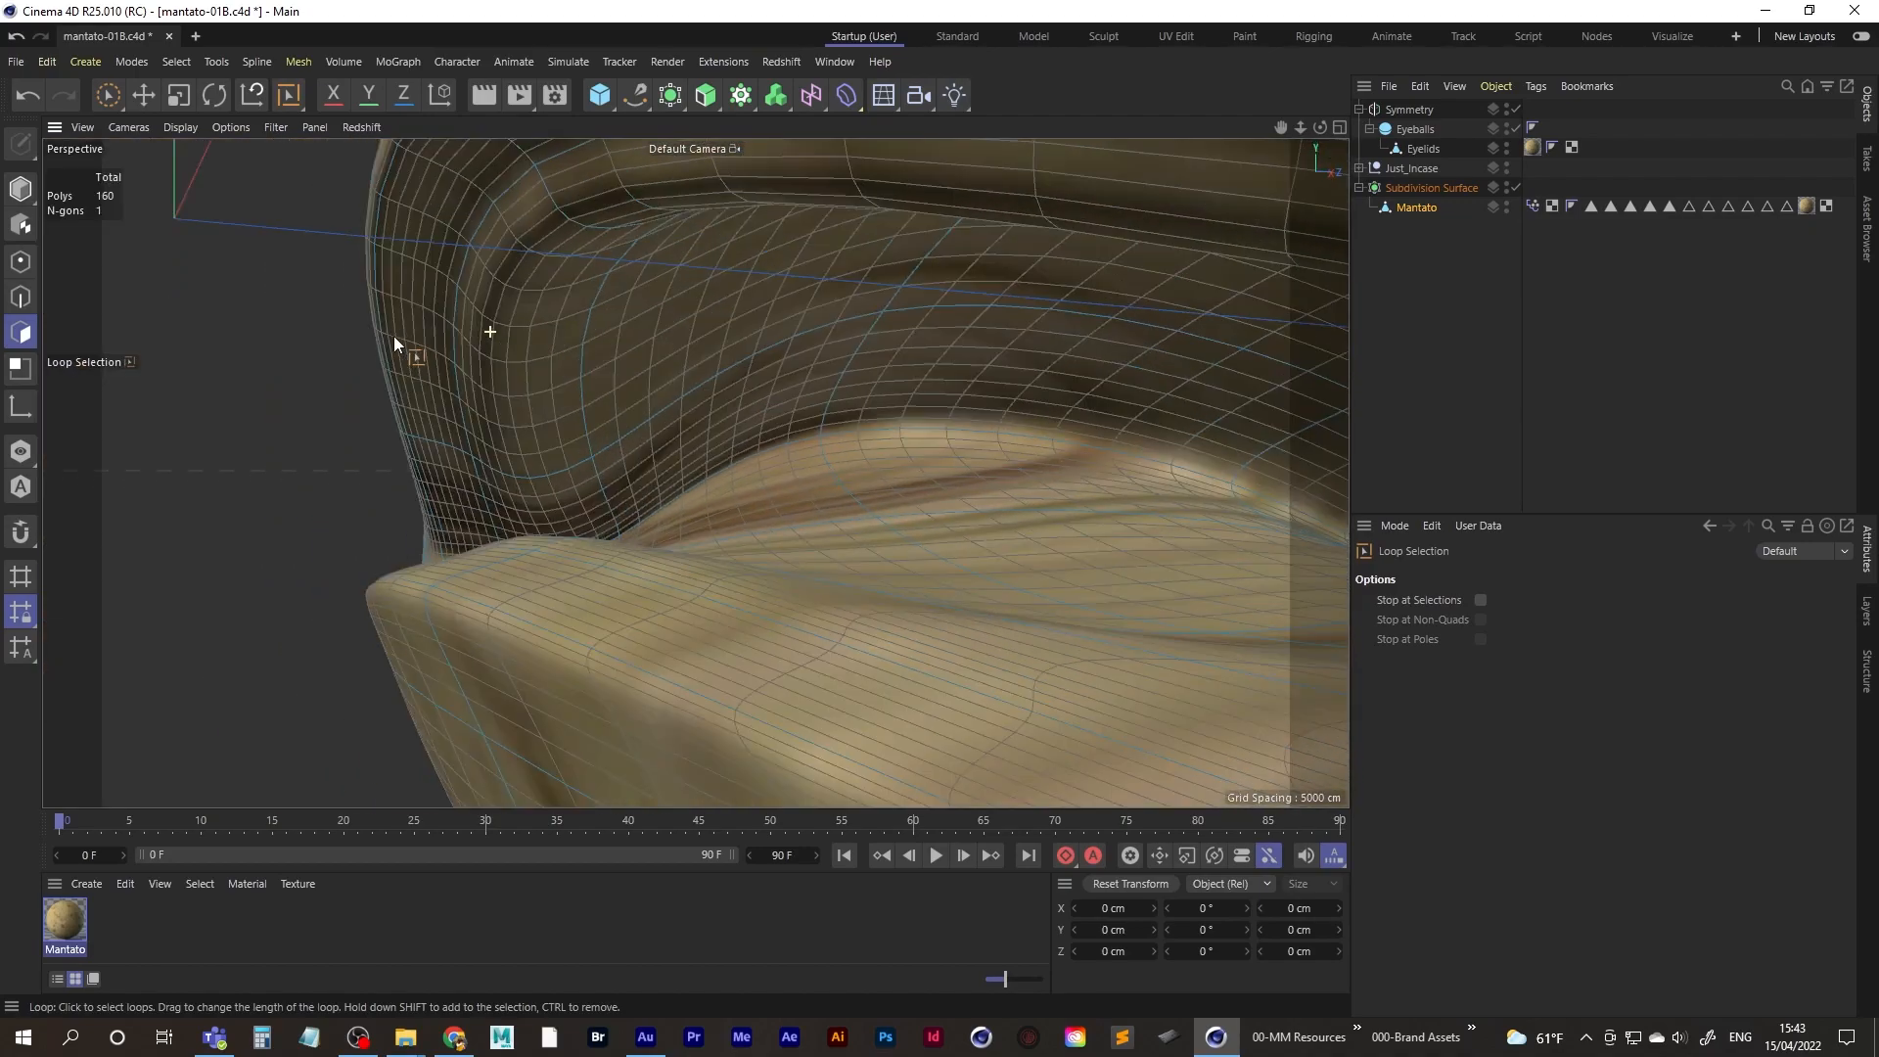
- Select four adjoining polygon loops lining the inside of Mantato's mouth, from behind the lips inward
{"action": "left_click", "coordinate": [569, 254]}
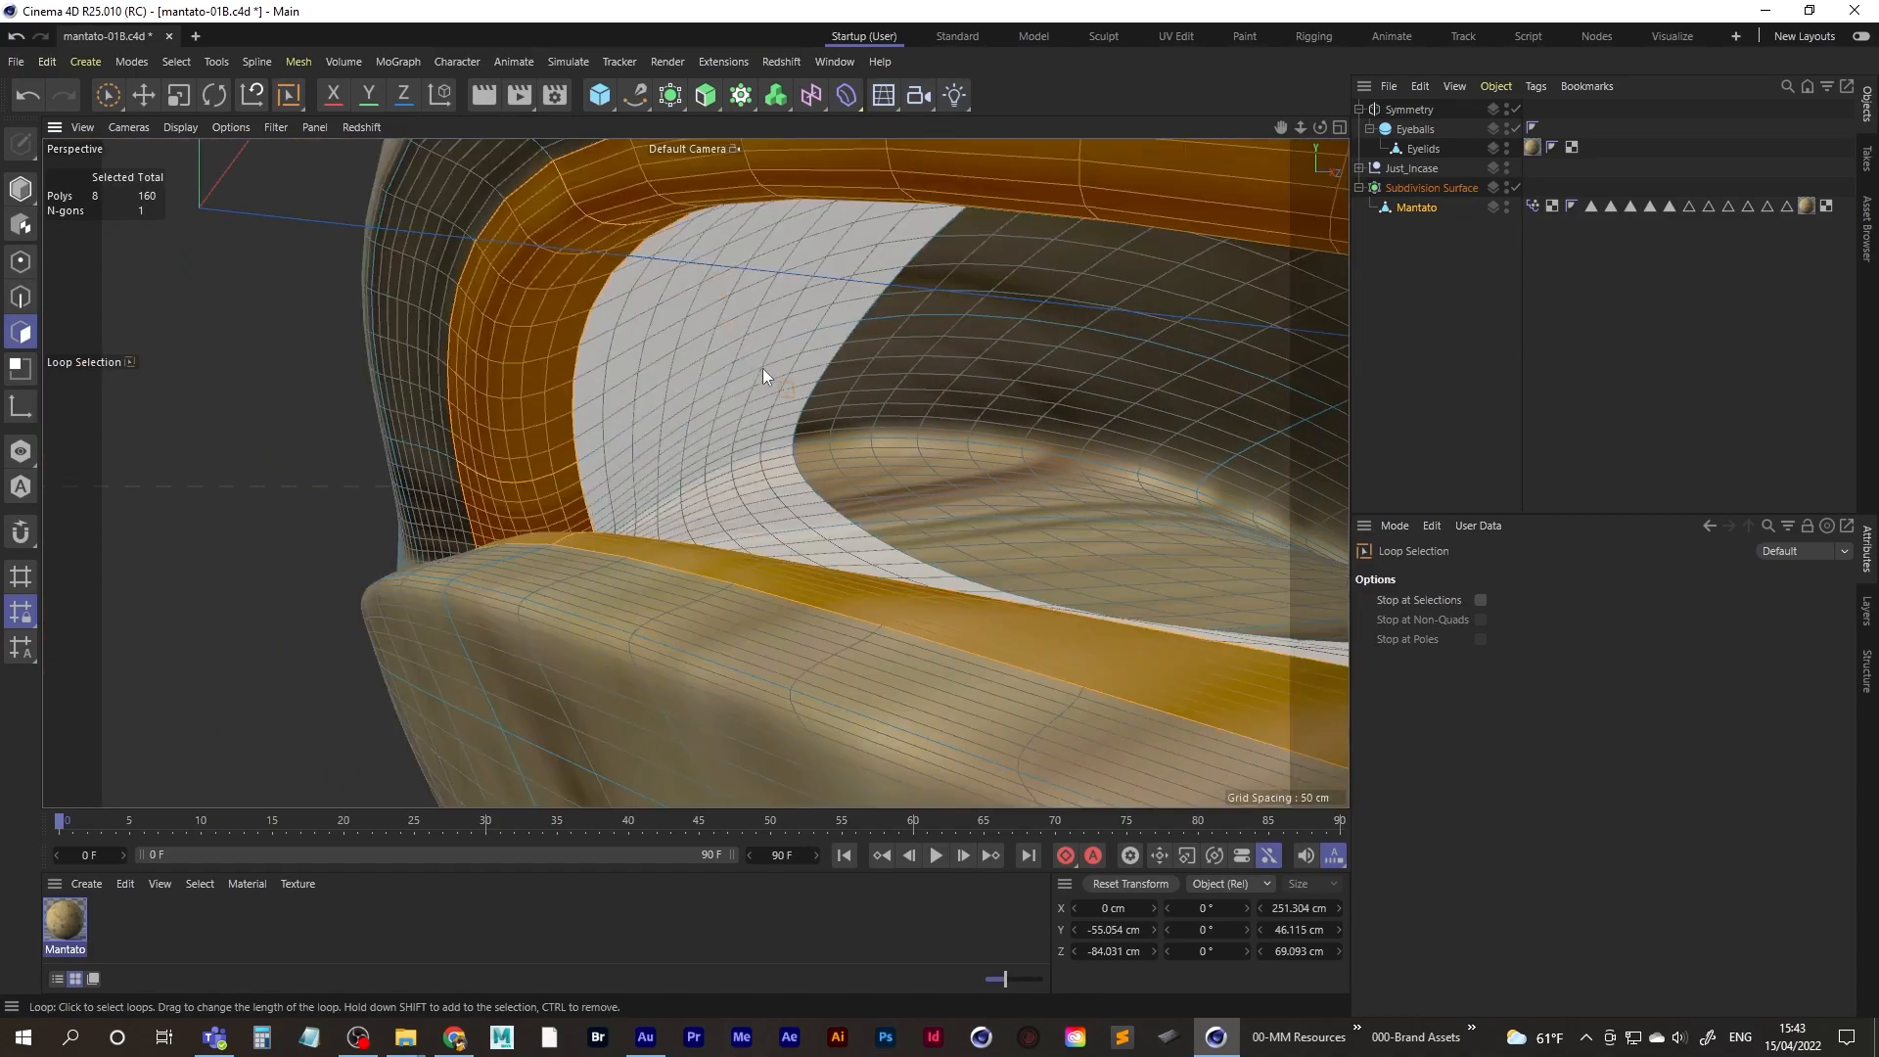
{"action": "left_click", "coordinate": [791, 360], "text": "shift"}
{"action": "right_click_drag", "start_coordinate": [795, 360], "coordinate": [899, 346], "text": "alt"}
{"action": "left_click_drag", "start_coordinate": [898, 346], "coordinate": [754, 339], "text": "alt"}
{"action": "left_click", "coordinate": [752, 339], "text": "shift"}
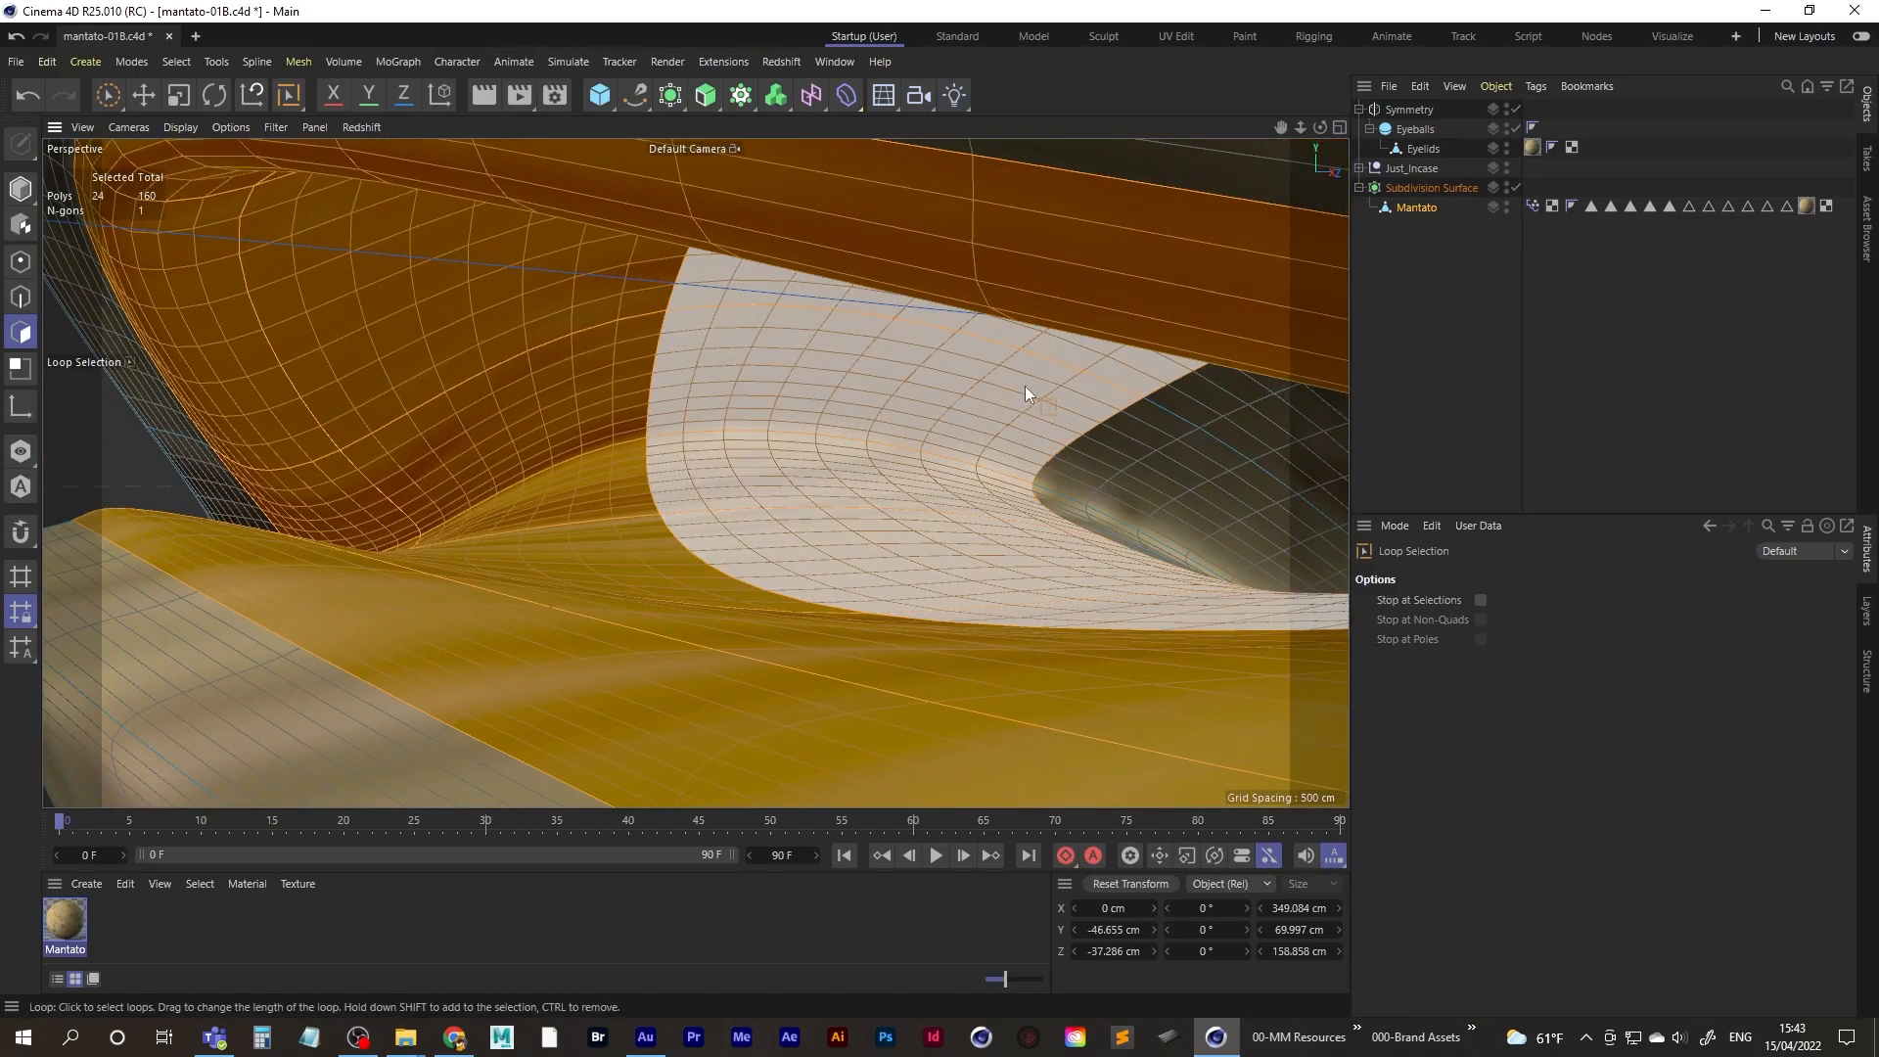
{"action": "left_click_drag", "start_coordinate": [1028, 385], "coordinate": [983, 382], "text": "alt"}
{"action": "left_click", "coordinate": [1059, 415], "text": "shift"}
{"action": "left_click_drag", "start_coordinate": [935, 458], "coordinate": [1057, 460], "text": "alt"}
{"action": "right_click_drag", "start_coordinate": [1057, 458], "coordinate": [1016, 453], "text": "alt"}
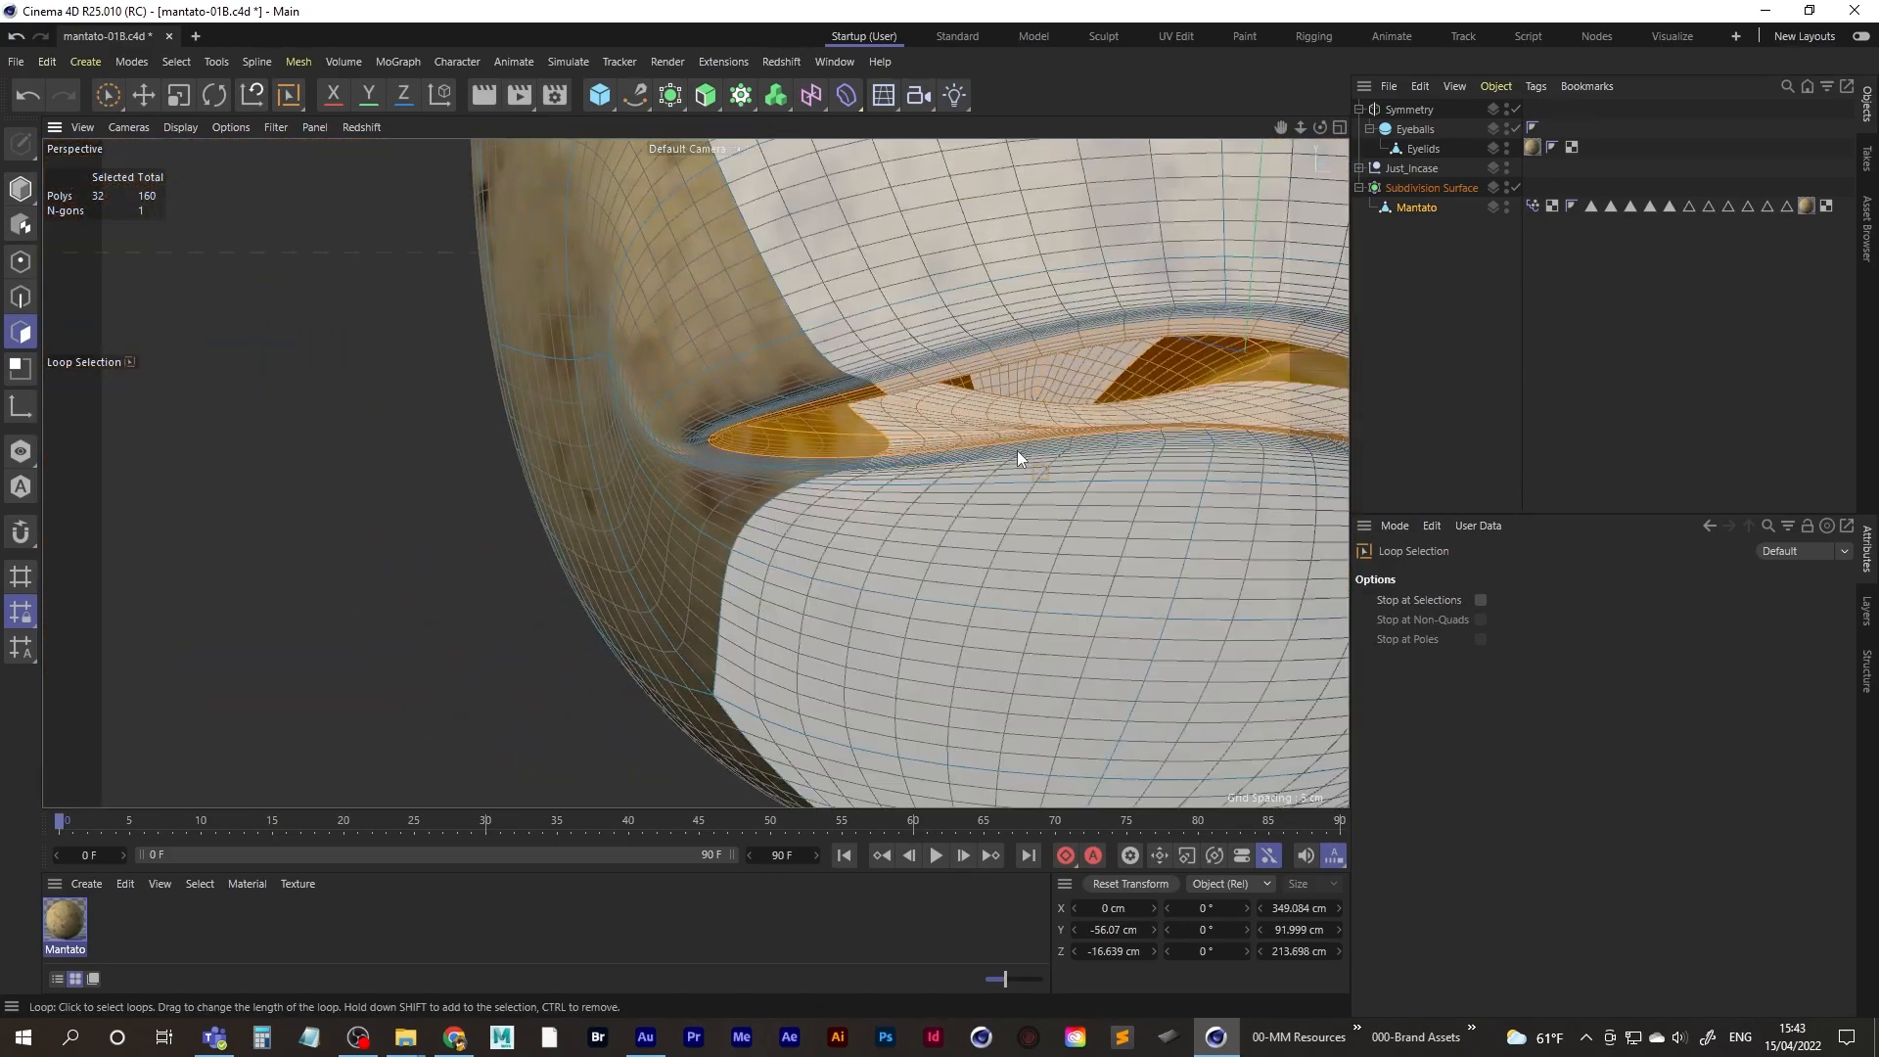
- Add the remaining polygons at the back of the mouth cavity to the selection with Live Selection
{"action": "left_click_drag", "start_coordinate": [1016, 453], "coordinate": [855, 521], "text": "alt"}
{"action": "right_click_drag", "start_coordinate": [931, 477], "coordinate": [1049, 422], "text": "alt"}
{"action": "left_click_drag", "start_coordinate": [1050, 422], "coordinate": [840, 514], "text": "alt"}
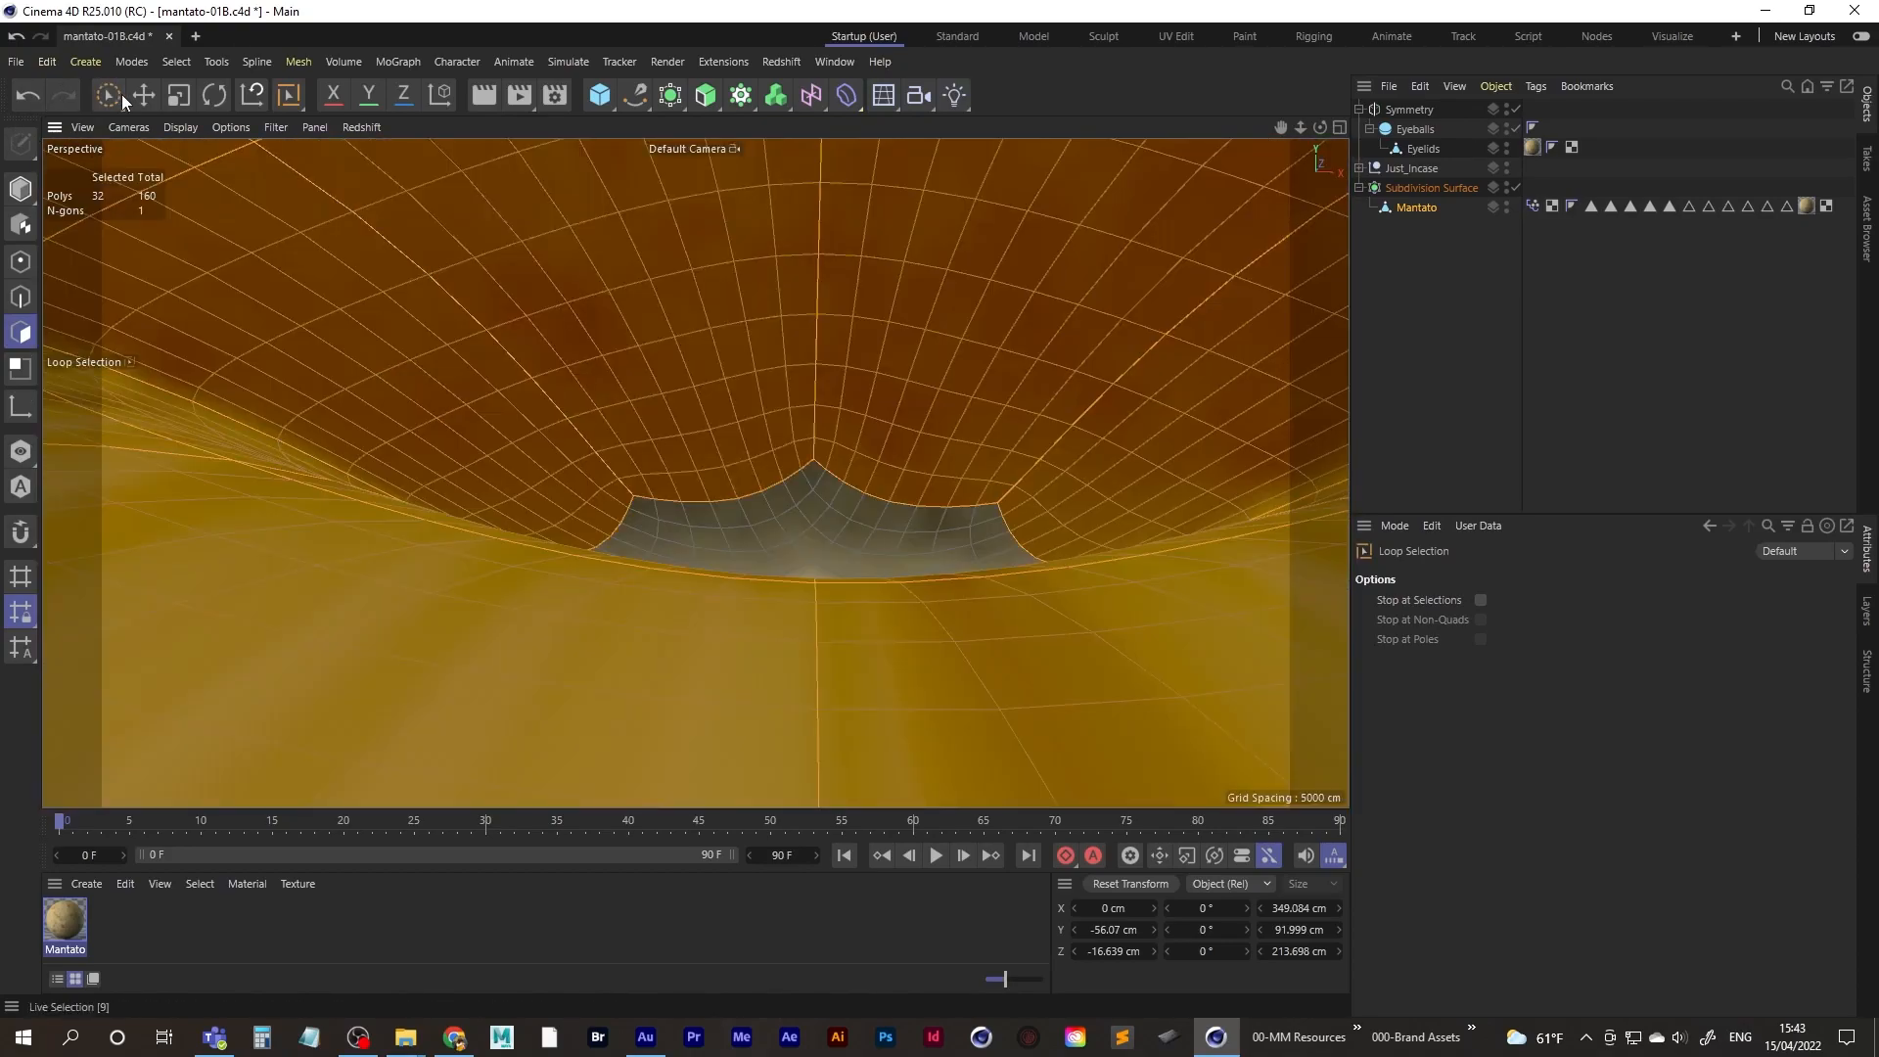
{"action": "left_click", "coordinate": [115, 95]}
{"action": "left_click", "coordinate": [858, 527], "text": "shift"}
{"action": "right_click_drag", "start_coordinate": [855, 528], "coordinate": [676, 615], "text": "alt"}
{"action": "left_click_drag", "start_coordinate": [687, 608], "coordinate": [691, 507], "text": "alt"}
{"action": "scroll", "coordinate": [795, 491], "scroll_direction": "up", "scroll_amount": 3}
{"action": "right_click_drag", "start_coordinate": [715, 513], "coordinate": [789, 501], "text": "alt"}
{"action": "left_click_drag", "start_coordinate": [742, 515], "coordinate": [628, 601], "text": "alt"}
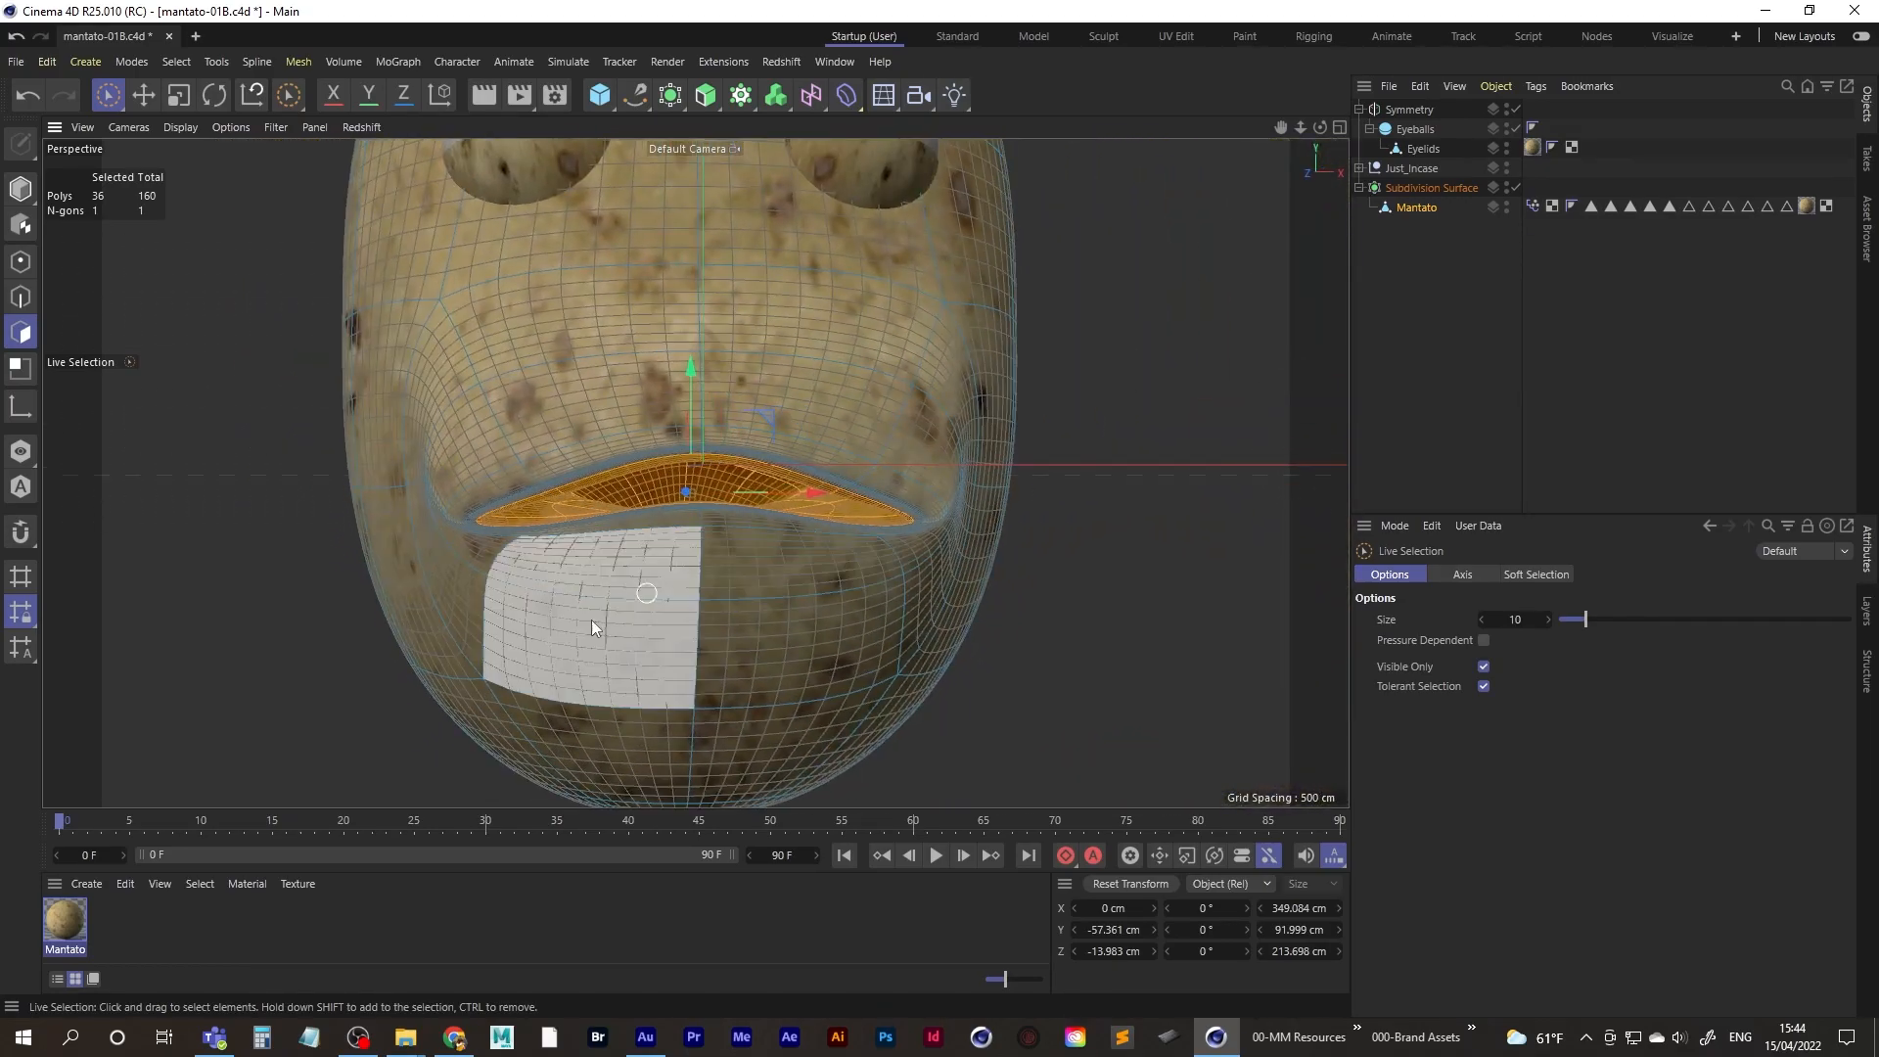
- Create a new material and name it mouth_inside
{"action": "double_click", "coordinate": [115, 943]}
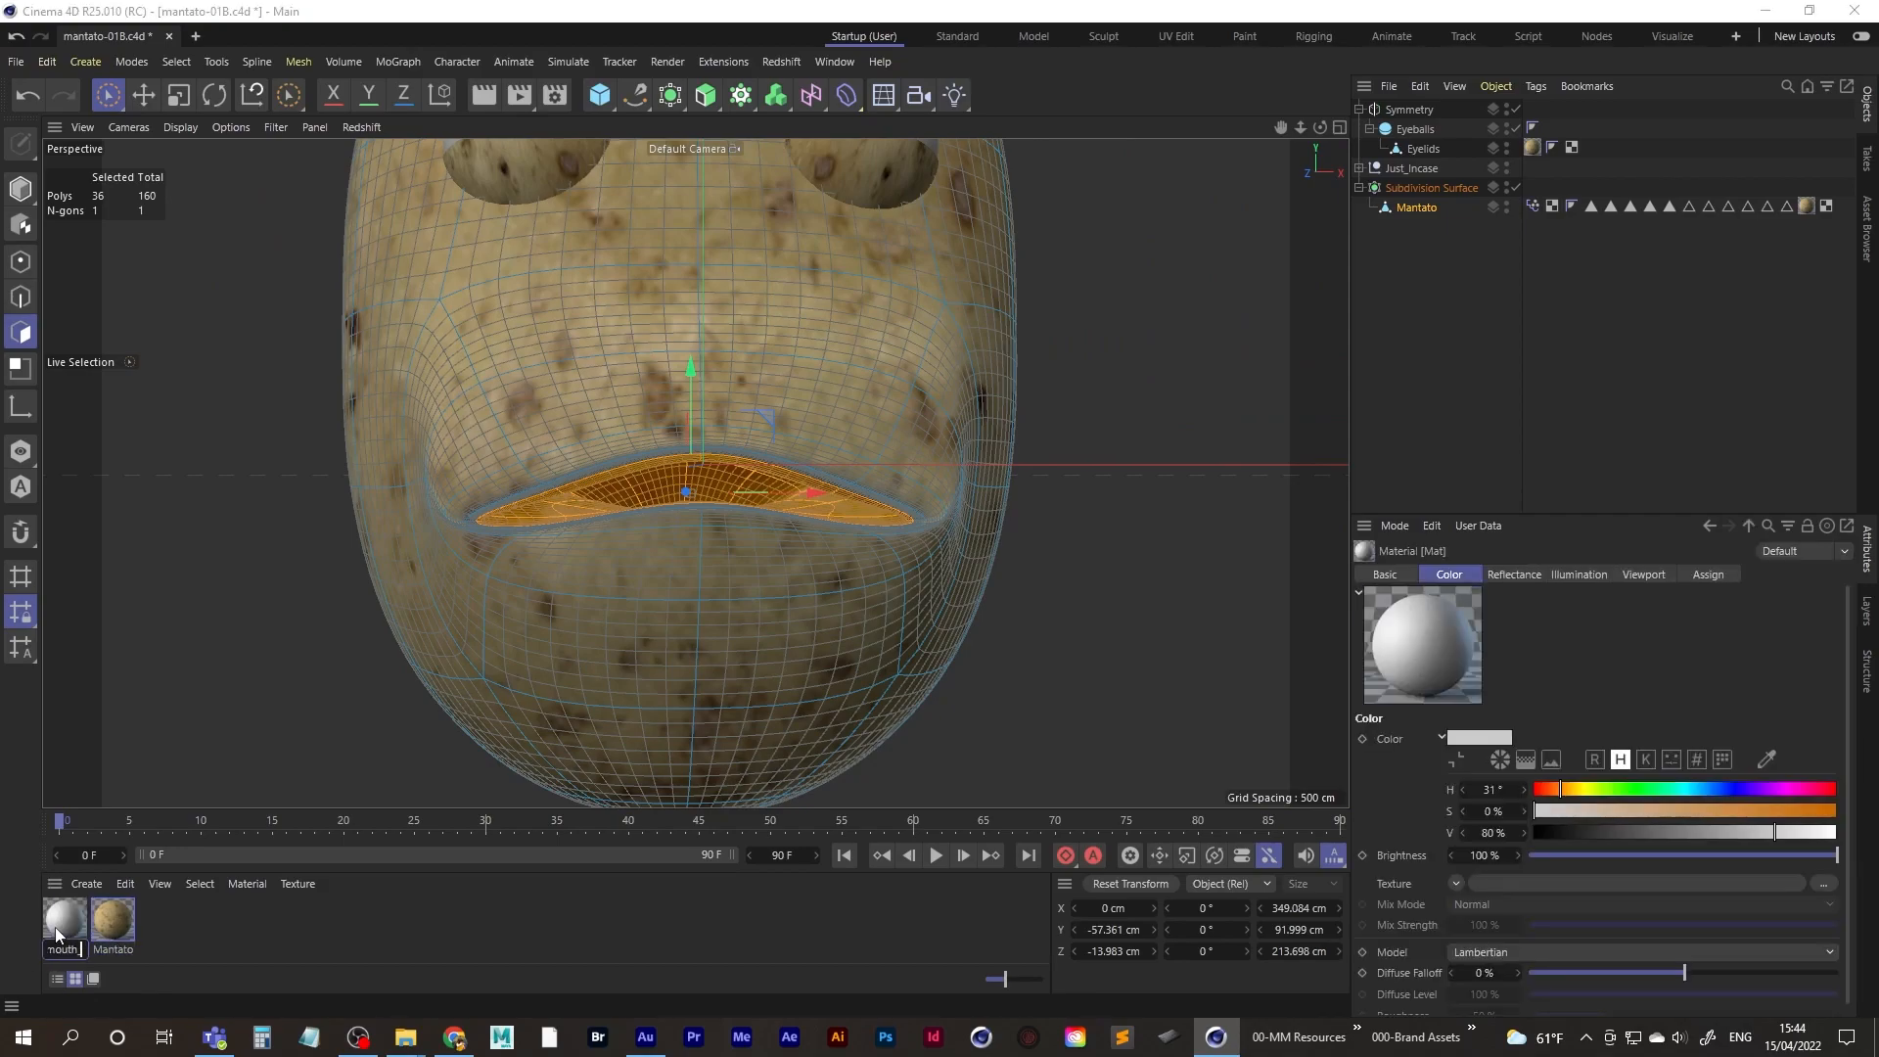
{"action": "type", "text": "e"}
{"action": "key", "text": "Return"}
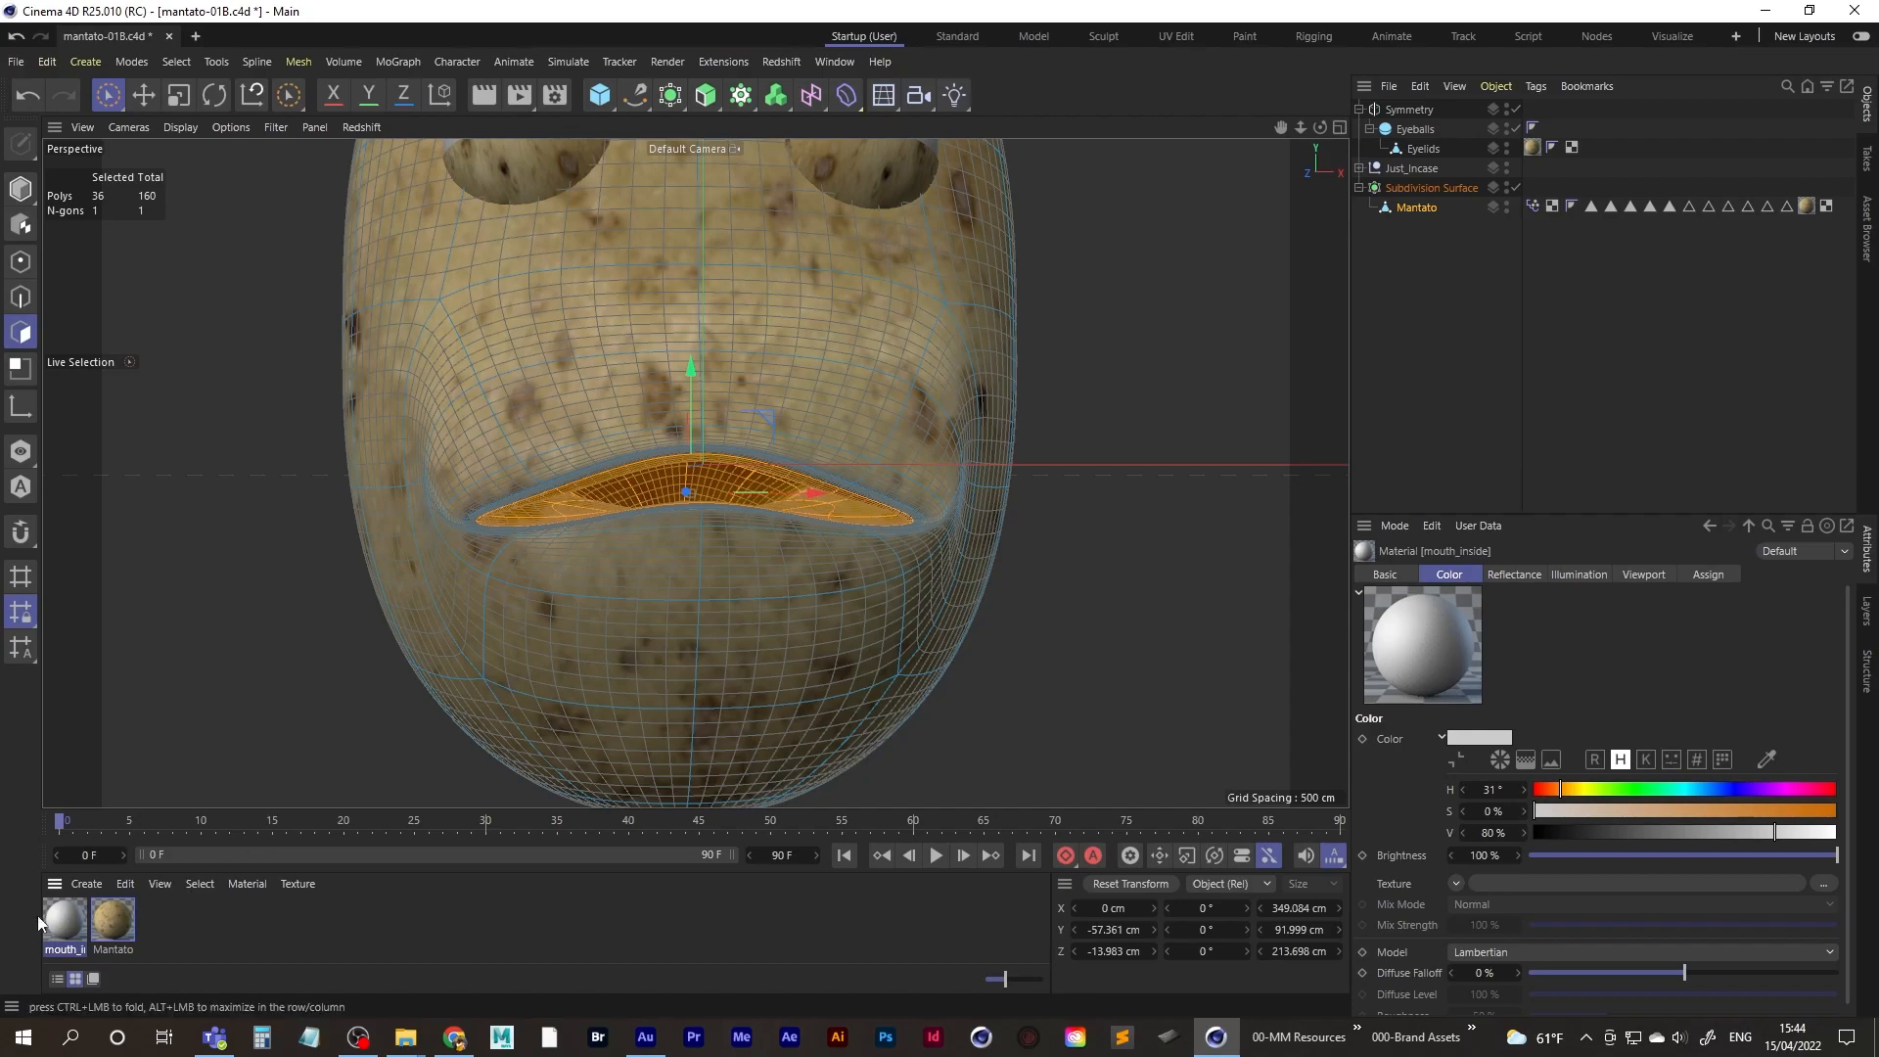
- Set the mouth_inside material's color to a golden tone with hue 41°, saturation 74% and value 73%
{"action": "double_click", "coordinate": [65, 921]}
{"action": "left_click_drag", "start_coordinate": [418, 307], "coordinate": [1440, 198]}
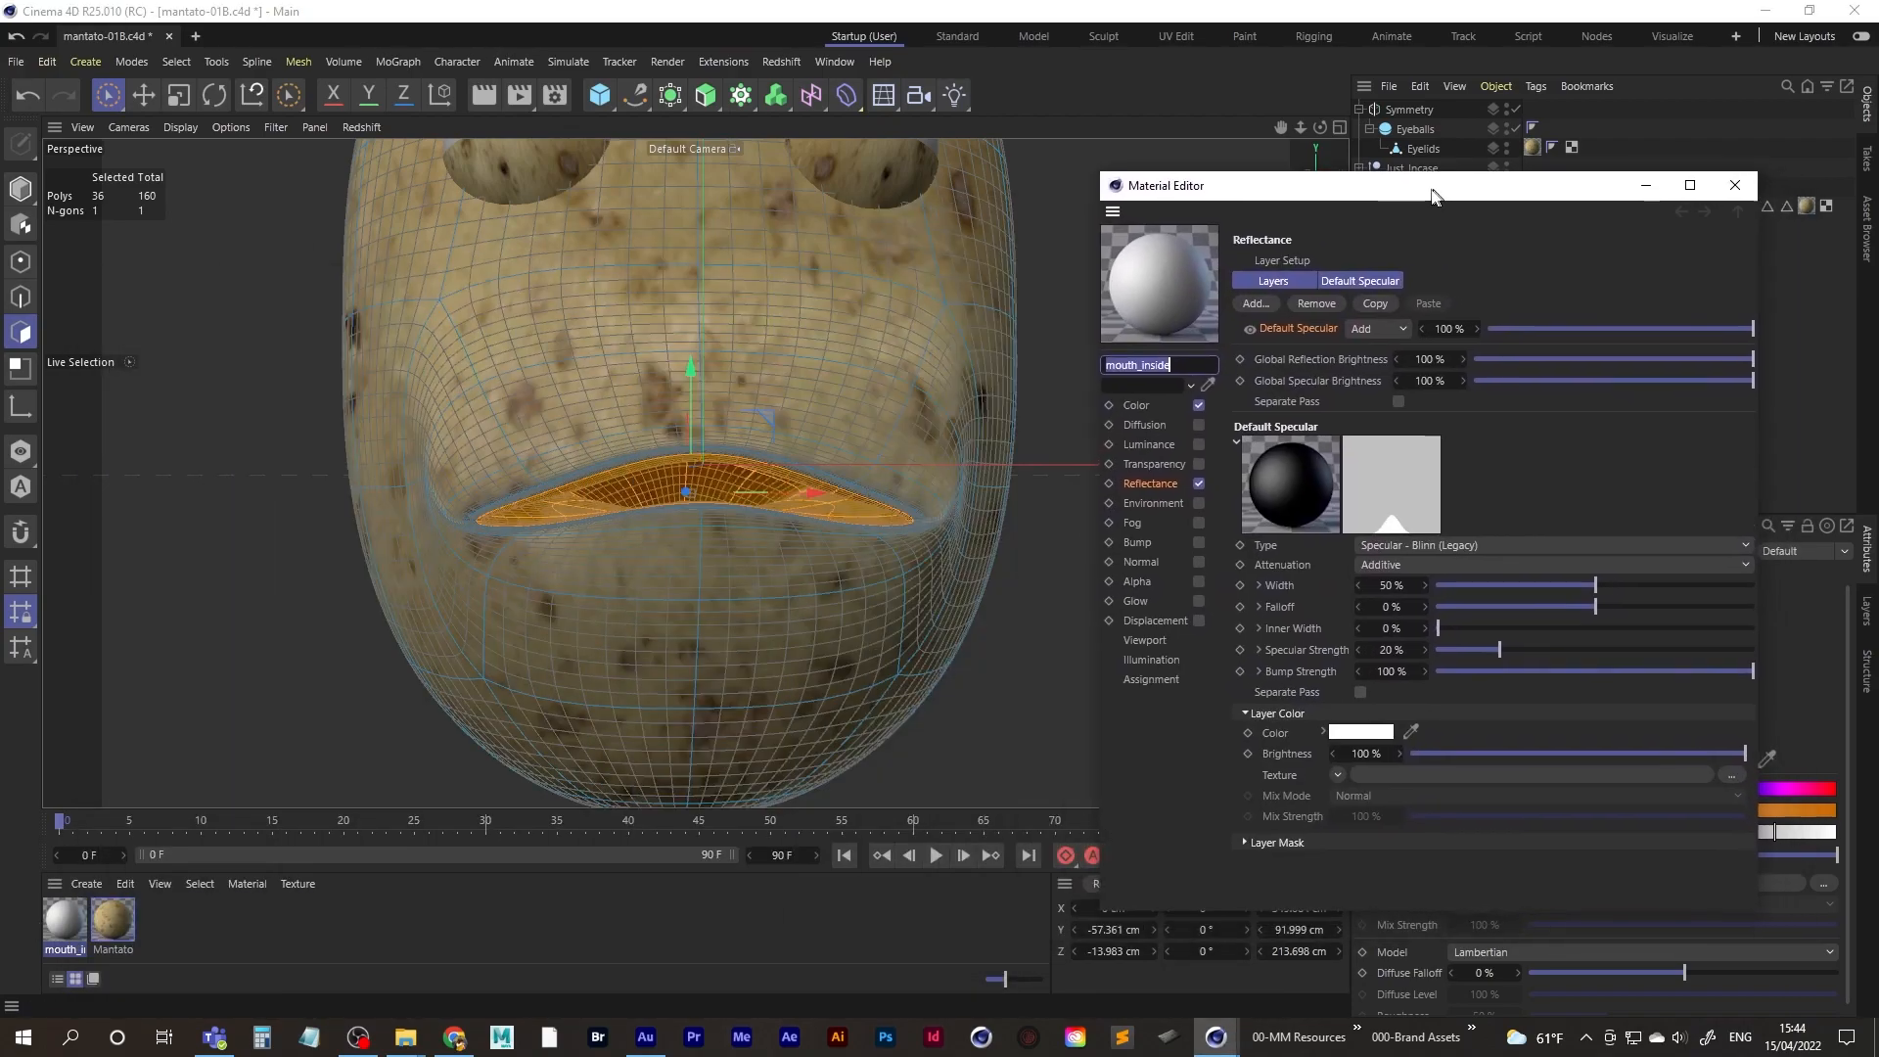
{"action": "left_click", "coordinate": [1130, 402]}
{"action": "left_click", "coordinate": [1448, 309]}
{"action": "left_click", "coordinate": [1656, 331]}
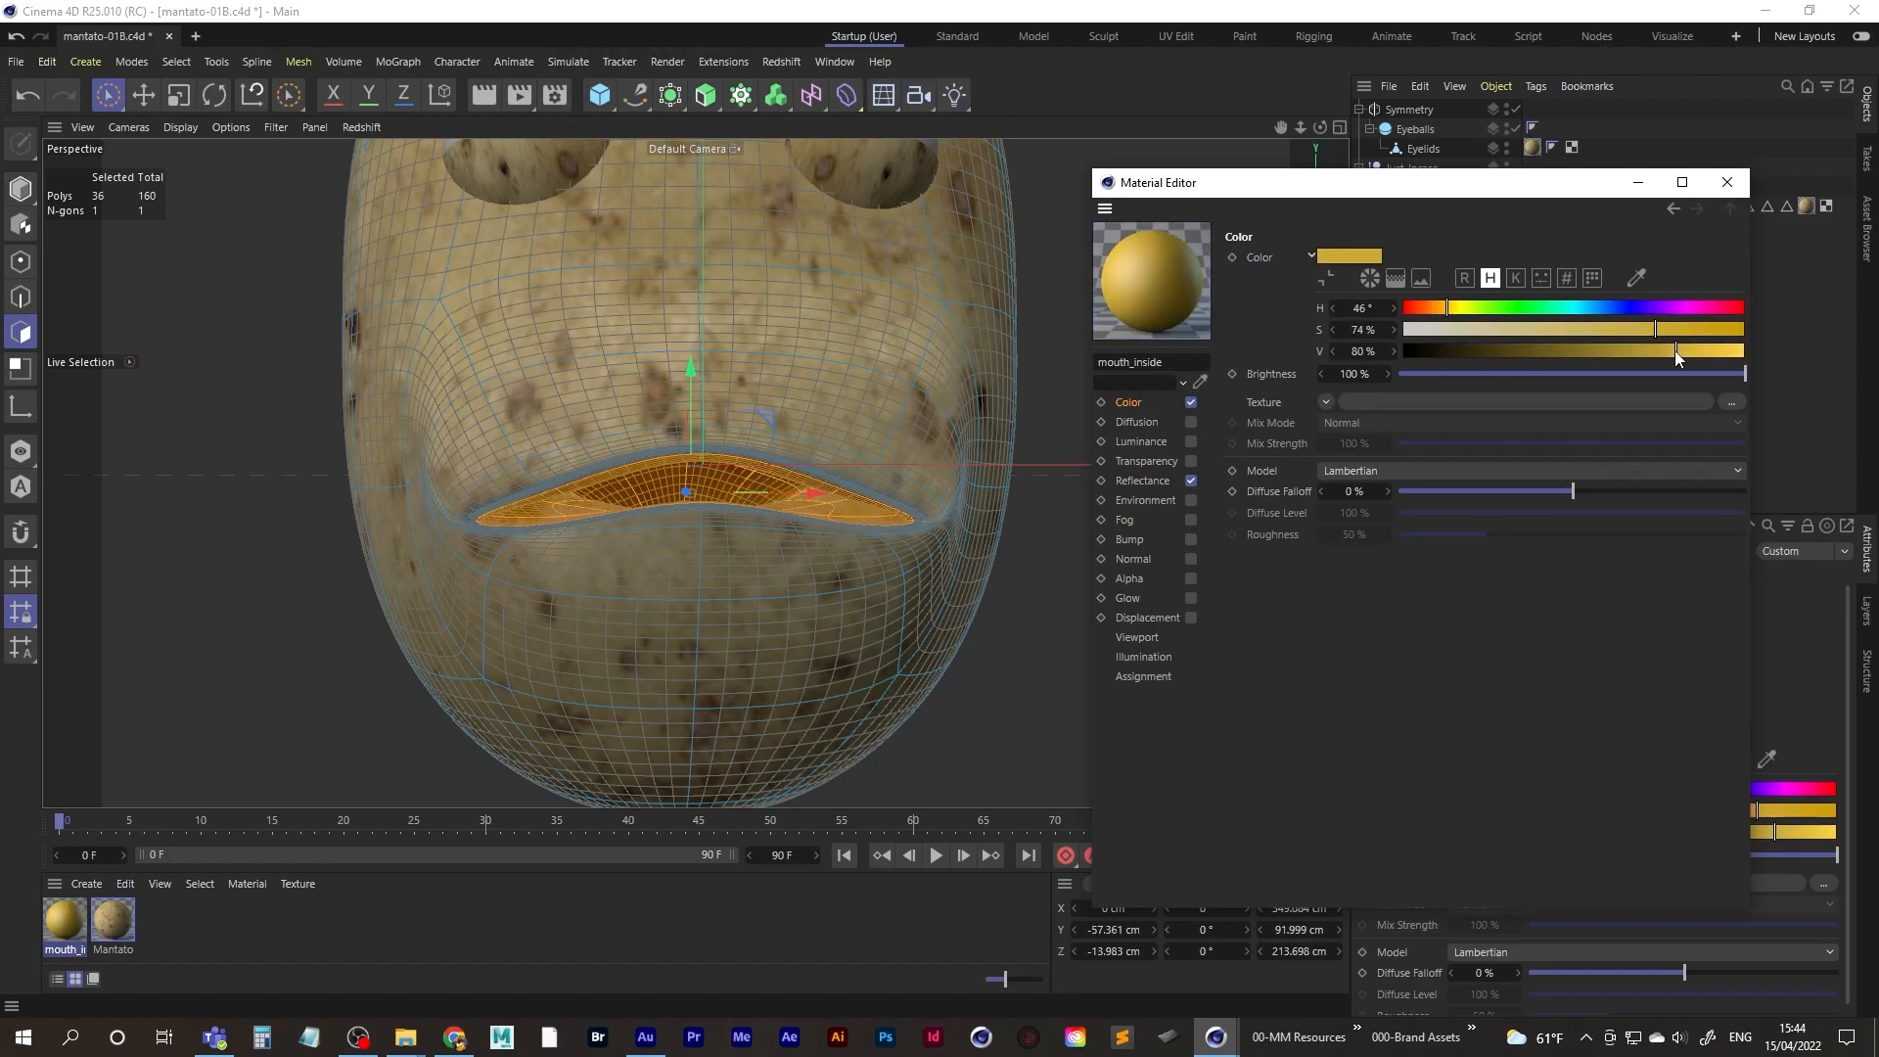
{"action": "left_click", "coordinate": [1629, 350]}
{"action": "left_click_drag", "start_coordinate": [1626, 351], "coordinate": [1663, 348]}
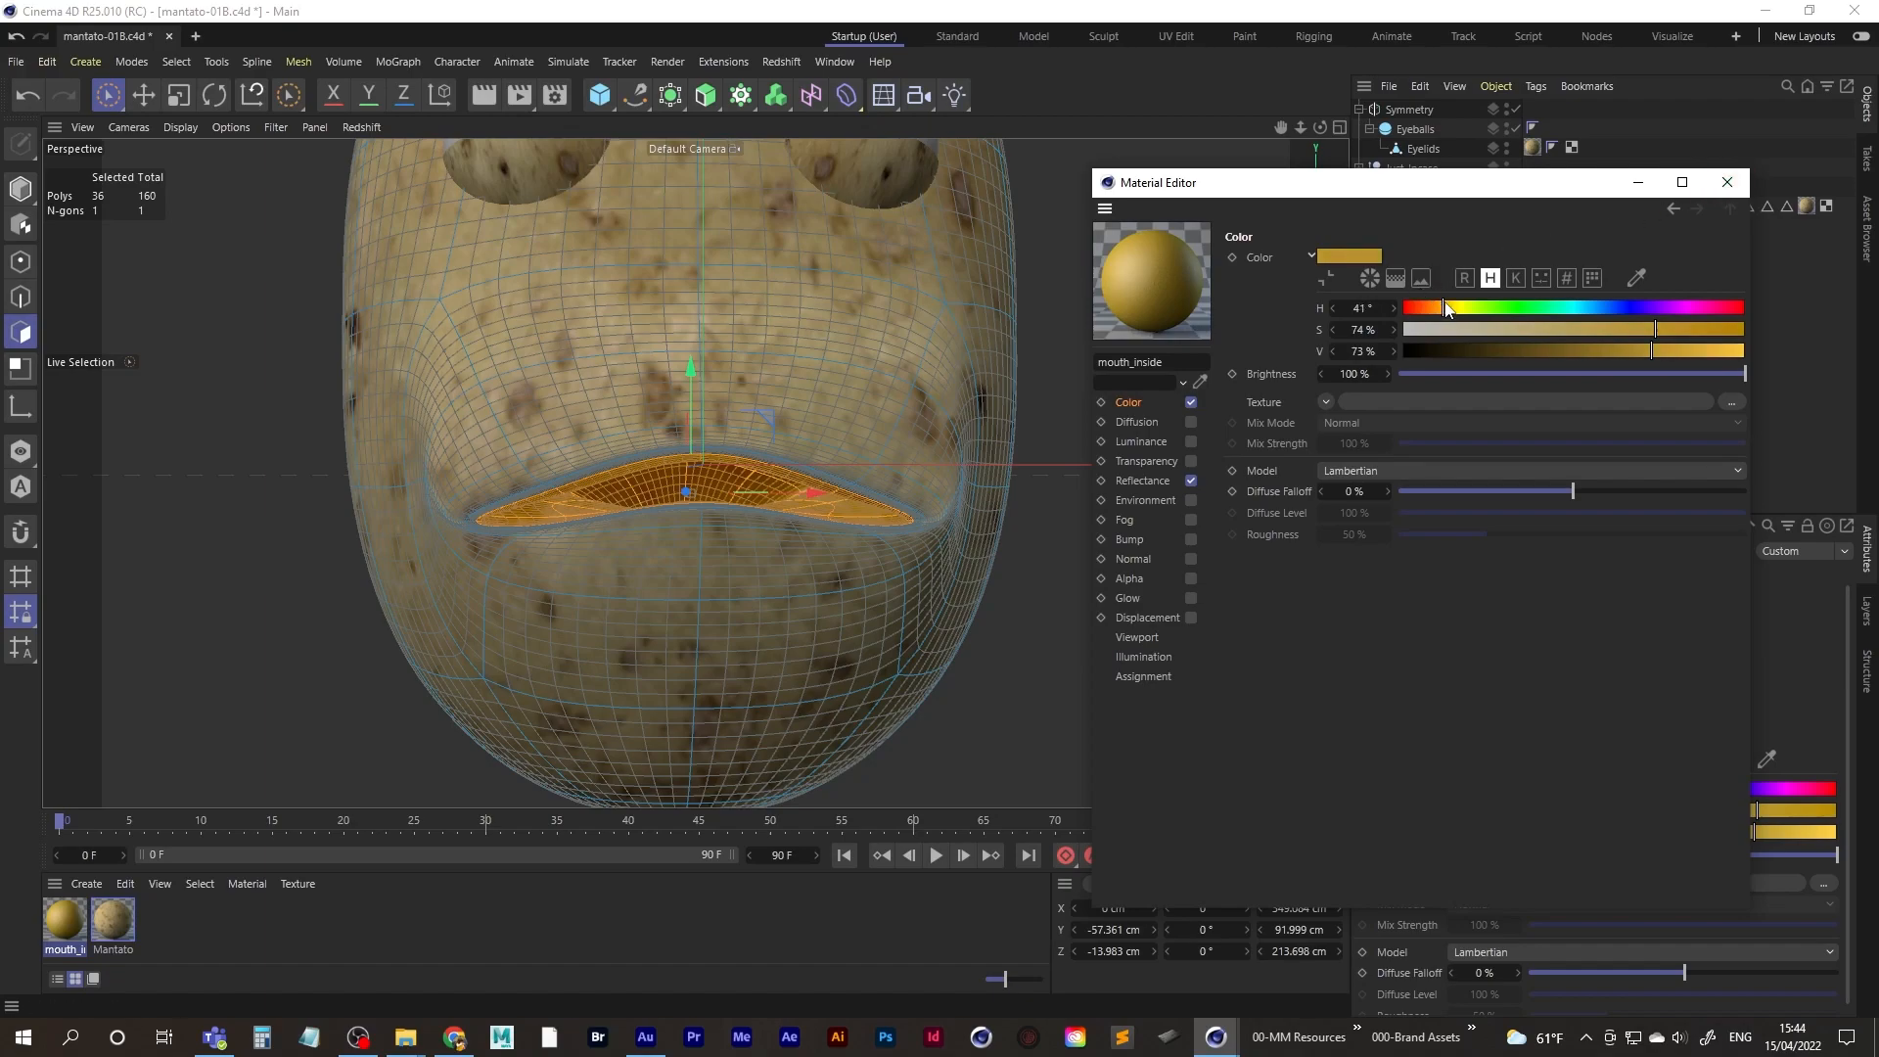
- Try other hues for mouth_inside, set hue 39° and value 84%, and close the Material Editor
{"action": "left_click", "coordinate": [1708, 307]}
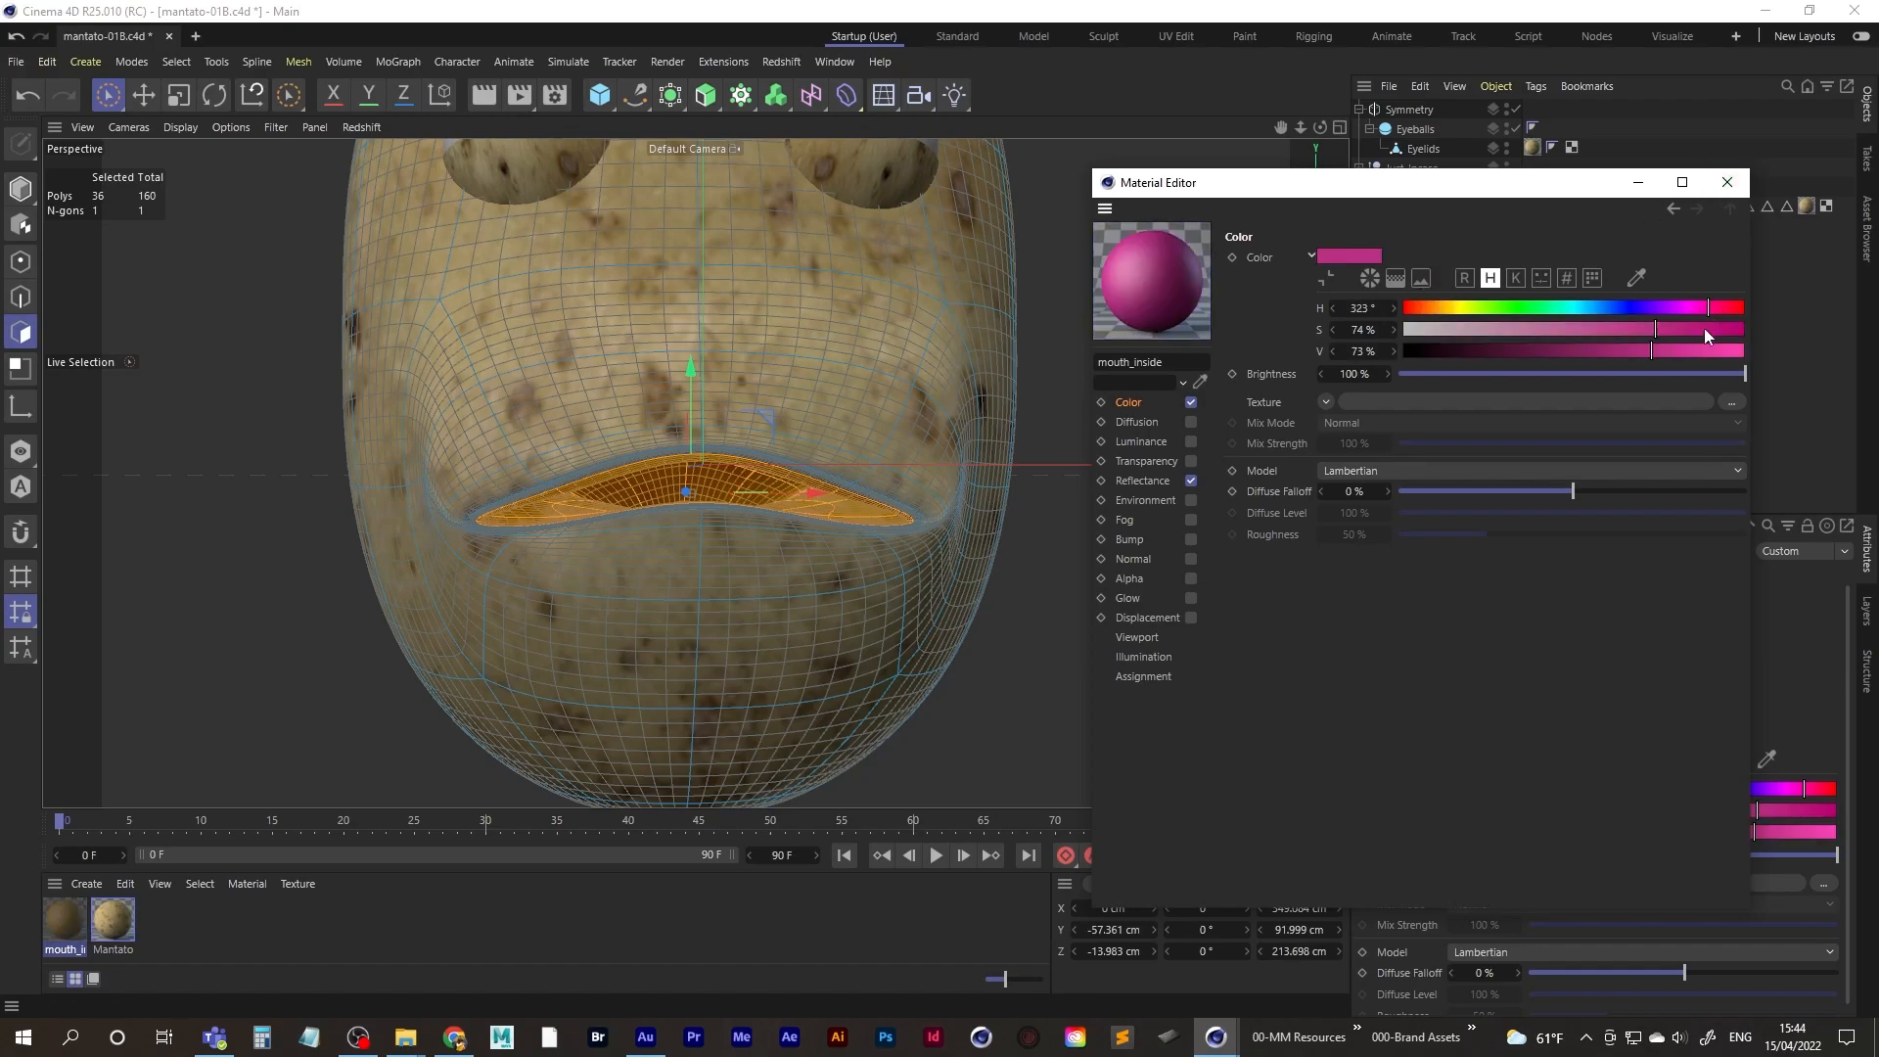
{"action": "left_click", "coordinate": [1602, 350]}
{"action": "left_click", "coordinate": [1436, 310]}
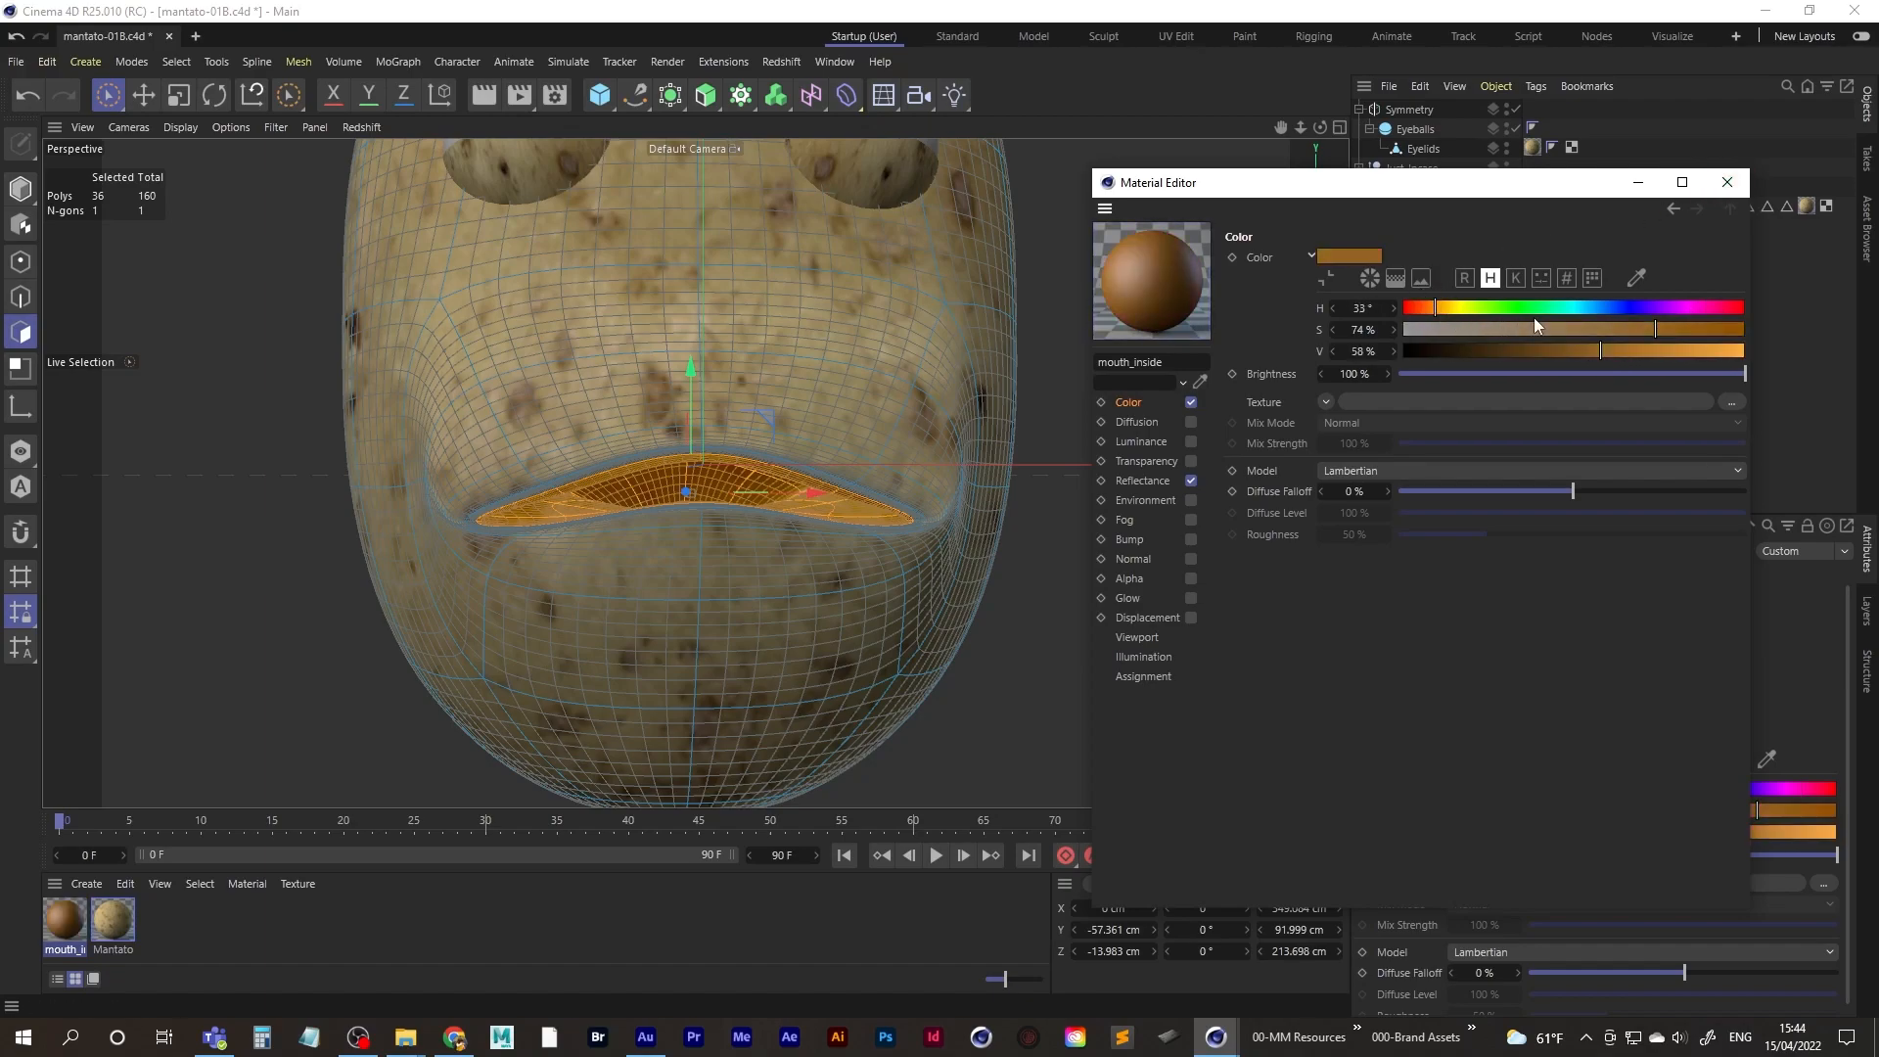
{"action": "left_click", "coordinate": [1677, 350]}
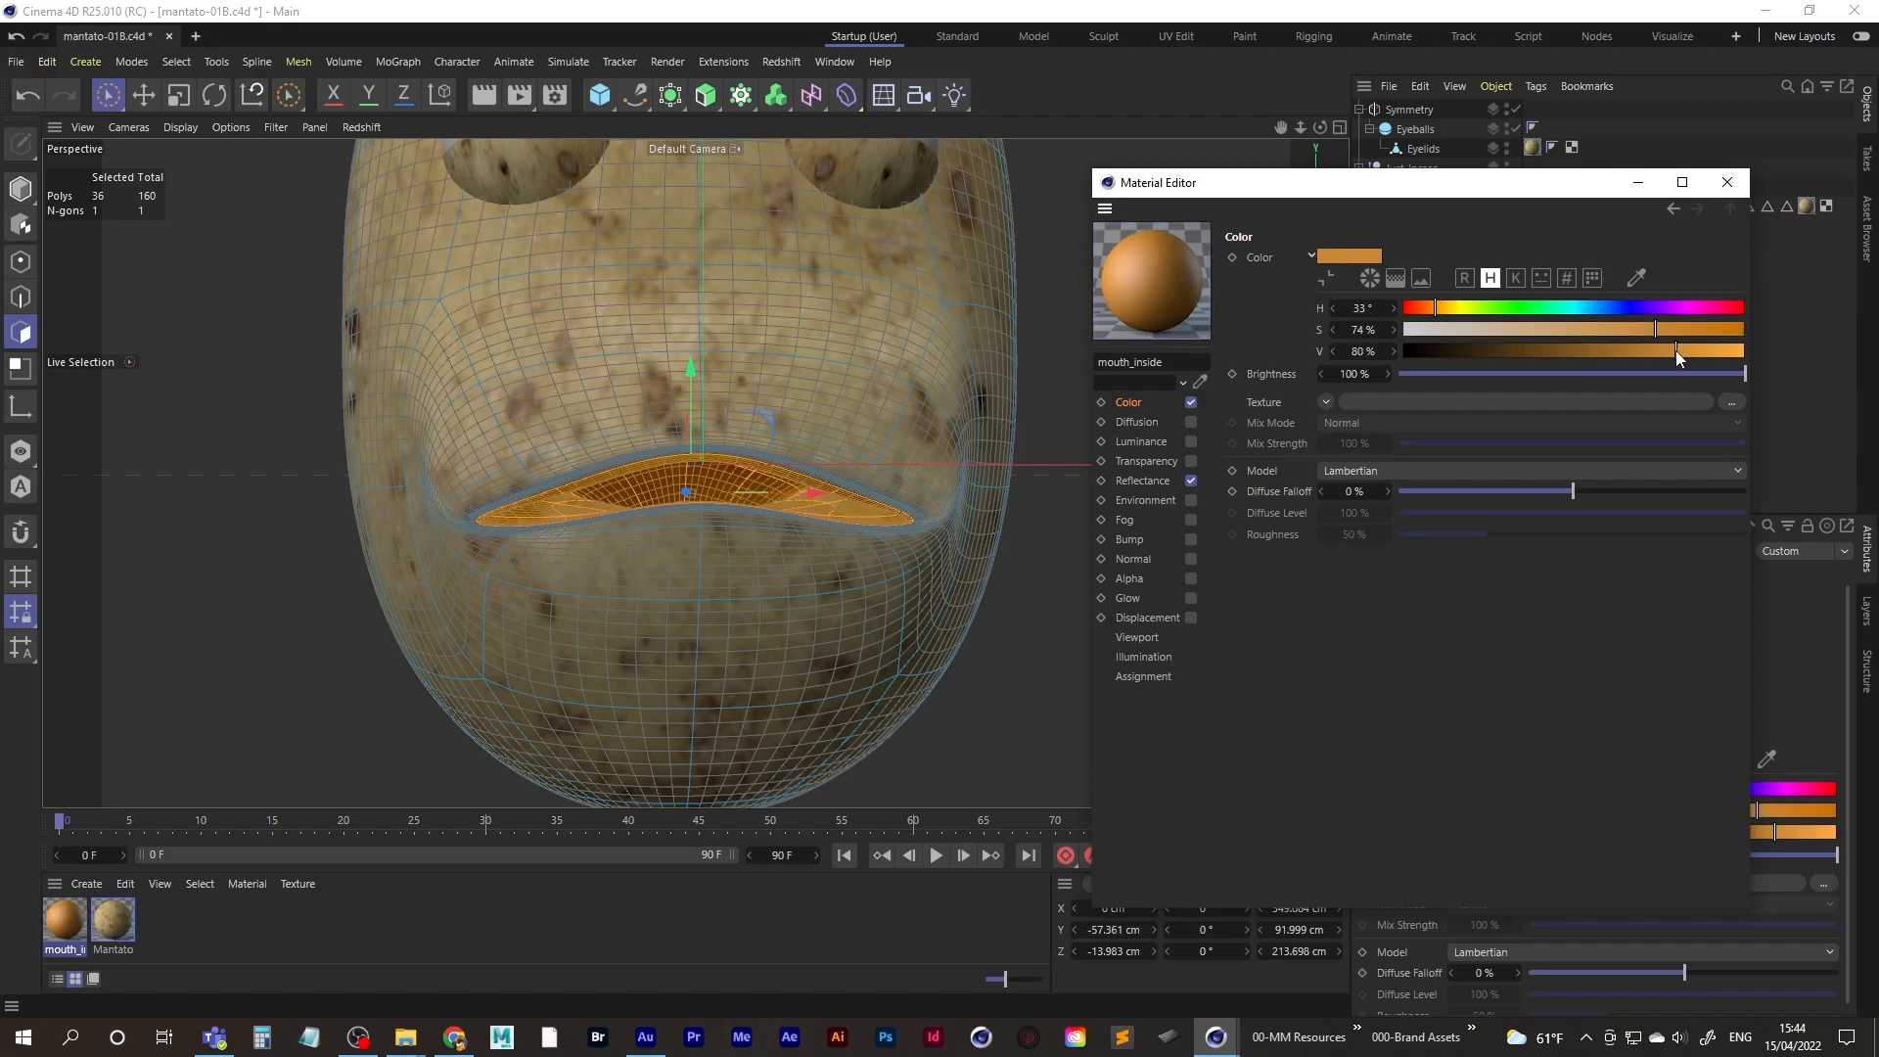
{"action": "left_click", "coordinate": [1458, 309]}
{"action": "left_click", "coordinate": [1441, 309]}
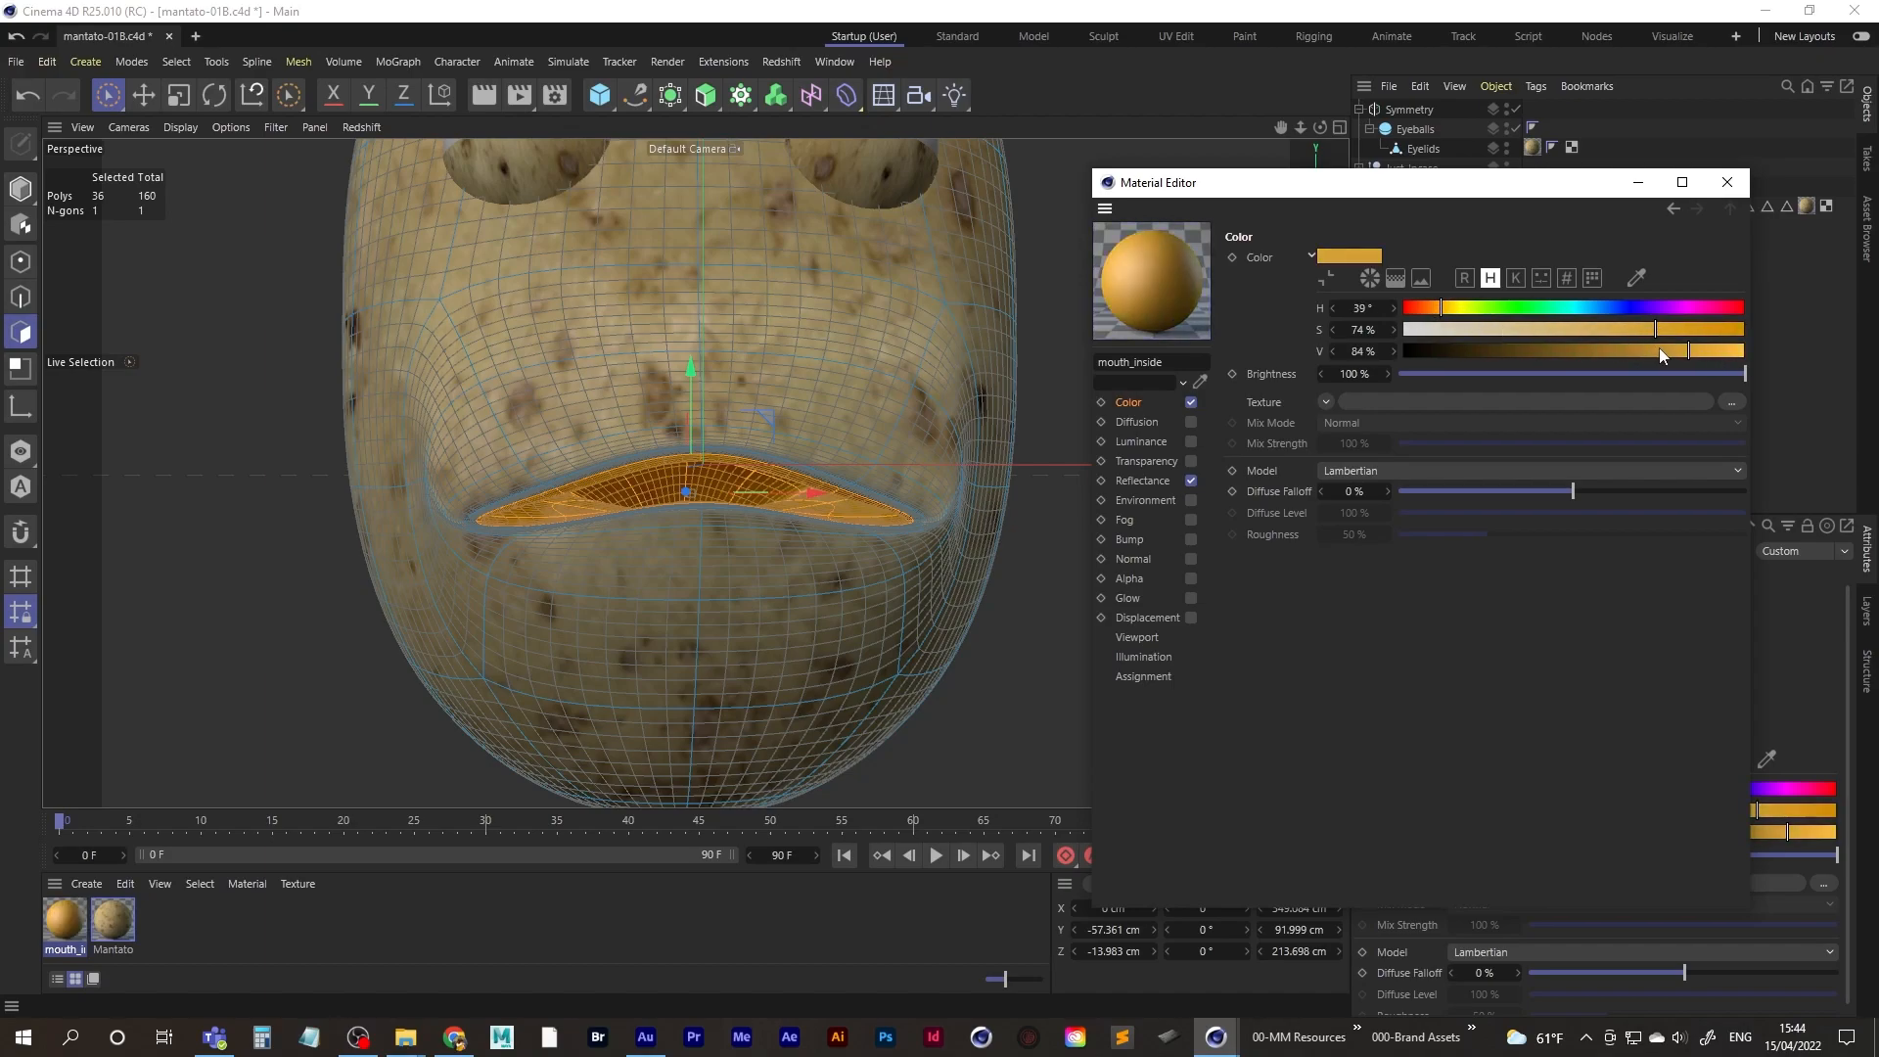
{"action": "left_click", "coordinate": [1725, 184]}
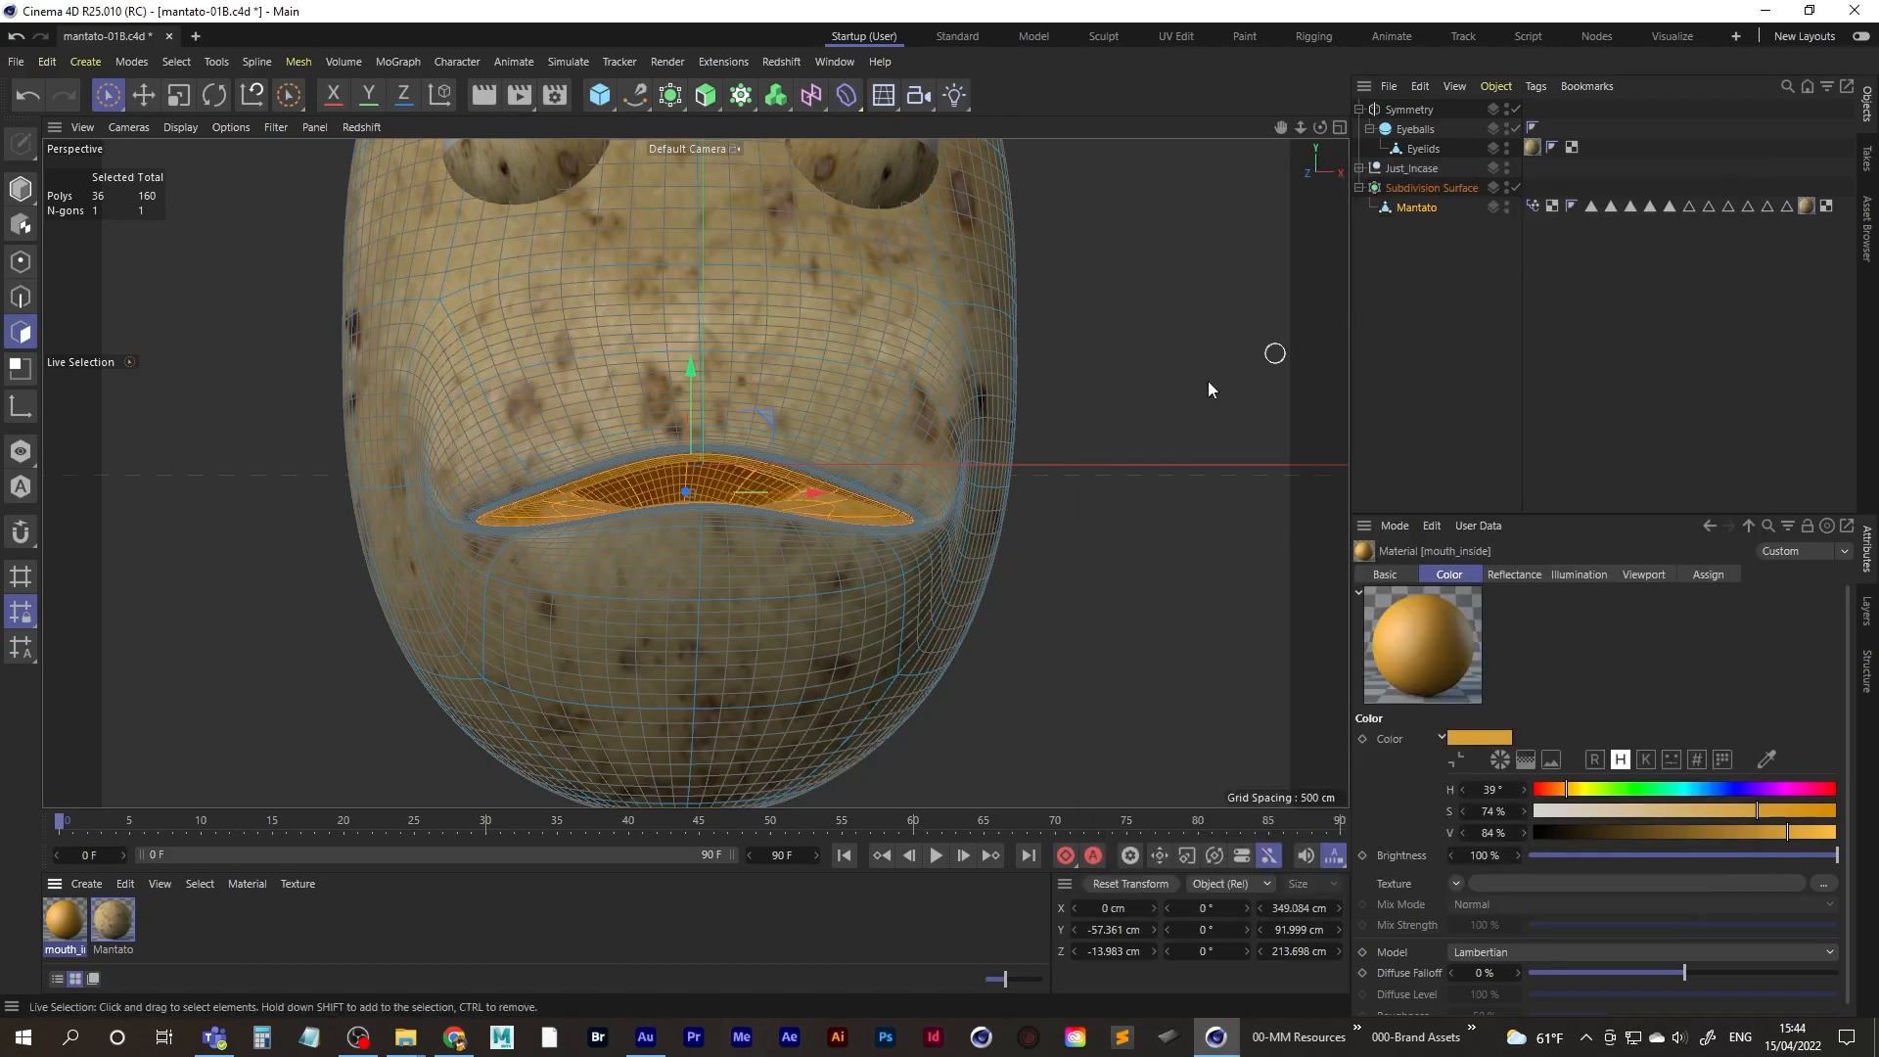
- Apply the mouth_inside material to Mantato's selected mouth polygons and deselect the object to check the result
{"action": "left_click_drag", "start_coordinate": [61, 924], "coordinate": [358, 670]}
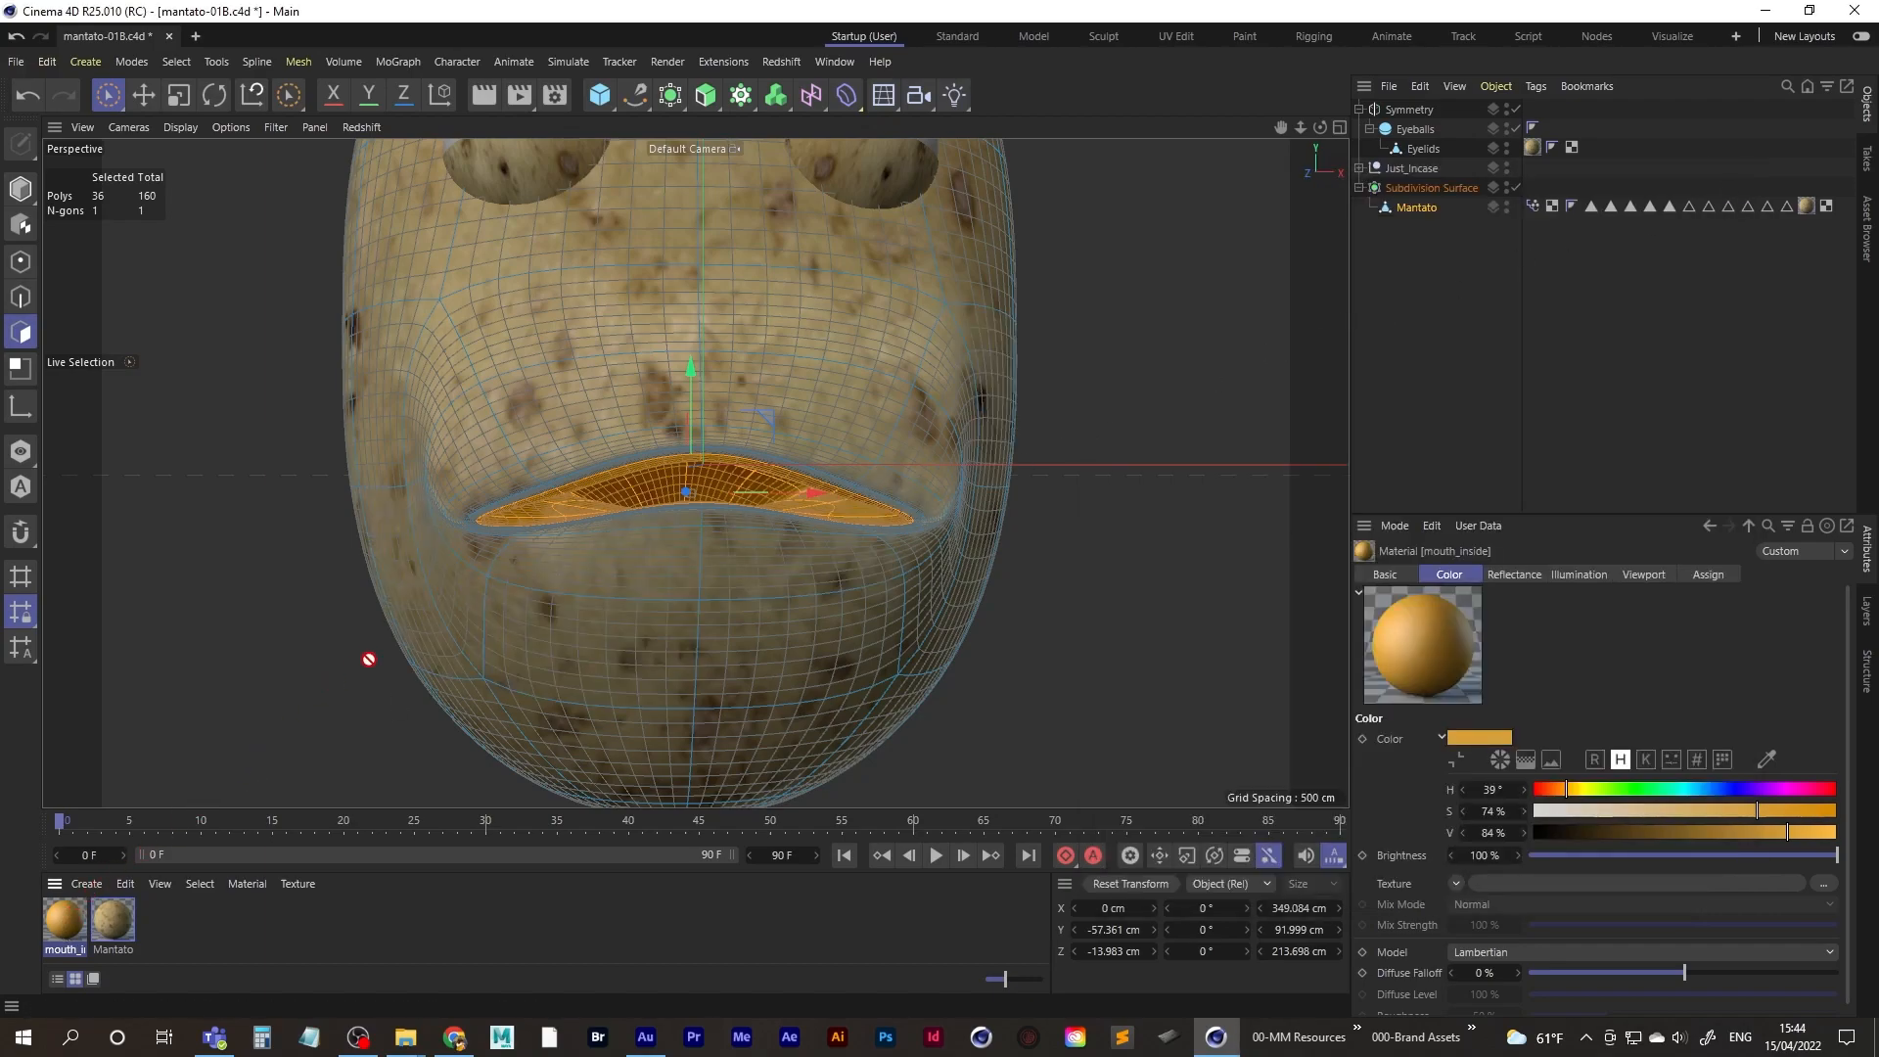
{"action": "left_click_drag", "start_coordinate": [633, 479], "coordinate": [632, 482]}
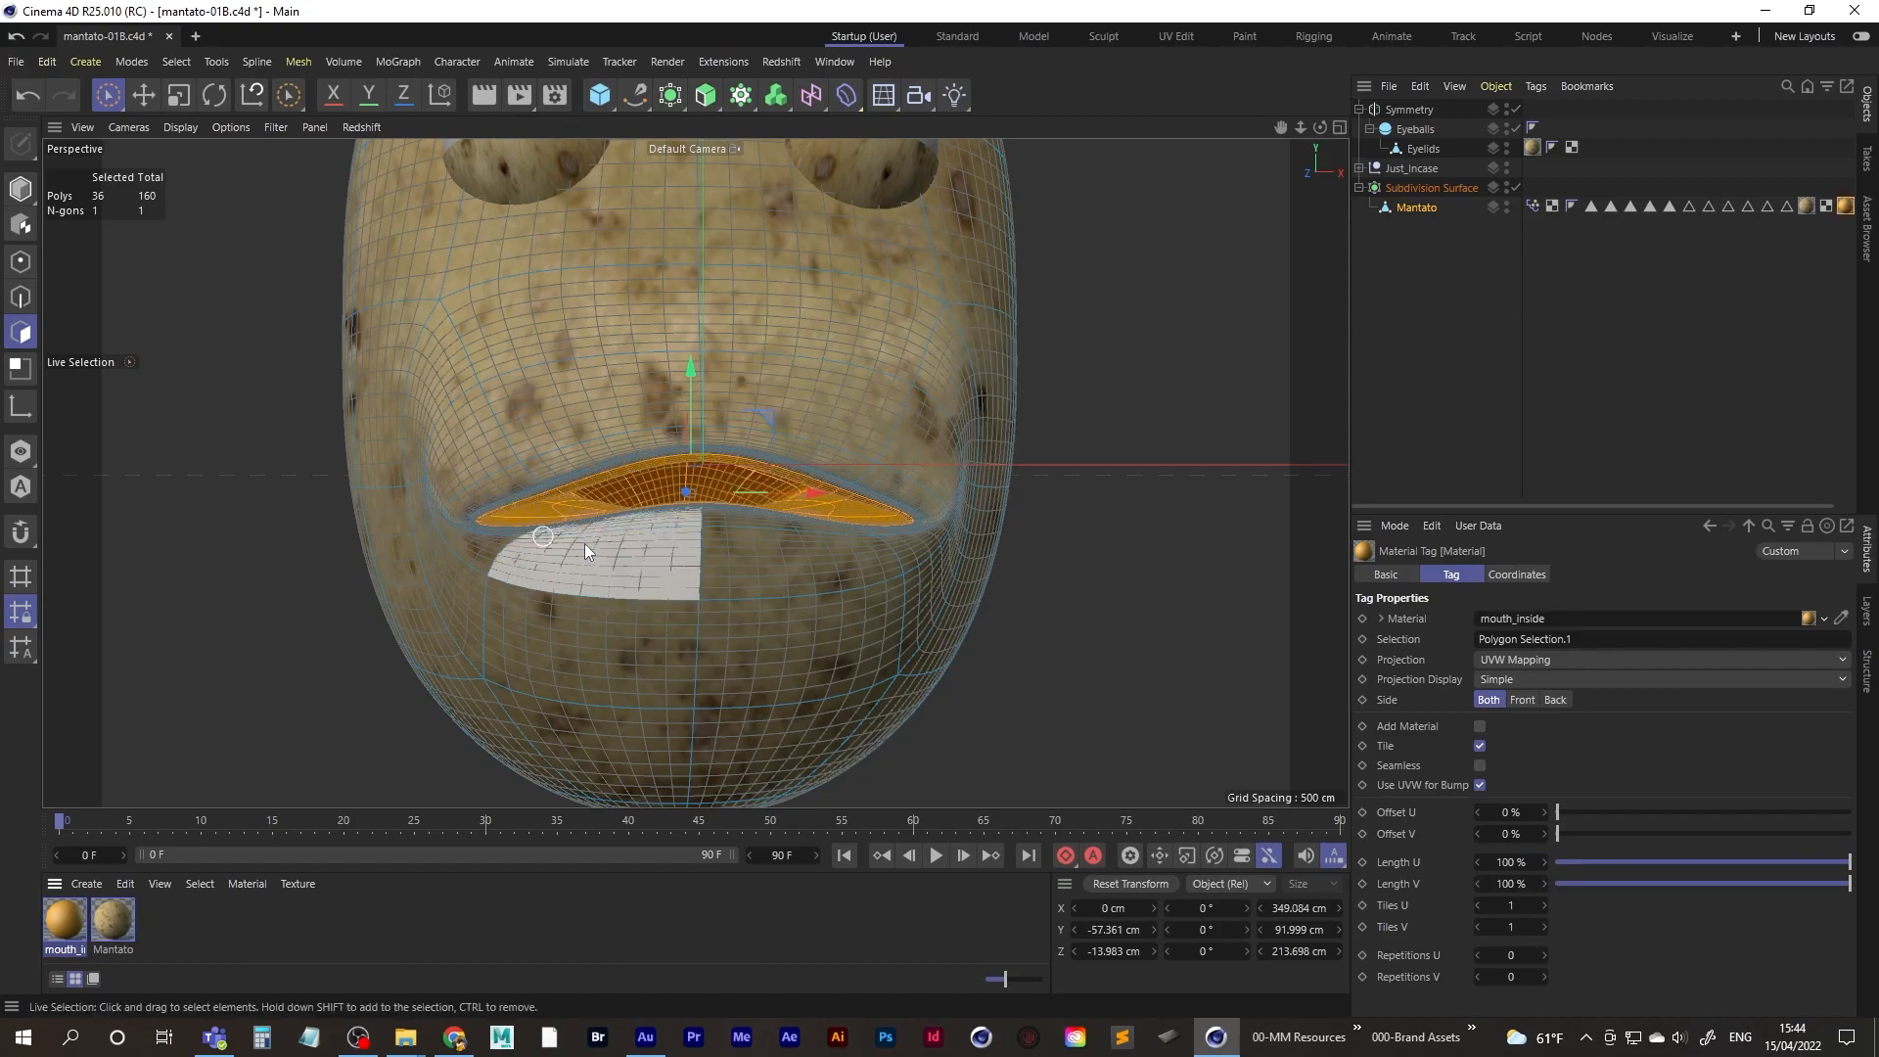
{"action": "left_click", "coordinate": [1467, 327]}
{"action": "middle_click_drag", "start_coordinate": [690, 557], "coordinate": [618, 616], "text": "alt"}
{"action": "left_click_drag", "start_coordinate": [618, 616], "coordinate": [655, 555], "text": "alt"}
{"action": "scroll", "coordinate": [655, 555], "scroll_direction": "down", "scroll_amount": 4}
{"action": "middle_click_drag", "start_coordinate": [669, 547], "coordinate": [662, 573], "text": "alt"}
{"action": "left_click_drag", "start_coordinate": [662, 573], "coordinate": [709, 554], "text": "alt"}
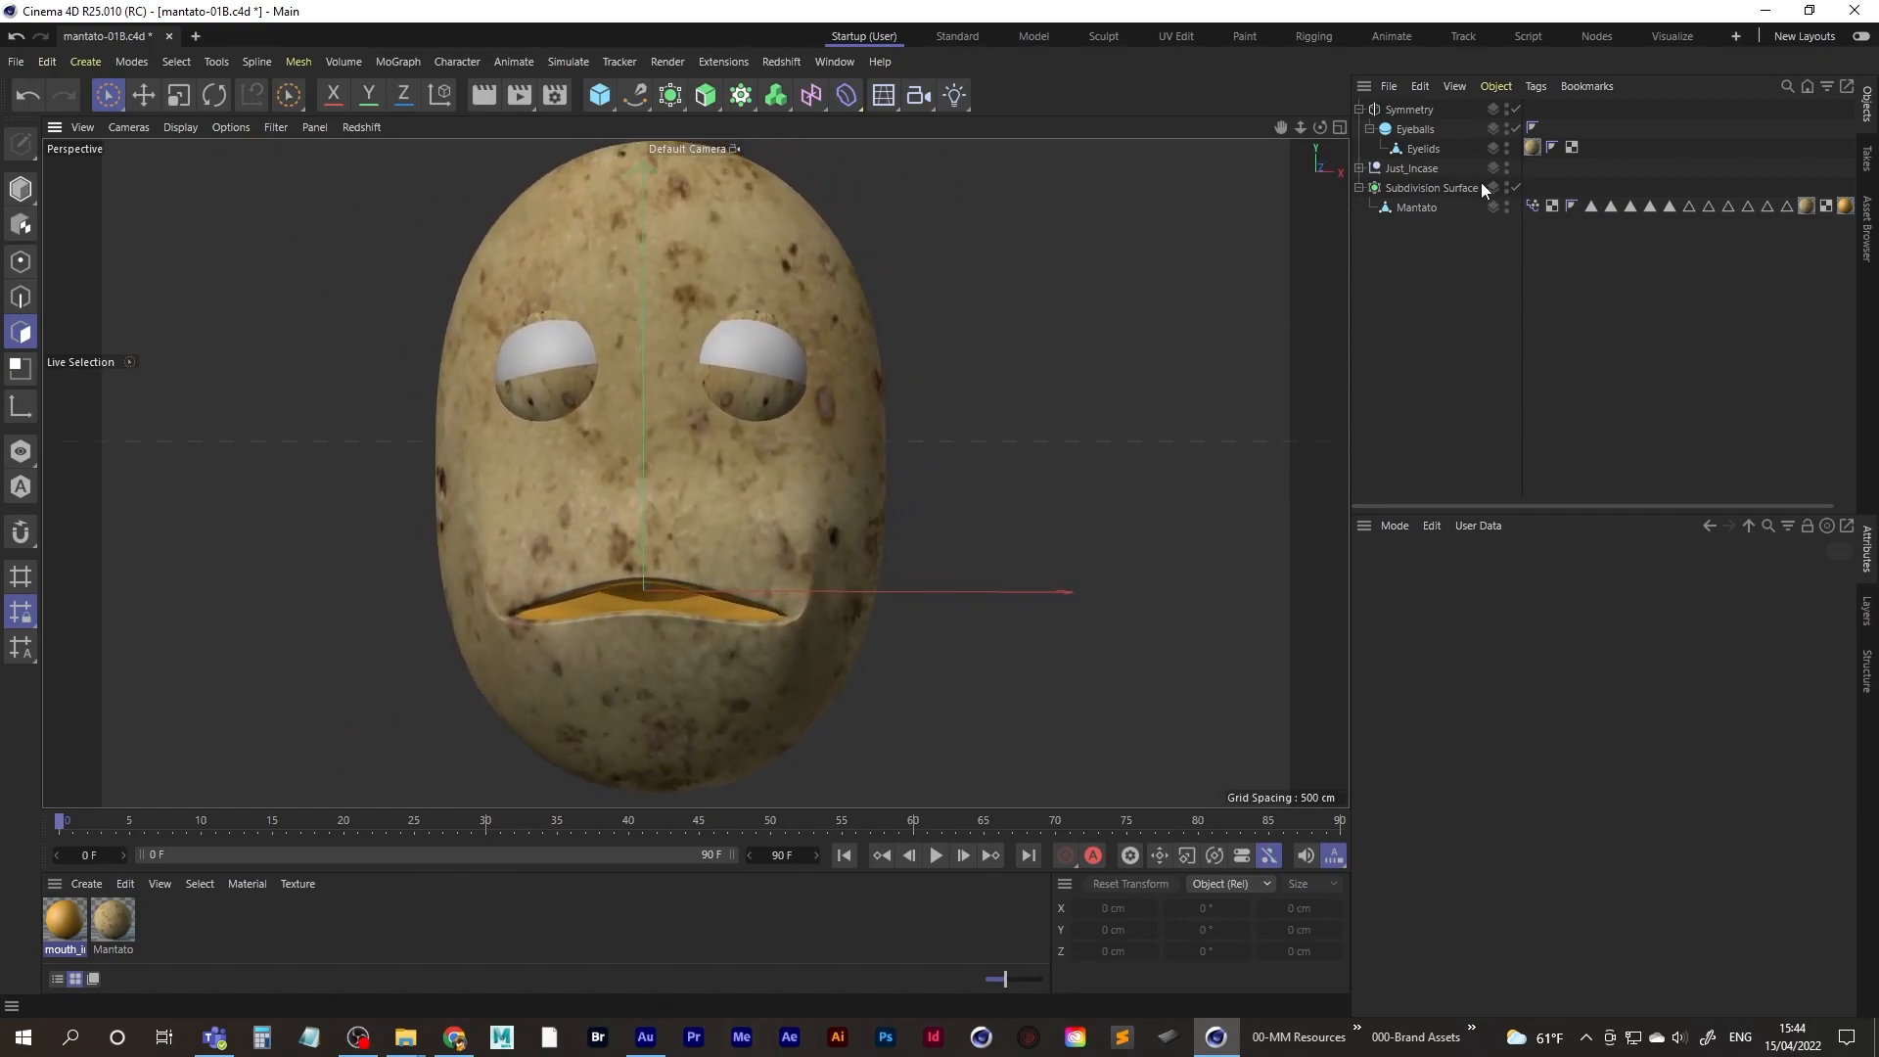
- Rotate the whole Eyelids object slightly to about -0.7° heading, 50.6° pitch and -74.4° bank
{"action": "left_click", "coordinate": [1423, 148]}
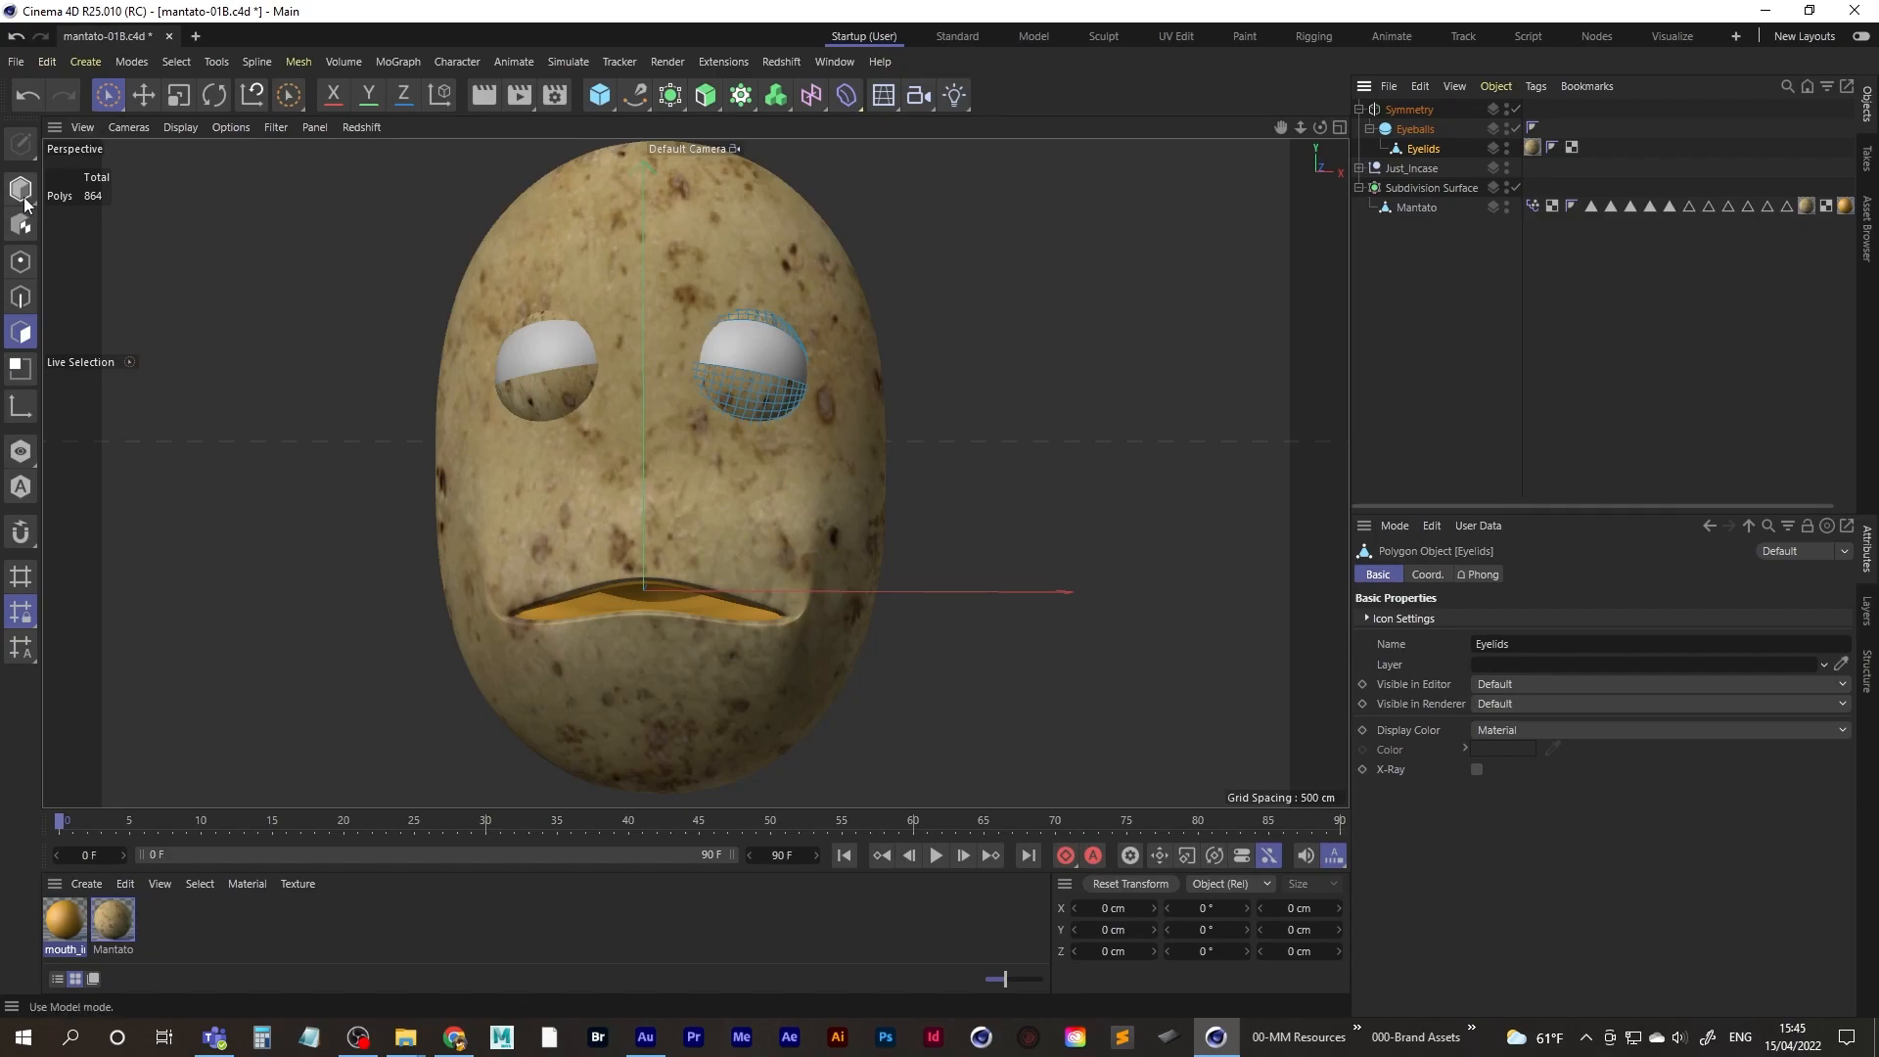
{"action": "left_click", "coordinate": [21, 189]}
{"action": "left_click", "coordinate": [218, 95]}
{"action": "left_click_drag", "start_coordinate": [746, 364], "coordinate": [785, 363]}
{"action": "middle_click_drag", "start_coordinate": [645, 494], "coordinate": [621, 513], "text": "alt"}
{"action": "left_click_drag", "start_coordinate": [649, 499], "coordinate": [563, 488], "text": "alt"}
- Create a new material named Eye and assign it to the Eyeballs object
{"action": "double_click", "coordinate": [190, 936]}
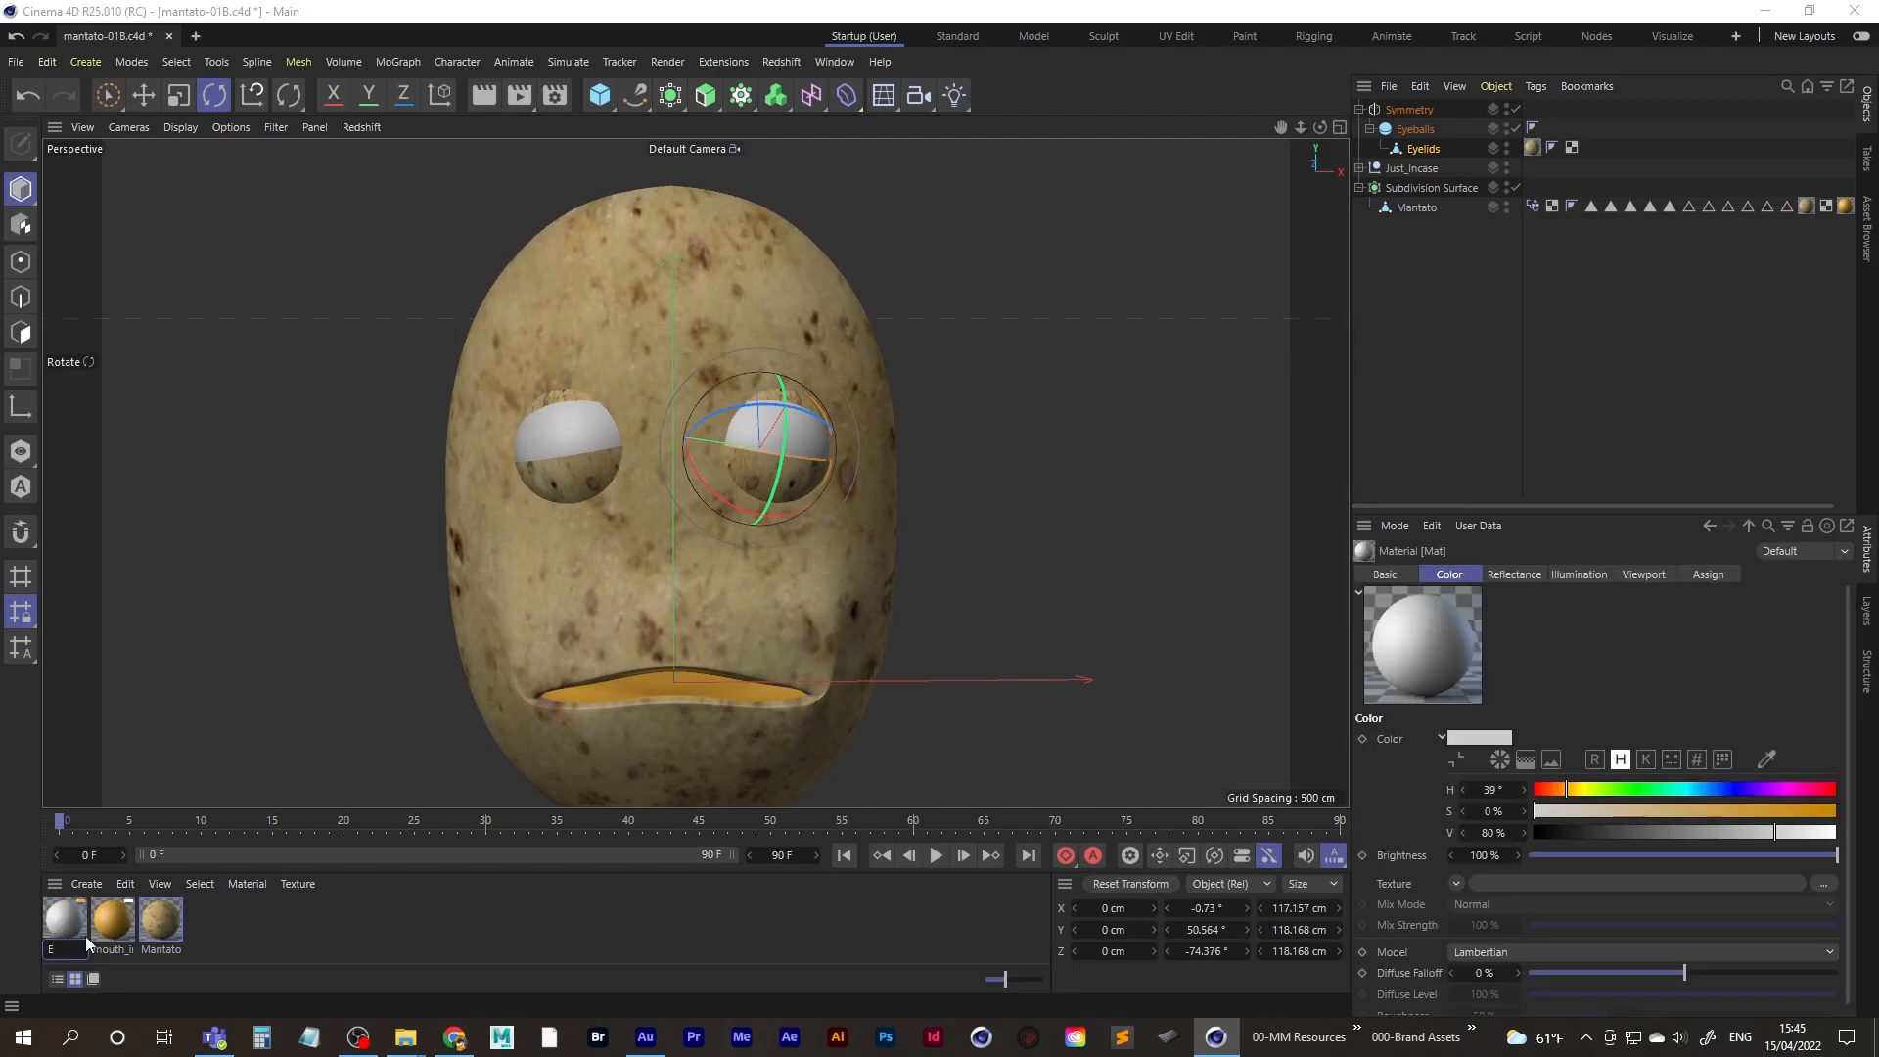
{"action": "key", "text": "Return"}
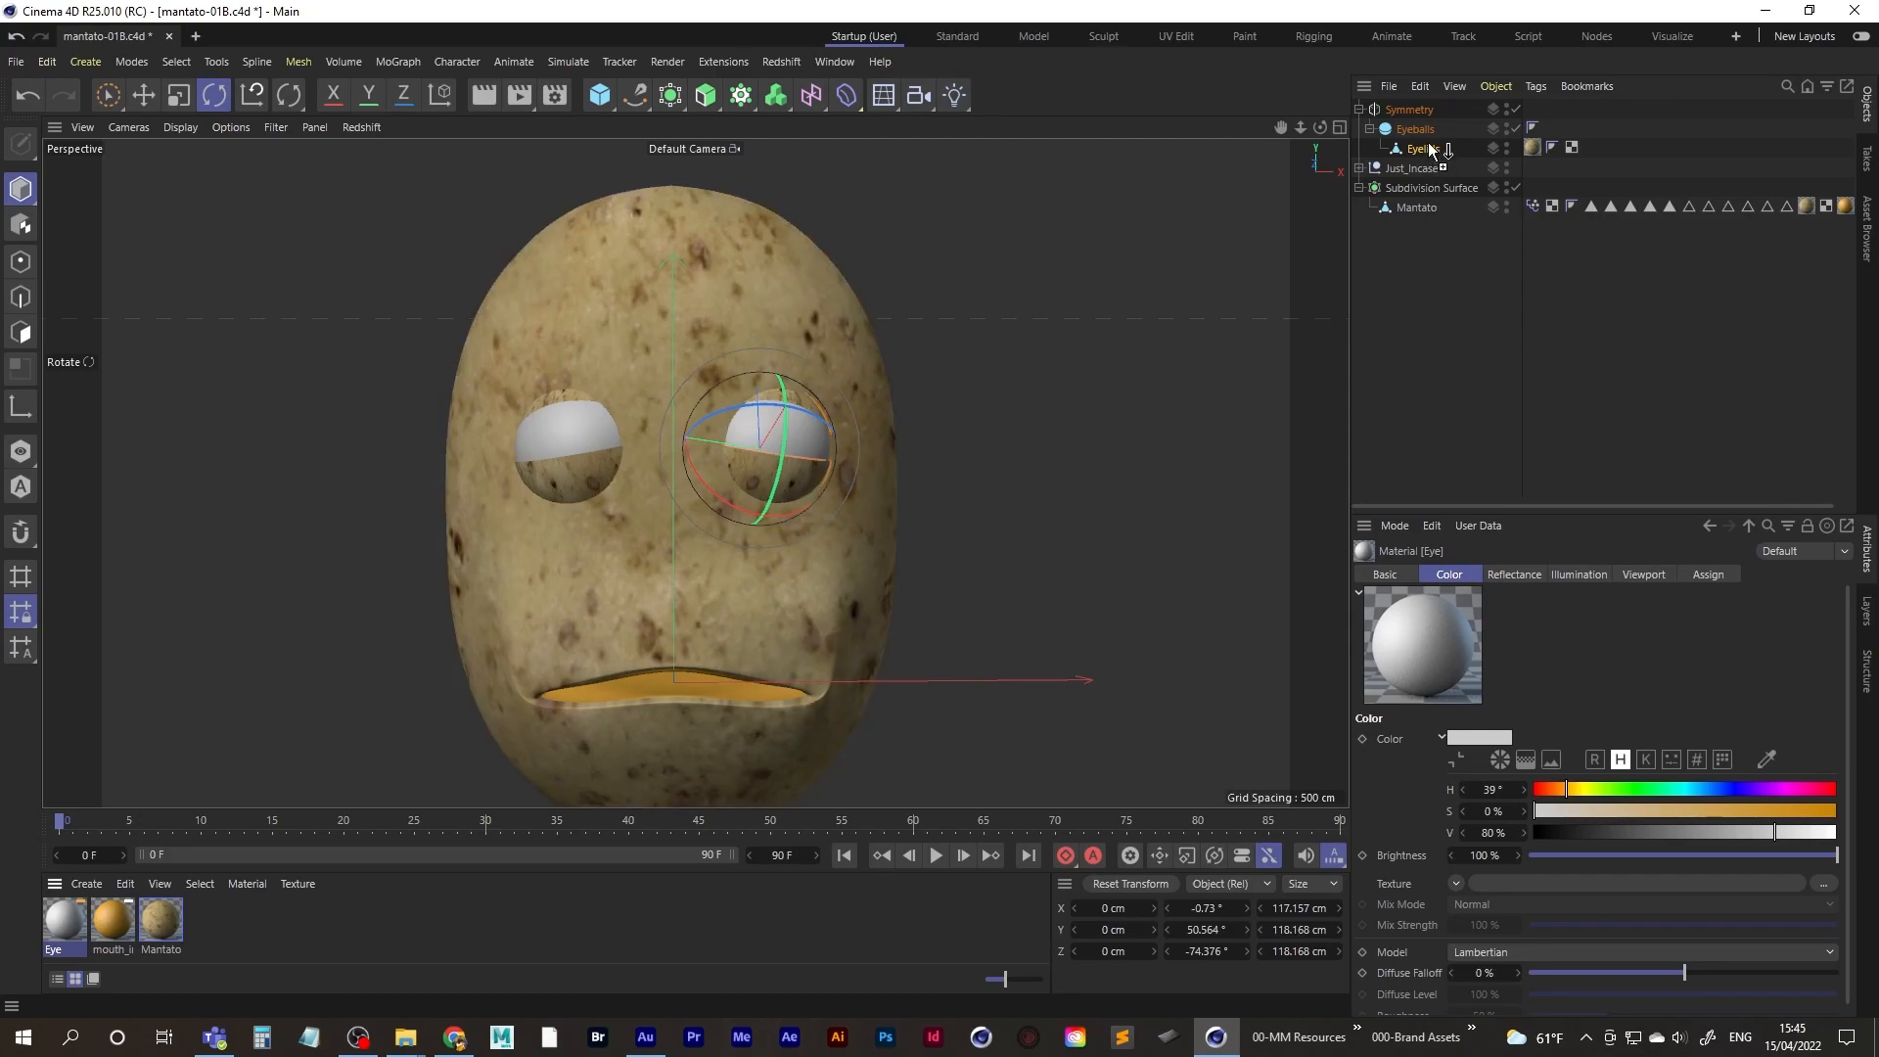
{"action": "left_click_drag", "start_coordinate": [1425, 132], "coordinate": [1428, 131]}
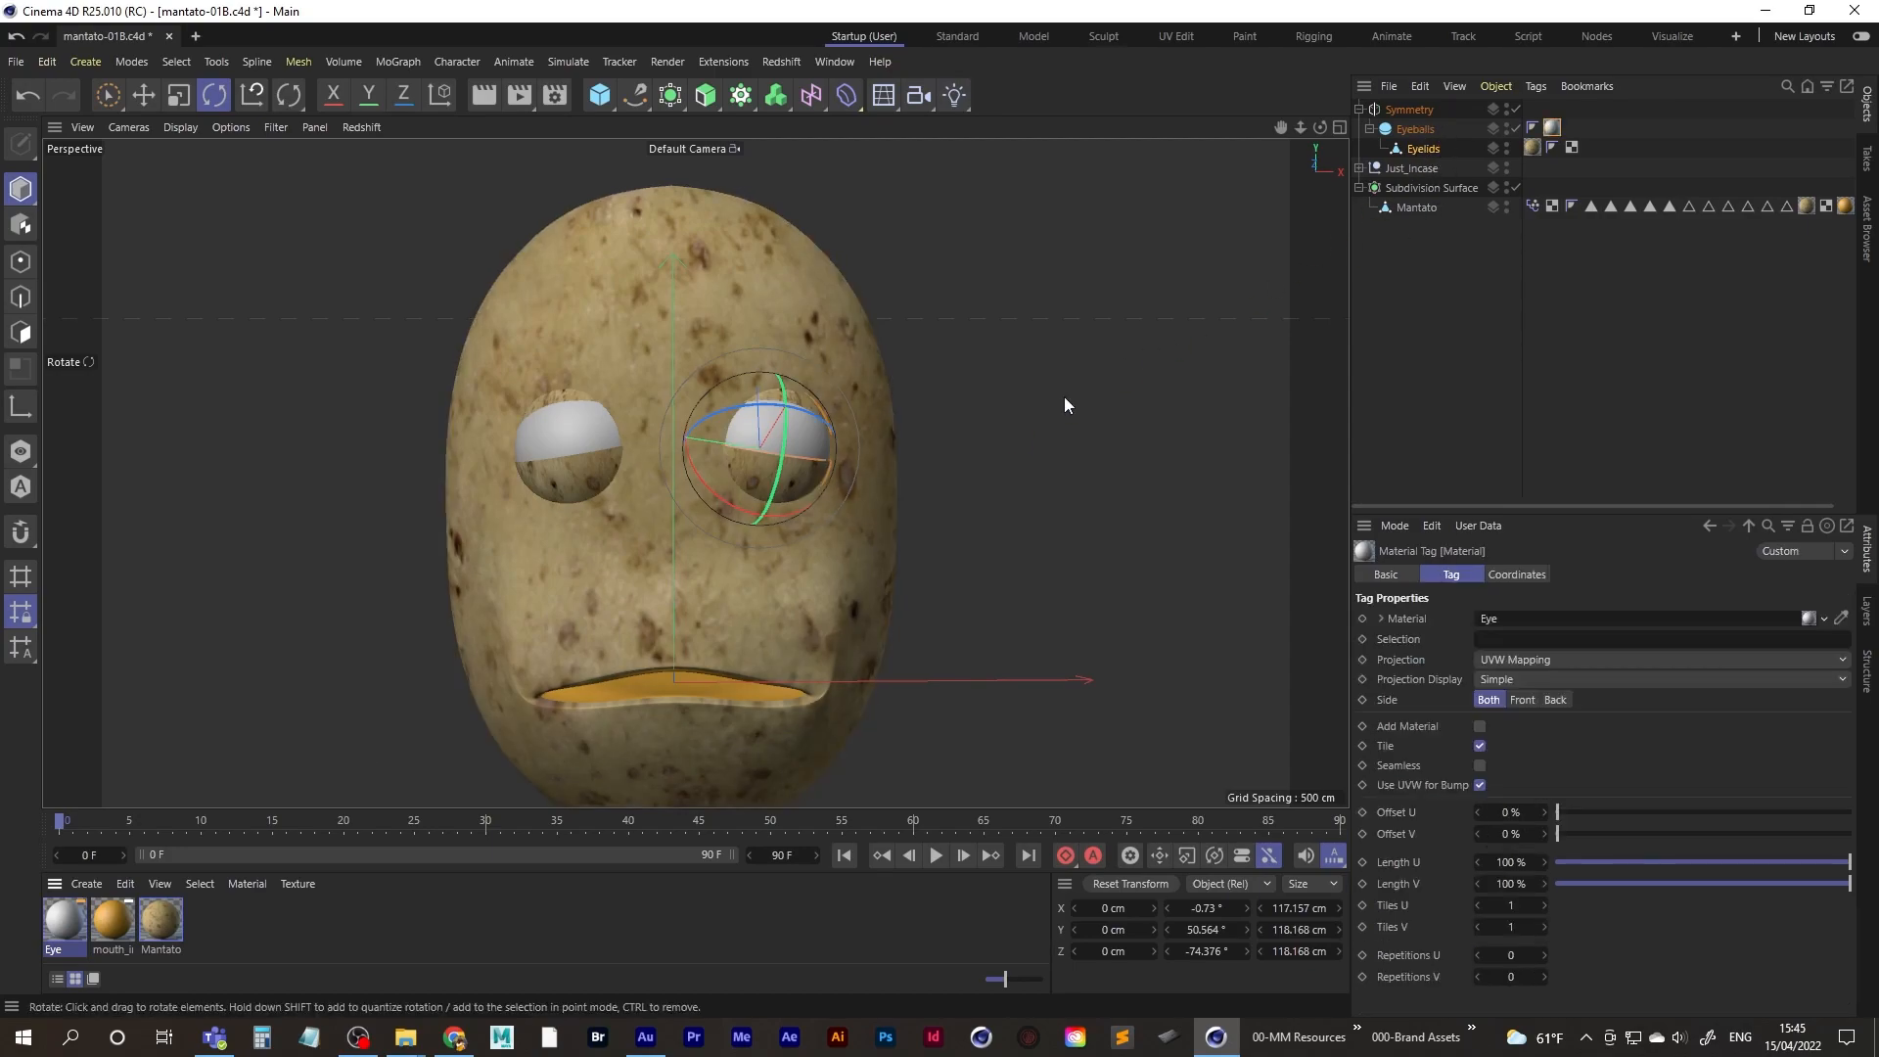
- Open the Eye material for editing and load a Gradient shader as its Color texture
{"action": "double_click", "coordinate": [62, 914]}
{"action": "left_click_drag", "start_coordinate": [458, 294], "coordinate": [1293, 182]}
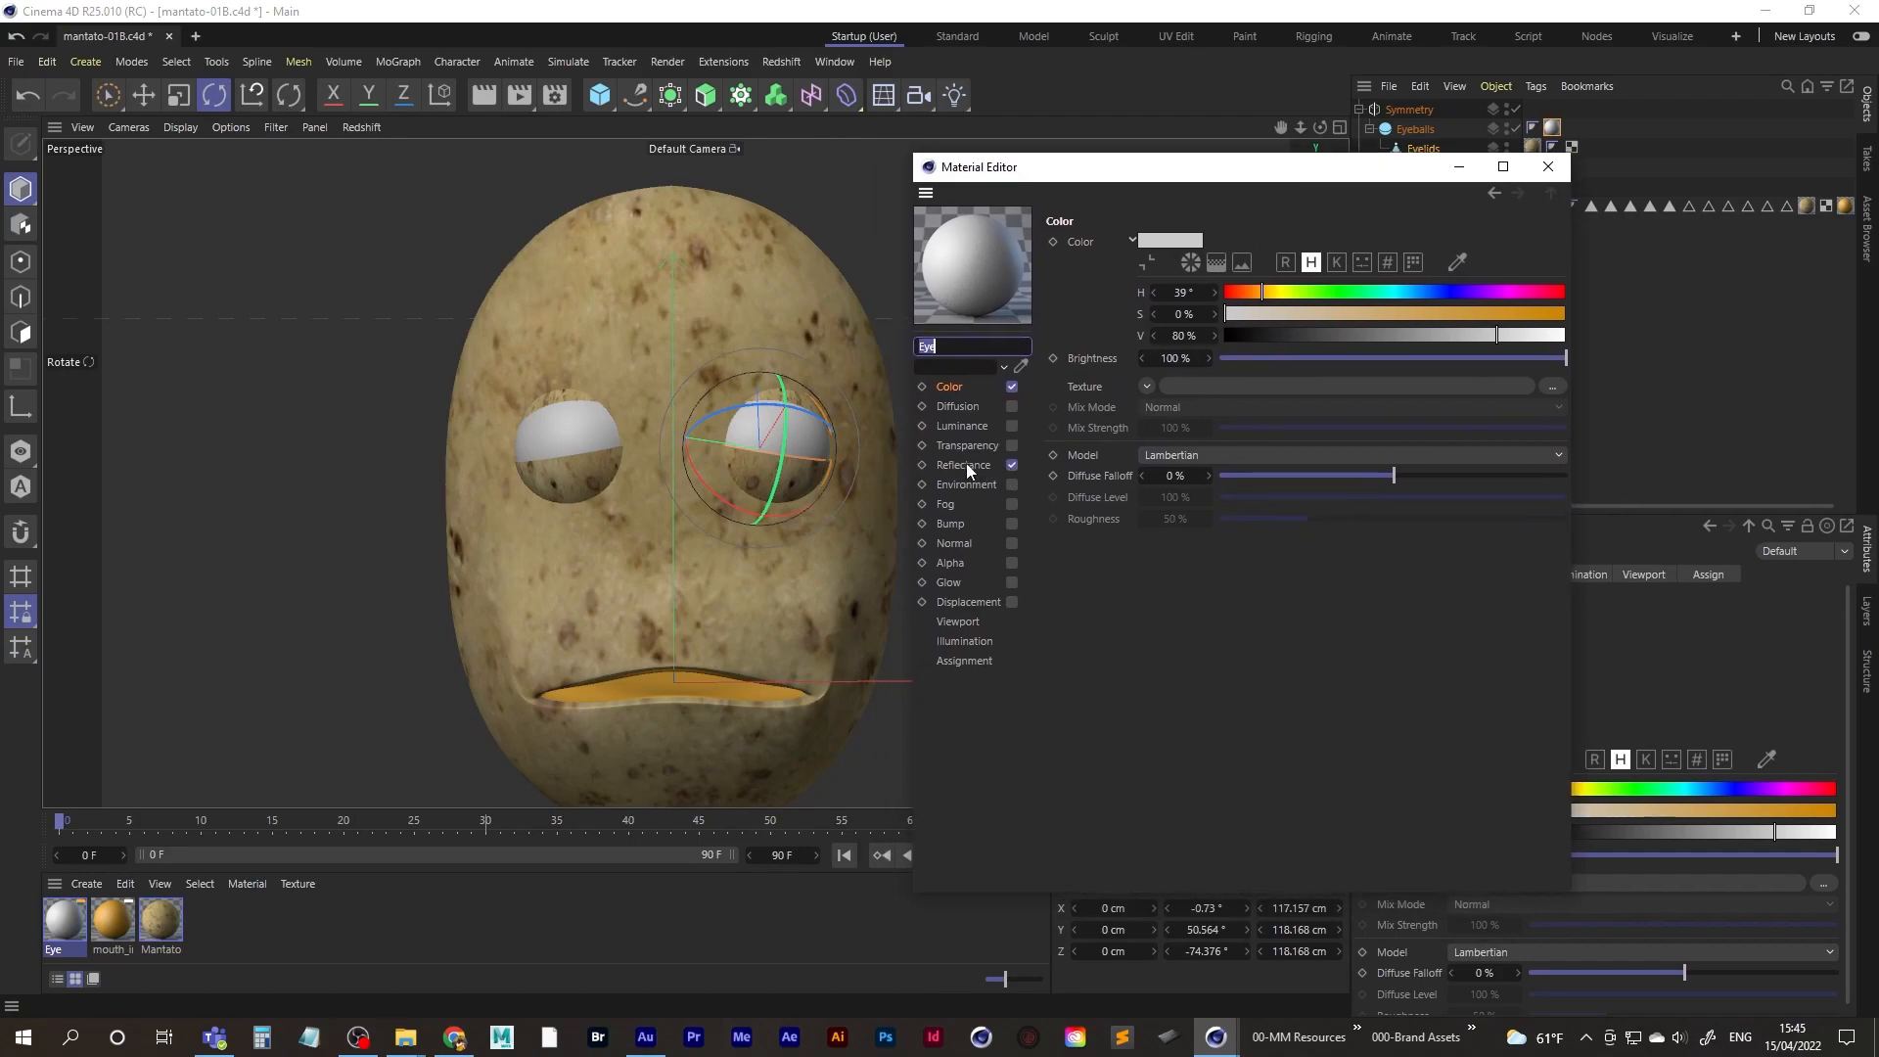
{"action": "left_click", "coordinate": [950, 388]}
{"action": "left_click", "coordinate": [1147, 386]}
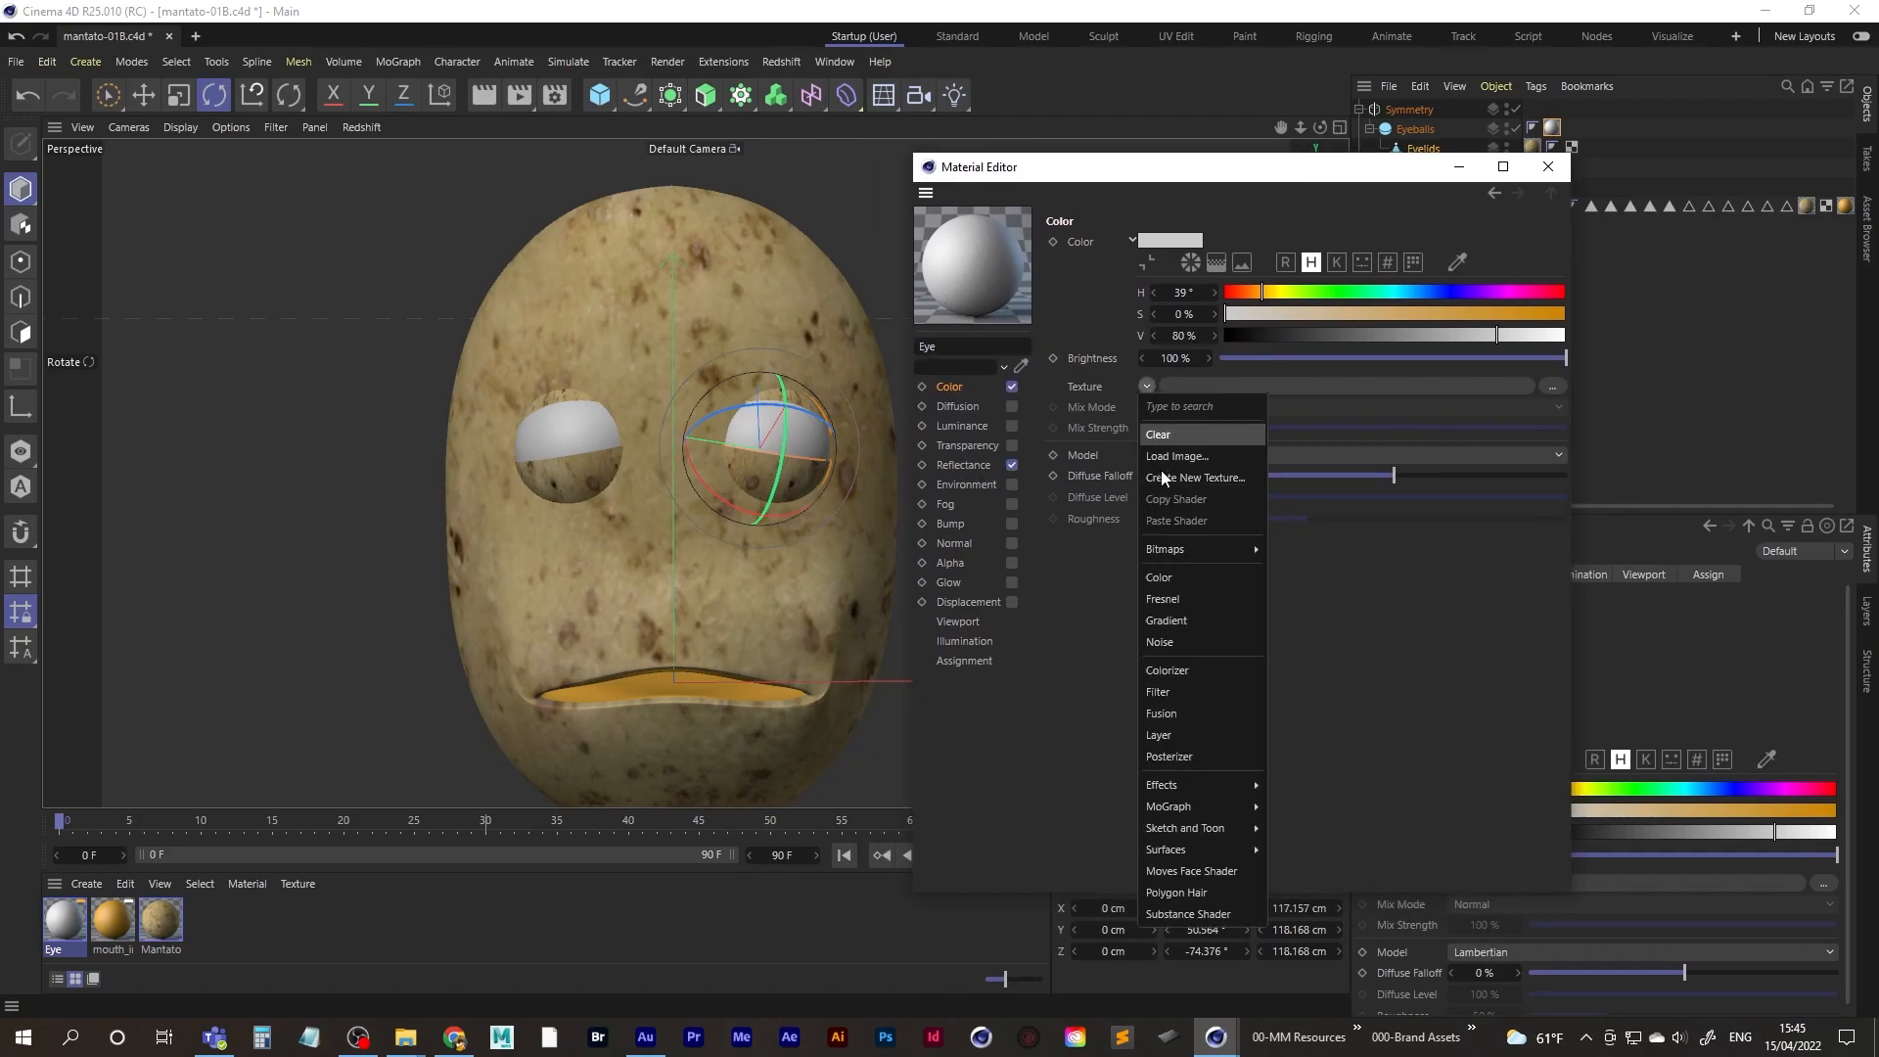
{"action": "left_click", "coordinate": [1194, 621]}
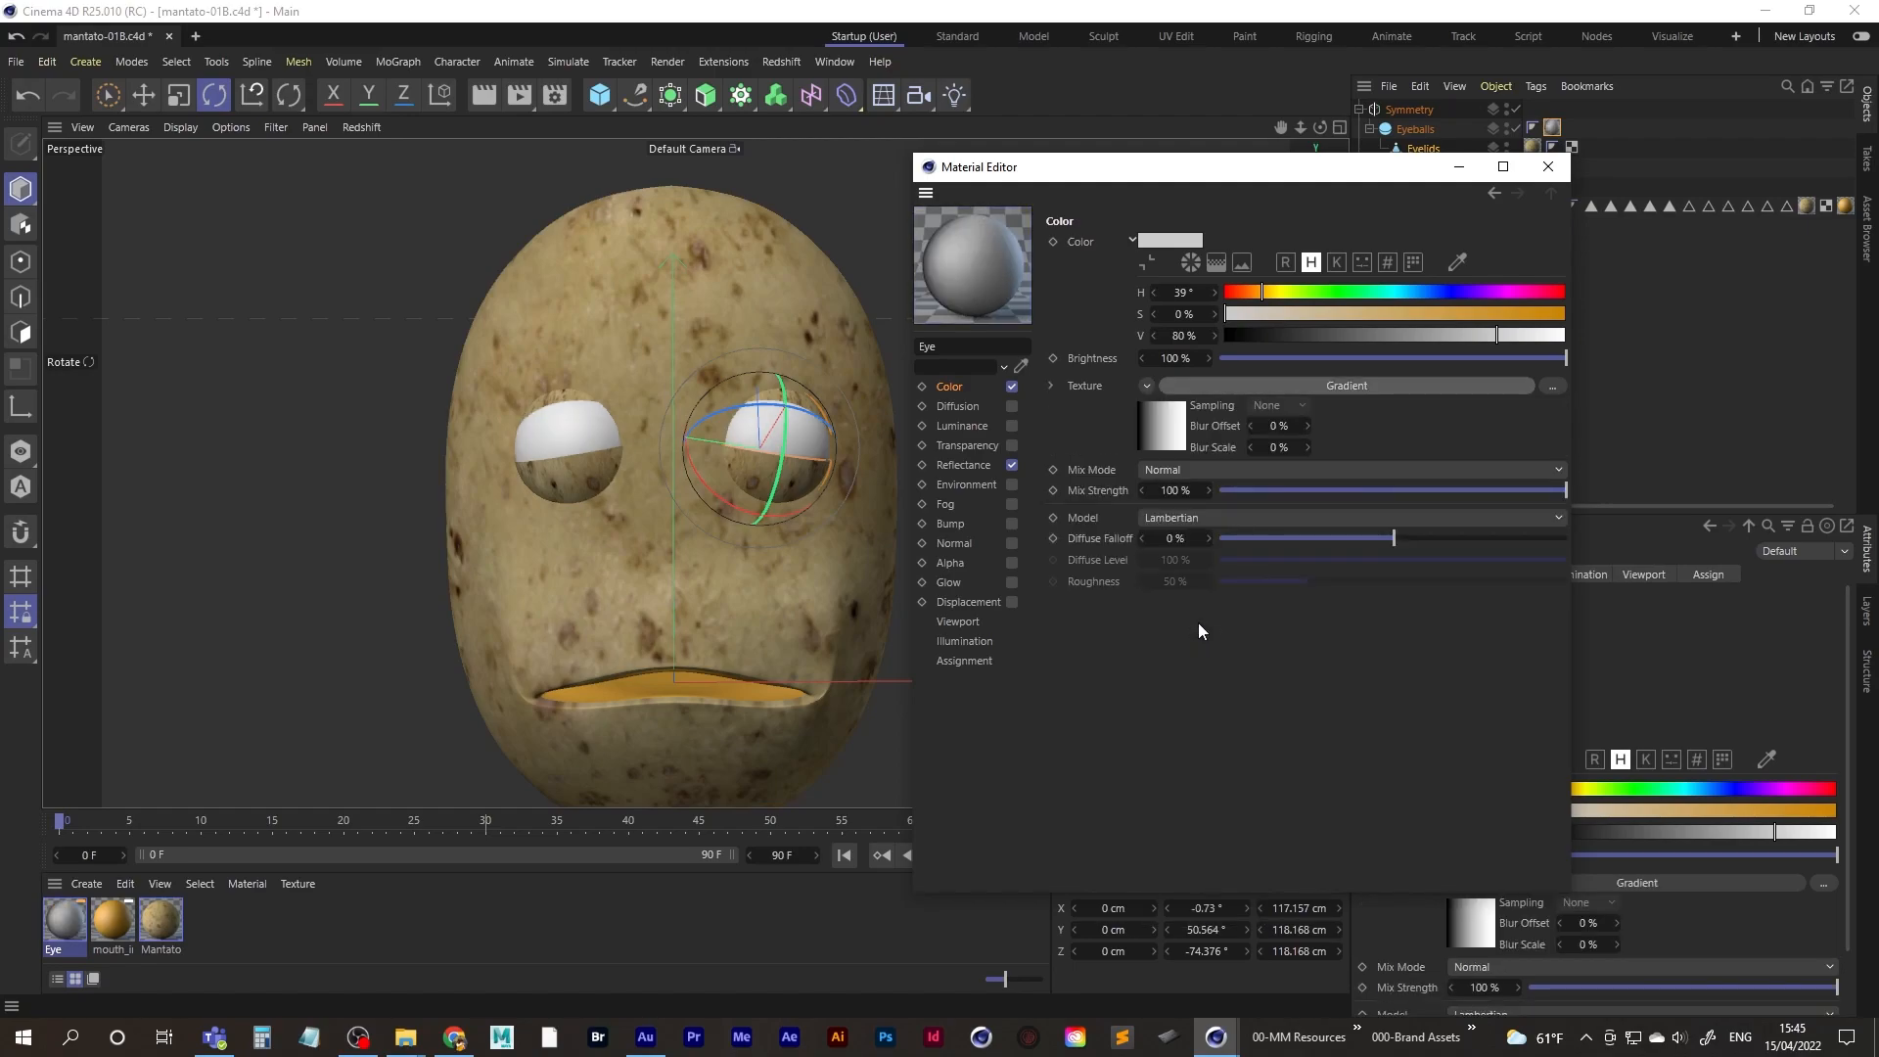
- Set the Eye gradient to 2D - Circular and move its black and white knots inward to form a large black disc
{"action": "left_click", "coordinate": [1174, 431]}
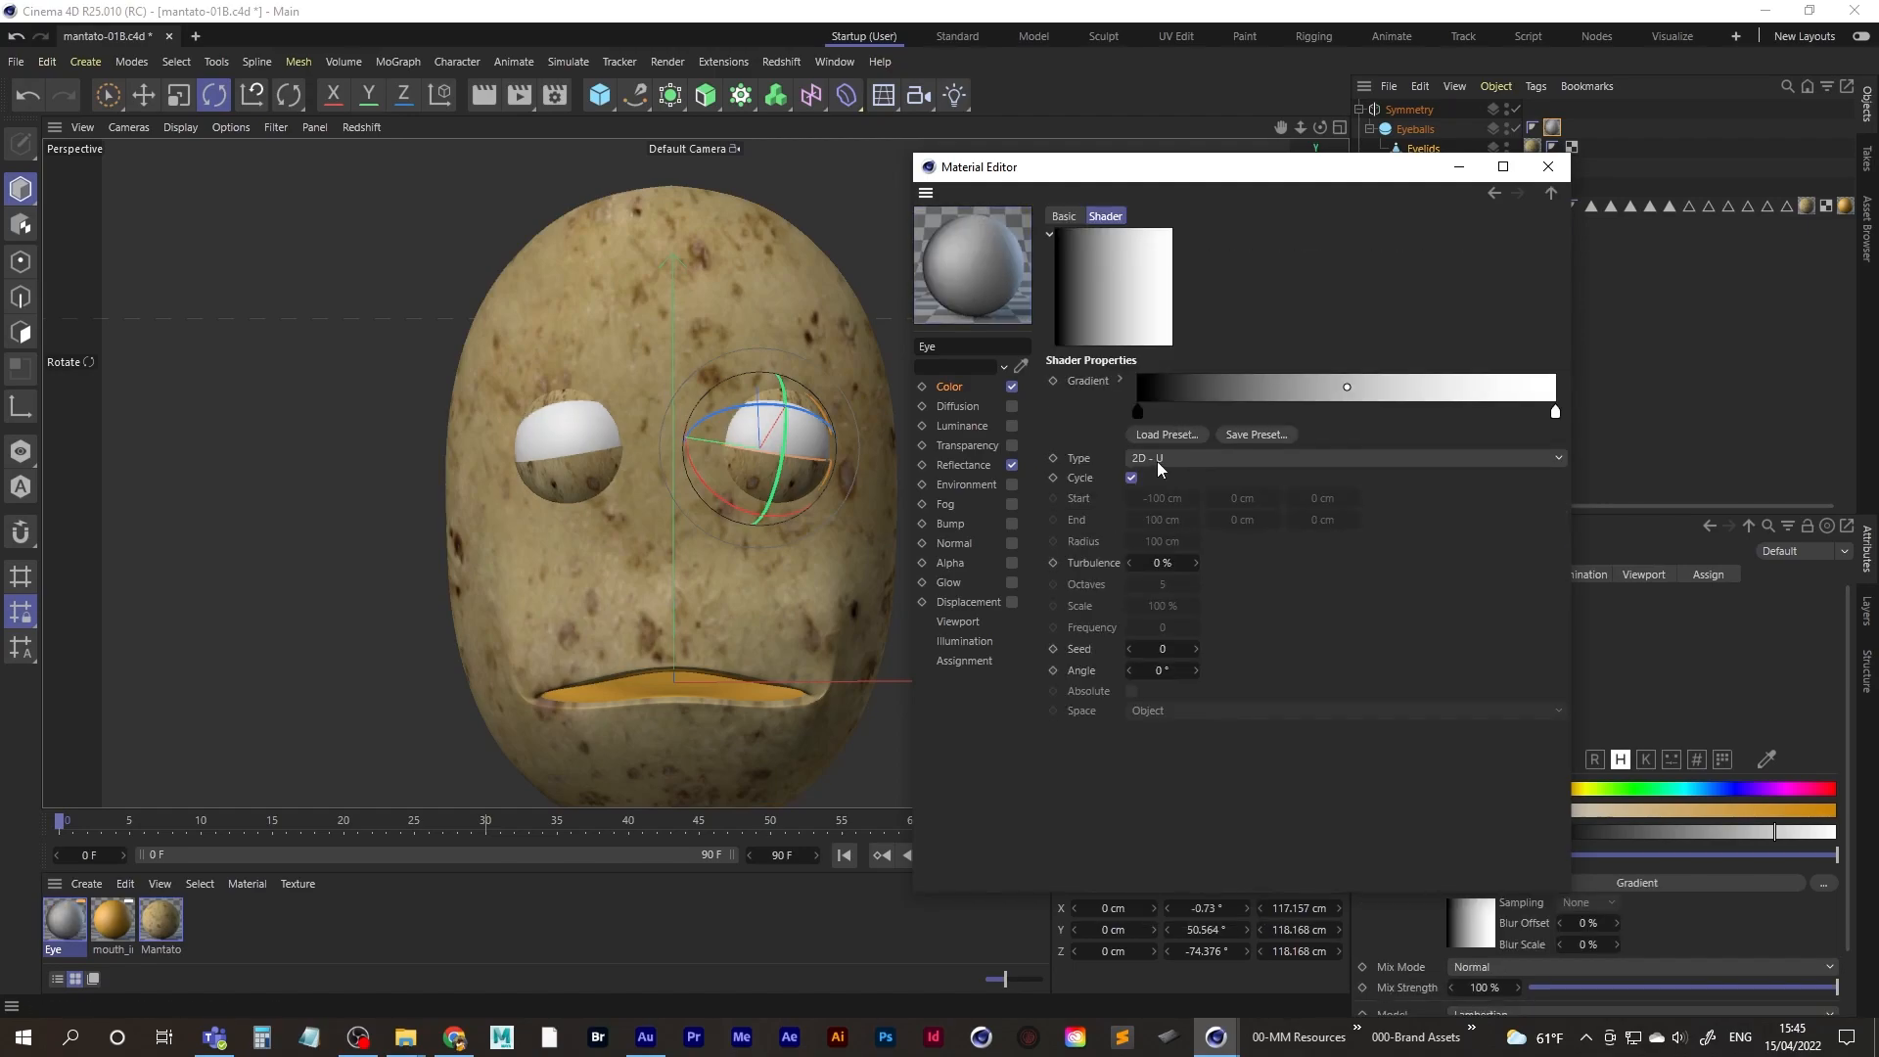
{"action": "left_click", "coordinate": [1159, 460]}
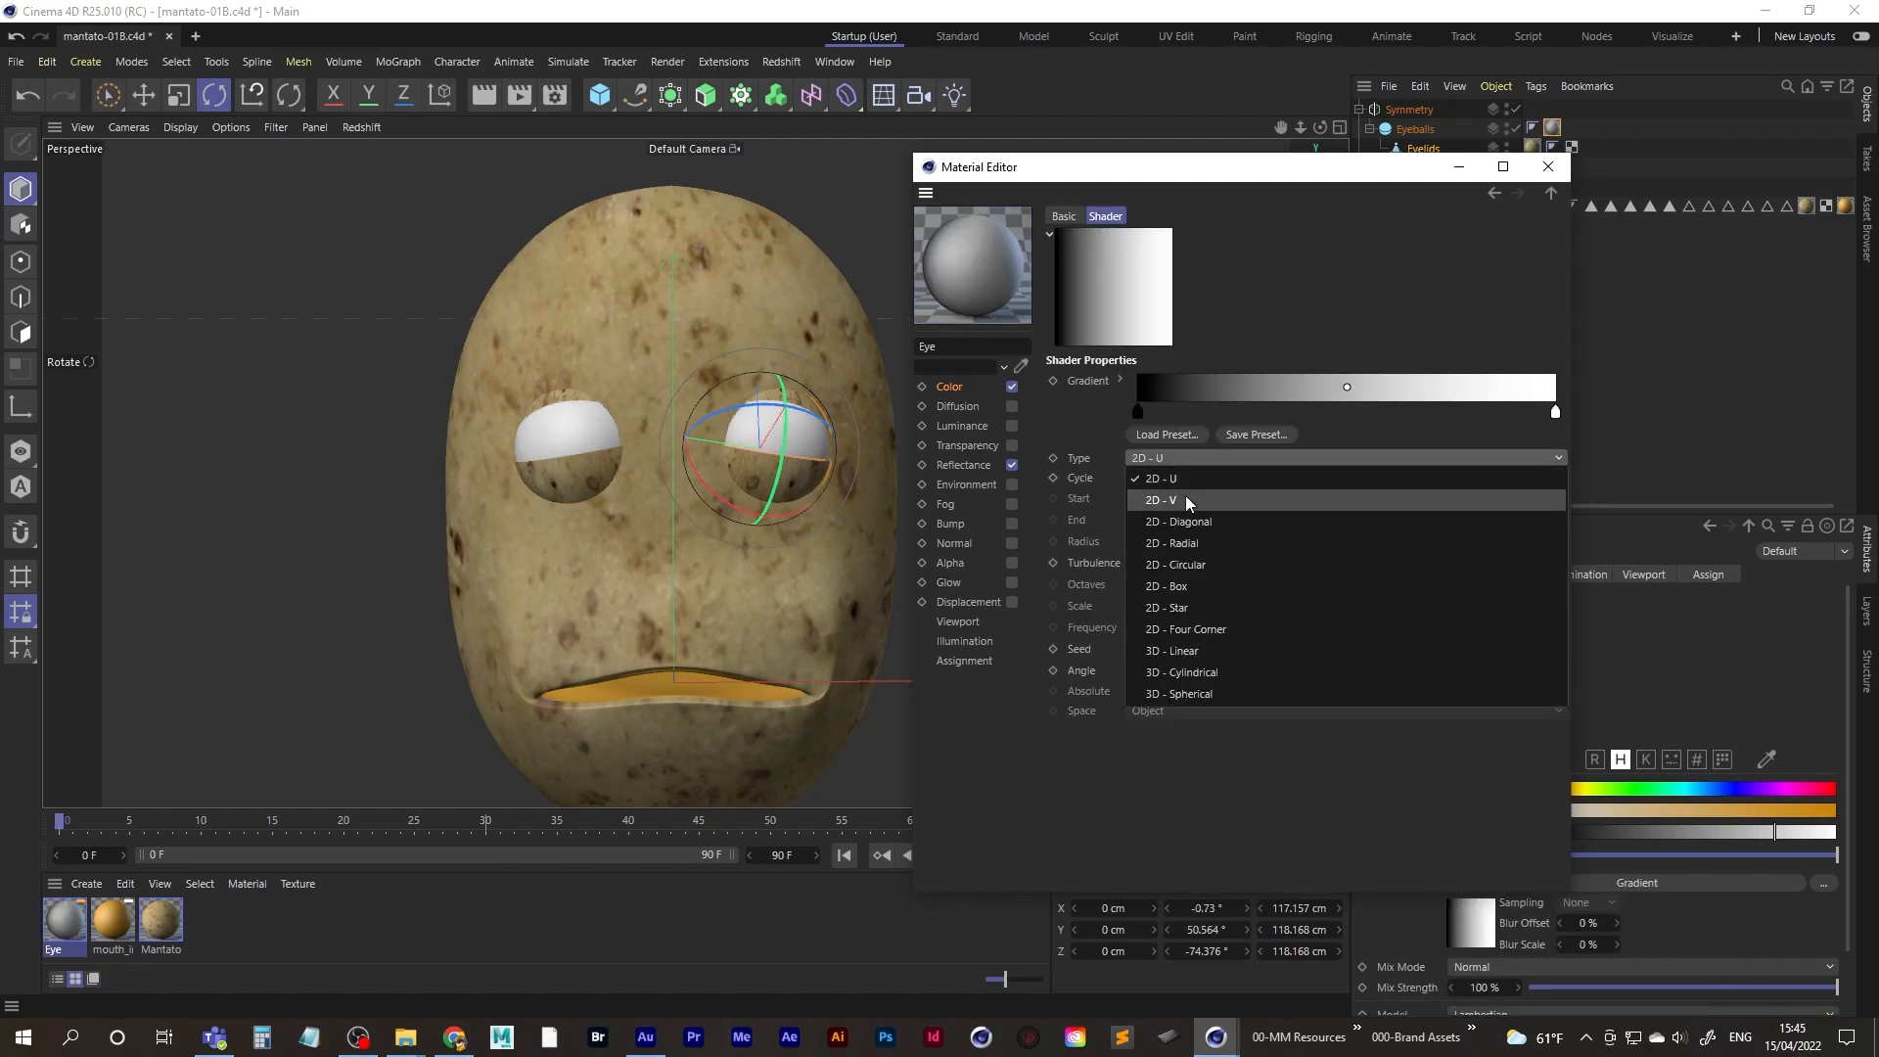
{"action": "left_click", "coordinate": [1202, 568]}
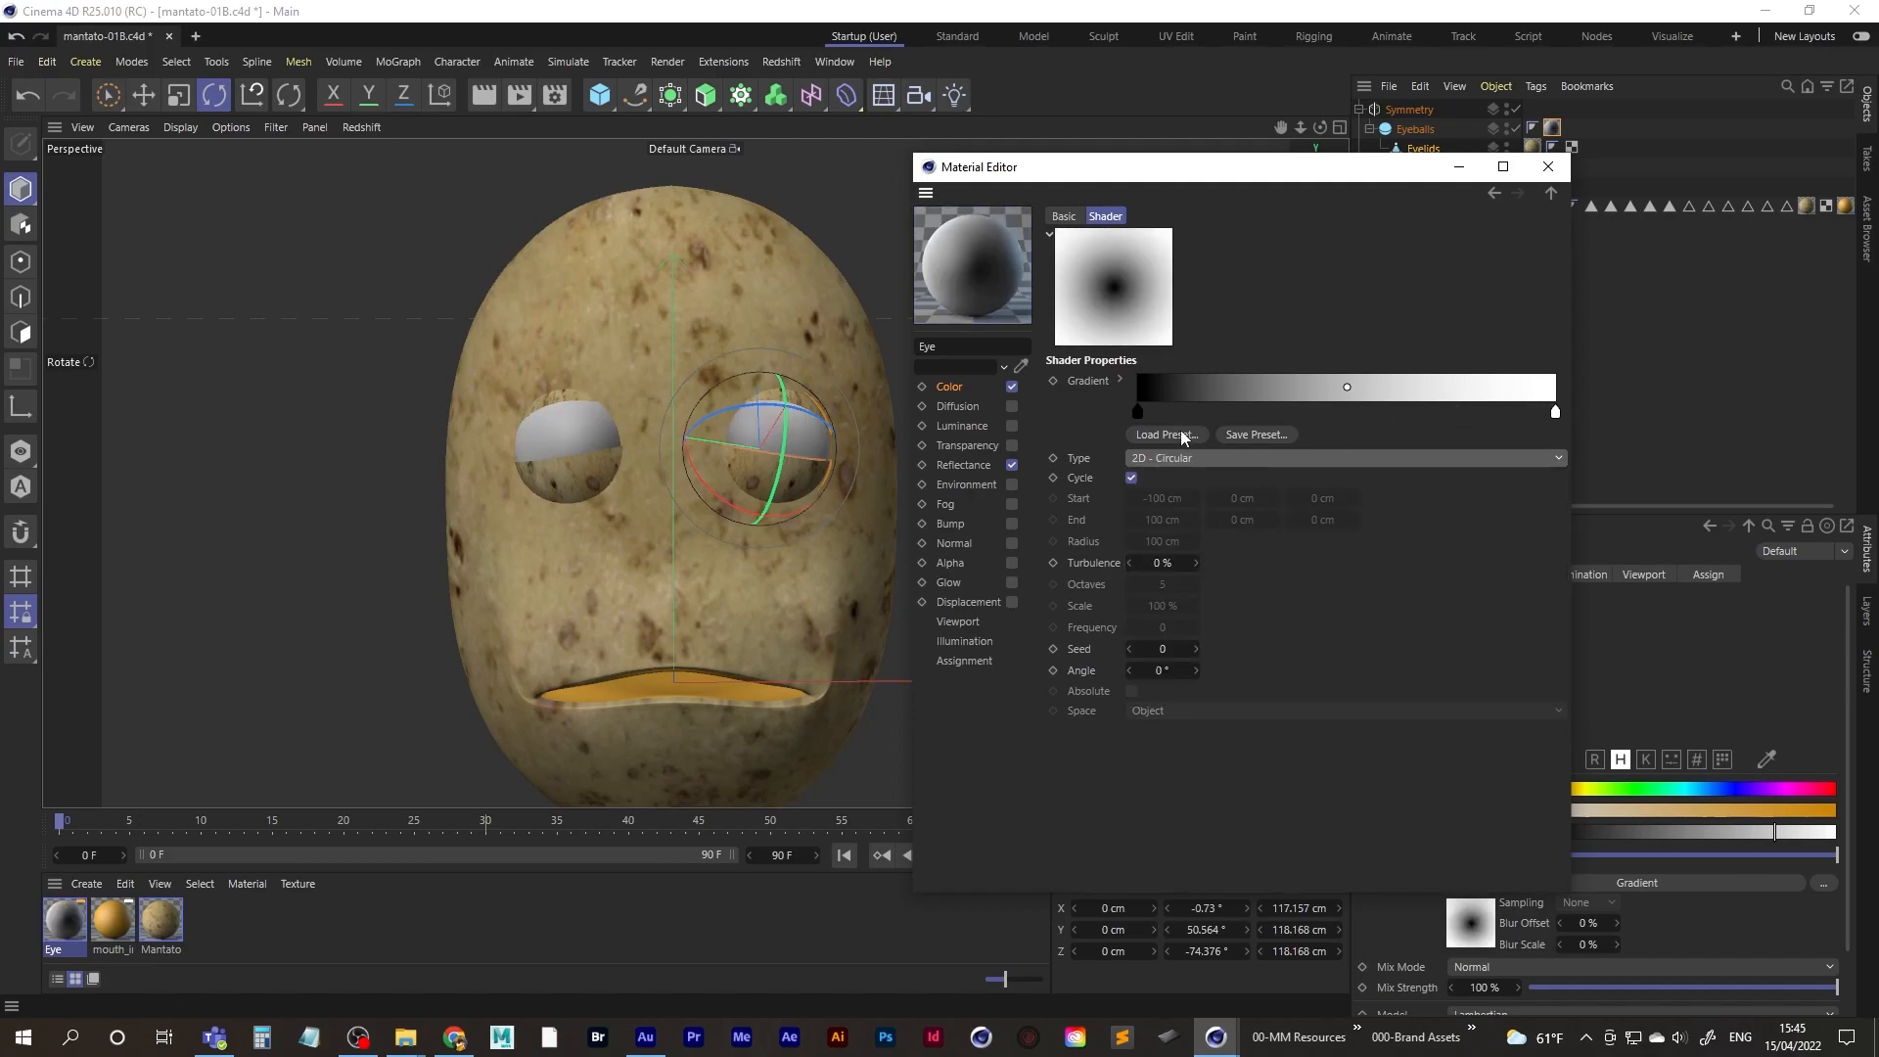
{"action": "left_click_drag", "start_coordinate": [1138, 412], "coordinate": [1299, 411]}
{"action": "left_click_drag", "start_coordinate": [1554, 413], "coordinate": [1358, 417]}
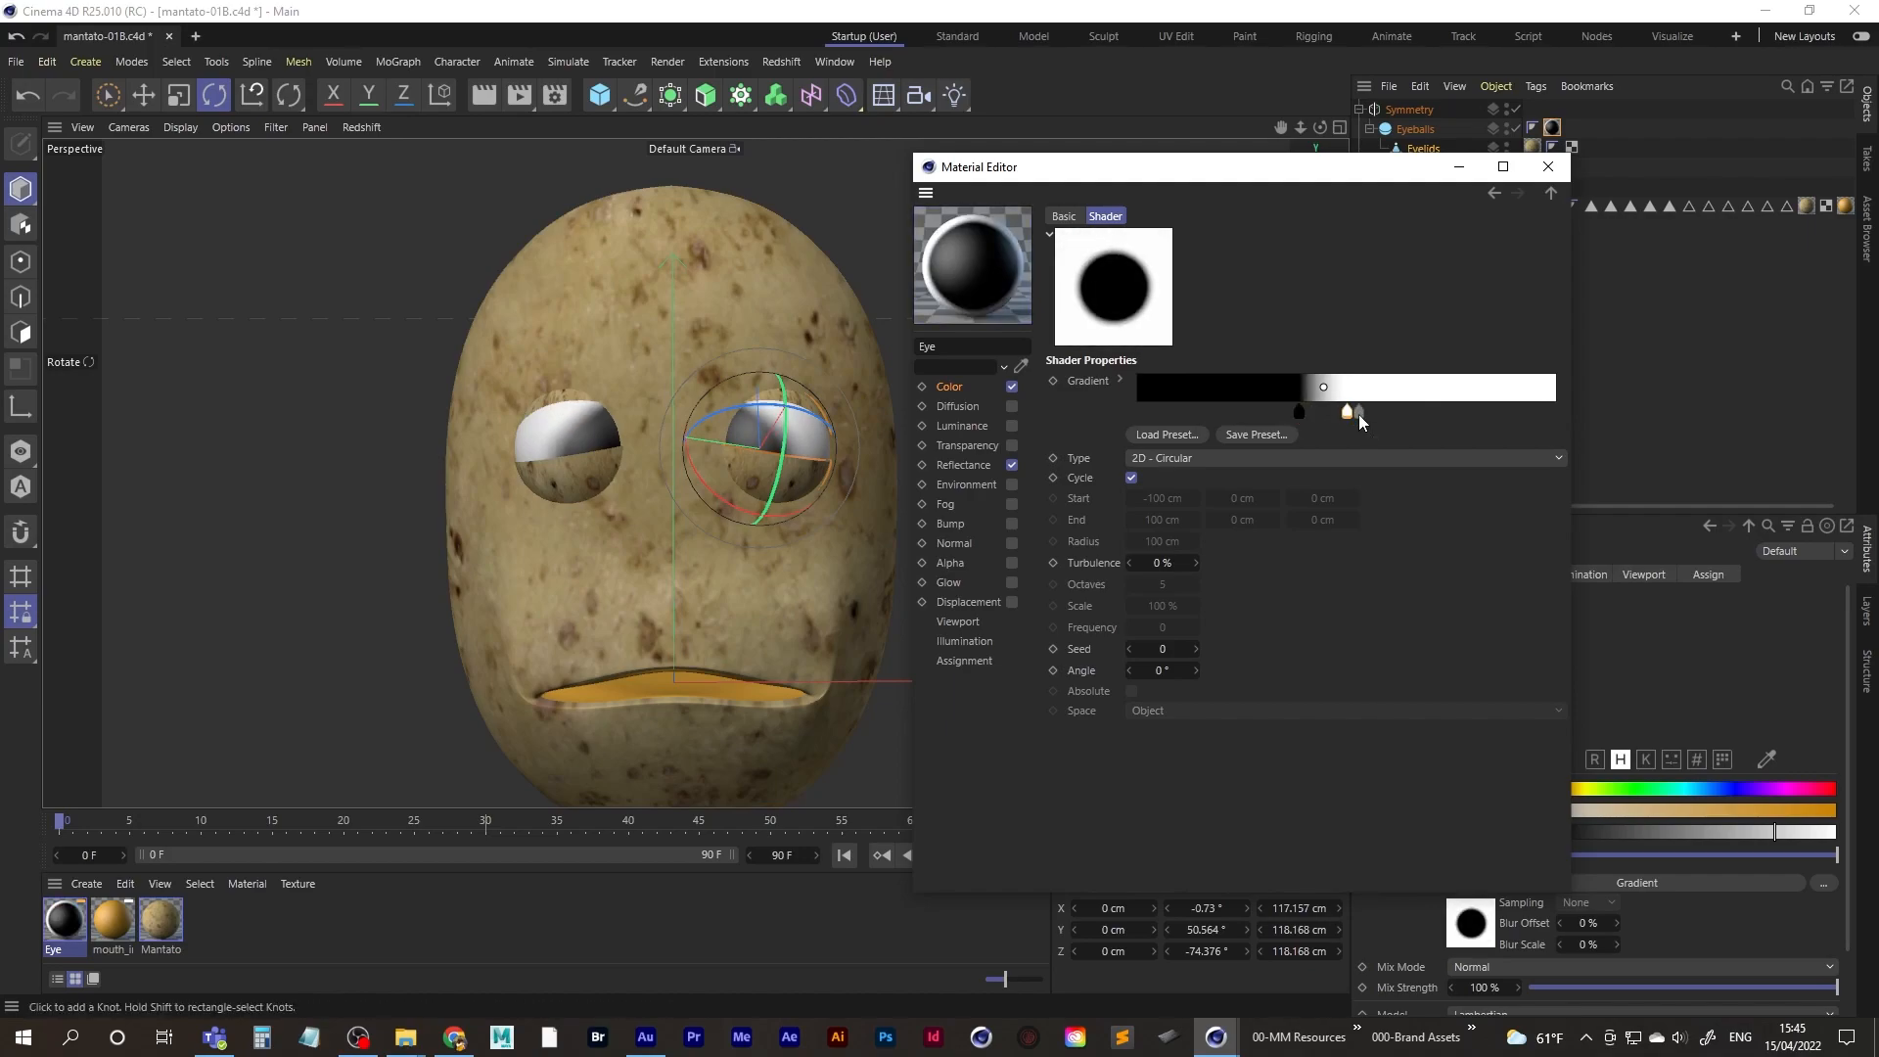
- Select the black and white gradient knots together and set their interpolation to Linear
{"action": "left_click", "coordinate": [1300, 412]}
{"action": "left_click", "coordinate": [1357, 415]}
{"action": "left_click", "coordinate": [1299, 412]}
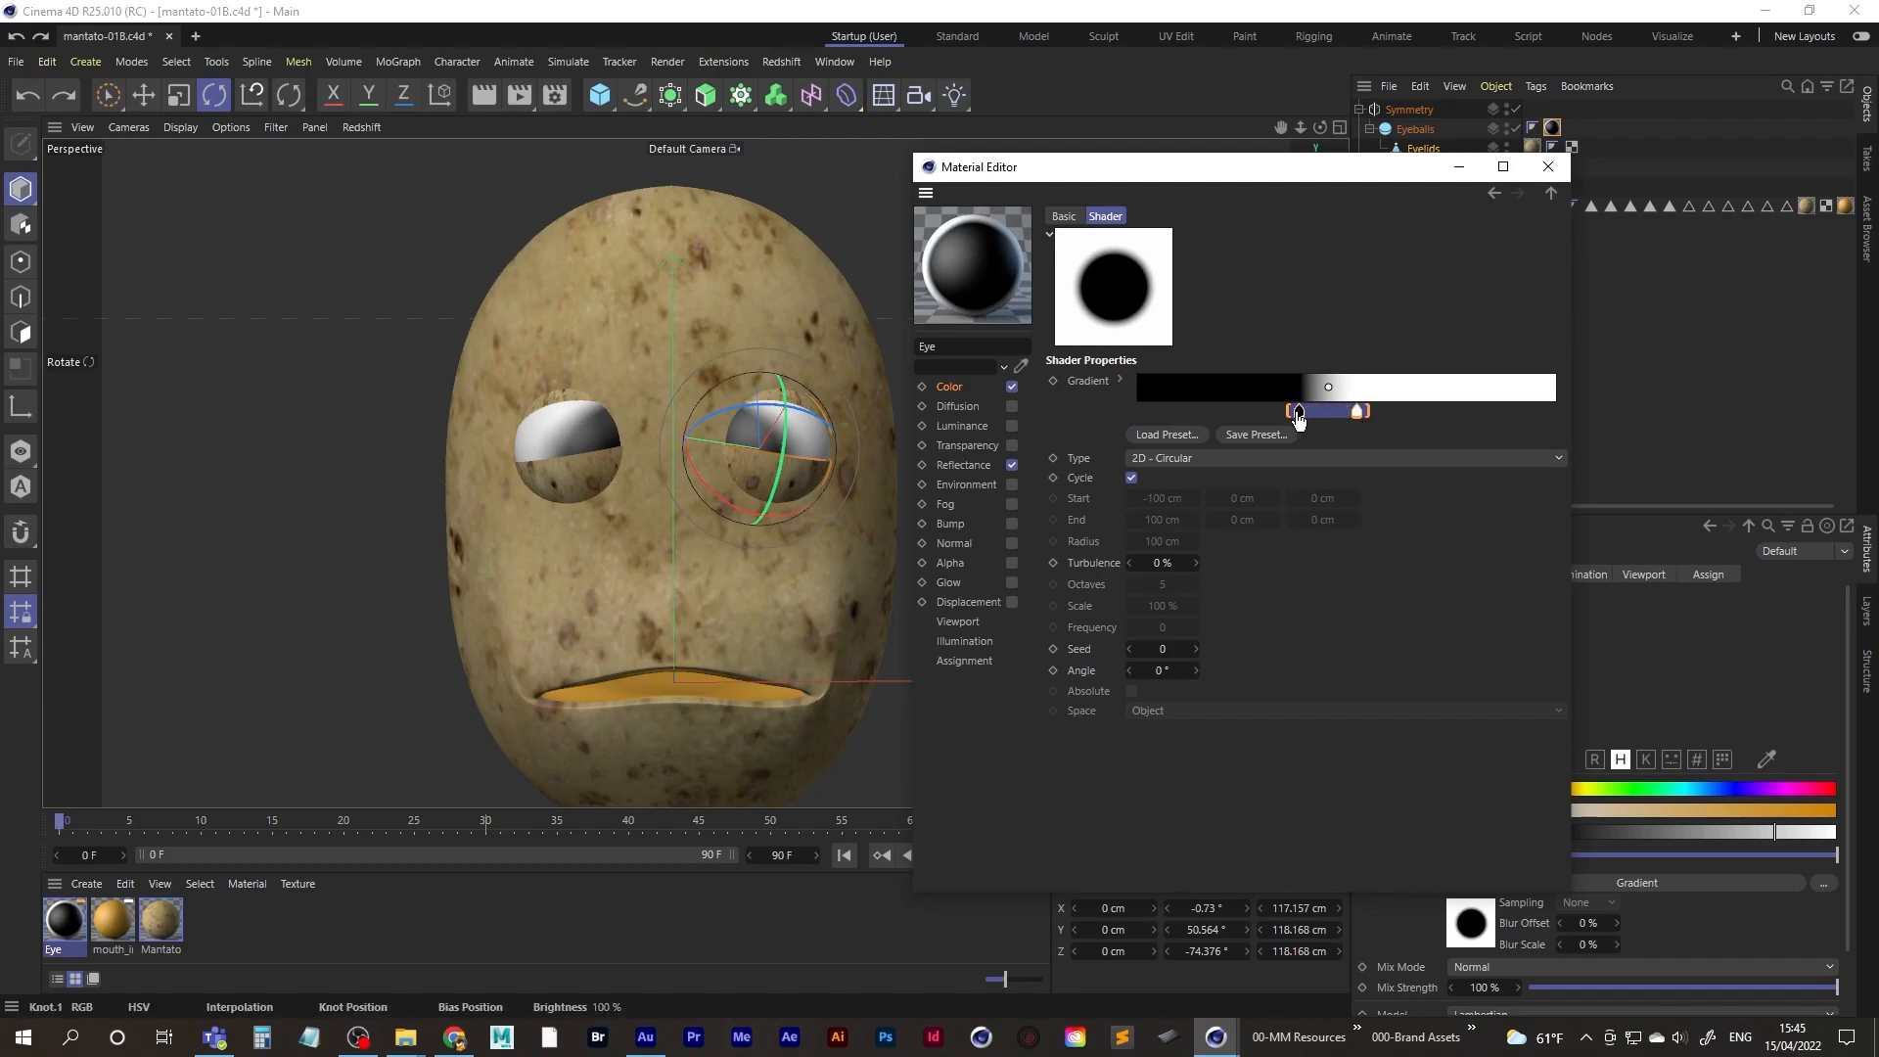
{"action": "left_click", "coordinate": [1120, 378]}
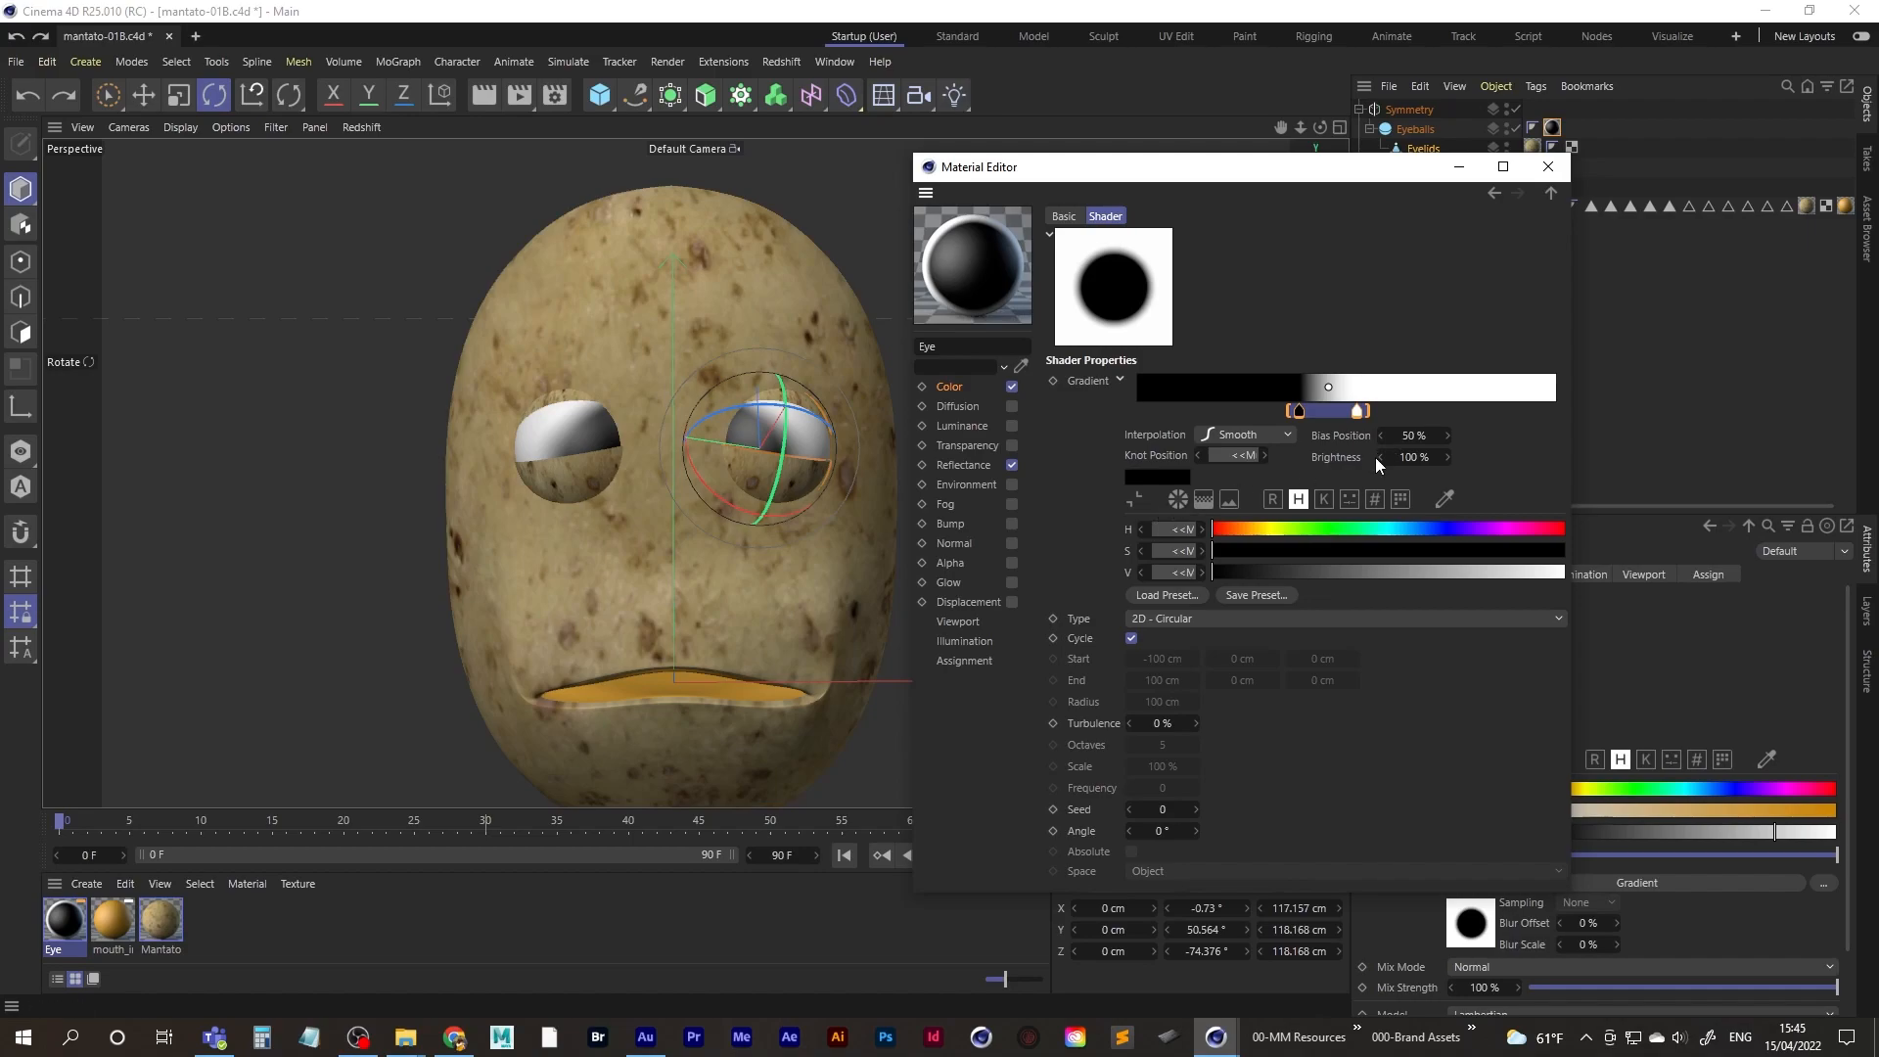
{"action": "left_click", "coordinate": [1247, 437]}
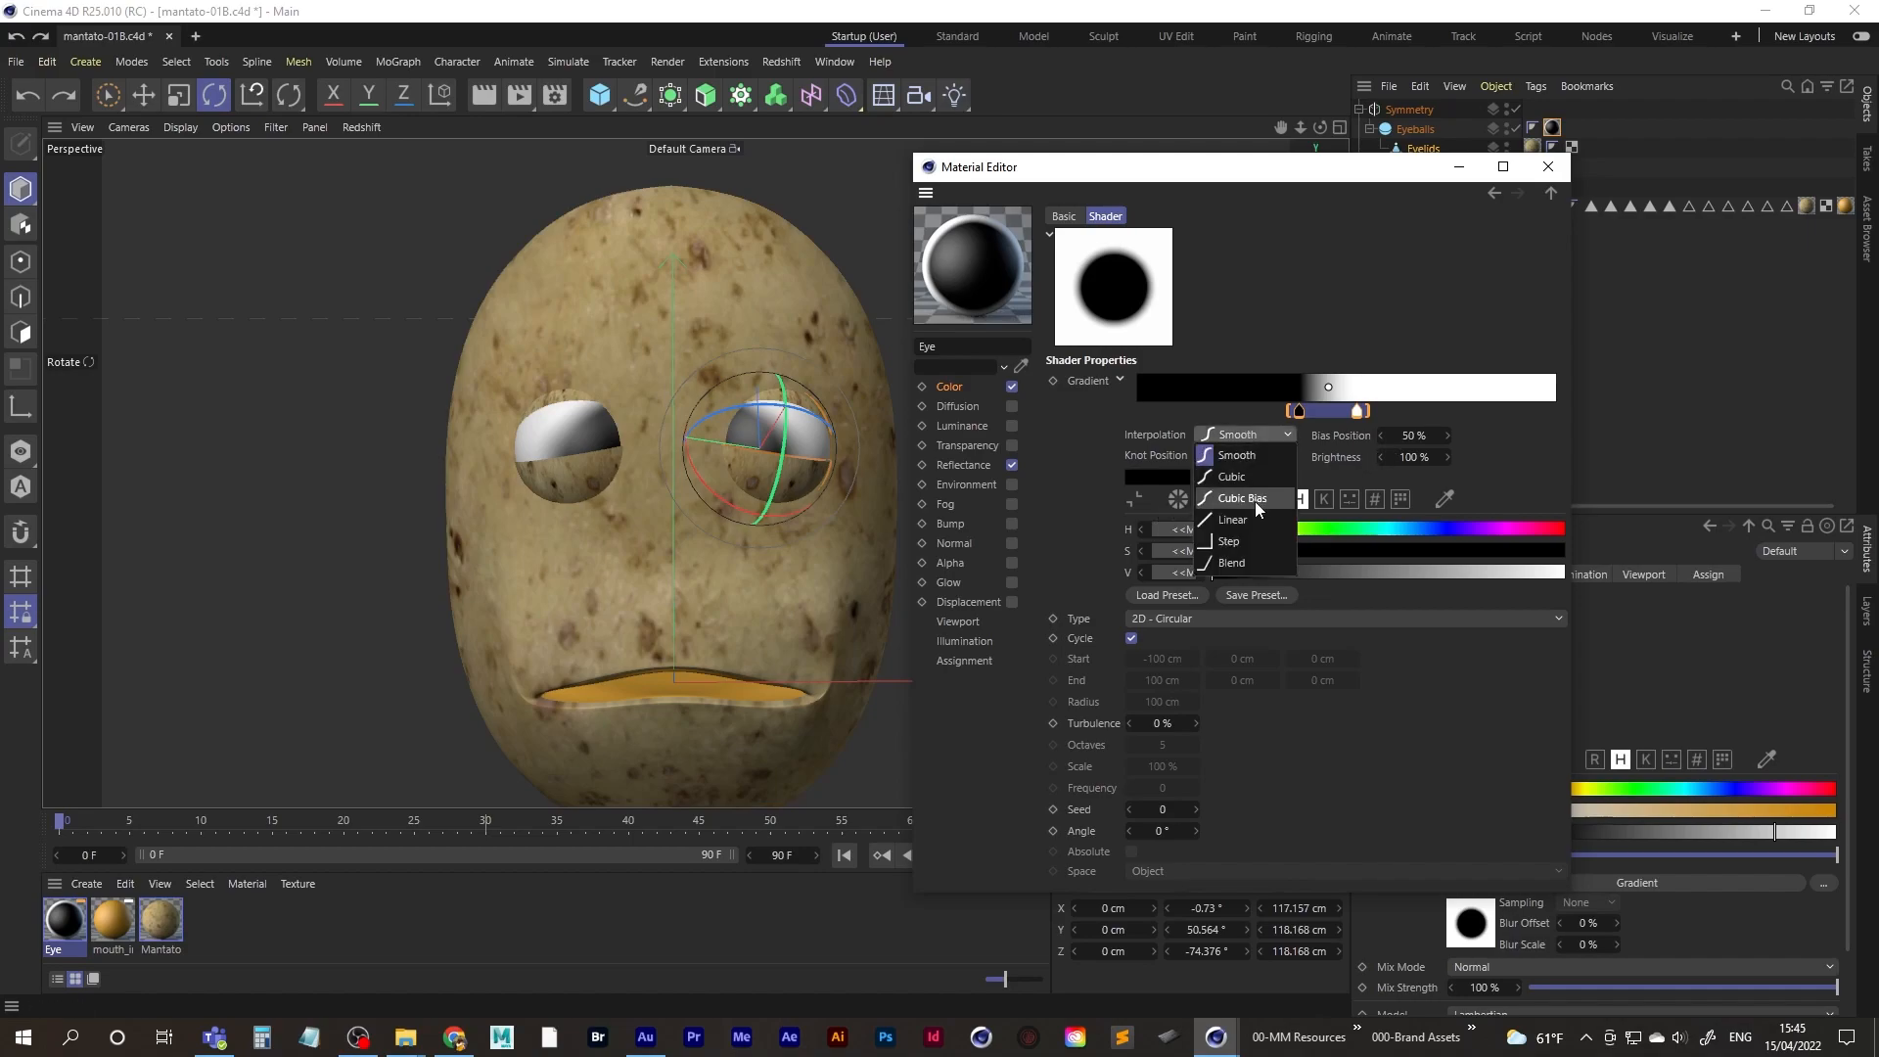
{"action": "left_click", "coordinate": [1247, 520]}
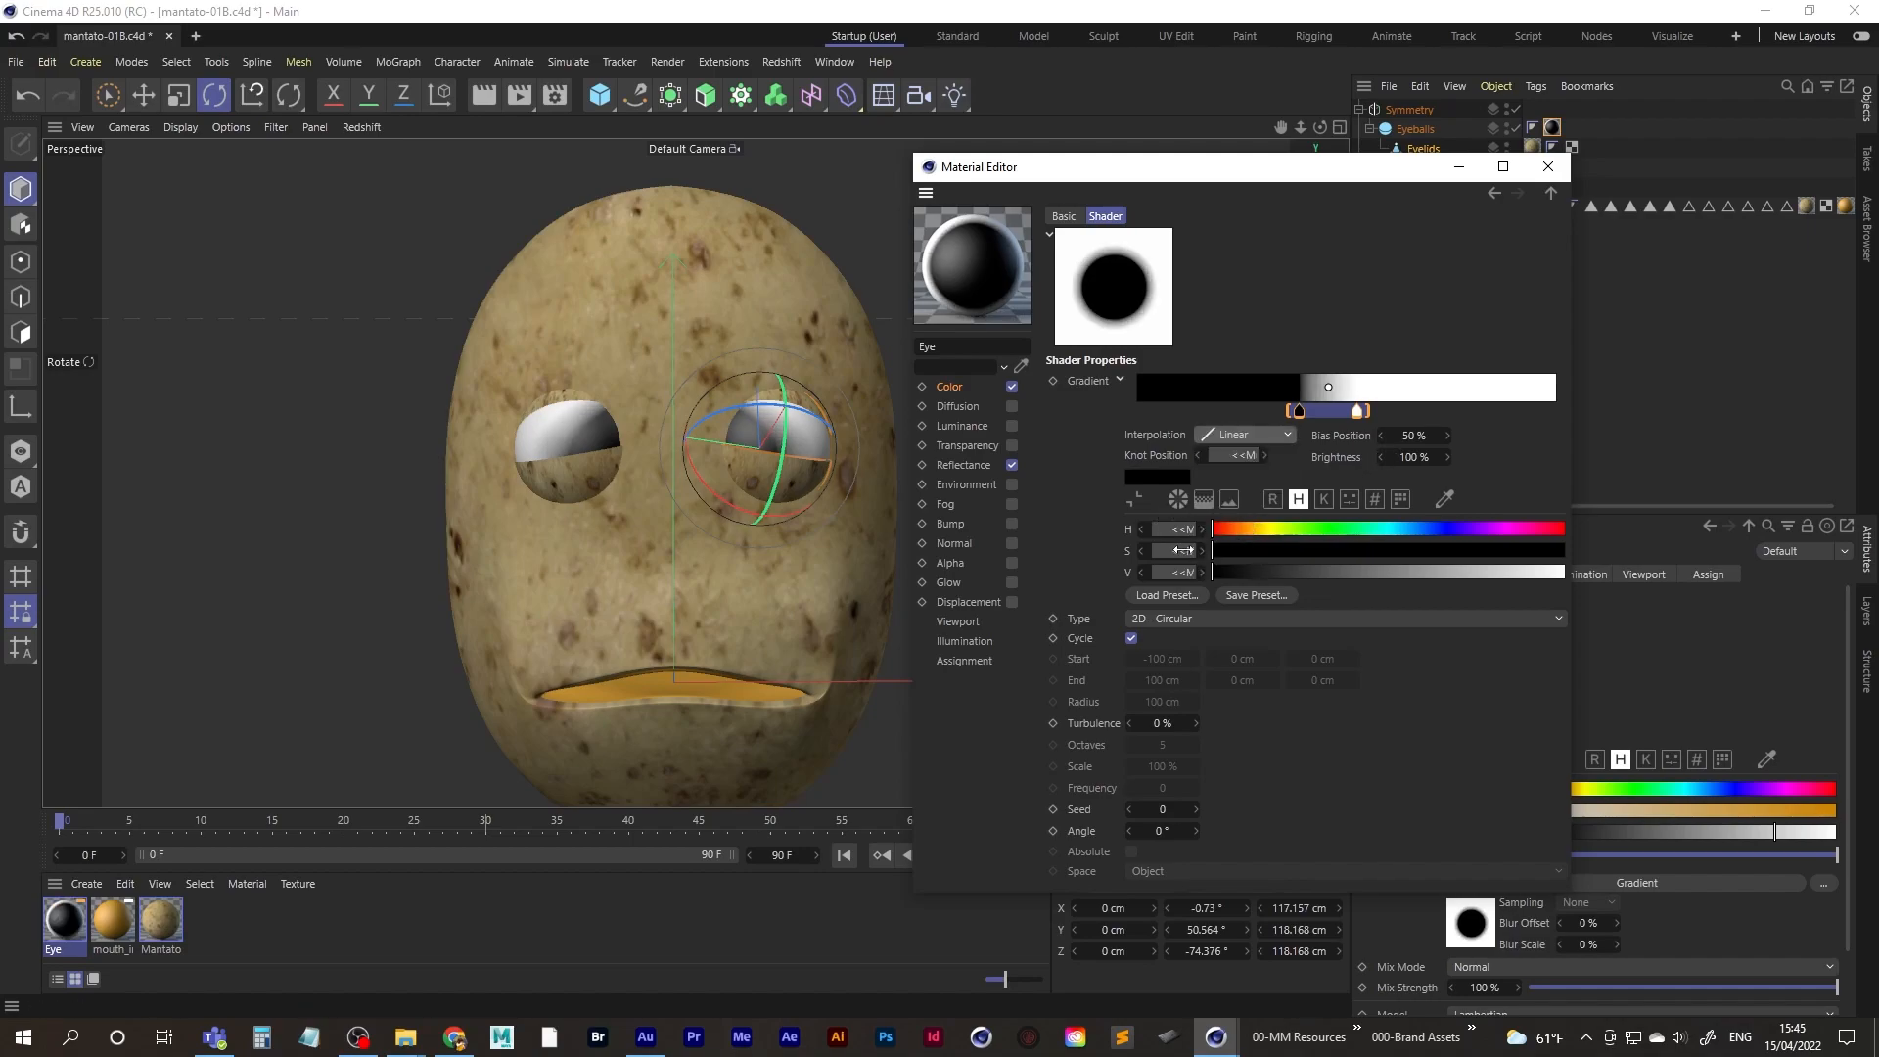
{"action": "left_click", "coordinate": [362, 1041]}
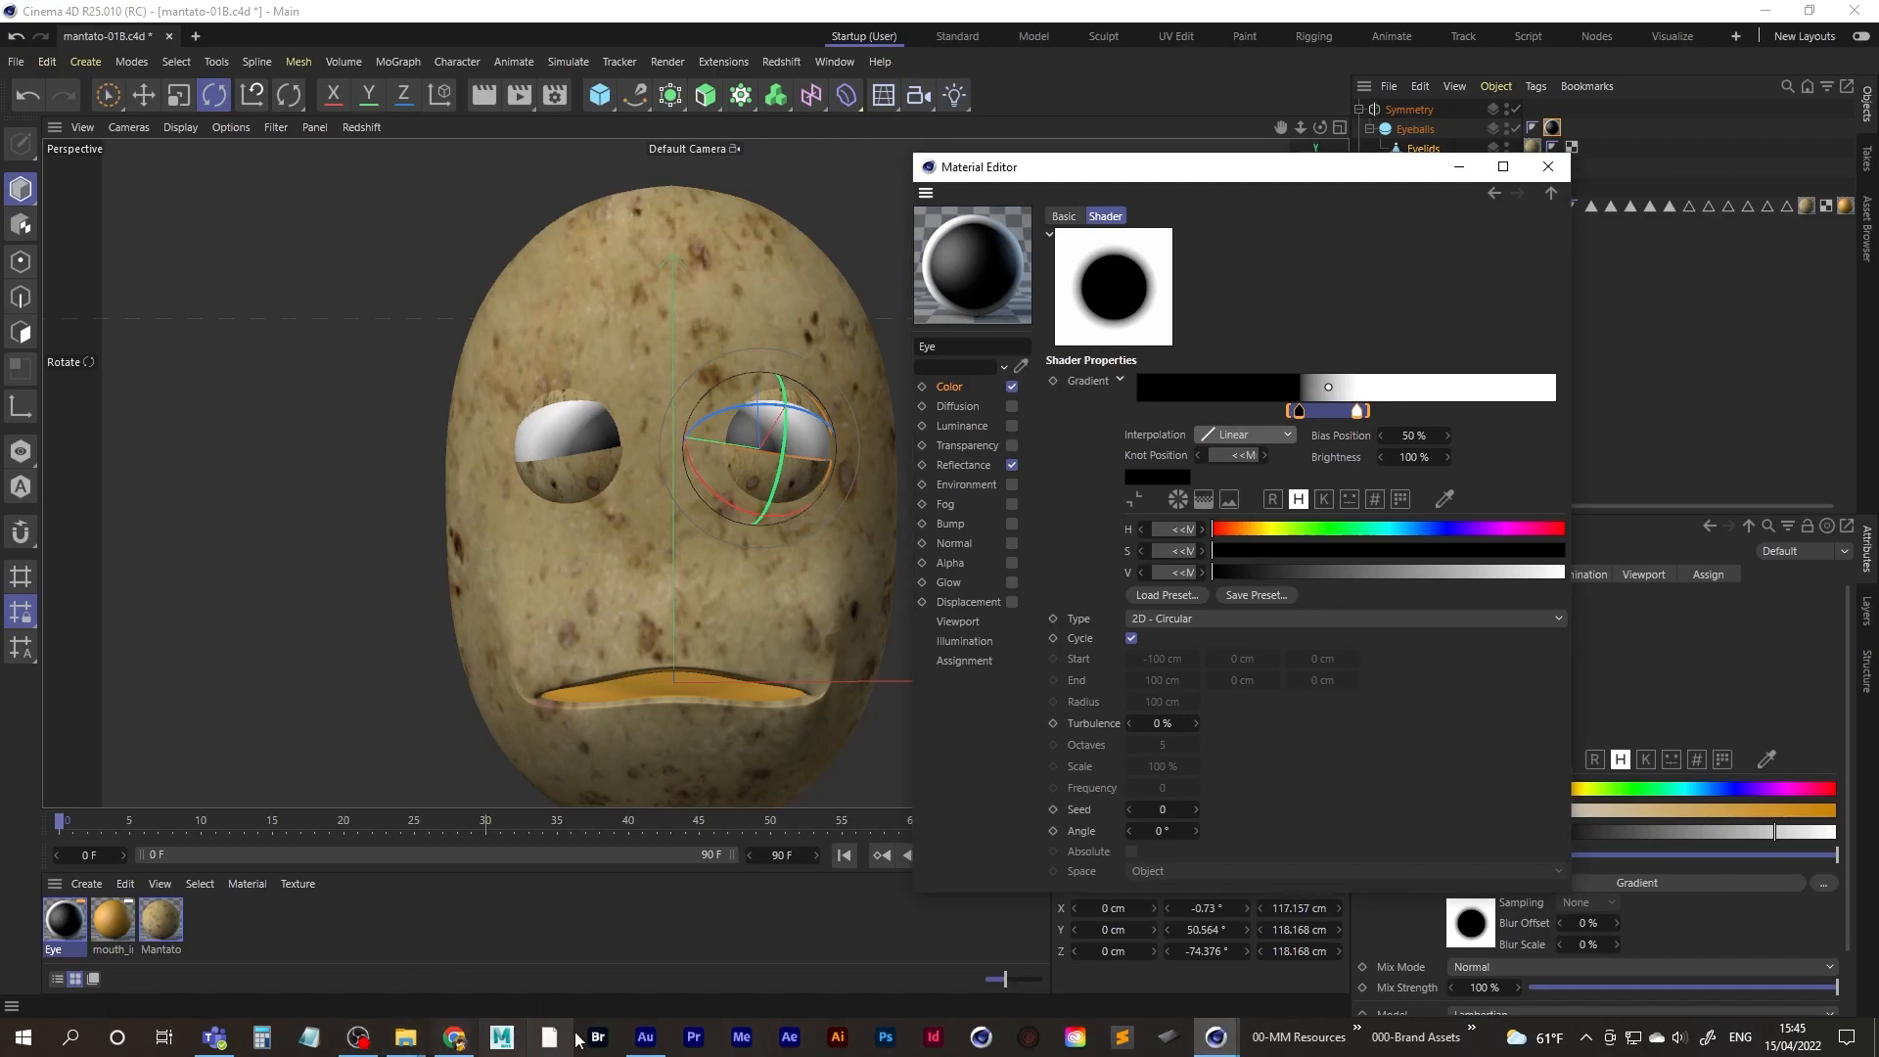
{"action": "left_click", "coordinate": [645, 1037]}
{"action": "left_click", "coordinate": [641, 1043]}
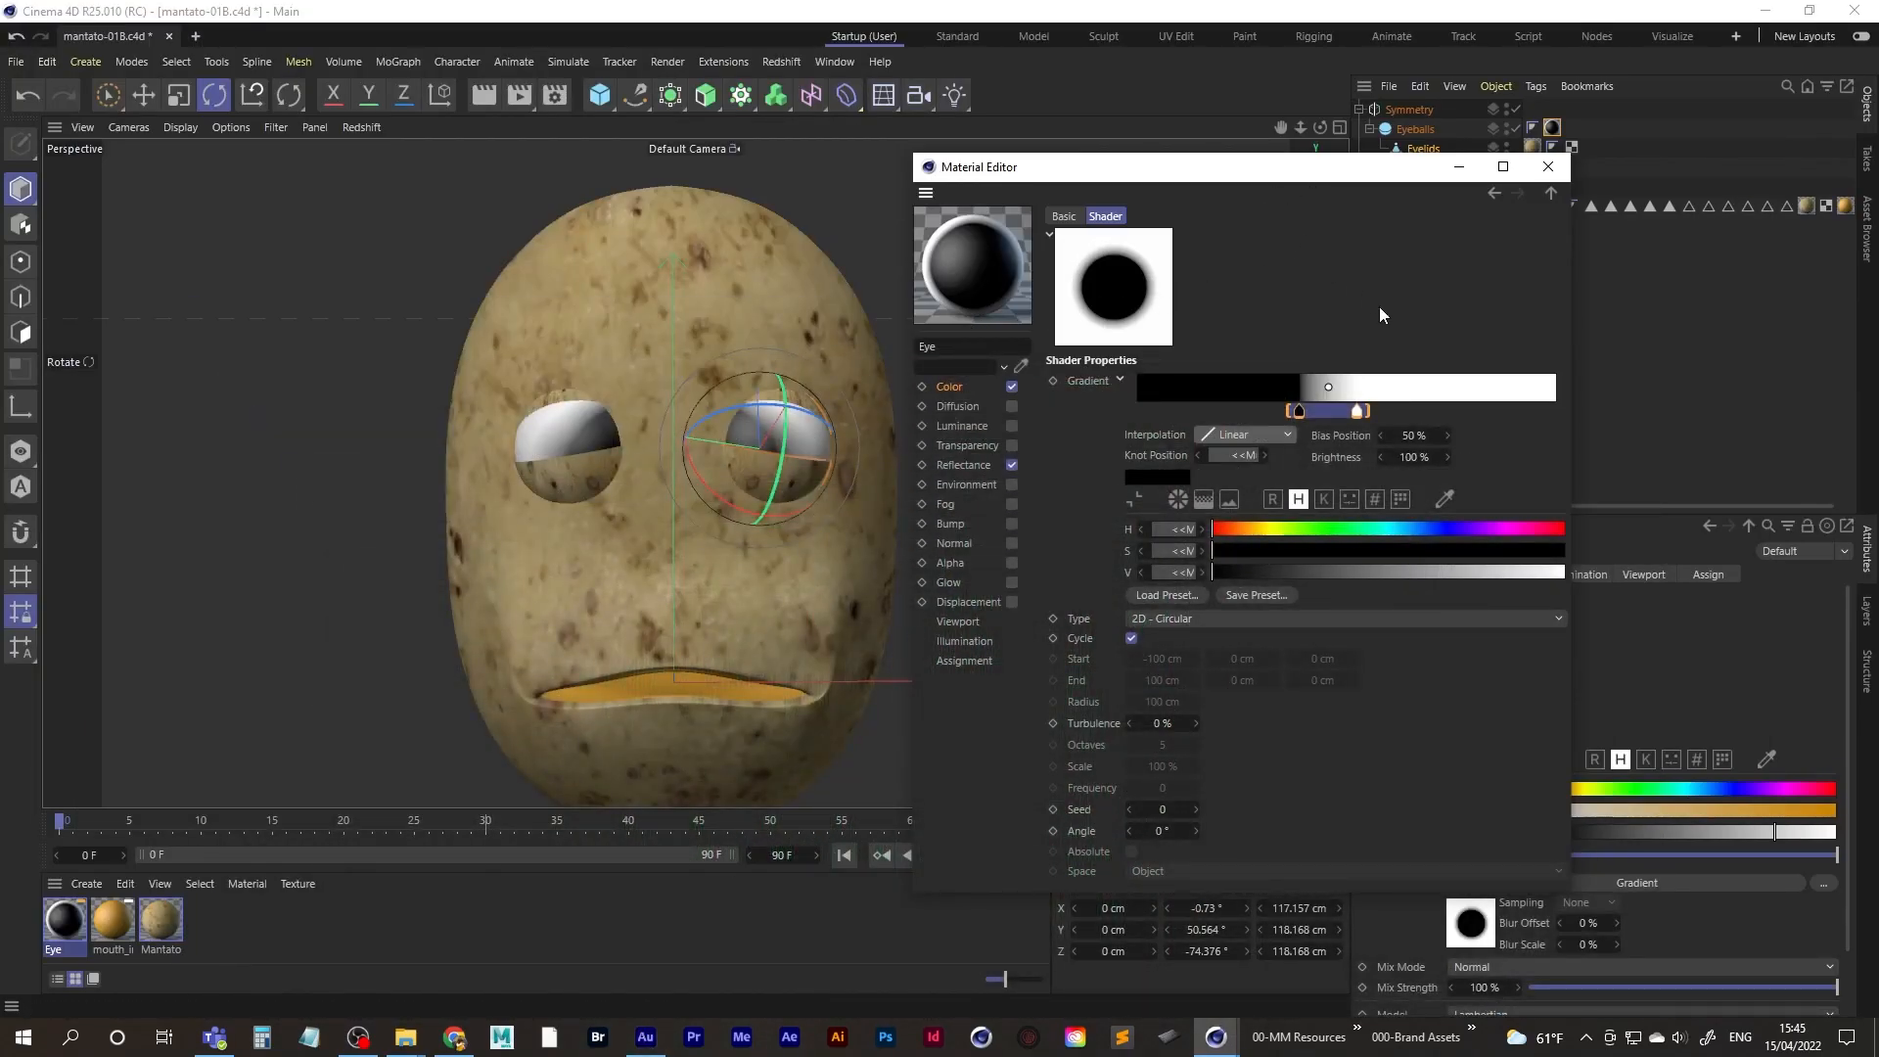
- Shrink the black disc by moving the white knot to about 33.3% and the black knot just before it
{"action": "left_click_drag", "start_coordinate": [1356, 411], "coordinate": [1290, 421]}
{"action": "left_click", "coordinate": [1246, 413]}
{"action": "left_click", "coordinate": [1277, 412]}
{"action": "mouse_move", "coordinate": [1279, 416]}
{"action": "left_mouse_down"}
{"action": "mouse_move", "coordinate": [1282, 450]}
{"action": "mouse_move", "coordinate": [1276, 416]}
{"action": "left_mouse_up"}
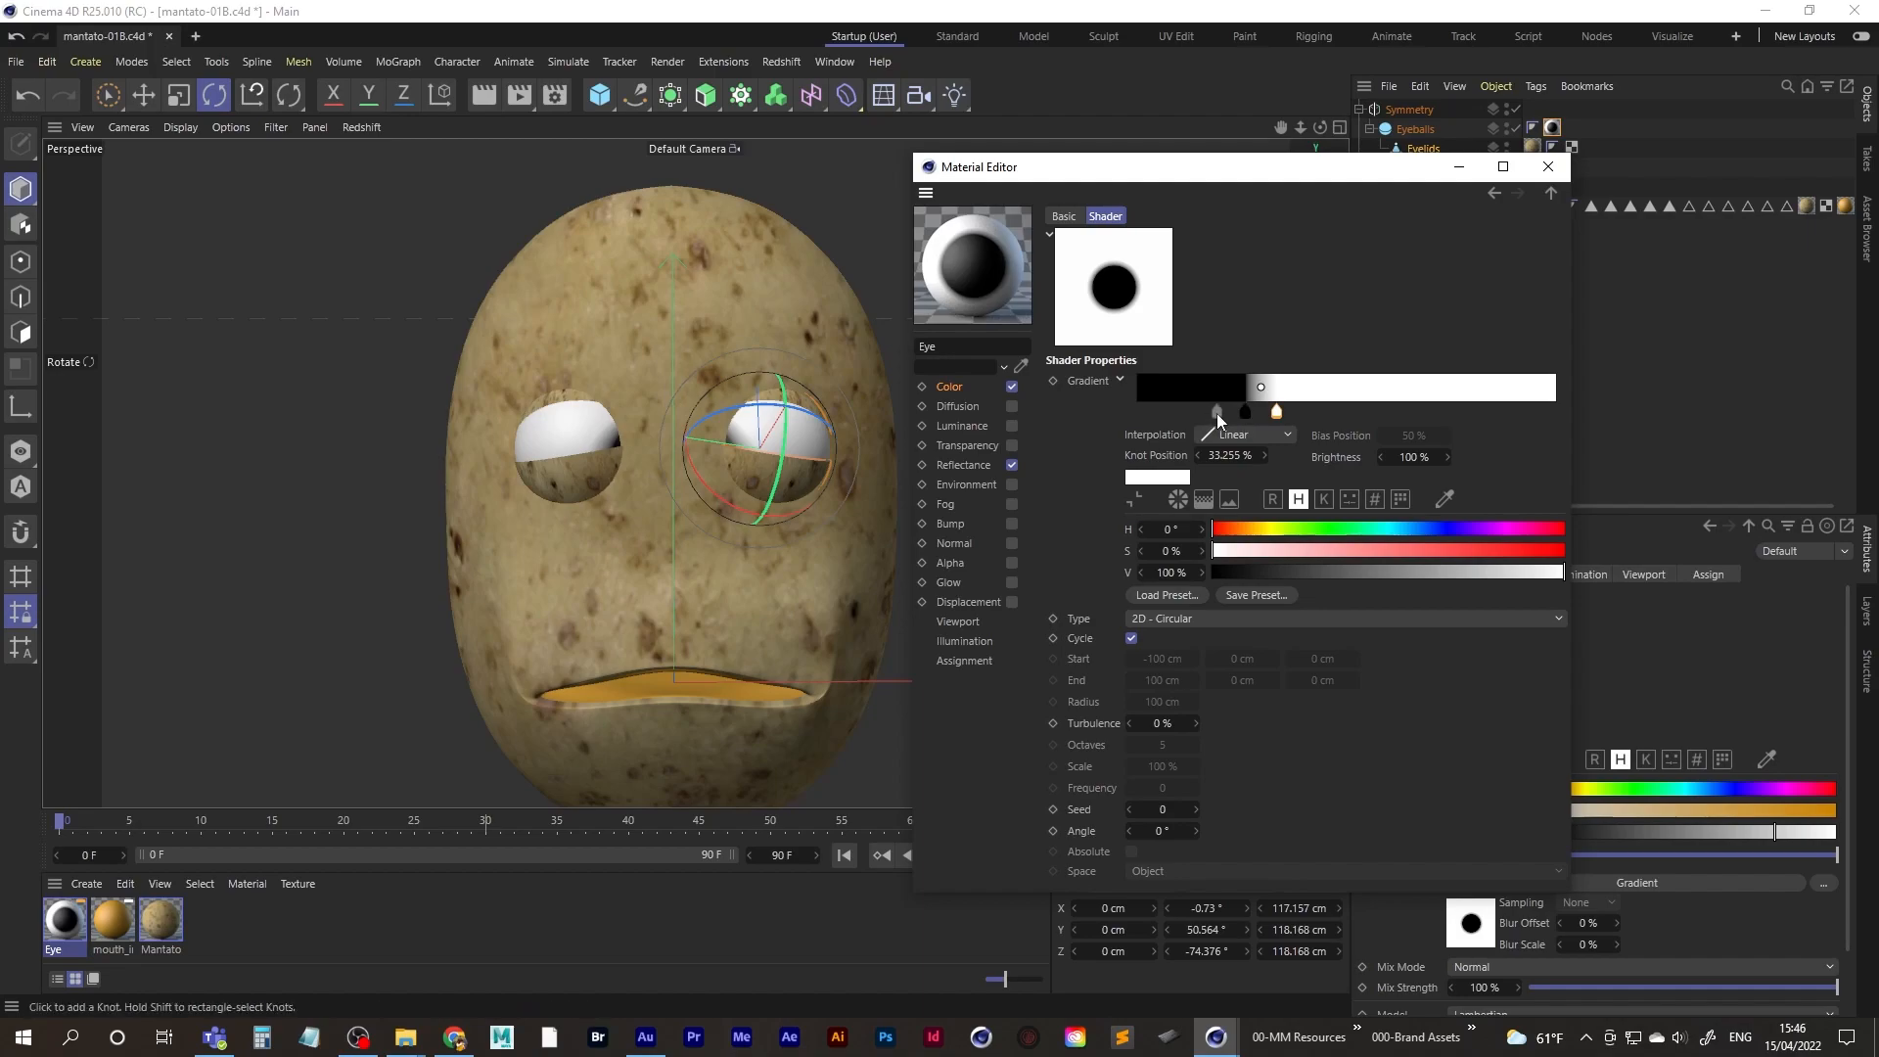
- Add a gradient knot at about 18.5% and colour it blue with hue 219°, saturation 75% and value 44%
{"action": "left_click", "coordinate": [1215, 415]}
{"action": "double_click", "coordinate": [1215, 413]}
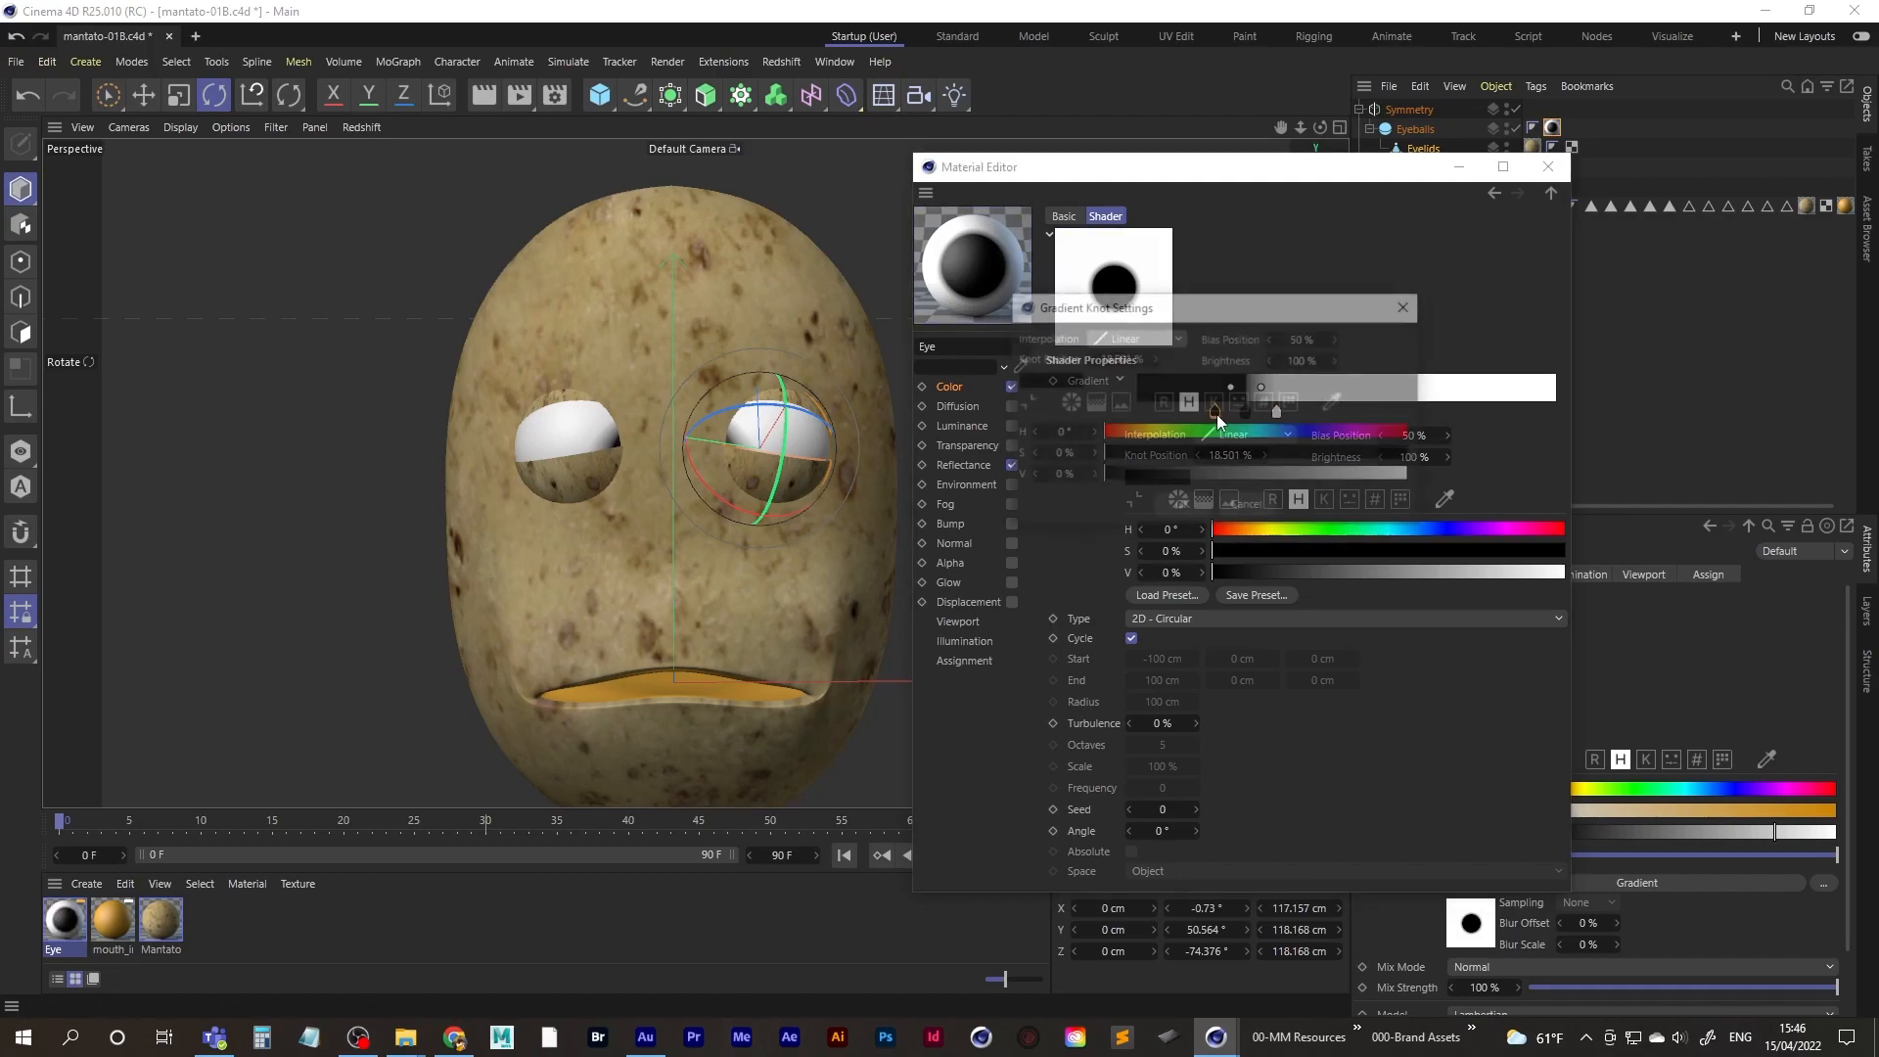
{"action": "left_click", "coordinate": [1292, 430]}
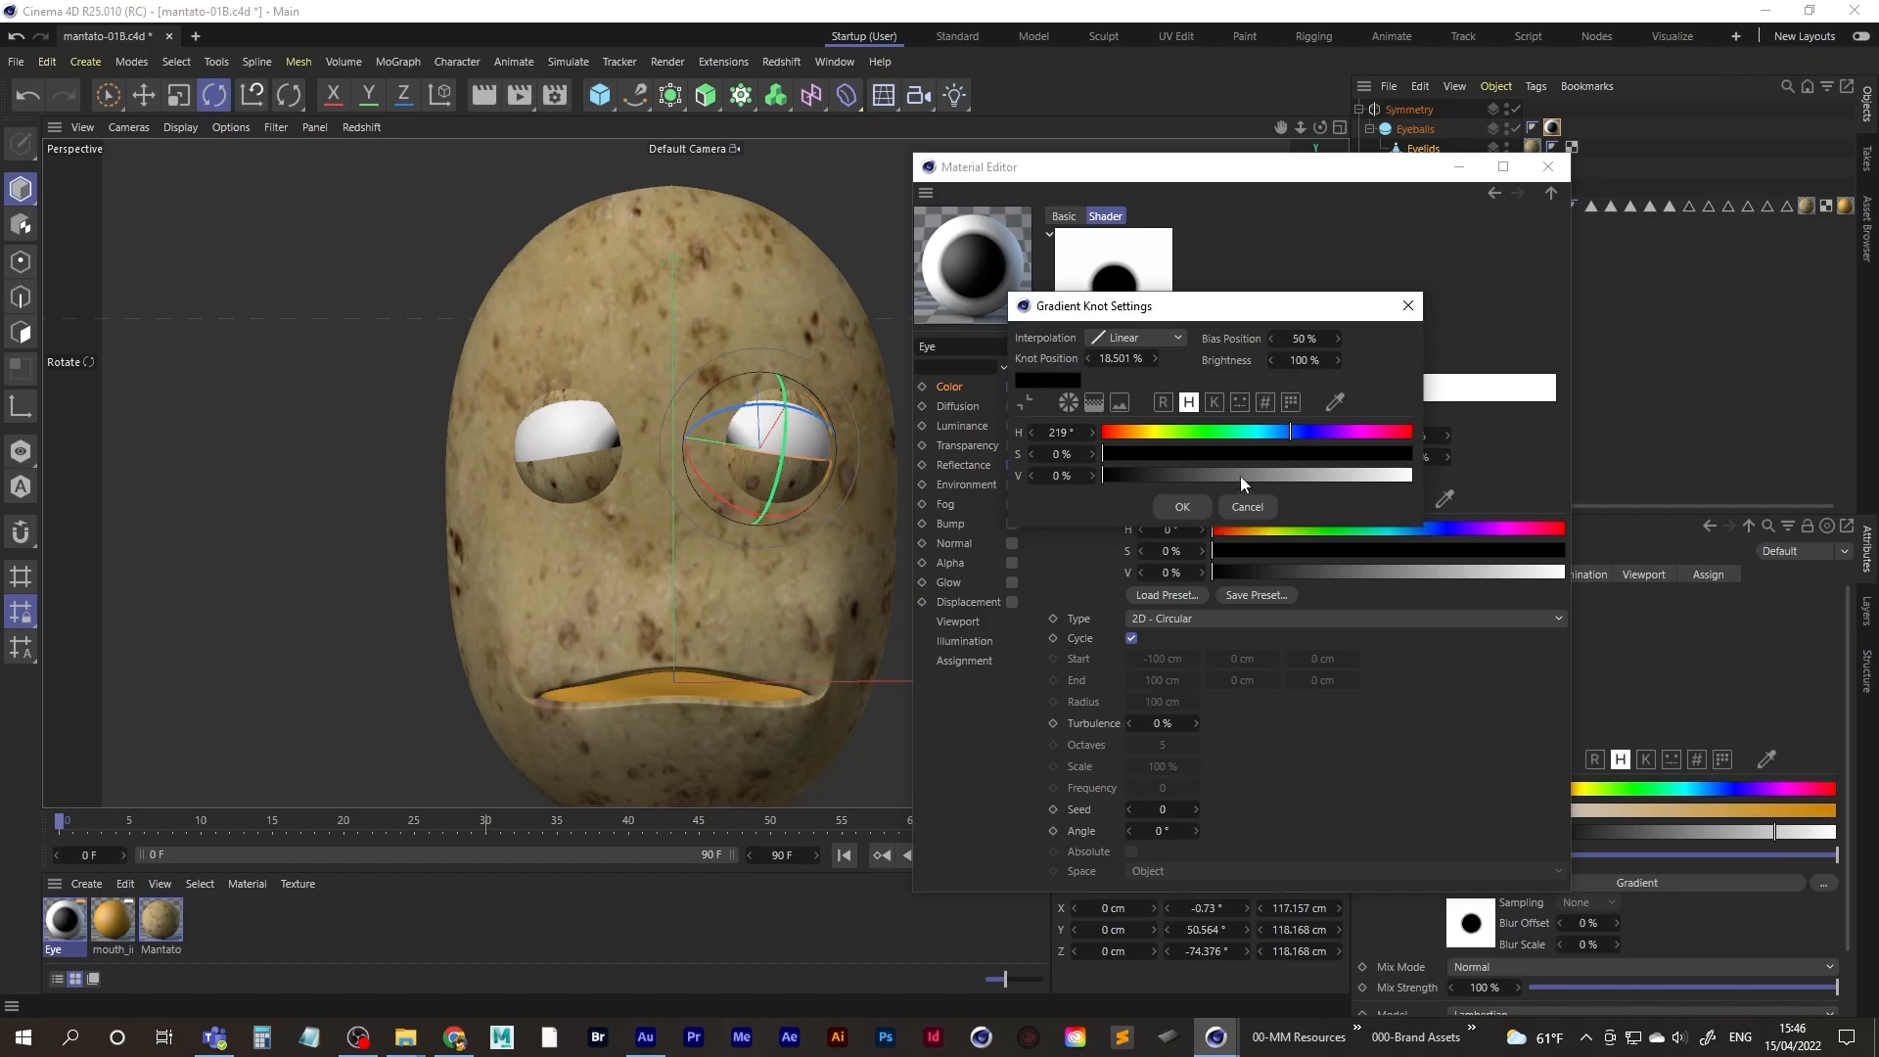
{"action": "left_click", "coordinate": [1240, 476]}
{"action": "left_click", "coordinate": [1336, 452]}
{"action": "left_click", "coordinate": [1178, 507]}
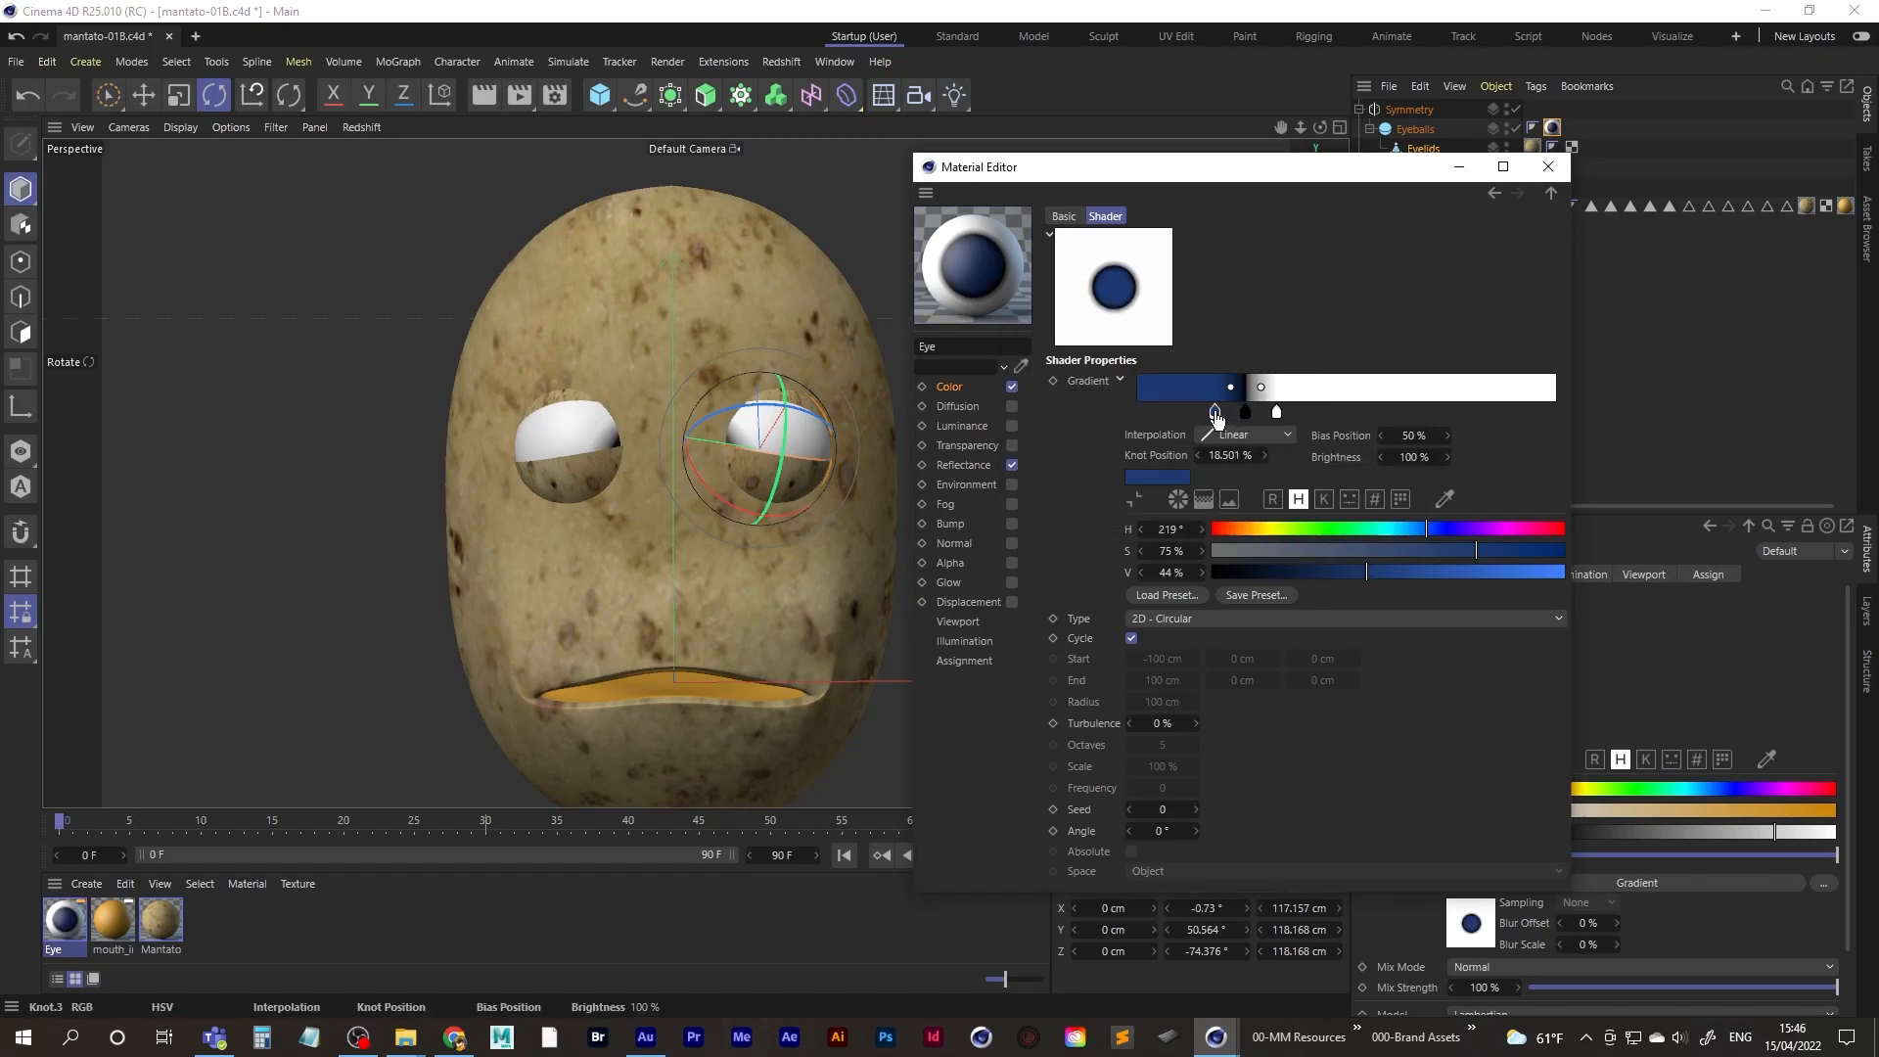
- Move the blue knot to about 14.3% and set all three gradient knots to Linear interpolation
{"action": "left_click_drag", "start_coordinate": [1245, 412], "coordinate": [1197, 412]}
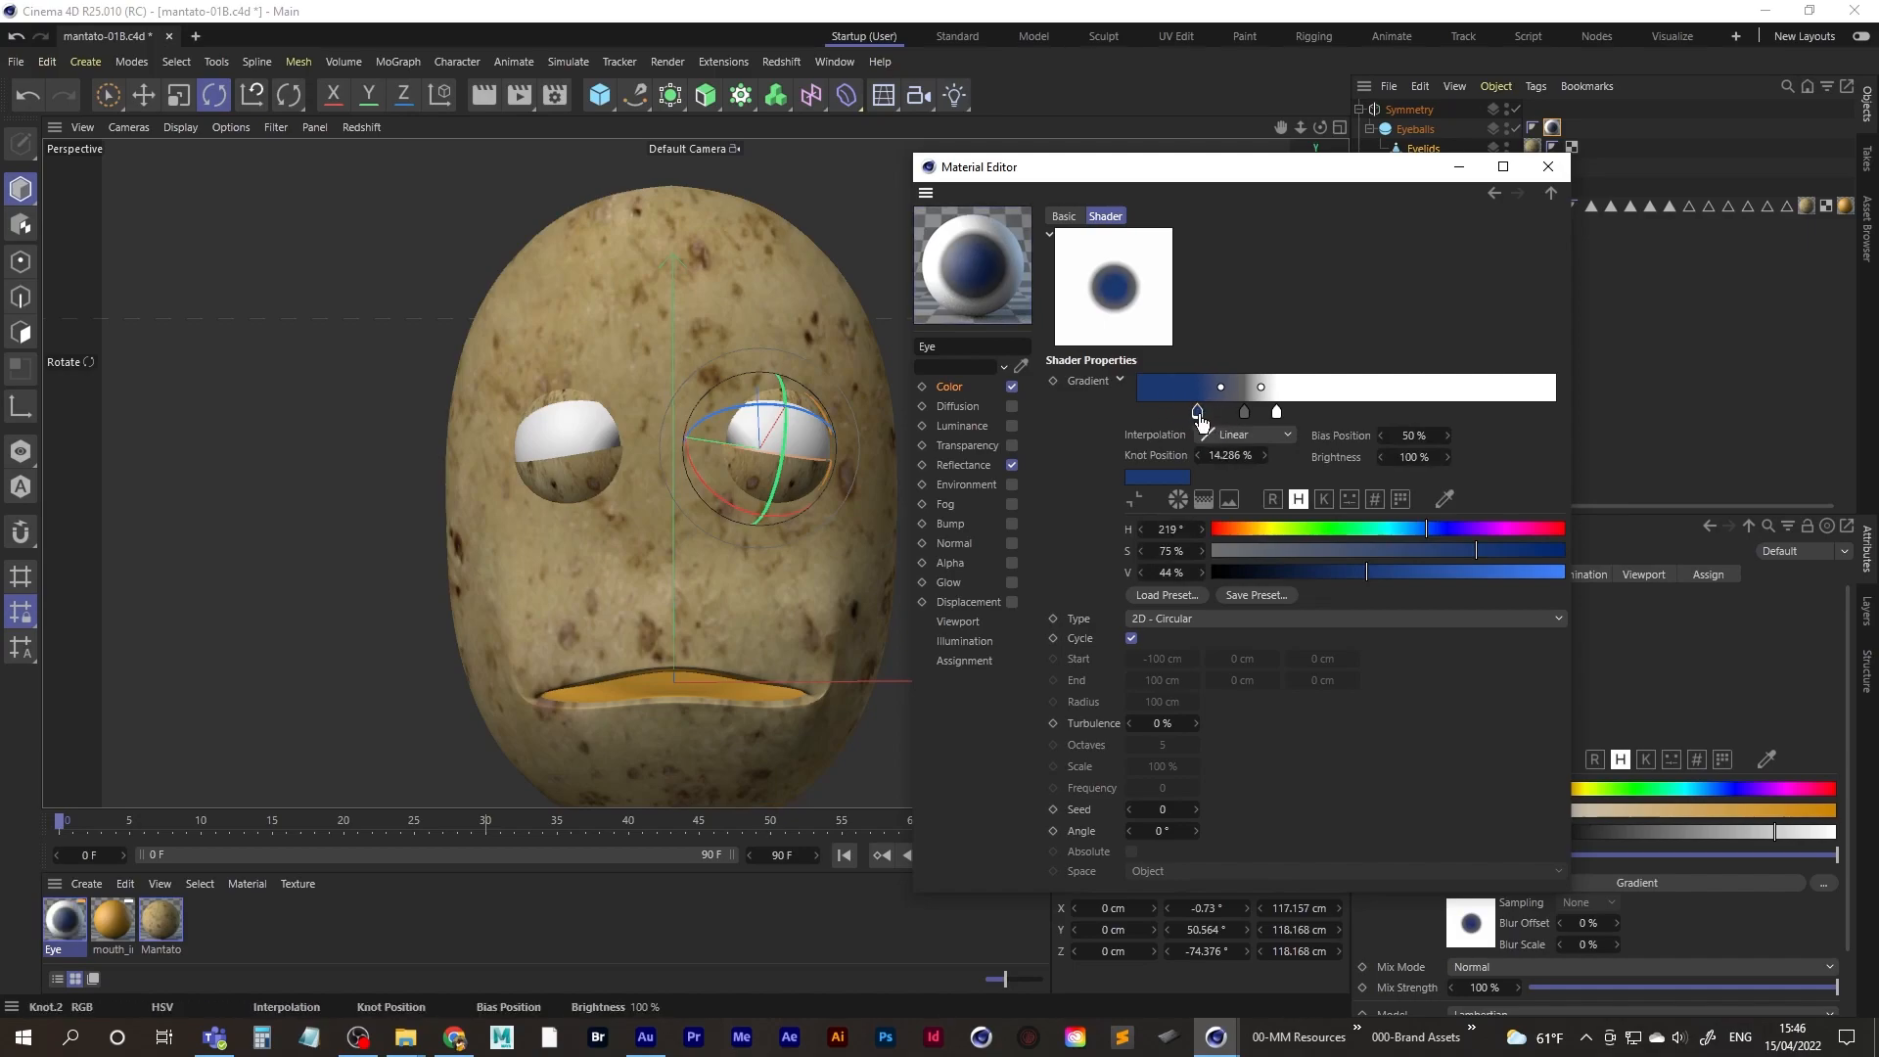
{"action": "left_click", "coordinate": [1245, 415], "text": "shift"}
{"action": "left_click", "coordinate": [1278, 416], "text": "shift"}
{"action": "left_click", "coordinate": [1245, 437]}
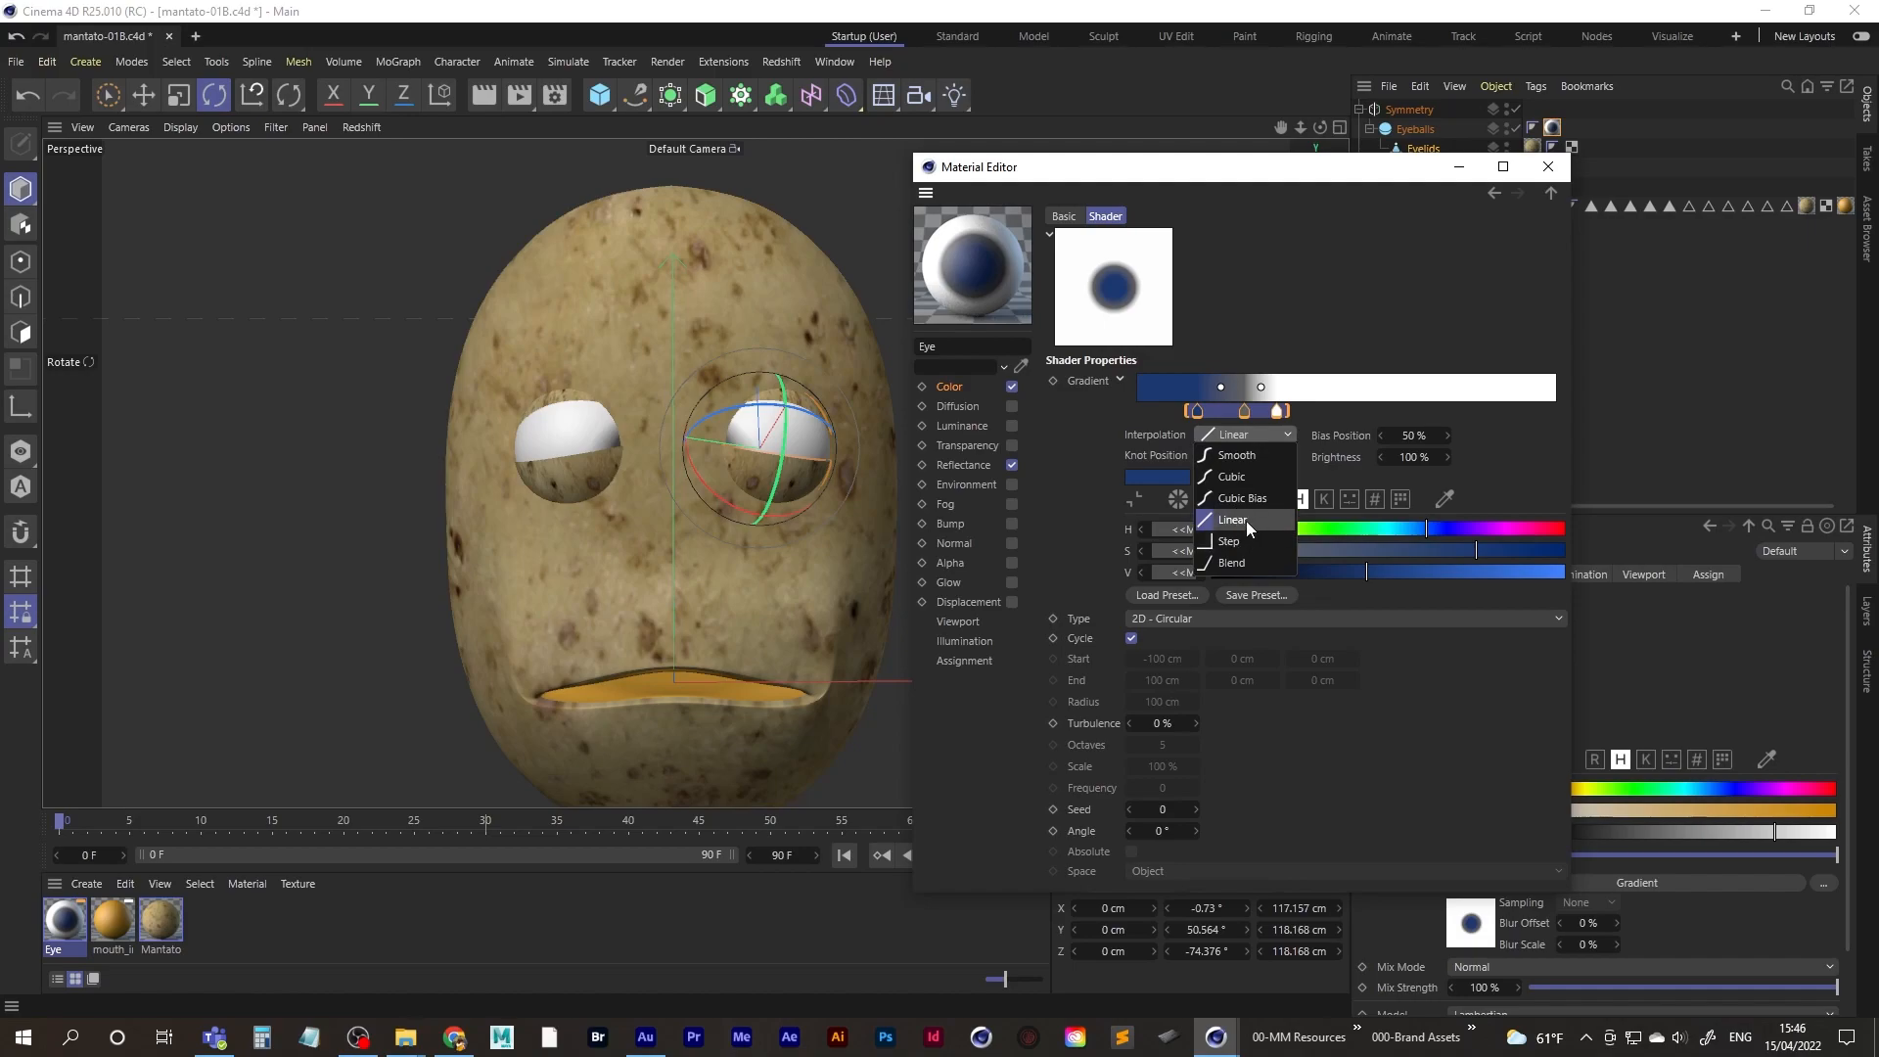
{"action": "left_click", "coordinate": [1247, 520]}
- Try moving the blue knot closer to the gradient's start and the white knot out to about 49.4%
{"action": "left_click", "coordinate": [1142, 413]}
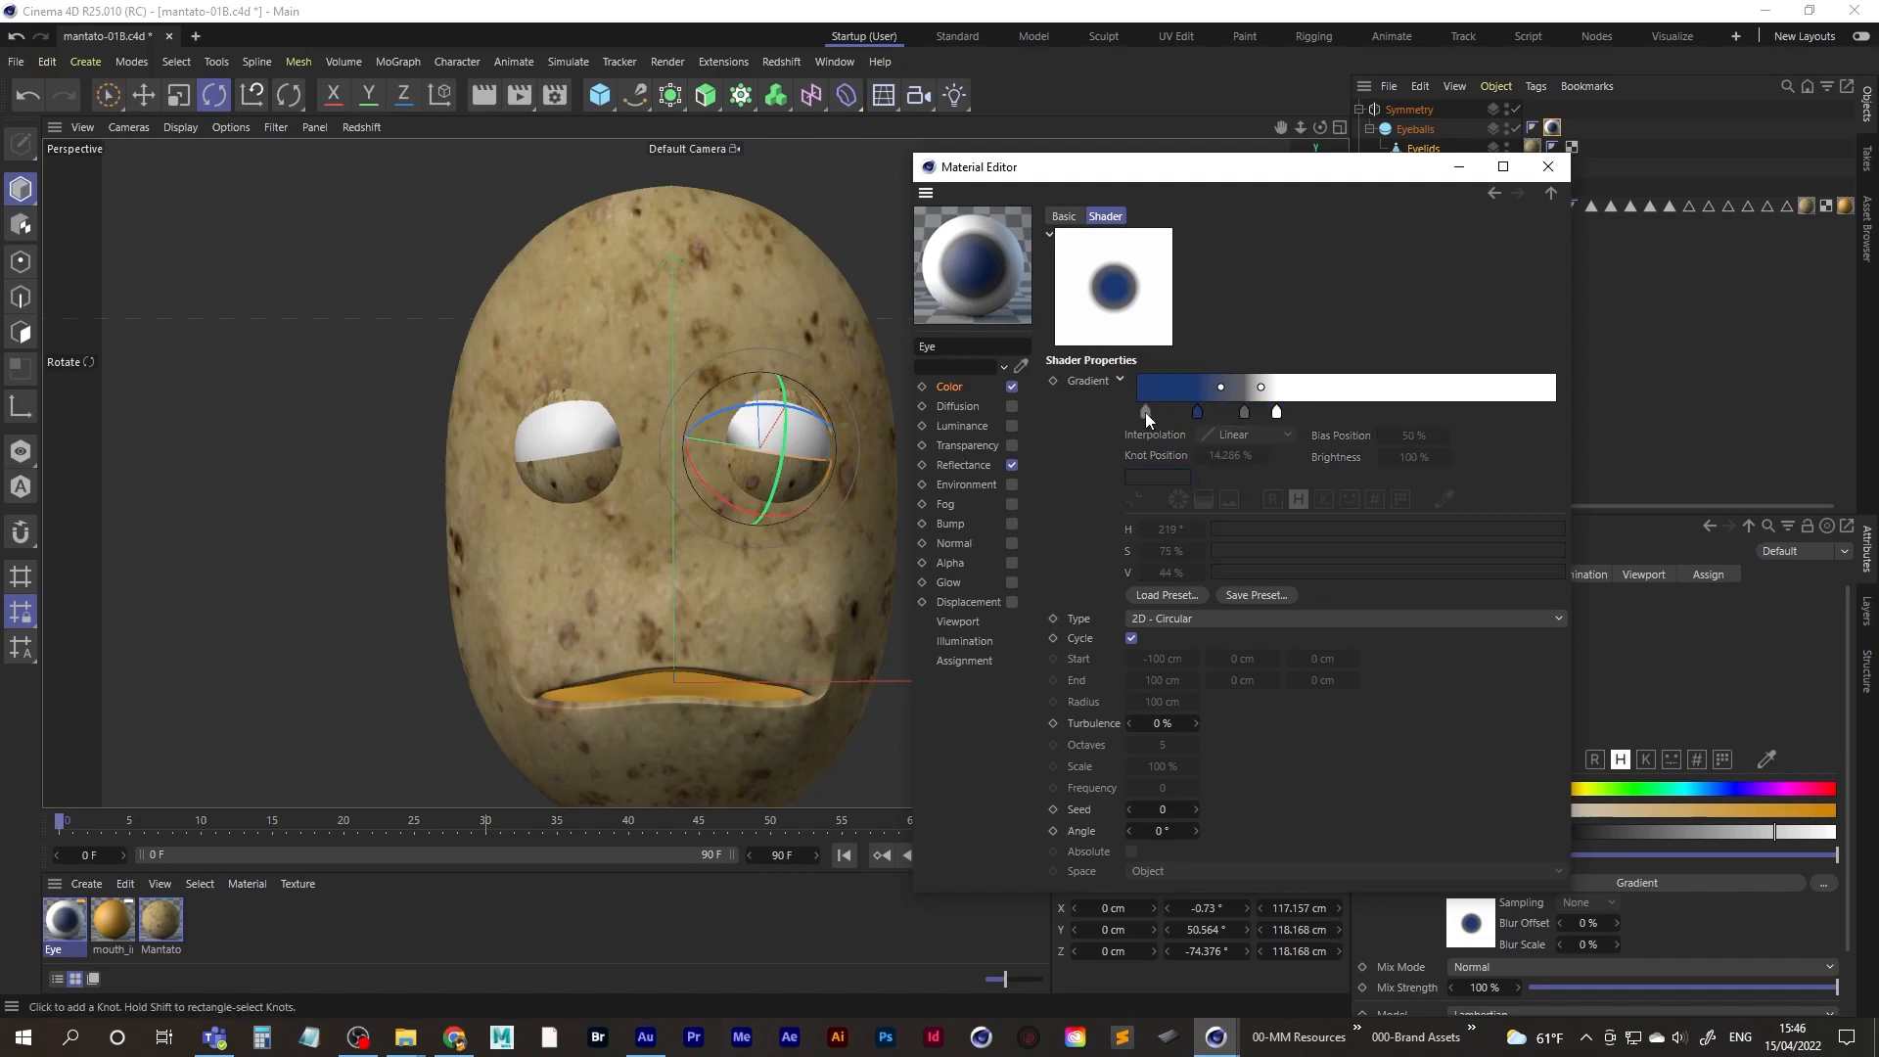
{"action": "left_click", "coordinate": [1244, 412]}
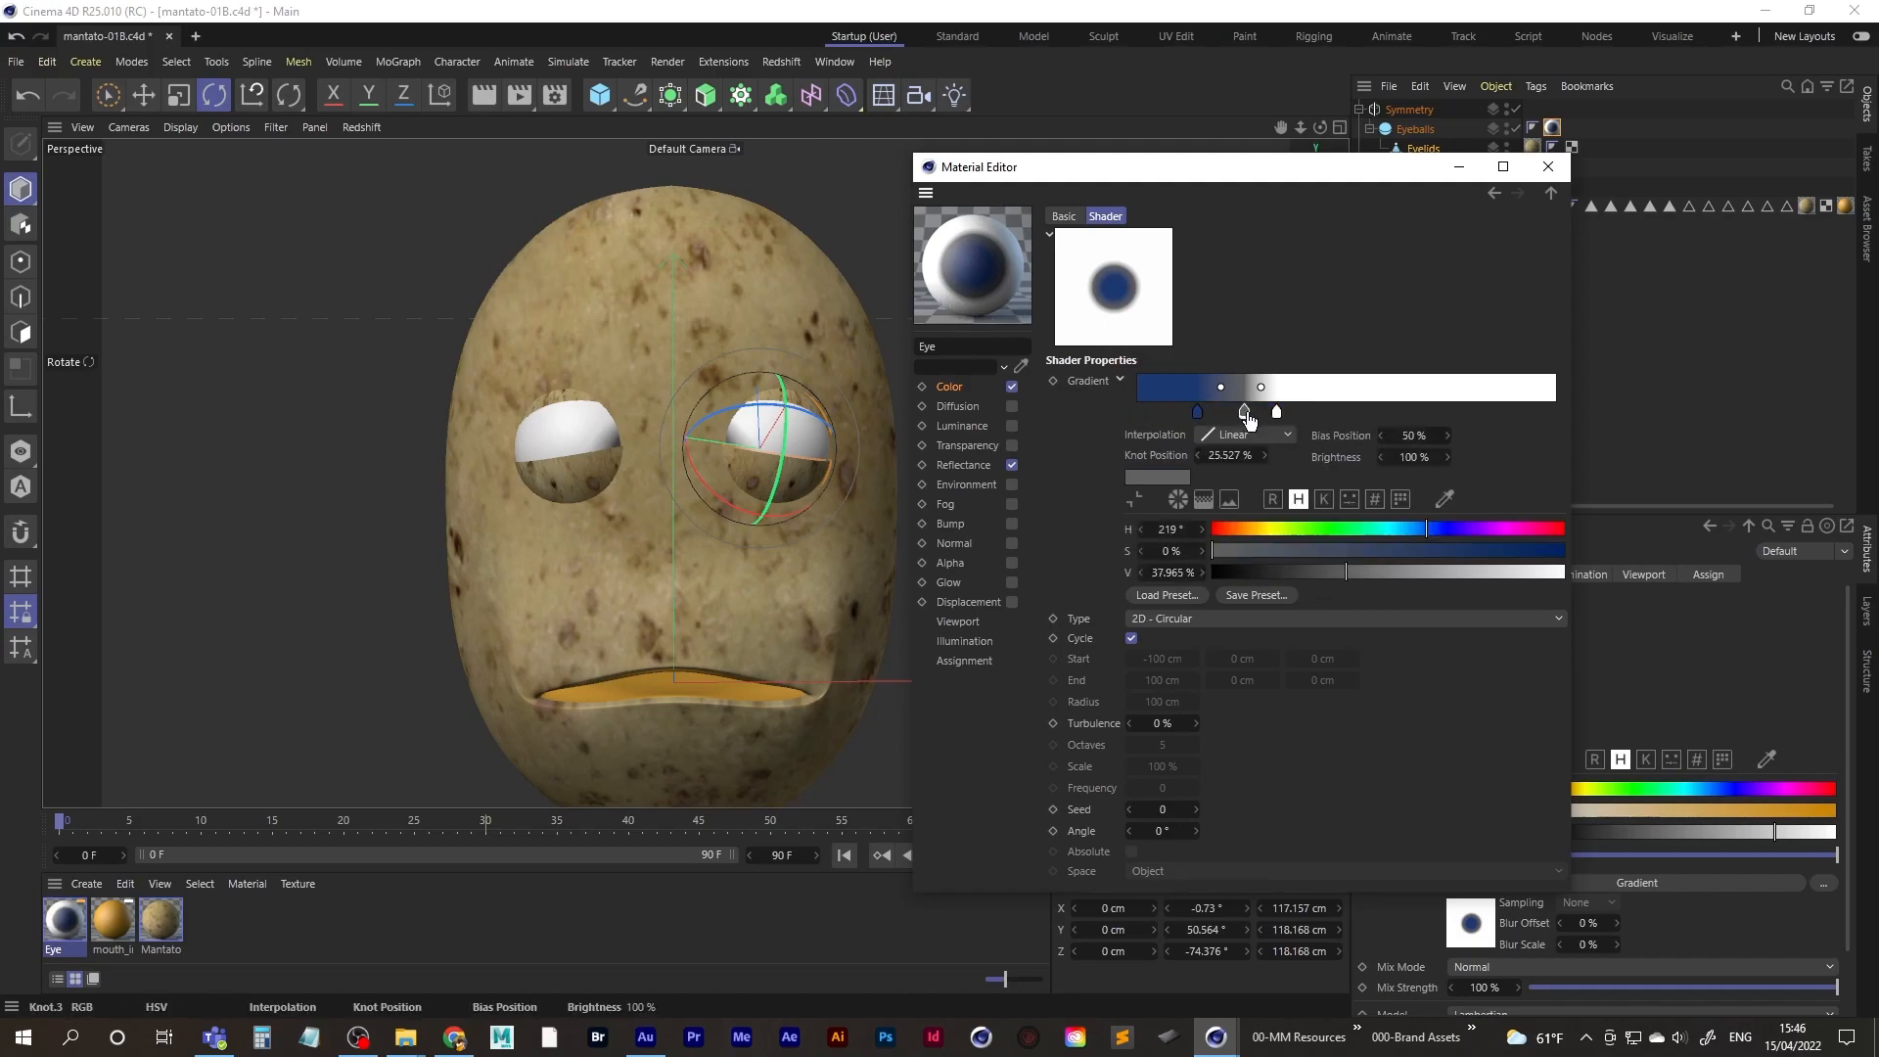
{"action": "left_click", "coordinate": [1198, 412]}
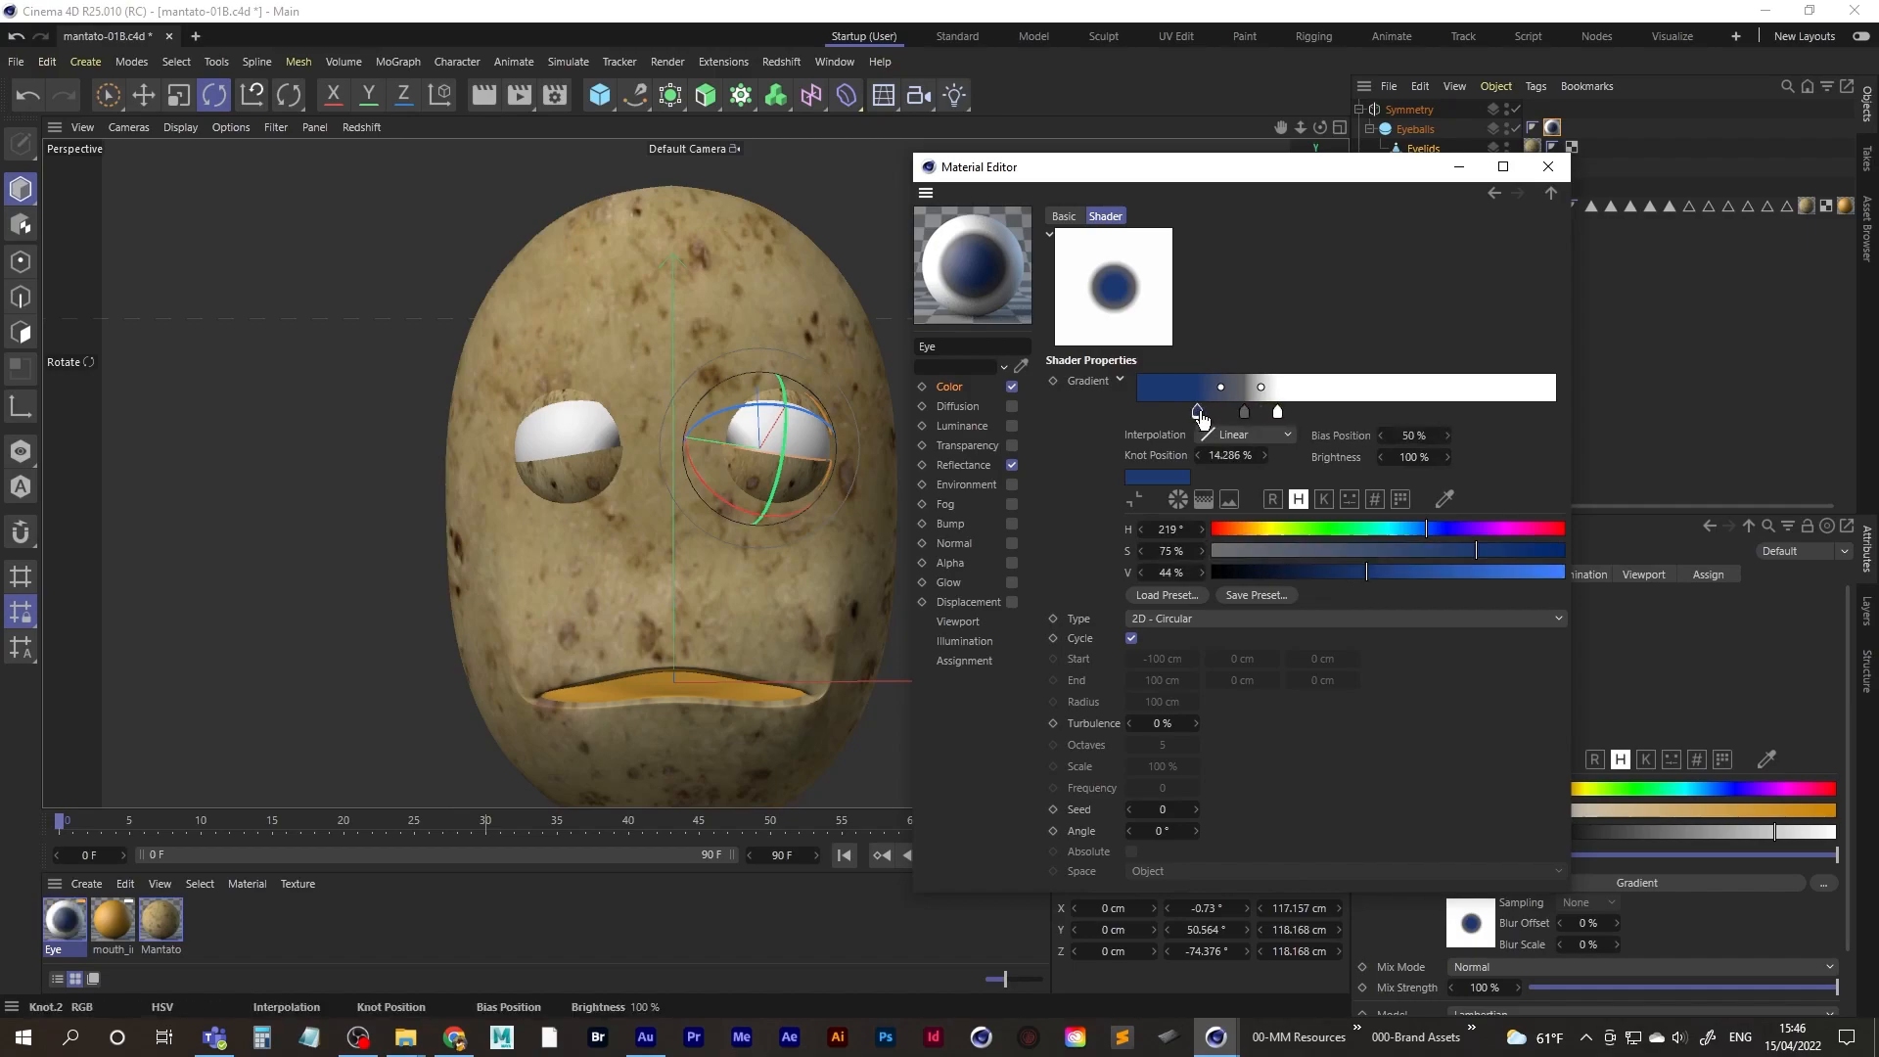
{"action": "left_click_drag", "start_coordinate": [1198, 413], "coordinate": [1337, 412]}
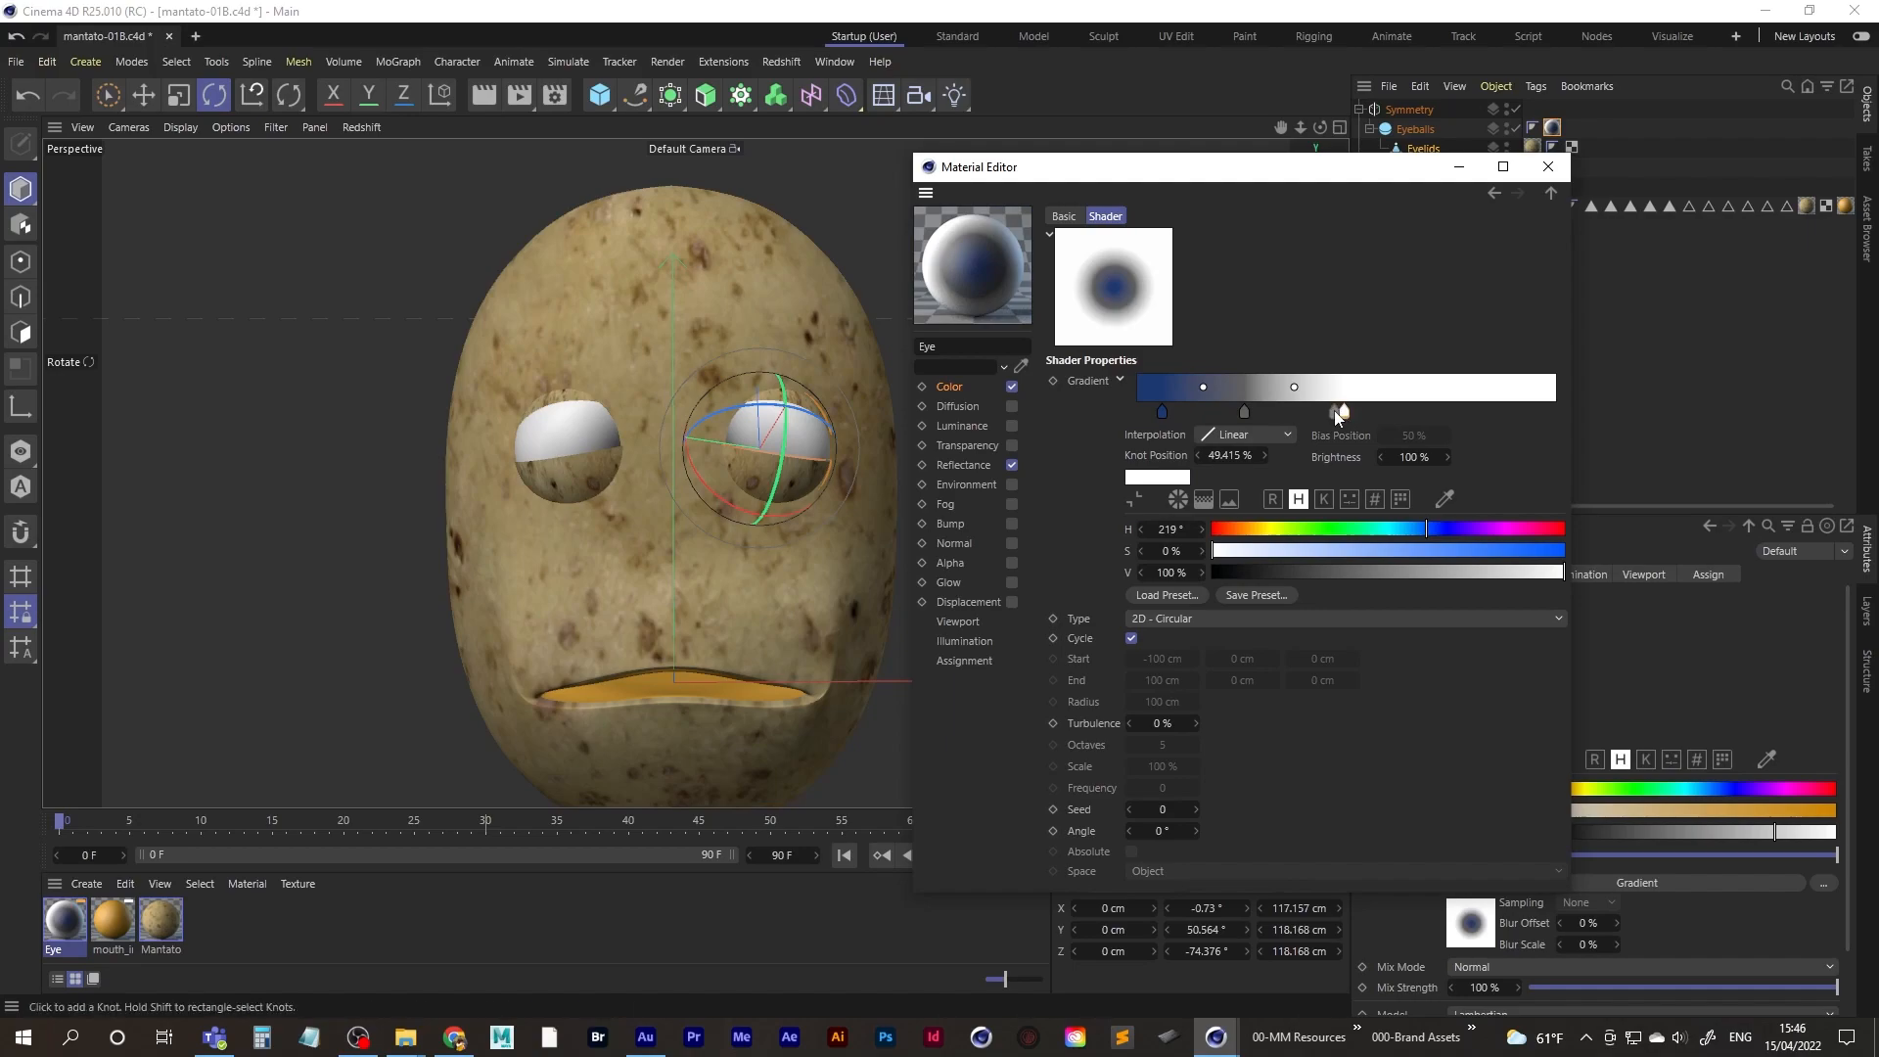
- Undo the recent knot changes back to before the blue iris colour was added to the gradient
{"action": "key", "text": "ctrl+z"}
{"action": "key", "text": "ctrl+z"}
{"action": "key", "text": "ctrl+z"}
{"action": "key", "text": "ctrl+z"}
{"action": "key", "text": "ctrl+z"}
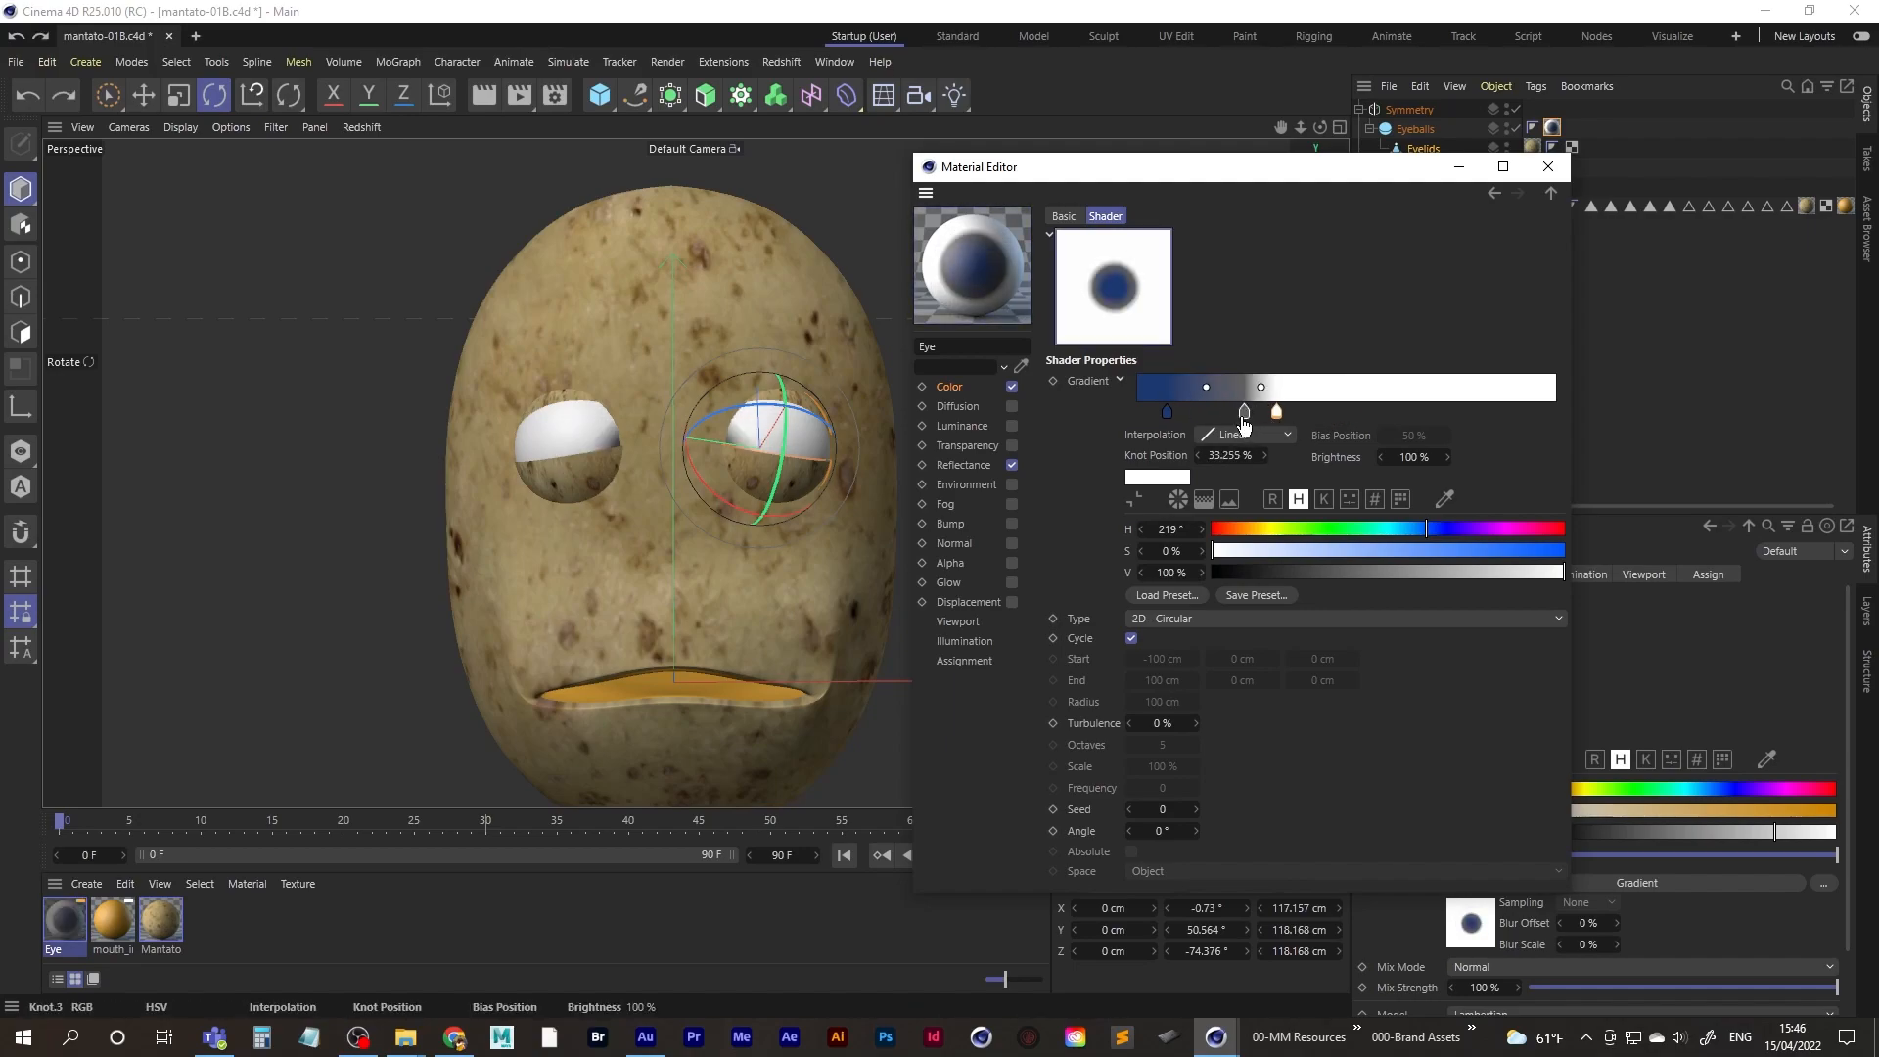
{"action": "key", "text": "ctrl+z"}
{"action": "key", "text": "ctrl+z"}
{"action": "key", "text": "ctrl+z"}
{"action": "key", "text": "ctrl+z"}
{"action": "key", "text": "ctrl+z"}
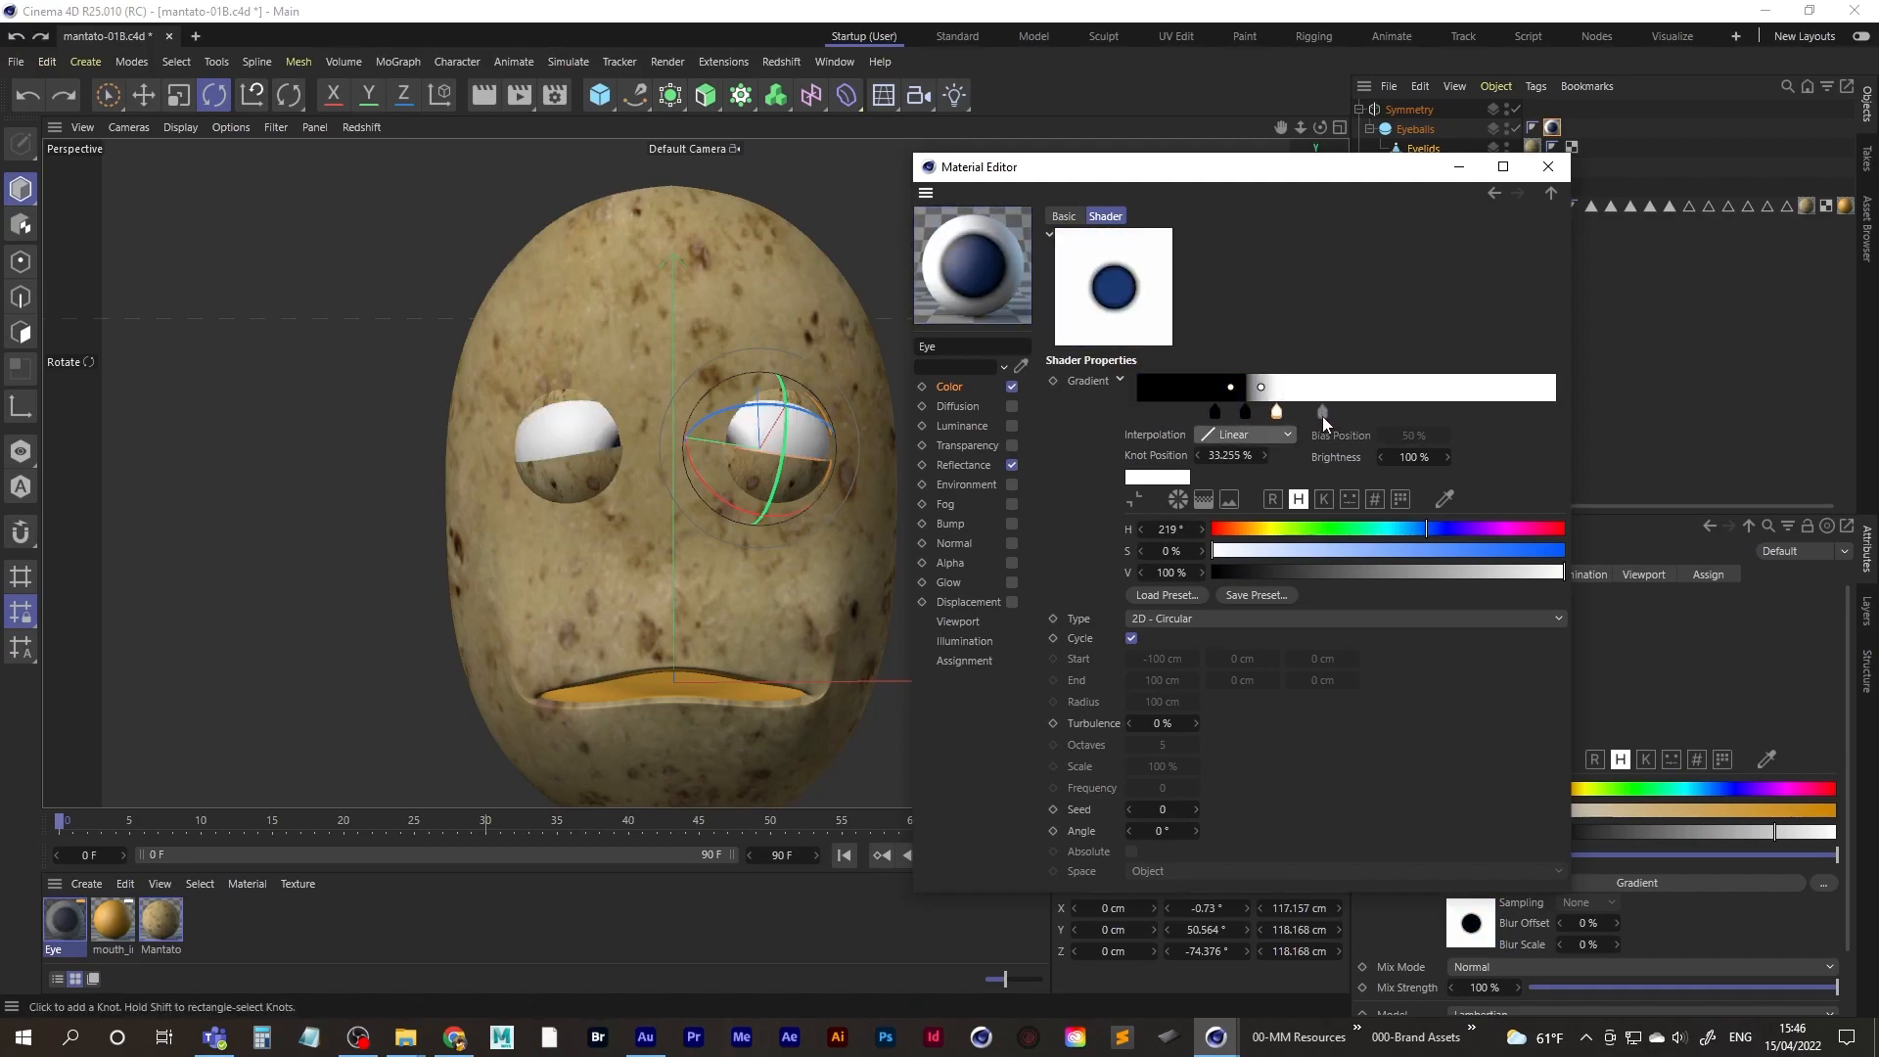
{"action": "key", "text": "ctrl+z"}
{"action": "key", "text": "ctrl+z"}
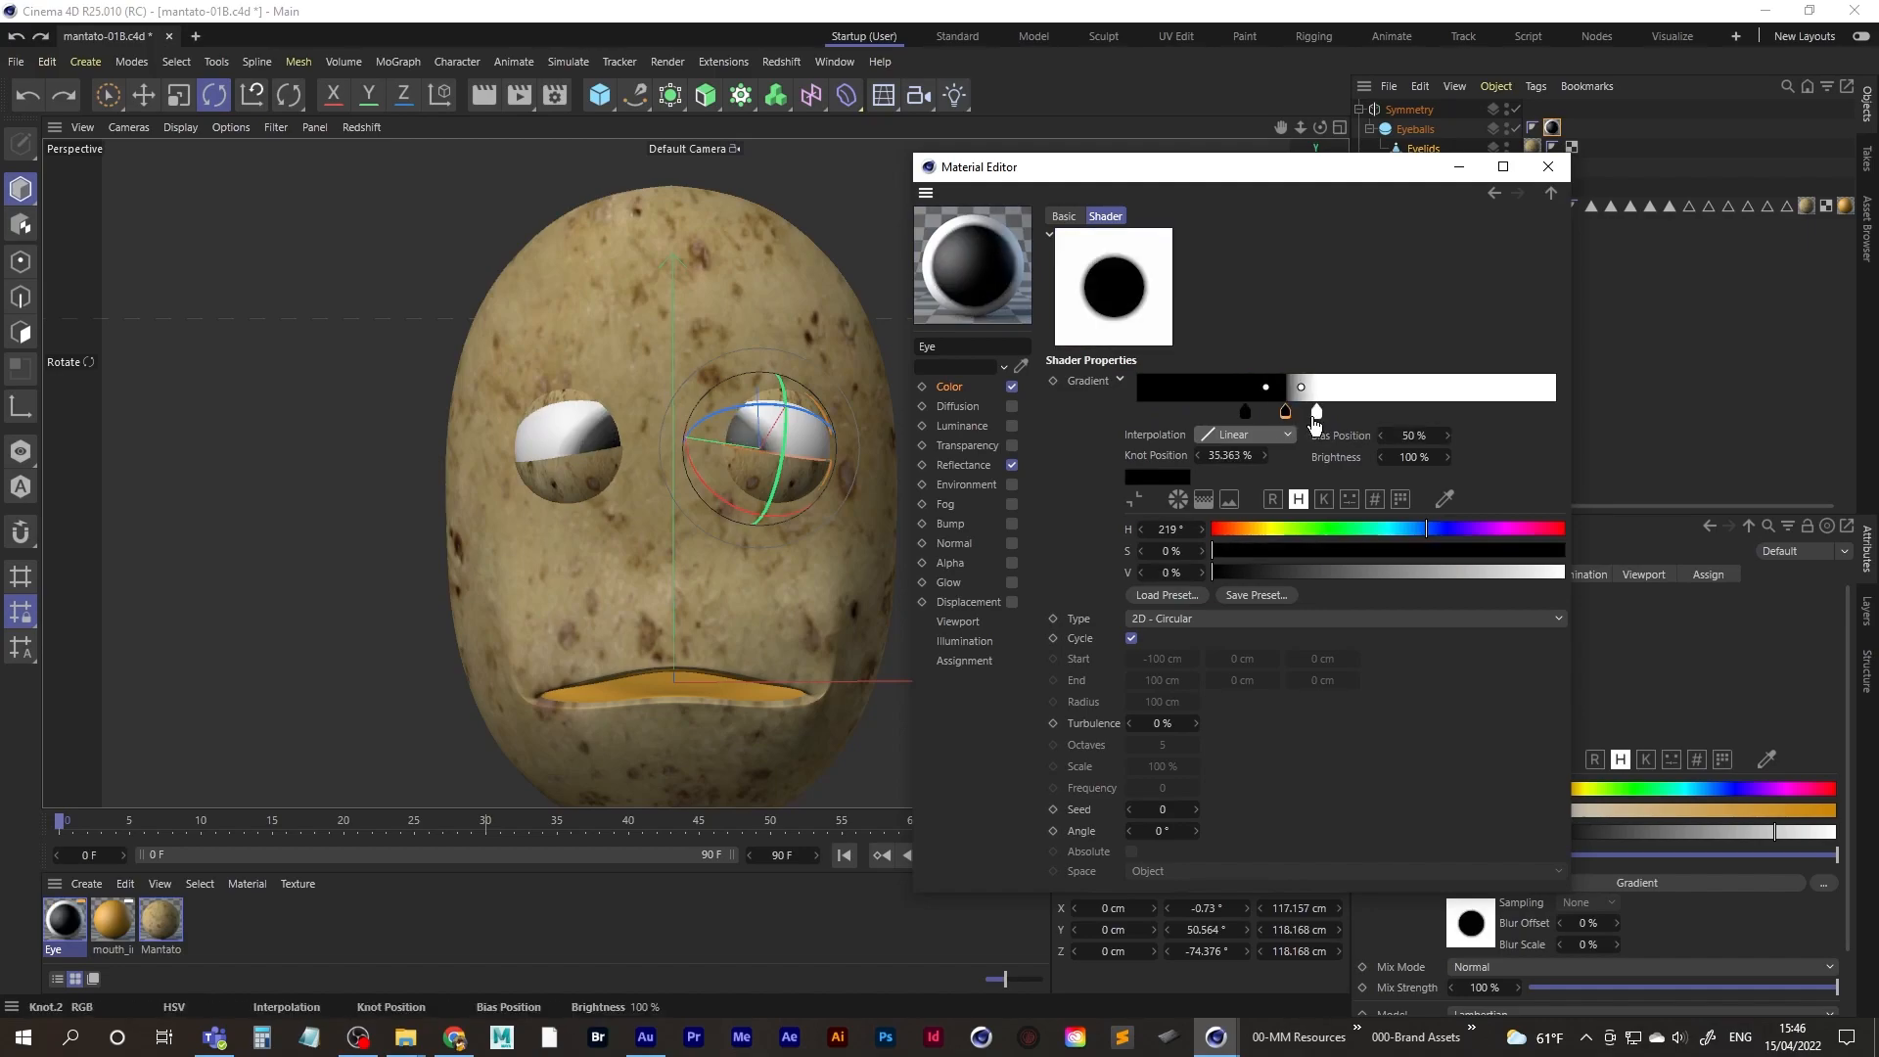
- Move the black knot to about 26.2% and set the black and white knots to Linear interpolation
{"action": "left_click_drag", "start_coordinate": [1285, 412], "coordinate": [1247, 415]}
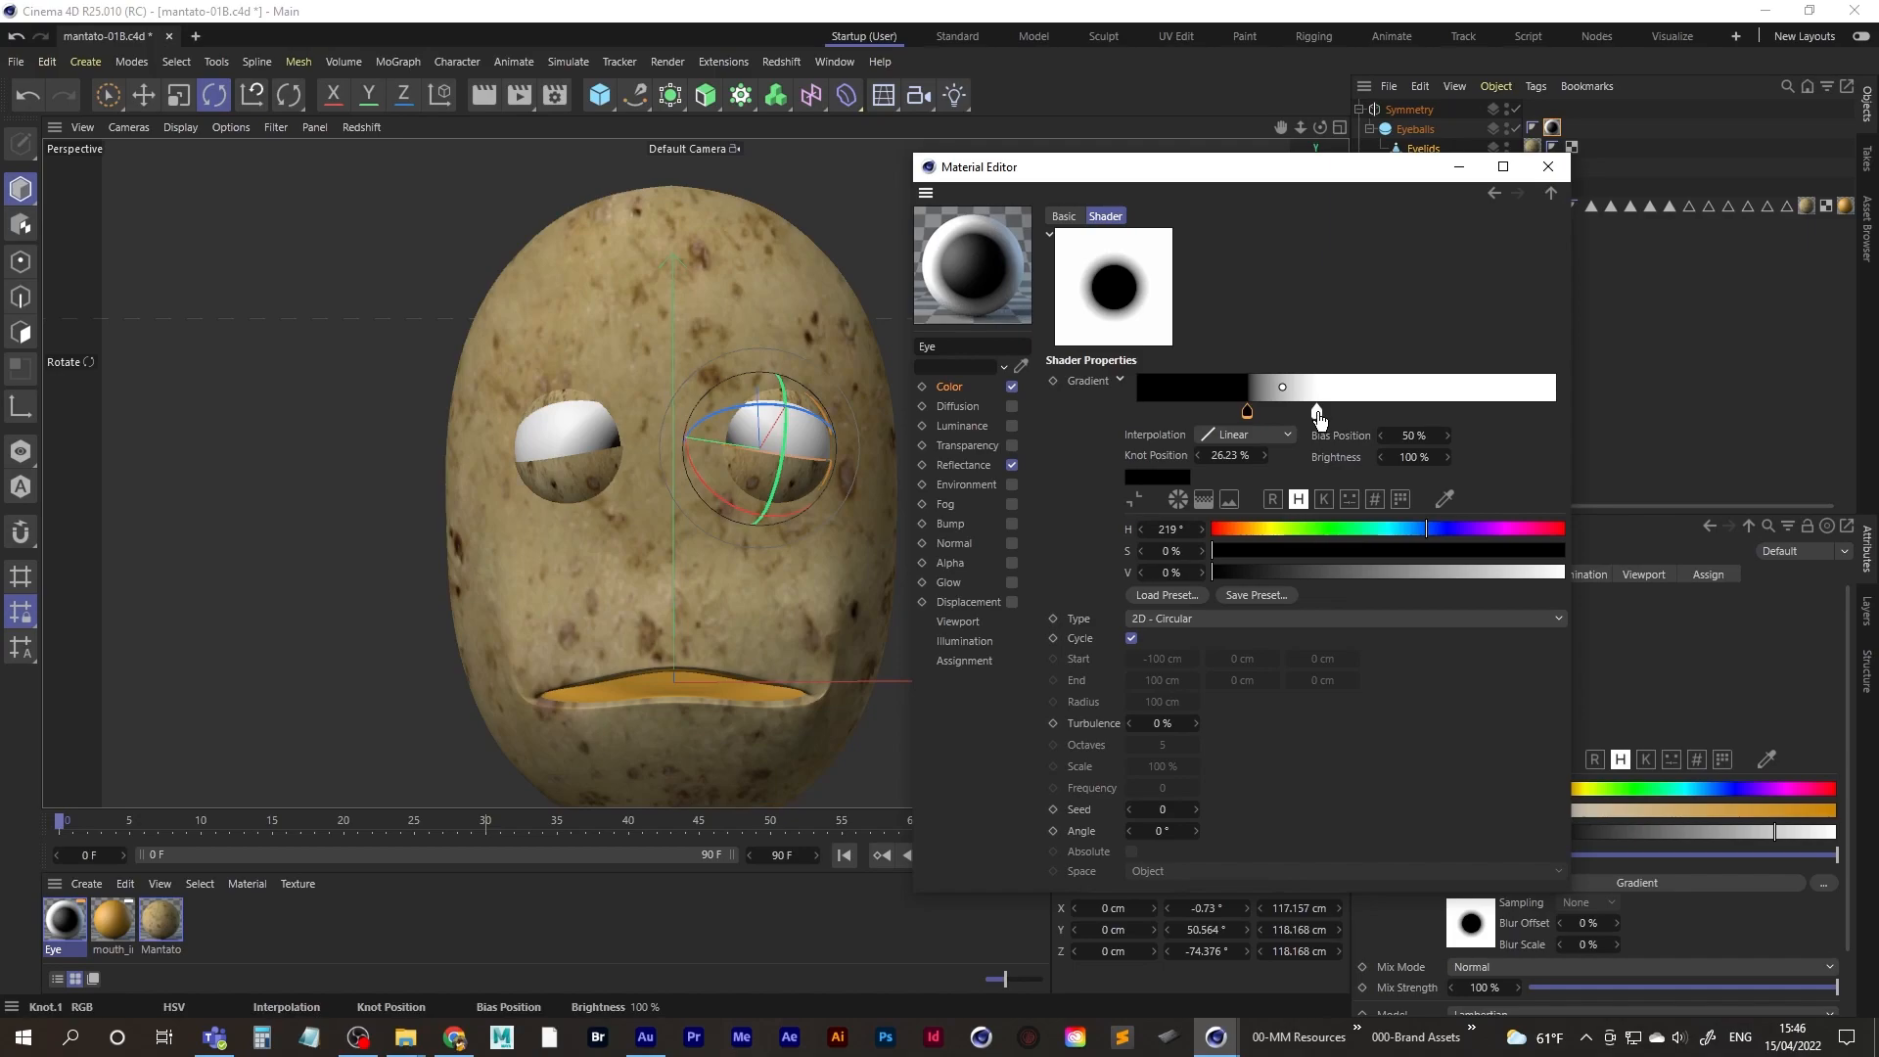
{"action": "left_click", "coordinate": [1317, 412], "text": "shift"}
{"action": "left_click", "coordinate": [1226, 435]}
{"action": "left_click", "coordinate": [1233, 515]}
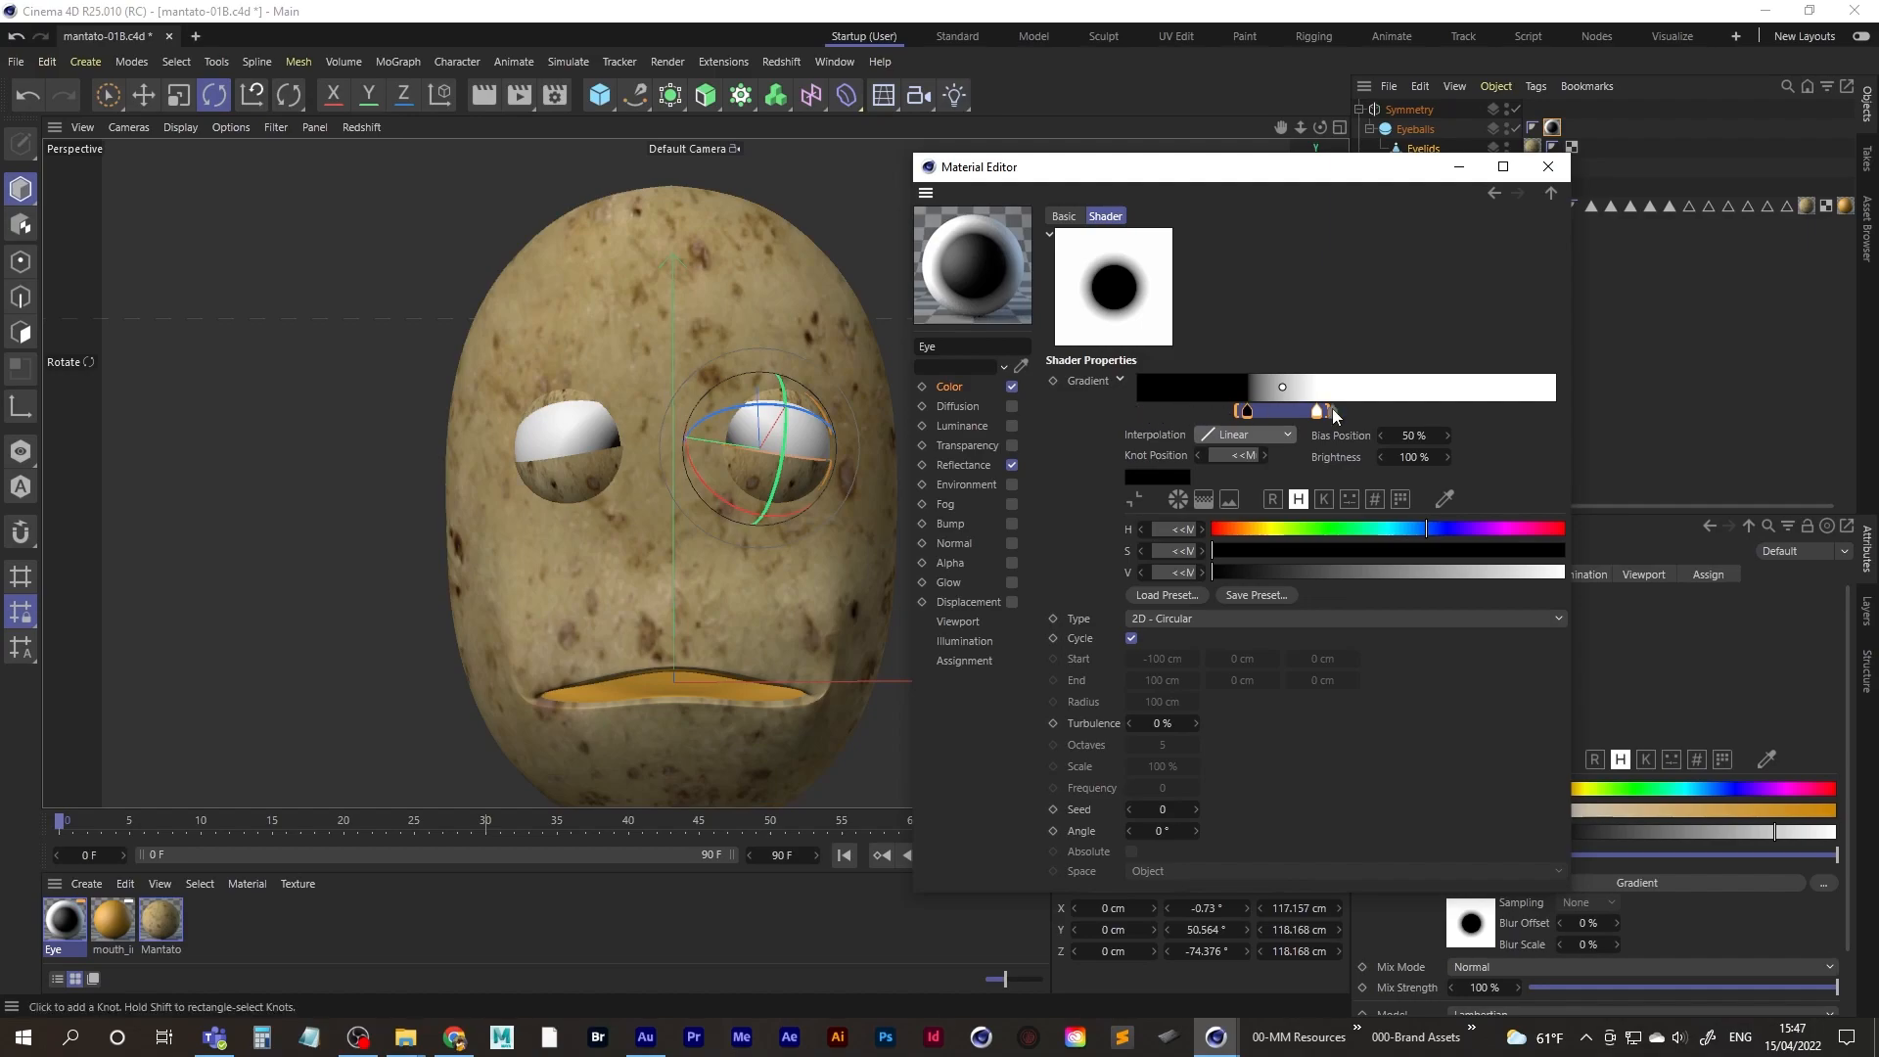
{"action": "left_click", "coordinate": [1368, 412]}
{"action": "key", "text": "ctrl+z"}
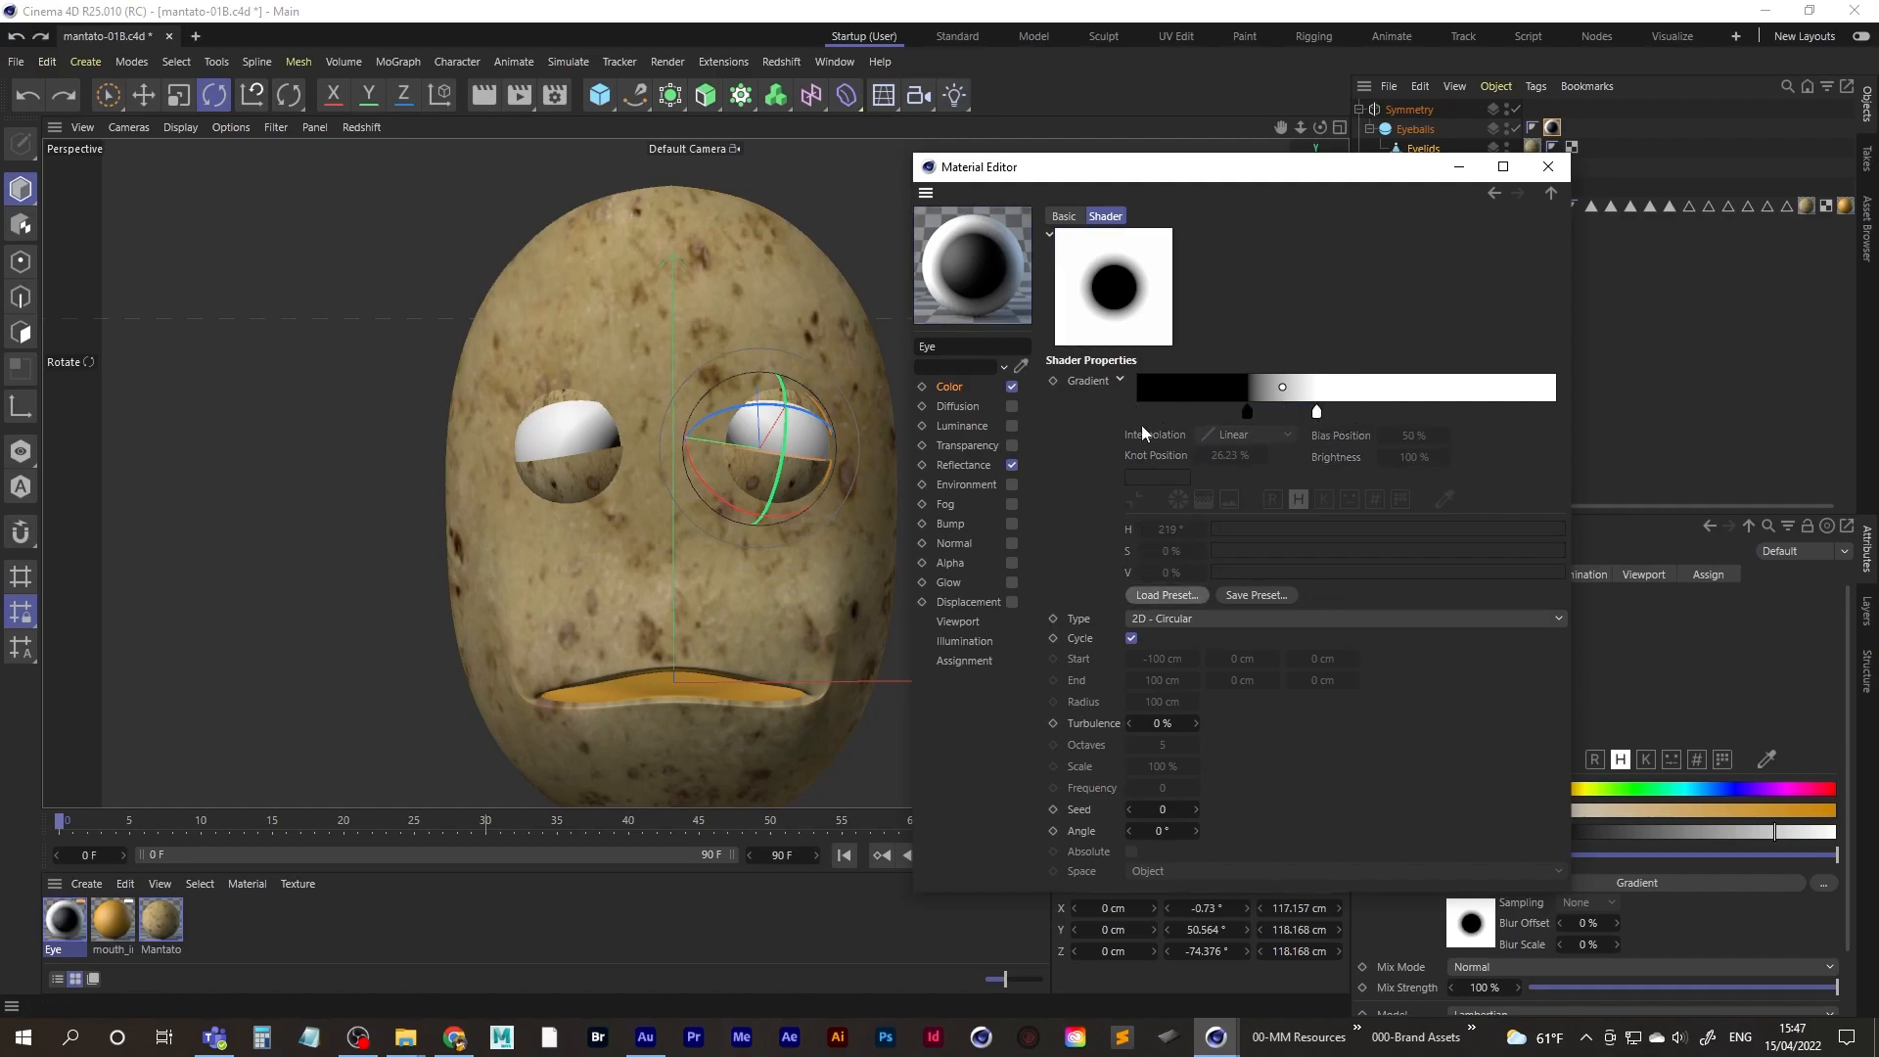
- Clear the Eye material's Color texture, load a fresh Gradient shader in its place and open its settings
{"action": "left_click", "coordinate": [950, 387]}
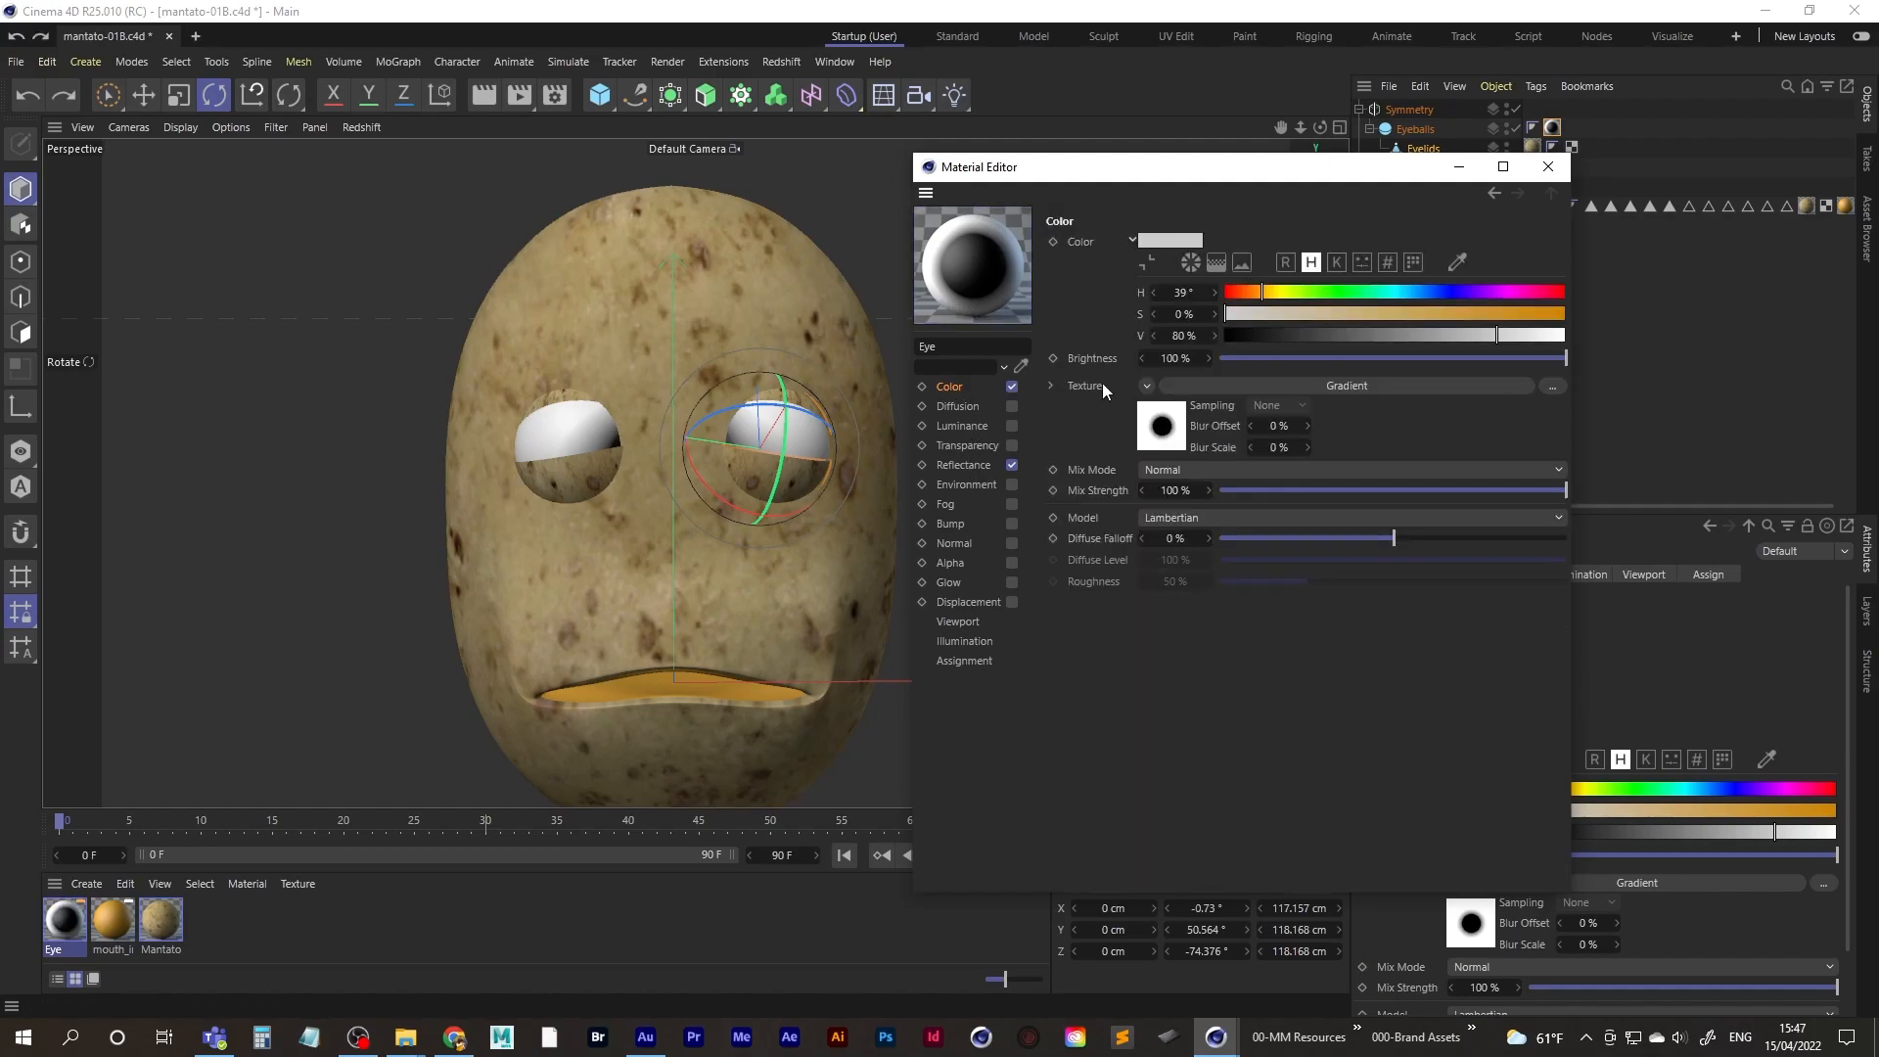
{"action": "left_click", "coordinate": [1147, 386]}
{"action": "left_click", "coordinate": [1184, 436]}
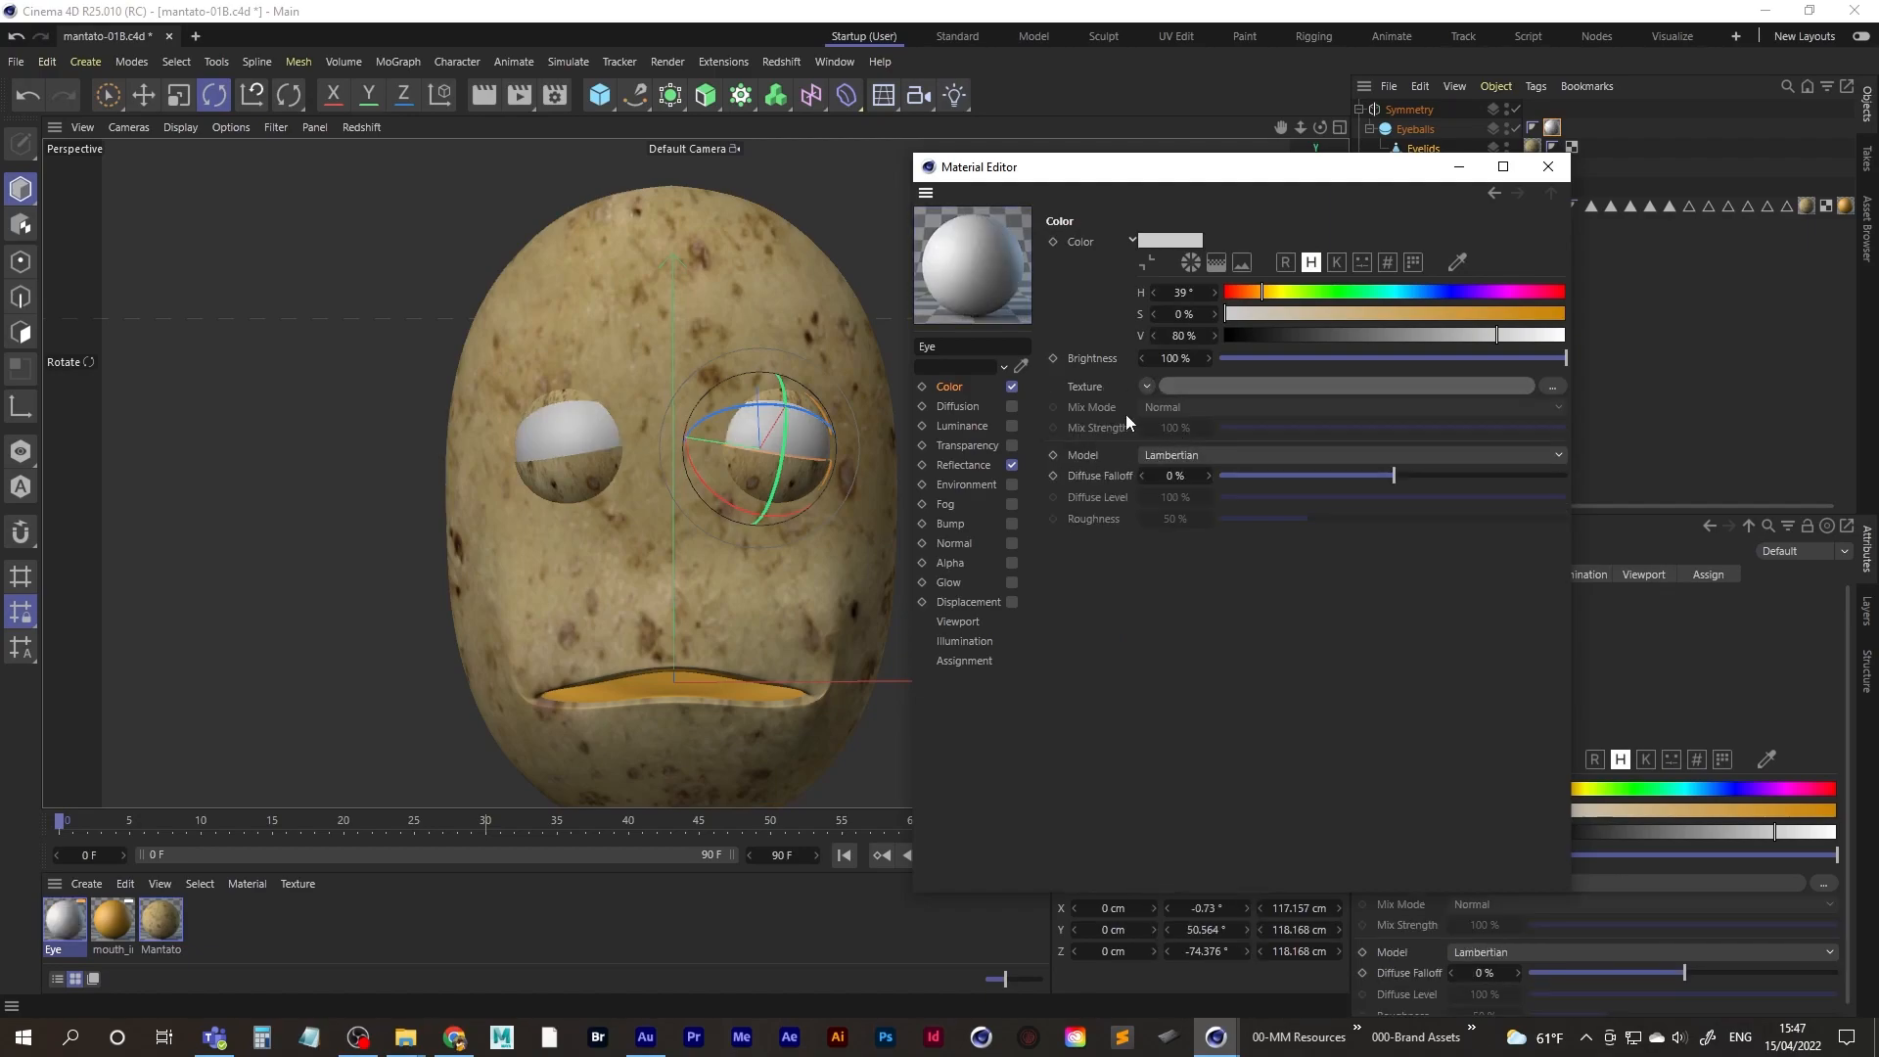
{"action": "left_click", "coordinate": [1153, 385]}
{"action": "left_click", "coordinate": [1200, 612]}
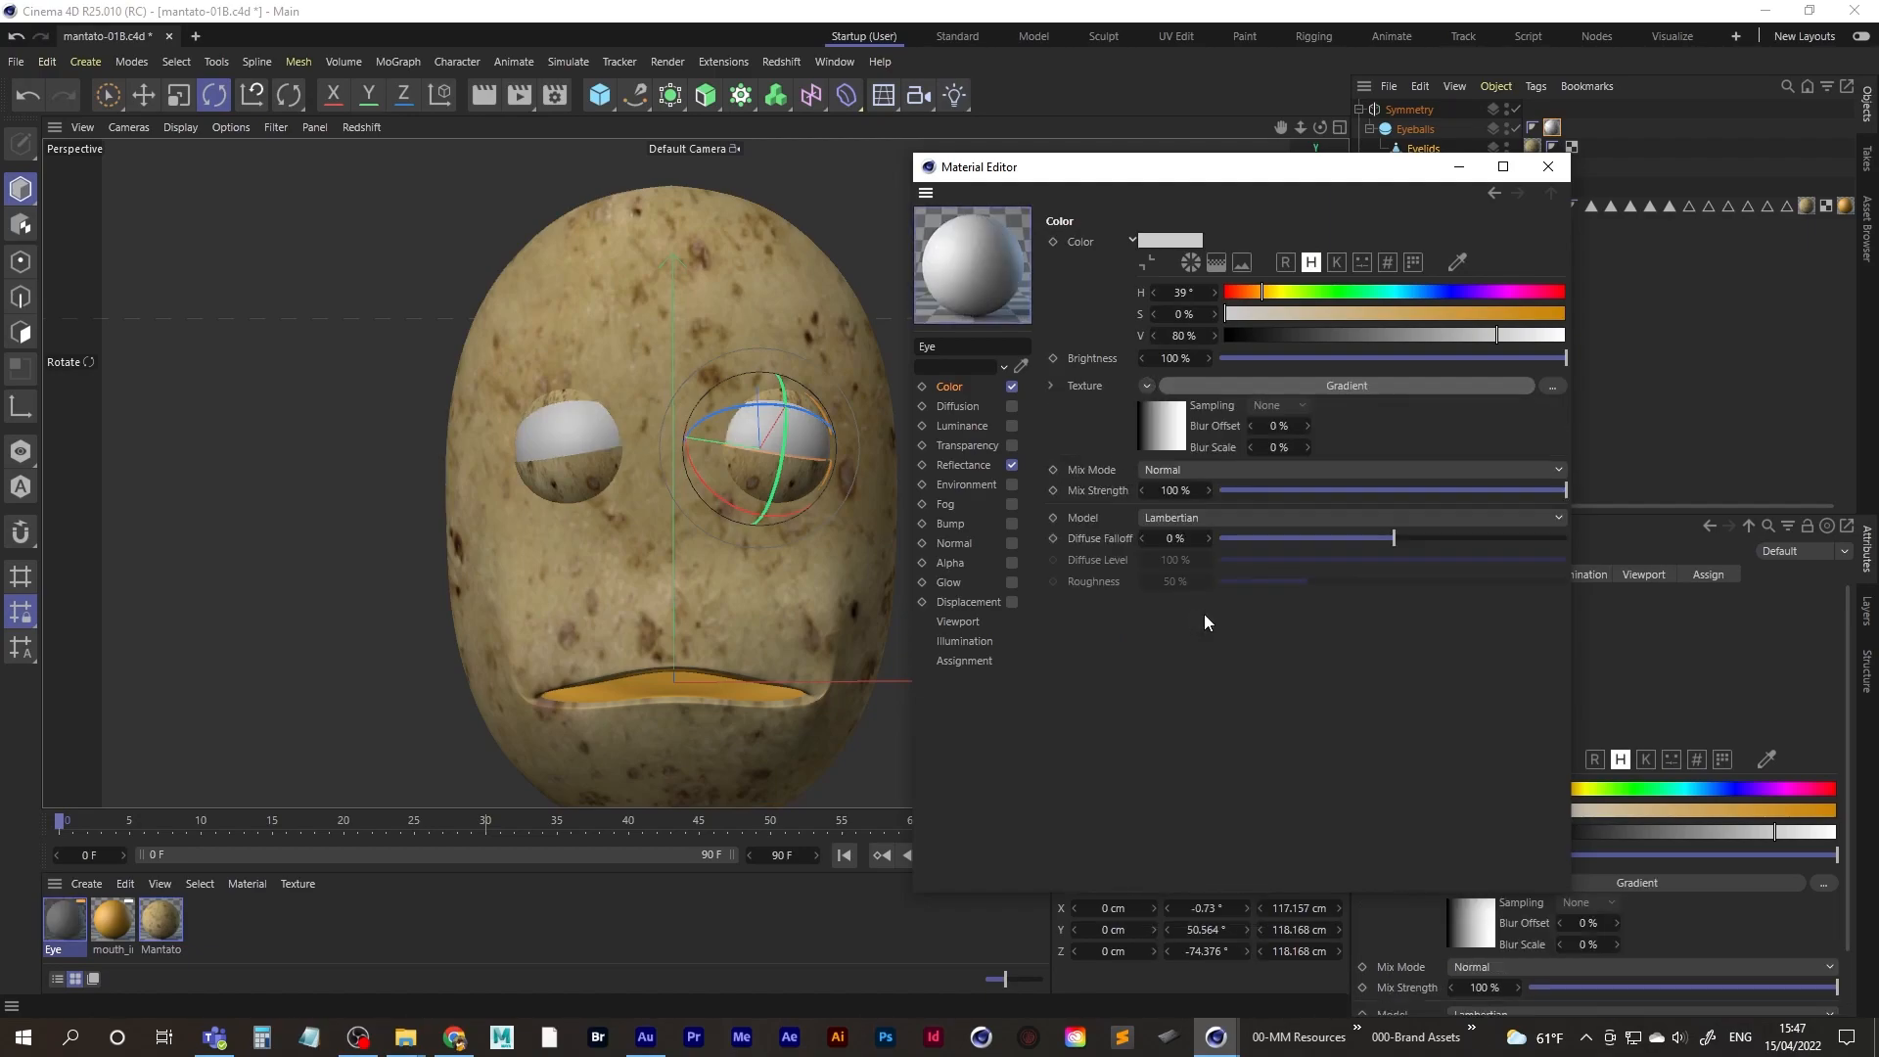
{"action": "left_click", "coordinate": [1179, 440]}
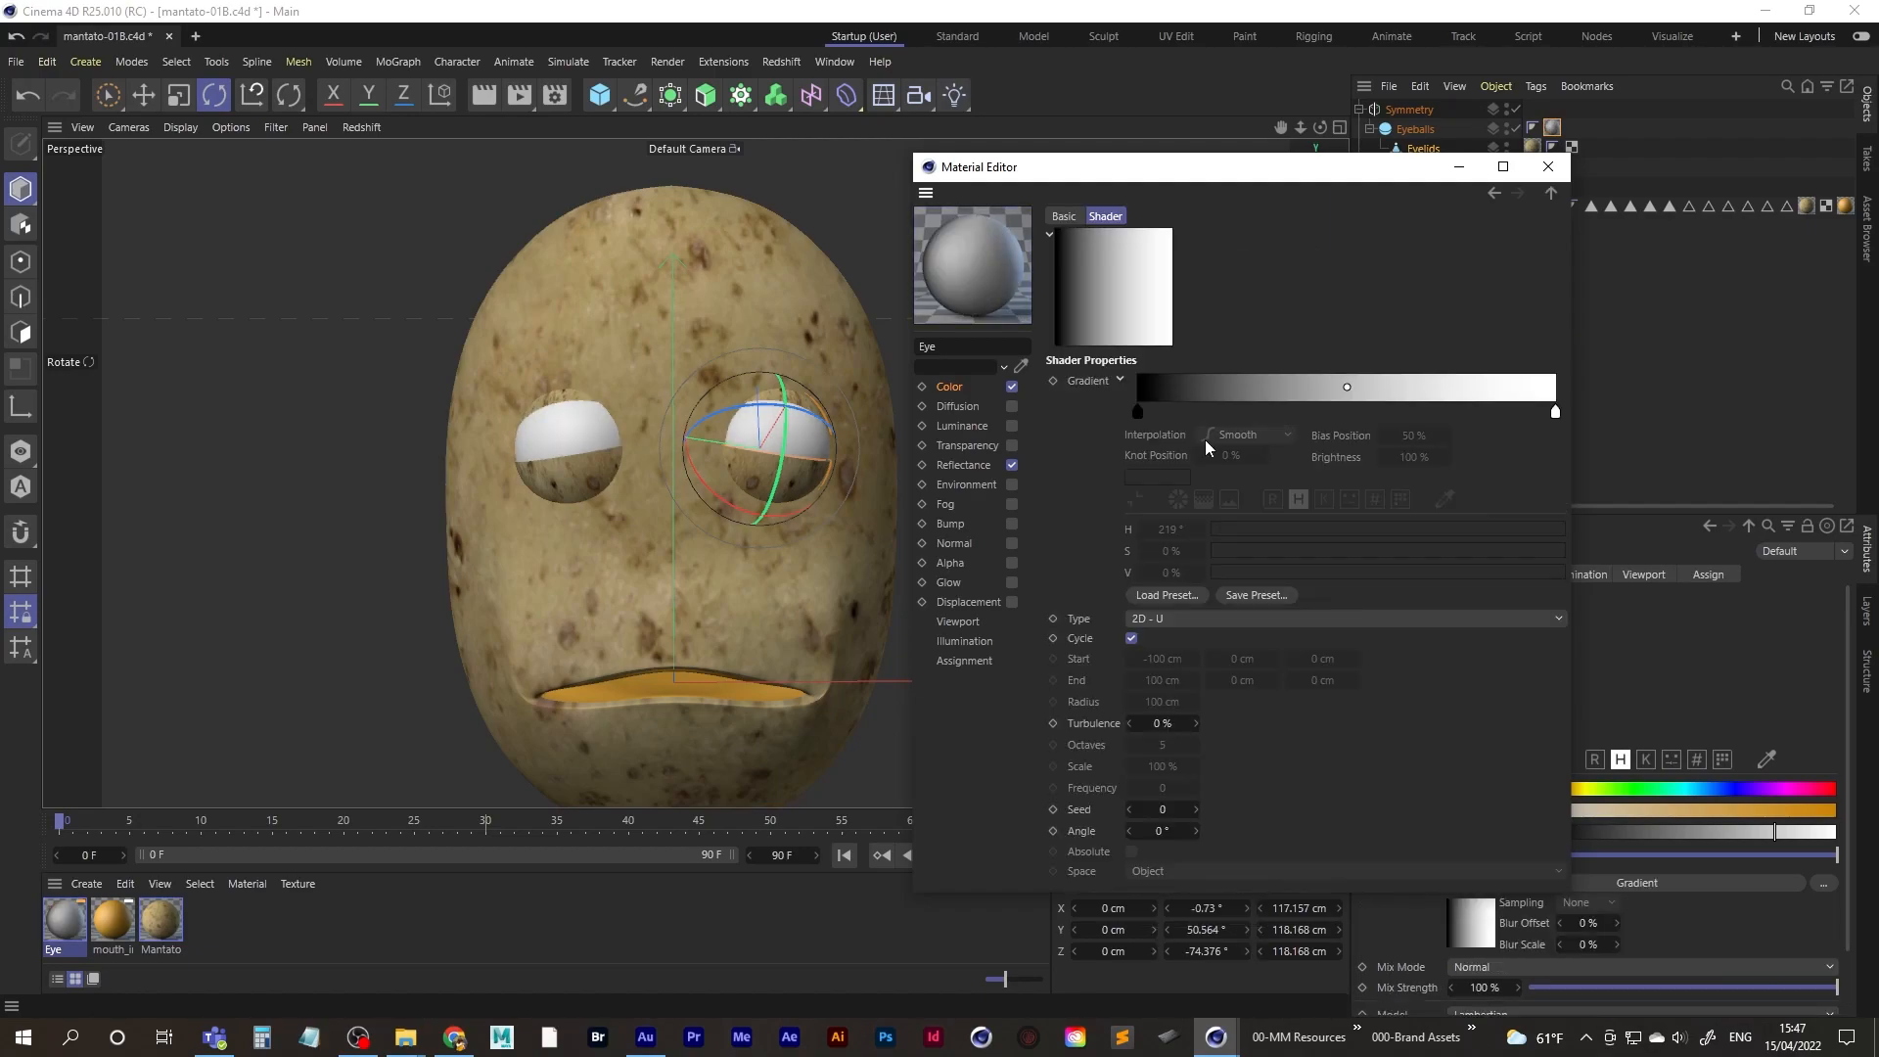
- Try Linear interpolation on the black and white gradient knots with the black knot moved inward, and undo the knot move
{"action": "left_click", "coordinate": [1138, 413]}
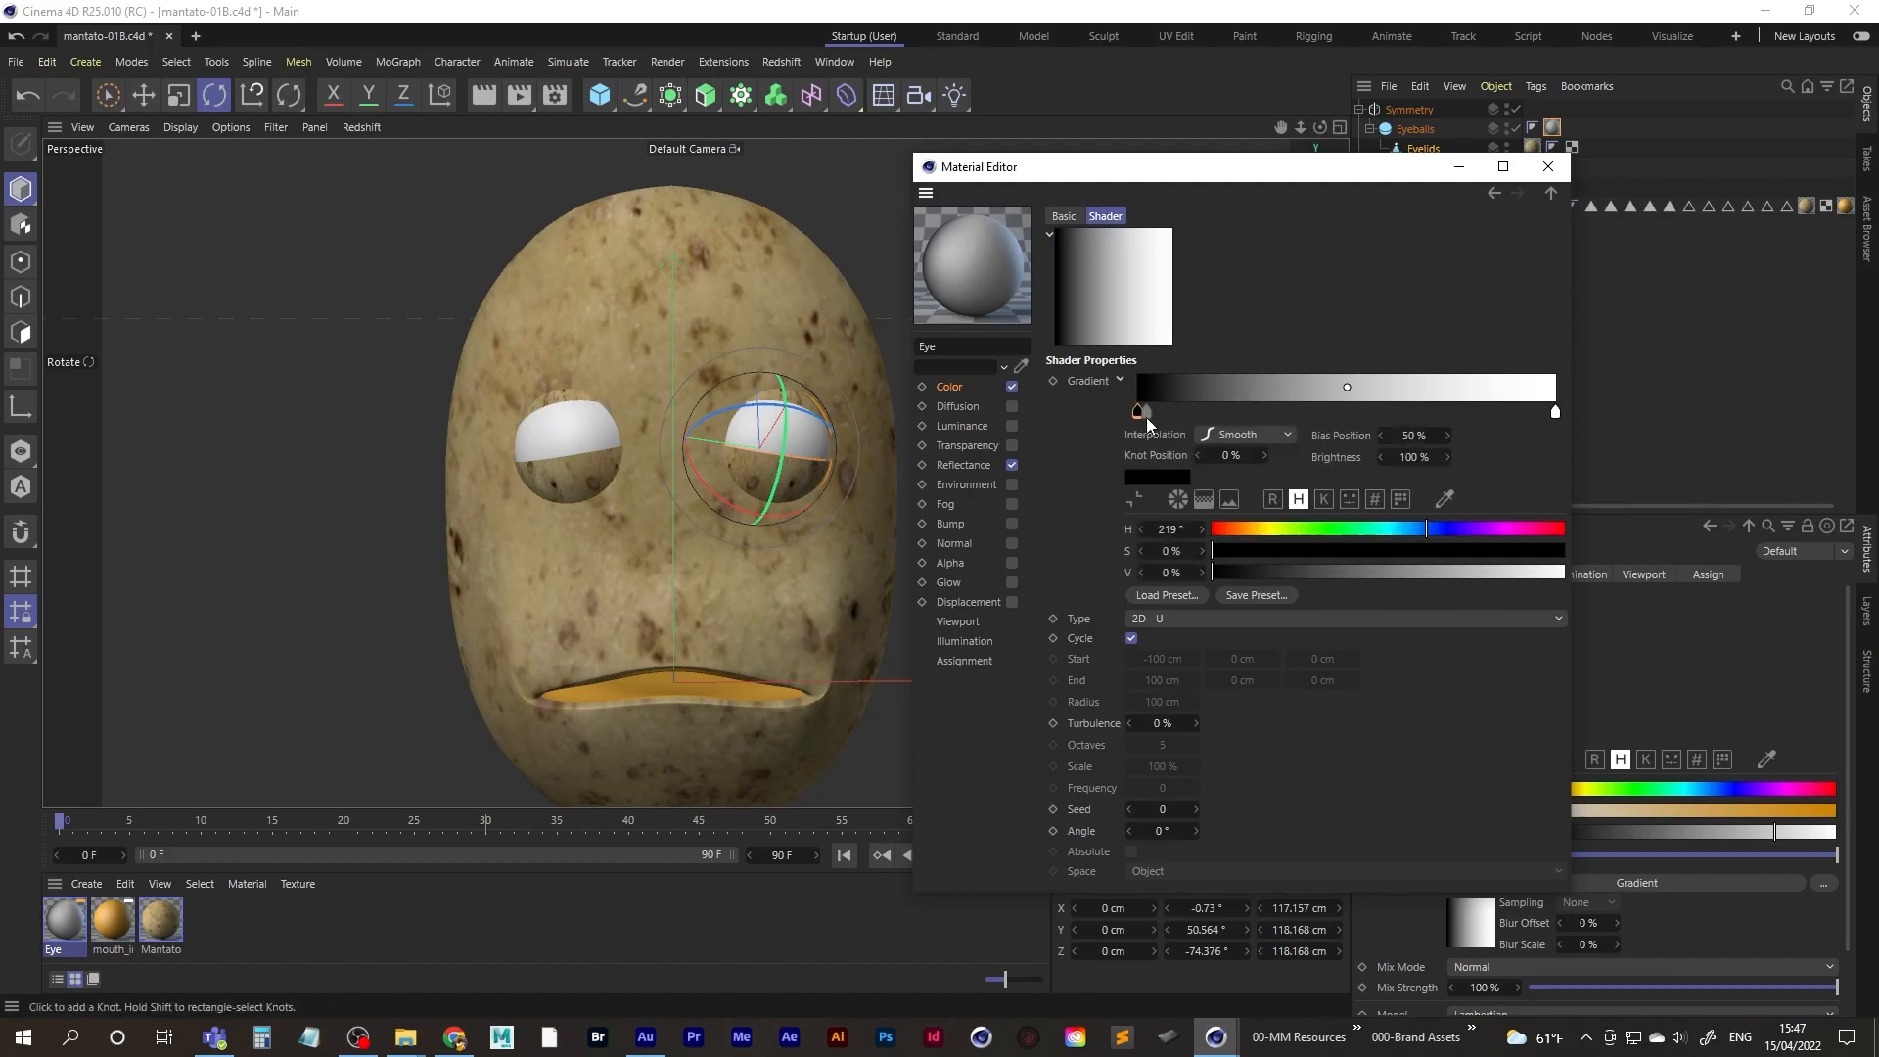
{"action": "left_click", "coordinate": [1556, 412], "text": "shift"}
{"action": "left_click", "coordinate": [1208, 441]}
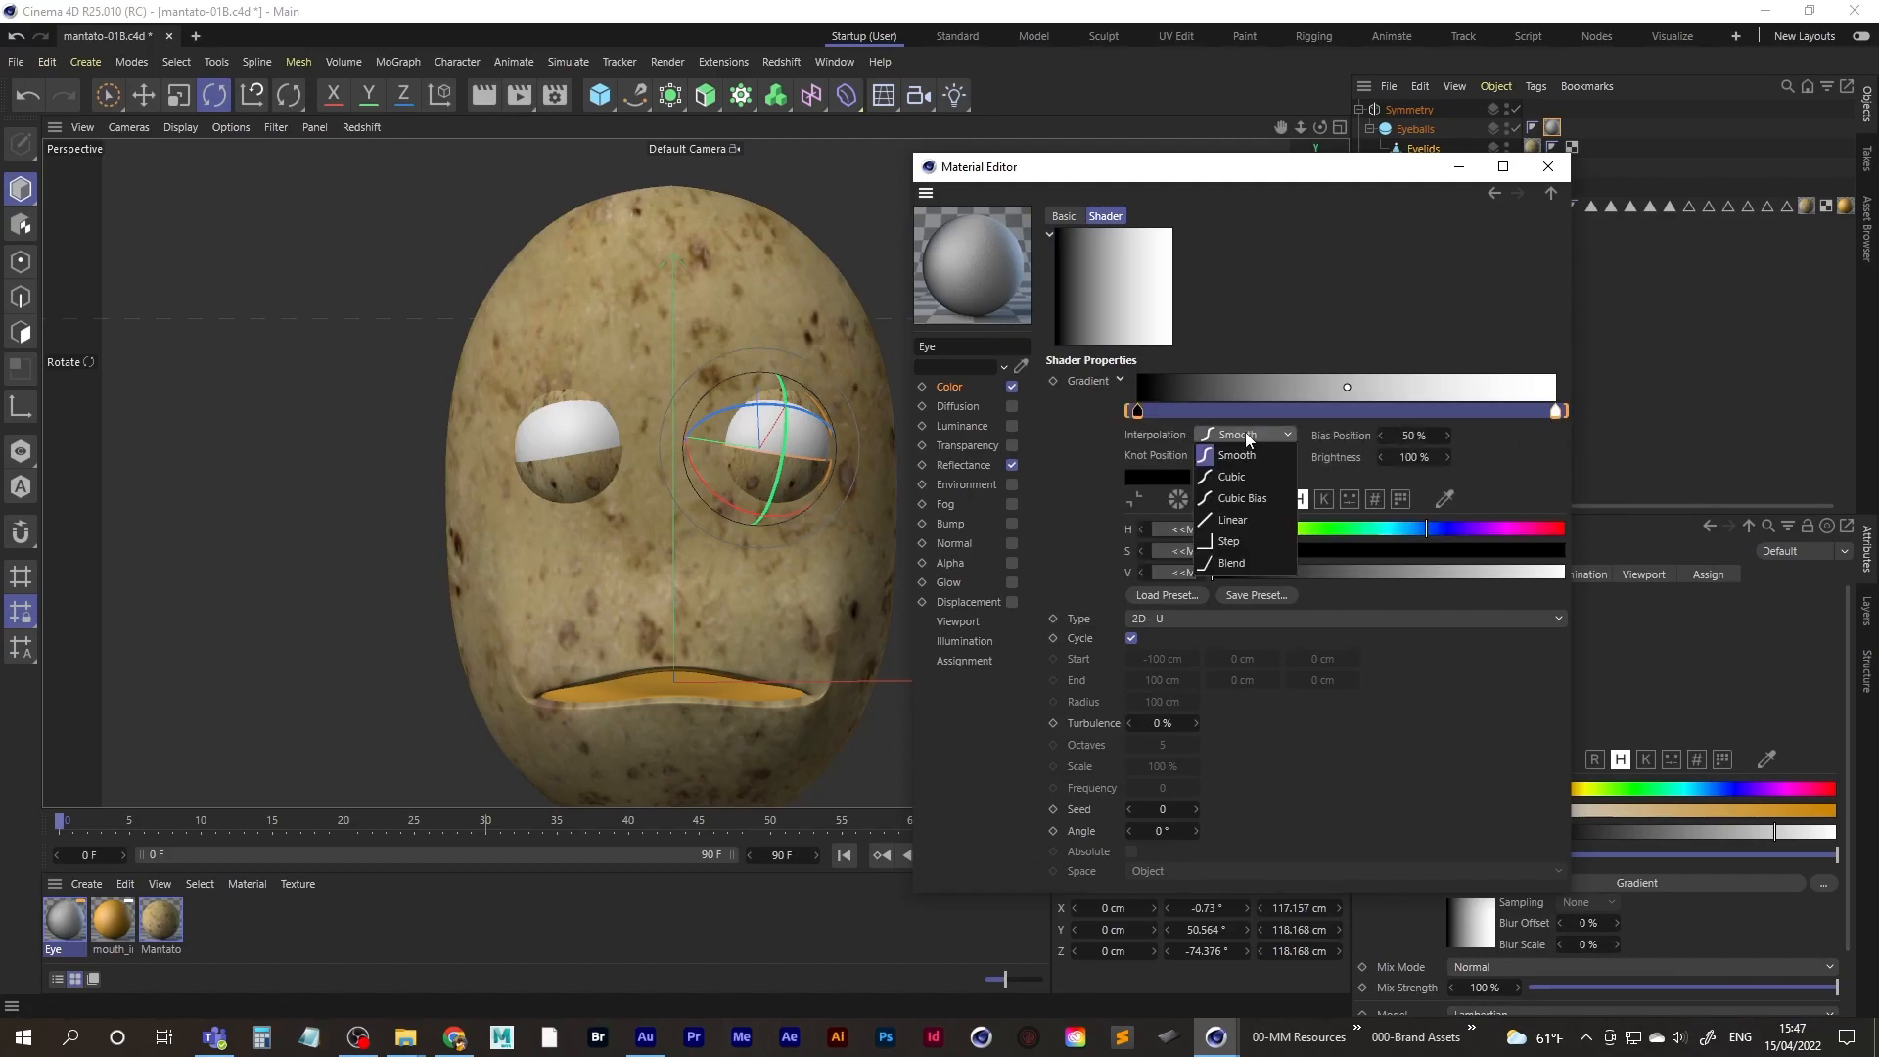
{"action": "left_click", "coordinate": [1252, 519]}
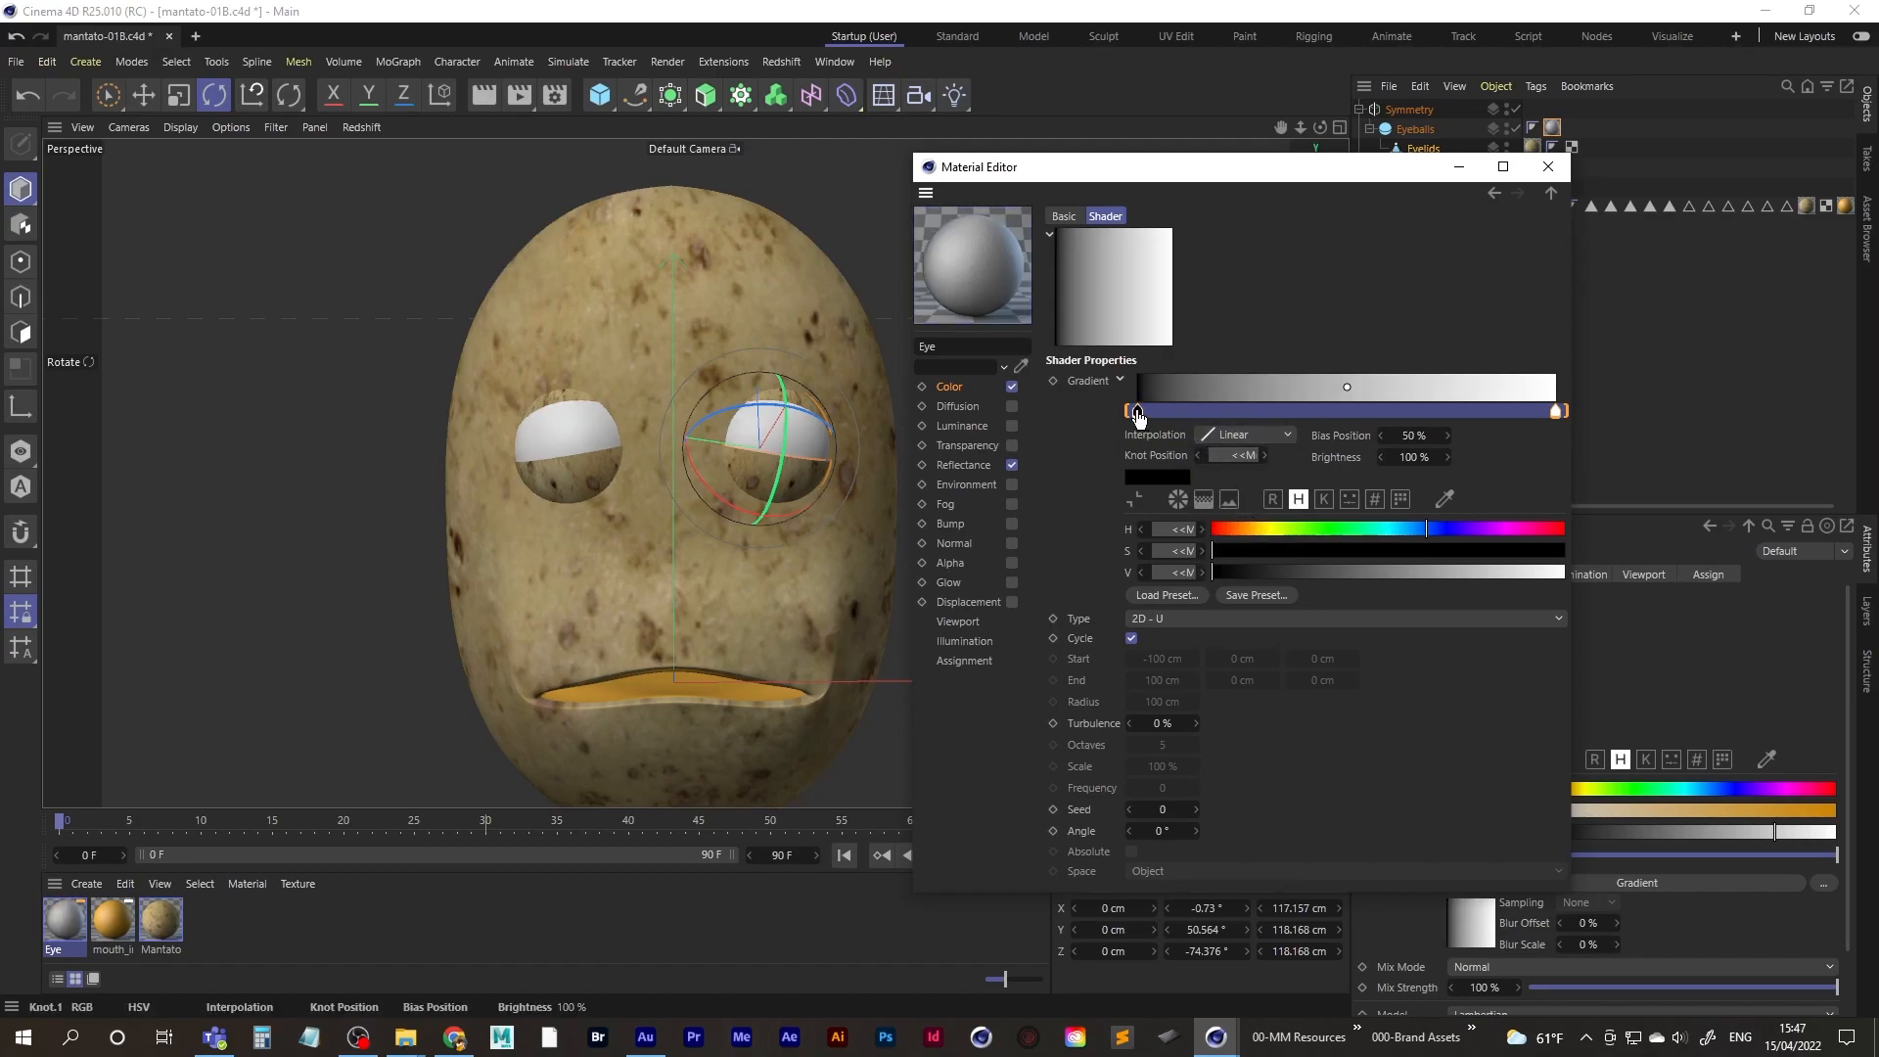
{"action": "left_click_drag", "start_coordinate": [1138, 412], "coordinate": [1265, 412]}
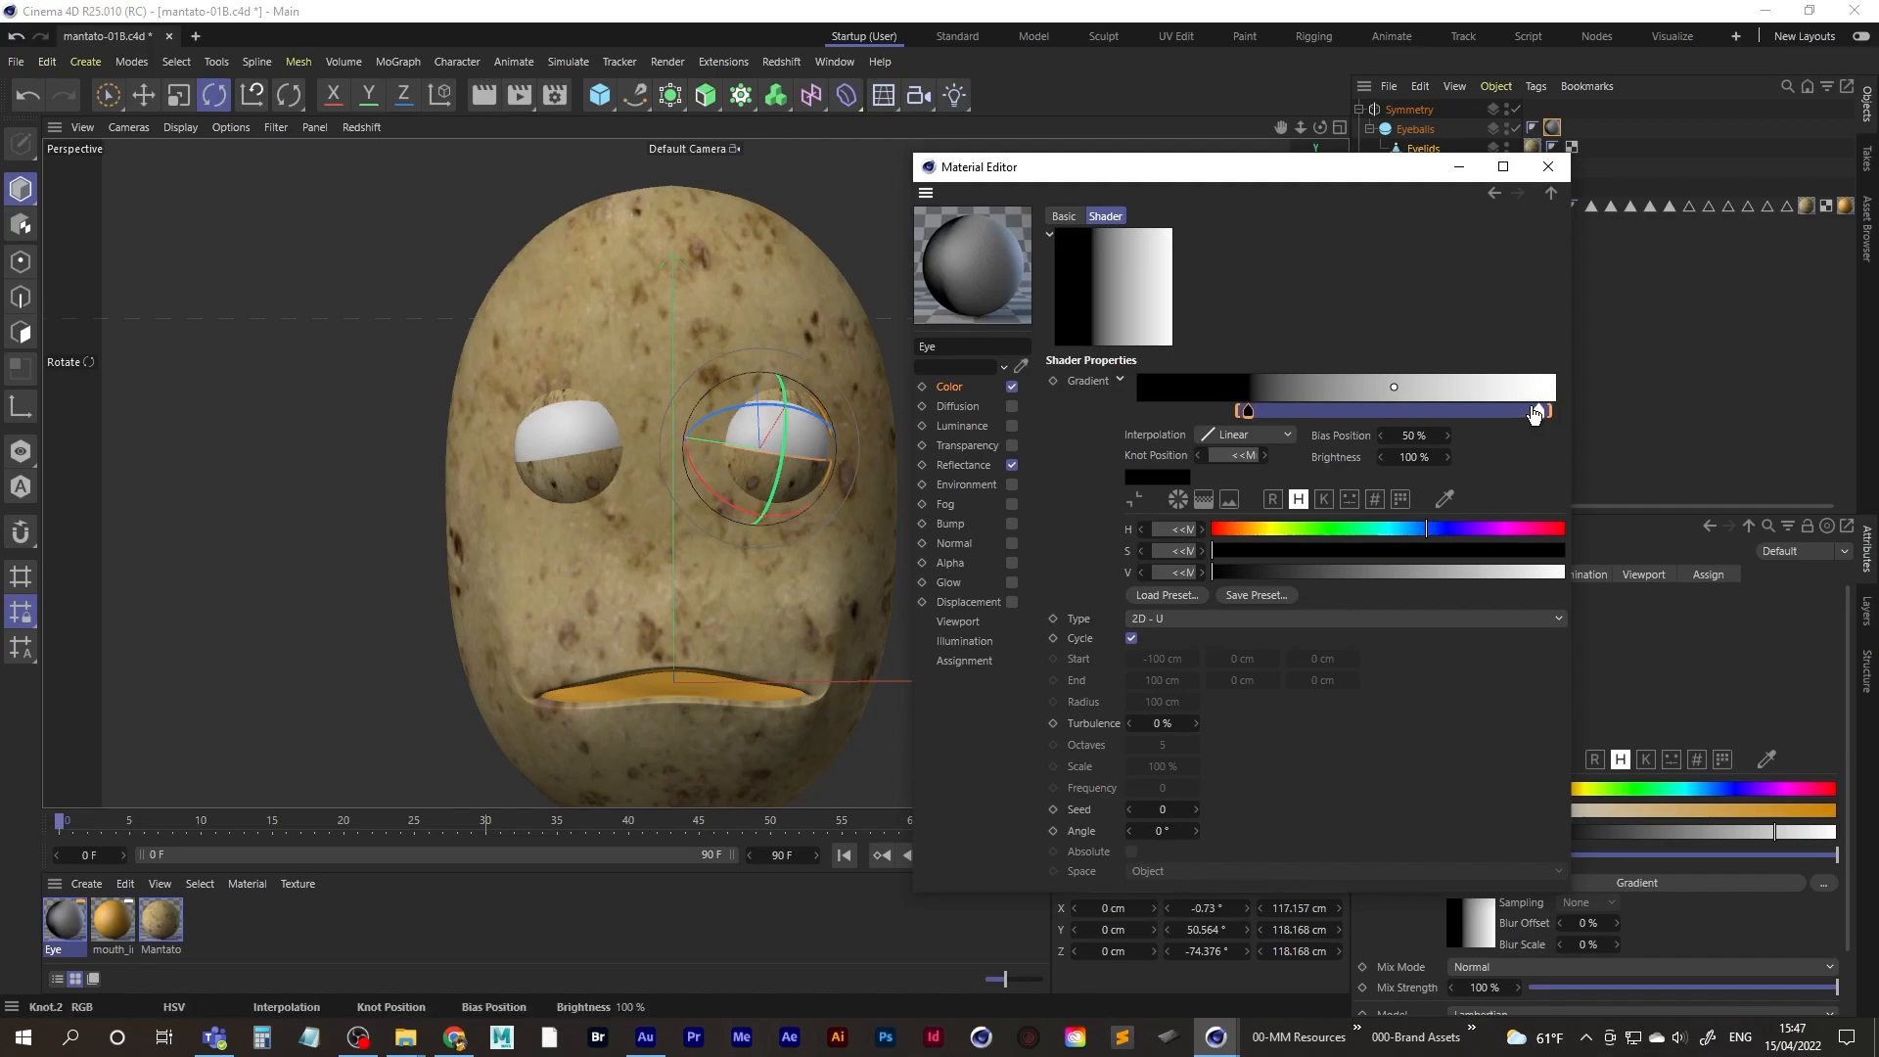
{"action": "key", "text": "ctrl+z"}
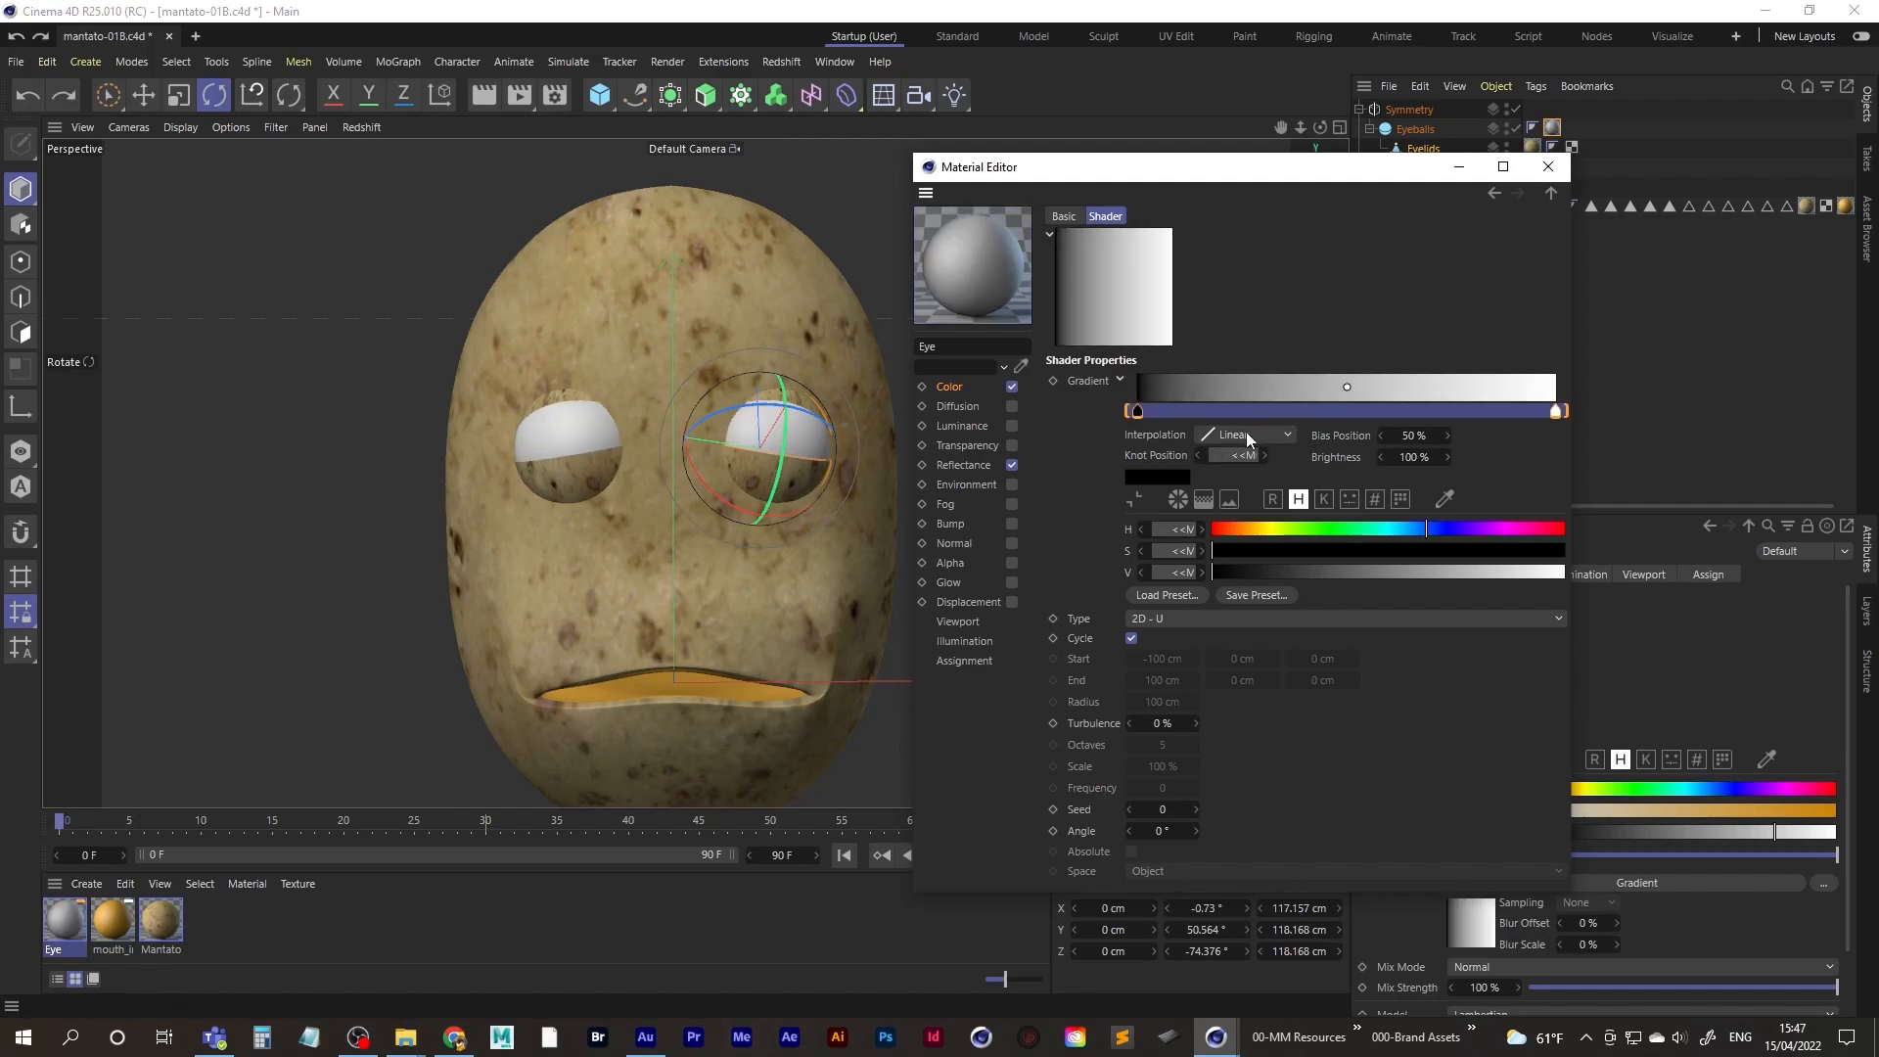
- Set both selected knots to Step interpolation and place the white knot near the gradient's middle with the black knot just before it
{"action": "left_click", "coordinate": [1247, 434]}
{"action": "left_click", "coordinate": [1230, 542]}
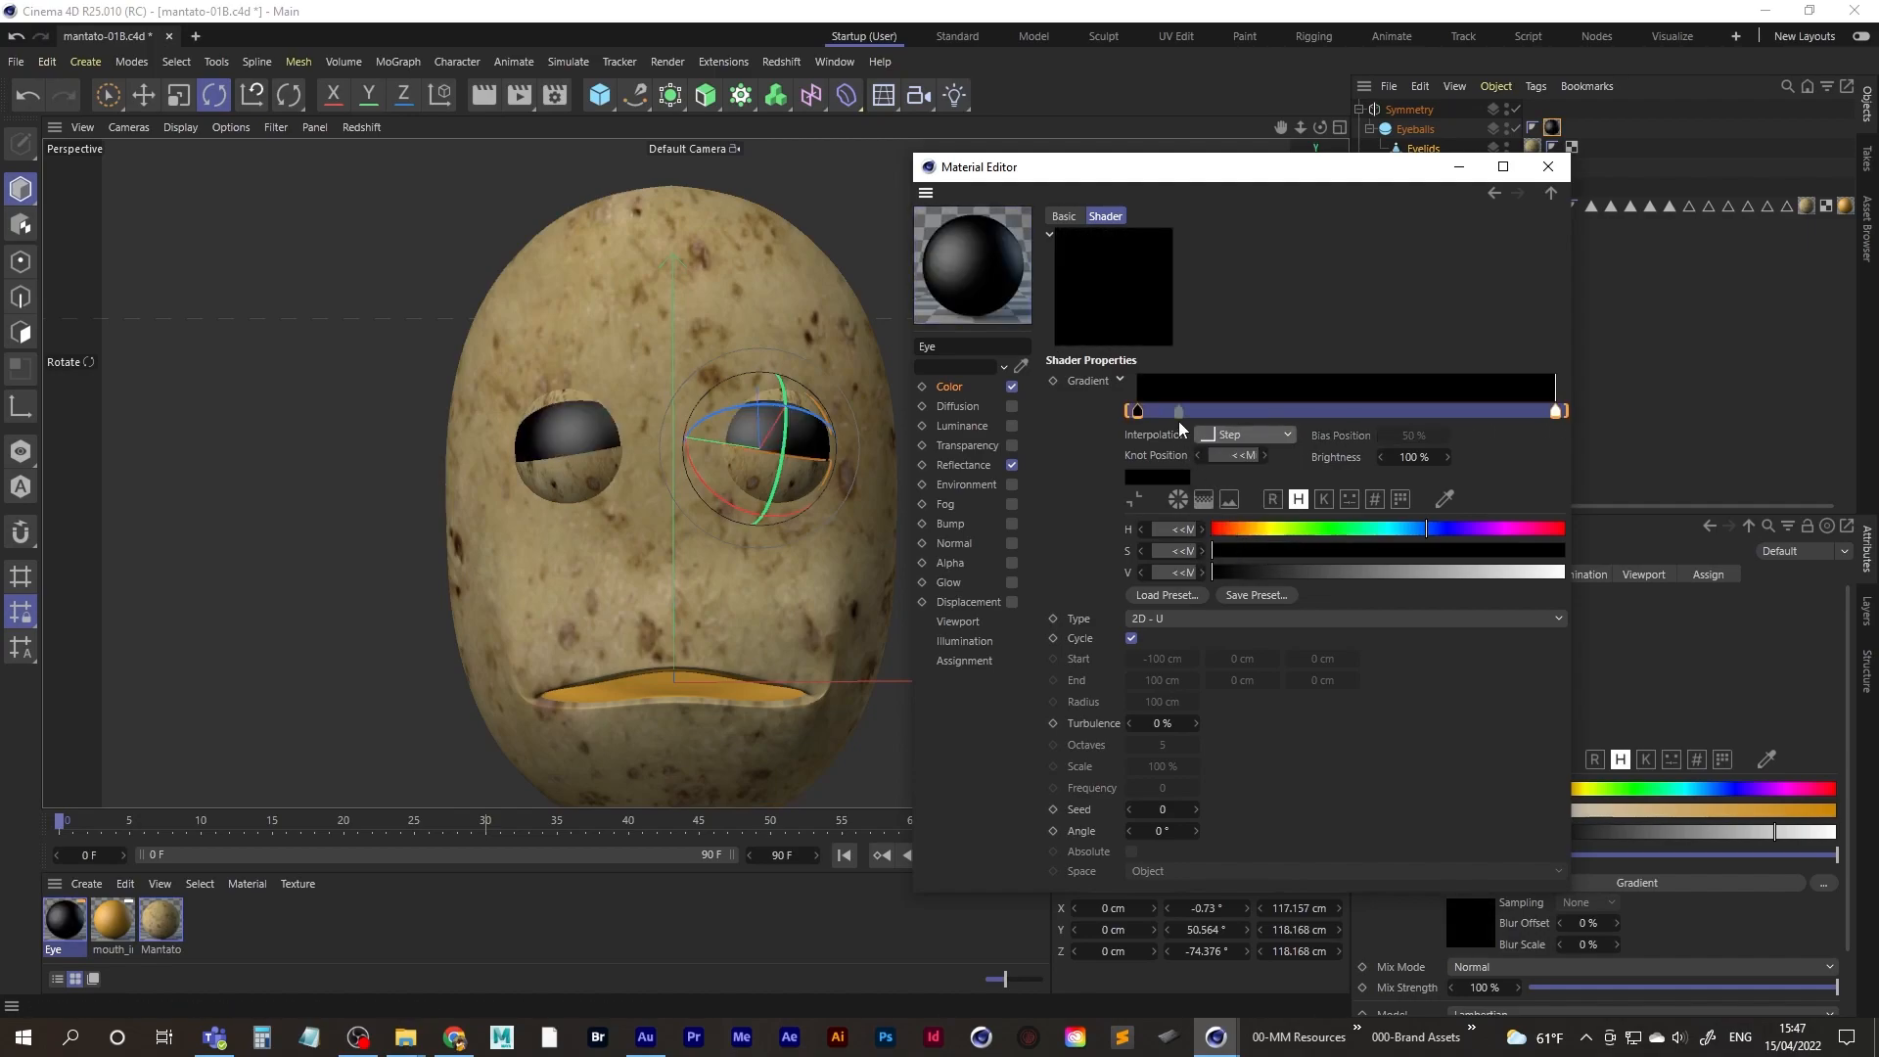
{"action": "left_click", "coordinate": [1295, 411]}
{"action": "left_click_drag", "start_coordinate": [1295, 412], "coordinate": [1349, 411]}
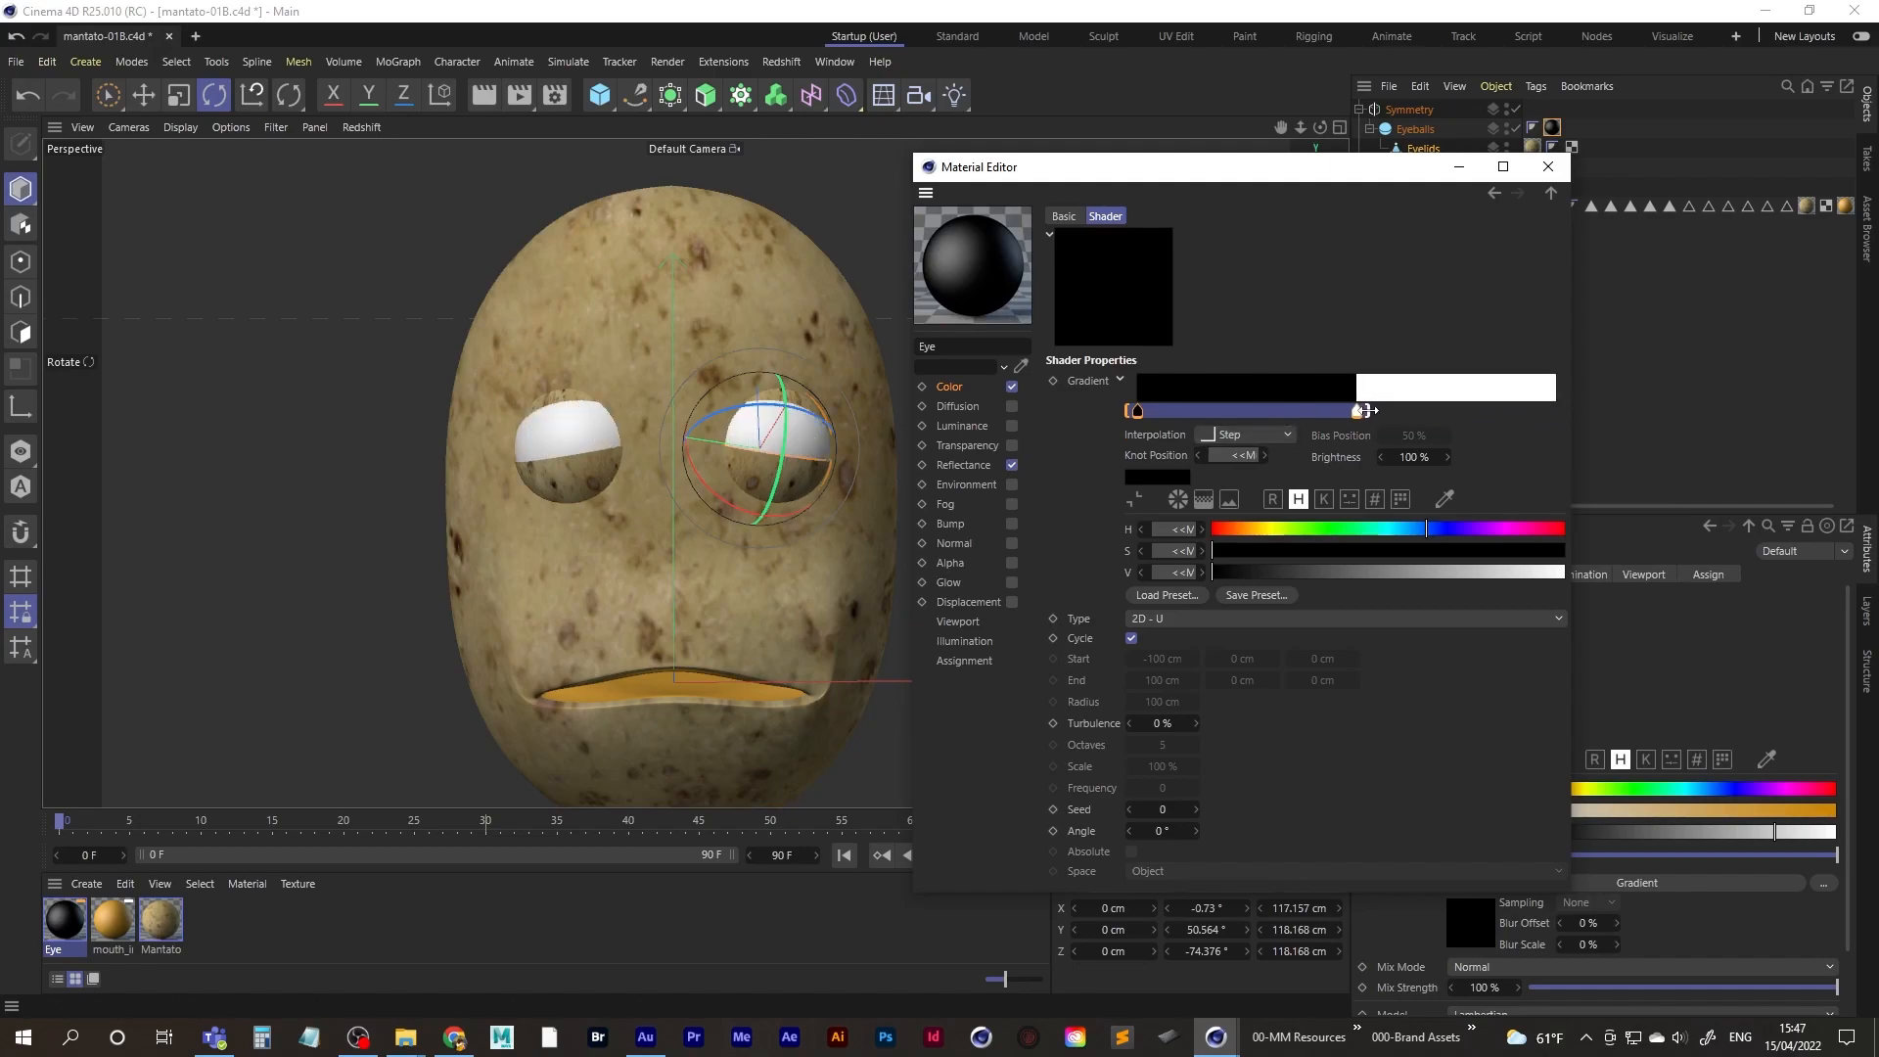
{"action": "left_click_drag", "start_coordinate": [1136, 412], "coordinate": [1287, 413]}
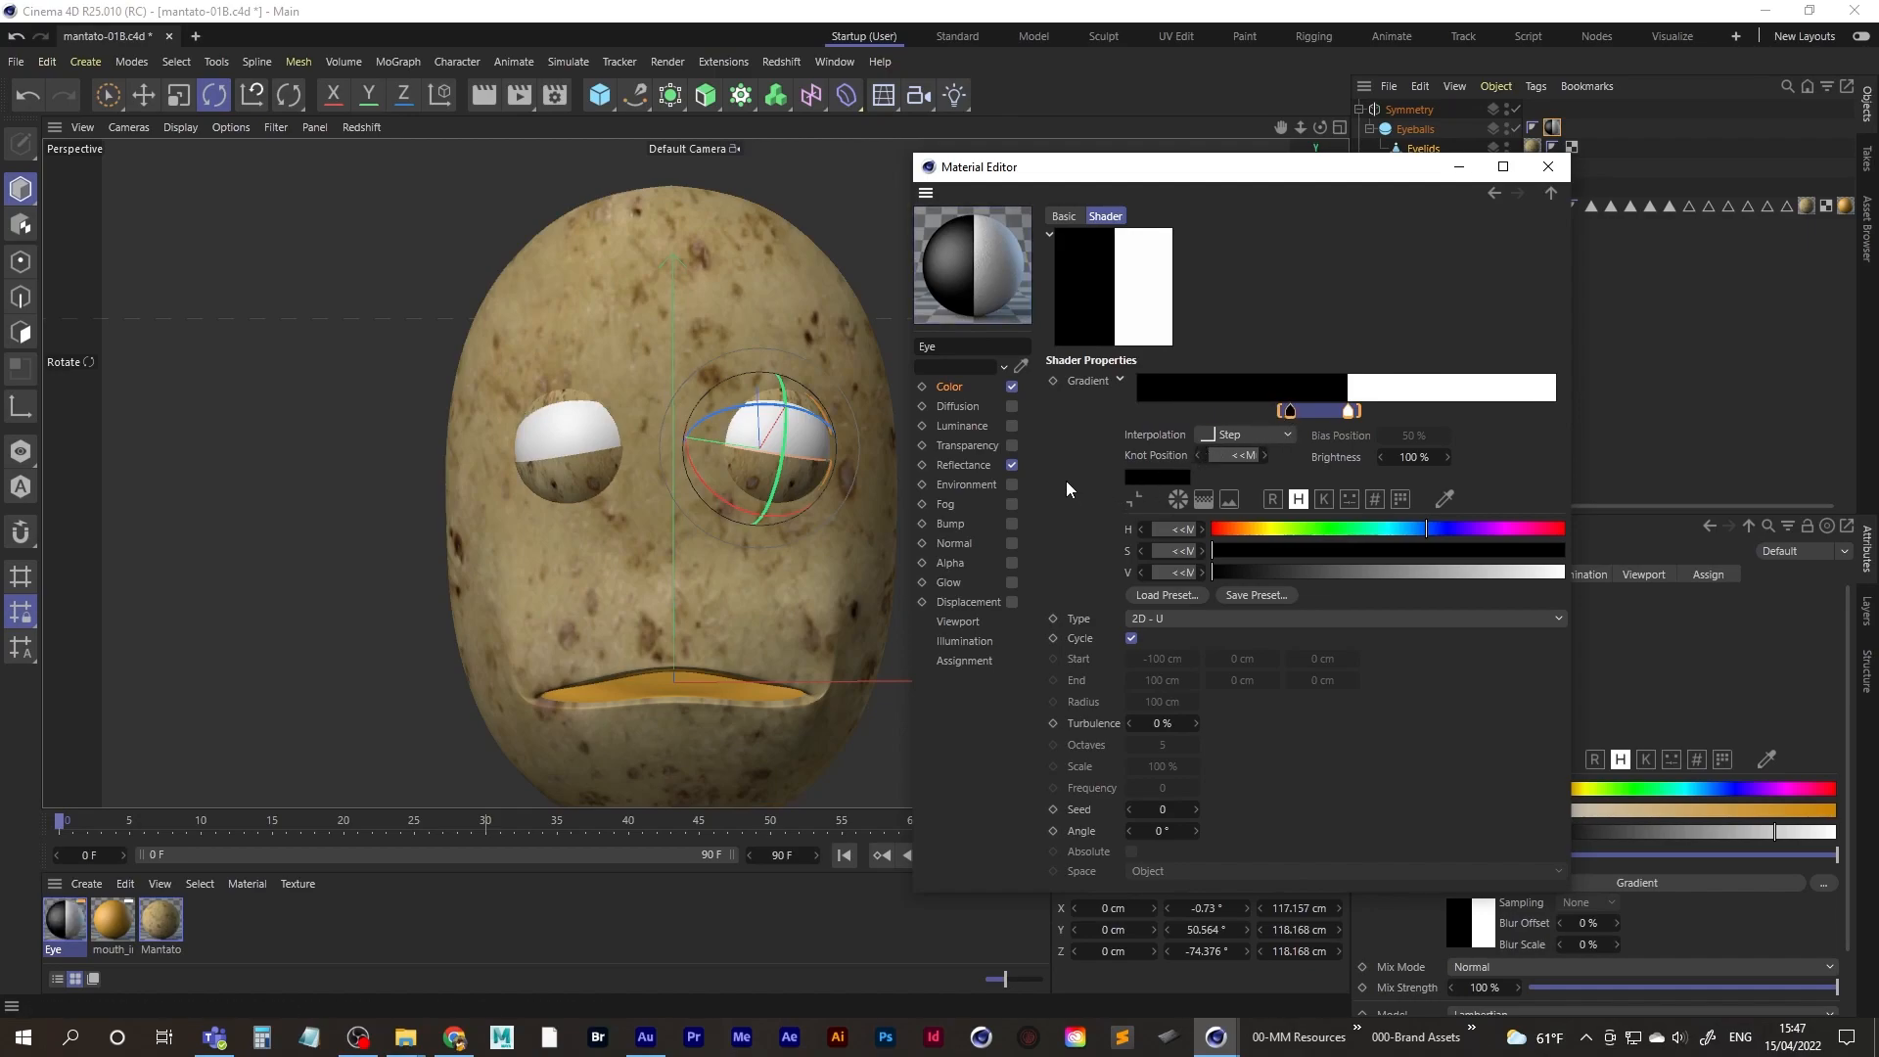
- Set the gradient type to 2D - Circular and add a blue knot at about 43.1%, coloured H 192°, S 100%, V 97%
{"action": "left_click", "coordinate": [1160, 618]}
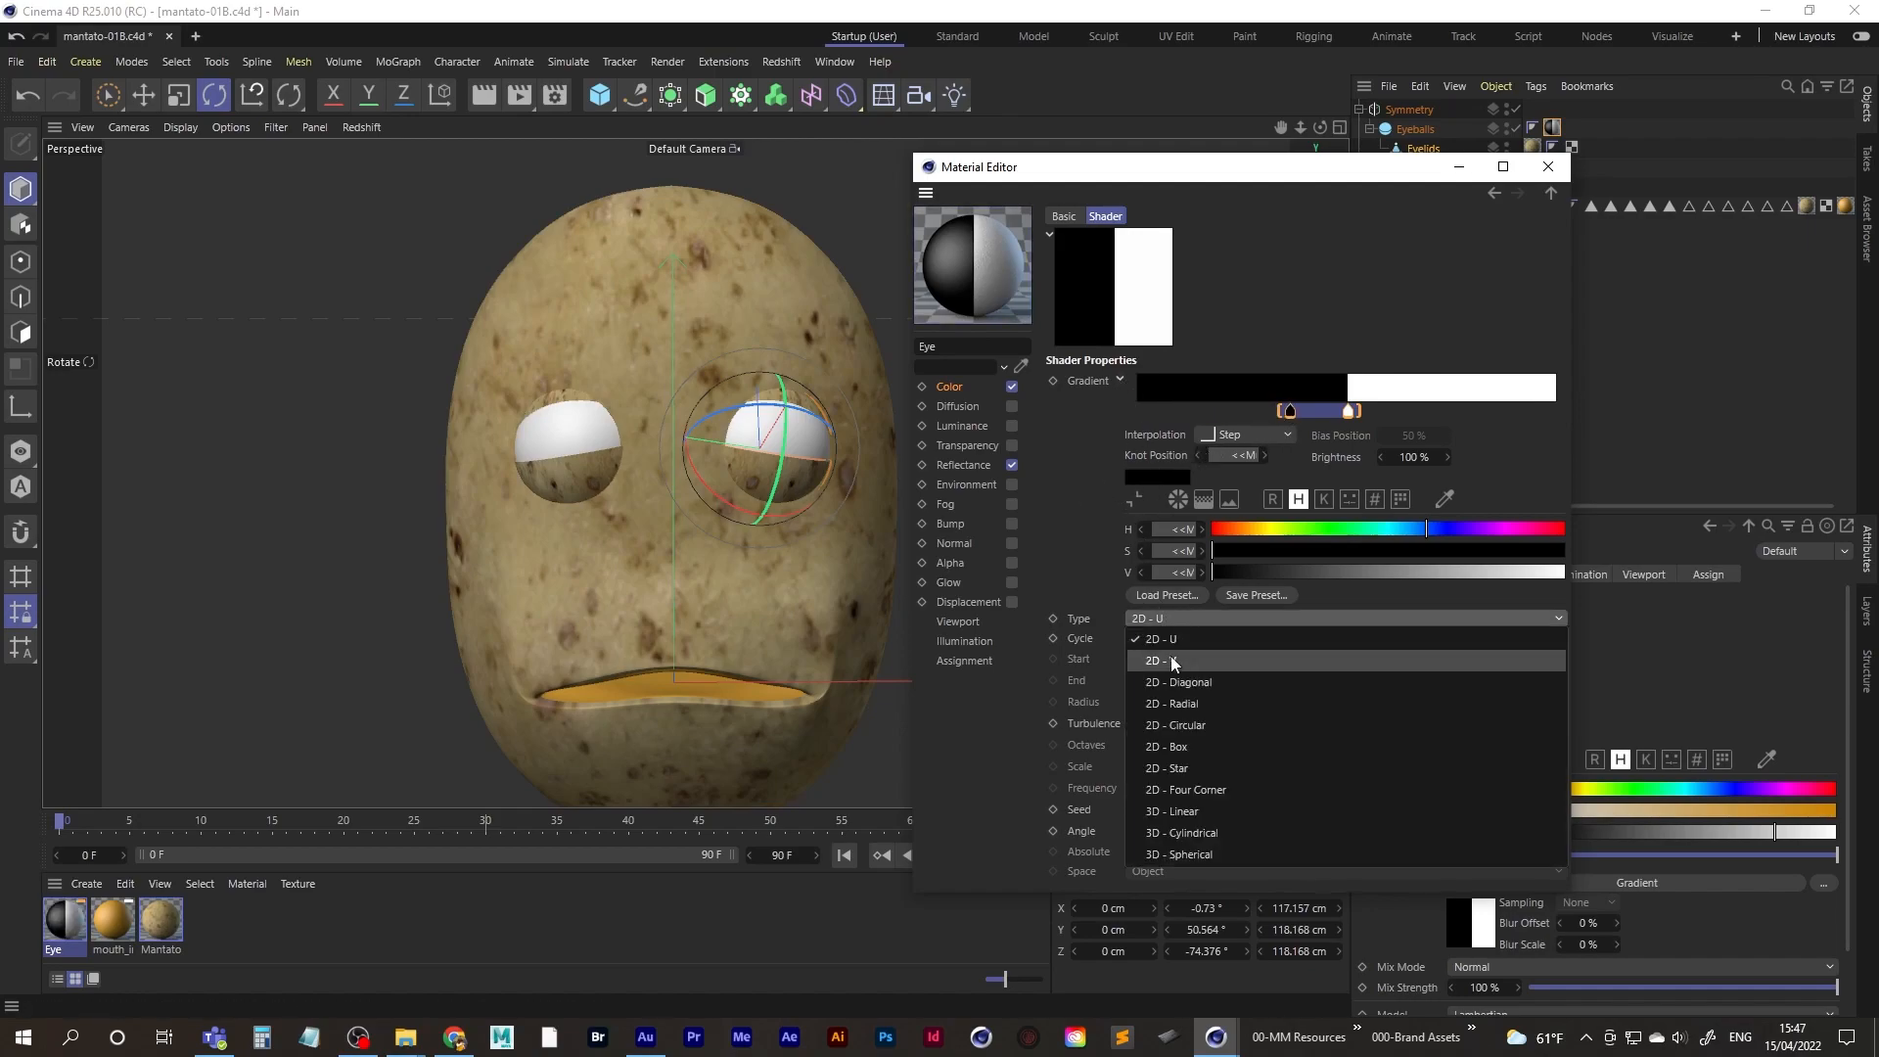
{"action": "left_click", "coordinate": [1199, 725]}
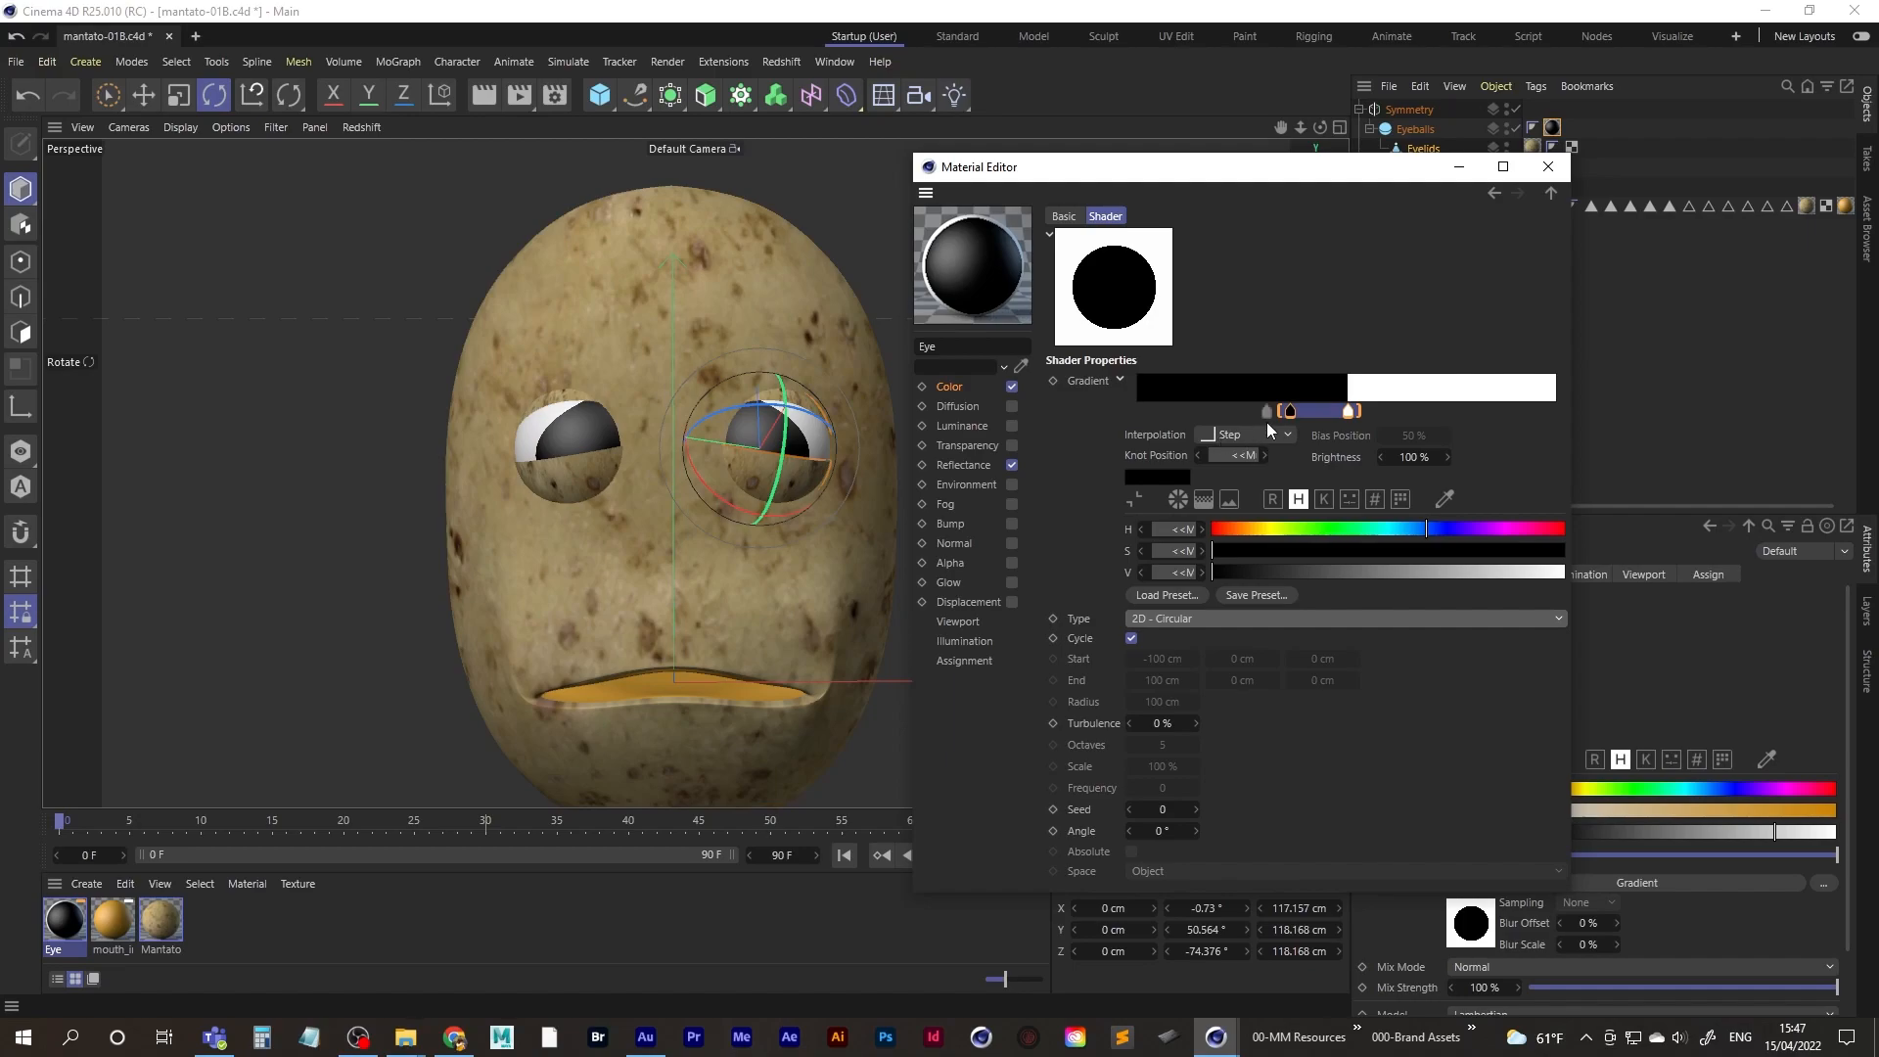
{"action": "left_click", "coordinate": [1316, 411]}
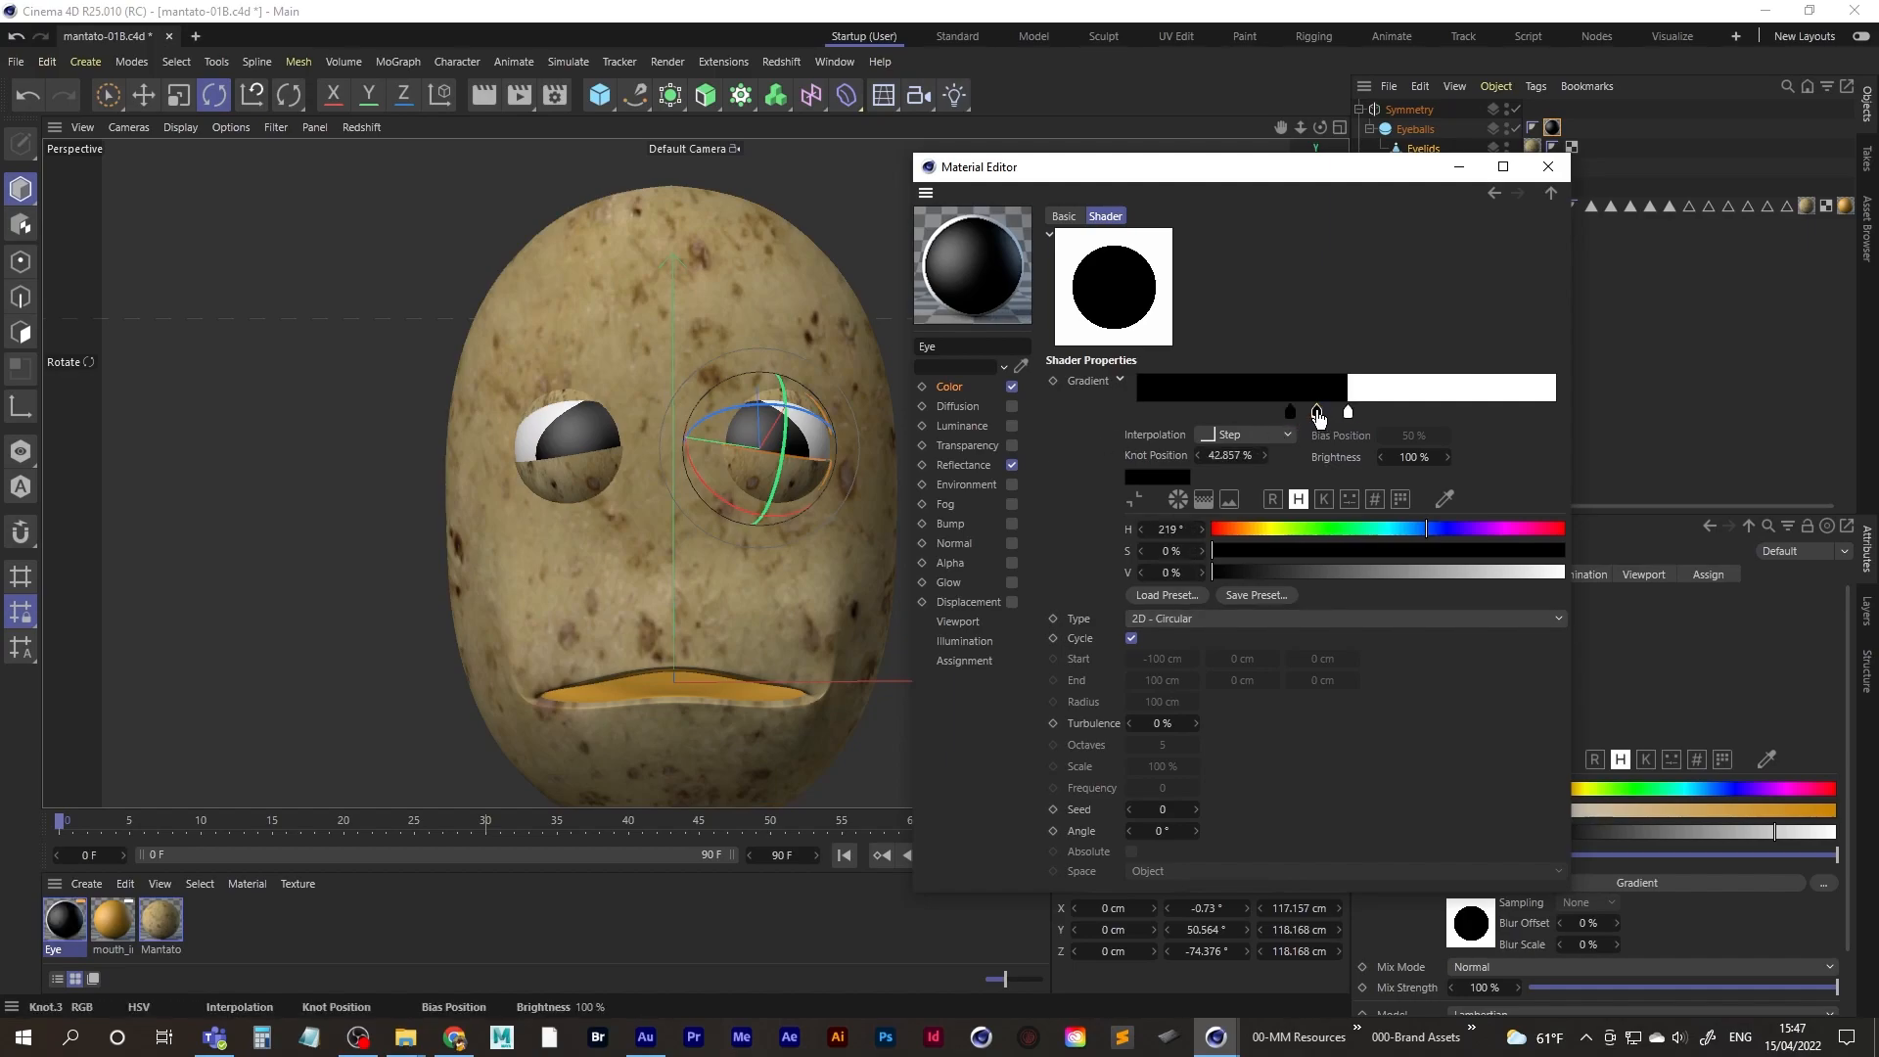
{"action": "double_click", "coordinate": [1316, 411]}
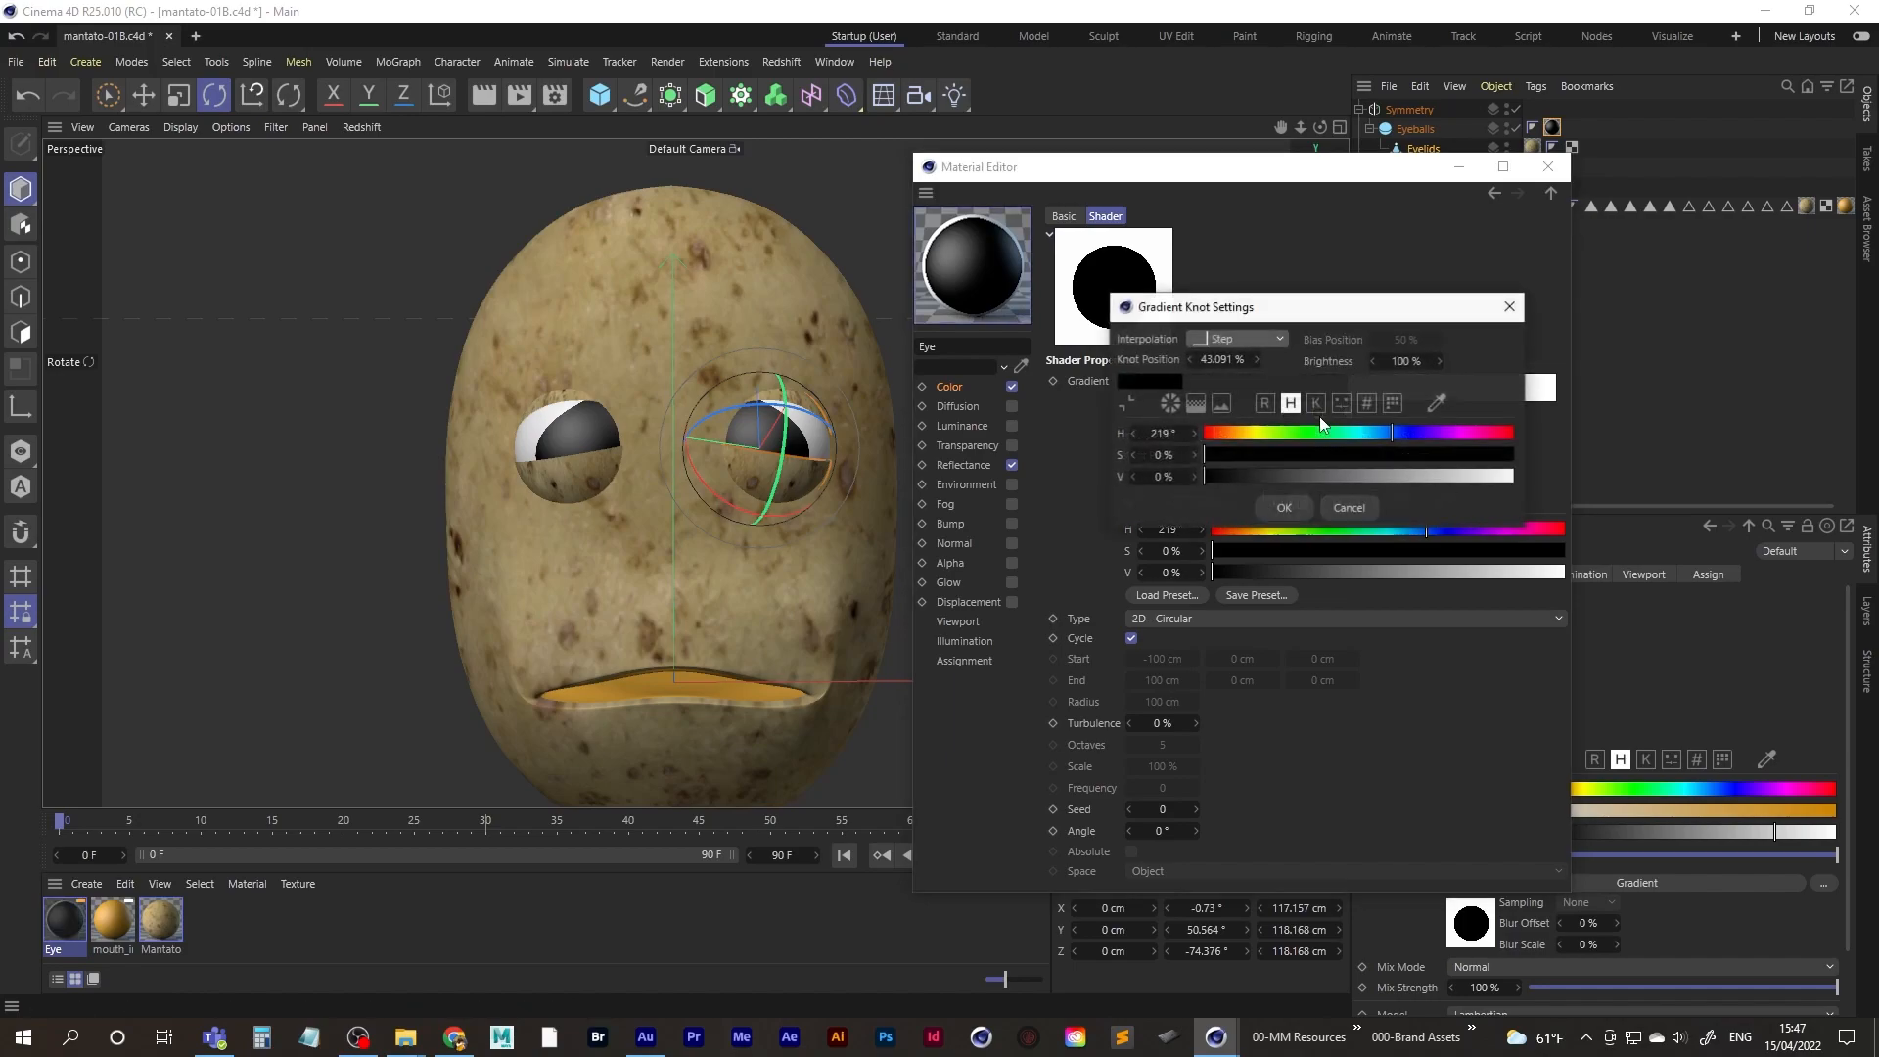
{"action": "left_click", "coordinate": [1370, 433]}
{"action": "left_click", "coordinate": [1513, 455]}
{"action": "left_click", "coordinate": [1506, 476]}
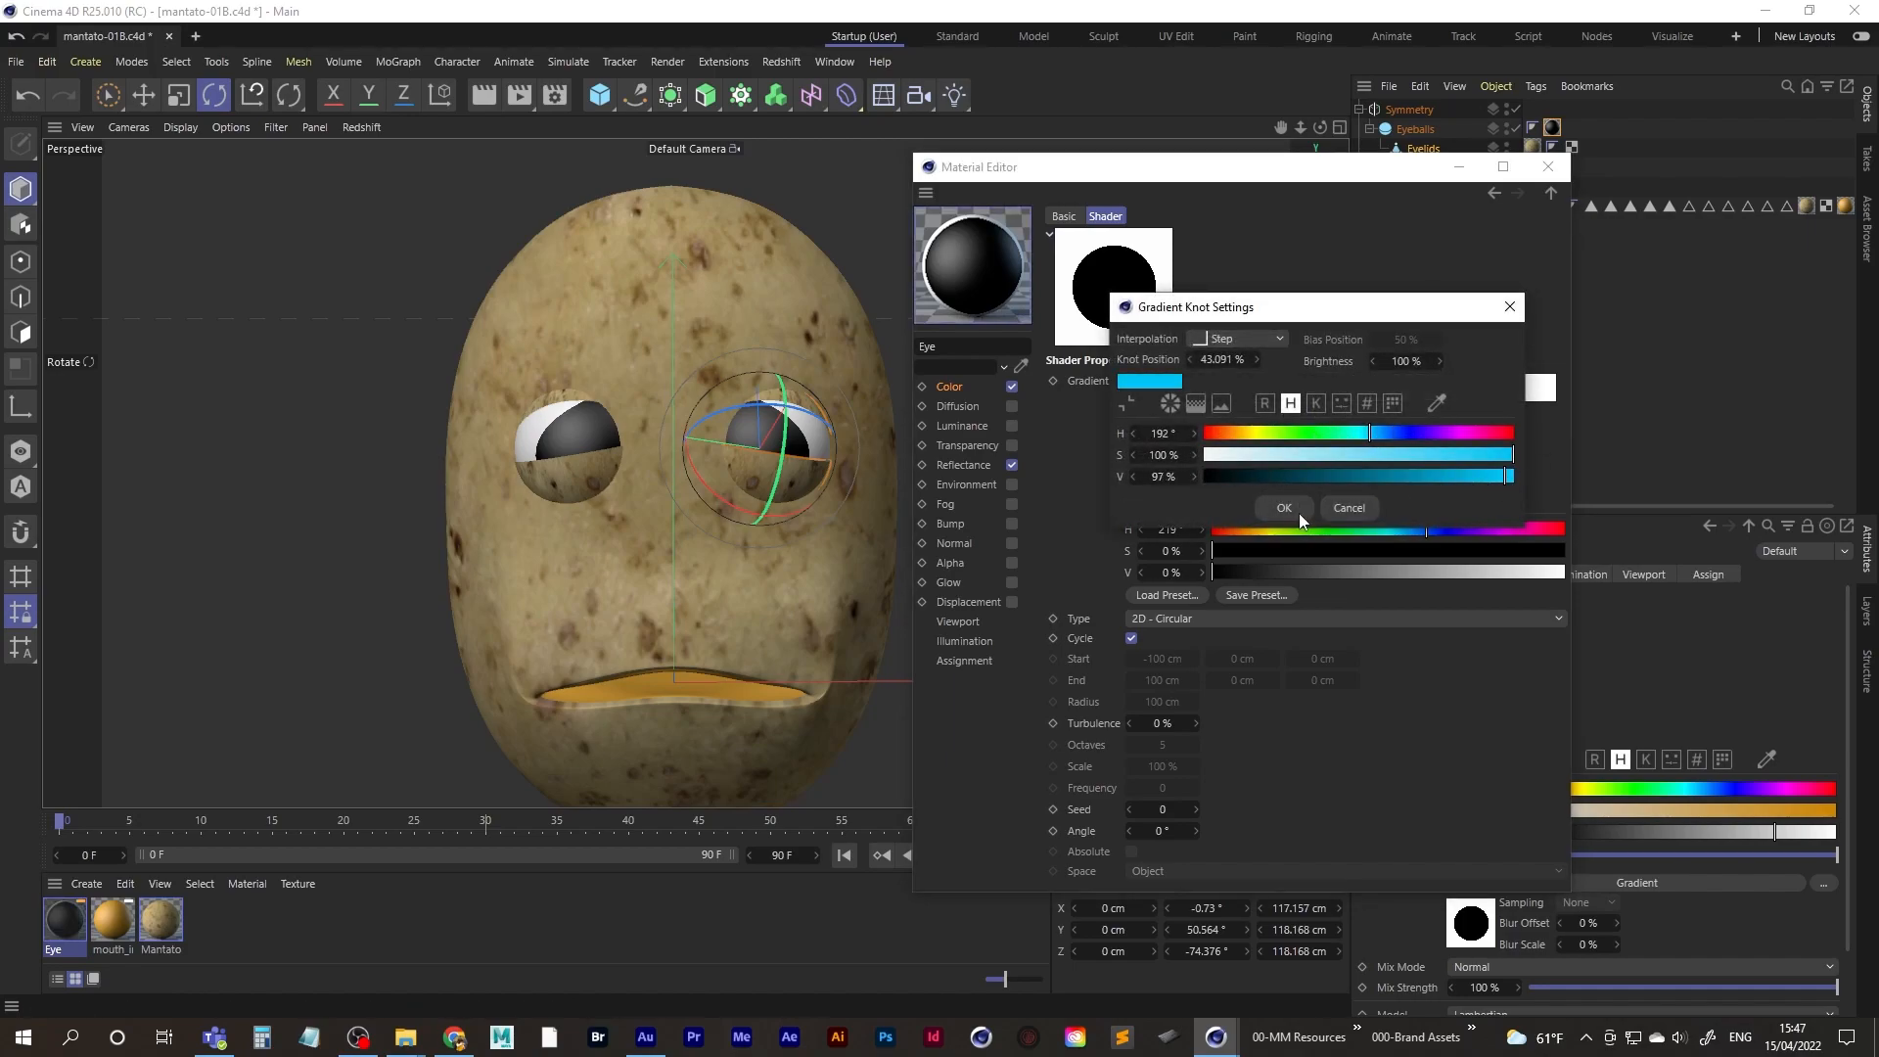
{"action": "left_click", "coordinate": [1286, 507]}
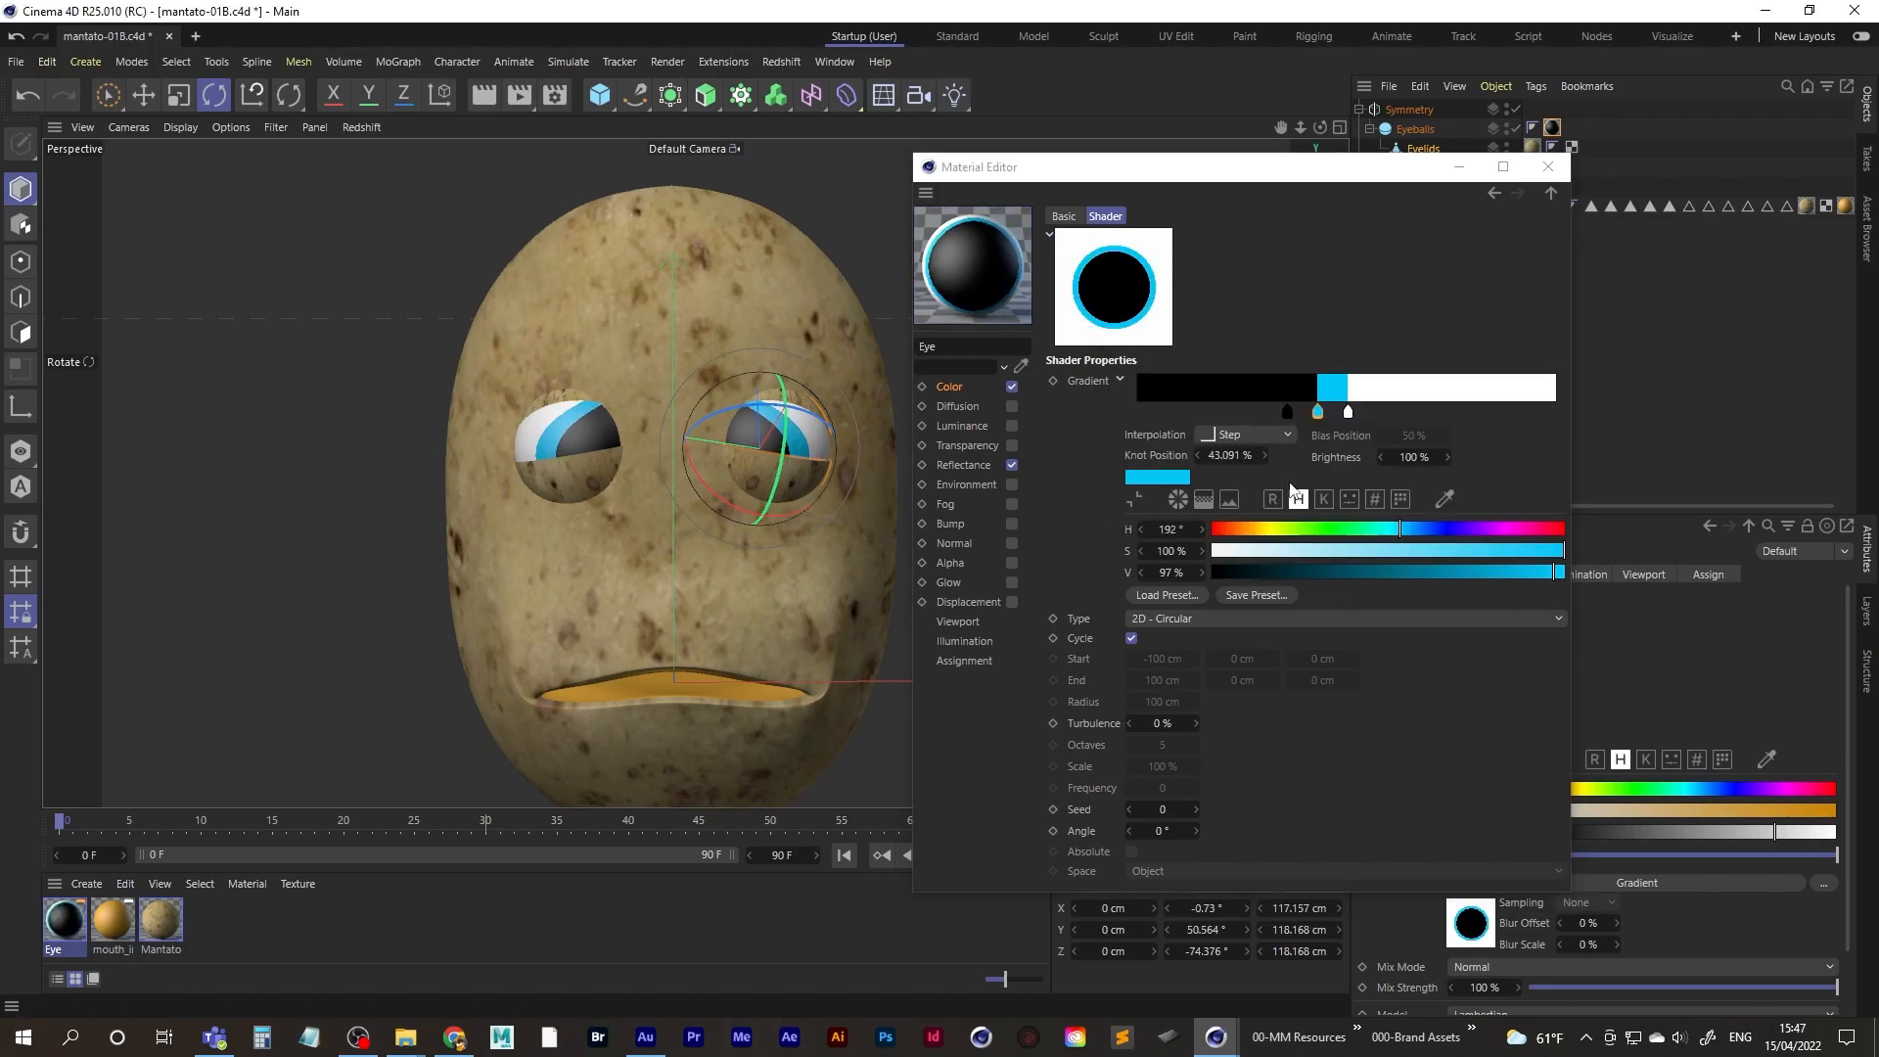
- Shift the knots towards the gradient's start, with blue at about 21.1%, white at about 27.2% and black before them
{"action": "left_click_drag", "start_coordinate": [1289, 415], "coordinate": [1228, 412]}
{"action": "left_click_drag", "start_coordinate": [1368, 415], "coordinate": [1253, 414]}
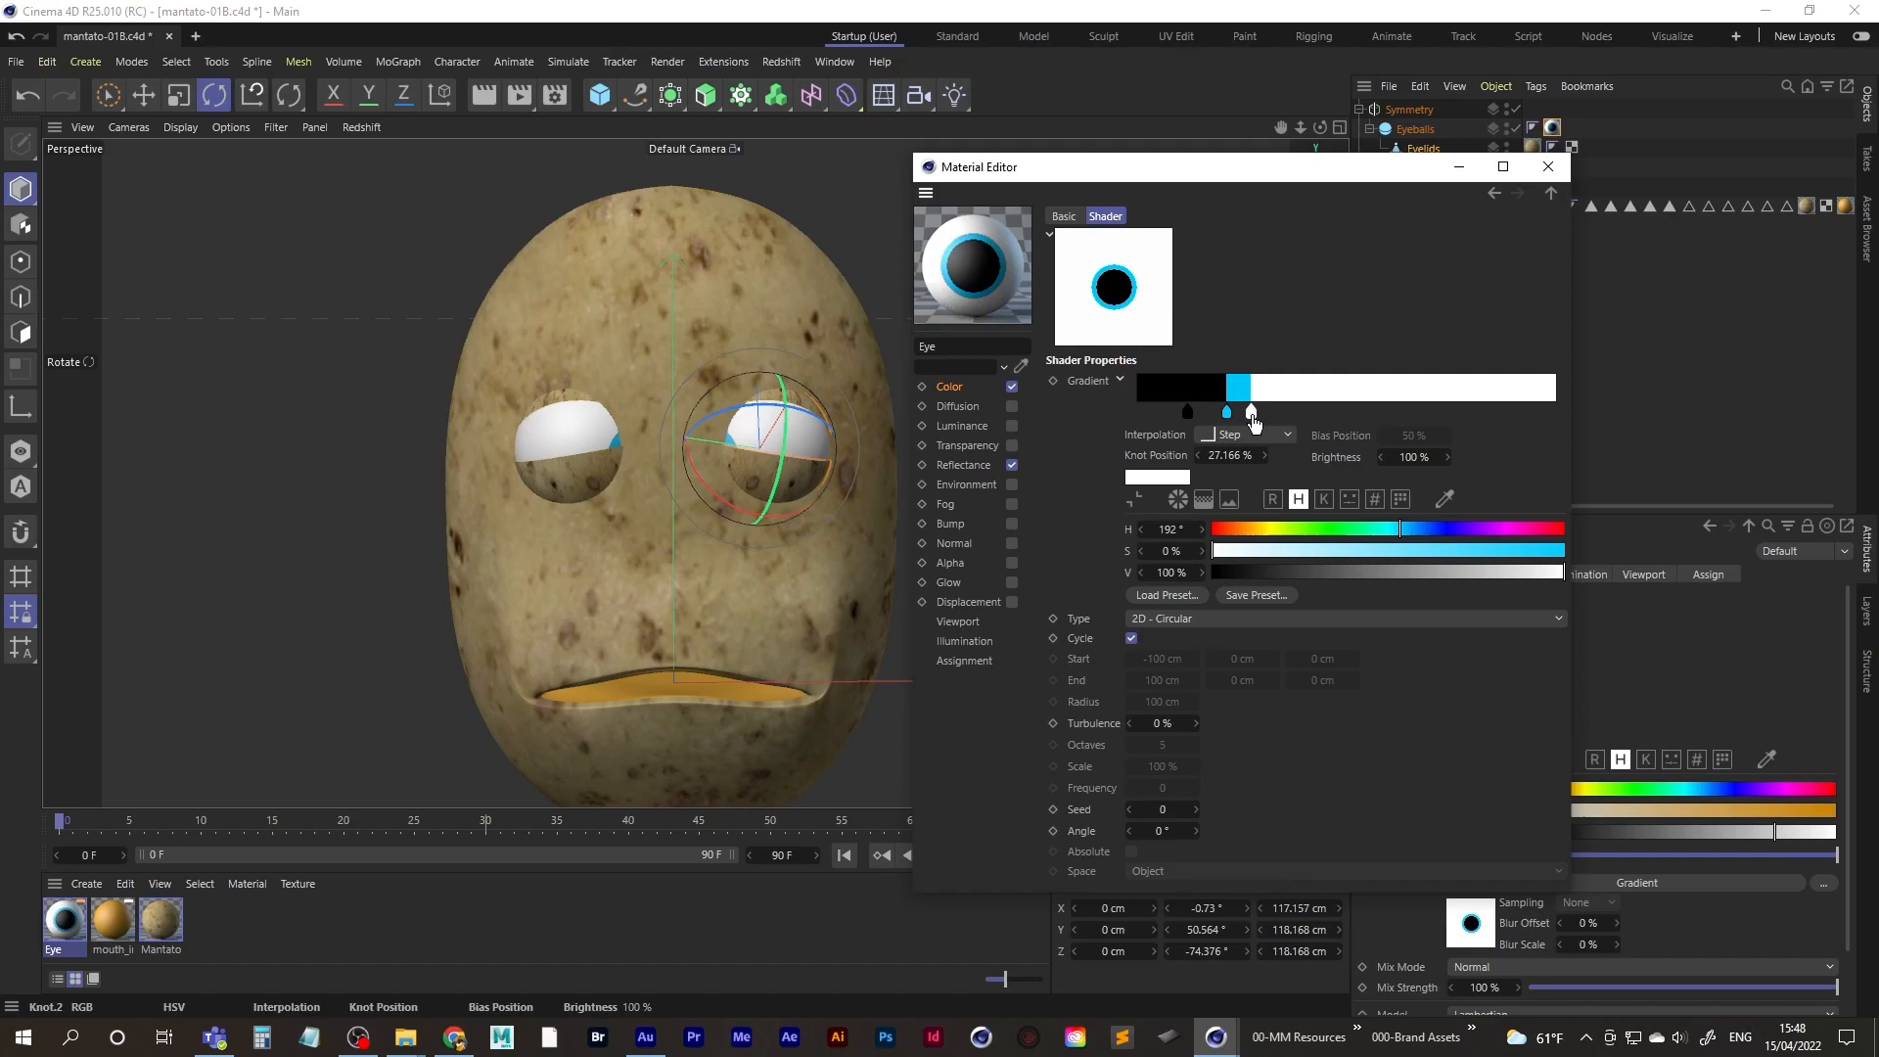
- Recolour the blue iris knot to brown with H 39°, S 100% and V 45%
{"action": "double_click", "coordinate": [1227, 412]}
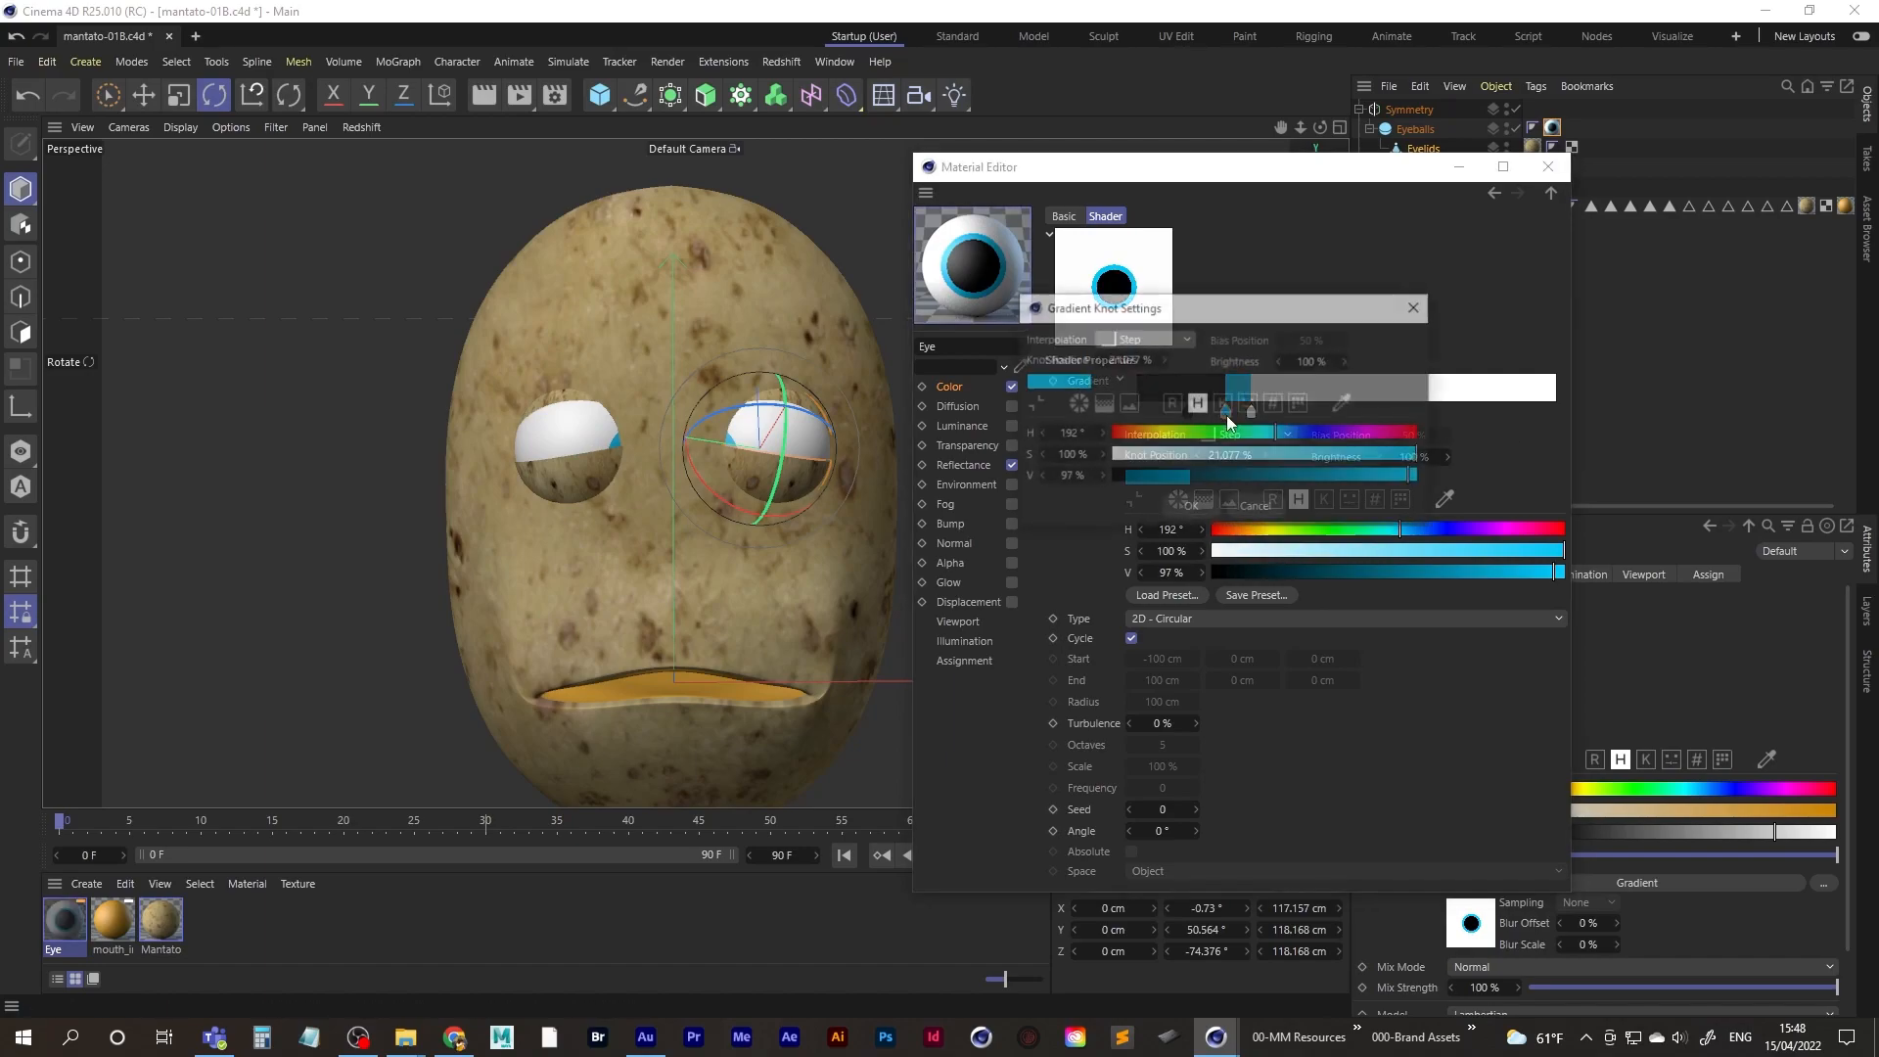
{"action": "left_click_drag", "start_coordinate": [1277, 432], "coordinate": [1145, 433]}
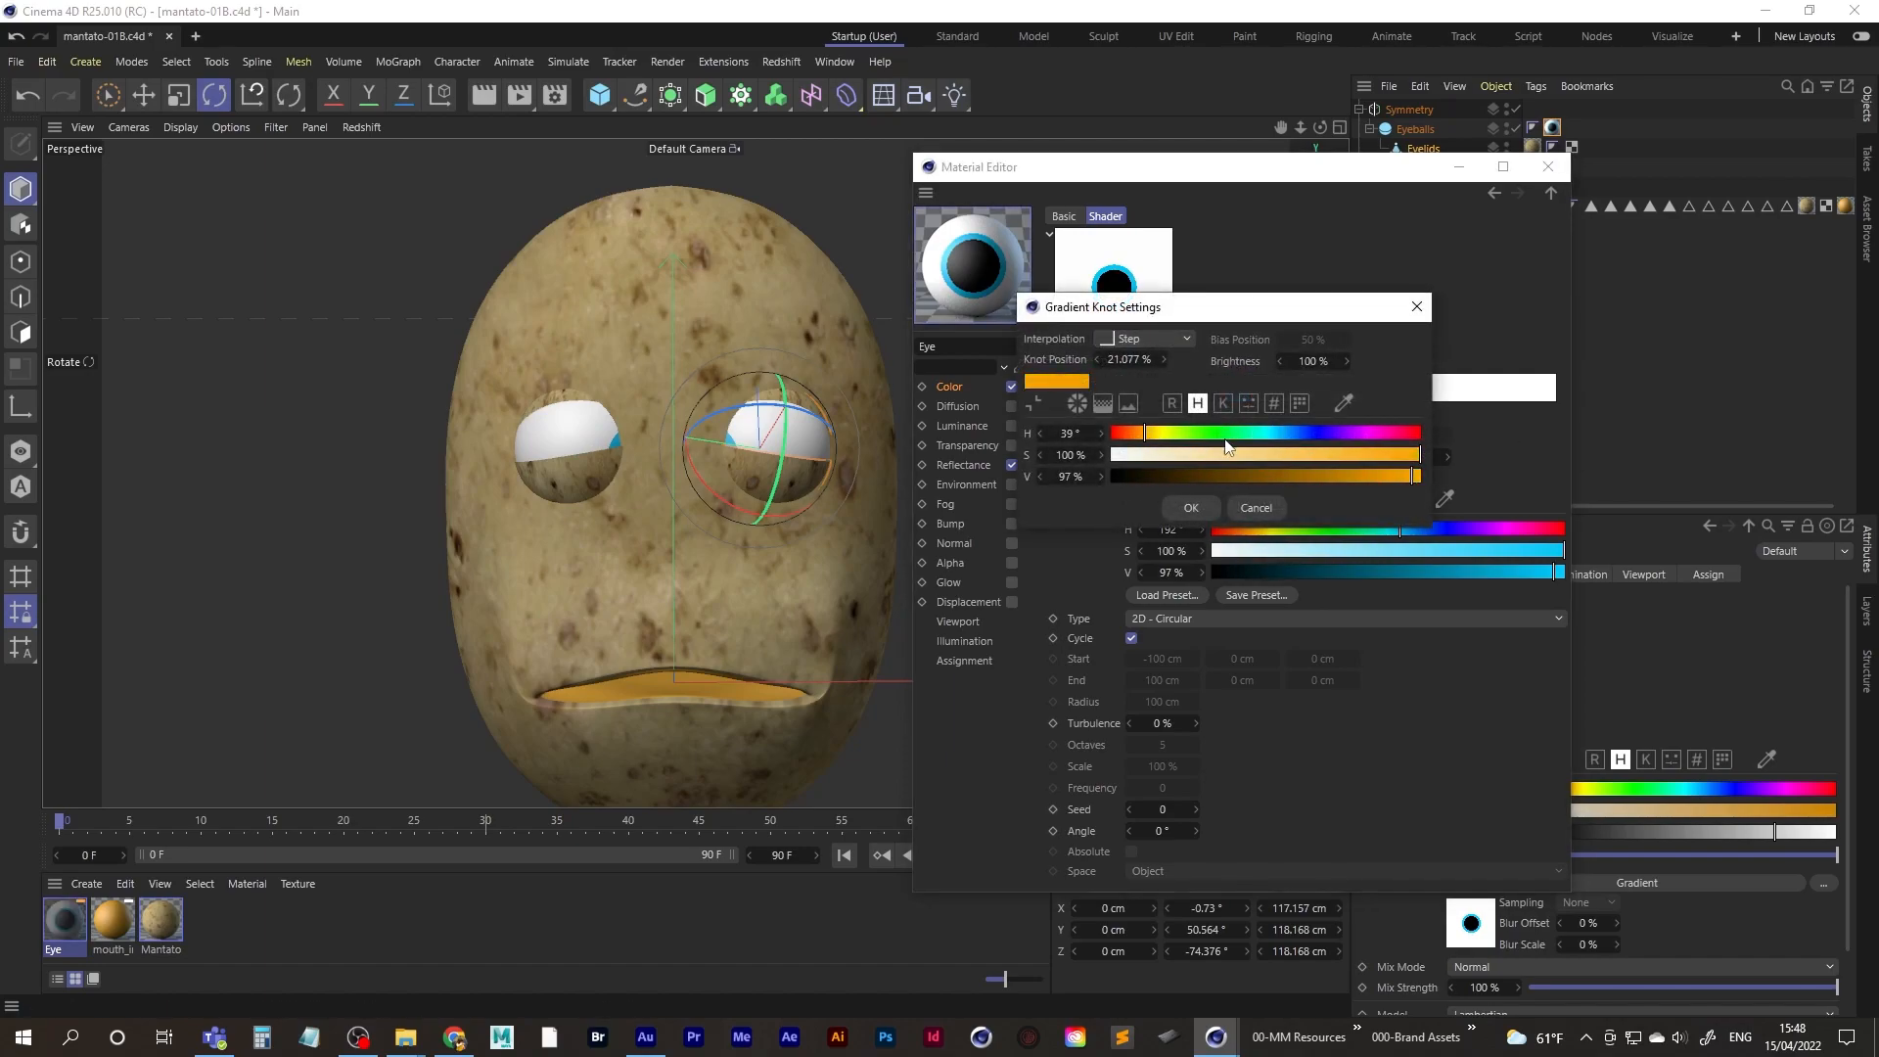
{"action": "left_click_drag", "start_coordinate": [1357, 475], "coordinate": [1250, 476]}
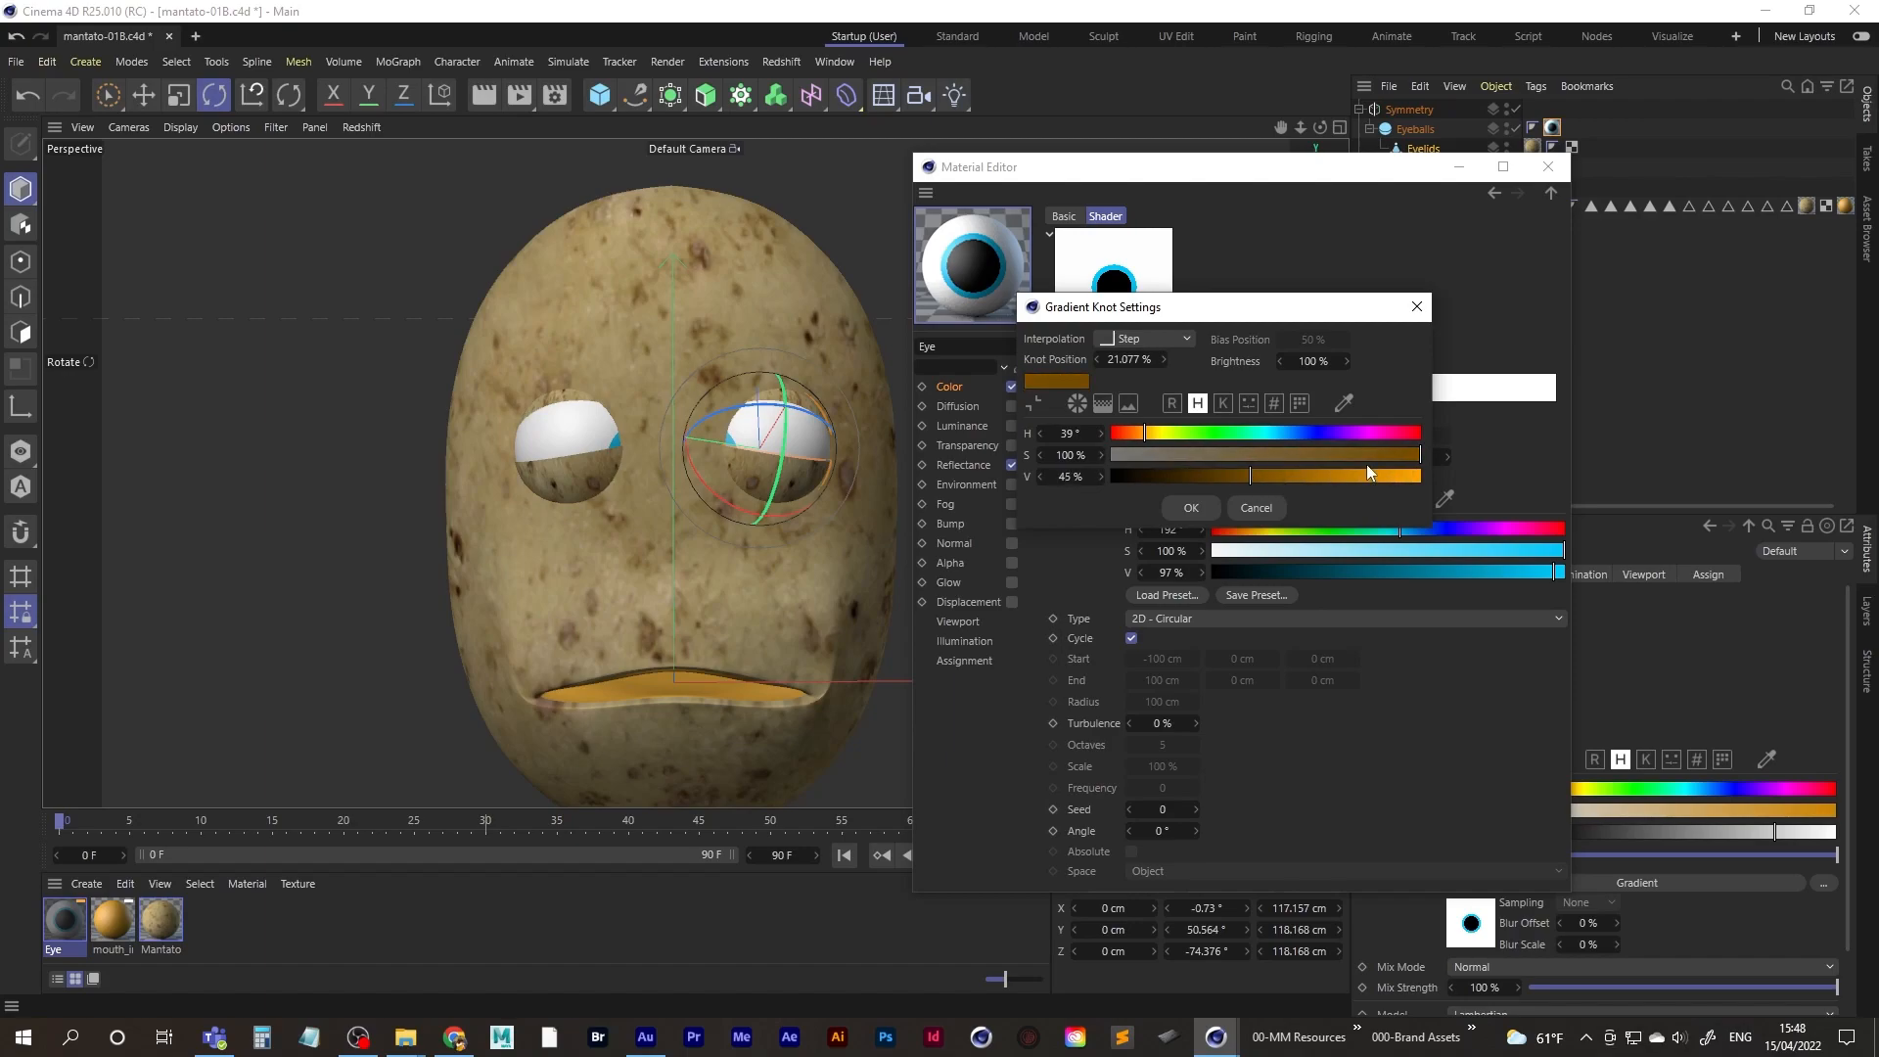
- Confirm the brown iris colour (H 39°, S 100%, V 45%) for the Eye material's gradient knot and close the material editor
{"action": "left_click", "coordinate": [1191, 508]}
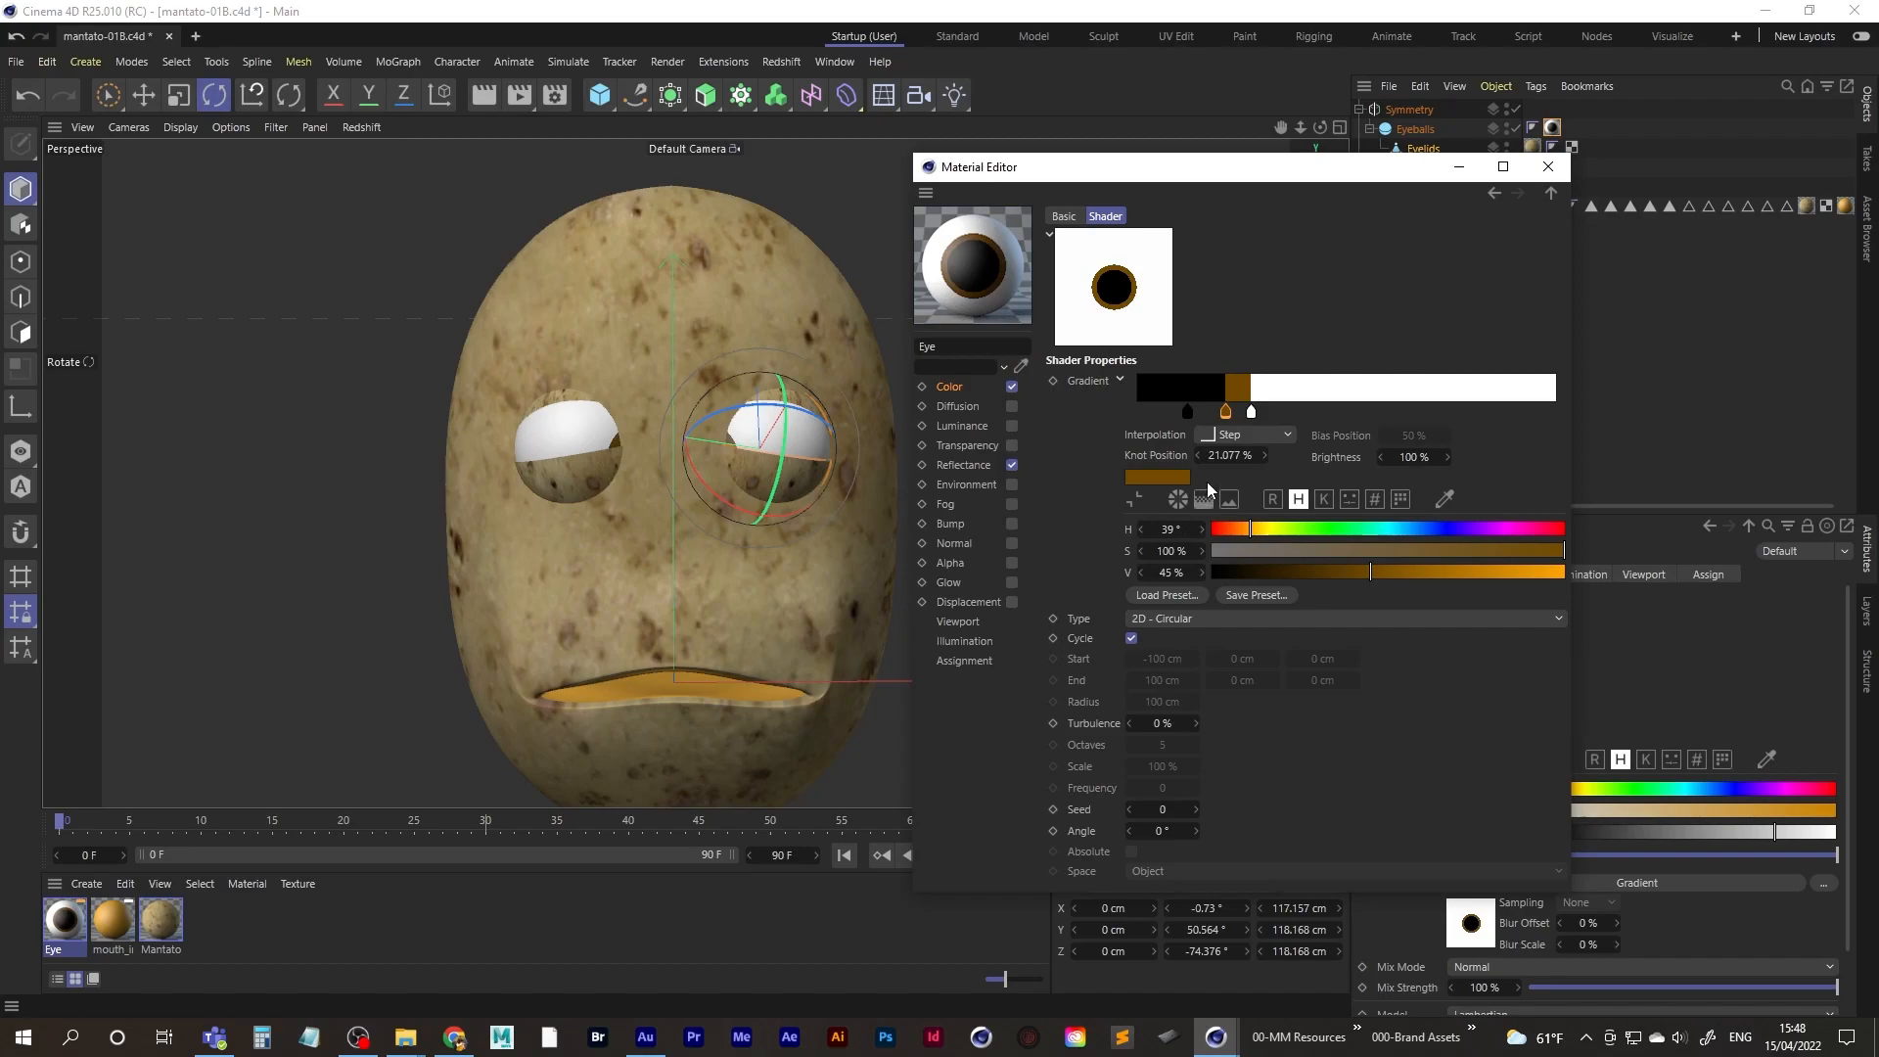
{"action": "left_click", "coordinate": [1548, 167]}
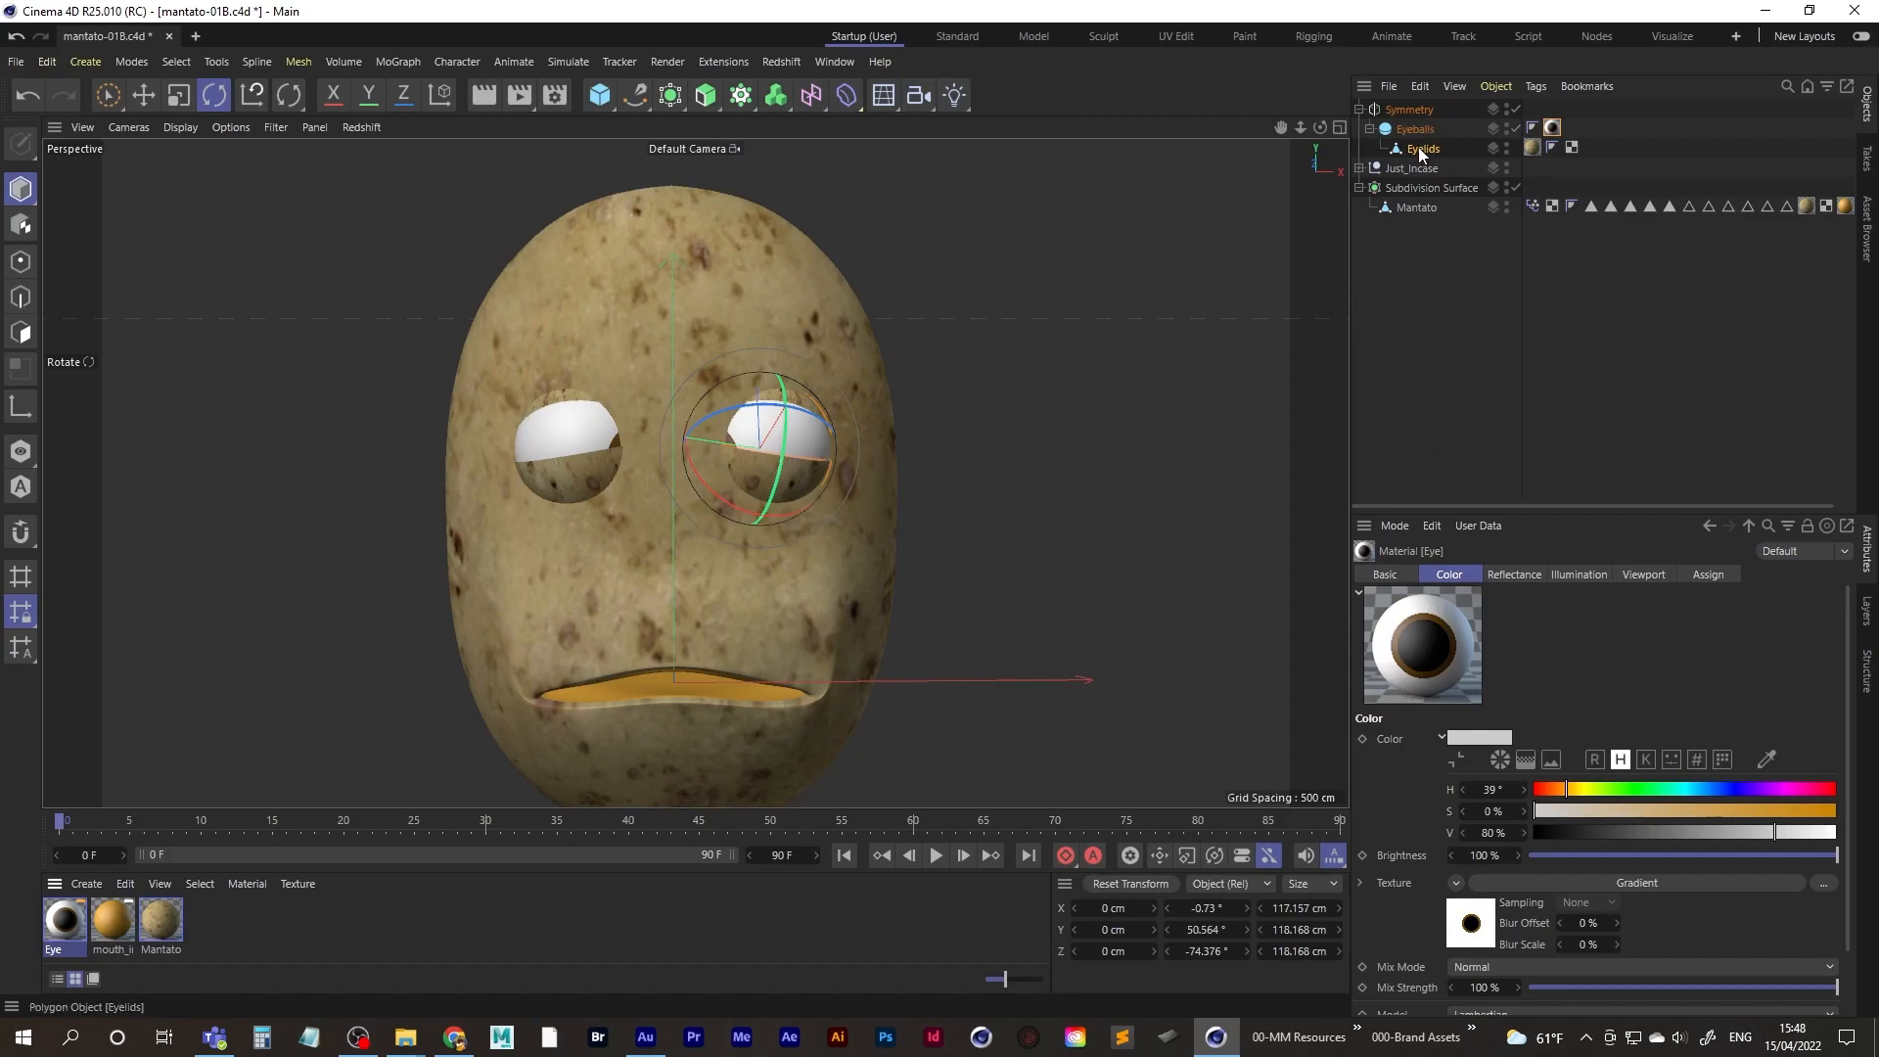
- Set the eyeballs' Eye material tag to Offset U 66%, Offset V 20%, Length U 24% and Length V 45%
{"action": "left_click", "coordinate": [1422, 151]}
{"action": "left_click", "coordinate": [1418, 134]}
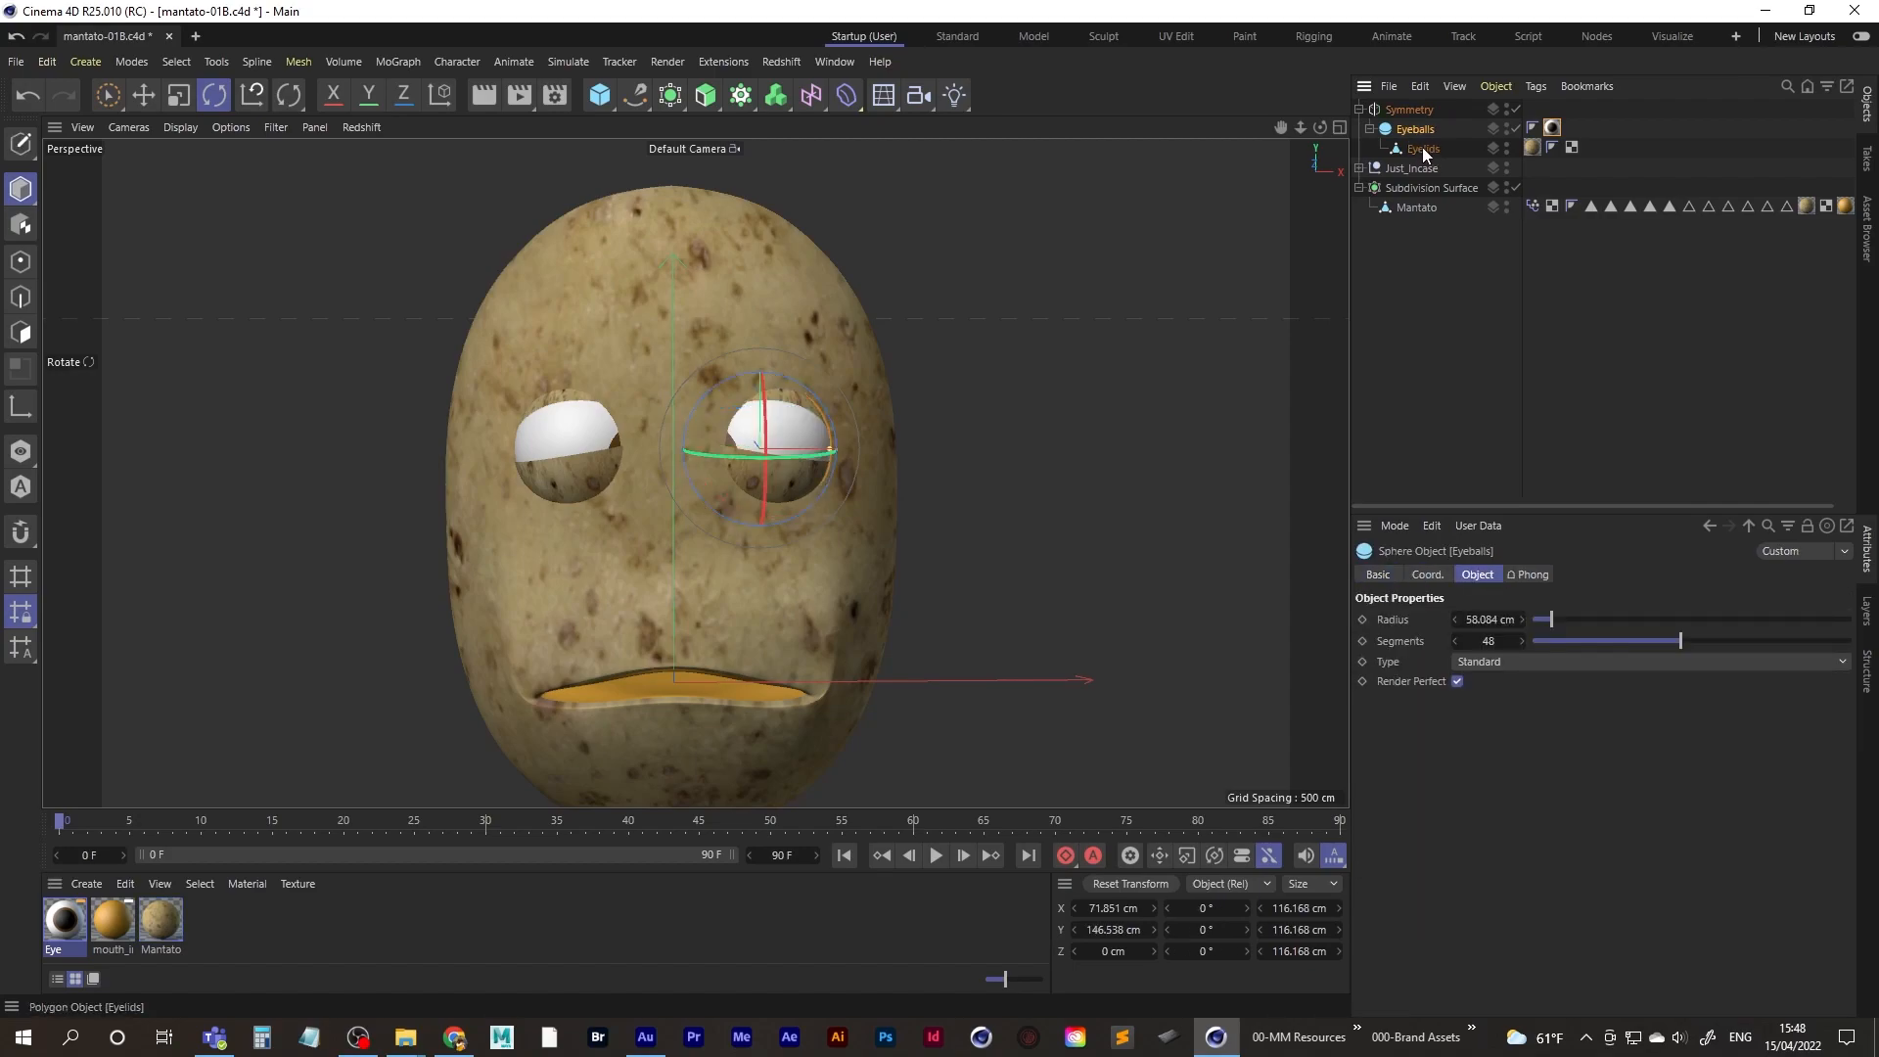
{"action": "left_click", "coordinate": [1426, 153]}
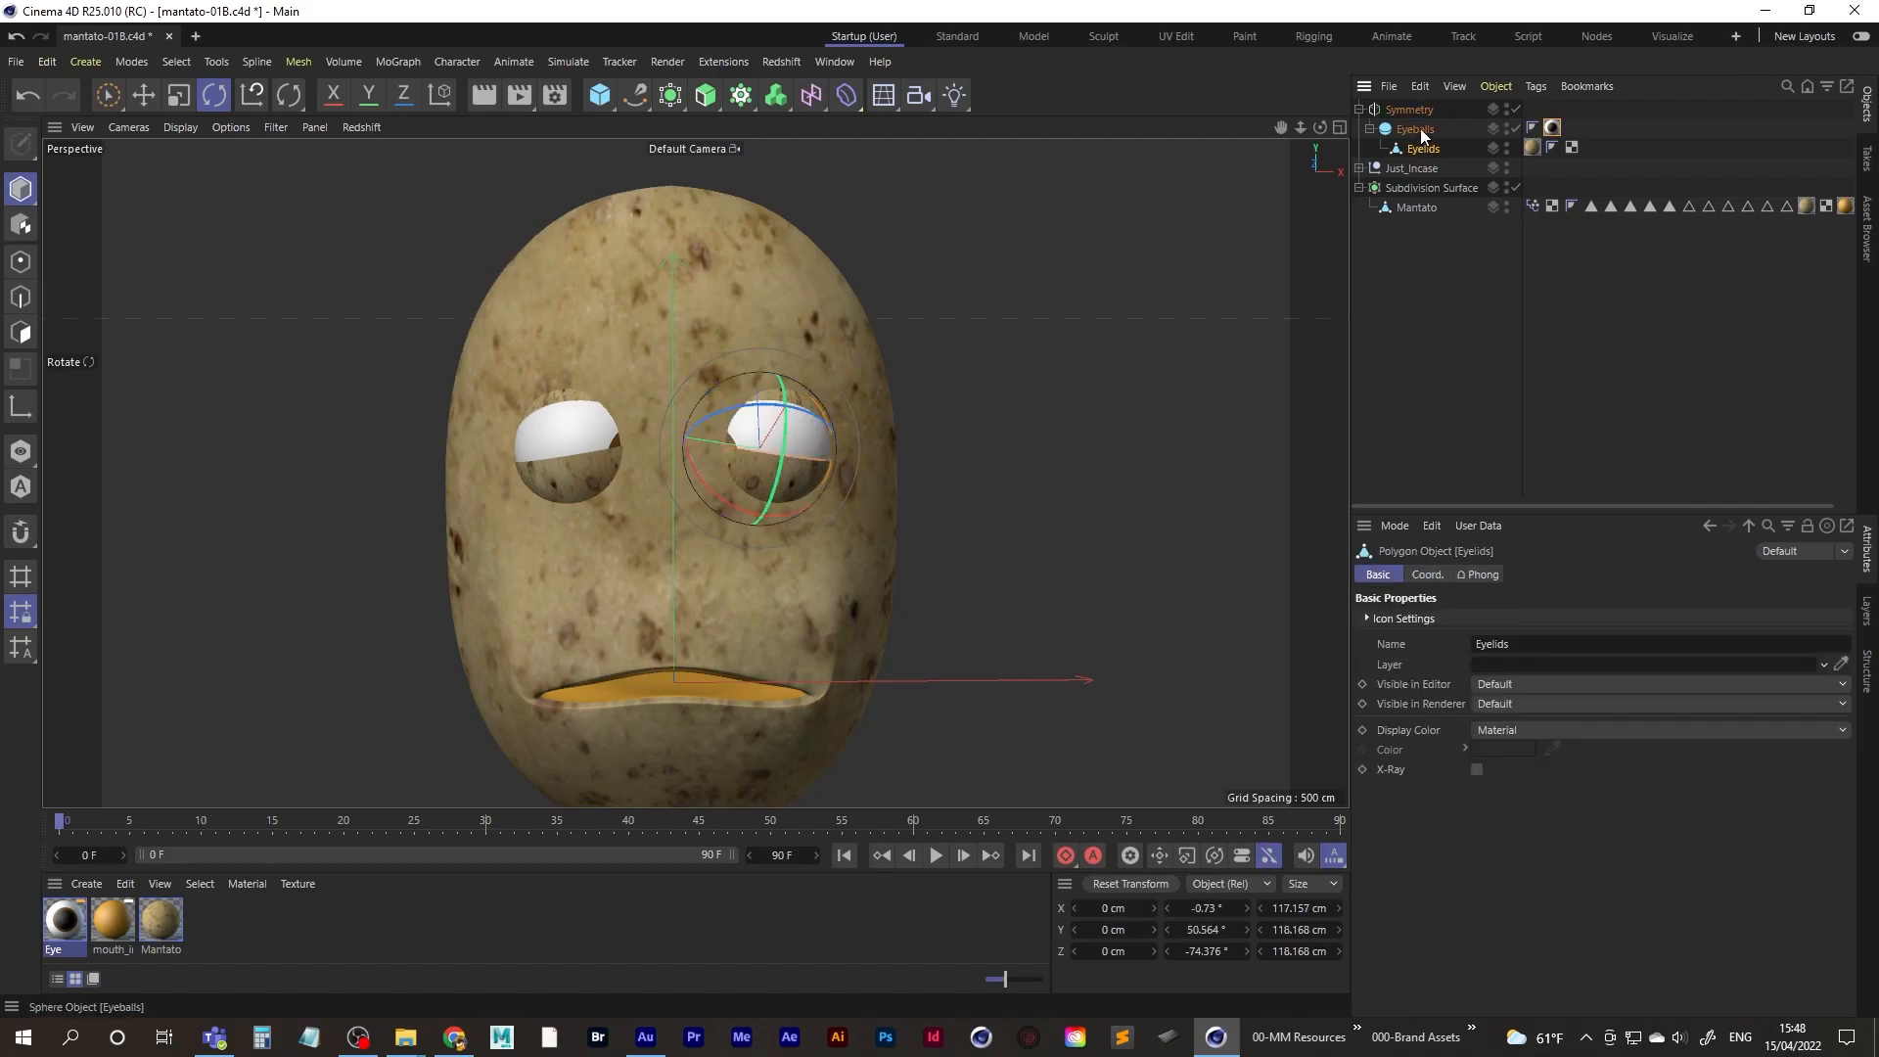
{"action": "left_click", "coordinate": [1553, 128]}
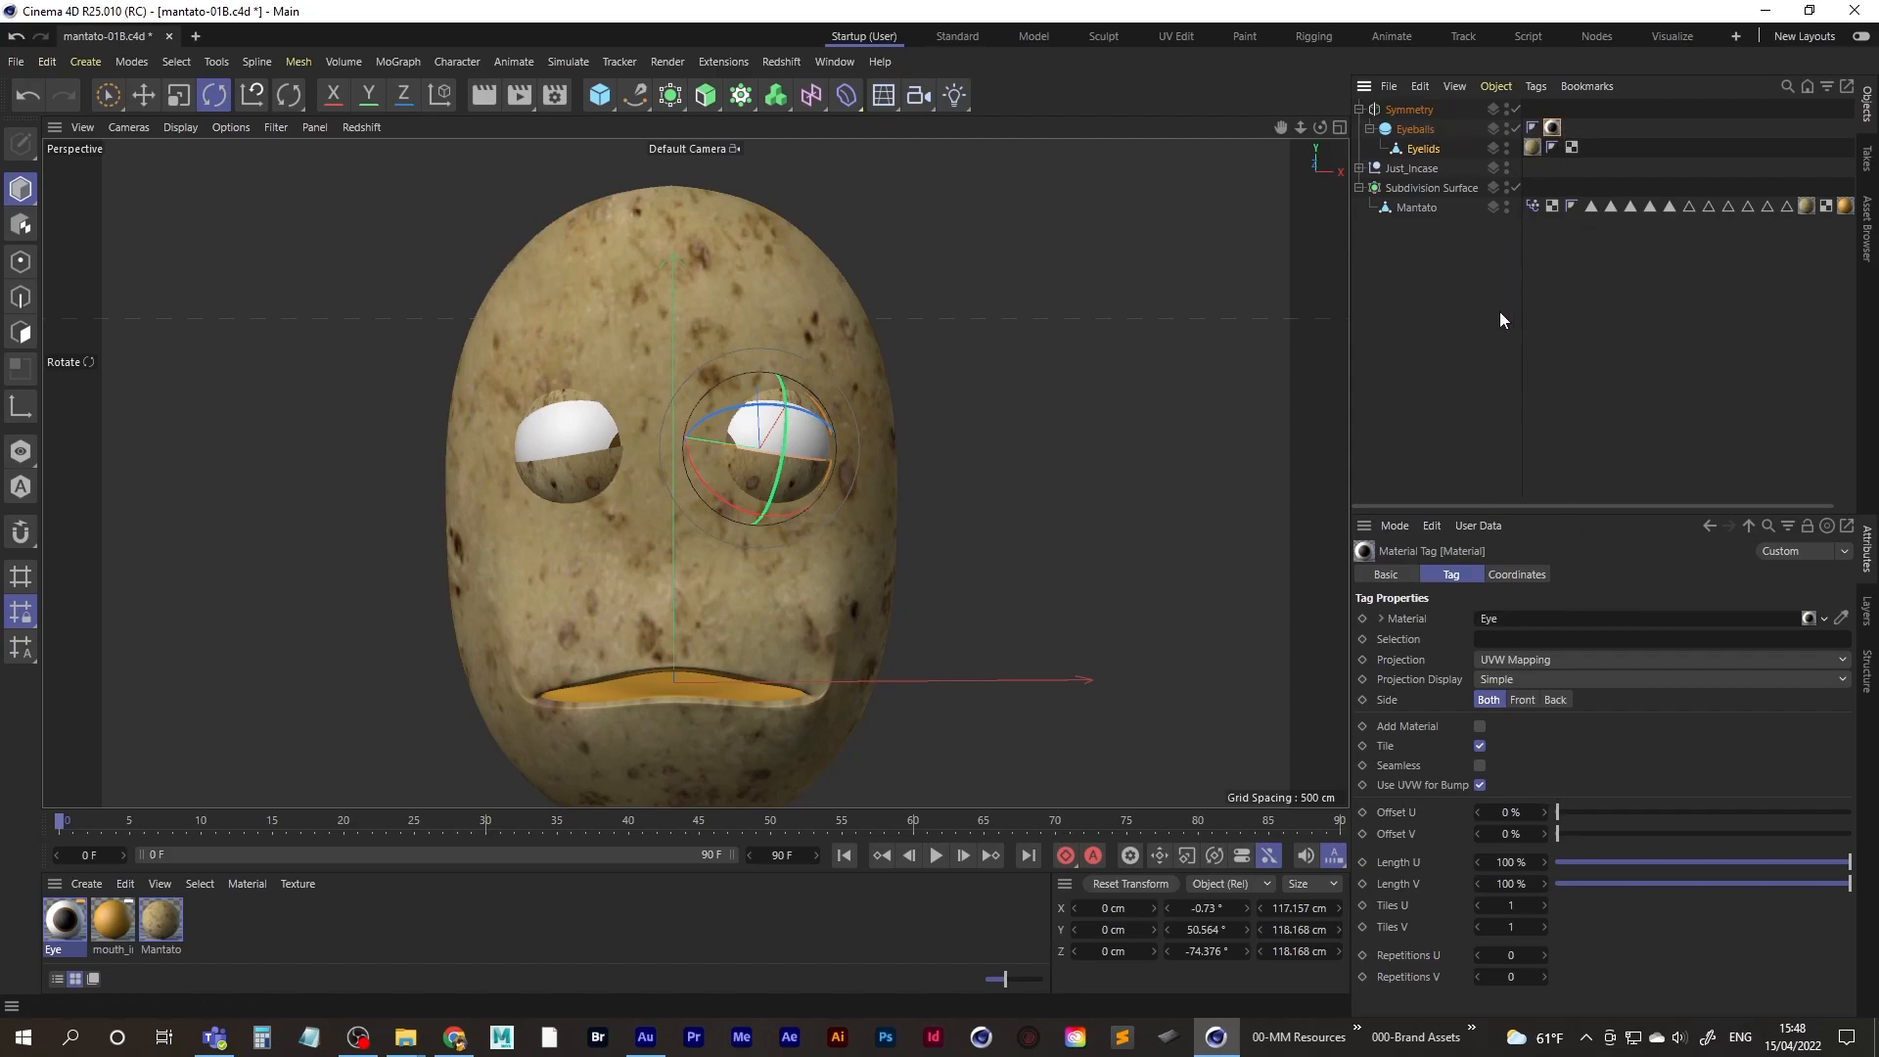
{"action": "mouse_move", "coordinate": [1507, 862]}
{"action": "left_mouse_down"}
{"action": "mouse_move", "coordinate": [1528, 814]}
{"action": "mouse_move", "coordinate": [1499, 862]}
{"action": "mouse_move", "coordinate": [1461, 863]}
{"action": "mouse_move", "coordinate": [1513, 812]}
{"action": "mouse_move", "coordinate": [1523, 854]}
{"action": "mouse_move", "coordinate": [1508, 812]}
{"action": "left_mouse_up"}
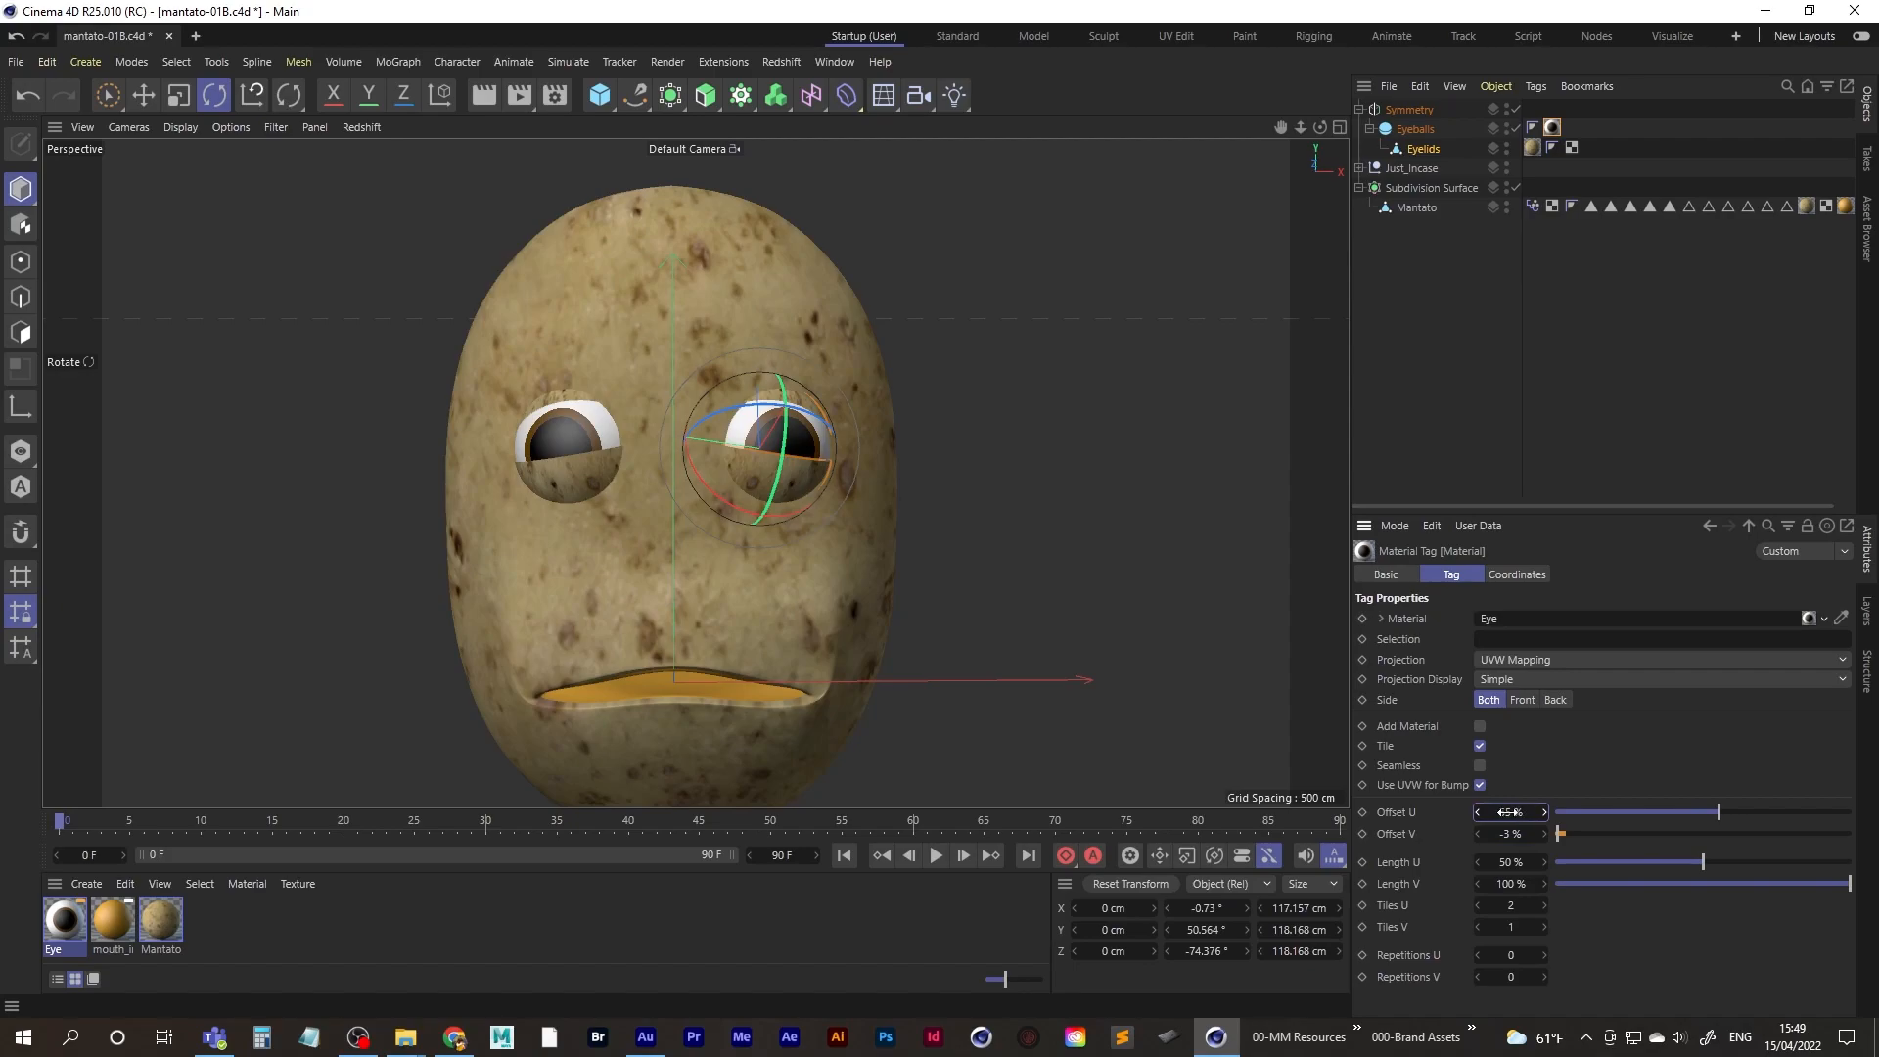
{"action": "left_click_drag", "start_coordinate": [1505, 862], "coordinate": [1462, 885]}
{"action": "mouse_move", "coordinate": [1488, 813]}
{"action": "left_mouse_down"}
{"action": "mouse_move", "coordinate": [1515, 834]}
{"action": "mouse_move", "coordinate": [1514, 812]}
{"action": "mouse_move", "coordinate": [1499, 863]}
{"action": "mouse_move", "coordinate": [1478, 865]}
{"action": "mouse_move", "coordinate": [1510, 813]}
{"action": "mouse_move", "coordinate": [1519, 879]}
{"action": "mouse_move", "coordinate": [1480, 878]}
{"action": "mouse_move", "coordinate": [1507, 834]}
{"action": "left_mouse_up"}
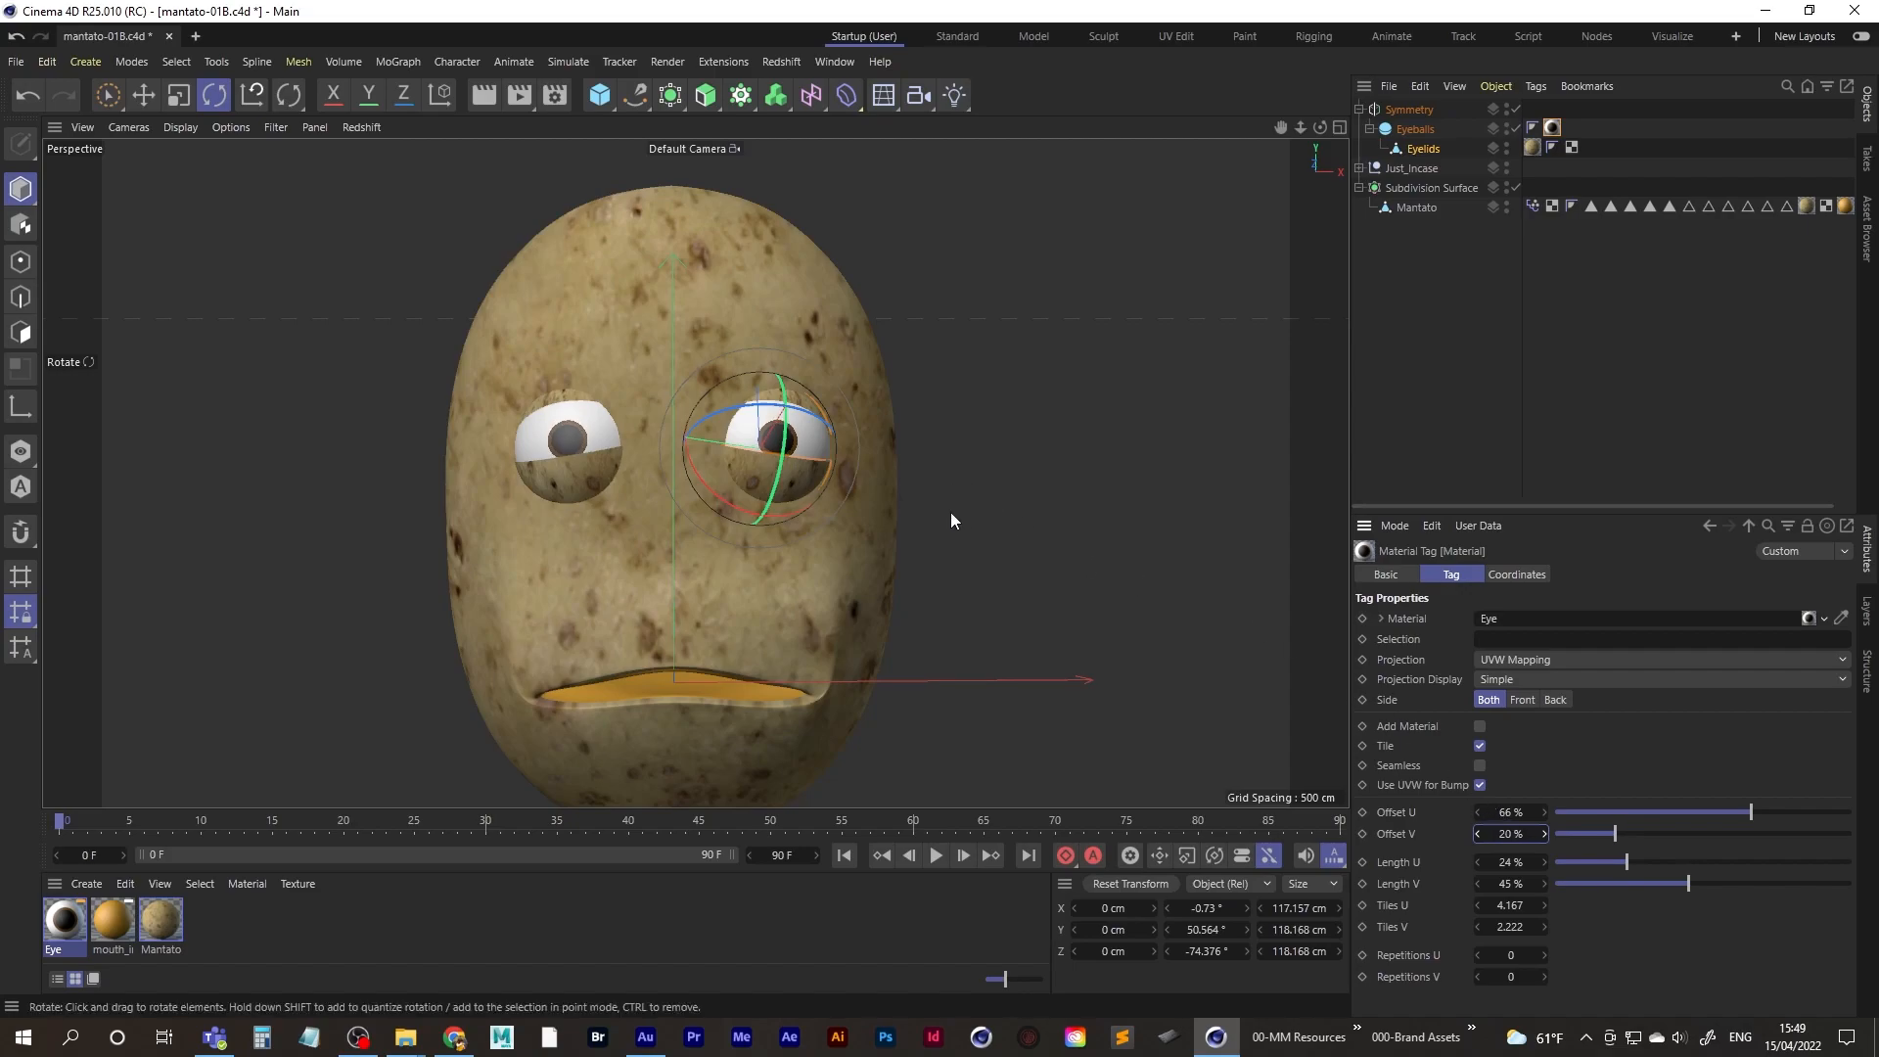
{"action": "left_click_drag", "start_coordinate": [724, 508], "coordinate": [679, 499], "text": "alt"}
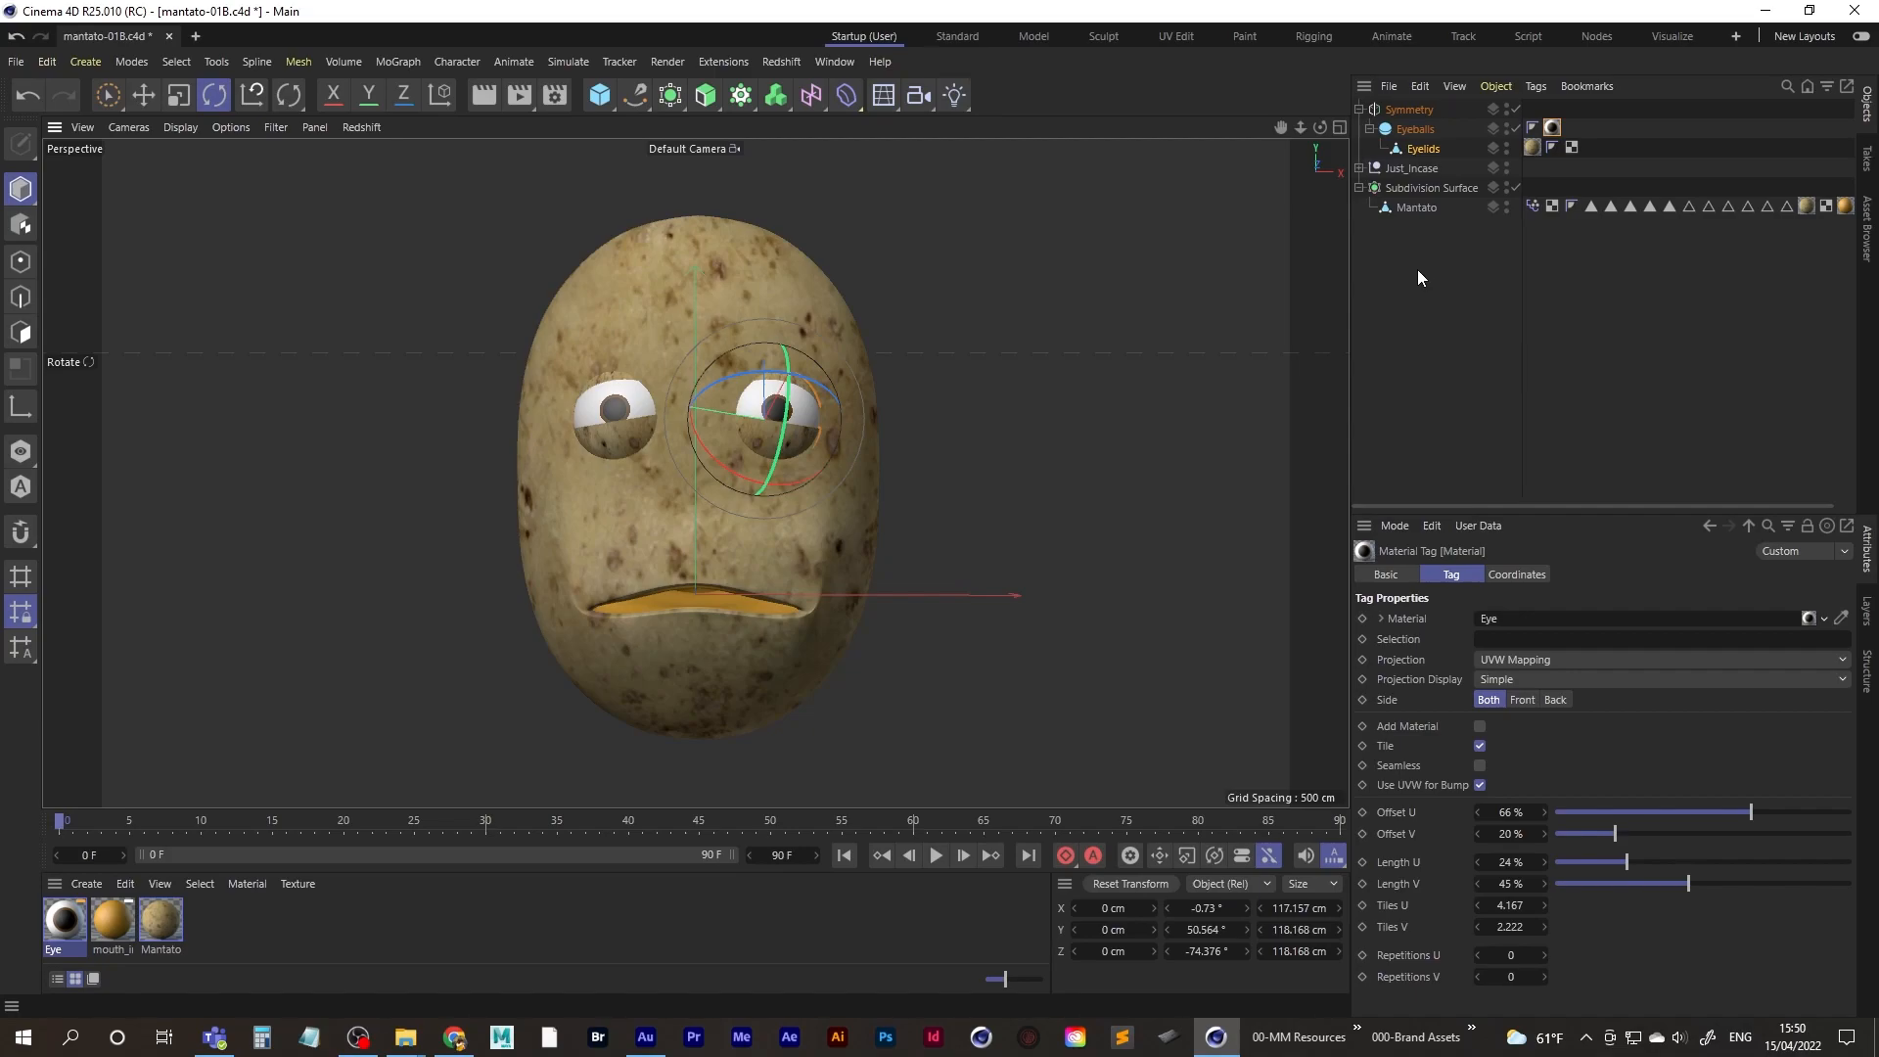
- Rotate the Eyelids object slightly to about -2°, 53.3° and -73.4°
{"action": "left_click", "coordinate": [1424, 148]}
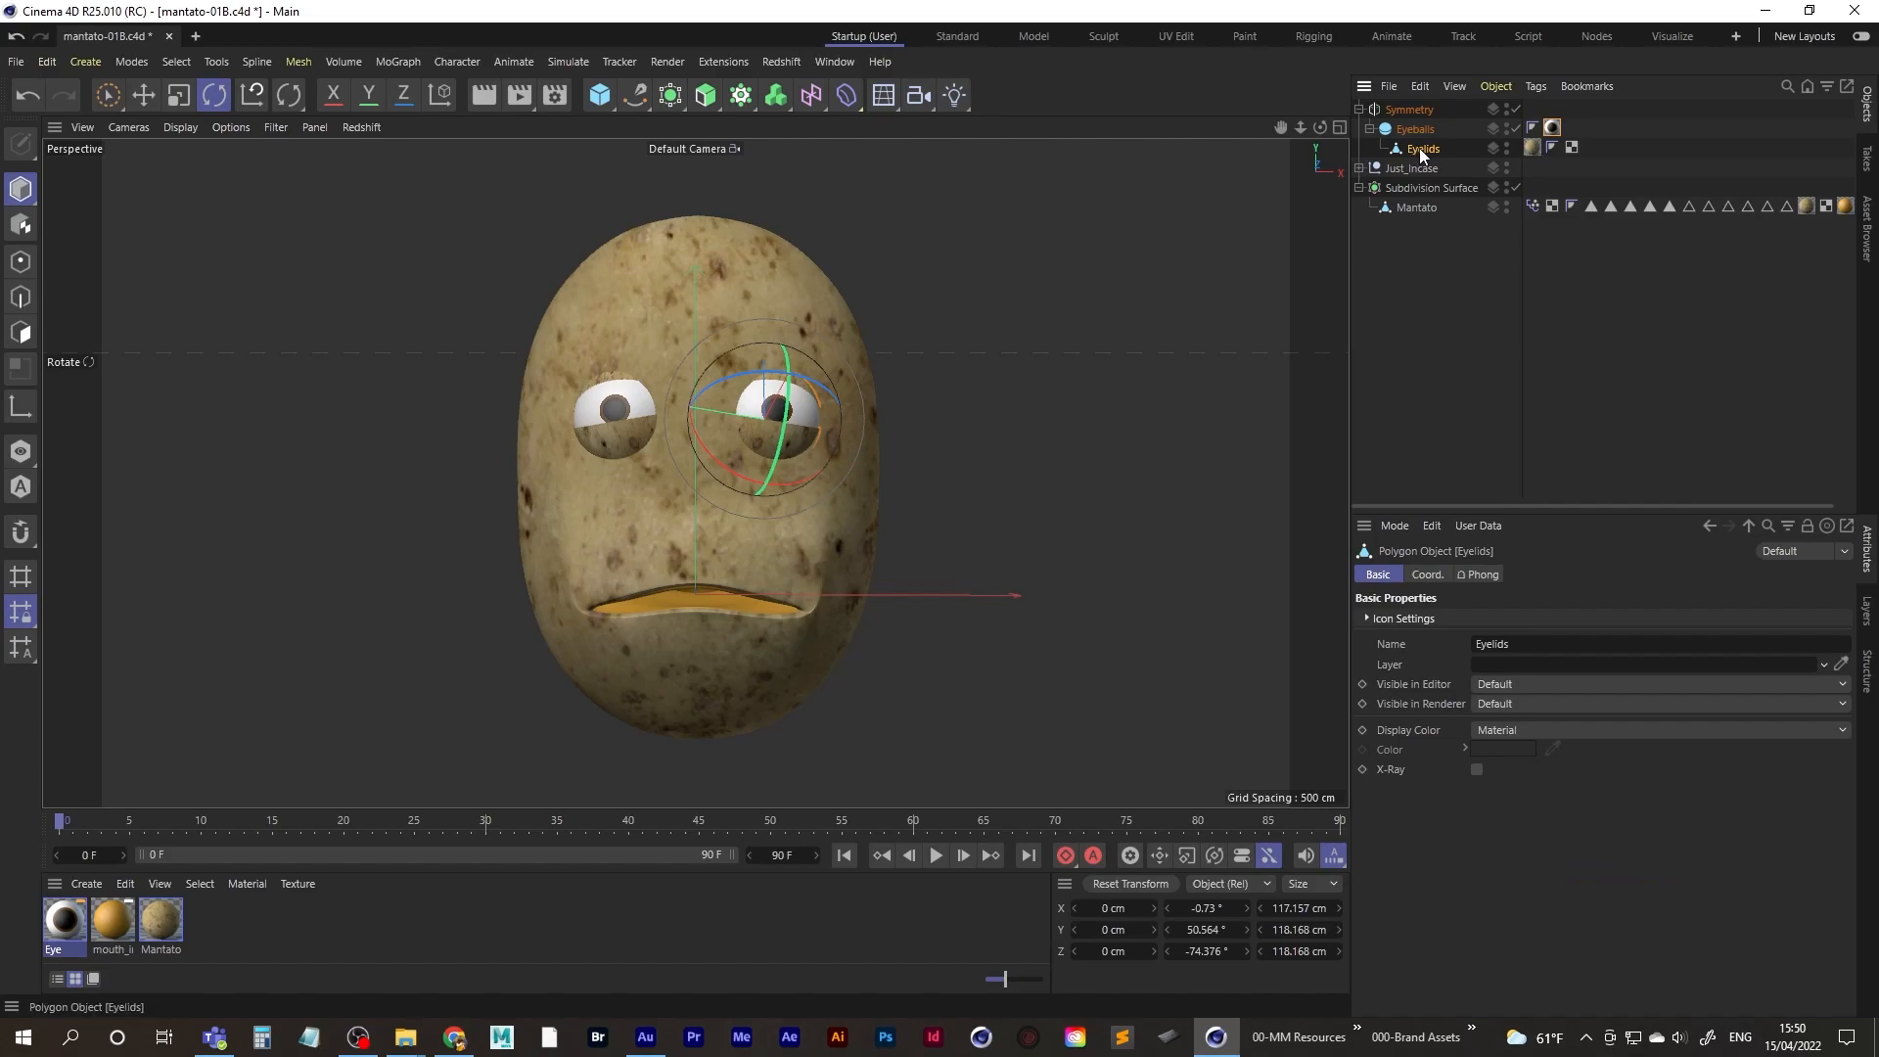
{"action": "left_click_drag", "start_coordinate": [787, 421], "coordinate": [788, 451]}
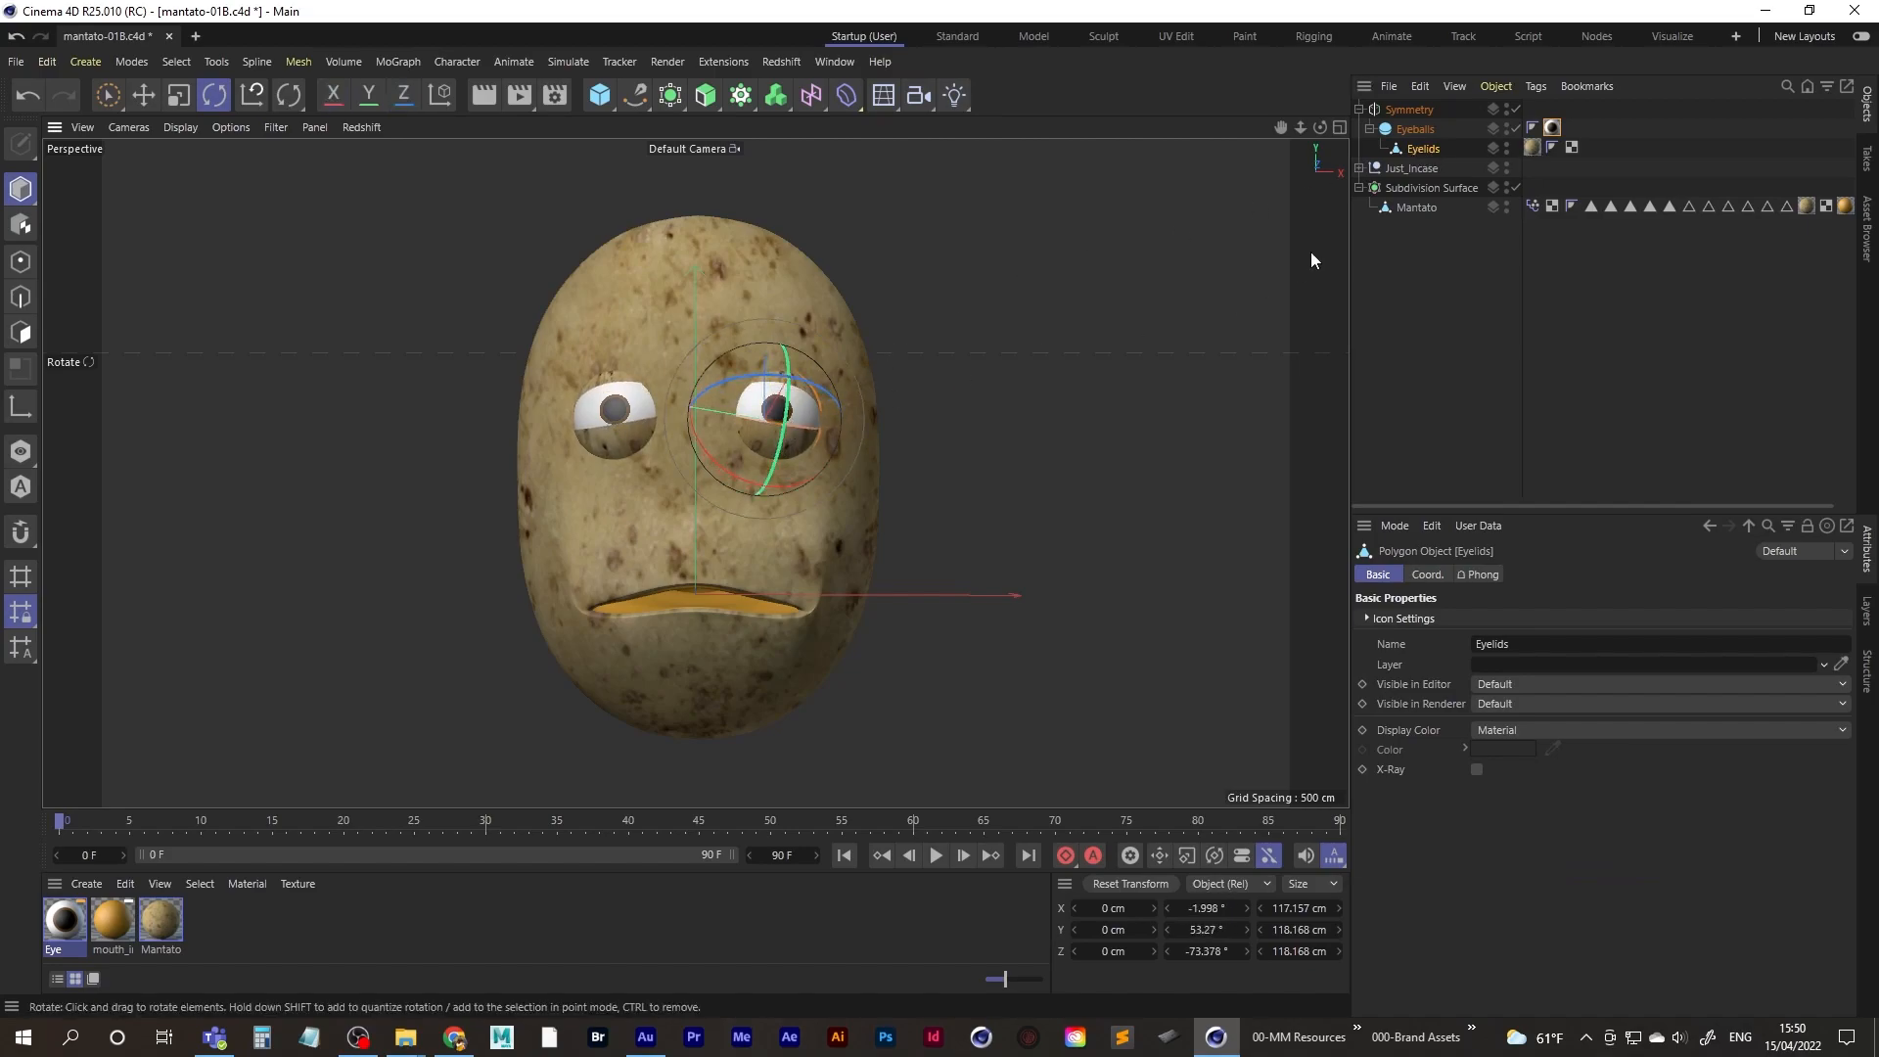
- Try the Mantato Pose Morph sliders with Mouth_Closed at 105% and Awake_mouth at 54%
{"action": "left_click", "coordinate": [1530, 206]}
{"action": "left_click_drag", "start_coordinate": [1297, 657], "coordinate": [1343, 679]}
{"action": "left_click_drag", "start_coordinate": [1199, 657], "coordinate": [1330, 649]}
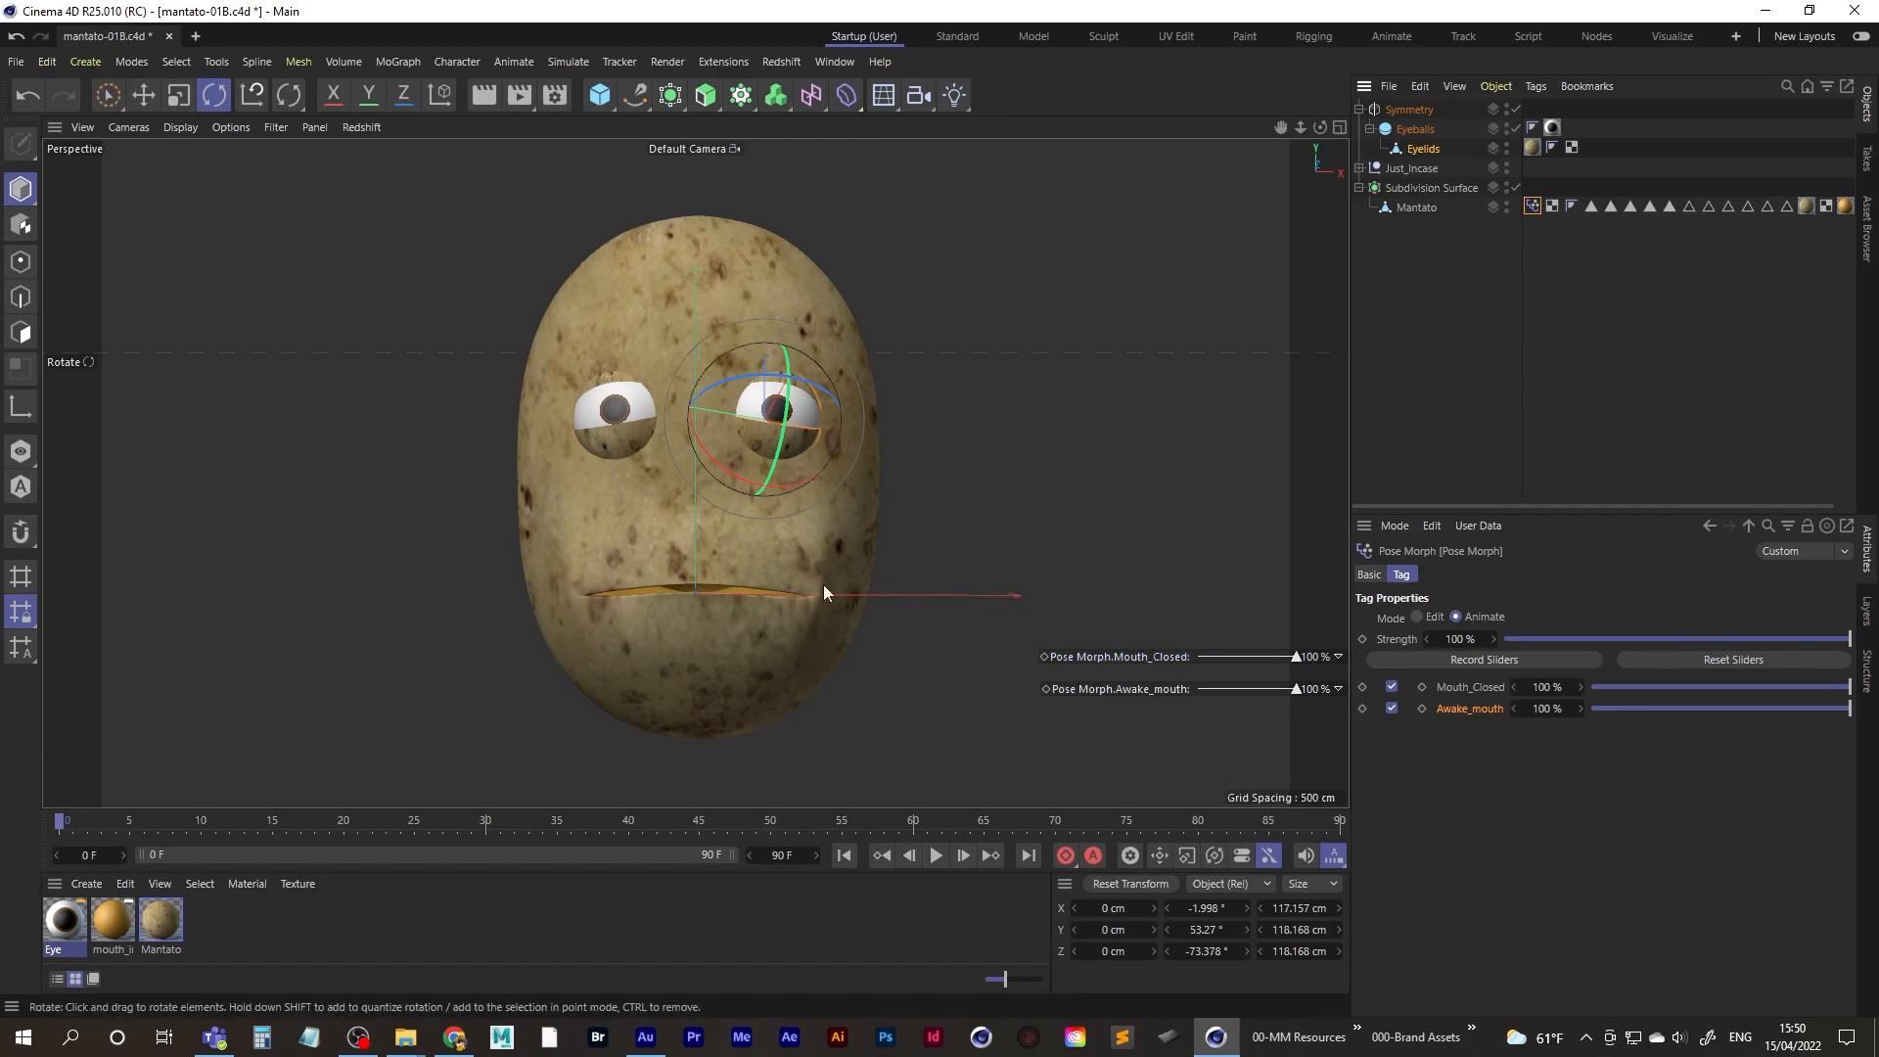
{"action": "left_click_drag", "start_coordinate": [710, 563], "coordinate": [763, 562], "text": "alt"}
{"action": "left_click_drag", "start_coordinate": [1316, 657], "coordinate": [1265, 689]}
{"action": "scroll", "coordinate": [827, 391], "scroll_direction": "up", "scroll_amount": 3}
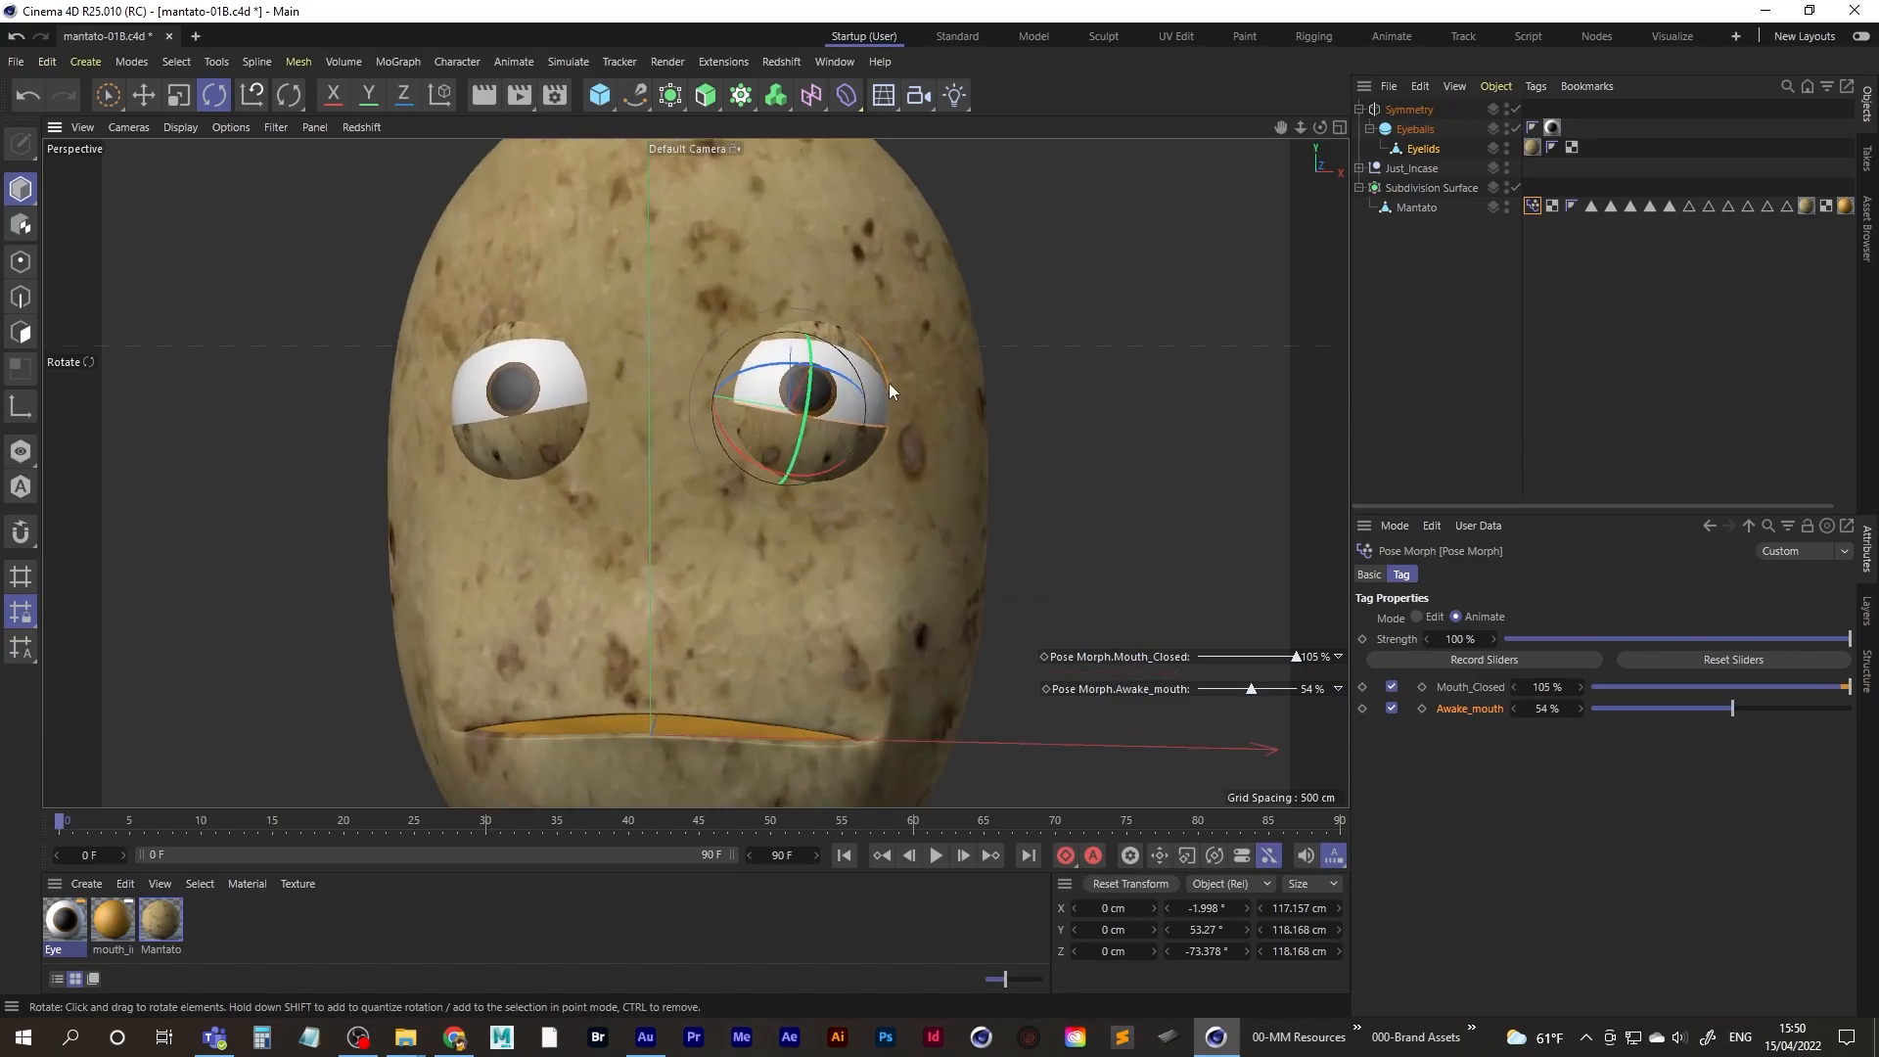
- Loop-select the polygons along the lower eyelid's rim on the Eyelids object, delete them, and deselect everything
{"action": "left_click", "coordinate": [1425, 149]}
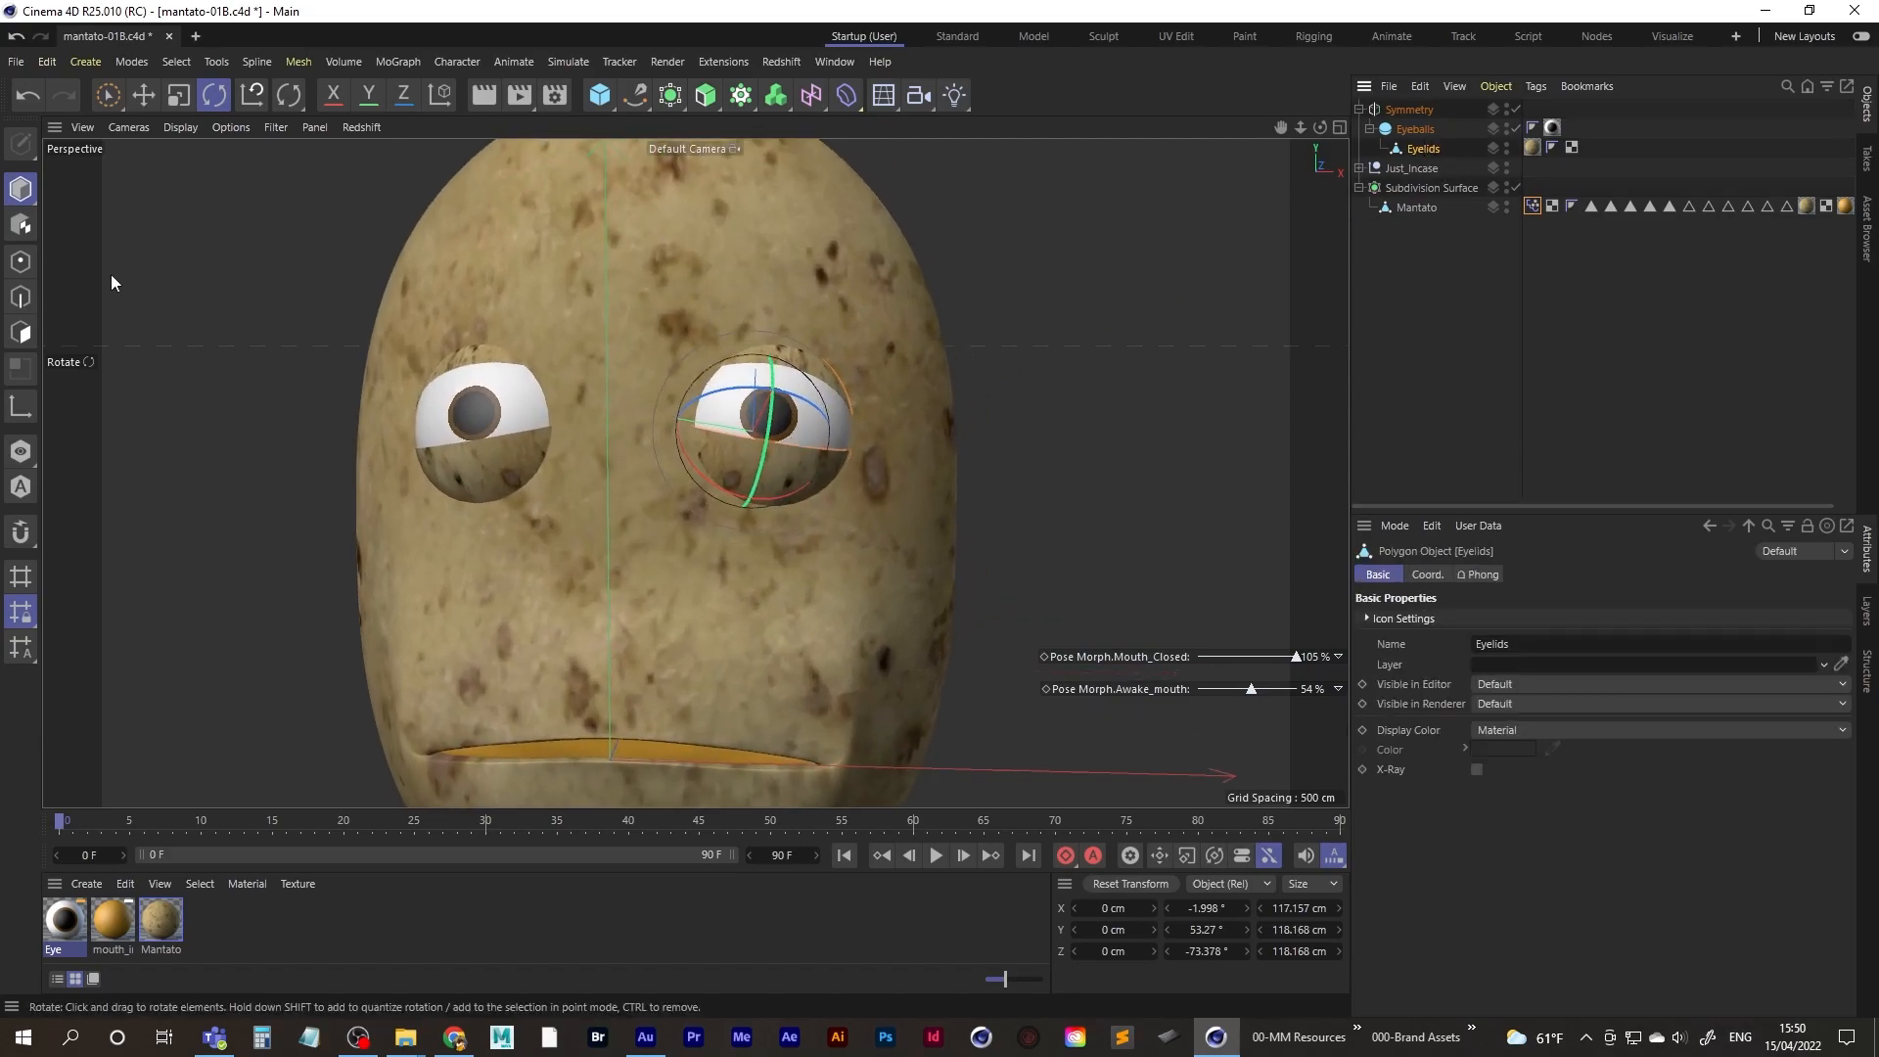
{"action": "left_click", "coordinate": [19, 333]}
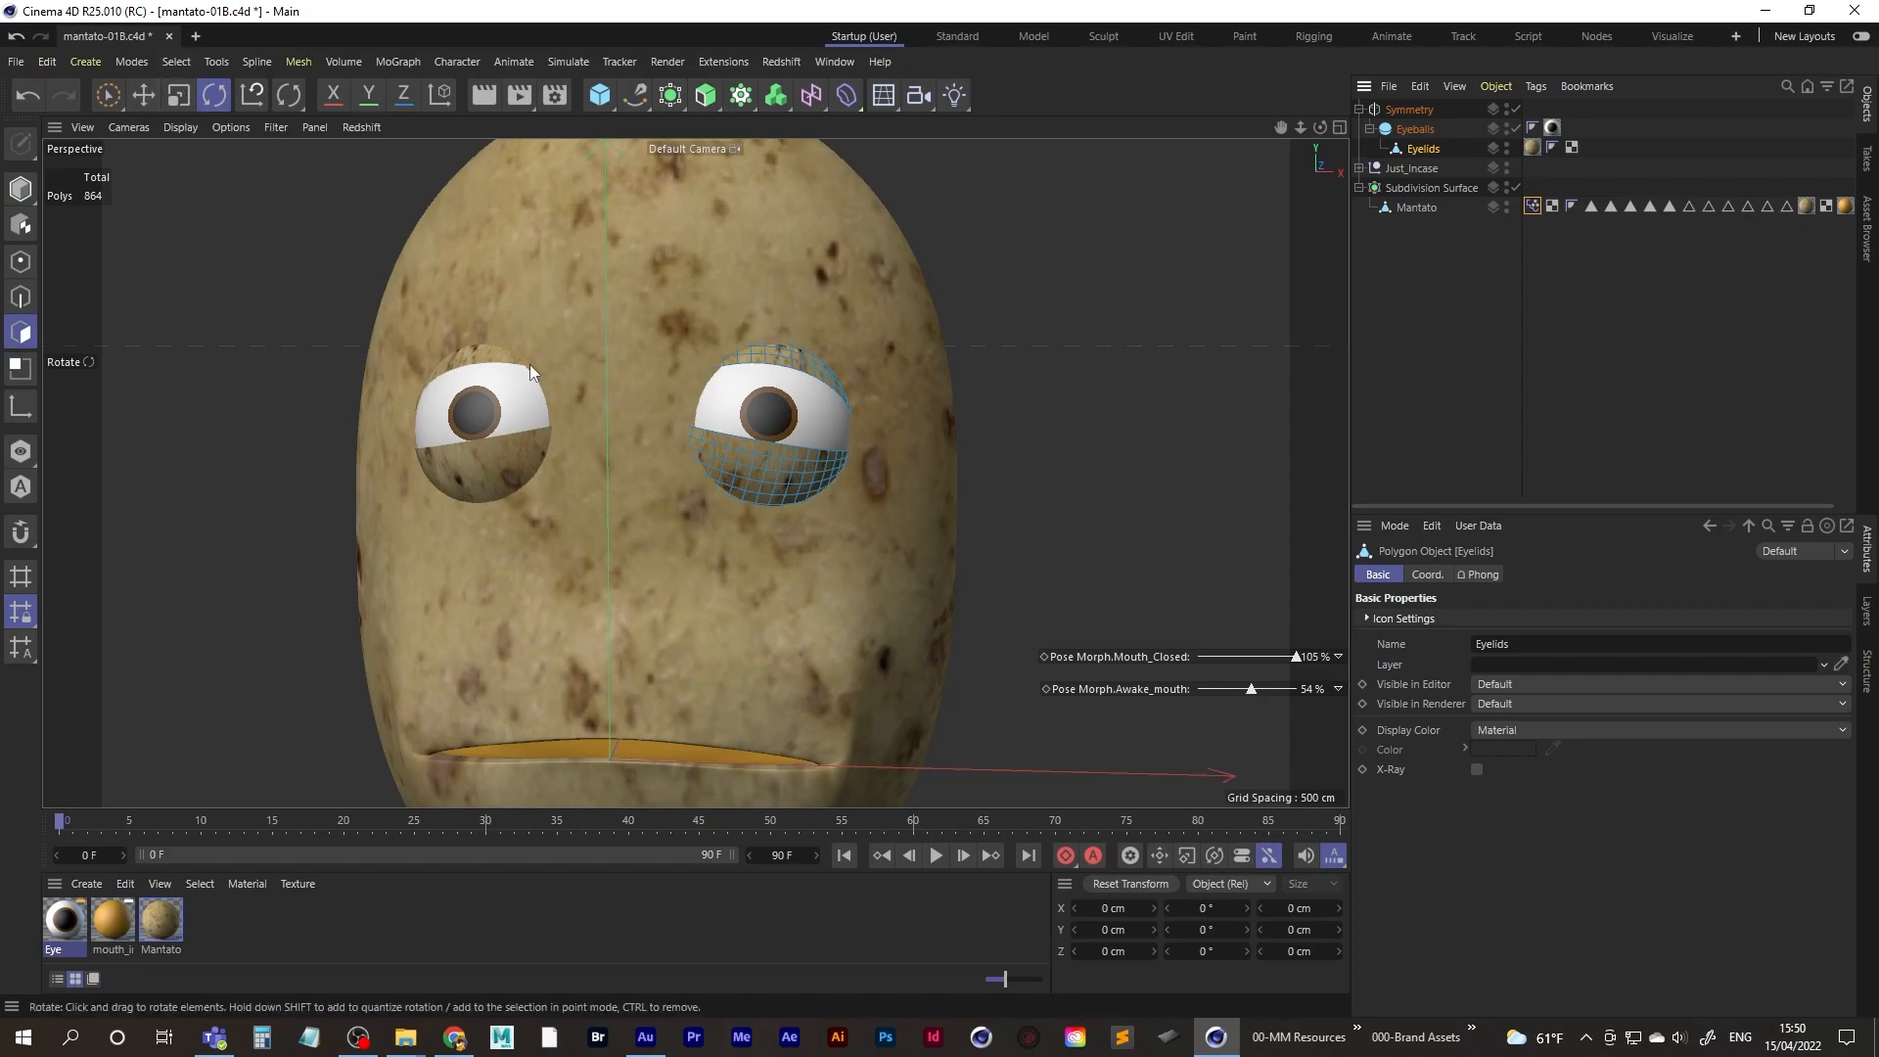
{"action": "key", "text": "u"}
{"action": "key", "text": "l"}
{"action": "scroll", "coordinate": [766, 439], "scroll_direction": "up", "scroll_amount": 5}
{"action": "left_click", "coordinate": [828, 501]}
{"action": "key", "text": "Delete"}
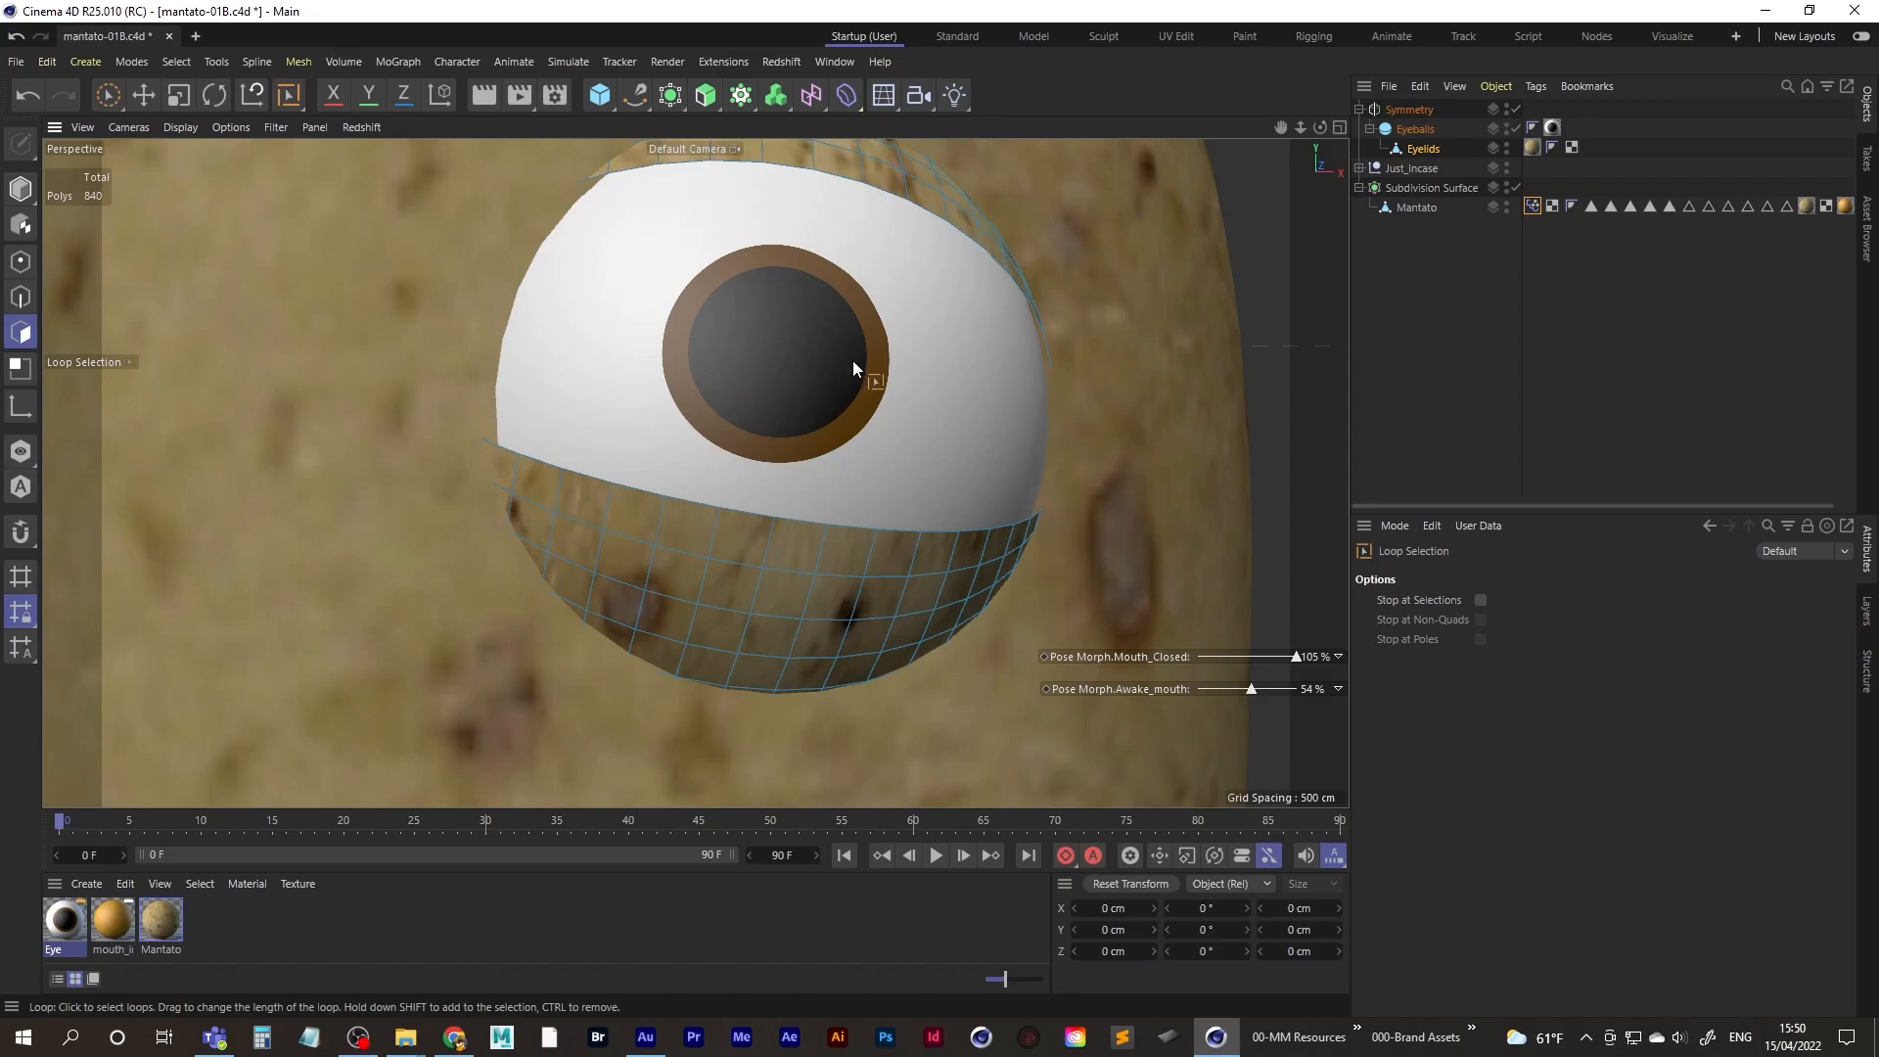
{"action": "scroll", "coordinate": [685, 455], "scroll_direction": "down", "scroll_amount": 5}
{"action": "left_click_drag", "start_coordinate": [643, 520], "coordinate": [755, 465], "text": "alt"}
{"action": "left_click", "coordinate": [1412, 338]}
{"action": "right_click_drag", "start_coordinate": [756, 466], "coordinate": [708, 511], "text": "alt"}
{"action": "left_click_drag", "start_coordinate": [708, 512], "coordinate": [715, 492], "text": "alt"}
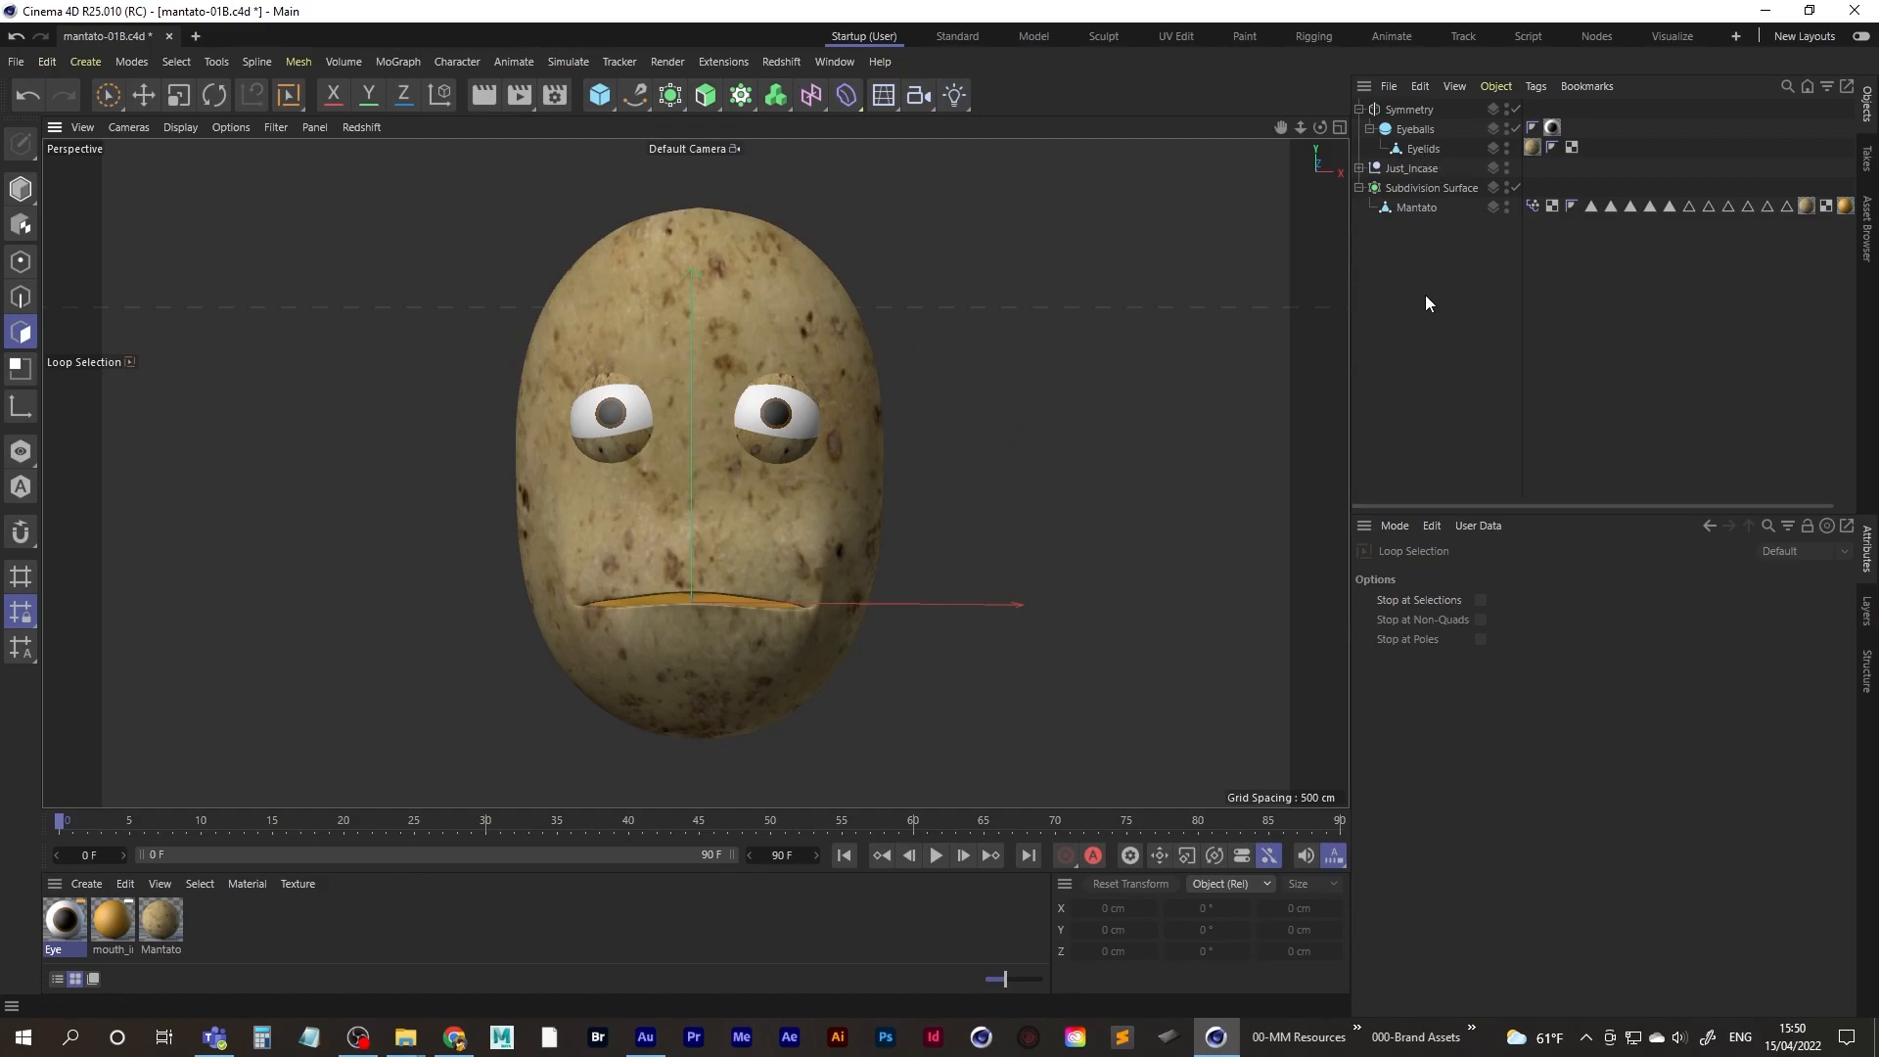
- Set Mantato's Pose Morph to Mouth_Closed 135% and Awake_mouth 0%
{"action": "left_click", "coordinate": [1533, 205]}
{"action": "left_click_drag", "start_coordinate": [1306, 655], "coordinate": [687, 499]}
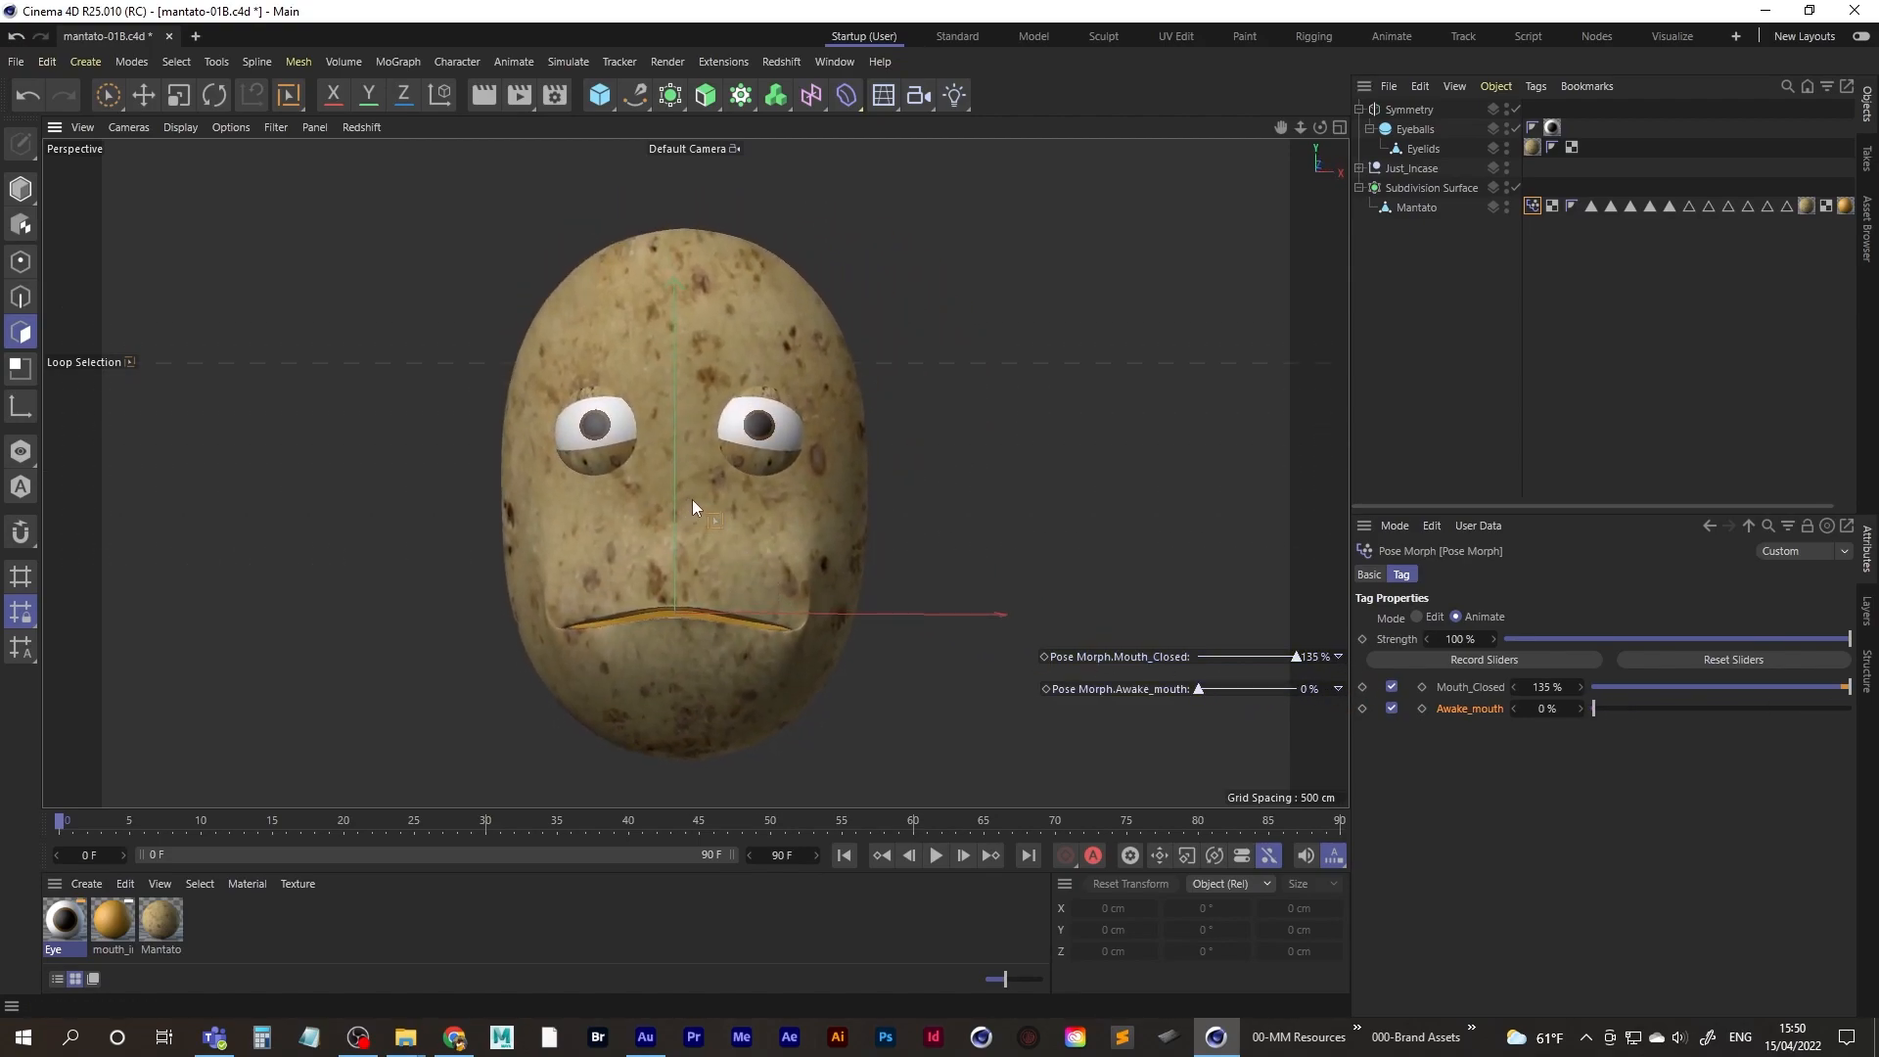
{"action": "left_click", "coordinate": [1421, 276]}
{"action": "left_click_drag", "start_coordinate": [638, 374], "coordinate": [667, 425], "text": "alt"}
{"action": "left_click_drag", "start_coordinate": [814, 395], "coordinate": [800, 407], "text": "alt"}
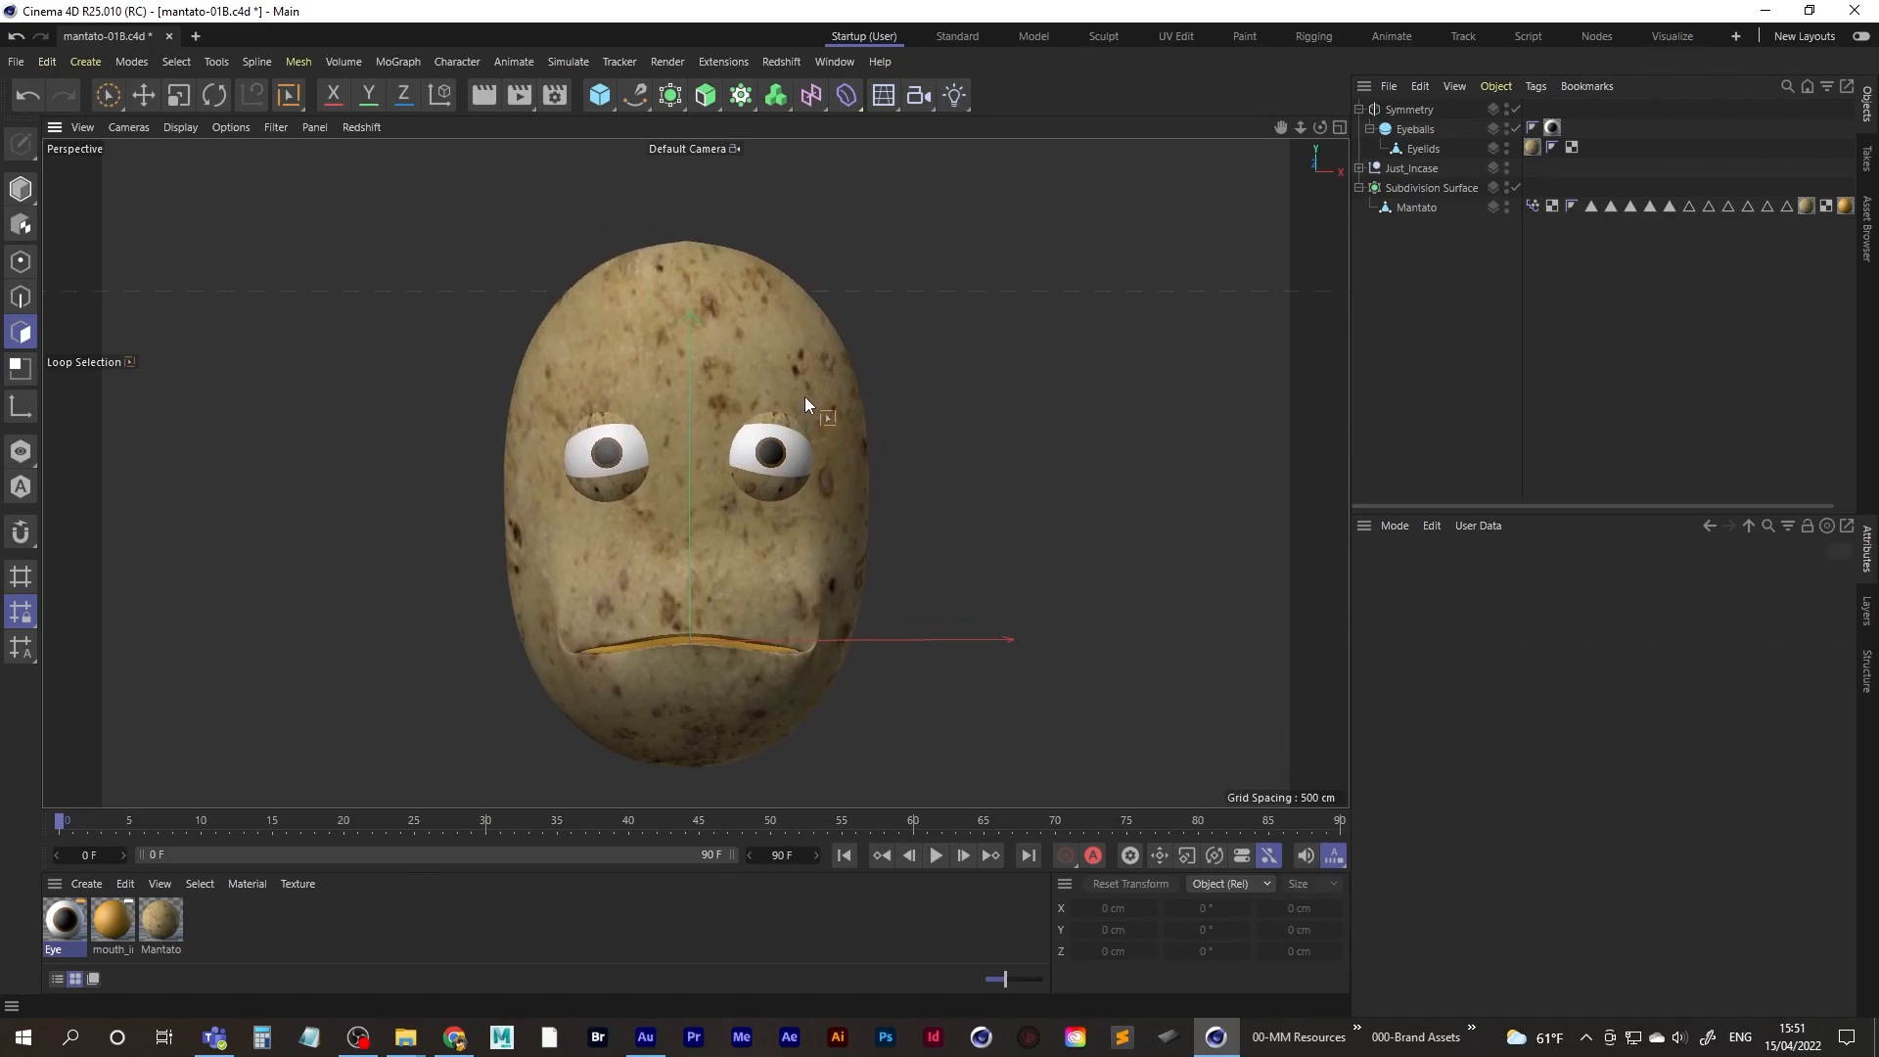
- Save the project mantato-01B.c4d
{"action": "key", "text": "ctrl+s"}
{"action": "left_click_drag", "start_coordinate": [703, 477], "coordinate": [666, 466], "text": "alt"}
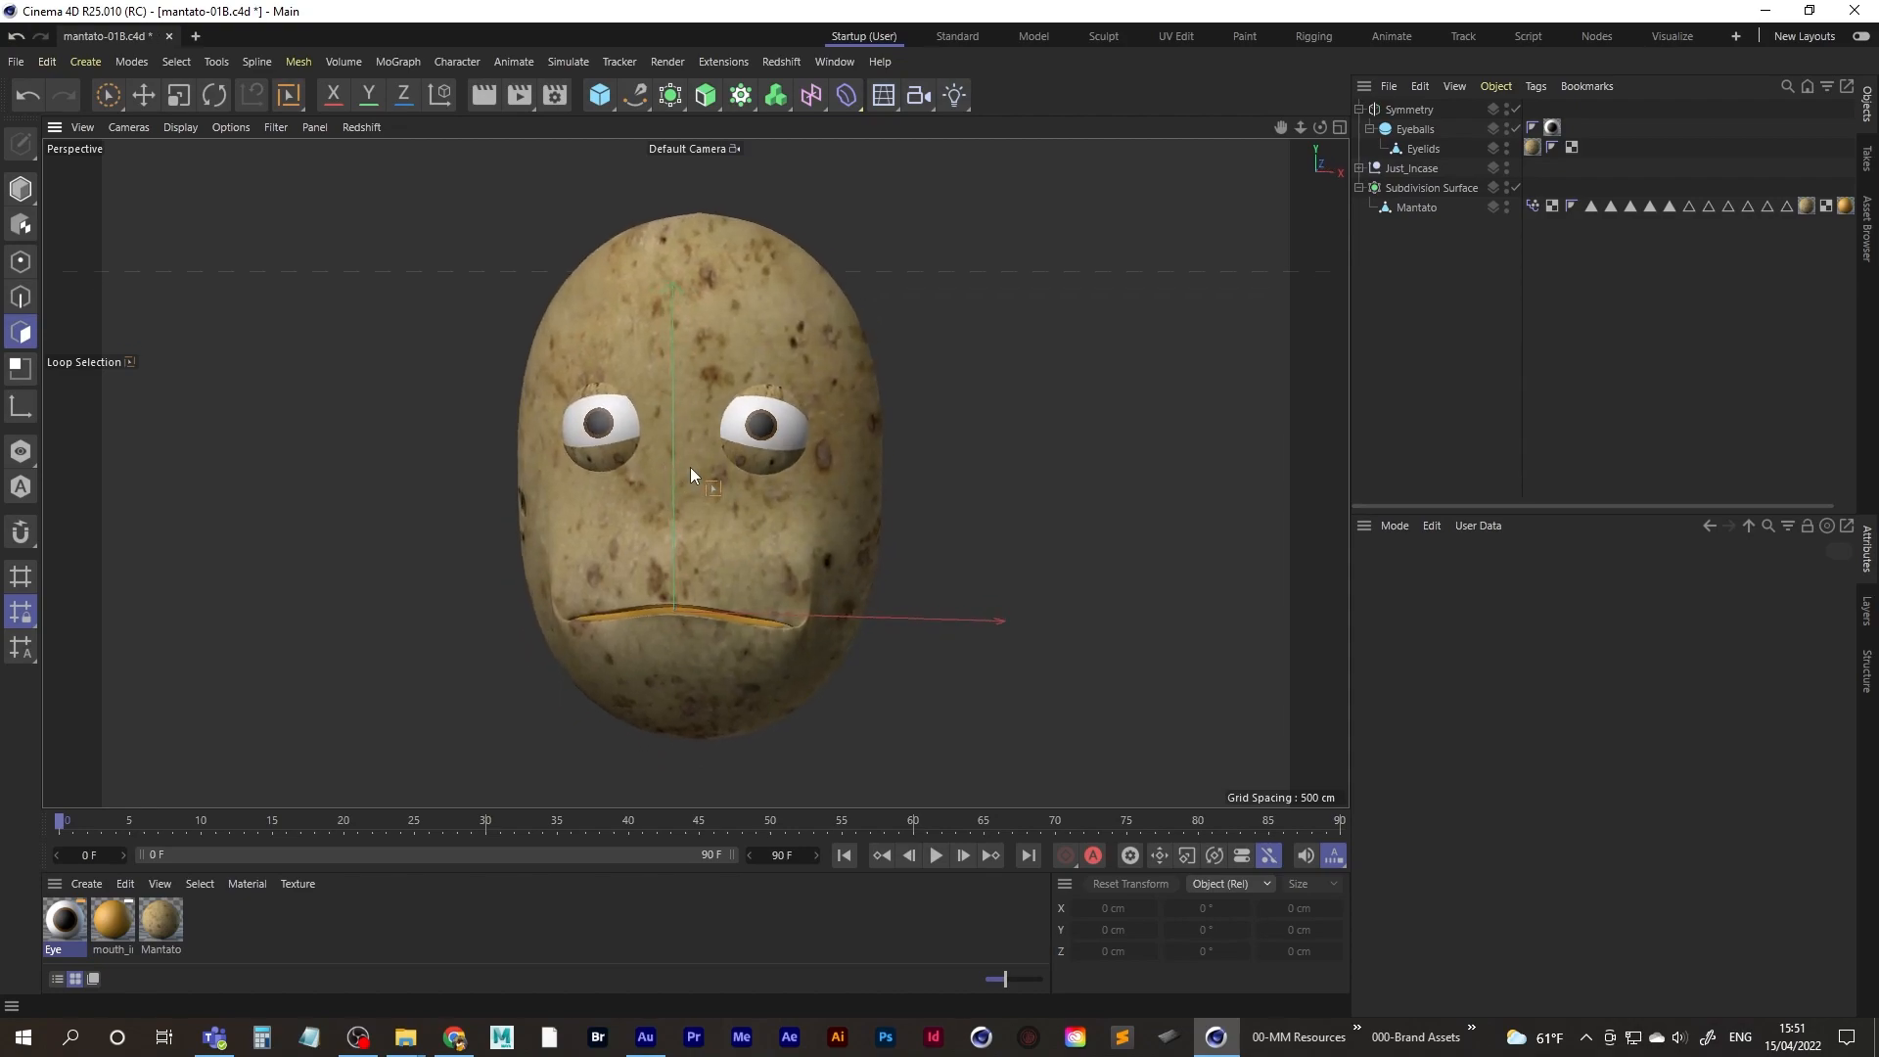
{"action": "key", "text": "ctrl+s"}
{"action": "mouse_move", "coordinate": [701, 462]}
{"action": "left_mouse_down", "text": "alt"}
{"action": "mouse_move", "coordinate": [726, 467]}
{"action": "mouse_move", "coordinate": [685, 478]}
{"action": "left_mouse_up", "text": "alt"}
{"action": "left_click", "coordinate": [16, 60]}
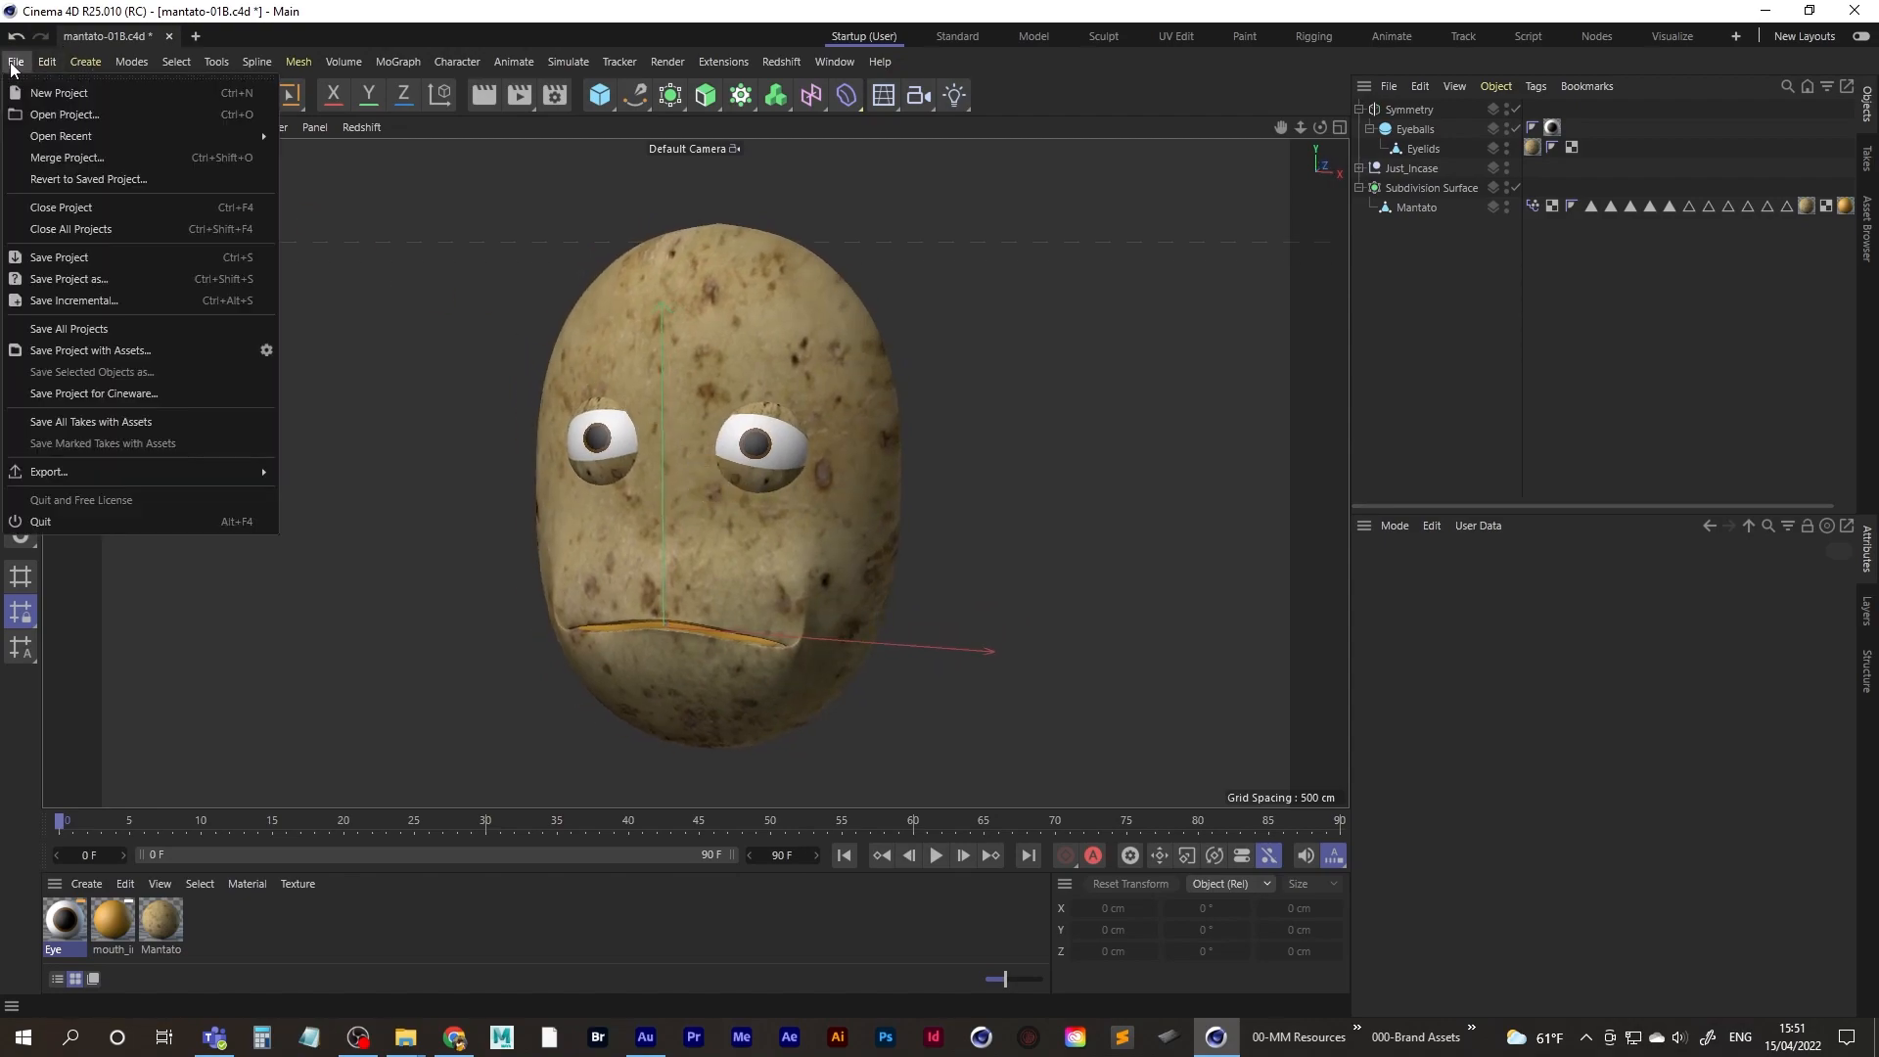
{"action": "left_click", "coordinate": [78, 263]}
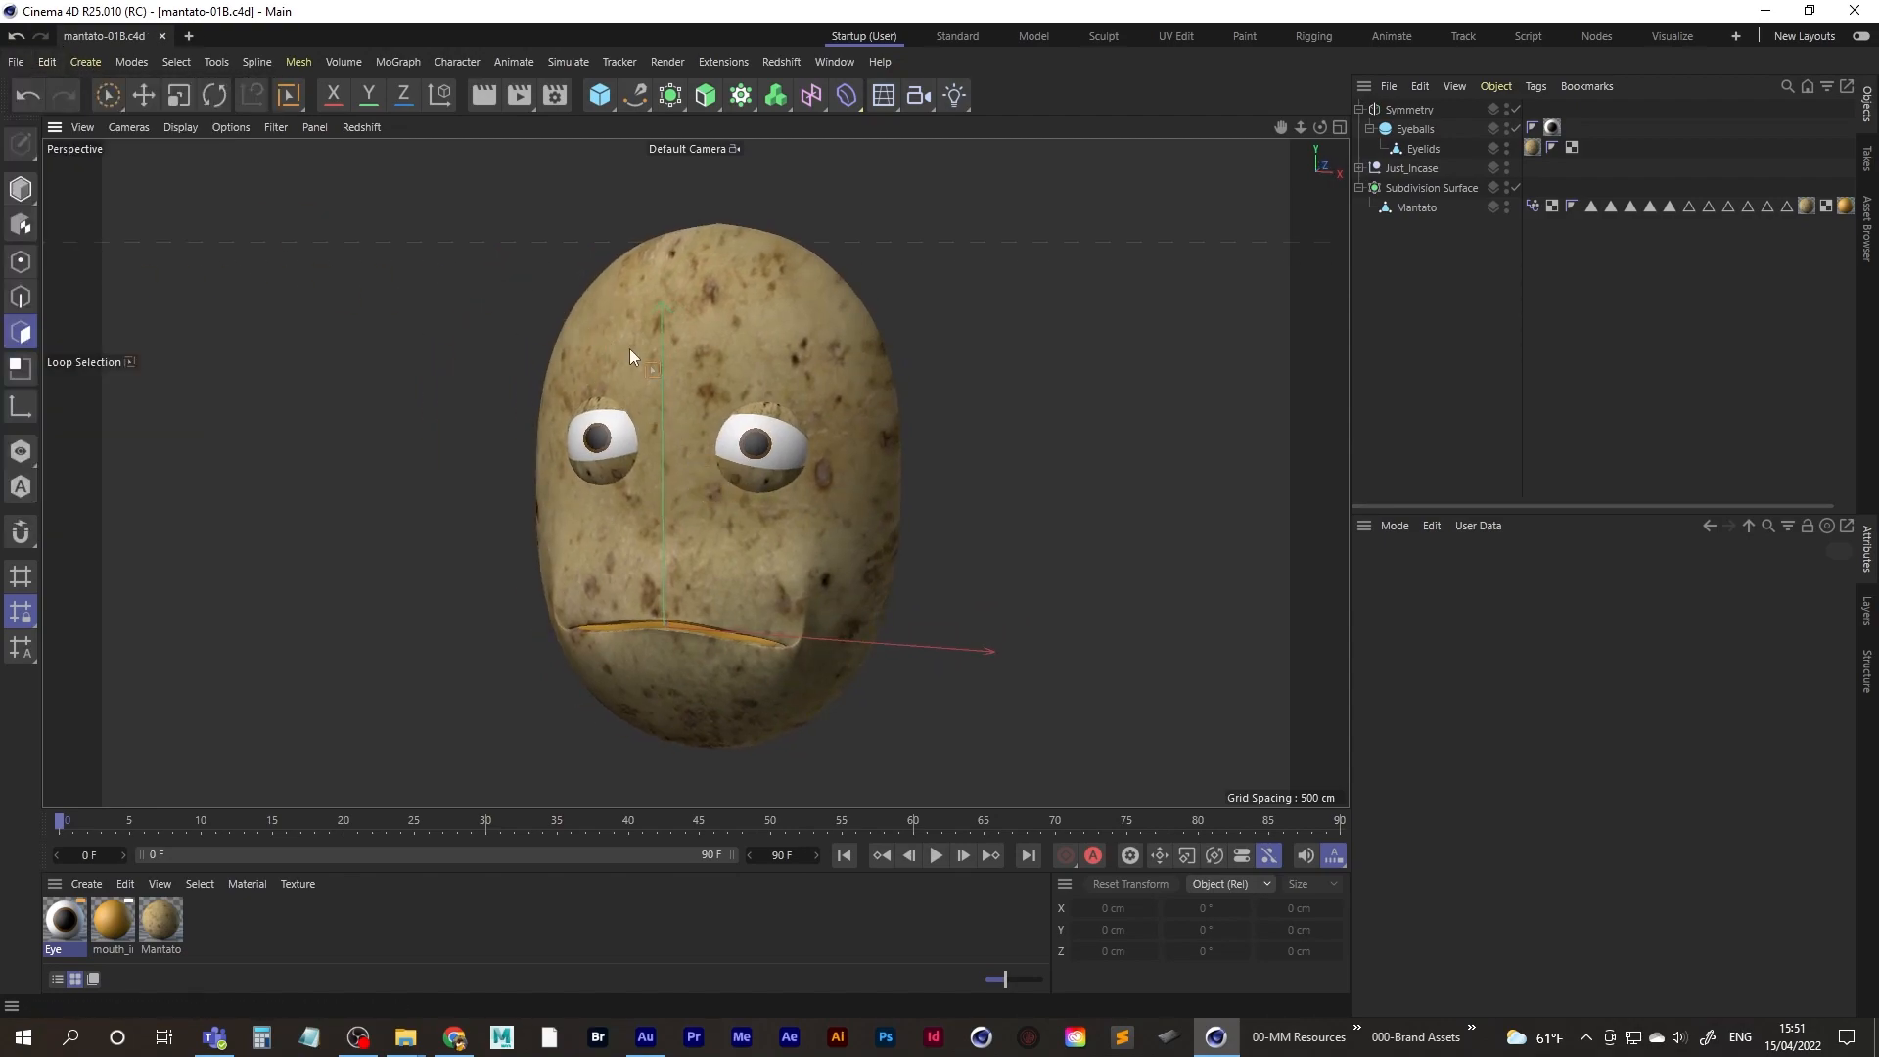
{"action": "left_click_drag", "start_coordinate": [685, 448], "coordinate": [727, 420], "text": "alt"}
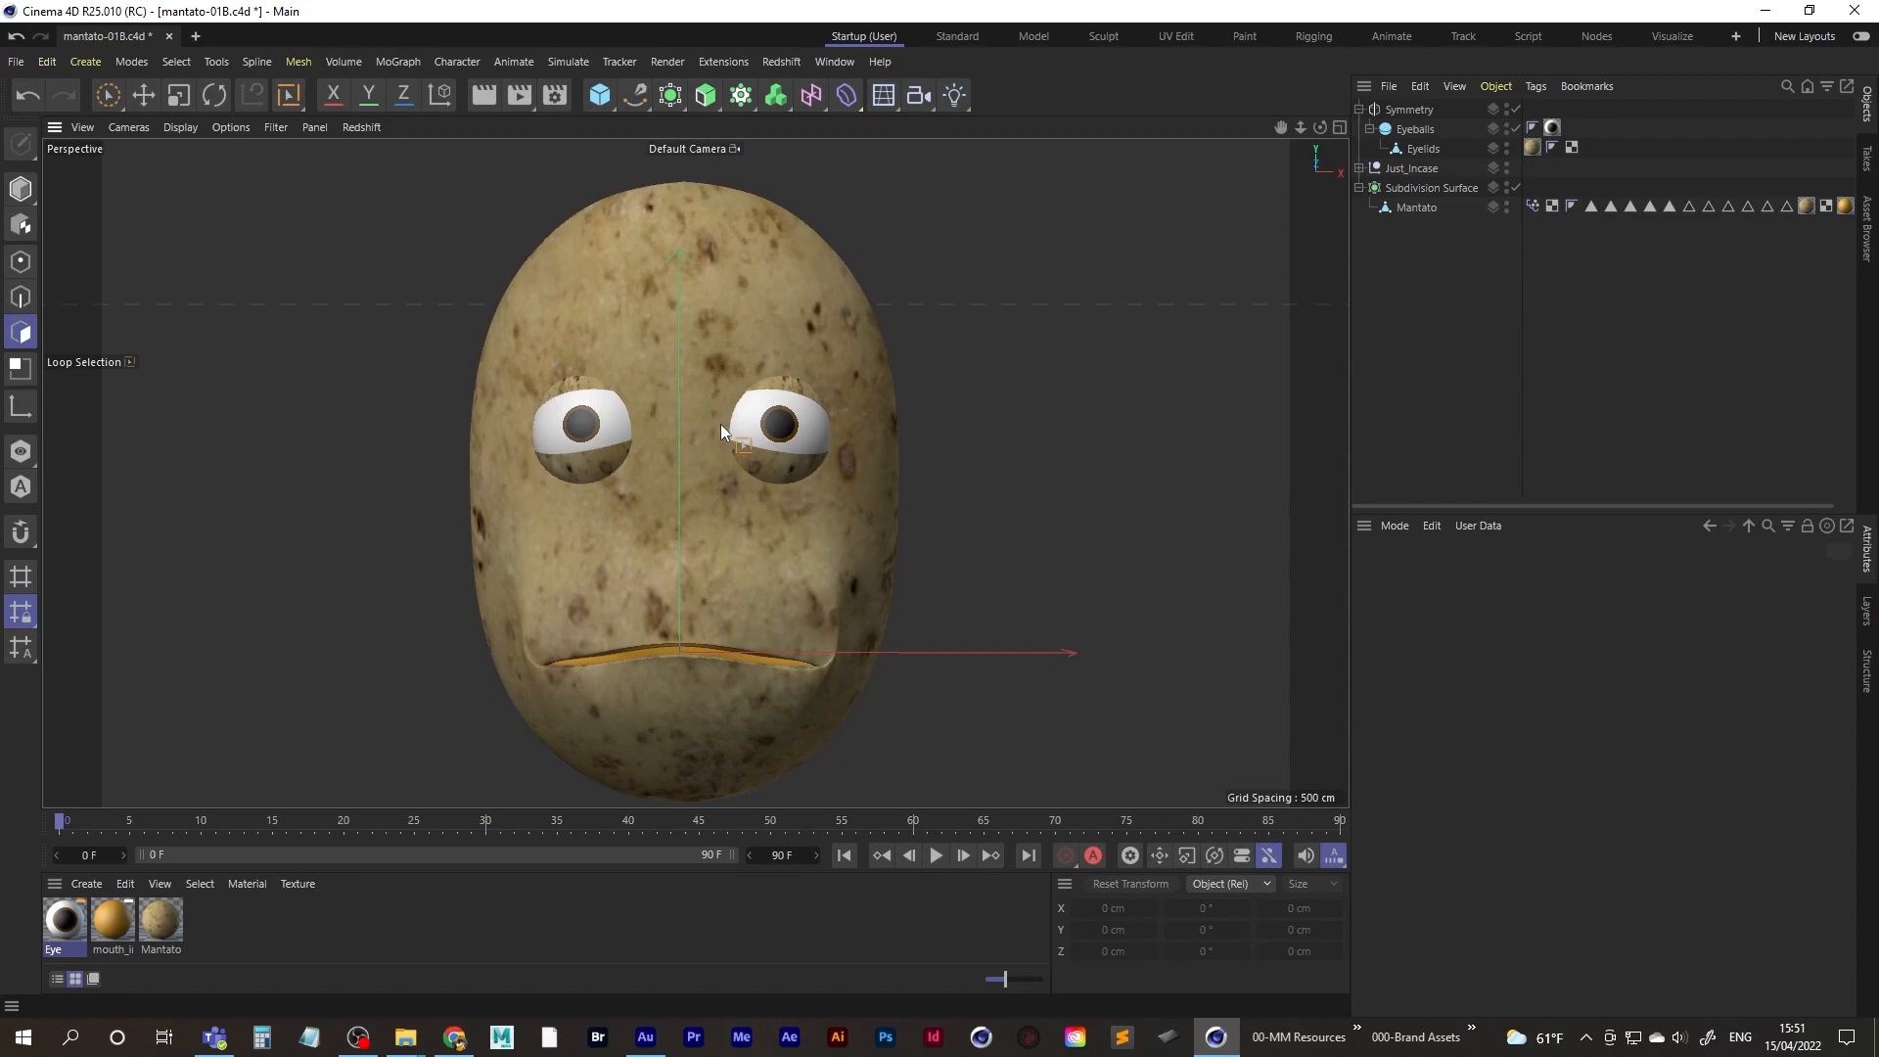
- Draw a three-point Bezier spline shaped like an inverted V above and between the eyes in the front view, and return to perspective
{"action": "left_click", "coordinate": [637, 97]}
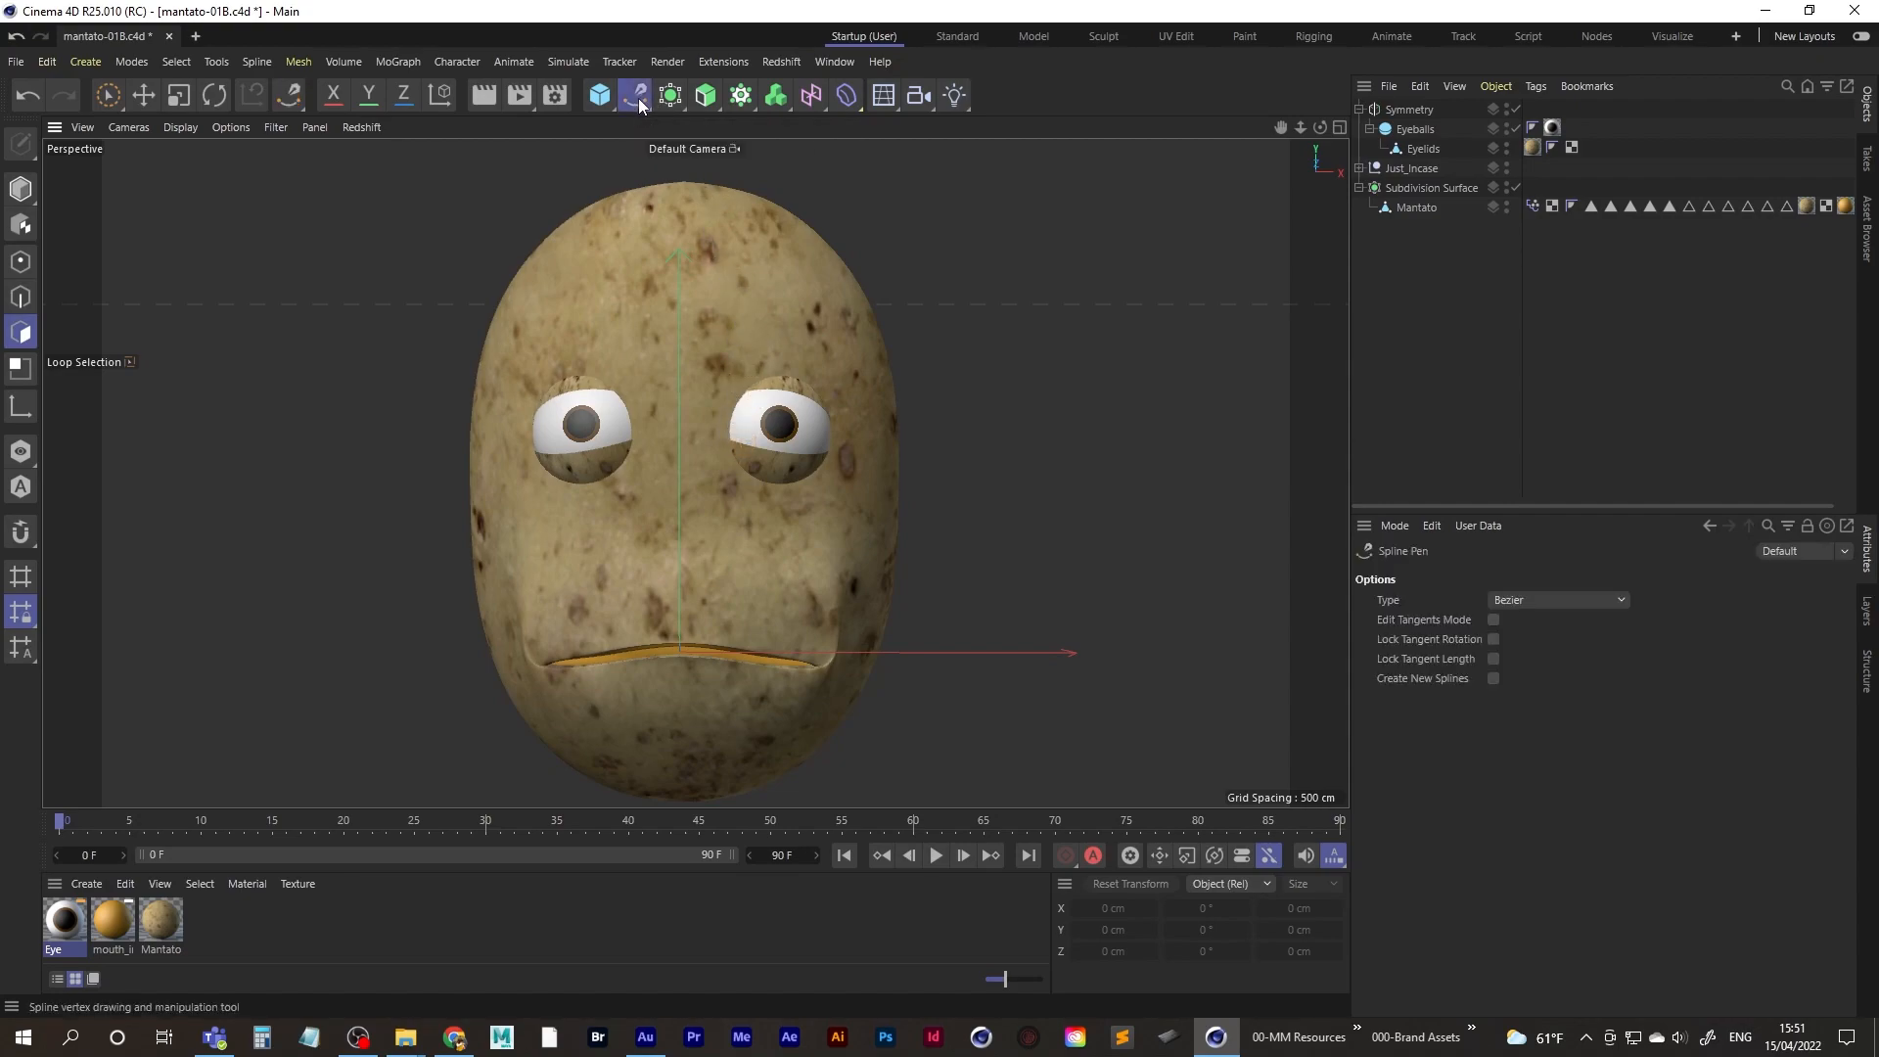
{"action": "middle_click", "coordinate": [703, 380]}
{"action": "middle_click", "coordinate": [912, 555]}
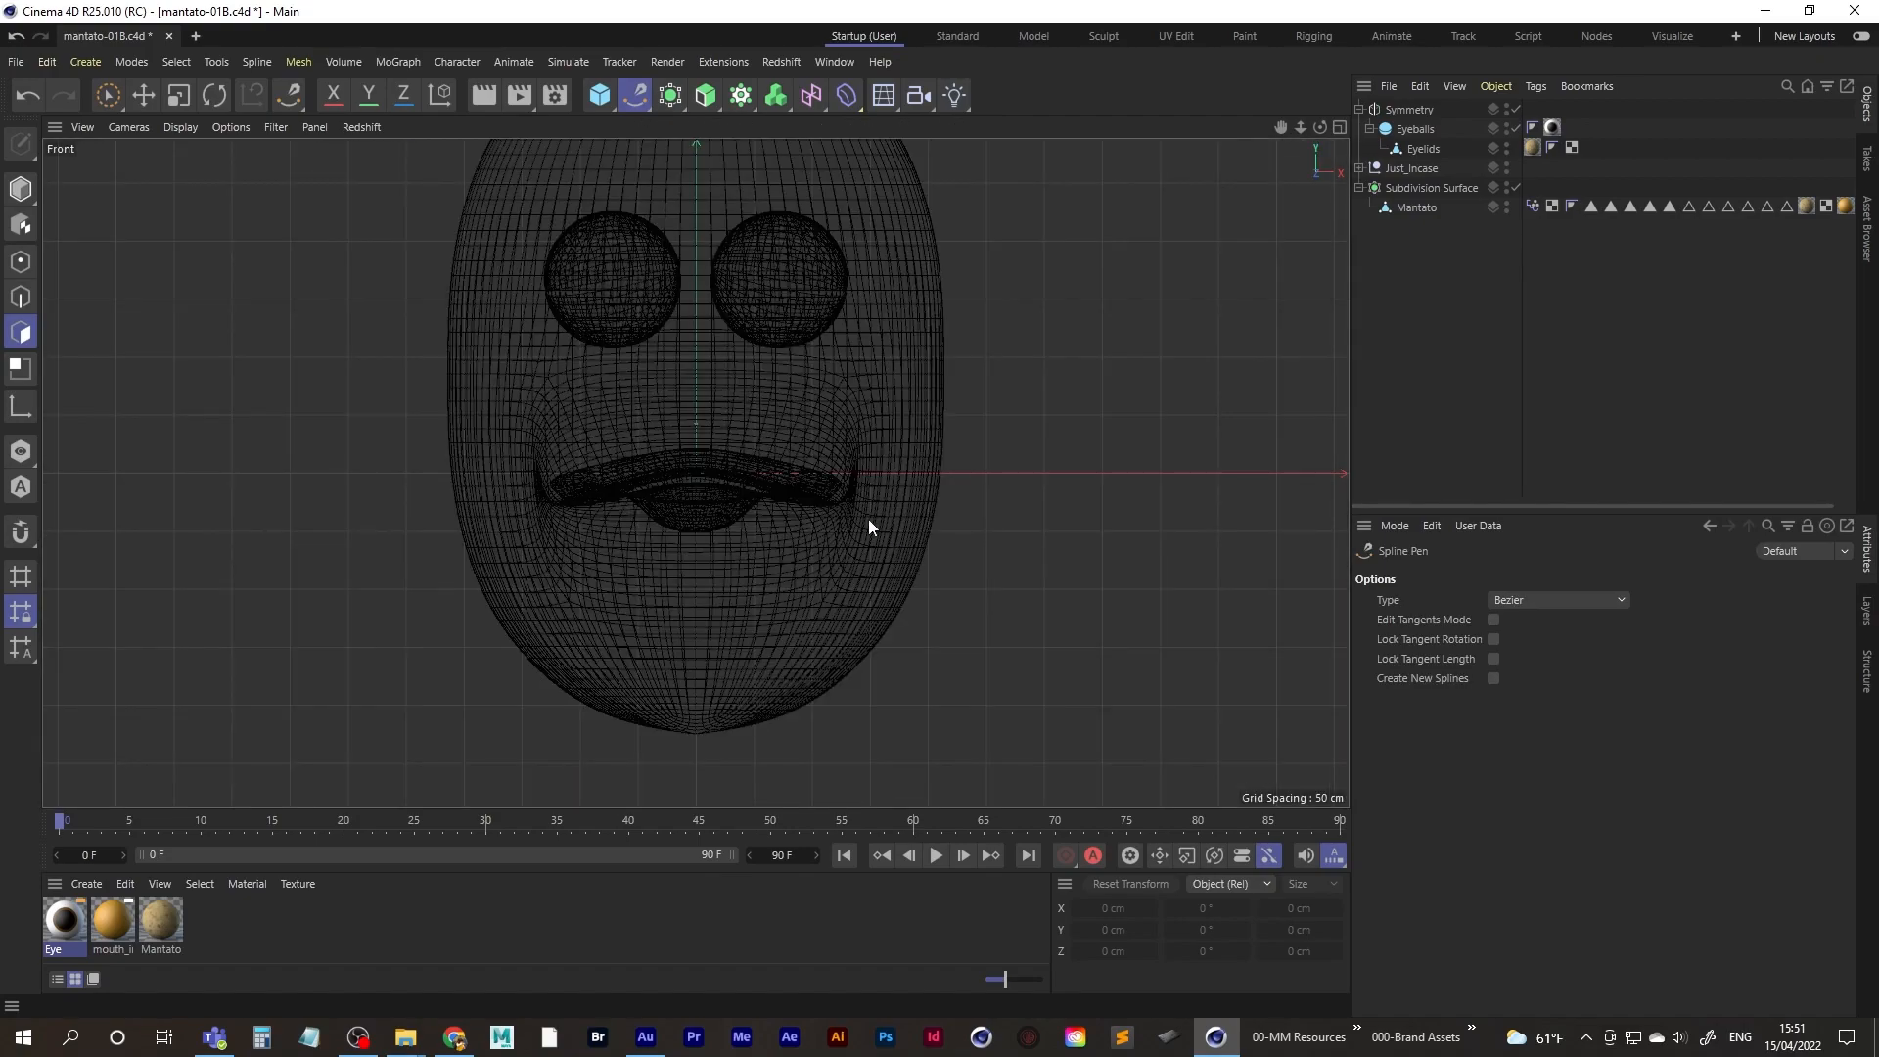
{"action": "scroll", "coordinate": [689, 468], "scroll_direction": "up", "scroll_amount": 5}
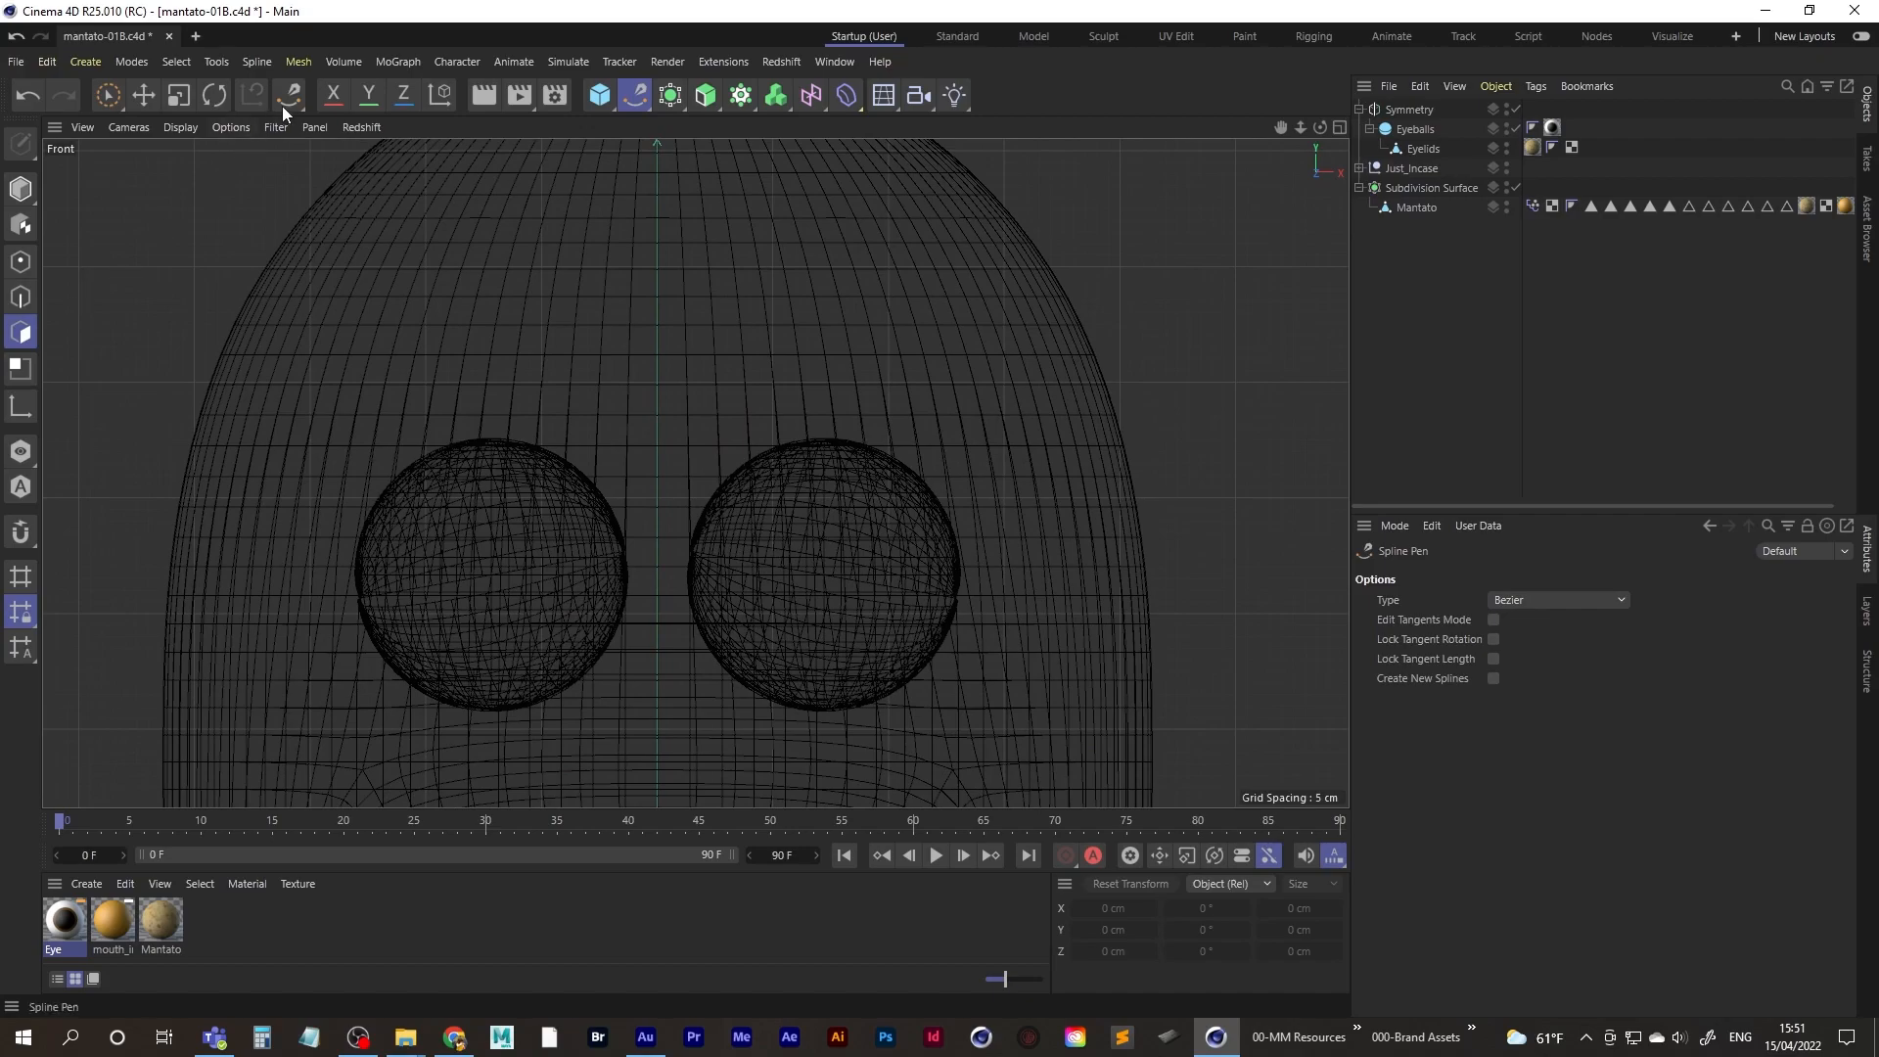
{"action": "left_click", "coordinate": [590, 419]}
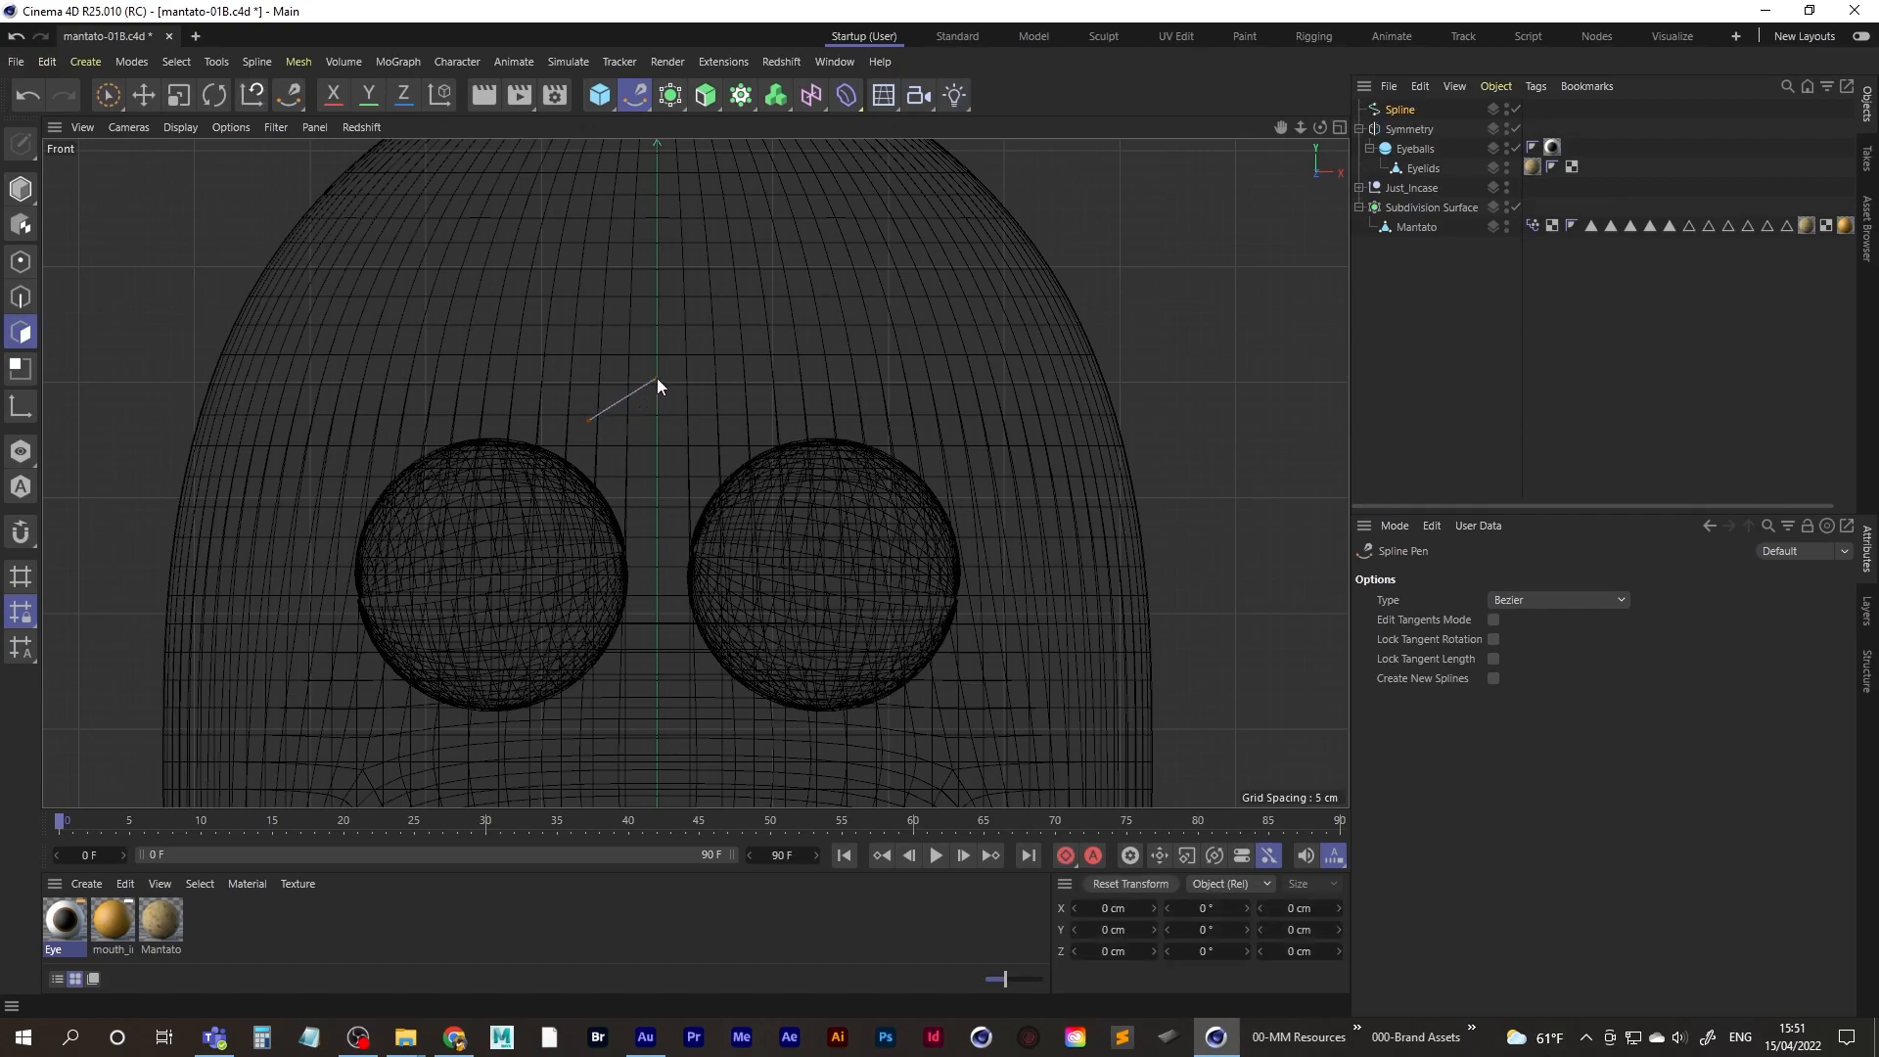
{"action": "left_click", "coordinate": [717, 420]}
{"action": "left_click", "coordinate": [1400, 108]}
{"action": "middle_click", "coordinate": [825, 296]}
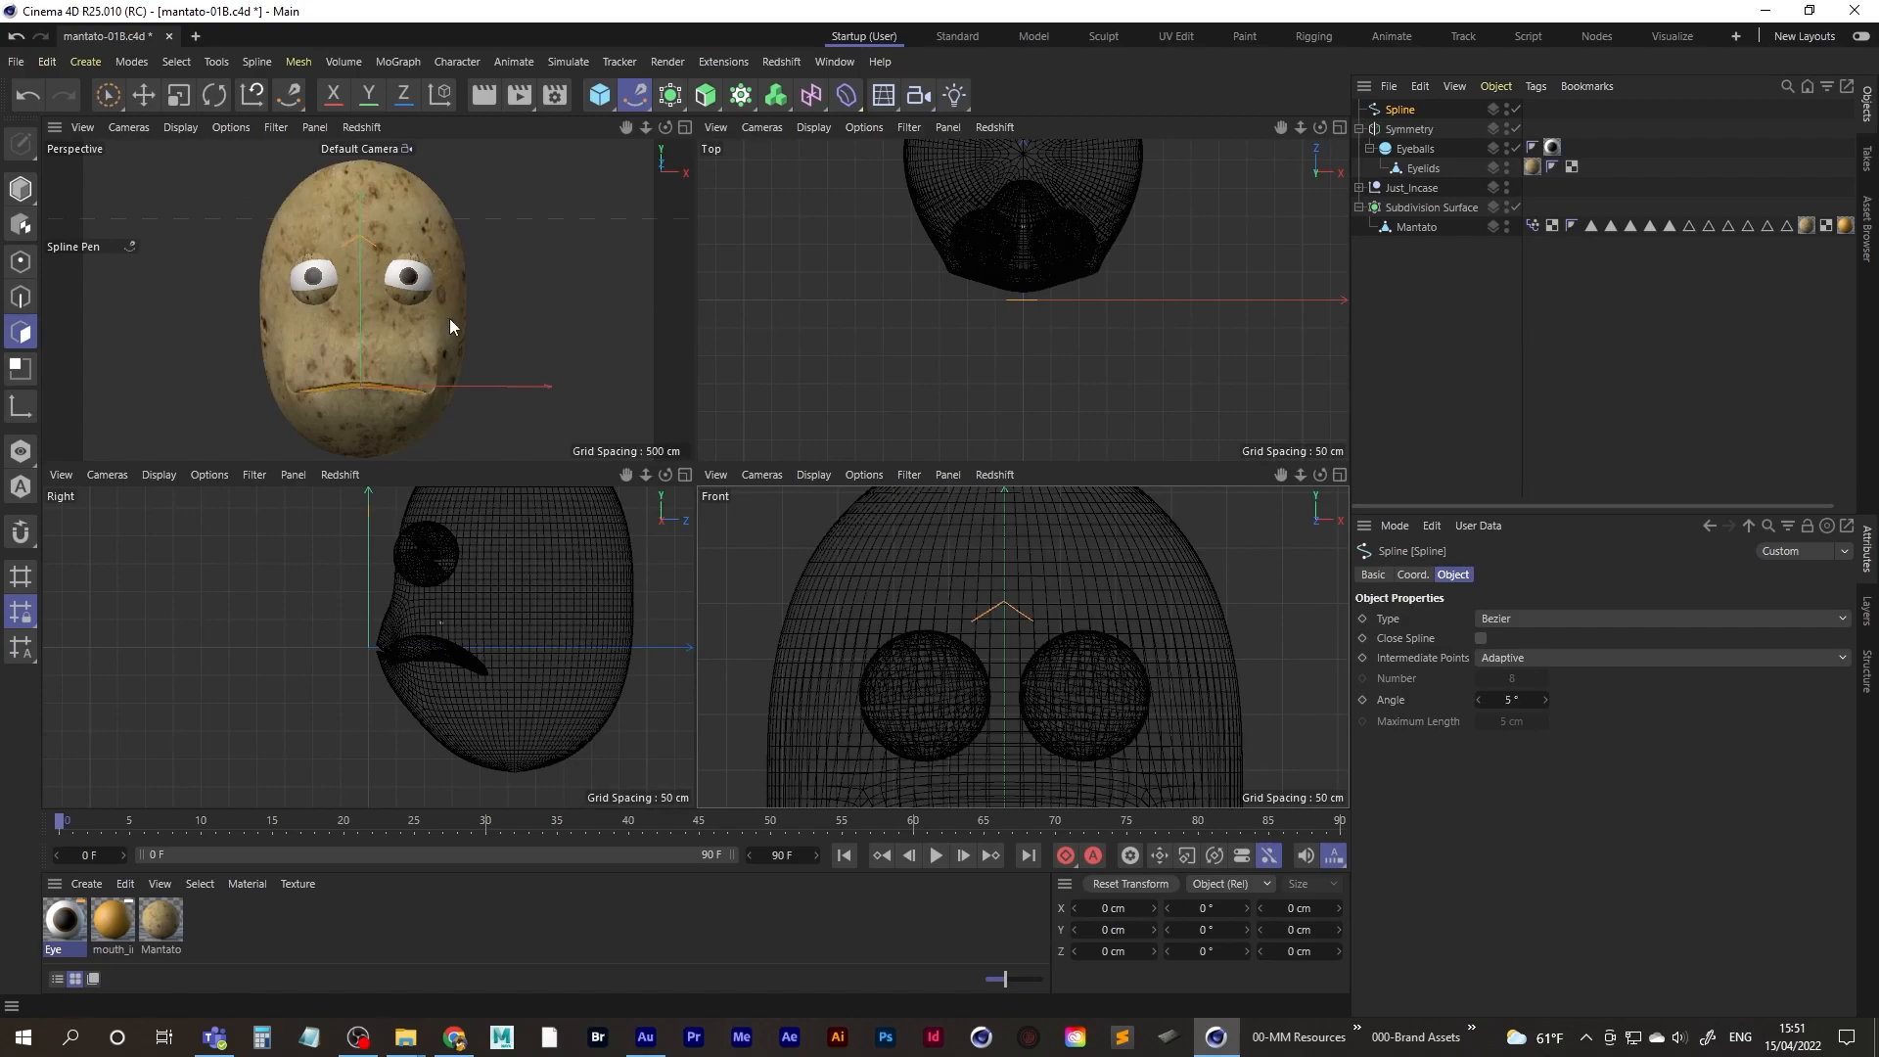
{"action": "middle_click", "coordinate": [540, 367]}
{"action": "mouse_move", "coordinate": [711, 385]}
{"action": "left_mouse_down", "text": "alt"}
{"action": "mouse_move", "coordinate": [571, 450]}
{"action": "mouse_move", "coordinate": [504, 427]}
{"action": "mouse_move", "coordinate": [721, 393]}
{"action": "left_mouse_up", "text": "alt"}
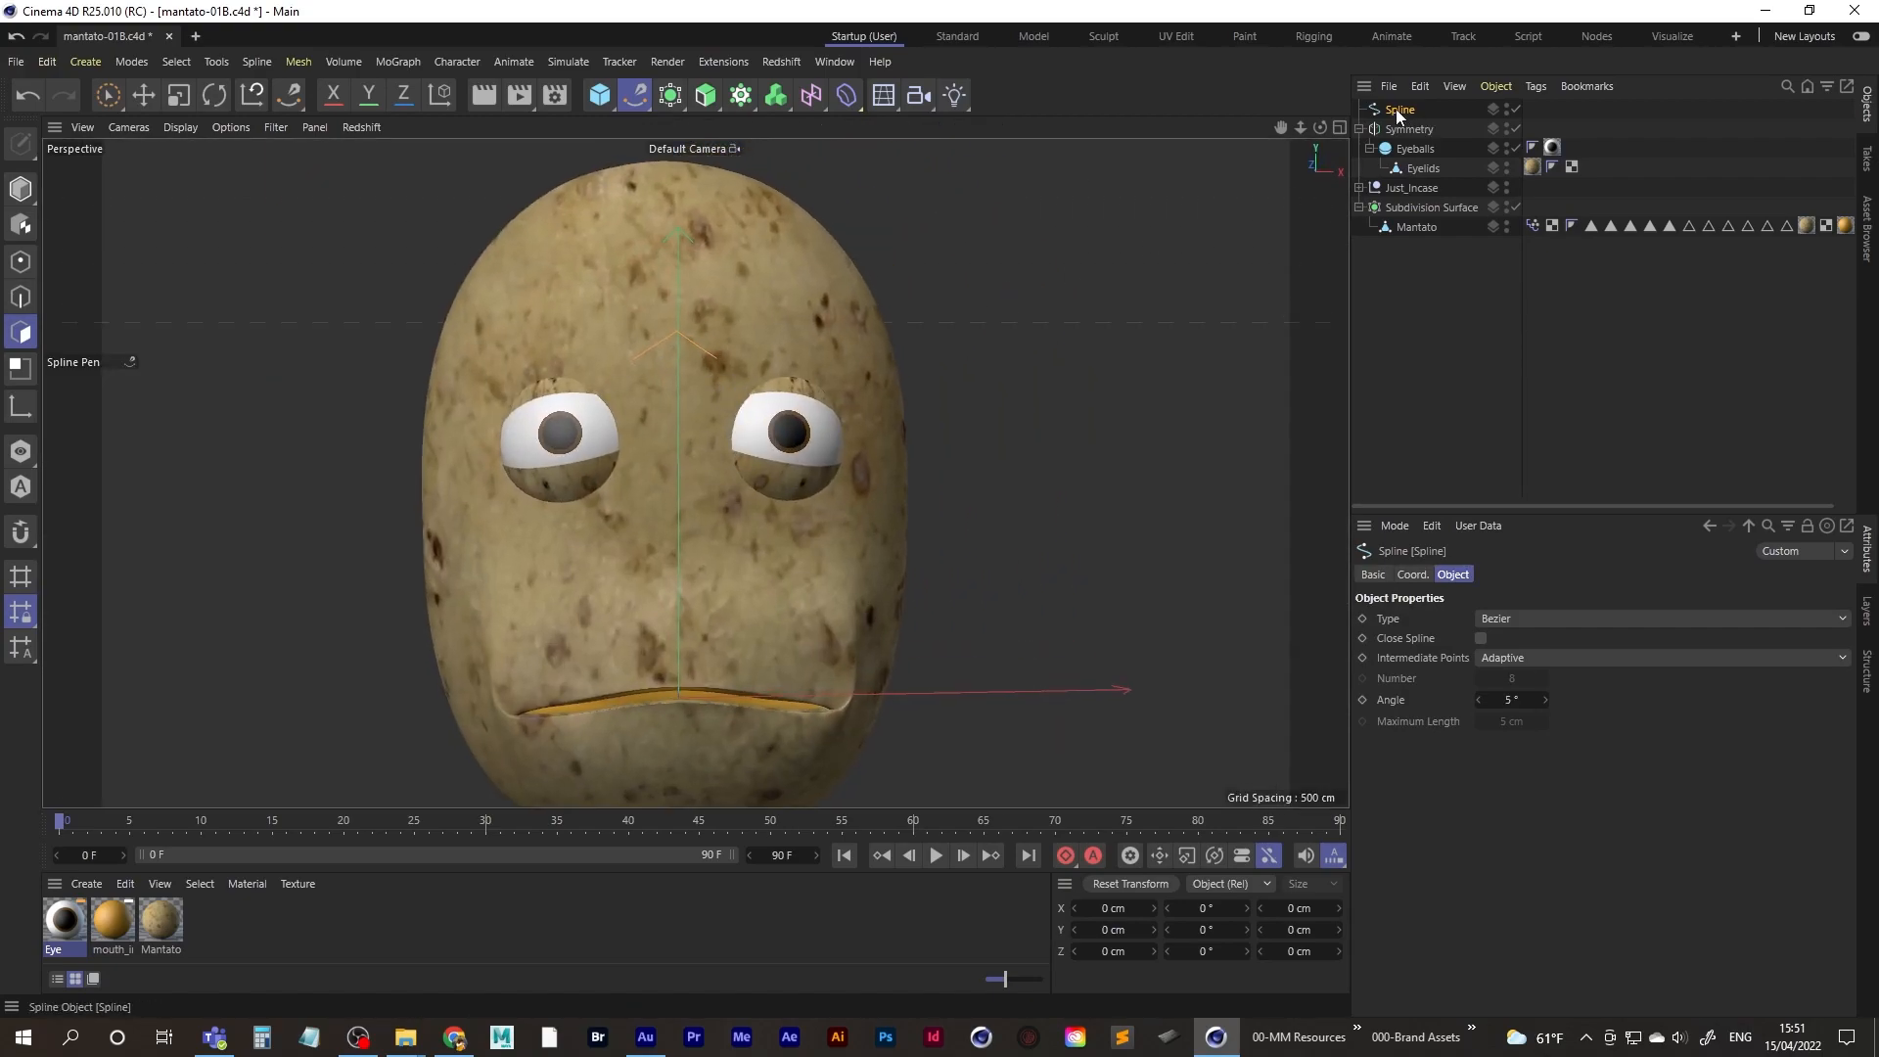
{"action": "mouse_move", "coordinate": [738, 321]}
{"action": "left_mouse_down", "text": "alt"}
{"action": "mouse_move", "coordinate": [680, 415]}
{"action": "mouse_move", "coordinate": [605, 408]}
{"action": "mouse_move", "coordinate": [653, 419]}
{"action": "left_mouse_up", "text": "alt"}
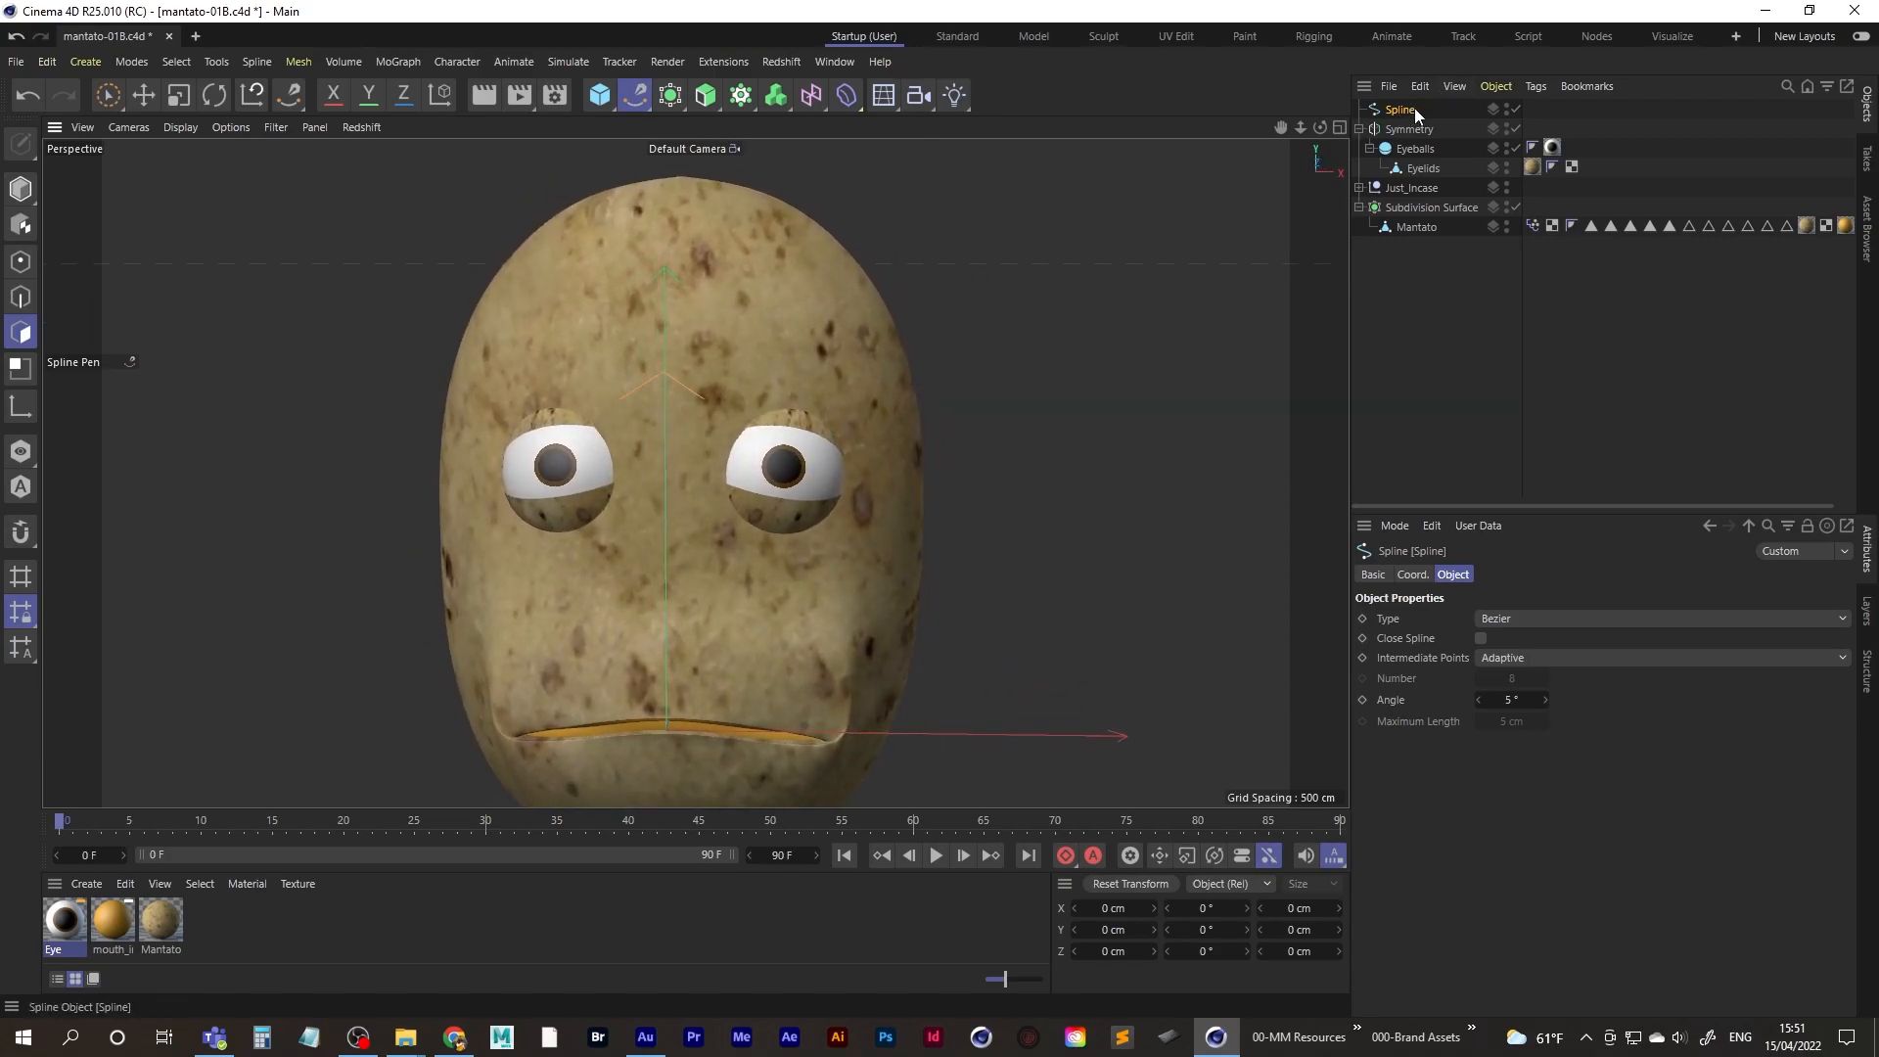
- Add a Sweep generator as the parent of the inverted-V spline
{"action": "left_click", "coordinate": [671, 97]}
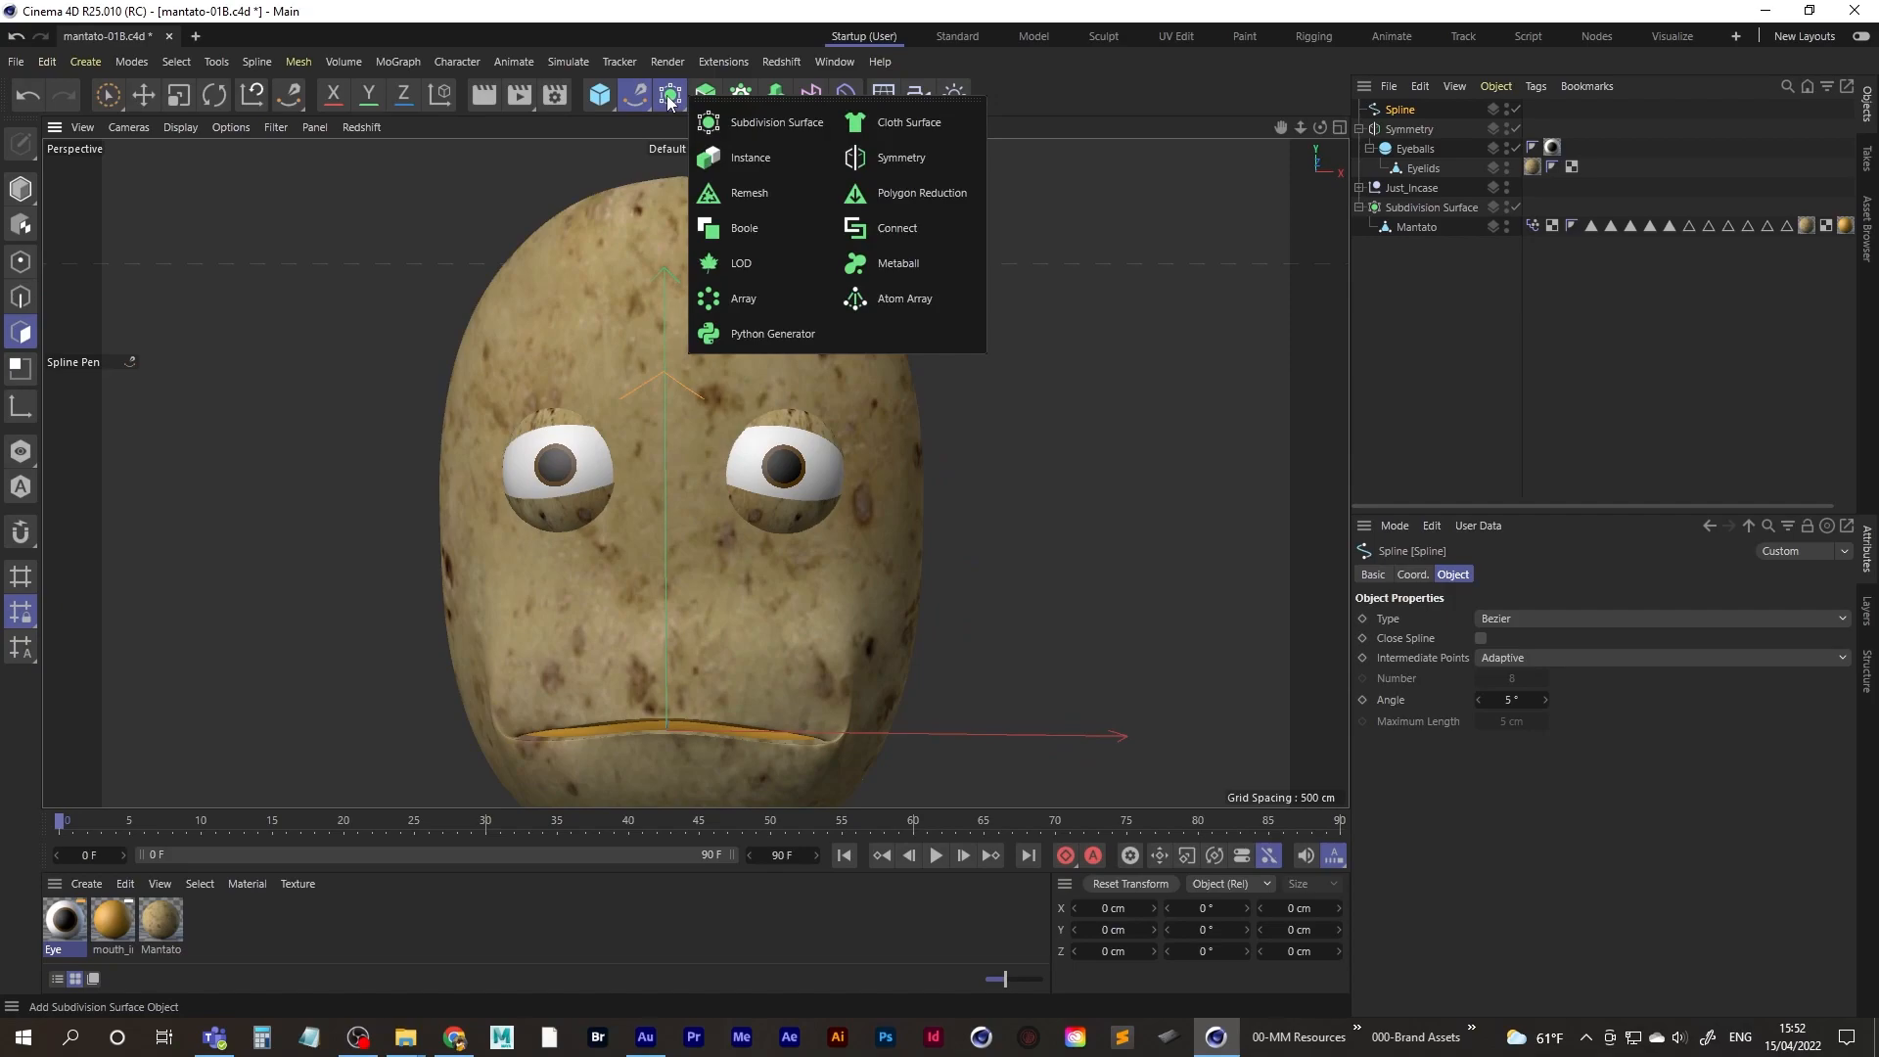
{"action": "left_click", "coordinate": [705, 94]}
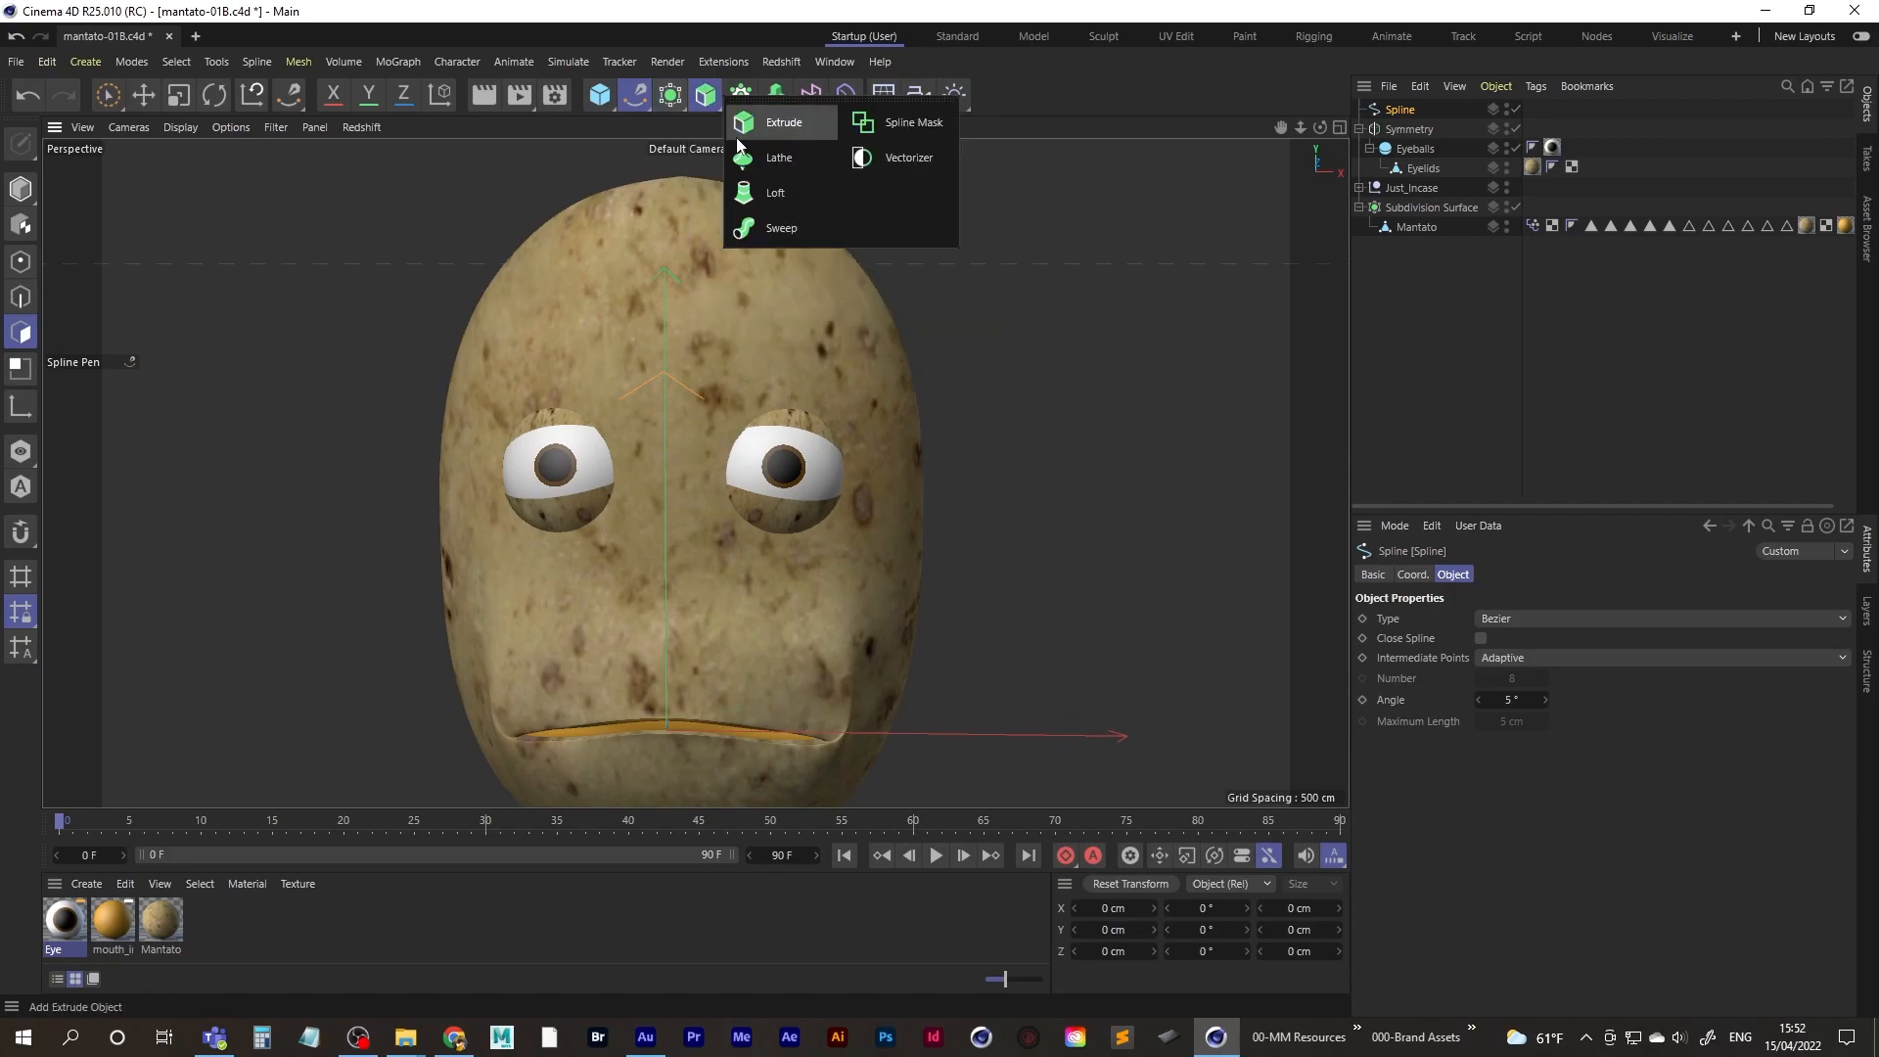
{"action": "left_click", "coordinate": [781, 229], "text": "alt"}
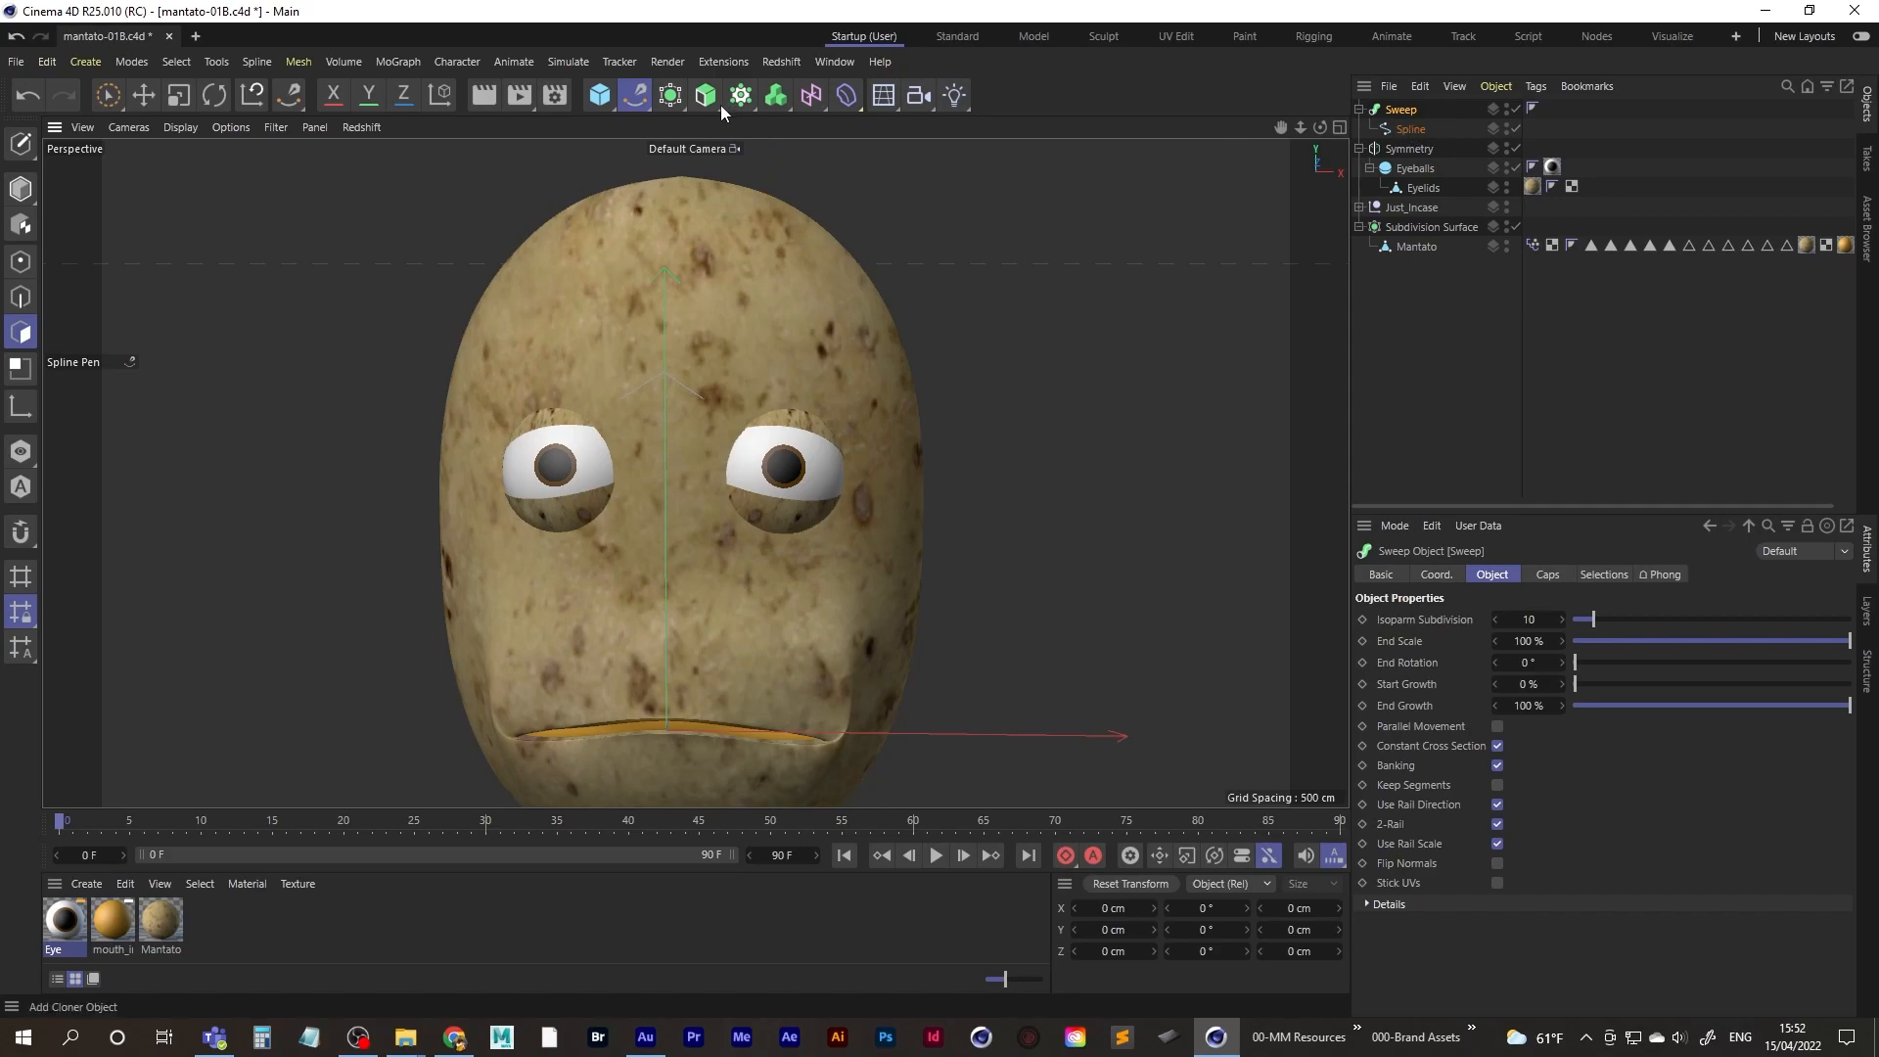
{"action": "left_click", "coordinate": [636, 97]}
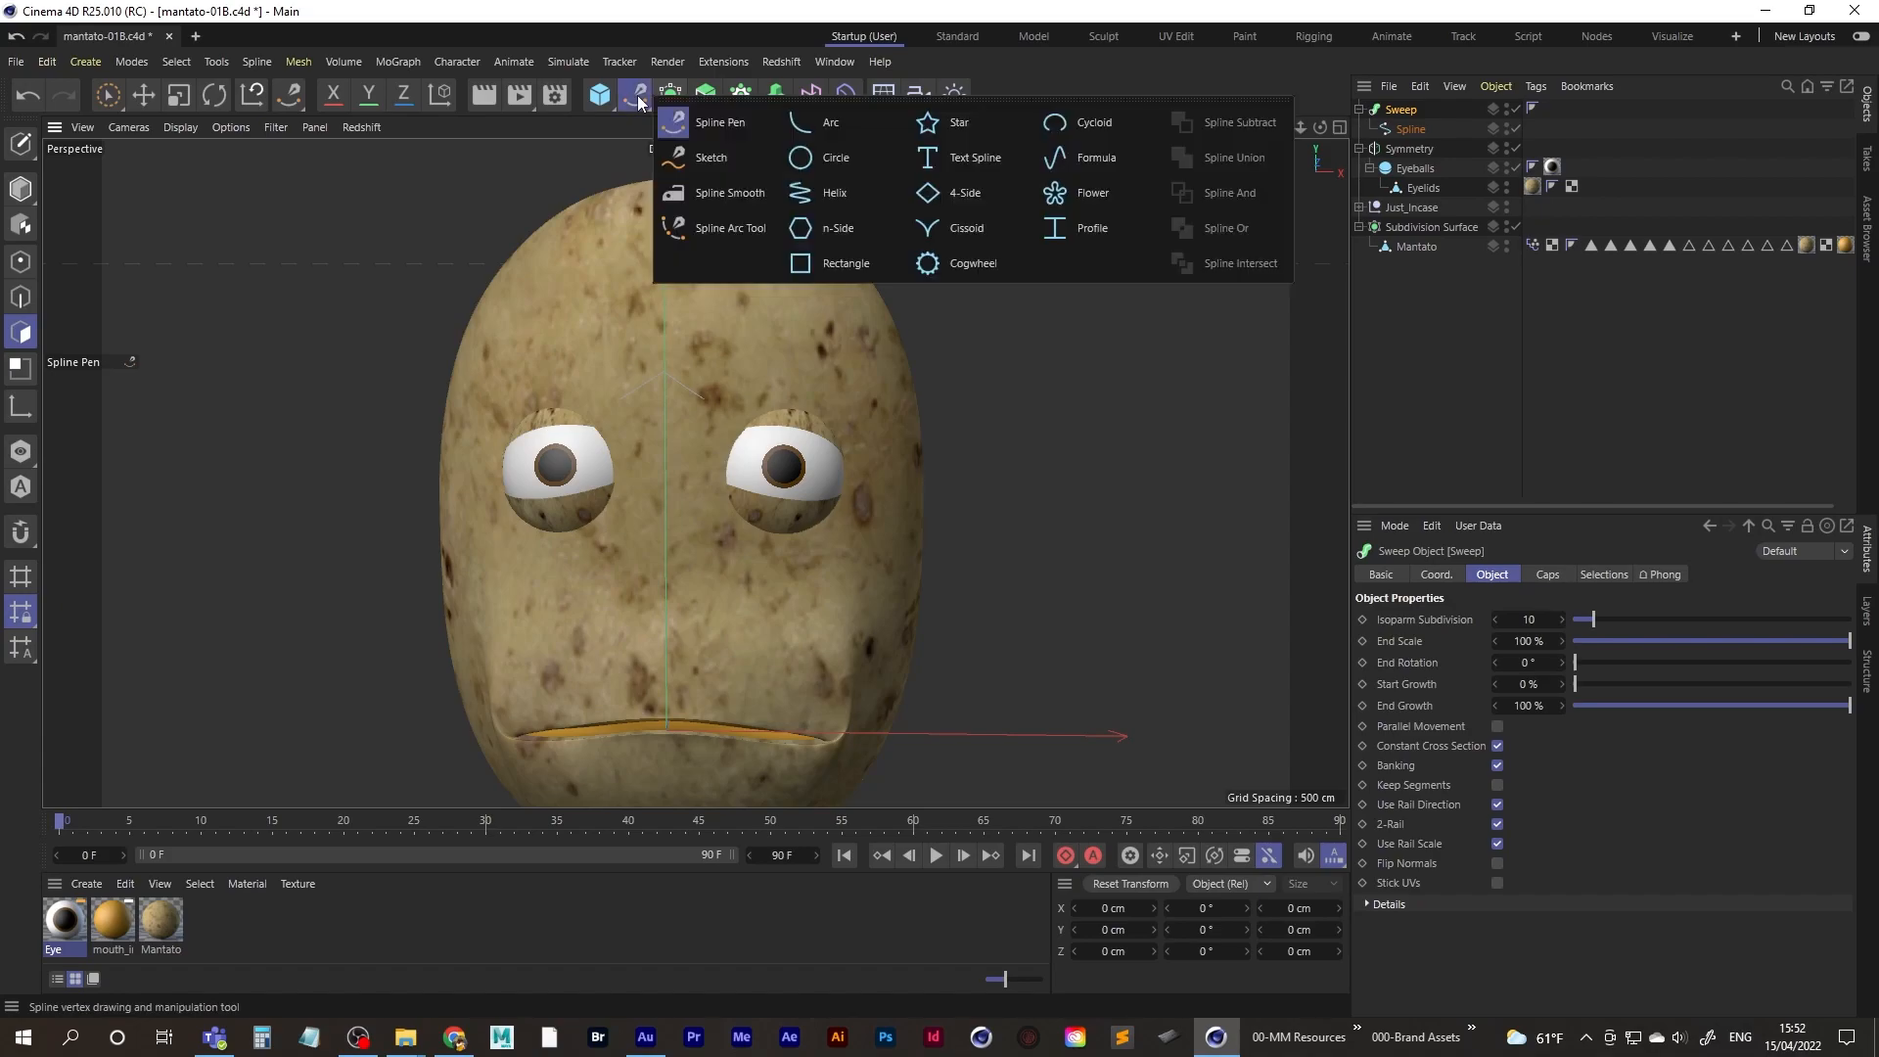
{"action": "left_click", "coordinate": [851, 161]}
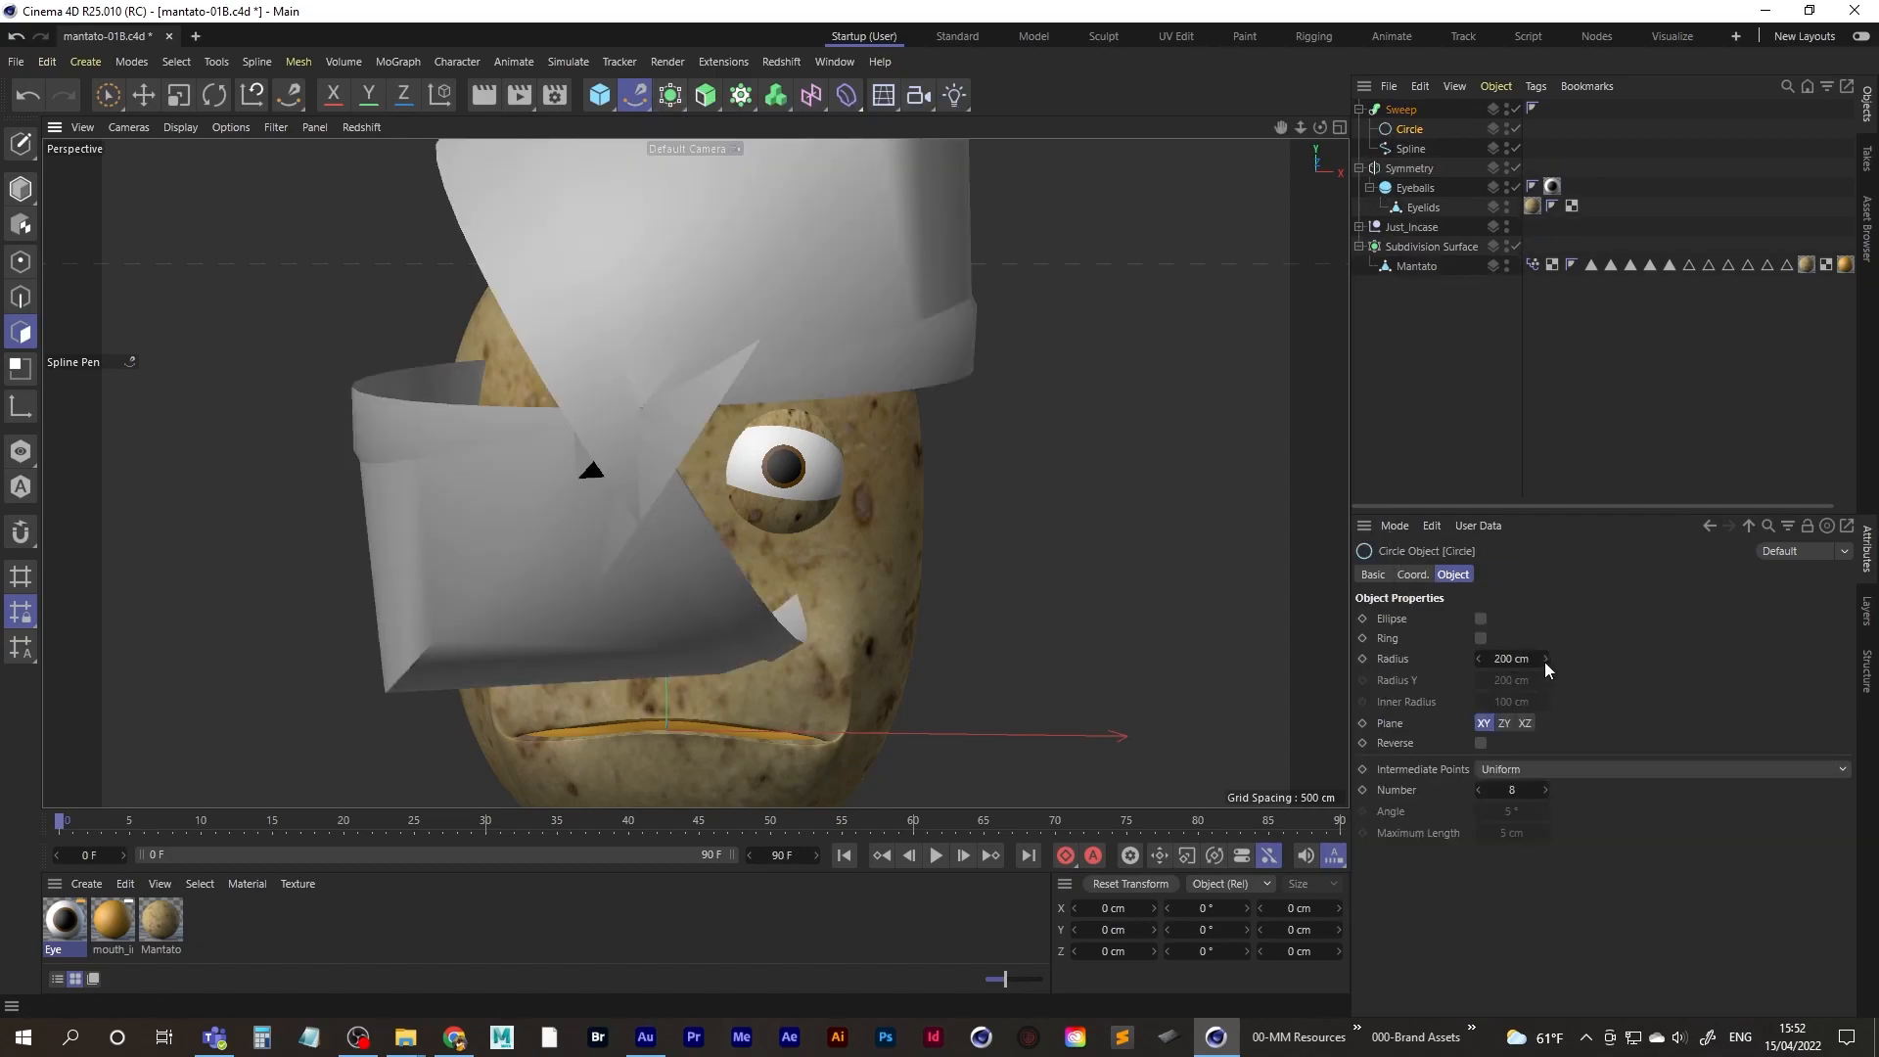
{"action": "left_click_drag", "start_coordinate": [1522, 661], "coordinate": [1328, 683]}
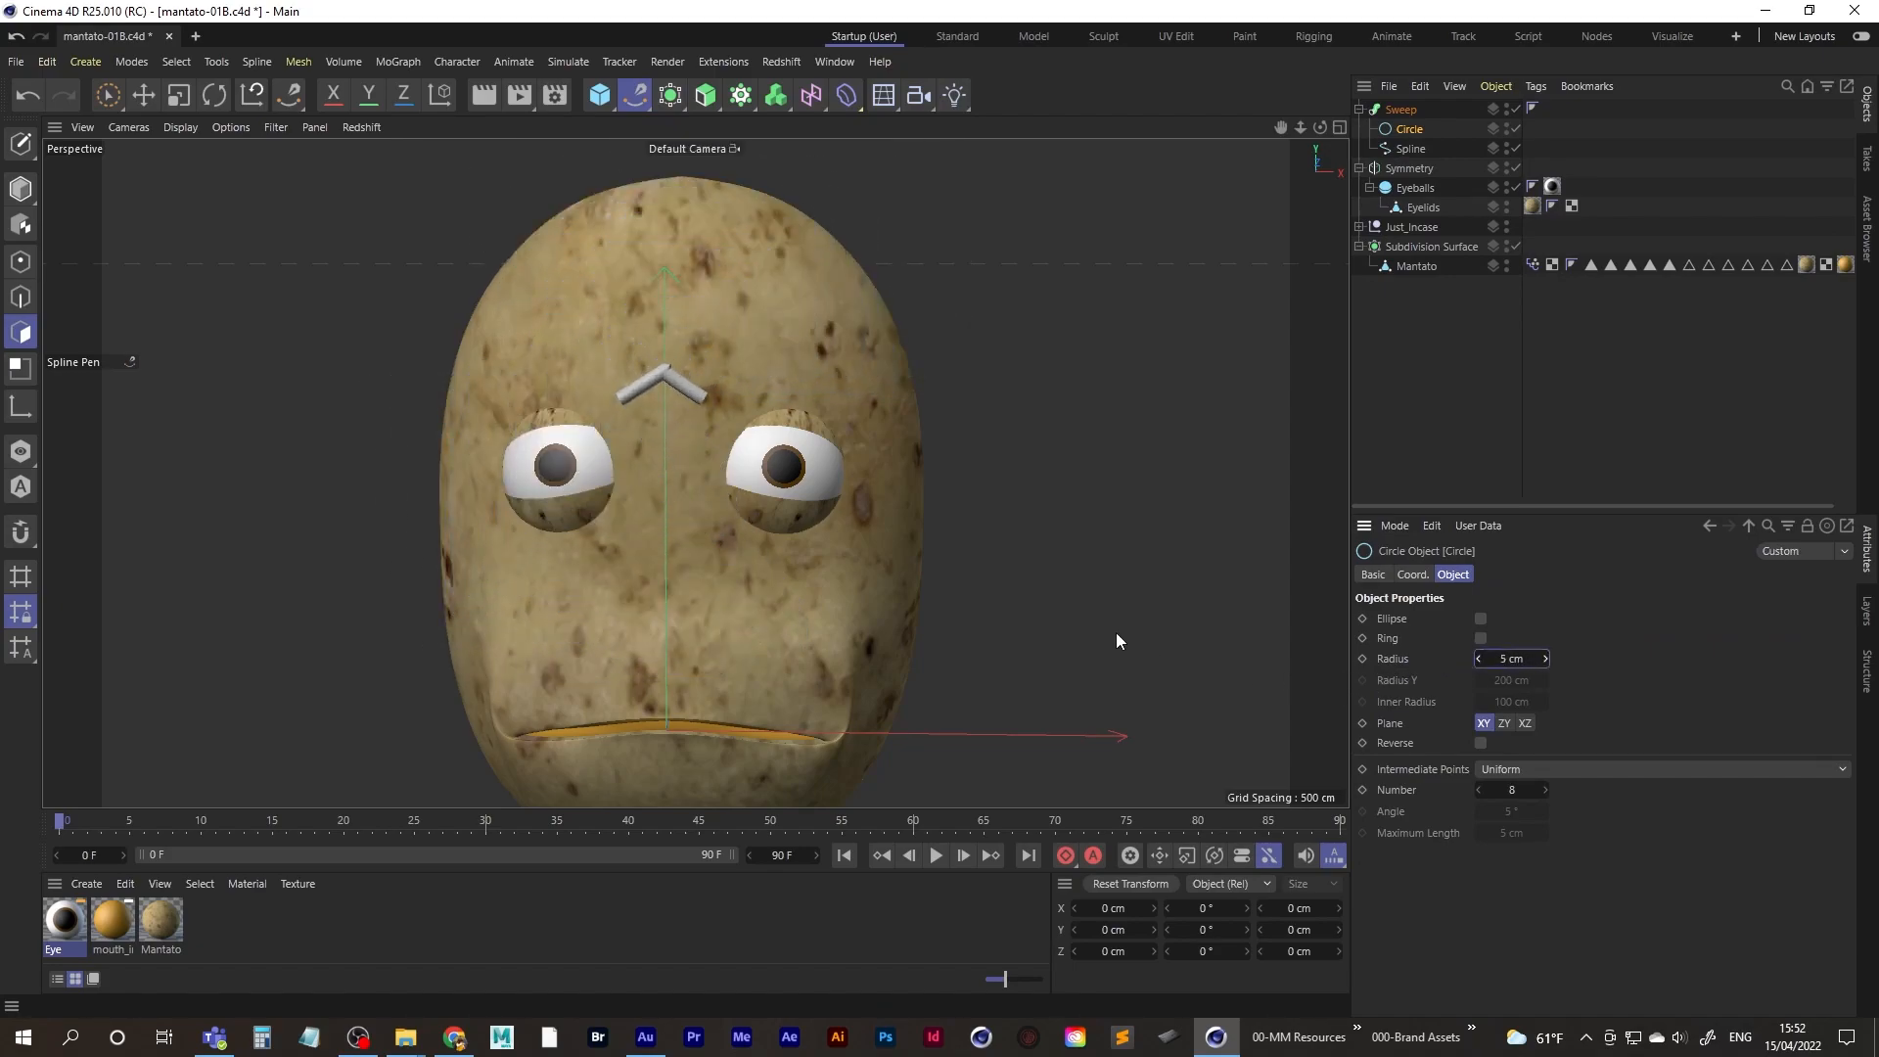
- Select the apex point of the inverted-V spline in point mode with the Rectangle Selection tool
{"action": "right_click_drag", "start_coordinate": [655, 380], "coordinate": [838, 339], "text": "alt"}
{"action": "middle_click_drag", "start_coordinate": [687, 377], "coordinate": [654, 380], "text": "alt"}
{"action": "mouse_move", "coordinate": [668, 378]}
{"action": "left_mouse_down", "text": "alt"}
{"action": "mouse_move", "coordinate": [691, 358]}
{"action": "mouse_move", "coordinate": [701, 390]}
{"action": "mouse_move", "coordinate": [670, 390]}
{"action": "left_mouse_up", "text": "alt"}
{"action": "right_click_drag", "start_coordinate": [670, 389], "coordinate": [660, 402], "text": "alt"}
{"action": "middle_click_drag", "start_coordinate": [660, 402], "coordinate": [689, 380], "text": "alt"}
{"action": "left_click_drag", "start_coordinate": [689, 380], "coordinate": [759, 360], "text": "alt"}
{"action": "middle_click_drag", "start_coordinate": [760, 360], "coordinate": [648, 386], "text": "alt"}
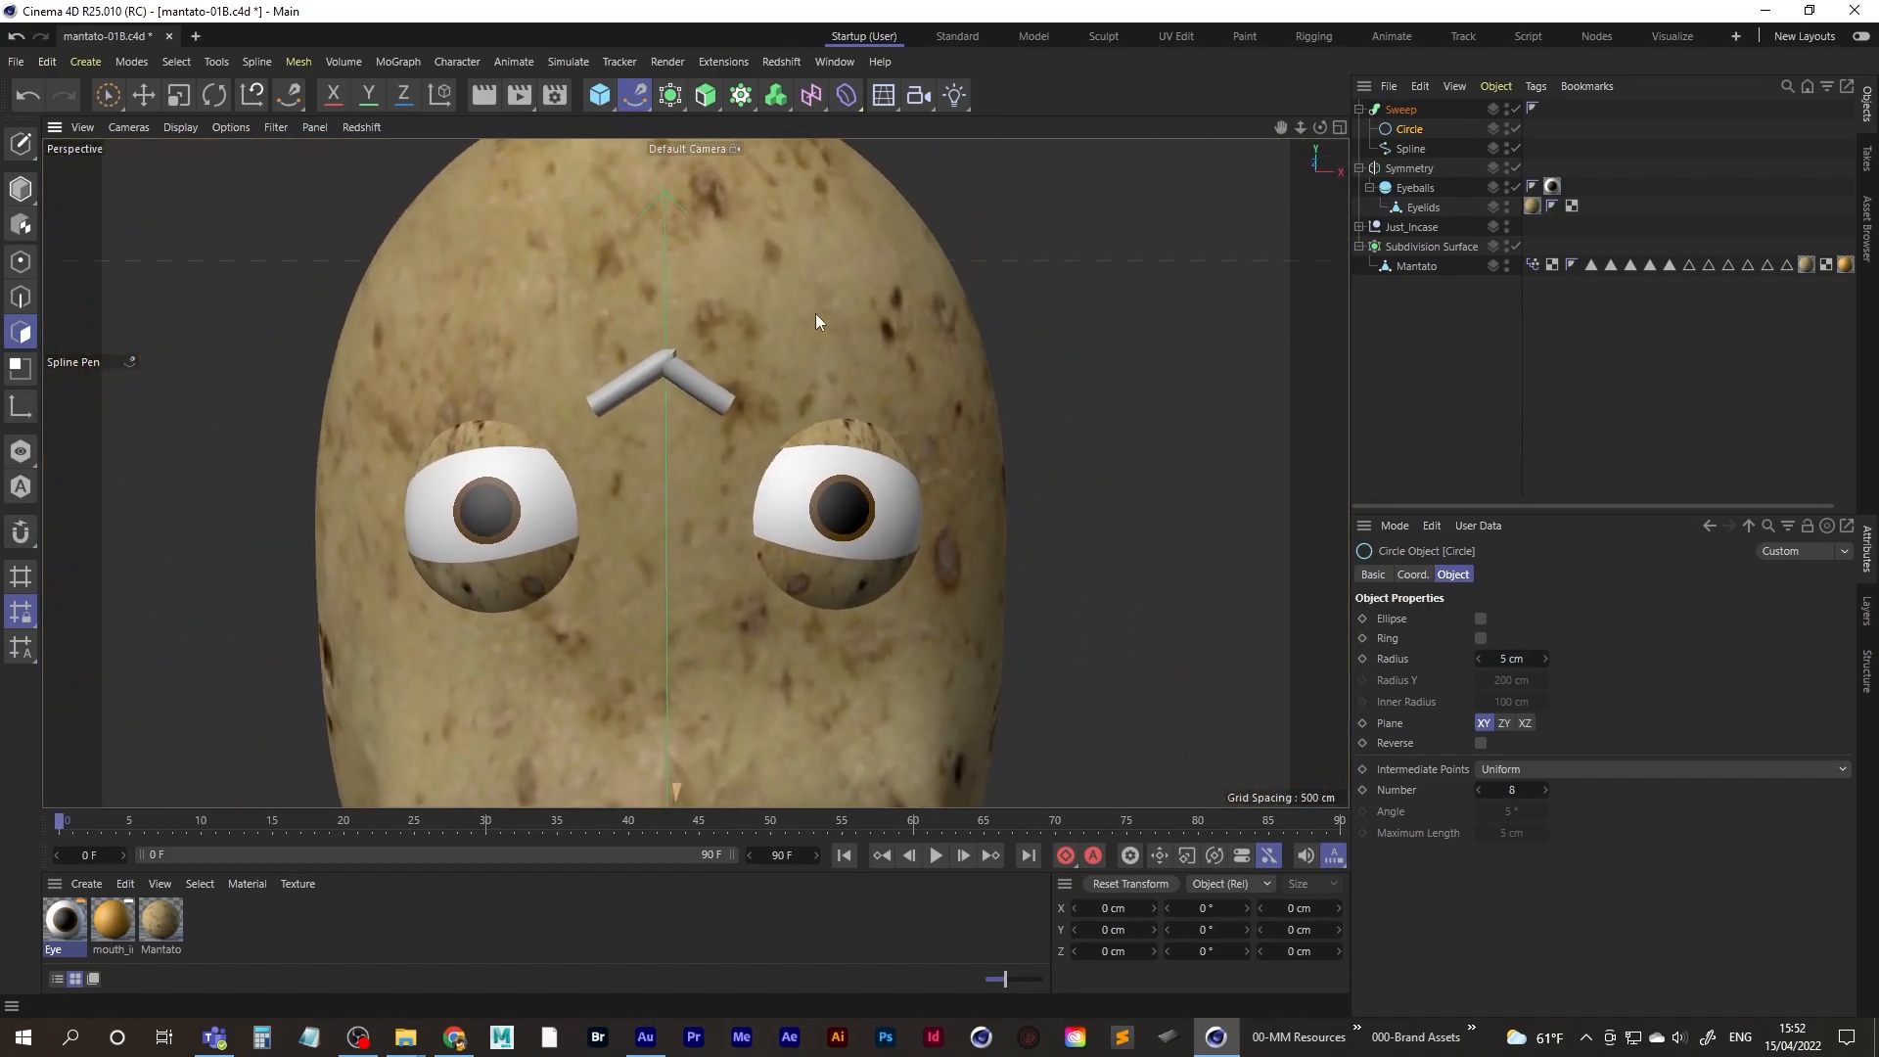
{"action": "right_click_drag", "start_coordinate": [720, 366], "coordinate": [768, 362], "text": "alt"}
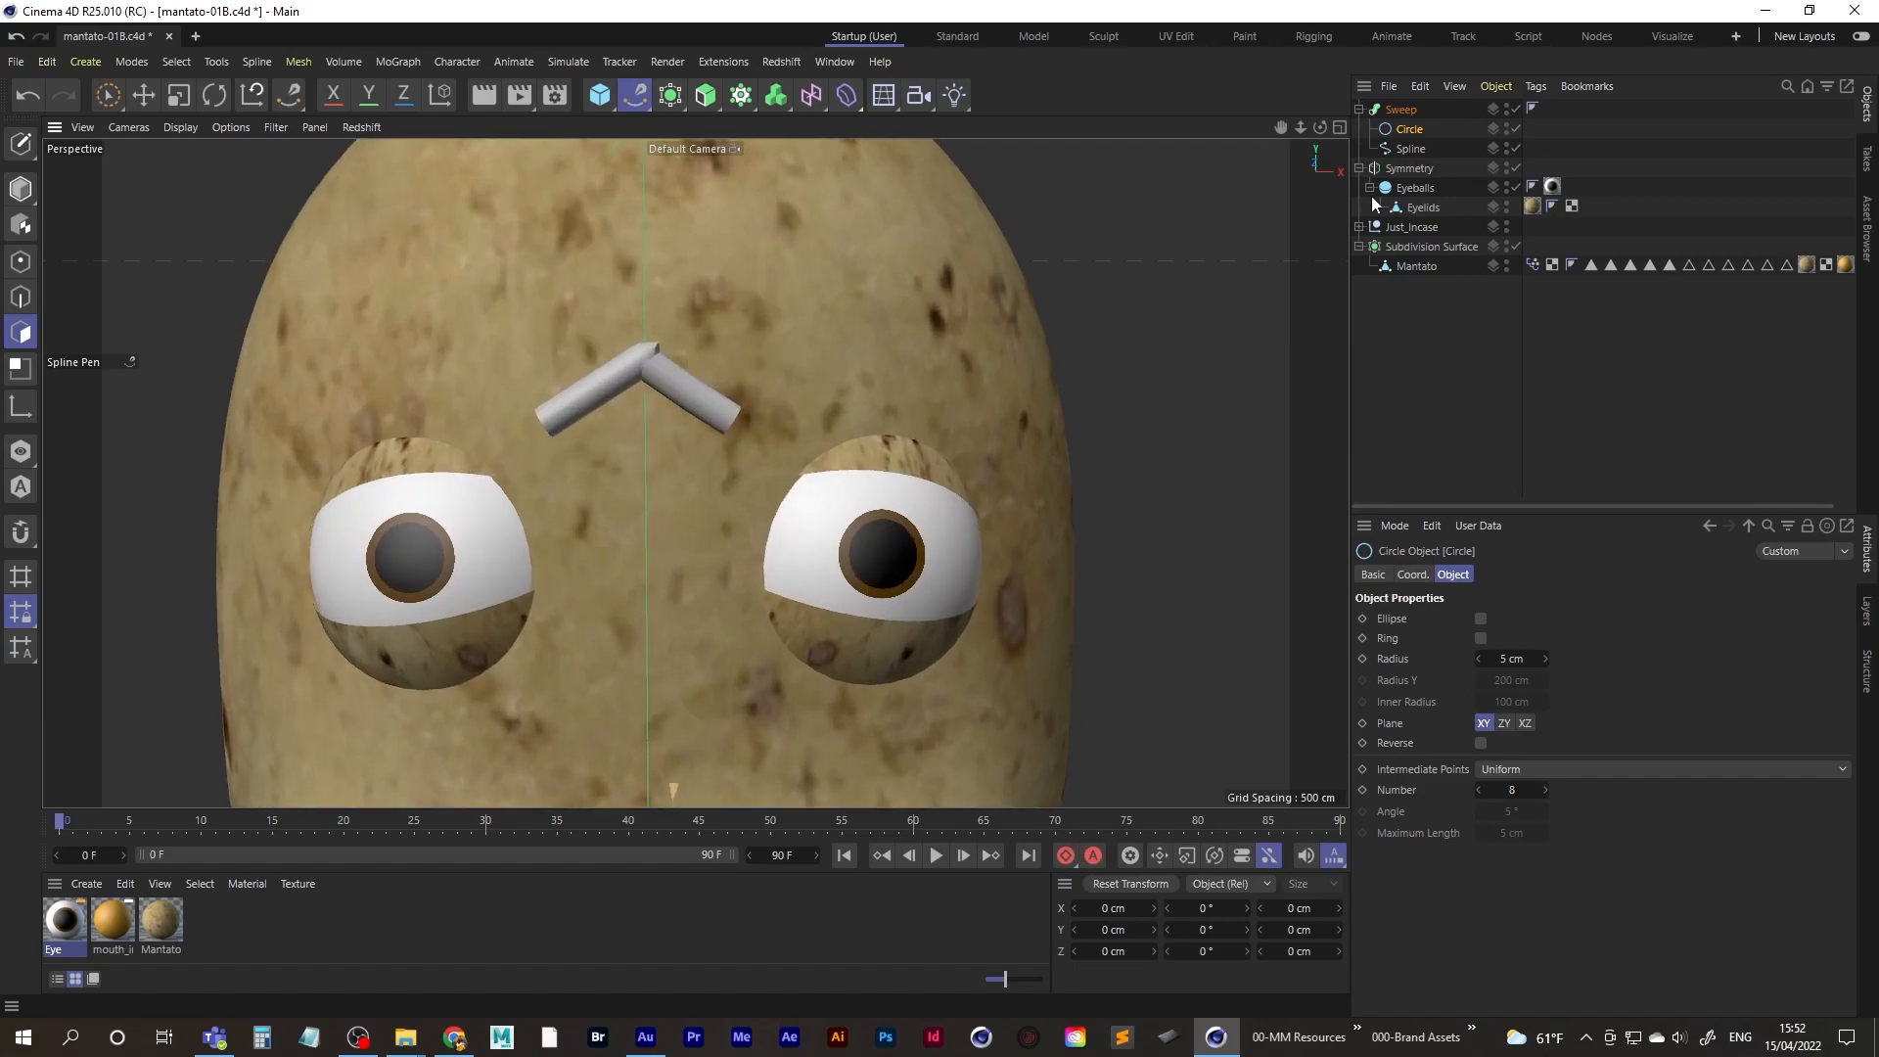
{"action": "left_click", "coordinate": [1414, 149]}
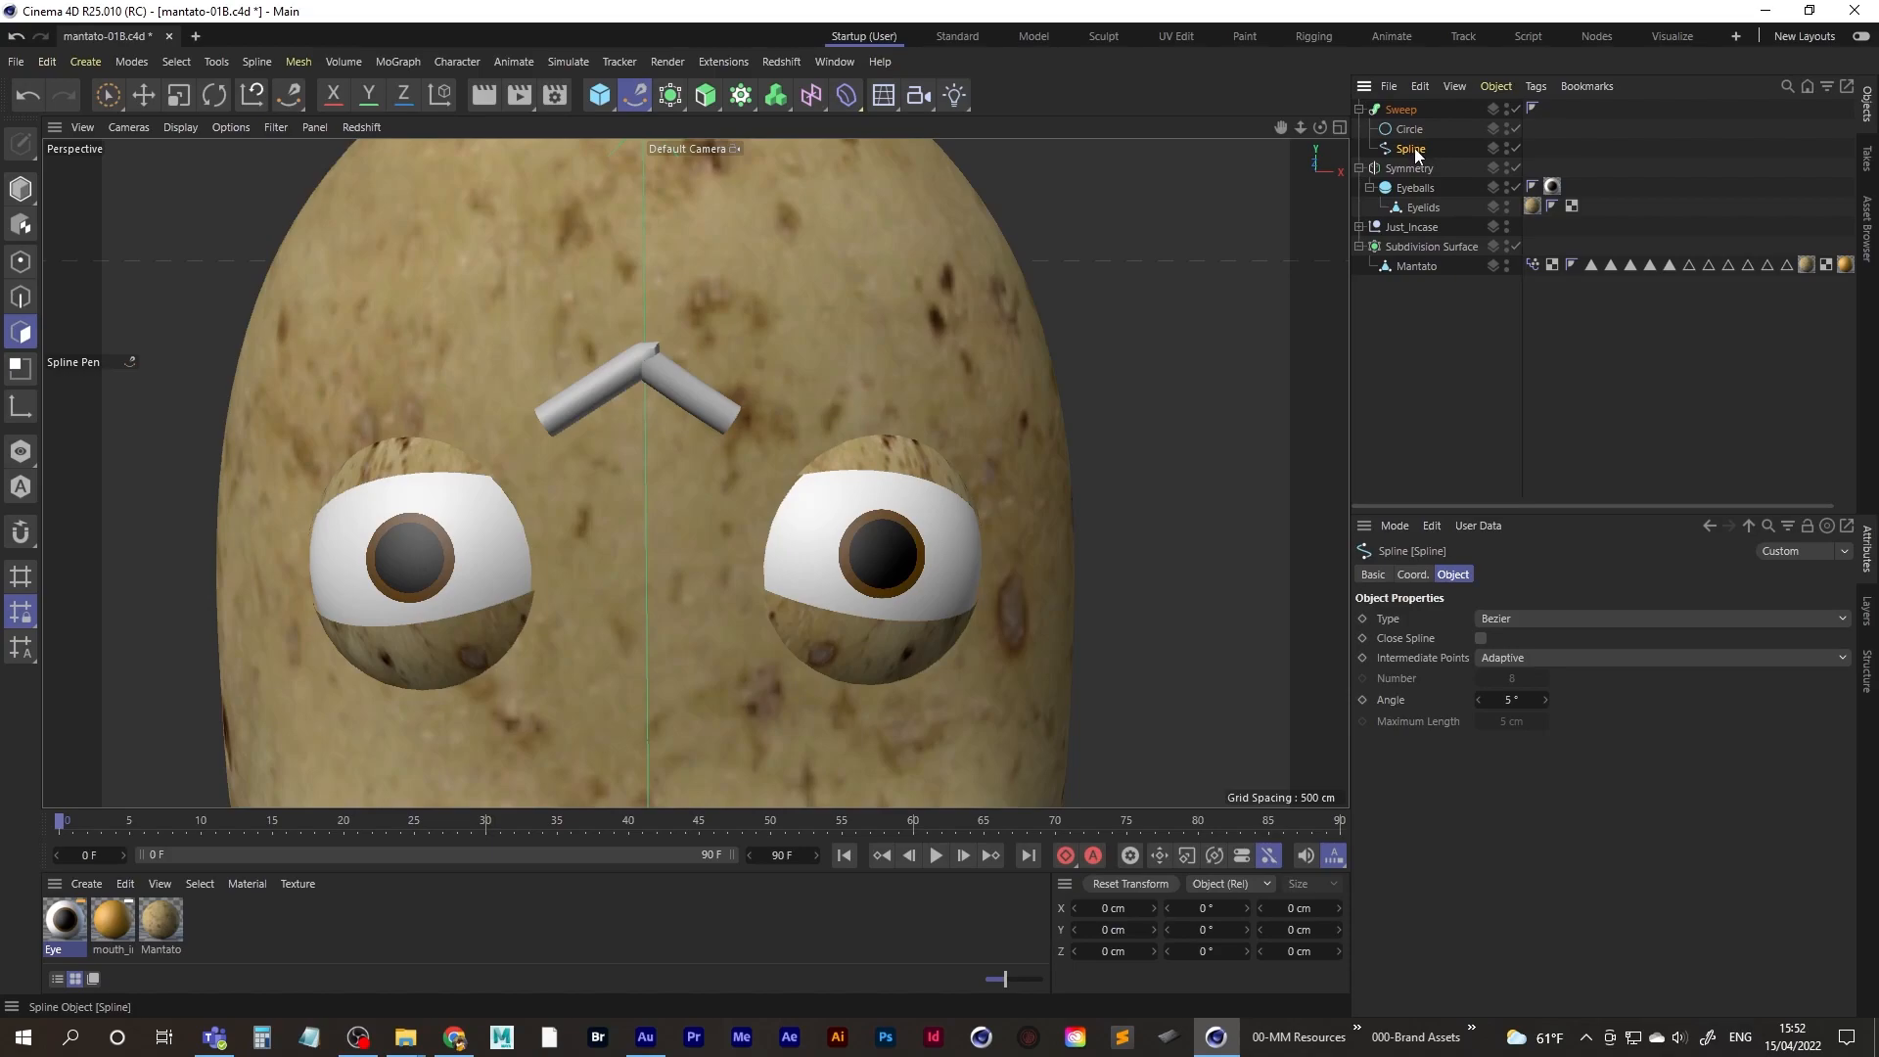
{"action": "left_click", "coordinate": [20, 260]}
{"action": "left_click", "coordinate": [94, 97]}
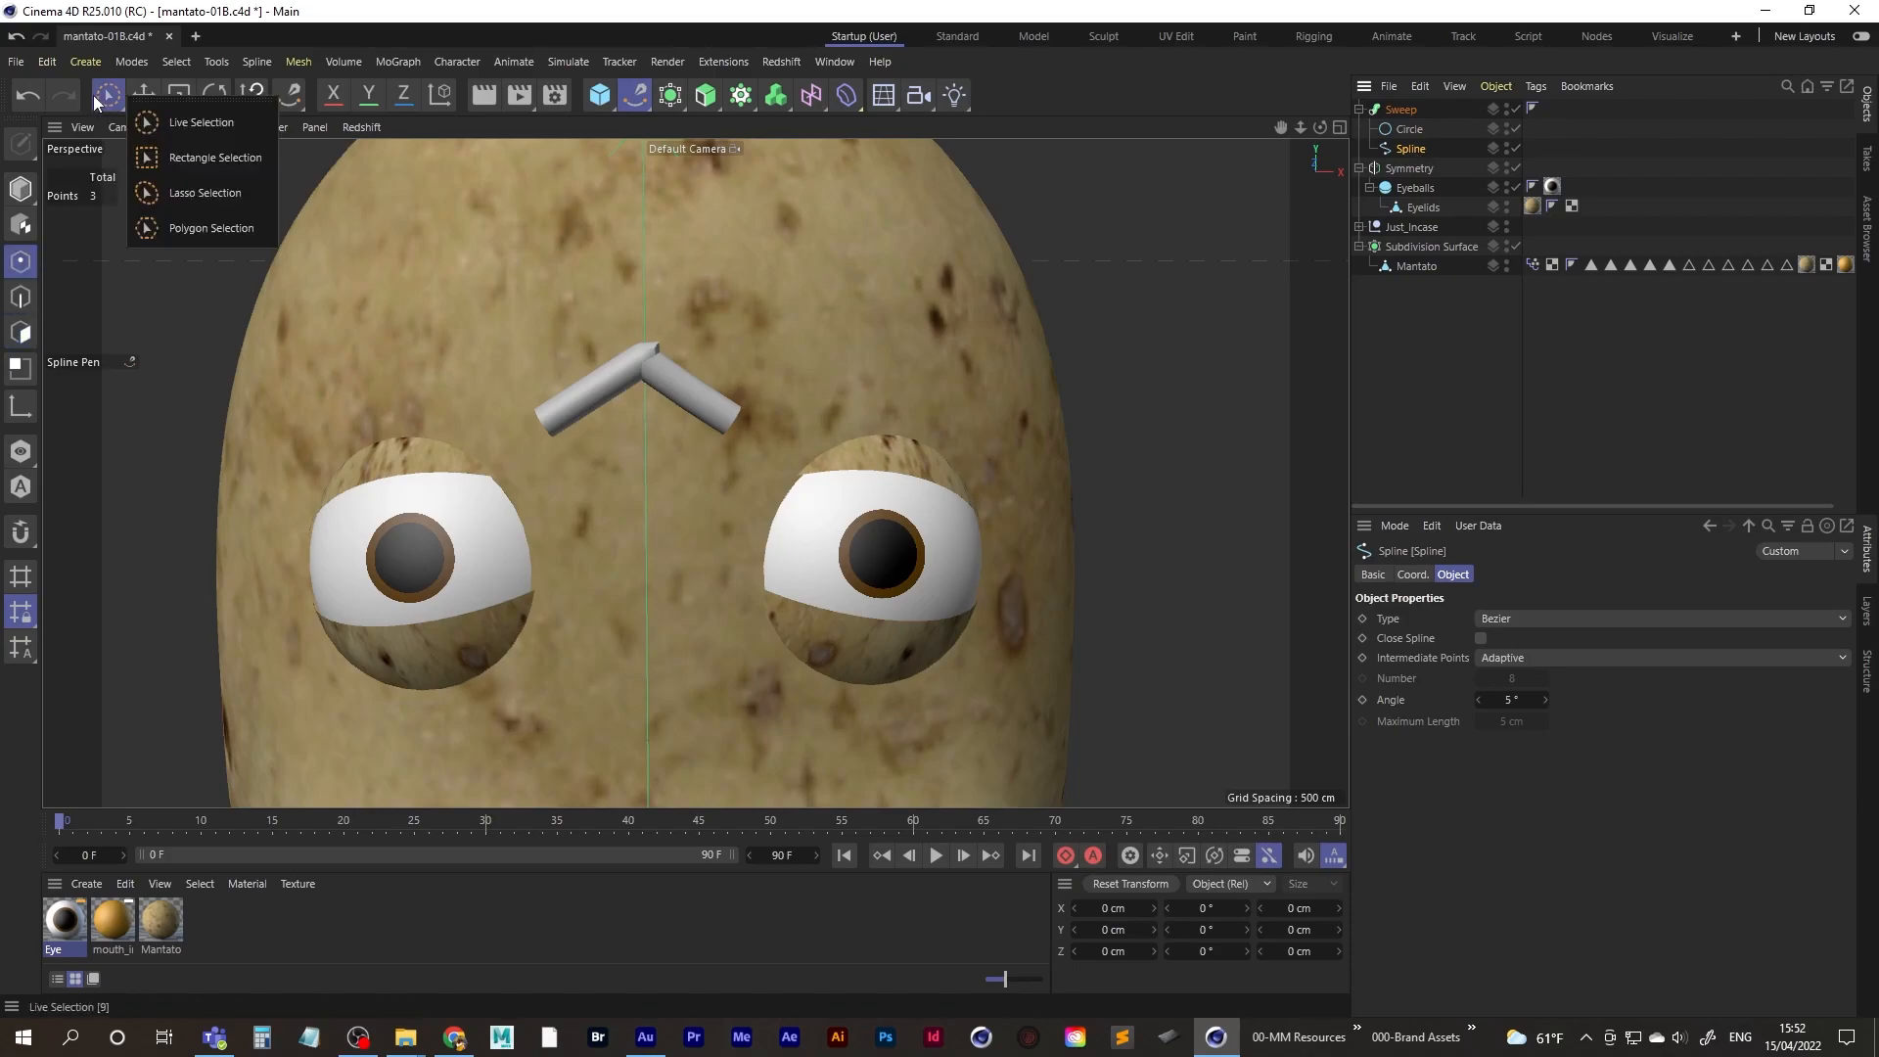
{"action": "left_click", "coordinate": [215, 158]}
{"action": "left_click_drag", "start_coordinate": [612, 314], "coordinate": [626, 366]}
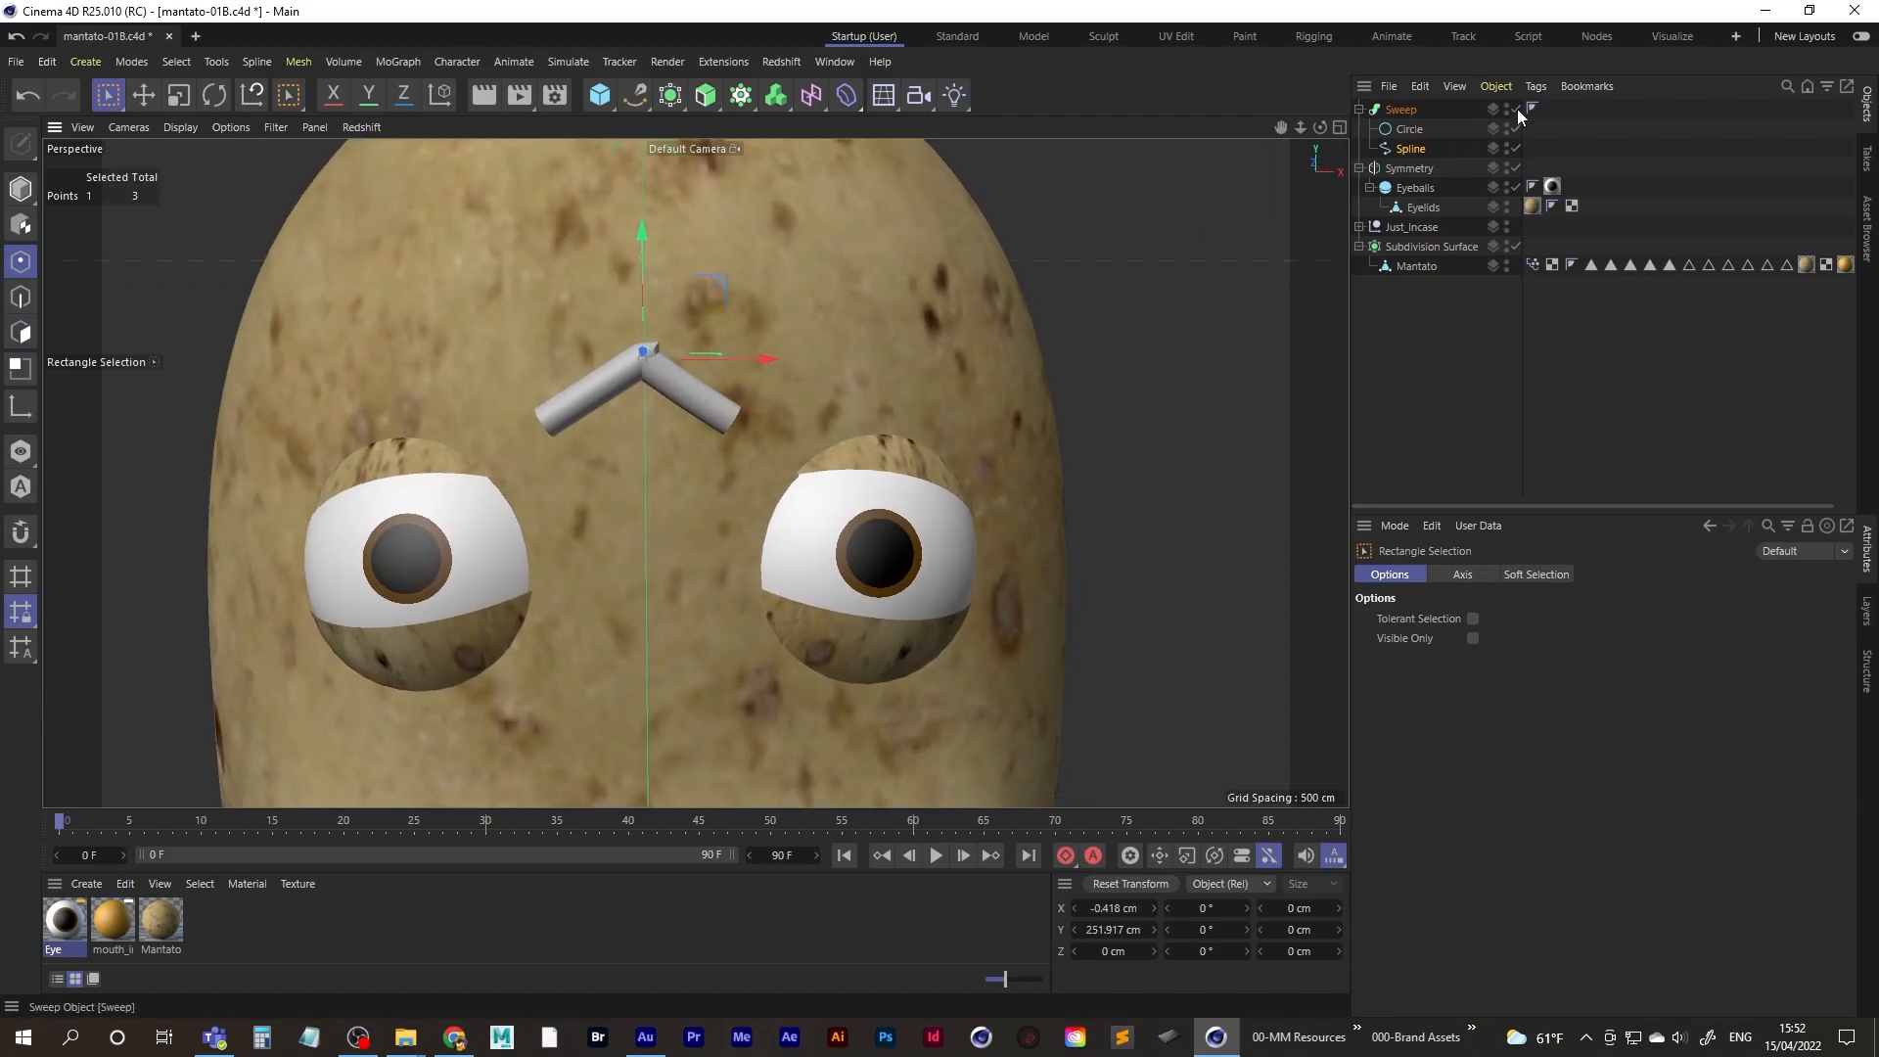
{"action": "left_click", "coordinate": [1517, 109]}
{"action": "left_click", "coordinate": [1517, 109]}
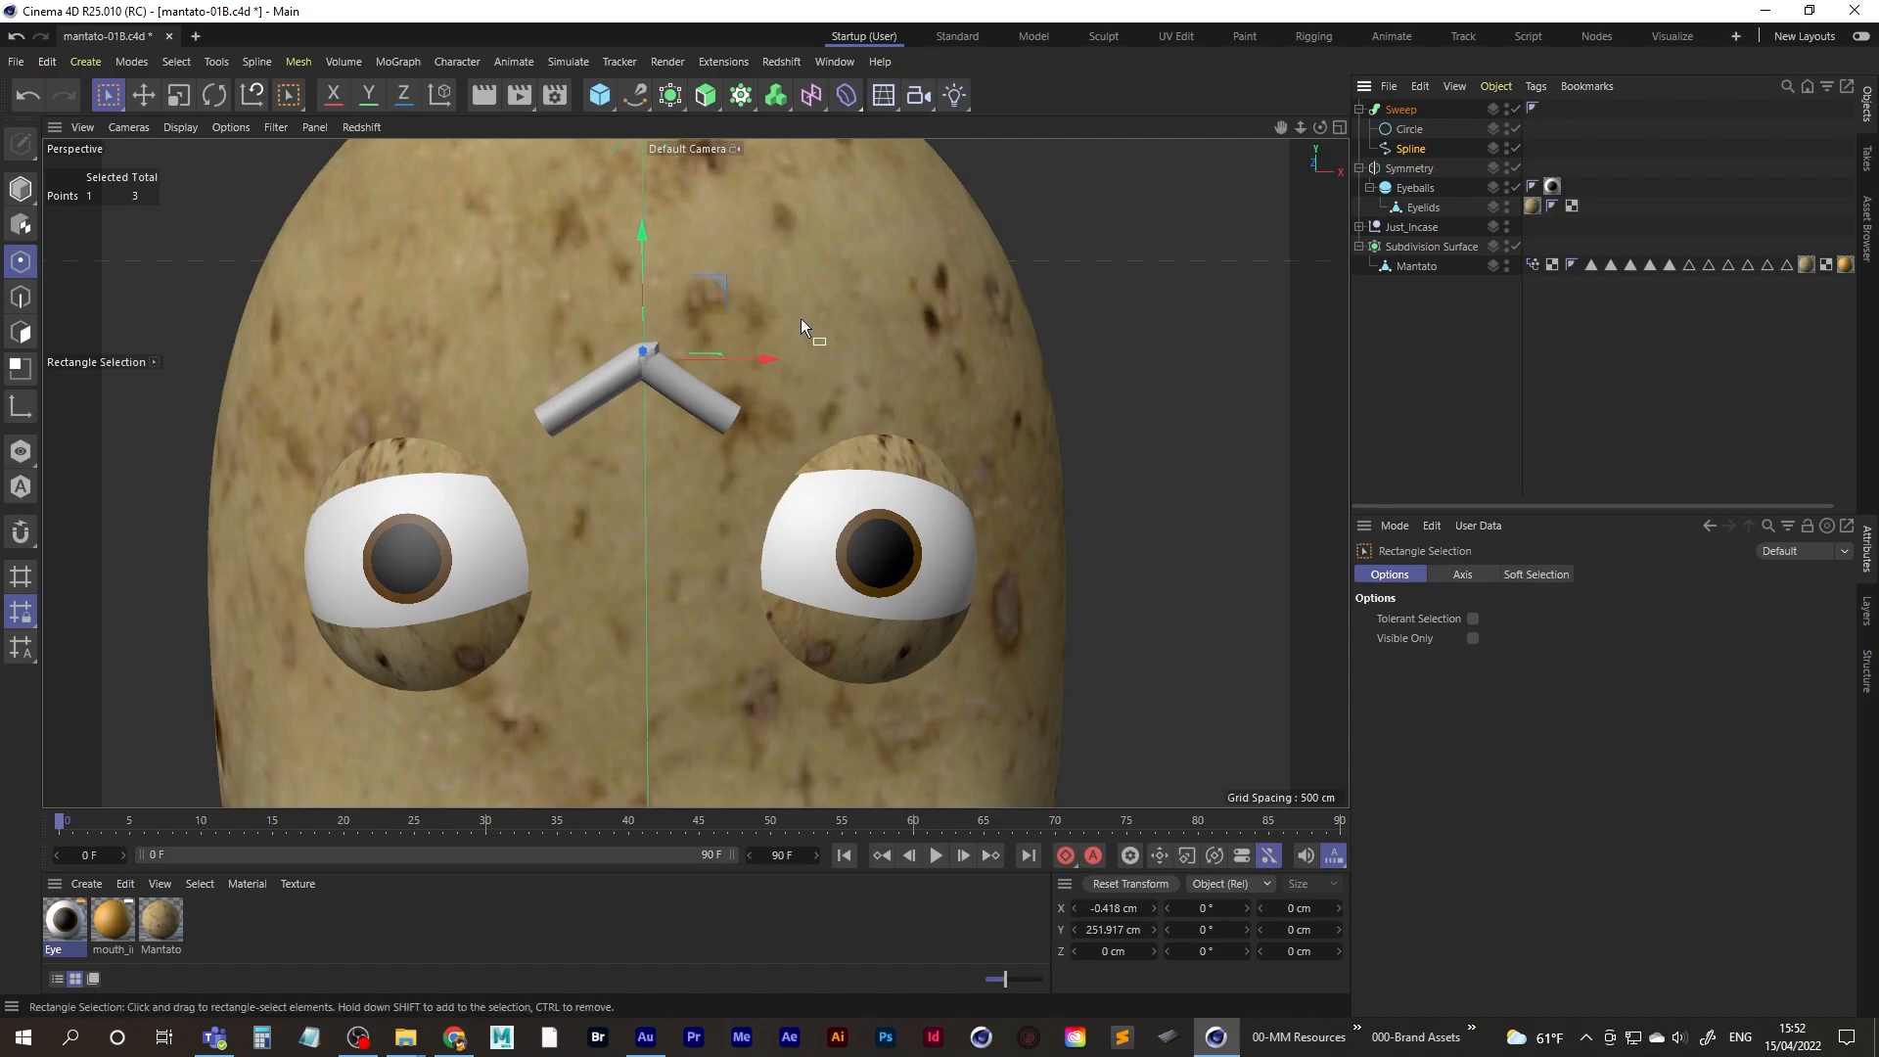
- Chamfer the selected apex point of the spline, increasing the radius until the inverted V becomes a smooth arch
{"action": "key", "text": "shift+c"}
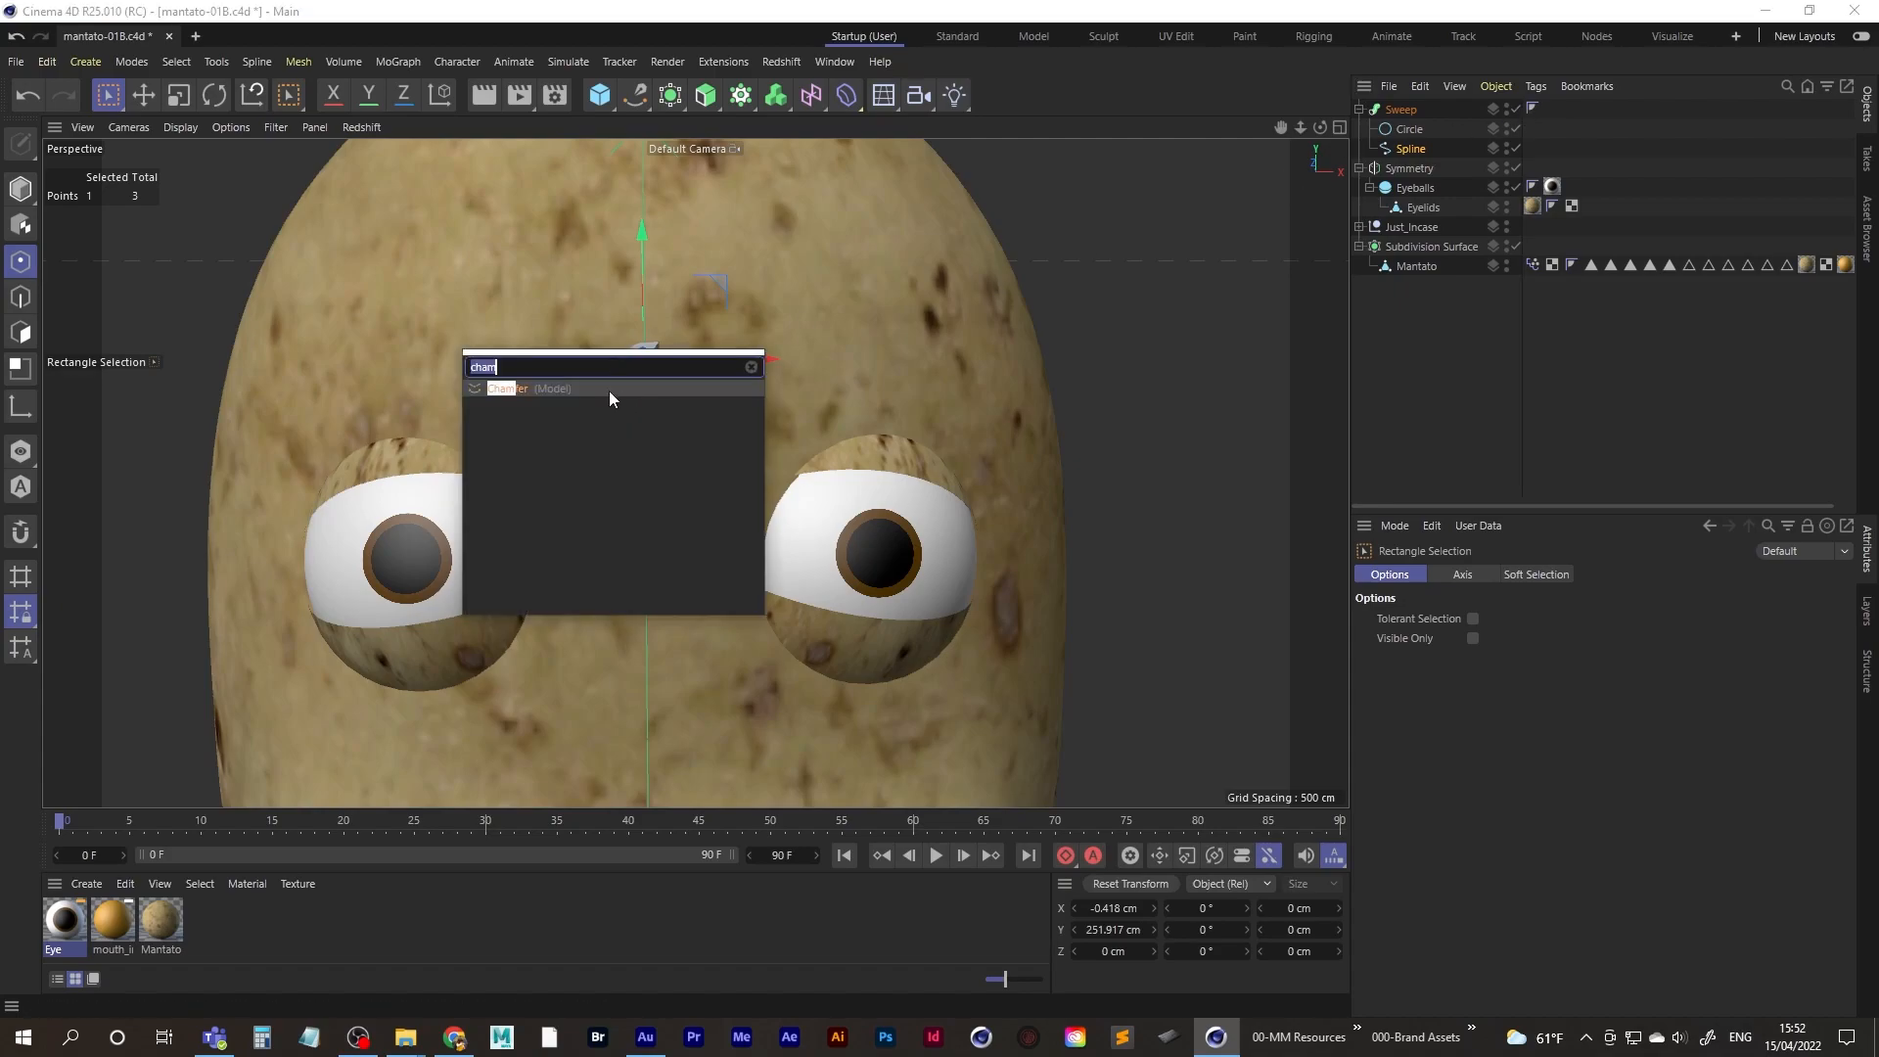
{"action": "left_click_drag", "start_coordinate": [511, 367], "coordinate": [343, 367]}
{"action": "type", "text": "cham"}
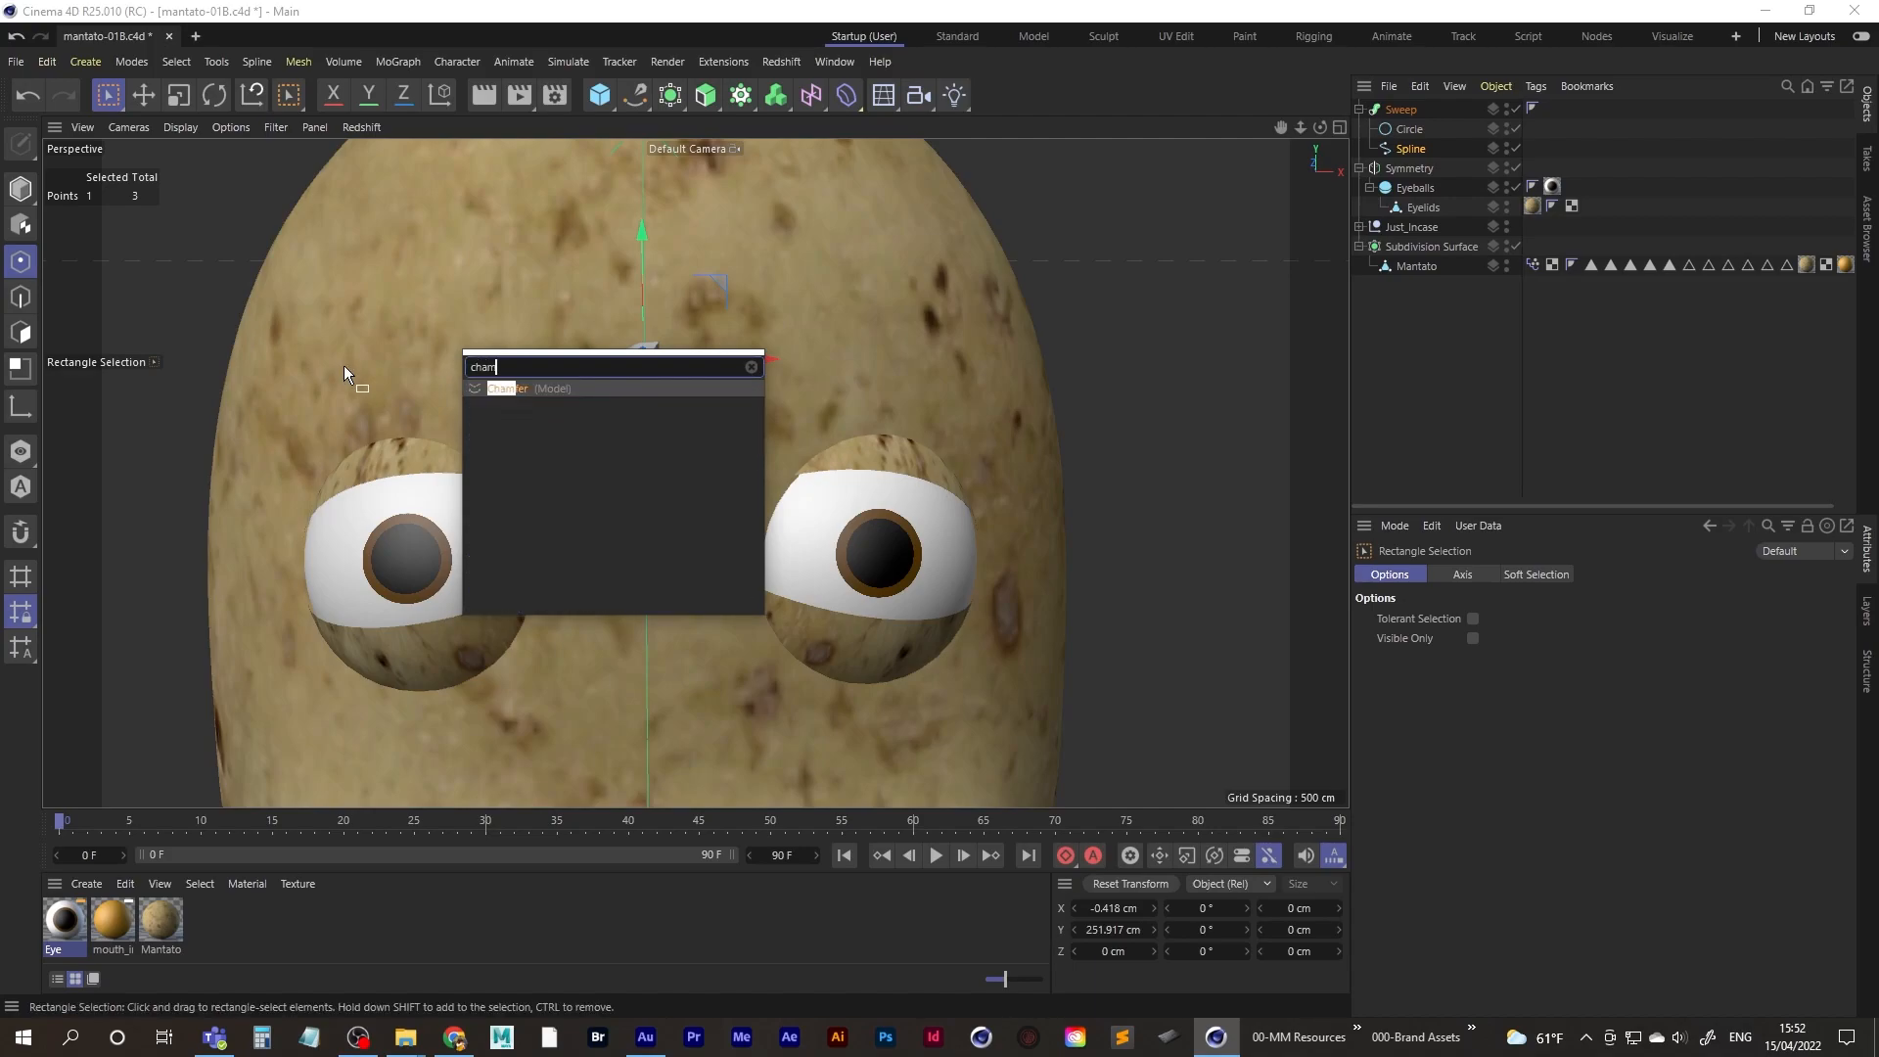
{"action": "left_click", "coordinate": [507, 389]}
{"action": "scroll", "coordinate": [705, 364], "scroll_direction": "up", "scroll_amount": 3}
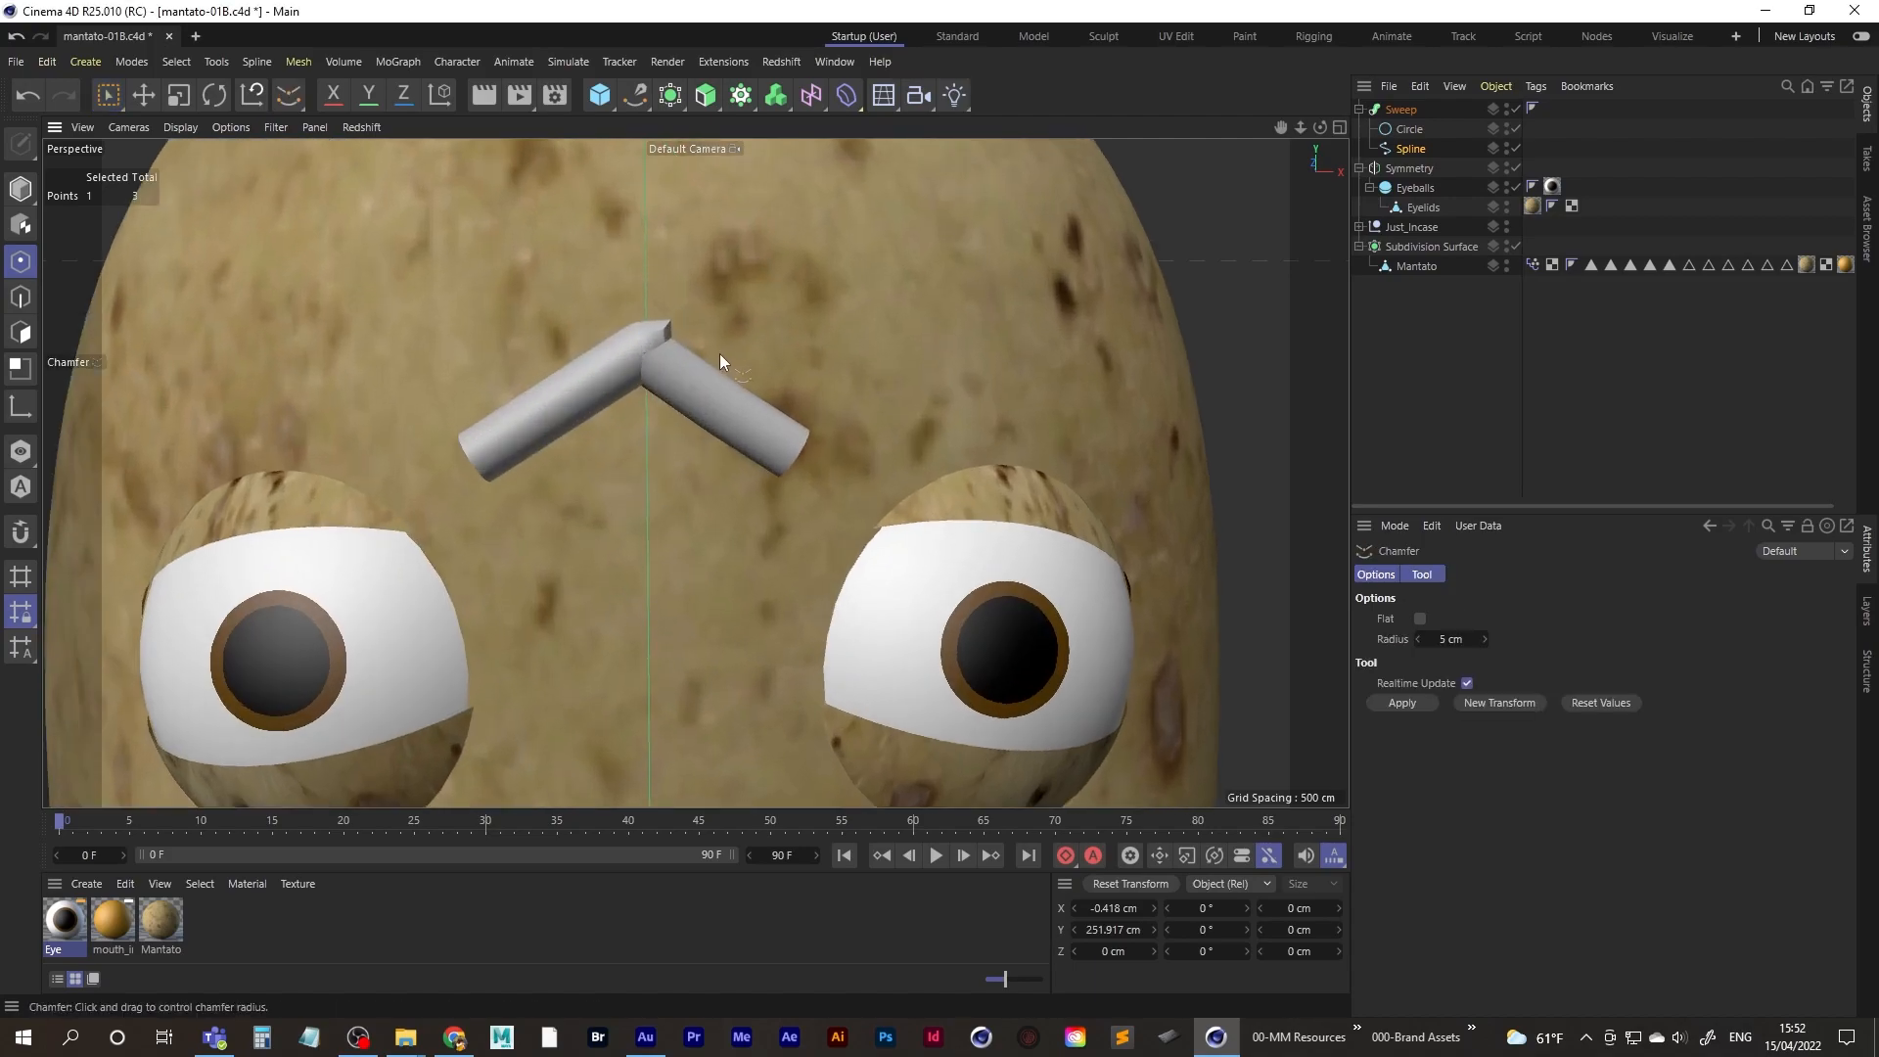
{"action": "left_click_drag", "start_coordinate": [646, 359], "coordinate": [652, 351]}
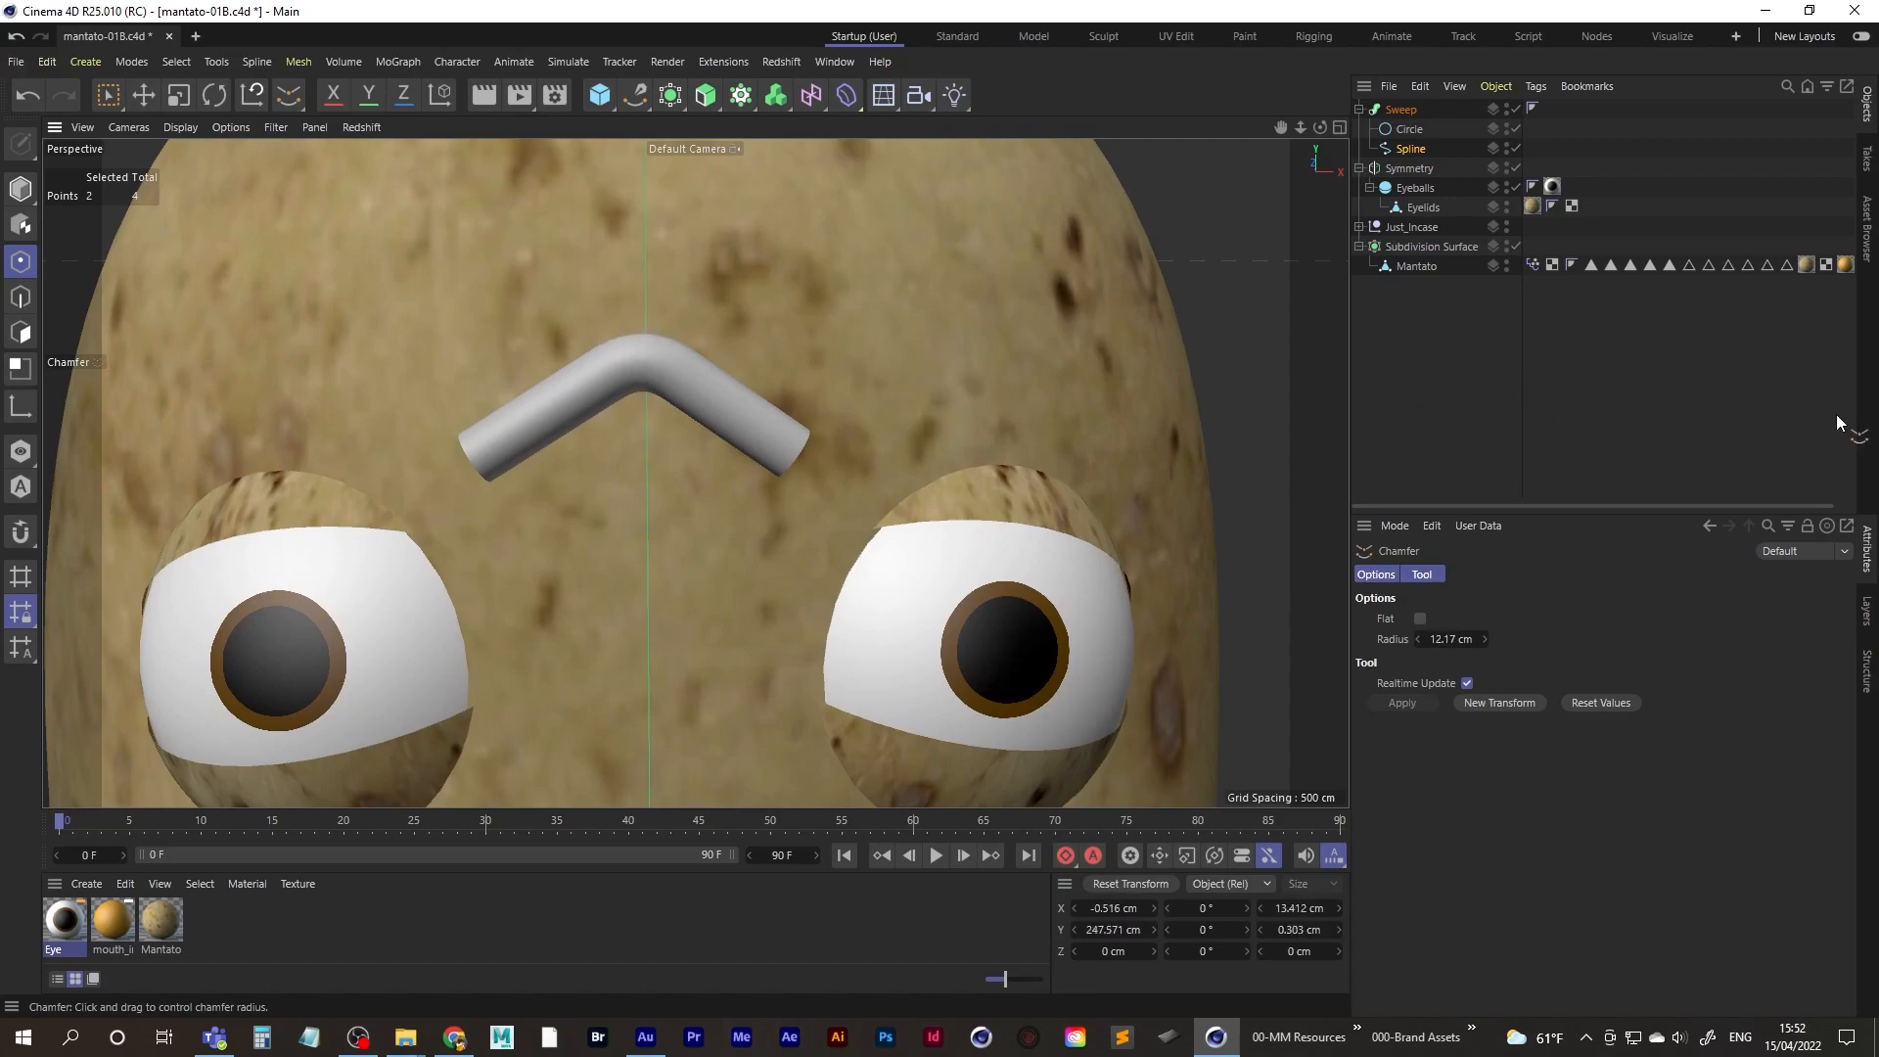
{"action": "middle_click_drag", "start_coordinate": [667, 373], "coordinate": [650, 438], "text": "alt"}
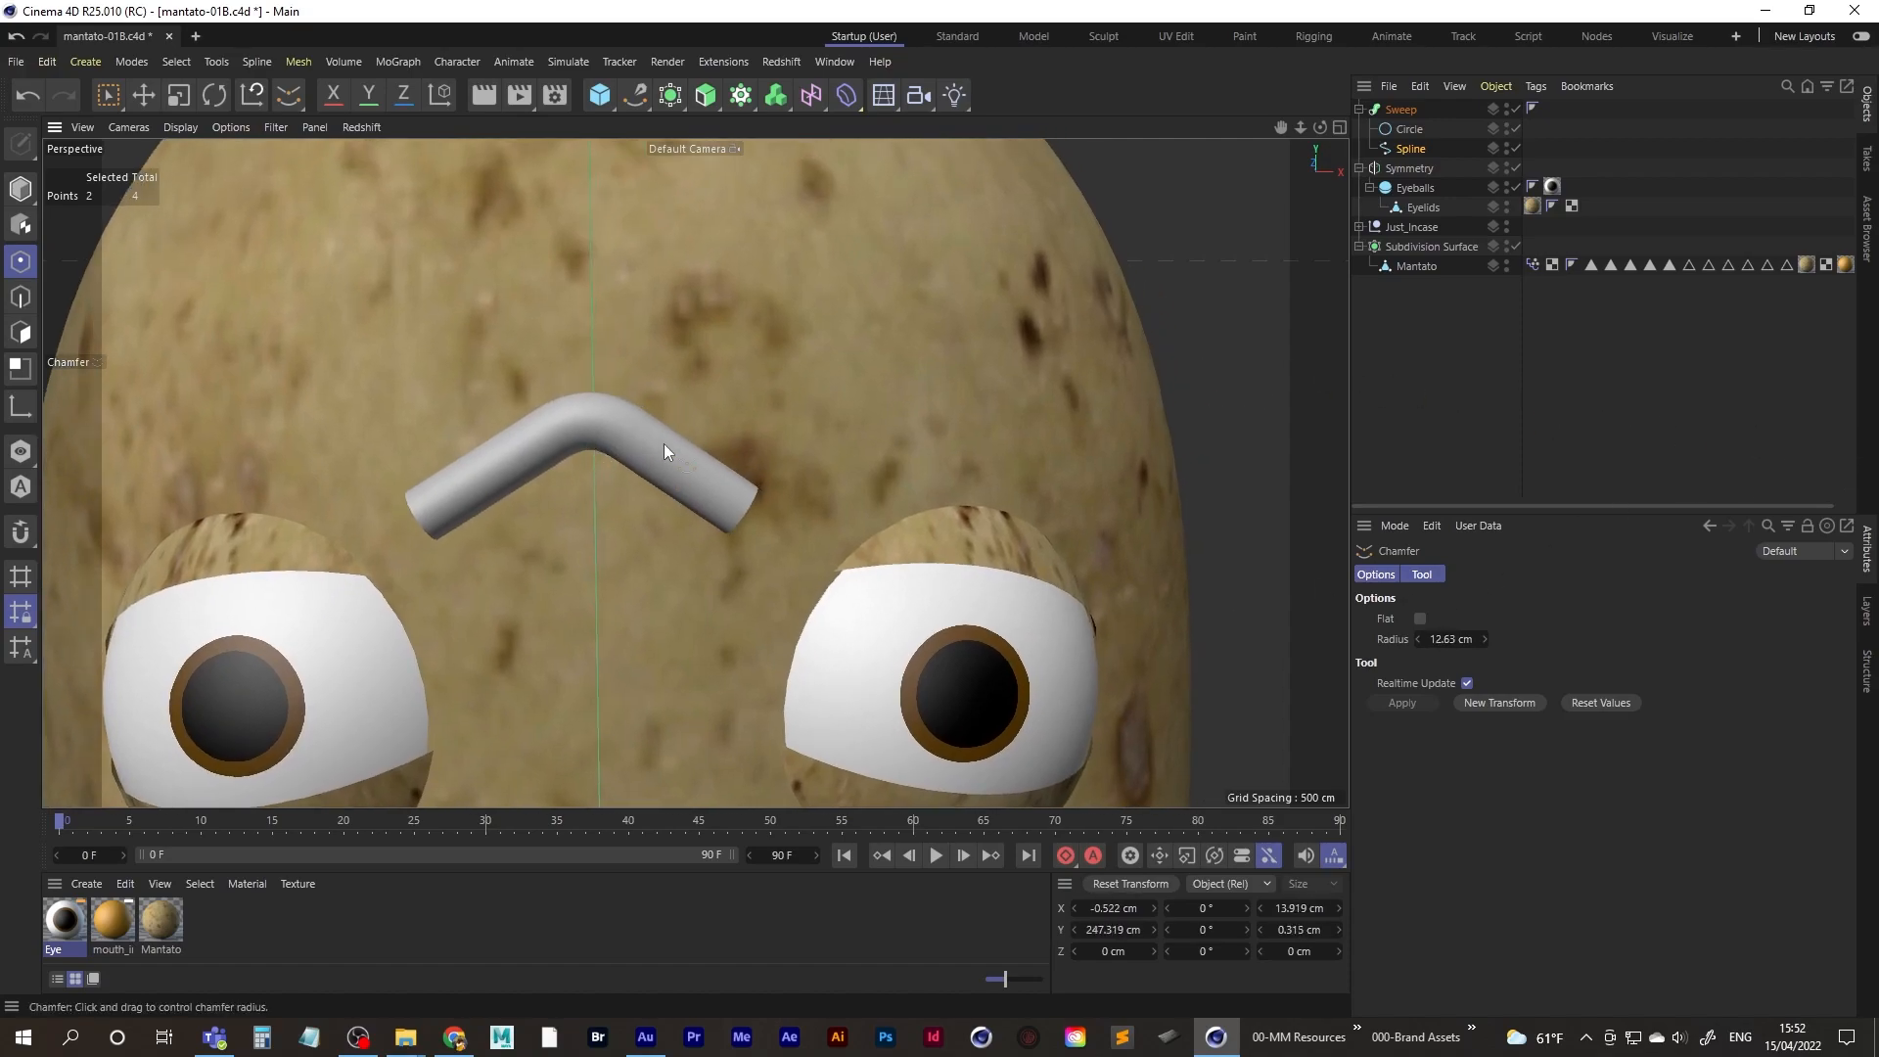
{"action": "left_click_drag", "start_coordinate": [1450, 637], "coordinate": [1475, 634]}
{"action": "scroll", "coordinate": [566, 509], "scroll_direction": "down", "scroll_amount": 4}
{"action": "left_click_drag", "start_coordinate": [558, 490], "coordinate": [611, 441], "text": "alt"}
- Rename the Sweep object as Eyebrow
{"action": "left_click", "coordinate": [1400, 110]}
{"action": "double_click", "coordinate": [1405, 109]}
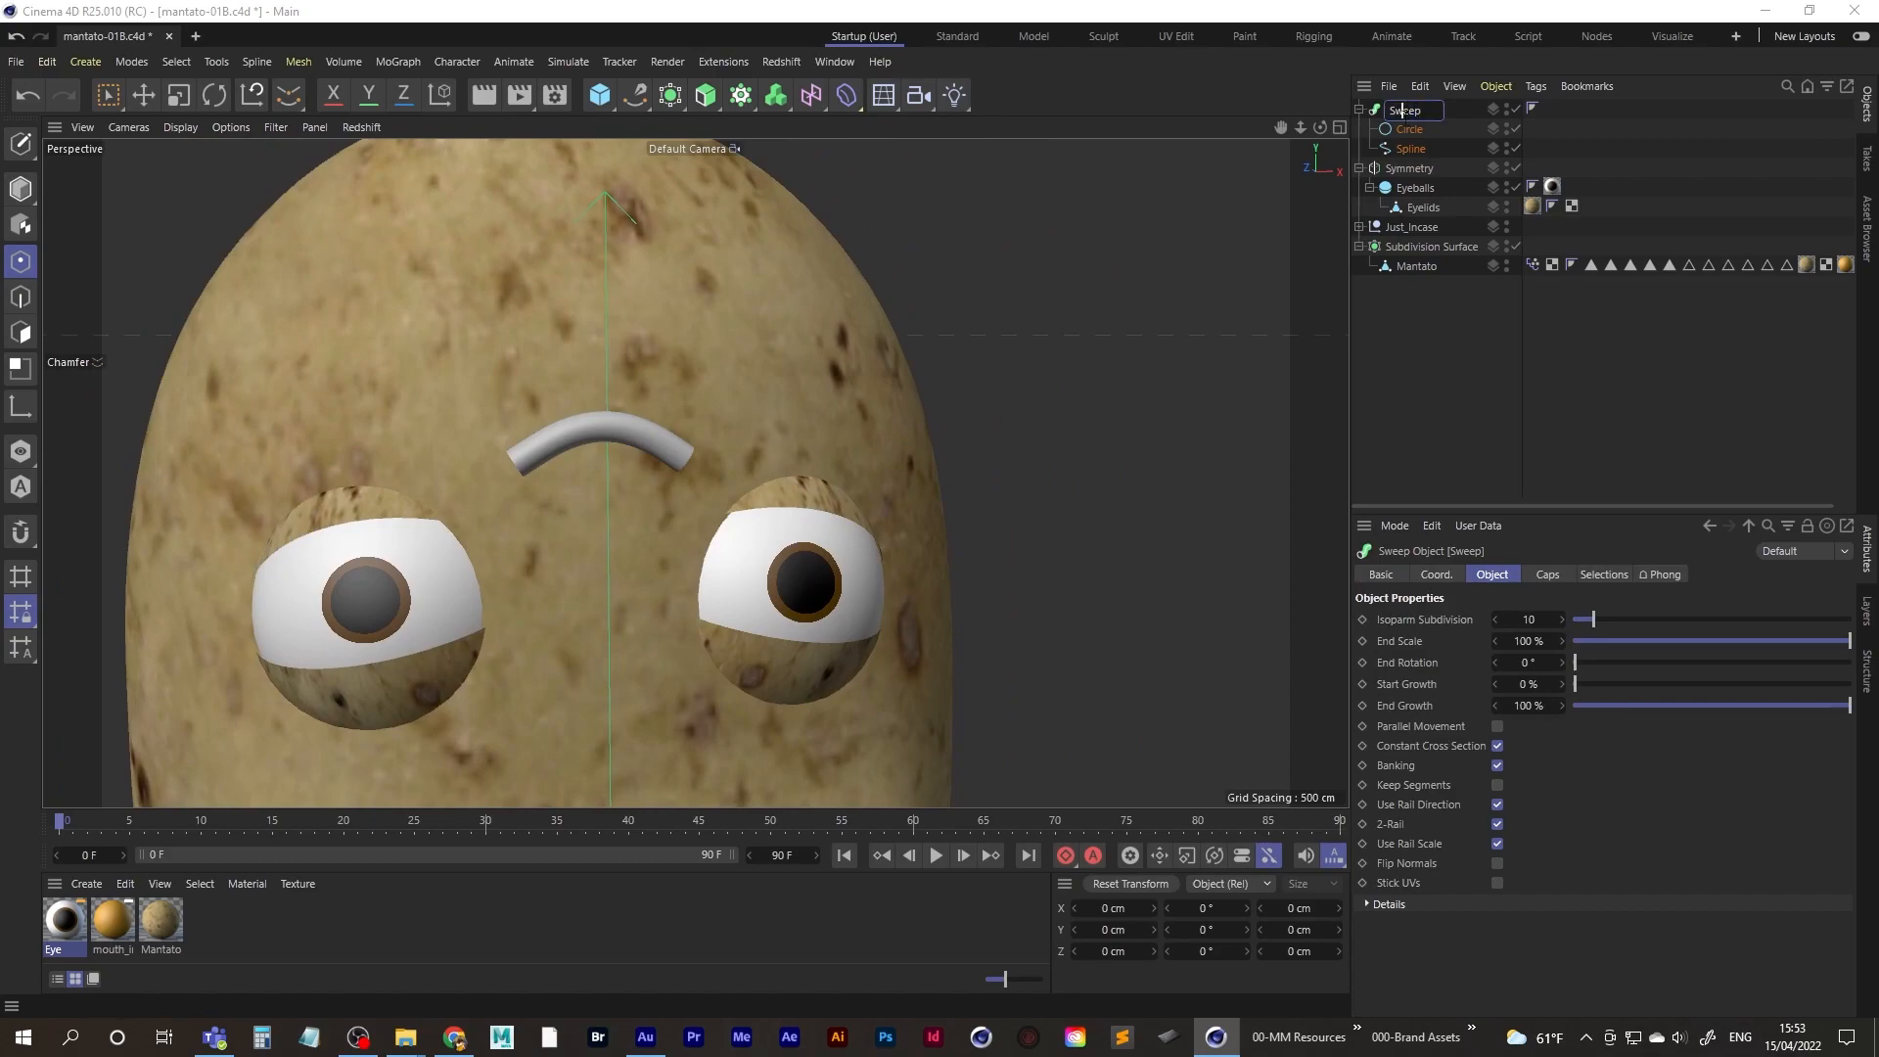
{"action": "type", "text": "Eyebrow"}
{"action": "key", "text": "Return"}
- Taper both ends of the eyebrow by adding a middle point to the Sweep's Scale curve and lowering both end points to about 0.4
{"action": "scroll", "coordinate": [587, 411], "scroll_direction": "up", "scroll_amount": 3}
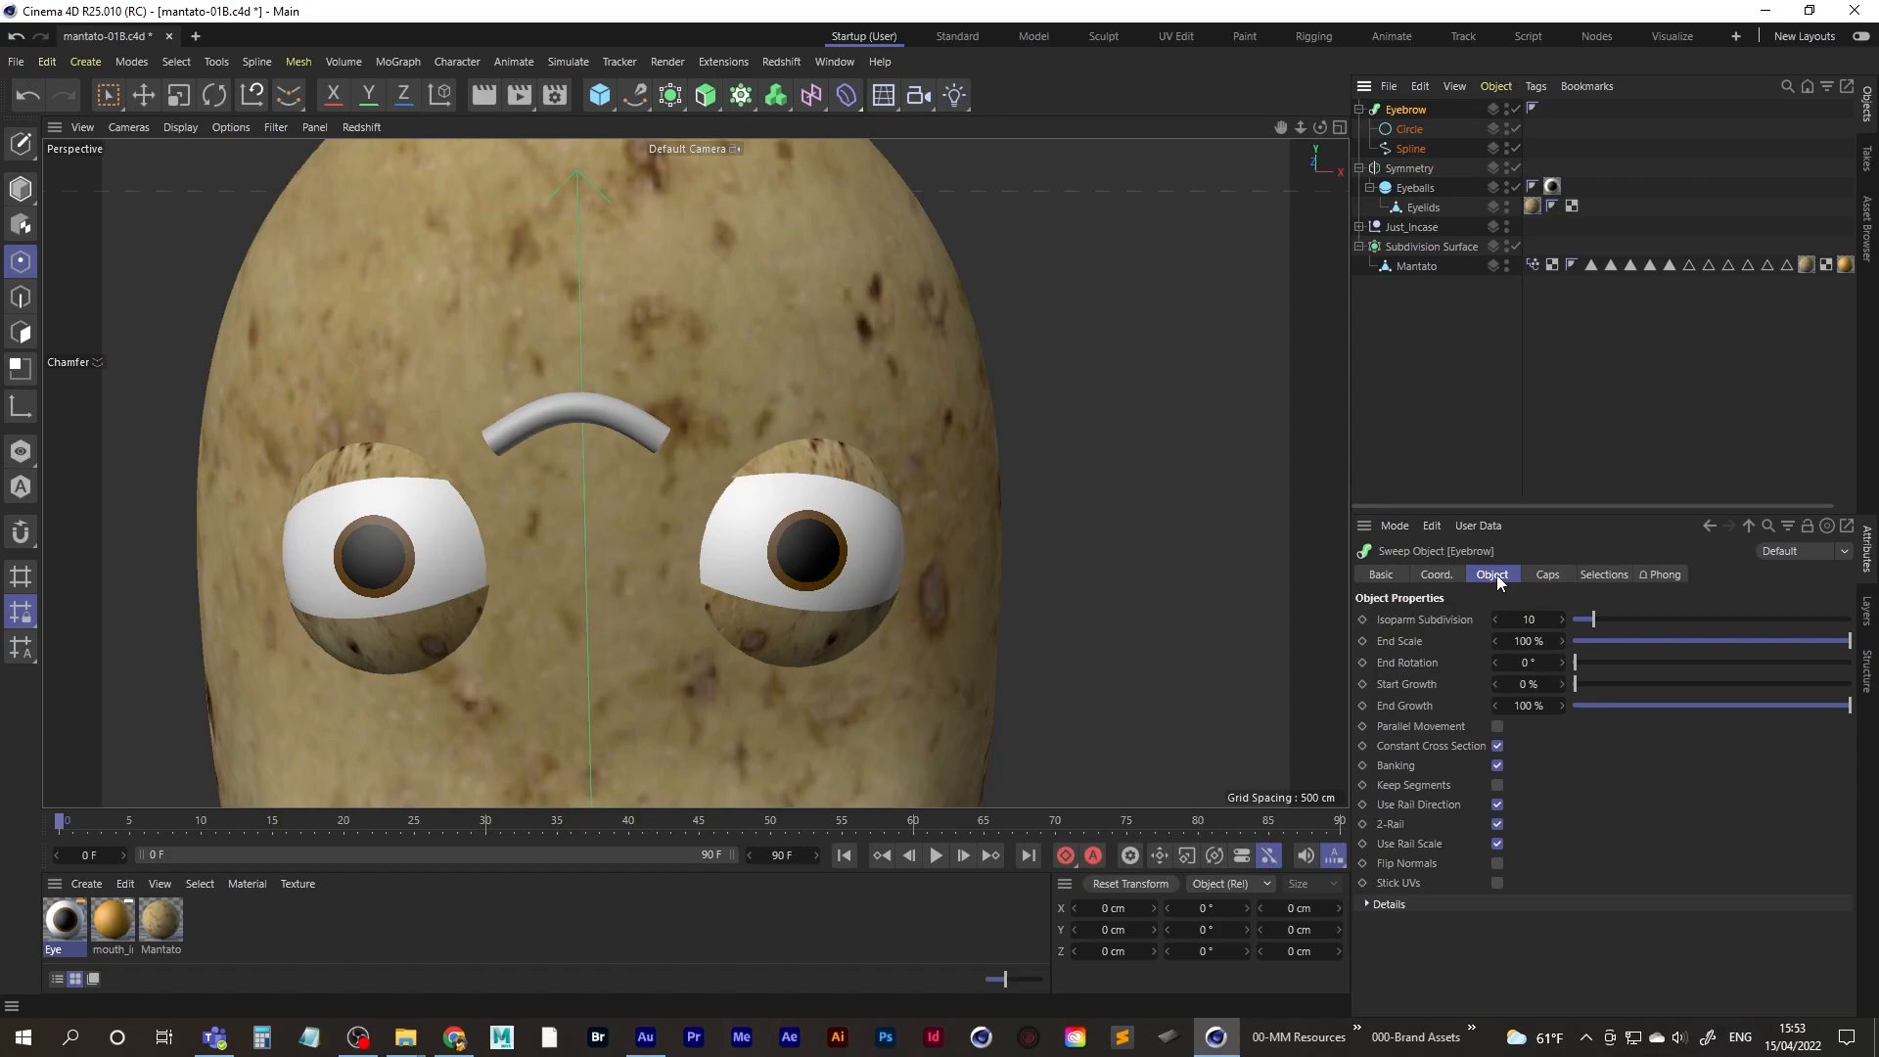
{"action": "left_click", "coordinate": [1367, 904]}
{"action": "scroll", "coordinate": [1566, 783], "scroll_direction": "down", "scroll_amount": 3}
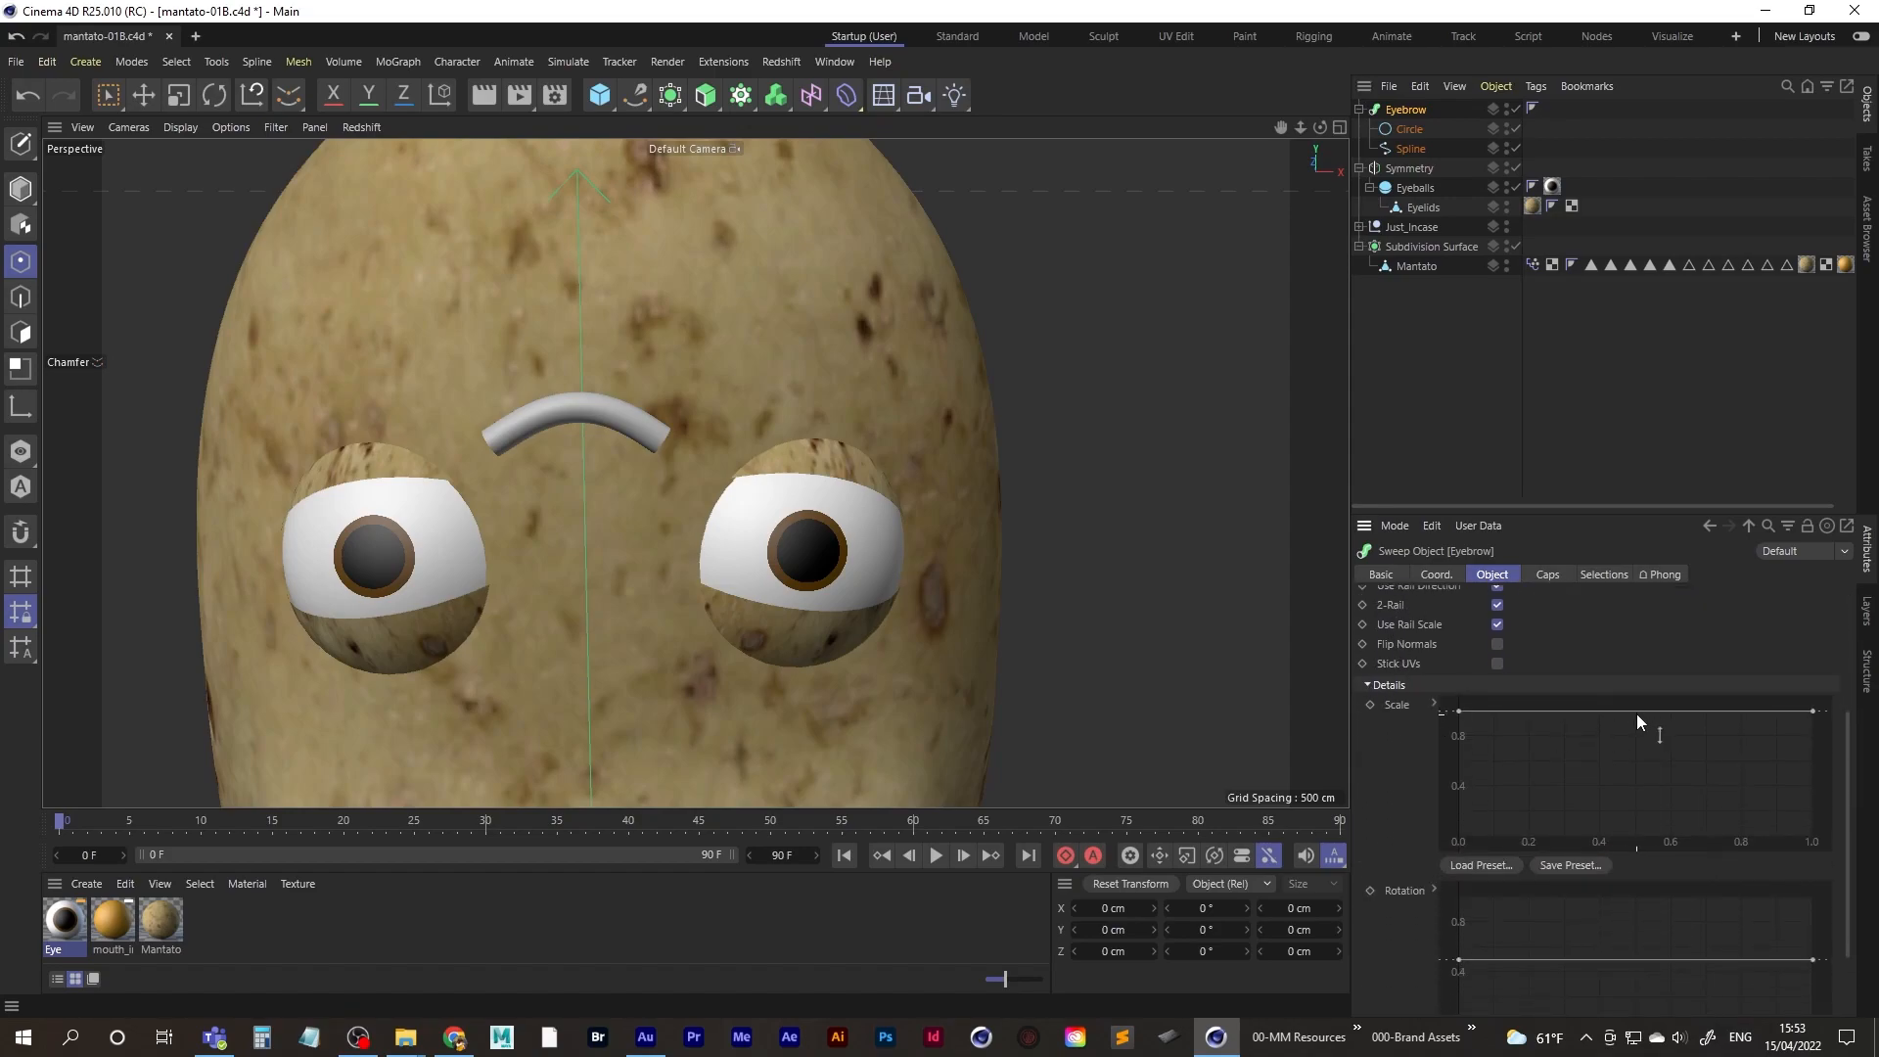
{"action": "left_click", "coordinate": [1630, 712]}
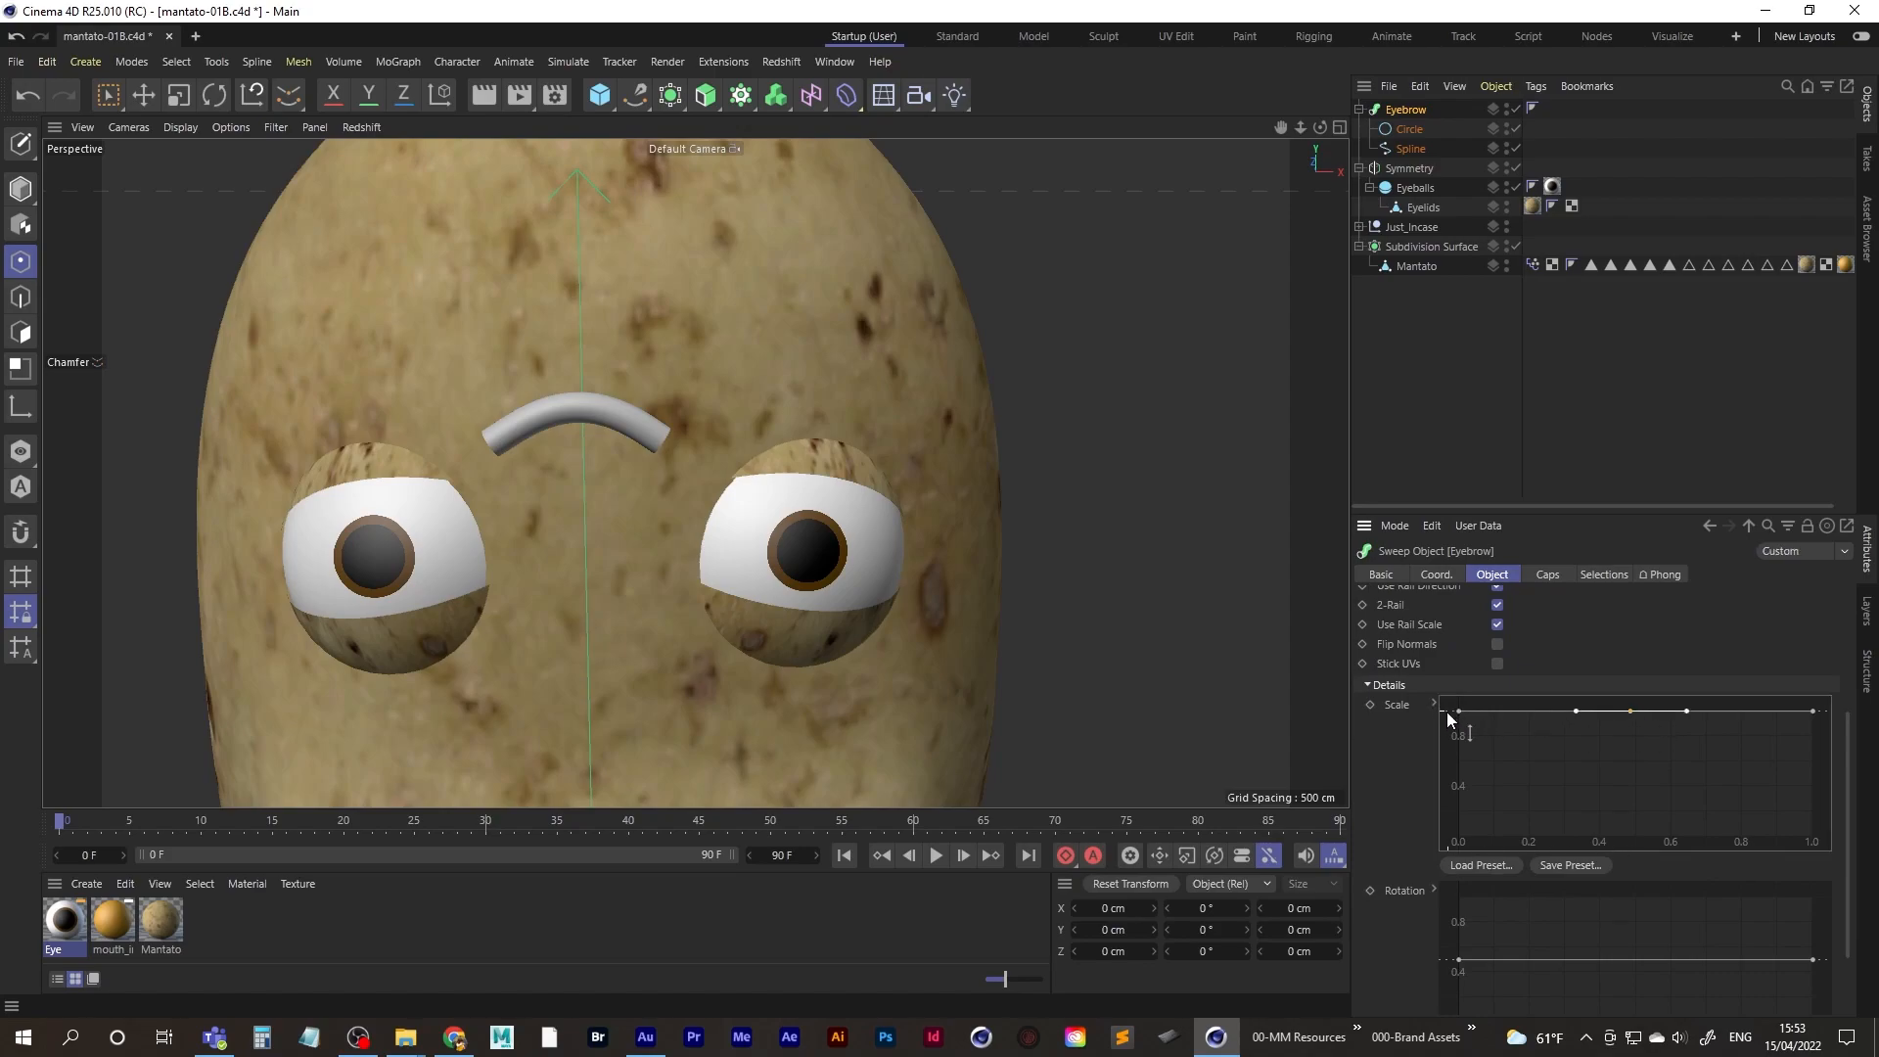
{"action": "left_click_drag", "start_coordinate": [1458, 712], "coordinate": [1411, 791]}
{"action": "left_click_drag", "start_coordinate": [1812, 721], "coordinate": [1830, 798]}
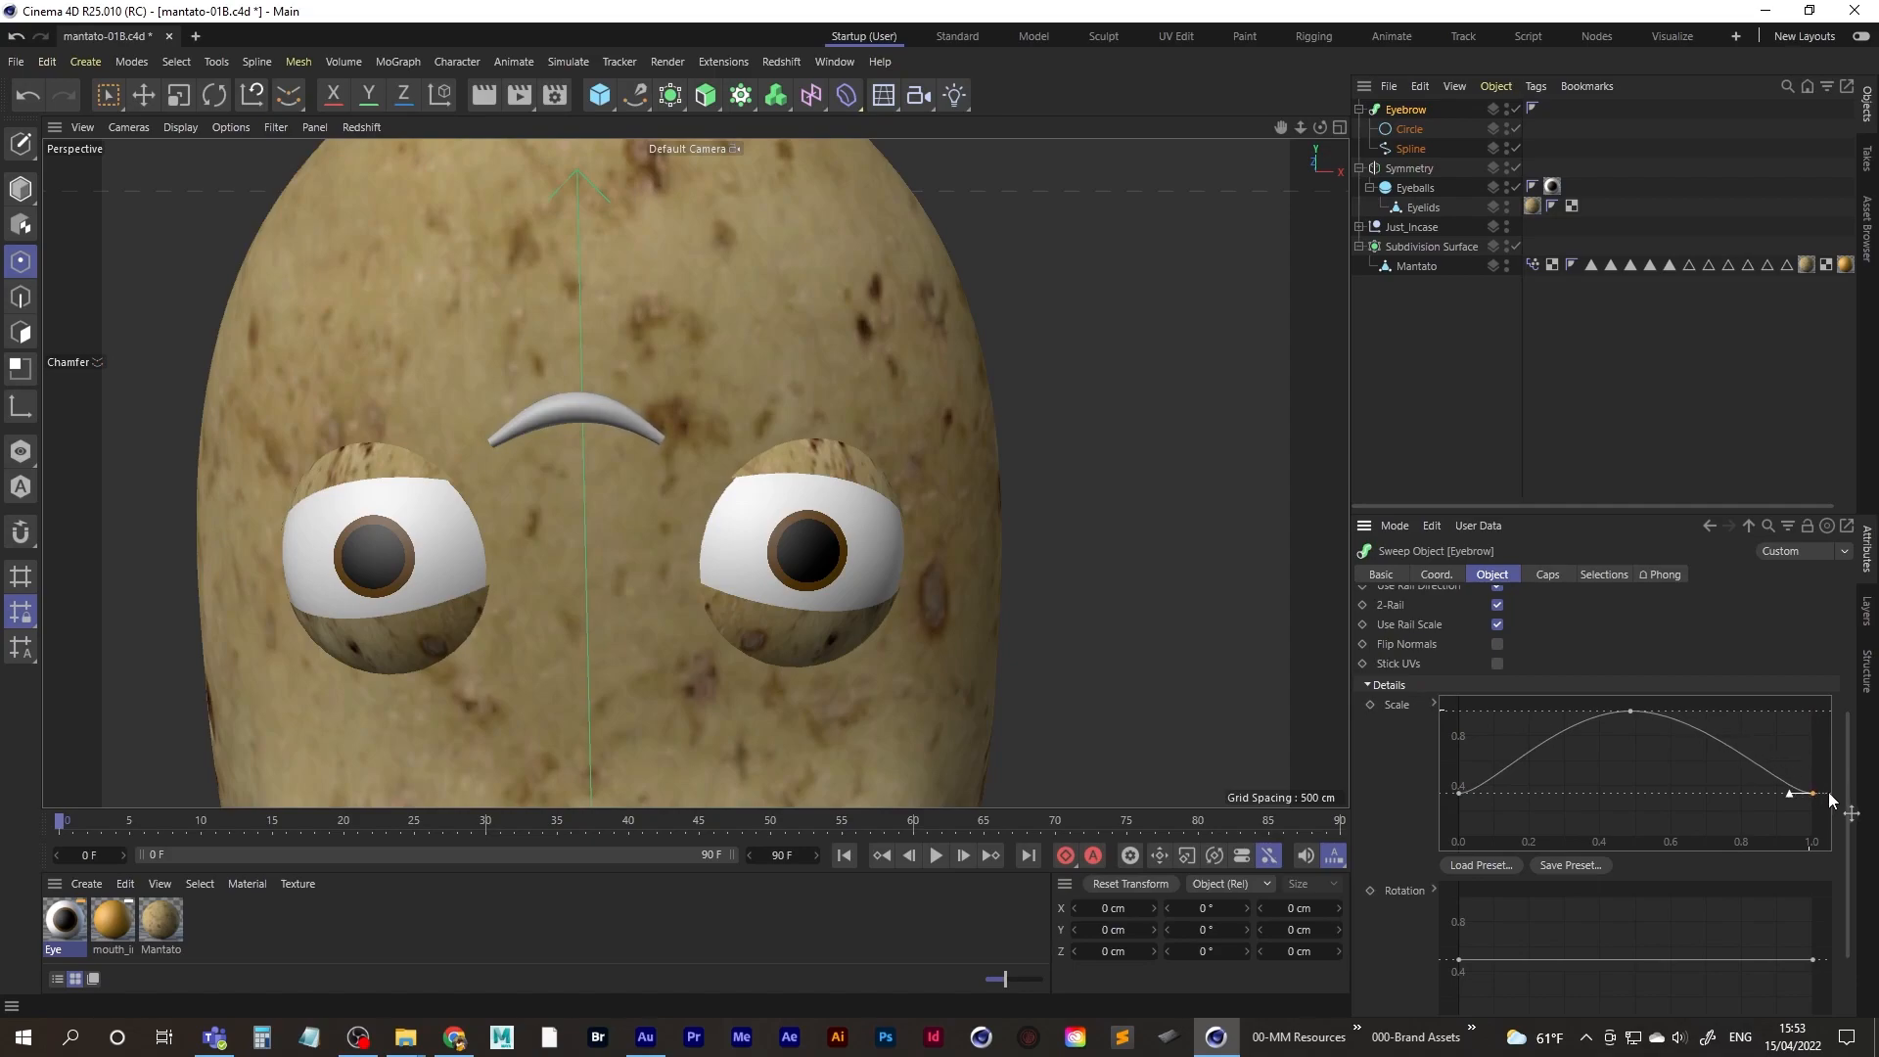
{"action": "left_click_drag", "start_coordinate": [674, 498], "coordinate": [582, 426], "text": "alt"}
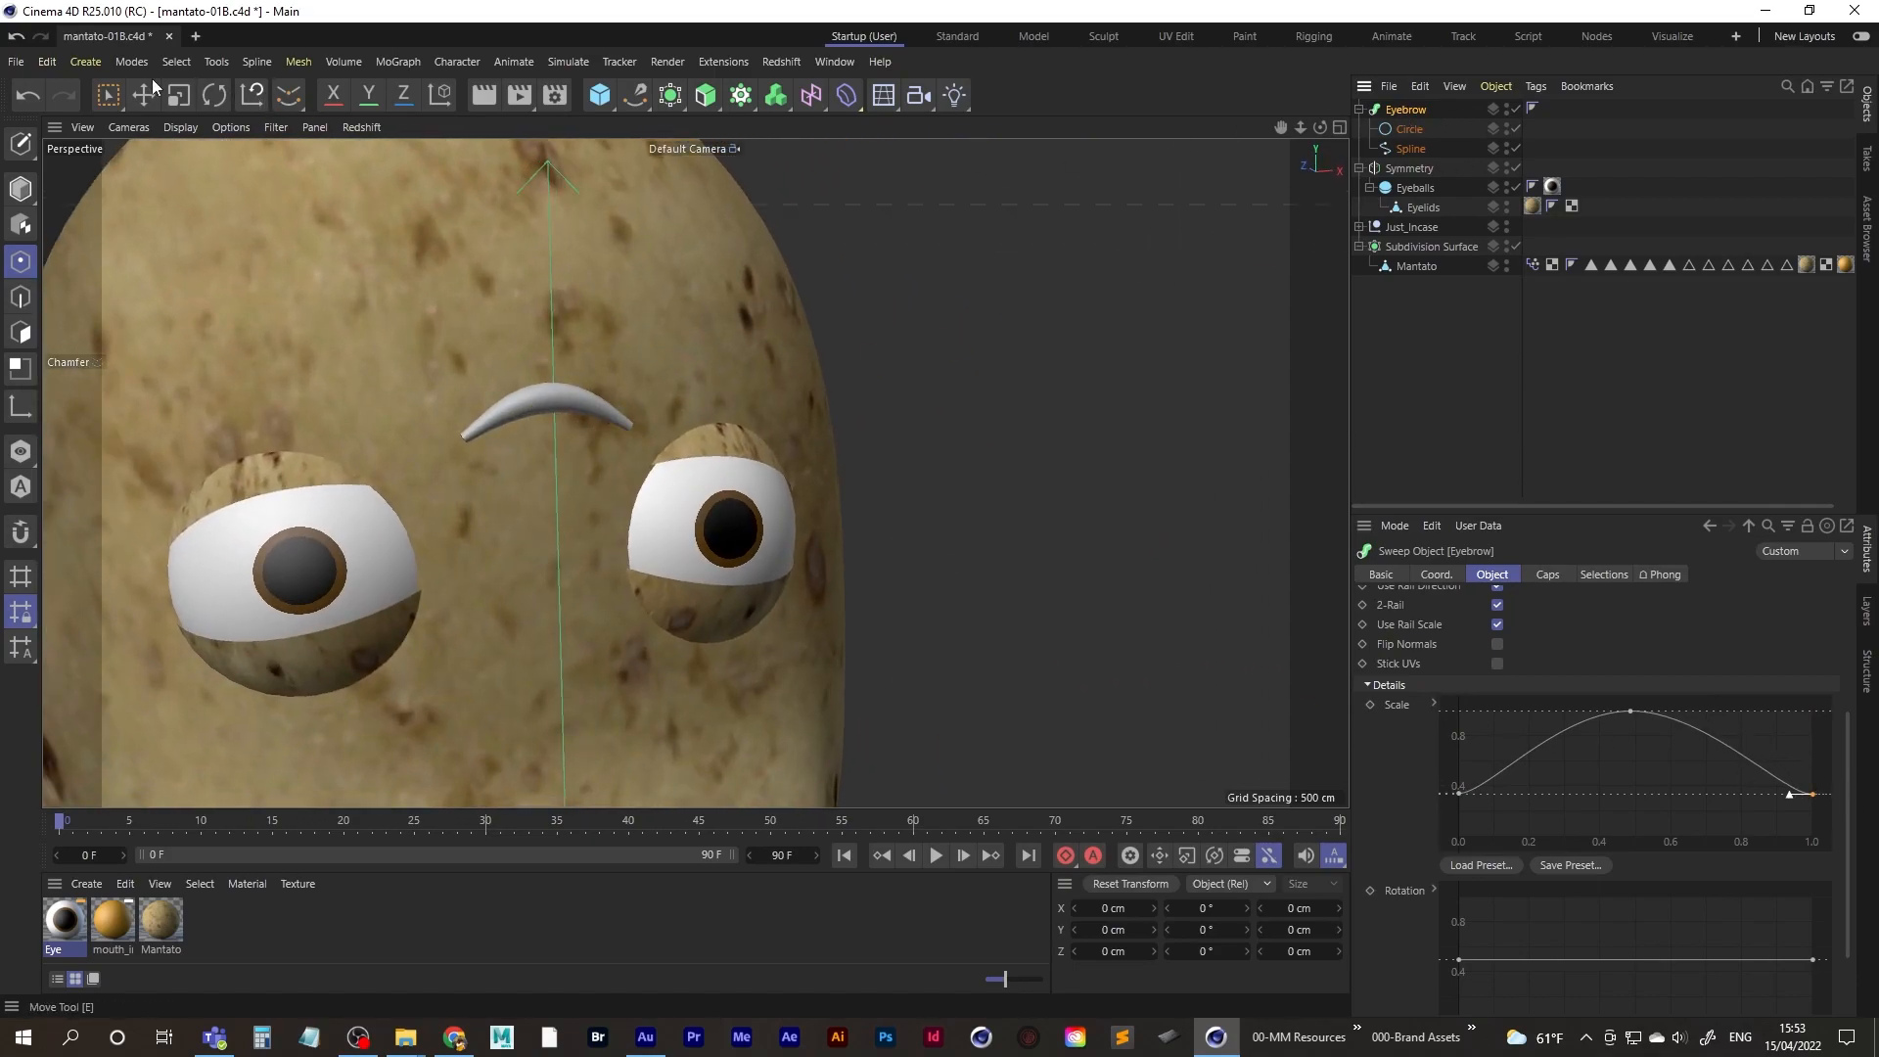
- Try to scale the Eyebrow object about its current axis
{"action": "left_click", "coordinate": [182, 99]}
{"action": "left_click_drag", "start_coordinate": [542, 530], "coordinate": [525, 508], "text": "alt"}
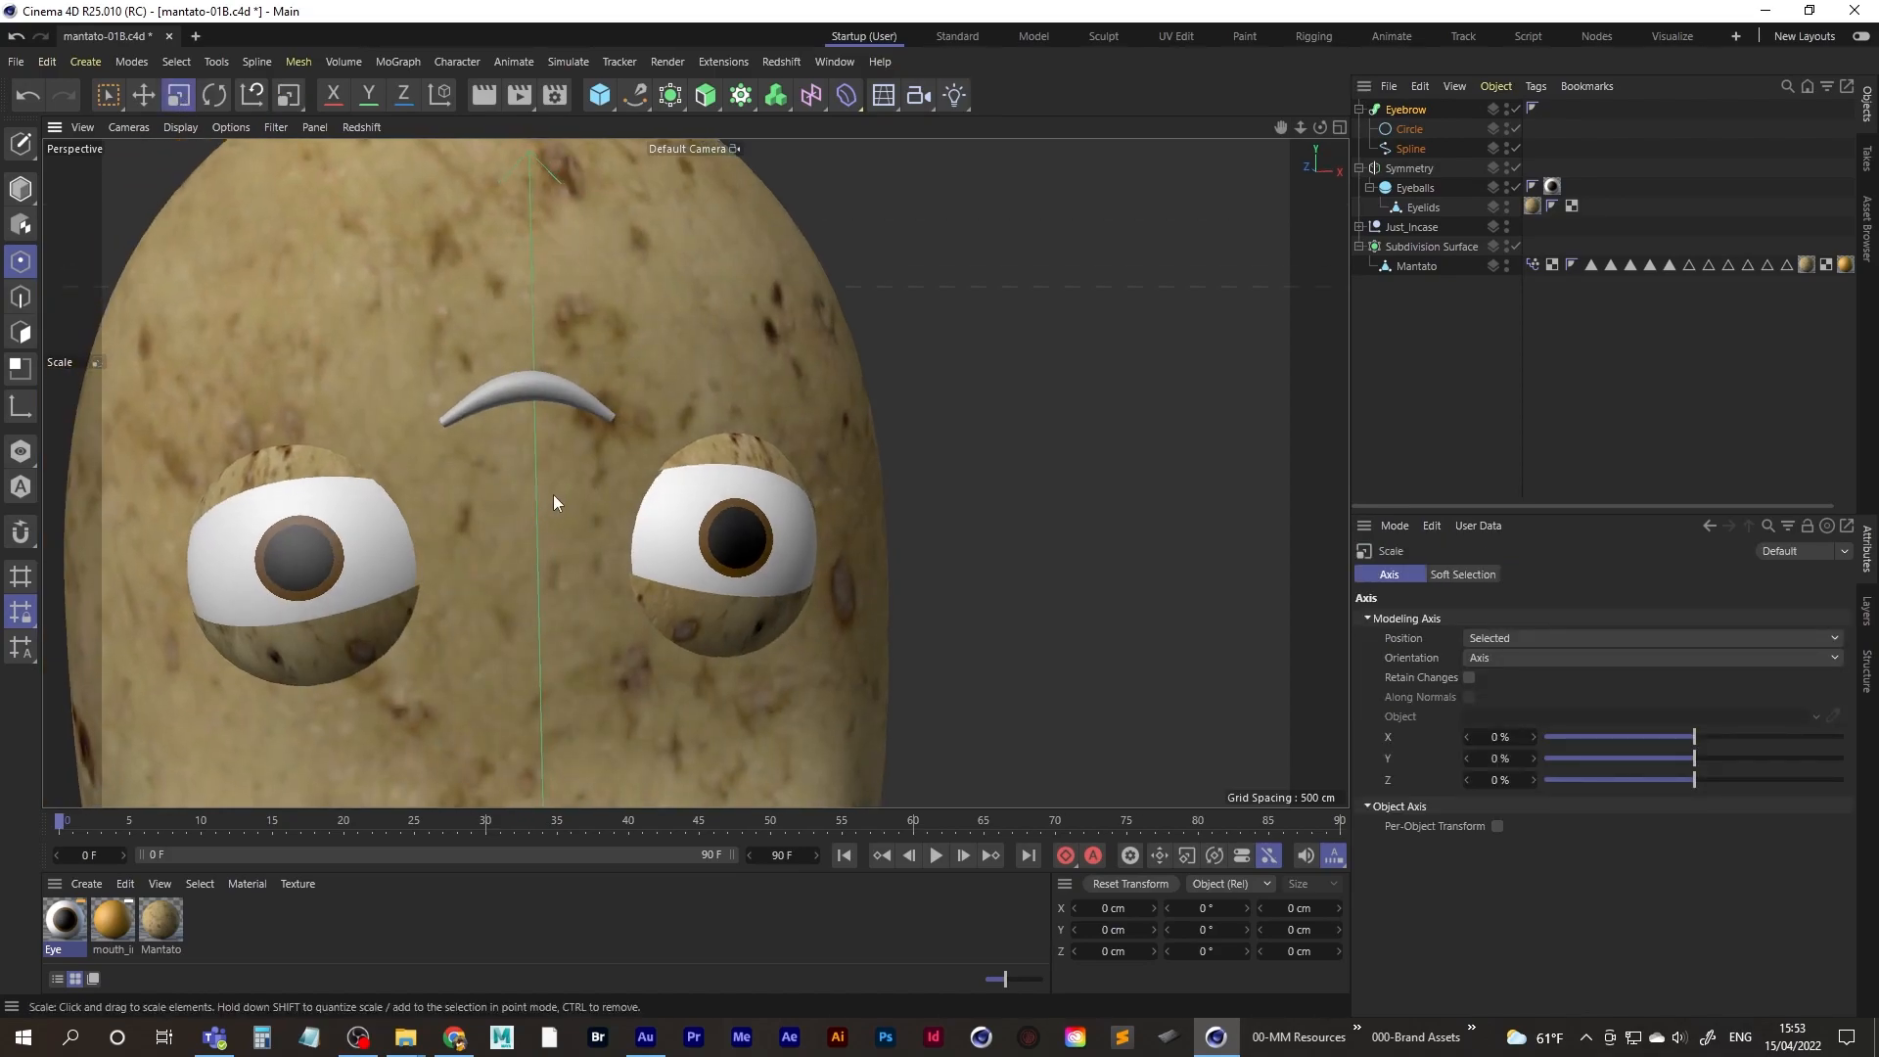
{"action": "right_click_drag", "start_coordinate": [554, 495], "coordinate": [521, 533], "text": "alt"}
{"action": "left_click_drag", "start_coordinate": [520, 532], "coordinate": [1040, 423], "text": "alt"}
{"action": "key", "text": "ctrl+z"}
{"action": "left_click_drag", "start_coordinate": [848, 485], "coordinate": [482, 516], "text": "alt"}
{"action": "right_click_drag", "start_coordinate": [482, 516], "coordinate": [597, 504], "text": "alt"}
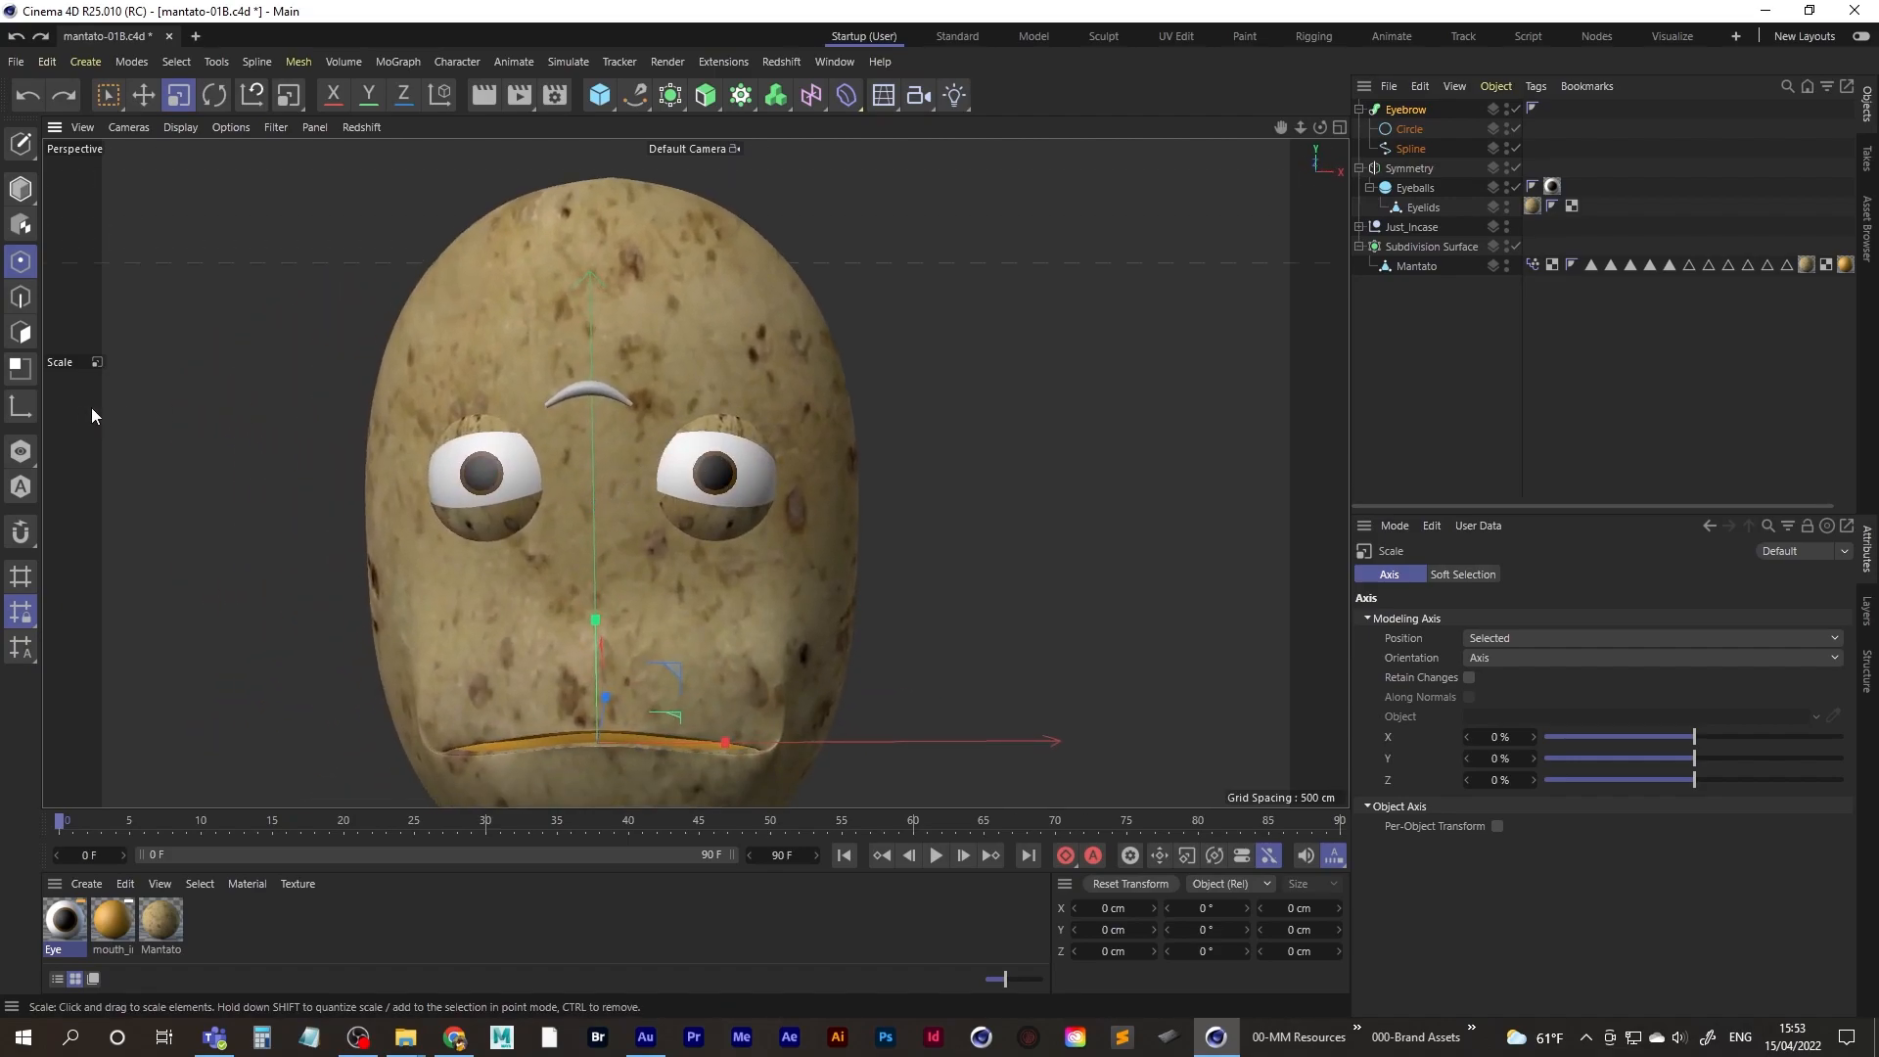
- Move the Eyebrow object's axis up from the mouth to the middle of the eyebrow, and leave axis editing
{"action": "left_click", "coordinate": [20, 407]}
{"action": "left_click", "coordinate": [142, 95]}
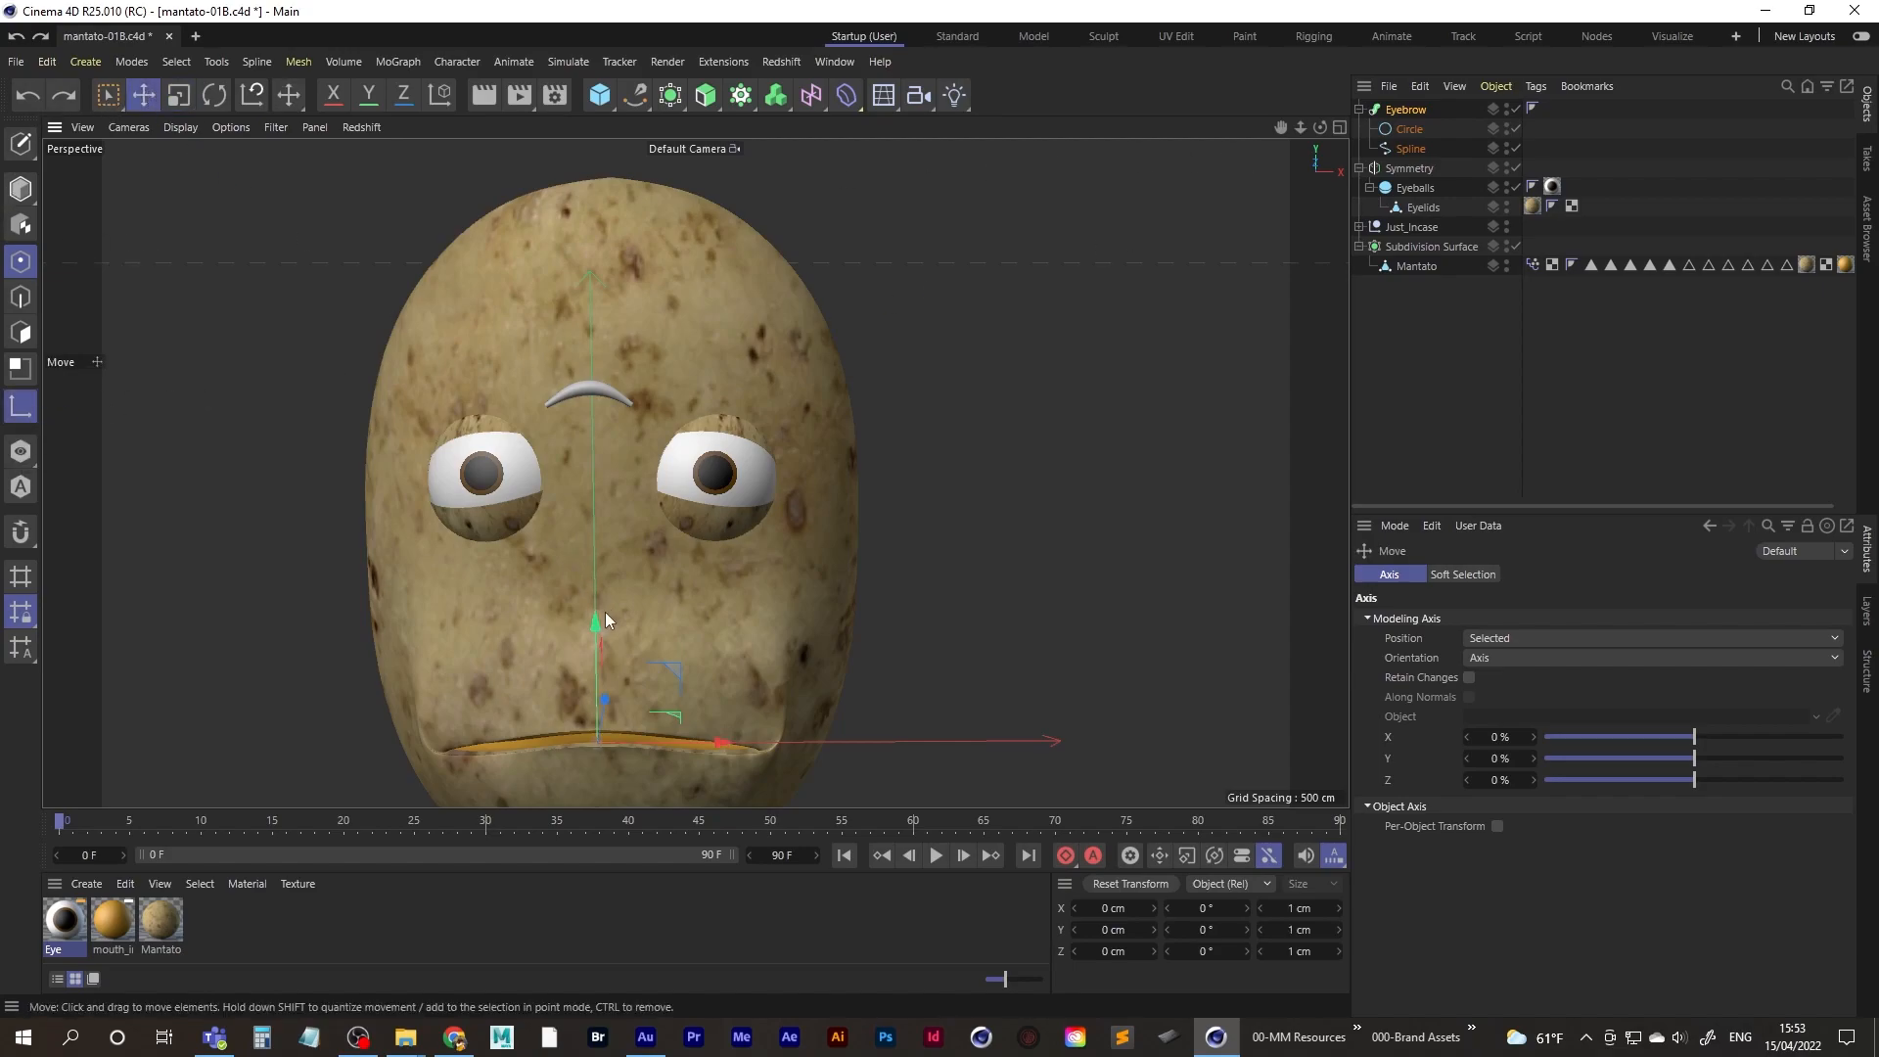
{"action": "left_click_drag", "start_coordinate": [601, 623], "coordinate": [617, 282]}
{"action": "mouse_move", "coordinate": [620, 358]}
{"action": "left_mouse_down", "text": "alt"}
{"action": "mouse_move", "coordinate": [461, 439]}
{"action": "mouse_move", "coordinate": [405, 443]}
{"action": "mouse_move", "coordinate": [616, 389]}
{"action": "left_mouse_up", "text": "alt"}
{"action": "scroll", "coordinate": [579, 395], "scroll_direction": "up", "scroll_amount": 5}
{"action": "left_click_drag", "start_coordinate": [548, 334], "coordinate": [543, 309]}
{"action": "left_click_drag", "start_coordinate": [541, 431], "coordinate": [586, 483], "text": "alt"}
{"action": "left_click", "coordinate": [20, 409]}
{"action": "right_click_drag", "start_coordinate": [586, 483], "coordinate": [479, 499], "text": "alt"}
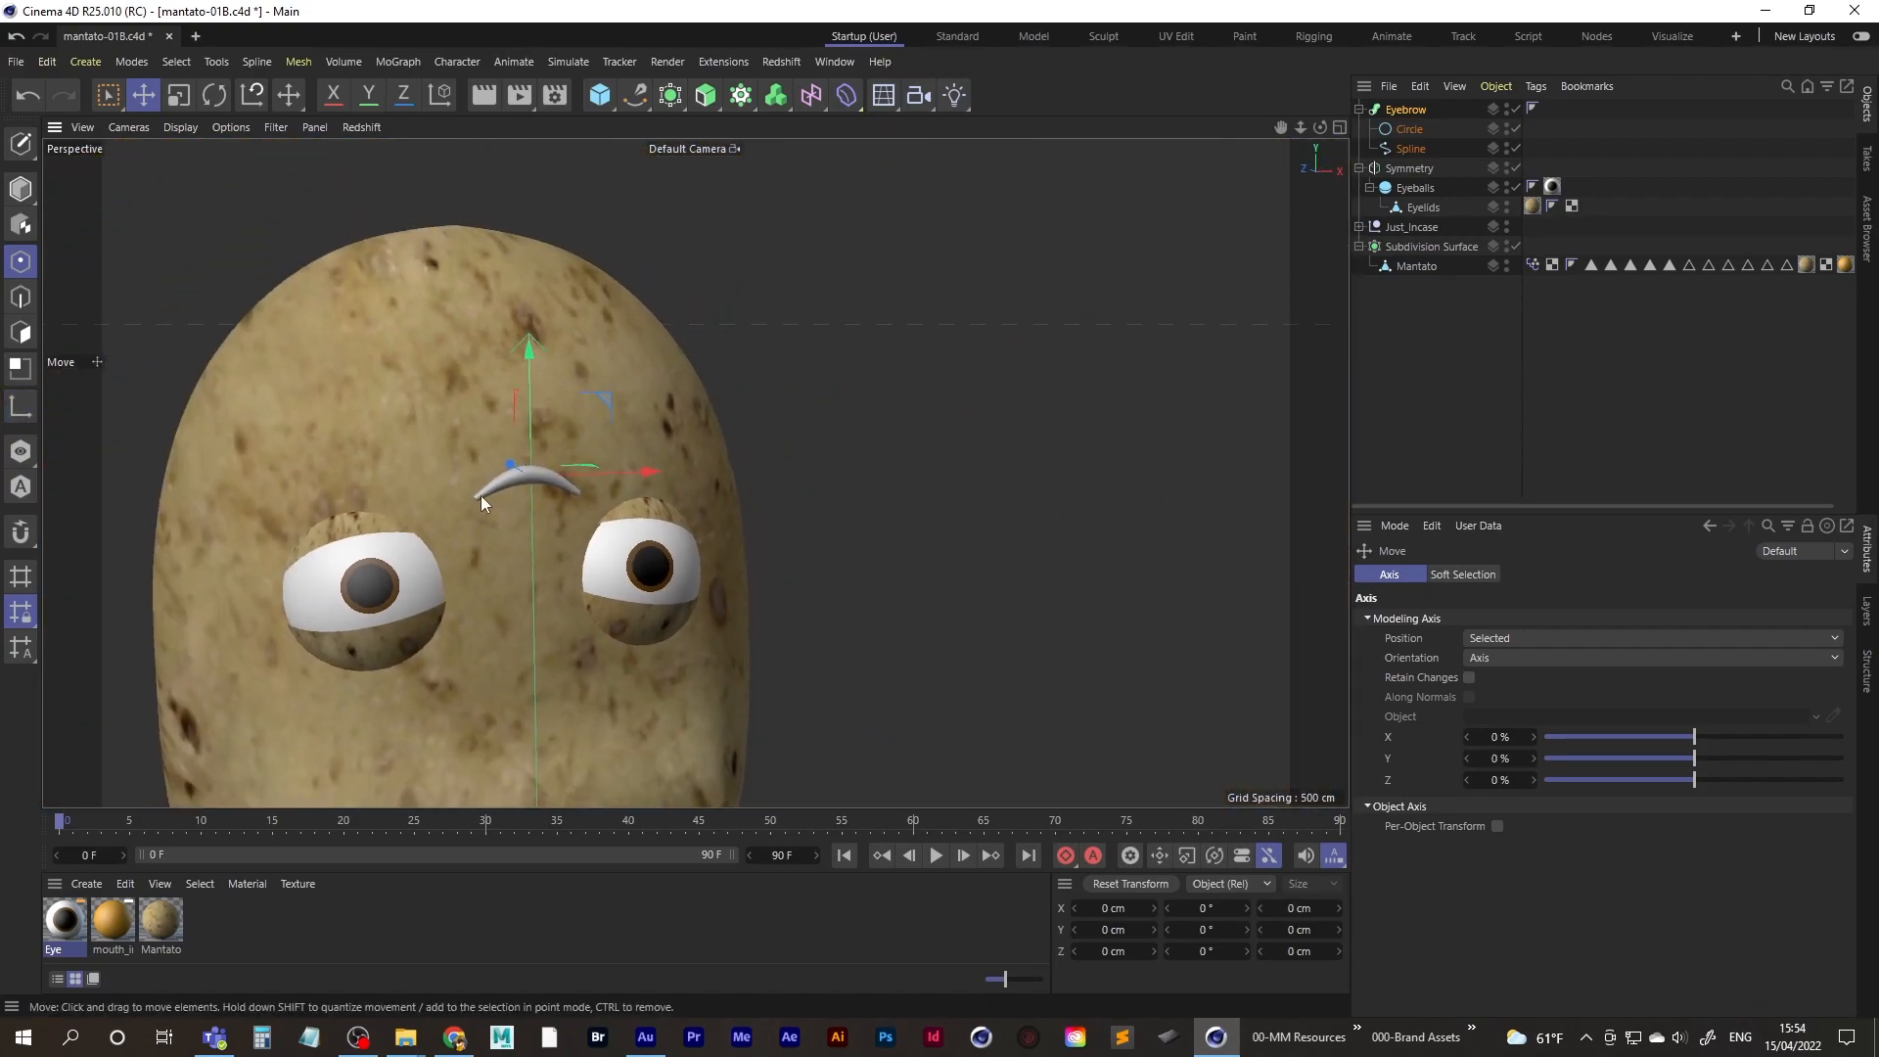
- Scale the eyebrow up uniformly about its repositioned axis
{"action": "left_click", "coordinate": [178, 98]}
{"action": "left_click_drag", "start_coordinate": [885, 536], "coordinate": [1171, 431]}
{"action": "left_click_drag", "start_coordinate": [545, 473], "coordinate": [539, 511], "text": "alt"}
{"action": "scroll", "coordinate": [546, 485], "scroll_direction": "up", "scroll_amount": 2}
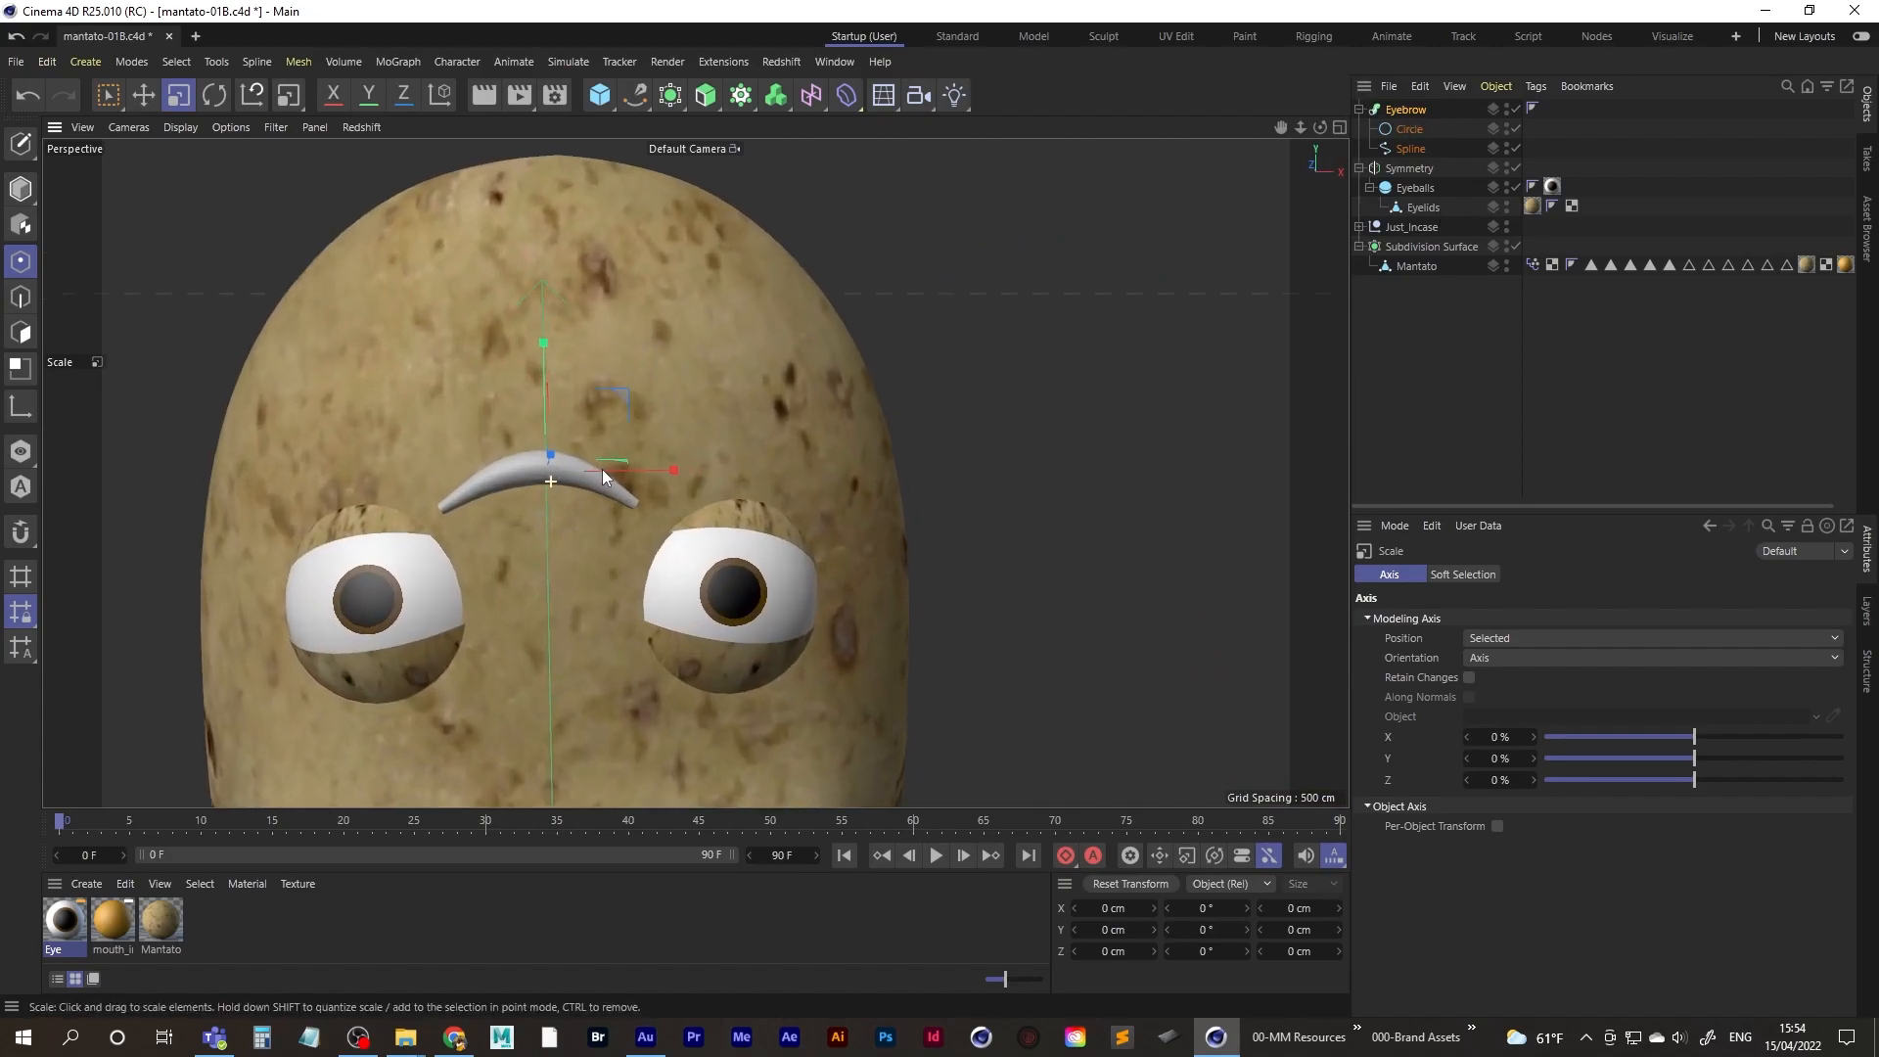
{"action": "middle_click_drag", "start_coordinate": [538, 485], "coordinate": [560, 477], "text": "alt"}
{"action": "left_click_drag", "start_coordinate": [560, 477], "coordinate": [628, 452], "text": "alt"}
{"action": "scroll", "coordinate": [590, 505], "scroll_direction": "down", "scroll_amount": 2}
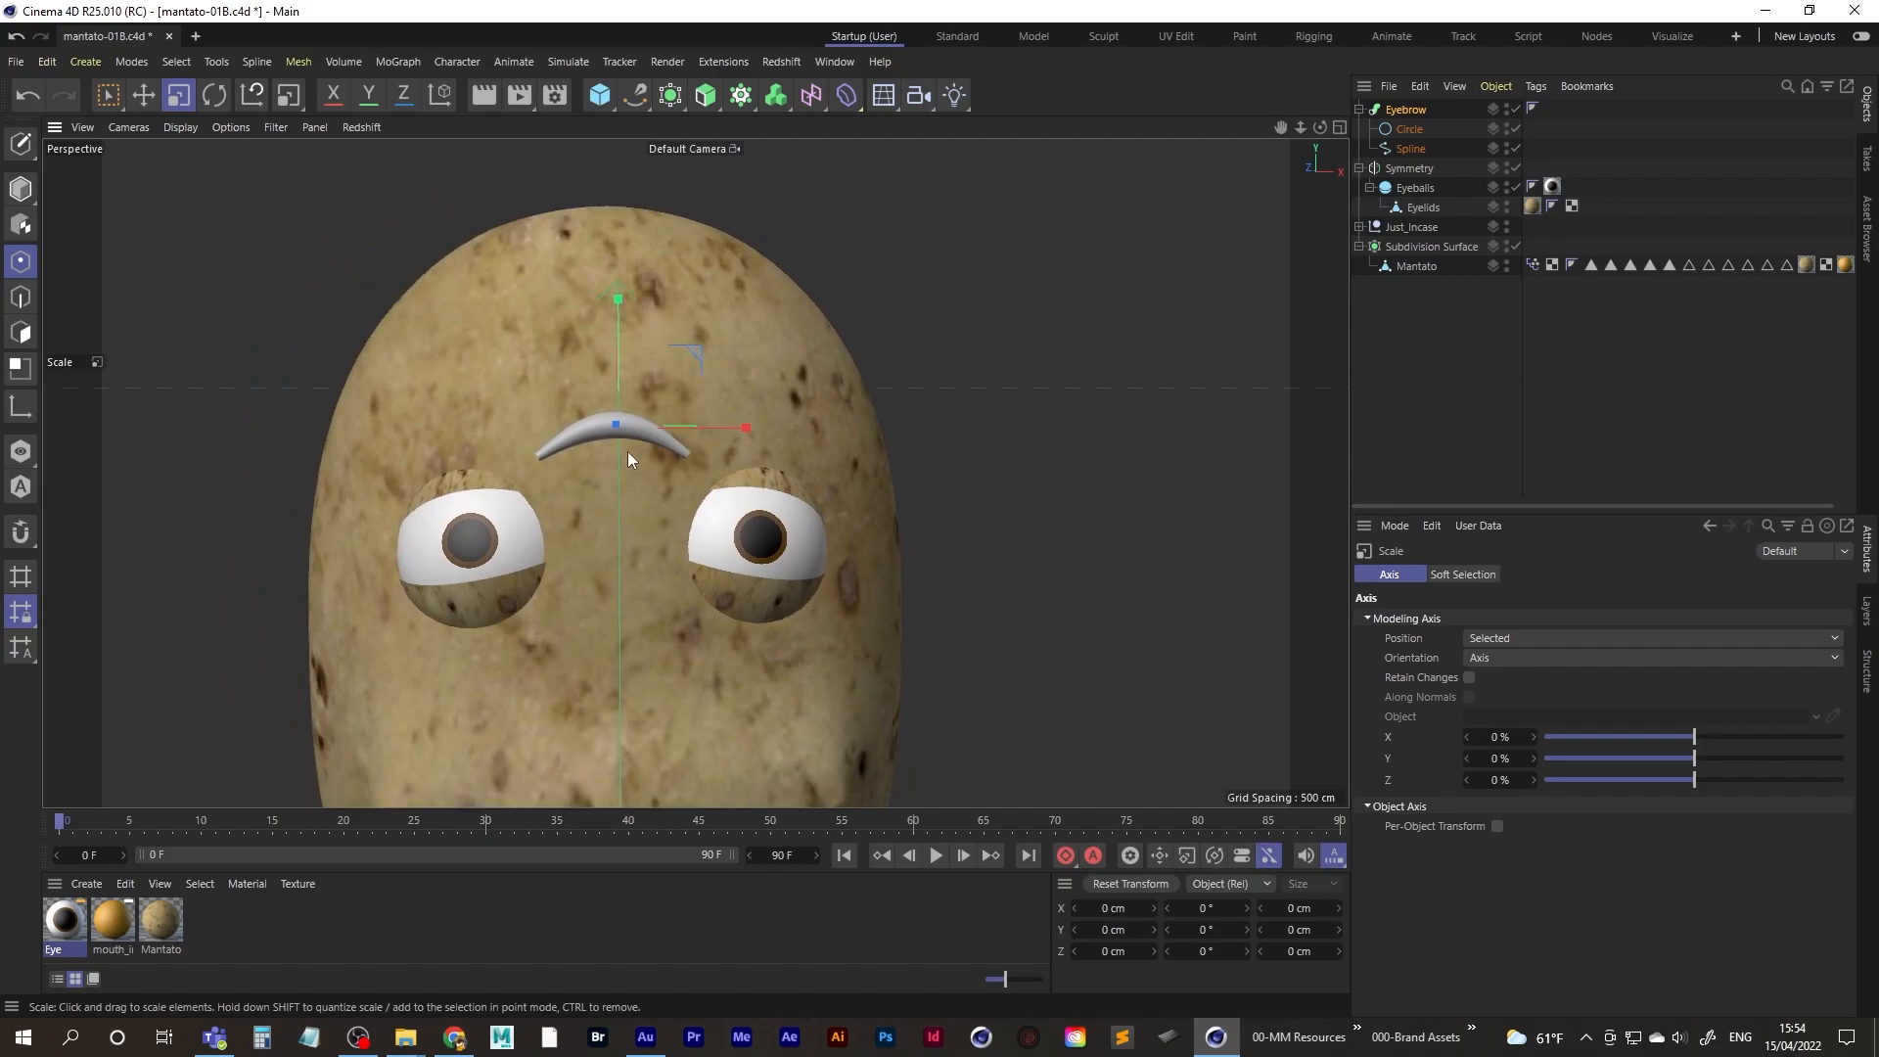
- Create a new material named Eyebrow and apply it to the Eyebrow object
{"action": "double_click", "coordinate": [233, 938]}
{"action": "double_click", "coordinate": [61, 950]}
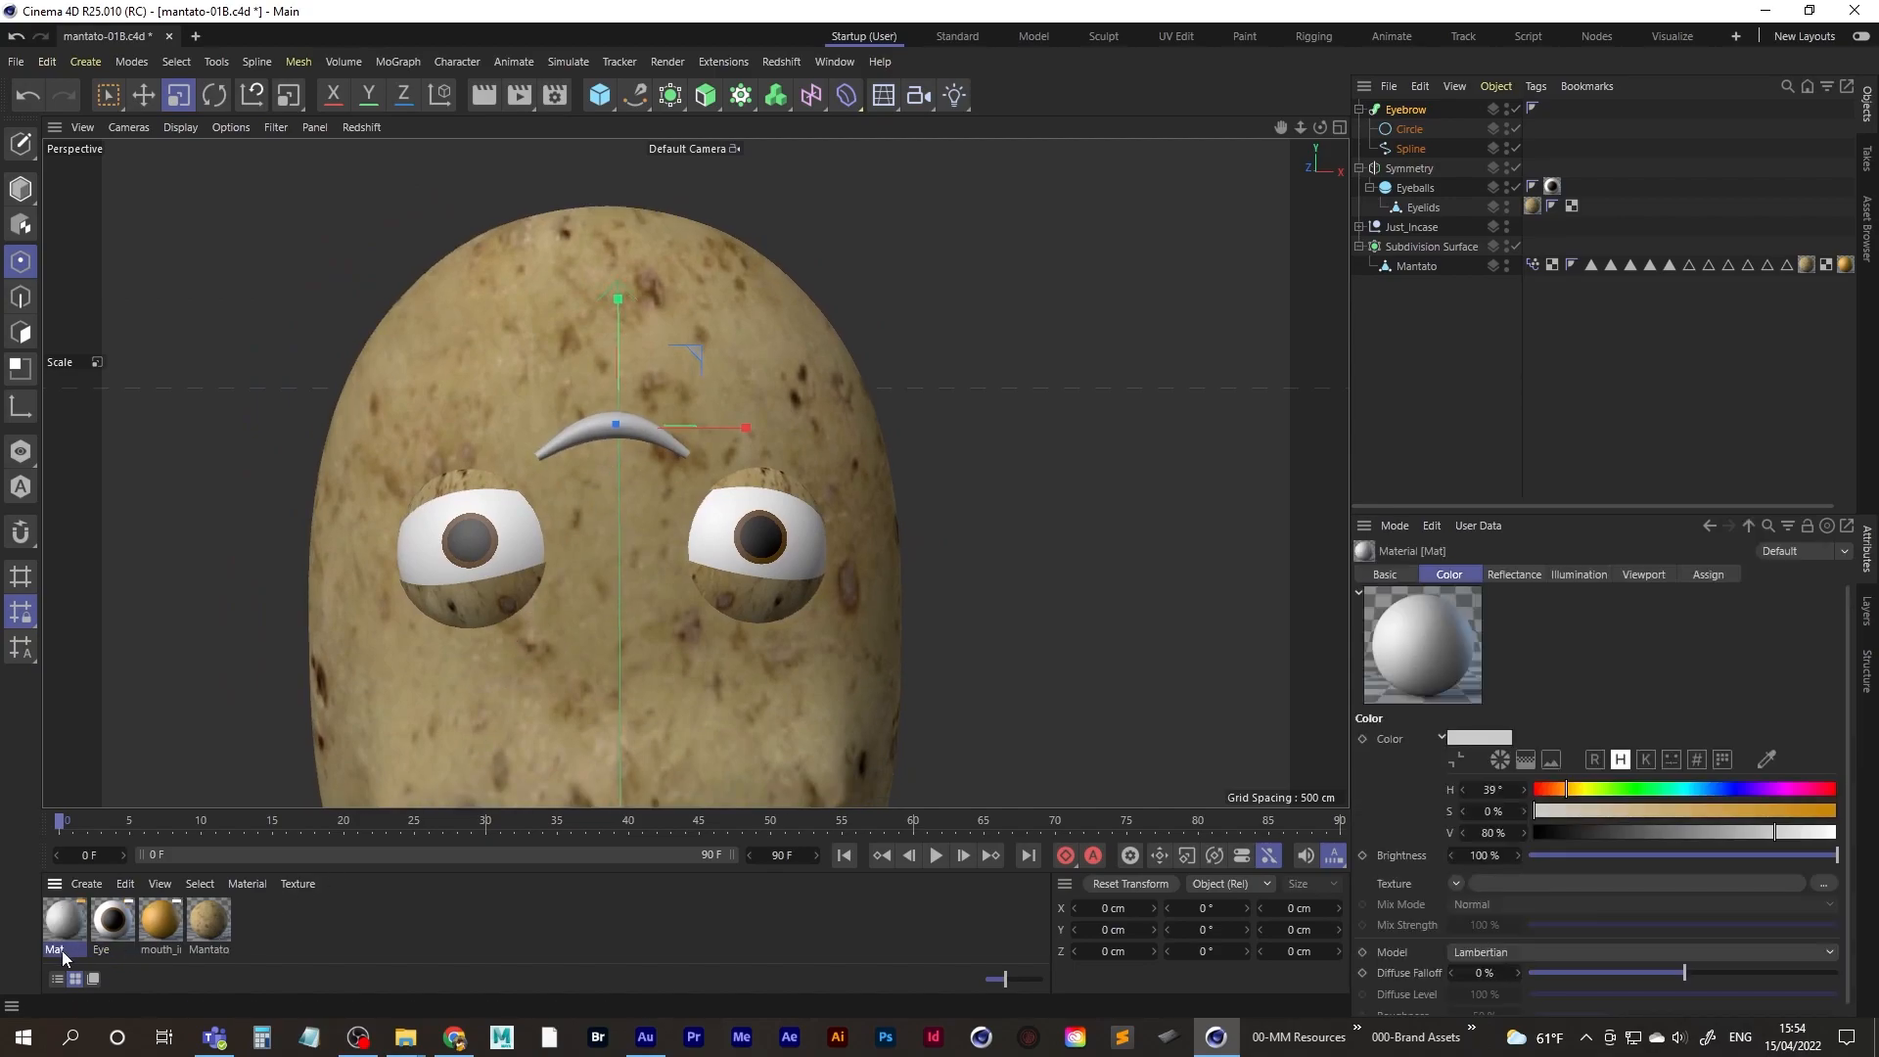
{"action": "type", "text": "Eye"}
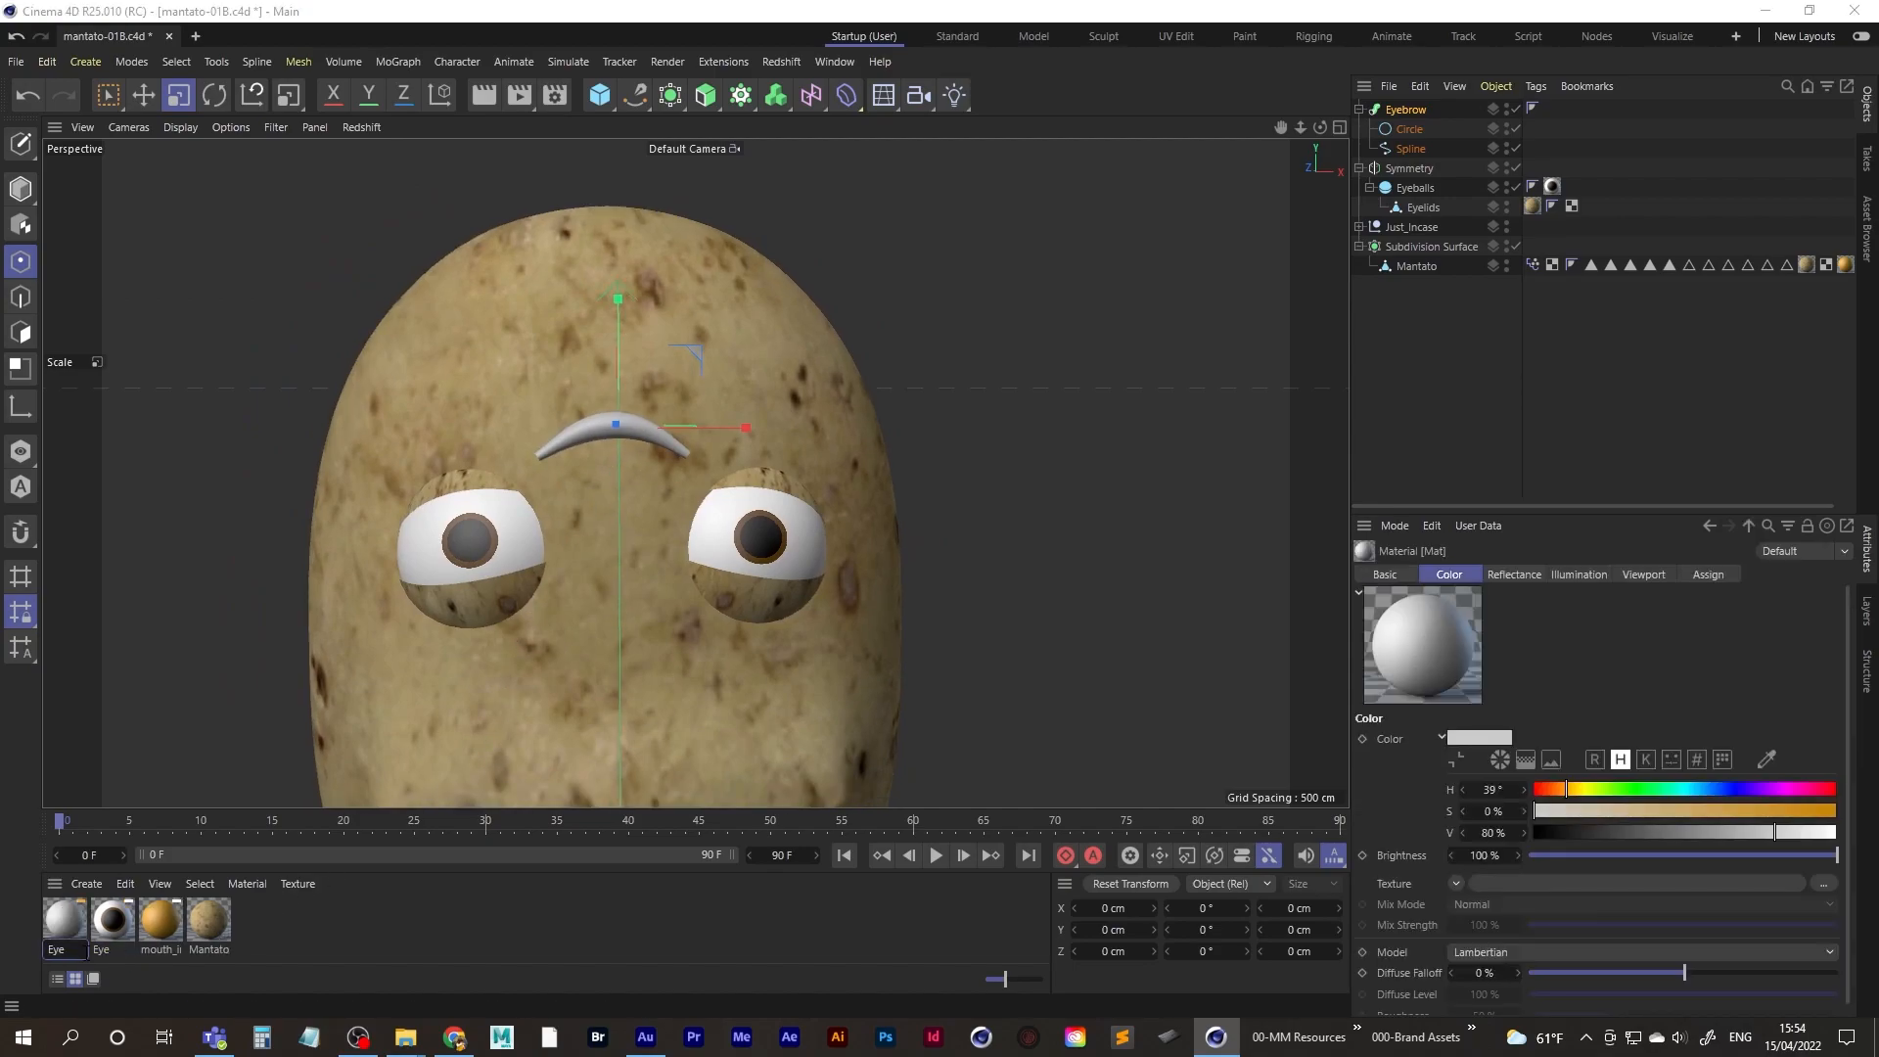
{"action": "type", "text": "brow"}
{"action": "key", "text": "Return"}
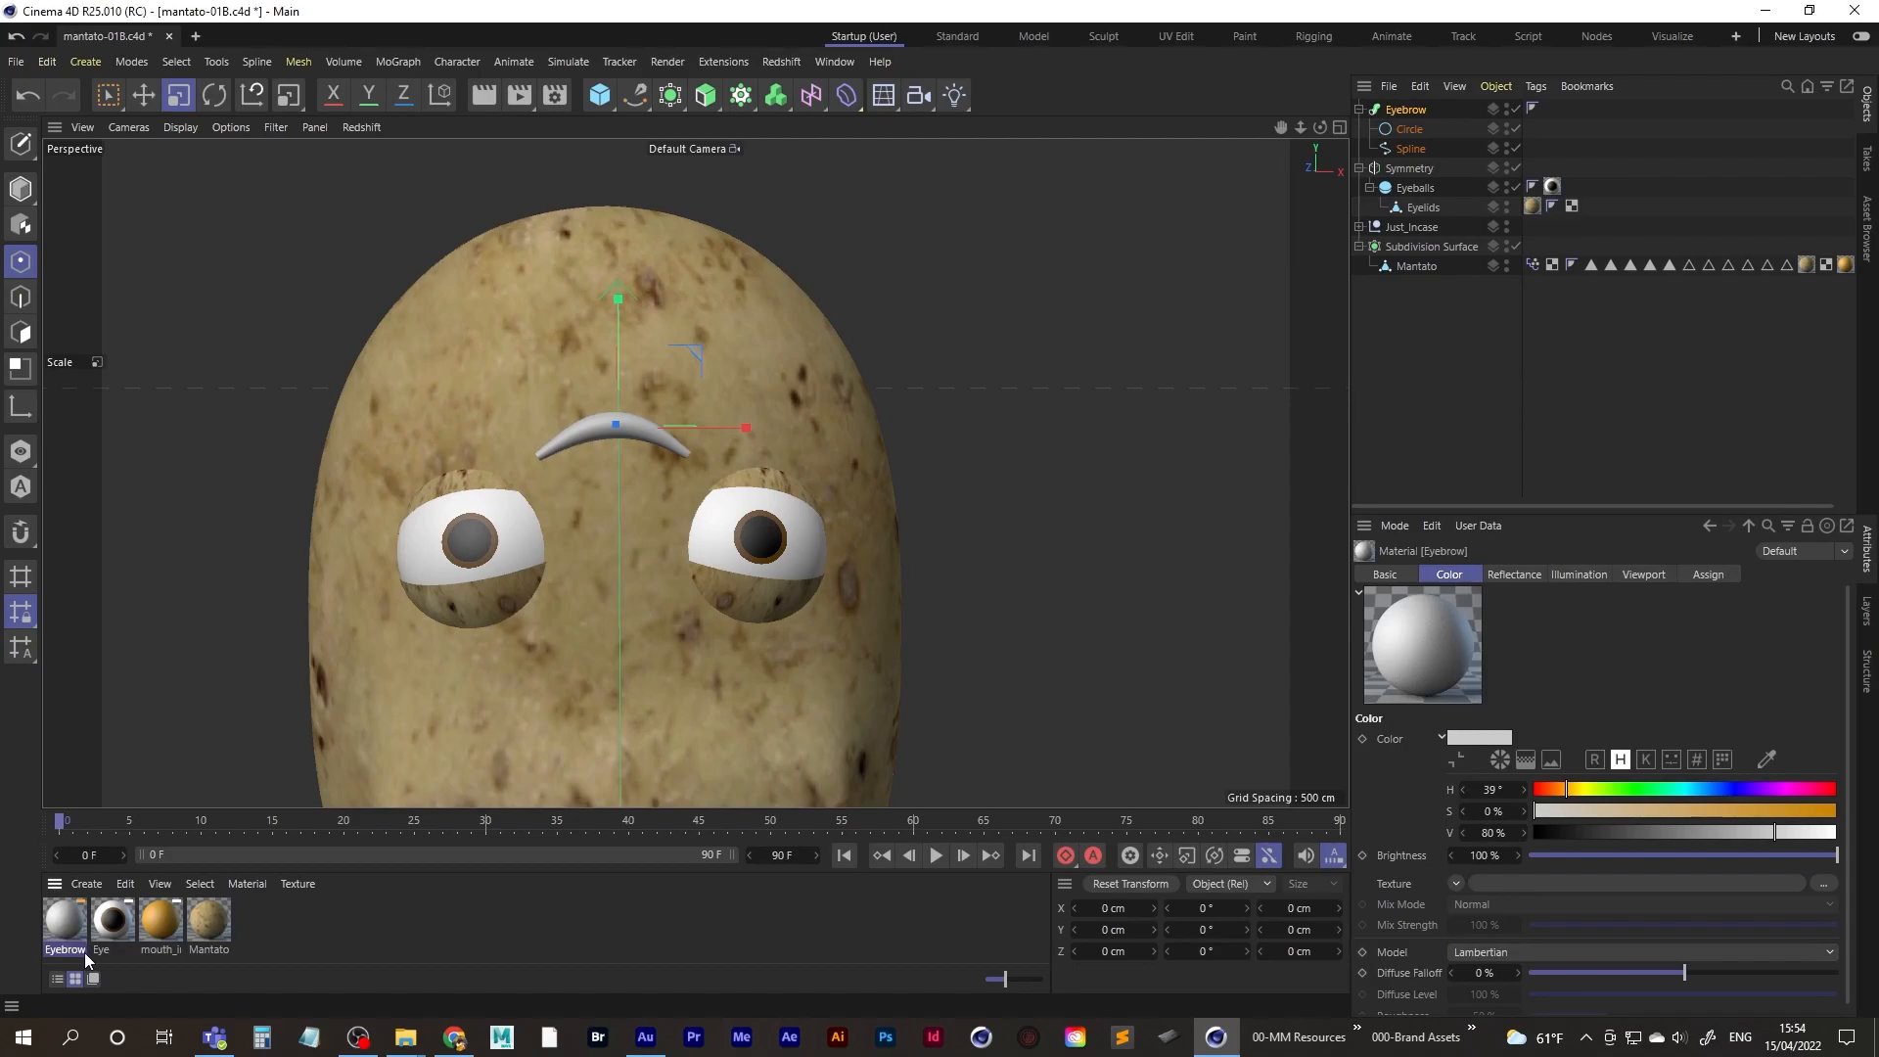
{"action": "left_click_drag", "start_coordinate": [1402, 130], "coordinate": [1409, 109]}
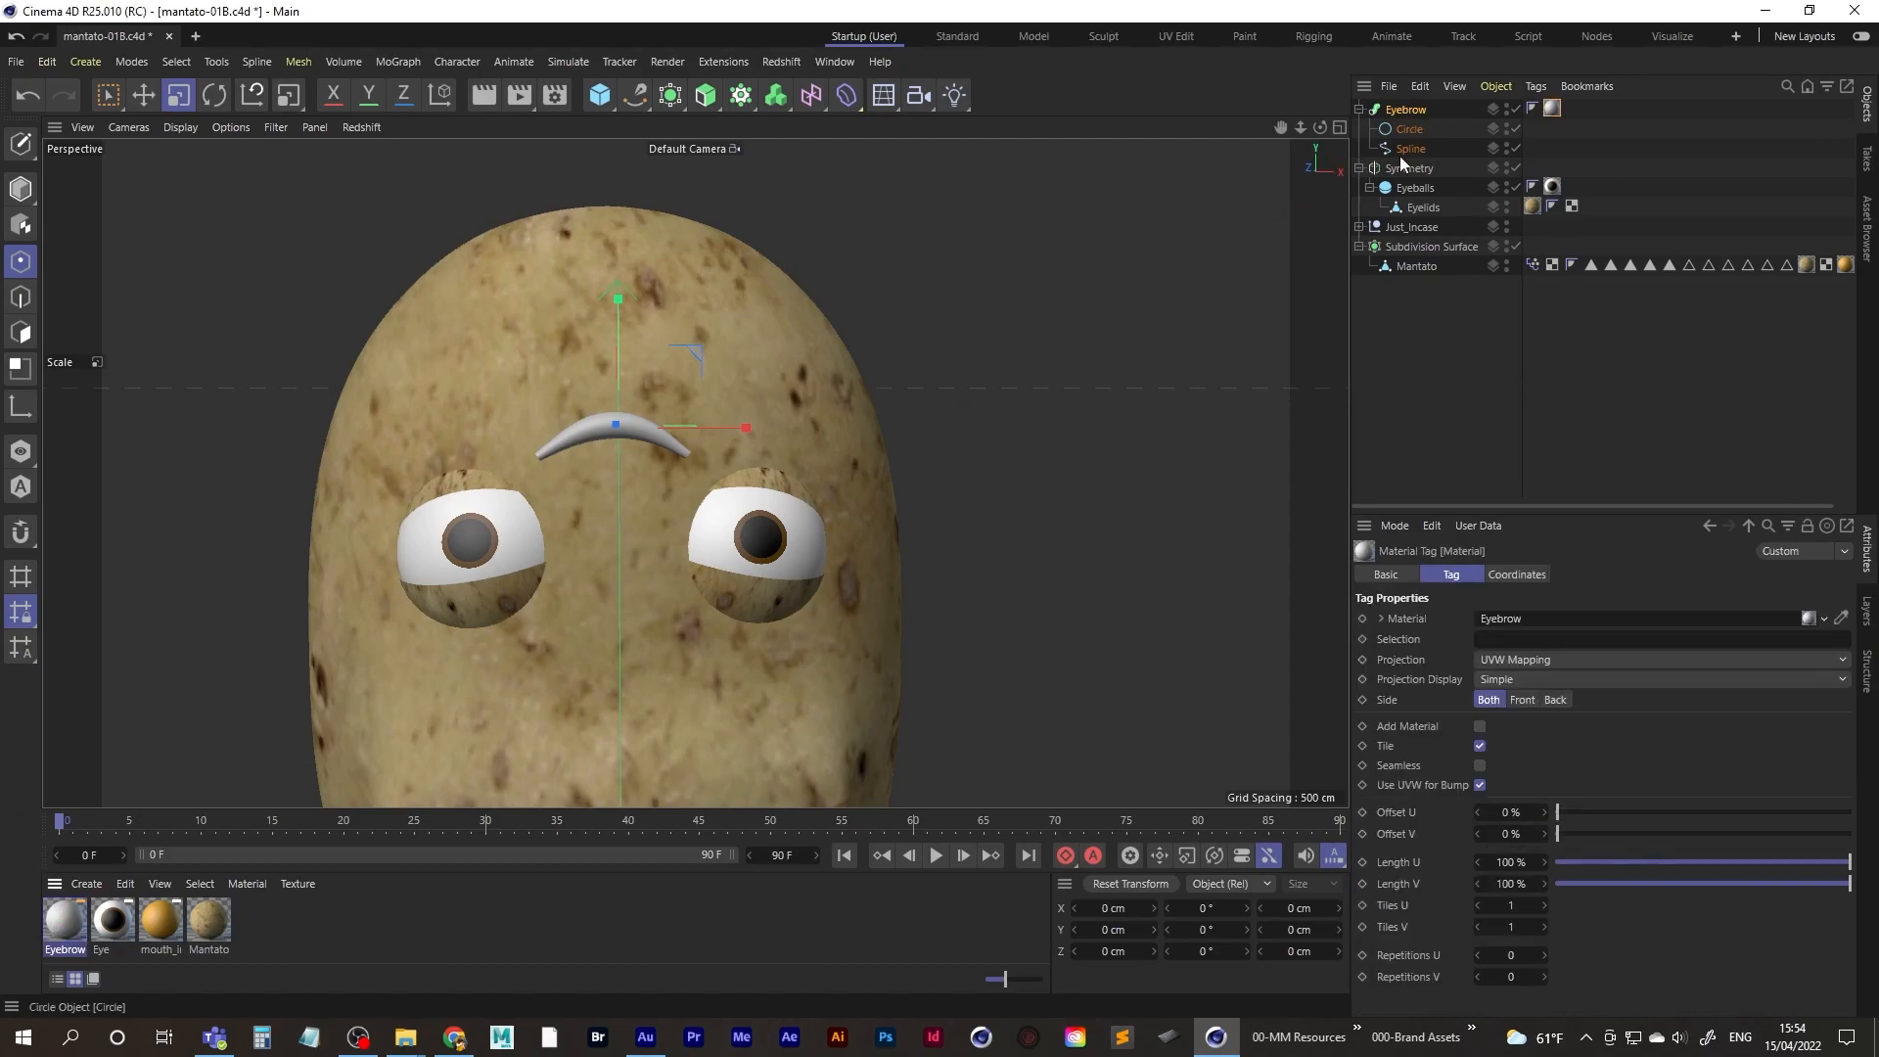
- Colour the Eyebrow material brown with a saturation of 66% and a value of 54%, and close its editor
{"action": "double_click", "coordinate": [54, 924]}
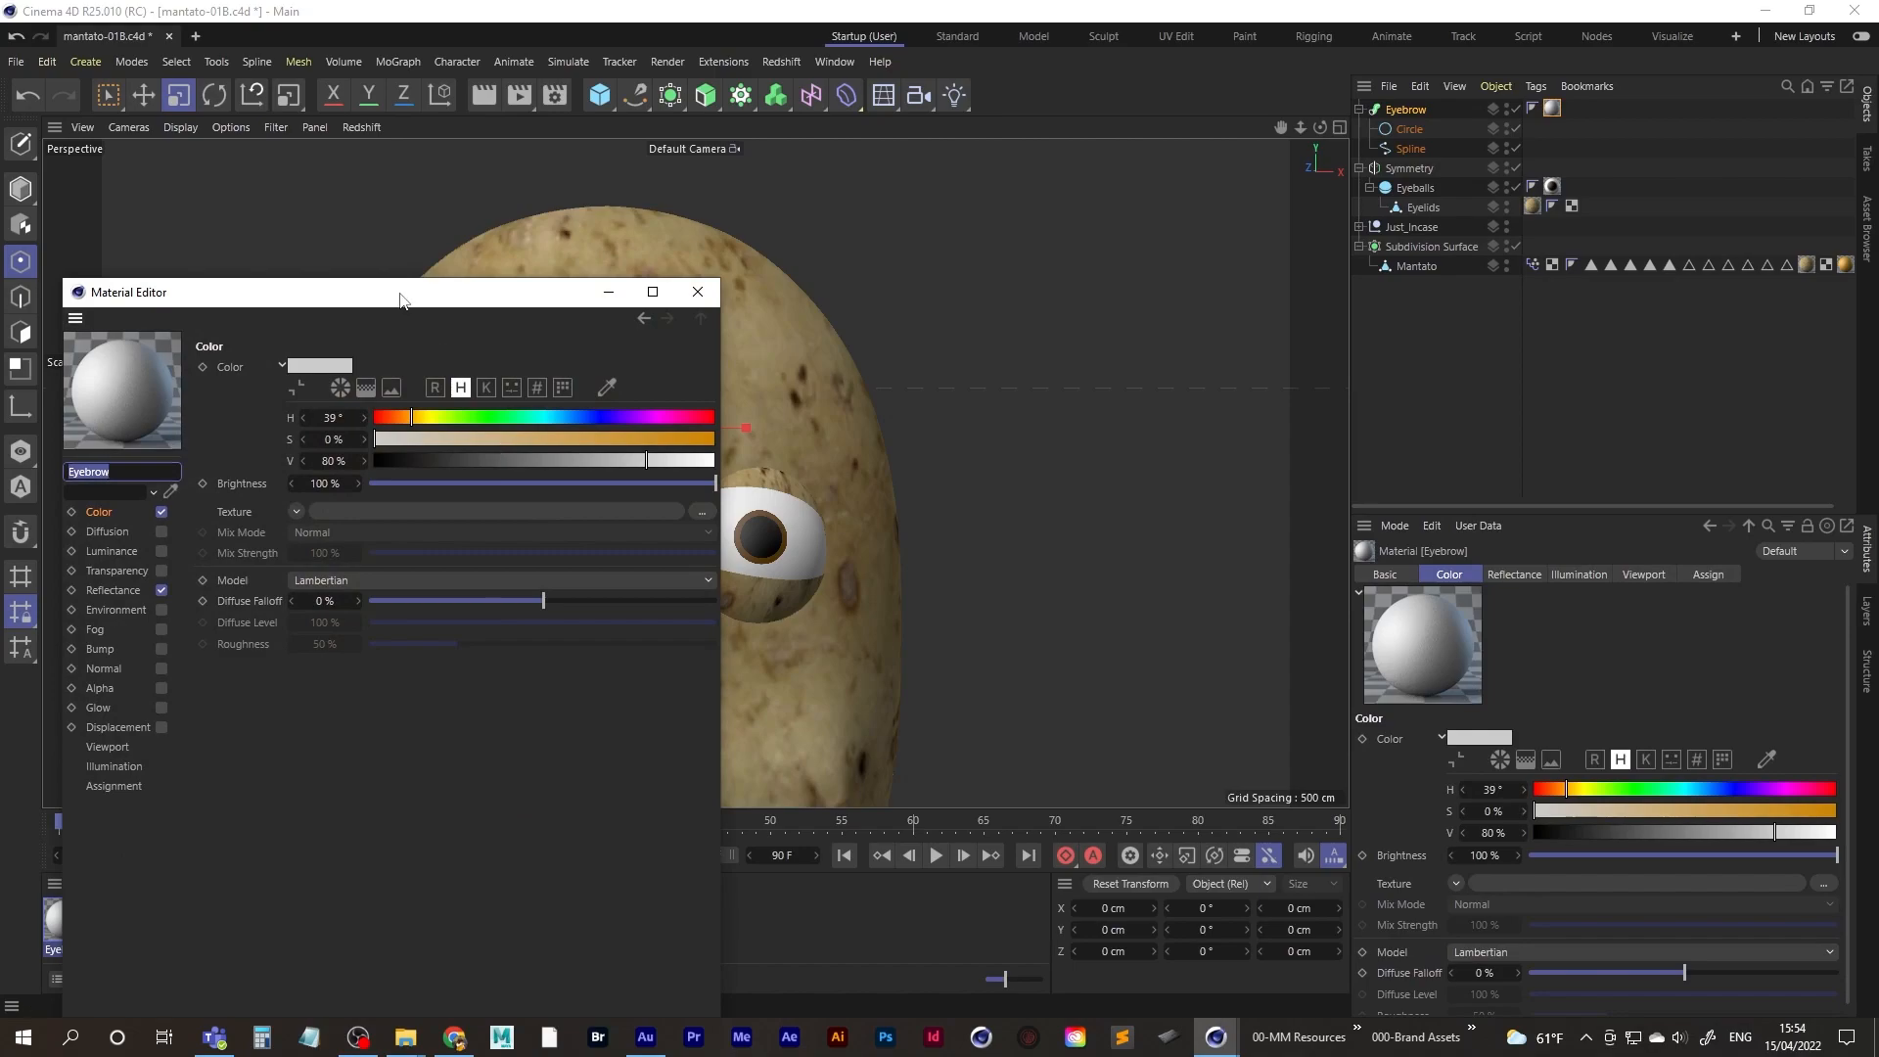
{"action": "left_click_drag", "start_coordinate": [402, 294], "coordinate": [1182, 177]}
{"action": "left_click", "coordinate": [1379, 322]}
{"action": "left_click_drag", "start_coordinate": [1370, 341], "coordinate": [1309, 344]}
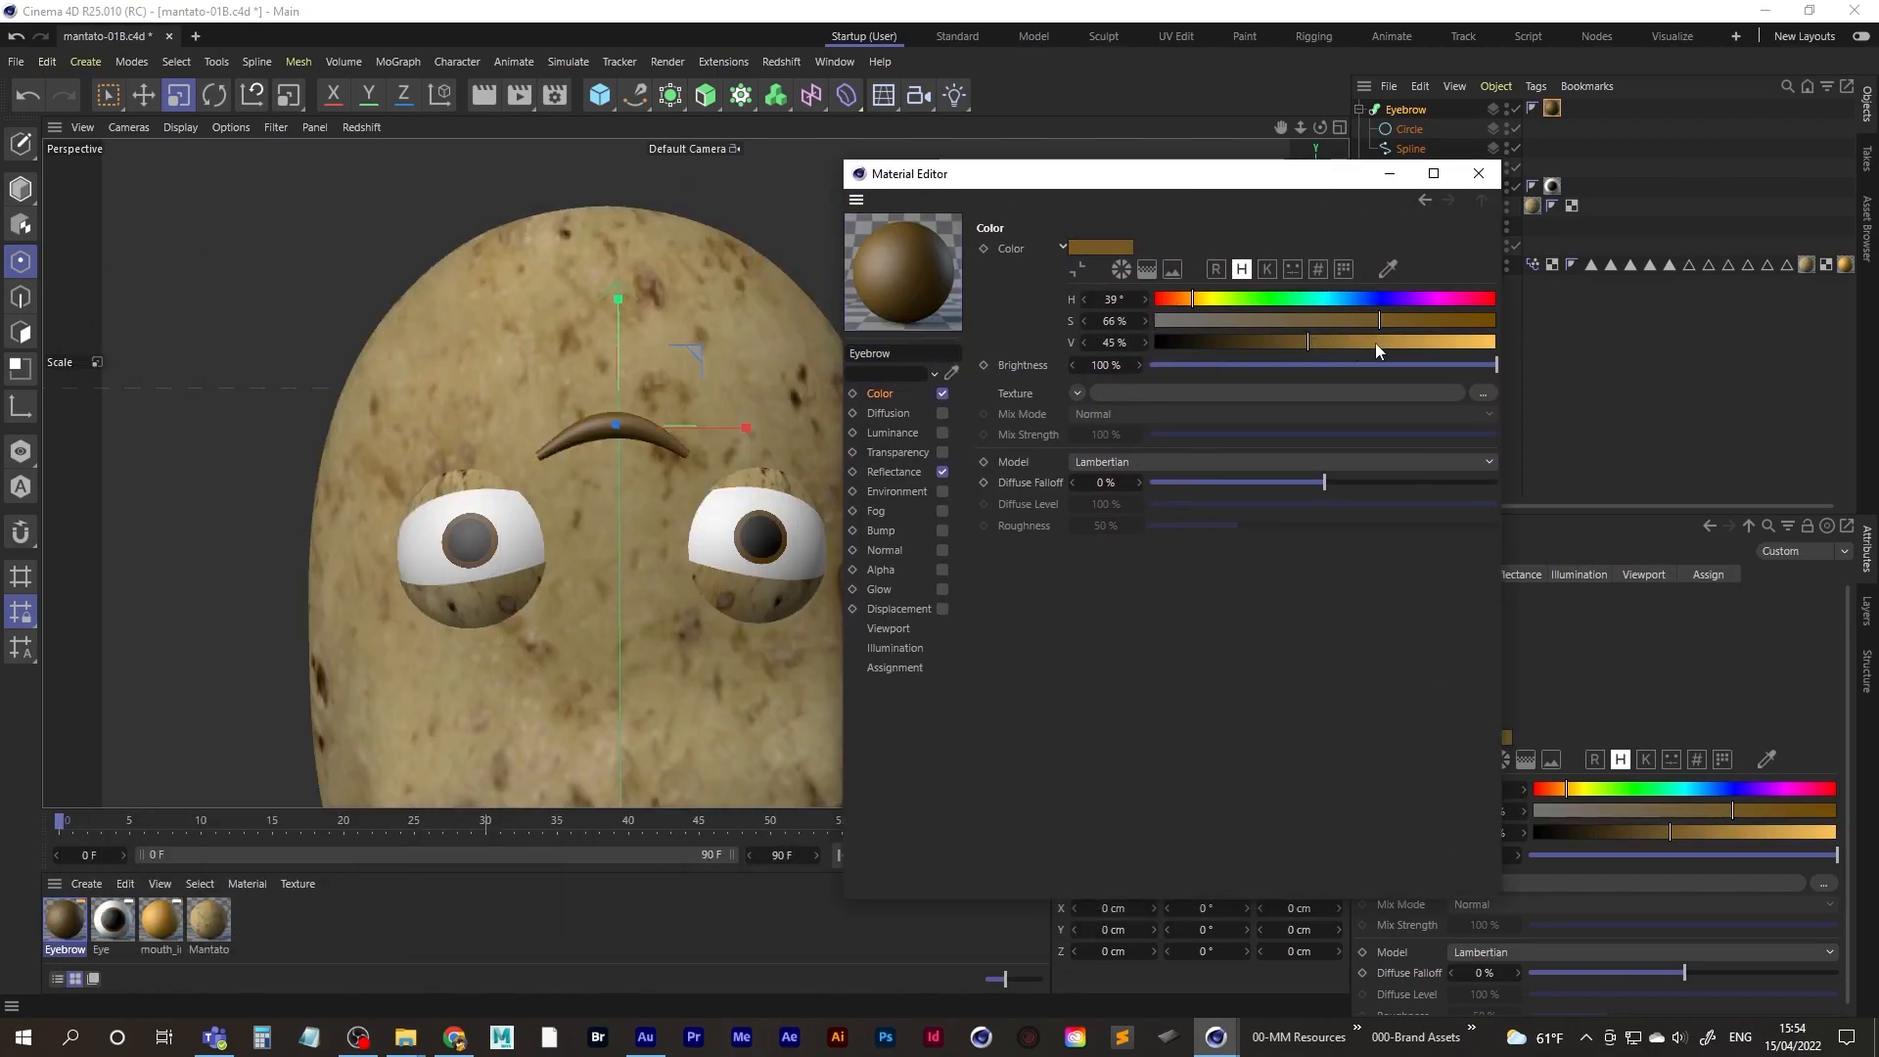
{"action": "left_click", "coordinate": [1370, 341]}
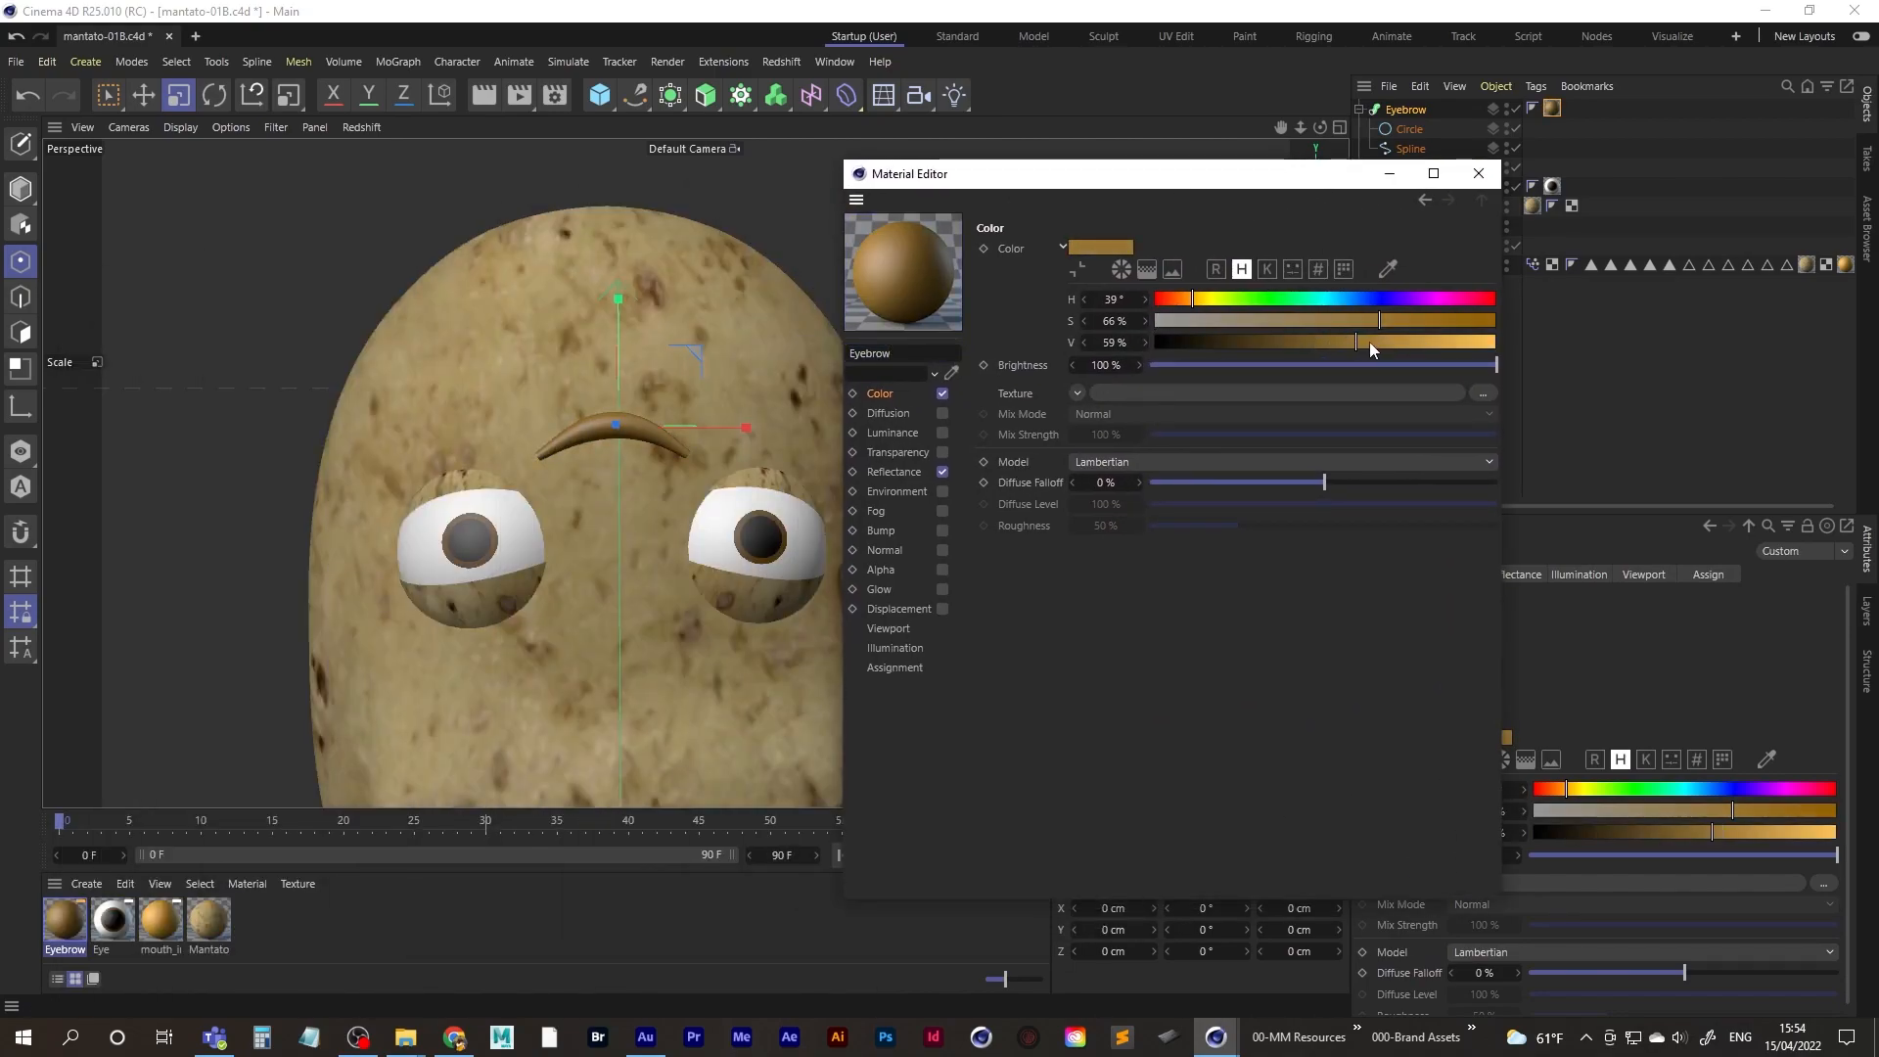
{"action": "left_click_drag", "start_coordinate": [1360, 343], "coordinate": [1338, 343]}
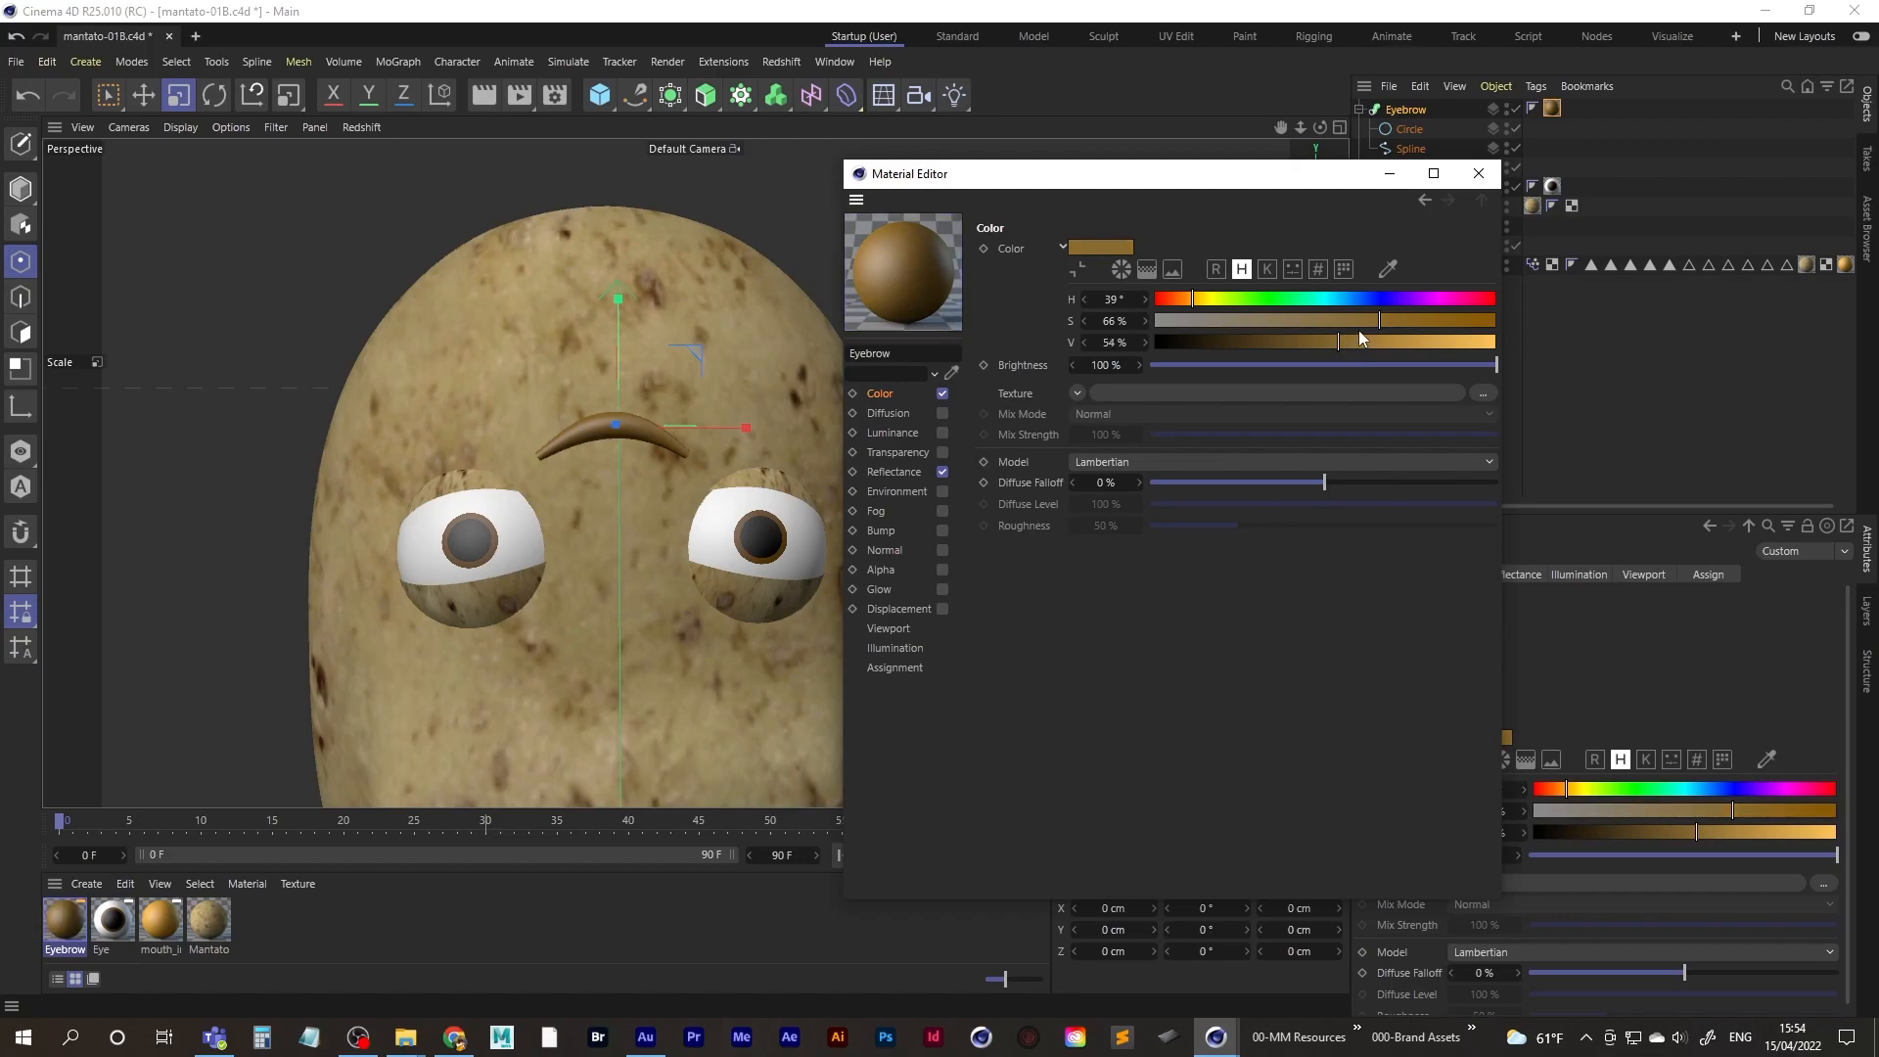
{"action": "left_click", "coordinate": [1479, 174]}
- Select the Eyebrow object and collapse its hierarchy
{"action": "middle_click_drag", "start_coordinate": [619, 448], "coordinate": [641, 413], "text": "alt"}
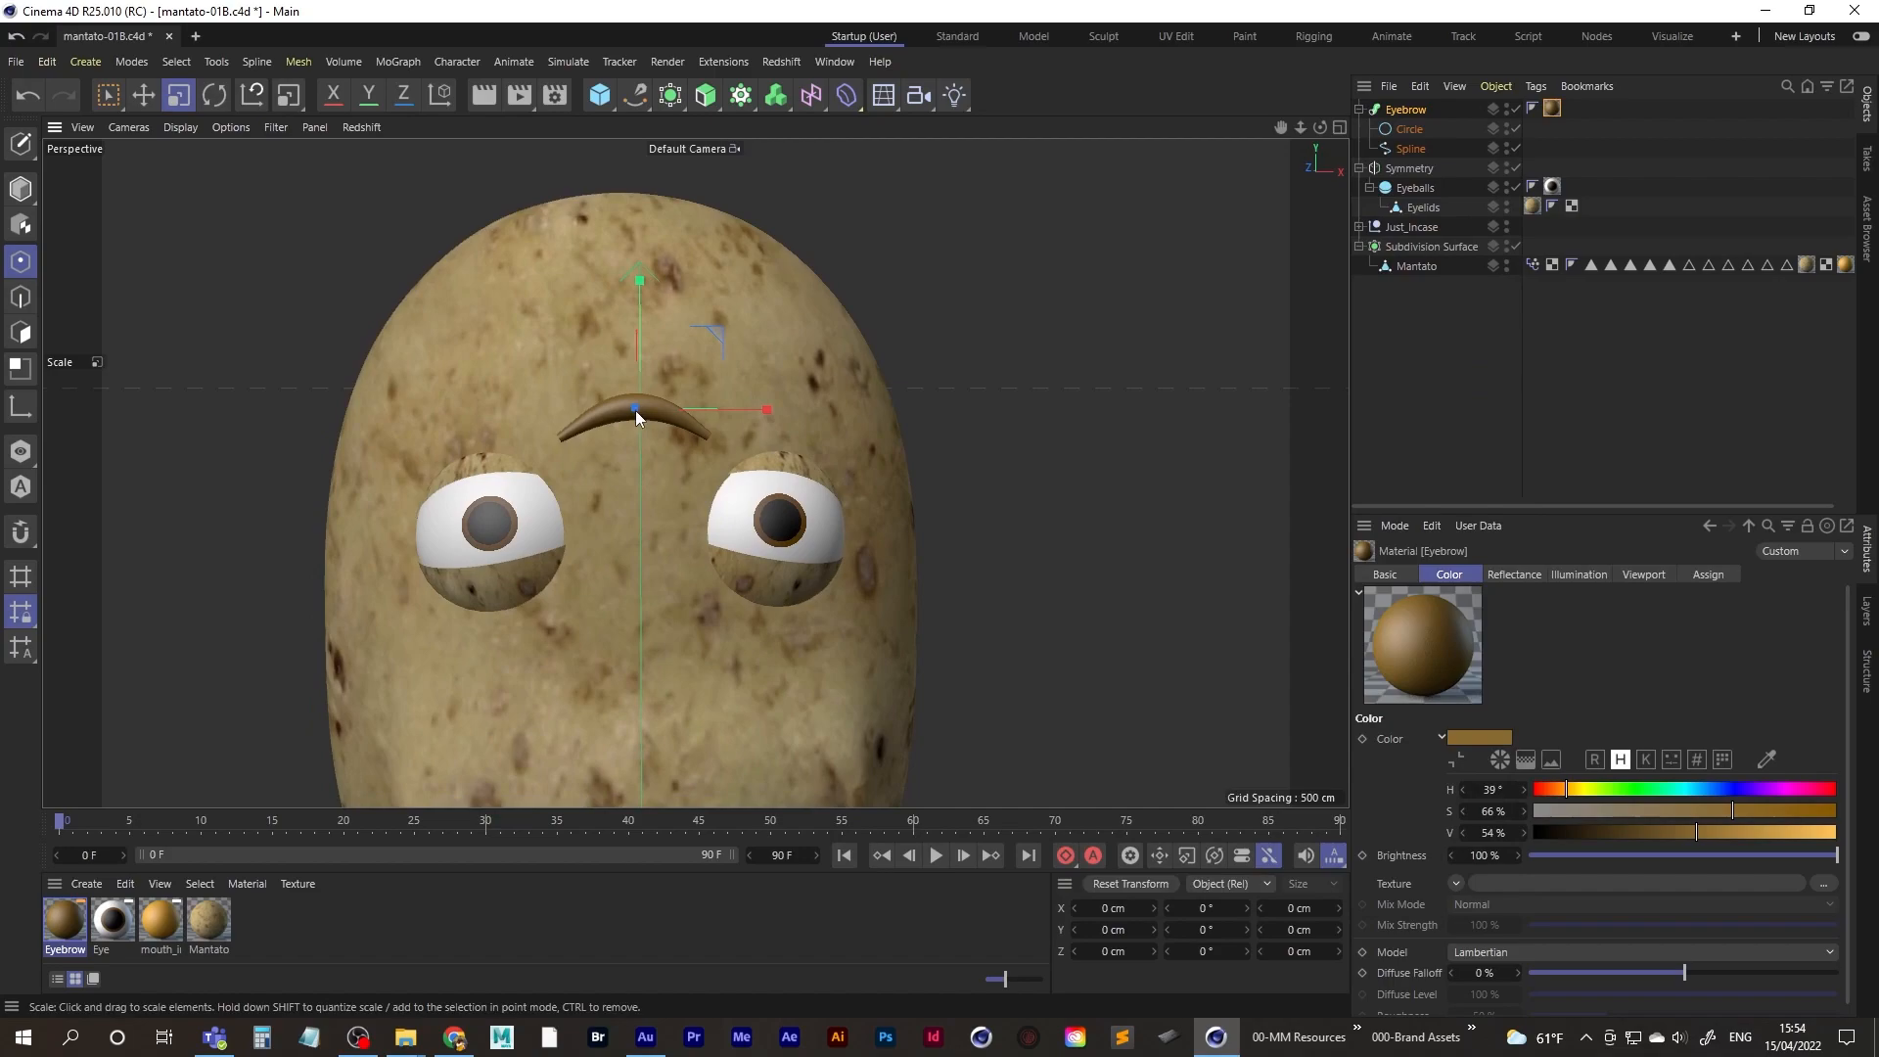
{"action": "right_click_drag", "start_coordinate": [641, 409], "coordinate": [611, 455], "text": "alt"}
{"action": "left_click_drag", "start_coordinate": [611, 454], "coordinate": [593, 466], "text": "alt"}
{"action": "right_click_drag", "start_coordinate": [619, 453], "coordinate": [690, 428], "text": "alt"}
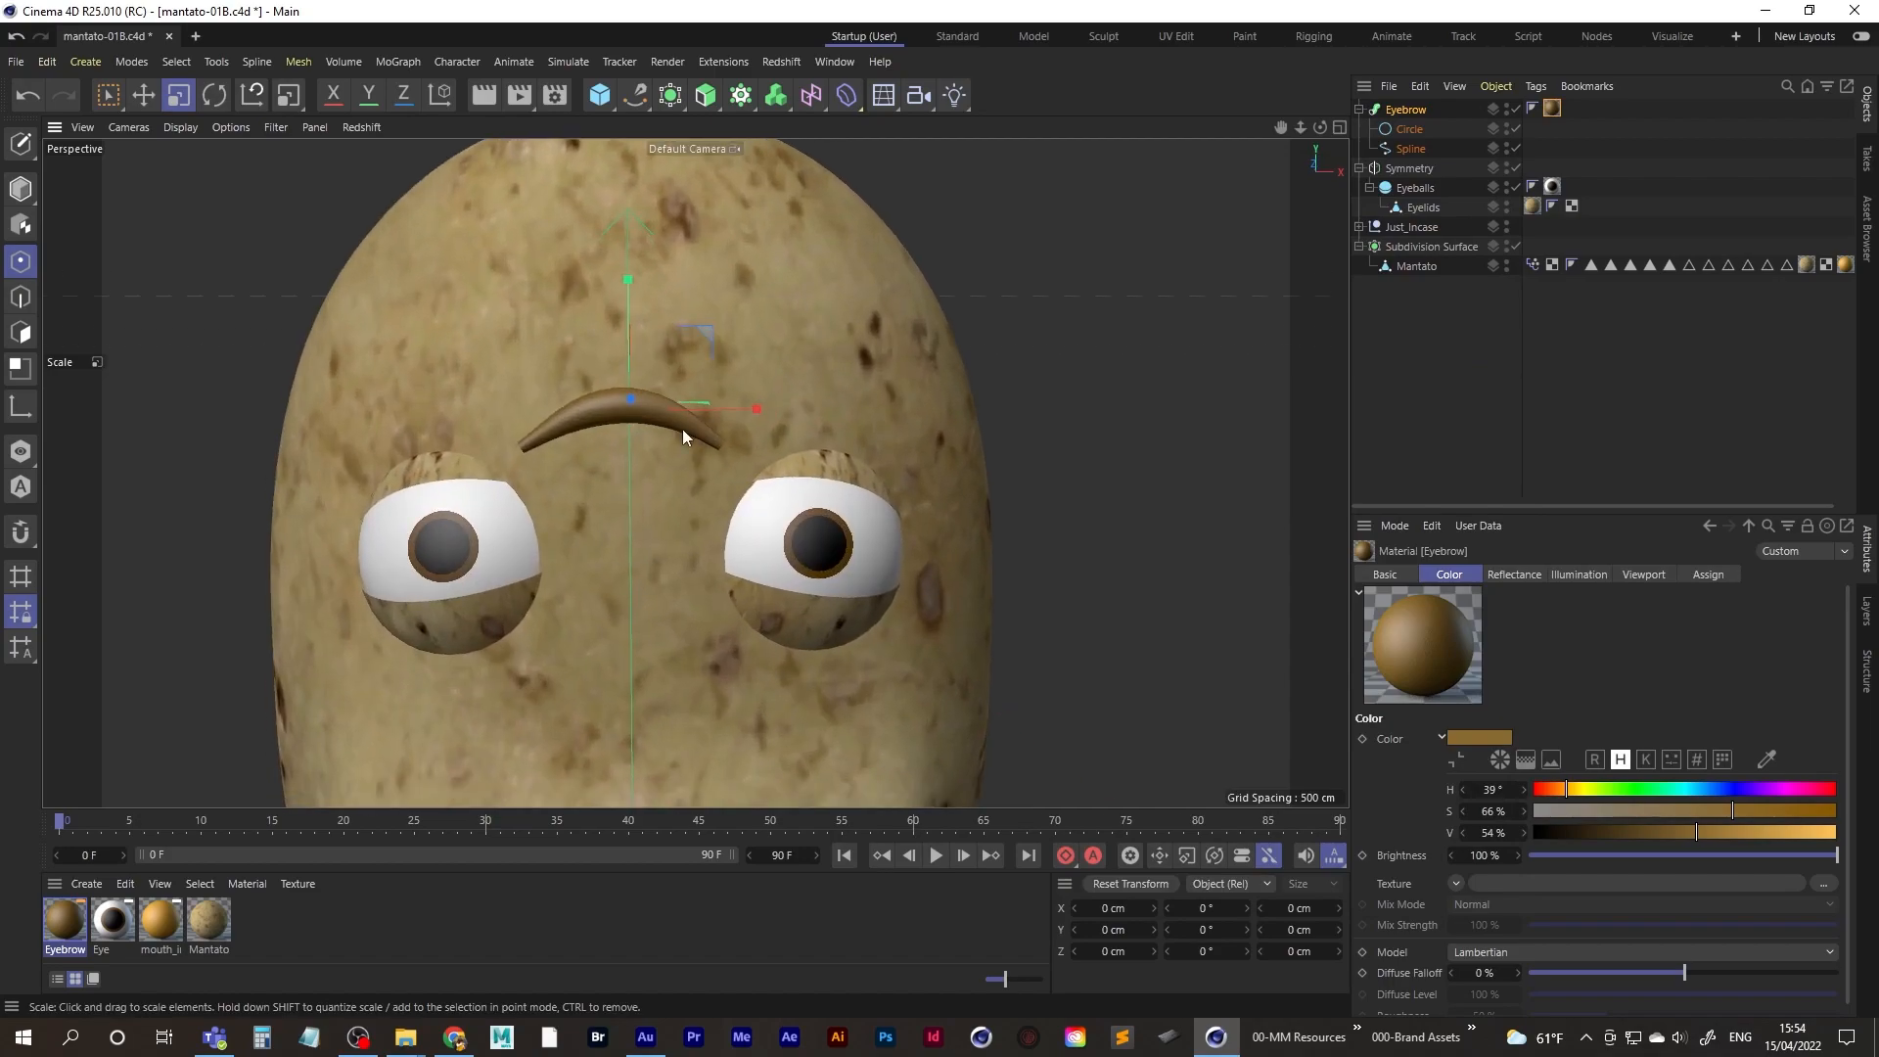
{"action": "left_click", "coordinate": [1415, 112]}
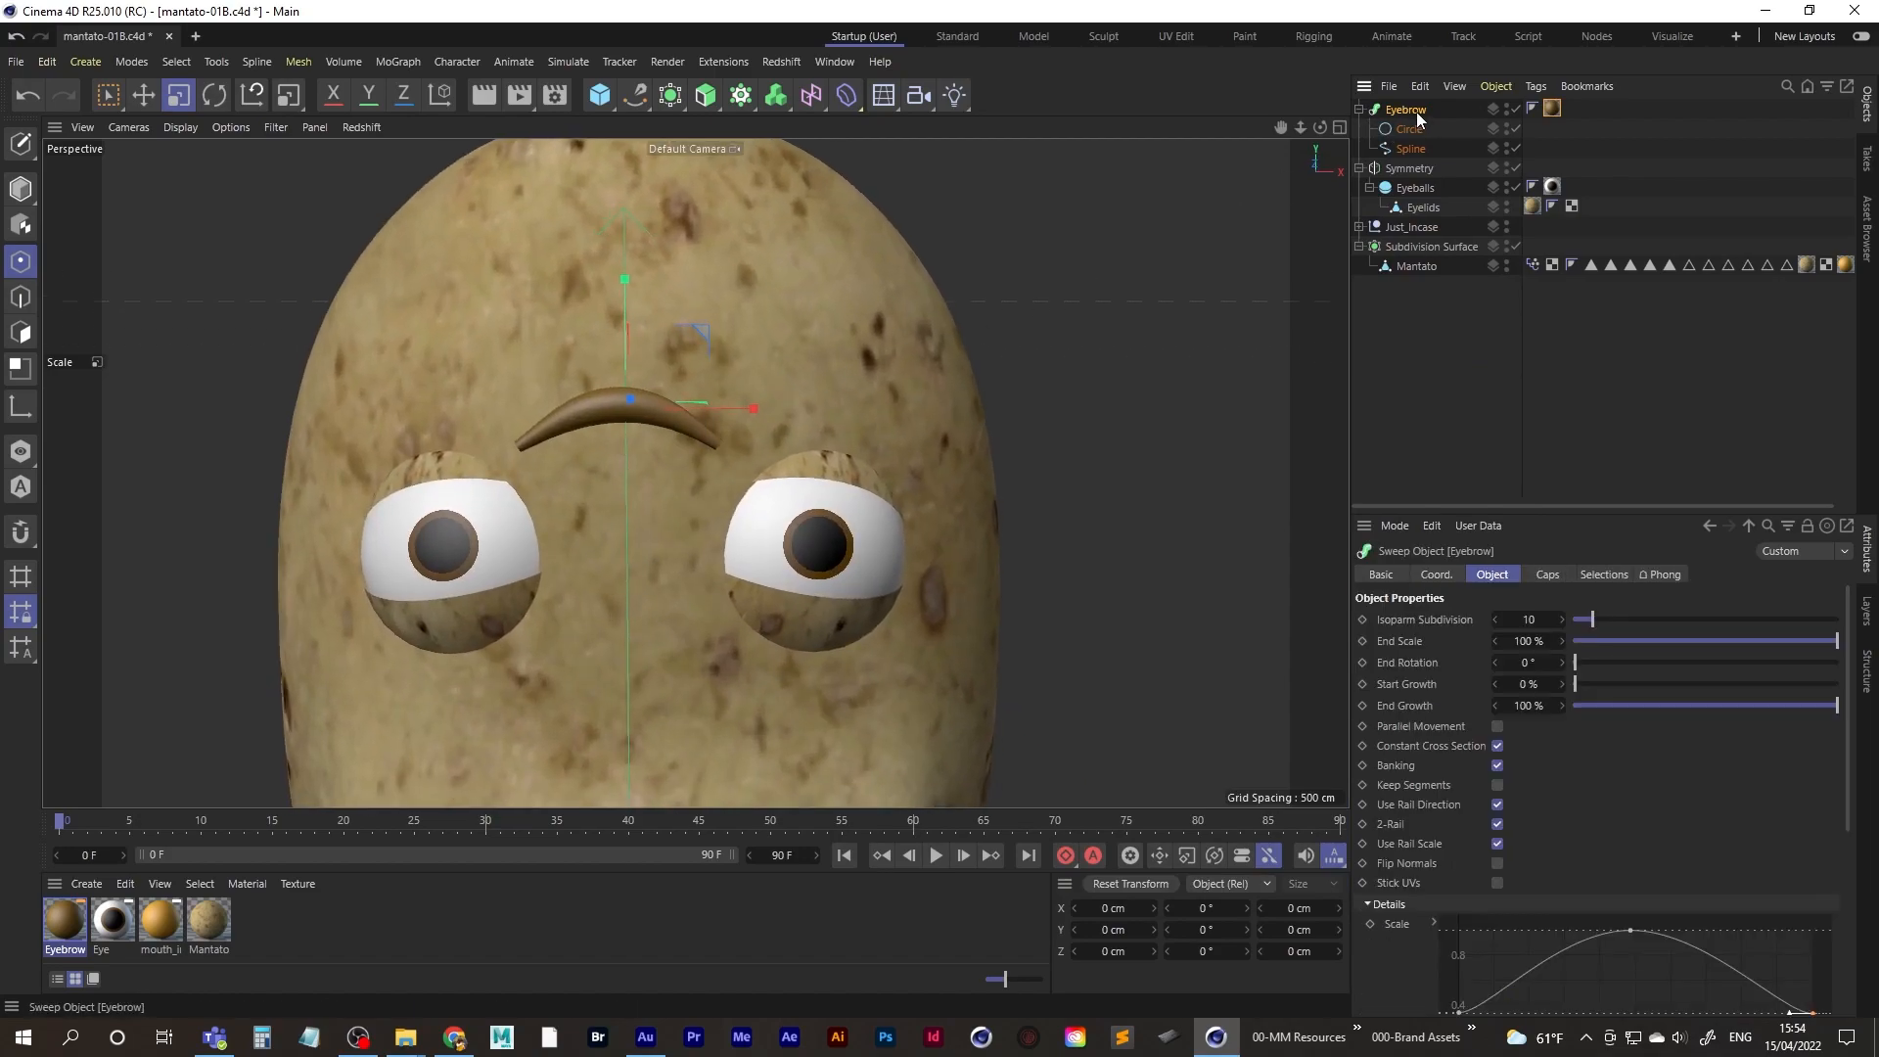
{"action": "left_click", "coordinate": [1358, 109]}
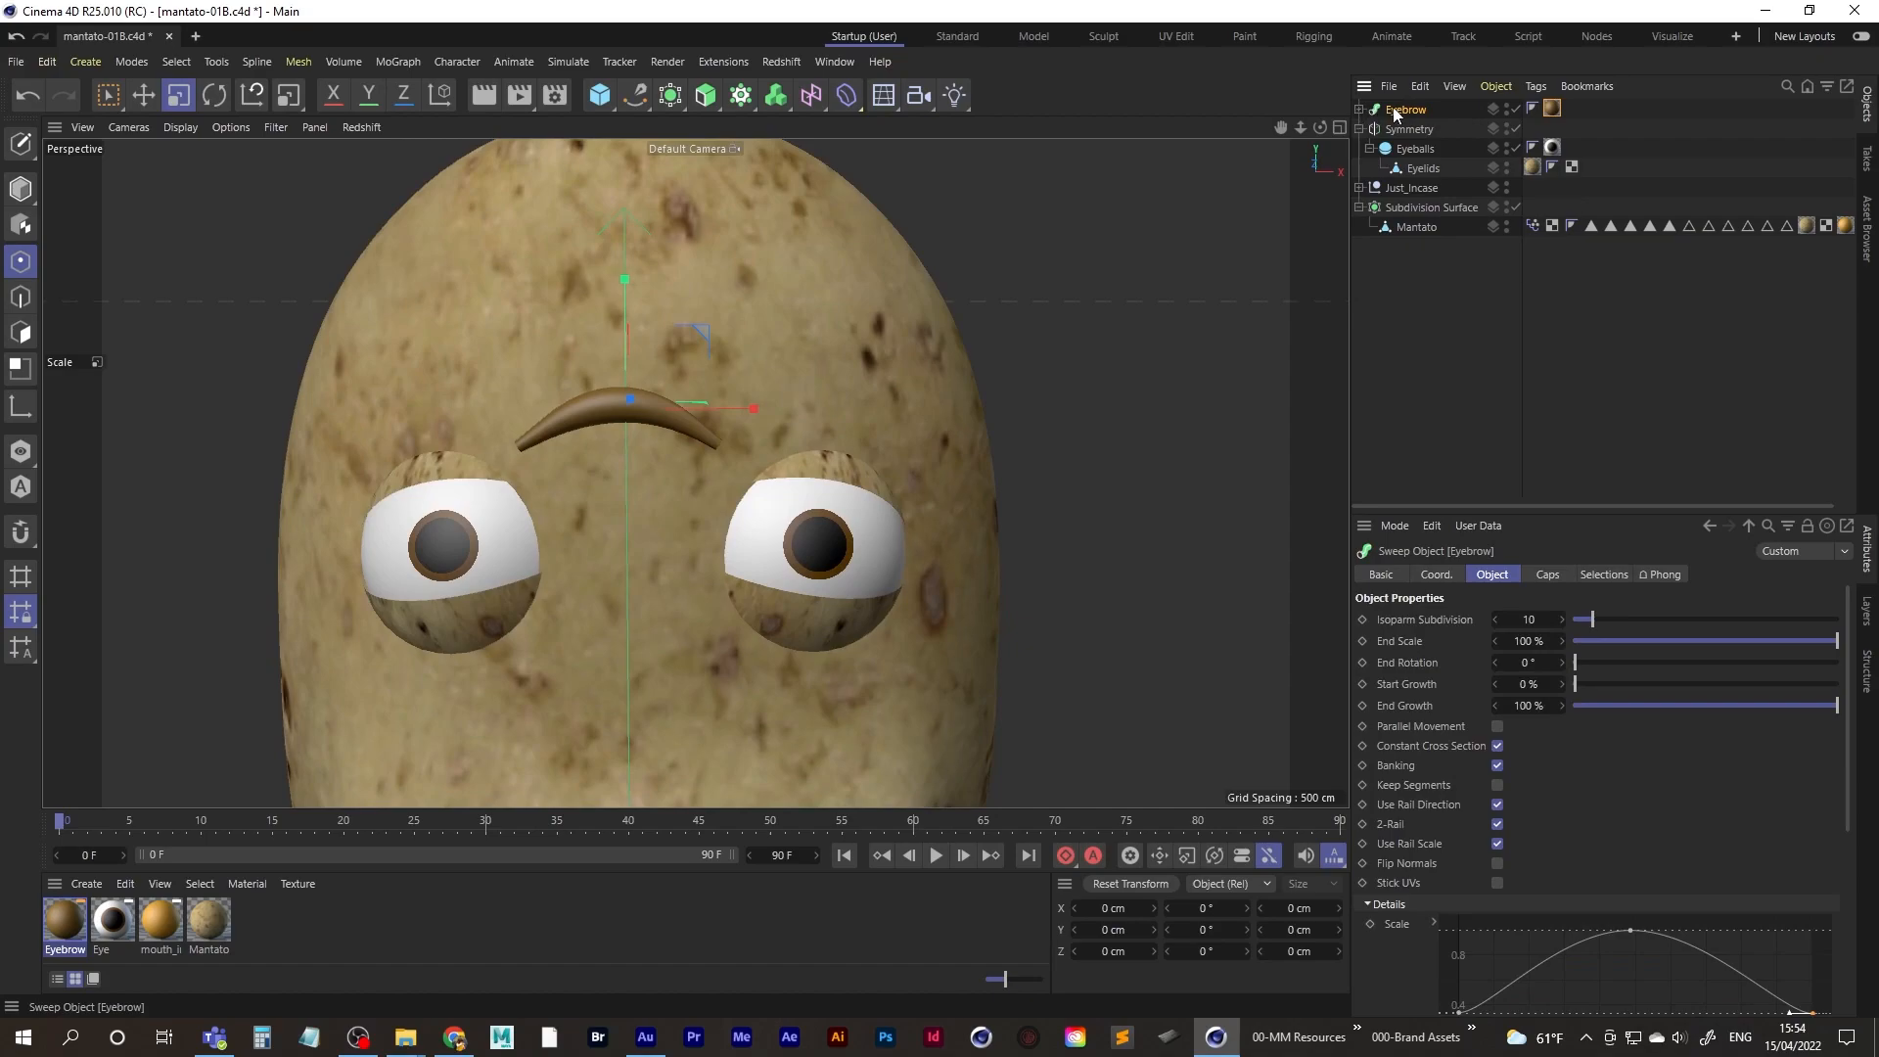
- Make the Eyebrow sweep editable, merge its hierarchy into a single polygon object and return to Model mode
{"action": "left_click", "coordinate": [1358, 109]}
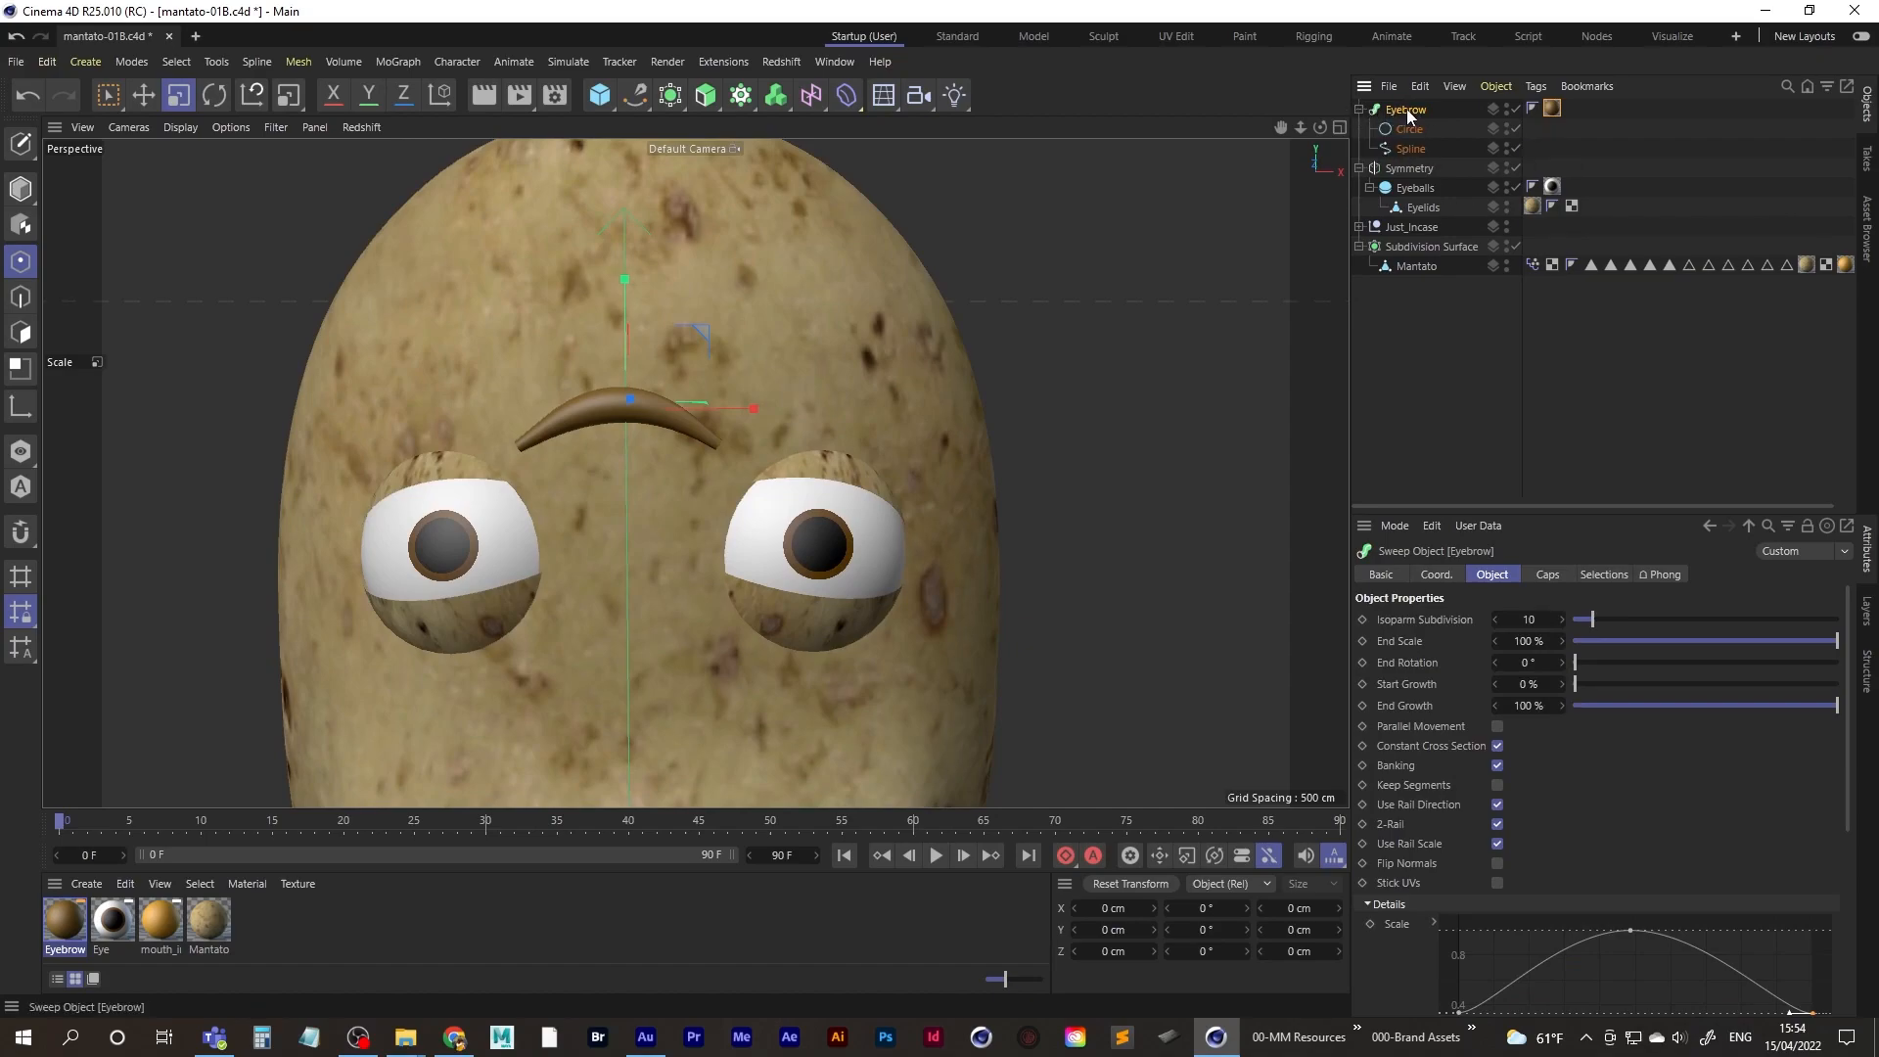
{"action": "key", "text": "c"}
{"action": "left_click", "coordinate": [1360, 110]}
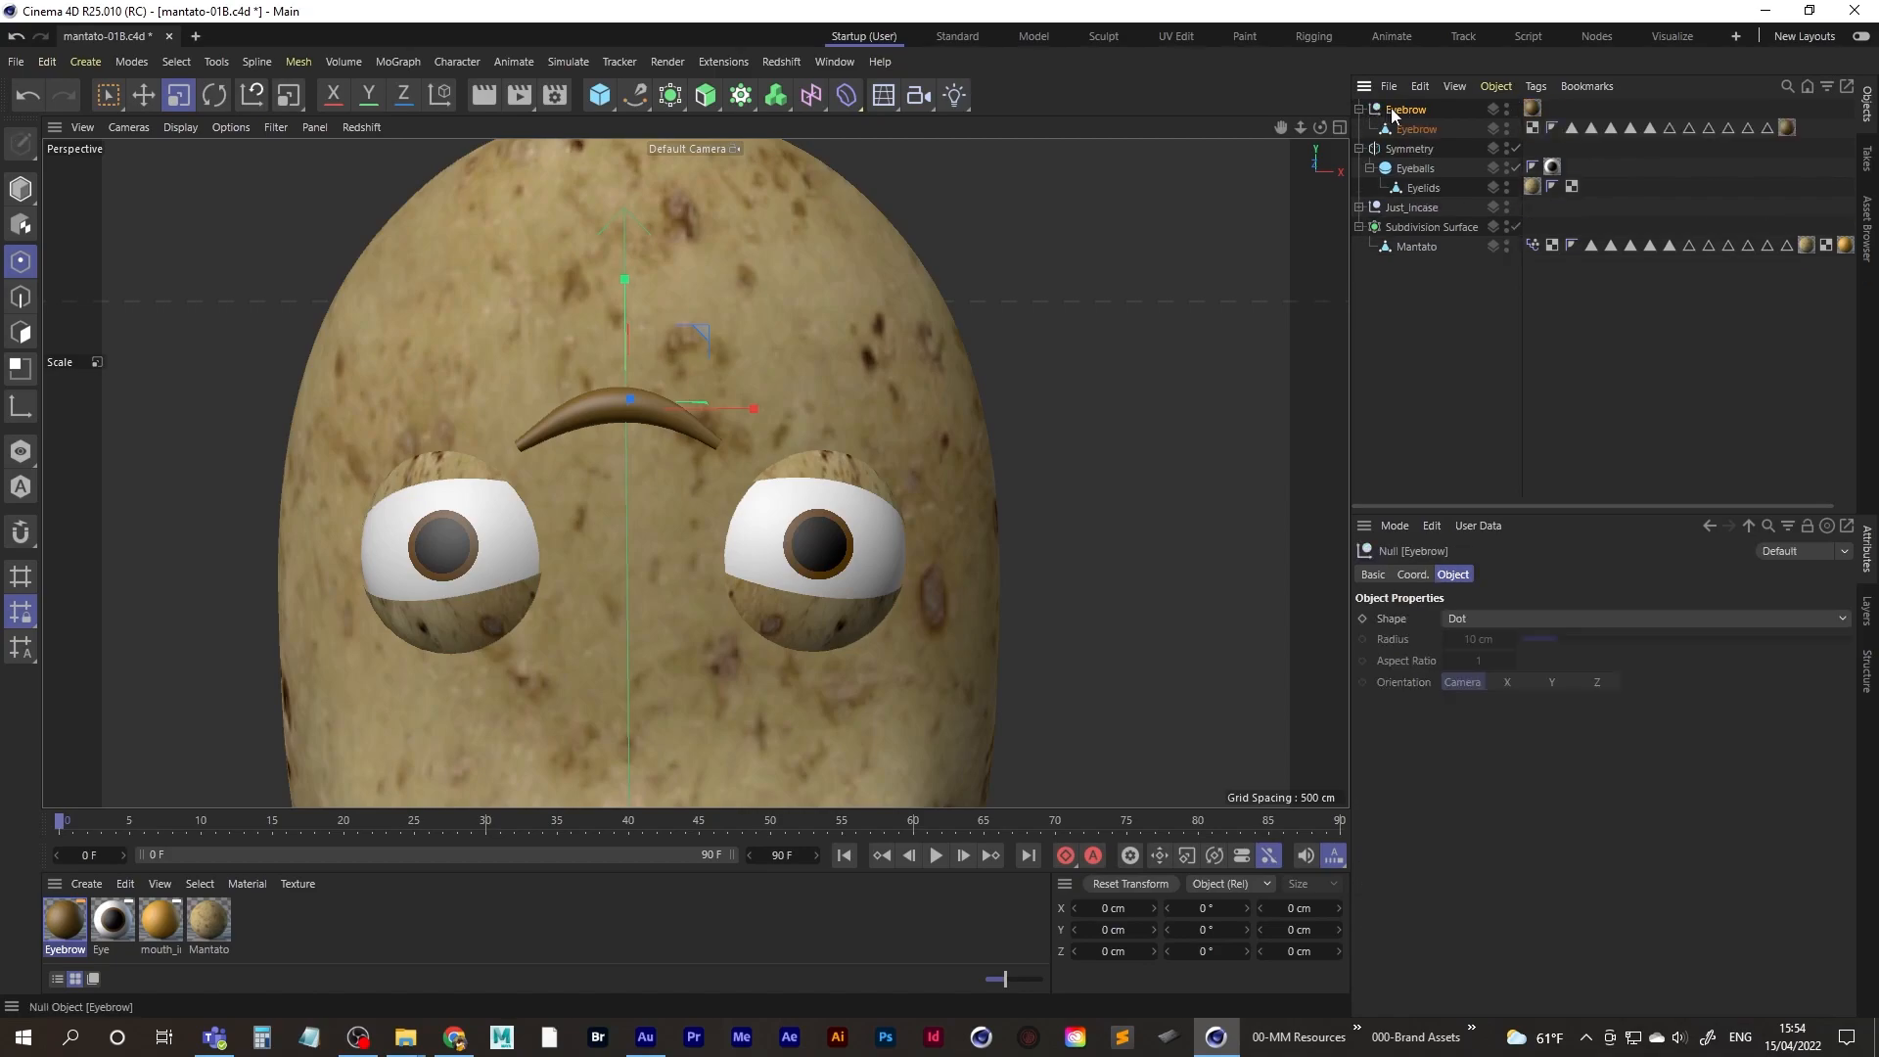
{"action": "middle_click", "coordinate": [1405, 109]}
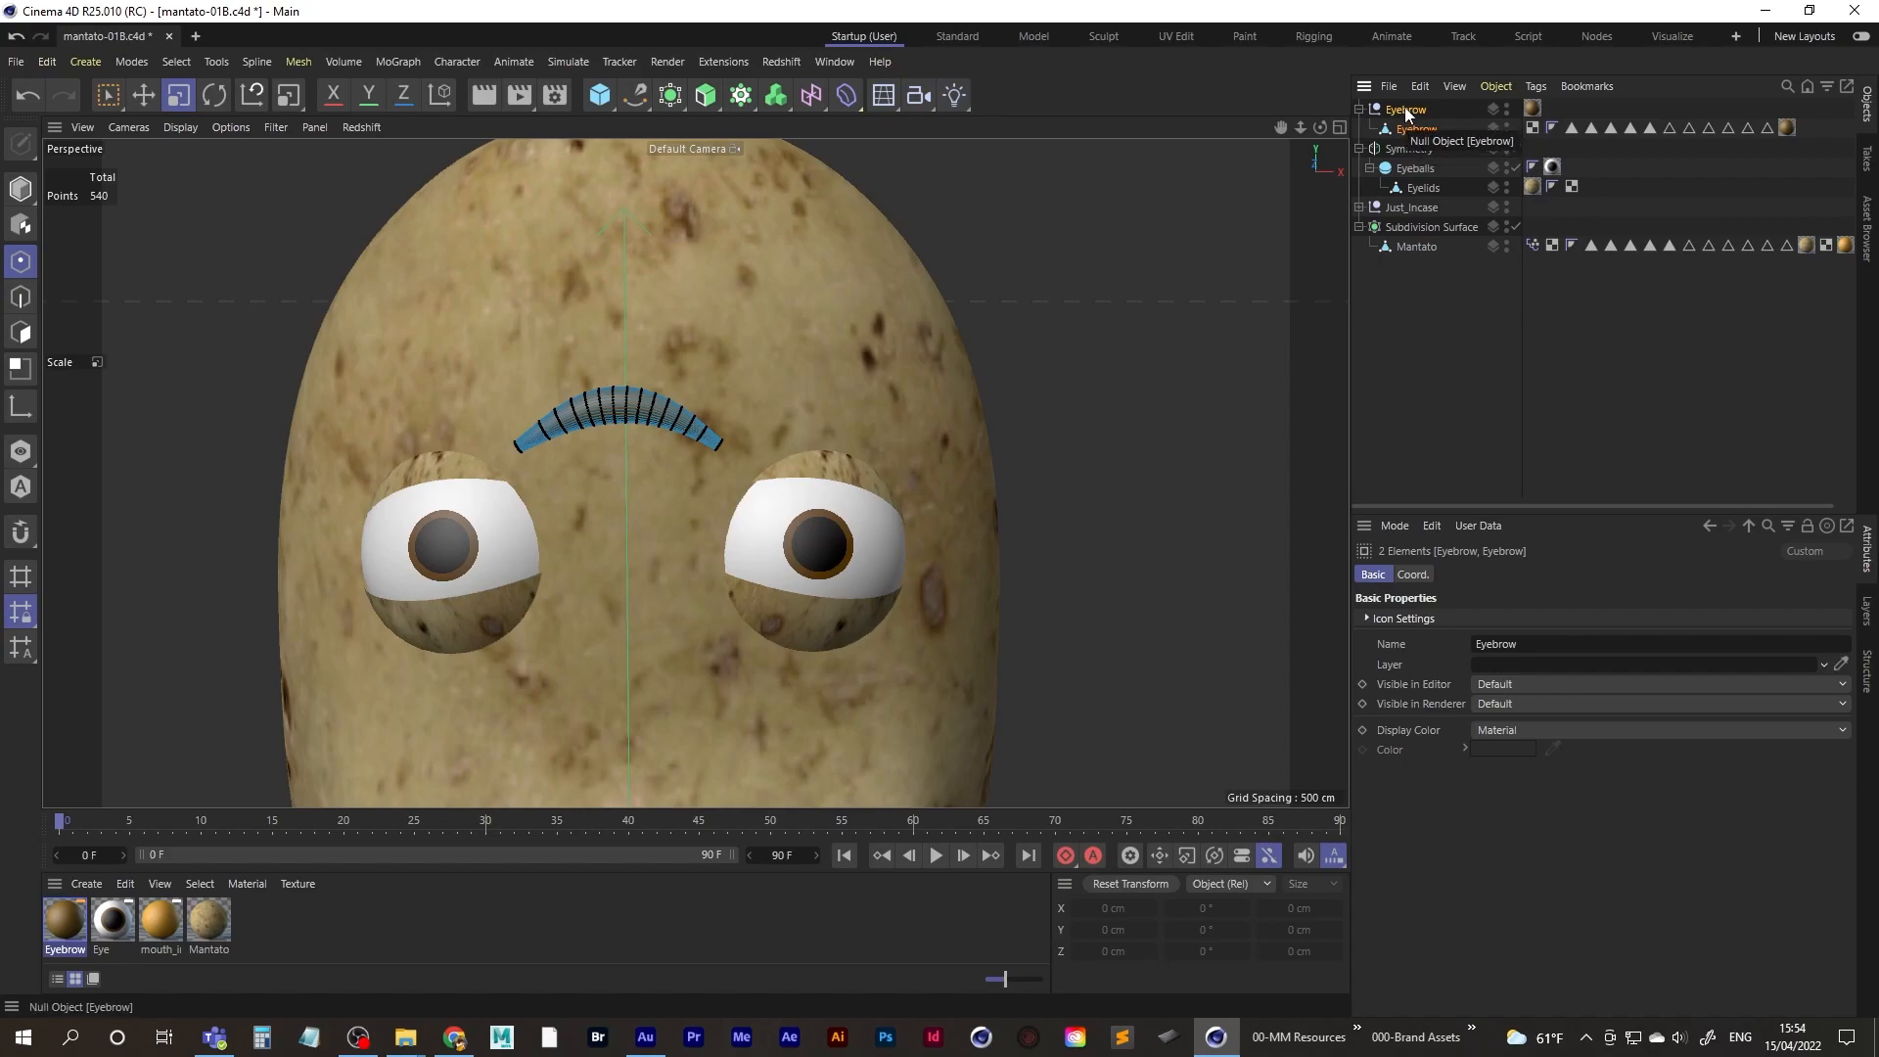
{"action": "right_click", "coordinate": [1406, 109]}
{"action": "left_click", "coordinate": [1483, 654]}
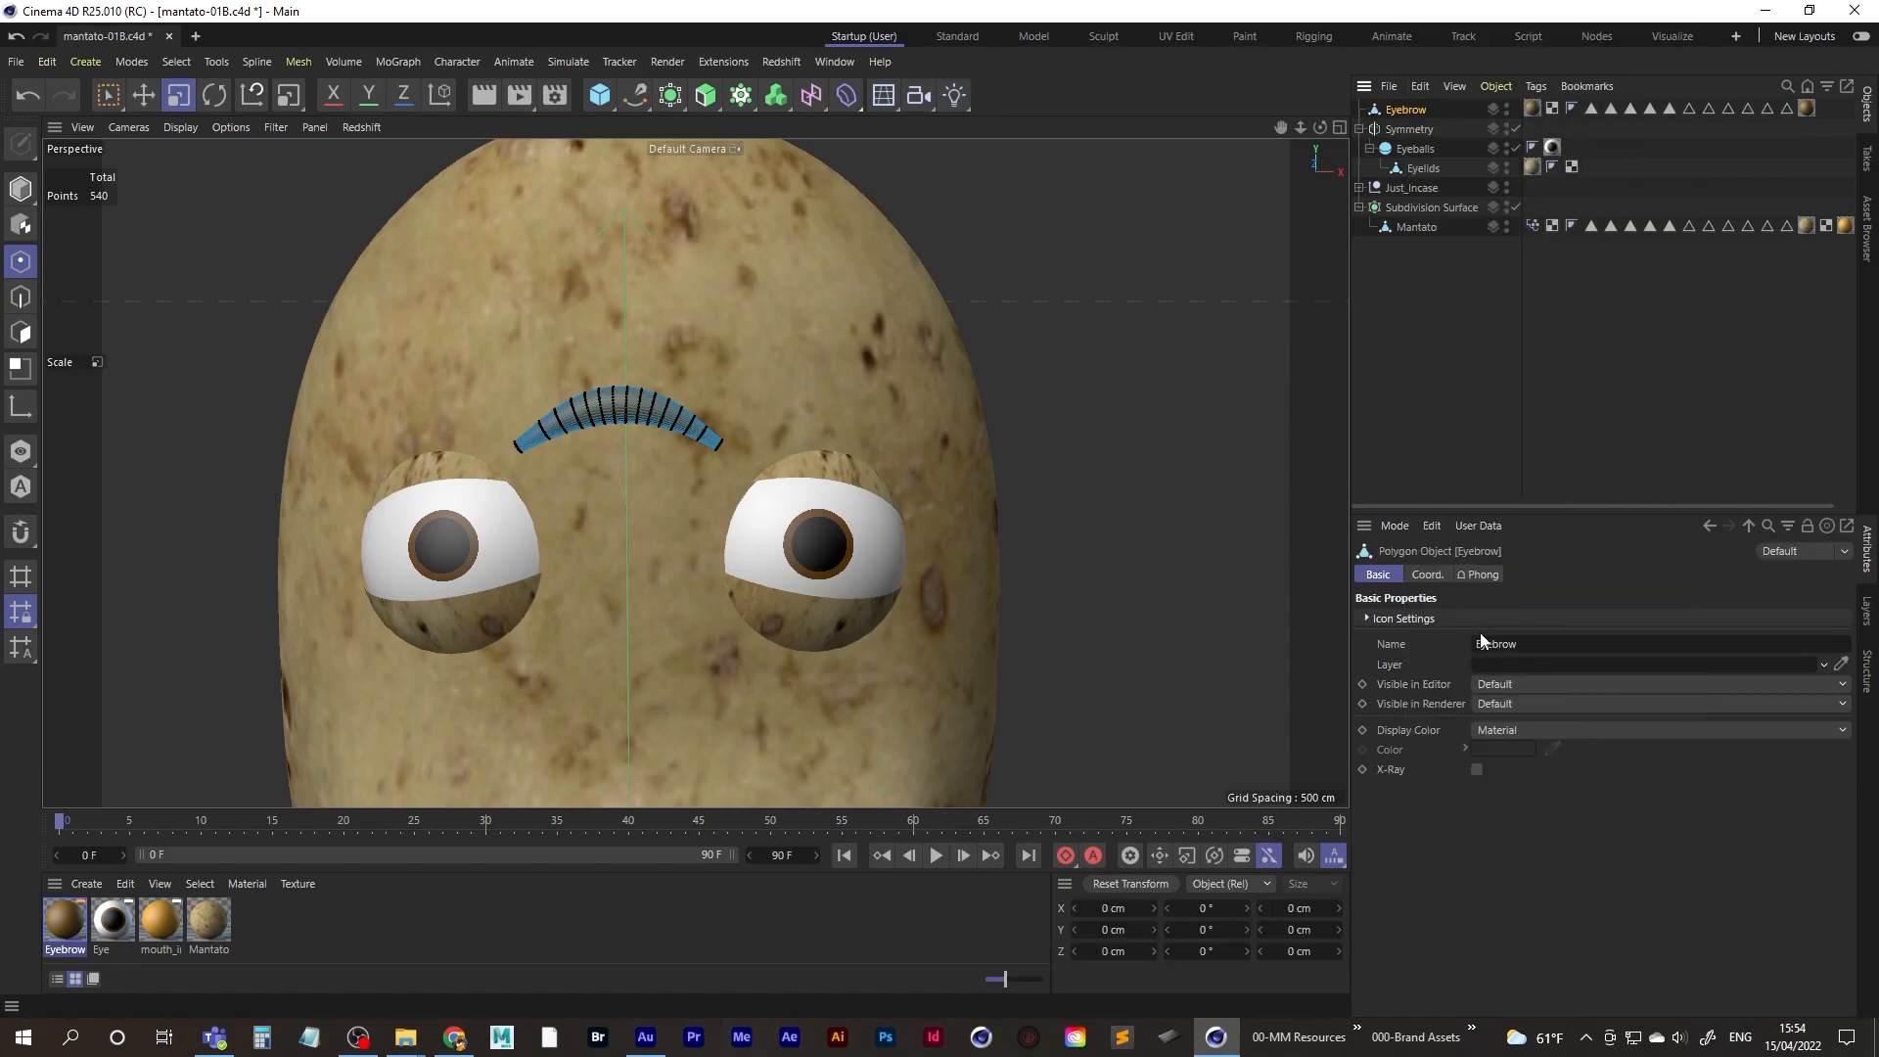
{"action": "left_click", "coordinate": [20, 189]}
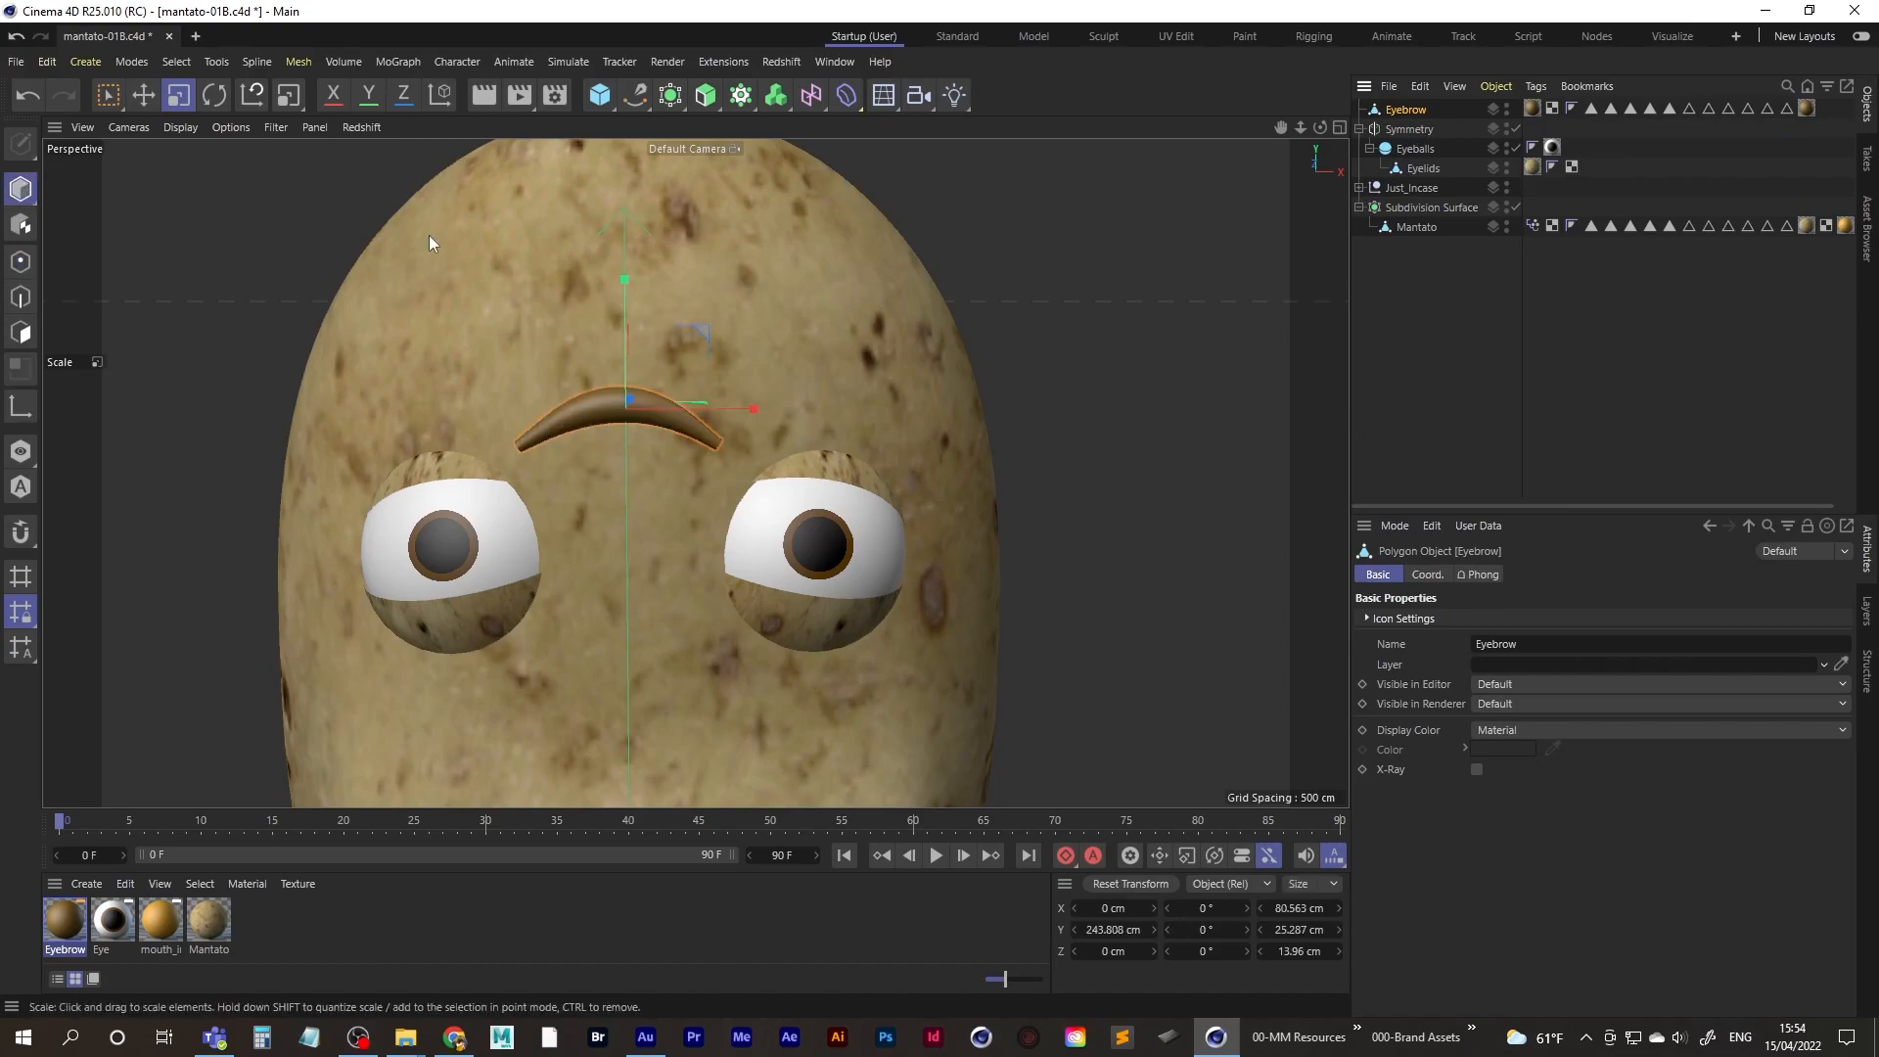
- Add a Displacer deformer as a child of the Eyebrow and load a Noise shader into its shading
{"action": "left_click_drag", "start_coordinate": [657, 411], "coordinate": [680, 417], "text": "alt"}
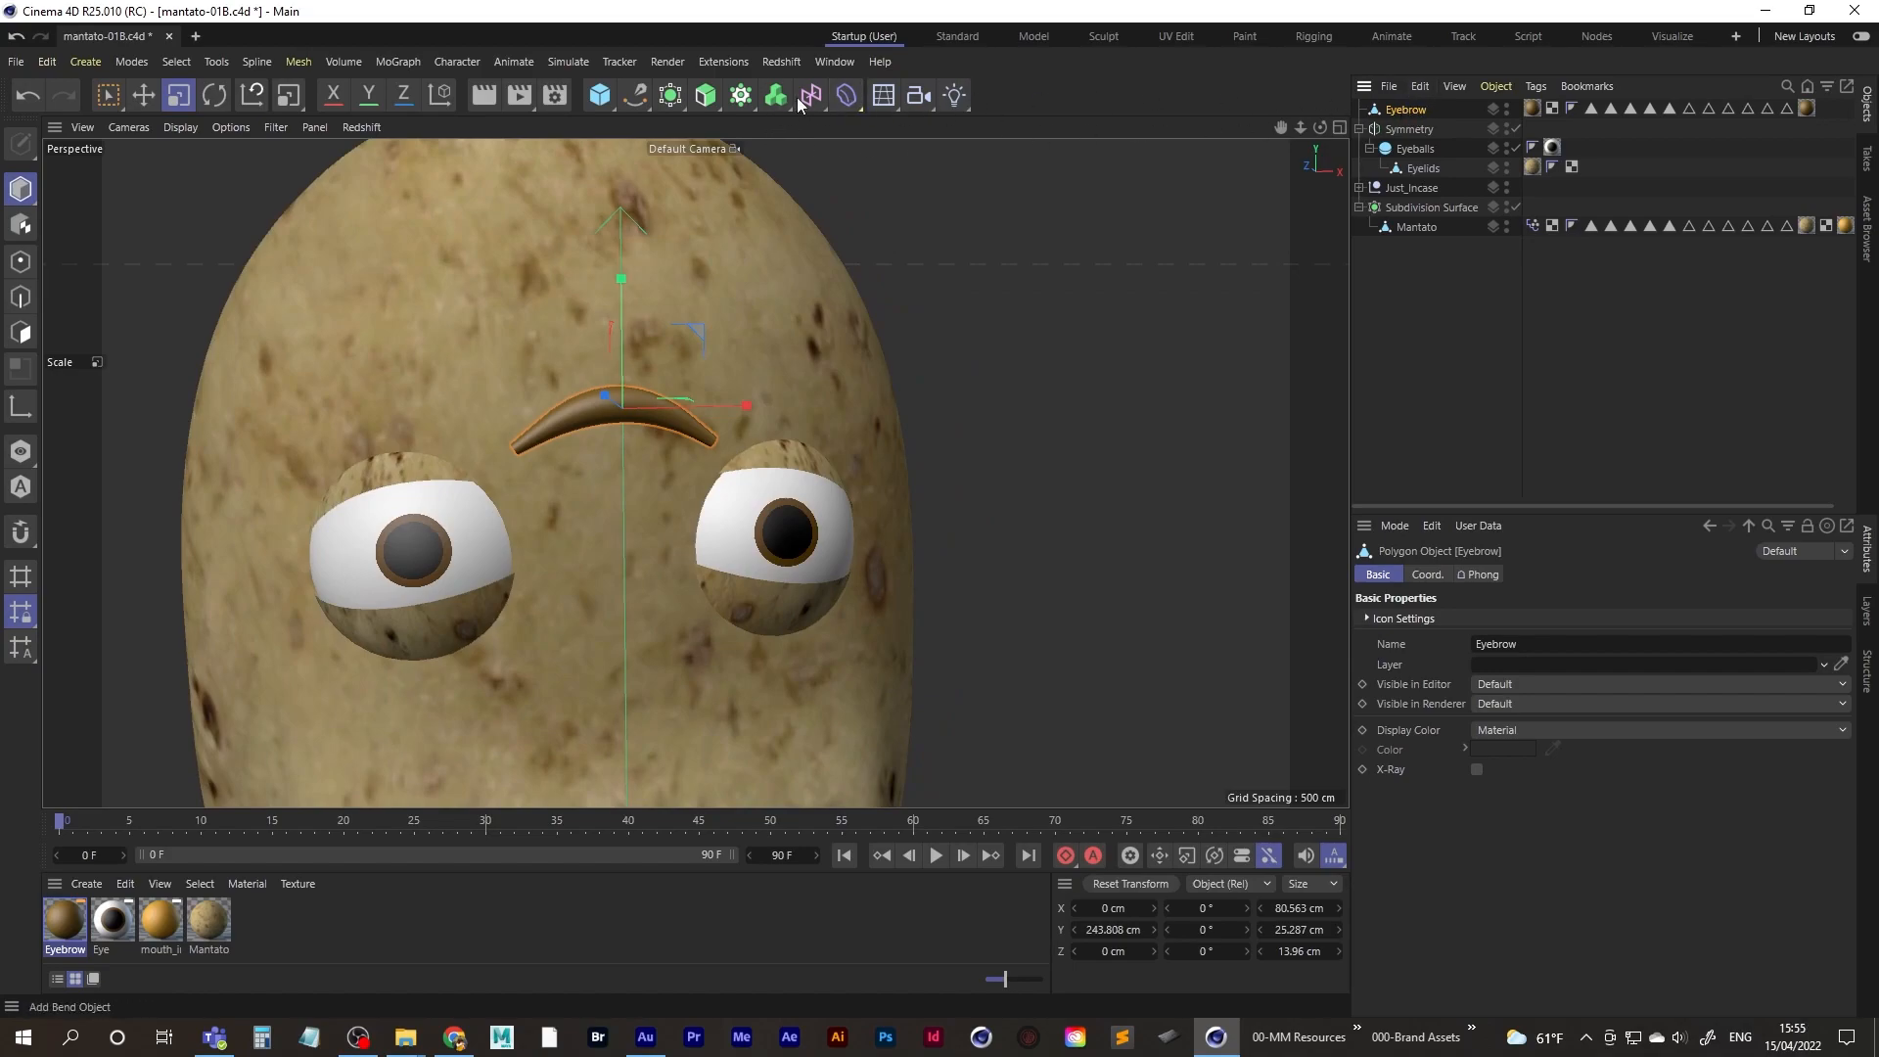
{"action": "left_click", "coordinate": [843, 98]}
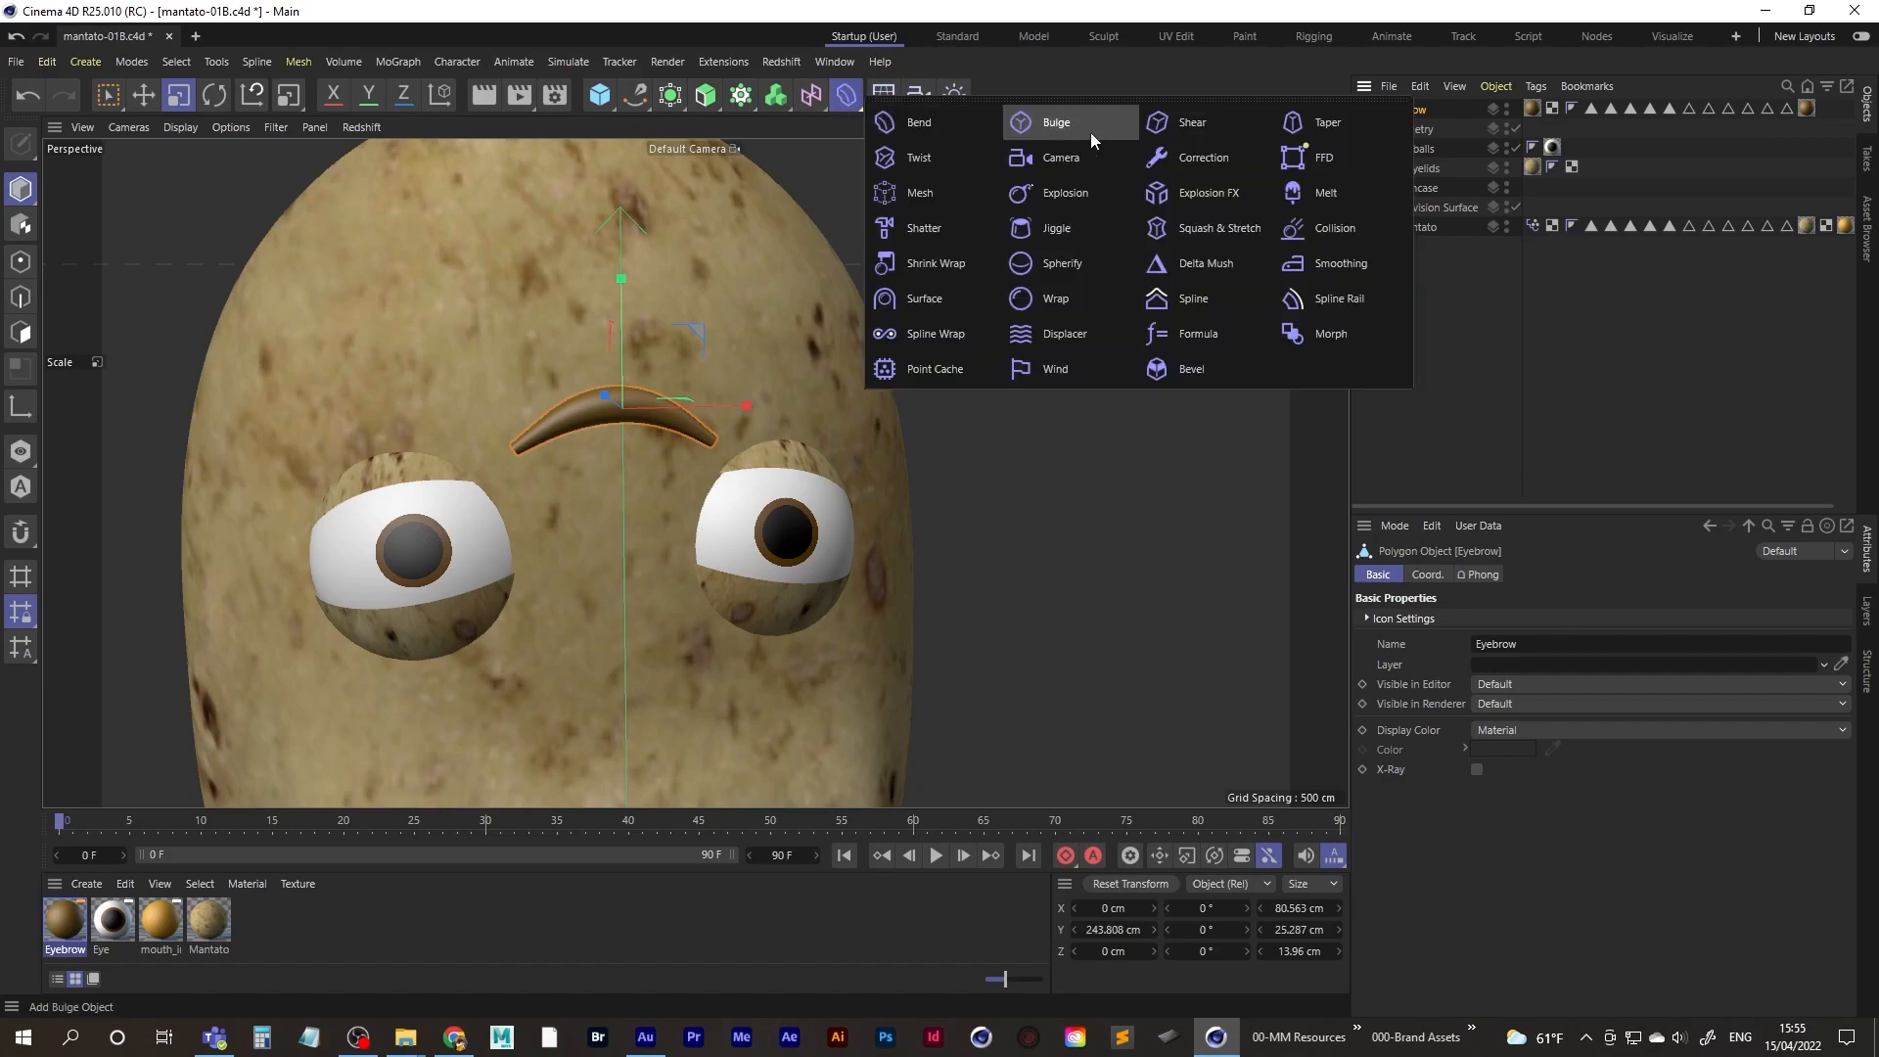
{"action": "left_click", "coordinate": [1078, 338]}
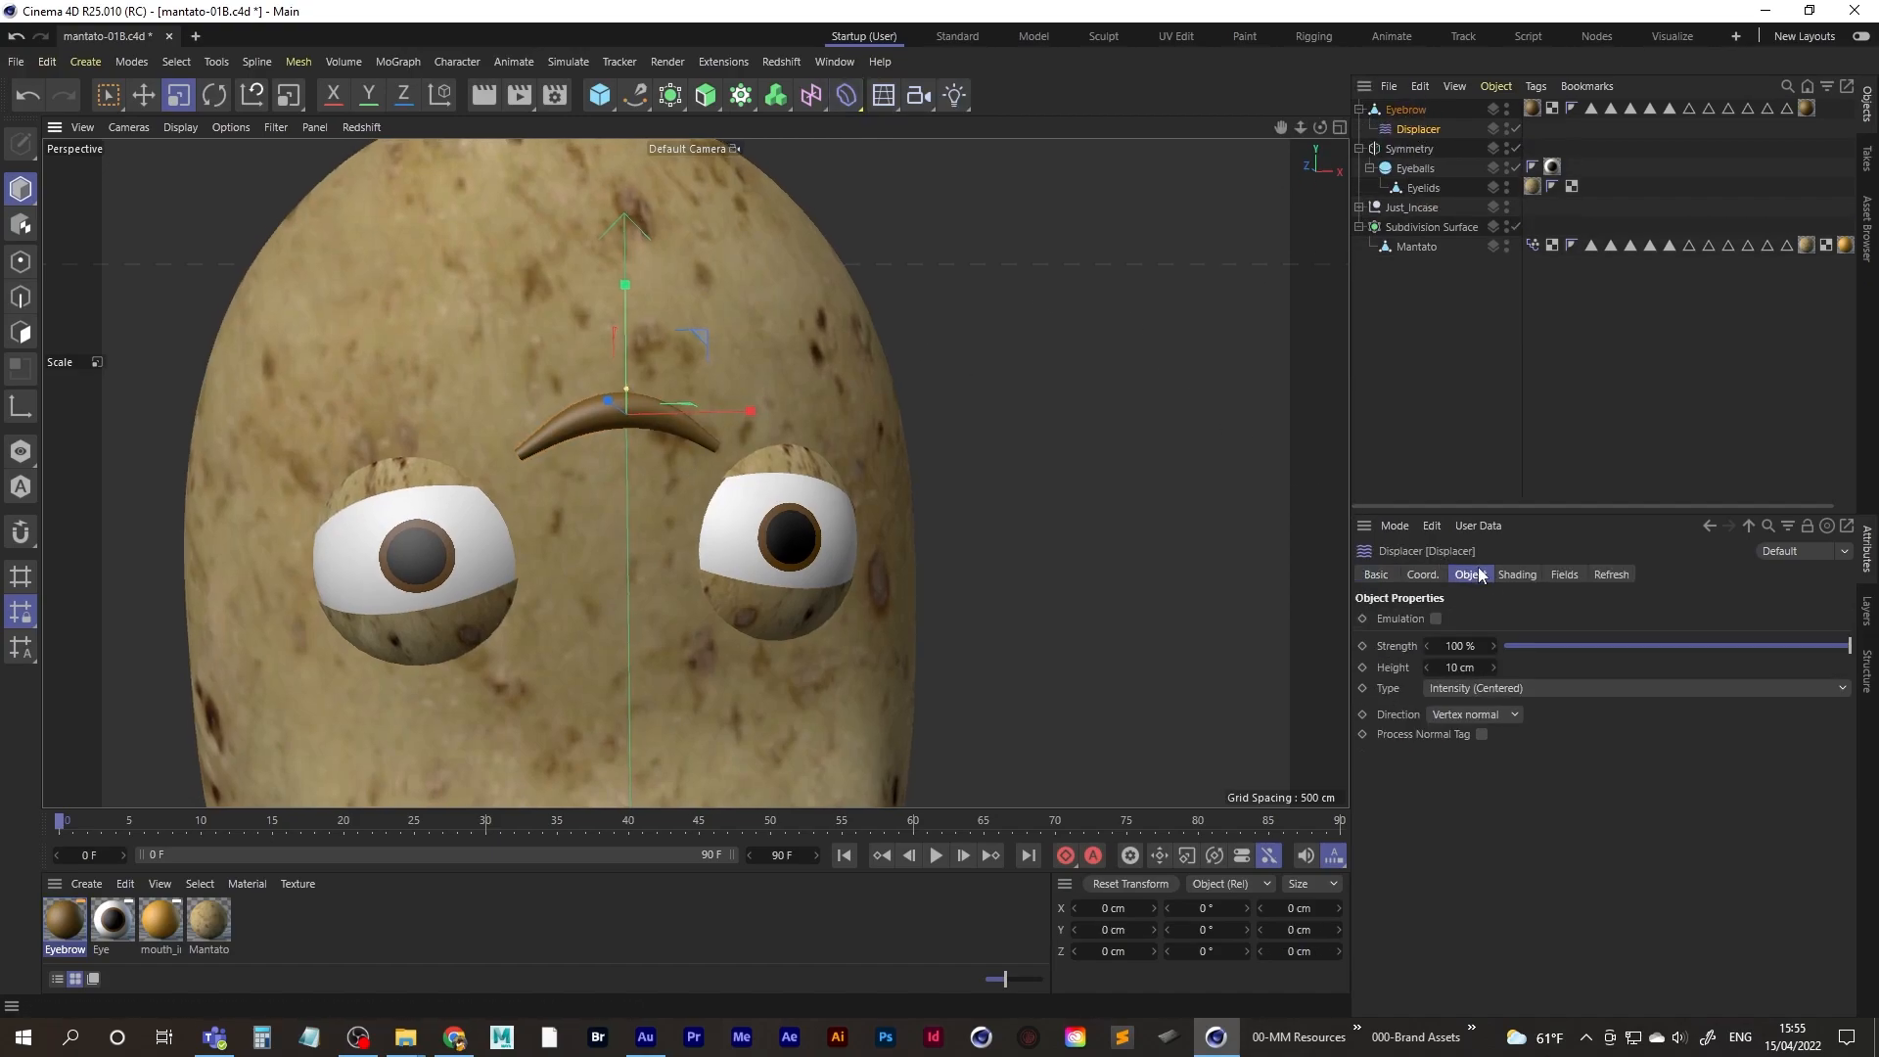
{"action": "left_click", "coordinate": [1517, 576]}
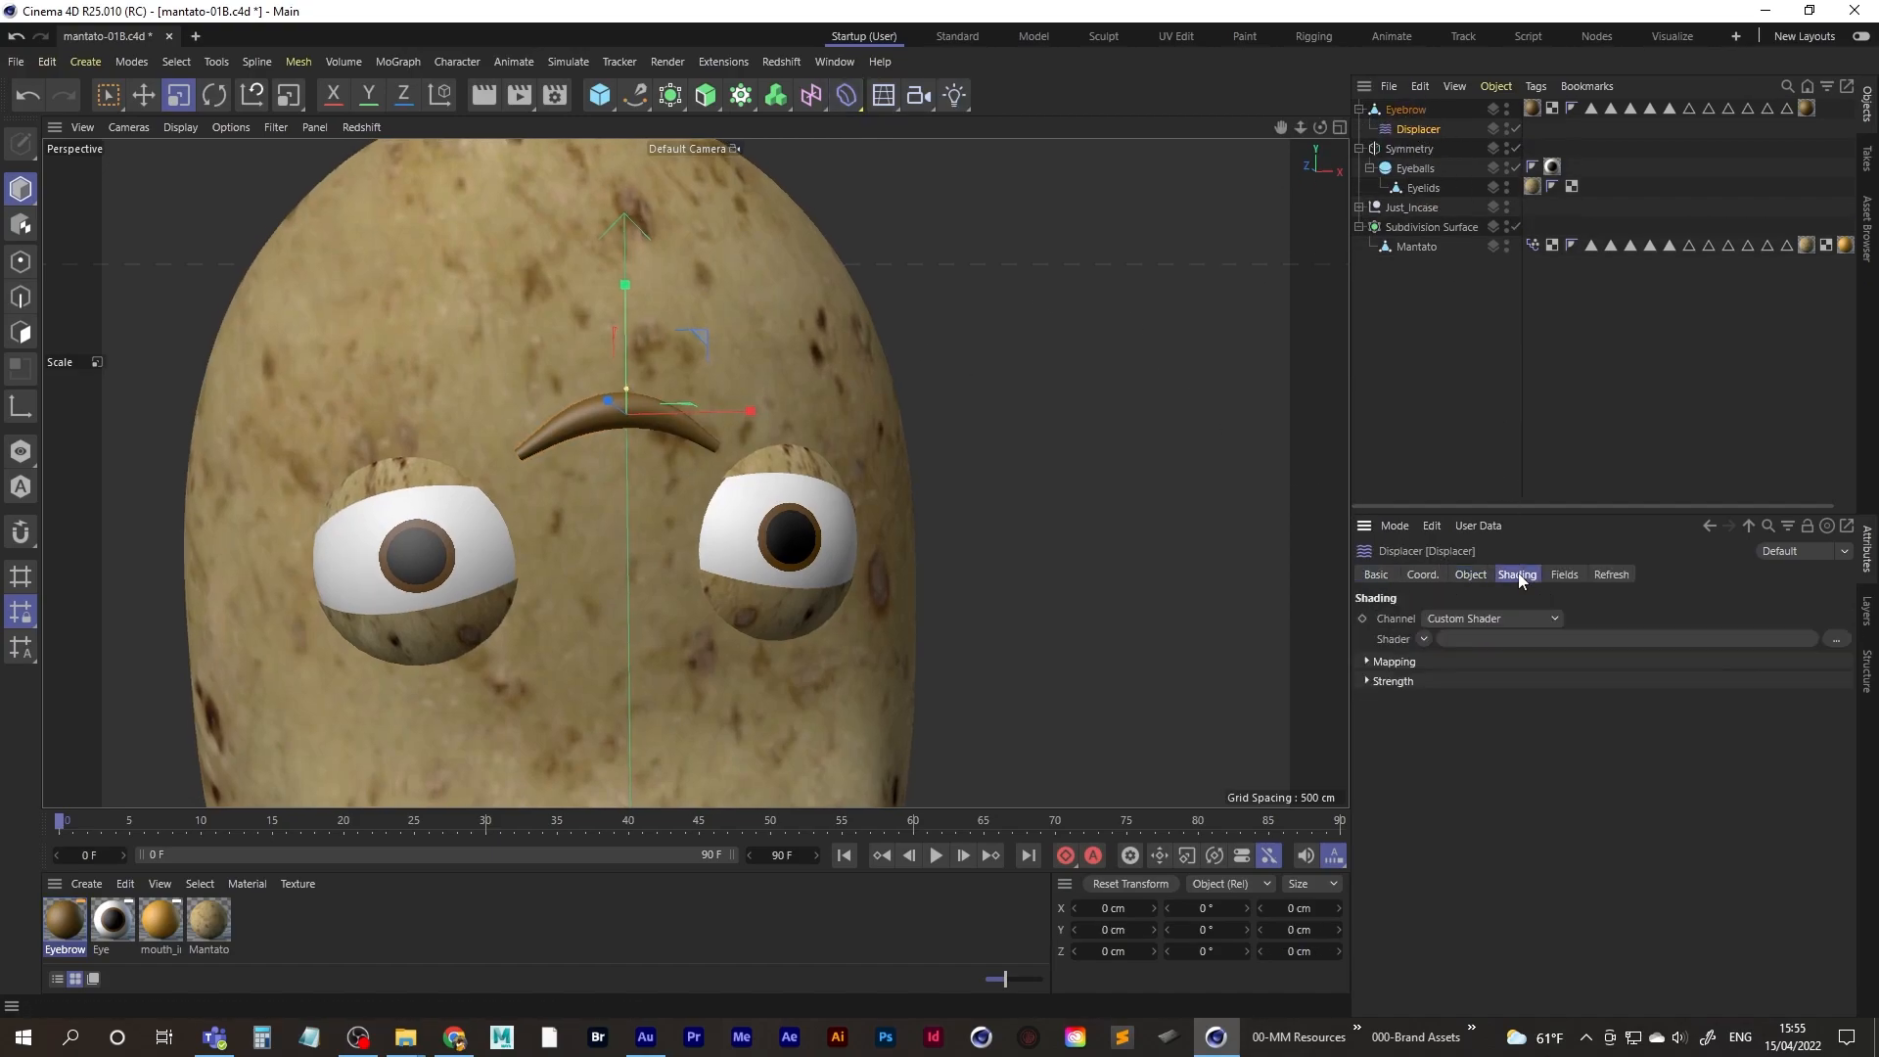
{"action": "left_click", "coordinate": [1424, 639]}
{"action": "left_click", "coordinate": [1438, 346]}
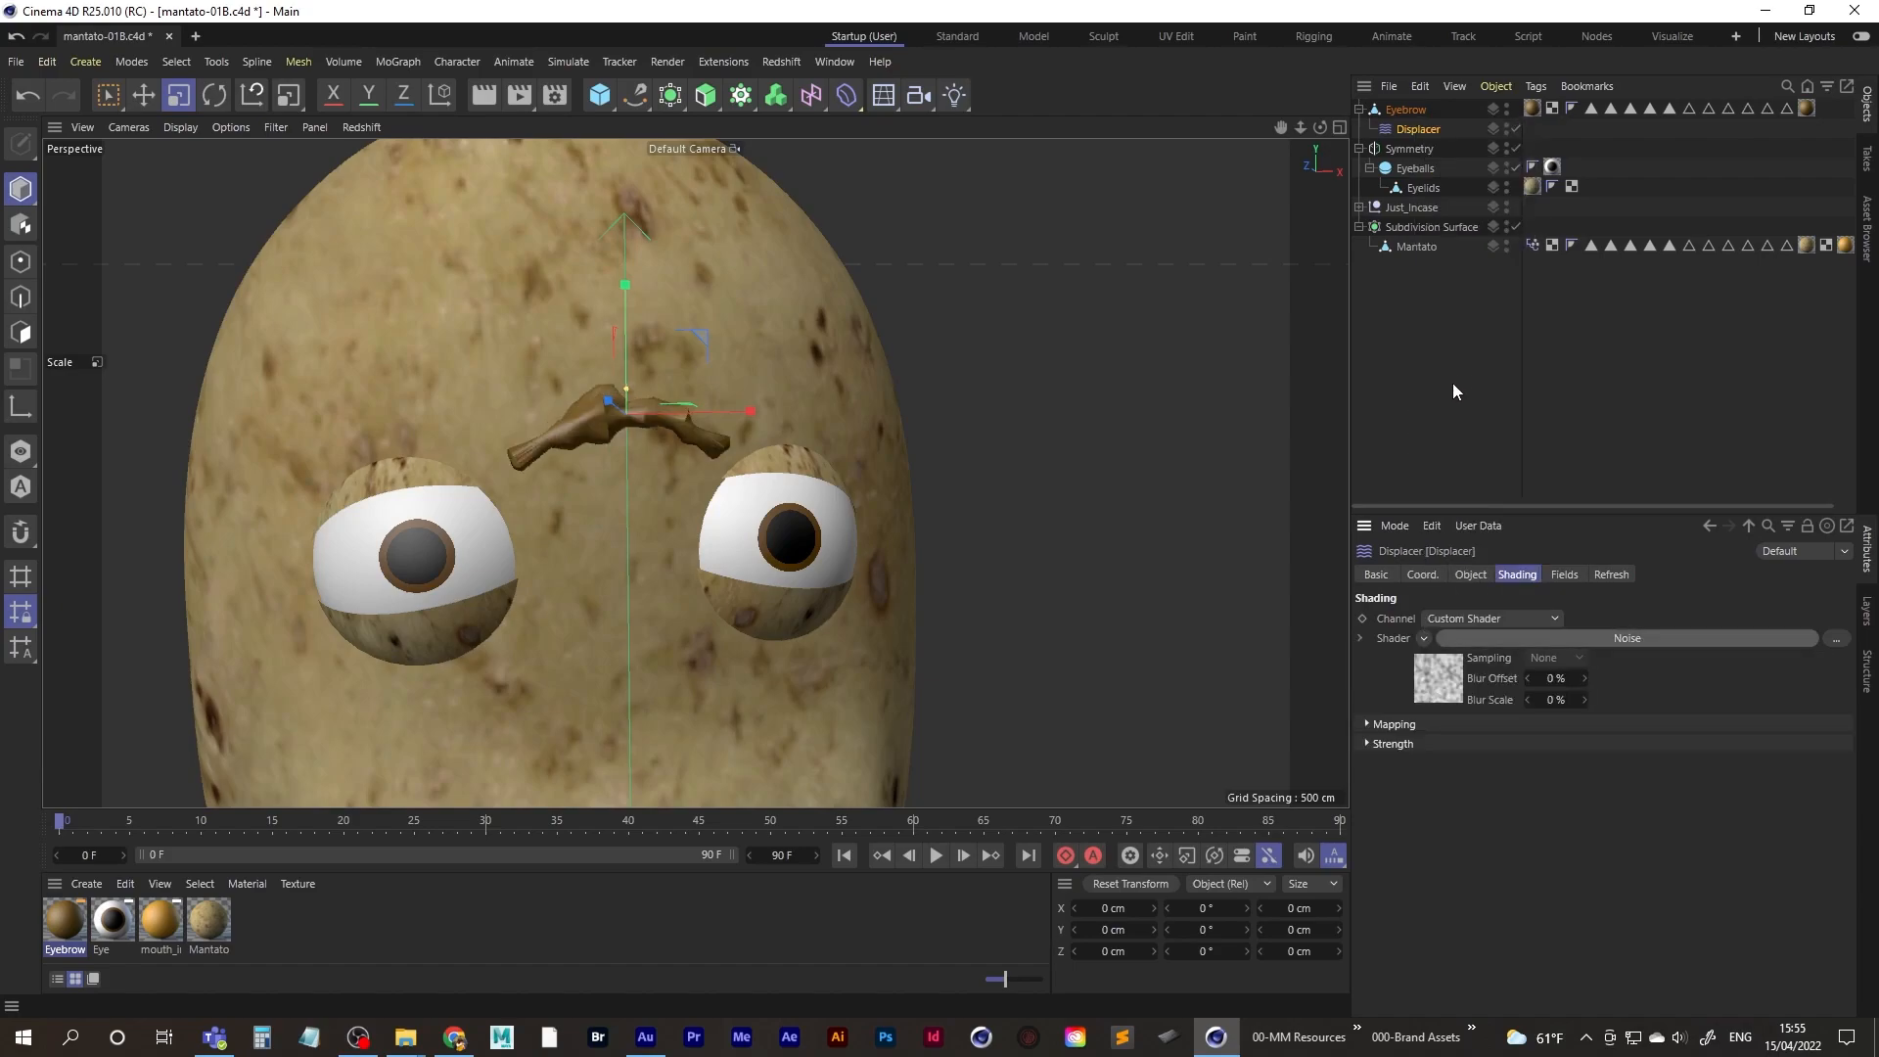
{"action": "left_click_drag", "start_coordinate": [482, 431], "coordinate": [588, 391], "text": "alt"}
- Reduce the Displacer's strength to 70% and its height to 7 cm
{"action": "left_click", "coordinate": [1469, 577]}
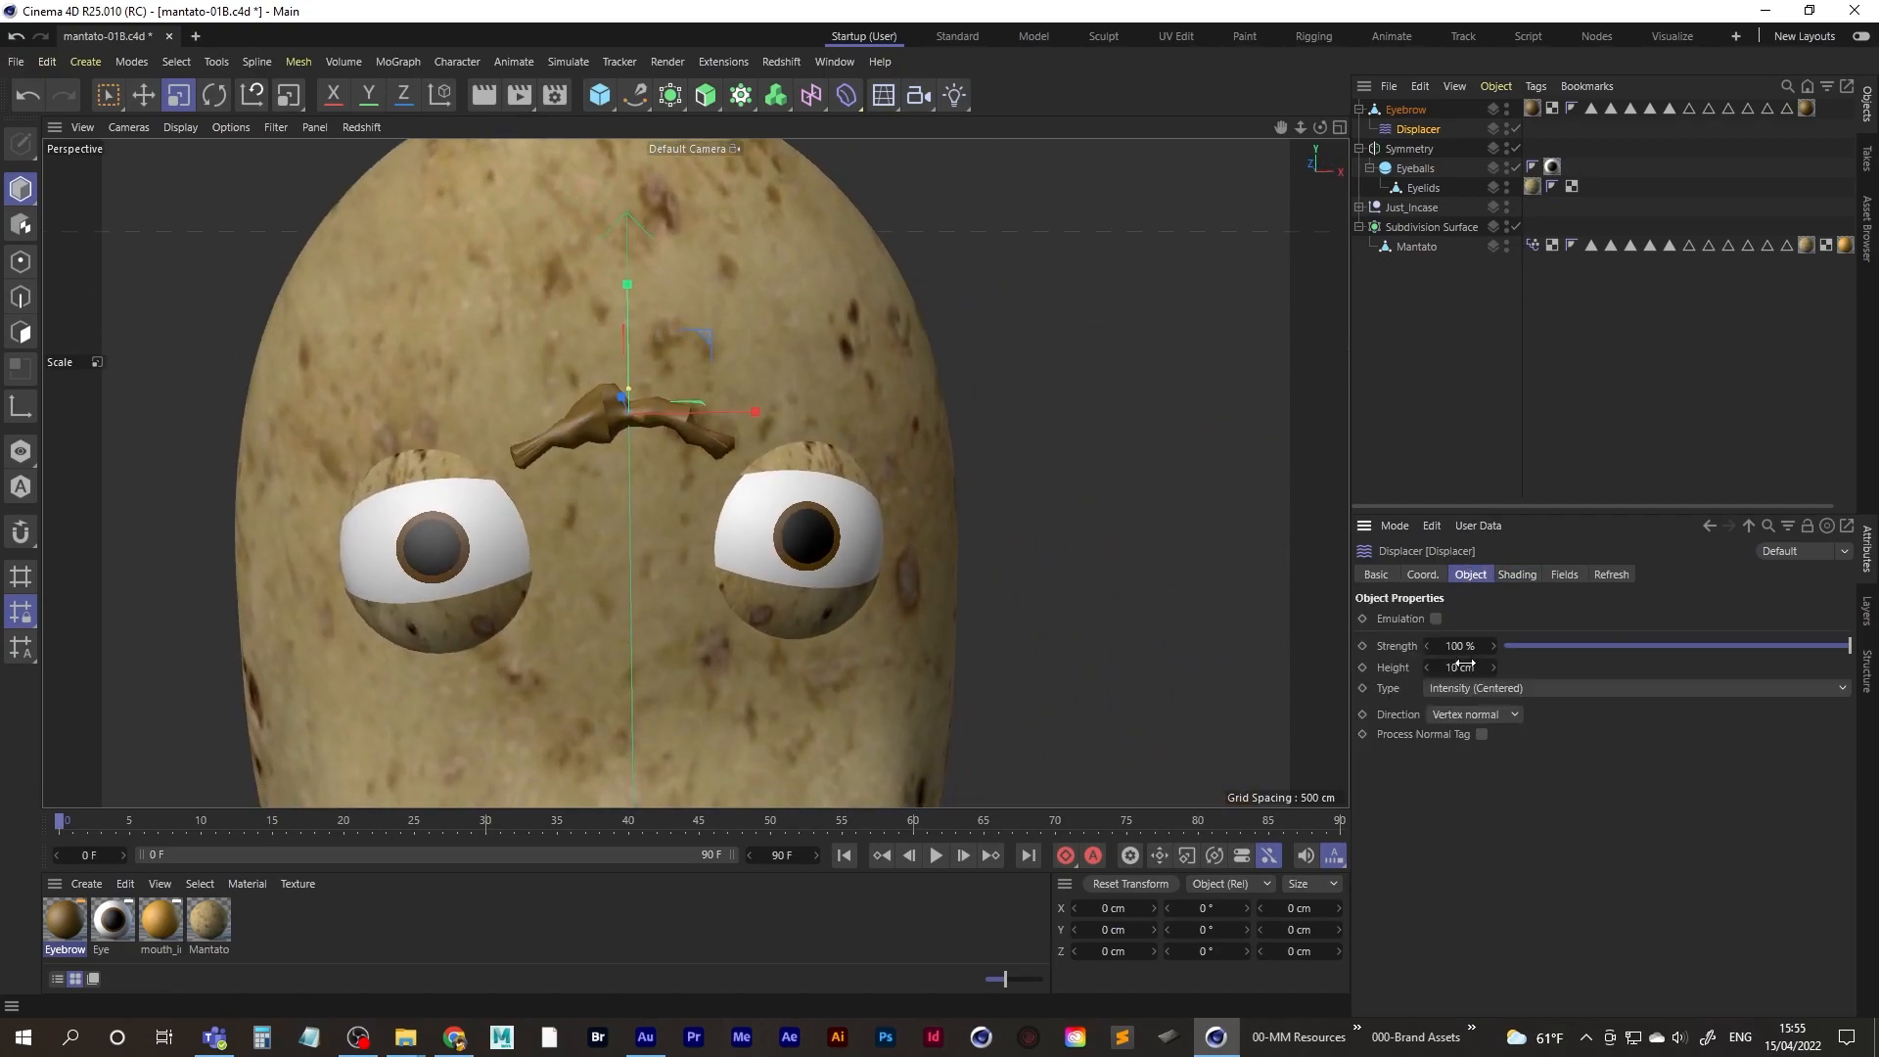
{"action": "mouse_move", "coordinate": [1461, 667]}
{"action": "left_mouse_down"}
{"action": "mouse_move", "coordinate": [1478, 667]}
{"action": "mouse_move", "coordinate": [1394, 648]}
{"action": "mouse_move", "coordinate": [1459, 667]}
{"action": "left_mouse_up"}
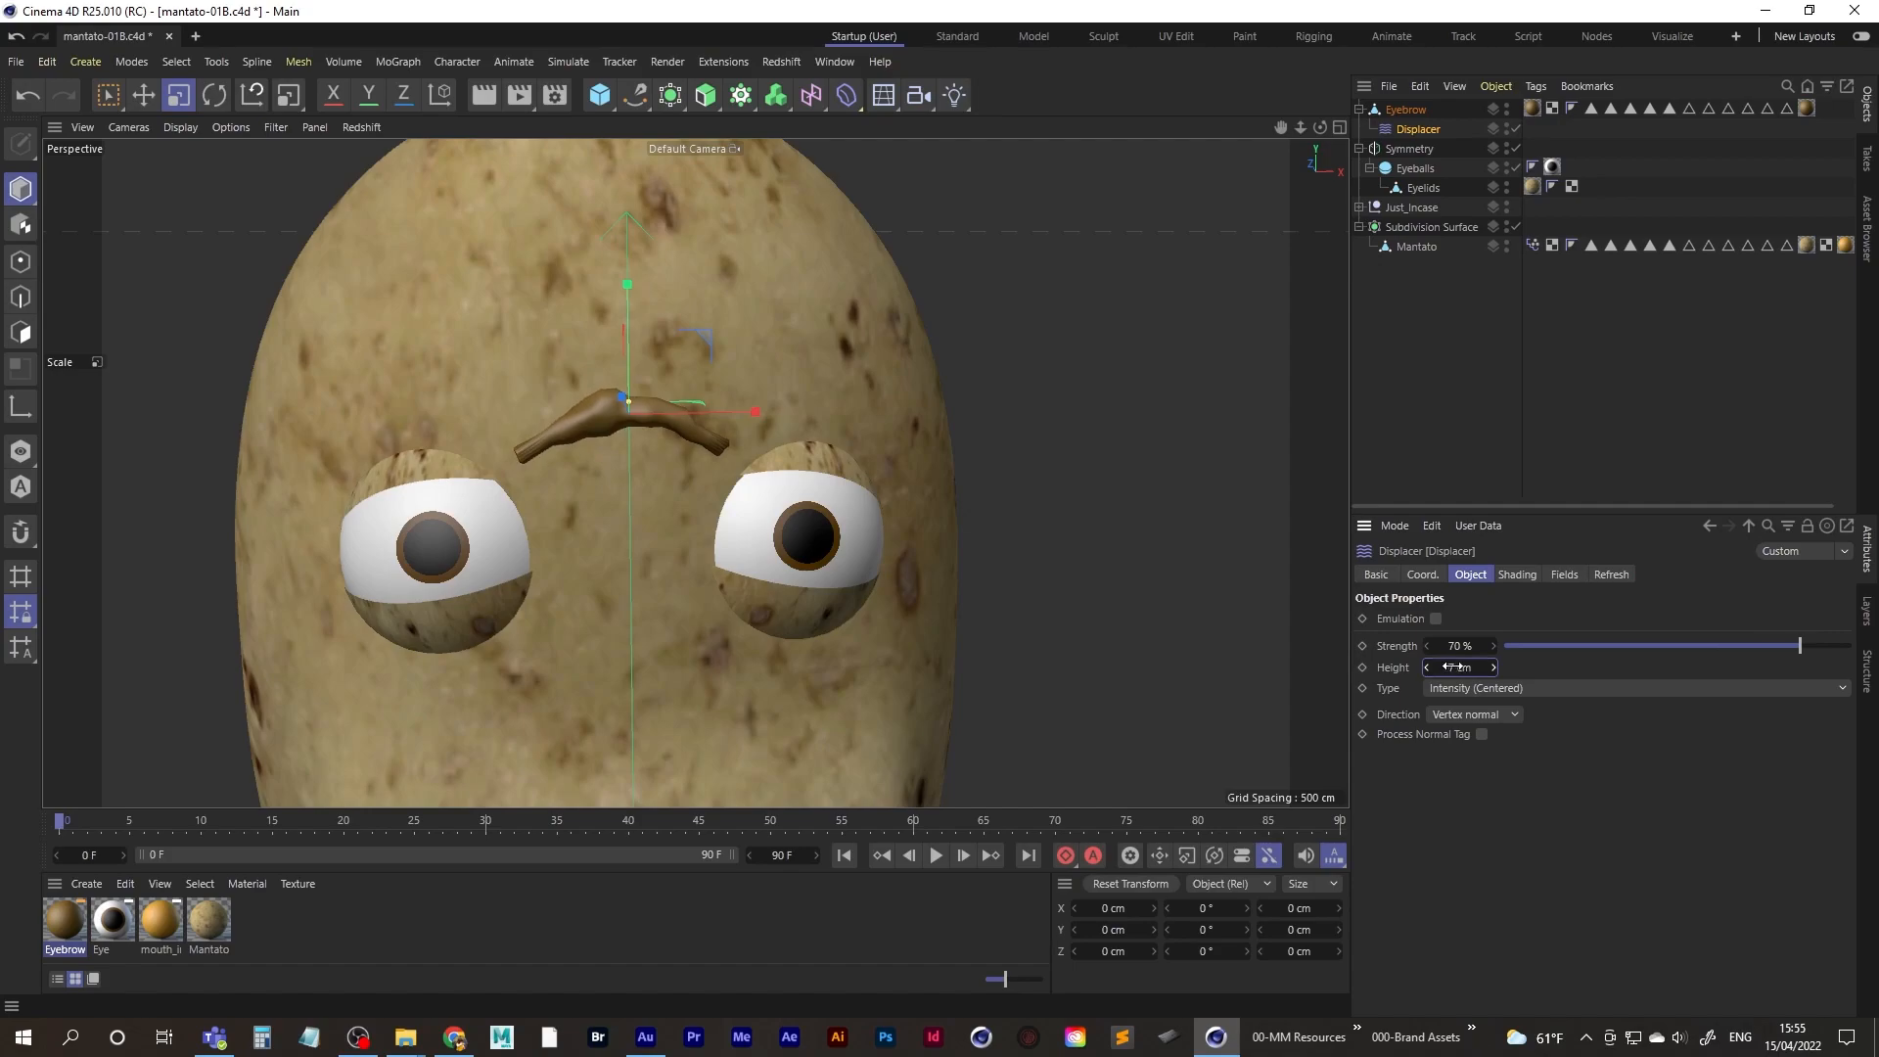
{"action": "left_click_drag", "start_coordinate": [637, 424], "coordinate": [607, 450], "text": "alt"}
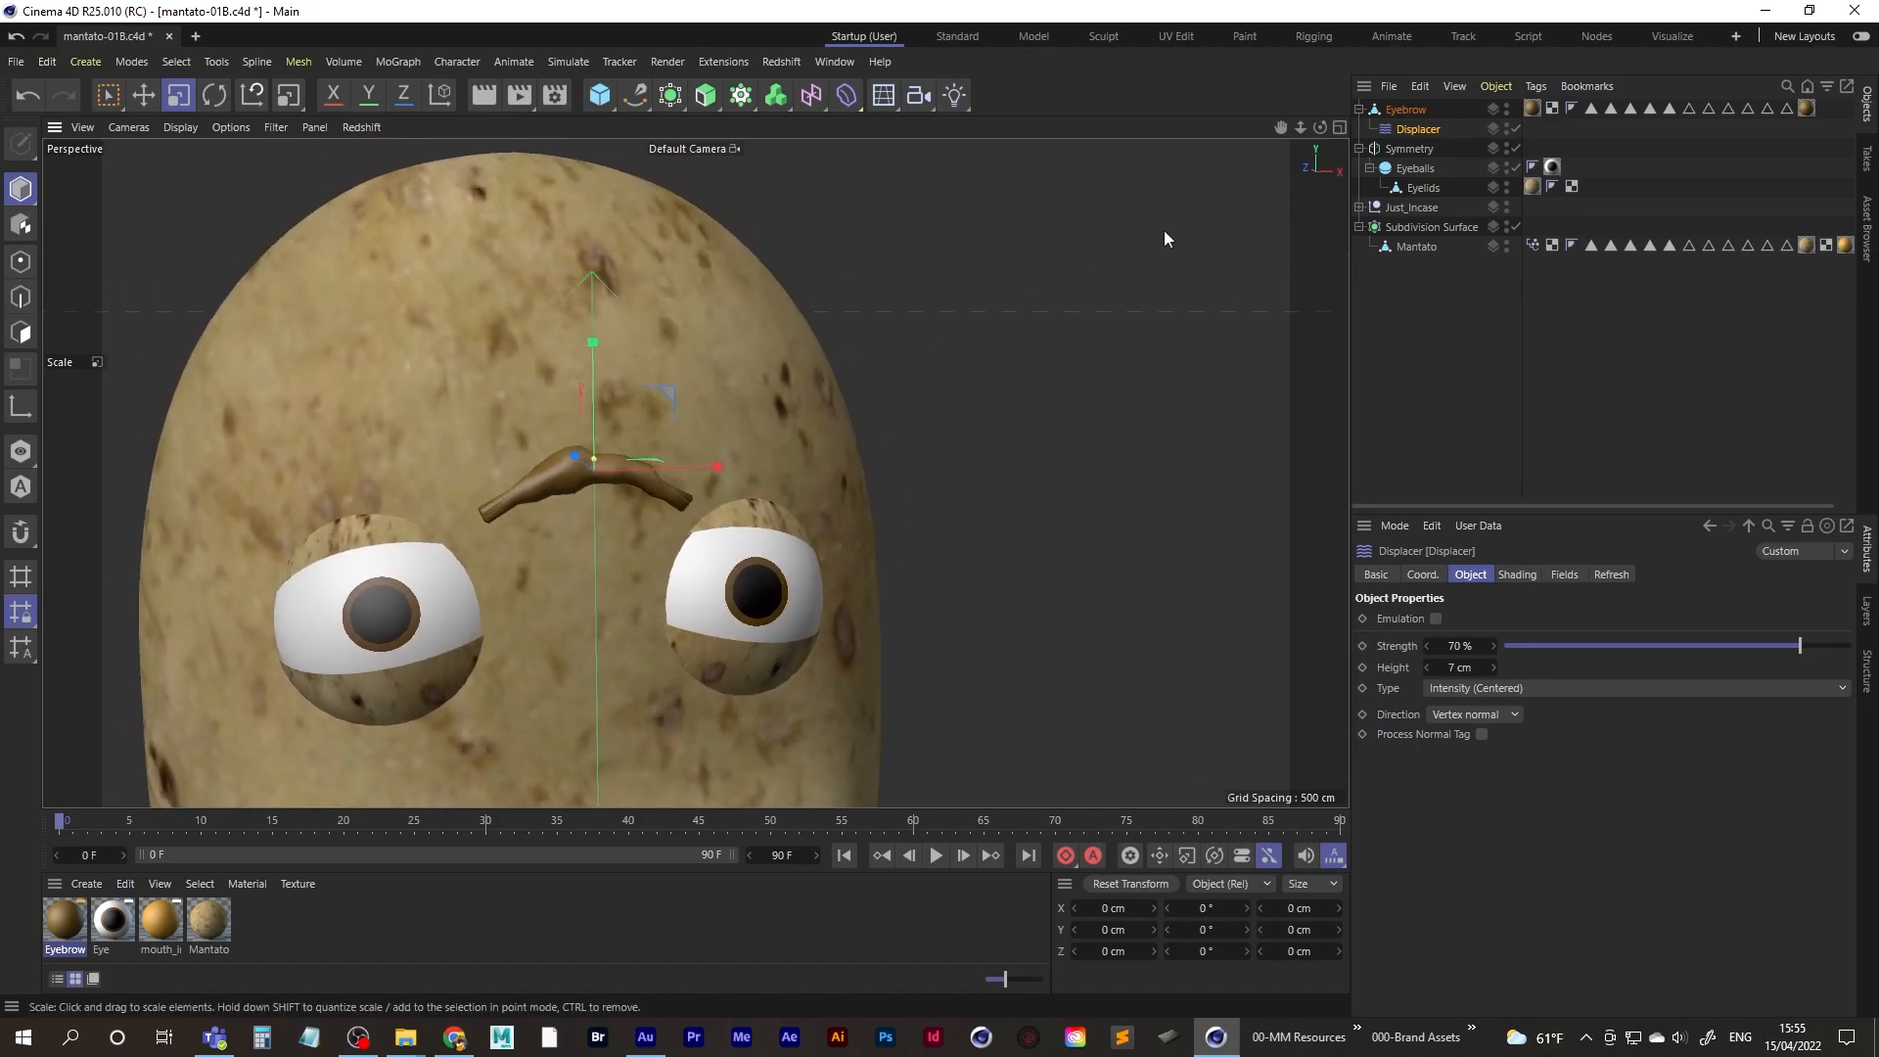
- Scale the Eyebrow down to about 15.5 cm high and 7.9 cm deep, keeping its width
{"action": "left_click", "coordinate": [1407, 110]}
{"action": "left_click_drag", "start_coordinate": [599, 345], "coordinate": [607, 392]}
{"action": "left_click_drag", "start_coordinate": [571, 490], "coordinate": [625, 449], "text": "alt"}
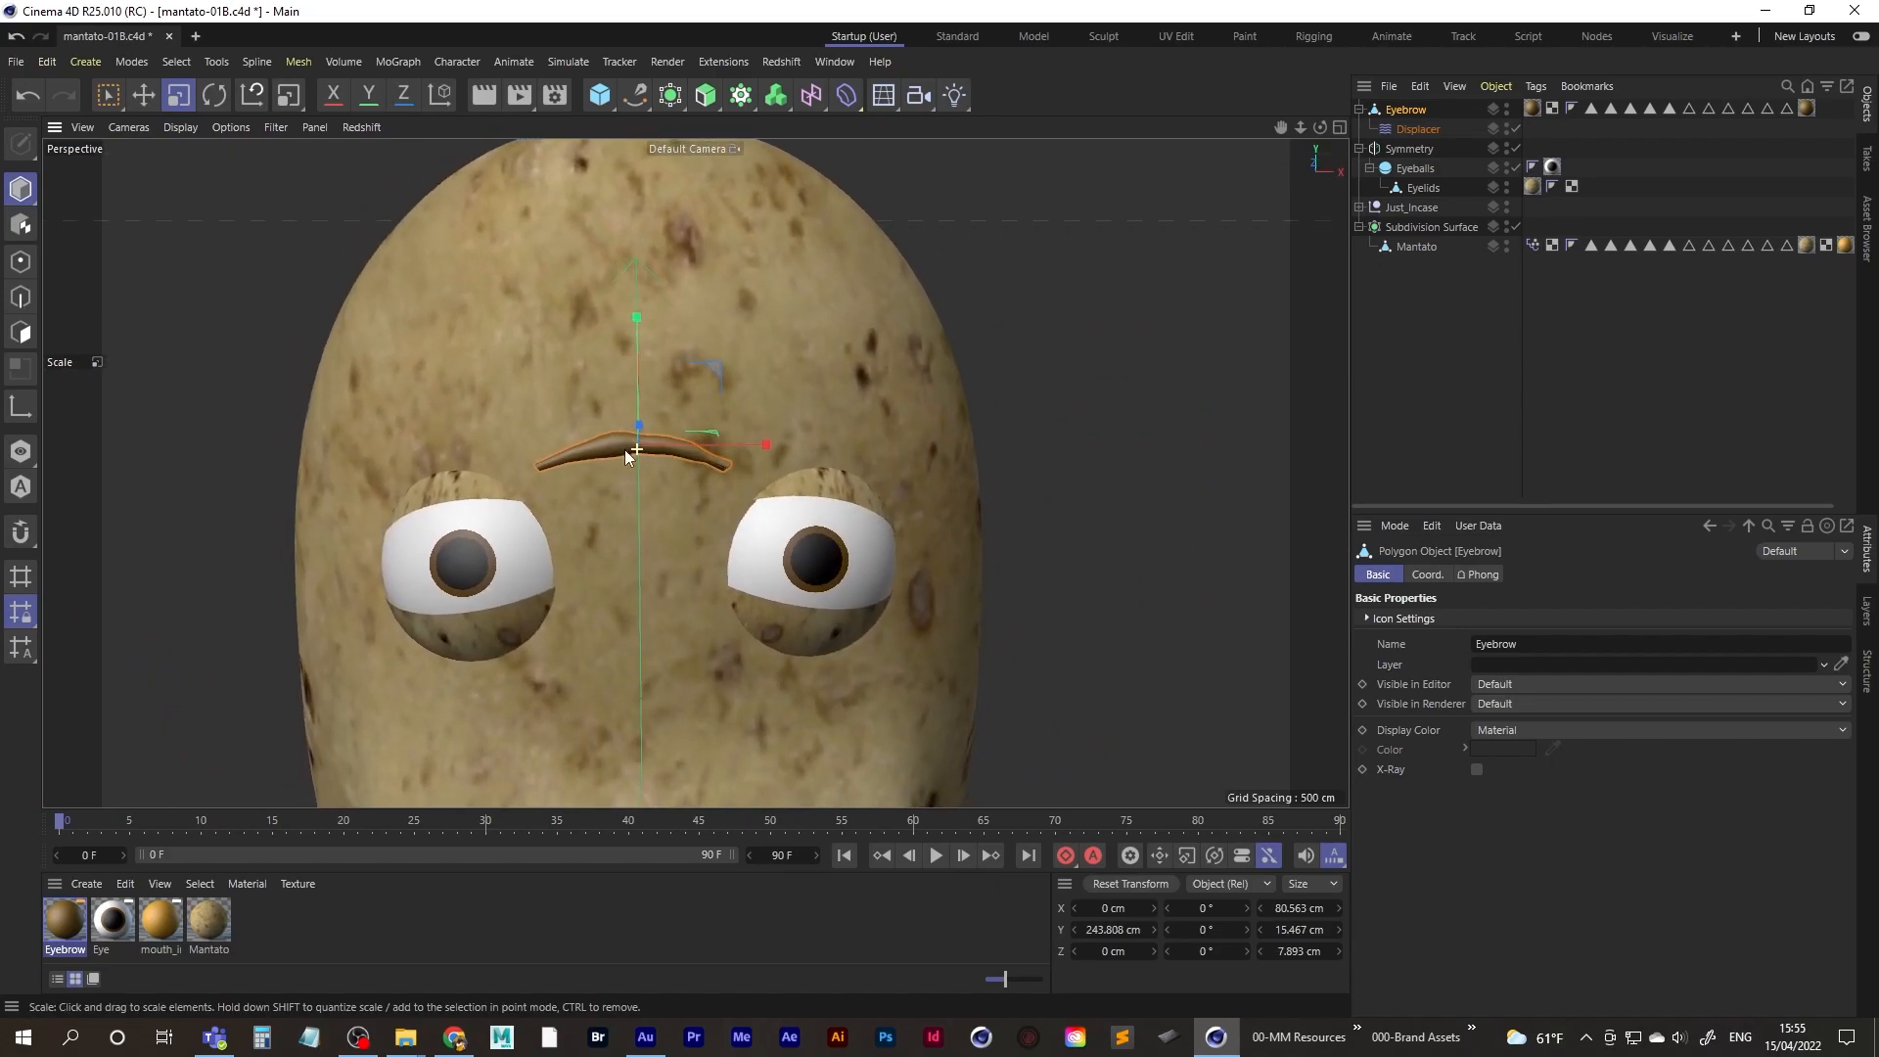
- Set the Displacer's strength to 87% and its height to 3.421 cm
{"action": "left_click", "coordinate": [1417, 129]}
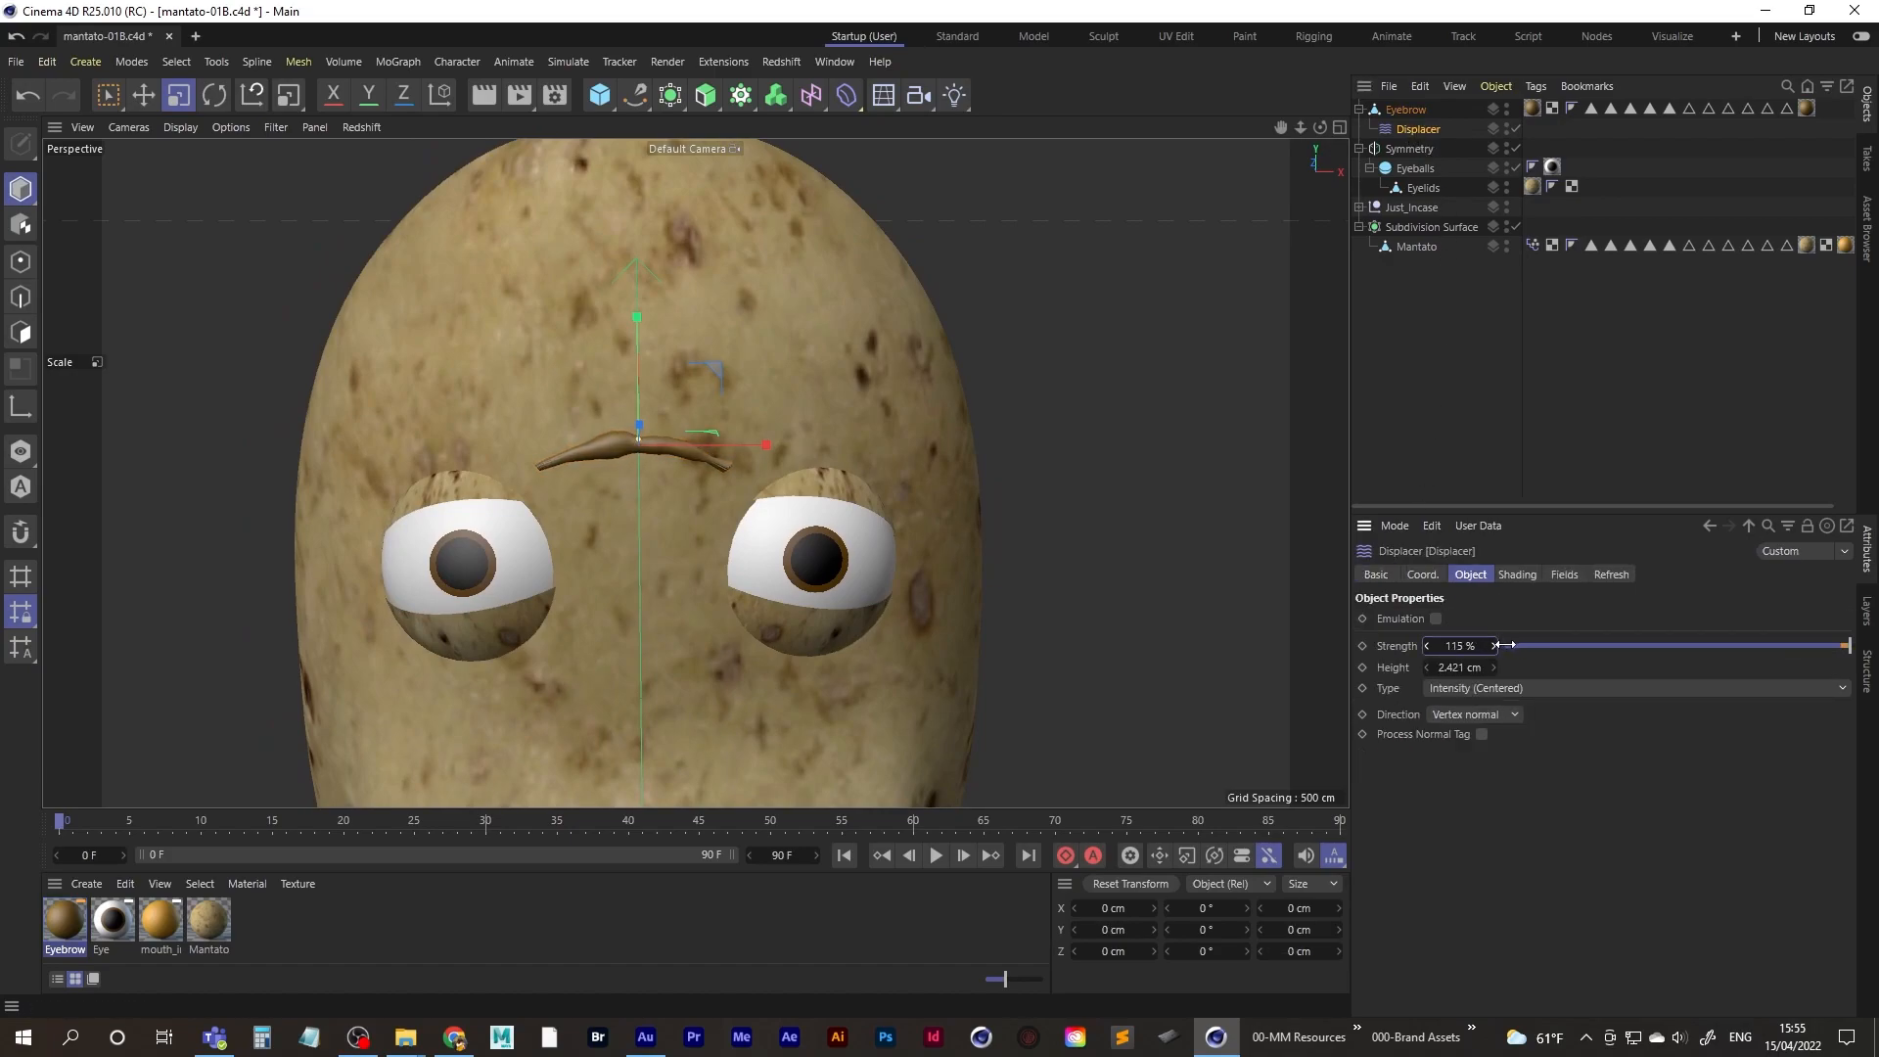
{"action": "left_click_drag", "start_coordinate": [1461, 666], "coordinate": [1459, 666]}
{"action": "left_click_drag", "start_coordinate": [573, 421], "coordinate": [674, 403], "text": "alt"}
{"action": "right_click_drag", "start_coordinate": [673, 403], "coordinate": [638, 462], "text": "alt"}
{"action": "left_click_drag", "start_coordinate": [638, 462], "coordinate": [615, 437], "text": "alt"}
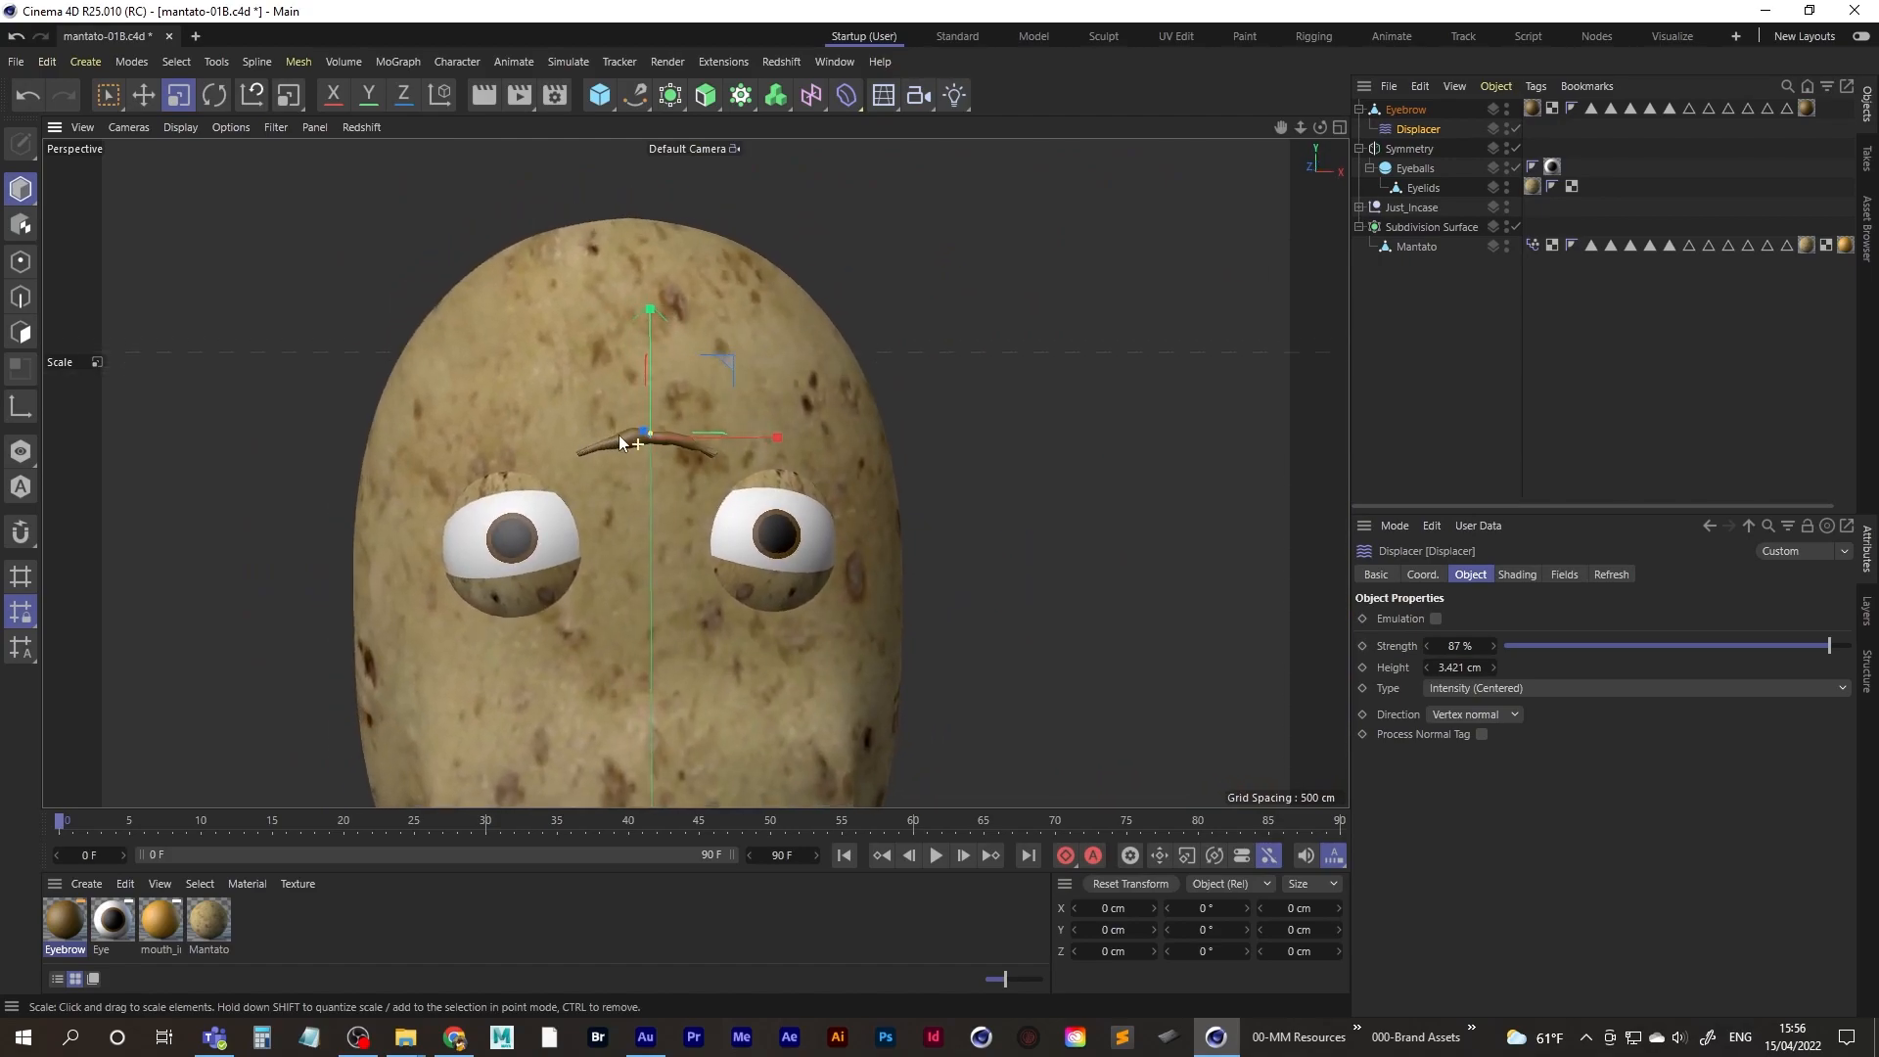
- Try nesting the Eyebrow object under Eyeballs in the Symmetry hierarchy, and undo the change
{"action": "left_click", "coordinate": [1409, 108]}
{"action": "left_click_drag", "start_coordinate": [800, 372], "coordinate": [665, 431], "text": "alt"}
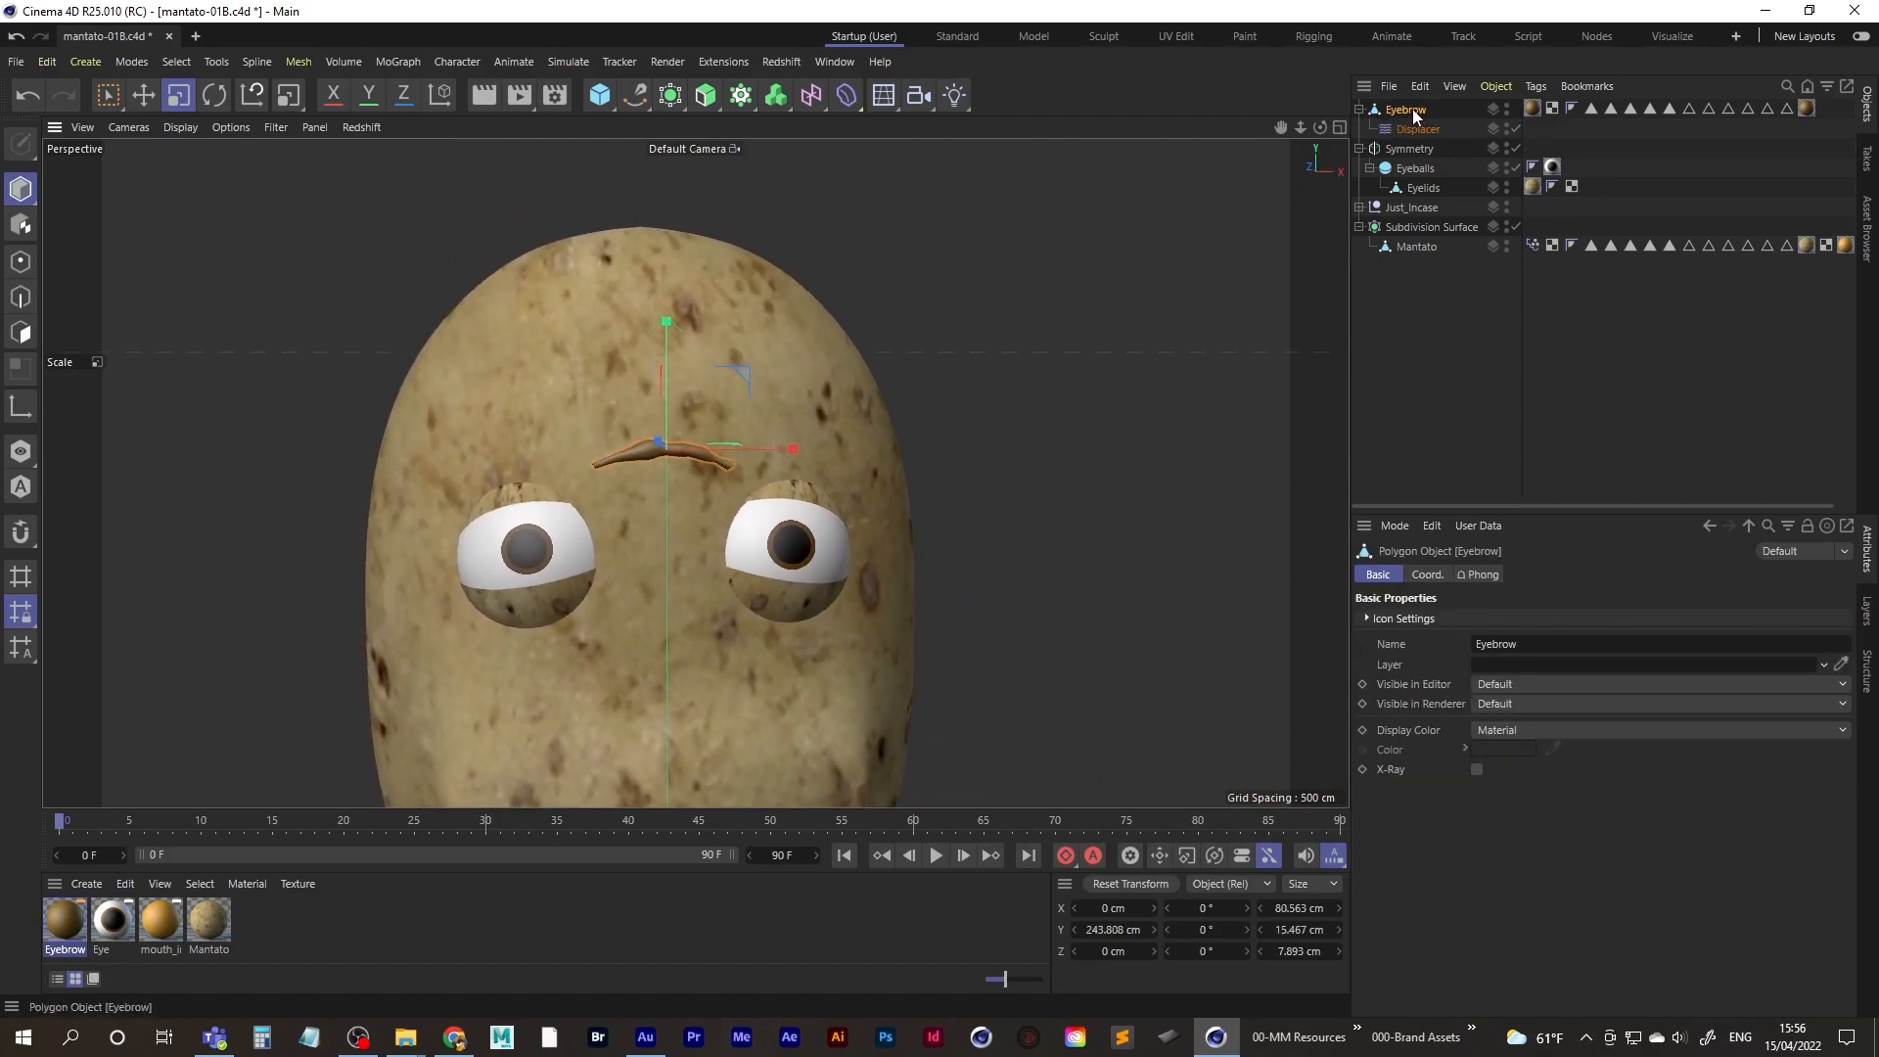
{"action": "left_click_drag", "start_coordinate": [1412, 106], "coordinate": [1422, 167]}
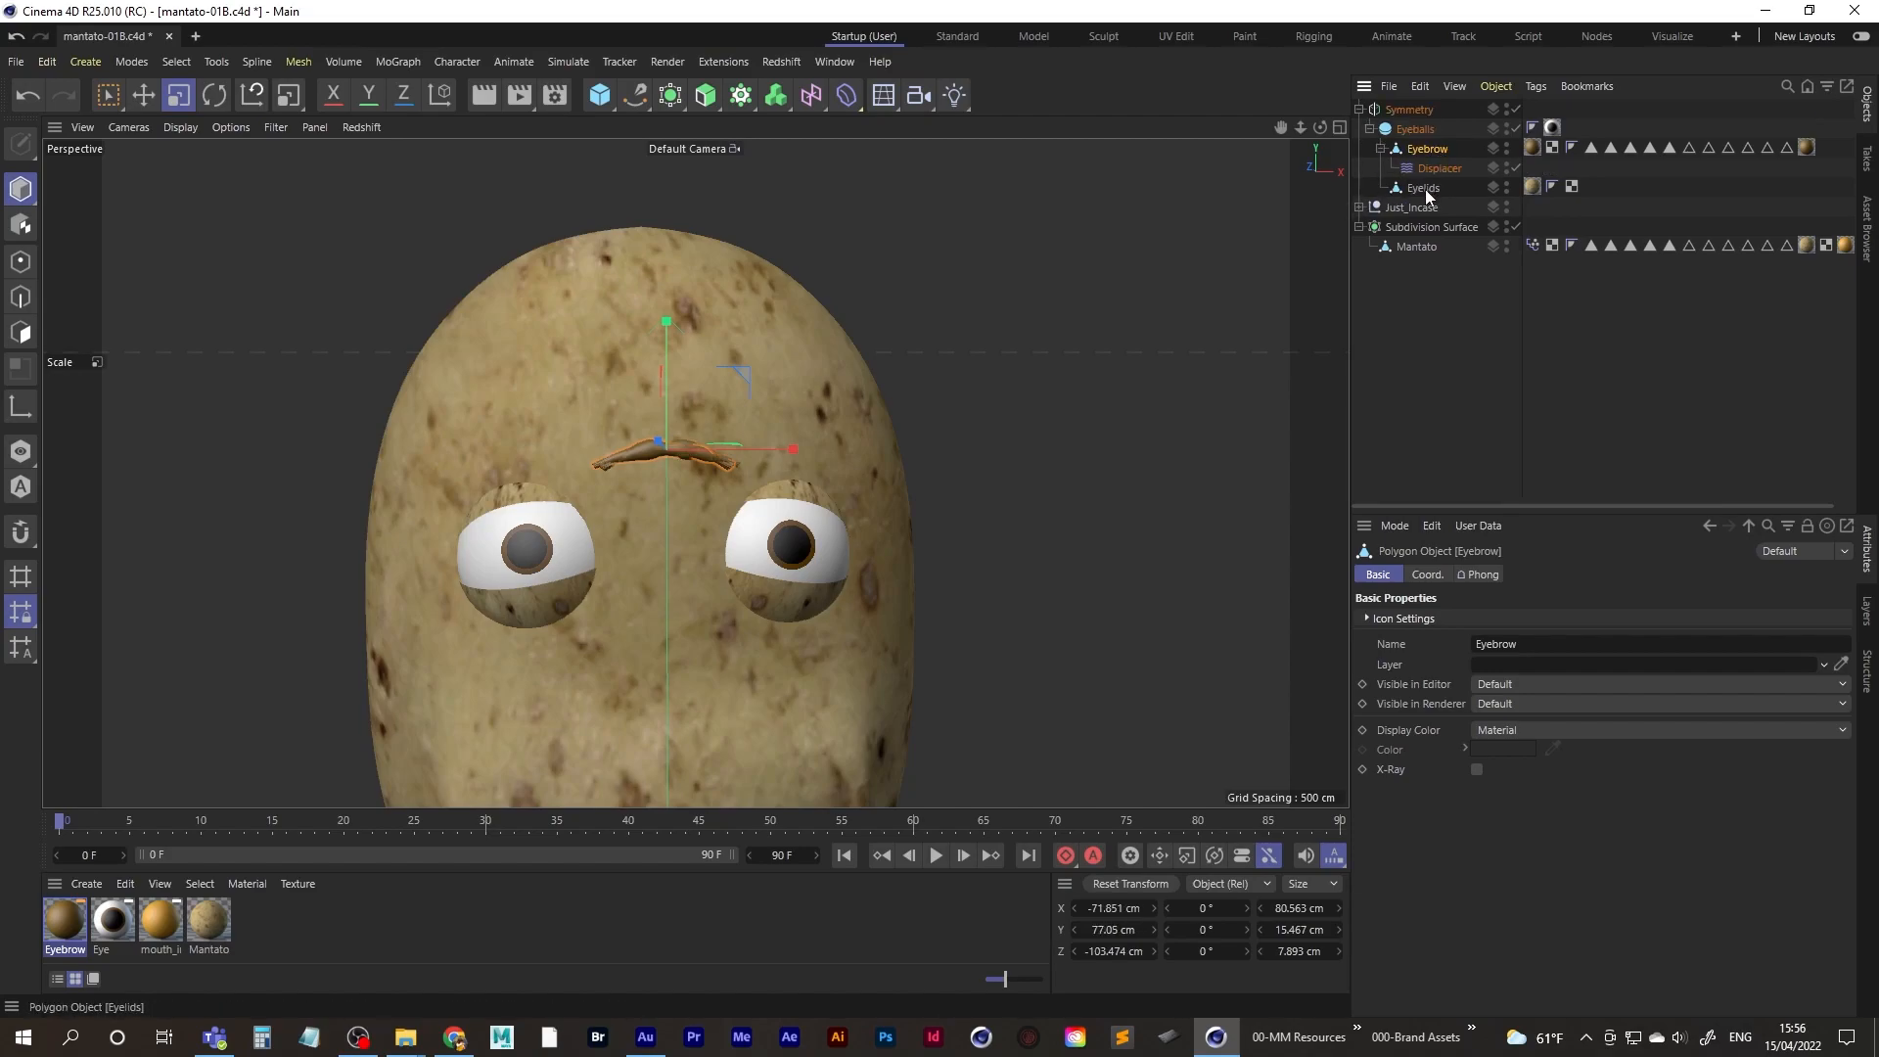
{"action": "key", "text": "ctrl+z"}
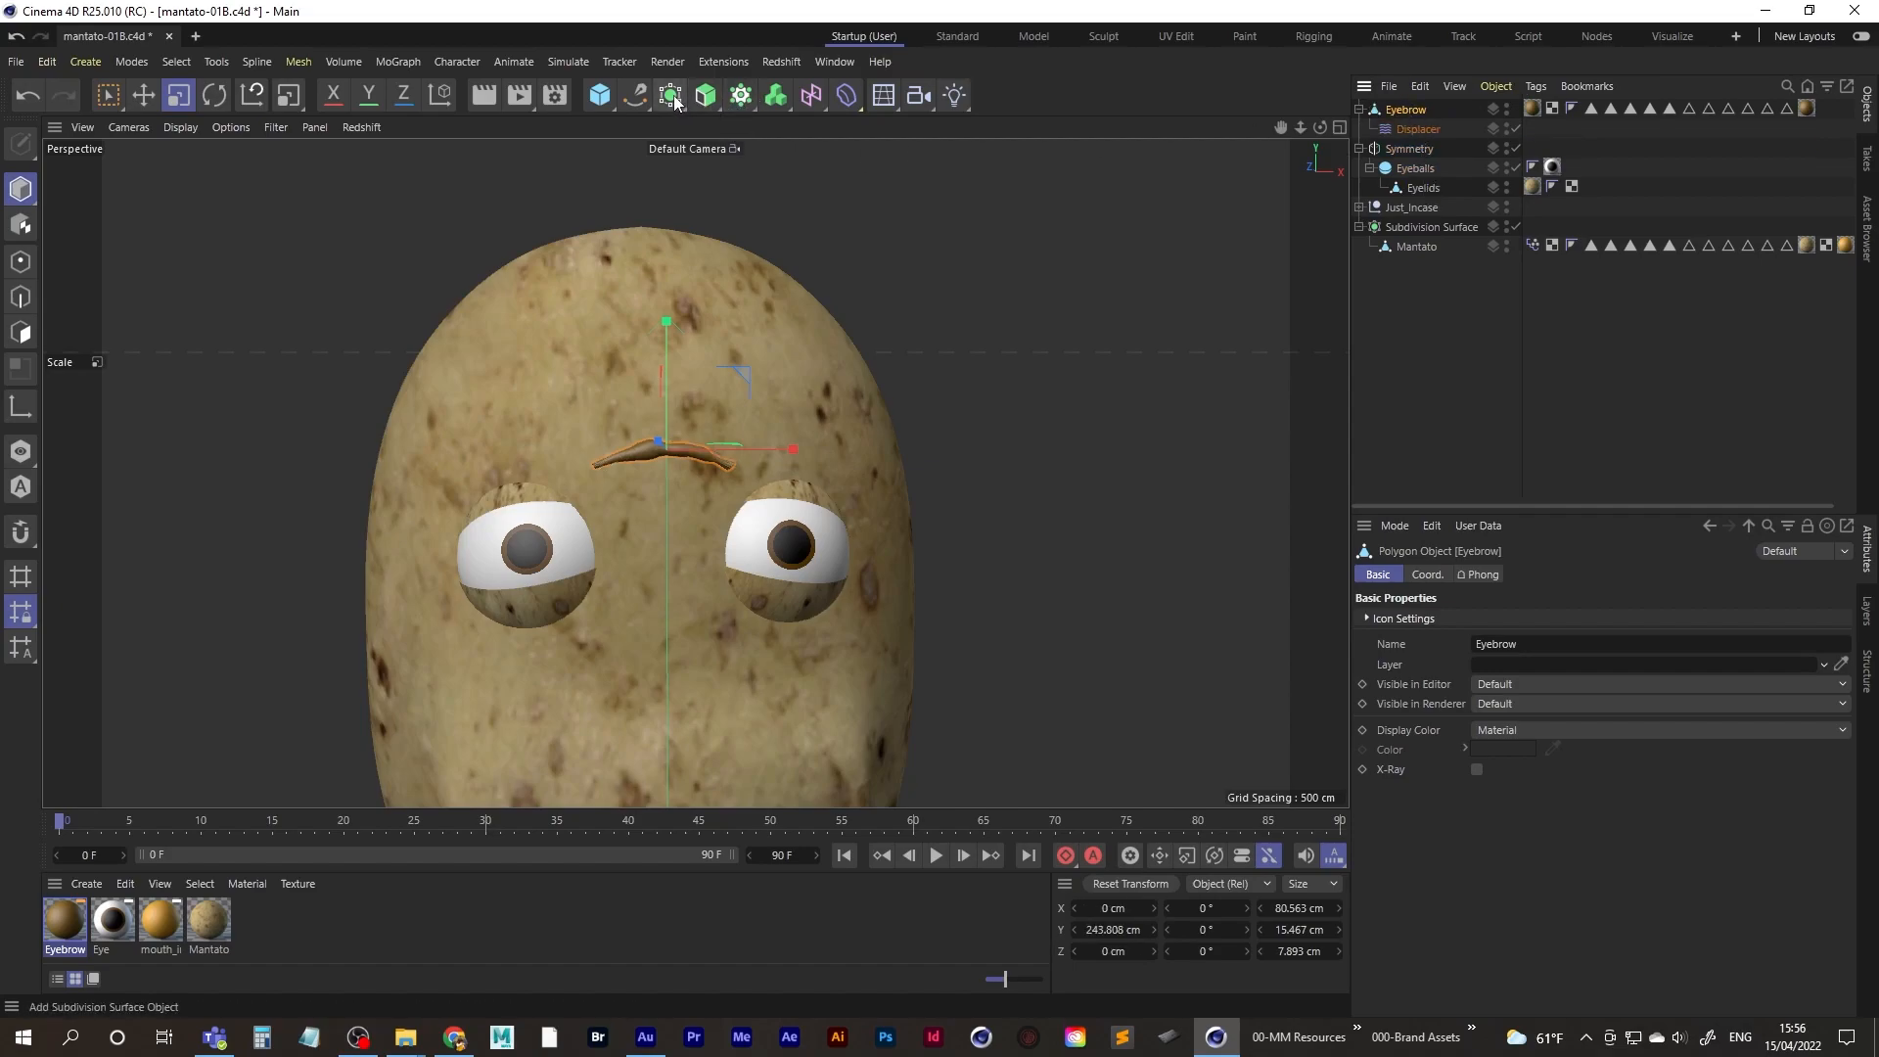
{"action": "left_click_drag", "start_coordinate": [707, 98], "coordinate": [754, 117], "text": "alt"}
{"action": "left_click", "coordinate": [741, 98]}
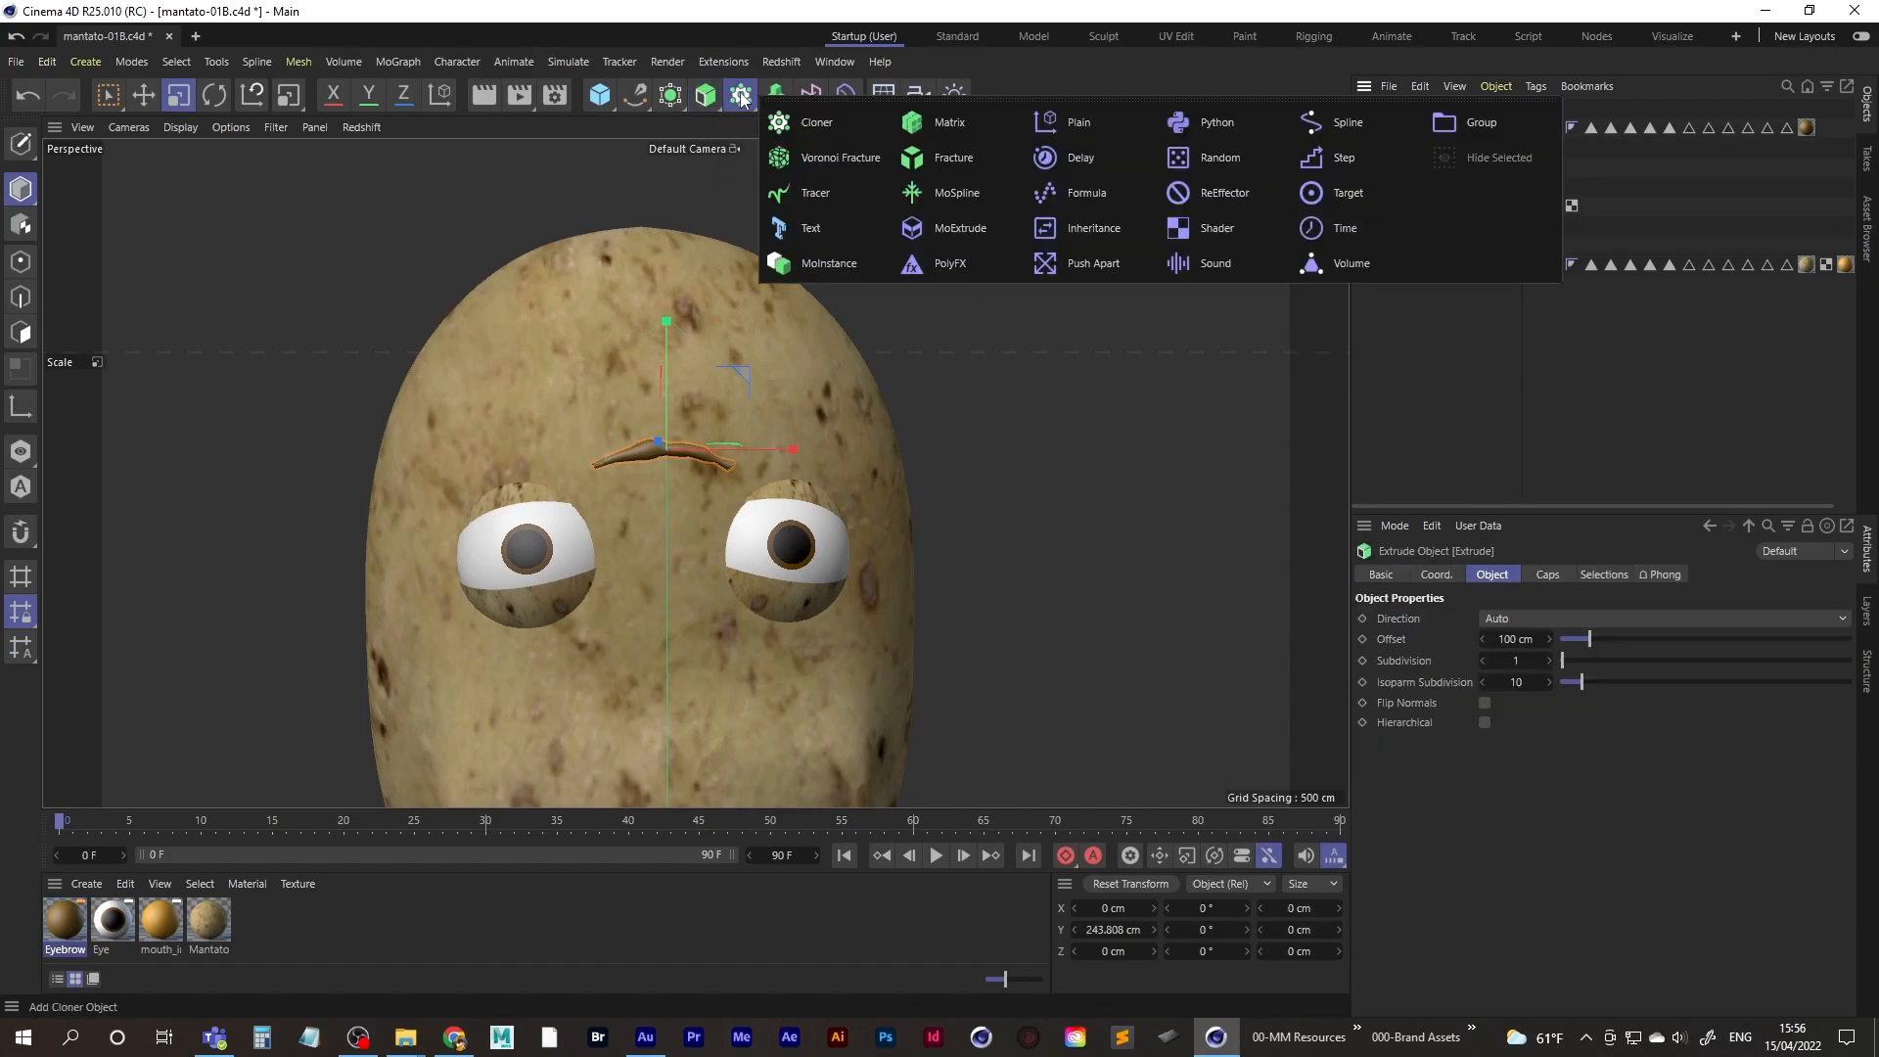
{"action": "key", "text": "Escape"}
{"action": "key", "text": "ctrl+z"}
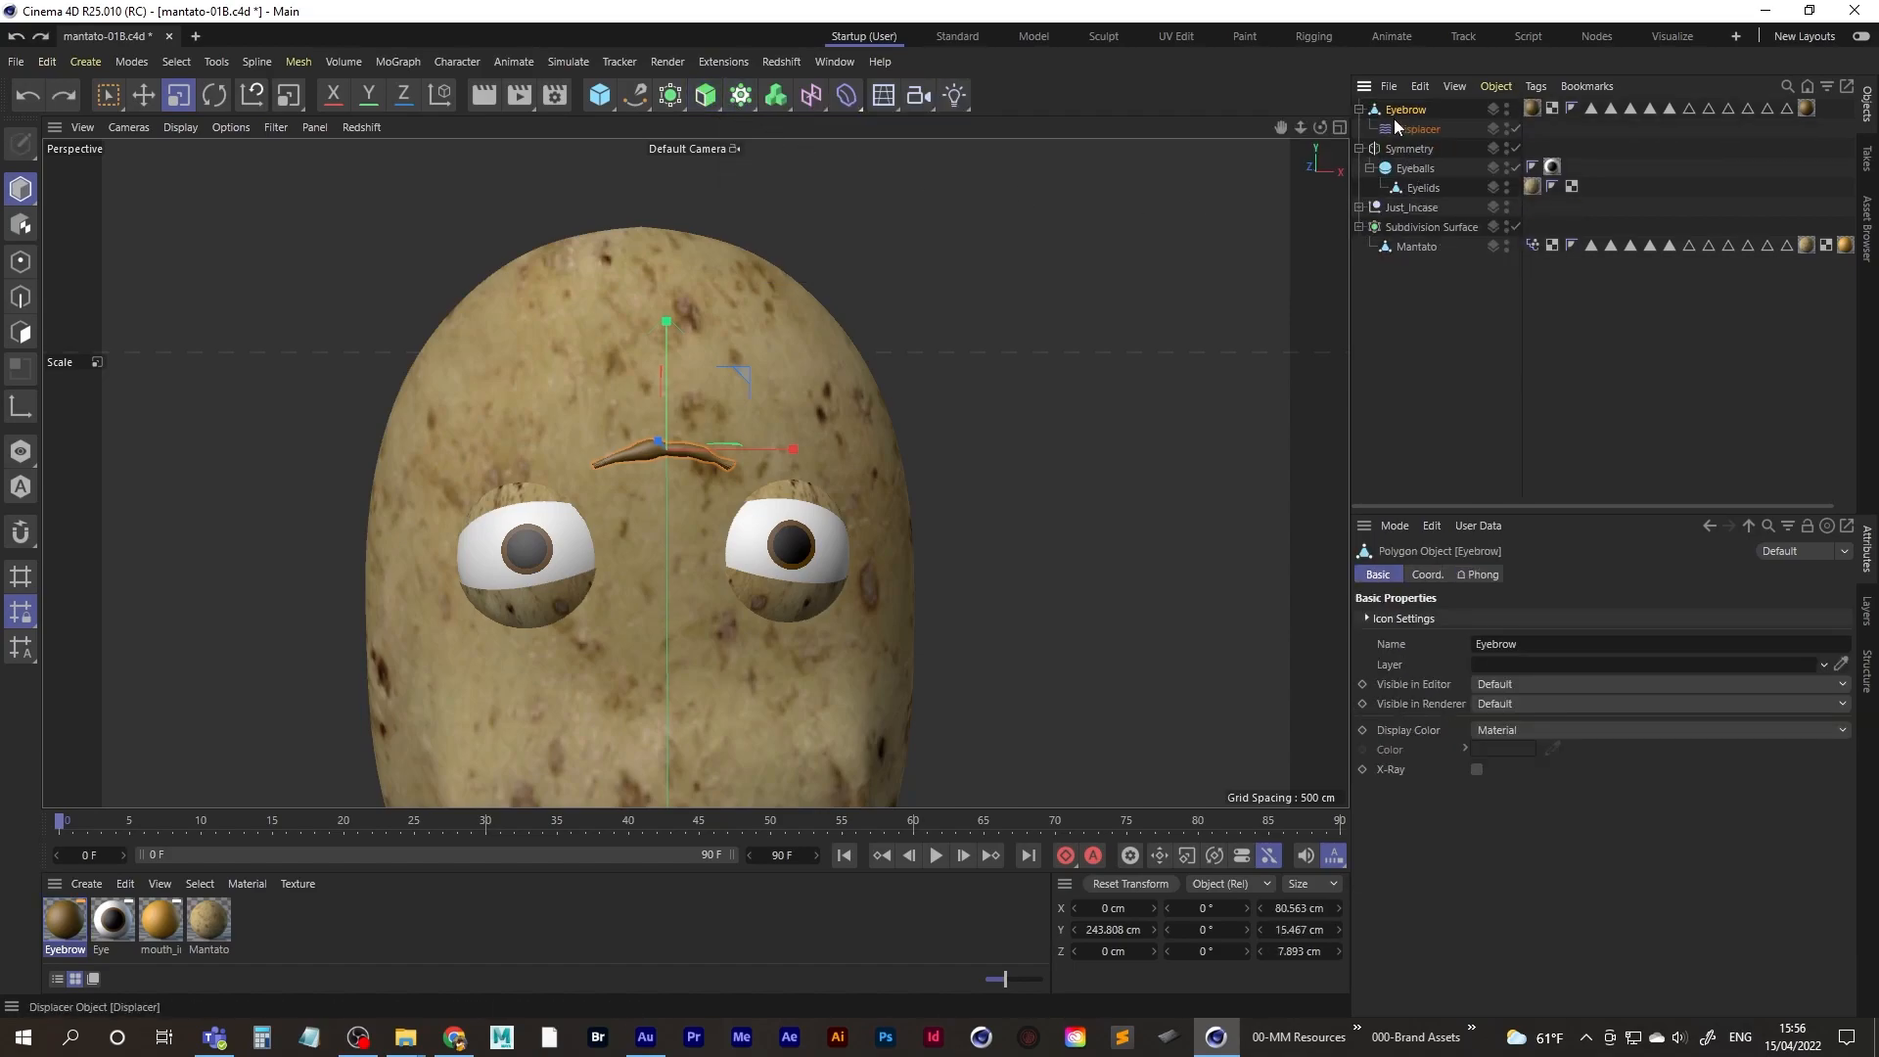
- Place the Eyebrow in a new Symmetry generator and move it above the eye to X 73.239 cm, Z 63.818 cm
{"action": "left_click_drag", "start_coordinate": [672, 106], "coordinate": [947, 162]}
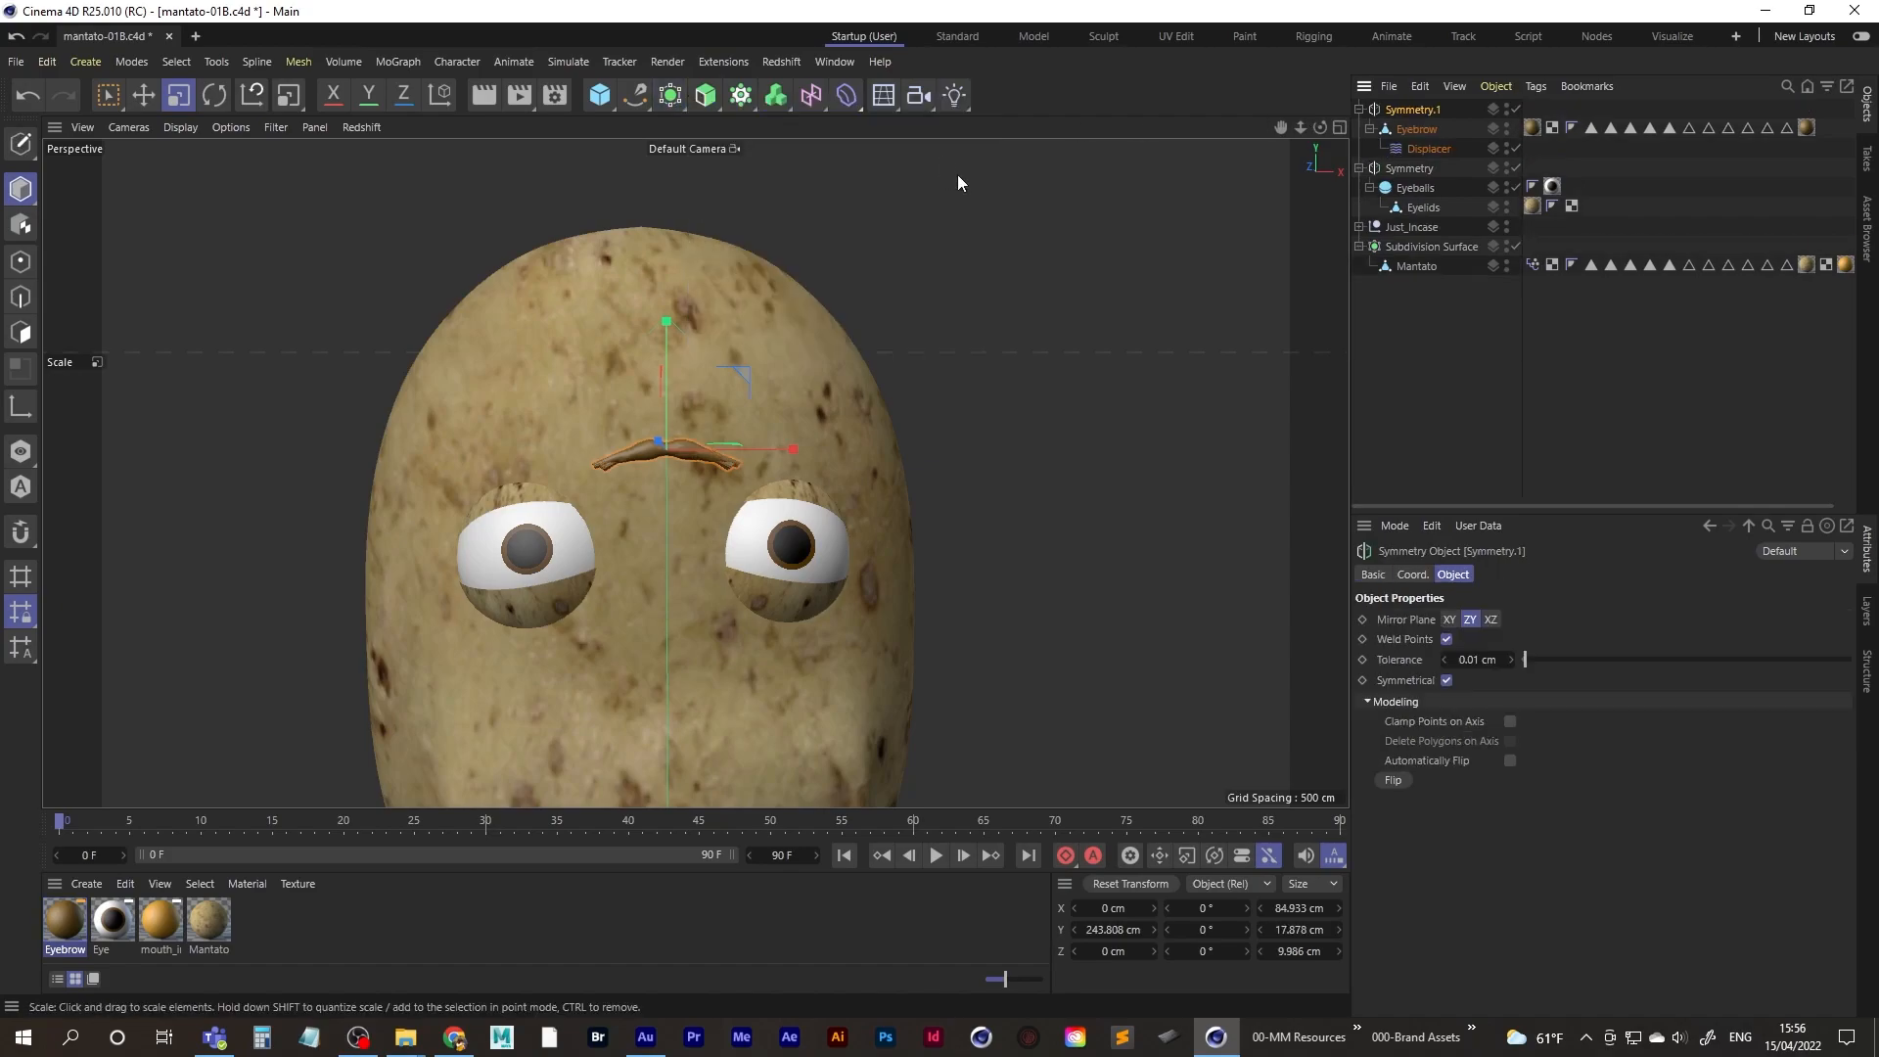
{"action": "left_click", "coordinate": [1418, 128]}
{"action": "left_click", "coordinate": [144, 97]}
{"action": "left_click_drag", "start_coordinate": [790, 448], "coordinate": [916, 449]}
{"action": "left_click_drag", "start_coordinate": [1049, 398], "coordinate": [582, 437], "text": "alt"}
{"action": "left_click_drag", "start_coordinate": [754, 467], "coordinate": [691, 431], "text": "alt"}
- Rotate the Eyebrow to a bank of about -31.4° so its inner end slopes down toward the nose
{"action": "key", "text": "r"}
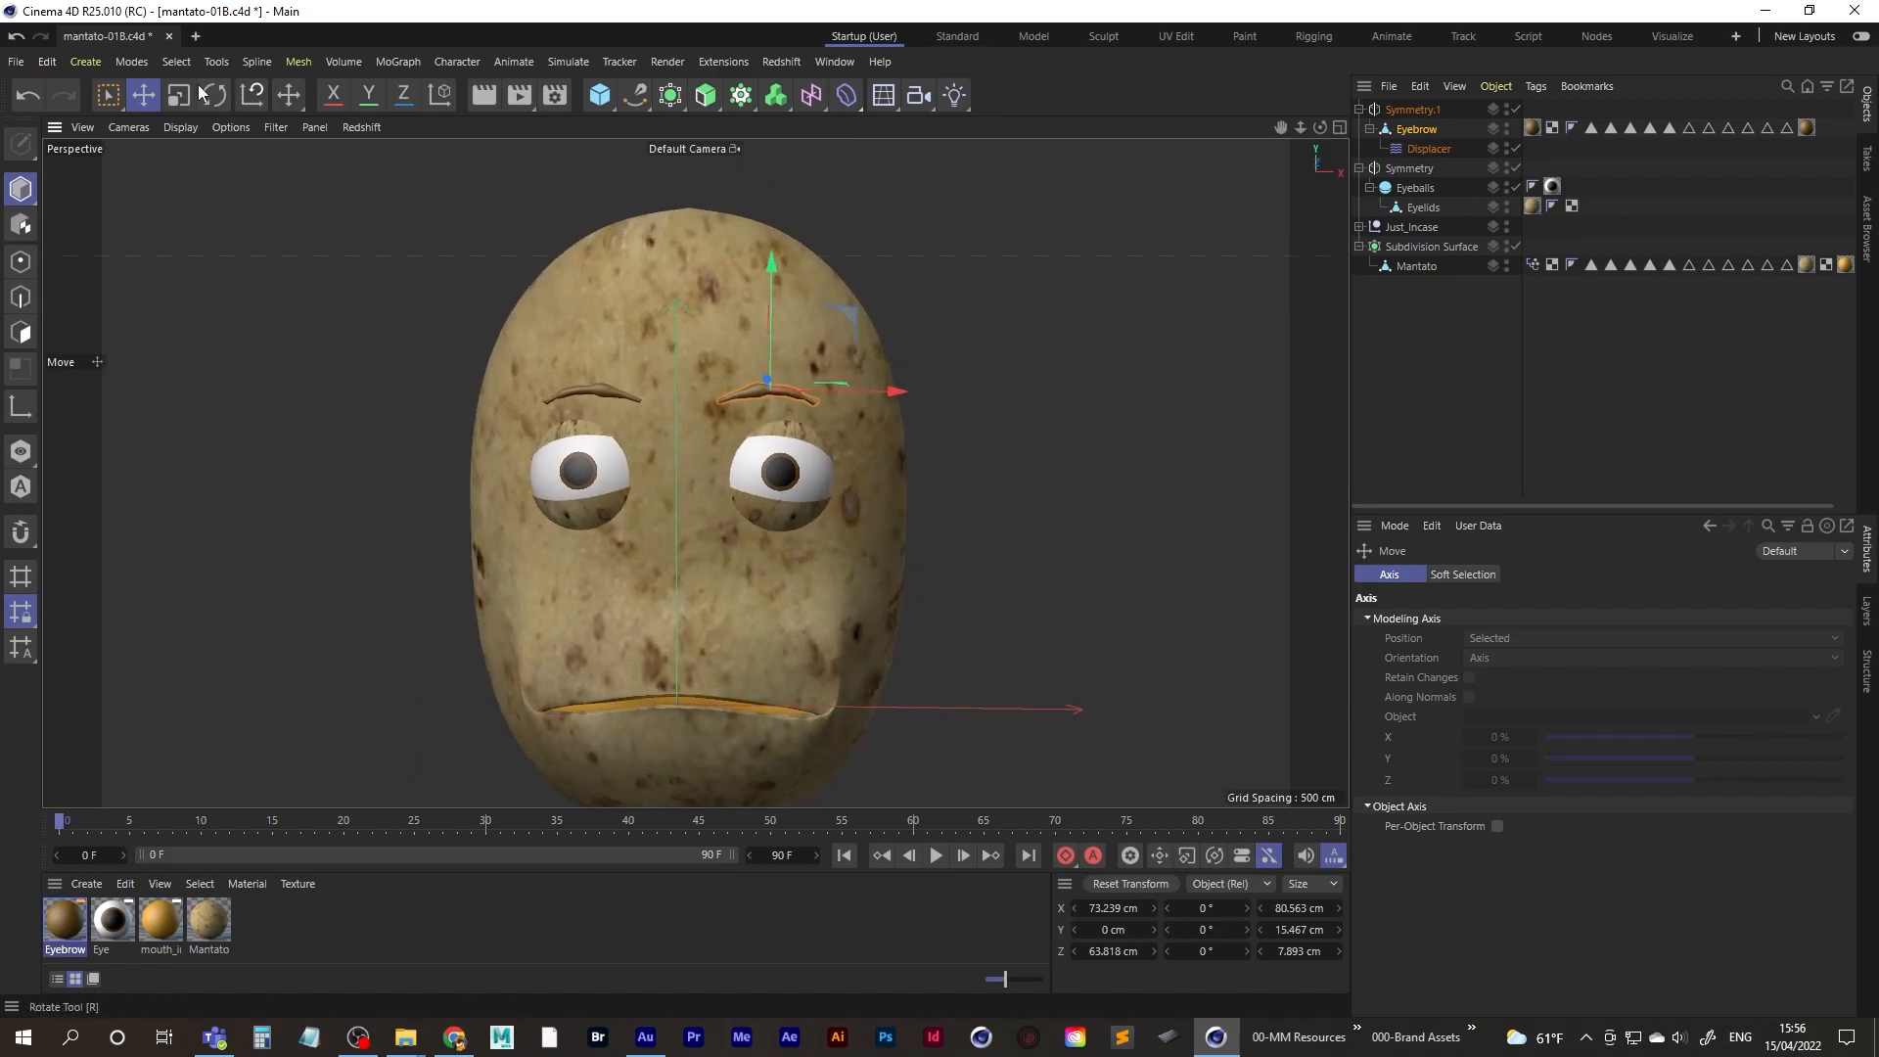
{"action": "left_click_drag", "start_coordinate": [811, 339], "coordinate": [784, 334]}
{"action": "mouse_move", "coordinate": [706, 462]}
{"action": "left_mouse_down", "text": "alt"}
{"action": "mouse_move", "coordinate": [695, 431]}
{"action": "mouse_move", "coordinate": [678, 491]}
{"action": "mouse_move", "coordinate": [697, 452]}
{"action": "left_mouse_up", "text": "alt"}
{"action": "left_click_drag", "start_coordinate": [635, 307], "coordinate": [607, 448], "text": "alt"}
{"action": "scroll", "coordinate": [630, 449], "scroll_direction": "up", "scroll_amount": 5}
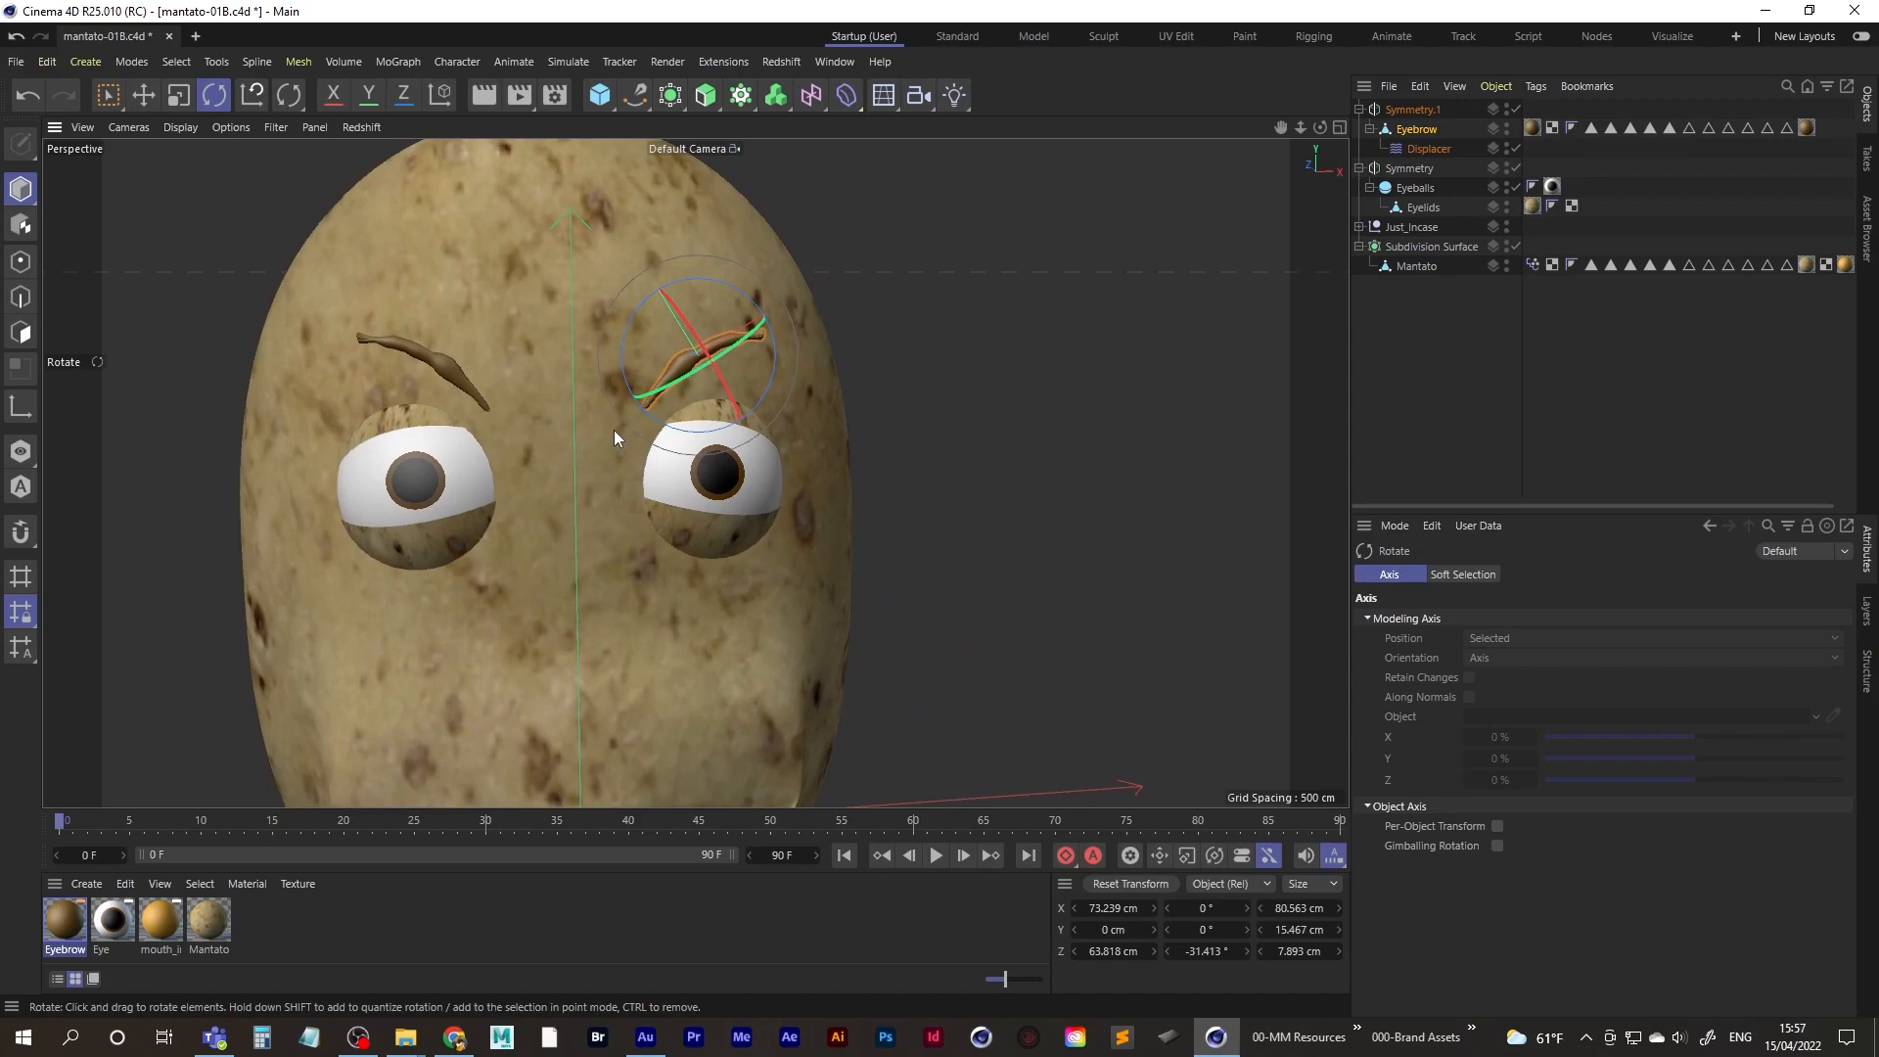
{"action": "scroll", "coordinate": [636, 421], "scroll_direction": "down", "scroll_amount": 4}
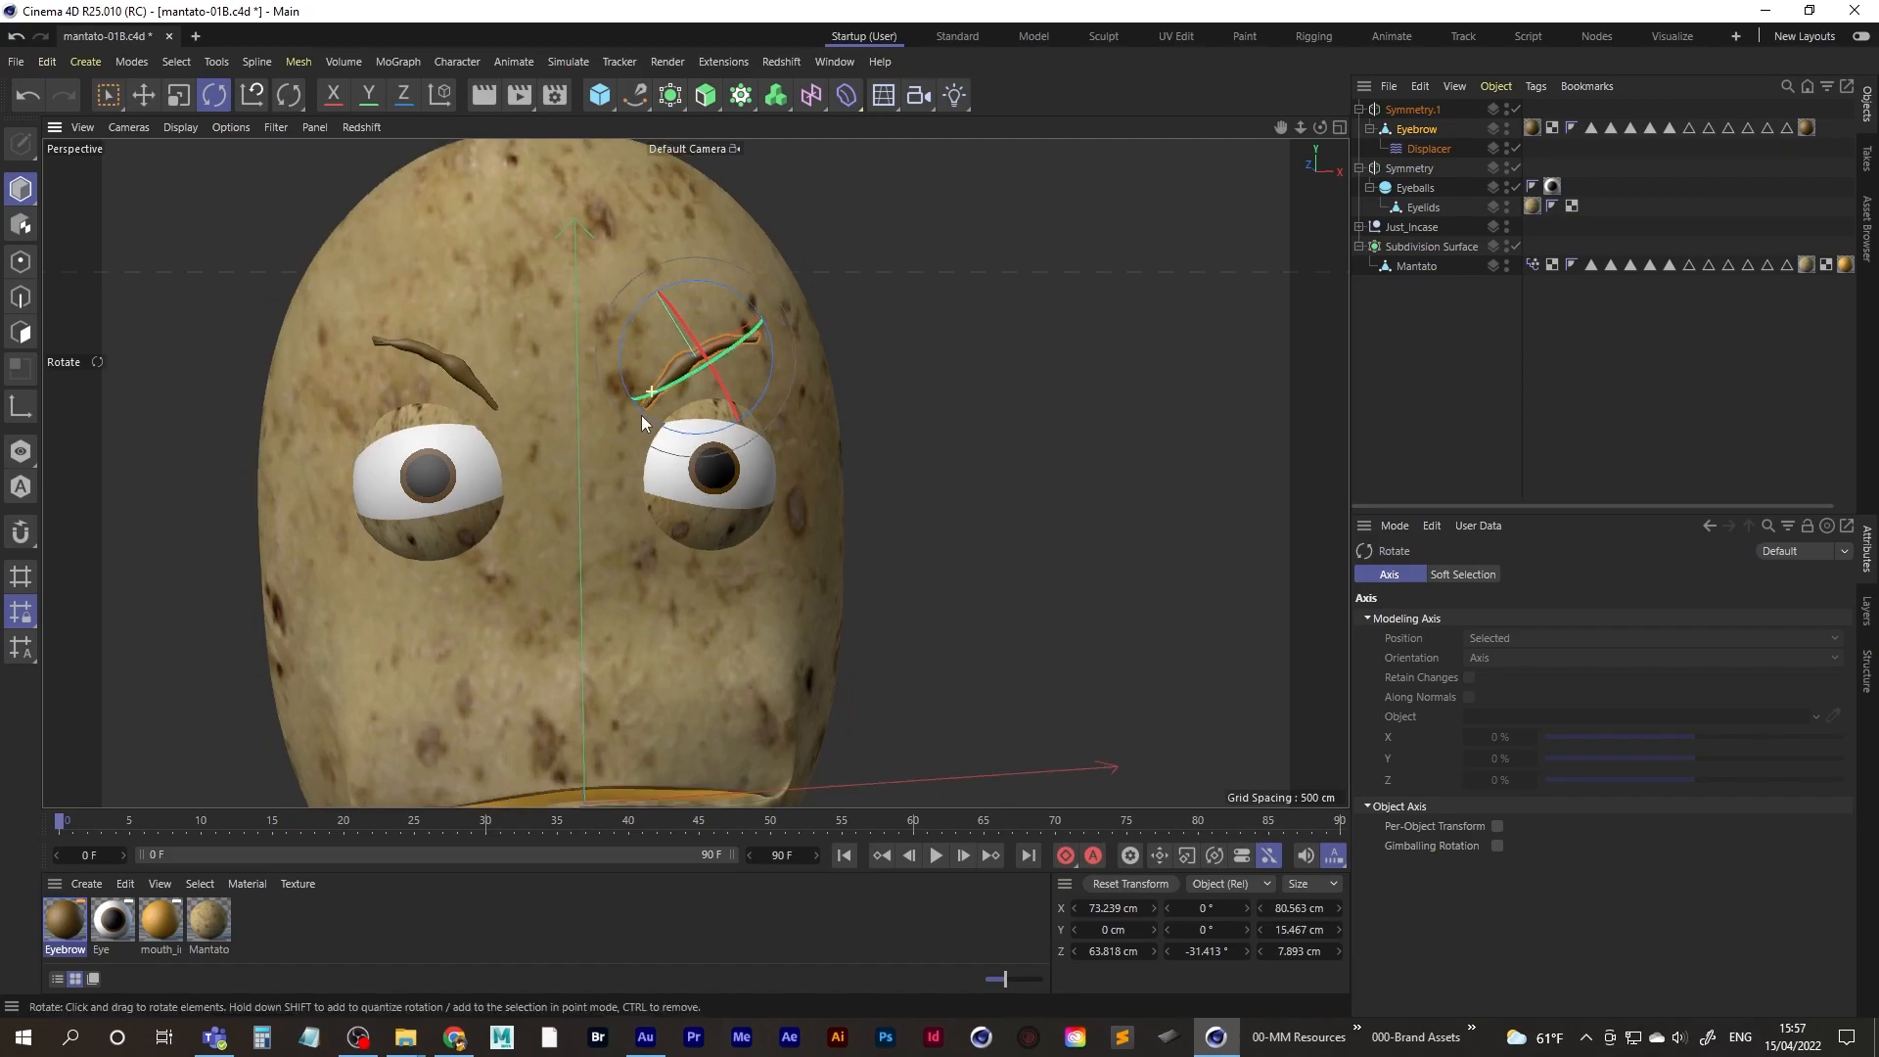
{"action": "left_click_drag", "start_coordinate": [660, 420], "coordinate": [596, 423], "text": "alt"}
{"action": "right_click_drag", "start_coordinate": [627, 399], "coordinate": [757, 401], "text": "alt"}
{"action": "middle_click_drag", "start_coordinate": [758, 402], "coordinate": [685, 431], "text": "alt"}
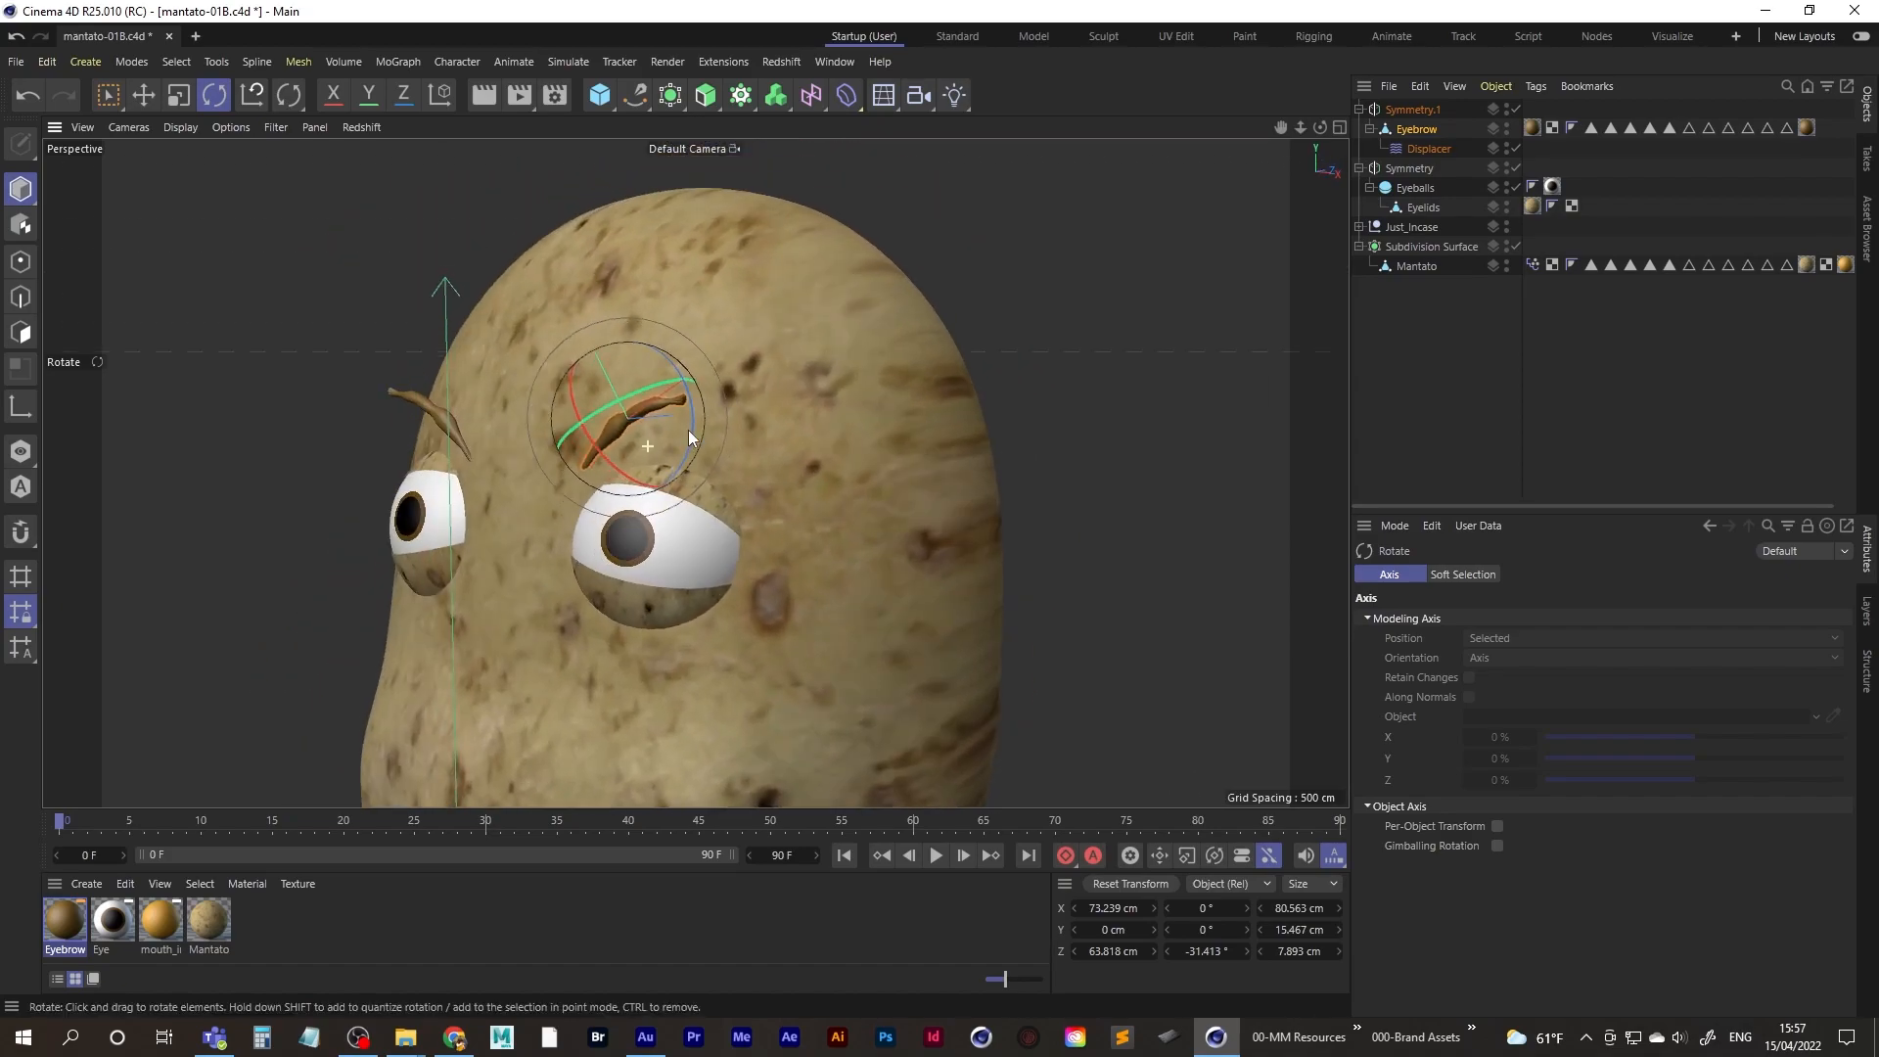
- Turn and reposition the Eyebrow against the head, rotated about 24.1°, -14° and -28.4°, at X 70.695, Y -1.554, Z 76.54 cm
{"action": "left_click_drag", "start_coordinate": [625, 397], "coordinate": [574, 445]}
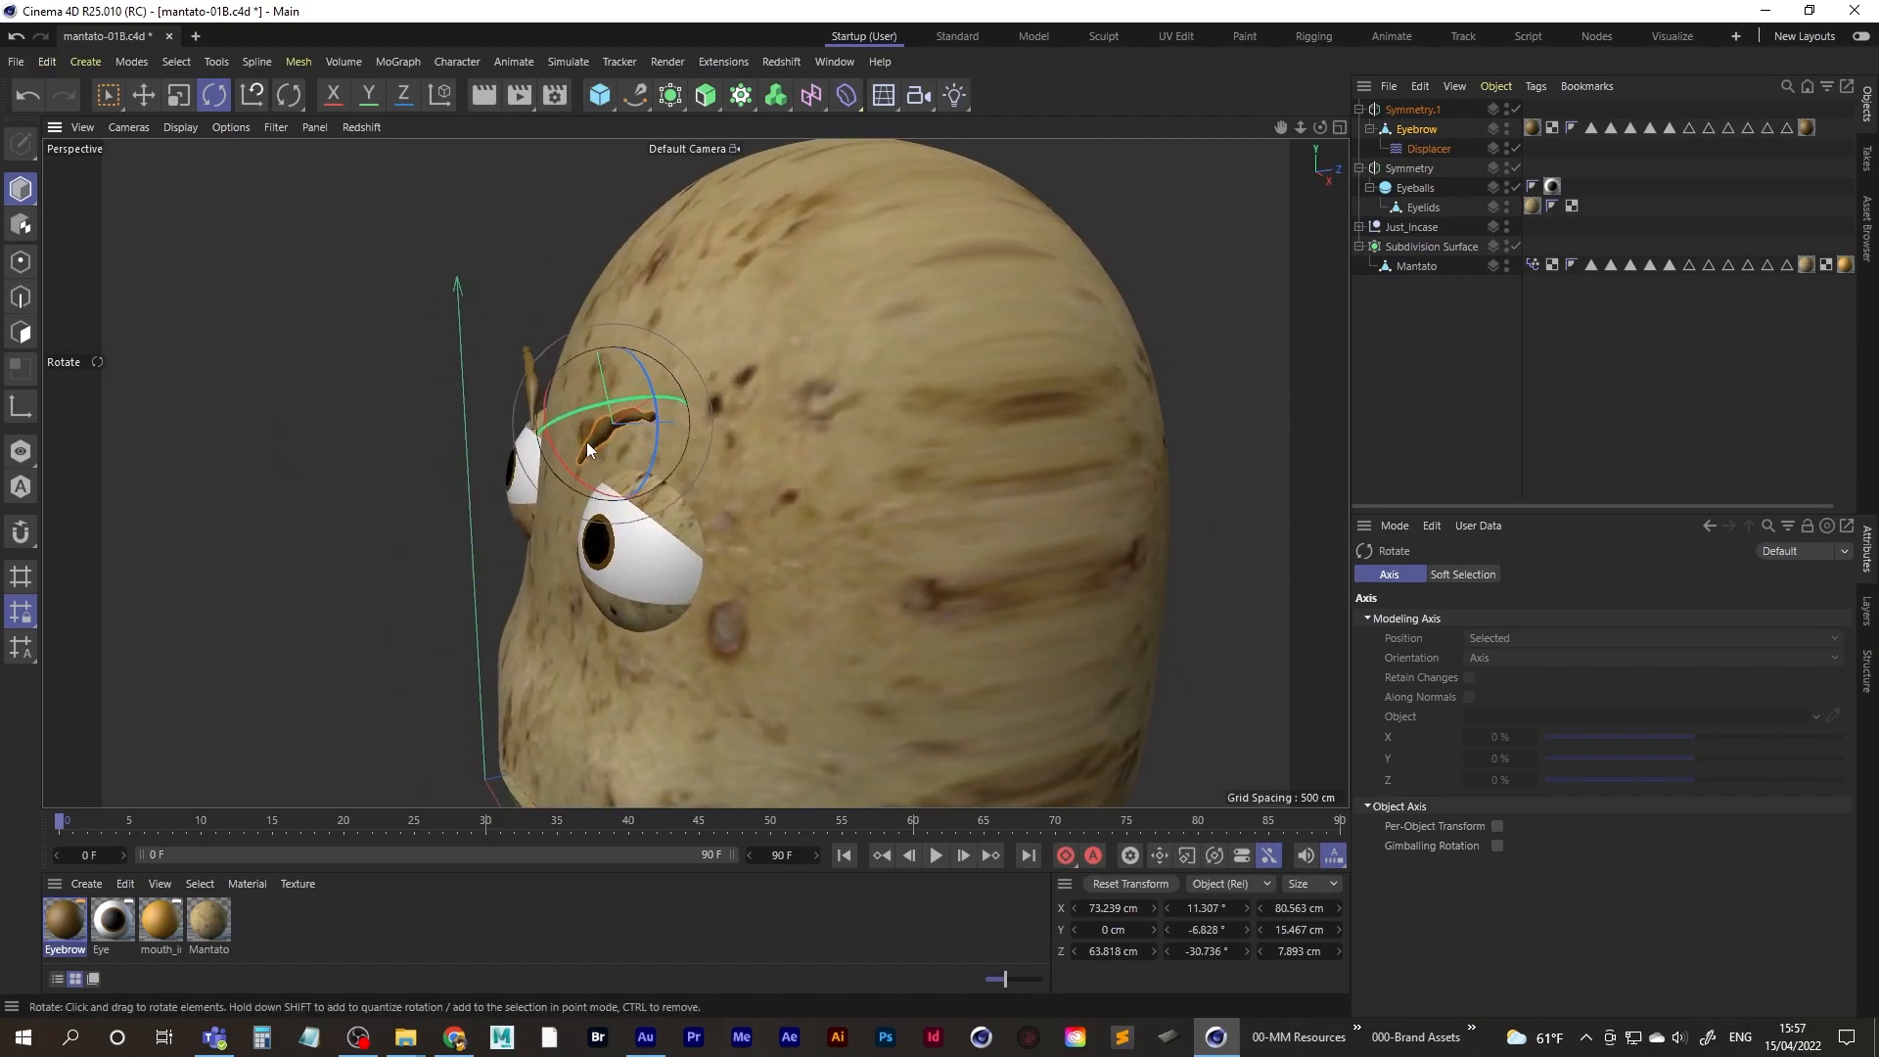
{"action": "key", "text": "0"}
{"action": "left_click_drag", "start_coordinate": [712, 430], "coordinate": [726, 420]}
{"action": "key", "text": "r"}
{"action": "left_click_drag", "start_coordinate": [609, 407], "coordinate": [1116, 383]}
{"action": "left_click_drag", "start_coordinate": [575, 464], "coordinate": [283, 442], "text": "alt"}
{"action": "middle_click_drag", "start_coordinate": [540, 450], "coordinate": [506, 422], "text": "alt"}
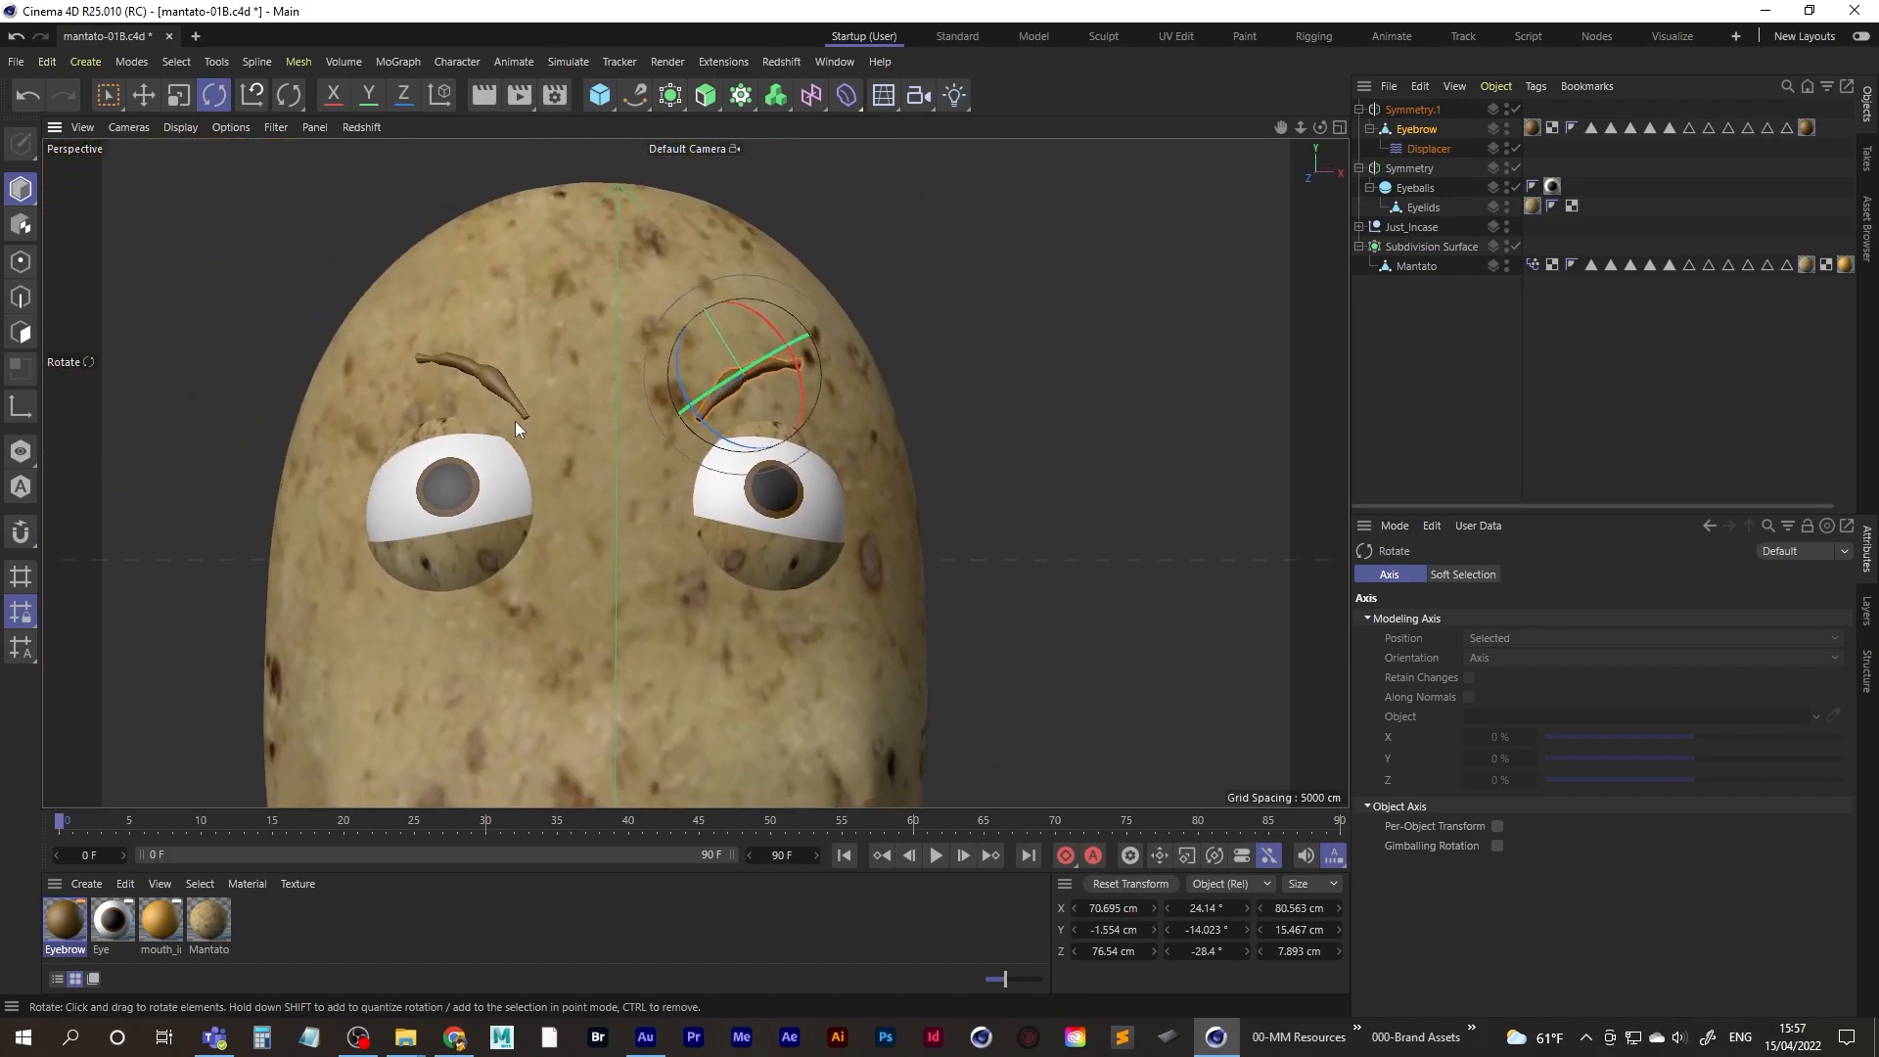
- Try a further rotation of the Eyebrow above the eye and undo it
{"action": "left_click_drag", "start_coordinate": [505, 420], "coordinate": [482, 455], "text": "alt"}
{"action": "left_click_drag", "start_coordinate": [685, 366], "coordinate": [697, 321]}
{"action": "scroll", "coordinate": [675, 415], "scroll_direction": "down", "scroll_amount": 5}
{"action": "middle_click_drag", "start_coordinate": [676, 415], "coordinate": [693, 403], "text": "alt"}
{"action": "left_click_drag", "start_coordinate": [693, 403], "coordinate": [787, 427], "text": "alt"}
{"action": "key", "text": "ctrl+z"}
- Try deleting the Eyebrow object, and undo the deletion and the earlier repositioning
{"action": "left_click", "coordinate": [1440, 359]}
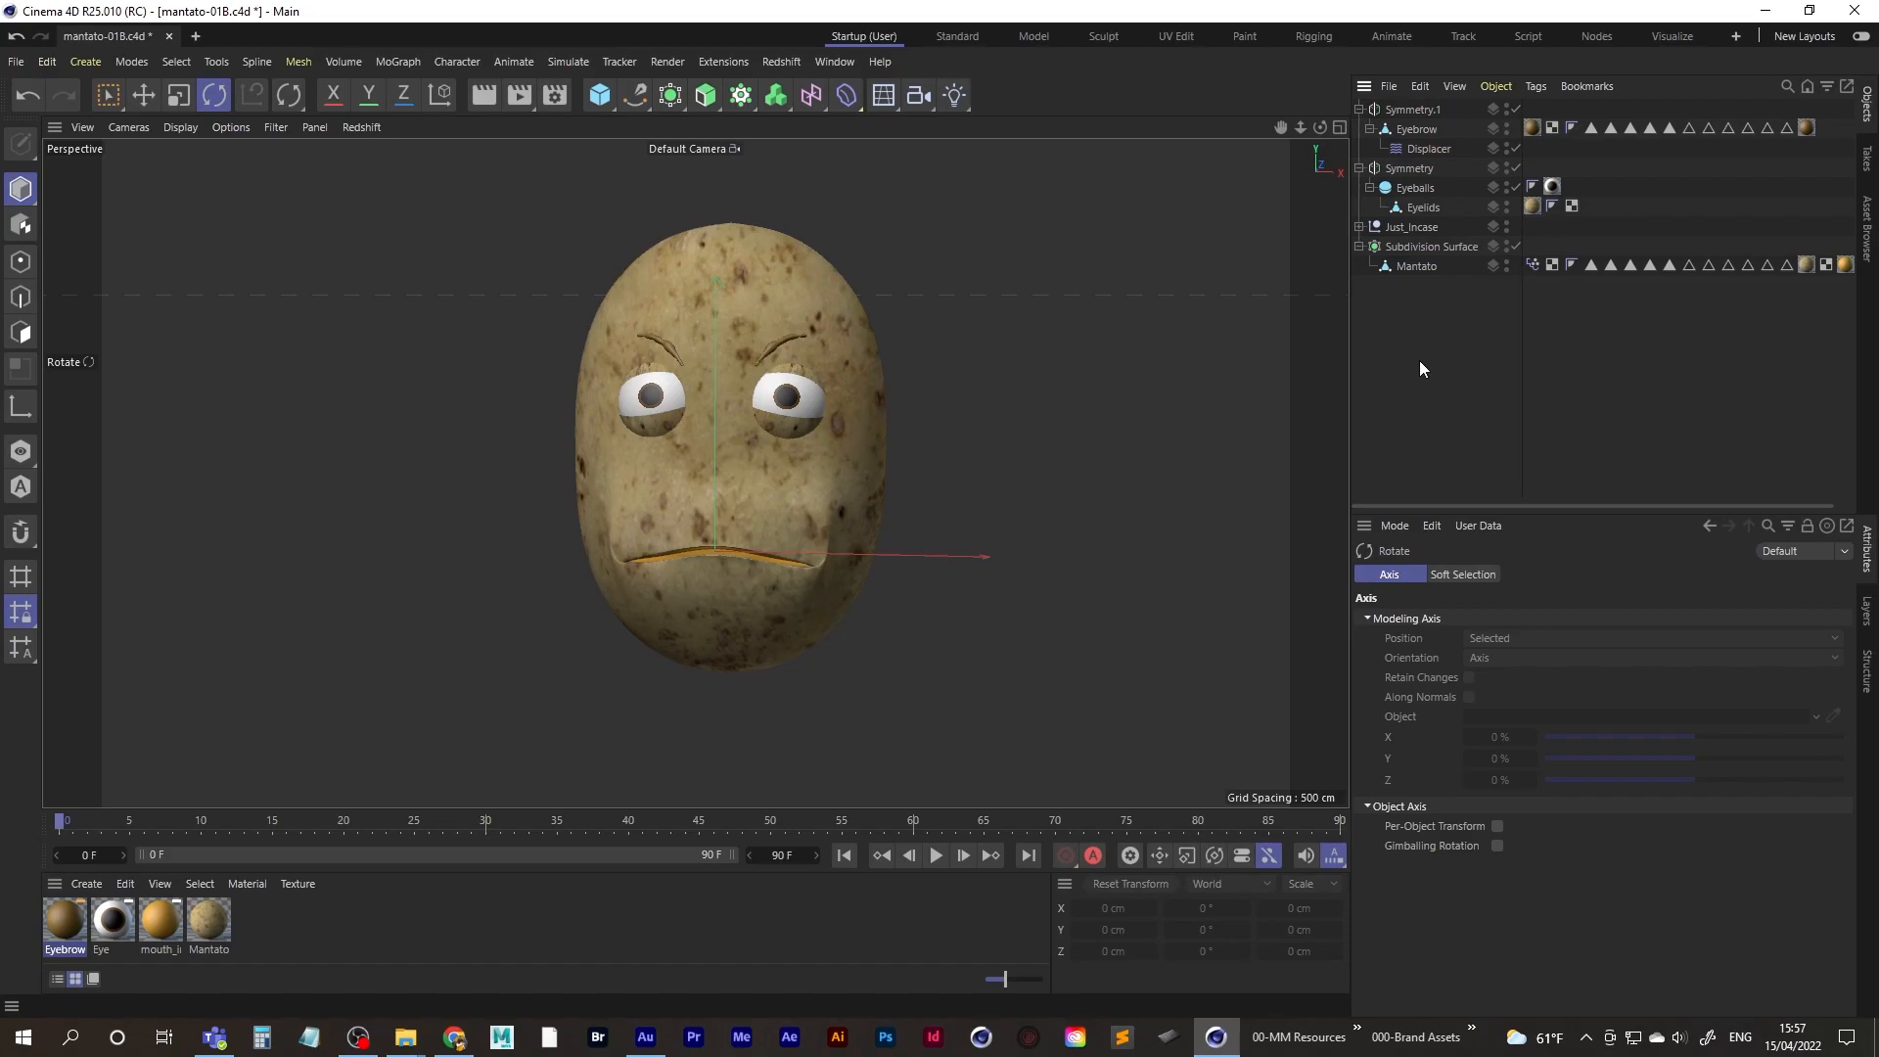
{"action": "key", "text": "ctrl+z"}
{"action": "key", "text": "Delete"}
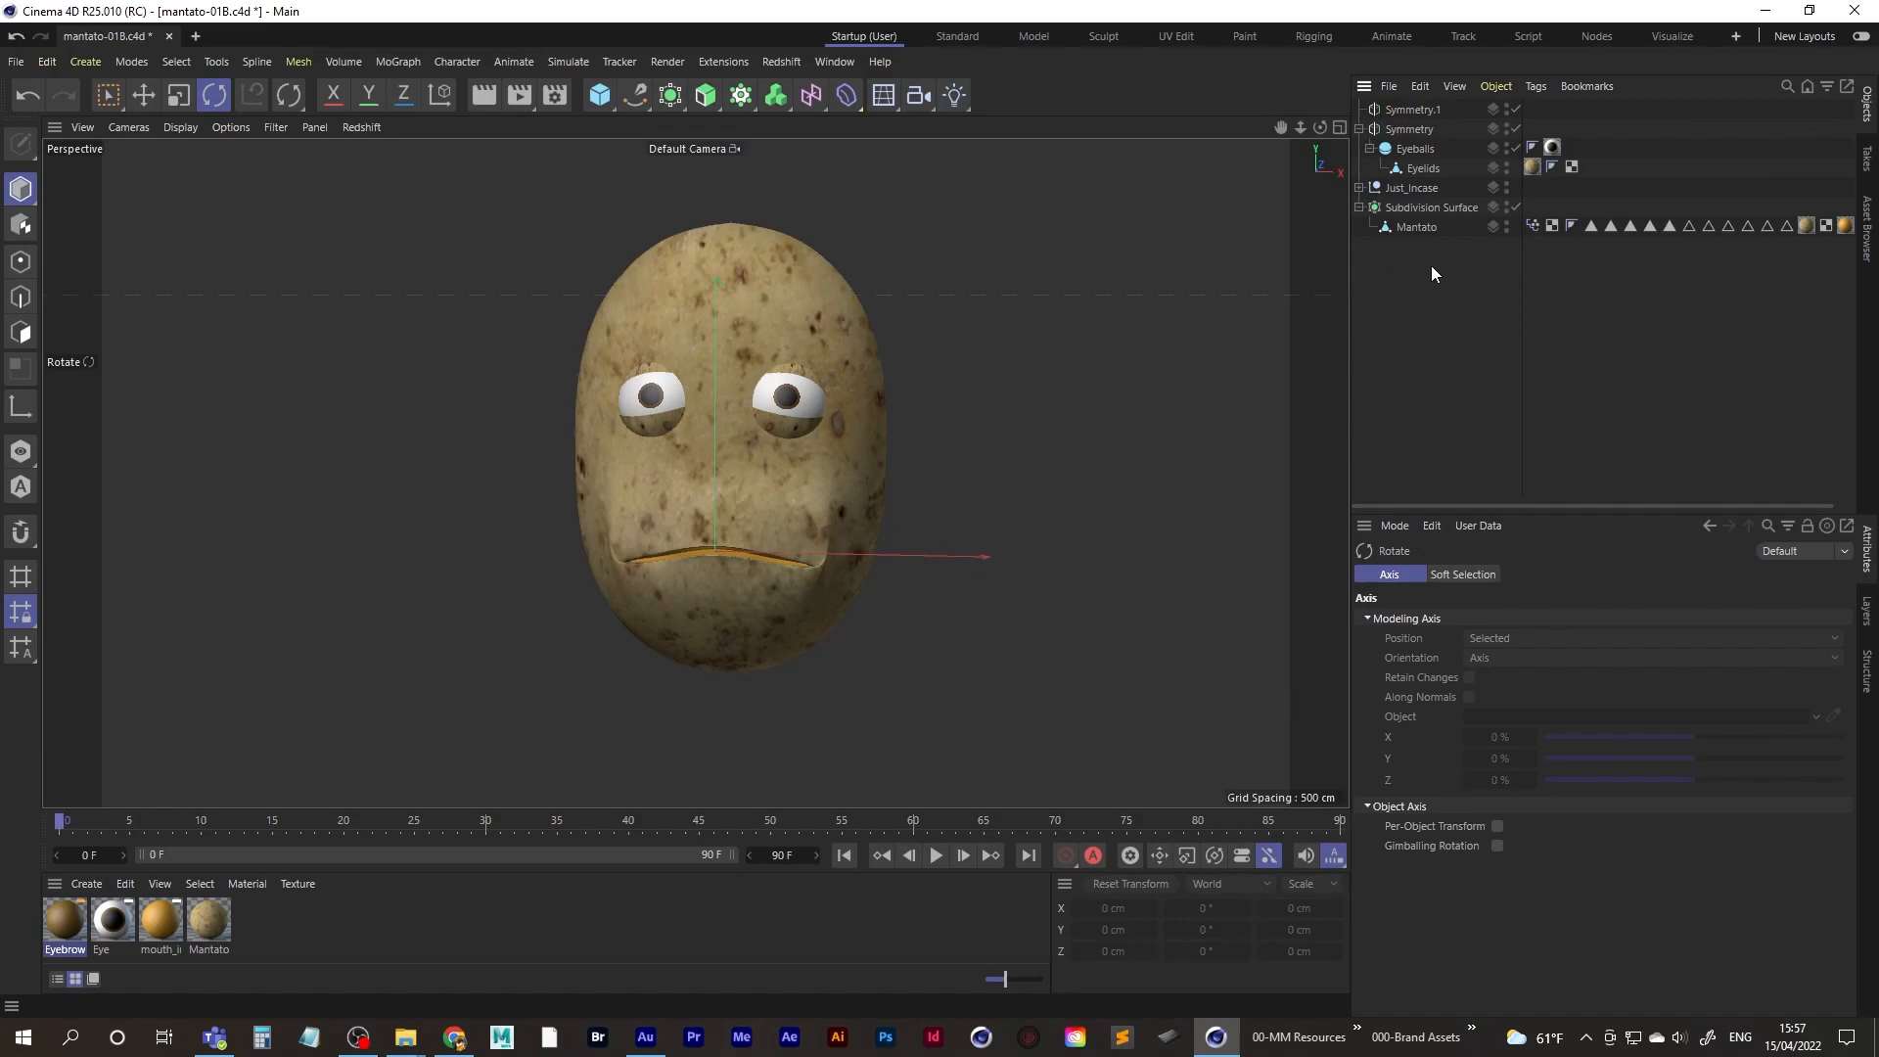
{"action": "key", "text": "ctrl+z"}
{"action": "left_click_drag", "start_coordinate": [779, 368], "coordinate": [702, 419], "text": "alt"}
{"action": "right_click_drag", "start_coordinate": [696, 473], "coordinate": [743, 432], "text": "alt"}
{"action": "middle_click_drag", "start_coordinate": [744, 425], "coordinate": [734, 456], "text": "alt"}
{"action": "key", "text": "ctrl+z"}
- Rotate the Eyebrow to about 26.6°, -15.3° and -27.8° and move it to X 68.128, Y -3.122, Z 74.034 cm
{"action": "left_click_drag", "start_coordinate": [666, 462], "coordinate": [931, 421], "text": "alt"}
{"action": "right_click_drag", "start_coordinate": [688, 476], "coordinate": [763, 431], "text": "alt"}
{"action": "left_click_drag", "start_coordinate": [726, 368], "coordinate": [754, 358]}
{"action": "key", "text": "space"}
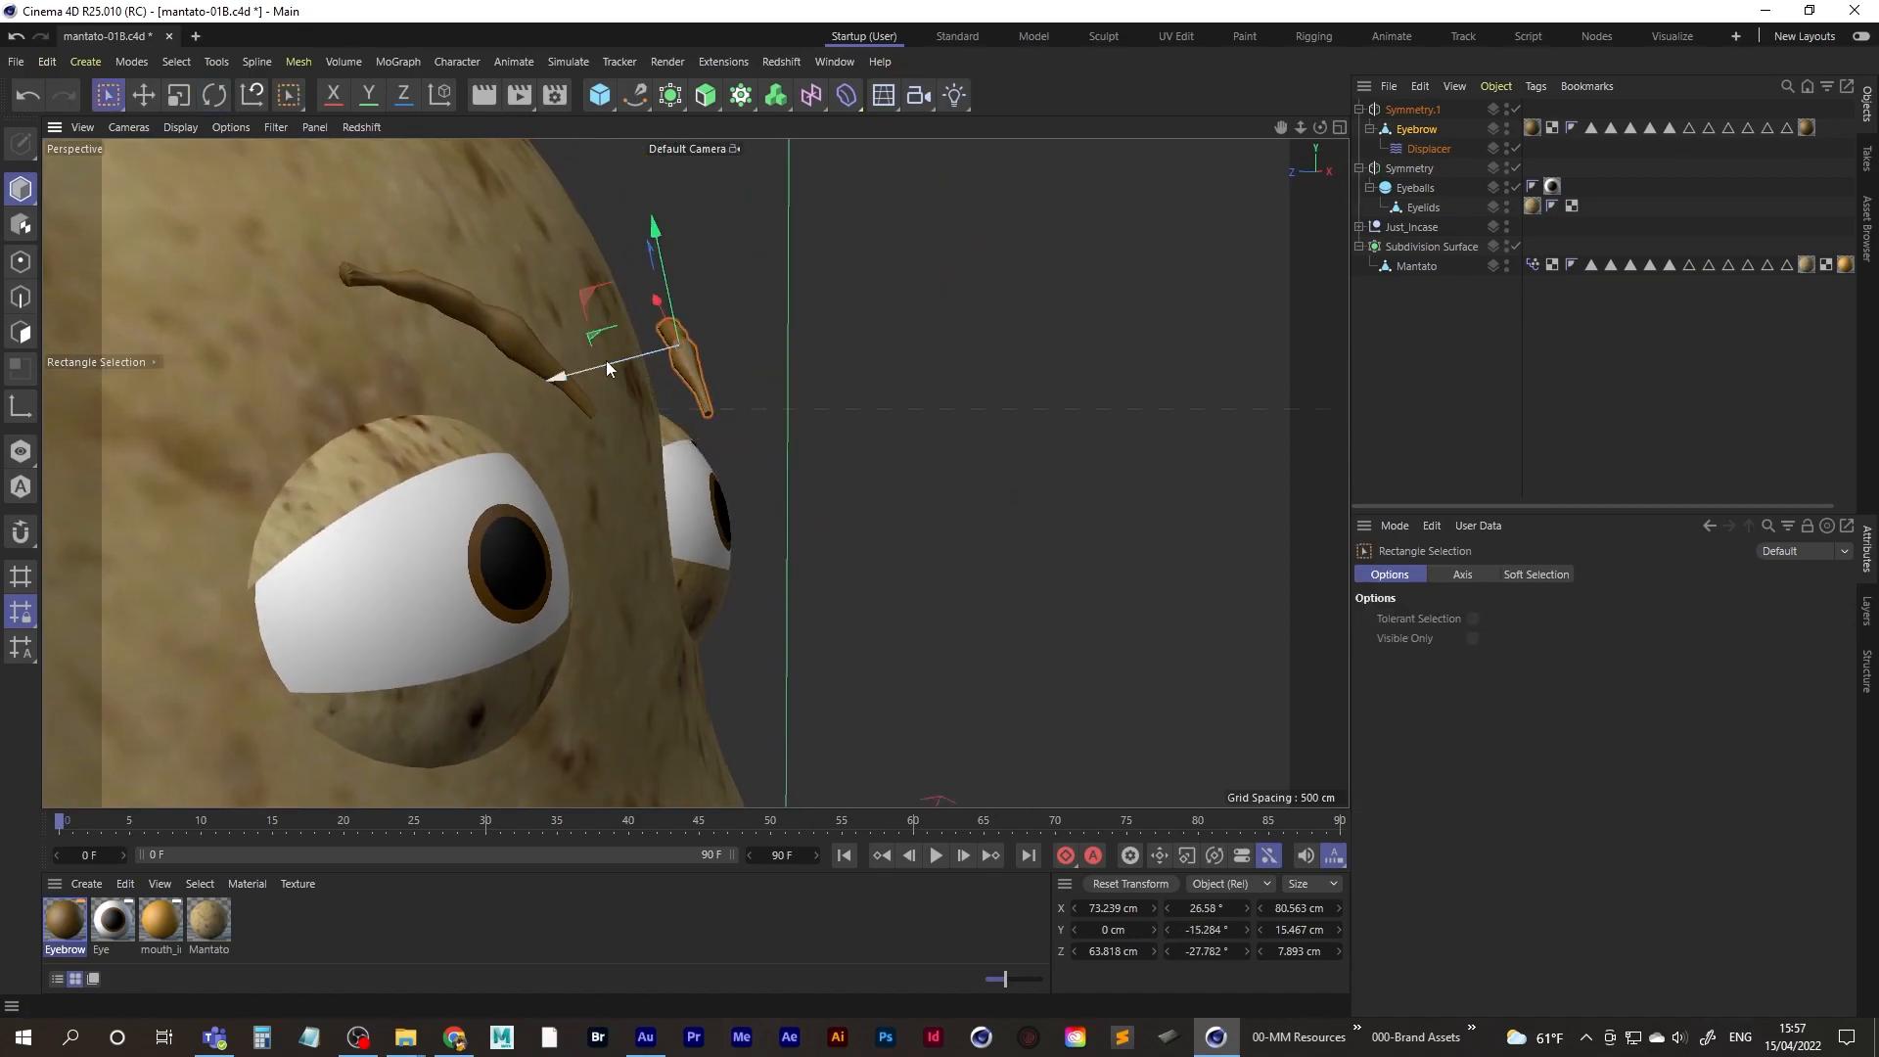
{"action": "left_click_drag", "start_coordinate": [571, 383], "coordinate": [350, 369]}
{"action": "scroll", "coordinate": [489, 450], "scroll_direction": "down", "scroll_amount": 5}
{"action": "left_click_drag", "start_coordinate": [492, 442], "coordinate": [601, 448], "text": "alt"}
{"action": "key", "text": "space"}
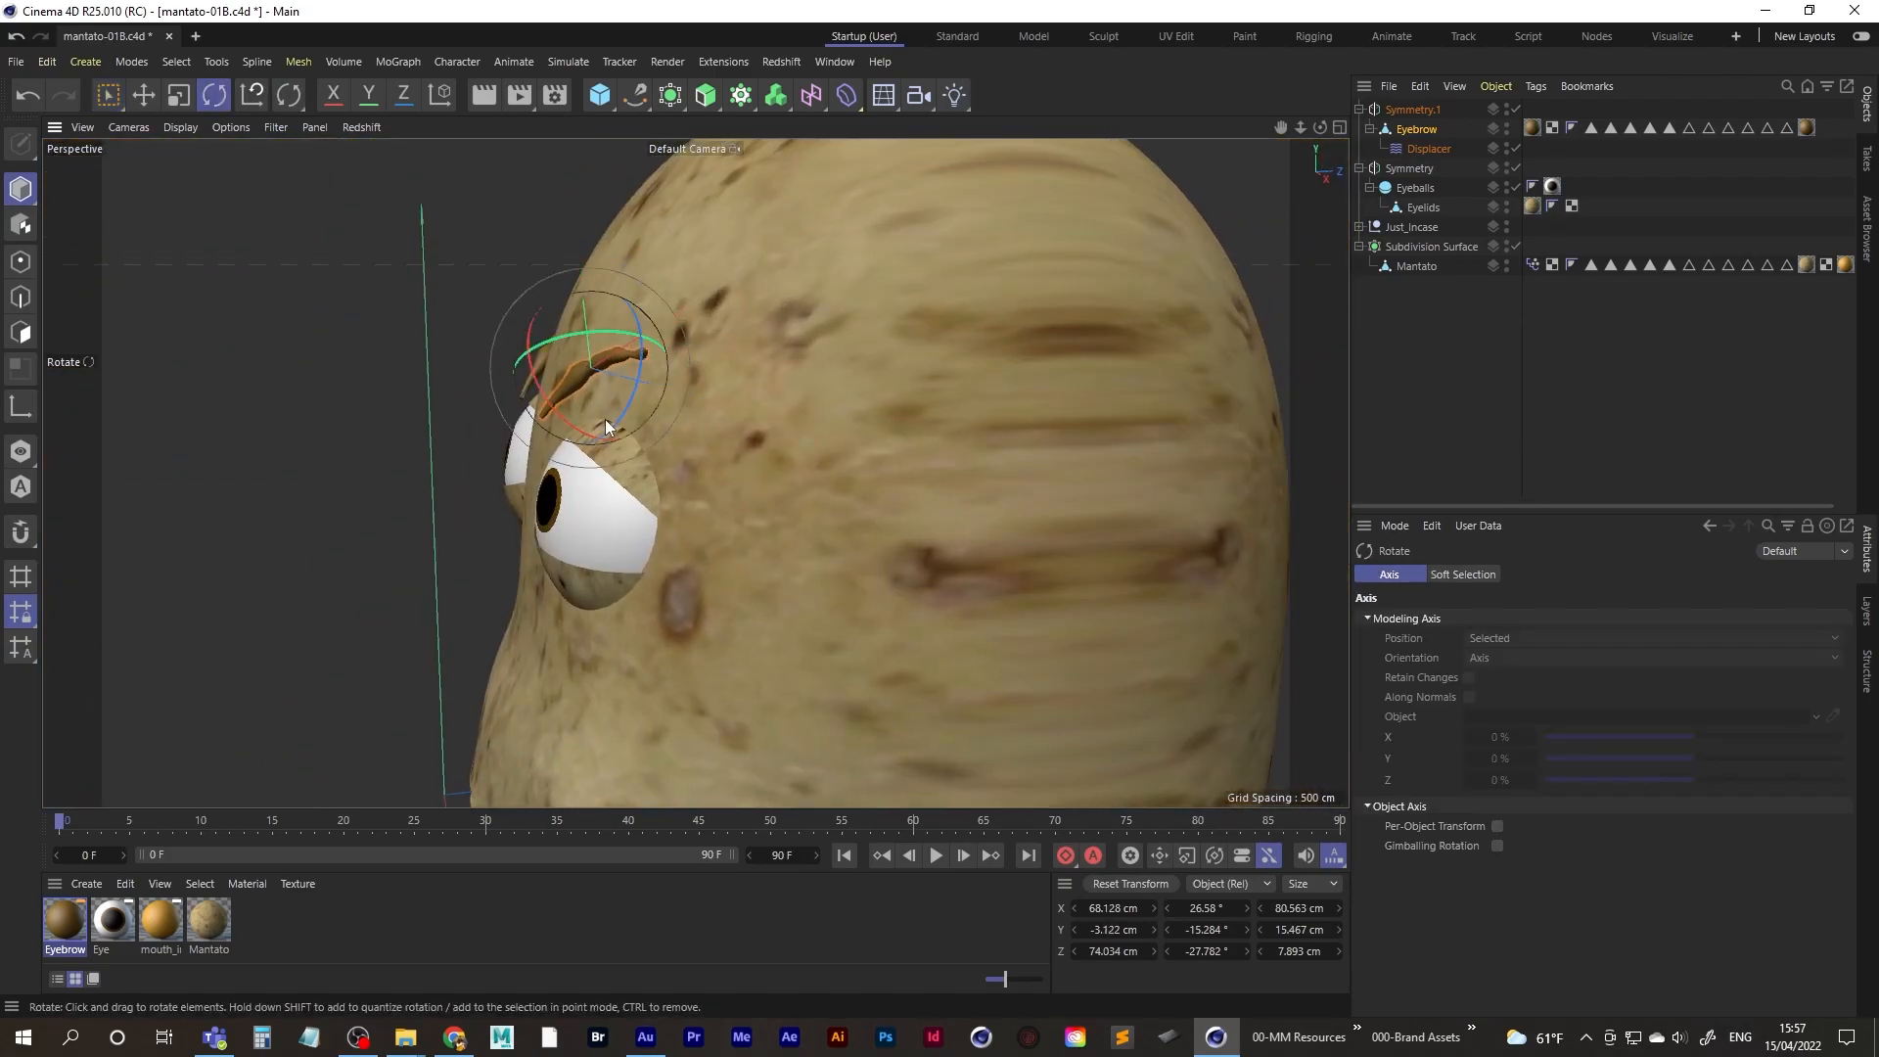
- Rotate the Eyebrow to about 22.9°, 3.3° and -3.9° to follow the curve of the forehead
{"action": "mouse_move", "coordinate": [578, 378]}
{"action": "left_mouse_down", "text": "alt"}
{"action": "mouse_move", "coordinate": [632, 383]}
{"action": "mouse_move", "coordinate": [595, 366]}
{"action": "left_mouse_up", "text": "alt"}
{"action": "left_click_drag", "start_coordinate": [594, 365], "coordinate": [368, 419], "text": "alt"}
{"action": "right_click_drag", "start_coordinate": [623, 405], "coordinate": [701, 383], "text": "alt"}
{"action": "left_click_drag", "start_coordinate": [701, 384], "coordinate": [666, 457], "text": "alt"}
- Try moving the Eyebrow along its depth axis and rotating it again to fit the head's surface
{"action": "key", "text": "0"}
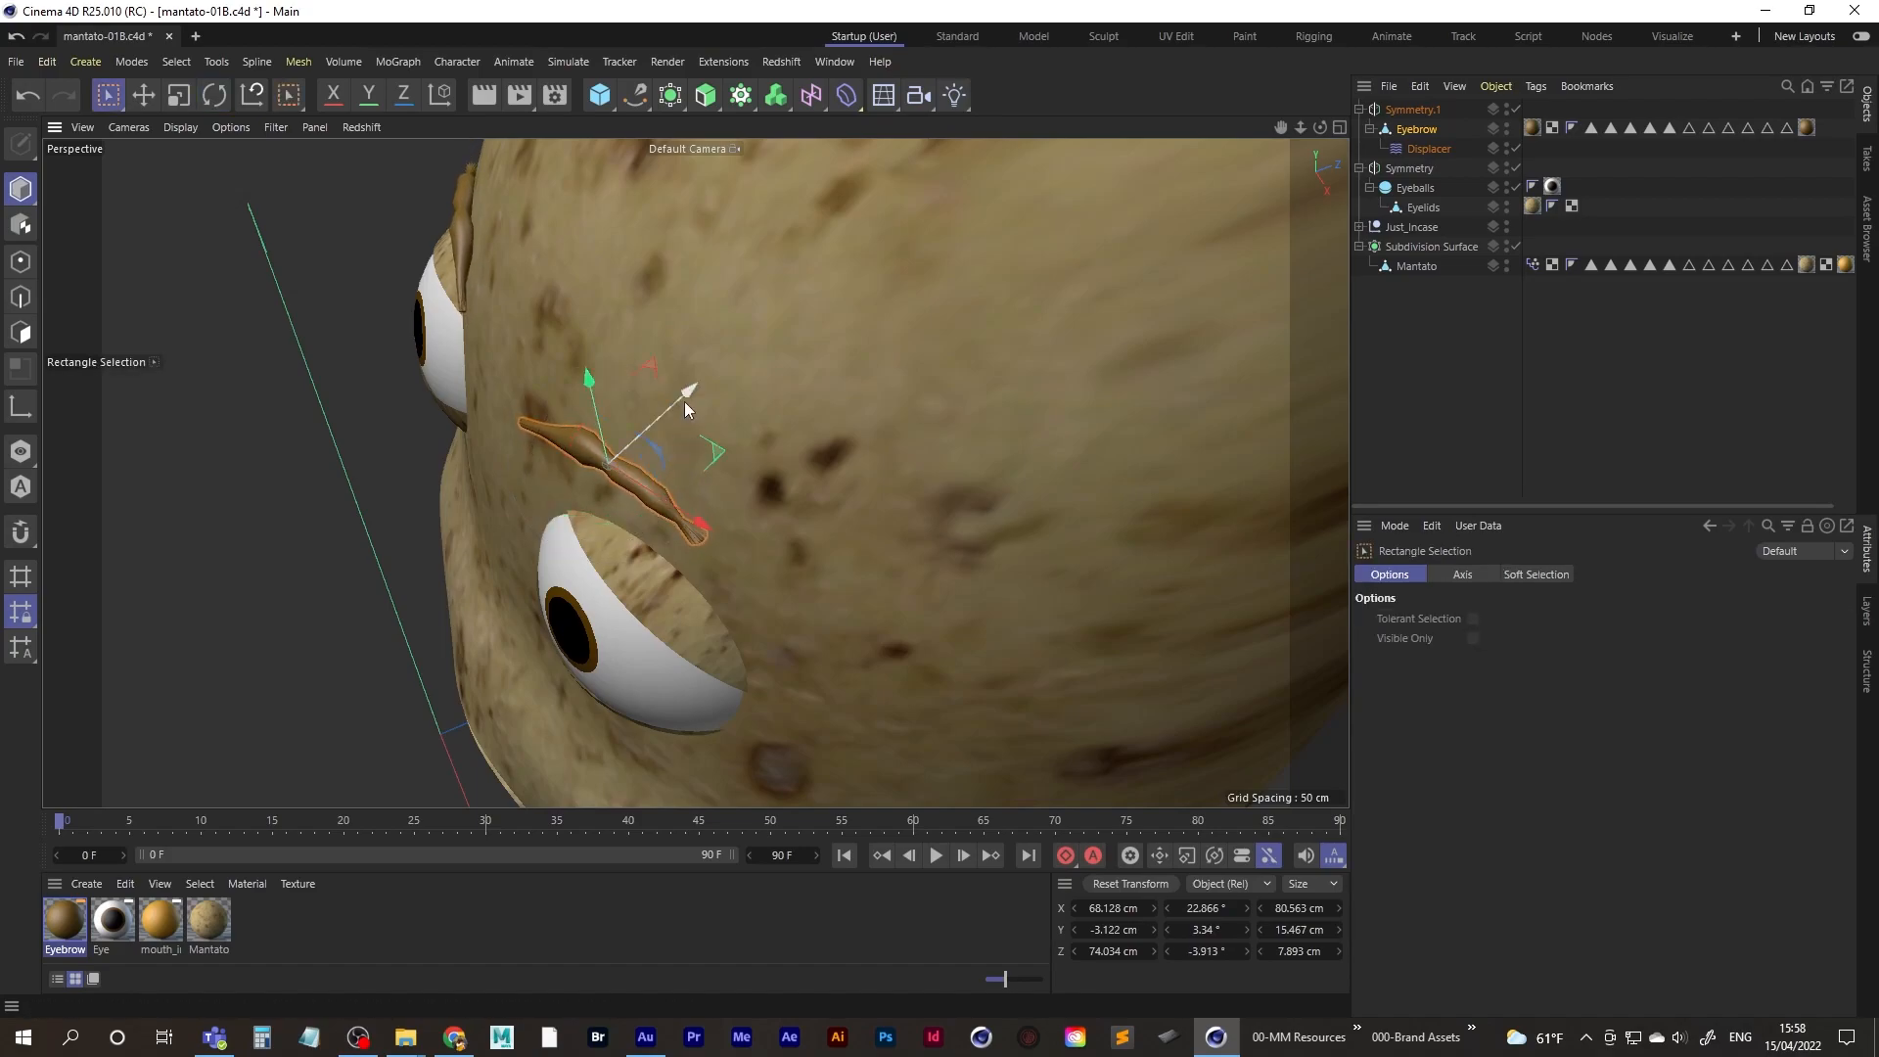
{"action": "left_click_drag", "start_coordinate": [689, 394], "coordinate": [610, 430]}
{"action": "key", "text": "r"}
{"action": "left_click_drag", "start_coordinate": [622, 464], "coordinate": [811, 298], "text": "alt"}
{"action": "left_click_drag", "start_coordinate": [607, 484], "coordinate": [549, 432]}
{"action": "left_click_drag", "start_coordinate": [549, 431], "coordinate": [752, 452], "text": "alt"}
- Undo the Eyebrow's recent moves and tilts, and turn it to a heading of 22.501° with no pitch or bank
{"action": "key", "text": "ctrl+z"}
{"action": "key", "text": "ctrl+z"}
{"action": "key", "text": "ctrl+z"}
{"action": "key", "text": "ctrl+z"}
{"action": "key", "text": "ctrl+z"}
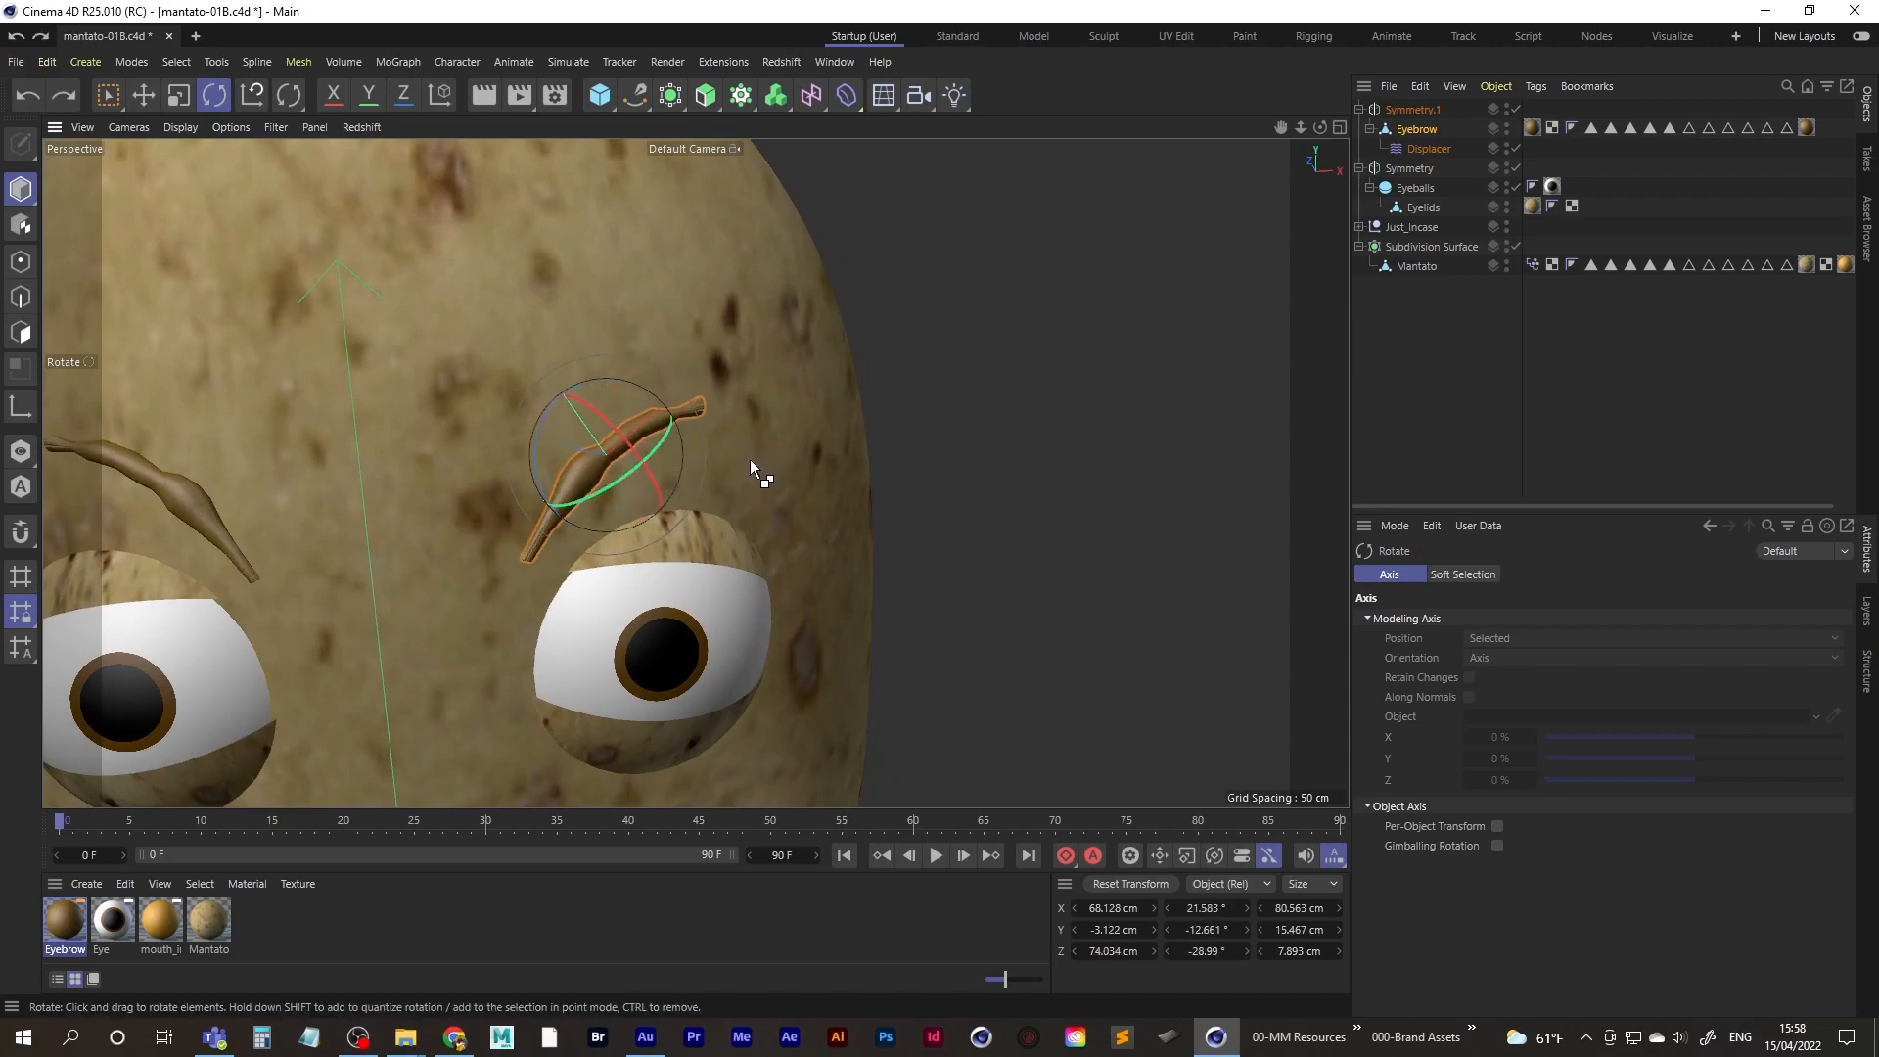
{"action": "left_click_drag", "start_coordinate": [741, 474], "coordinate": [906, 426], "text": "alt"}
{"action": "key", "text": "ctrl+z"}
{"action": "key", "text": "ctrl+z"}
{"action": "key", "text": "0"}
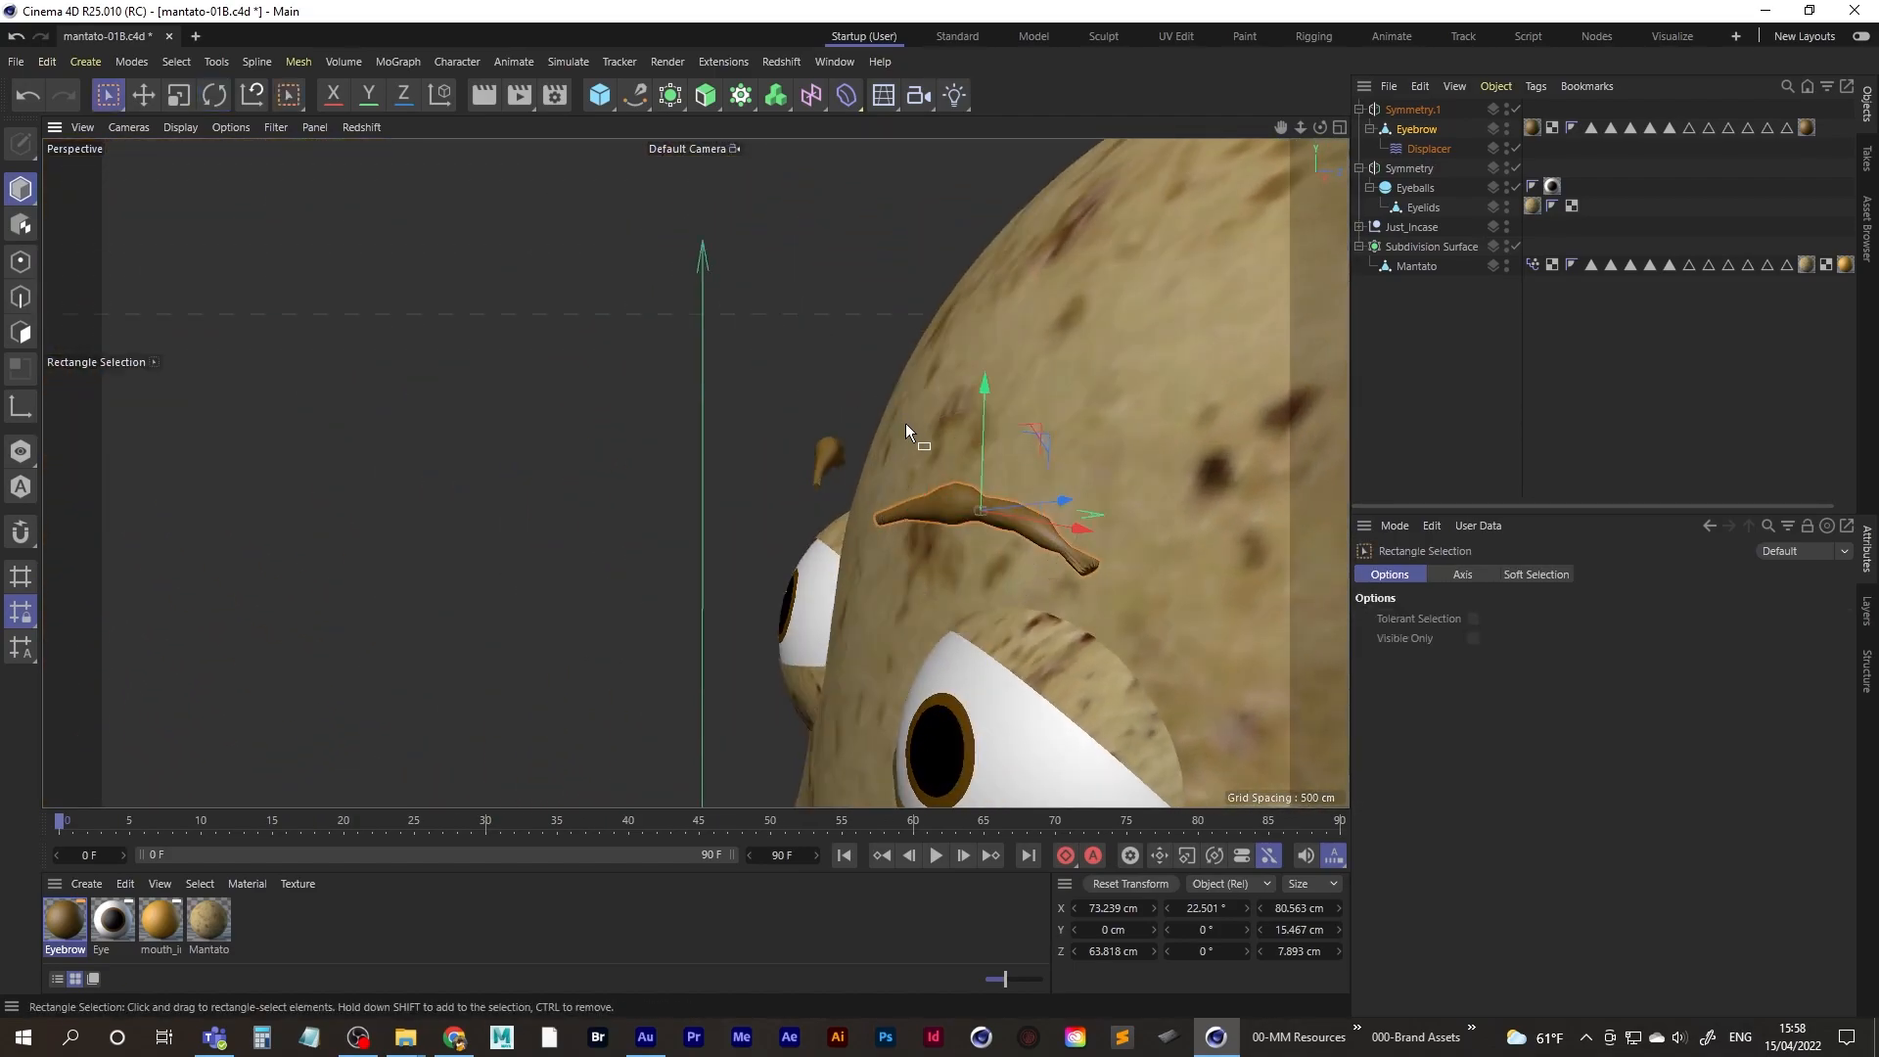
- Move the Eyebrow along the world depth axis to about Z 75.43 cm, using world coordinates
{"action": "left_click_drag", "start_coordinate": [948, 513], "coordinate": [989, 535], "text": "alt"}
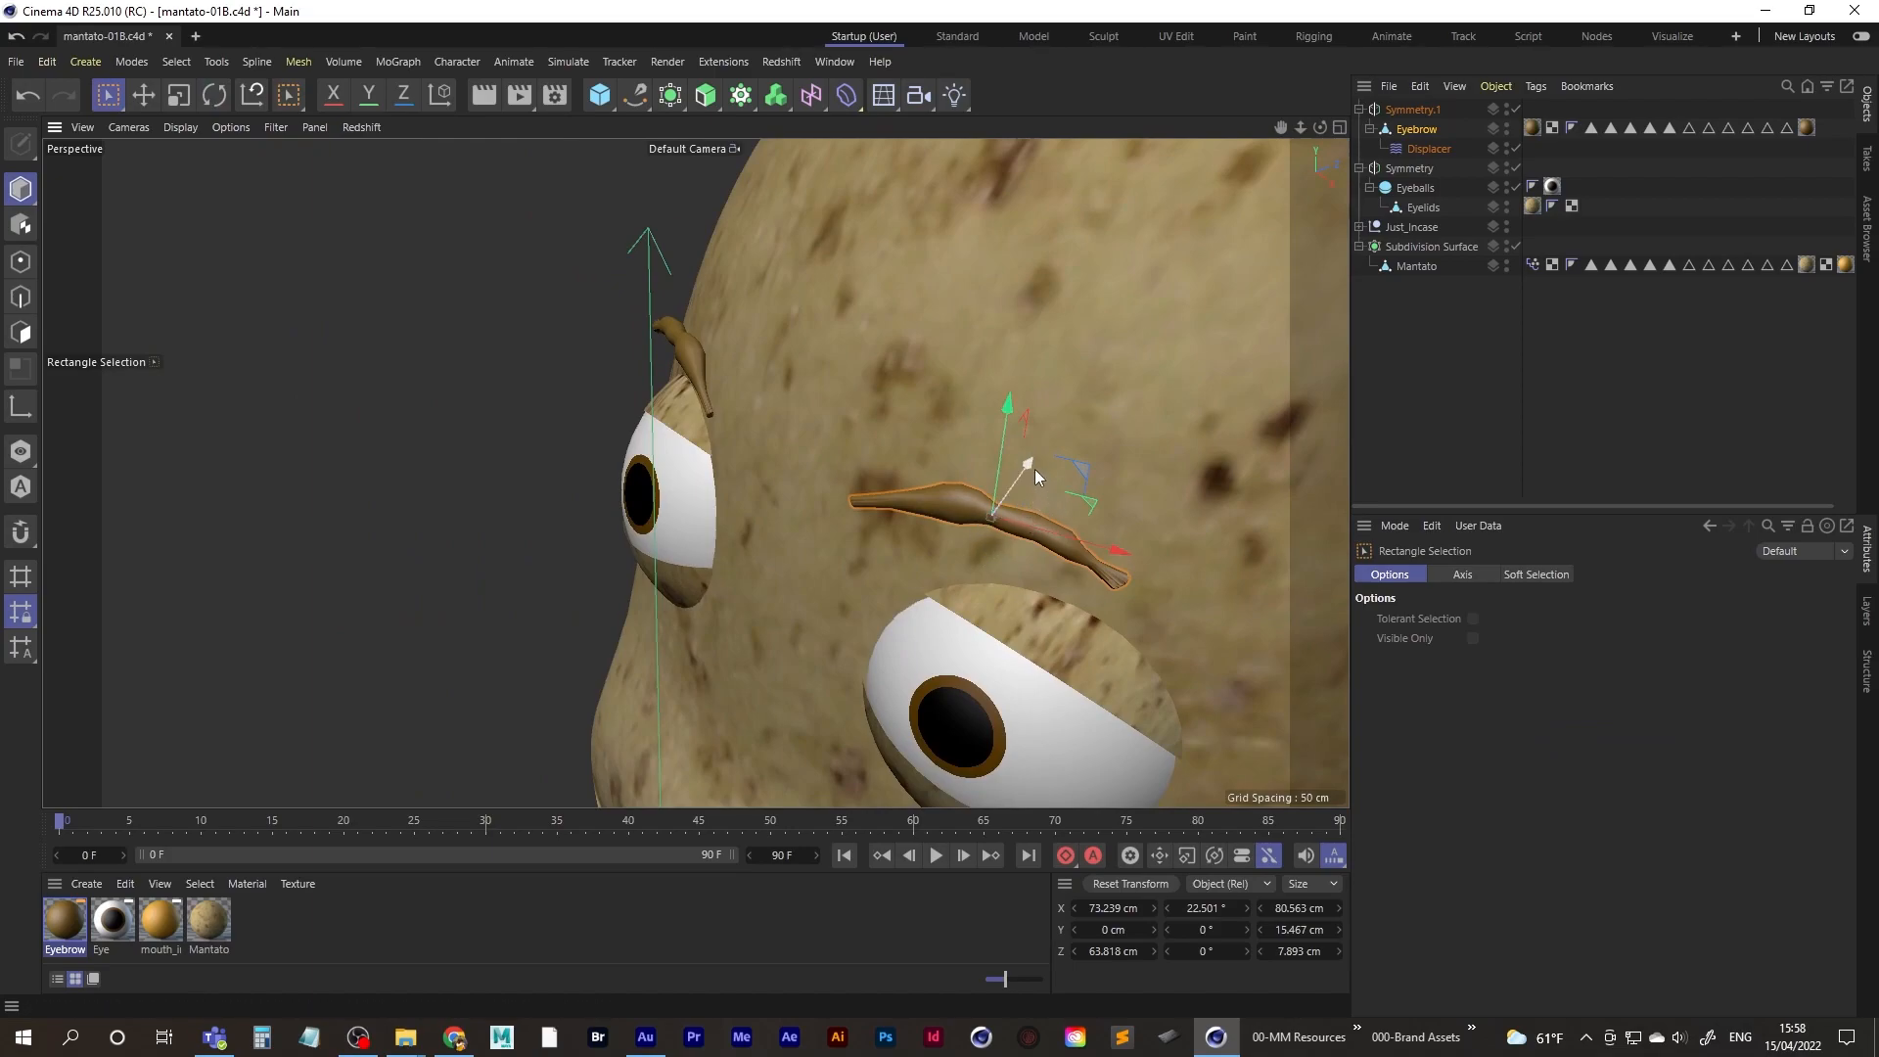
{"action": "left_click_drag", "start_coordinate": [1040, 477], "coordinate": [601, 296], "text": "alt"}
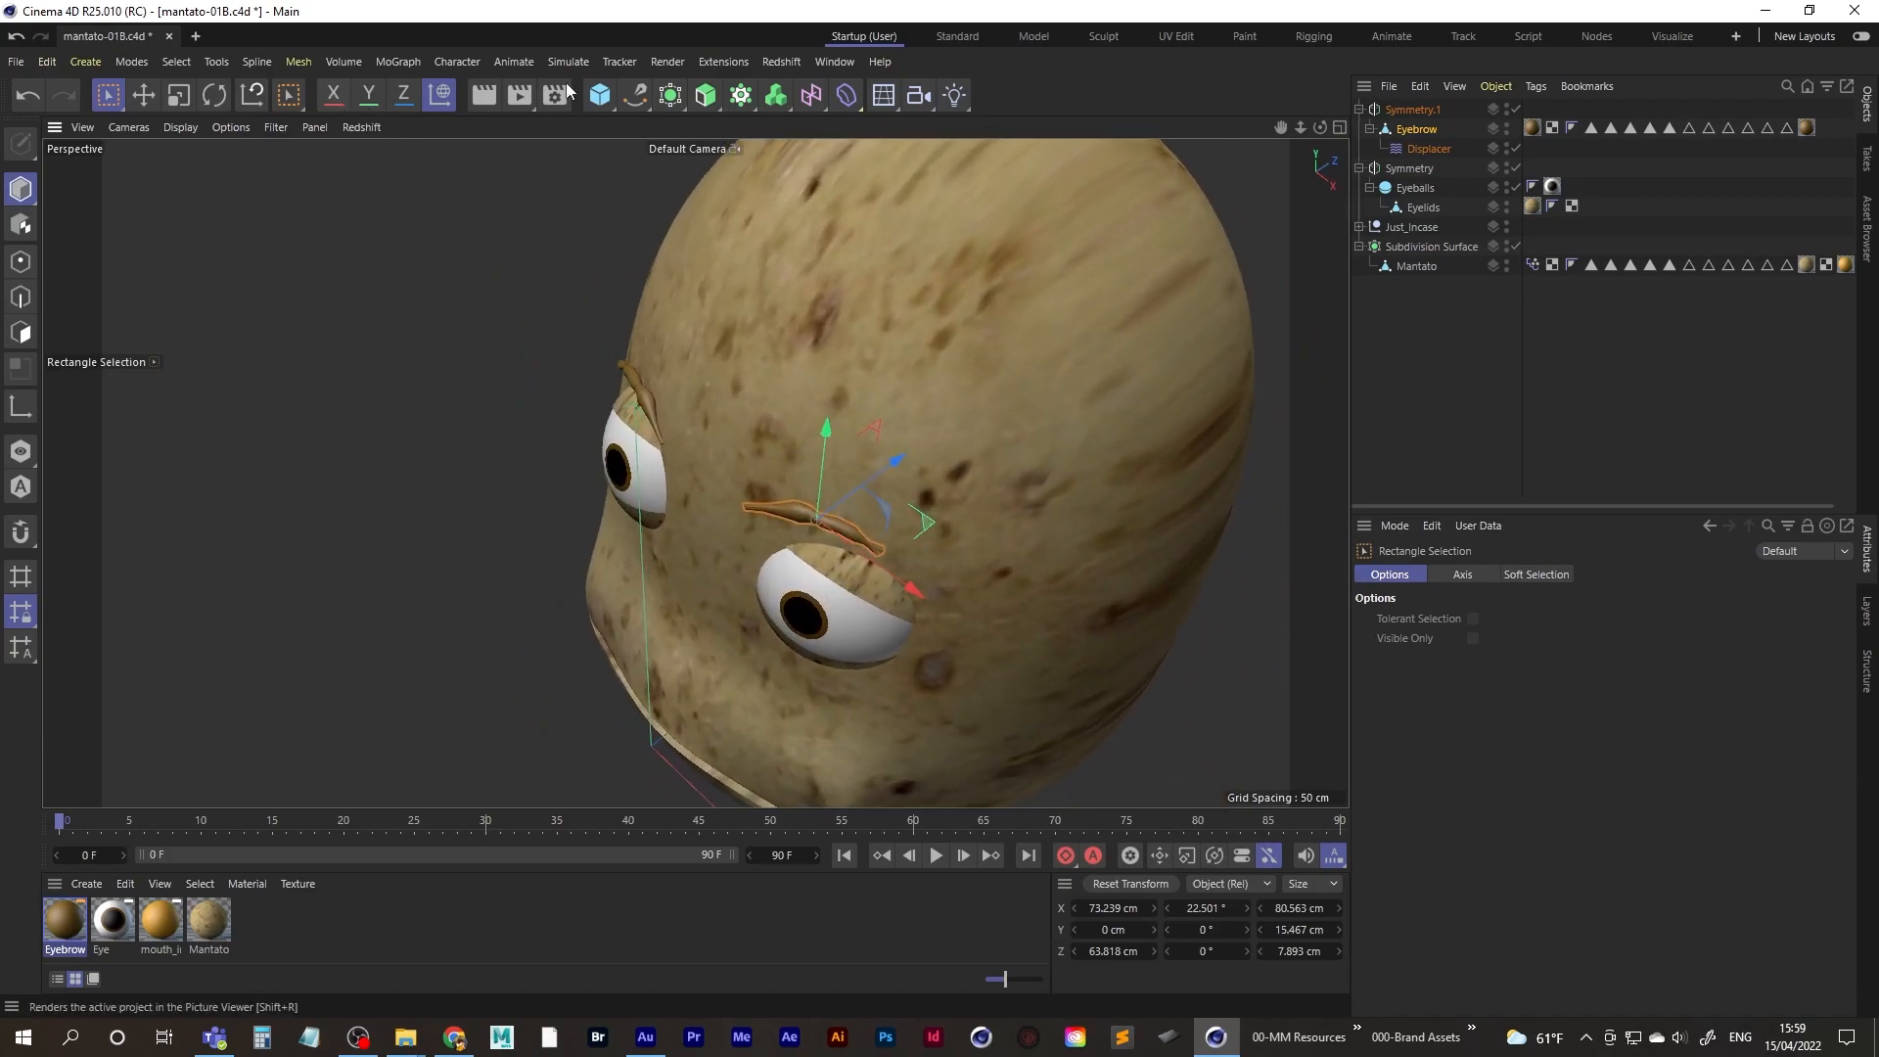
{"action": "mouse_move", "coordinate": [881, 454]}
{"action": "left_mouse_down", "text": "alt"}
{"action": "mouse_move", "coordinate": [883, 479]}
{"action": "mouse_move", "coordinate": [862, 469]}
{"action": "left_mouse_up", "text": "alt"}
{"action": "key", "text": "w"}
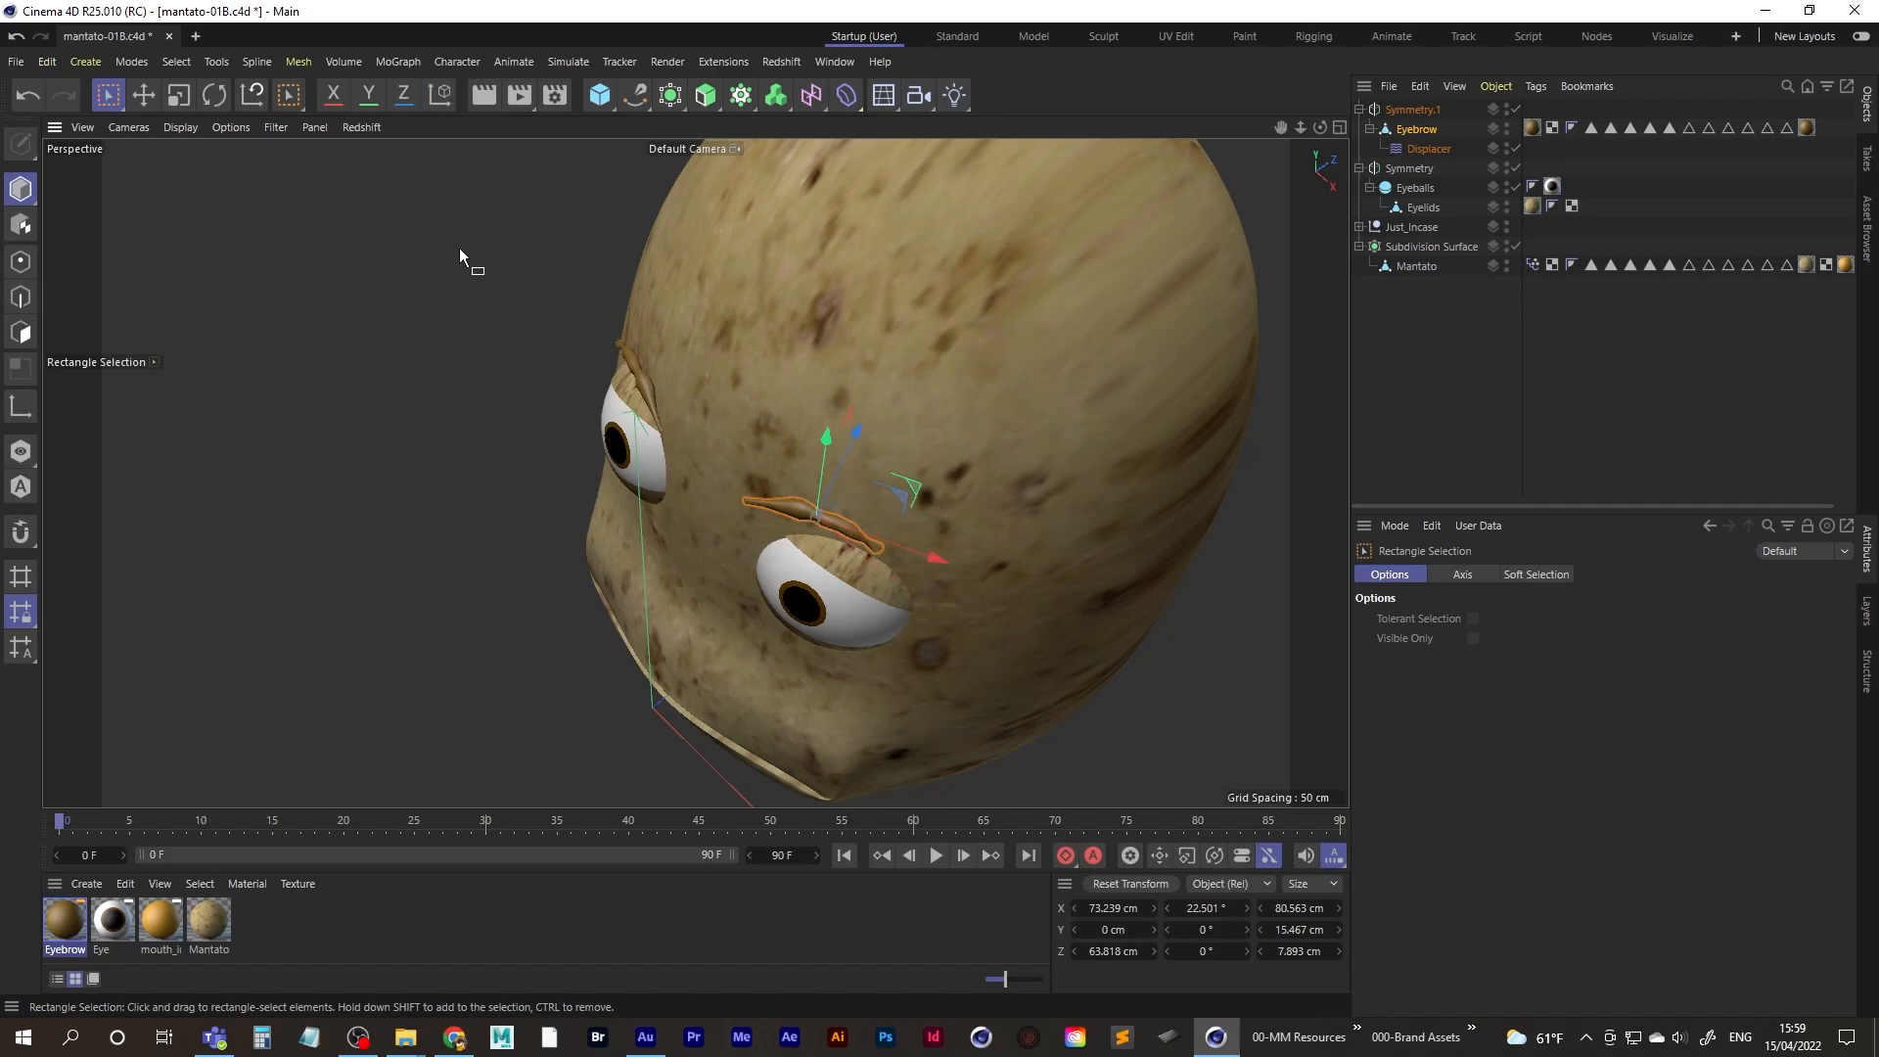
{"action": "left_click", "coordinate": [442, 102]}
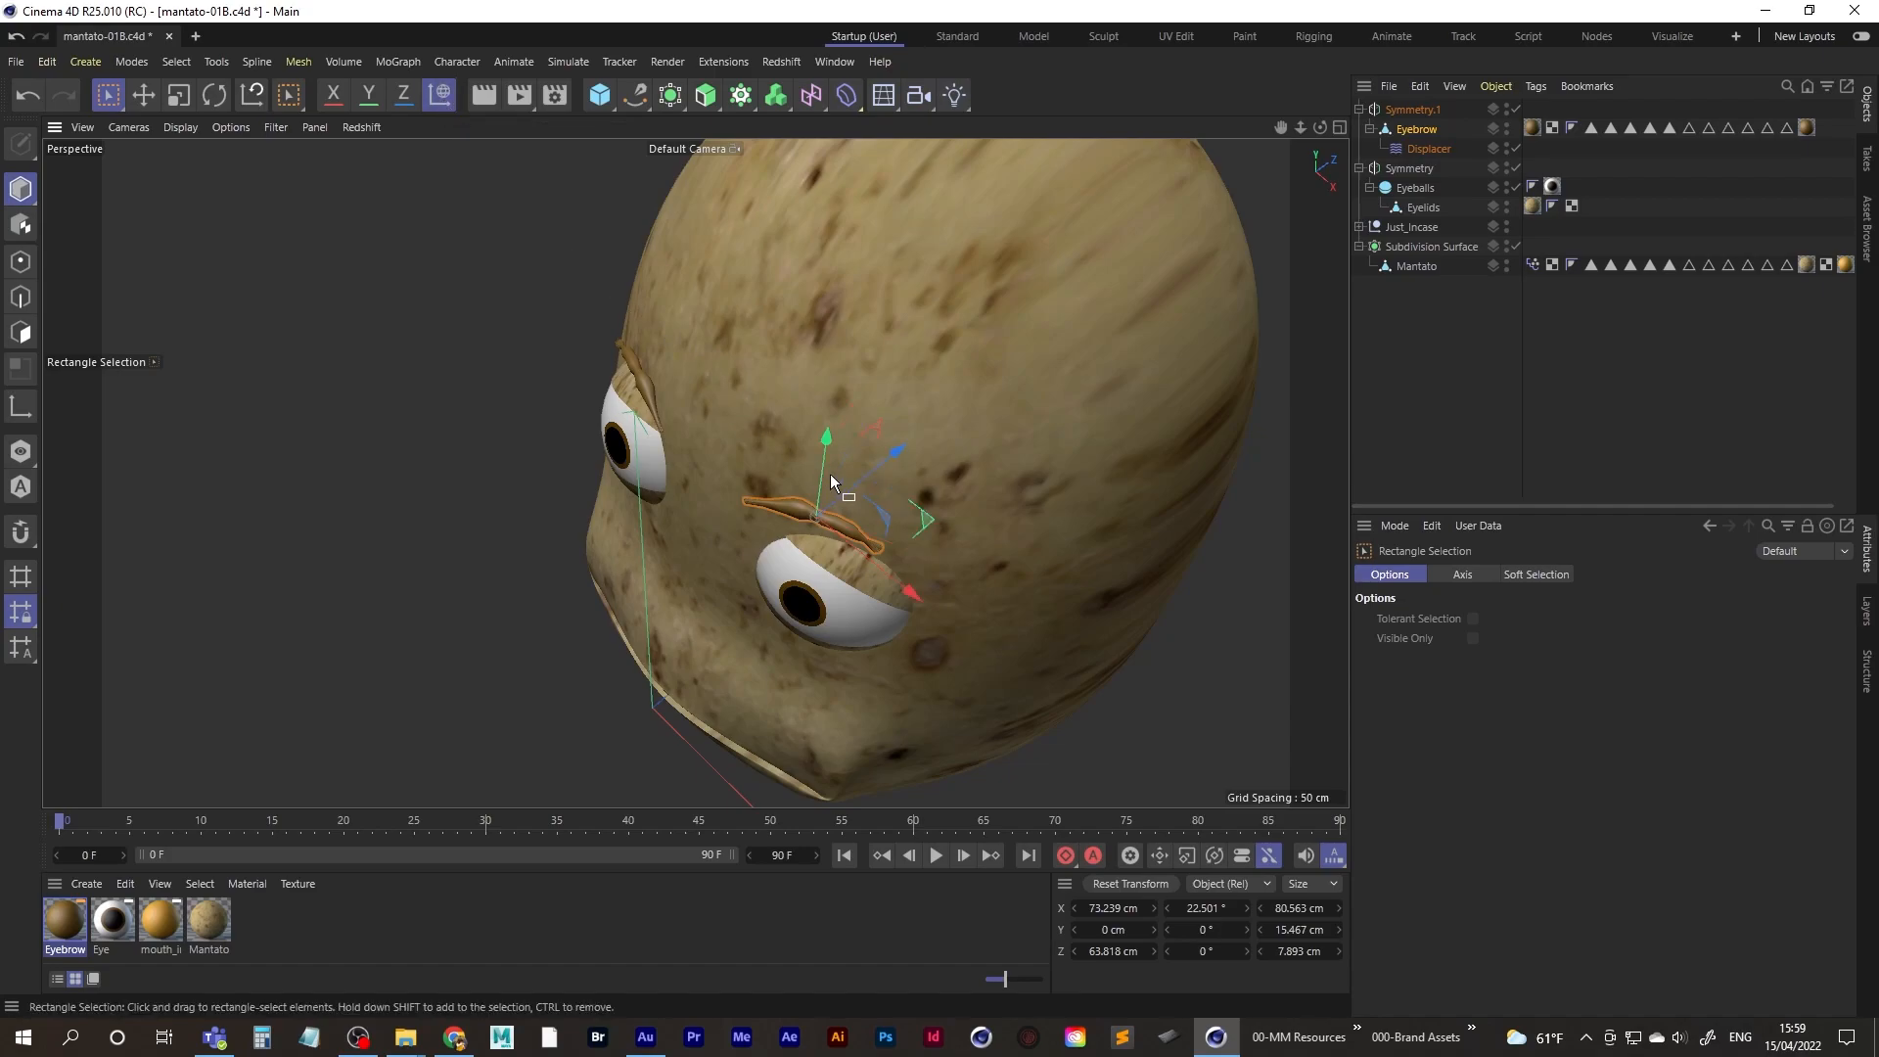
{"action": "left_click", "coordinate": [439, 95]}
{"action": "key", "text": "w"}
{"action": "left_click_drag", "start_coordinate": [897, 453], "coordinate": [910, 447]}
{"action": "mouse_move", "coordinate": [785, 478]}
{"action": "left_mouse_down", "text": "alt"}
{"action": "mouse_move", "coordinate": [960, 476]}
{"action": "mouse_move", "coordinate": [918, 427]}
{"action": "mouse_move", "coordinate": [817, 472]}
{"action": "left_mouse_up", "text": "alt"}
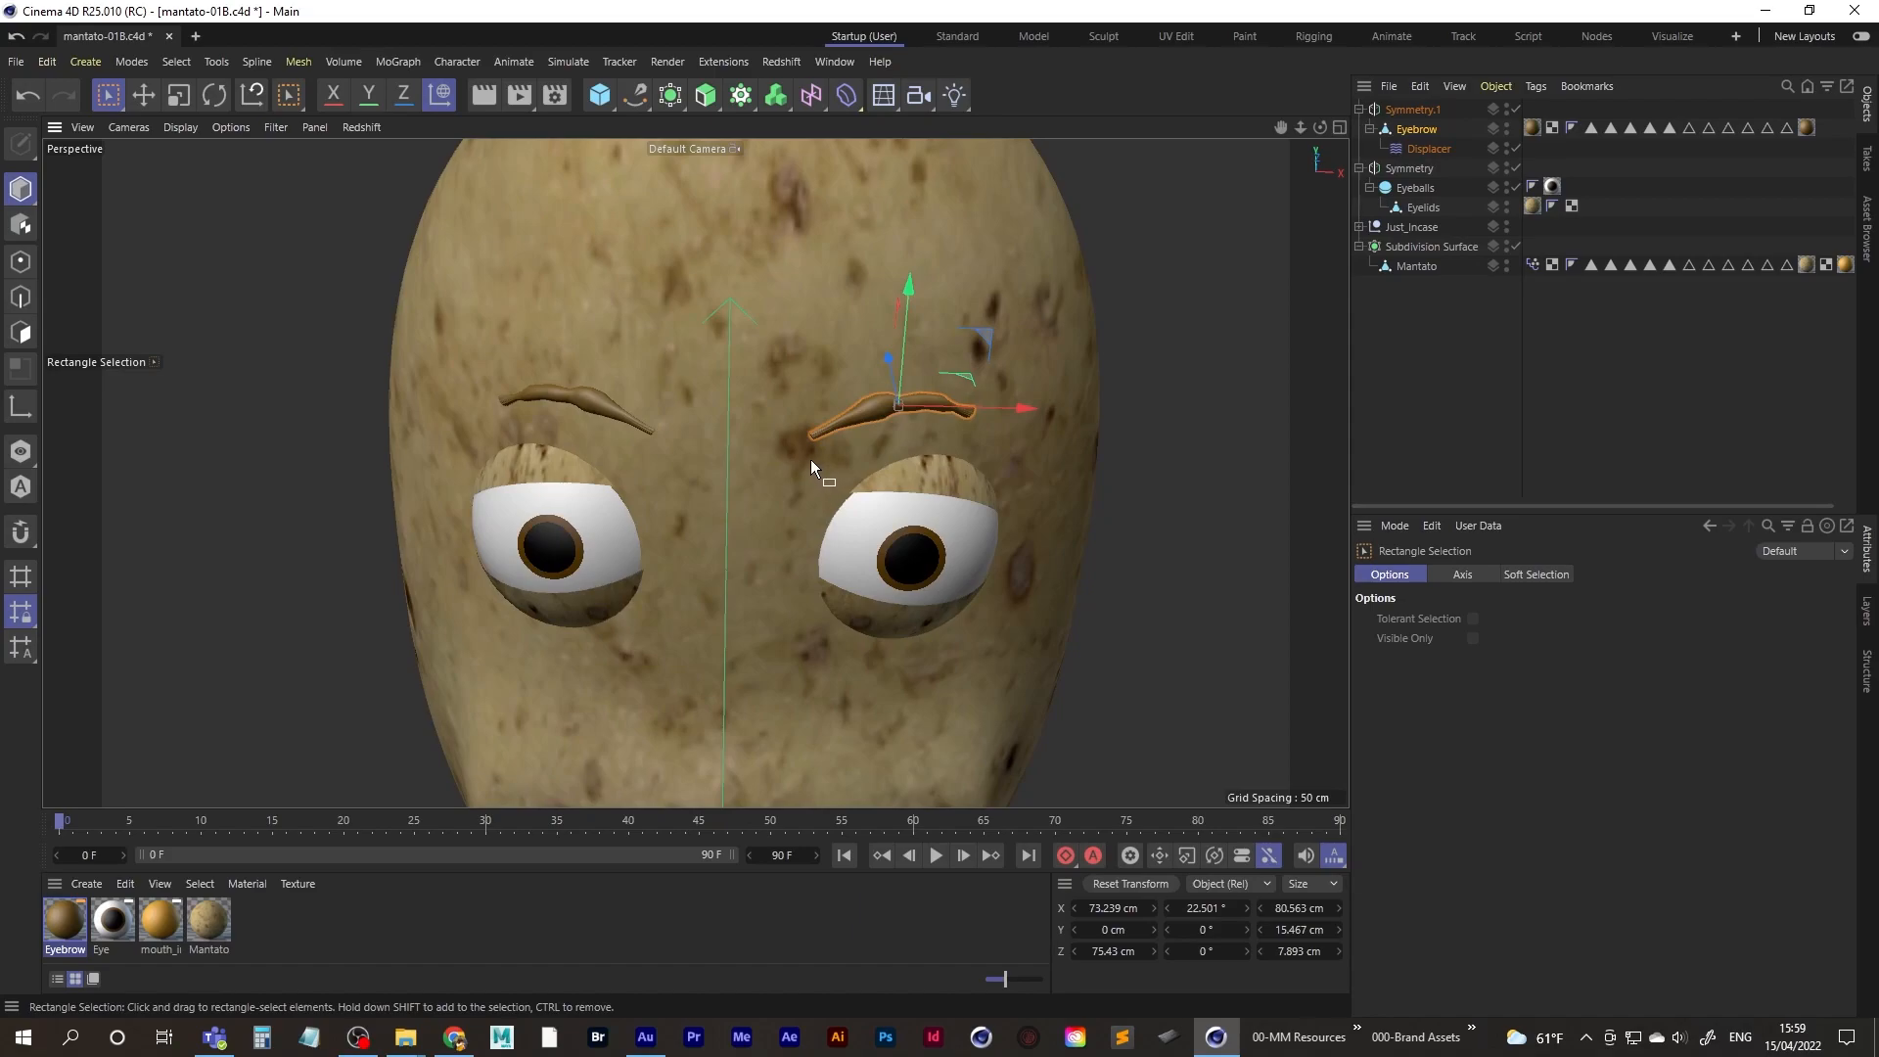
- Rotate the Eyebrow to about 24.4°, -1.1° and -35.1° so it slants down towards the nose in an angry frown
{"action": "left_click", "coordinate": [444, 102]}
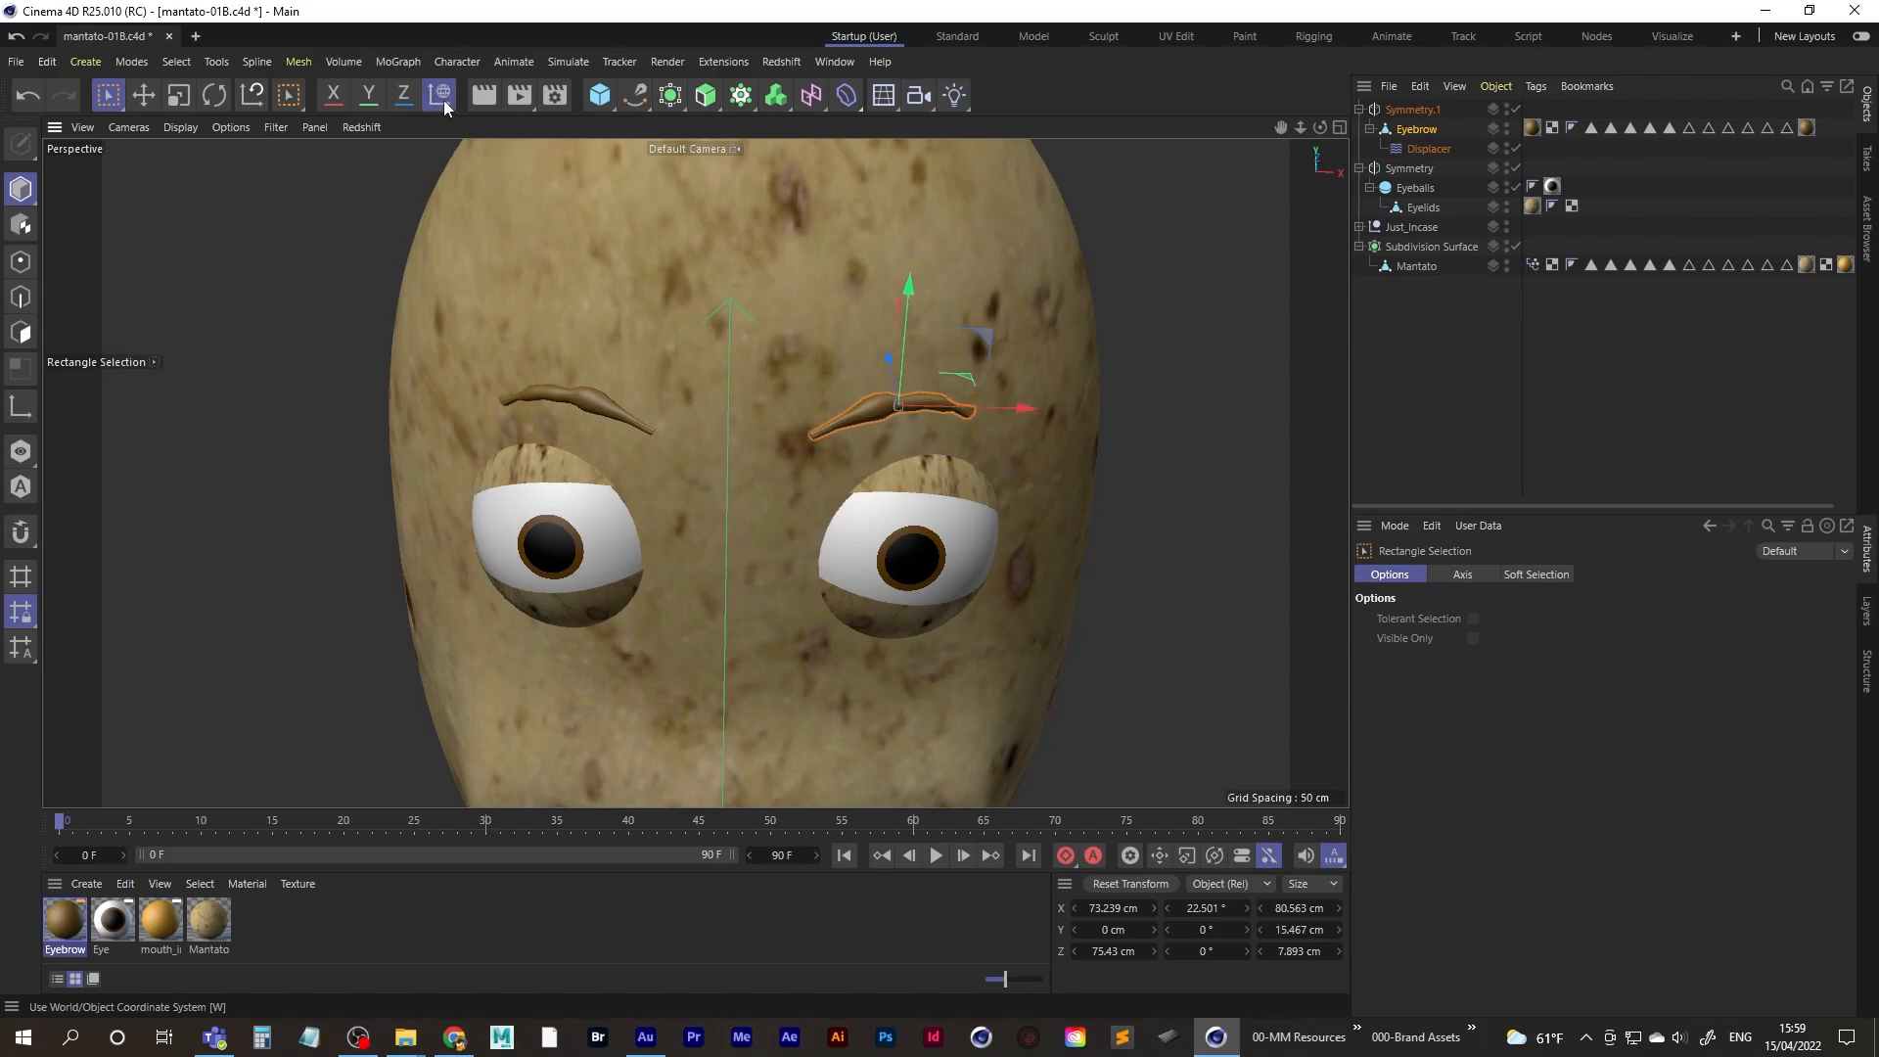
{"action": "left_click", "coordinate": [445, 97]}
{"action": "scroll", "coordinate": [912, 444], "scroll_direction": "up", "scroll_amount": 4}
{"action": "left_click_drag", "start_coordinate": [912, 443], "coordinate": [901, 421], "text": "alt"}
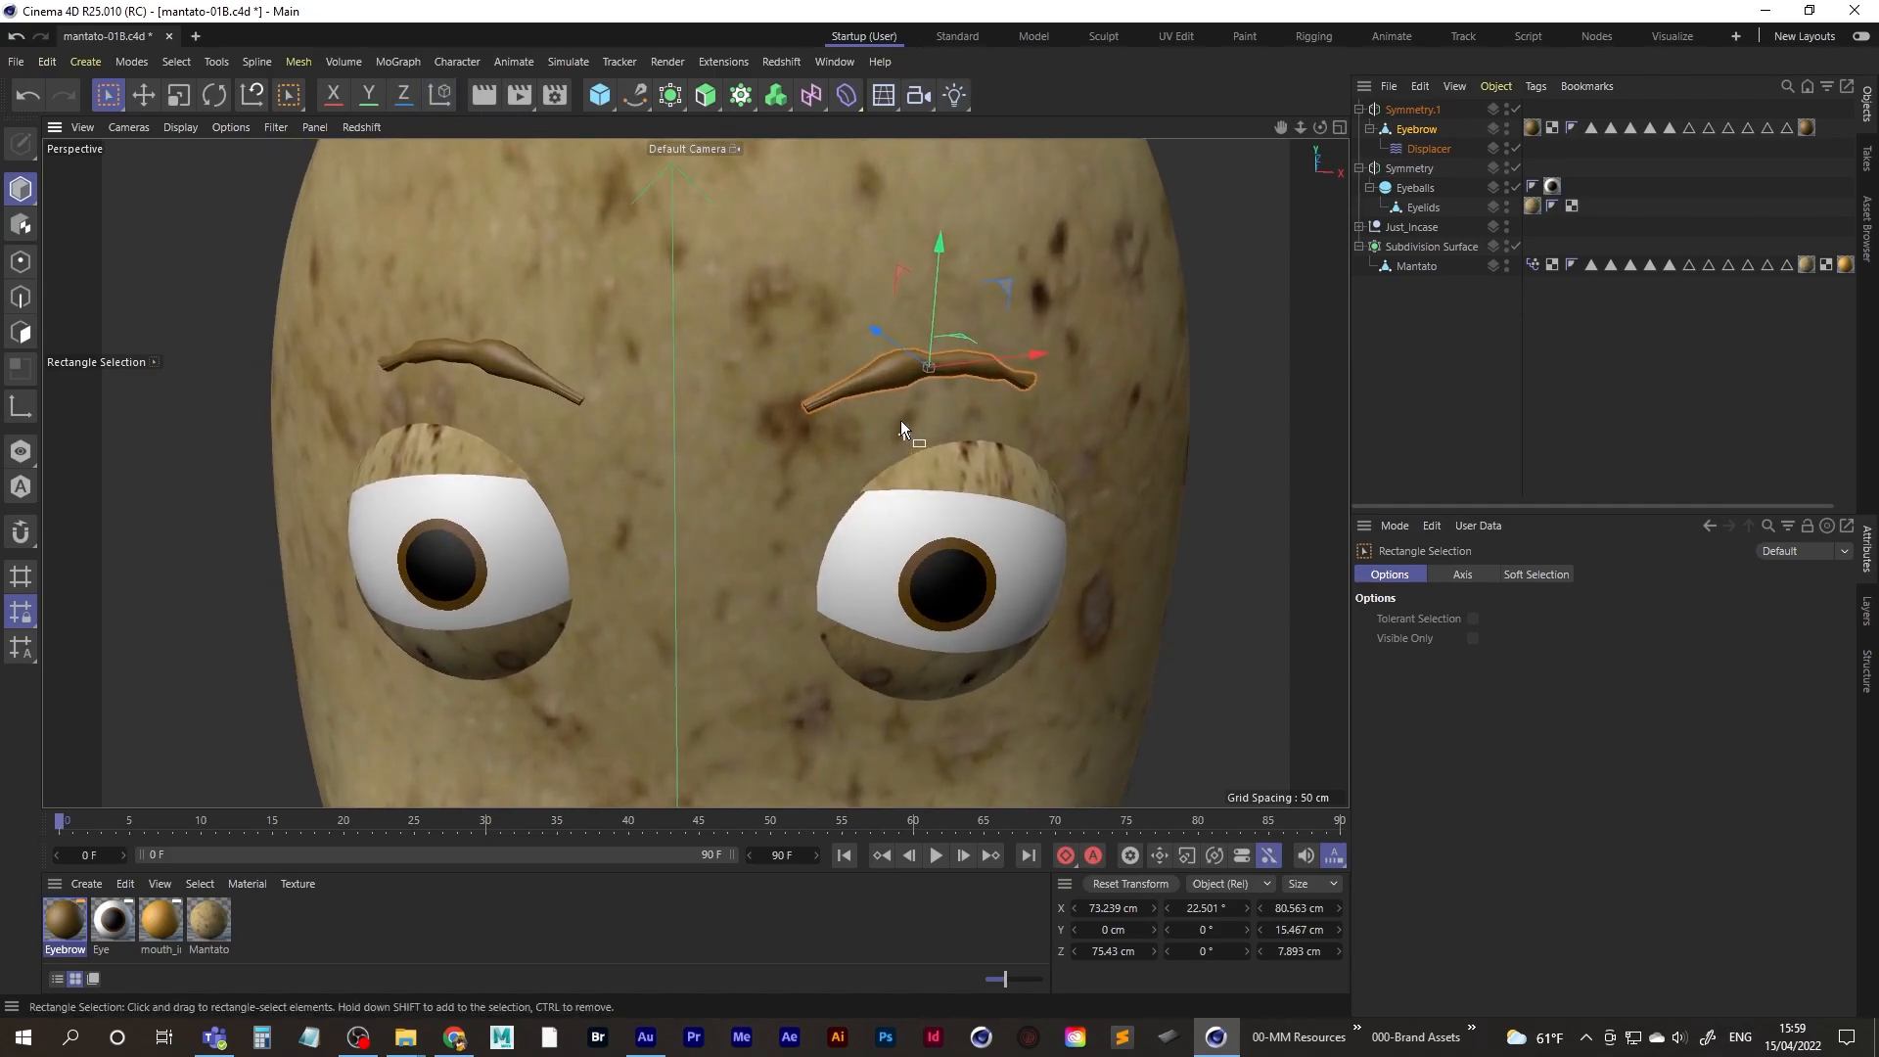
{"action": "key", "text": "r"}
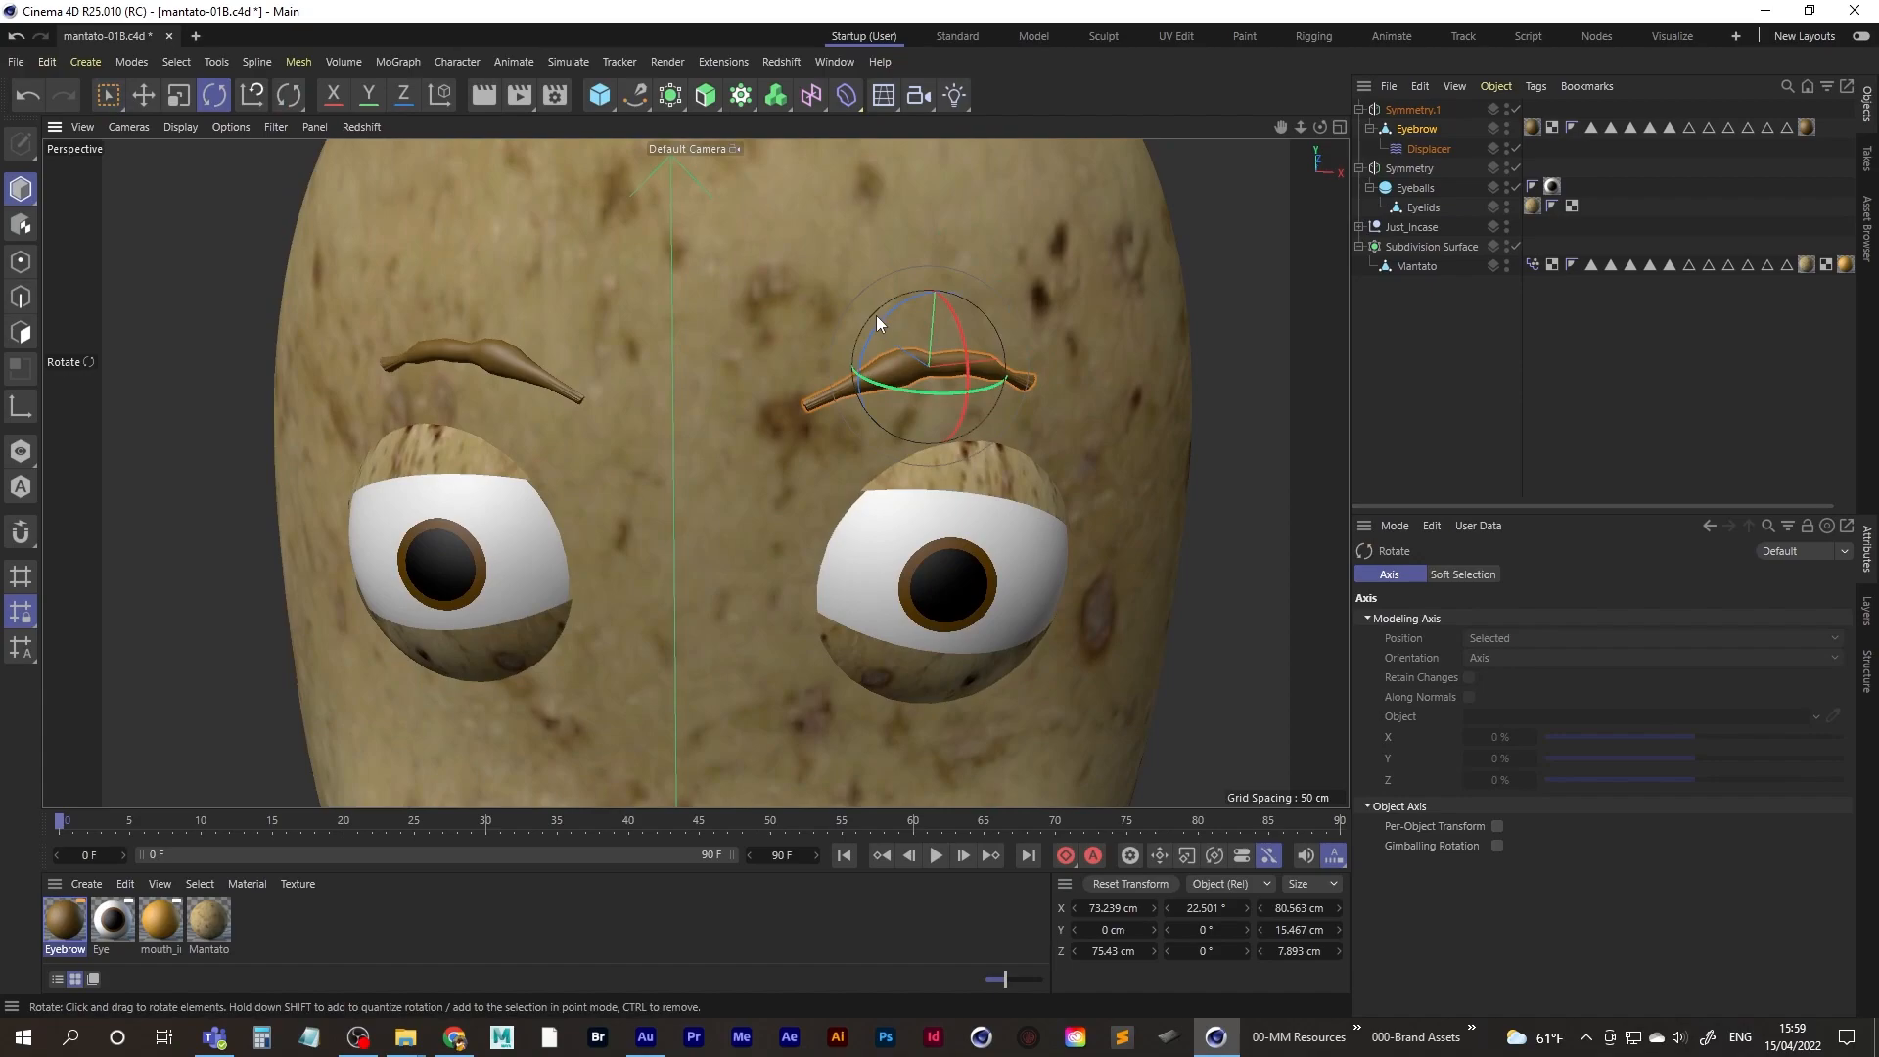
{"action": "left_click_drag", "start_coordinate": [879, 327], "coordinate": [881, 372]}
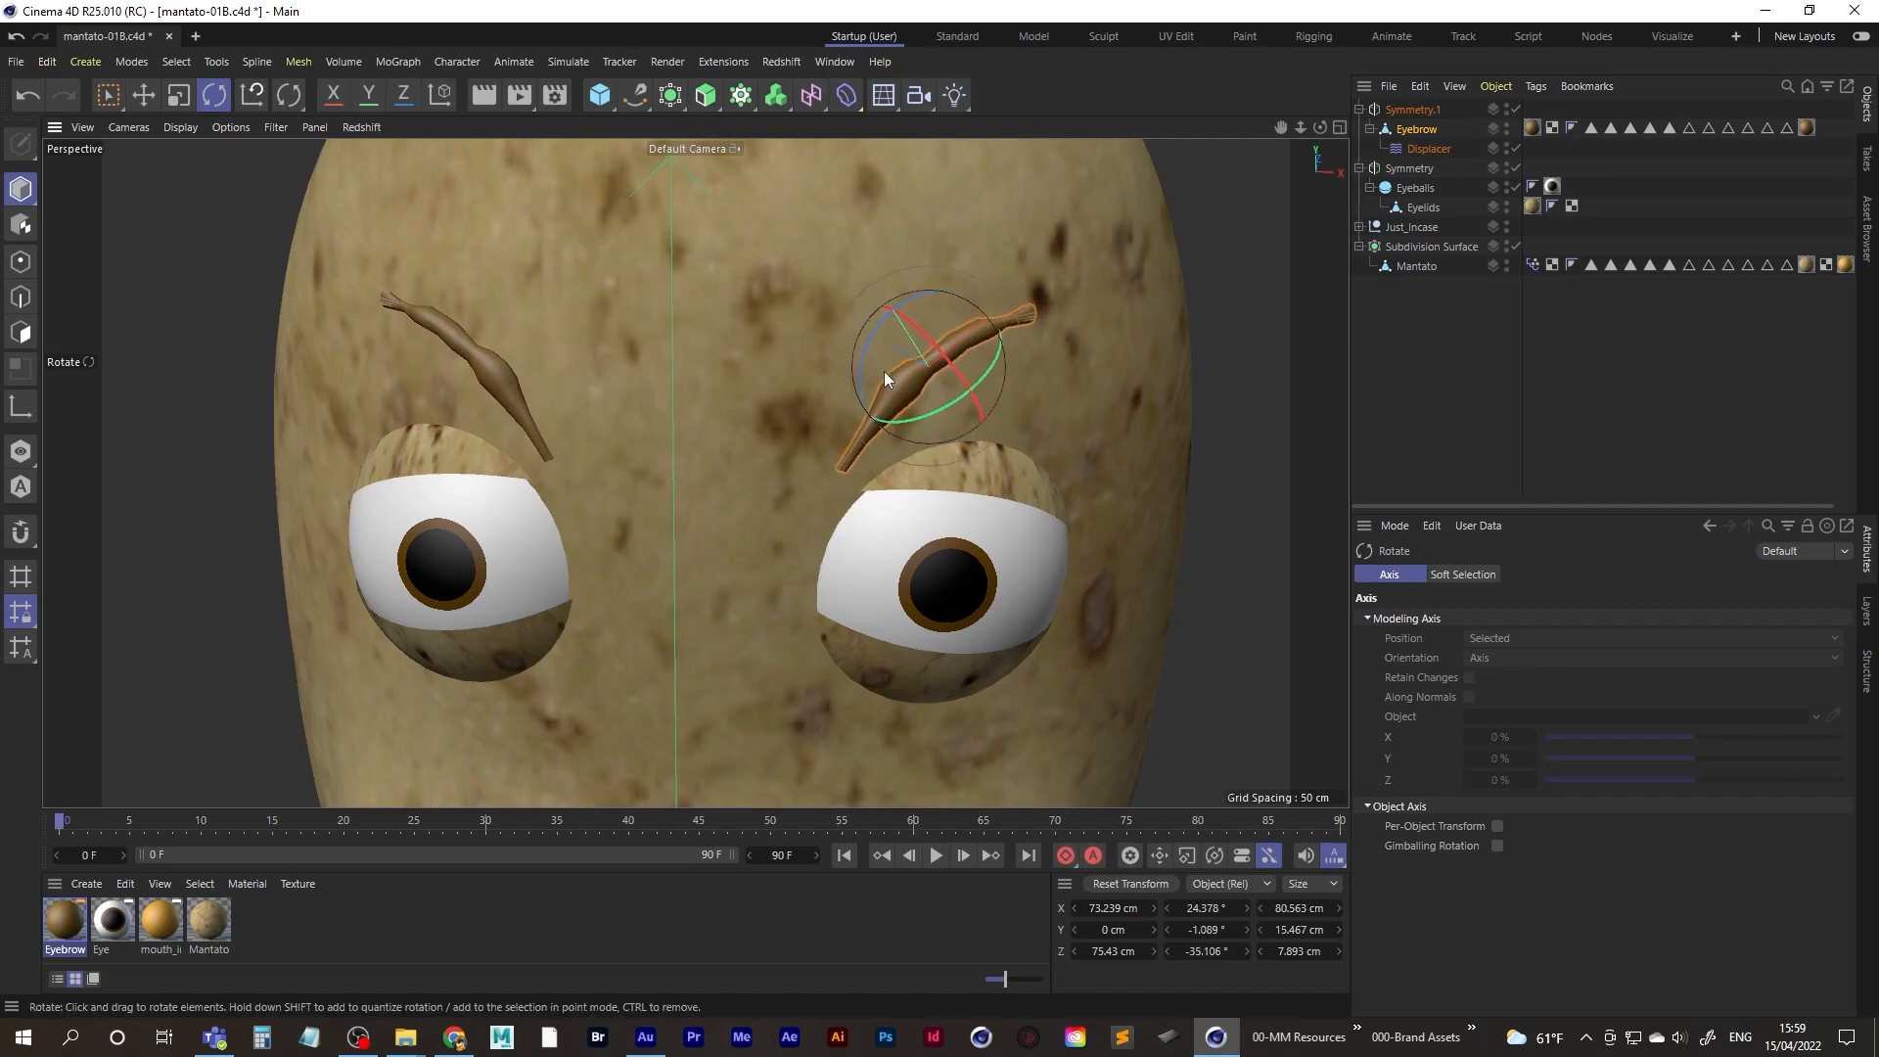
- Deselect the Eyebrow and examine the whole potato face with its angry eyebrows from the front at several distances
{"action": "scroll", "coordinate": [605, 561], "scroll_direction": "down", "scroll_amount": 8}
{"action": "scroll", "coordinate": [732, 467], "scroll_direction": "up", "scroll_amount": 2}
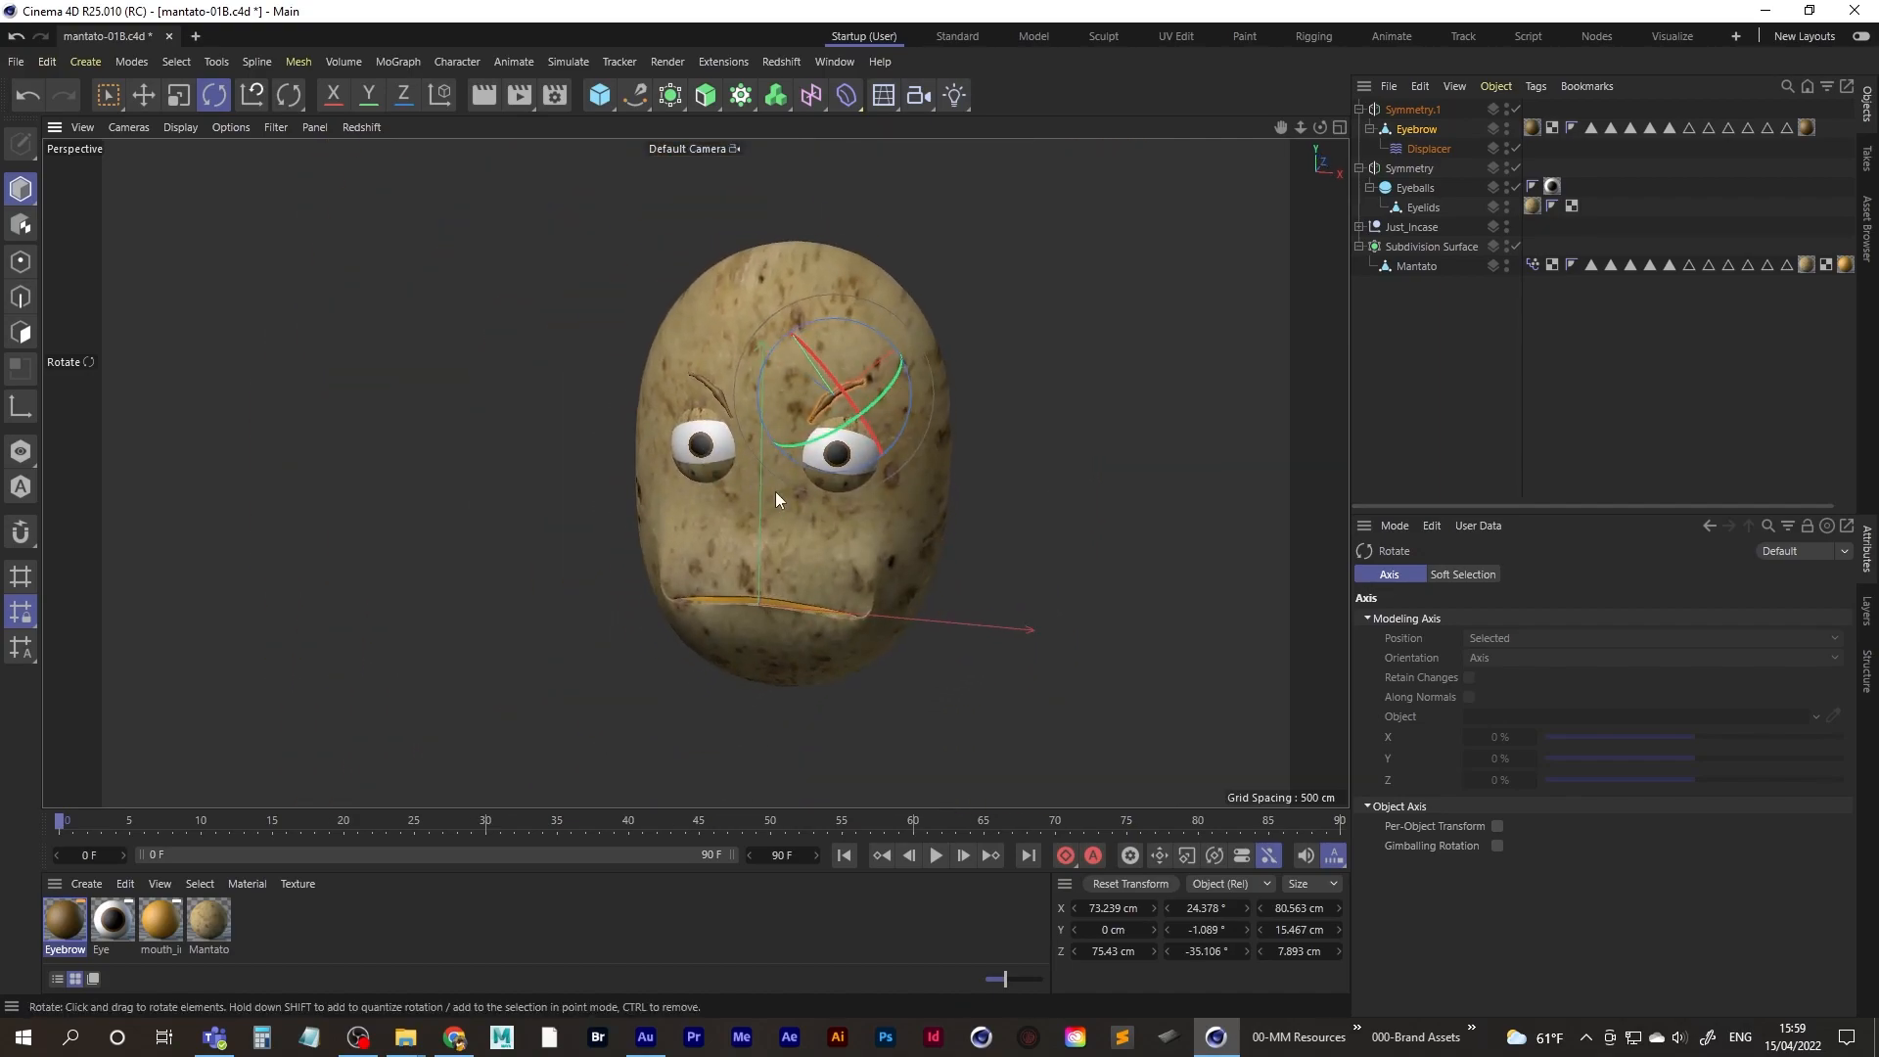
{"action": "middle_click_drag", "start_coordinate": [775, 491], "coordinate": [741, 474], "text": "alt"}
{"action": "left_click", "coordinate": [1384, 349]}
{"action": "left_click_drag", "start_coordinate": [699, 444], "coordinate": [789, 436], "text": "alt"}
{"action": "right_click_drag", "start_coordinate": [692, 470], "coordinate": [772, 461], "text": "alt"}
{"action": "left_click_drag", "start_coordinate": [721, 477], "coordinate": [648, 462], "text": "alt"}
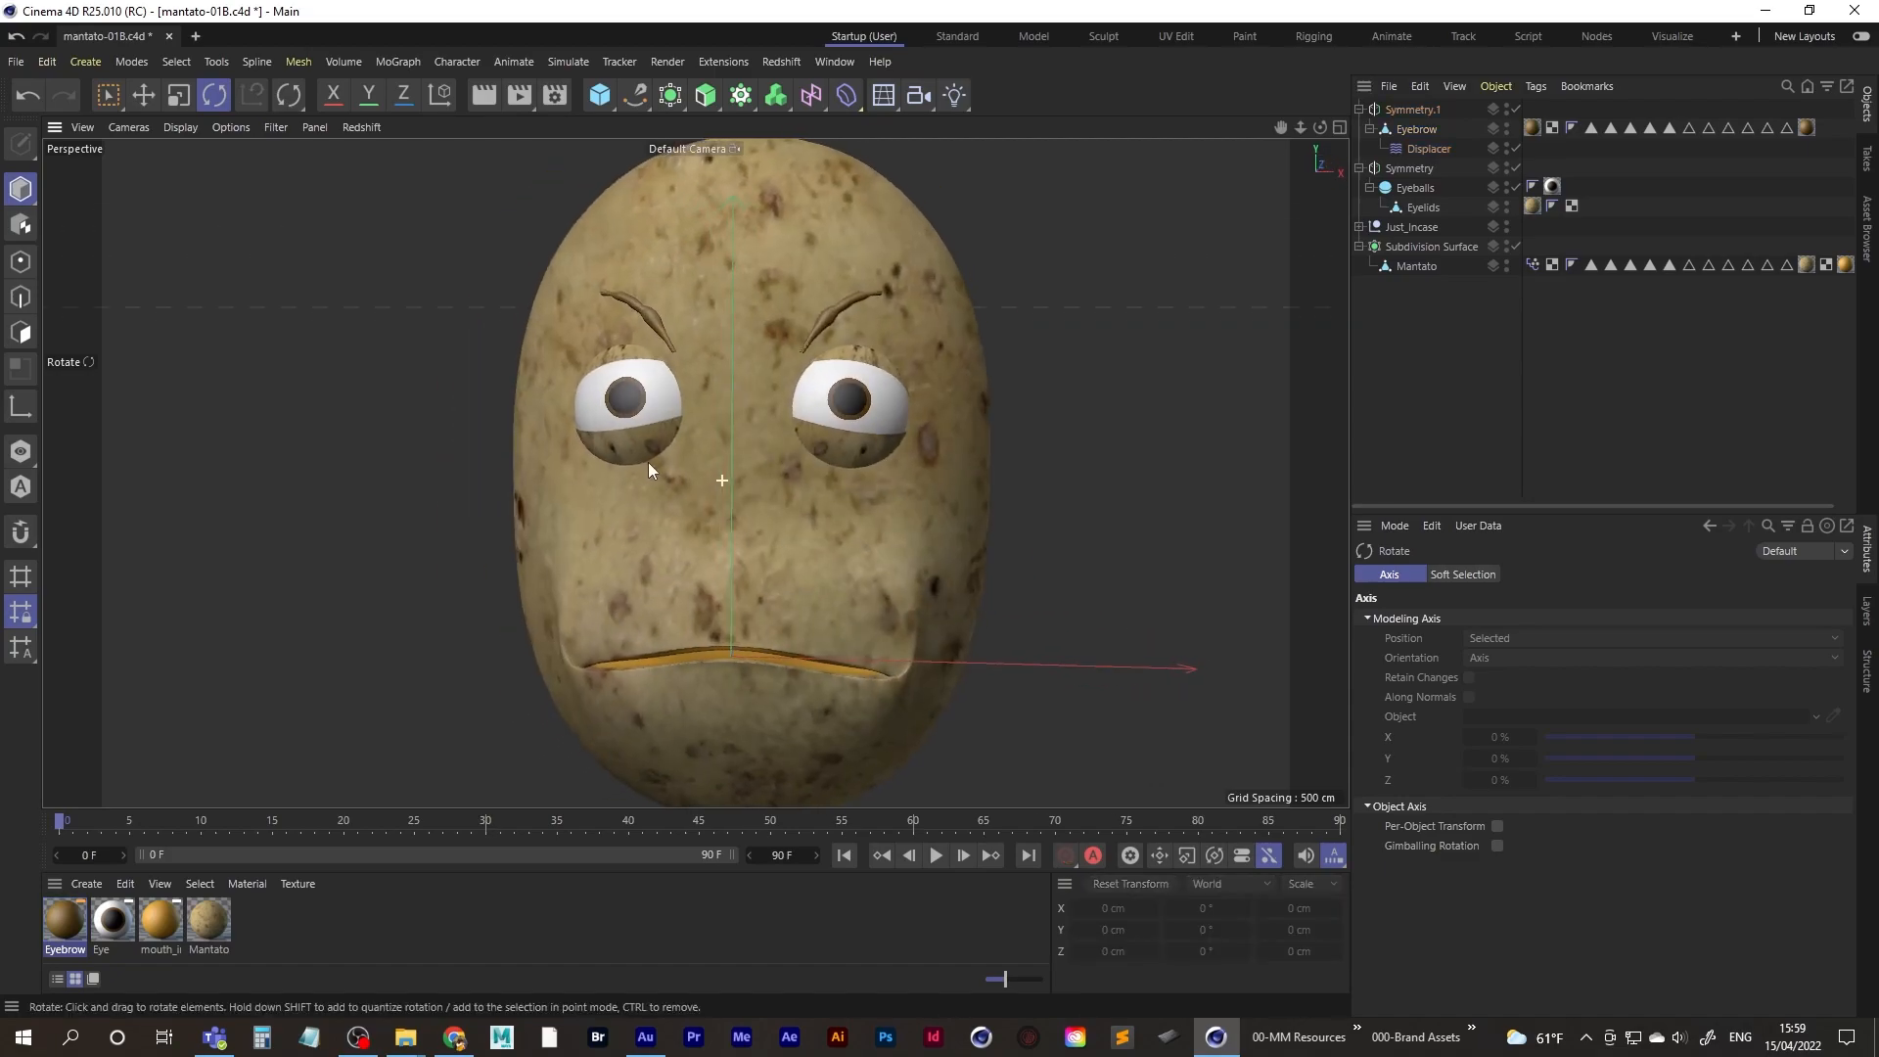
{"action": "middle_click_drag", "start_coordinate": [736, 459], "coordinate": [693, 513], "text": "alt"}
{"action": "mouse_move", "coordinate": [693, 513]}
{"action": "left_mouse_down", "text": "alt"}
{"action": "mouse_move", "coordinate": [349, 487]}
{"action": "mouse_move", "coordinate": [695, 485]}
{"action": "left_mouse_up", "text": "alt"}
{"action": "right_click_drag", "start_coordinate": [695, 486], "coordinate": [636, 496], "text": "alt"}
{"action": "middle_click_drag", "start_coordinate": [667, 513], "coordinate": [646, 456], "text": "alt"}
{"action": "left_click_drag", "start_coordinate": [670, 460], "coordinate": [696, 488], "text": "alt"}
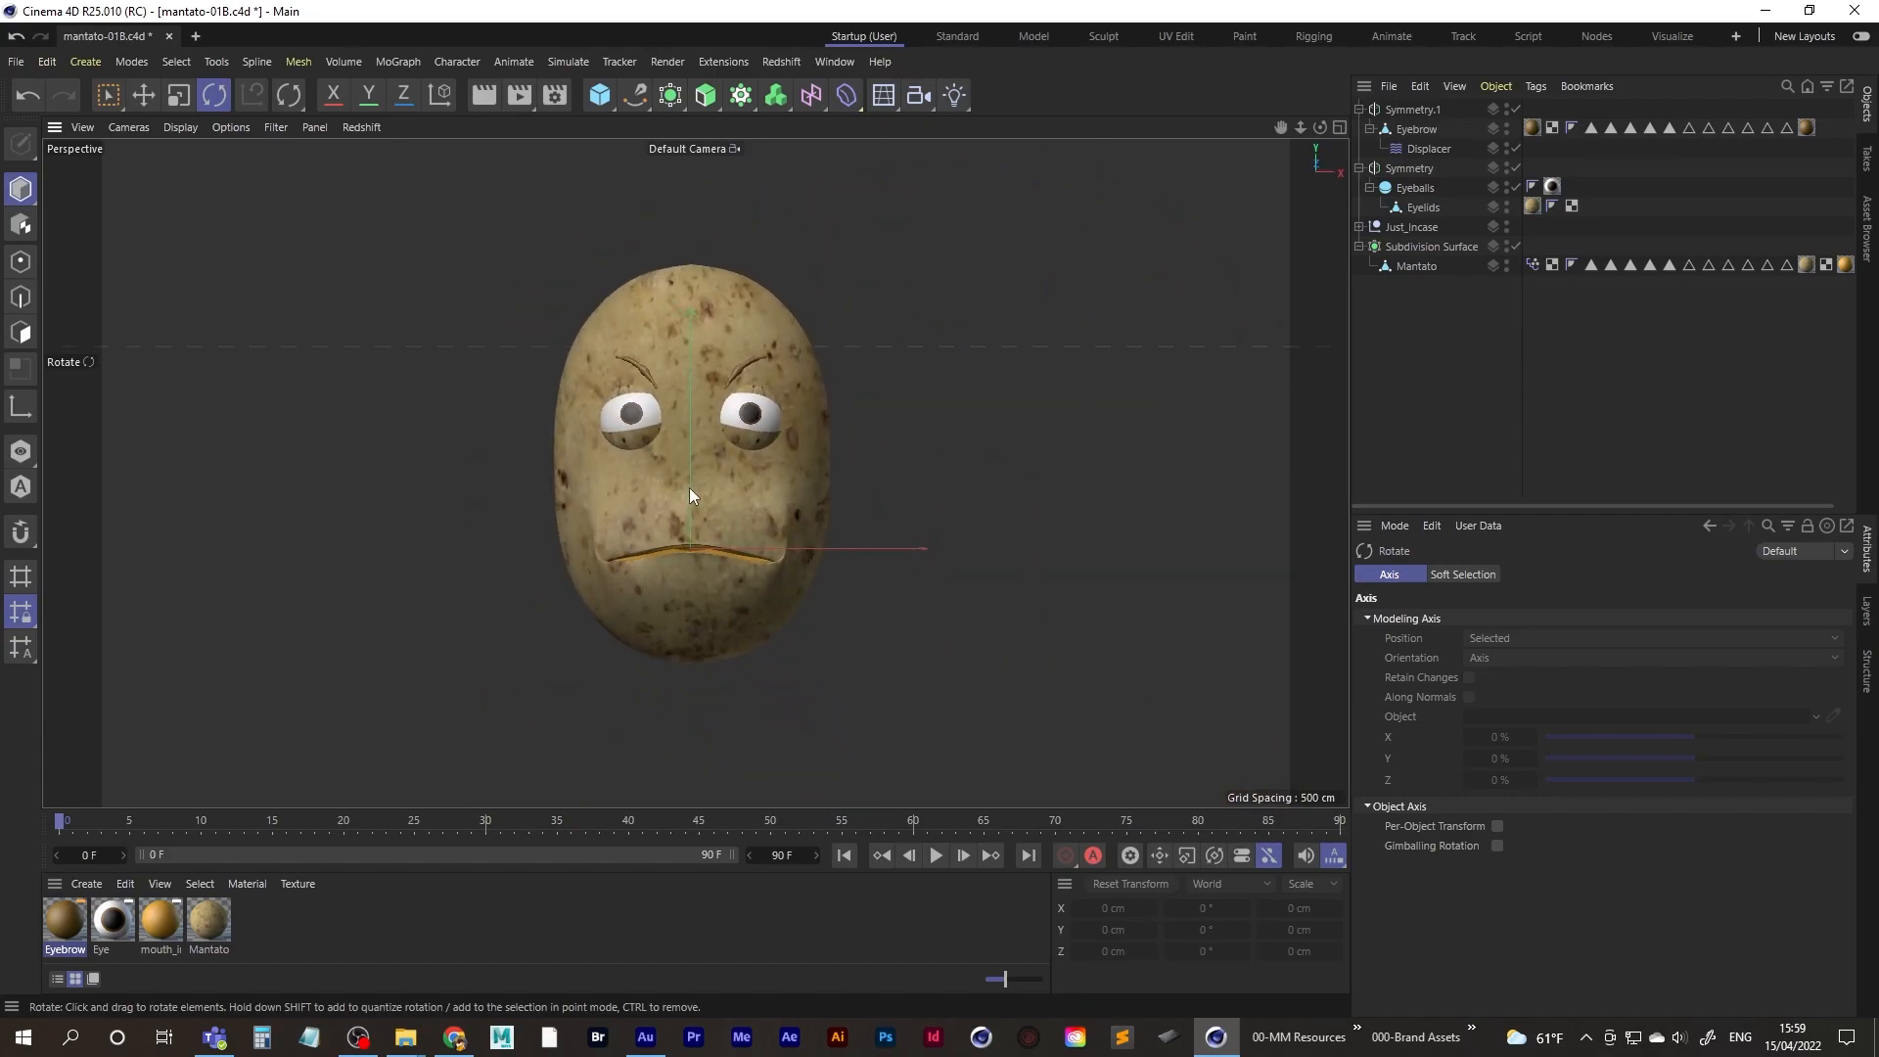
{"action": "right_click_drag", "start_coordinate": [696, 488], "coordinate": [748, 487], "text": "alt"}
{"action": "middle_click_drag", "start_coordinate": [677, 489], "coordinate": [654, 509], "text": "alt"}
{"action": "left_click_drag", "start_coordinate": [654, 509], "coordinate": [661, 511], "text": "alt"}
{"action": "middle_click_drag", "start_coordinate": [636, 623], "coordinate": [656, 602], "text": "alt"}
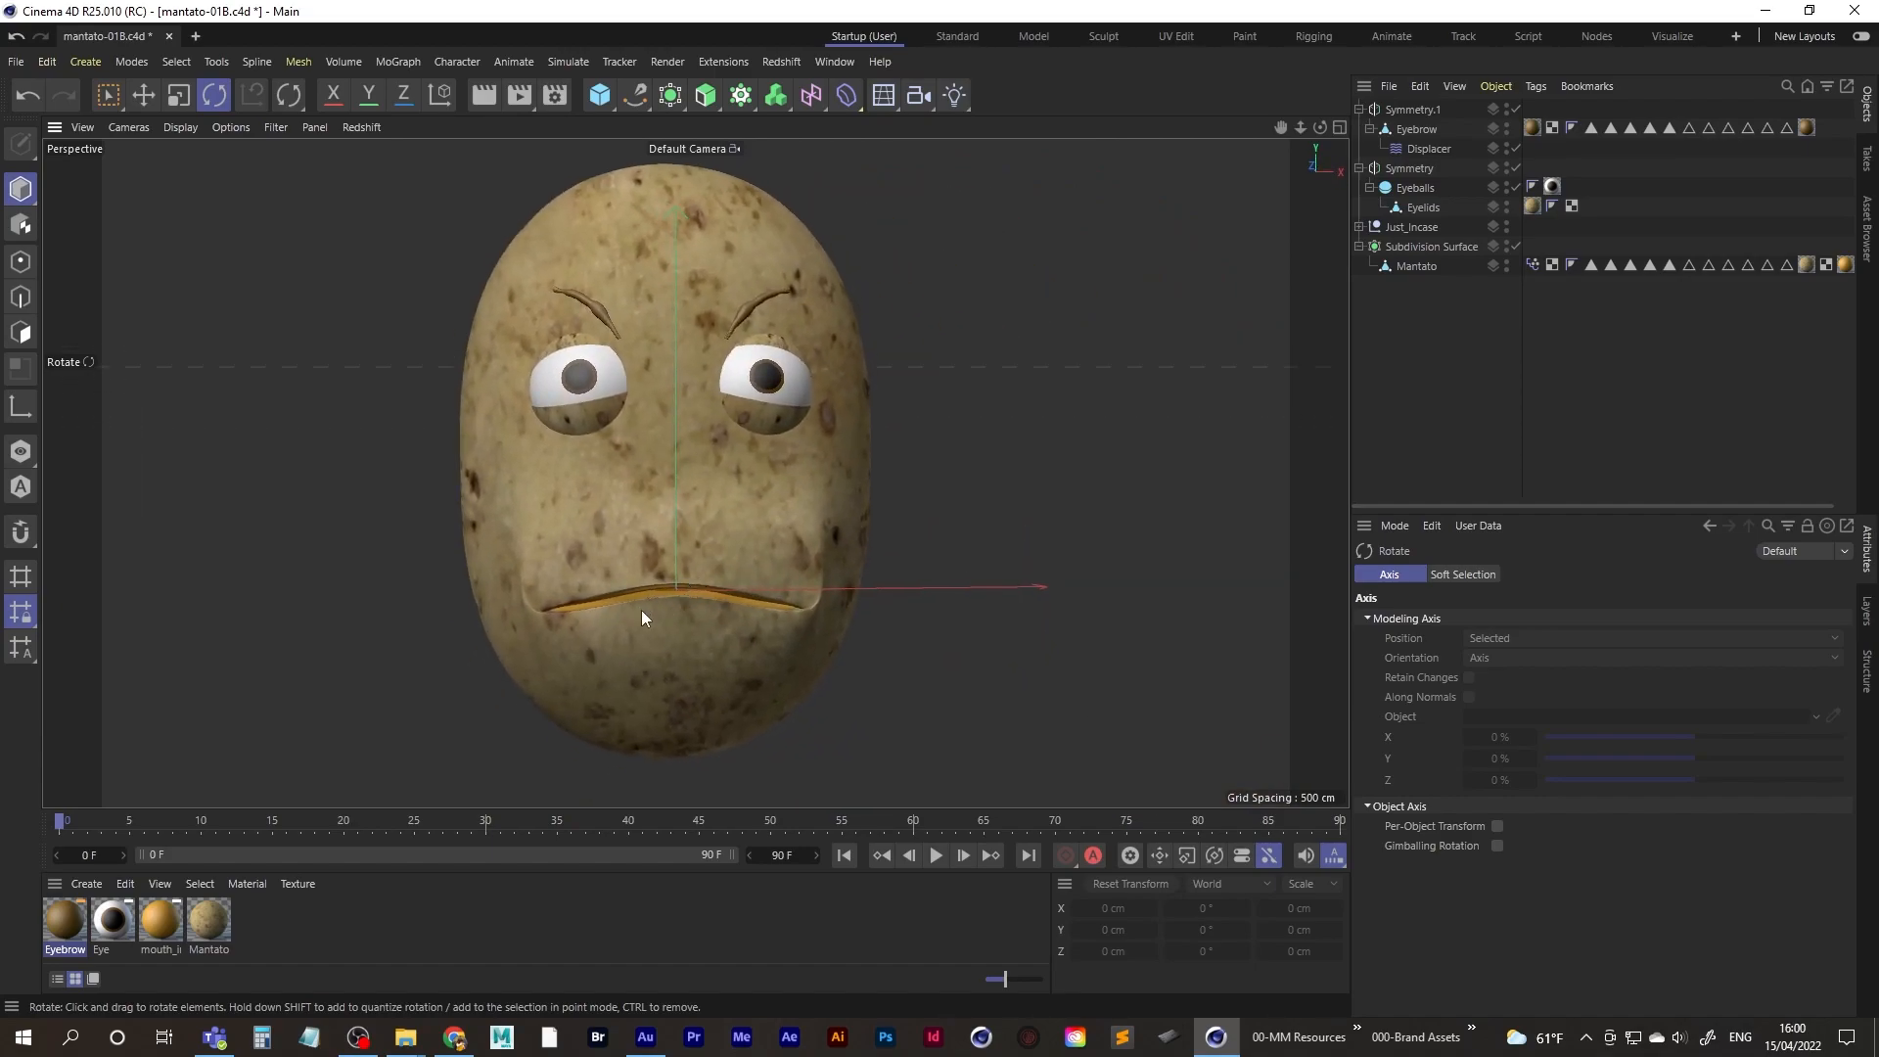
- Open the mouth_inside material's color settings in the Material Editor and save the project
{"action": "left_click", "coordinate": [162, 919]}
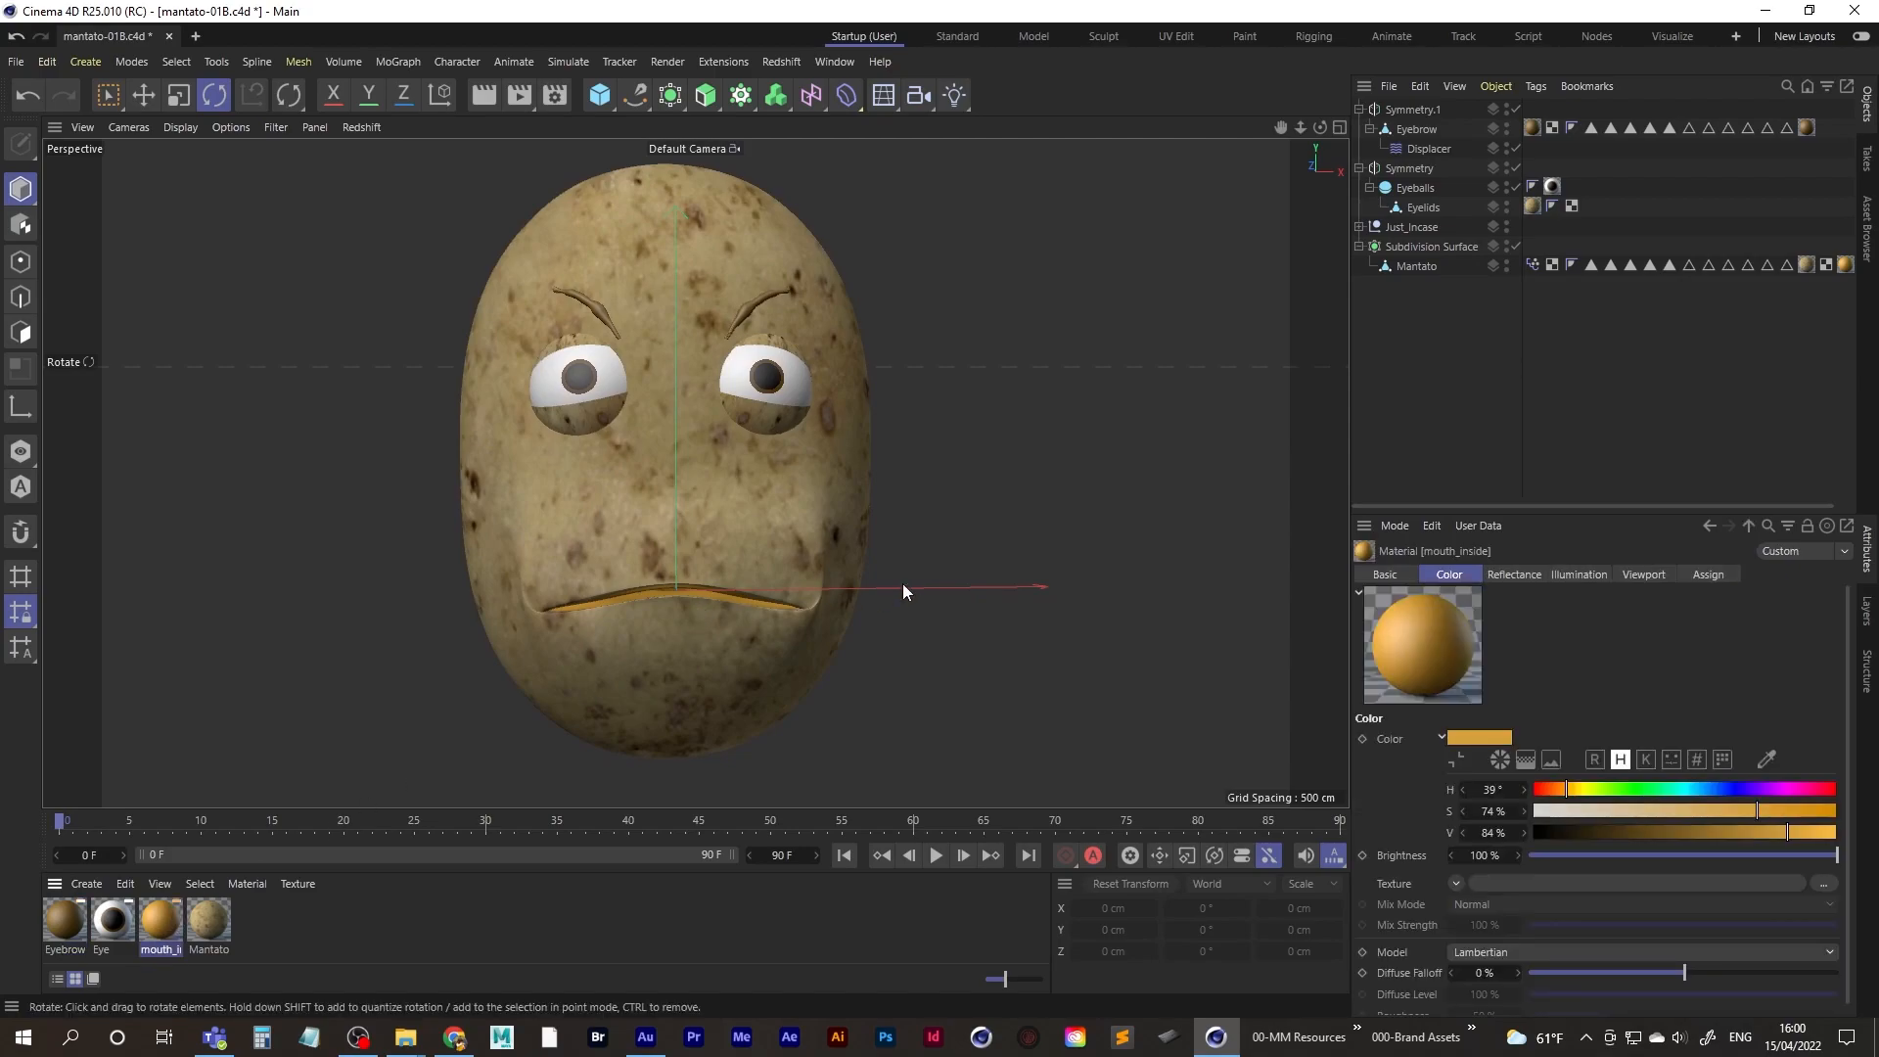
{"action": "double_click", "coordinate": [158, 920]}
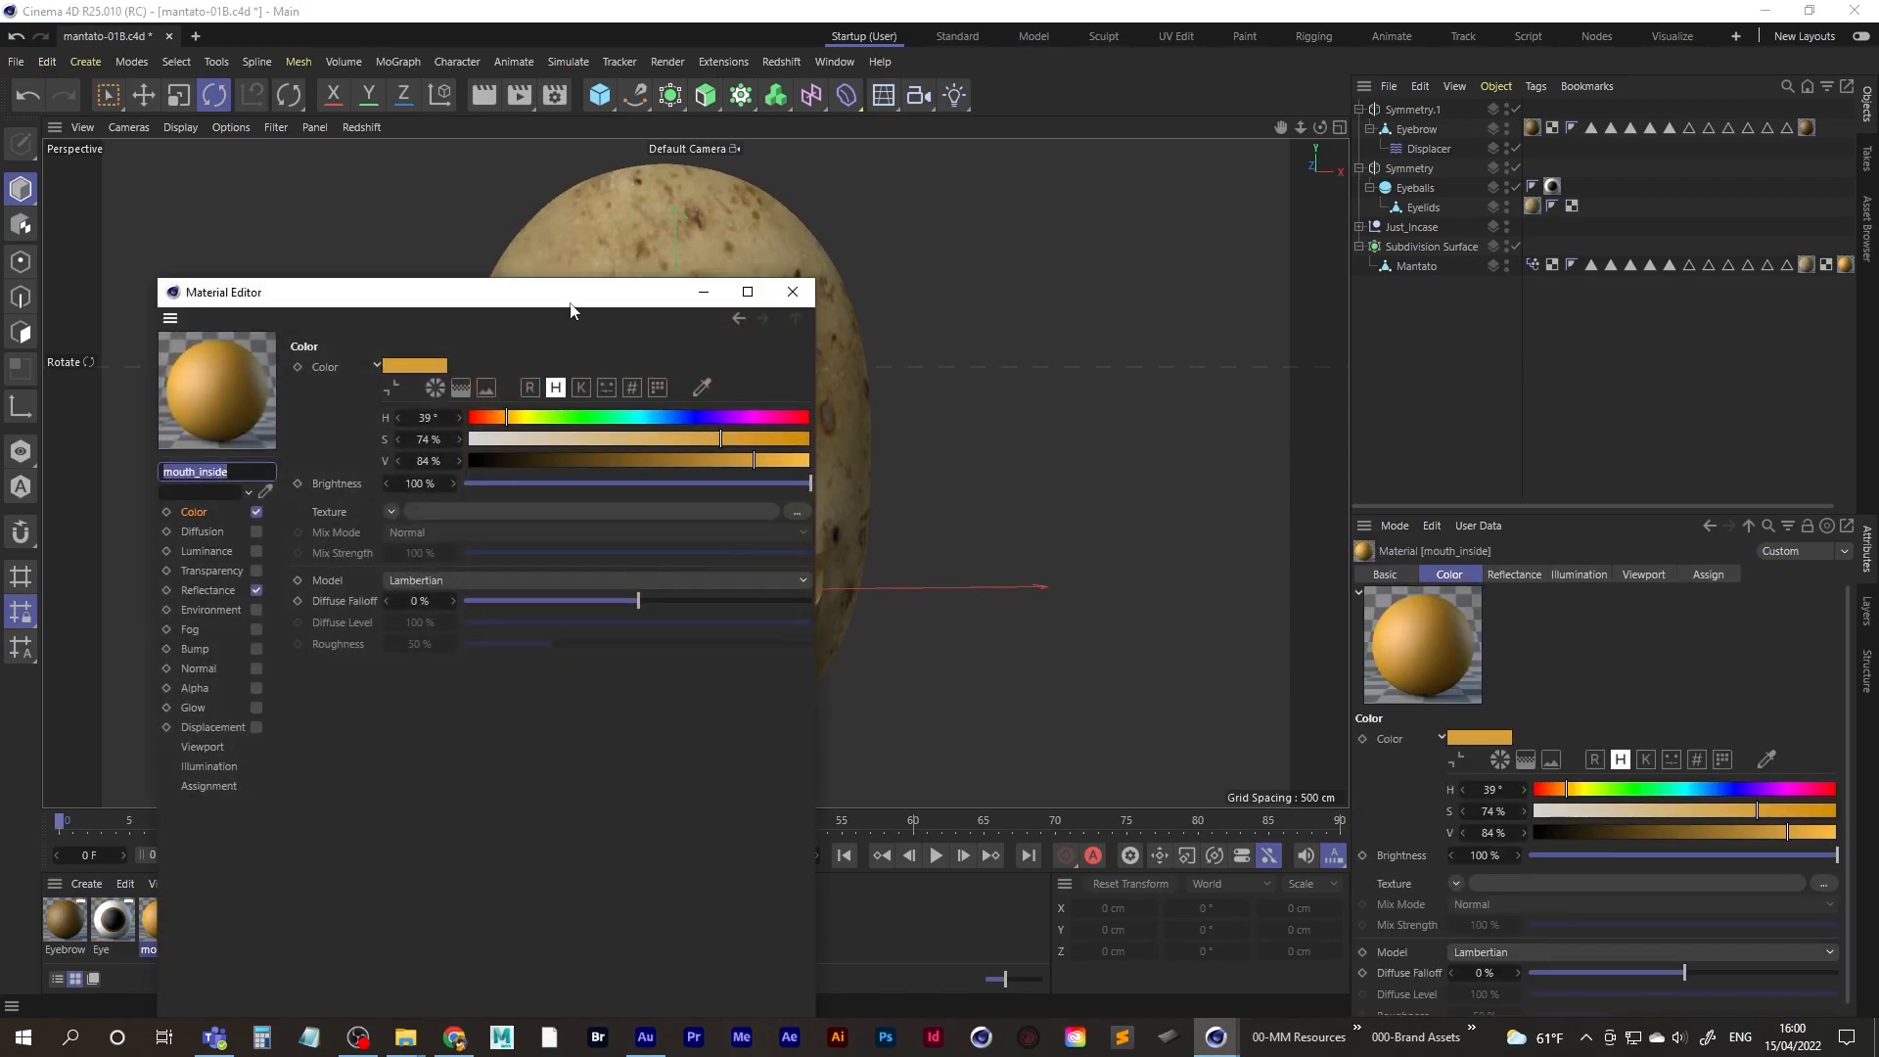
{"action": "left_click_drag", "start_coordinate": [571, 309], "coordinate": [1402, 207]}
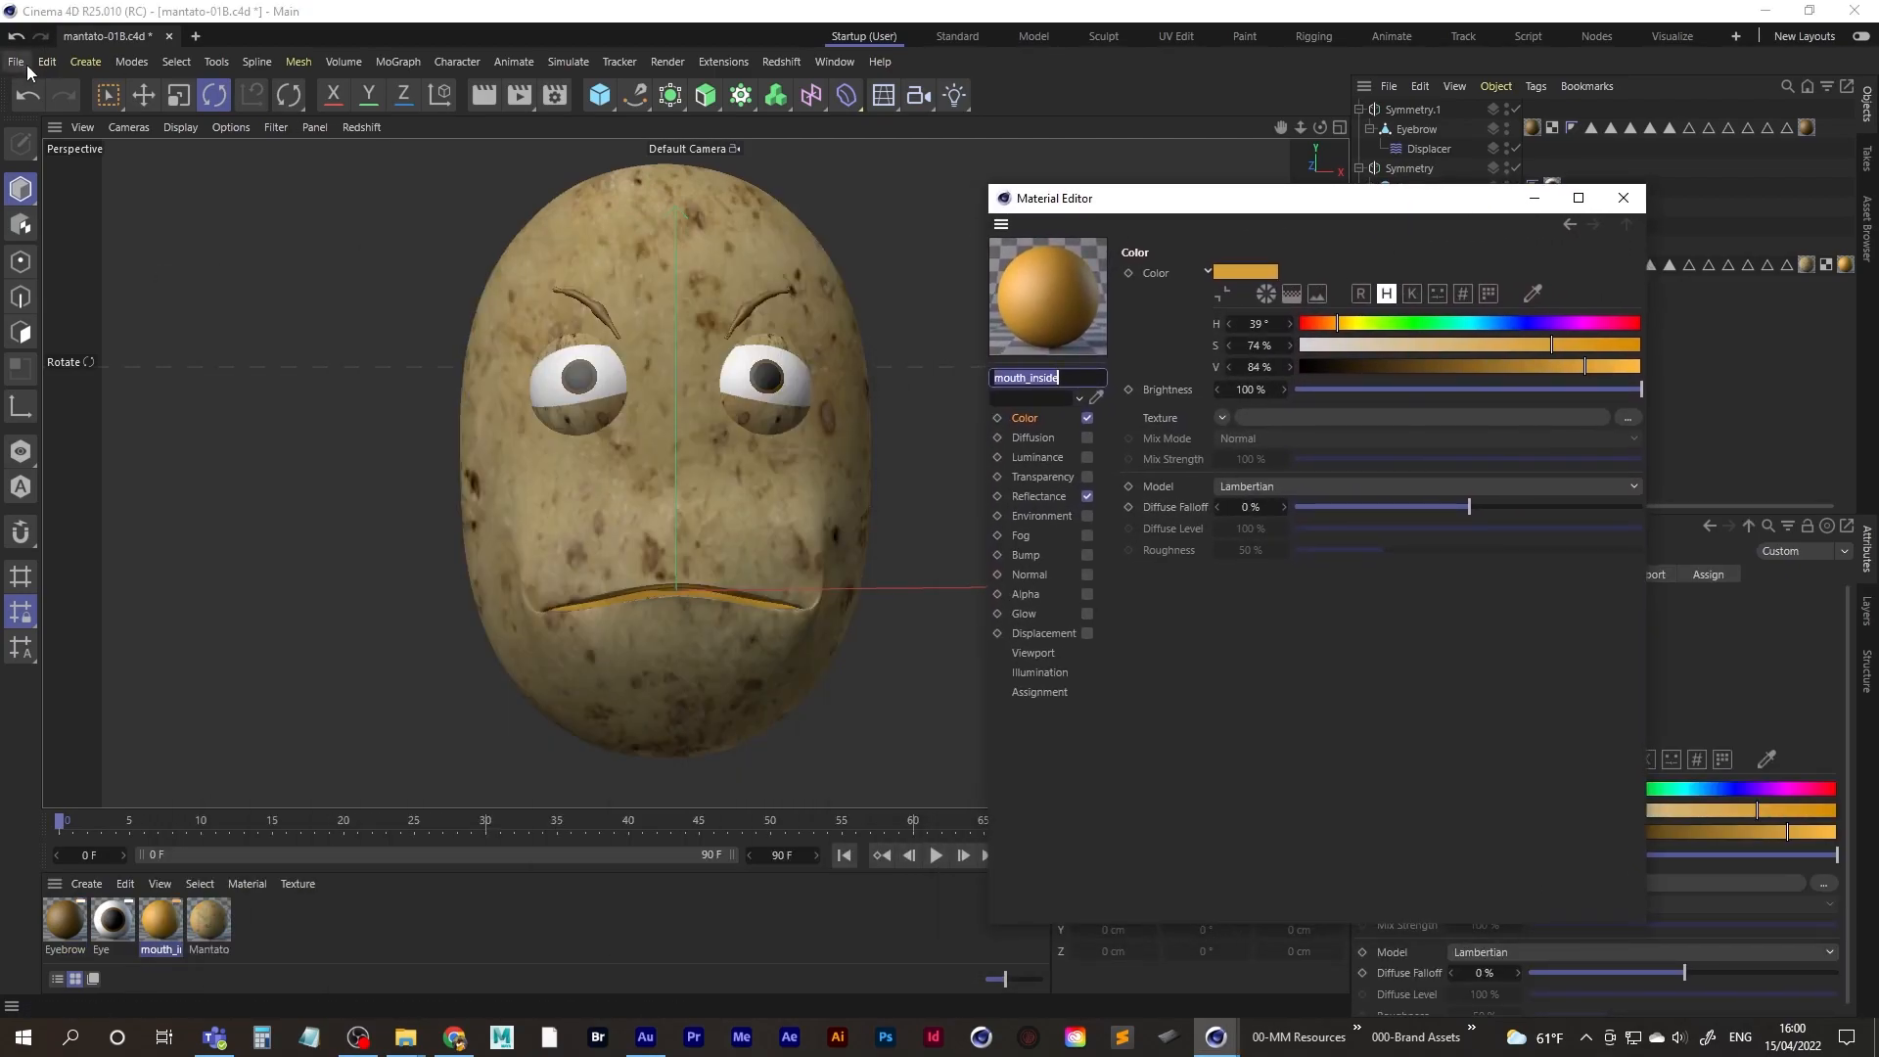
{"action": "left_click", "coordinate": [452, 9]}
{"action": "key", "text": "ctrl+s"}
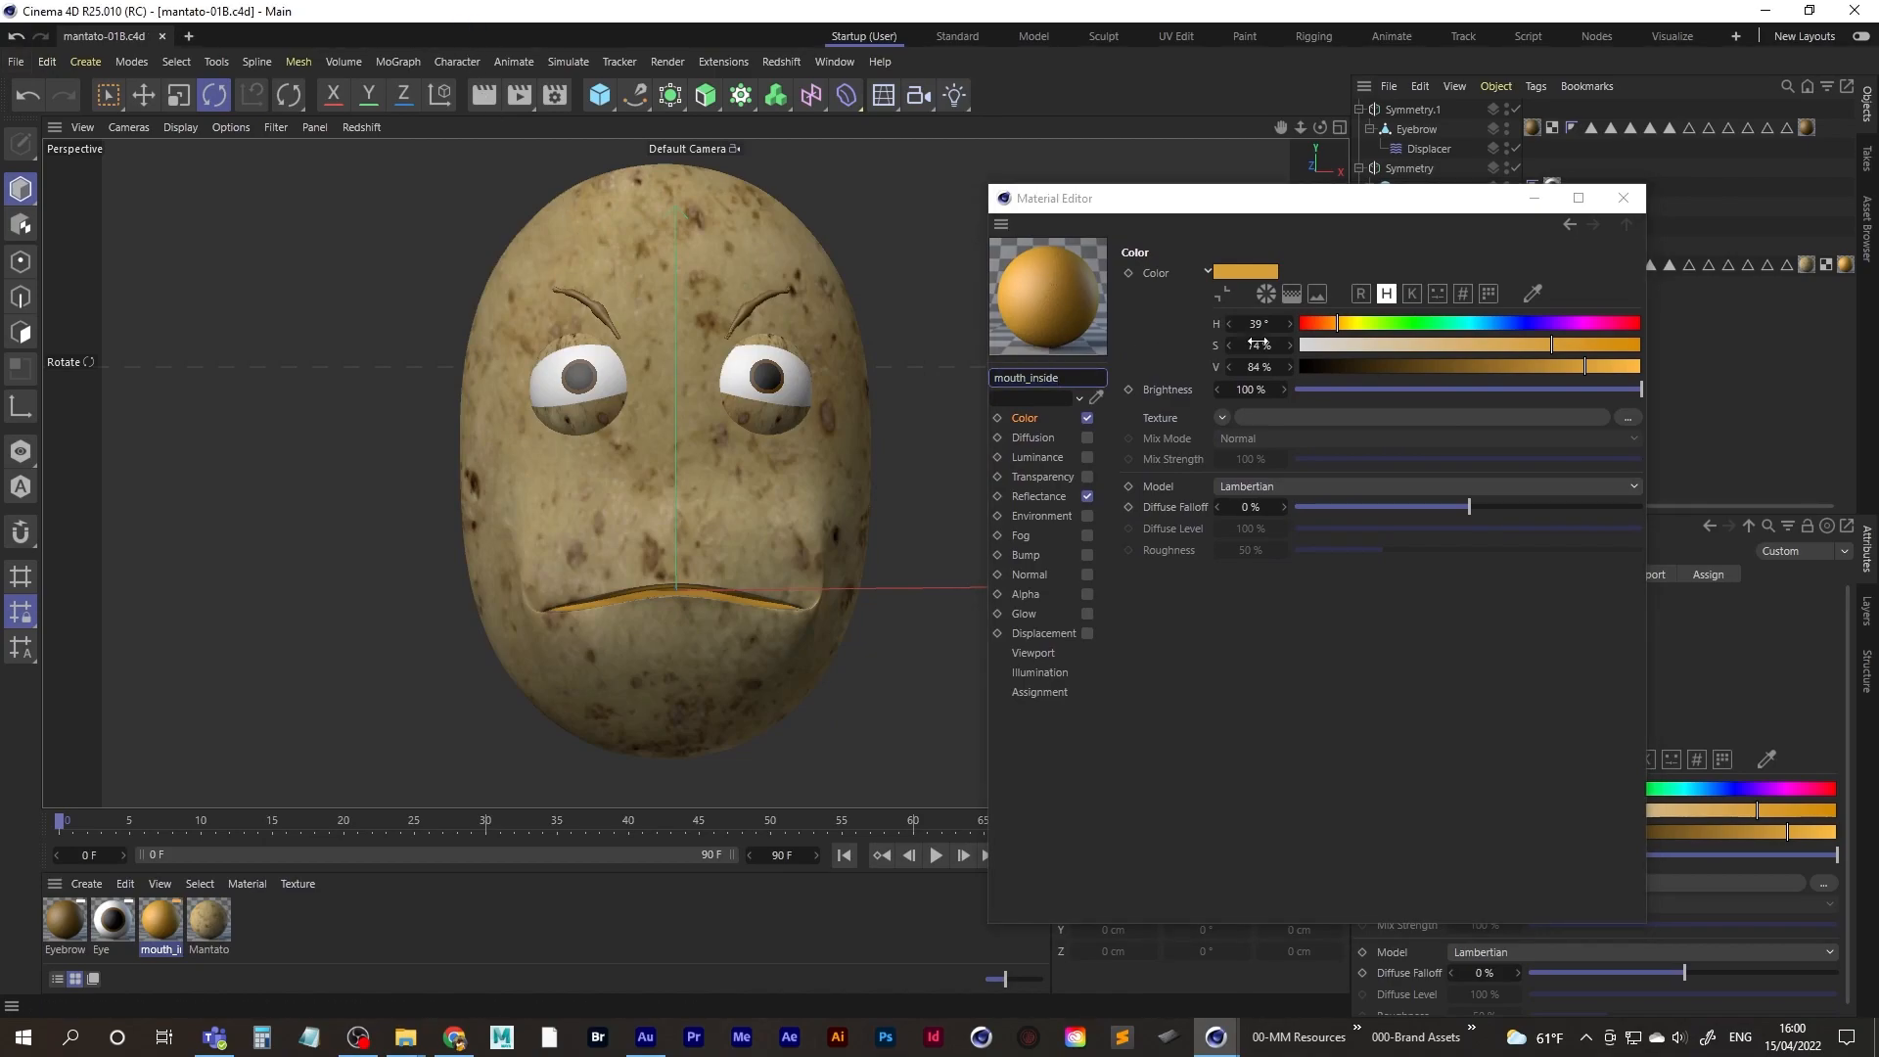
- Recolor the mouth_inside material dark red with a hue of 0° and a value of 52%, and close the Material Editor
{"action": "left_click_drag", "start_coordinate": [1606, 327], "coordinate": [1585, 323]}
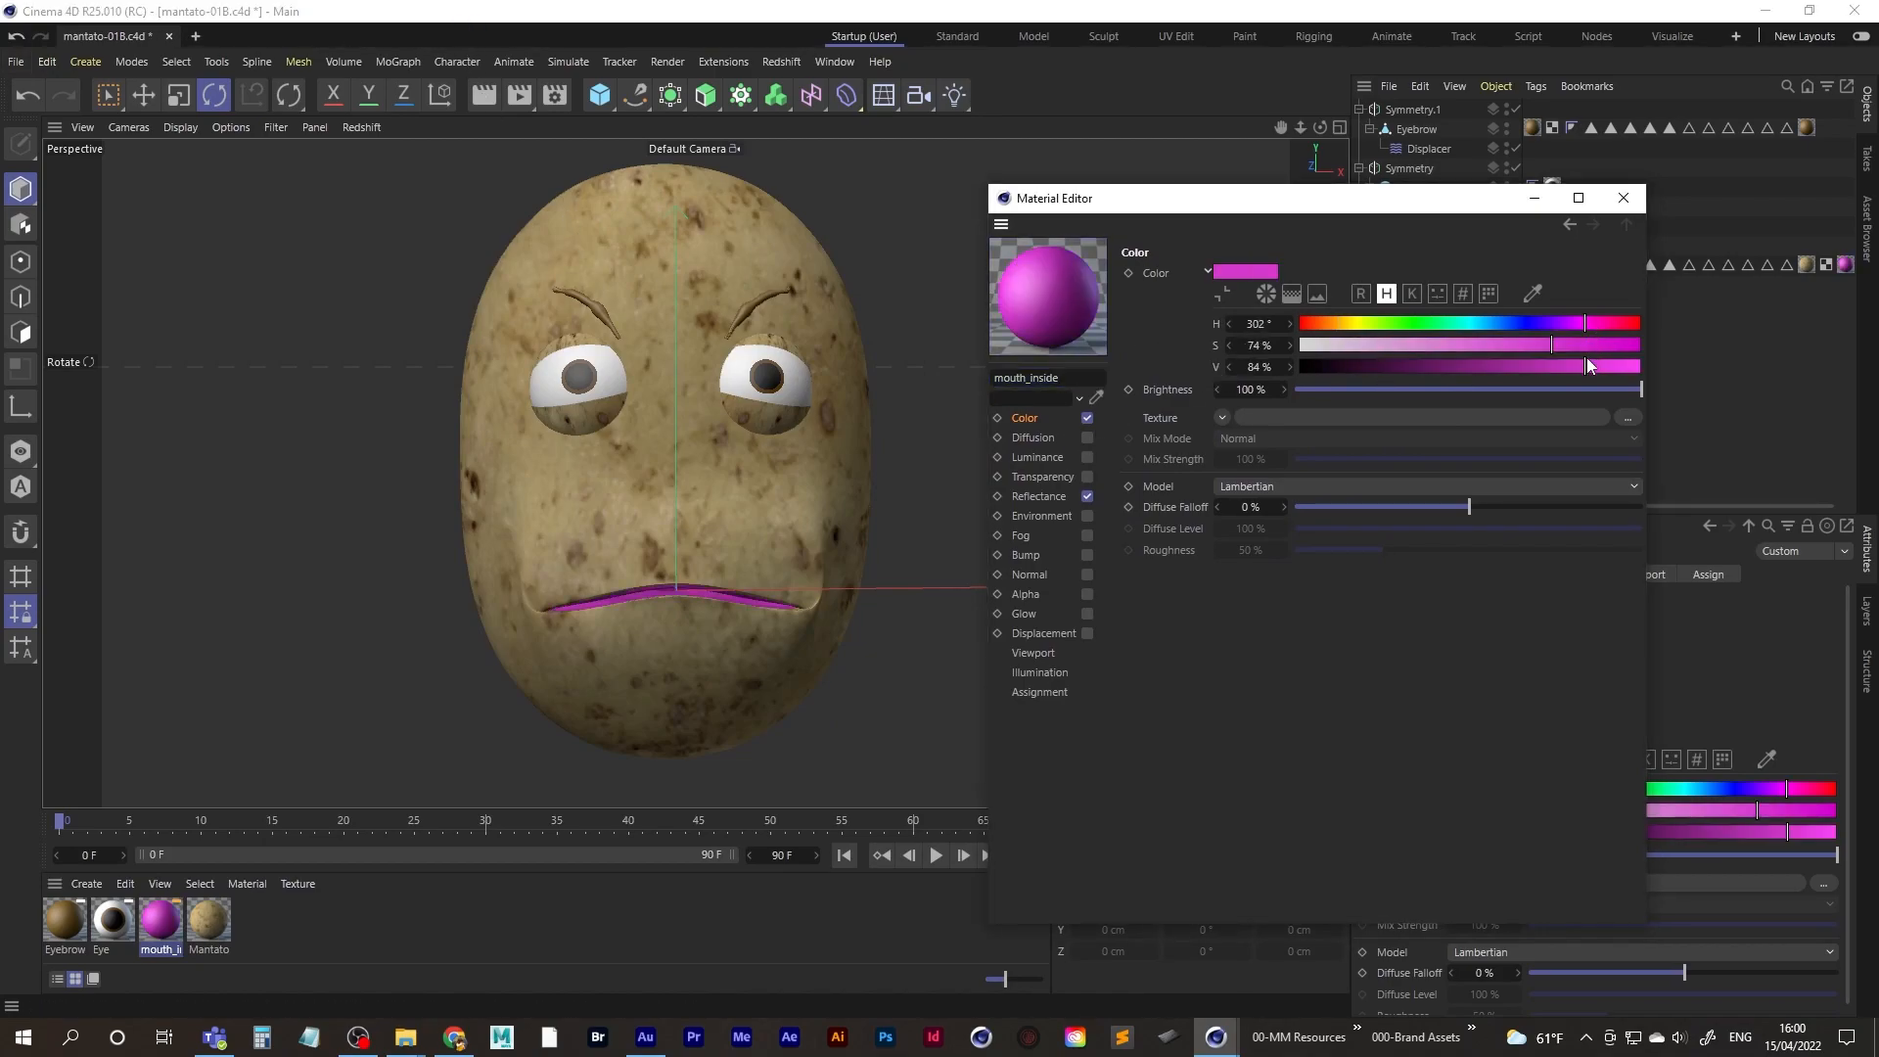
{"action": "left_click", "coordinate": [1467, 368]}
{"action": "left_click", "coordinate": [1300, 324]}
{"action": "left_click_drag", "start_coordinate": [1566, 367], "coordinate": [1477, 369]}
{"action": "left_click", "coordinate": [1624, 198]}
- Inspect the face from the front with the recolored mouth interior
{"action": "left_click_drag", "start_coordinate": [1002, 368], "coordinate": [608, 458], "text": "alt"}
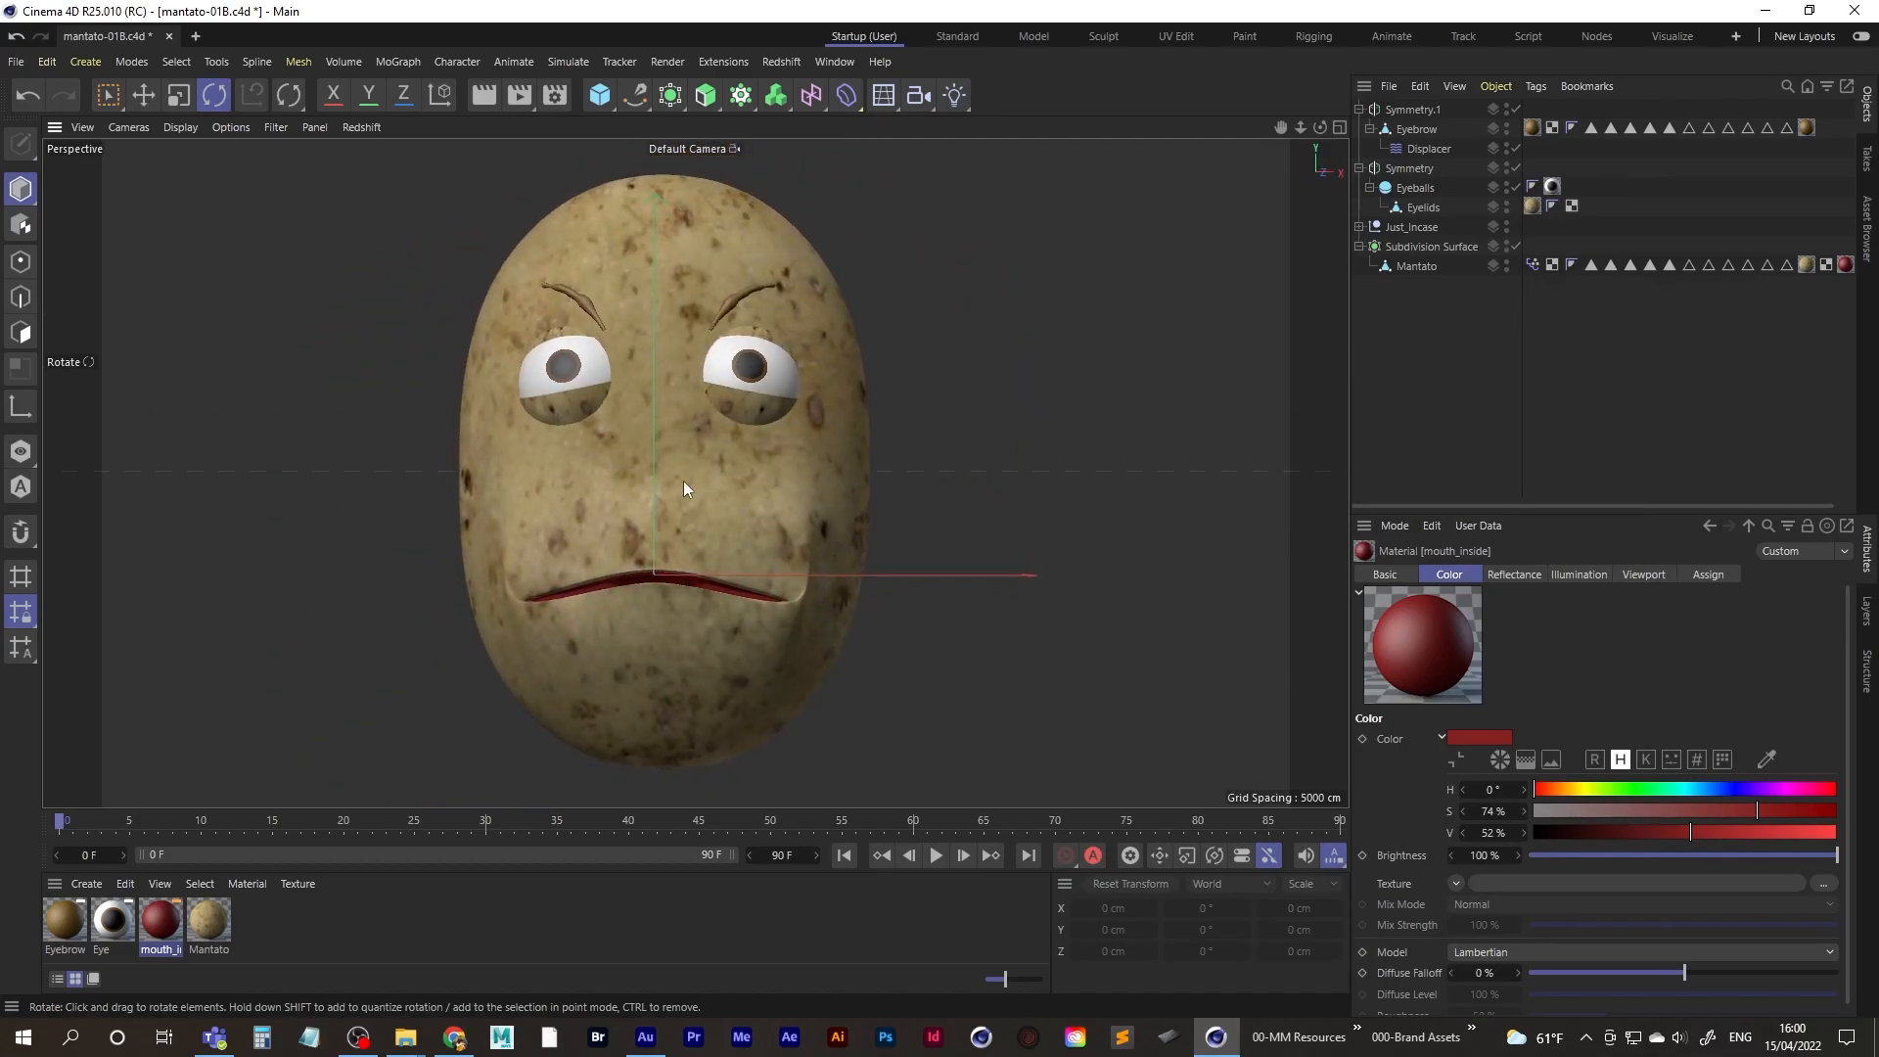
{"action": "right_click_drag", "start_coordinate": [691, 474], "coordinate": [638, 495], "text": "alt"}
{"action": "middle_click_drag", "start_coordinate": [642, 464], "coordinate": [639, 501], "text": "alt"}
{"action": "left_click_drag", "start_coordinate": [638, 501], "coordinate": [650, 520], "text": "alt"}
{"action": "right_click_drag", "start_coordinate": [651, 516], "coordinate": [699, 491], "text": "alt"}
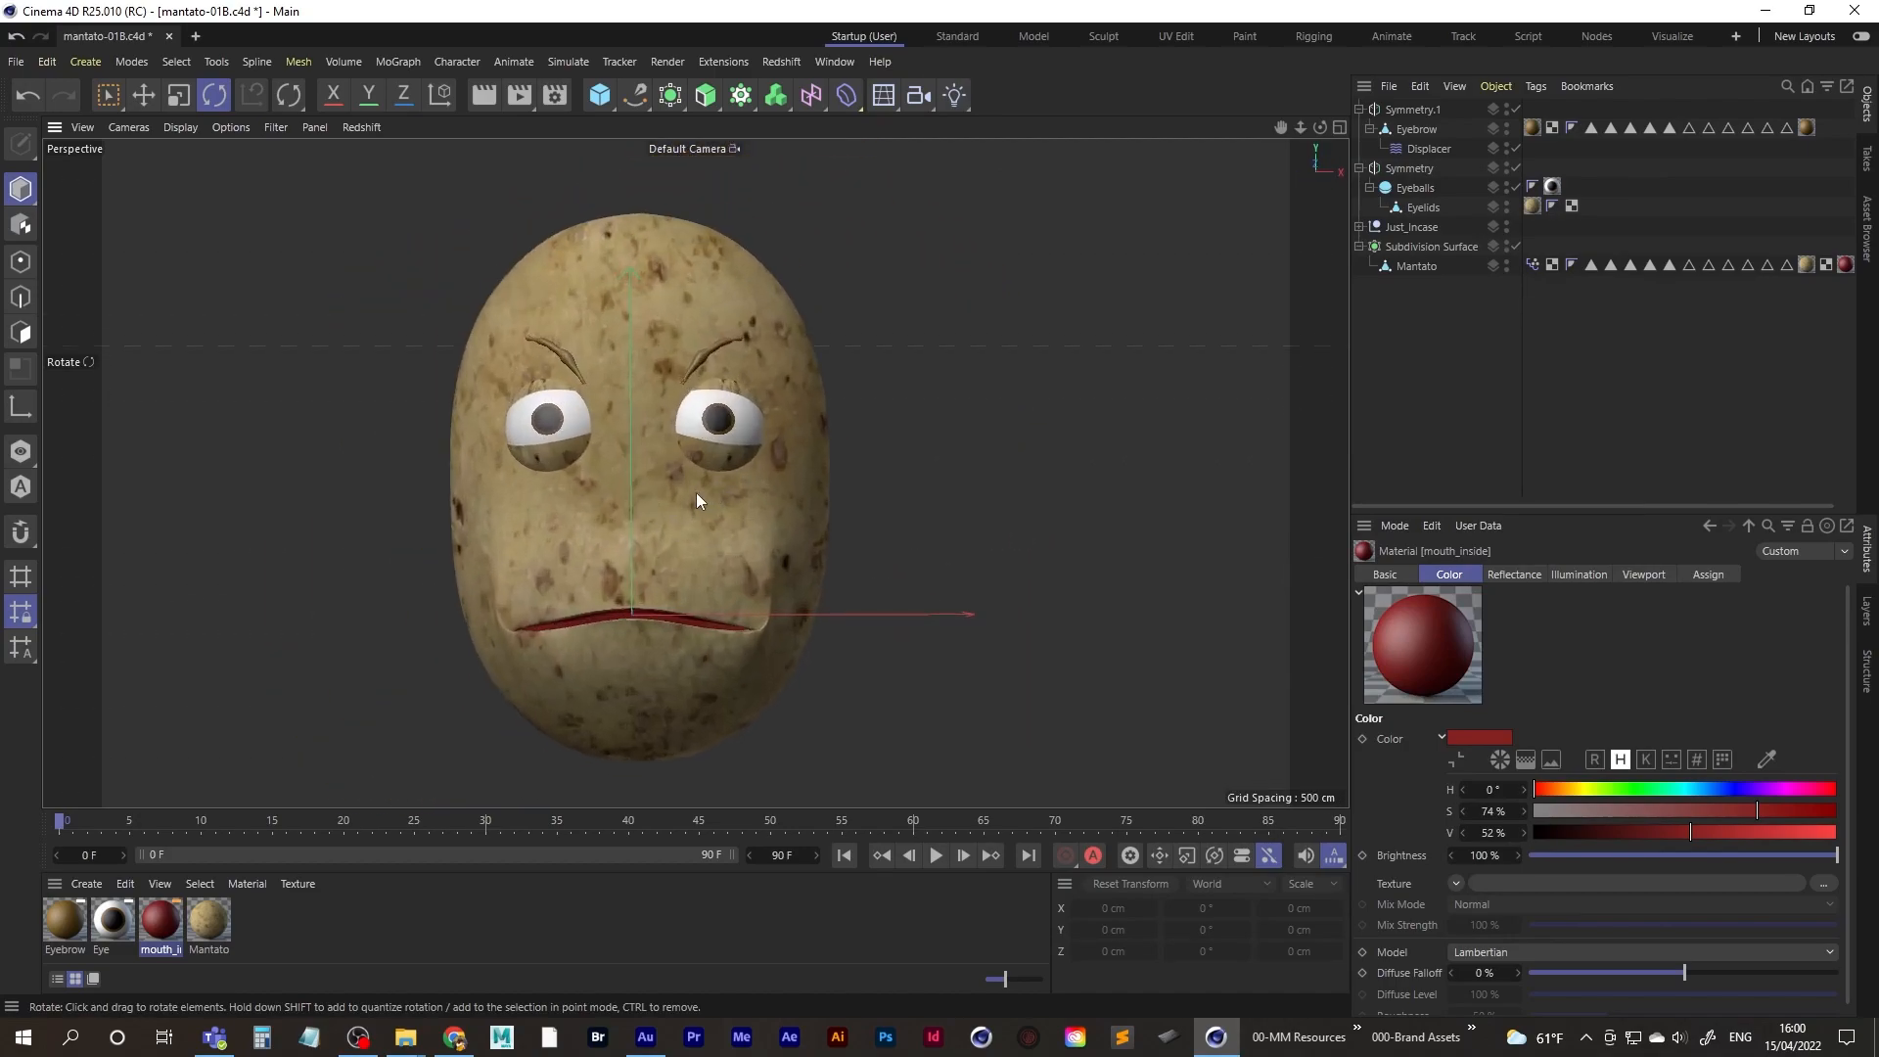
{"action": "middle_click_drag", "start_coordinate": [699, 492], "coordinate": [732, 483], "text": "alt"}
{"action": "left_click_drag", "start_coordinate": [661, 495], "coordinate": [685, 495], "text": "alt"}
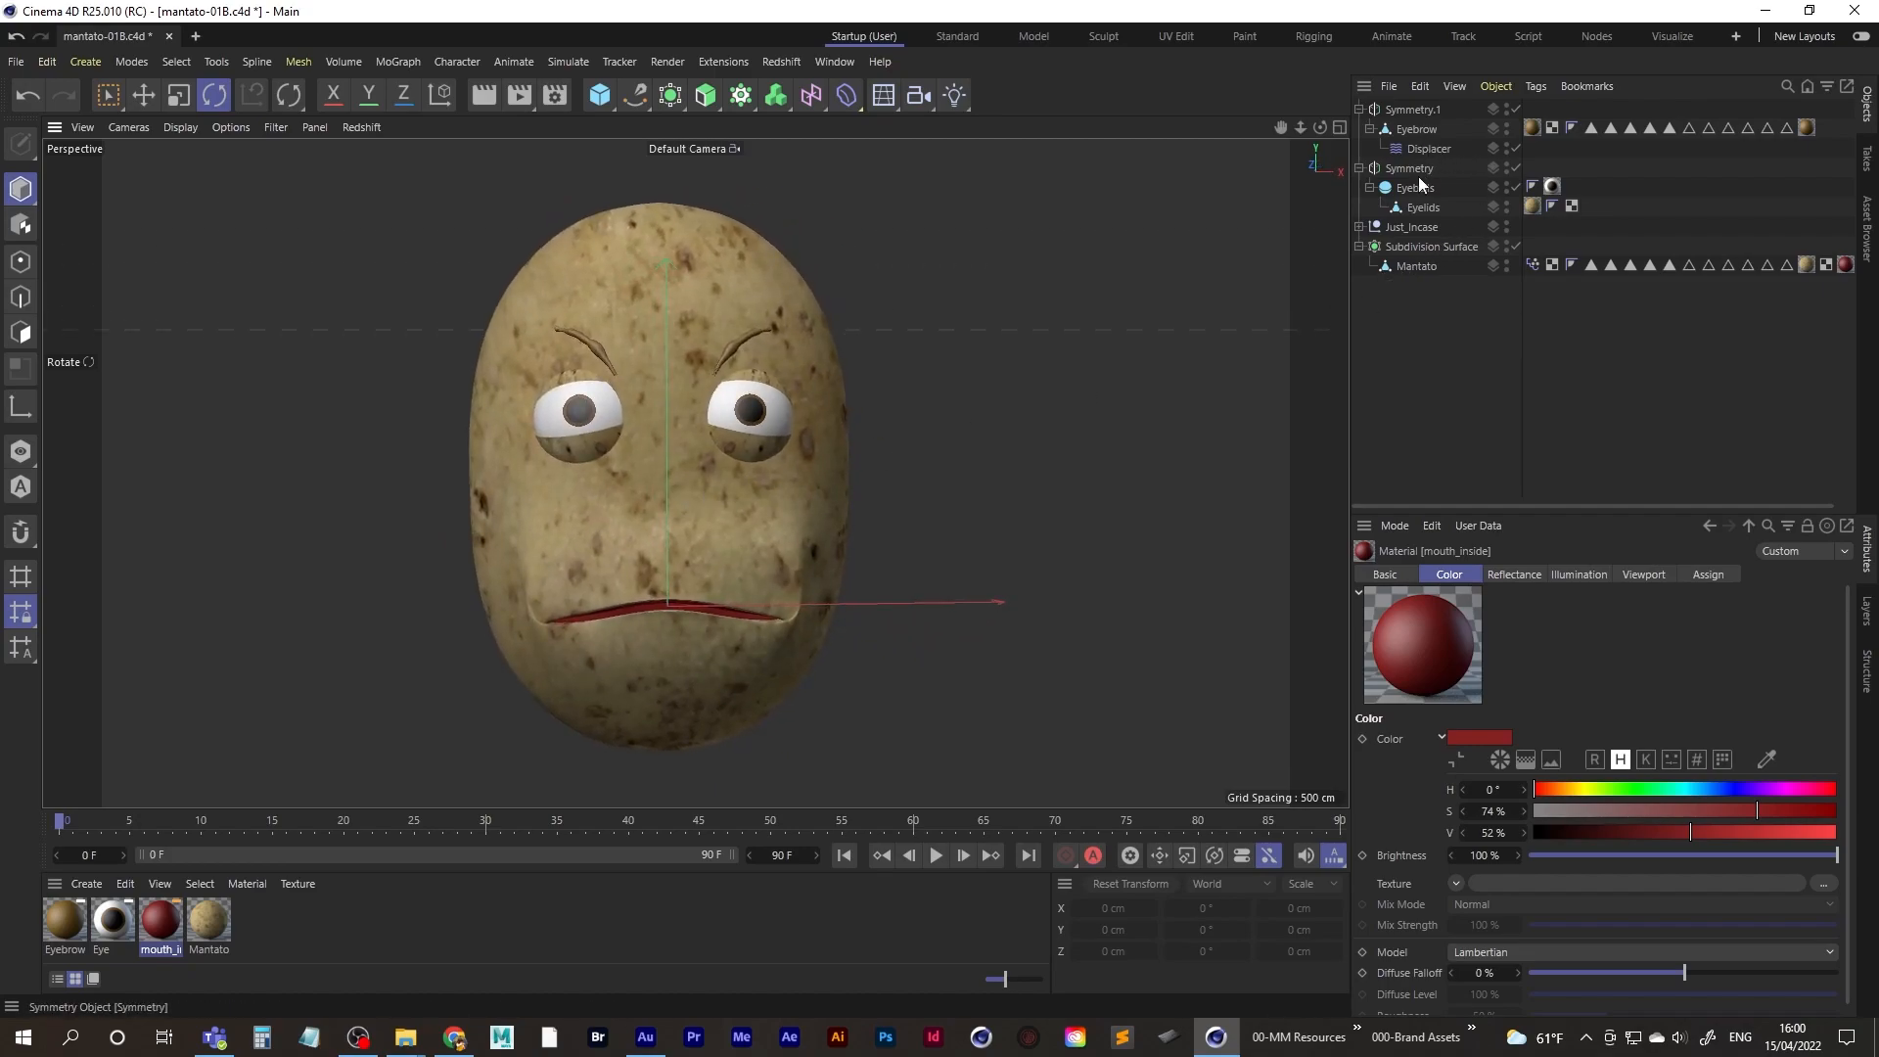
- Rotate the Eyelids until they cover the eyeballs and tilt the Eyebrow into a sleepy arch with raised inner ends
{"action": "left_click", "coordinate": [1422, 207]}
{"action": "left_click_drag", "start_coordinate": [793, 387], "coordinate": [690, 682]}
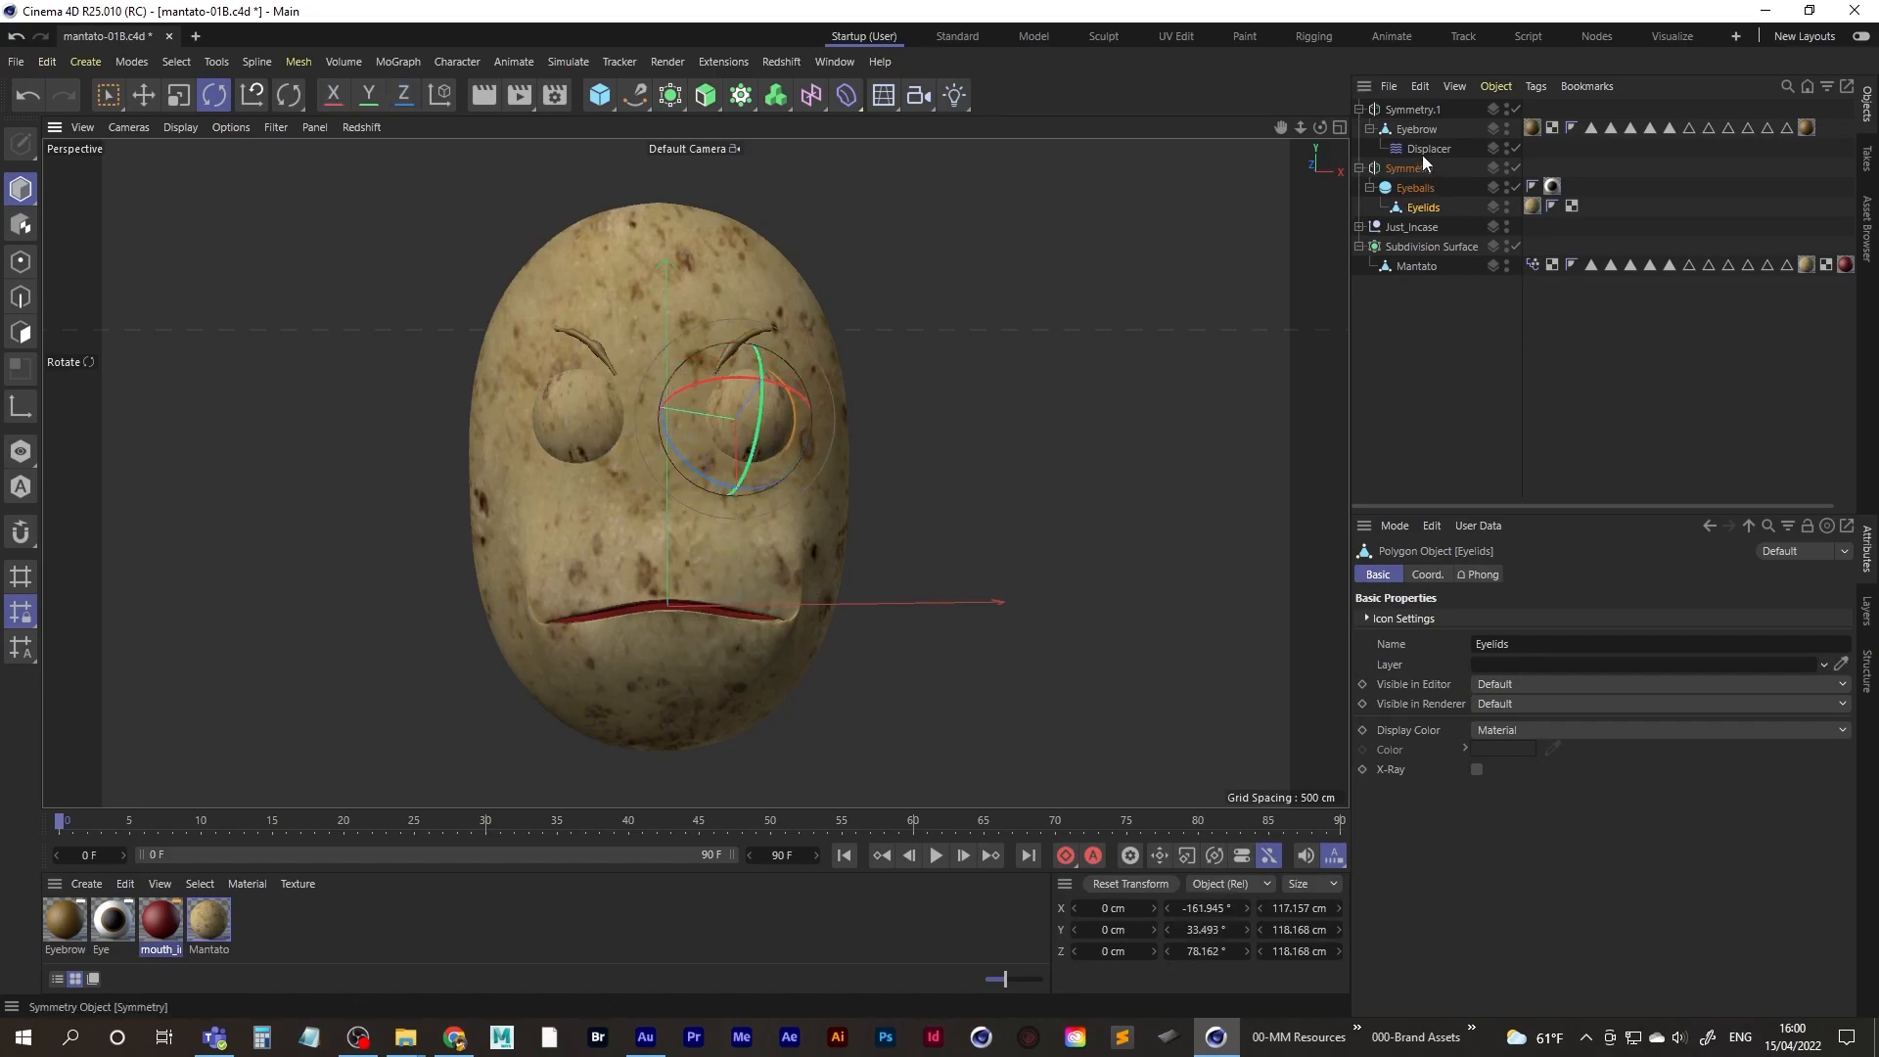
{"action": "left_click", "coordinate": [1417, 128]}
{"action": "left_click_drag", "start_coordinate": [667, 335], "coordinate": [691, 282]}
{"action": "left_click", "coordinate": [1414, 338]}
{"action": "left_click_drag", "start_coordinate": [696, 419], "coordinate": [820, 450], "text": "alt"}
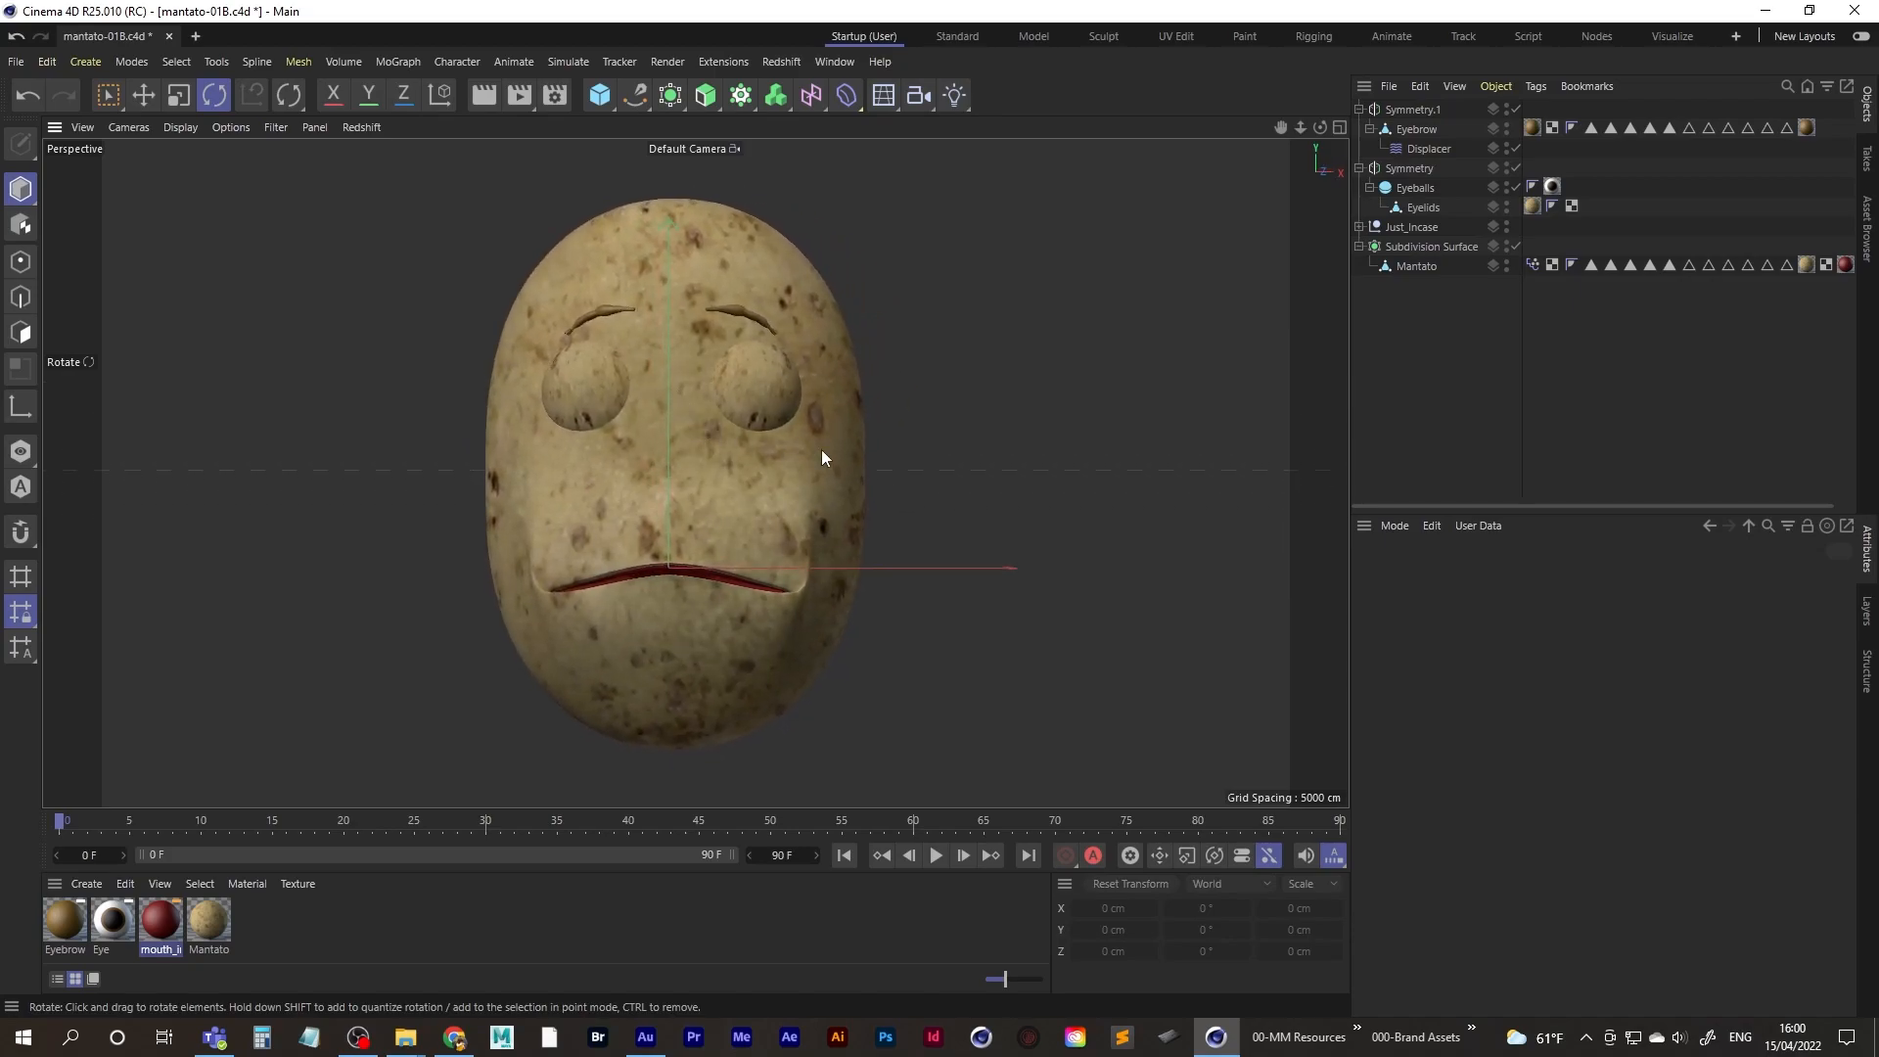
- Adjust Mantato's Pose Morph sliders to 119% for Mouth_Closed and -63% for Awake_mouth
{"action": "left_click", "coordinate": [1539, 262]}
{"action": "left_click_drag", "start_coordinate": [1295, 657], "coordinate": [1439, 648]}
{"action": "left_click_drag", "start_coordinate": [1013, 584], "coordinate": [654, 519], "text": "alt"}
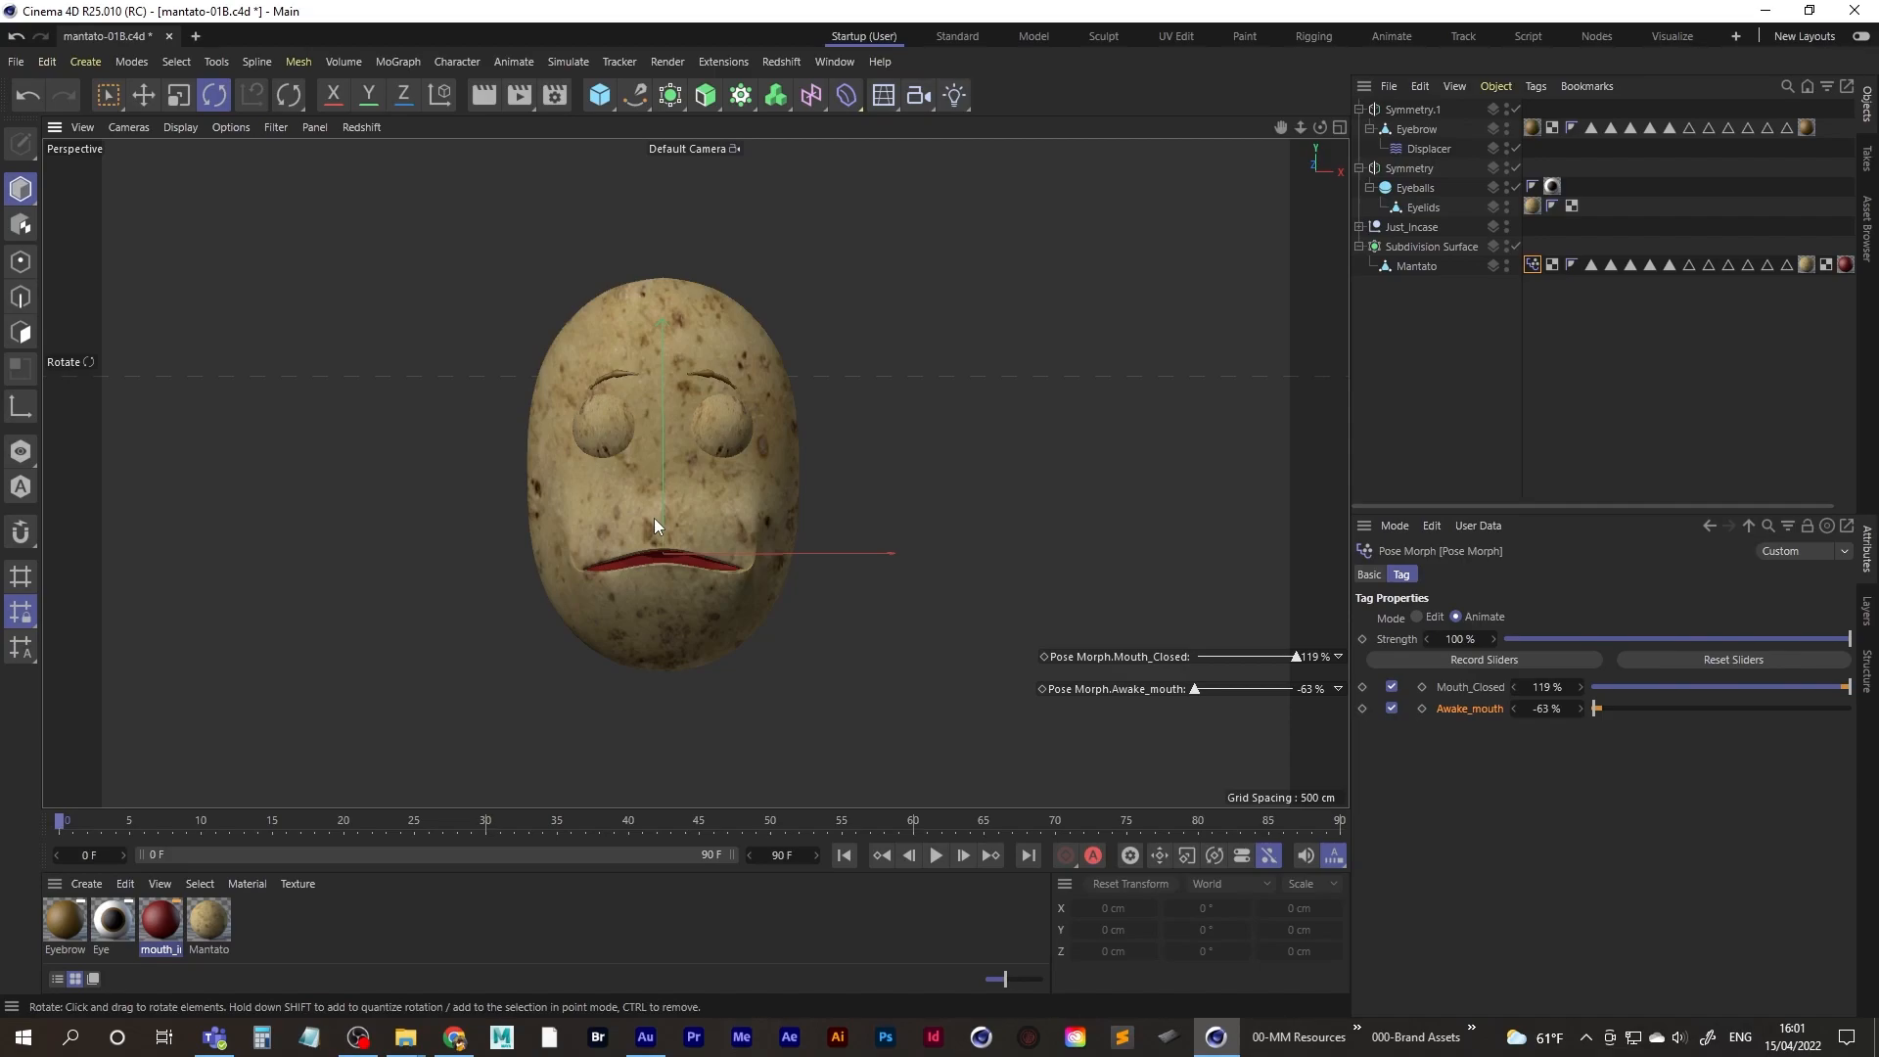
{"action": "mouse_move", "coordinate": [689, 490]}
{"action": "left_mouse_down", "text": "alt"}
{"action": "mouse_move", "coordinate": [703, 480]}
{"action": "mouse_move", "coordinate": [701, 503]}
{"action": "mouse_move", "coordinate": [608, 516]}
{"action": "mouse_move", "coordinate": [437, 483]}
{"action": "mouse_move", "coordinate": [591, 461]}
{"action": "mouse_move", "coordinate": [701, 503]}
{"action": "left_mouse_up", "text": "alt"}
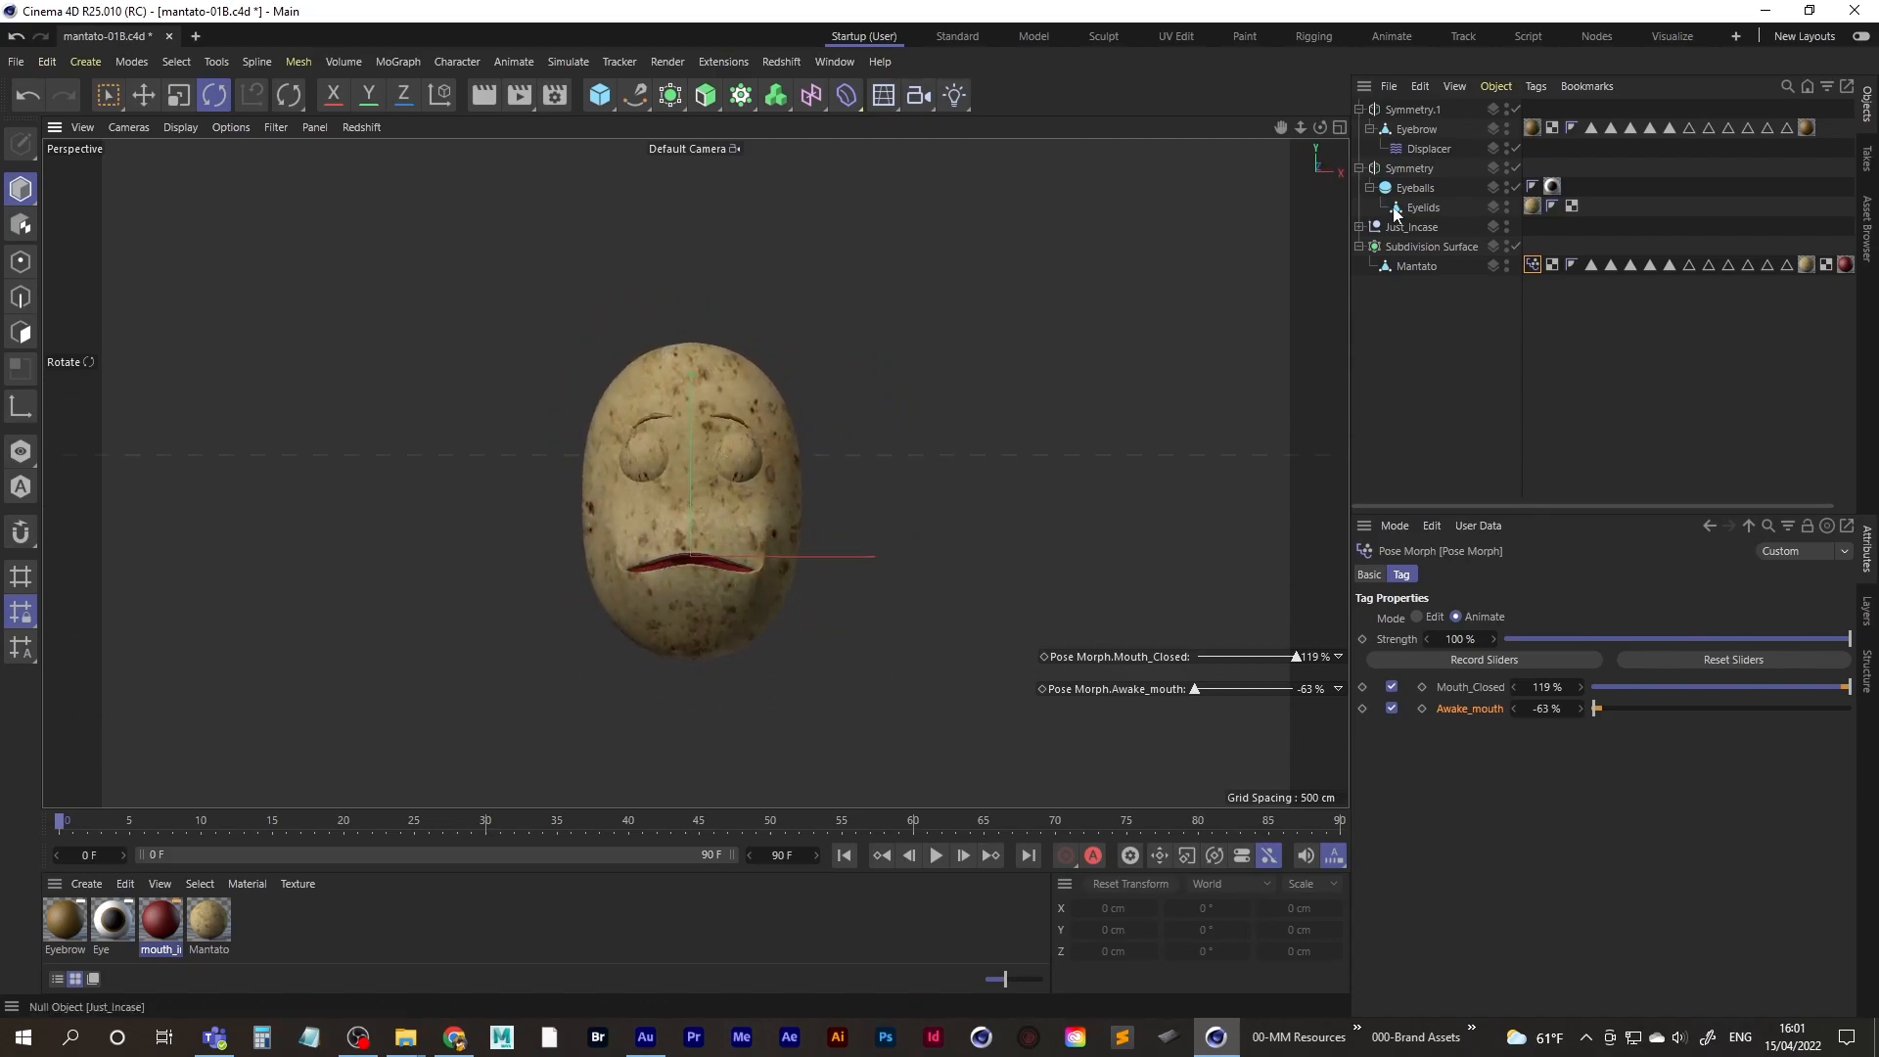
{"action": "left_click_drag", "start_coordinate": [726, 433], "coordinate": [662, 483], "text": "alt"}
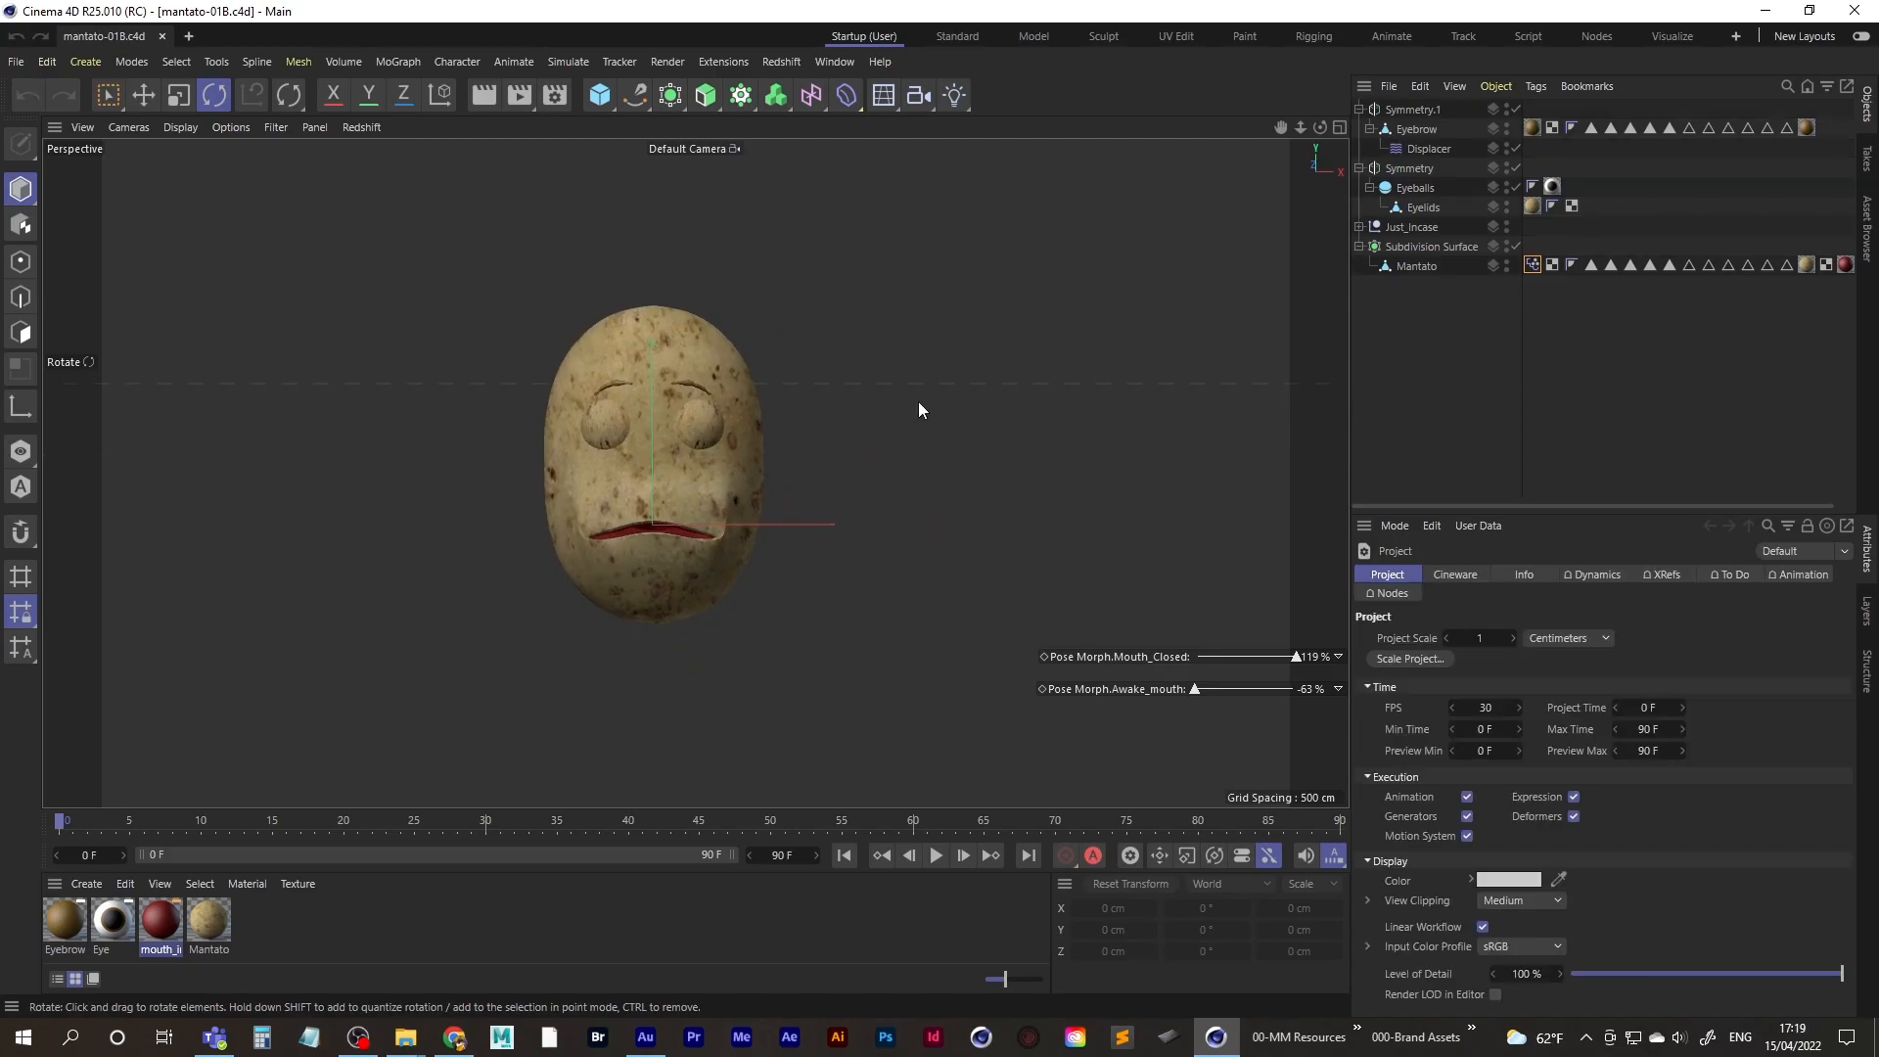
- Create a new project and add a Capsule primitive to it
{"action": "left_click", "coordinate": [15, 62]}
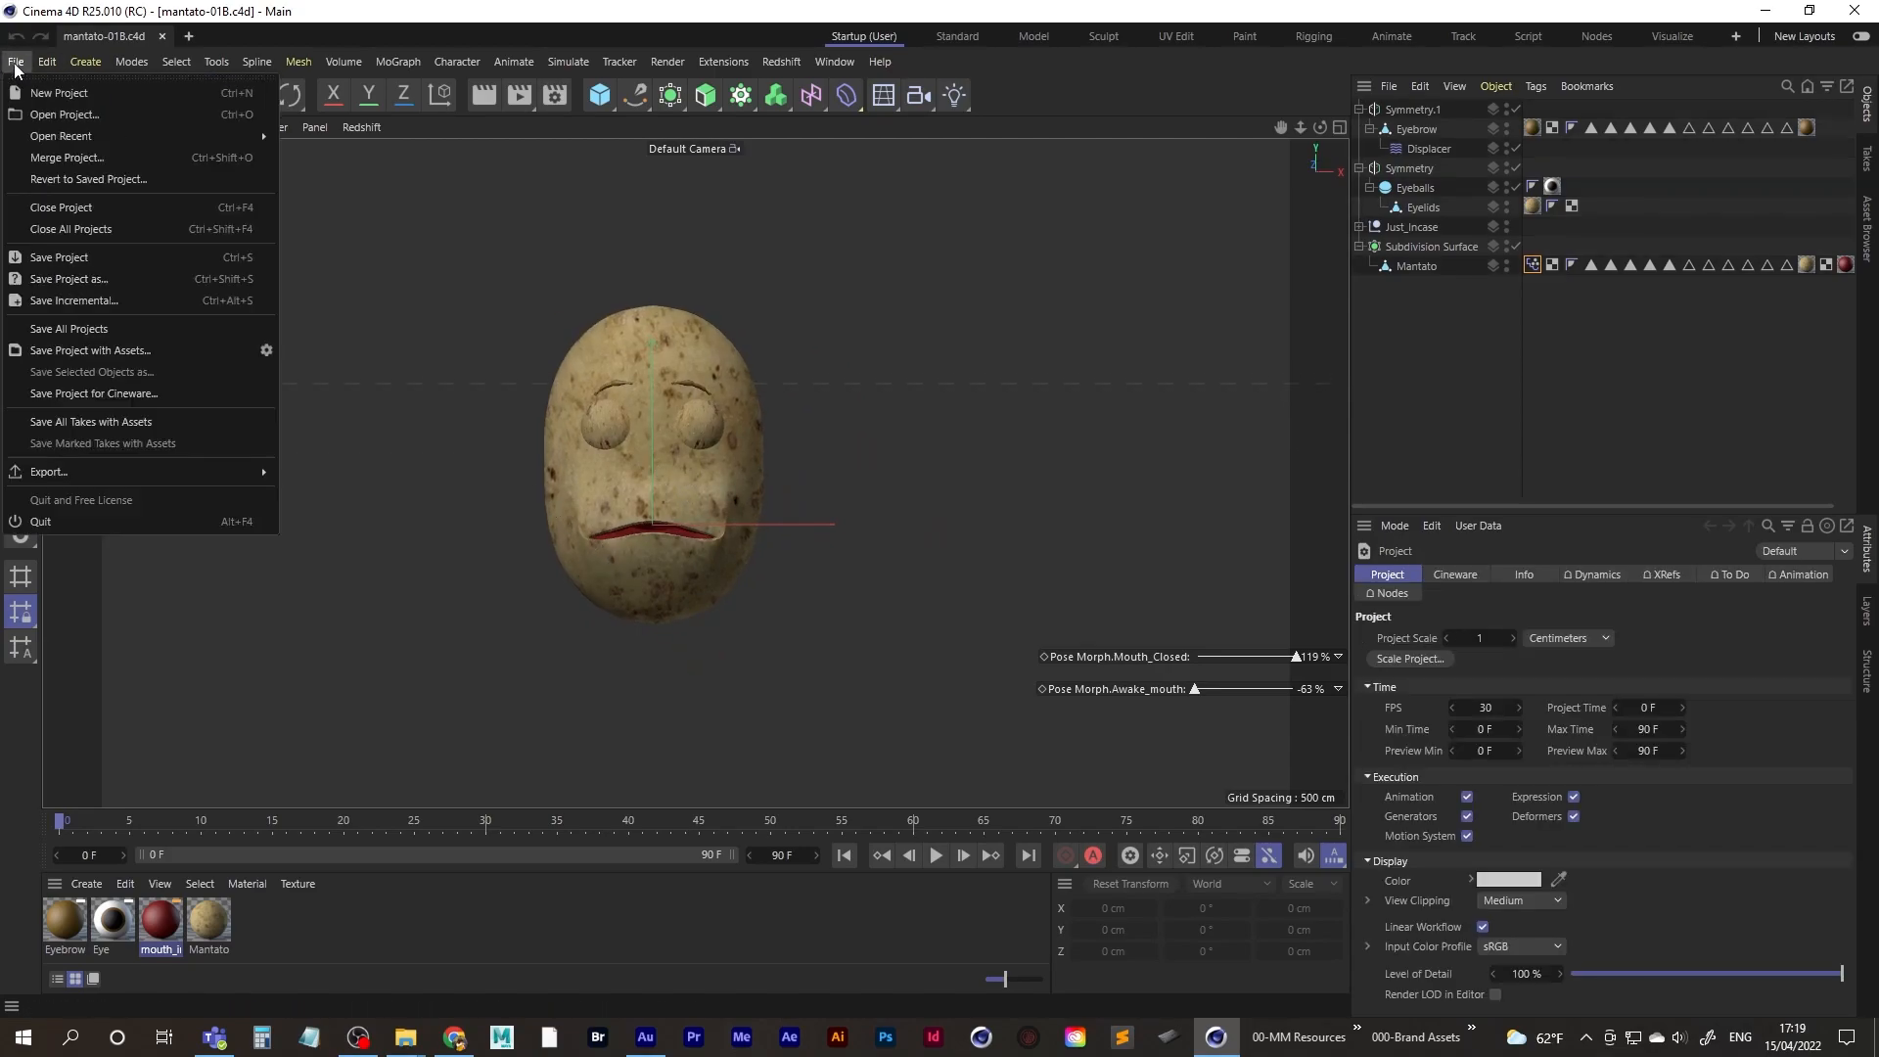
{"action": "left_click", "coordinate": [37, 86]}
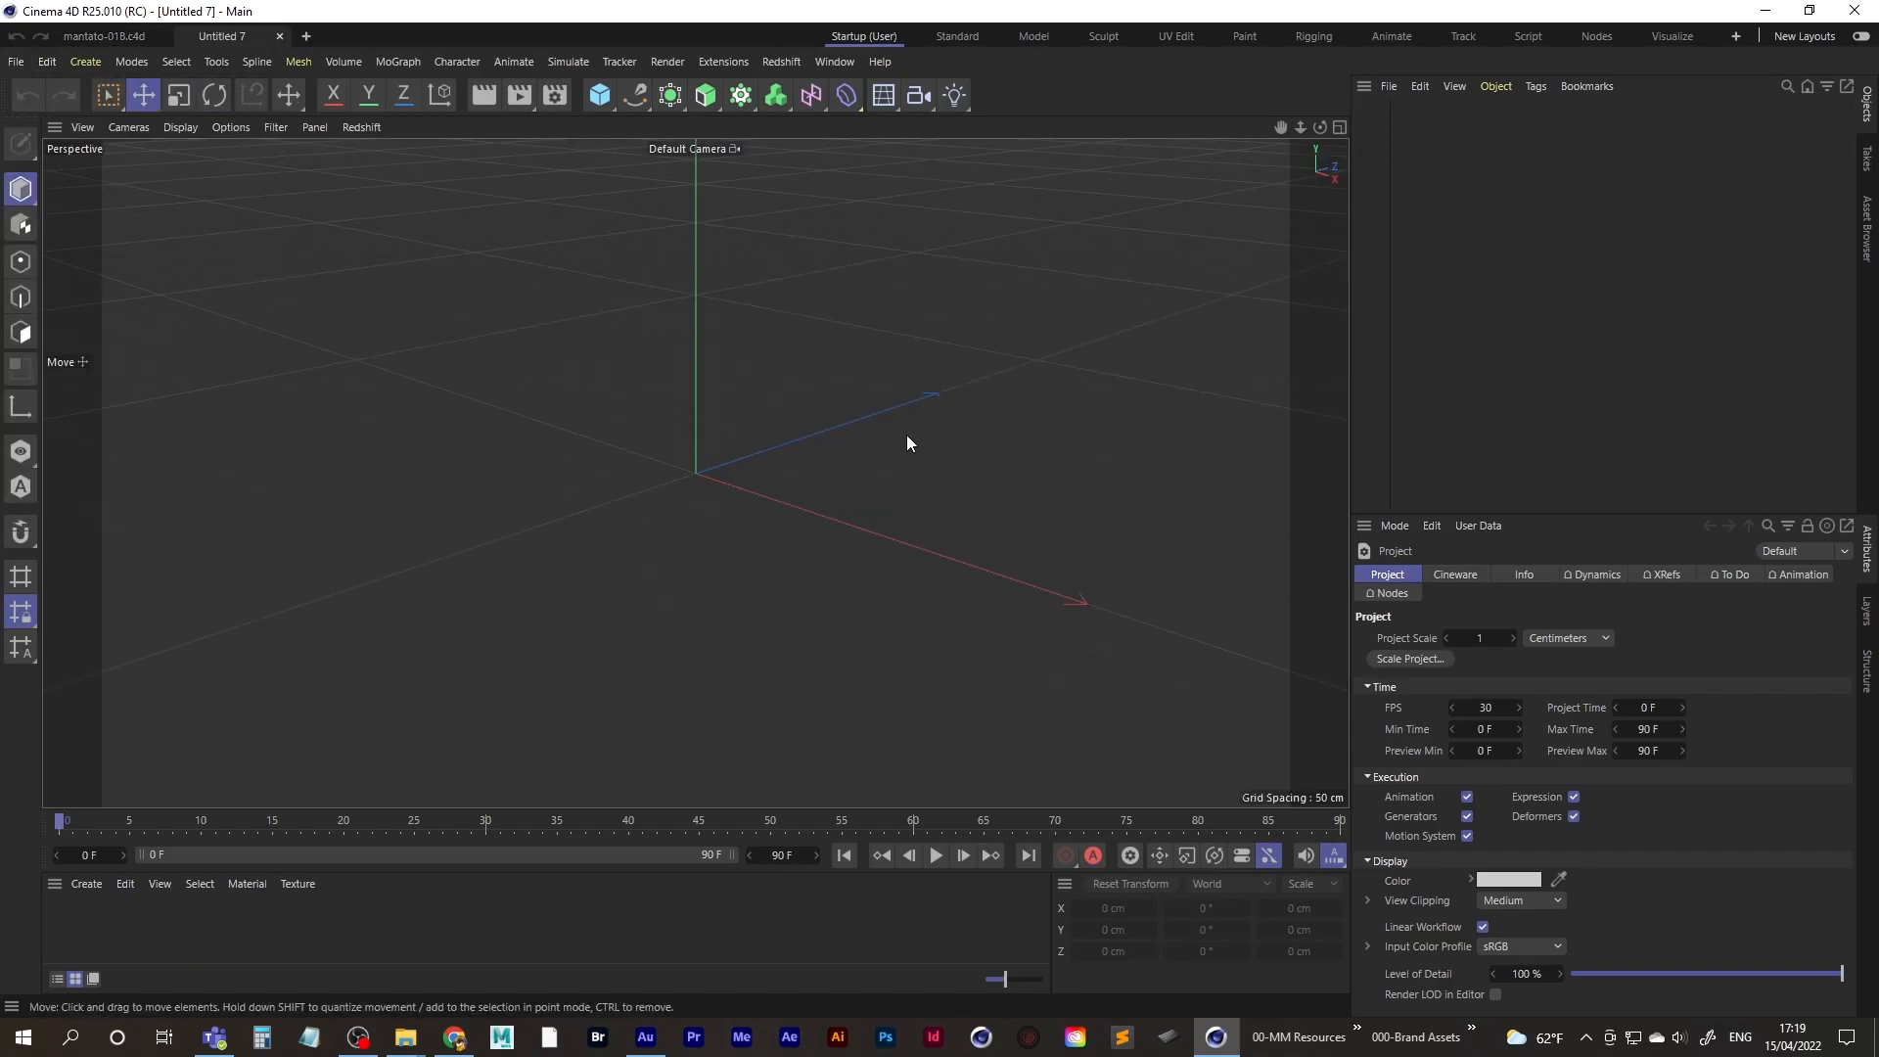
{"action": "left_click", "coordinate": [595, 99]}
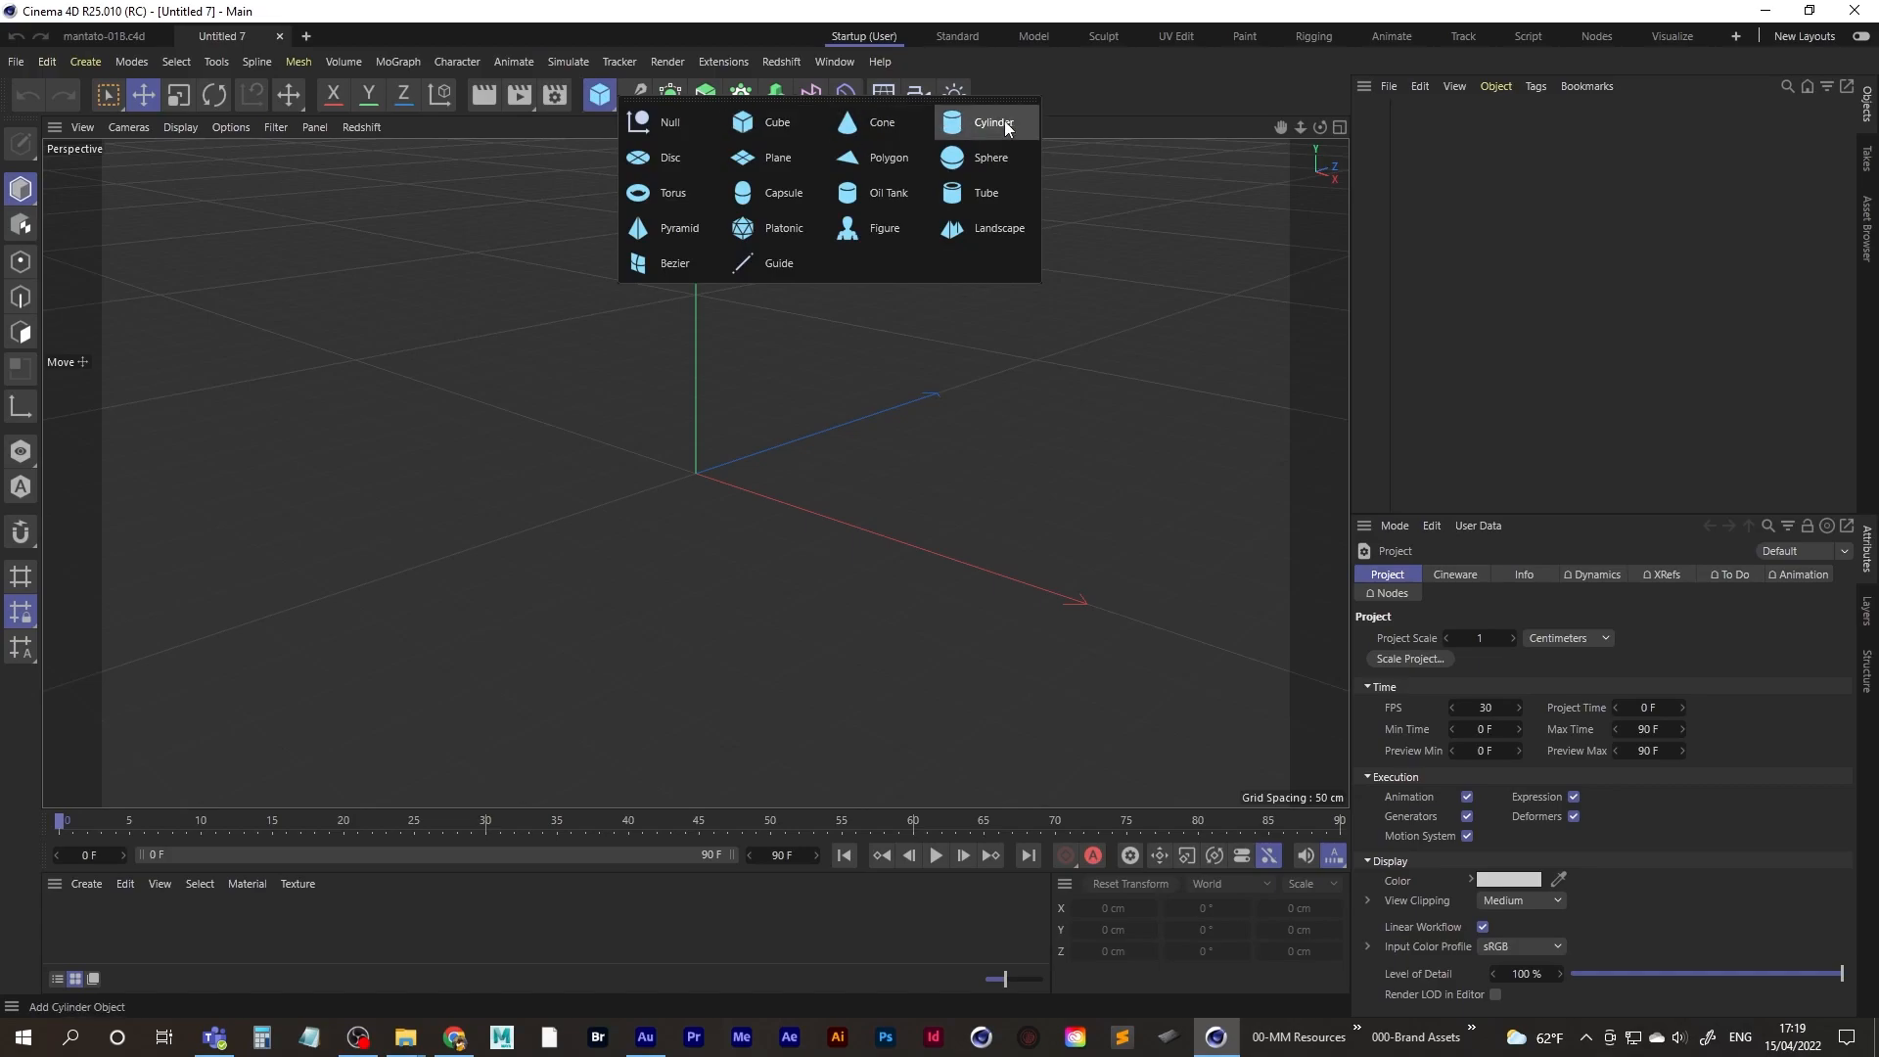
{"action": "left_click", "coordinate": [747, 192]}
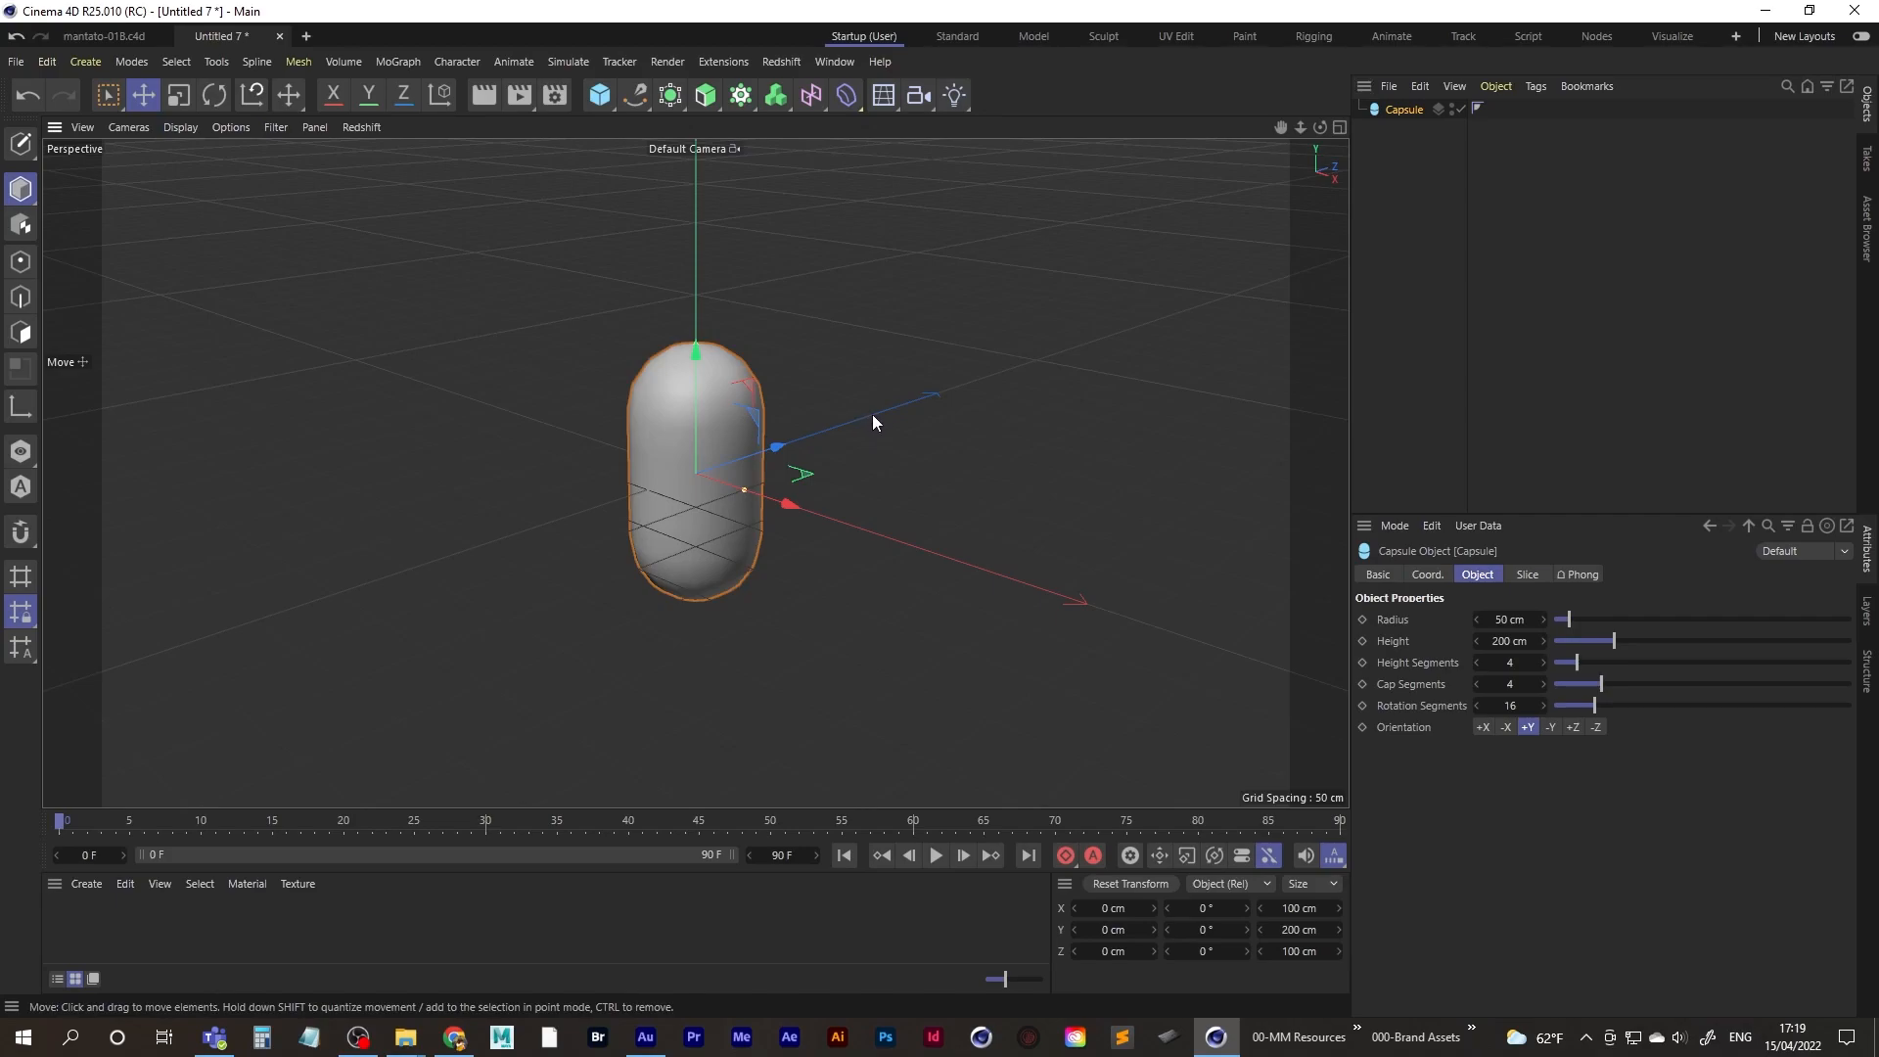
- Copy the Capsule from the new project and paste it into mantato-01B.c4d
{"action": "key", "text": "v"}
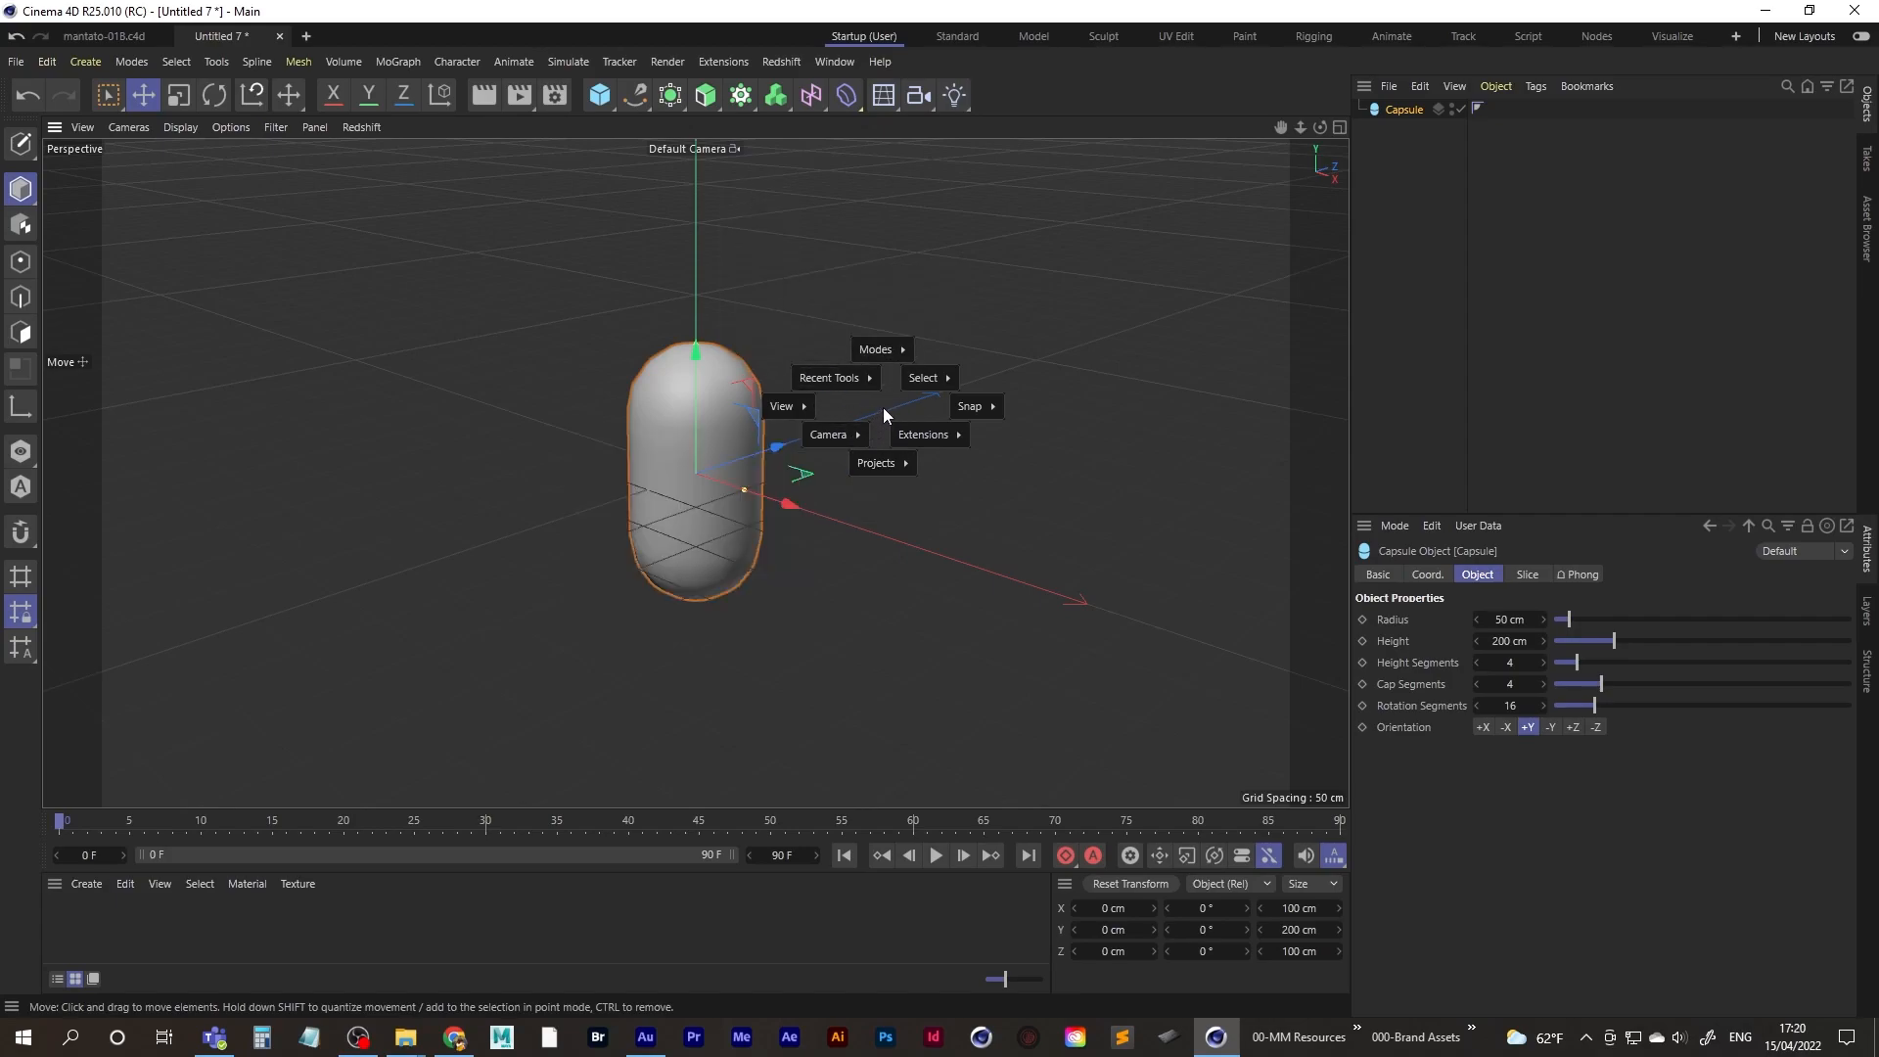
{"action": "mouse_move", "coordinate": [876, 464]}
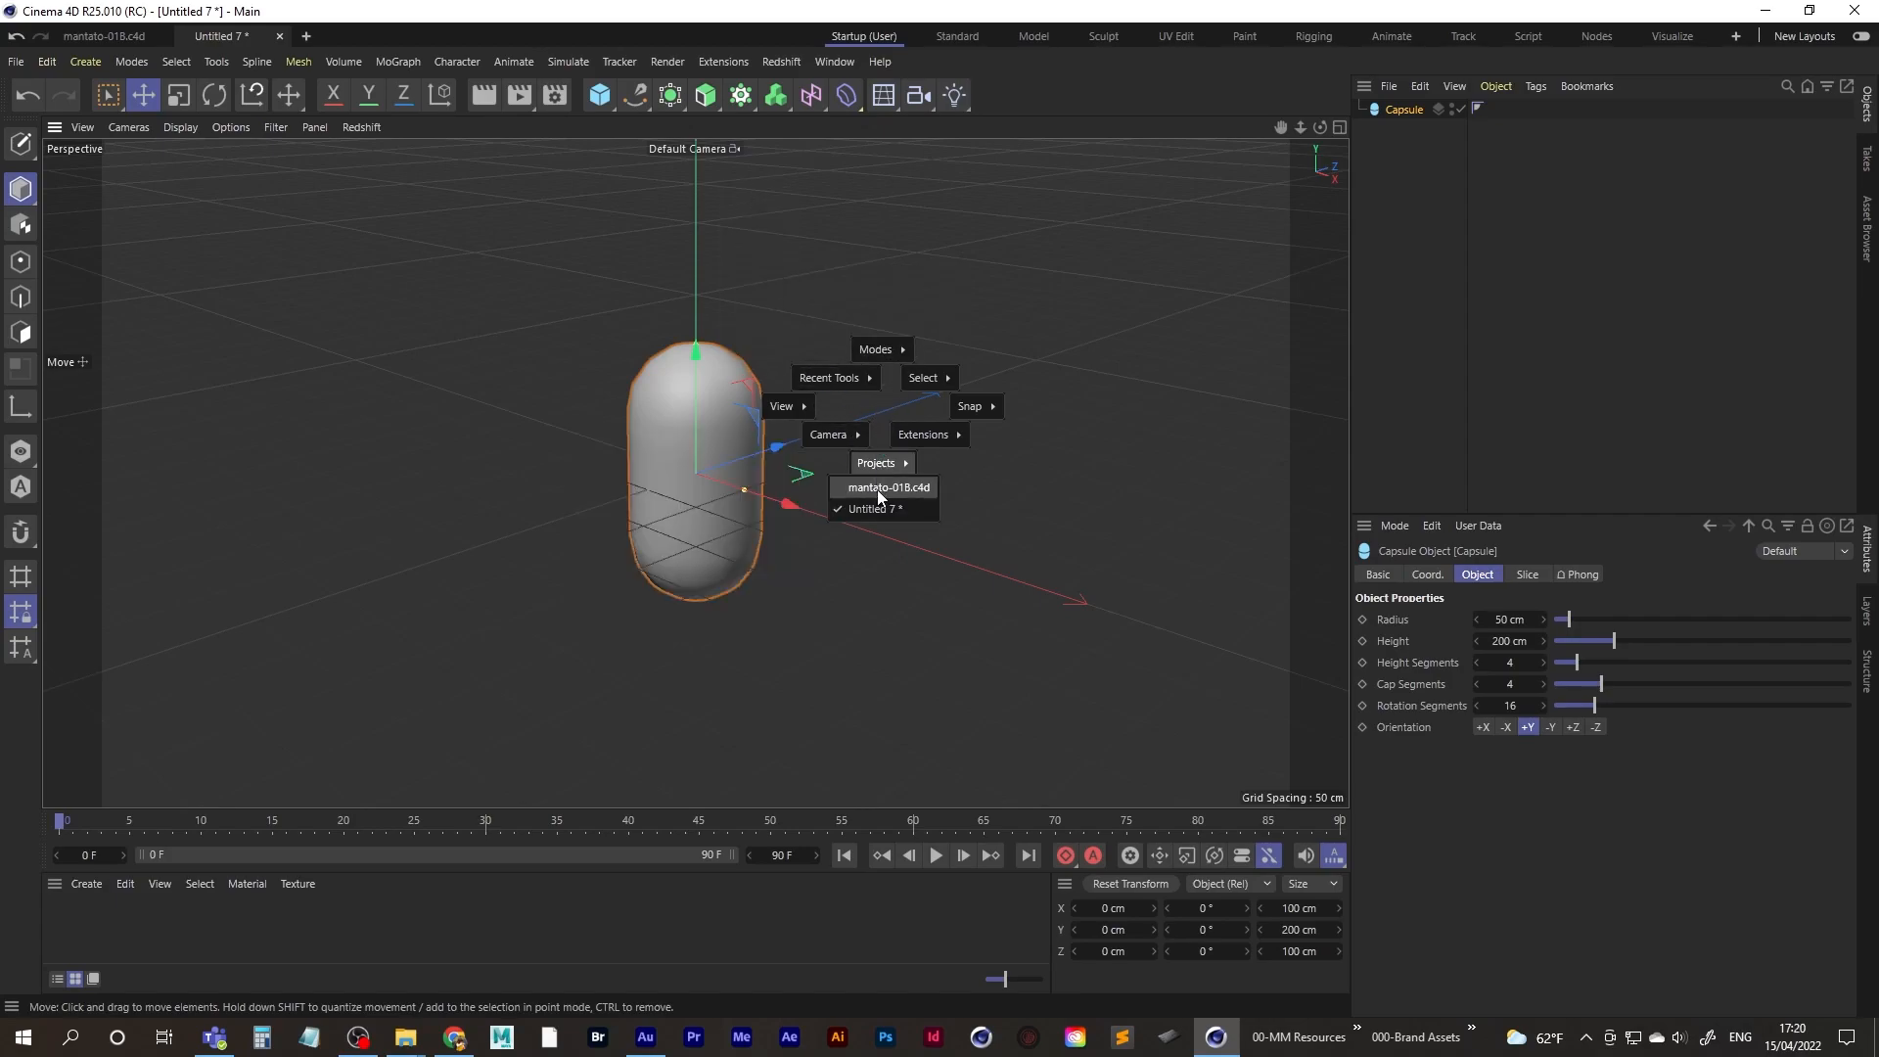
{"action": "left_click", "coordinate": [879, 490]}
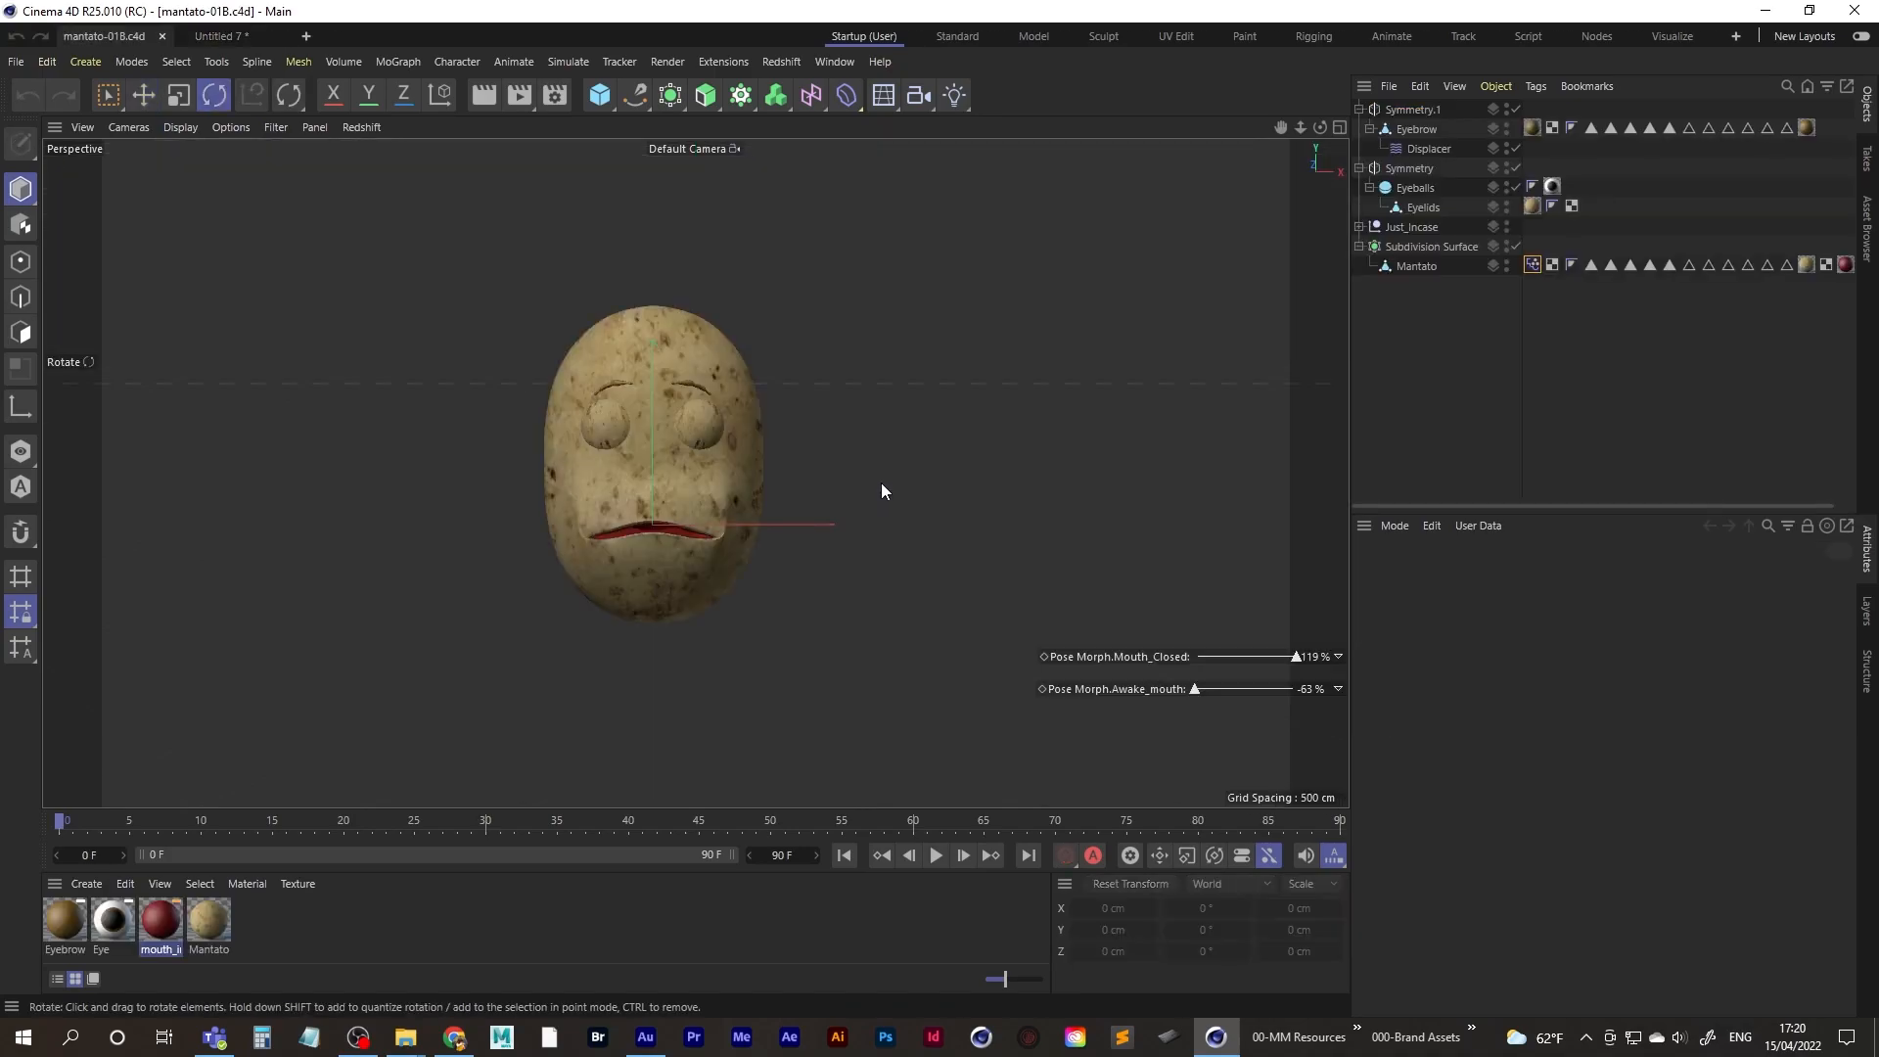
{"action": "key", "text": "ctrl+v"}
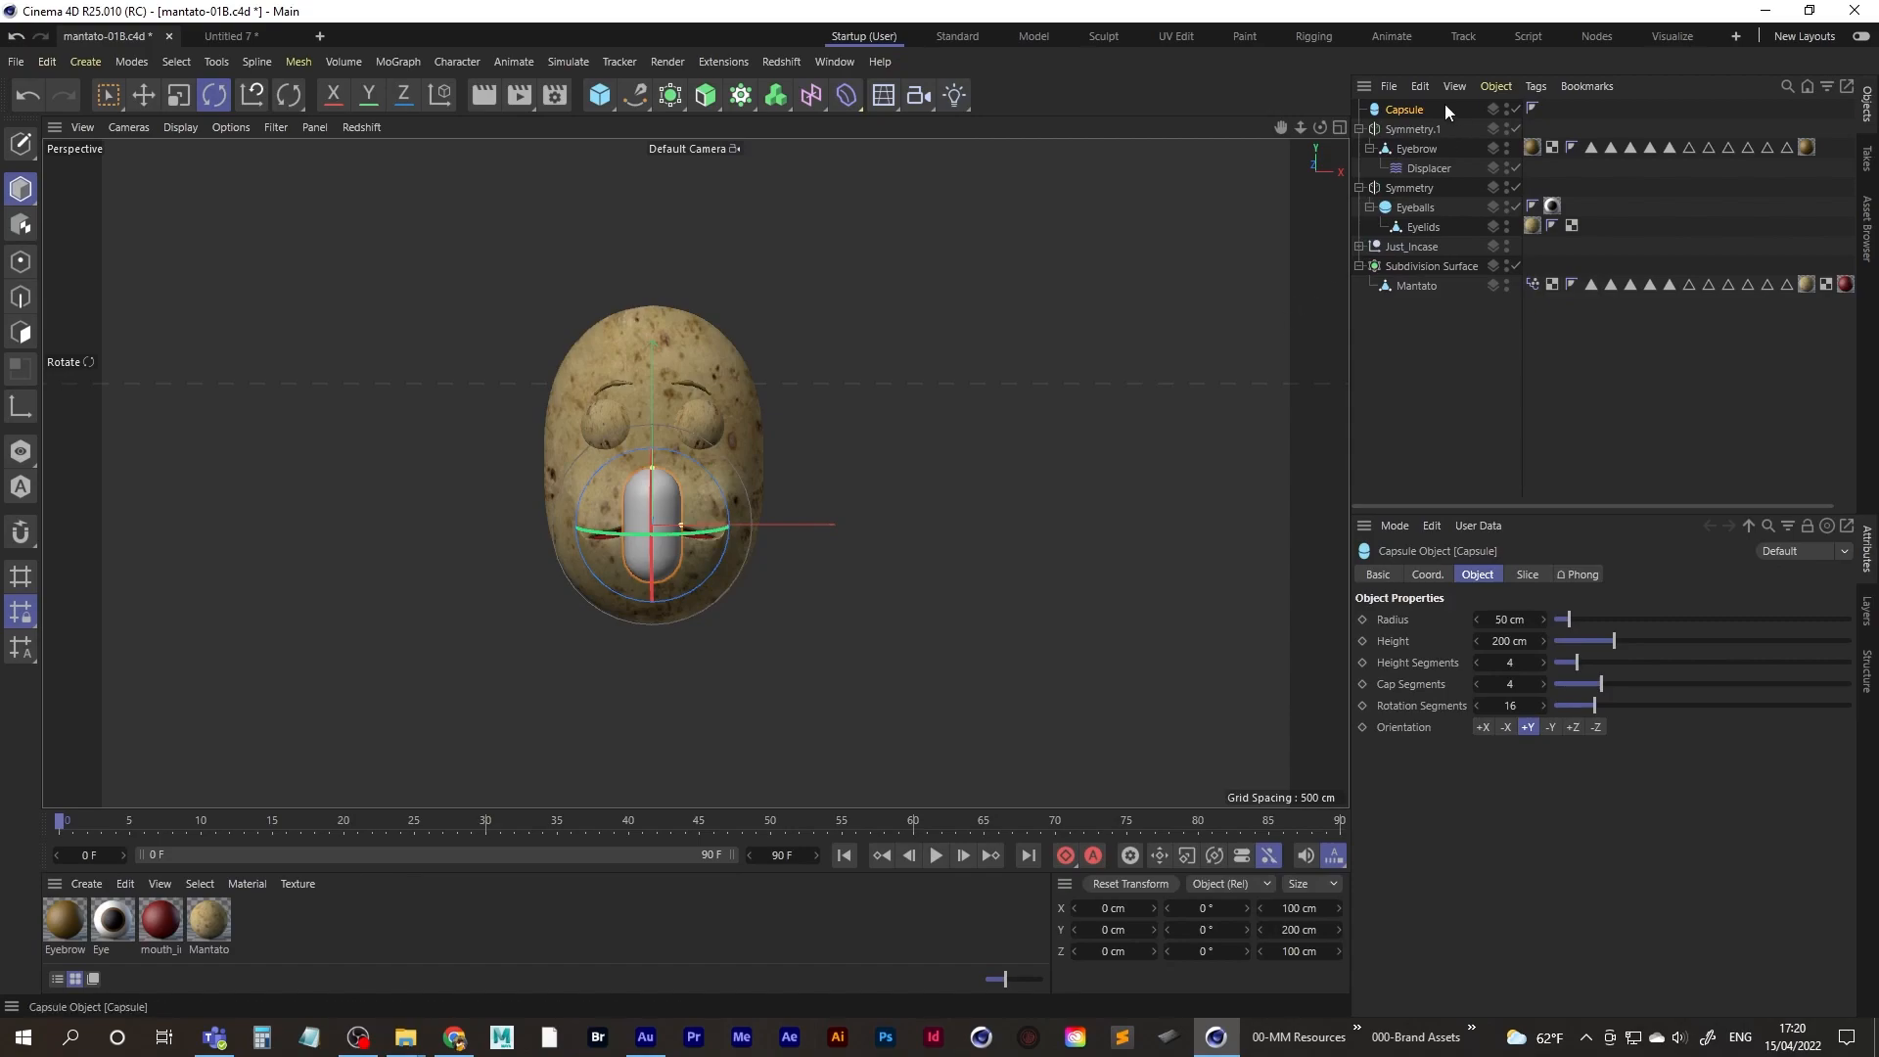
{"action": "left_click_drag", "start_coordinate": [634, 527], "coordinate": [693, 510], "text": "alt"}
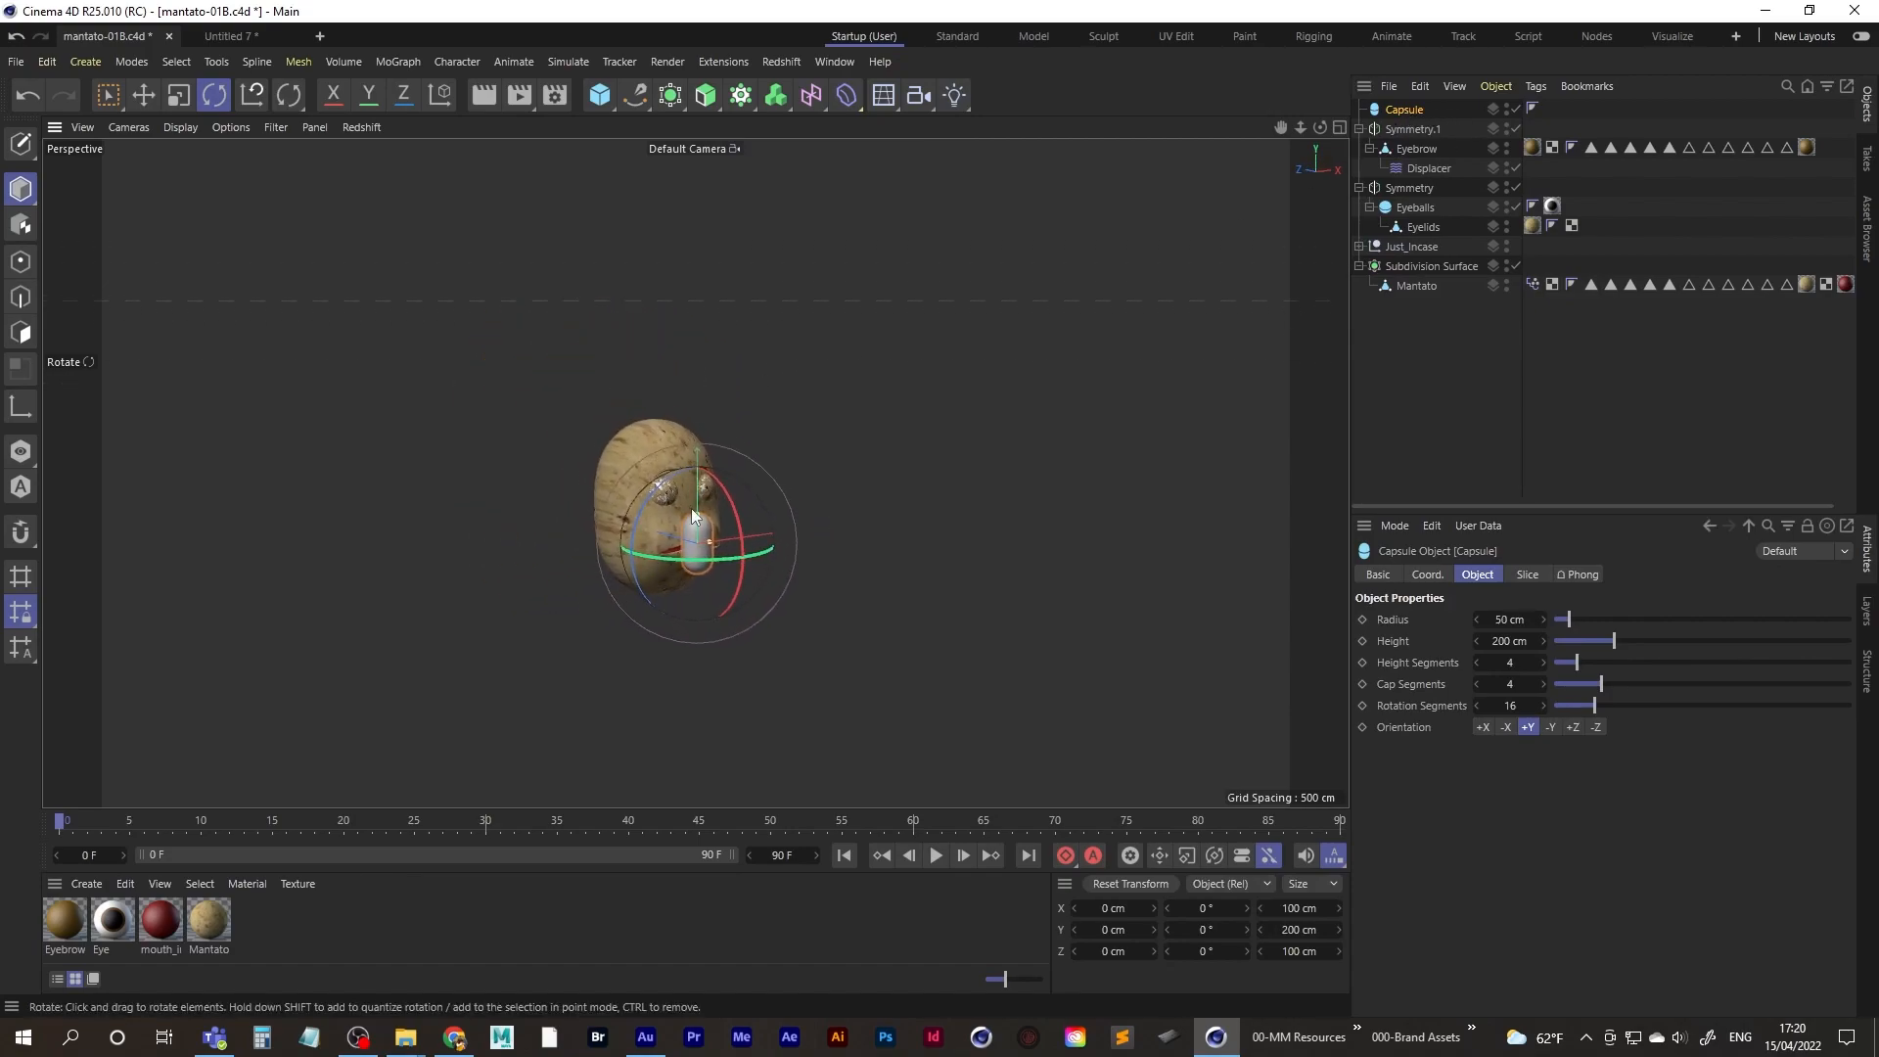
- Scale the Capsule up to about 479 cm radius and 1916 cm height and move it so it surrounds the potato's face
{"action": "scroll", "coordinate": [693, 510], "scroll_direction": "down", "scroll_amount": 4}
{"action": "left_click", "coordinate": [180, 96]}
{"action": "left_click_drag", "start_coordinate": [634, 411], "coordinate": [175, 755]}
{"action": "key", "text": "space"}
{"action": "left_click_drag", "start_coordinate": [632, 515], "coordinate": [576, 500]}
{"action": "left_click_drag", "start_coordinate": [694, 472], "coordinate": [705, 517], "text": "alt"}
{"action": "left_click", "coordinate": [1404, 110]}
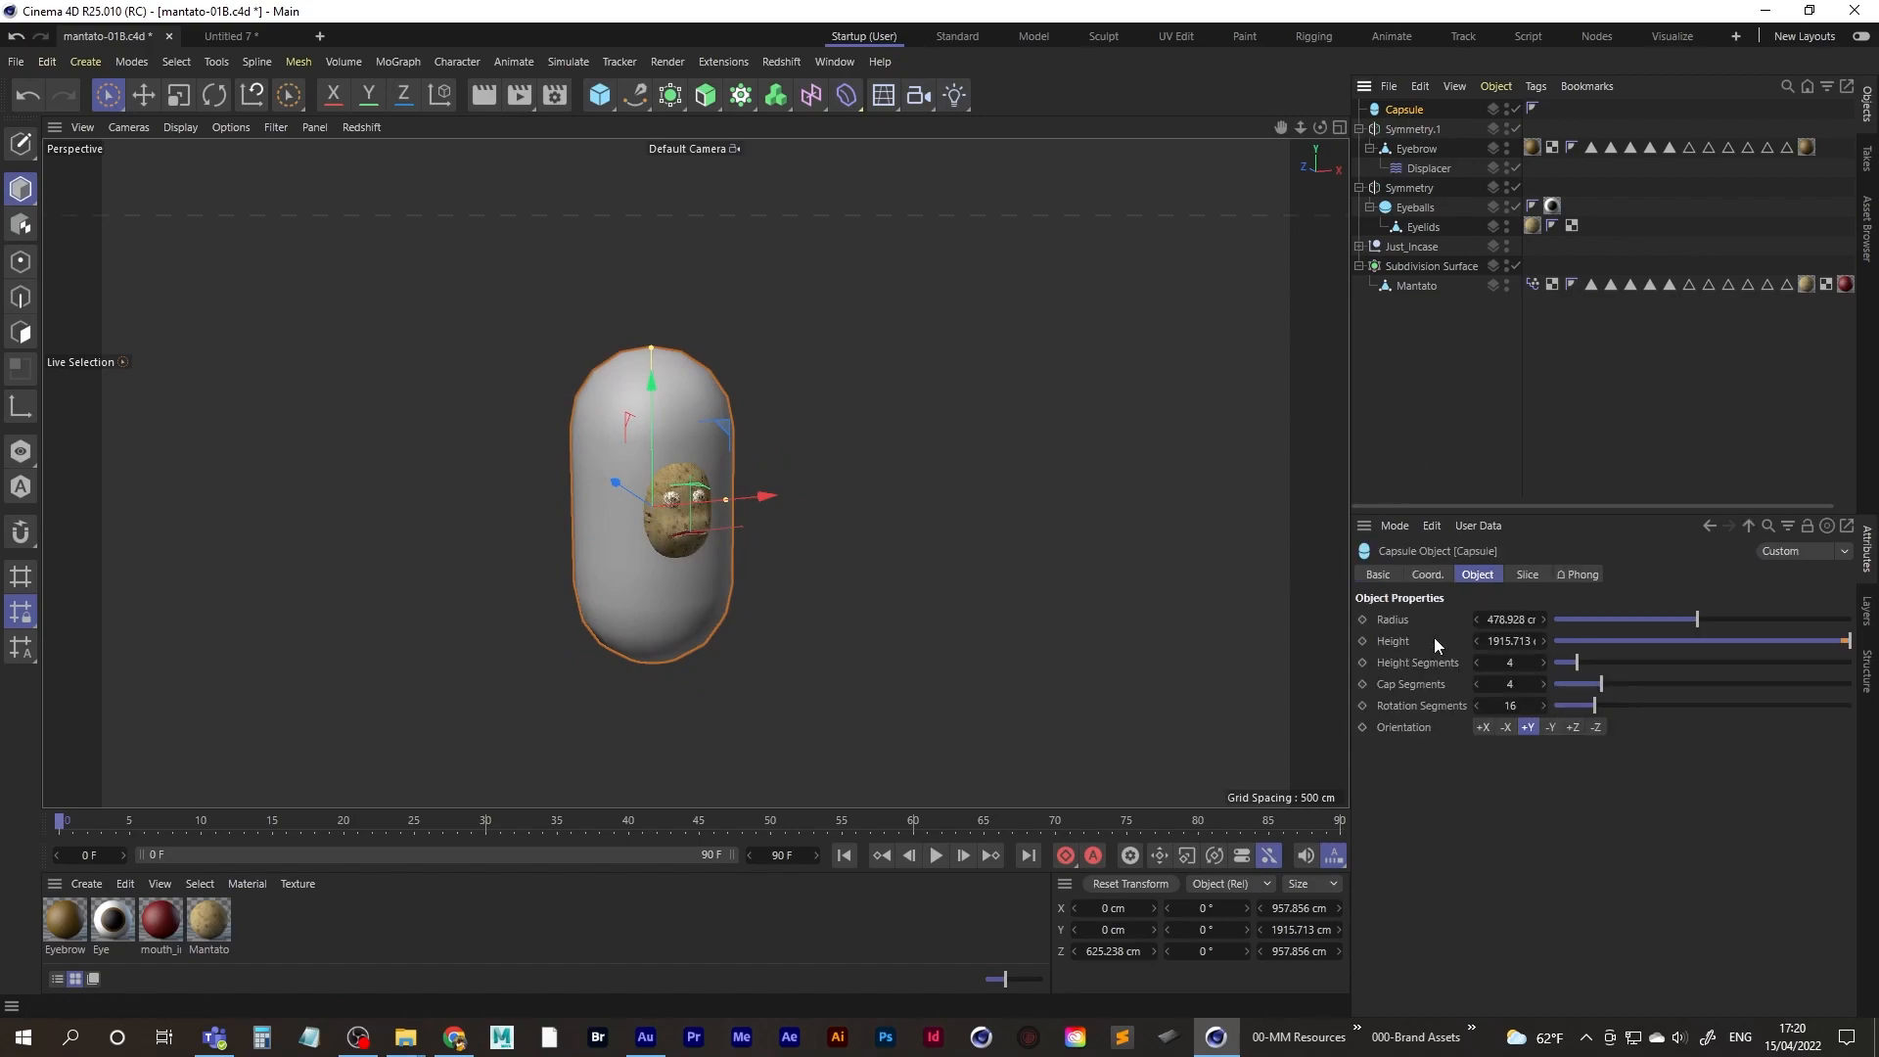
- Lengthen the Capsule to a height of about 2588 cm and lower it to a Y position of about -293 cm
{"action": "left_click_drag", "start_coordinate": [1501, 641], "coordinate": [1869, 619]}
{"action": "left_click_drag", "start_coordinate": [1537, 639], "coordinate": [1732, 639]}
{"action": "left_click_drag", "start_coordinate": [652, 391], "coordinate": [683, 431]}
{"action": "left_click_drag", "start_coordinate": [703, 517], "coordinate": [749, 472], "text": "alt"}
{"action": "left_click_drag", "start_coordinate": [1537, 639], "coordinate": [1556, 639]}
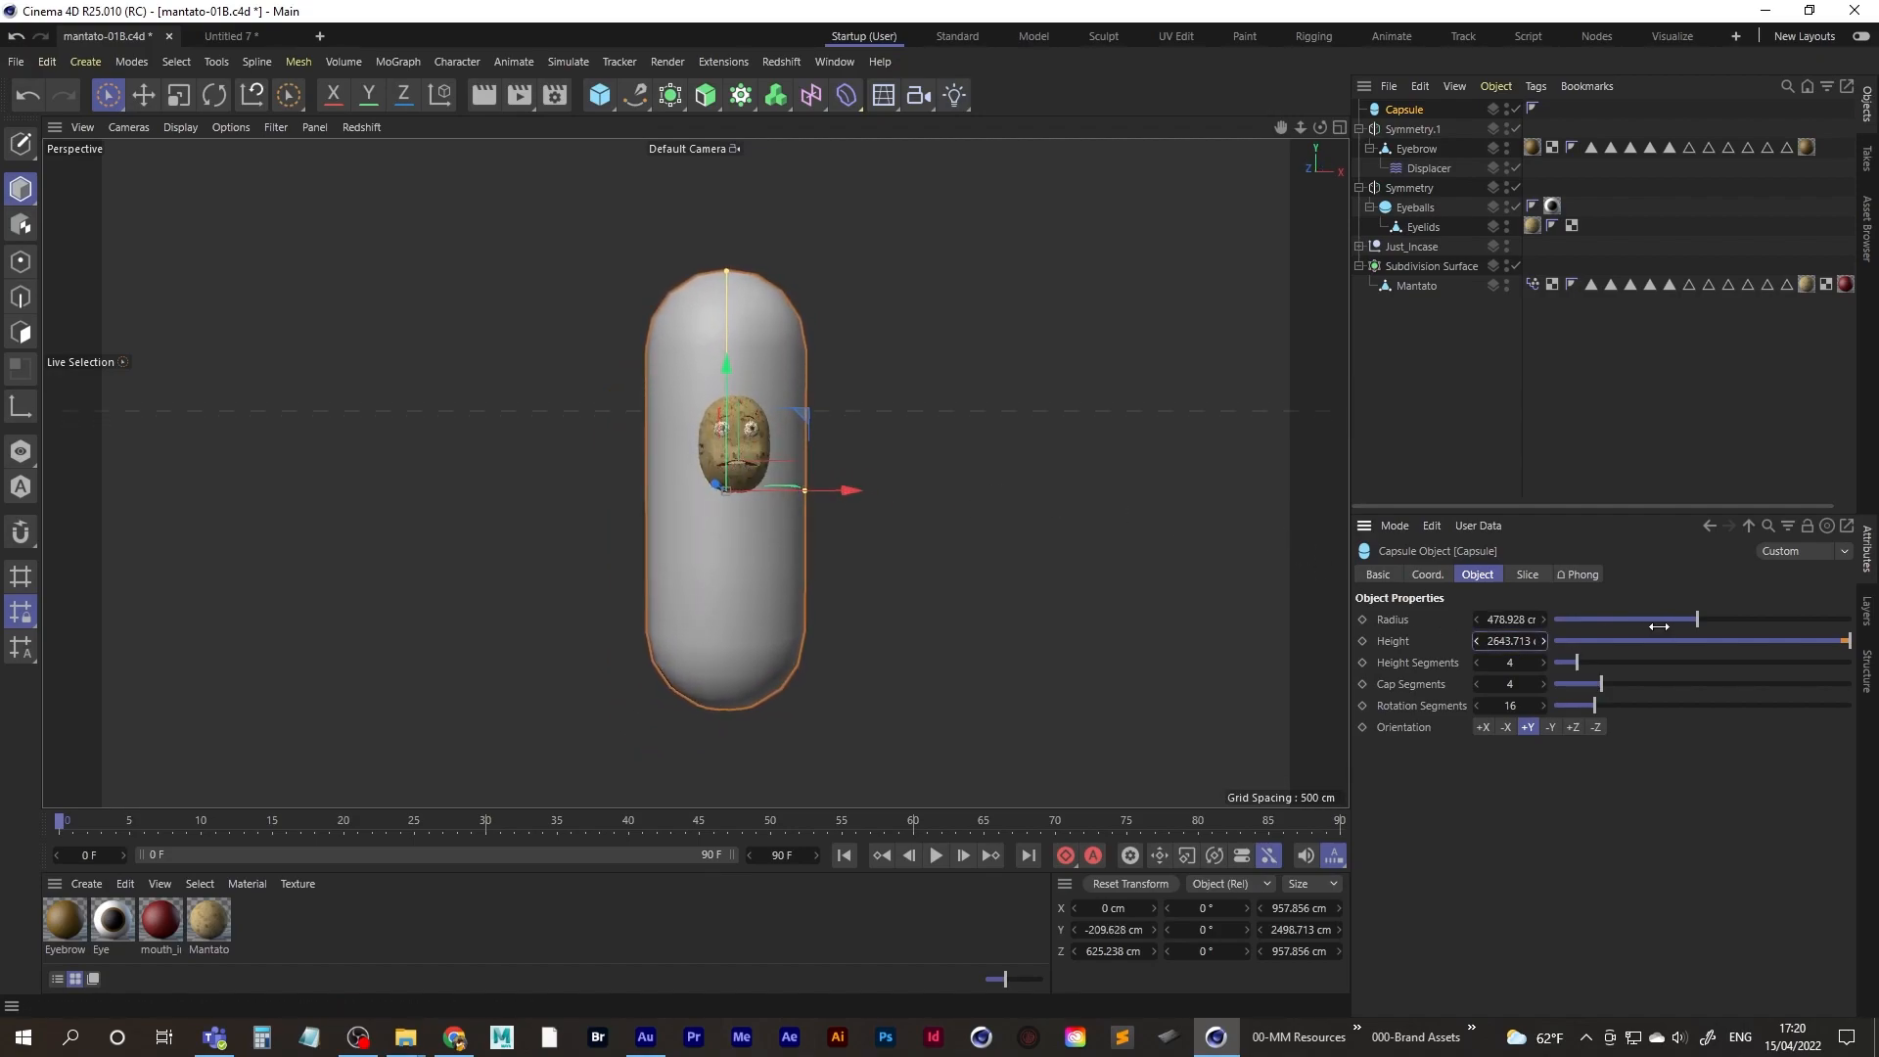
{"action": "left_click_drag", "start_coordinate": [737, 373], "coordinate": [730, 379]}
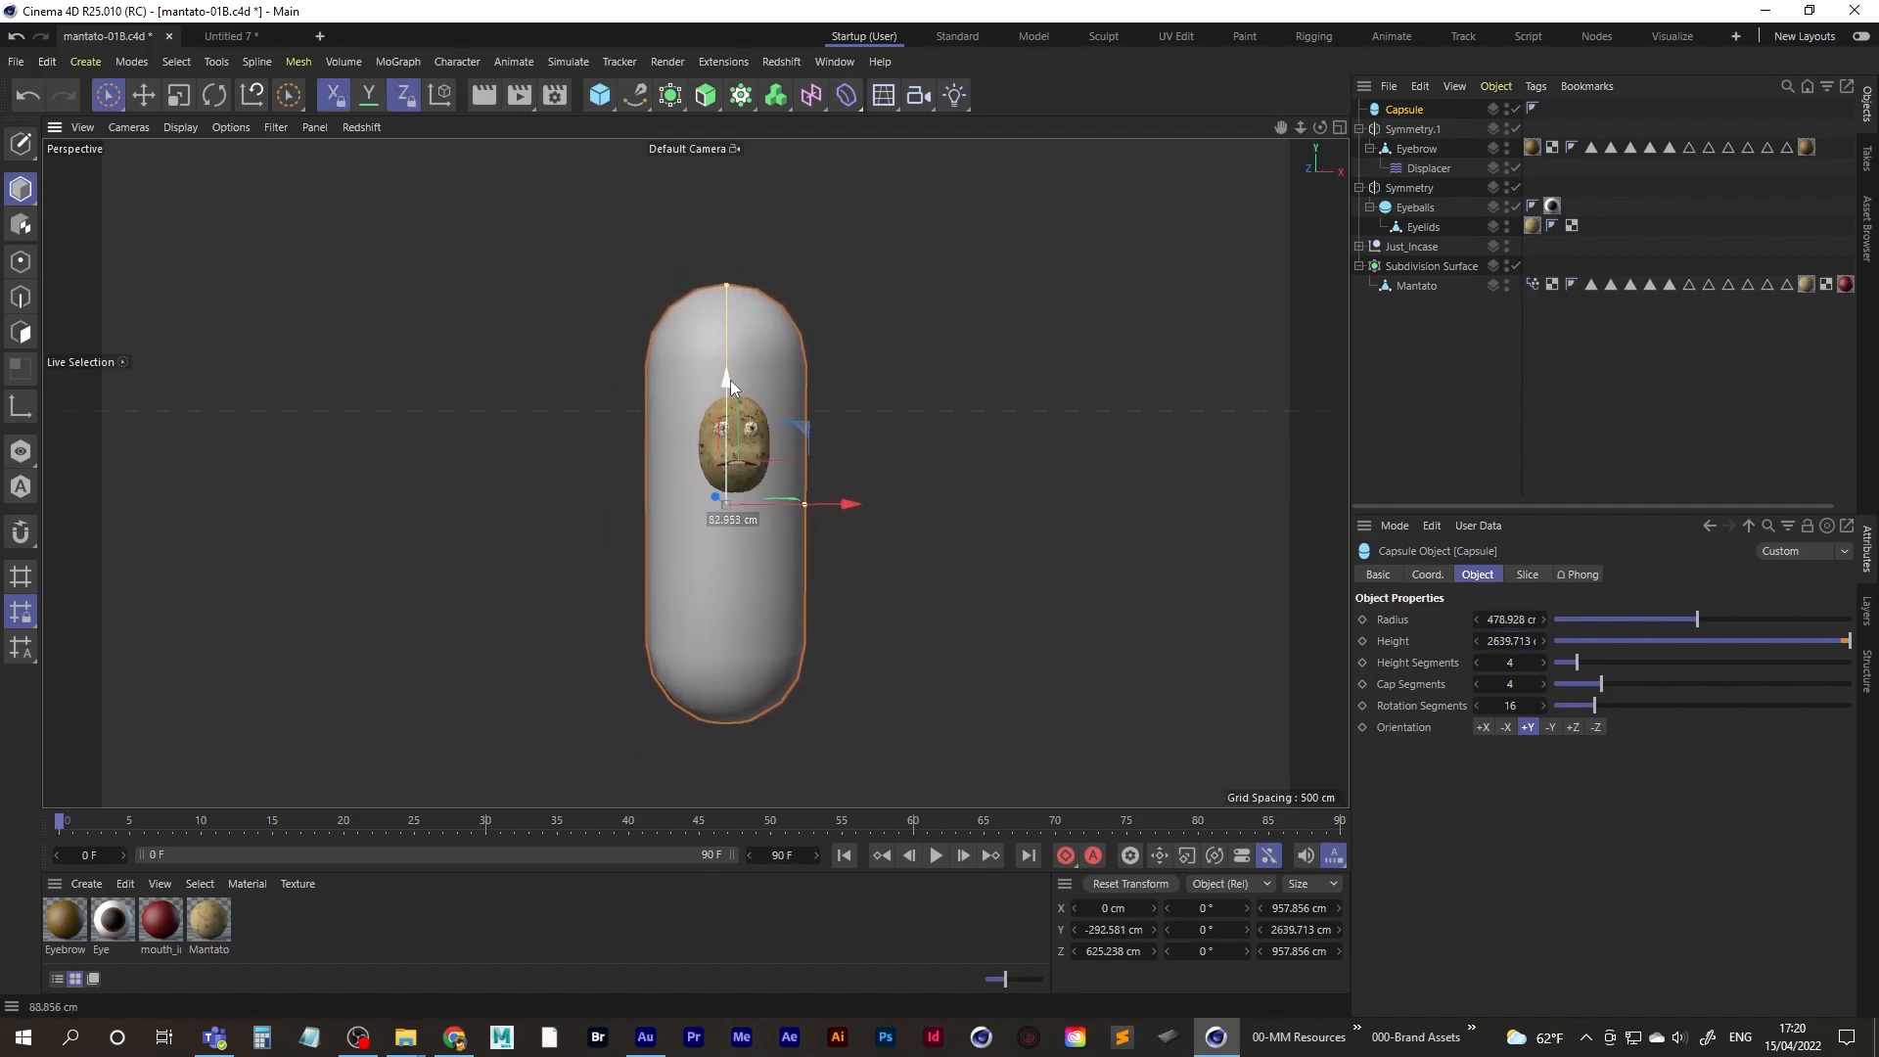
{"action": "left_click_drag", "start_coordinate": [1510, 640], "coordinate": [1476, 641]}
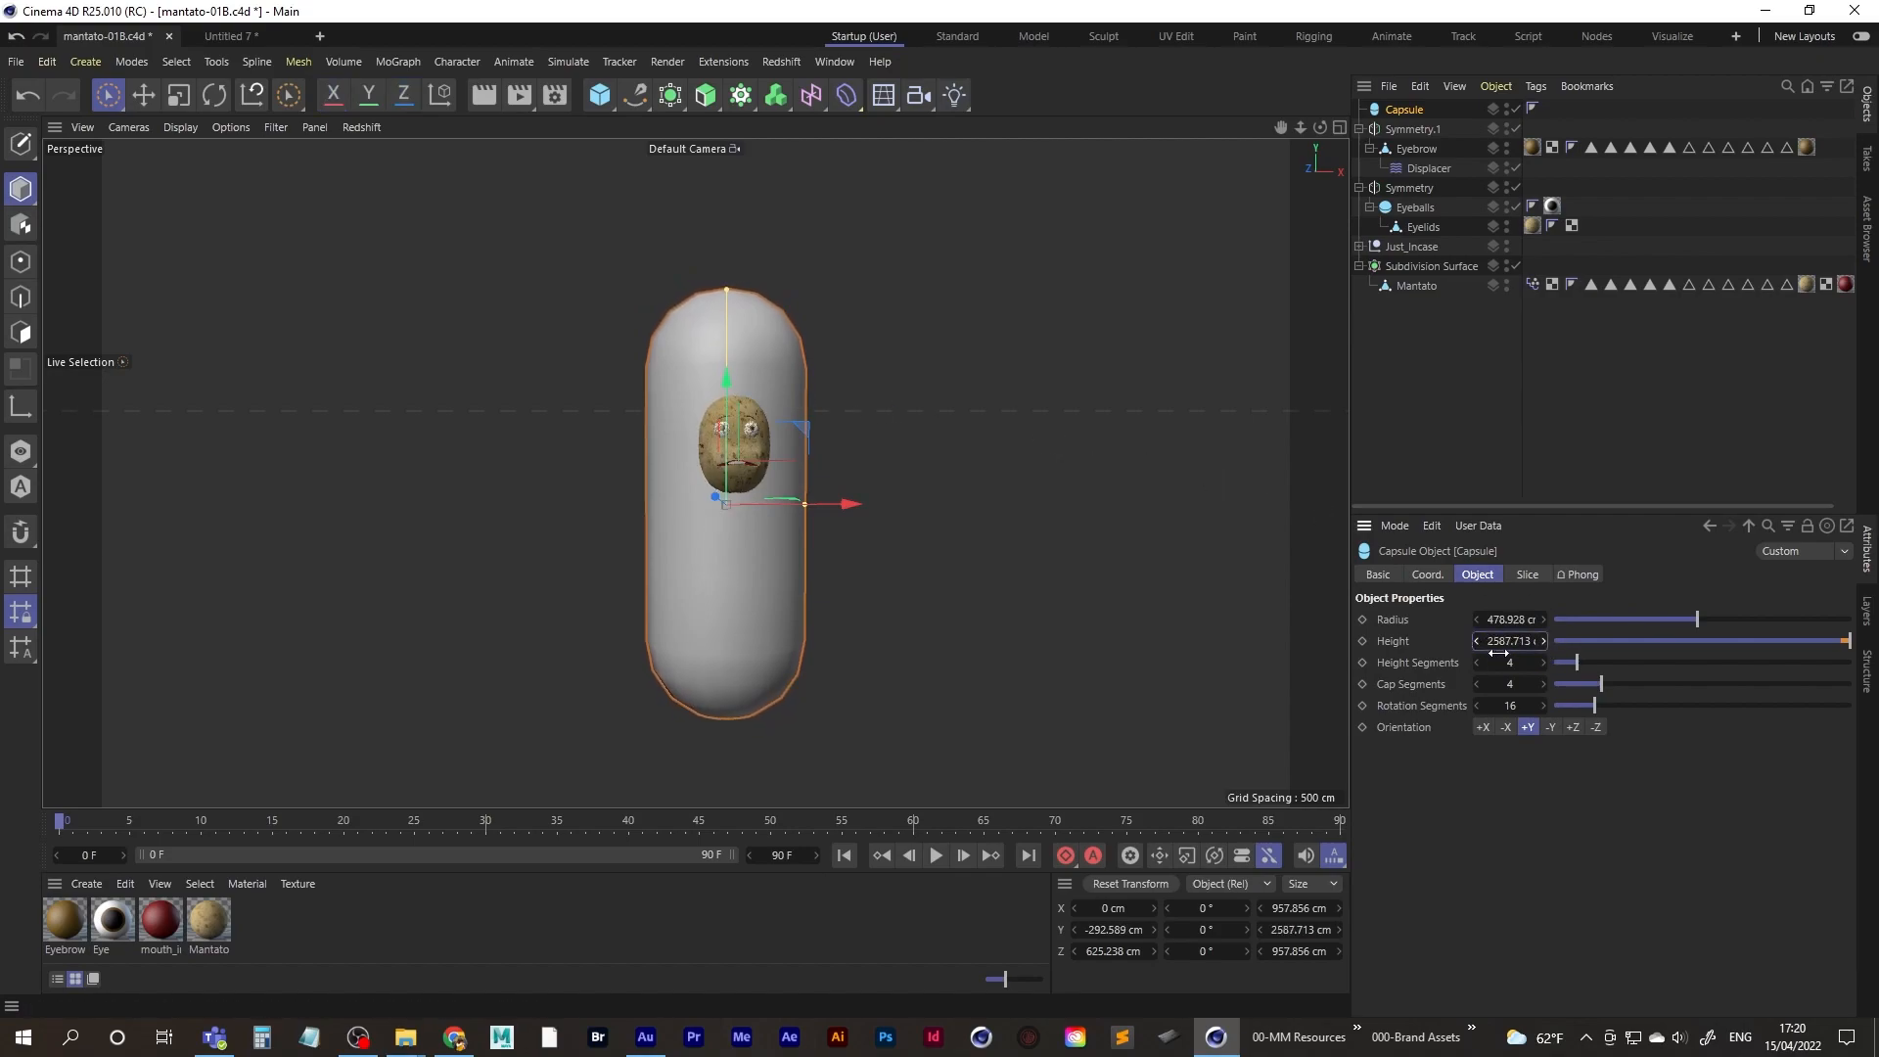
{"action": "left_click", "coordinate": [1498, 641]}
{"action": "left_click", "coordinate": [1507, 642]}
- Widen the Capsule to a radius of about 525 cm
{"action": "left_click", "coordinate": [1443, 400]}
{"action": "mouse_move", "coordinate": [695, 508]}
{"action": "left_mouse_down", "text": "alt"}
{"action": "mouse_move", "coordinate": [561, 522]}
{"action": "mouse_move", "coordinate": [695, 517]}
{"action": "mouse_move", "coordinate": [672, 507]}
{"action": "left_mouse_up", "text": "alt"}
{"action": "left_click", "coordinate": [1409, 110]}
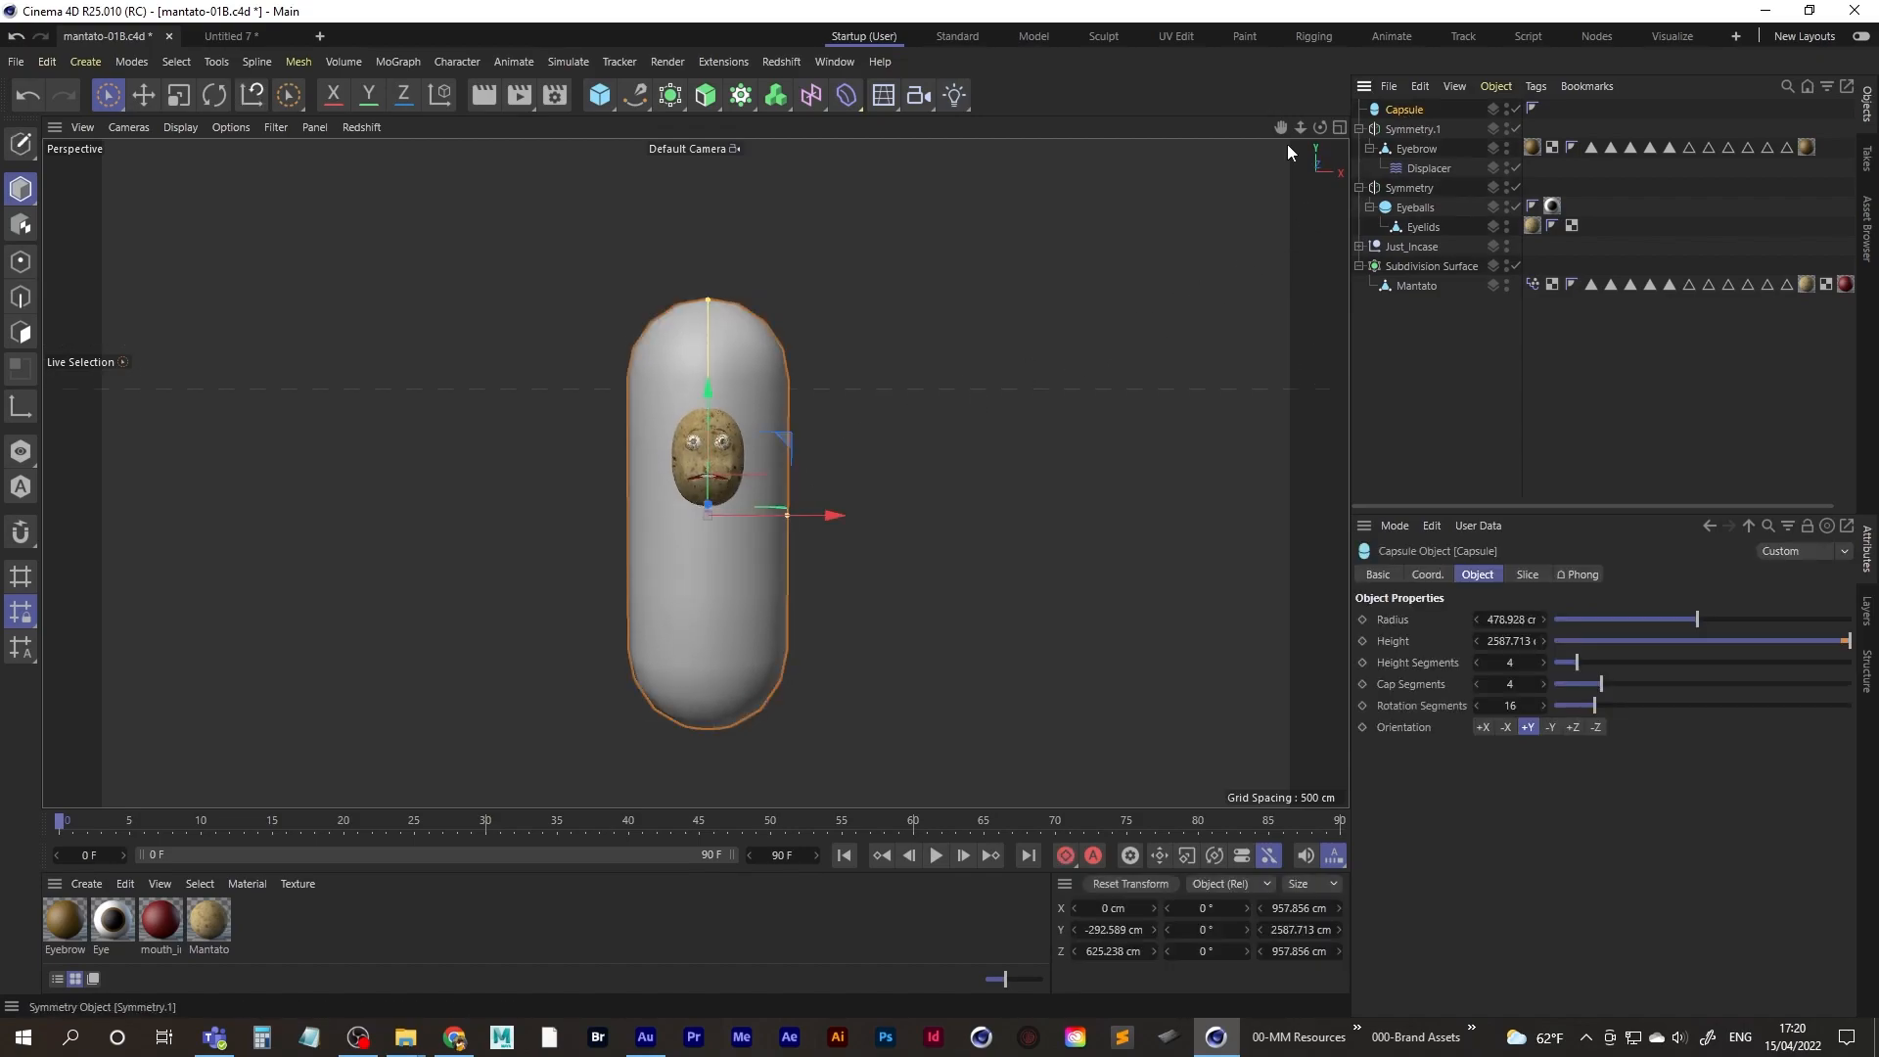
{"action": "left_click_drag", "start_coordinate": [1544, 619], "coordinate": [1561, 627]}
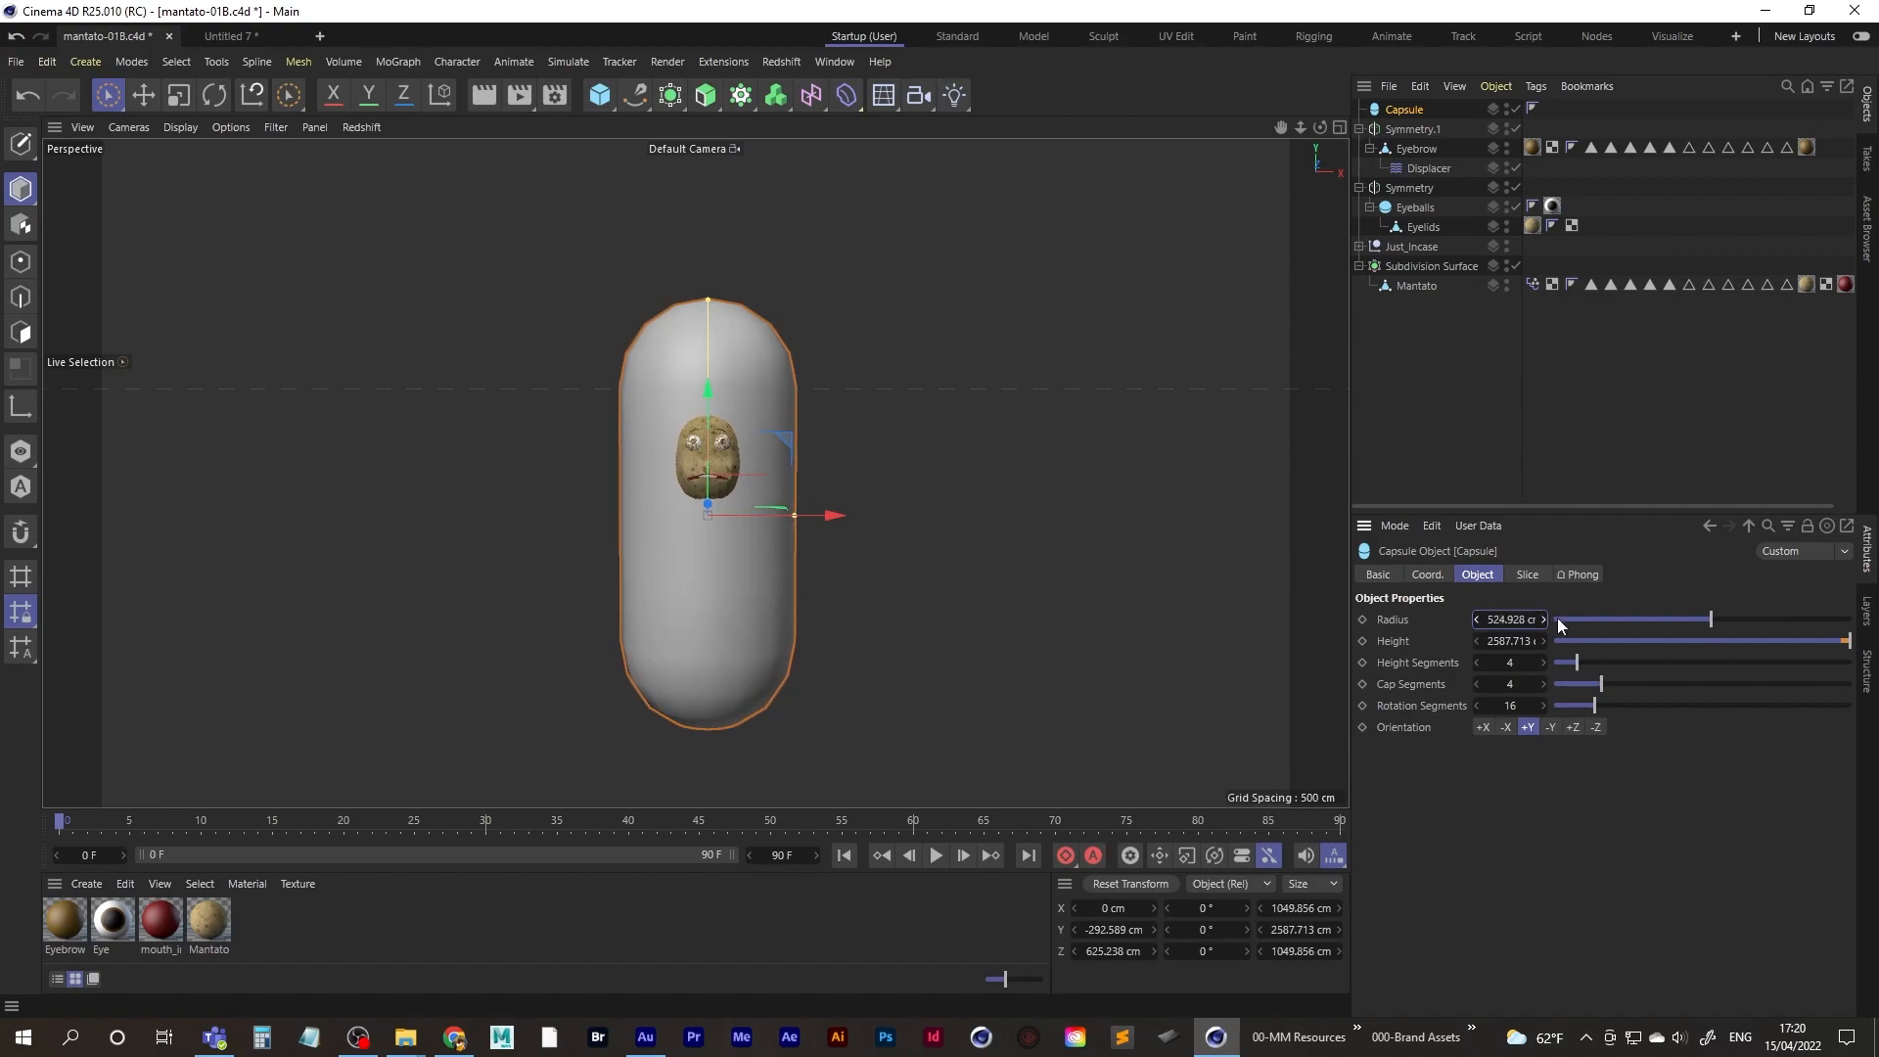
{"action": "double_click", "coordinate": [1506, 619]}
{"action": "left_click", "coordinate": [1461, 377]}
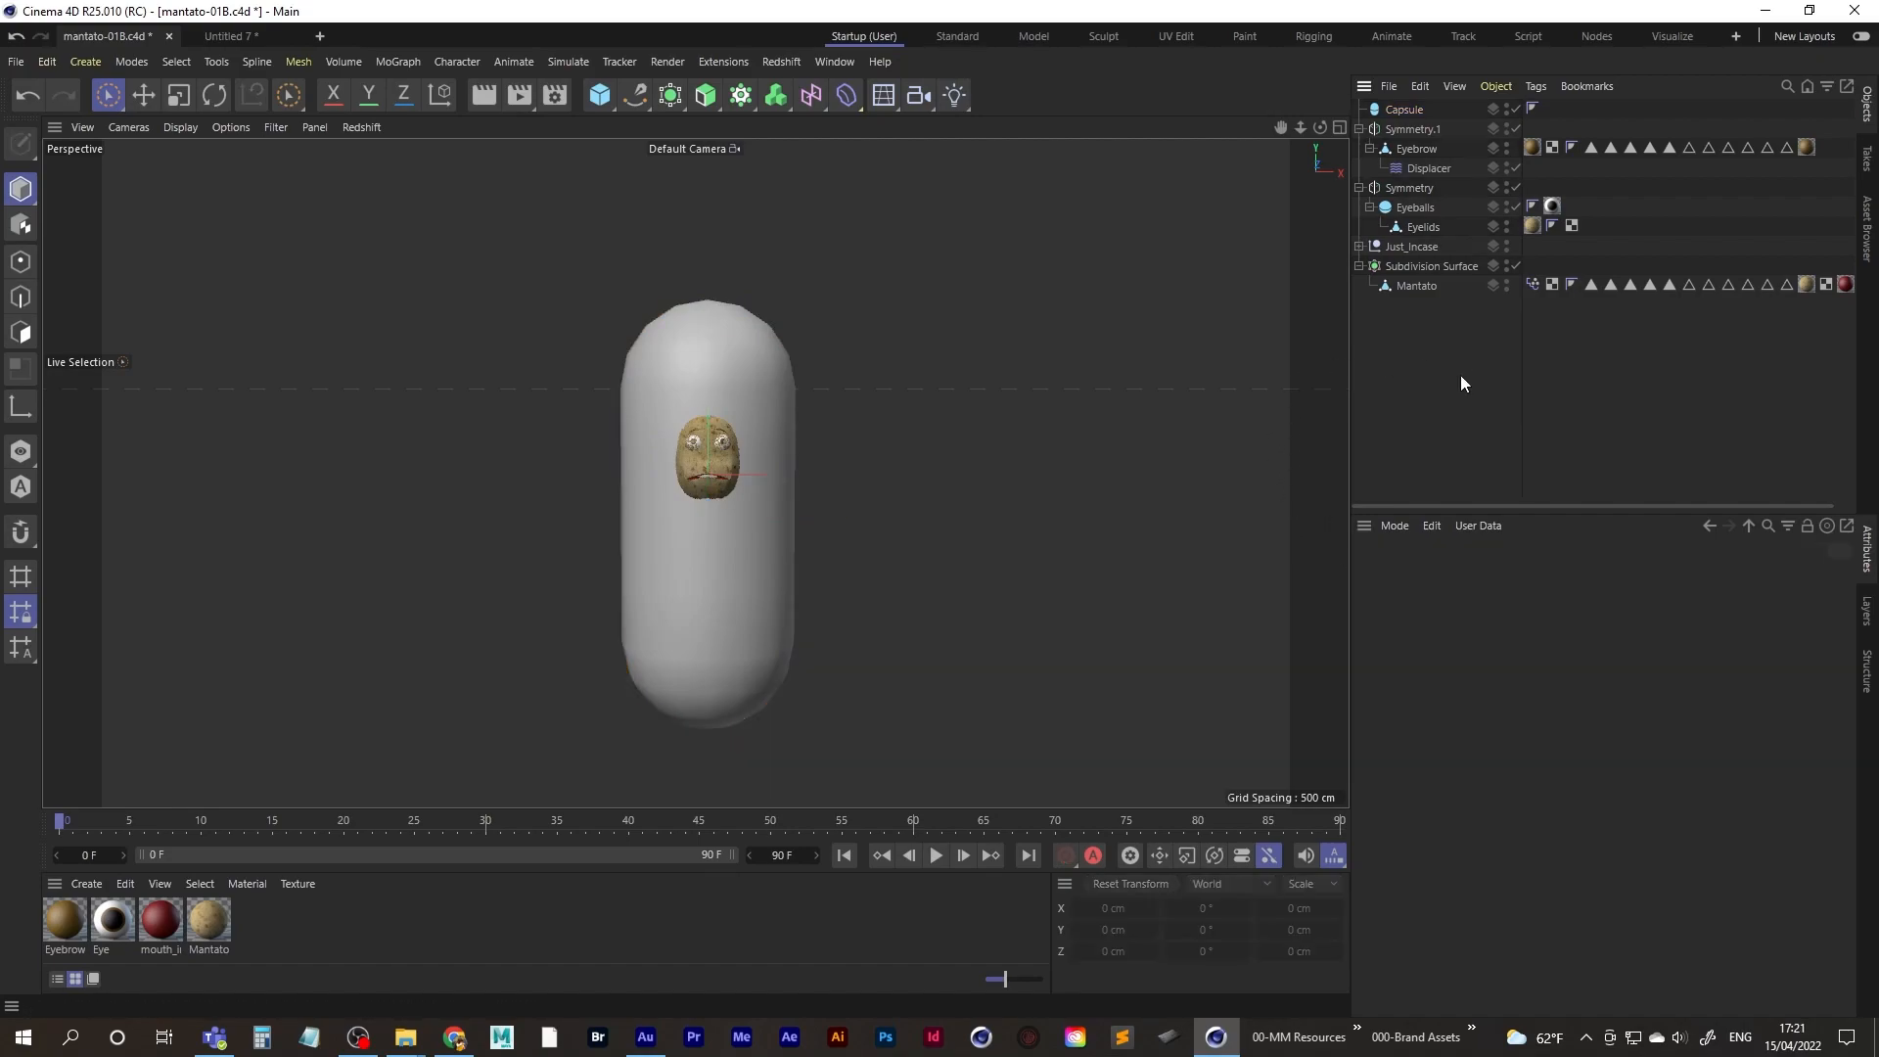
- Cut the resized Capsule from mantato-01B.c4d and paste it into the Untitled 7 project in place of the old capsule
{"action": "left_click", "coordinate": [1398, 108]}
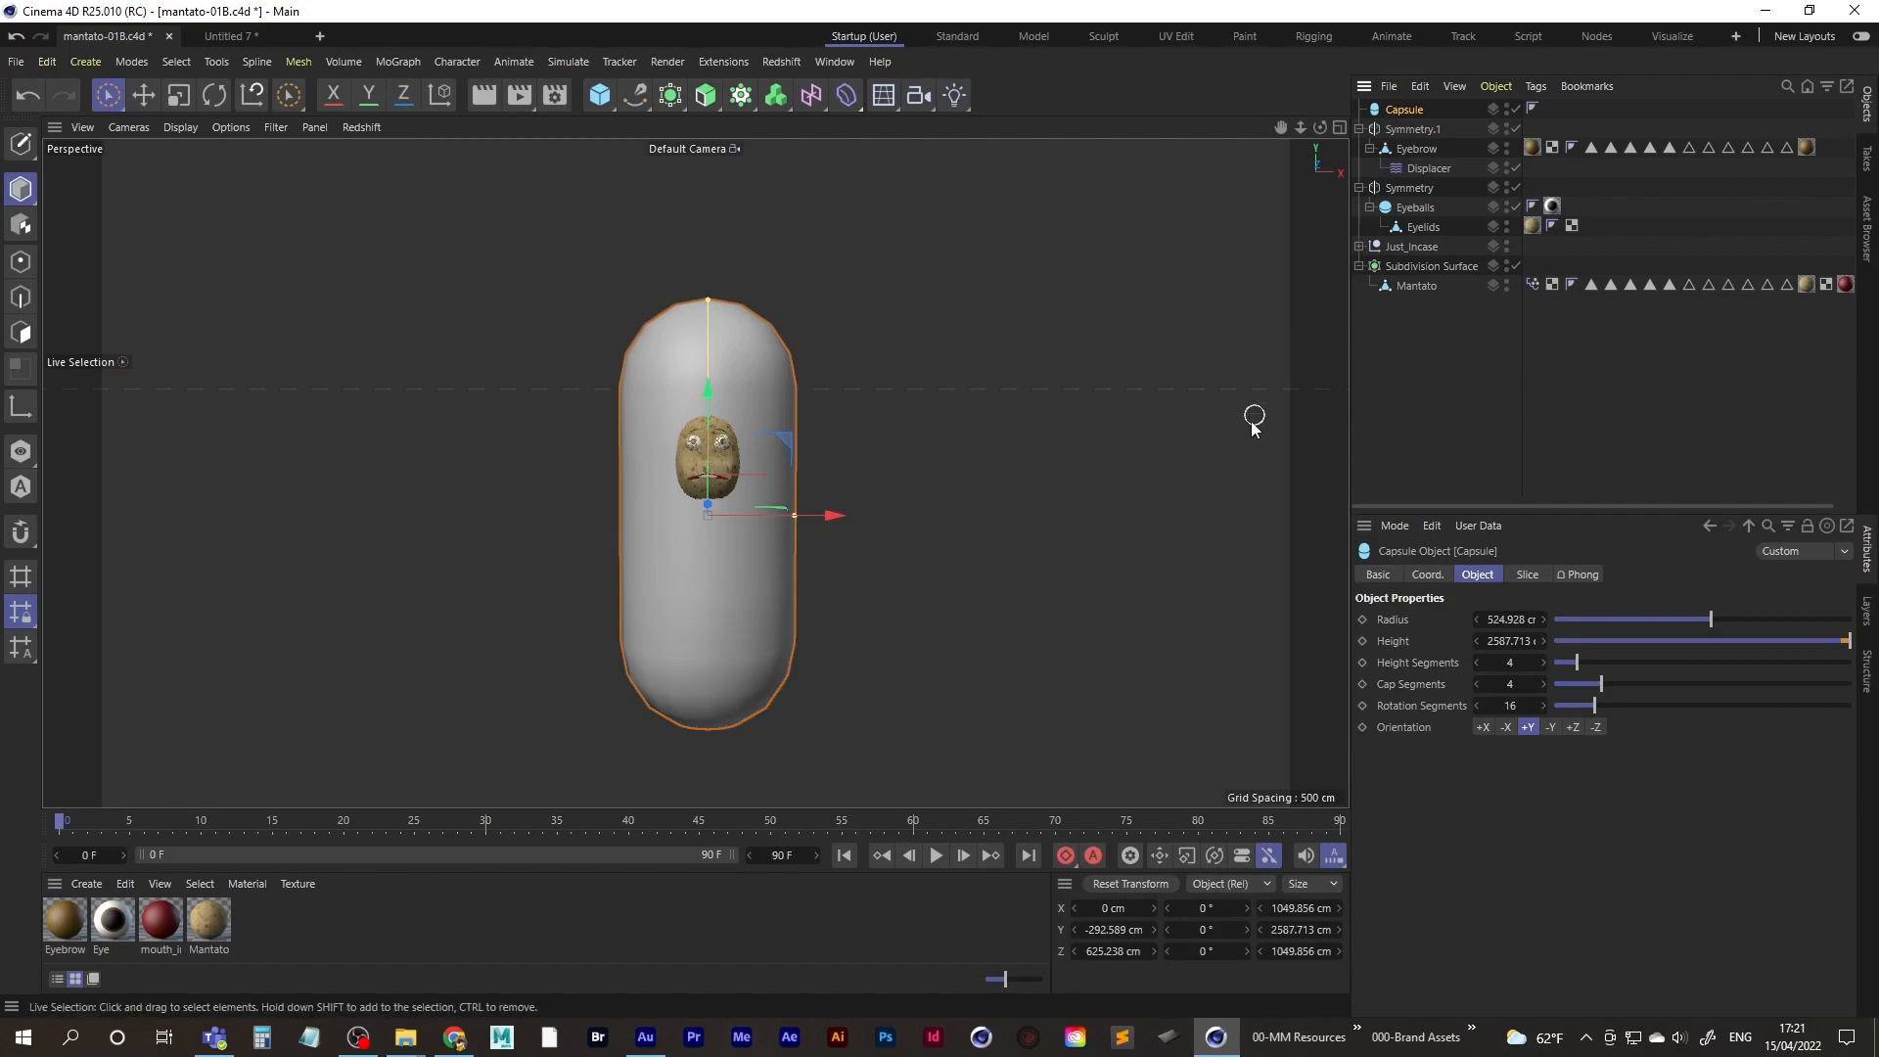
{"action": "key", "text": "Delete"}
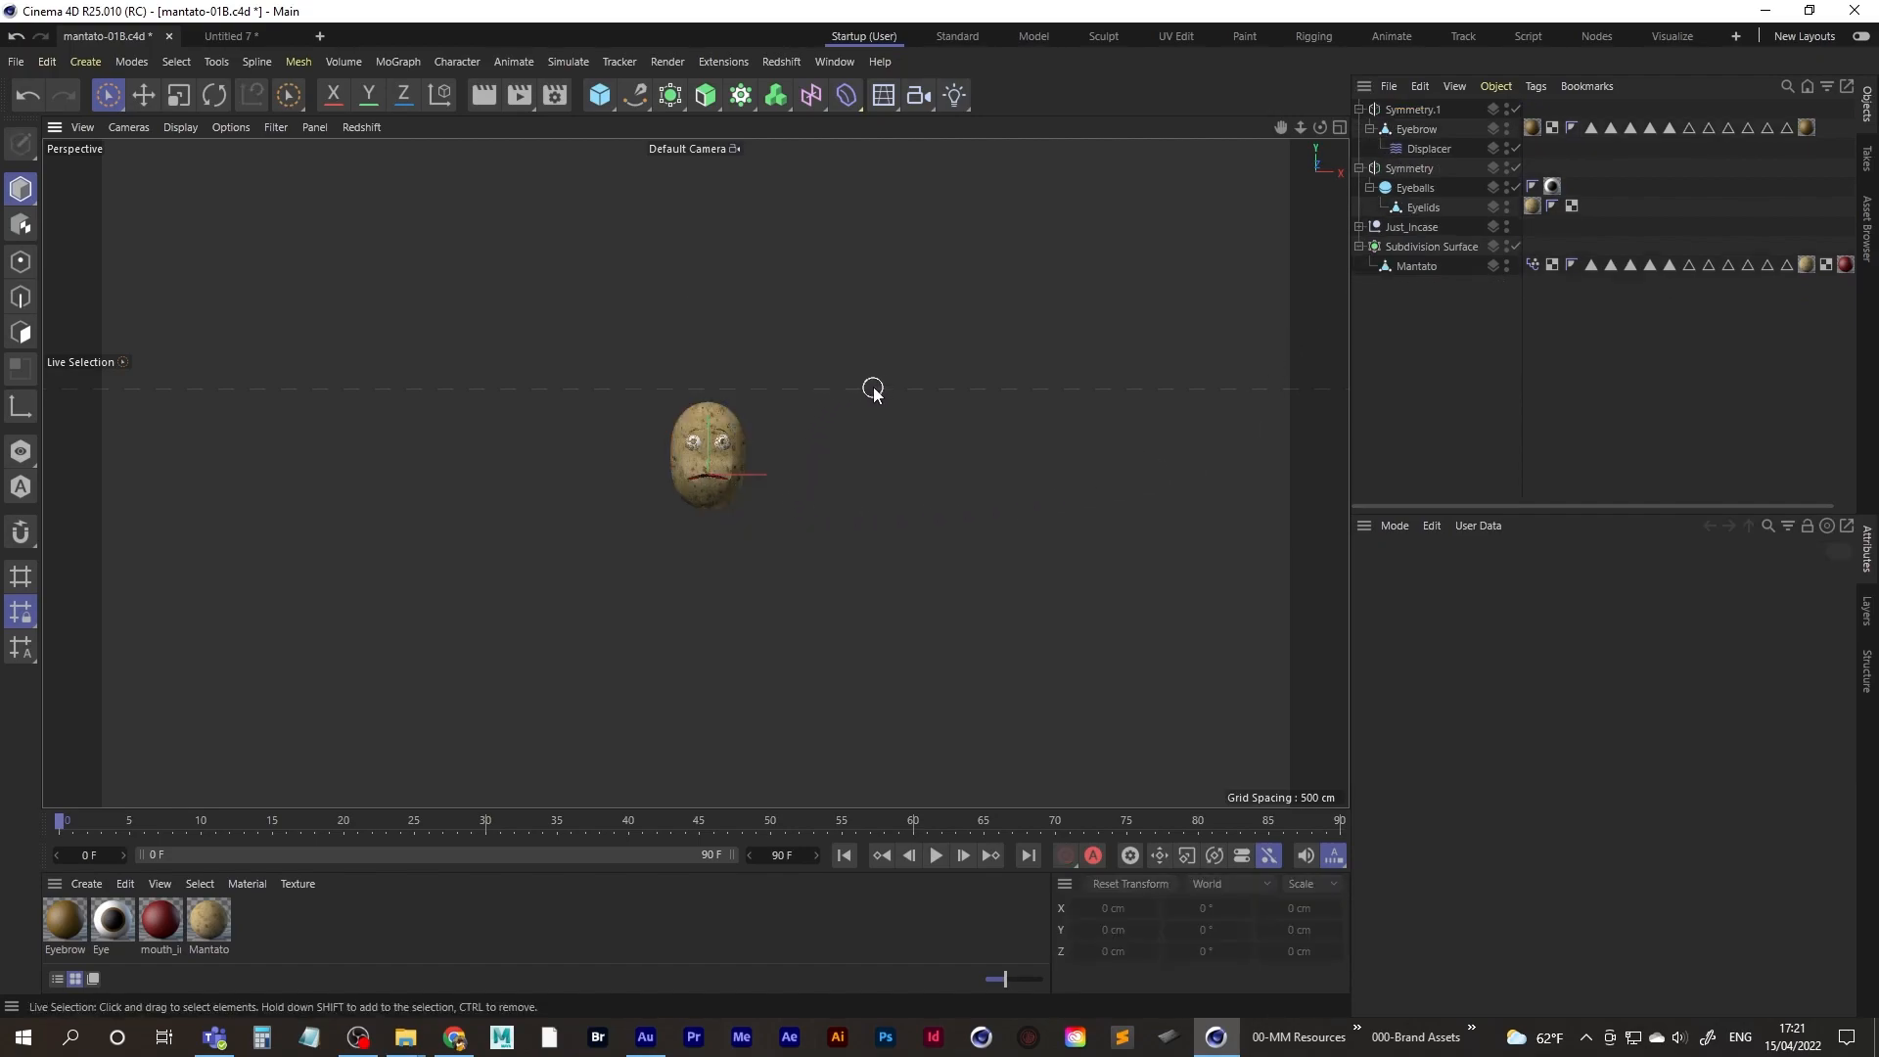
{"action": "key", "text": "v"}
{"action": "mouse_move", "coordinate": [869, 443]}
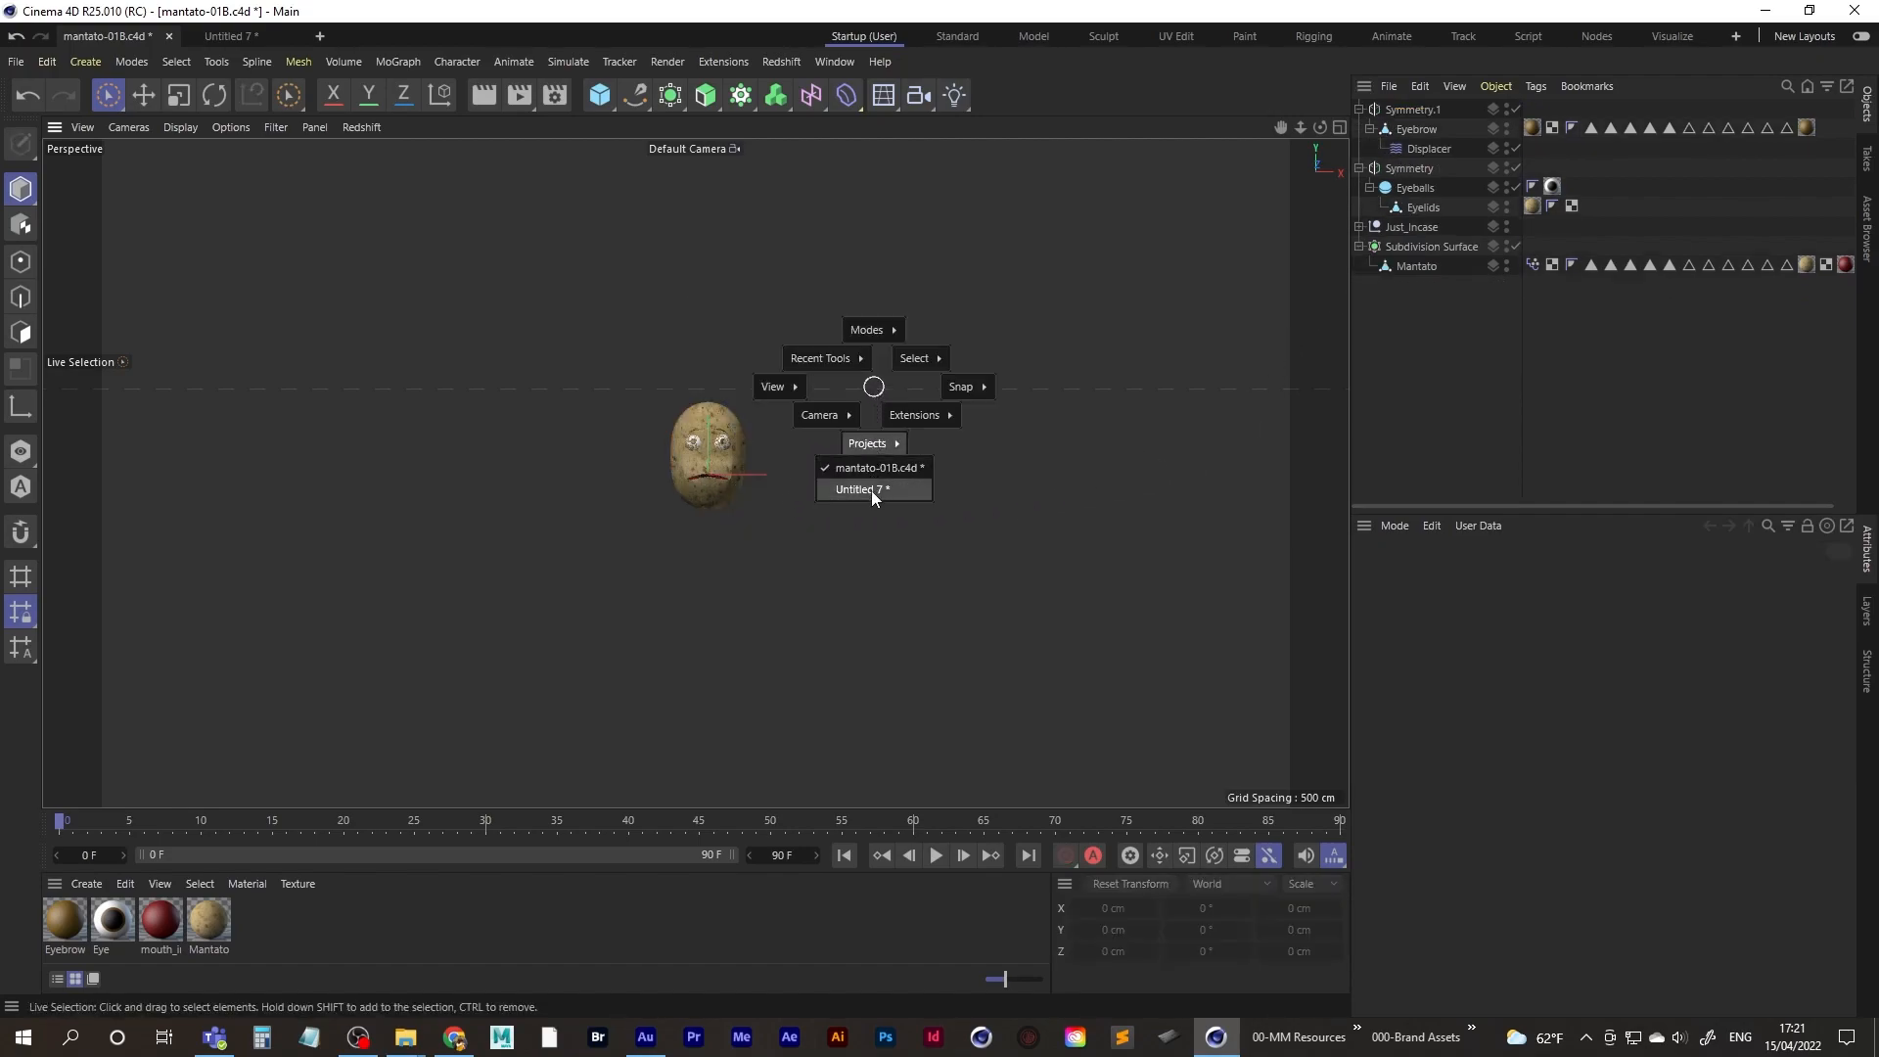
{"action": "left_click", "coordinate": [872, 491]}
{"action": "left_click", "coordinate": [1411, 106]}
{"action": "key", "text": "Delete"}
{"action": "key", "text": "ctrl+v"}
{"action": "key", "text": "h"}
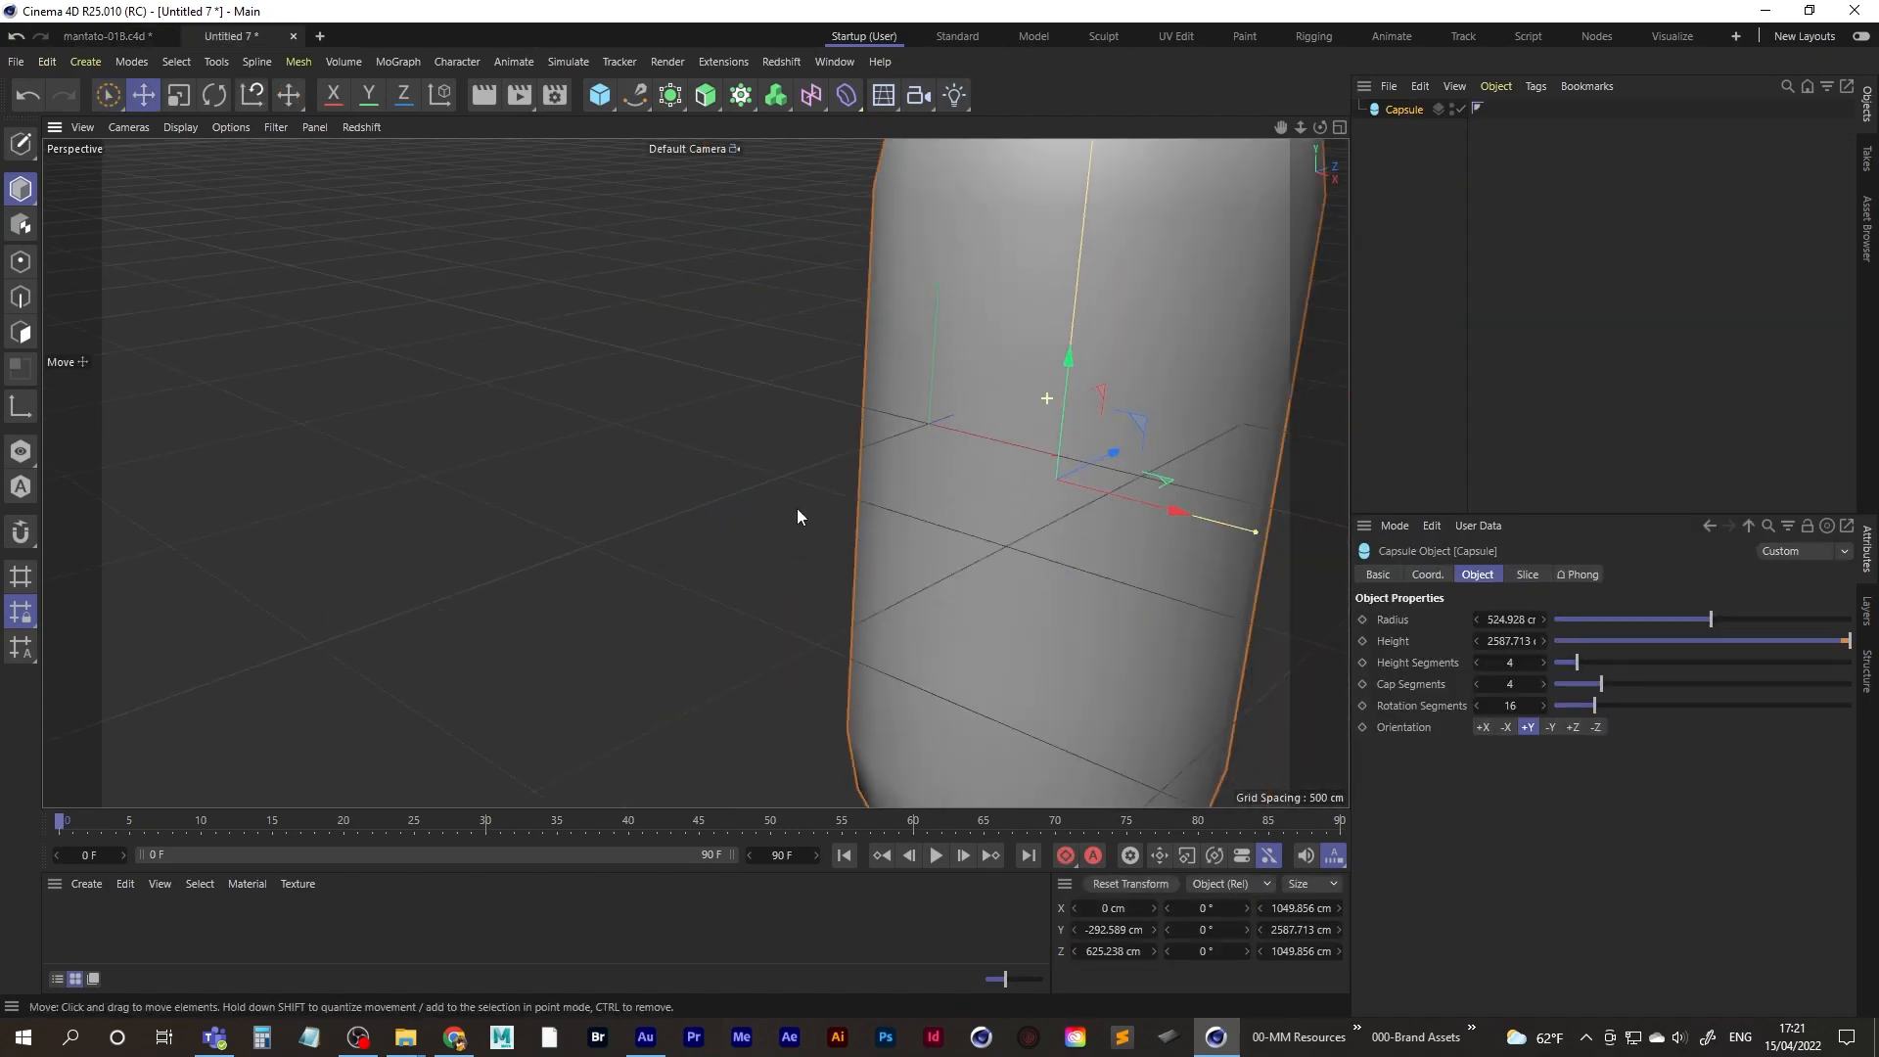
- Hide the grid in the viewport of the Untitled 7 project
{"action": "left_click", "coordinate": [271, 128]}
{"action": "left_click", "coordinate": [314, 237]}
{"action": "middle_click_drag", "start_coordinate": [612, 497], "coordinate": [625, 440], "text": "alt"}
{"action": "right_click_drag", "start_coordinate": [625, 455], "coordinate": [656, 444], "text": "alt"}
{"action": "middle_click_drag", "start_coordinate": [632, 436], "coordinate": [634, 478], "text": "alt"}
{"action": "left_click_drag", "start_coordinate": [635, 477], "coordinate": [634, 482], "text": "alt"}
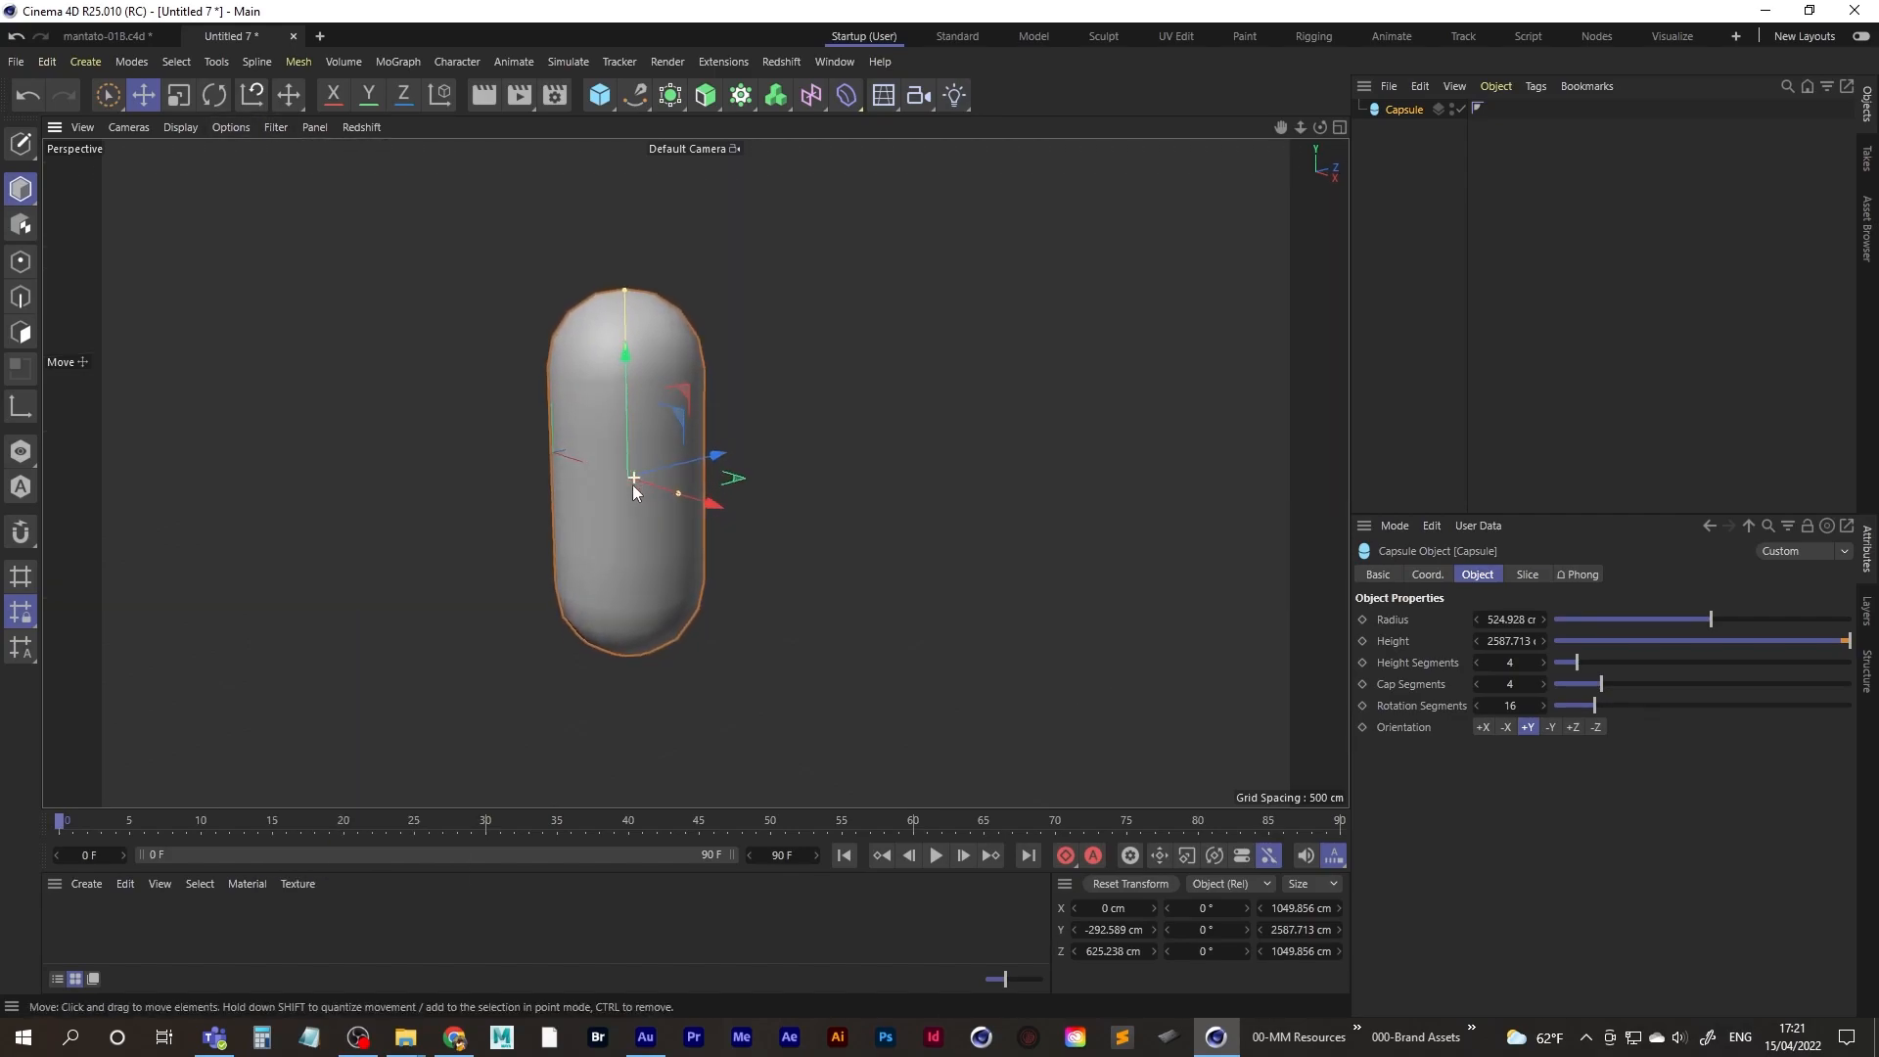
{"action": "middle_click_drag", "start_coordinate": [634, 482], "coordinate": [654, 464], "text": "alt"}
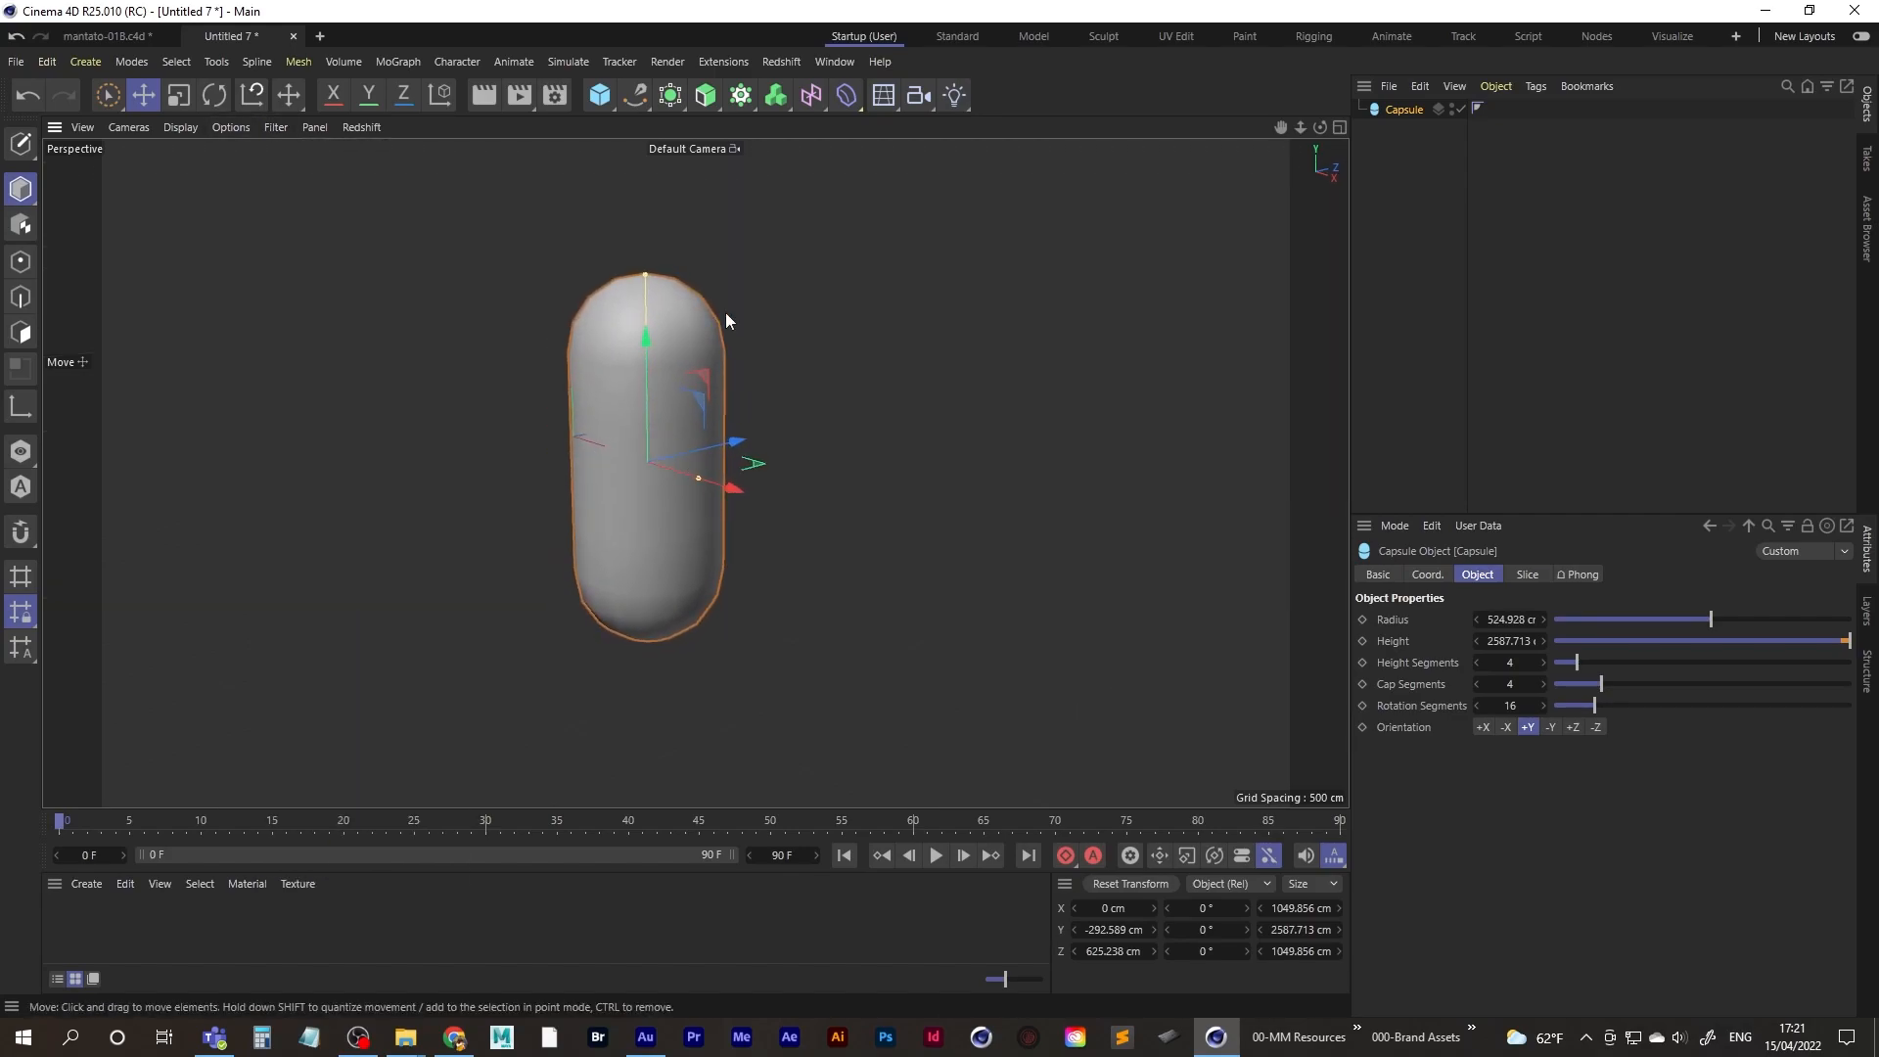
- Add a Volume Builder and a Volume Mesher, nesting the Capsule in the Builder and the Builder in the Mesher
{"action": "left_click", "coordinate": [777, 97]}
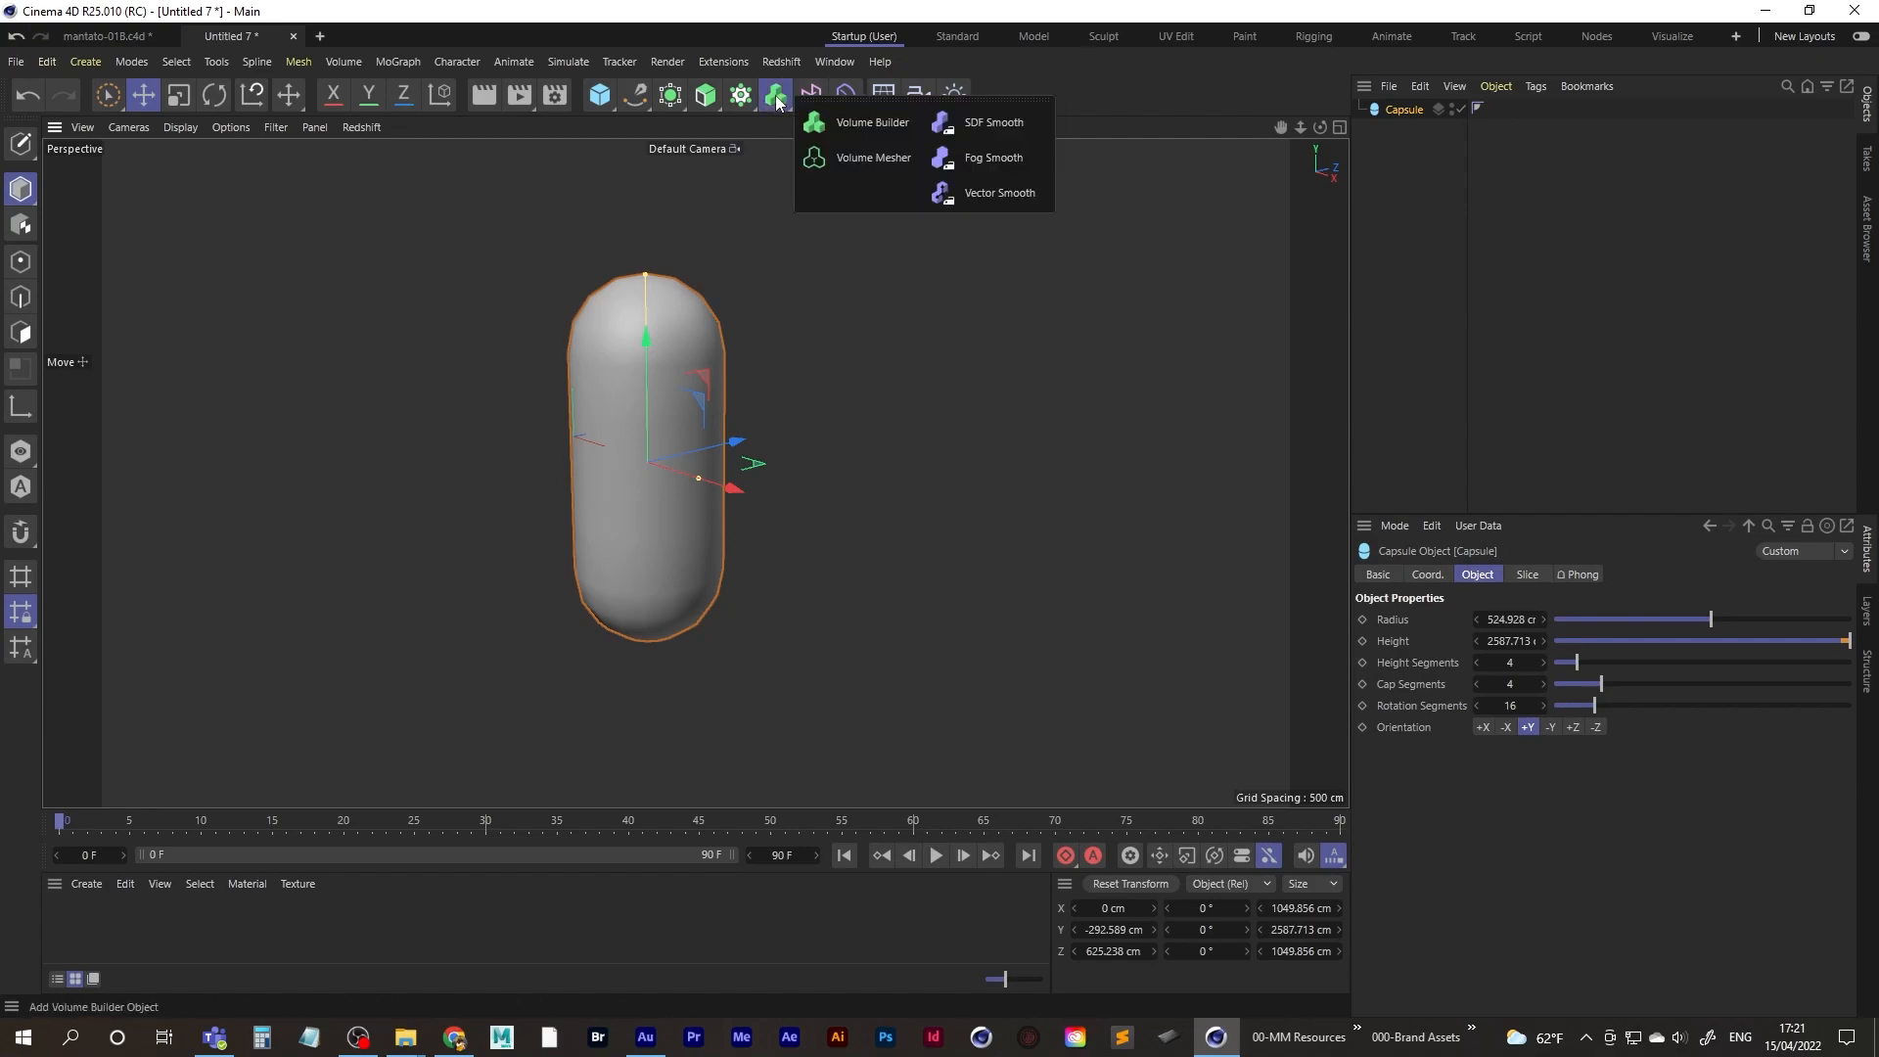
{"action": "left_click", "coordinate": [872, 123]}
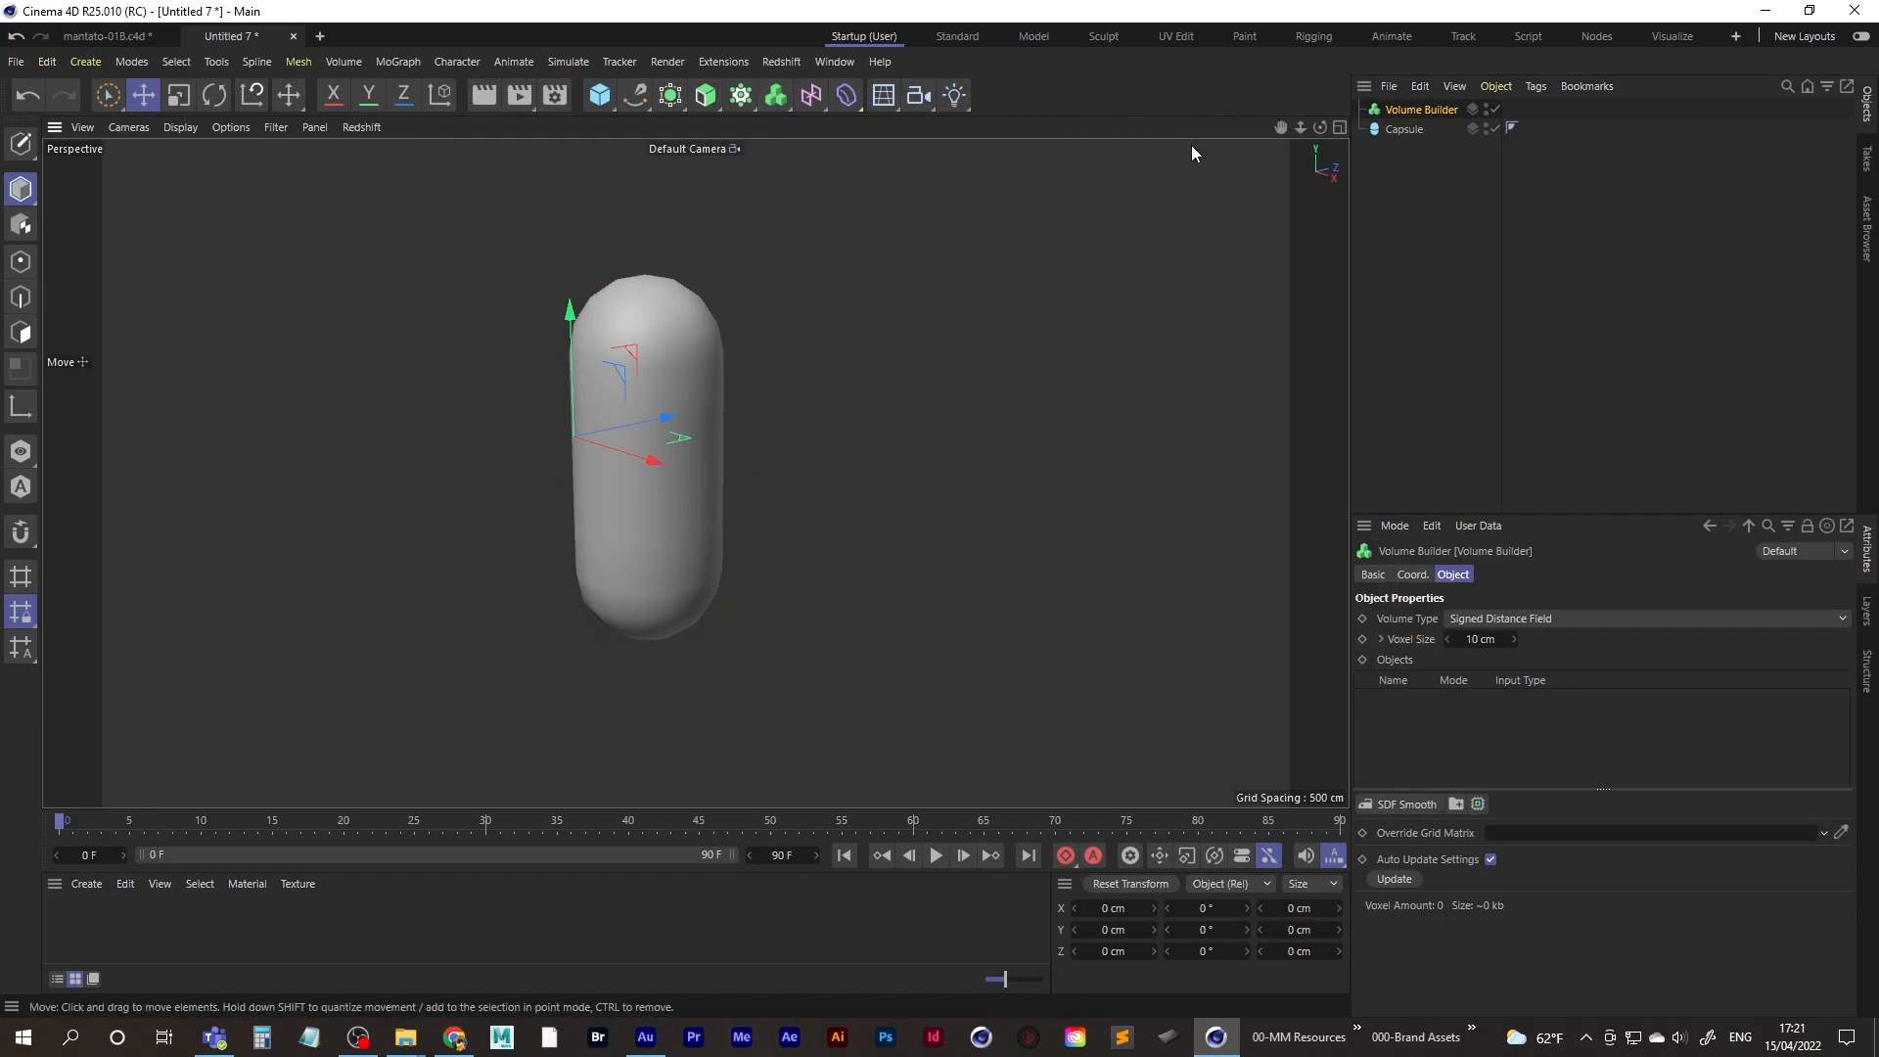
{"action": "left_click", "coordinate": [777, 99]}
{"action": "left_click", "coordinate": [879, 164]}
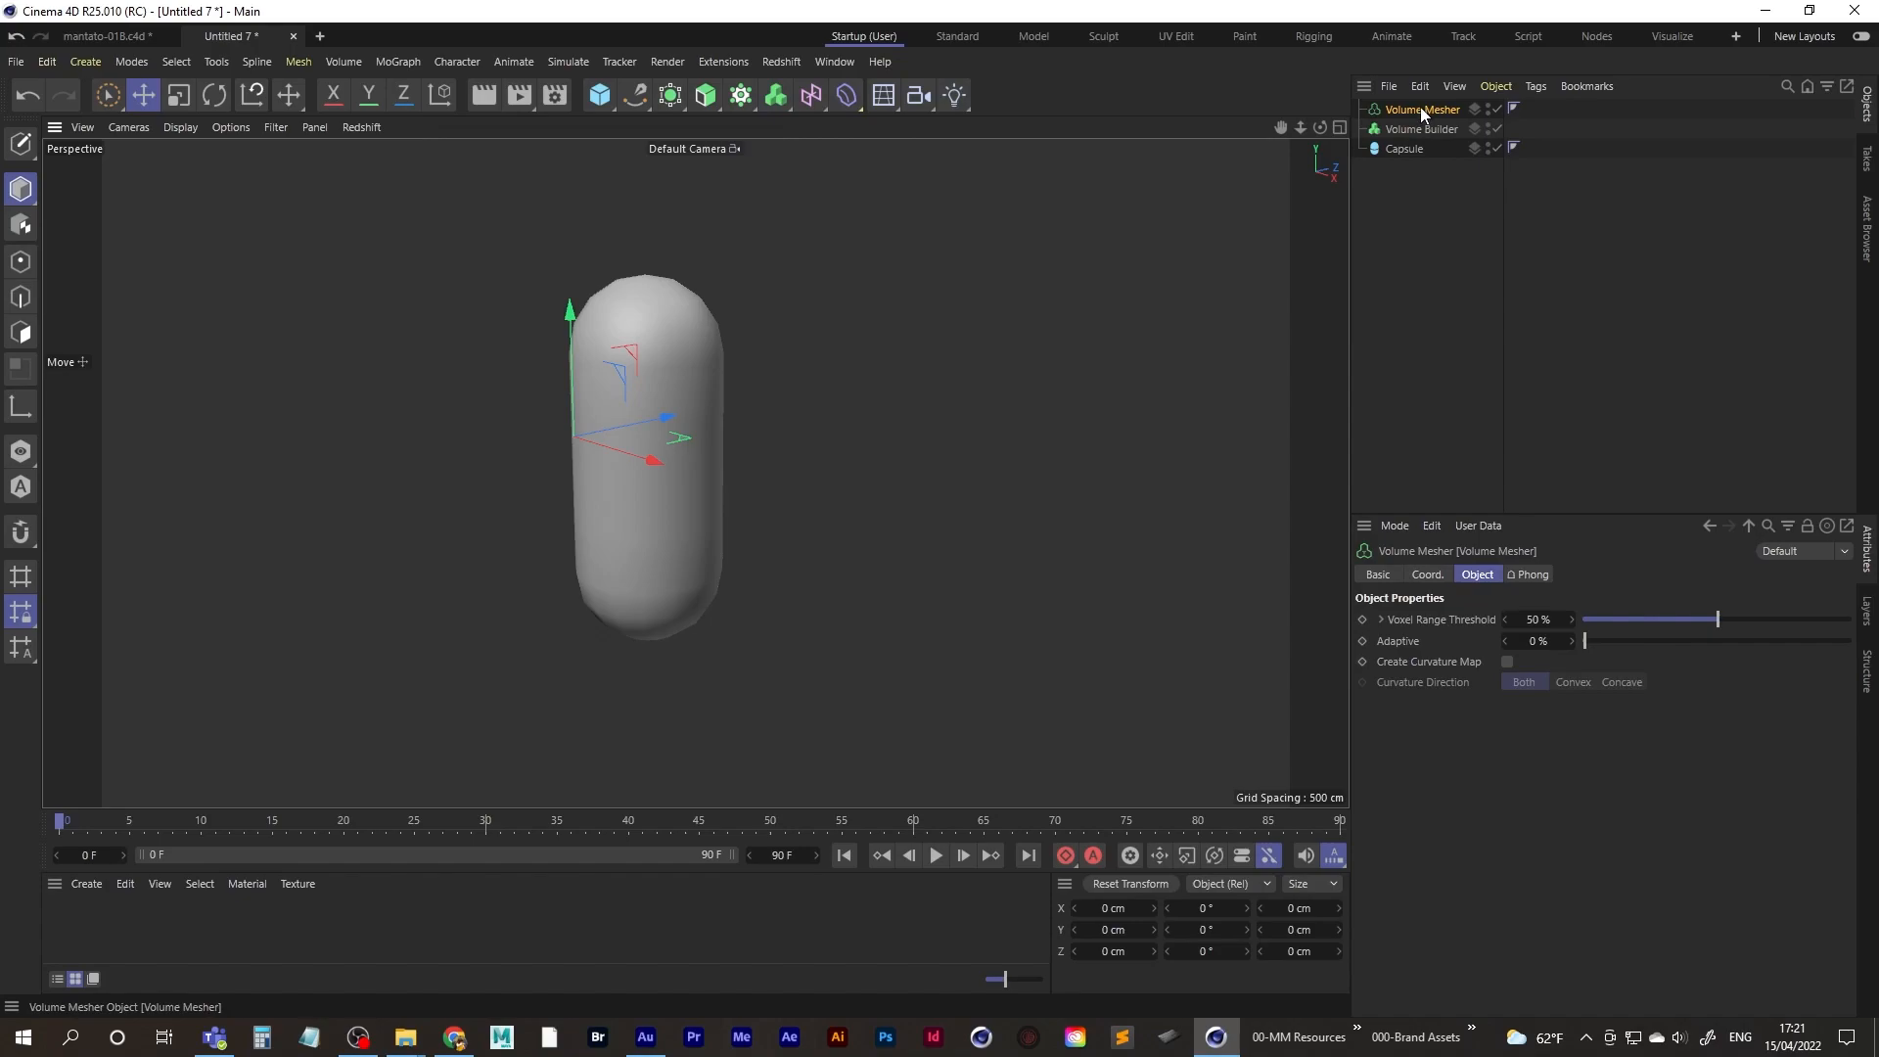
{"action": "left_click_drag", "start_coordinate": [1423, 126], "coordinate": [1425, 109]}
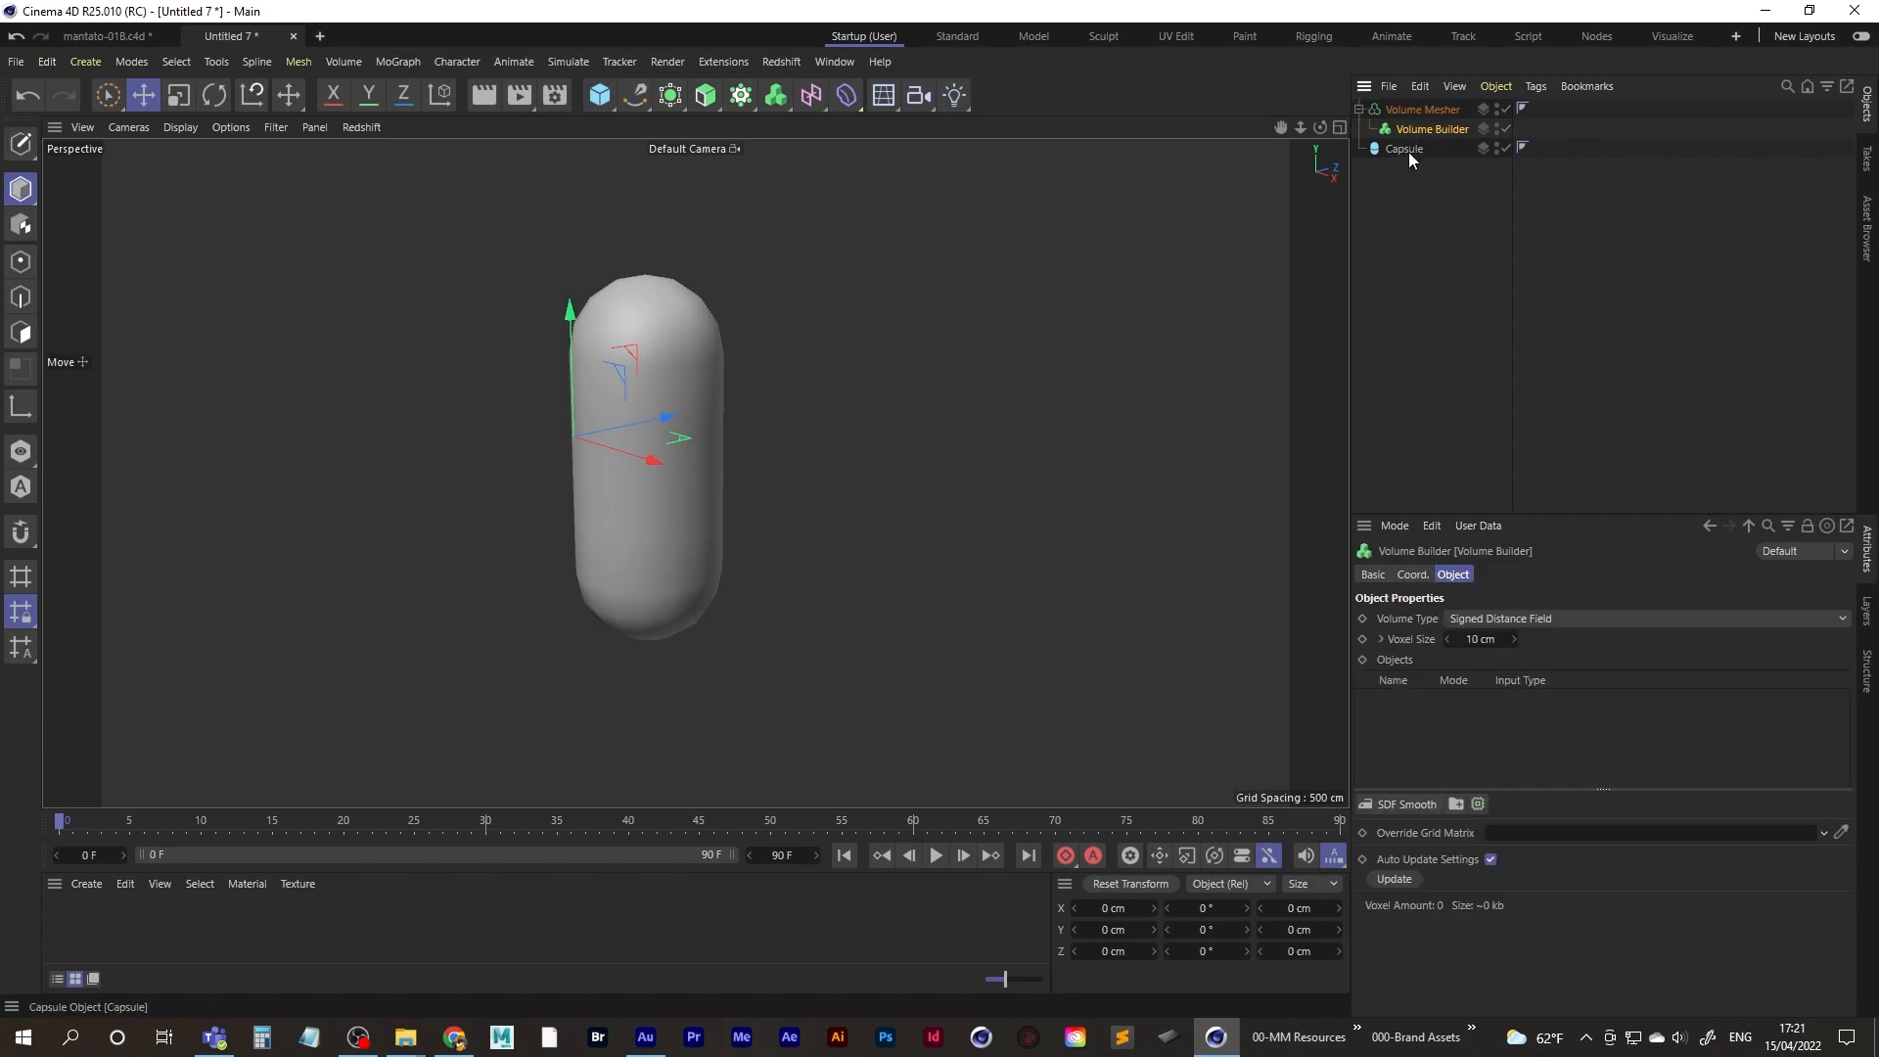
{"action": "left_click_drag", "start_coordinate": [1404, 151], "coordinate": [1437, 134]}
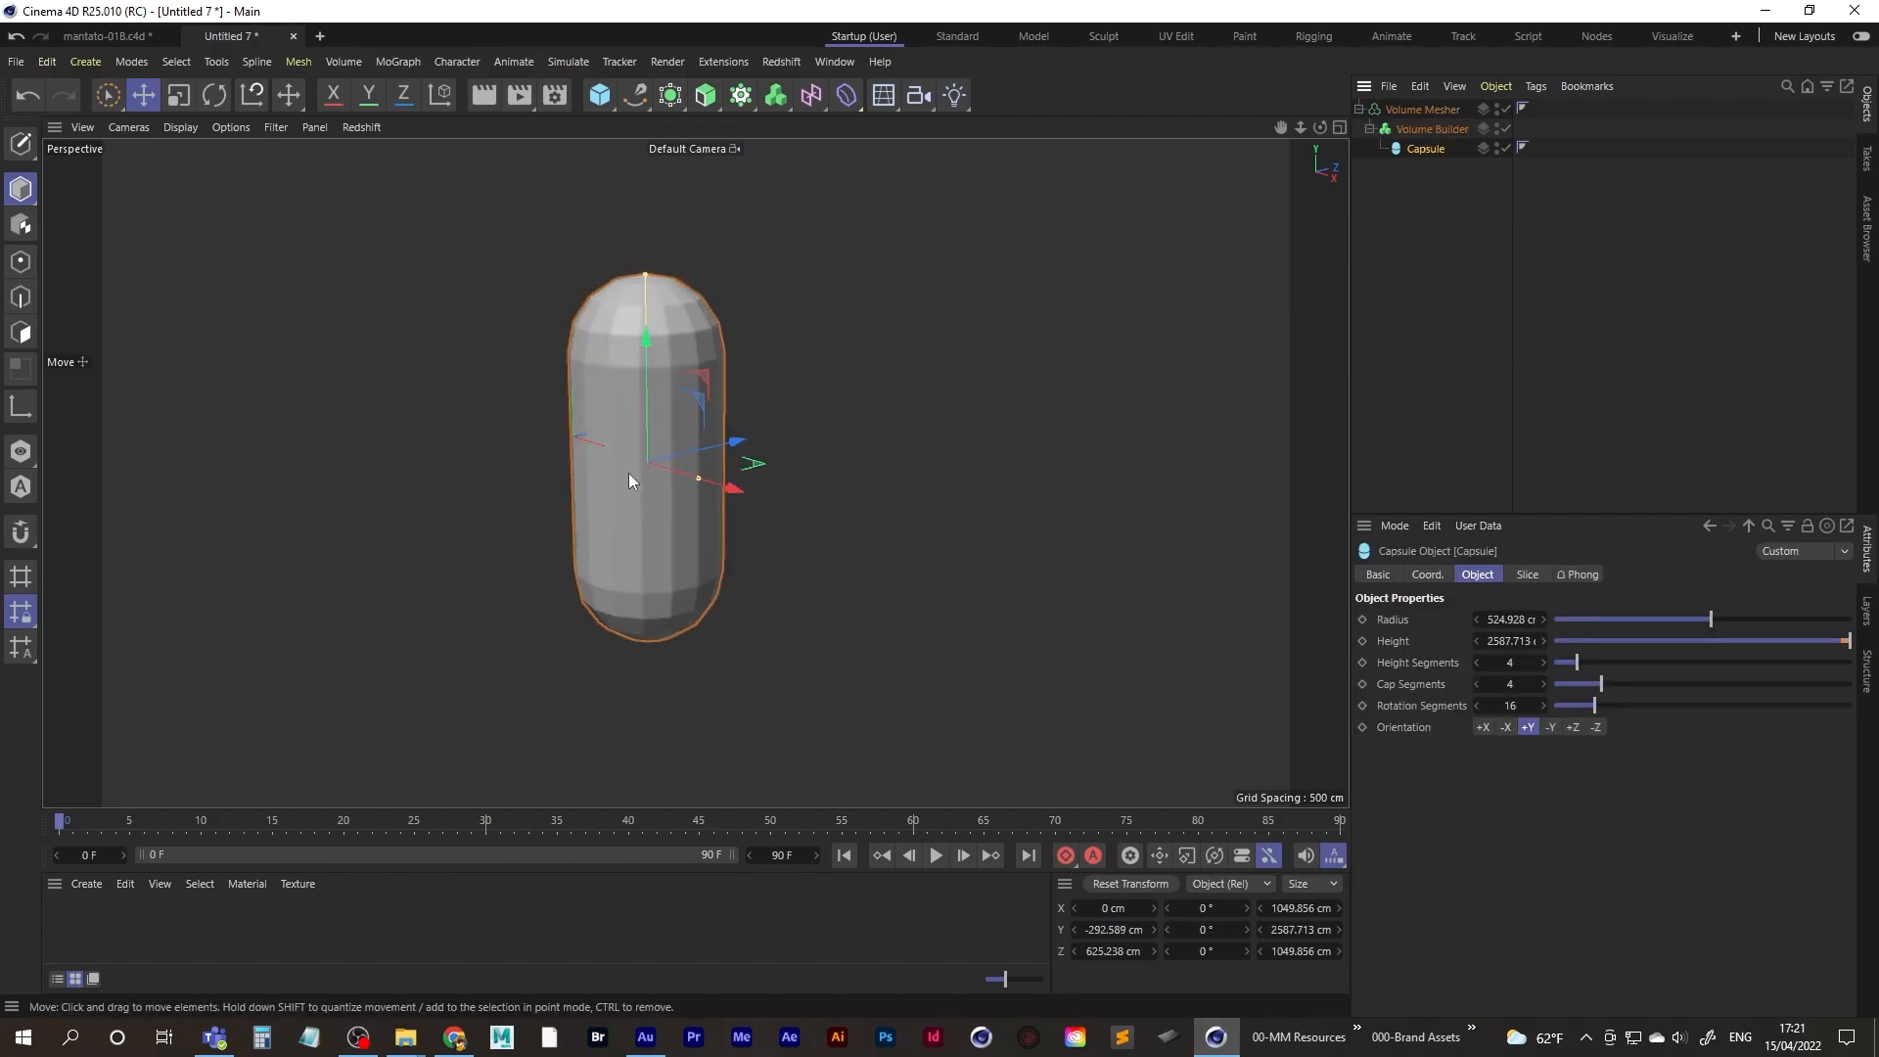
{"action": "scroll", "coordinate": [679, 462], "scroll_direction": "up", "scroll_amount": 2}
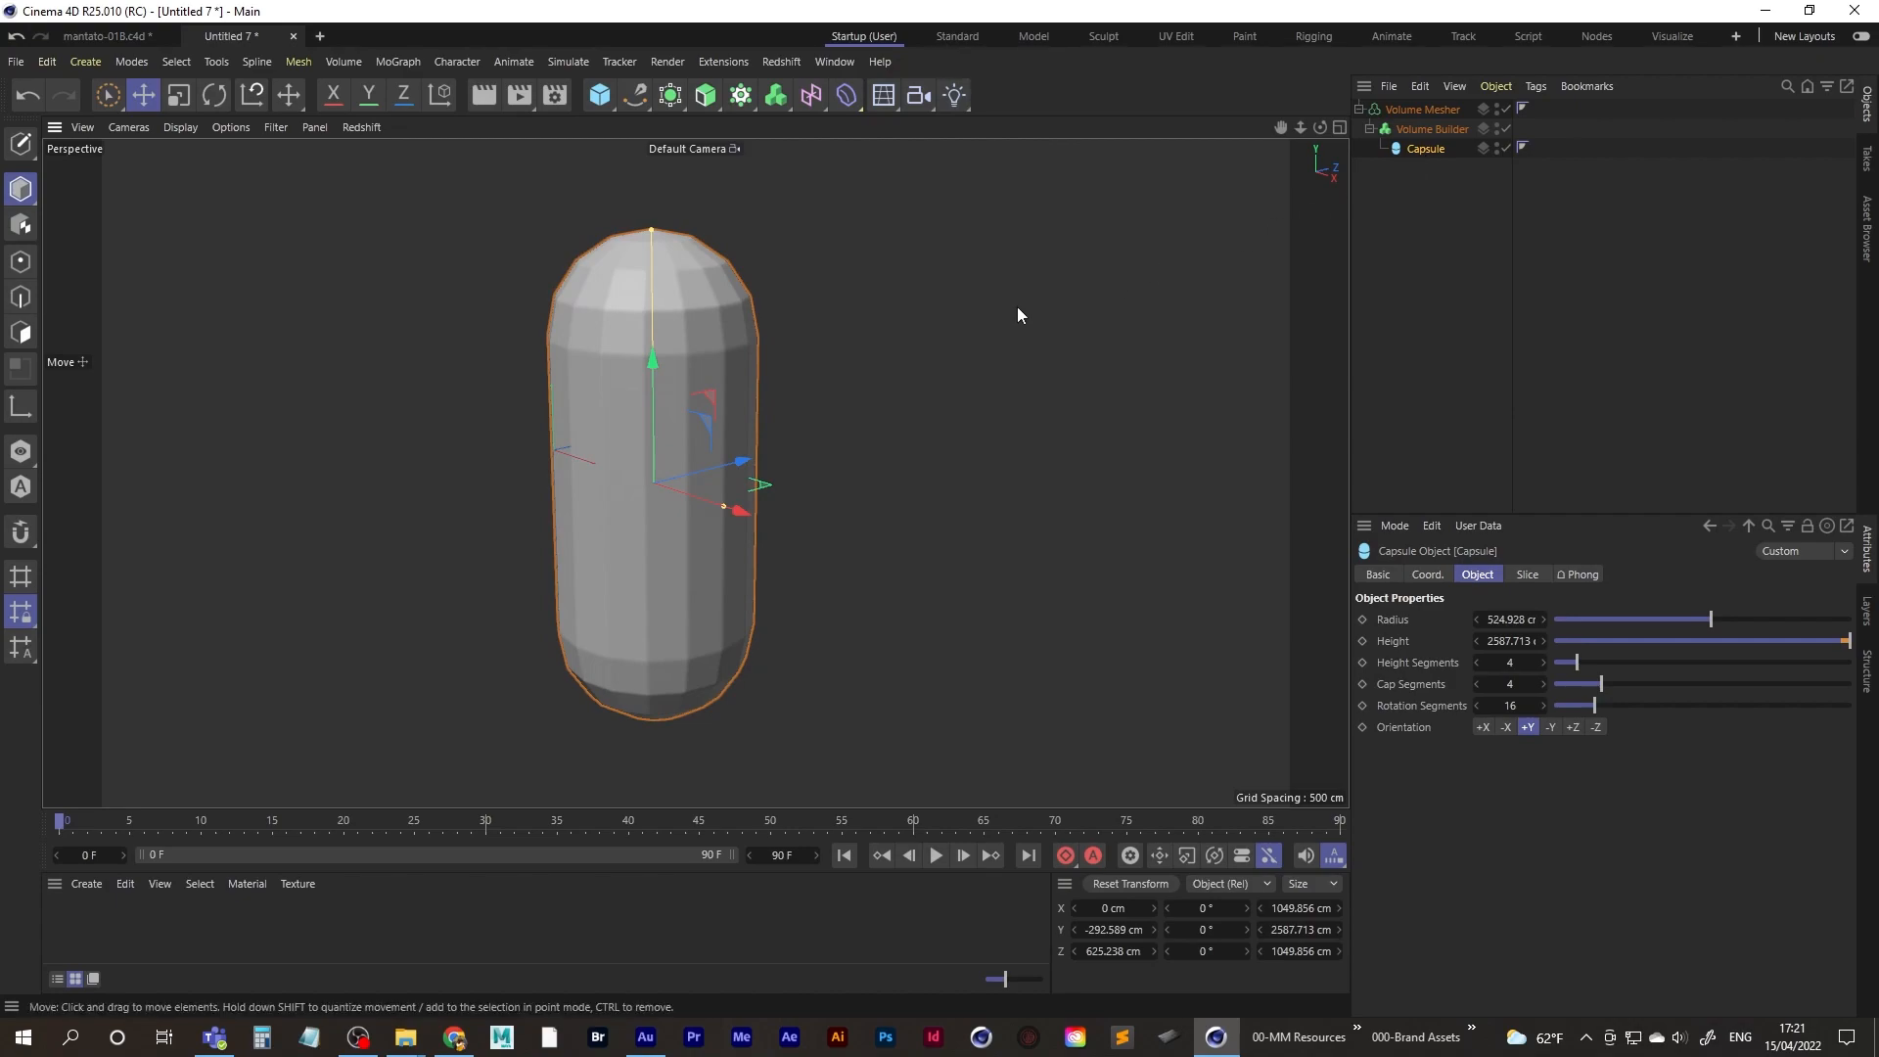
- Add a Cube about 623 cm wide and 636 cm high at the capsule's front, at a Z position of about 120 cm
{"action": "left_click", "coordinate": [599, 95]}
{"action": "left_click_drag", "start_coordinate": [646, 435], "coordinate": [769, 451]}
{"action": "key", "text": "ctrl+z"}
{"action": "left_click_drag", "start_coordinate": [578, 449], "coordinate": [733, 442]}
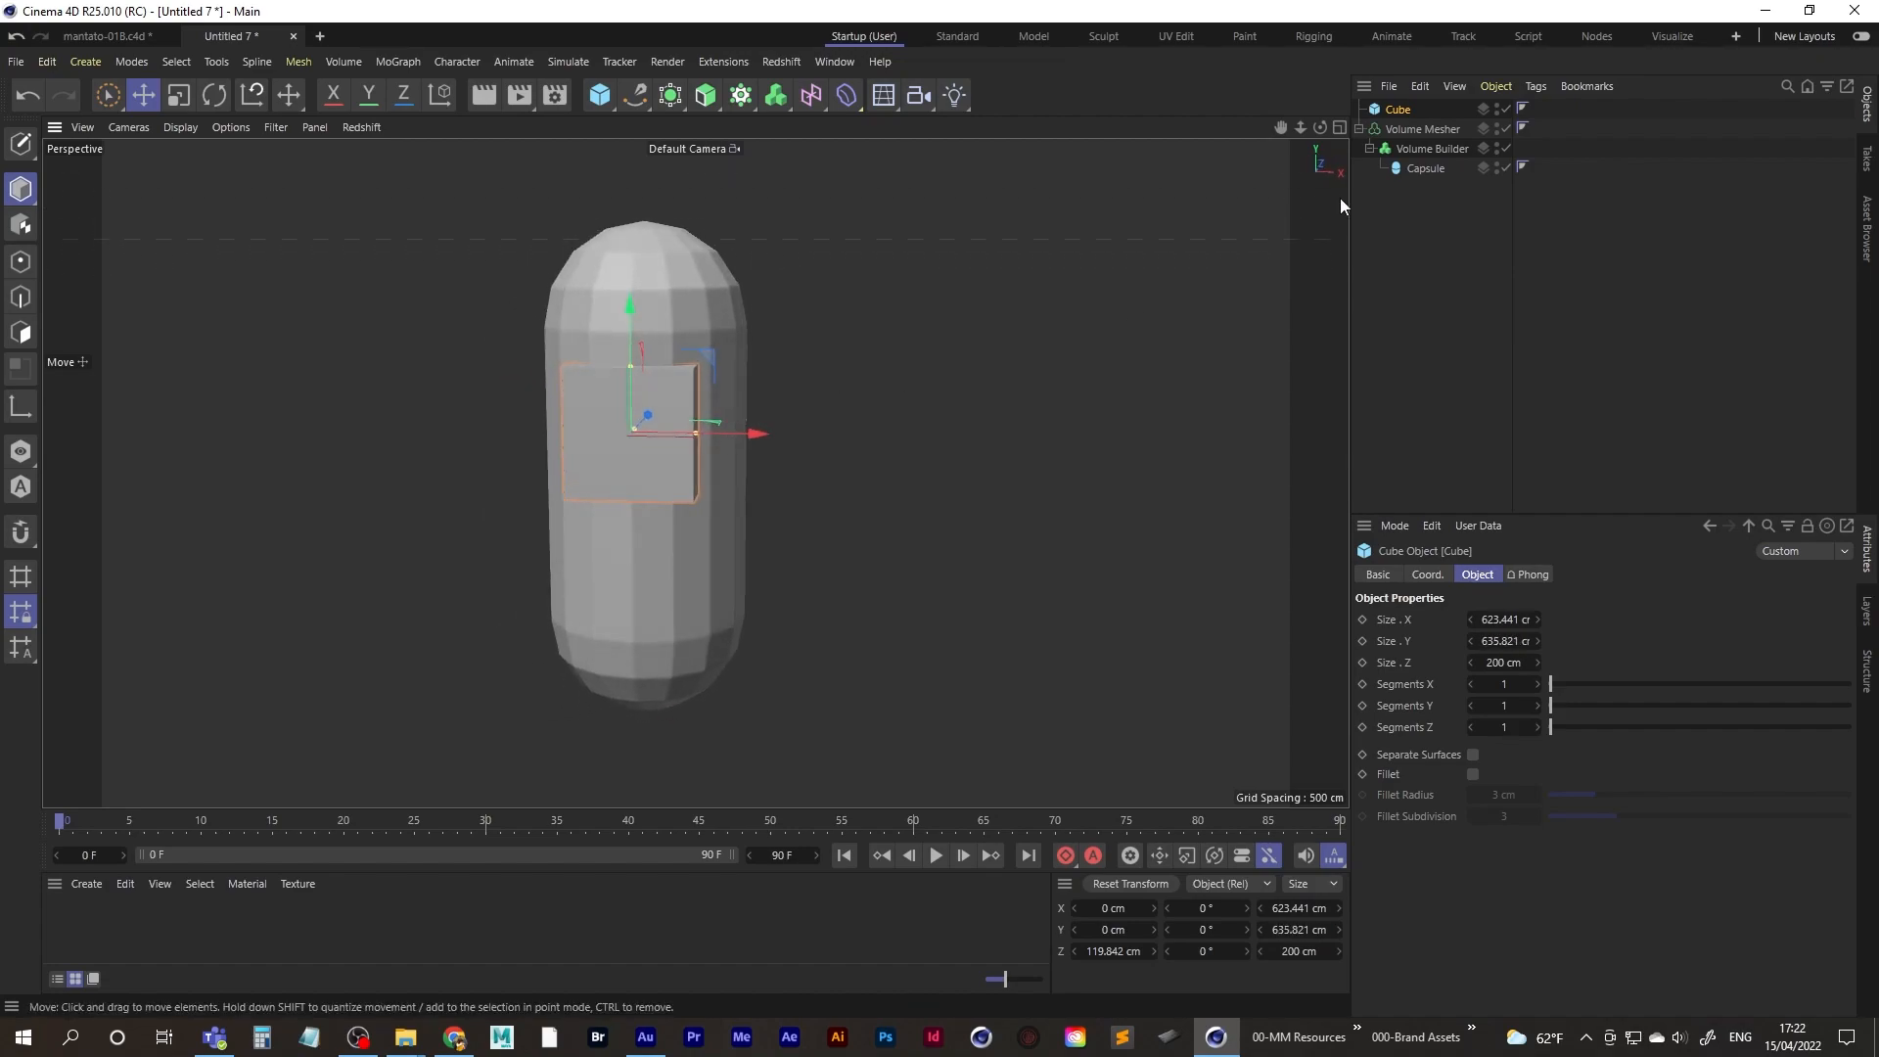
- Nest the Cube above the Capsule in the Volume Builder and set its mode to Subtract
{"action": "left_click_drag", "start_coordinate": [1425, 143], "coordinate": [1431, 147]}
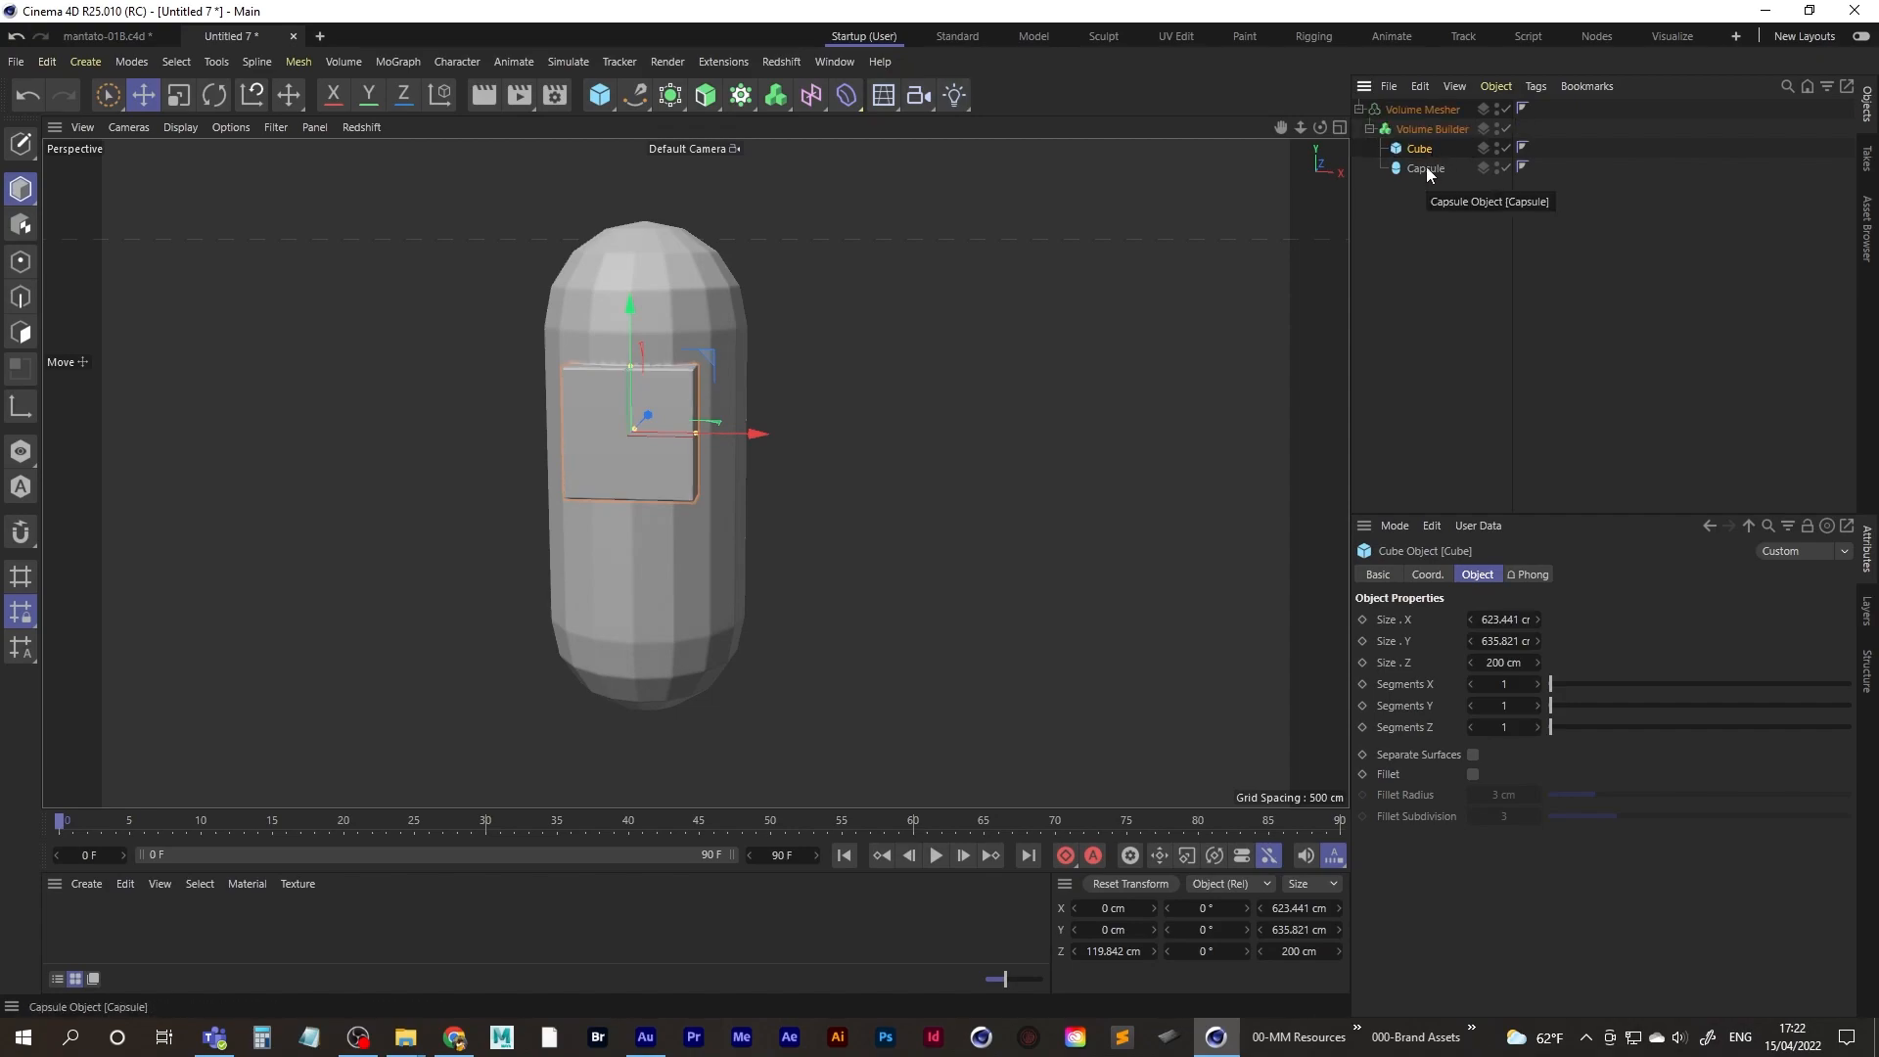
{"action": "left_click", "coordinate": [1429, 129]}
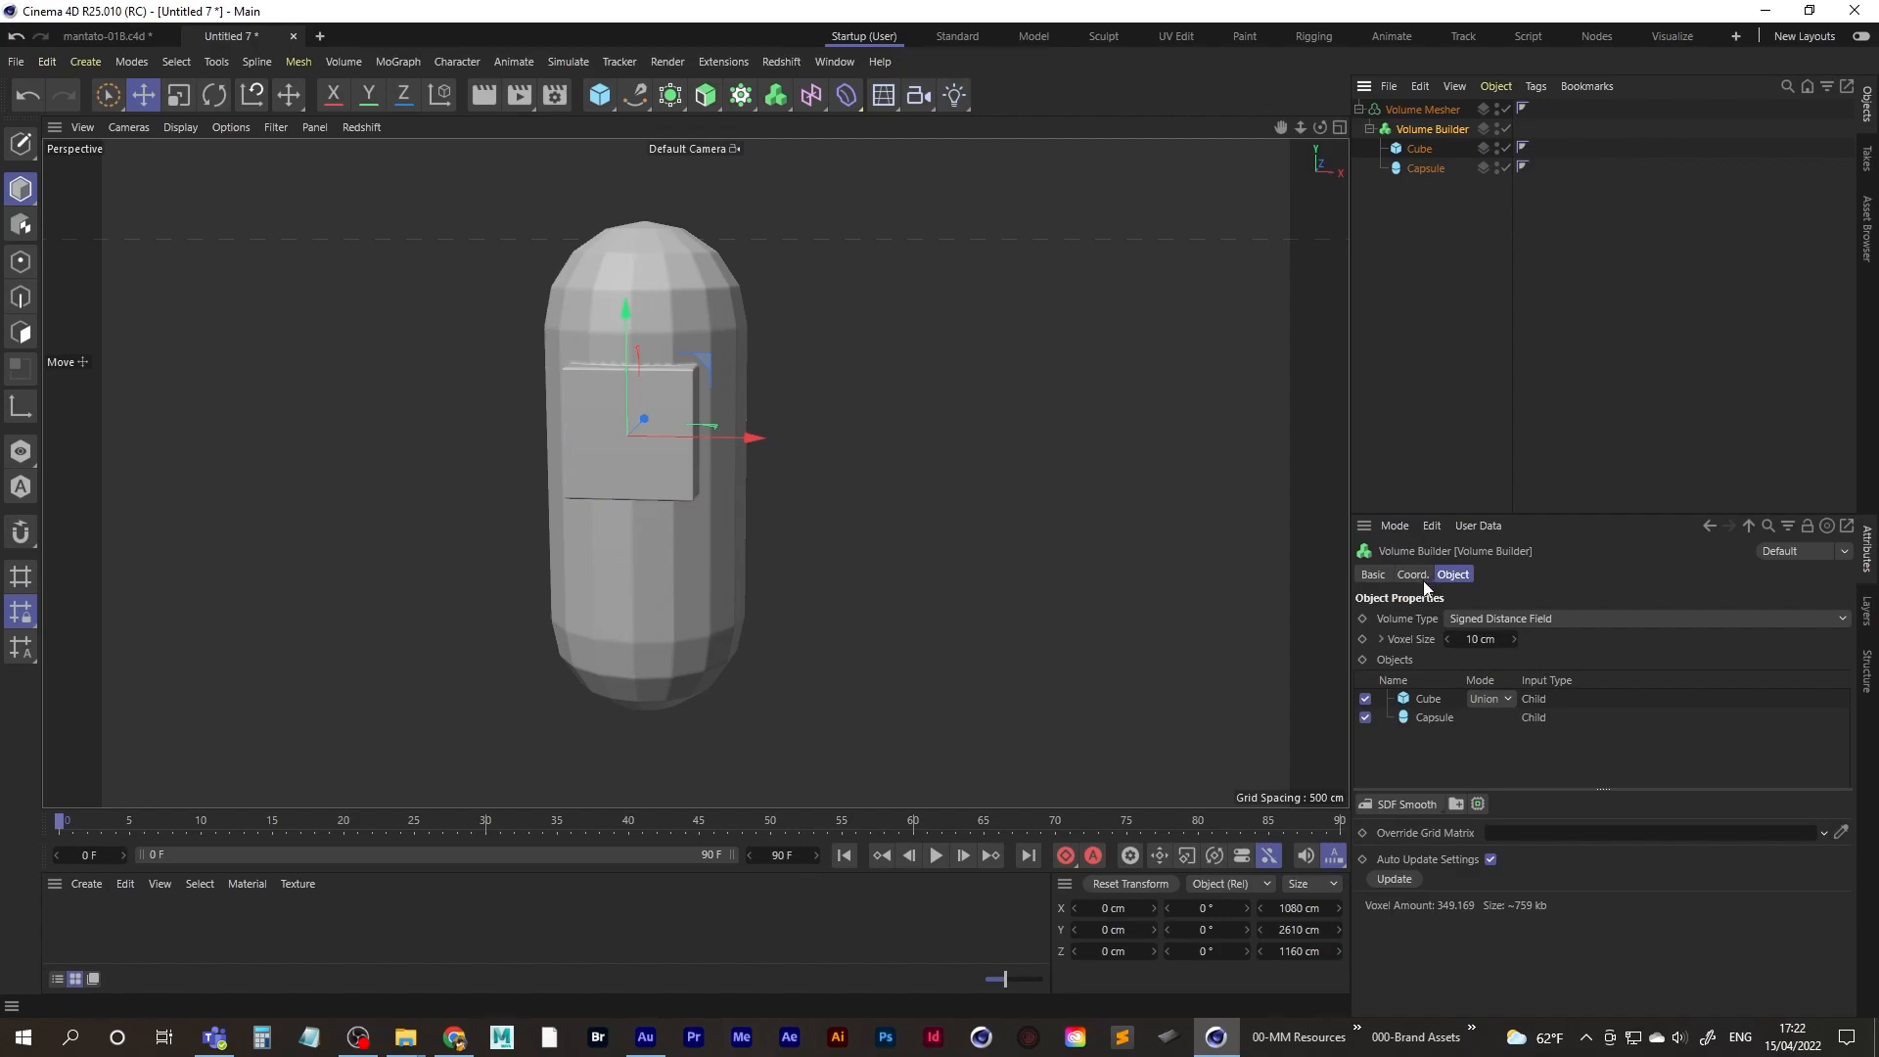
{"action": "left_click", "coordinate": [1496, 697]}
{"action": "left_click", "coordinate": [1499, 745]}
{"action": "left_click_drag", "start_coordinate": [607, 459], "coordinate": [578, 548], "text": "alt"}
- Deepen the Cube to a Z size of about 741 cm so it cuts further into the Capsule
{"action": "left_click", "coordinate": [1431, 148]}
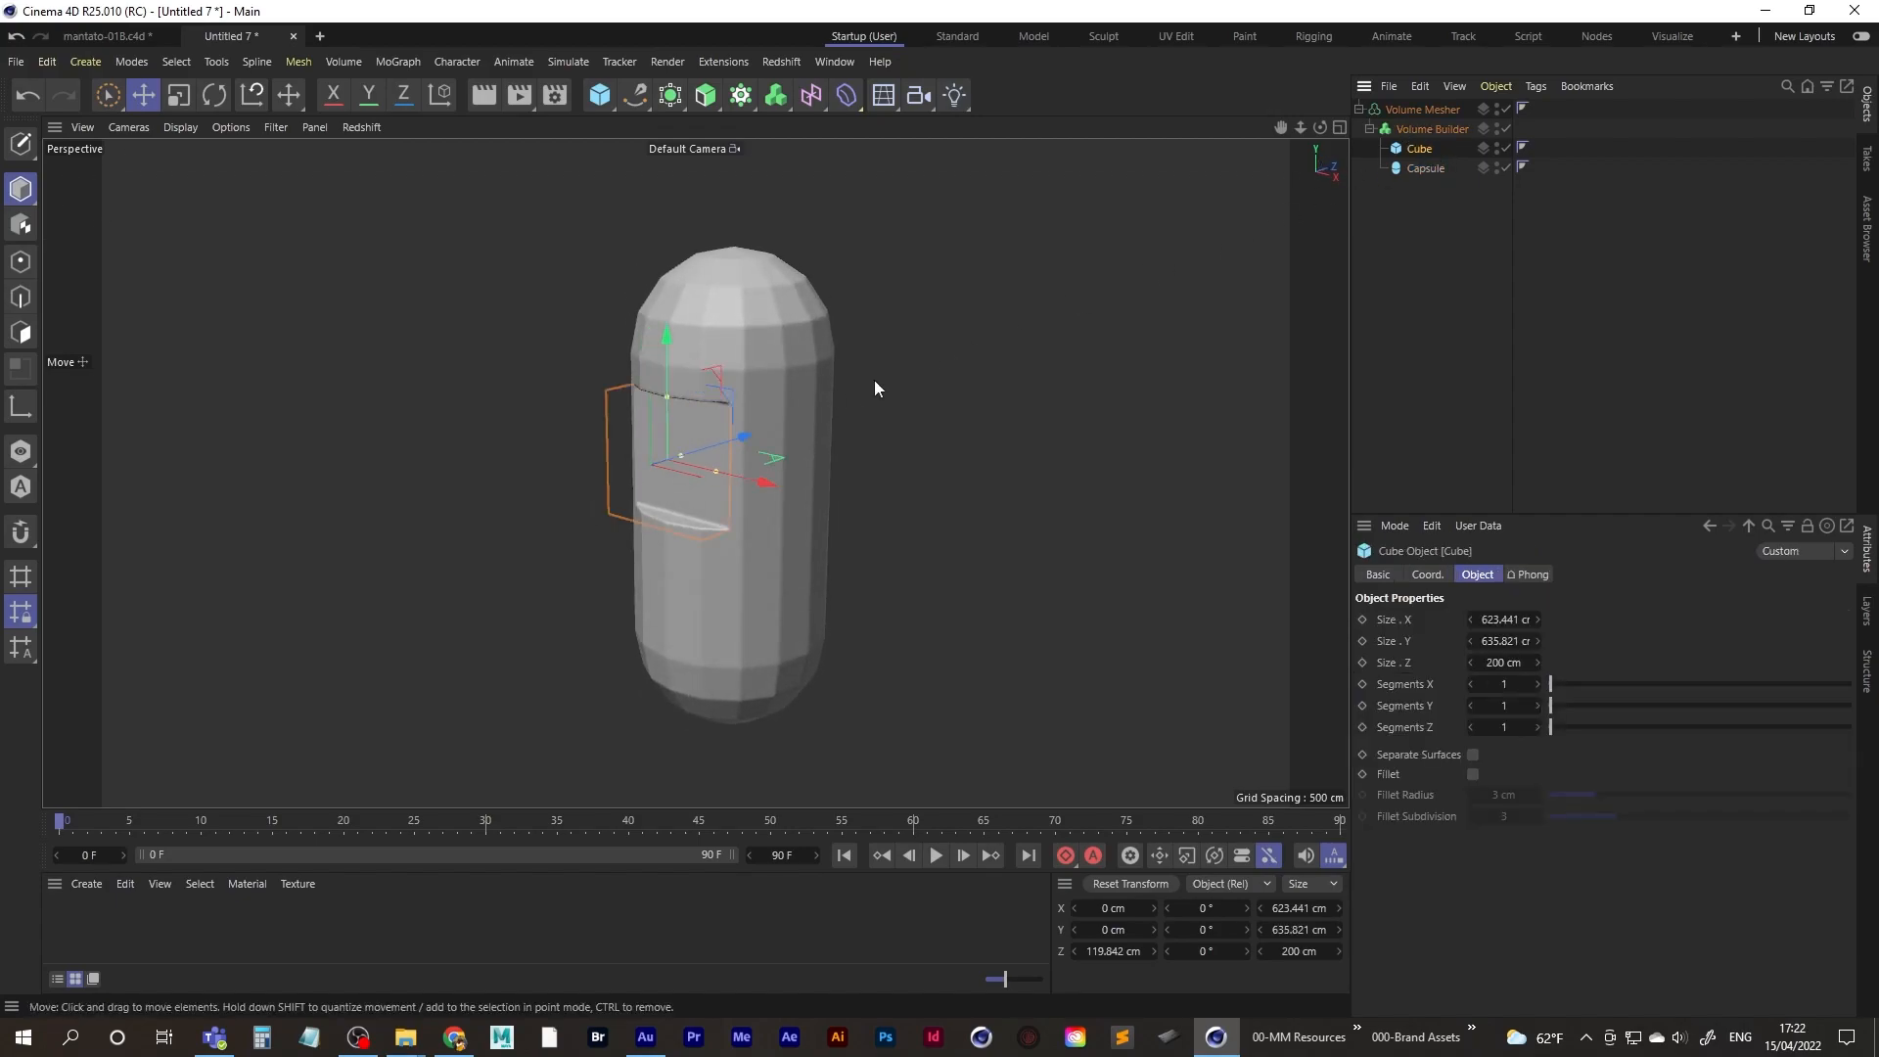
{"action": "left_click_drag", "start_coordinate": [683, 452], "coordinate": [772, 432]}
{"action": "right_click_drag", "start_coordinate": [753, 450], "coordinate": [887, 419], "text": "alt"}
{"action": "middle_click_drag", "start_coordinate": [720, 468], "coordinate": [622, 491], "text": "alt"}
{"action": "left_click_drag", "start_coordinate": [623, 491], "coordinate": [715, 436], "text": "alt"}
{"action": "right_click_drag", "start_coordinate": [739, 402], "coordinate": [666, 458], "text": "alt"}
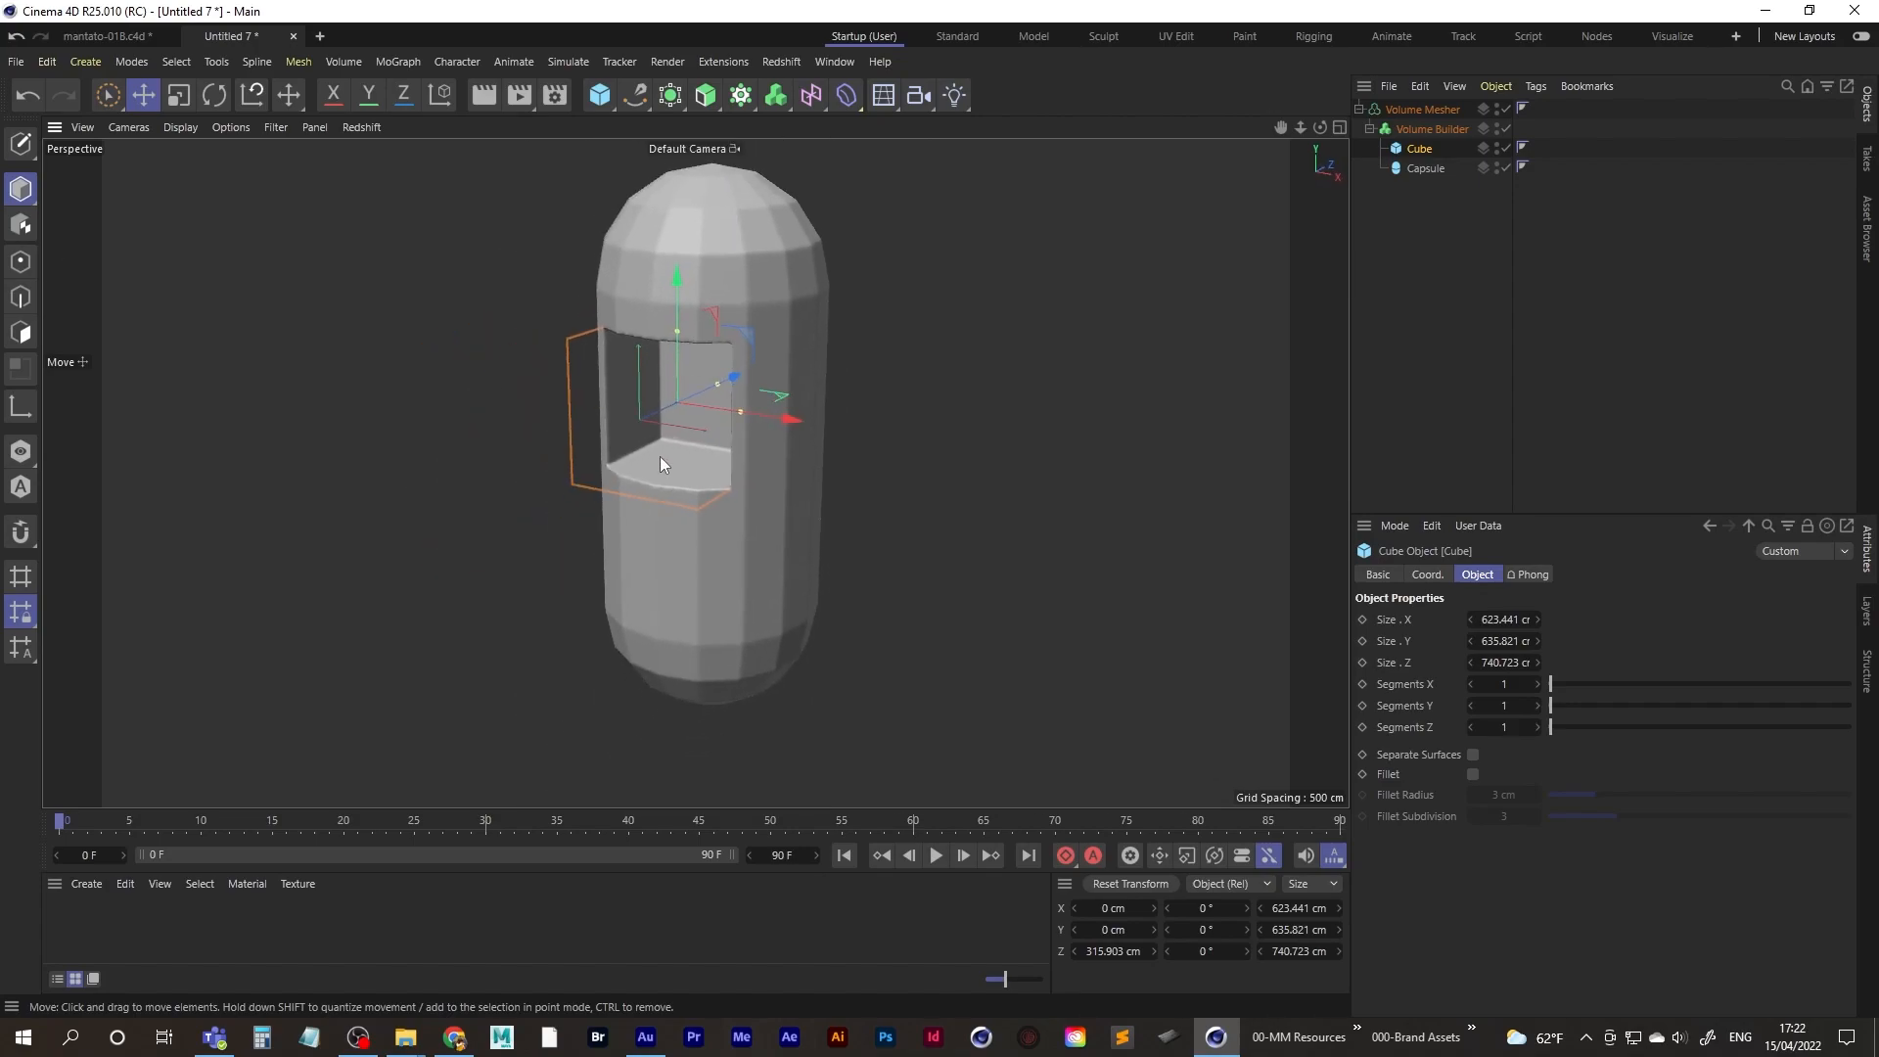
{"action": "left_click_drag", "start_coordinate": [666, 459], "coordinate": [692, 446], "text": "alt"}
- Duplicate the Capsule within the Volume Builder, directly below the Cube
{"action": "left_click", "coordinate": [1439, 168]}
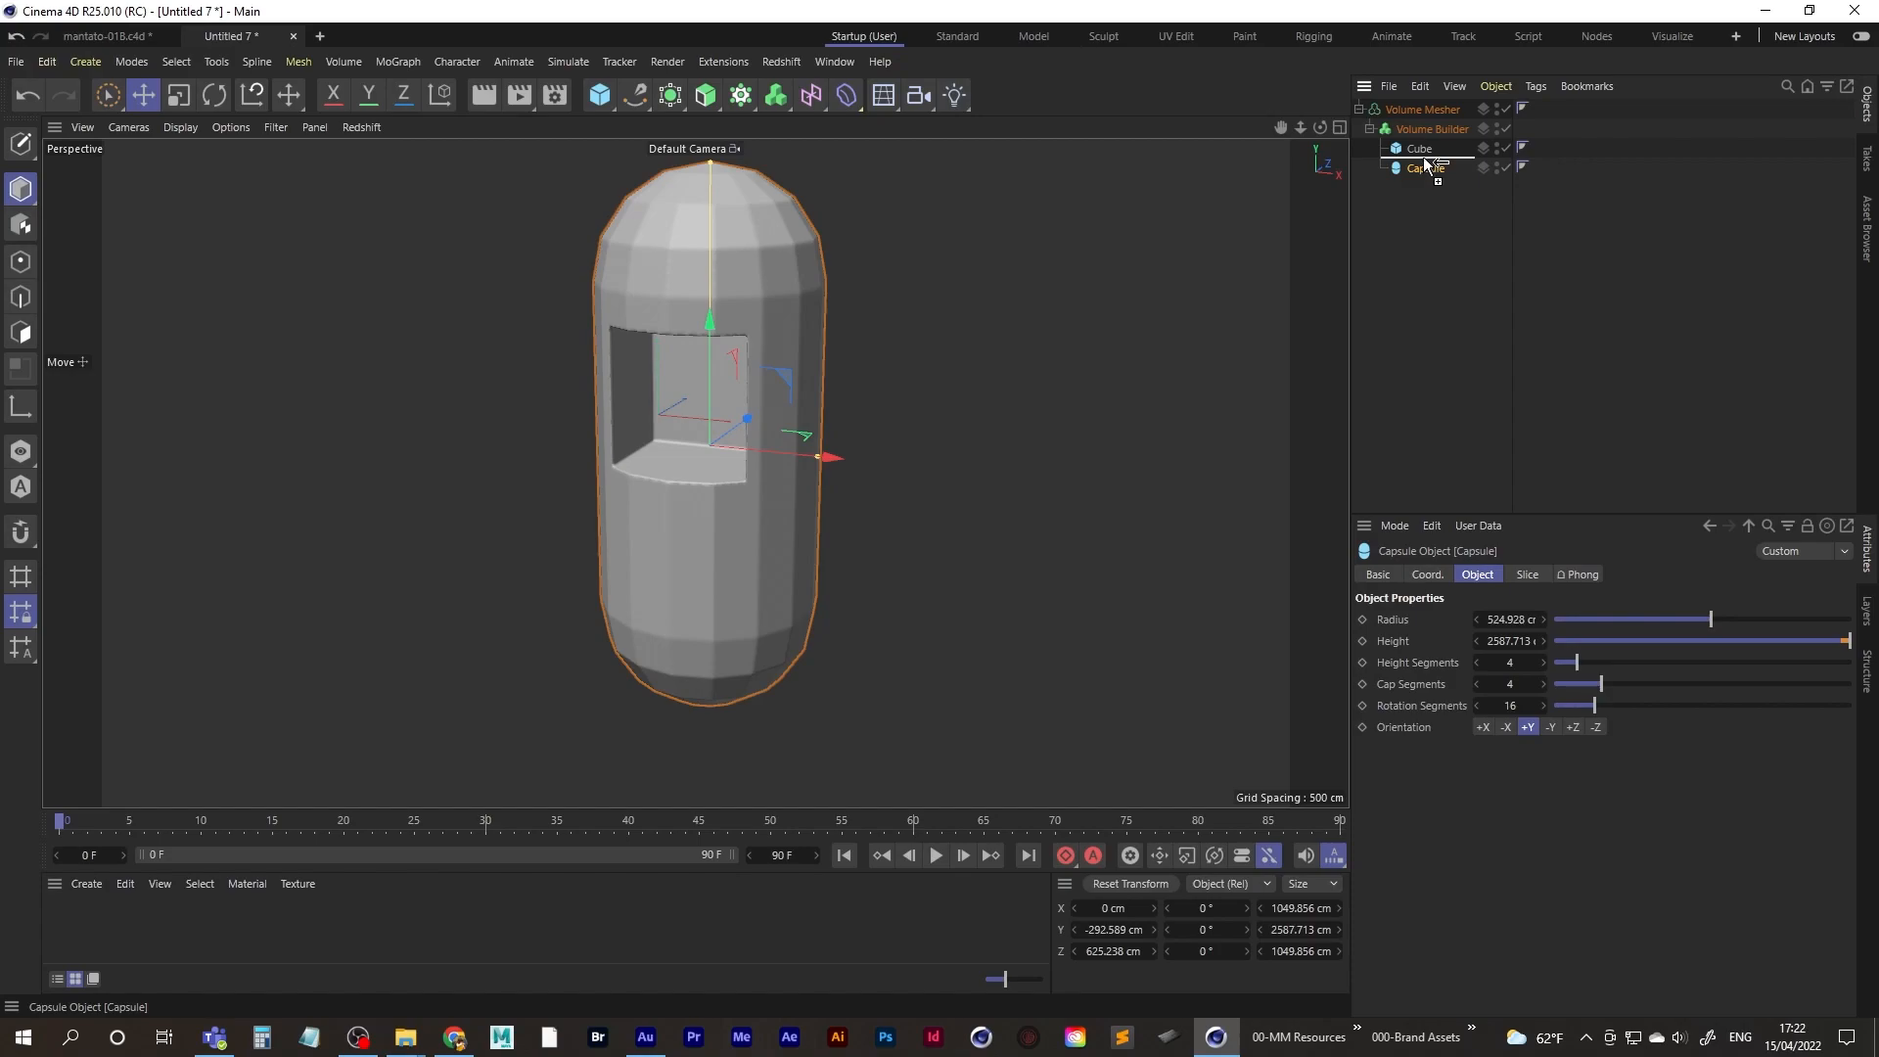
{"action": "left_click_drag", "start_coordinate": [1427, 164], "coordinate": [1439, 169], "text": "ctrl"}
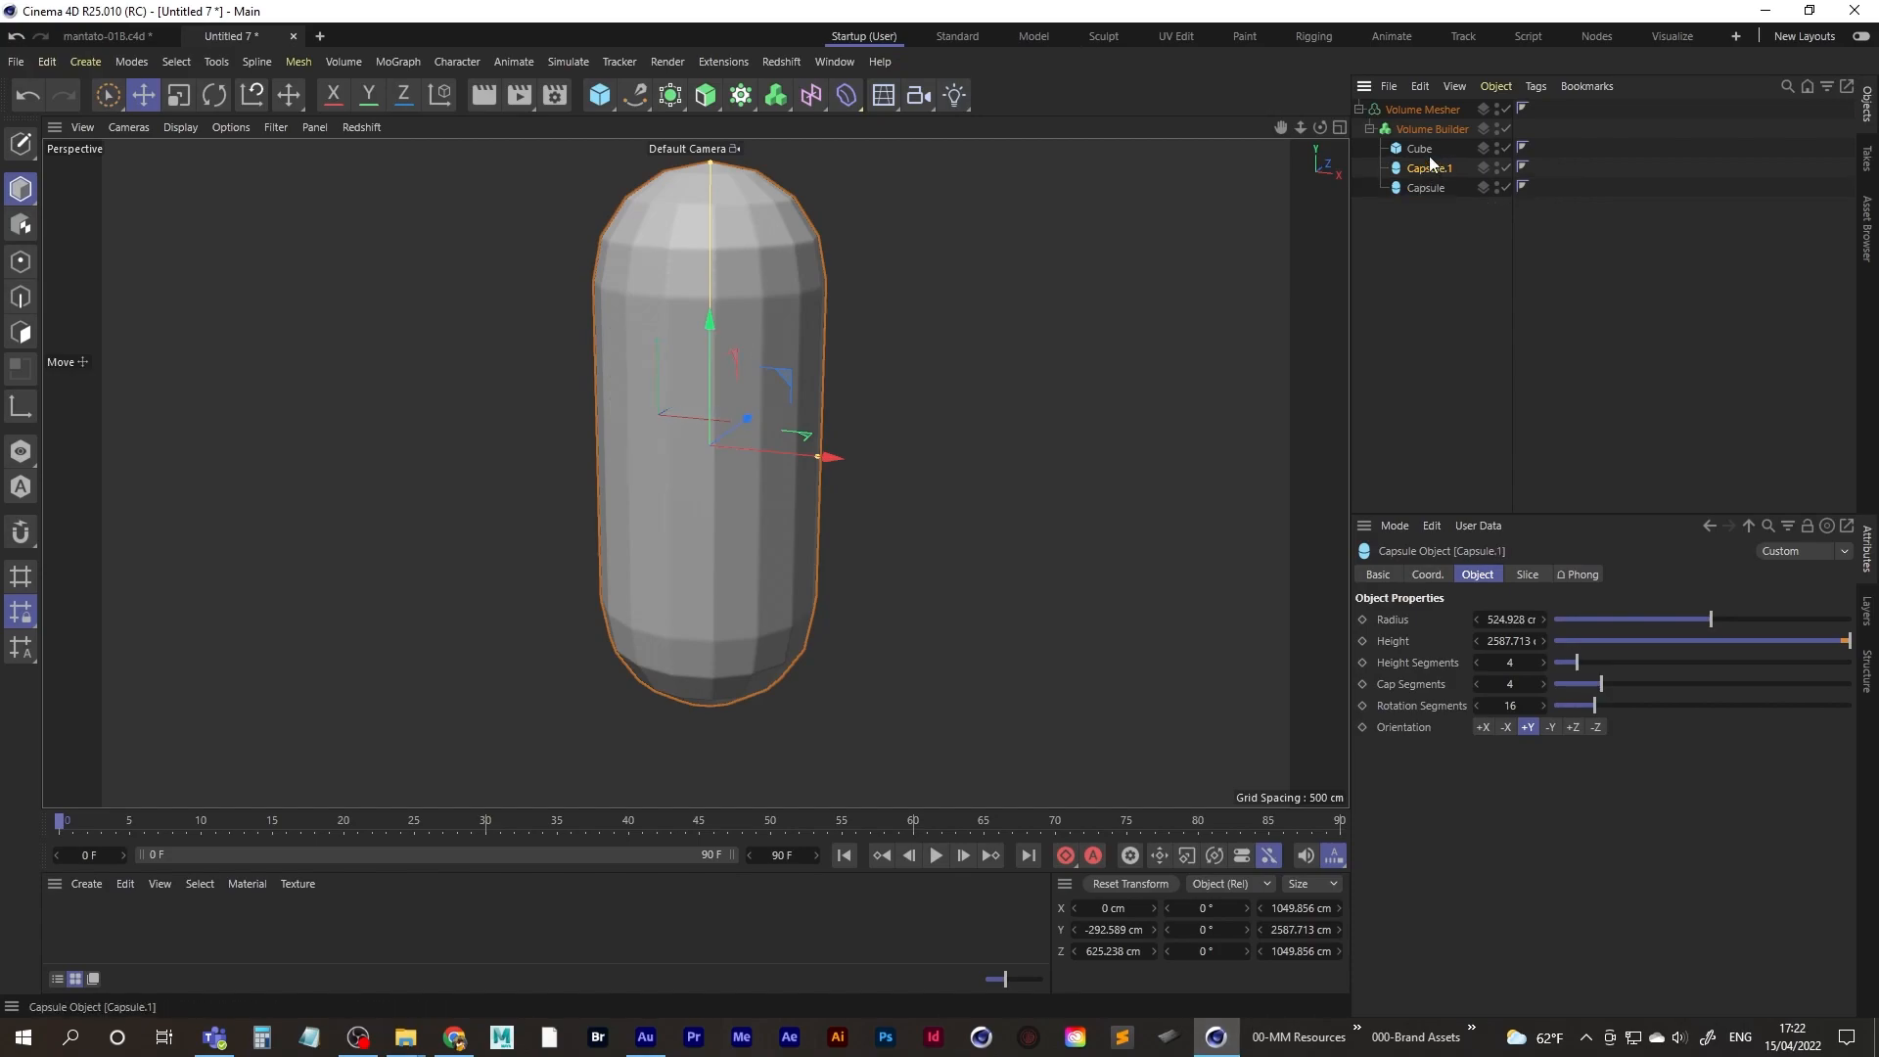
{"action": "left_click", "coordinate": [1431, 129]}
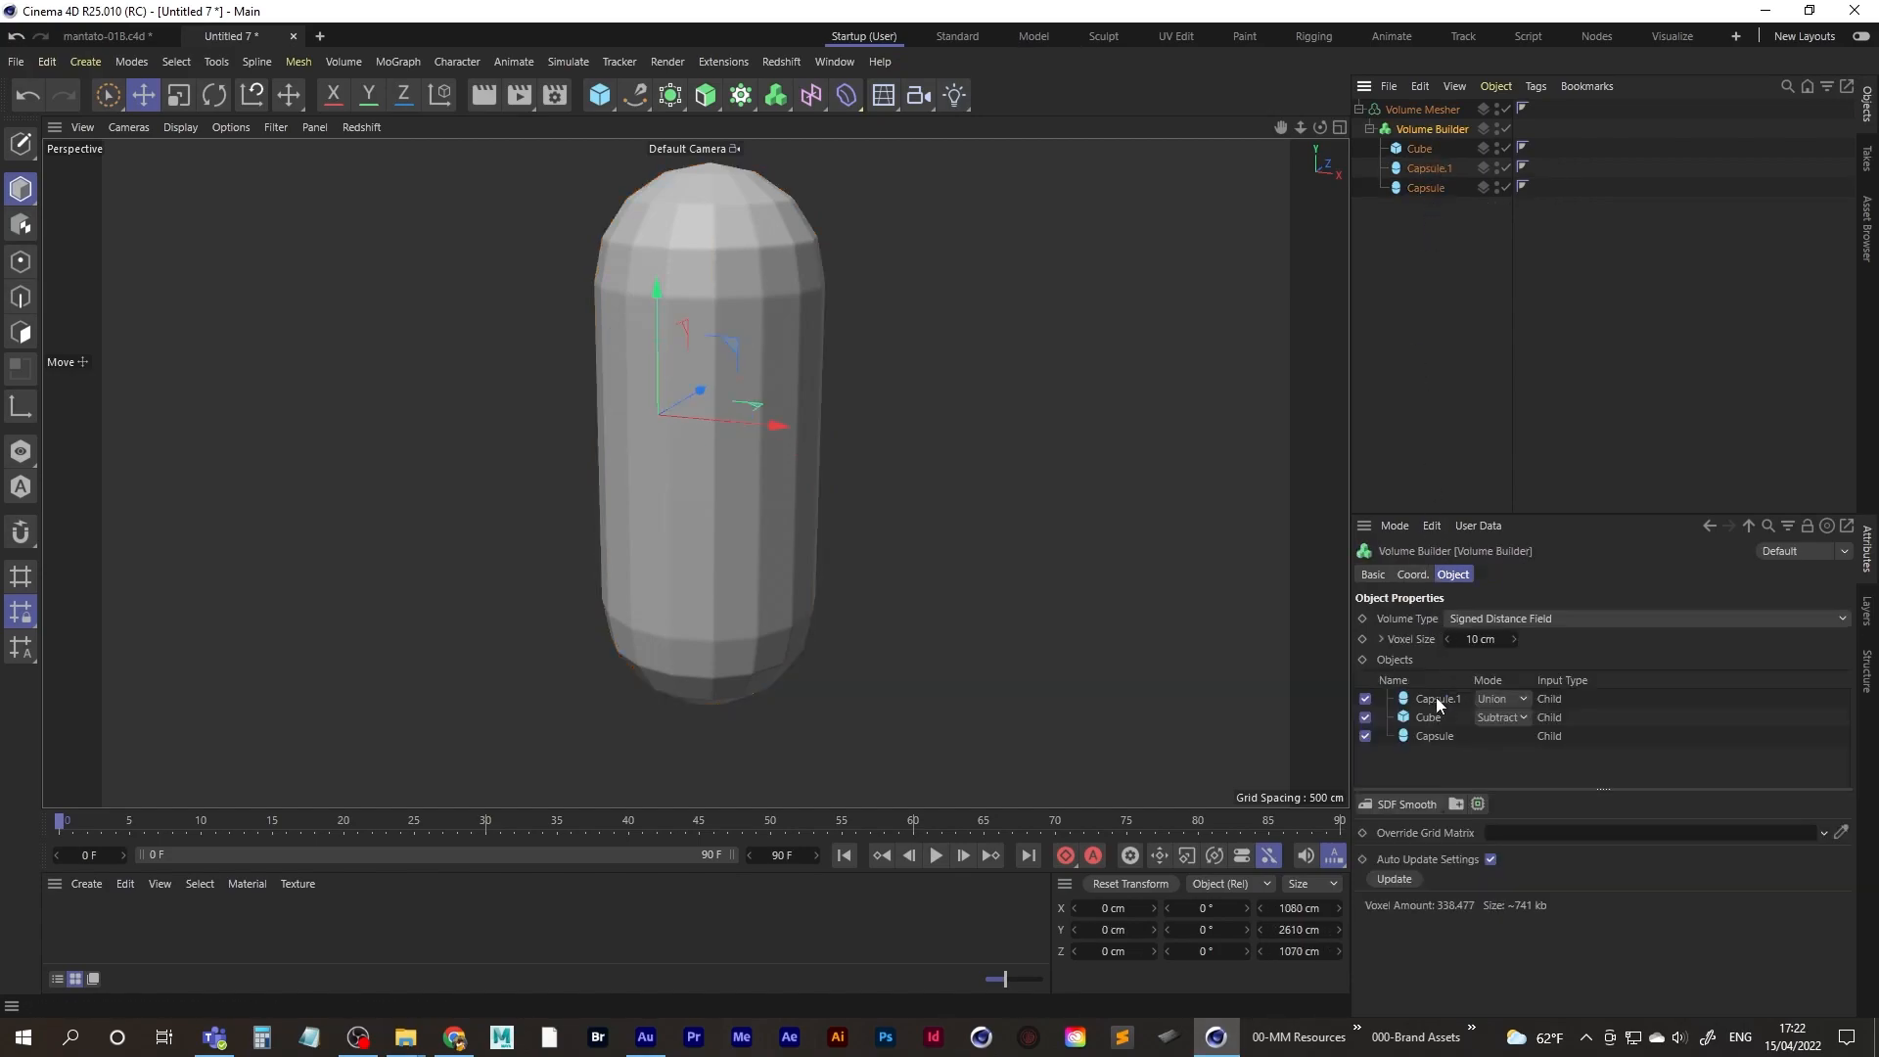
- Order the duplicate capsule between the Cube and the original Capsule in the Volume Builder's objects and set its mode to Subtract
{"action": "left_click_drag", "start_coordinate": [1433, 695], "coordinate": [1439, 724]}
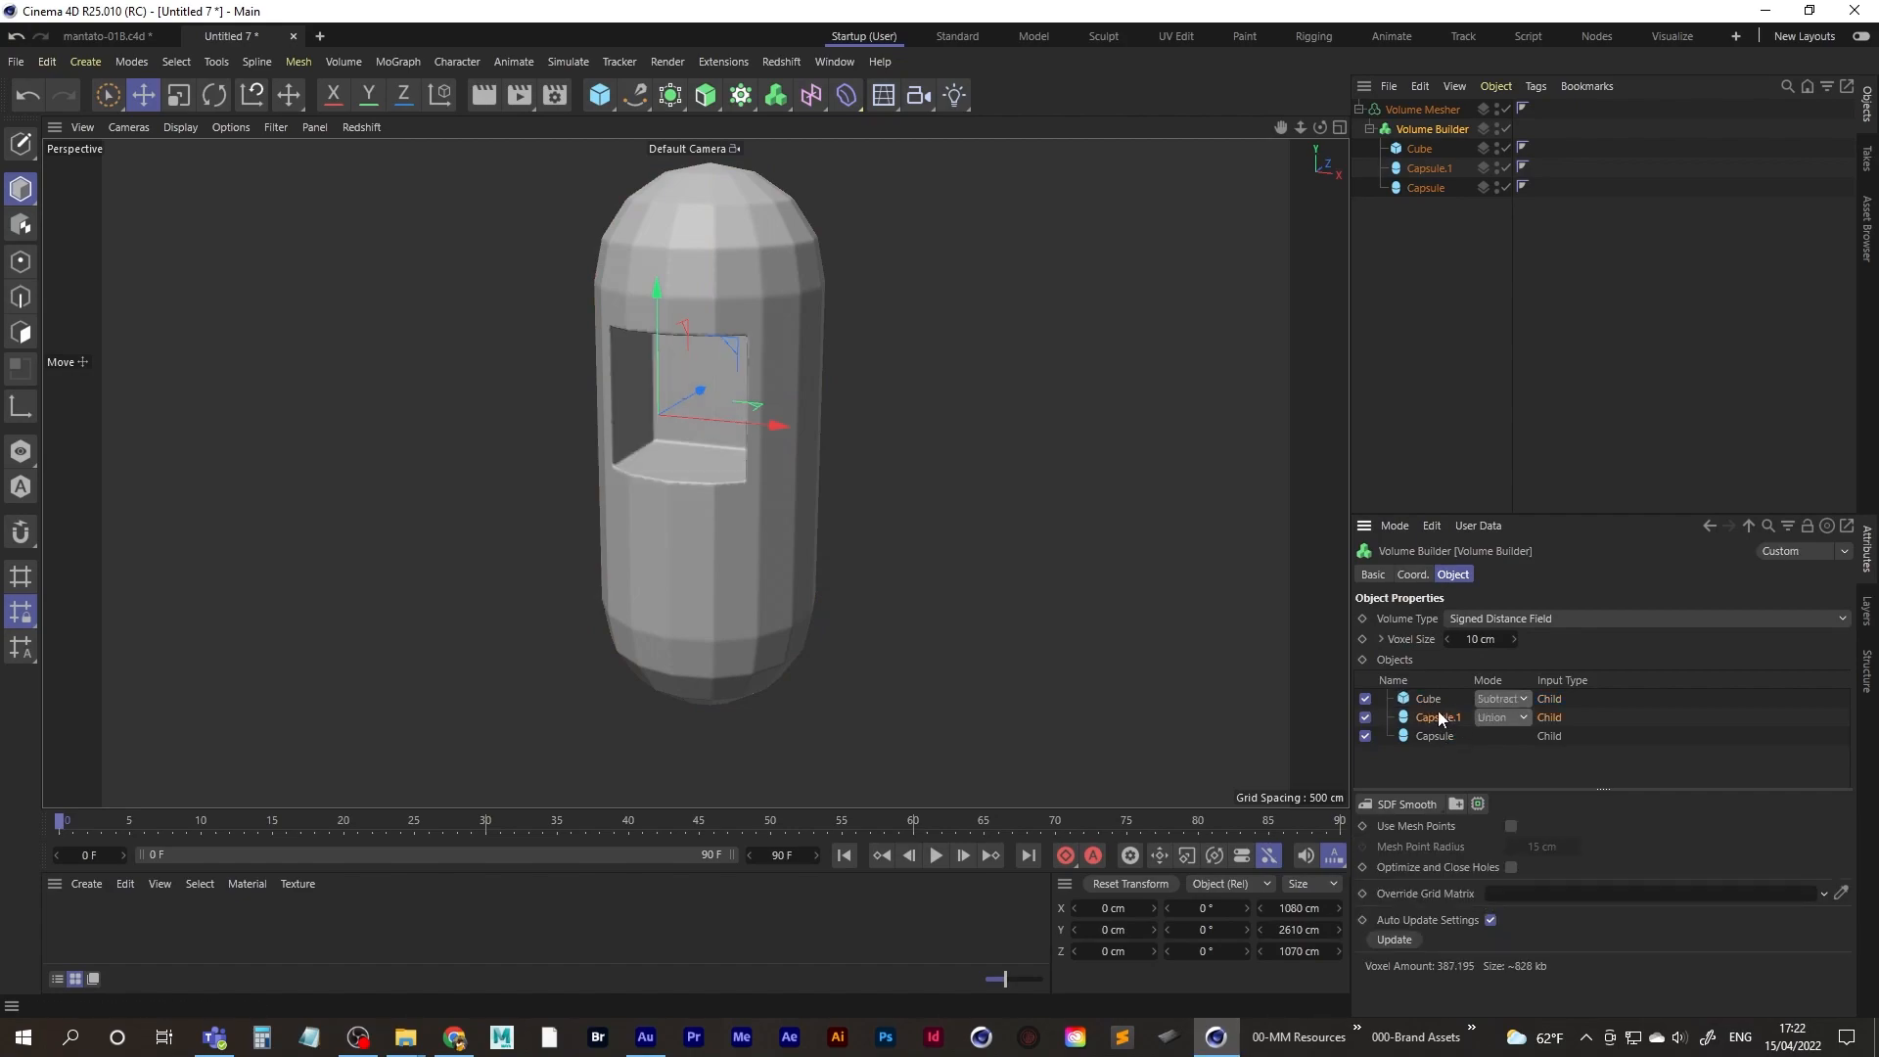
{"action": "left_click_drag", "start_coordinate": [1453, 721], "coordinate": [1442, 691]}
{"action": "left_click", "coordinate": [1501, 699]}
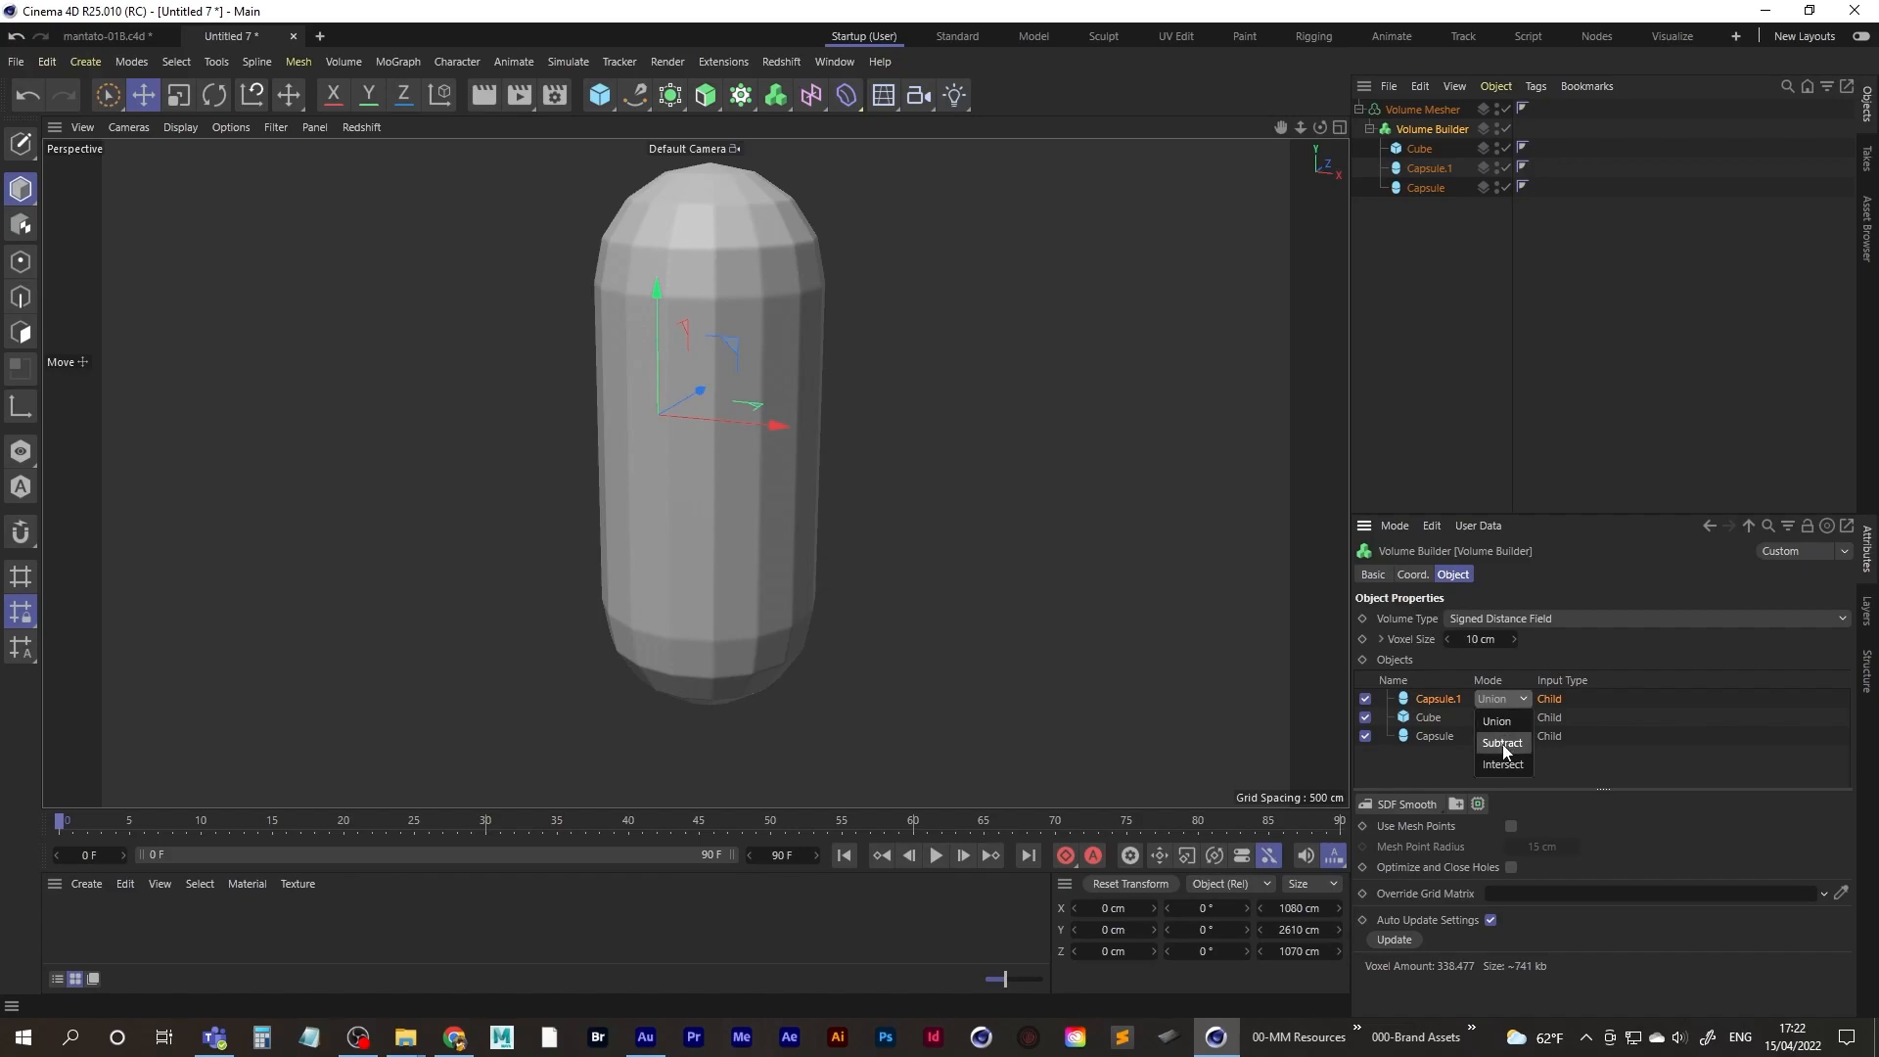
{"action": "left_click", "coordinate": [1503, 746]}
{"action": "left_click_drag", "start_coordinate": [1436, 696], "coordinate": [1439, 728]}
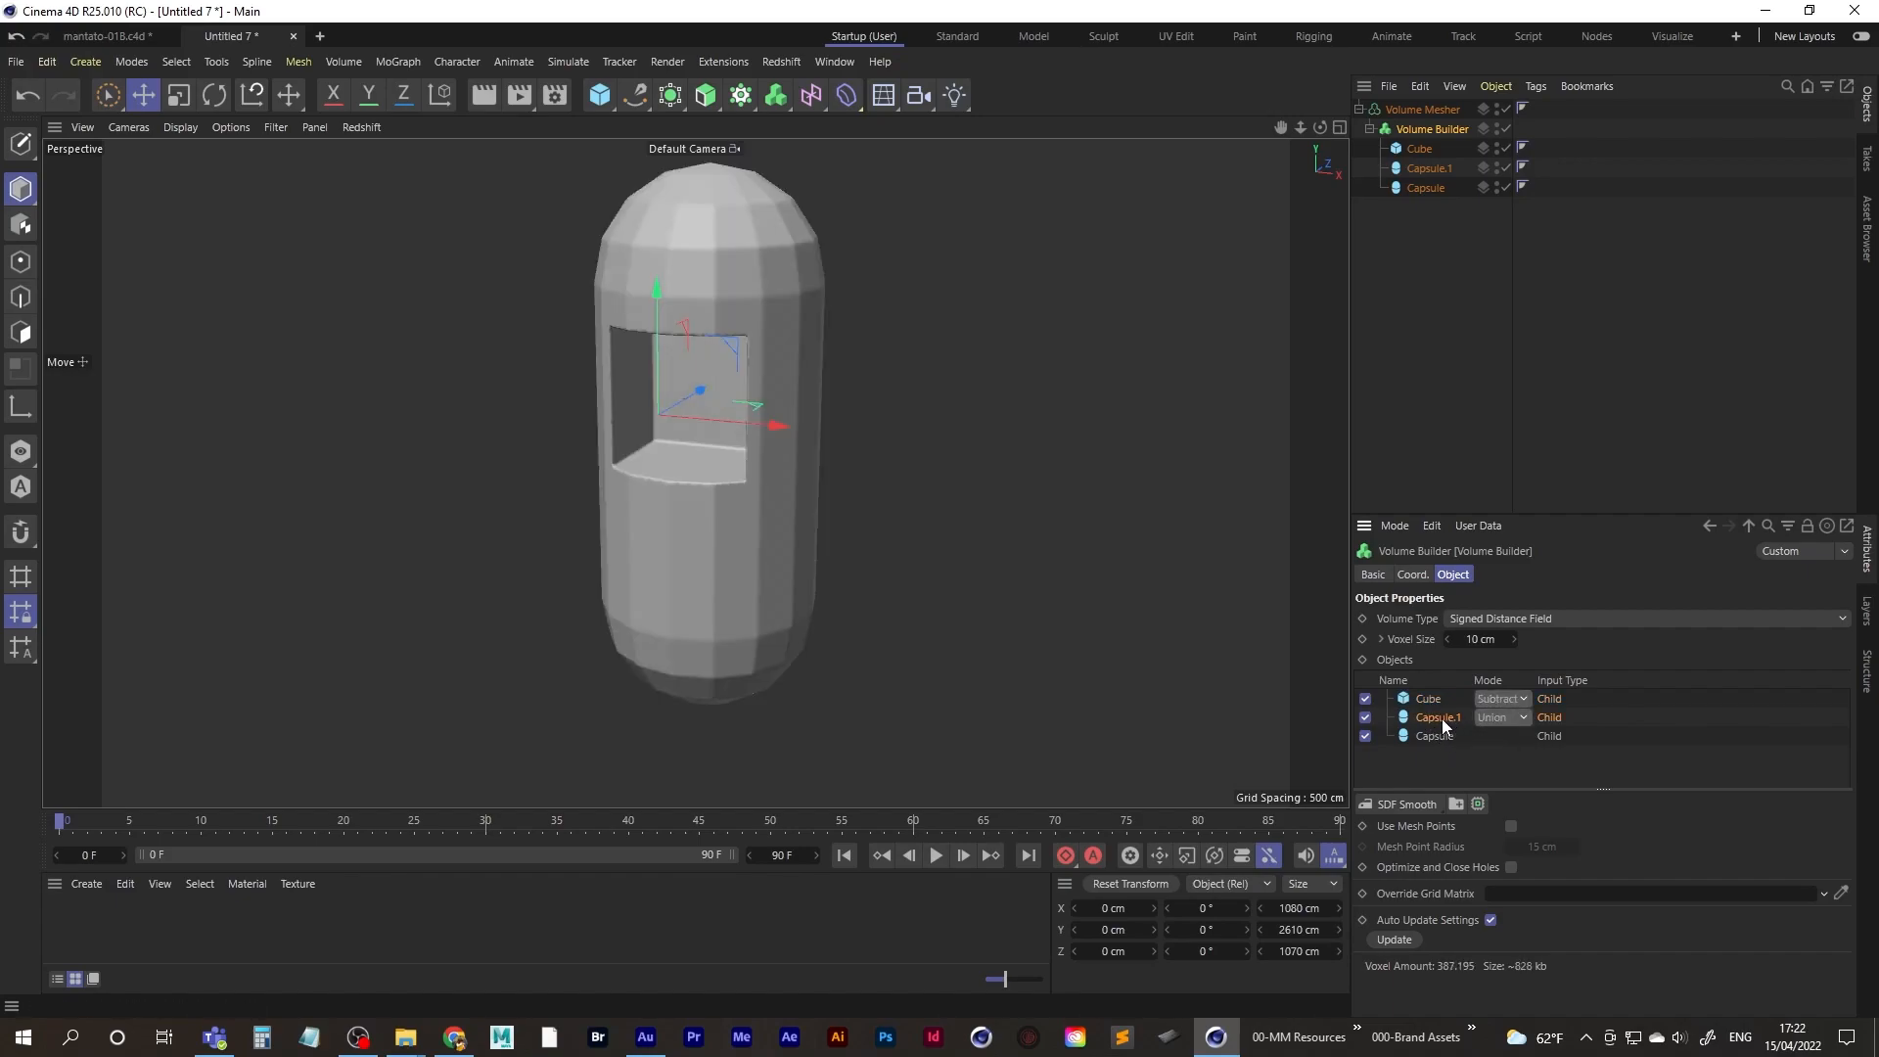
{"action": "left_click", "coordinate": [1498, 719]}
{"action": "left_click", "coordinate": [1505, 763]}
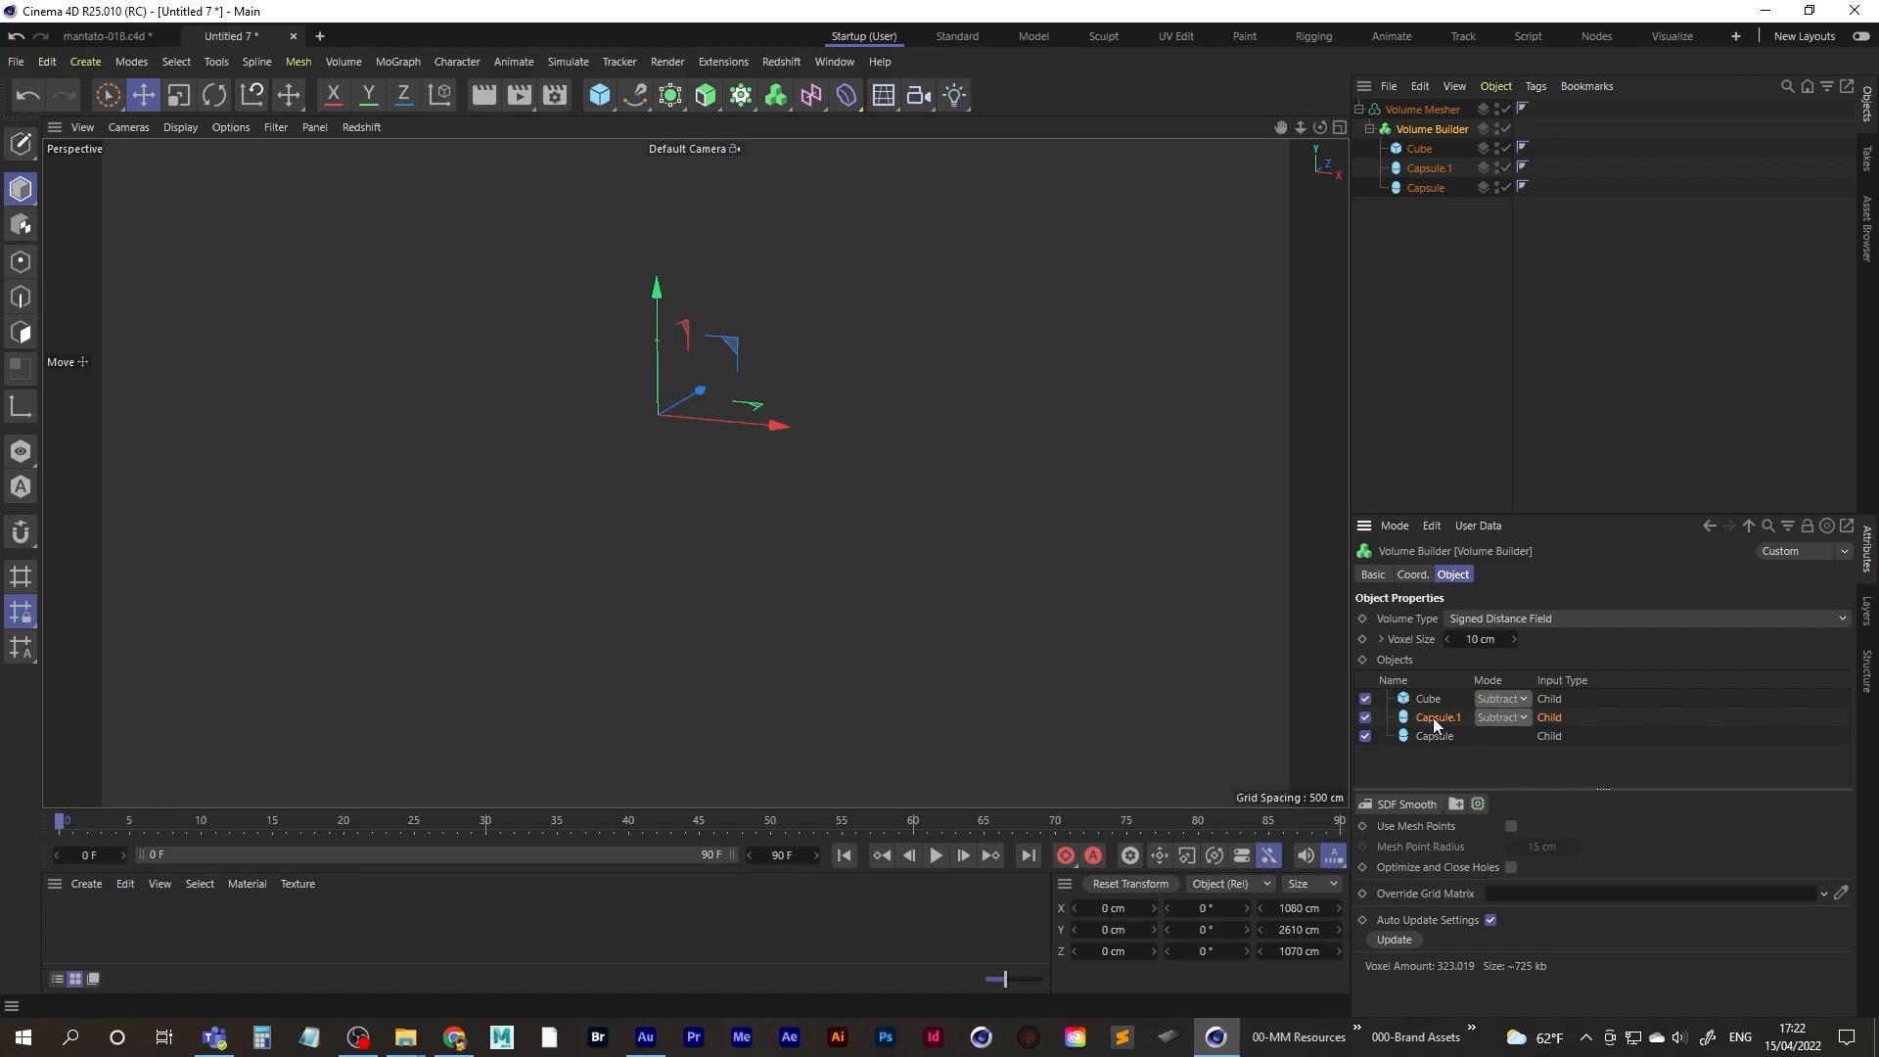
- Scale the duplicate Capsule.1 down to about 449 cm radius and 2215 cm height to hollow out the outer capsule
{"action": "left_click", "coordinate": [180, 96]}
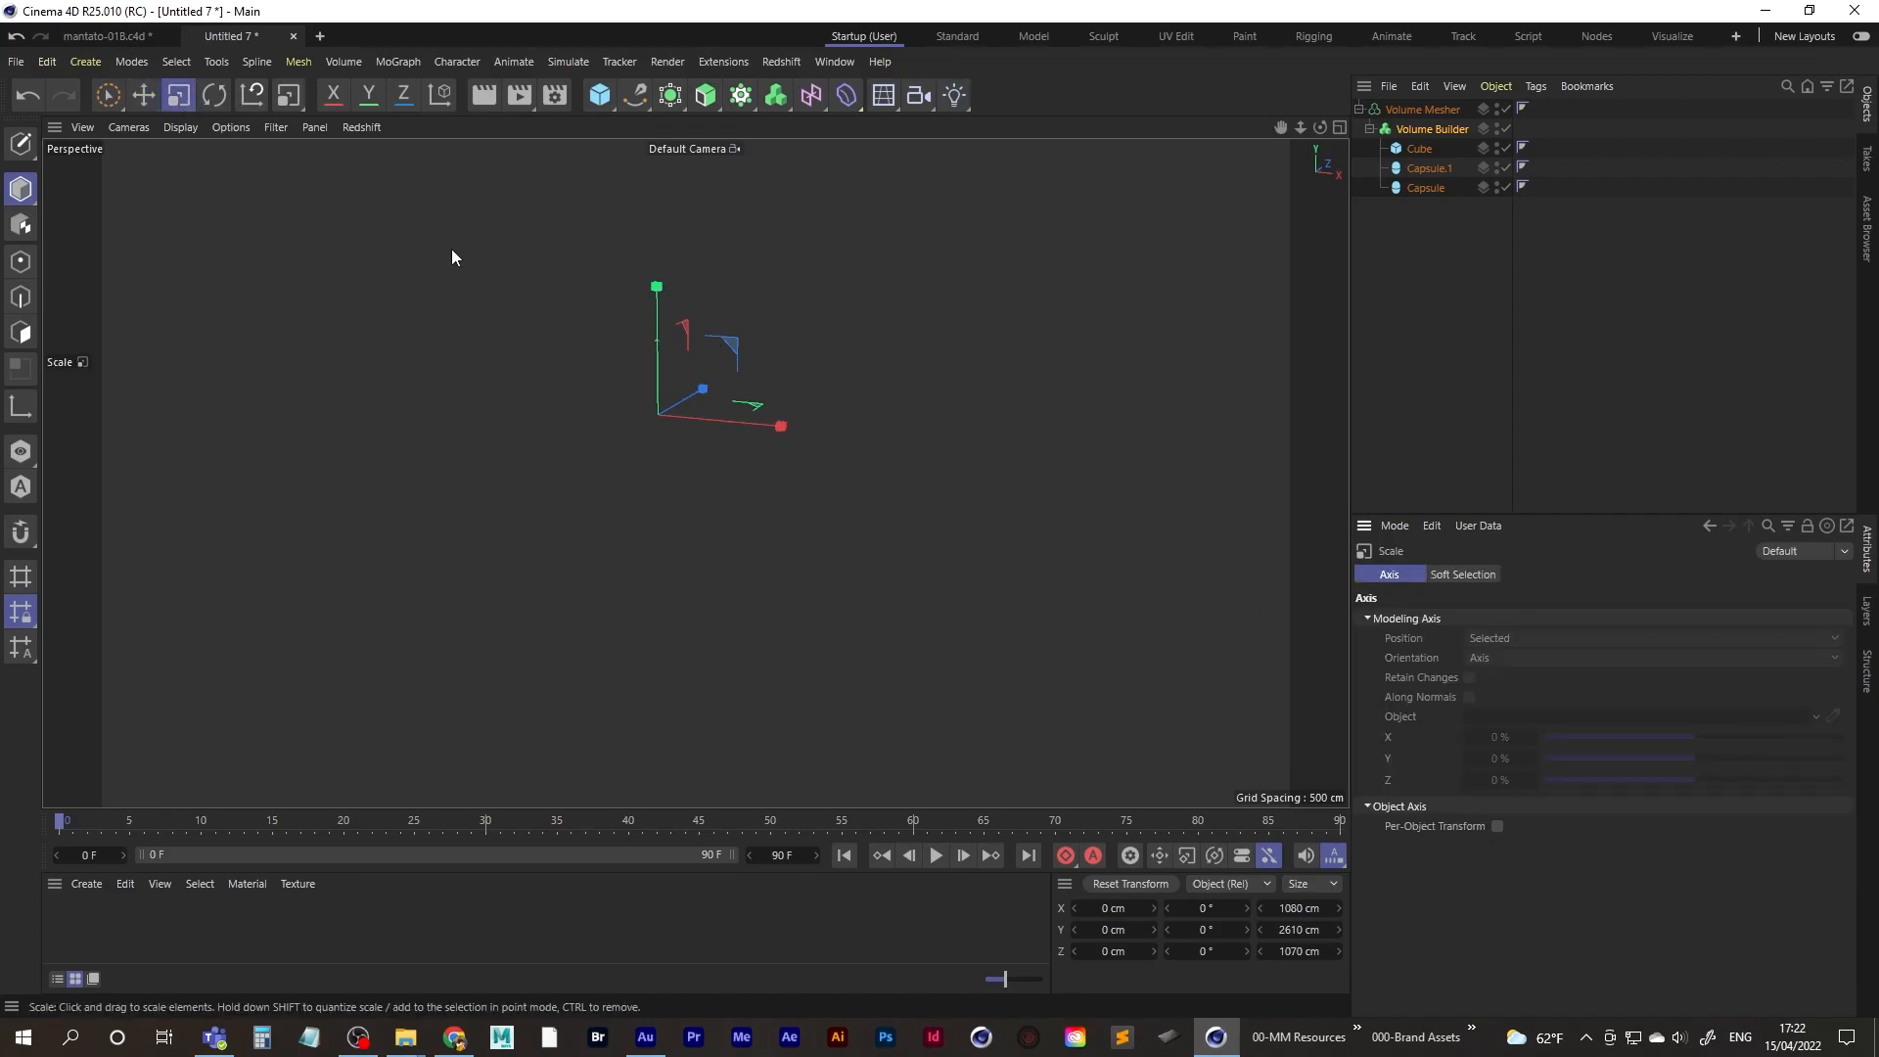
{"action": "left_click", "coordinate": [1431, 168]}
{"action": "left_click_drag", "start_coordinate": [1074, 375], "coordinate": [982, 420]}
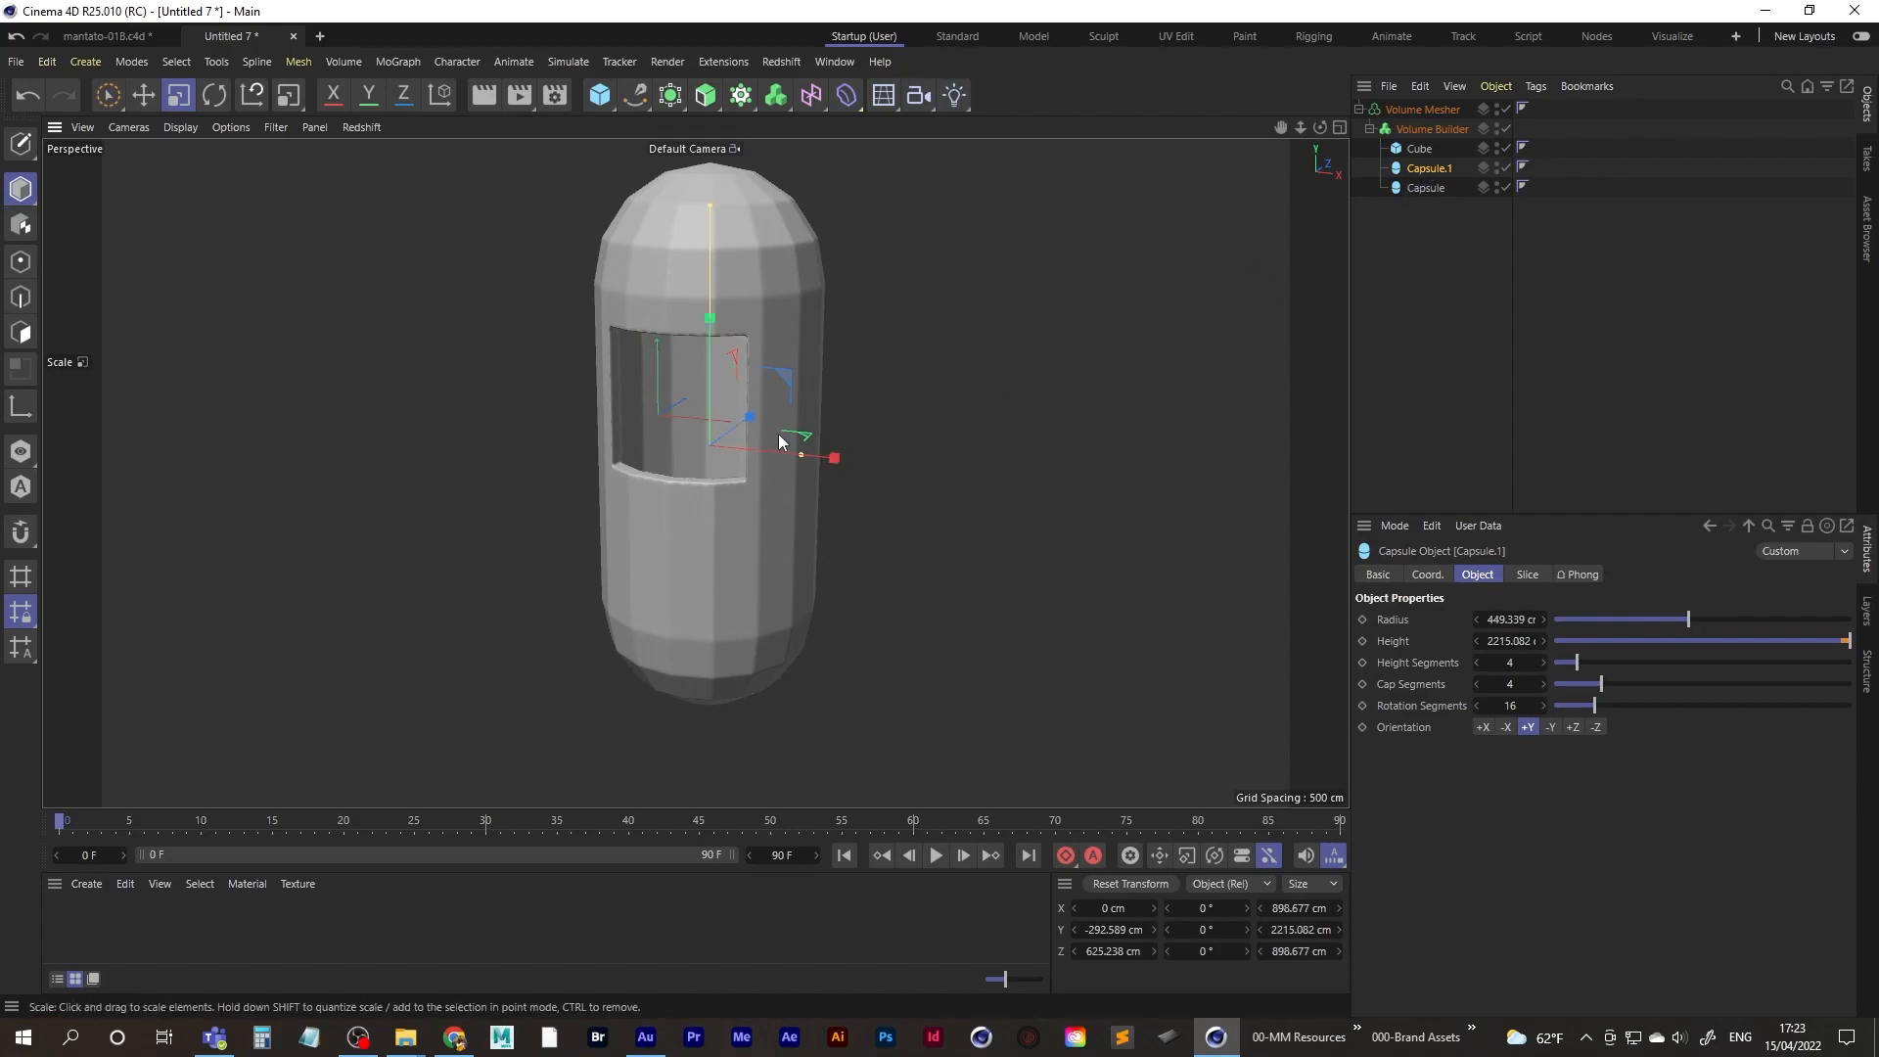
- Resize the Cube cutter to about 1327 cm in X and 528 cm in Y so it cuts across the capsule's full width
{"action": "left_click", "coordinate": [1410, 187]}
{"action": "key", "text": "o"}
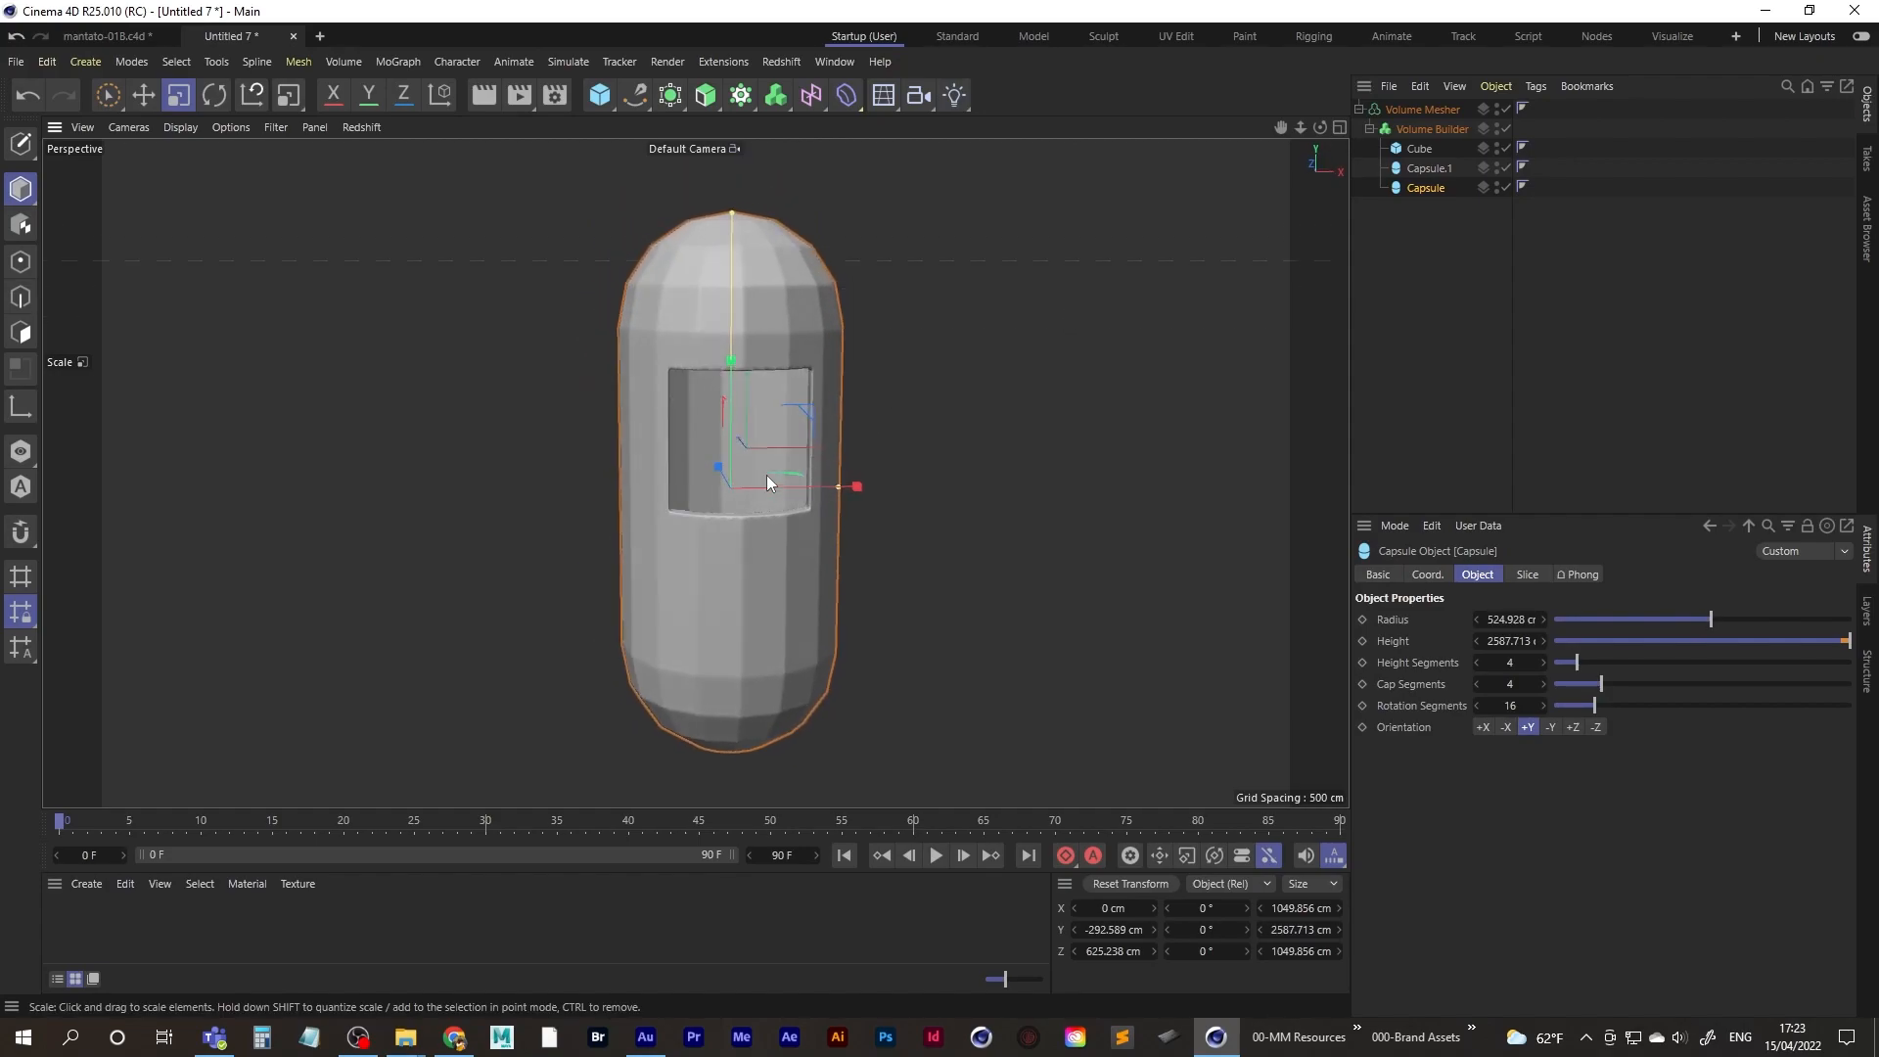
{"action": "scroll", "coordinate": [802, 450], "scroll_direction": "up", "scroll_amount": 5}
{"action": "left_click", "coordinate": [1398, 150]}
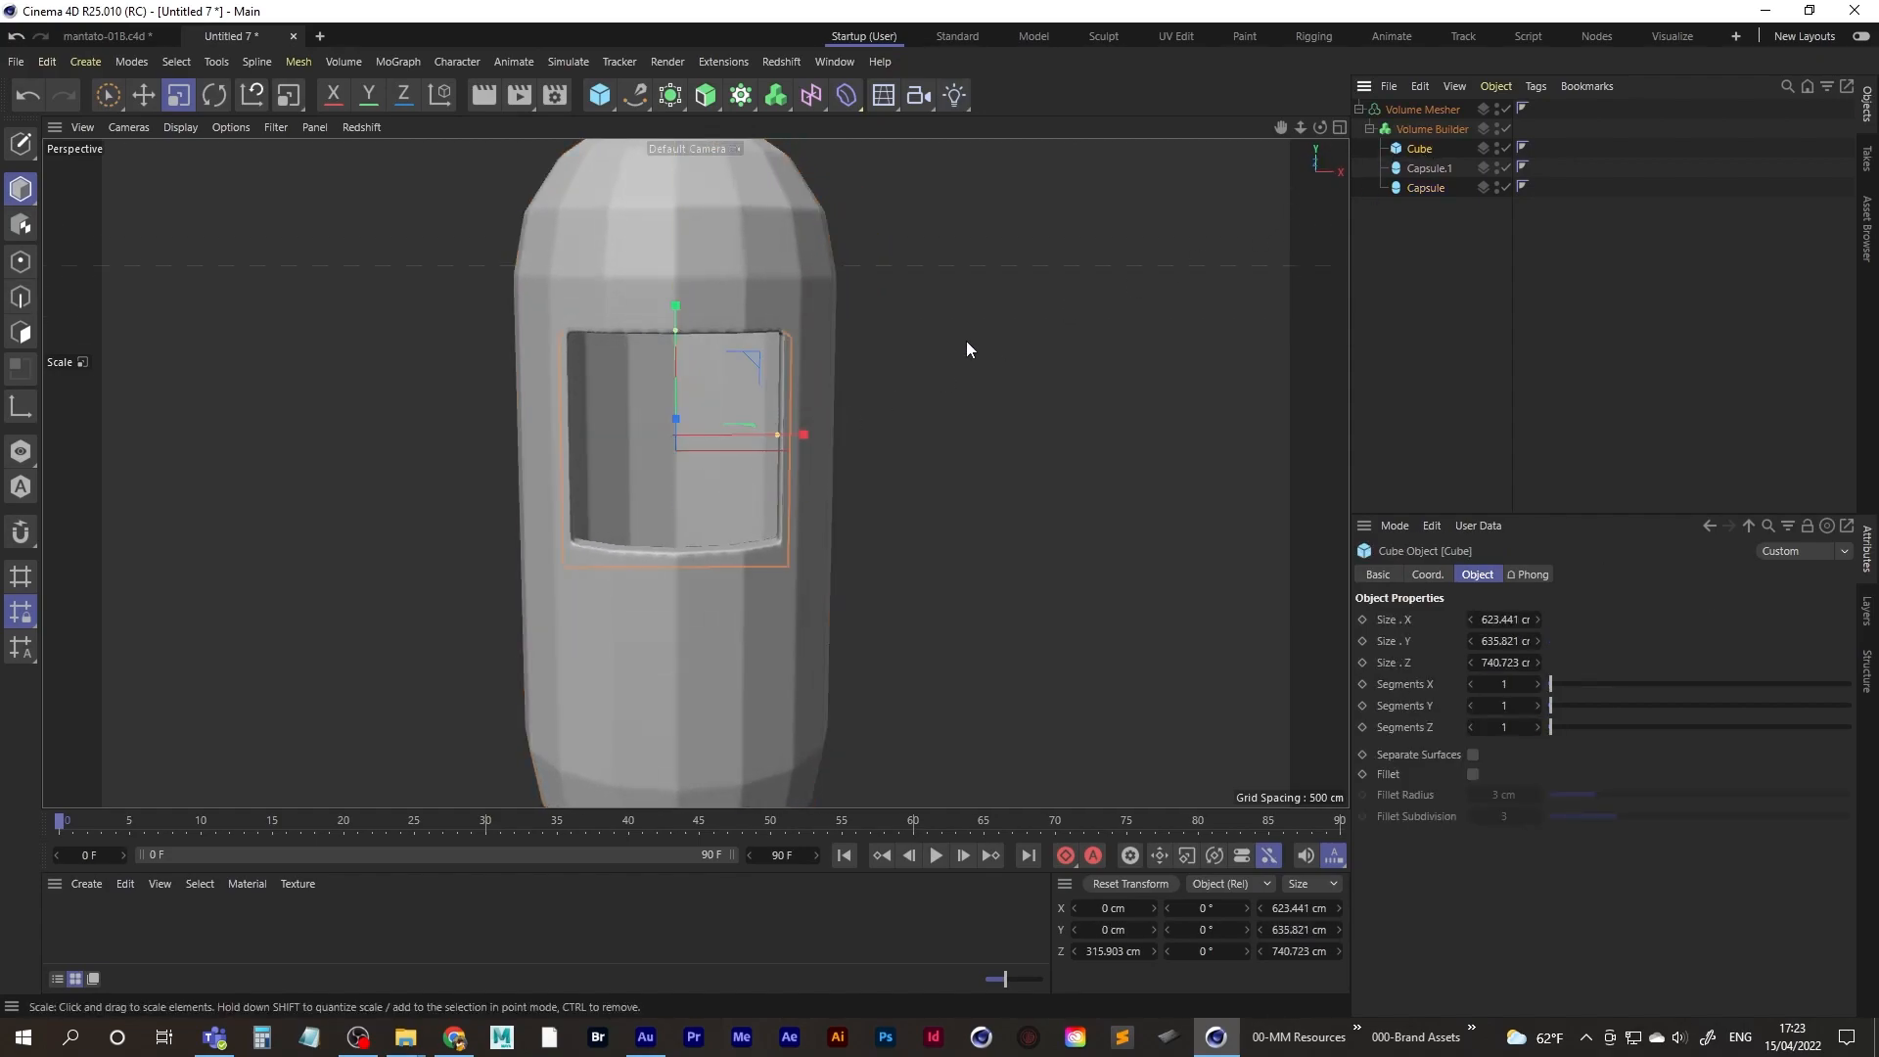
{"action": "scroll", "coordinate": [715, 466], "scroll_direction": "down", "scroll_amount": 3}
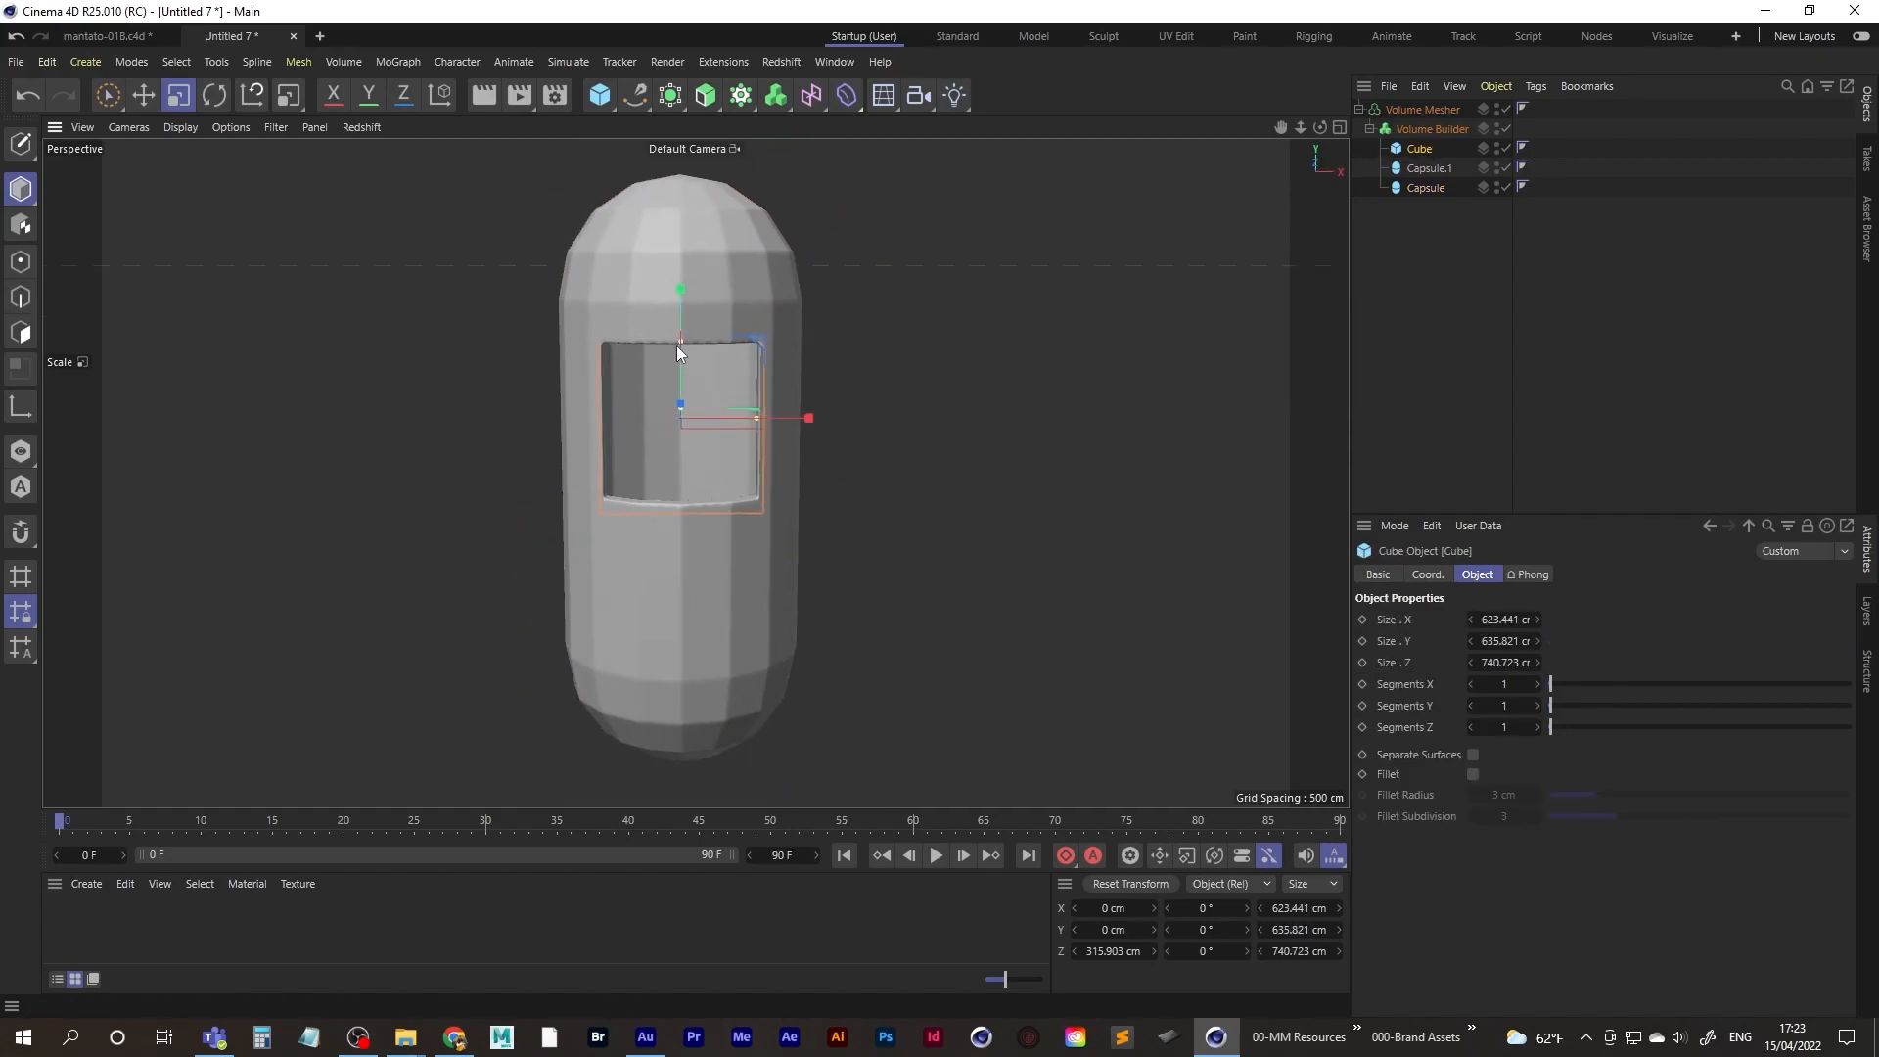
{"action": "left_click_drag", "start_coordinate": [678, 343], "coordinate": [677, 355]}
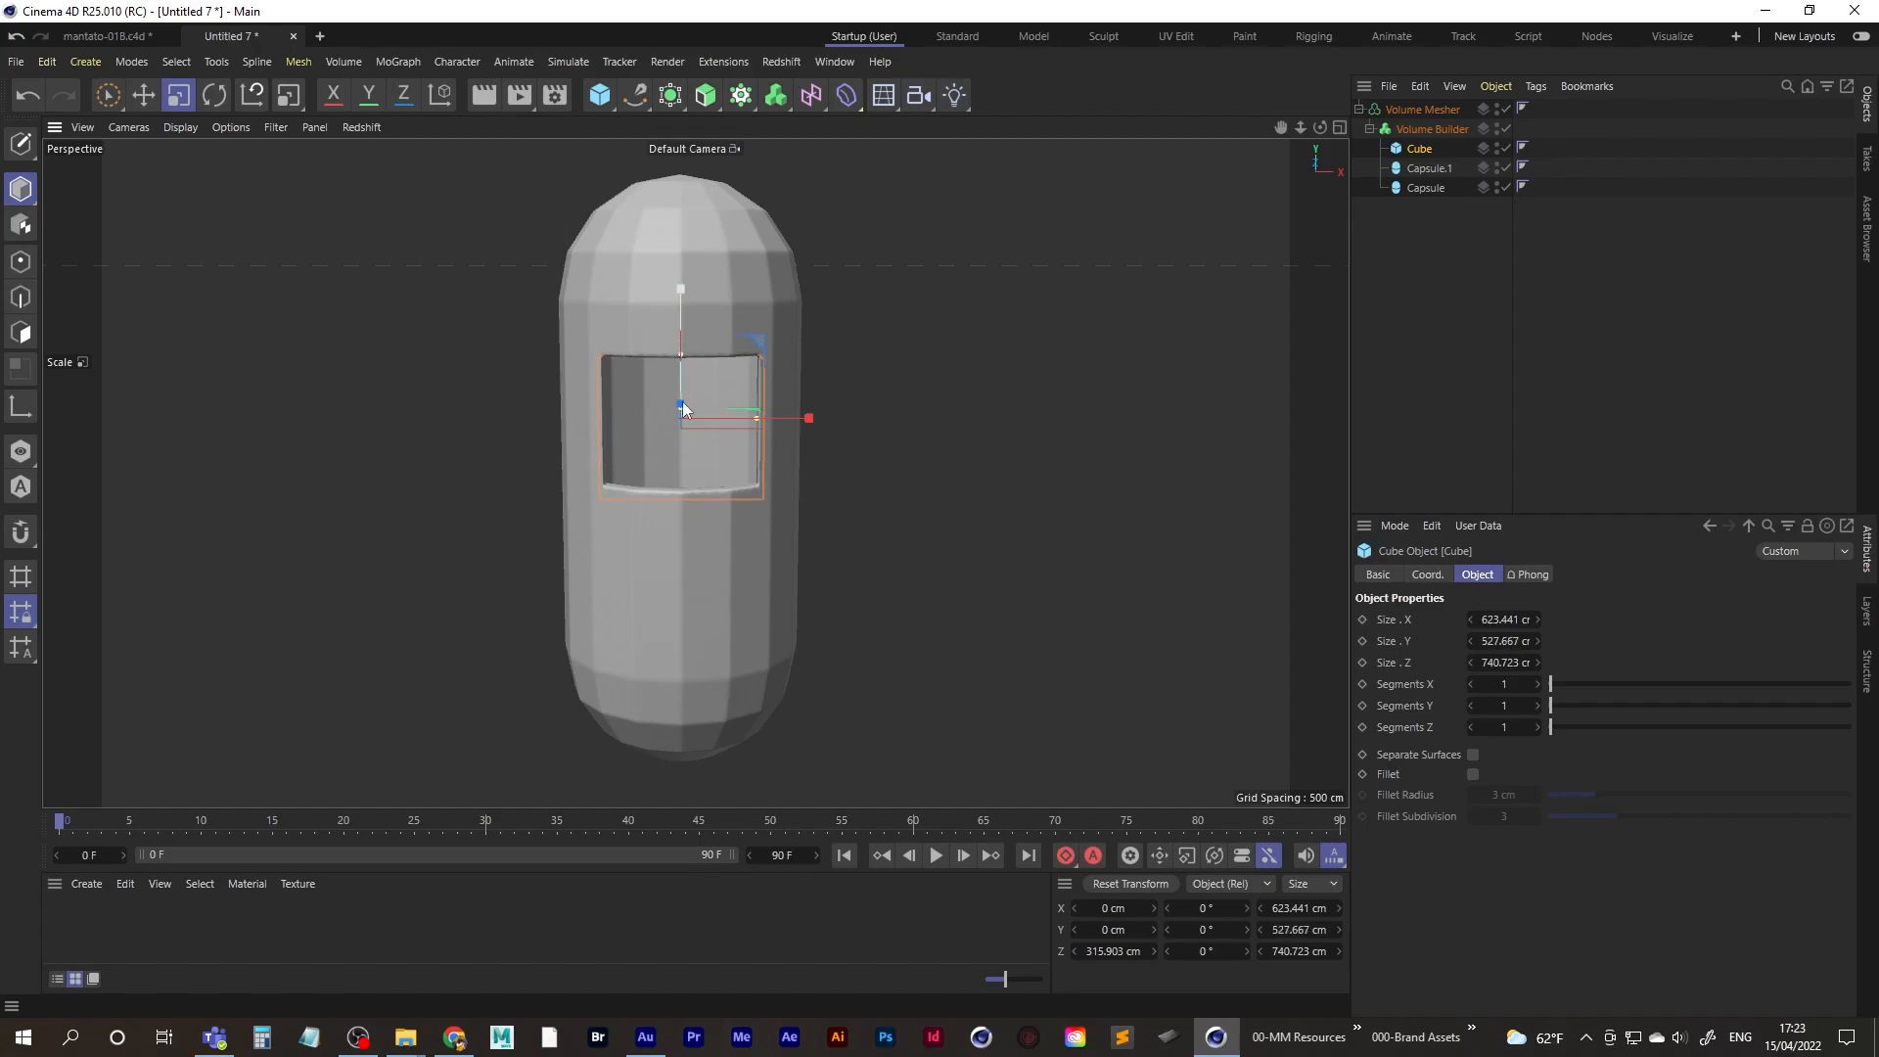
{"action": "left_click", "coordinate": [361, 1047]}
{"action": "left_click", "coordinate": [362, 1049]}
{"action": "left_click_drag", "start_coordinate": [756, 419], "coordinate": [846, 419]}
{"action": "left_click_drag", "start_coordinate": [752, 440], "coordinate": [697, 451], "text": "alt"}
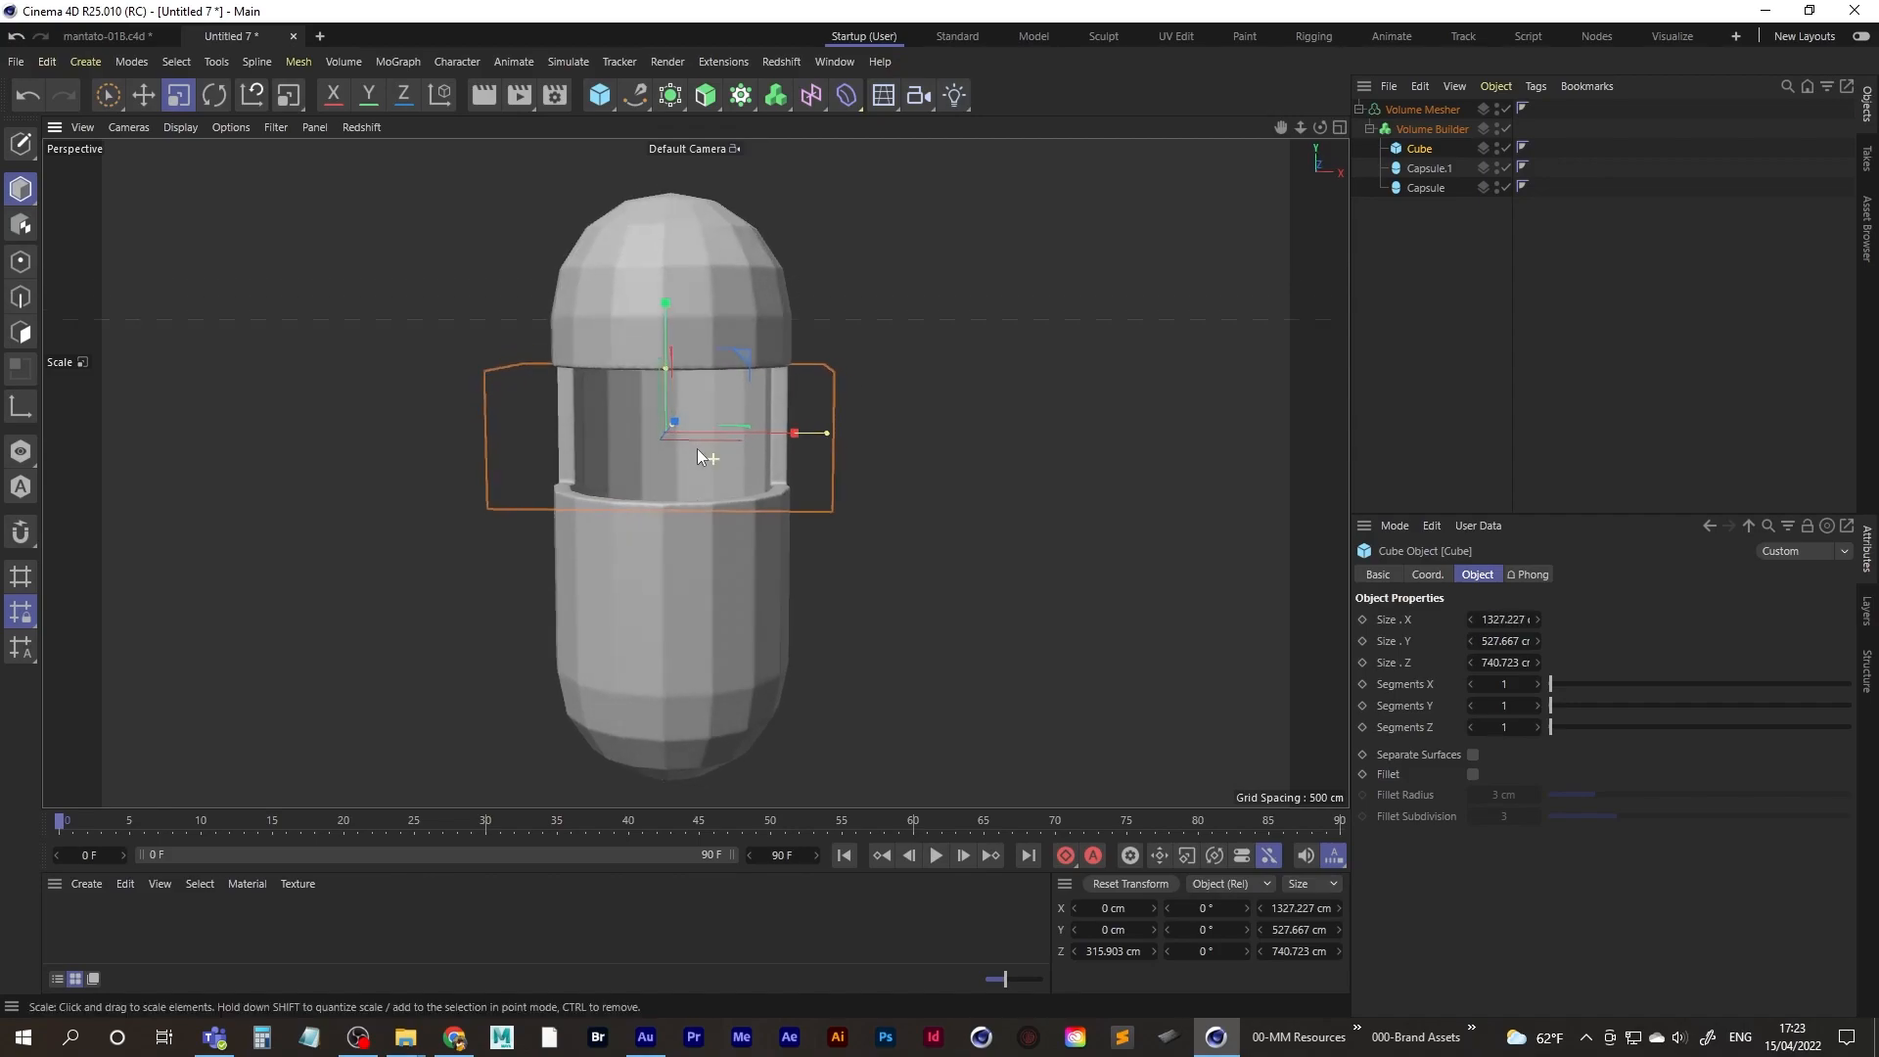
- Increase the Cube's Y size to about 880 cm and lower it to about -75 cm in Y to enlarge the face opening
{"action": "mouse_move", "coordinate": [667, 370]}
{"action": "left_mouse_down"}
{"action": "mouse_move", "coordinate": [662, 309]}
{"action": "mouse_move", "coordinate": [666, 343]}
{"action": "left_mouse_up"}
{"action": "key", "text": "space"}
{"action": "left_click_drag", "start_coordinate": [715, 463], "coordinate": [577, 499], "text": "alt"}
{"action": "middle_click_drag", "start_coordinate": [676, 479], "coordinate": [691, 500], "text": "alt"}
{"action": "right_click_drag", "start_coordinate": [690, 479], "coordinate": [746, 466], "text": "alt"}
{"action": "middle_click_drag", "start_coordinate": [646, 548], "coordinate": [668, 502], "text": "alt"}
{"action": "left_click_drag", "start_coordinate": [666, 502], "coordinate": [705, 458], "text": "alt"}
{"action": "right_click_drag", "start_coordinate": [706, 460], "coordinate": [697, 452], "text": "alt"}
{"action": "left_click_drag", "start_coordinate": [679, 439], "coordinate": [701, 452], "text": "alt"}
{"action": "middle_click_drag", "start_coordinate": [701, 450], "coordinate": [669, 487], "text": "alt"}
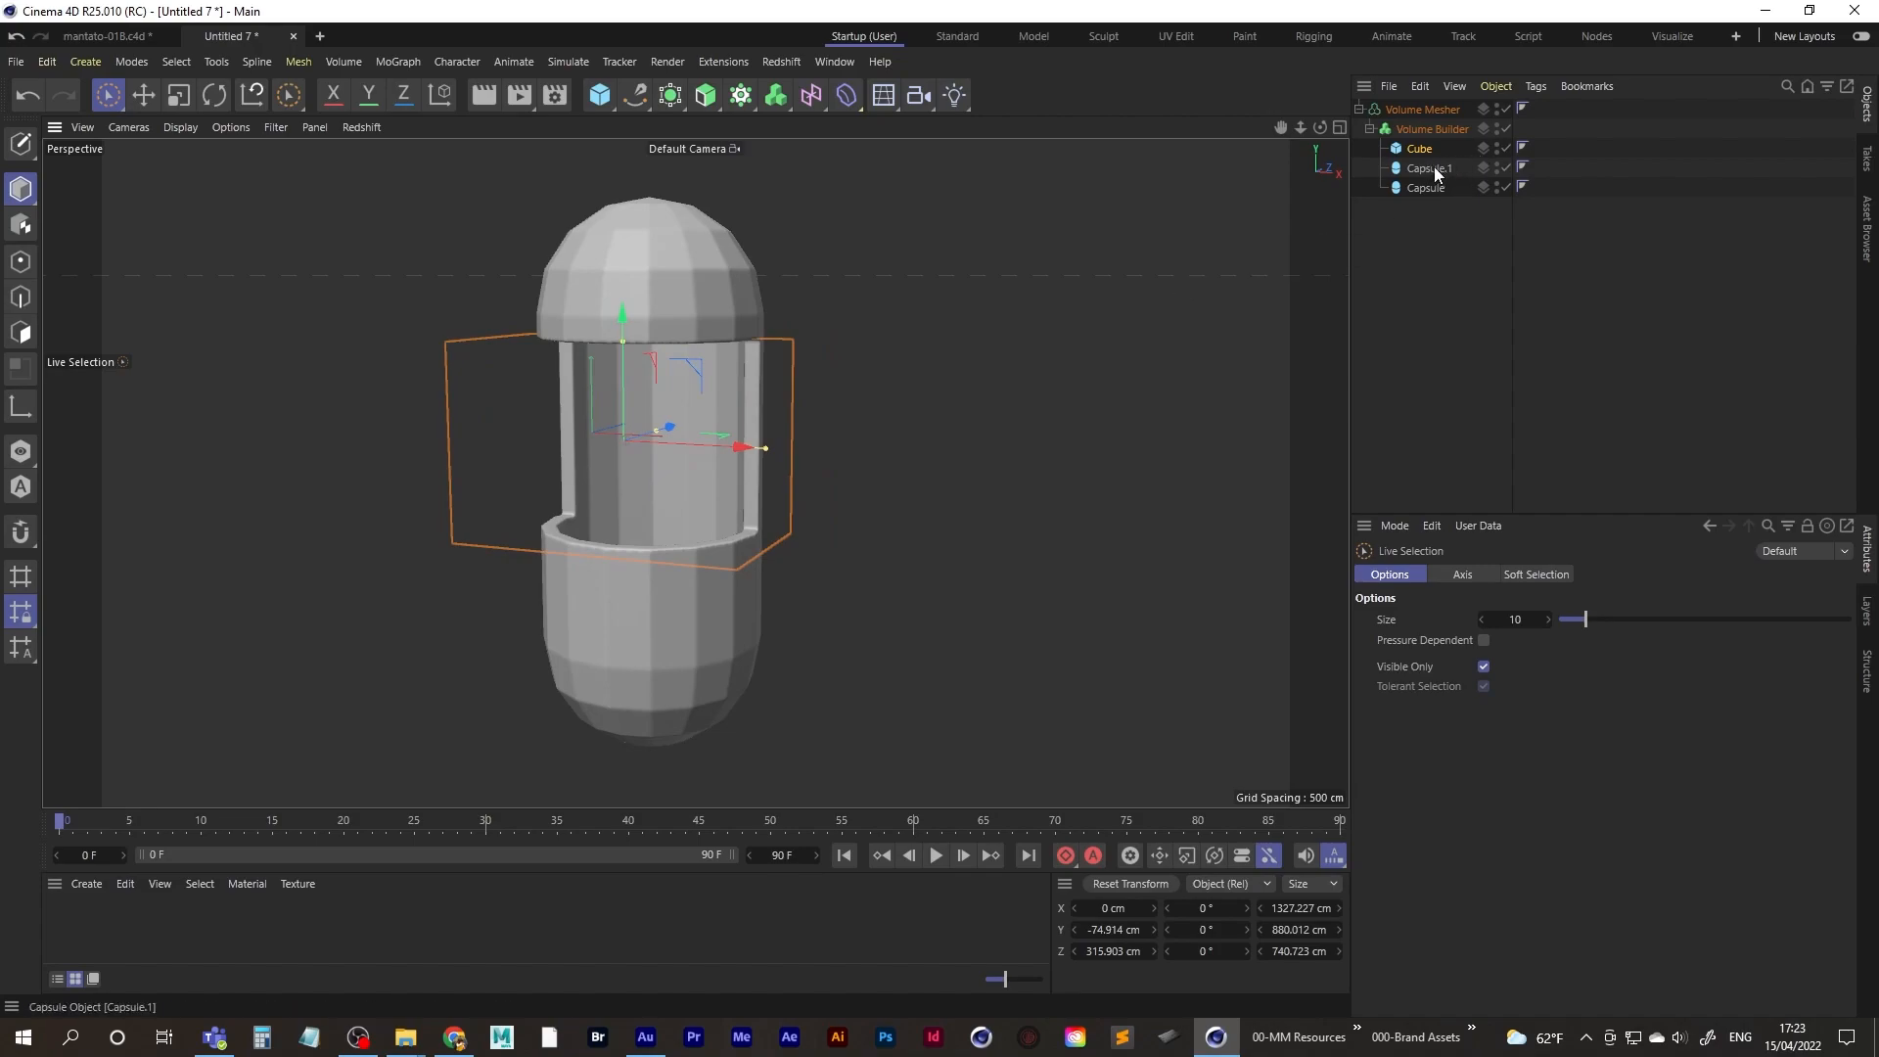
{"action": "left_click_drag", "start_coordinate": [684, 419], "coordinate": [687, 436], "text": "alt"}
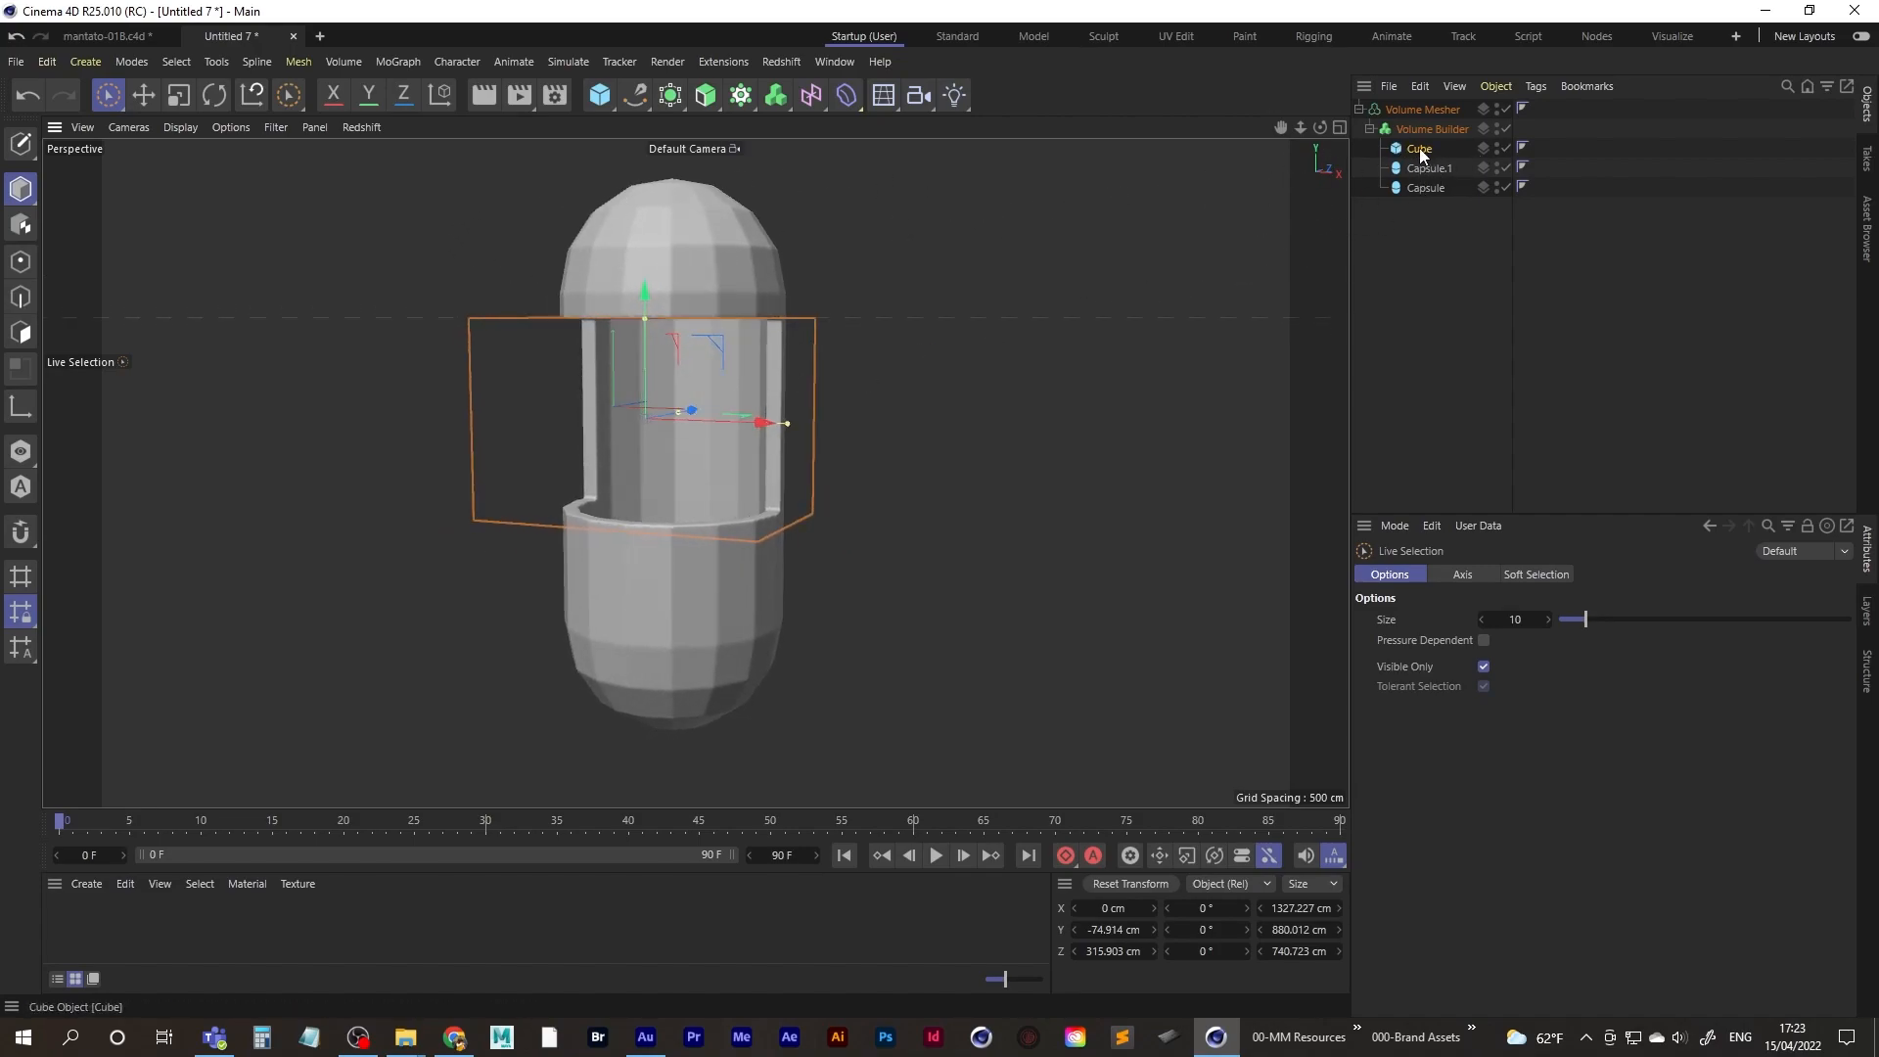
- Duplicate the Cube directly below itself in the Volume Builder and set the duplicate Cube.1 to Subtract
{"action": "left_click_drag", "start_coordinate": [1427, 154], "coordinate": [1431, 168], "text": "ctrl"}
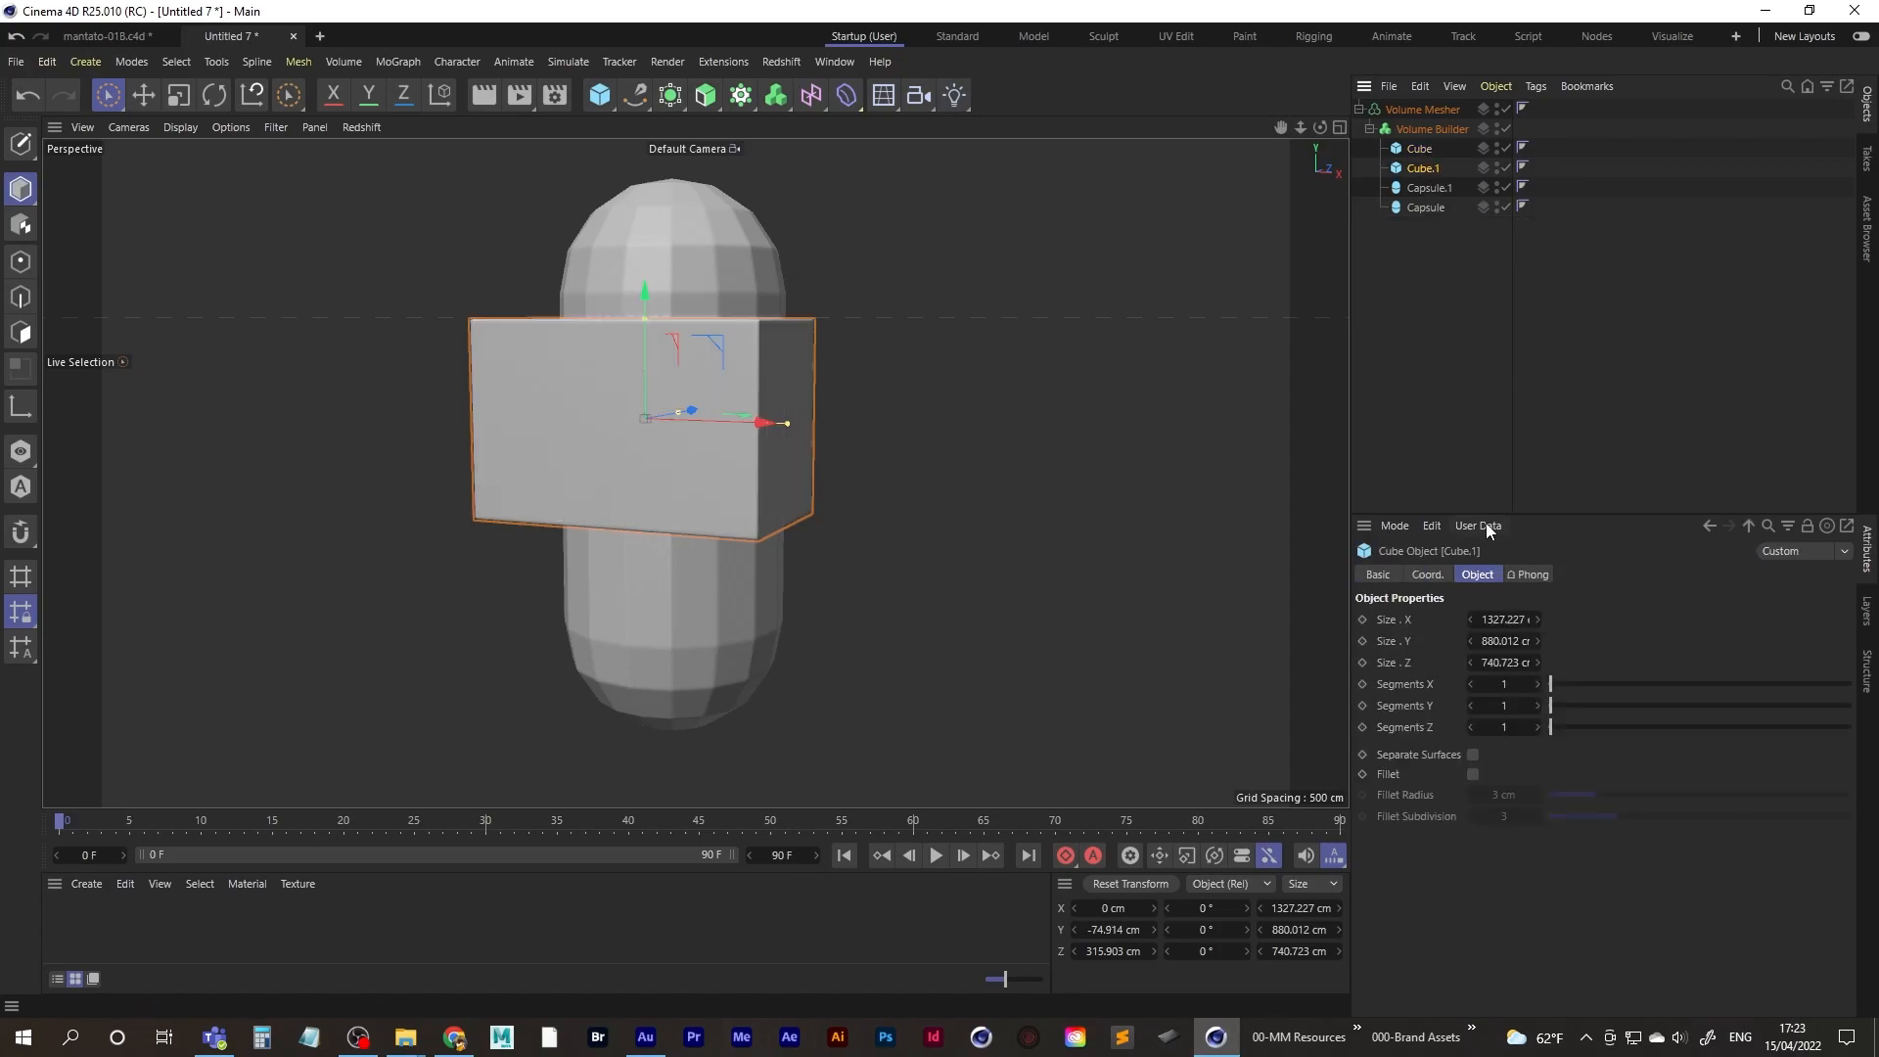
{"action": "left_click", "coordinate": [1424, 129]}
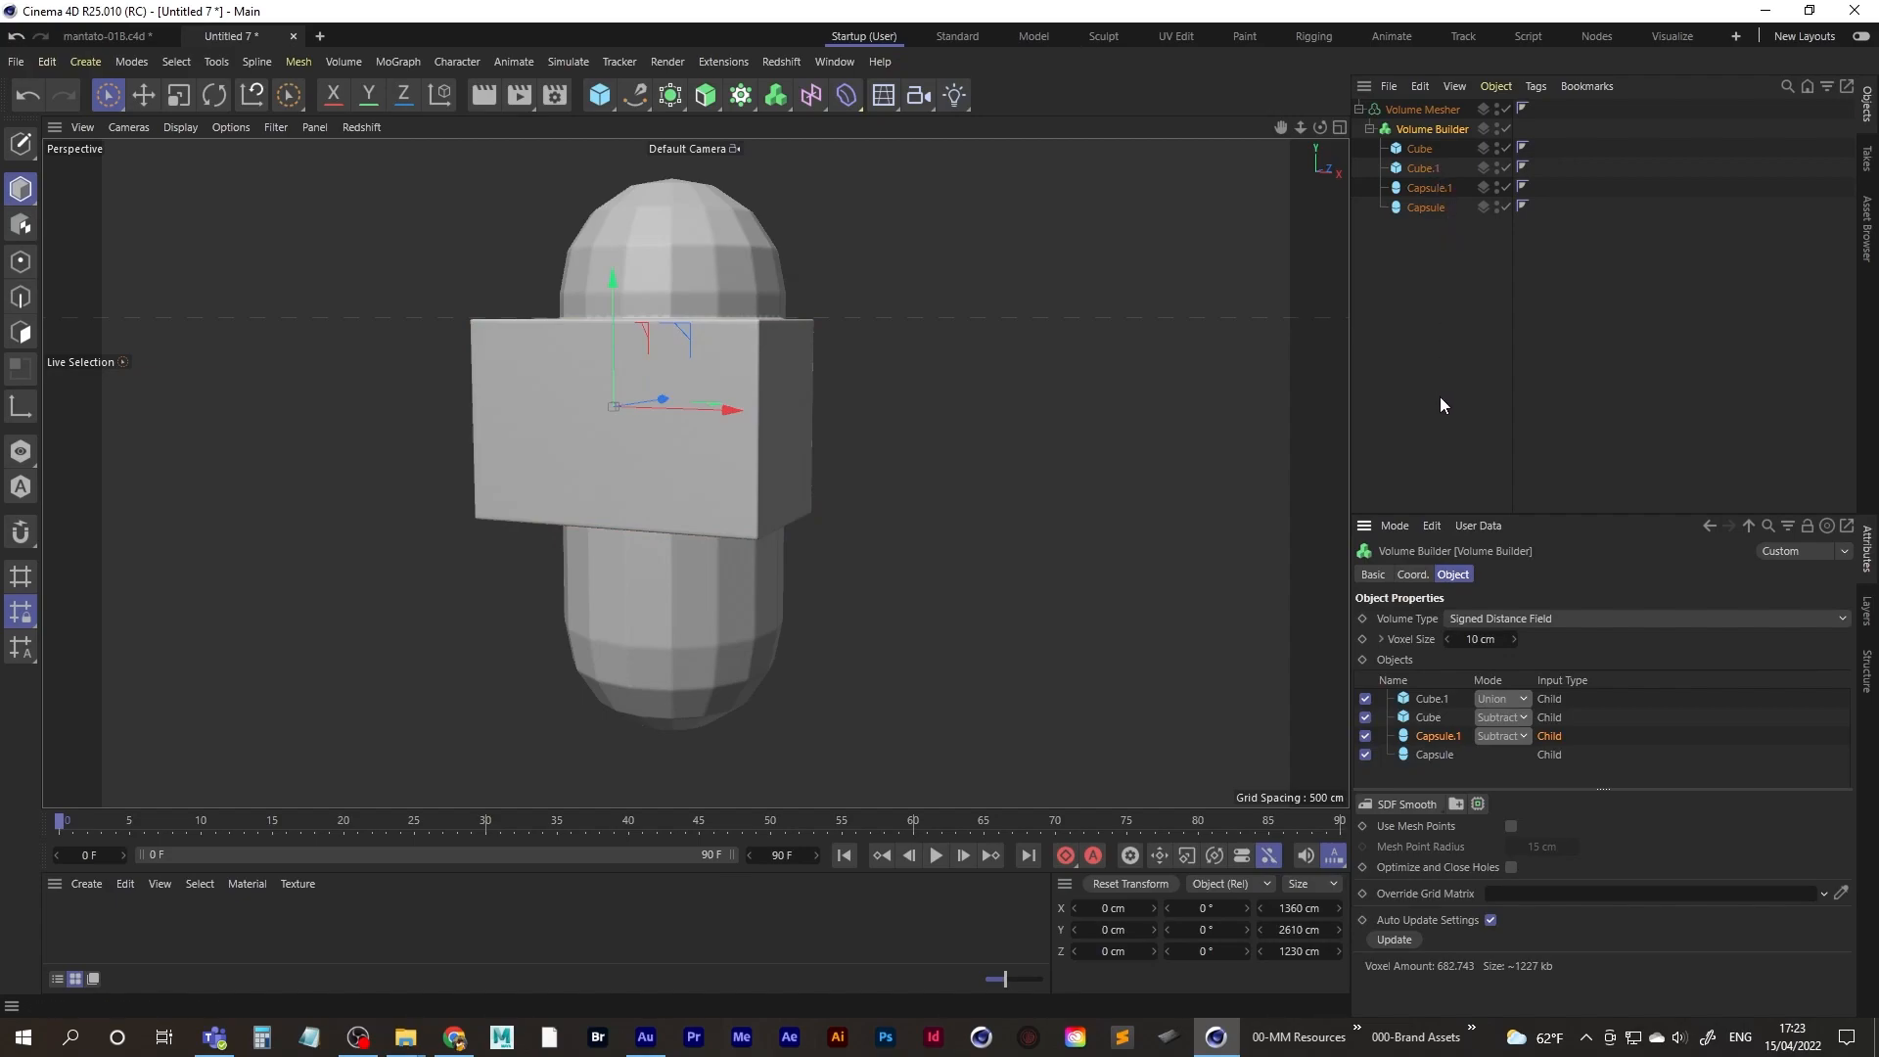
{"action": "left_click", "coordinate": [1508, 717]}
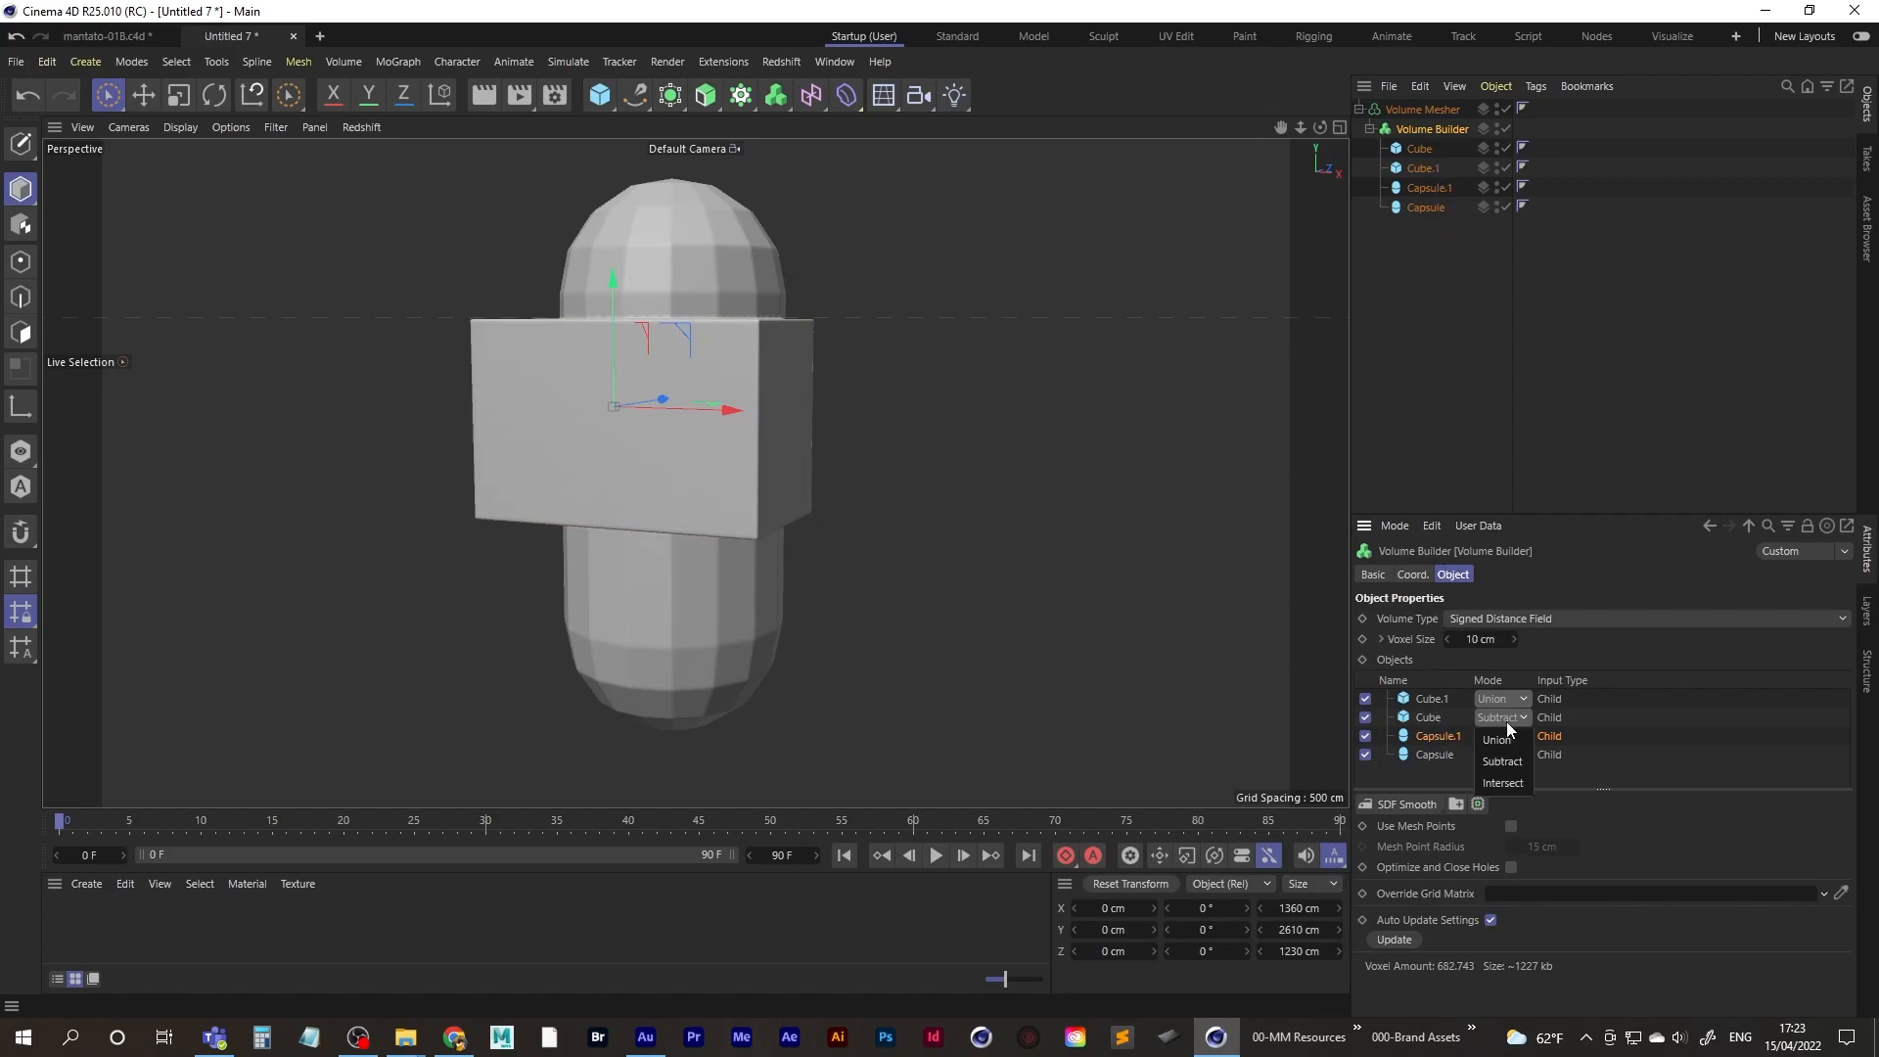
{"action": "left_click", "coordinate": [1508, 759]}
{"action": "left_click", "coordinate": [1502, 698]}
{"action": "left_click", "coordinate": [1512, 742]}
- Shrink Cube.1 to about 437 x 429 cm in X and Y and place it on one side of the lower capsule, about X 285, Y -897 cm
{"action": "left_click_drag", "start_coordinate": [613, 284], "coordinate": [624, 360]}
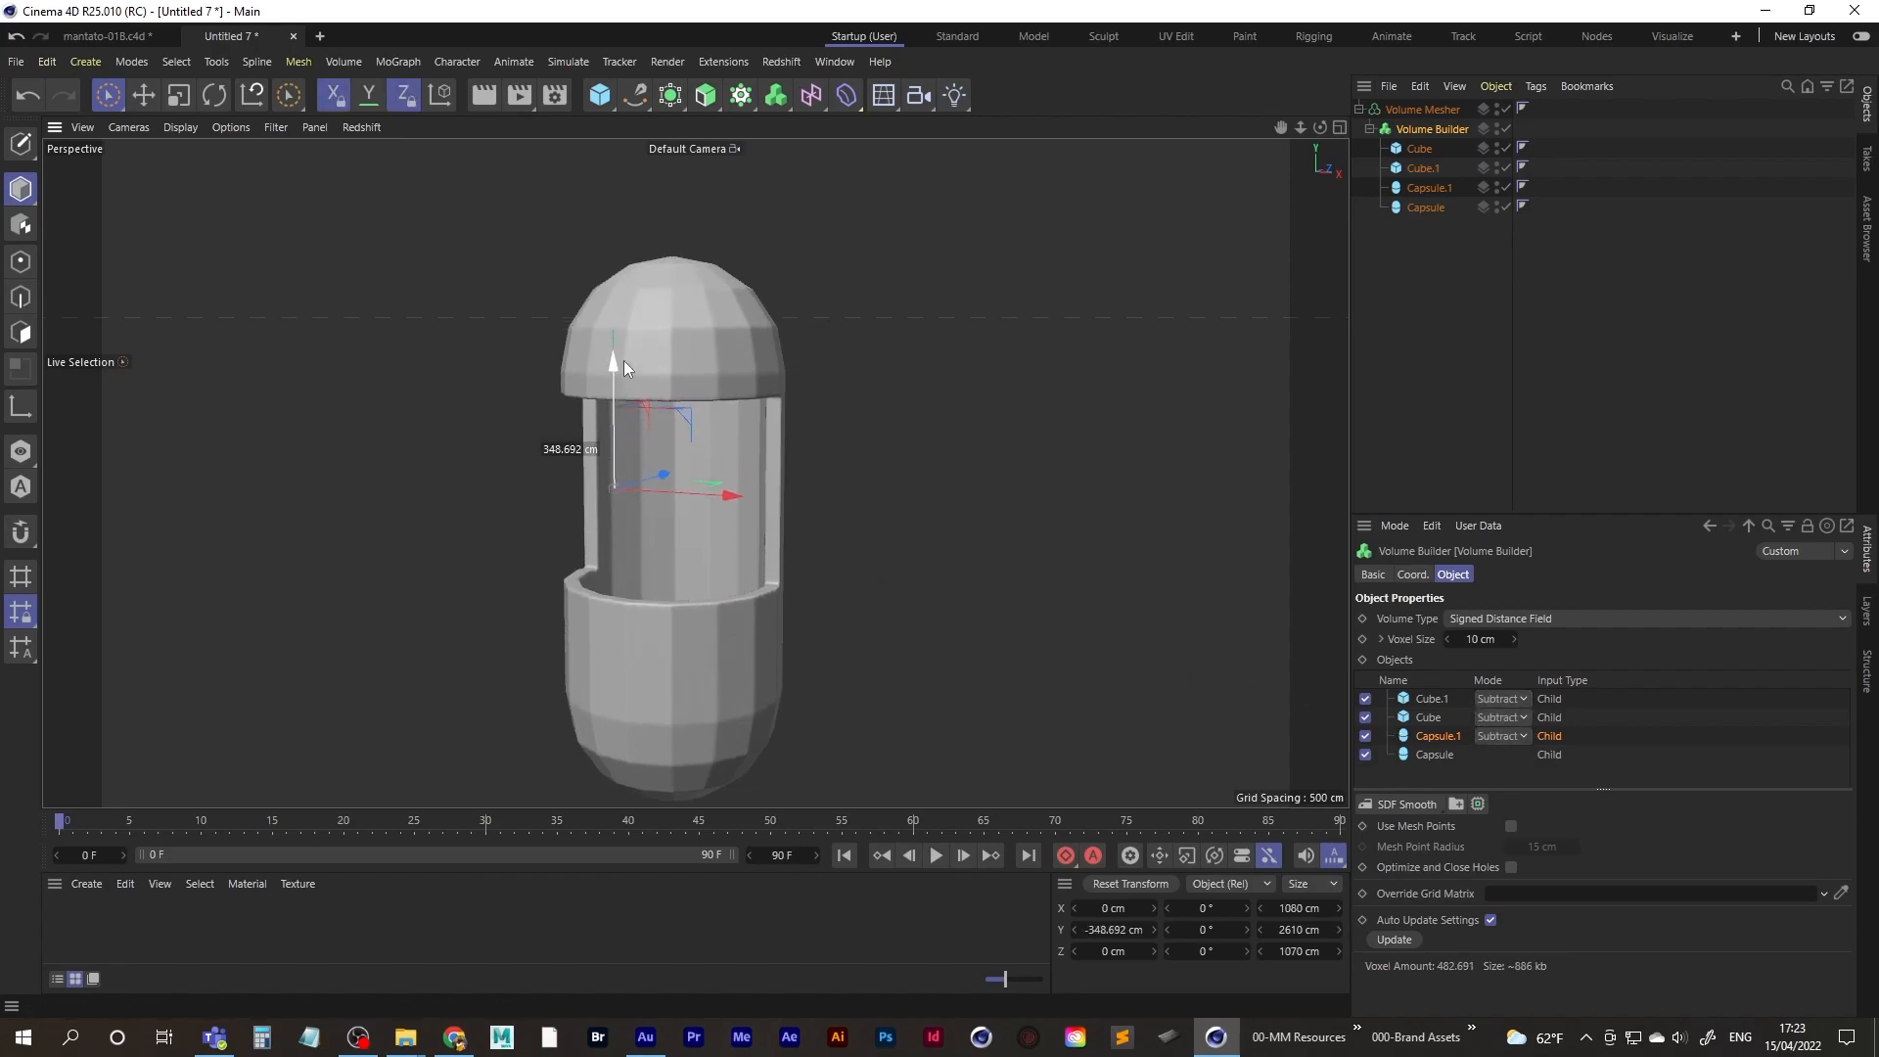
{"action": "left_click", "coordinate": [1429, 167]}
{"action": "left_click_drag", "start_coordinate": [644, 292], "coordinate": [662, 550]}
{"action": "left_click_drag", "start_coordinate": [788, 590], "coordinate": [642, 479]}
{"action": "left_click_drag", "start_coordinate": [666, 601], "coordinate": [710, 583]}
{"action": "scroll", "coordinate": [808, 562], "scroll_direction": "up", "scroll_amount": 5}
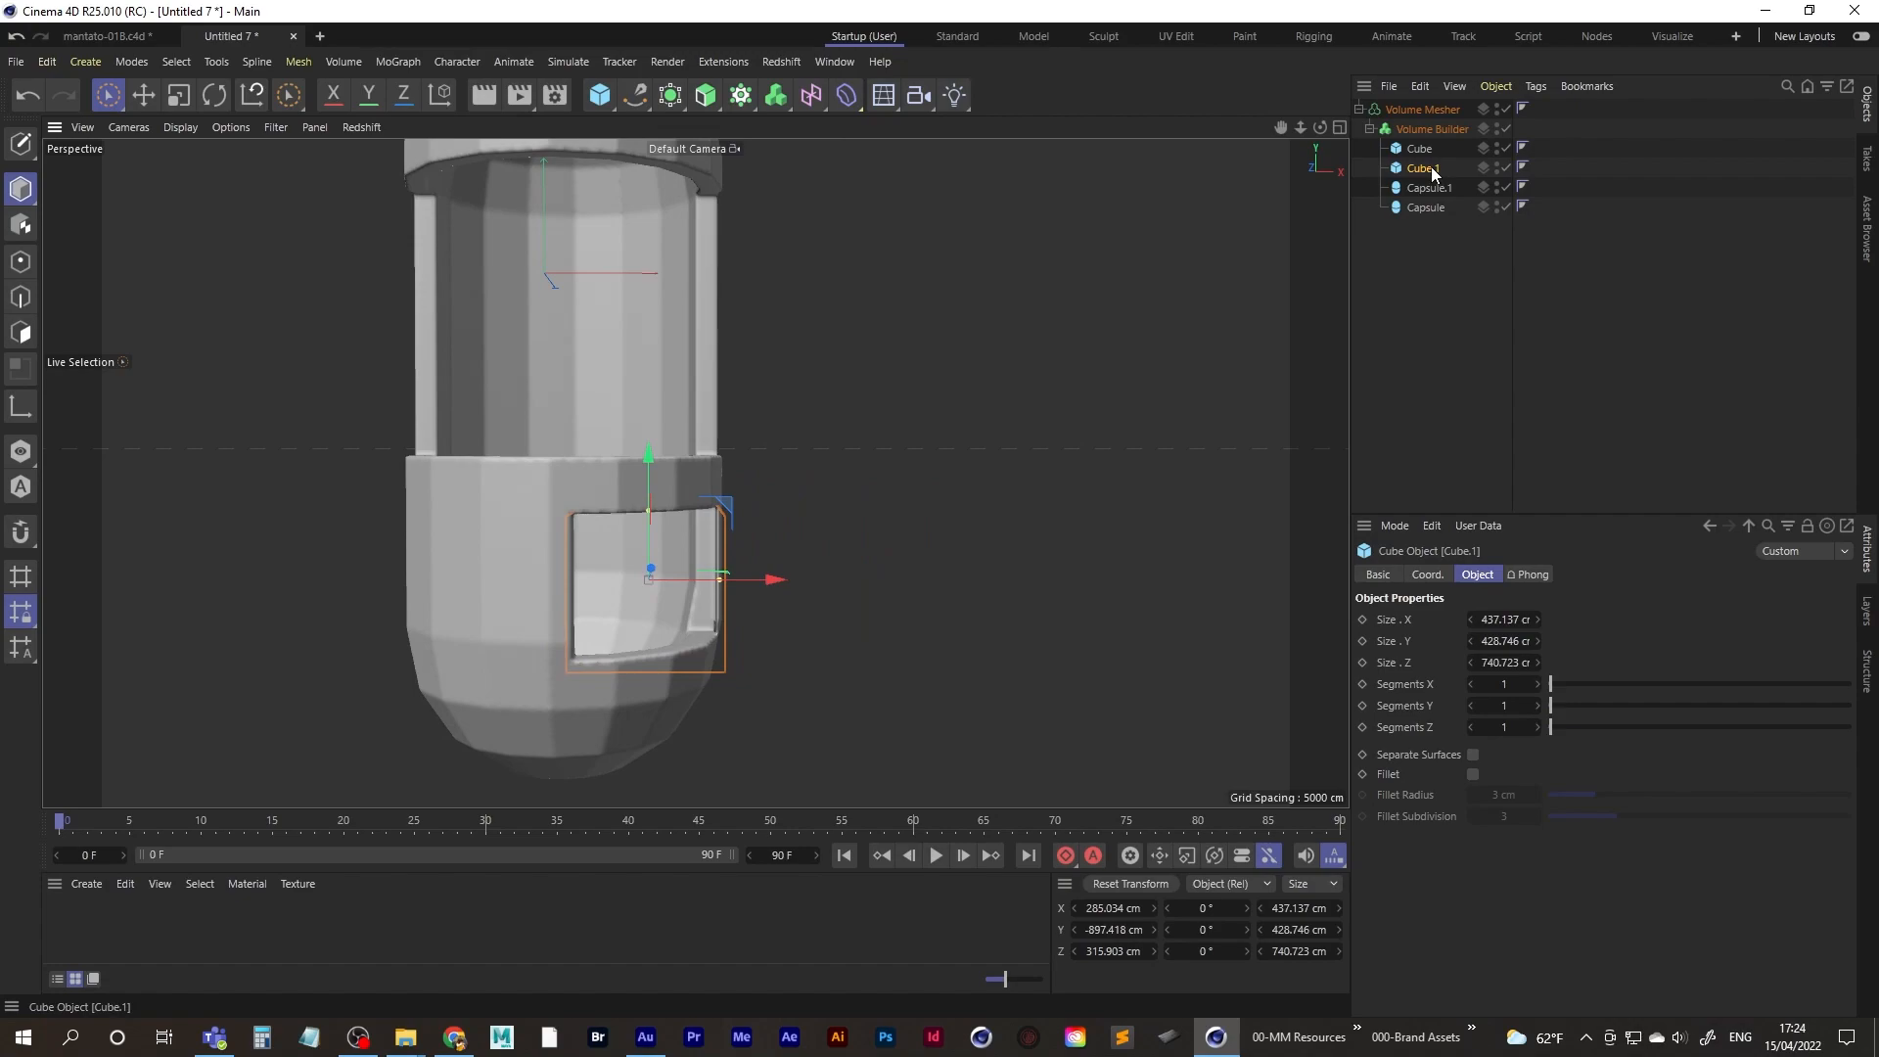
- Make Cube.1 editable and pull its two outer bottom corner points down to about -540 cm in Y to slant the lower edge
{"action": "key", "text": "c"}
{"action": "mouse_move", "coordinate": [108, 95]}
{"action": "left_mouse_down"}
{"action": "mouse_move", "coordinate": [172, 132]}
{"action": "mouse_move", "coordinate": [172, 157]}
{"action": "left_mouse_up"}
{"action": "left_click", "coordinate": [20, 261]}
{"action": "left_click_drag", "start_coordinate": [773, 595], "coordinate": [724, 707]}
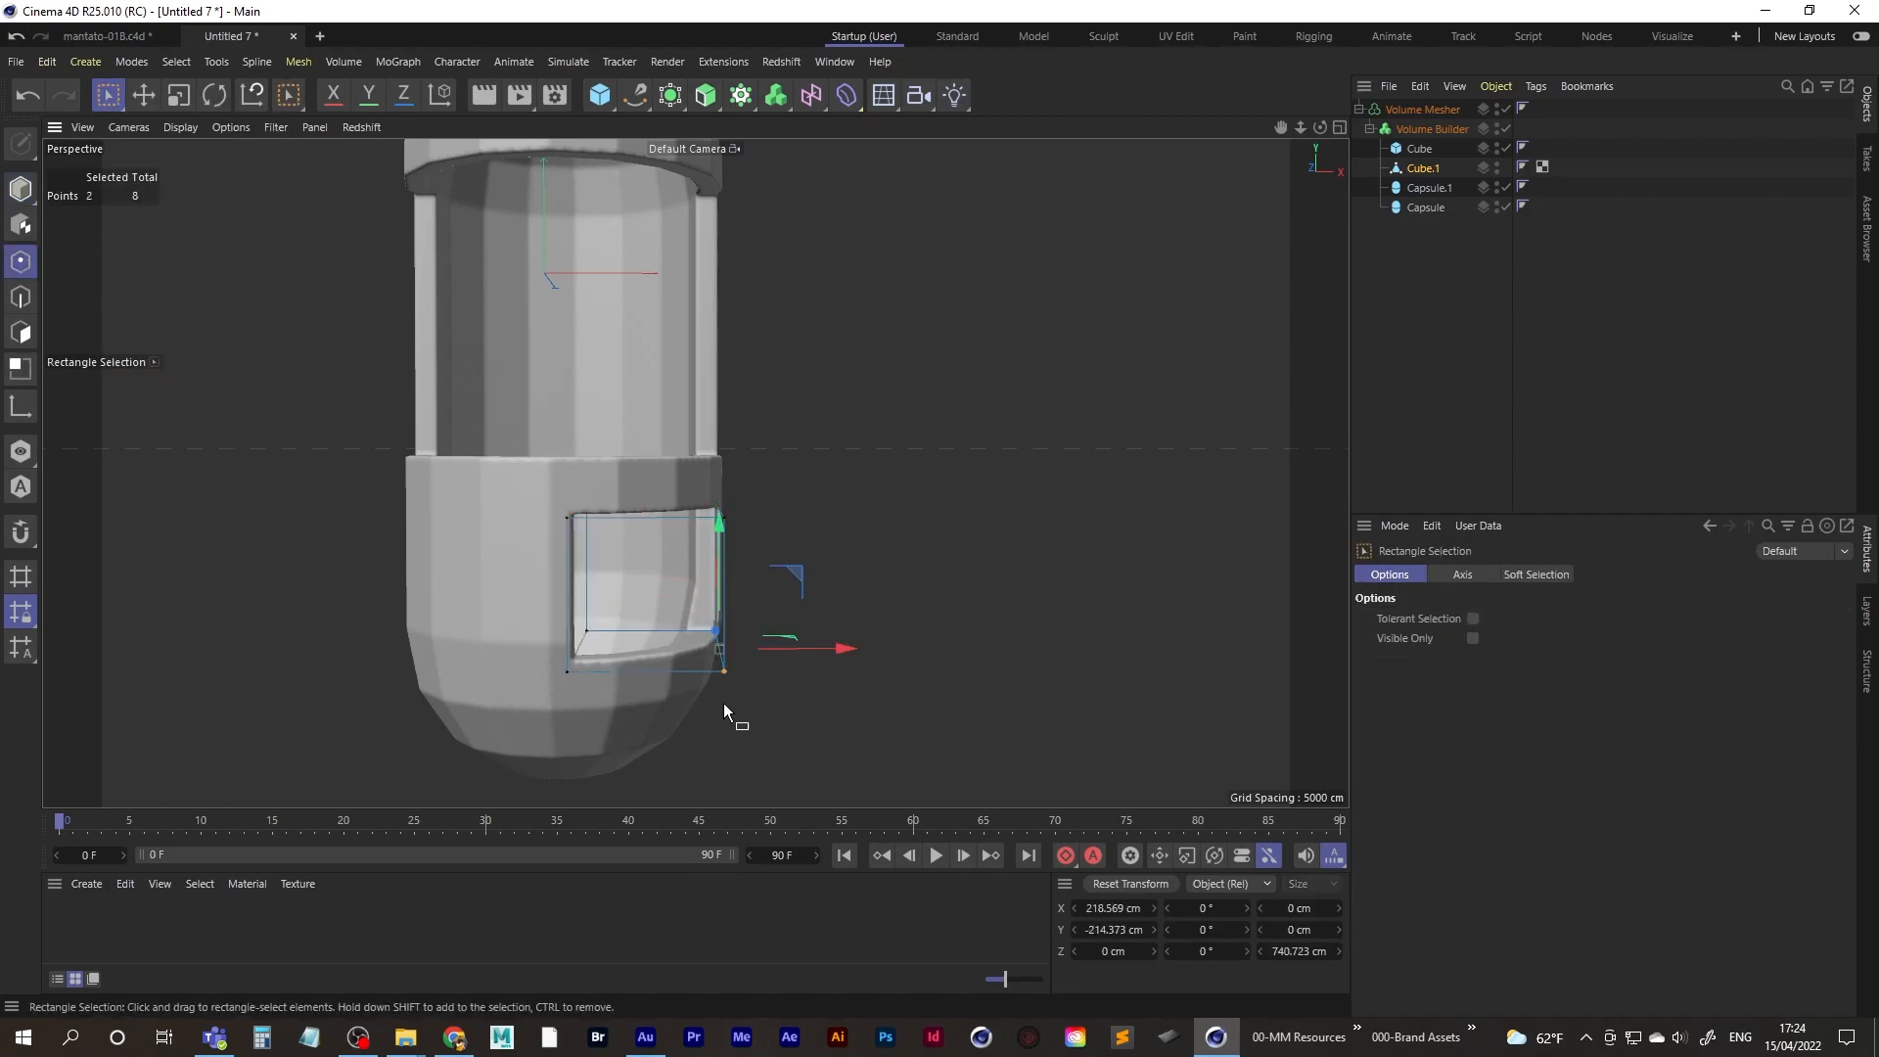
{"action": "left_click_drag", "start_coordinate": [724, 528], "coordinate": [599, 552]}
{"action": "left_click", "coordinate": [1412, 338]}
{"action": "key", "text": "ctrl+z"}
{"action": "left_click", "coordinate": [1424, 170]}
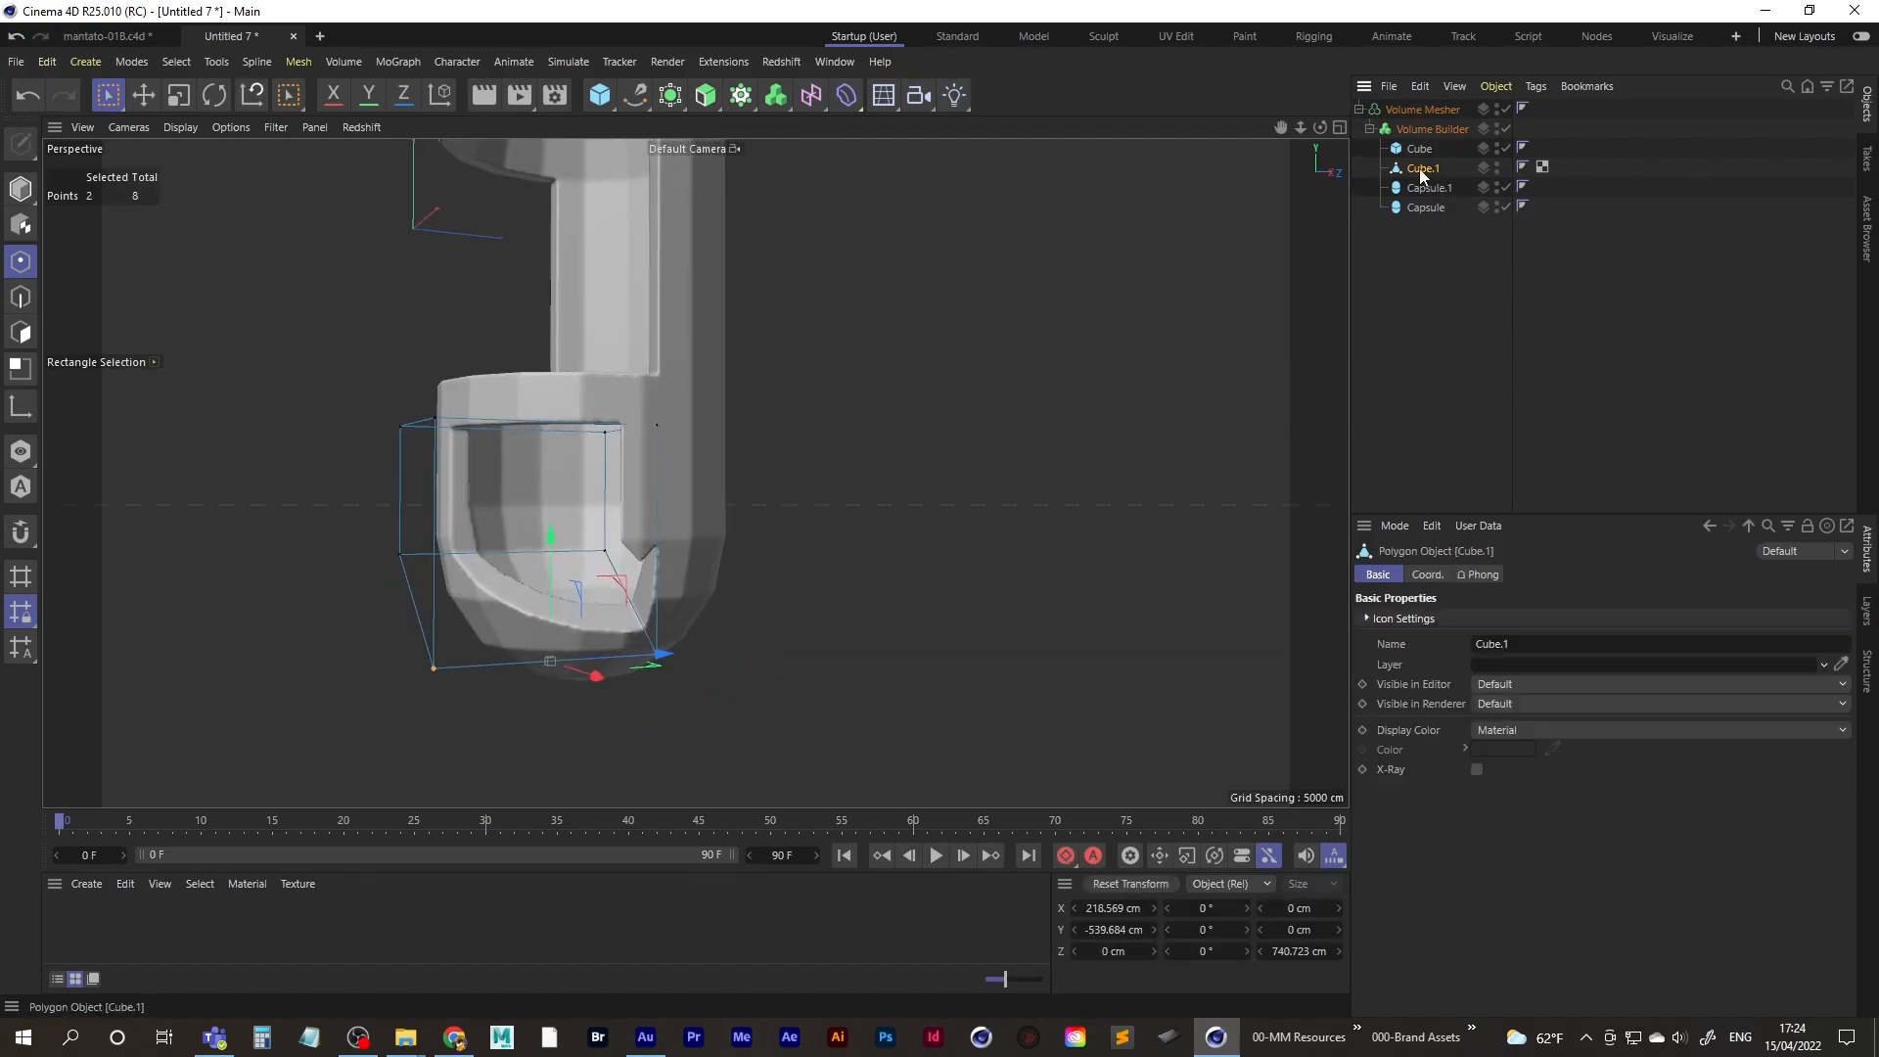
- Move the whole Cube.1 to about 152 cm in Z and scale it uniformly to about 380 x 655 x 644 cm
{"action": "left_click", "coordinate": [21, 189]}
{"action": "left_click_drag", "start_coordinate": [634, 489], "coordinate": [597, 502]}
{"action": "left_click", "coordinate": [178, 95]}
{"action": "left_click_drag", "start_coordinate": [333, 403], "coordinate": [297, 432]}
{"action": "mouse_move", "coordinate": [686, 602]}
{"action": "left_mouse_down", "text": "alt"}
{"action": "mouse_move", "coordinate": [725, 620]}
{"action": "mouse_move", "coordinate": [742, 596]}
{"action": "mouse_move", "coordinate": [718, 591]}
{"action": "left_mouse_up", "text": "alt"}
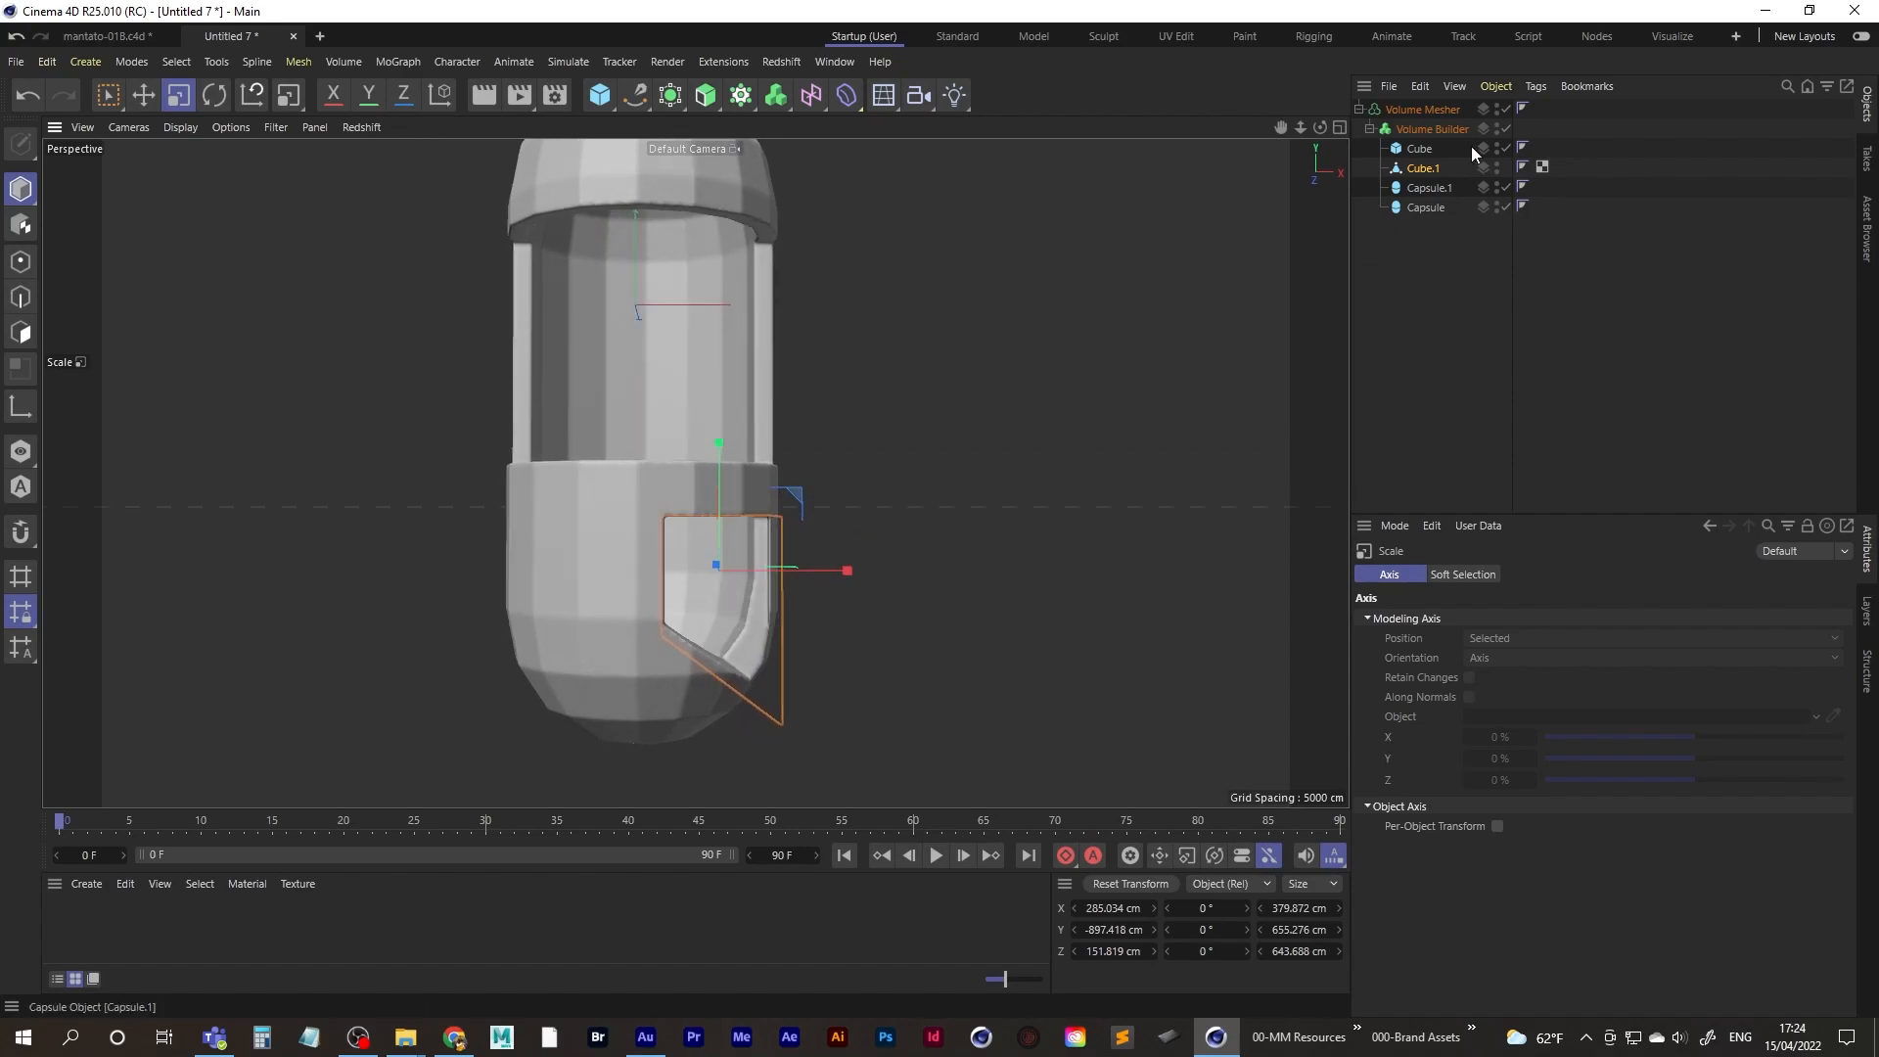
- Duplicate Cube.1 and move the copy to the opposite side of the capsule, at about -304 cm in X
{"action": "left_click", "coordinate": [1423, 169]}
{"action": "key", "text": "ctrl+c"}
{"action": "key", "text": "ctrl+v"}
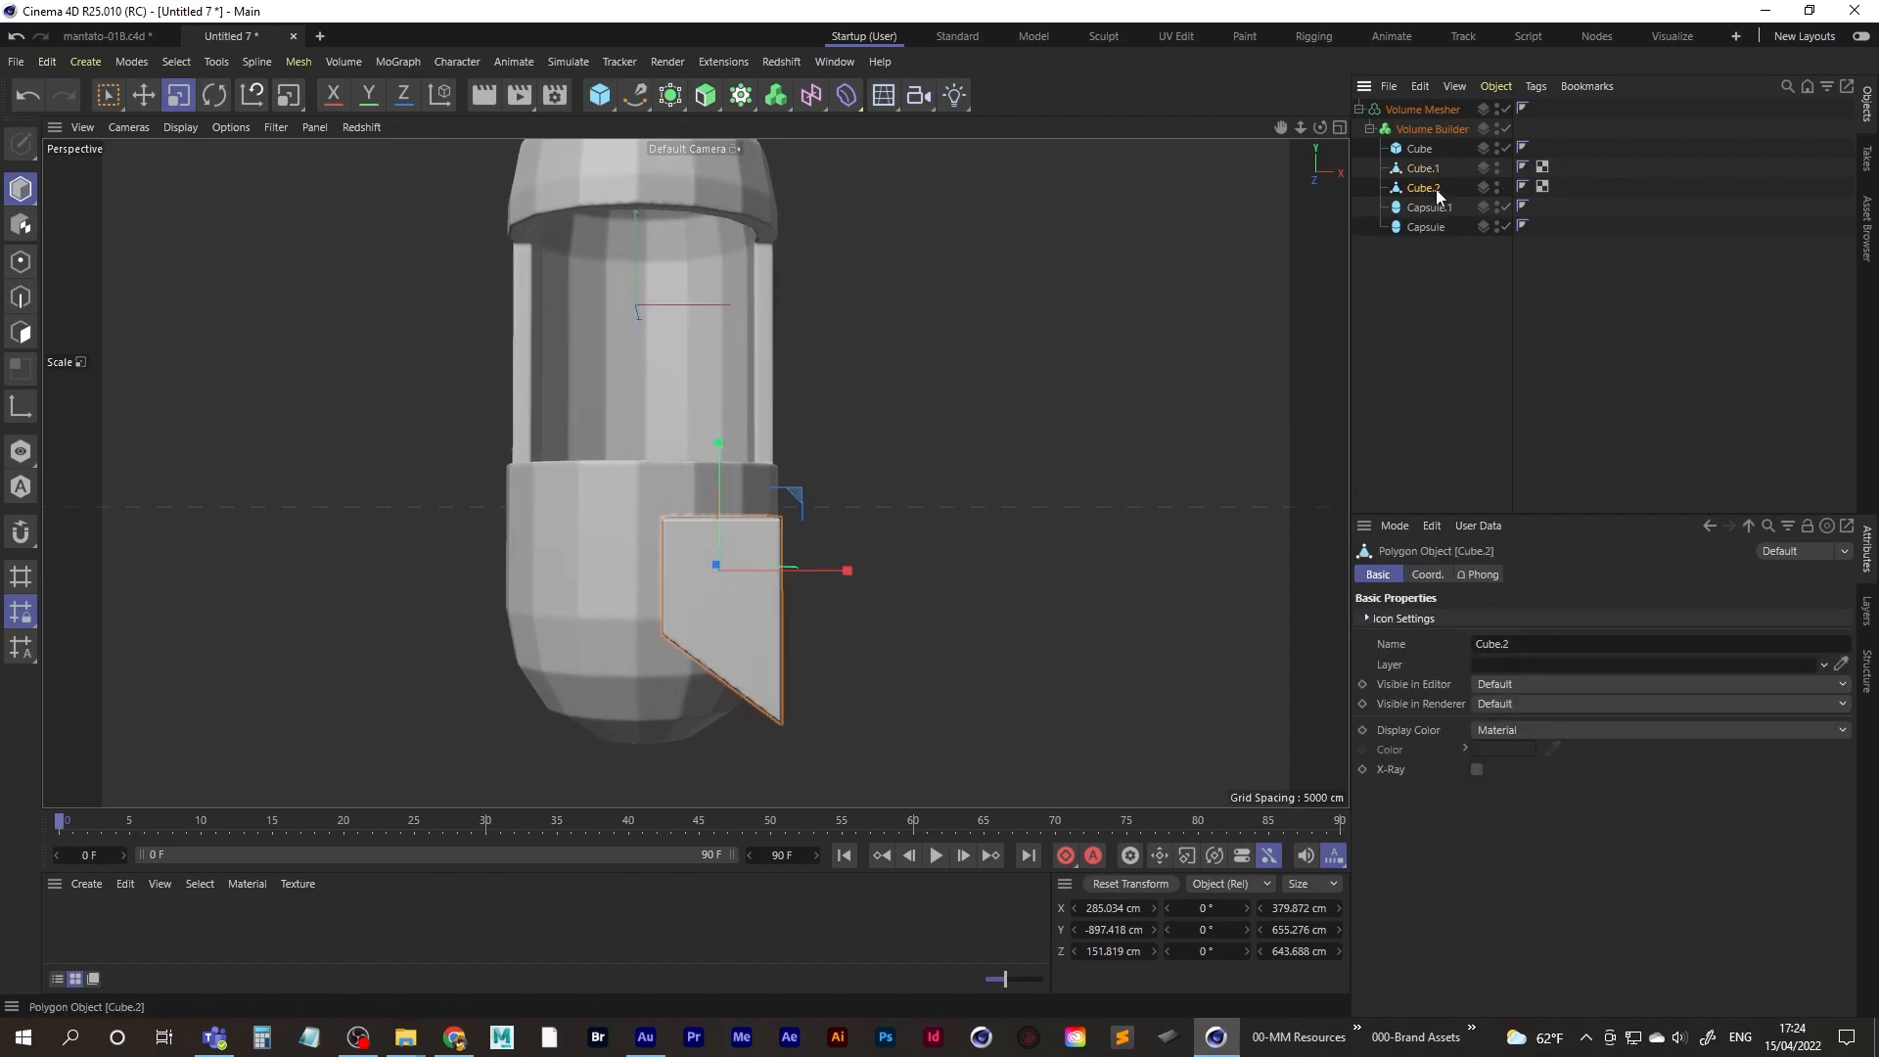
{"action": "key", "text": "0"}
{"action": "left_click_drag", "start_coordinate": [863, 578], "coordinate": [706, 578]}
- Set Cube.2 to Subtract in the Volume Builder to cut the second lower opening
{"action": "left_click", "coordinate": [1432, 128]}
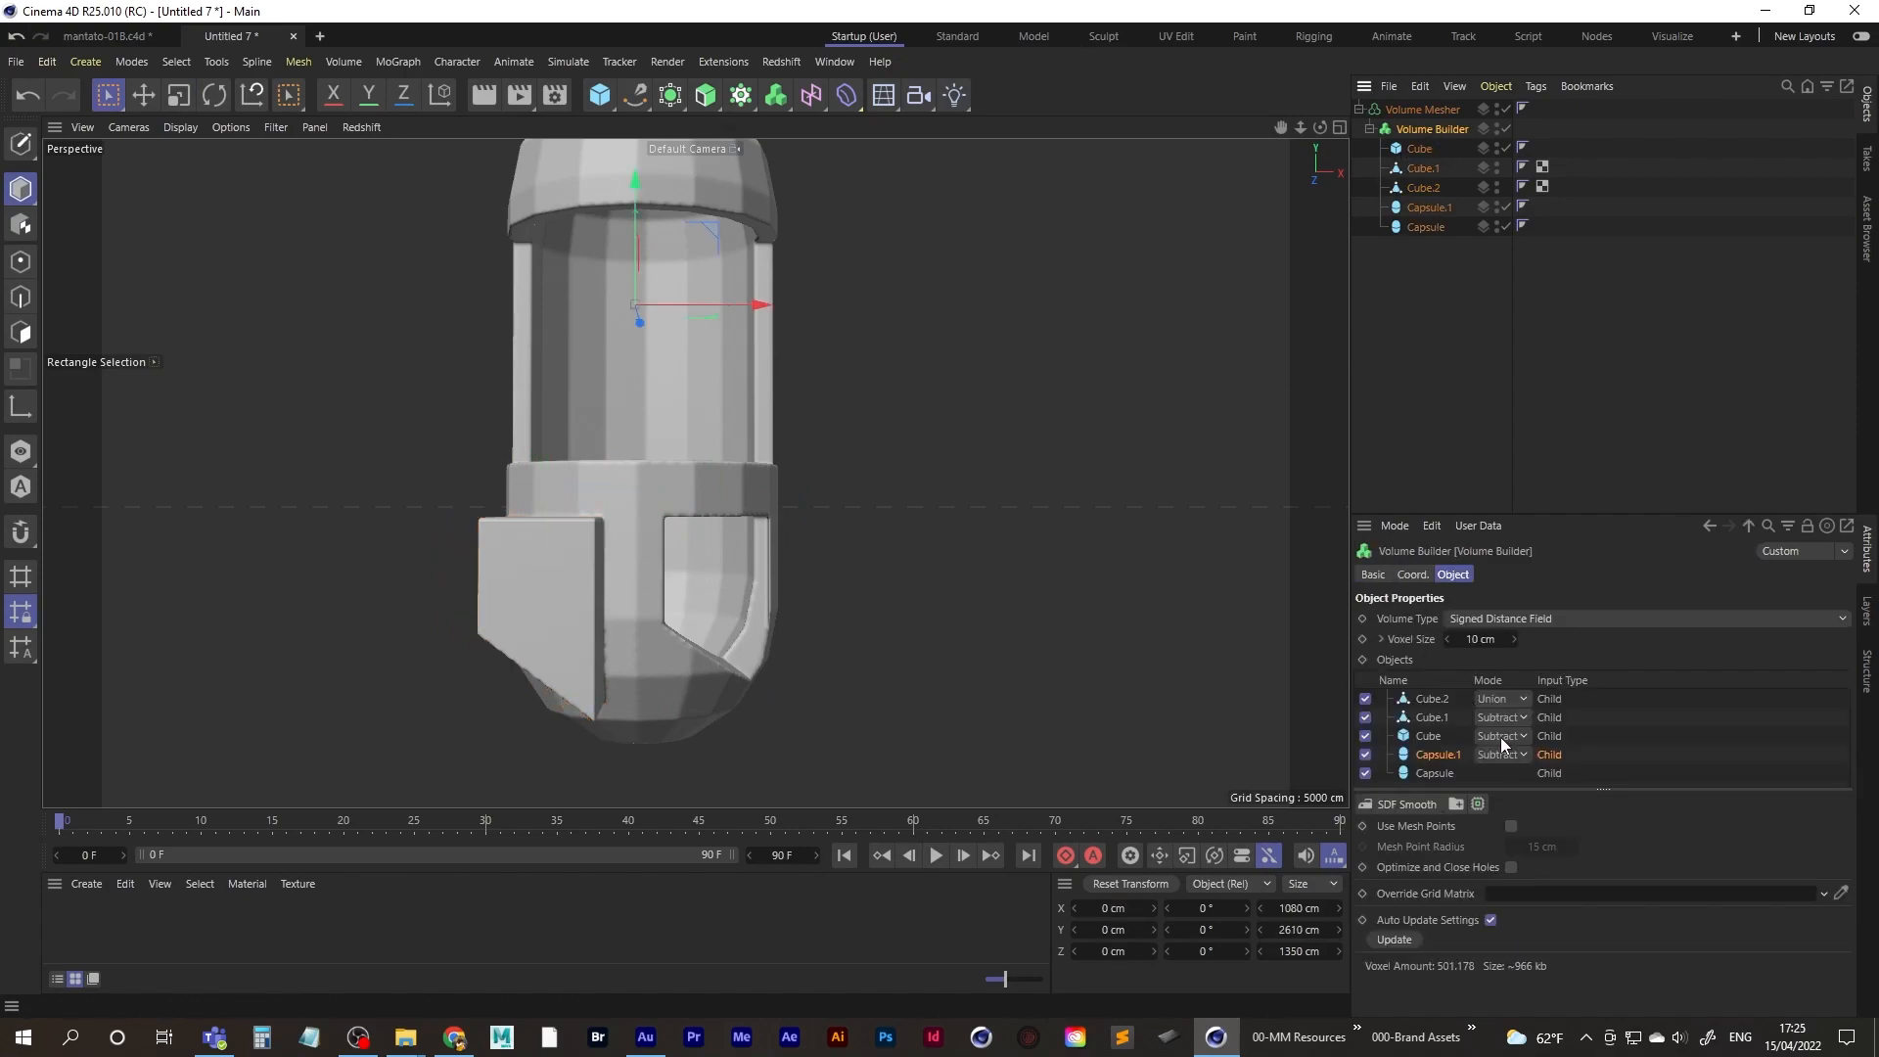
{"action": "left_click", "coordinate": [1502, 699]}
{"action": "left_click", "coordinate": [1502, 747]}
{"action": "middle_click_drag", "start_coordinate": [617, 571], "coordinate": [654, 598], "text": "alt"}
{"action": "left_click_drag", "start_coordinate": [654, 597], "coordinate": [664, 601], "text": "alt"}
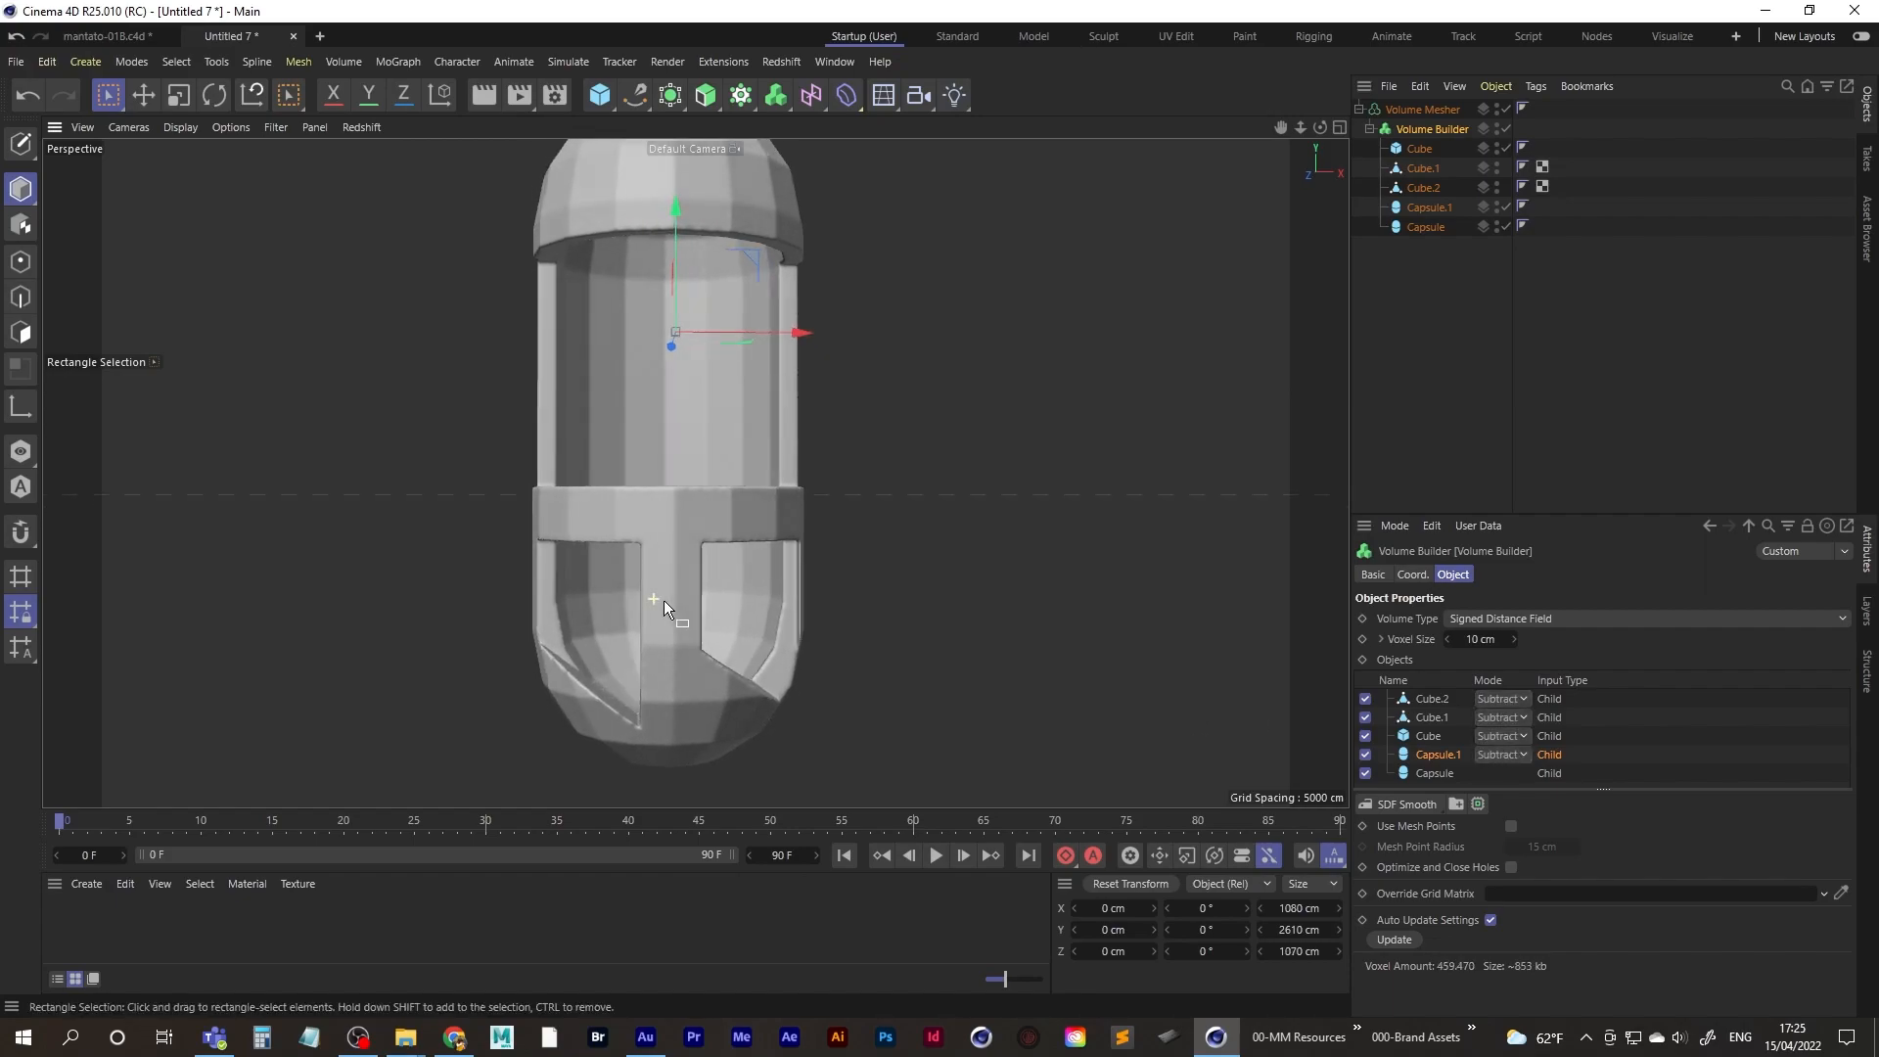
- Rotate Cube.2 by -180° around the vertical axis so its slanted edge mirrors Cube.1
{"action": "left_click", "coordinate": [1429, 187]}
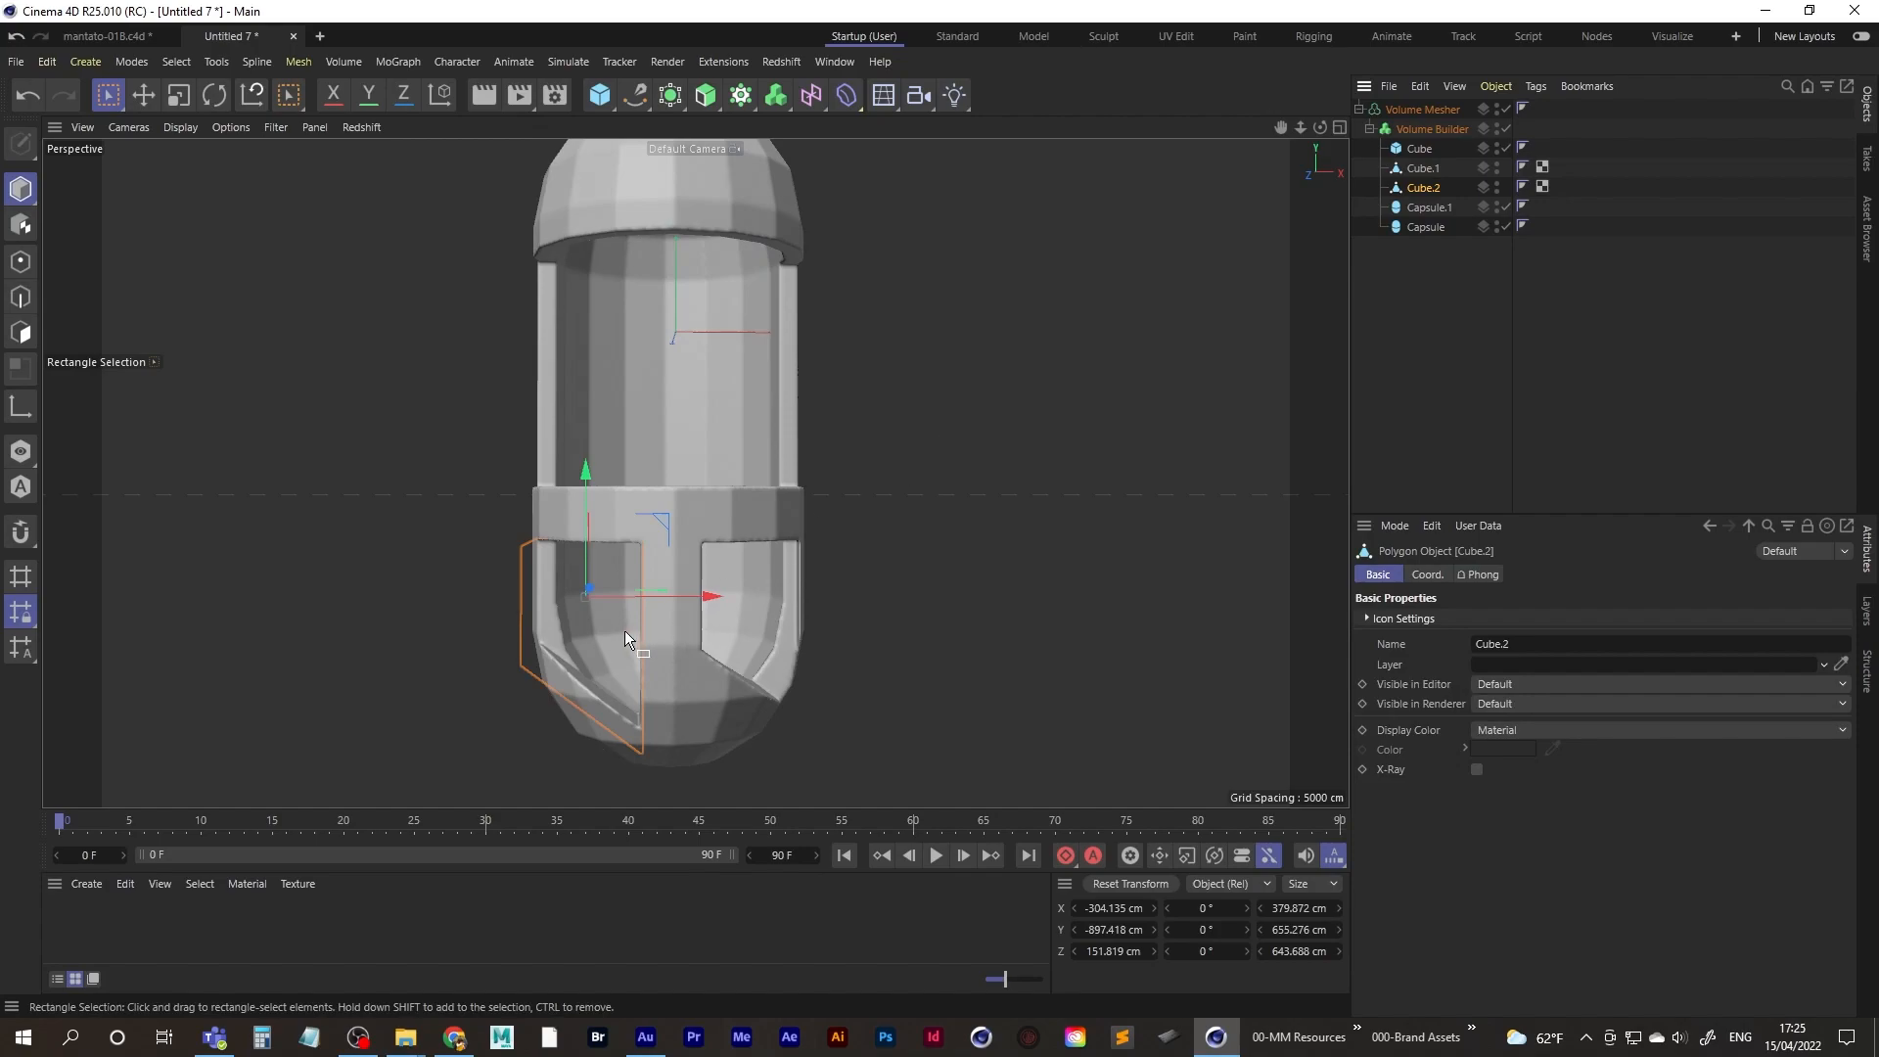
{"action": "key", "text": "r"}
{"action": "left_click_drag", "start_coordinate": [628, 602], "coordinate": [182, 599]}
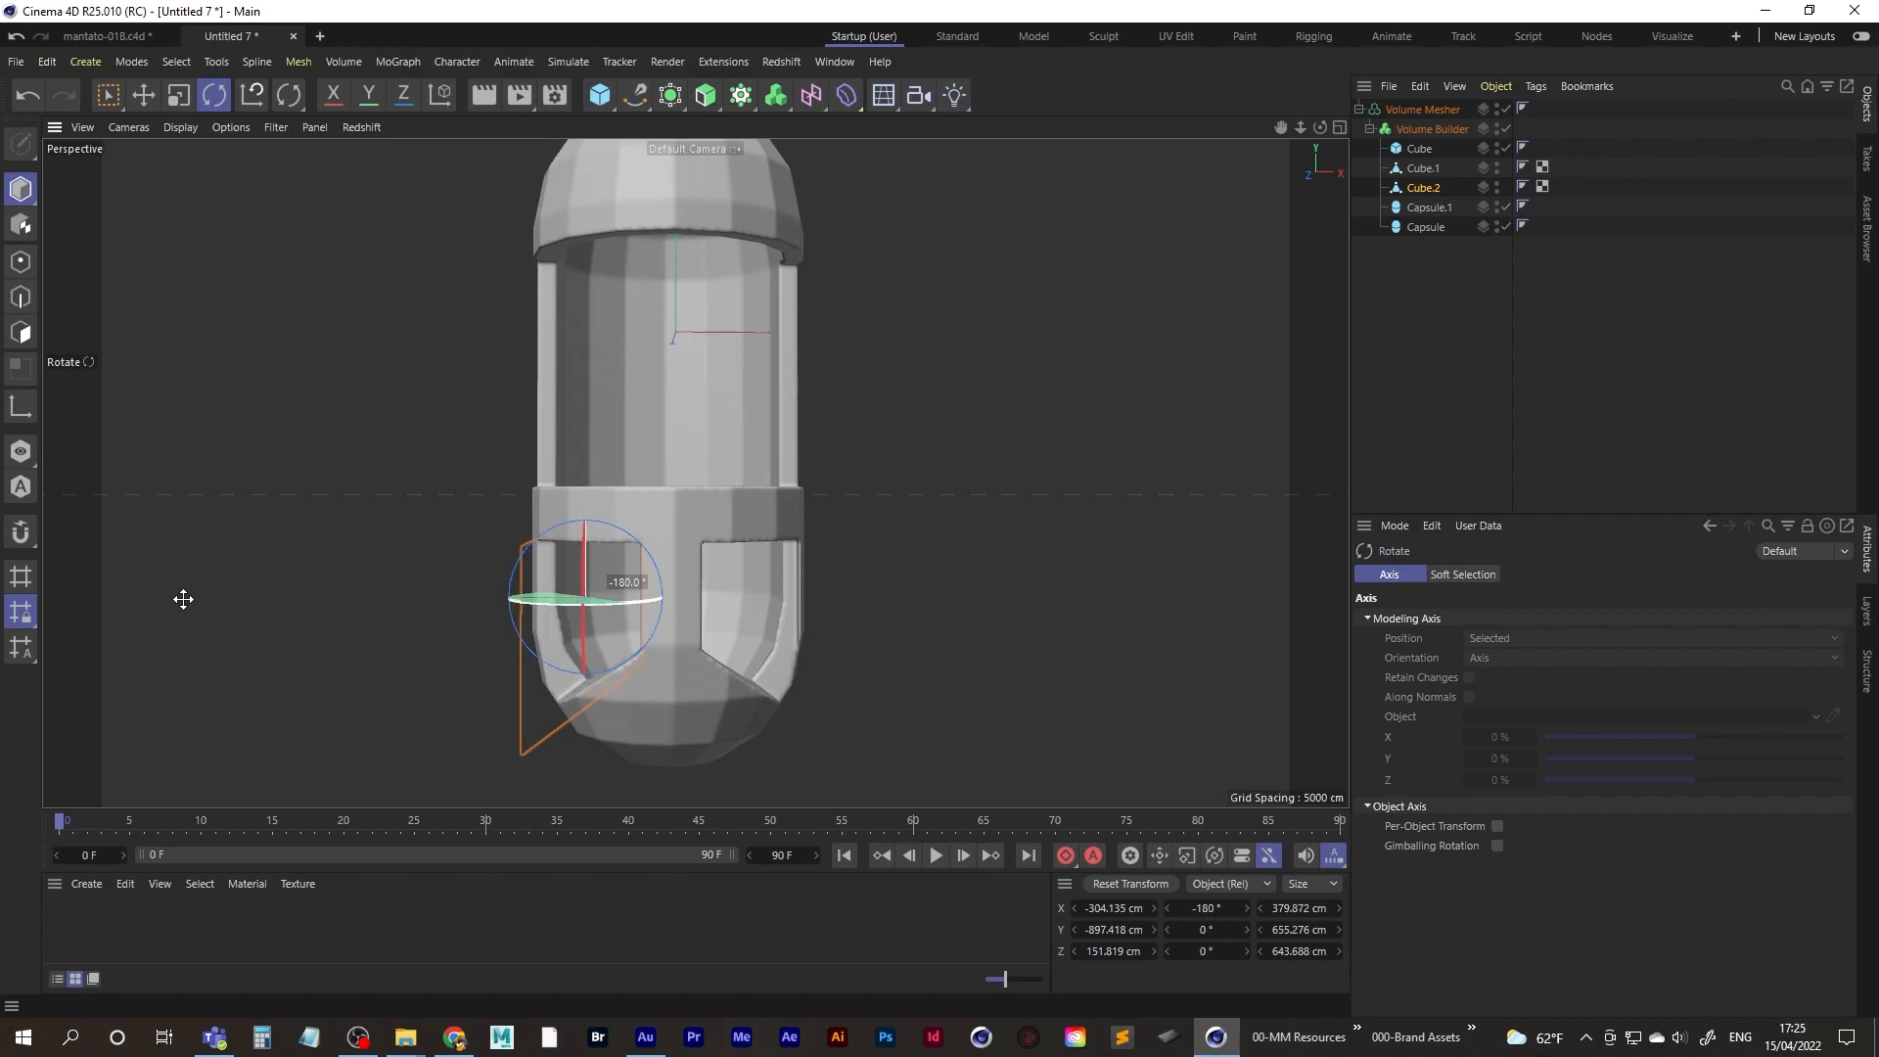
{"action": "left_click_drag", "start_coordinate": [183, 599], "coordinate": [212, 617]}
{"action": "mouse_move", "coordinate": [627, 628]}
{"action": "left_mouse_down", "text": "alt"}
{"action": "mouse_move", "coordinate": [656, 602]}
{"action": "mouse_move", "coordinate": [764, 614]}
{"action": "mouse_move", "coordinate": [609, 630]}
{"action": "mouse_move", "coordinate": [624, 631]}
{"action": "left_mouse_up", "text": "alt"}
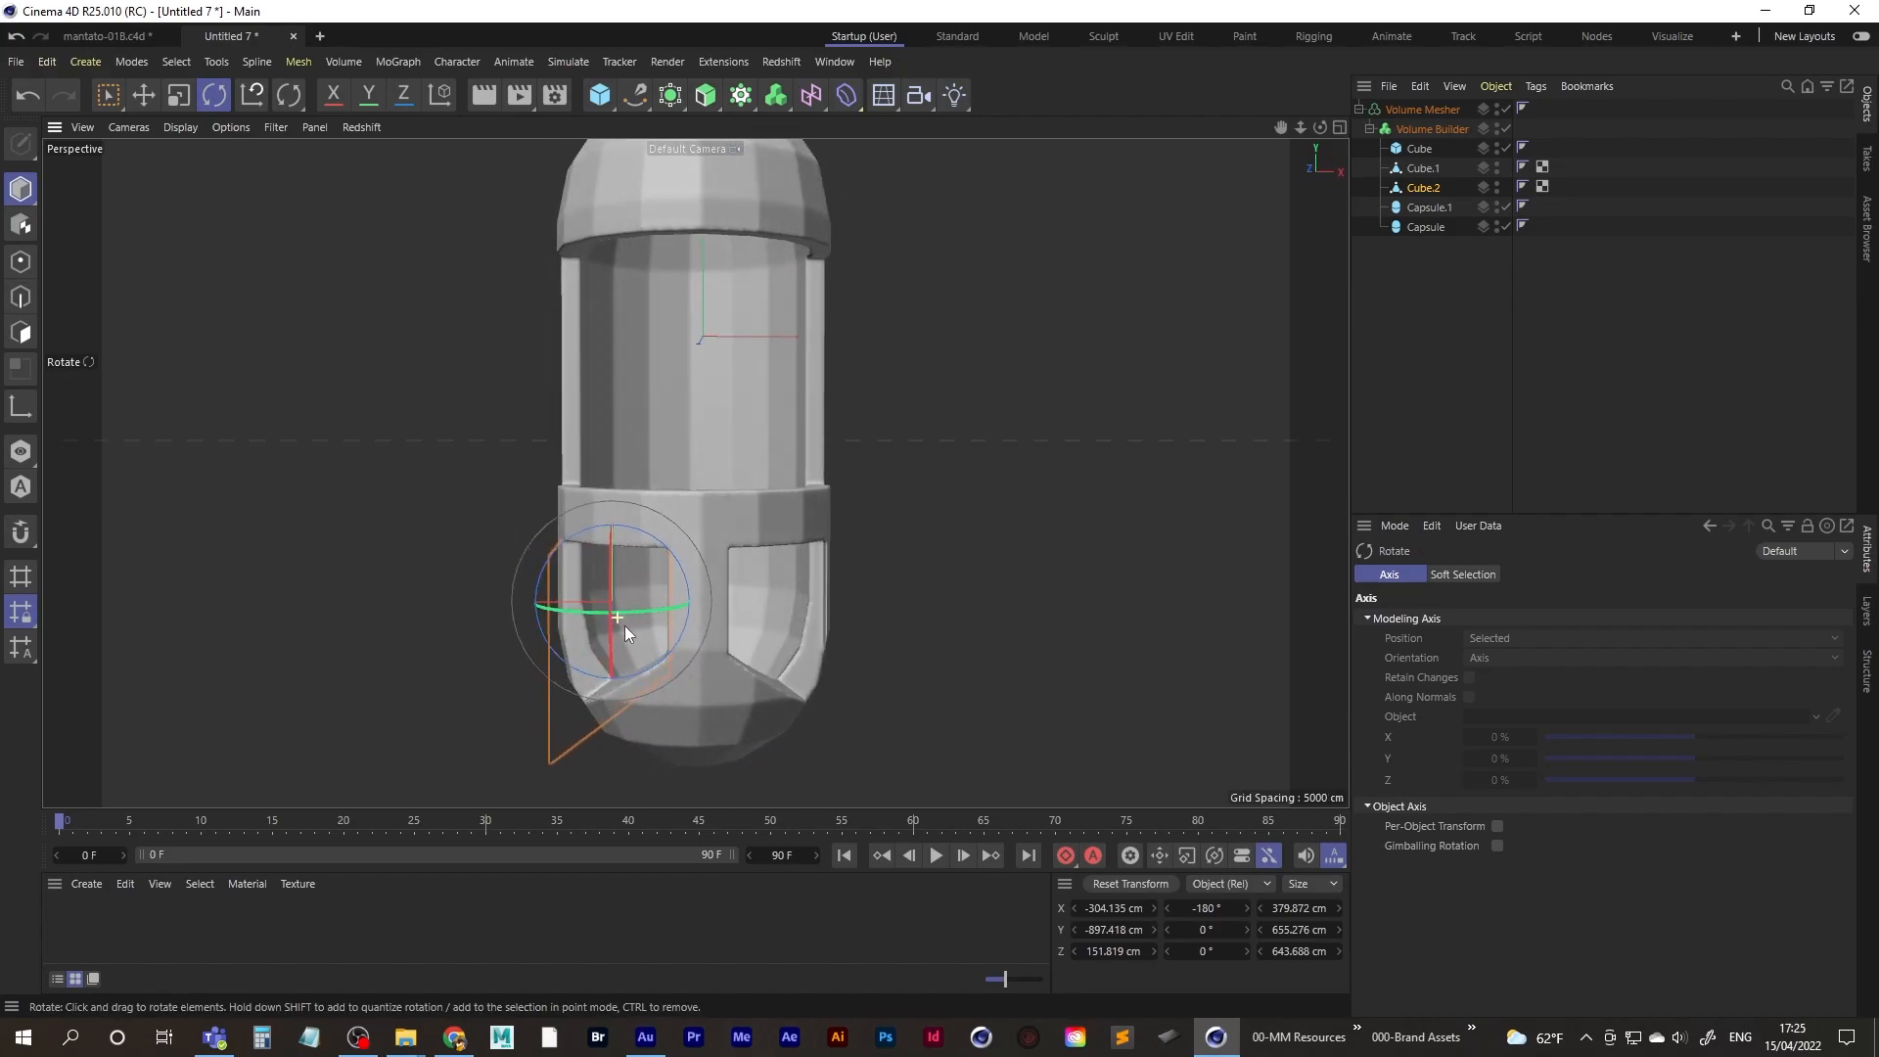
- Shift Cube.1 and Cube.2 together along Z to about 146 cm
{"action": "left_click", "coordinate": [1424, 168], "text": "ctrl"}
{"action": "mouse_move", "coordinate": [744, 626]}
{"action": "left_mouse_down", "text": "alt"}
{"action": "mouse_move", "coordinate": [788, 634]}
{"action": "mouse_move", "coordinate": [755, 625]}
{"action": "left_mouse_up", "text": "alt"}
{"action": "key", "text": "0"}
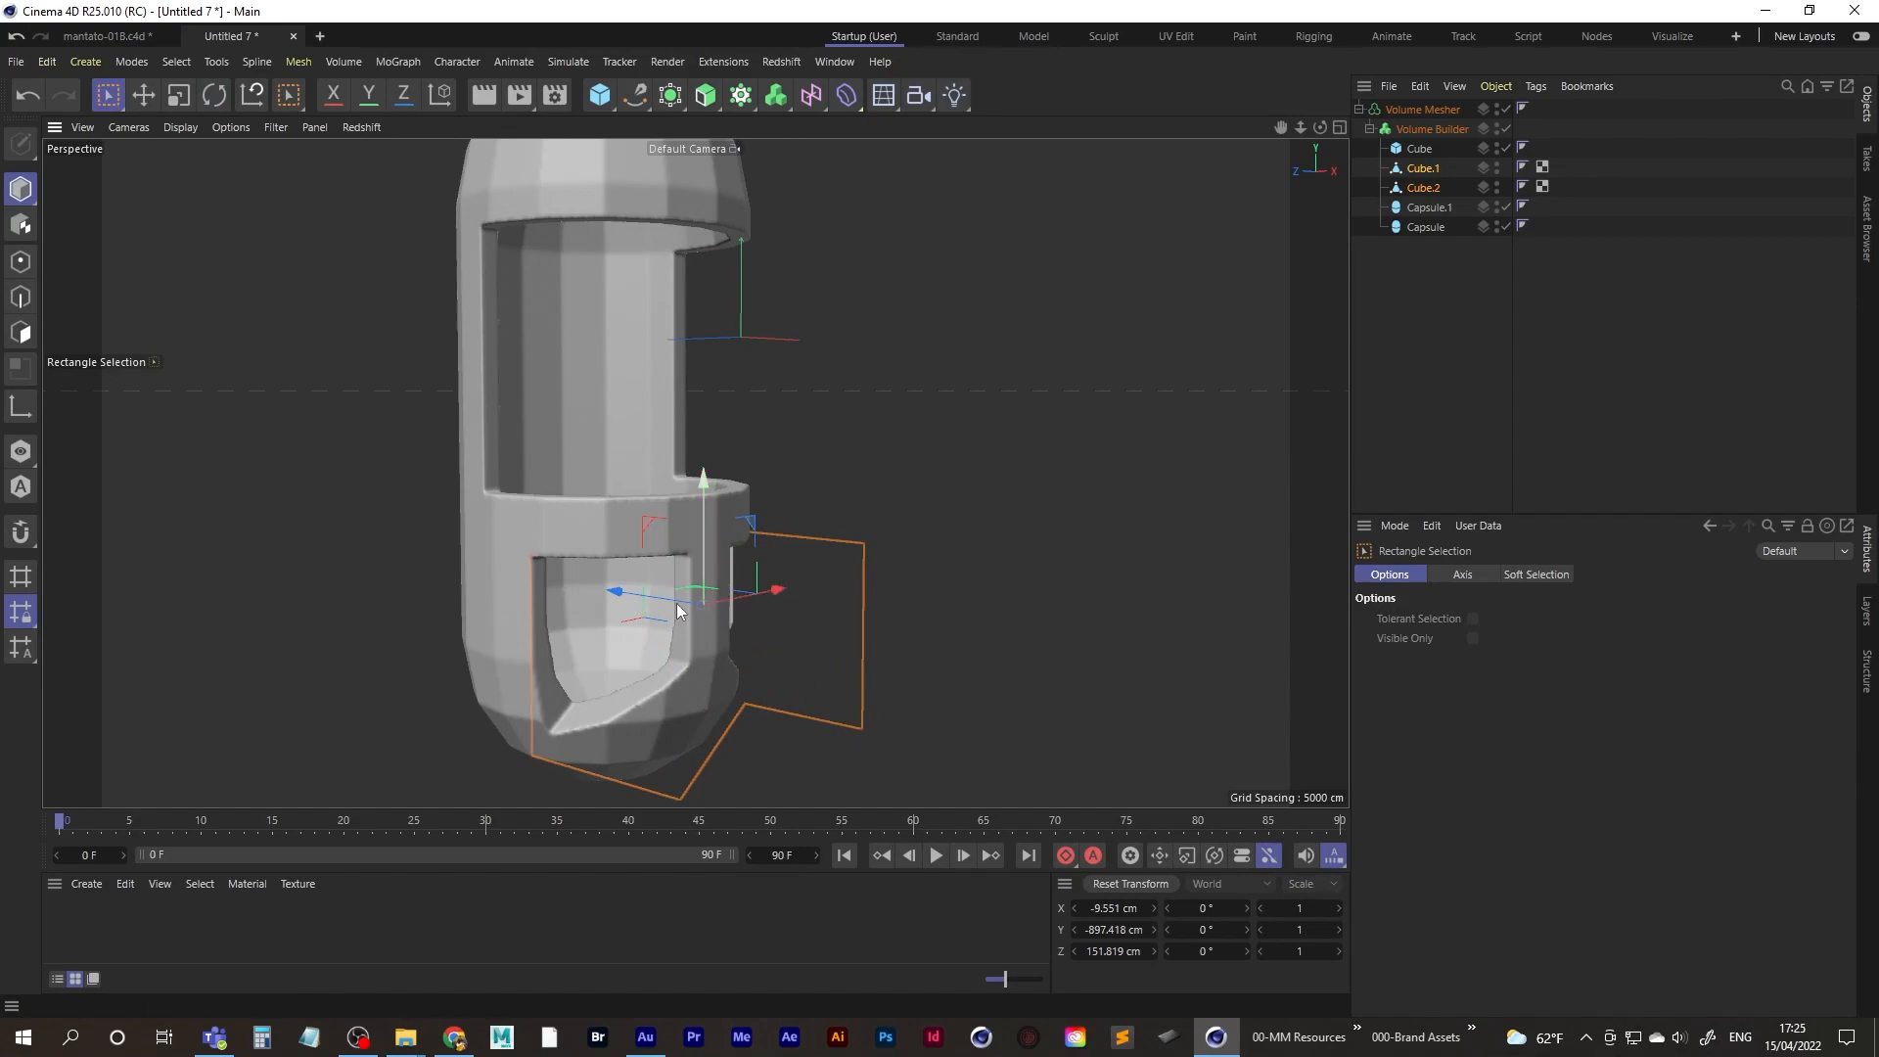
{"action": "left_click_drag", "start_coordinate": [630, 597], "coordinate": [497, 601]}
{"action": "left_click_drag", "start_coordinate": [965, 525], "coordinate": [596, 630], "text": "alt"}
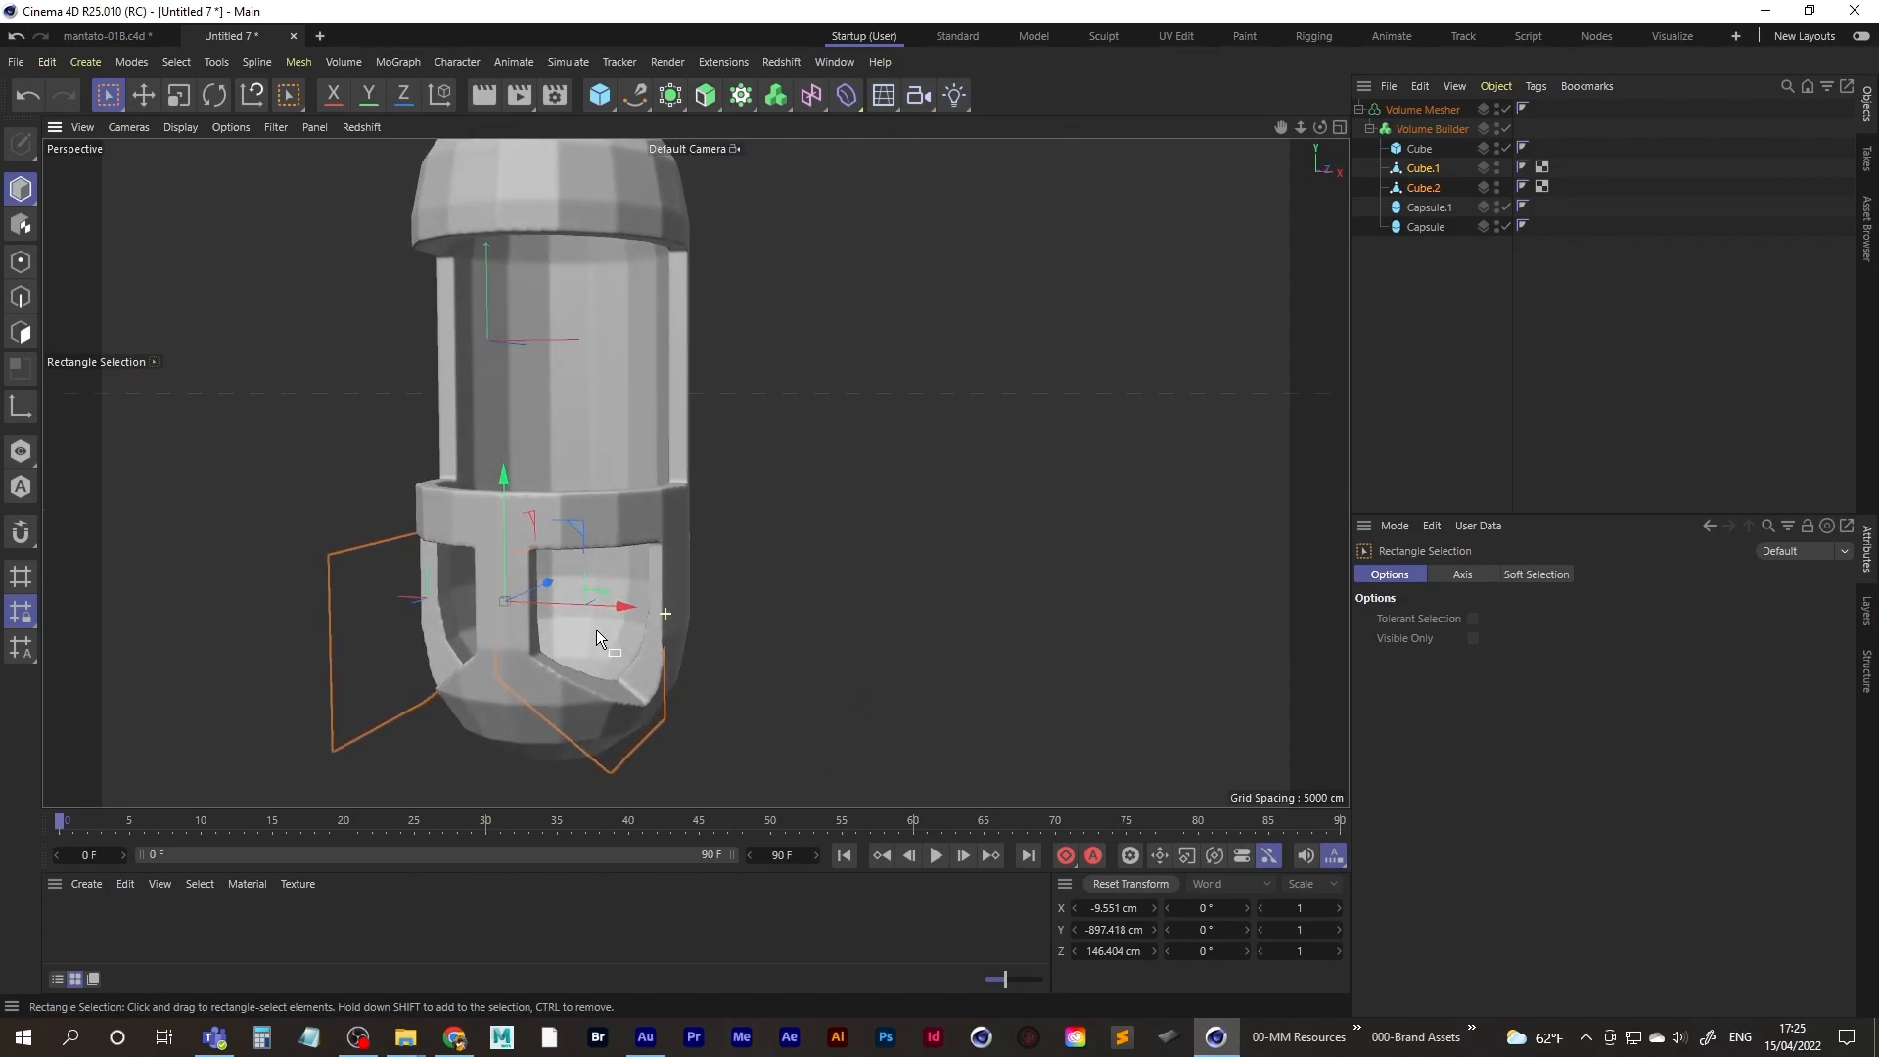
- Disable and re-enable Capsule.1 to compare the capsule with and without its hollow interior
{"action": "left_click", "coordinate": [1429, 207]}
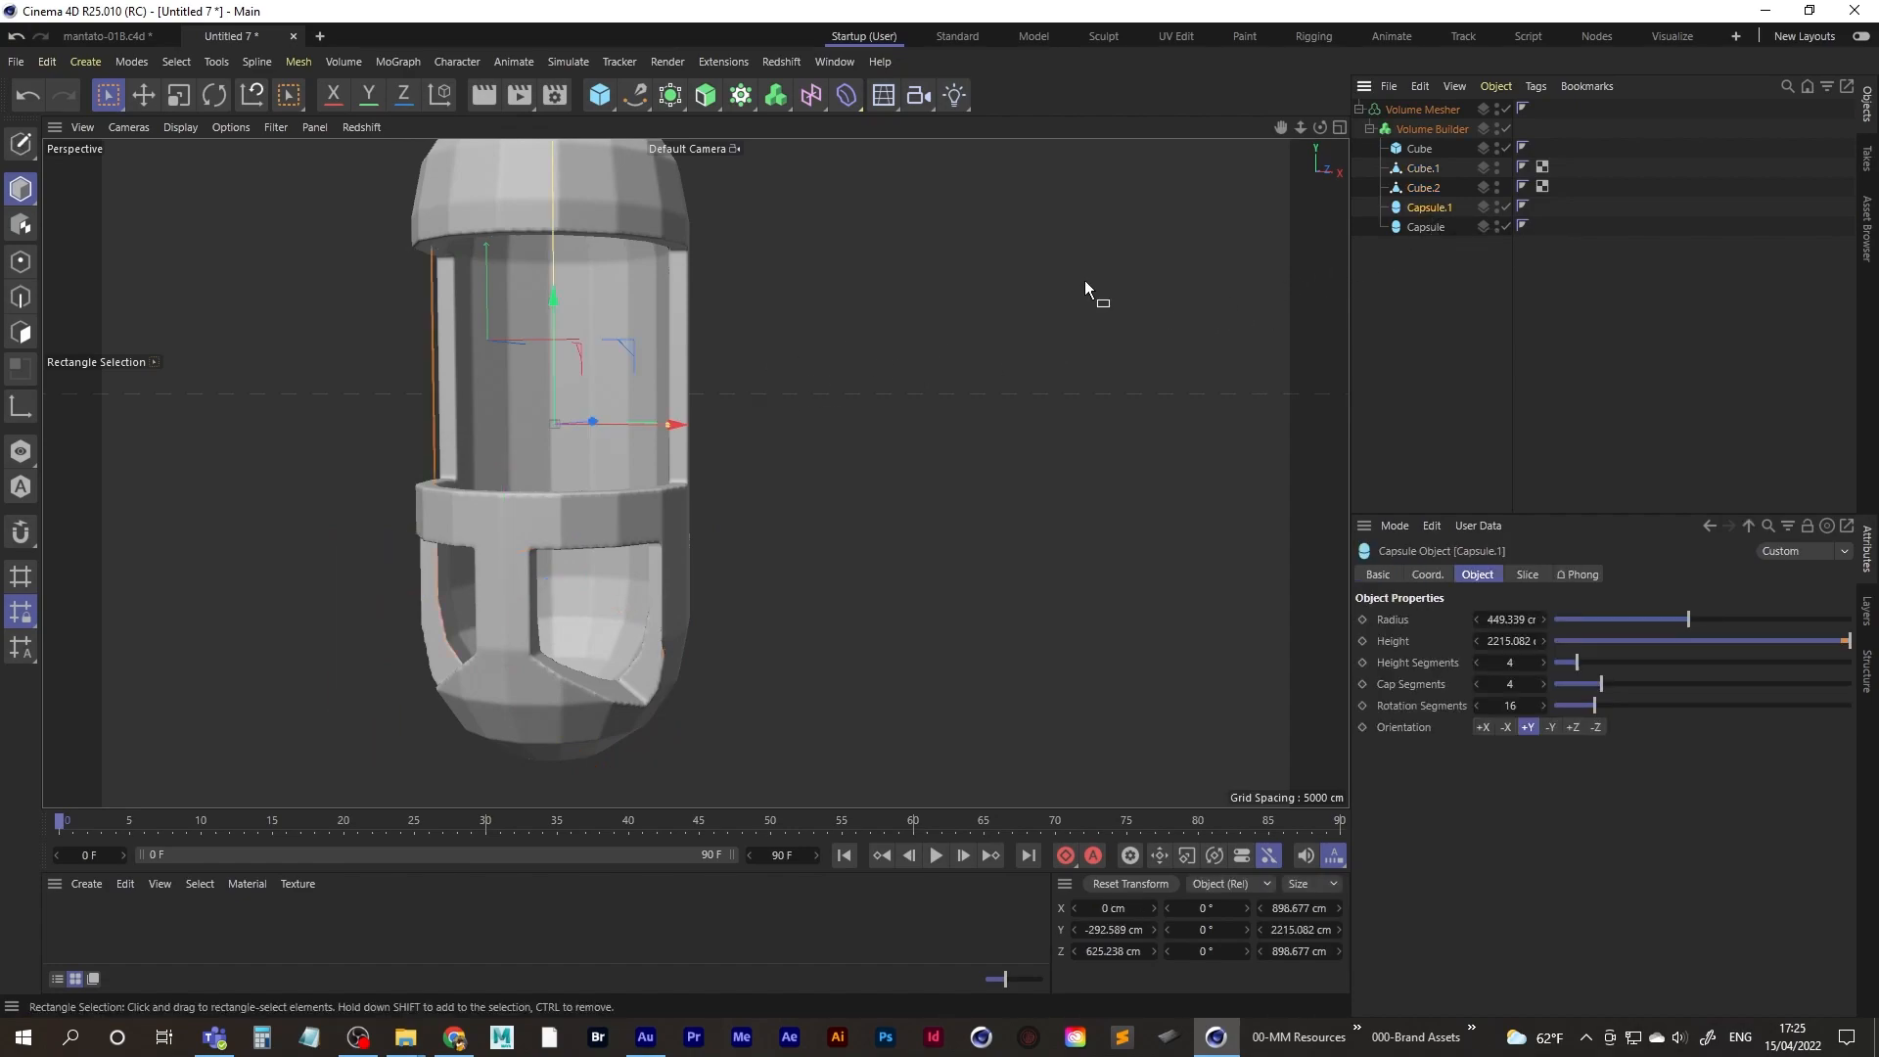
{"action": "left_click", "coordinate": [1507, 207]}
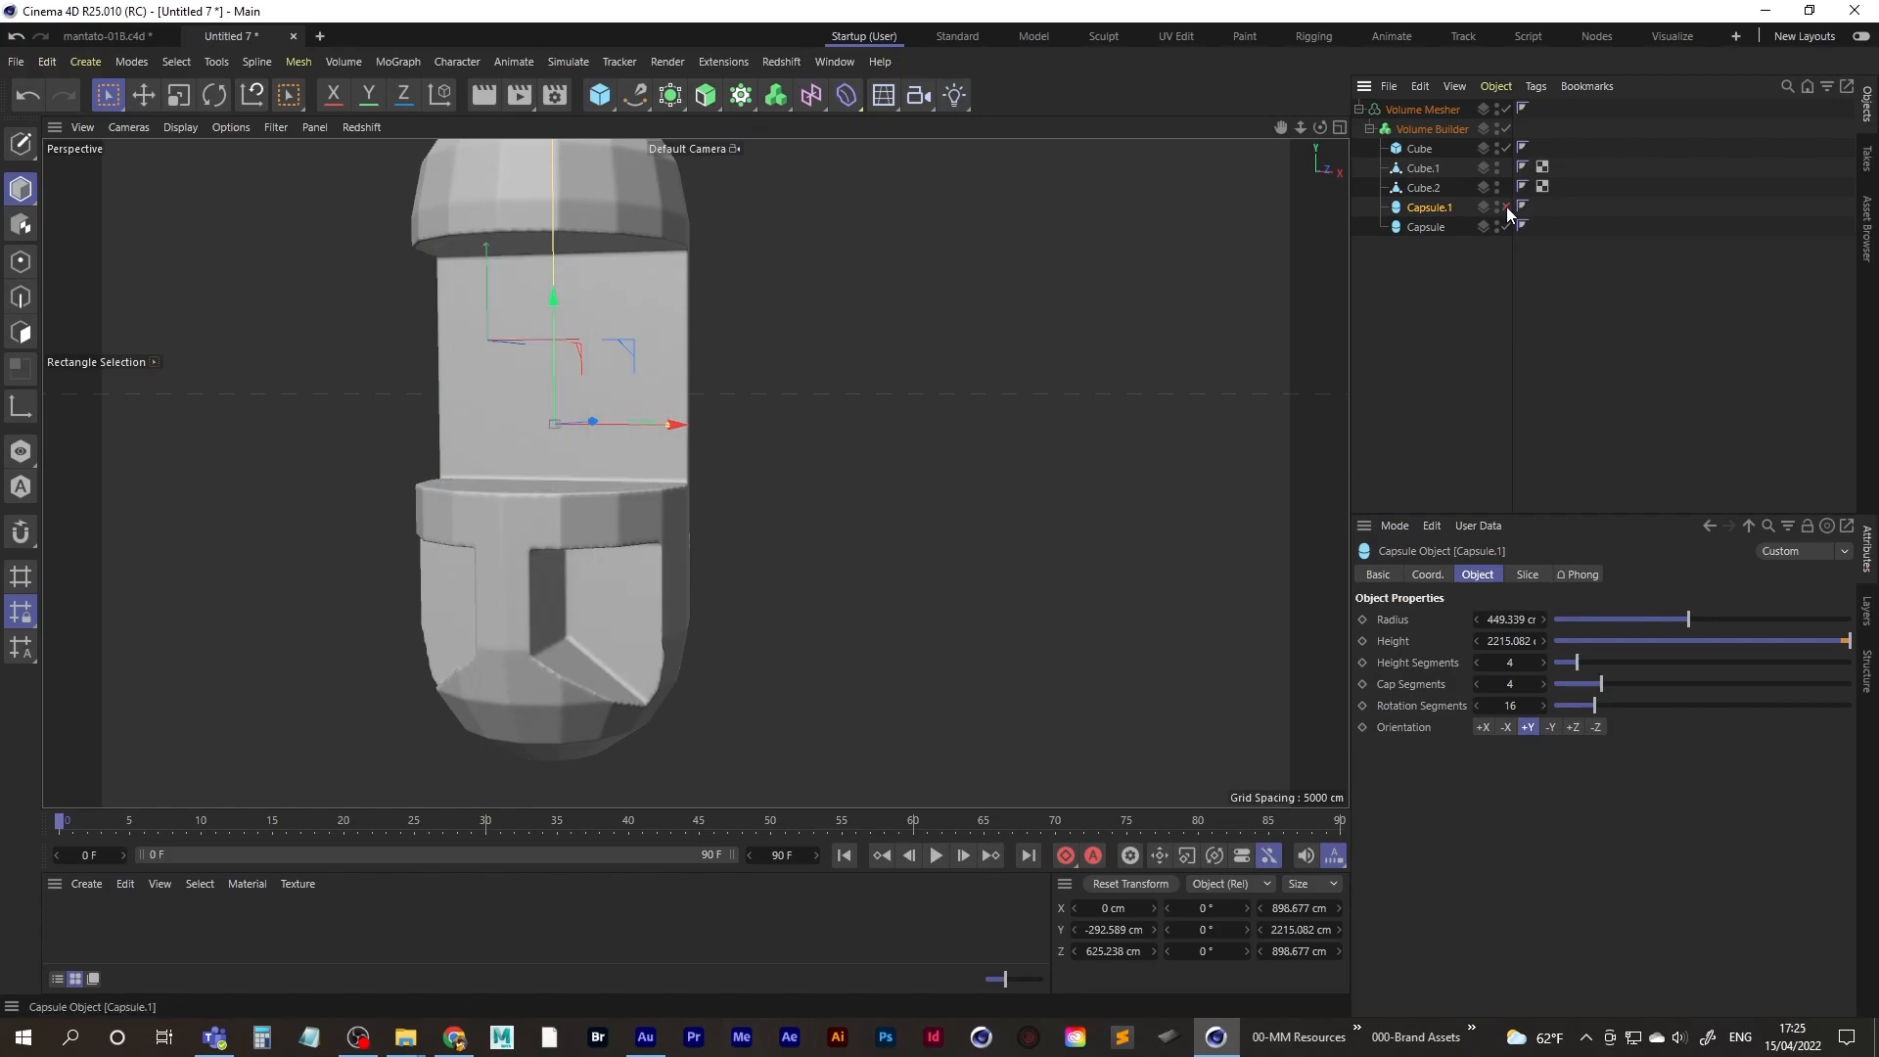
{"action": "left_click", "coordinate": [1507, 208]}
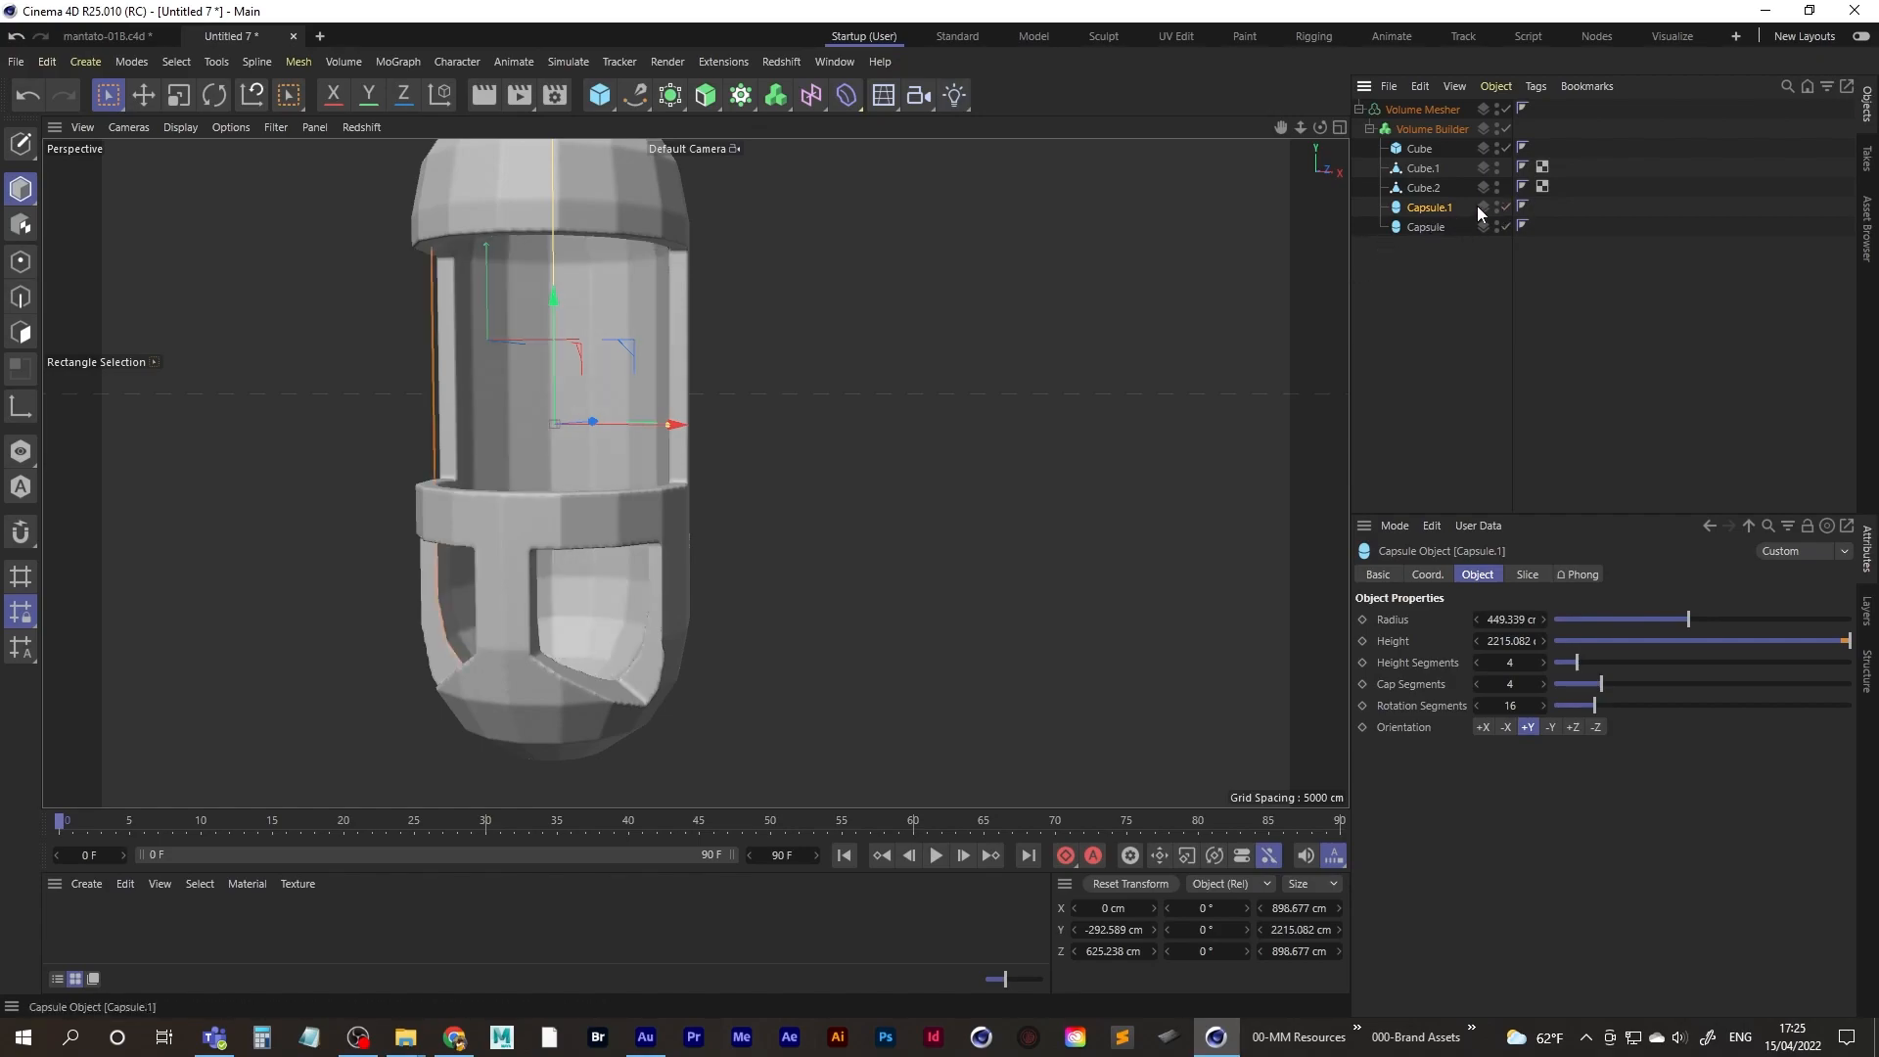
- Enlarge Capsule.1 to about 936 cm wide and 2306 cm high to thin the walls, and lower it to about -372 cm in Y
{"action": "middle_click_drag", "start_coordinate": [561, 378], "coordinate": [628, 426], "text": "alt"}
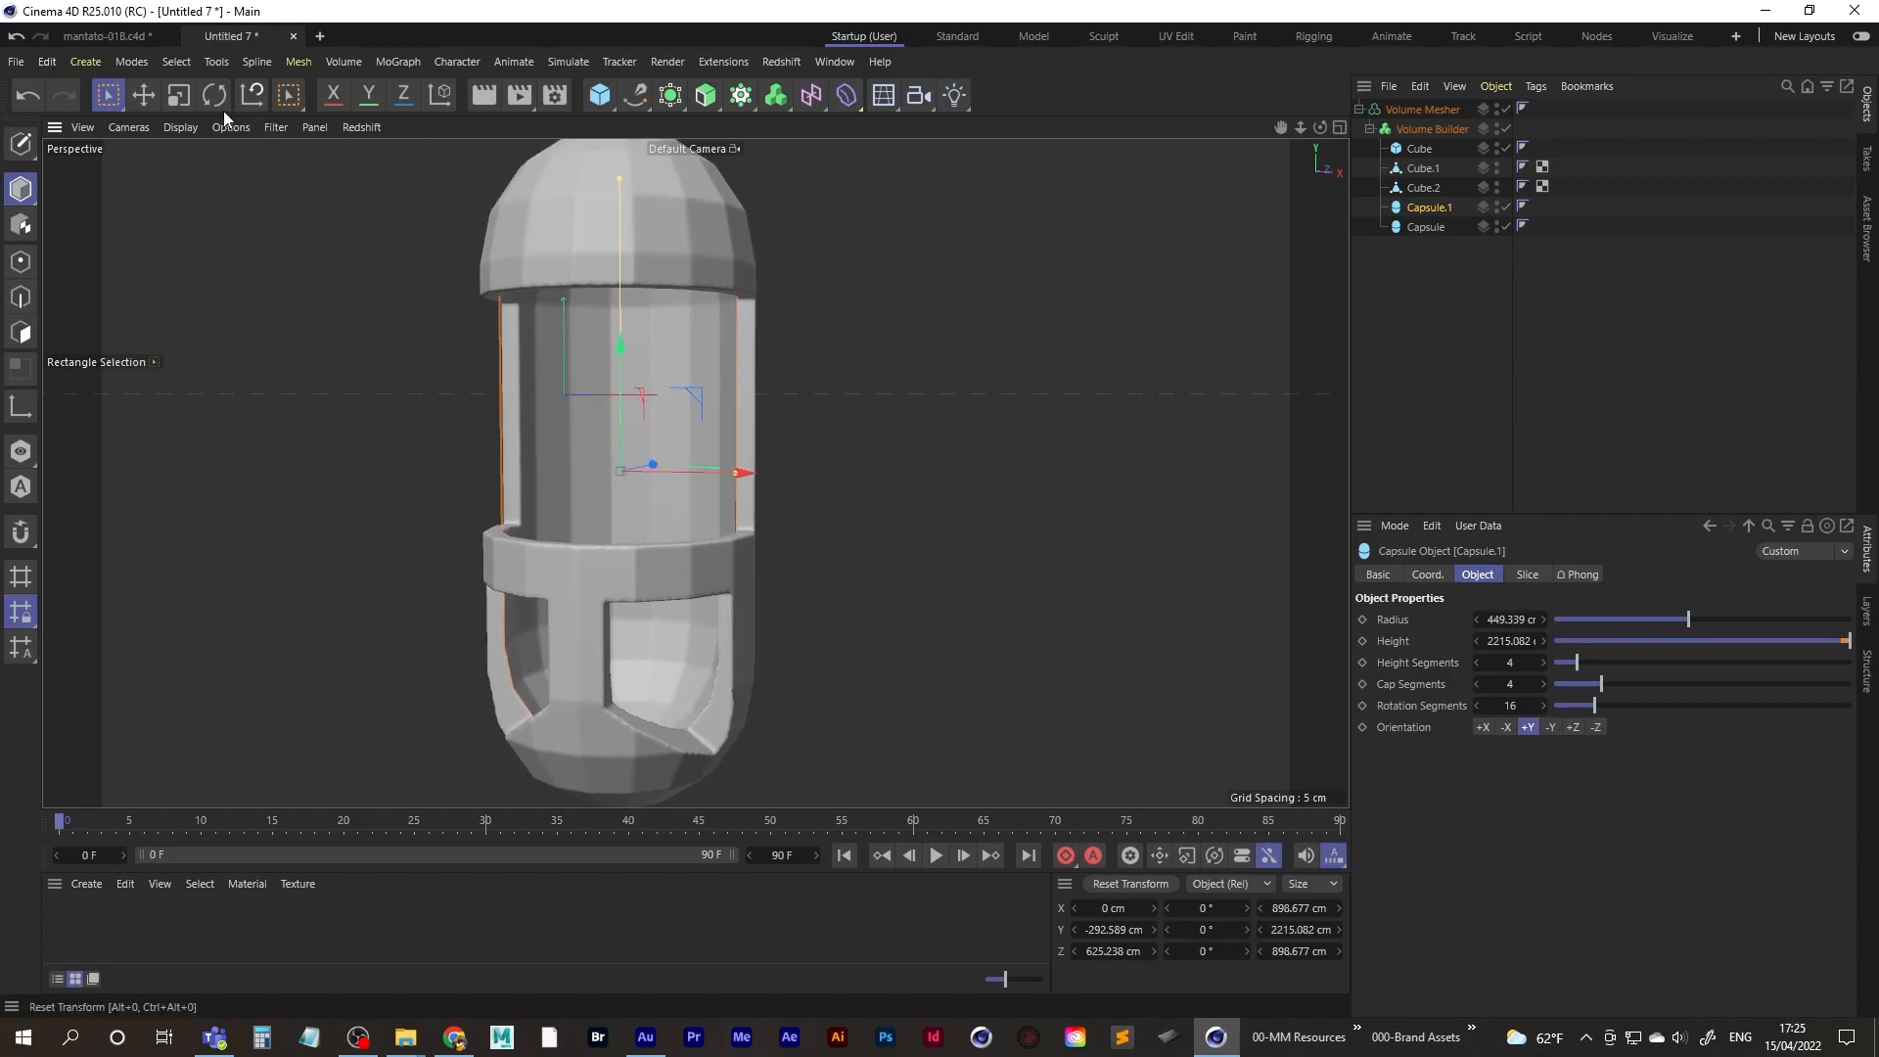
{"action": "key", "text": "t"}
{"action": "mouse_move", "coordinate": [268, 415]}
{"action": "left_mouse_down"}
{"action": "mouse_move", "coordinate": [300, 381]}
{"action": "mouse_move", "coordinate": [284, 407]}
{"action": "left_mouse_up"}
{"action": "left_click_drag", "start_coordinate": [612, 387], "coordinate": [728, 626], "text": "alt"}
{"action": "key", "text": "0"}
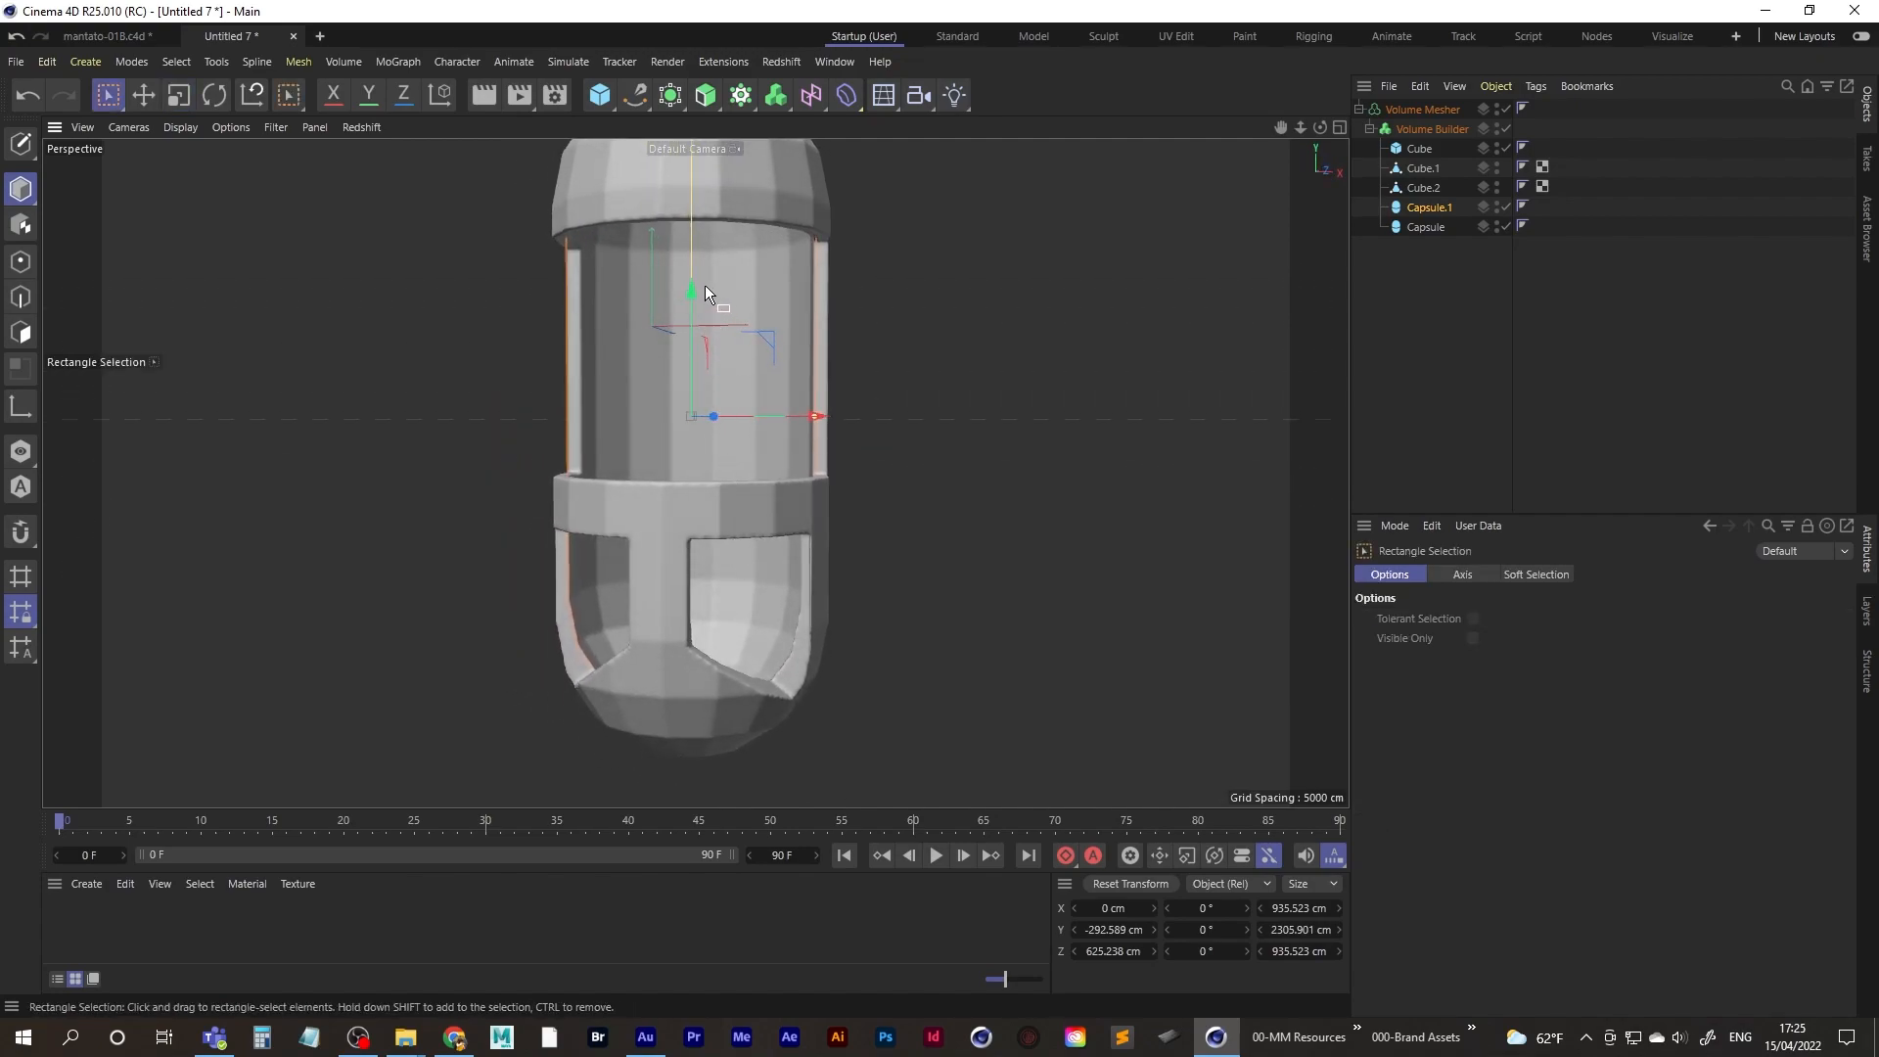
{"action": "left_click_drag", "start_coordinate": [687, 291], "coordinate": [689, 308]}
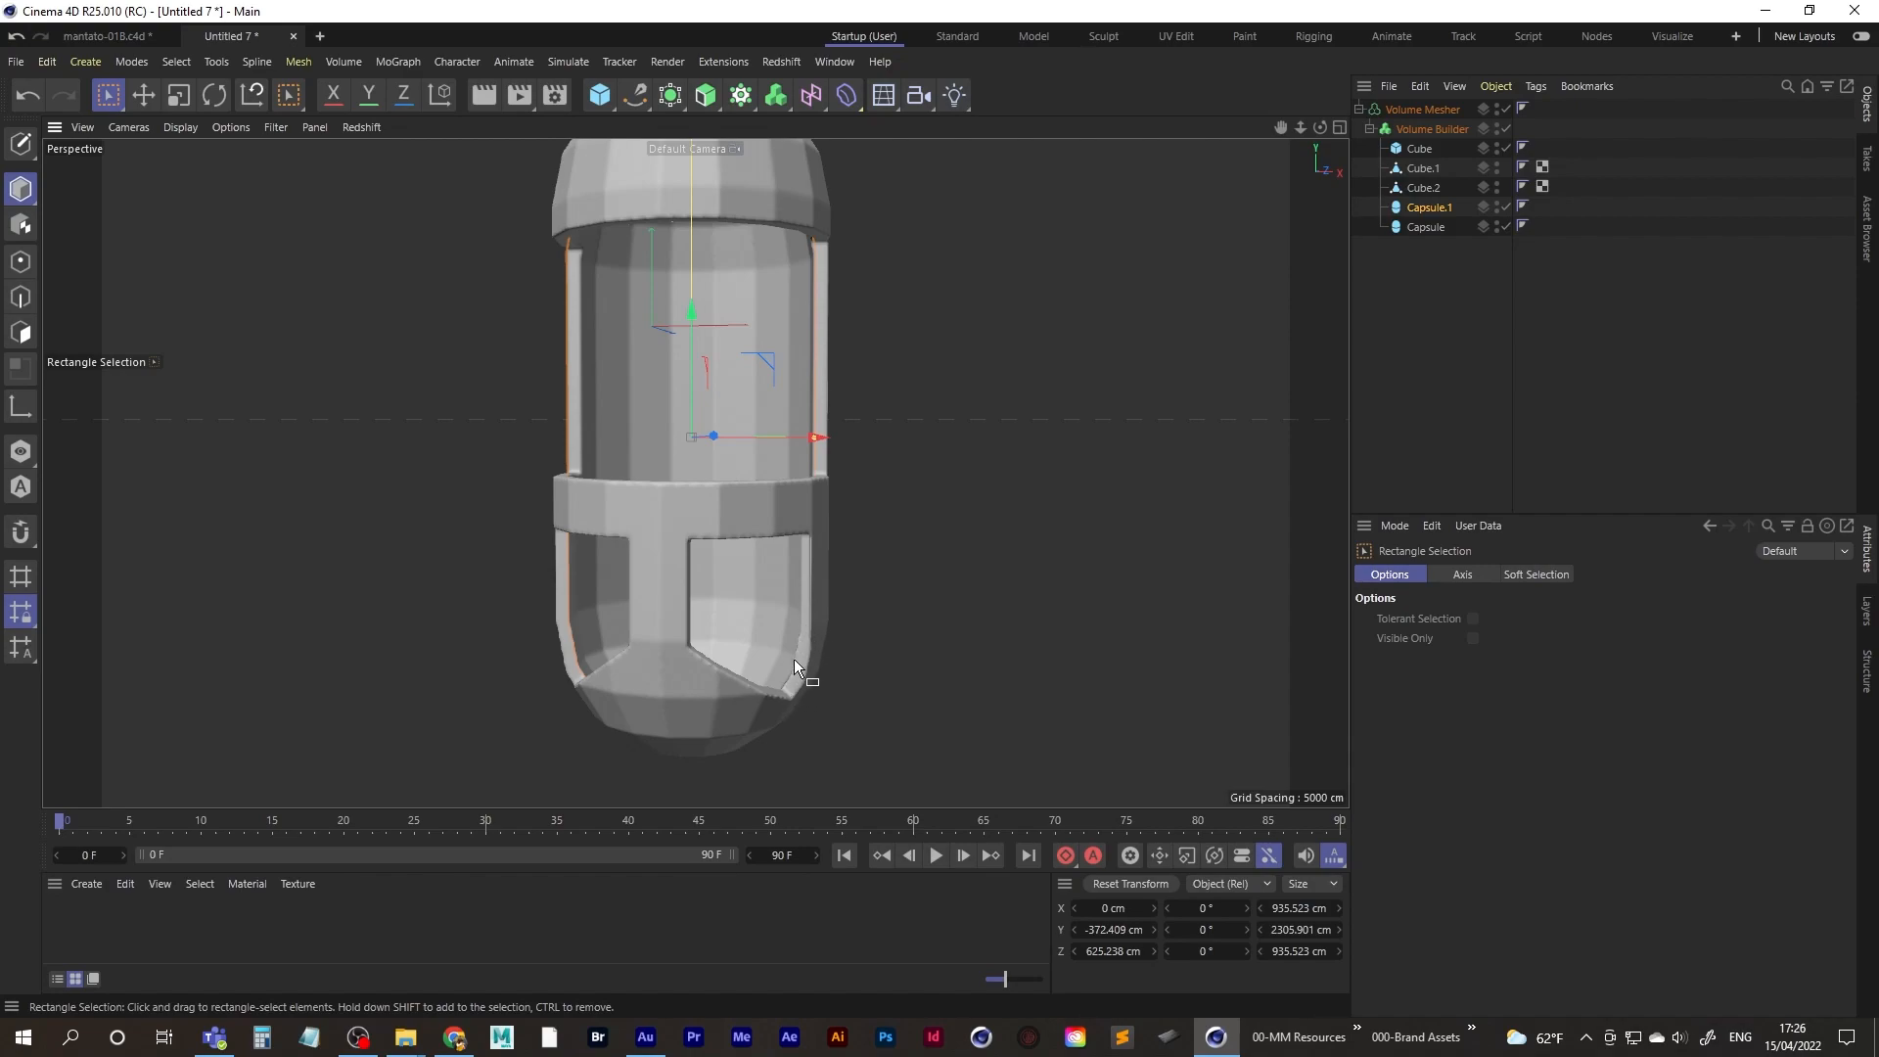
{"action": "left_click_drag", "start_coordinate": [799, 664], "coordinate": [607, 553], "text": "alt"}
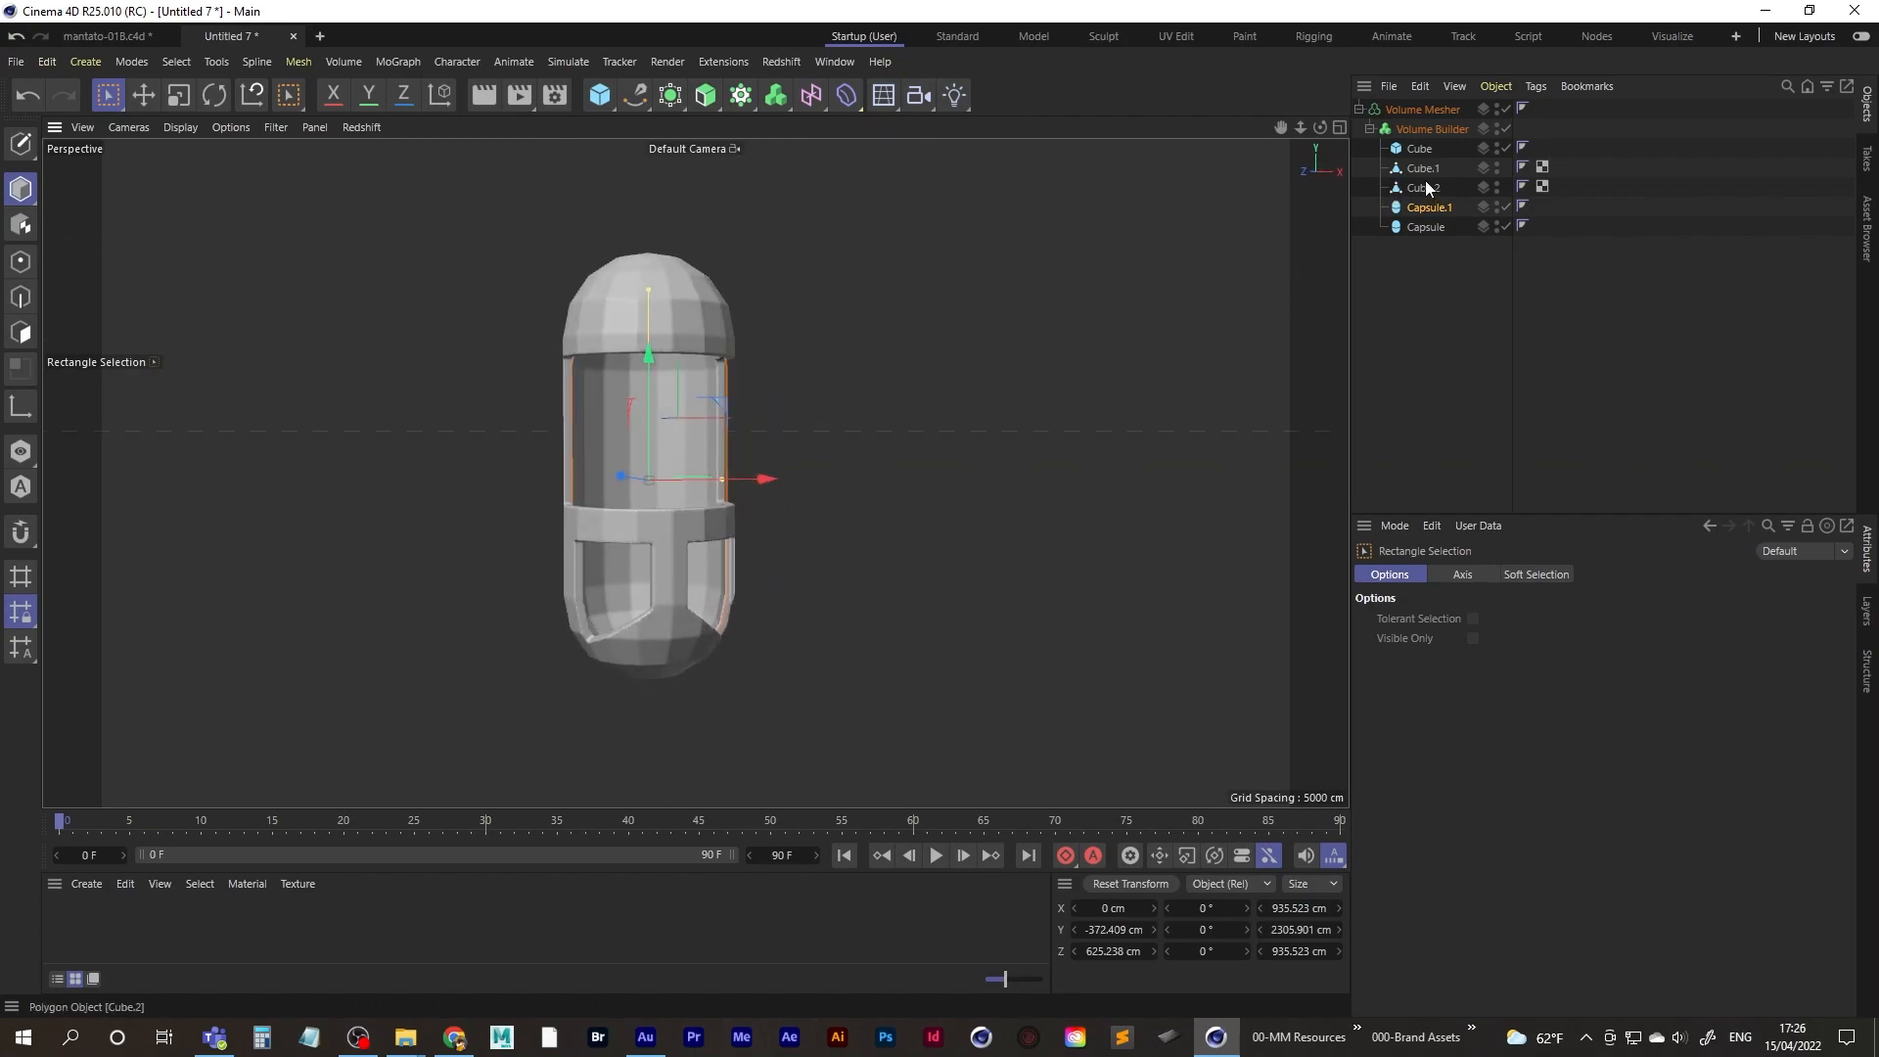
- Slightly scale Cube.1 and Cube.2 together along the vertical axis to adjust the two lower openings
{"action": "left_click", "coordinate": [1424, 172]}
{"action": "left_click", "coordinate": [1421, 187], "text": "ctrl"}
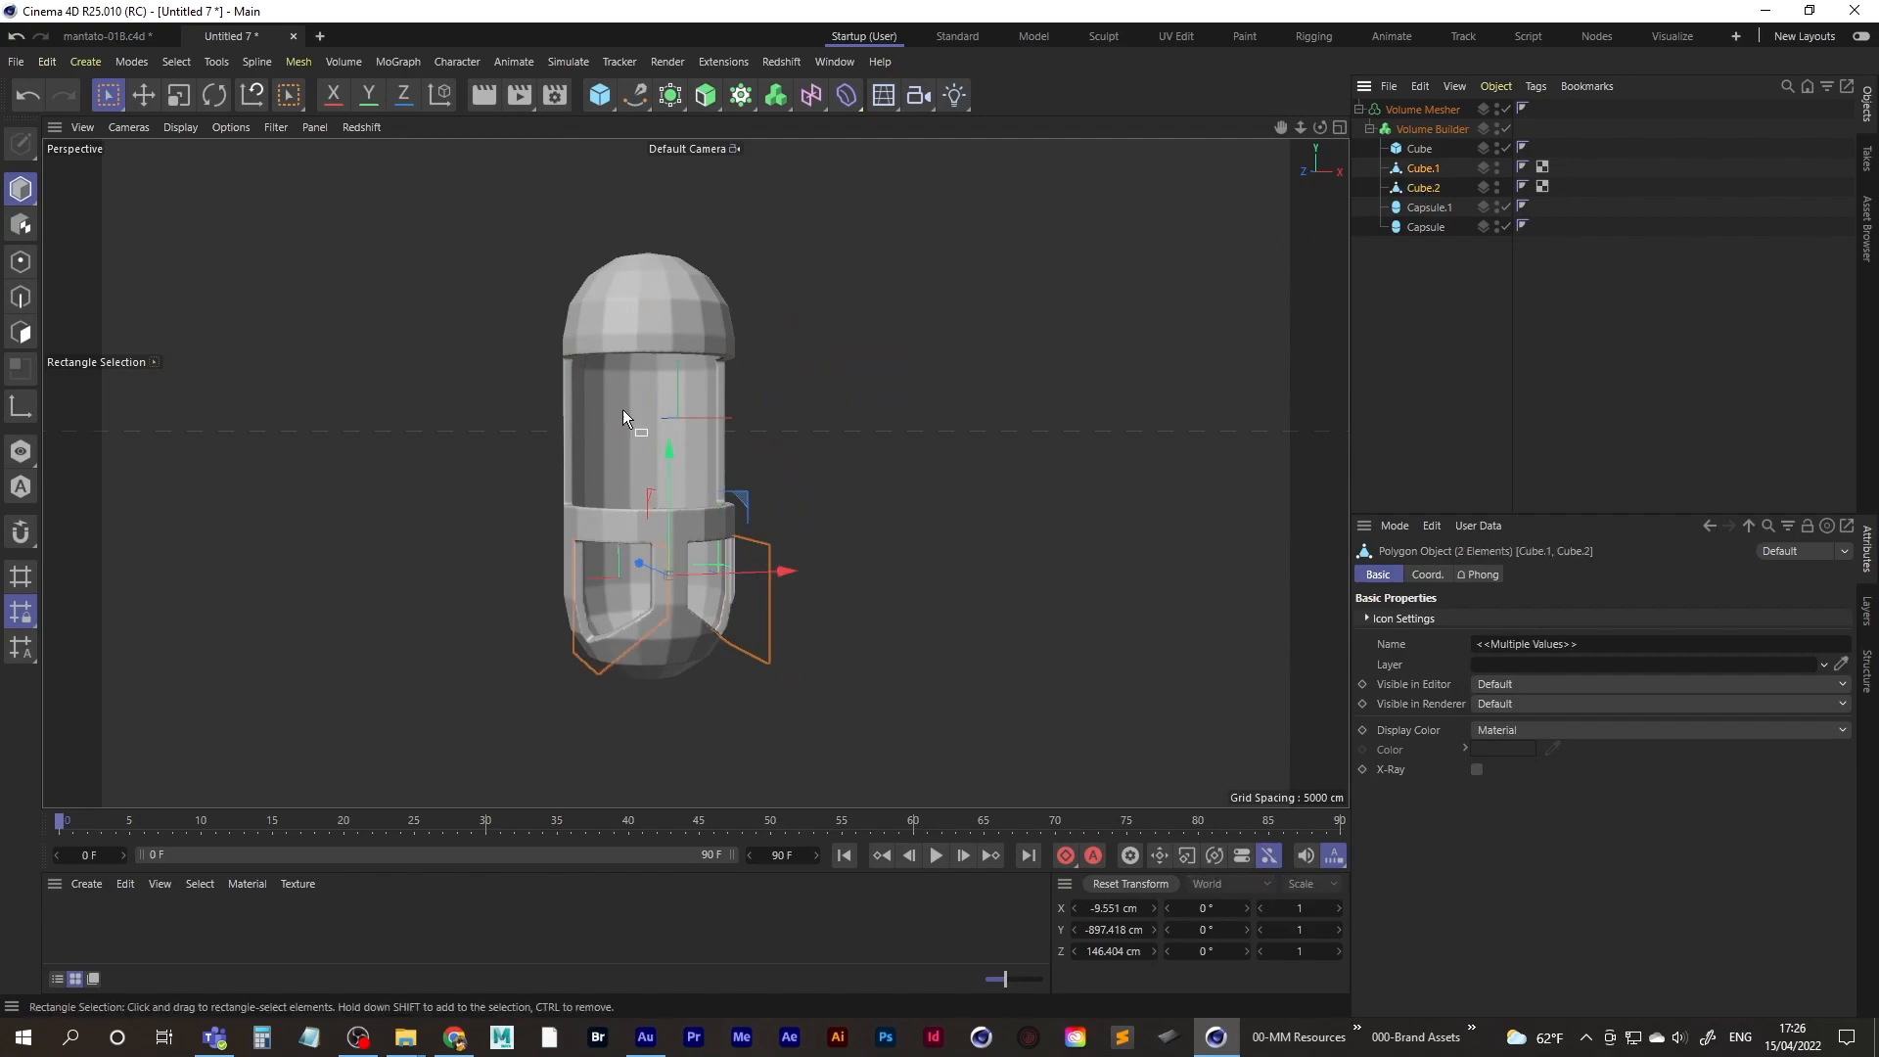
{"action": "left_click", "coordinate": [178, 95]}
{"action": "mouse_move", "coordinate": [668, 448]}
{"action": "left_mouse_down"}
{"action": "mouse_move", "coordinate": [668, 467]}
{"action": "mouse_move", "coordinate": [664, 446]}
{"action": "left_mouse_up"}
{"action": "key", "text": "space"}
{"action": "left_click", "coordinate": [1366, 345]}
{"action": "scroll", "coordinate": [754, 520], "scroll_direction": "up", "scroll_amount": 5}
{"action": "left_click_drag", "start_coordinate": [754, 519], "coordinate": [648, 525], "text": "alt"}
{"action": "middle_click_drag", "start_coordinate": [708, 372], "coordinate": [691, 478], "text": "alt"}
{"action": "scroll", "coordinate": [691, 477], "scroll_direction": "down", "scroll_amount": 3}
{"action": "left_click_drag", "start_coordinate": [691, 478], "coordinate": [673, 564], "text": "alt"}
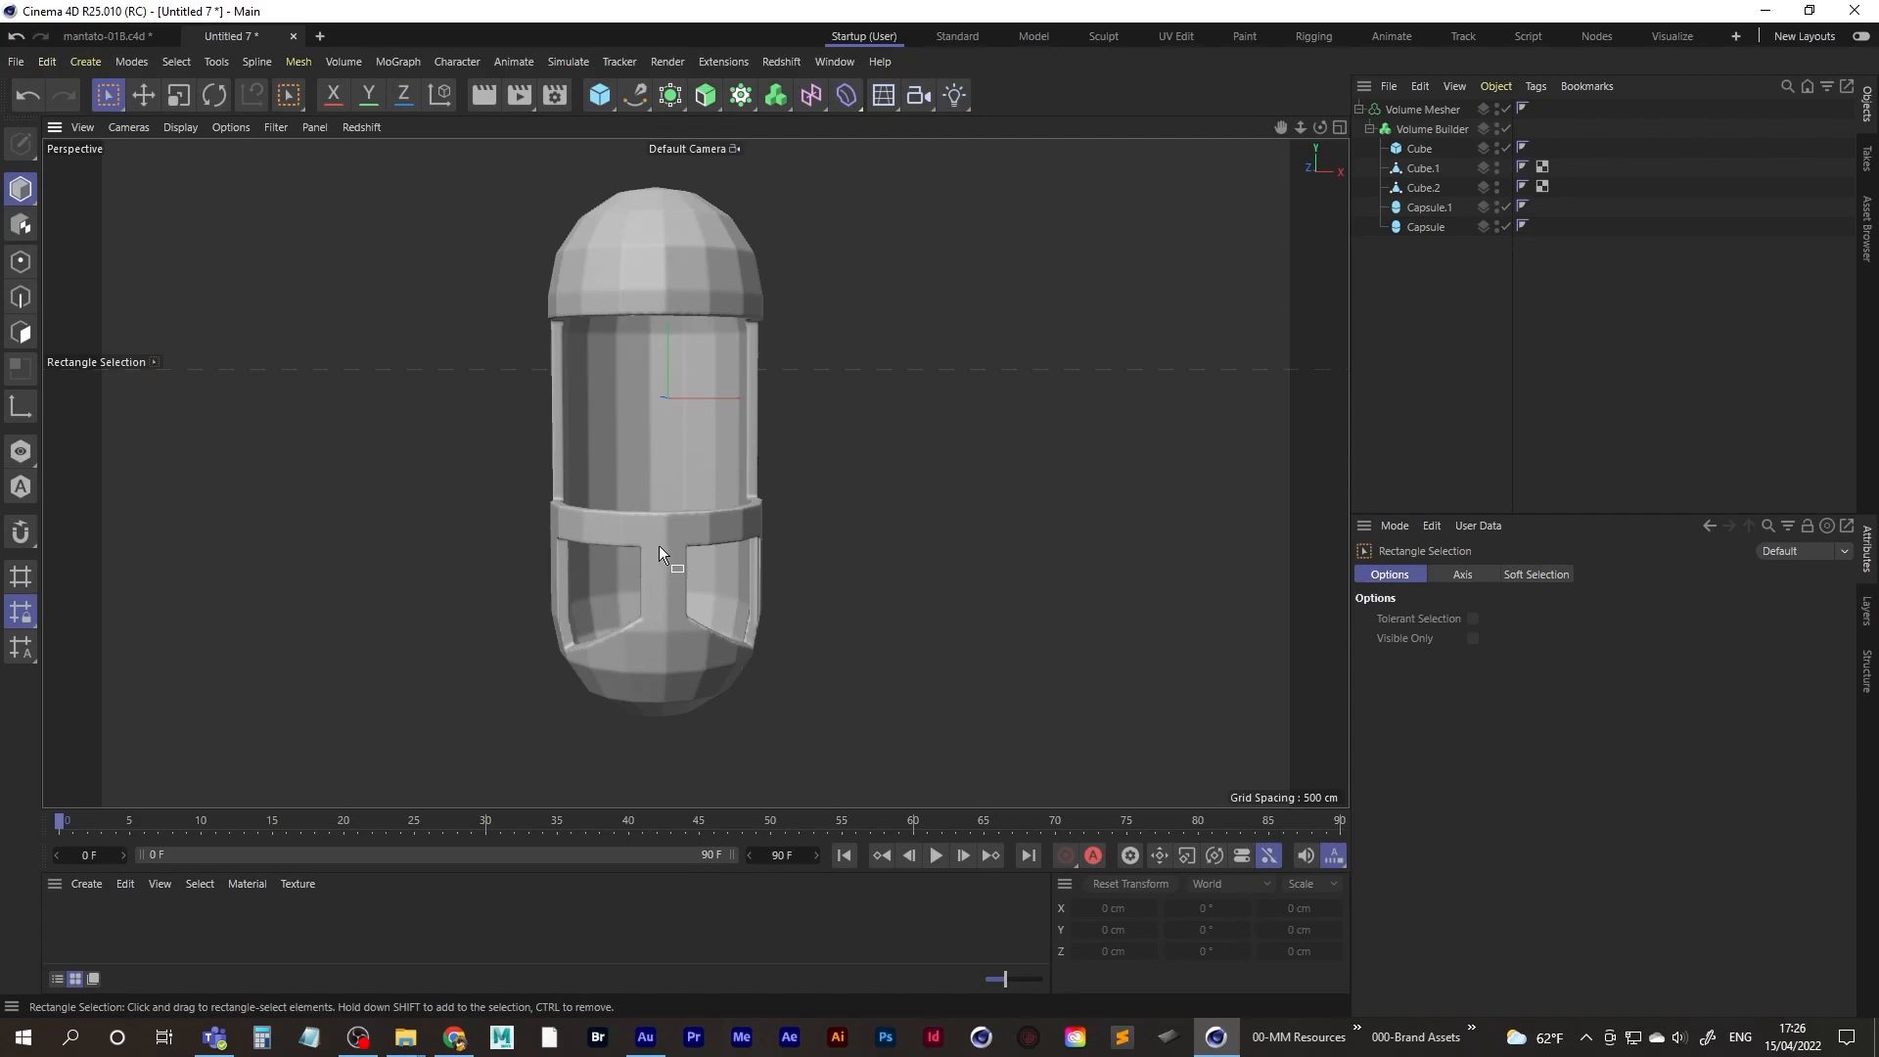
- Save the project as Capsule in the c4d_files folder
{"action": "key", "text": "ctrl+s"}
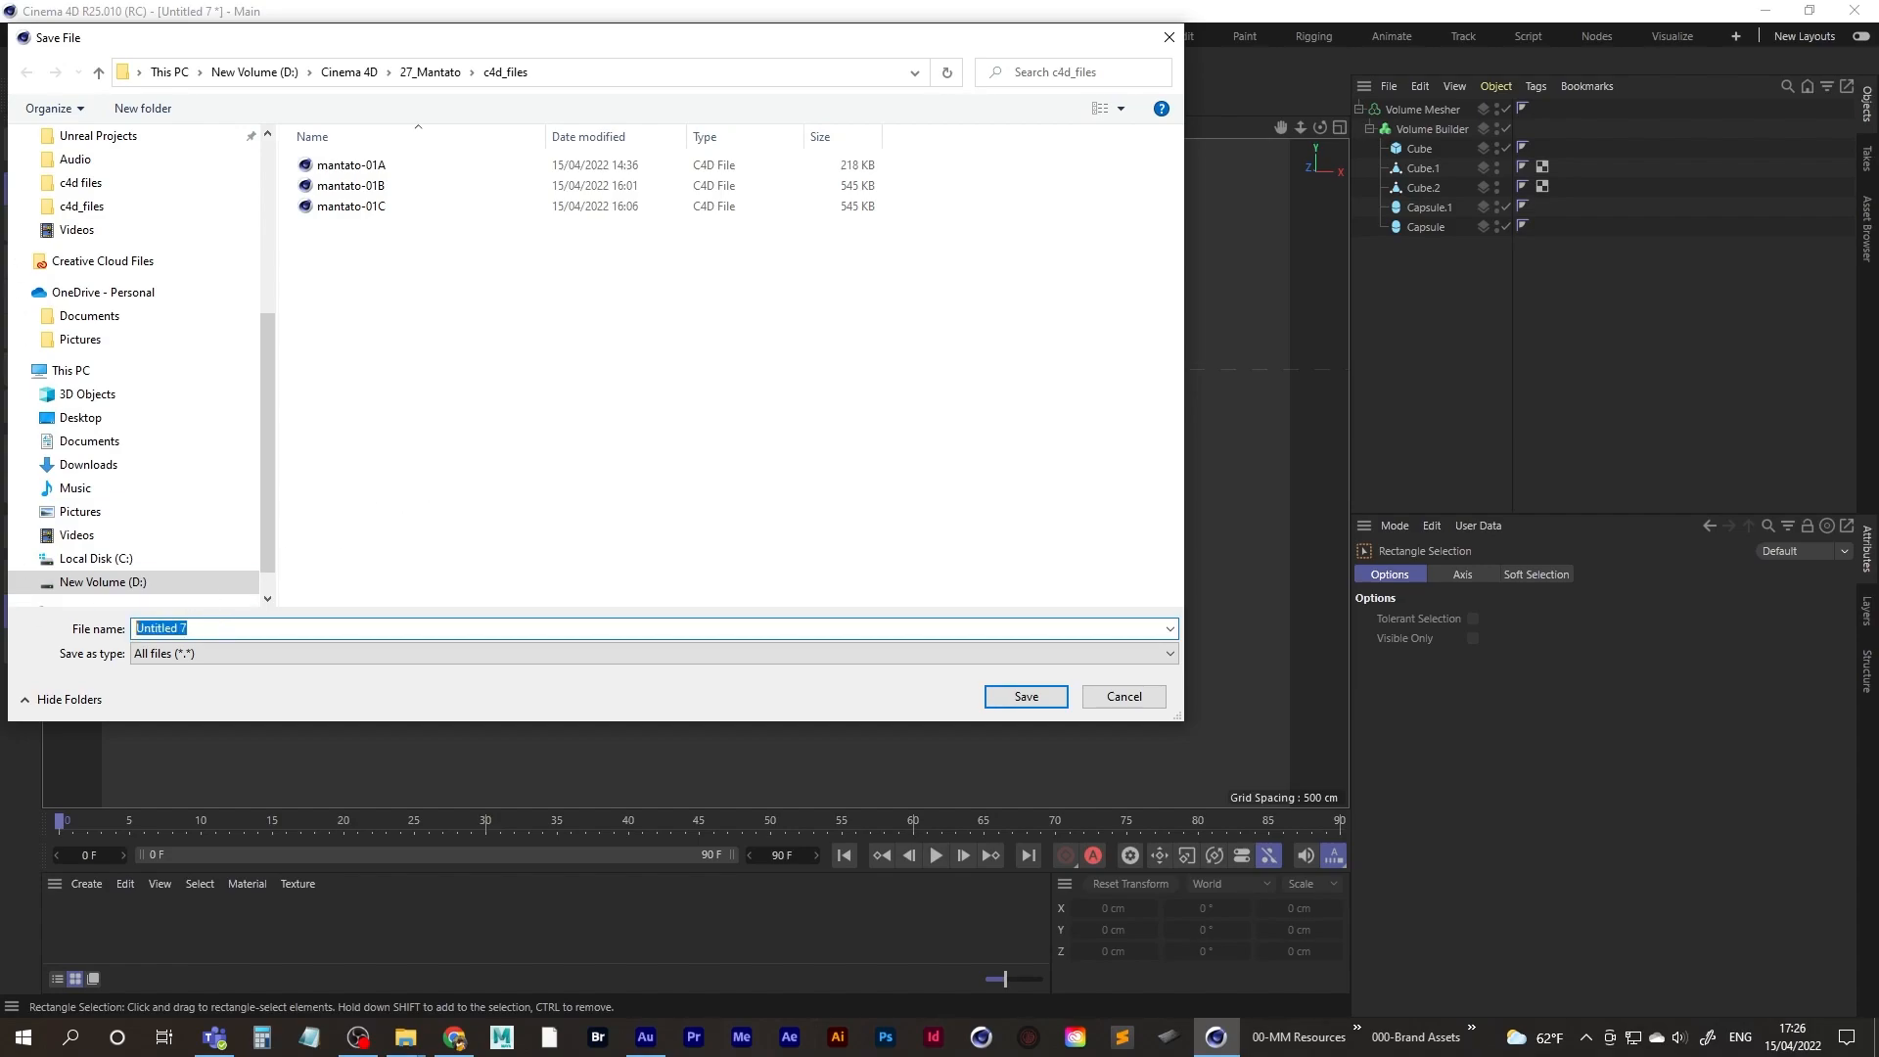
{"action": "type", "text": "Capsule"}
{"action": "key", "text": "Return"}
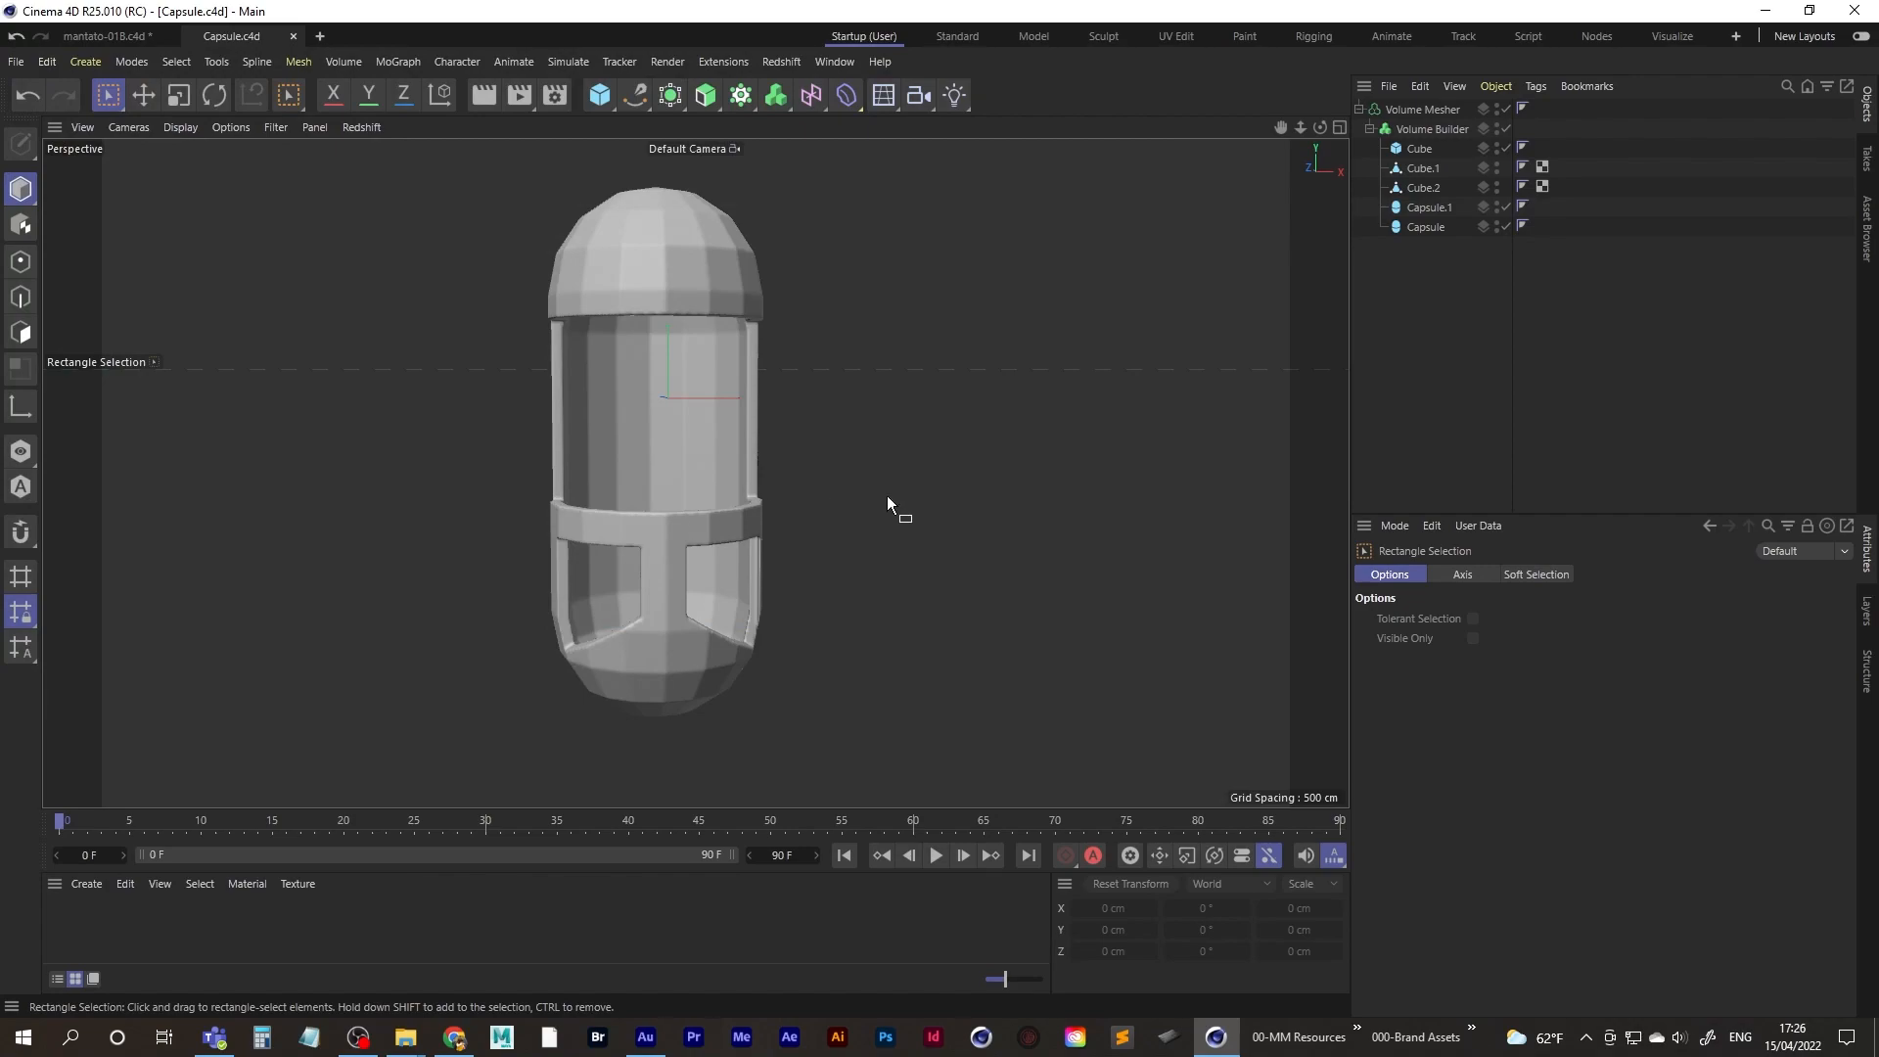
{"action": "left_click_drag", "start_coordinate": [769, 509], "coordinate": [760, 256], "text": "alt"}
{"action": "mouse_move", "coordinate": [636, 355]}
{"action": "left_mouse_down", "text": "alt"}
{"action": "mouse_move", "coordinate": [649, 410]}
{"action": "mouse_move", "coordinate": [681, 409]}
{"action": "left_mouse_up", "text": "alt"}
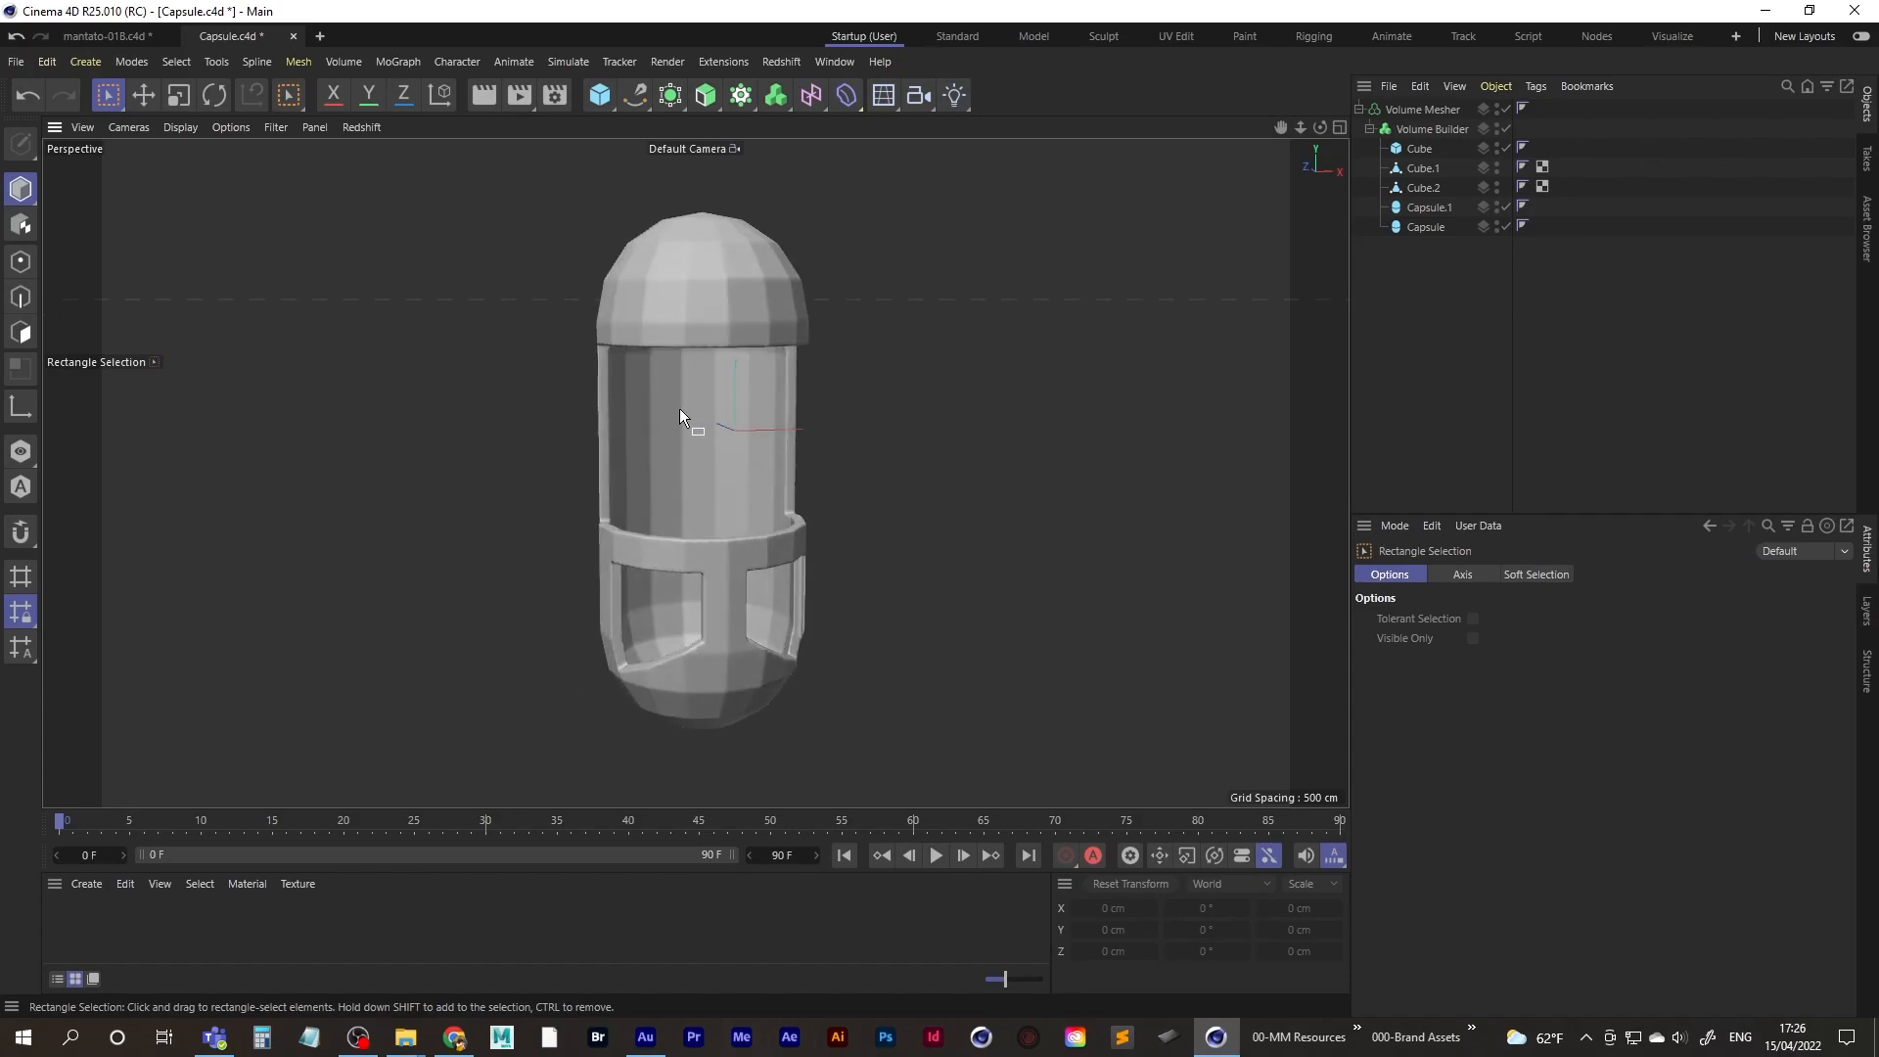
- Inspect the capsule's mesh density with line shading and return to plain Gouraud shading
{"action": "key", "text": "n"}
{"action": "key", "text": "b"}
{"action": "middle_click_drag", "start_coordinate": [697, 427], "coordinate": [652, 484], "text": "alt"}
{"action": "right_click_drag", "start_coordinate": [700, 401], "coordinate": [656, 448], "text": "alt"}
{"action": "middle_click_drag", "start_coordinate": [736, 397], "coordinate": [698, 359], "text": "alt"}
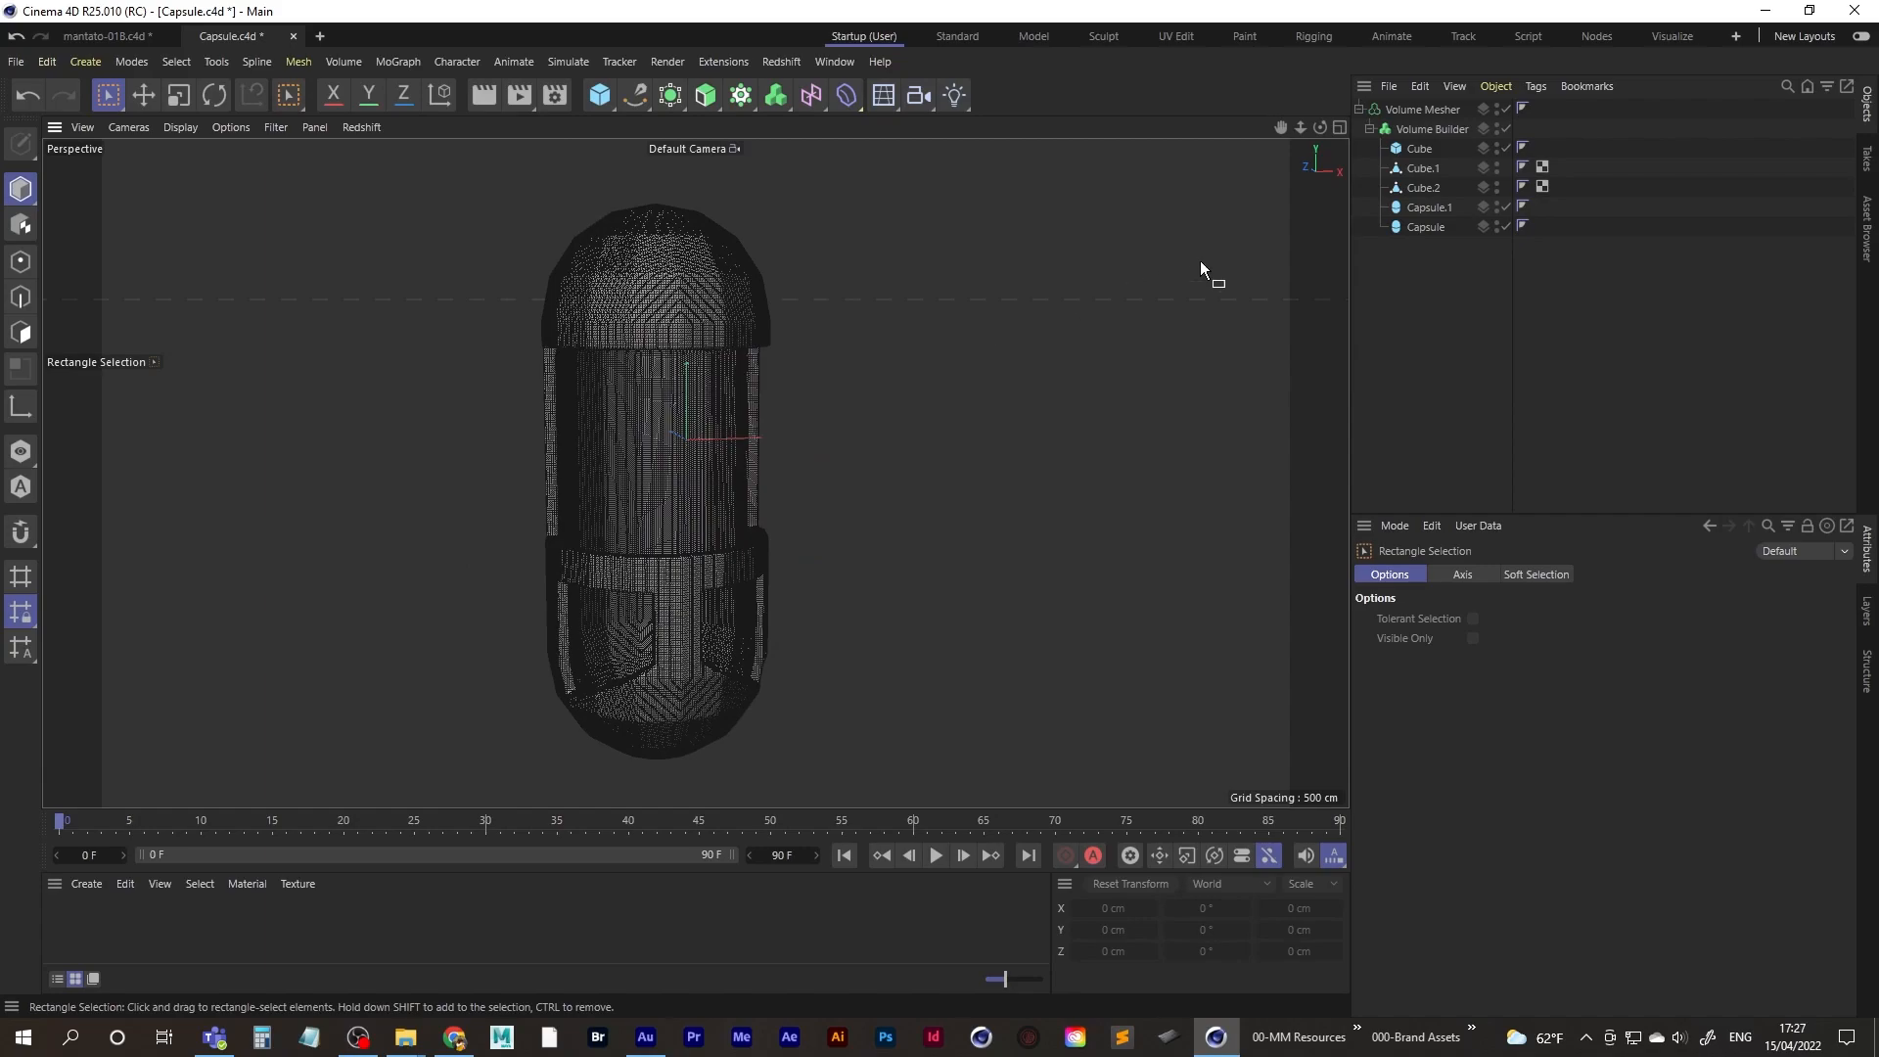
{"action": "key", "text": "n"}
{"action": "key", "text": "a"}
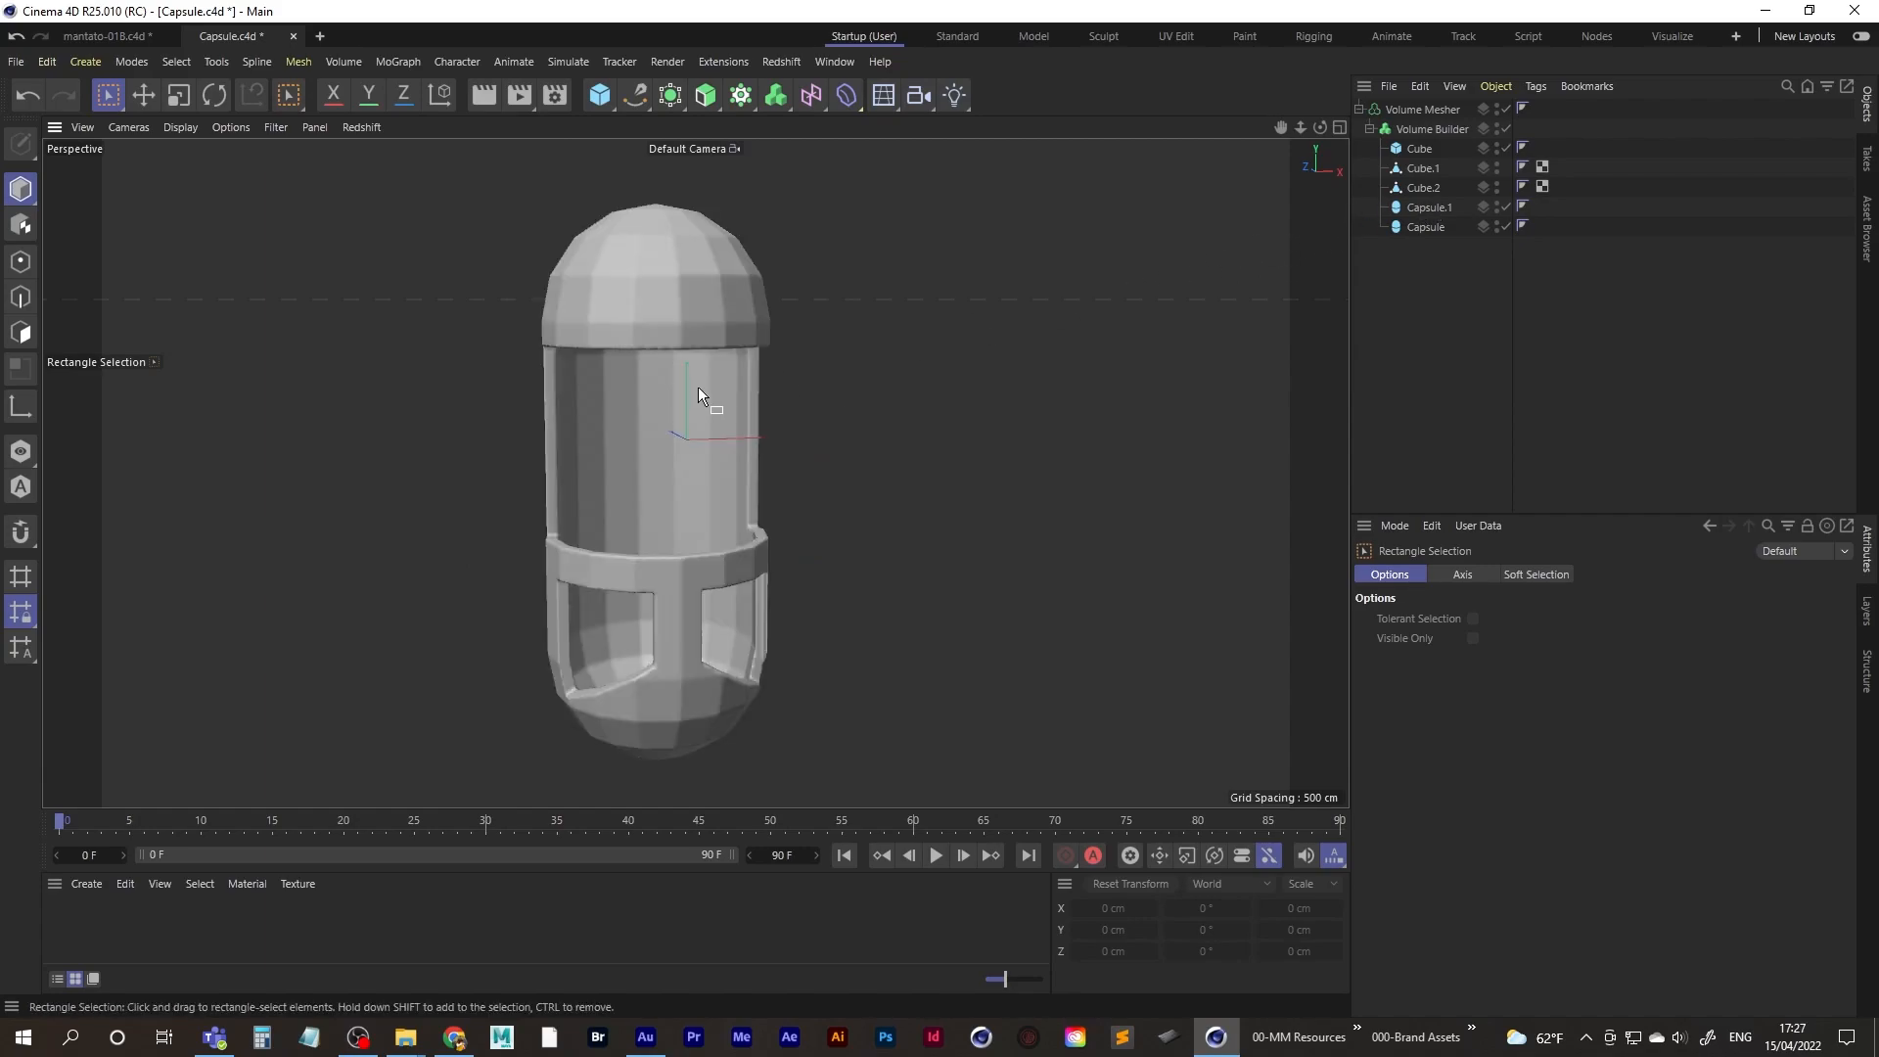
- Set the outer Capsule's rotation segments to 80
{"action": "left_click", "coordinate": [1427, 227]}
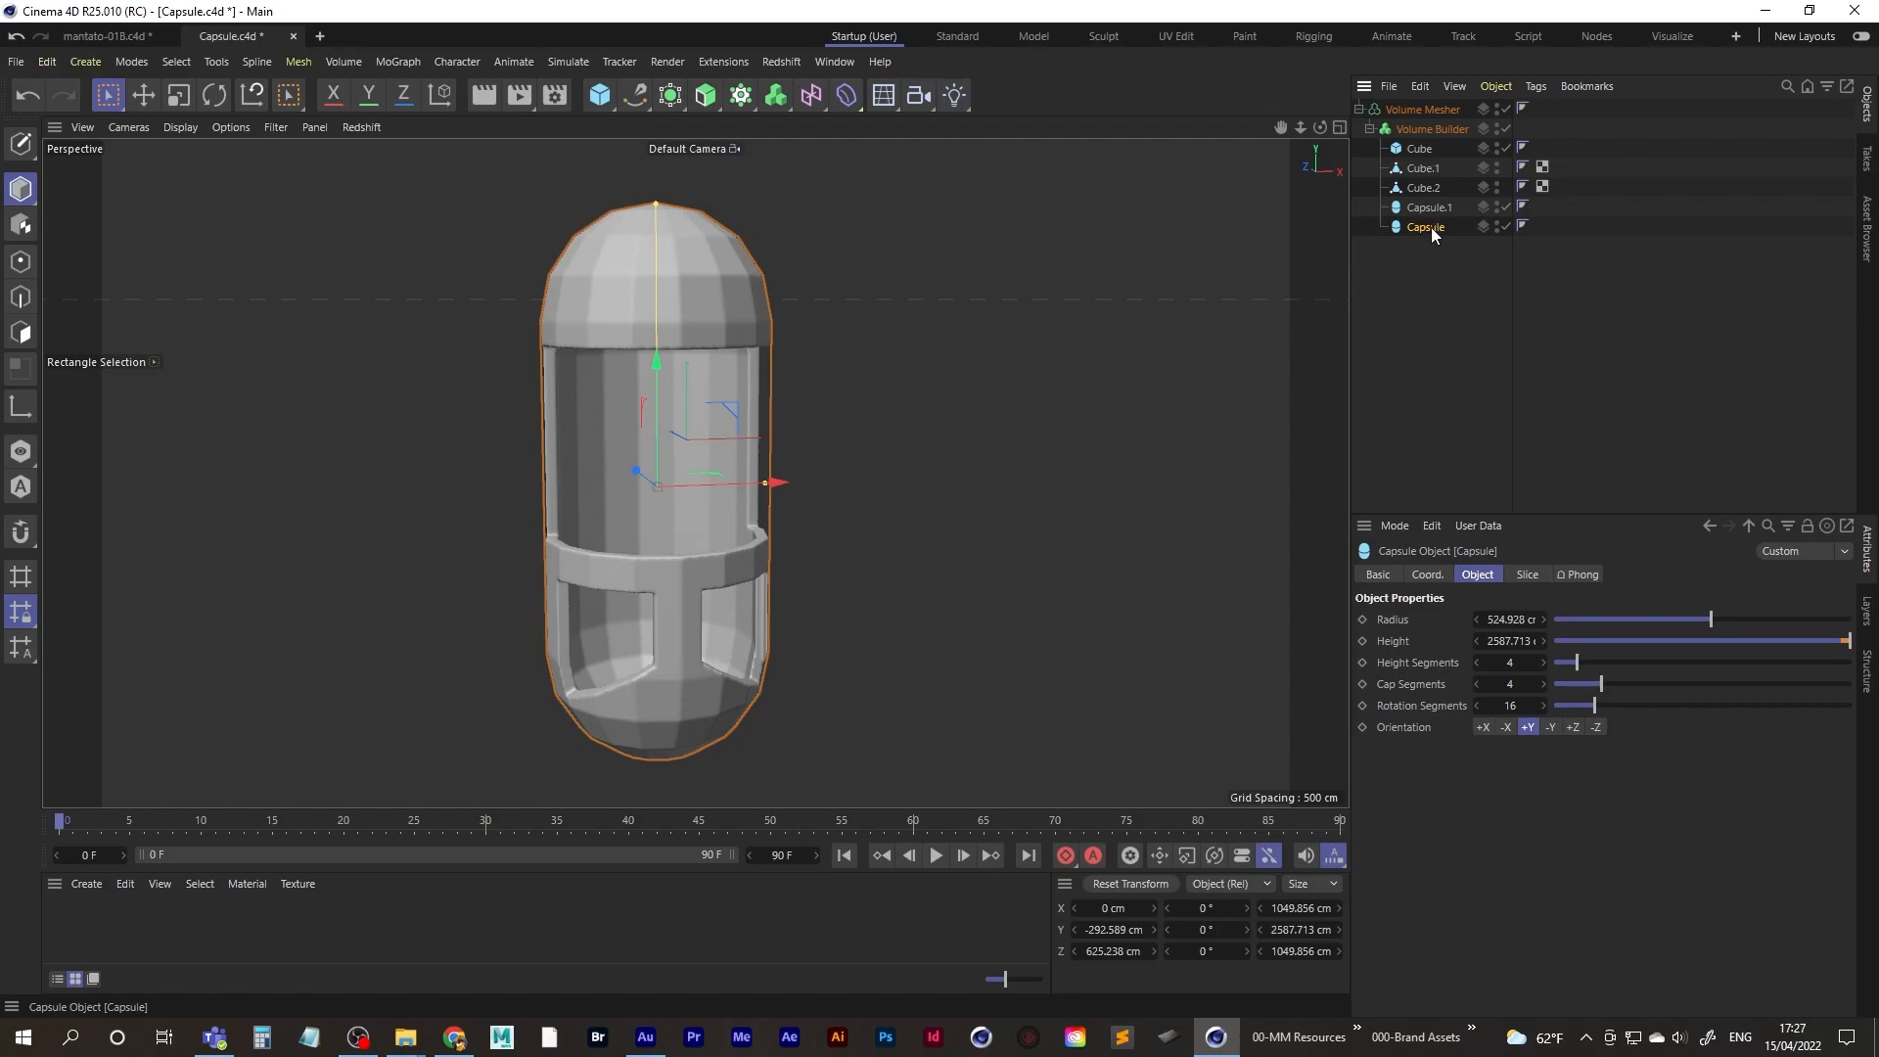
{"action": "left_click", "coordinate": [1495, 224]}
{"action": "left_click", "coordinate": [1496, 225]}
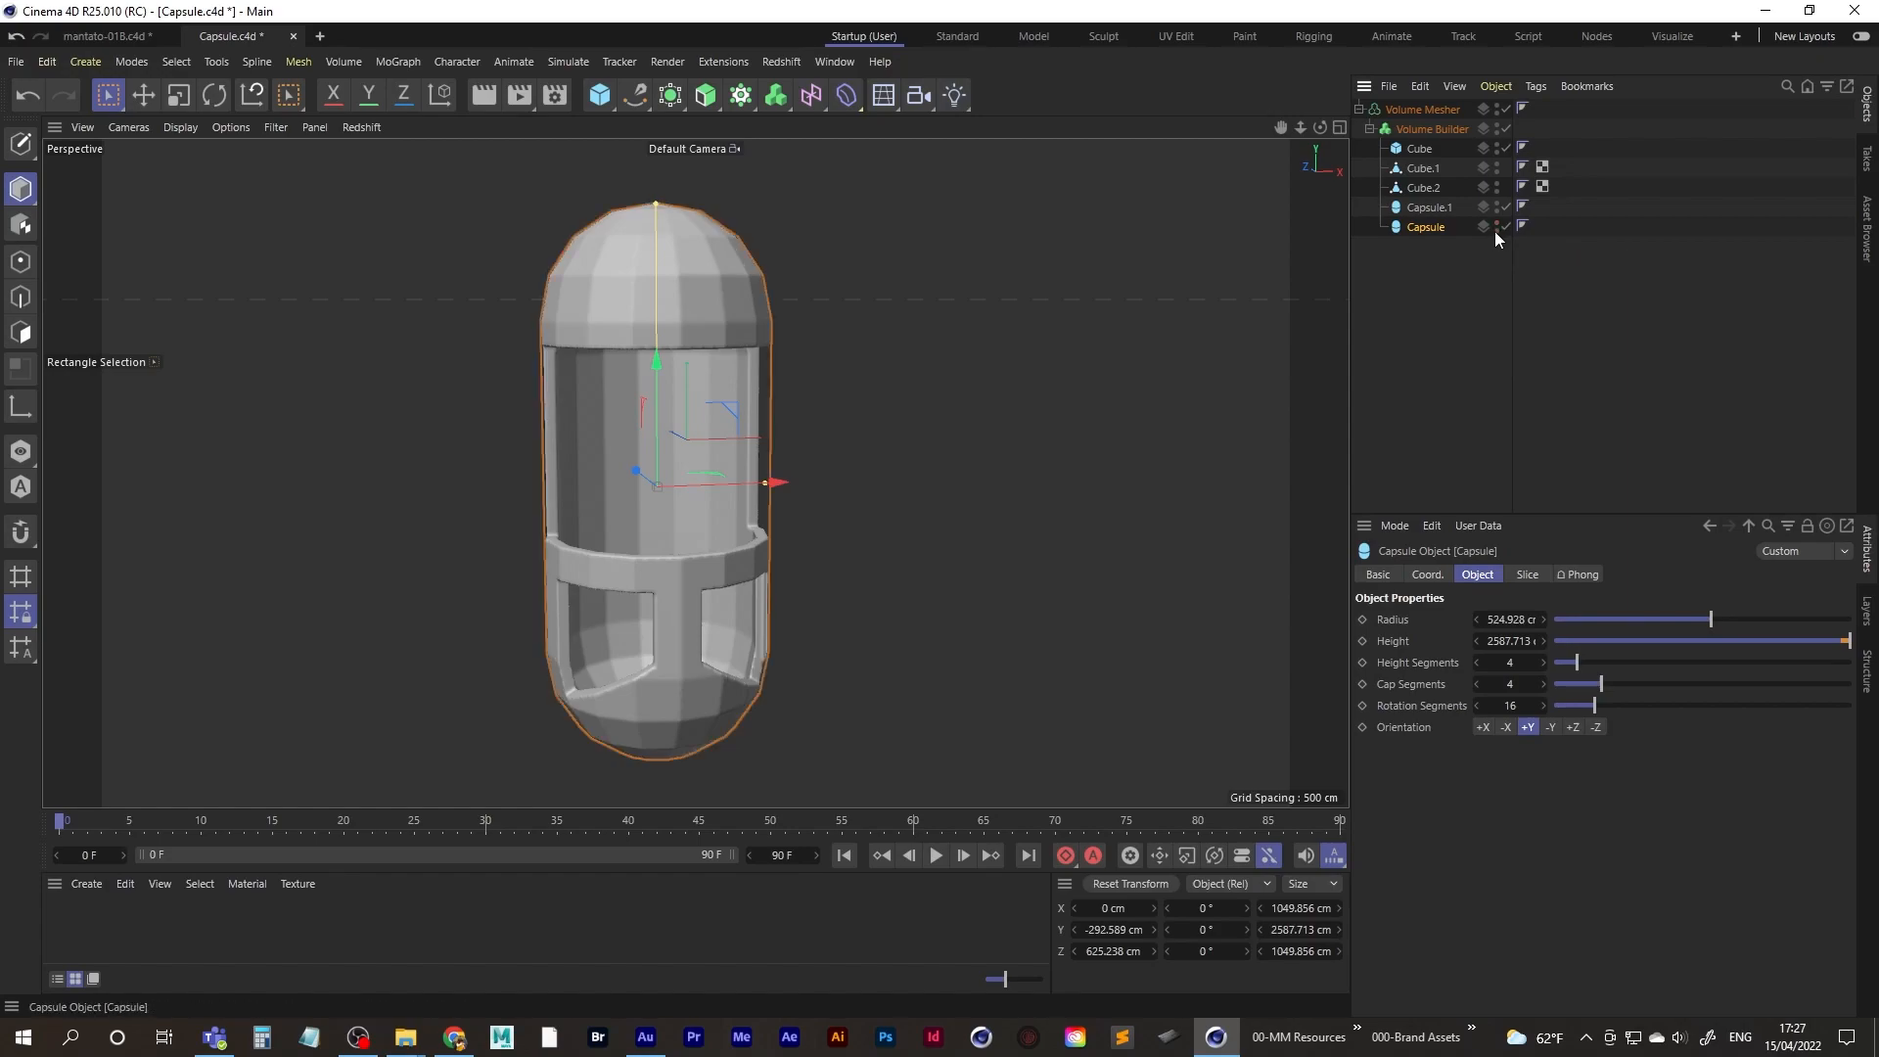
{"action": "left_click", "coordinate": [1513, 706]}
{"action": "type", "text": "80"}
{"action": "key", "text": "Return"}
{"action": "left_click_drag", "start_coordinate": [618, 496], "coordinate": [648, 542], "text": "alt"}
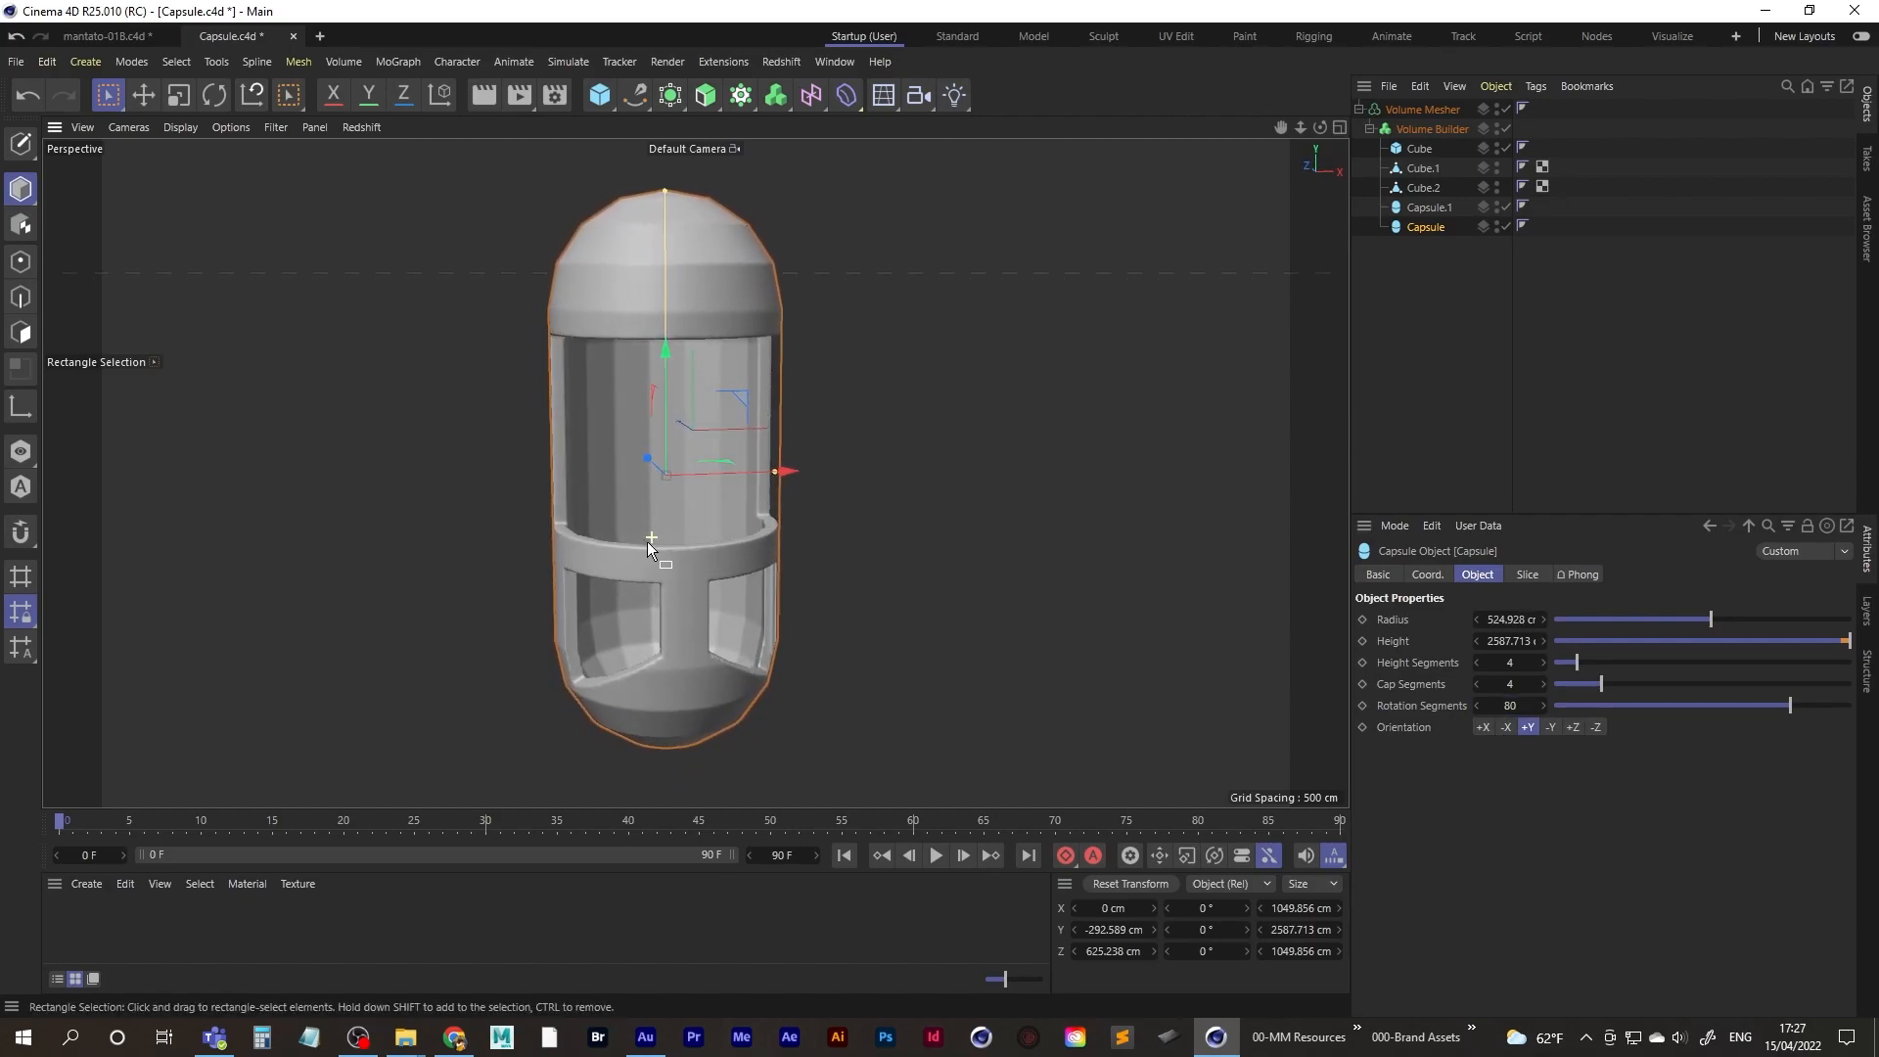
- Set the outer Capsule's cap segments to 40 to round its ends
{"action": "left_click", "coordinate": [1512, 685]}
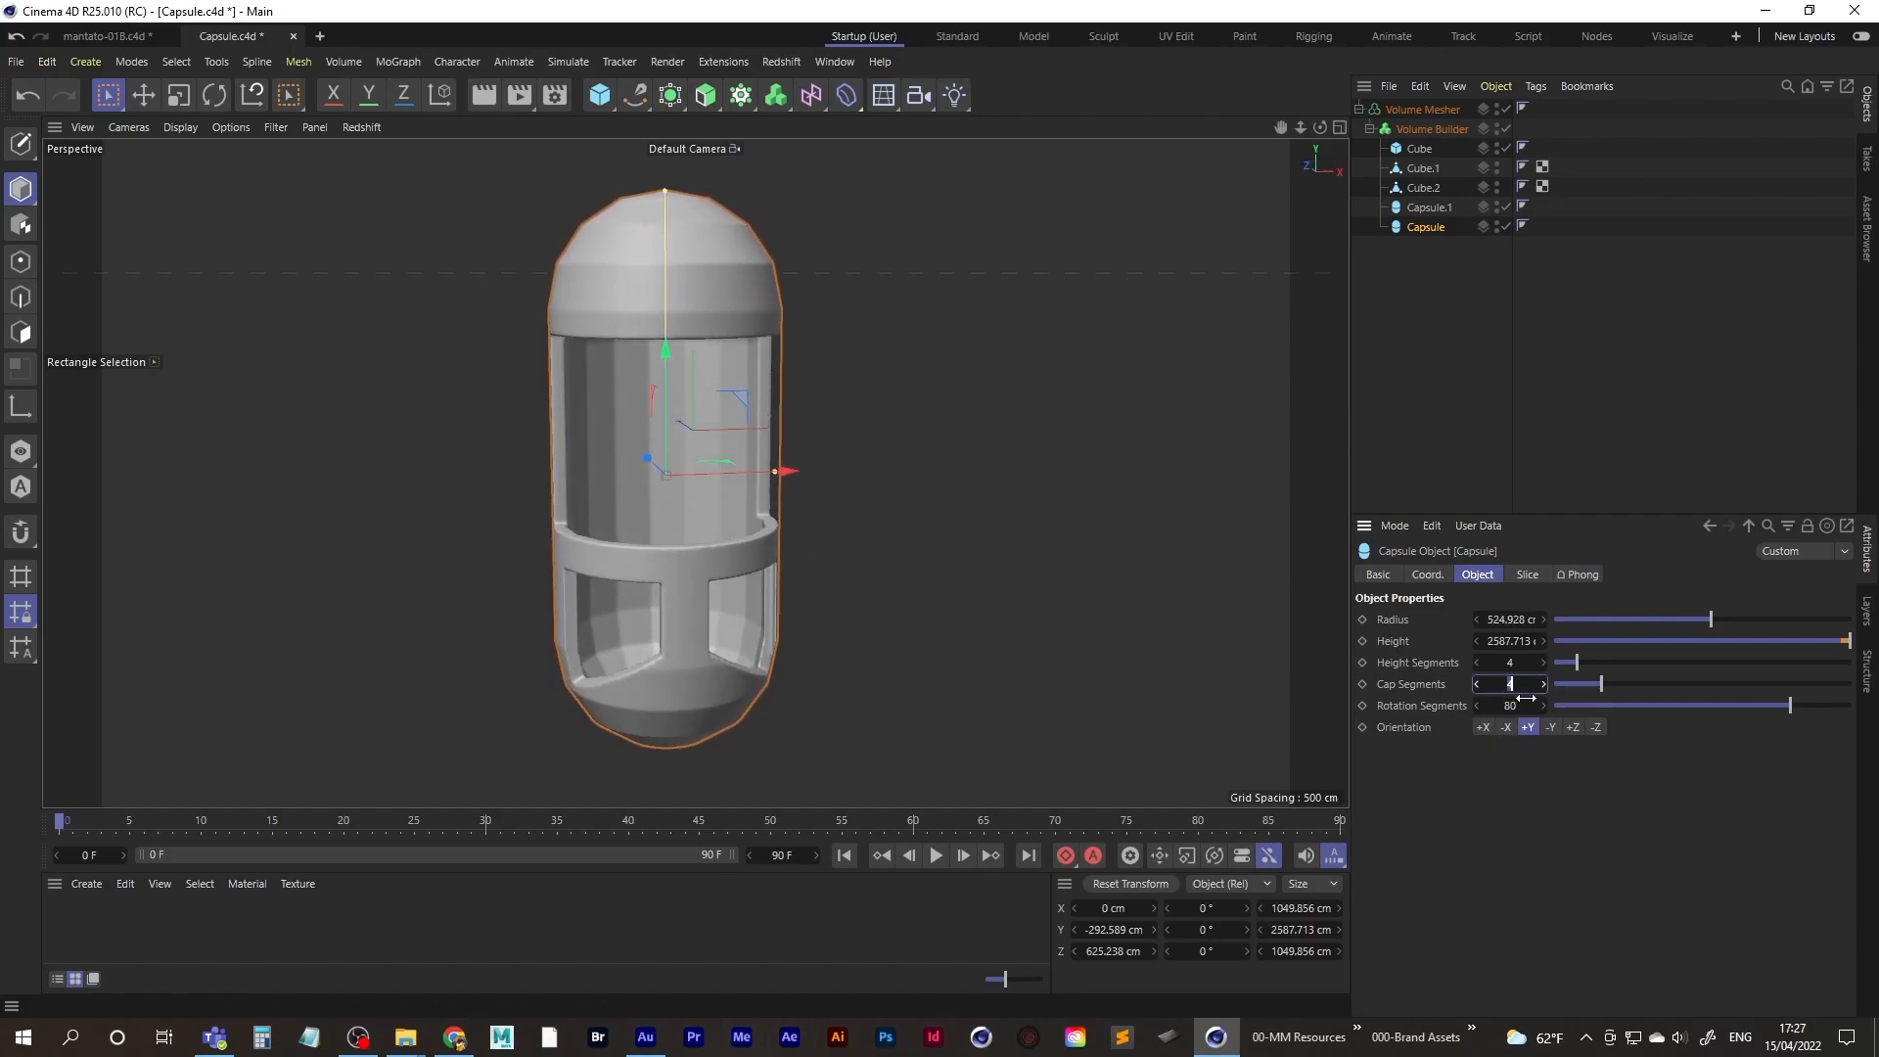
{"action": "type", "text": "40"}
{"action": "key", "text": "Return"}
{"action": "mouse_move", "coordinate": [714, 484]}
{"action": "left_mouse_down", "text": "alt"}
{"action": "mouse_move", "coordinate": [669, 487]}
{"action": "mouse_move", "coordinate": [723, 501]}
{"action": "mouse_move", "coordinate": [690, 487]}
{"action": "left_mouse_up", "text": "alt"}
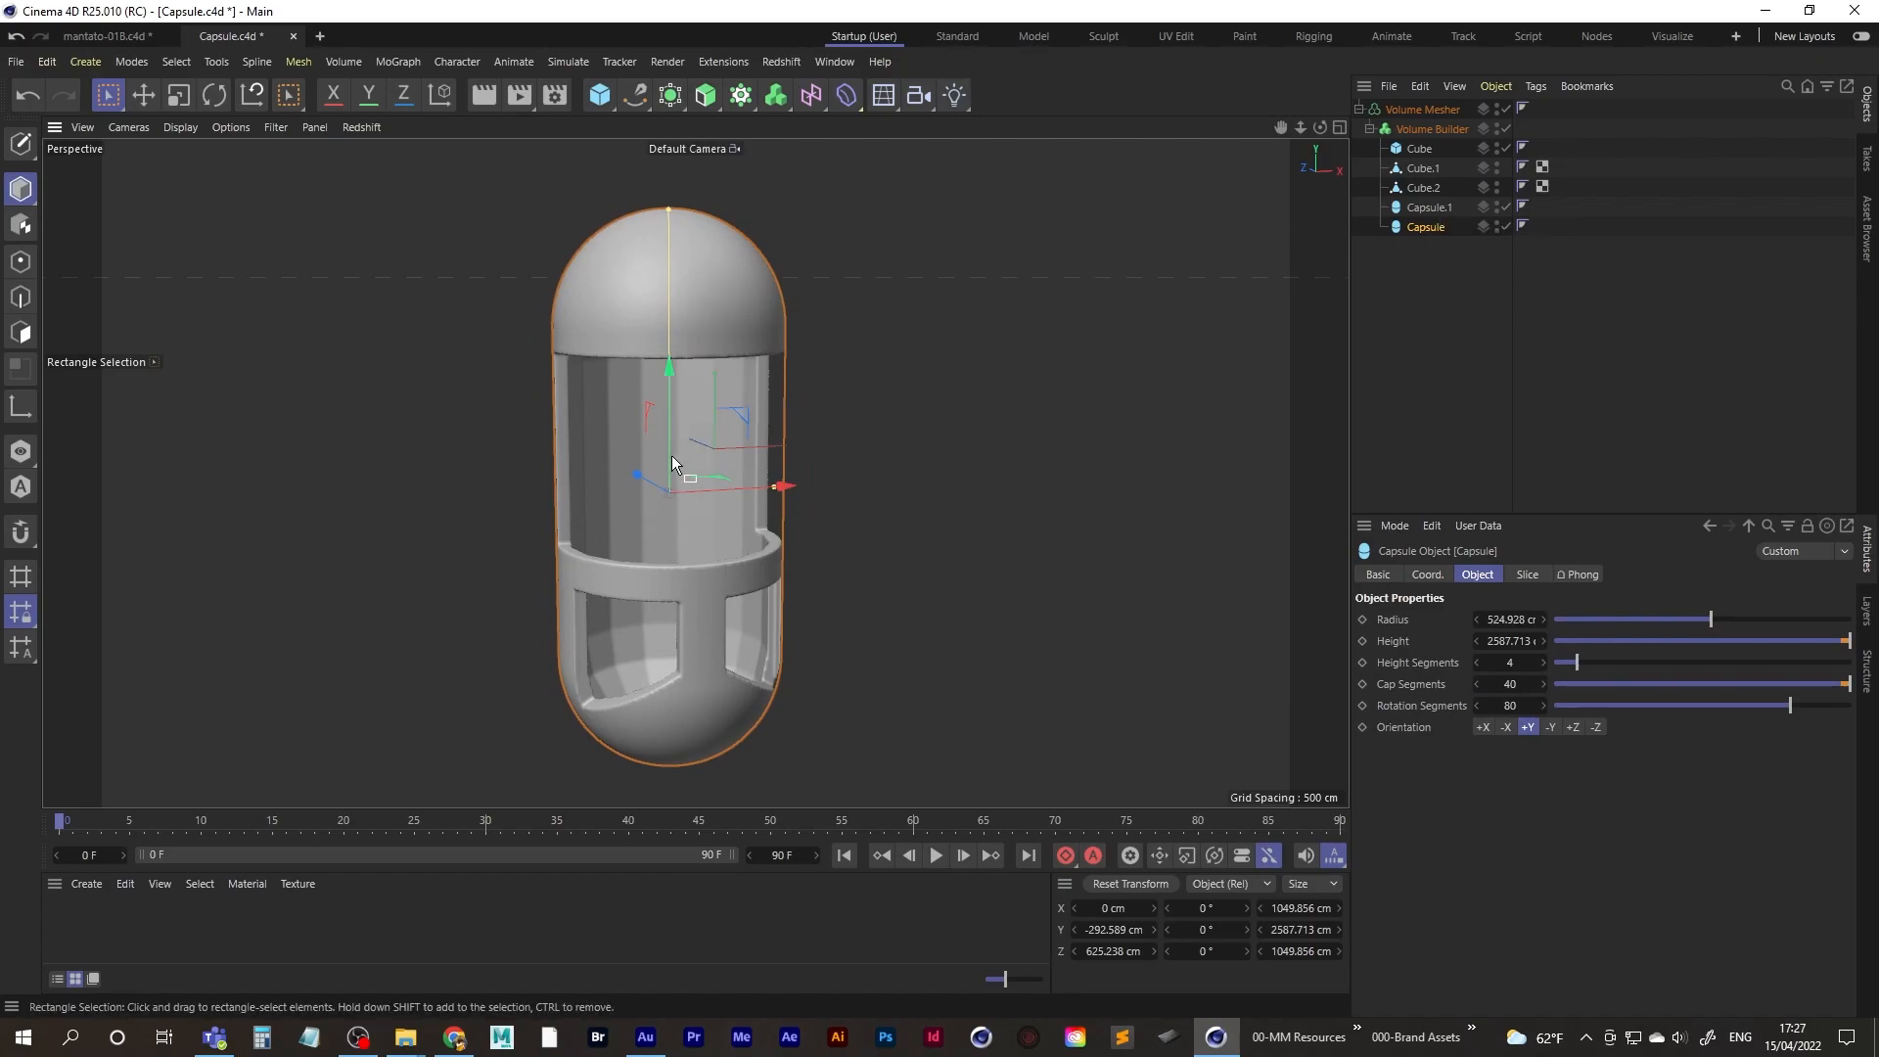
{"action": "left_click_drag", "start_coordinate": [672, 462], "coordinate": [677, 452], "text": "alt"}
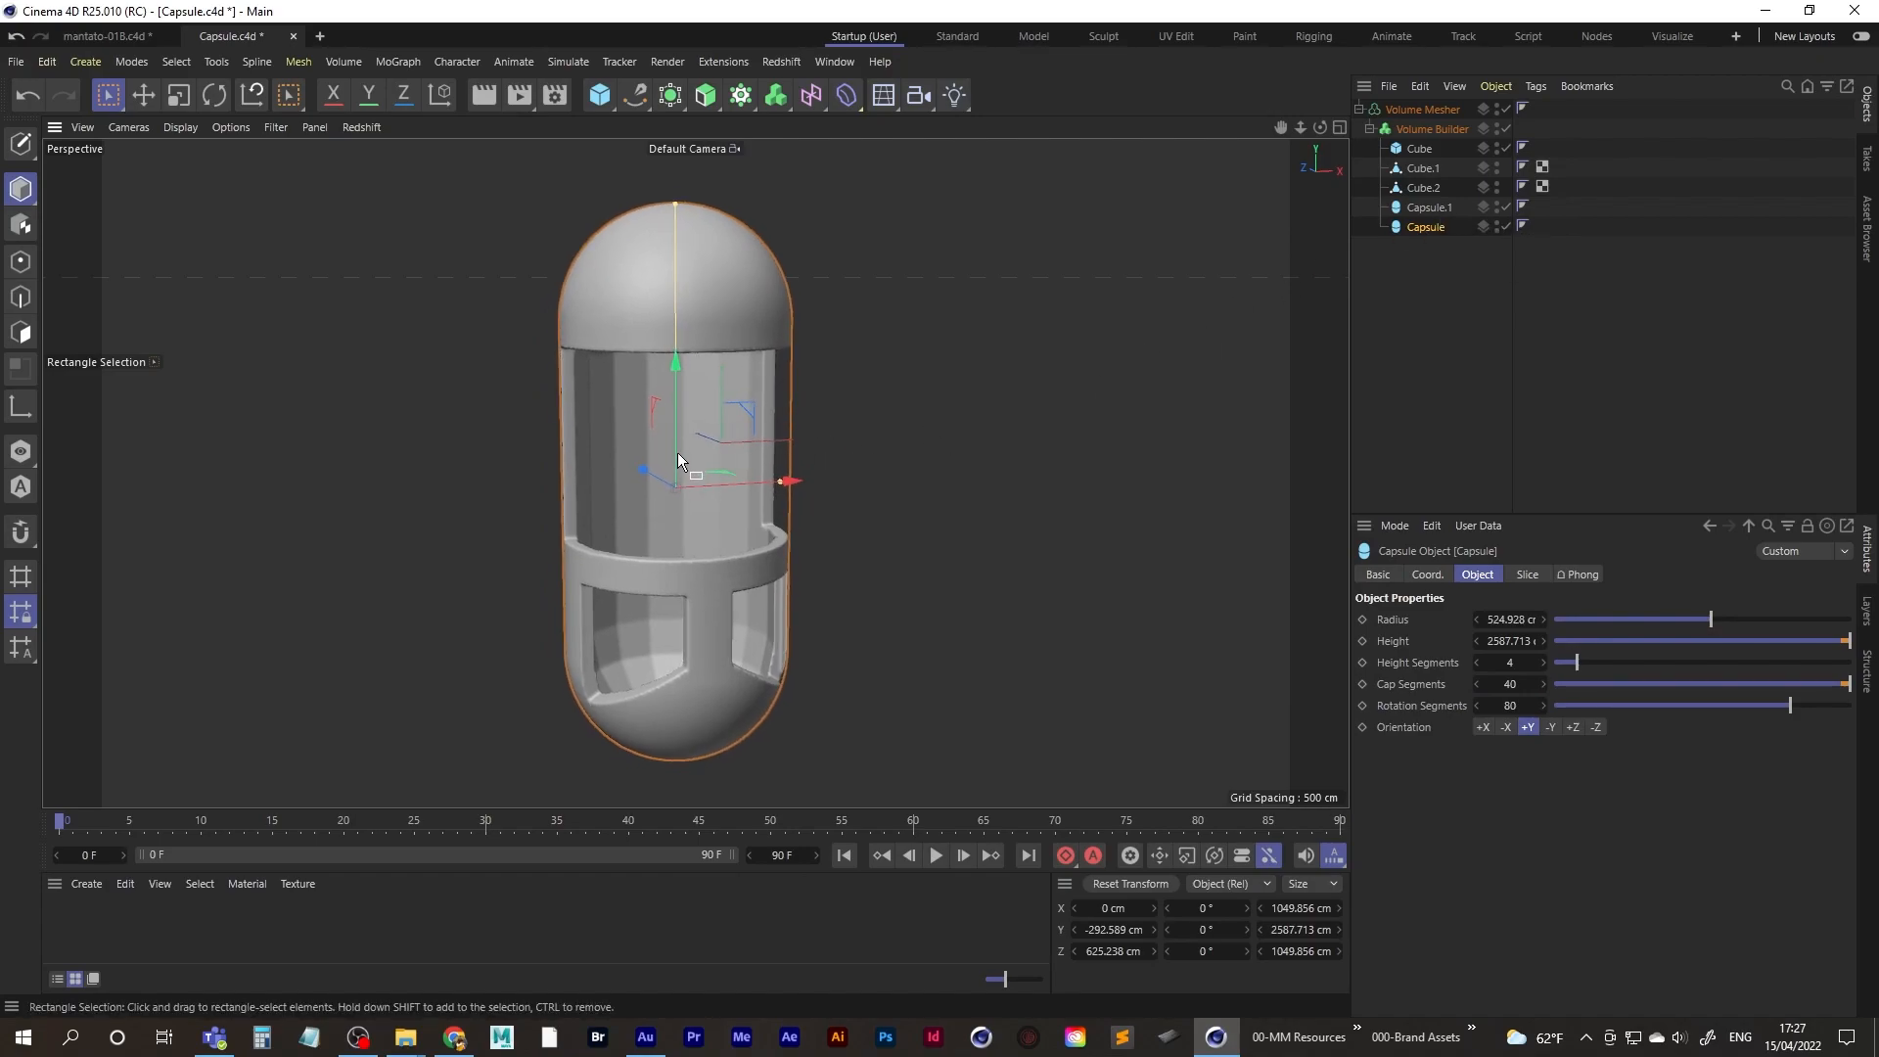
- Try 80 rotation segments on the inner Capsule.1 and undo the change
{"action": "left_click", "coordinate": [1427, 208]}
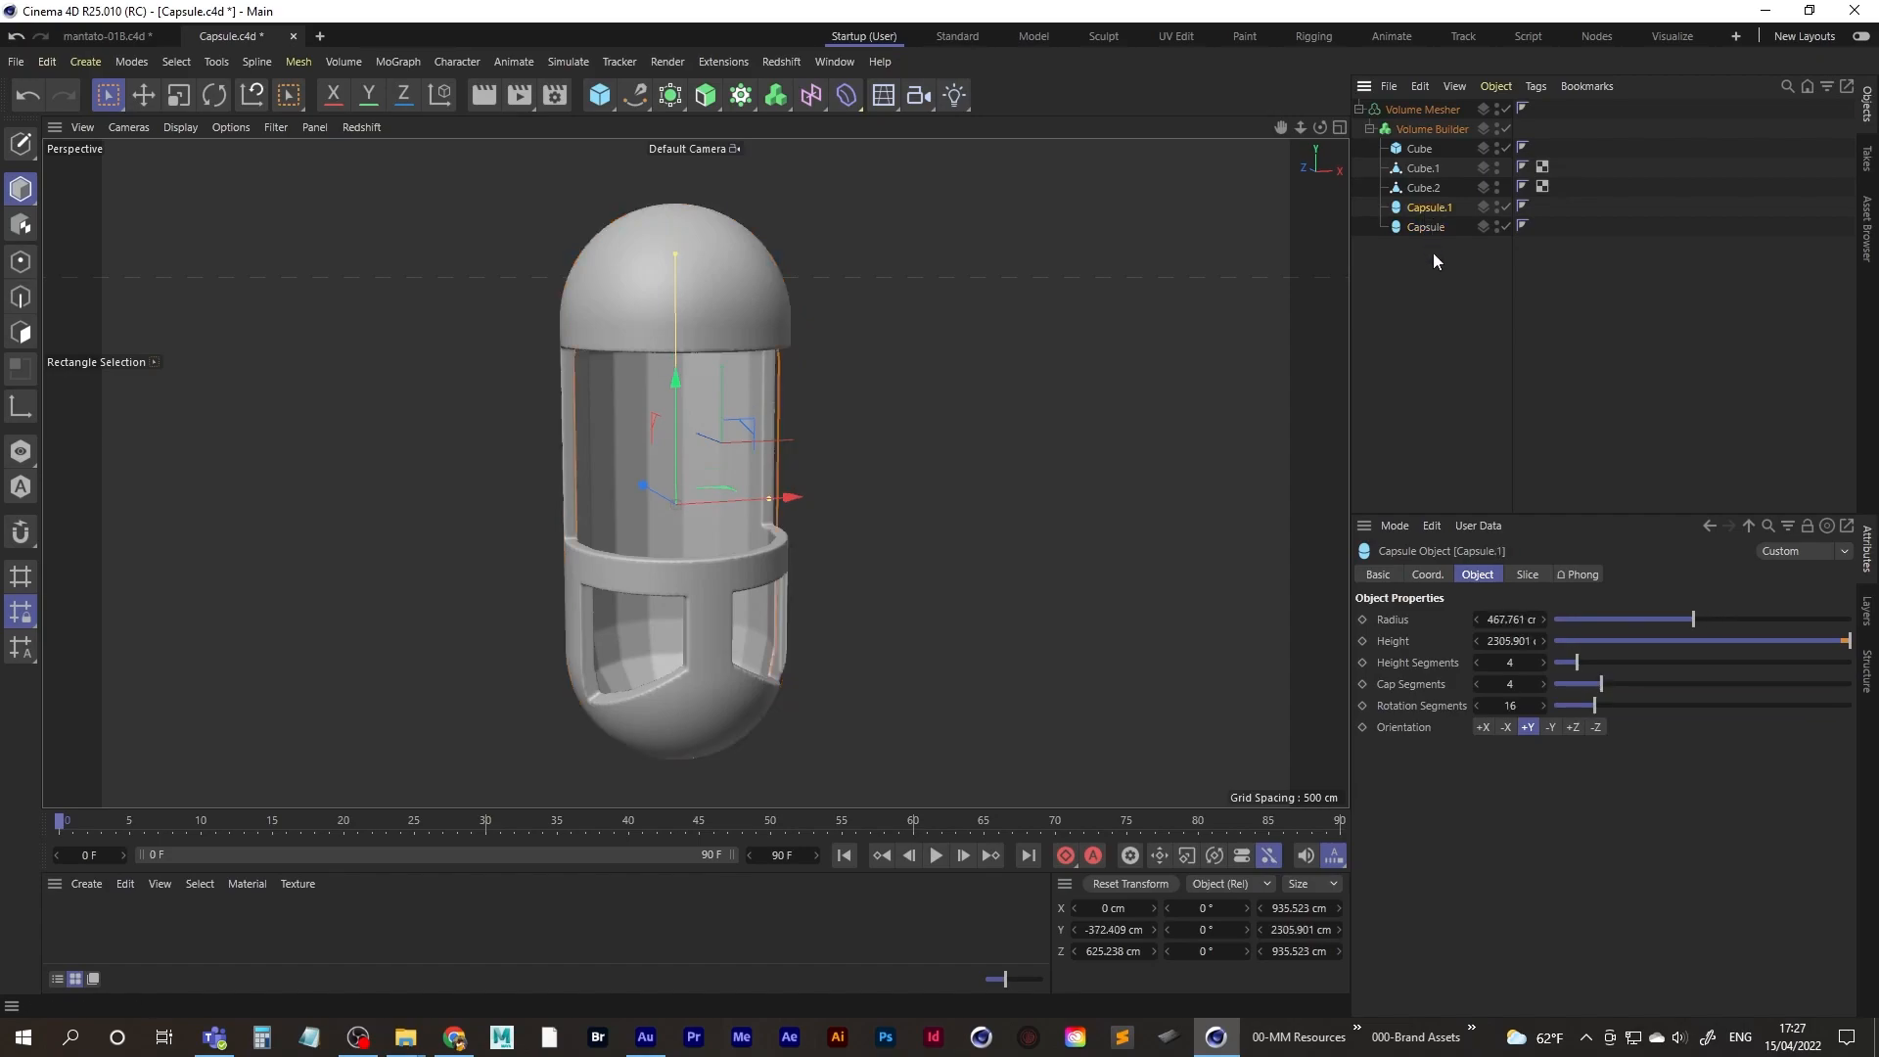
{"action": "left_click", "coordinate": [1511, 707]}
{"action": "type", "text": "80"}
{"action": "key", "text": "Return"}
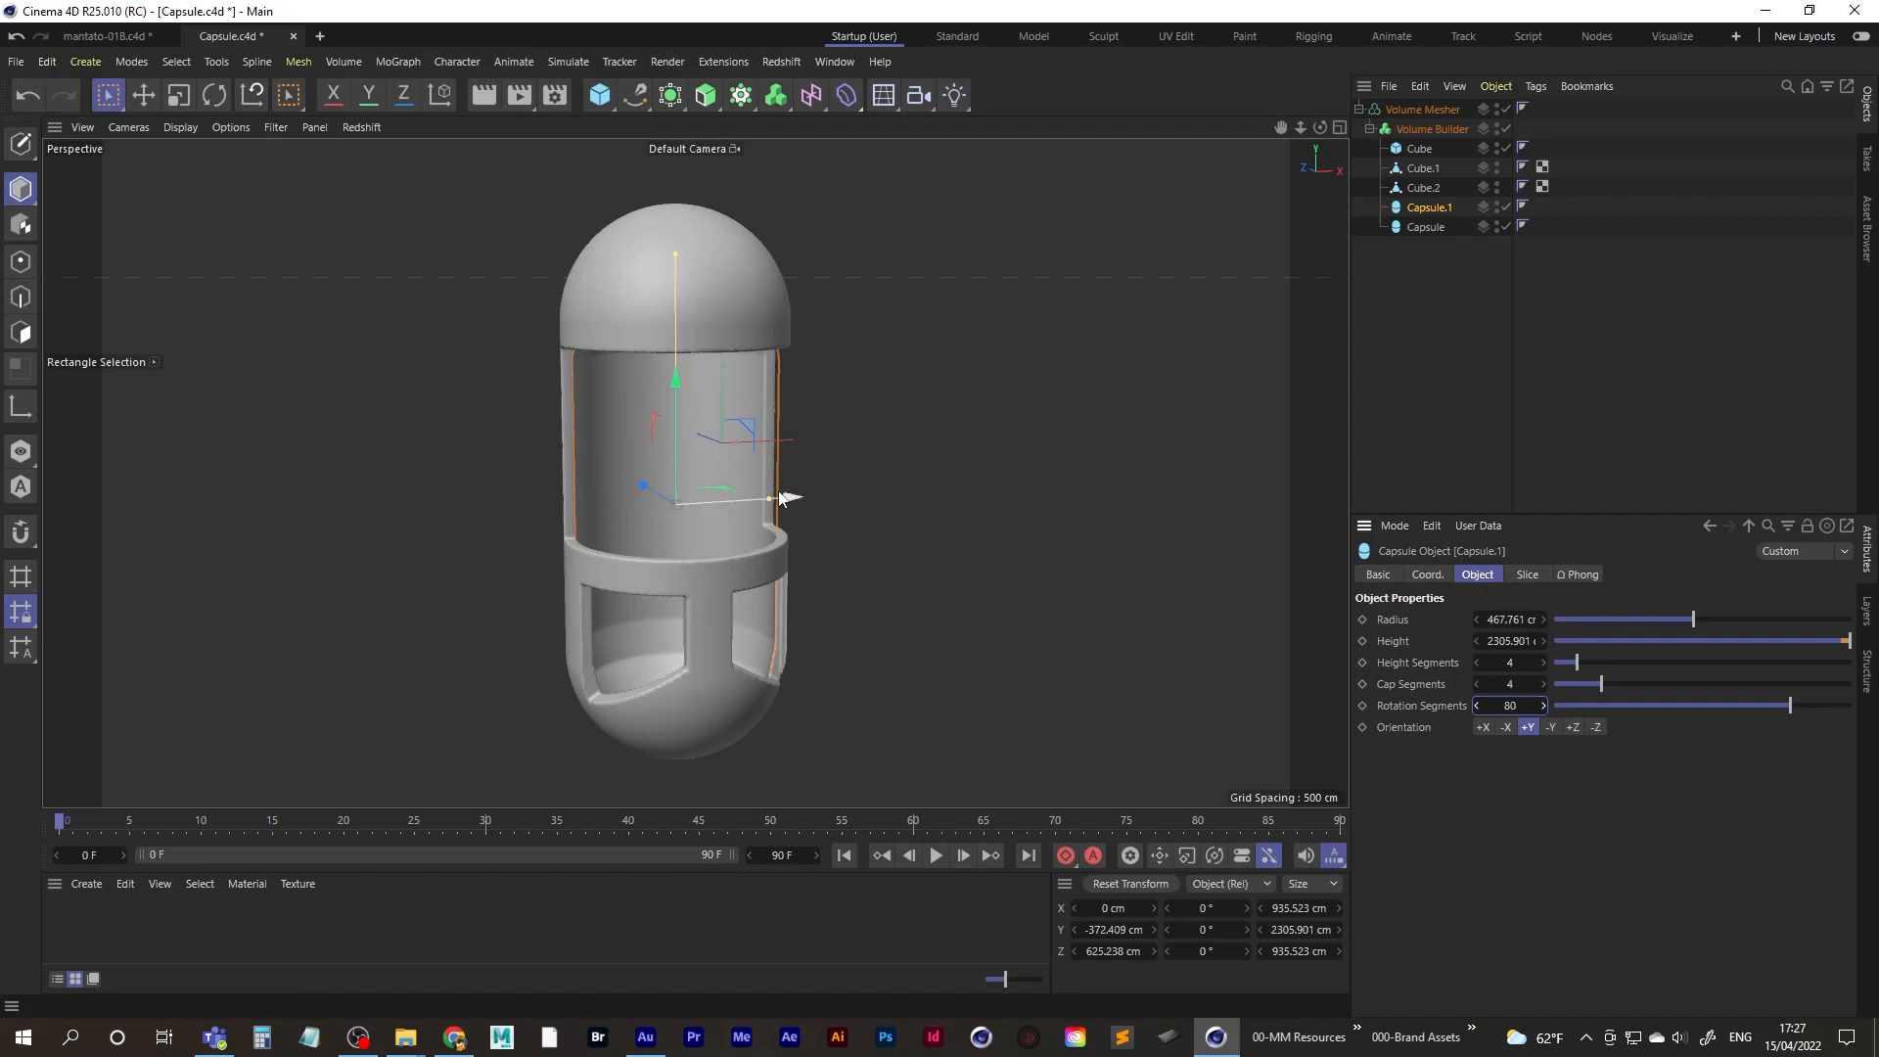
{"action": "key", "text": "ctrl+z"}
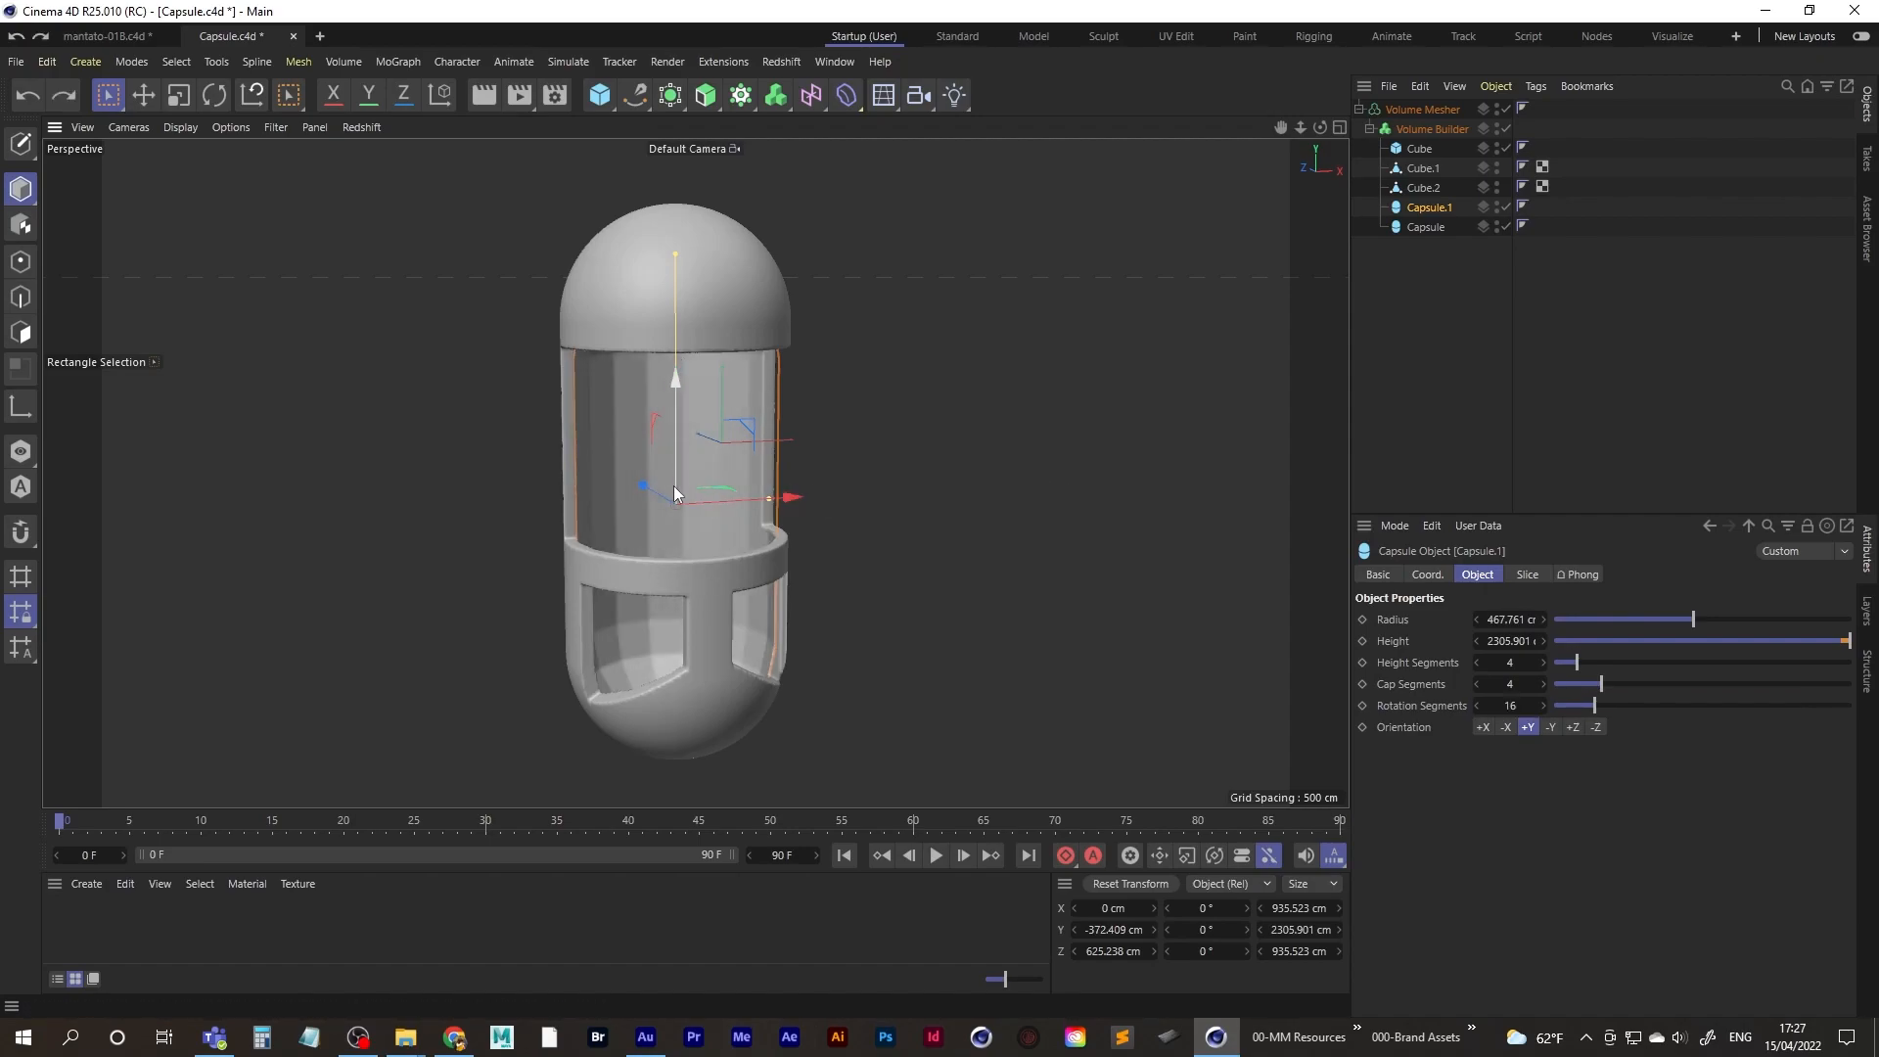
{"action": "left_click_drag", "start_coordinate": [685, 496], "coordinate": [642, 495], "text": "alt"}
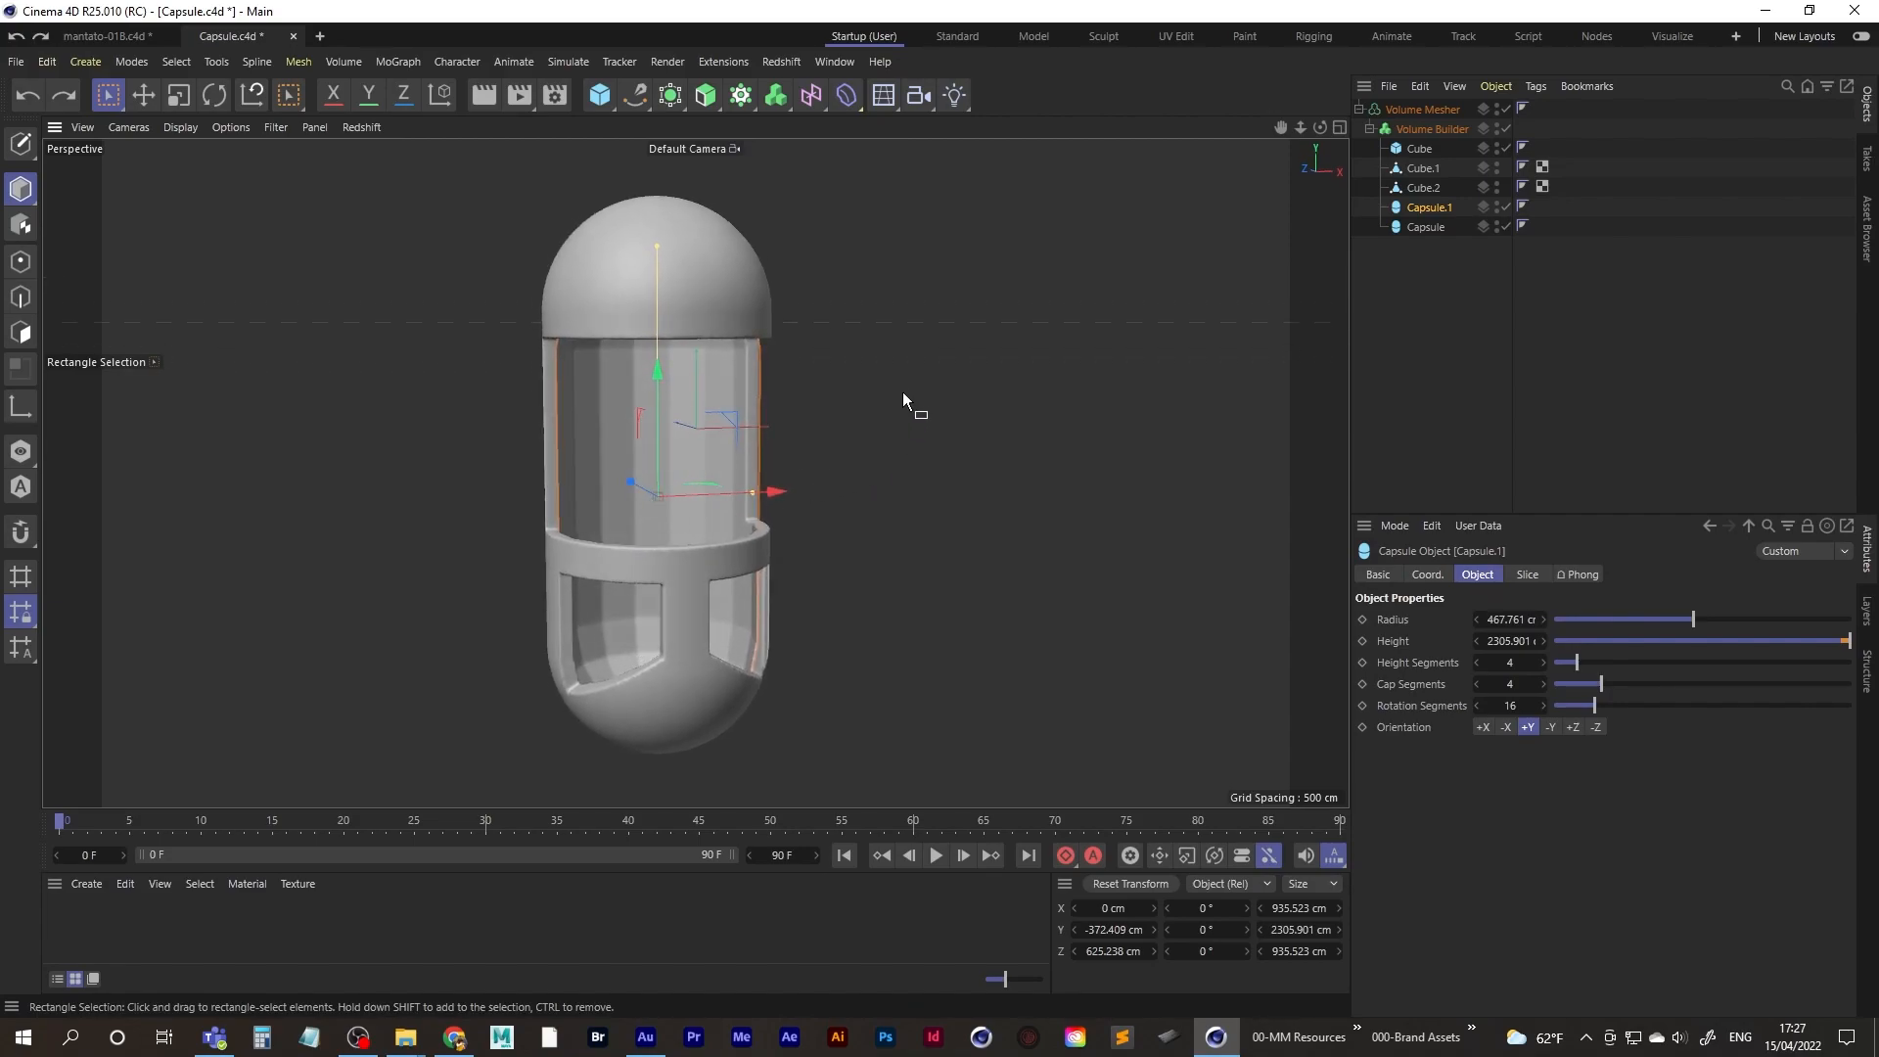
{"action": "left_click", "coordinate": [1404, 331]}
{"action": "left_click_drag", "start_coordinate": [707, 531], "coordinate": [664, 552], "text": "alt"}
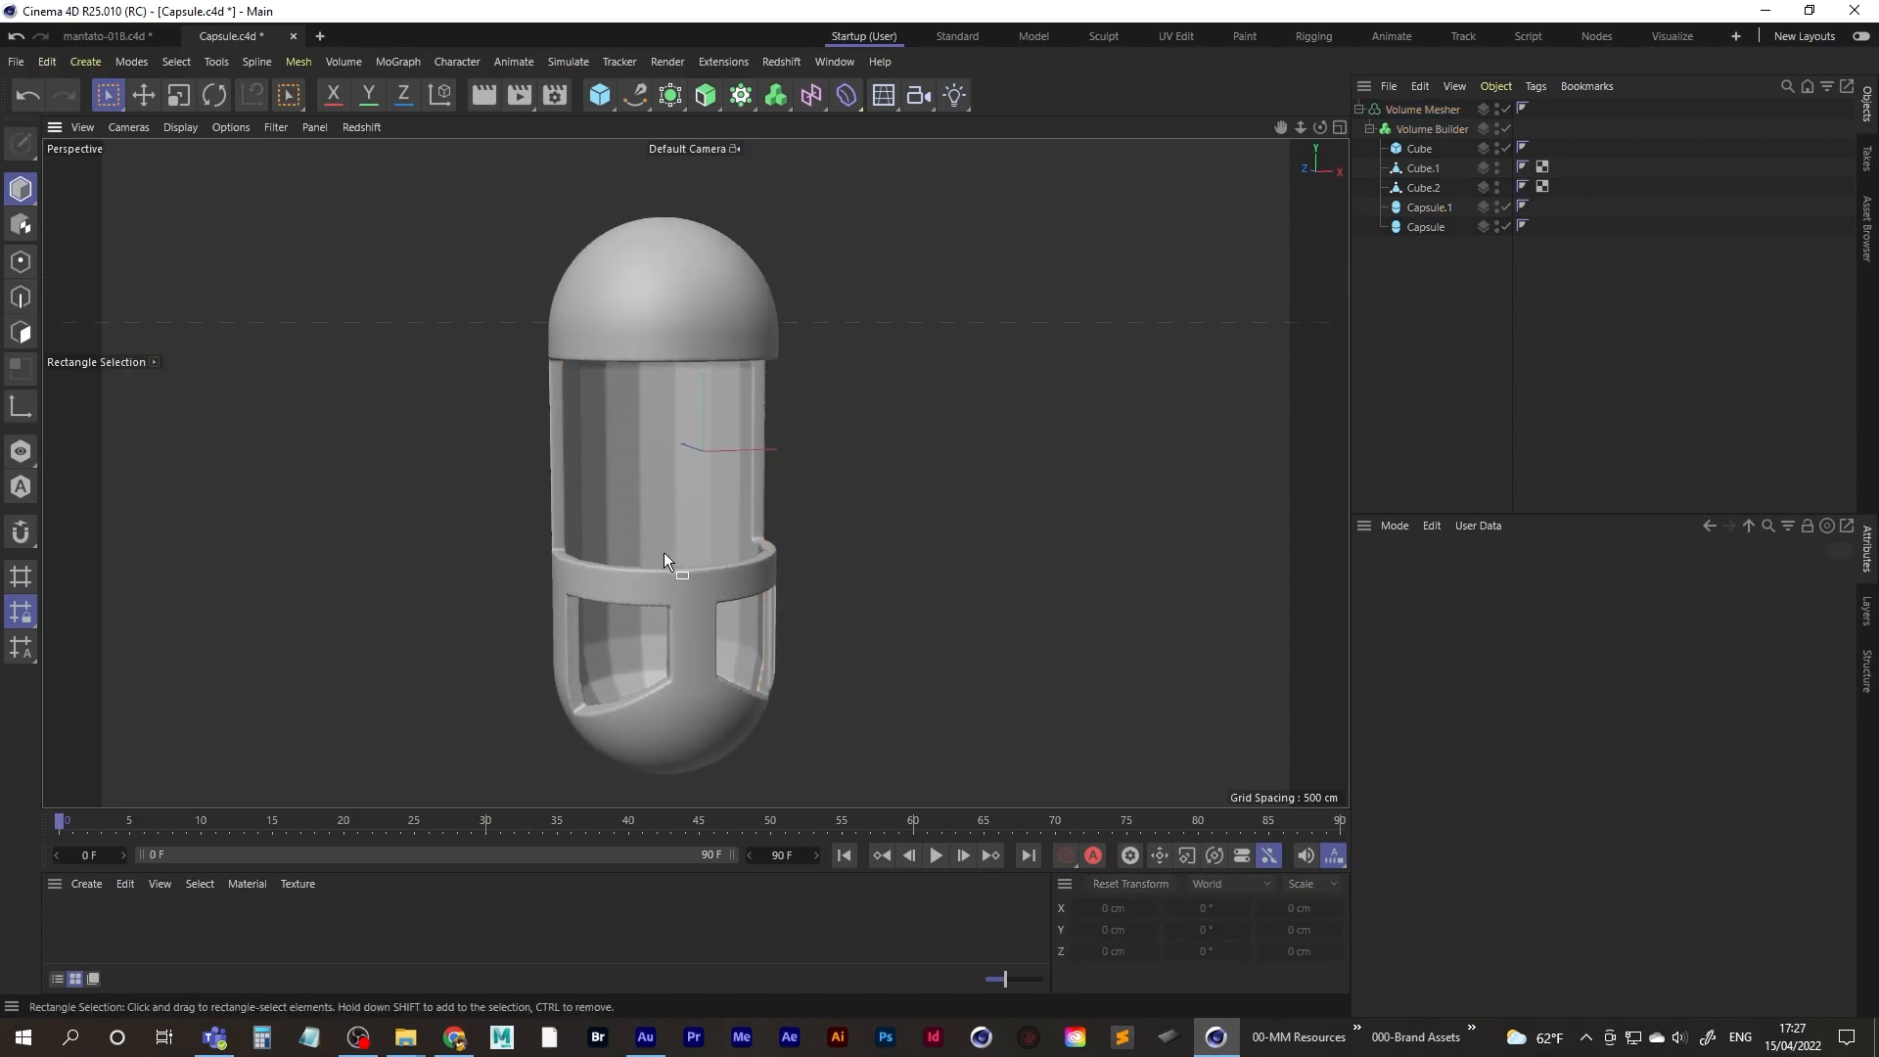
- Add an SDF Smooth layer above Cube.2 in the Volume Builder's object list
{"action": "left_click", "coordinate": [1429, 129]}
{"action": "left_click", "coordinate": [1431, 699]}
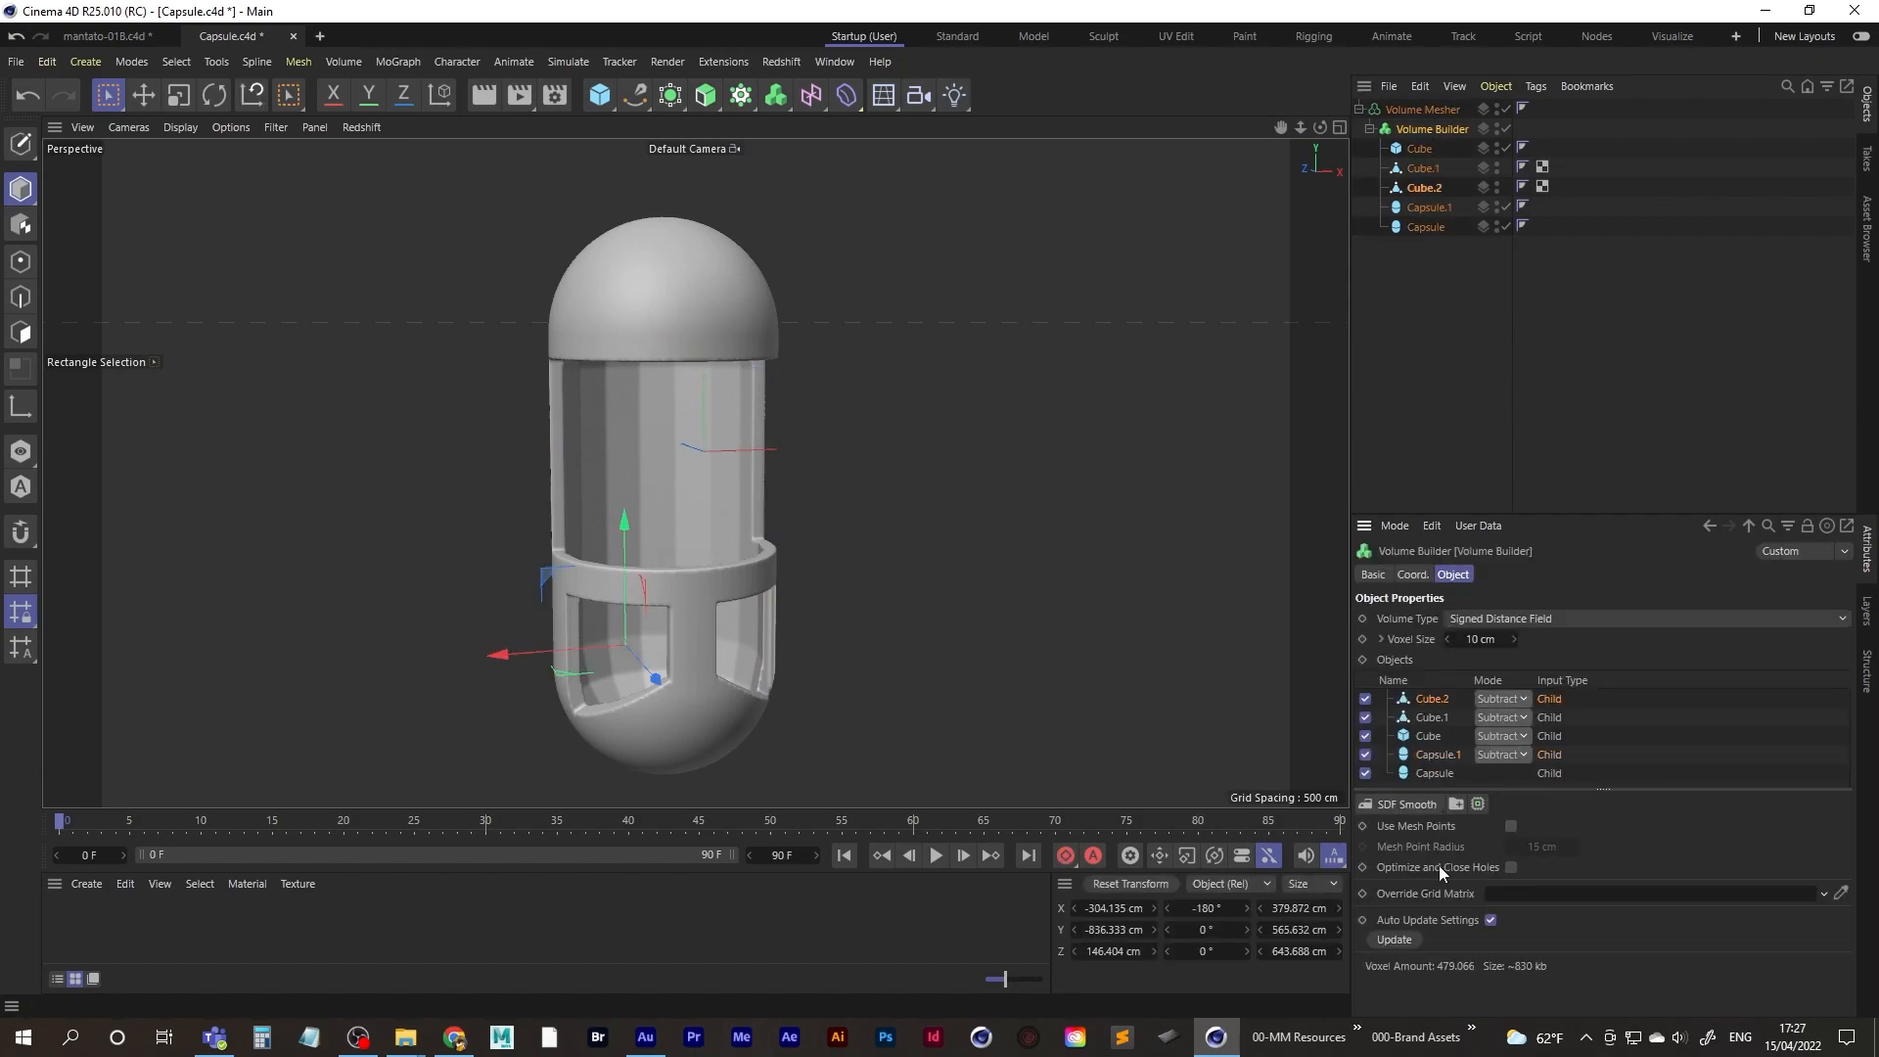
{"action": "left_click", "coordinate": [1404, 805]}
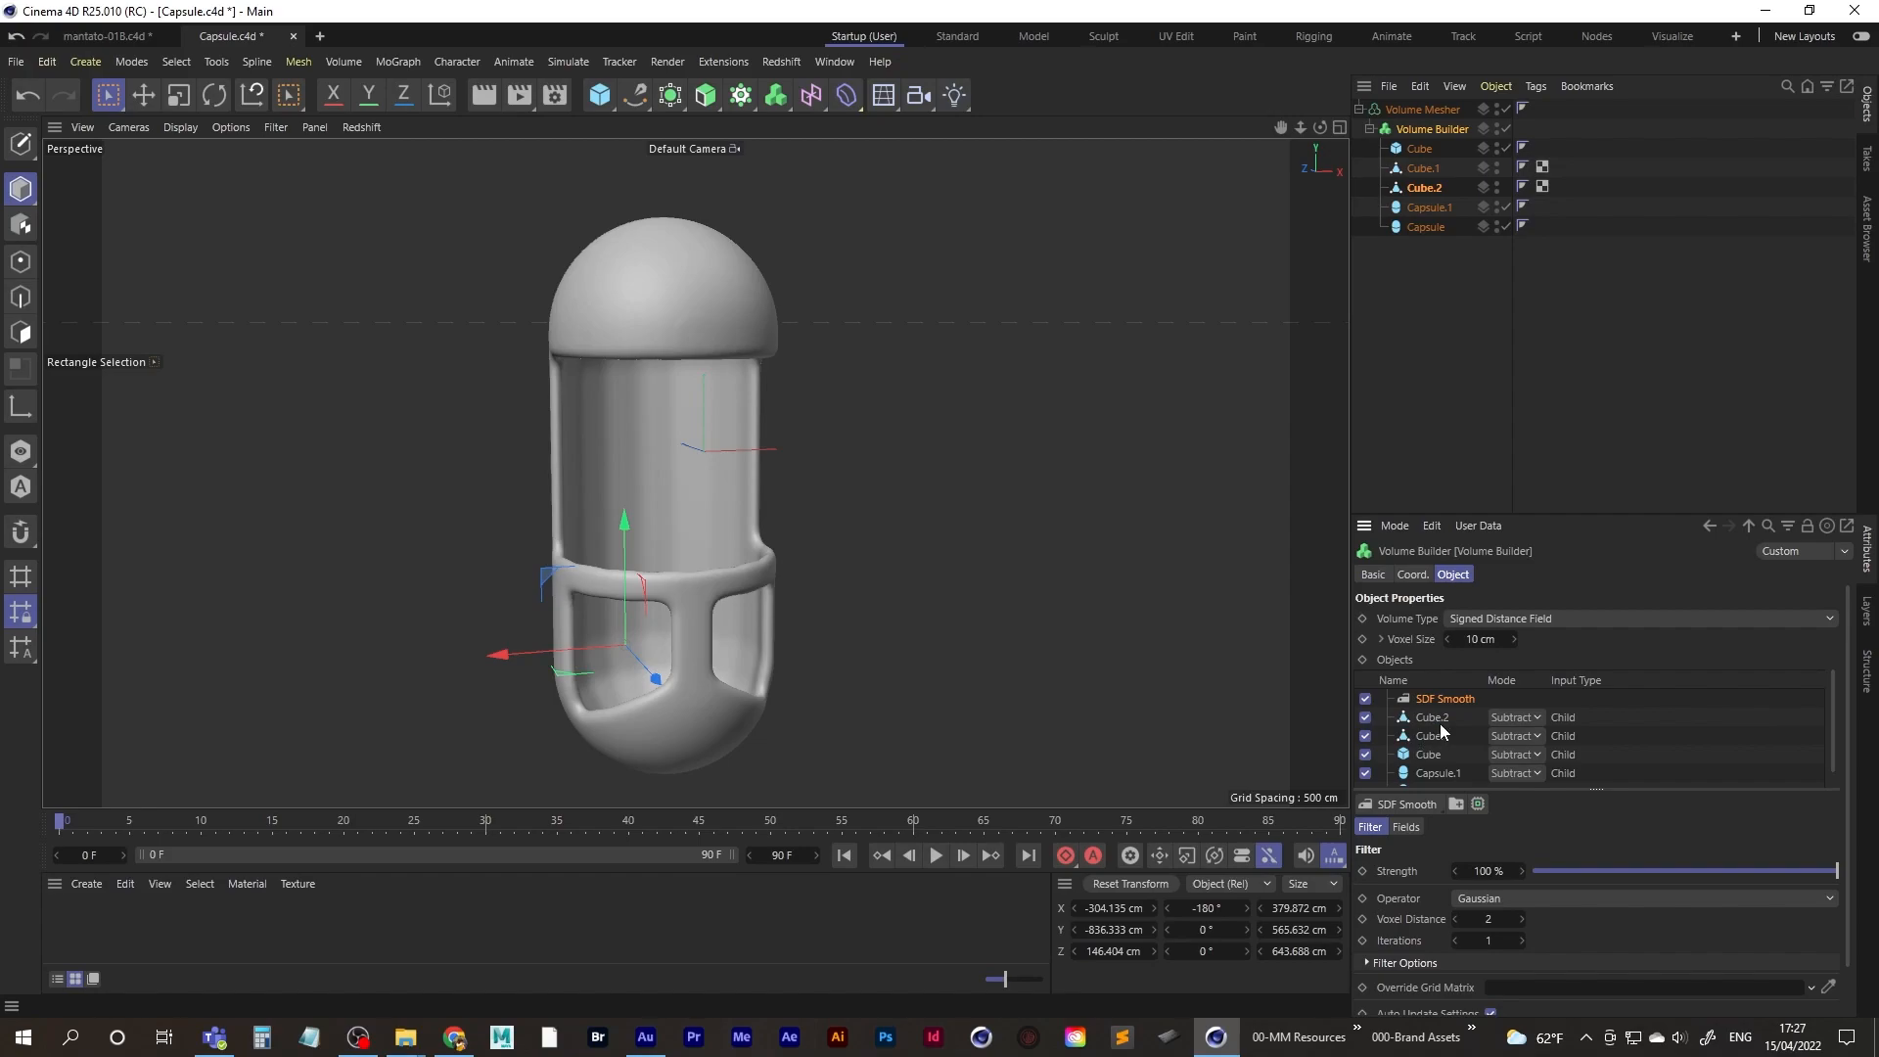
{"action": "left_click_drag", "start_coordinate": [750, 609], "coordinate": [884, 542], "text": "alt"}
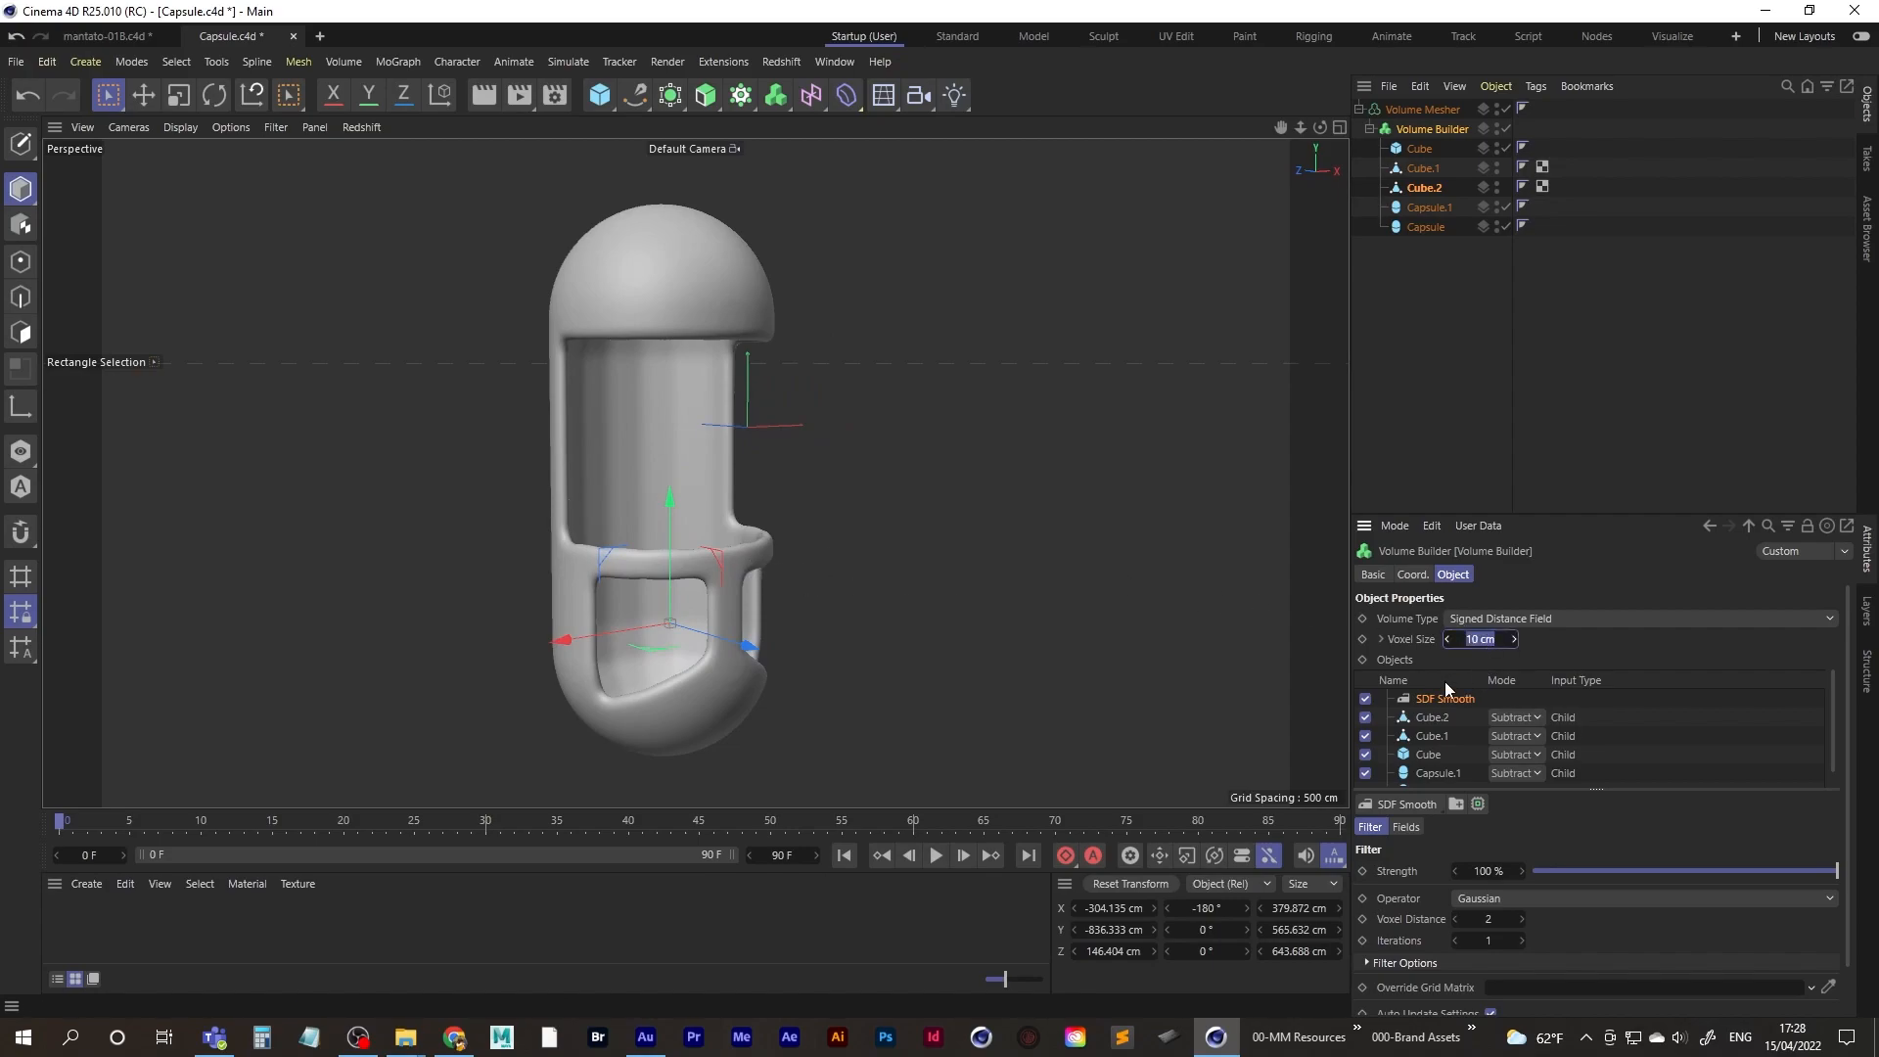
- Compare the smoothed capsule at Volume Builder voxel sizes of 3 cm and 10 cm
{"action": "type", "text": "3"}
{"action": "key", "text": "Return"}
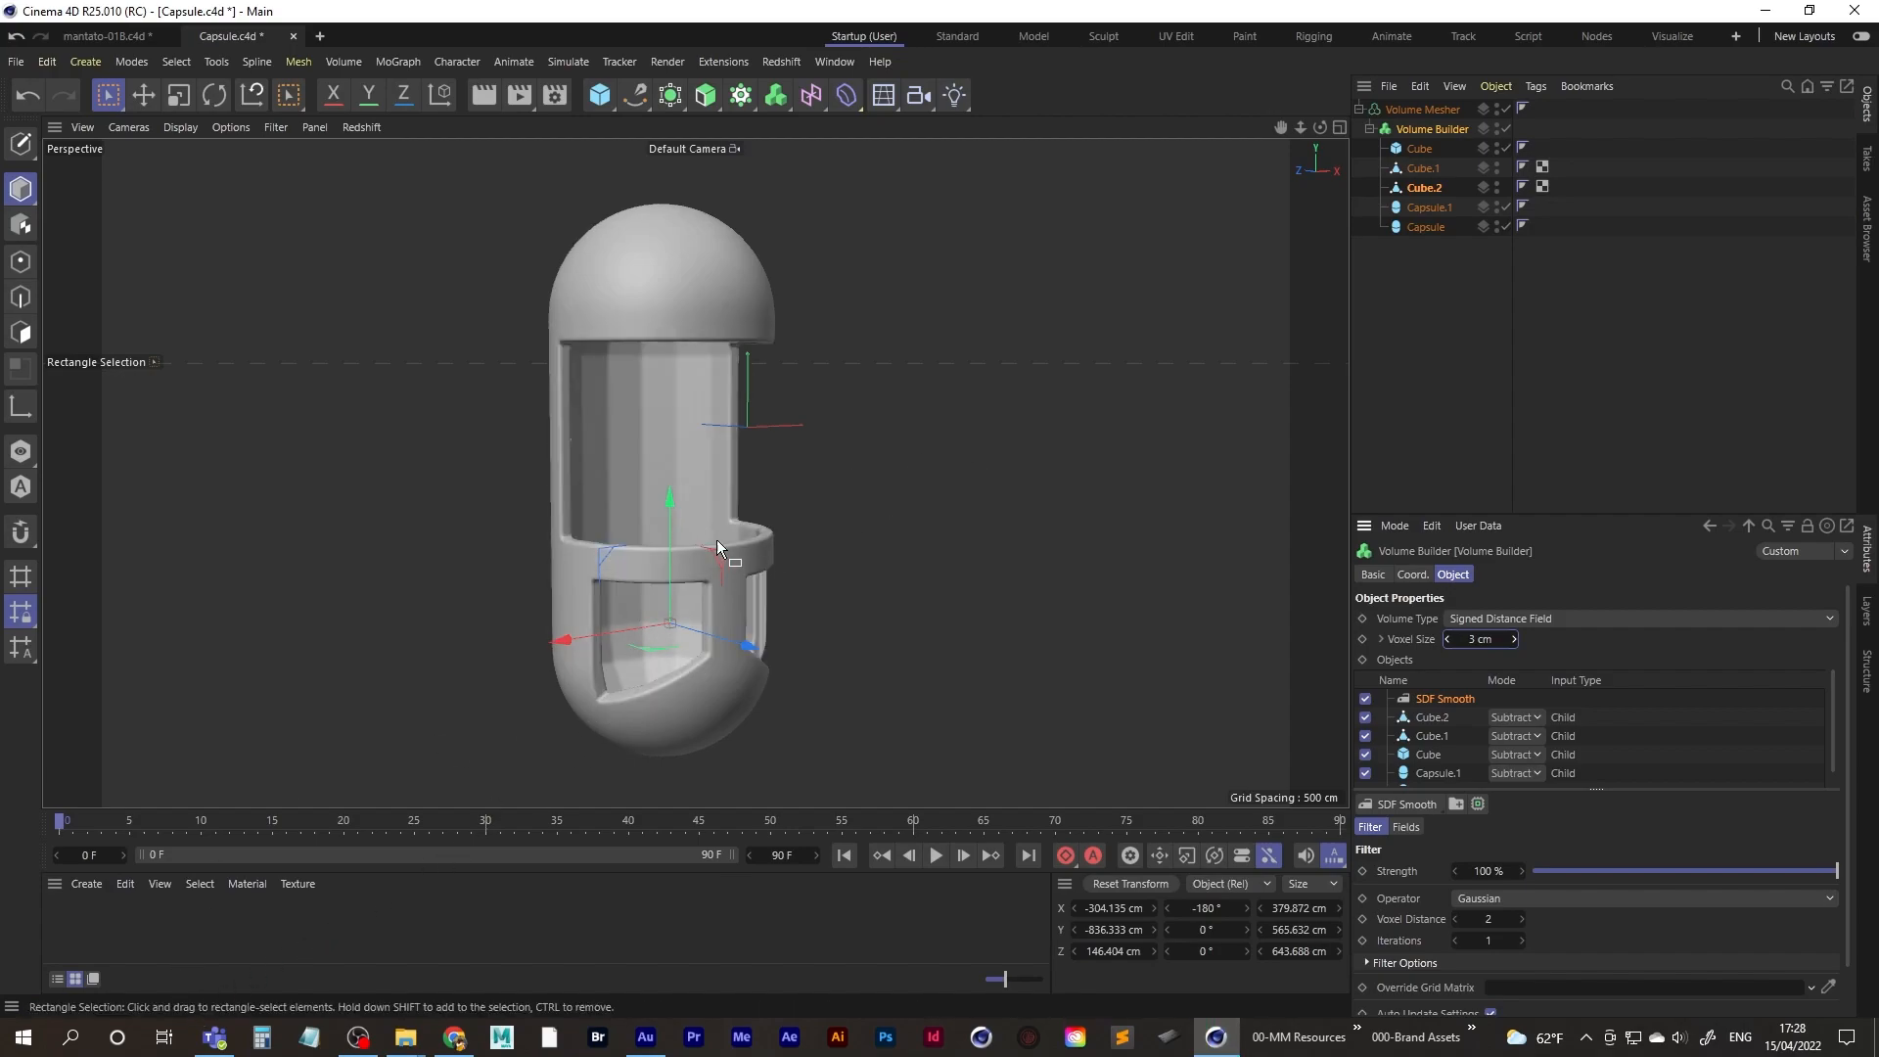
{"action": "left_click_drag", "start_coordinate": [728, 536], "coordinate": [714, 572], "text": "alt"}
{"action": "left_click", "coordinate": [1480, 639]}
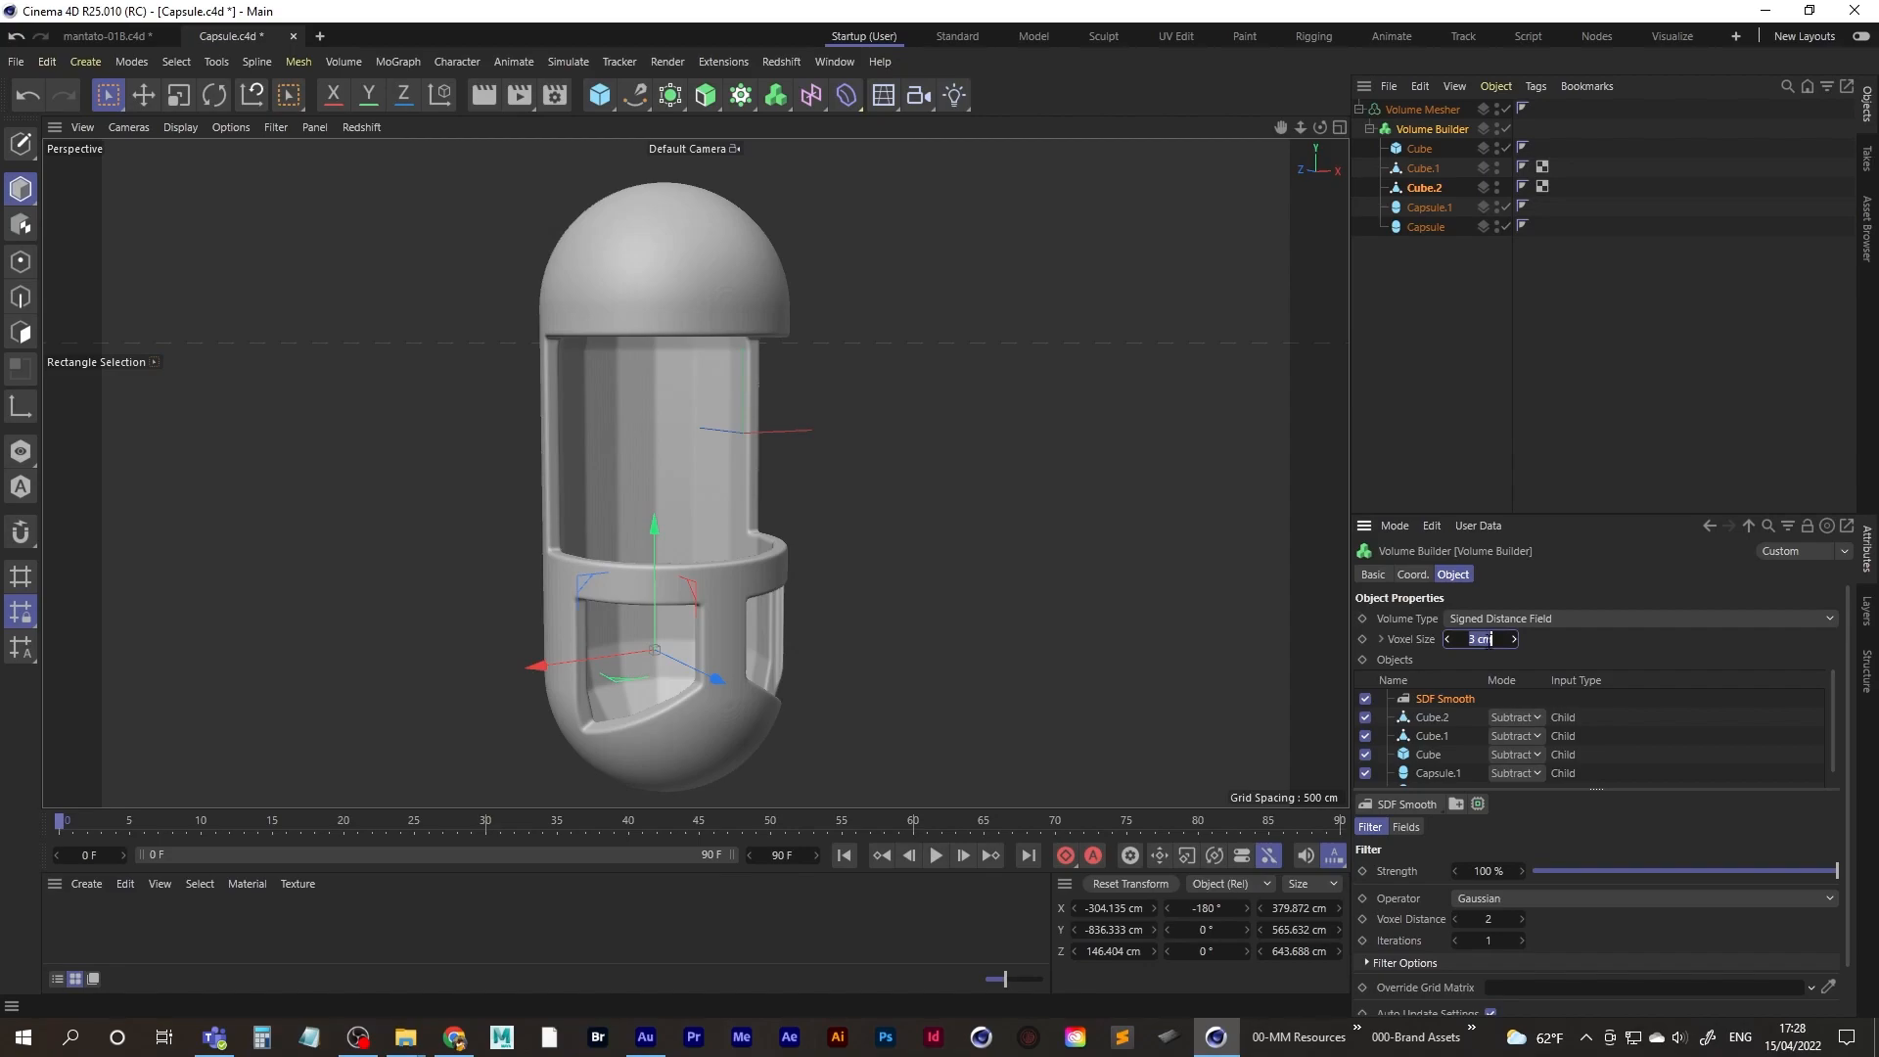
{"action": "type", "text": "10"}
{"action": "key", "text": "Return"}
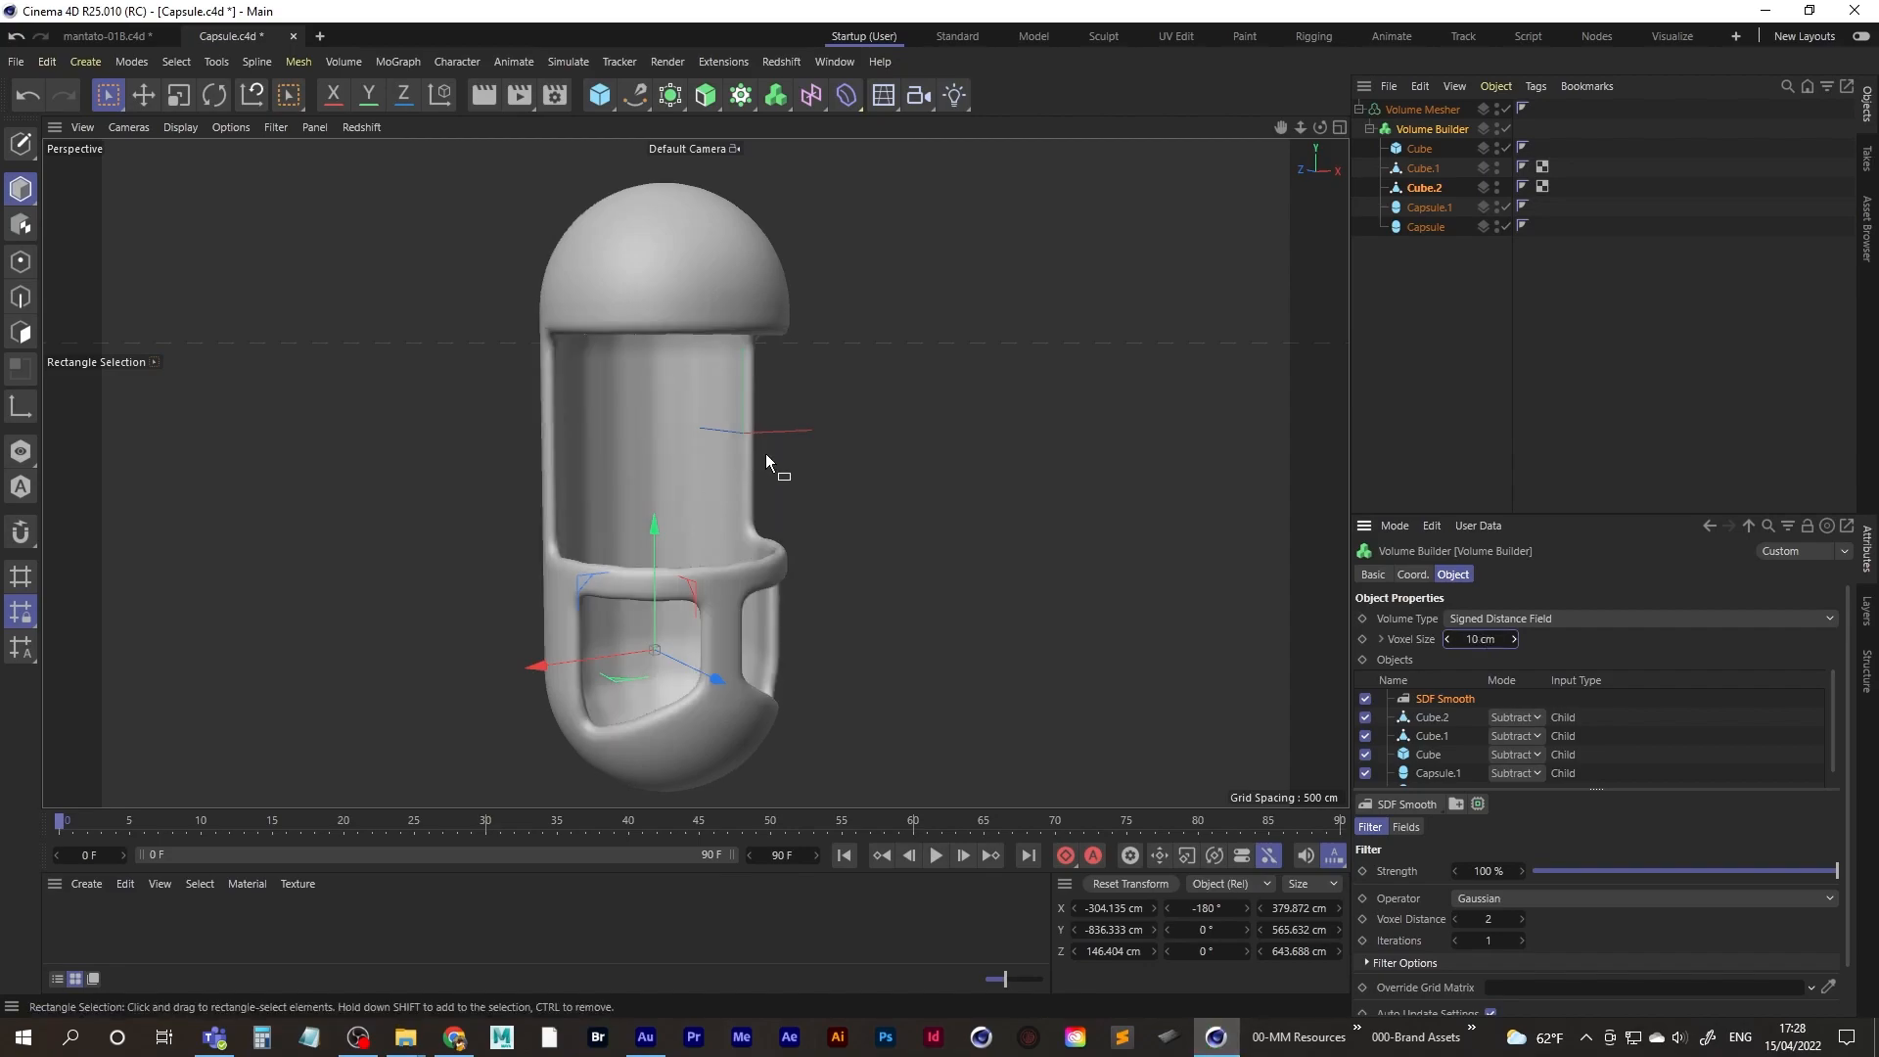
{"action": "left_click_drag", "start_coordinate": [697, 566], "coordinate": [744, 572], "text": "alt"}
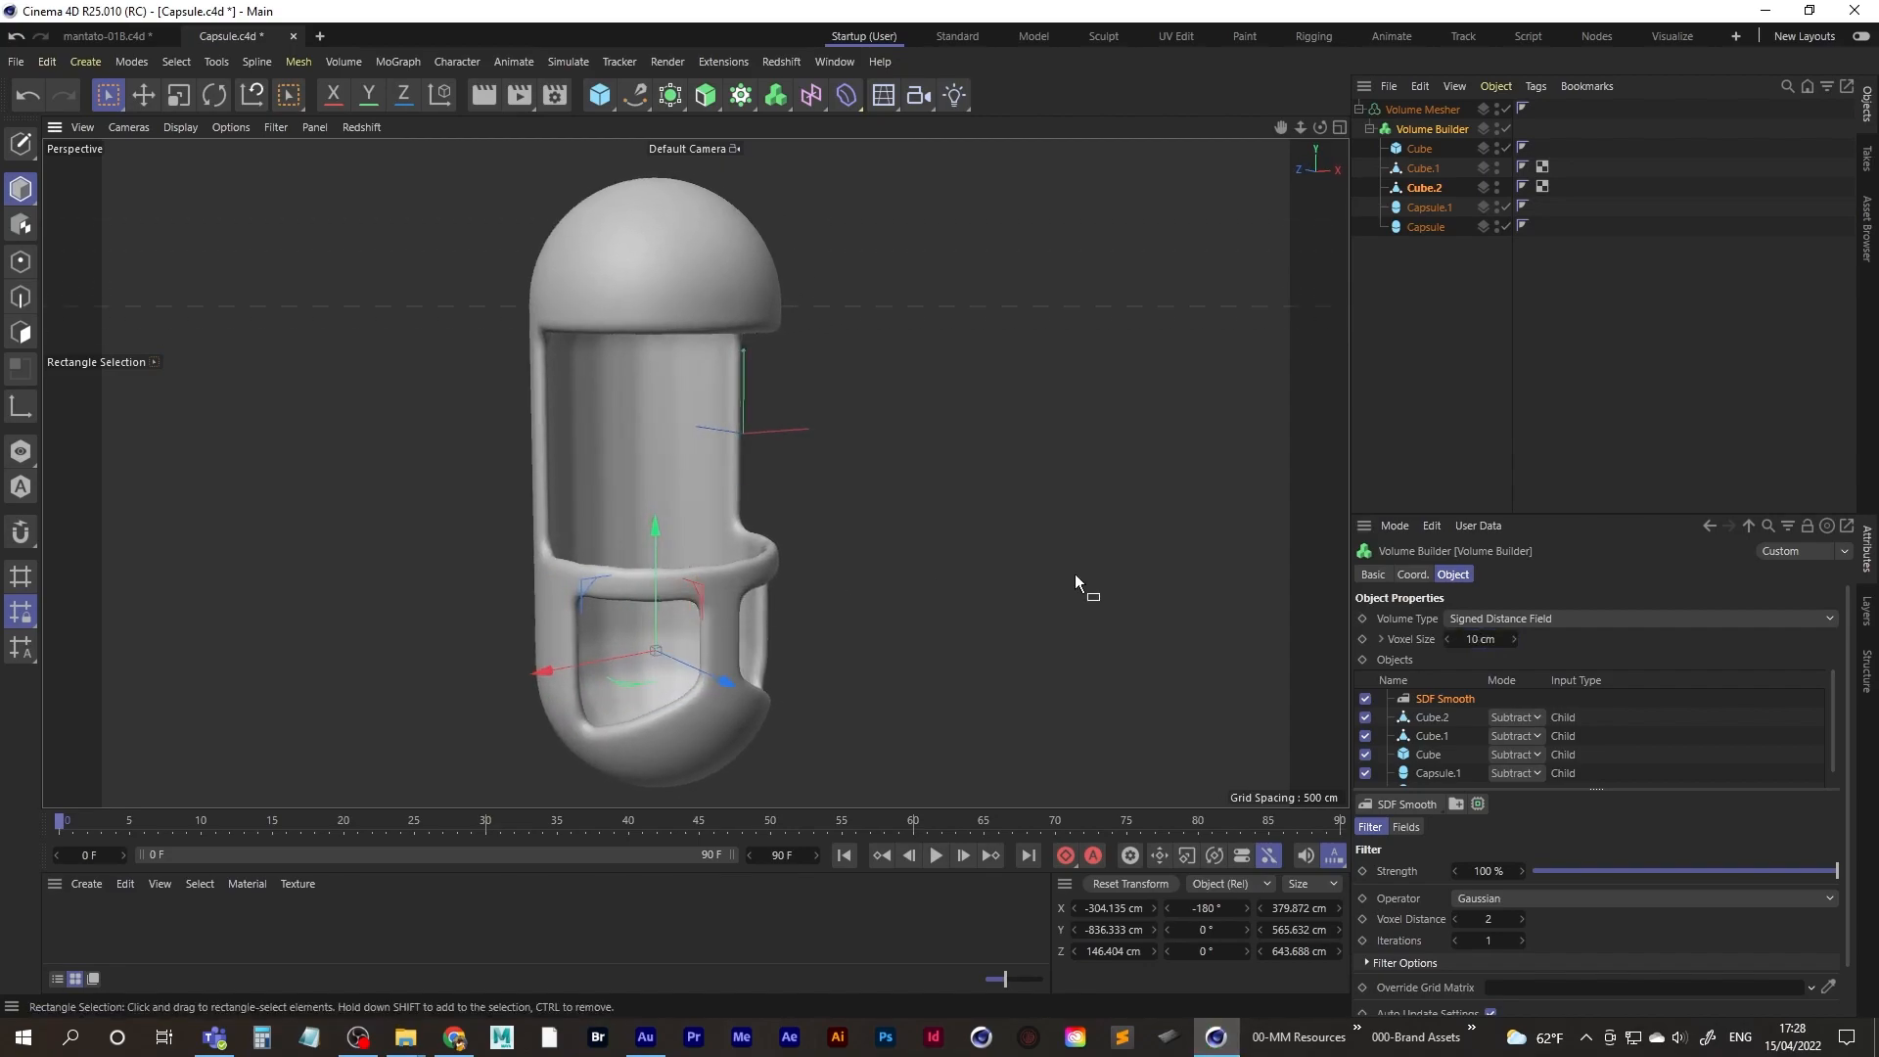
- Set the Volume Builder's voxel size to 3 cm
{"action": "left_click", "coordinate": [1479, 641]}
{"action": "double_click", "coordinate": [1491, 641]}
{"action": "type", "text": "3"}
{"action": "key", "text": "Return"}
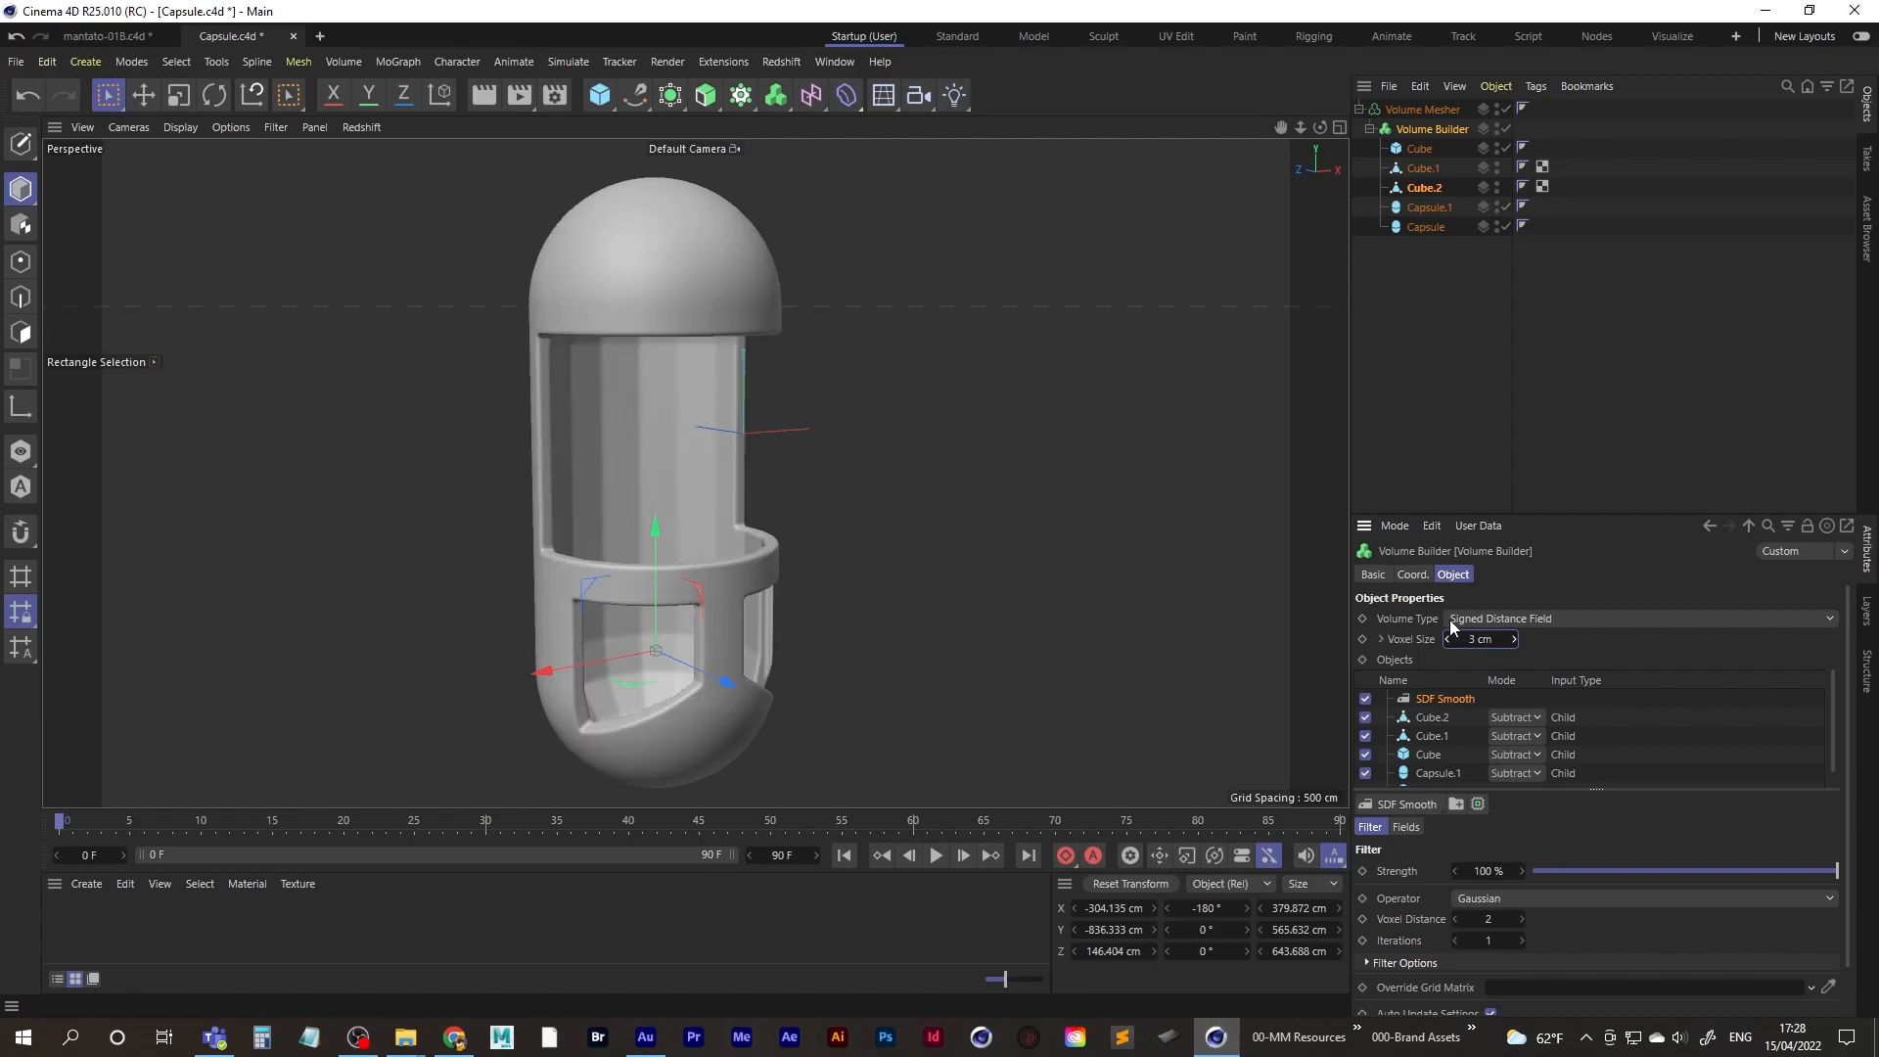
- Examine the smoothed edges of the capsule's face opening and lower cut-outs from several angles
{"action": "middle_click_drag", "start_coordinate": [658, 588], "coordinate": [683, 566], "text": "alt"}
{"action": "right_click_drag", "start_coordinate": [683, 565], "coordinate": [825, 533], "text": "alt"}
{"action": "middle_click_drag", "start_coordinate": [746, 563], "coordinate": [726, 582], "text": "alt"}
{"action": "left_click_drag", "start_coordinate": [726, 585], "coordinate": [619, 541], "text": "alt"}
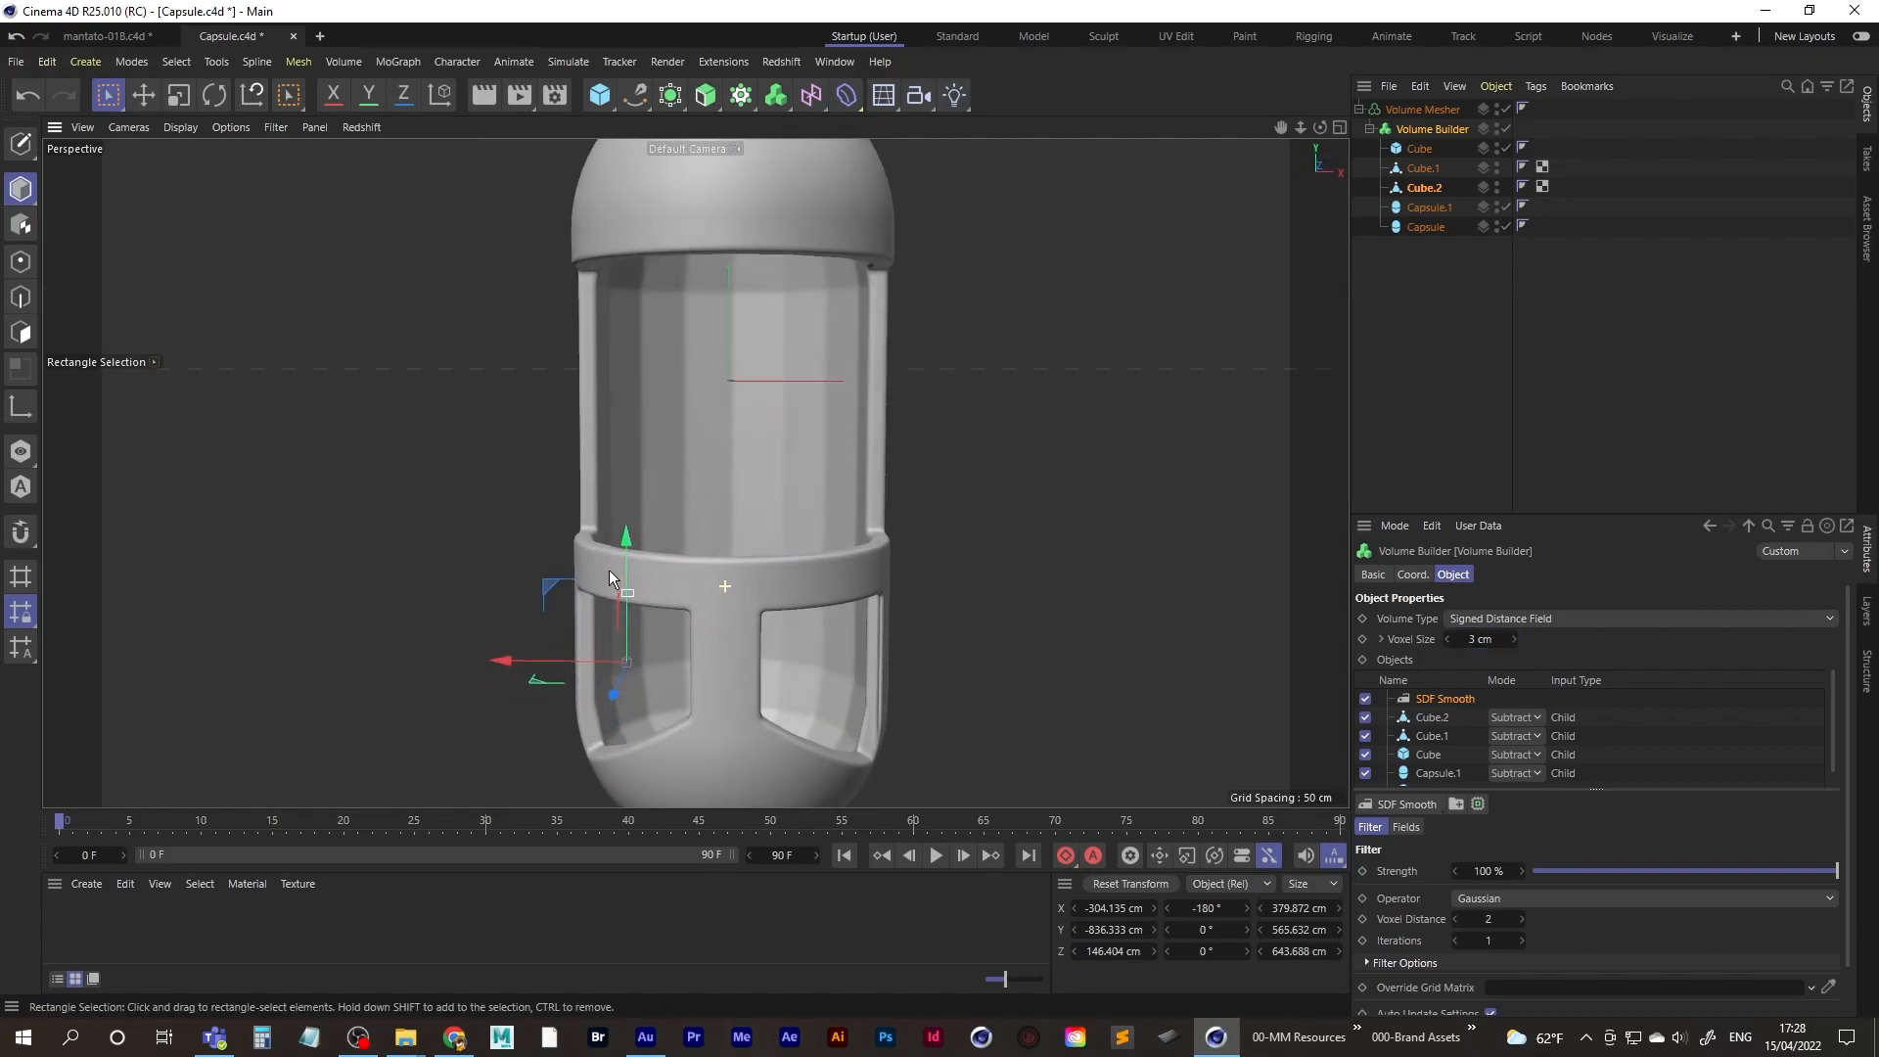
{"action": "middle_click_drag", "start_coordinate": [693, 599], "coordinate": [684, 643], "text": "alt"}
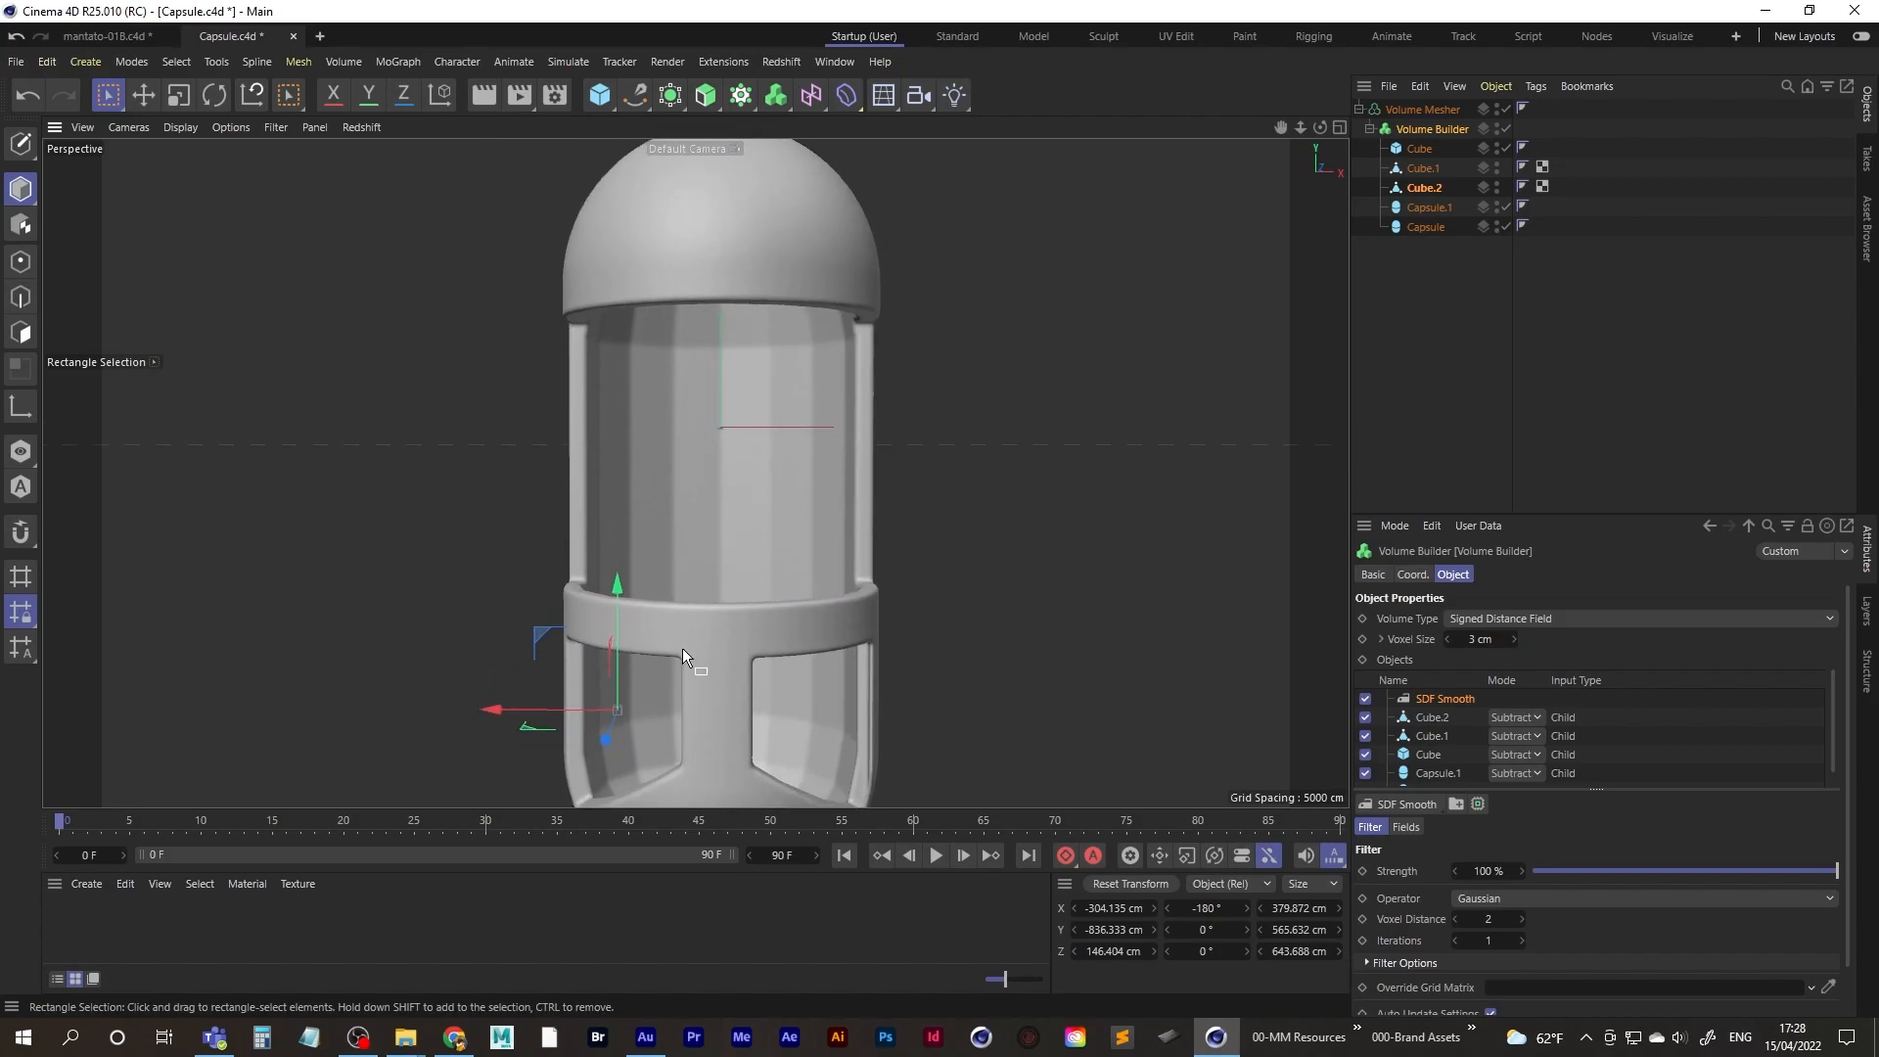
{"action": "right_click_drag", "start_coordinate": [684, 643], "coordinate": [837, 602], "text": "alt"}
{"action": "middle_click_drag", "start_coordinate": [814, 615], "coordinate": [793, 590], "text": "alt"}
{"action": "right_click_drag", "start_coordinate": [793, 590], "coordinate": [743, 533], "text": "alt"}
{"action": "left_click_drag", "start_coordinate": [743, 532], "coordinate": [613, 556], "text": "alt"}
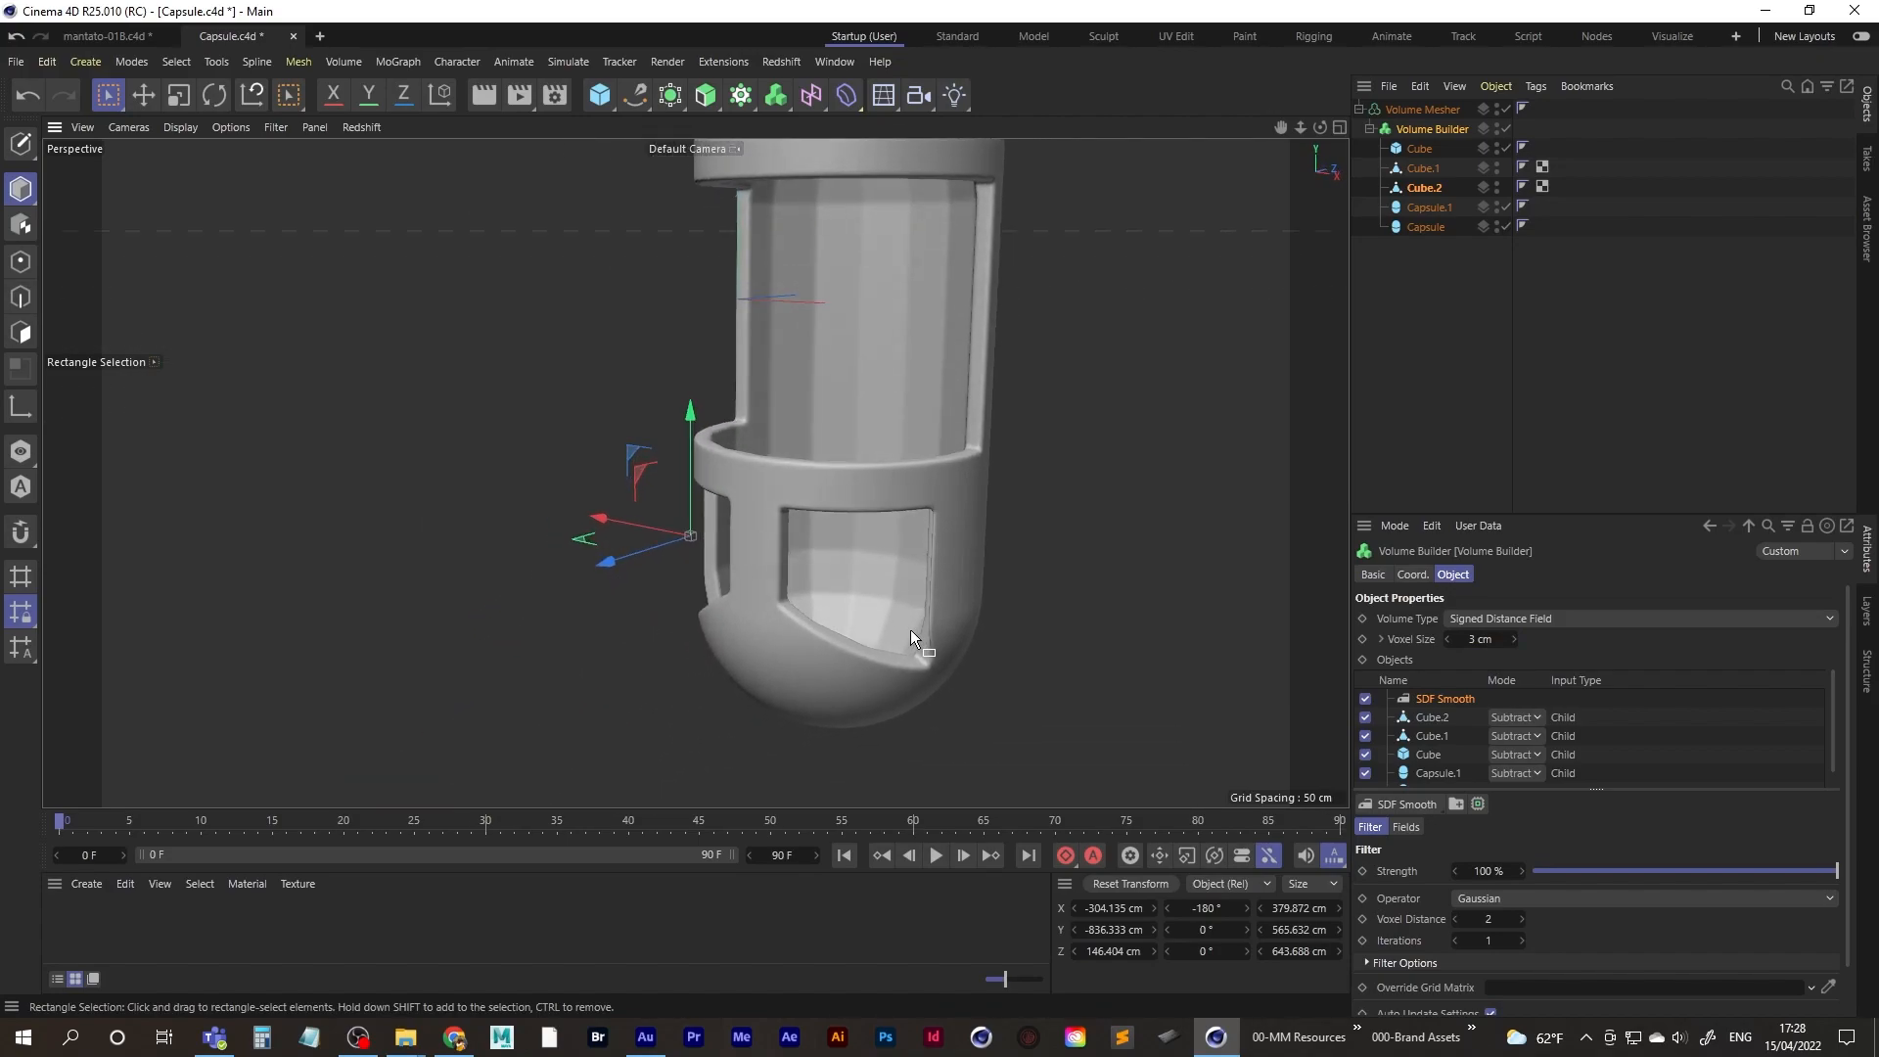
{"action": "right_click_drag", "start_coordinate": [890, 625], "coordinate": [960, 592], "text": "alt"}
{"action": "left_click_drag", "start_coordinate": [923, 593], "coordinate": [1065, 574], "text": "alt"}
{"action": "right_click_drag", "start_coordinate": [965, 474], "coordinate": [995, 464], "text": "alt"}
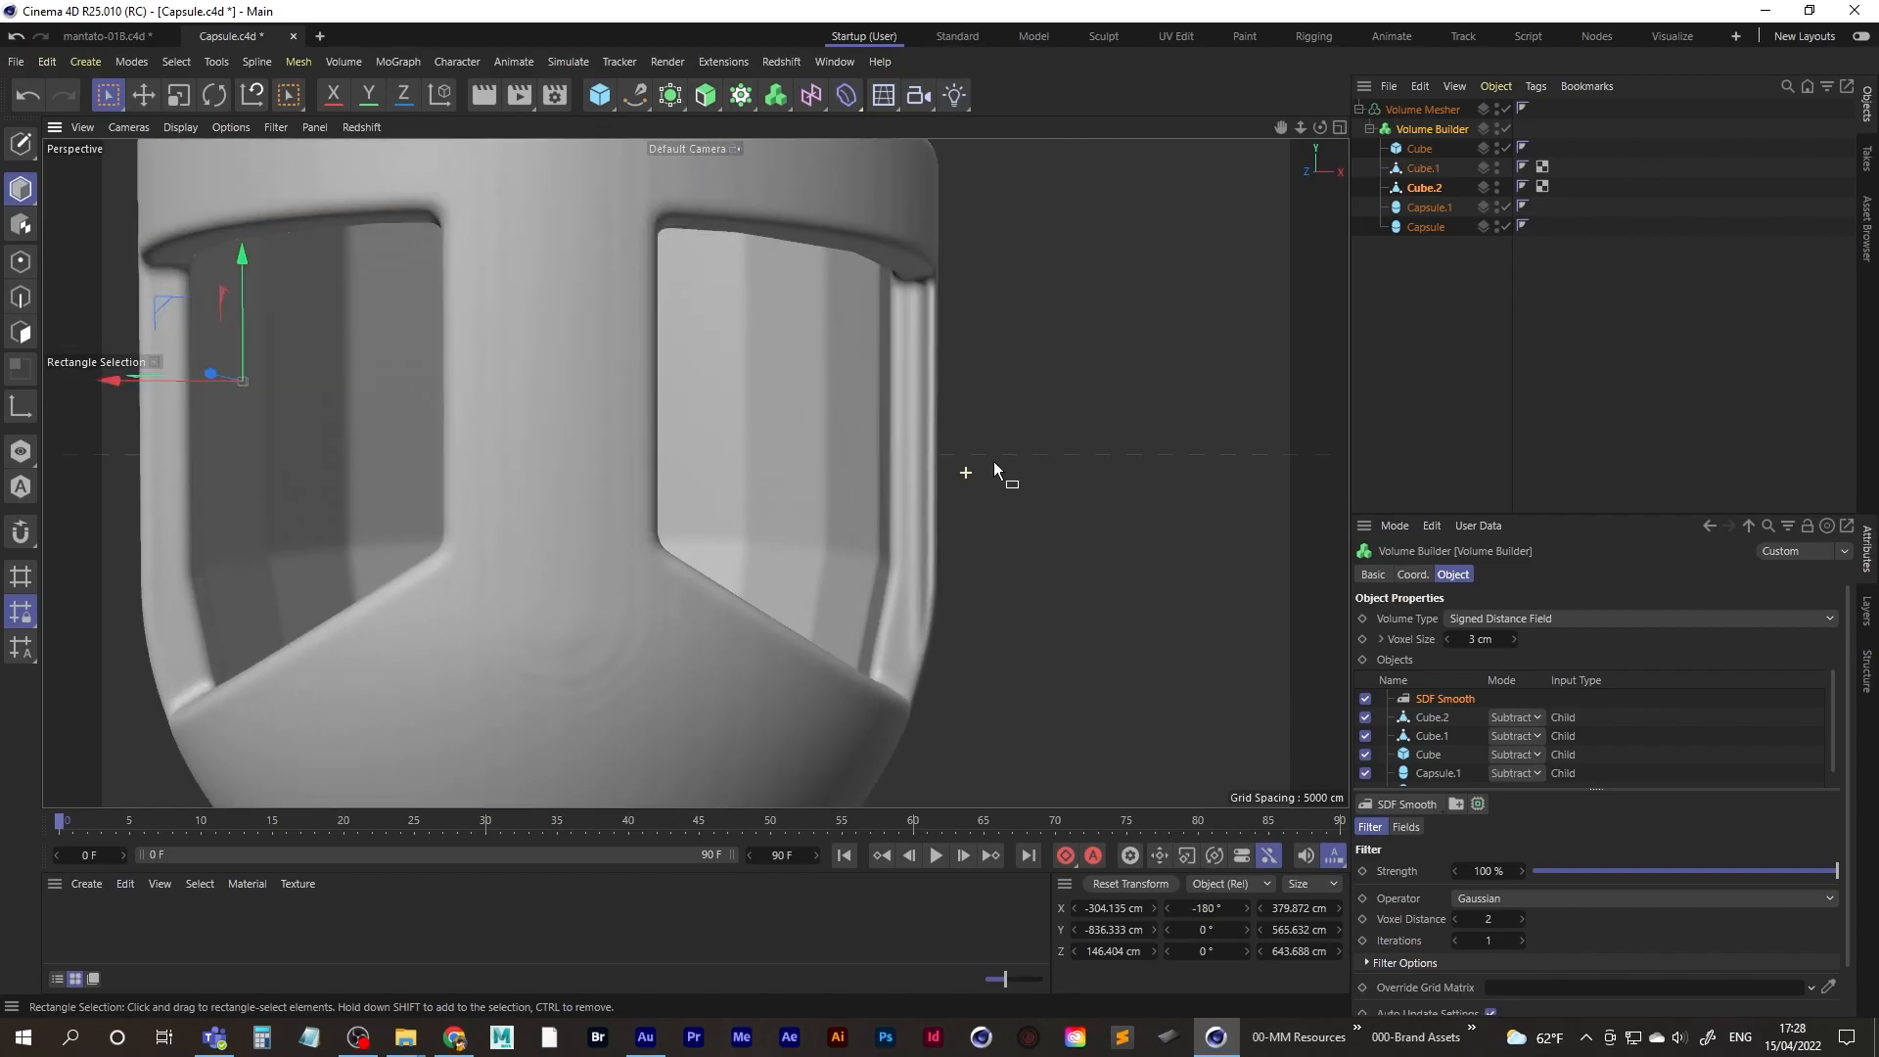
{"action": "middle_click_drag", "start_coordinate": [948, 476], "coordinate": [825, 530], "text": "alt"}
{"action": "left_click_drag", "start_coordinate": [814, 531], "coordinate": [930, 509], "text": "alt"}
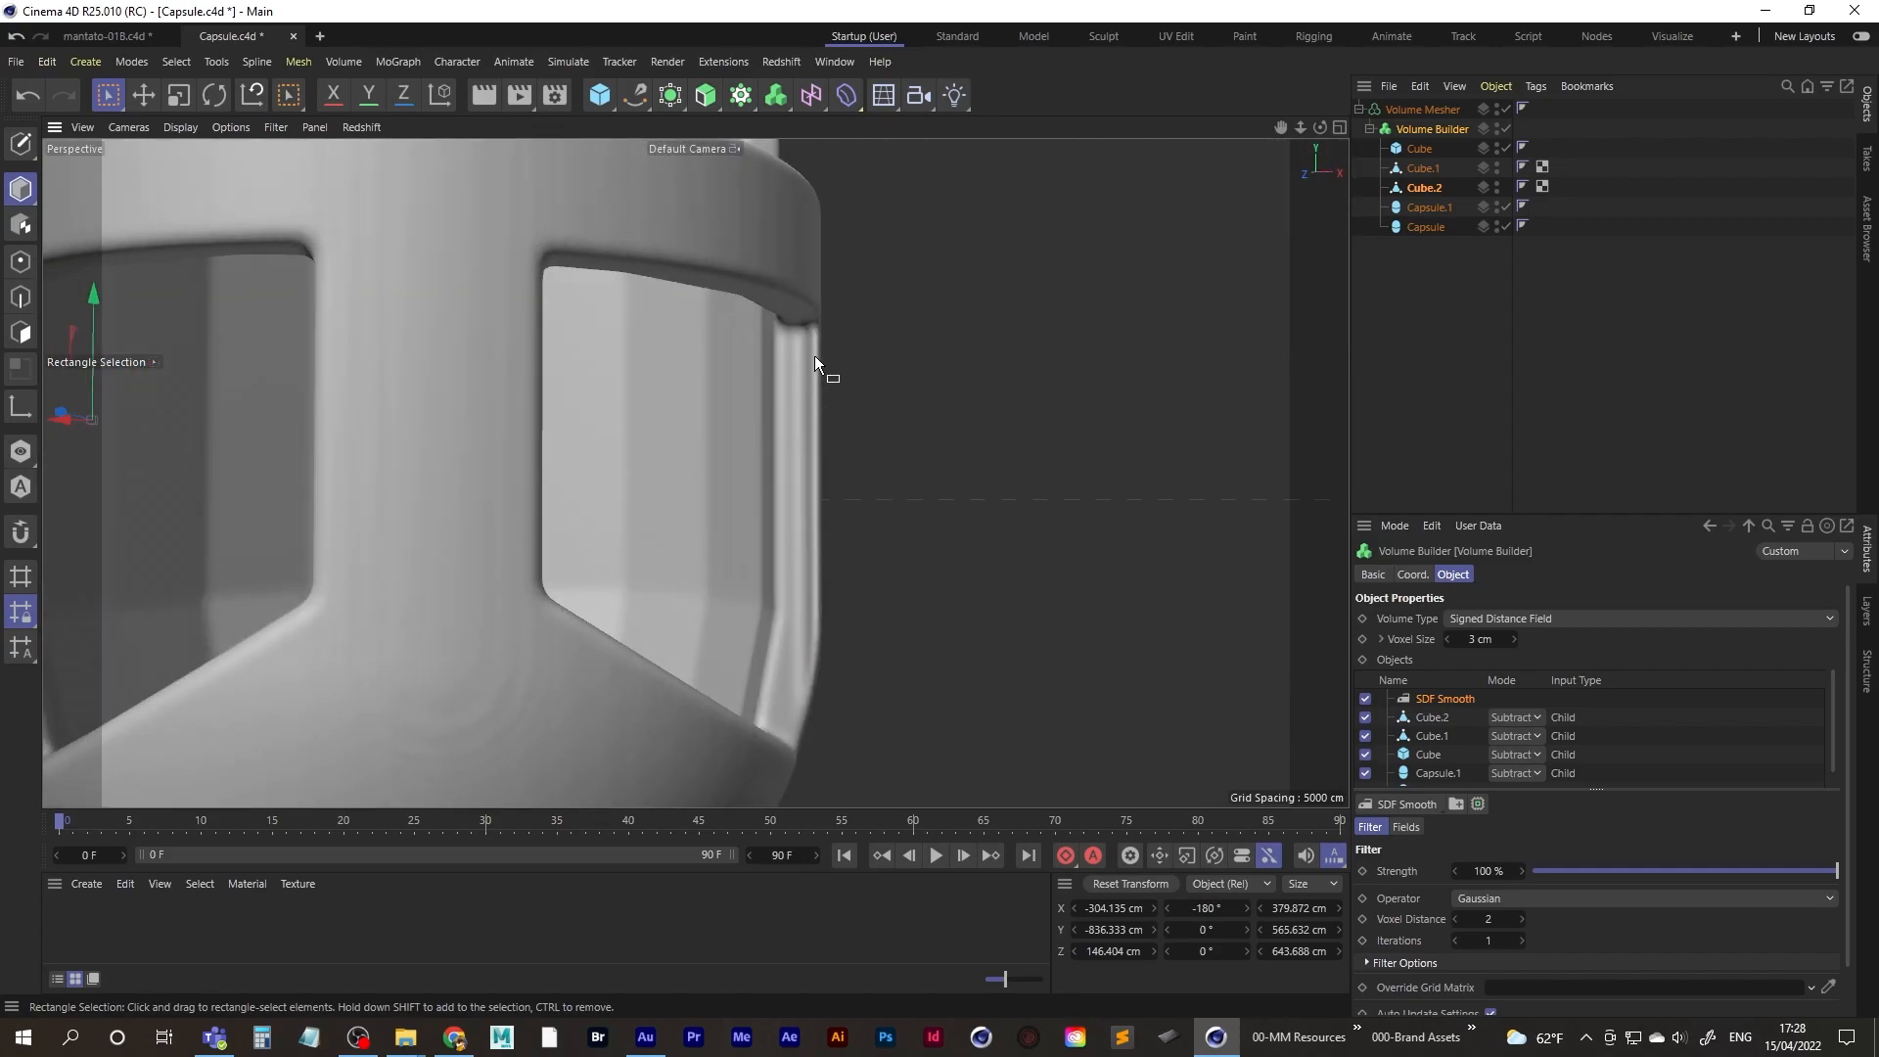
{"action": "right_click_drag", "start_coordinate": [810, 409], "coordinate": [693, 473], "text": "alt"}
{"action": "left_click_drag", "start_coordinate": [693, 474], "coordinate": [622, 578], "text": "alt"}
{"action": "left_click", "coordinate": [645, 1040]}
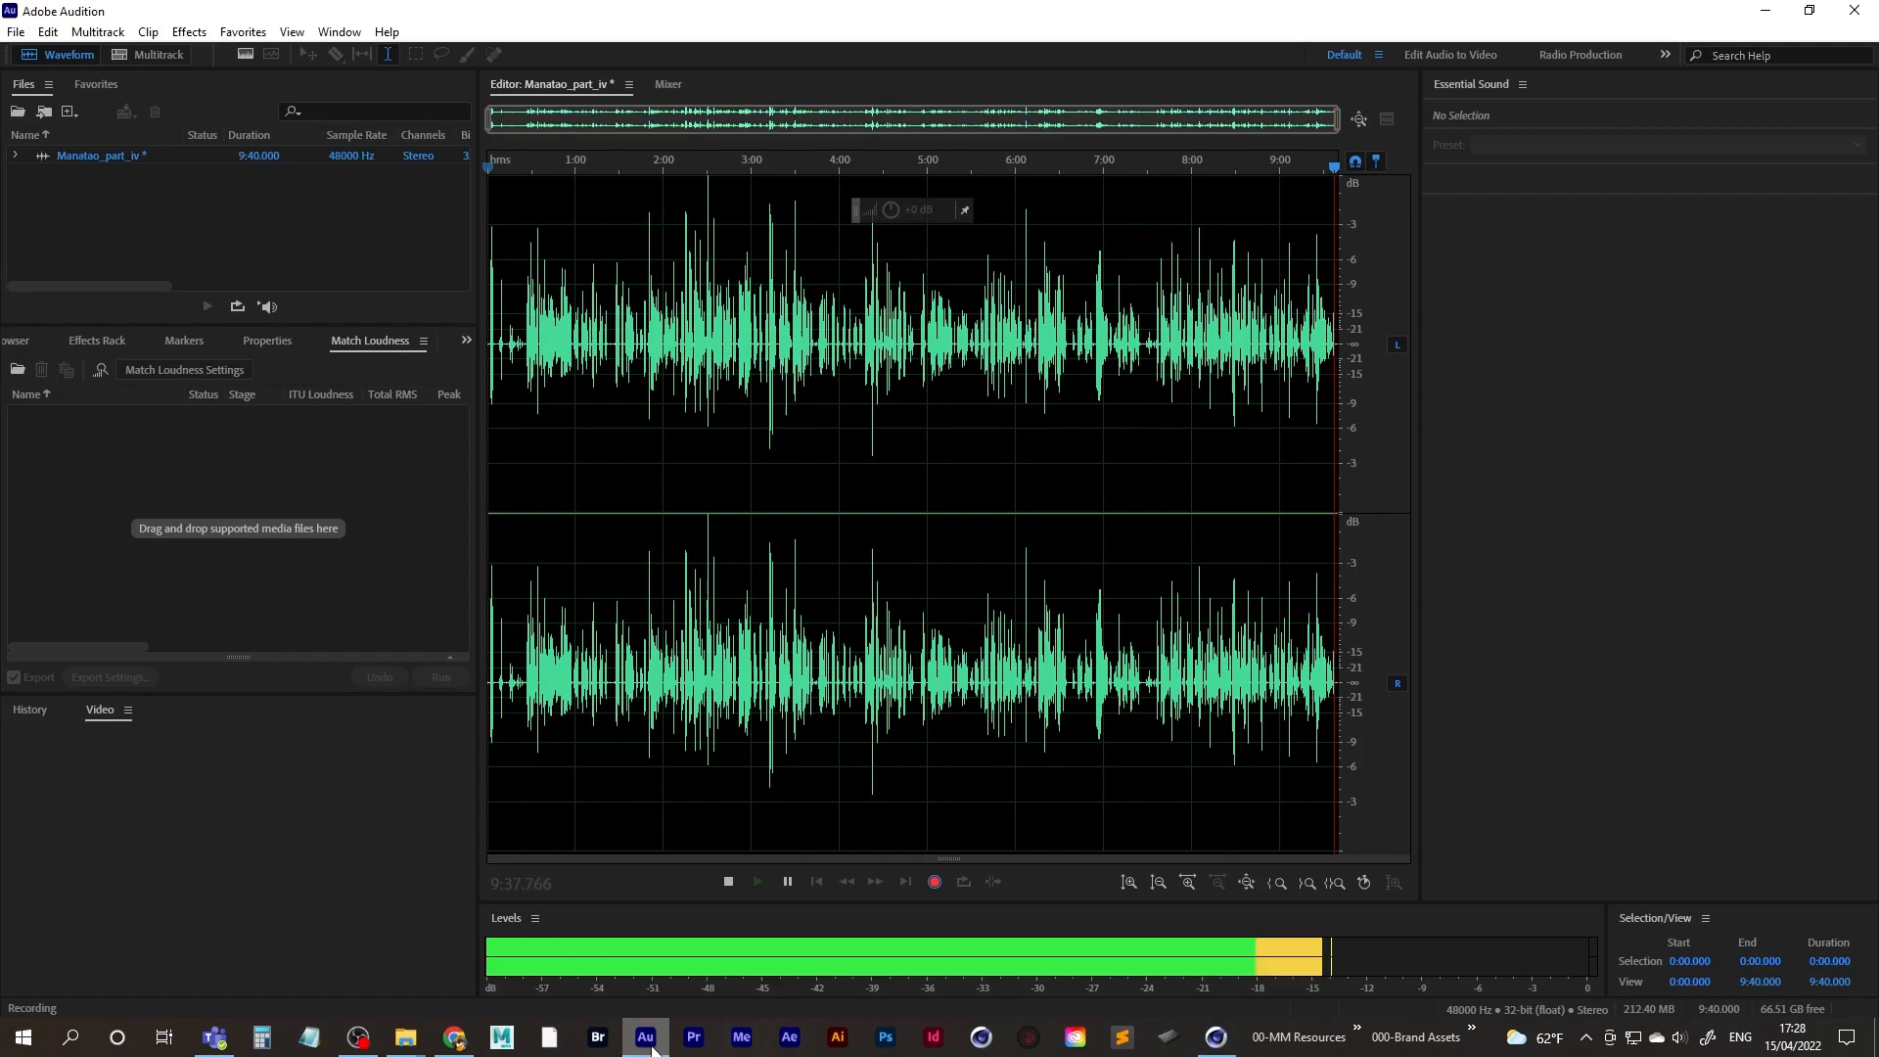
{"action": "left_click", "coordinate": [651, 1050]}
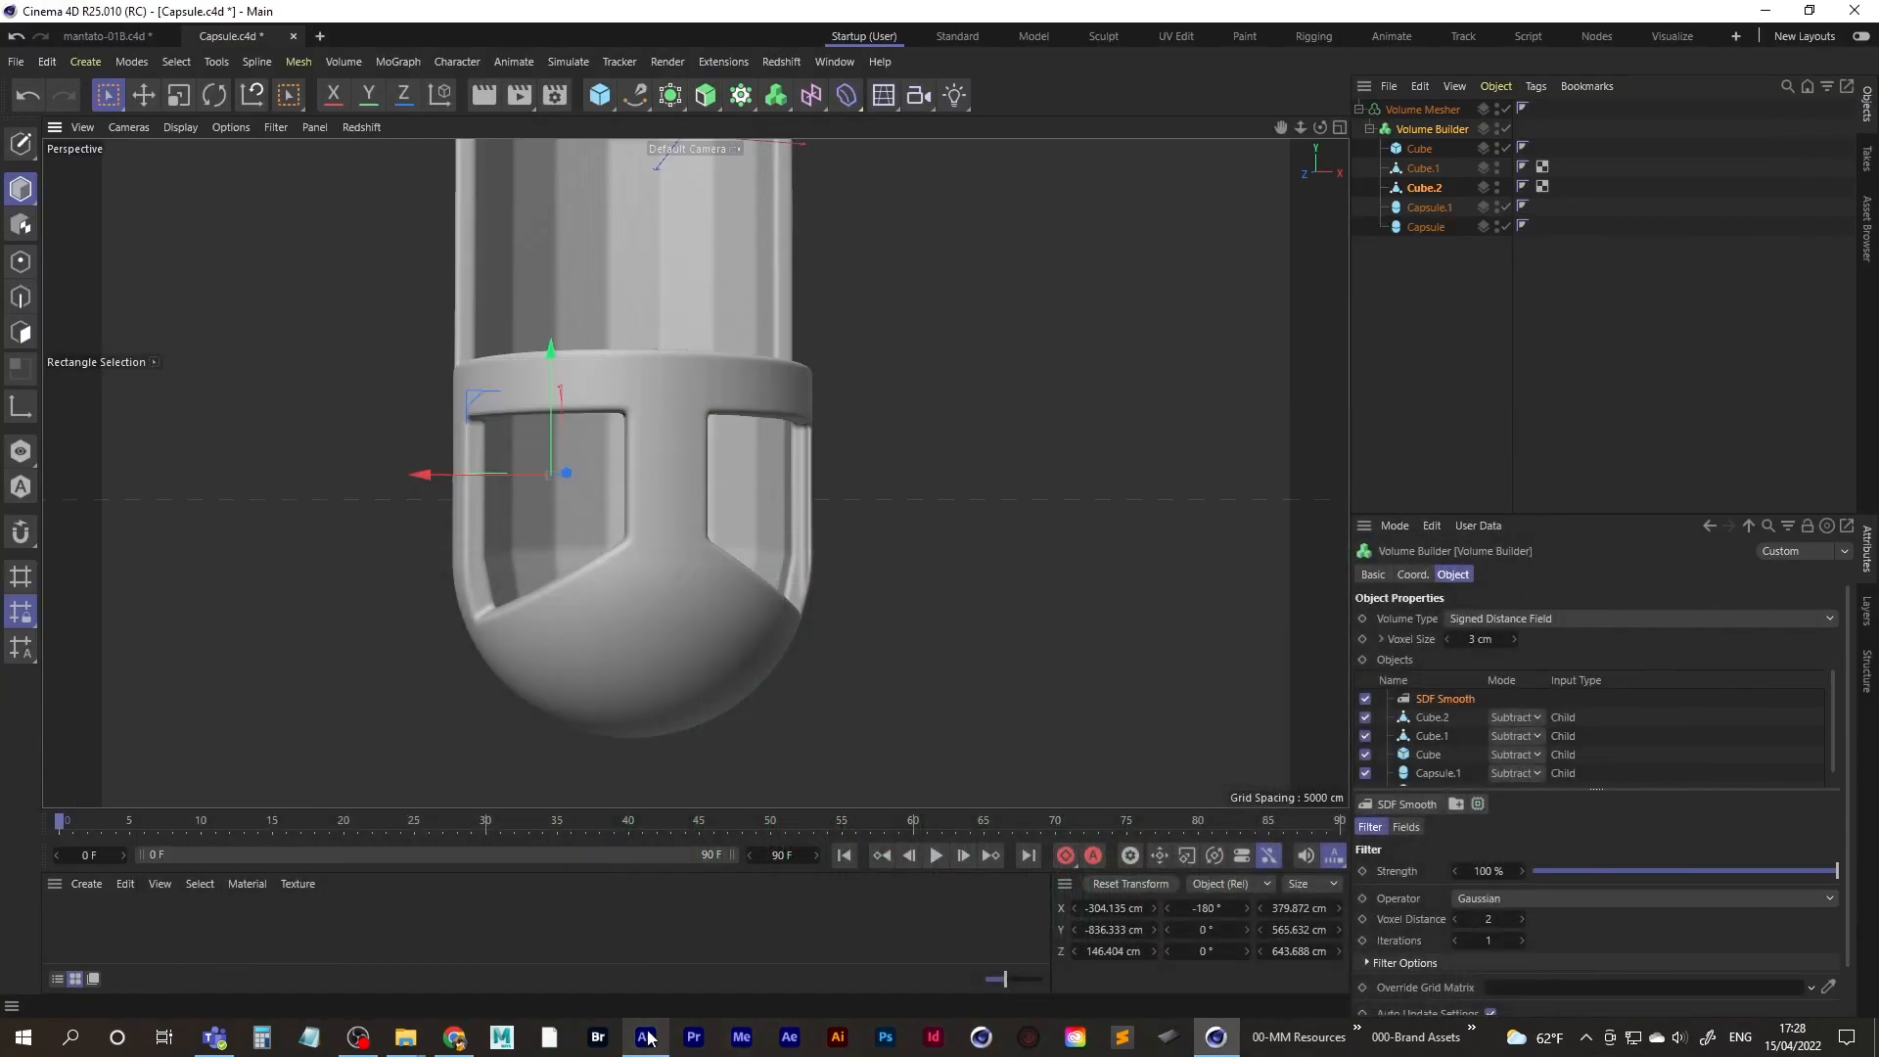
{"action": "left_click", "coordinate": [364, 1045]}
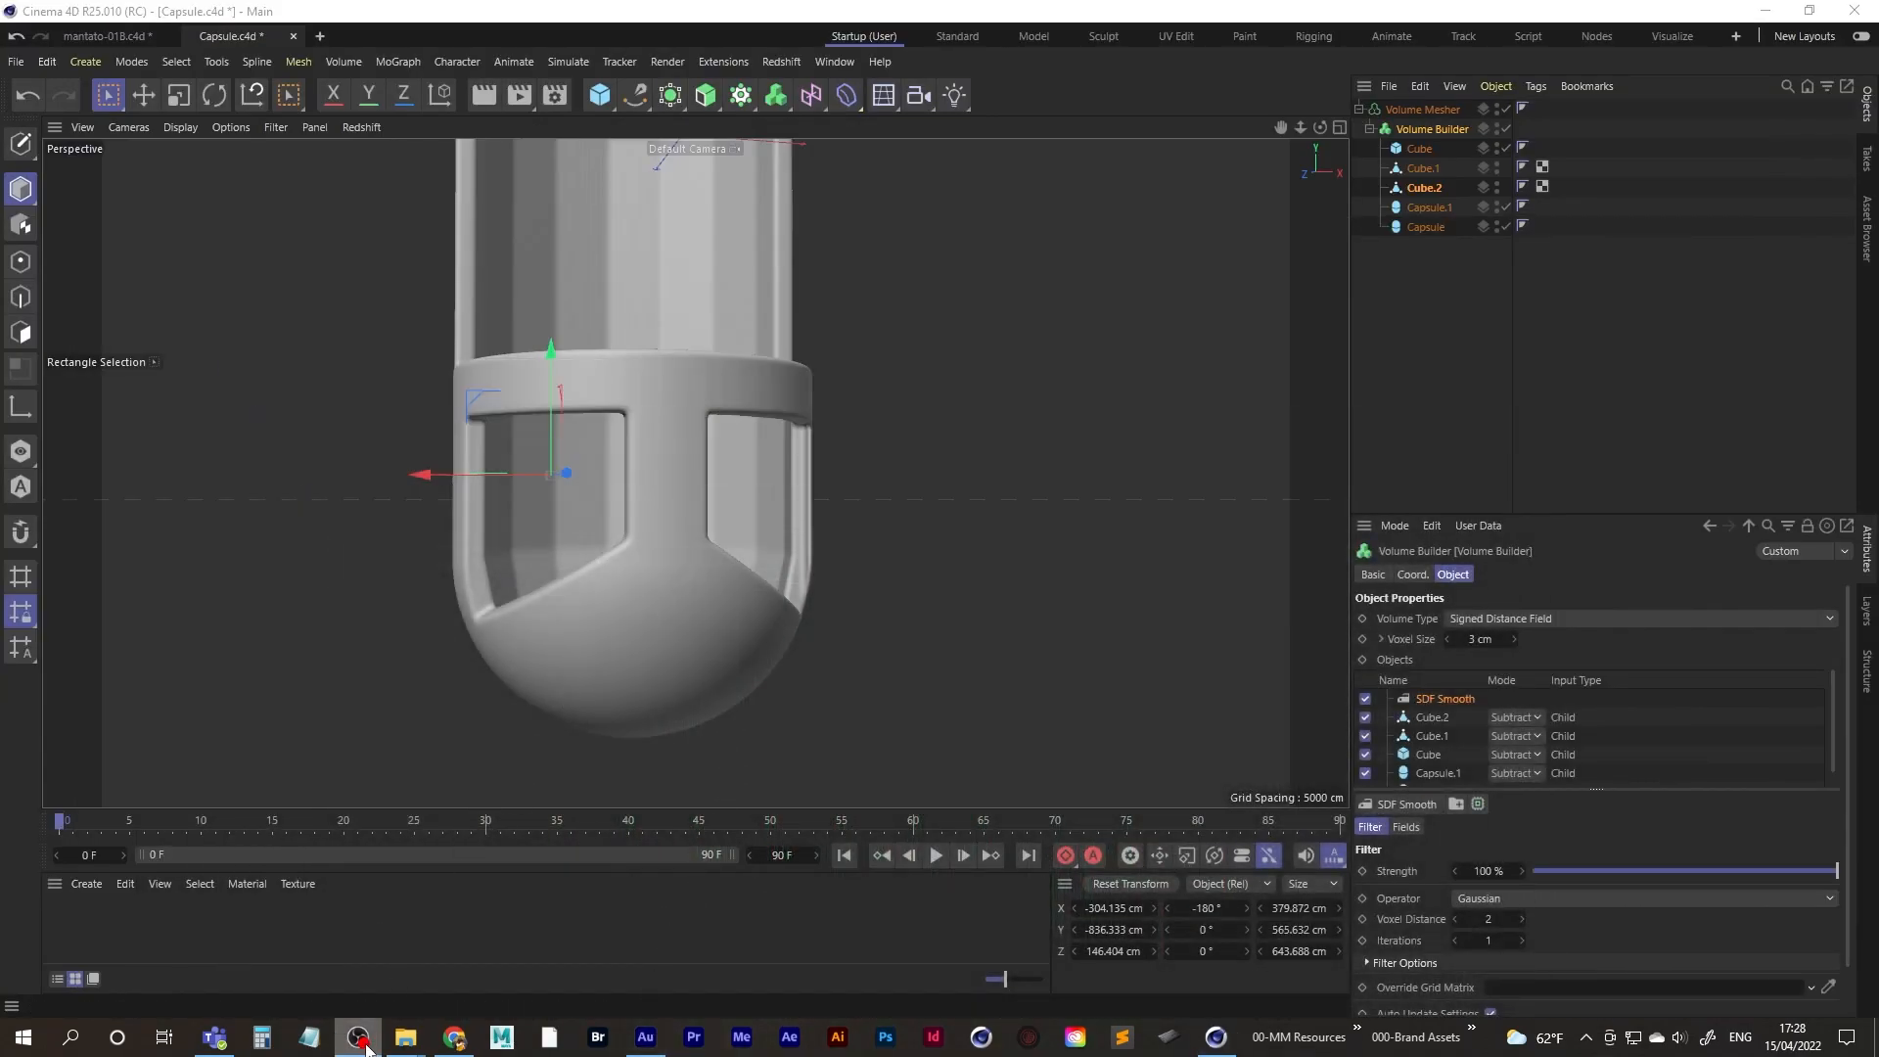
{"action": "left_click", "coordinate": [364, 1044]}
- Check the two lower openings up close for matching shape and spacing around the central strip
{"action": "middle_click_drag", "start_coordinate": [649, 481], "coordinate": [633, 560], "text": "alt"}
{"action": "left_click_drag", "start_coordinate": [630, 508], "coordinate": [562, 543], "text": "alt"}
{"action": "right_click_drag", "start_coordinate": [699, 528], "coordinate": [806, 511], "text": "alt"}
{"action": "middle_click_drag", "start_coordinate": [604, 623], "coordinate": [642, 578], "text": "alt"}
{"action": "left_click_drag", "start_coordinate": [642, 578], "coordinate": [686, 576], "text": "alt"}
{"action": "right_click_drag", "start_coordinate": [373, 613], "coordinate": [499, 566], "text": "alt"}
{"action": "middle_click_drag", "start_coordinate": [312, 700], "coordinate": [419, 571], "text": "alt"}
{"action": "mouse_move", "coordinate": [323, 591]}
{"action": "left_mouse_down", "text": "alt"}
{"action": "mouse_move", "coordinate": [272, 599]}
{"action": "mouse_move", "coordinate": [301, 593]}
{"action": "left_mouse_up", "text": "alt"}
{"action": "right_click_drag", "start_coordinate": [403, 554], "coordinate": [376, 591], "text": "alt"}
{"action": "middle_click_drag", "start_coordinate": [375, 591], "coordinate": [403, 589], "text": "alt"}
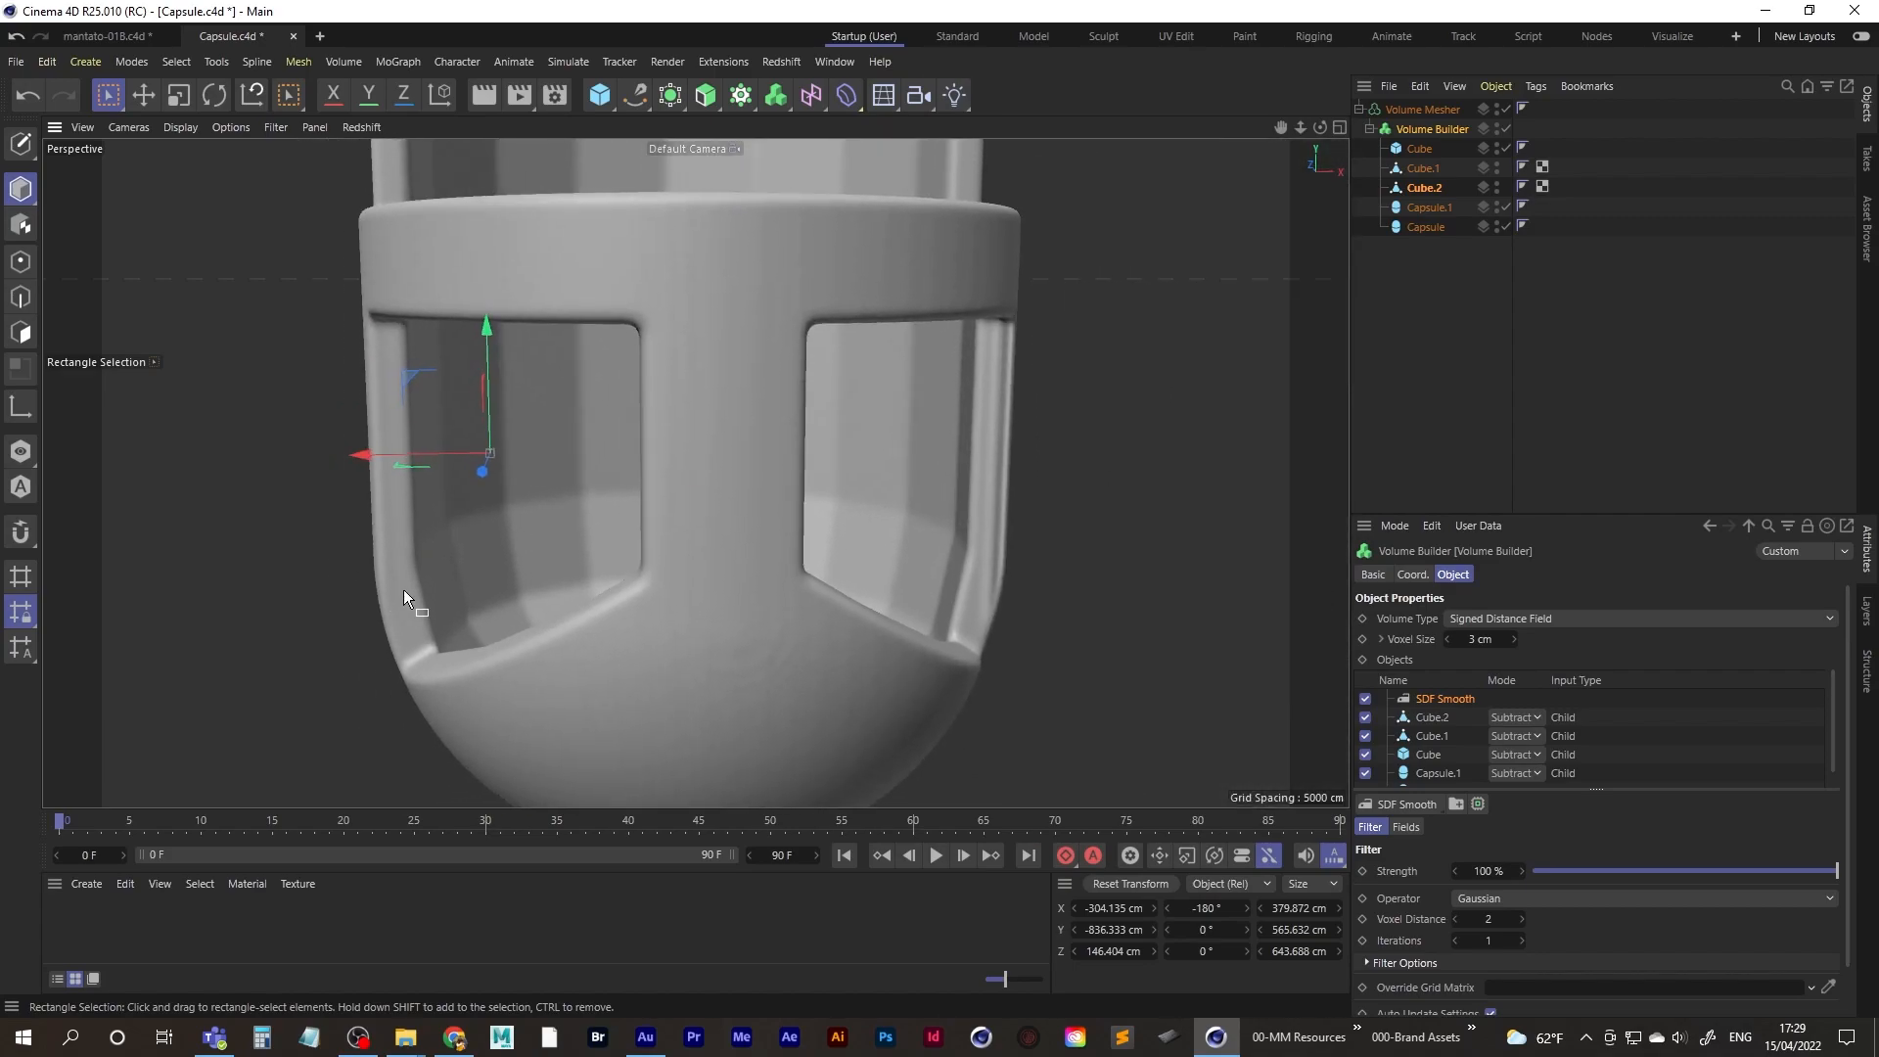
- Move Cube.2 slightly inward along X to about -299 cm to even out the two lower openings
{"action": "left_click", "coordinate": [1420, 152]}
{"action": "left_click", "coordinate": [1419, 169]}
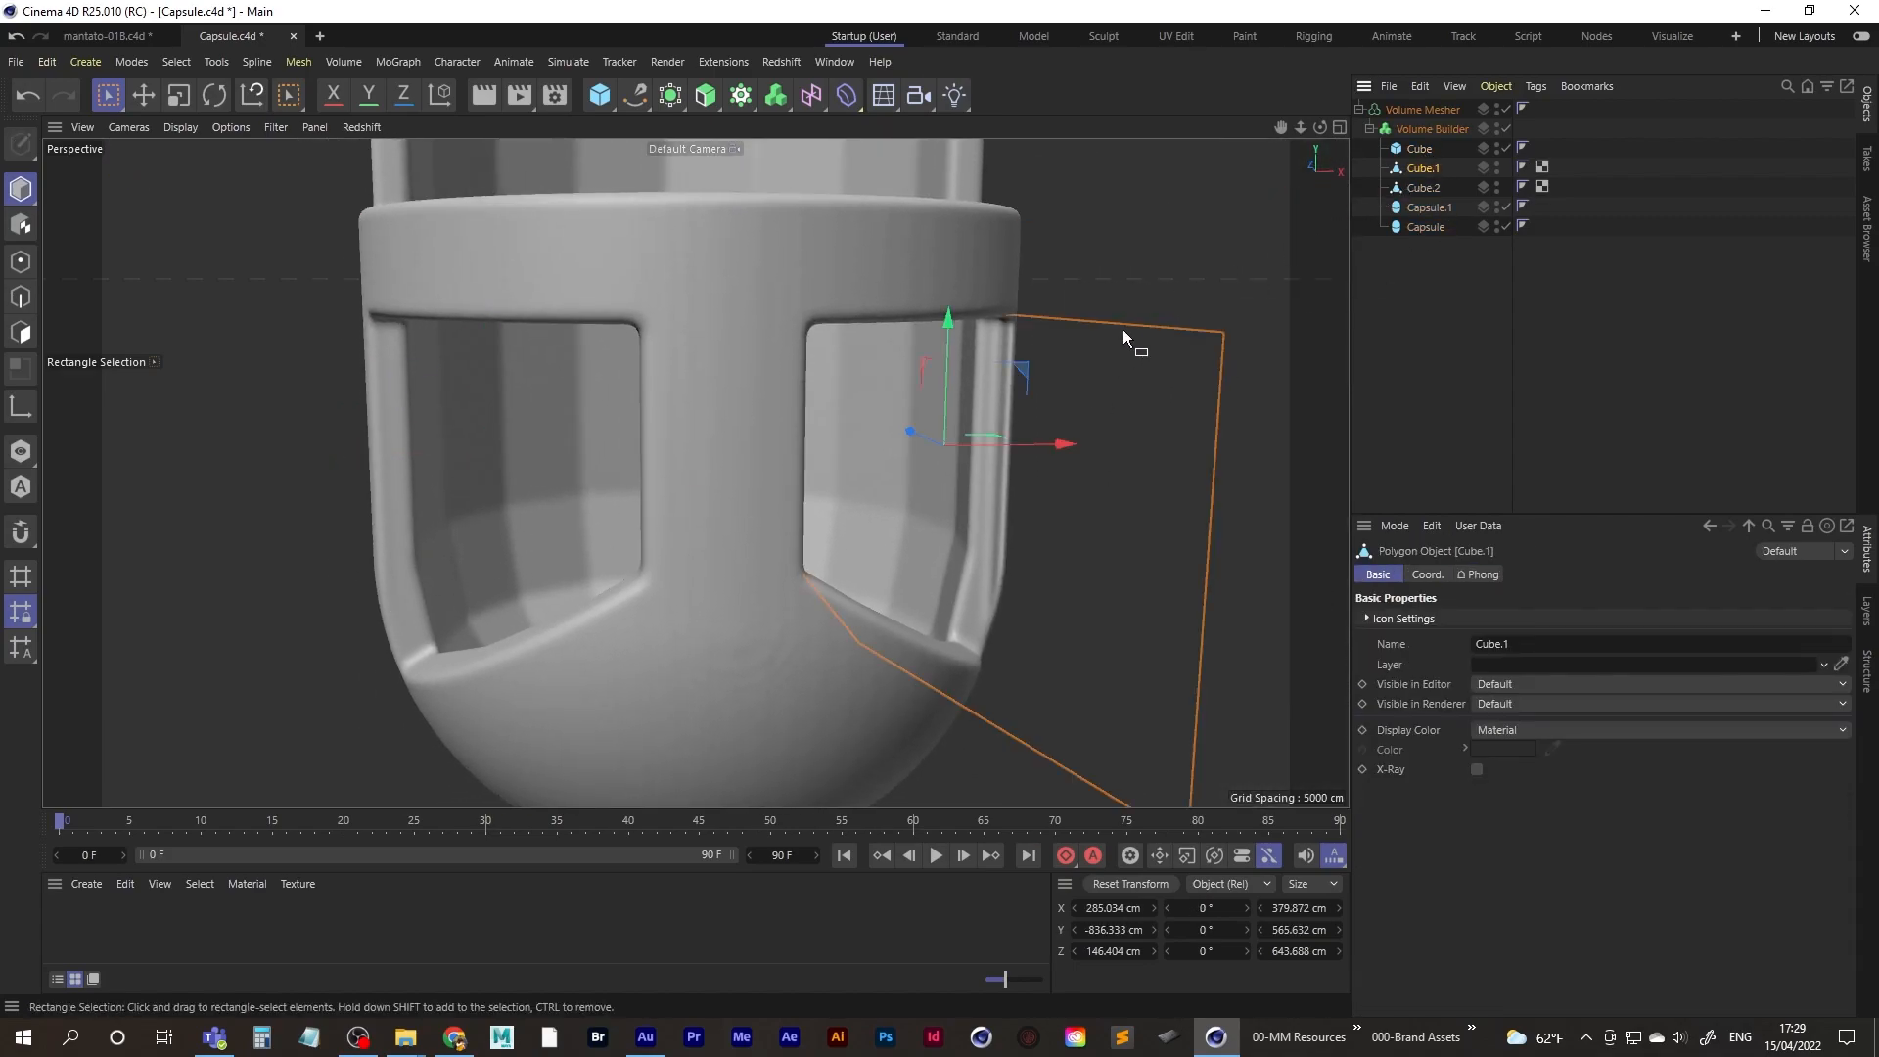
{"action": "left_click_drag", "start_coordinate": [984, 454], "coordinate": [943, 433], "text": "alt"}
{"action": "left_click", "coordinate": [1424, 187]}
{"action": "left_click_drag", "start_coordinate": [858, 381], "coordinate": [415, 442], "text": "alt"}
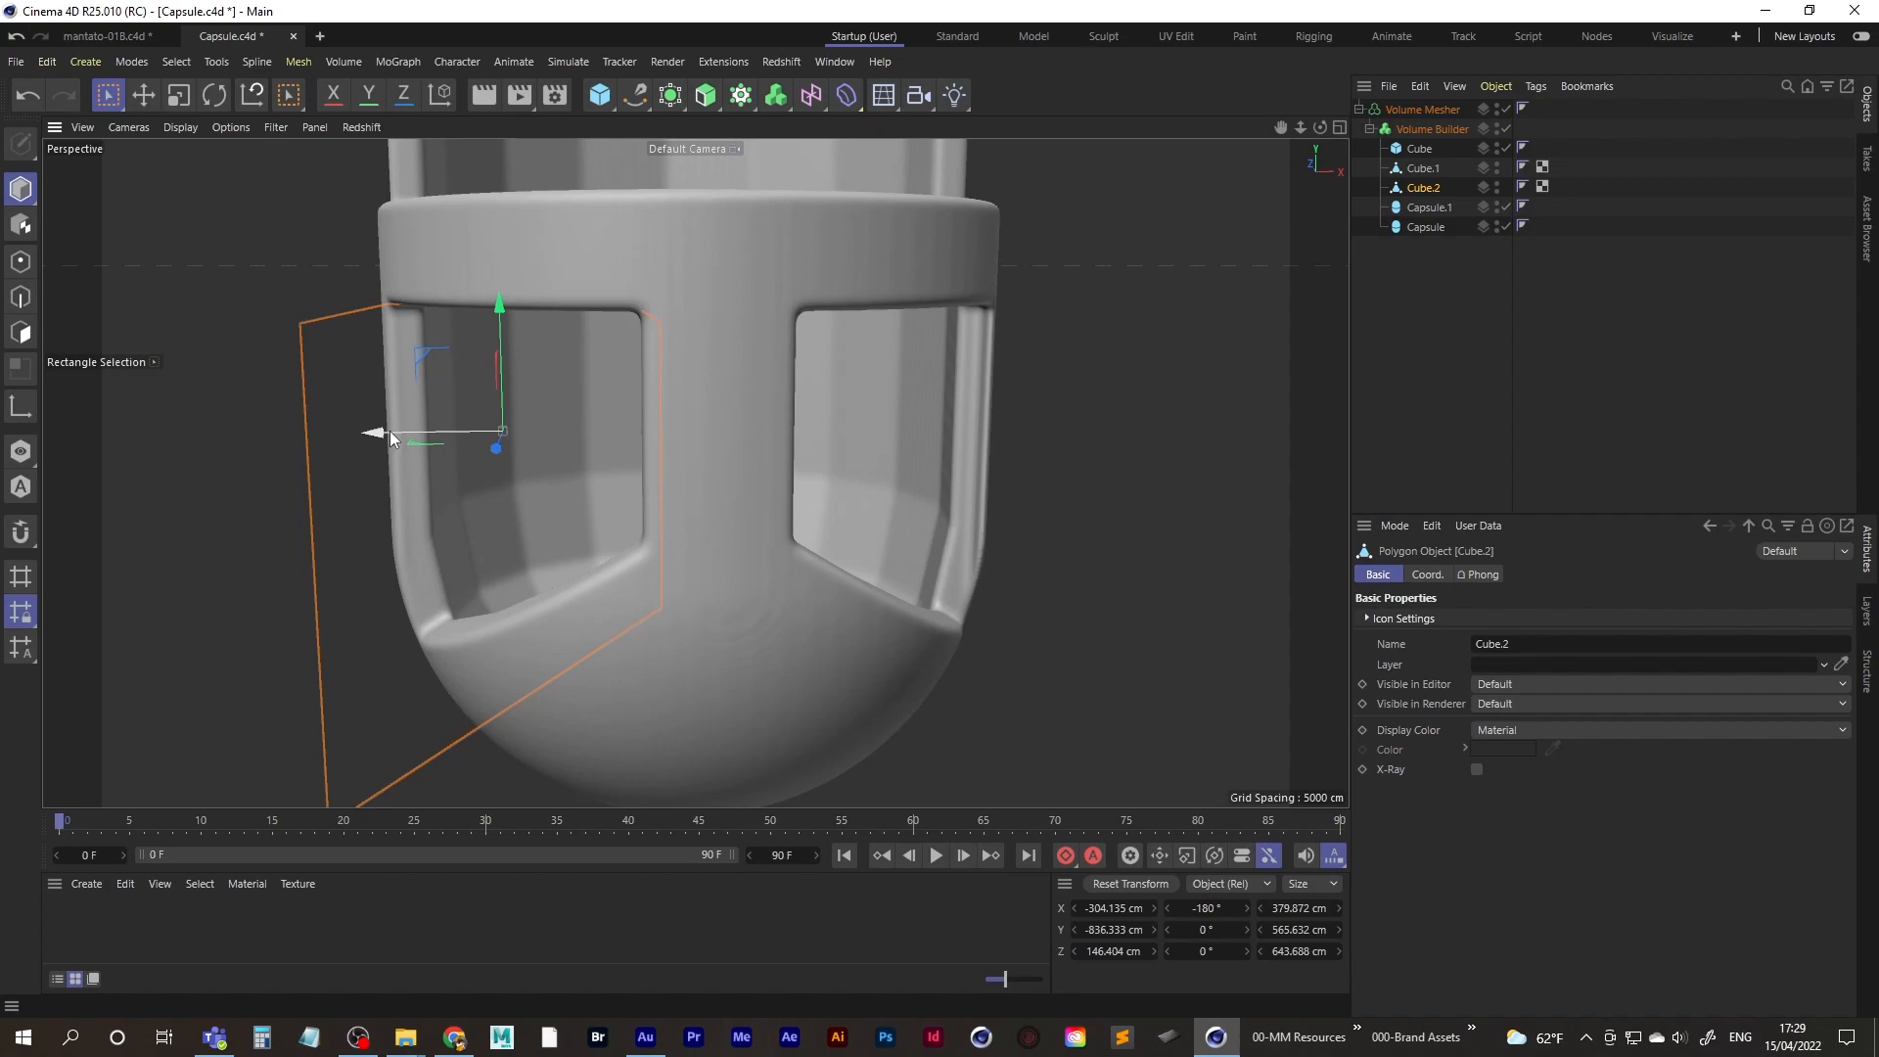
{"action": "left_click_drag", "start_coordinate": [653, 411], "coordinate": [669, 395]}
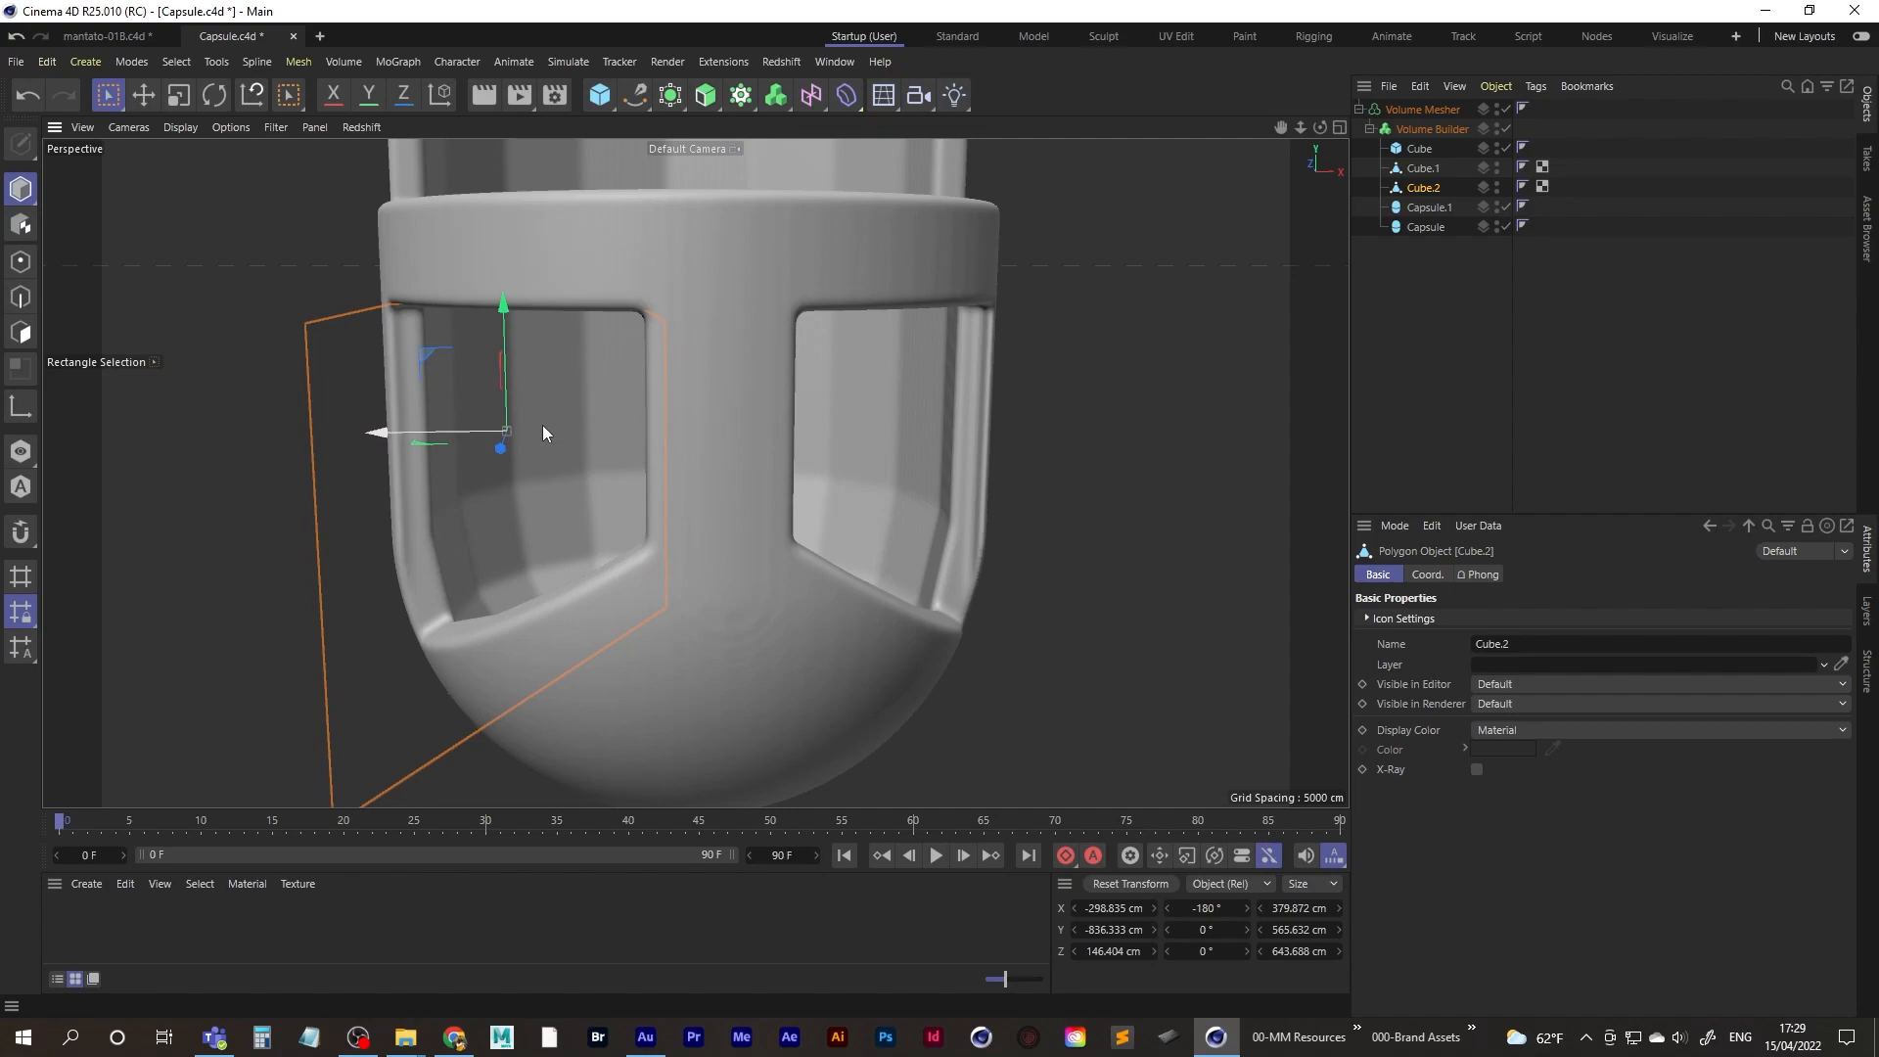
{"action": "left_click_drag", "start_coordinate": [545, 434], "coordinate": [550, 433]}
{"action": "mouse_move", "coordinate": [820, 425]}
{"action": "left_mouse_down", "text": "alt"}
{"action": "mouse_move", "coordinate": [779, 432]}
{"action": "mouse_move", "coordinate": [894, 426]}
{"action": "mouse_move", "coordinate": [809, 432]}
{"action": "left_mouse_up", "text": "alt"}
{"action": "left_click", "coordinate": [1439, 292]}
- Try voxel sizes of 10 cm and 4 cm on the Volume Builder to compare edge softness
{"action": "mouse_move", "coordinate": [617, 454]}
{"action": "left_mouse_down", "text": "alt"}
{"action": "mouse_move", "coordinate": [456, 442]}
{"action": "mouse_move", "coordinate": [666, 438]}
{"action": "mouse_move", "coordinate": [630, 437]}
{"action": "left_mouse_up", "text": "alt"}
{"action": "middle_click_drag", "start_coordinate": [668, 401], "coordinate": [655, 421], "text": "alt"}
{"action": "right_click_drag", "start_coordinate": [655, 421], "coordinate": [567, 487], "text": "alt"}
{"action": "left_click_drag", "start_coordinate": [566, 487], "coordinate": [632, 428], "text": "alt"}
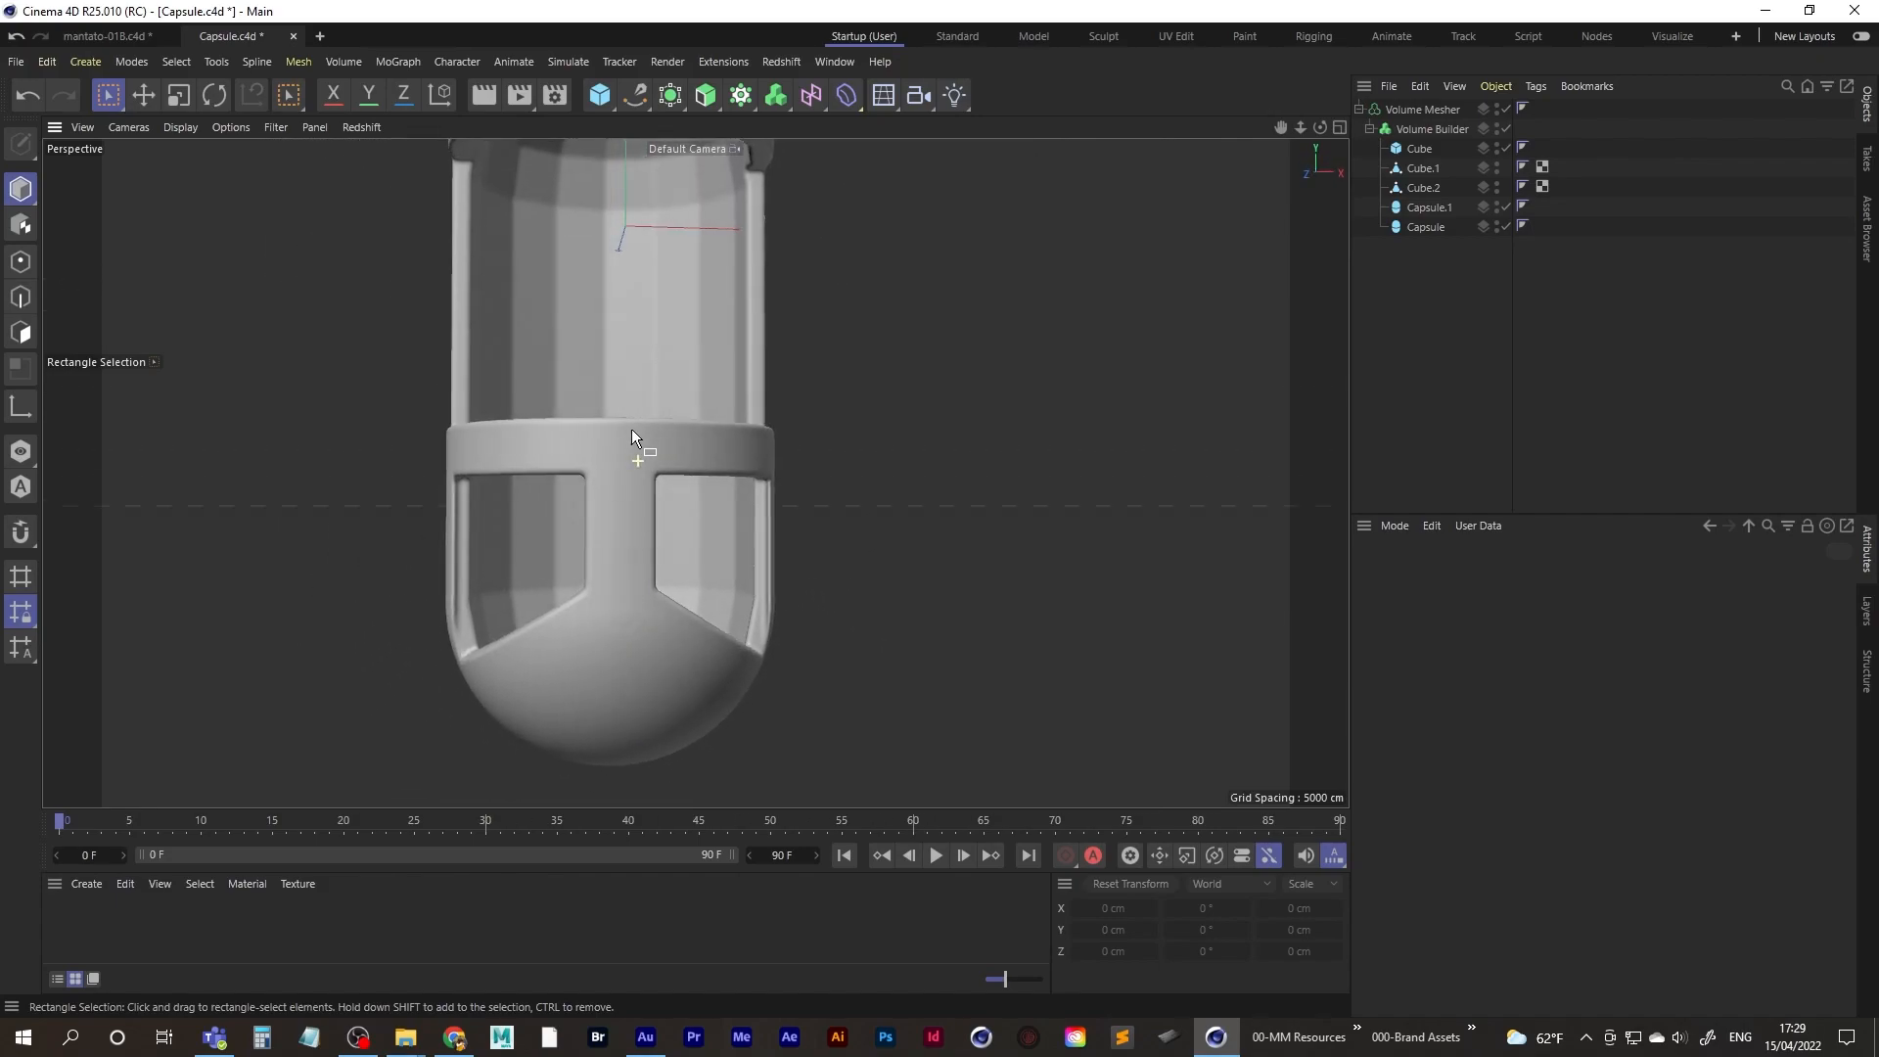
{"action": "left_click", "coordinate": [1443, 130]}
{"action": "left_click", "coordinate": [1484, 640]}
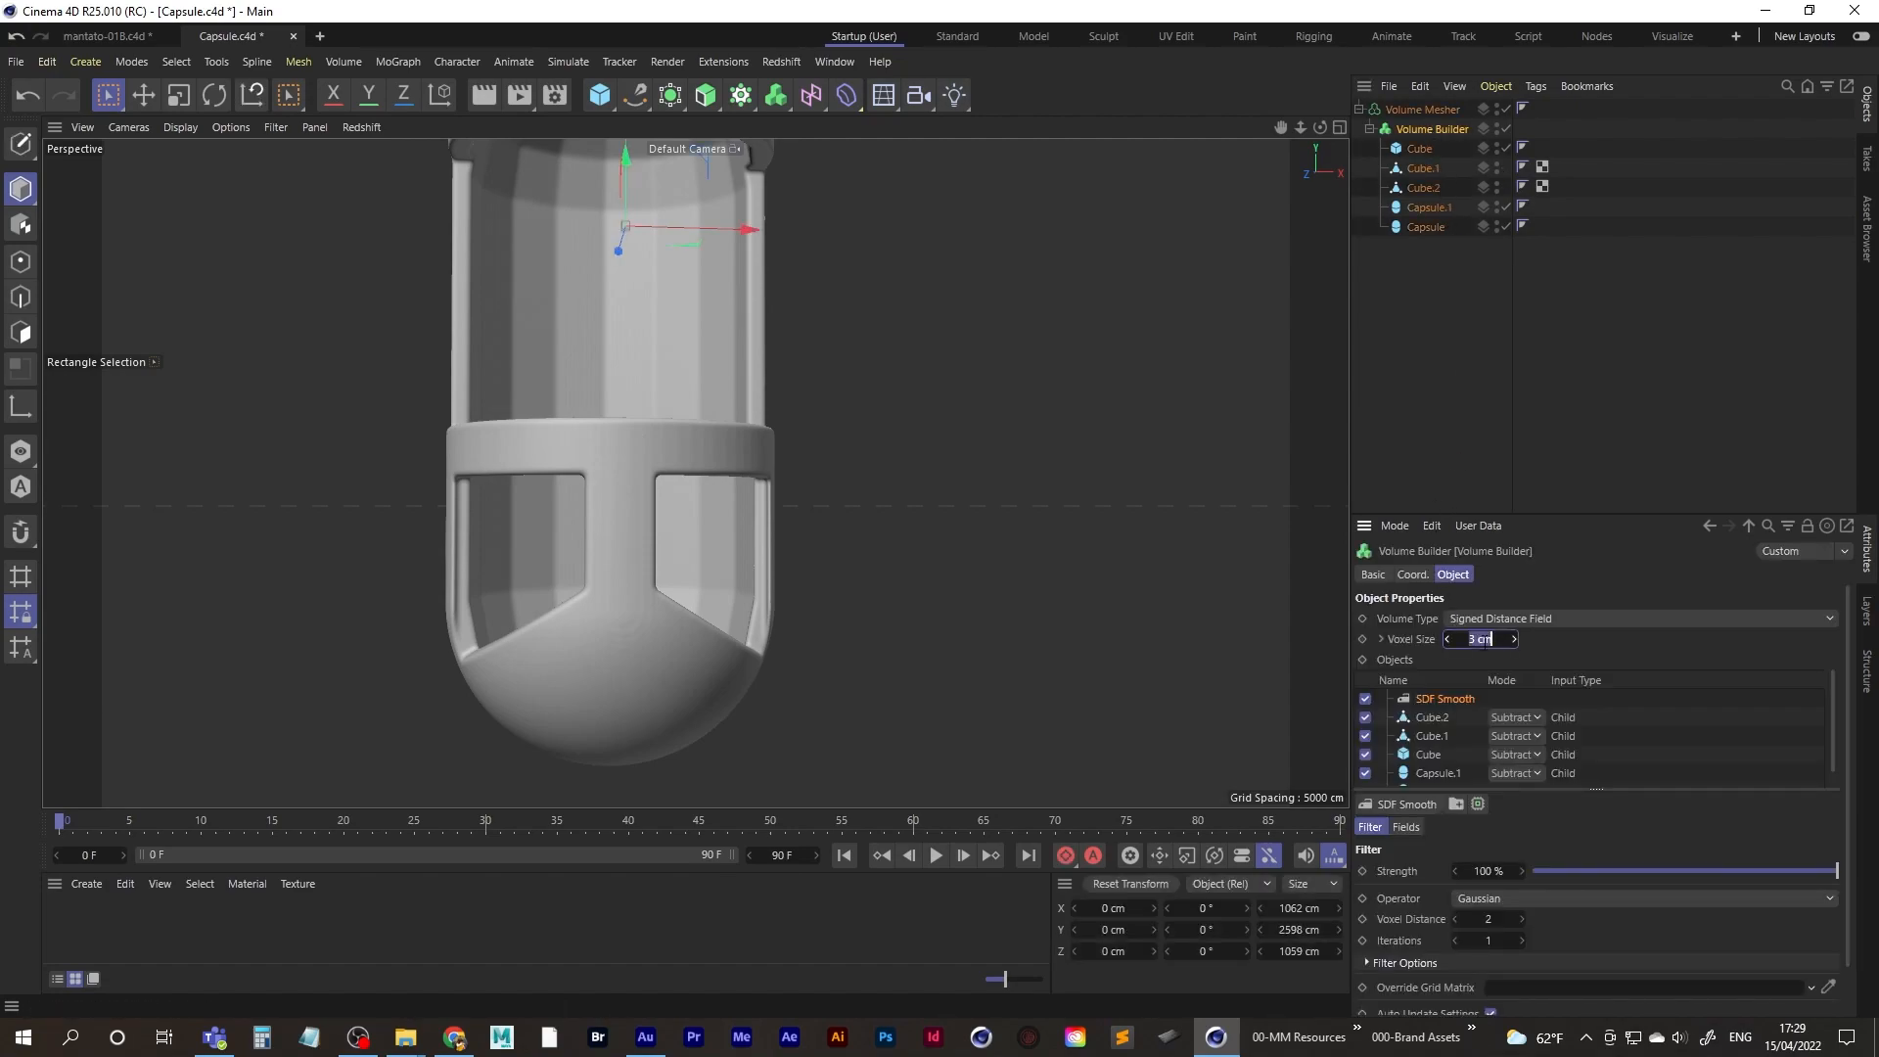
{"action": "type", "text": "10"}
{"action": "key", "text": "Return"}
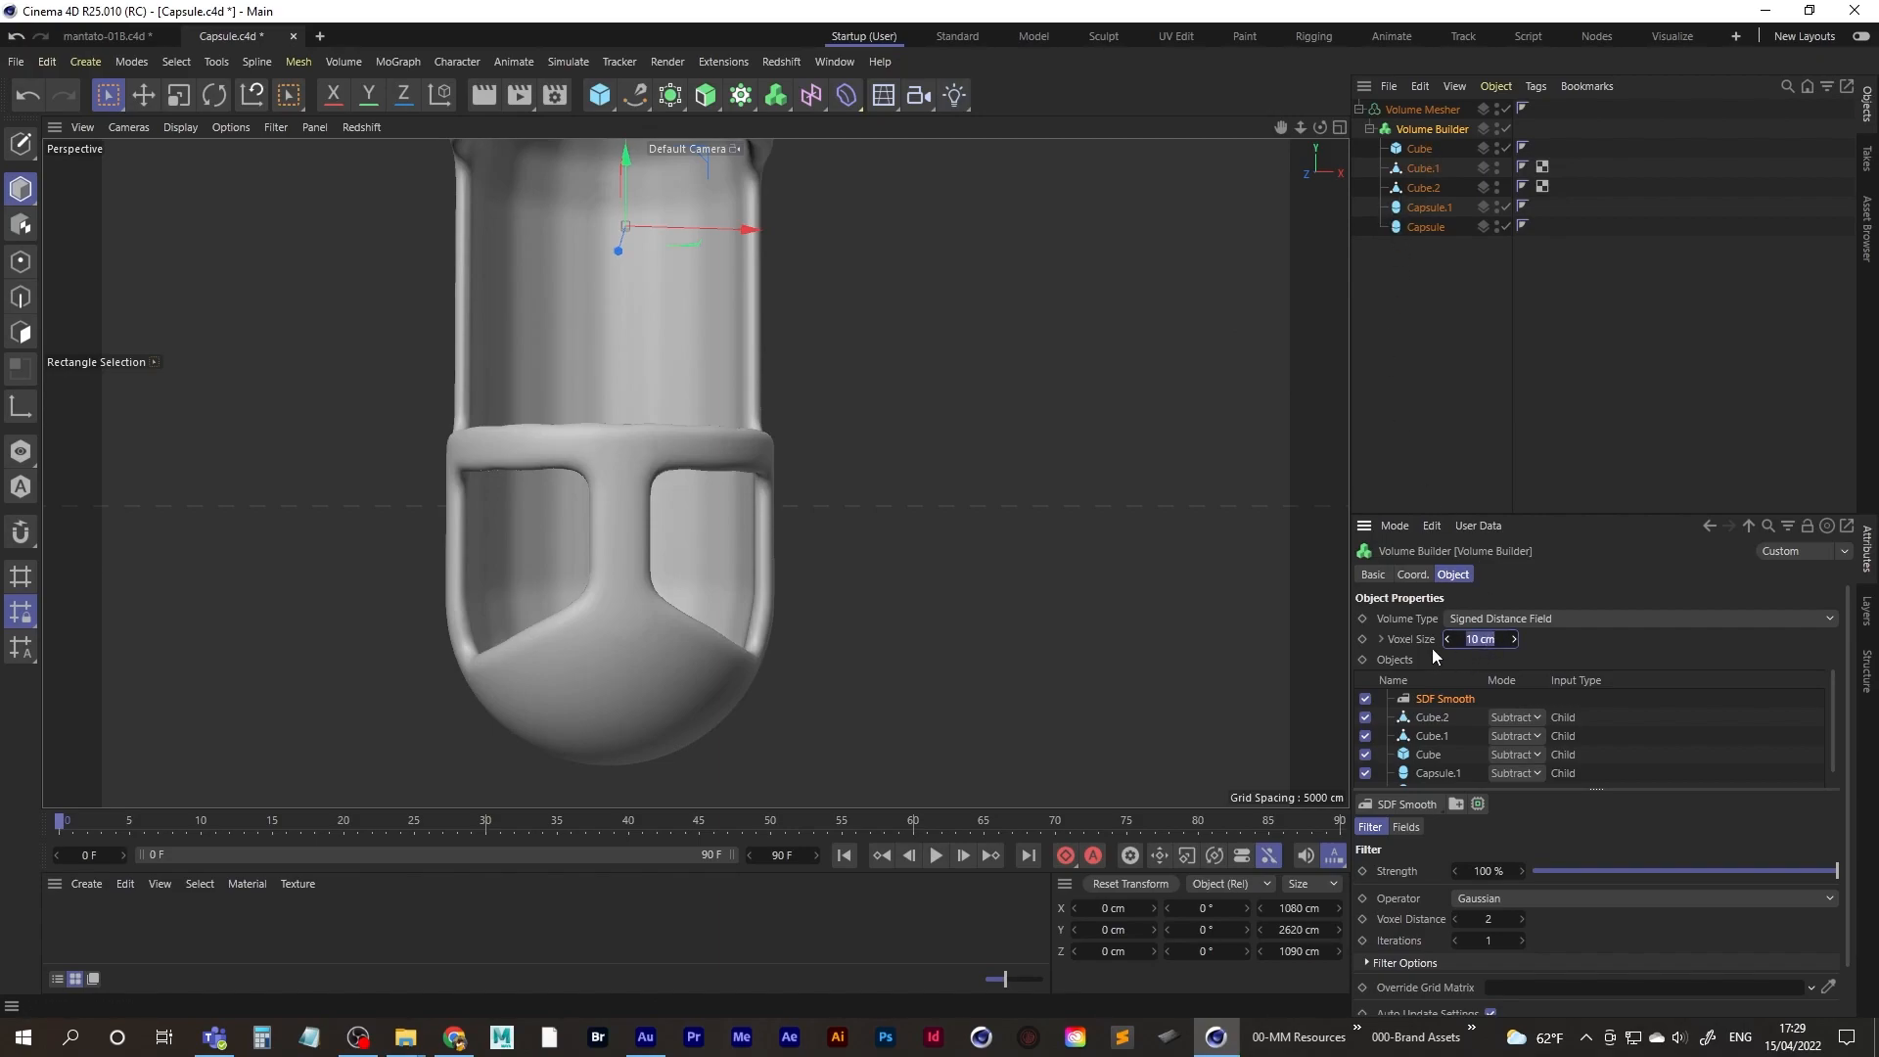
{"action": "key", "text": "Return"}
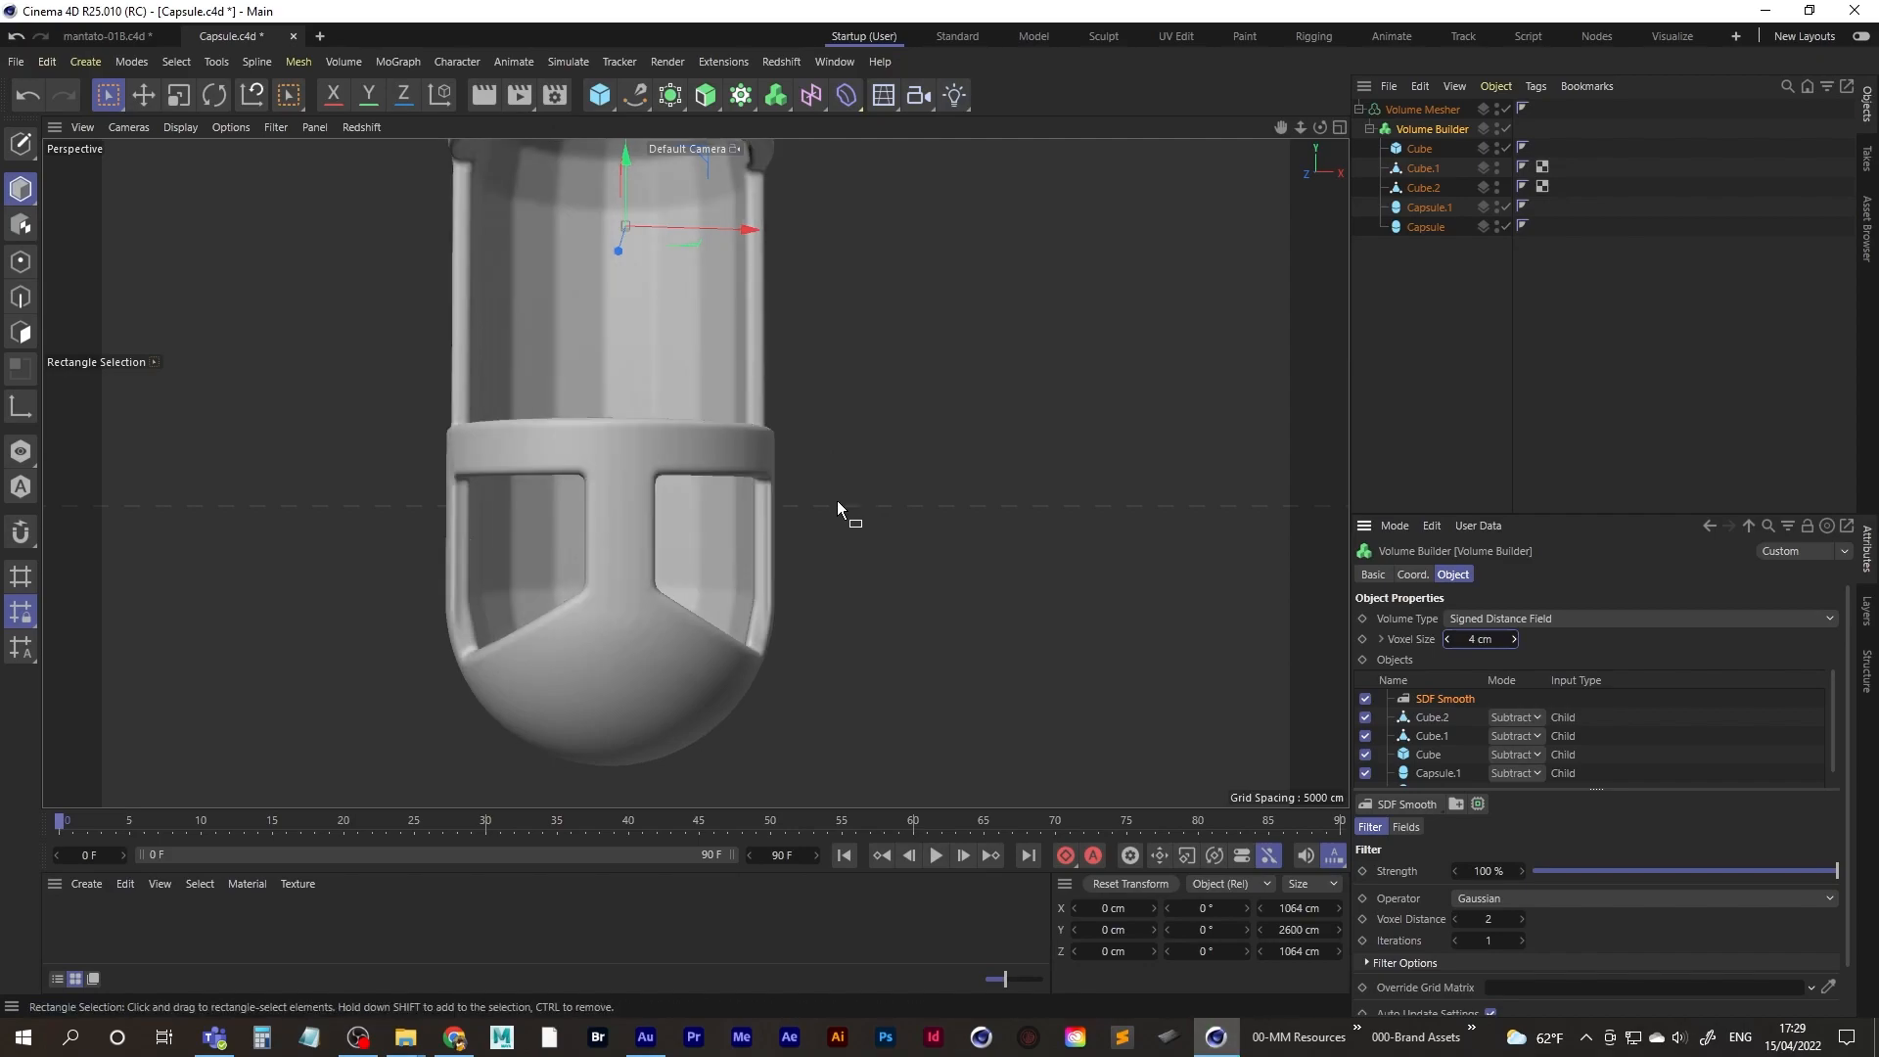
- Adjust Cube.2 along X to about -293 cm so the two lower openings sit evenly beside the central strip
{"action": "scroll", "coordinate": [685, 519], "scroll_direction": "up", "scroll_amount": 5}
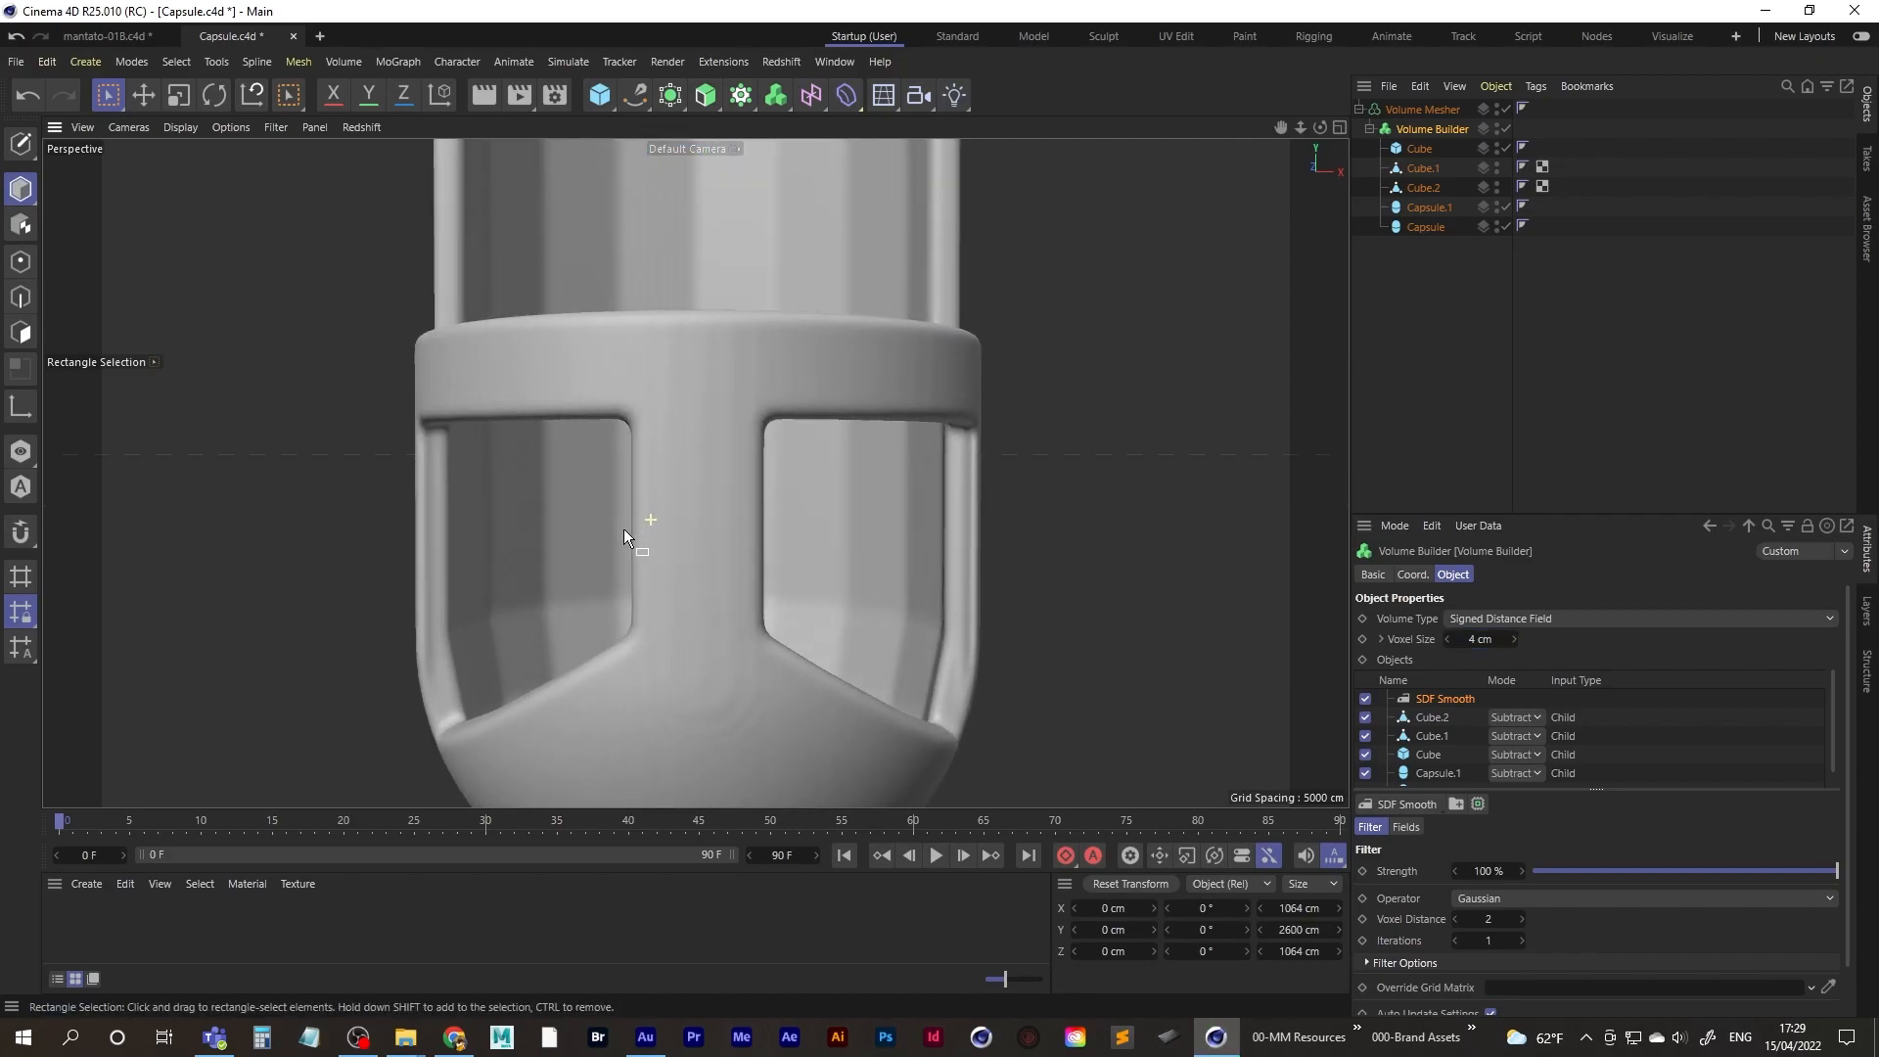
{"action": "left_click", "coordinate": [1427, 168]}
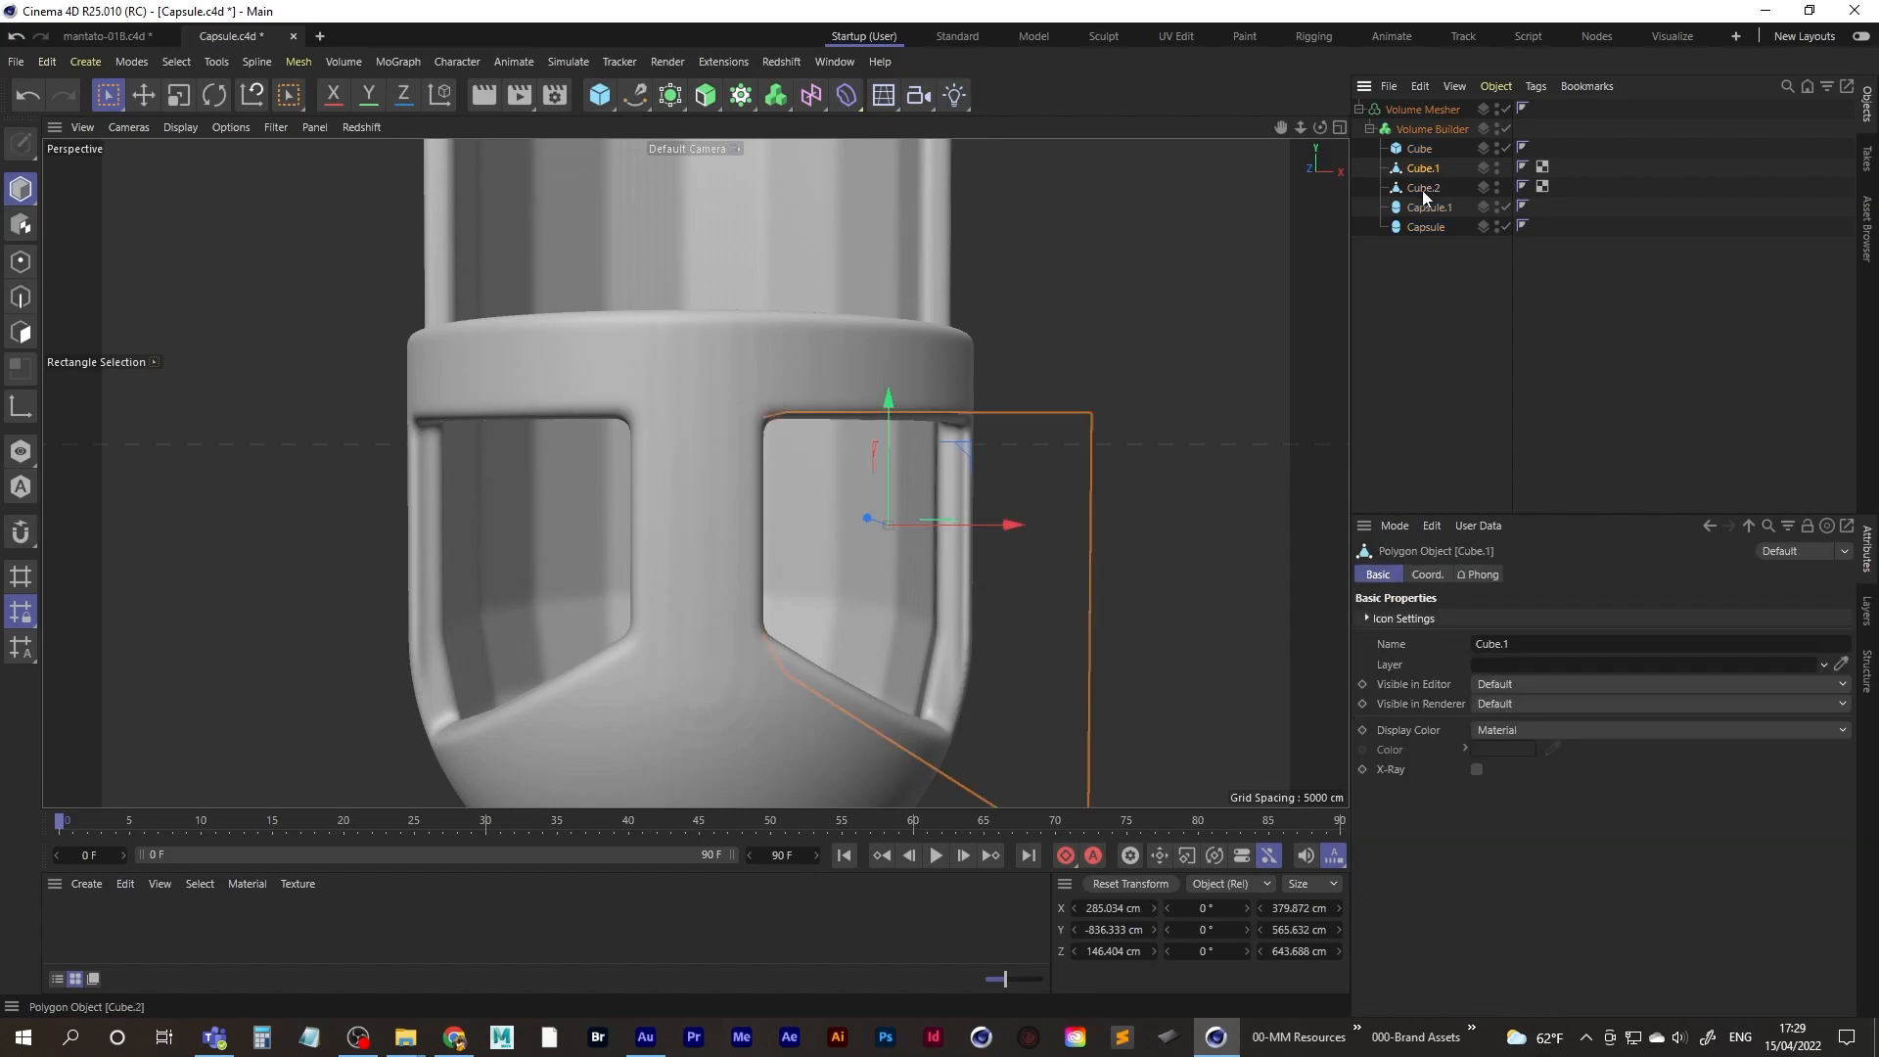
{"action": "left_click", "coordinate": [1425, 188]}
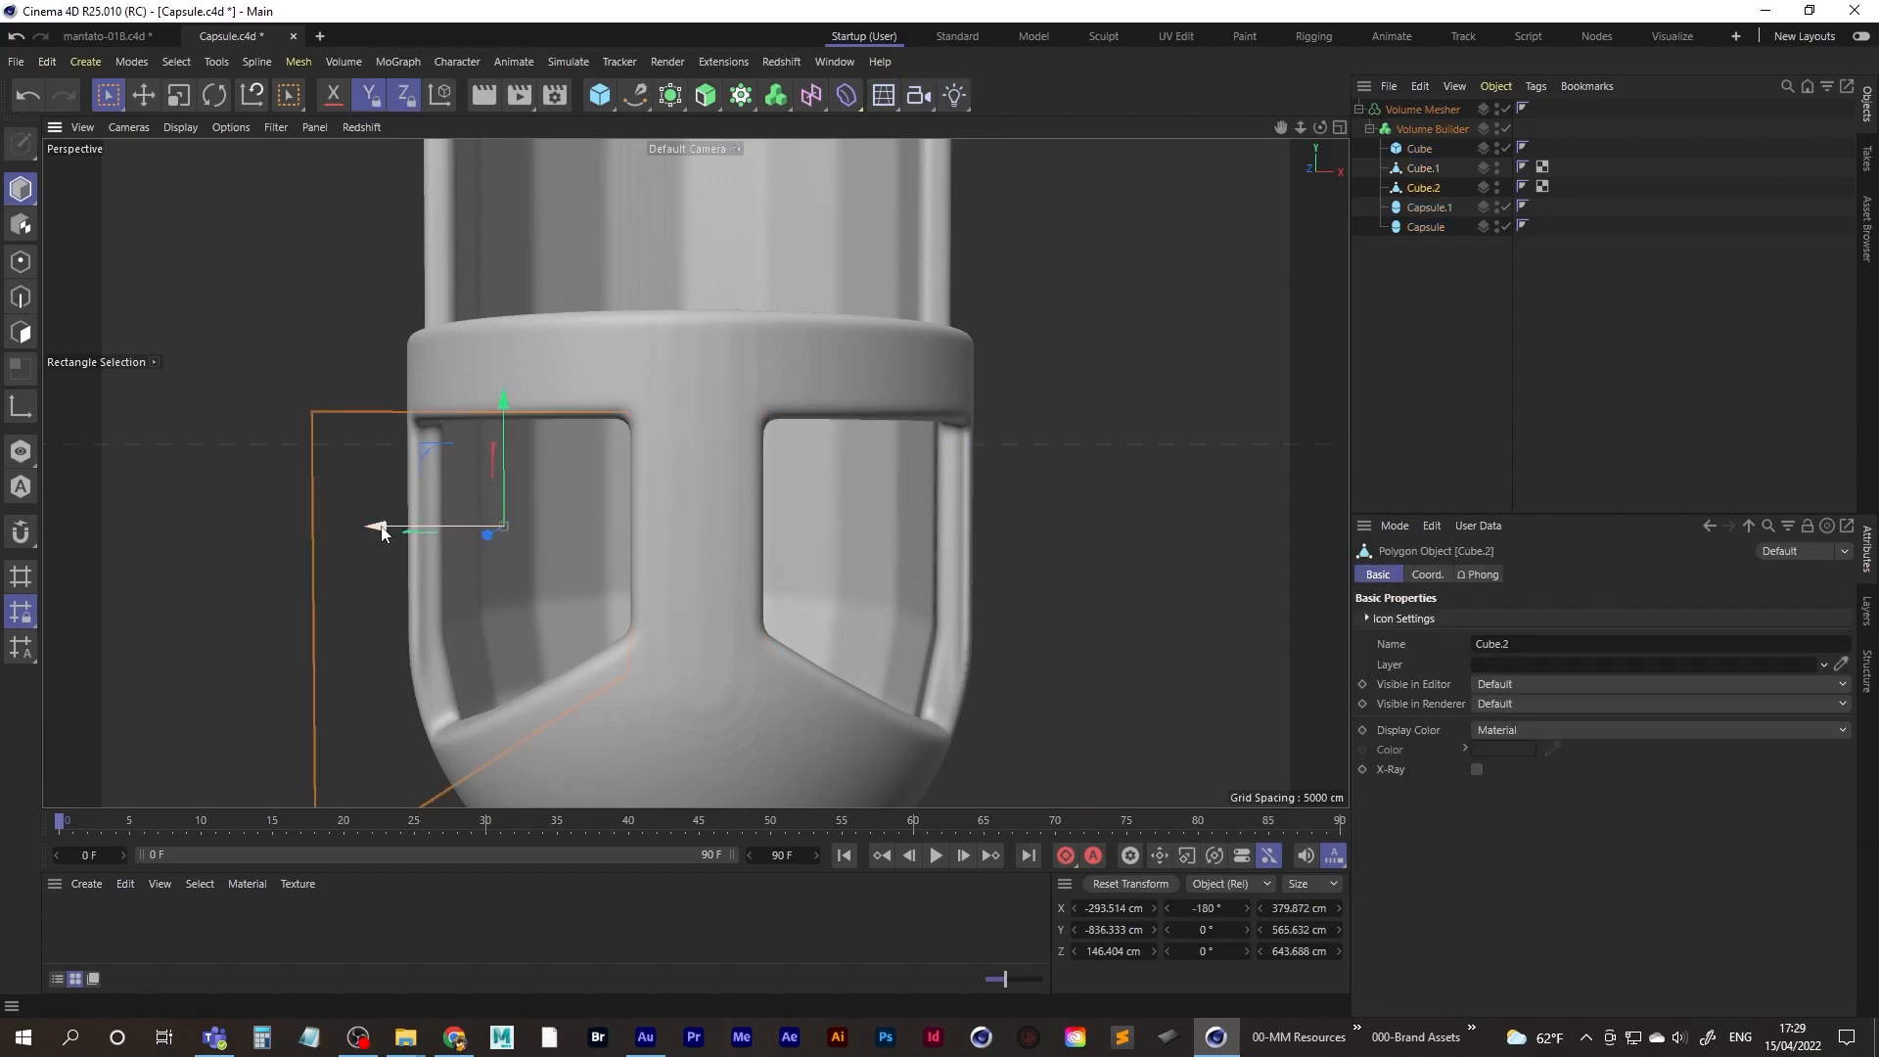
{"action": "left_click_drag", "start_coordinate": [377, 531], "coordinate": [392, 538]}
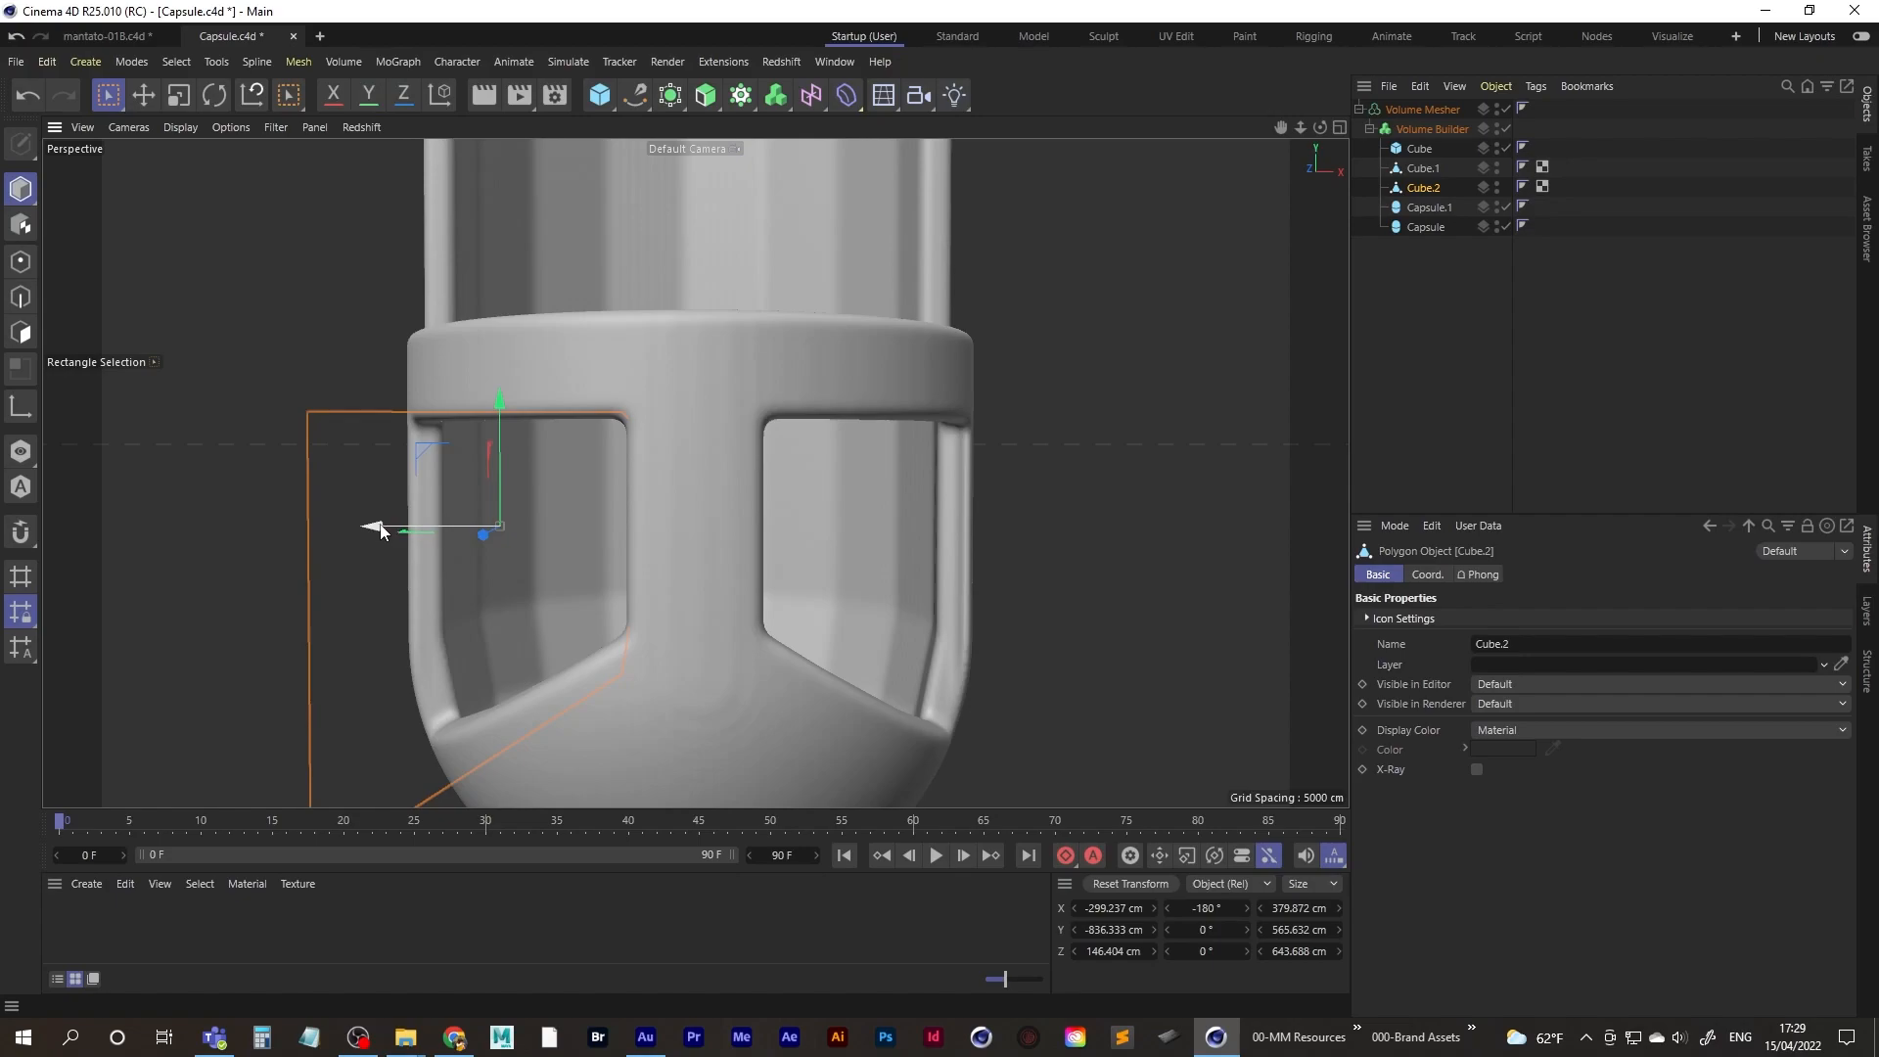
{"action": "left_click_drag", "start_coordinate": [381, 530], "coordinate": [383, 531]}
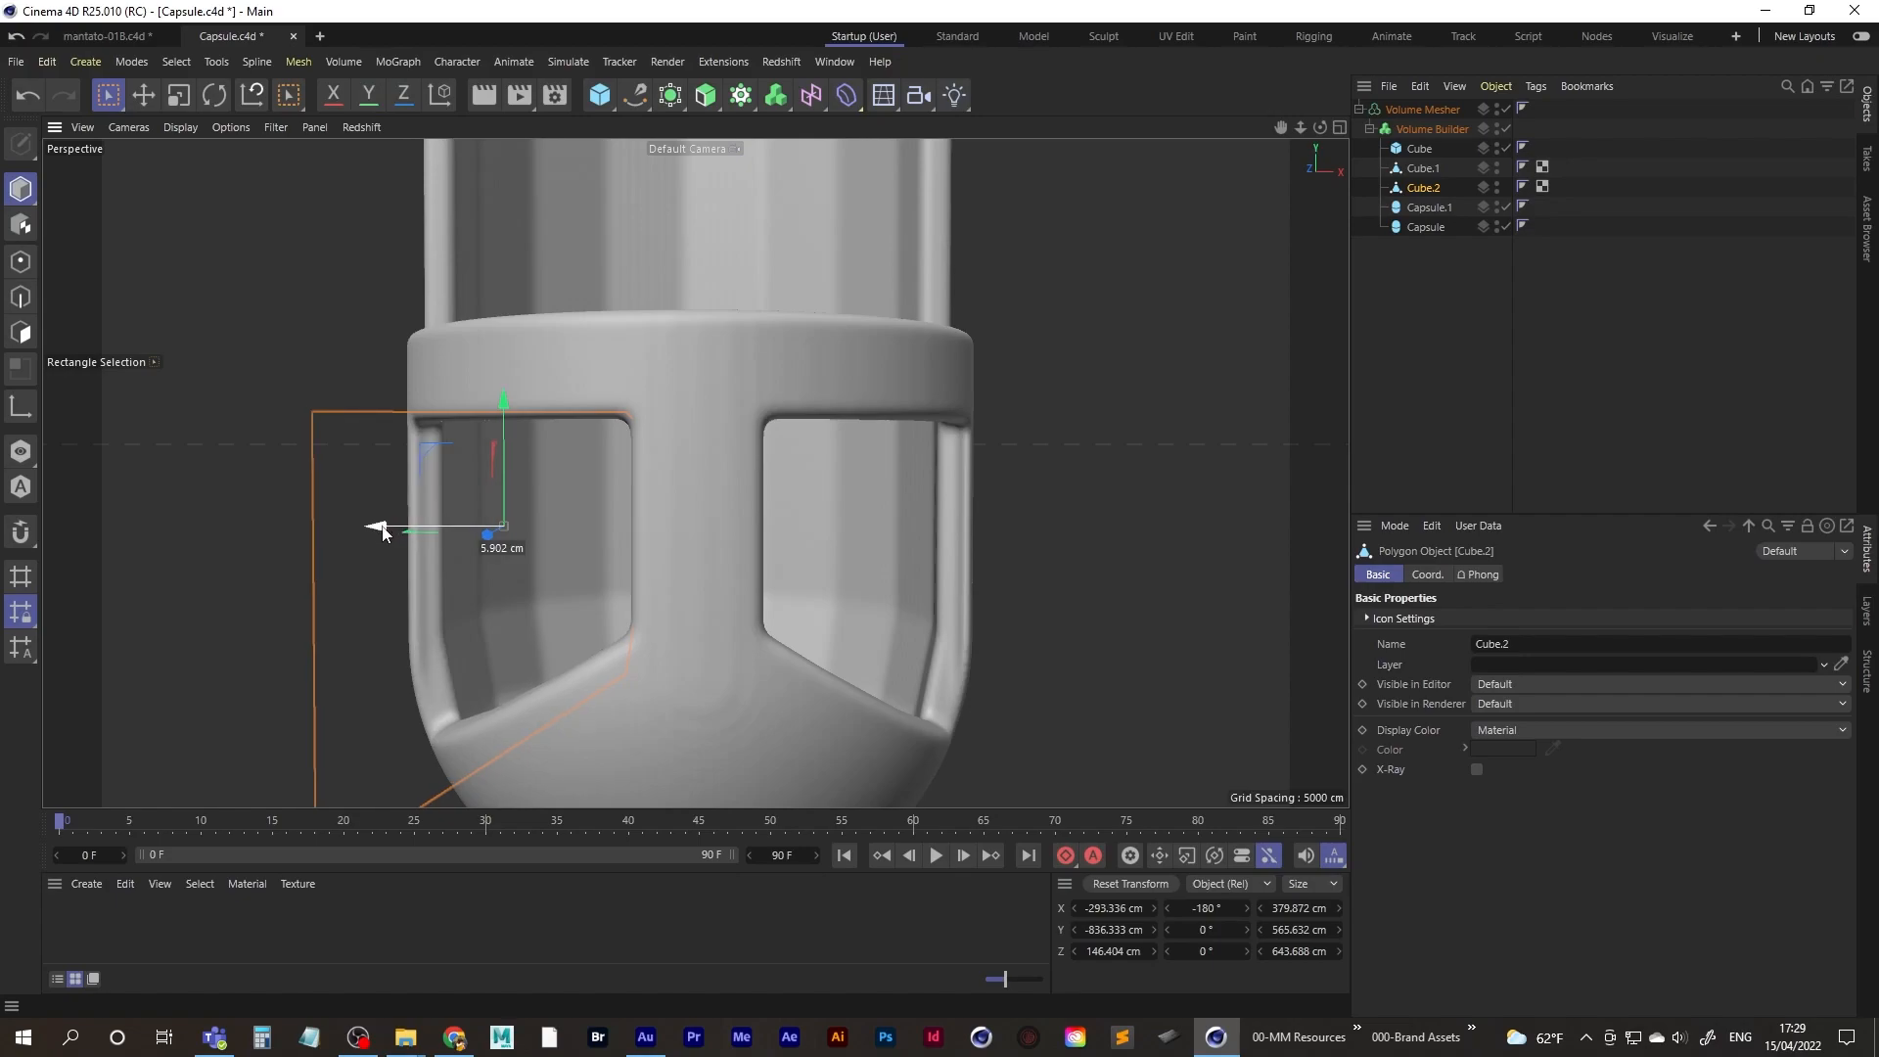
- Set the Volume Builder's voxel size to 3 cm
{"action": "right_click_drag", "start_coordinate": [759, 504], "coordinate": [509, 587], "text": "alt"}
{"action": "left_click", "coordinate": [1432, 128]}
{"action": "left_click", "coordinate": [1473, 642]}
{"action": "type", "text": "3"}
{"action": "key", "text": "Return"}
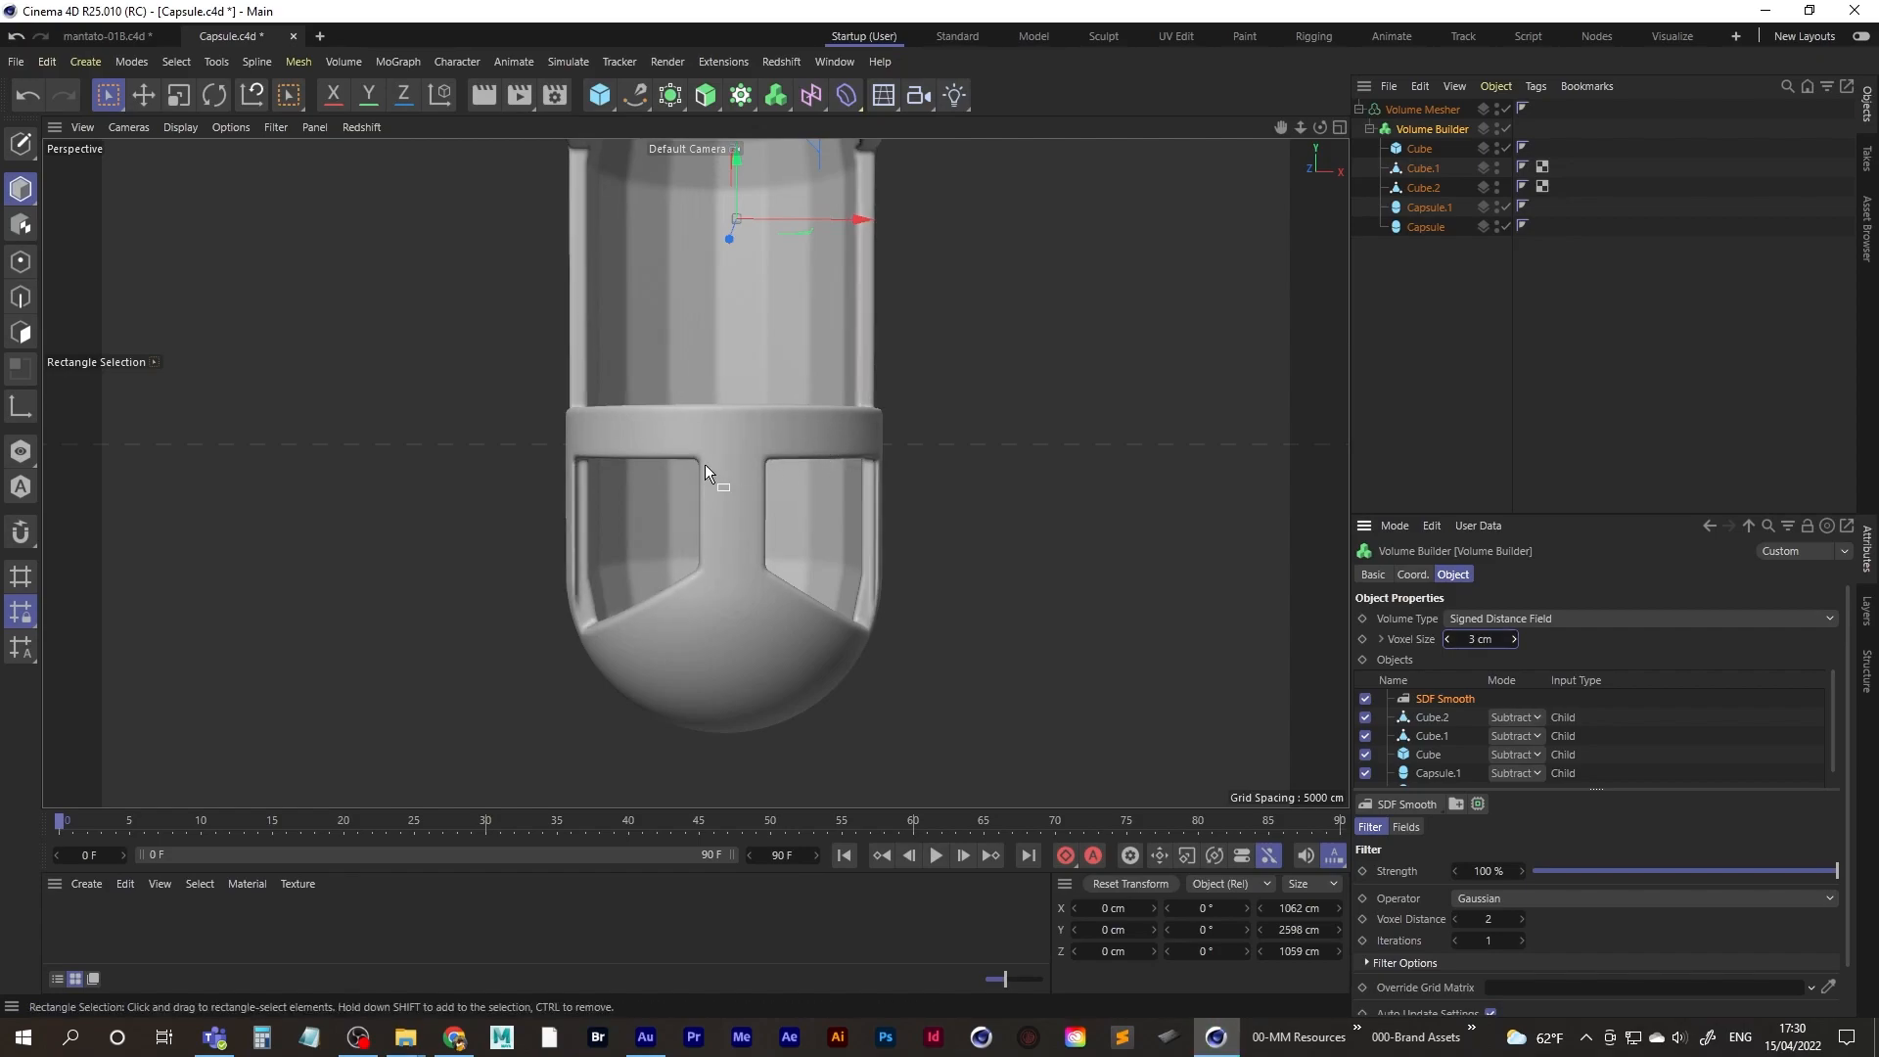
- Set the SDF Smooth filter's iterations to 4 and inspect the edges of the band and openings
{"action": "scroll", "coordinate": [691, 538], "scroll_direction": "down", "scroll_amount": 4}
{"action": "scroll", "coordinate": [695, 550], "scroll_direction": "up", "scroll_amount": 6}
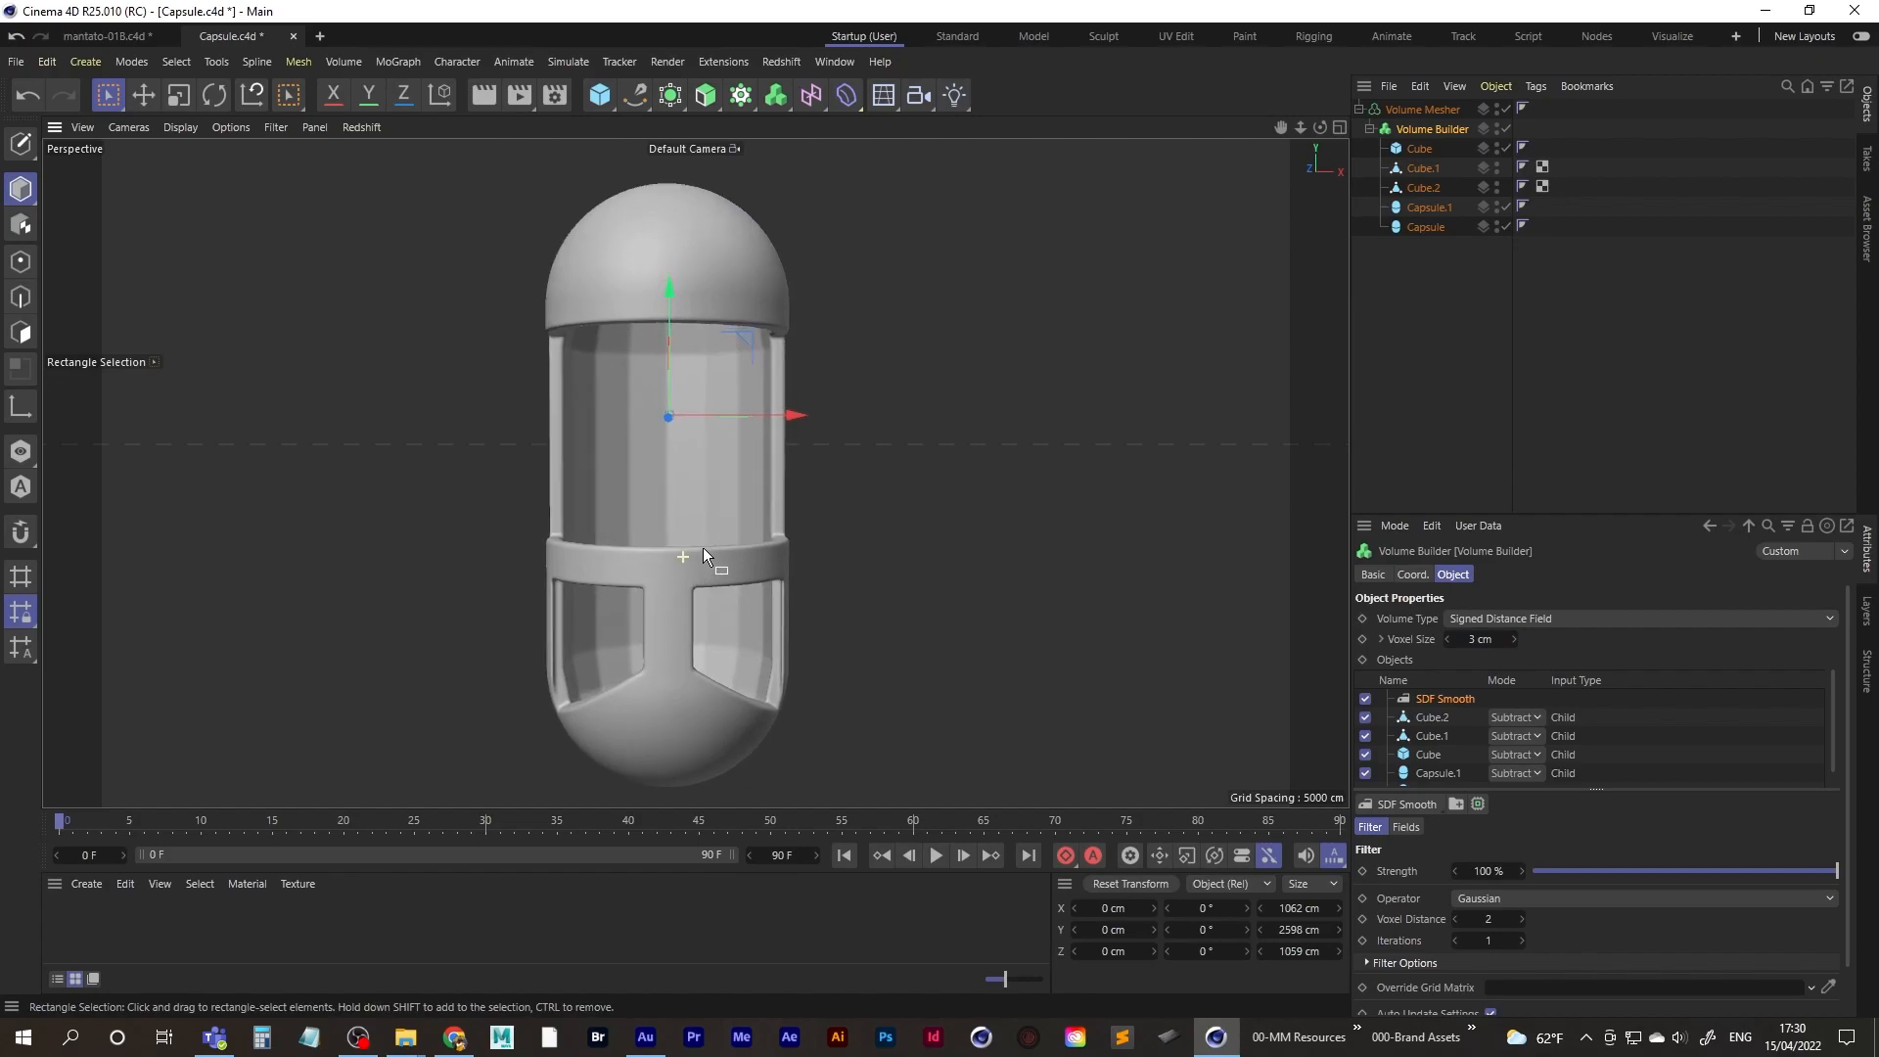
{"action": "mouse_move", "coordinate": [684, 578]}
{"action": "left_mouse_down", "text": "alt"}
{"action": "mouse_move", "coordinate": [680, 487]}
{"action": "mouse_move", "coordinate": [697, 553]}
{"action": "left_mouse_up", "text": "alt"}
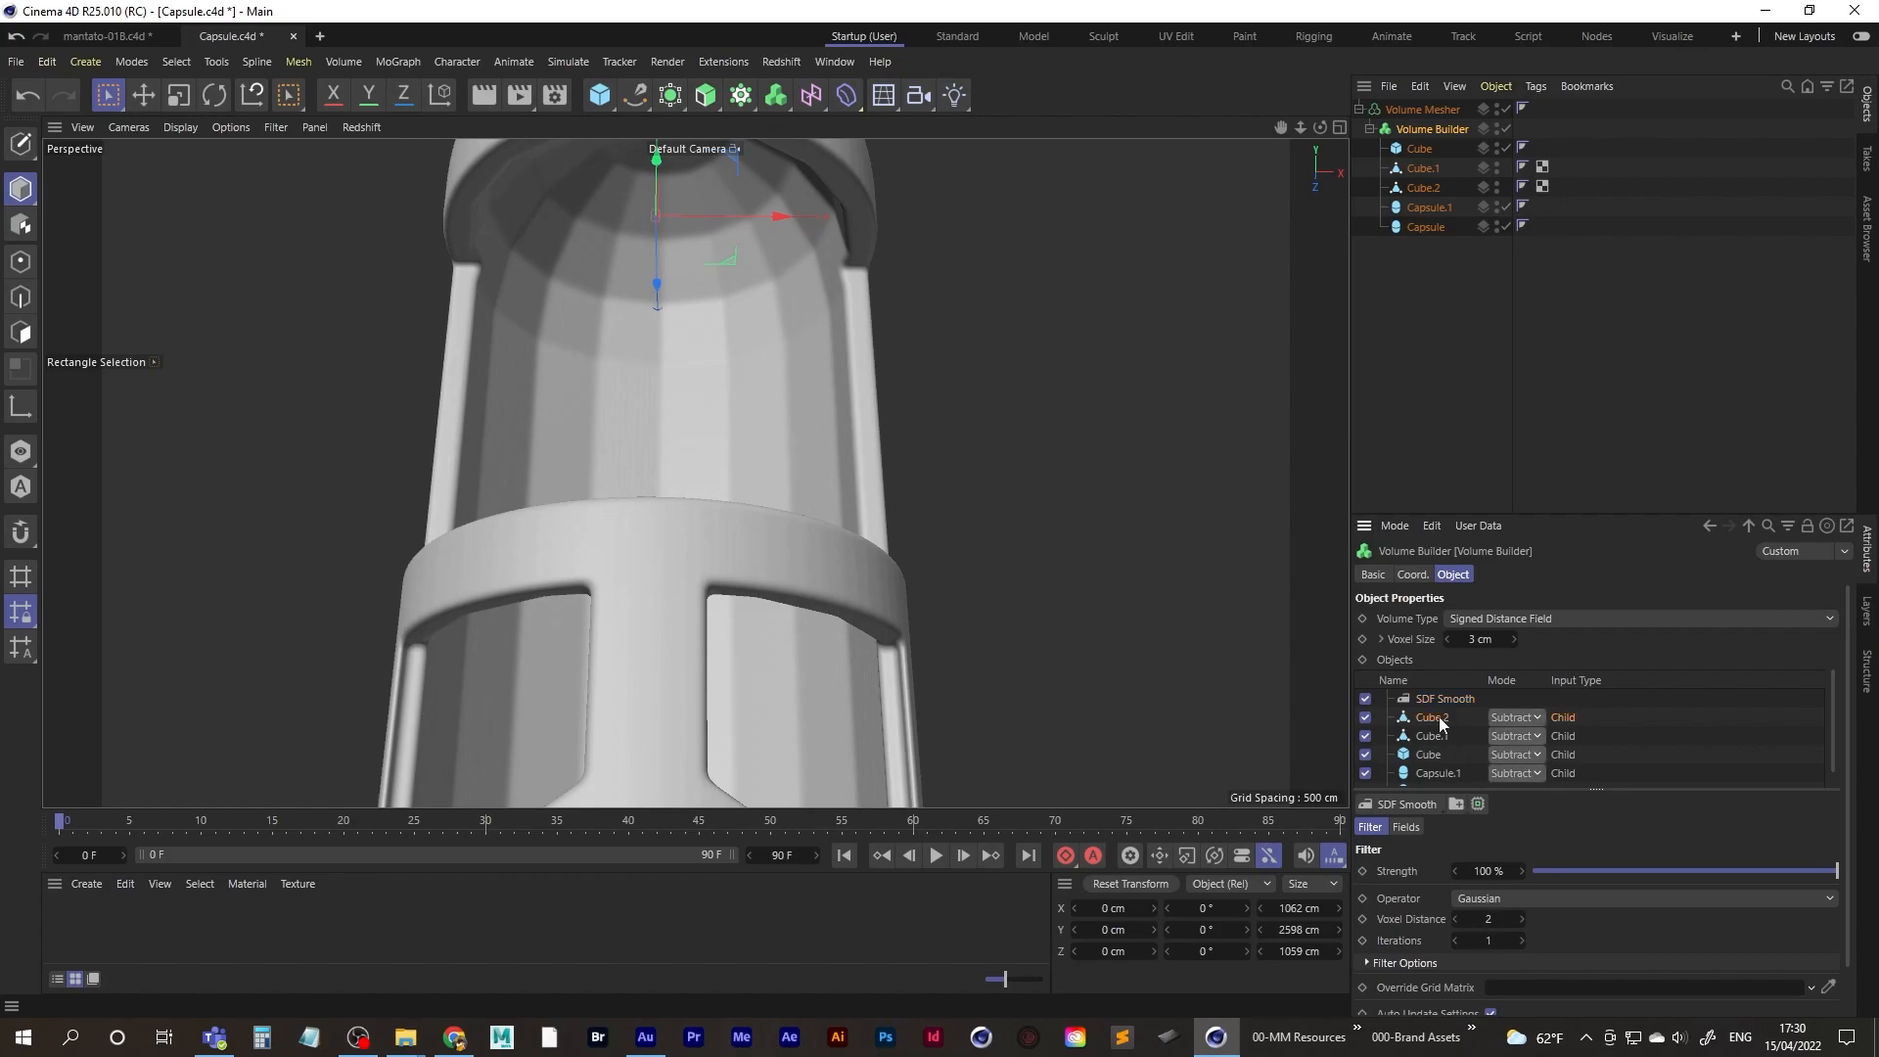
{"action": "left_click", "coordinate": [1490, 942]}
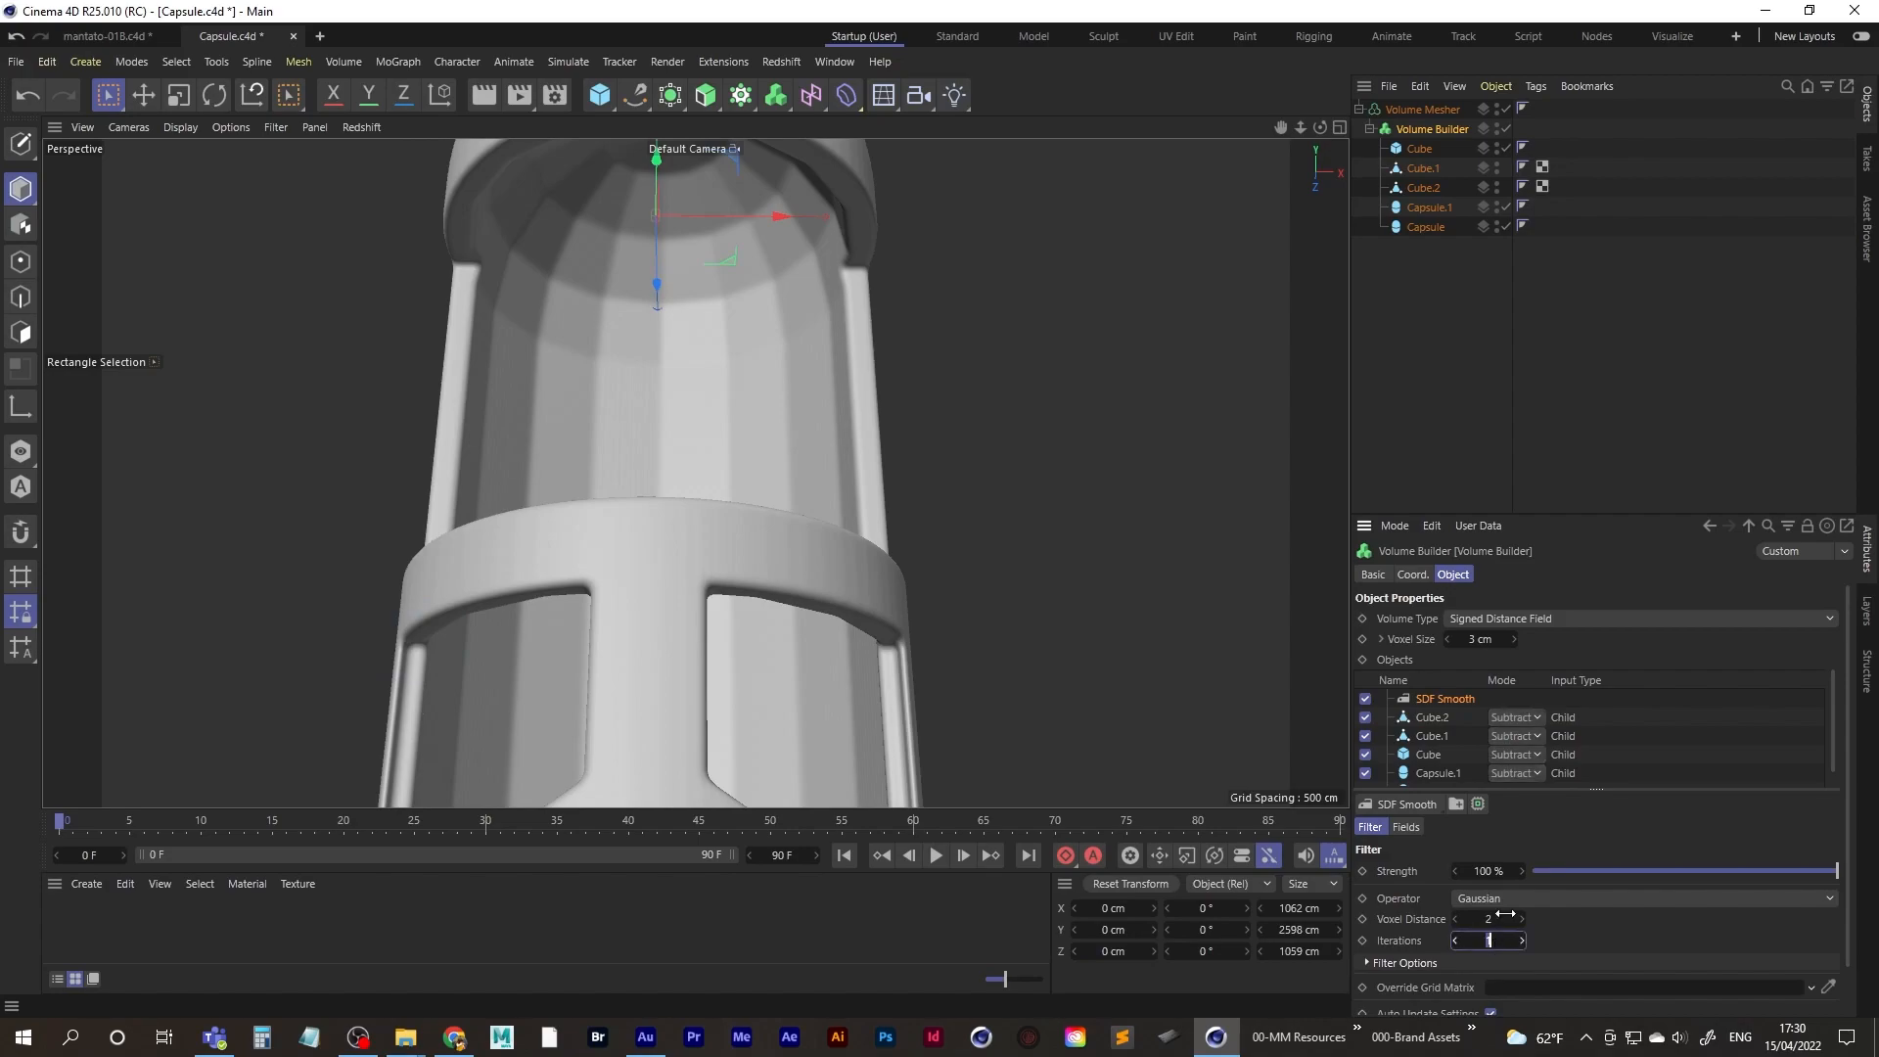
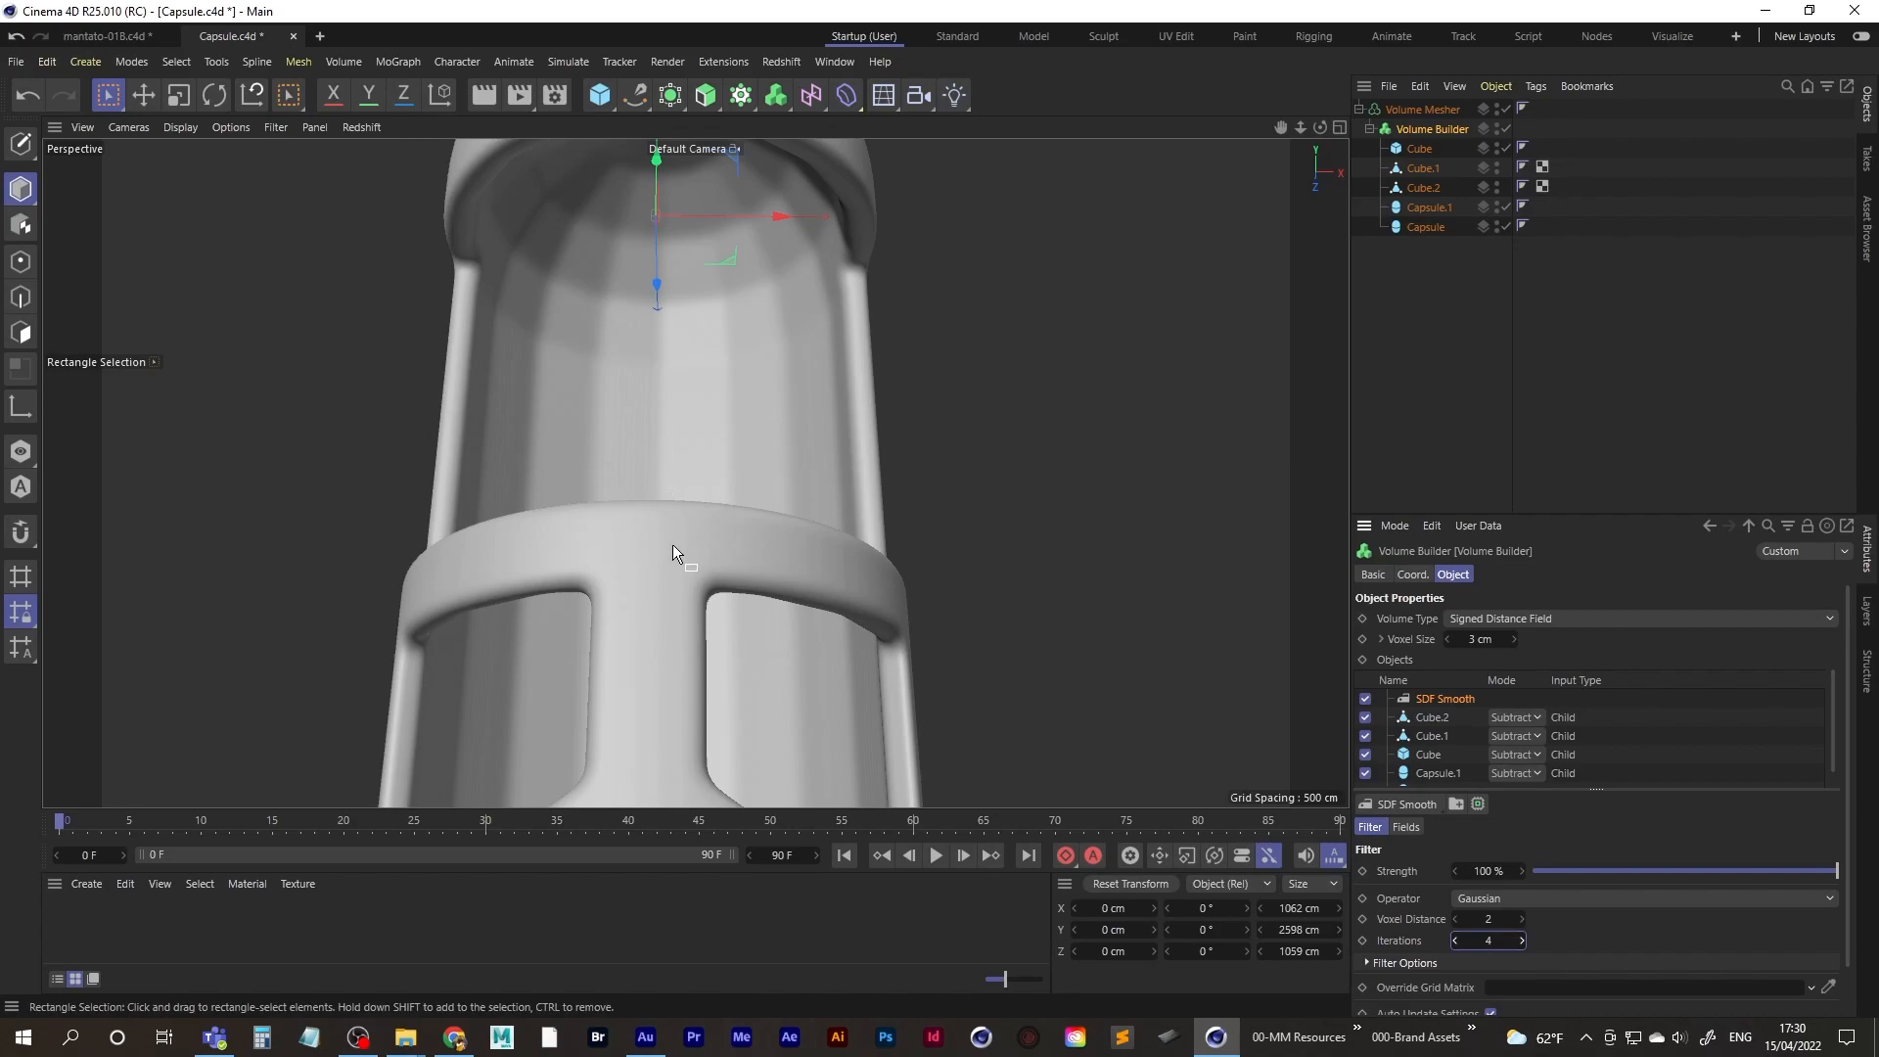
{"action": "left_click_drag", "start_coordinate": [660, 580], "coordinate": [682, 625], "text": "alt"}
{"action": "right_click_drag", "start_coordinate": [683, 619], "coordinate": [751, 558], "text": "alt"}
{"action": "left_click_drag", "start_coordinate": [751, 558], "coordinate": [648, 543], "text": "alt"}
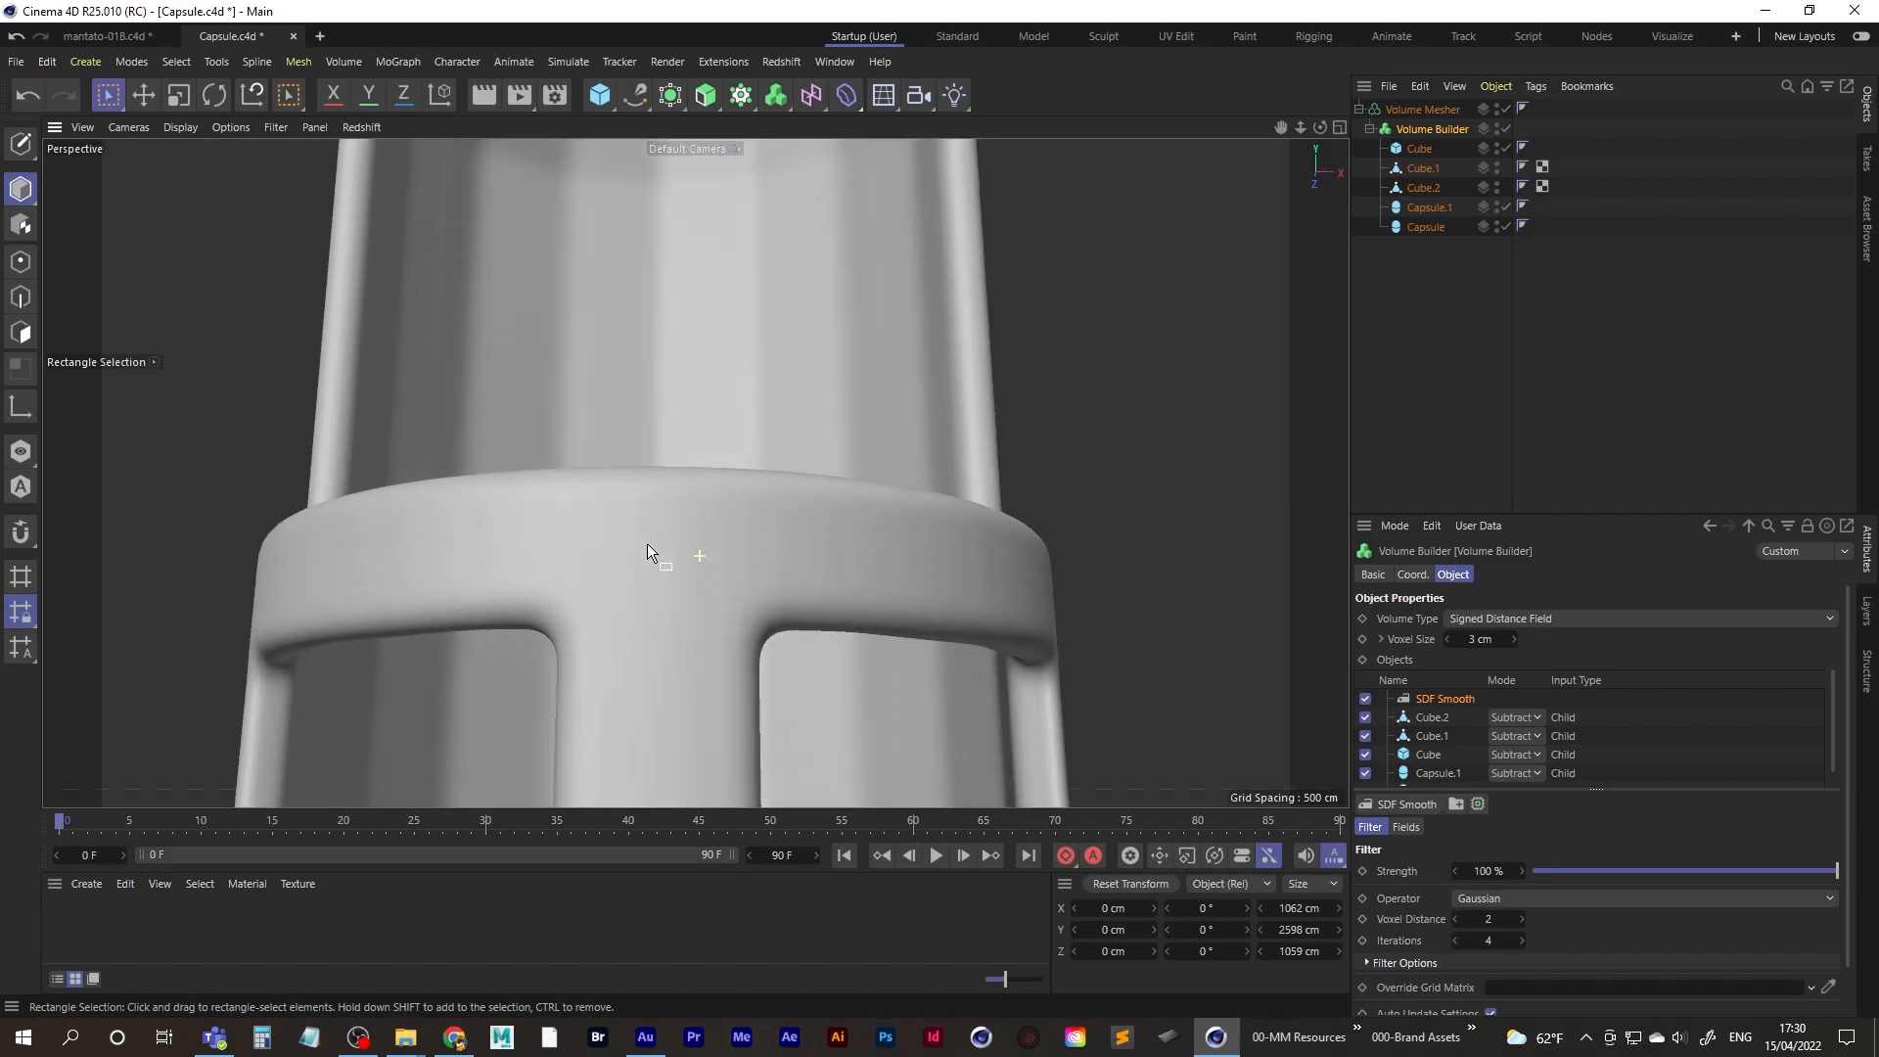
- Add a Smoothing deformer for the Volume Mesher
{"action": "left_click", "coordinate": [1425, 109]}
{"action": "left_click", "coordinate": [845, 98]}
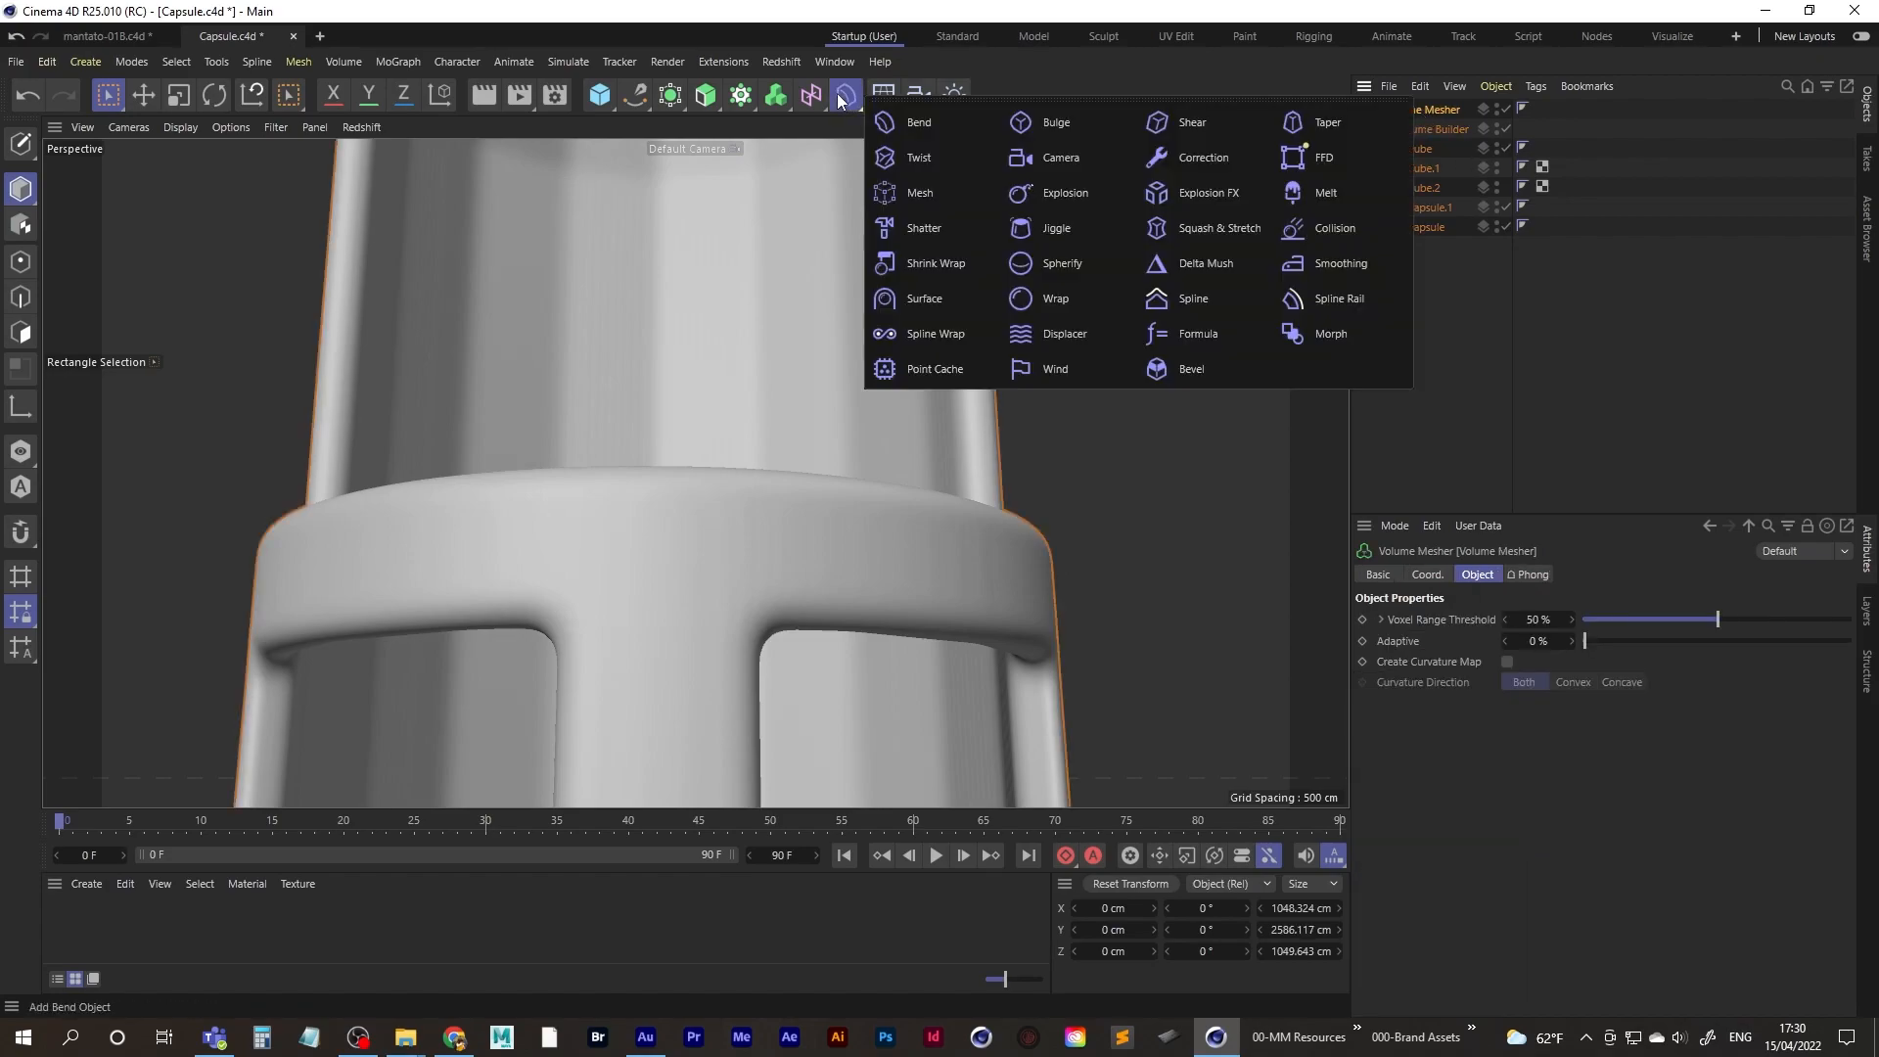
{"action": "left_click", "coordinate": [1335, 259]}
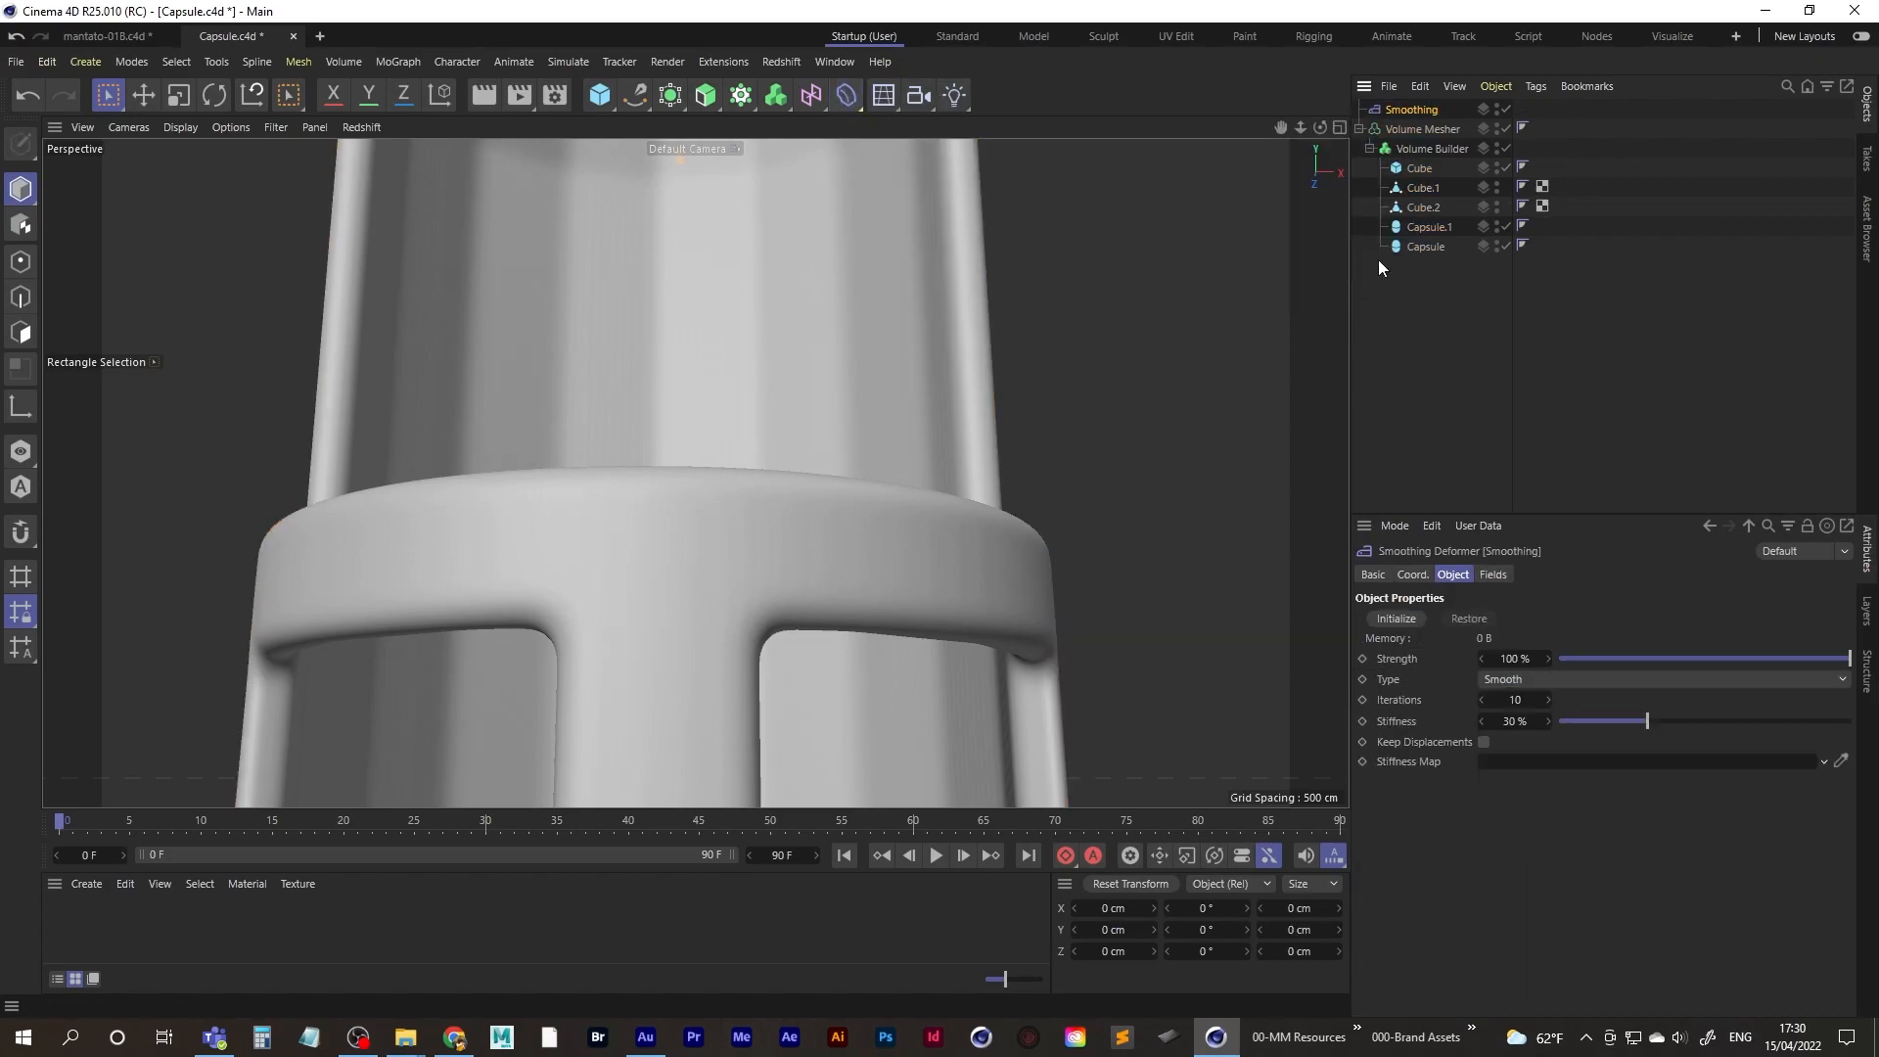
- Group the Volume Mesher in a null and place the Smoothing deformer inside that null above it
{"action": "left_click", "coordinate": [1417, 129]}
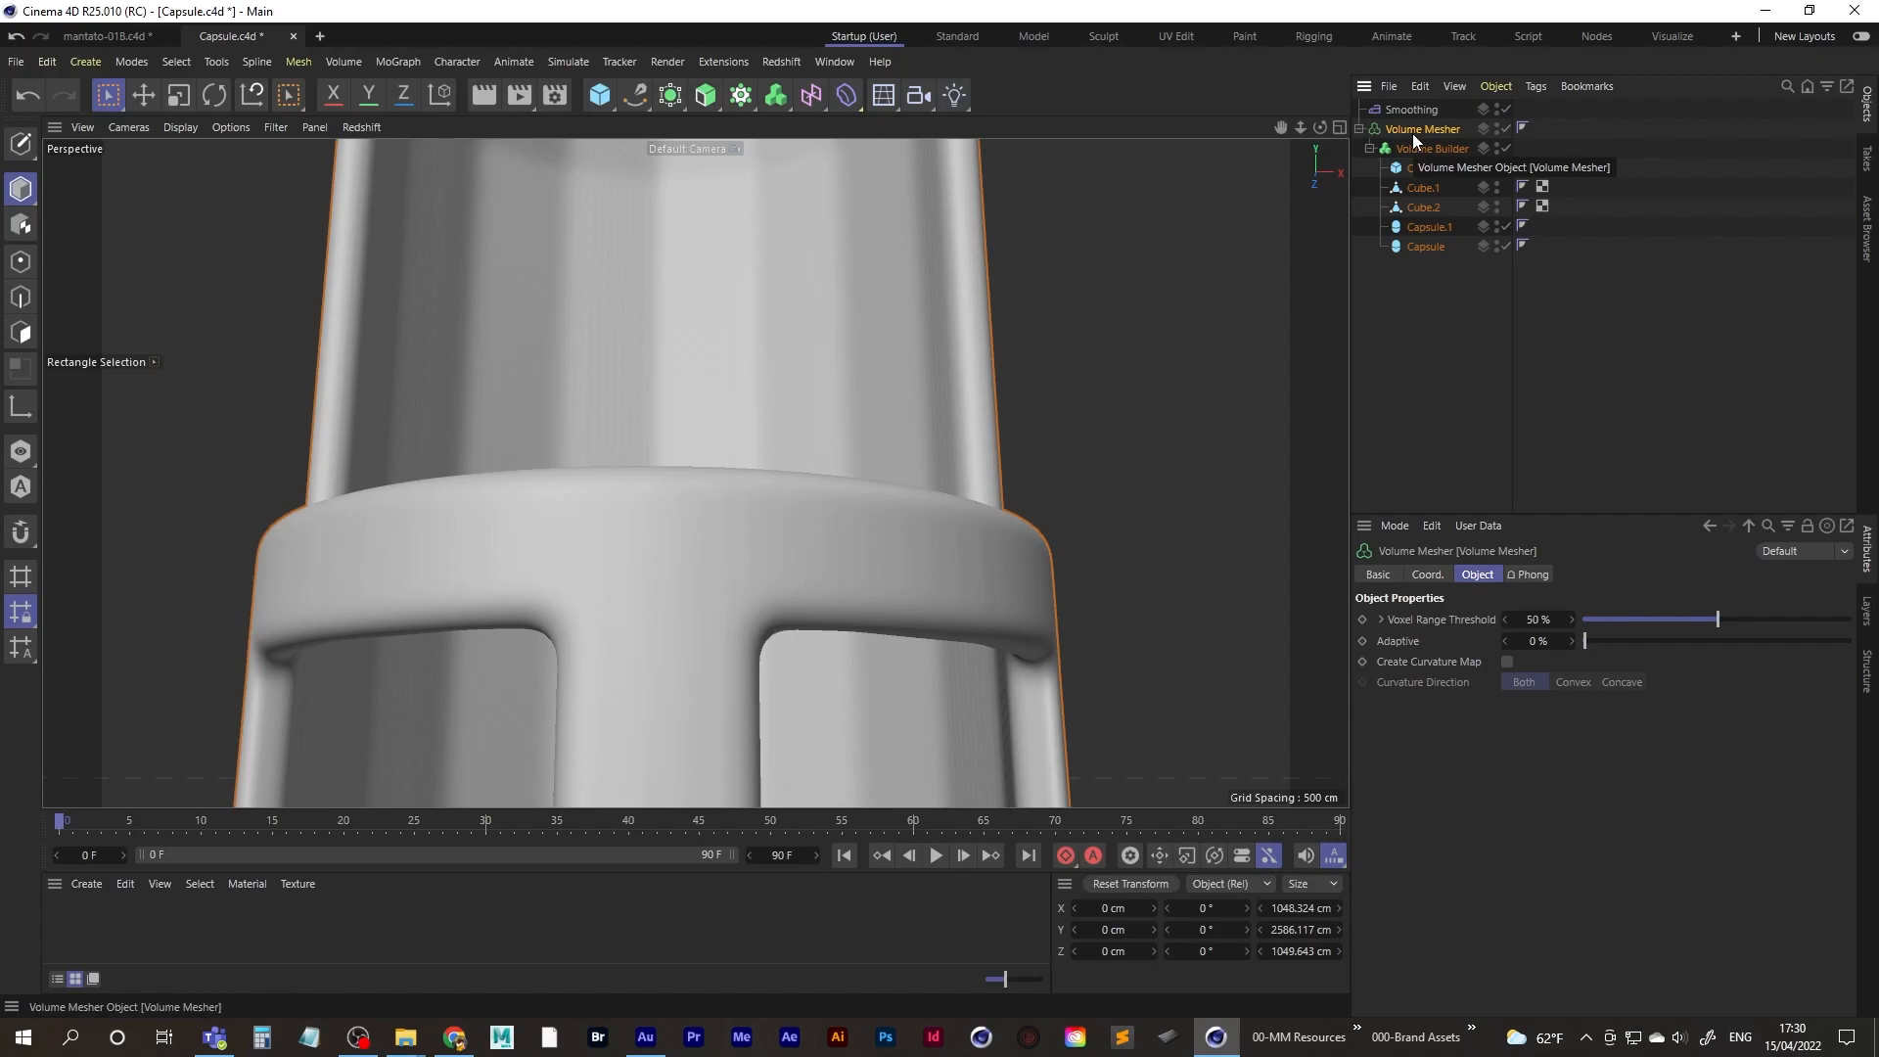
{"action": "key", "text": "alt+g"}
{"action": "left_click", "coordinate": [1358, 129]}
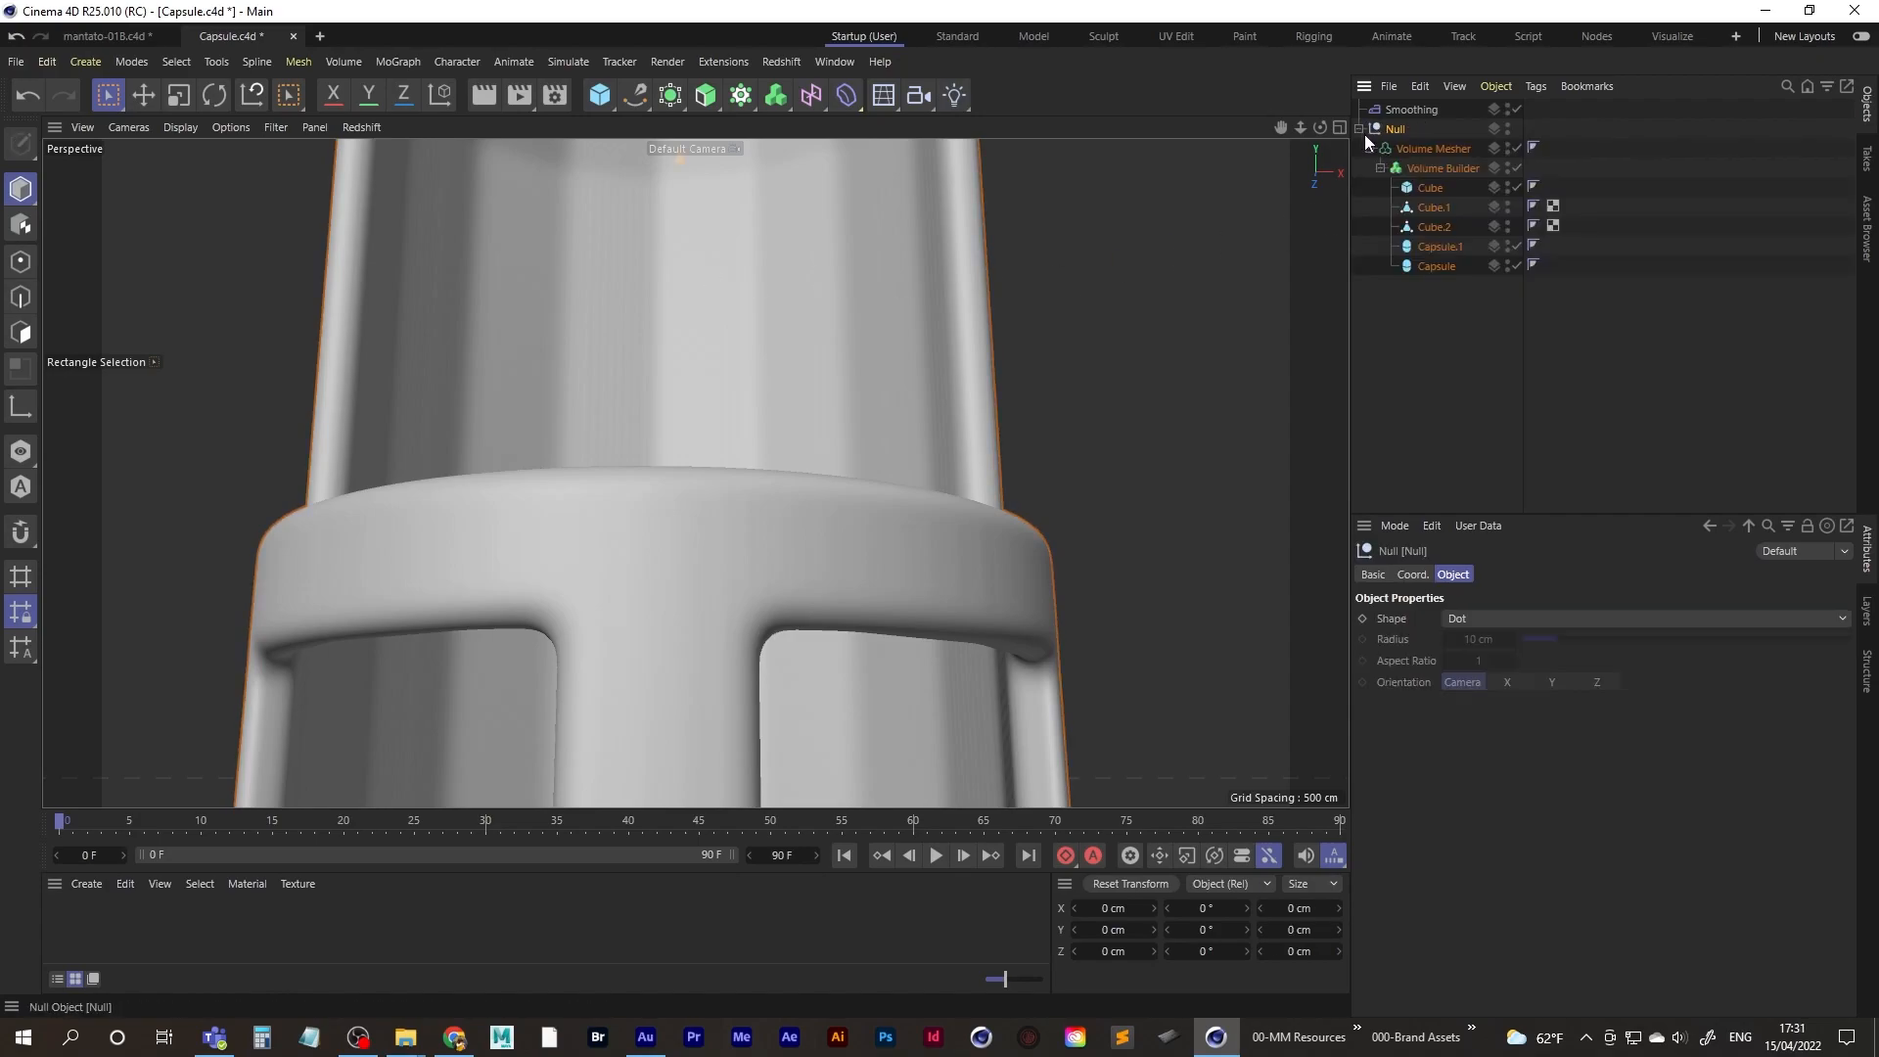
{"action": "left_click_drag", "start_coordinate": [1414, 109], "coordinate": [1399, 134]}
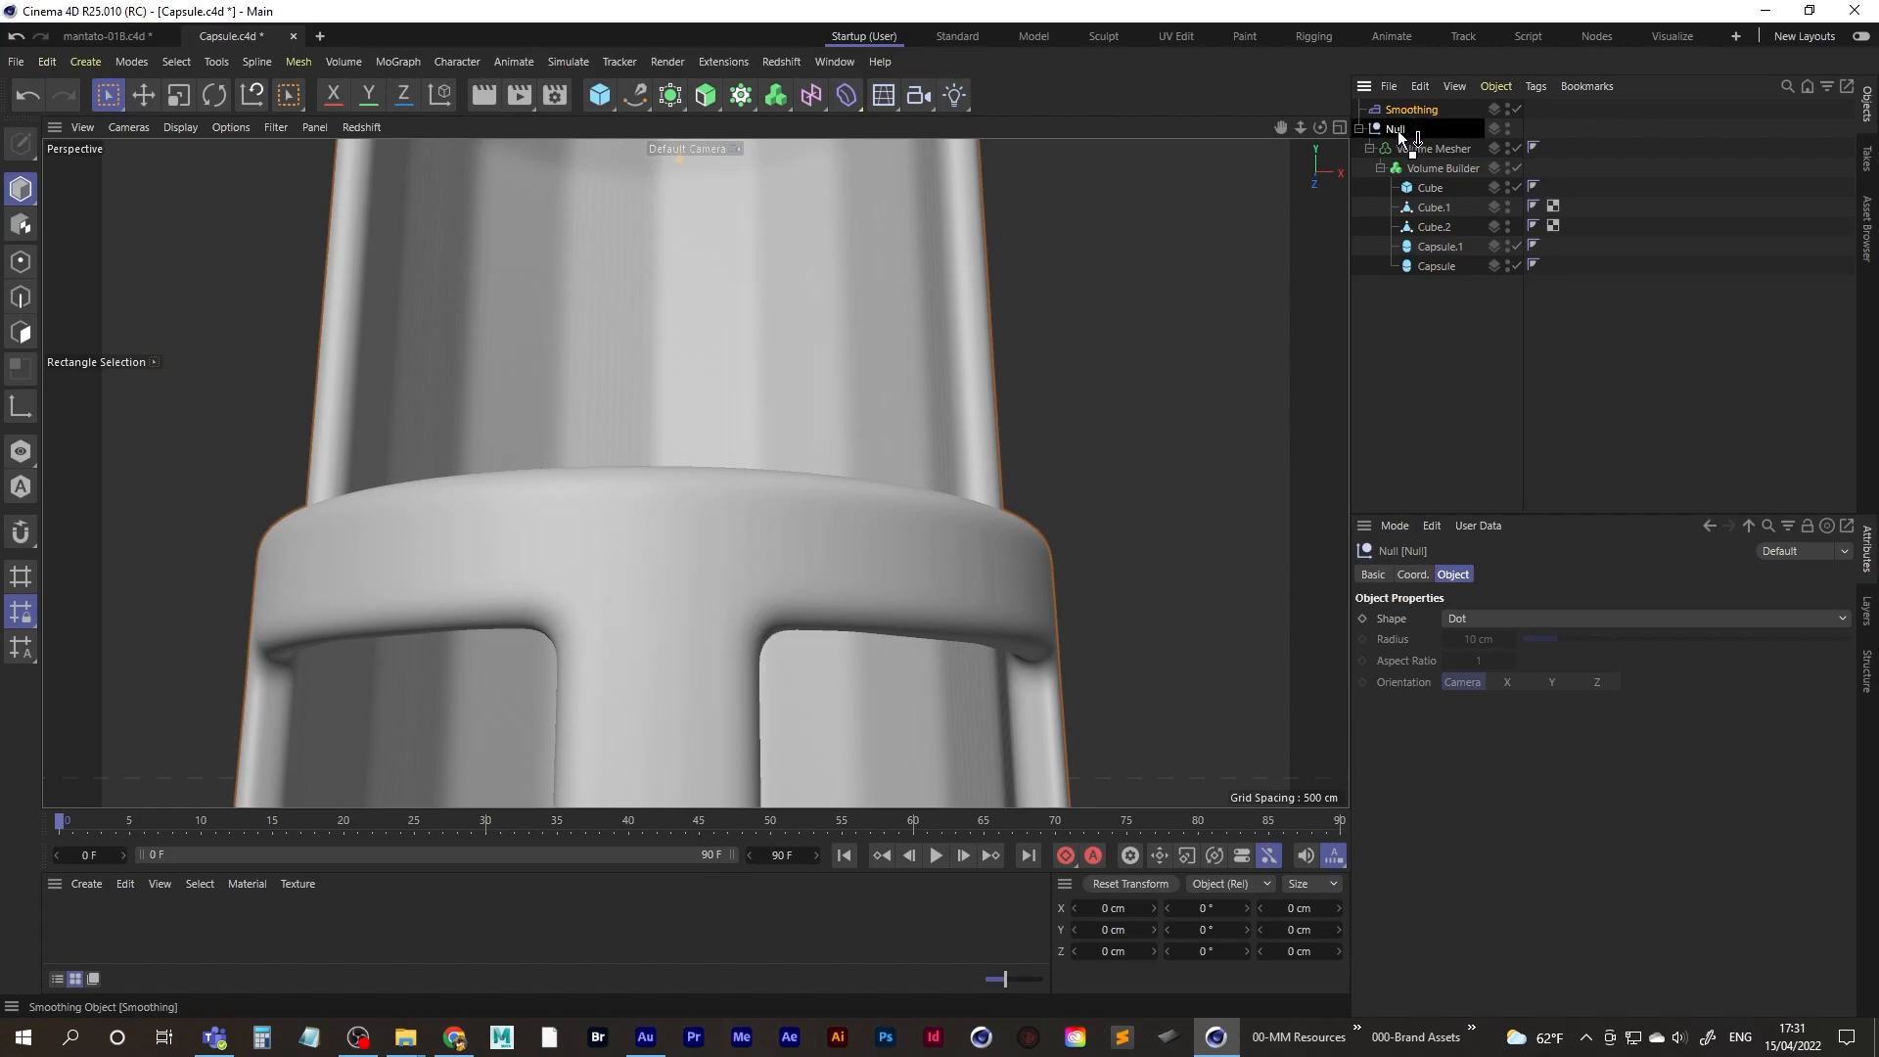
{"action": "left_click_drag", "start_coordinate": [1399, 135], "coordinate": [1402, 133]}
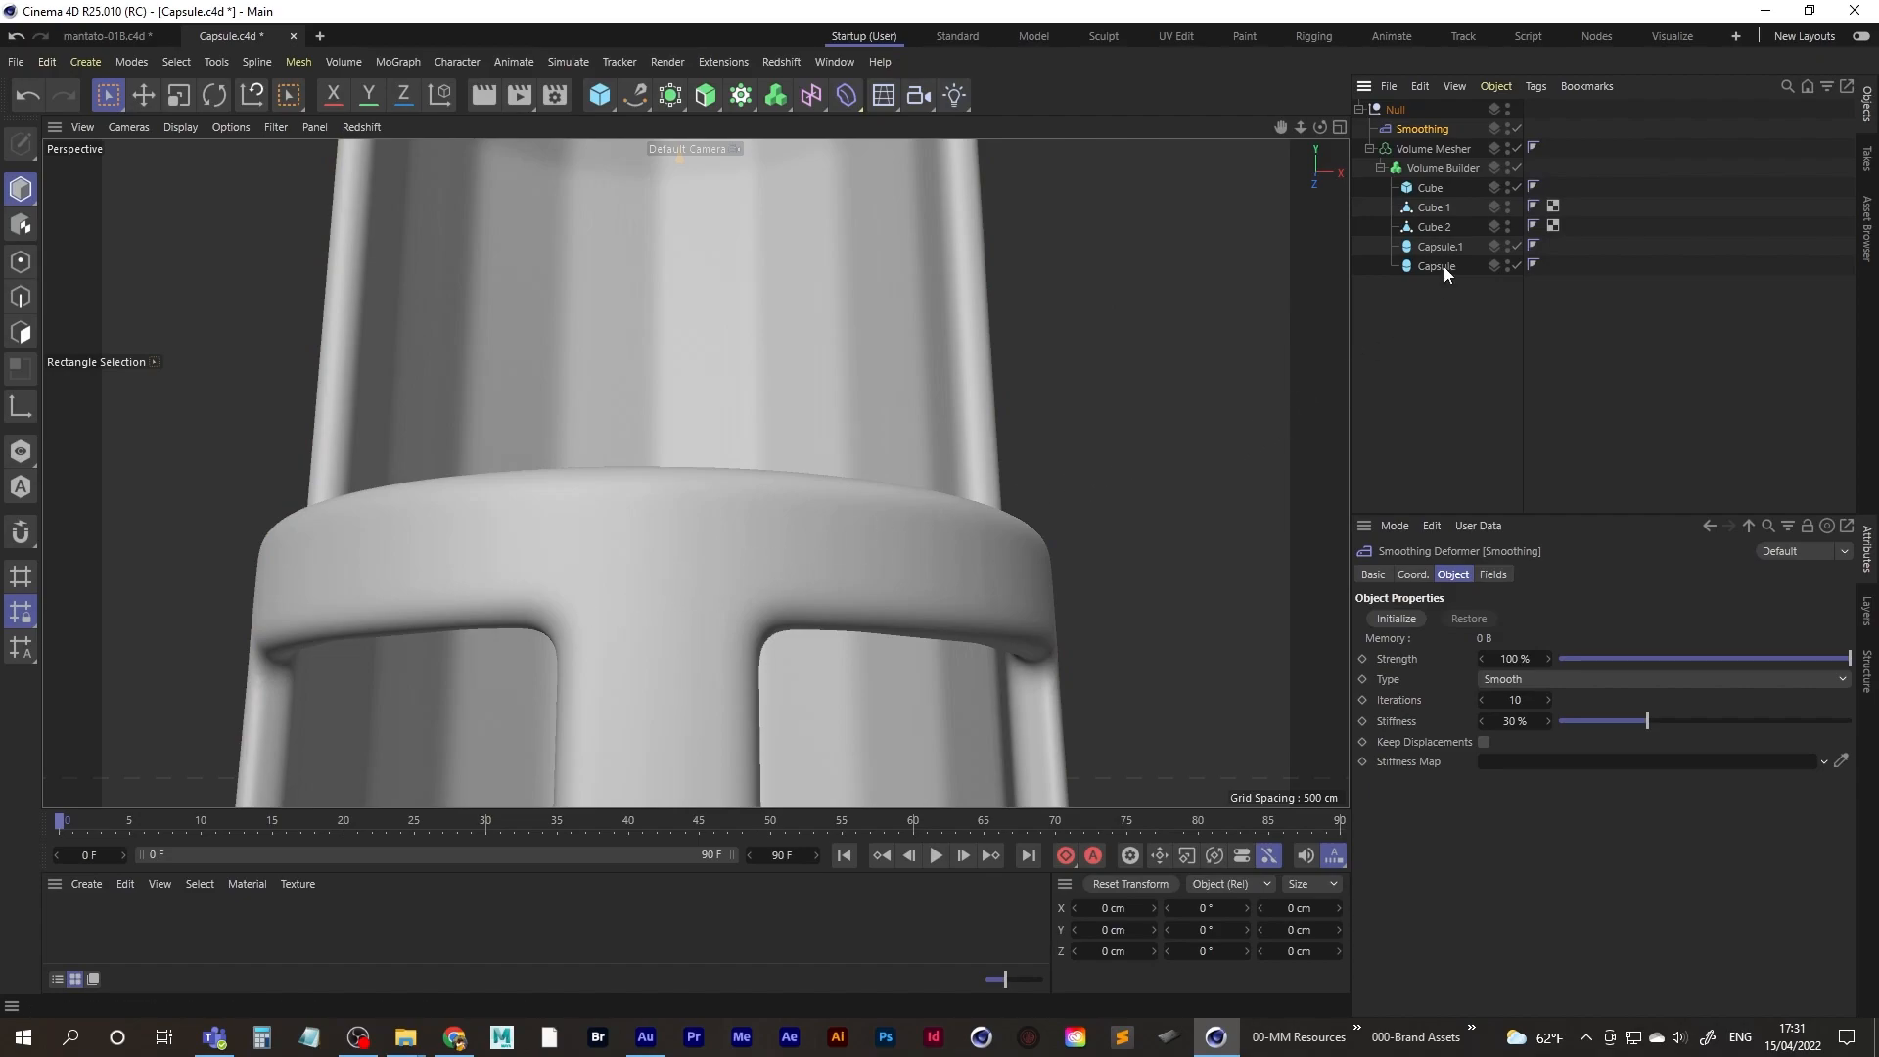
- Switch the Smoothing deformer off and on to compare its effect, viewing the whole capsule
{"action": "left_click", "coordinate": [1517, 128]}
{"action": "left_click", "coordinate": [1517, 128]}
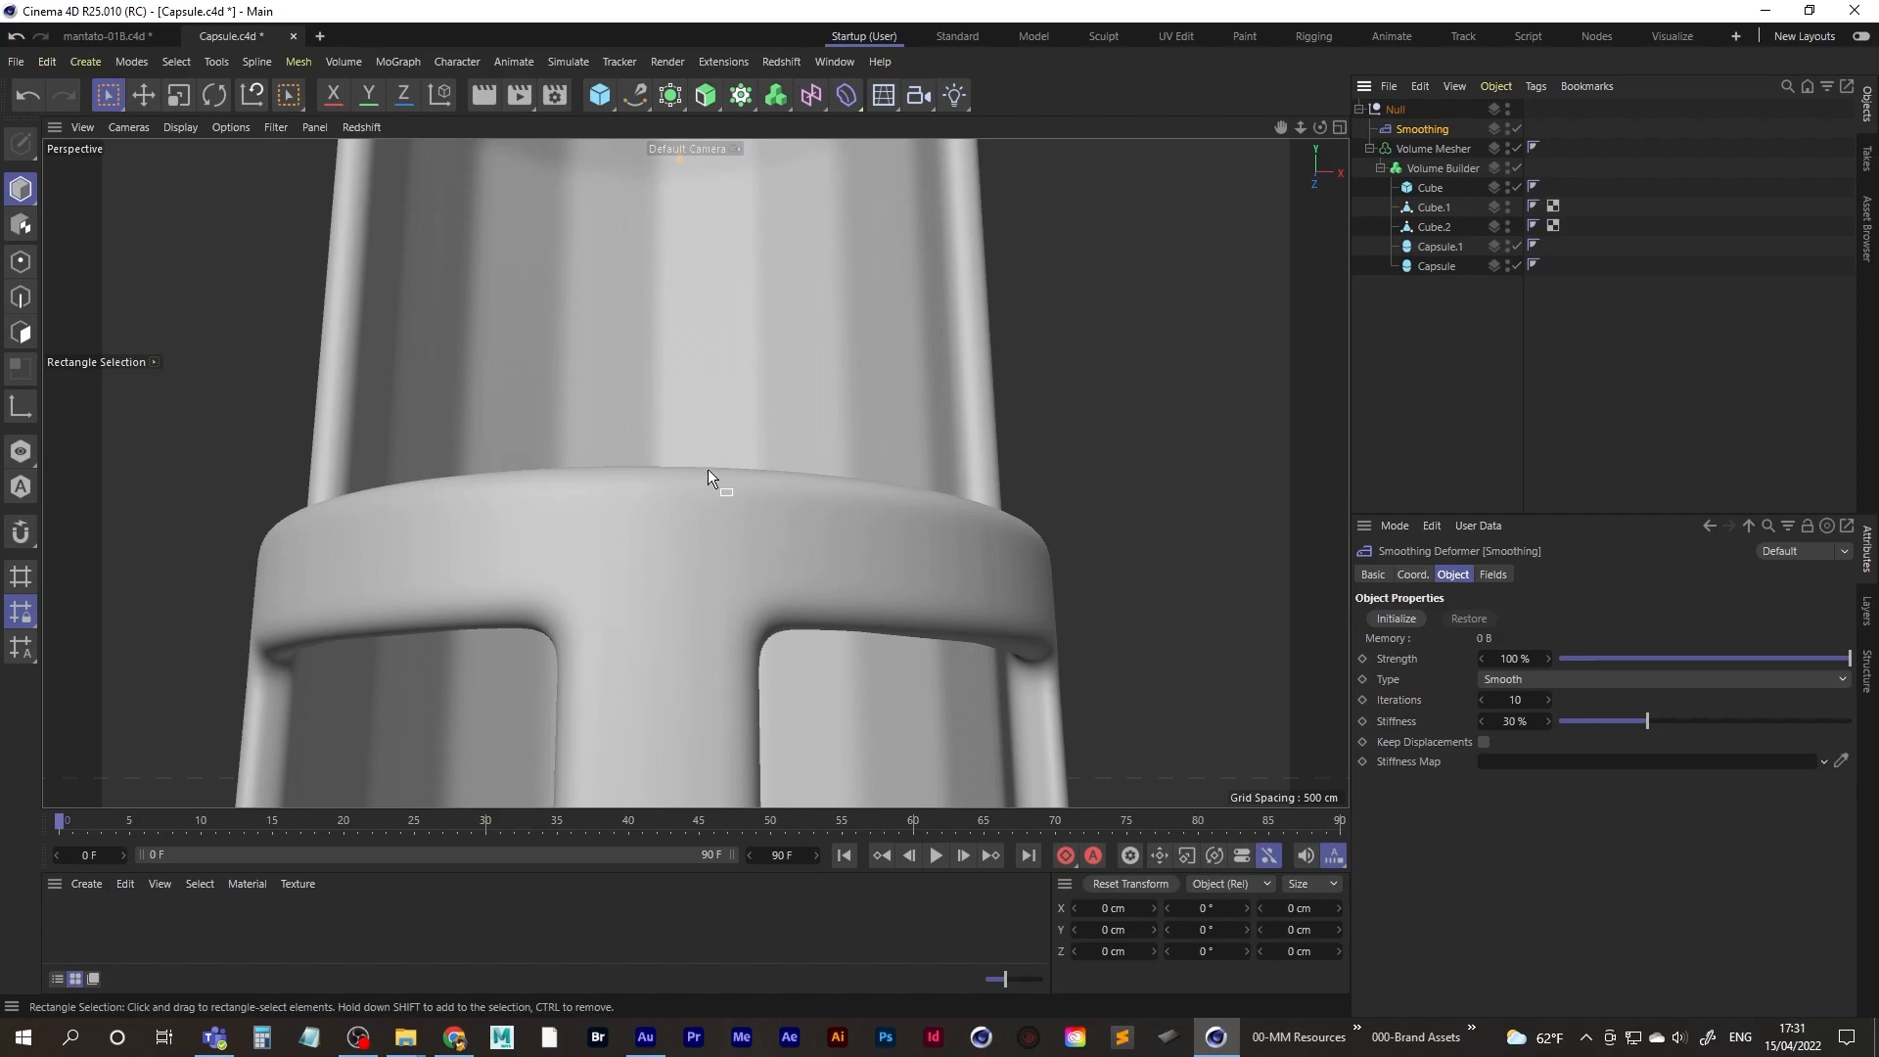
{"action": "right_click_drag", "start_coordinate": [708, 466], "coordinate": [531, 621], "text": "alt"}
{"action": "left_click_drag", "start_coordinate": [683, 539], "coordinate": [662, 370], "text": "alt"}
- Add a plane oriented to +Z and save the capsule file
{"action": "left_click", "coordinate": [600, 95]}
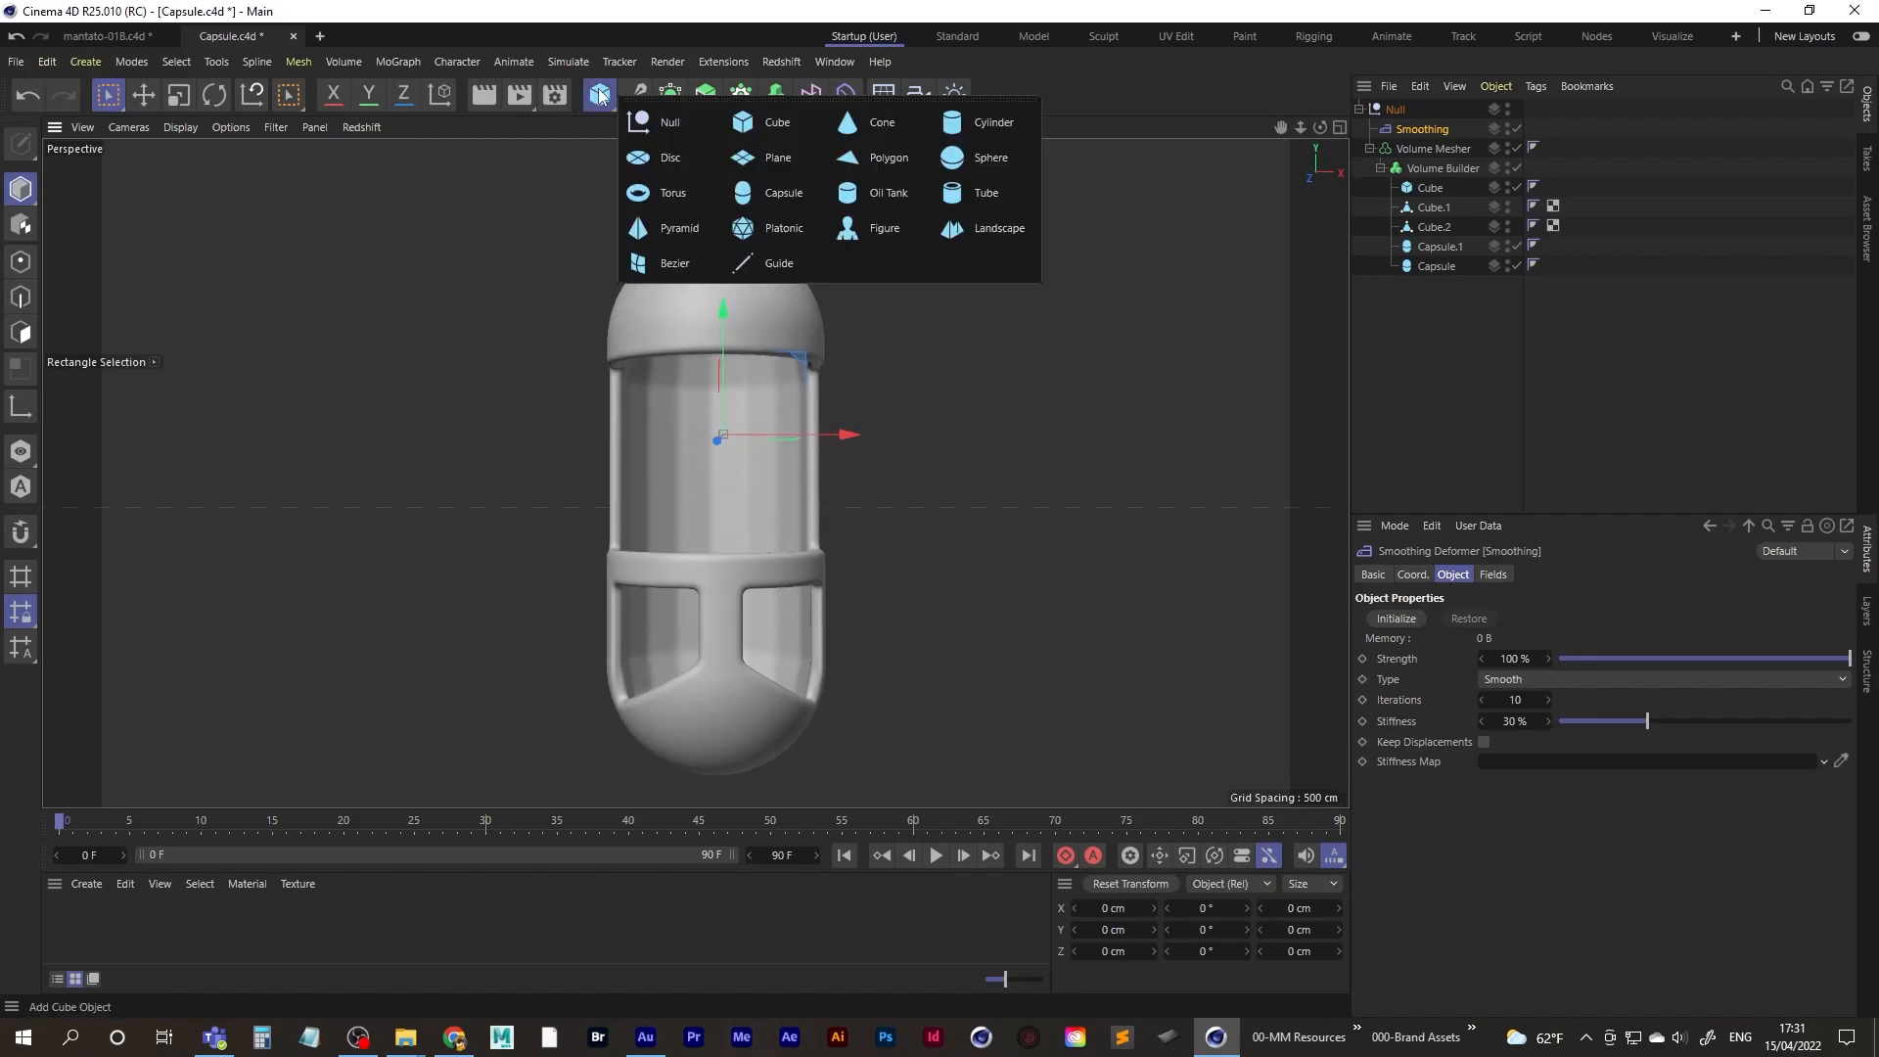
{"action": "left_click", "coordinate": [773, 157]}
{"action": "key", "text": "ctrl+s"}
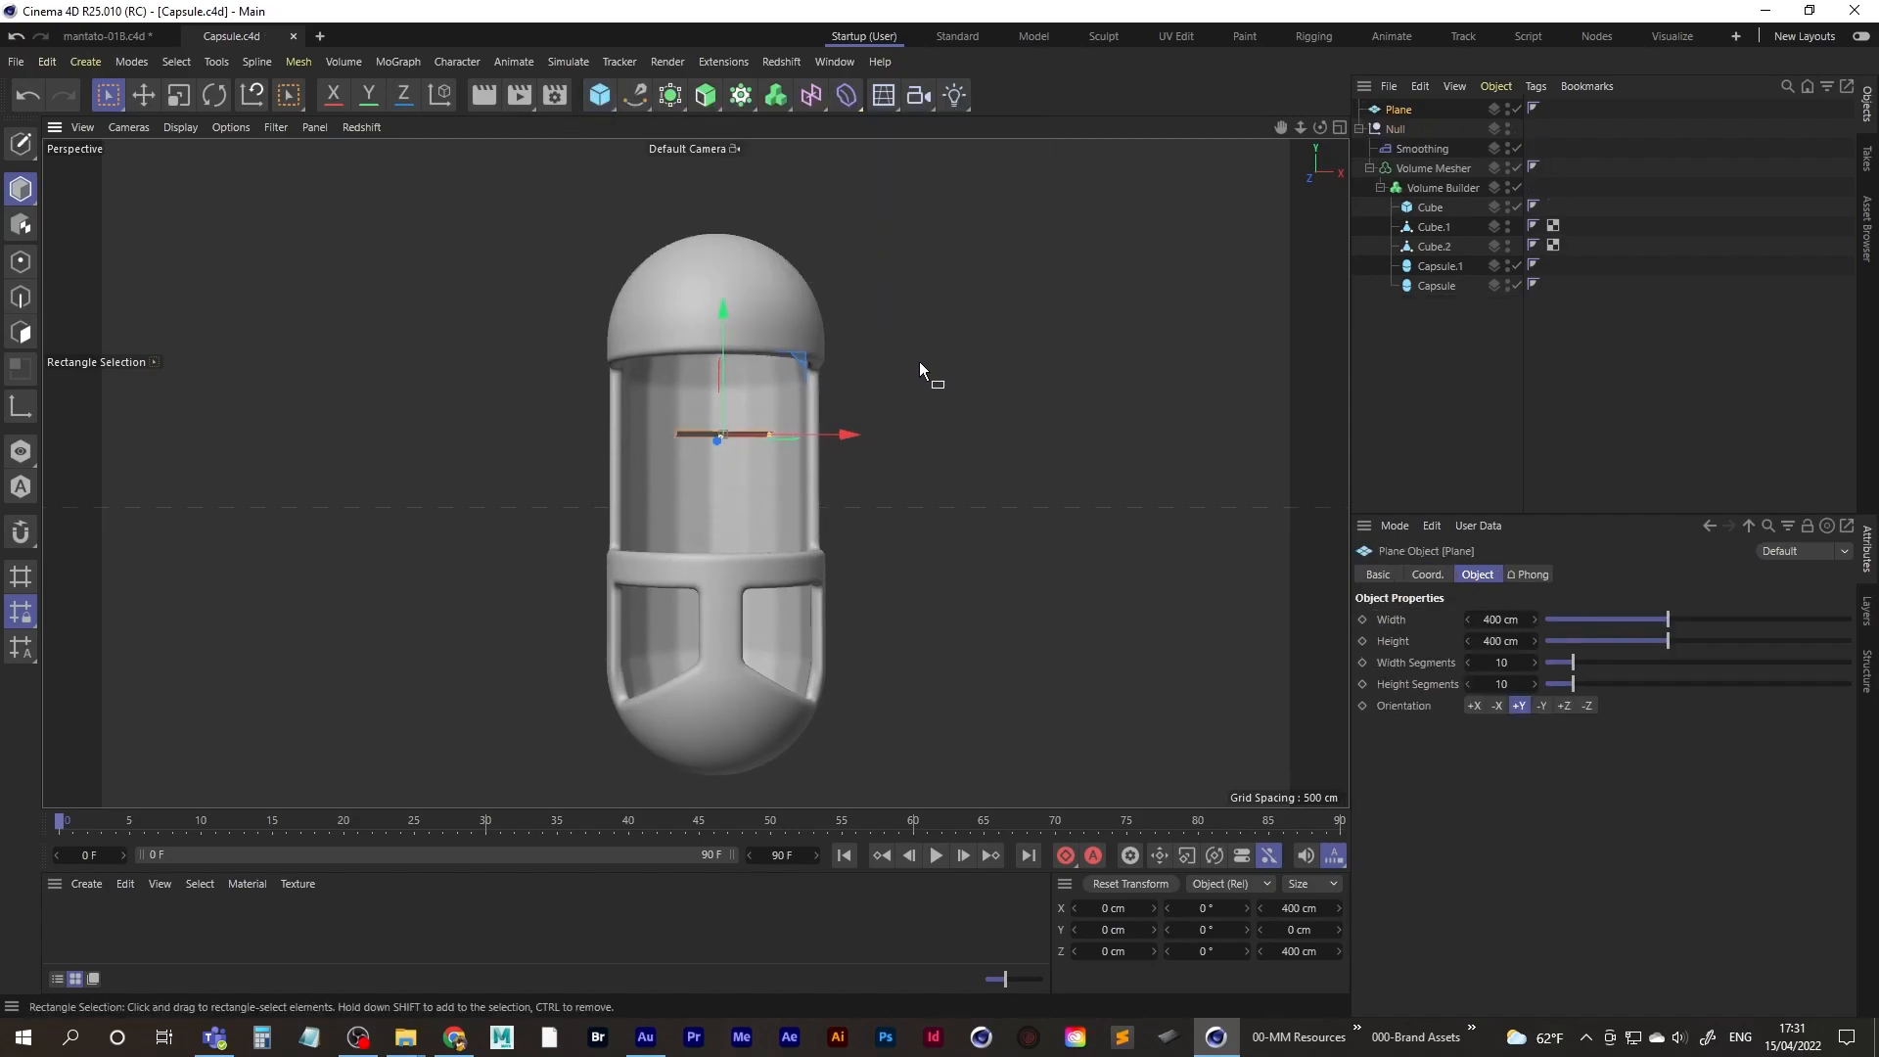
{"action": "left_click", "coordinate": [1564, 706]}
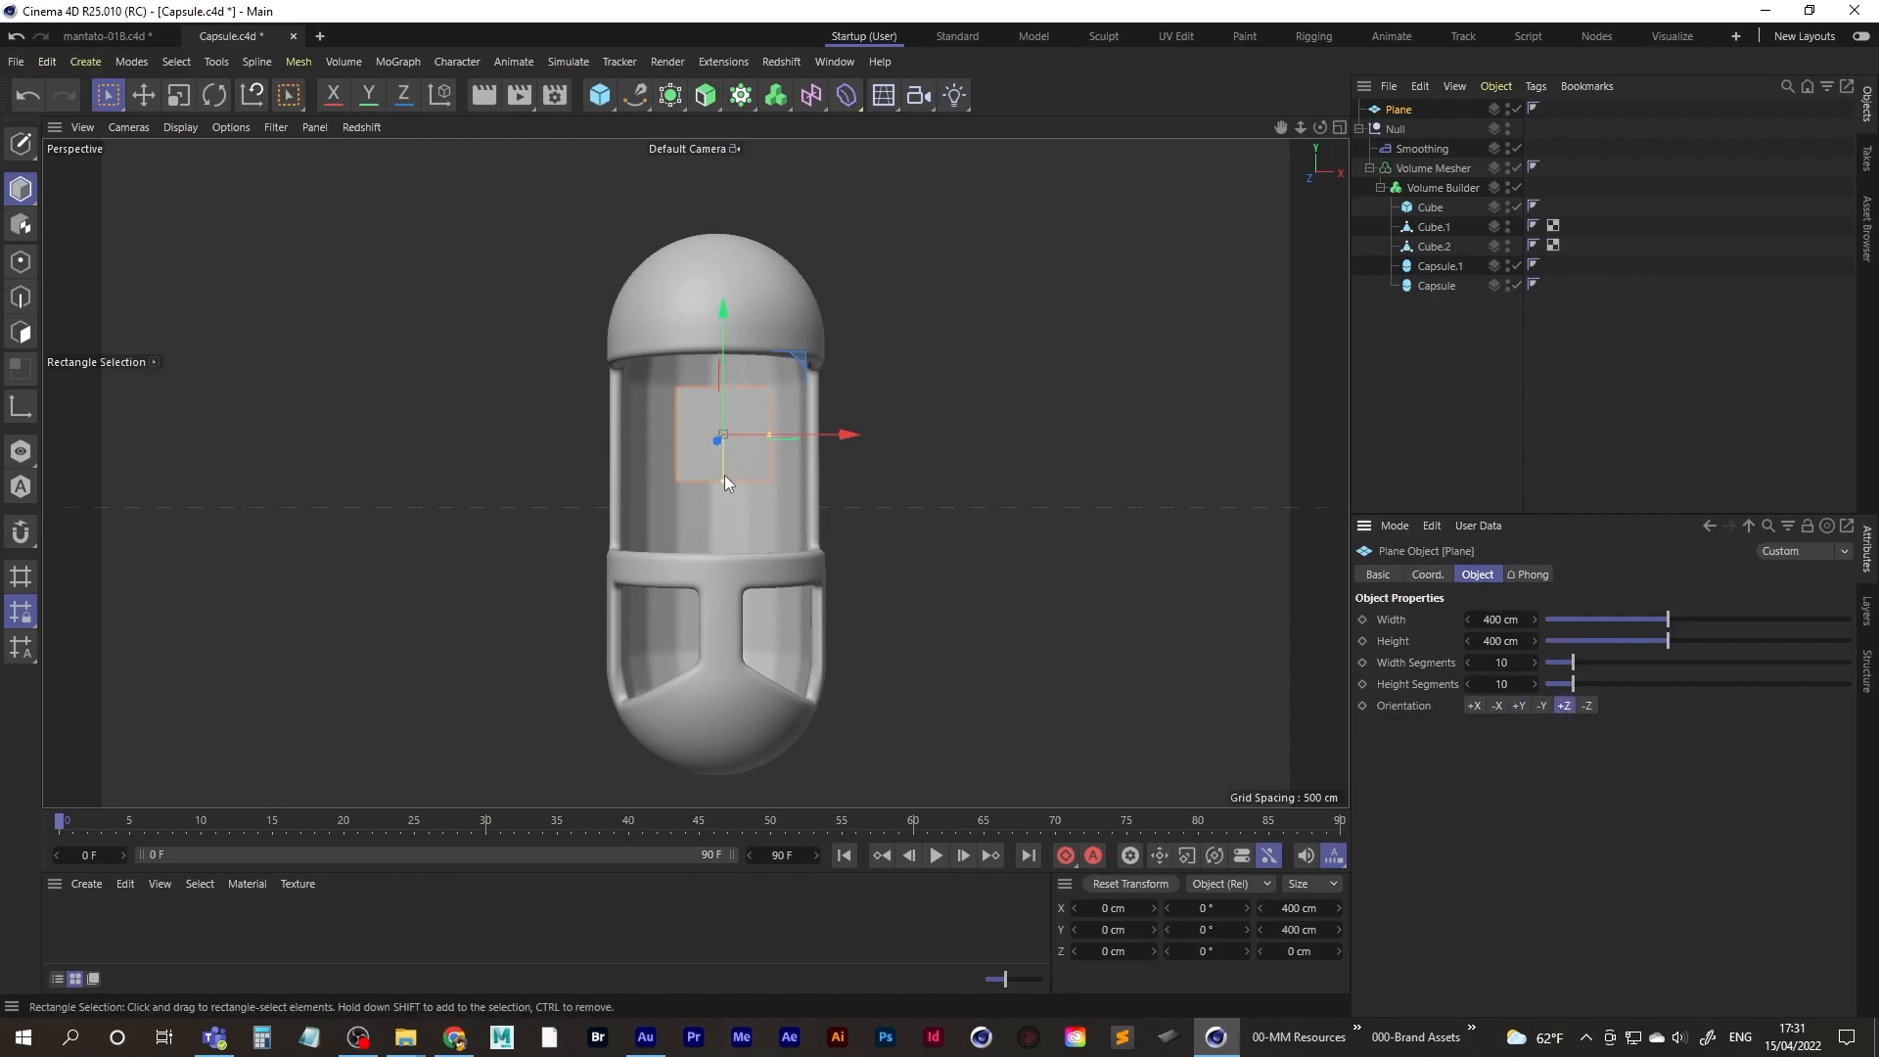
- Move the plane behind the capsule to about Y -352 cm and Z 750 cm, resizing it to about 952 by 2253 cm
{"action": "left_click_drag", "start_coordinate": [726, 309], "coordinate": [731, 362]}
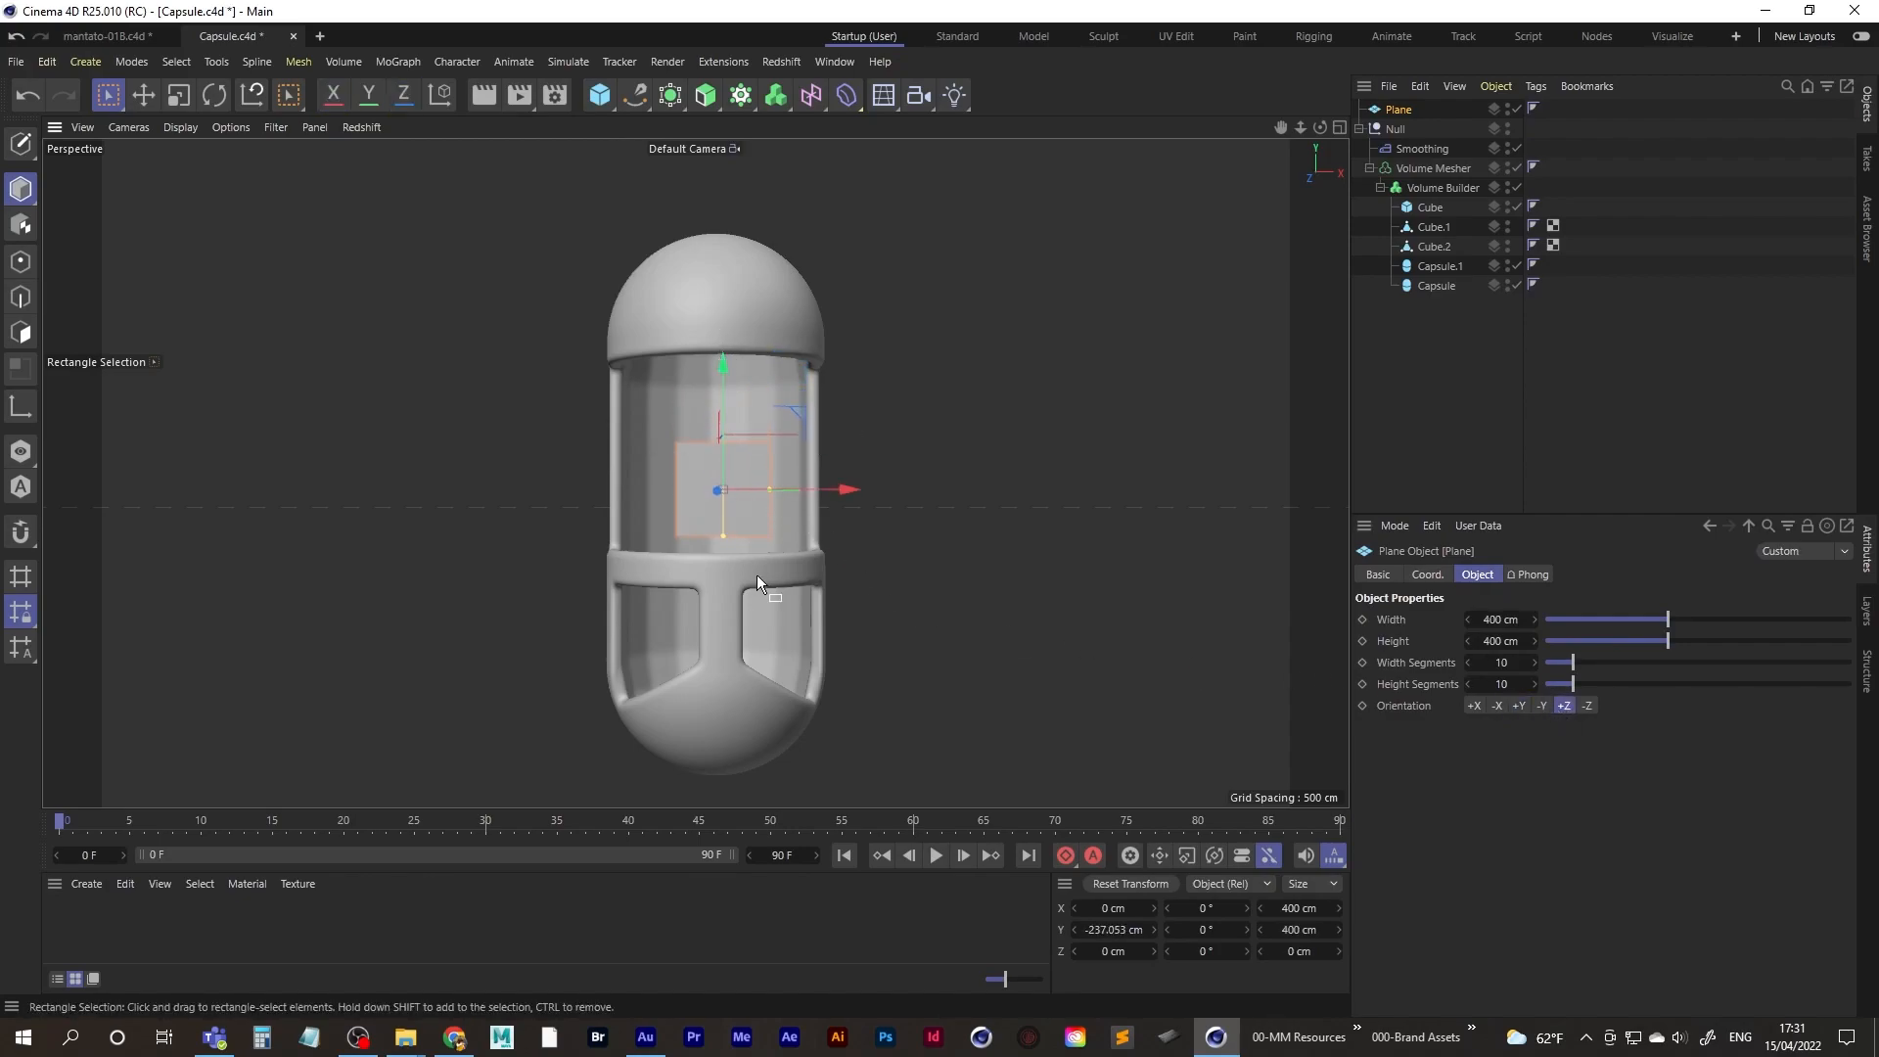
{"action": "left_click_drag", "start_coordinate": [721, 538], "coordinate": [715, 686]}
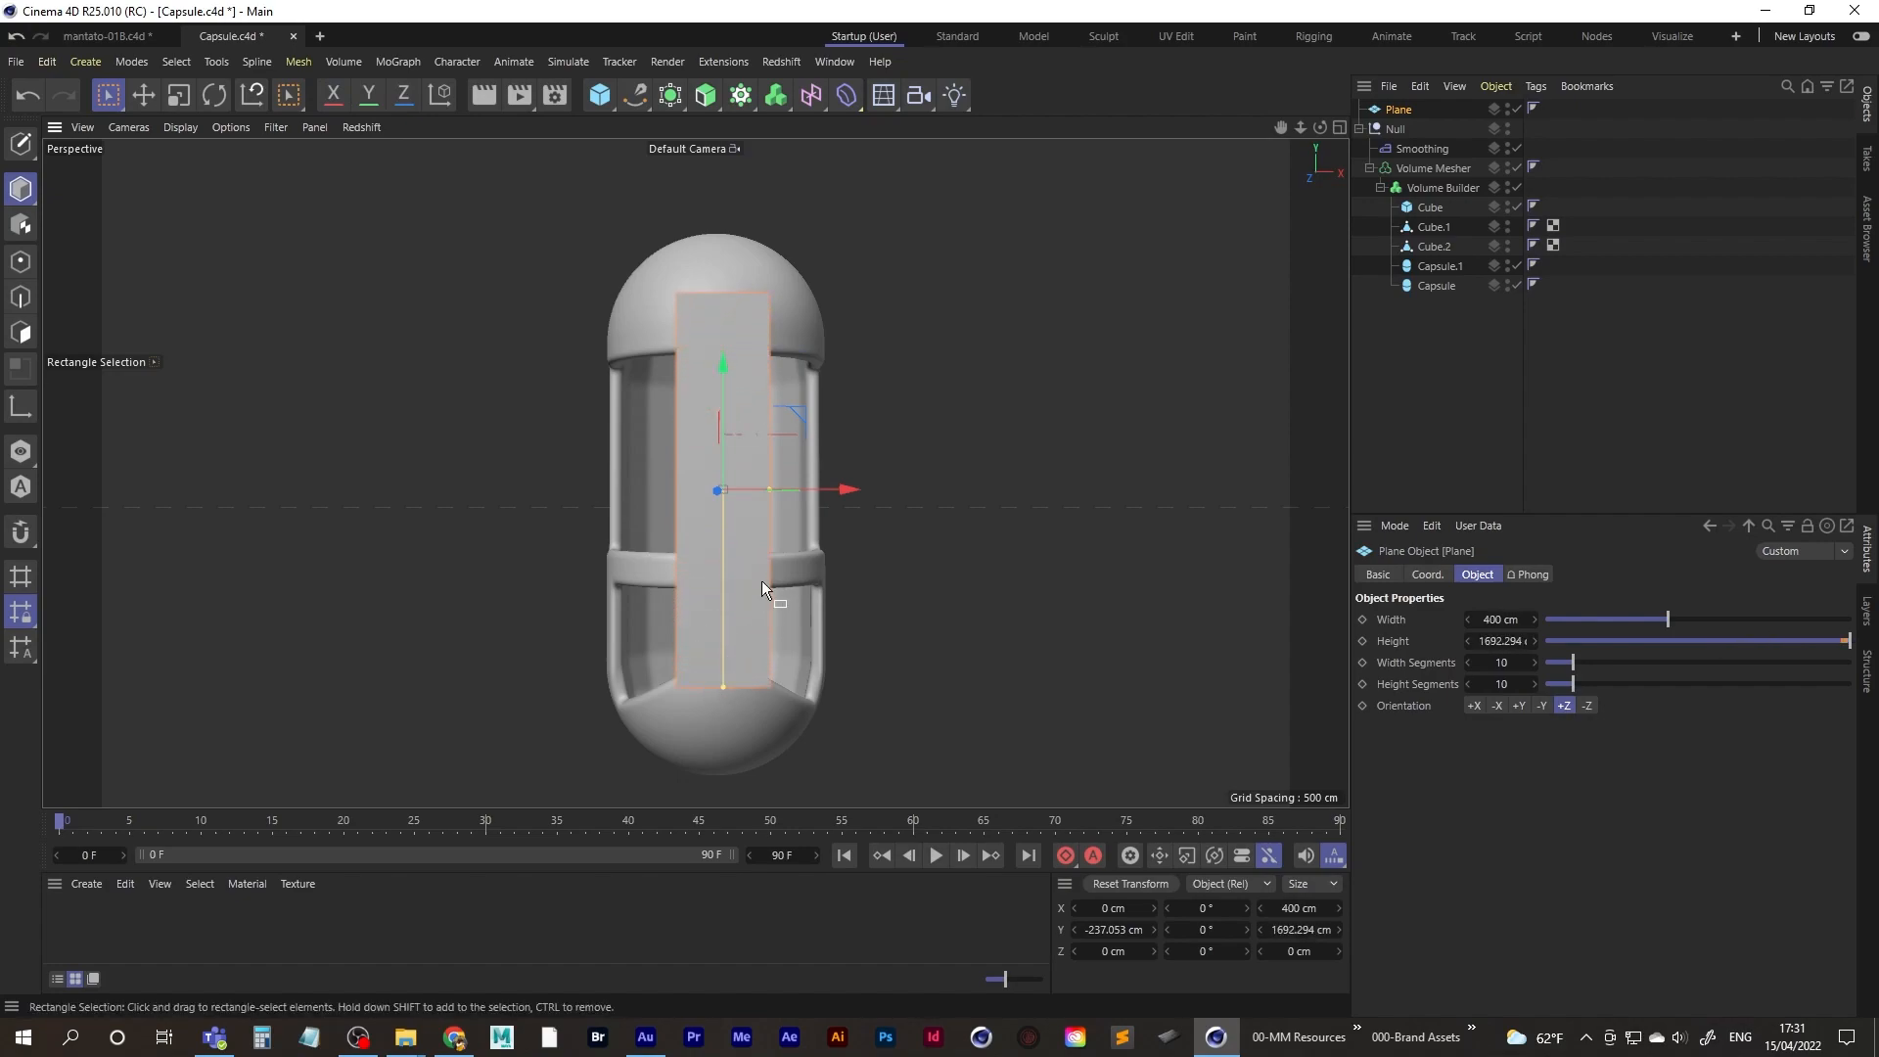
{"action": "left_click_drag", "start_coordinate": [761, 592], "coordinate": [441, 597], "text": "alt"}
{"action": "left_click_drag", "start_coordinate": [885, 499], "coordinate": [1056, 491]}
{"action": "left_click_drag", "start_coordinate": [943, 507], "coordinate": [1229, 495], "text": "alt"}
{"action": "left_click_drag", "start_coordinate": [878, 509], "coordinate": [946, 505]}
{"action": "left_click_drag", "start_coordinate": [832, 529], "coordinate": [790, 536], "text": "alt"}
{"action": "left_click_drag", "start_coordinate": [938, 507], "coordinate": [952, 506]}
{"action": "left_click_drag", "start_coordinate": [824, 385], "coordinate": [824, 415]}
{"action": "scroll", "coordinate": [801, 548], "scroll_direction": "down", "scroll_amount": 3}
{"action": "left_click_drag", "start_coordinate": [830, 659], "coordinate": [959, 548]}
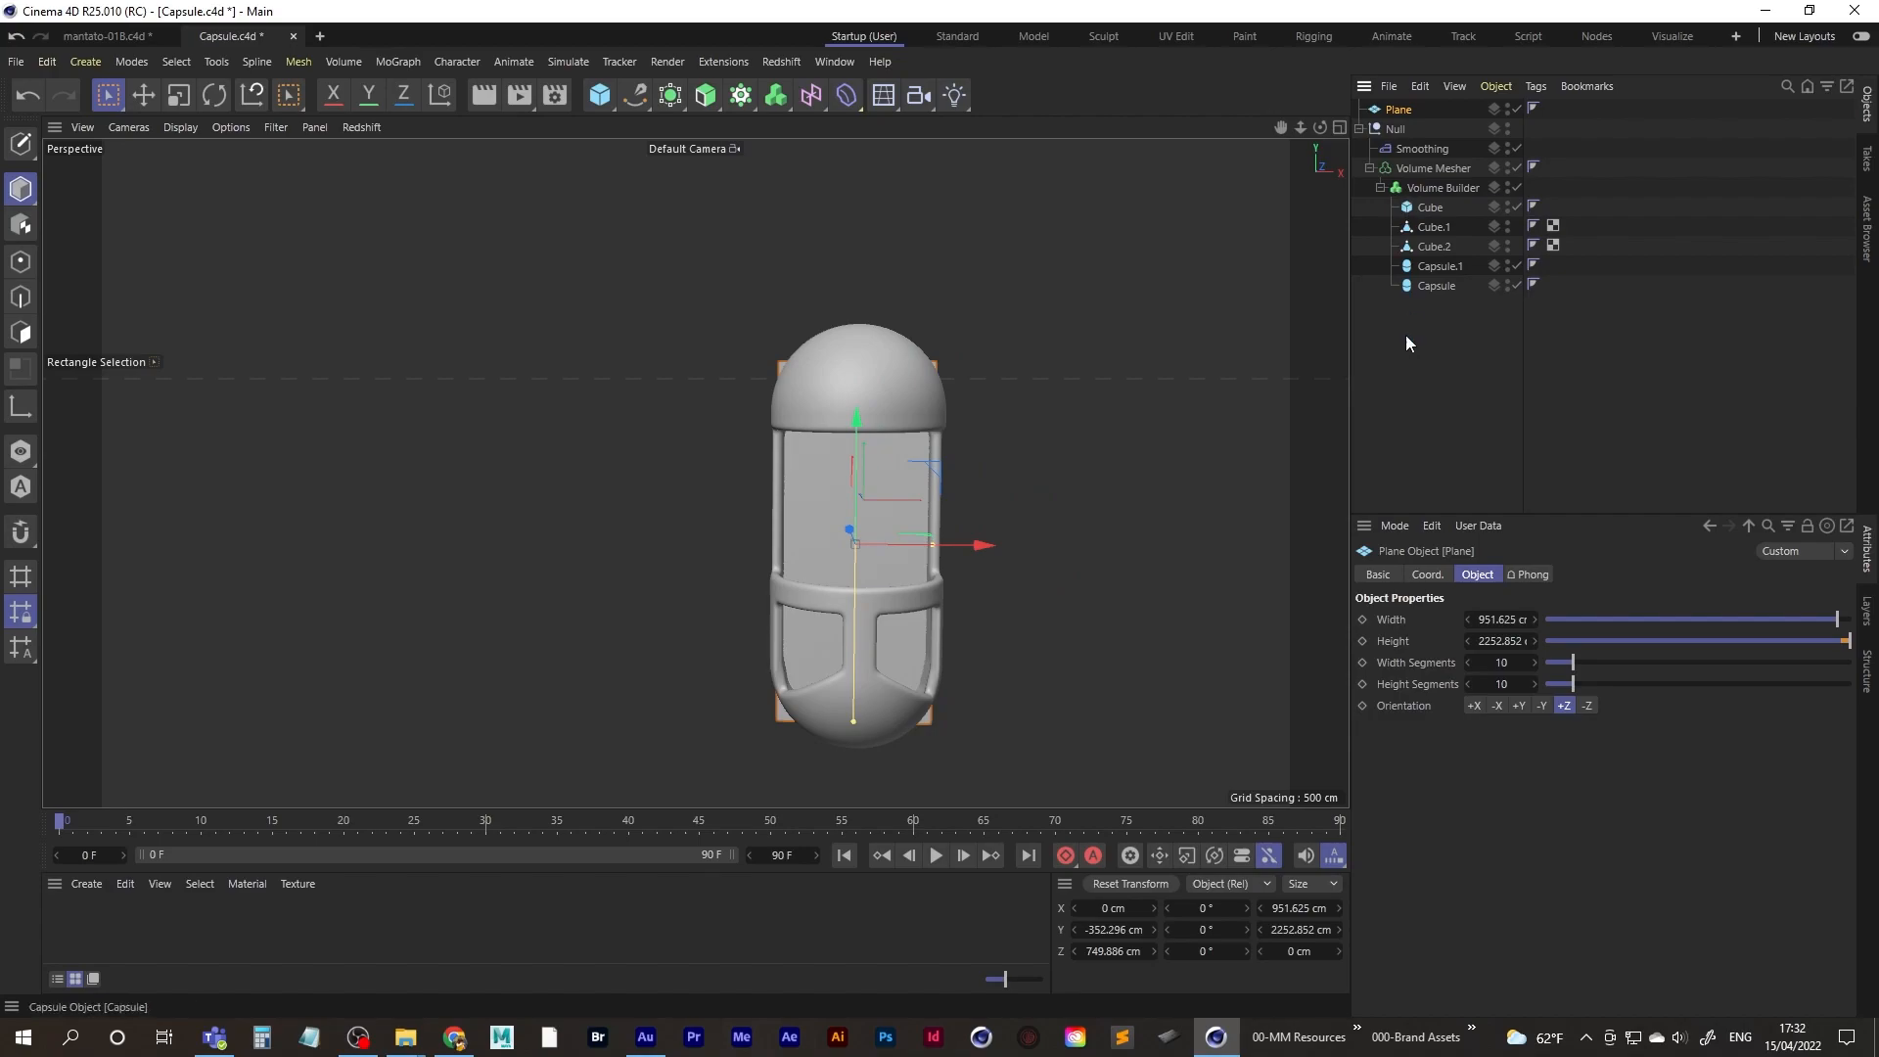
- Set the plane's width and height segments to 1 each
{"action": "left_click_drag", "start_coordinate": [1526, 663], "coordinate": [1455, 662]}
{"action": "type", "text": "1"}
{"action": "key", "text": "Tab"}
{"action": "type", "text": "1"}
{"action": "key", "text": "Return"}
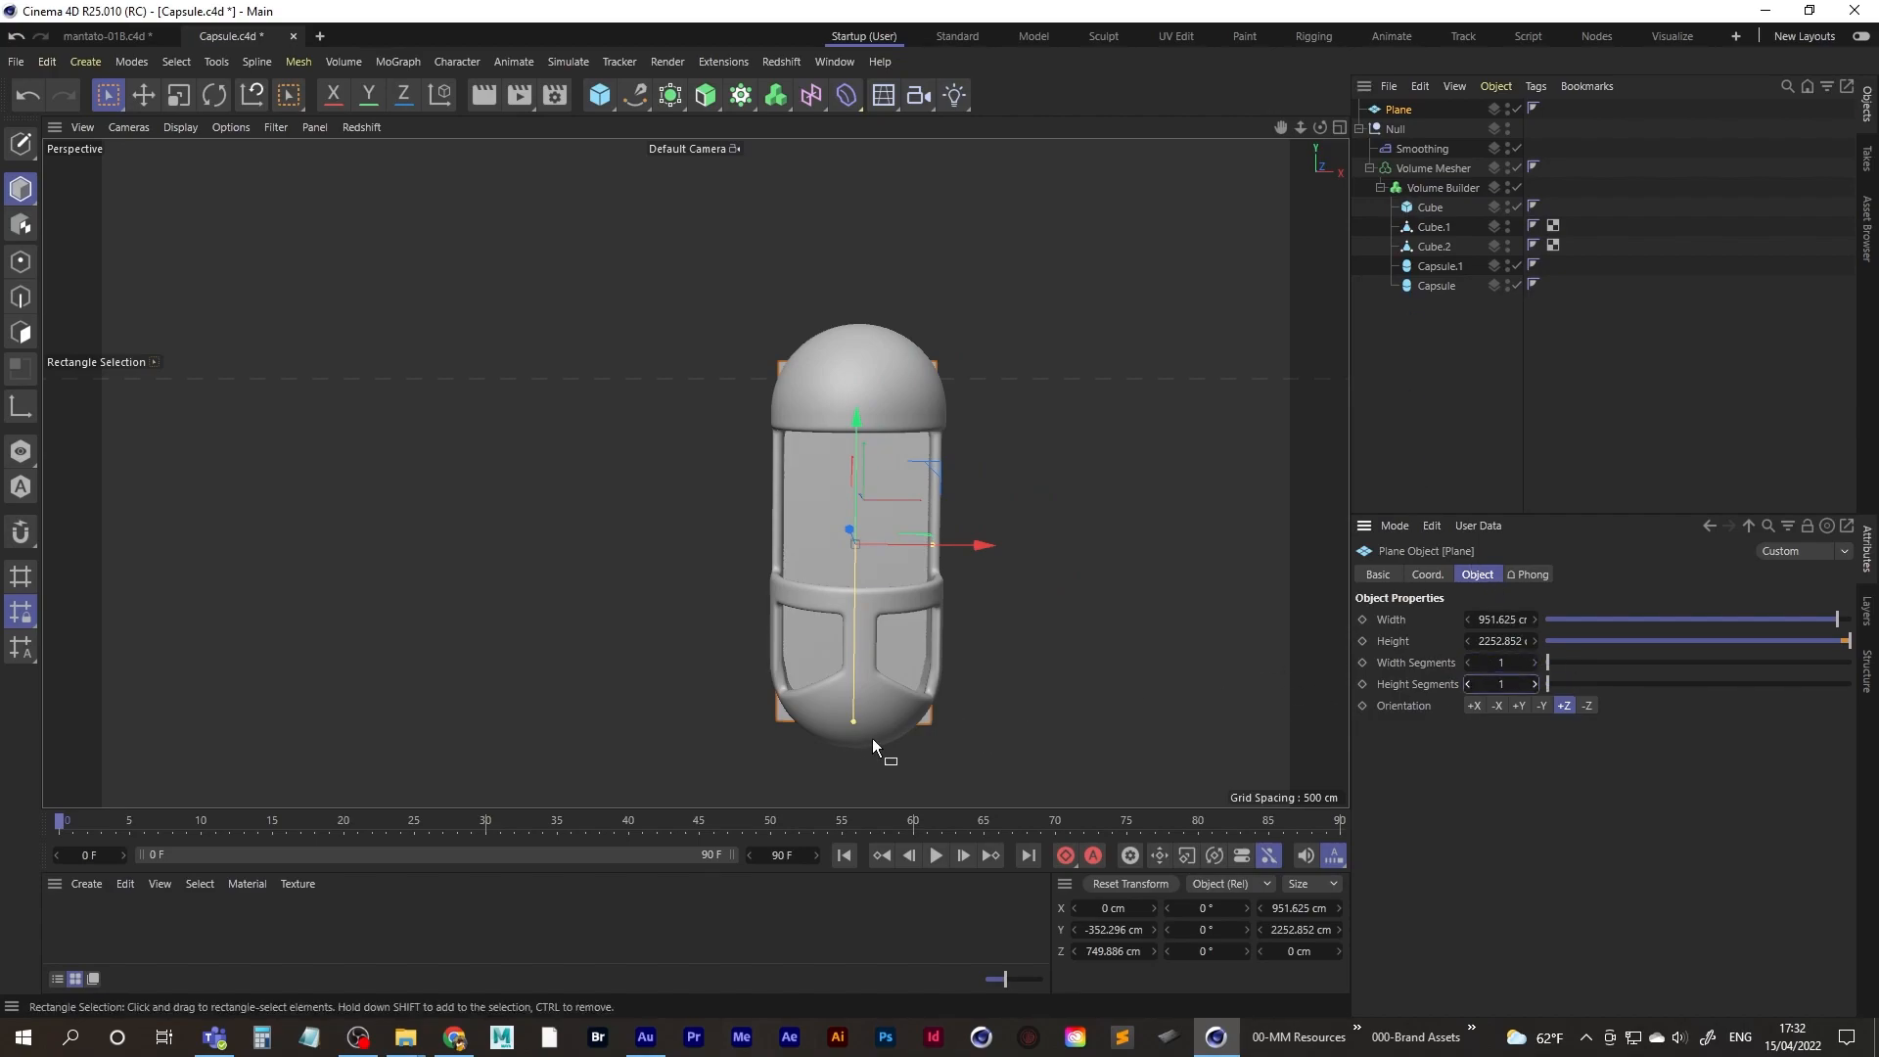
- Convert the backing plane into an editable polygon object
{"action": "middle_click_drag", "start_coordinate": [864, 528], "coordinate": [801, 503], "text": "alt"}
{"action": "mouse_move", "coordinate": [801, 503]}
{"action": "left_mouse_down", "text": "alt"}
{"action": "mouse_move", "coordinate": [778, 491]}
{"action": "mouse_move", "coordinate": [802, 477]}
{"action": "left_mouse_up", "text": "alt"}
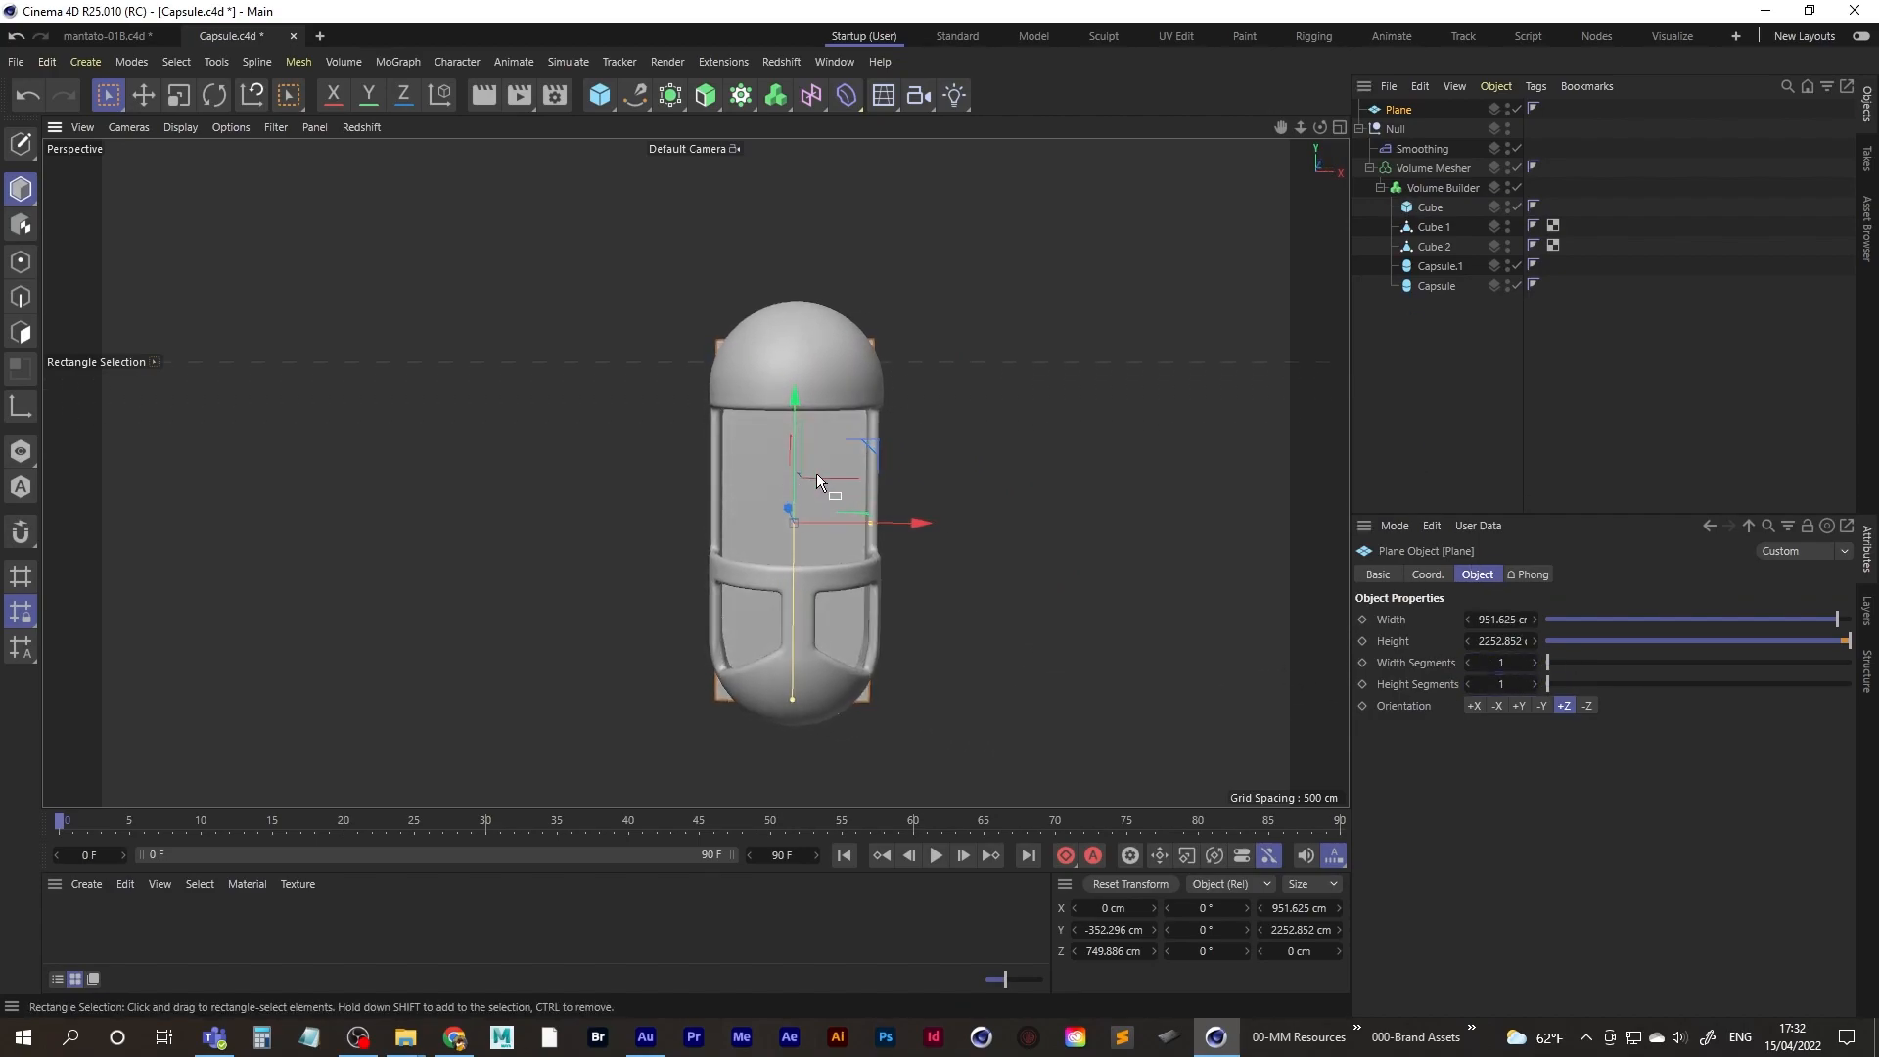
{"action": "right_click_drag", "start_coordinate": [802, 478], "coordinate": [820, 477], "text": "alt"}
{"action": "left_click_drag", "start_coordinate": [820, 478], "coordinate": [754, 481], "text": "alt"}
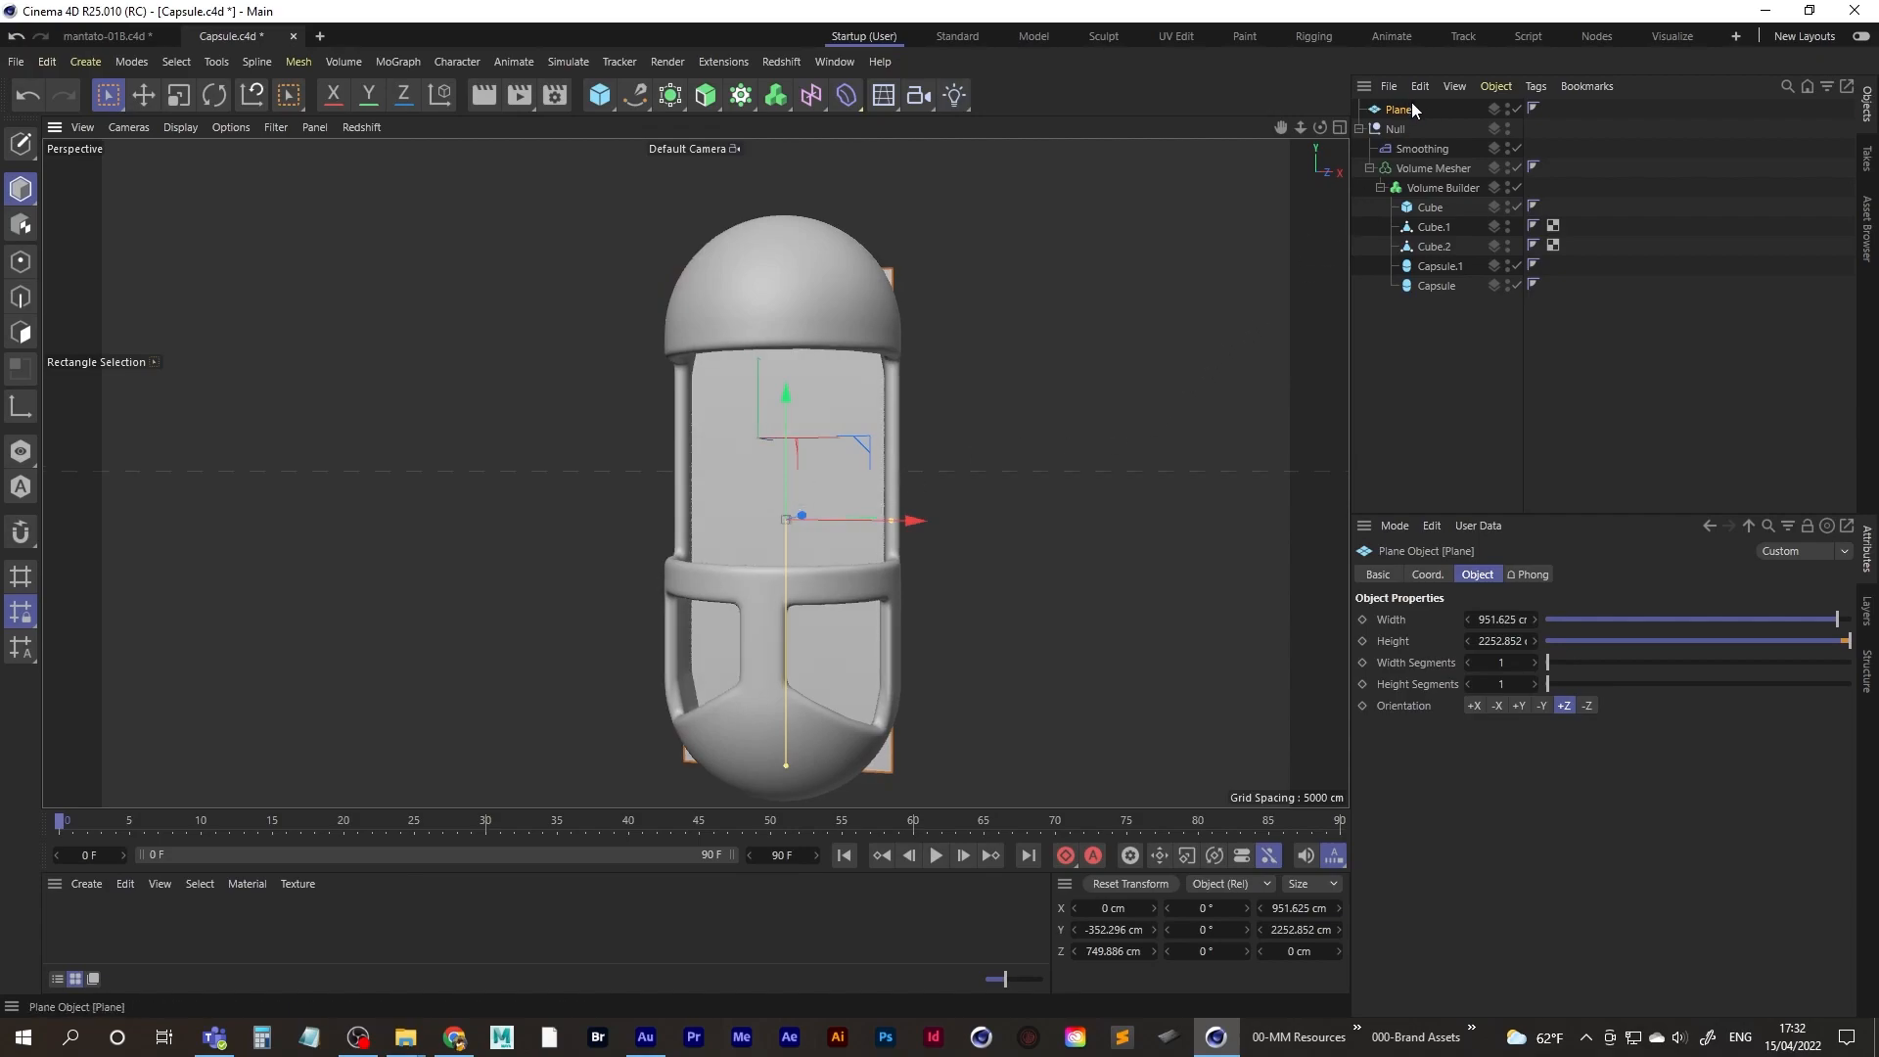
{"action": "key", "text": "c"}
{"action": "left_click_drag", "start_coordinate": [760, 298], "coordinate": [844, 368], "text": "alt"}
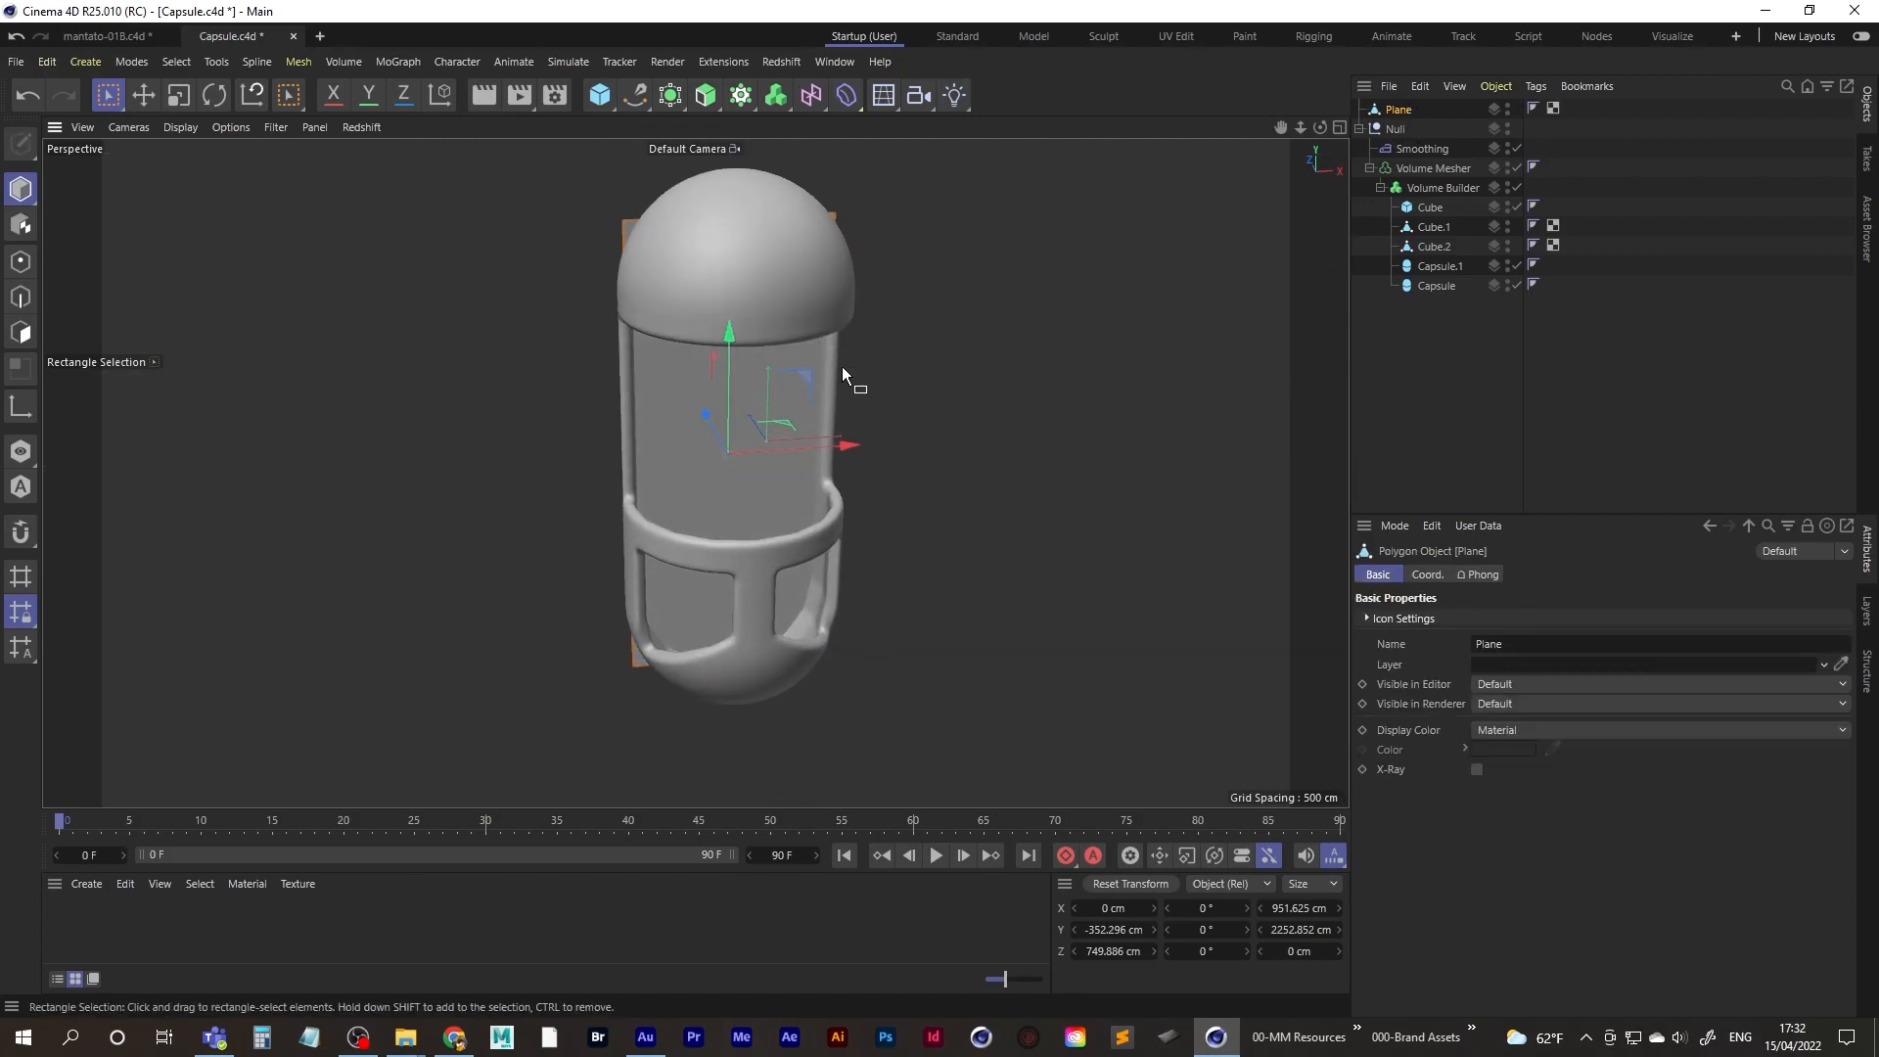
- Select the two upper corner points of the plane in point mode
{"action": "left_click", "coordinate": [20, 260]}
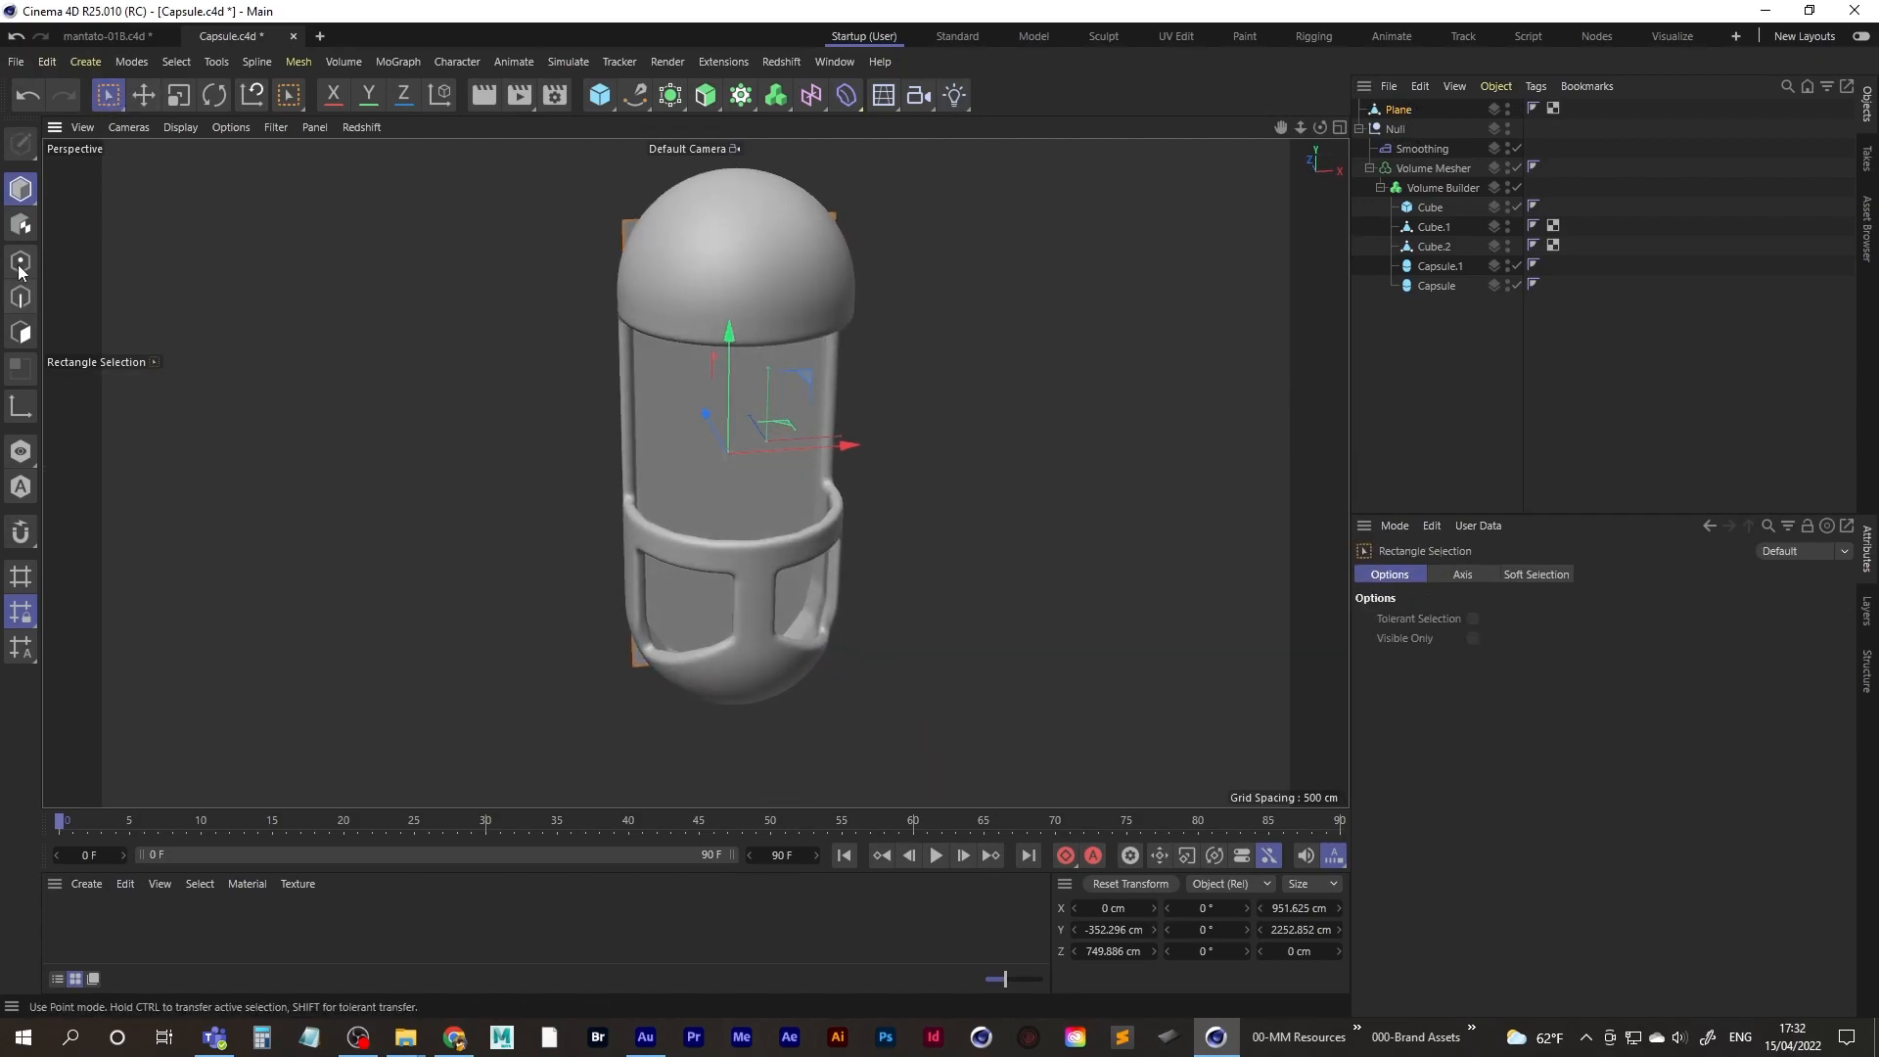
{"action": "left_click_drag", "start_coordinate": [604, 216], "coordinate": [664, 259]}
{"action": "left_click_drag", "start_coordinate": [879, 189], "coordinate": [748, 241], "text": "shift"}
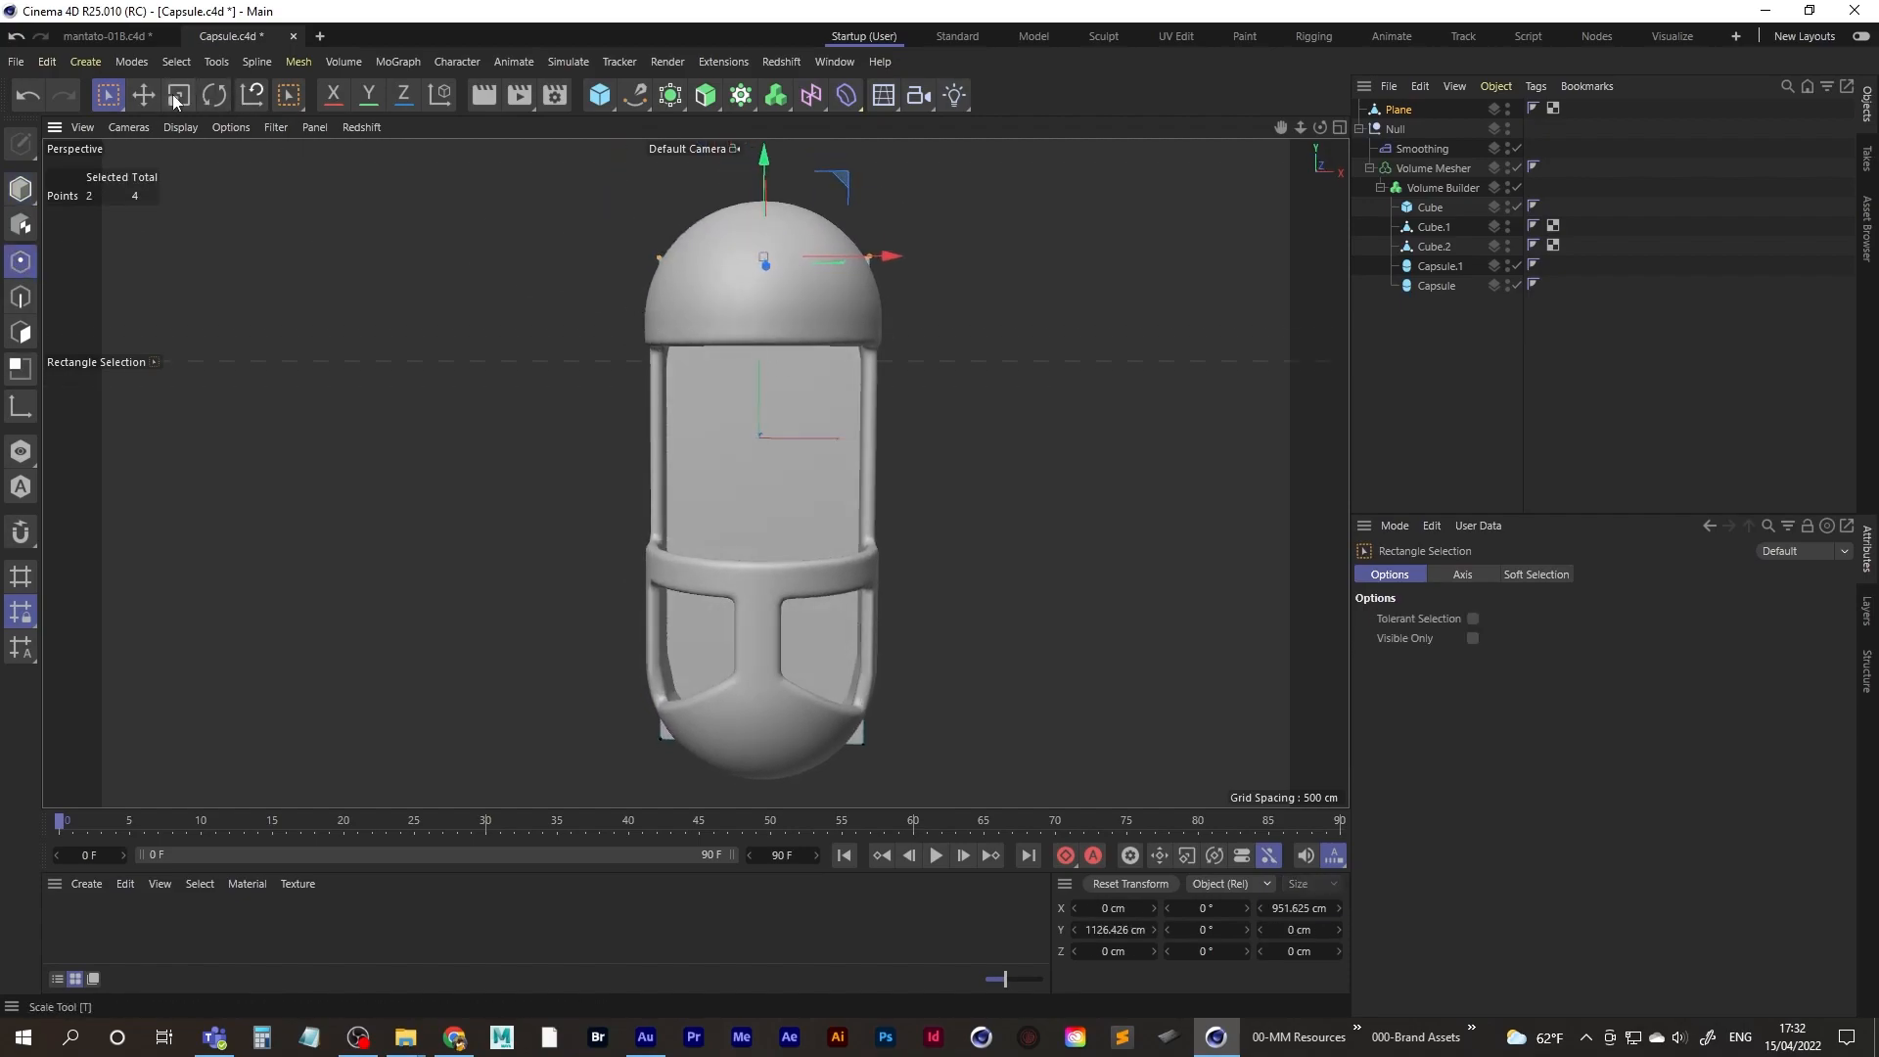
- Try to scale the plane's two upper points closer together along X
{"action": "key", "text": "t"}
{"action": "left_click_drag", "start_coordinate": [896, 259], "coordinate": [873, 260]}
{"action": "key", "text": "ctrl+z"}
{"action": "mouse_move", "coordinate": [822, 319]}
{"action": "left_mouse_down", "text": "alt"}
{"action": "mouse_move", "coordinate": [696, 456]}
{"action": "mouse_move", "coordinate": [738, 502]}
{"action": "mouse_move", "coordinate": [654, 378]}
{"action": "mouse_move", "coordinate": [676, 379]}
{"action": "left_mouse_up", "text": "alt"}
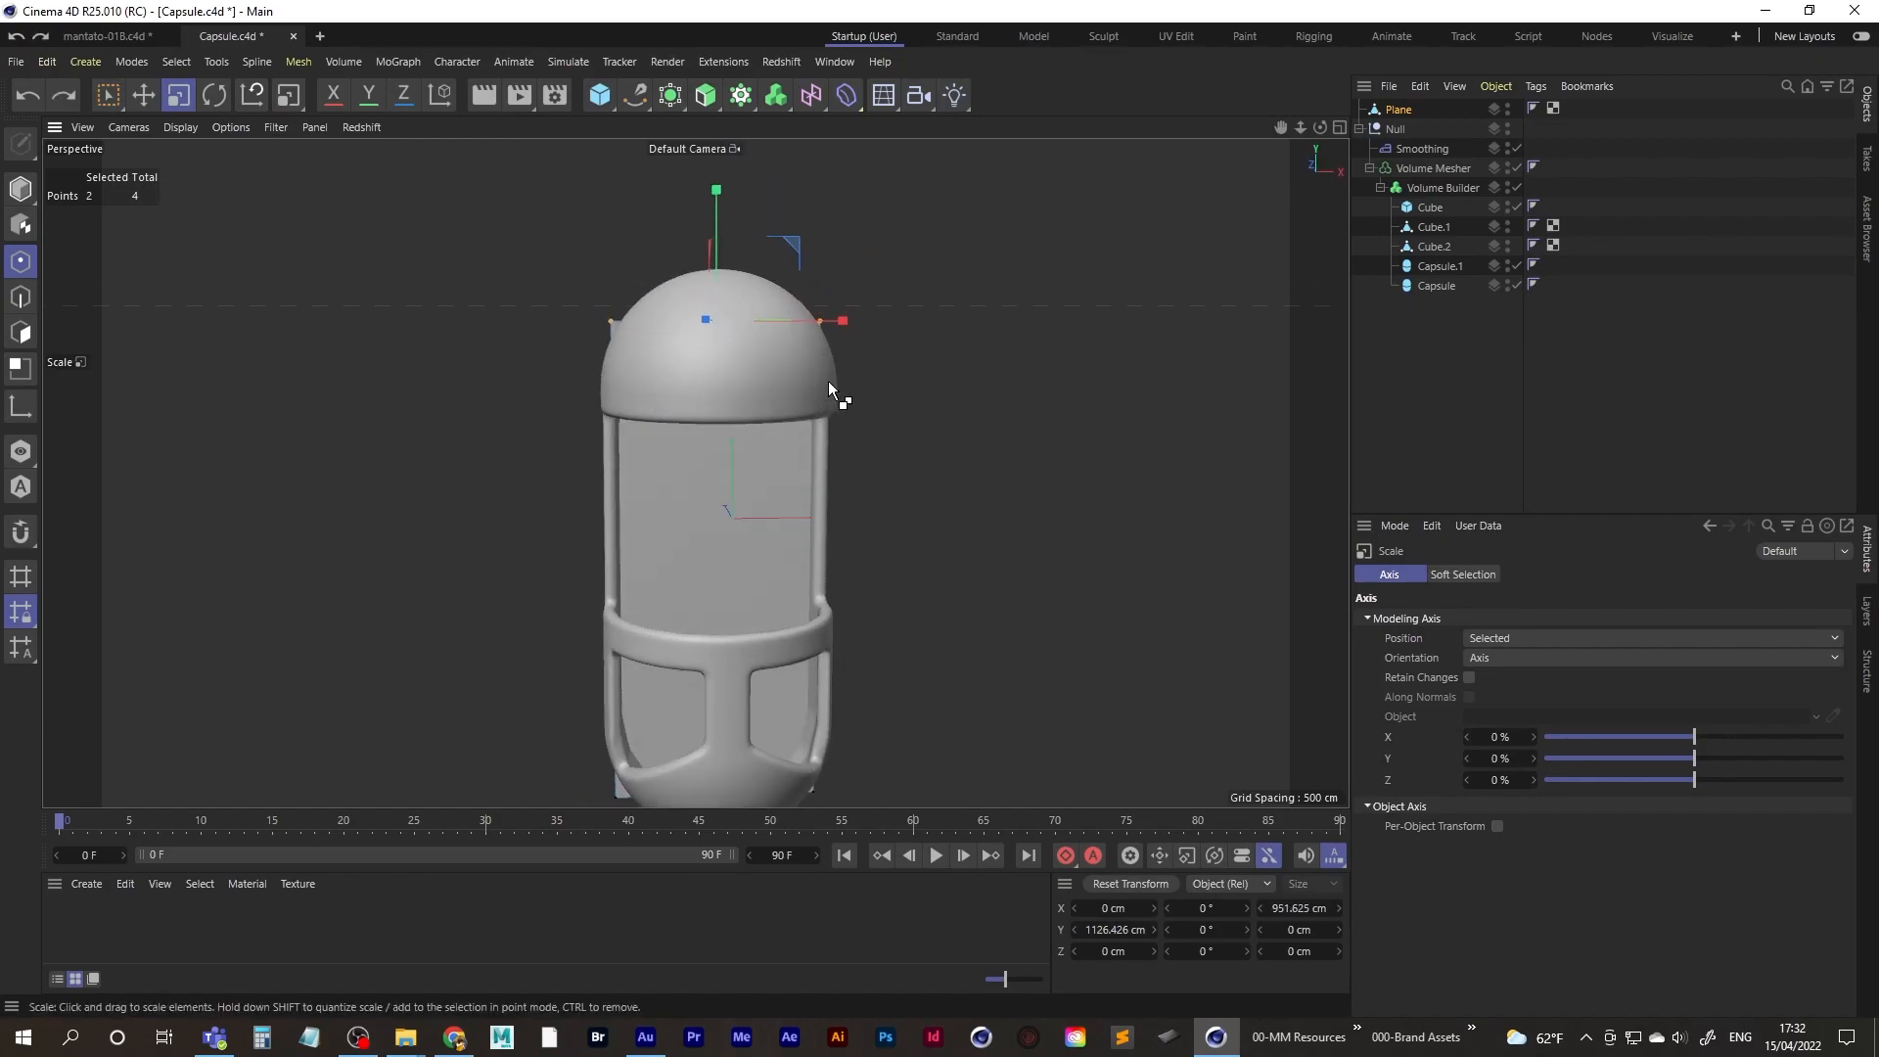
- Undo the plane's conversion to an editable object and set its width segments to 3 and height segments to 6
{"action": "left_click", "coordinate": [1404, 113]}
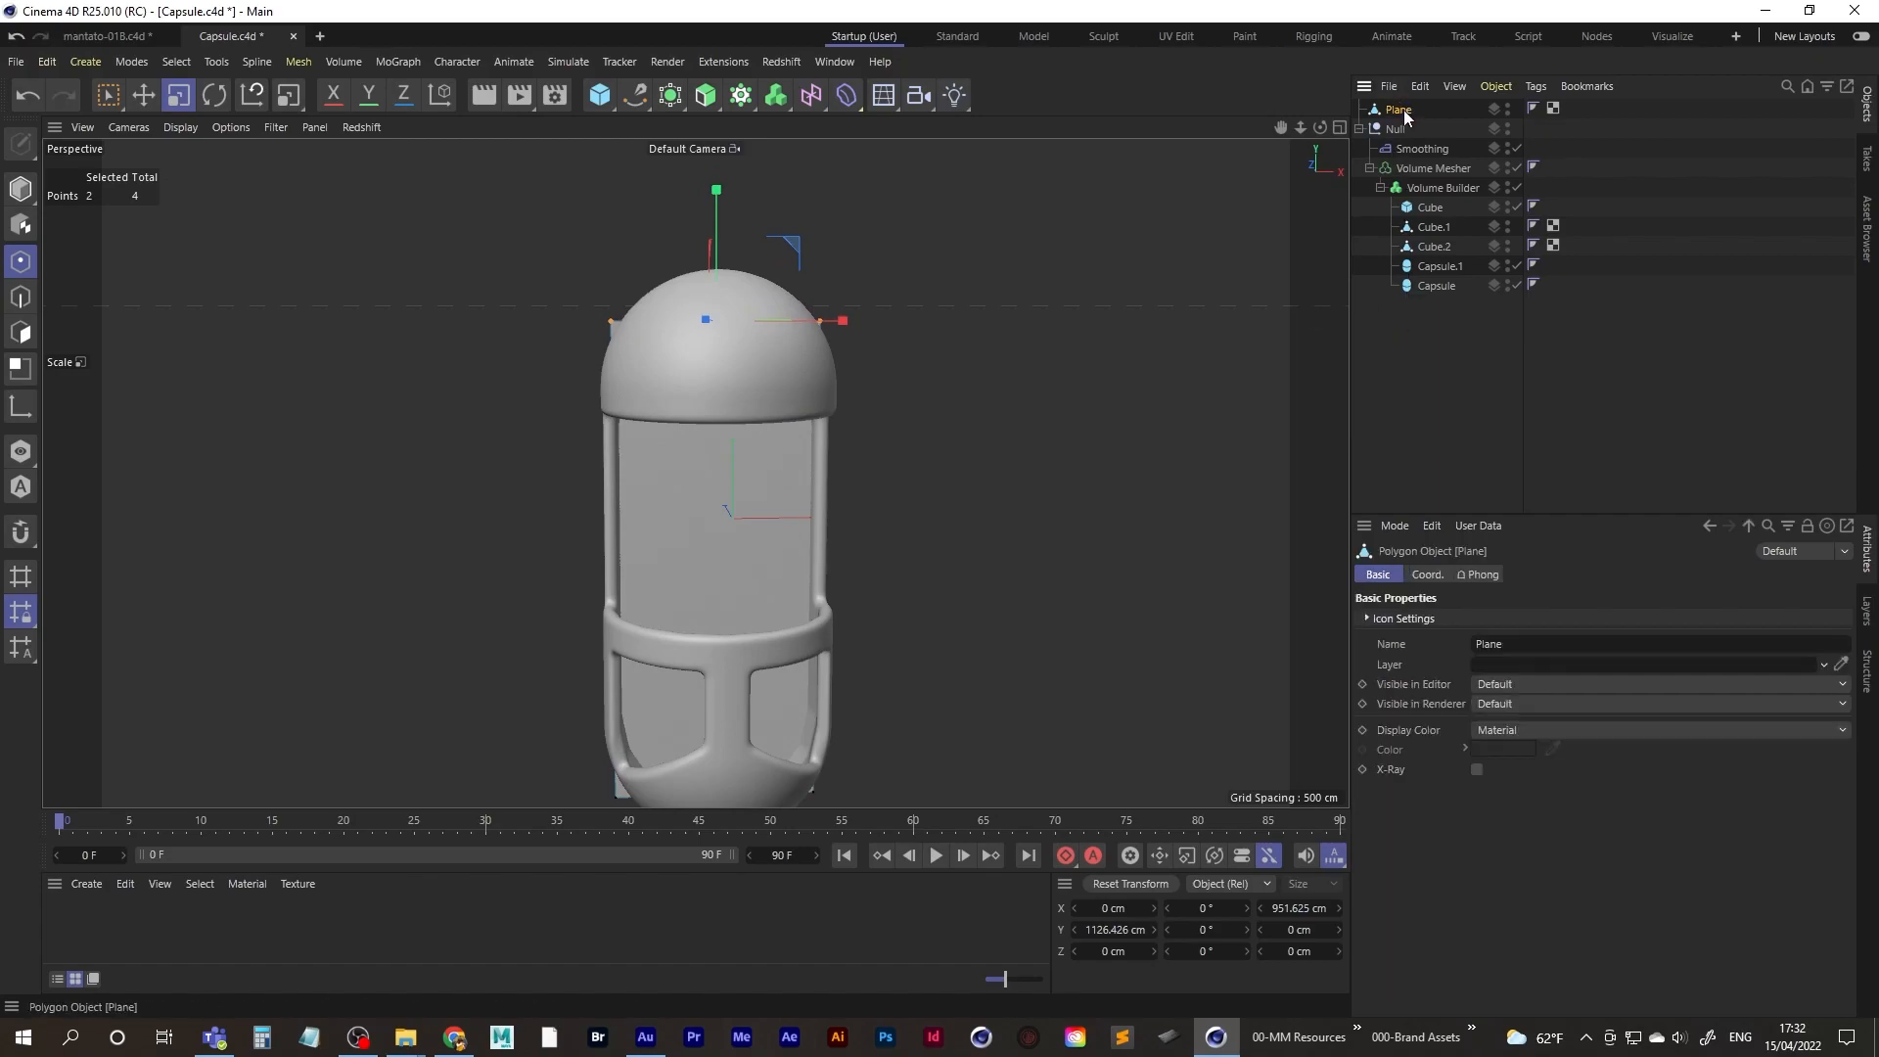
{"action": "key", "text": "ctrl+z"}
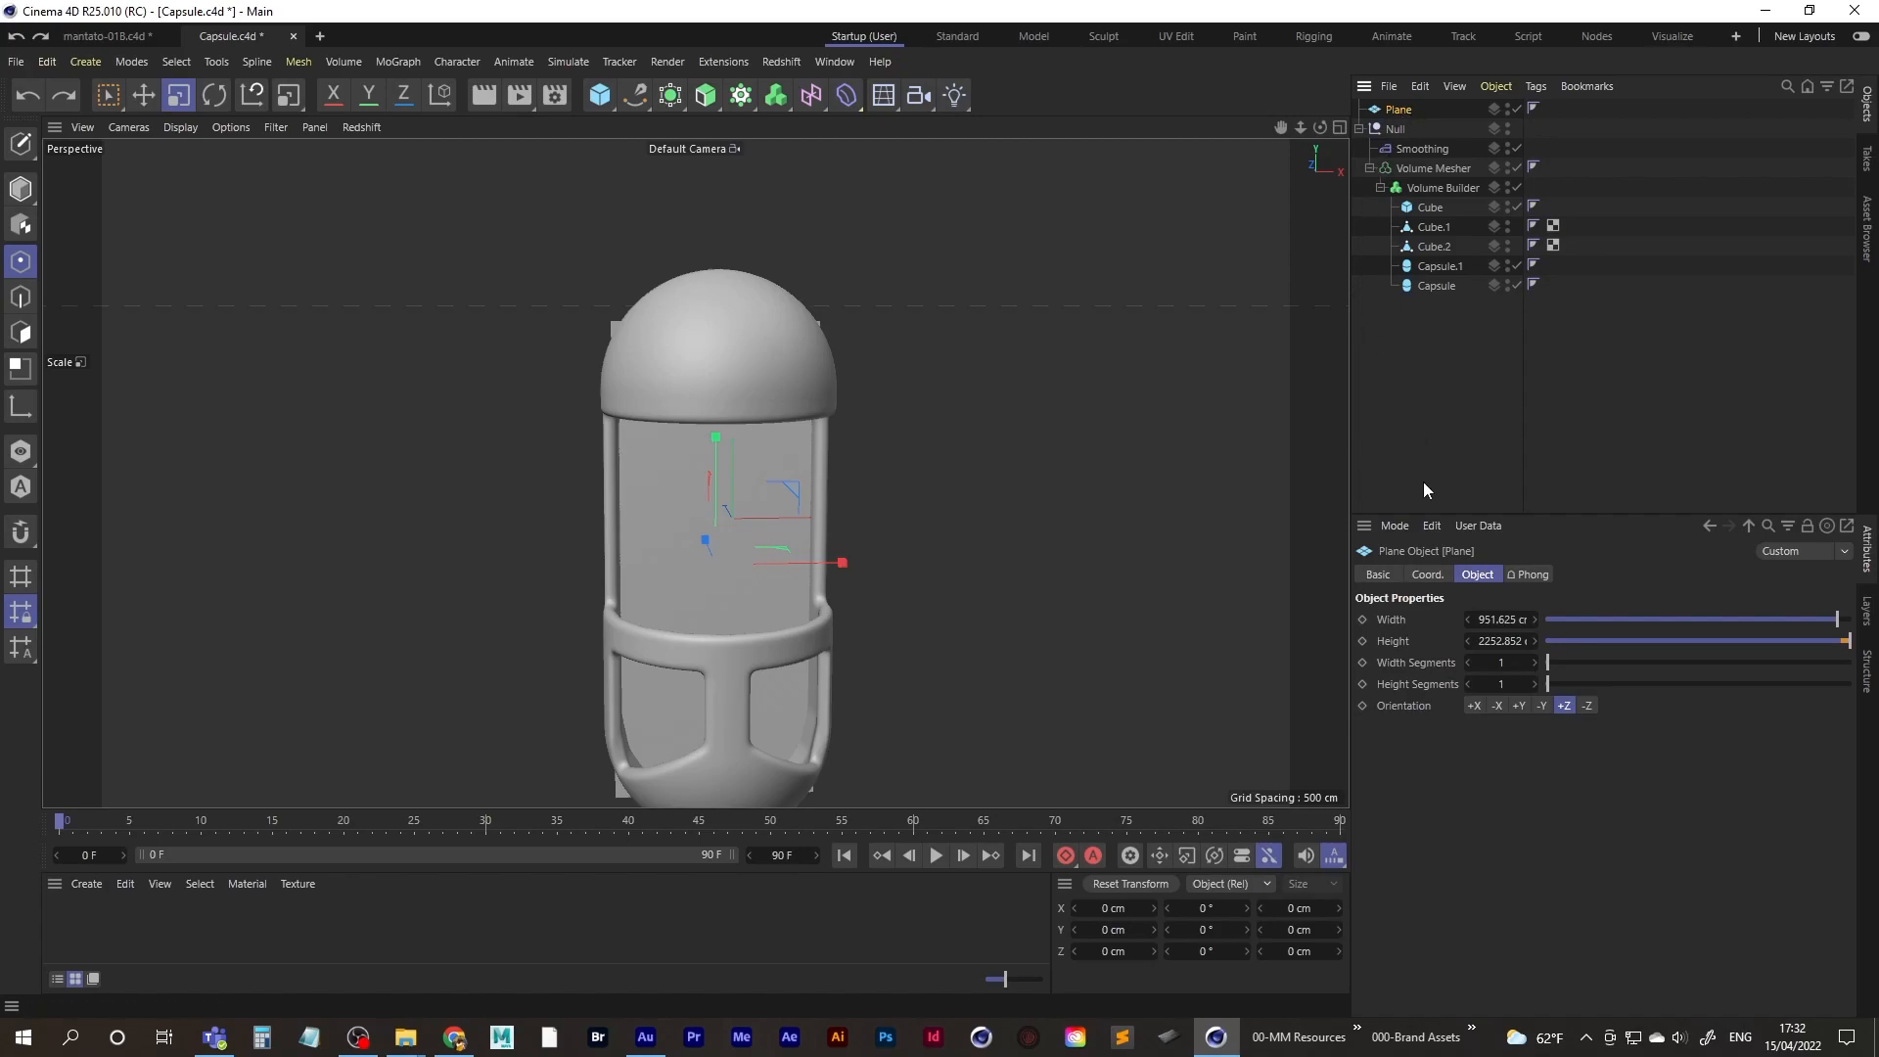
{"action": "left_click", "coordinate": [1534, 663]}
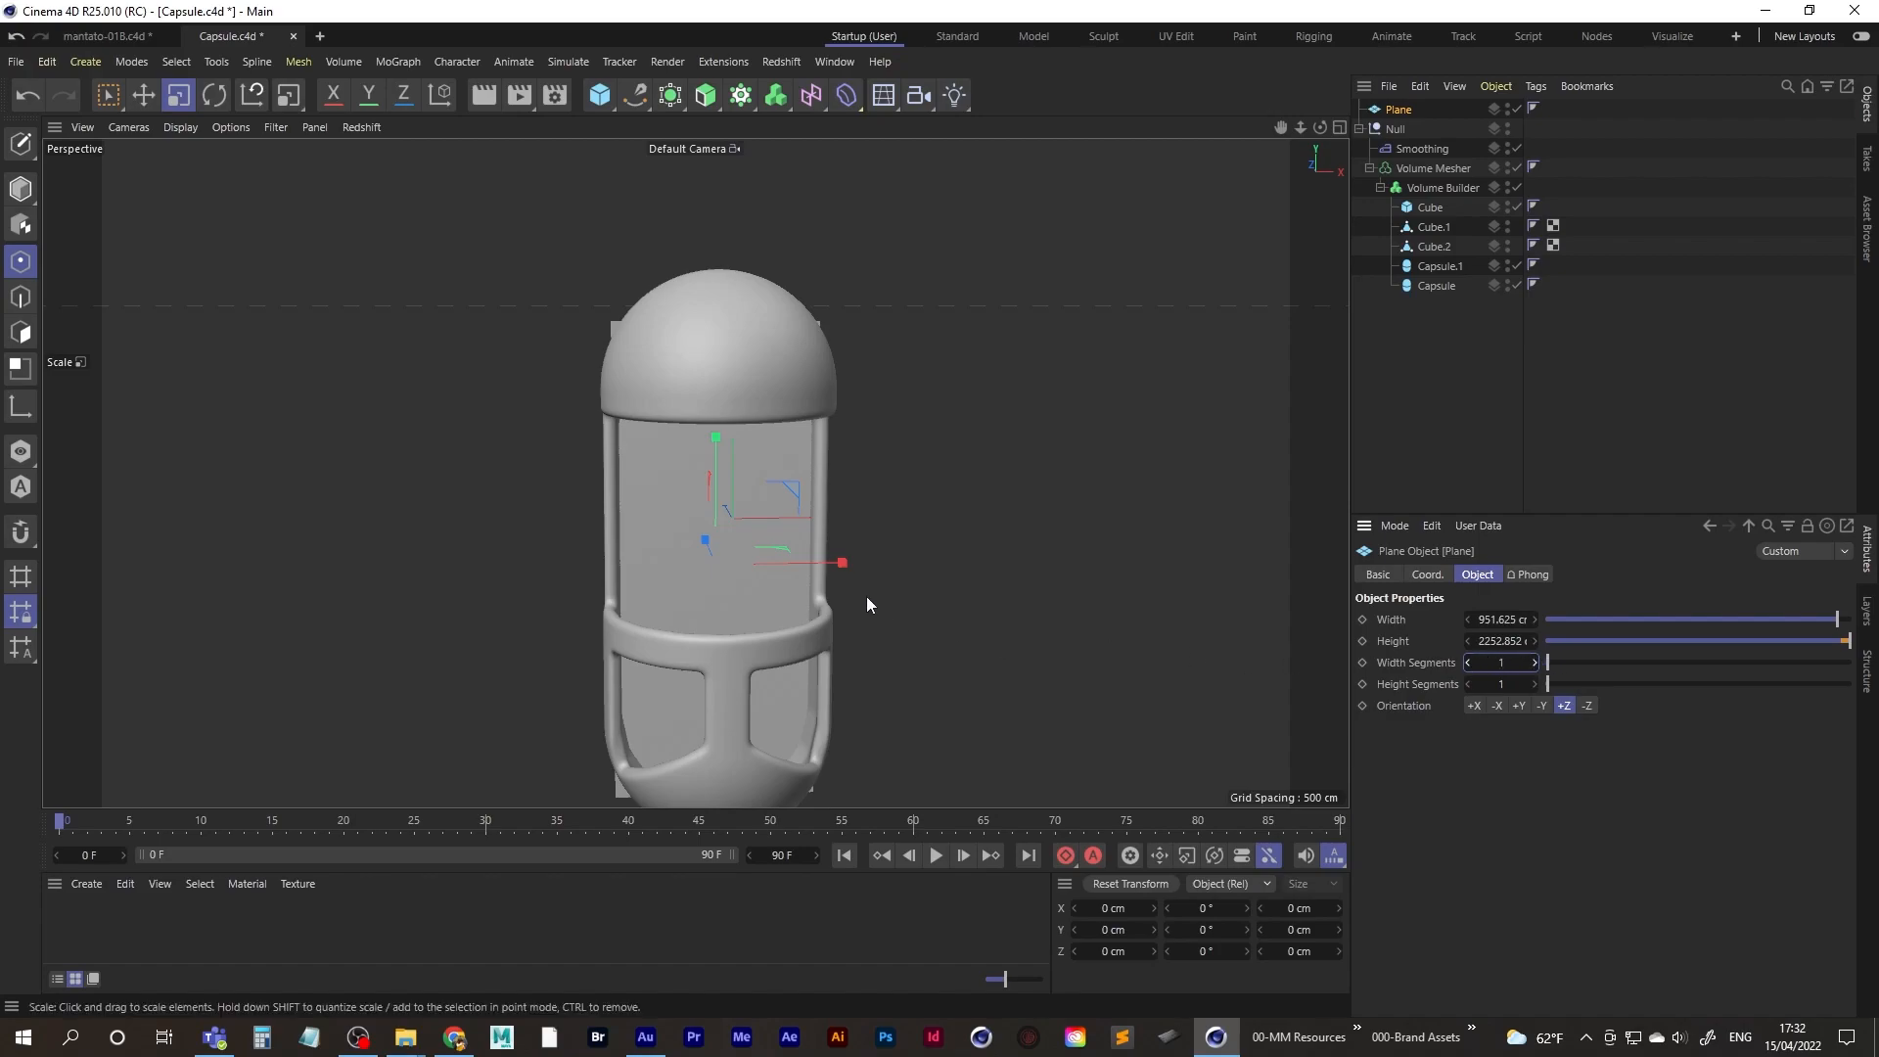
{"action": "left_click", "coordinate": [1447, 443]}
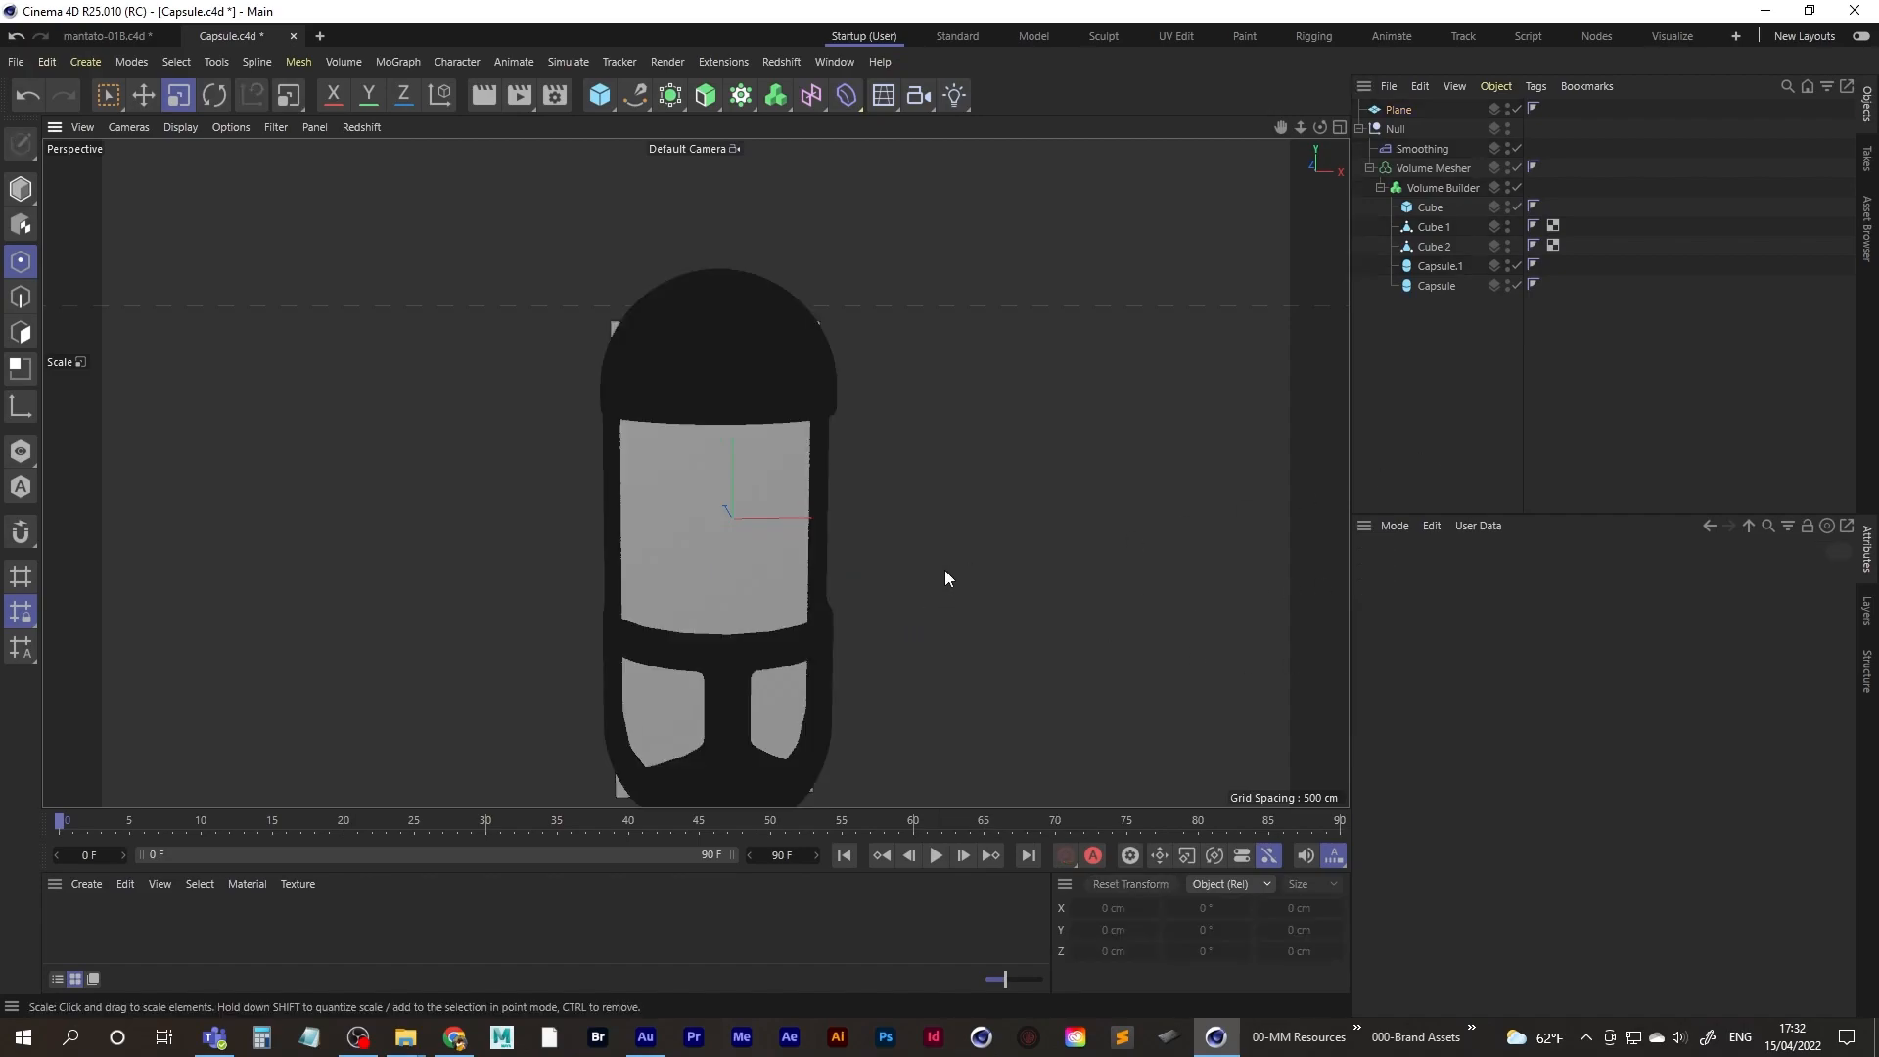
{"action": "left_click", "coordinate": [1399, 110]}
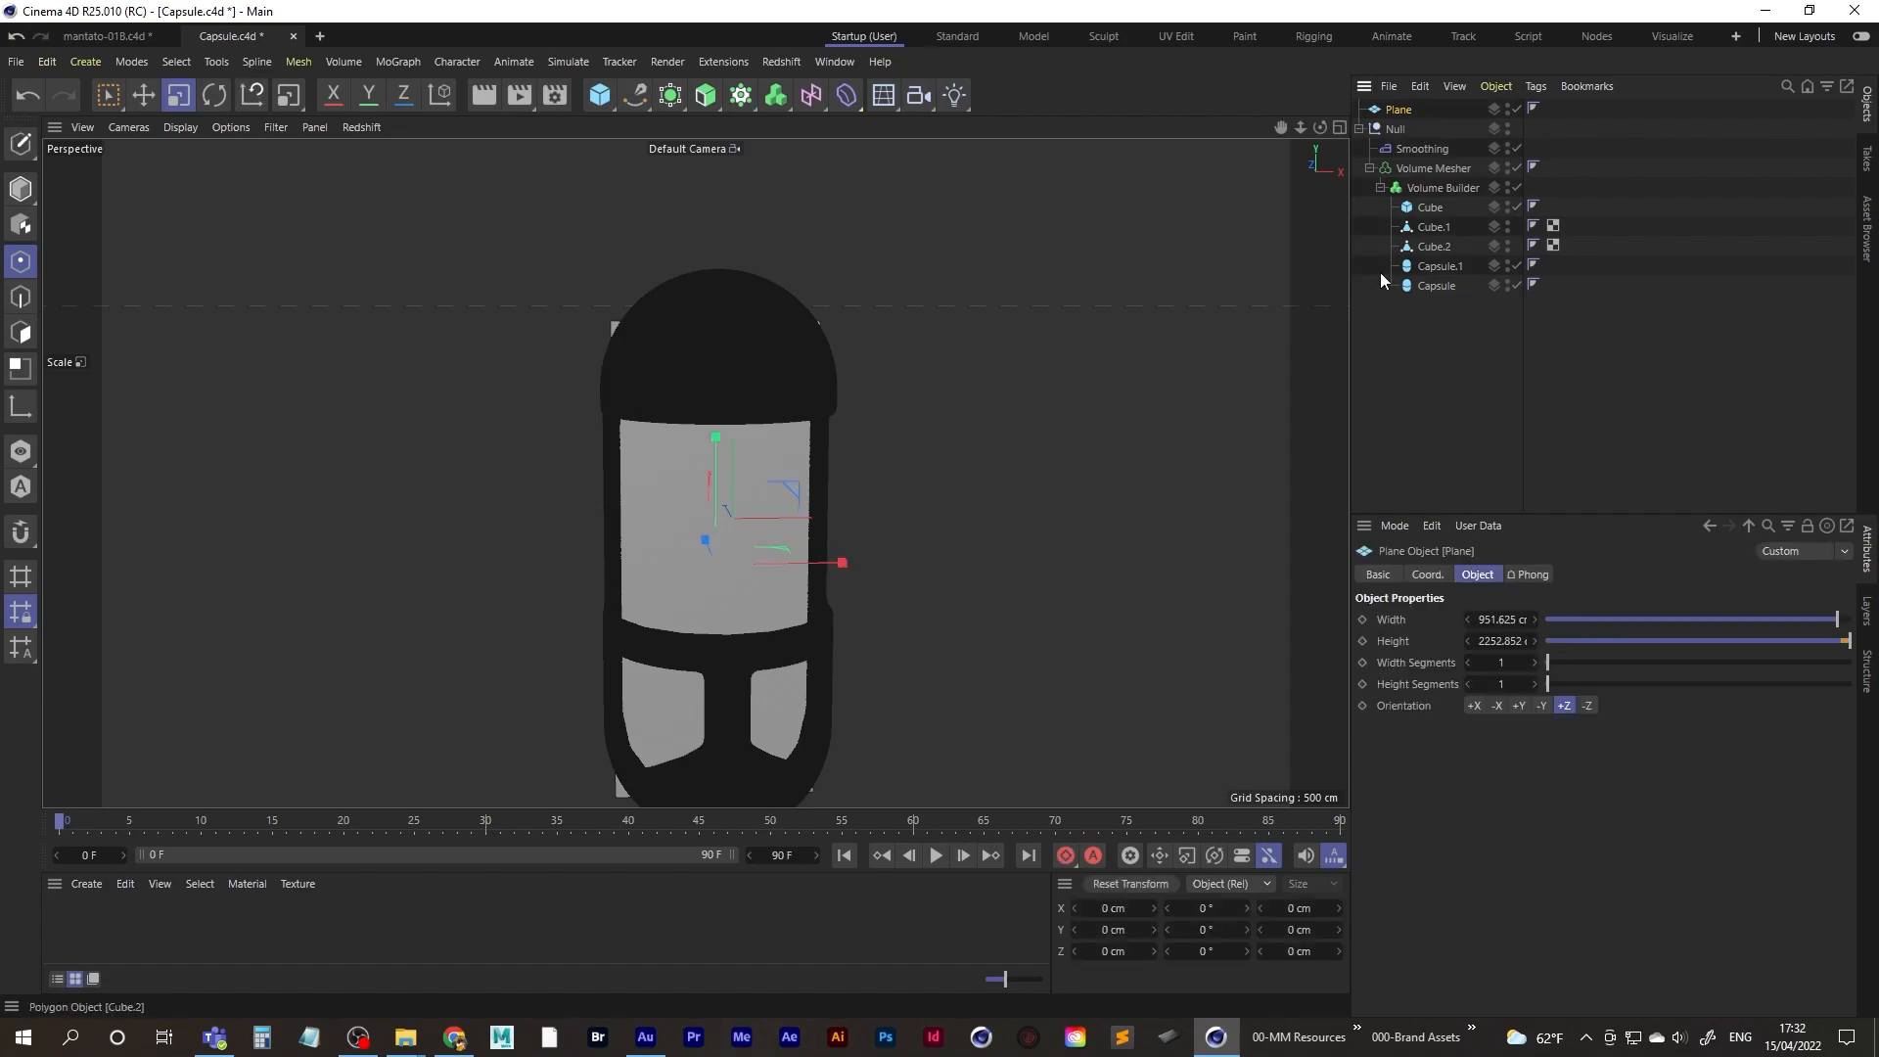
{"action": "mouse_move", "coordinate": [1505, 663]}
{"action": "left_mouse_down"}
{"action": "mouse_move", "coordinate": [1501, 685]}
{"action": "mouse_move", "coordinate": [1534, 685]}
{"action": "left_mouse_up"}
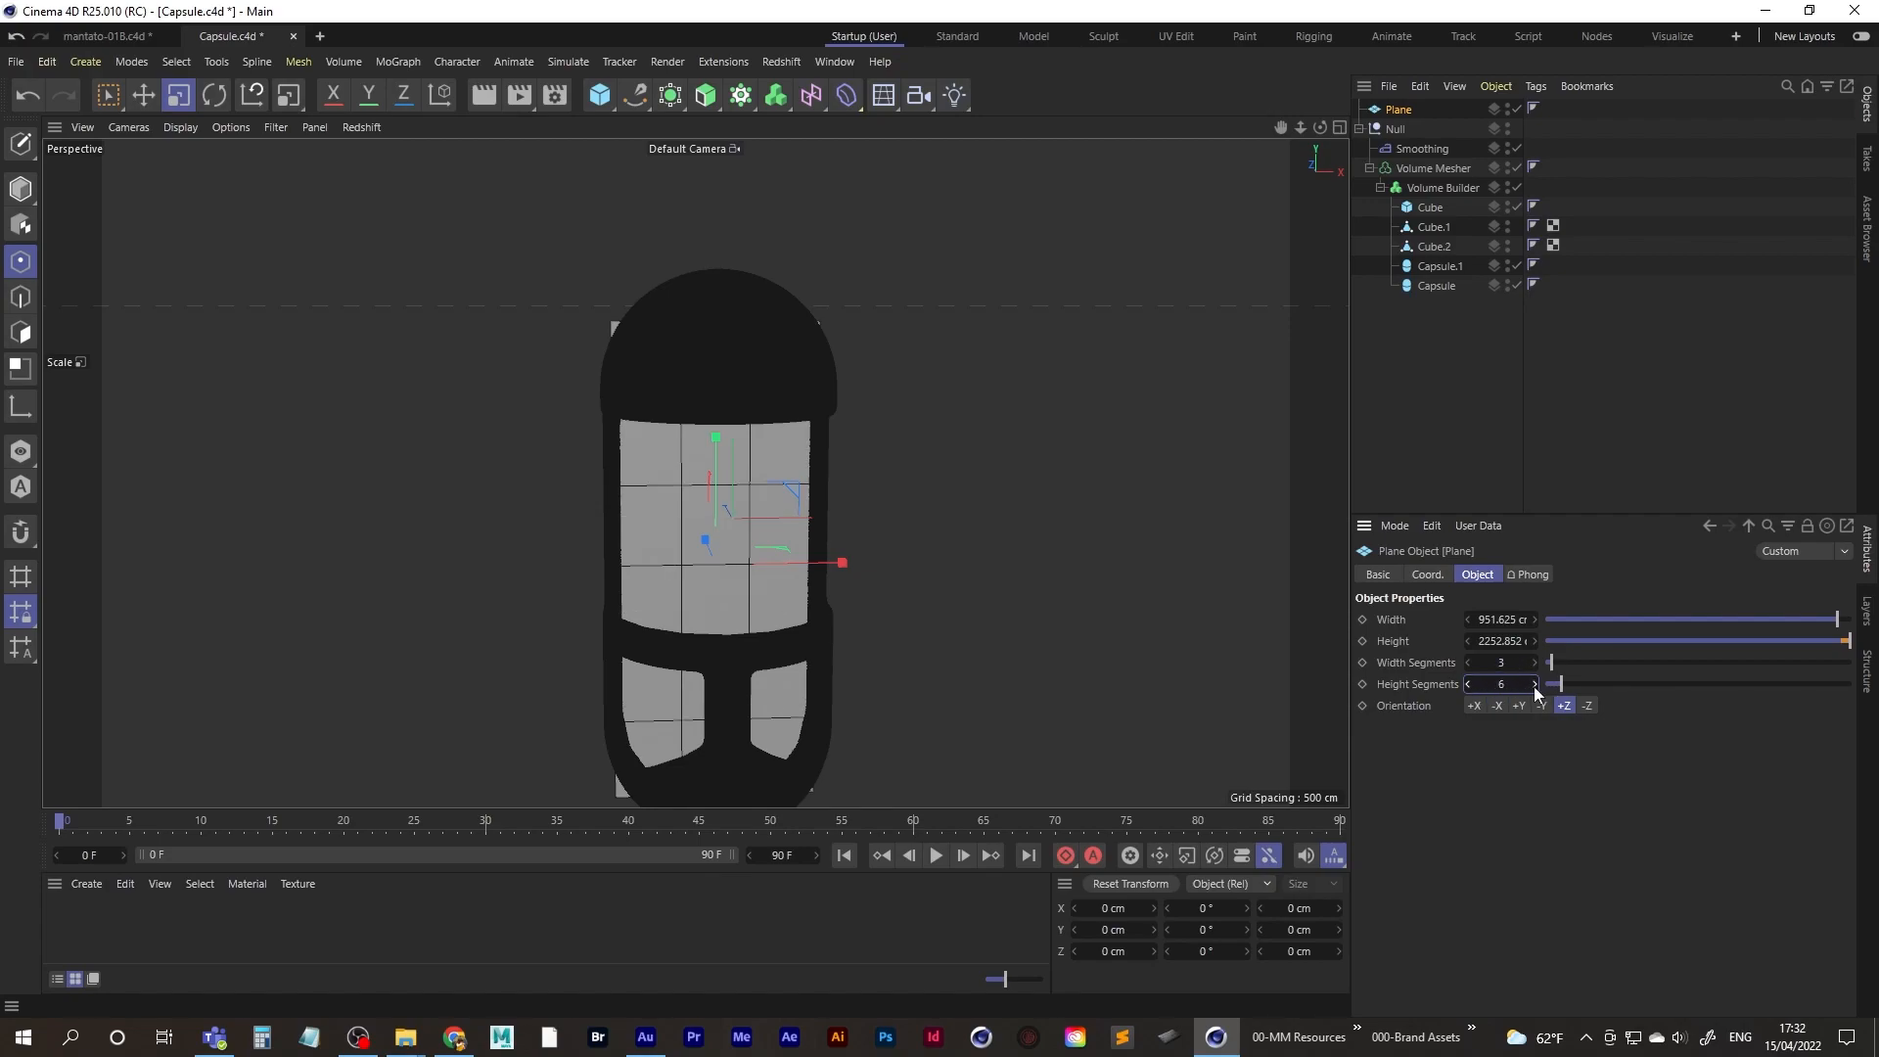
- Convert the segmented backing plane into an editable polygon object
{"action": "middle_click", "coordinate": [820, 621]}
{"action": "middle_click", "coordinate": [505, 338]}
{"action": "left_click_drag", "start_coordinate": [663, 419], "coordinate": [774, 442], "text": "alt"}
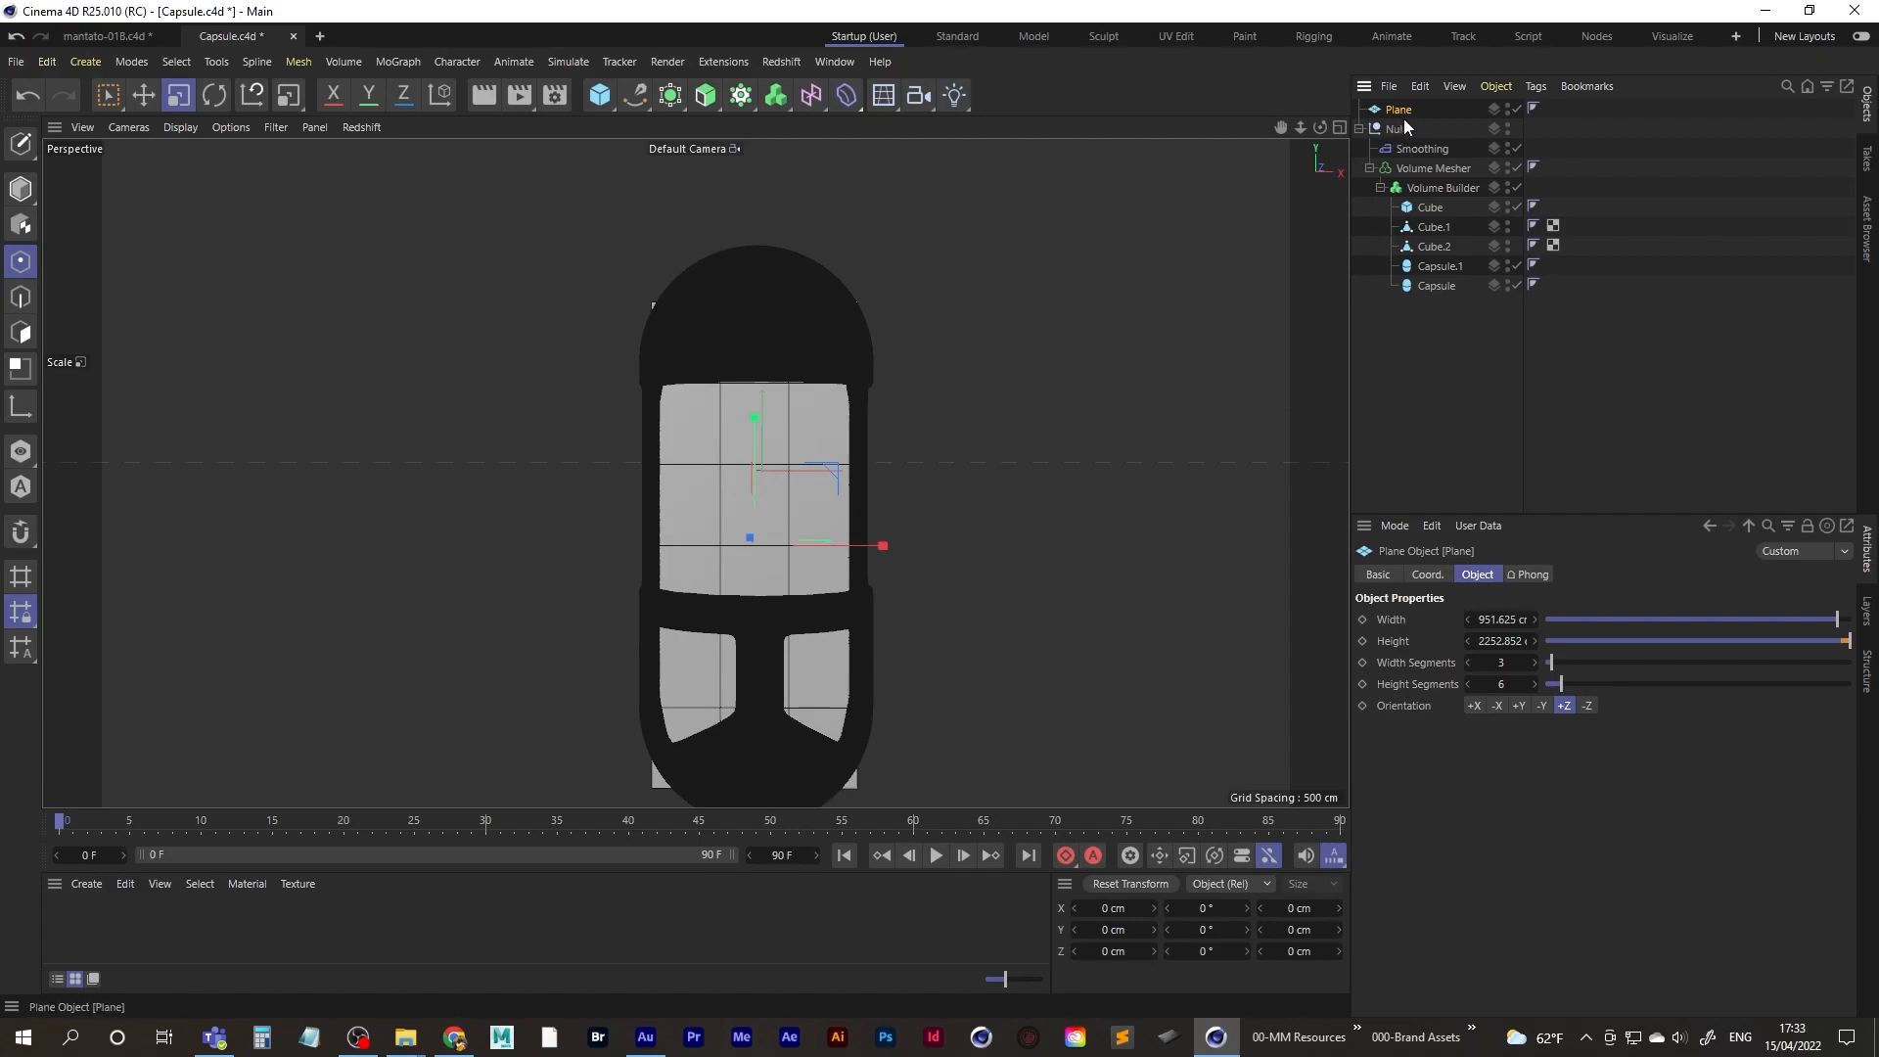
{"action": "key", "text": "c"}
- Select the plane's two upper corner points and scale them closer together along X, to about 856 cm apart
{"action": "left_click", "coordinate": [107, 95]}
{"action": "left_click_drag", "start_coordinate": [558, 245], "coordinate": [677, 340]}
{"action": "left_click_drag", "start_coordinate": [954, 262], "coordinate": [859, 327], "text": "shift"}
{"action": "left_click", "coordinate": [178, 94]}
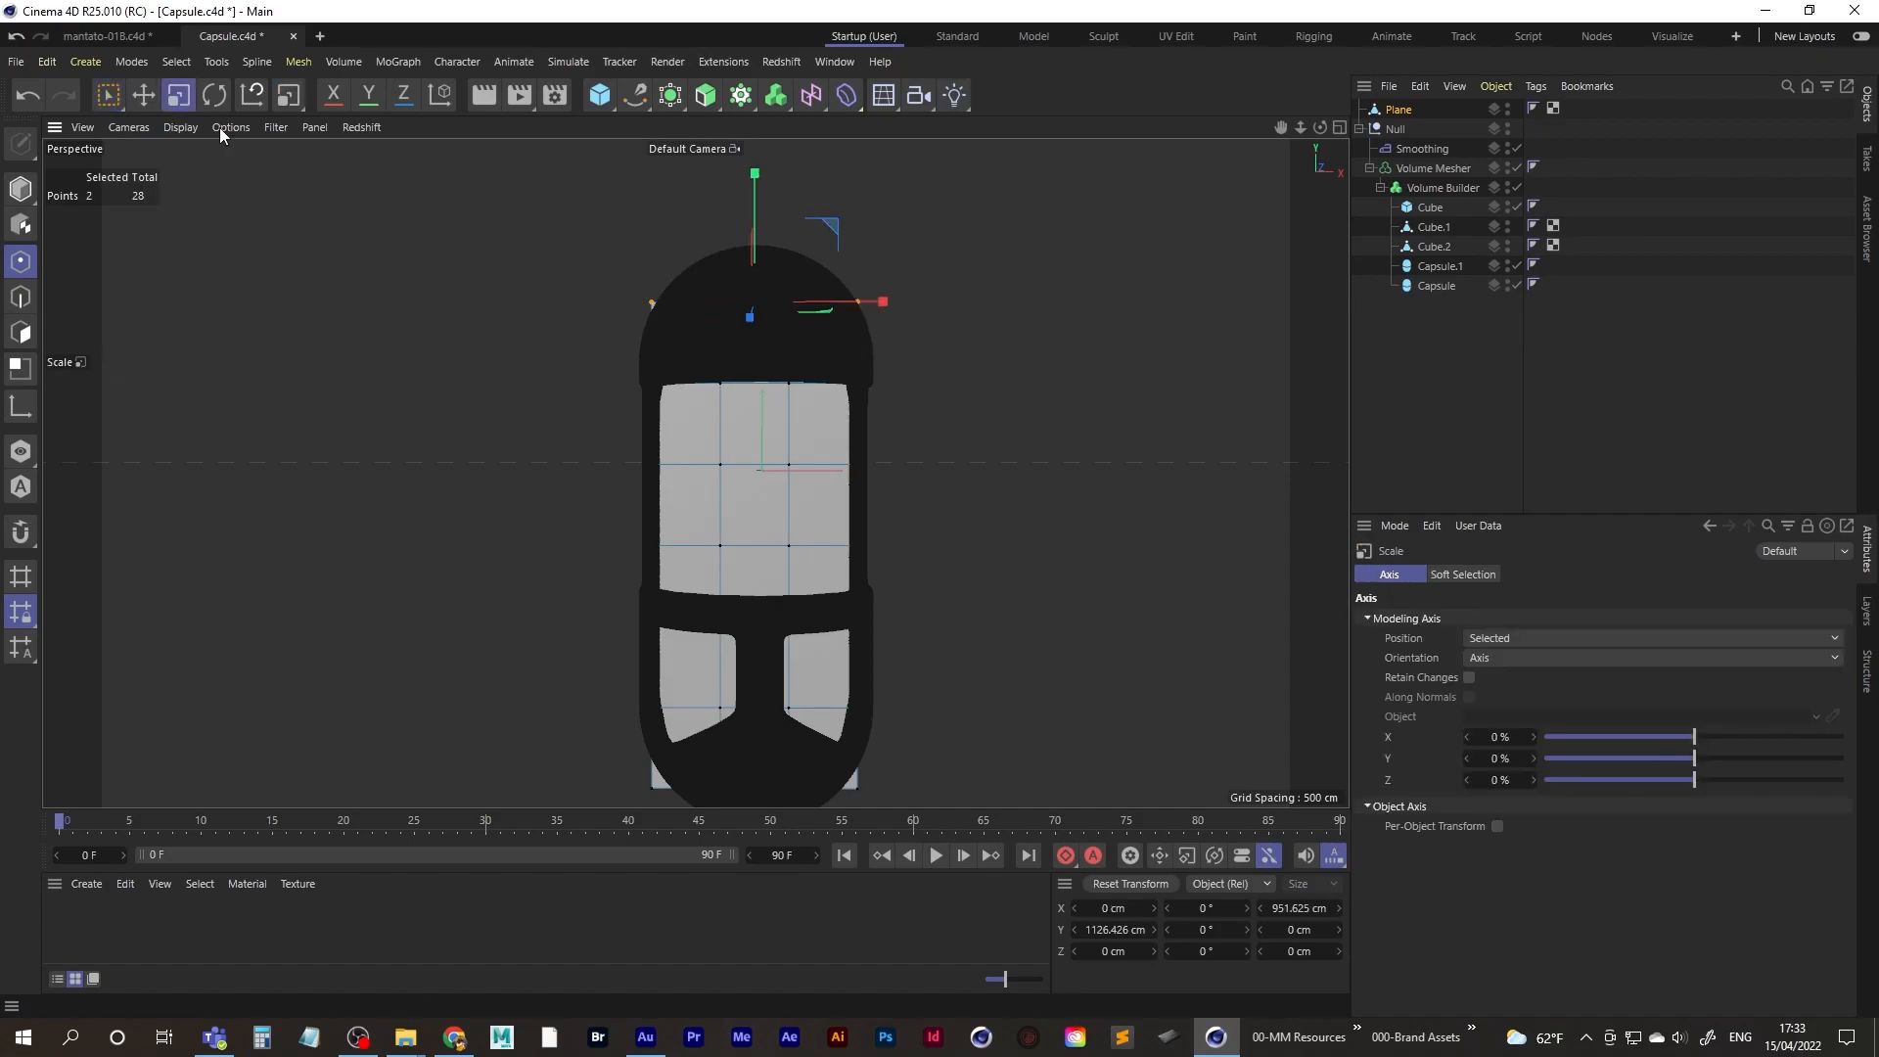
{"action": "left_click_drag", "start_coordinate": [886, 303], "coordinate": [869, 303]}
- Select the plane's two lower corner points and scale them closer together along X, to about 532 cm apart
{"action": "middle_click_drag", "start_coordinate": [801, 503], "coordinate": [790, 473], "text": "alt"}
{"action": "middle_click_drag", "start_coordinate": [767, 678], "coordinate": [556, 680], "text": "alt"}
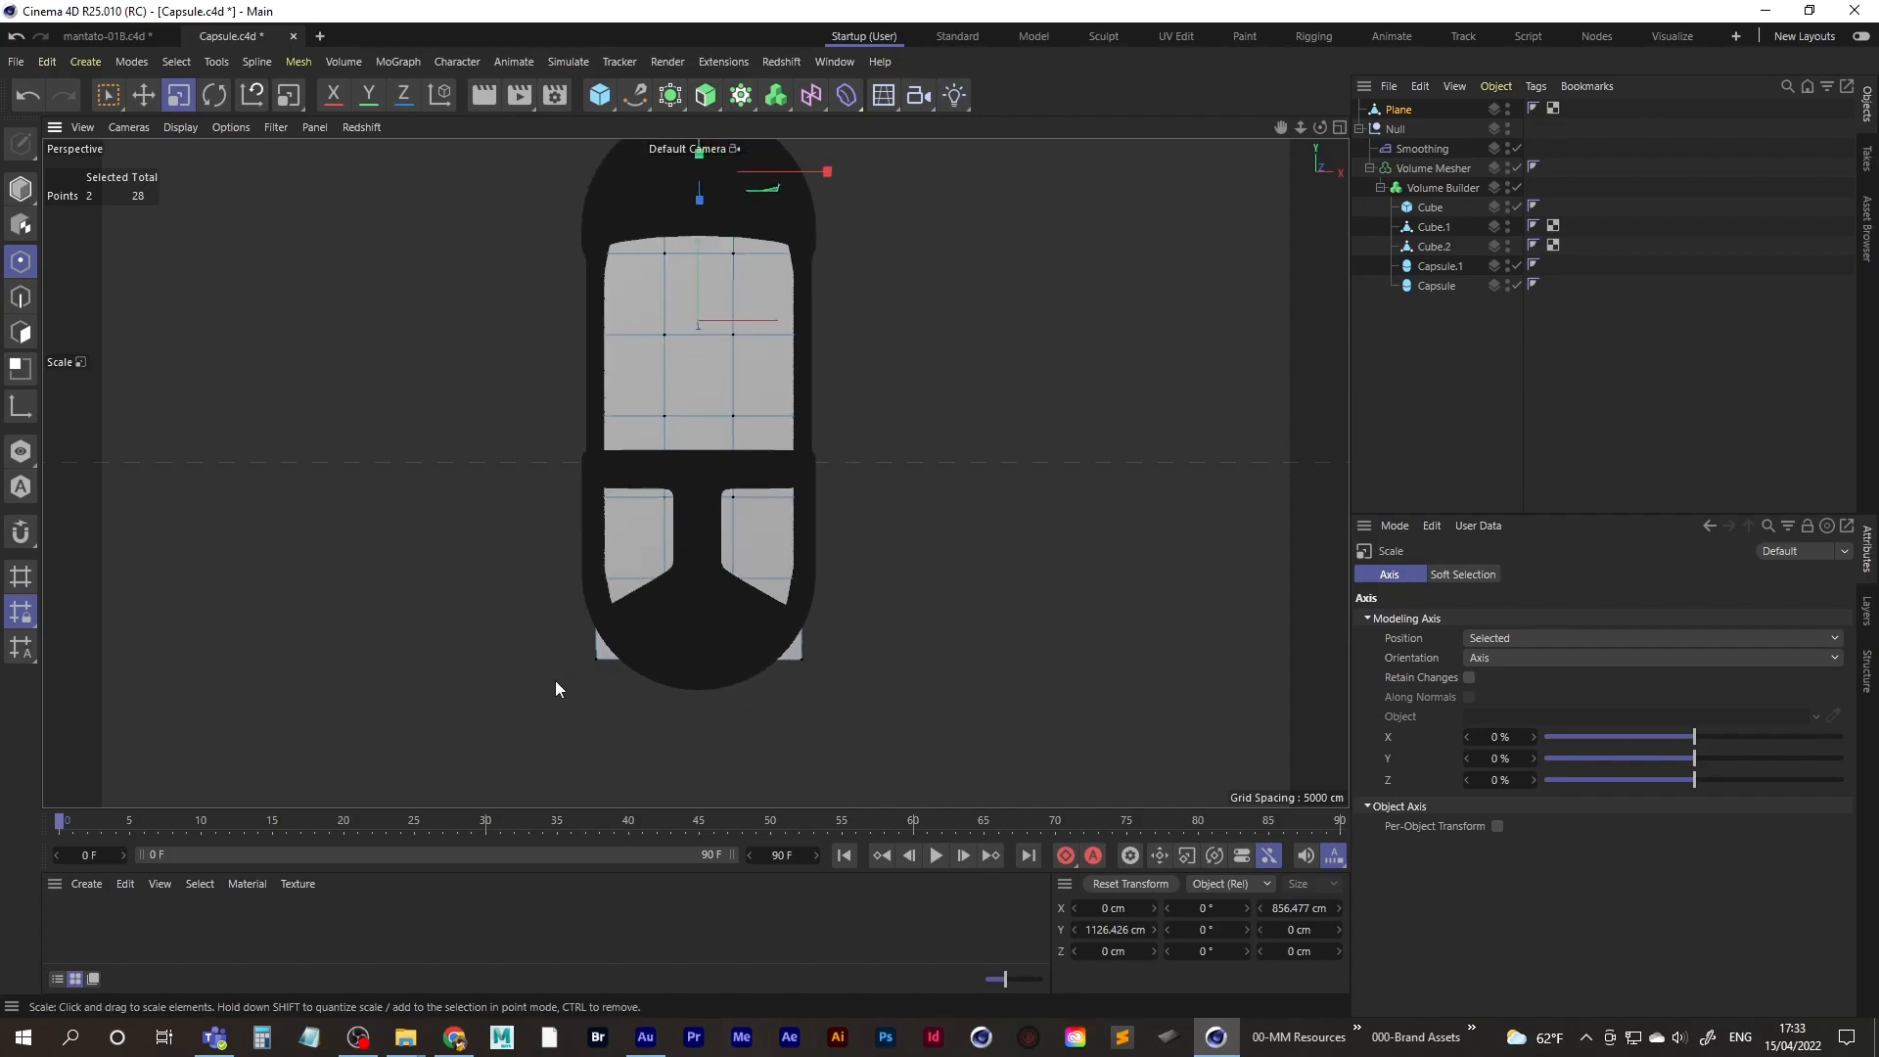
{"action": "left_click", "coordinate": [106, 96]}
{"action": "left_click_drag", "start_coordinate": [552, 685], "coordinate": [611, 636]}
{"action": "left_click_drag", "start_coordinate": [848, 632], "coordinate": [785, 665], "text": "shift"}
{"action": "key", "text": "t"}
{"action": "left_click", "coordinate": [1409, 436]}
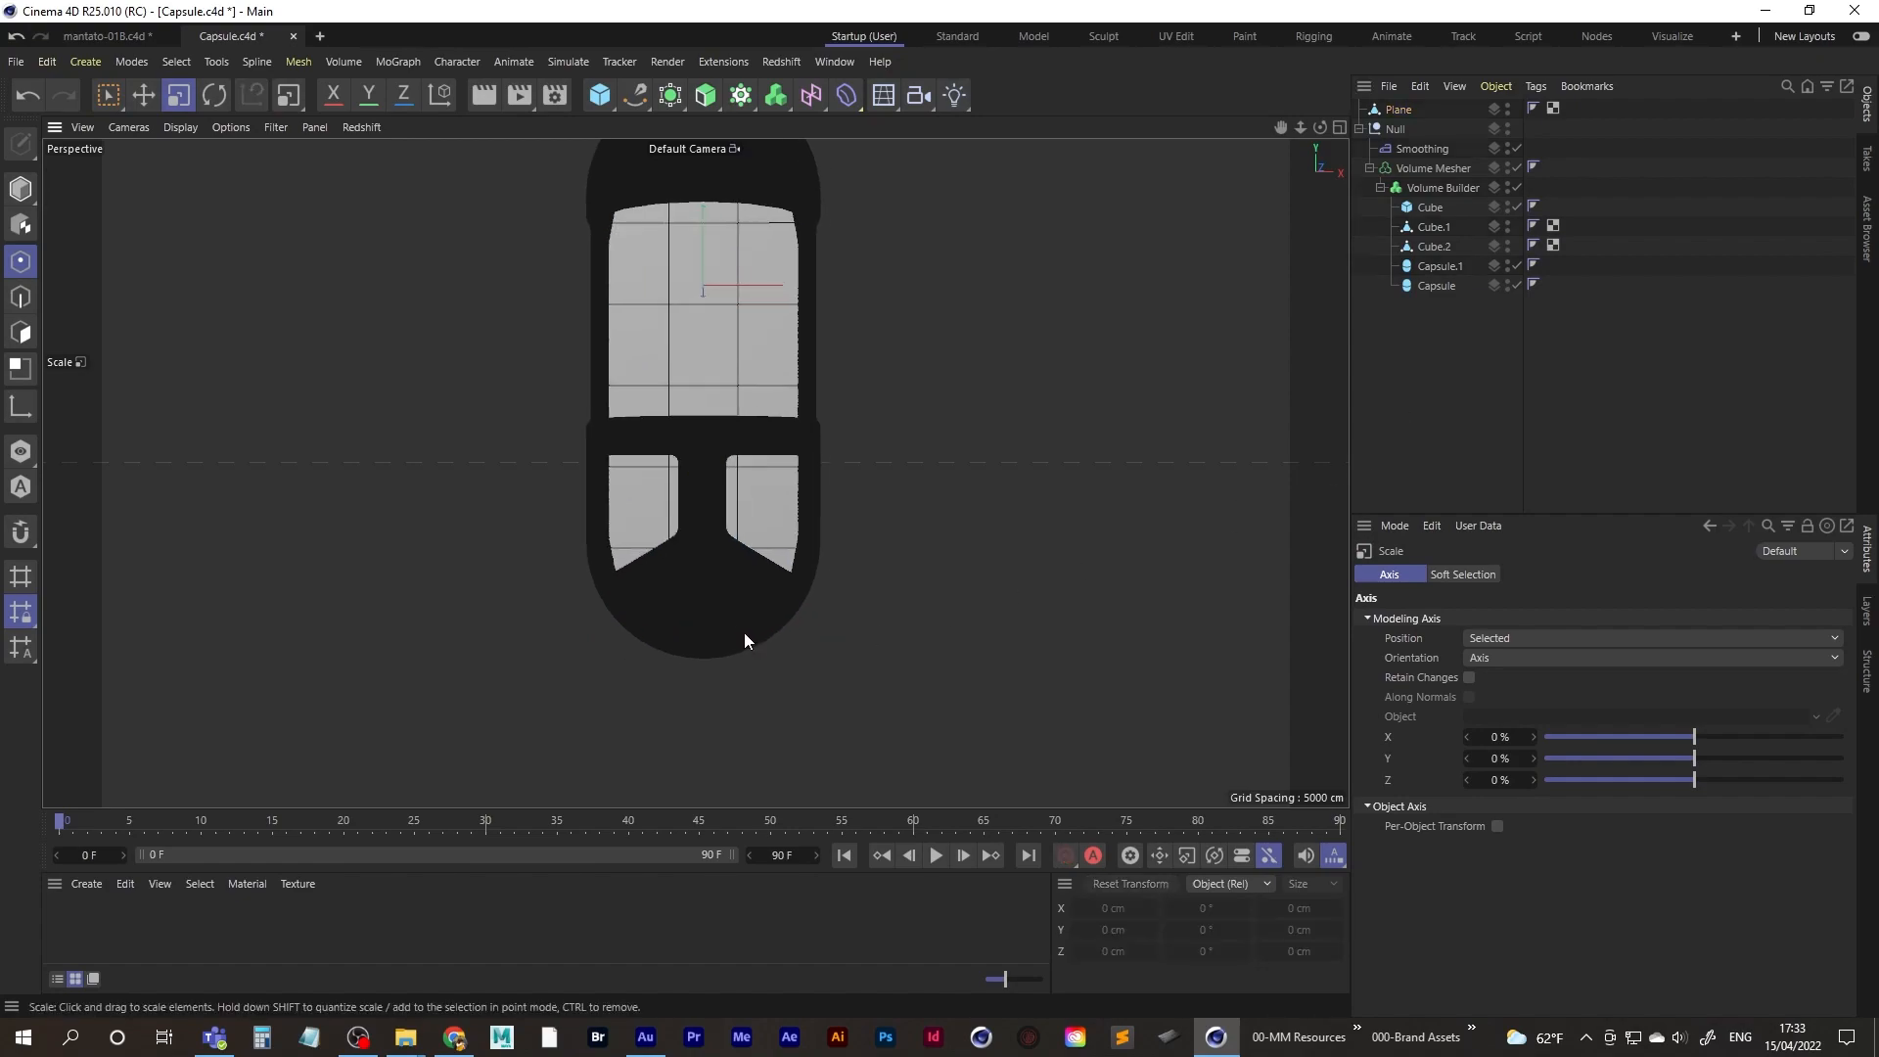
{"action": "right_click_drag", "start_coordinate": [746, 646], "coordinate": [892, 597], "text": "alt"}
{"action": "left_click_drag", "start_coordinate": [740, 621], "coordinate": [728, 568], "text": "alt"}
{"action": "key", "text": "ctrl+z"}
{"action": "left_click_drag", "start_coordinate": [778, 666], "coordinate": [712, 666]}
- Examine from several angles how the reshaped plane fits inside the capsule's frame and beneath the dome
{"action": "left_click_drag", "start_coordinate": [704, 661], "coordinate": [874, 590], "text": "alt"}
{"action": "right_click_drag", "start_coordinate": [874, 590], "coordinate": [757, 500], "text": "alt"}
{"action": "middle_click_drag", "start_coordinate": [757, 499], "coordinate": [670, 778], "text": "alt"}
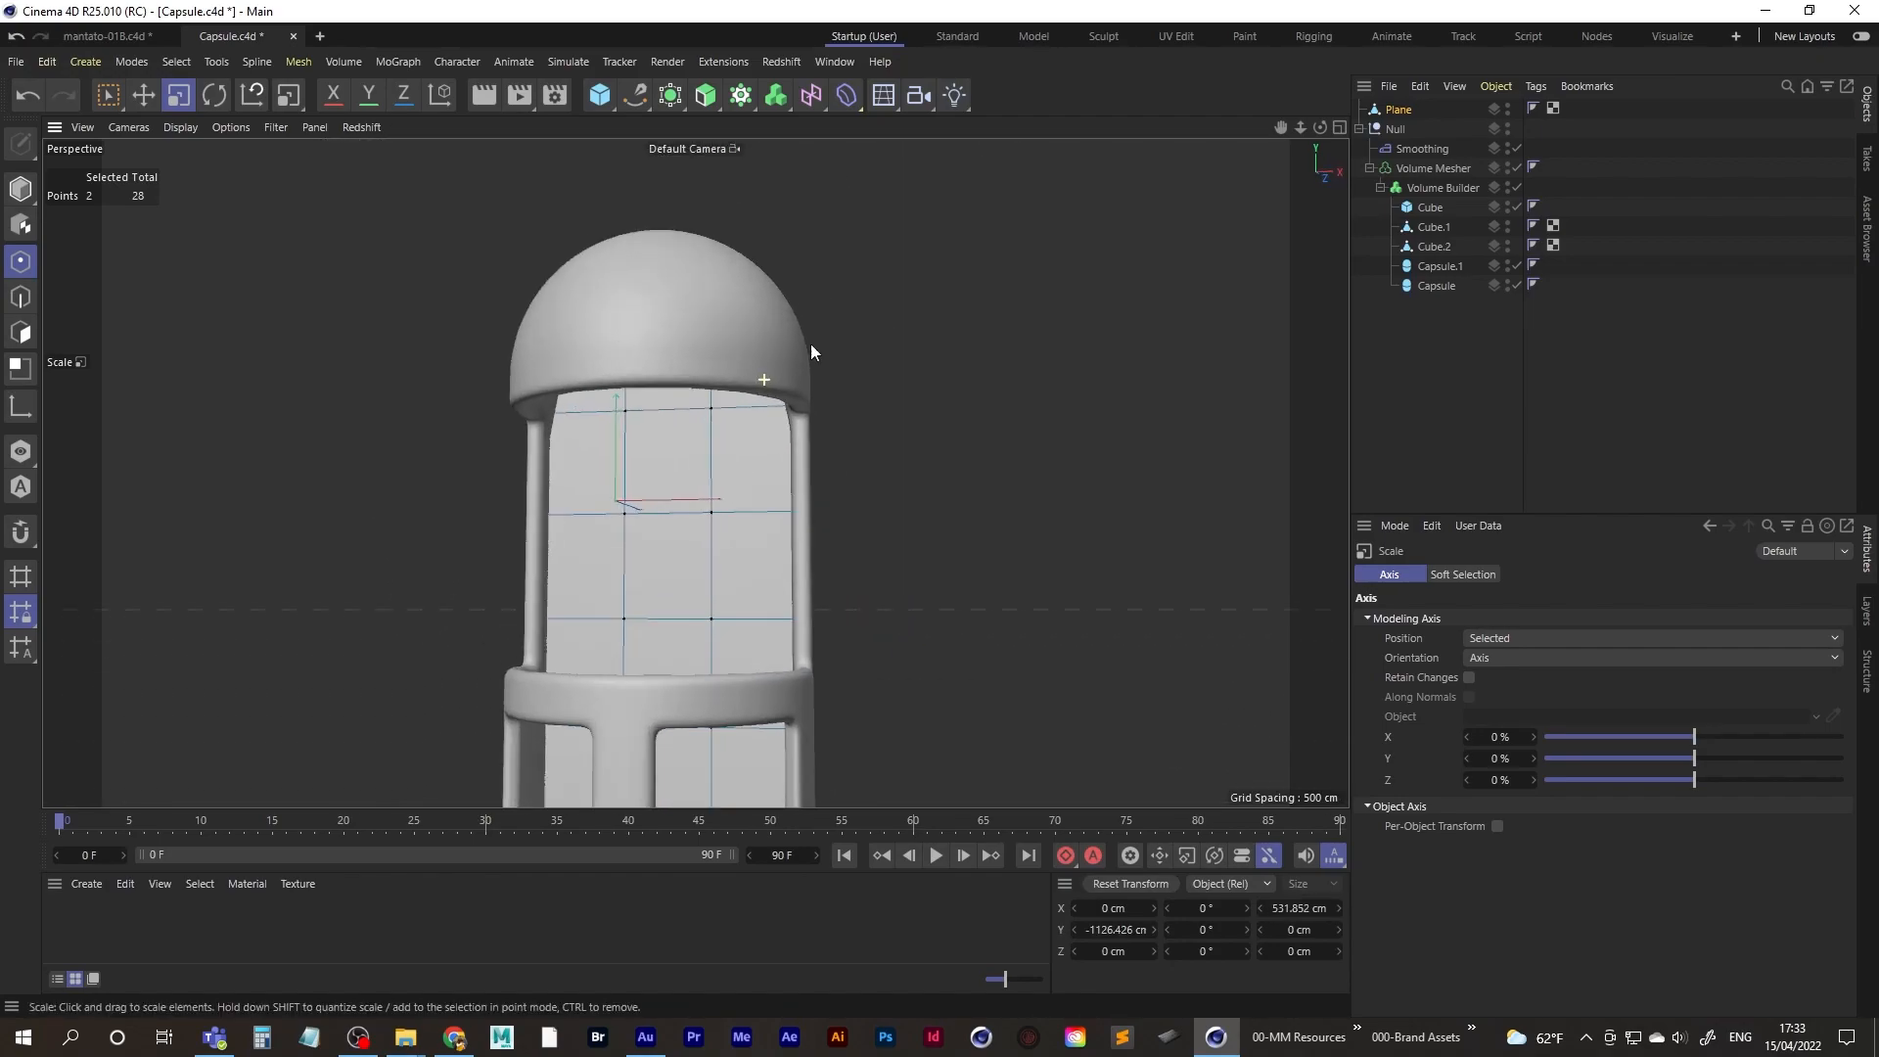
{"action": "right_click_drag", "start_coordinate": [791, 364], "coordinate": [791, 339], "text": "alt"}
{"action": "left_click_drag", "start_coordinate": [791, 339], "coordinate": [849, 316], "text": "alt"}
{"action": "middle_click_drag", "start_coordinate": [847, 307], "coordinate": [624, 514], "text": "alt"}
{"action": "left_click_drag", "start_coordinate": [625, 514], "coordinate": [878, 502], "text": "alt"}
{"action": "middle_click_drag", "start_coordinate": [489, 406], "coordinate": [854, 384], "text": "alt"}
- Select the plane's two upper corner points again and scale them further together along X, to about 803 cm apart
{"action": "left_click", "coordinate": [110, 96]}
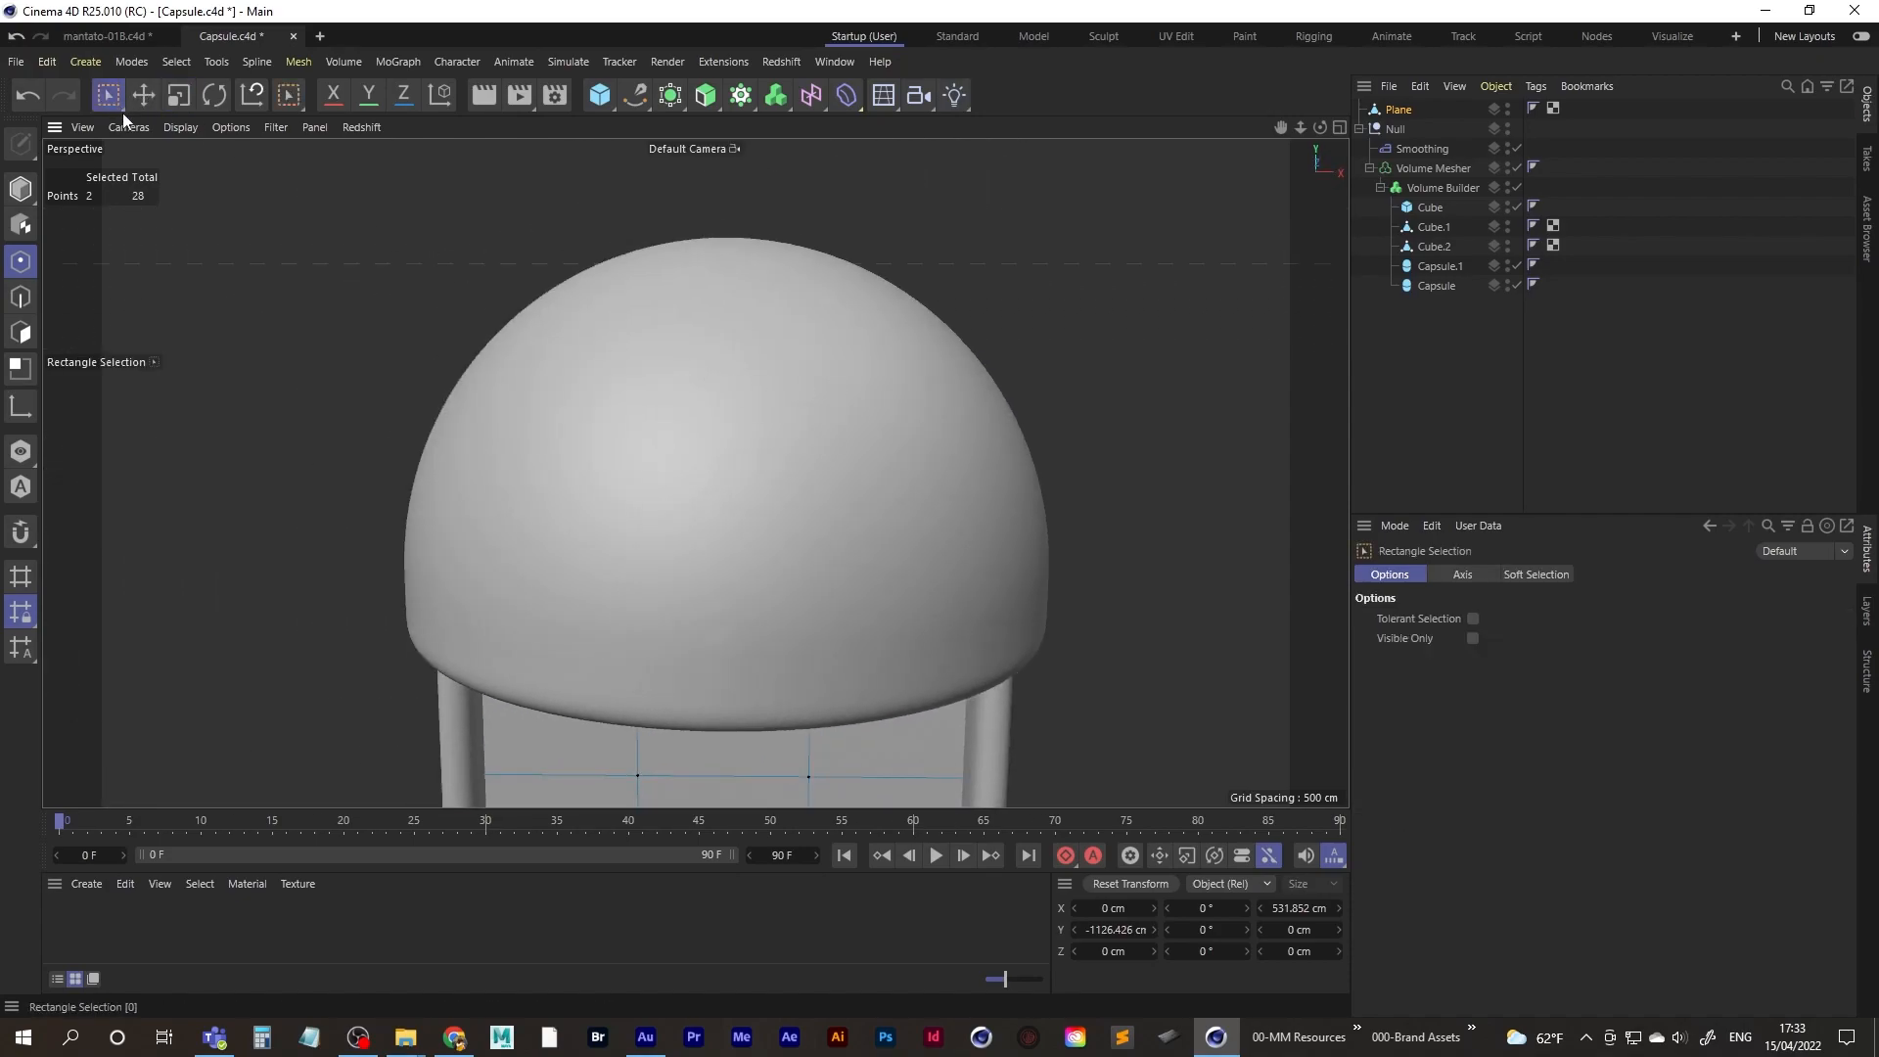
{"action": "left_click_drag", "start_coordinate": [401, 364], "coordinate": [343, 379], "text": "alt"}
{"action": "left_click_drag", "start_coordinate": [232, 357], "coordinate": [327, 421]}
{"action": "left_click_drag", "start_coordinate": [816, 327], "coordinate": [865, 385], "text": "alt"}
{"action": "left_click_drag", "start_coordinate": [1058, 379], "coordinate": [978, 350], "text": "shift"}
{"action": "left_click", "coordinate": [180, 95]}
{"action": "left_click_drag", "start_coordinate": [918, 577], "coordinate": [855, 439], "text": "alt"}
{"action": "right_click_drag", "start_coordinate": [855, 439], "coordinate": [738, 527], "text": "alt"}
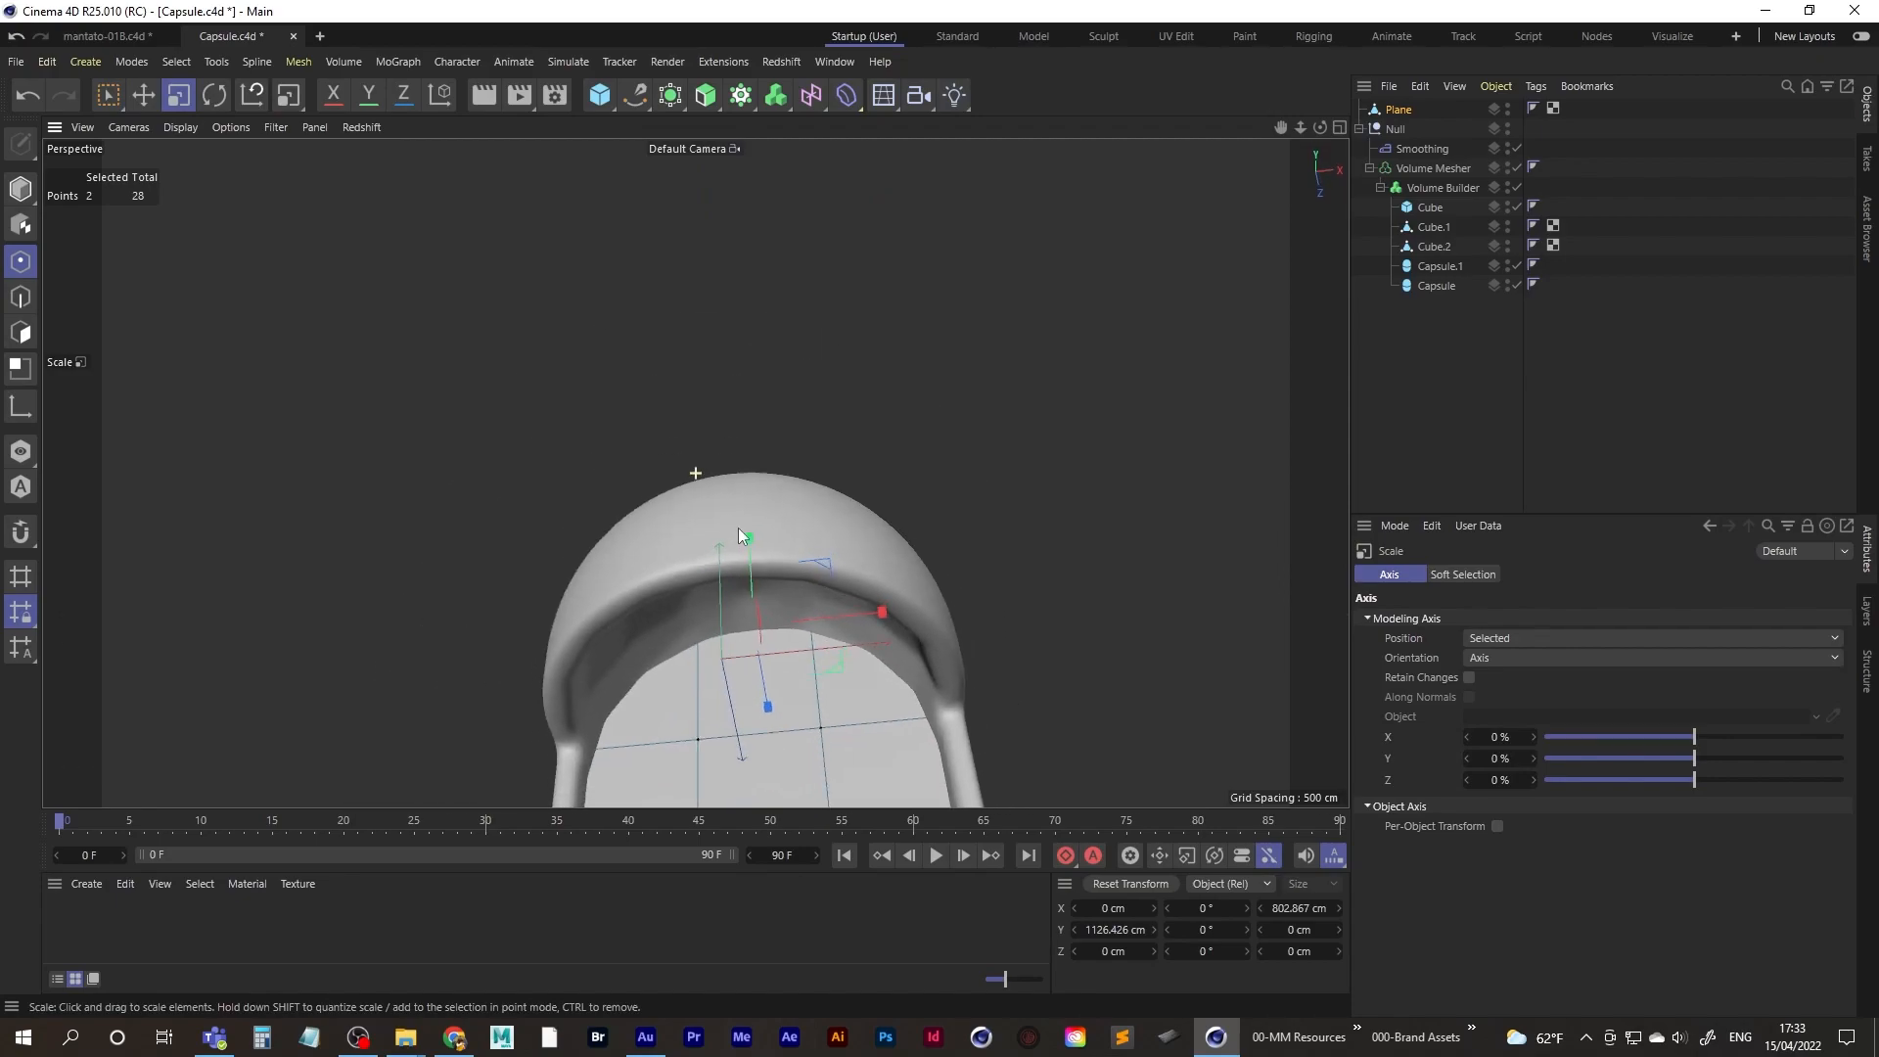